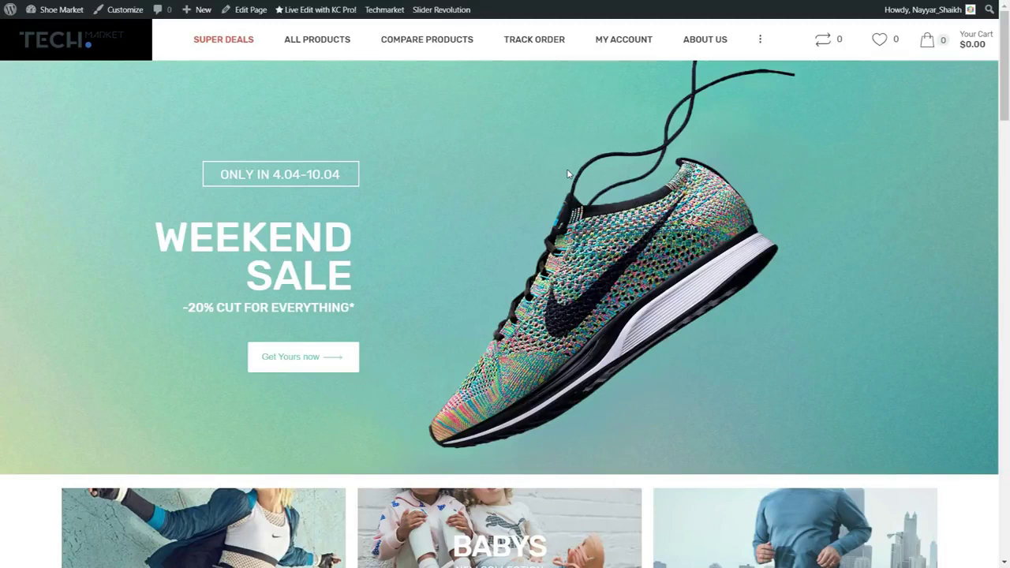
- Reload the storefront and scroll down to the Women, Babys, Kids & Young and Men banners
key("F5")
scroll(607, 322, "down", 4)
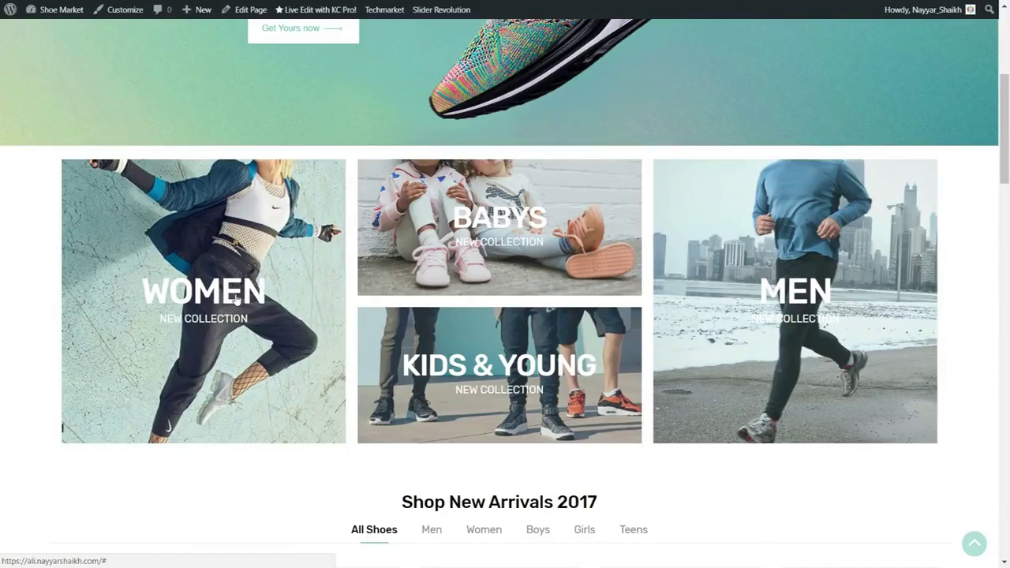
- Cycle the Shop New Arrivals 2017 tabs (Men, Women, Boys, Girls, All Shoes), ending on Boys
scroll(235, 297, "down", 4)
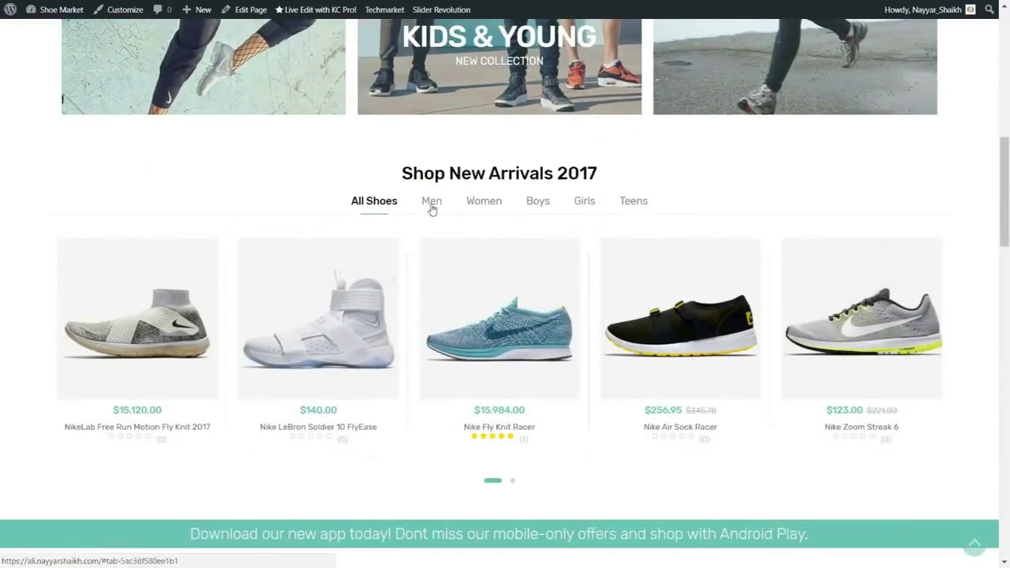
left_click(429, 203)
left_click(485, 205)
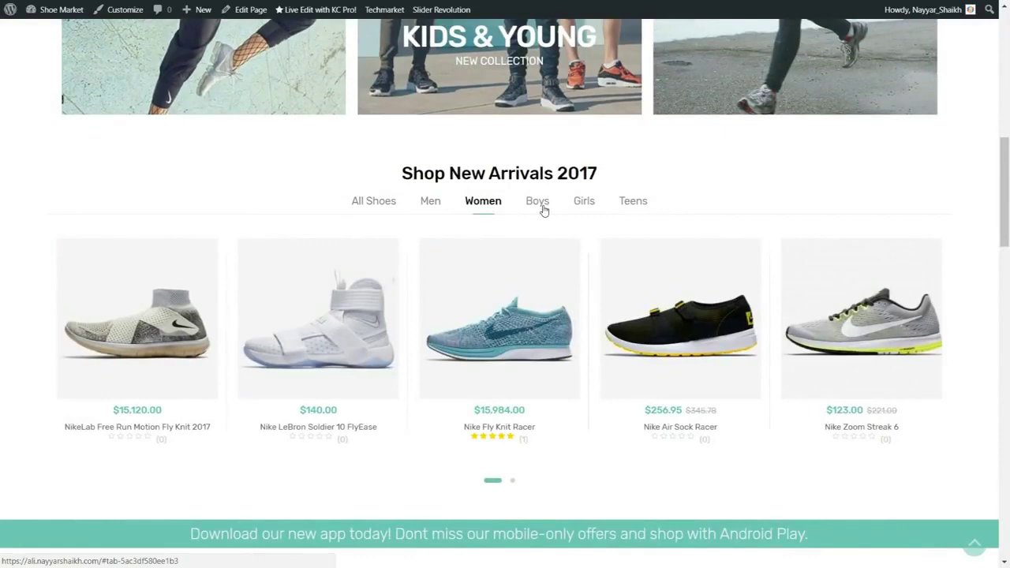
left_click(539, 206)
left_click(586, 209)
left_click(433, 211)
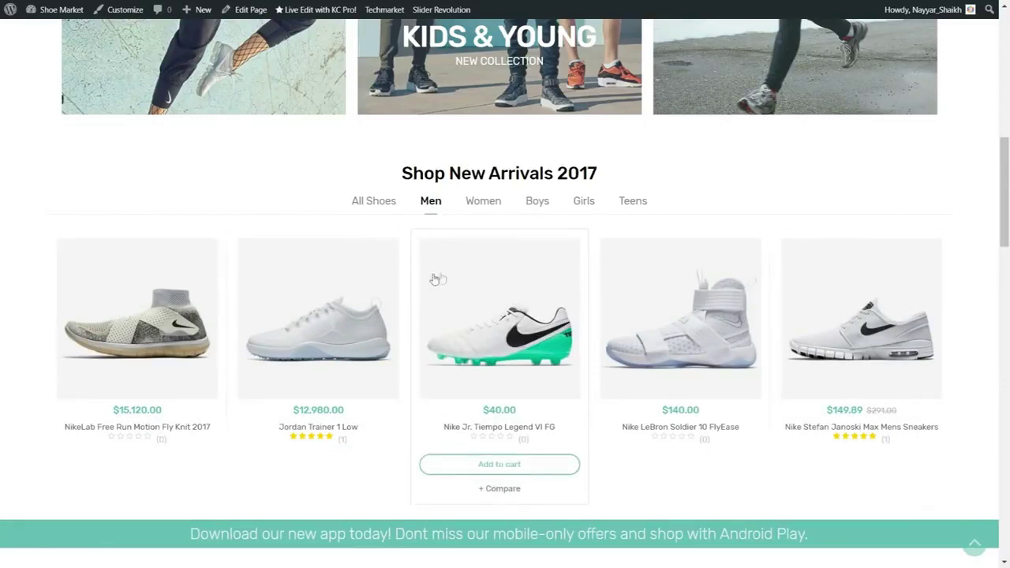
left_click(368, 208)
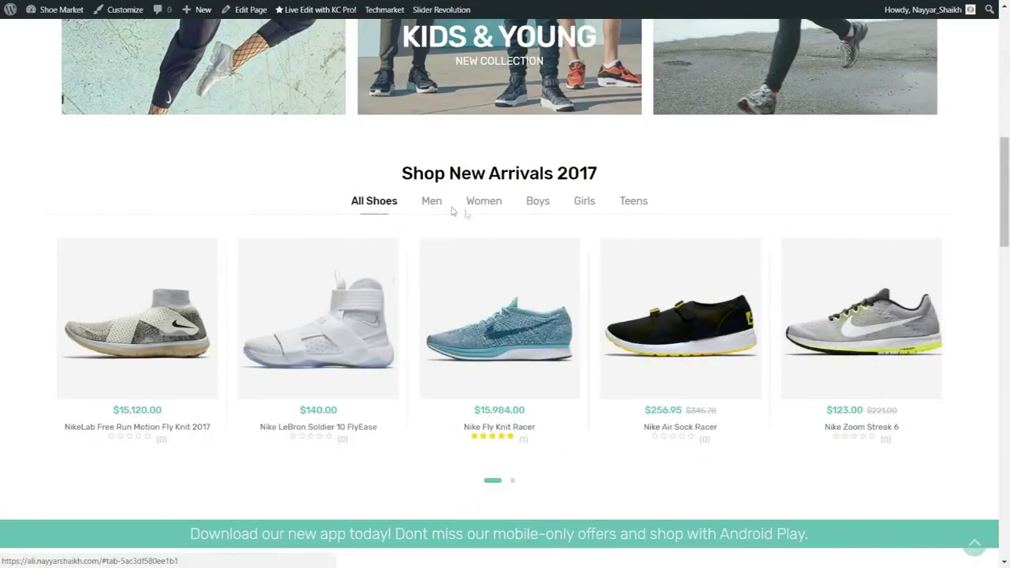
left_click(484, 203)
left_click(536, 202)
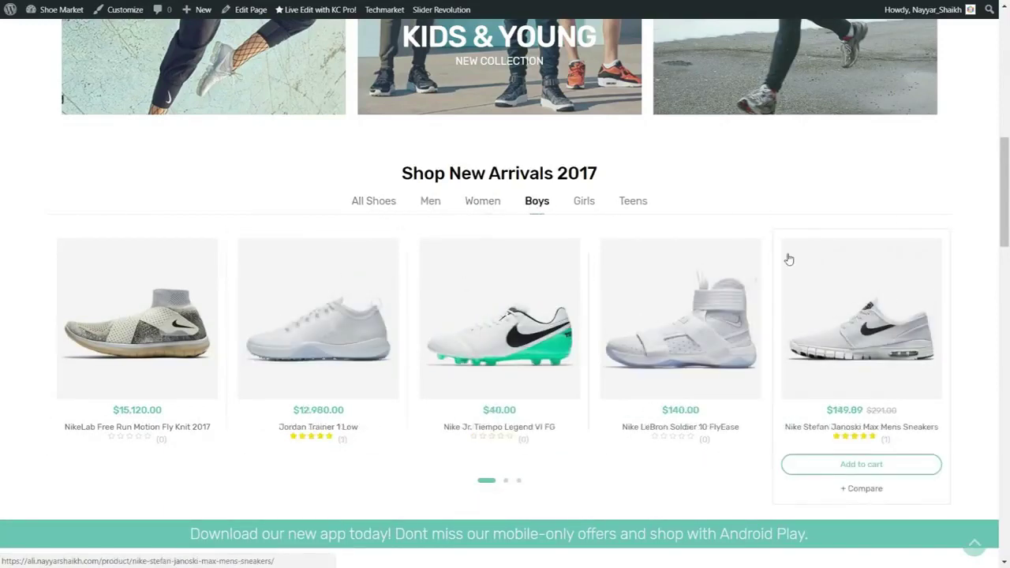
- Scroll down to the Download our new app banner and select, then deselect, its text
scroll(788, 258, "down", 1)
scroll(789, 259, "down", 3)
left_click_drag(191, 271, 789, 293)
left_click(834, 282)
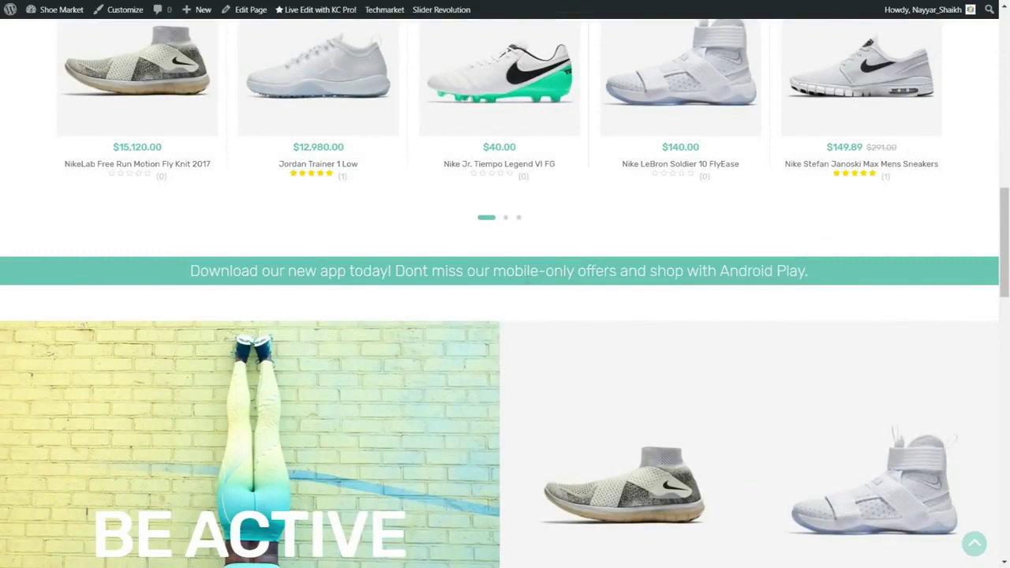
- Select and deselect the app banner text again, then move down to the BE ACTIVE carousel
left_click_drag(191, 271, 829, 273)
left_click(843, 295)
scroll(846, 301, "down", 3)
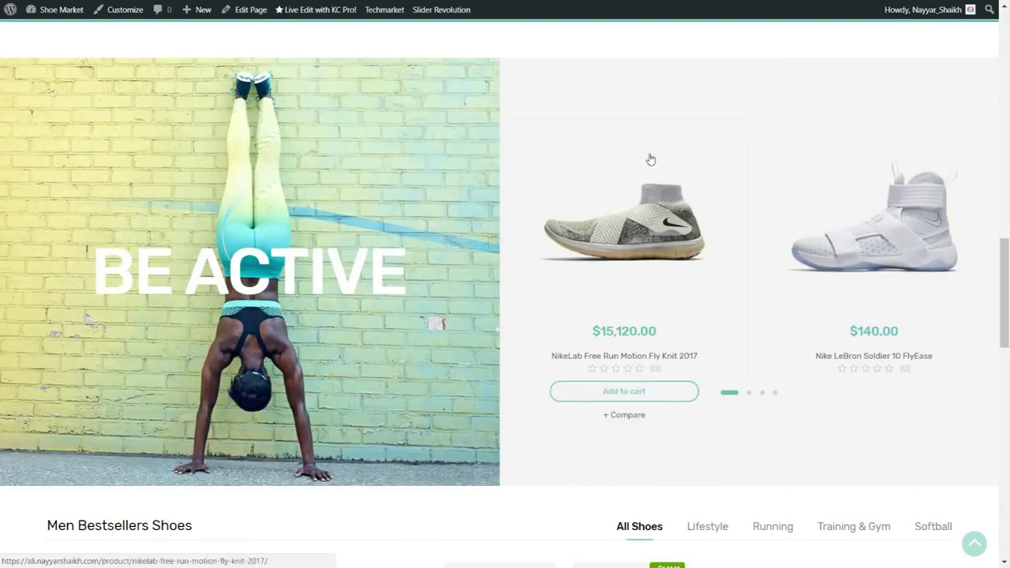
- Page the BE ACTIVE product carousel to page two, back to one, then to page three
left_click(750, 393)
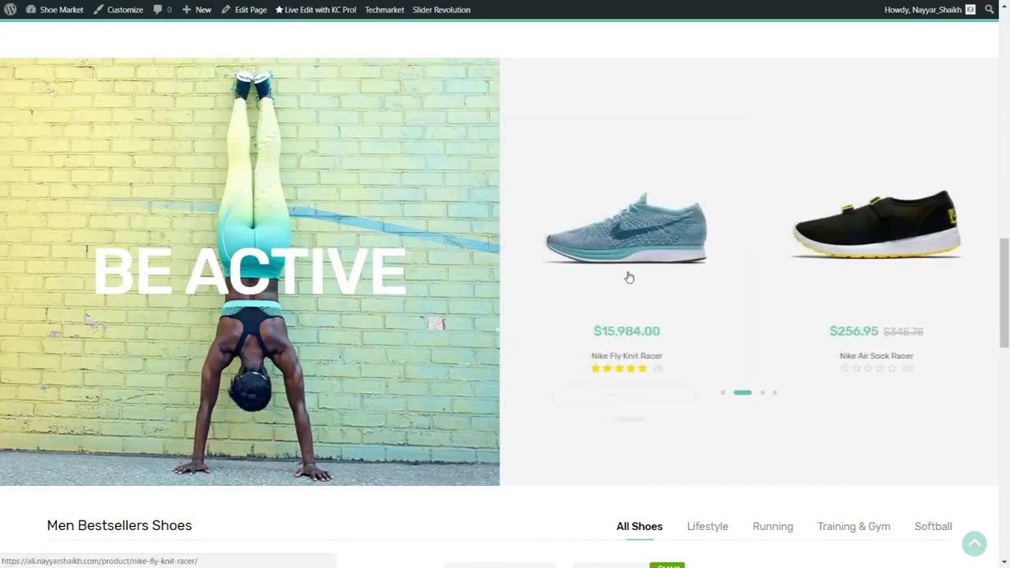
left_click_drag(649, 275, 825, 270)
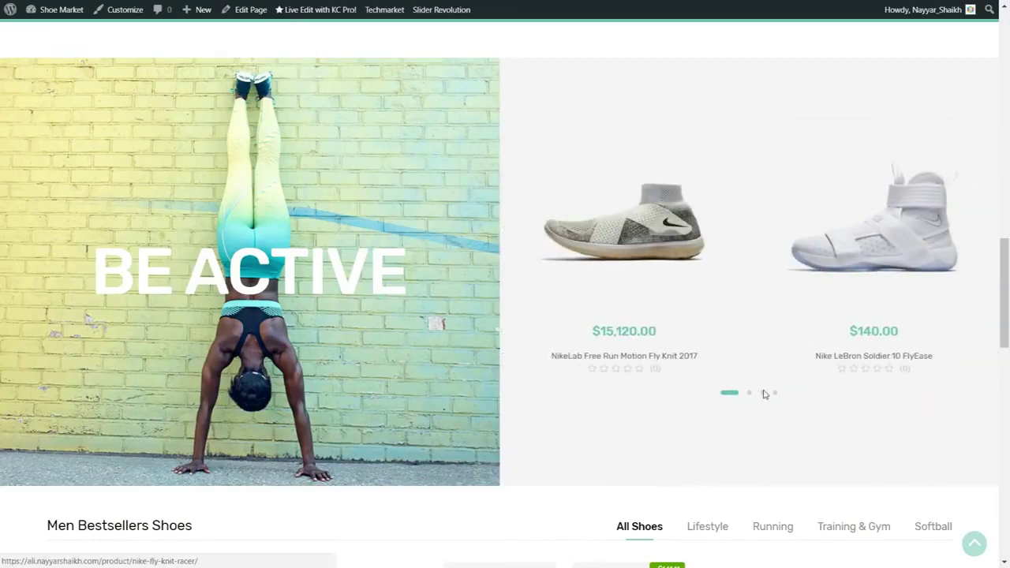
left_click(761, 393)
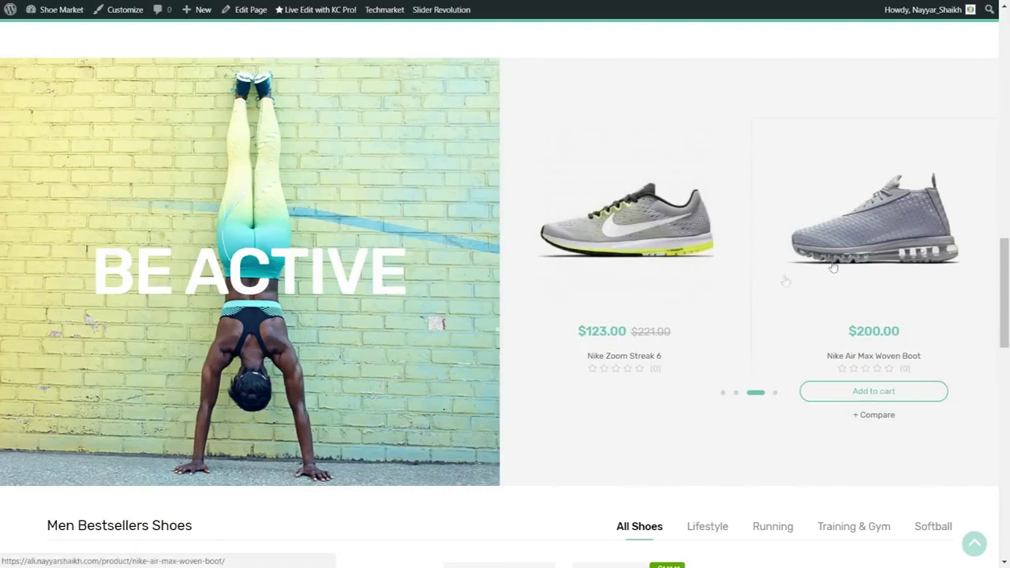
scroll(978, 384, "down", 5)
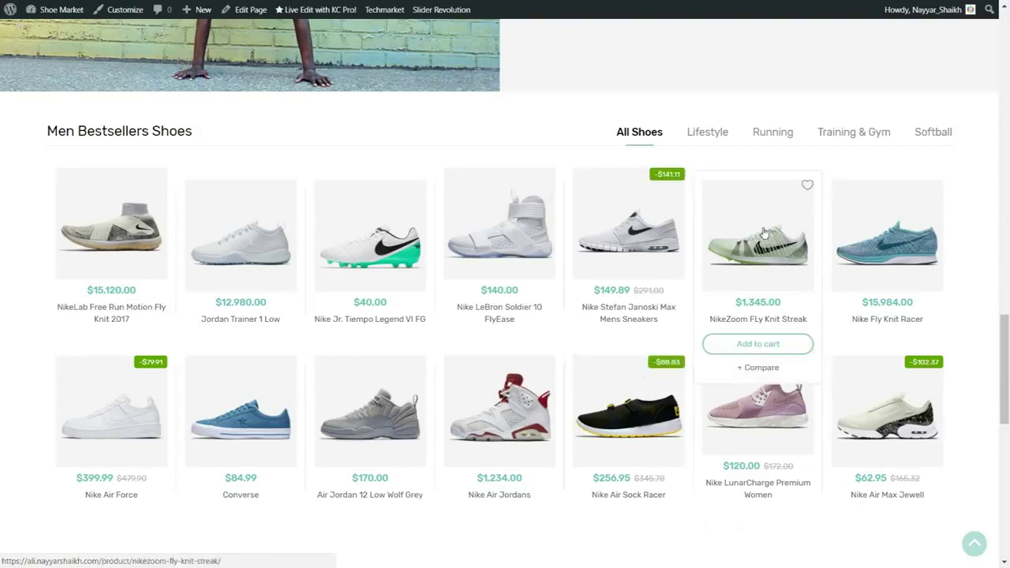
- Filter Men Bestsellers Shoes by Lifestyle, Running, then Training & Gym, and continue down to the brand logos
left_click(710, 136)
left_click(777, 134)
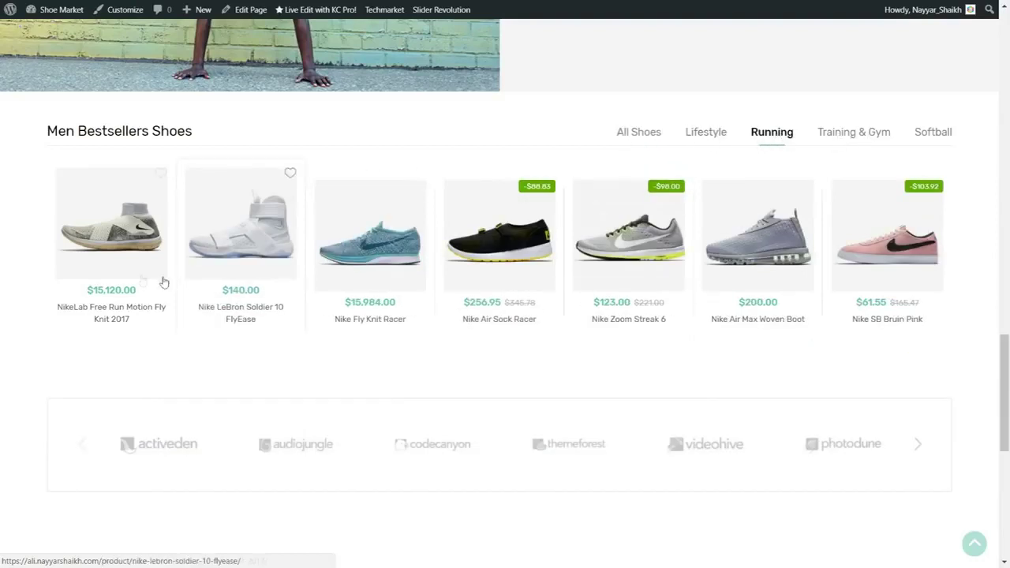
left_click(849, 133)
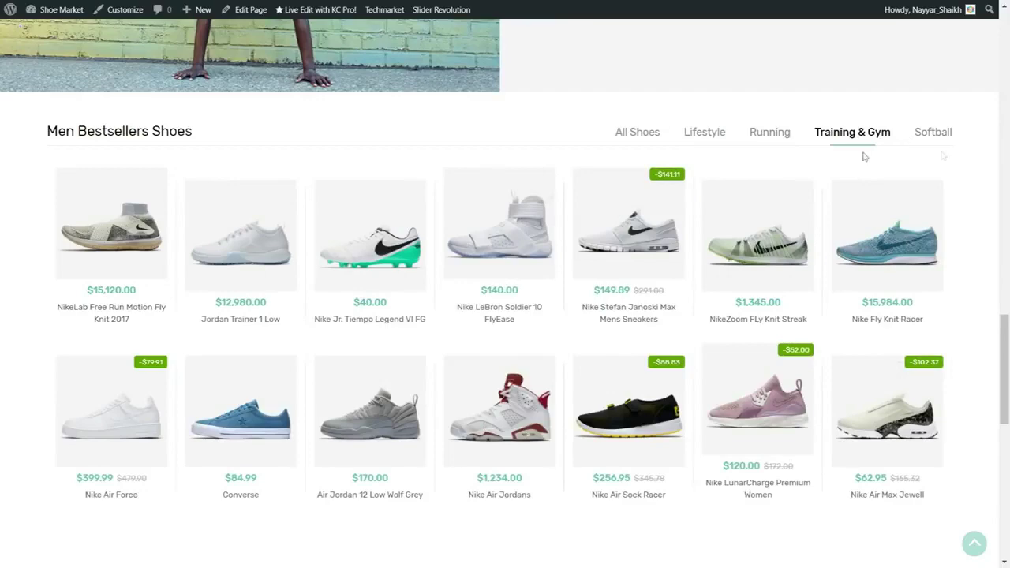
scroll(975, 266, "down", 5)
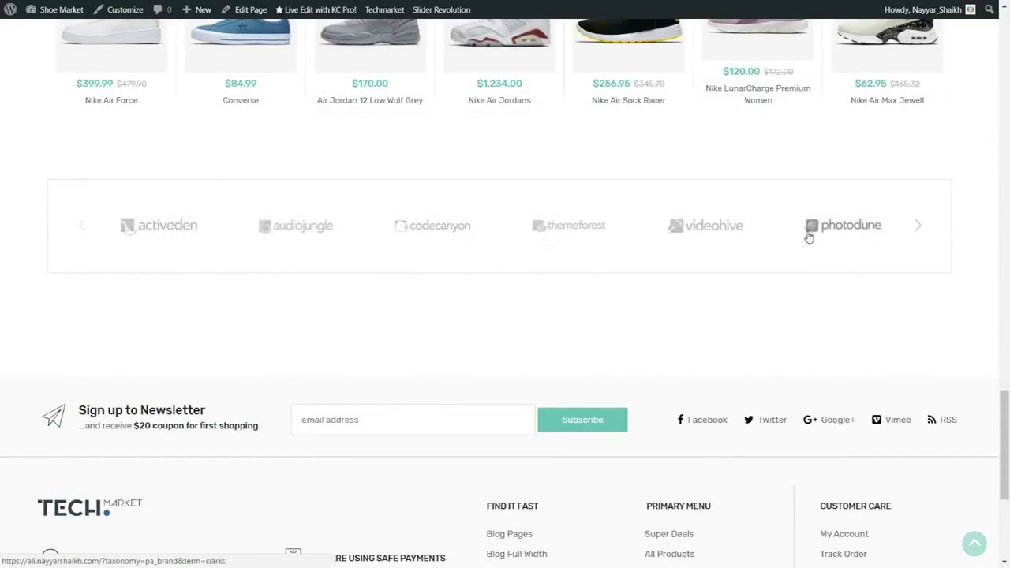
- Scroll to the footer and select, then deselect, the support phone number
scroll(831, 271, "down", 4)
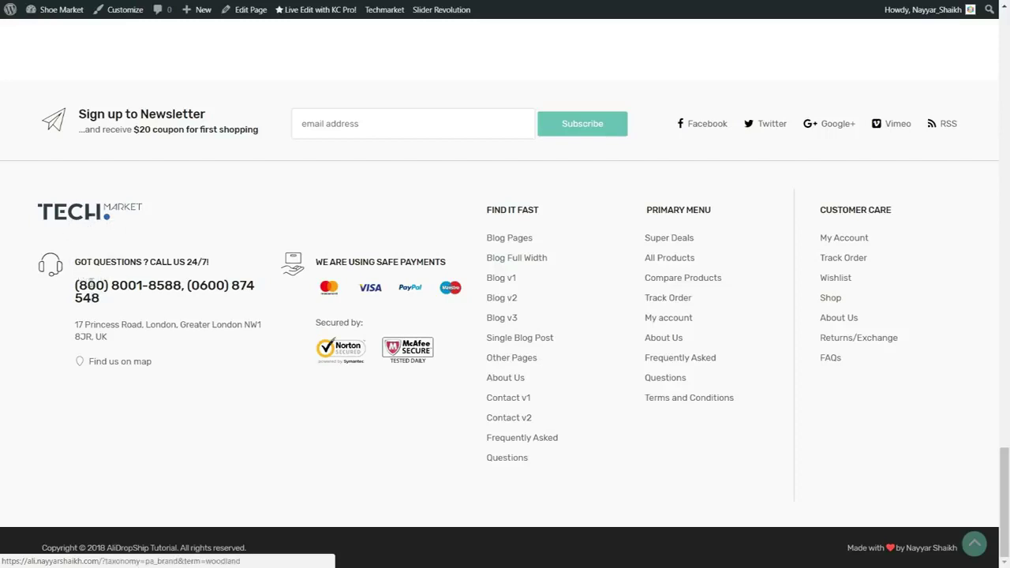
left_click_drag(73, 287, 124, 307)
left_click(111, 306)
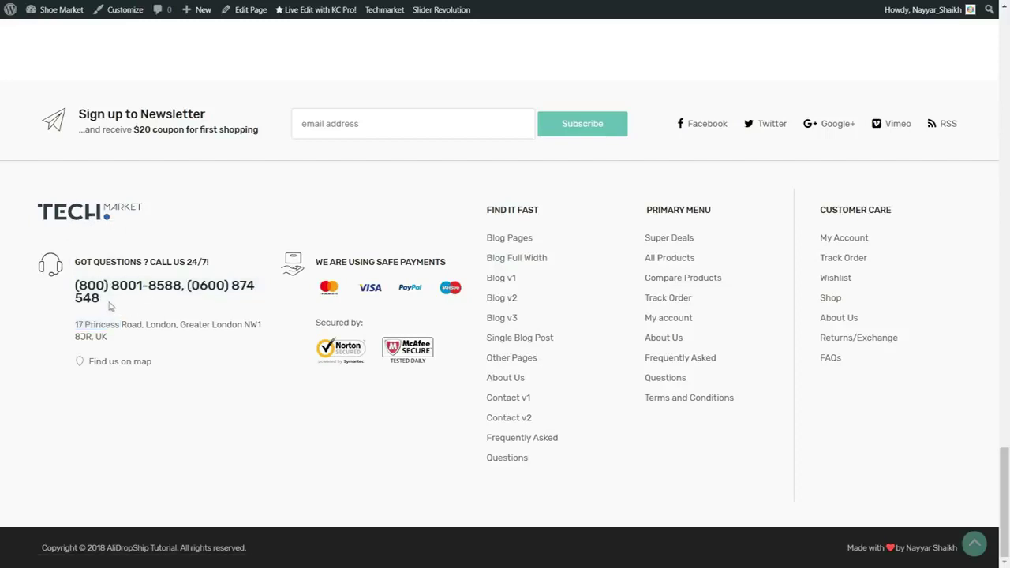
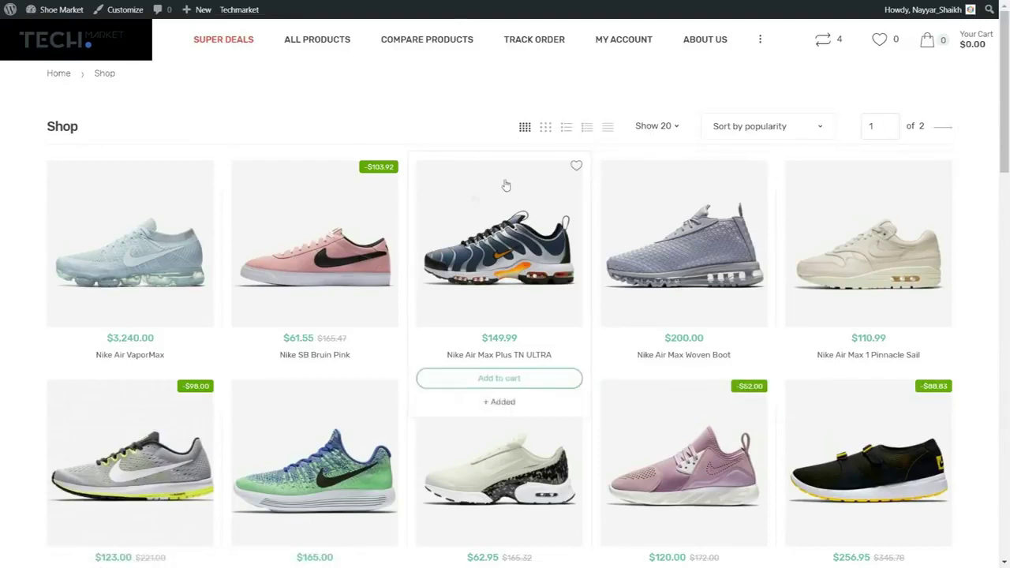
- Switch the shop to the extended grid view and scroll through the shoes
left_click(525, 128)
scroll(371, 398, "down", 3)
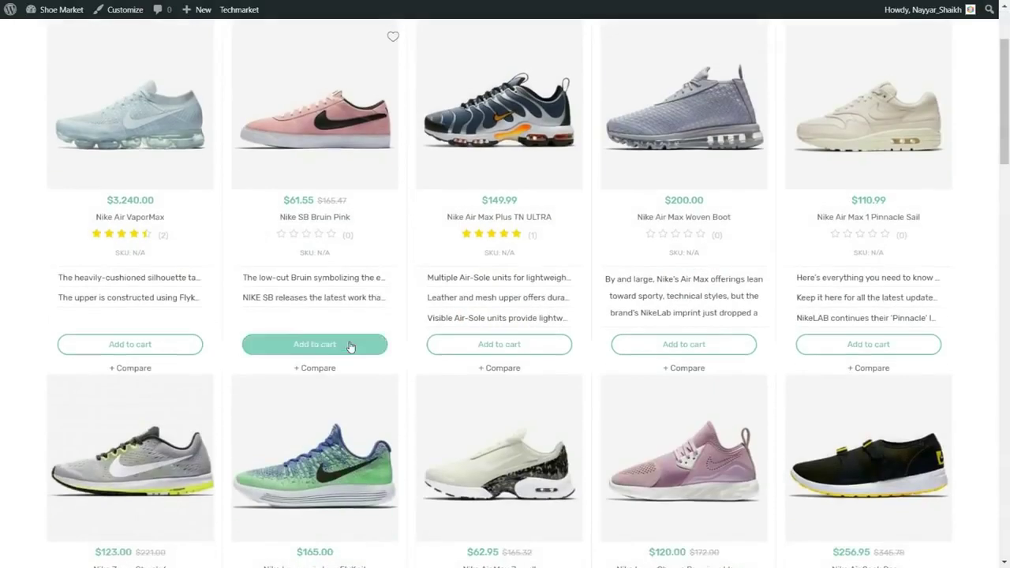
scroll(292, 342, "up", 1)
scroll(439, 403, "up", 1)
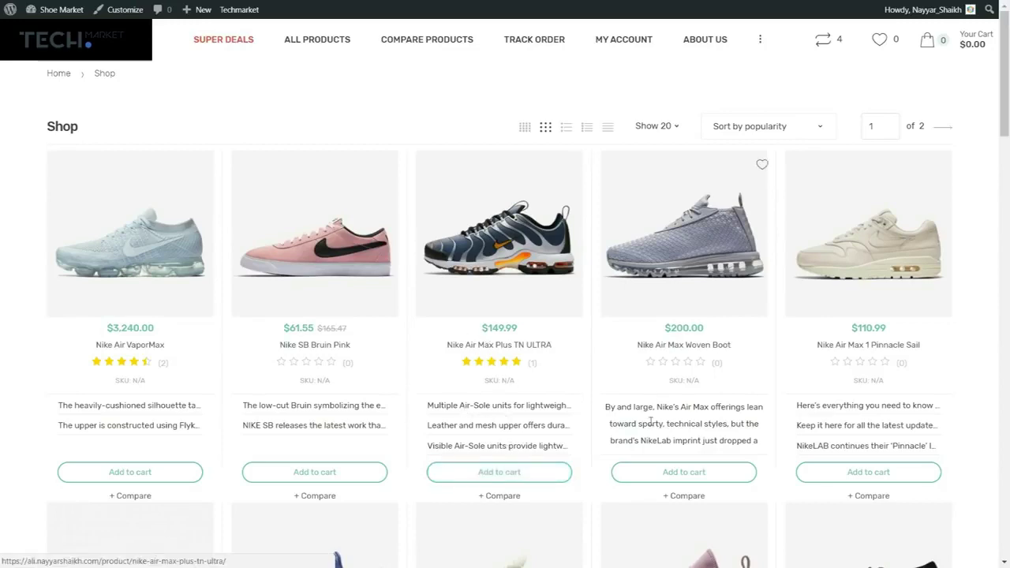
- Try the large list, smaller list and compact list layouts for the shop products
left_click(566, 127)
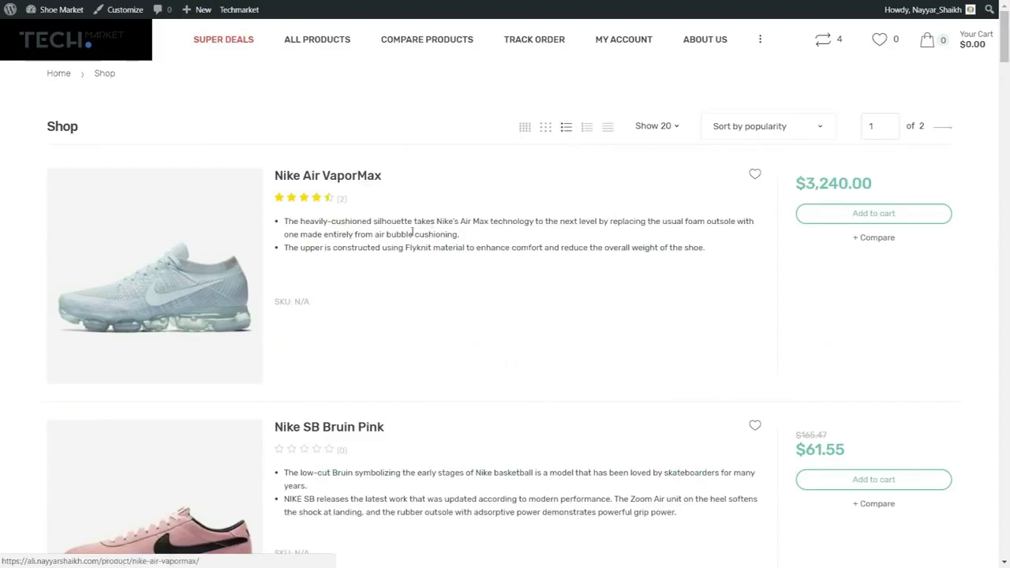
scroll(414, 375, "down", 3)
scroll(418, 386, "down", 5)
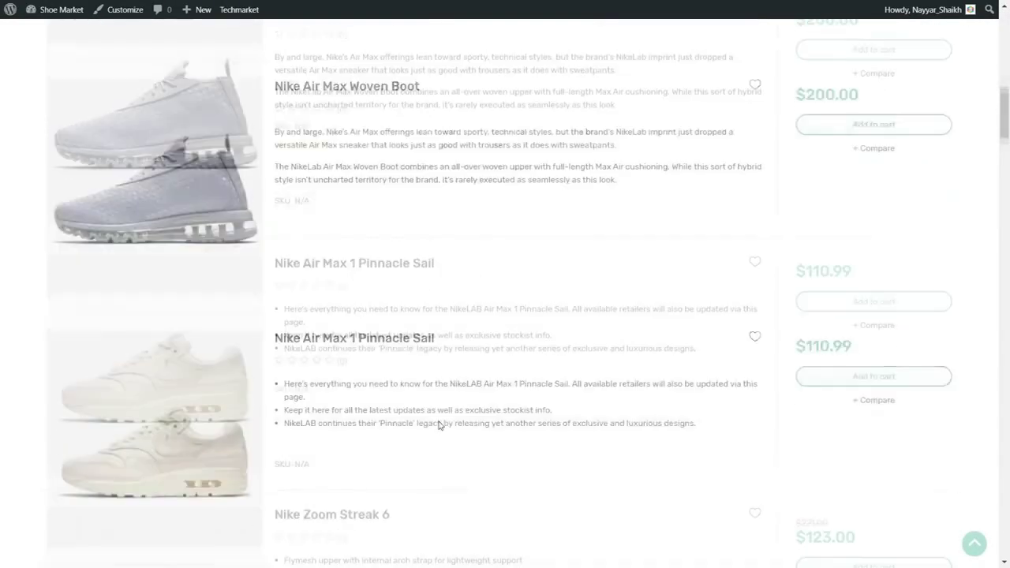
scroll(439, 421, "up", 10)
left_click(586, 127)
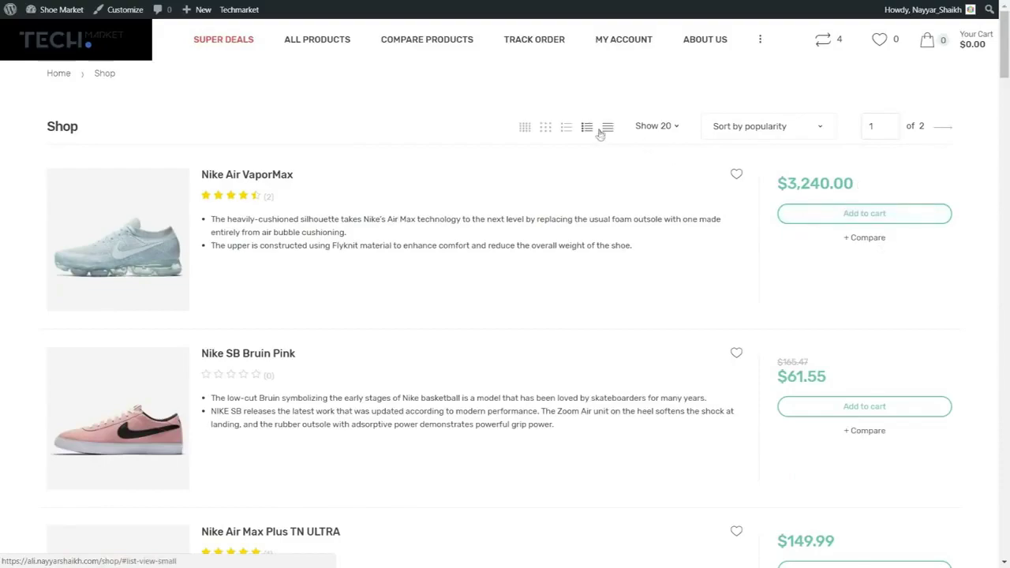
left_click(607, 128)
scroll(500, 384, "down", 5)
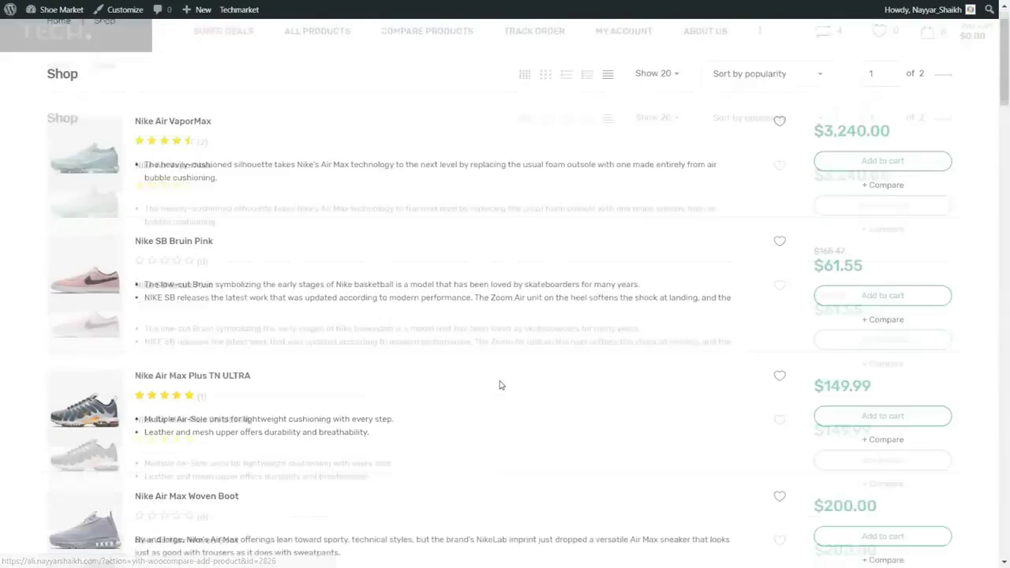
scroll(500, 394, "up", 2)
scroll(500, 422, "up", 2)
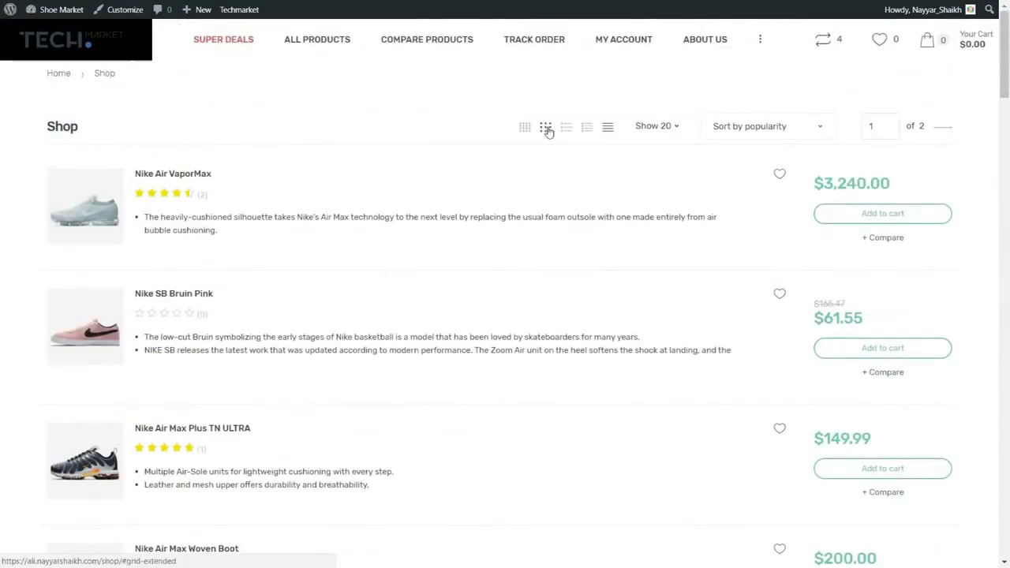
- Return to the extended grid layout and look through the Sort by options
left_click(545, 127)
left_click(753, 130)
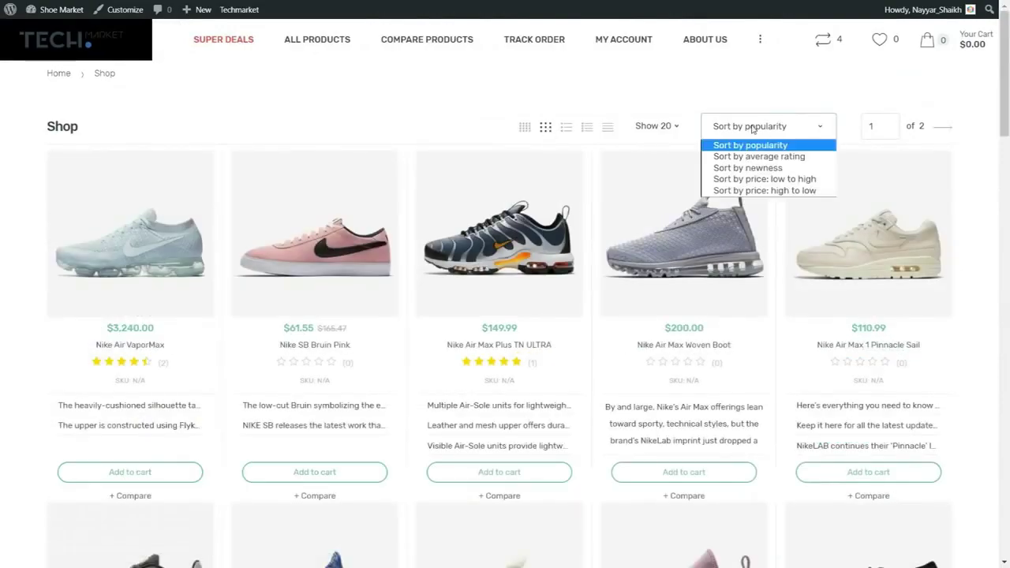
scroll(983, 263, "down", 1)
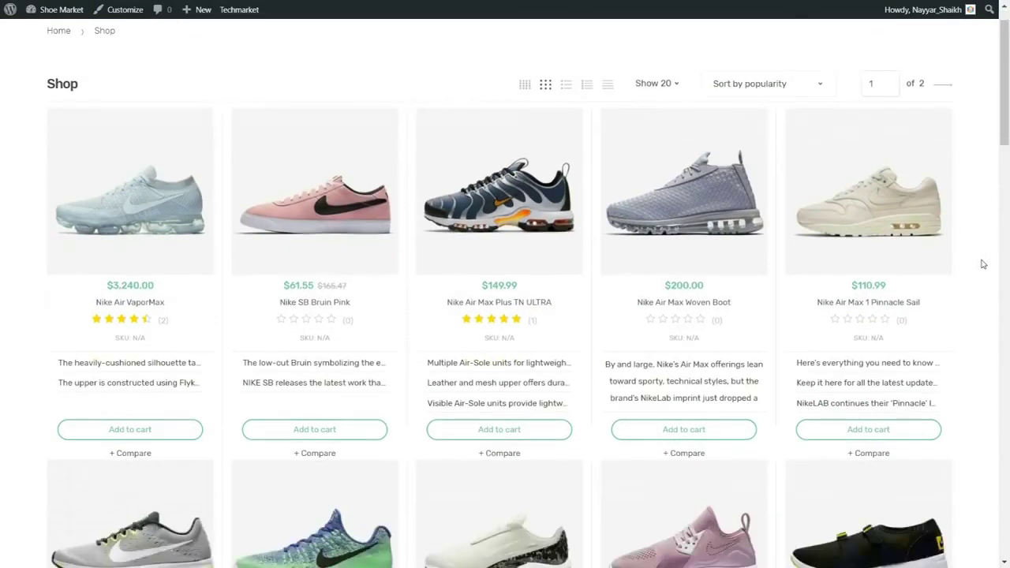
scroll(983, 264, "down", 15)
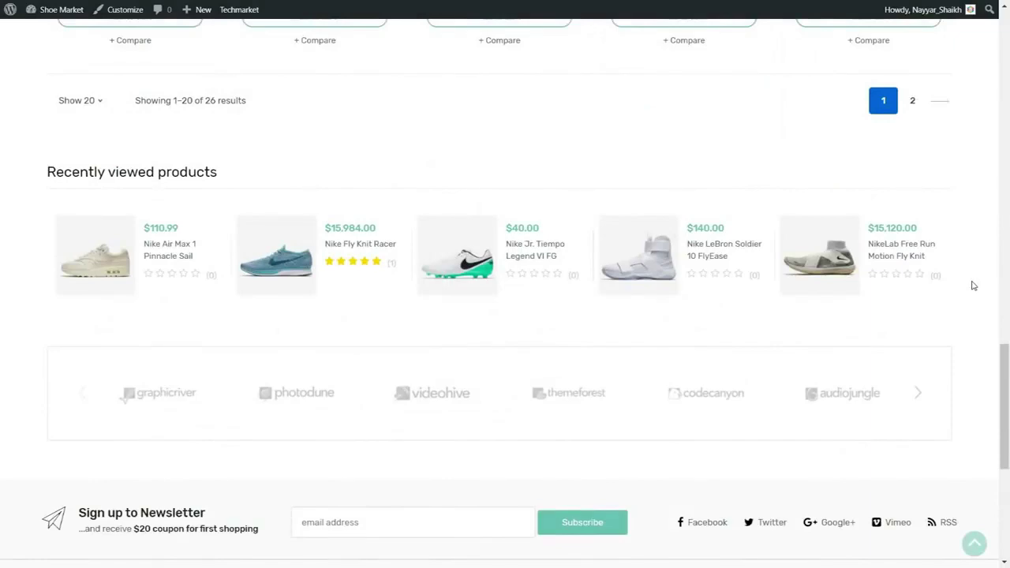
scroll(973, 286, "up", 15)
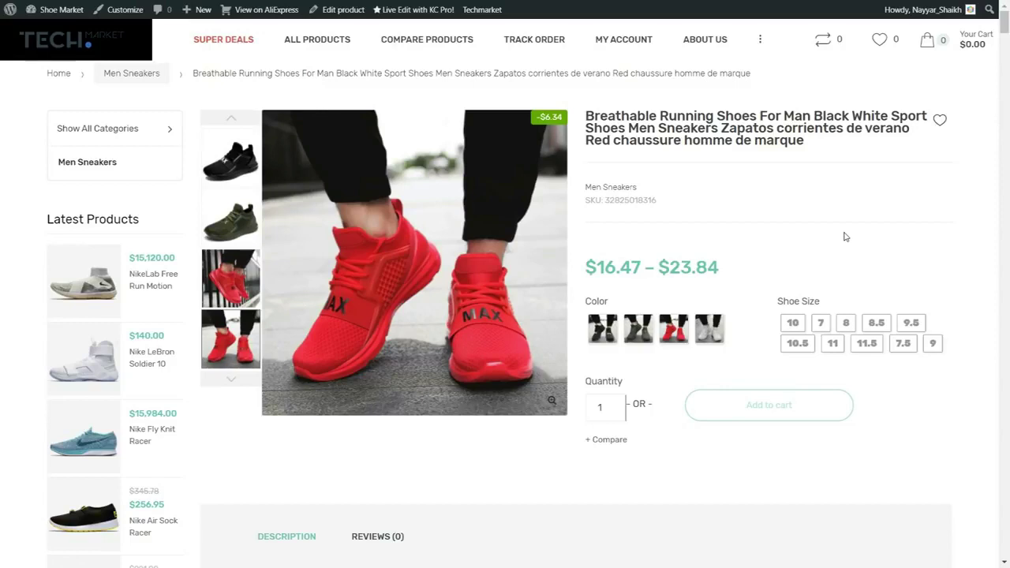
- Try the red, white and grey colour swatches on the running shoes, settling on red
left_click_drag(816, 146, 596, 102)
left_click(740, 153)
left_click(673, 332)
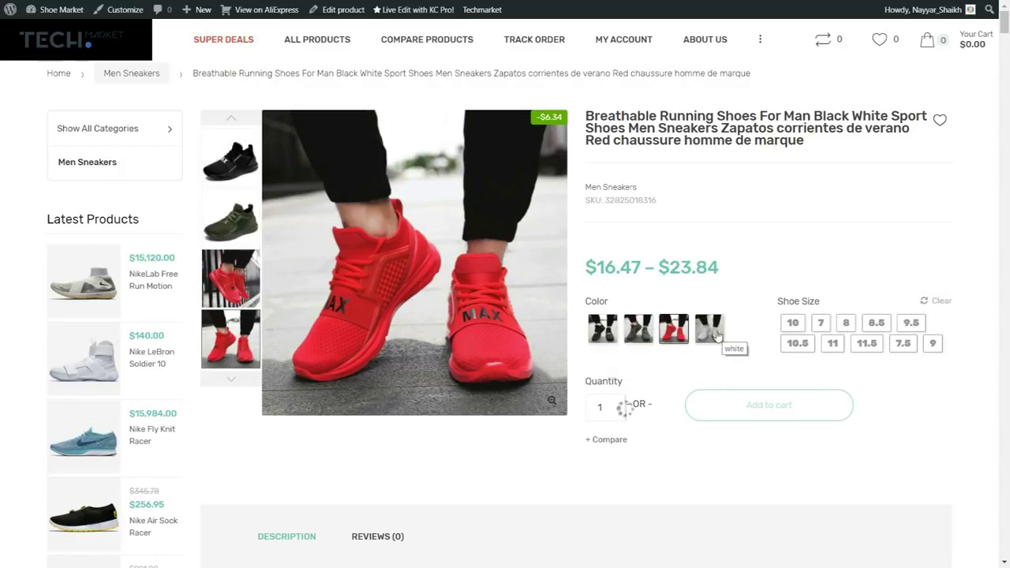
left_click(723, 335)
left_click(646, 337)
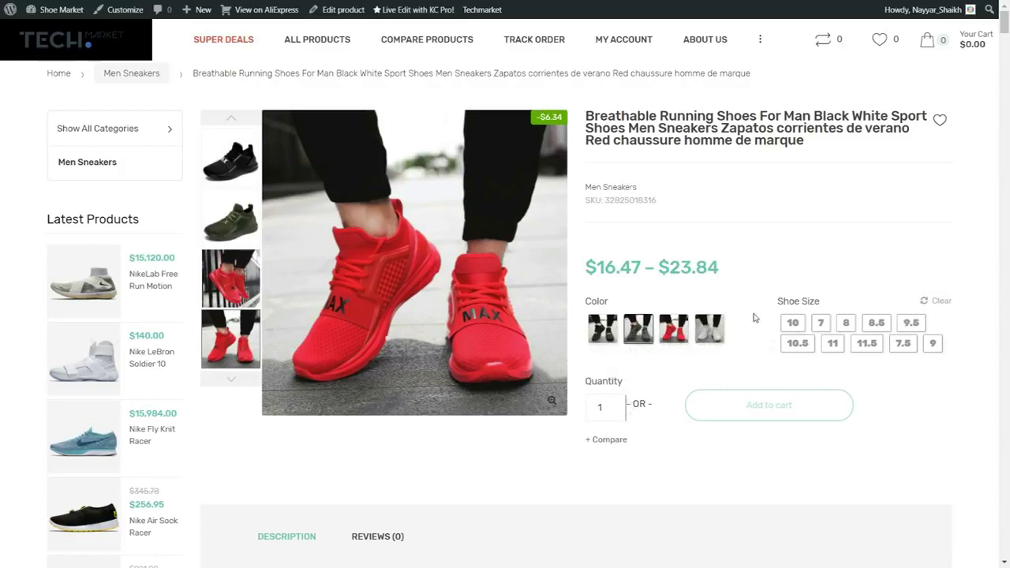
left_click(675, 337)
- Choose size 10 and highlight the resulting $18.84 variation price
left_click(792, 326)
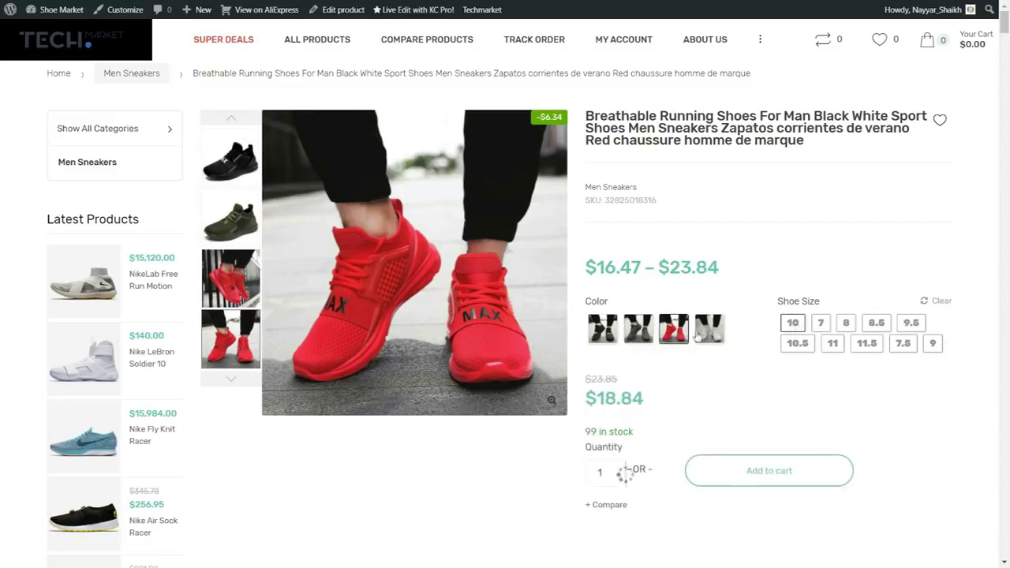
left_click_drag(647, 400, 695, 394)
left_click(596, 398)
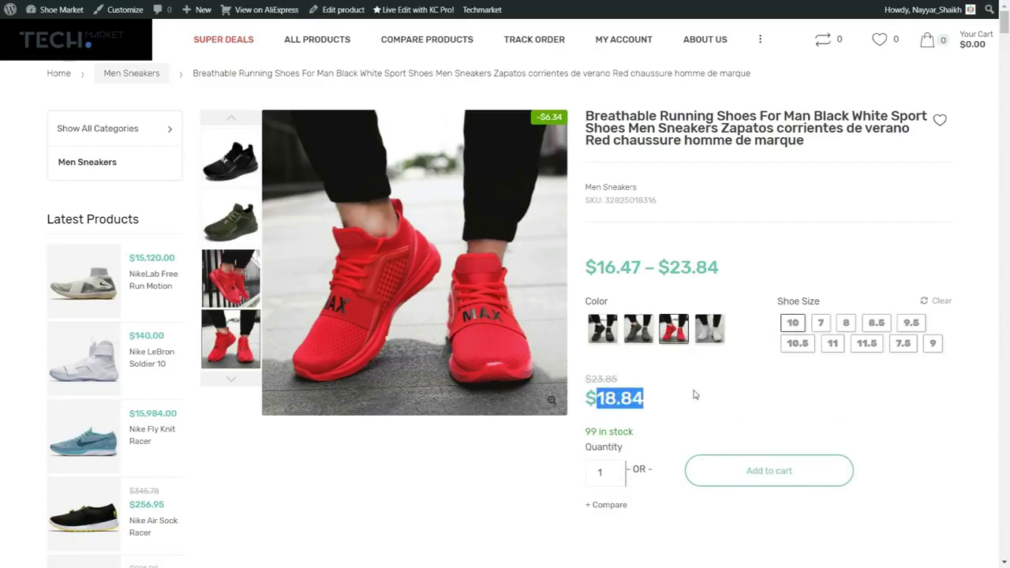
left_click(604, 400)
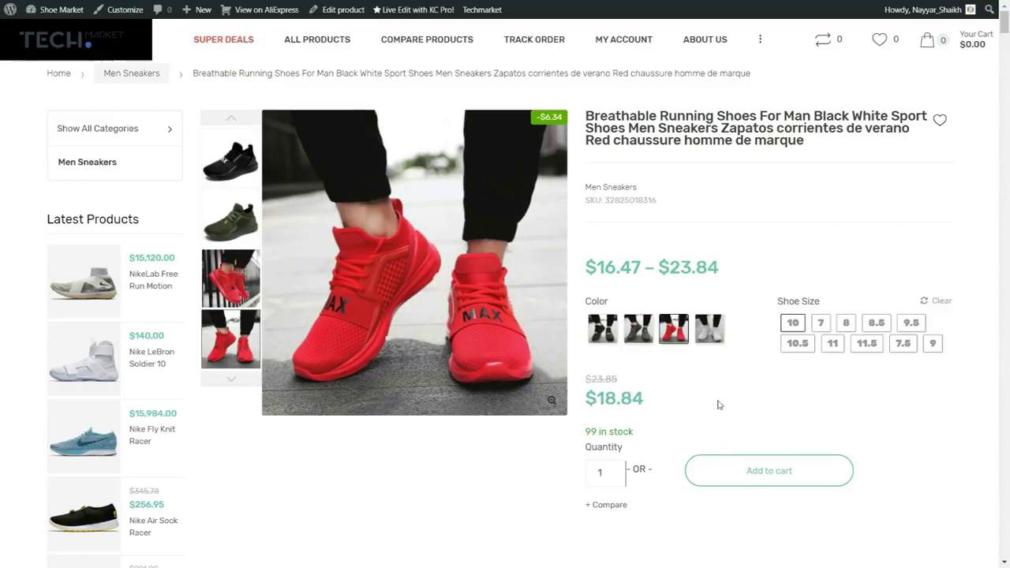
scroll(716, 406, "down", 1)
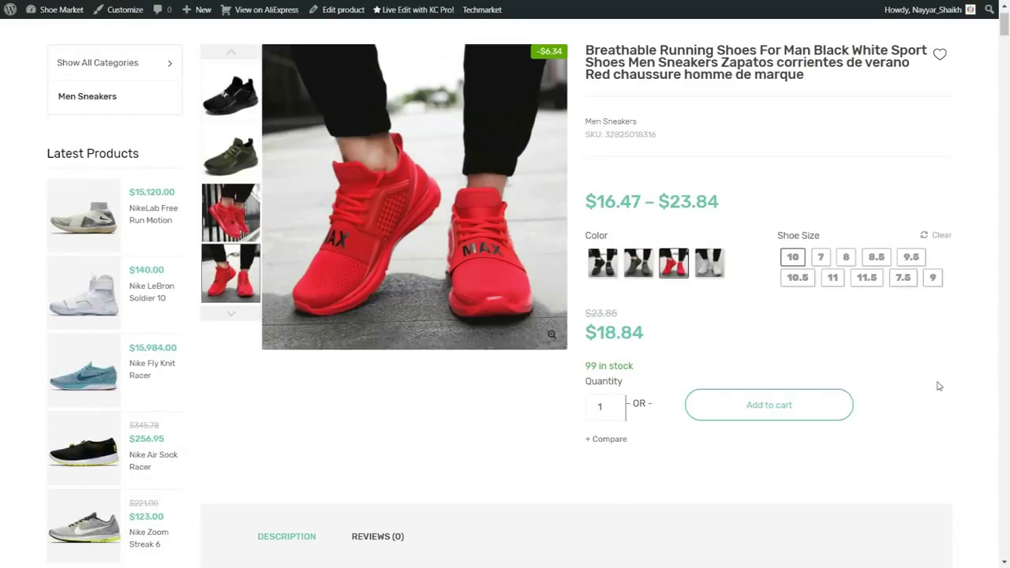
scroll(931, 395, "up", 1)
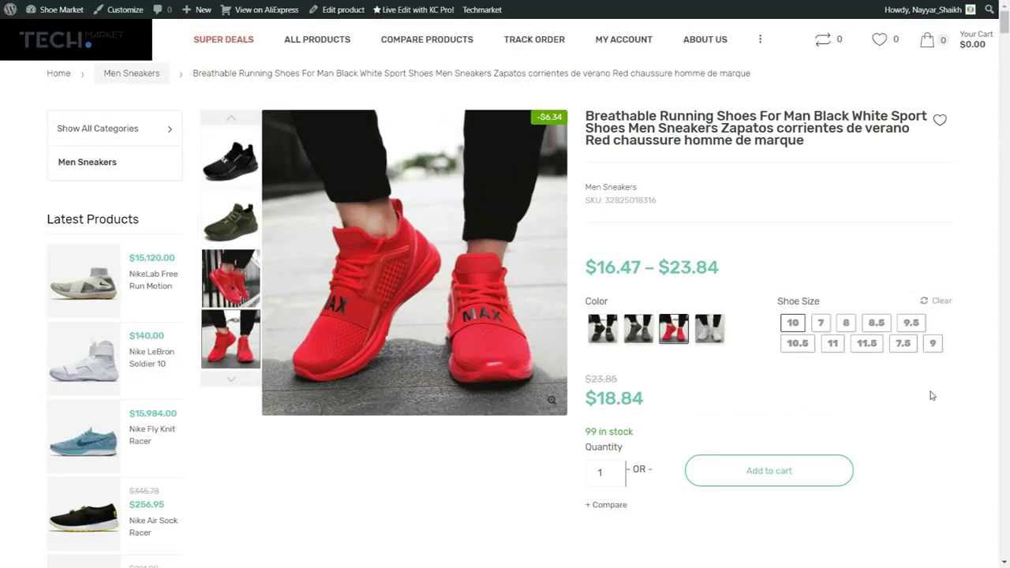
scroll(931, 395, "down", 5)
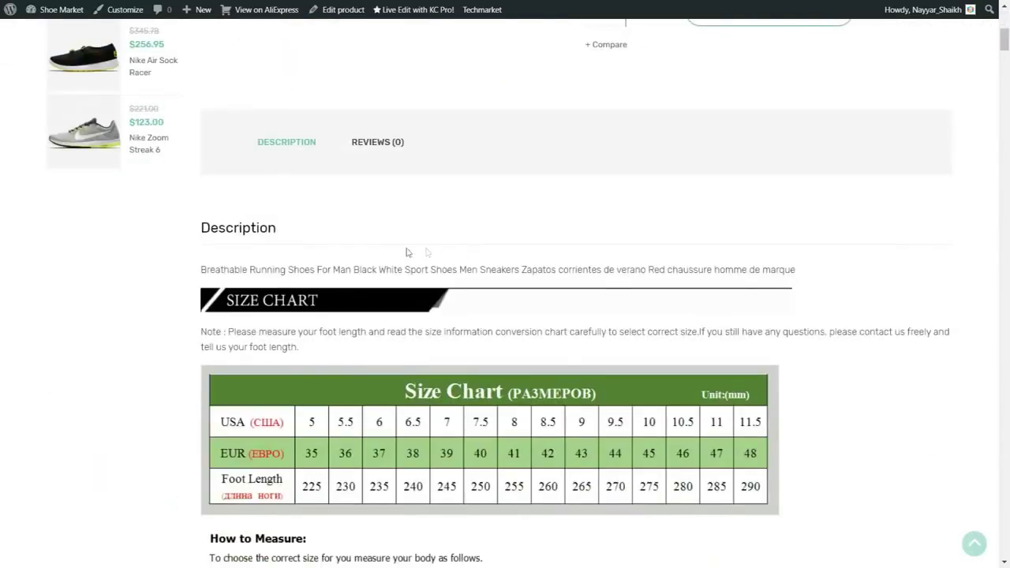
scroll(440, 316, "down", 18)
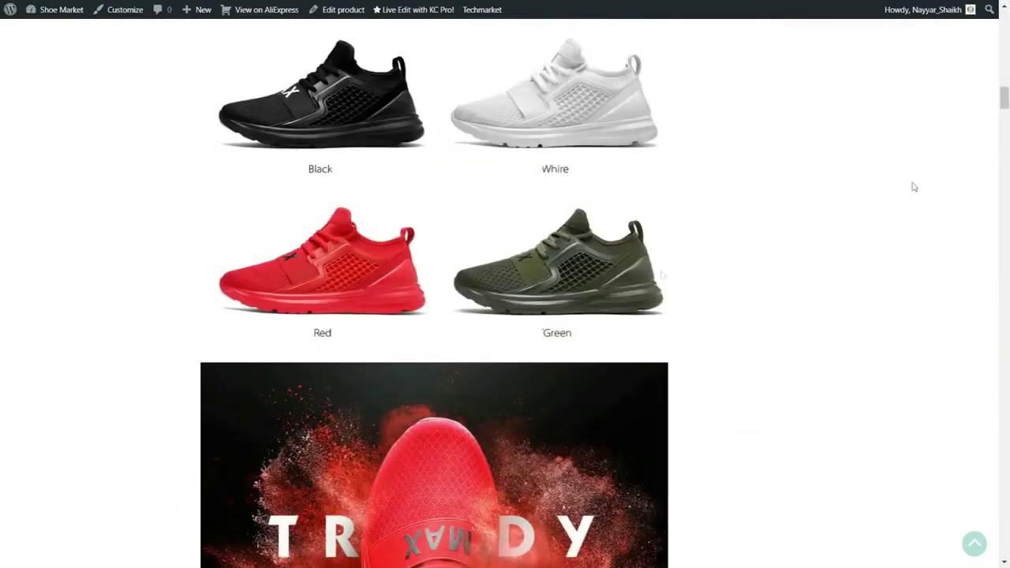
left_click_drag(1004, 99, 1002, 70)
scroll(884, 266, "up", 6)
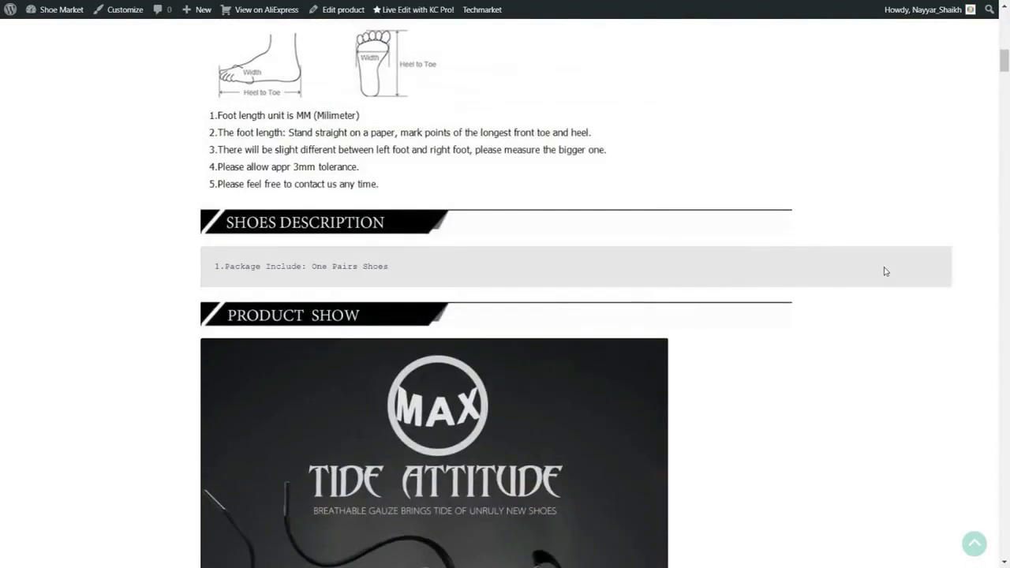
scroll(883, 271, "up", 6)
scroll(851, 236, "down", 2)
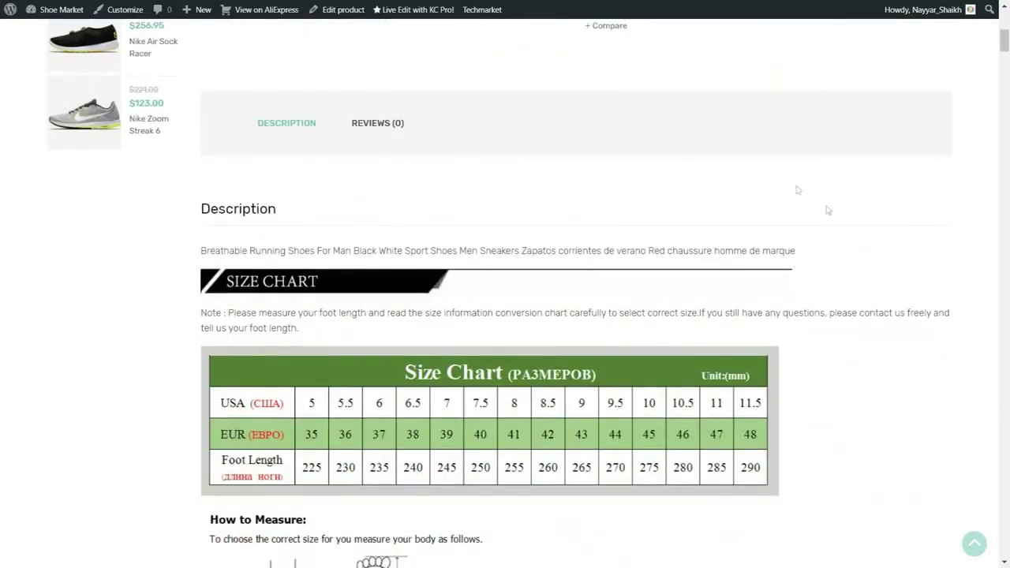
scroll(663, 292, "up", 3)
left_click(390, 320)
scroll(721, 327, "down", 3)
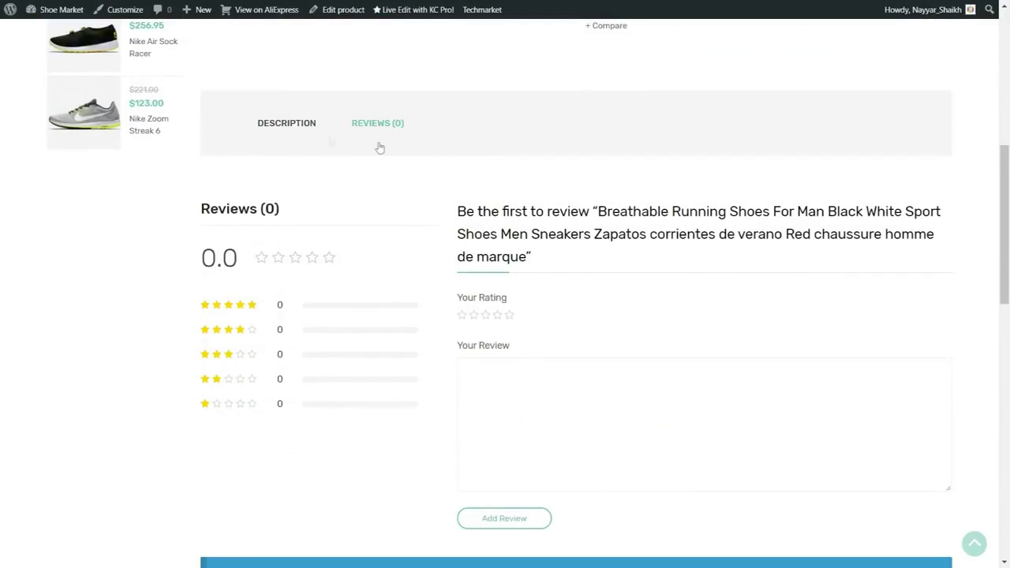
left_click(313, 127)
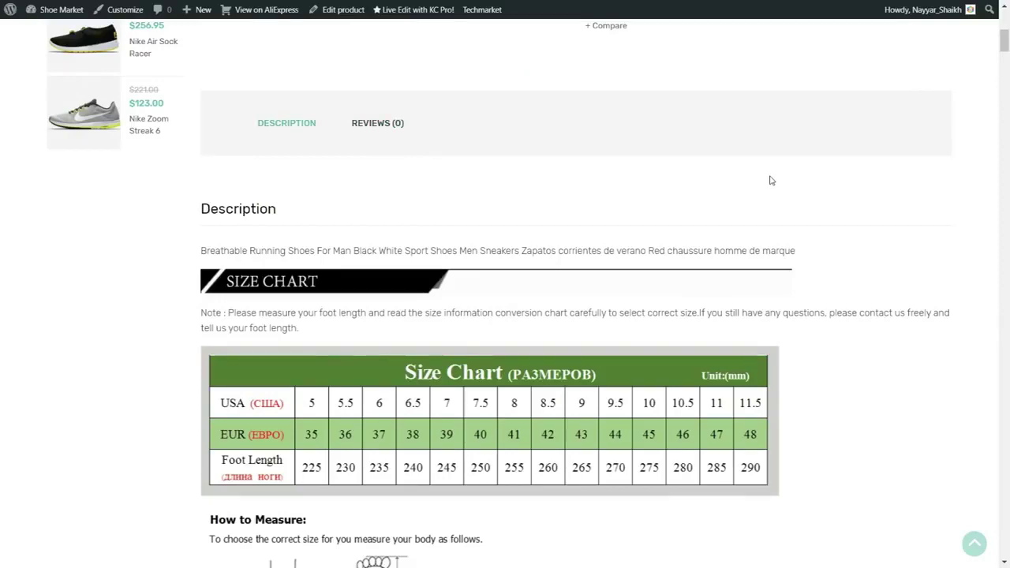
scroll(789, 216, "up", 4)
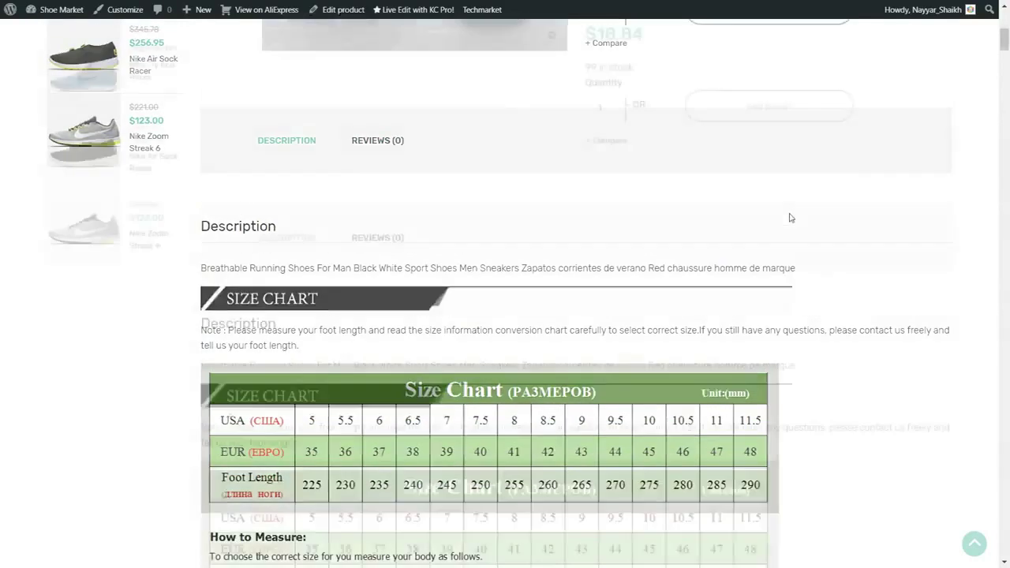
scroll(984, 216, "up", 2)
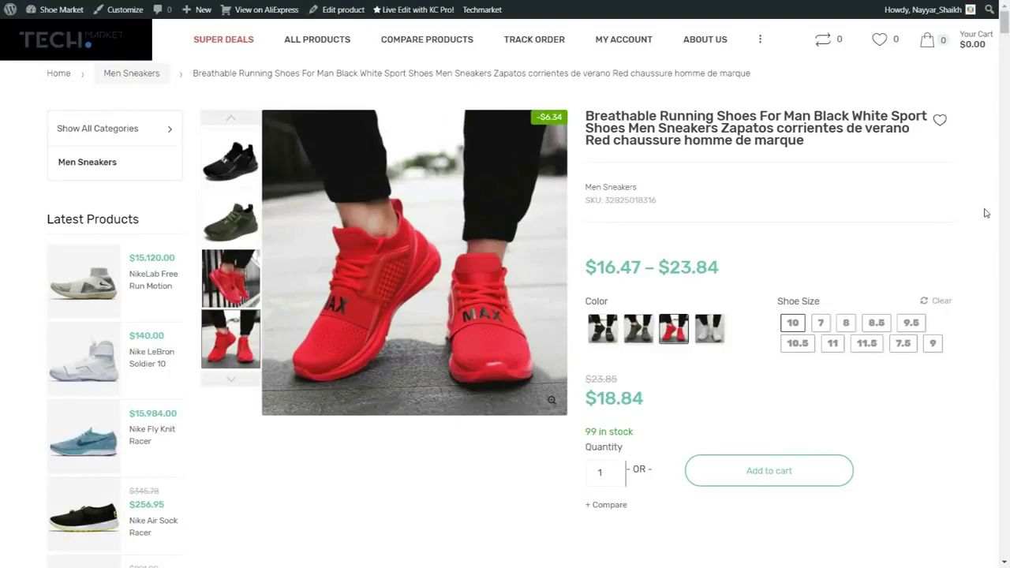
scroll(112, 314, "down", 5)
scroll(115, 313, "up", 5)
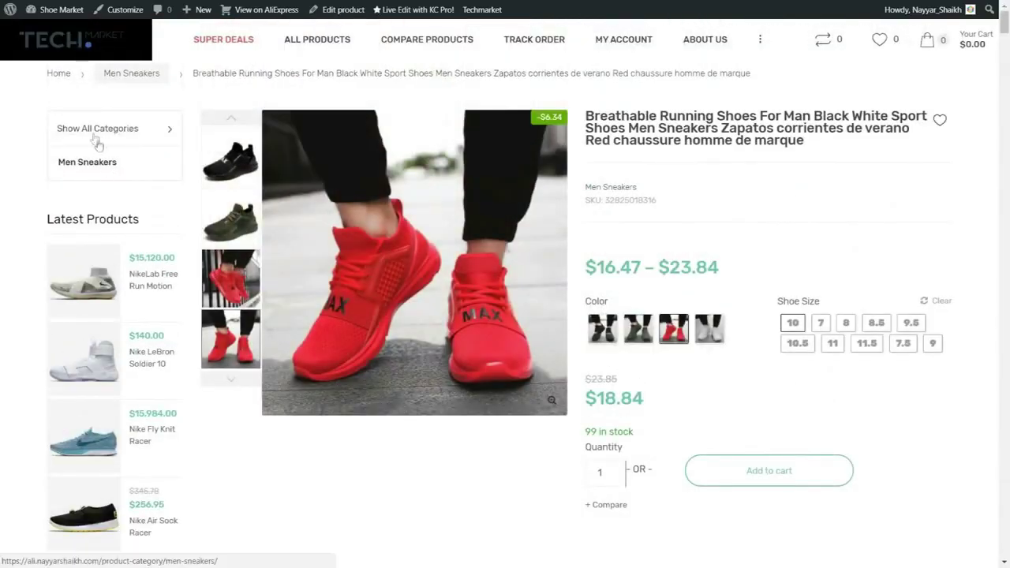
scroll(154, 222, "down", 4)
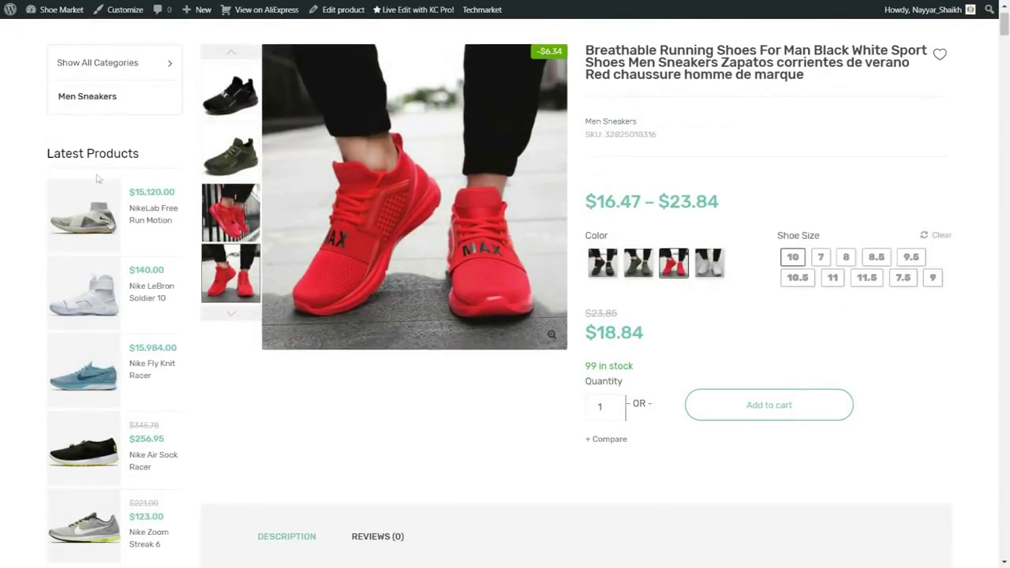
scroll(133, 269, "up", 4)
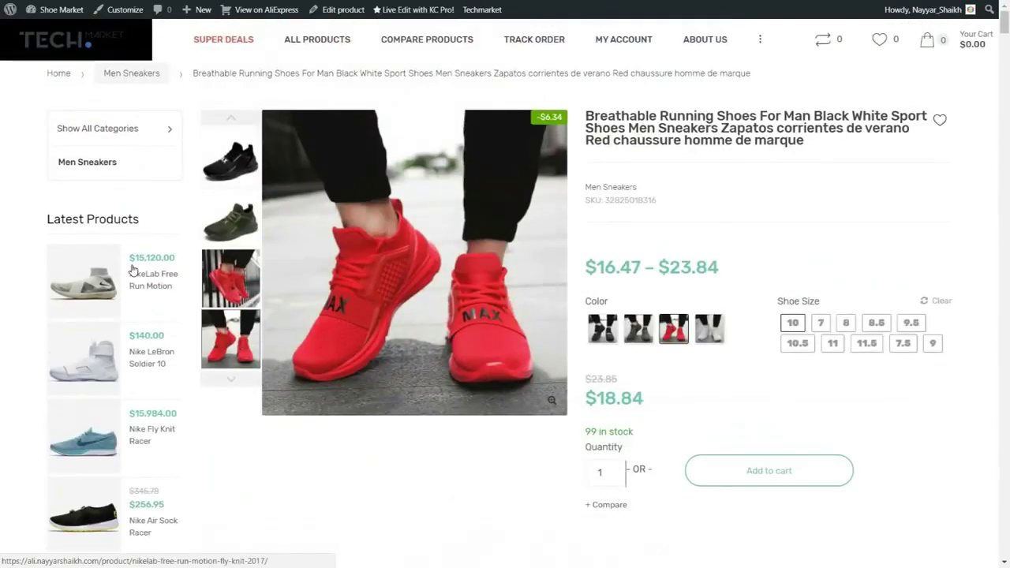
scroll(130, 272, "down", 2)
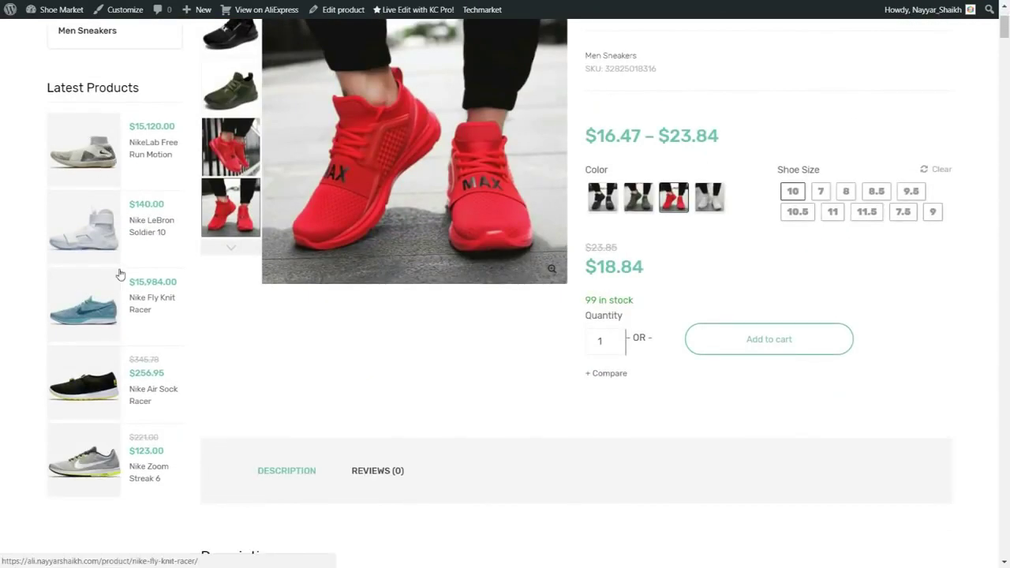
scroll(115, 307, "up", 2)
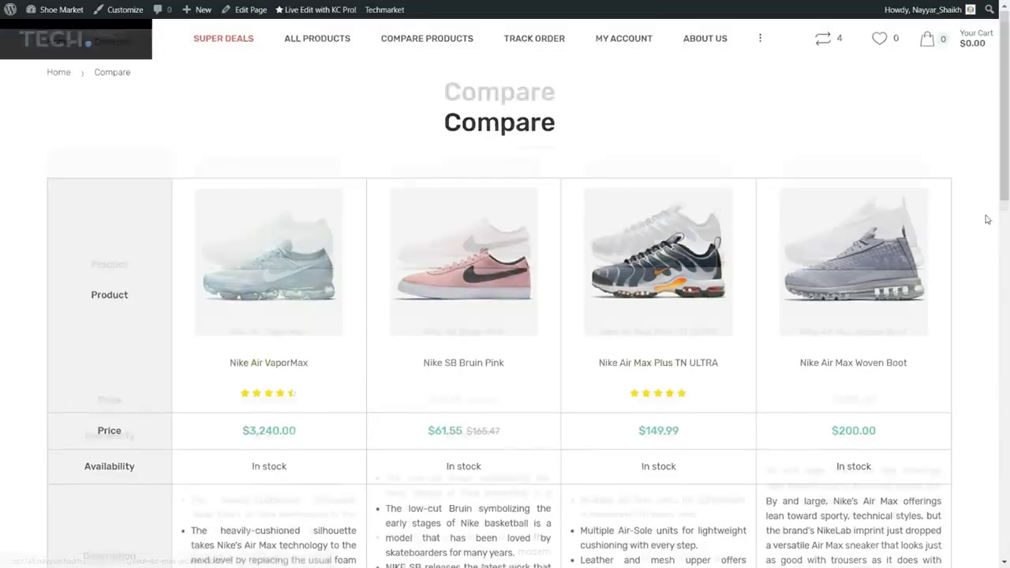
- Scroll through the Compare table to review the four compared shoes
scroll(986, 220, "down", 9)
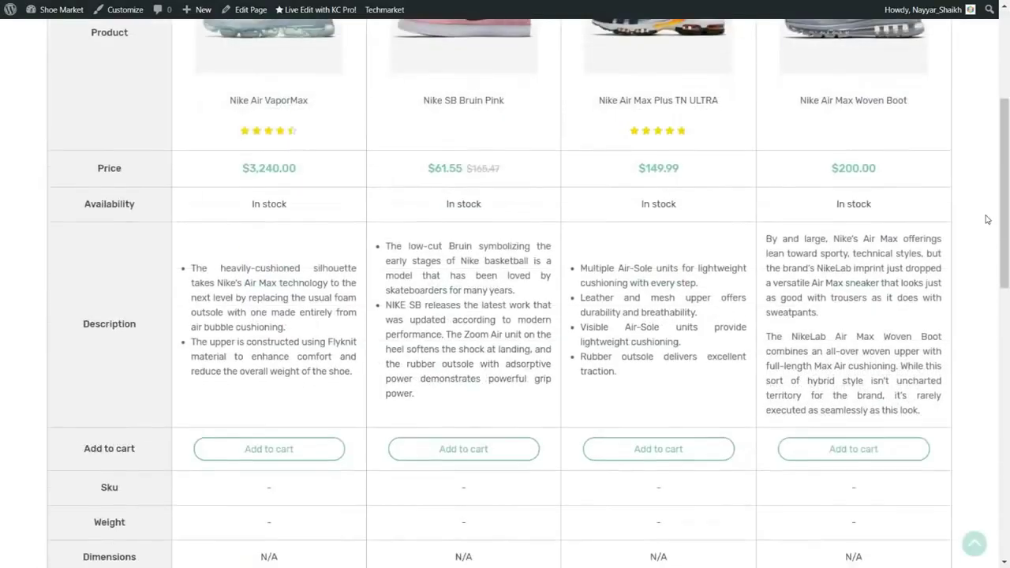
scroll(986, 219, "up", 7)
scroll(986, 219, "up", 3)
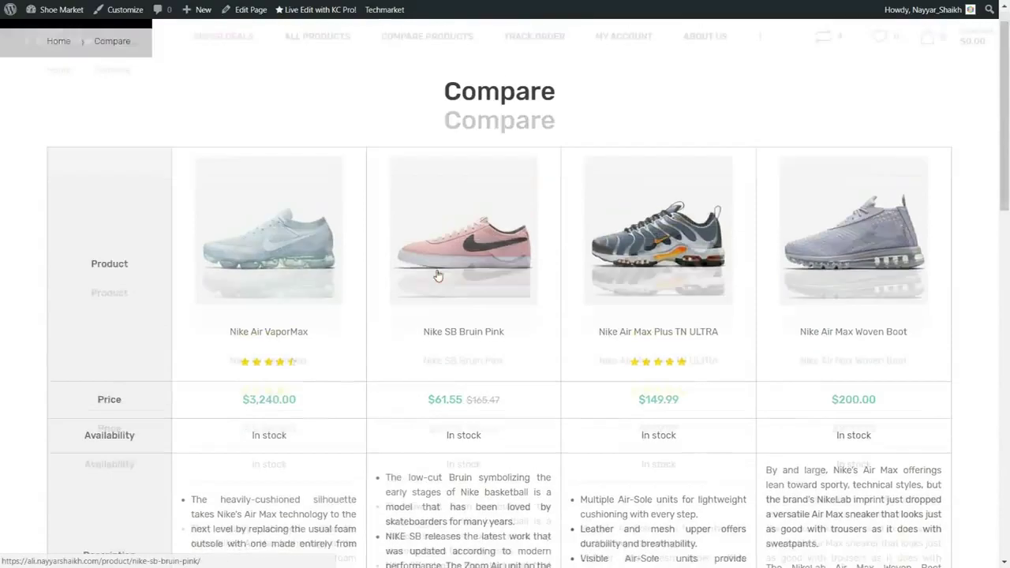
scroll(658, 237, "down", 1)
scroll(951, 214, "down", 6)
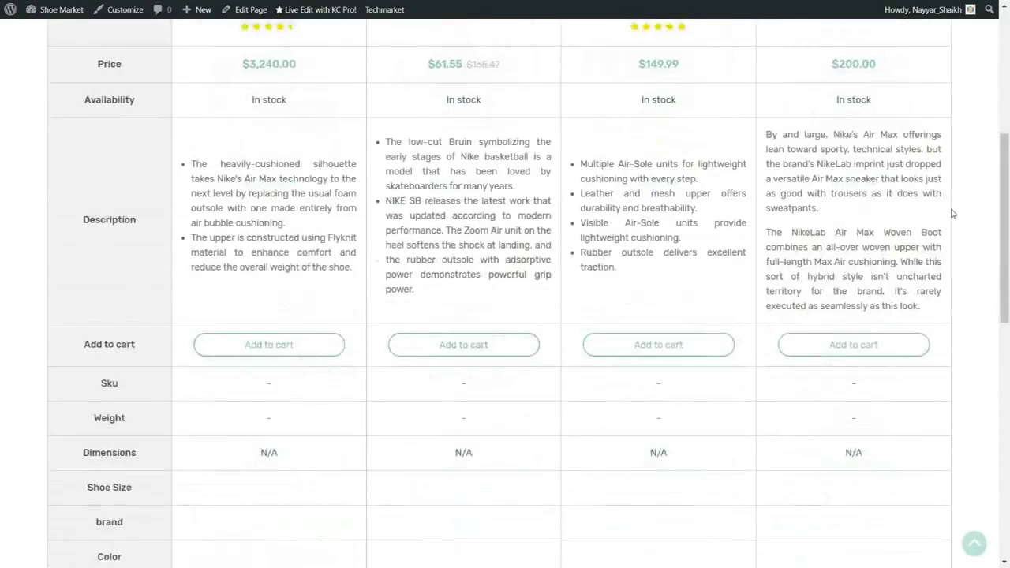
scroll(952, 214, "up", 3)
scroll(951, 214, "up", 4)
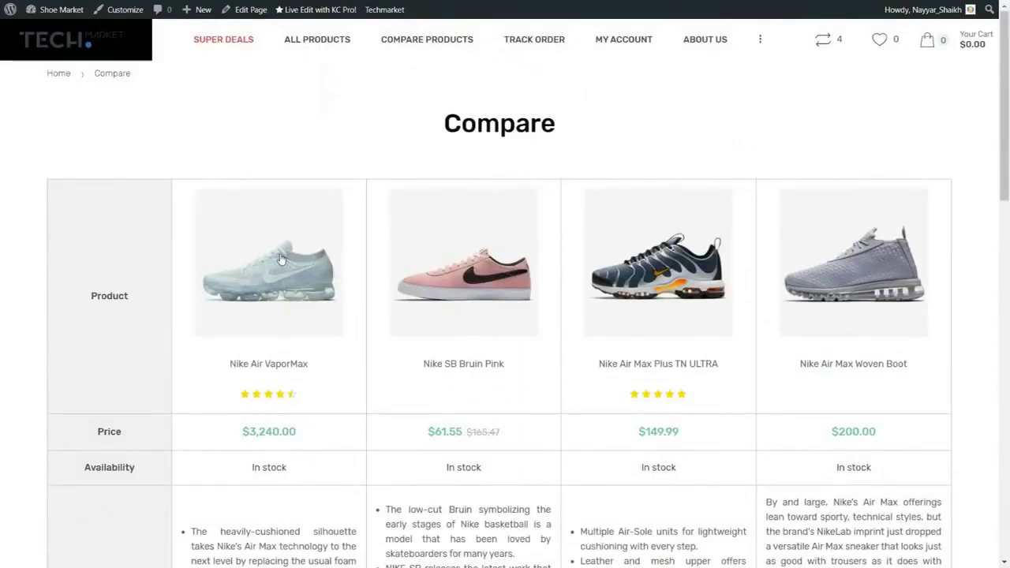
scroll(568, 264, "down", 4)
scroll(667, 249, "up", 3)
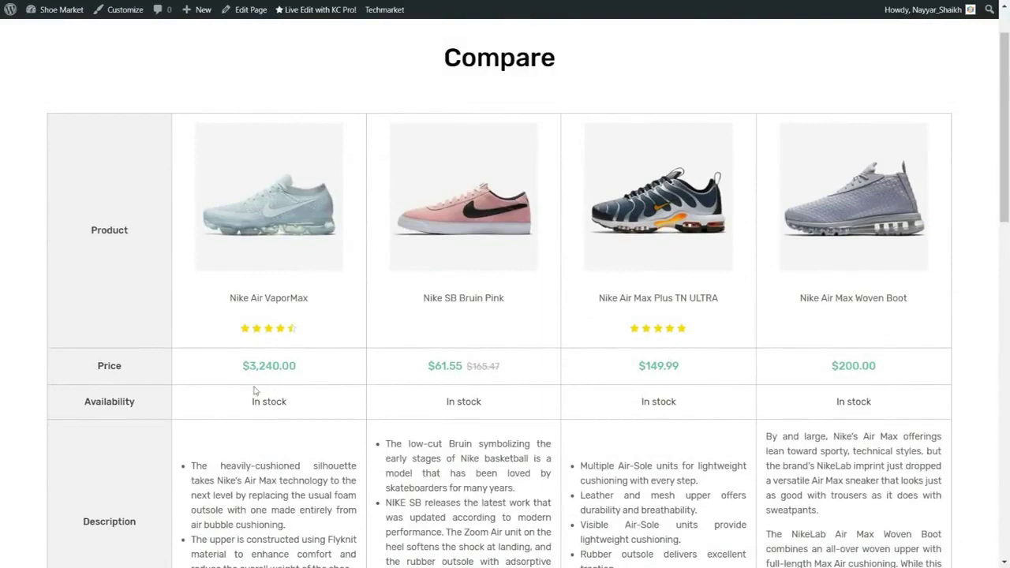
- Remove Nike Air VaporMax from the comparison with its × button
scroll(256, 387, "down", 2)
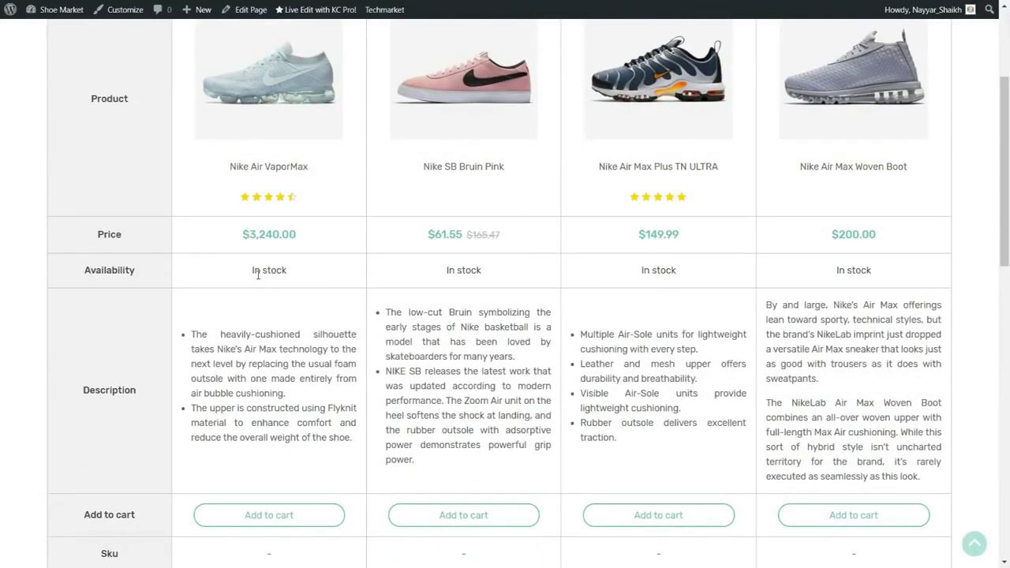
scroll(686, 300, "down", 1)
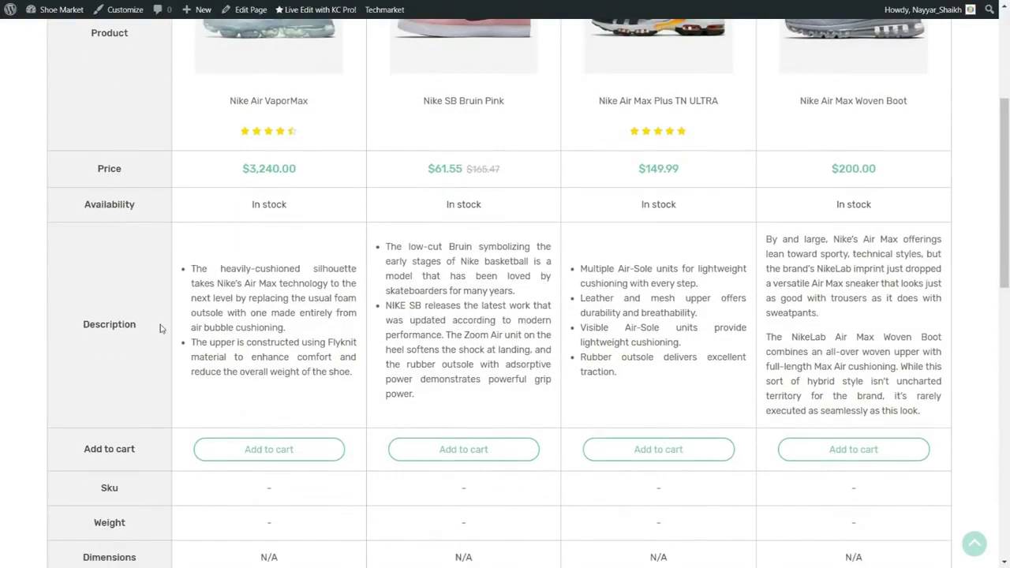
scroll(308, 284, "down", 7)
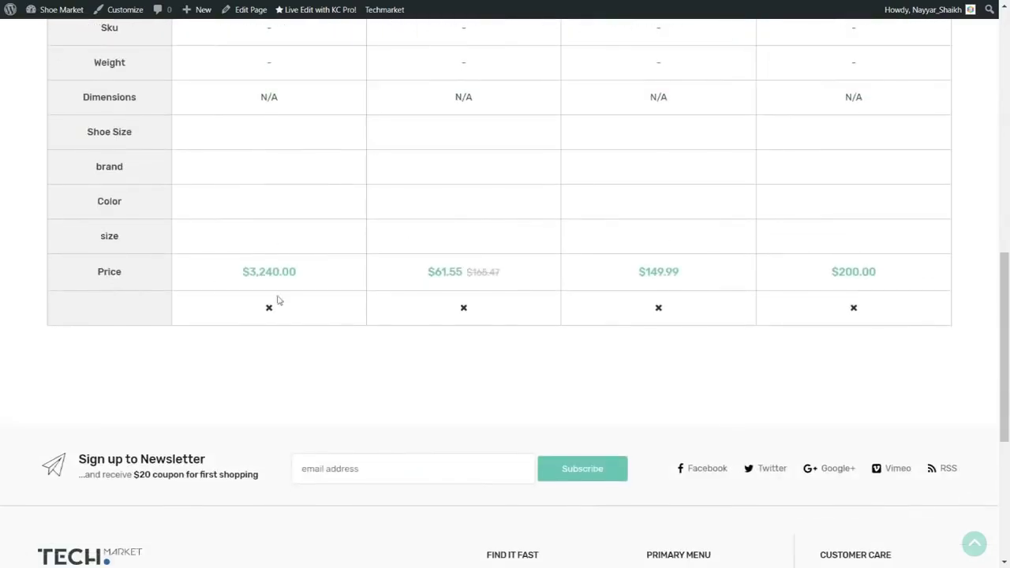
scroll(642, 320, "down", 2)
scroll(643, 321, "up", 6)
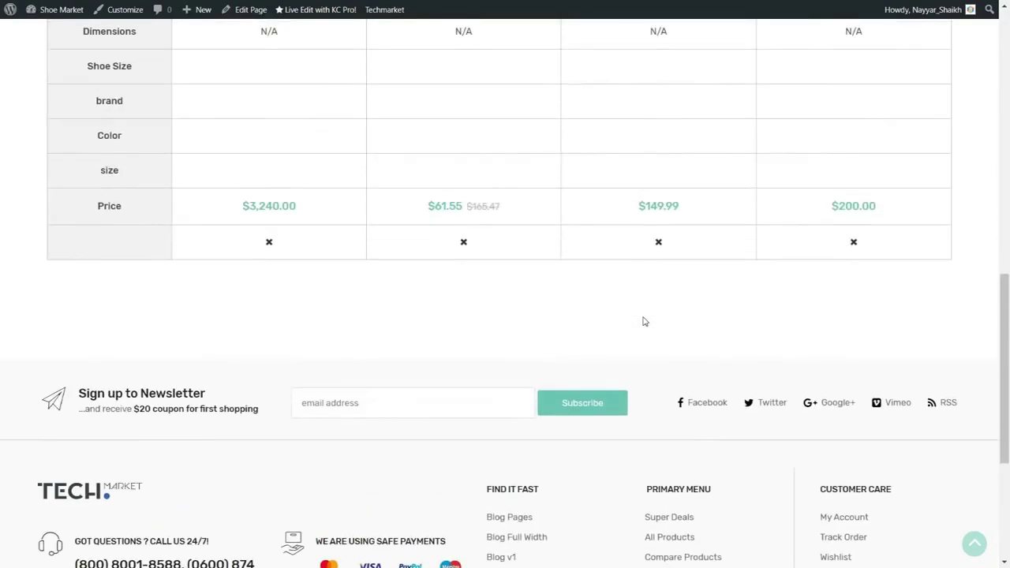
scroll(643, 321, "up", 7)
scroll(644, 320, "down", 11)
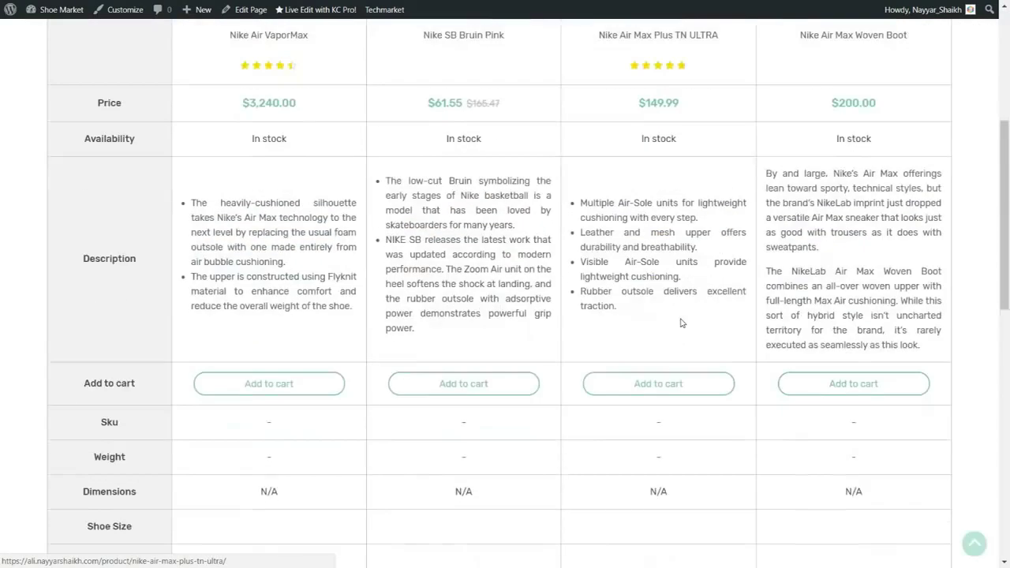
left_click(268, 309)
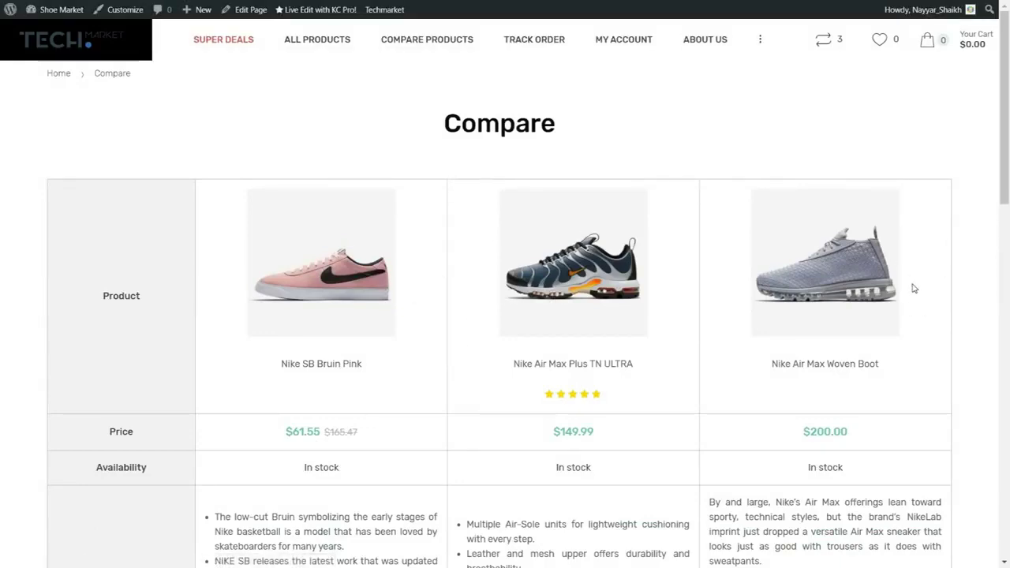
- Add NikeZoom FLy Knit Streak from All Products to Compare, then view the comparison
left_click(319, 44)
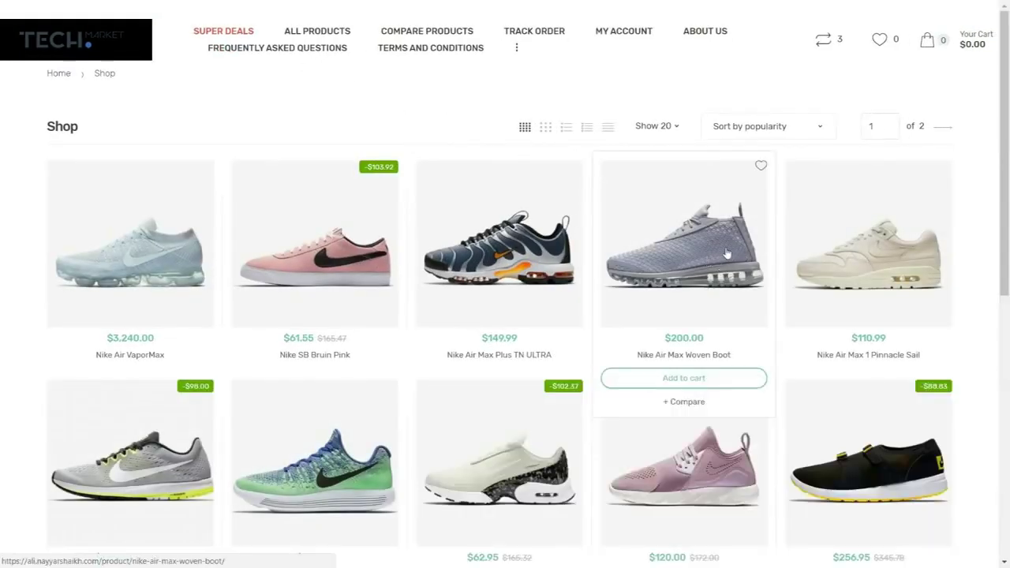
scroll(913, 265, "down", 4)
scroll(913, 265, "down", 2)
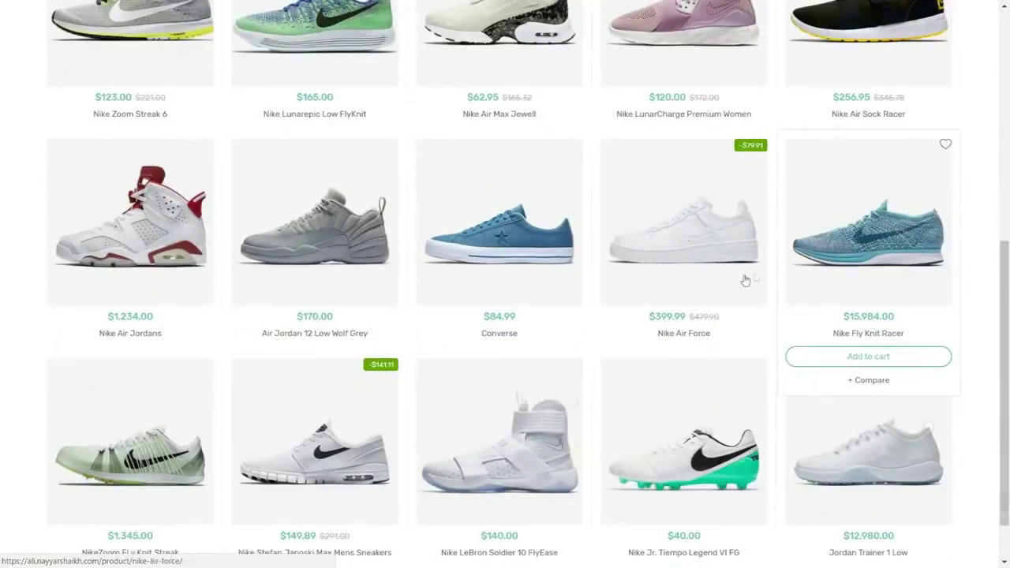
left_click(152, 367)
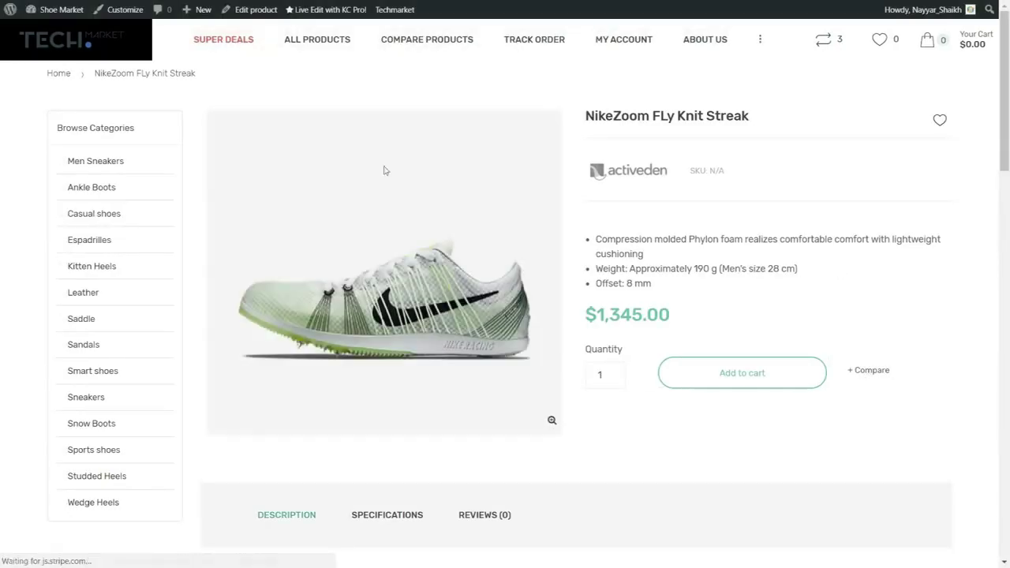
left_click(874, 373)
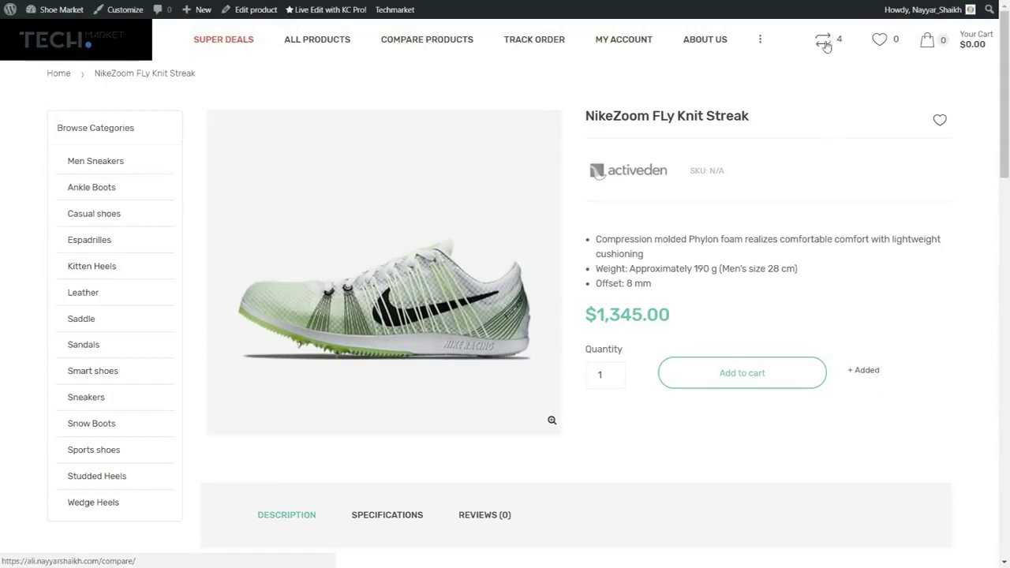
left_click(829, 45)
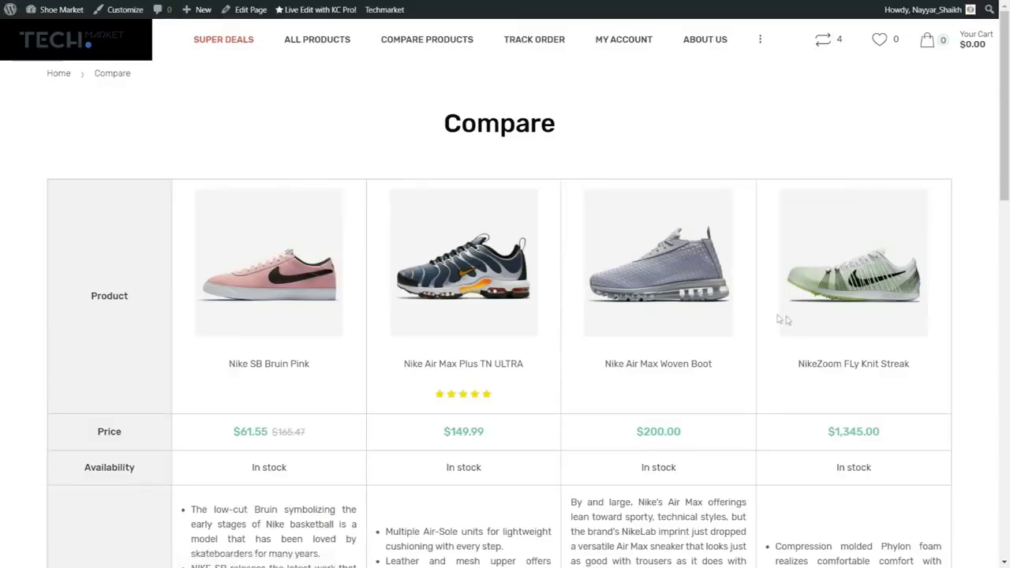
- Scroll the four-shoe comparison table down to the footer and back up
scroll(889, 270, "down", 1)
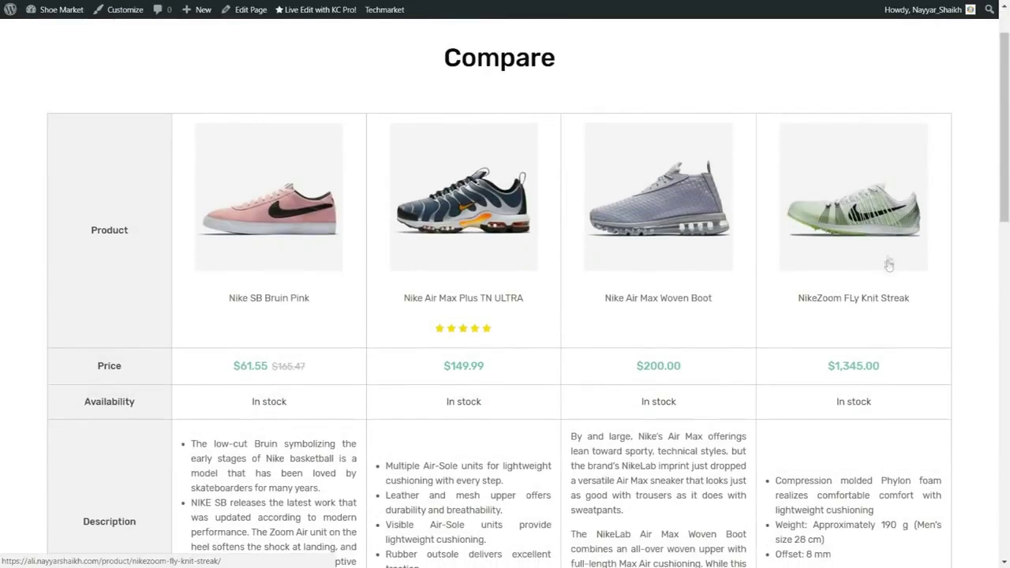
scroll(884, 330, "down", 1)
scroll(873, 173, "up", 3)
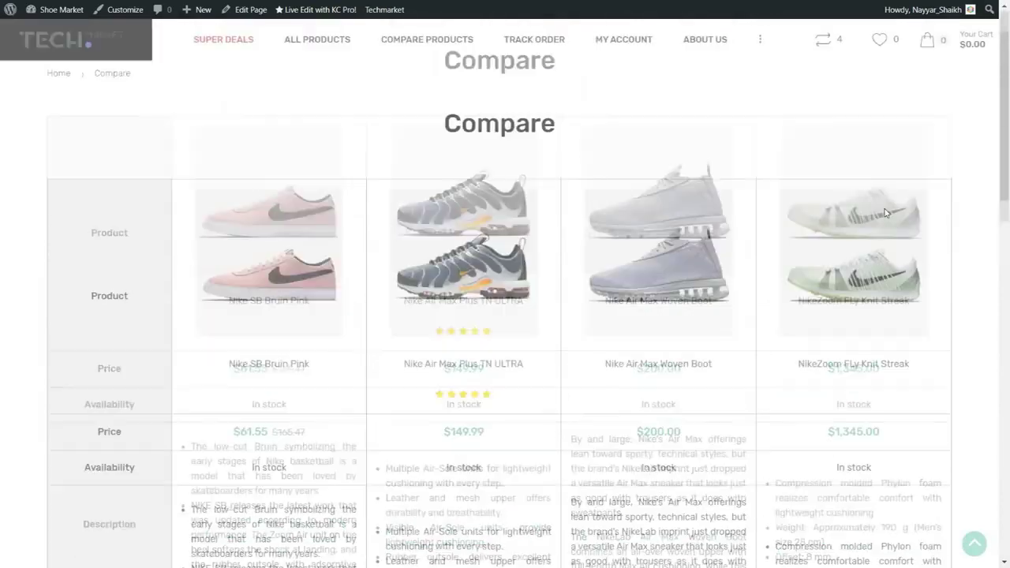
scroll(638, 379, "down", 2)
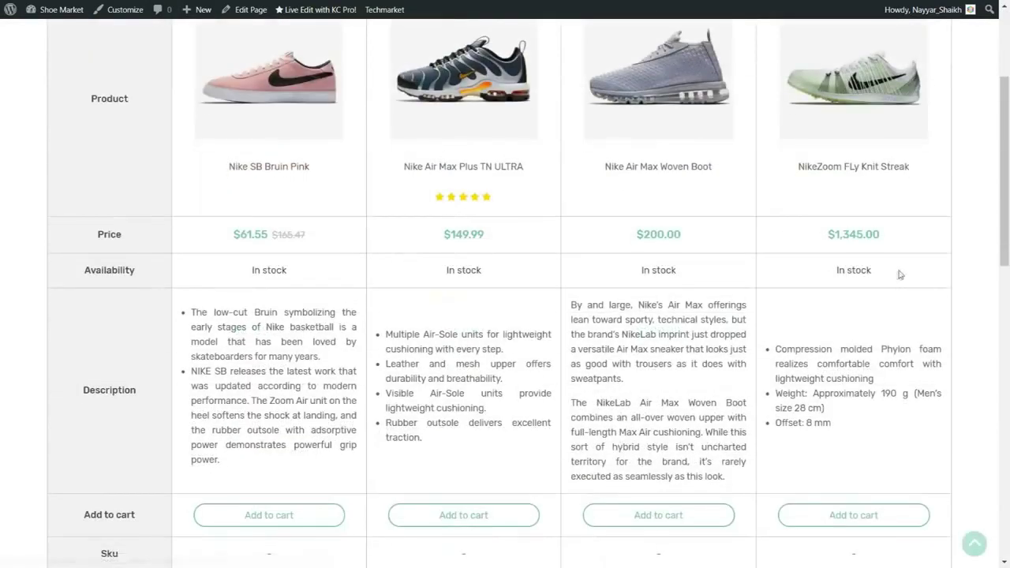
scroll(909, 272, "down", 5)
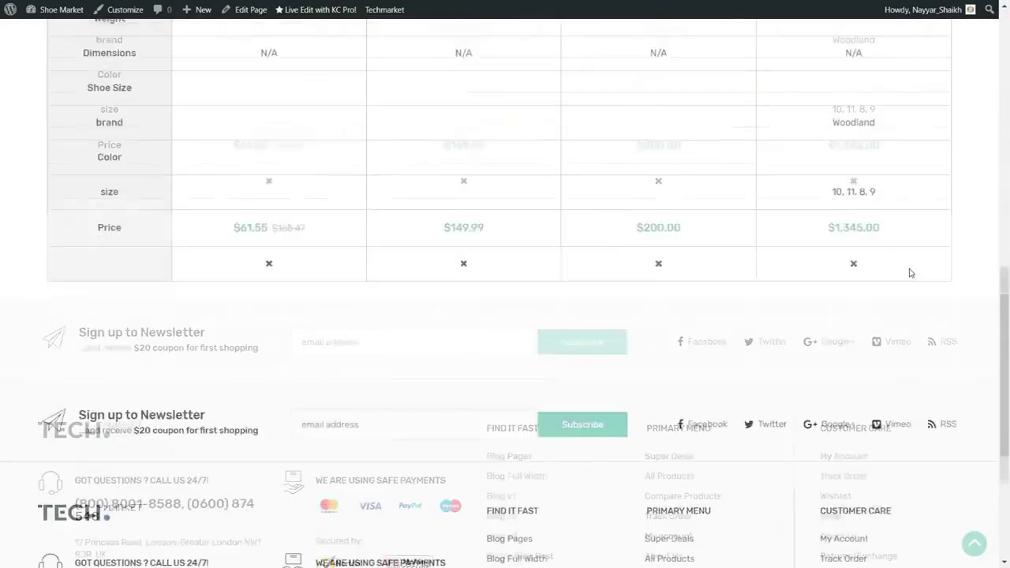
scroll(909, 272, "up", 8)
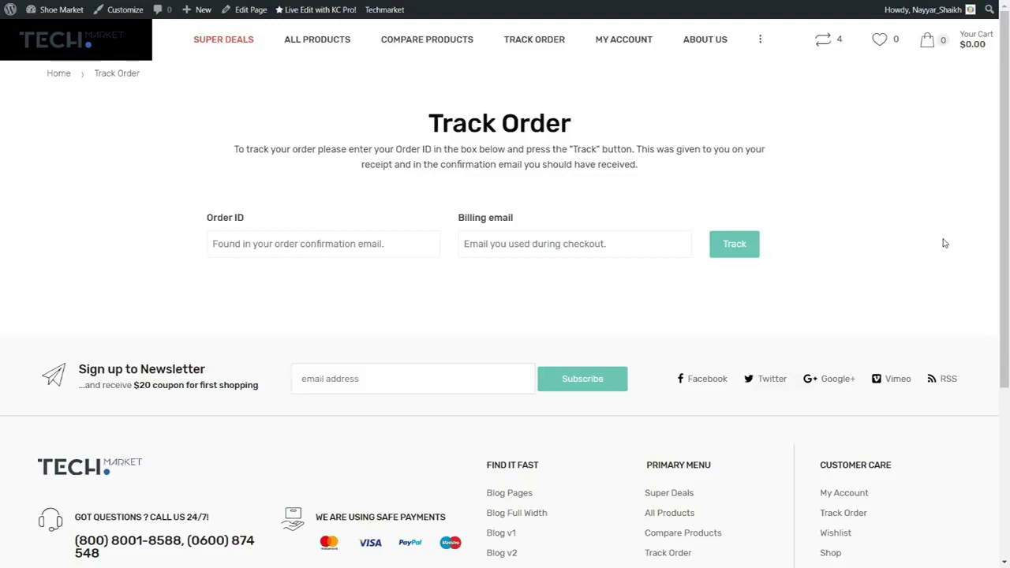
- Track order 41 using its Order ID and the suggested billing email
left_click(293, 244)
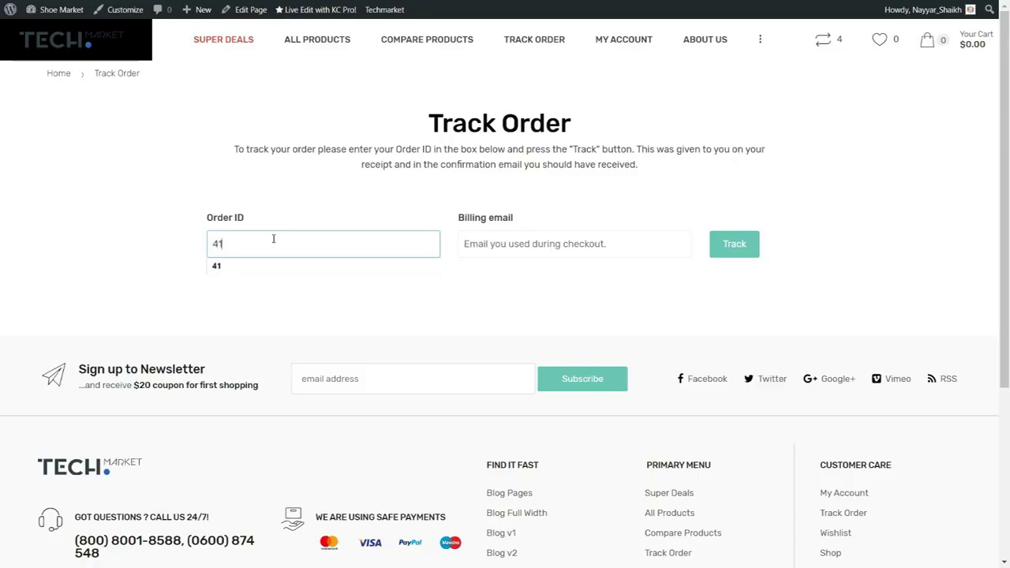
double_click(231, 243)
left_click(537, 239)
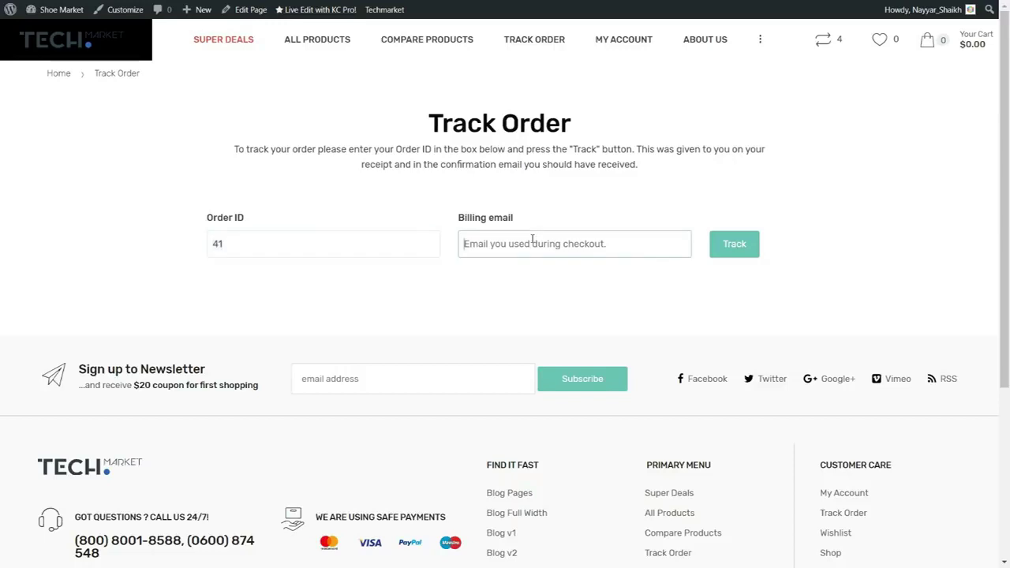
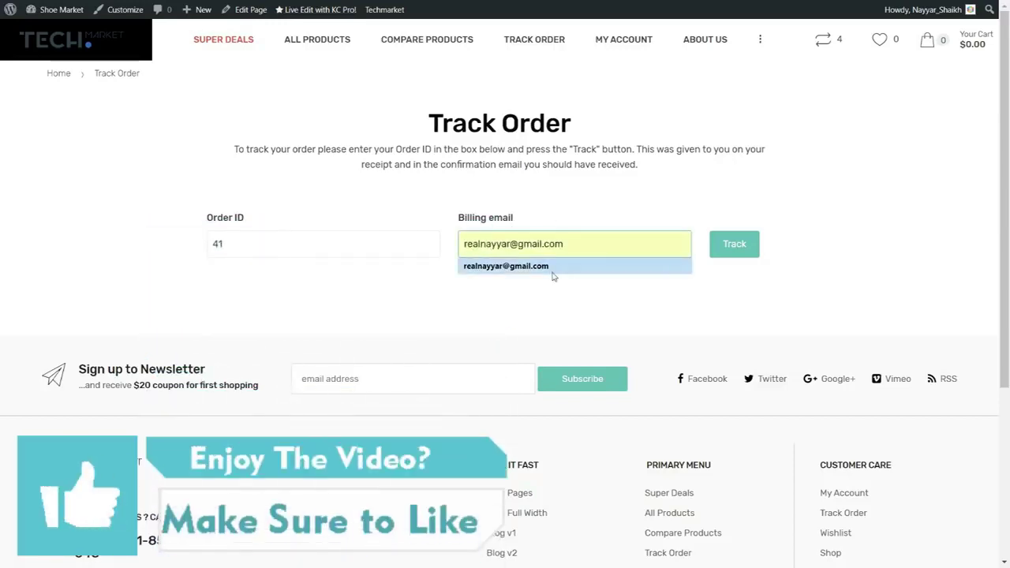
left_click(553, 268)
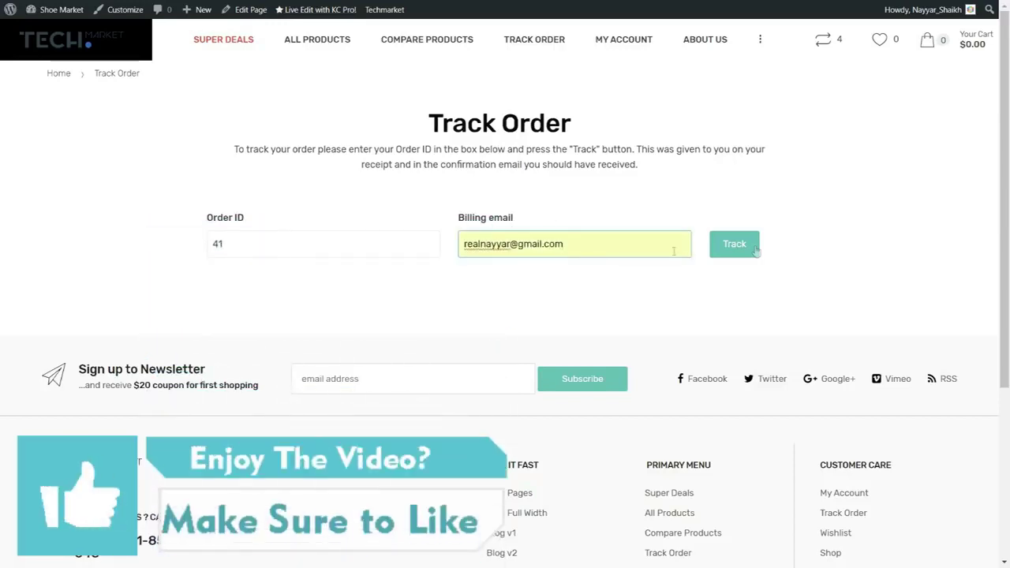
left_click_drag(253, 244, 207, 244)
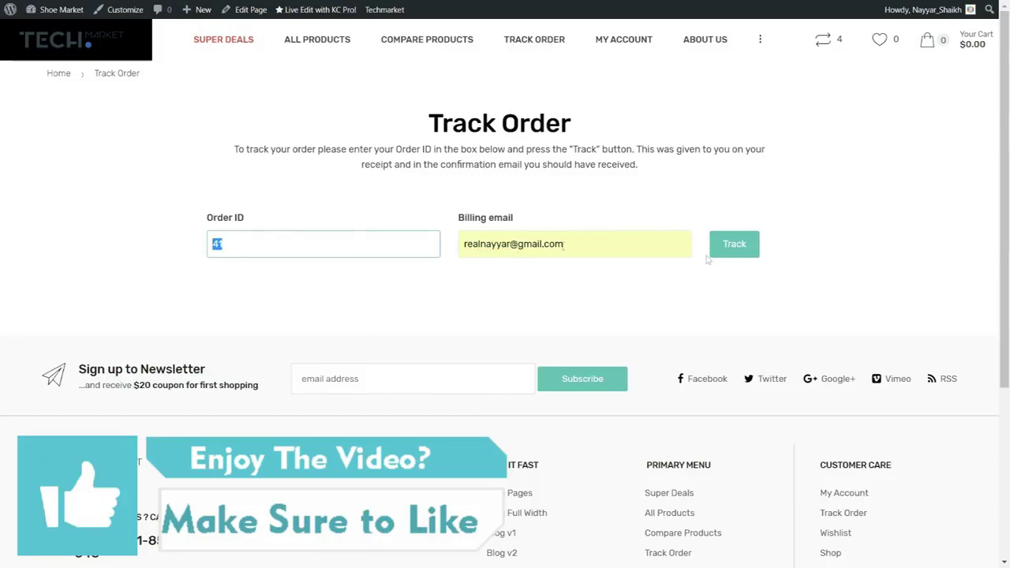
left_click(730, 243)
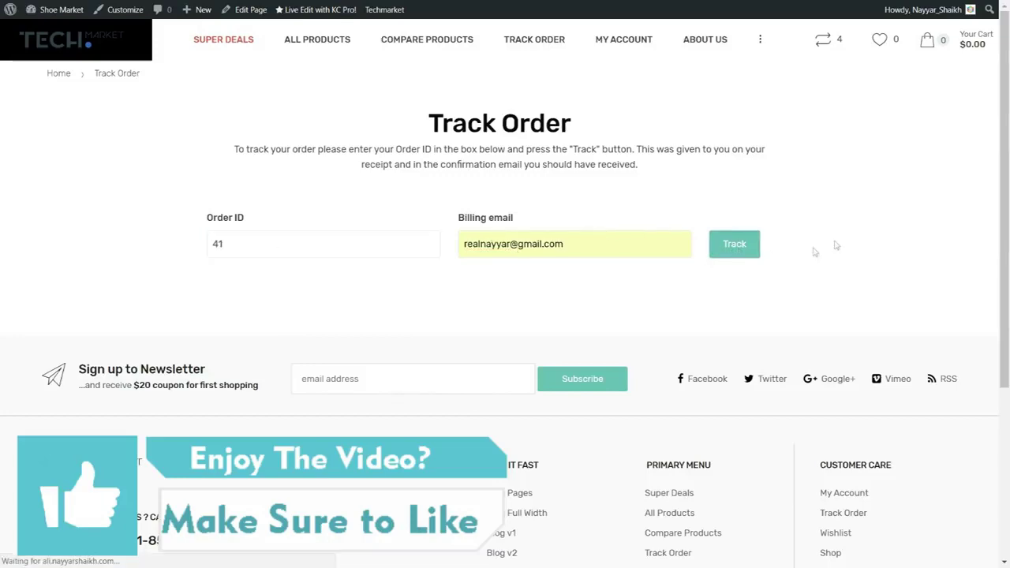
scroll(821, 270, "down", 10)
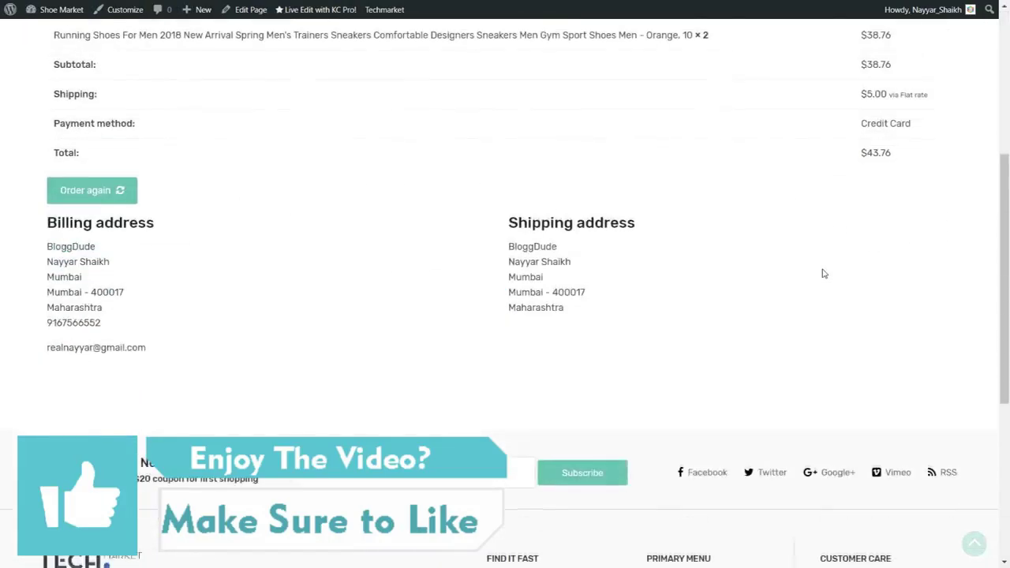
- Highlight order 41's 'Your Product is Shipped!' update, order number, date and status
scroll(820, 276, "up", 10)
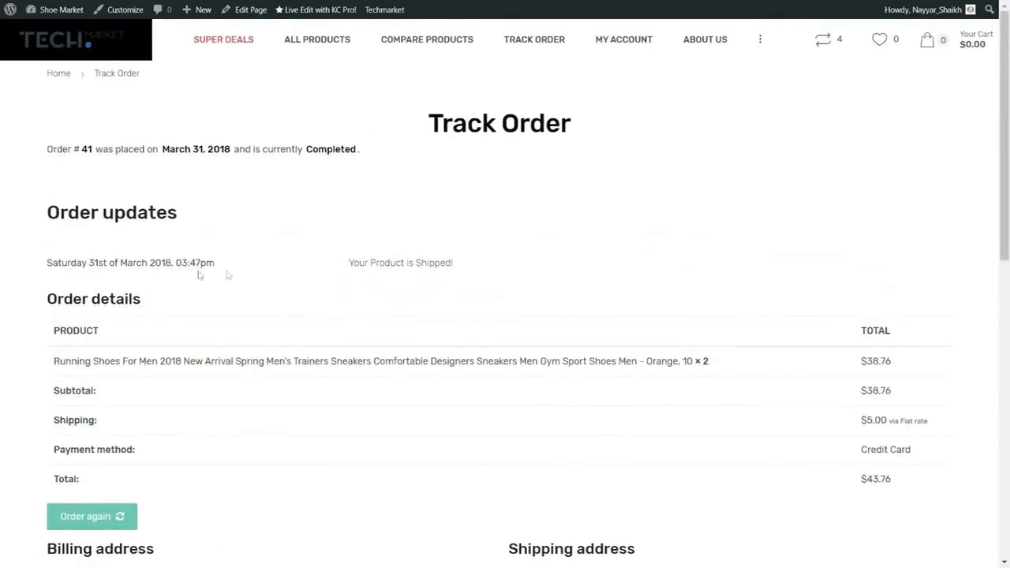
left_click_drag(351, 264, 476, 266)
left_click(476, 266)
left_click_drag(45, 150, 386, 158)
left_click(161, 154)
left_click(257, 151)
left_click(385, 158)
- Highlight the ordered shoes, quantity 2 and $5.00 shipping, then switch to the admin orders list
left_click_drag(54, 360, 677, 359)
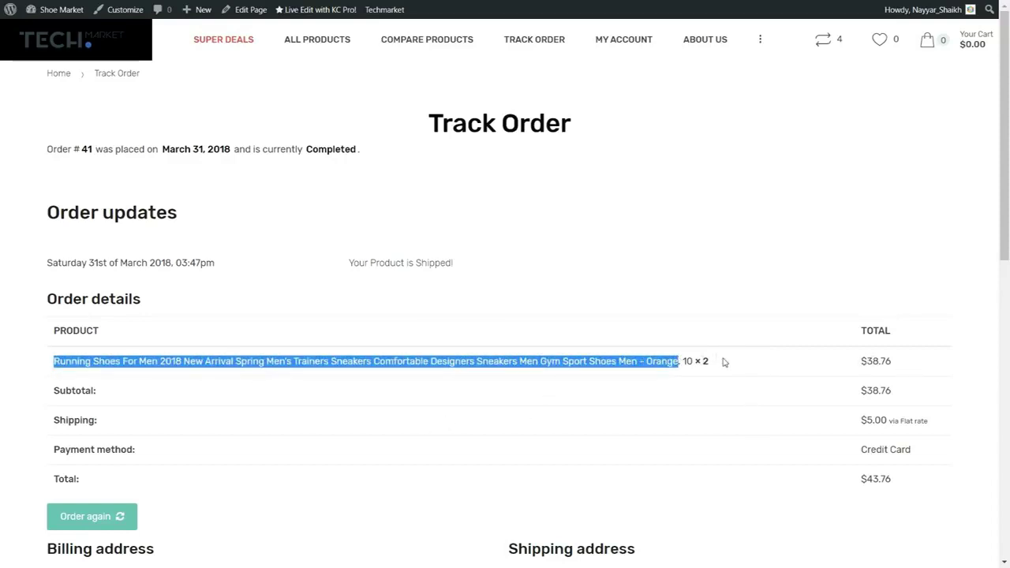
double_click(704, 360)
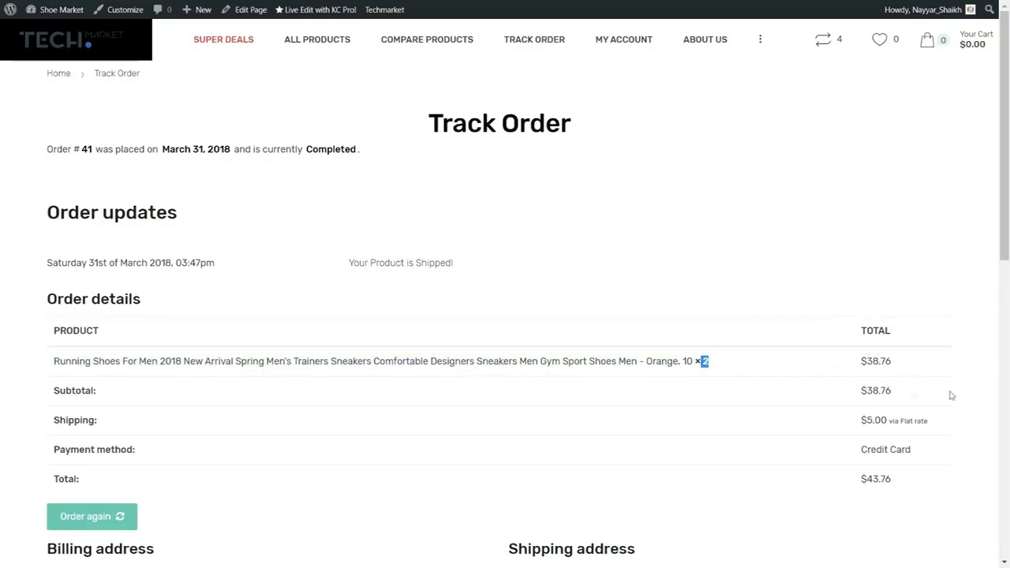
left_click_drag(850, 430, 949, 422)
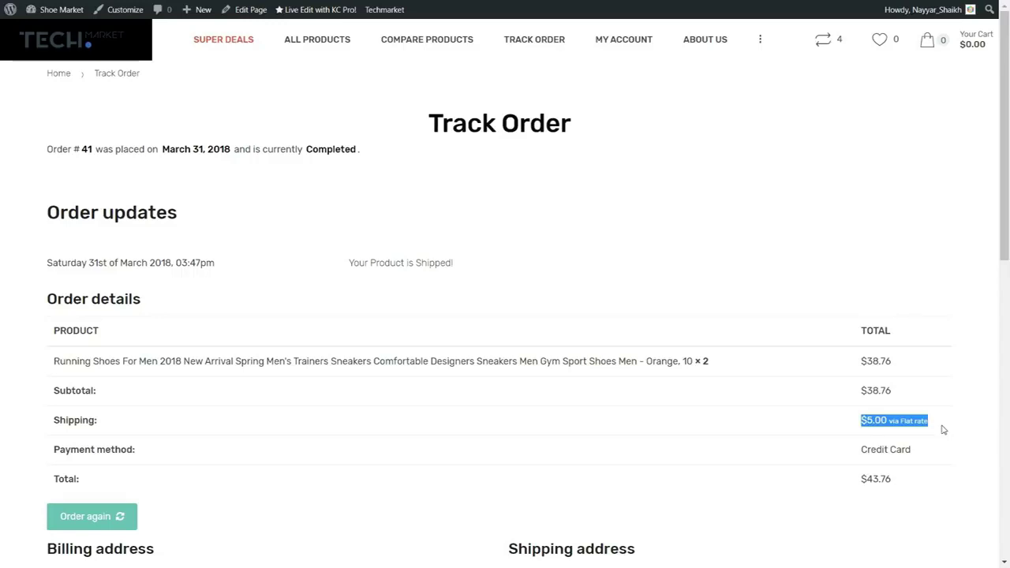
left_click_drag(48, 446, 612, 464)
left_click(612, 464)
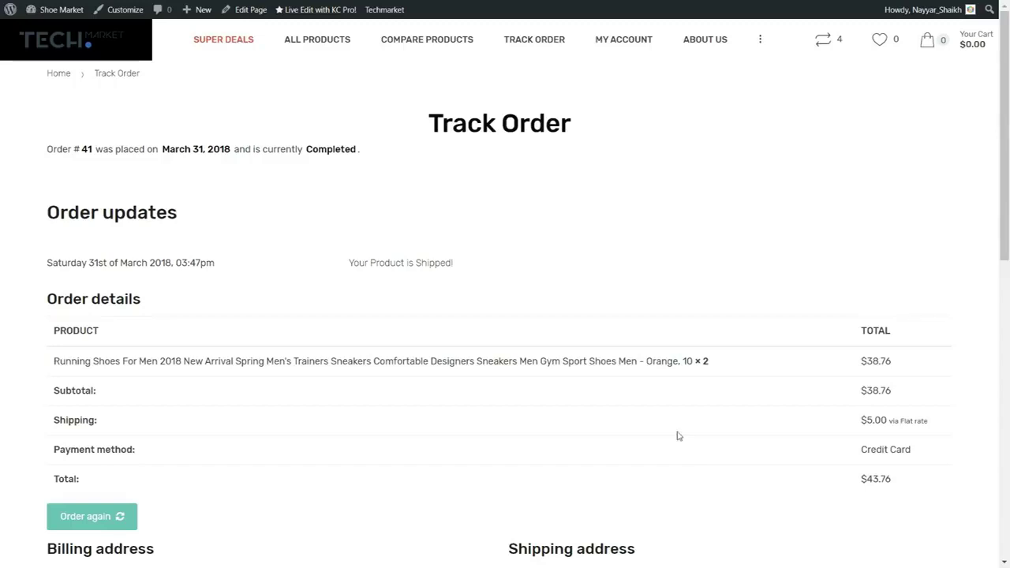
key("ctrl+Tab")
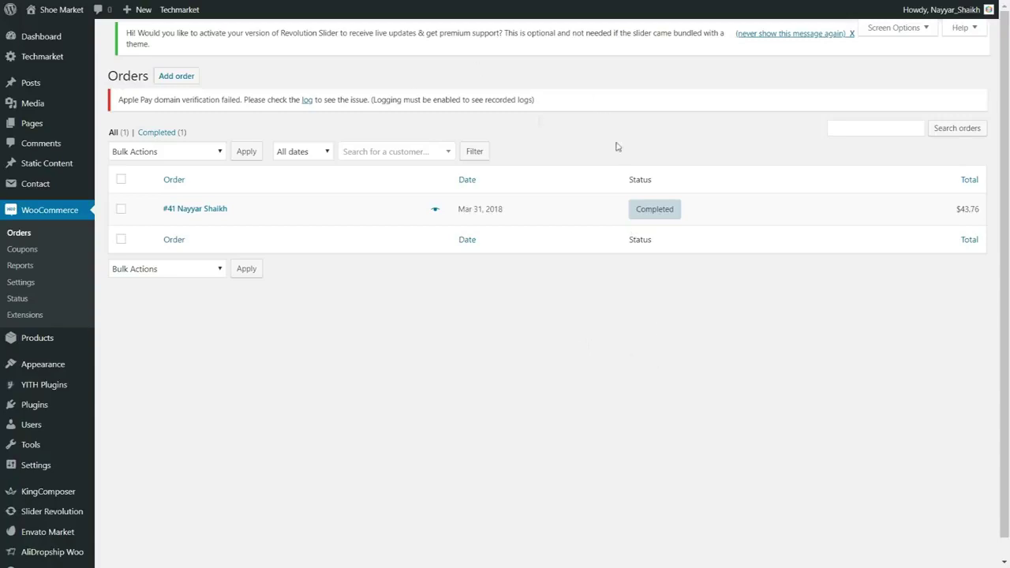
- Review order #41's Edit order screen, highlighting the order number in its heading
scroll(40, 405, "down", 1)
scroll(43, 458, "up", 1)
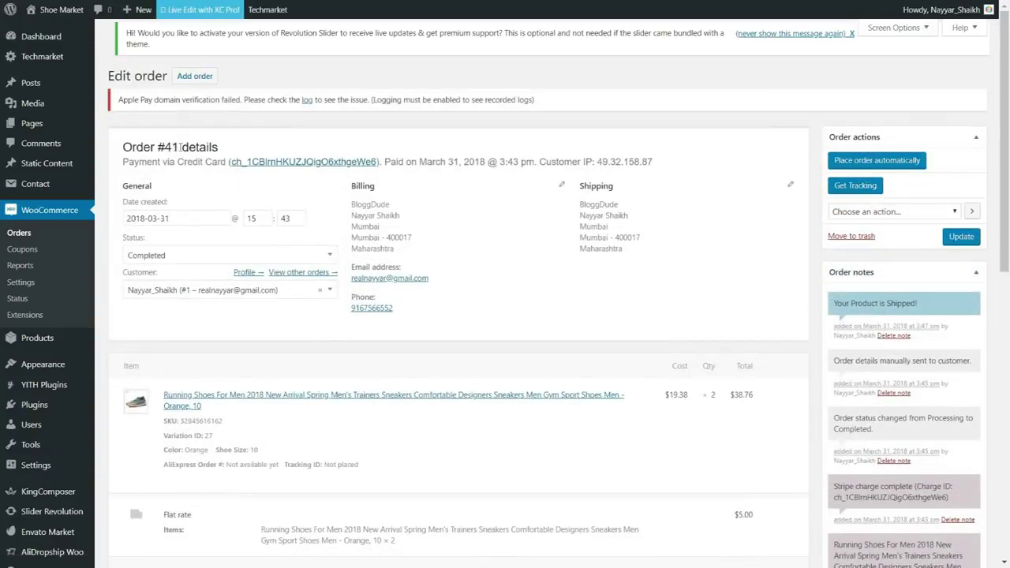
mouse_move(180, 147)
left_mouse_down()
mouse_move(150, 146)
mouse_move(171, 146)
left_mouse_up()
left_click(179, 147)
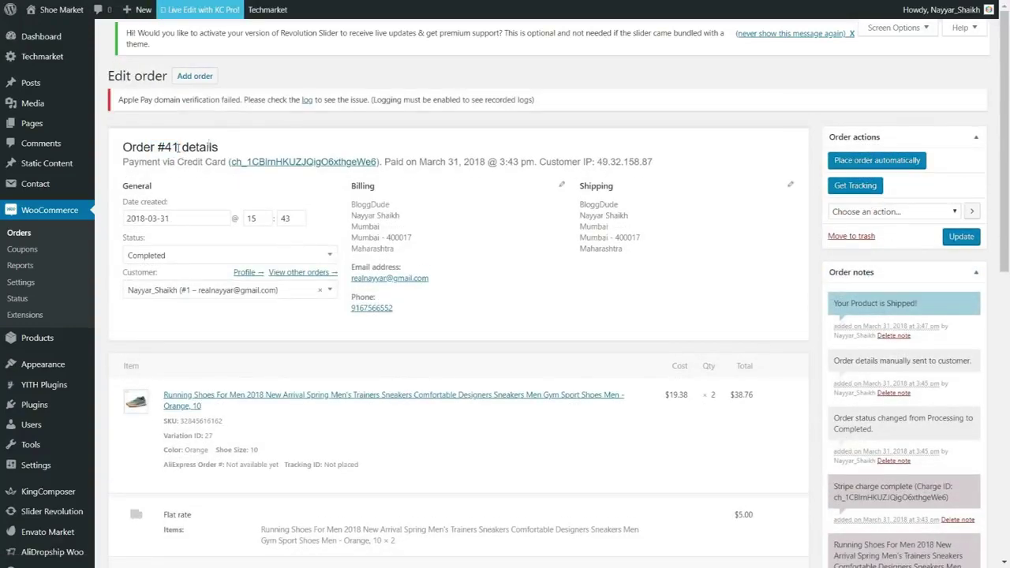
left_click(162, 220)
left_click(247, 366)
left_click(221, 258)
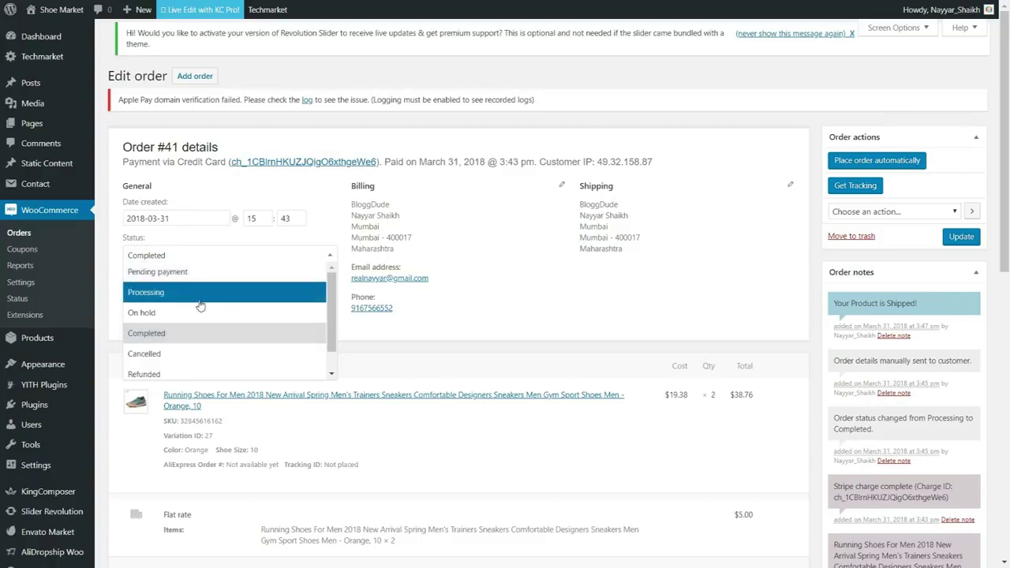
left_click(497, 302)
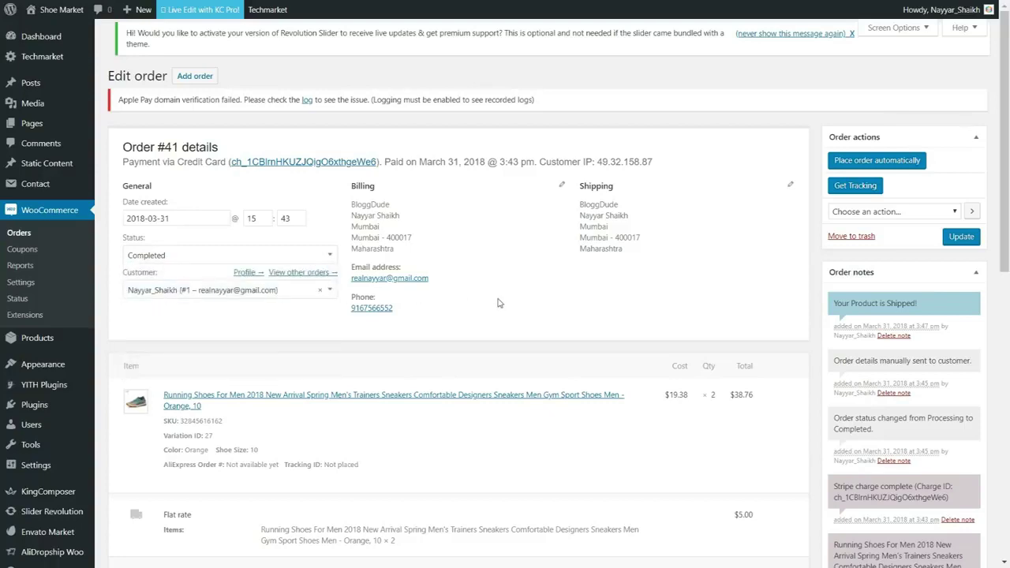
left_click(223, 256)
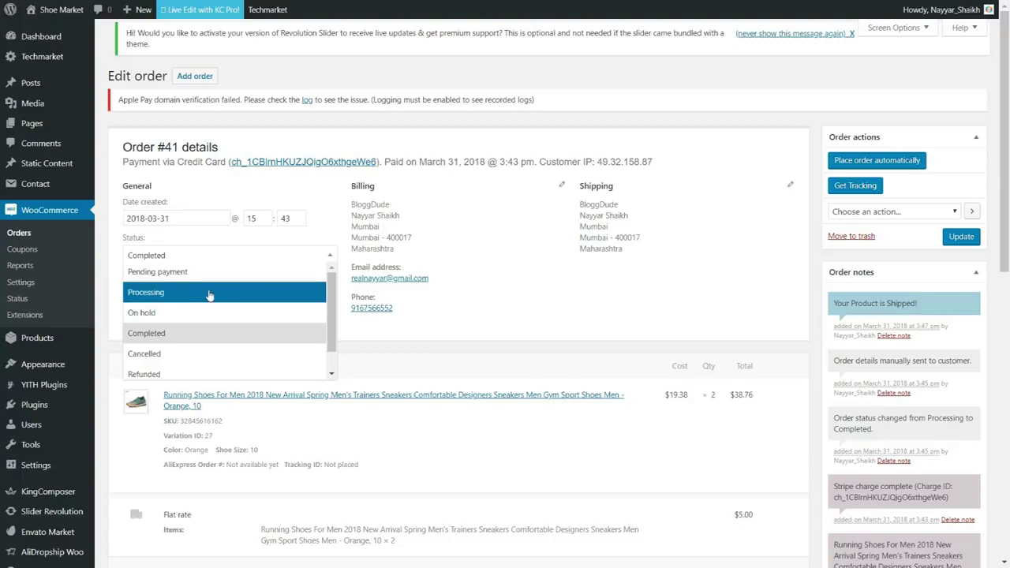
left_click(560, 301)
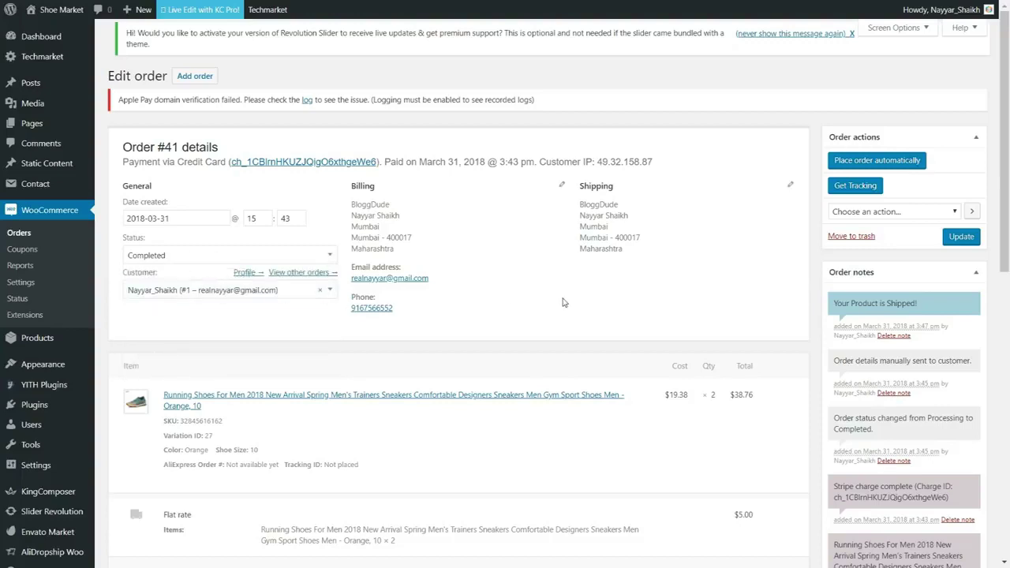
left_click_drag(341, 197, 470, 242)
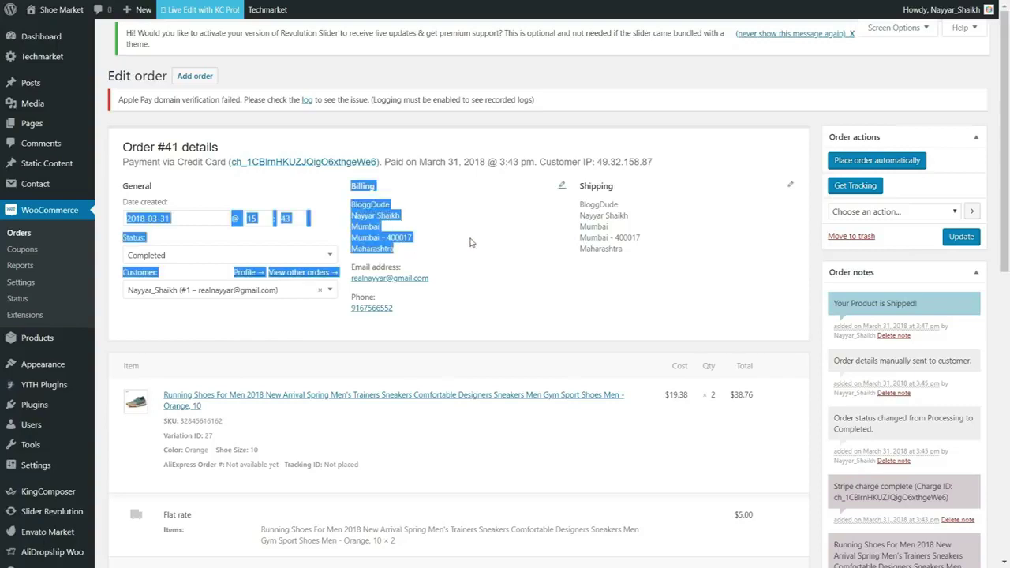
left_click(471, 242)
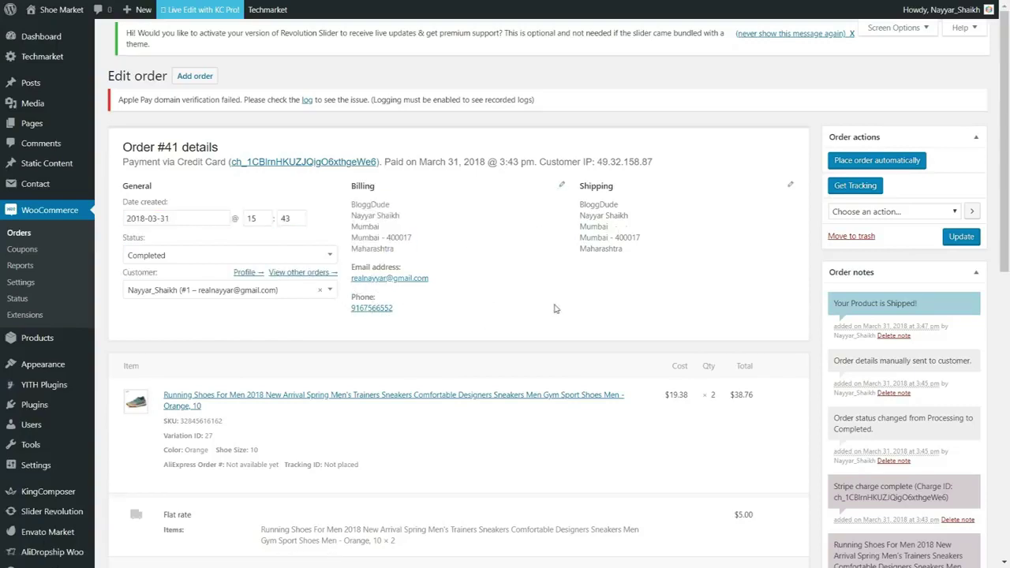
scroll(556, 308, "down", 5)
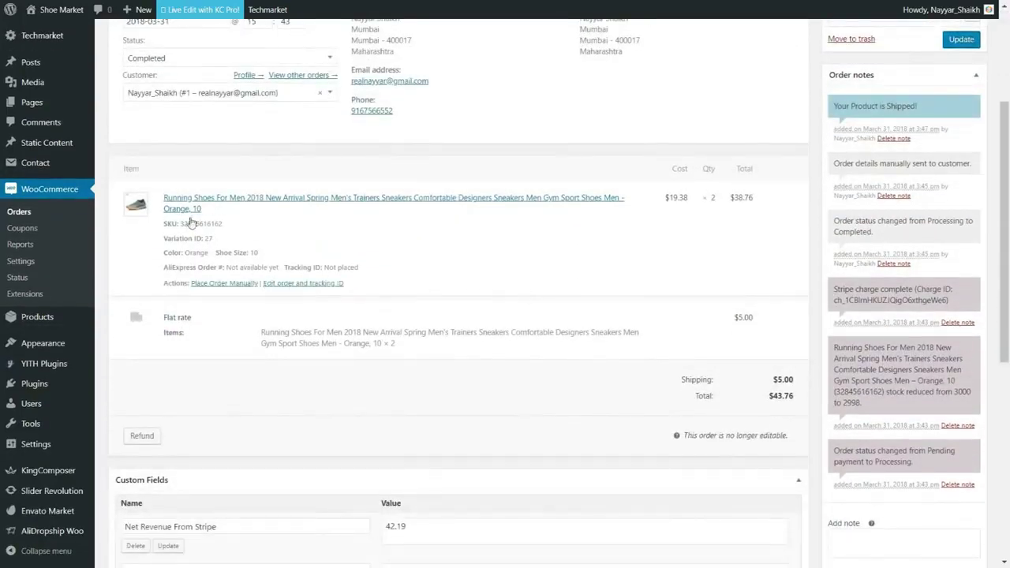
scroll(455, 288, "down", 2)
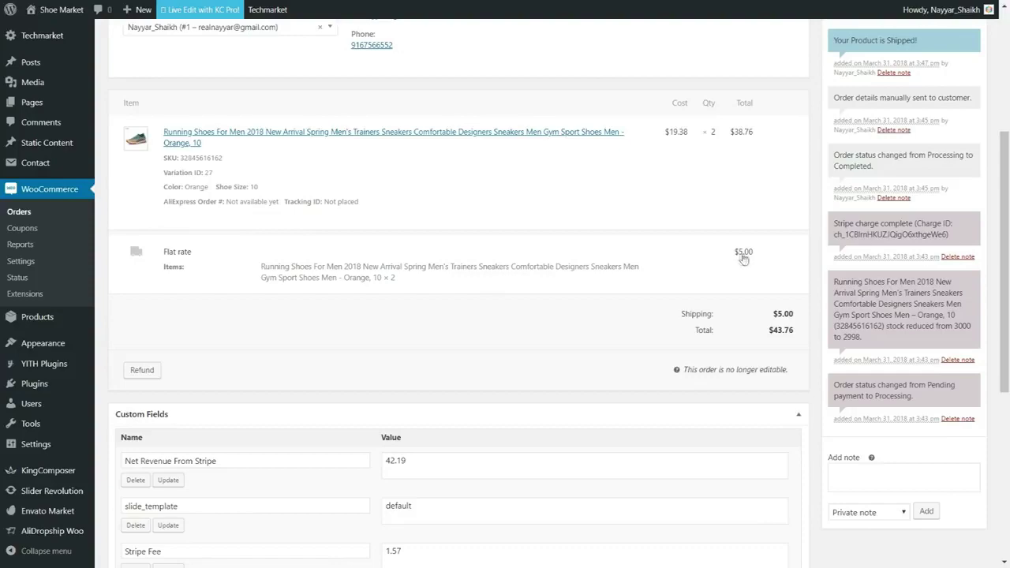
scroll(694, 284, "down", 9)
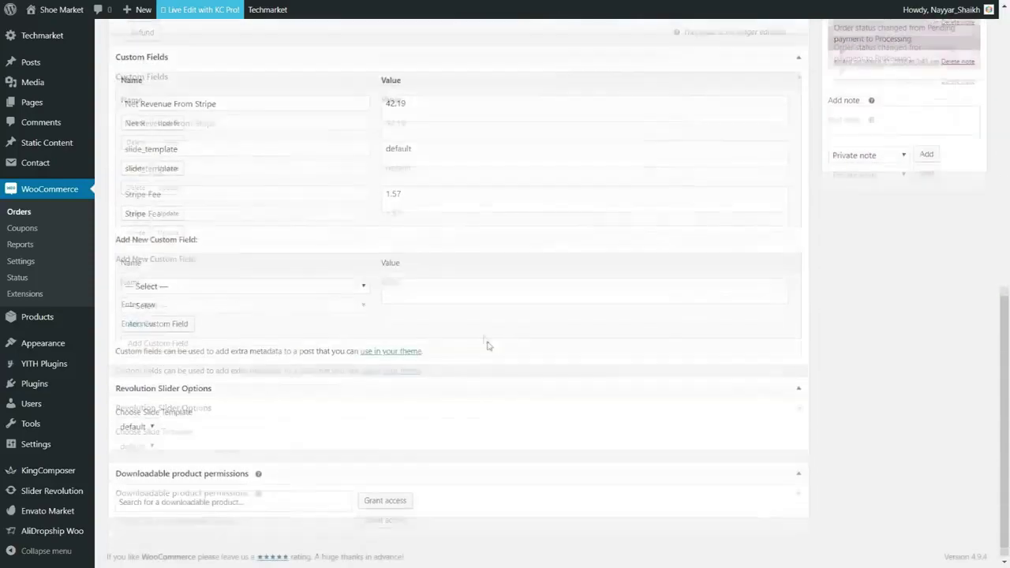
scroll(564, 373, "up", 10)
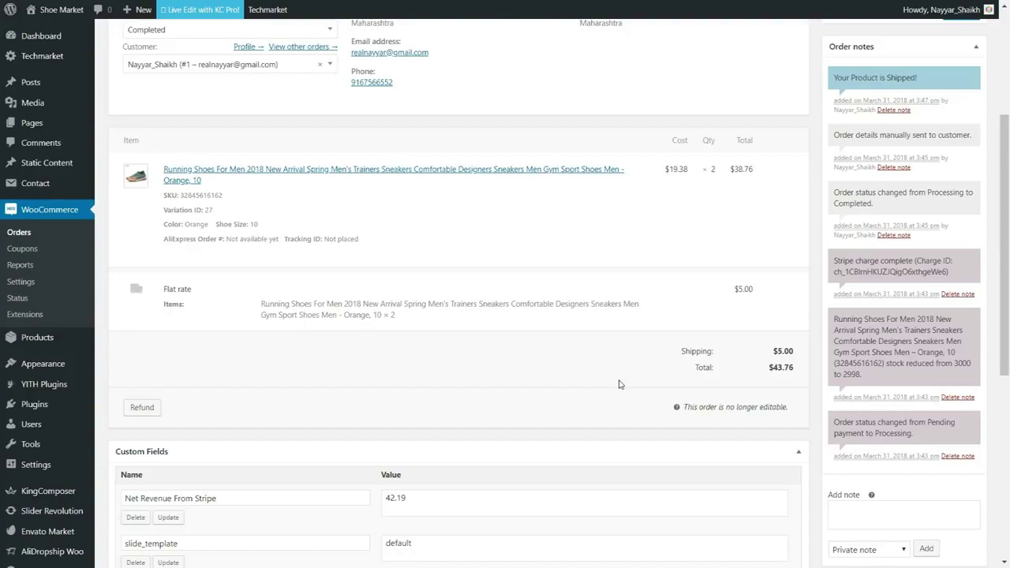
- Add the test note 'vjkasdvjka' to order #41 as a Note to customer
scroll(834, 473, "down", 4)
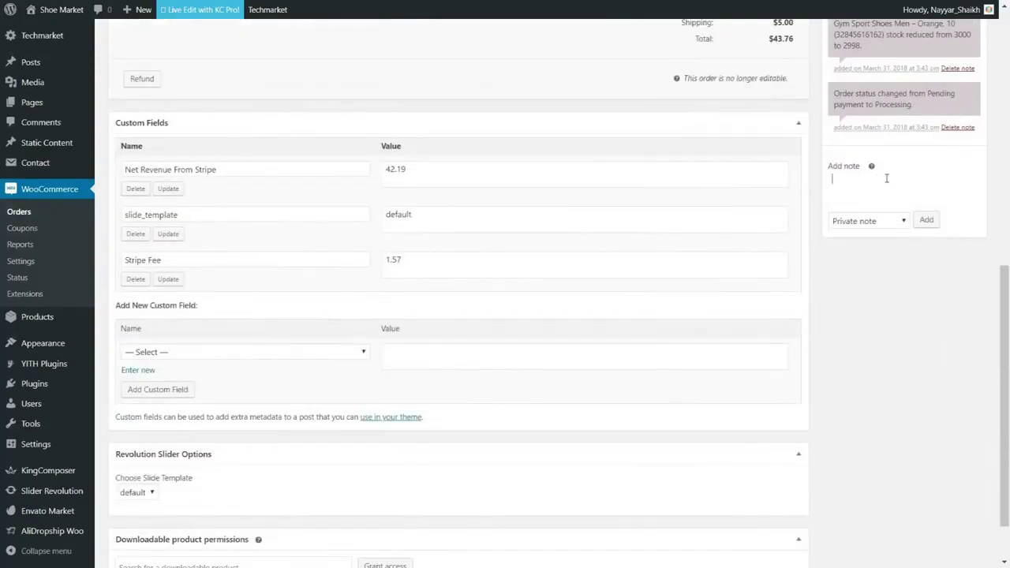
type("vjkasdvjkan")
left_click_drag(874, 183, 827, 182)
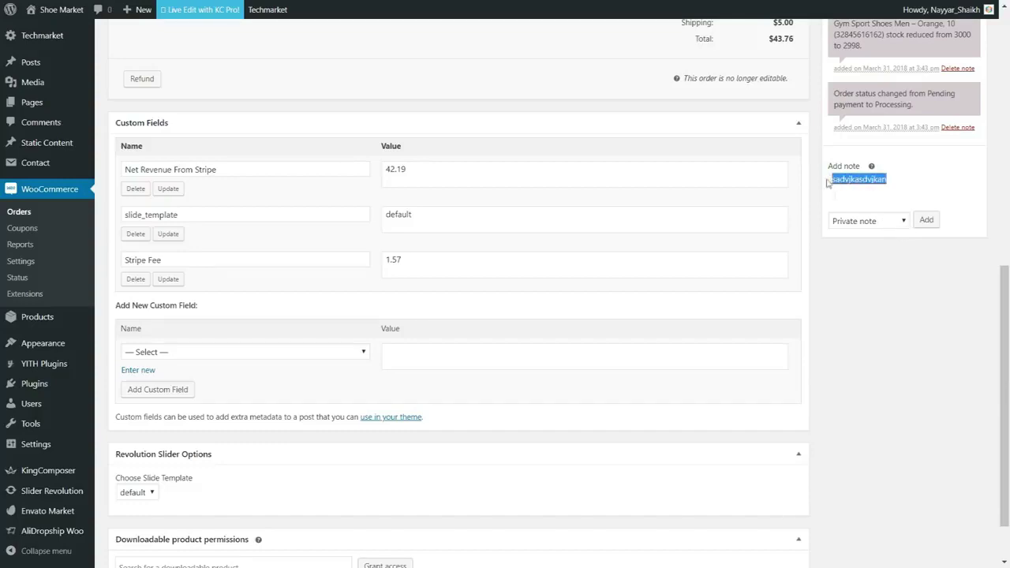
left_click(865, 223)
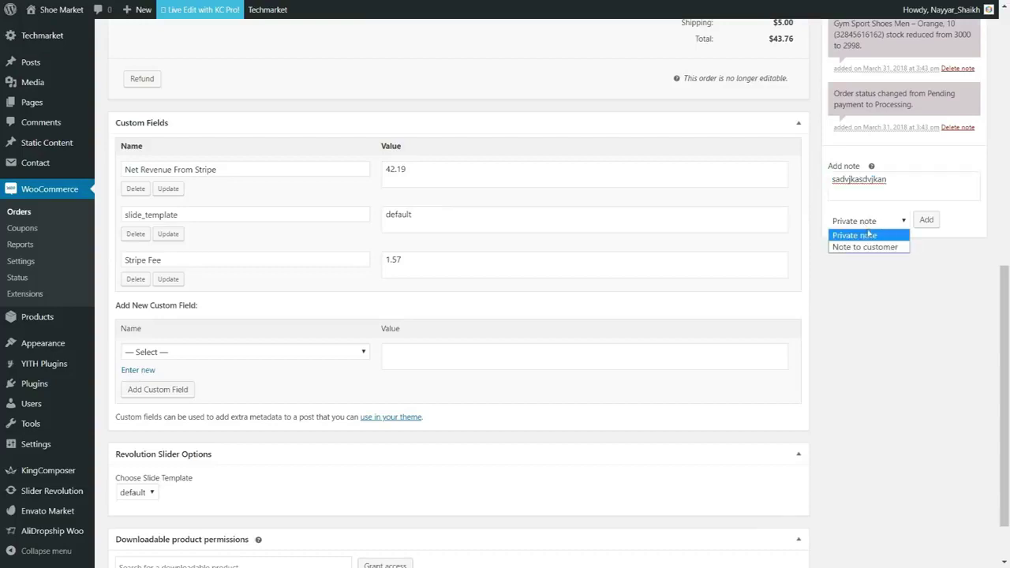
left_click(881, 247)
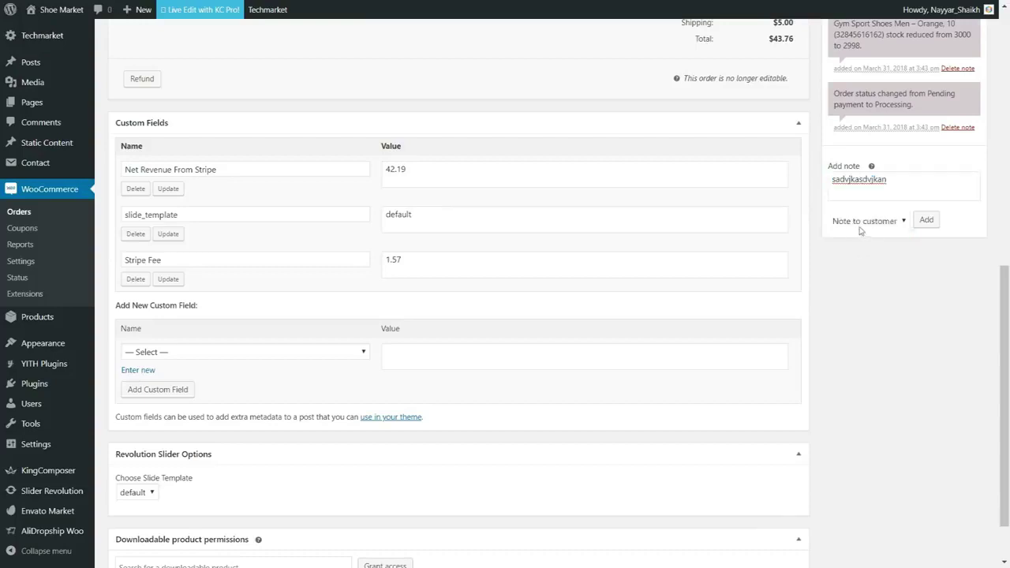
left_click(927, 223)
- Highlight the 'Your Product is Shipped!' note at the top of the order notes
scroll(960, 371, "up", 8)
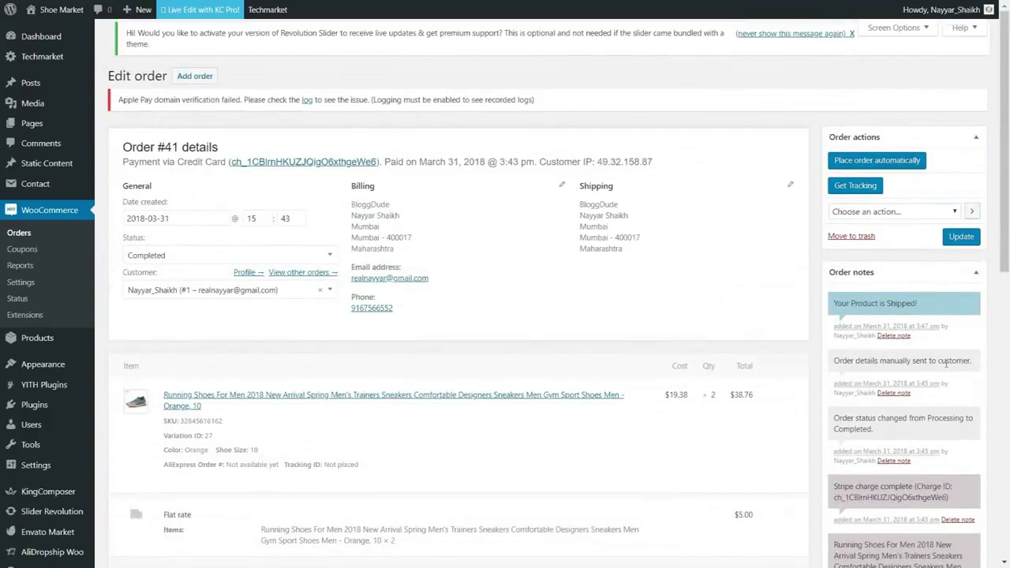
left_click_drag(924, 309, 830, 300)
left_click(871, 299)
left_click_drag(833, 306, 929, 303)
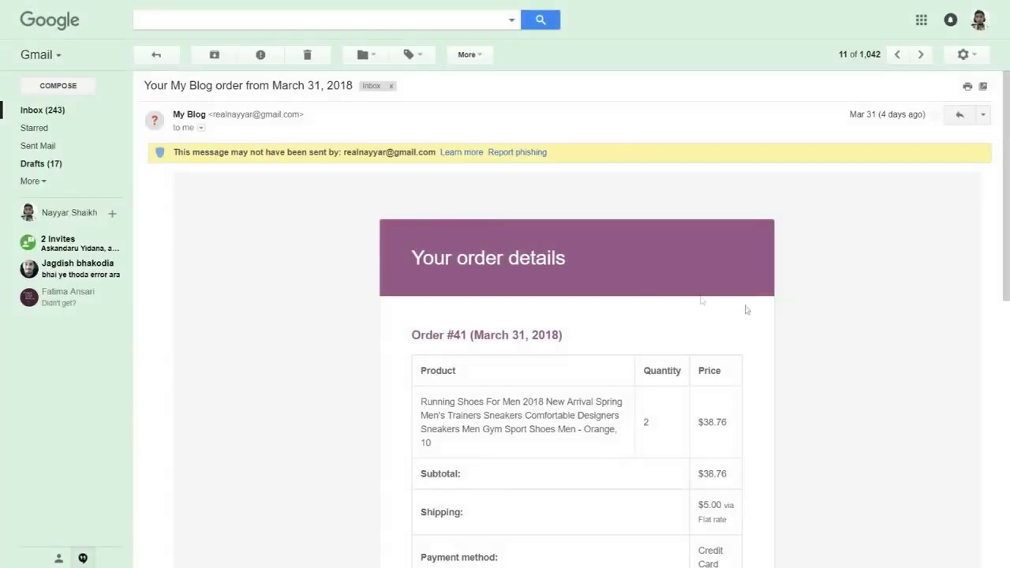
- Read the order #41 email, highlighting its 'Your order details' heading, then return to Inbox
scroll(784, 297, "down", 3)
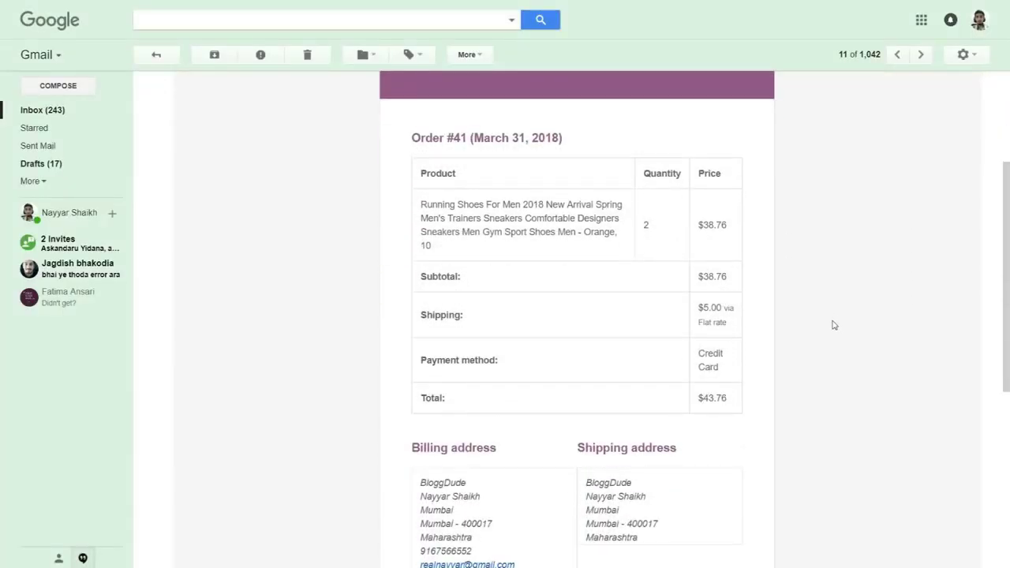
scroll(831, 322, "up", 4)
scroll(834, 325, "down", 1)
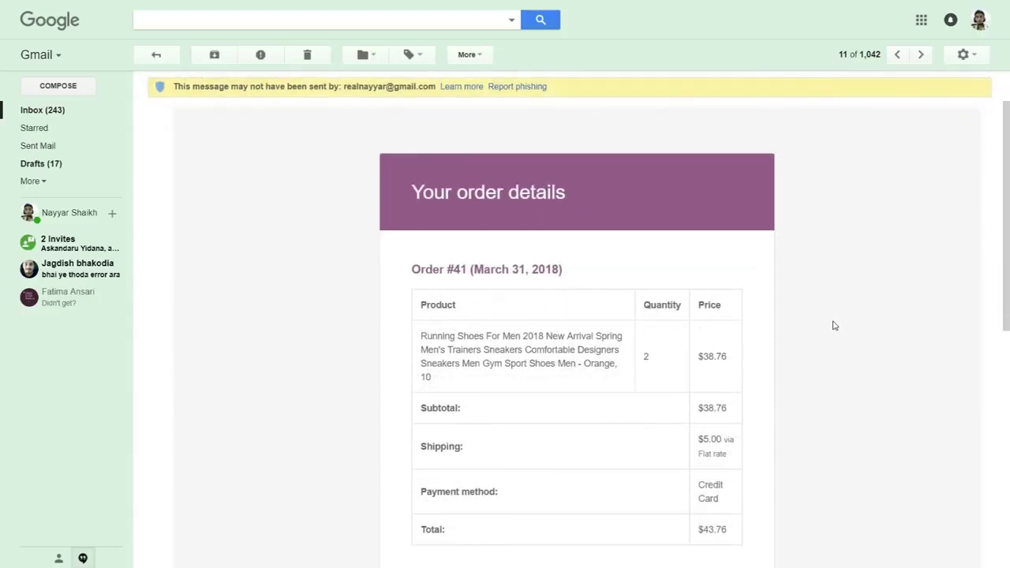
scroll(835, 325, "down", 1)
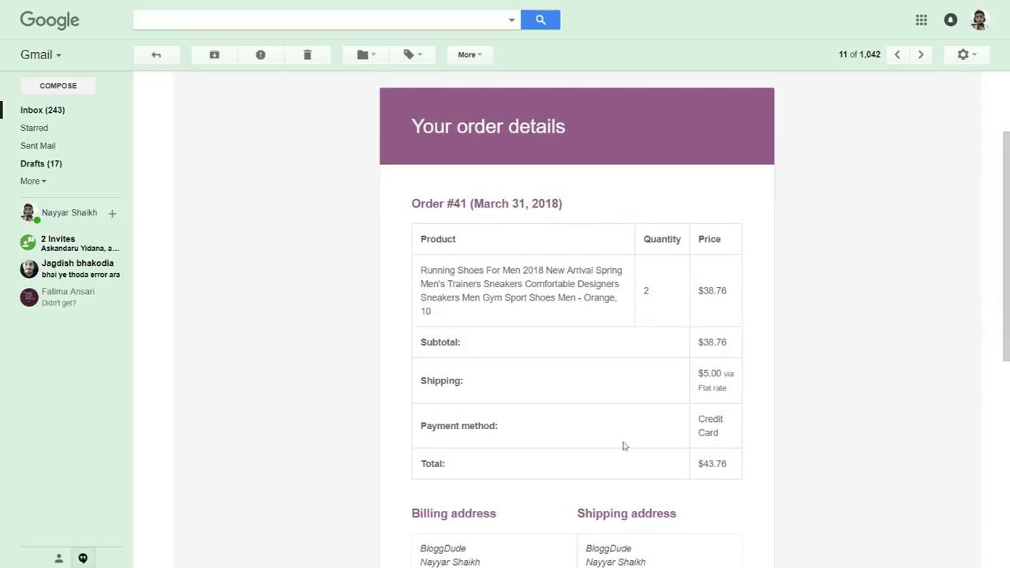
left_click_drag(411, 127, 620, 122)
left_click(619, 122)
scroll(623, 475, "up", 2)
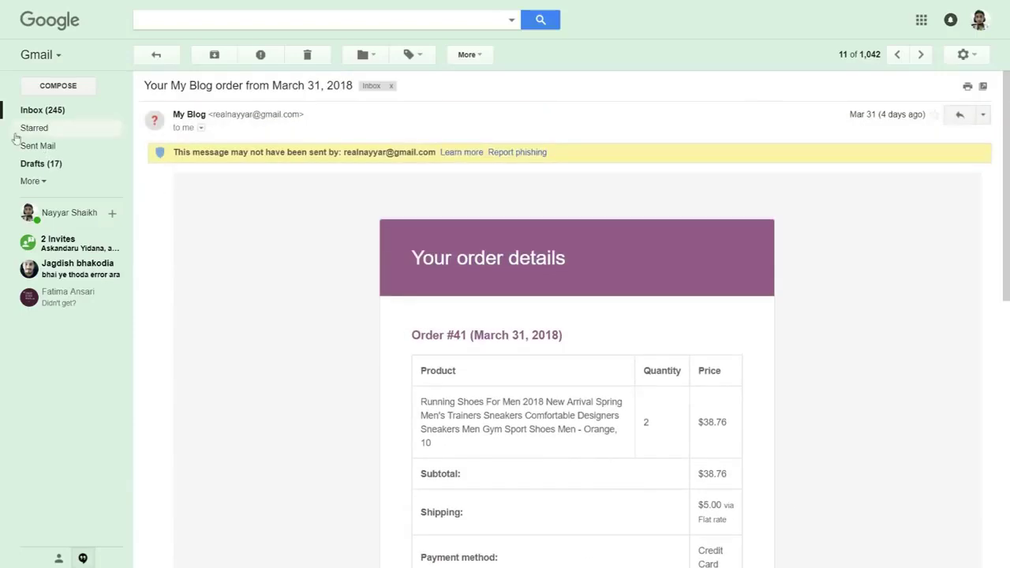
left_click(51, 111)
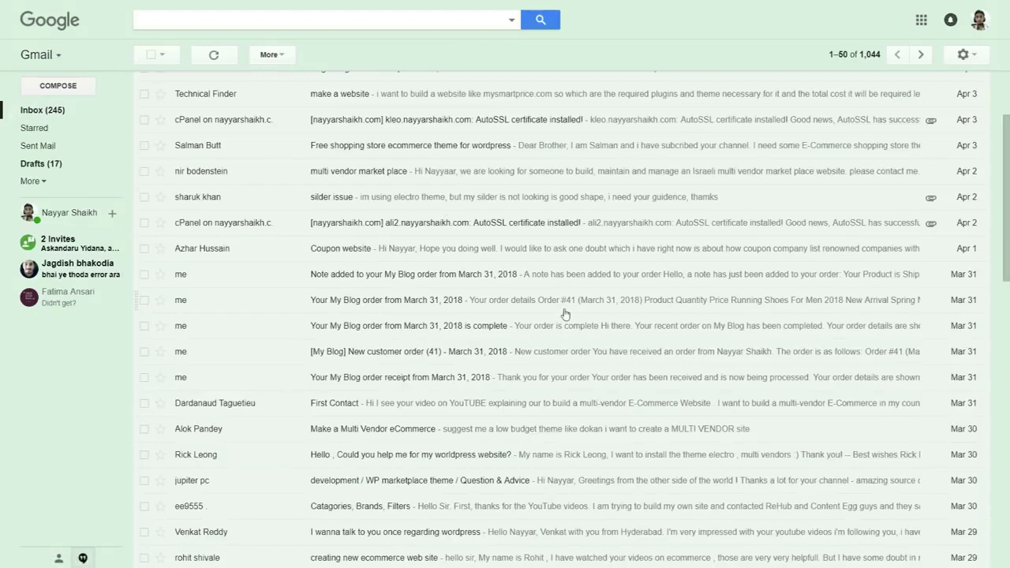
- Open the 'Note added to your My Blog order' email and highlight its heading and 'Your Product is Shipped!' line
left_click(429, 273)
scroll(710, 307, "down", 2)
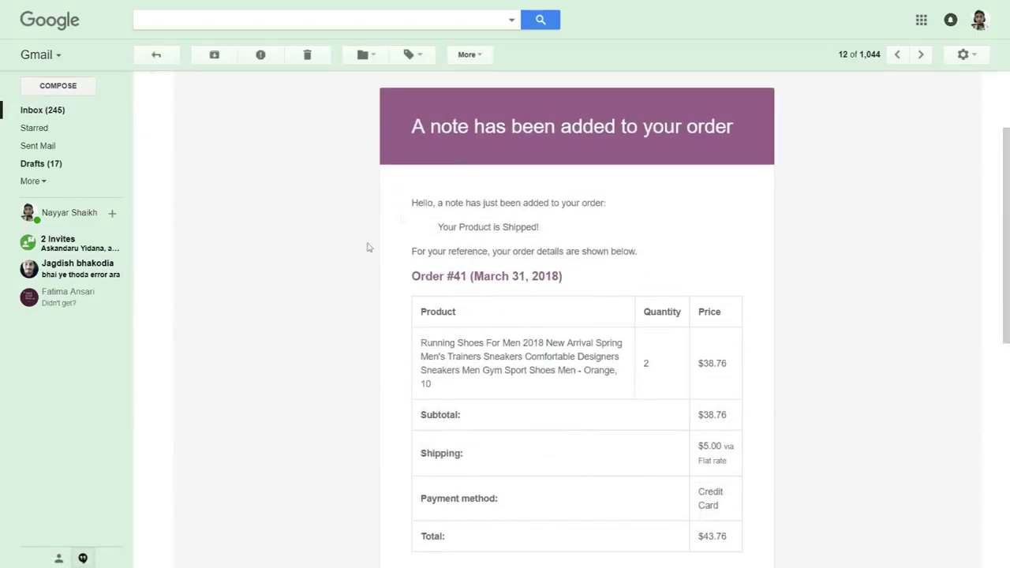
left_click_drag(474, 126, 701, 126)
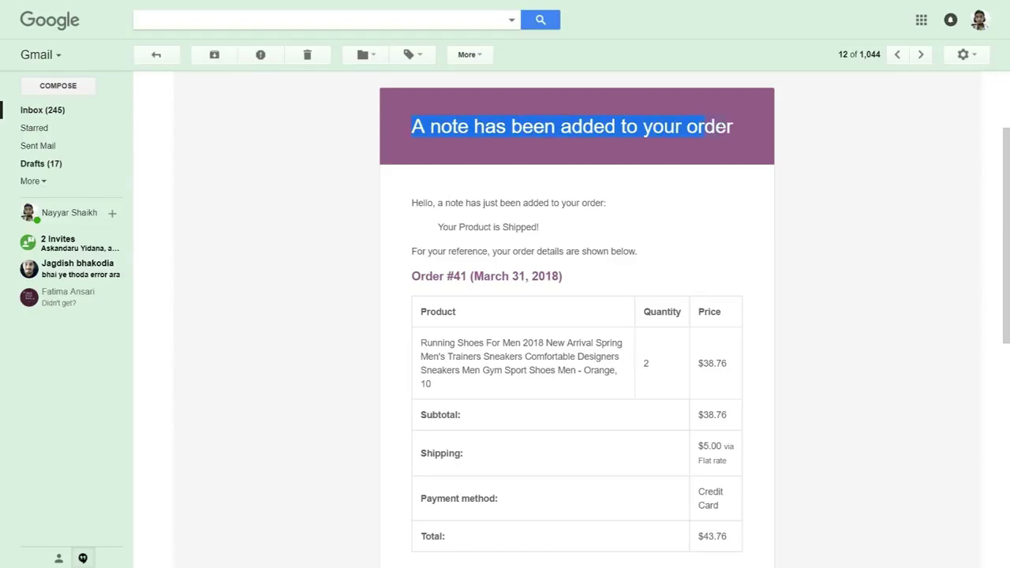
left_click_drag(411, 202, 620, 207)
left_click(620, 209)
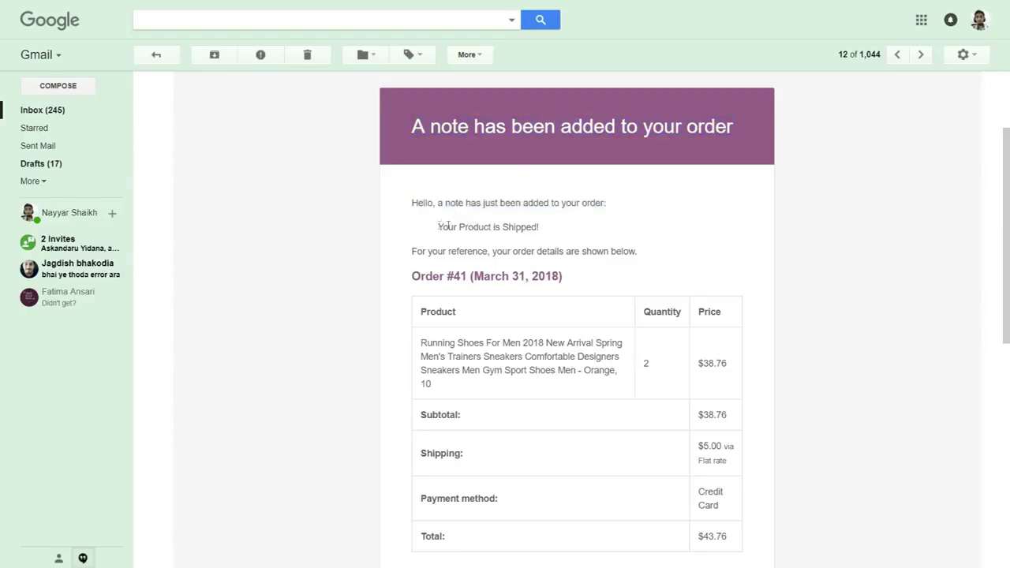
left_click_drag(438, 226, 554, 229)
left_click(522, 229)
scroll(641, 299, "up", 2)
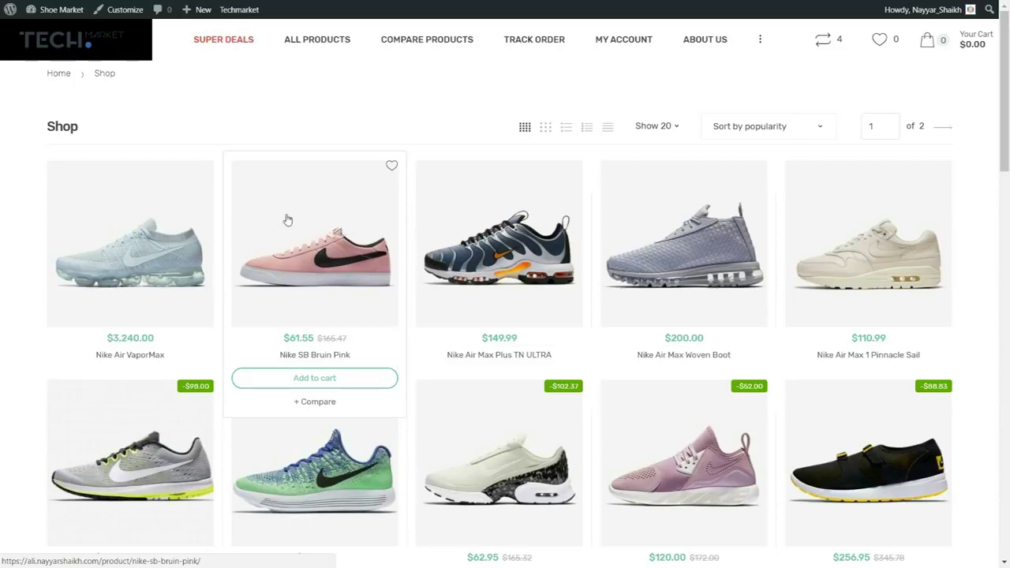
- Add Nike SB Bruin Pink and Converse from the shop grid to the cart, then go to the header cart
left_click(326, 379)
scroll(907, 261, "down", 6)
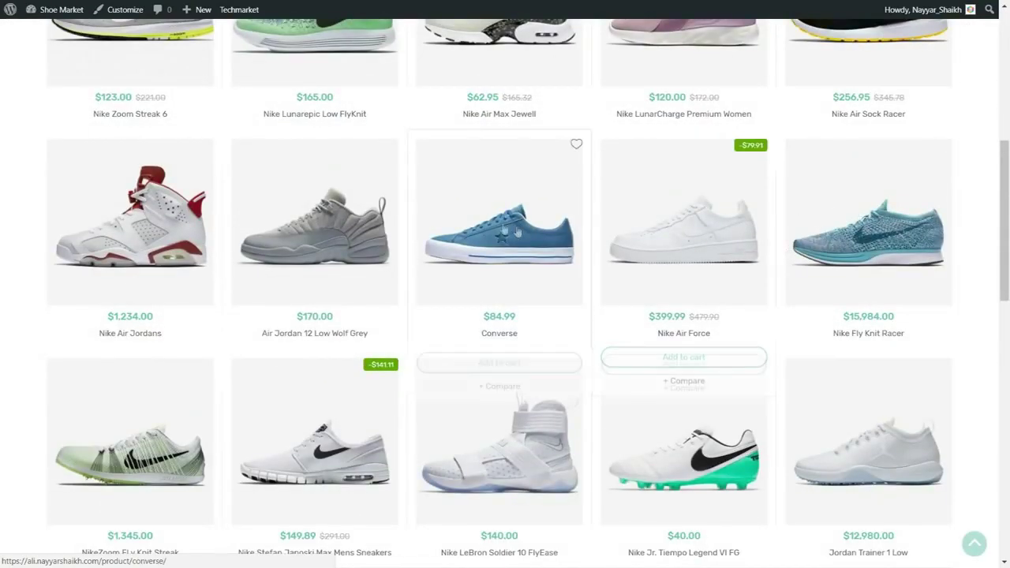
left_click(525, 367)
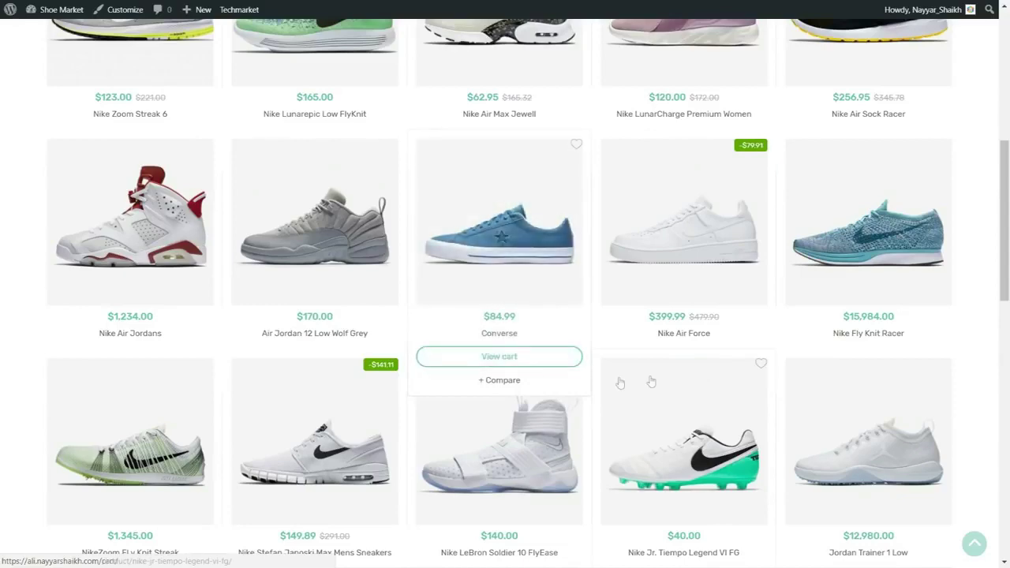
scroll(661, 399, "up", 5)
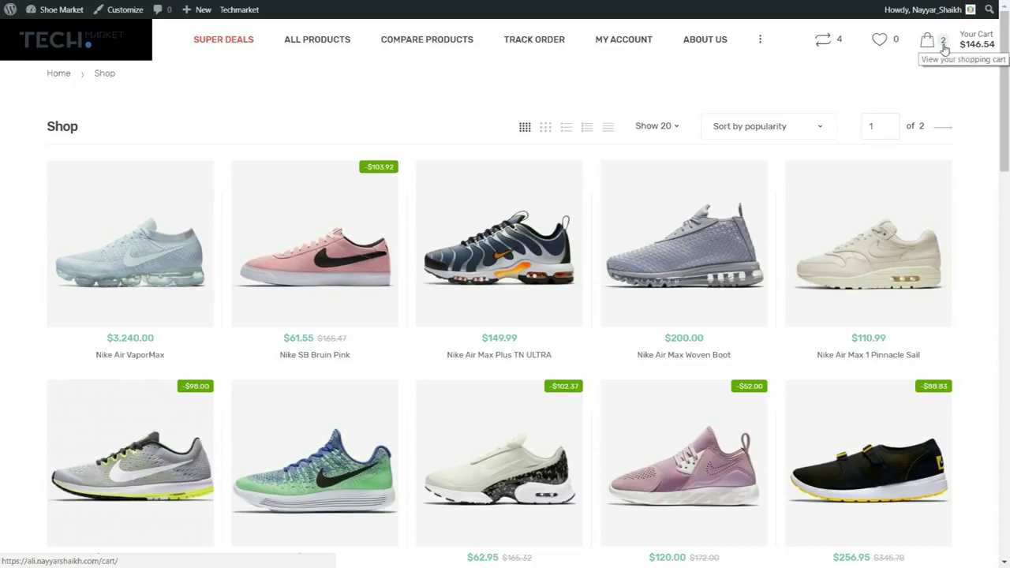
mouse_move(939, 55)
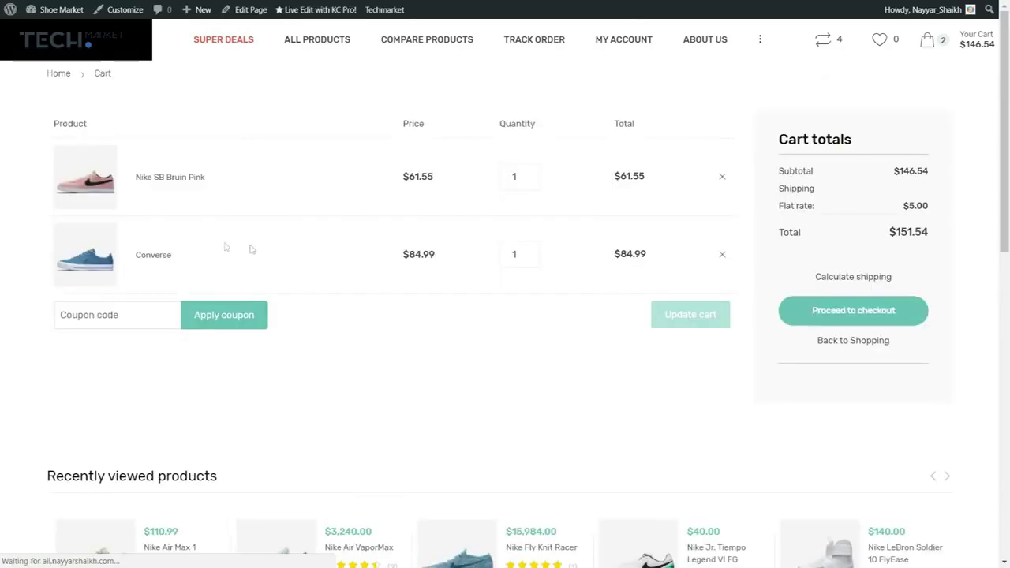
- Recalculate shipping for India, Maharashtra, Mumbai 400017 with the cart's shipping calculator
scroll(513, 322, "down", 10)
scroll(513, 331, "up", 10)
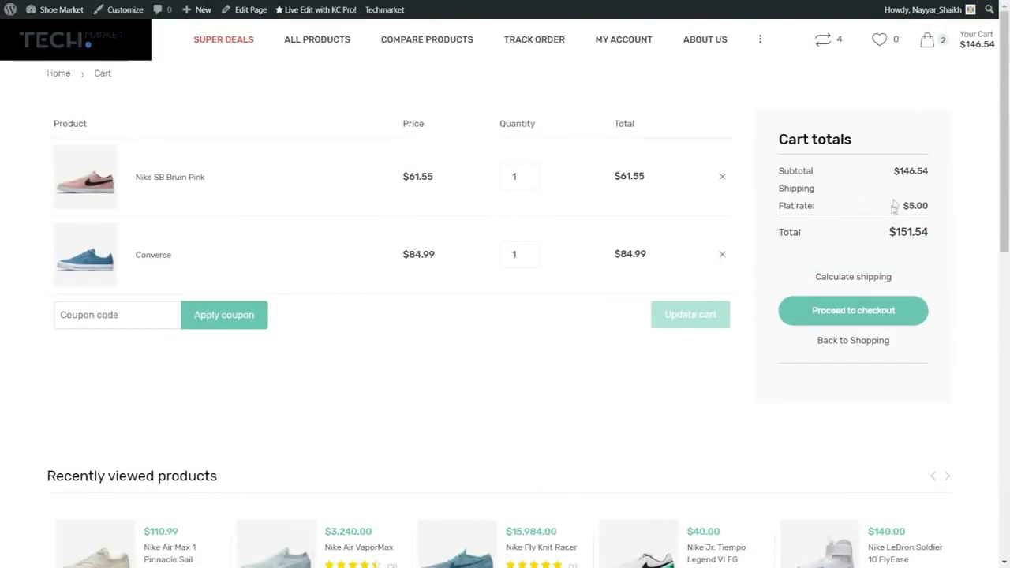
left_click(110, 319)
left_click(890, 277)
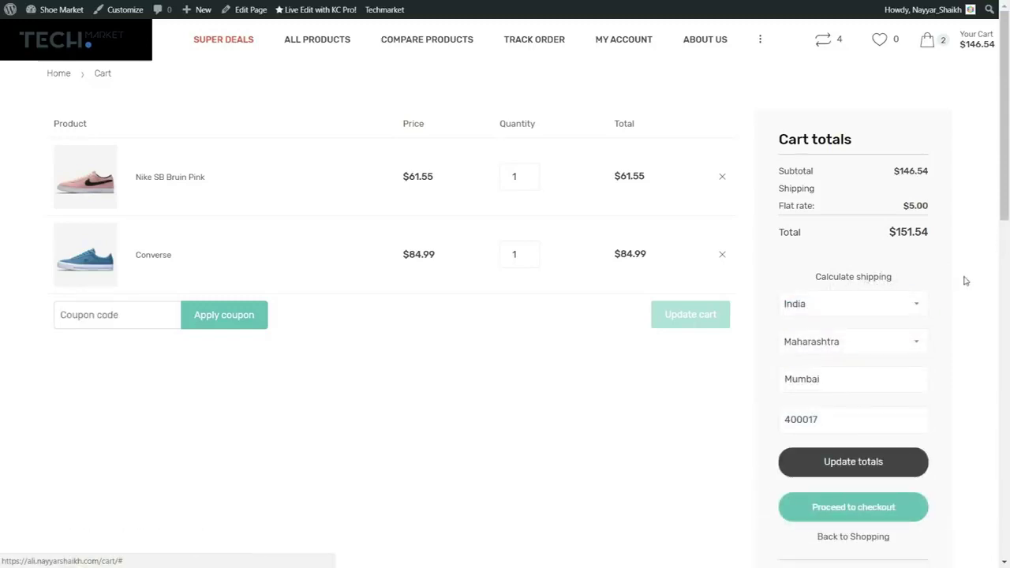
scroll(907, 288, "down", 1)
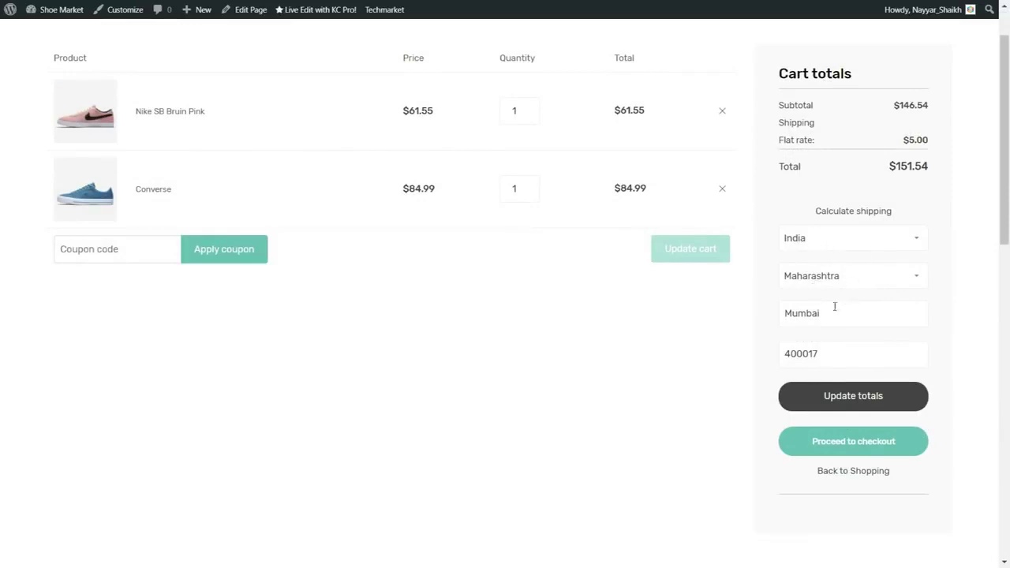
left_click(828, 399)
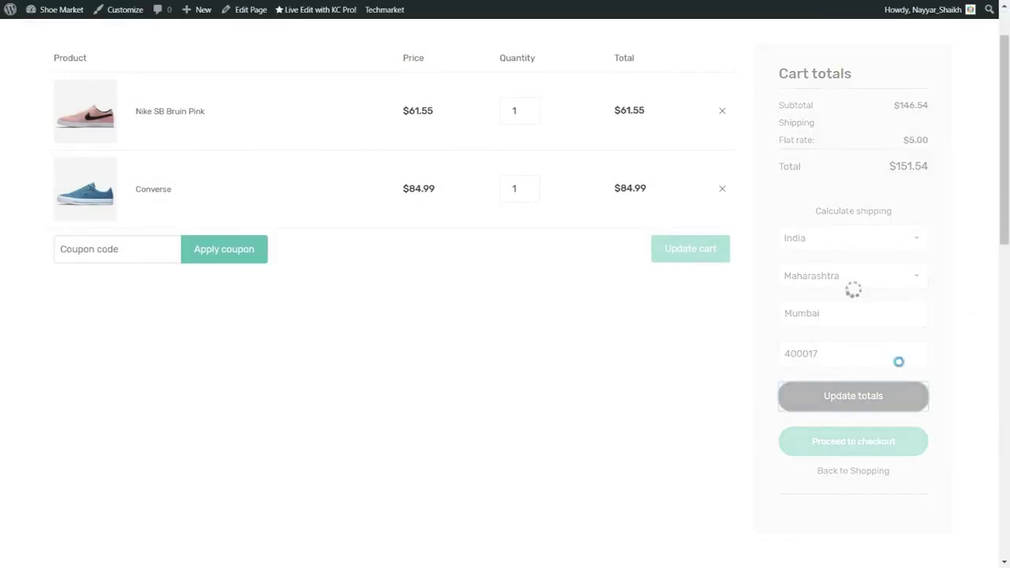
- Check the $5.00 flat-rate shipping and $146.54 subtotal, then proceed to checkout
left_click_drag(780, 200, 932, 203)
left_click(932, 201)
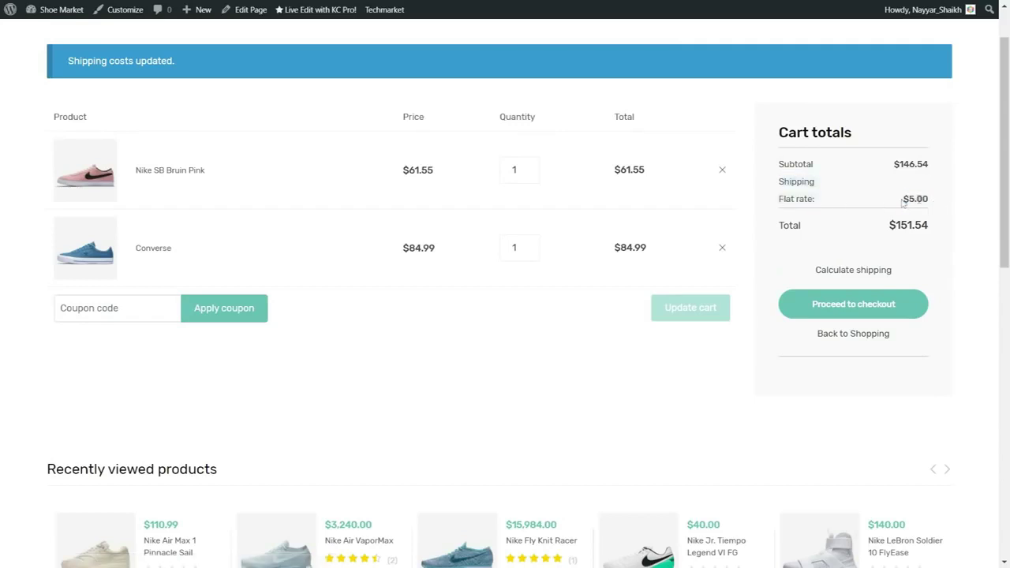
left_click_drag(894, 163, 929, 163)
left_click(901, 205)
left_click_drag(901, 205, 921, 225)
left_click(941, 231)
left_click(875, 313)
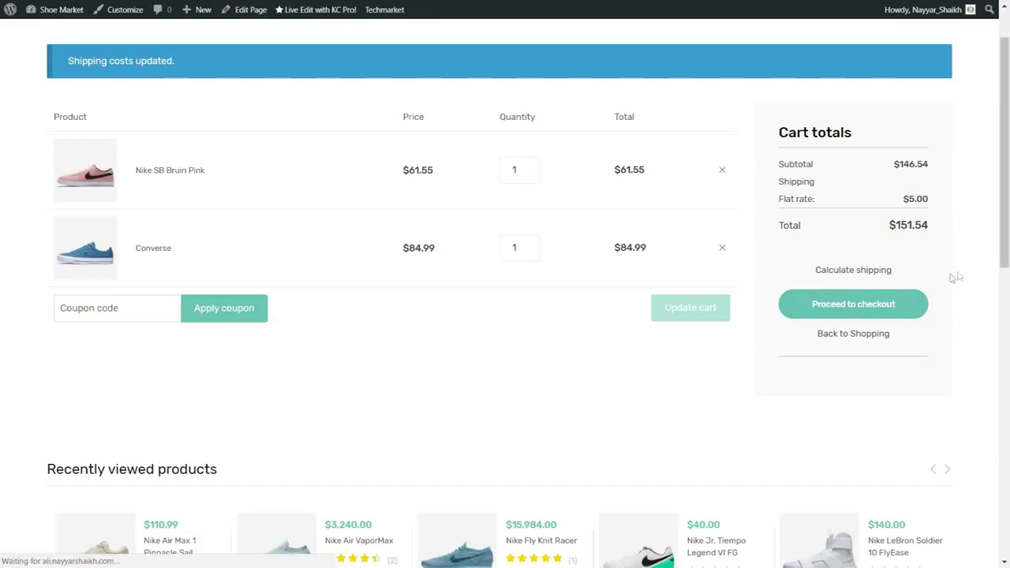
scroll(198, 291, "down", 6)
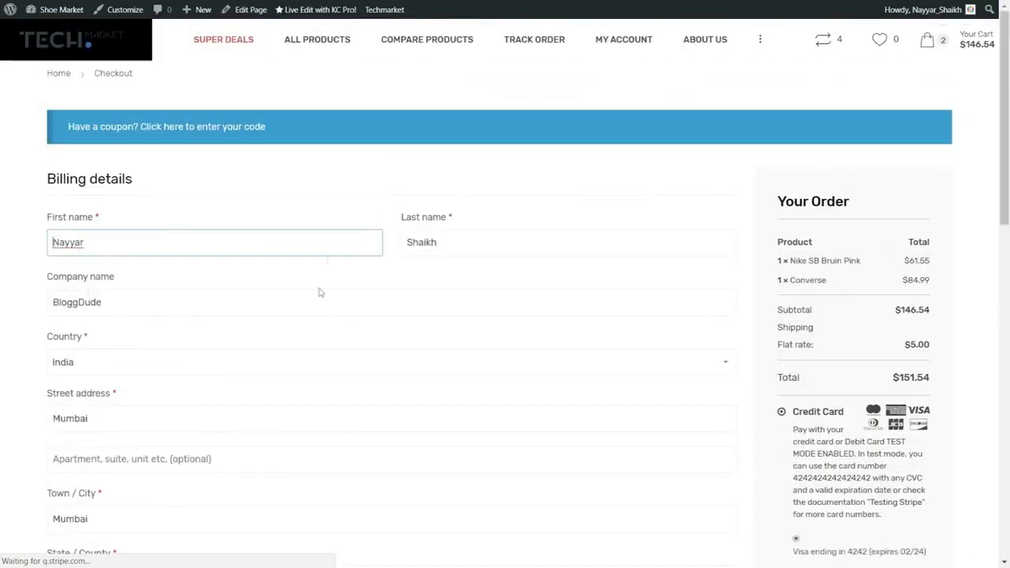
scroll(407, 334, "down", 1)
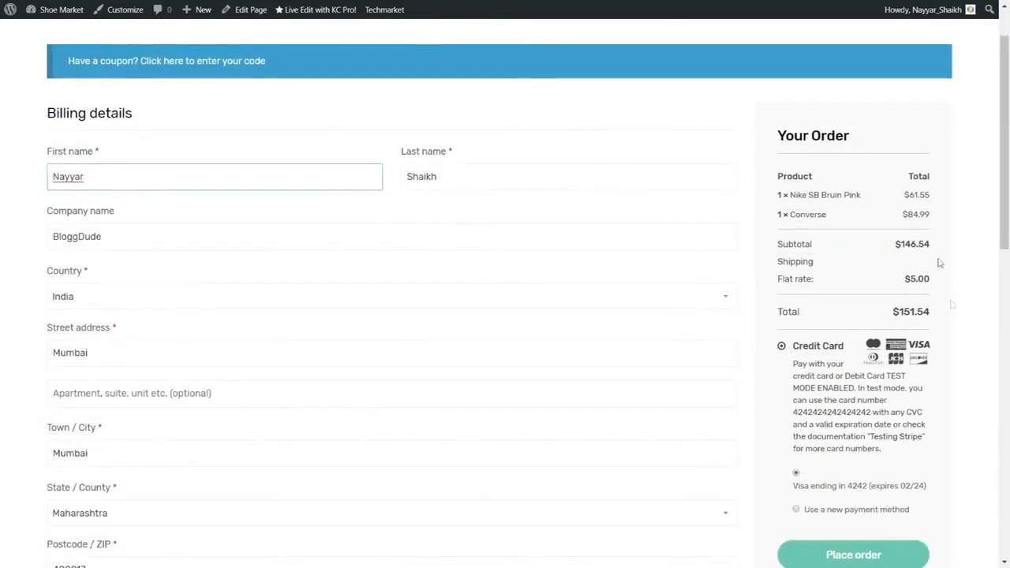
left_click_drag(777, 177, 900, 236)
left_click(915, 253)
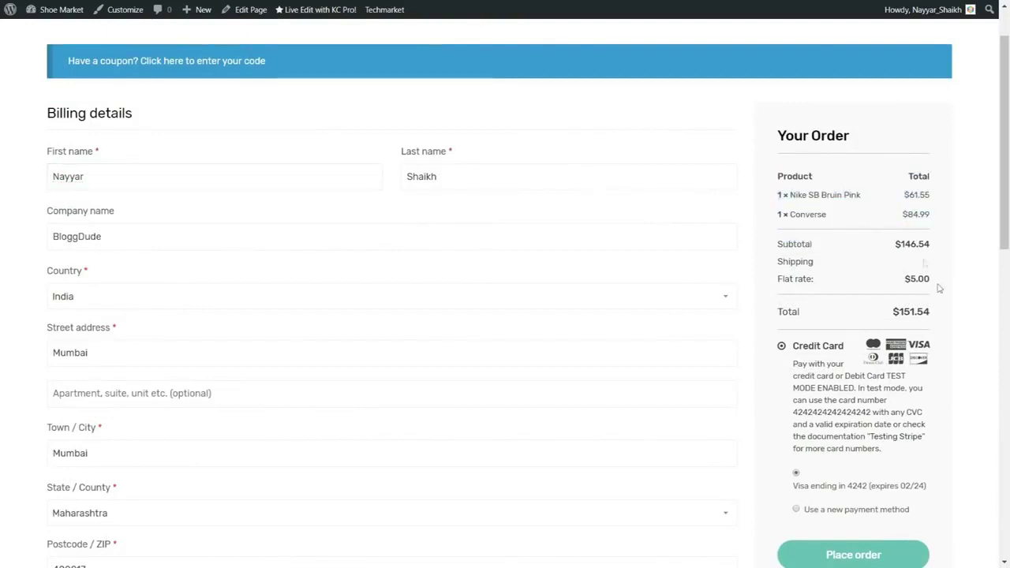
scroll(943, 292, "down", 1)
scroll(892, 371, "down", 1)
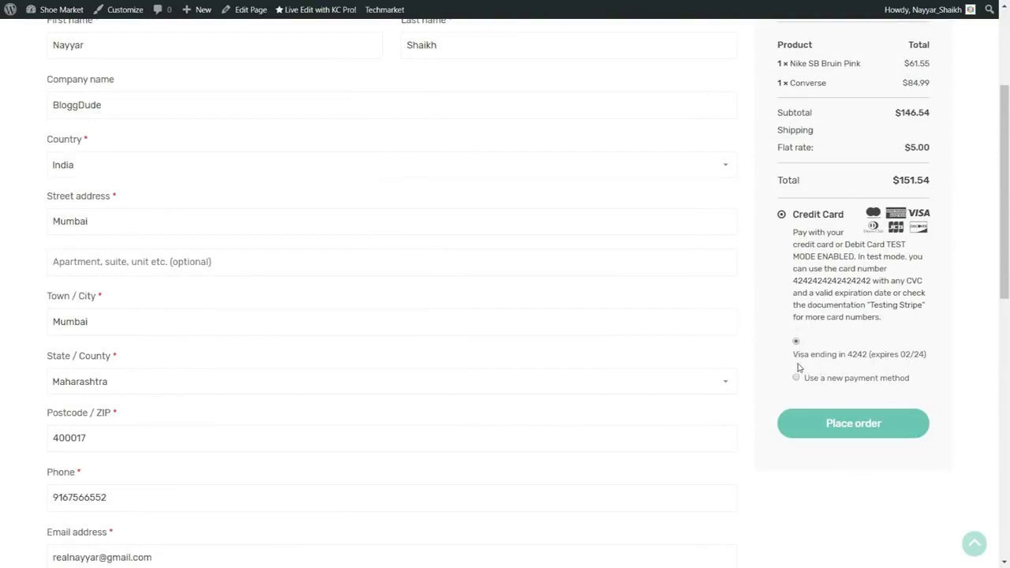
left_click_drag(795, 360, 928, 354)
left_click(930, 358)
- Choose a new payment method and enter the Stripe test card number, expiry 02/41 and CVC 123
left_click(796, 378)
scroll(962, 371, "down", 3)
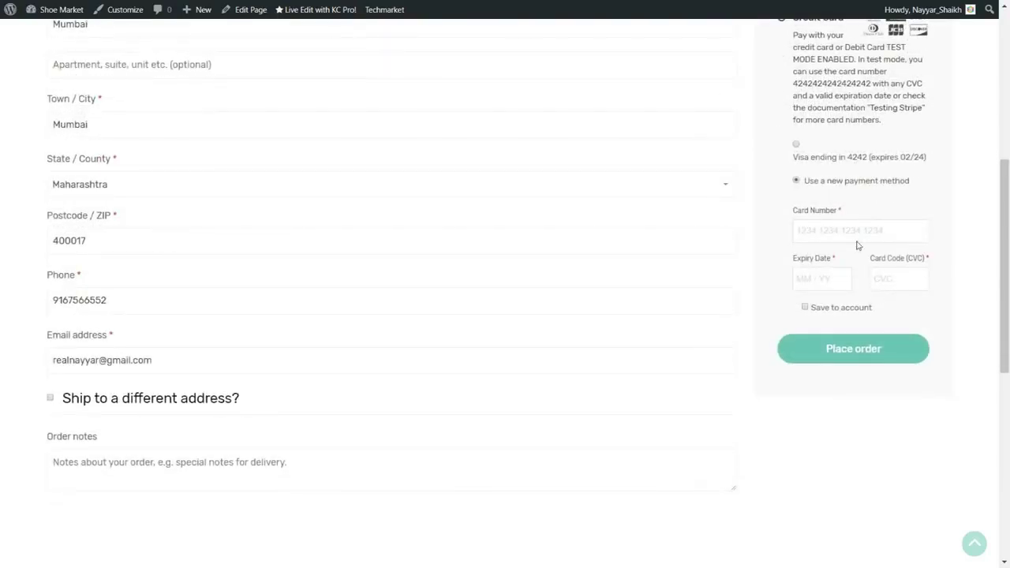
left_click(858, 231)
type("4242 4242 4242 4242")
left_click(821, 279)
type("02 / ")
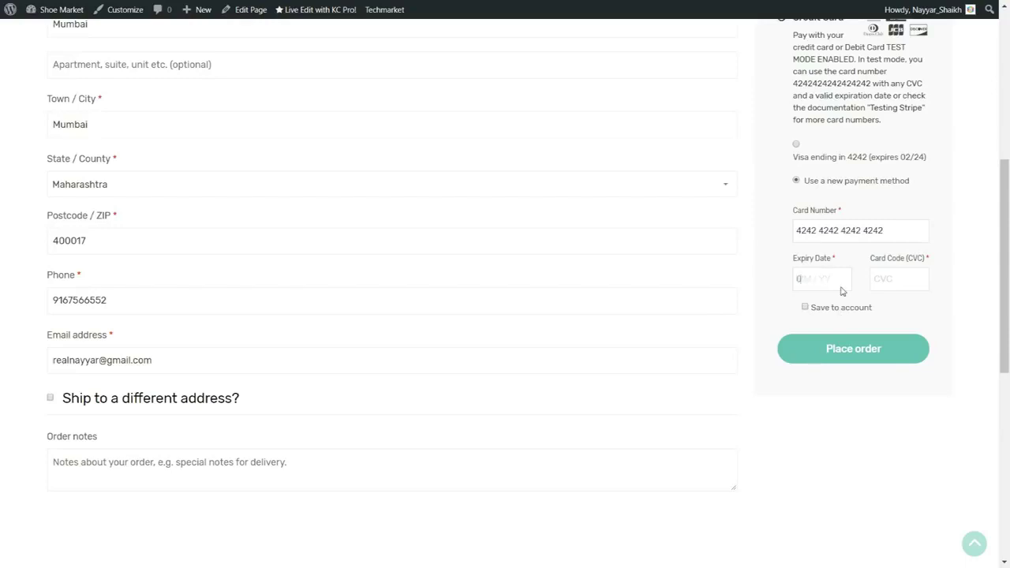
type("41")
left_click(889, 275)
type("123")
- Leave card saving off, keep the new card over the saved Visa, and place the order
left_click(805, 308)
left_click(806, 307)
left_click_drag(794, 160, 948, 163)
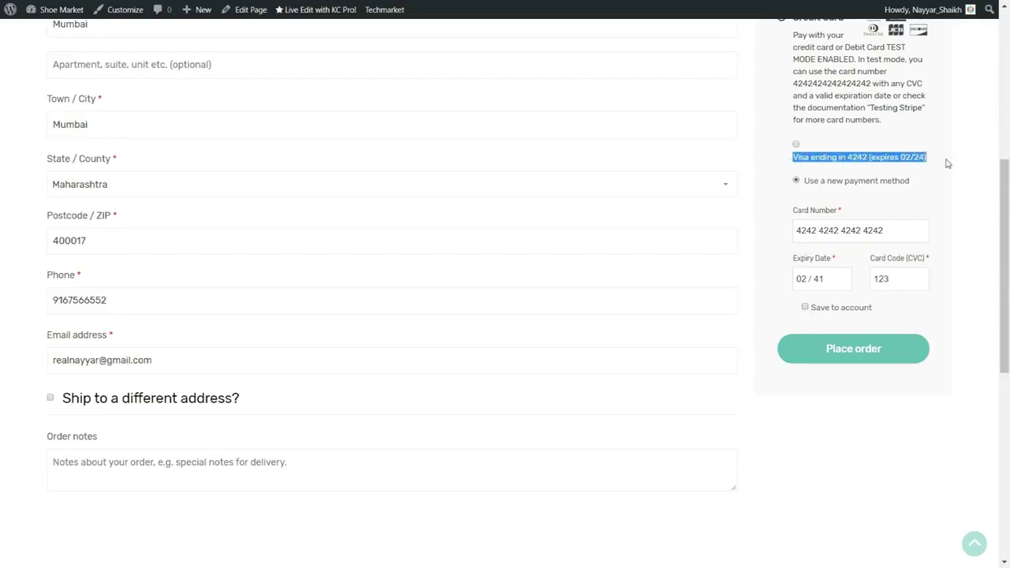
left_click(845, 166)
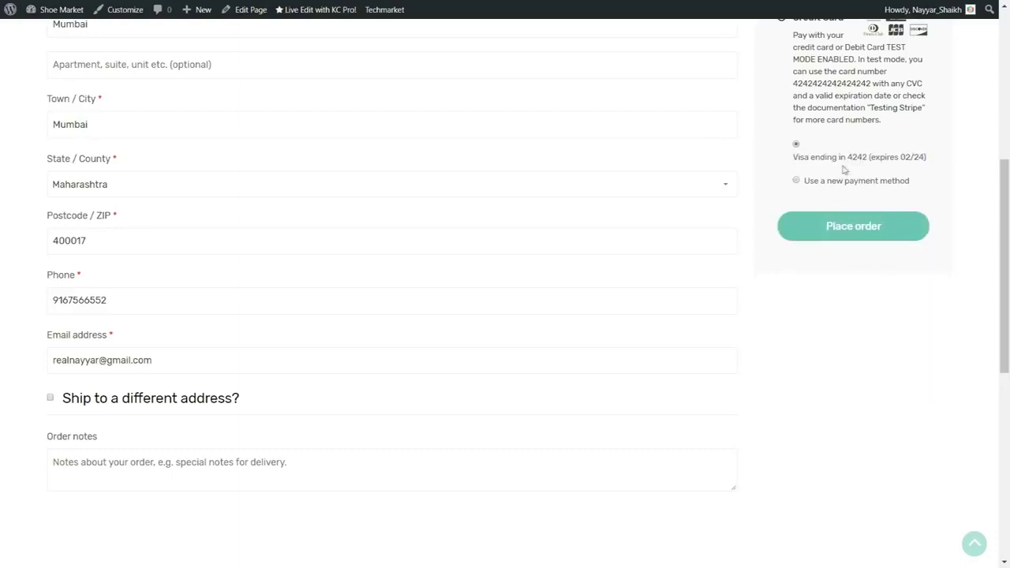
left_click(828, 181)
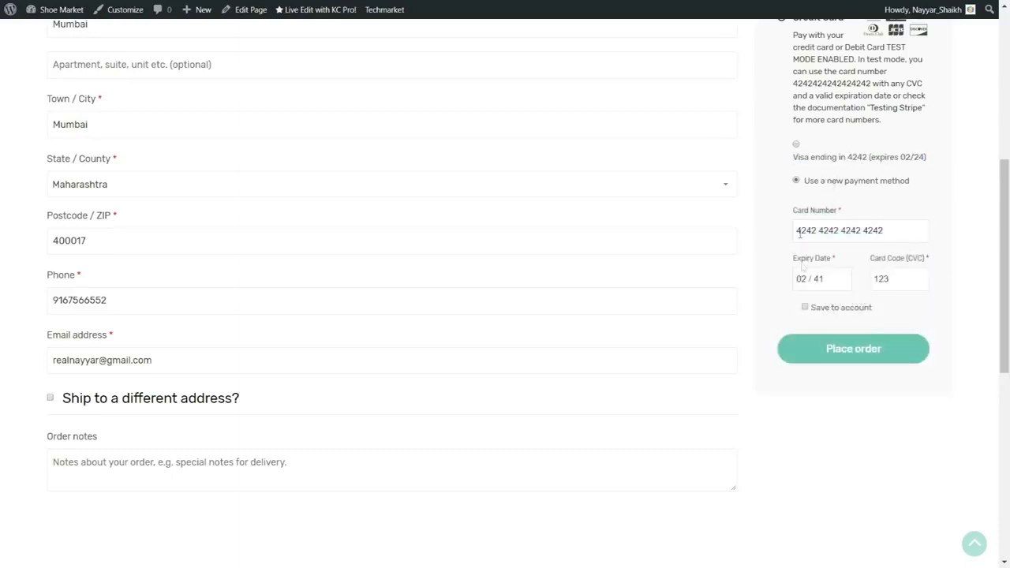
left_click_drag(880, 230, 802, 244)
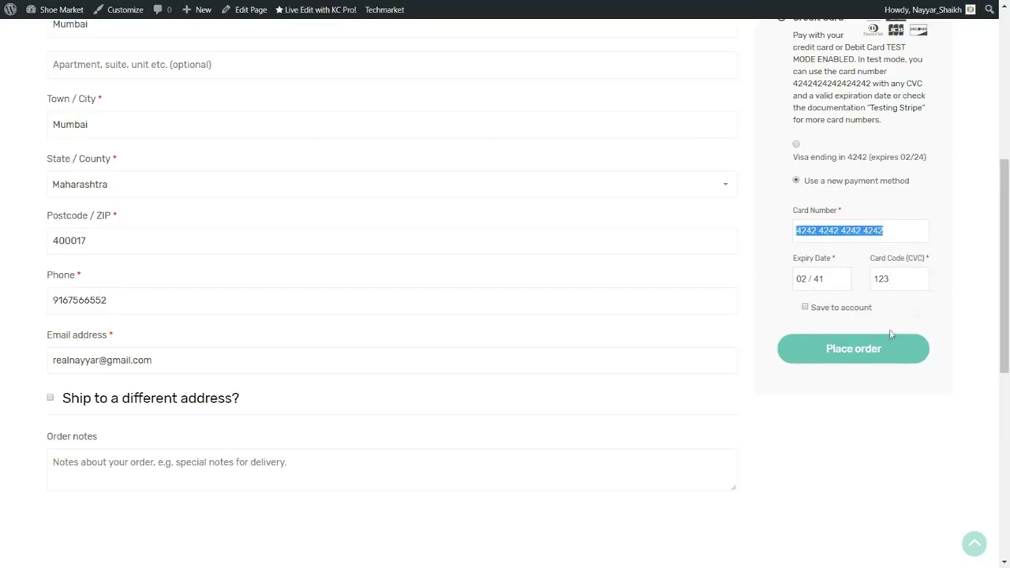
left_click(878, 354)
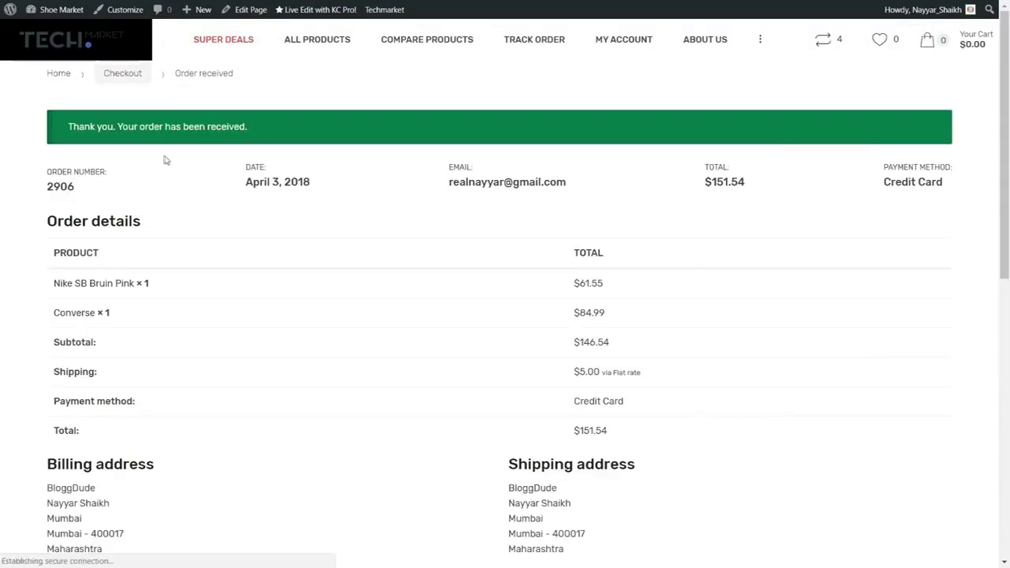
- Highlight the order-received thank-you message and scroll through the $151.54 order confirmation
left_click_drag(68, 127, 269, 138)
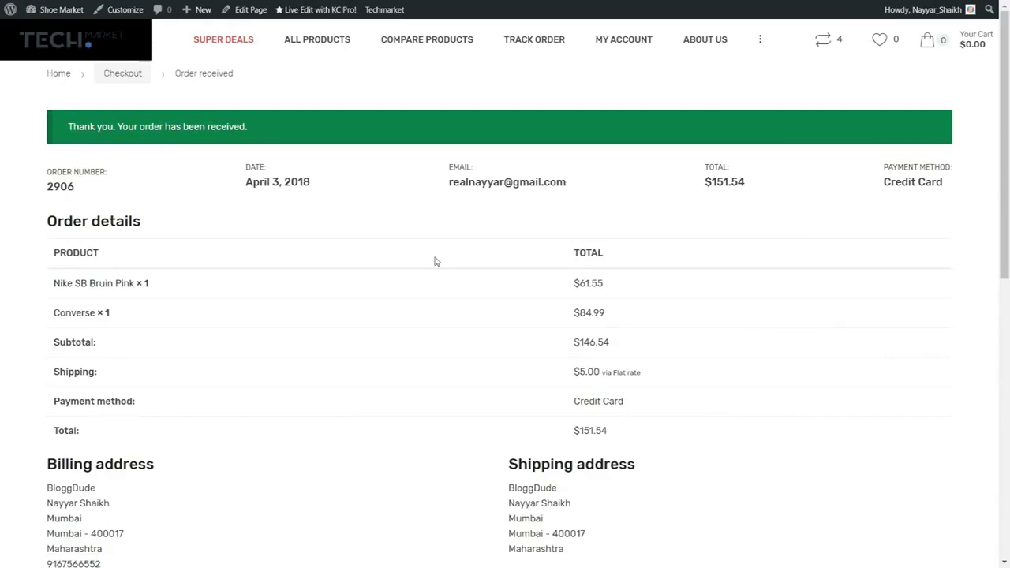
scroll(782, 333, "down", 3)
scroll(781, 334, "up", 3)
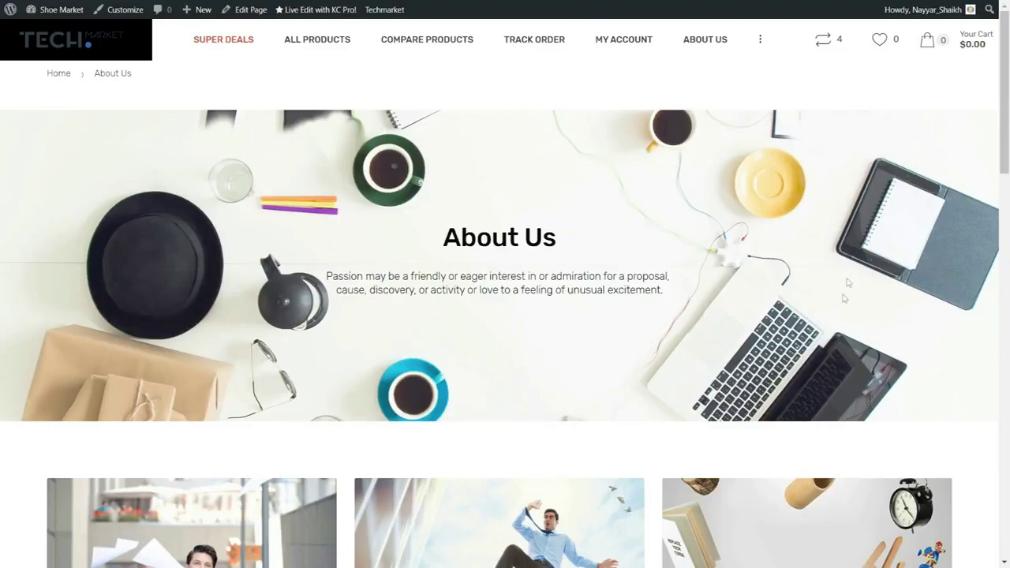
- Scroll through the About Us page and highlight the Frequently Asked Questions heading
scroll(844, 288, "down", 8)
scroll(842, 298, "down", 9)
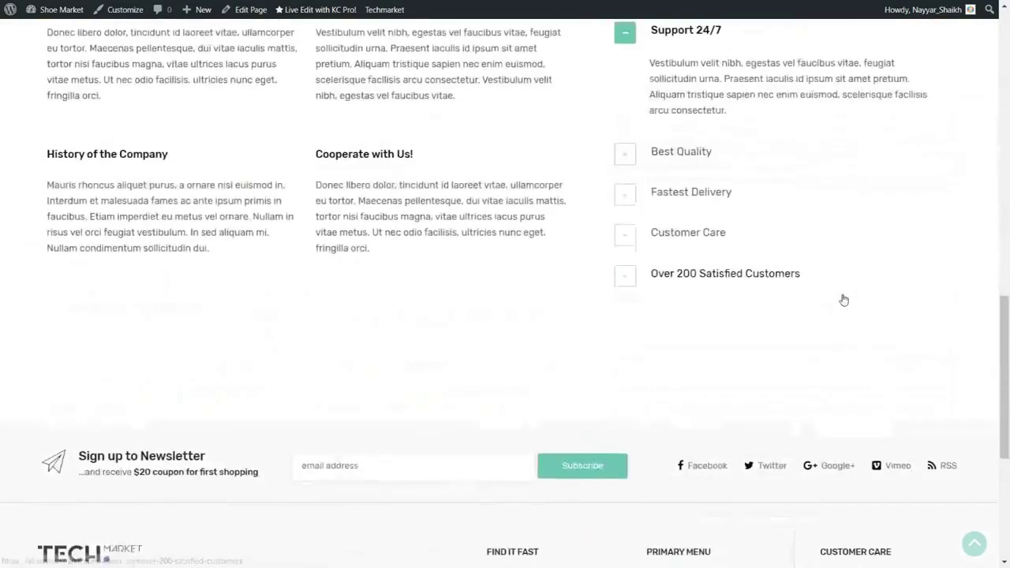
scroll(844, 316, "up", 11)
scroll(844, 327, "up", 5)
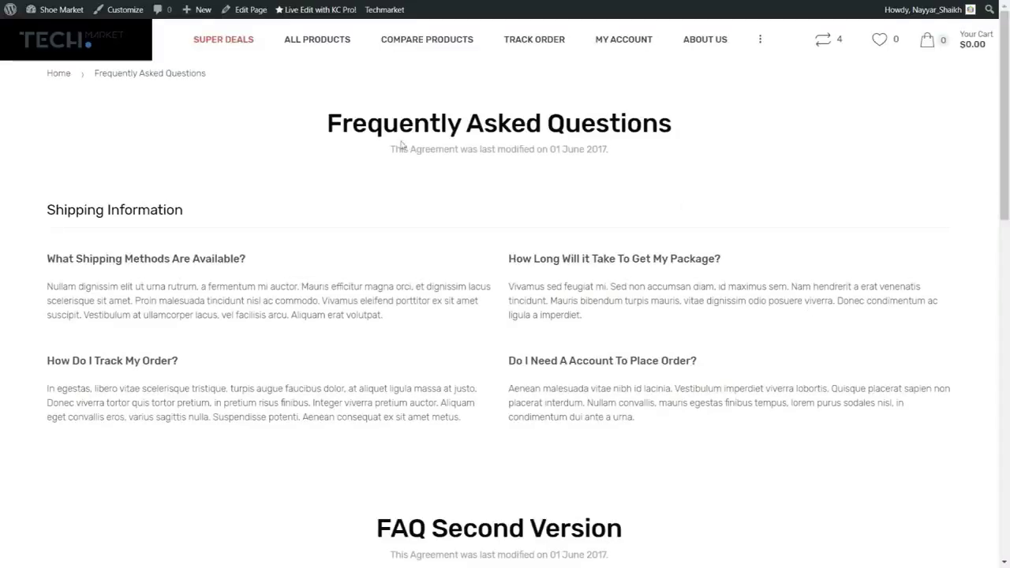
left_click_drag(322, 127, 696, 131)
left_click(712, 133)
- Scroll down to the Terms and Conditions page and highlight its heading
scroll(755, 309, "down", 4)
scroll(694, 382, "down", 5)
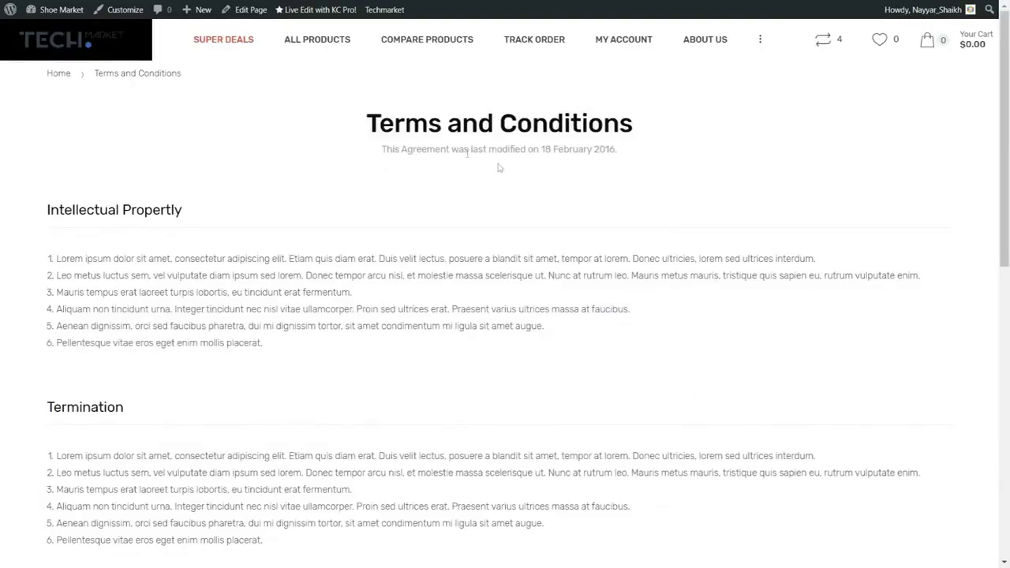
left_click_drag(368, 124, 650, 124)
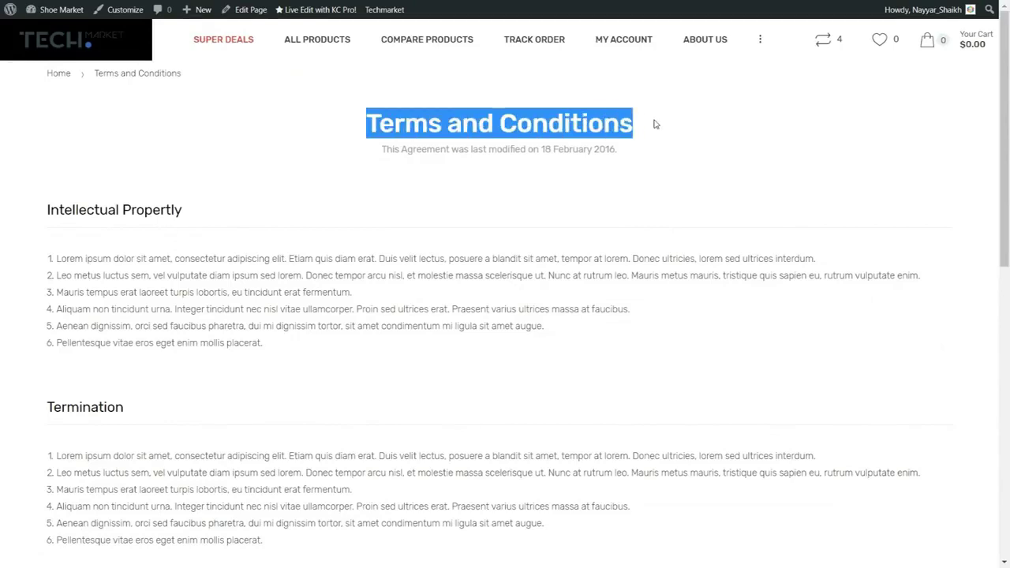
left_click(651, 126)
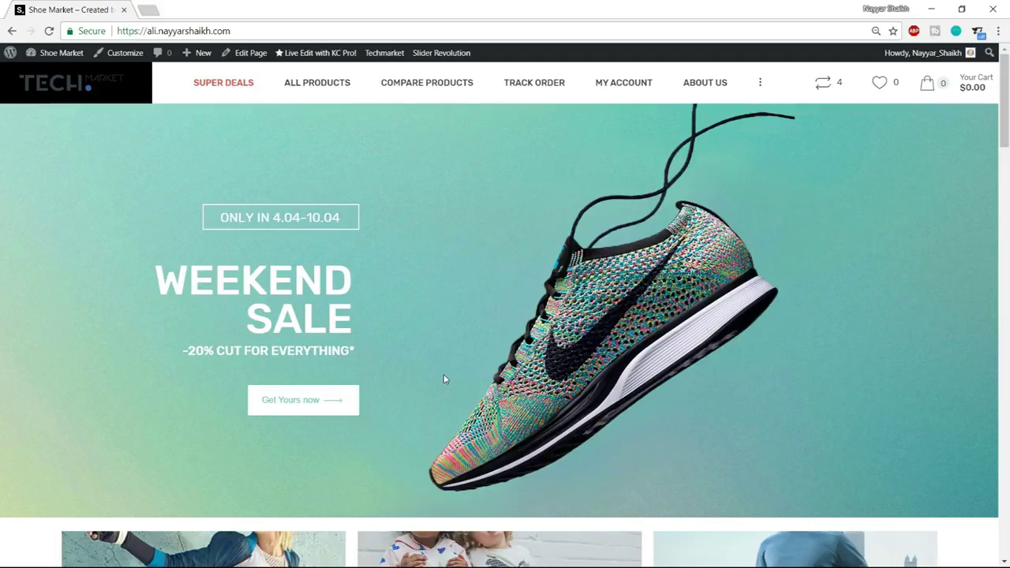
scroll(607, 297, "down", 1)
scroll(607, 296, "down", 4)
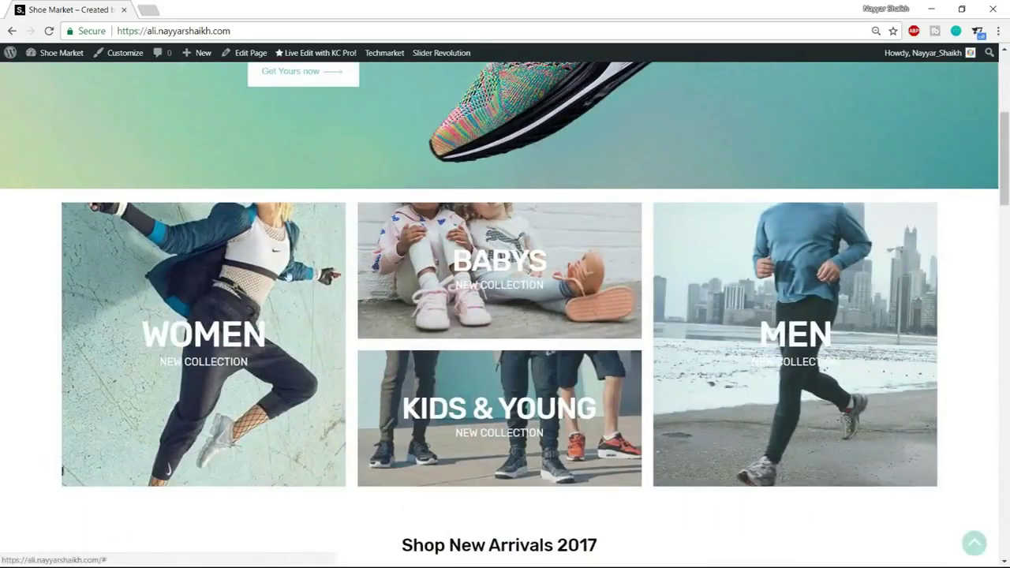
scroll(844, 391, "up", 4)
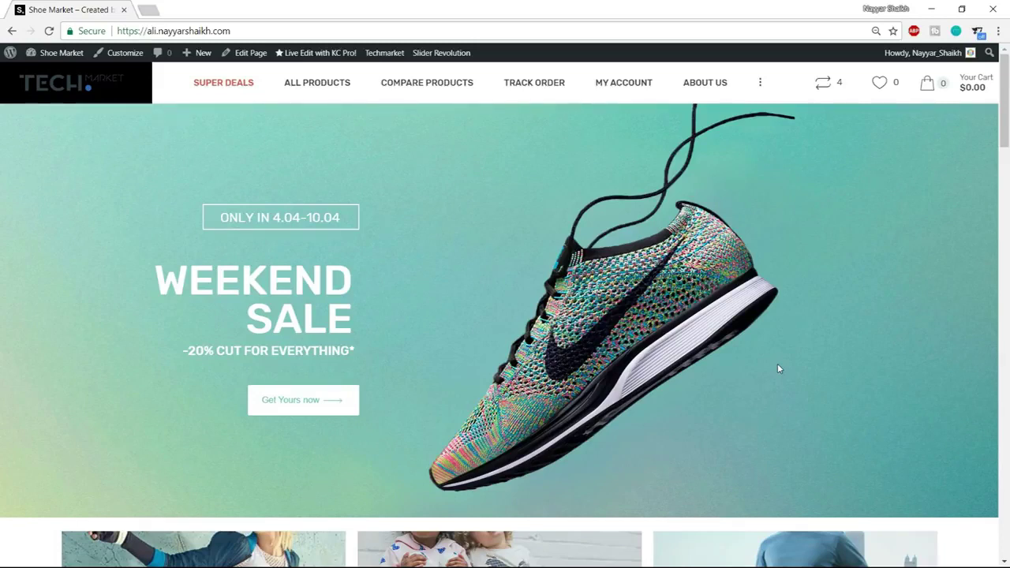
- Load bloggdude.com/tmd in a new tab and go to the cloud plans via GET INTO THE CLOUD NOW
left_click(150, 11)
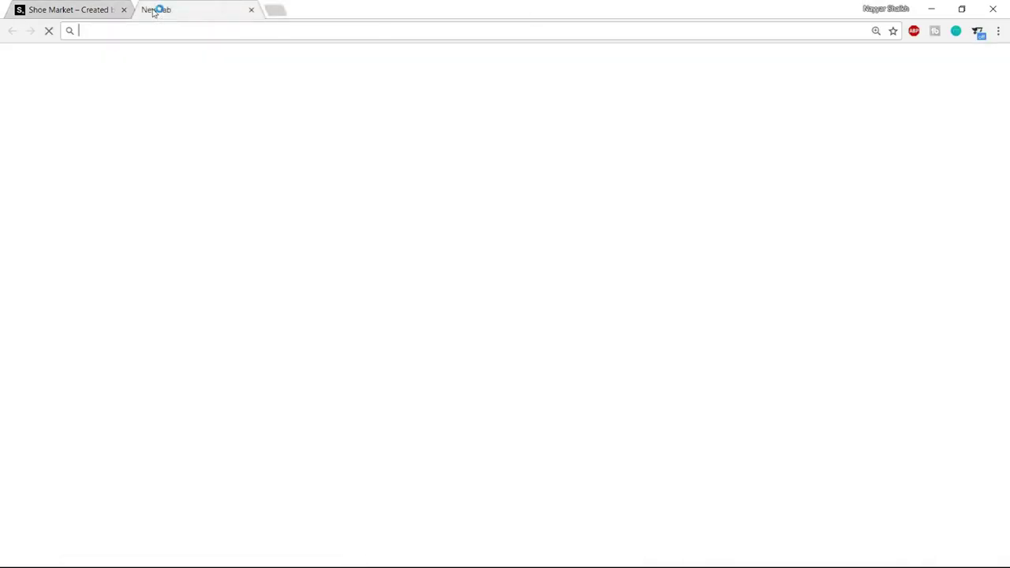
type("bloggdude.com")
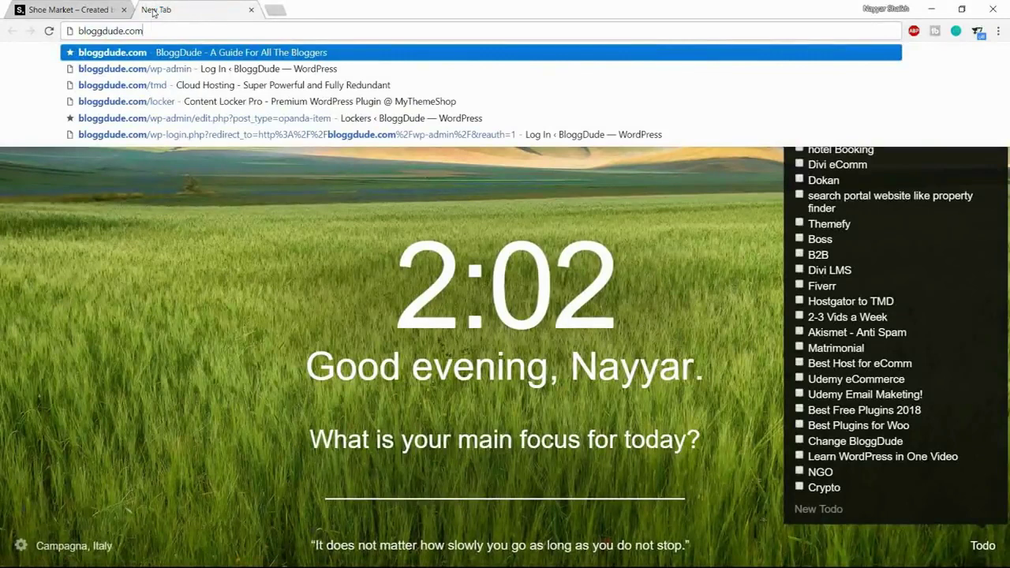
type("/tmd")
key("Return")
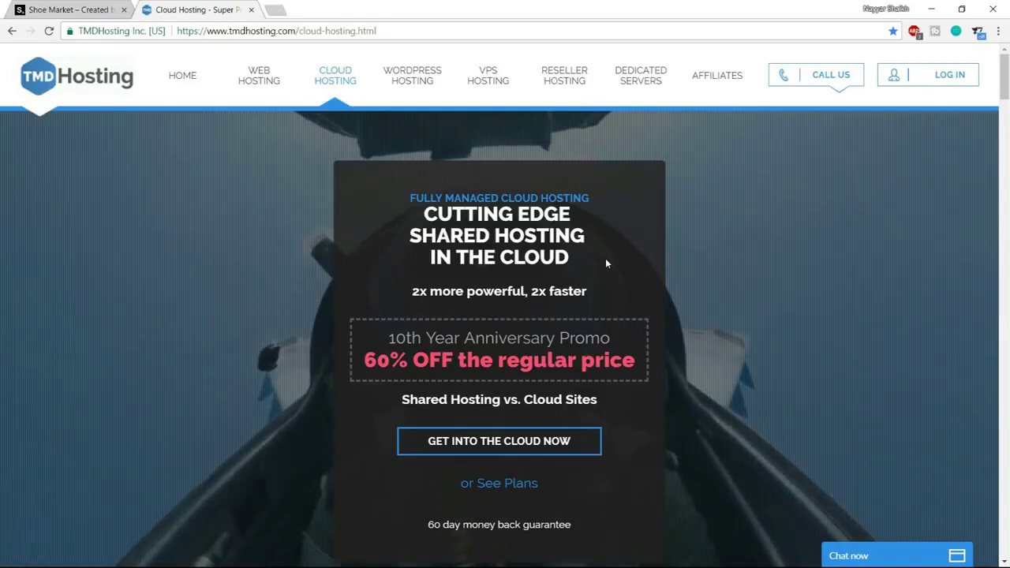
left_click(497, 449)
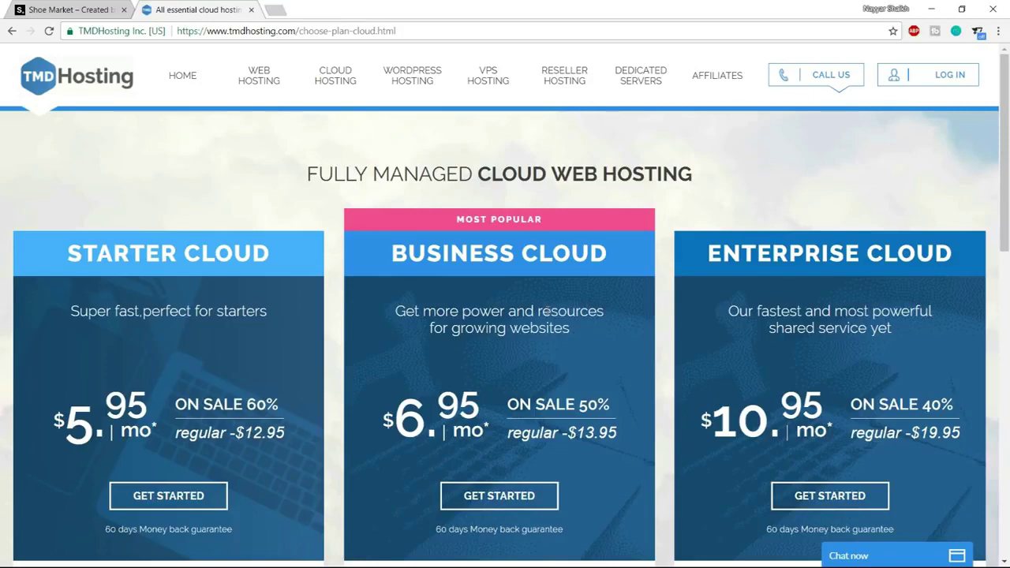
- Scroll down to the plans' feature lists with 2/4/6 CPU cores and 2/4/6GB DDR4 RAM
scroll(639, 327, "down", 1)
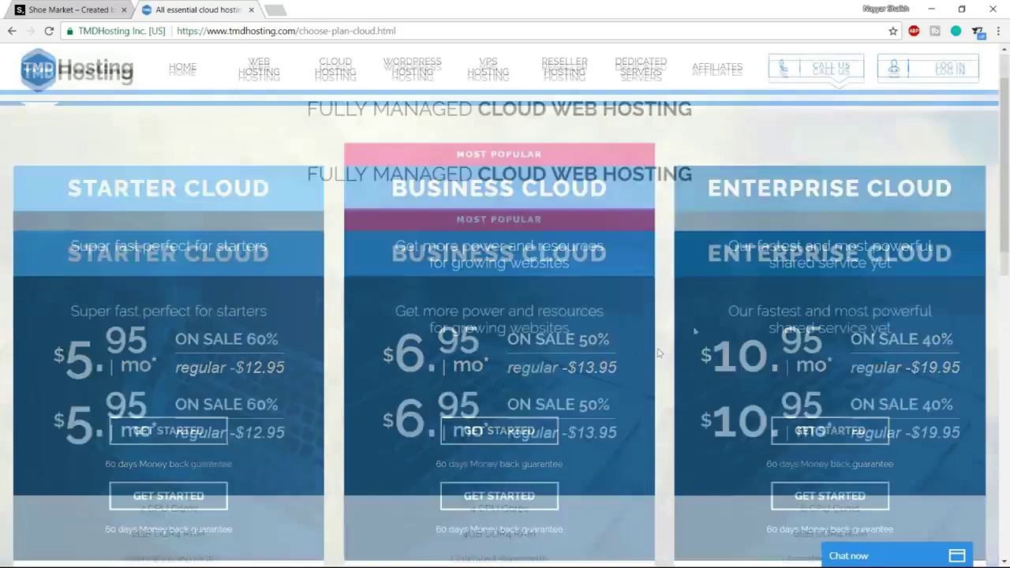
scroll(864, 368, "down", 5)
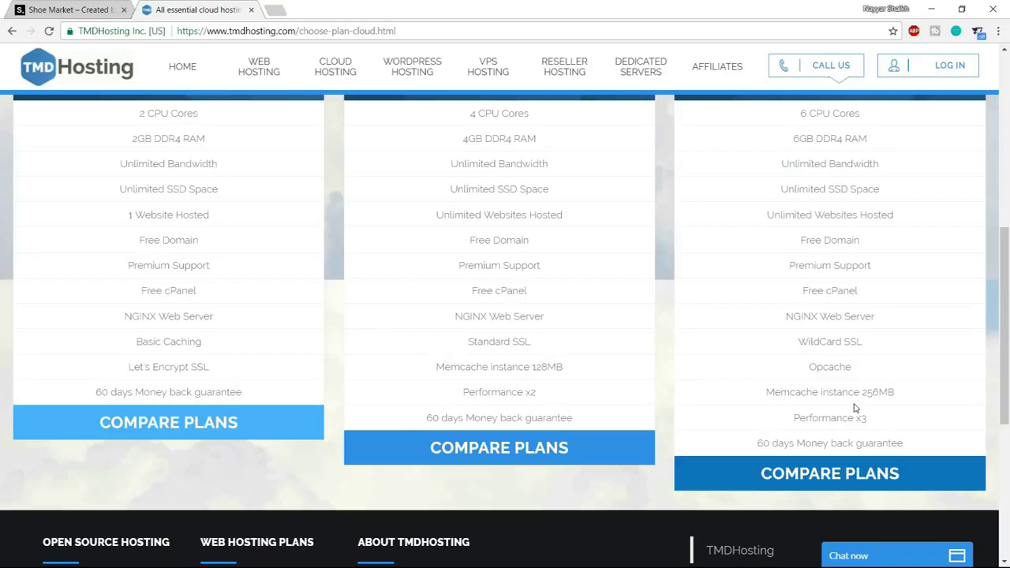
scroll(845, 415, "up", 1)
scroll(844, 424, "down", 1)
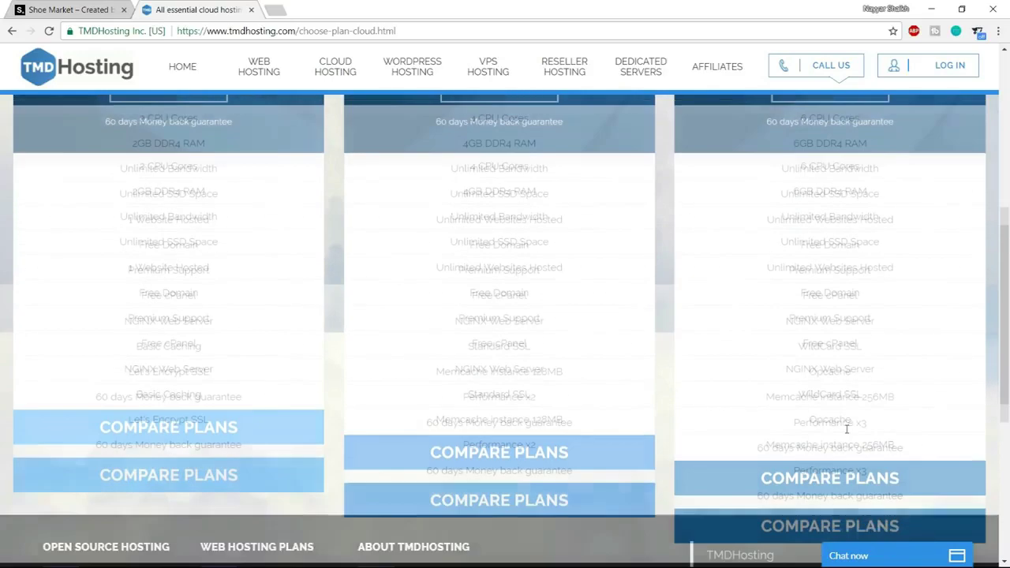
left_click_drag(801, 113, 877, 115)
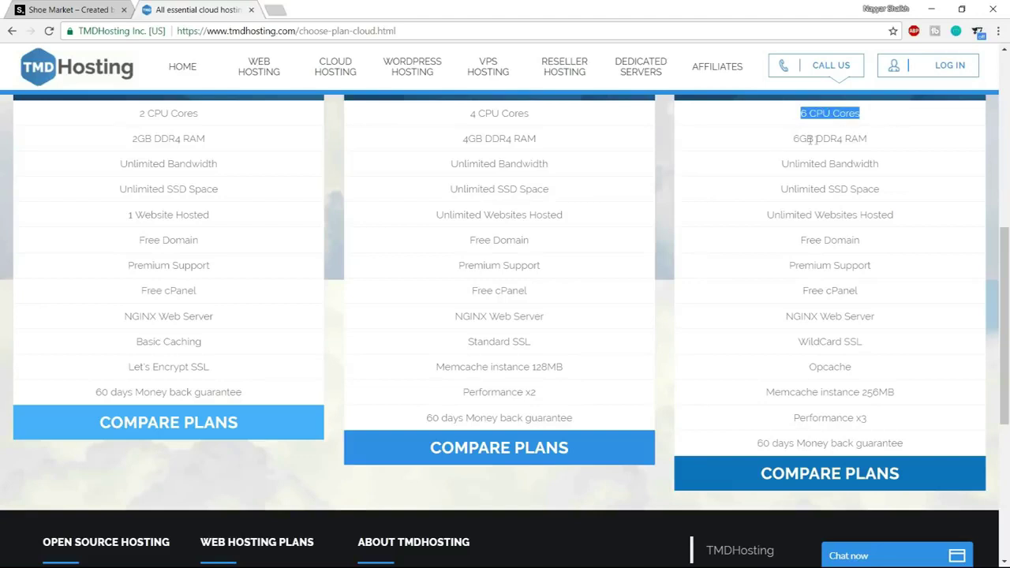
left_click_drag(785, 139, 891, 136)
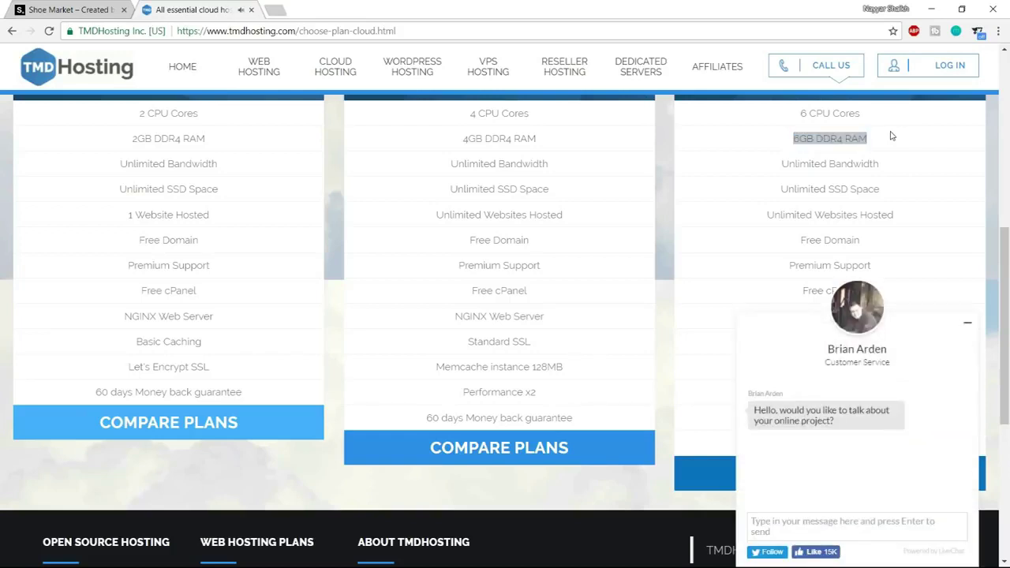
left_click(967, 322)
left_click(831, 144)
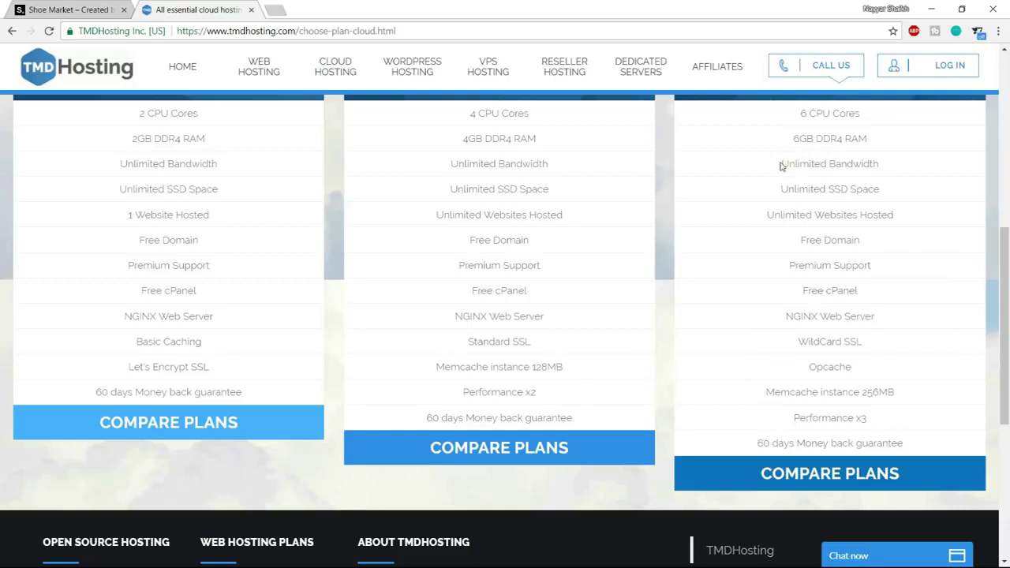
left_click_drag(780, 165, 911, 166)
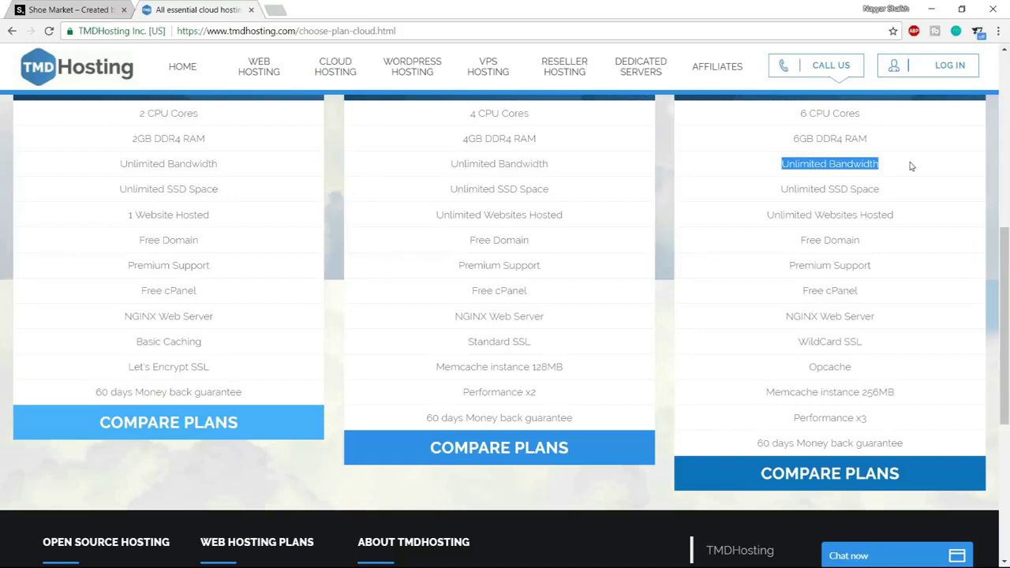
left_click_drag(827, 188, 897, 195)
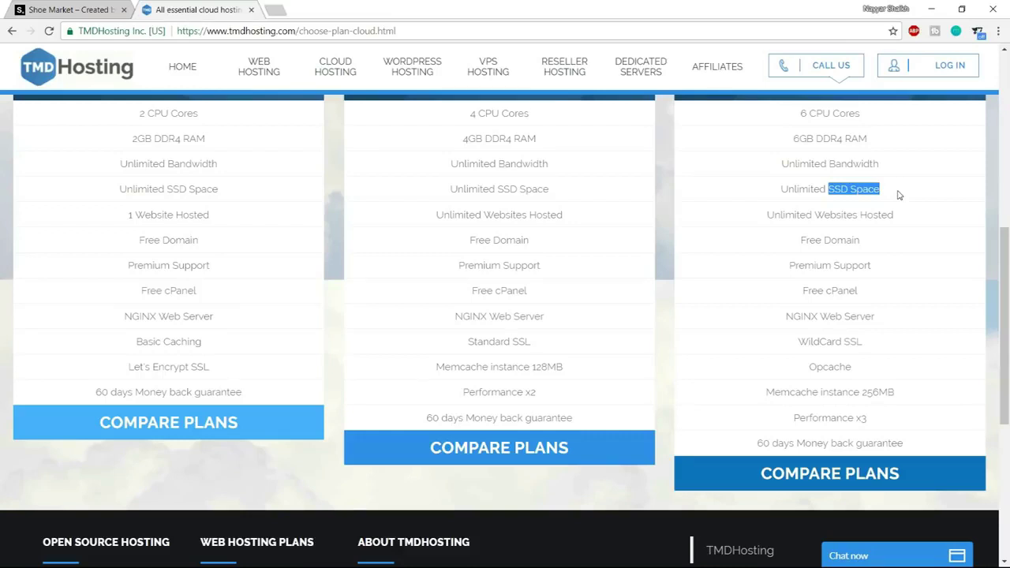
- Search Google for 'hdd vs ssd web hosting' in a new tab
left_click(275, 8)
type("hdd vs")
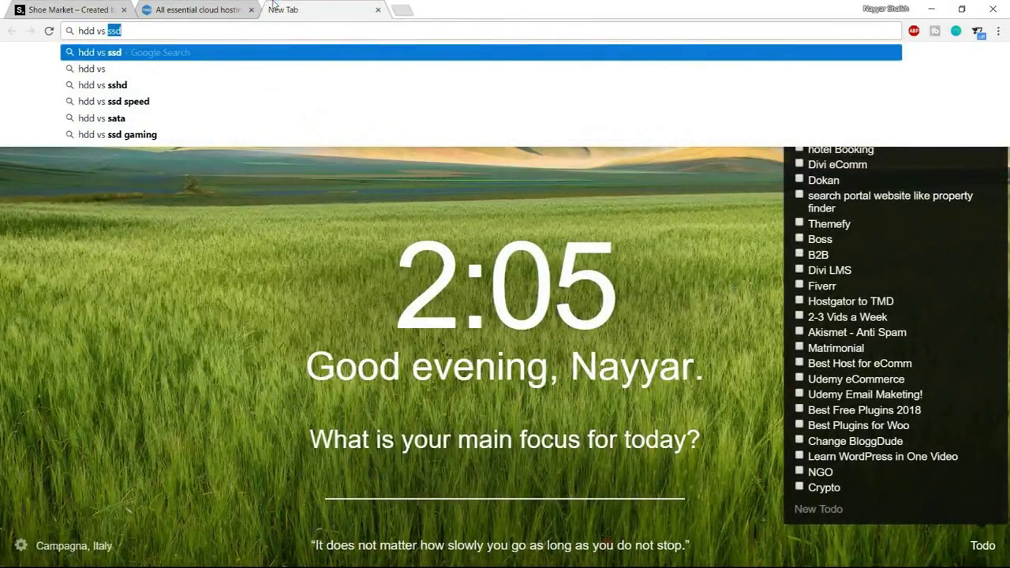
type(" ssd ")
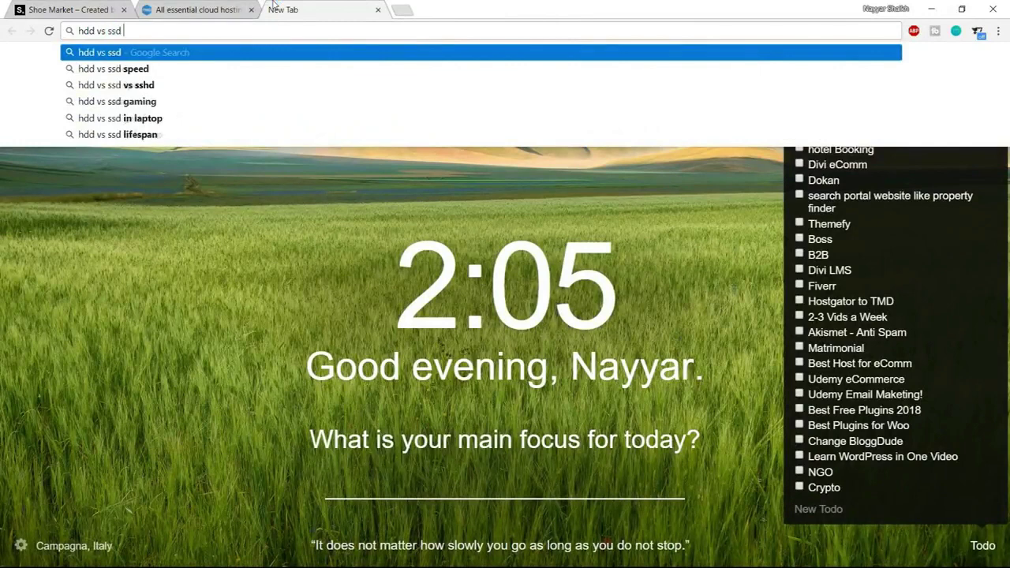
type("web hosting")
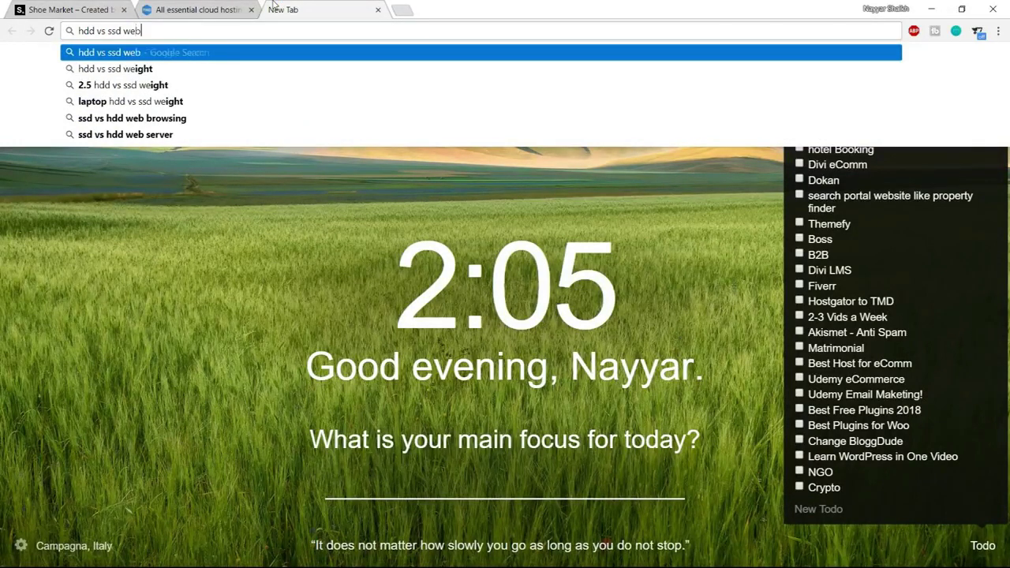
key("Return")
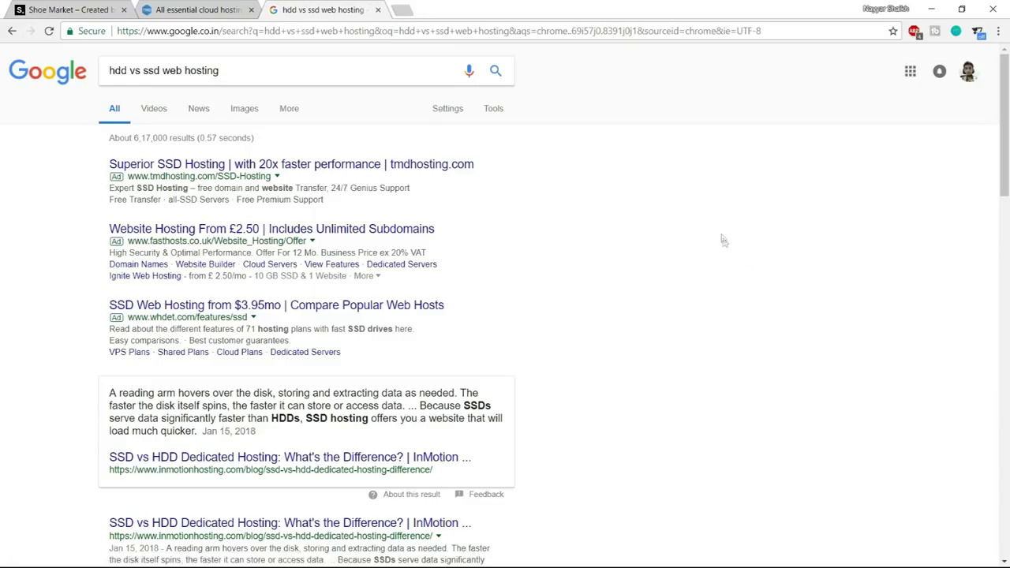
scroll(698, 286, "down", 2)
scroll(699, 286, "down", 8)
scroll(699, 287, "up", 10)
- View the image results, preview the Speed/IOPS/Latency chart, then close the search tab
left_click(244, 109)
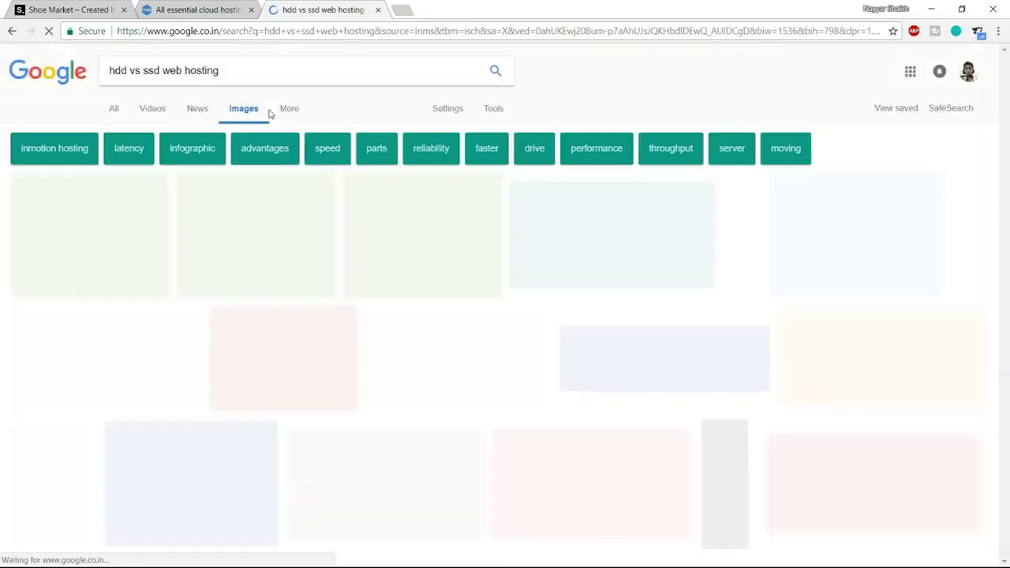
scroll(860, 232, "down", 6)
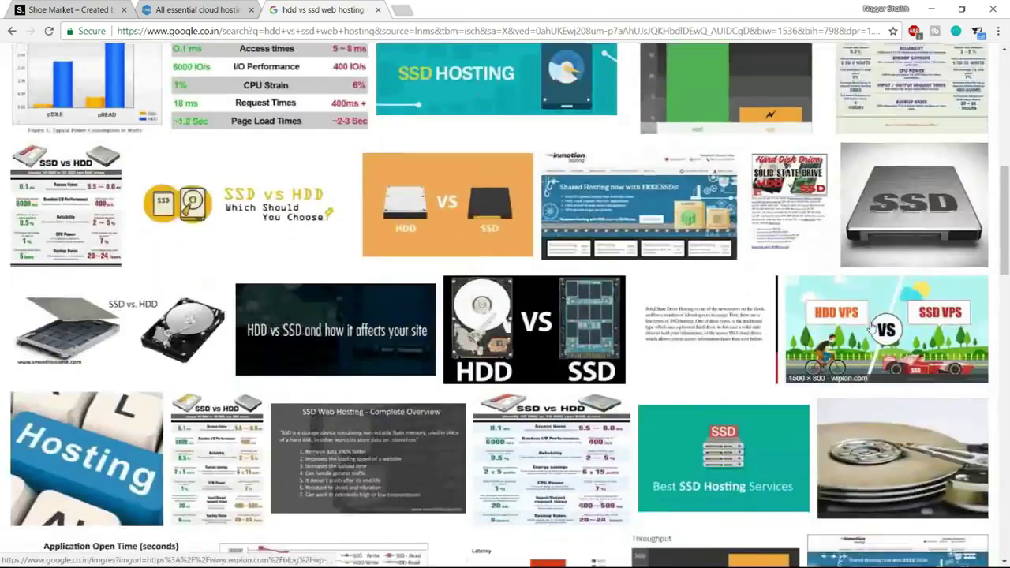
scroll(871, 410, "up", 6)
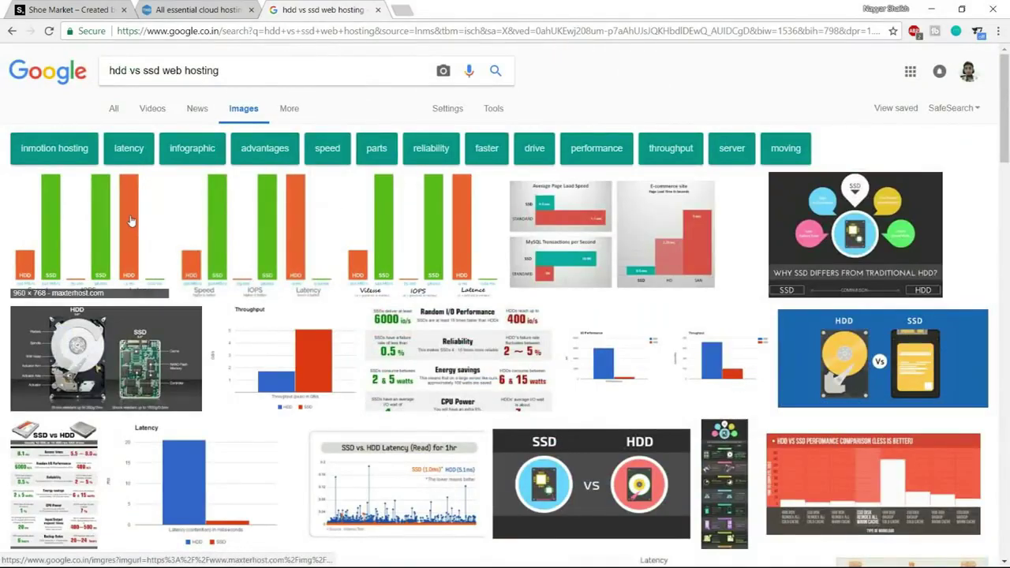
left_click(131, 221)
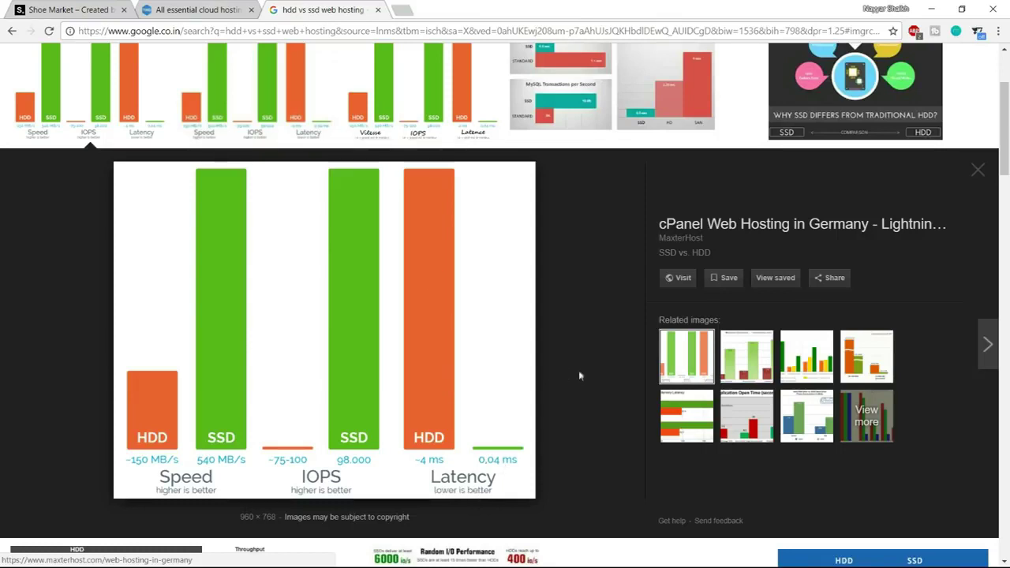
left_click(378, 9)
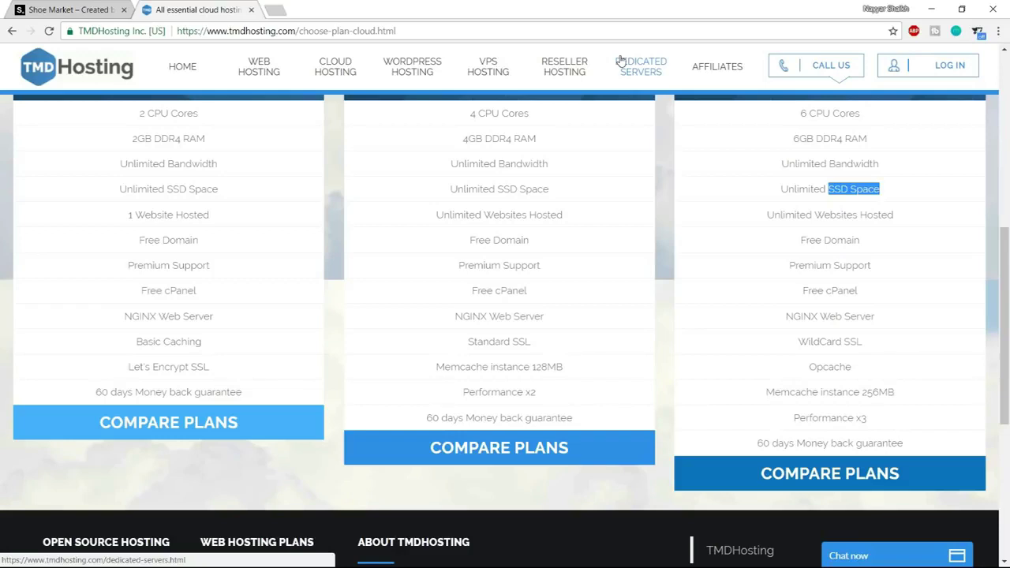
left_click_drag(775, 192, 888, 195)
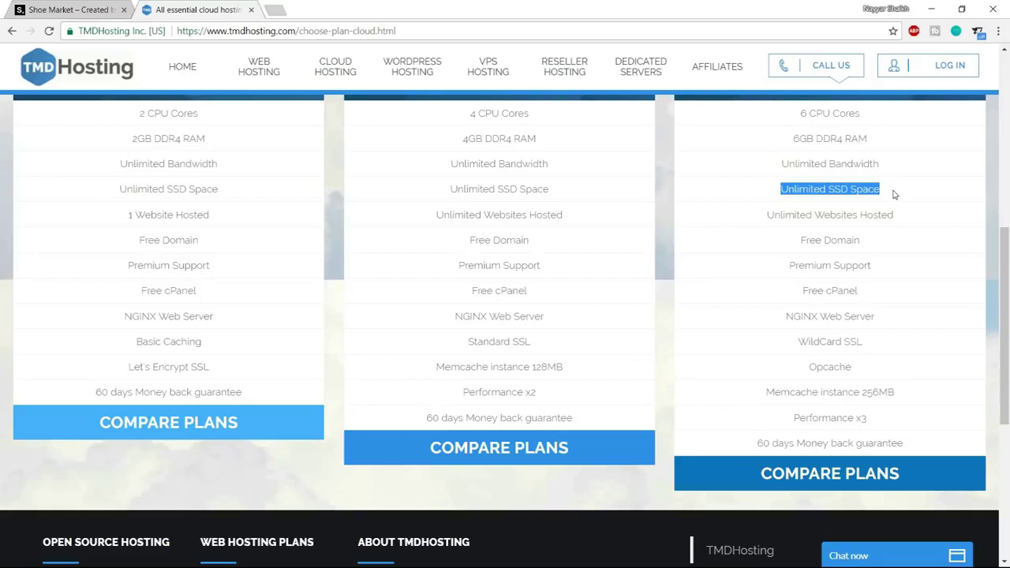
left_click_drag(767, 213, 915, 225)
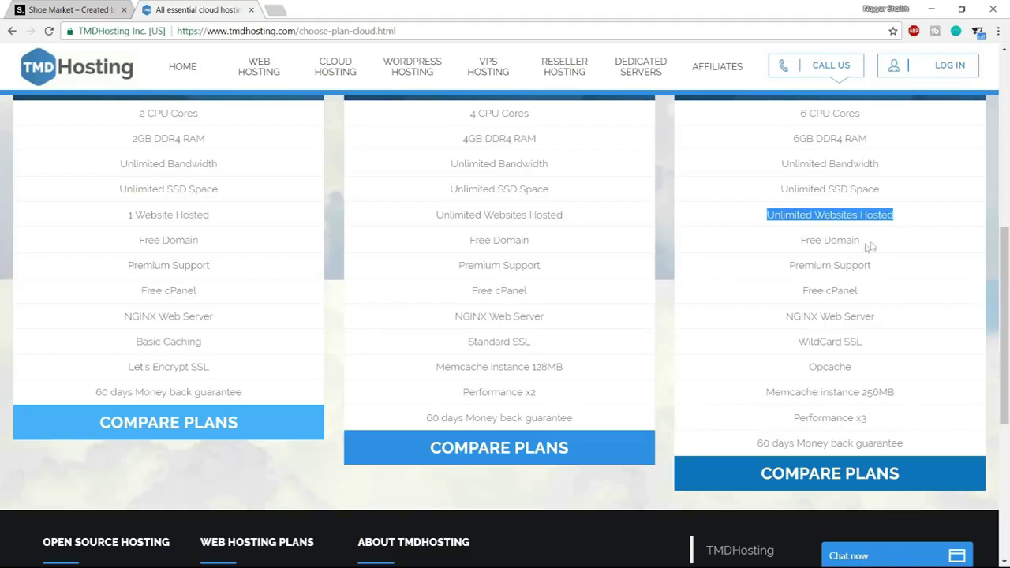
left_click_drag(798, 242, 885, 246)
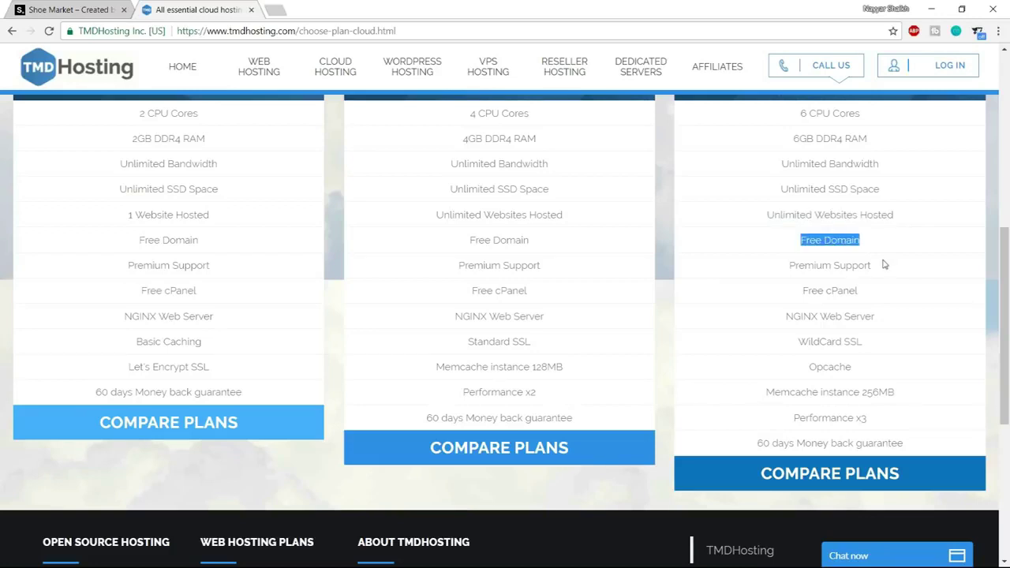
left_click_drag(785, 267, 905, 264)
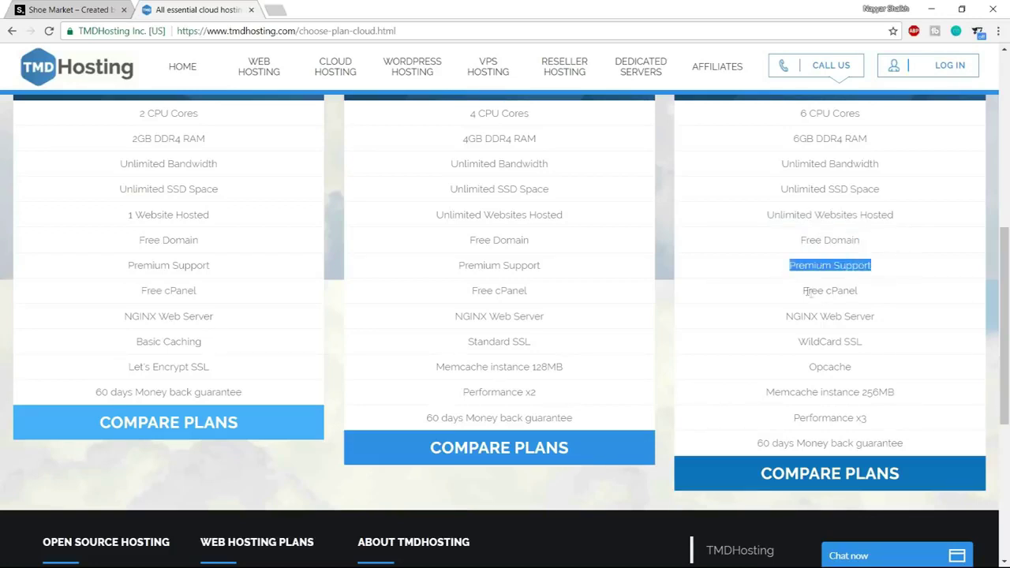
left_click_drag(802, 290, 885, 284)
left_click_drag(791, 316, 875, 315)
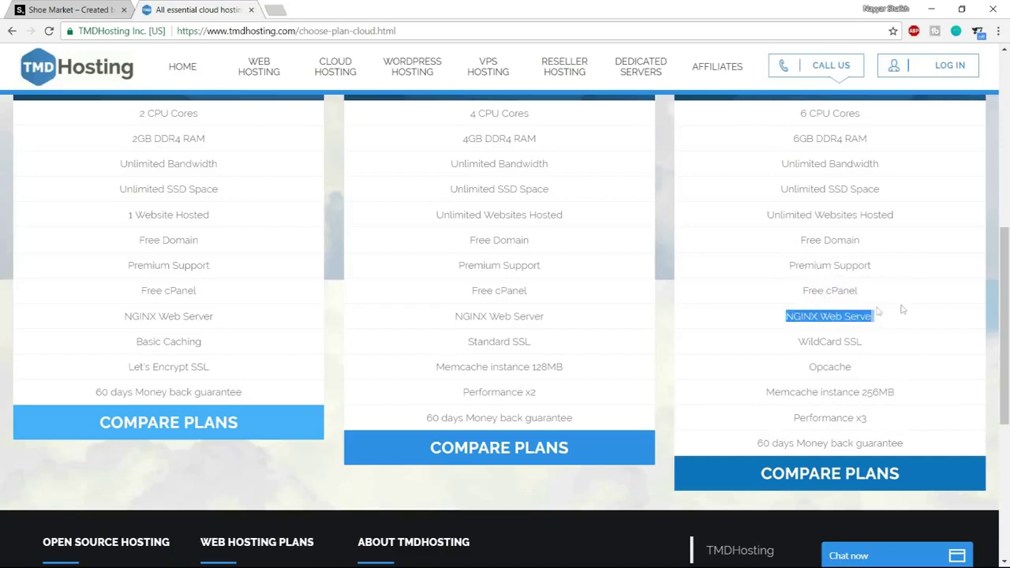
left_click_drag(792, 342, 870, 339)
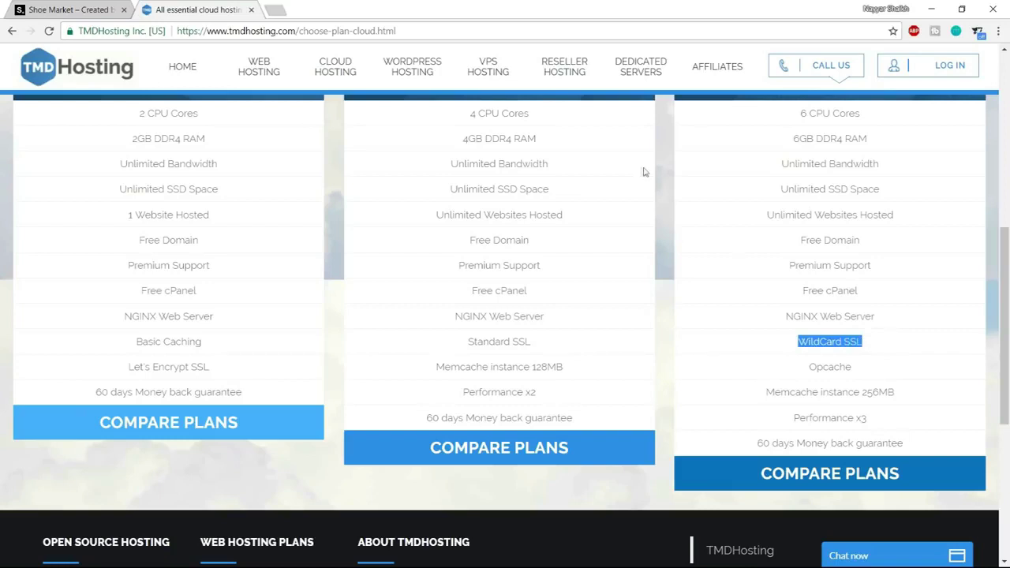
left_click(71, 7)
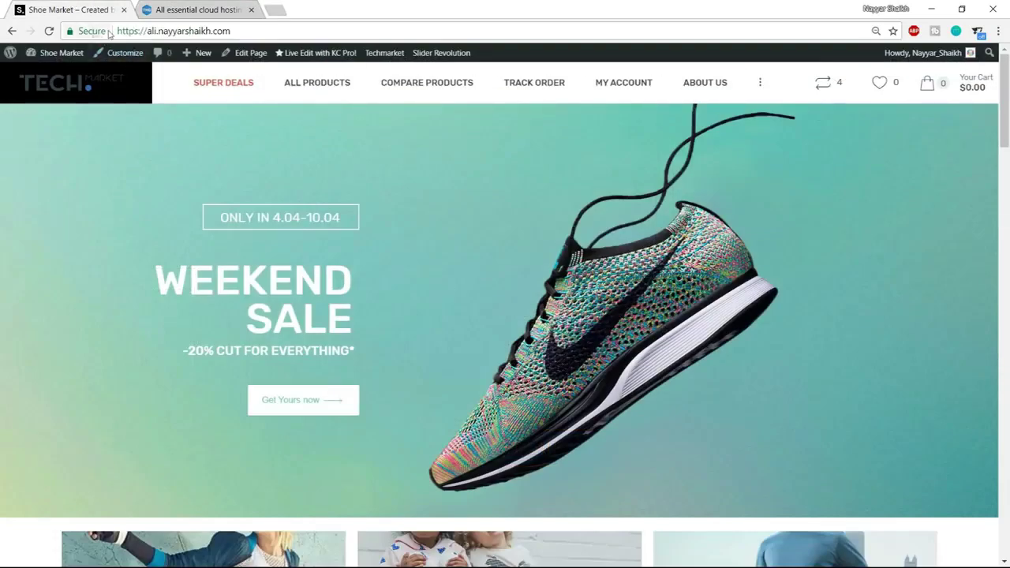
- Check the store's Secure padlock connection details, then switch back to the TMDHosting tab
left_click(91, 31)
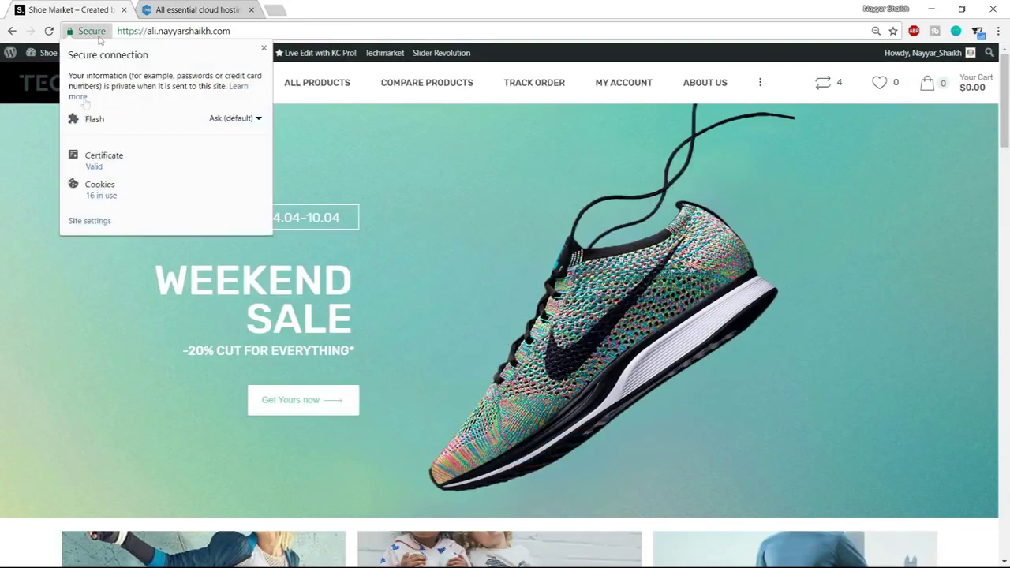
left_click(264, 49)
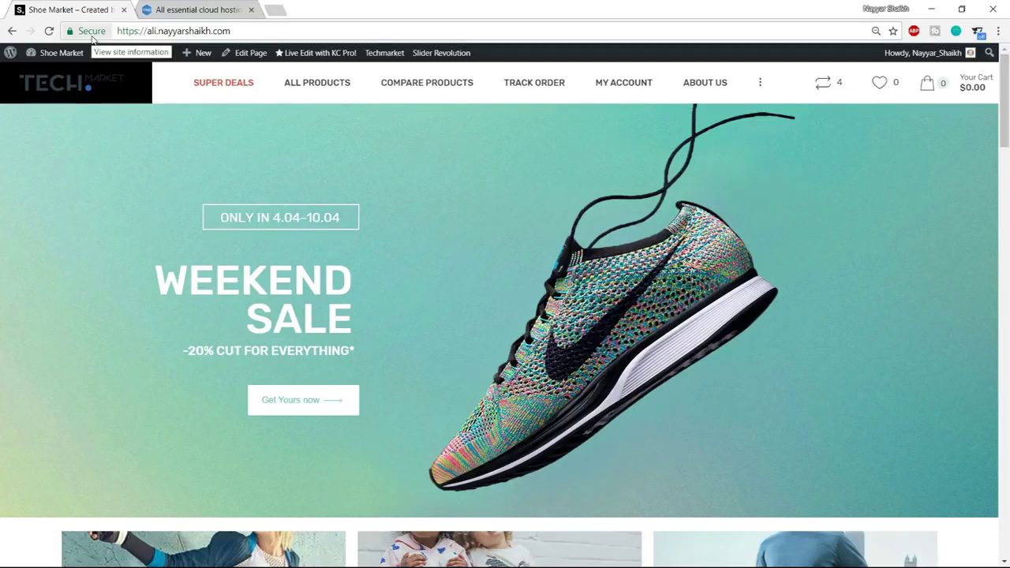
left_click(175, 9)
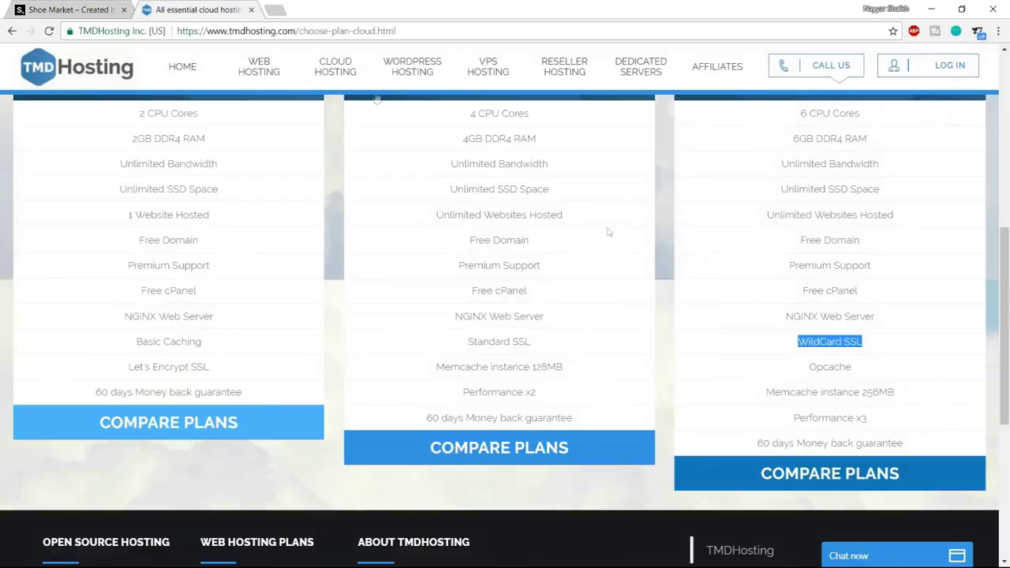
- Highlight 'SSL' in the top plan's WildCard SSL feature, then go back to the Shoe Market storefront
mouse_move(877, 347)
left_mouse_down()
mouse_move(802, 342)
mouse_move(865, 343)
left_mouse_up()
left_click(77, 6)
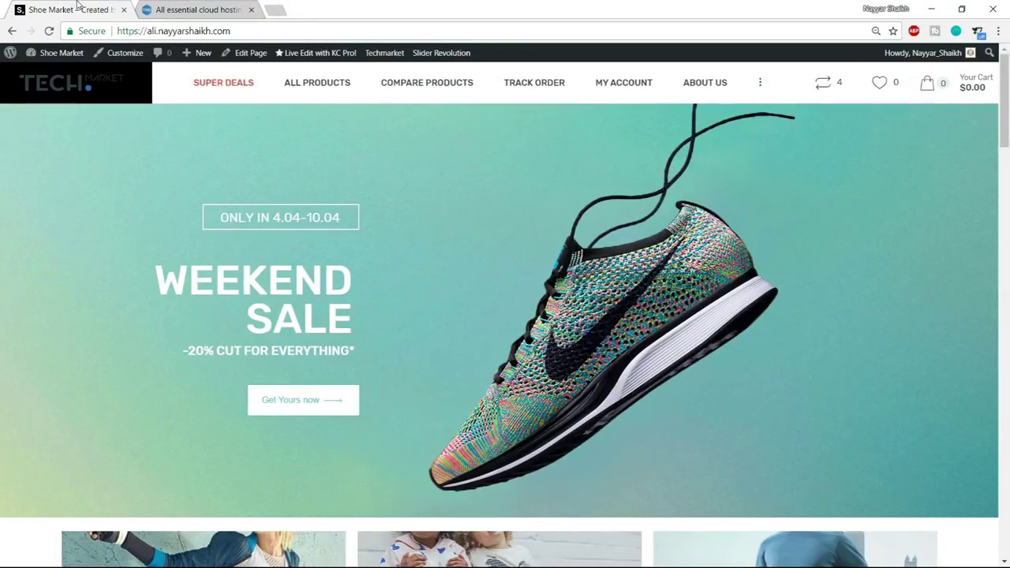
- Highlight the store's subdomain, then its main domain in the address bar, then return to the TMDHosting plans
double_click(150, 32)
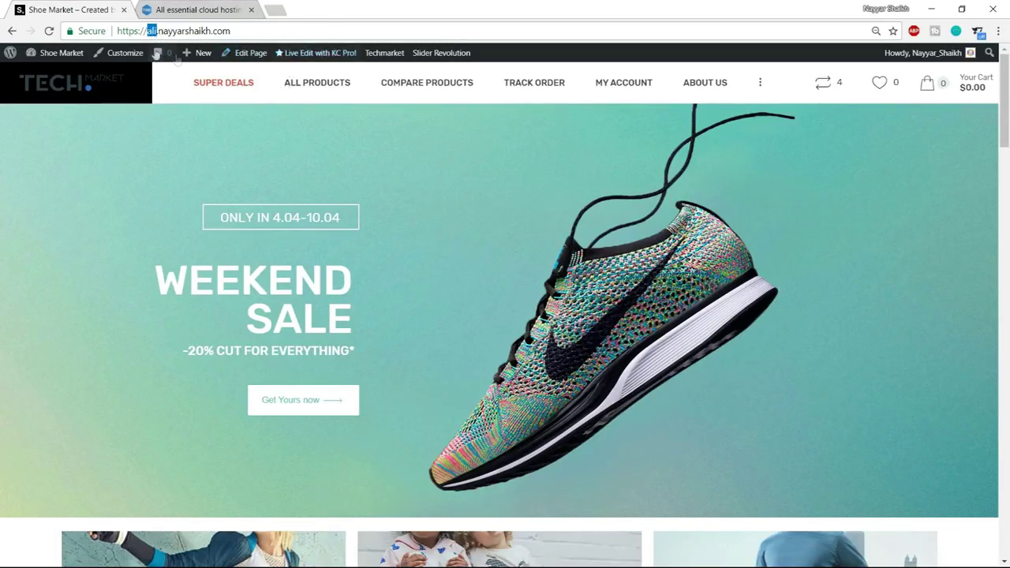
left_click_drag(236, 32, 160, 33)
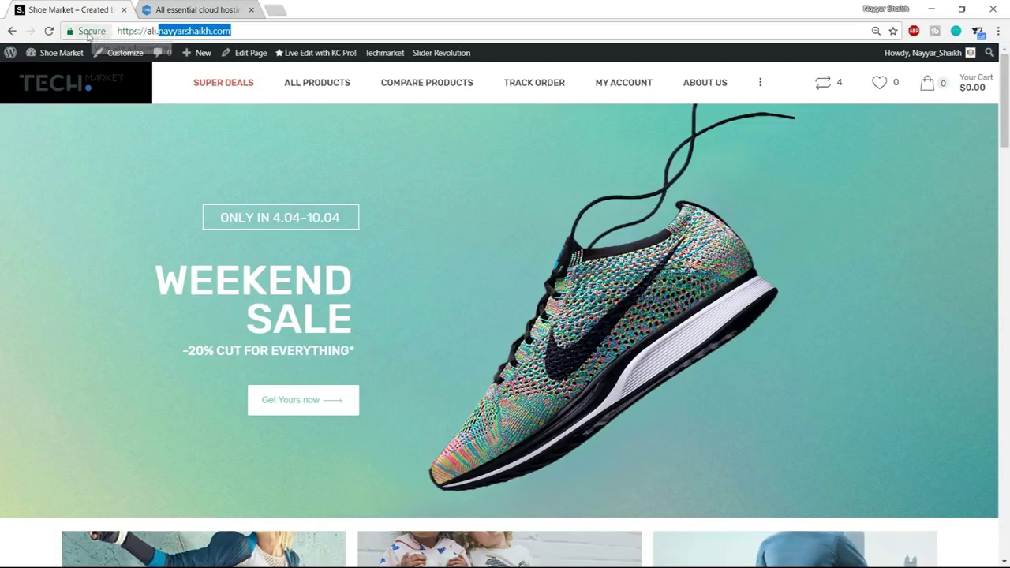
left_click(199, 8)
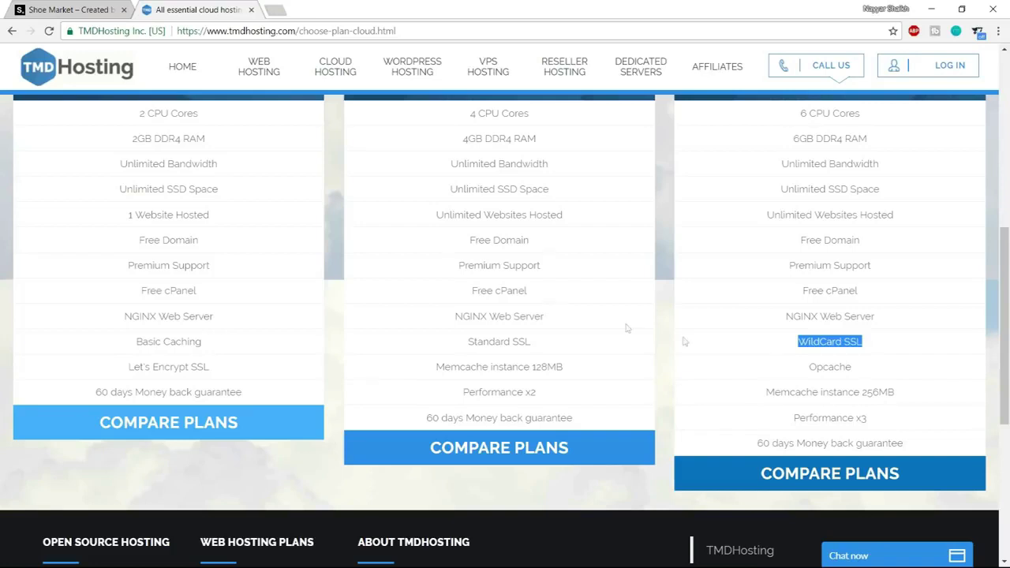
left_click_drag(809, 367, 870, 366)
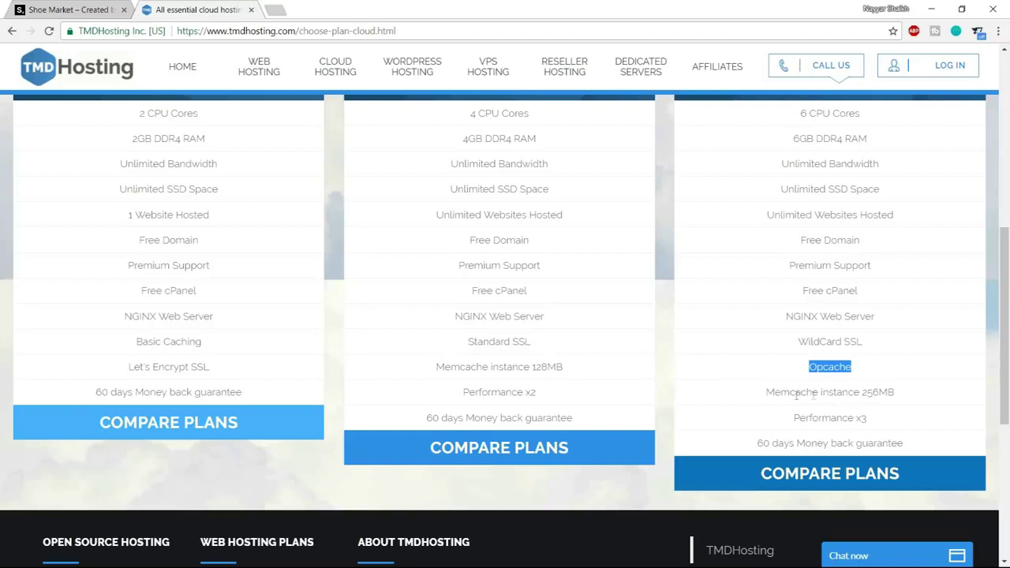
left_click_drag(769, 390, 894, 403)
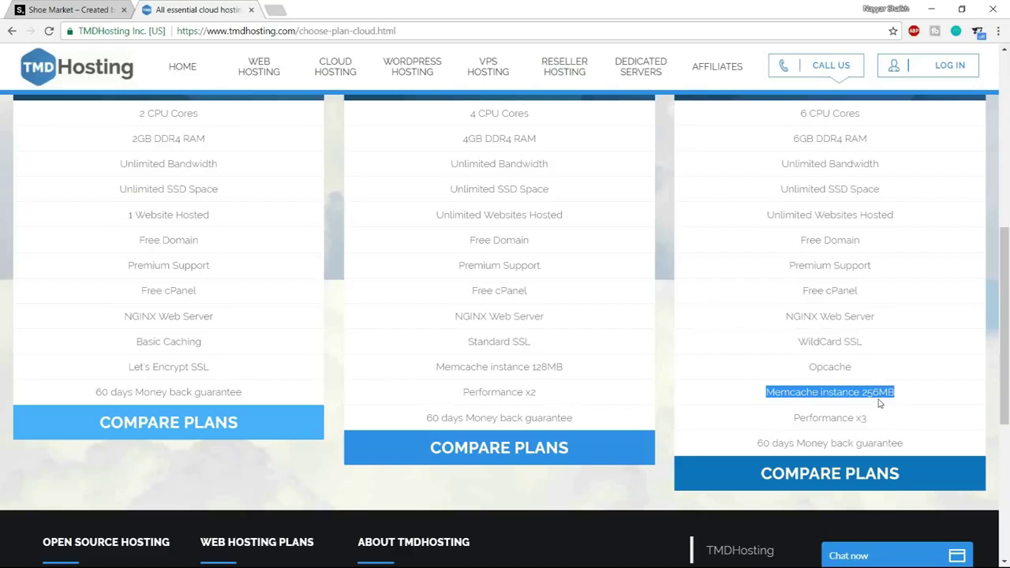
left_click_drag(792, 418, 899, 420)
scroll(899, 421, "up", 5)
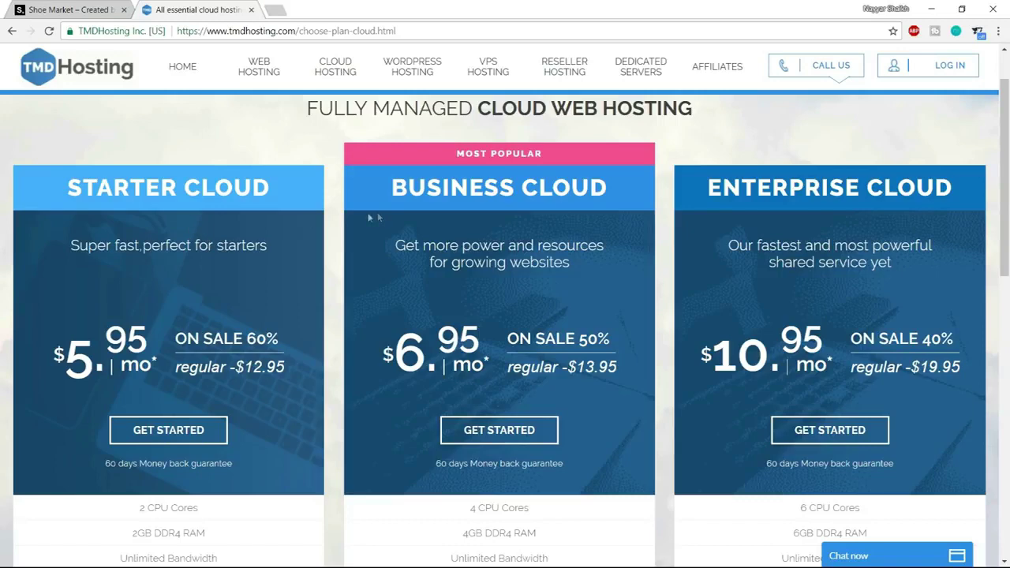
scroll(864, 336, "down", 2)
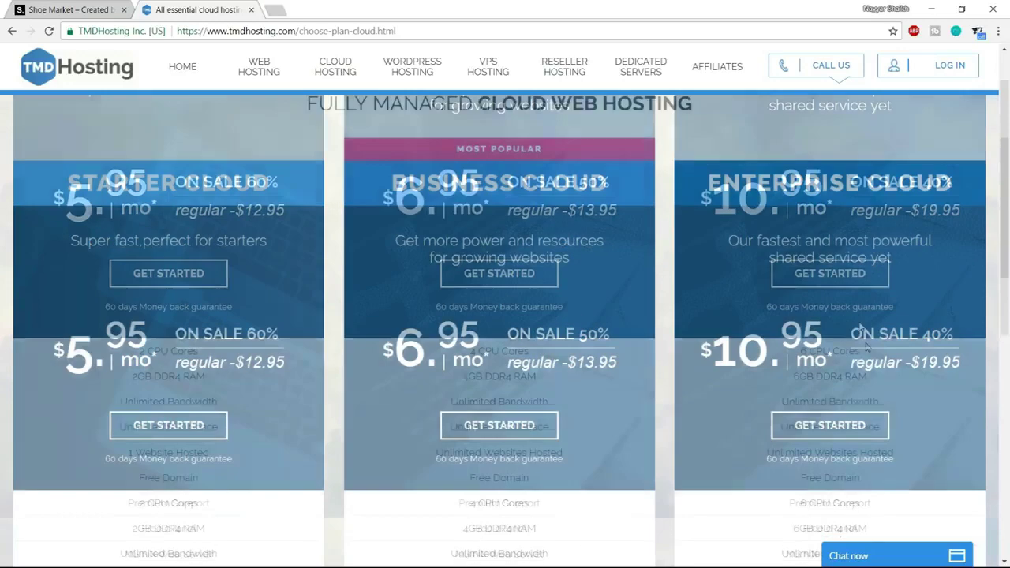
scroll(864, 338, "down", 4)
triple_click(920, 367)
left_click(921, 372)
scroll(921, 374, "up", 3)
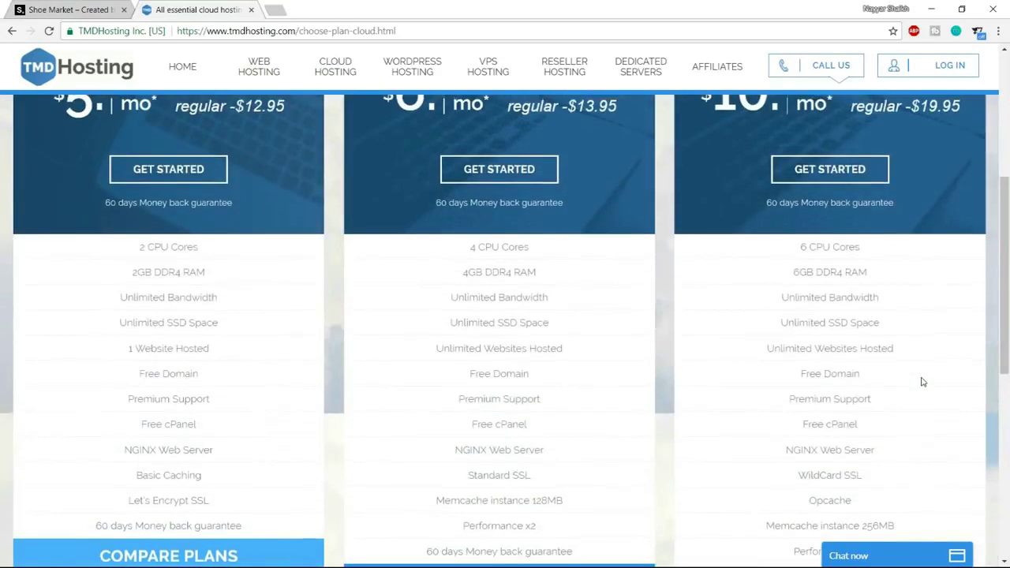
scroll(921, 382, "up", 3)
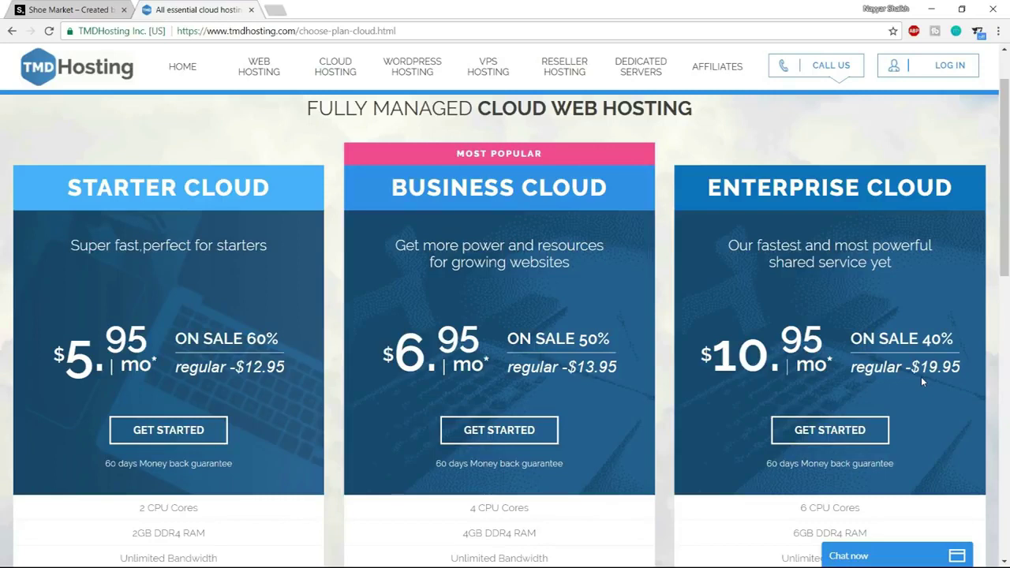
scroll(694, 283, "up", 1)
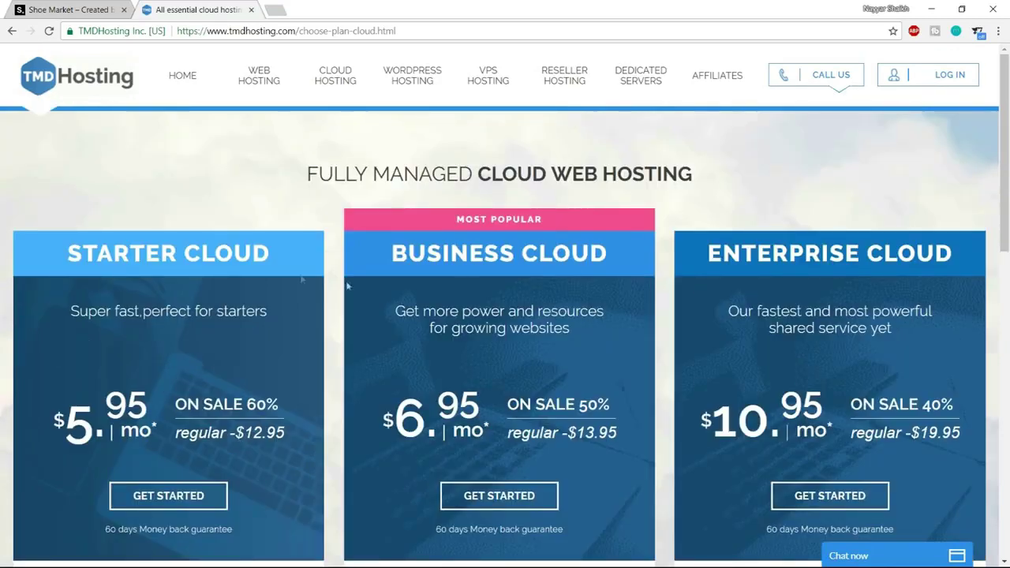
scroll(67, 189, "down", 1)
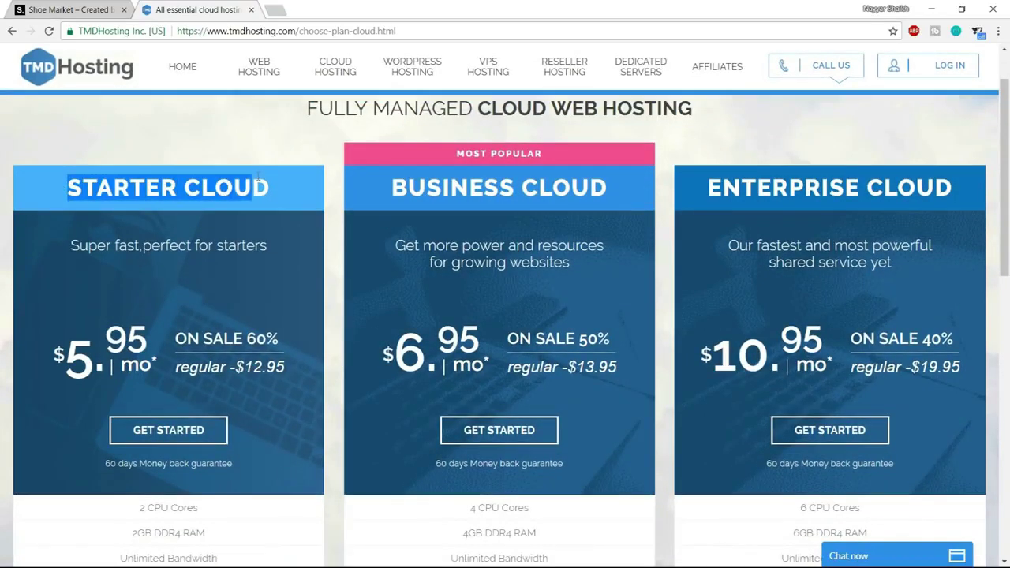
scroll(292, 198, "down", 5)
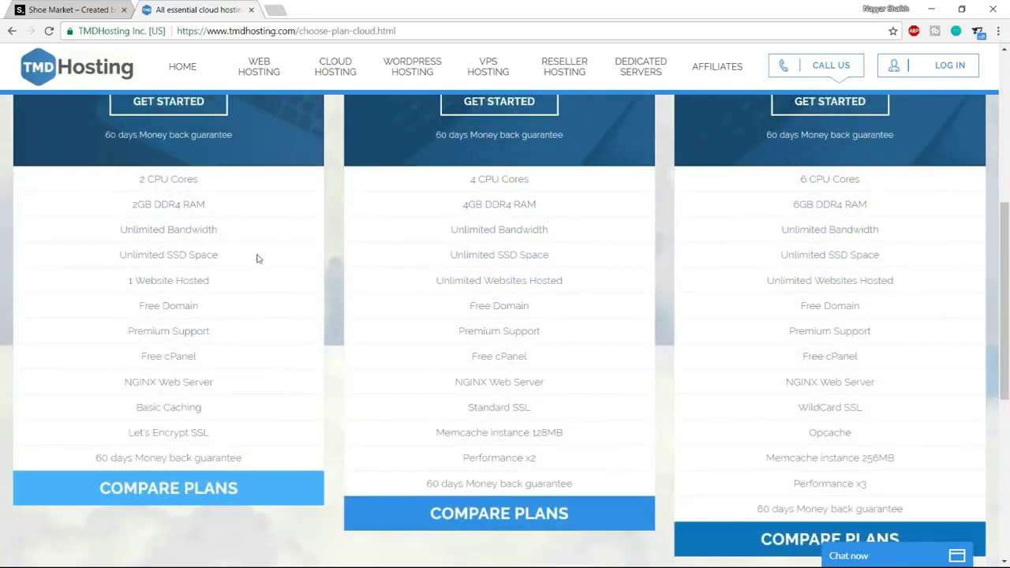
left_click_drag(126, 284, 259, 279)
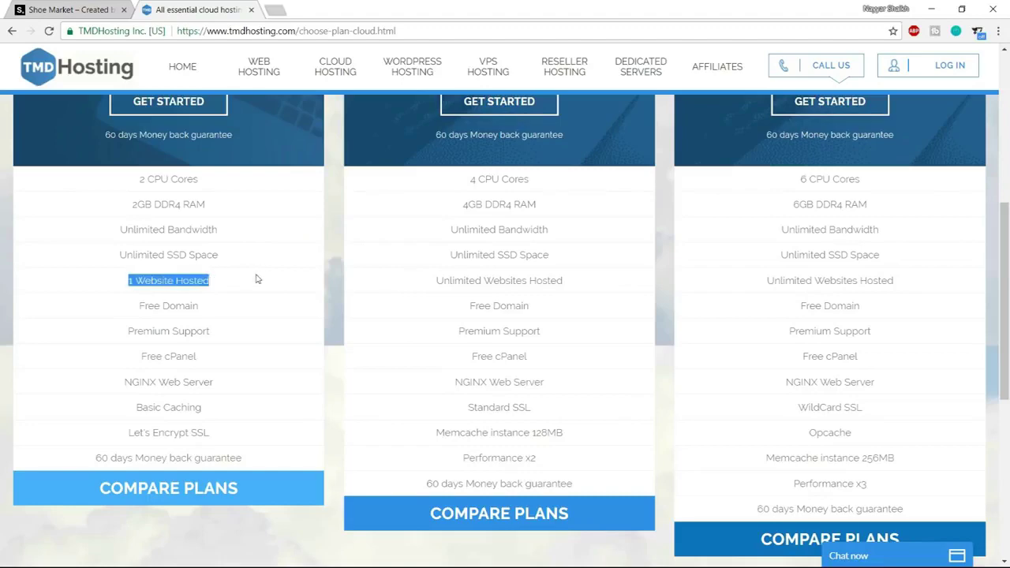
scroll(261, 319, "up", 5)
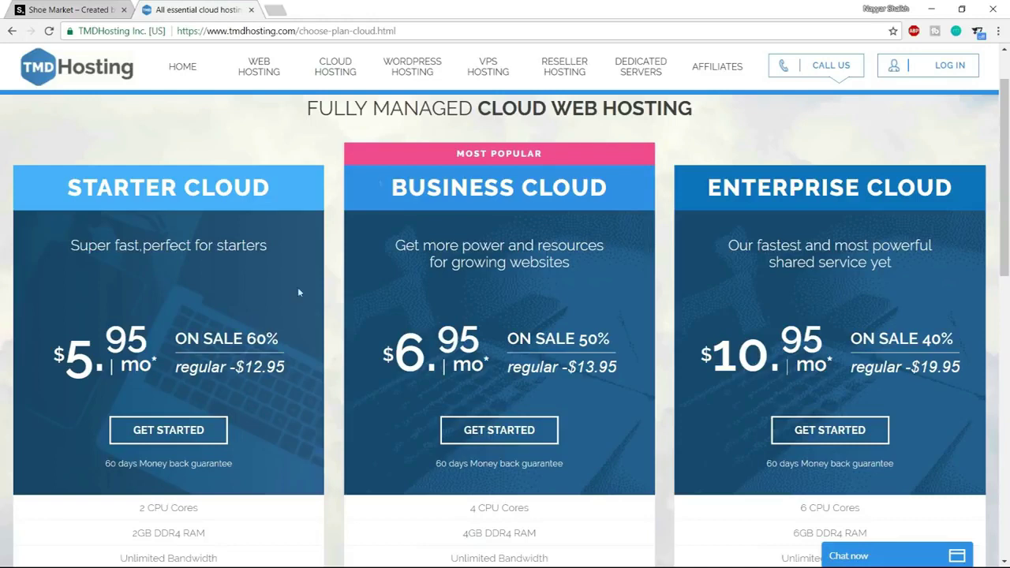
left_click_drag(392, 190, 614, 194)
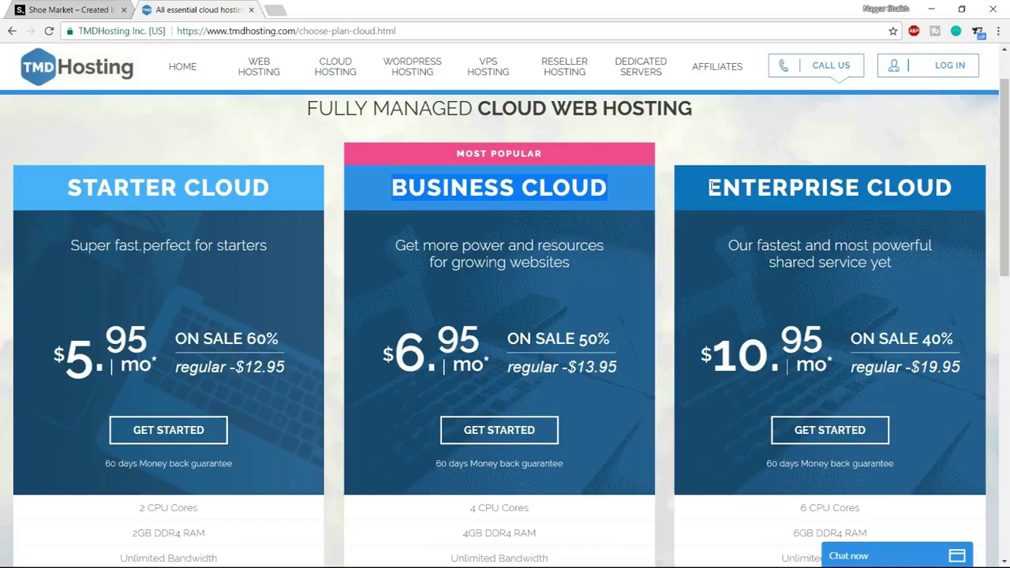
left_click(711, 187)
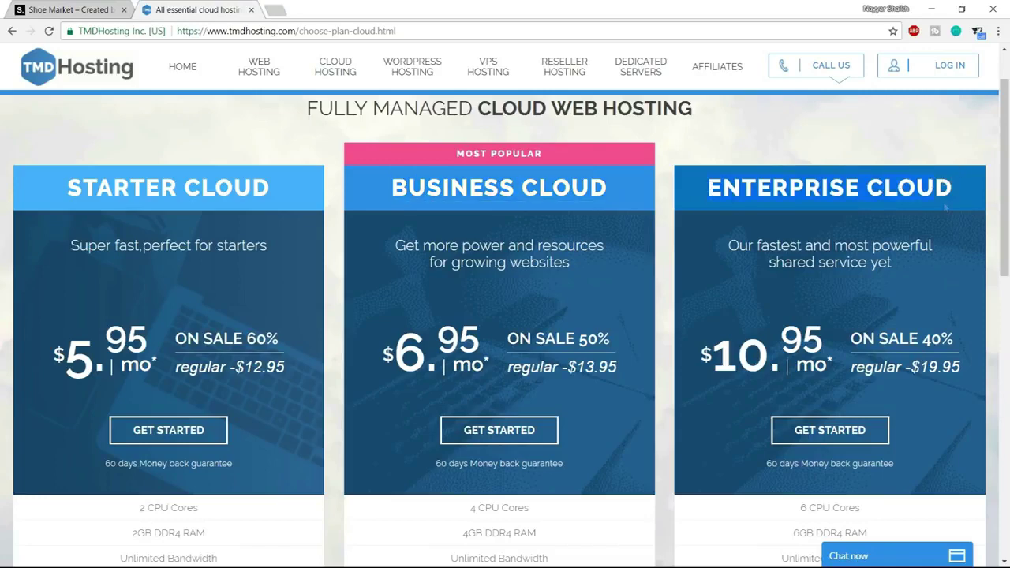
scroll(910, 214, "down", 1)
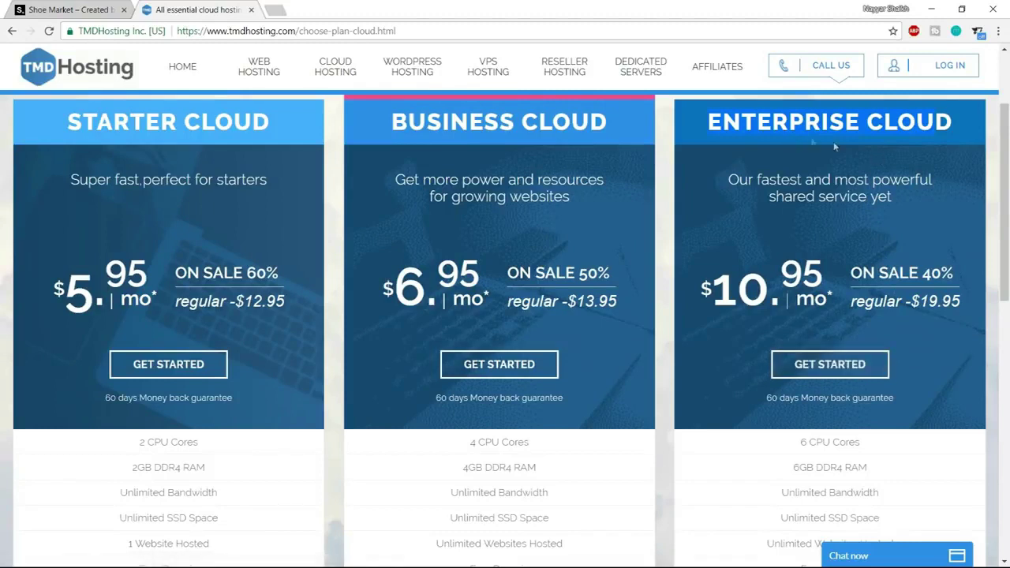
- Start ordering the Enterprise Cloud plan and enter the new domain name
left_click(832, 370)
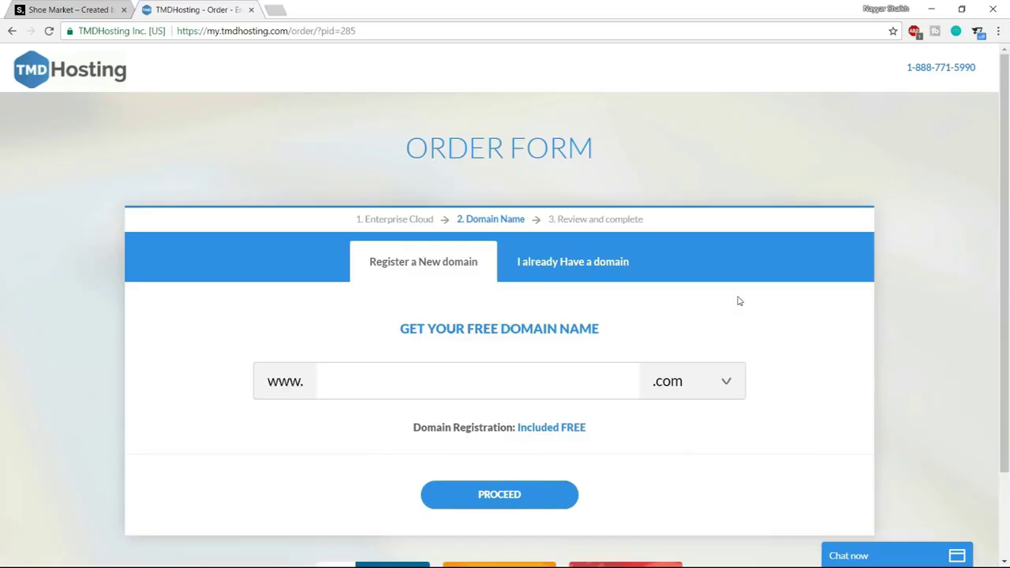
left_click(432, 385)
type("nayyarshaikh1")
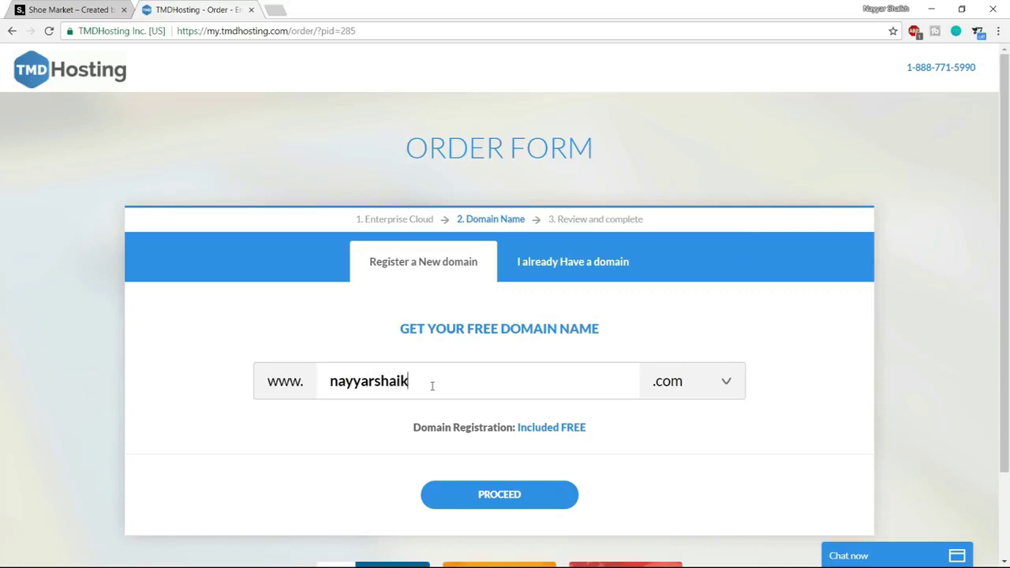
- Try the .org and .in extensions, settle on .com, and proceed past the domain step
left_click(699, 382)
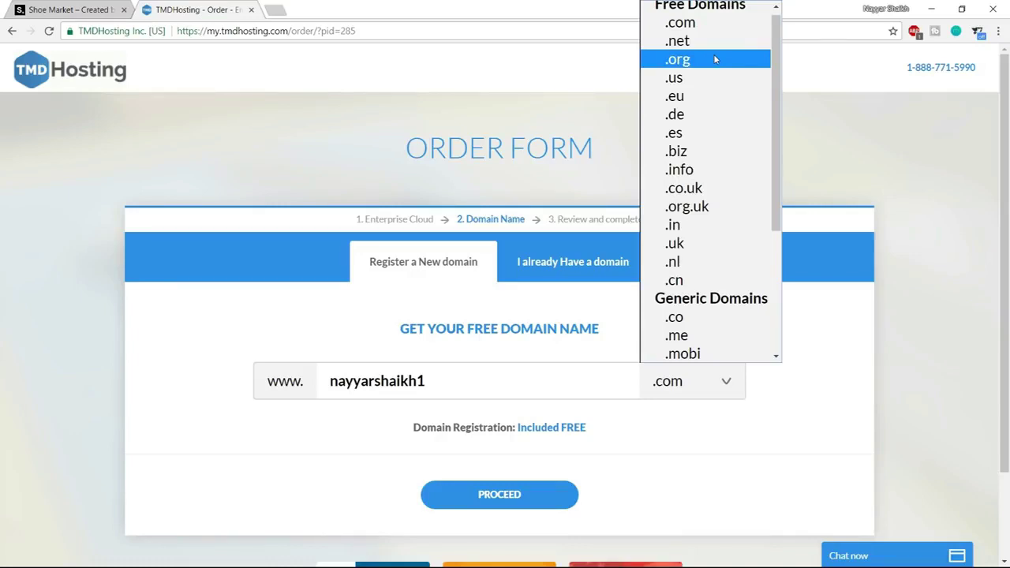
left_click(715, 59)
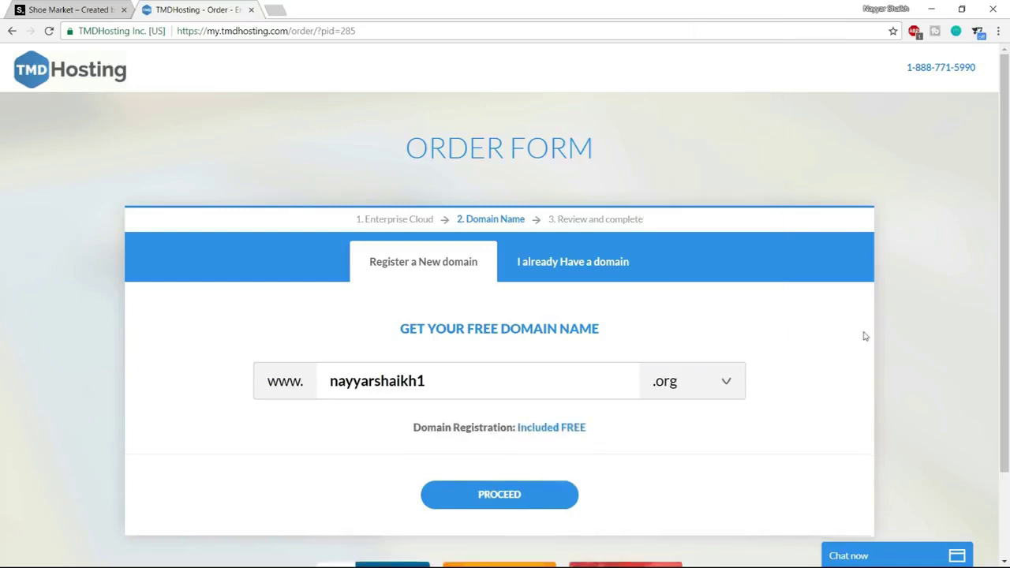
left_click(707, 385)
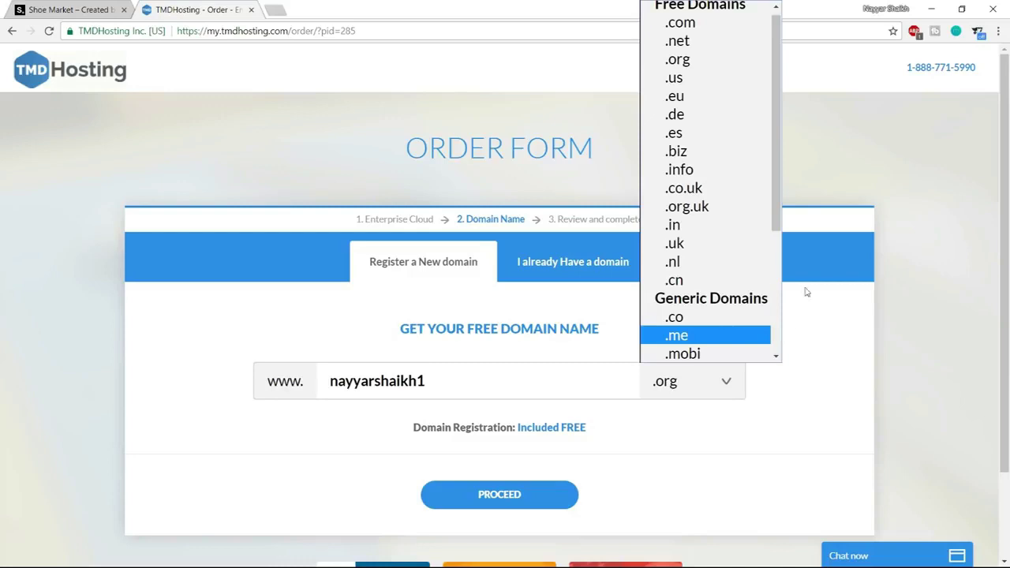
left_click(691, 228)
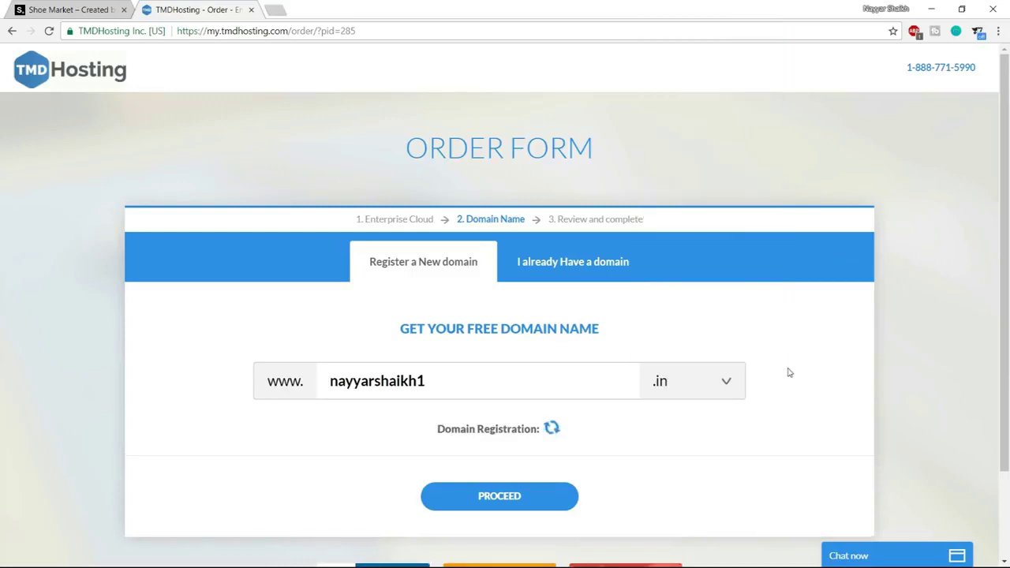
left_click(670, 394)
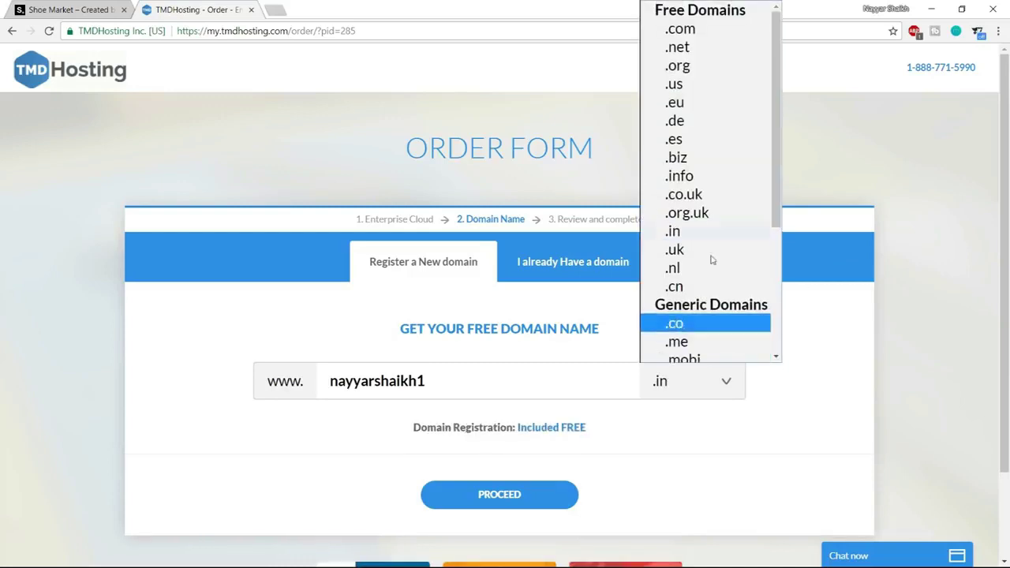
left_click(701, 25)
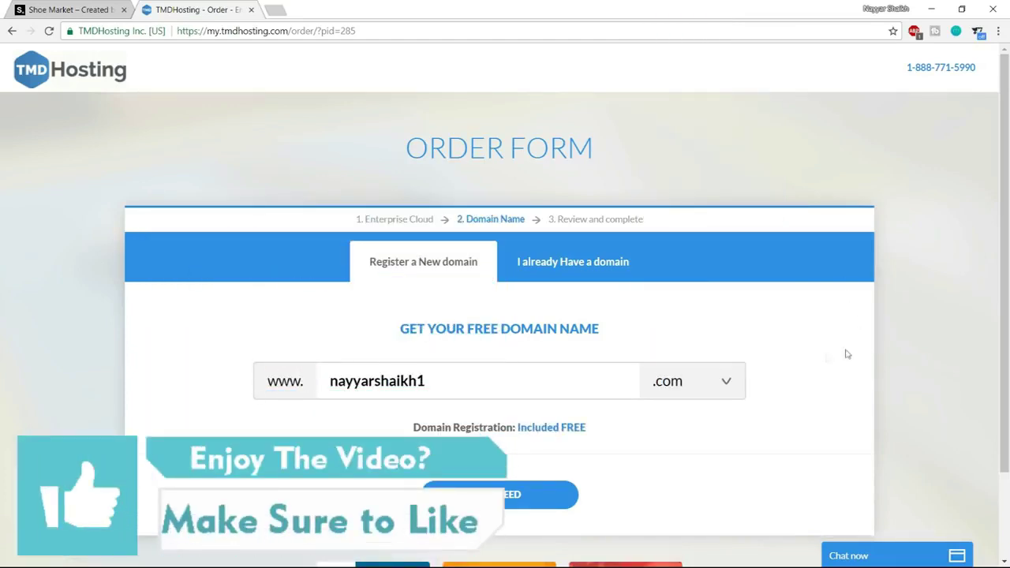
left_click_drag(426, 382, 297, 397)
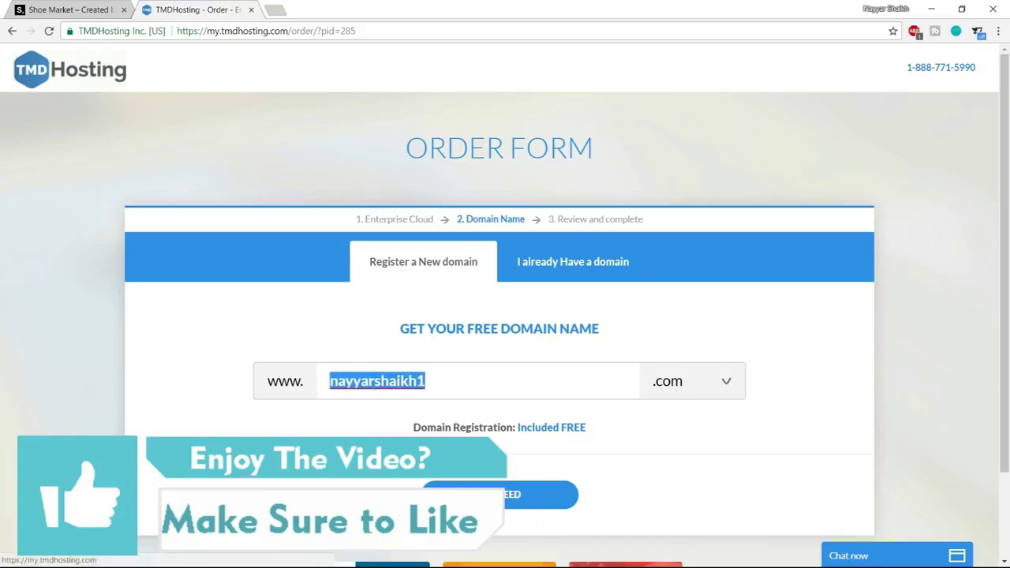
left_click(504, 505)
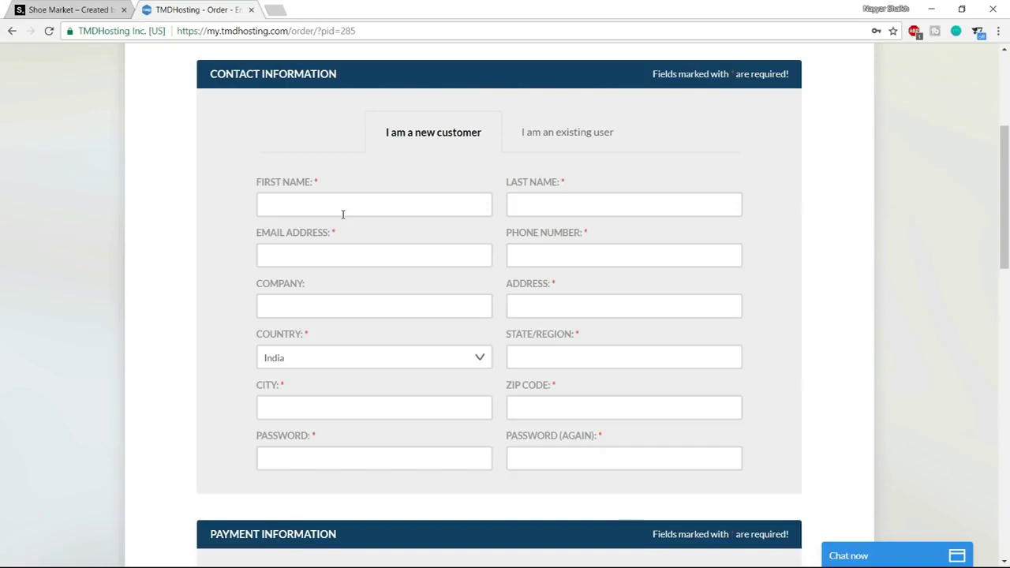
- Scroll down to Payment Information and look through the Card Type list without choosing one
scroll(894, 253, "down", 6)
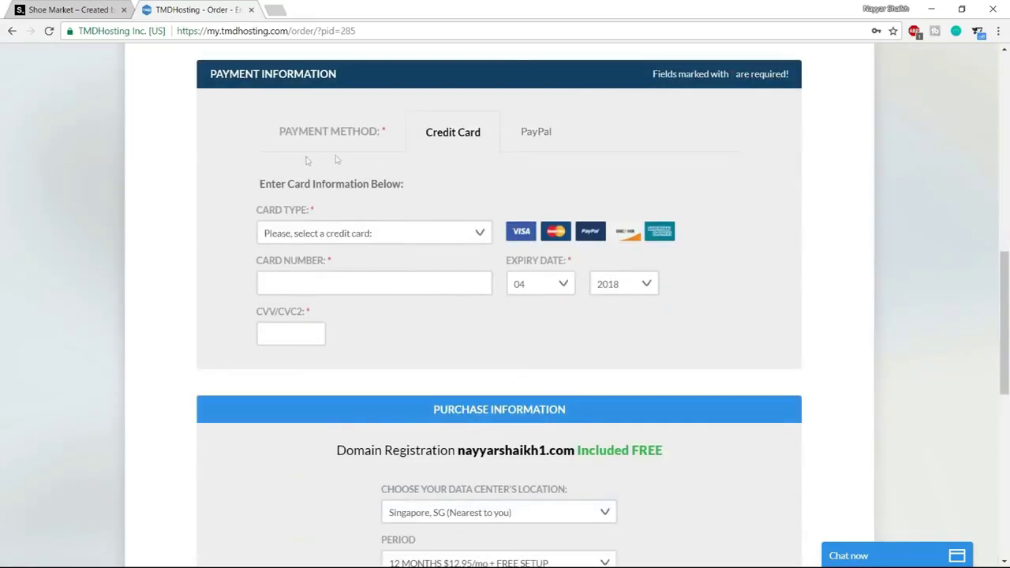
left_click(373, 236)
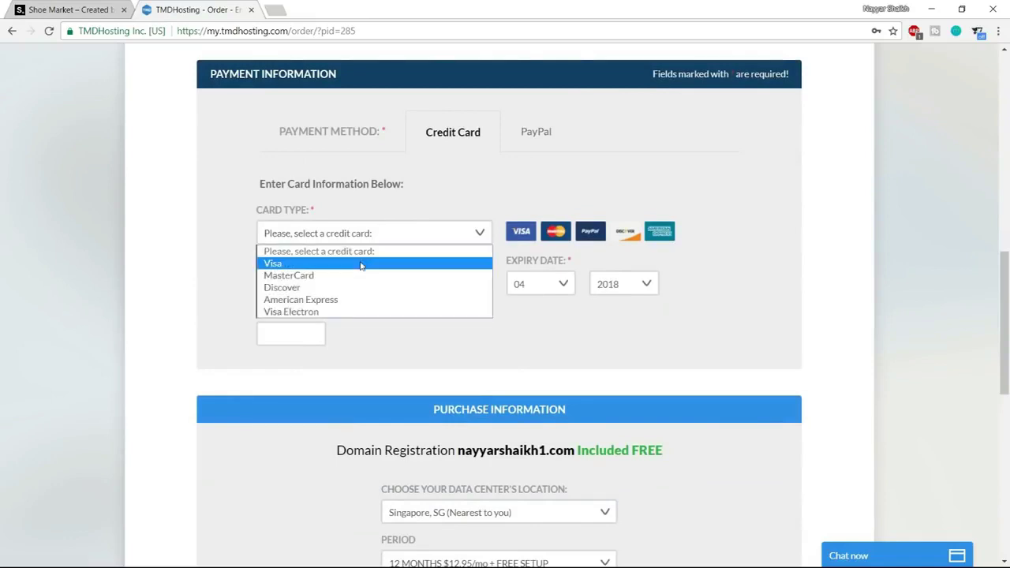
left_click(221, 222)
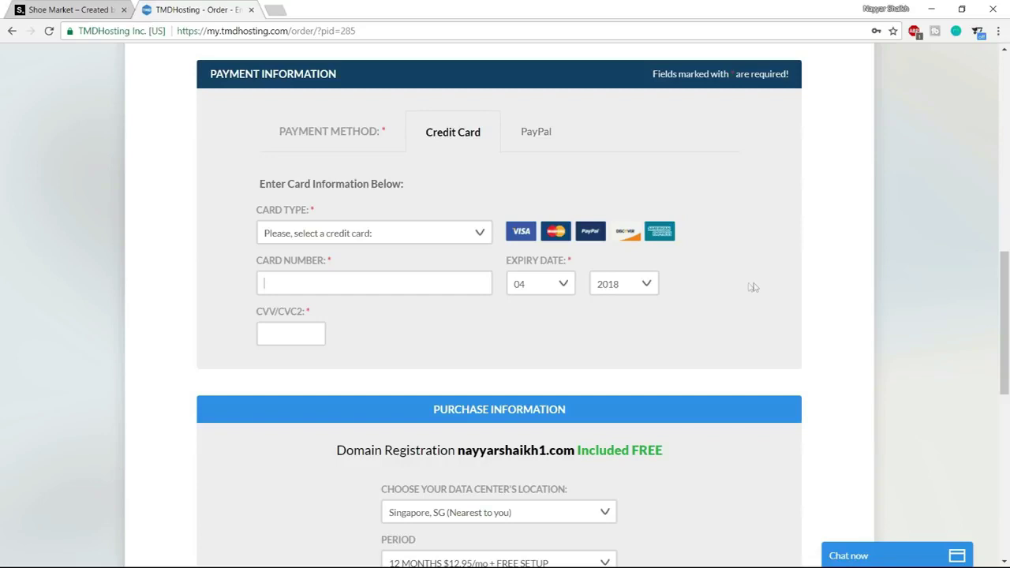
- Switch payment to PayPal and keep Singapore as the data centre
left_click(536, 132)
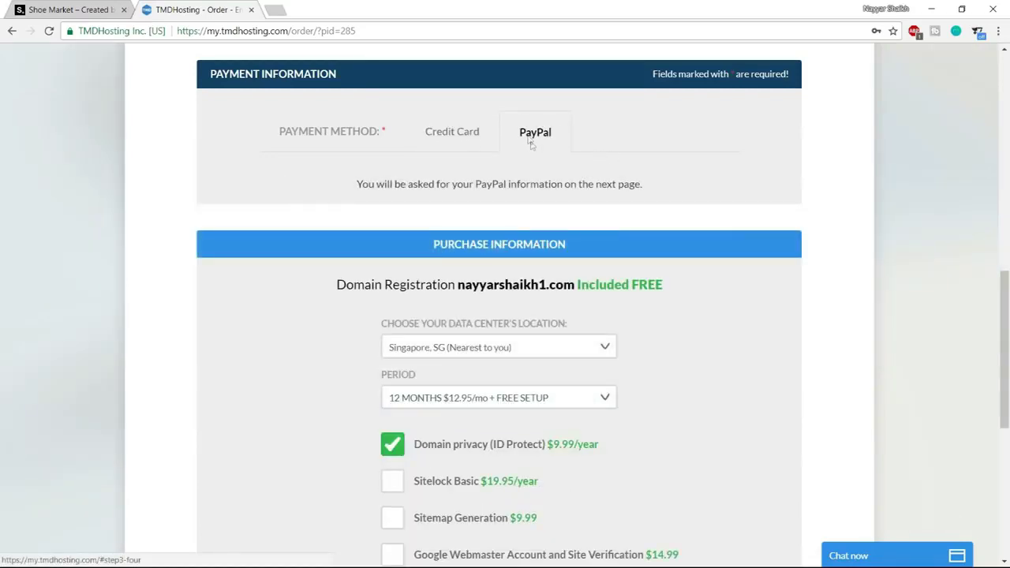
scroll(898, 251, "down", 3)
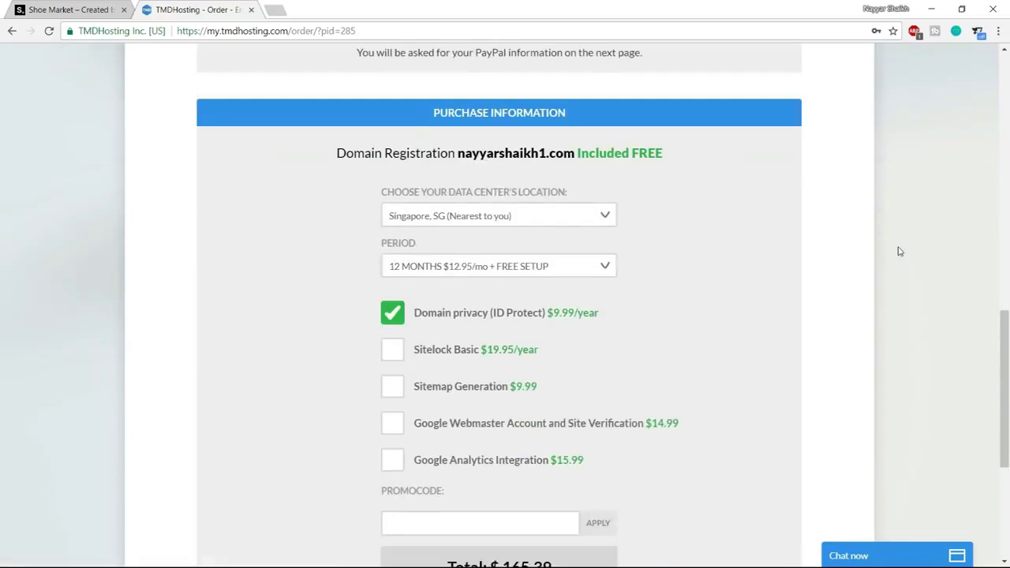
scroll(796, 190, "up", 1)
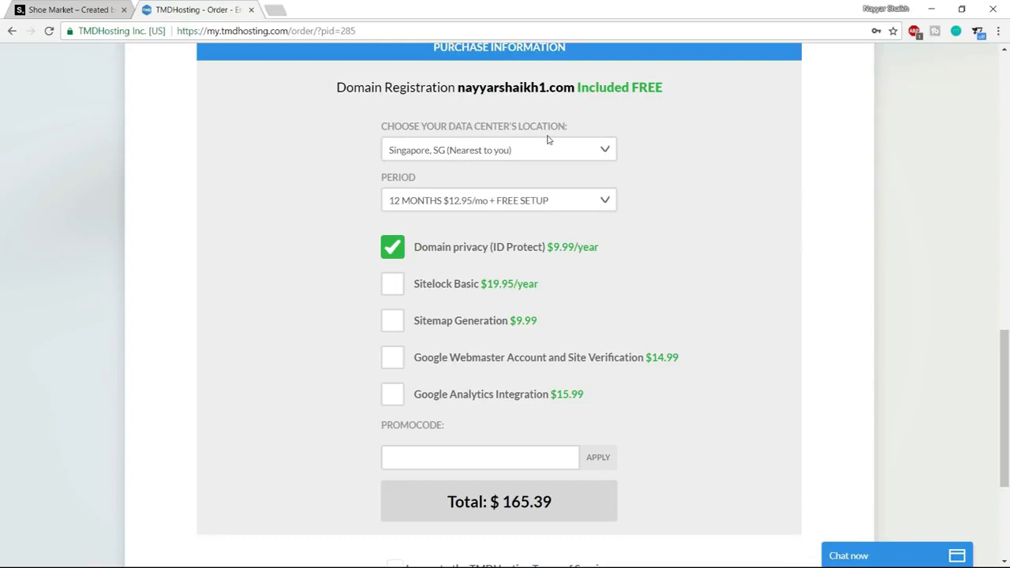
left_click(582, 153)
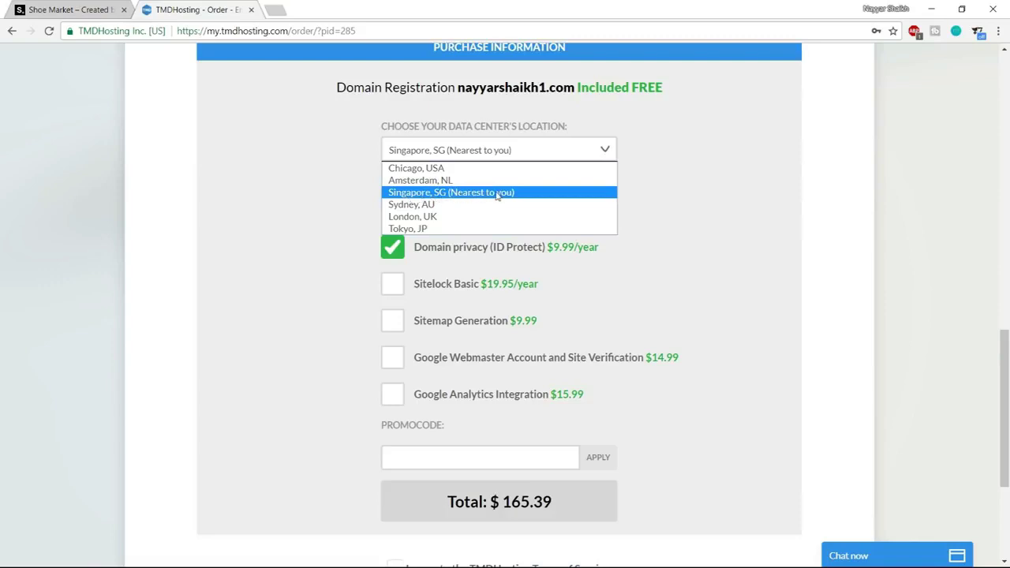
left_click(497, 195)
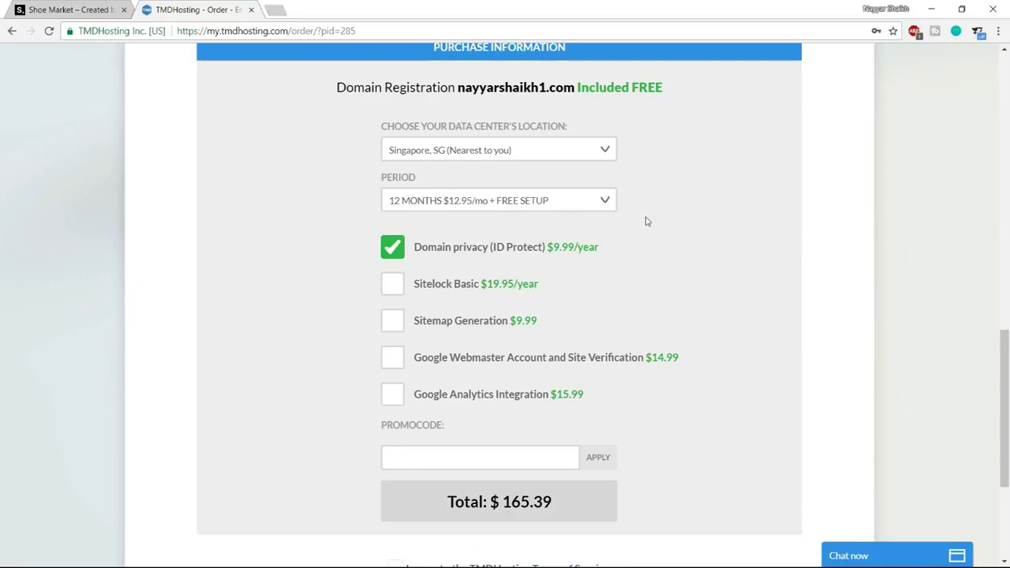
- Keep the 12 MONTHS billing period and review the $9.99/year Domain privacy price
left_click(552, 201)
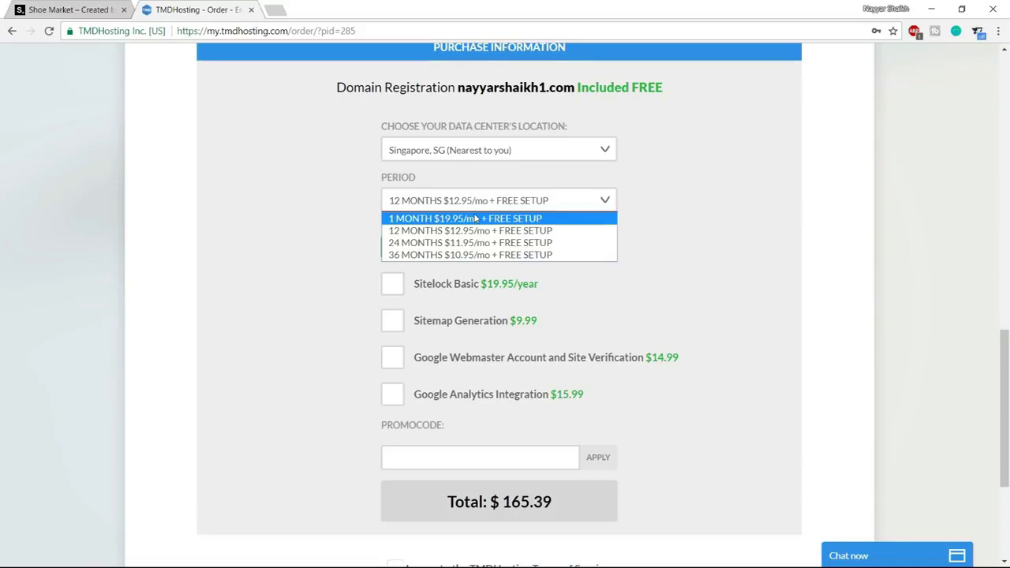
left_click(584, 230)
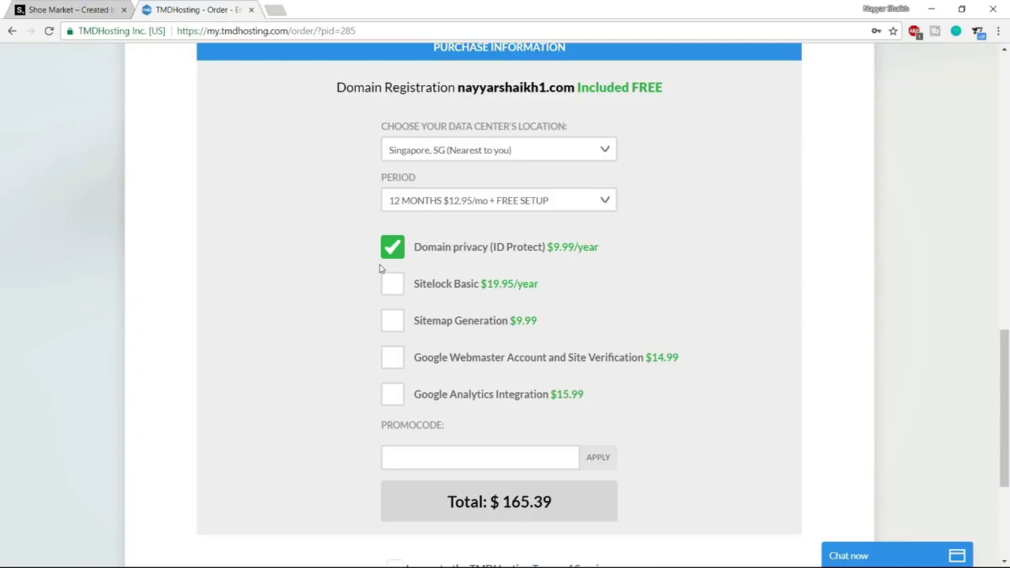
left_click_drag(601, 249, 555, 248)
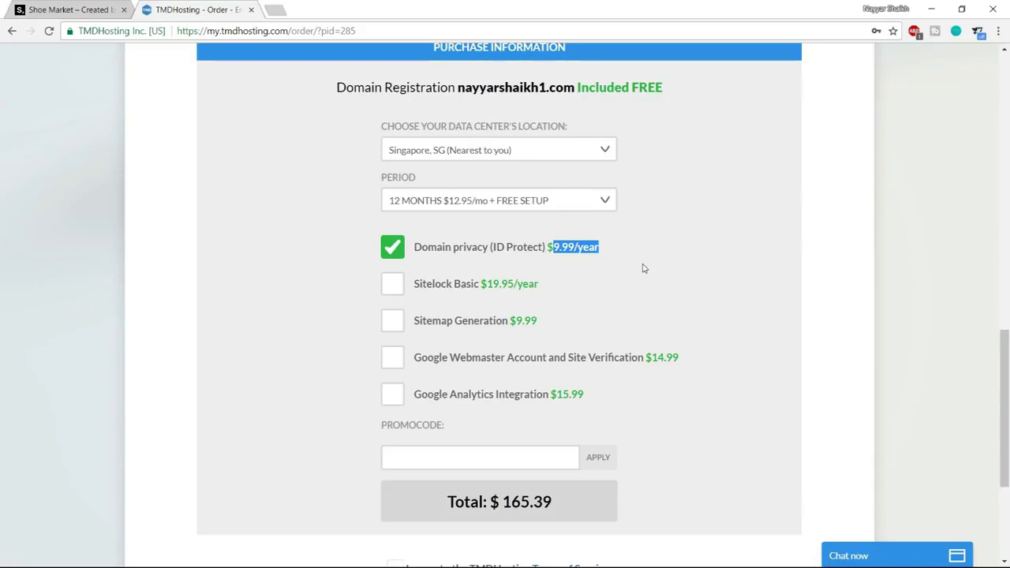
left_click(643, 268)
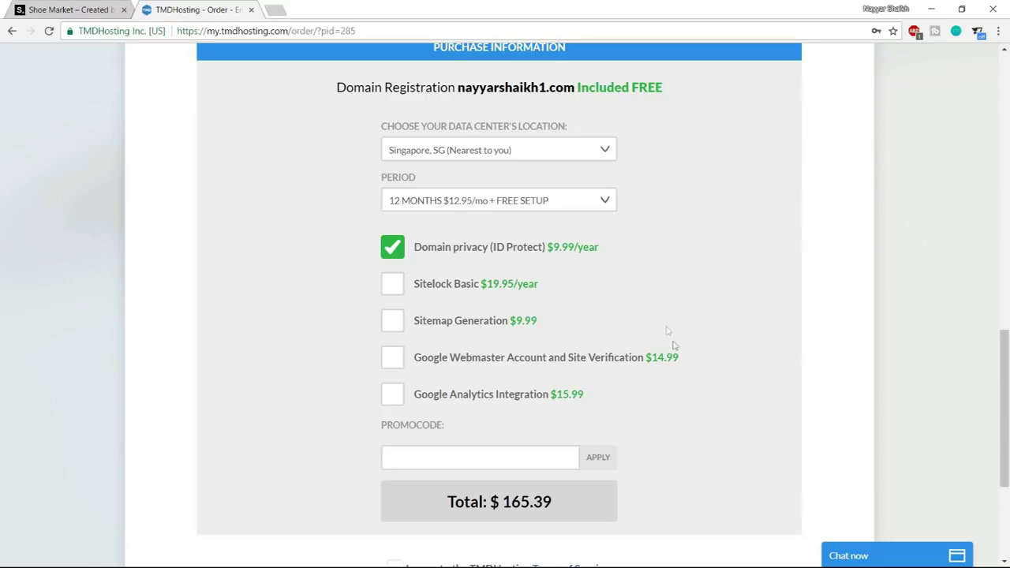
scroll(691, 364, "down", 2)
scroll(692, 367, "down", 3)
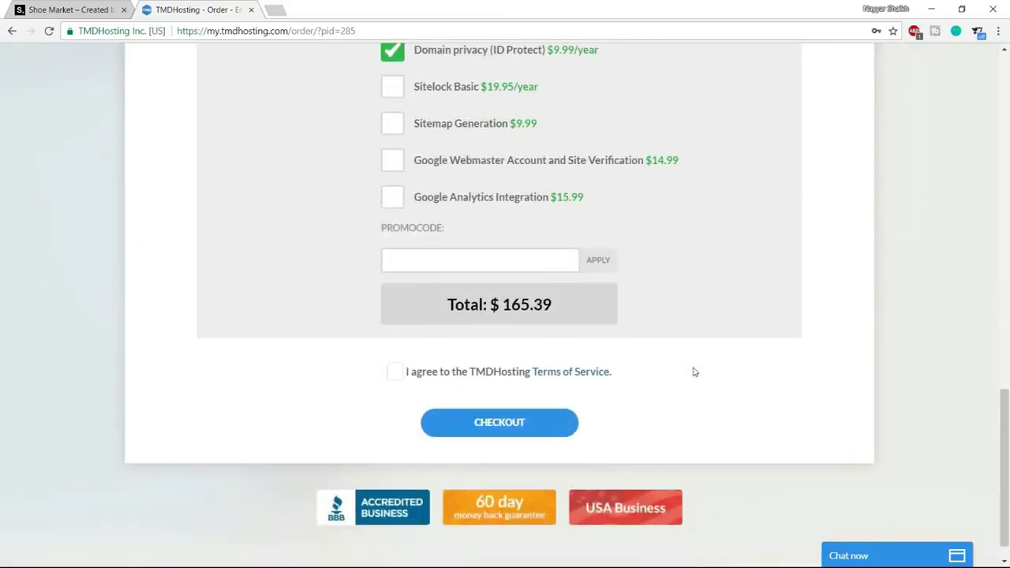
- Enter and apply the 7% promo code for a $154.51 total, then tick the Terms of Service agreement
left_click(457, 263)
scroll(669, 270, "down", 1)
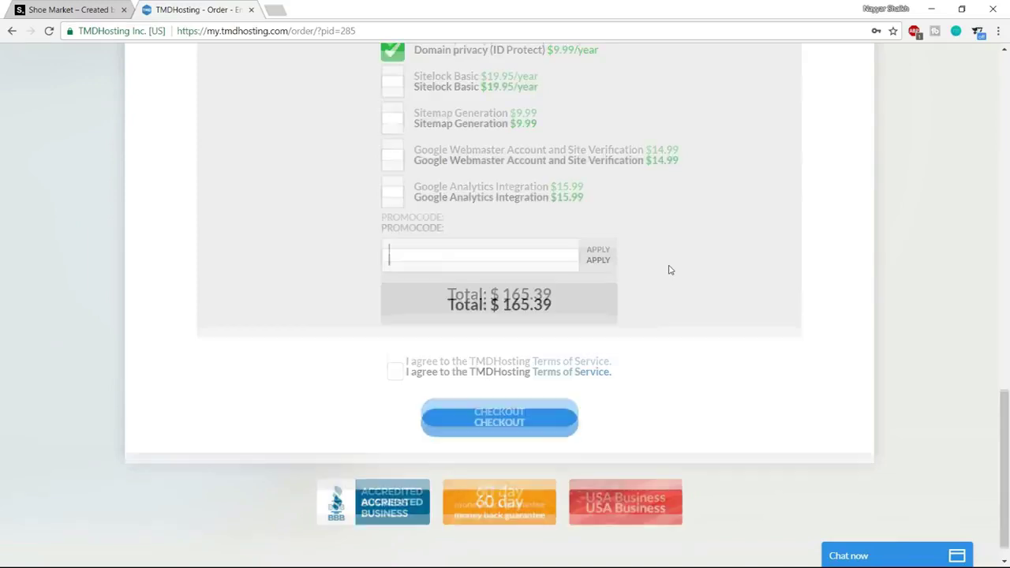
type("NA")
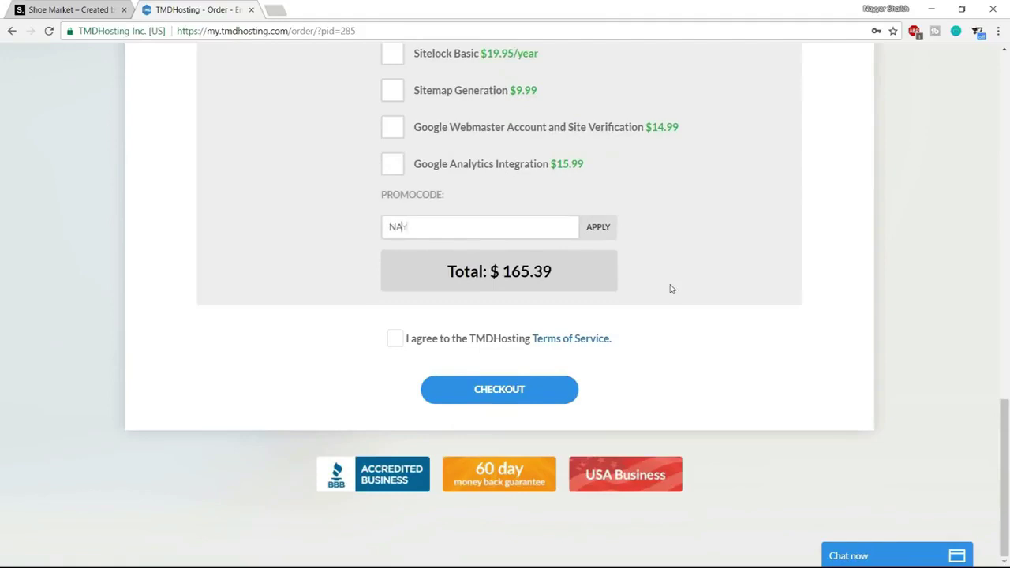
type("YYAR7")
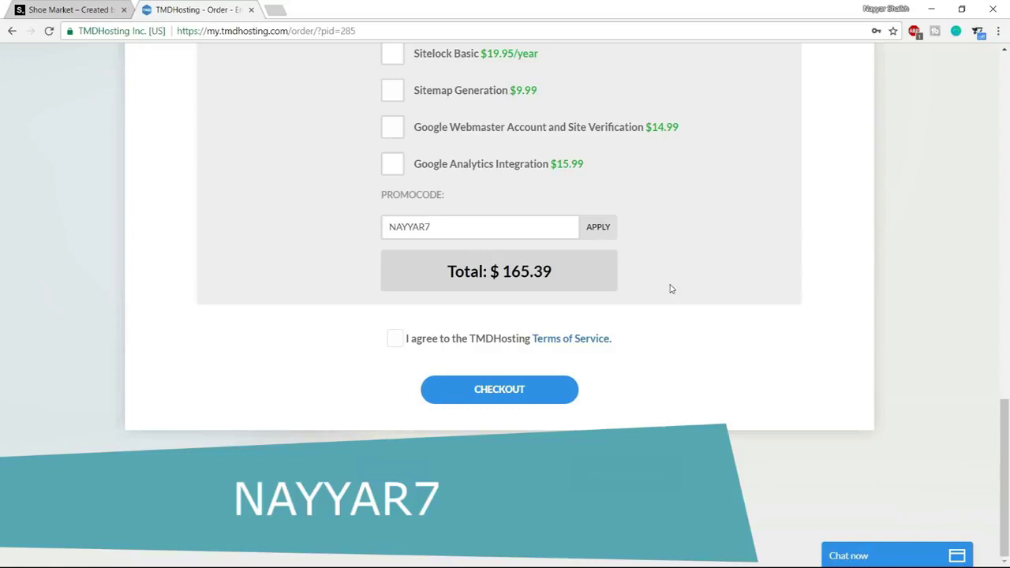
left_click(603, 228)
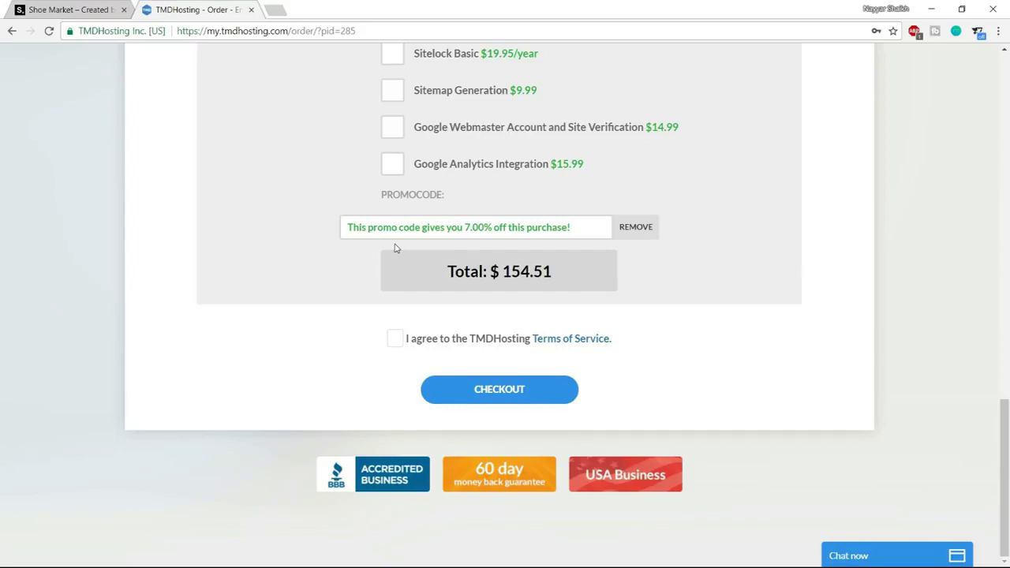
left_click(398, 340)
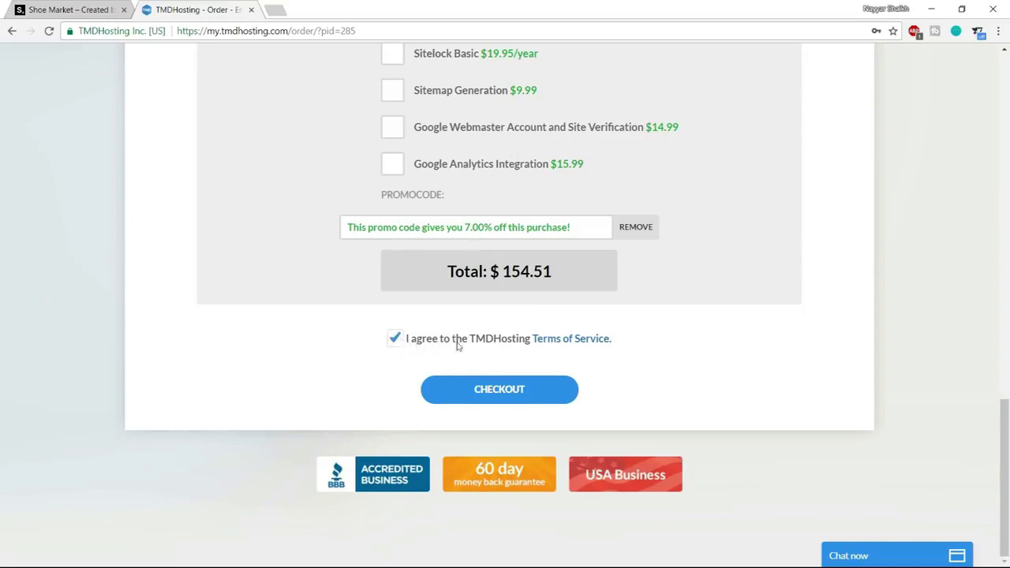
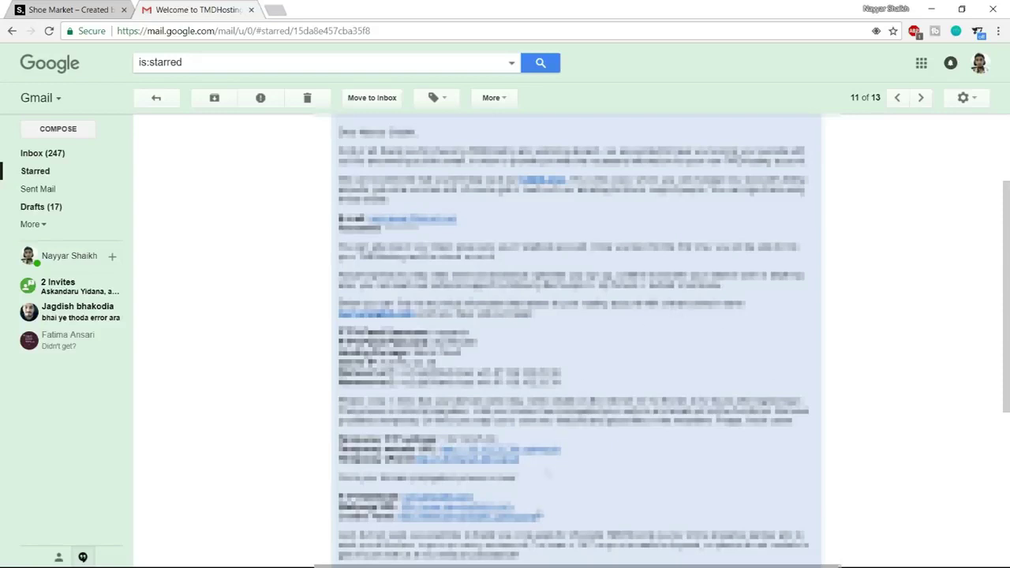
- Log in to cPanel from the email link using the saved username
left_click(466, 518)
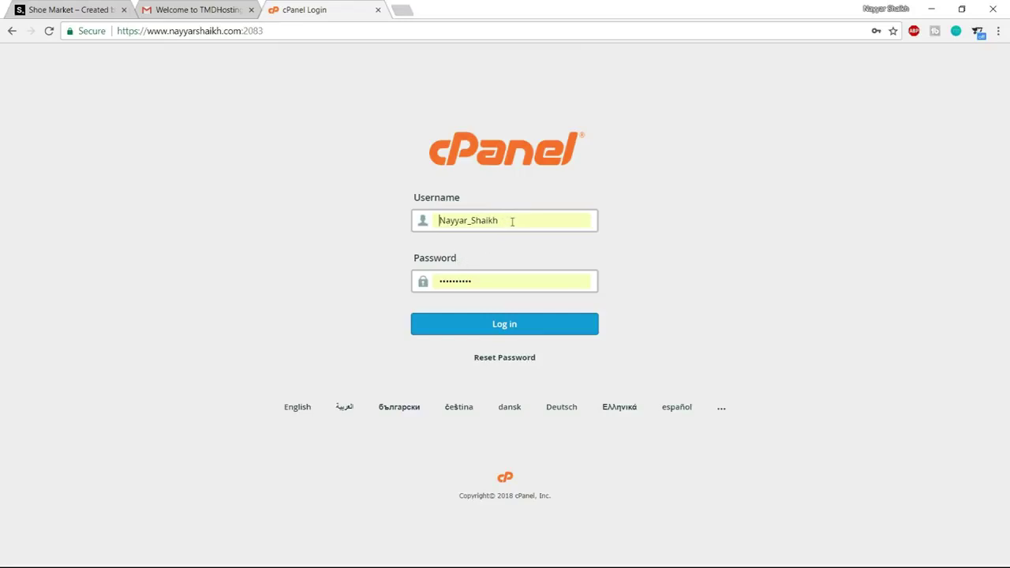
double_click(511, 220)
left_click(448, 237)
type("n")
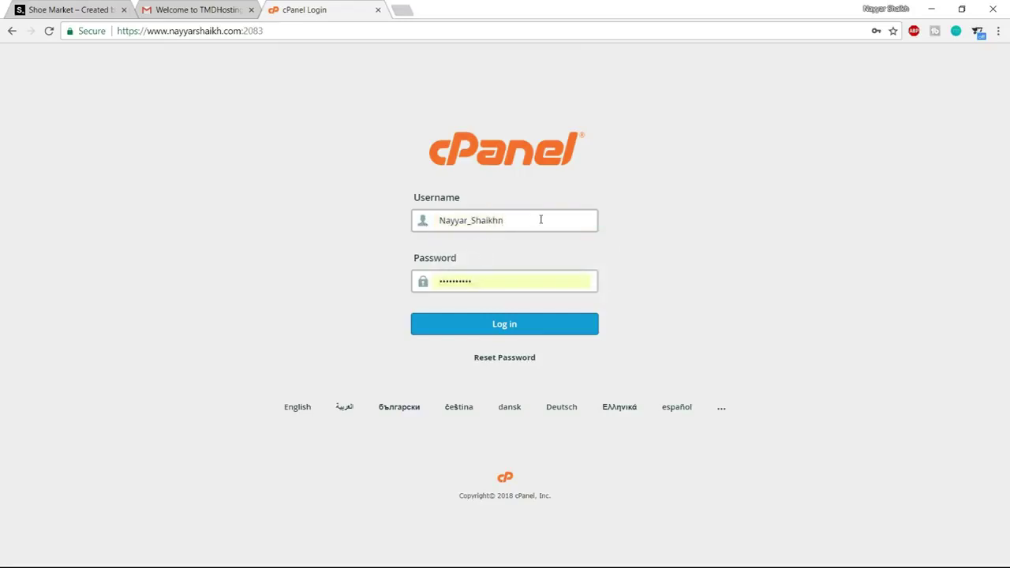
double_click(540, 220)
type("n")
left_click(463, 251)
left_click(510, 325)
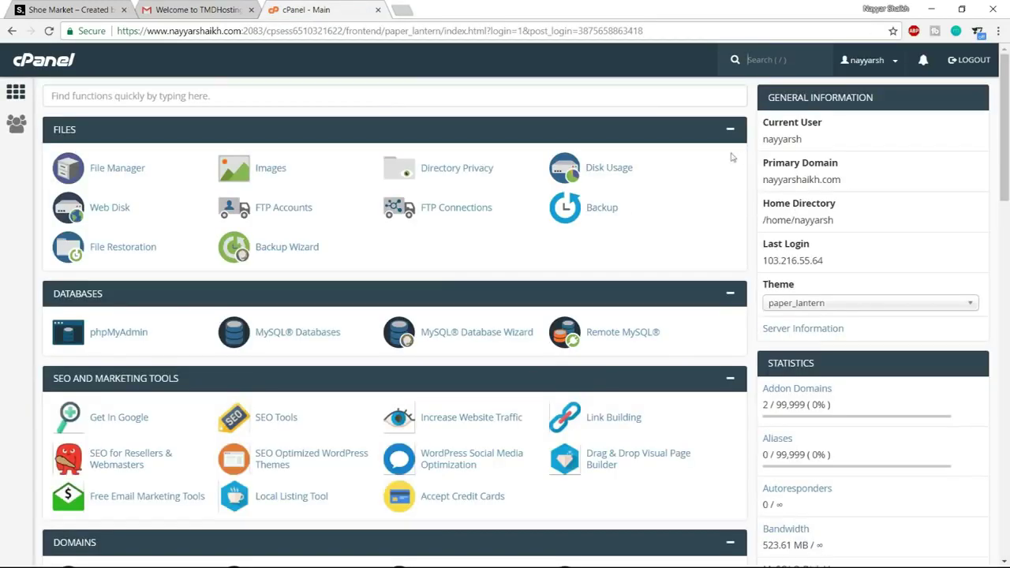
- Open the WordPress installer under Softaculous Apps Installer
scroll(777, 268, "down", 15)
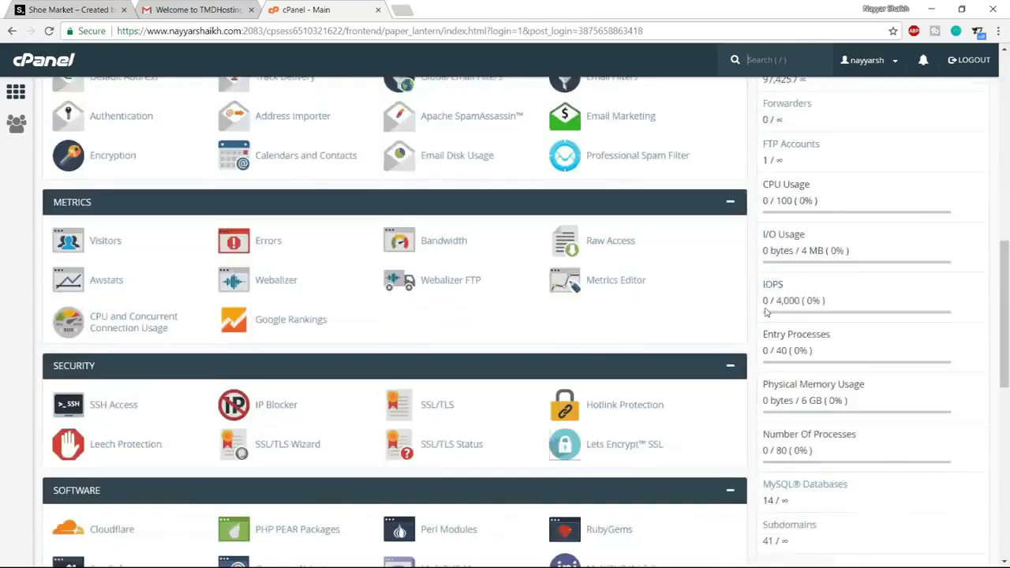
scroll(764, 328, "down", 3)
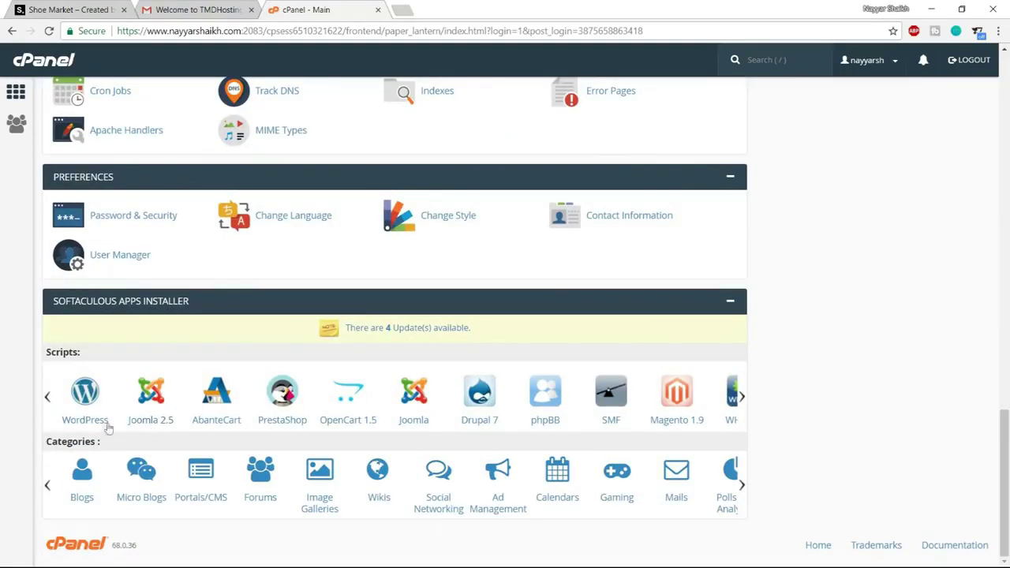
left_click(86, 412)
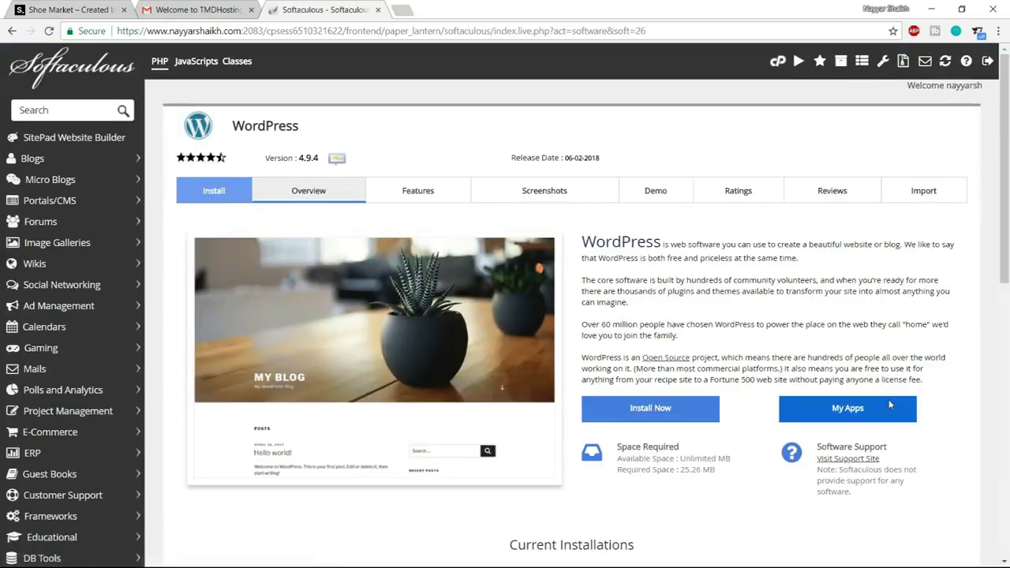
- Start a new WordPress install and choose the ali2 subdomain as its domain
left_click(675, 410)
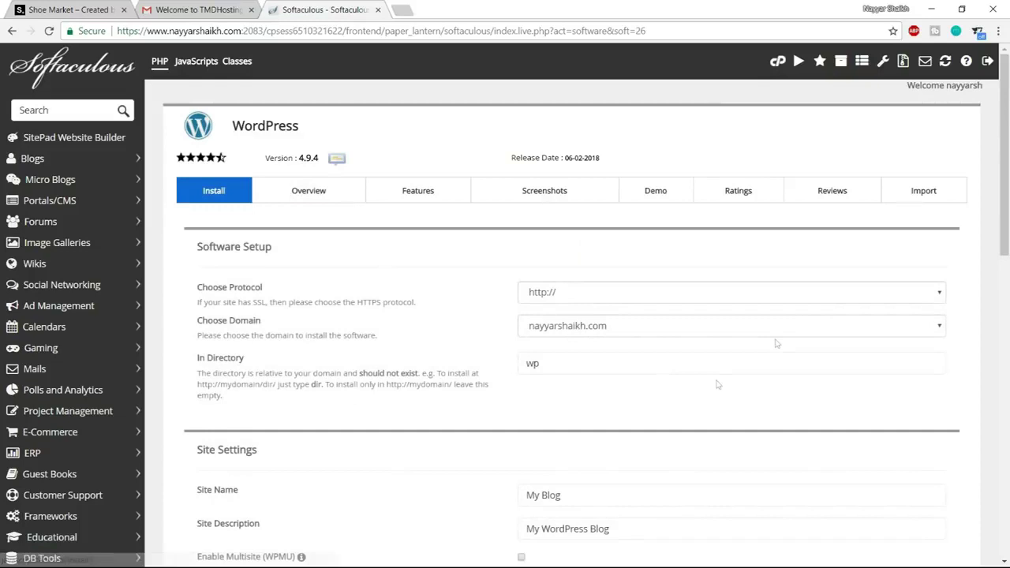
left_click(685, 333)
key("a")
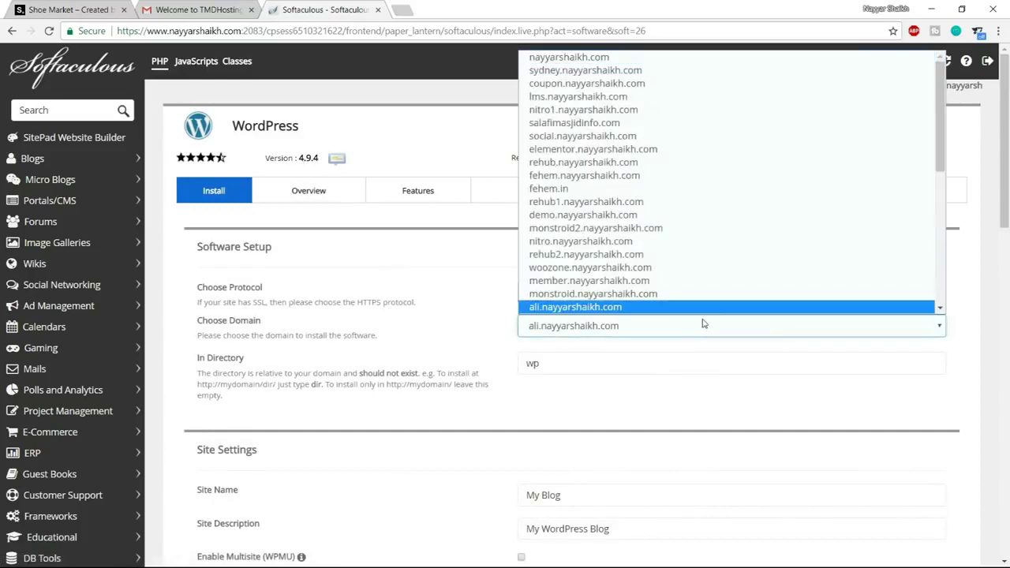
key("Down")
key("Return")
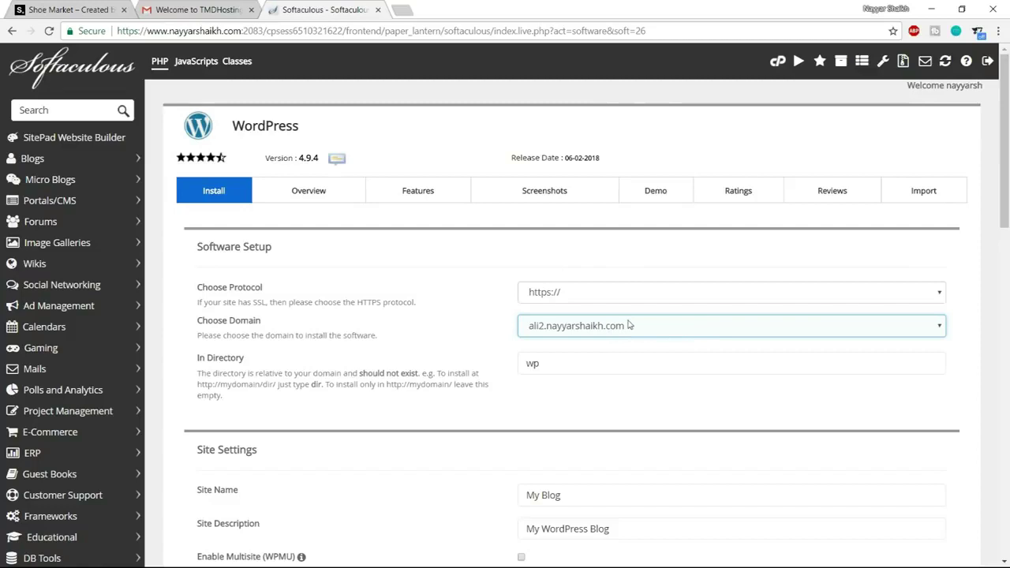
left_click(586, 294)
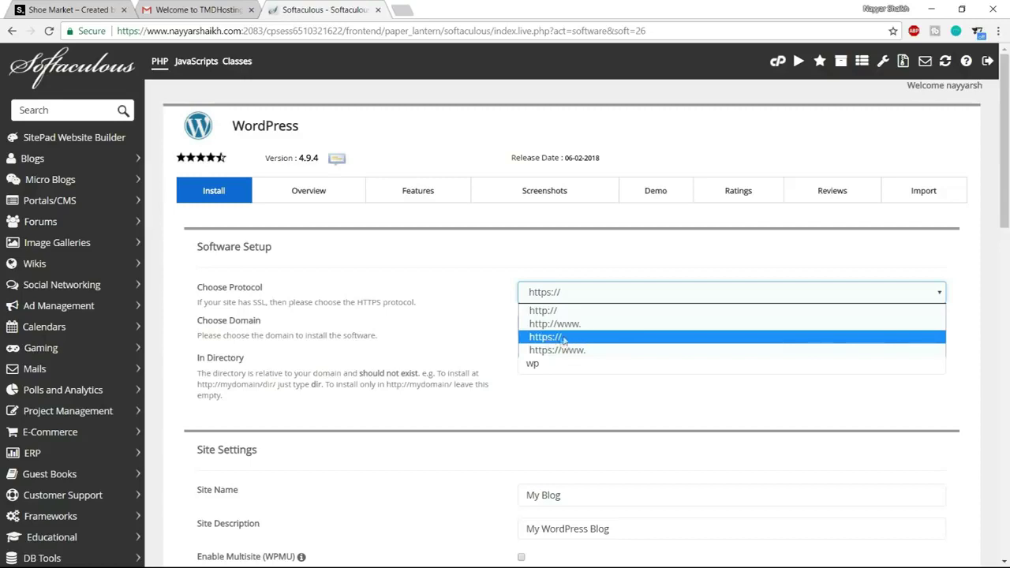
left_click(565, 340)
left_click(575, 297)
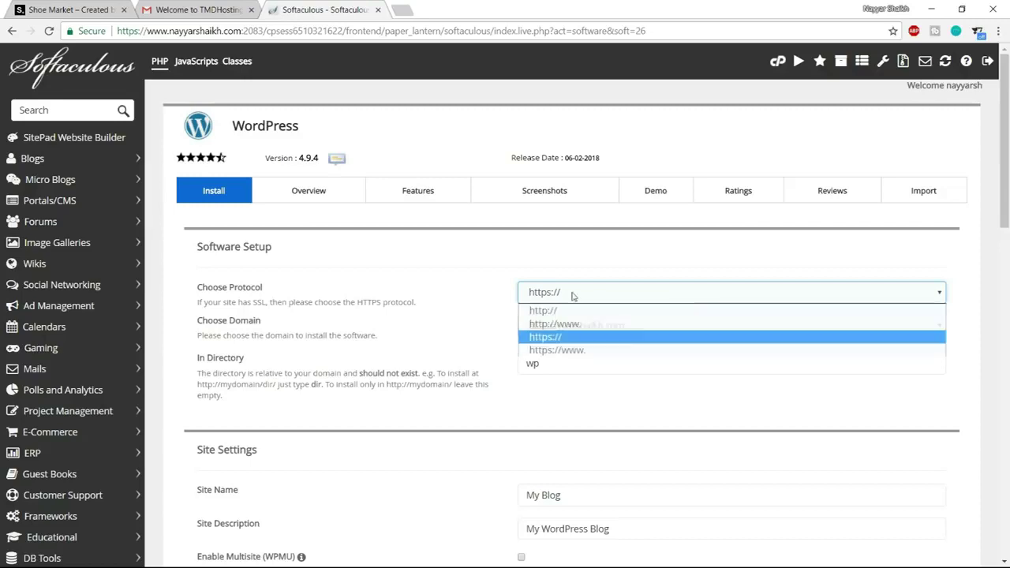
left_click(572, 349)
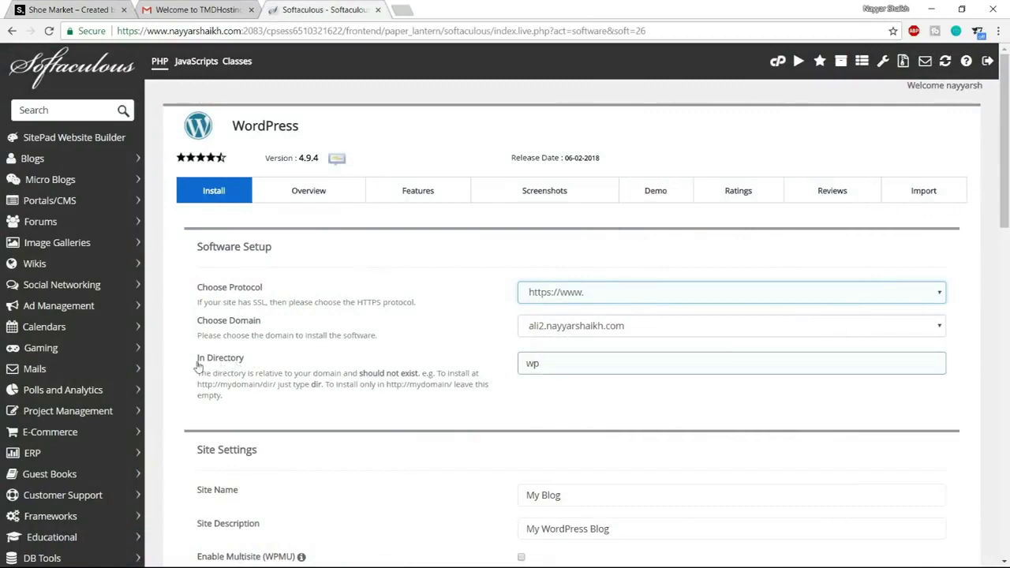
key("Tab")
key("Tab")
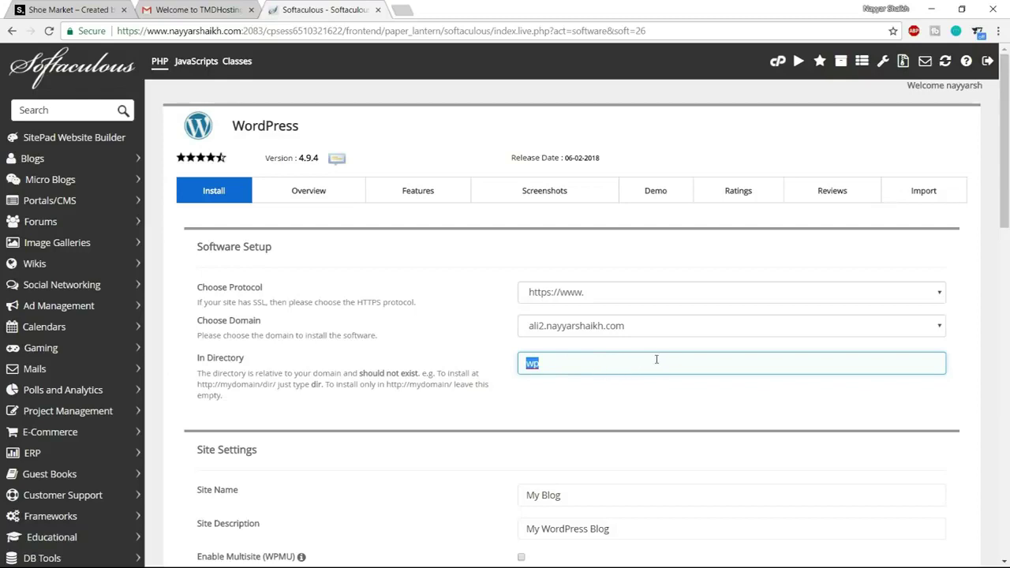
key("BackSpace")
left_click(655, 403)
- Set the site name to 'Shoes Market' and the description to 'Shoes Business'
scroll(690, 416, "down", 3)
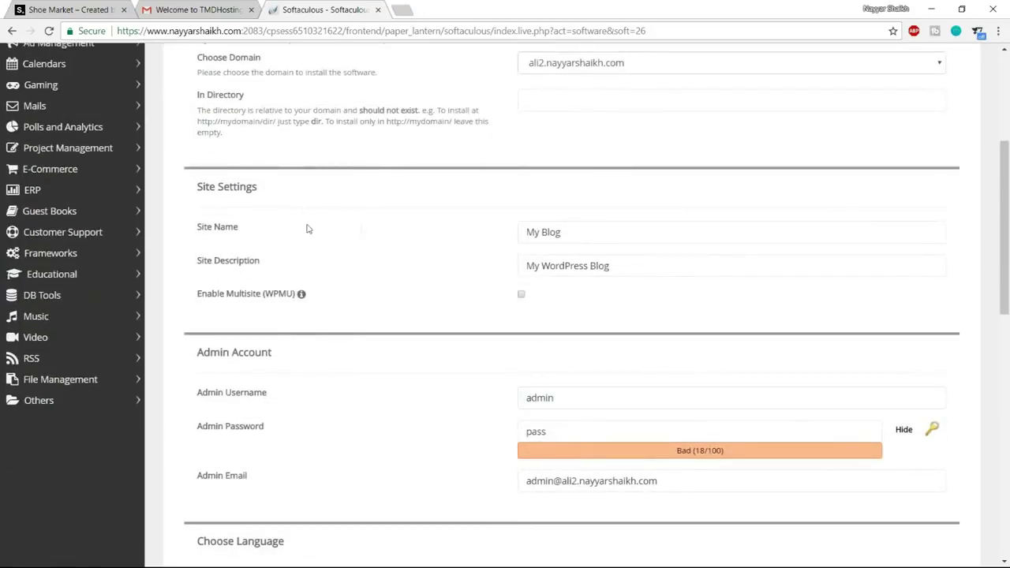
left_click(576, 229)
key("ctrl+a")
type("Sho")
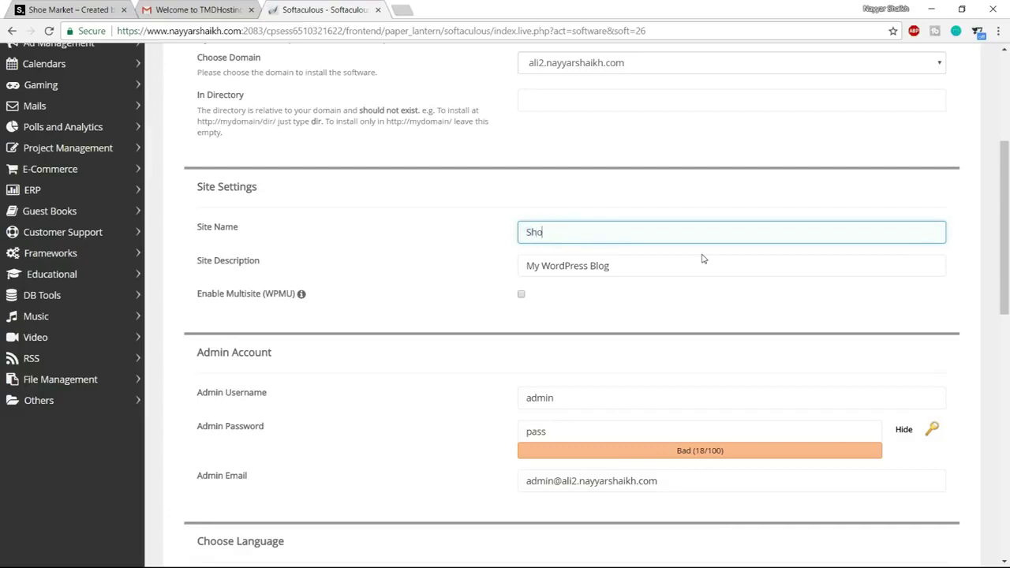
type("es Market")
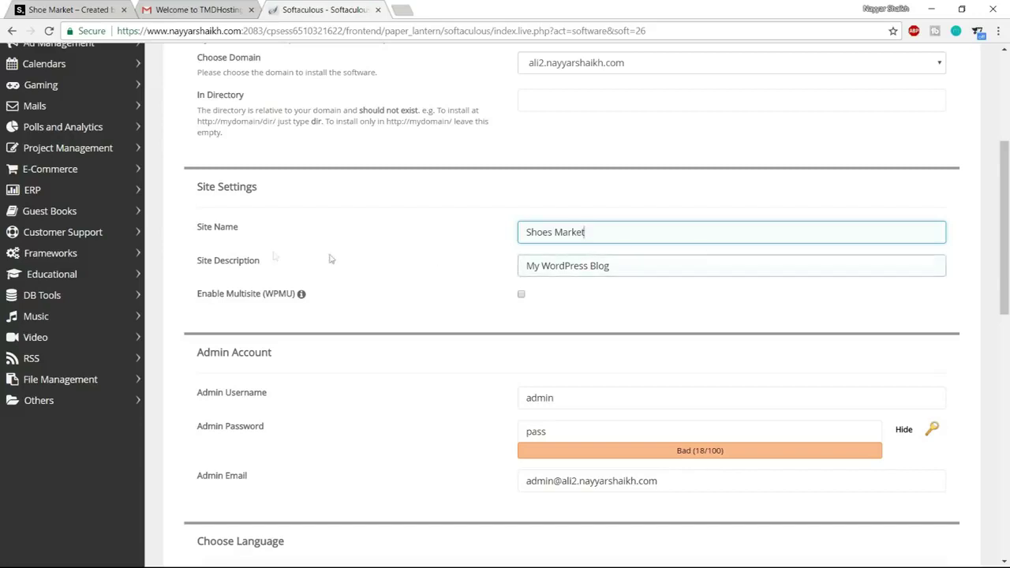
left_click_drag(671, 274, 433, 266)
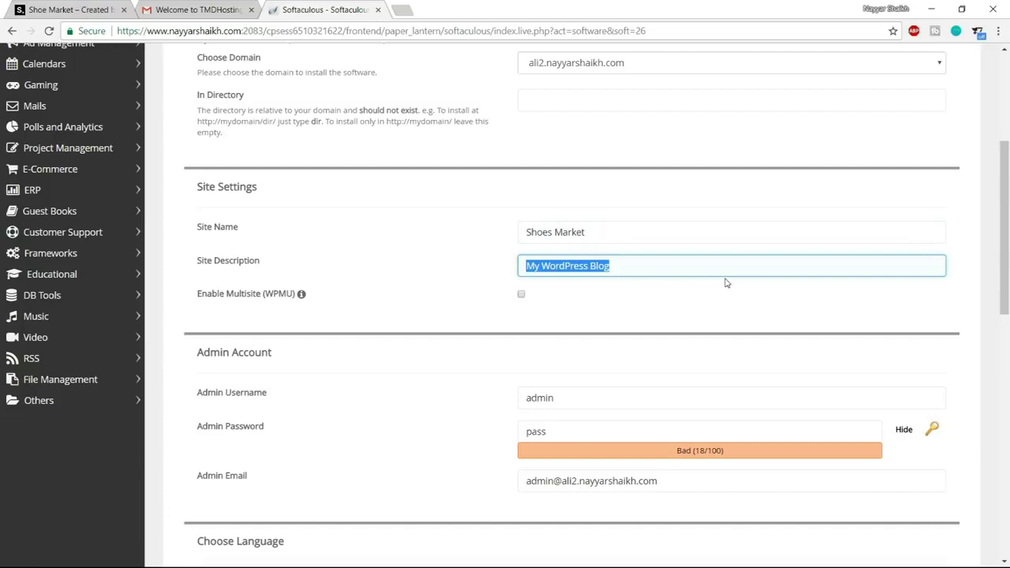
type("Shoes Business")
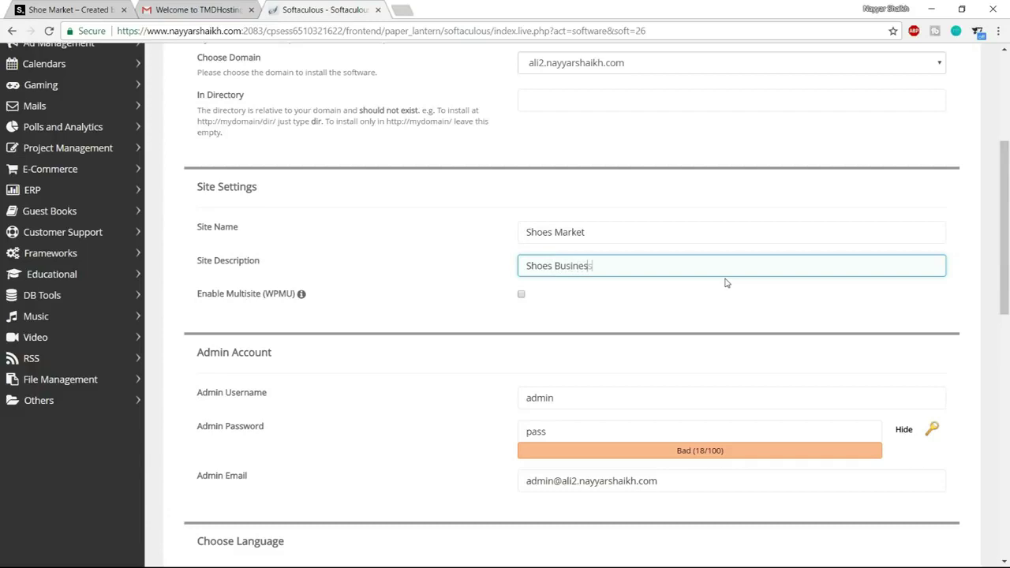
- Replace the default admin username and set a new admin password
scroll(716, 297, "down", 3)
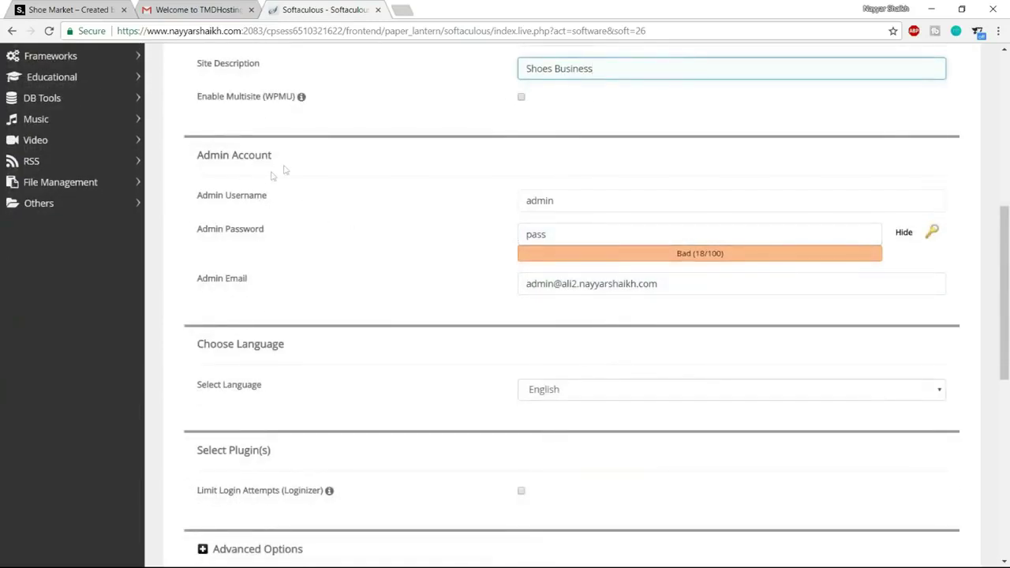
double_click(570, 199)
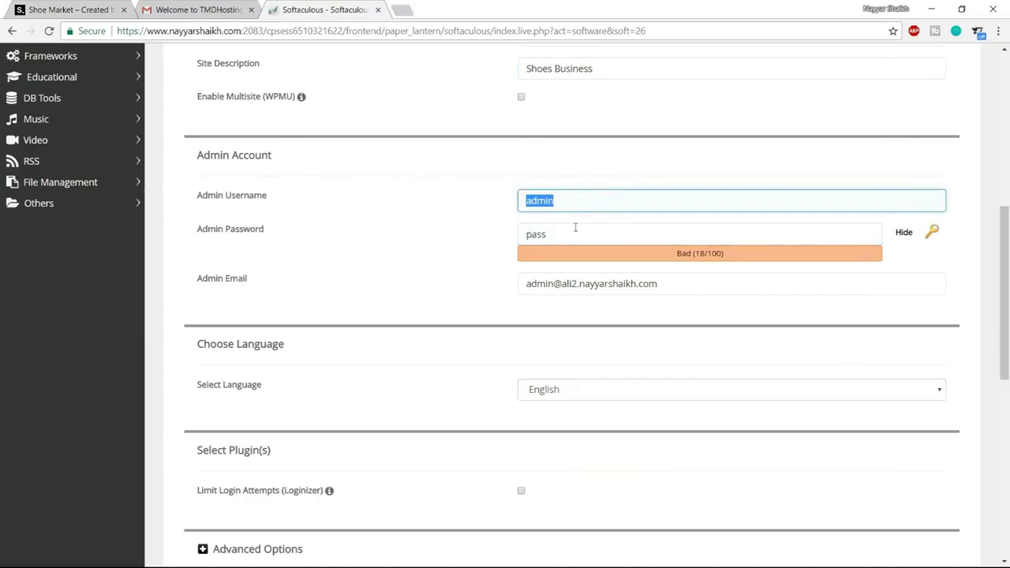
type("Nayyar_Shaikh")
left_click(550, 220)
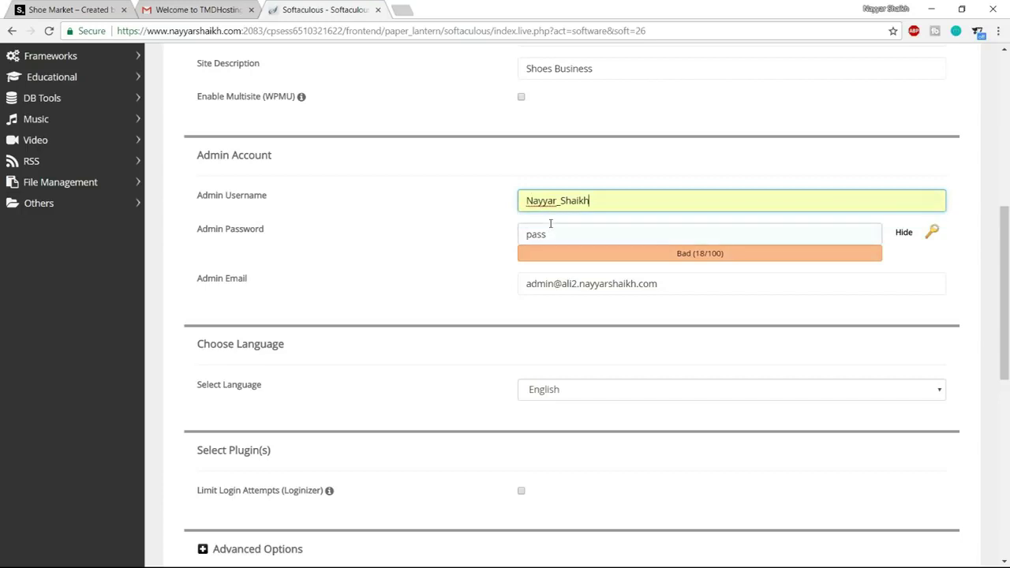
double_click(581, 234)
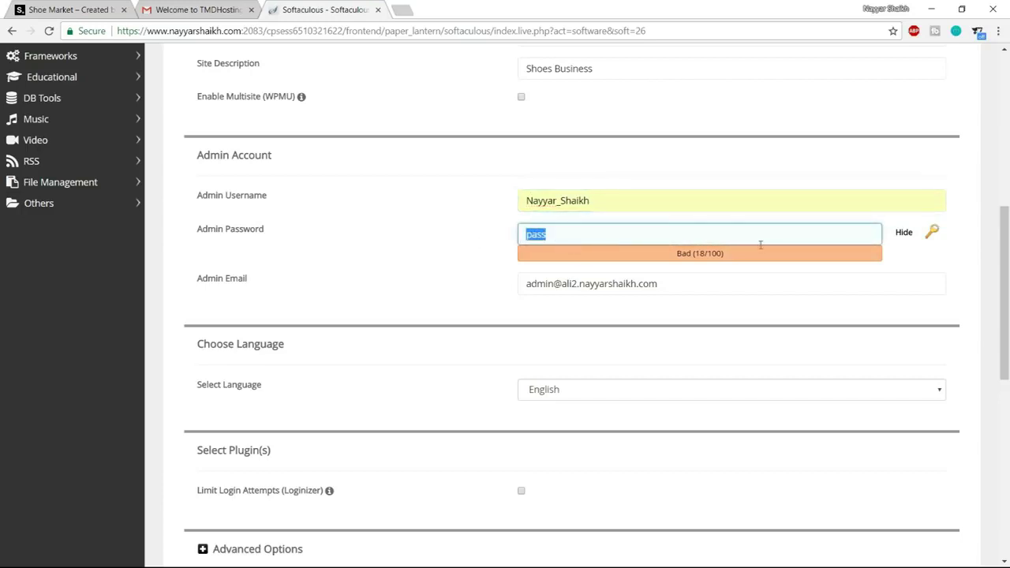
left_click(902, 232)
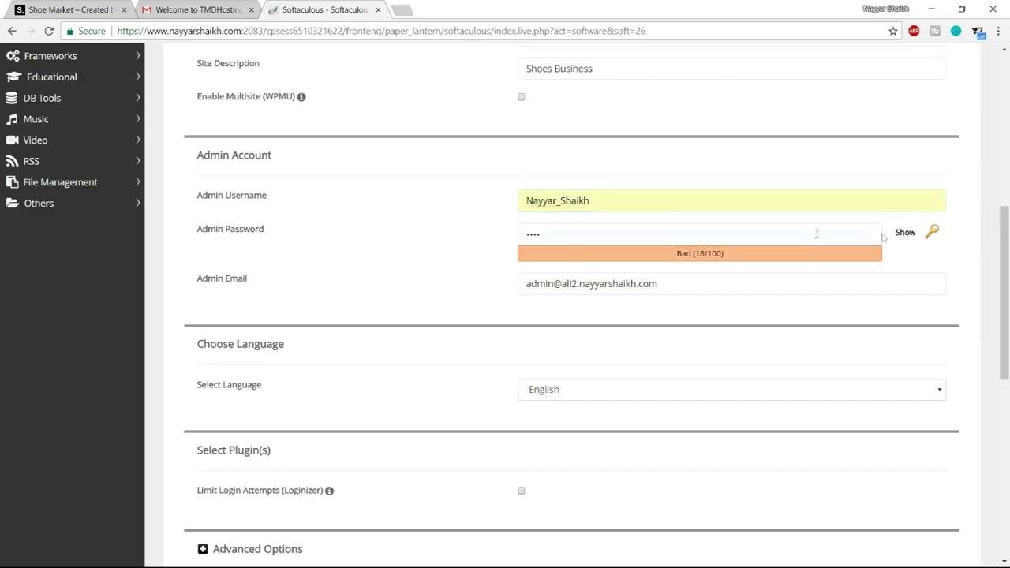
left_click(734, 235)
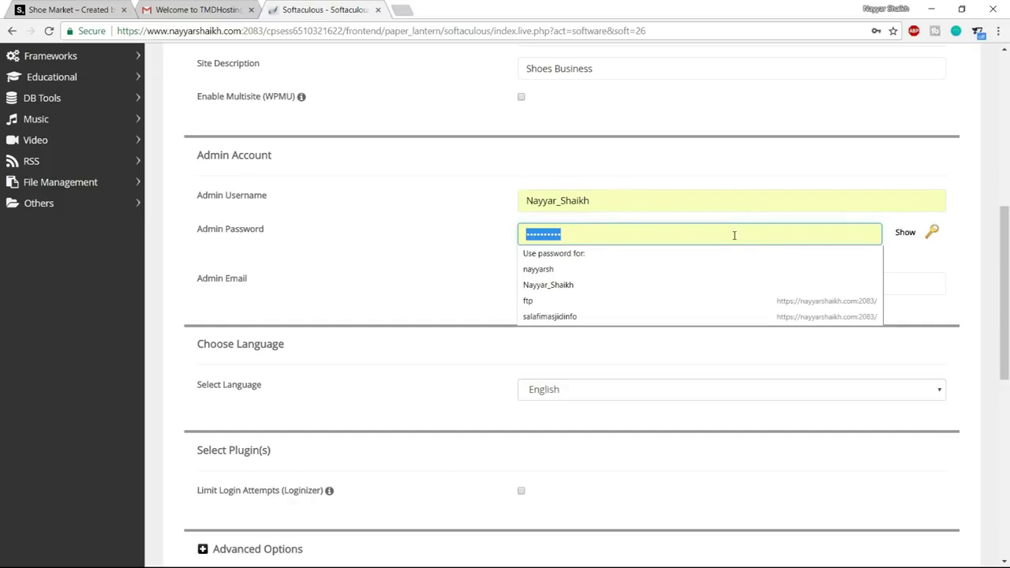
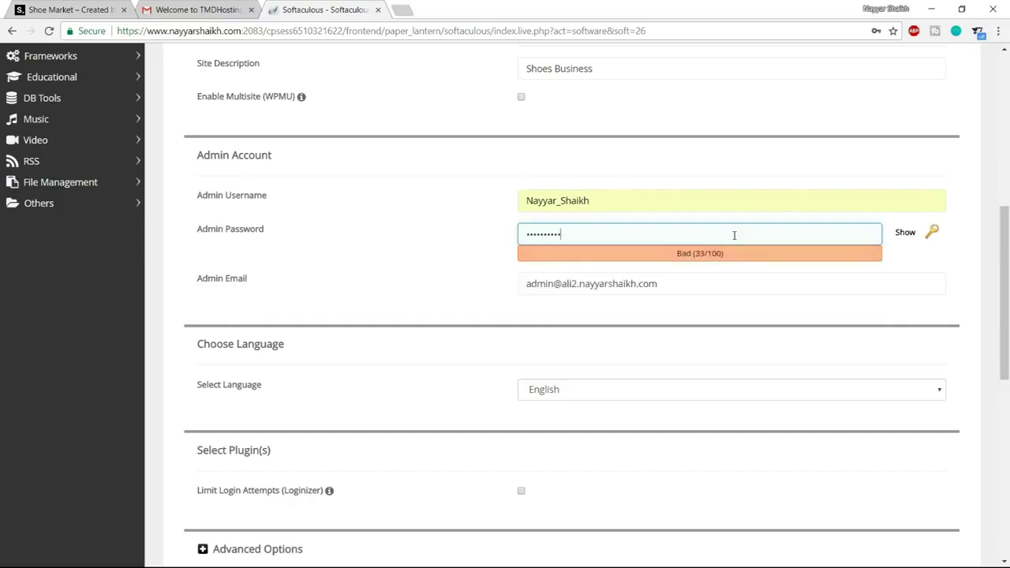
- Fill in the admin e-mail address and start the WordPress installation
left_click_drag(717, 285, 494, 304)
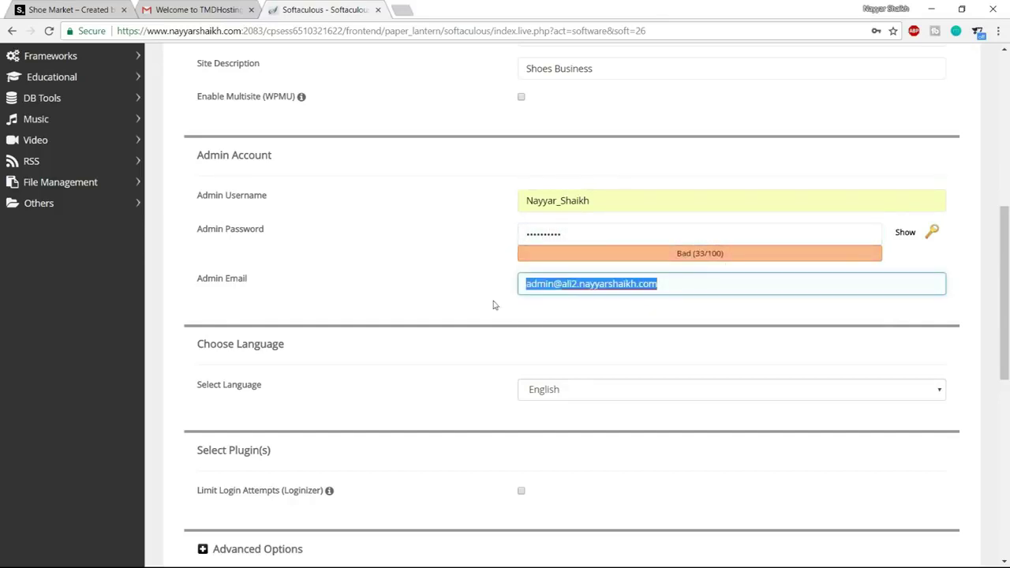
type("re")
left_click(599, 301)
left_click(460, 302)
left_click_drag(620, 286, 503, 289)
left_click(547, 331)
scroll(599, 355, "down", 8)
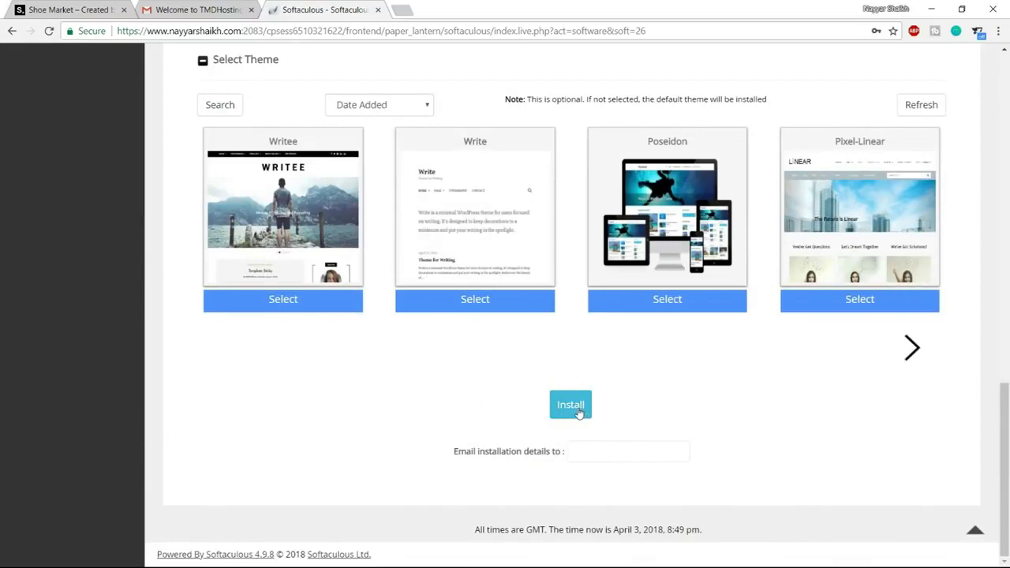
left_click(581, 410)
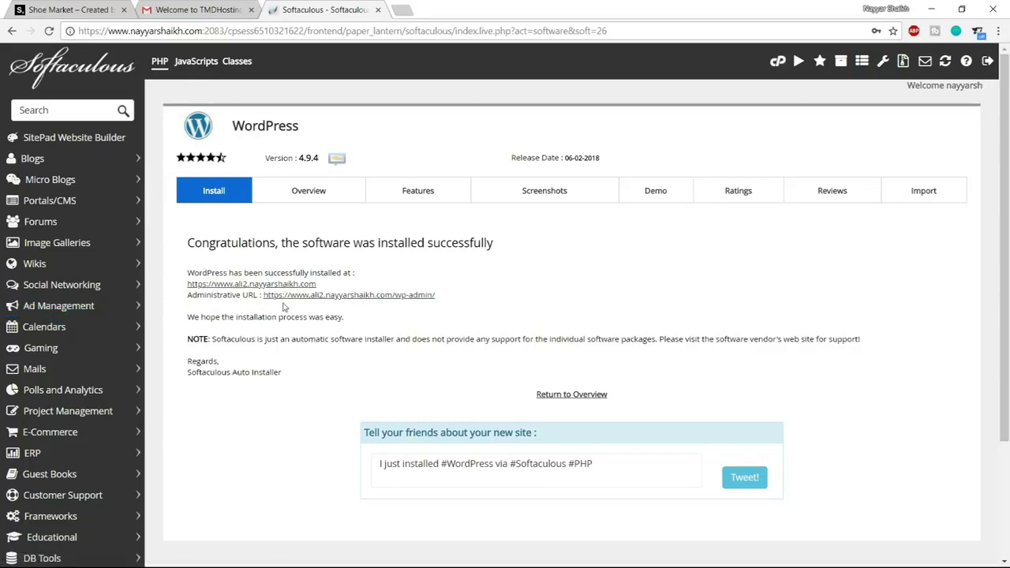
- Open the new Shoes Market site's Administrative URL after installation completes
left_click(366, 296)
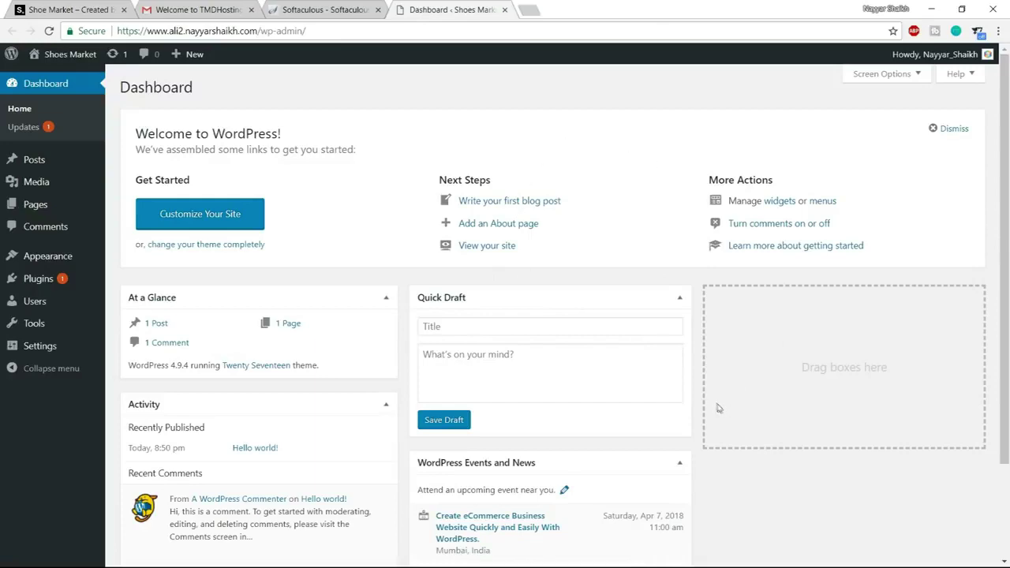
- Open Media > Add New and highlight the 'Maximum upload file size: 2 MB' note
scroll(718, 407, "down", 2)
scroll(717, 407, "up", 2)
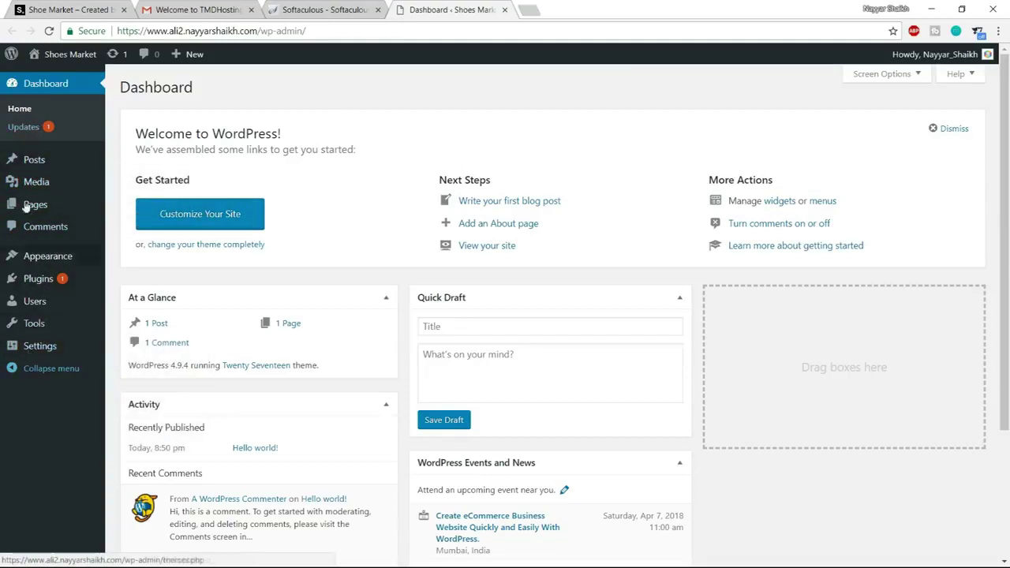
mouse_move(36, 183)
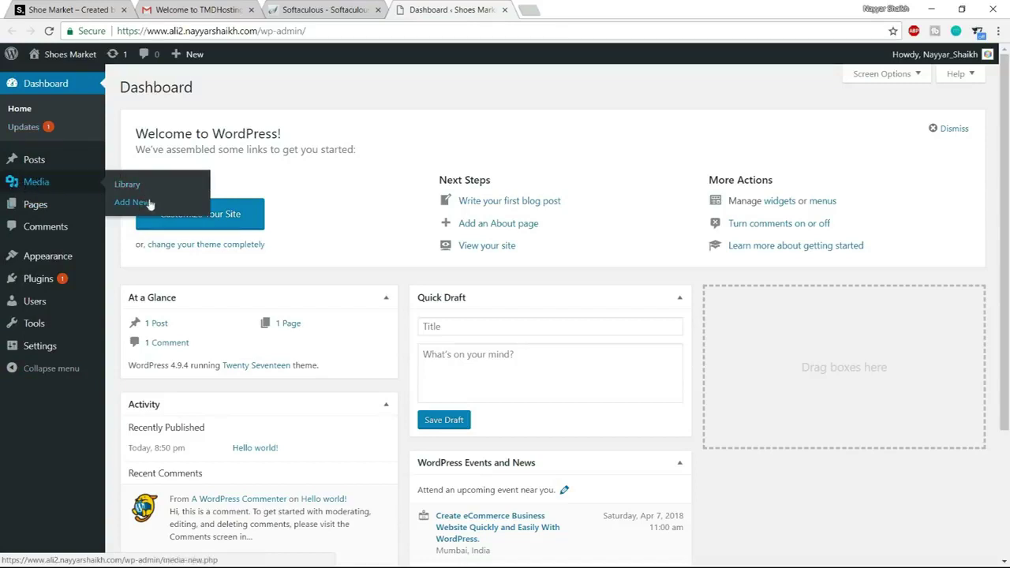
left_click(127, 205)
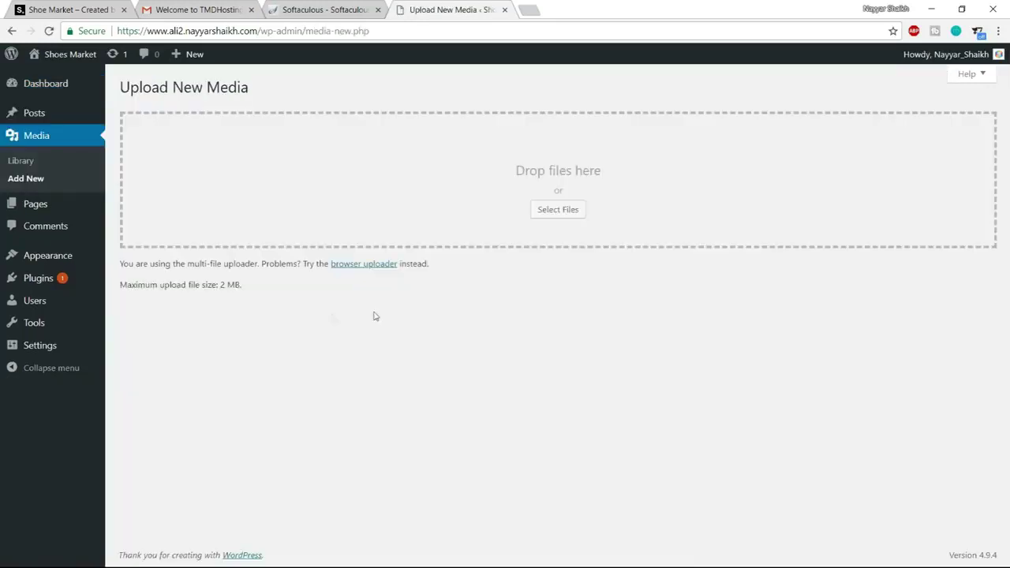
left_click_drag(121, 290, 246, 289)
left_click(261, 292)
left_click(330, 301)
- Open bloggdude.com in a new tab and open the upload_max_filesize fix article
left_click(528, 10)
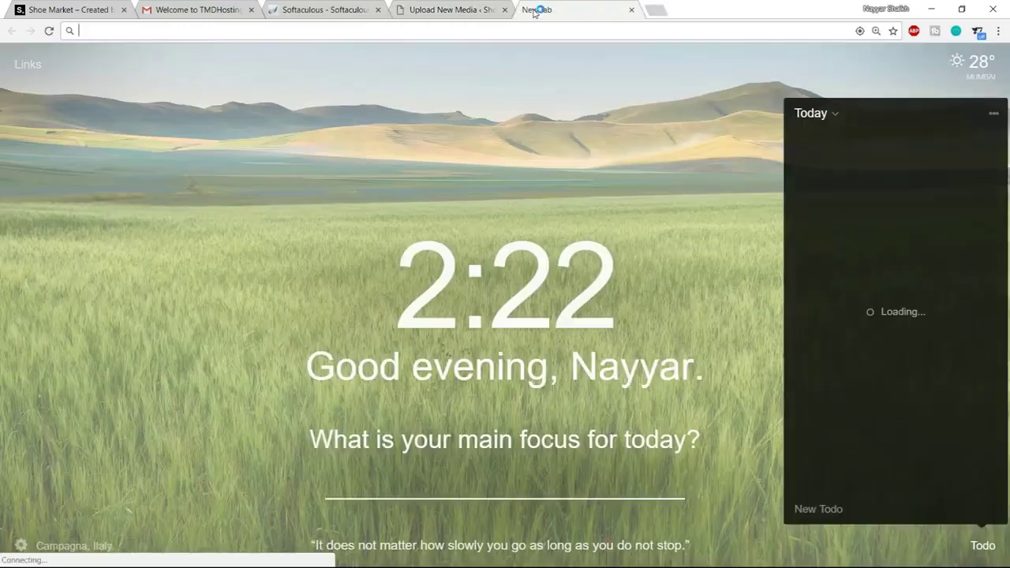
type("b")
key("Return")
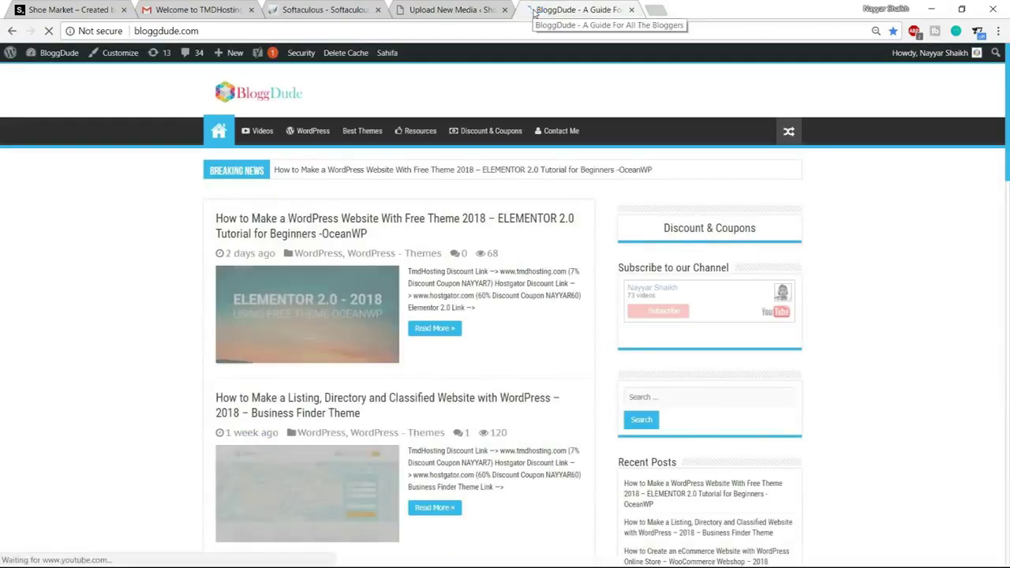
scroll(539, 272, "down", 2)
scroll(539, 271, "down", 15)
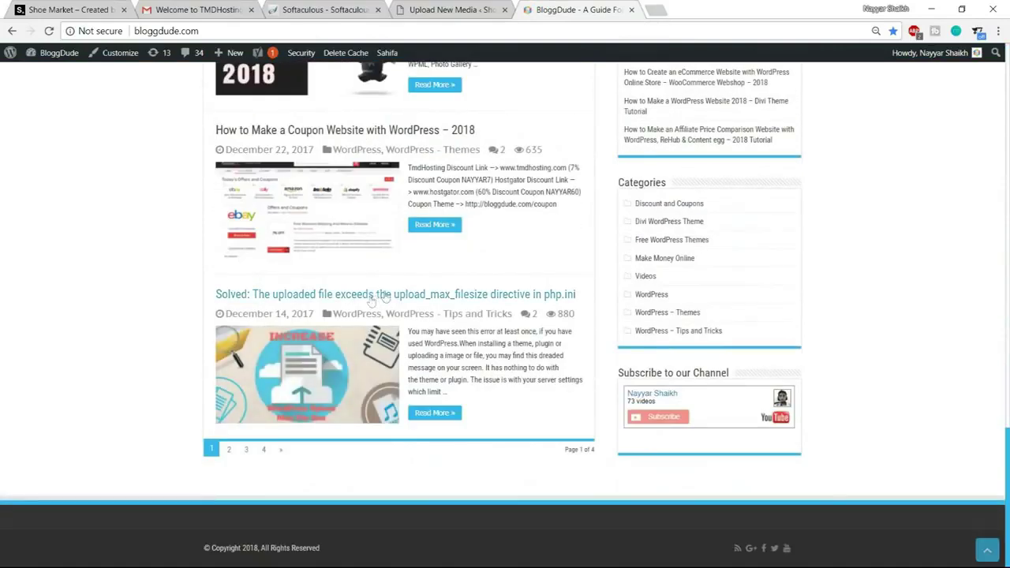
left_click(420, 298)
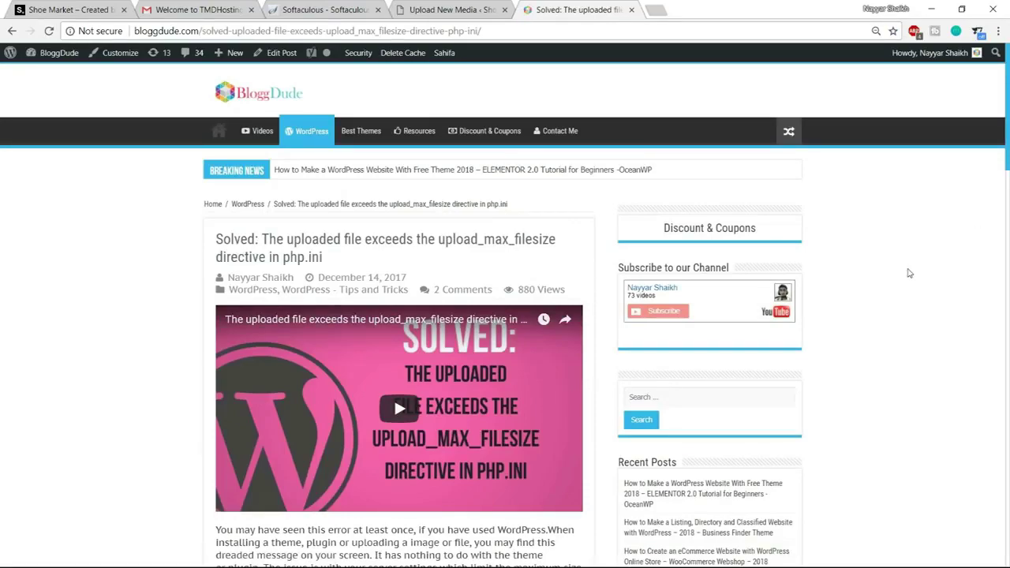
- Select the five php_value .htaccess code lines in the article
scroll(845, 273, "down", 10)
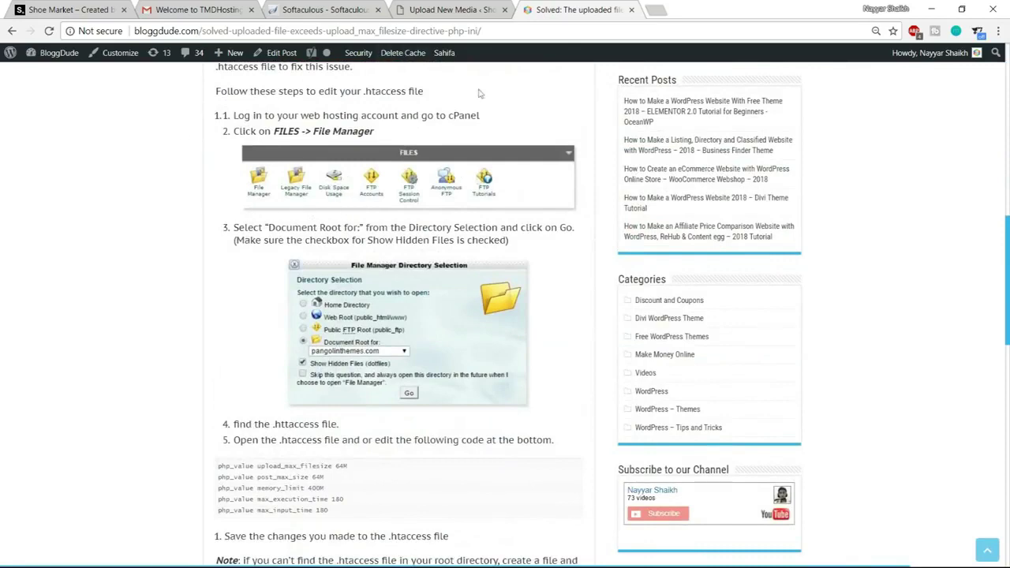
scroll(331, 228, "down", 3)
left_click_drag(331, 255, 211, 209)
key("ctrl+c")
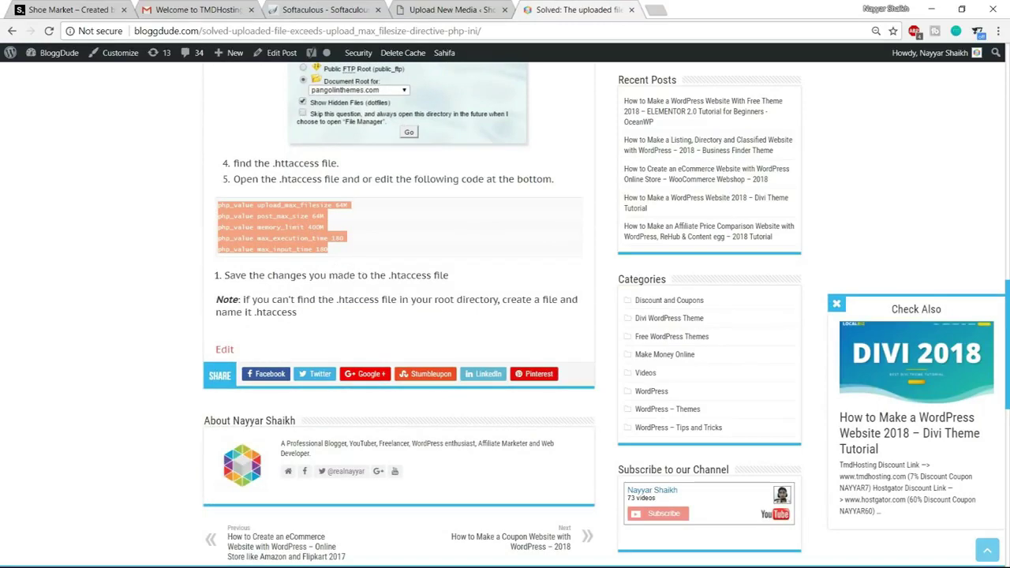
key("super")
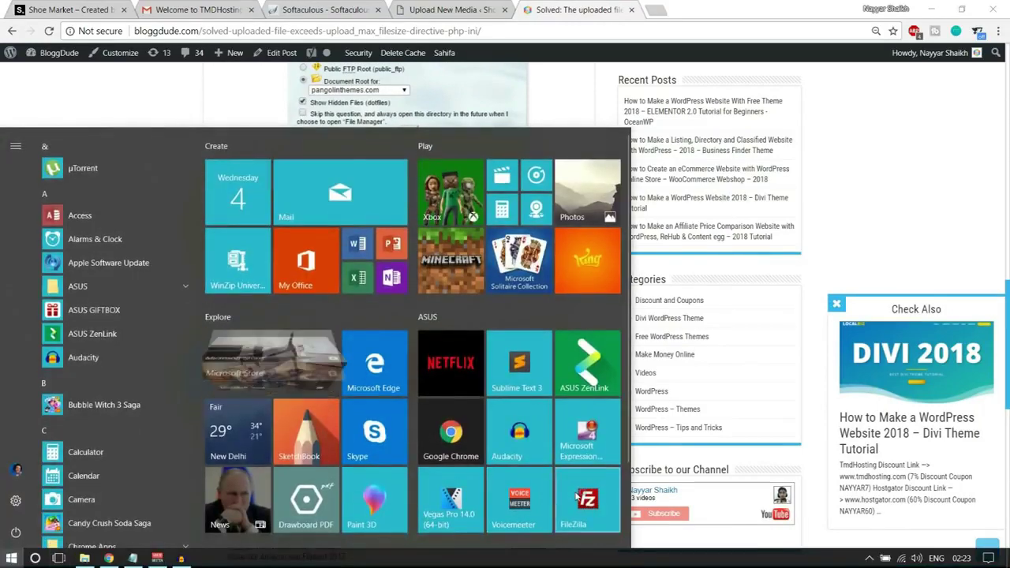
- Launch FileZilla, close the update notice, and select the ali2 folder on the server
left_click(576, 495)
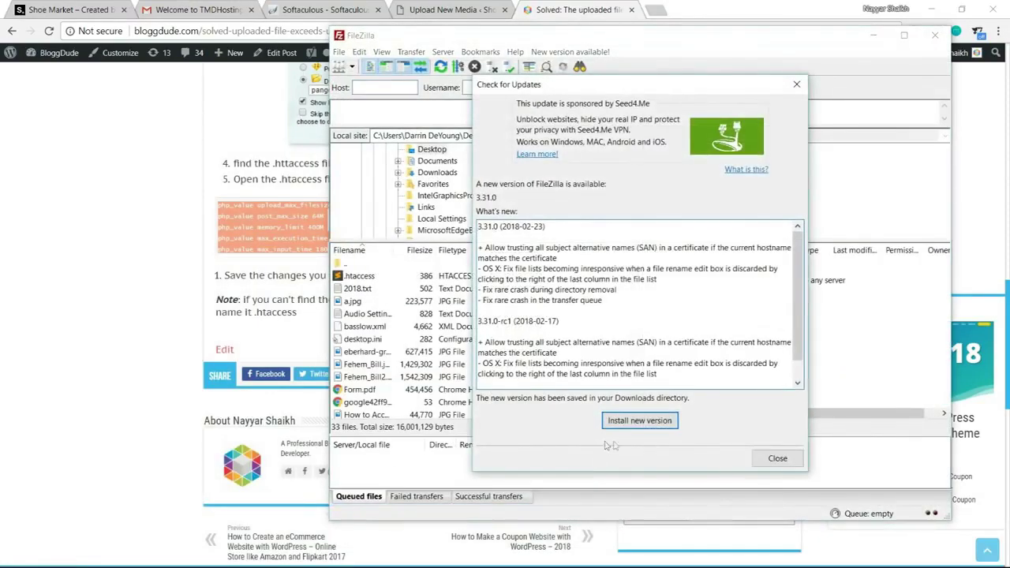
left_click(777, 461)
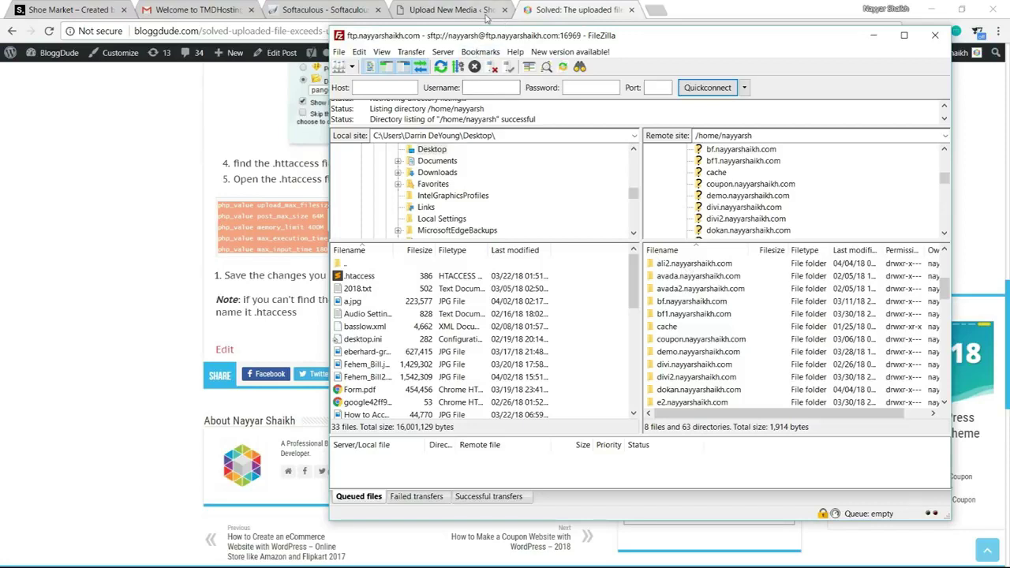
left_click(694, 266)
scroll(731, 331, "up", 1)
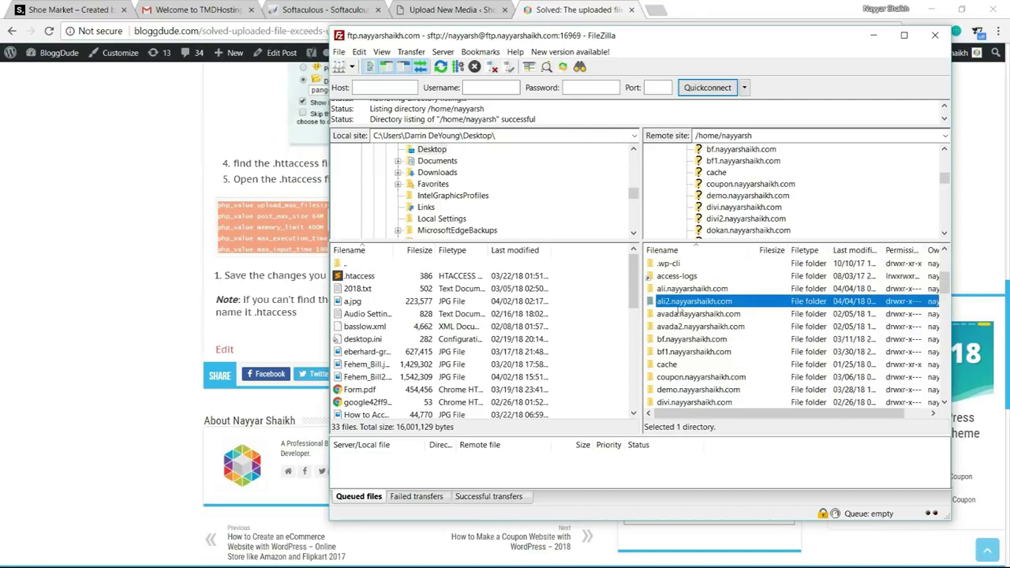
- Open the ali2 site folder on the server and select its .htaccess file
double_click(684, 305)
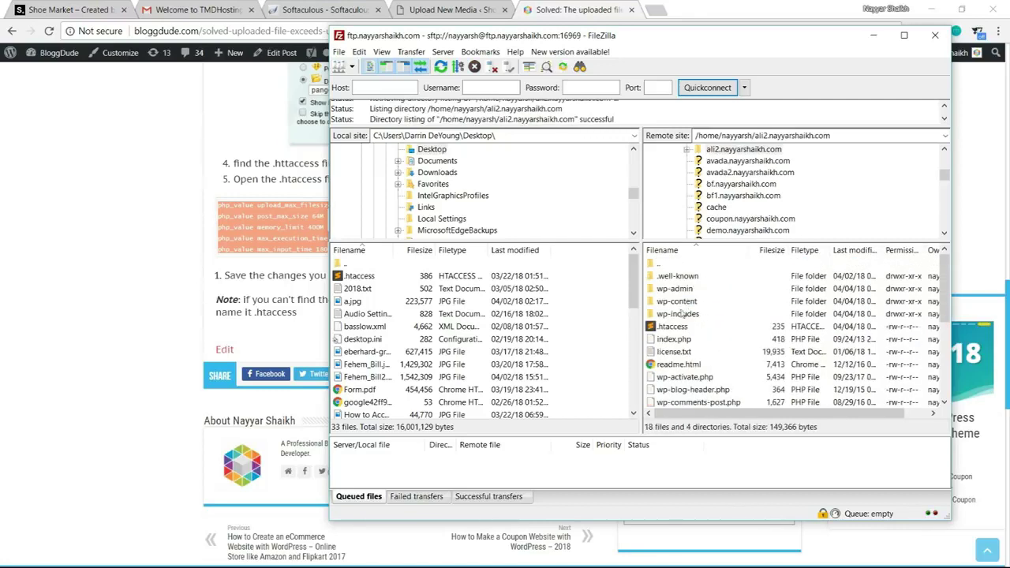
left_click(677, 327)
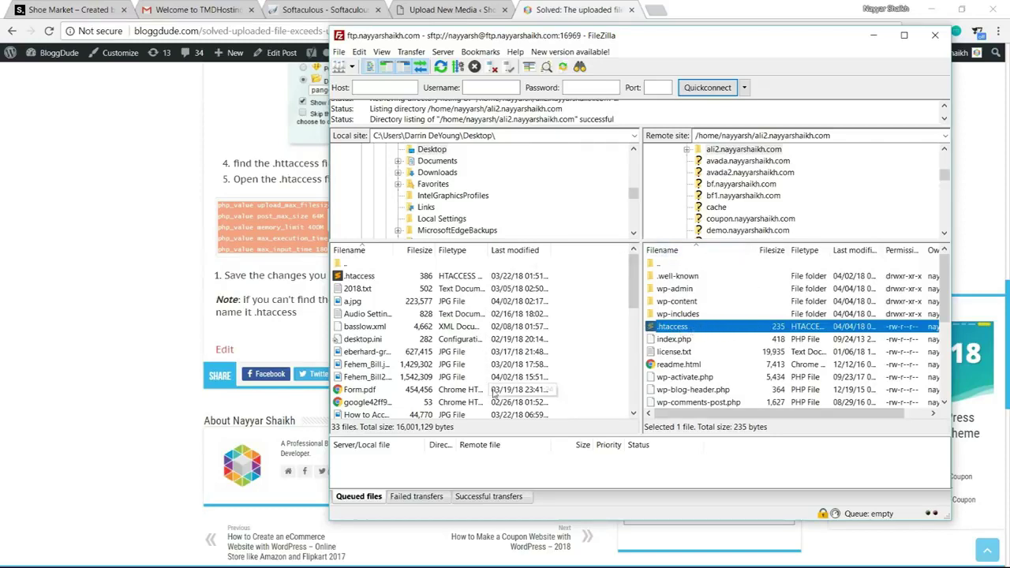
scroll(453, 189, "up", 4)
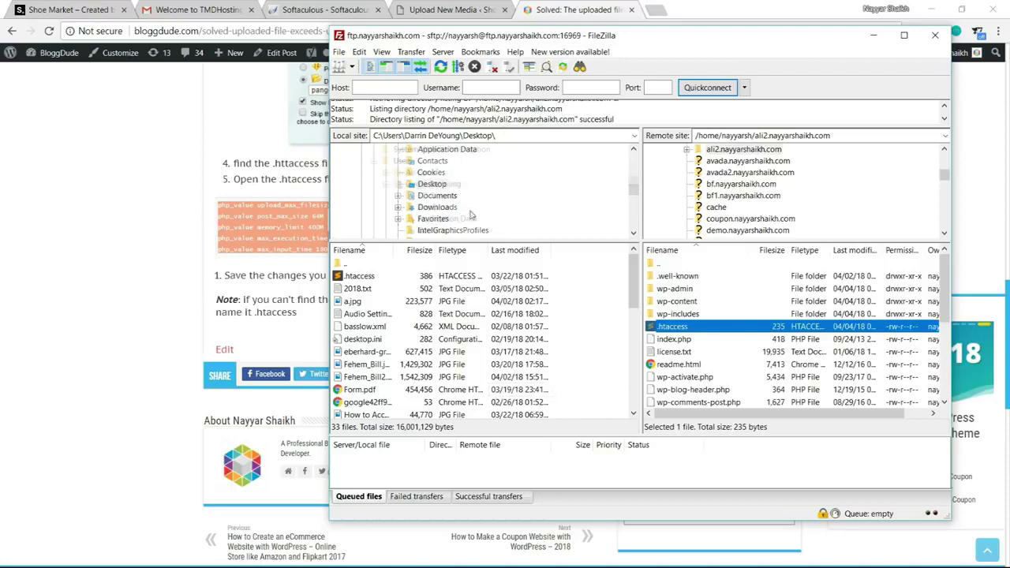
scroll(497, 201, "down", 3)
- Set Desktop as the local folder and download the site's .htaccess there
left_click(432, 153)
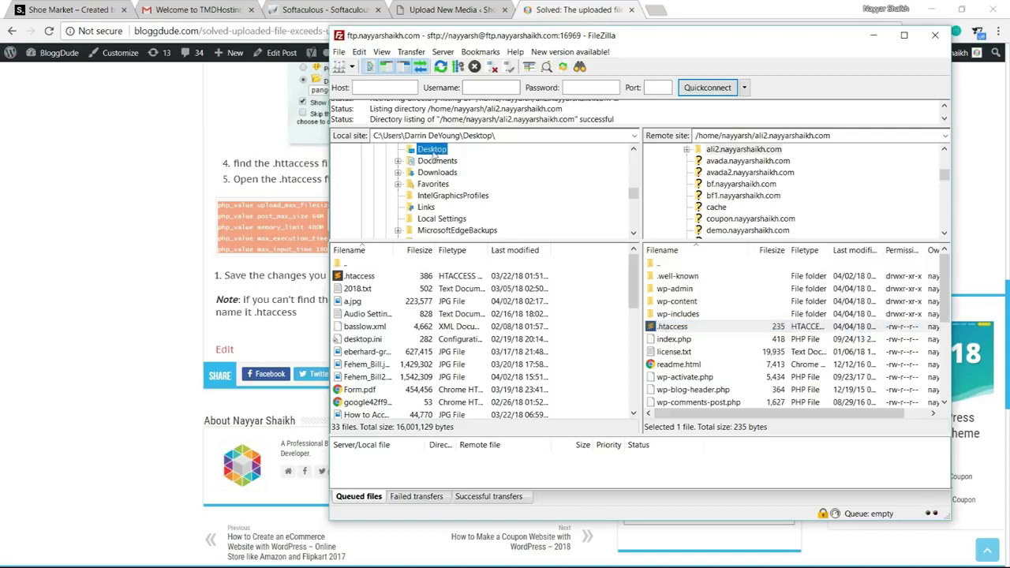
scroll(436, 189, "up", 1)
left_click(431, 185)
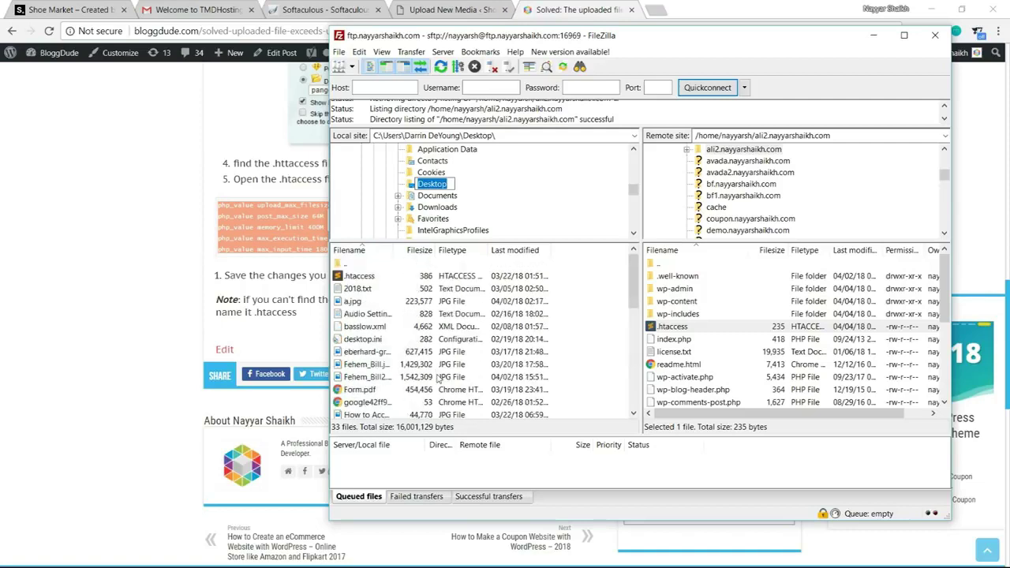
mouse_move(682, 331)
left_mouse_down()
mouse_move(656, 320)
mouse_move(636, 337)
mouse_move(681, 330)
mouse_move(462, 296)
mouse_move(425, 307)
mouse_move(677, 333)
left_mouse_up()
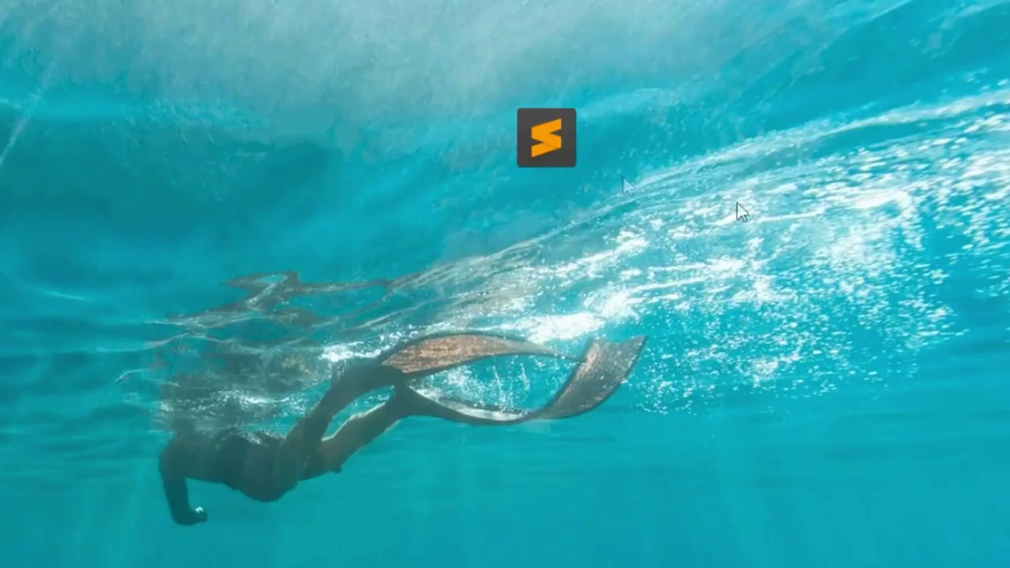
left_click(555, 154)
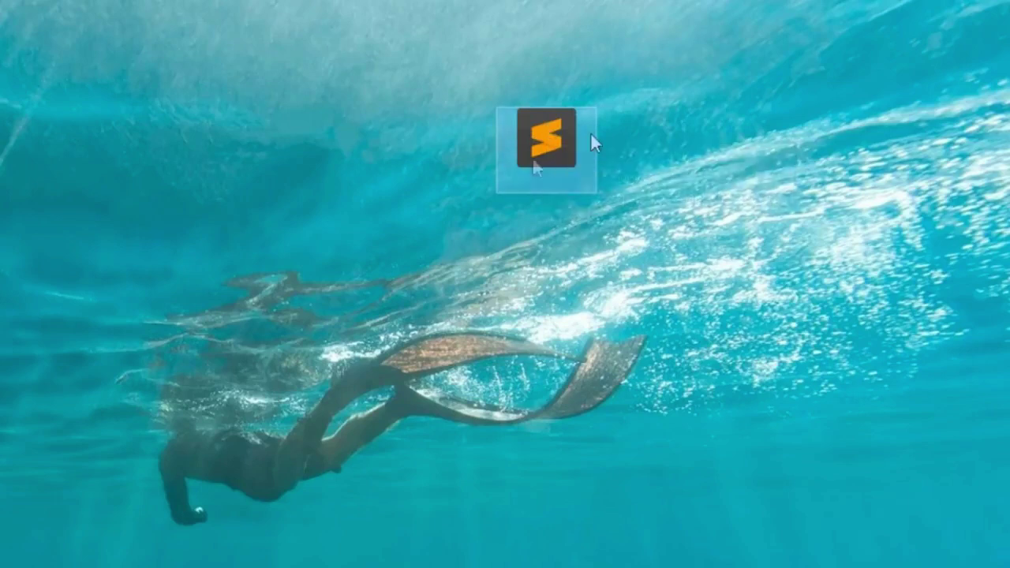
- Open .htaccess in Sublime Text, paste the five php_value lines, and save
mouse_move(544, 172)
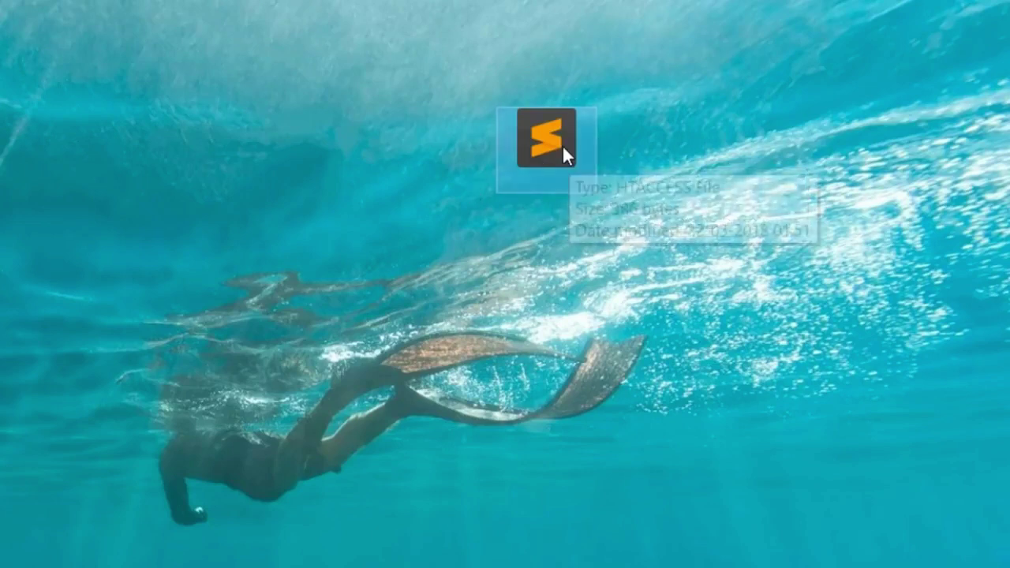
double_click(535, 160)
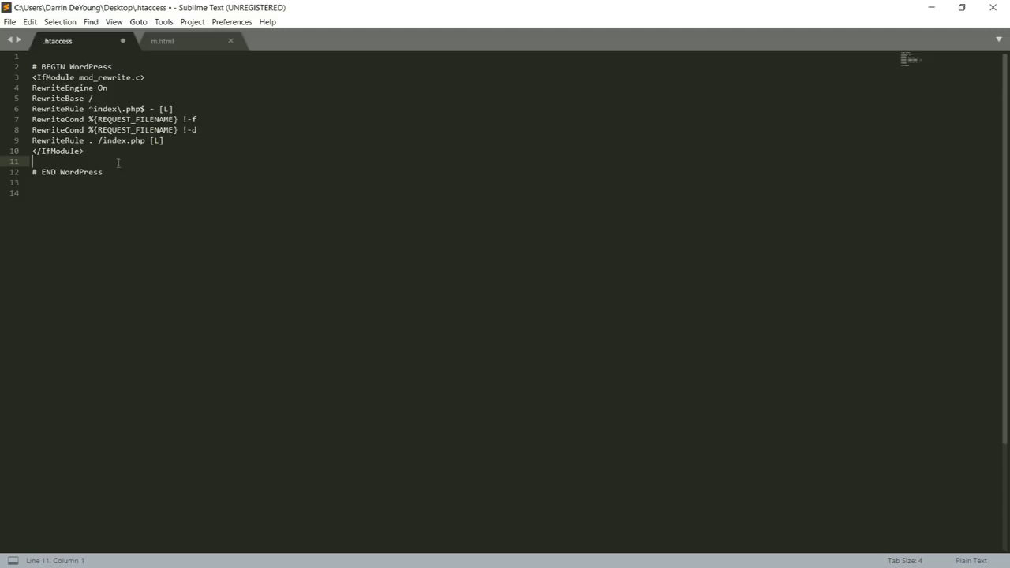
scroll(167, 229, "up", 6)
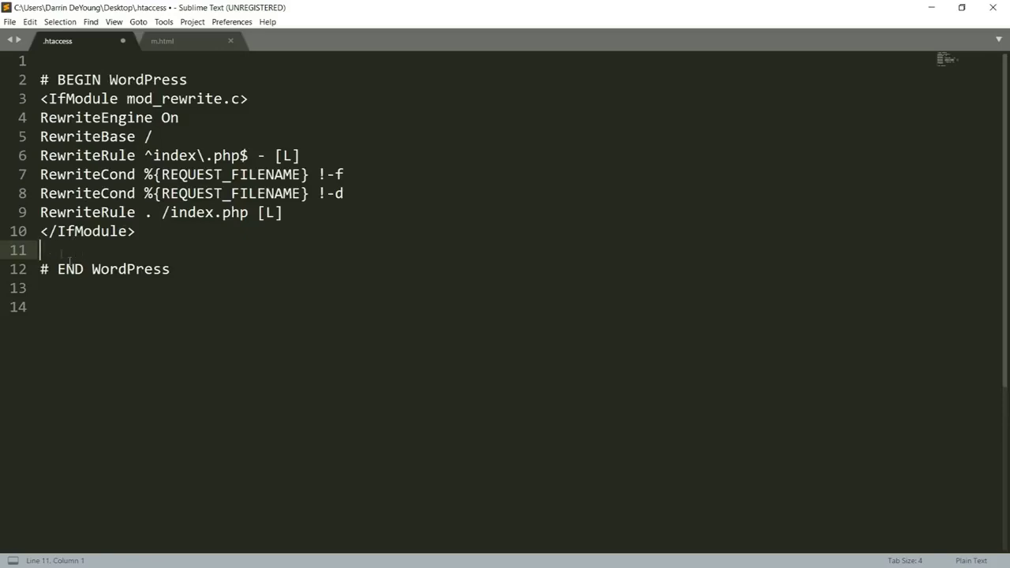
key("ctrl+v")
left_click_drag(301, 326, 40, 250)
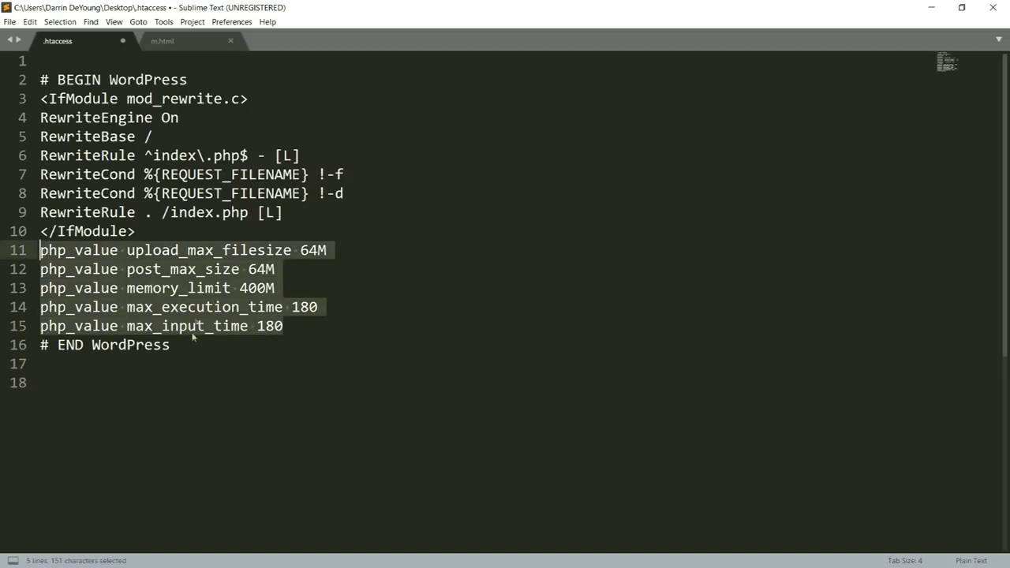
key("ctrl+s")
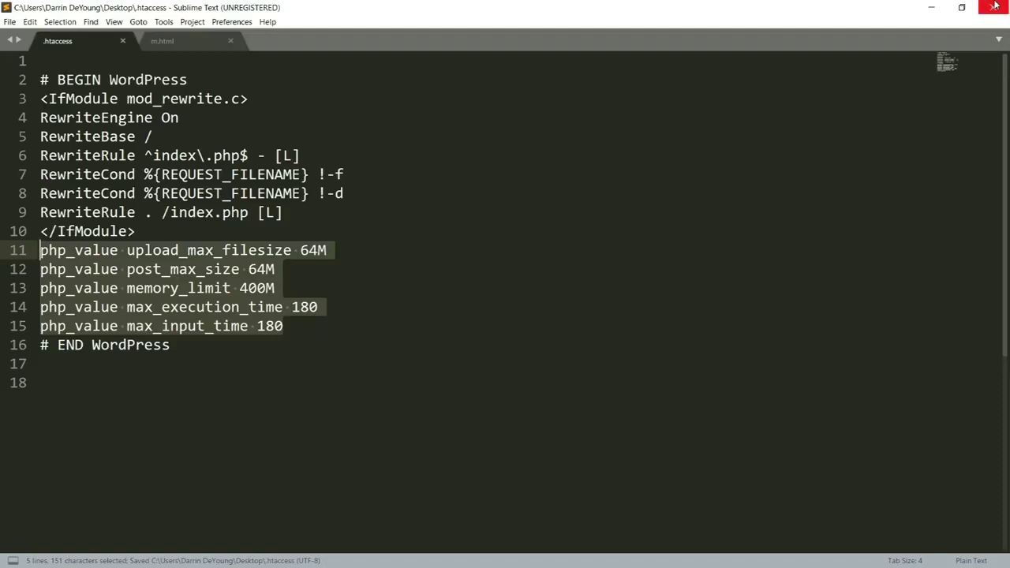
- Refresh the local listing and upload the edited .htaccess, overwriting the server copy
left_click(993, 6)
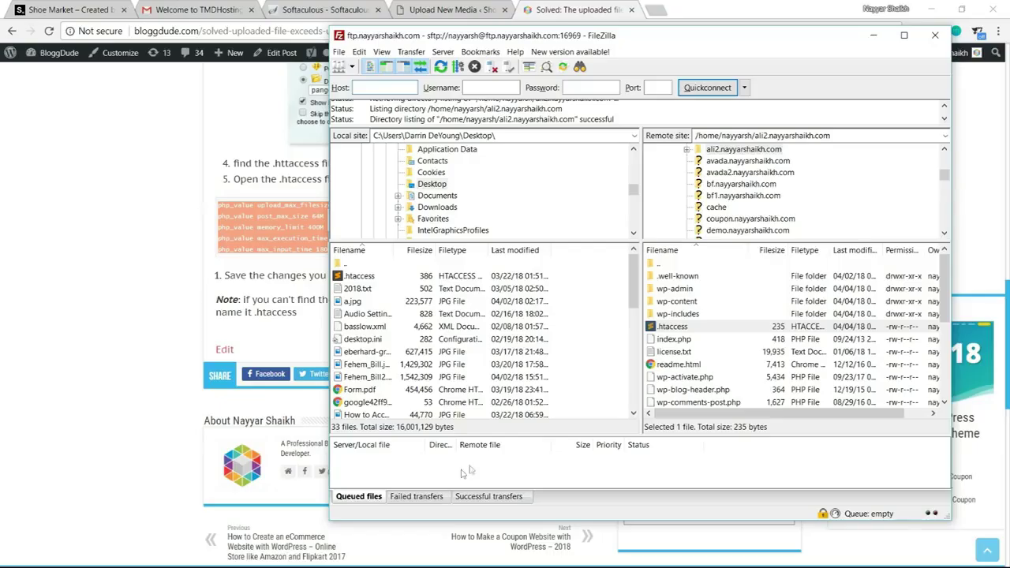
right_click(578, 310)
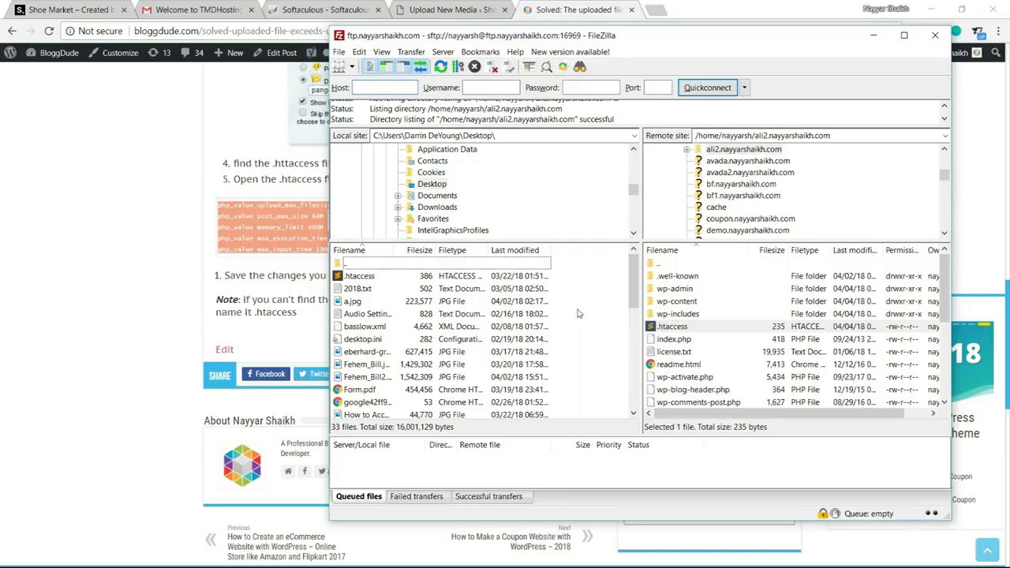
left_click(610, 399)
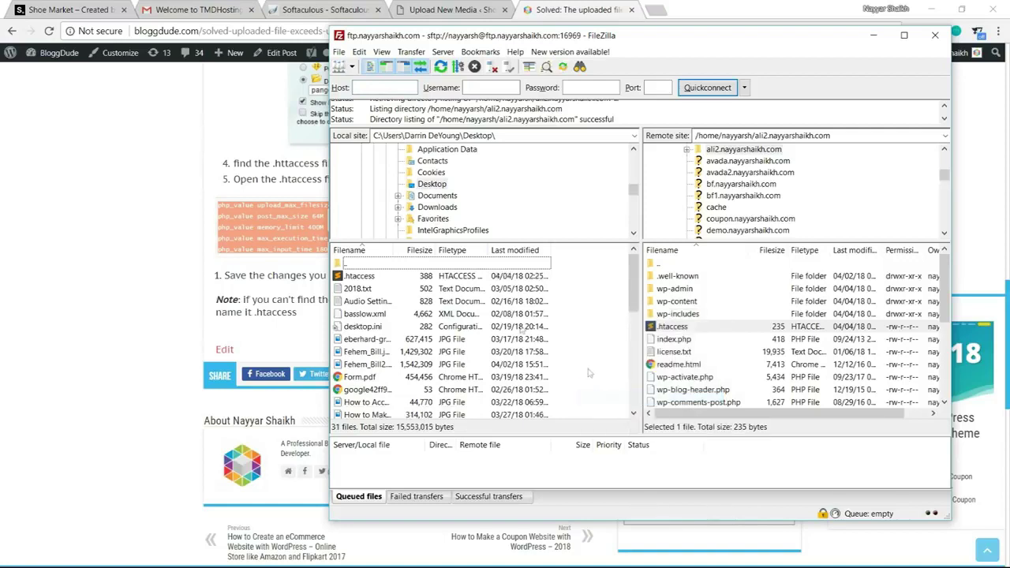
left_click_drag(351, 280, 710, 350)
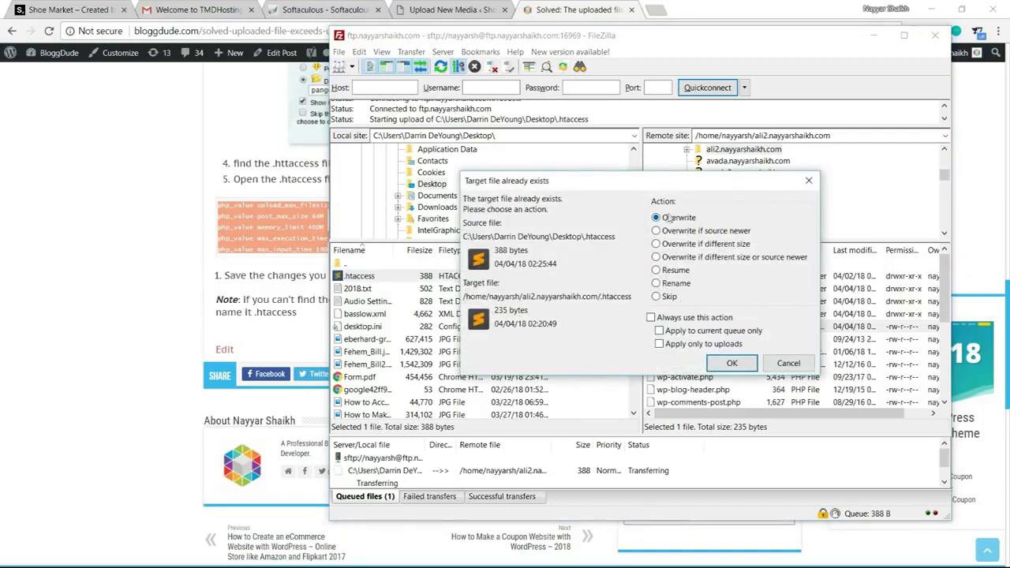
left_click(732, 364)
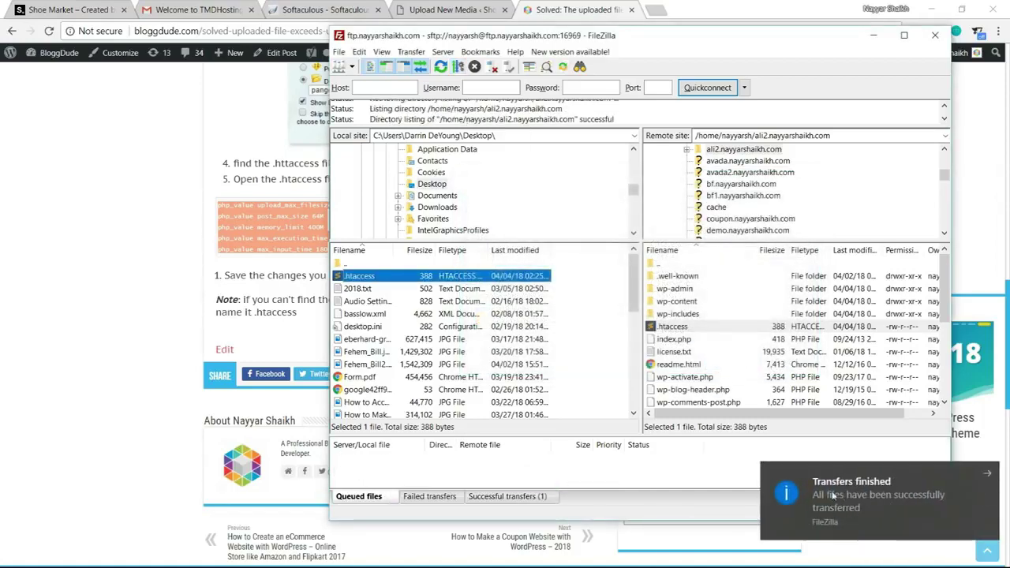
- Reload the Upload New Media page and confirm the maximum upload size is now 64 MB
left_click(473, 8)
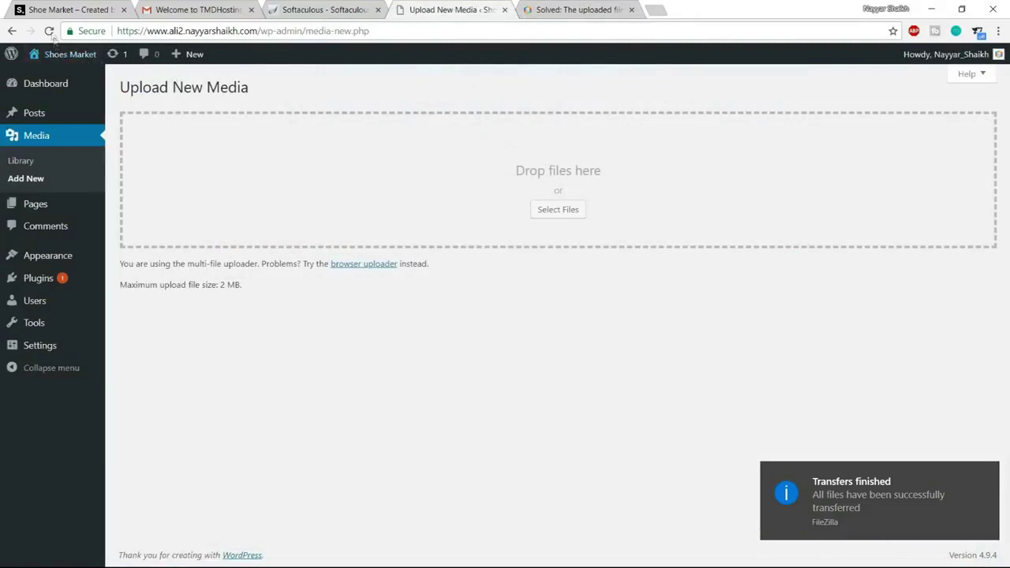
left_click_drag(122, 286, 263, 286)
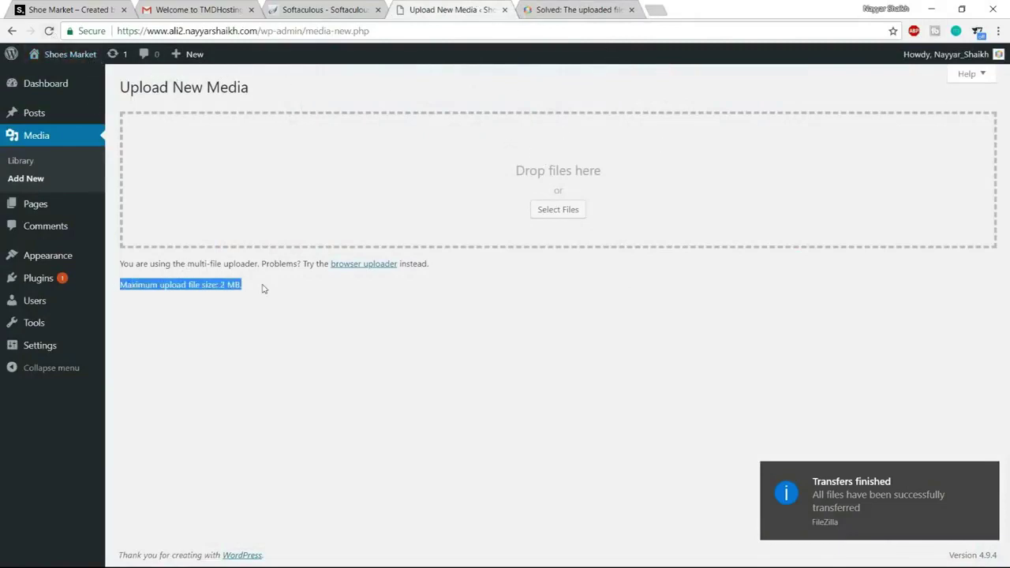
left_click(232, 286)
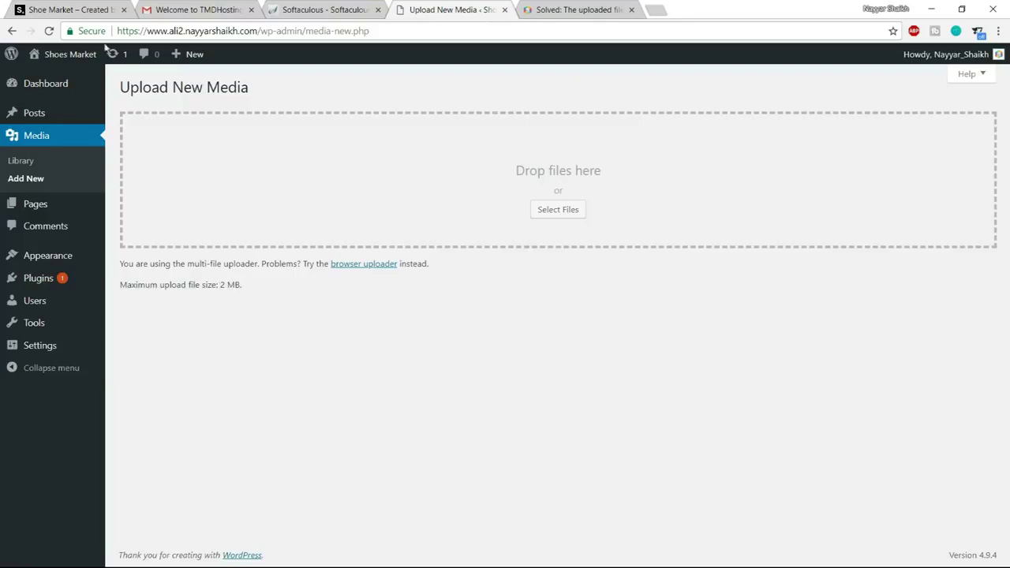
left_click(48, 31)
left_click_drag(221, 284, 242, 285)
left_click(252, 290)
- Close the blog article and Softaculous tabs, then bring up Shoes Market's Visit Site link menu
left_click(564, 10)
left_click(631, 9)
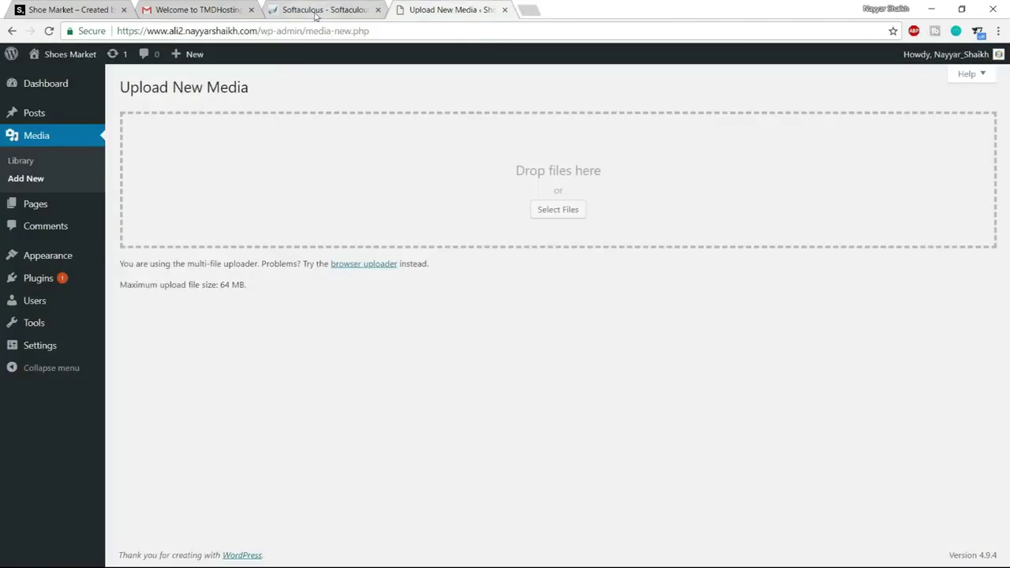
left_click(251, 9)
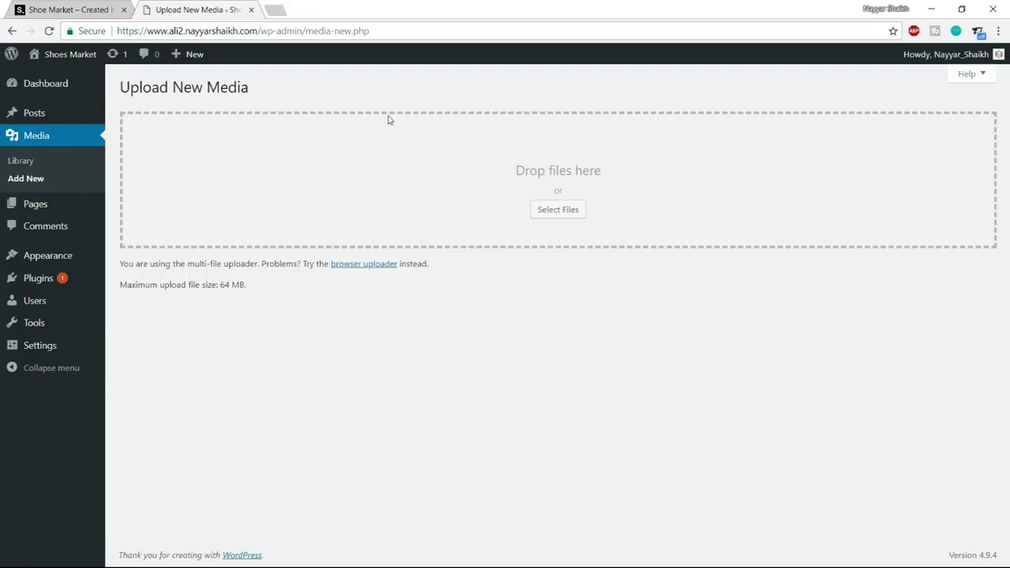
mouse_move(63, 61)
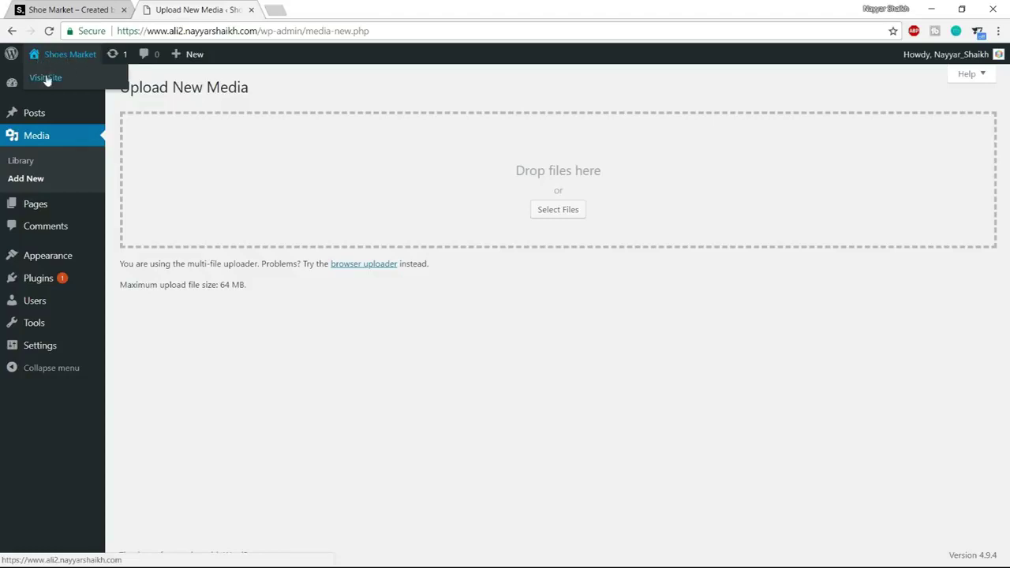
right_click(50, 82)
- Open the live Shoes Market site in a new tab and scroll through its front page
left_click(79, 85)
left_click(320, 6)
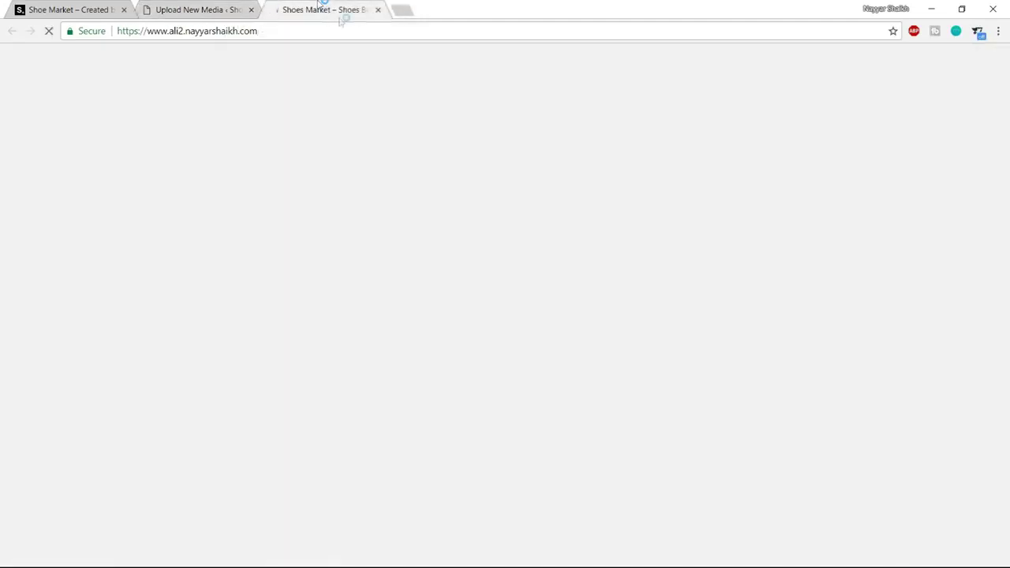
scroll(550, 420, "down", 10)
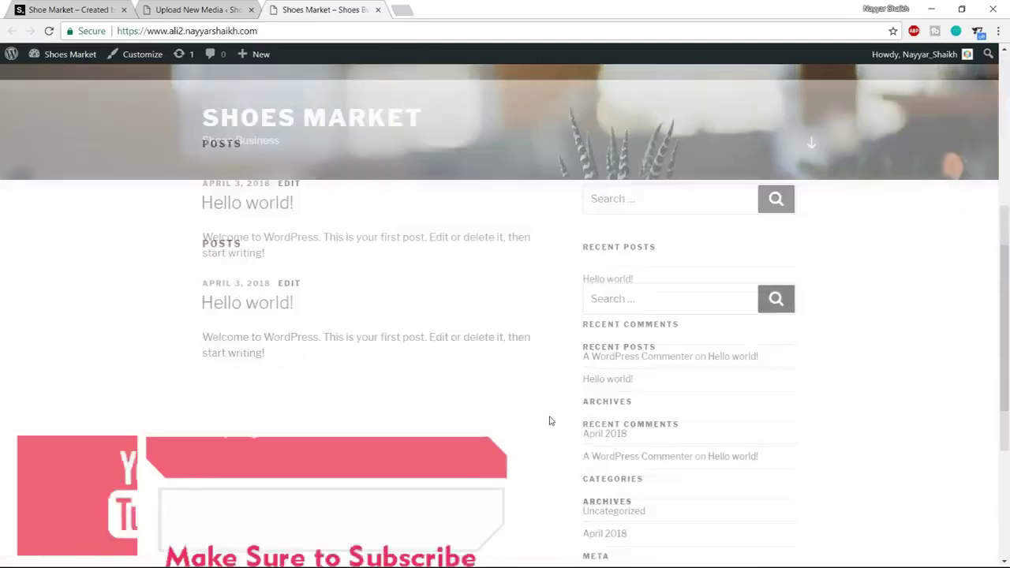
scroll(550, 421, "up", 10)
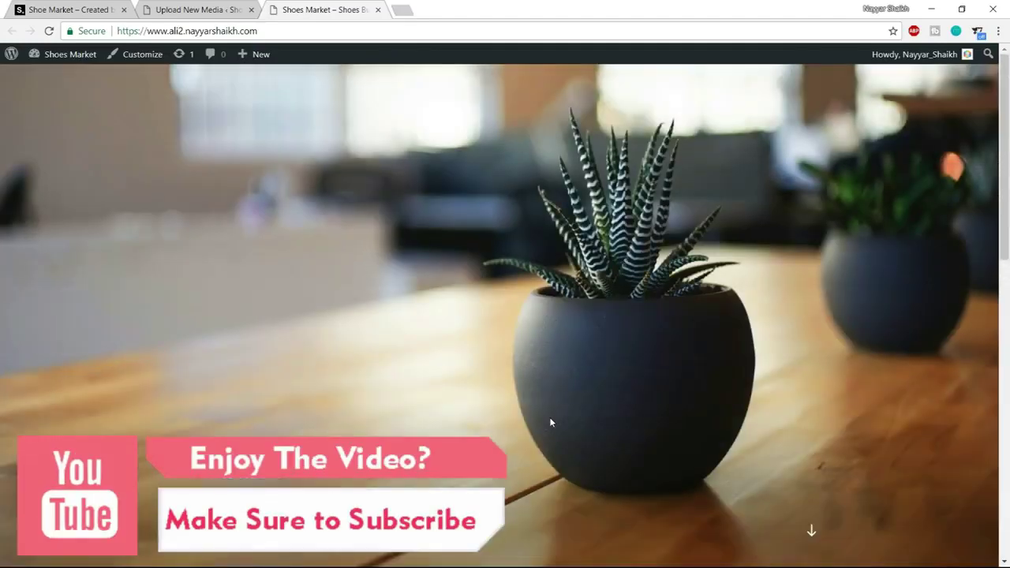
scroll(590, 414, "down", 5)
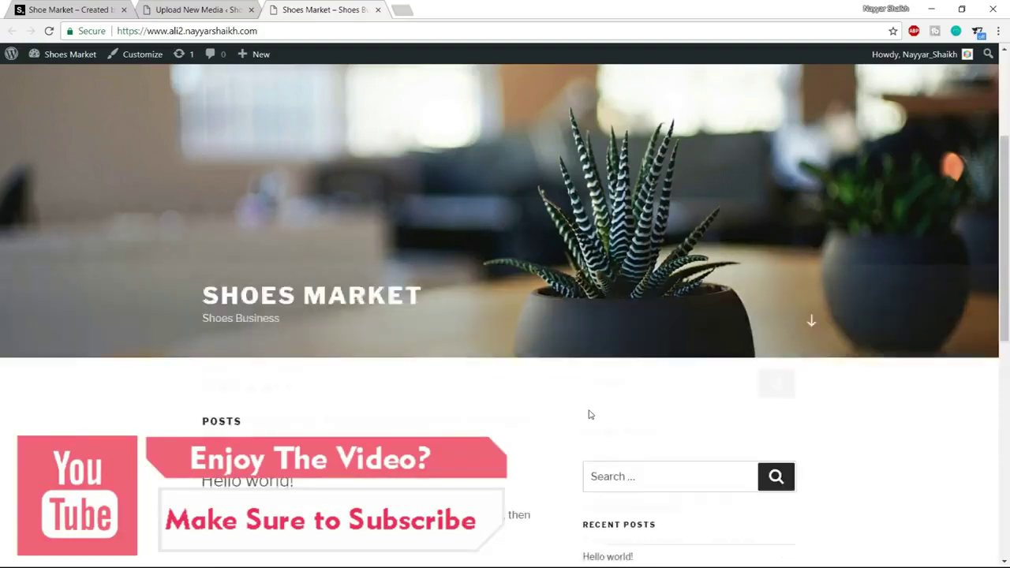
scroll(586, 432, "up", 5)
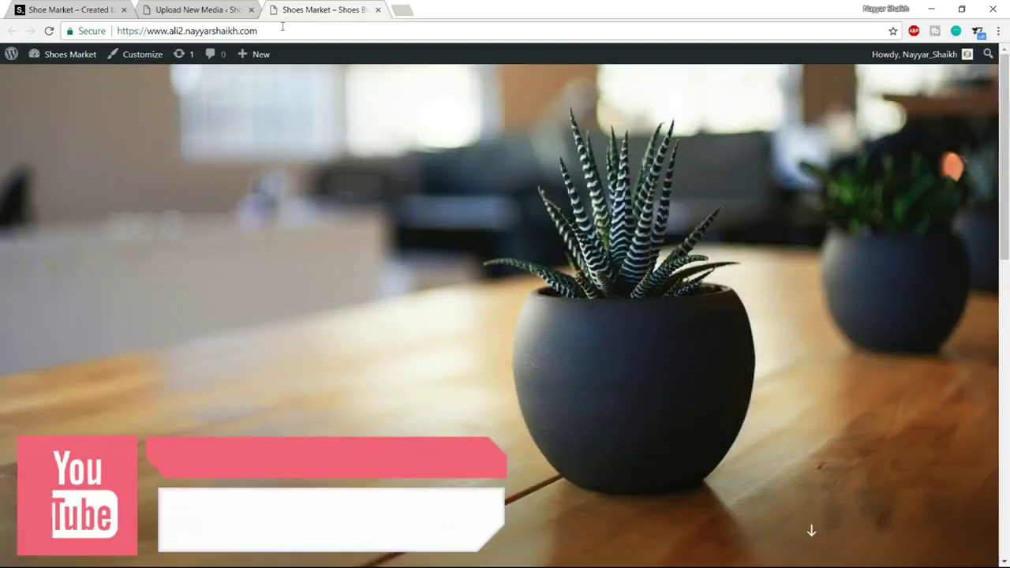
- Compare the Techmarket demo shoe store against the Shoes Market front page, switching back and forth
left_click(43, 6)
scroll(604, 426, "down", 15)
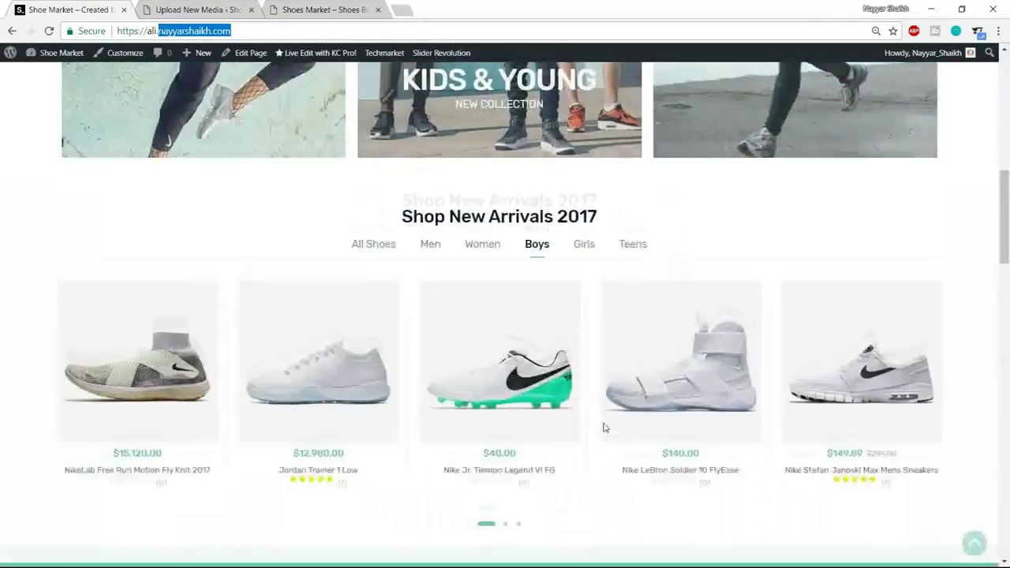
scroll(620, 478, "up", 15)
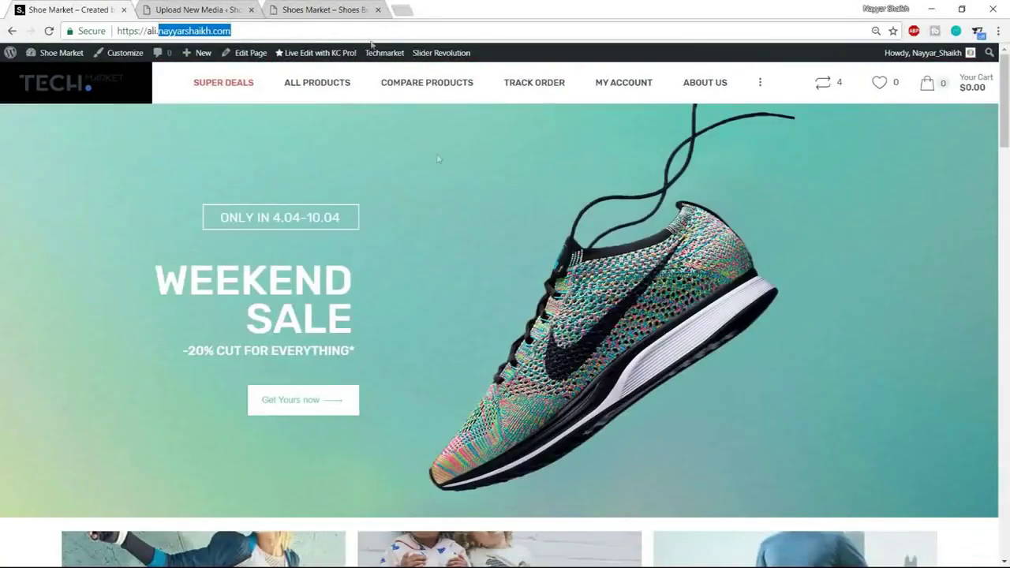
left_click(356, 10)
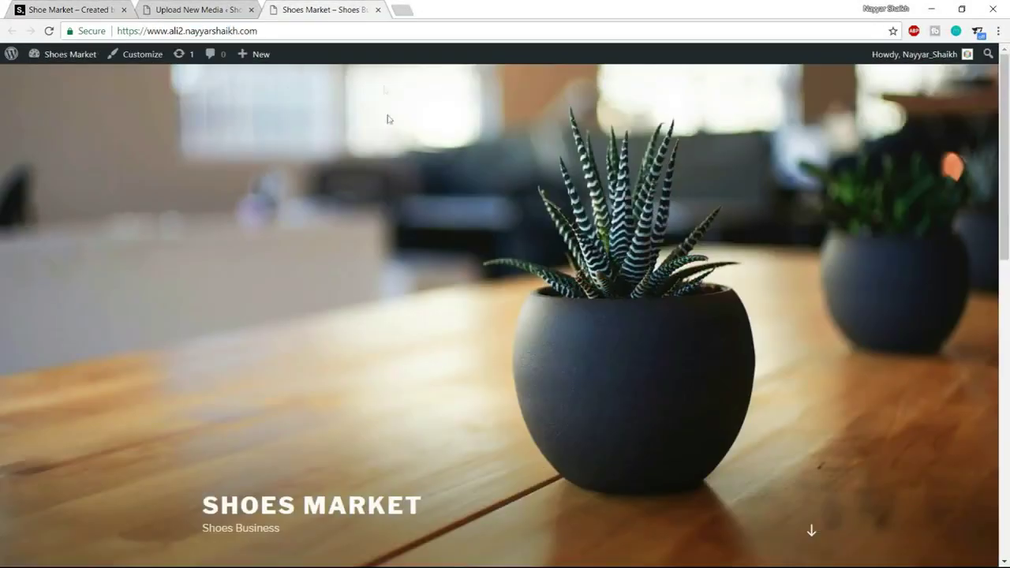
left_click(101, 9)
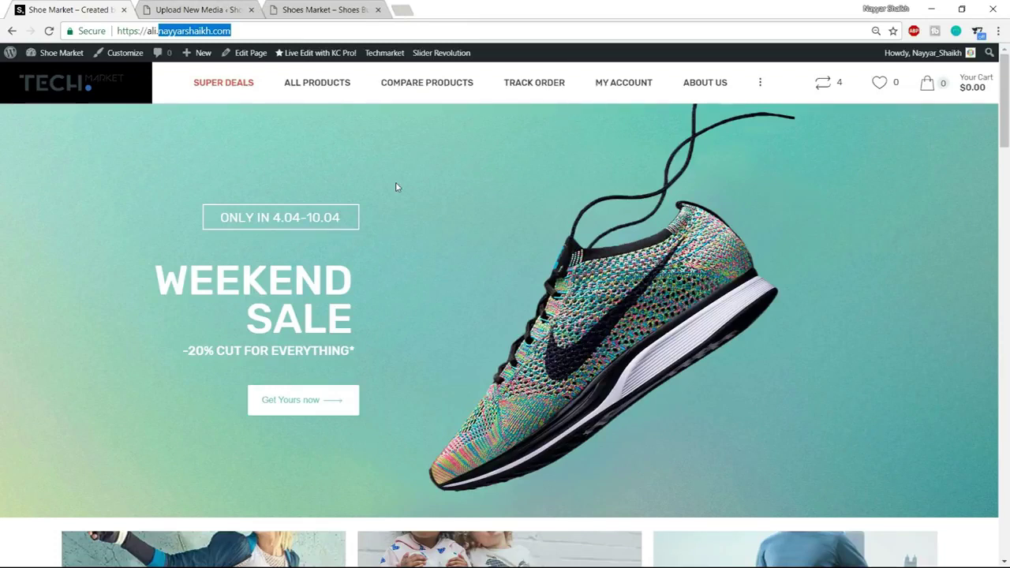
key("ctrl+3")
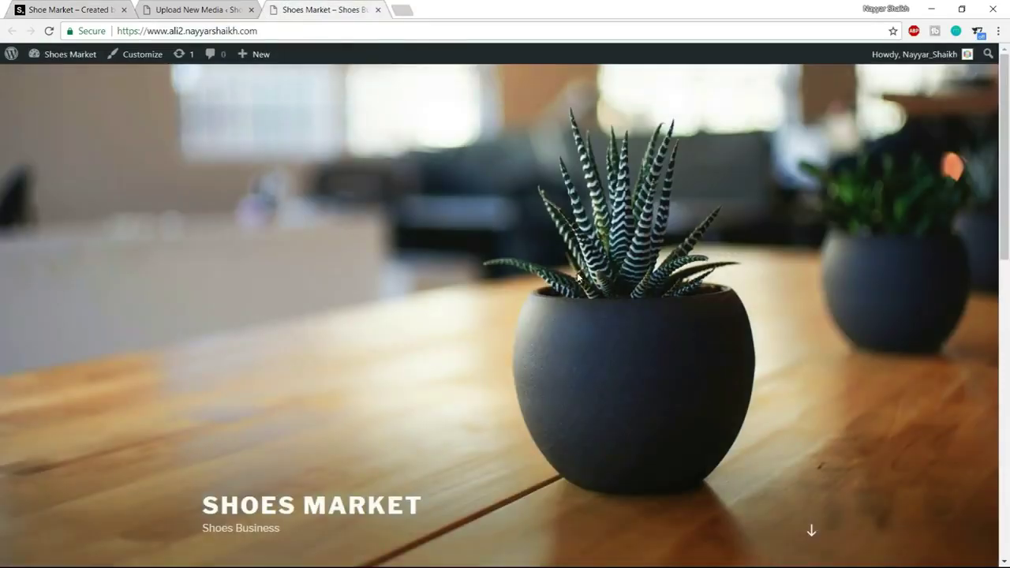
scroll(580, 315, "down", 10)
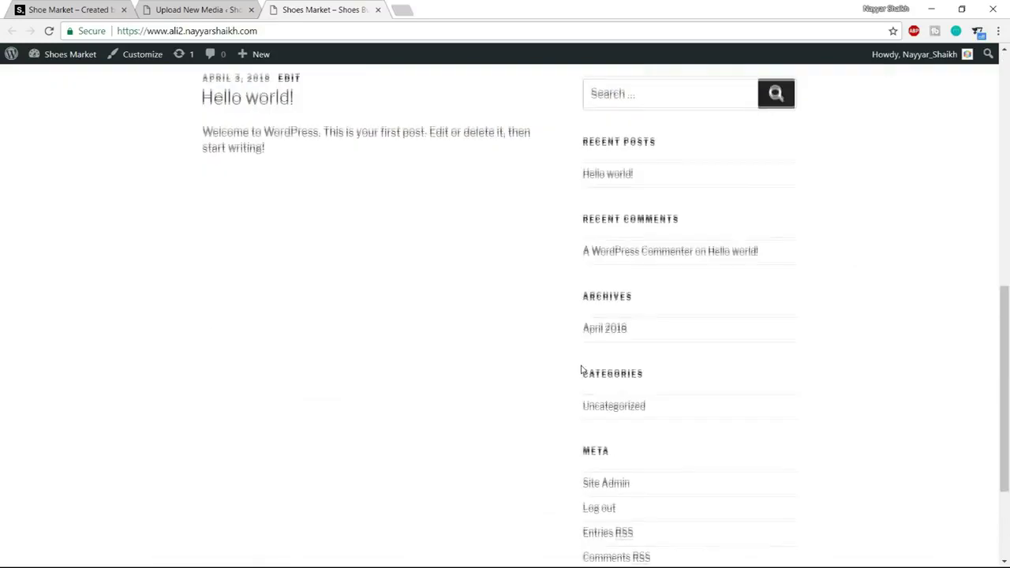
scroll(587, 419, "up", 7)
scroll(589, 419, "up", 3)
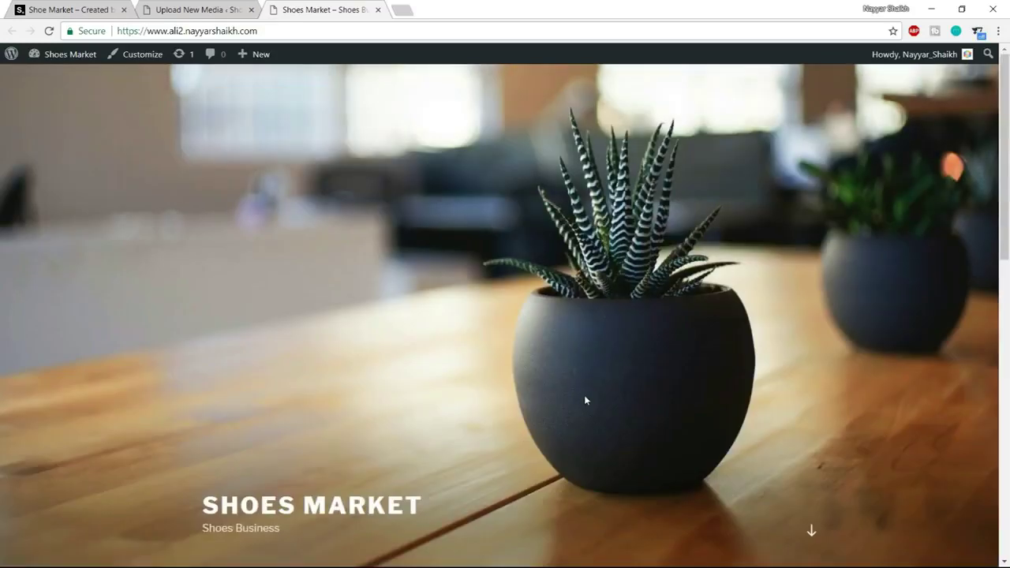
left_click(95, 10)
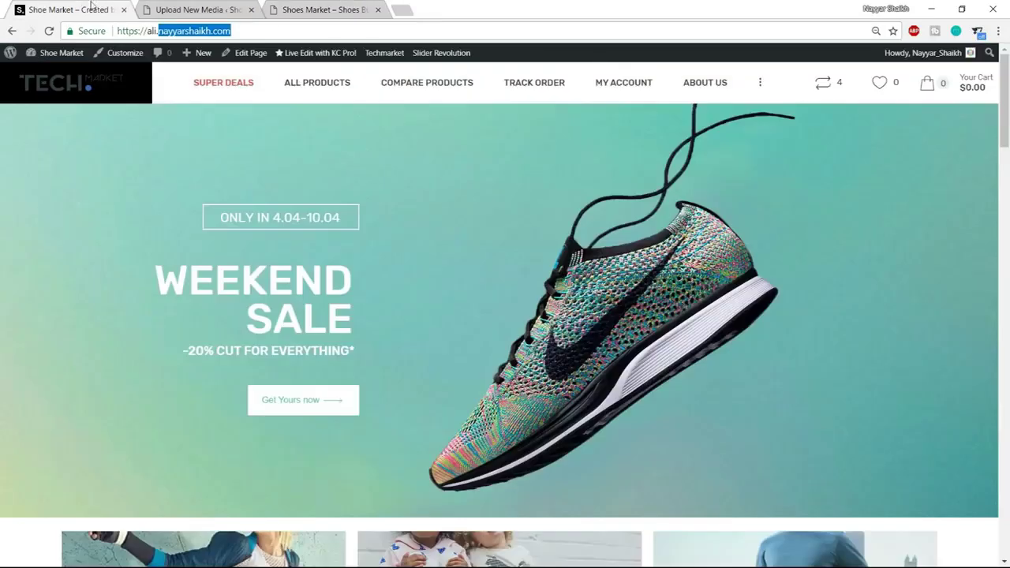
scroll(791, 385, "down", 5)
scroll(784, 442, "up", 5)
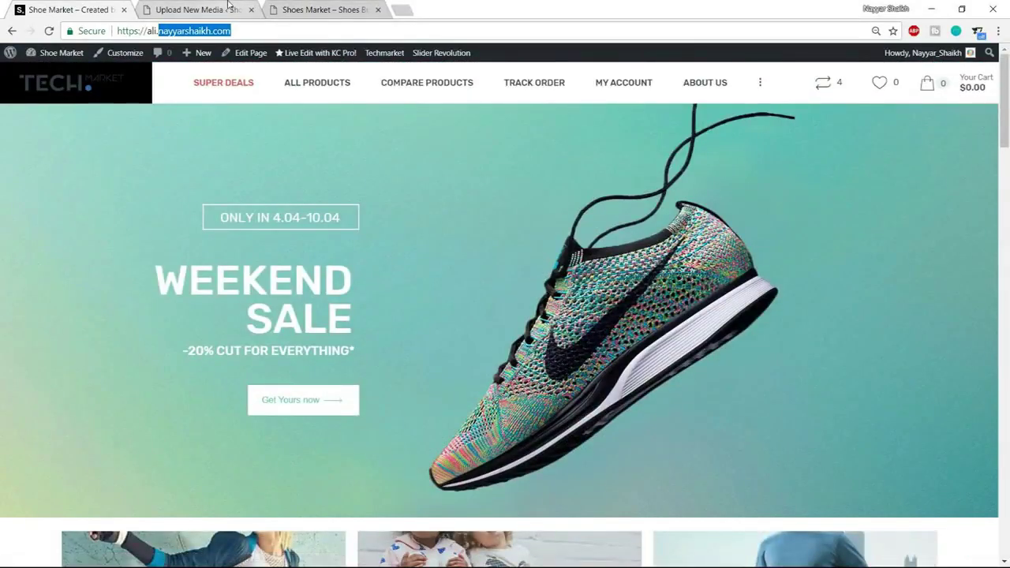
- Load bloggdude.com/techmarket in a new tab to view the ThemeForest Techmarket listing, then close it
left_click(409, 9)
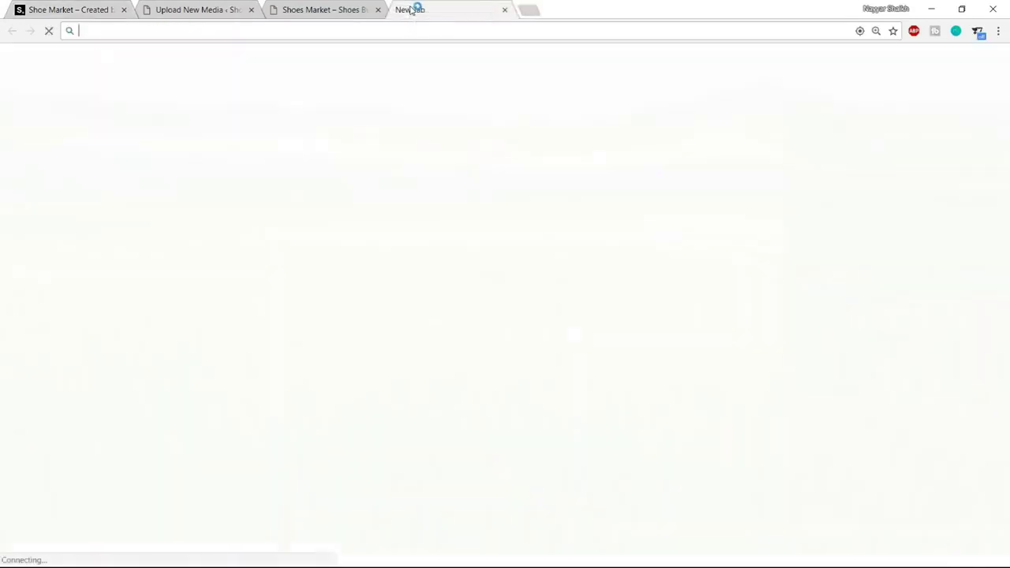
type("bloggdude.com")
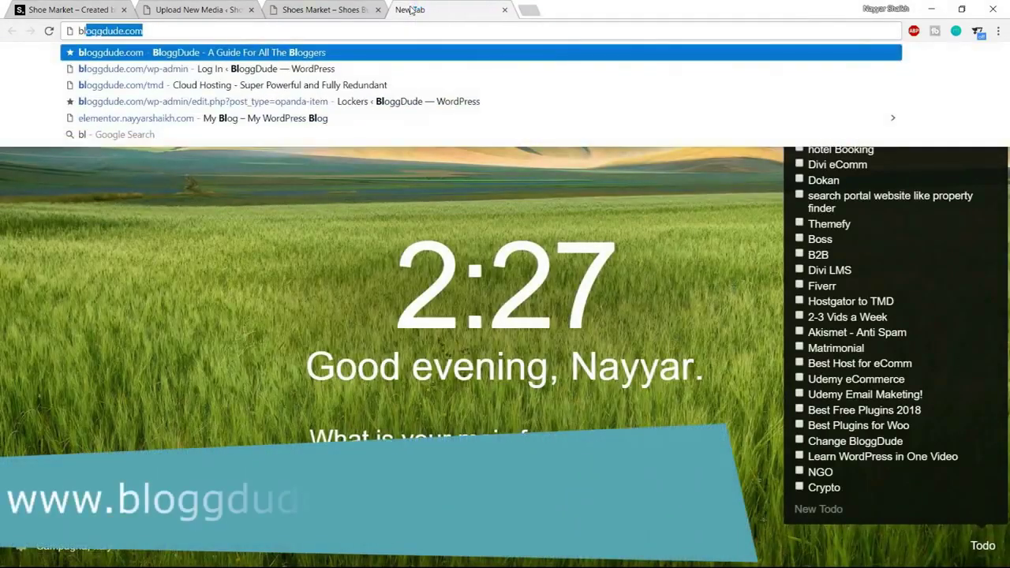
key("Right")
type("/tech")
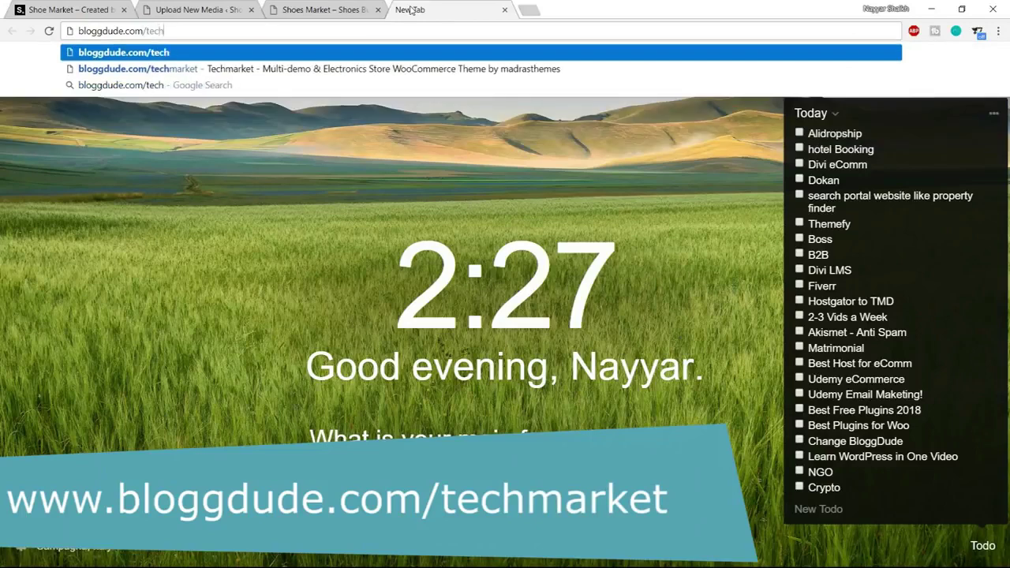
type("market")
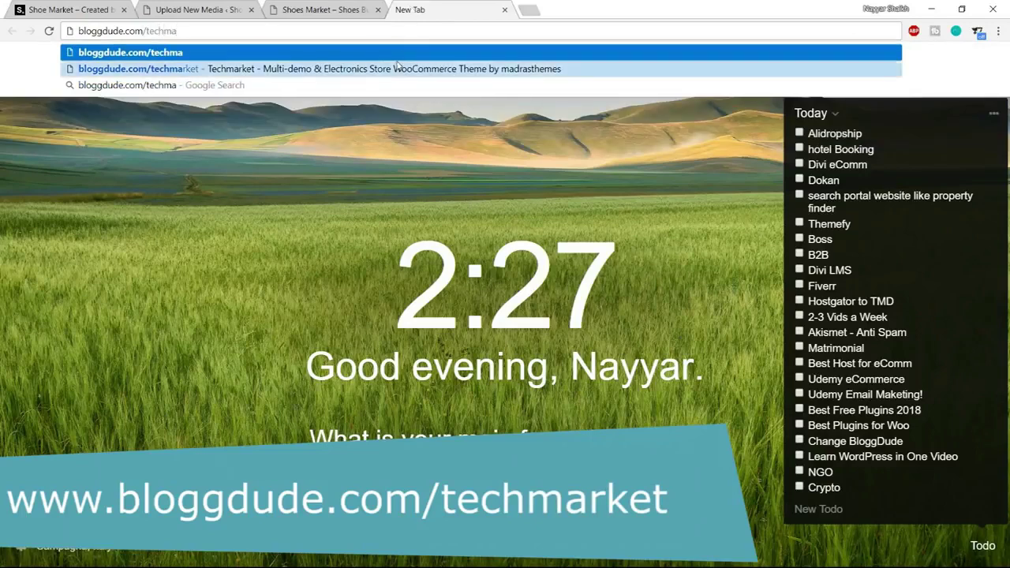
key("Return")
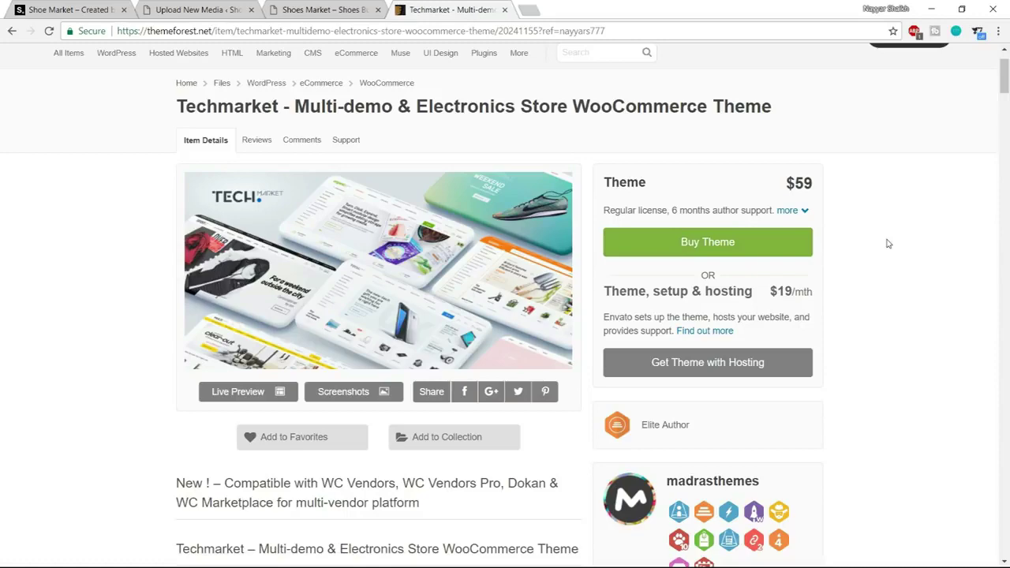
left_click(505, 10)
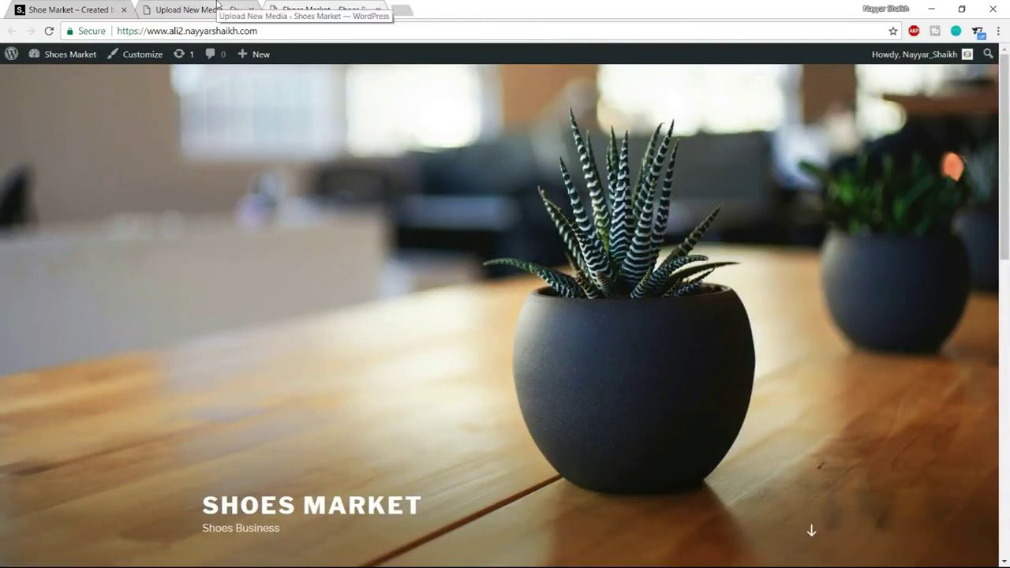
- Open techmarket-v1.2.5.zip from the DropShipping folder in WinRAR
key("alt+Tab")
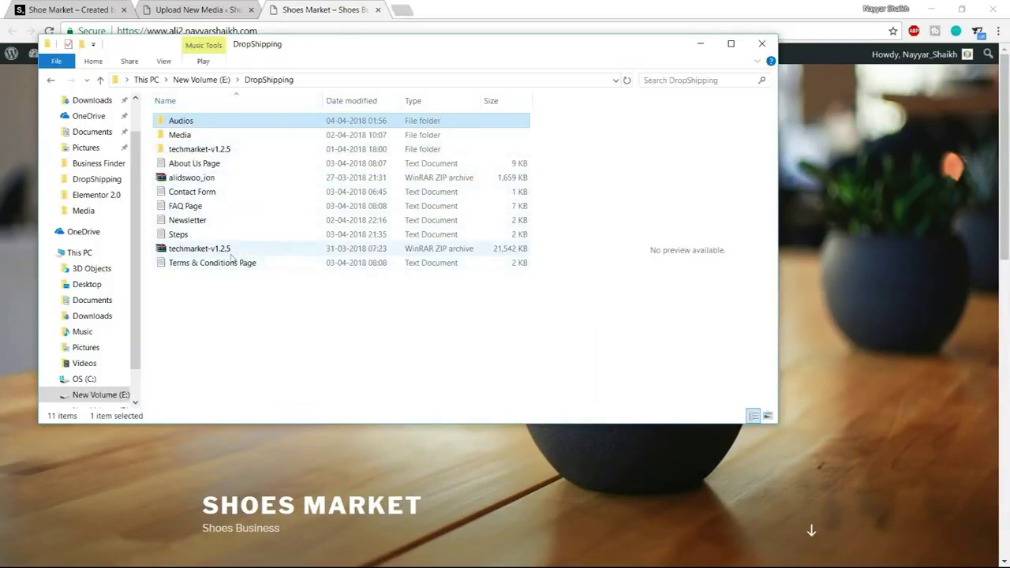
left_click(195, 252)
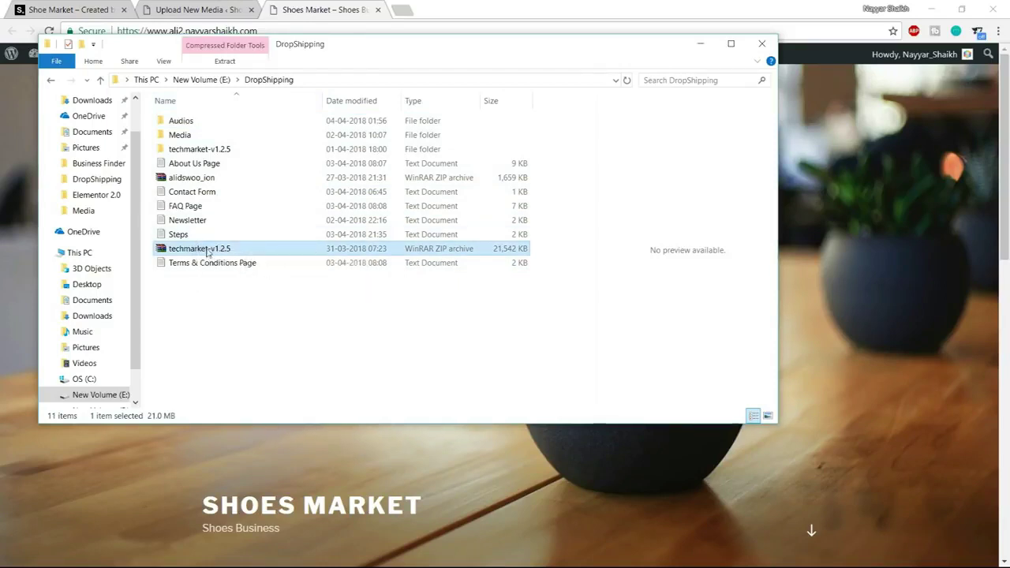
double_click(209, 249)
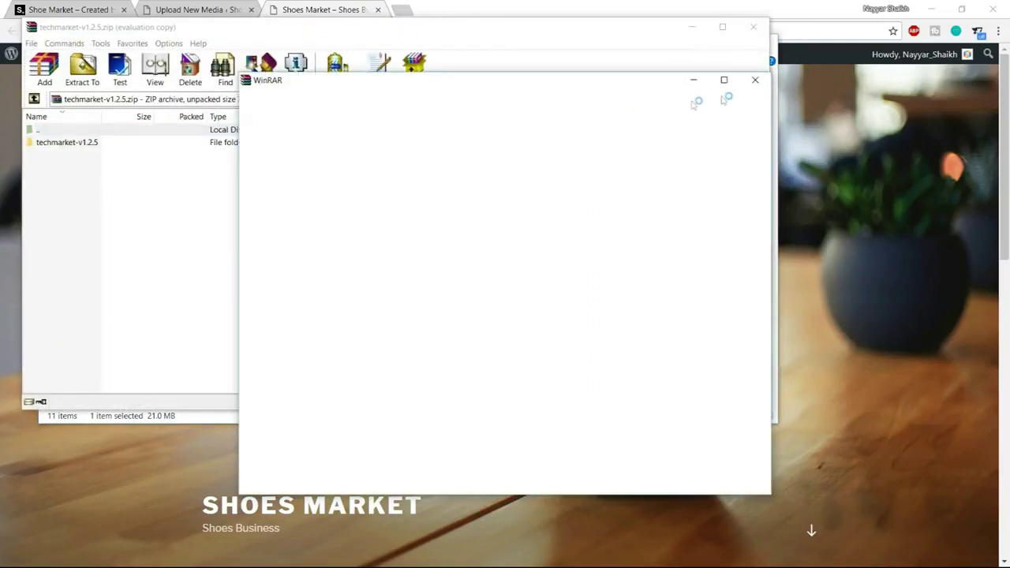
- Extract techmarket.zip from techmarket-v1.2.5/theme-files into the DropShipping techmarket-v1.2.5 folder and close WinRAR
left_click(754, 80)
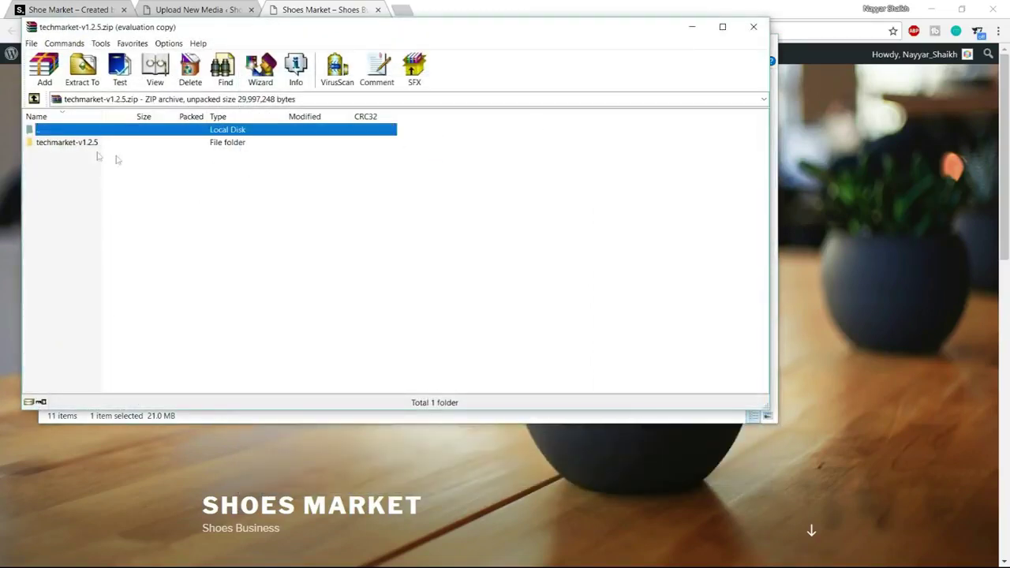
double_click(67, 142)
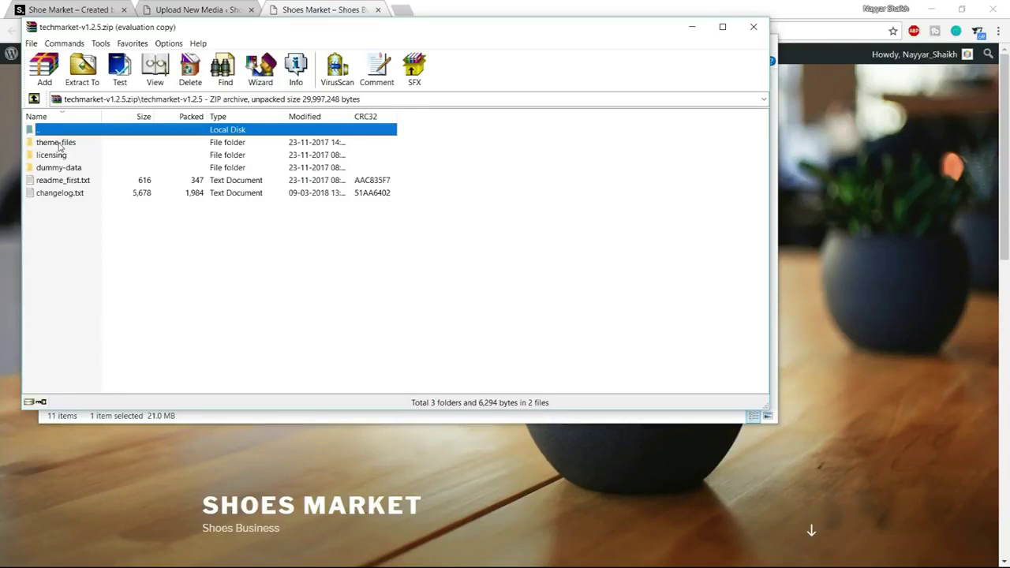
double_click(59, 144)
left_click(68, 157)
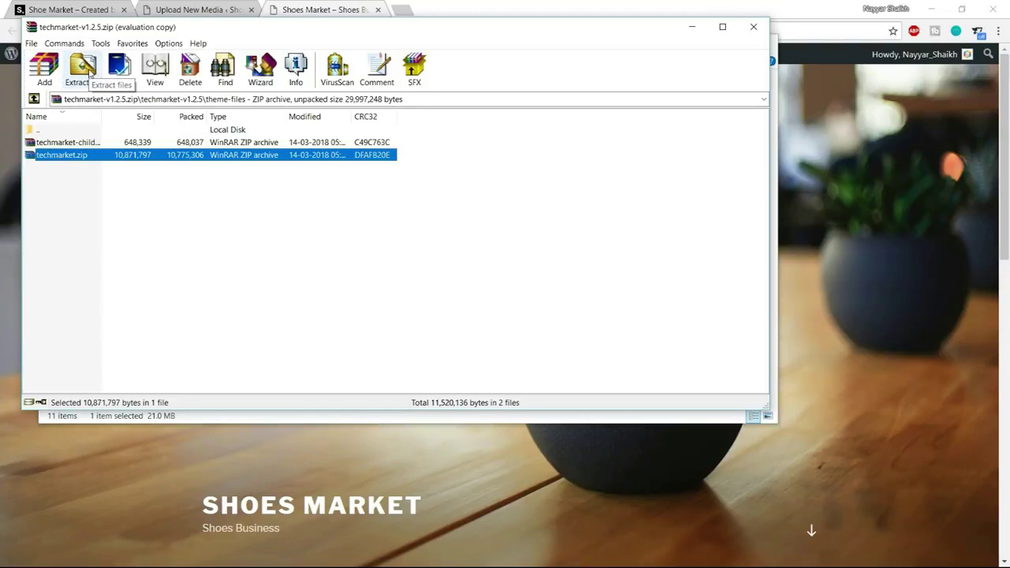
left_click(88, 71)
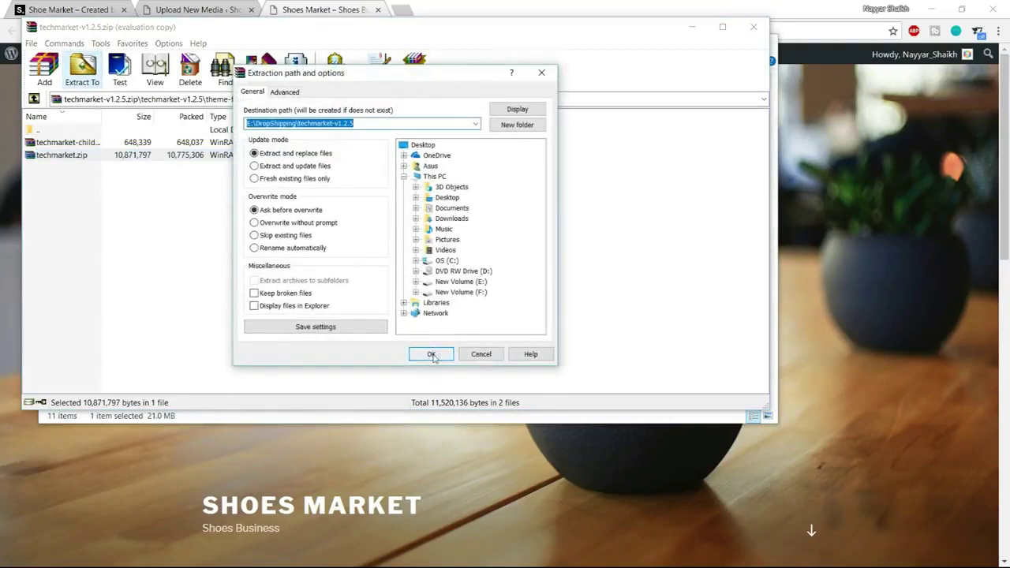
left_click(432, 354)
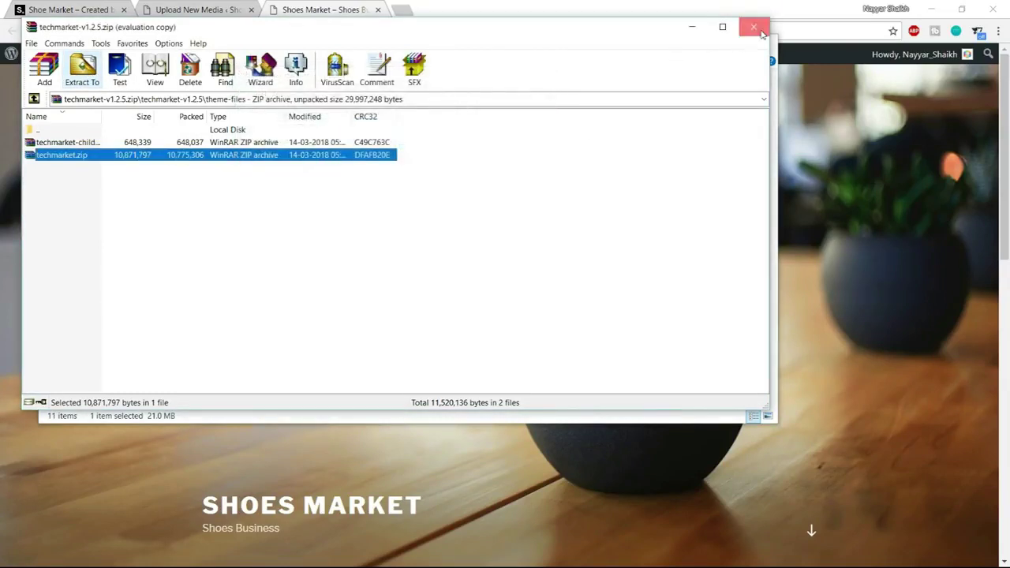
left_click(753, 26)
- Check the extracted techmarket.zip in the techmarket-v1.2.5 folder, then return to WordPress Upload New Media
left_click(207, 152)
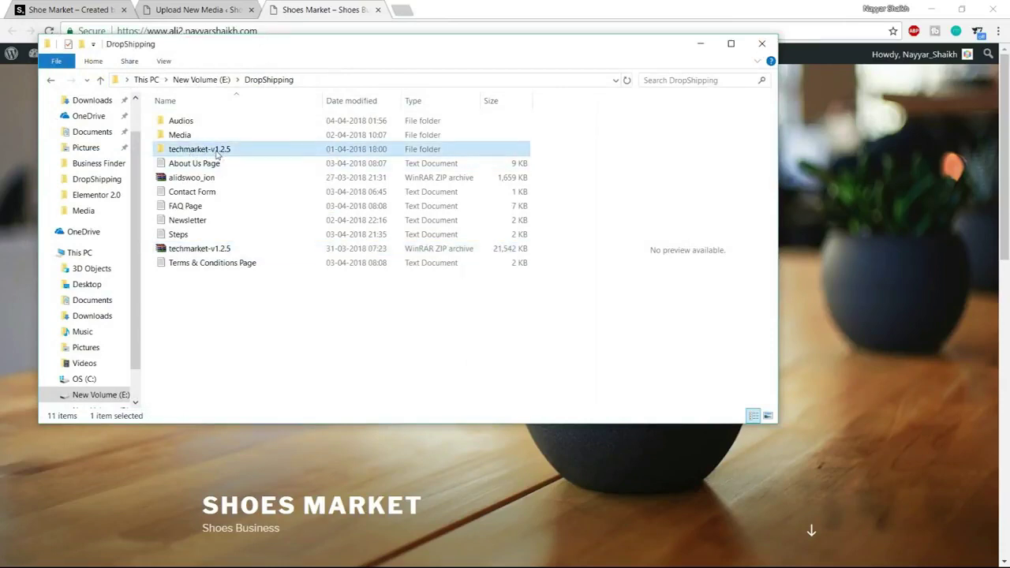
double_click(213, 153)
left_click(220, 139)
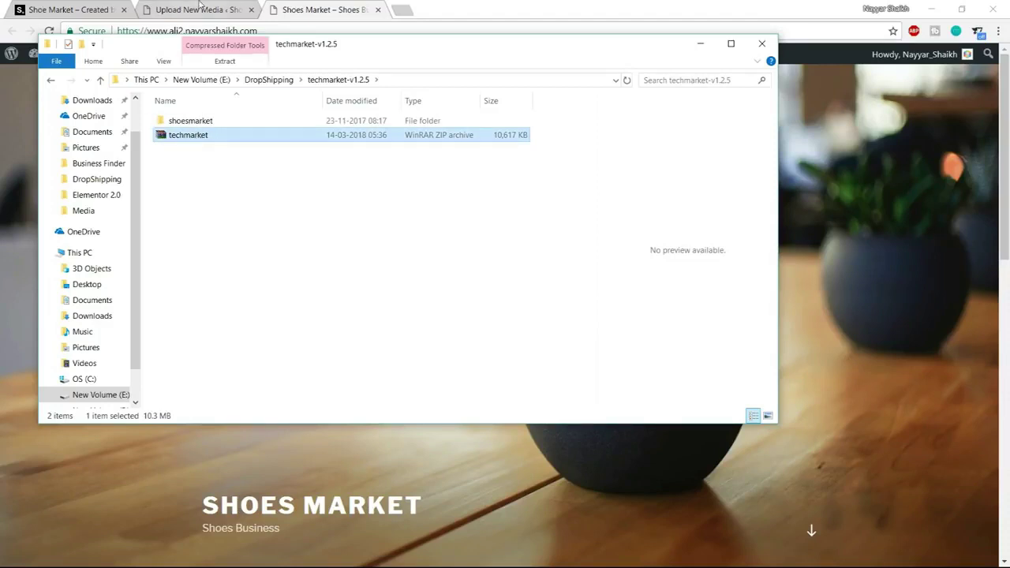
left_click(200, 8)
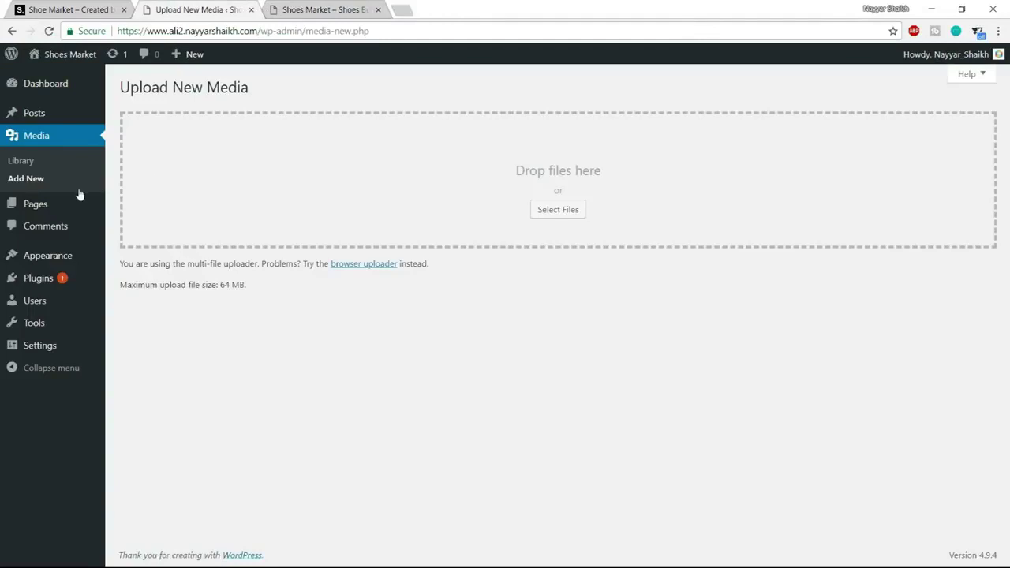
- Delete the Twenty Fifteen and Twenty Sixteen themes from Appearance > Themes
left_click(49, 260)
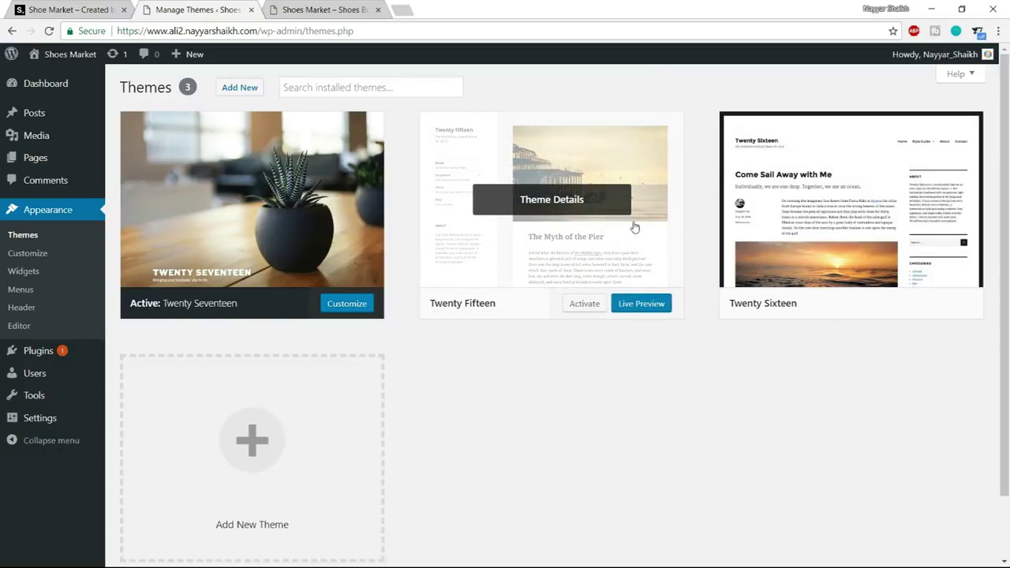
left_click(582, 187)
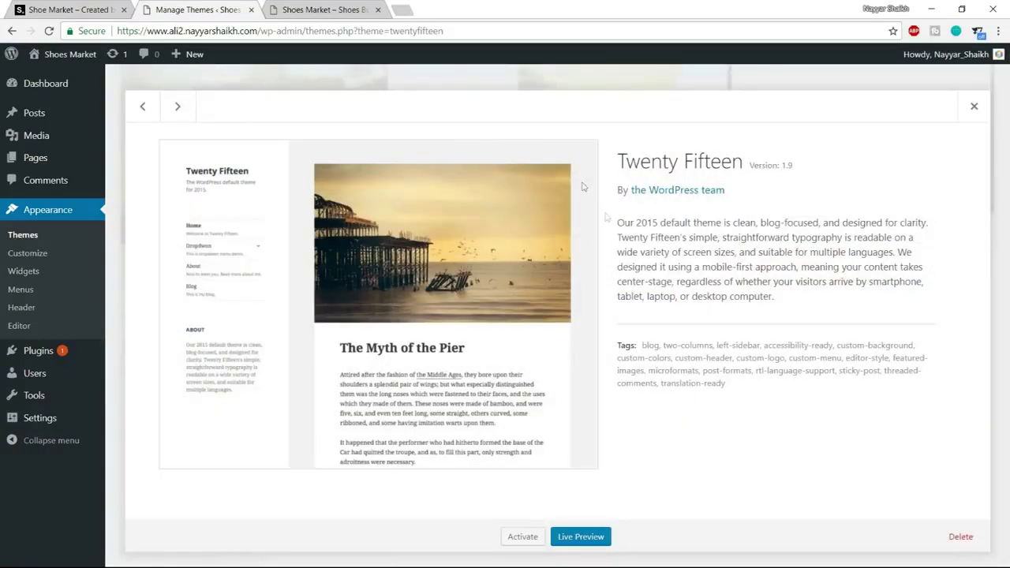
left_click(960, 536)
left_click(549, 124)
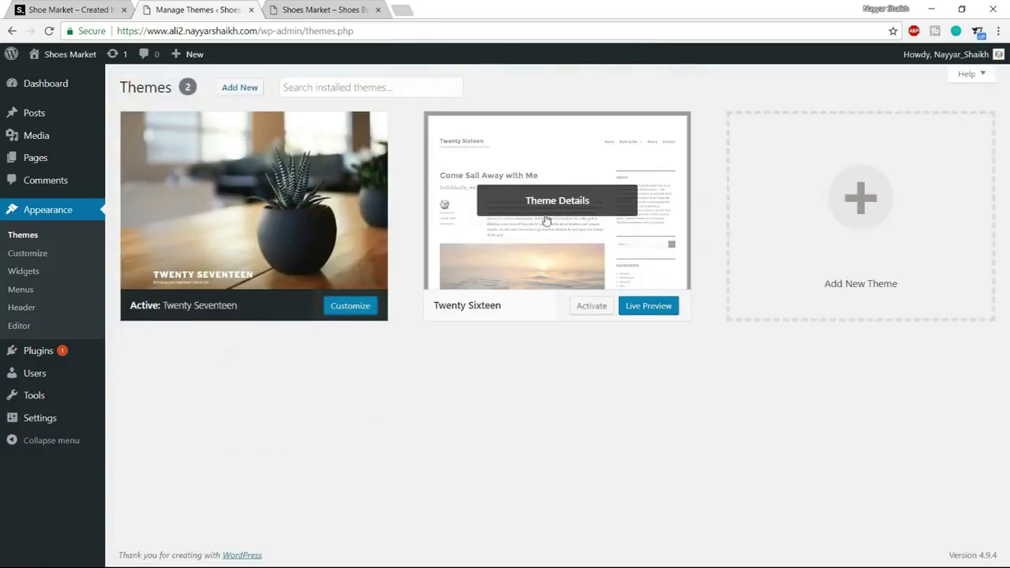
left_click(547, 219)
left_click(960, 536)
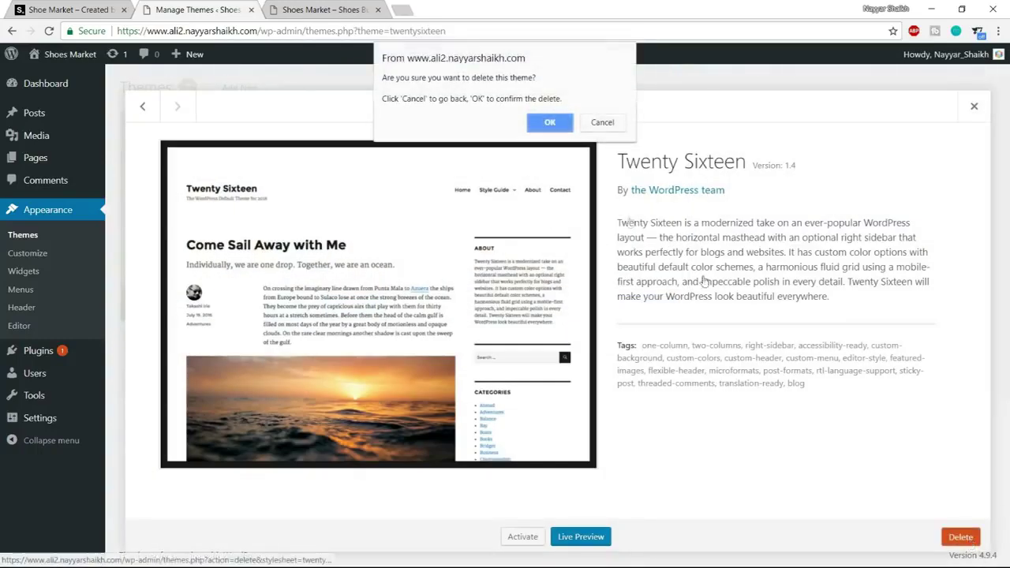
left_click(547, 127)
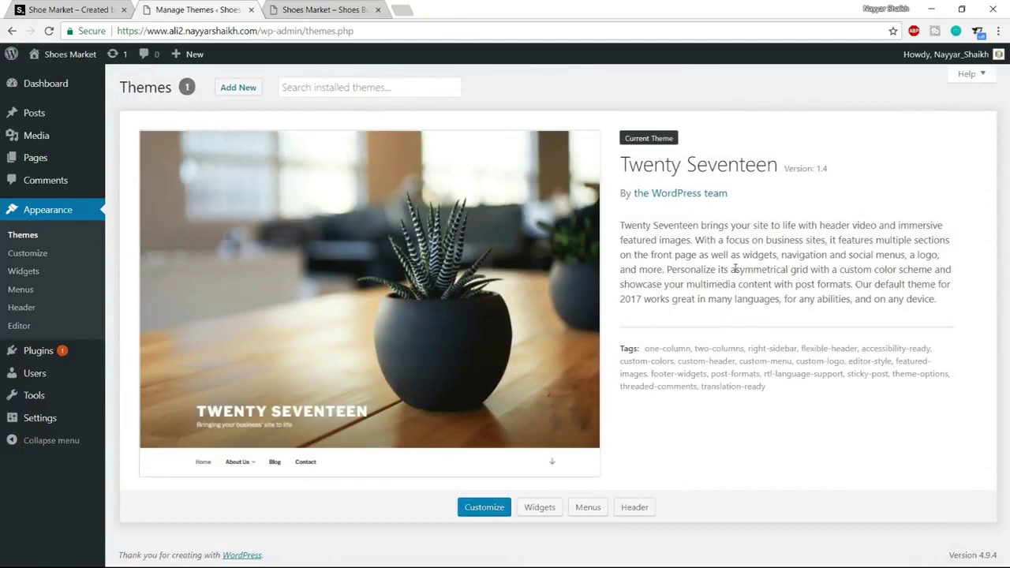
- Upload techmarket.zip from the techmarket-v1.2.5 folder, install it, and activate the Techmarket theme
left_click(245, 87)
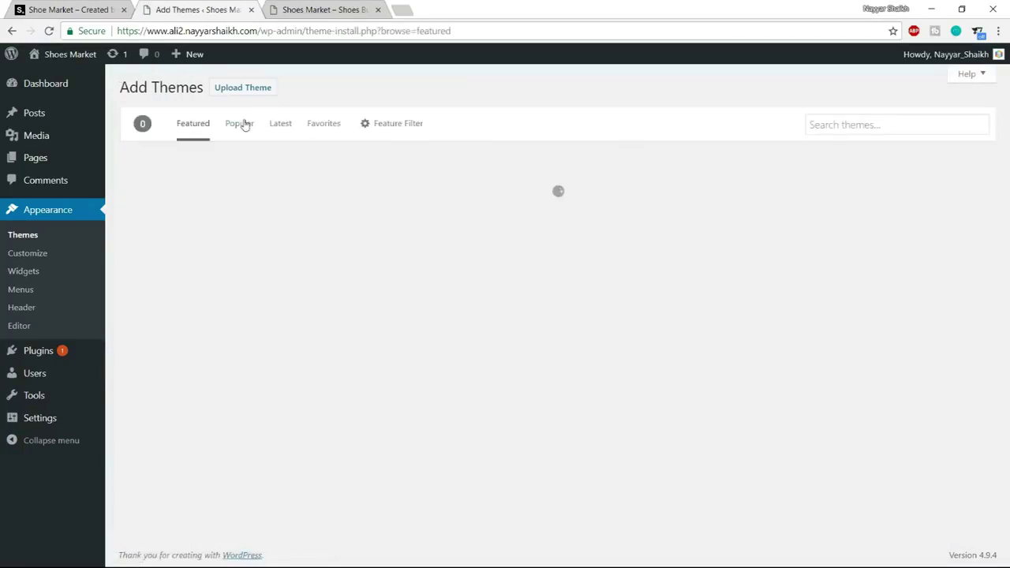
left_click(245, 87)
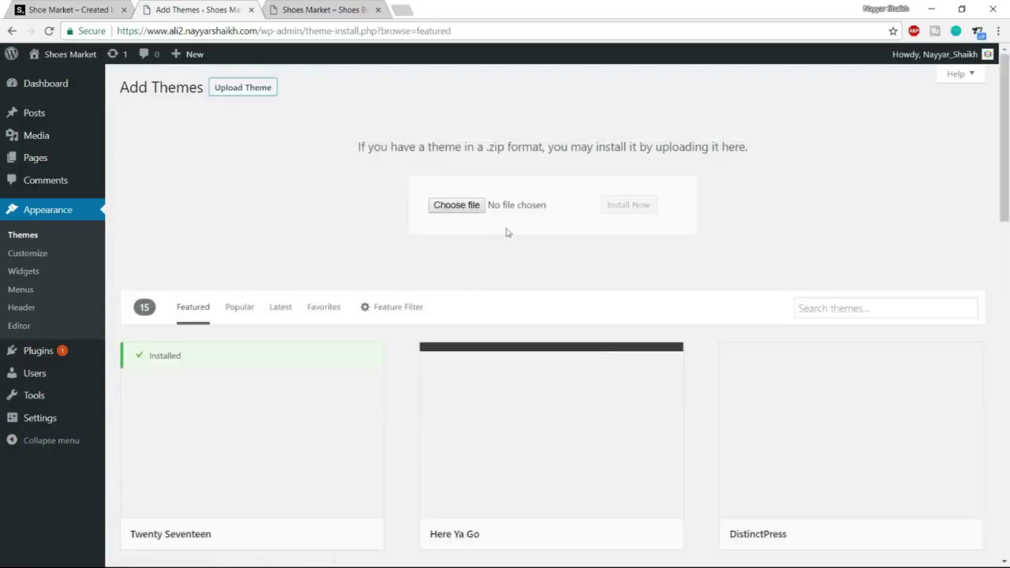
left_click(456, 205)
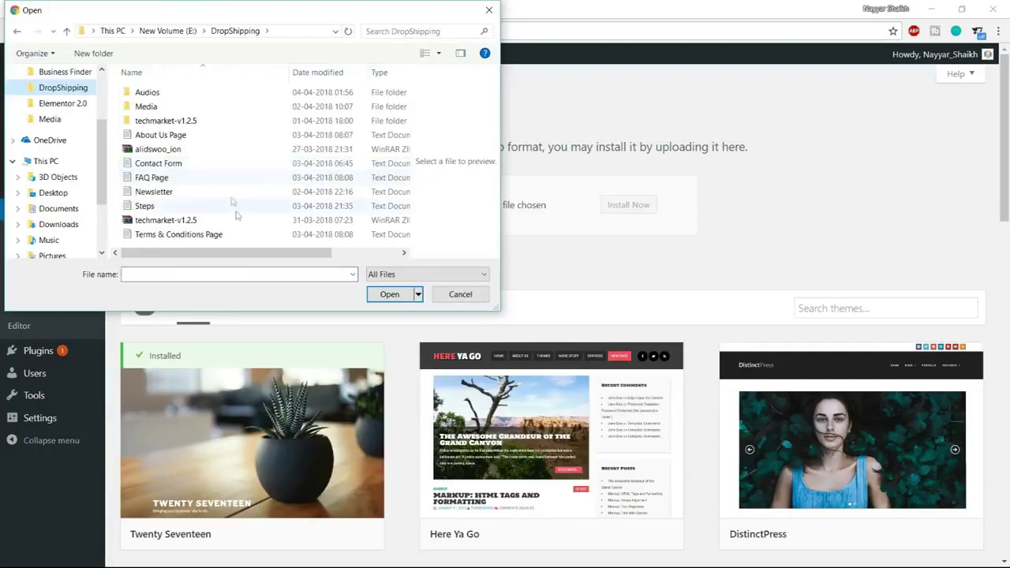
double_click(186, 125)
left_click(183, 108)
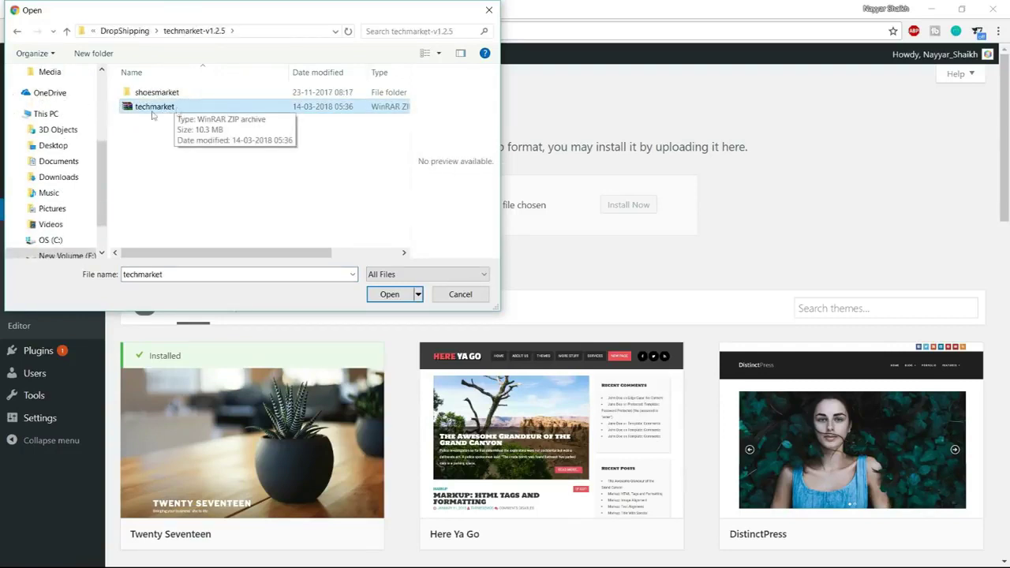
left_click(388, 295)
left_click(630, 205)
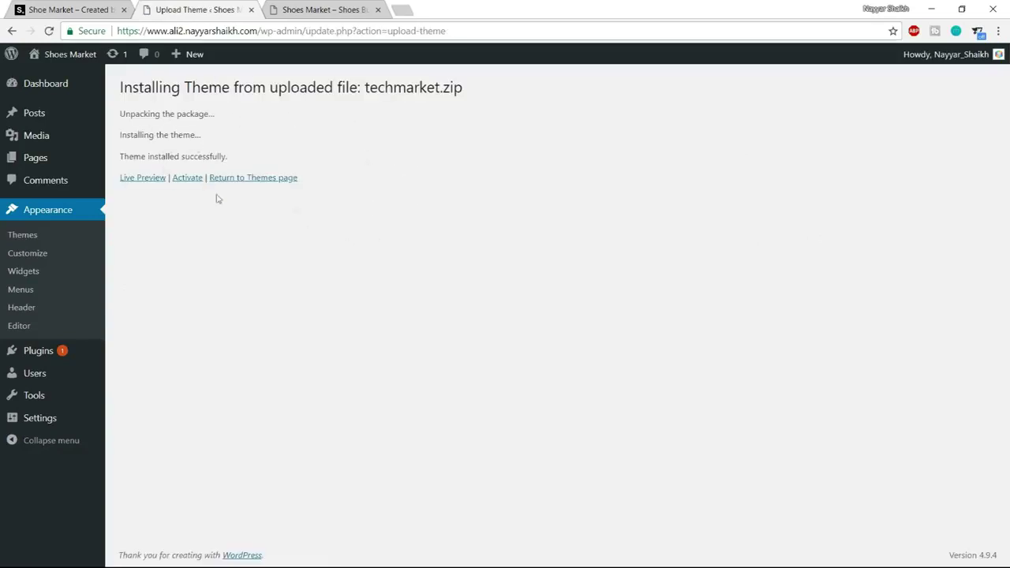
left_click(189, 181)
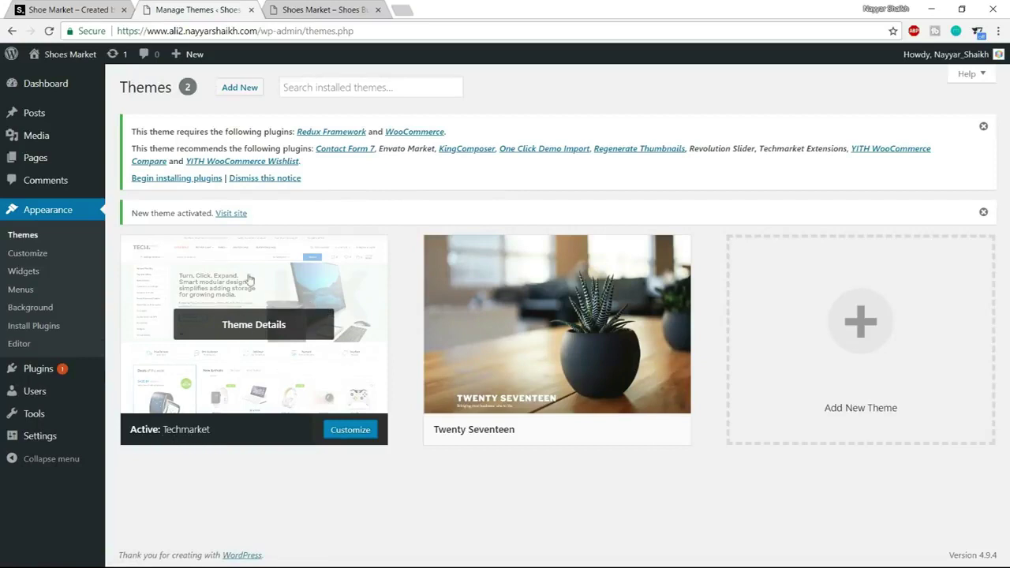
left_click(167, 179)
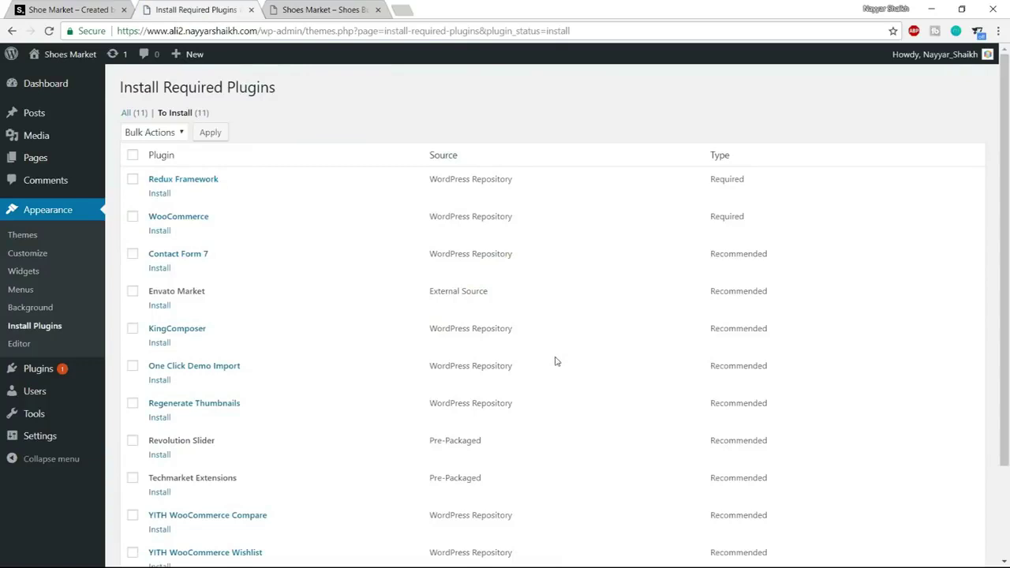
- Select all 11 listed Techmarket plugins and bulk-install them with the Install action
scroll(556, 361, "down", 1)
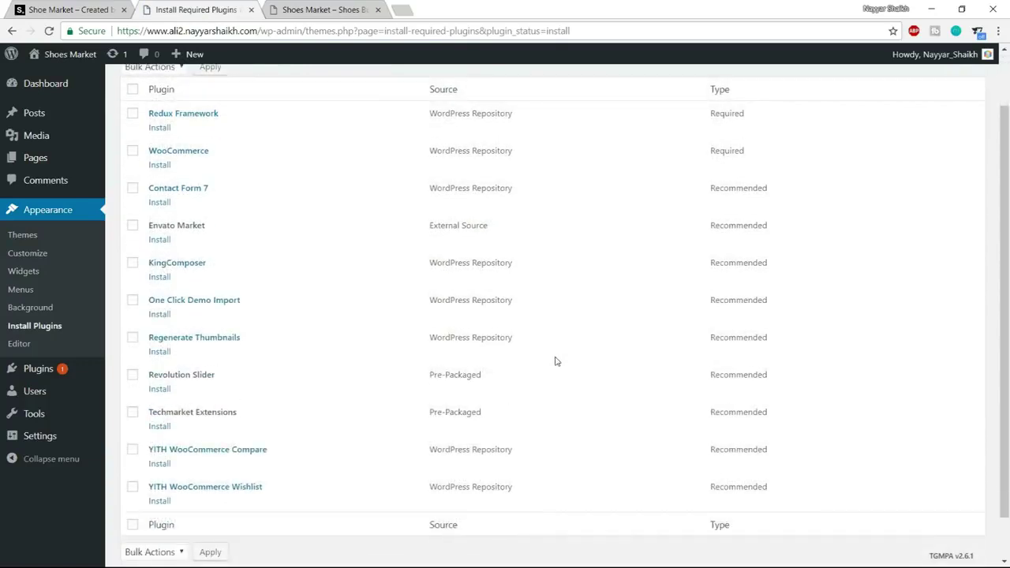
scroll(555, 361, "up", 1)
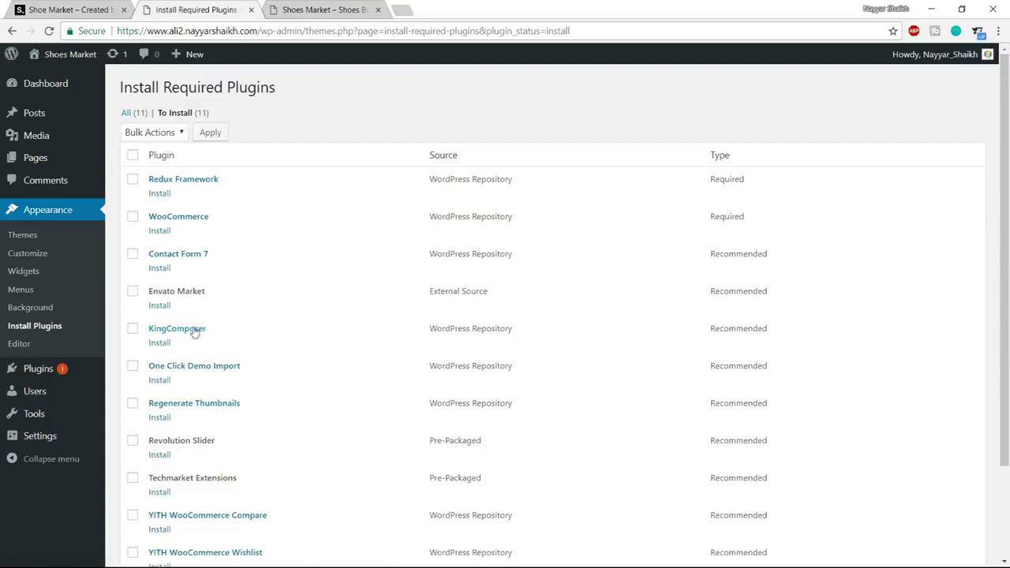
scroll(313, 332, "down", 1)
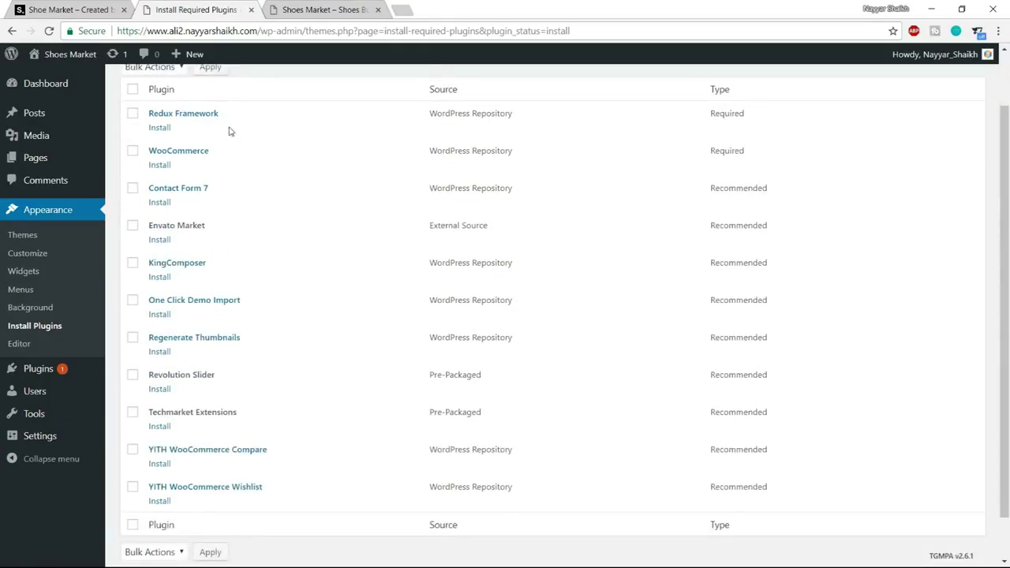
scroll(332, 297, "down", 1)
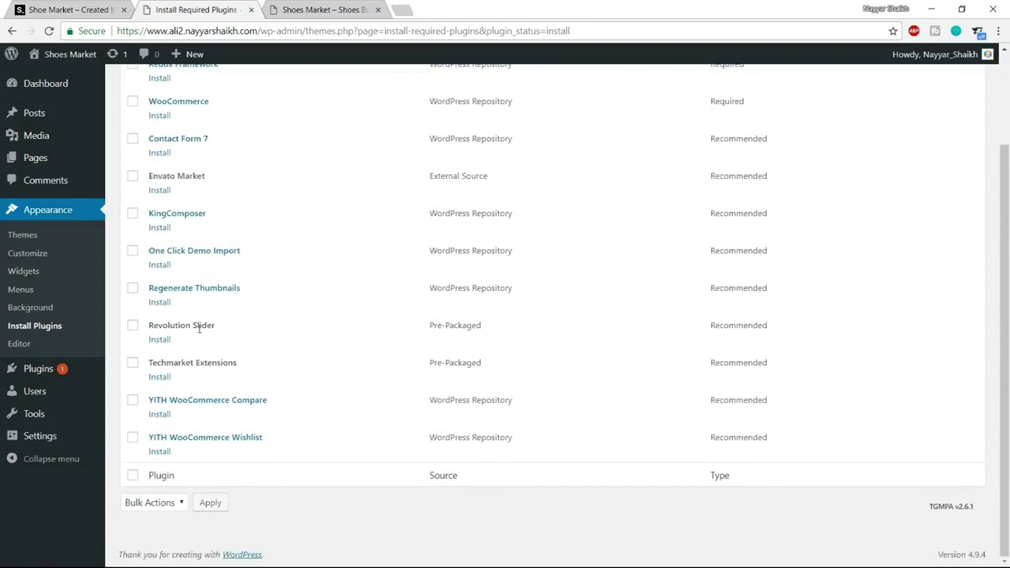
scroll(298, 435, "up", 3)
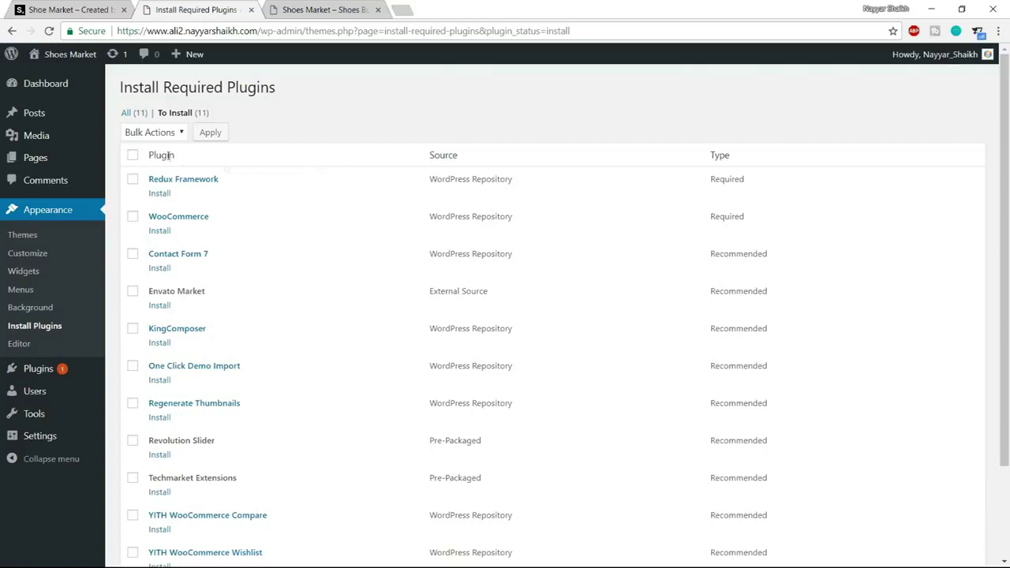
scroll(269, 237, "down", 3)
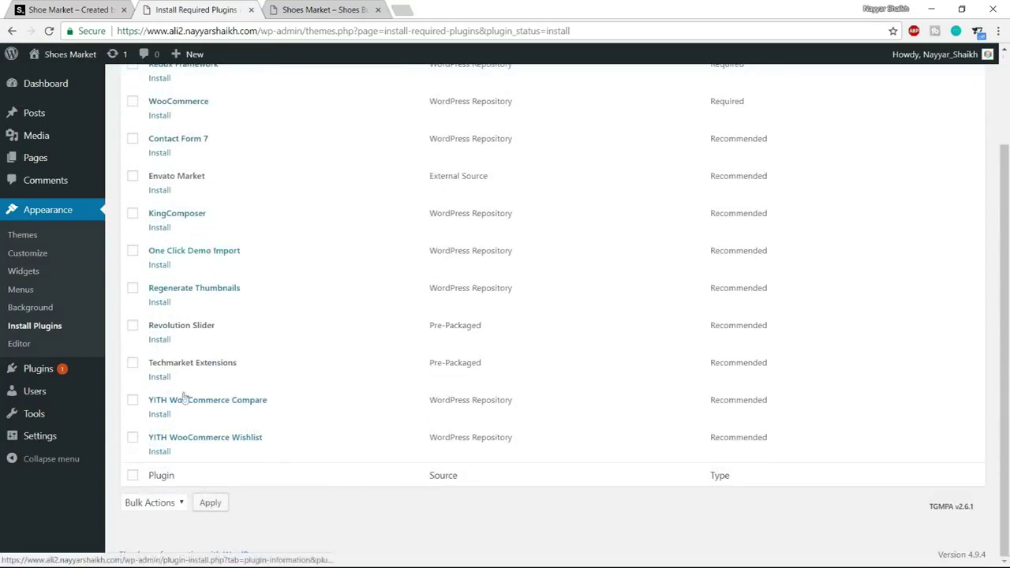
scroll(183, 397, "up", 3)
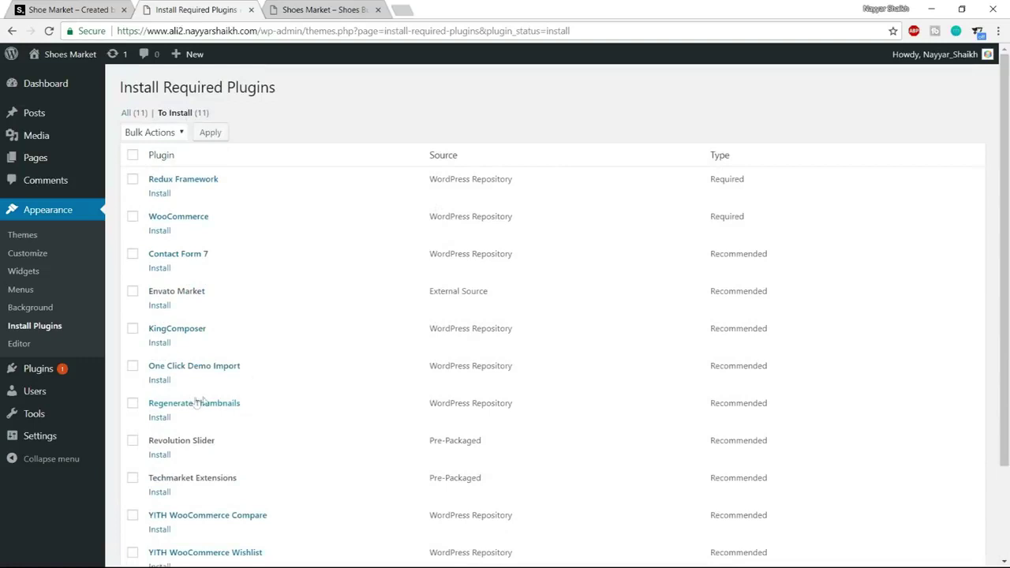
left_click(132, 156)
scroll(133, 220, "down", 3)
scroll(141, 441, "up", 3)
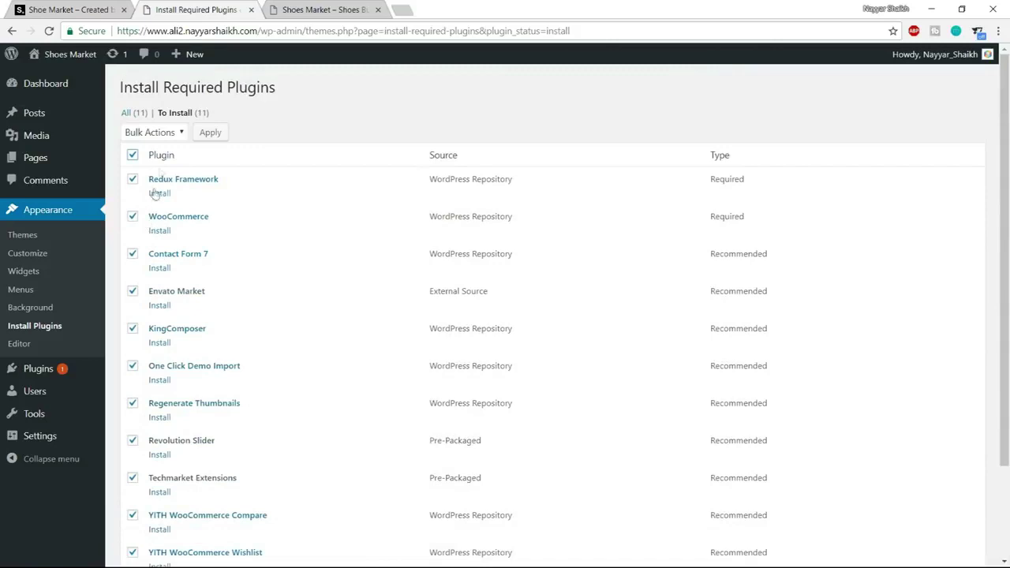
left_click(162, 135)
left_click(138, 161)
left_click(219, 133)
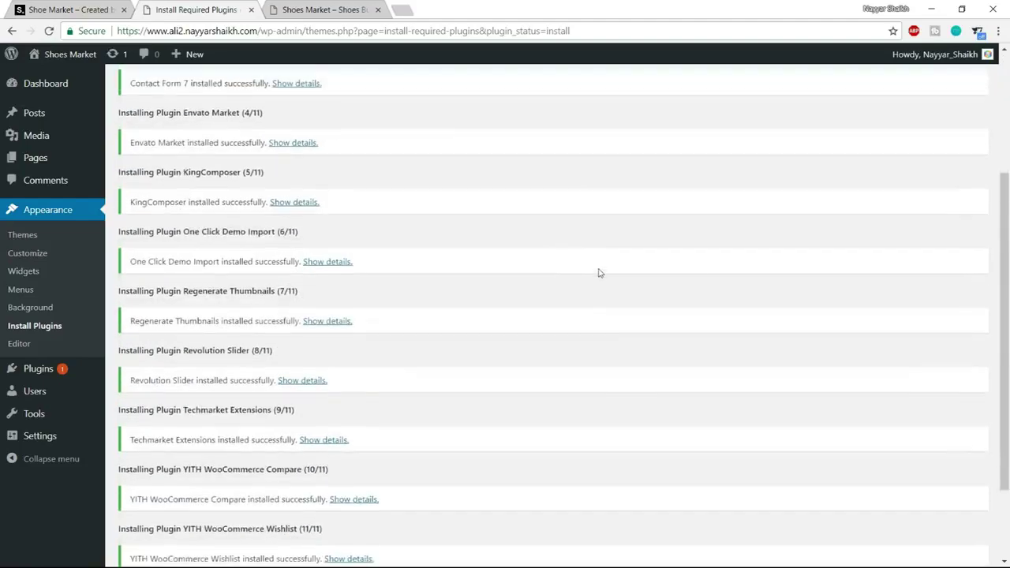
scroll(599, 280, "down", 2)
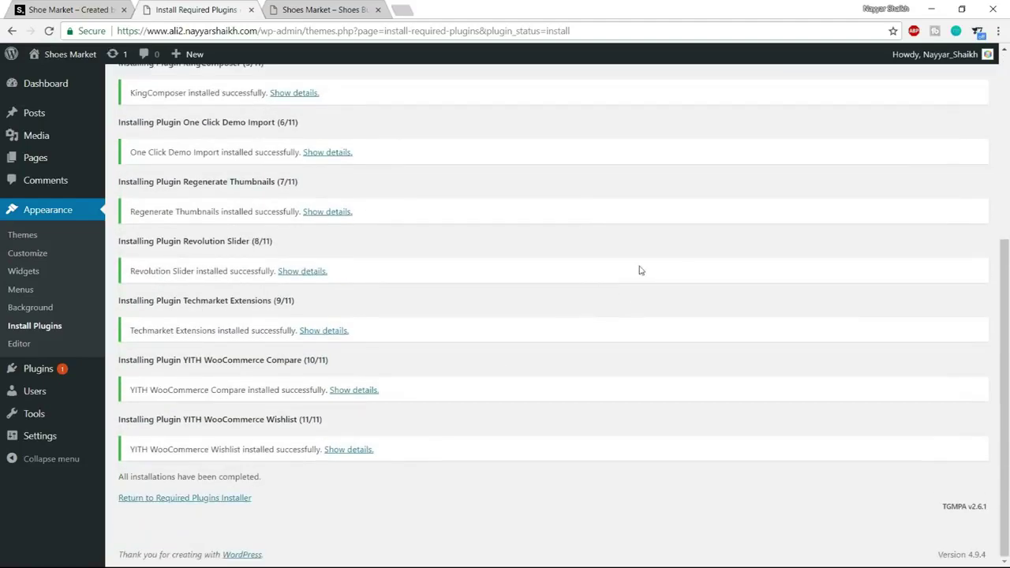
- Back on the required plugins list, select all 11 plugins and bulk-activate them
left_click(193, 501)
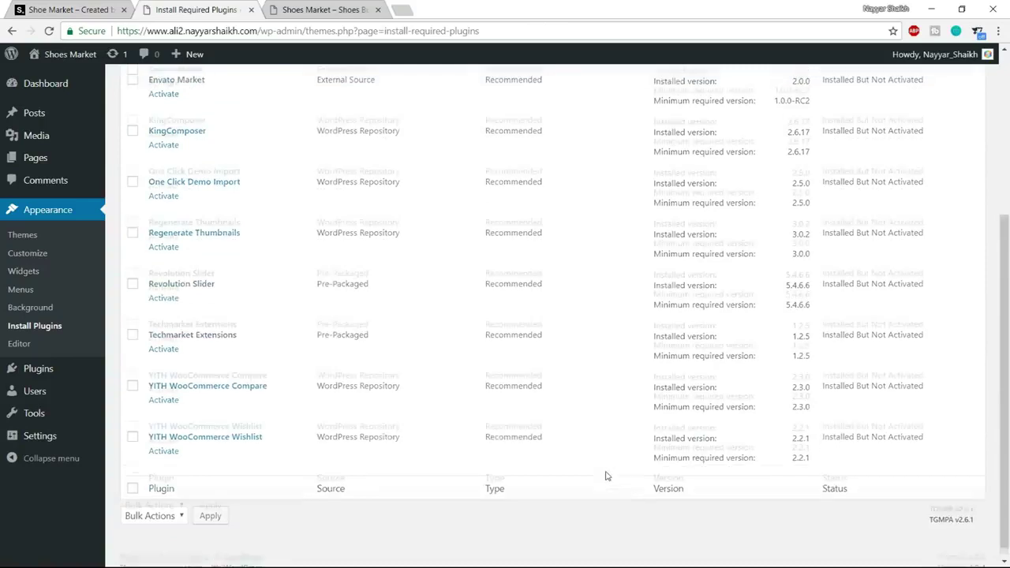
left_click(133, 154)
left_click(151, 132)
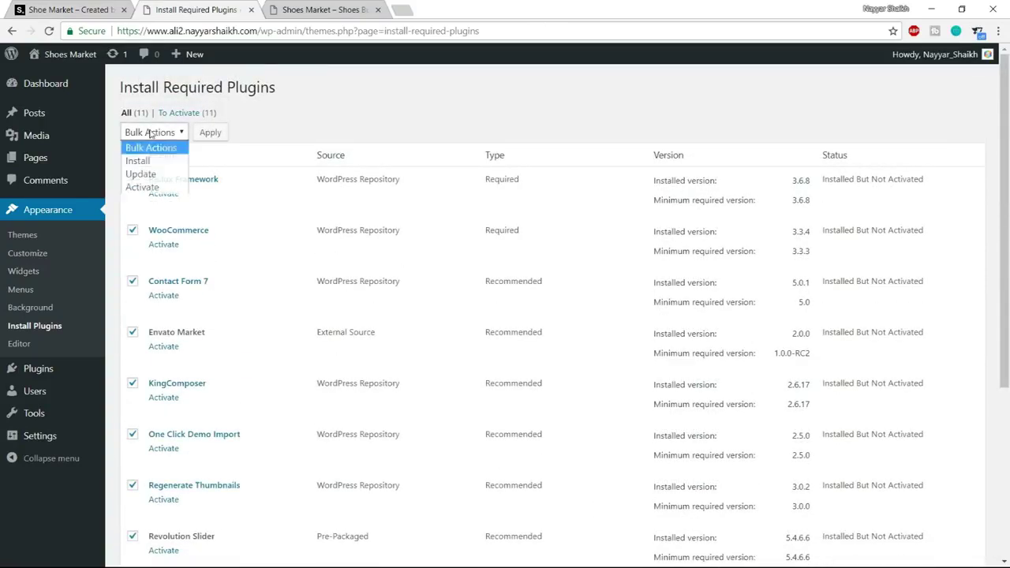
left_click(142, 187)
left_click(210, 133)
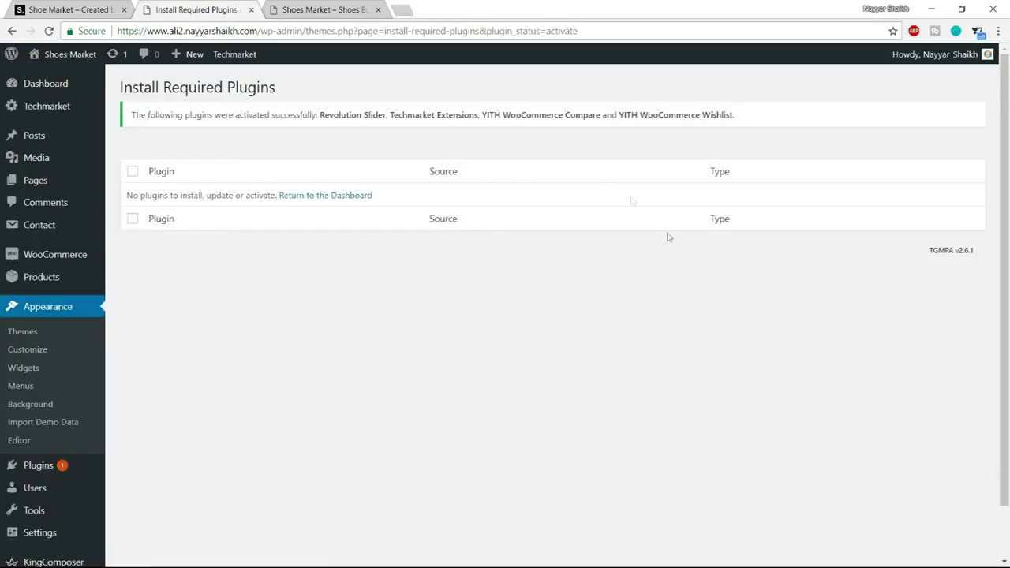
scroll(672, 290, "down", 1)
scroll(673, 290, "up", 1)
scroll(672, 290, "down", 1)
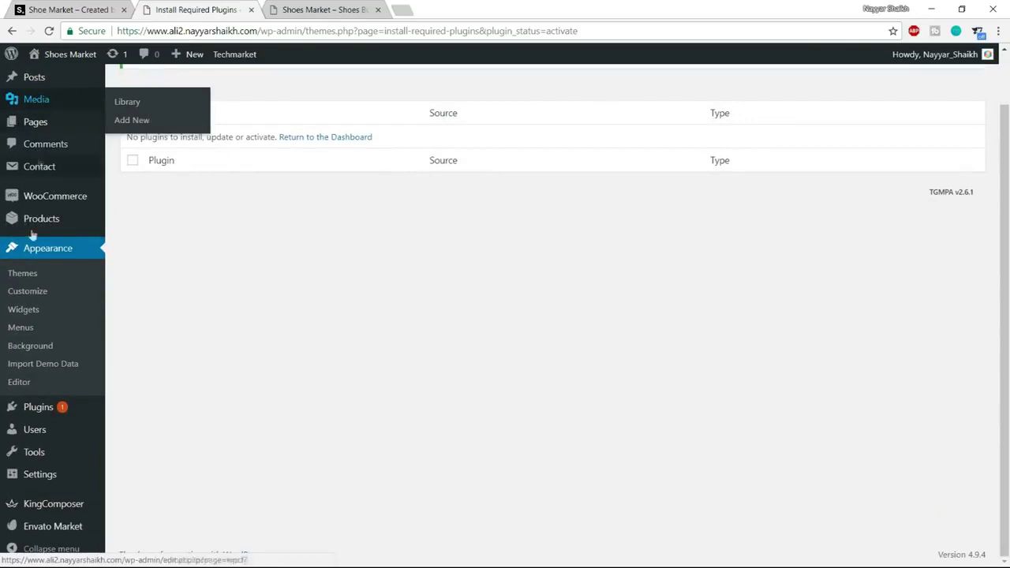
mouse_move(48, 507)
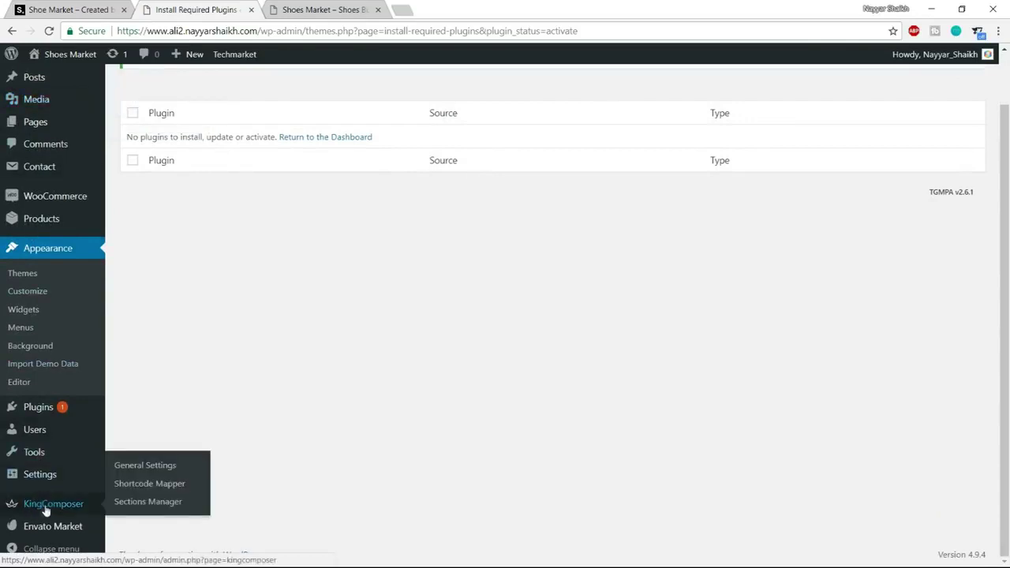
- Install the KC Pro! add-on from KingComposer settings, then return to the Shoes Market site tab
left_click(49, 508)
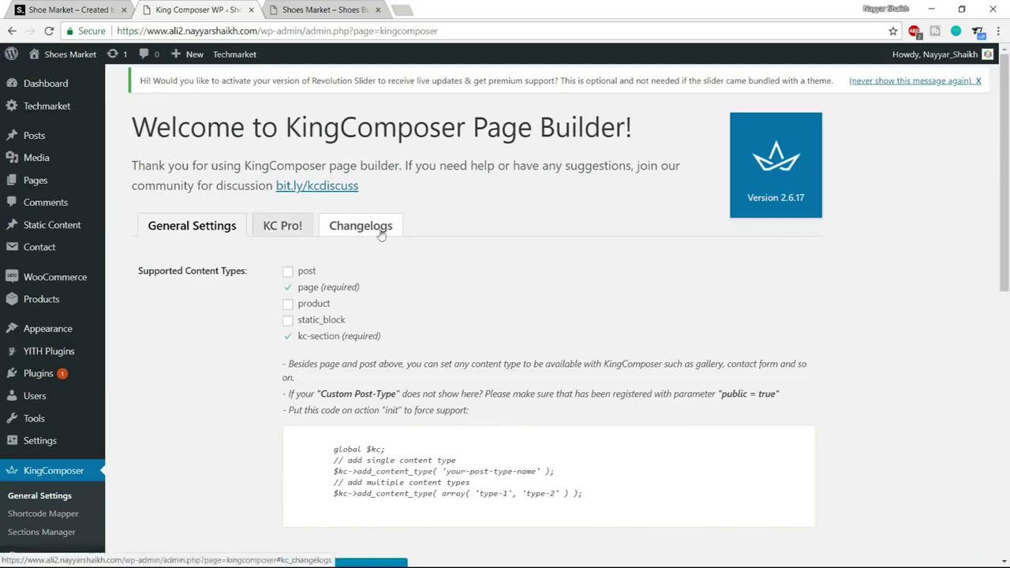
left_click(296, 226)
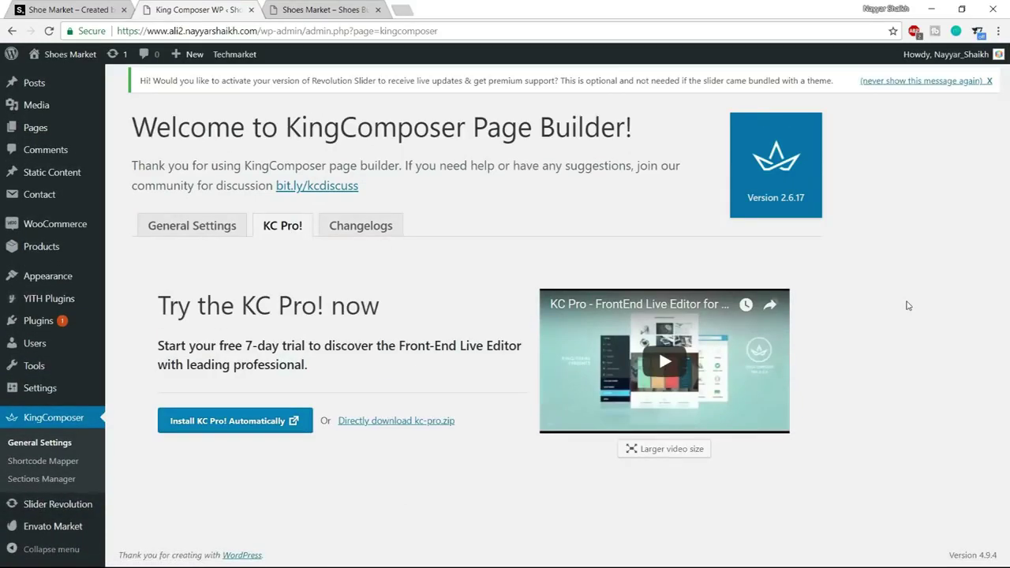
left_click(235, 423)
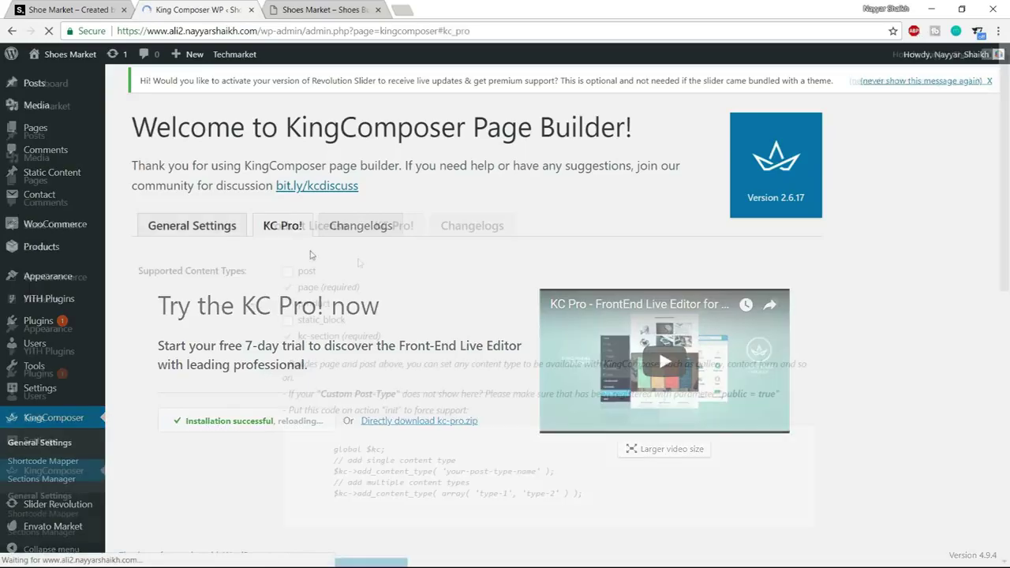
scroll(678, 442, "down", 4)
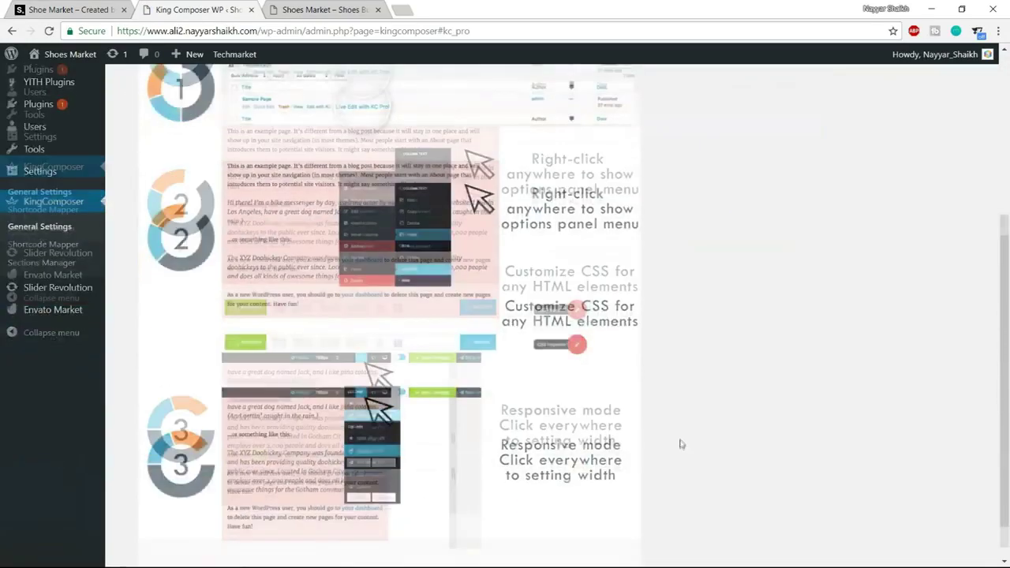
scroll(683, 487, "up", 4)
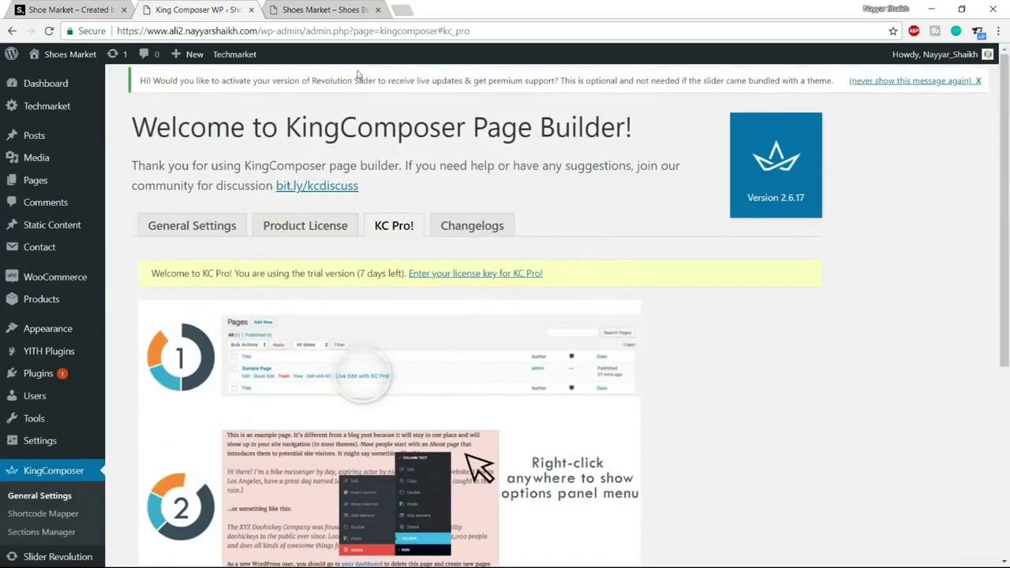
left_click(323, 10)
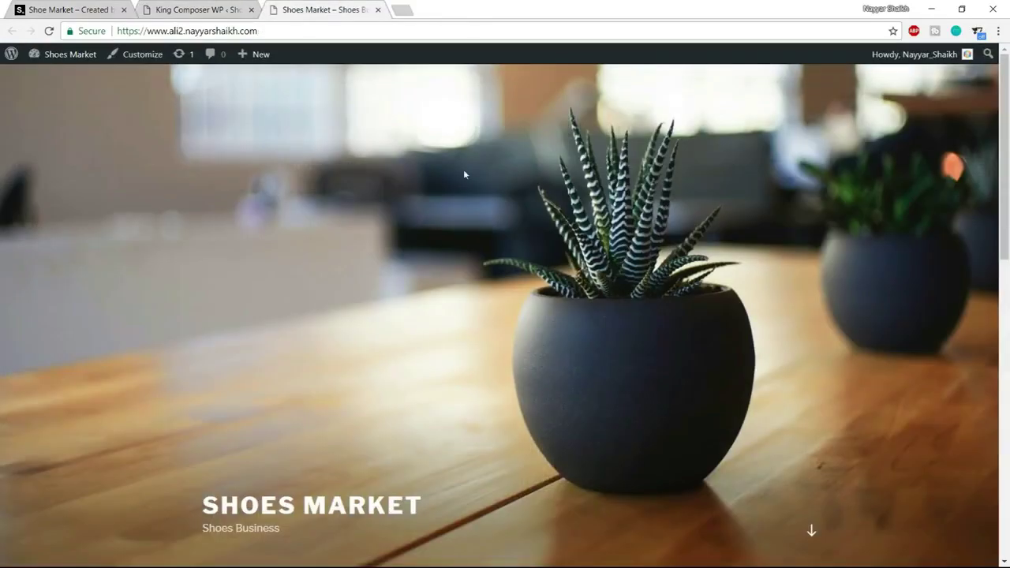
- Reload the Shoes Market front page to show the Techmarket store layout
left_click(48, 32)
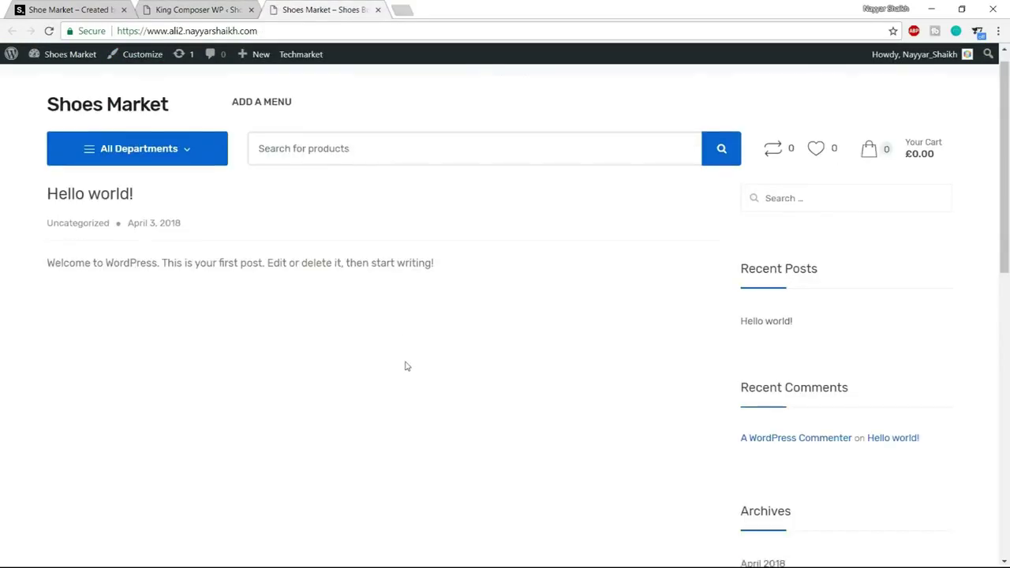
scroll(405, 365, "down", 10)
scroll(410, 401, "up", 10)
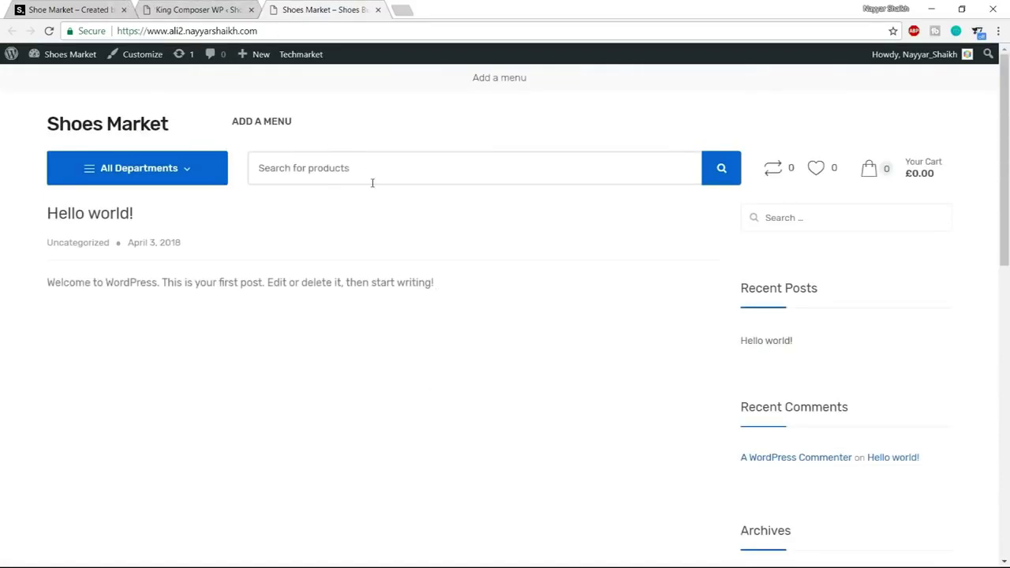
- Check and close the site's Secure connection details, then open a blank browser tab
left_click(79, 32)
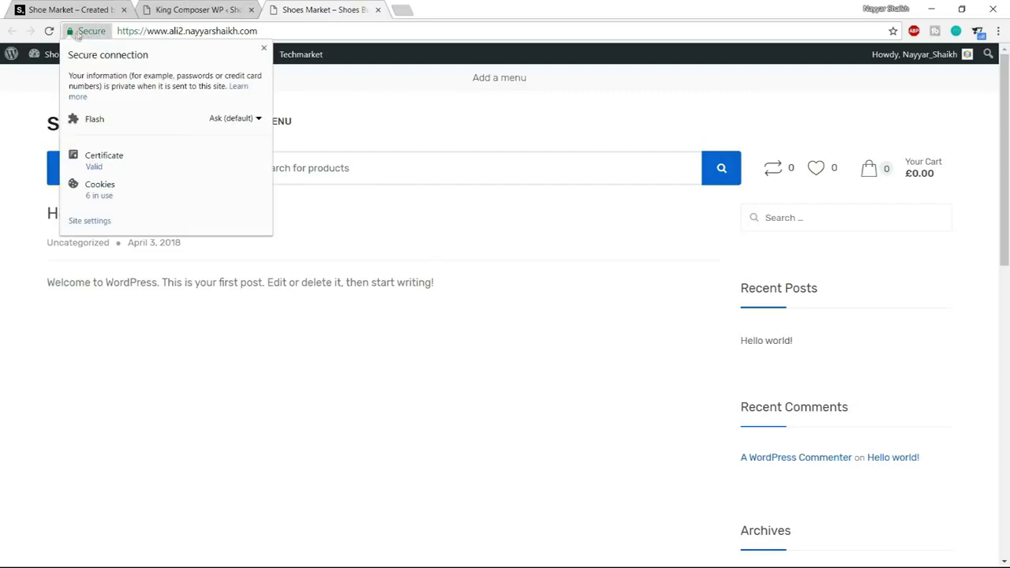
left_click(264, 49)
scroll(866, 418, "down", 1)
scroll(866, 419, "down", 10)
scroll(862, 416, "up", 10)
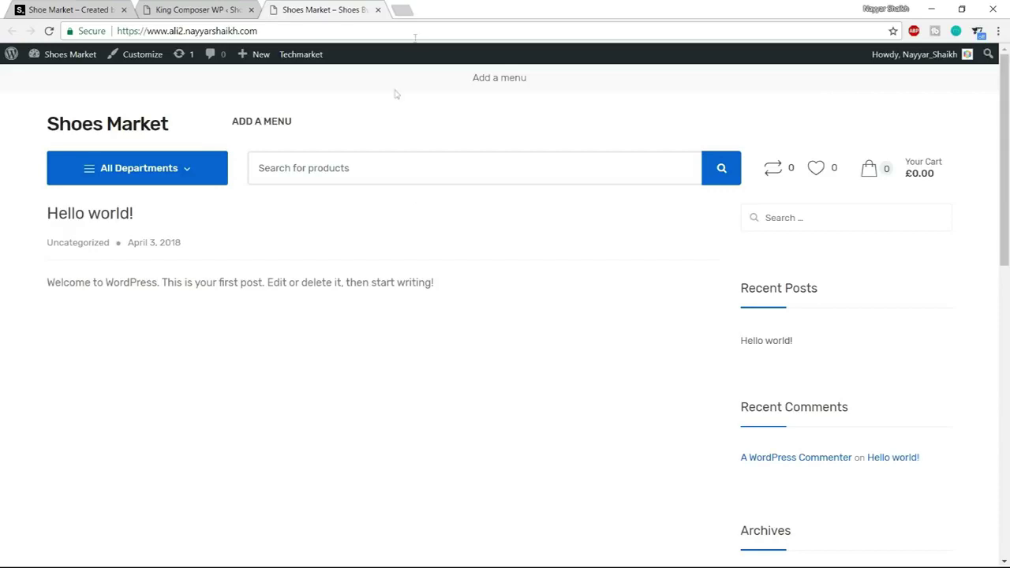
left_click(403, 8)
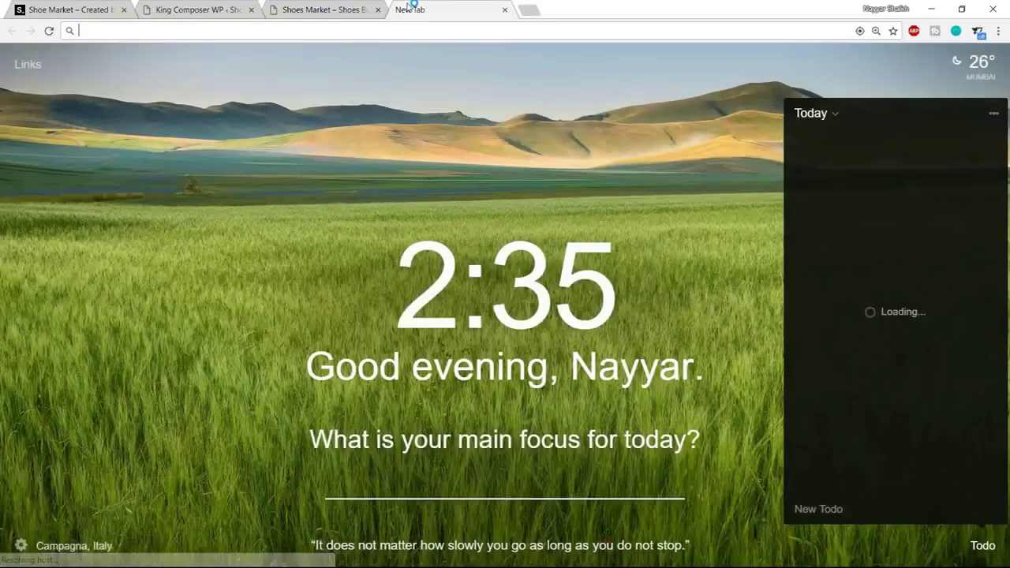
- Load bloggdude.com/ads and go to the AliDropship plugin page priced at US $89
type("bloggdude.com/")
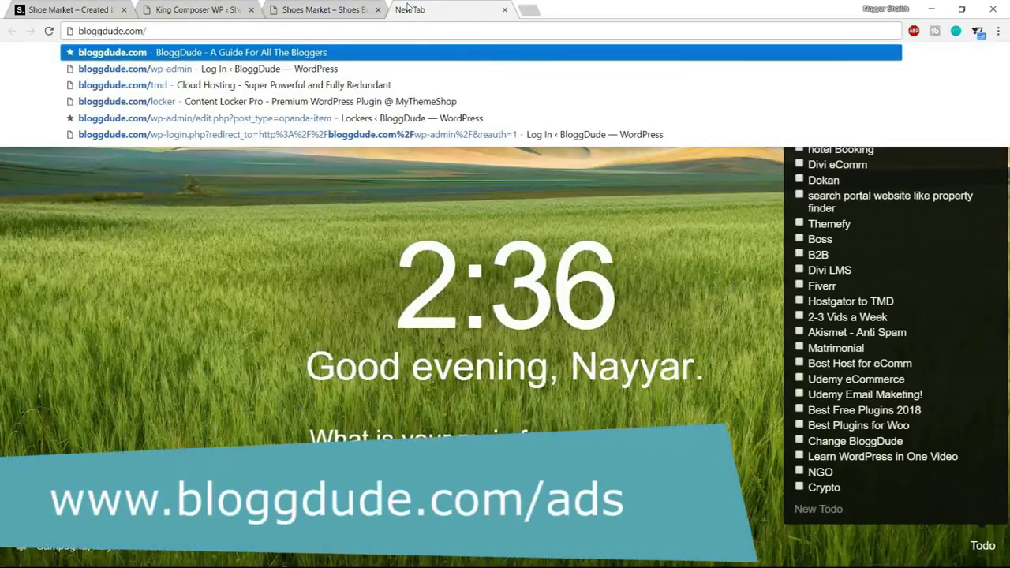
type("ads")
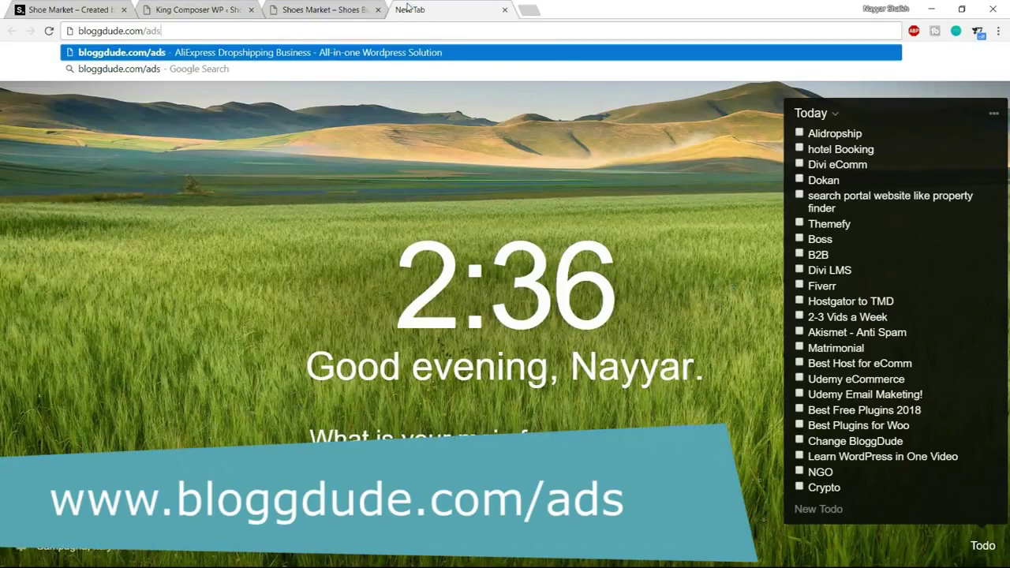
key("Return")
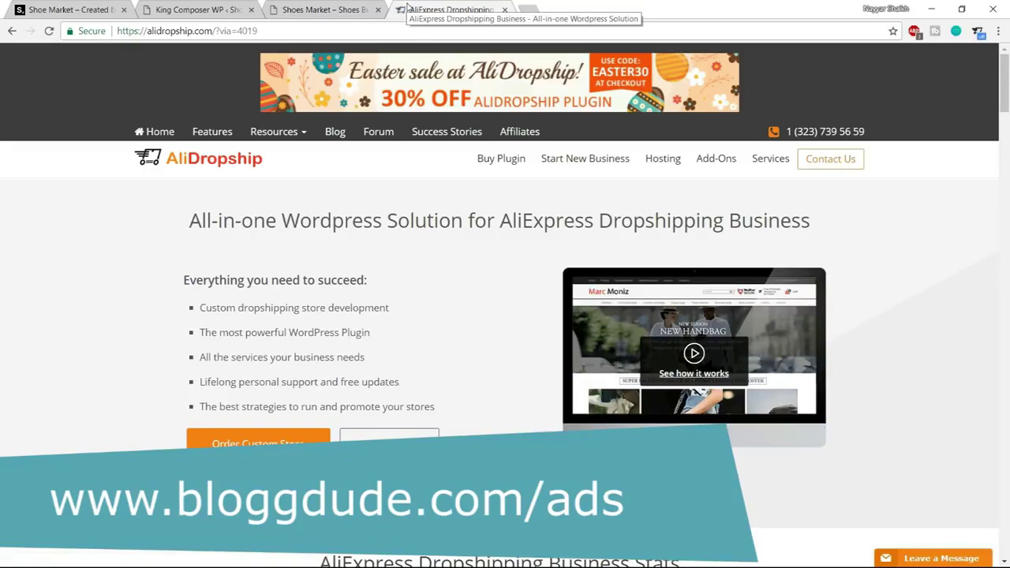
scroll(950, 272, "down", 2)
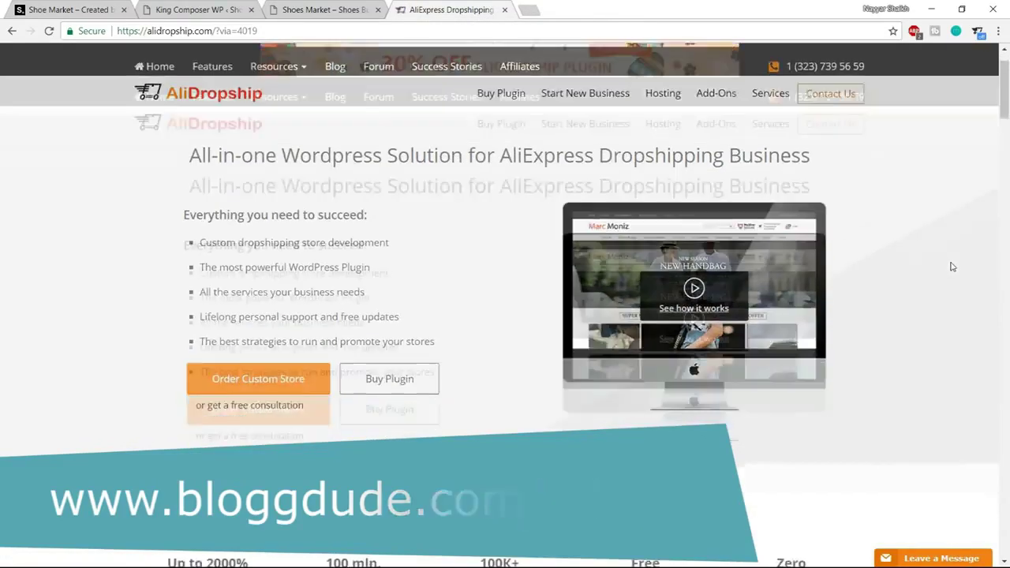
scroll(950, 282, "up", 2)
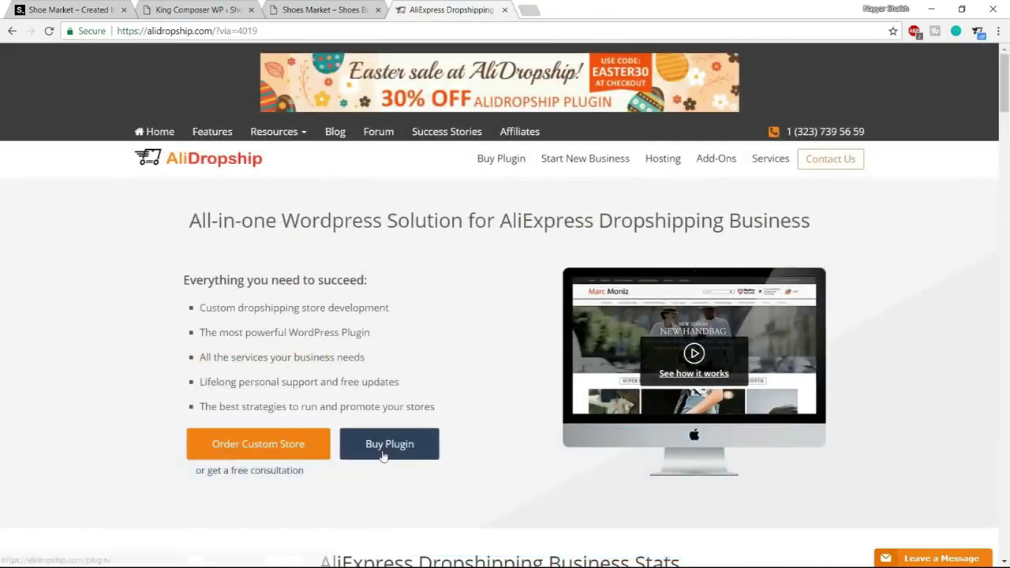
left_click(379, 451)
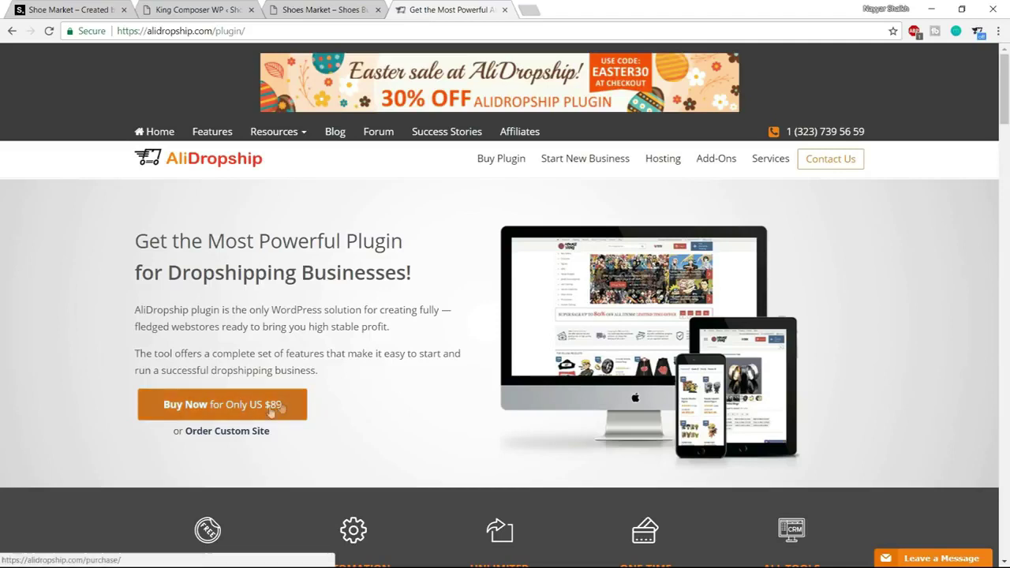
- Start buying the AliDropship plugin for US $89 and review the purchase page
left_click(216, 409)
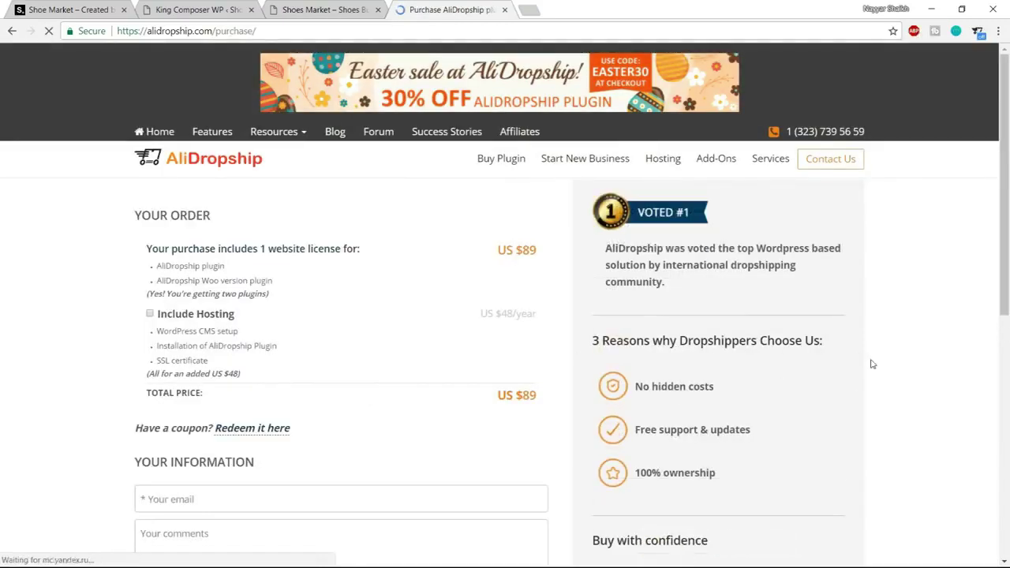
scroll(258, 298, "down", 1)
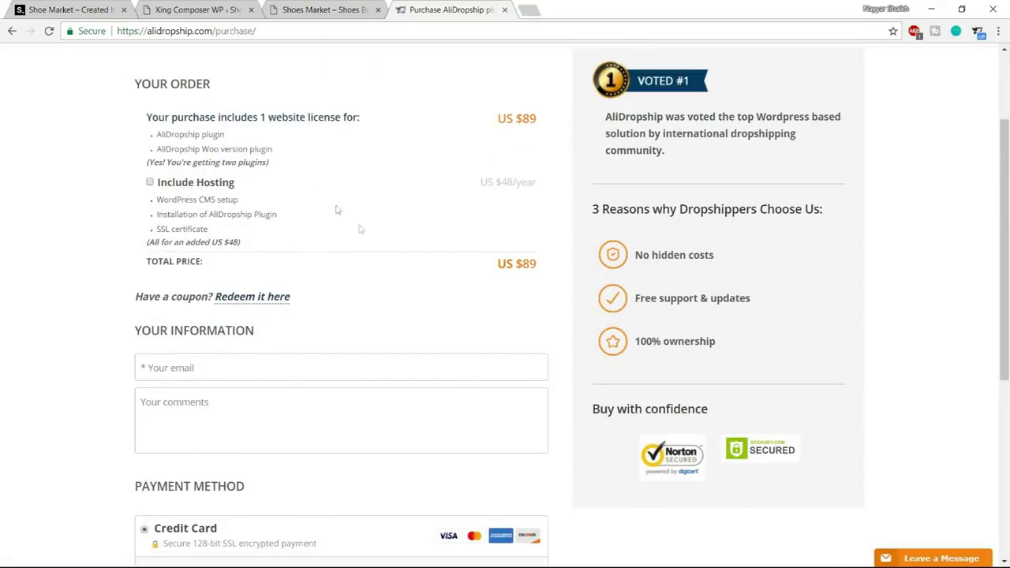
scroll(316, 417, "down", 3)
scroll(318, 420, "up", 1)
scroll(318, 419, "up", 1)
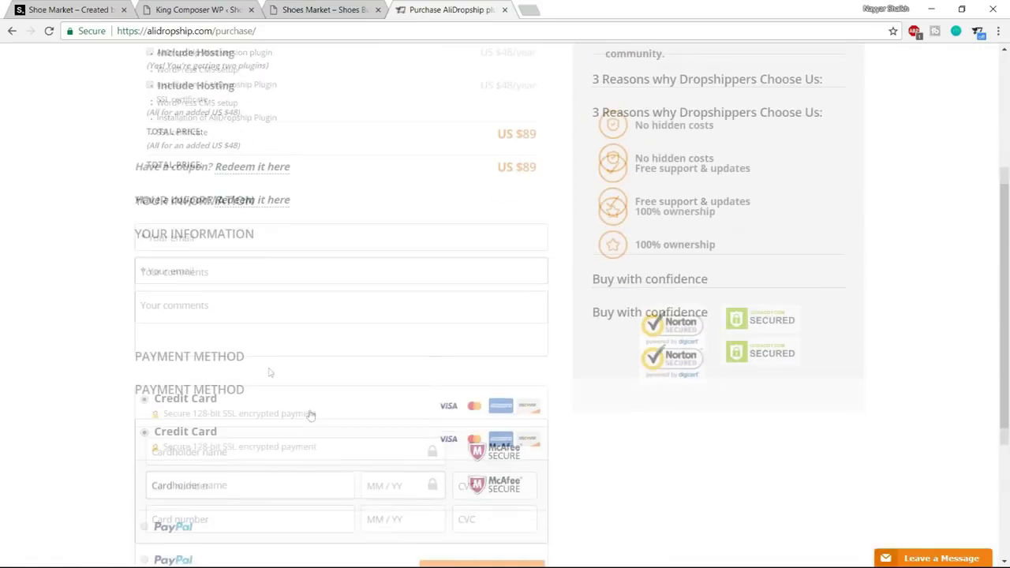
- Step through the e-mail, order comments, cardholder name and card number fields
left_click(220, 246)
left_click(226, 276)
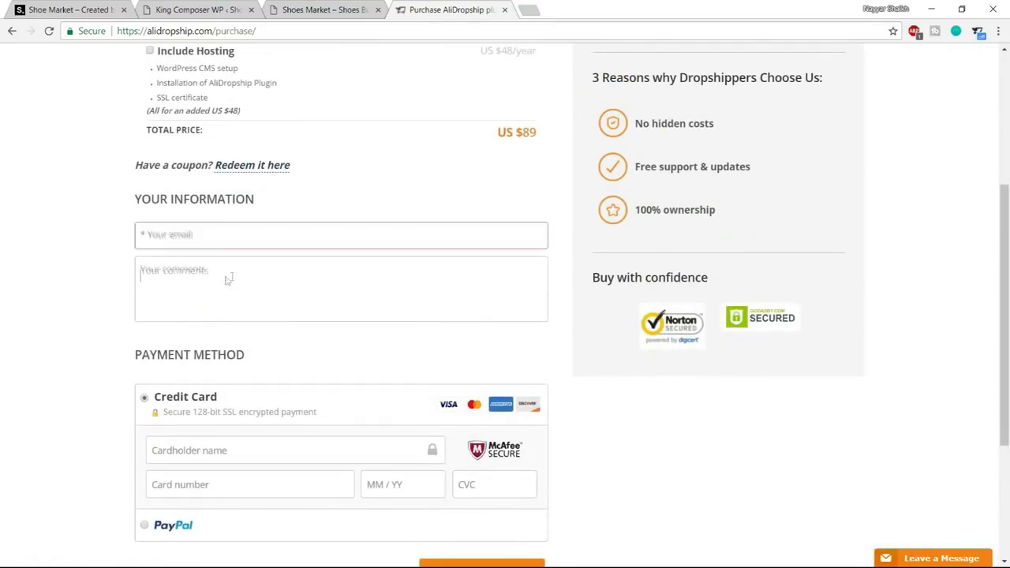
scroll(289, 305, "down", 2)
left_click(219, 323)
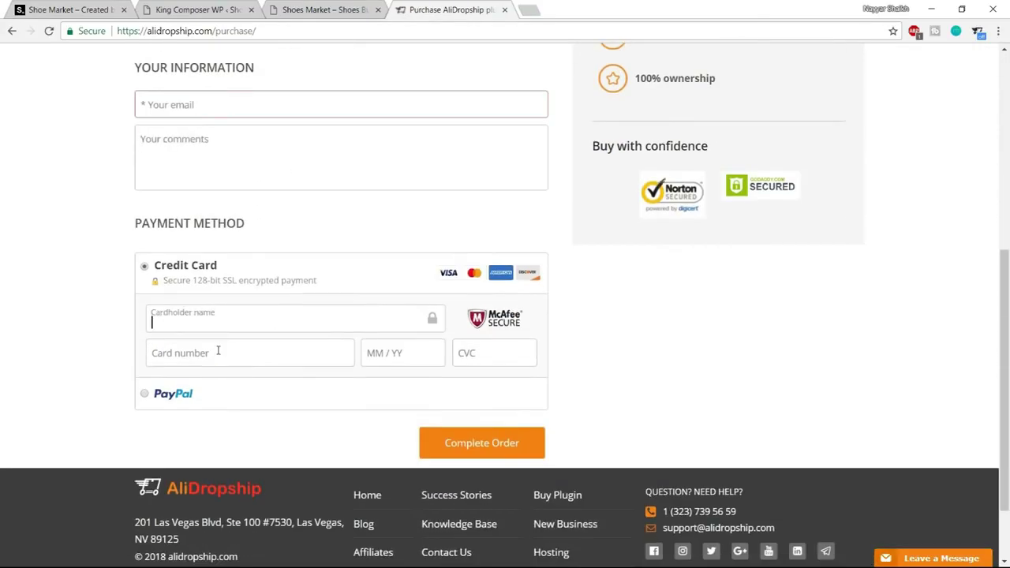
key("Tab")
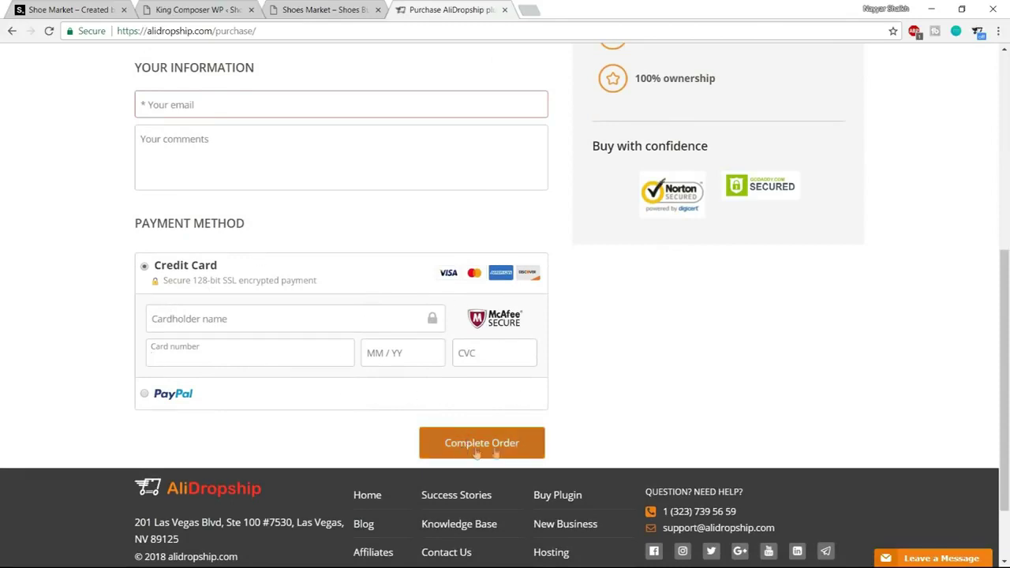
scroll(863, 351, "up", 5)
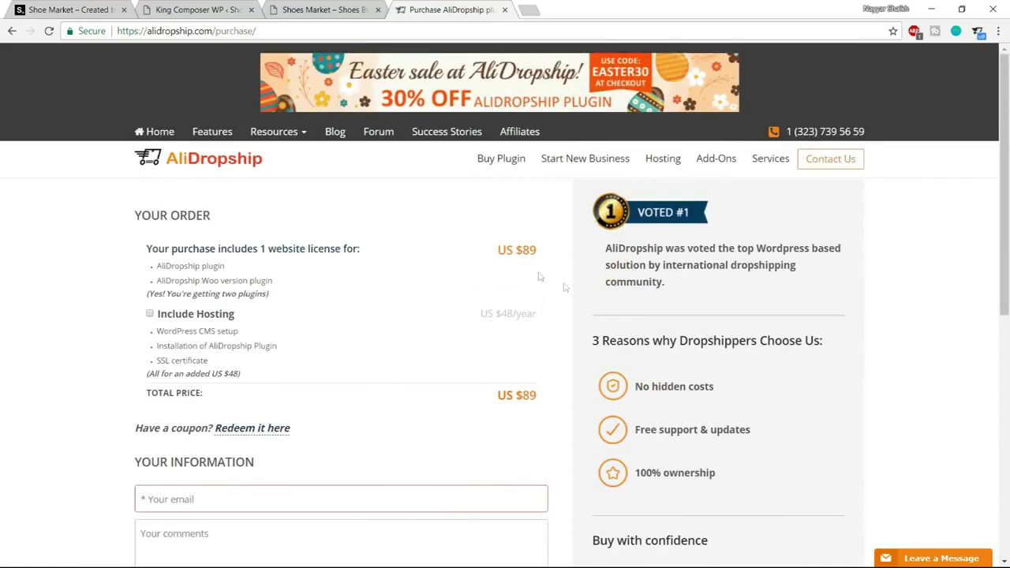
scroll(485, 368, "down", 4)
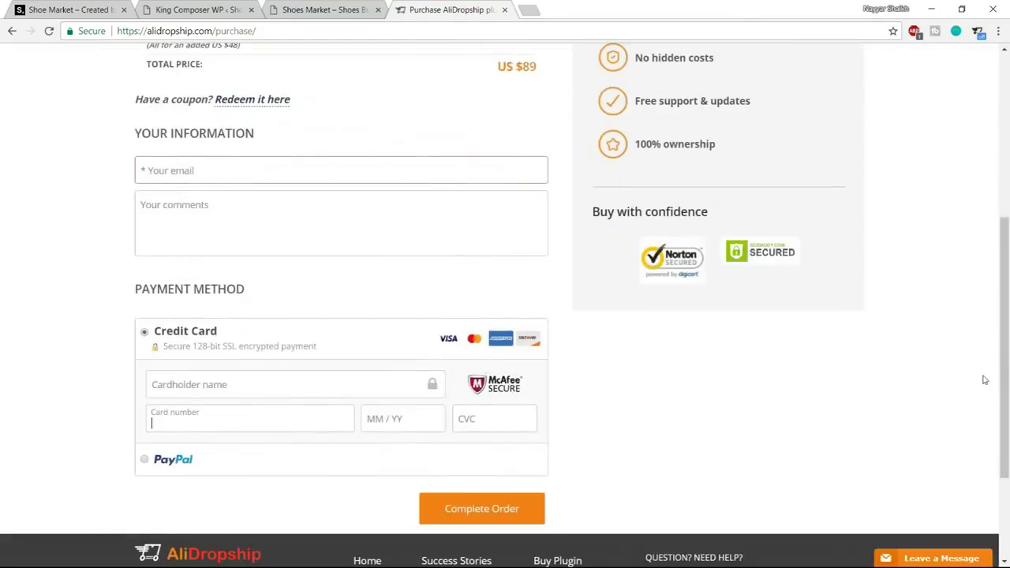
scroll(983, 377, "up", 4)
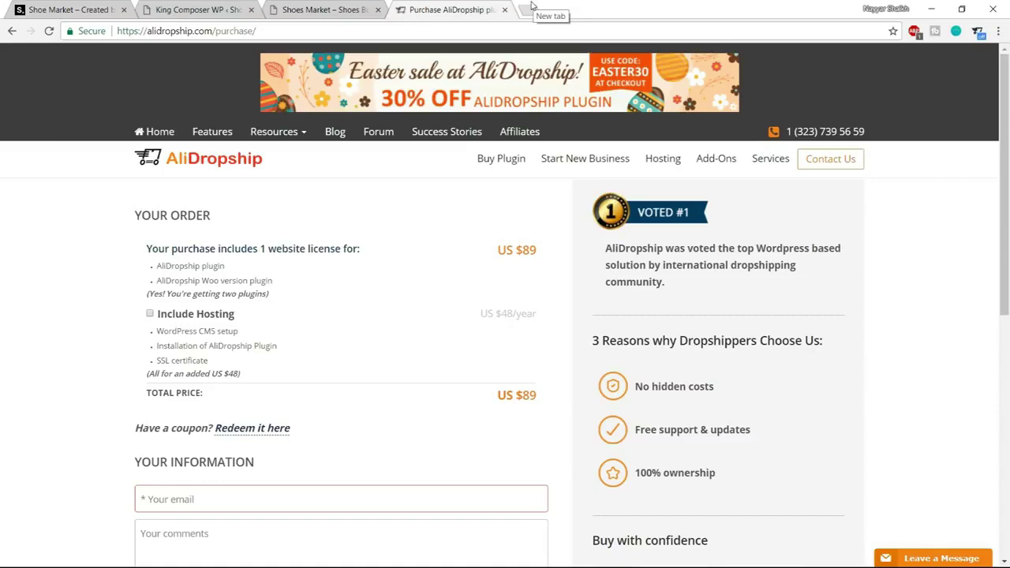
left_click(533, 7)
type("g")
key("Return")
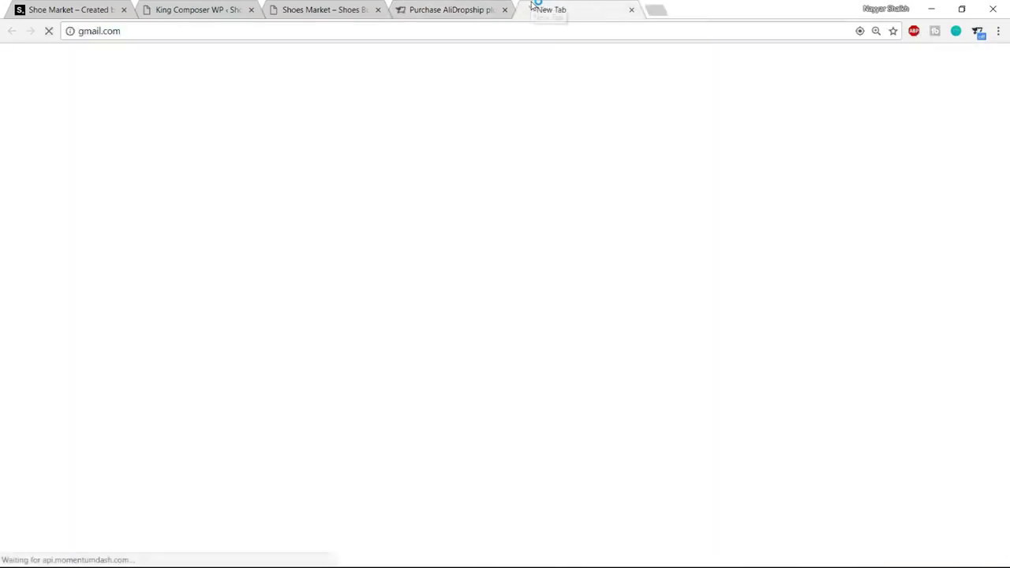
left_click_drag(339, 262, 573, 253)
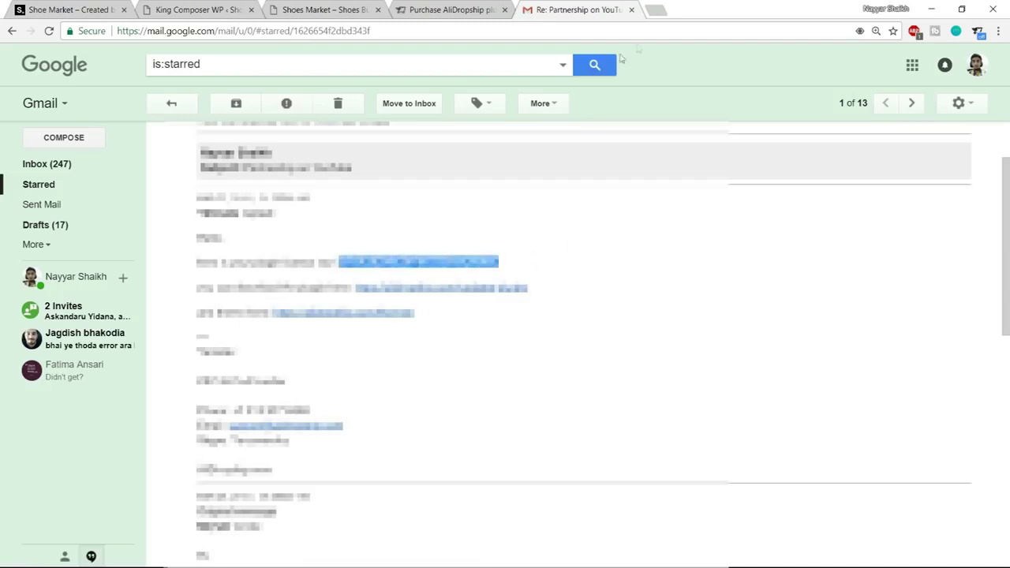
left_click(631, 10)
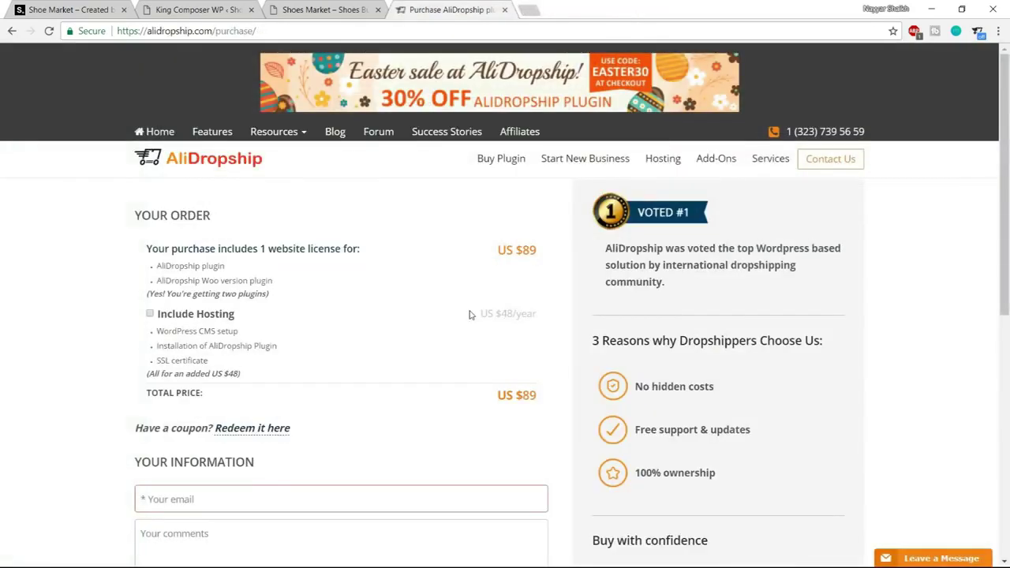
mouse_move(289, 134)
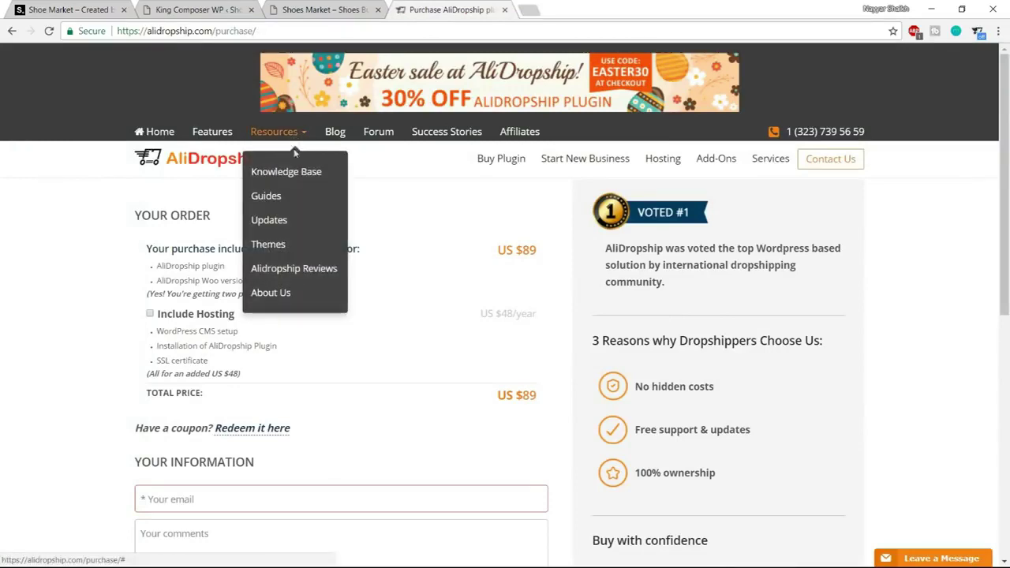
- Request AliDropship Woo 0.8.5 for PHP 5.6 / 7 with the pasted license key
left_click(272, 221)
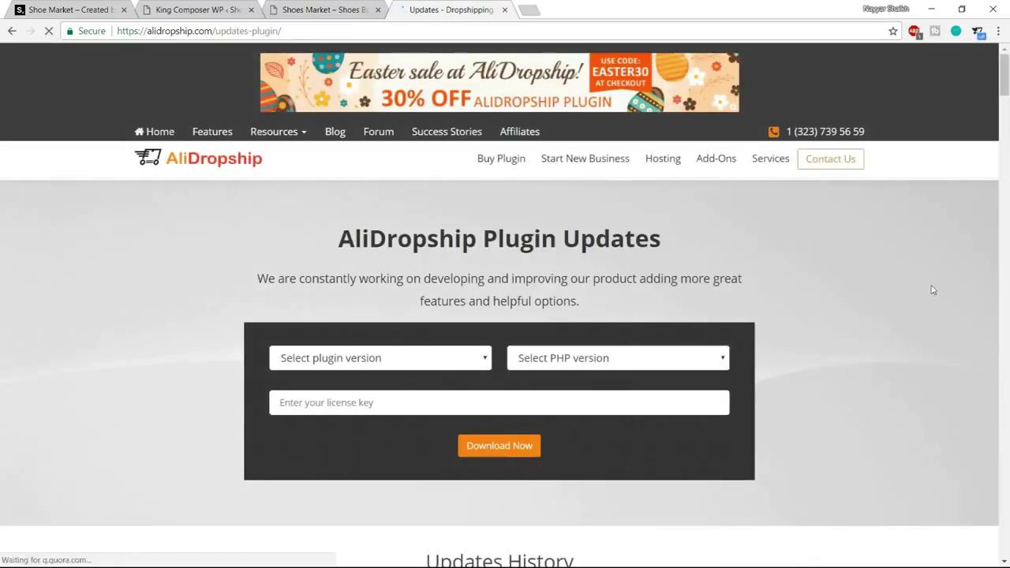
scroll(929, 303, "down", 2)
left_click(389, 228)
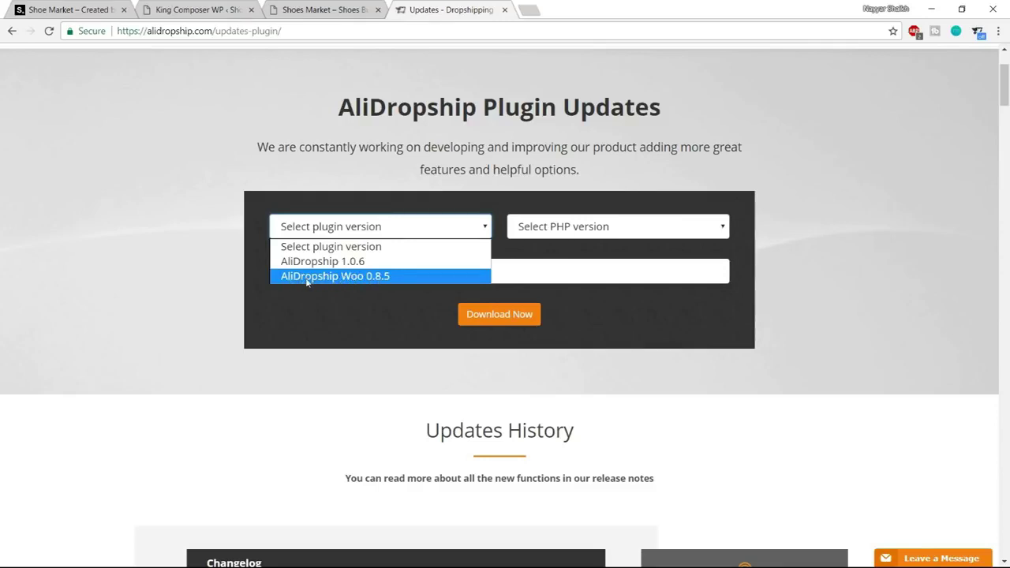
left_click(330, 280)
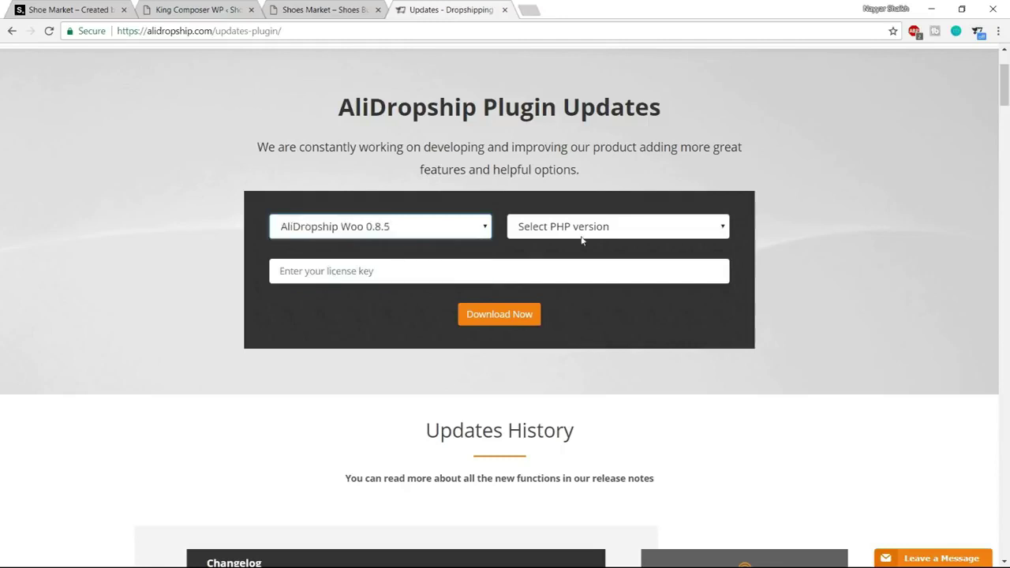
left_click(601, 225)
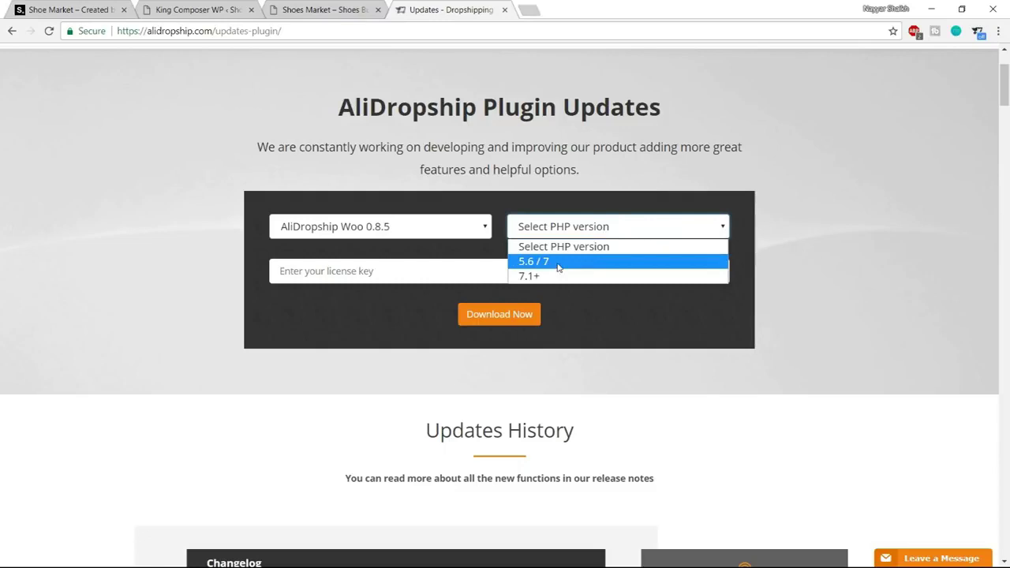
left_click(557, 261)
left_click(480, 271)
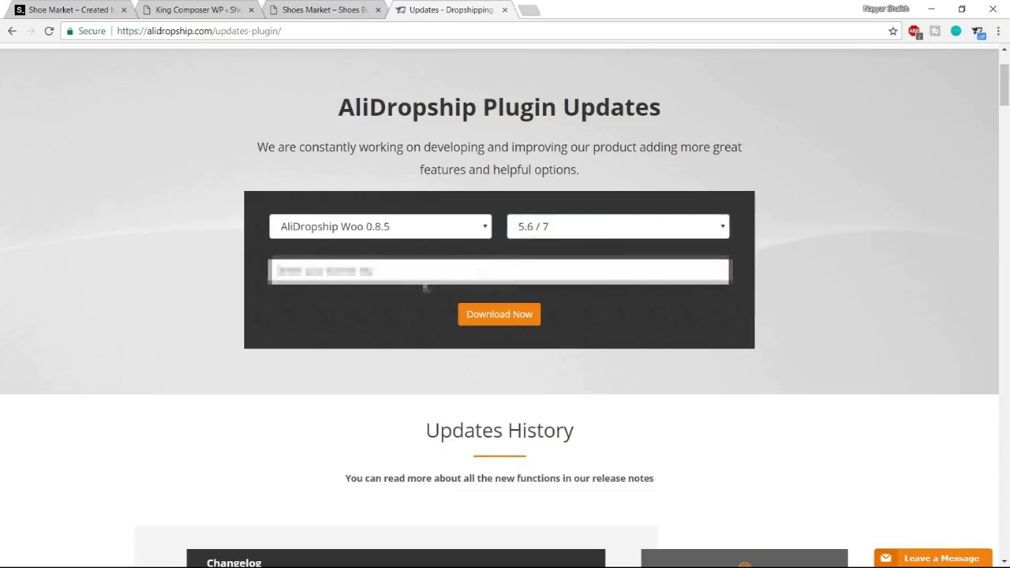
key("ctrl+v")
left_click(518, 313)
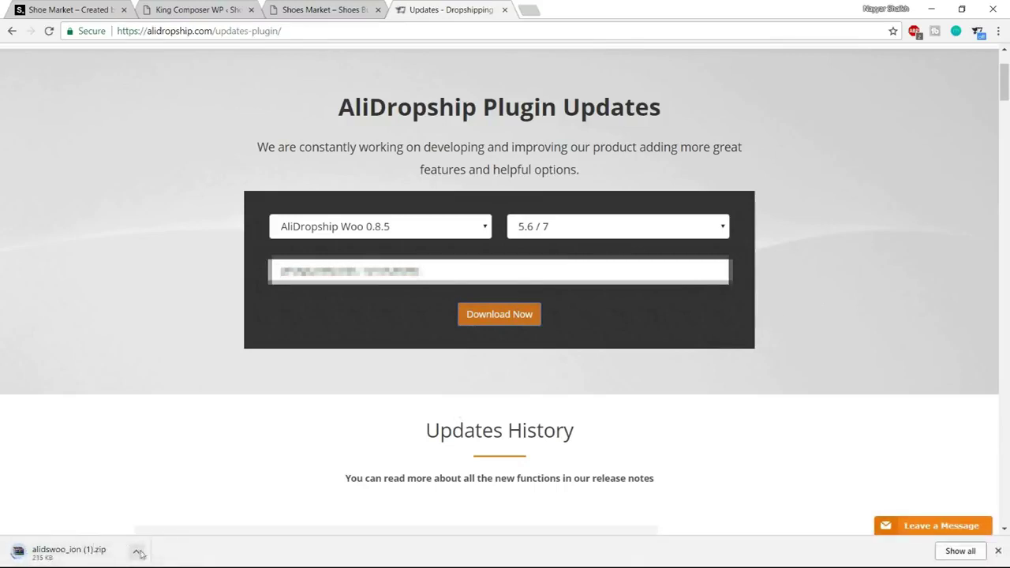
- Cancel the duplicate download, close the Updates tab and return to WordPress admin
left_click(139, 551)
left_click(157, 533)
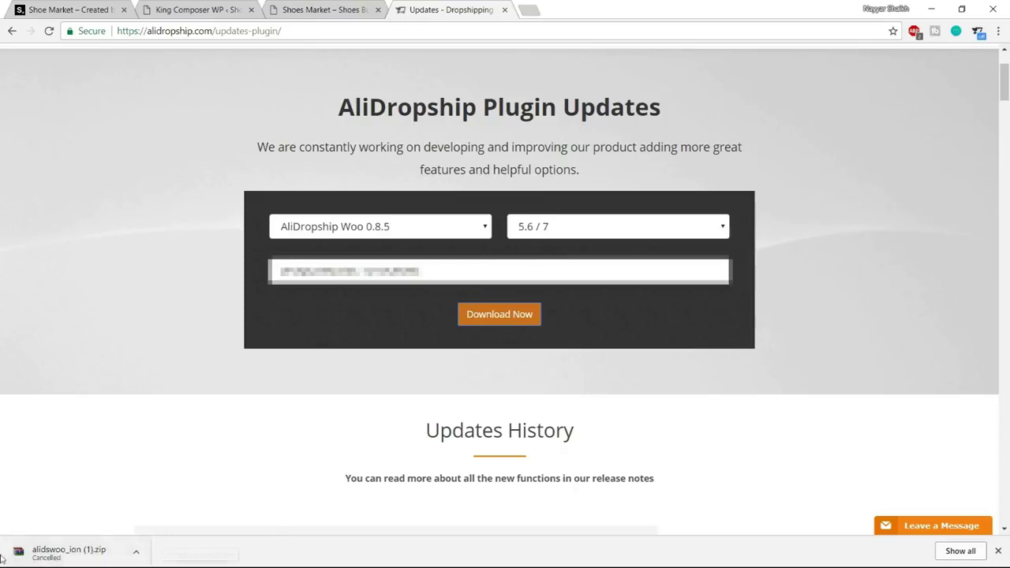
left_click(997, 552)
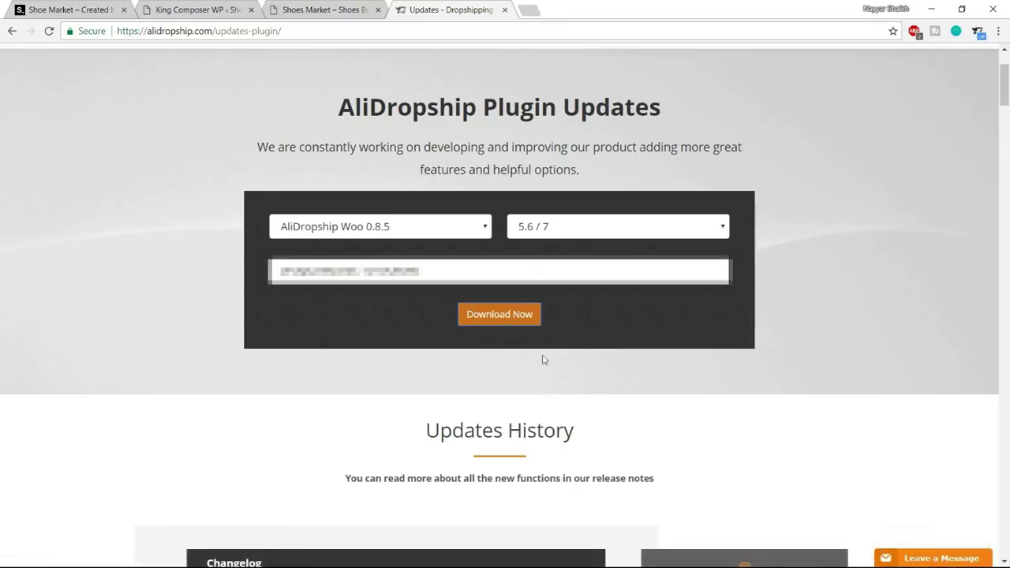
left_click(504, 10)
left_click(210, 9)
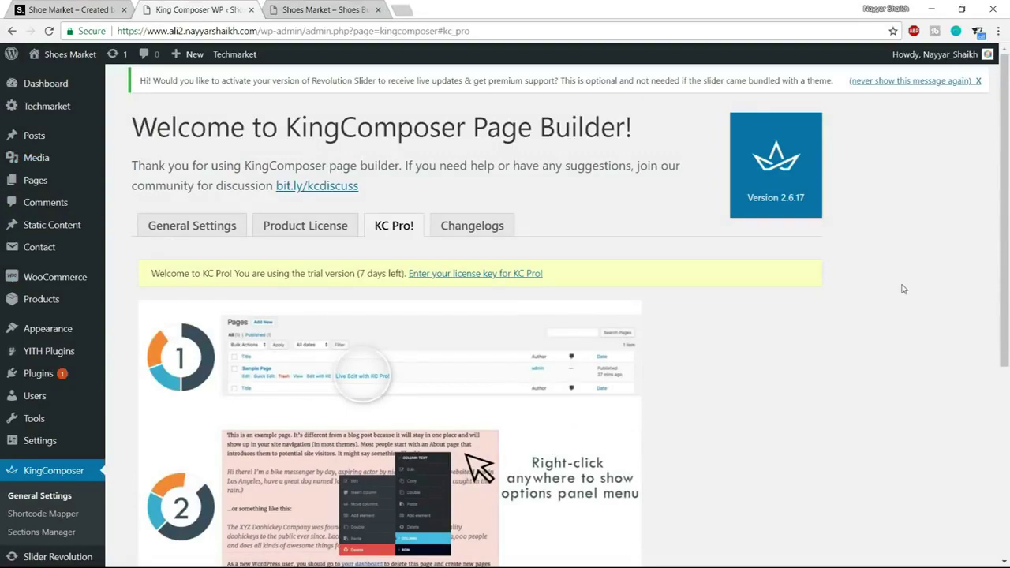
- Delete and confirm removal of Akismet Anti-Spam and Hello Dolly from the Plugins list
left_click(38, 374)
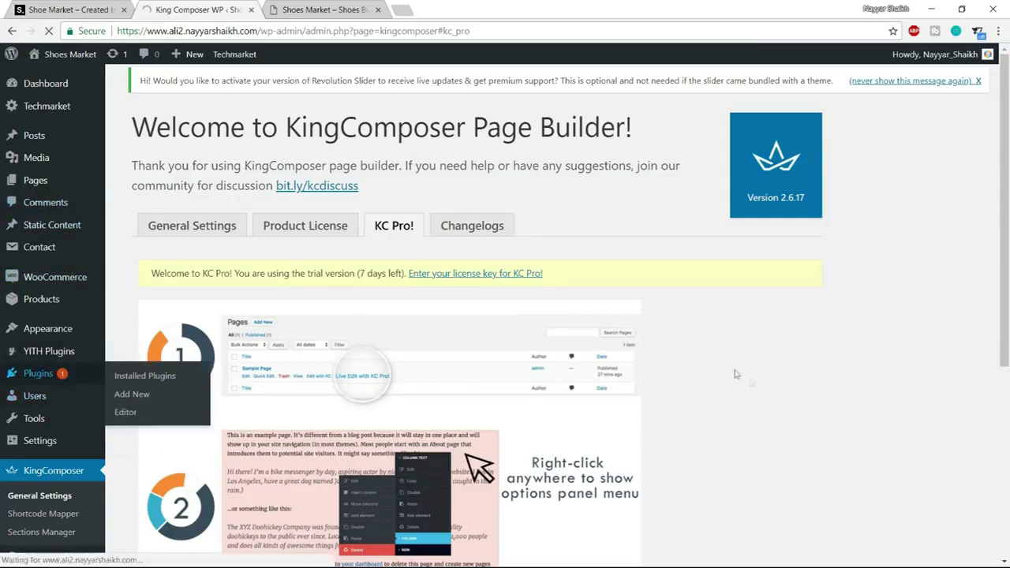
scroll(769, 359, "down", 5)
scroll(774, 356, "up", 5)
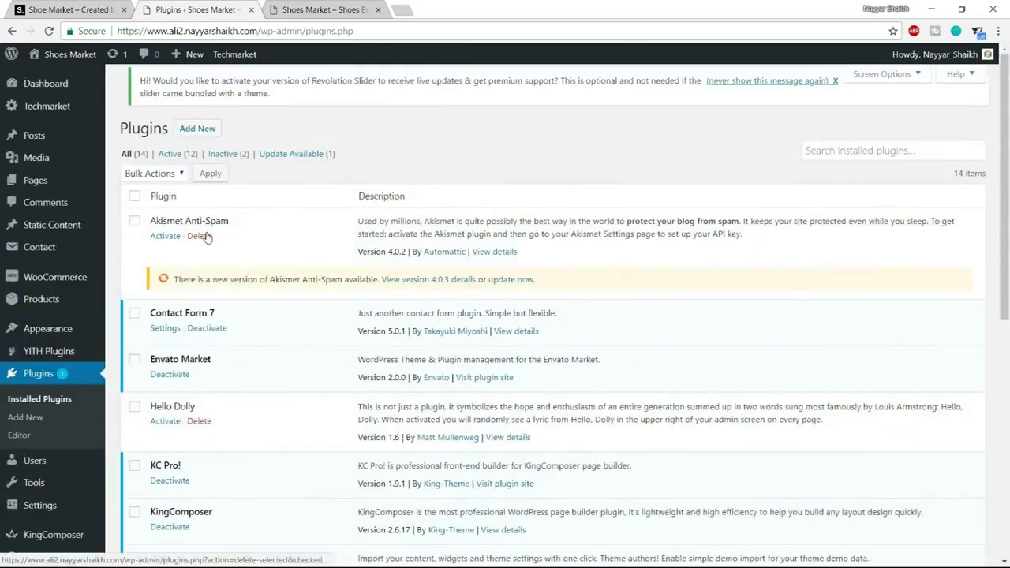
left_click(201, 236)
left_click(550, 102)
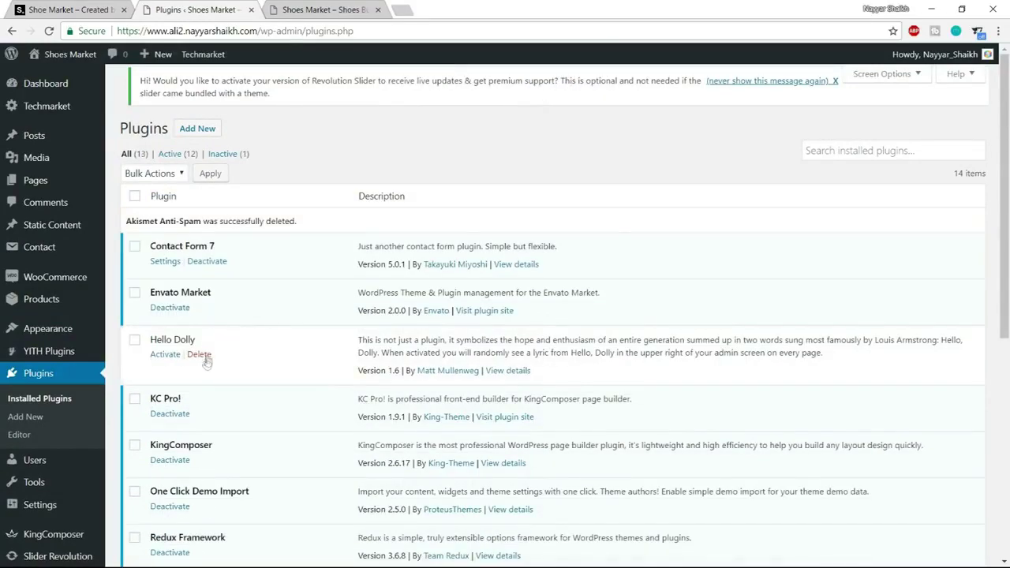
left_click(198, 355)
left_click(549, 99)
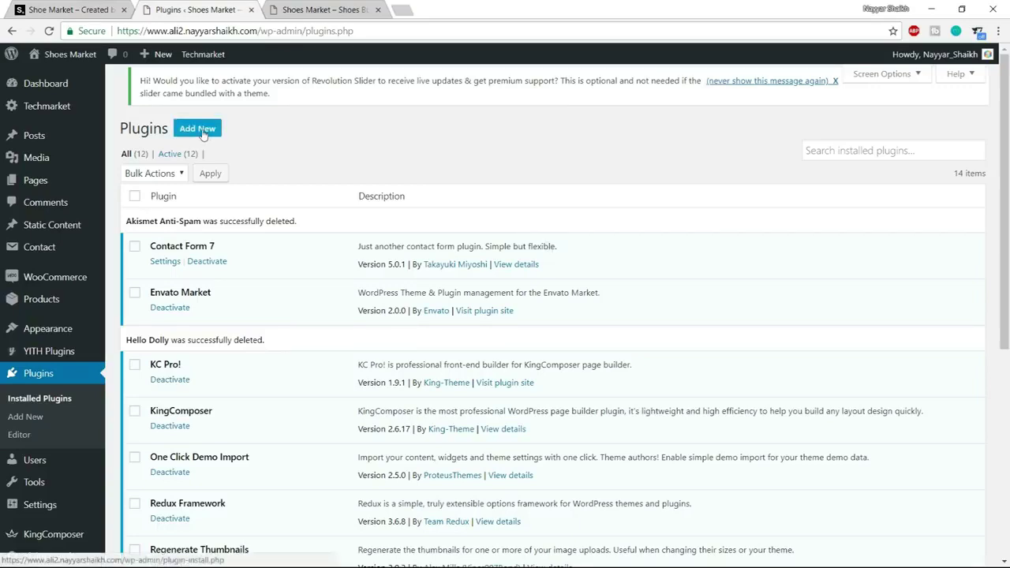
left_click(198, 134)
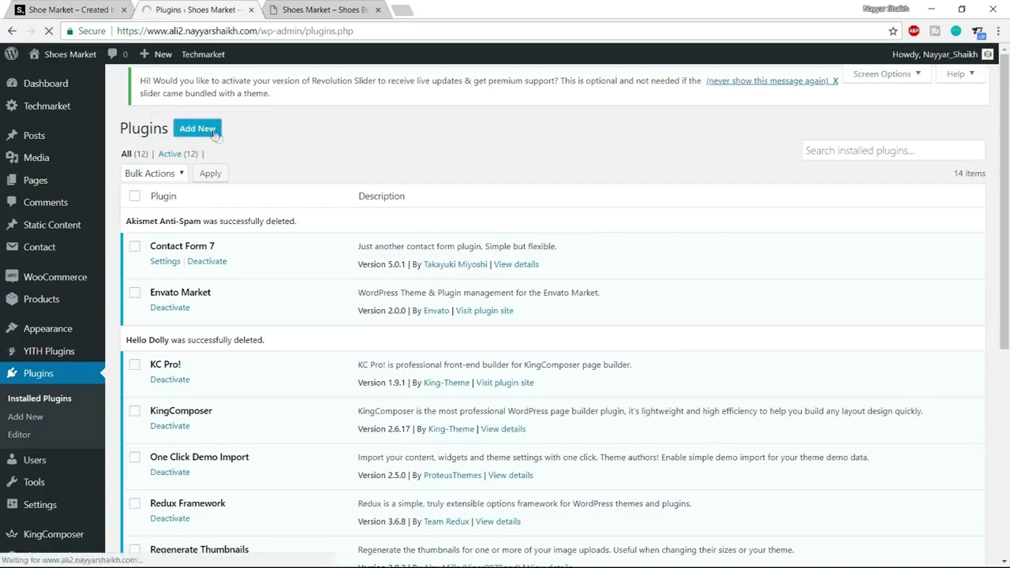
- Upload alidswoo_ion.zip from the DropShipping folder, install it and activate AliDropship Woo Plugin
left_click(251, 128)
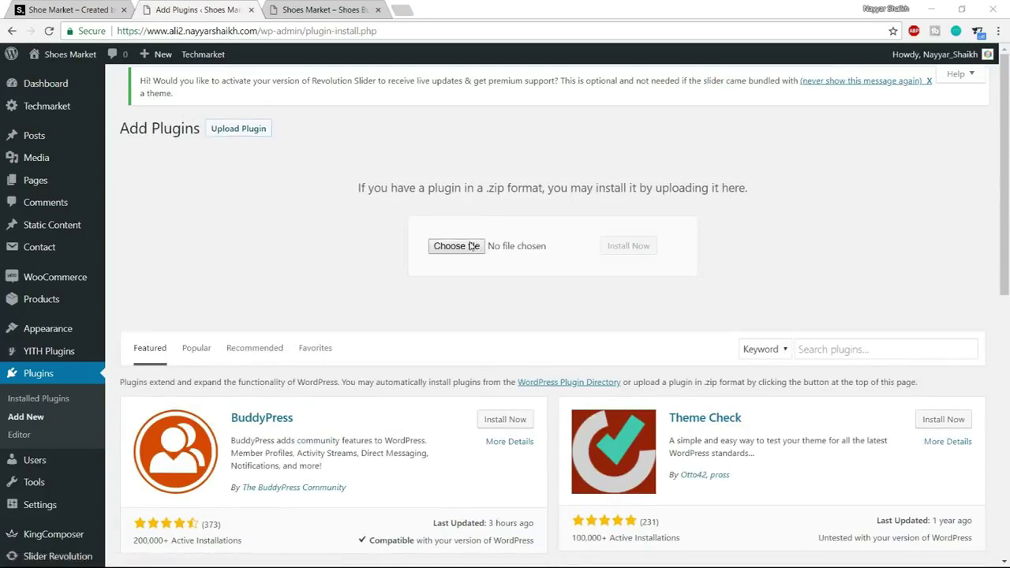
left_click(471, 246)
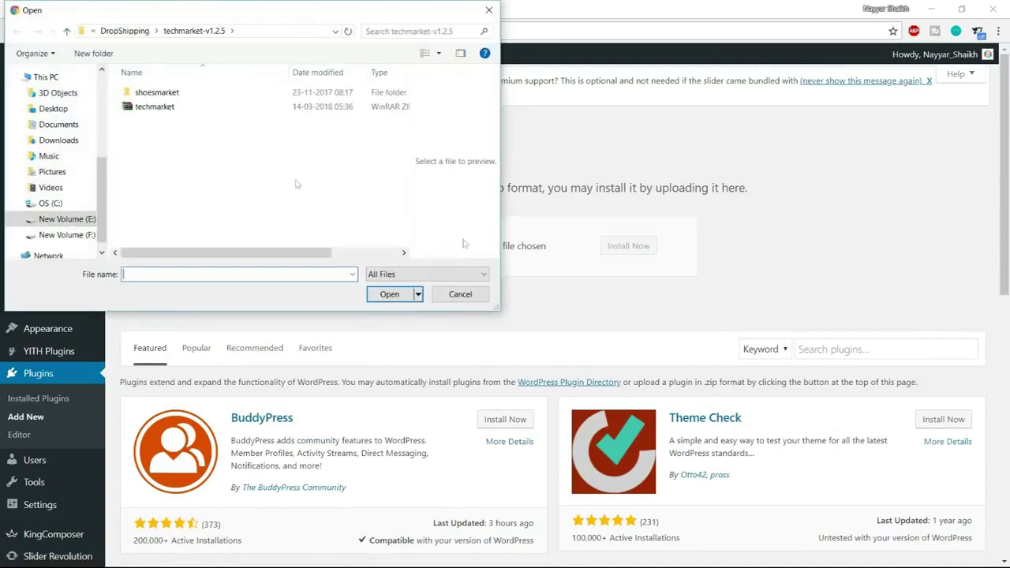
left_click(124, 31)
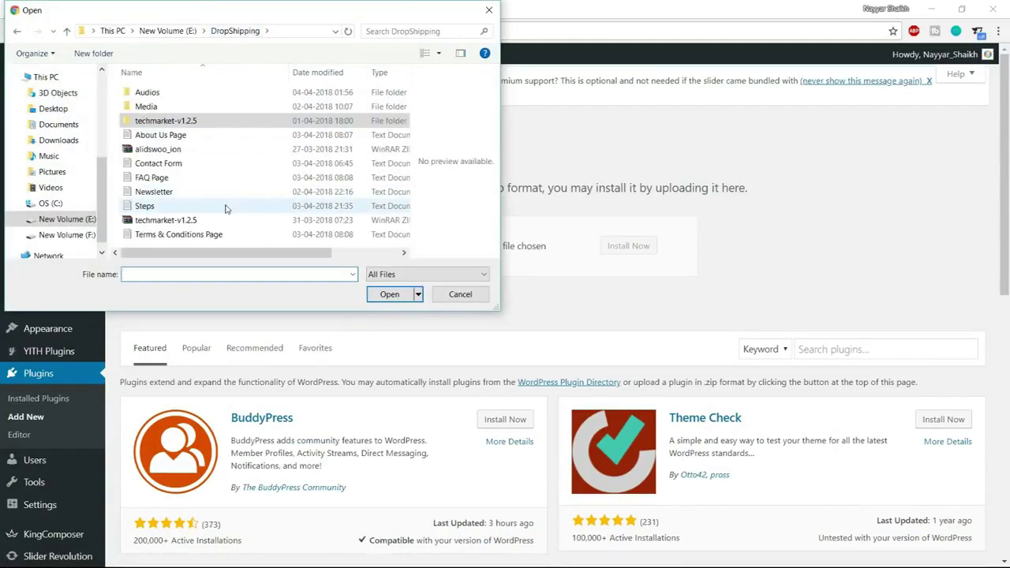
left_click(191, 150)
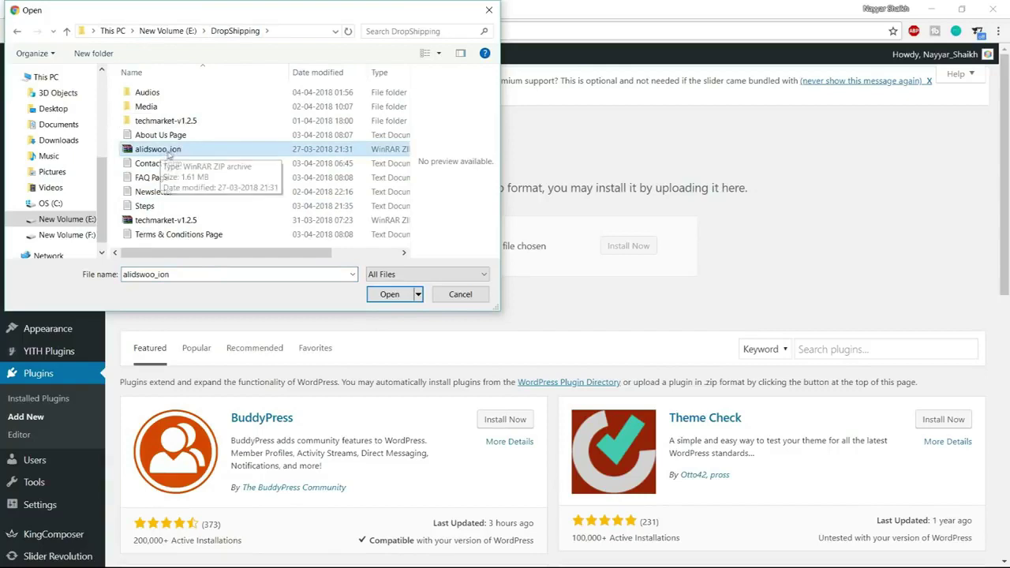
left_click(375, 296)
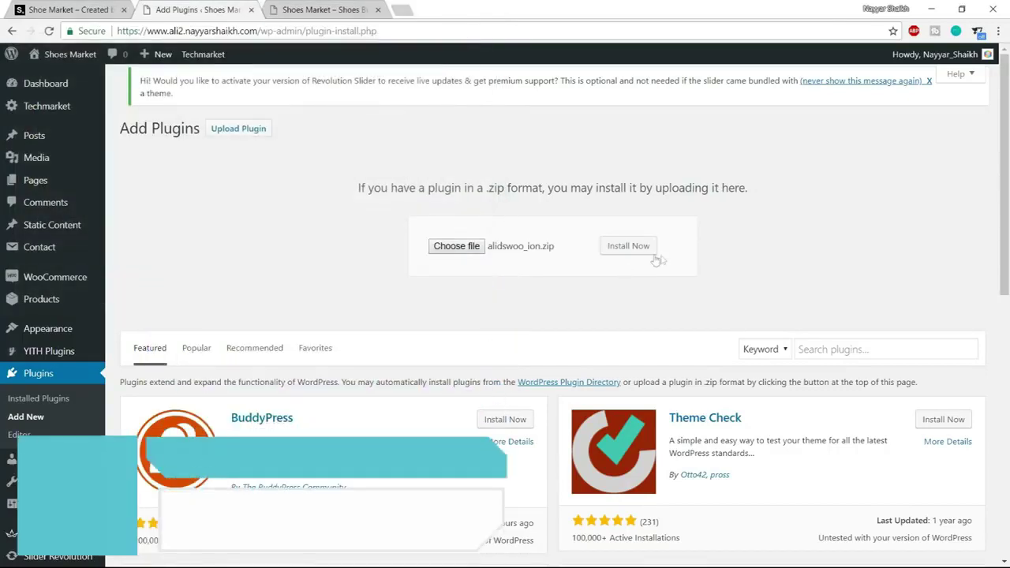
left_click(635, 246)
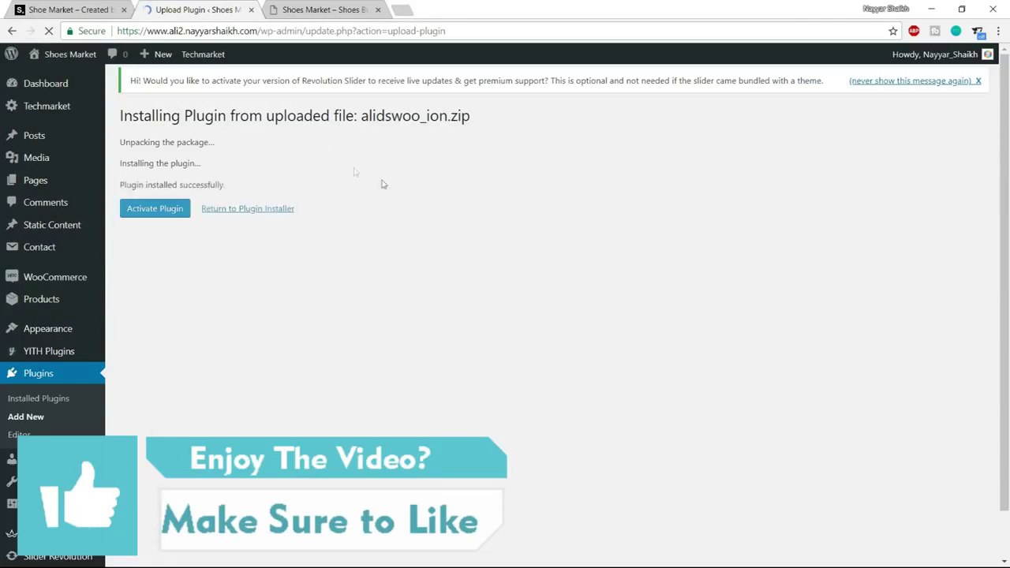
left_click(156, 209)
scroll(631, 335, "down", 5)
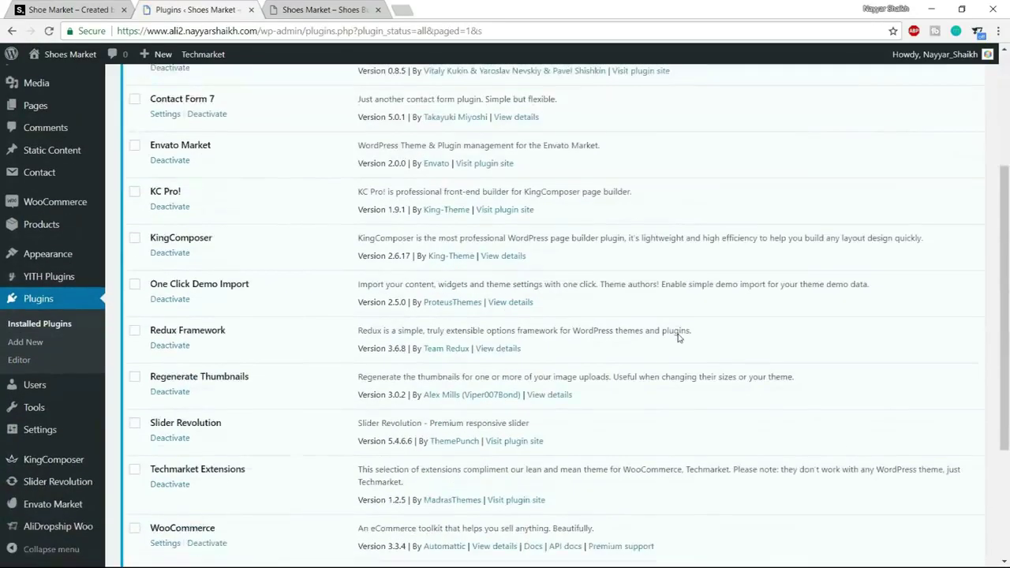
scroll(677, 337, "up", 5)
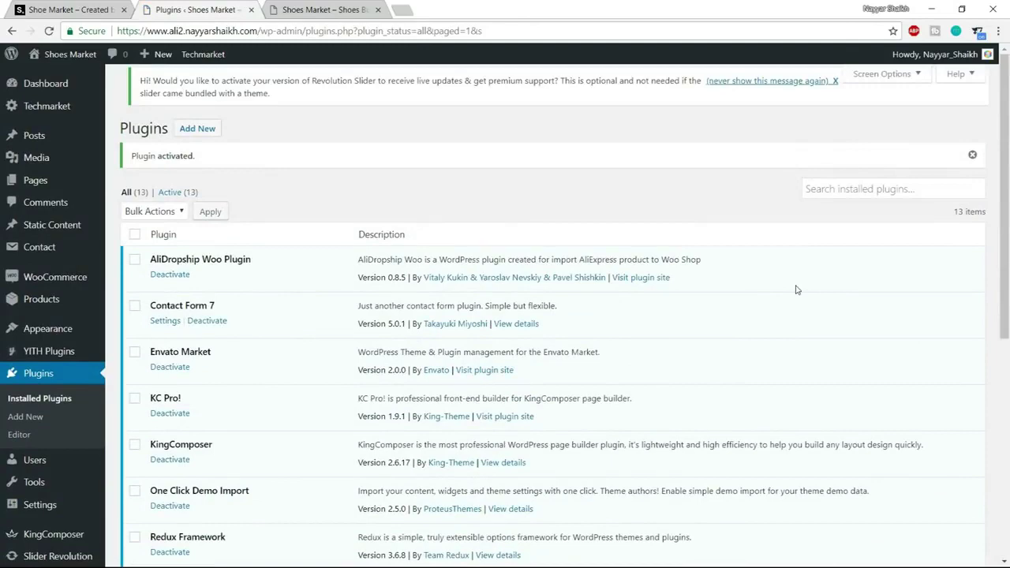
scroll(795, 290, "down", 3)
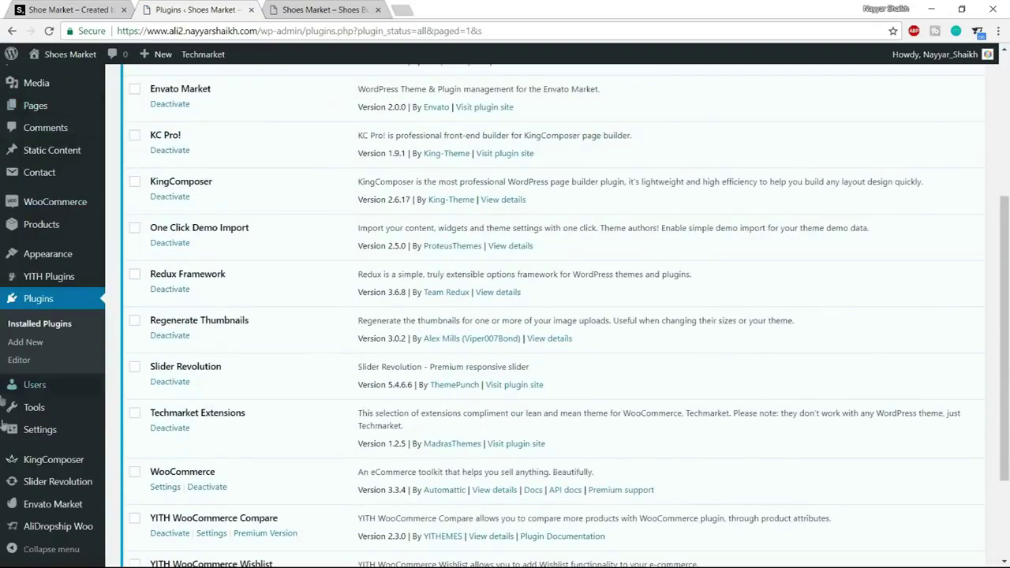
- Validate the AliDropship Woo license key, dismiss the valid notice, and restore the admin menu
left_click(61, 527)
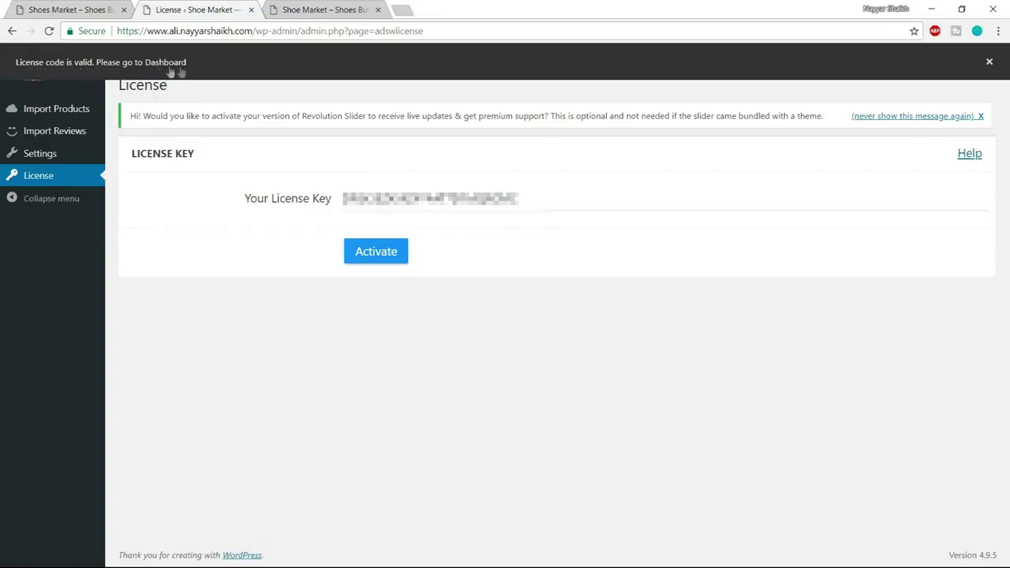
left_click(991, 64)
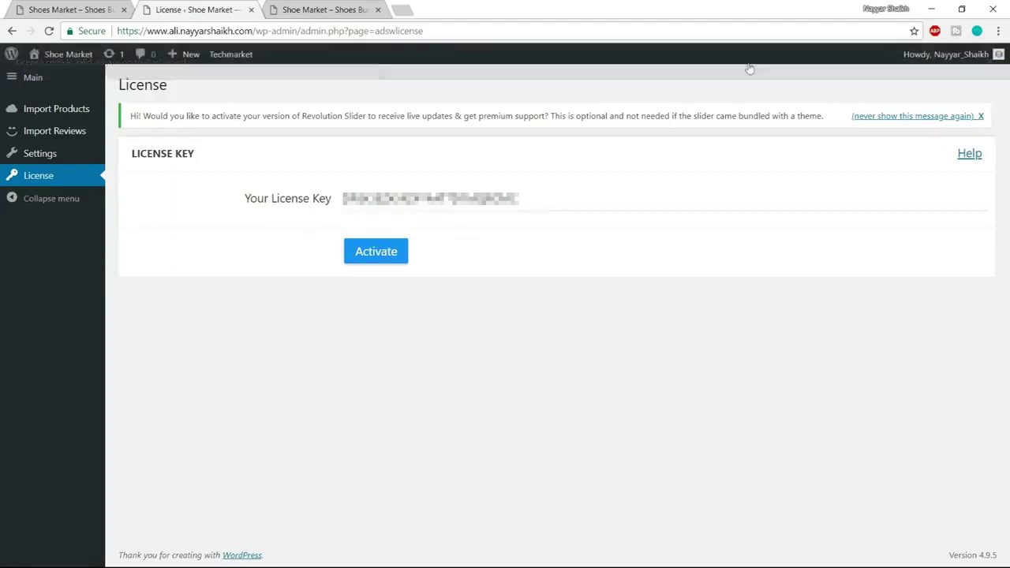
left_click(36, 79)
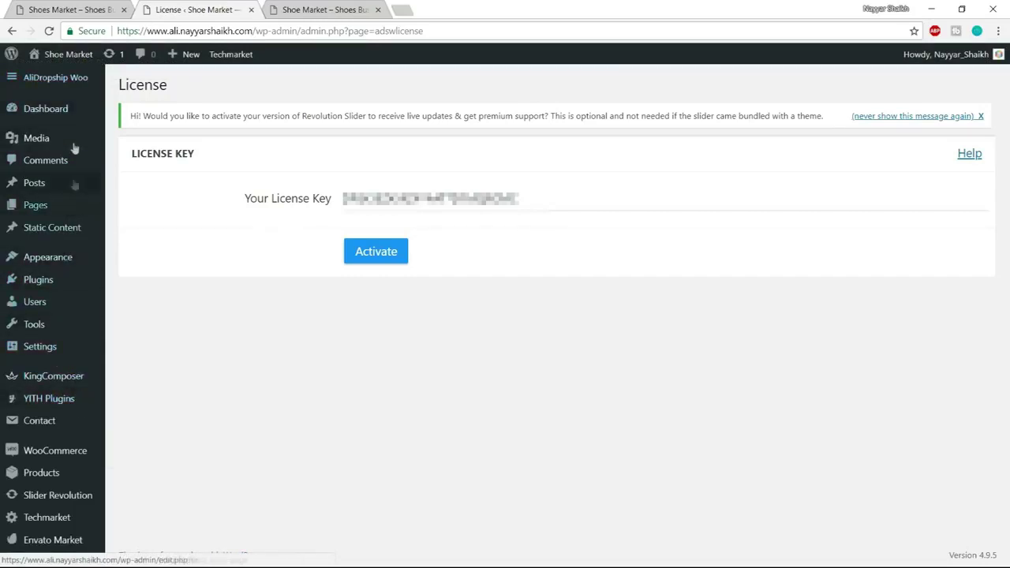
- Trash the Sample Page from the Pages list, leaving only the Wishlist page
mouse_move(83, 201)
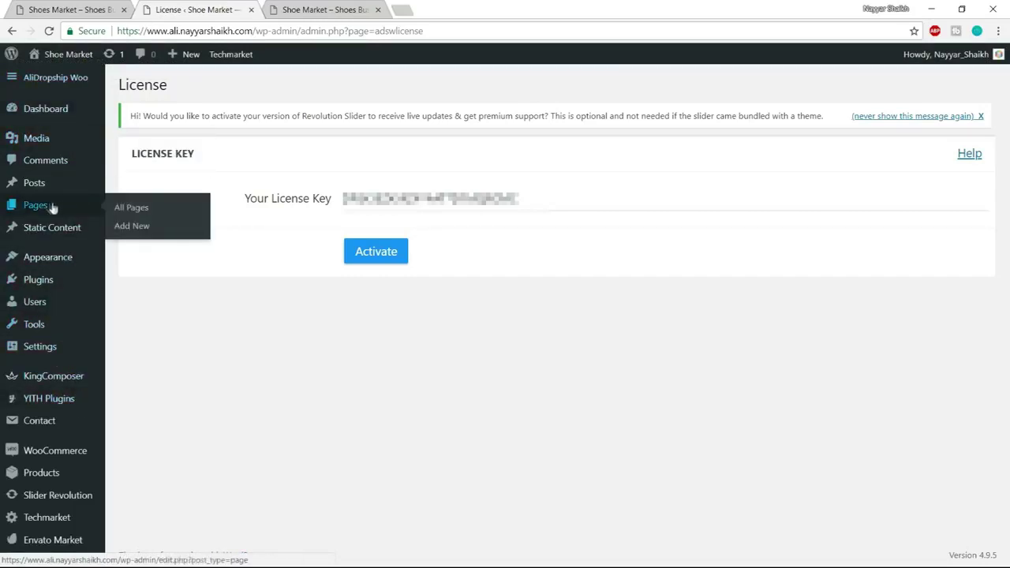
left_click(45, 209)
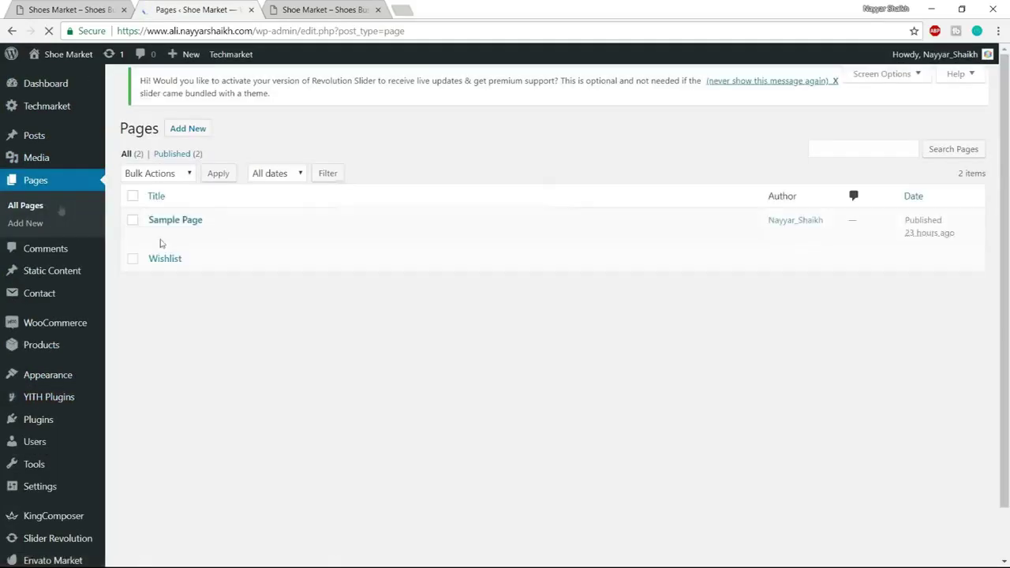
mouse_move(163, 274)
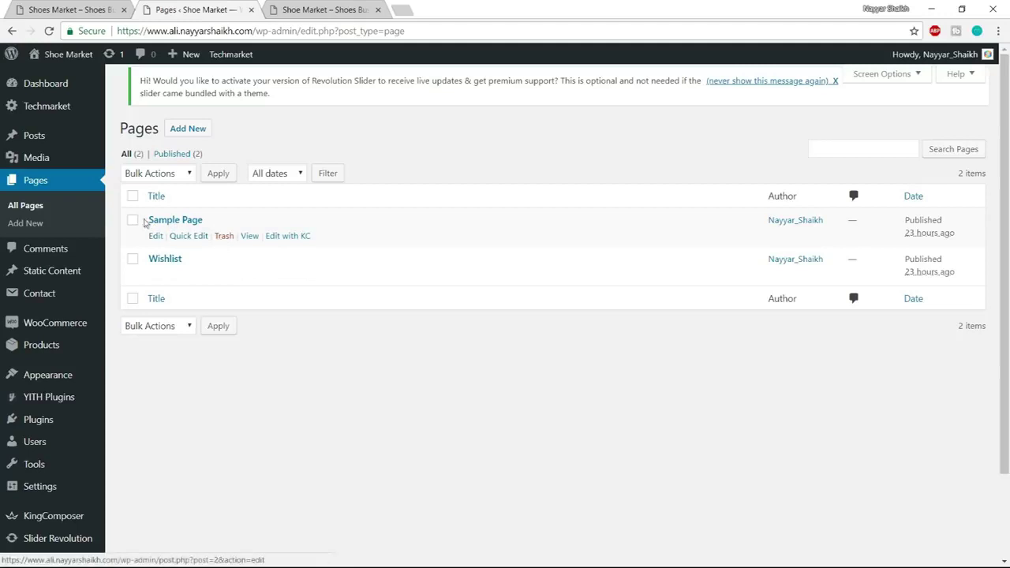
left_click(227, 240)
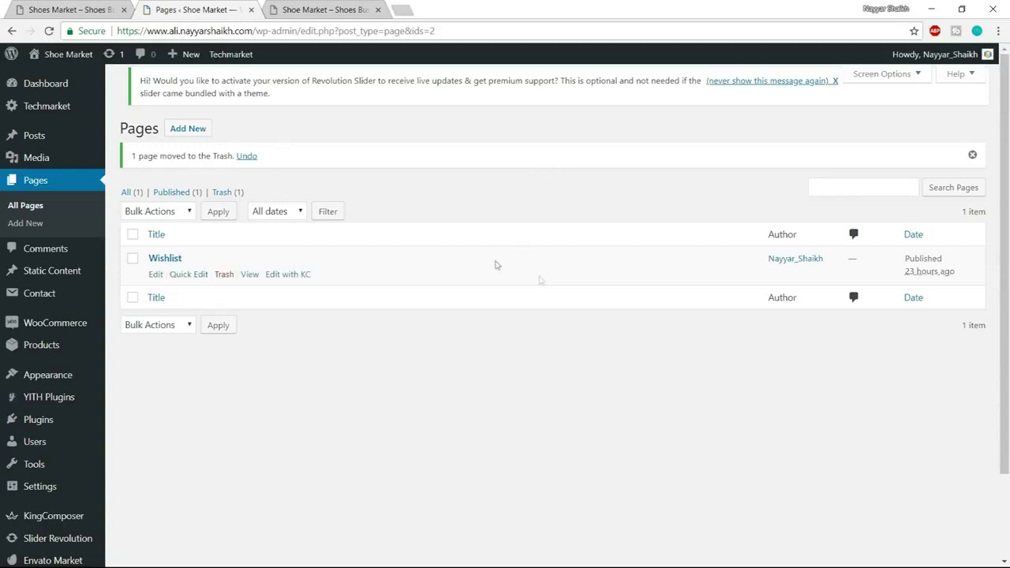
left_click(405, 7)
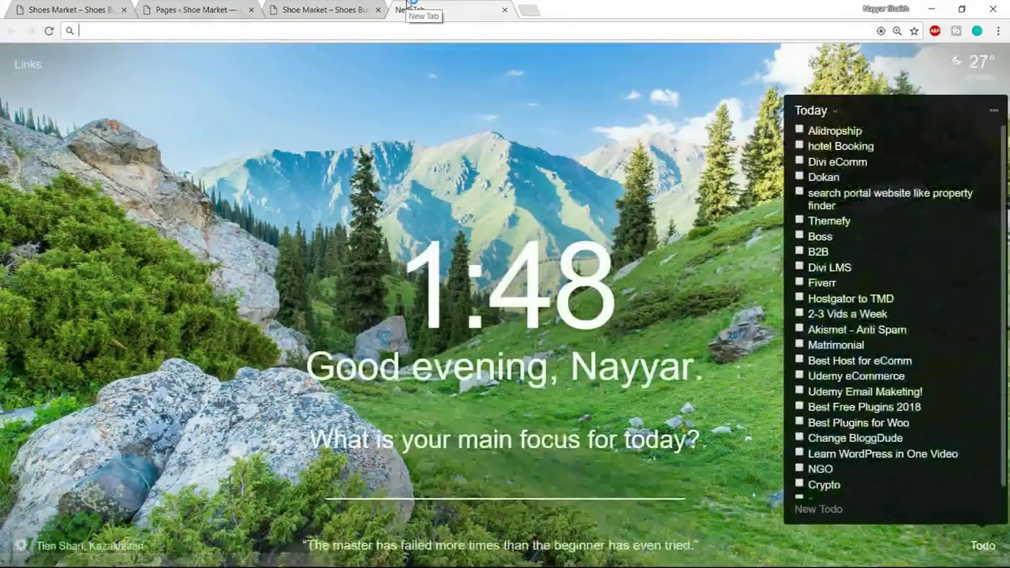
- Search Google for 'woocommerce shortcodes' and scan the results
type("woocommerce")
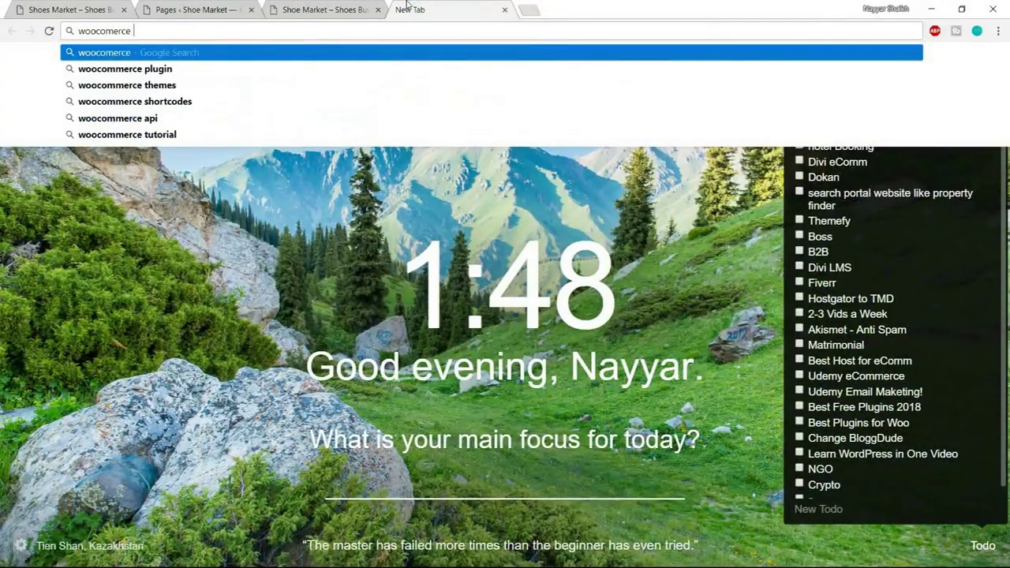
type(" shortcodes")
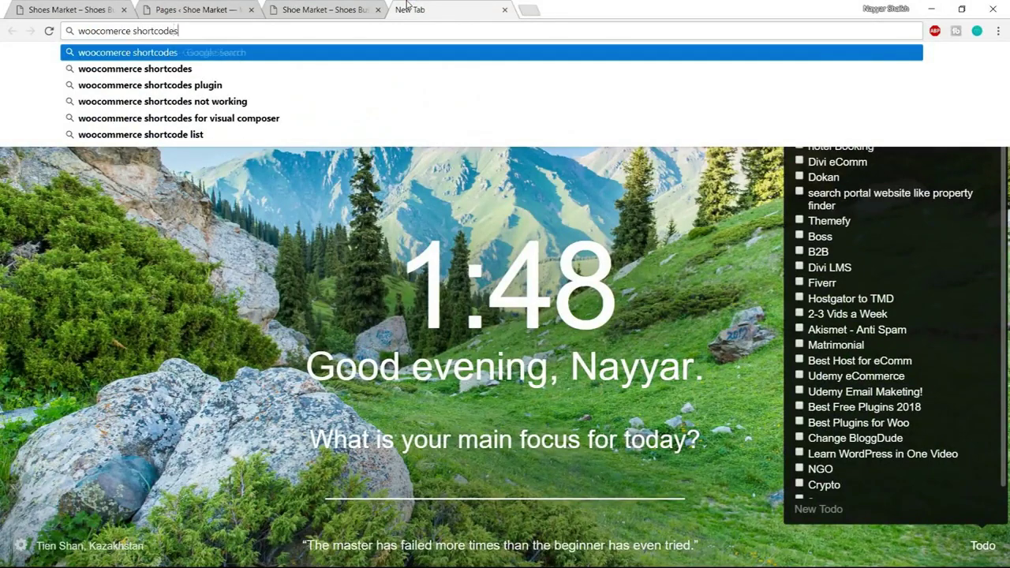
key("Return")
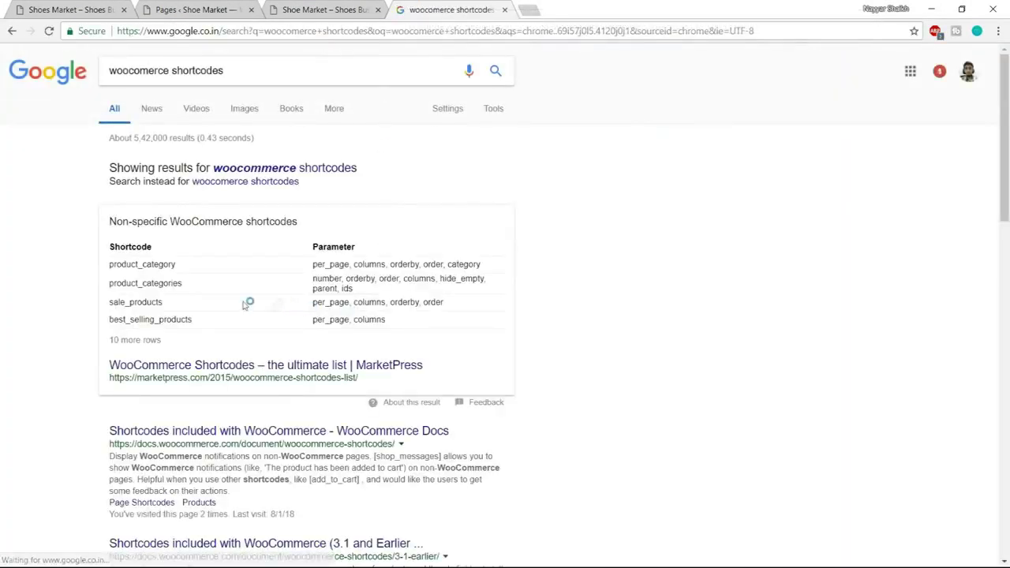
mouse_move(189, 318)
left_mouse_down()
mouse_move(153, 300)
mouse_move(189, 318)
left_mouse_up()
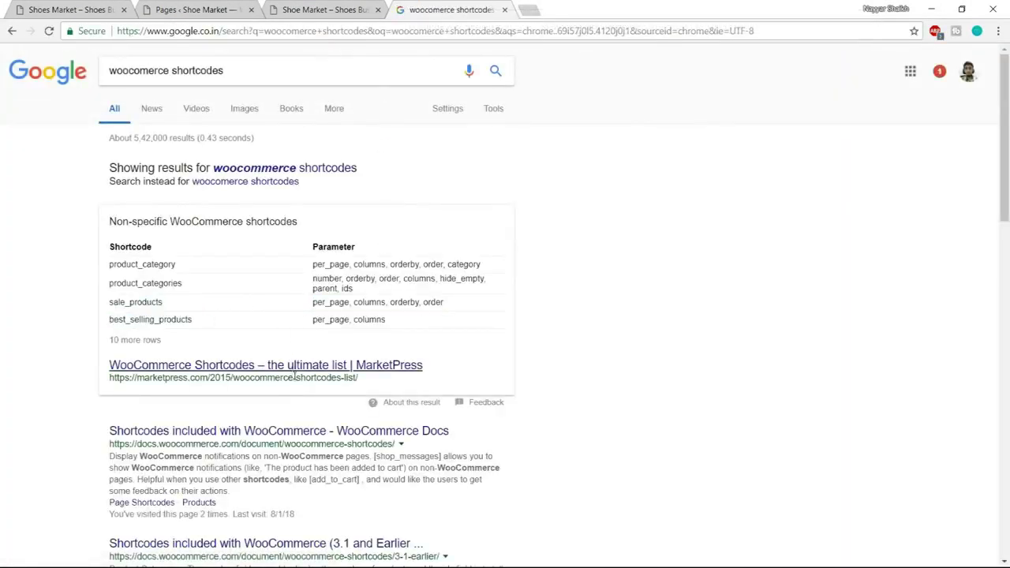
scroll(293, 375, "down", 3)
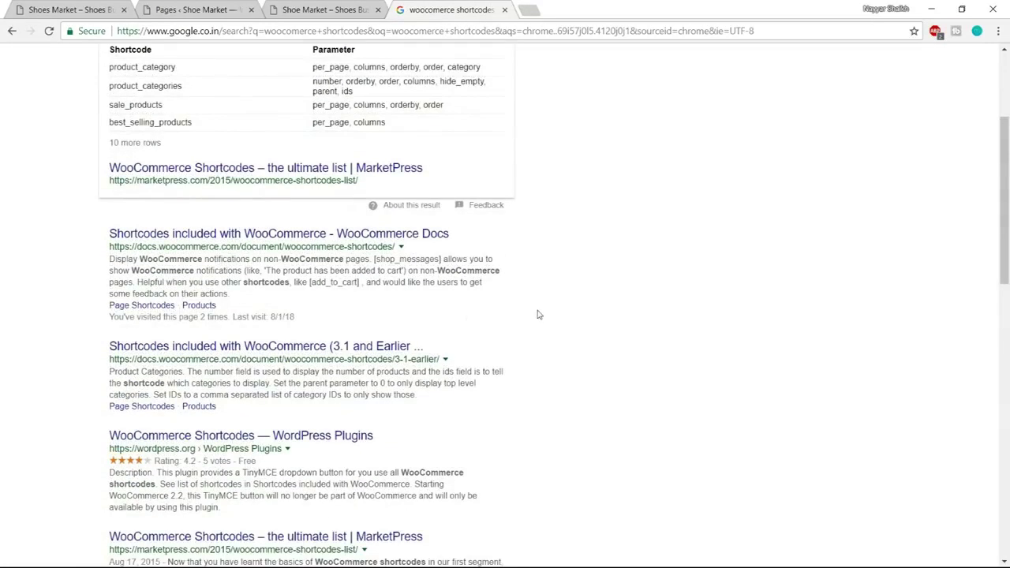
scroll(433, 274, "up", 1)
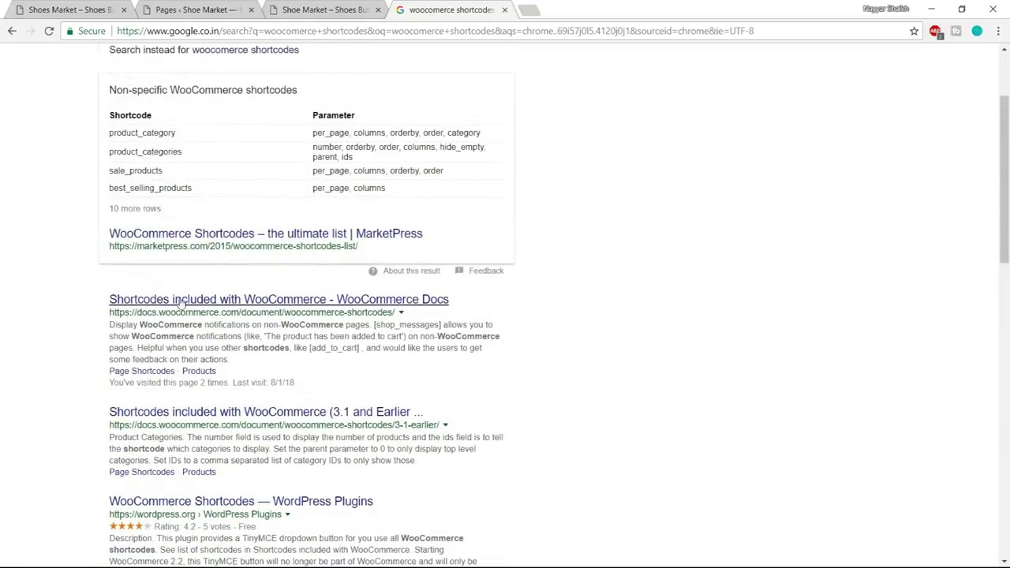
- Open WooCommerce Docs' Page Shortcodes section showing [woocommerce_cart], then return to WordPress Pages
left_click(260, 307)
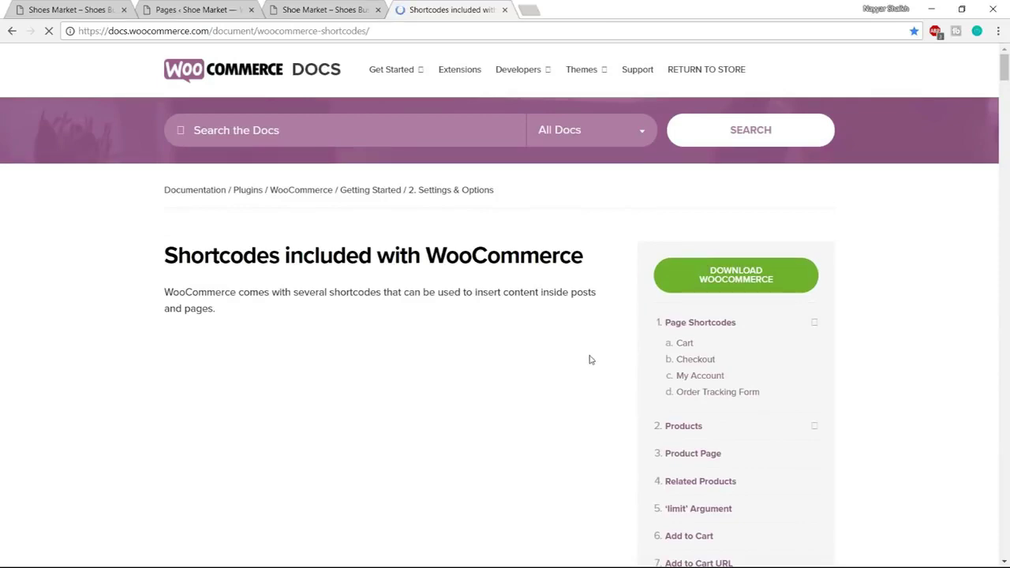
scroll(588, 359, "down", 3)
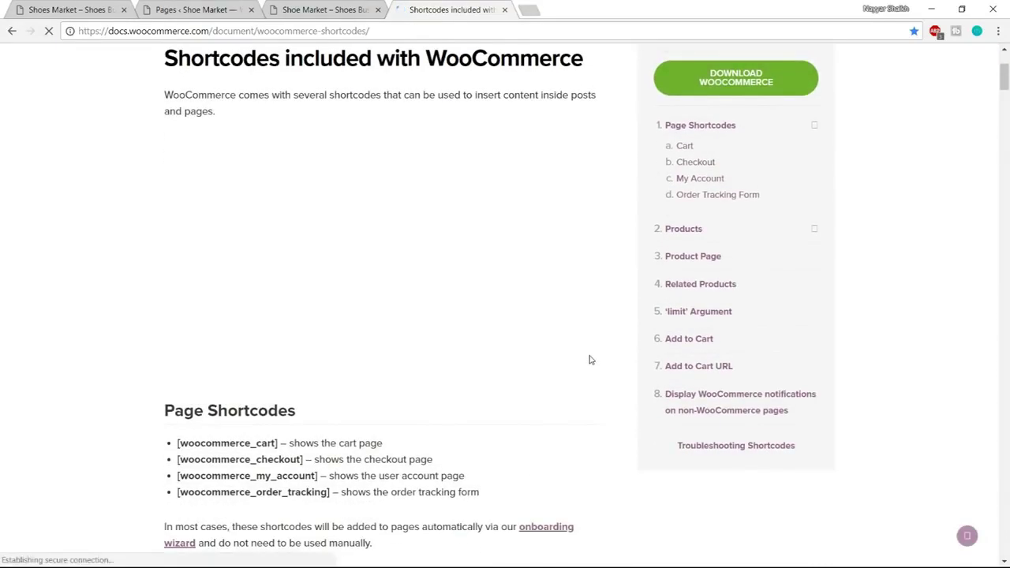
scroll(588, 356, "down", 2)
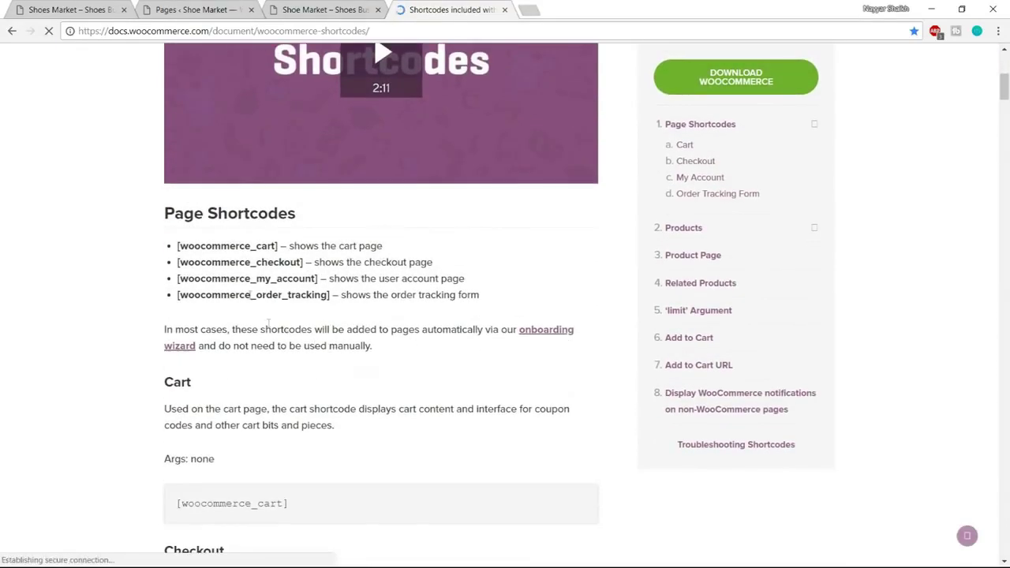
left_click_drag(180, 245, 287, 246)
left_click(294, 267)
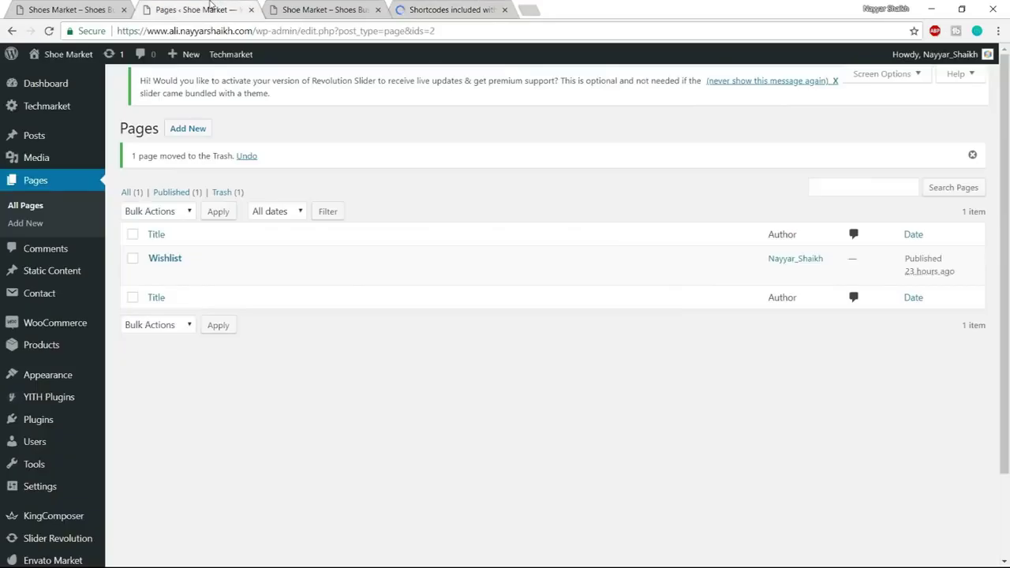
left_click(212, 10)
- Create a new page titled 'Cart' and paste the [woocommerce_cart] shortcode copied from the docs
left_click(191, 132)
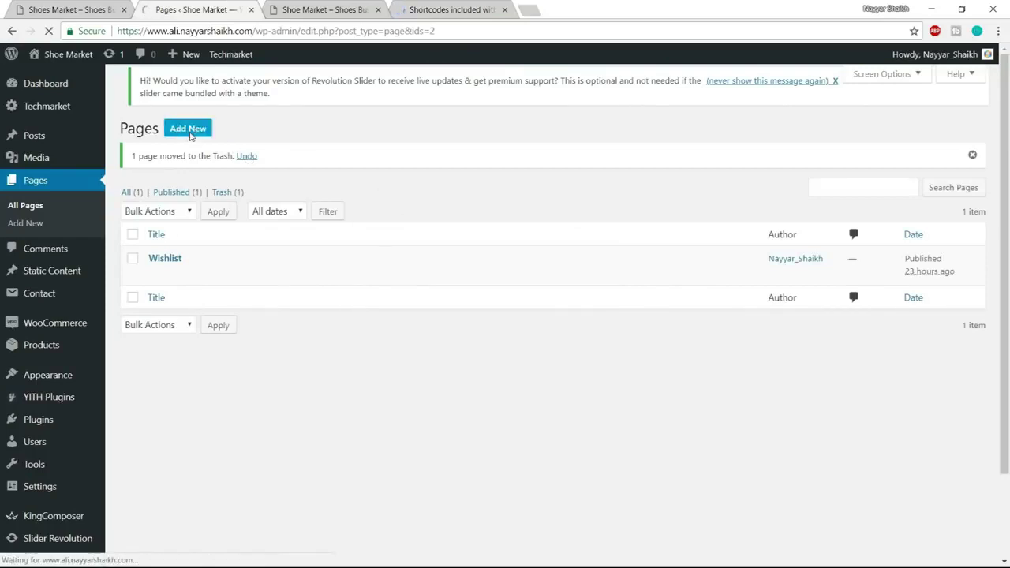
type("Cart")
key("BackSpace")
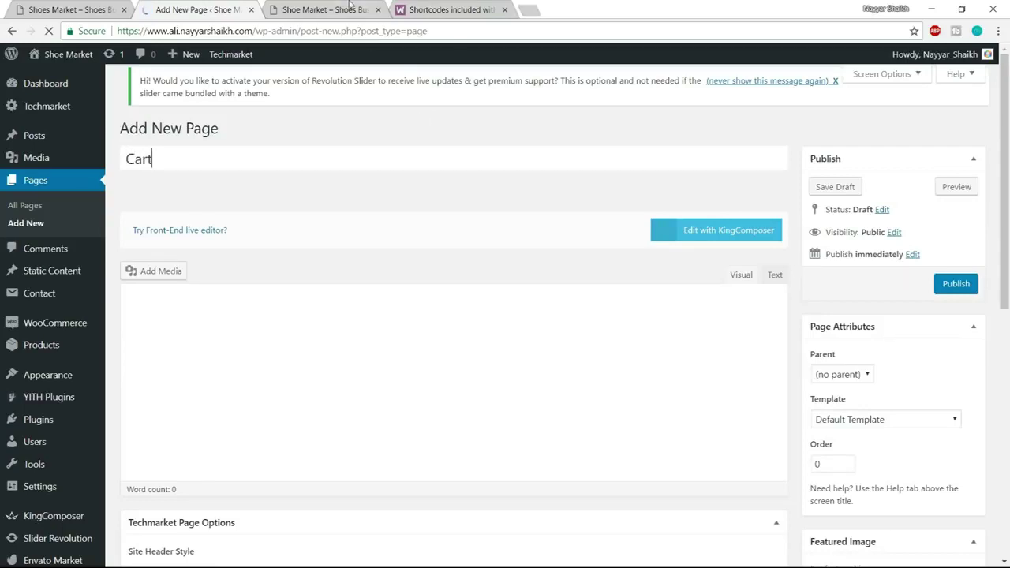
left_click(350, 5)
left_click(414, 11)
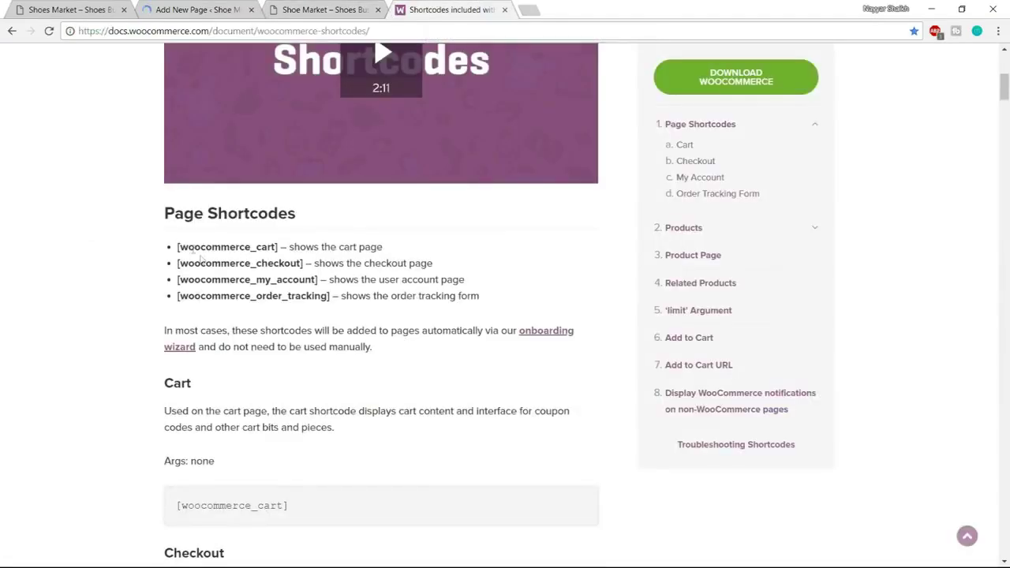
left_click_drag(177, 251, 281, 246)
key("ctrl+c")
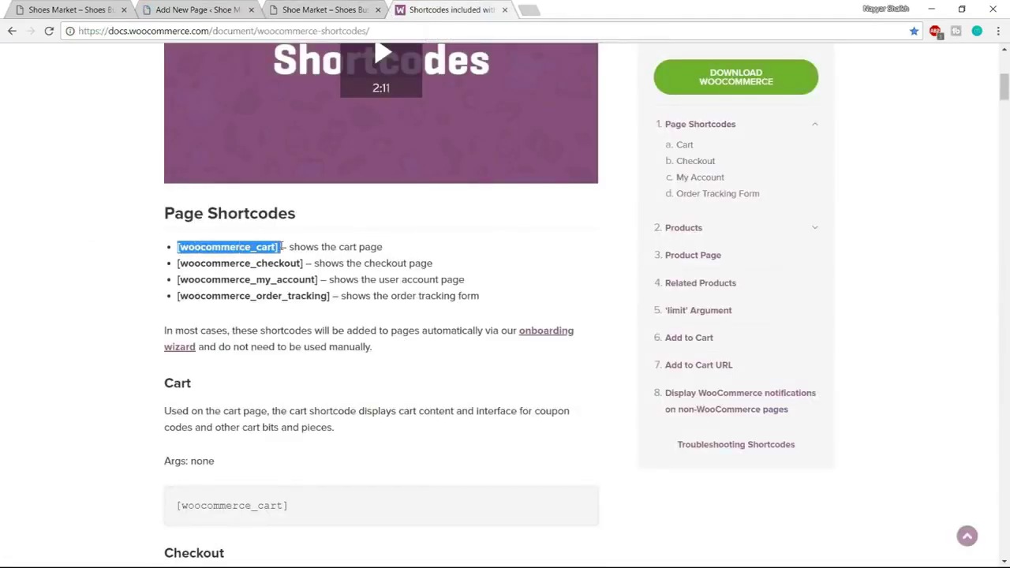
left_click(154, 8)
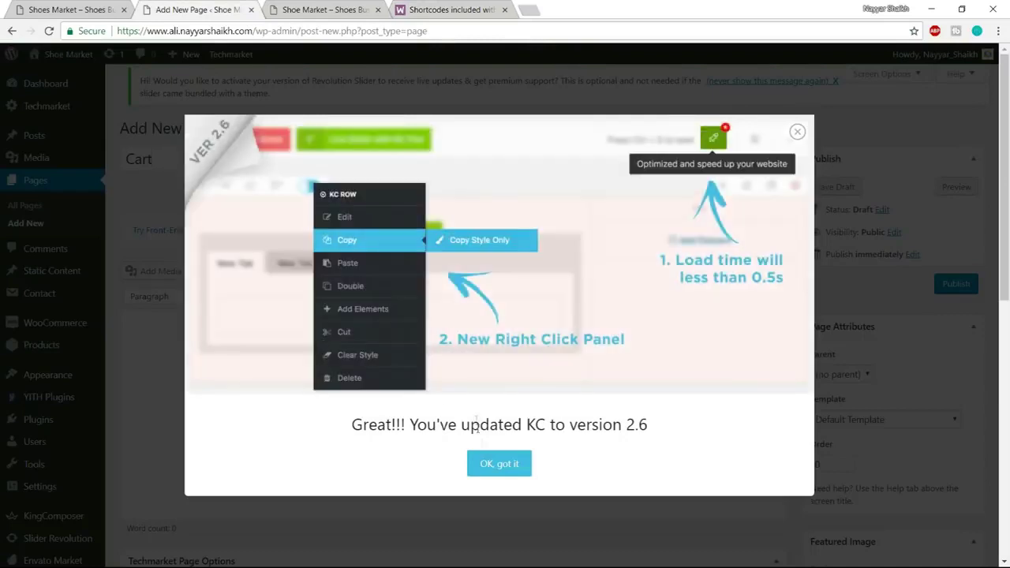
left_click(797, 131)
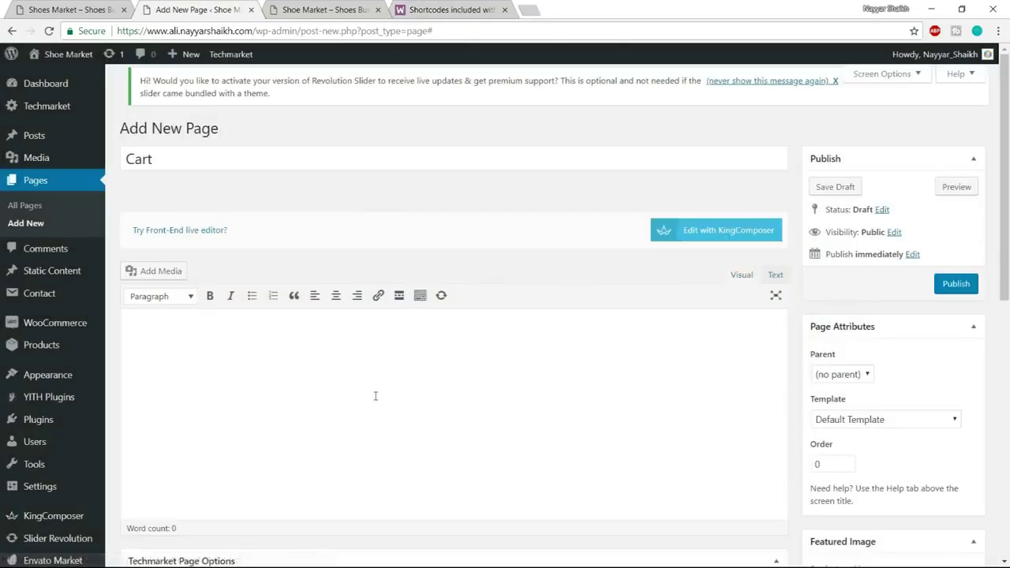
key("ctrl+v")
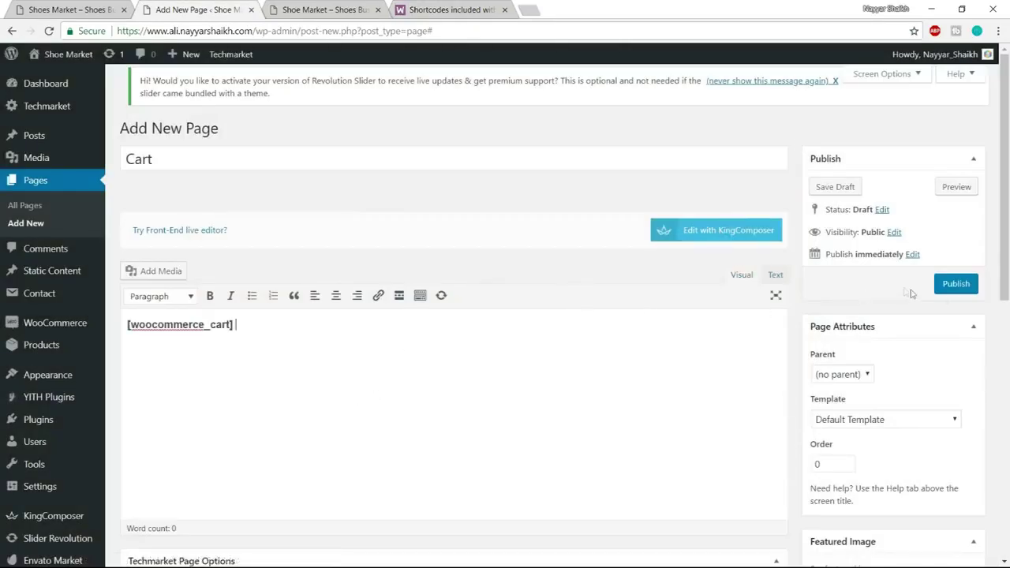
- Publish the Cart page and confirm in a new tab that it shows the empty cart
left_click(953, 285)
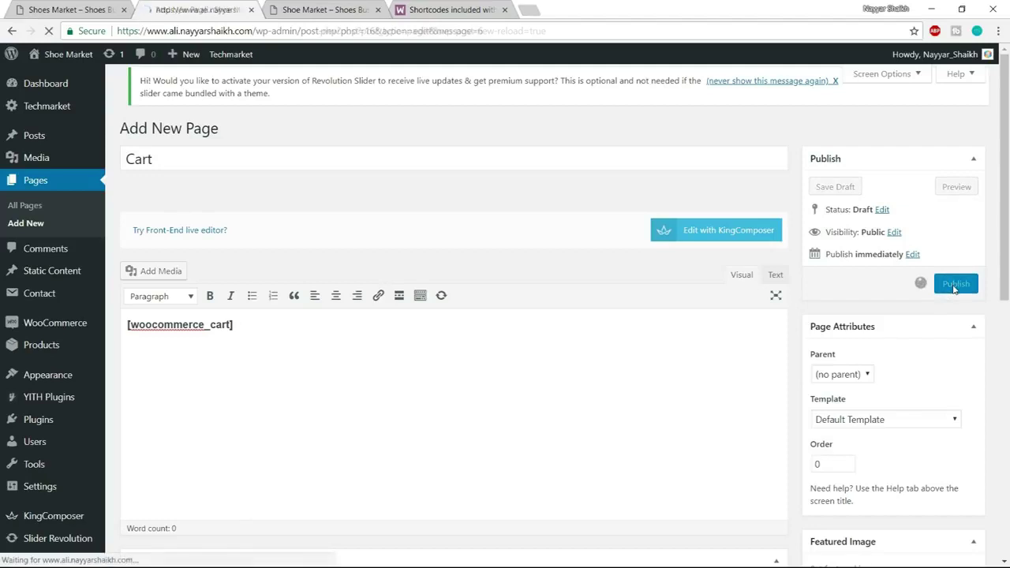
right_click(225, 156)
left_click(234, 163)
left_click(323, 9)
left_click_drag(252, 297, 777, 289)
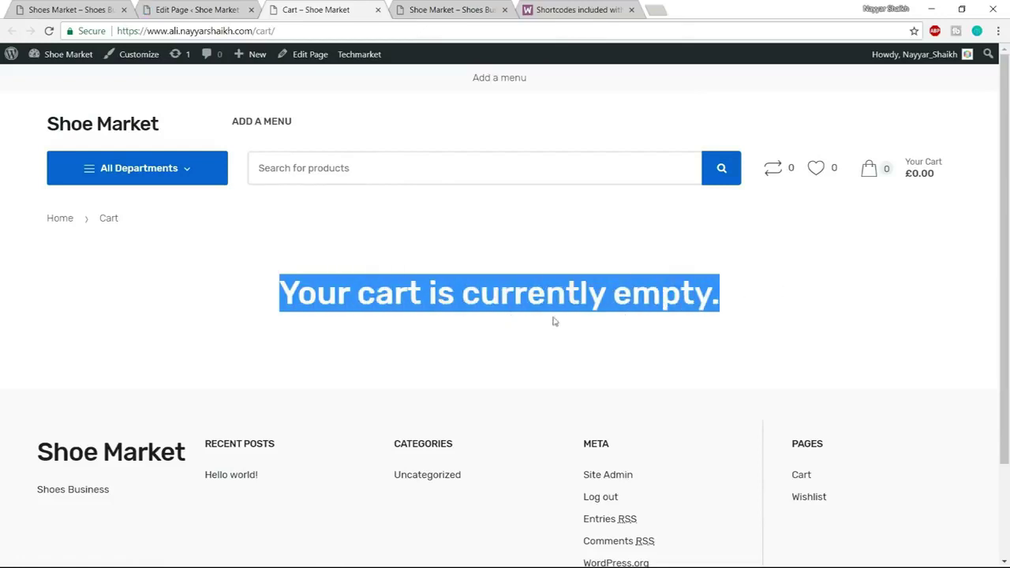
left_click(749, 300)
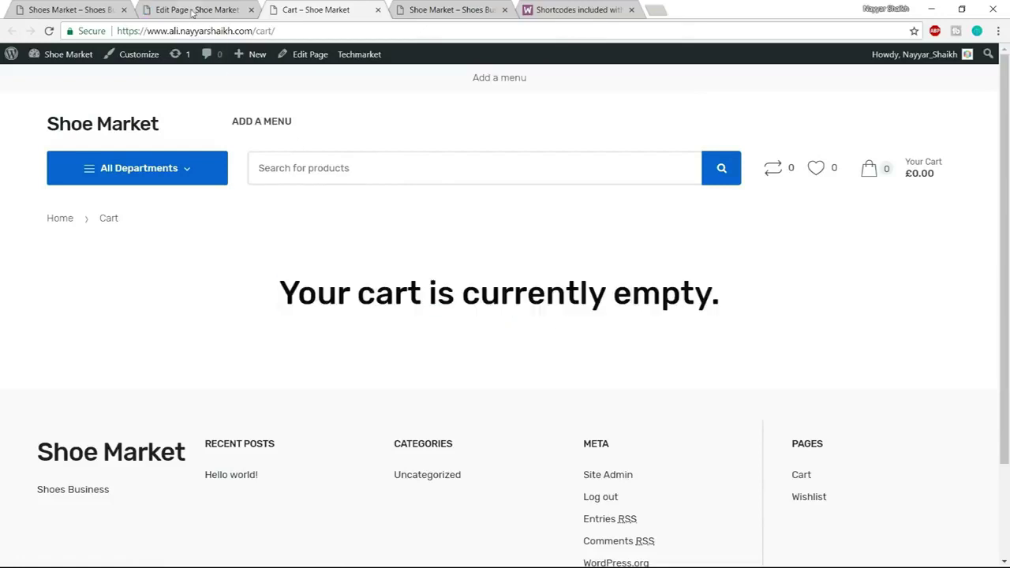
- Back in the editor, start another new page with the shortcodes docs at hand
left_click(193, 11)
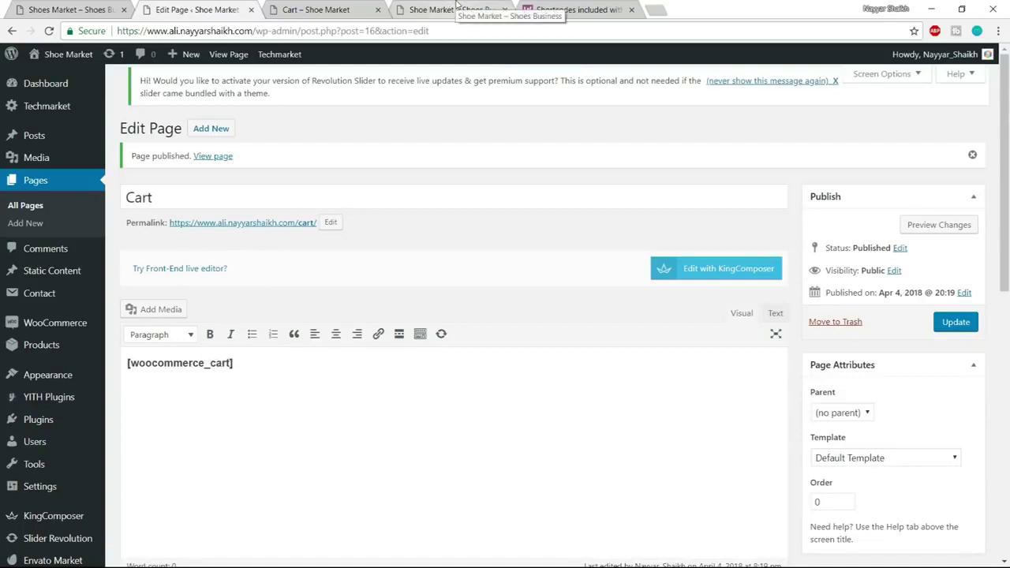
left_click(219, 134)
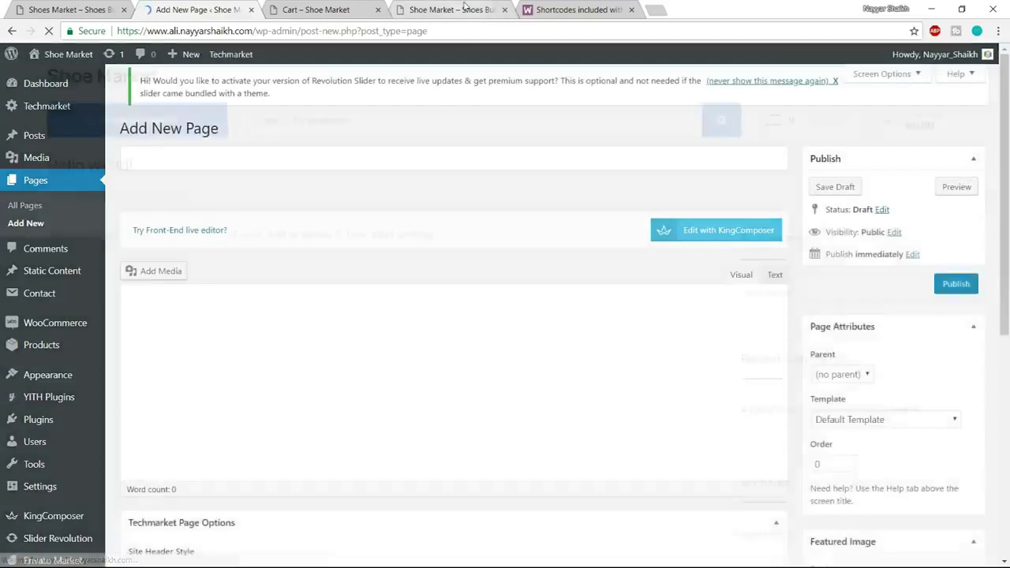
left_click(464, 7)
left_click(568, 8)
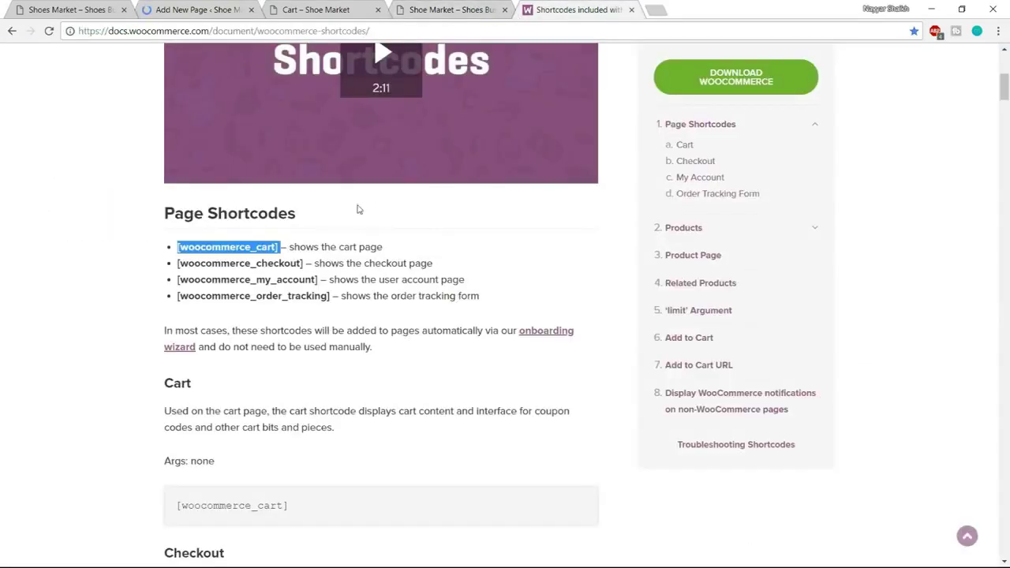
left_click(211, 8)
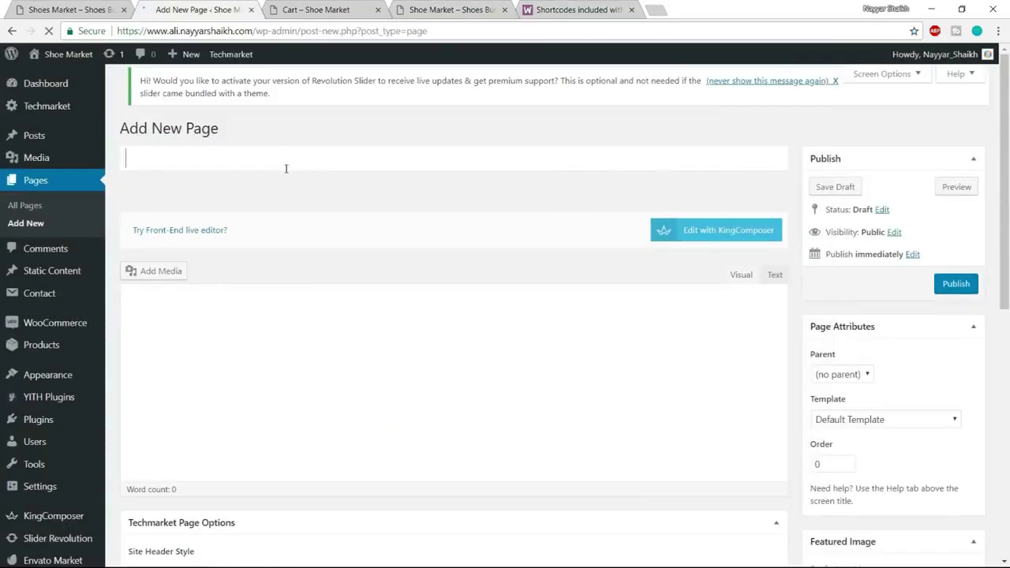
- Title the new page 'Checkout' and paste the [woocommerce_checkout] shortcode from the docs
type("Checkout")
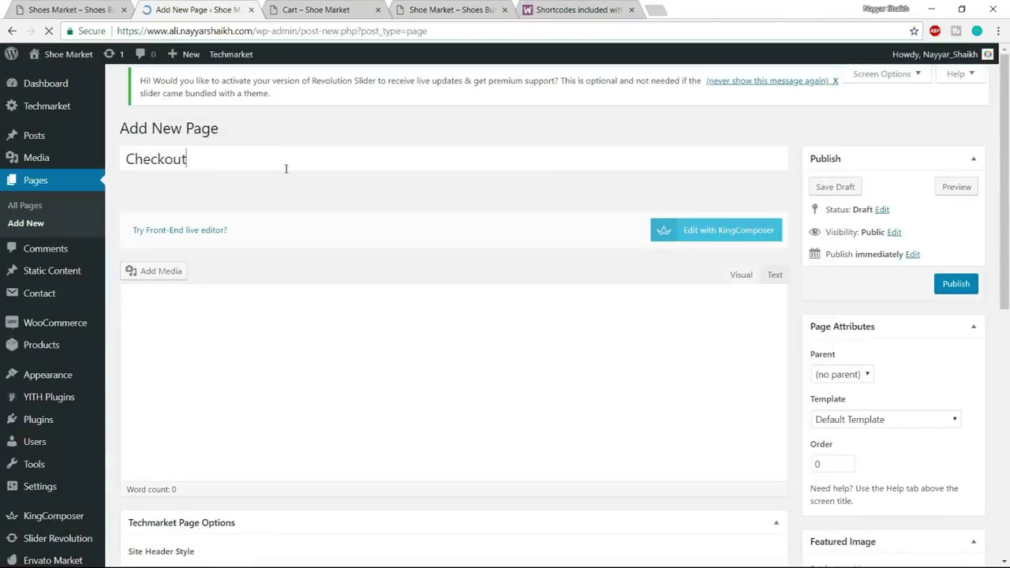
left_click(574, 10)
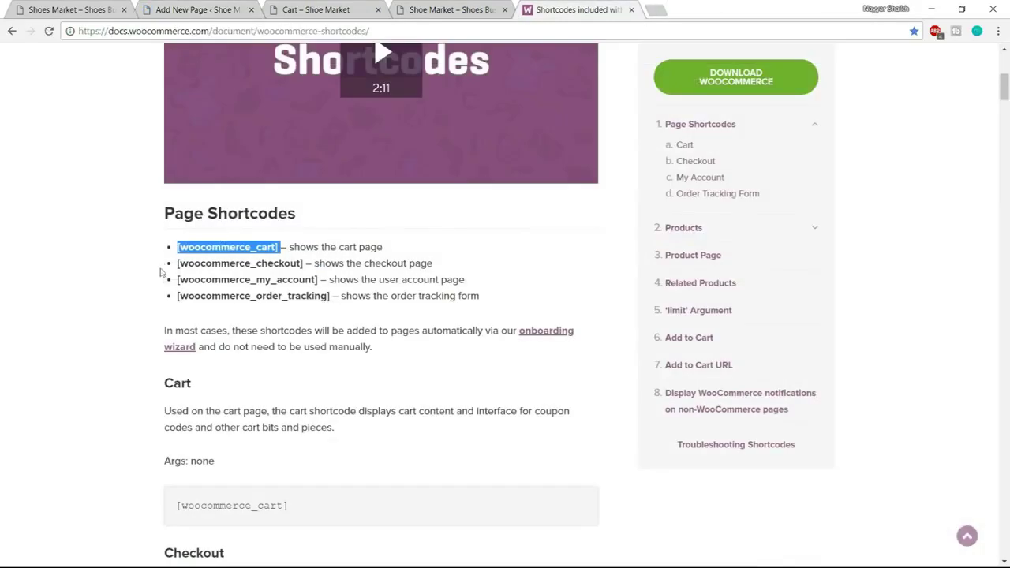
left_click_drag(177, 267, 314, 268)
key("ctrl+c")
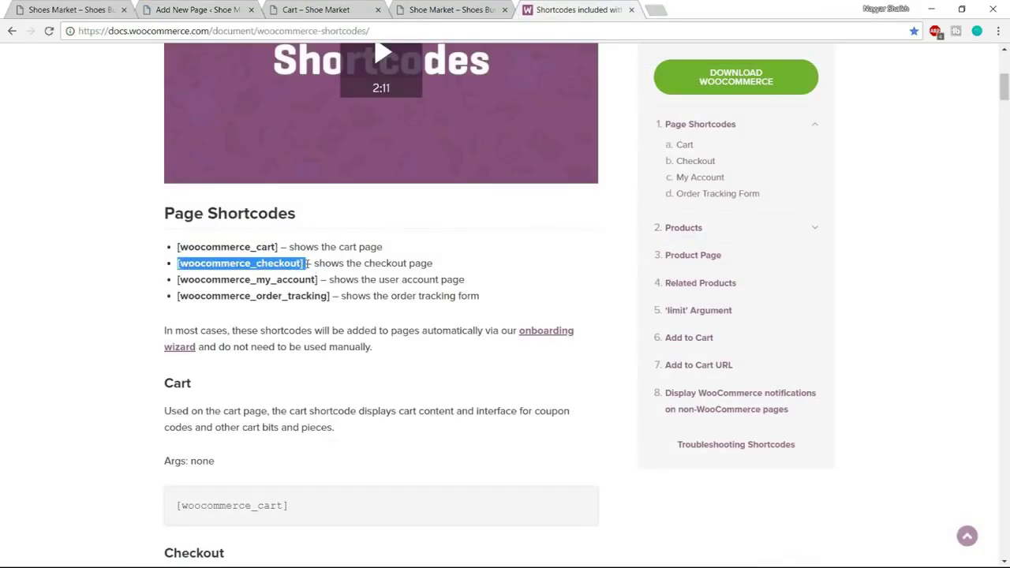
left_click(216, 5)
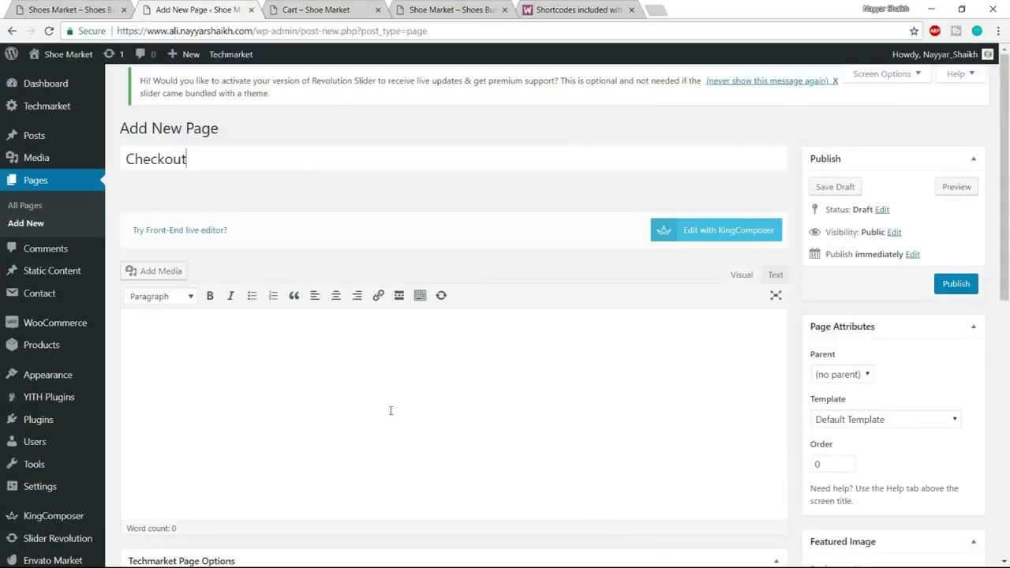
key("ctrl+v")
- Publish the Checkout page, check it live, and close the preview
left_click(970, 291)
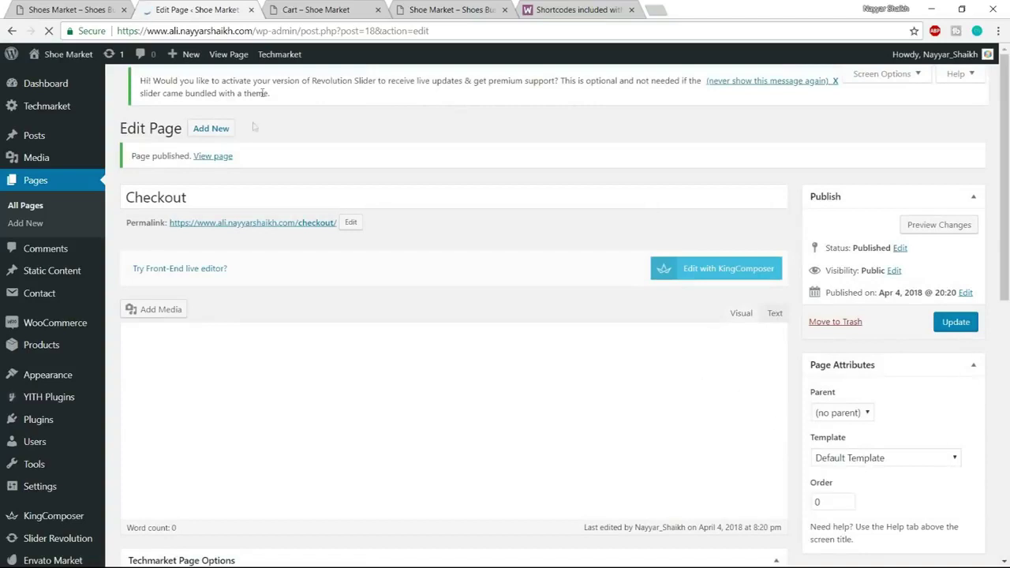
left_click(206, 158)
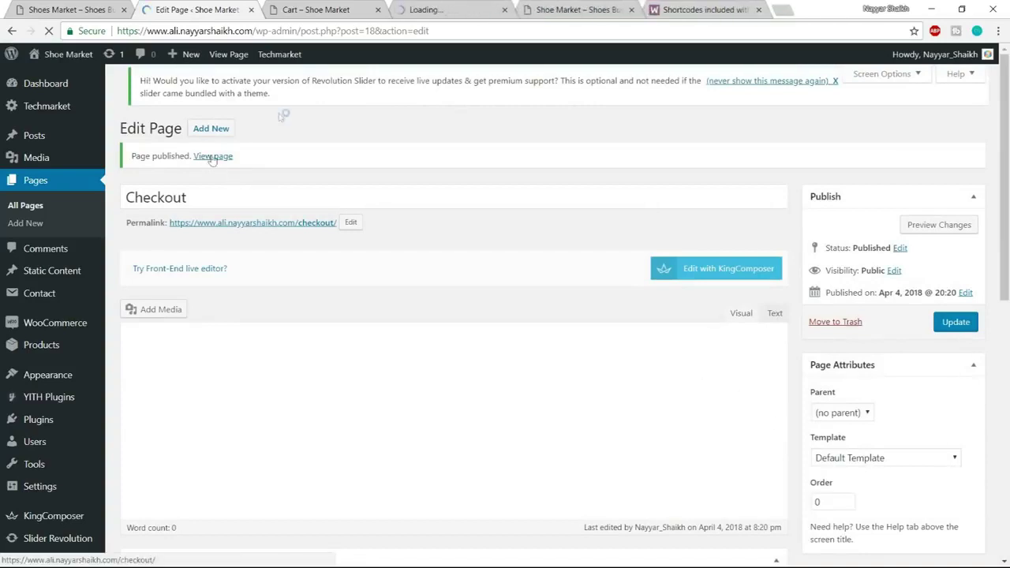
scroll(665, 350, "down", 1)
scroll(664, 351, "up", 1)
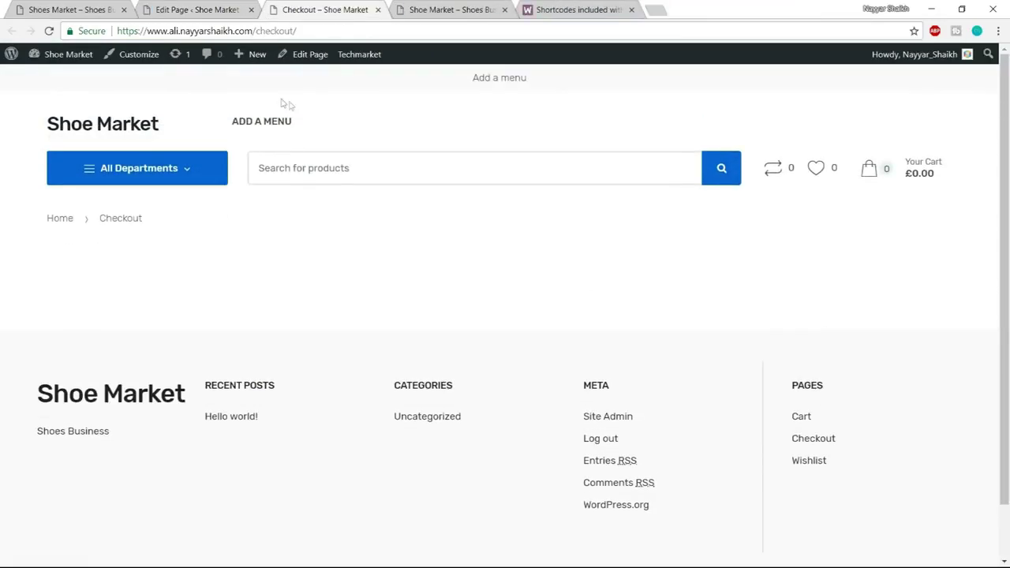
left_click(208, 10)
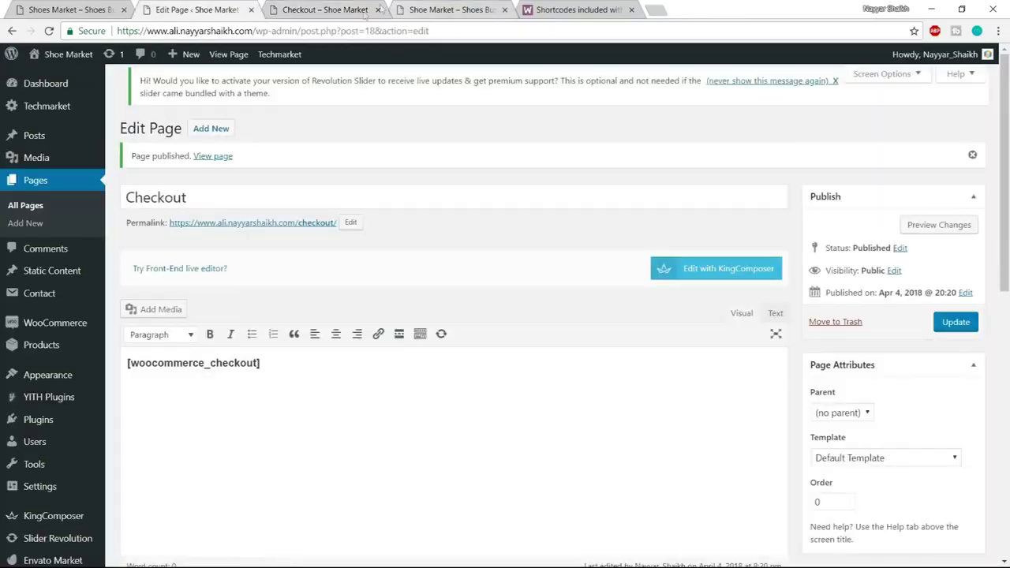
left_click(378, 10)
left_click(413, 6)
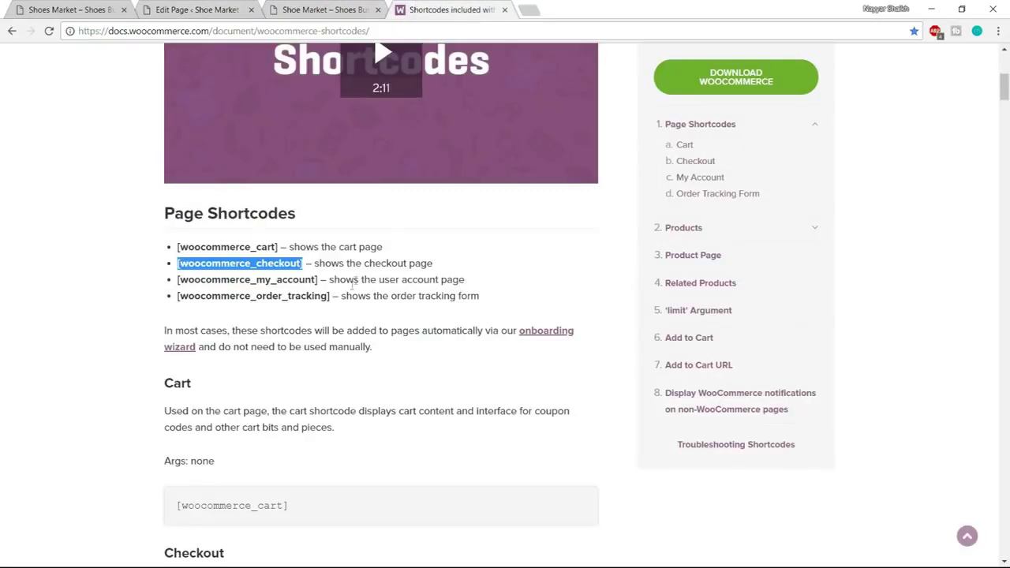
left_click(237, 7)
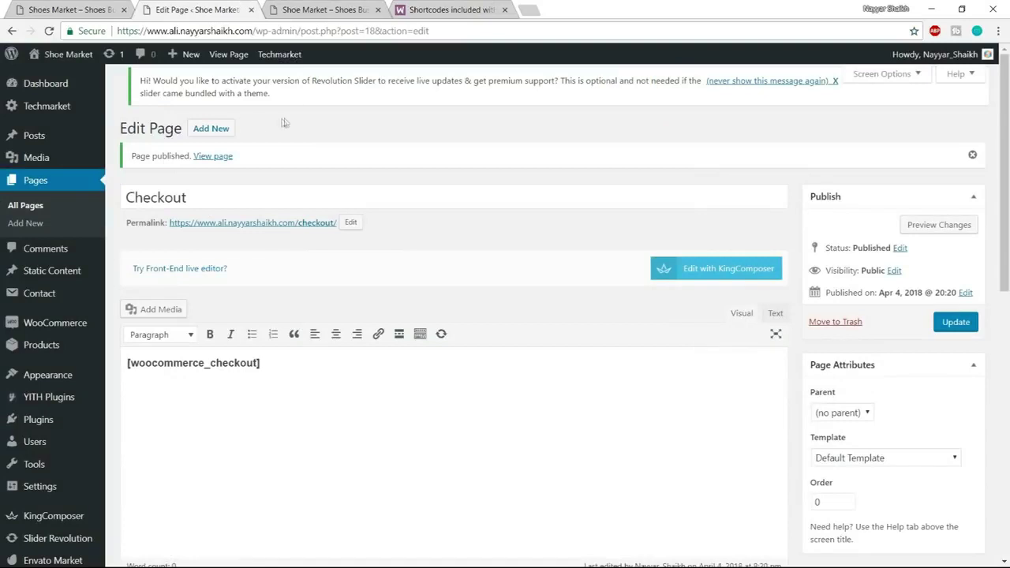
- Create a new page titled 'My Account' containing the [woocommerce_my_account] shortcode
left_click(220, 129)
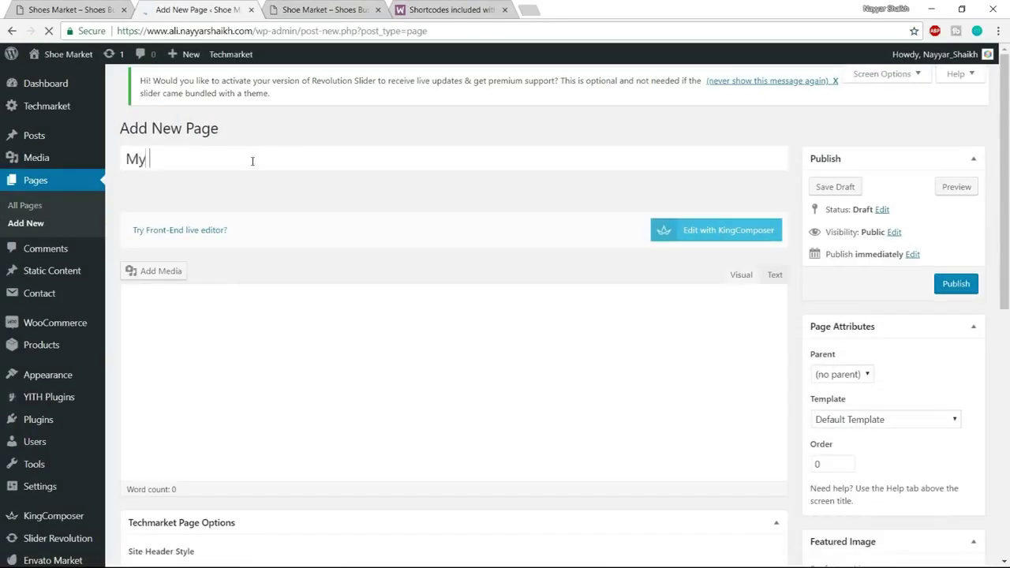
type("My Account")
left_click(445, 12)
left_click_drag(177, 280, 321, 278)
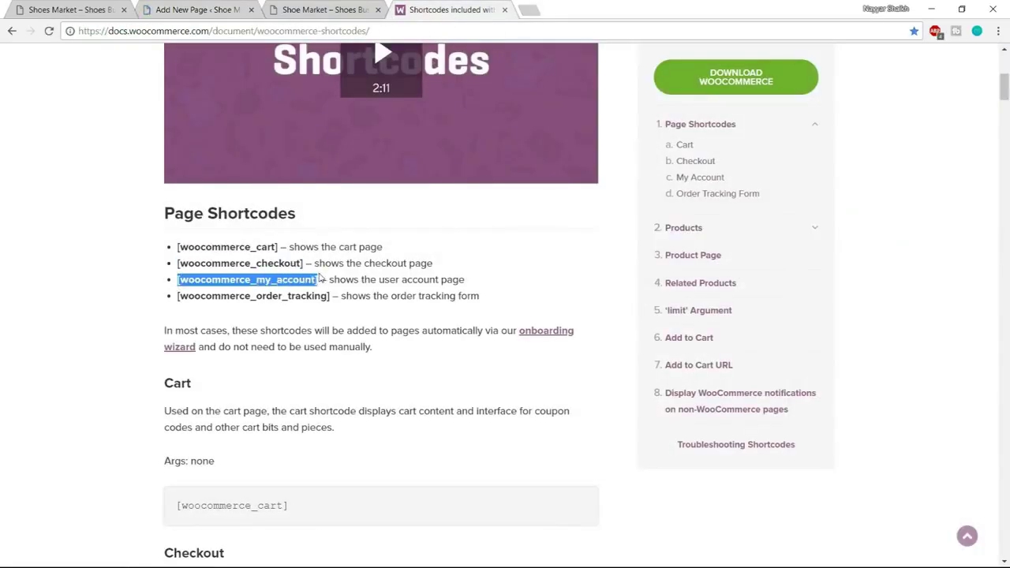
key("ctrl+c")
left_click(197, 10)
key("ctrl+v")
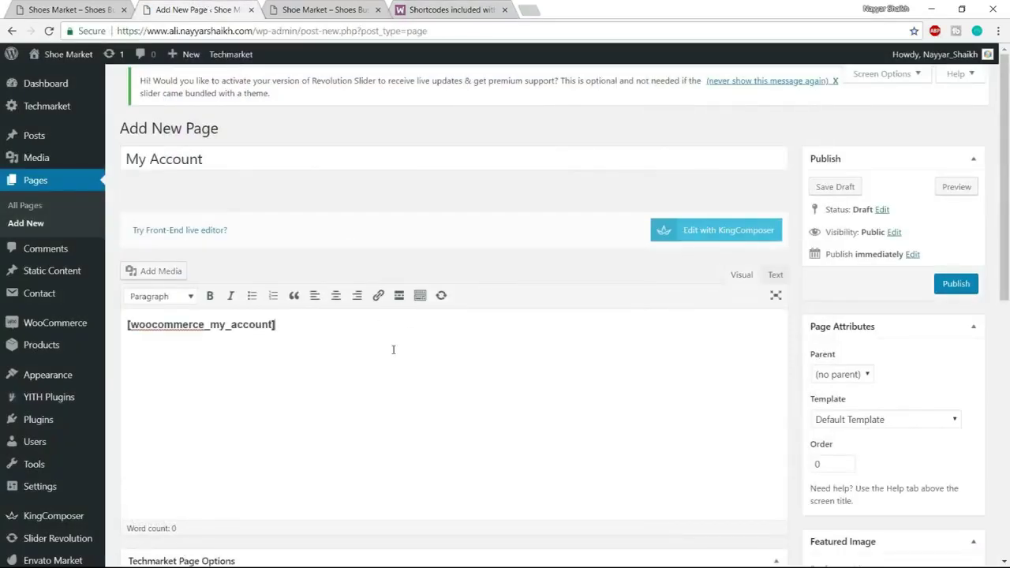
- Publish My Account, check its live dashboard, then select the [woocommerce_order_tracking] shortcode in the docs
left_click(955, 284)
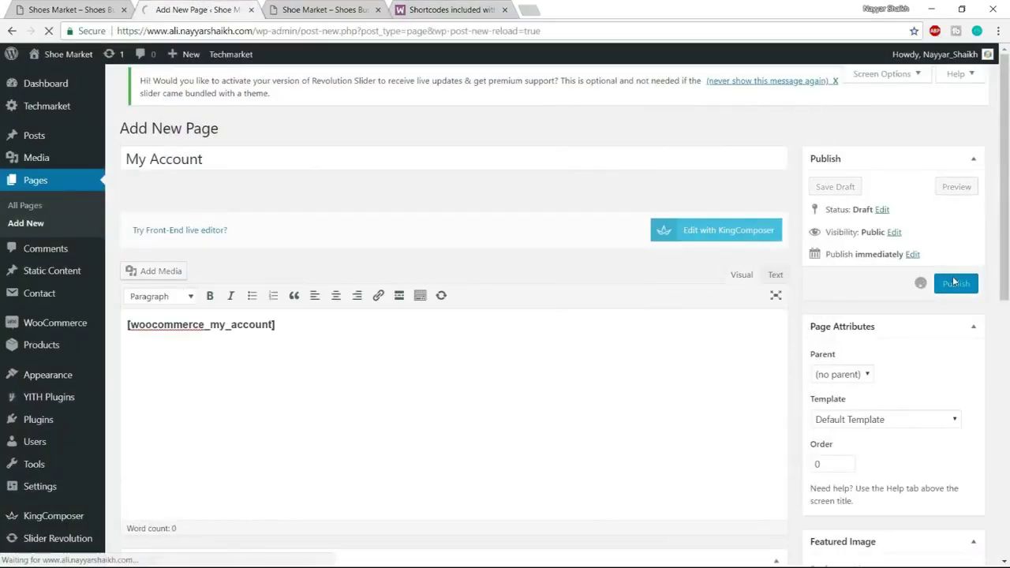
right_click(213, 156)
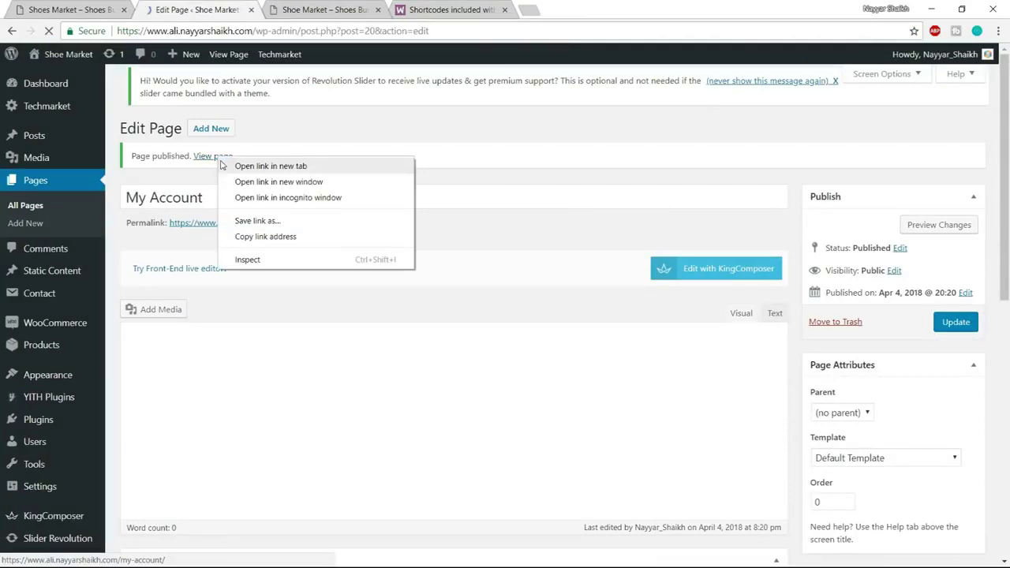
left_click(261, 166)
left_click(310, 8)
scroll(430, 336, "down", 2)
scroll(424, 342, "up", 3)
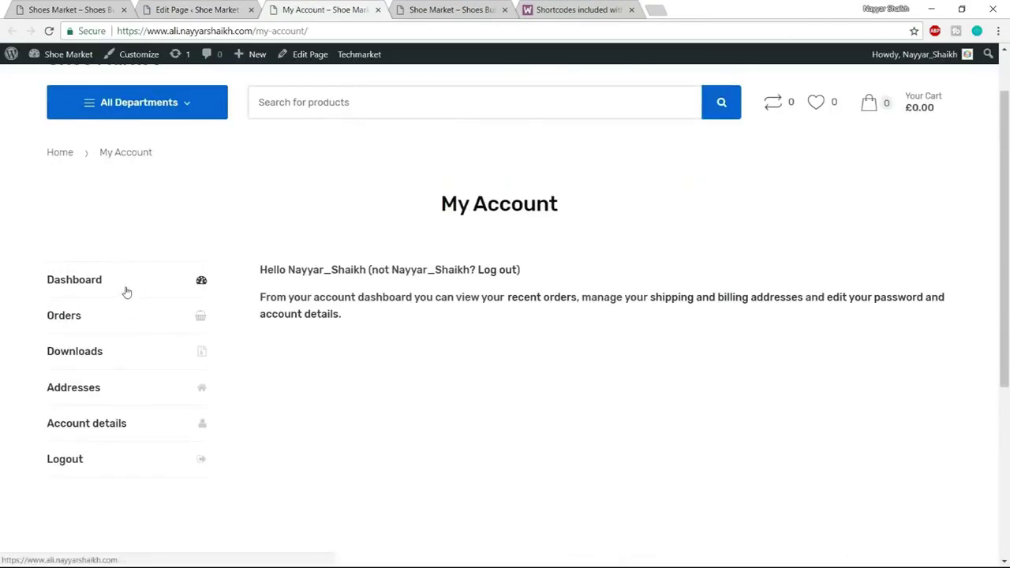
scroll(170, 292, "down", 1)
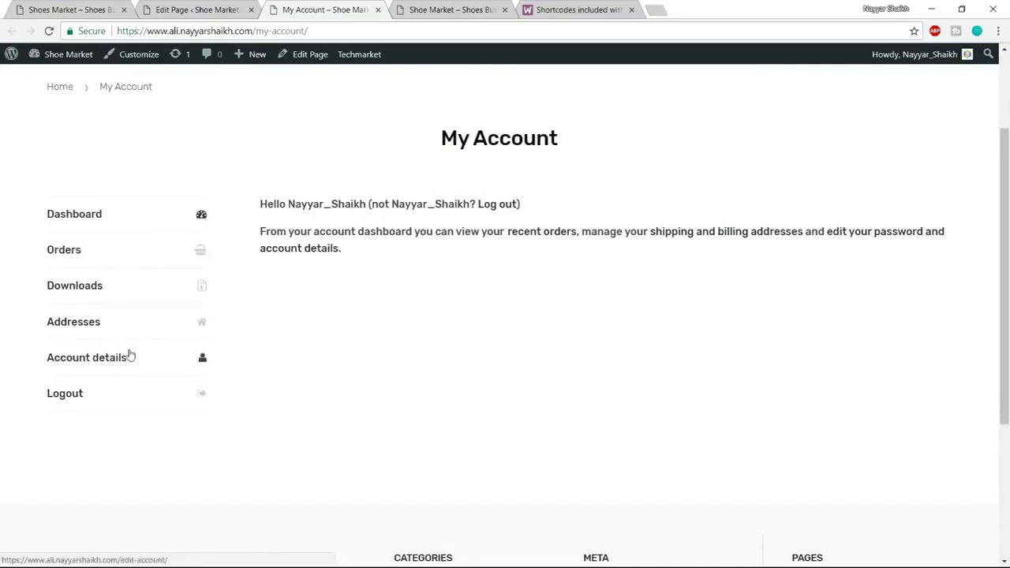
scroll(257, 408, "up", 2)
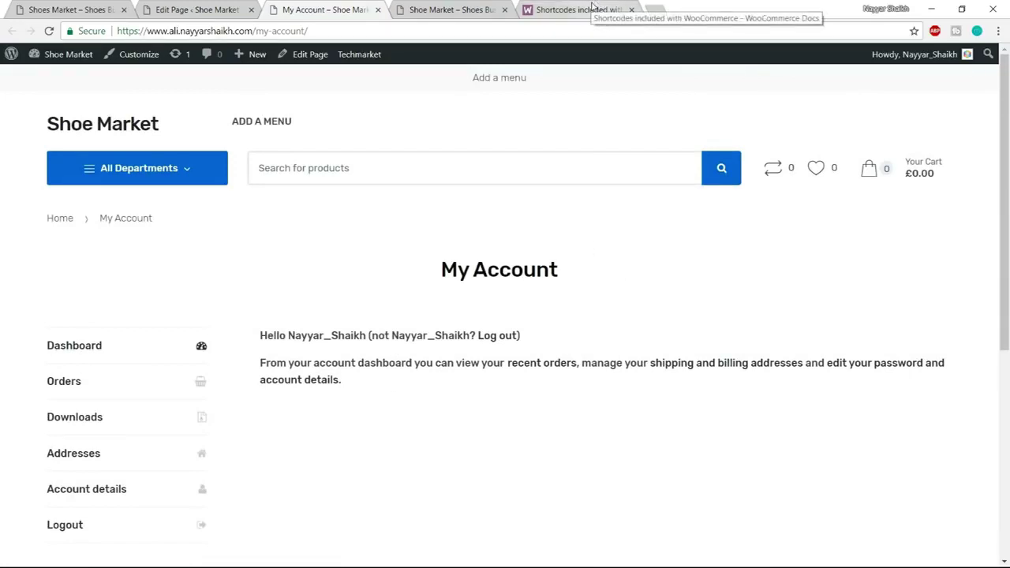
left_click(377, 9)
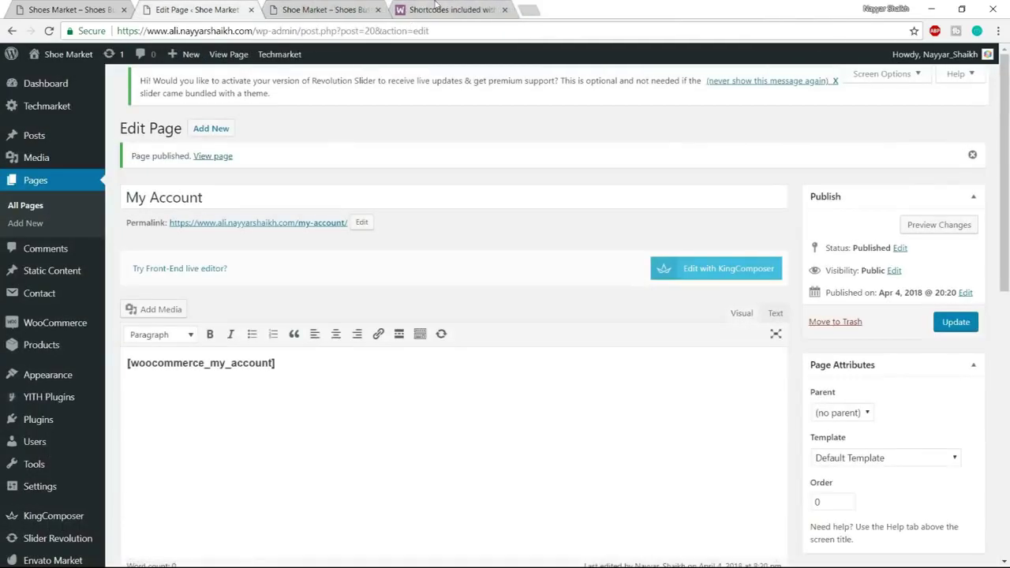
left_click(437, 8)
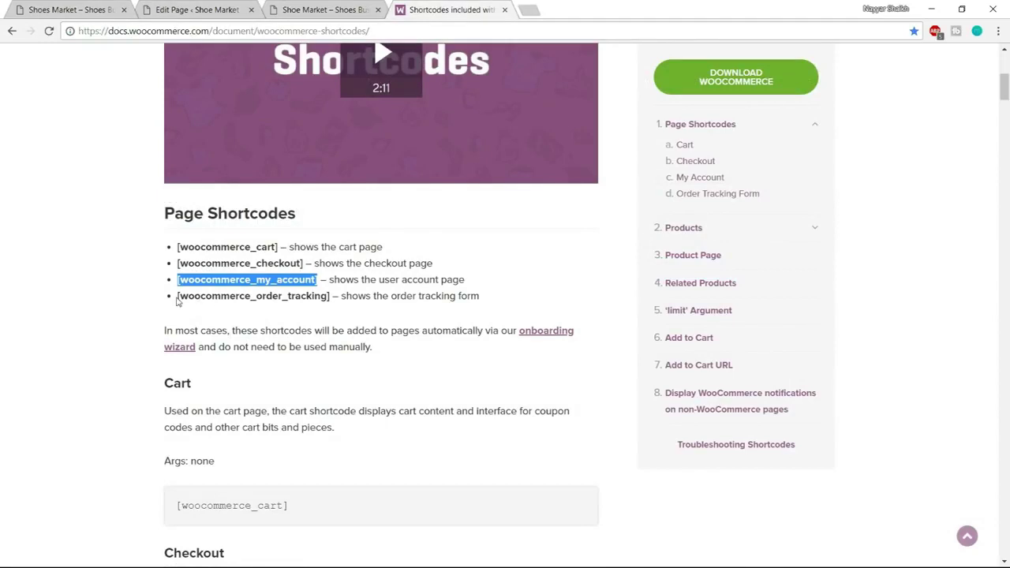
left_click_drag(176, 298, 329, 296)
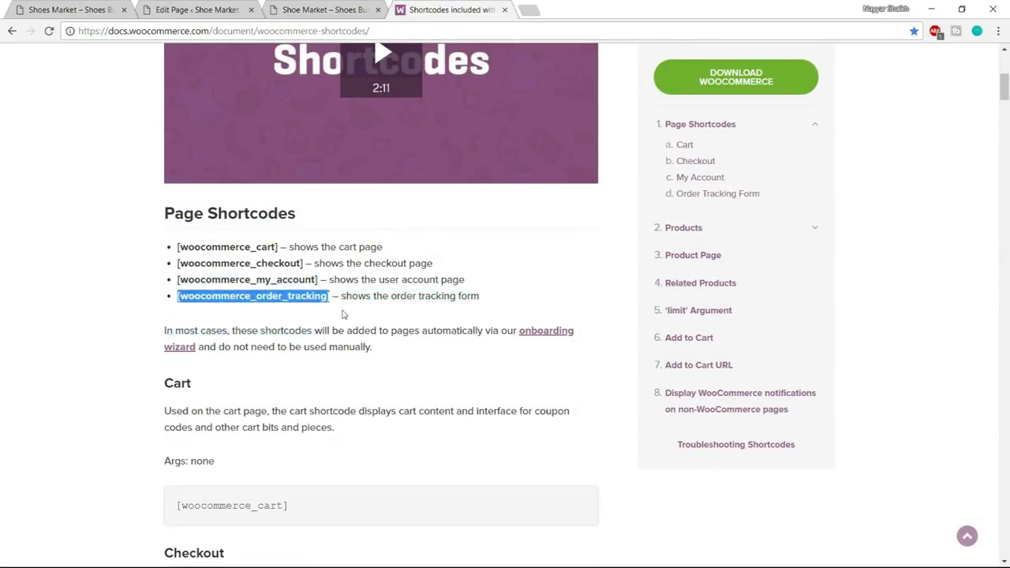
- Create a new page titled 'Order Tracking' with the [woocommerce_order_tracking] shortcode pasted in
left_click(239, 6)
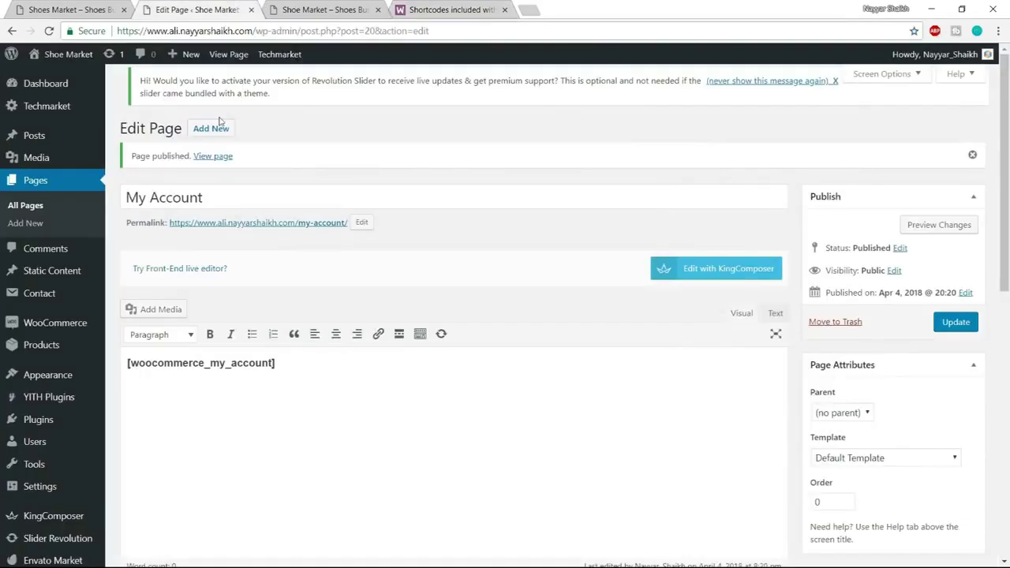
left_click(211, 128)
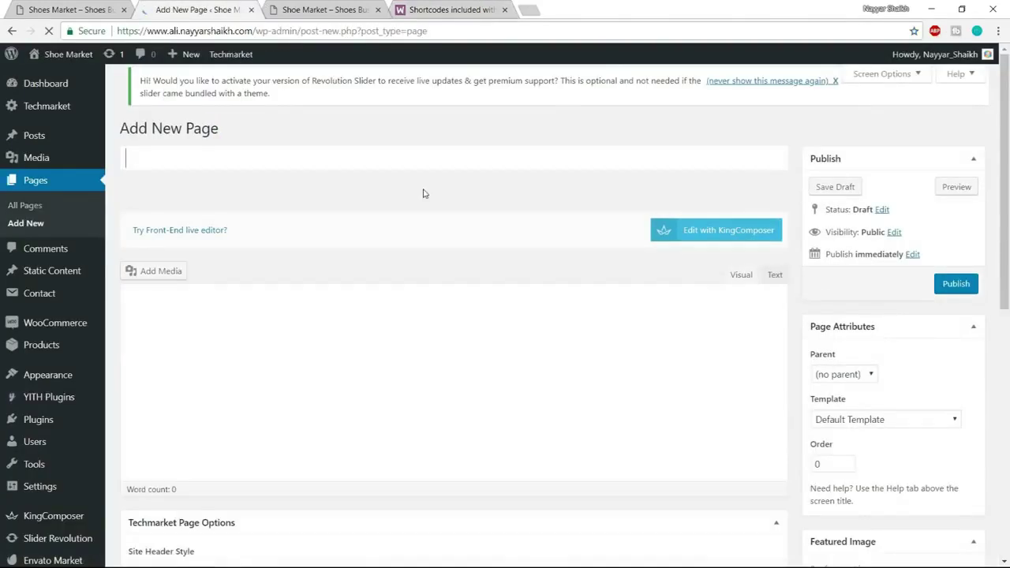
type("Order Tracking")
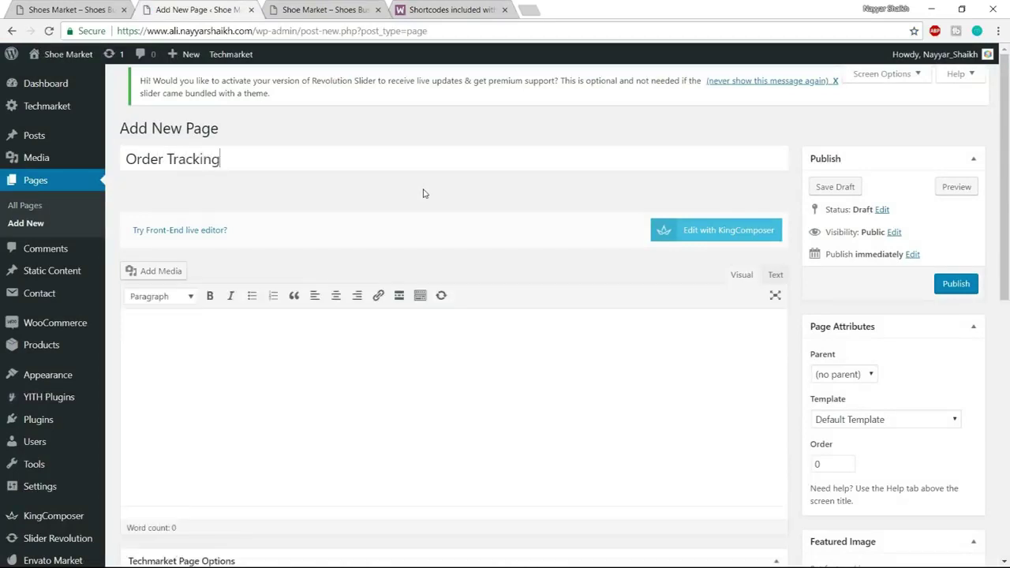
left_click(443, 388)
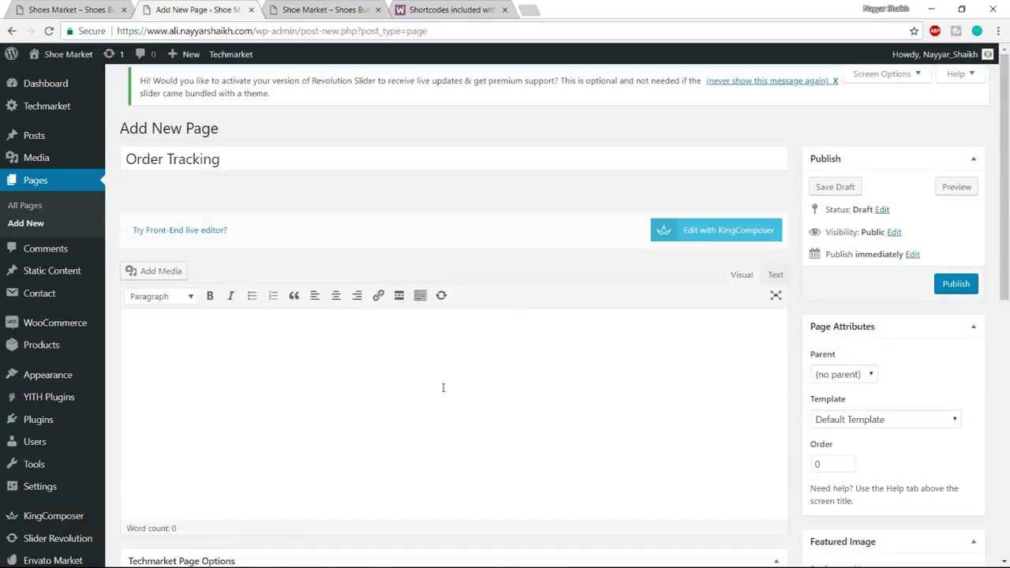
key("ctrl+v")
- Publish it and try the Order ID and Billing email fields on the live tracking form
left_click(957, 285)
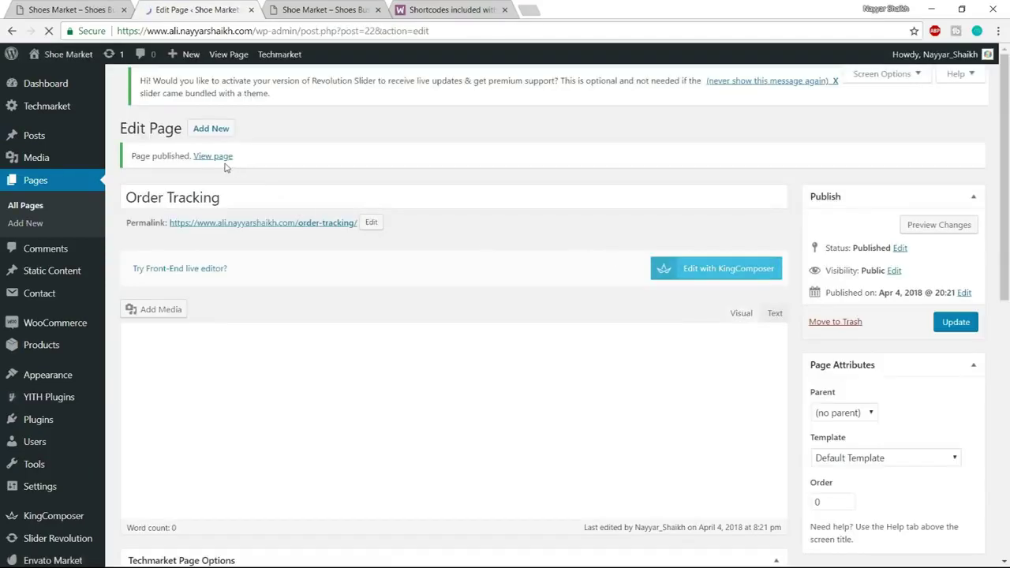
right_click(227, 159)
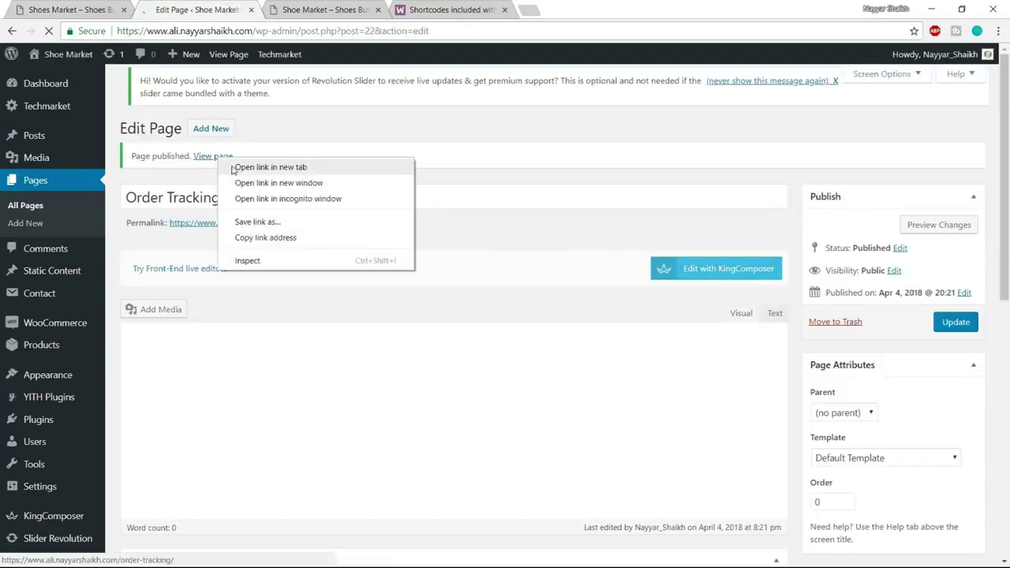
left_click(240, 166)
left_click(351, 14)
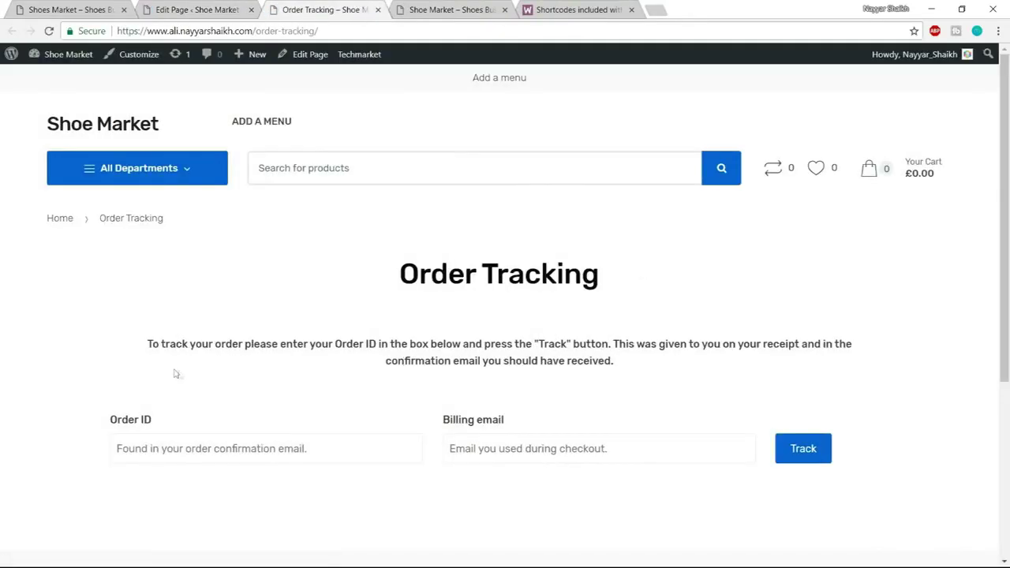
scroll(385, 295, "down", 3)
left_click(224, 189)
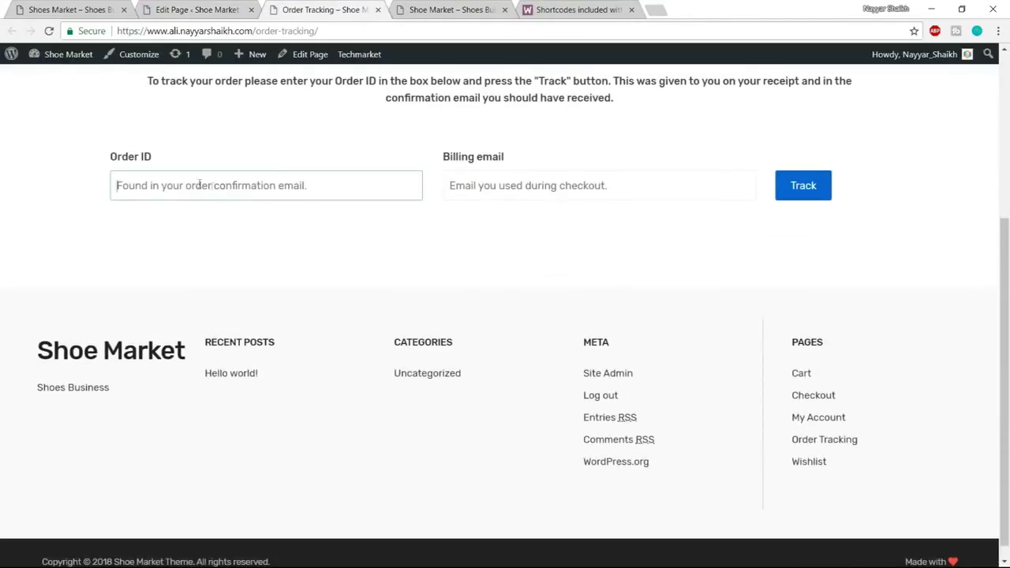
left_click(591, 193)
scroll(623, 316, "up", 5)
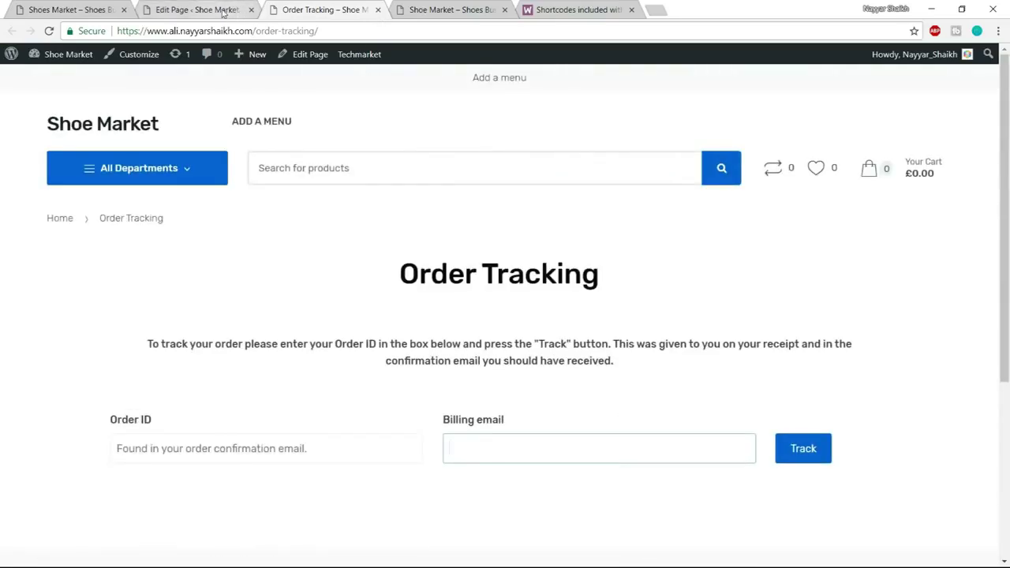
left_click(377, 10)
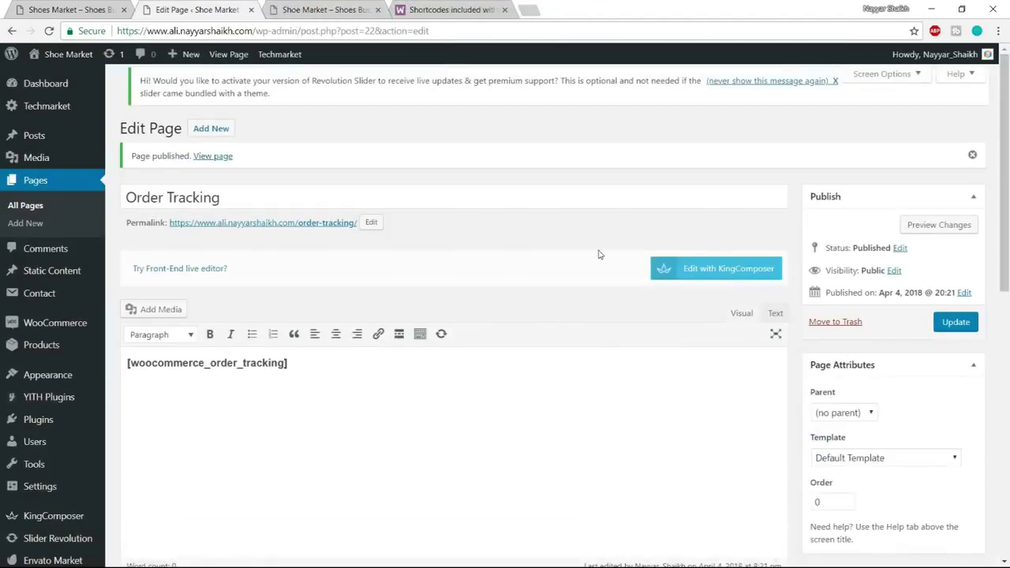
scroll(114, 260, "down", 5)
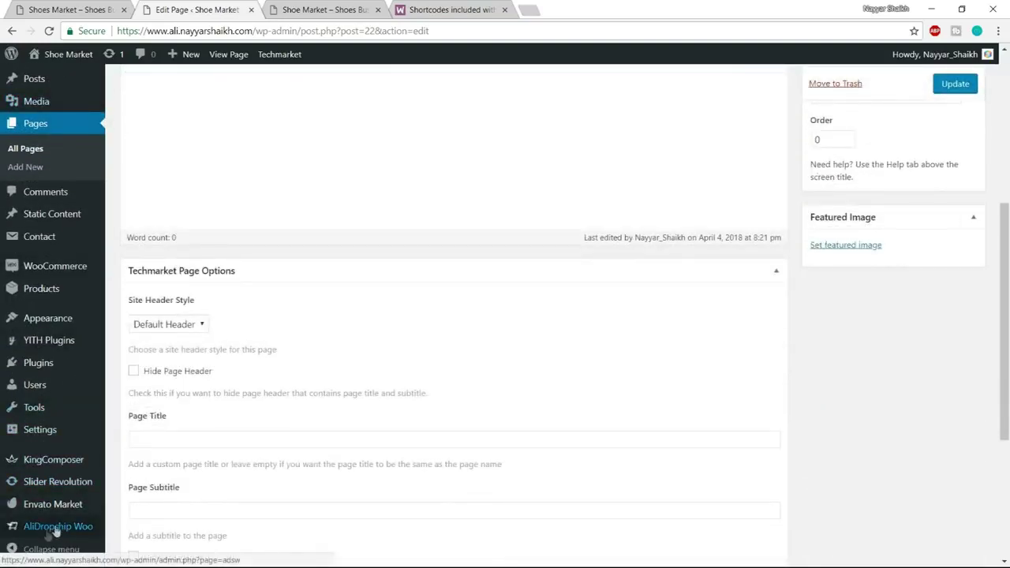
- Go to AliDropship Woo's Import Products page and follow its link to the extension's Web Store listing
left_click(79, 530)
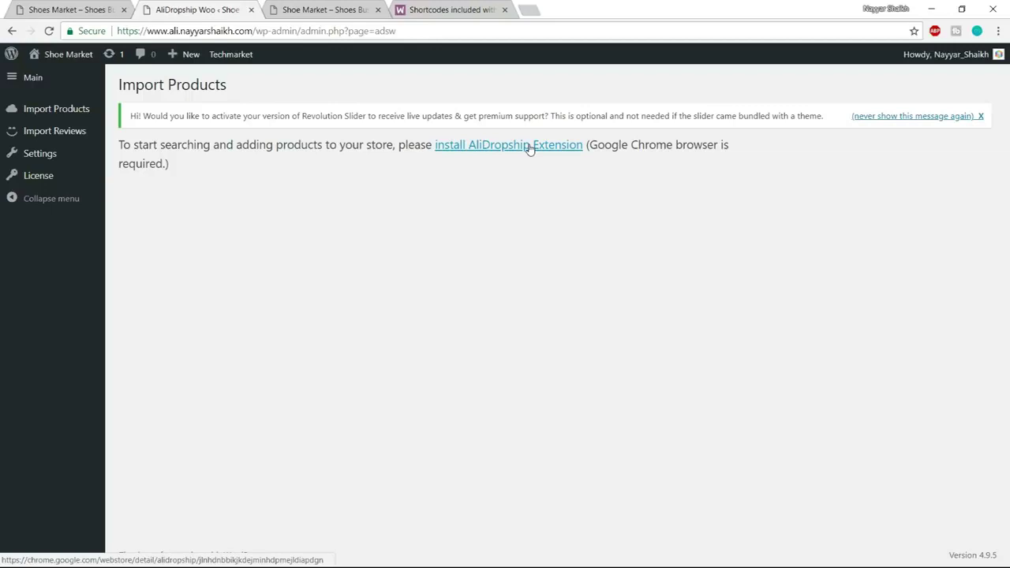
left_click(510, 148)
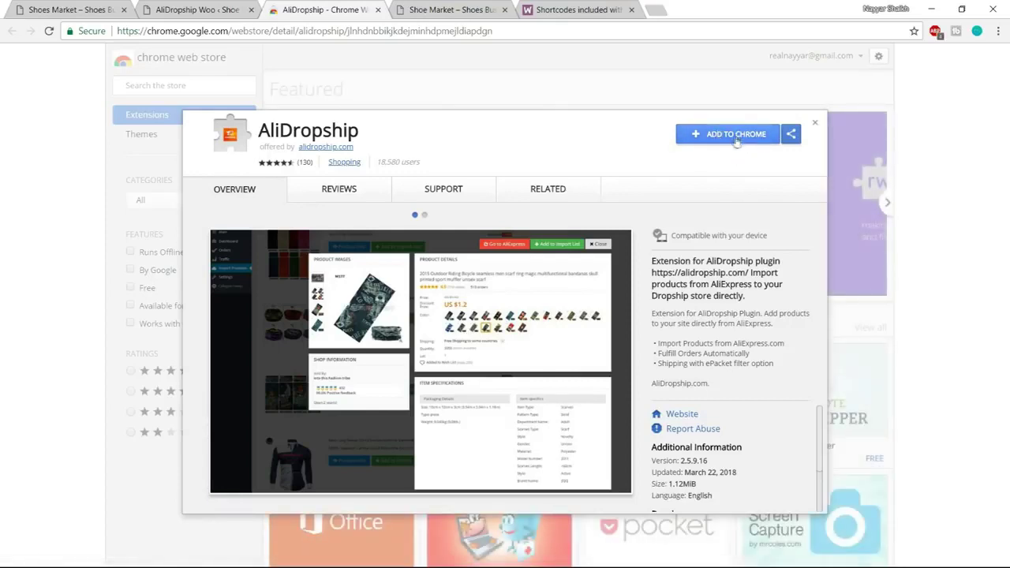
- Add the AliDropship extension to Chrome, close the Web Store tab, and reload Import Products
left_click(725, 135)
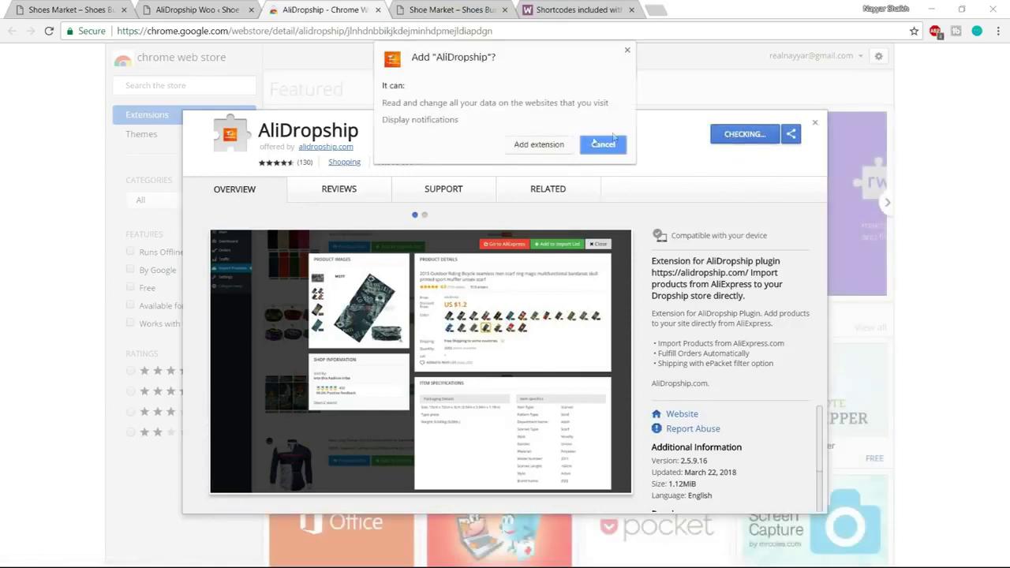
left_click(541, 145)
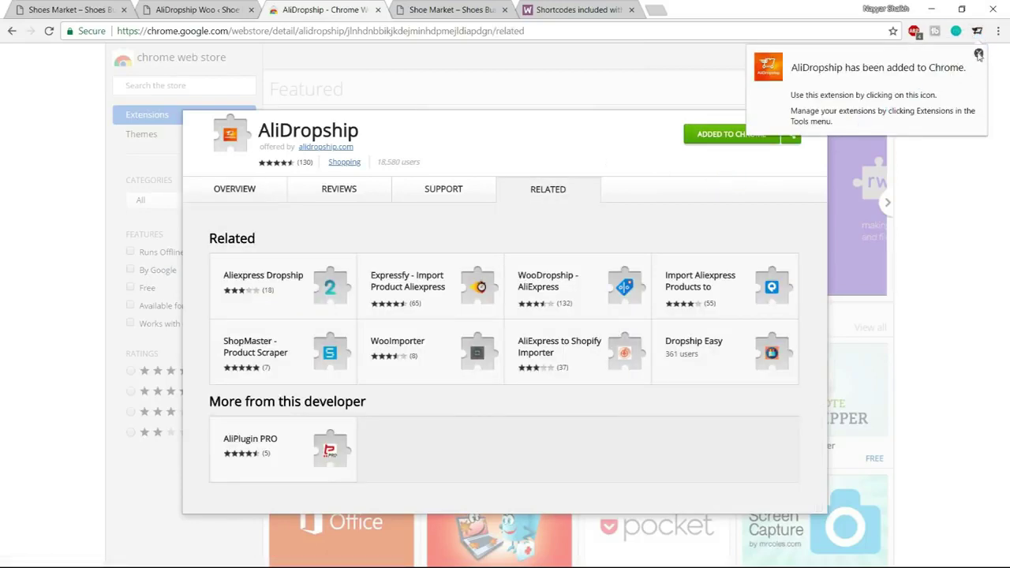
left_click(978, 53)
left_click(377, 10)
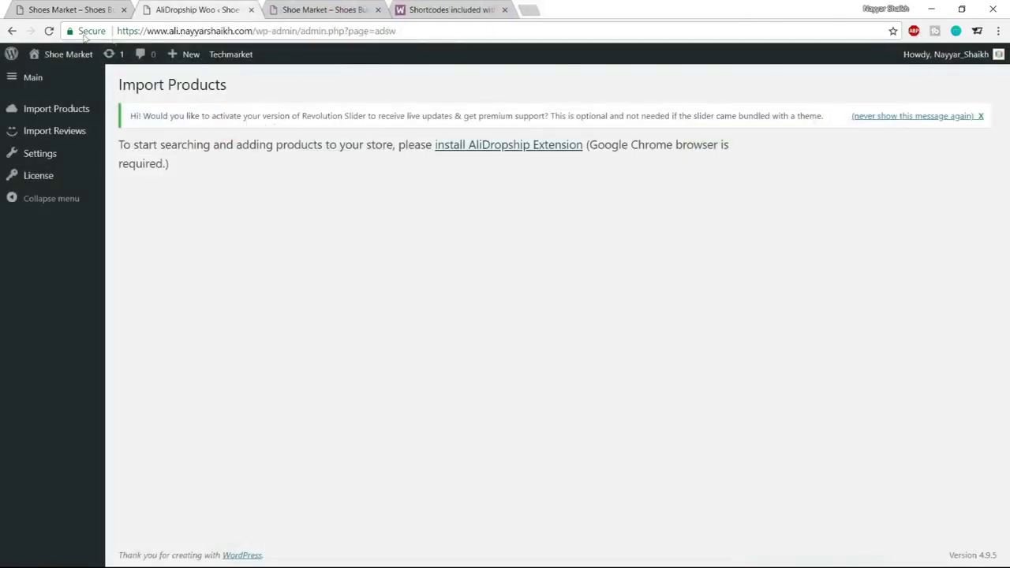
left_click(49, 31)
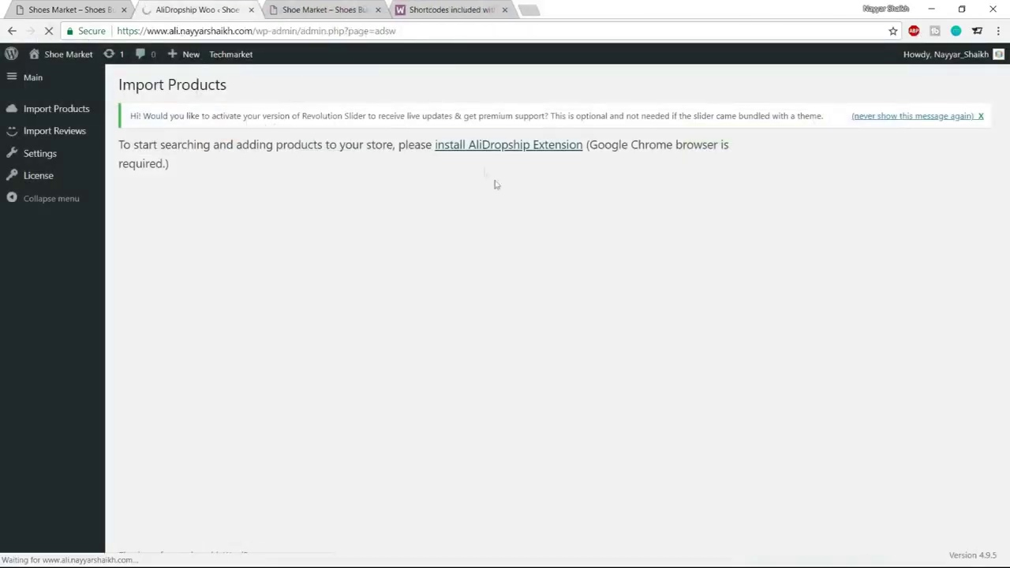
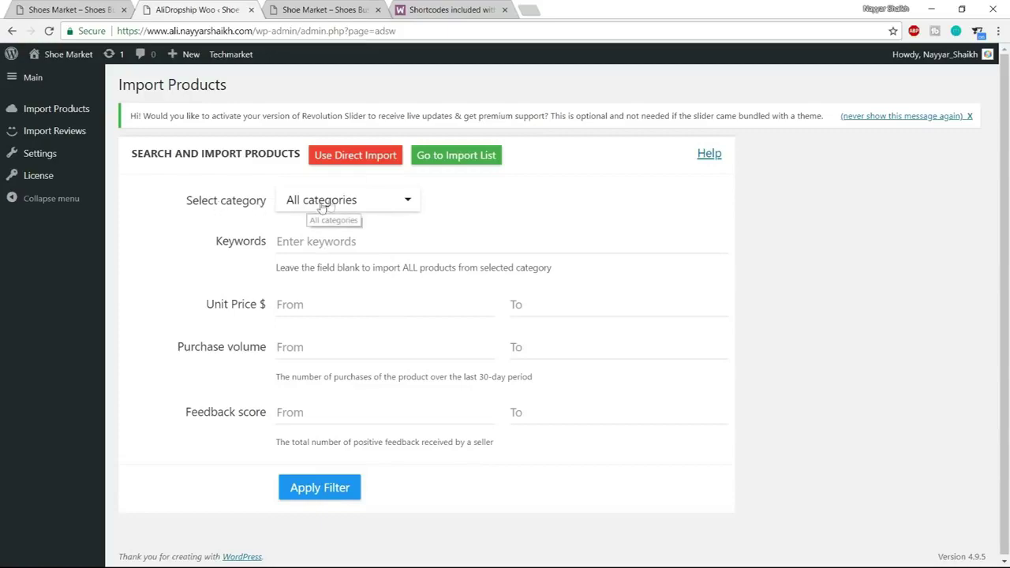
- Choose the Shoes category and enter 'men sneakers' as the search keywords
key("ctrl+shift+Tab")
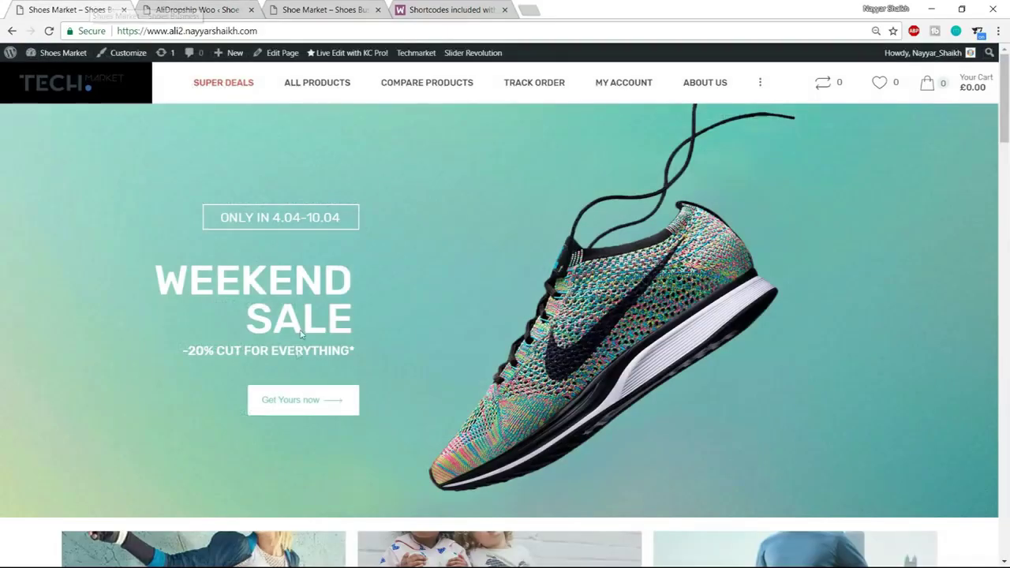
scroll(308, 416, "down", 3)
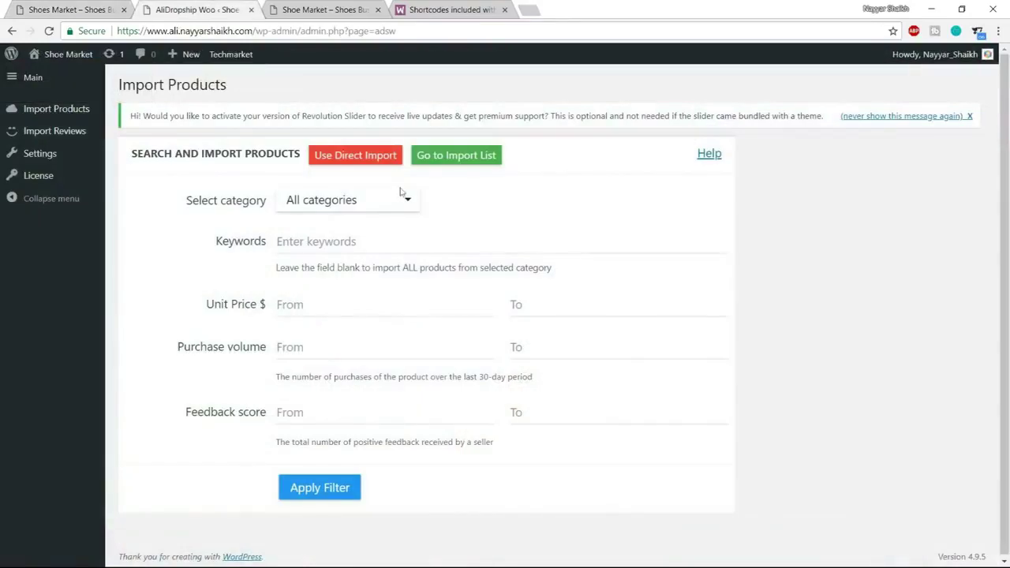
left_click(385, 207)
scroll(367, 397, "down", 5)
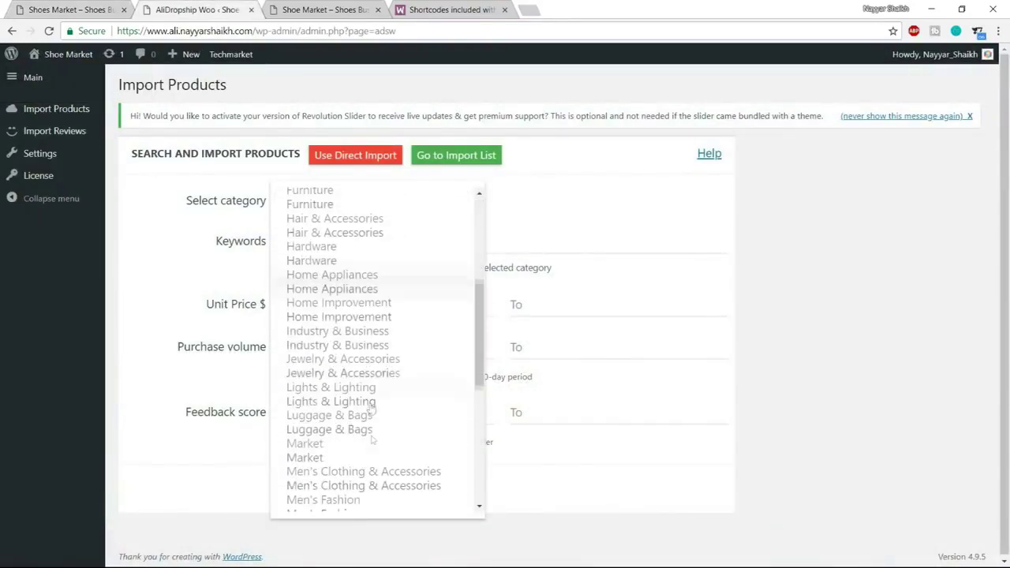
scroll(369, 455, "down", 3)
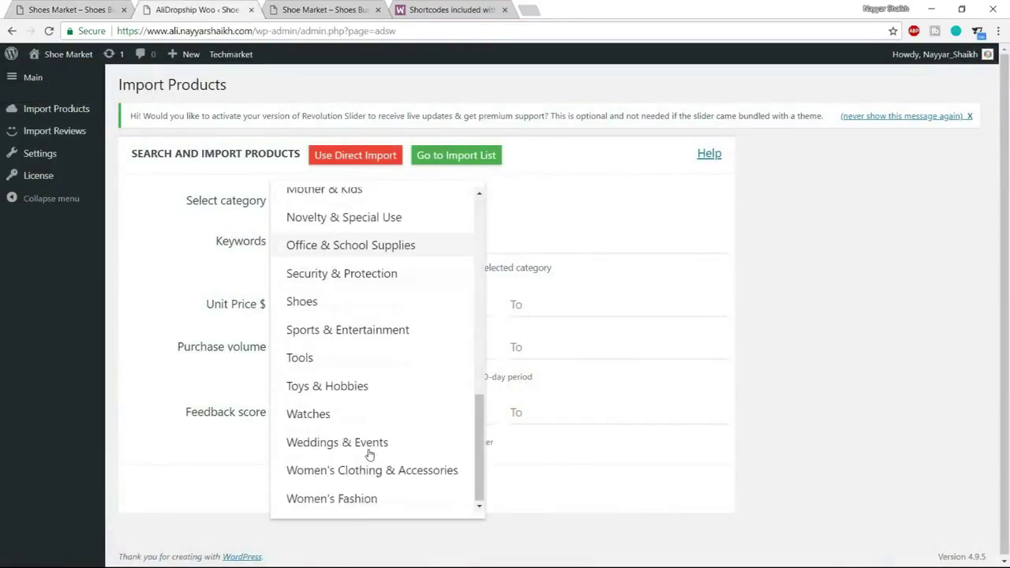
left_click(340, 311)
left_click(398, 254)
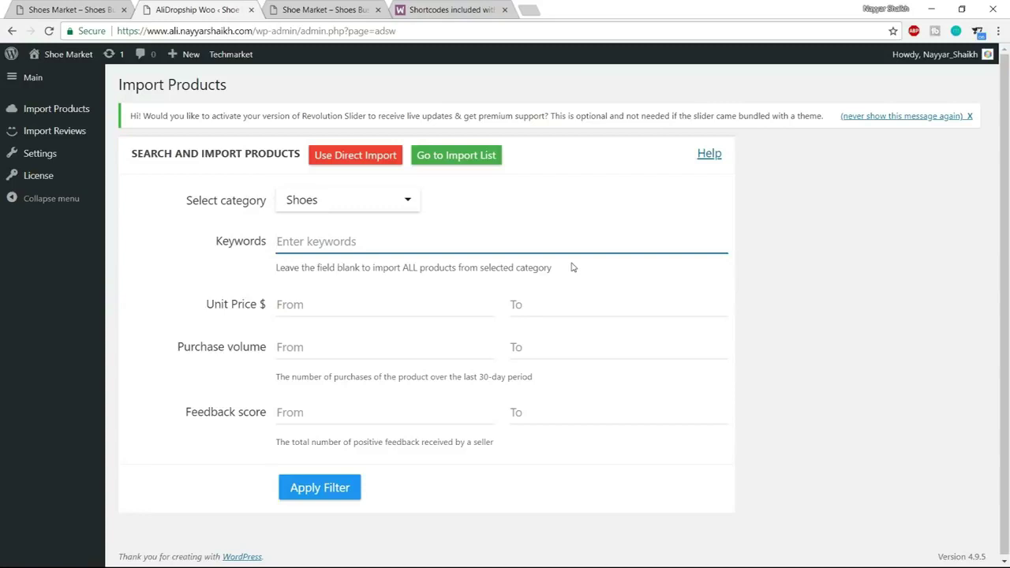
type("men s")
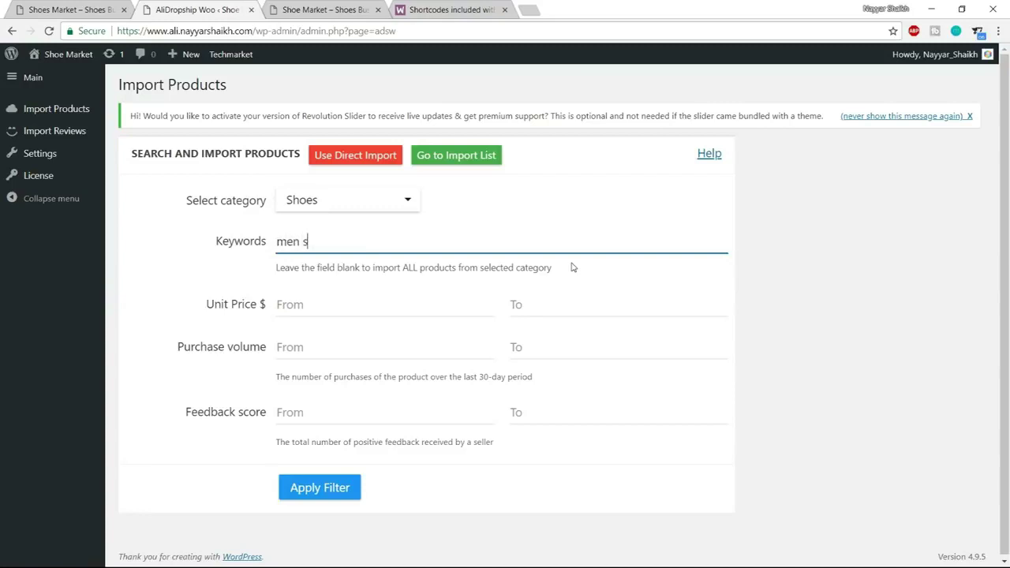
type("neakers")
- Set the unit price range to 1–5000
left_click(418, 307)
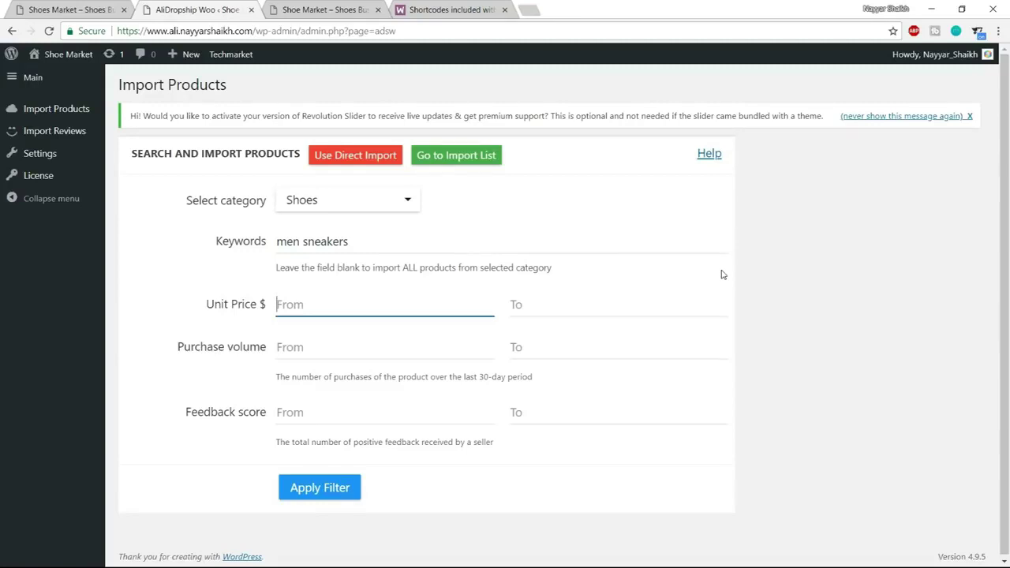
type("1")
left_click(579, 302)
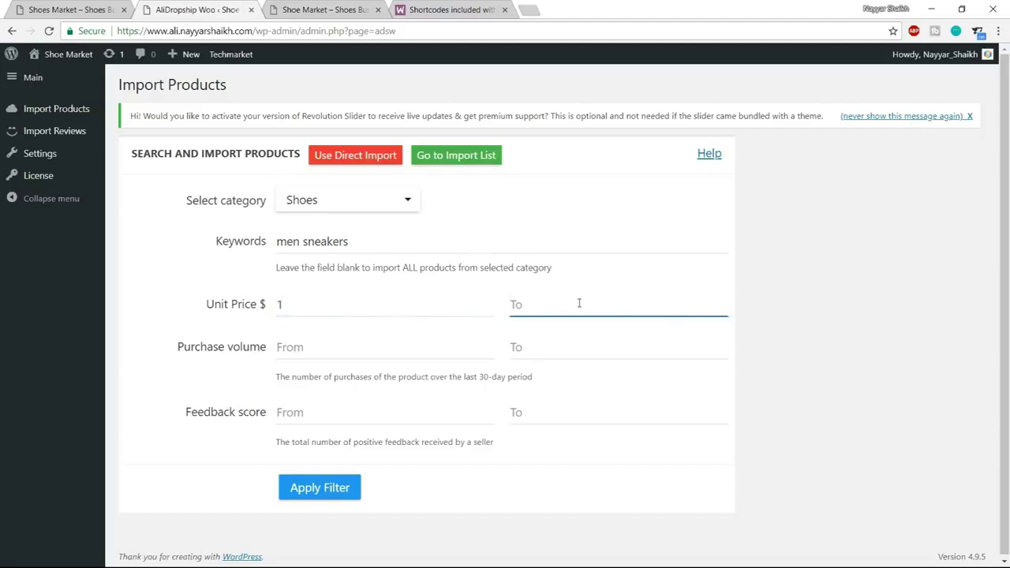
type("5000")
- Set purchase volume 1–50000 and feedback score 1–100000, then apply the filter
left_click(428, 346)
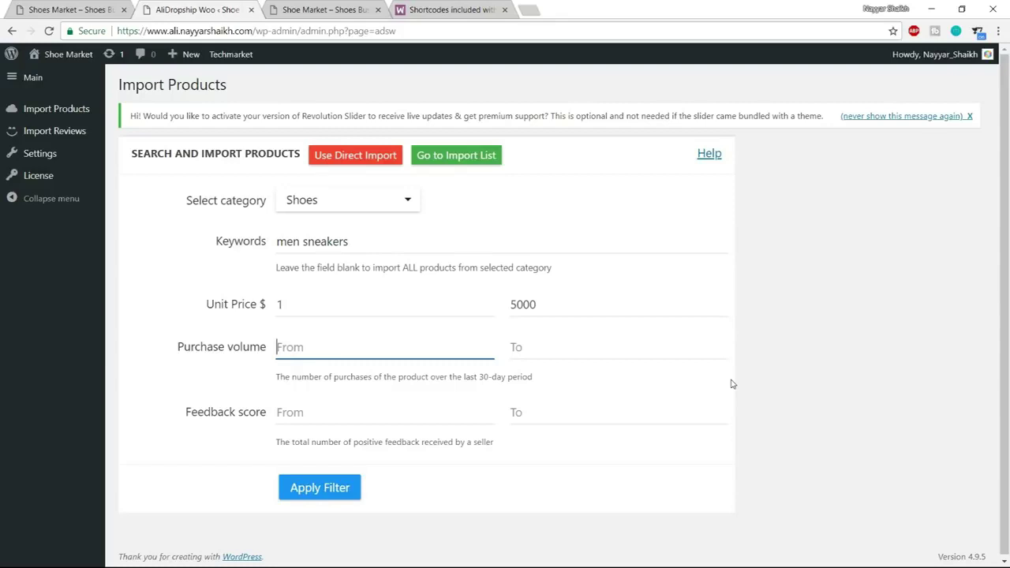
type("1")
left_click(556, 351)
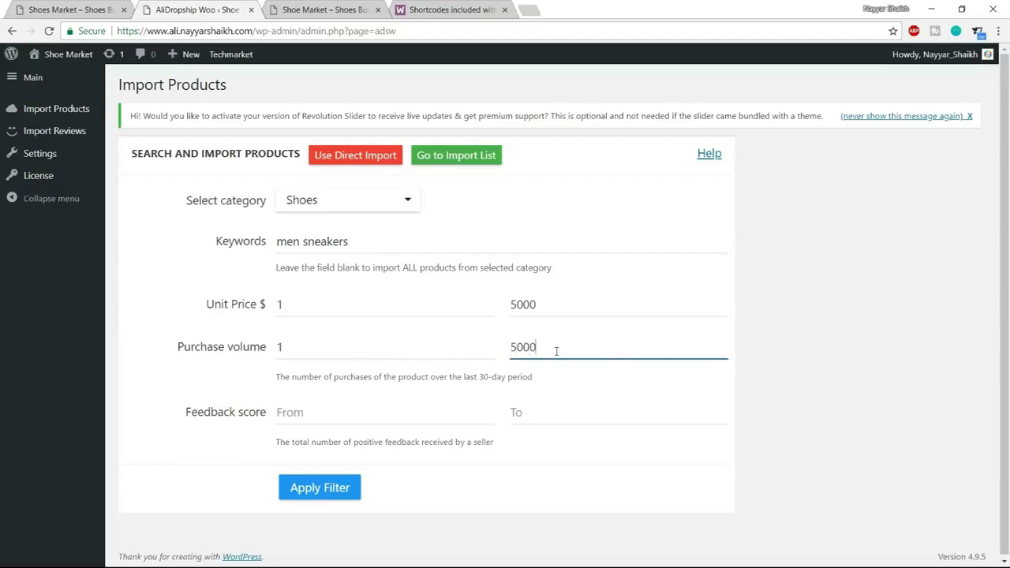
left_click_drag(556, 350, 506, 356)
type("5")
left_click(397, 415)
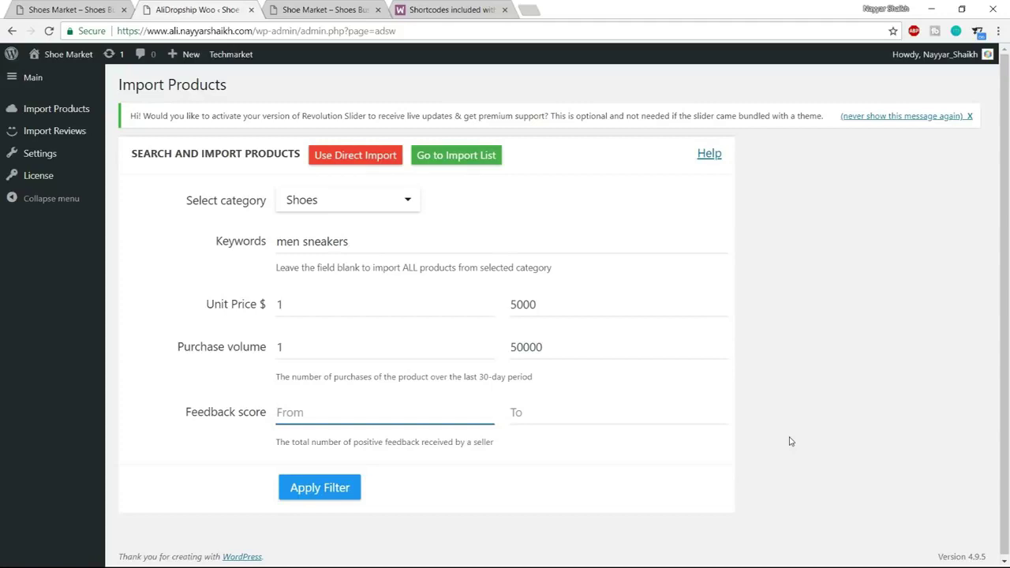
type("1")
left_click(647, 419)
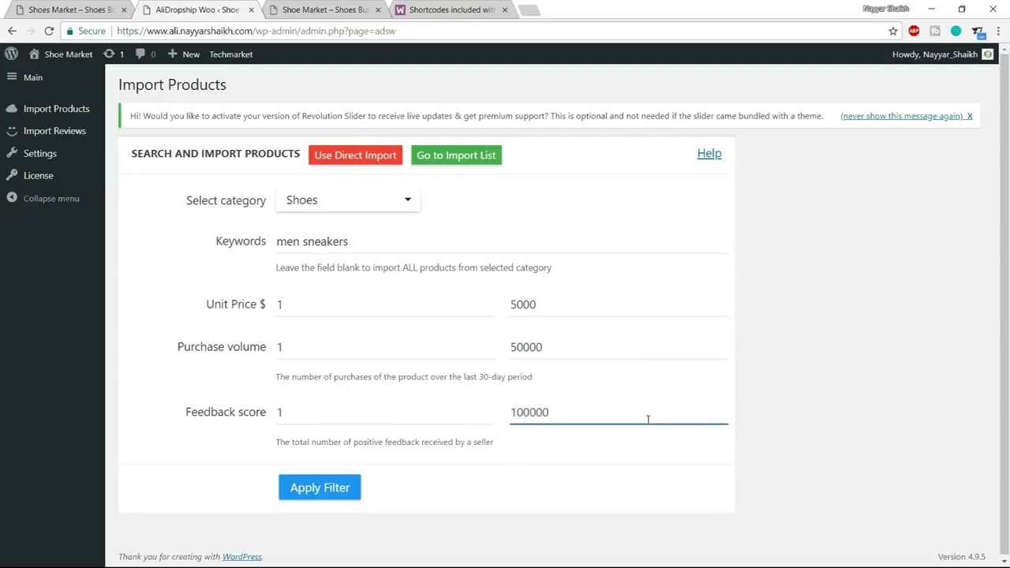
scroll(552, 434, "down", 1)
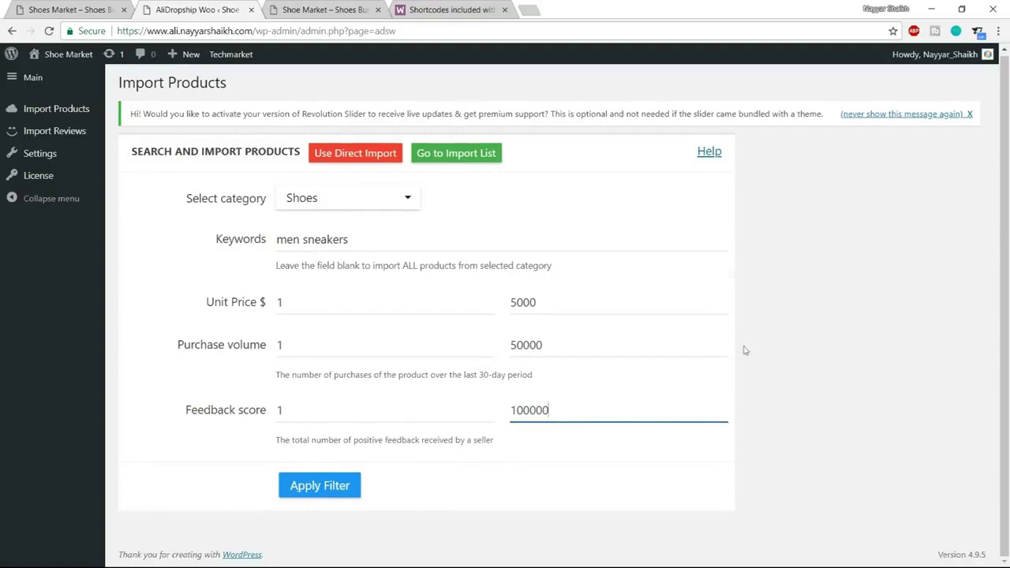
left_click(344, 492)
scroll(897, 396, "down", 10)
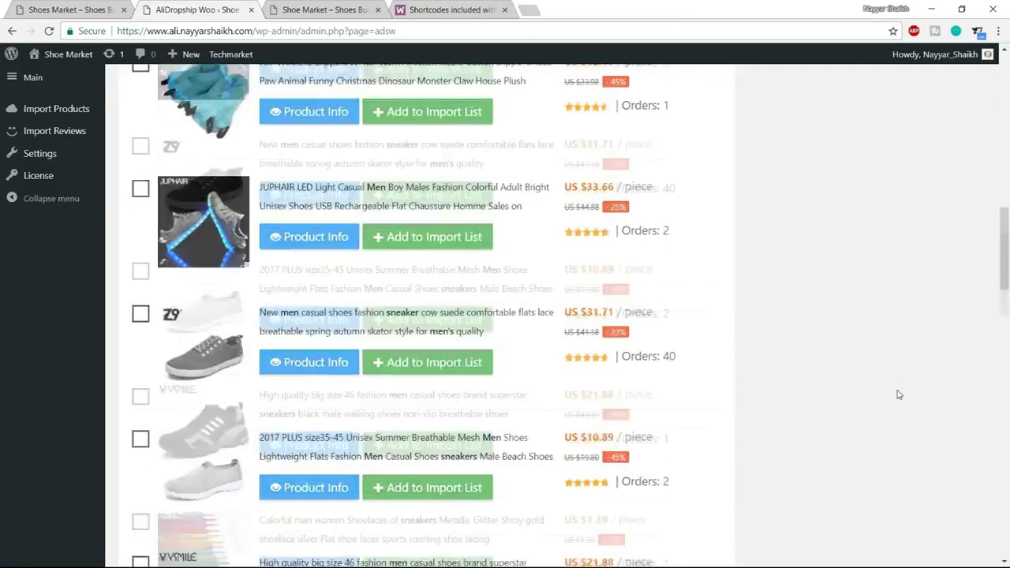
scroll(899, 426, "down", 5)
scroll(901, 434, "up", 13)
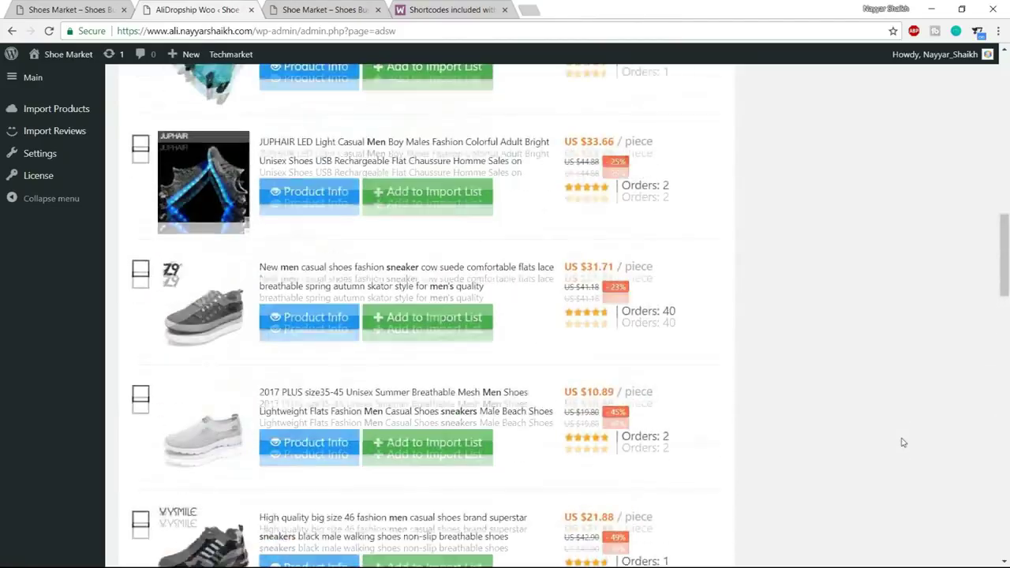
scroll(902, 443, "up", 5)
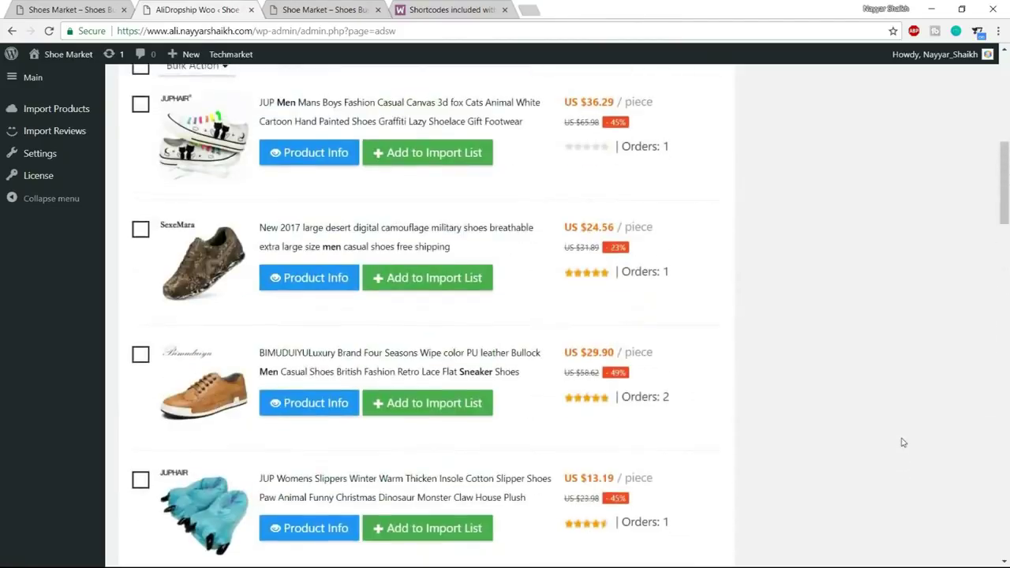
scroll(902, 443, "down", 1)
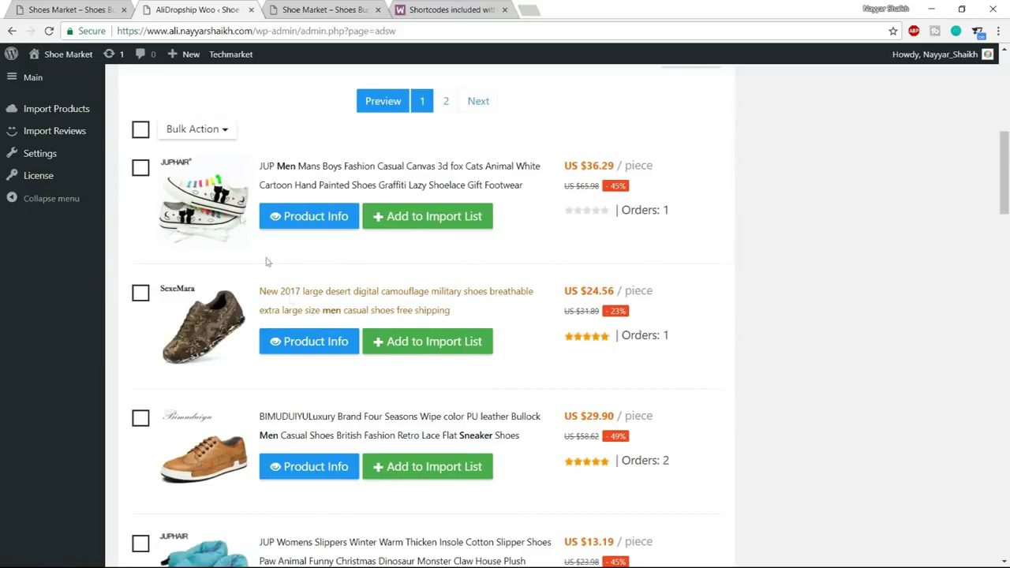
left_click(140, 132)
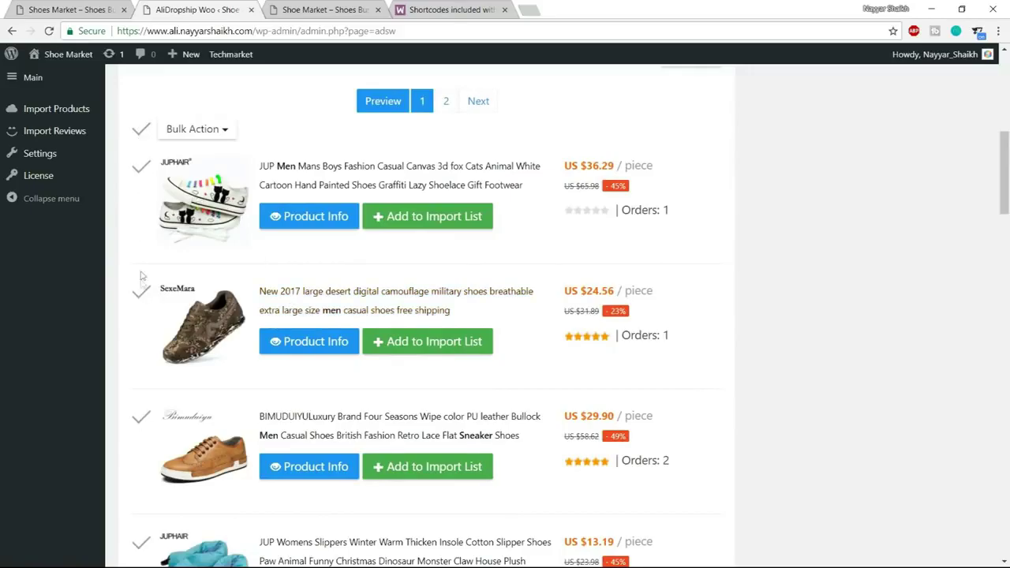
scroll(142, 283, "down", 3)
scroll(142, 284, "down", 20)
scroll(180, 435, "up", 10)
scroll(181, 434, "up", 10)
scroll(253, 424, "down", 4)
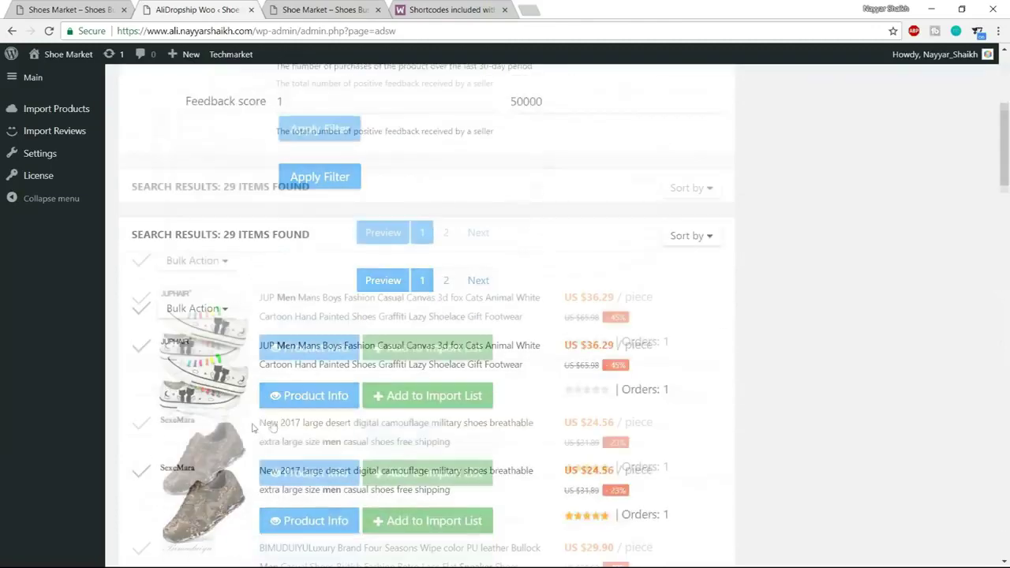
left_click(225, 261)
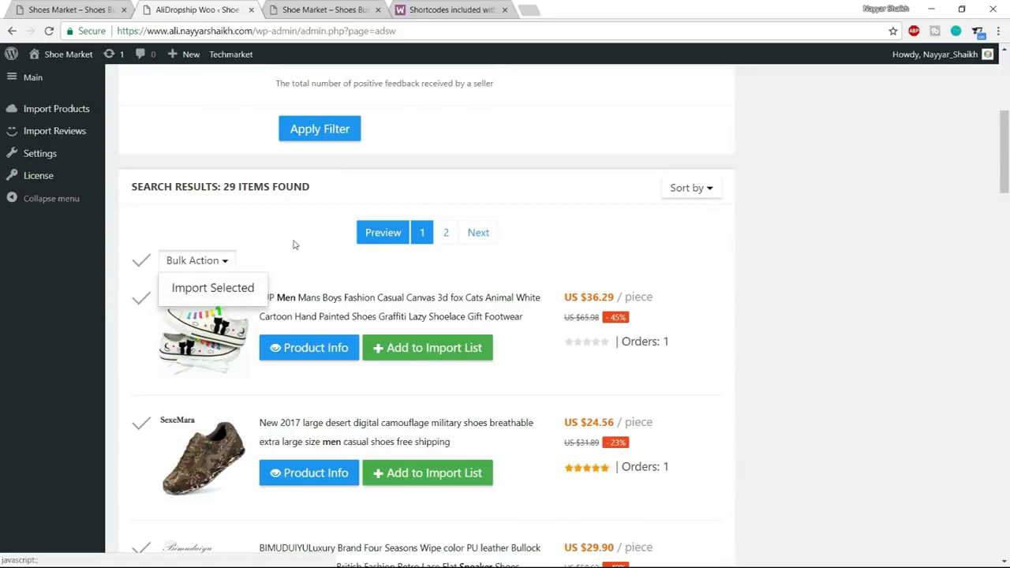
left_click(233, 298)
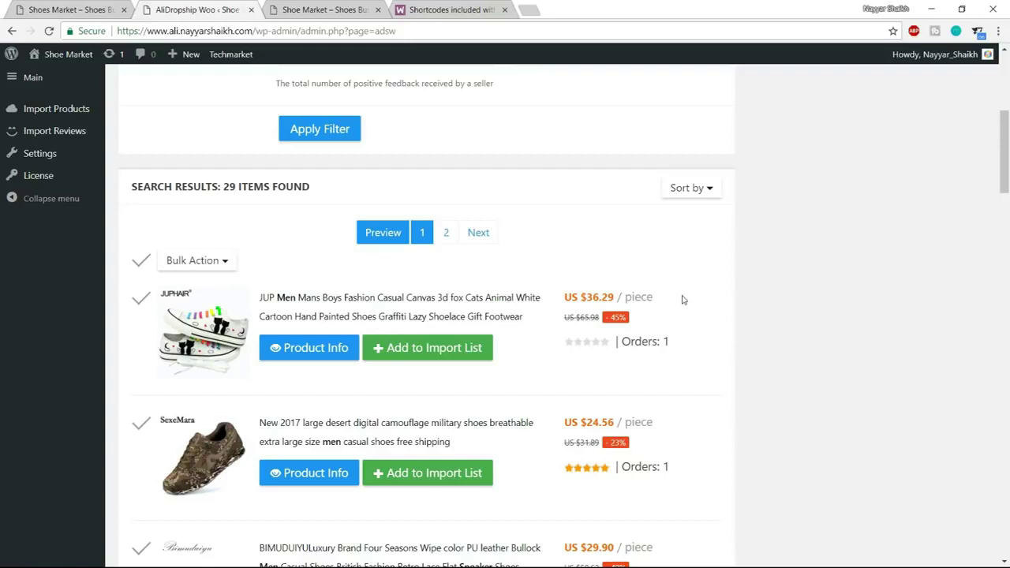
left_click(193, 260)
left_click(140, 261)
scroll(749, 276, "down", 3)
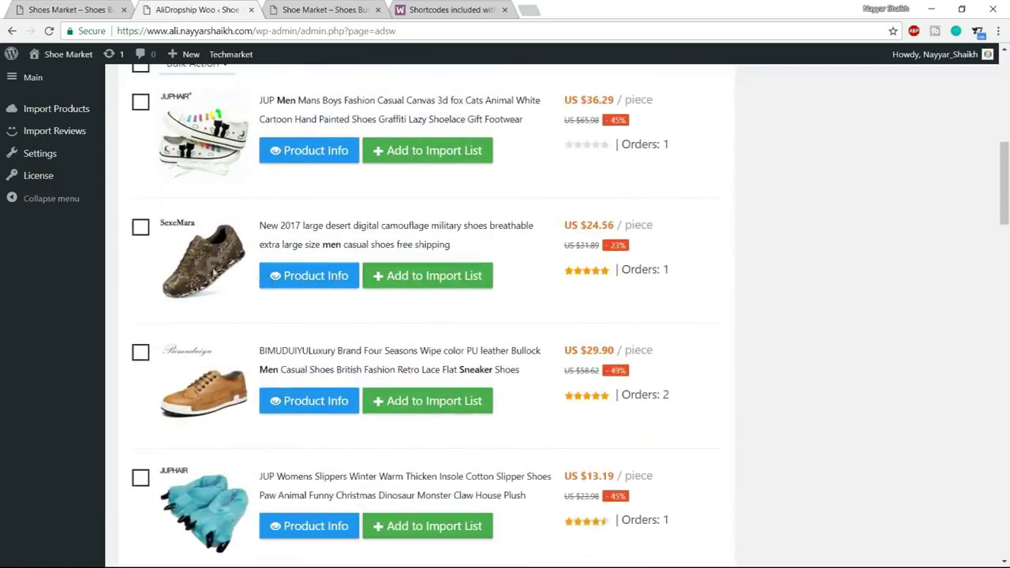
left_click(138, 354)
scroll(428, 312, "down", 5)
left_click(140, 270)
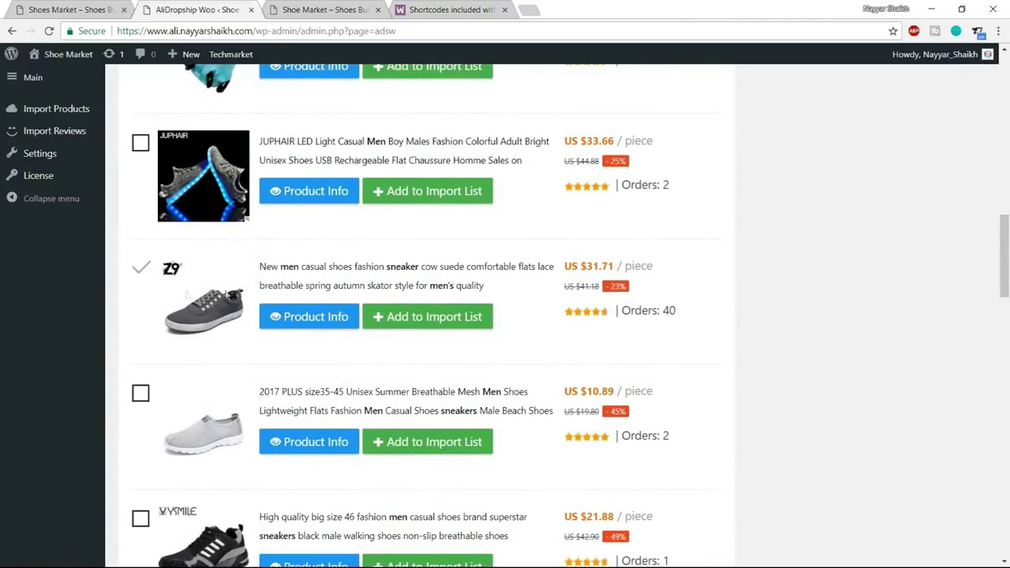
scroll(167, 353, "up", 8)
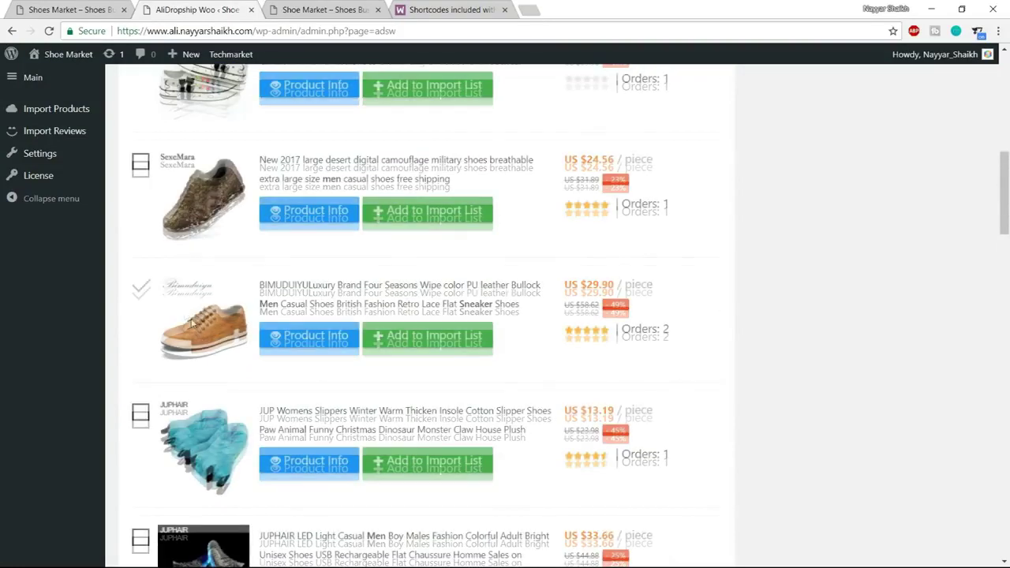
scroll(214, 275, "up", 2)
left_click(196, 263)
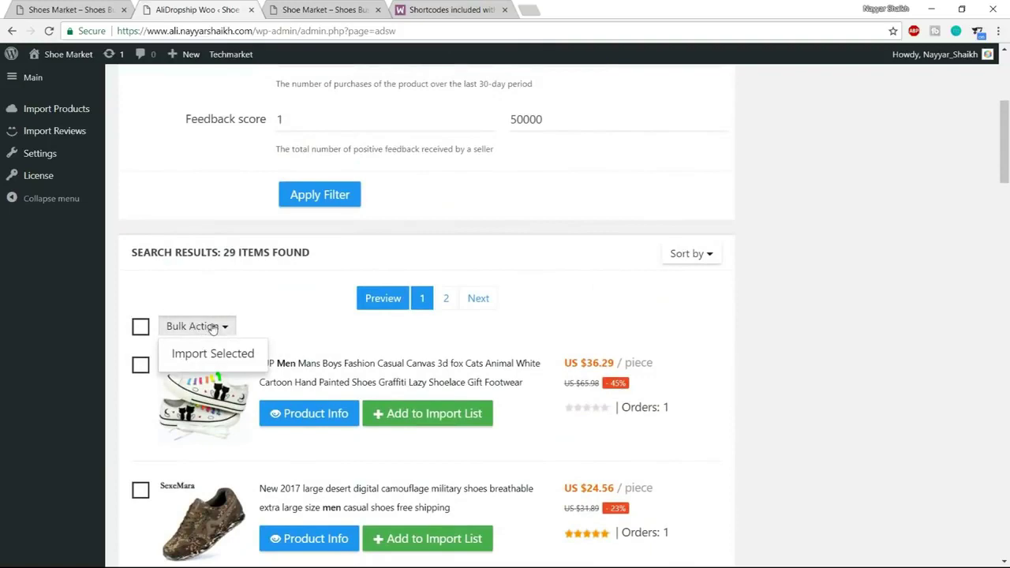
scroll(197, 264, "down", 2)
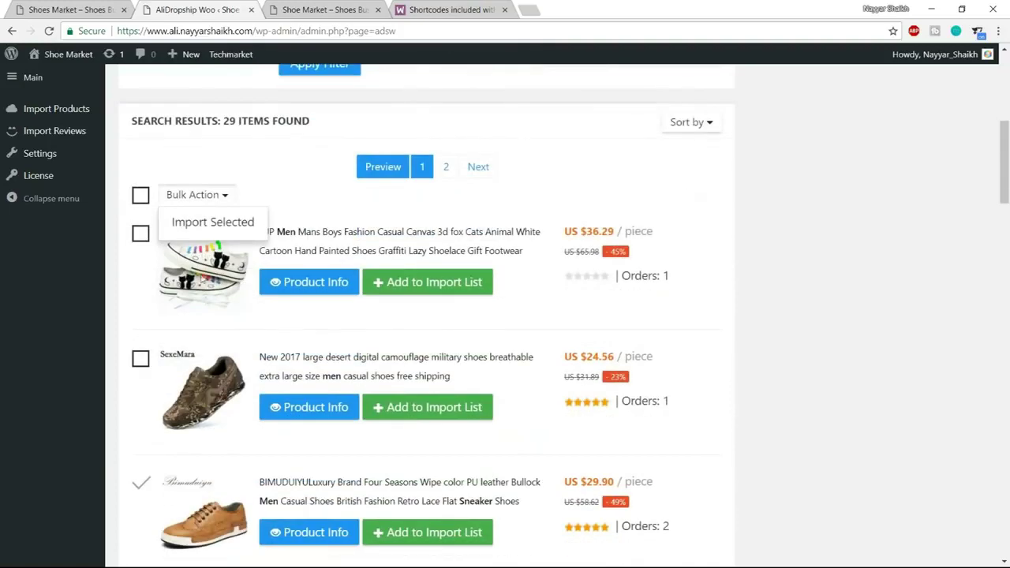
left_click(212, 226)
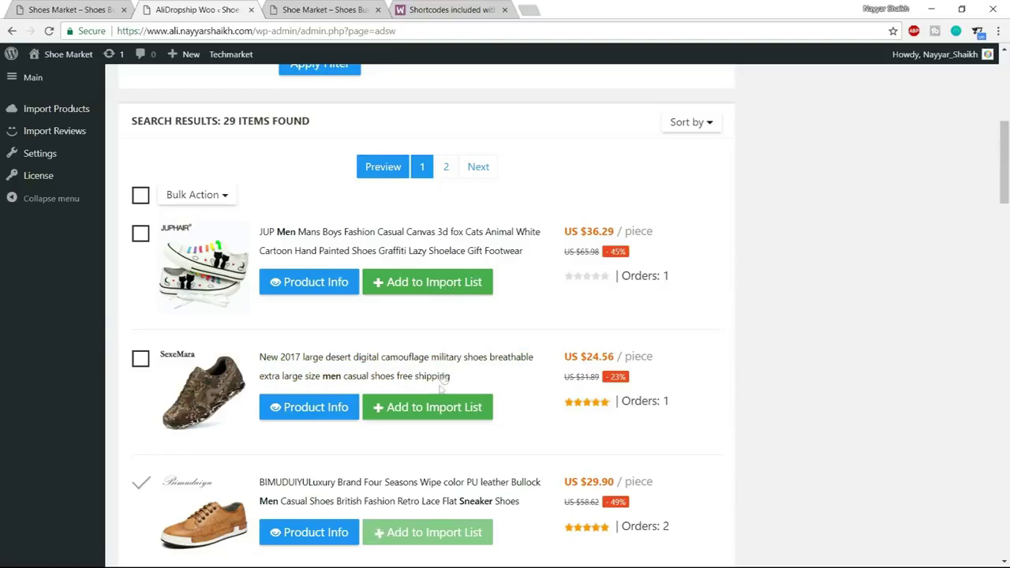
scroll(446, 377, "down", 6)
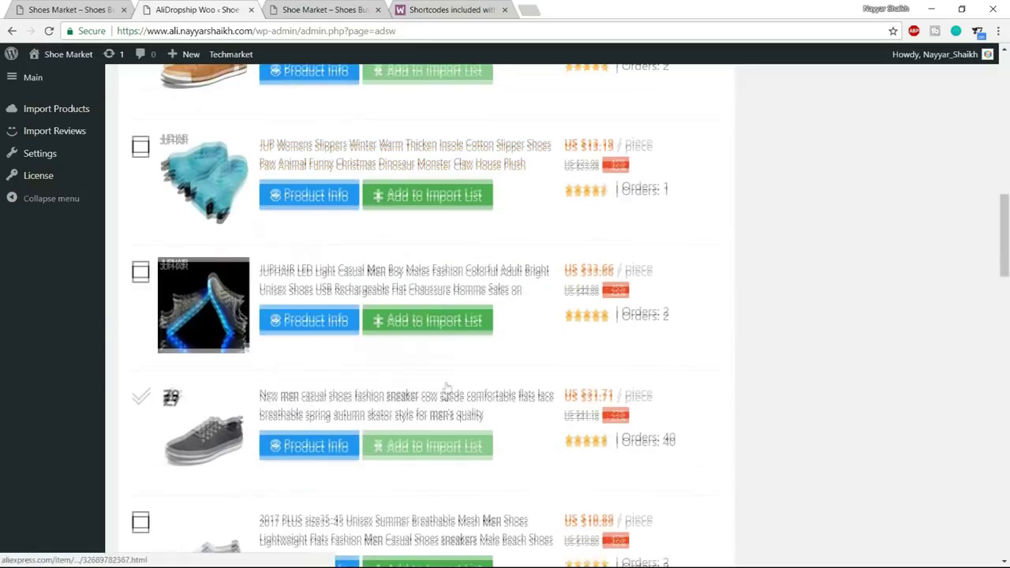
scroll(445, 386, "down", 15)
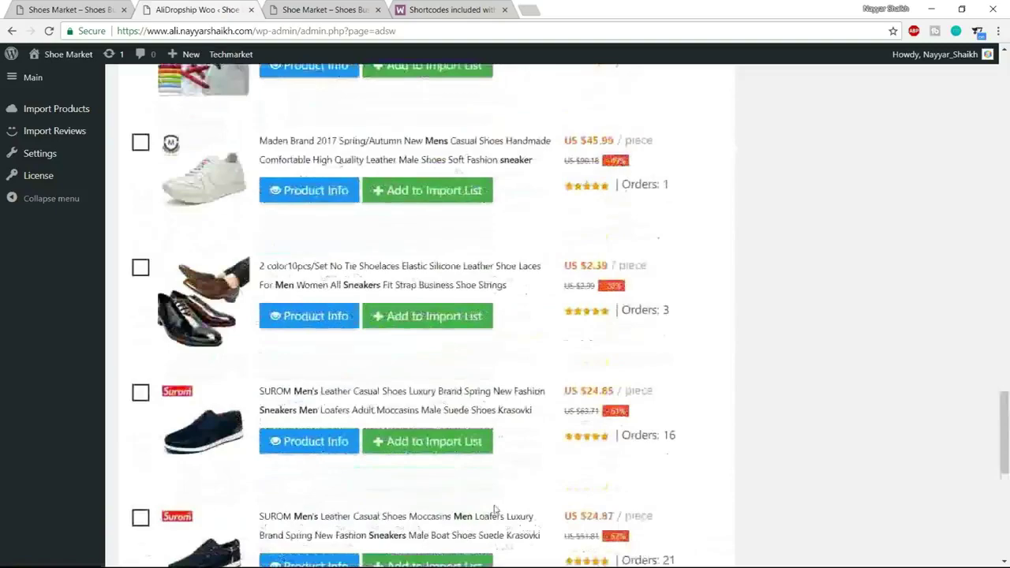
scroll(495, 509, "up", 20)
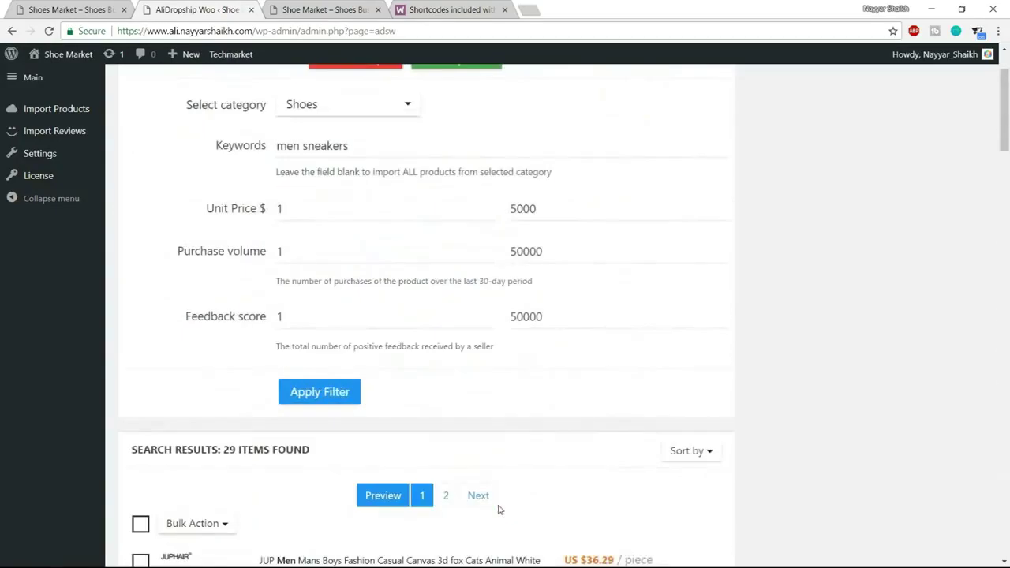
scroll(497, 508, "down", 1)
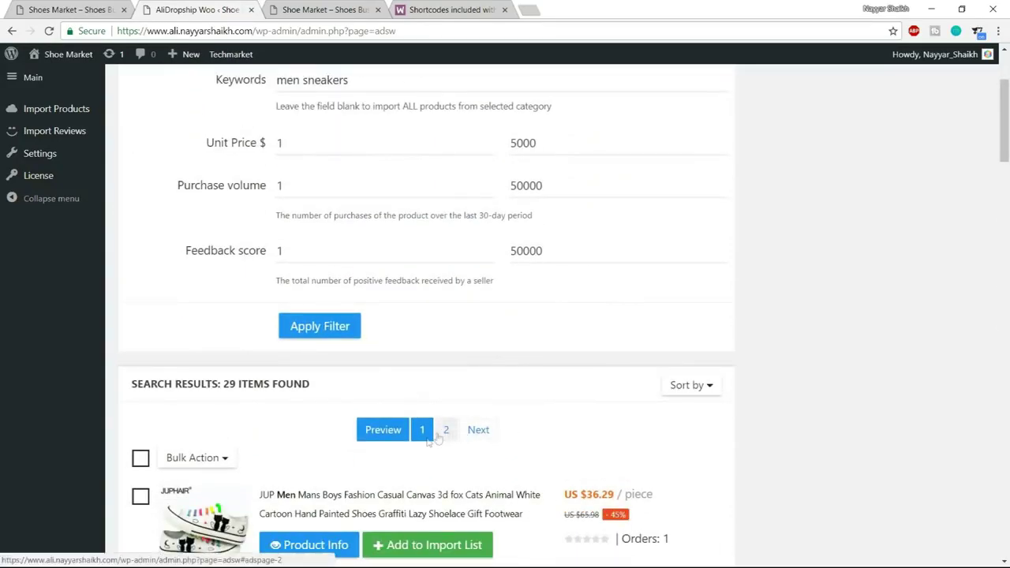
scroll(615, 438, "up", 3)
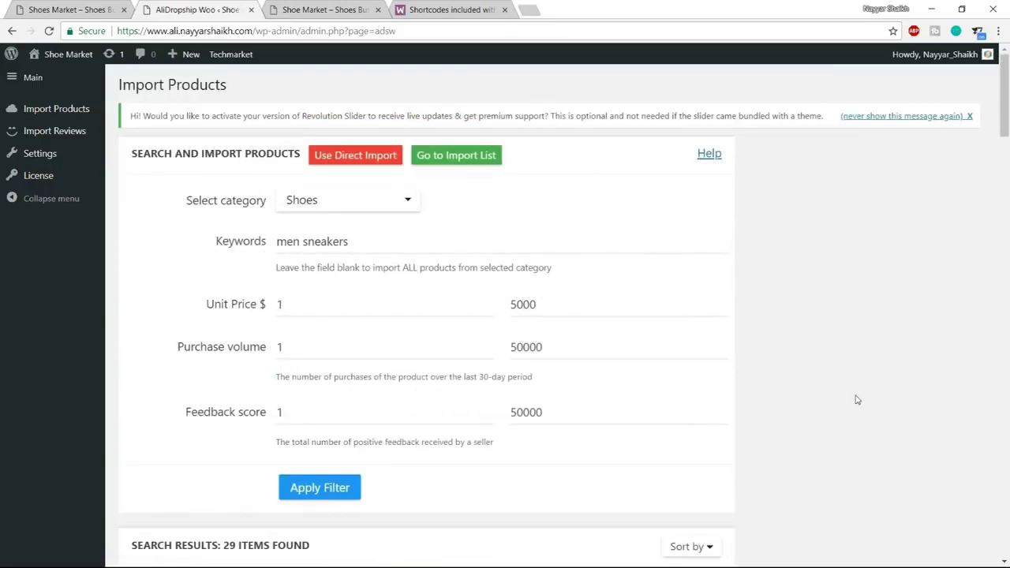
left_click(529, 10)
- Go to aliexpress.com and open Men's Shoes from the Bags & Shoes category
type("alie")
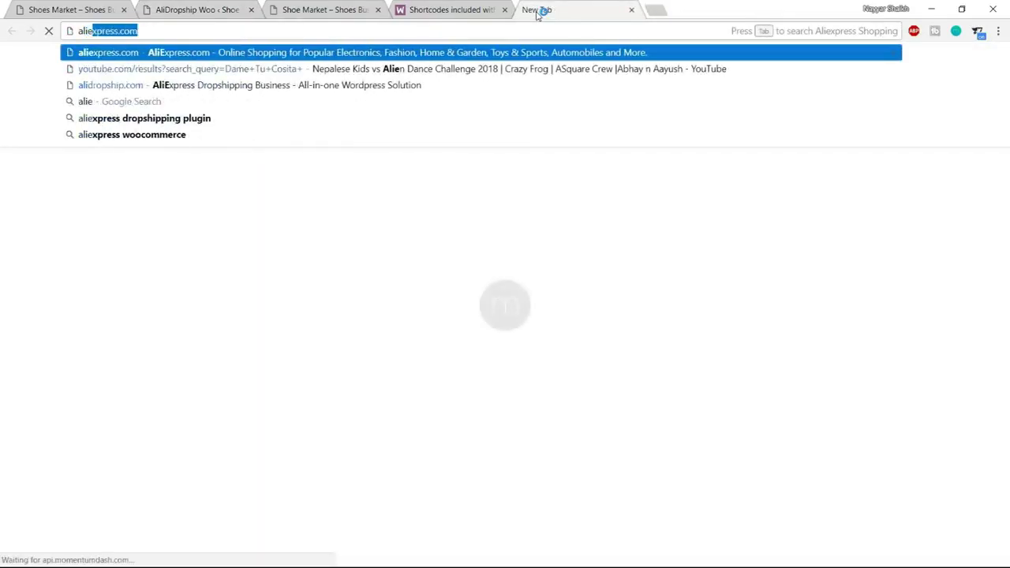
key("Return")
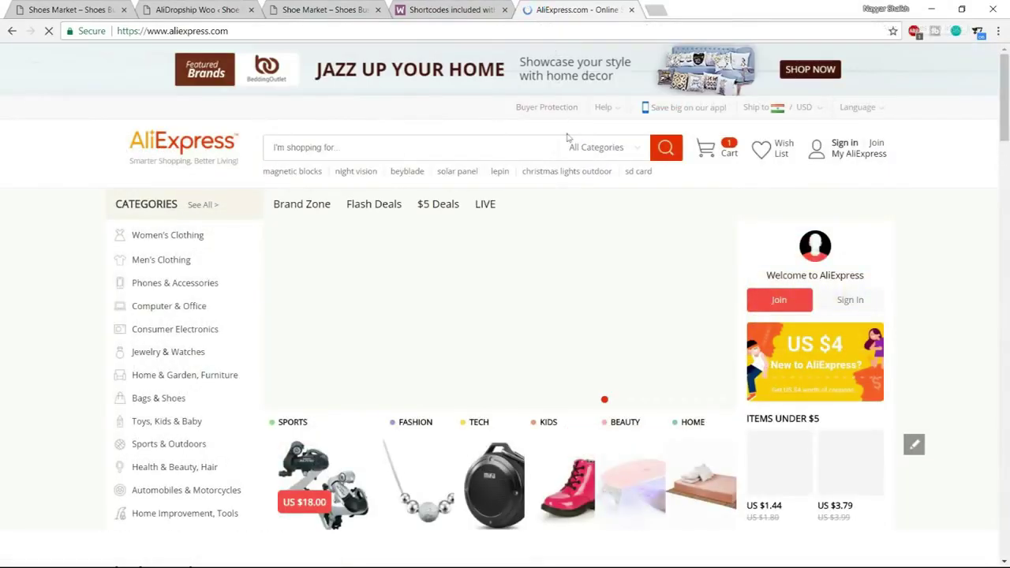
mouse_move(202, 323)
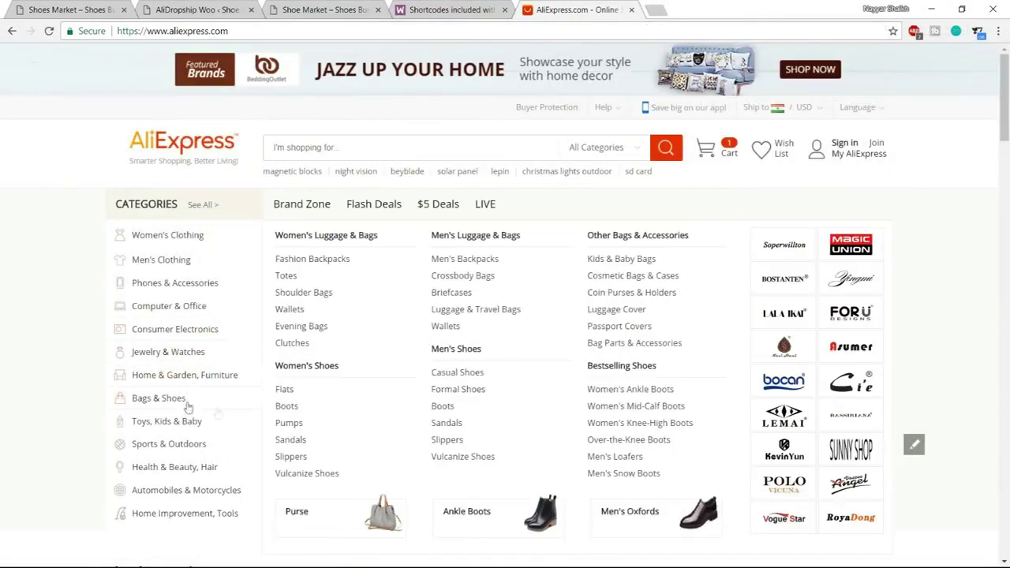
mouse_move(174, 416)
mouse_move(150, 401)
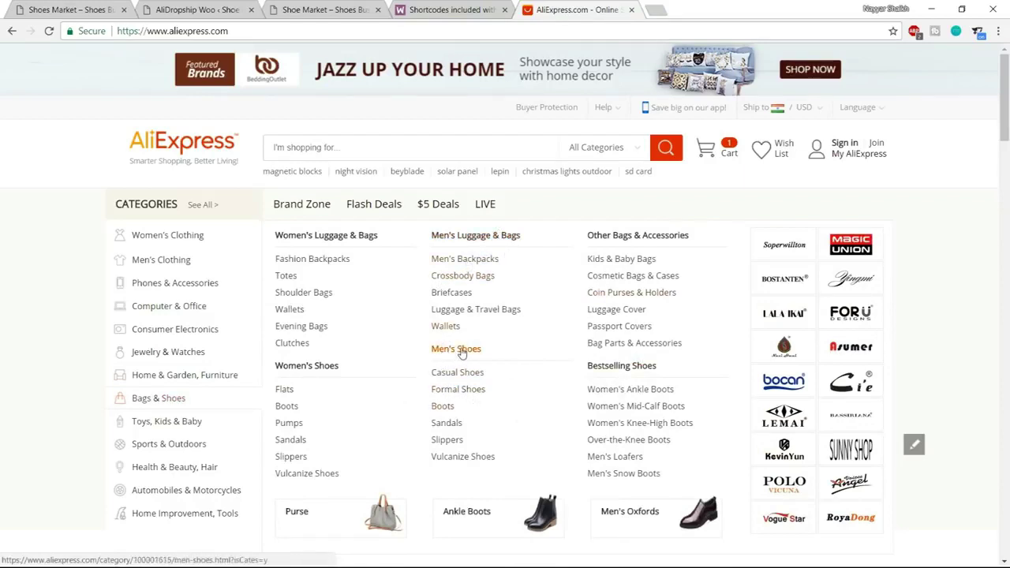
left_click(457, 351)
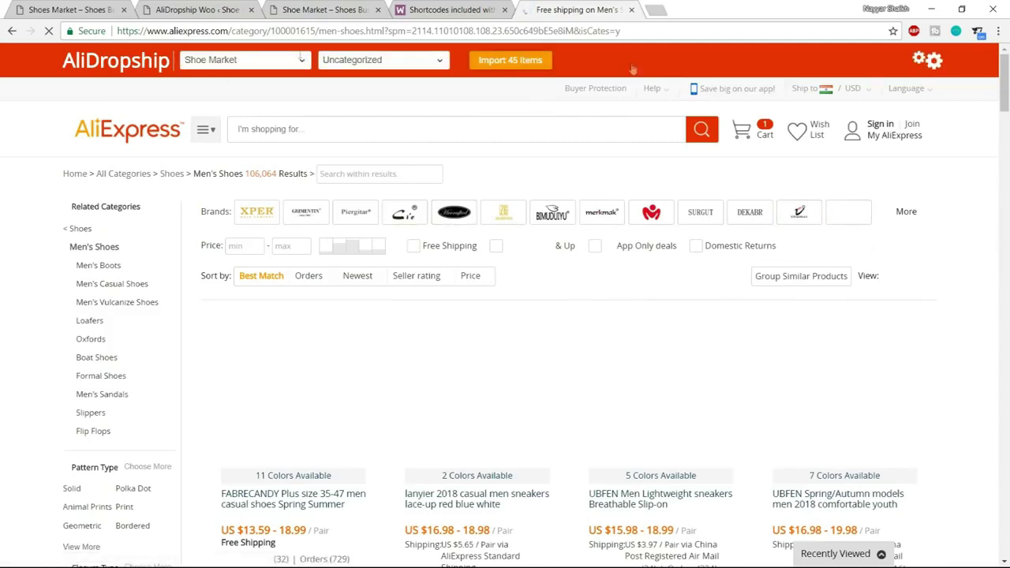
- Check which store the AliDropship extension is connected to
left_click(978, 31)
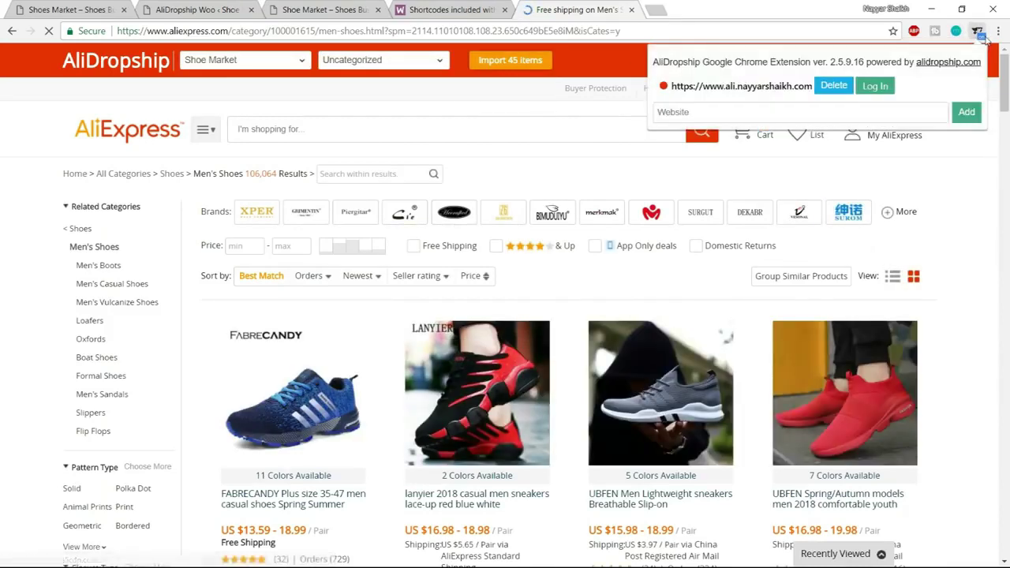
left_click(748, 5)
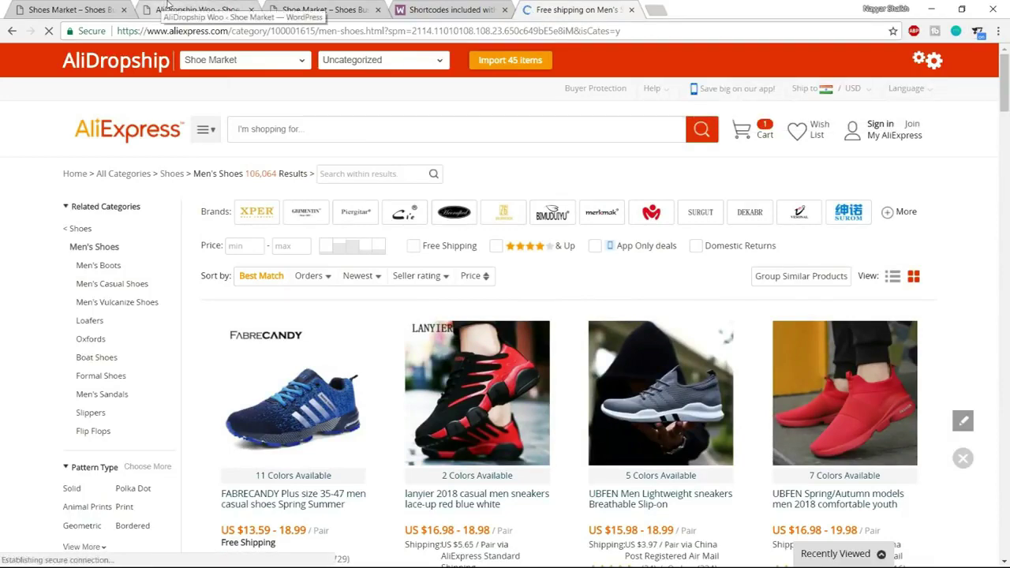
left_click(167, 10)
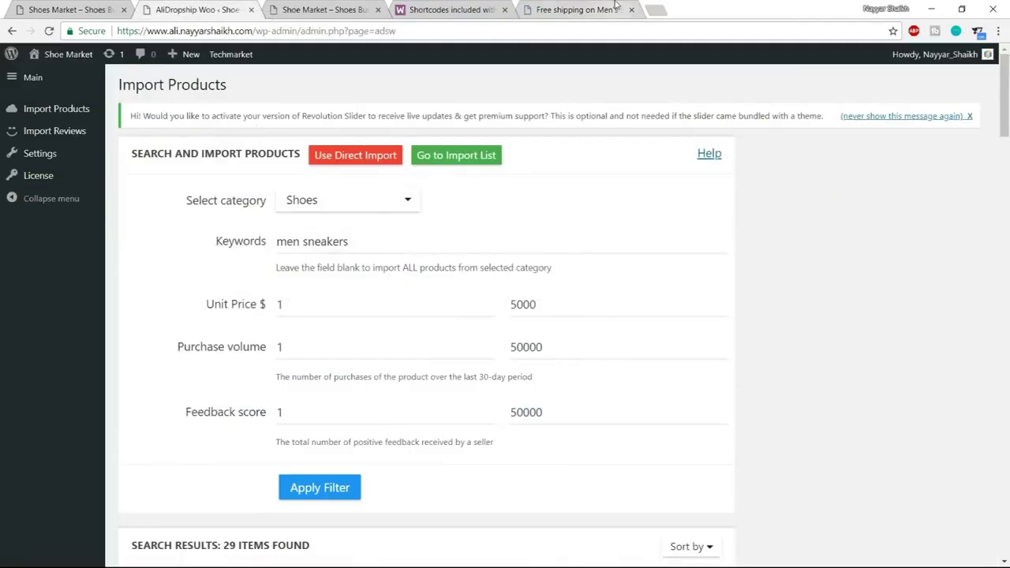
key("ctrl+5")
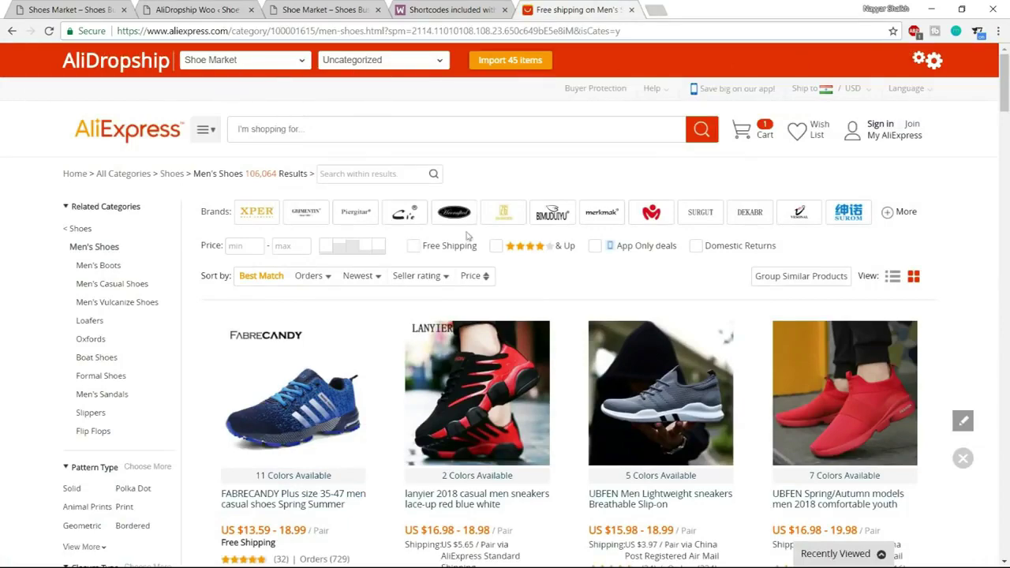
- Review the men's shoes results and the import category list, then bring up the Shoe Market storefront
scroll(925, 360, "down", 6)
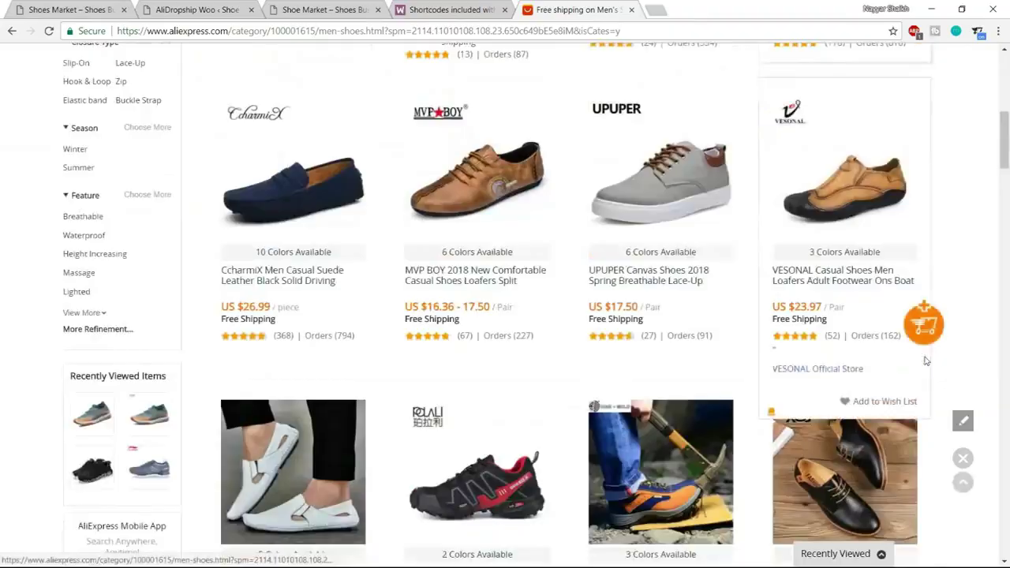
scroll(925, 361, "down", 15)
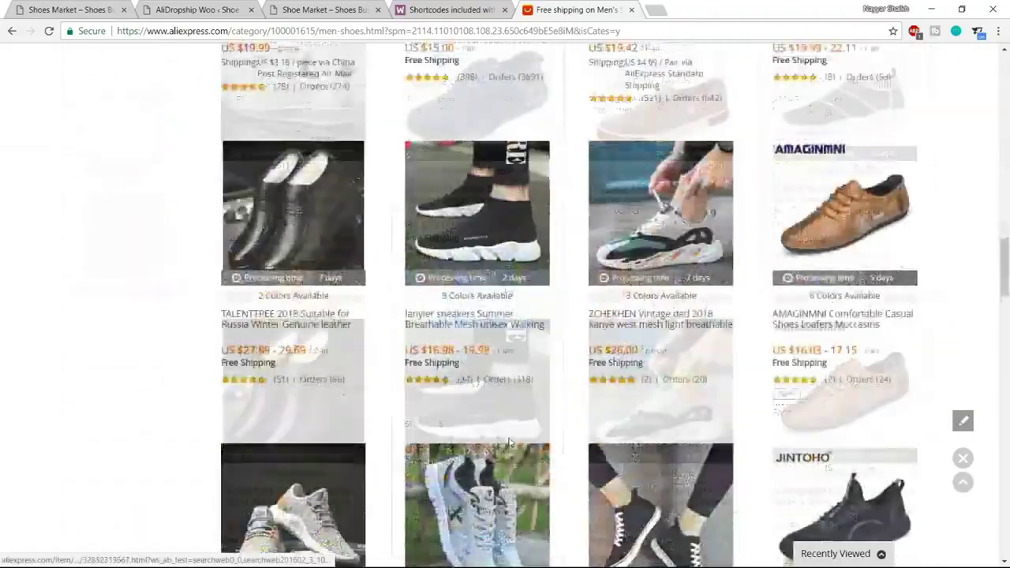
scroll(509, 444, "up", 20)
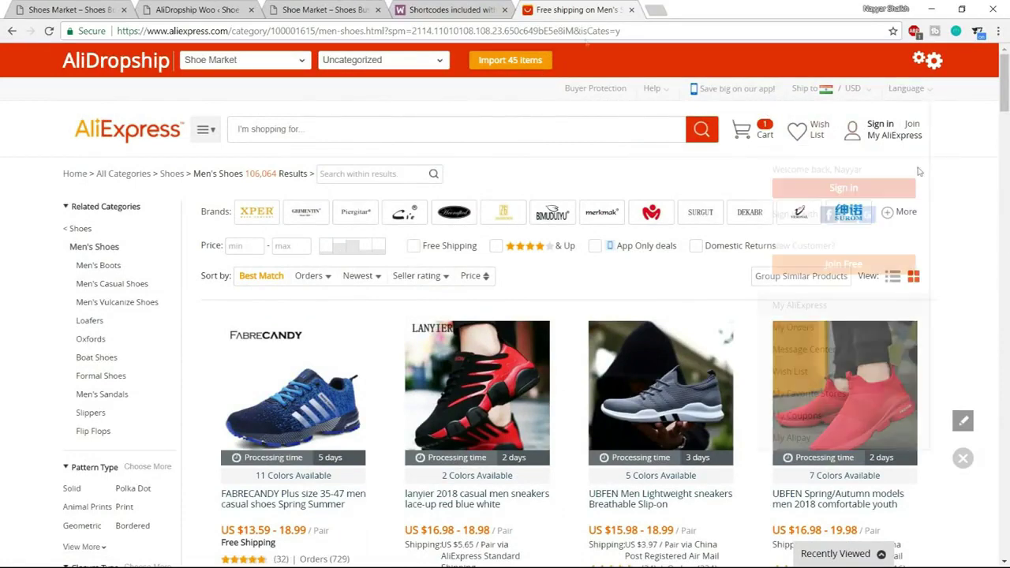
left_click(377, 64)
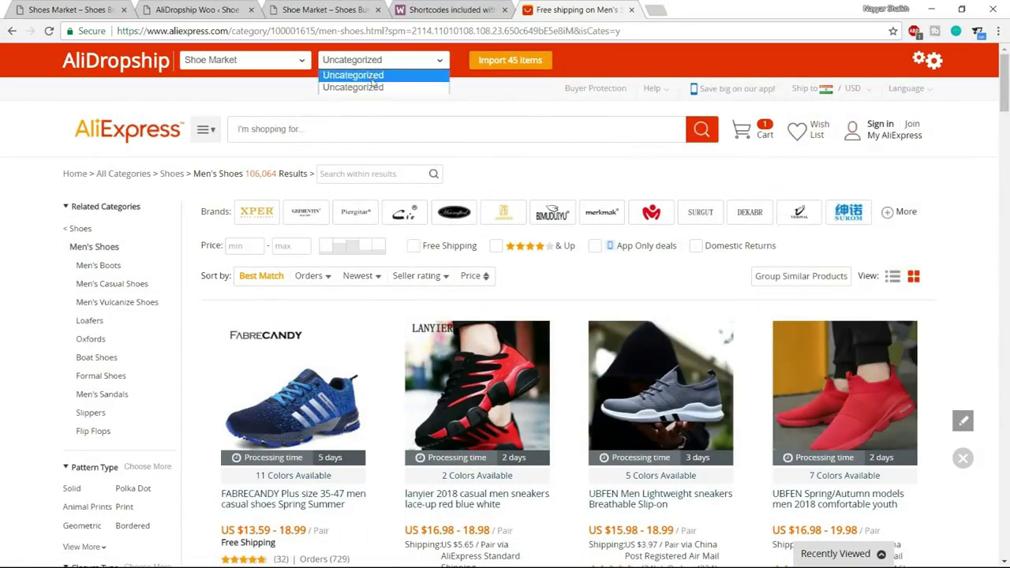
left_click(515, 105)
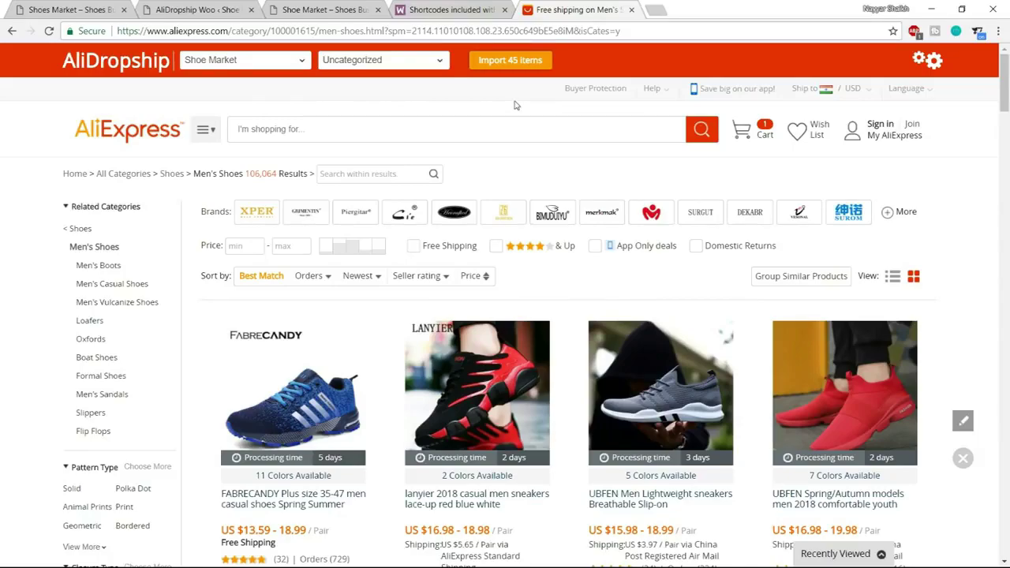
scroll(954, 249, "down", 3)
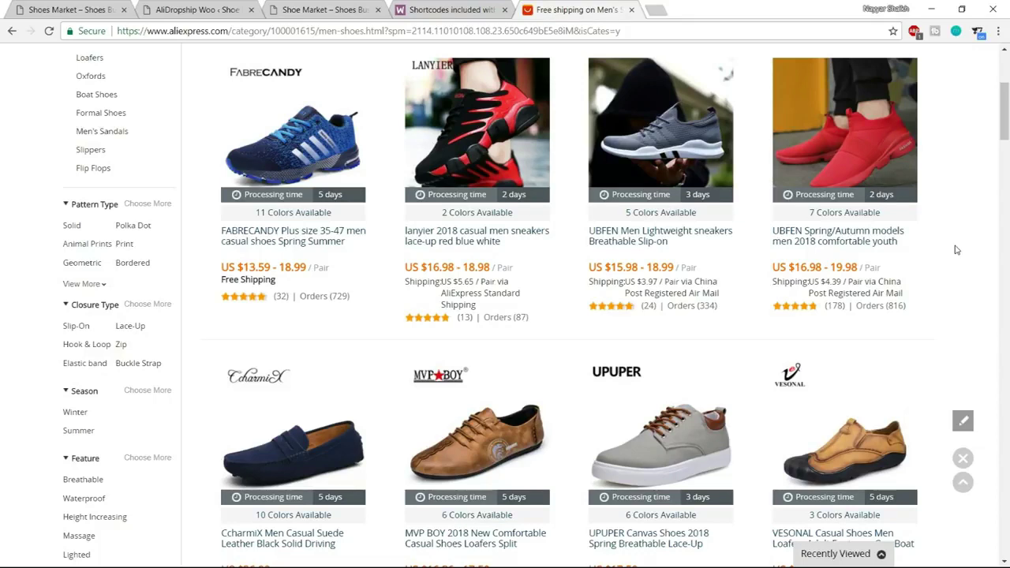
scroll(995, 363, "up", 4)
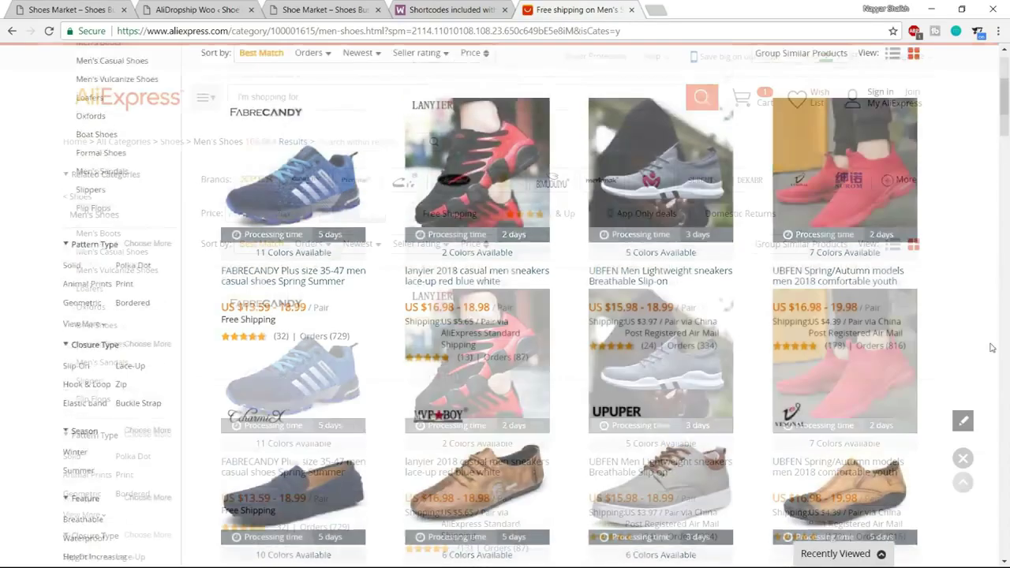
left_click(57, 7)
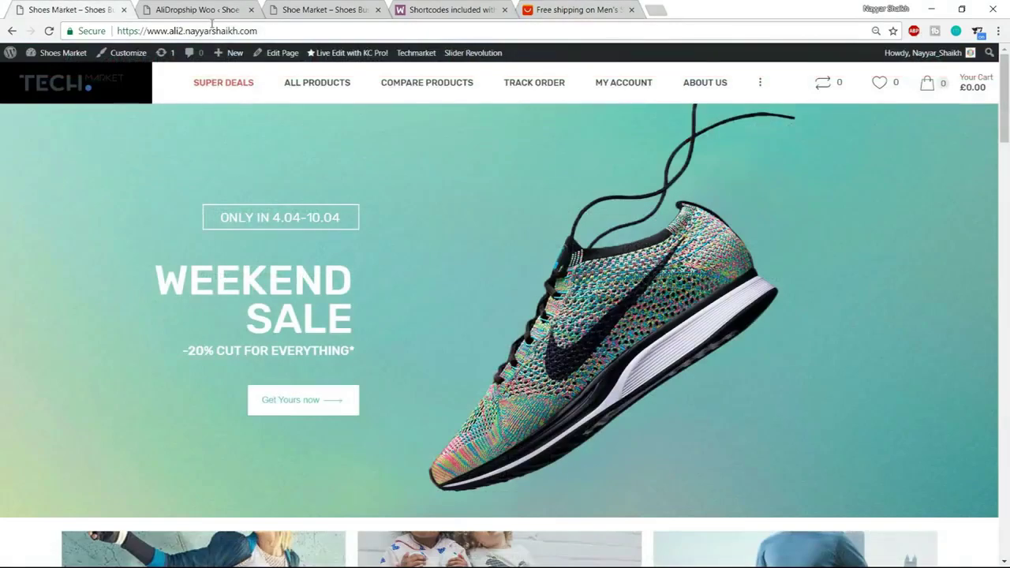
- Go to Products > Categories in WordPress admin and edit the Uncategorized category
left_click(206, 10)
left_click(27, 77)
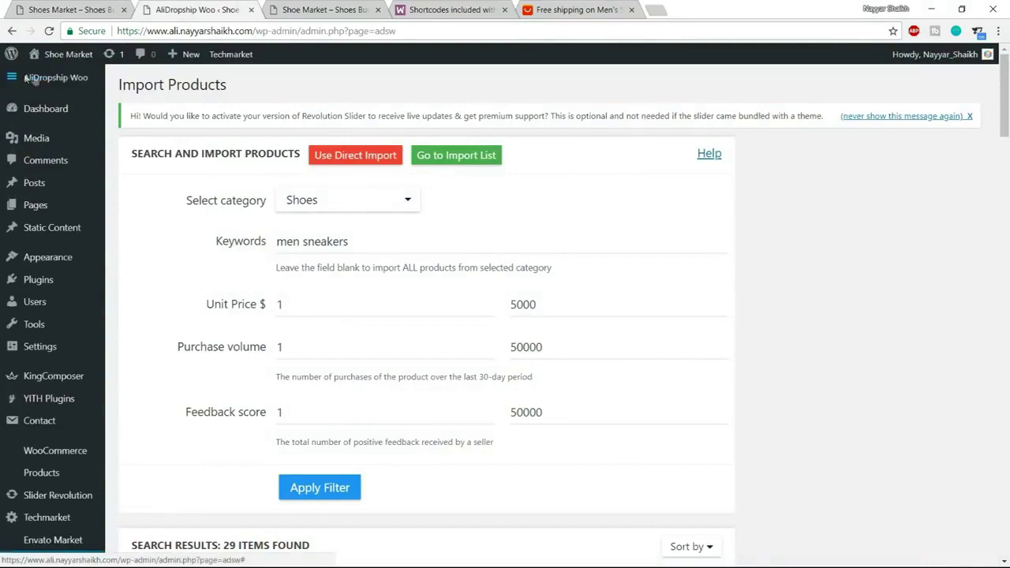
mouse_move(41, 303)
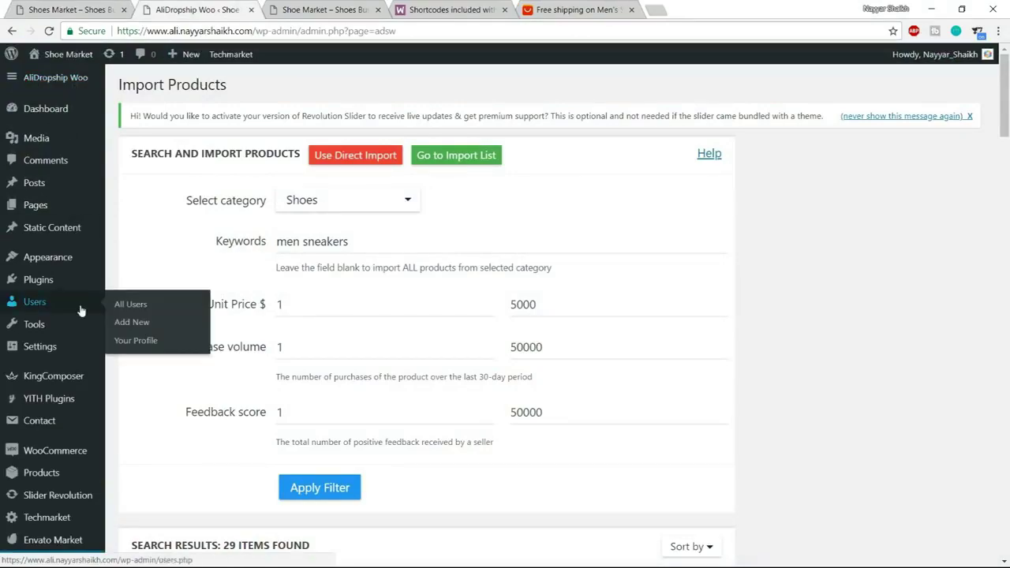
scroll(79, 310, "down", 5)
scroll(71, 339, "up", 5)
mouse_move(57, 281)
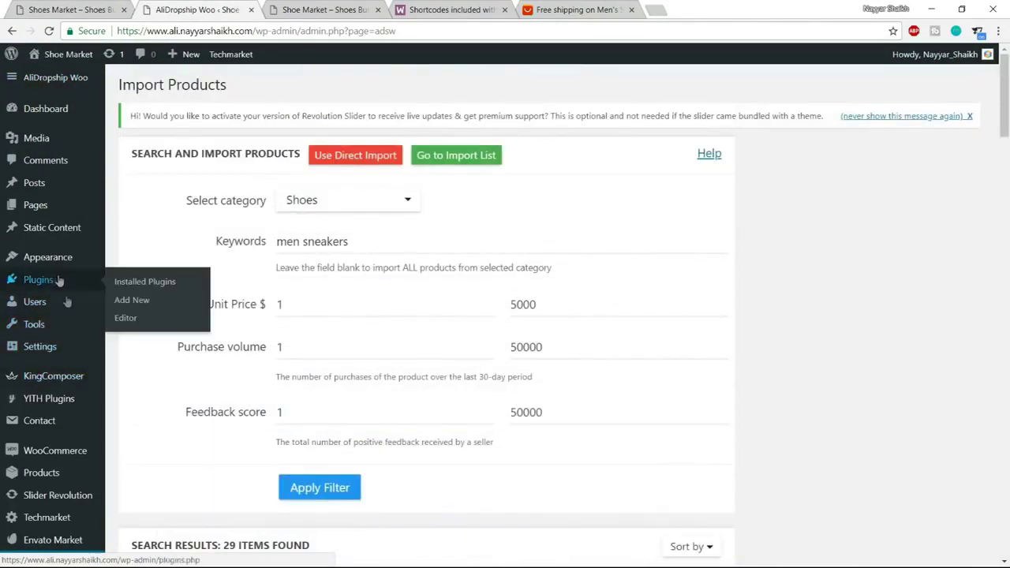
scroll(79, 401, "down", 1)
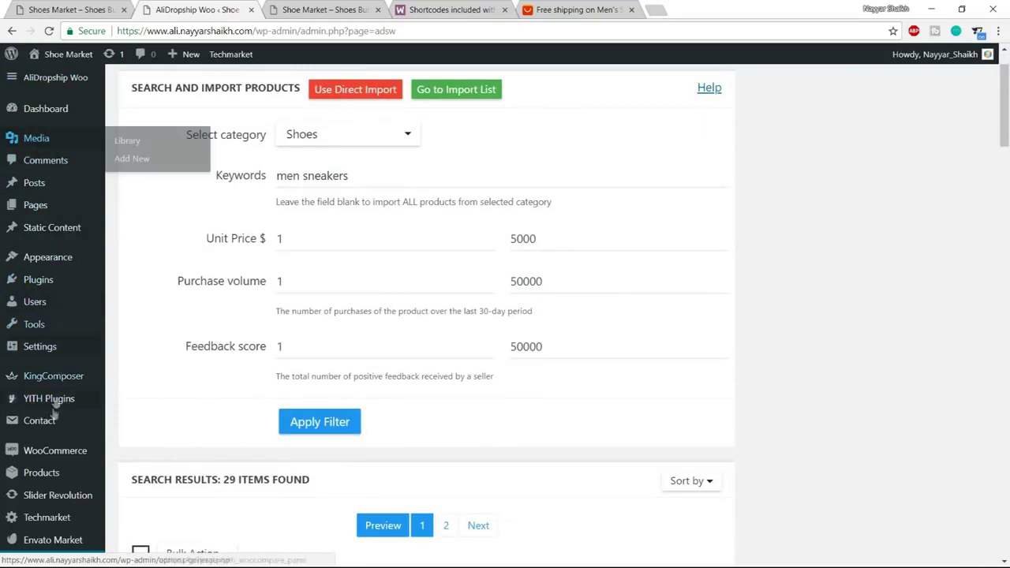
mouse_move(53, 473)
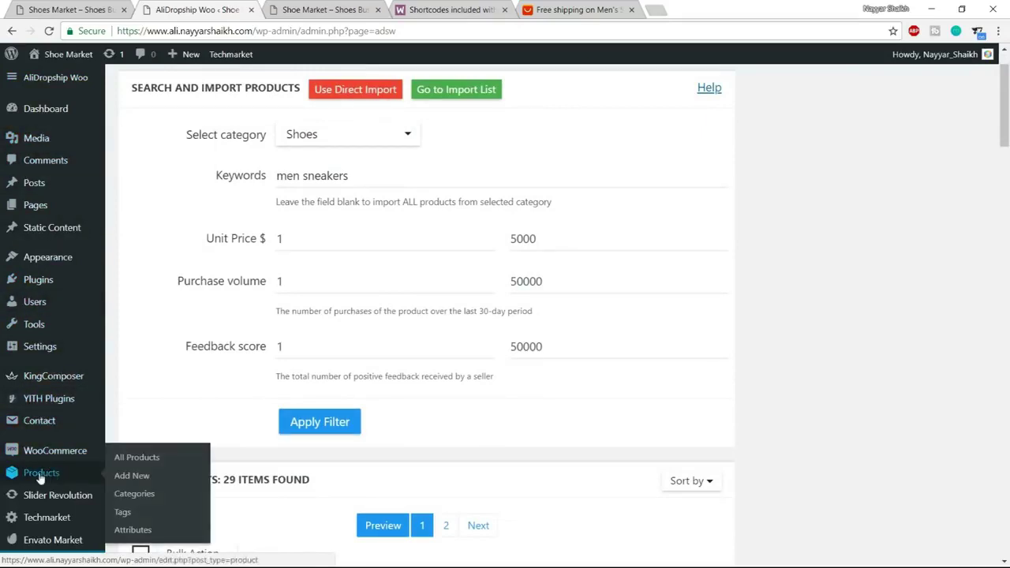
left_click(147, 498)
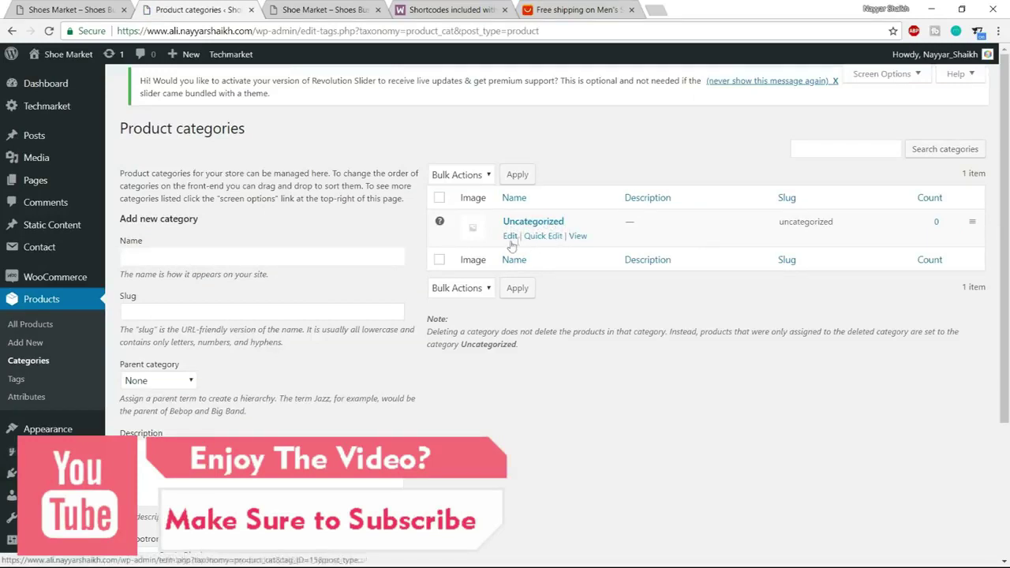
left_click(510, 240)
- Replace the category name Uncategorized with Upuper
left_click(356, 161)
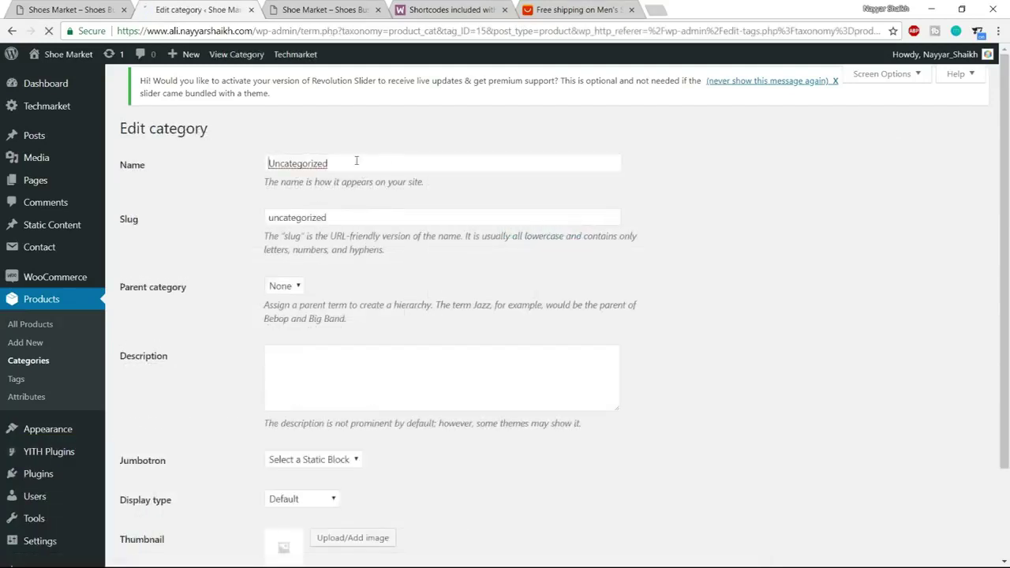
left_click_drag(356, 163, 240, 158)
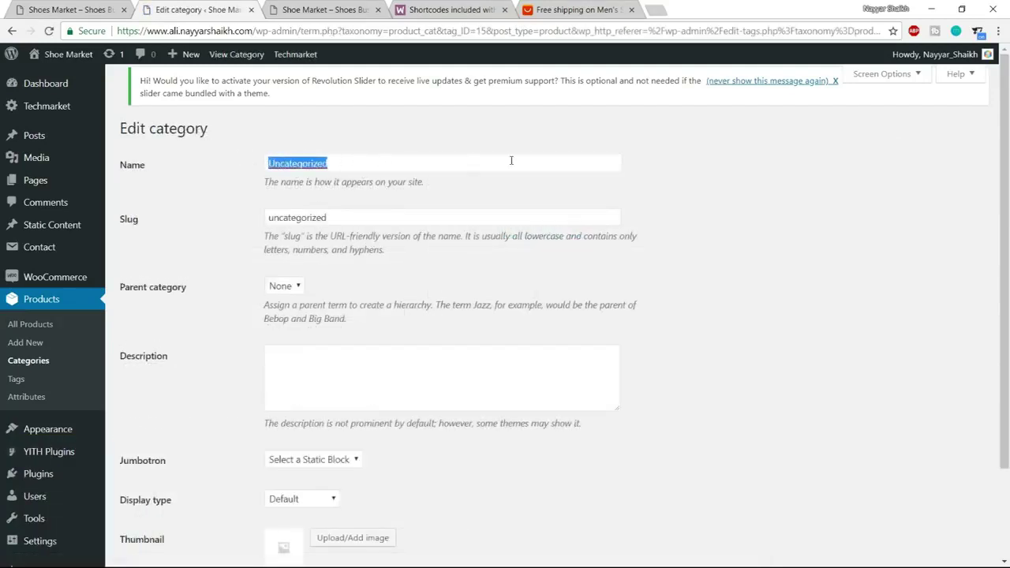
left_click(549, 6)
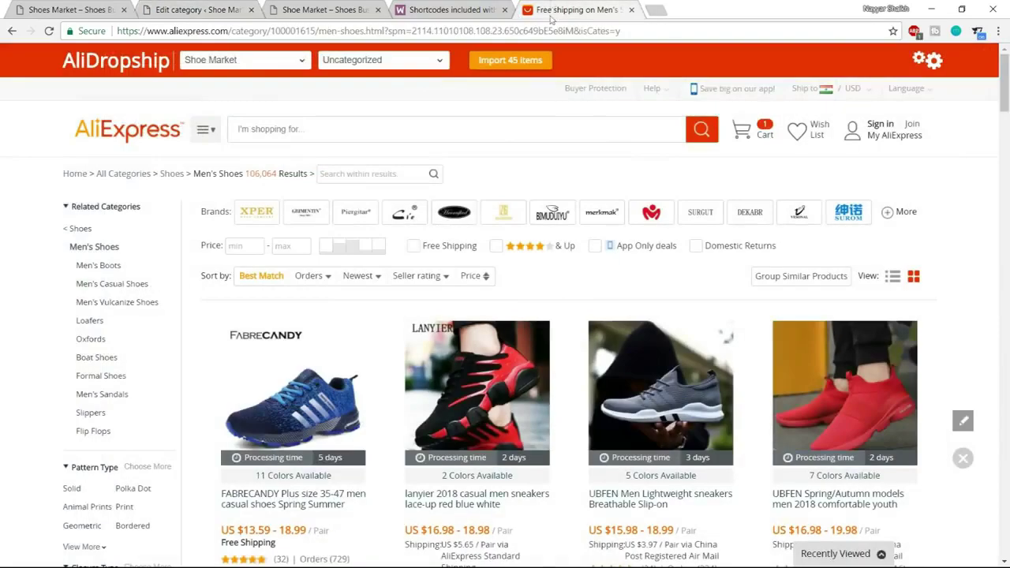
scroll(940, 232, "down", 1)
scroll(940, 232, "down", 6)
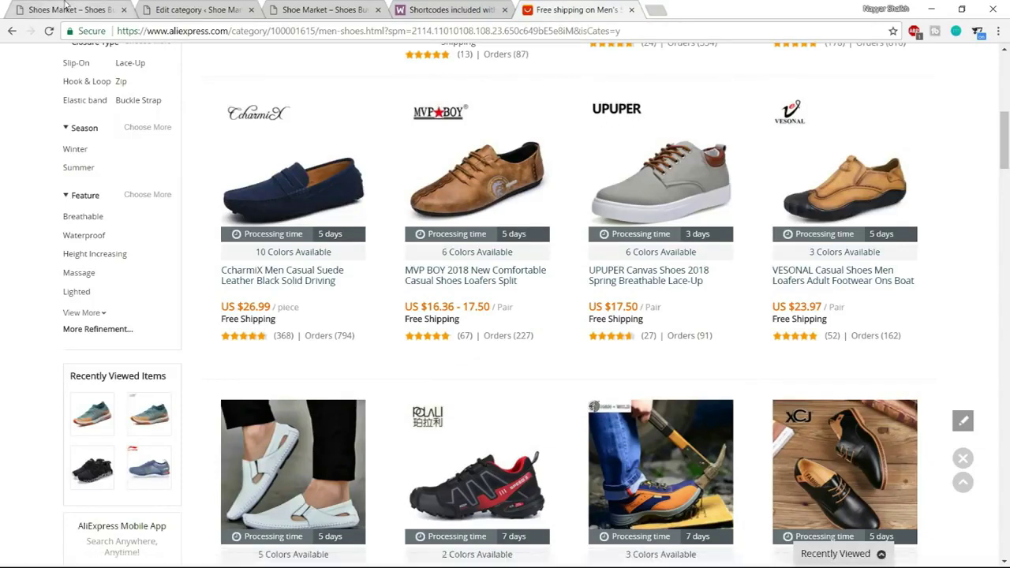
left_click(67, 9)
left_click(199, 7)
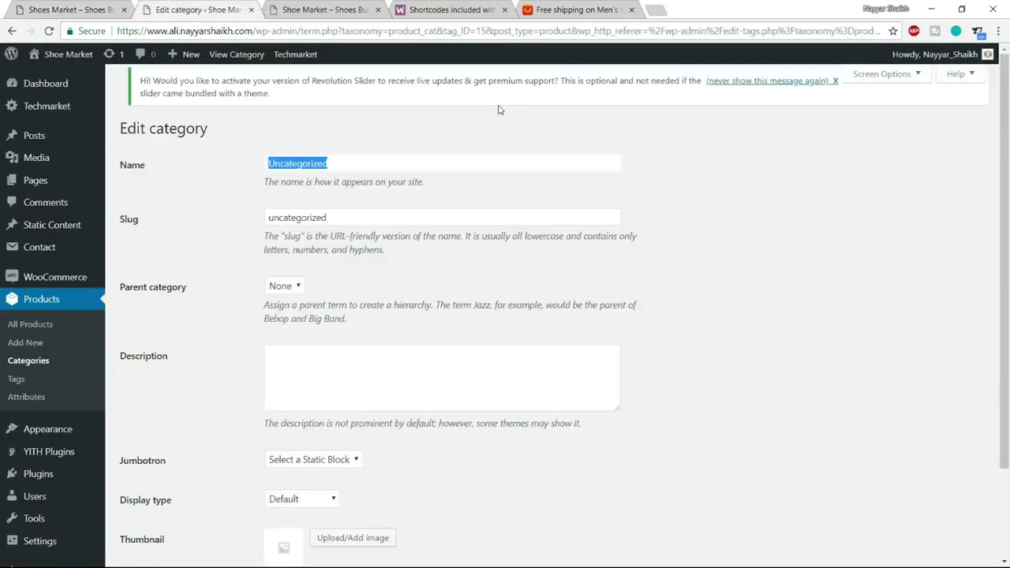
type("Upepur")
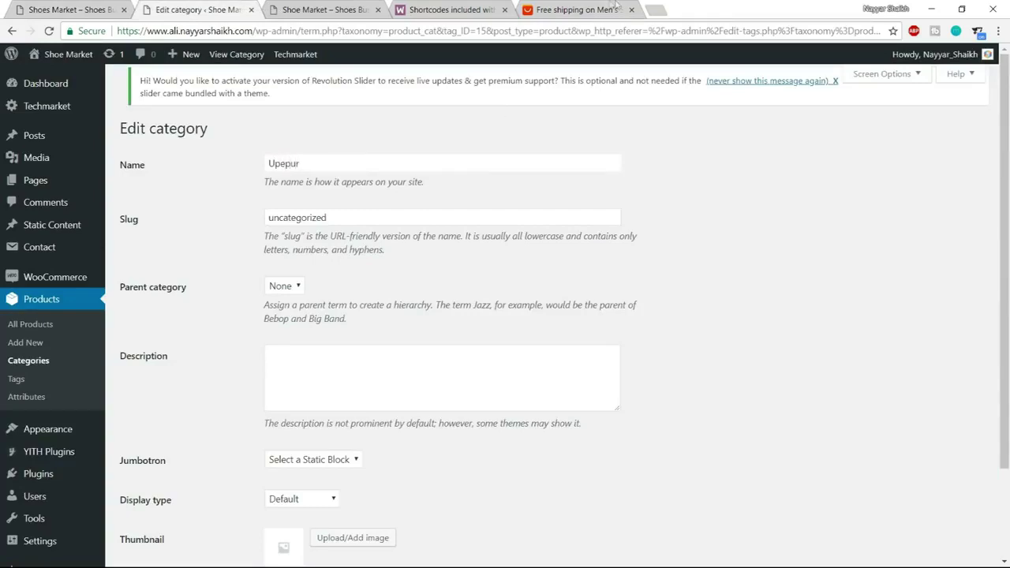
left_click(612, 6)
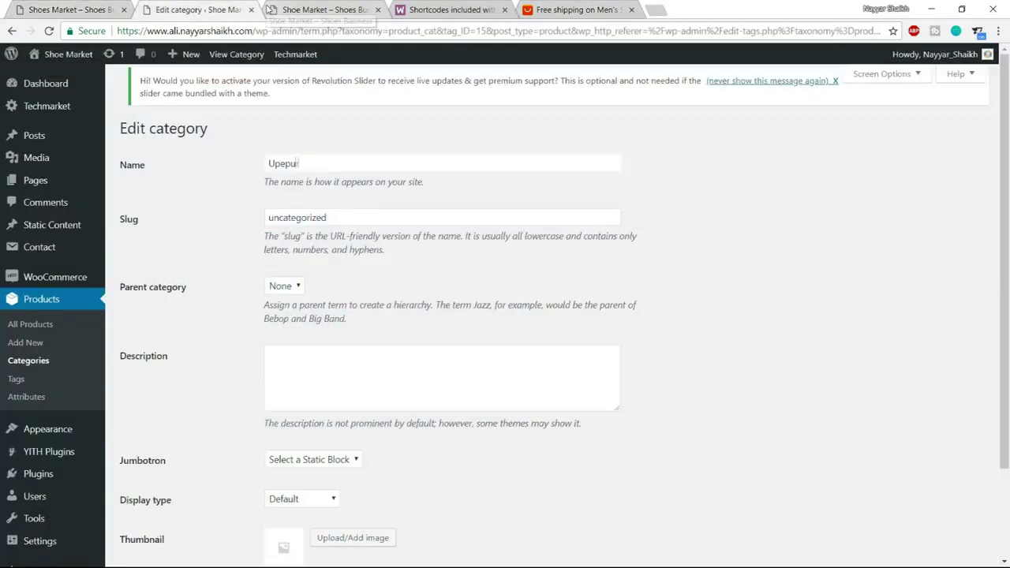
- Copy Upuper into the slug, keep the Default display type, and update the category
key("ctrl+a")
key("ctrl+c")
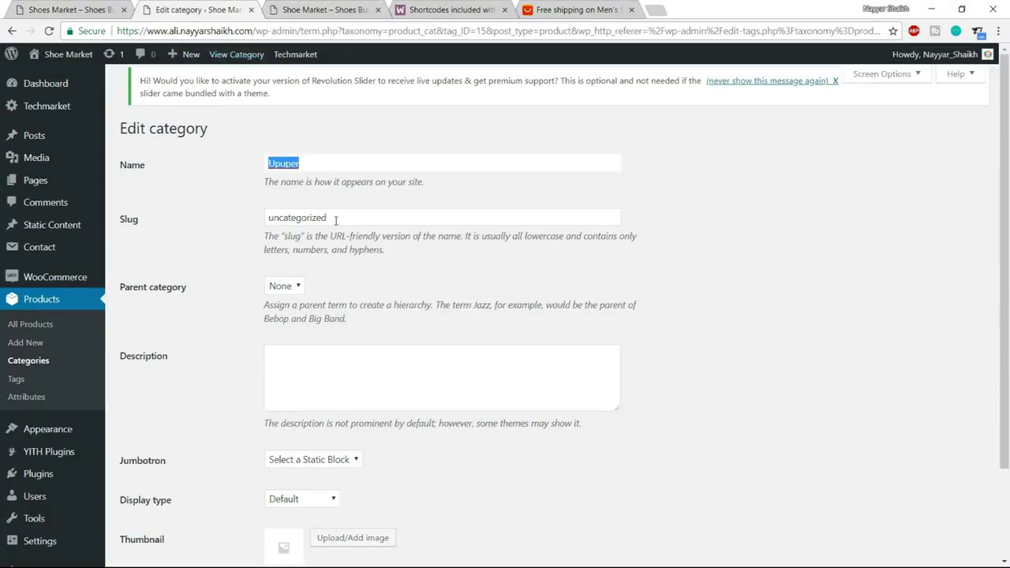
left_click_drag(344, 210, 249, 212)
key("ctrl+v")
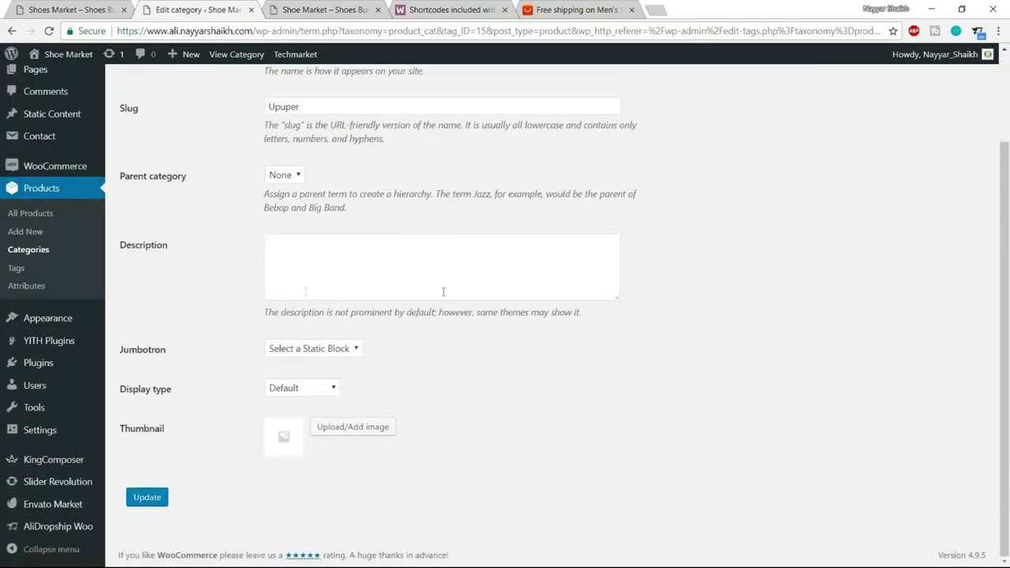
left_click(300, 284)
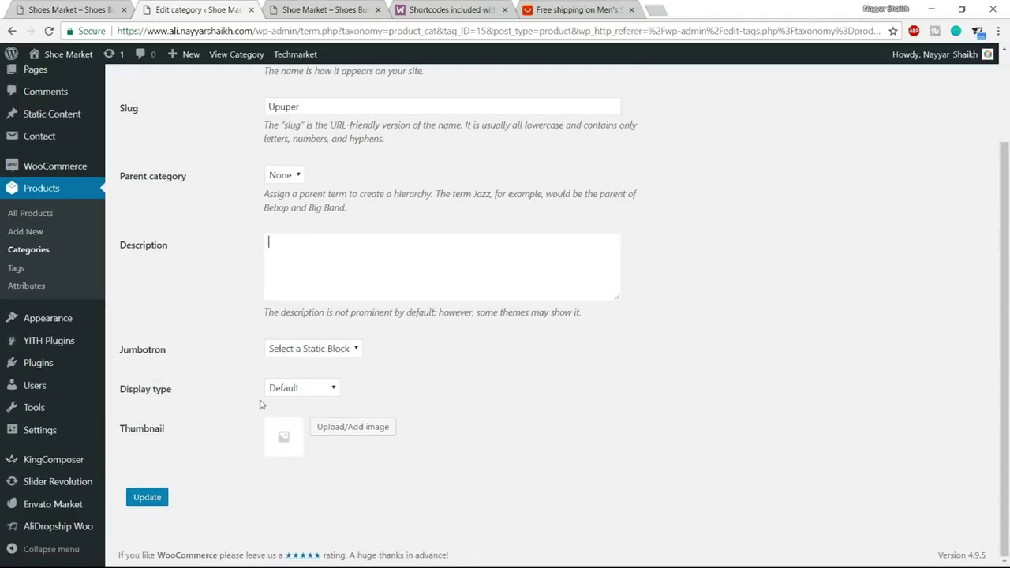
left_click(329, 391)
left_click(330, 392)
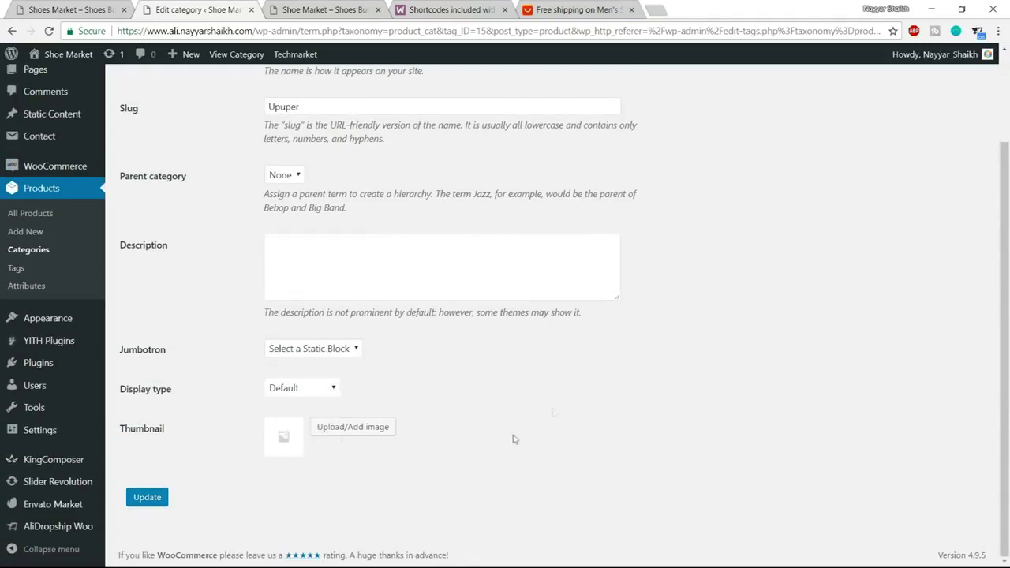
left_click(146, 497)
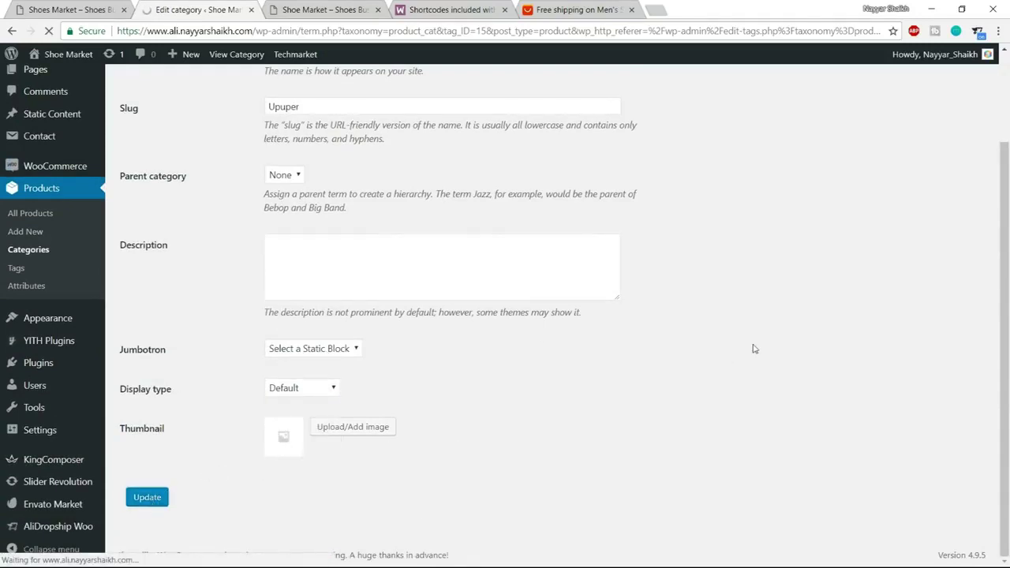
- Search AliExpress for 'men sneakers' using the suggestion
left_click(577, 13)
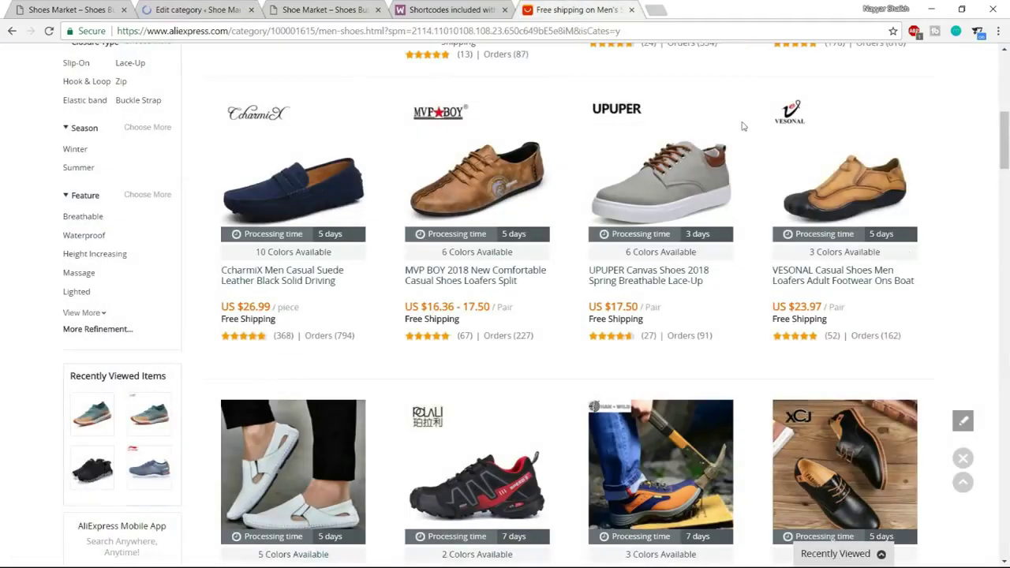
scroll(984, 361, "down", 10)
scroll(985, 360, "up", 10)
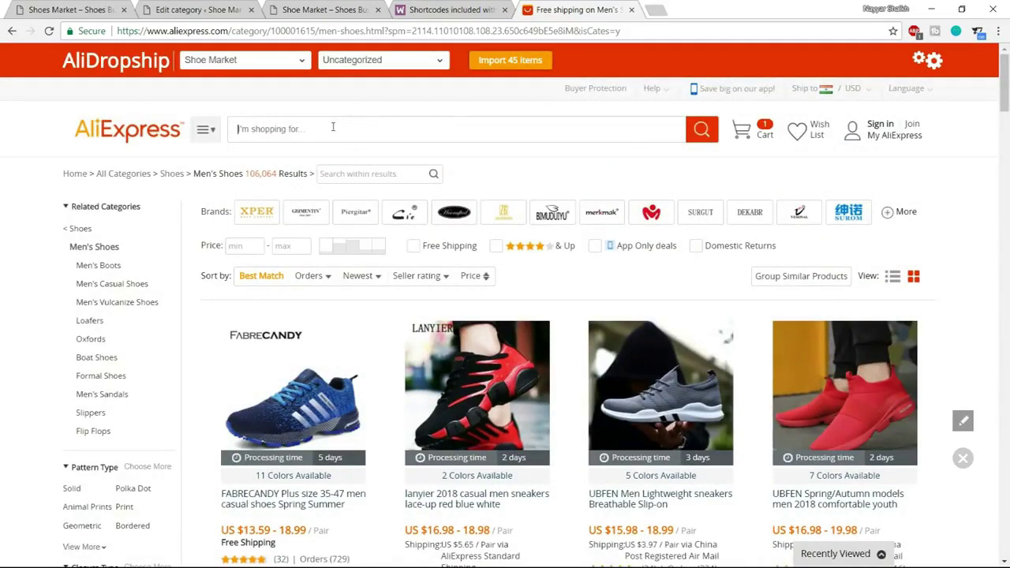
type("men ")
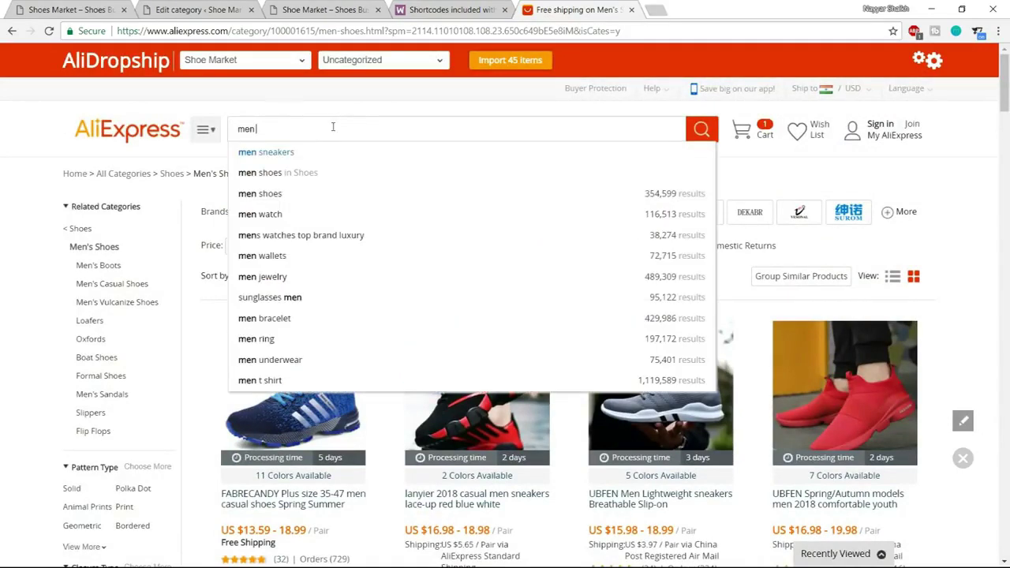
type("sneak")
left_click(324, 152)
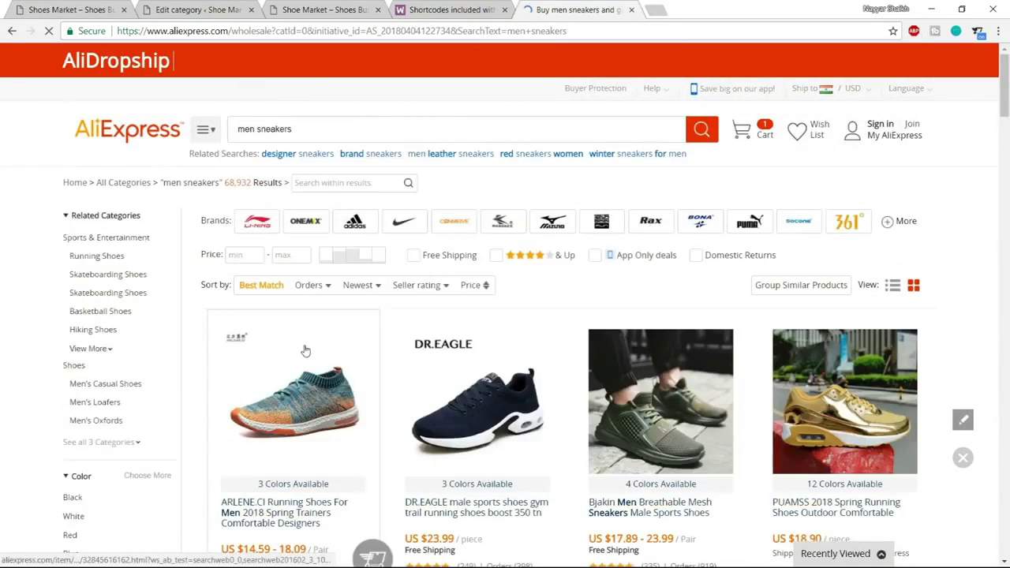
- Check the first shoe's free US ePacket shipping with 12-20 day delivery, then show the Shoe Market store
scroll(313, 404, "down", 2)
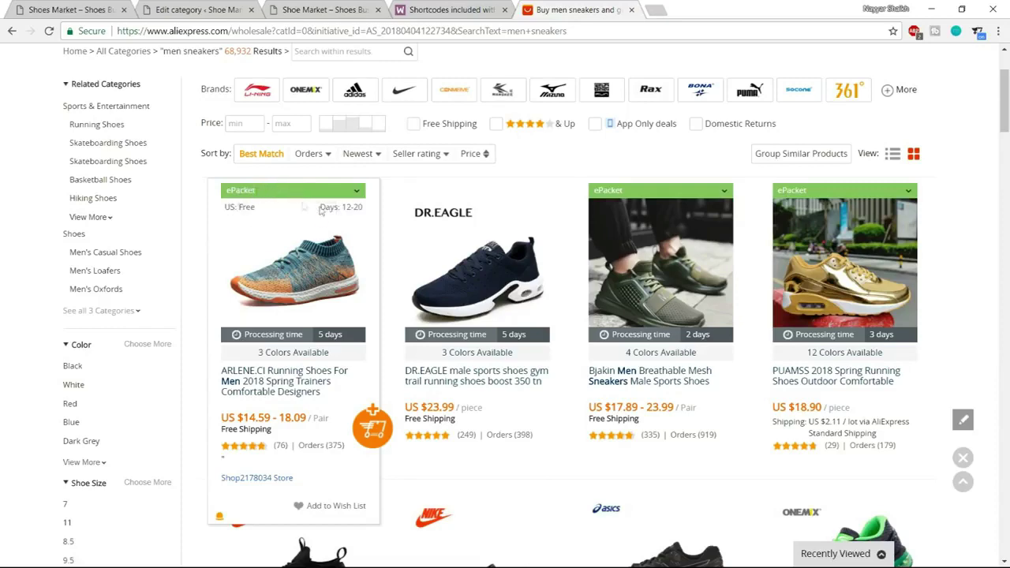
scroll(300, 302, "up", 2)
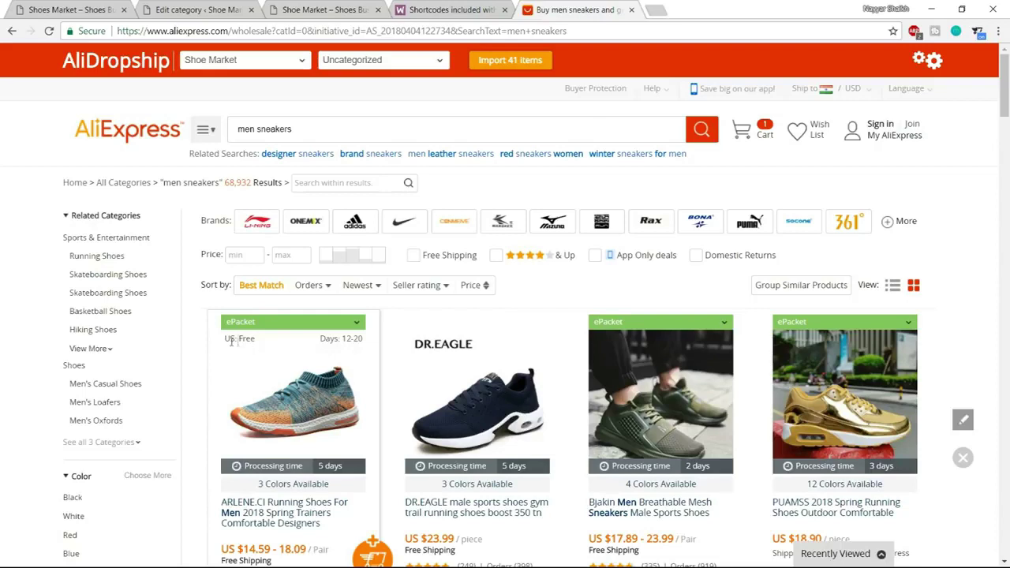
left_click_drag(225, 340, 243, 340)
left_click(226, 339)
triple_click(244, 338)
left_click(263, 341)
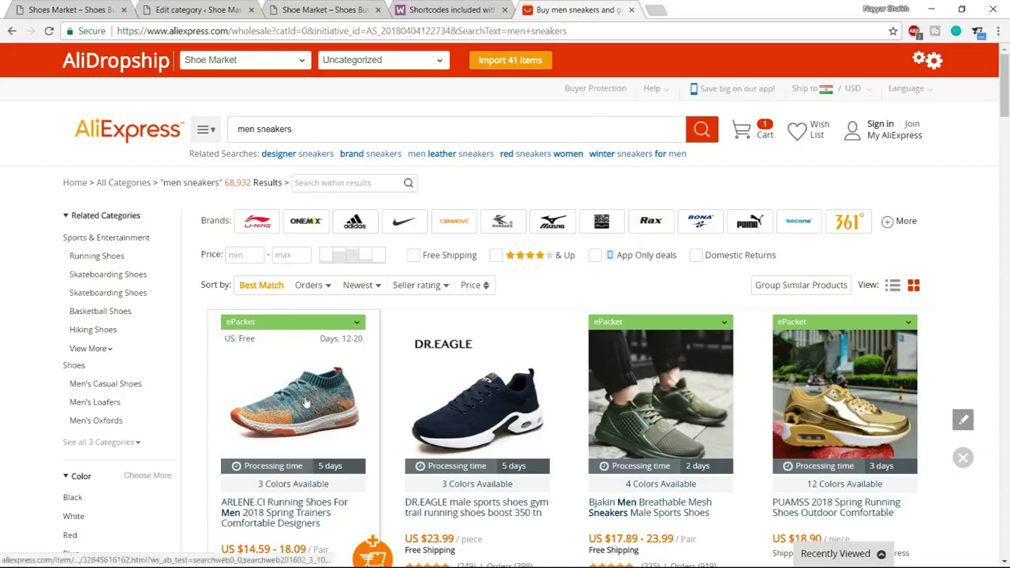
scroll(306, 403, "down", 1)
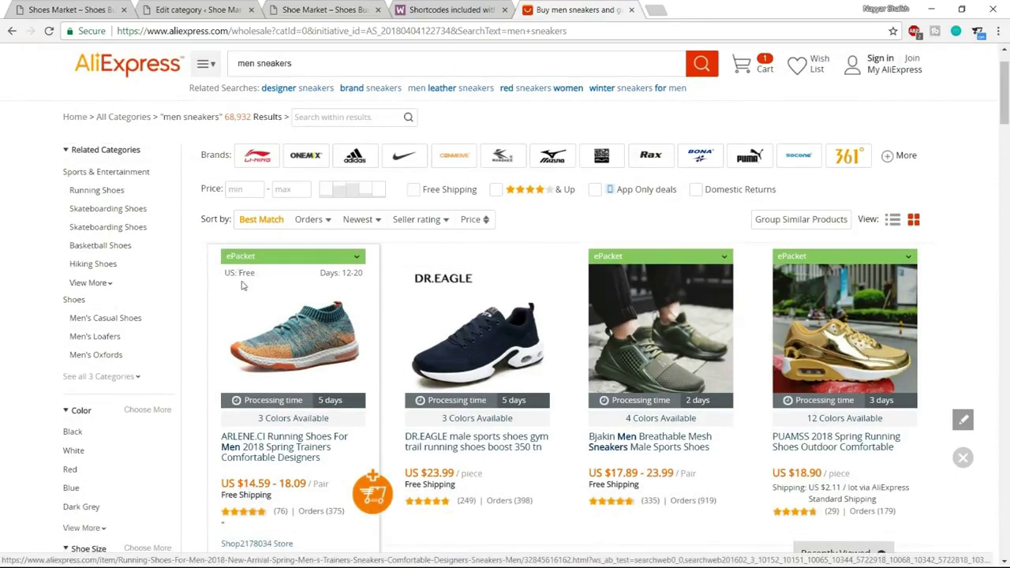
left_click_drag(321, 271, 364, 275)
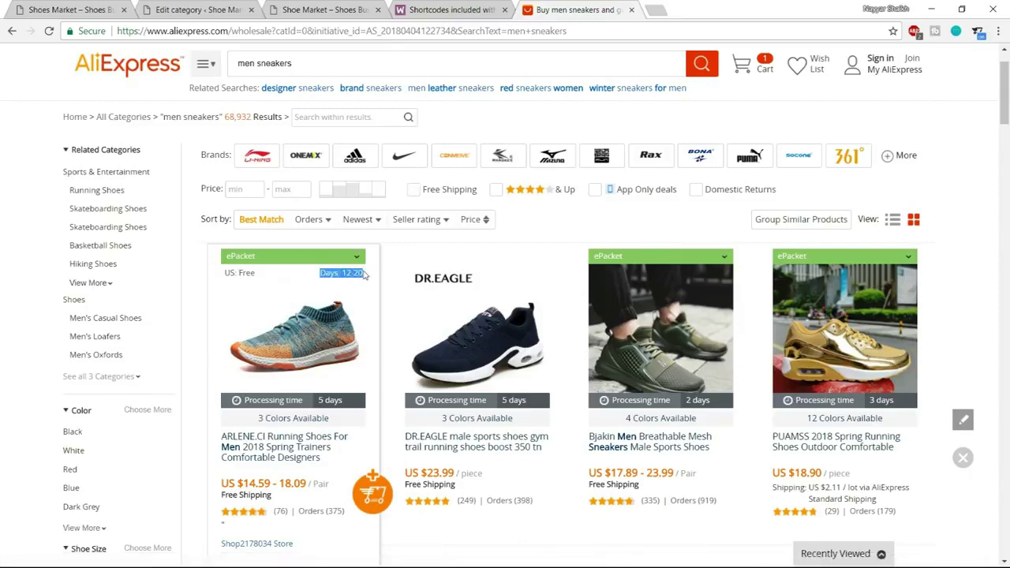
left_click(352, 275)
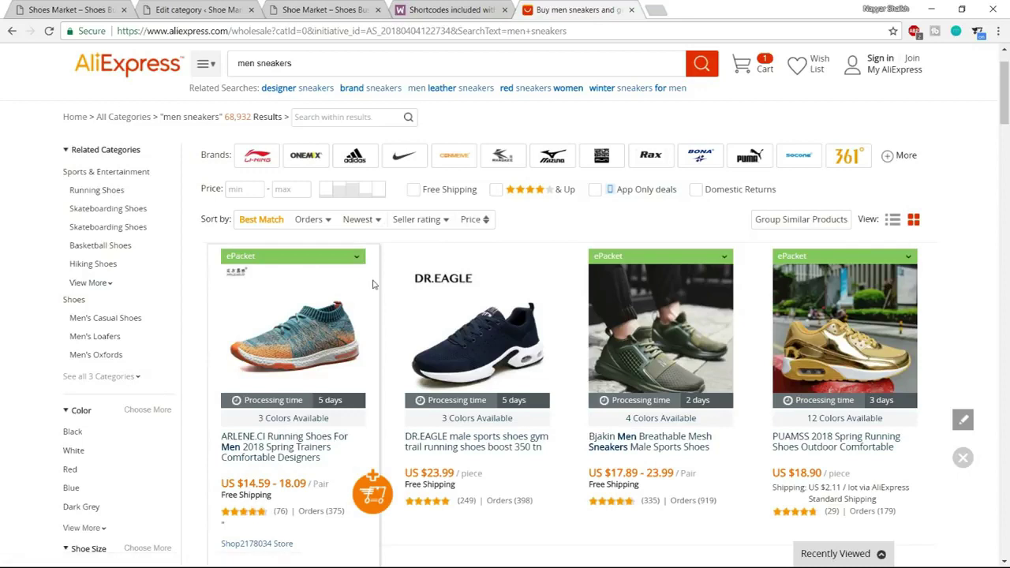
left_click_drag(260, 256, 225, 257)
left_click(269, 275)
scroll(976, 302, "down", 3)
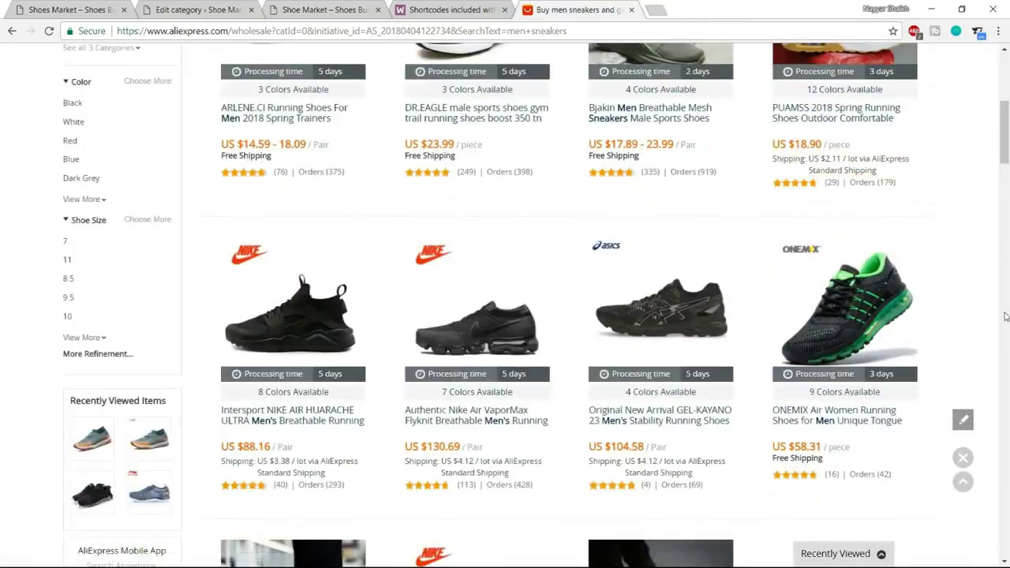
scroll(1005, 317, "up", 4)
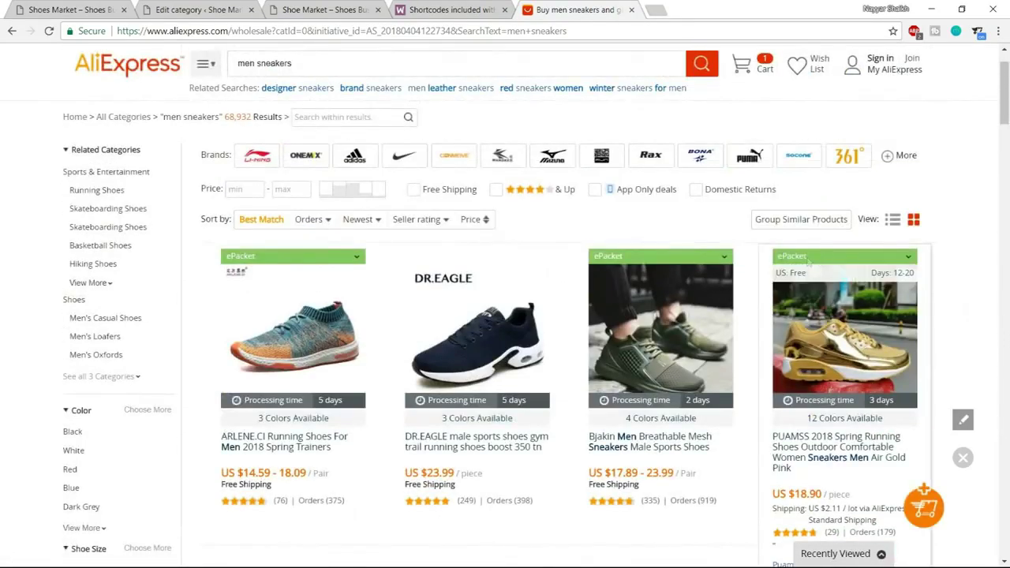
left_click_drag(807, 260, 777, 256)
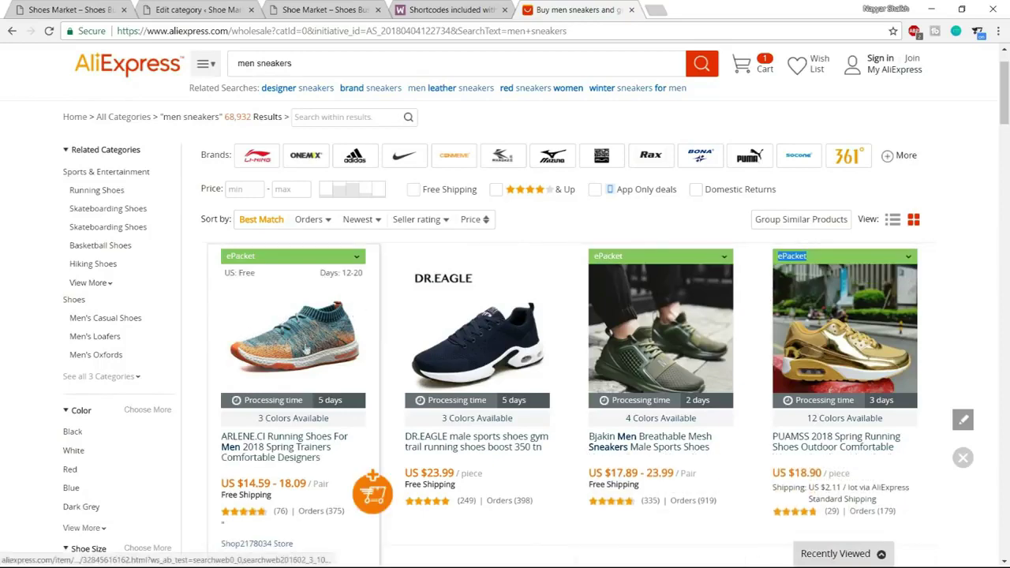
left_click(87, 10)
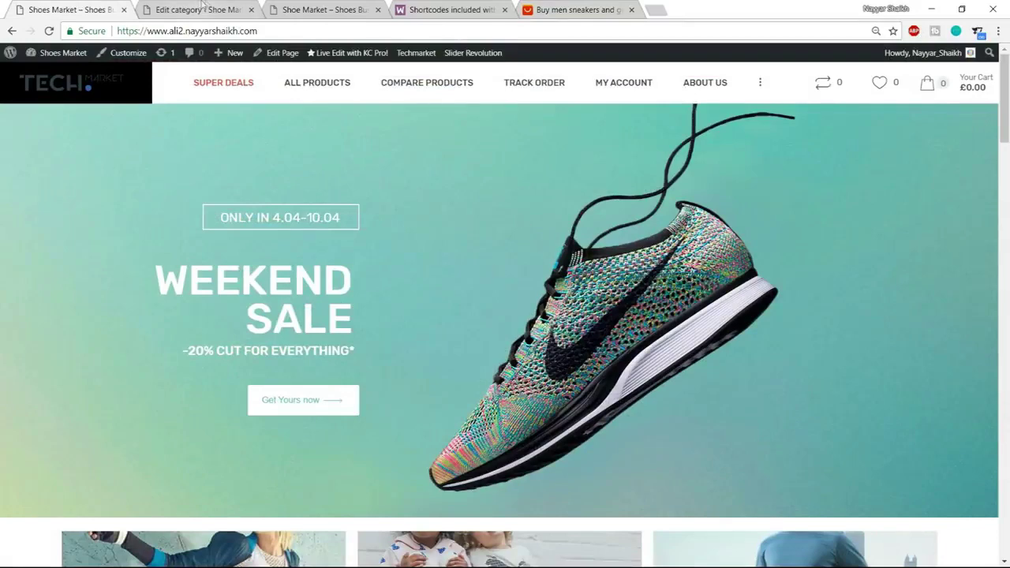
- Go back from the category edit page to the product categories list
left_click(202, 8)
scroll(520, 315, "down", 3)
scroll(462, 397, "up", 3)
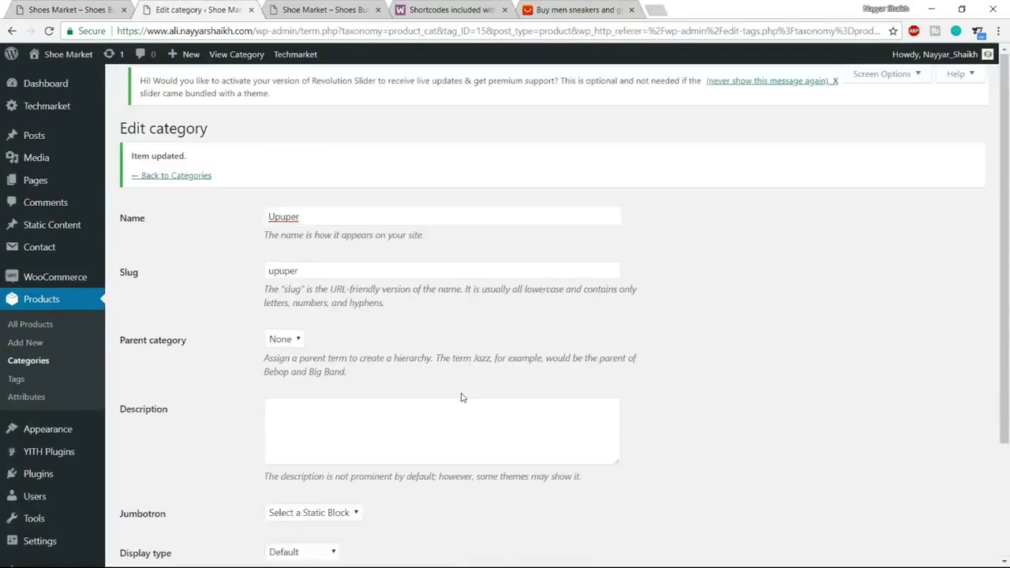
left_click(178, 176)
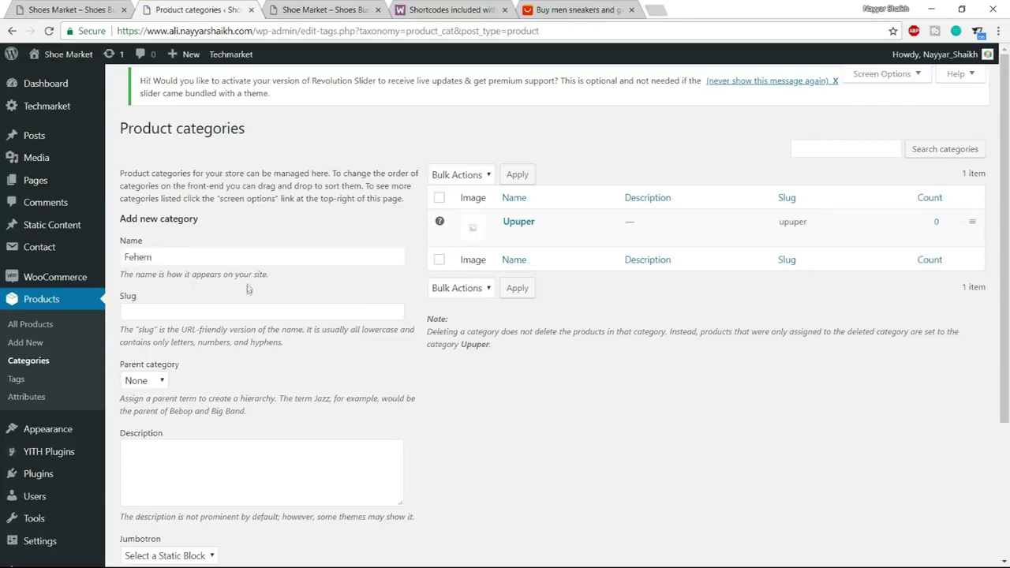
- Add a new product category Fehem with slug fehem, then return to the AliExpress results
left_click(232, 313)
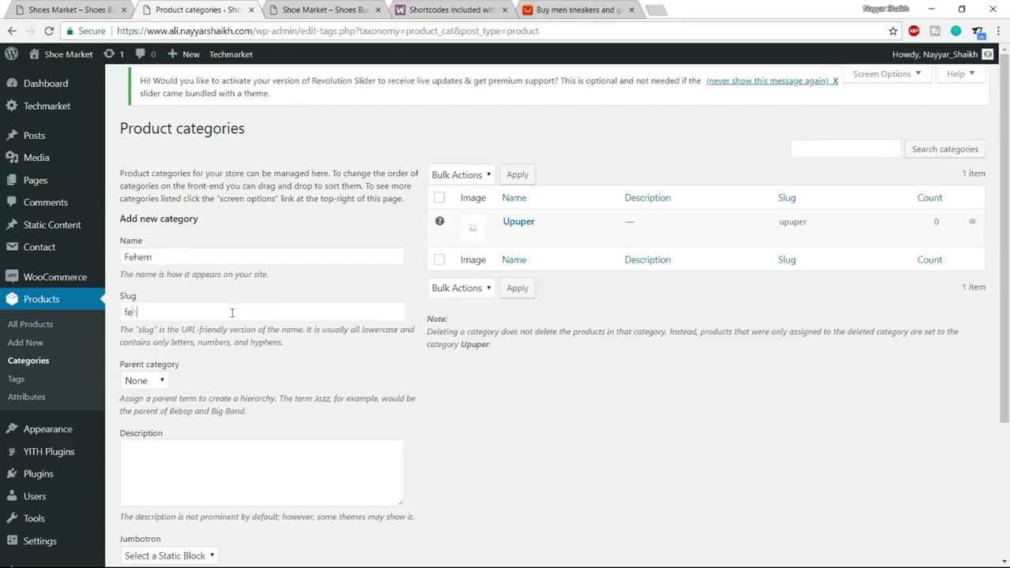
scroll(232, 313, "down", 3)
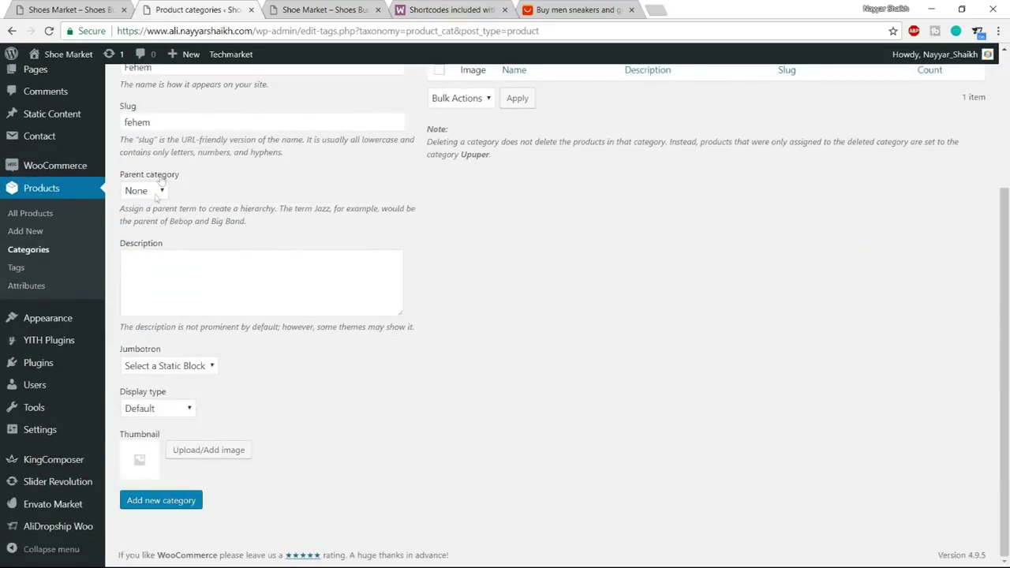
scroll(179, 150, "up", 3)
double_click(163, 133)
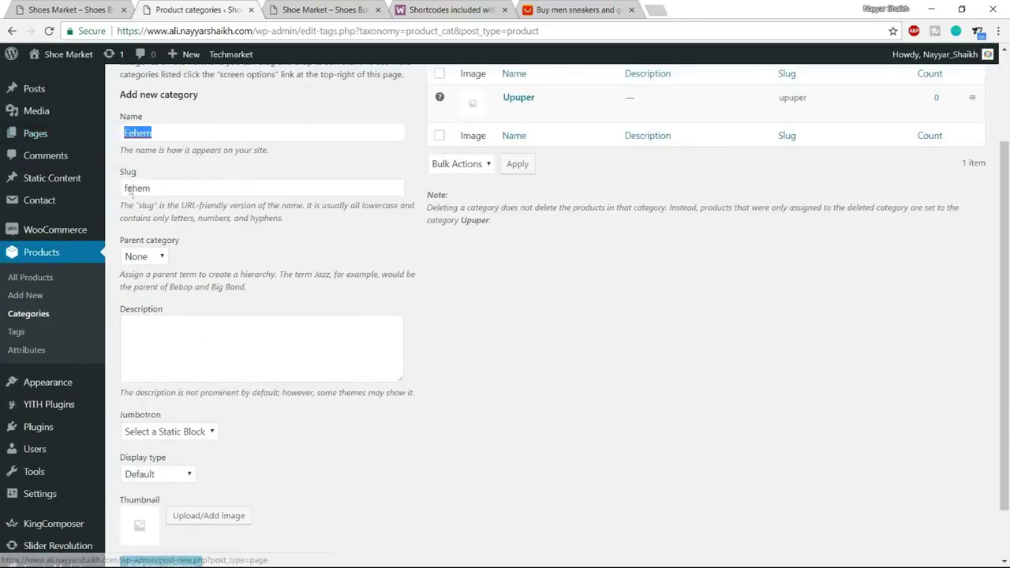
scroll(228, 500, "down", 3)
scroll(198, 367, "up", 3)
scroll(198, 492, "down", 3)
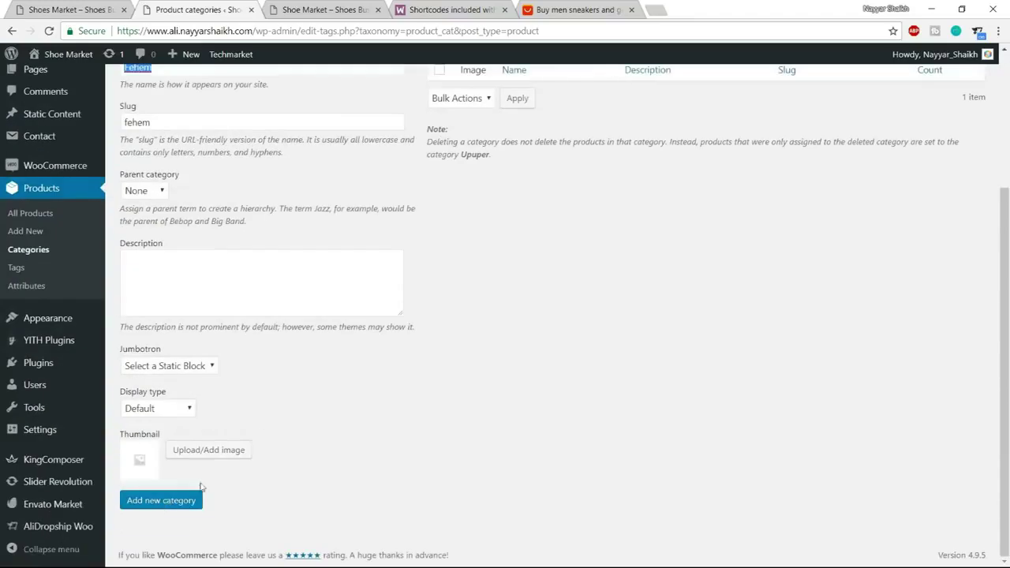
left_click(163, 502)
scroll(521, 306, "up", 3)
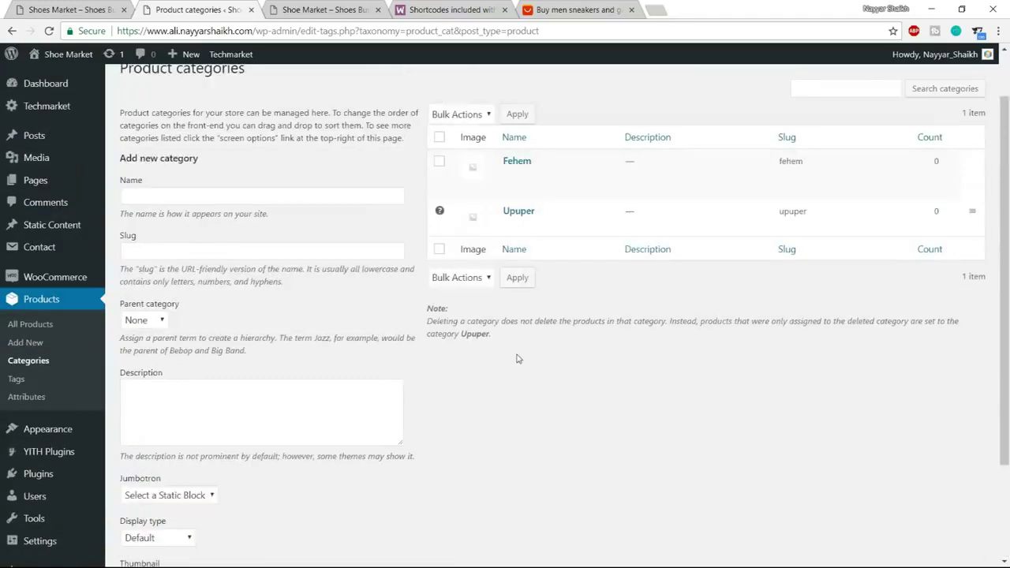
left_click(578, 8)
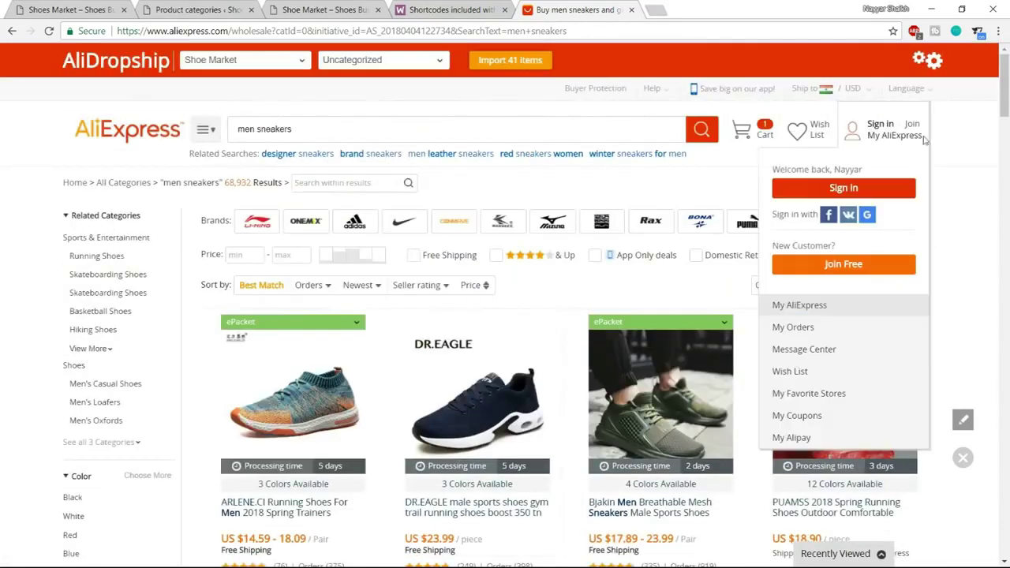
- Set AliExpress to ship to the United States with USD currency and save
left_click(871, 90)
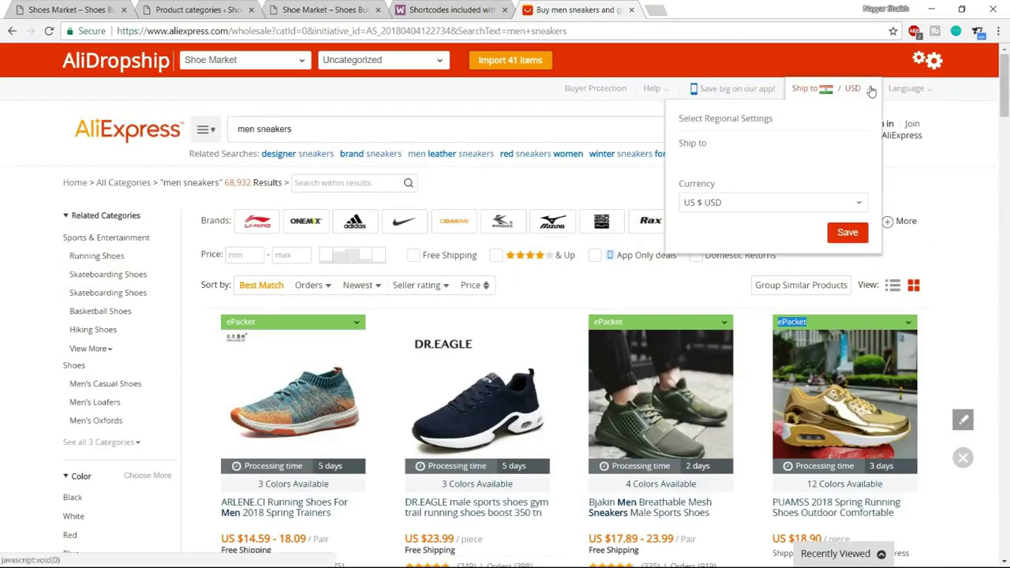
left_click(739, 209)
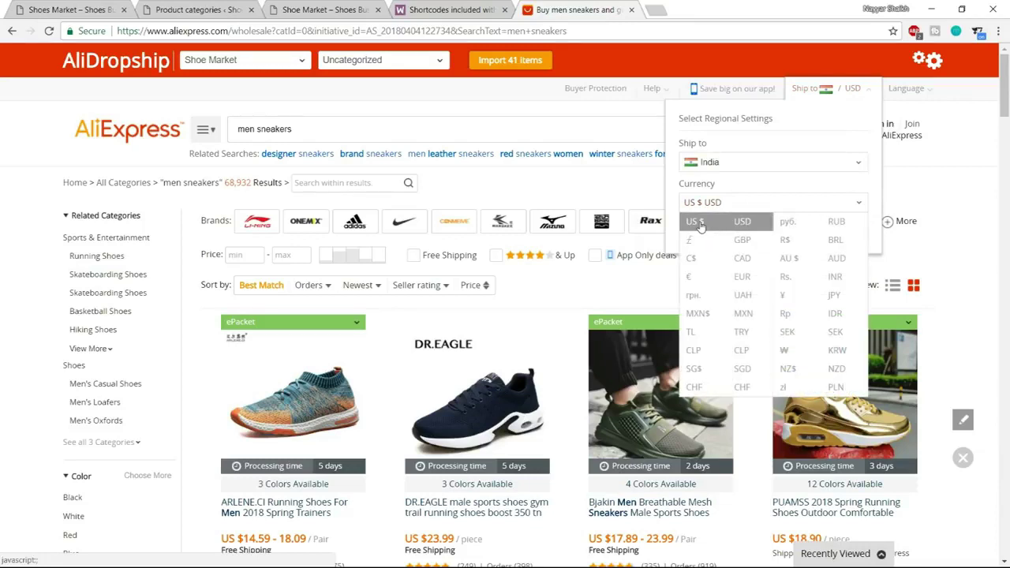
left_click(699, 224)
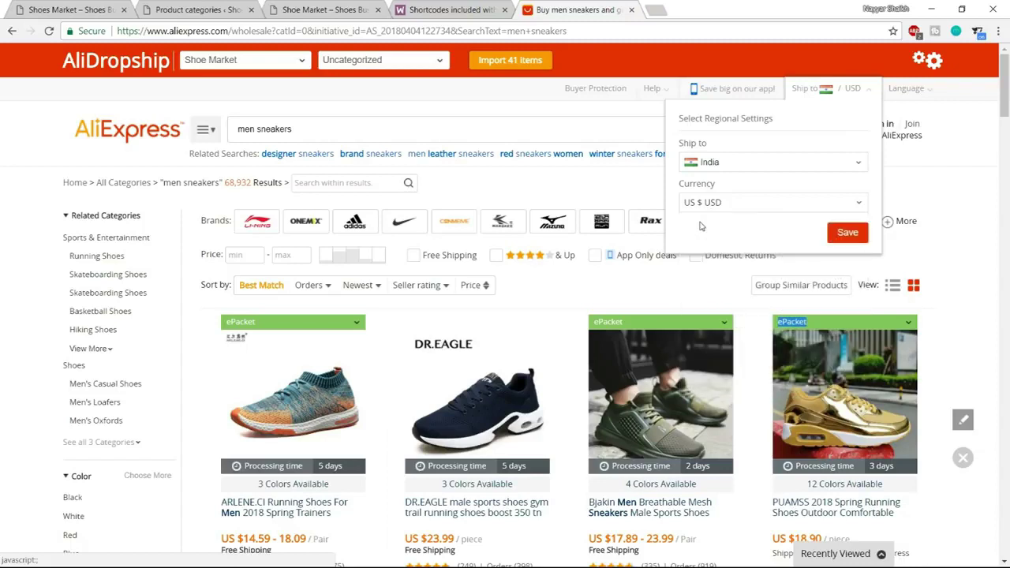
left_click(740, 164)
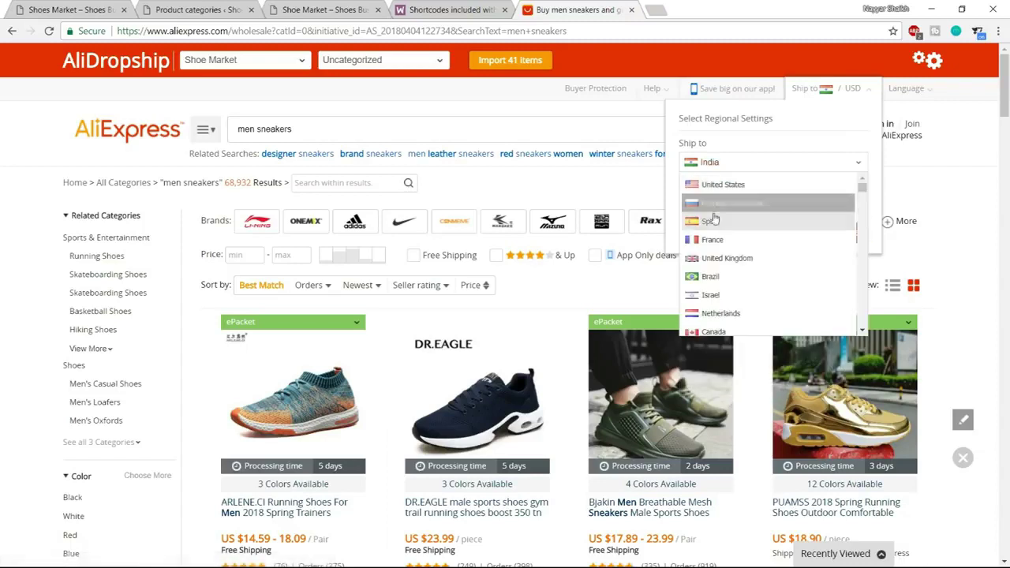
left_click(710, 183)
left_click(858, 235)
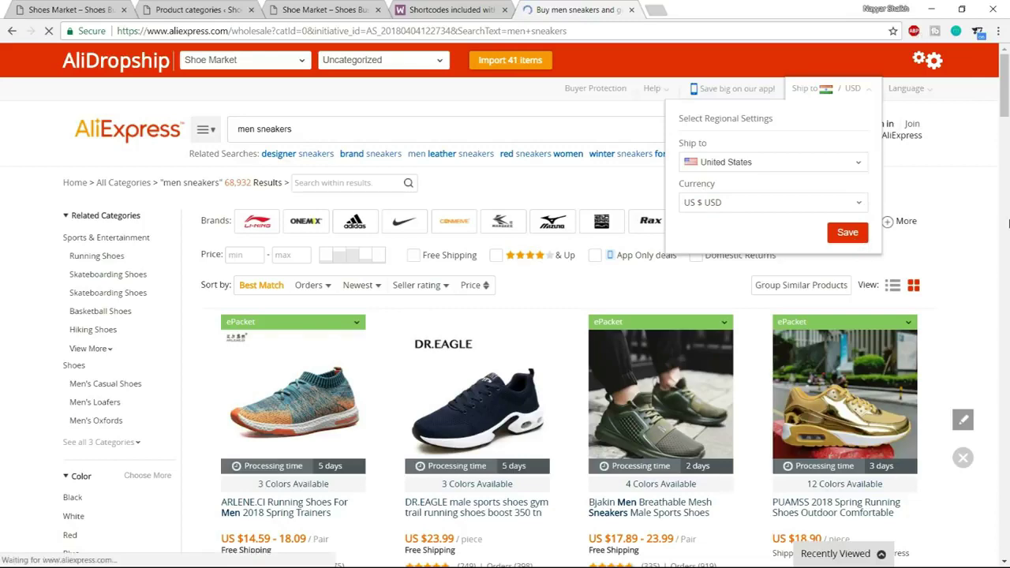
- Check the first shoe's price range and confirm the currency is still USD
scroll(890, 316, "down", 3)
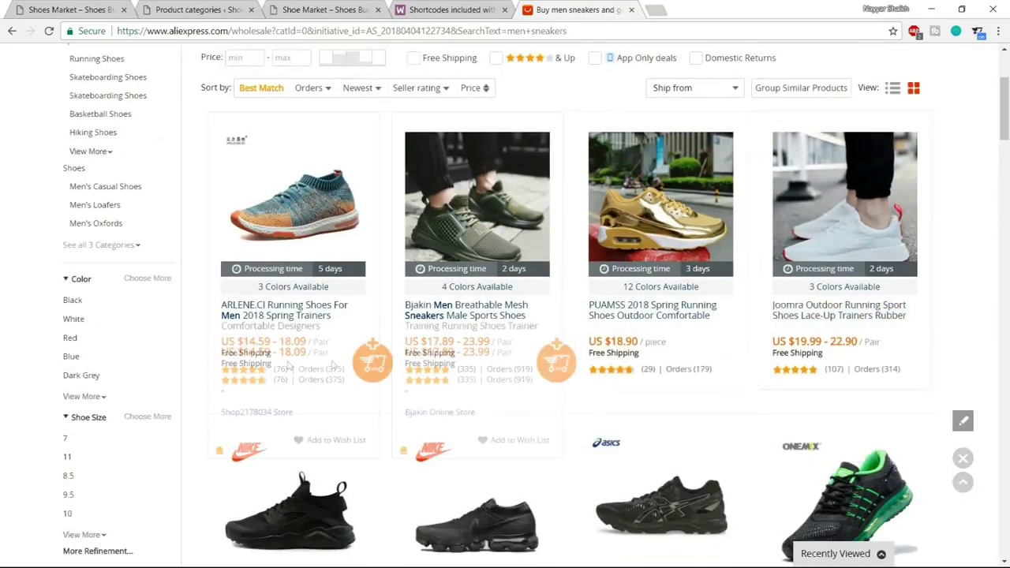
left_click_drag(222, 351, 314, 351)
scroll(980, 300, "up", 3)
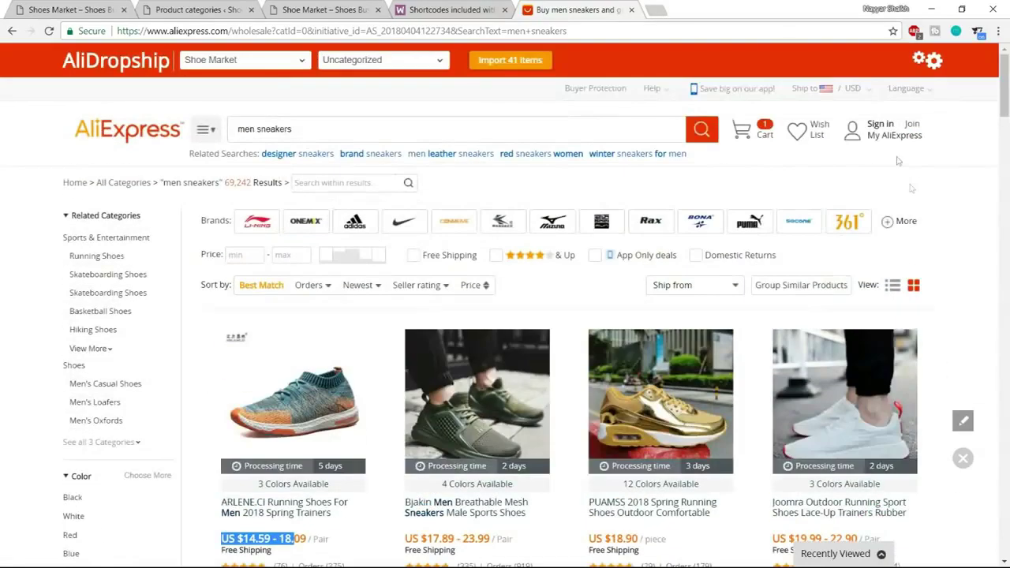
mouse_move(855, 90)
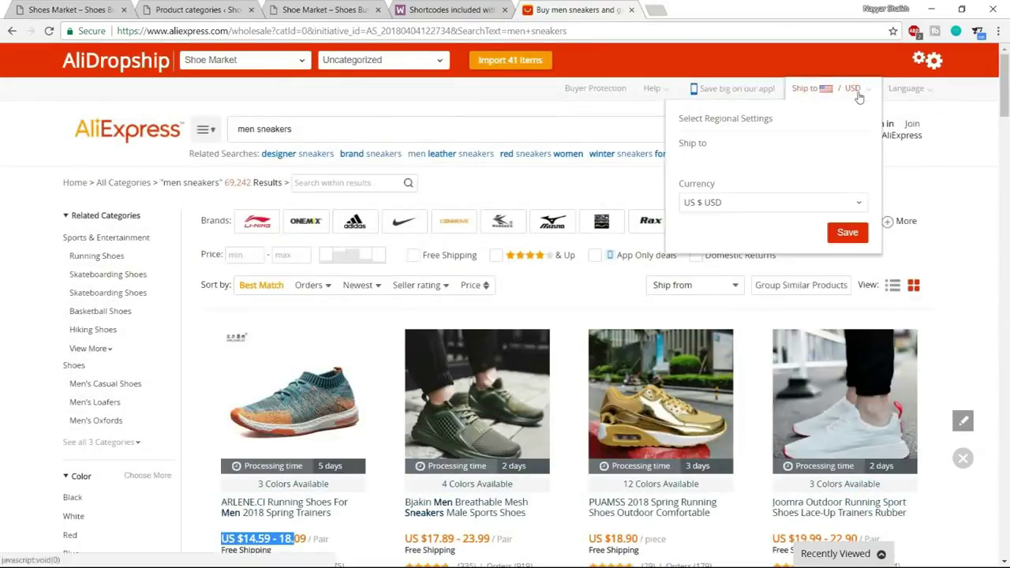
left_click(776, 205)
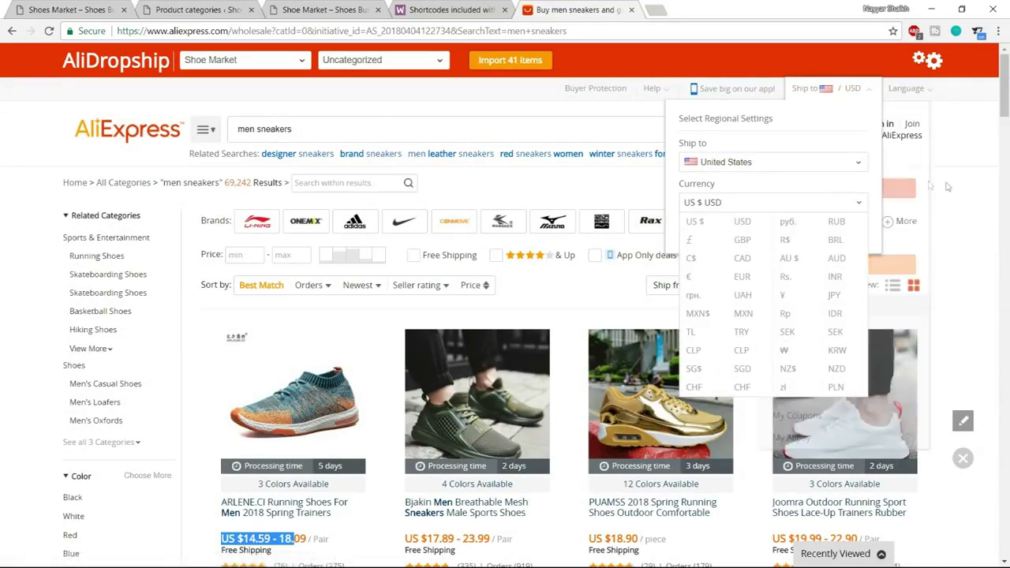
scroll(970, 228, "down", 2)
scroll(973, 248, "up", 2)
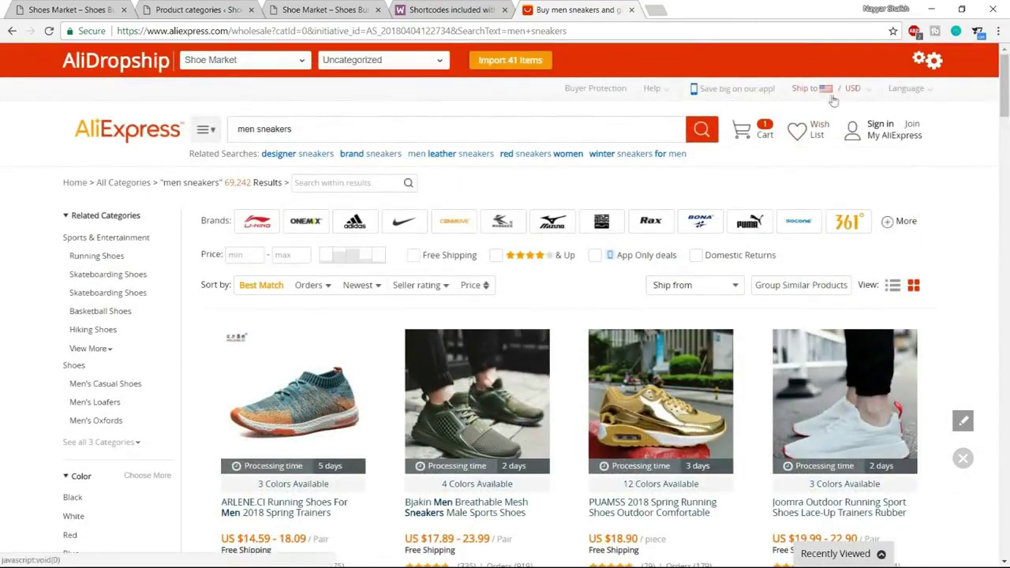
scroll(335, 371, "down", 2)
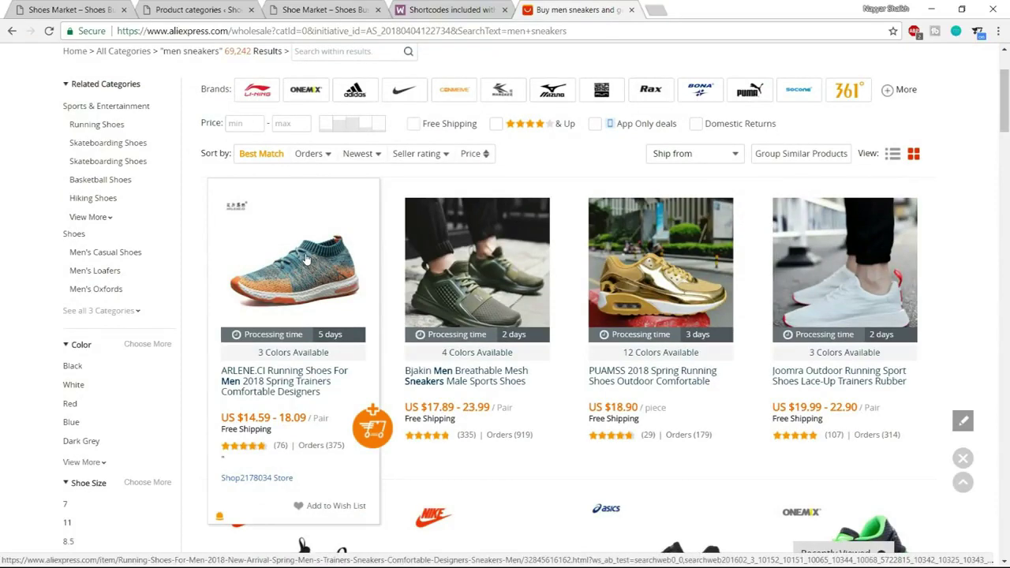
- Open the first running shoe's product page and preview its colour variants, ending on Orange
left_click(300, 253)
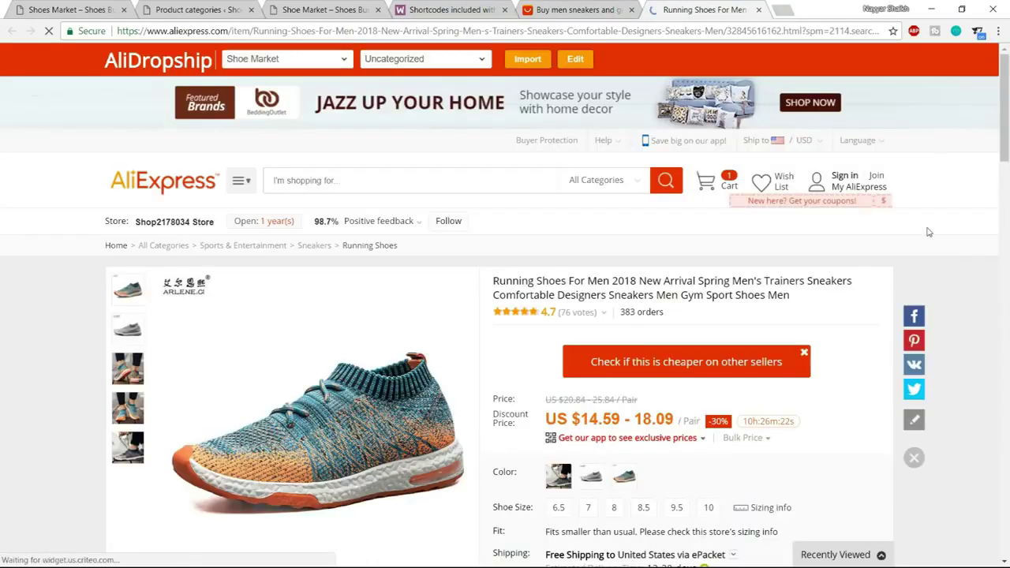
scroll(958, 284, "down", 2)
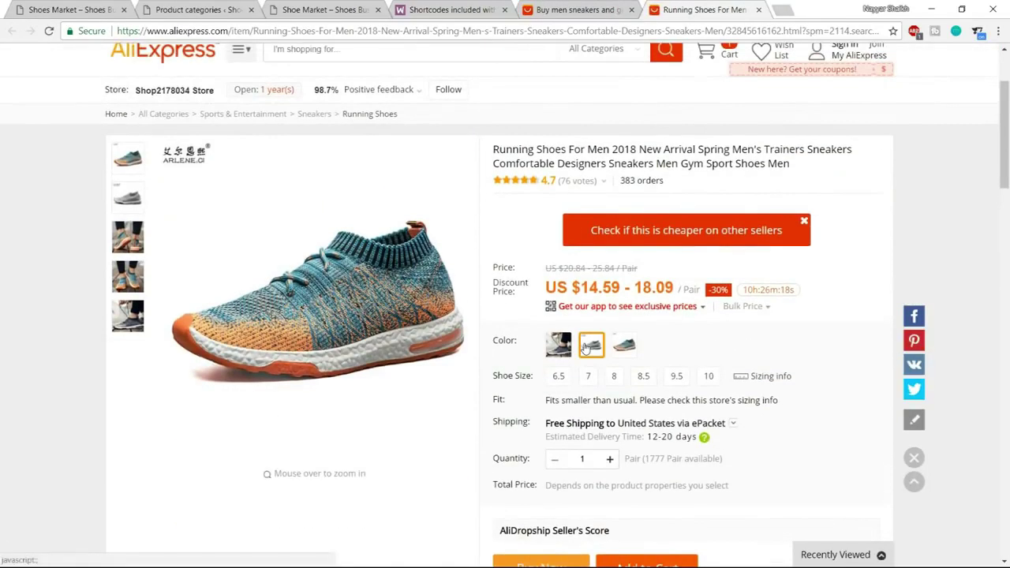
left_click(601, 348)
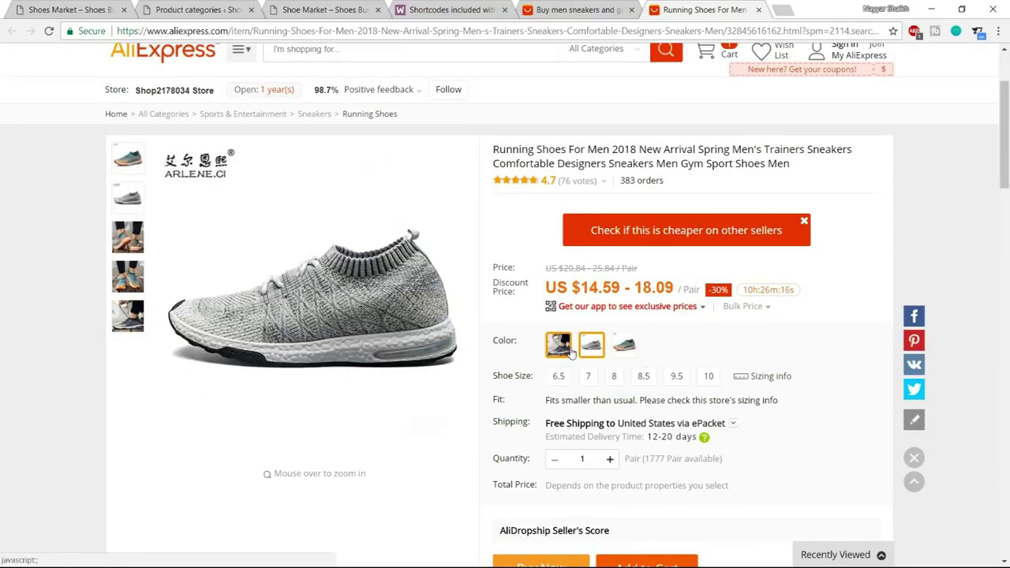
left_click(558, 345)
left_click(593, 350)
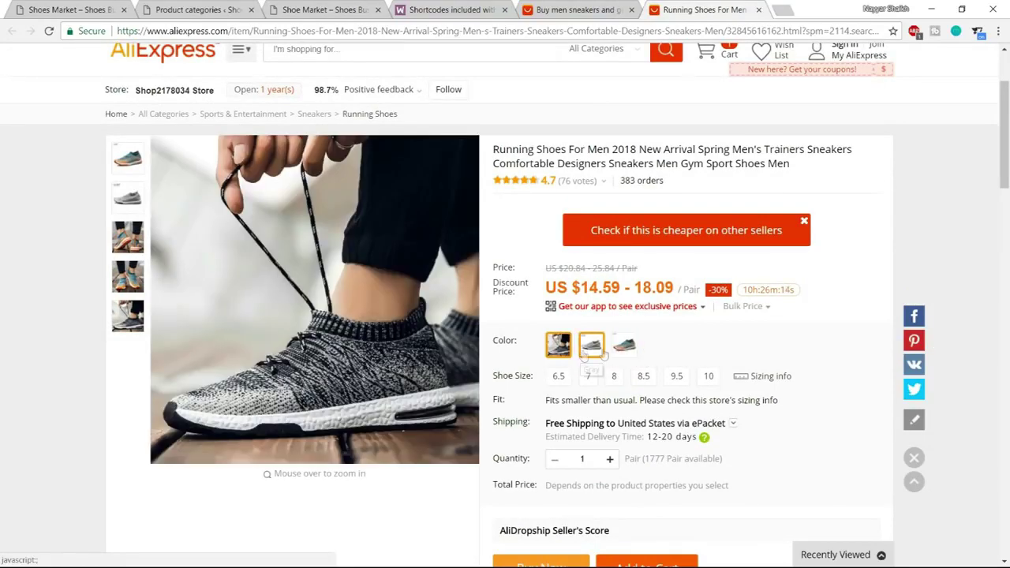
left_click(631, 349)
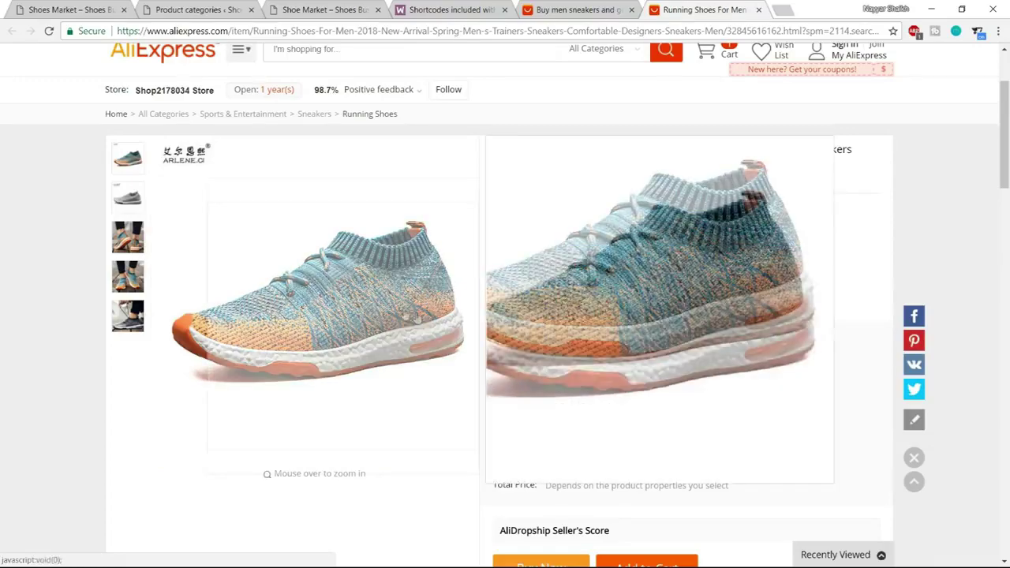
- Open the product's 'United States via ePacket' shipping options
scroll(541, 324, "down", 1)
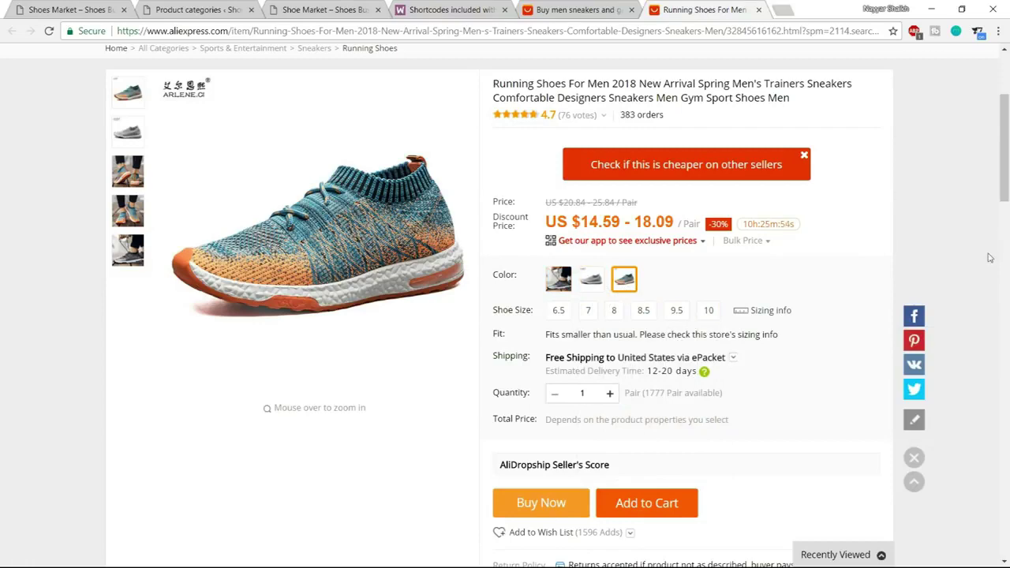
scroll(709, 359, "down", 1)
left_click_drag(495, 290, 550, 290)
left_click(768, 290)
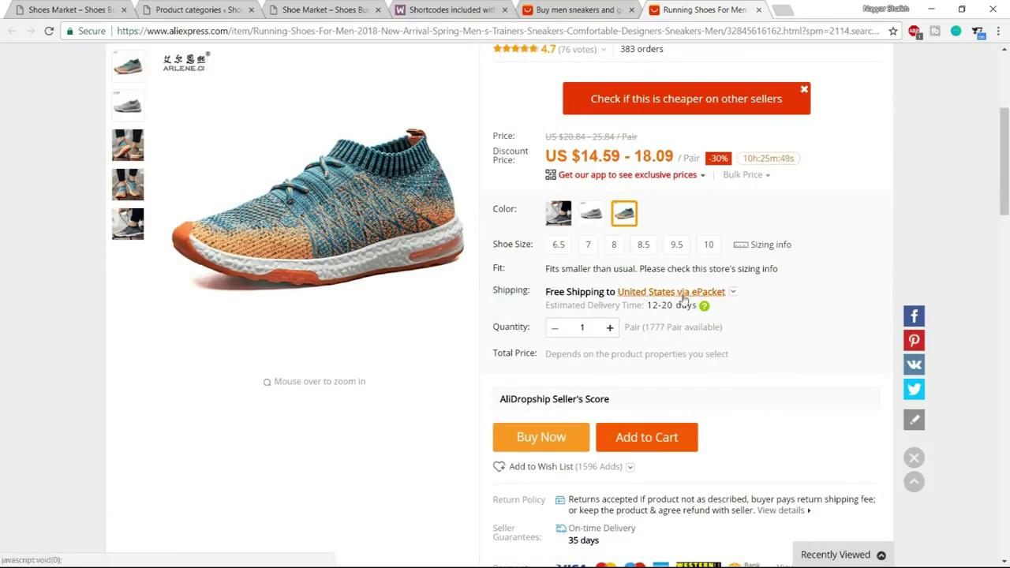
scroll(683, 304, "up", 4)
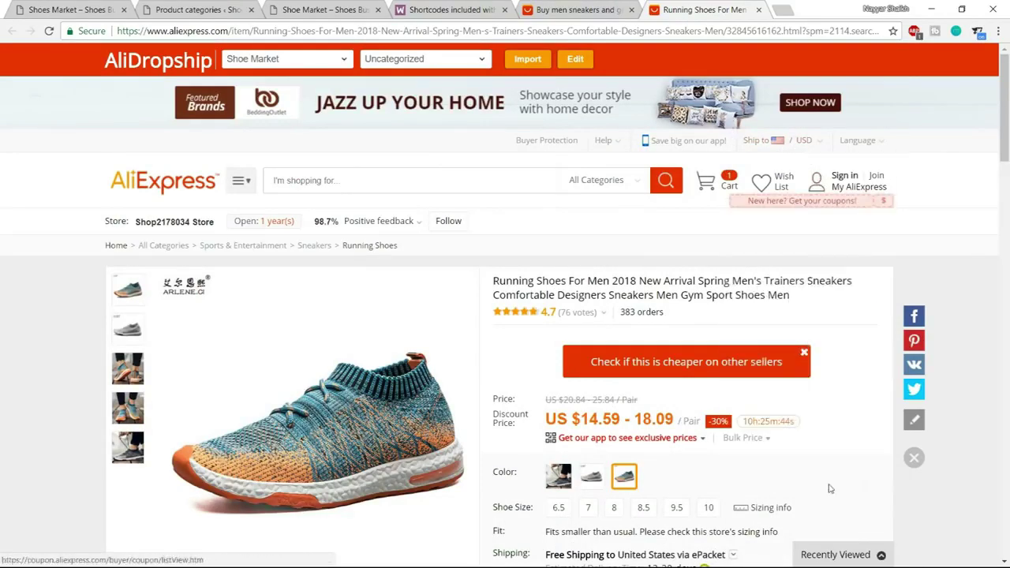
scroll(844, 421, "down", 3)
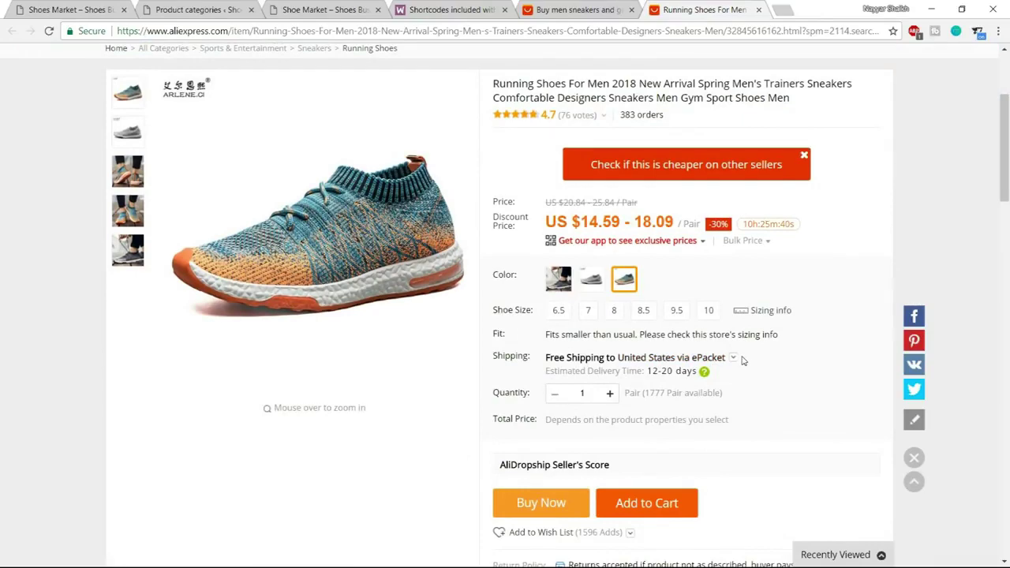
scroll(741, 360, "down", 1)
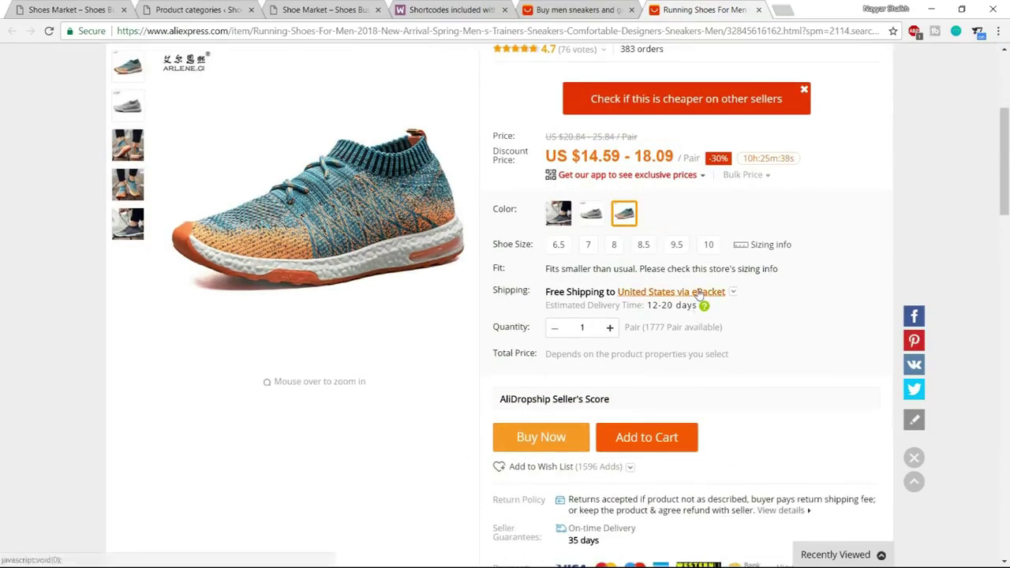
left_click(698, 292)
- Switch the shipping destination to India, review China Post Air Mail's free shipping, then close the dialog
scroll(355, 241, "up", 1)
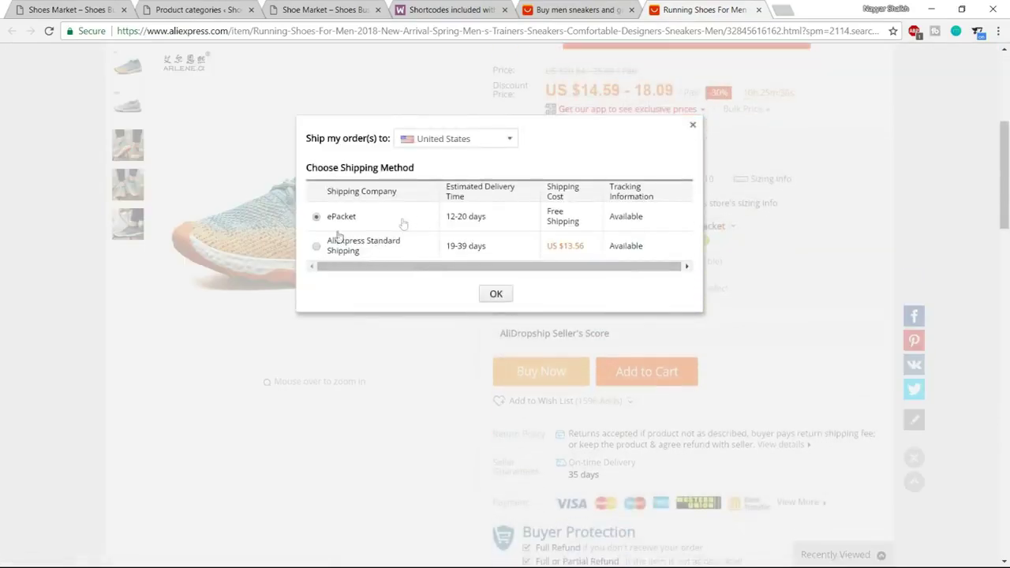
scroll(400, 247, "up", 2)
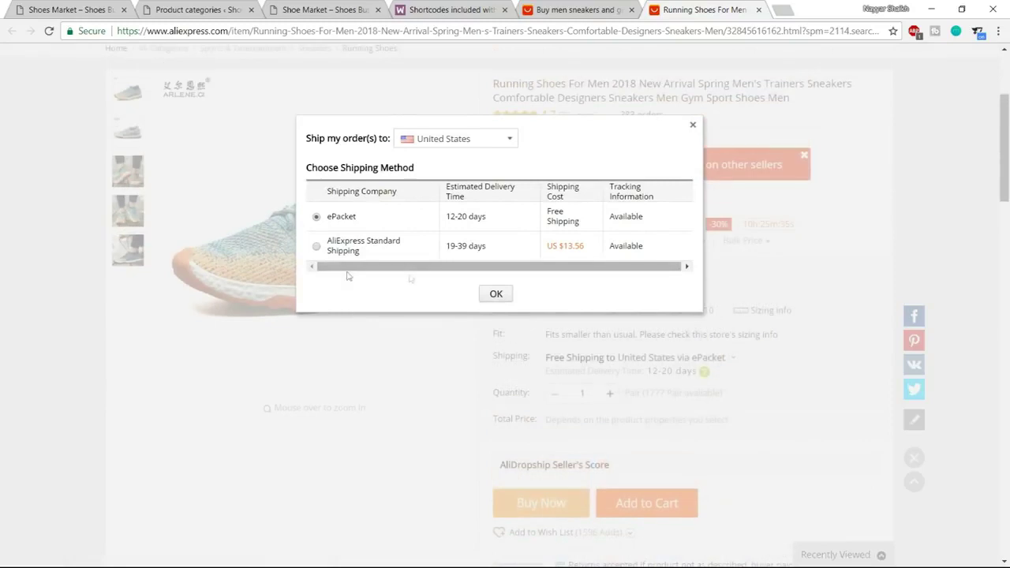
left_click(444, 139)
scroll(453, 279, "down", 3)
scroll(466, 237, "up", 1)
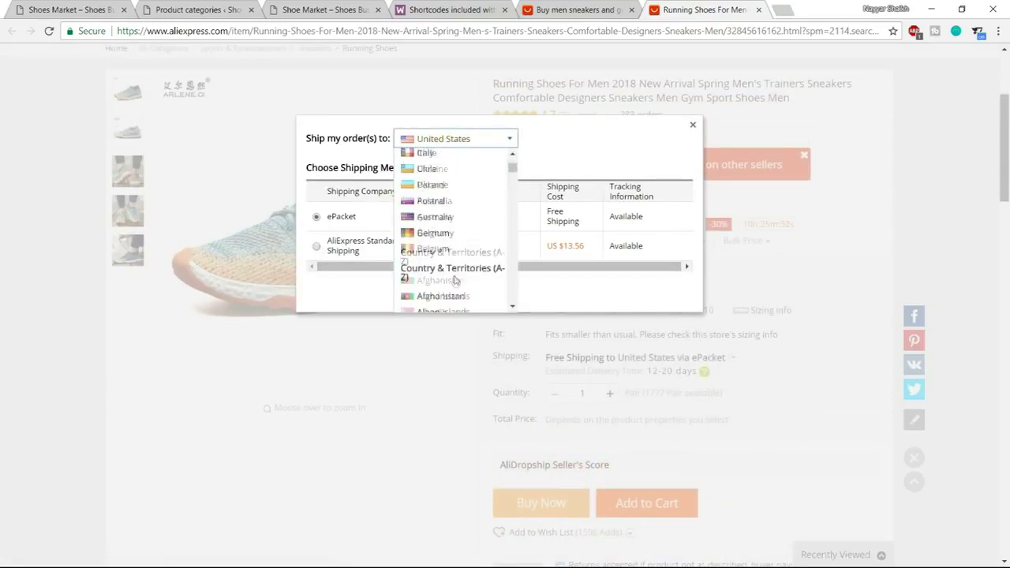
scroll(470, 236, "down", 8)
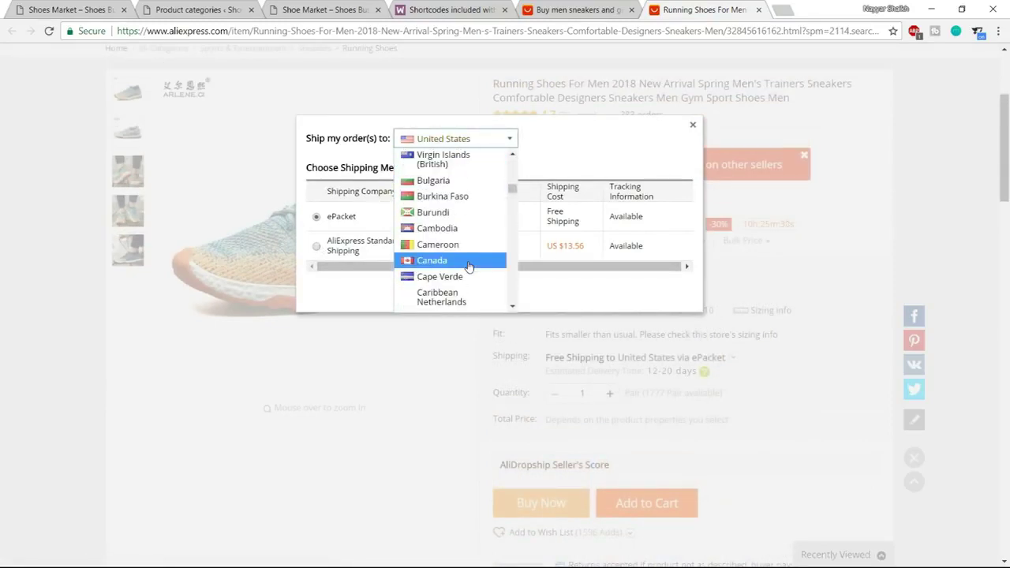
scroll(469, 266, "down", 10)
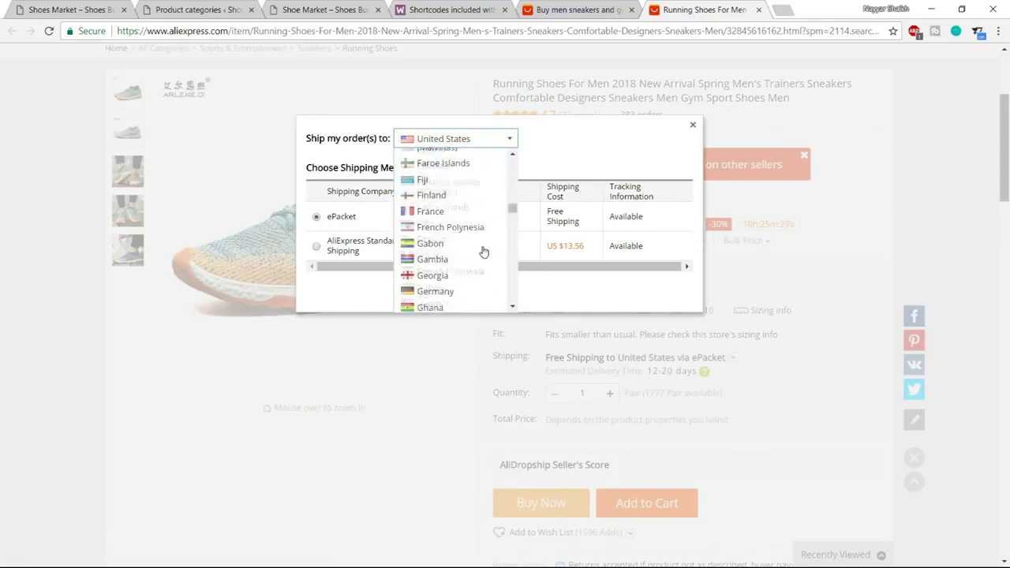
scroll(480, 254, "down", 9)
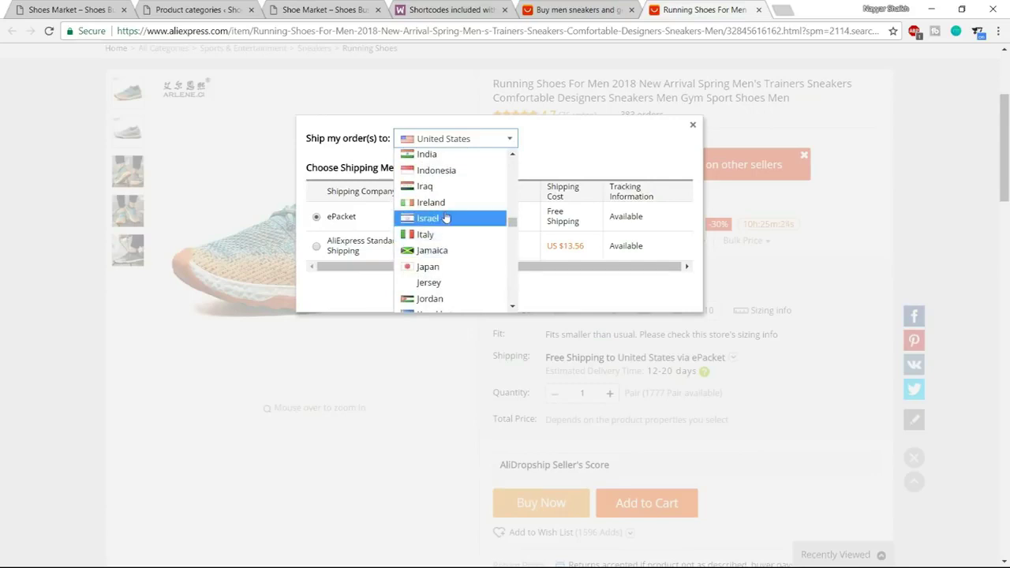
left_click(429, 154)
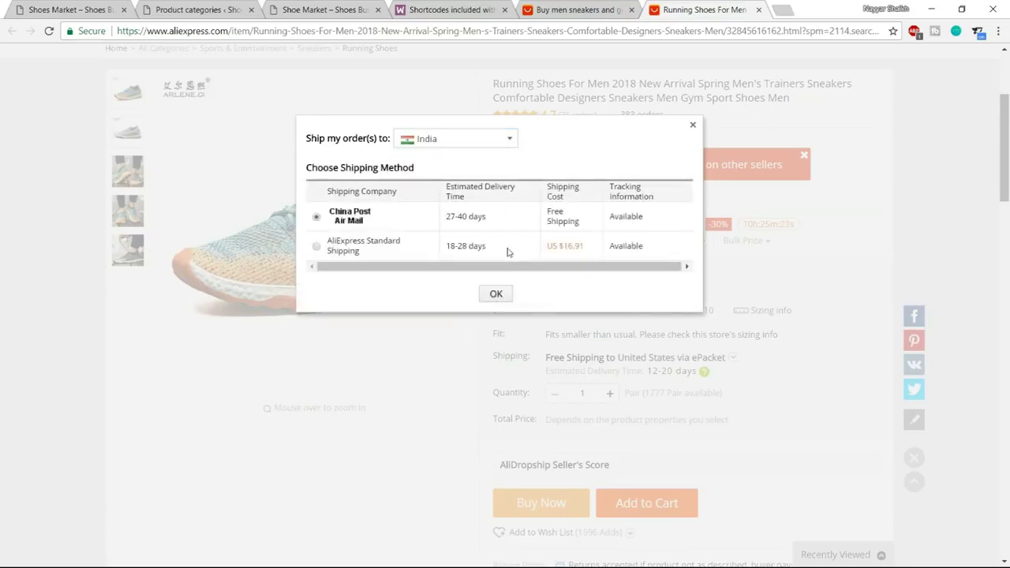
left_click_drag(544, 209, 587, 232)
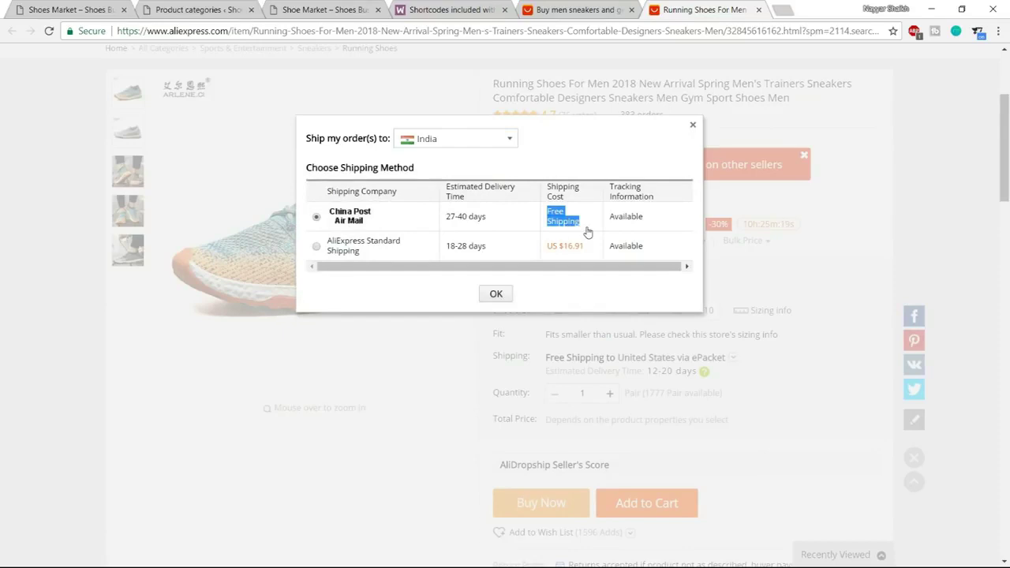
left_click(692, 125)
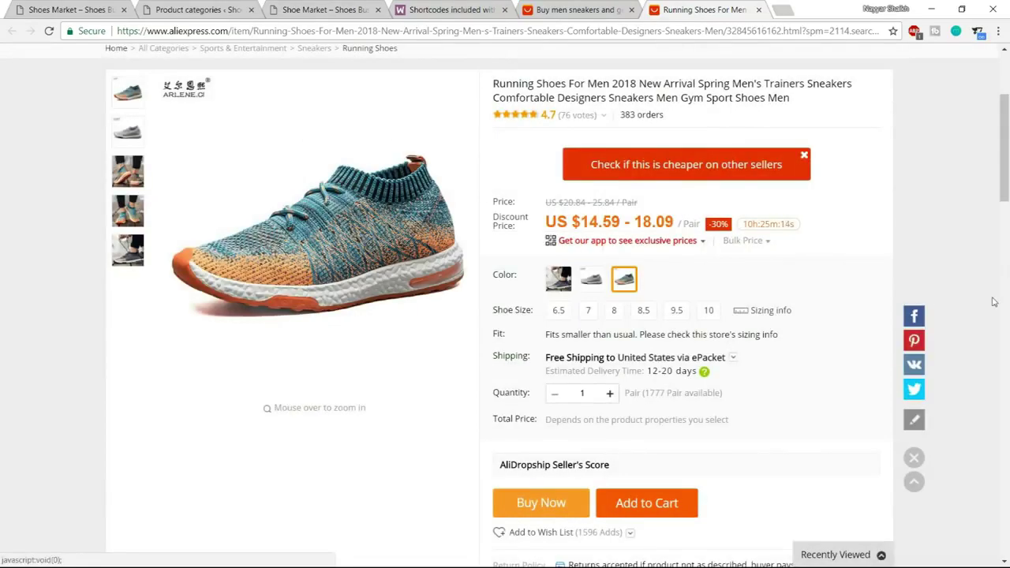
scroll(986, 296, "down", 7)
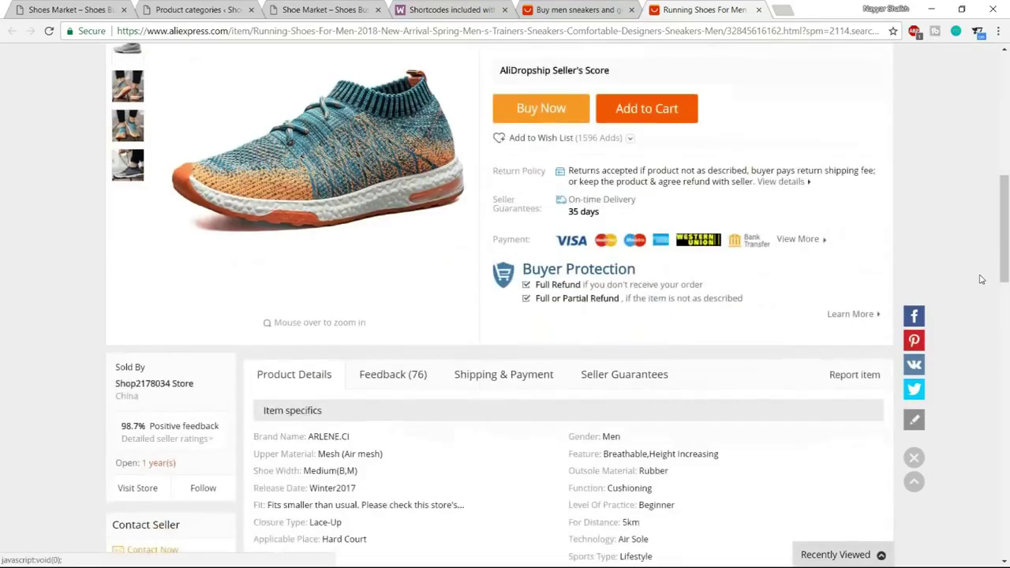
scroll(450, 270, "down", 10)
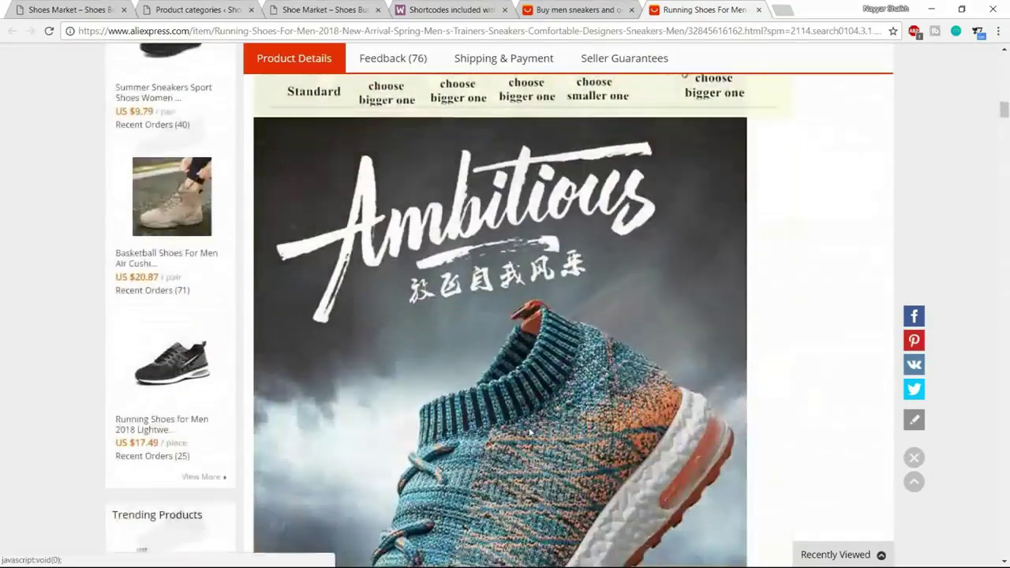
scroll(529, 432, "down", 5)
mouse_move(1004, 120)
left_mouse_down()
mouse_move(1005, 465)
mouse_move(1003, 115)
left_mouse_up()
scroll(955, 280, "up", 15)
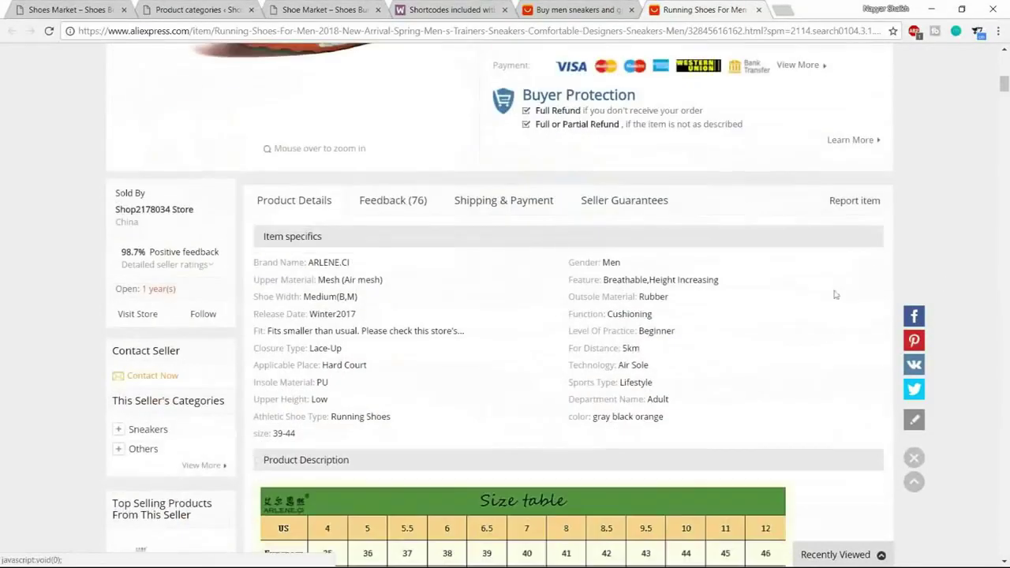
left_click(399, 212)
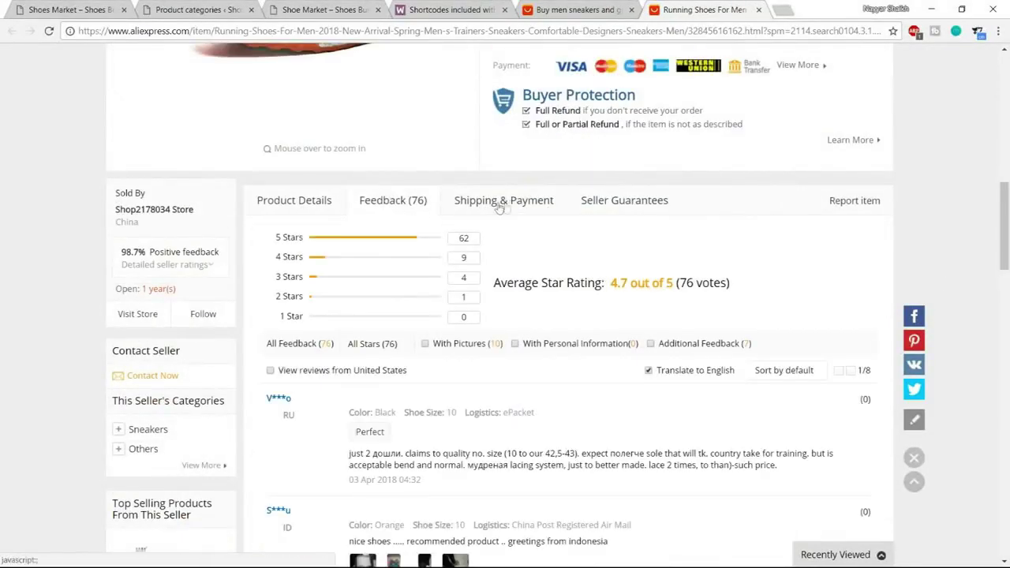
left_click(527, 202)
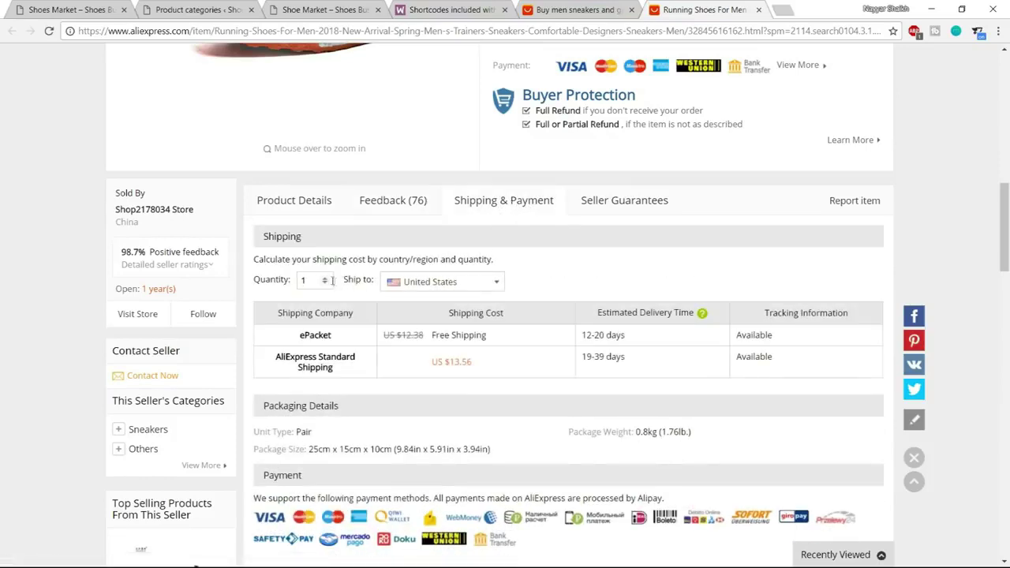
left_click(432, 282)
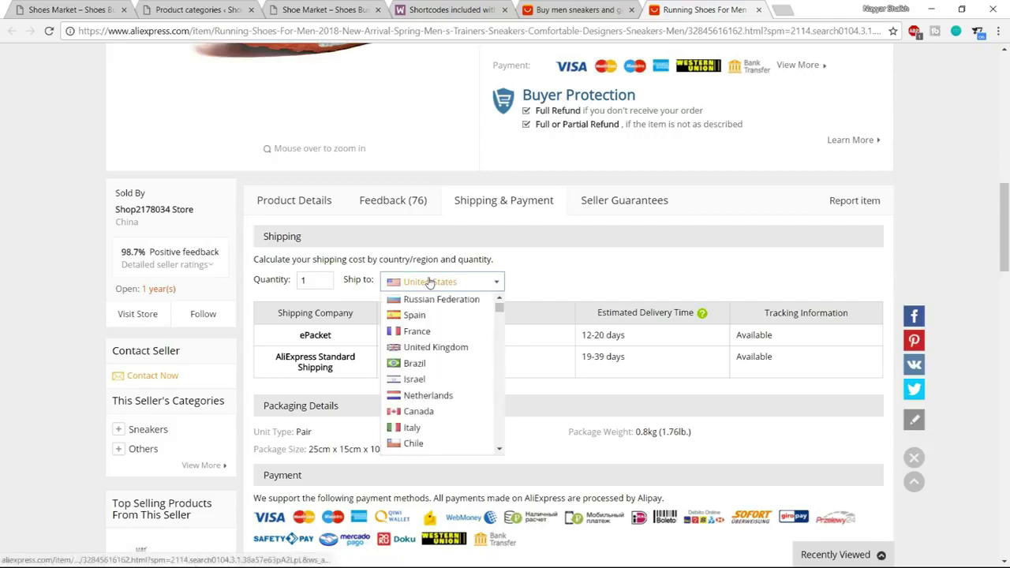
left_click(666, 260)
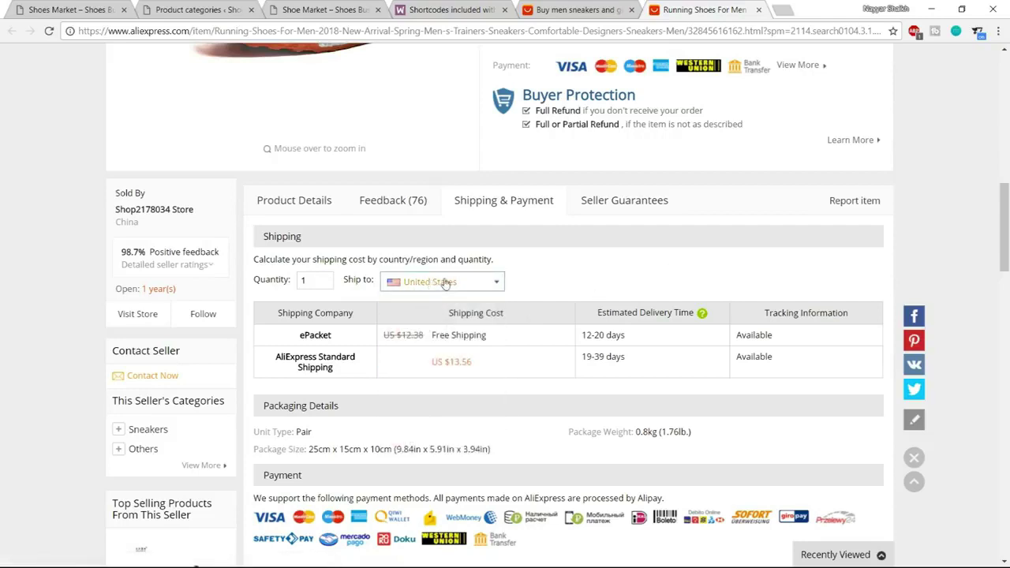
left_click_drag(294, 335, 506, 336)
left_click(448, 334)
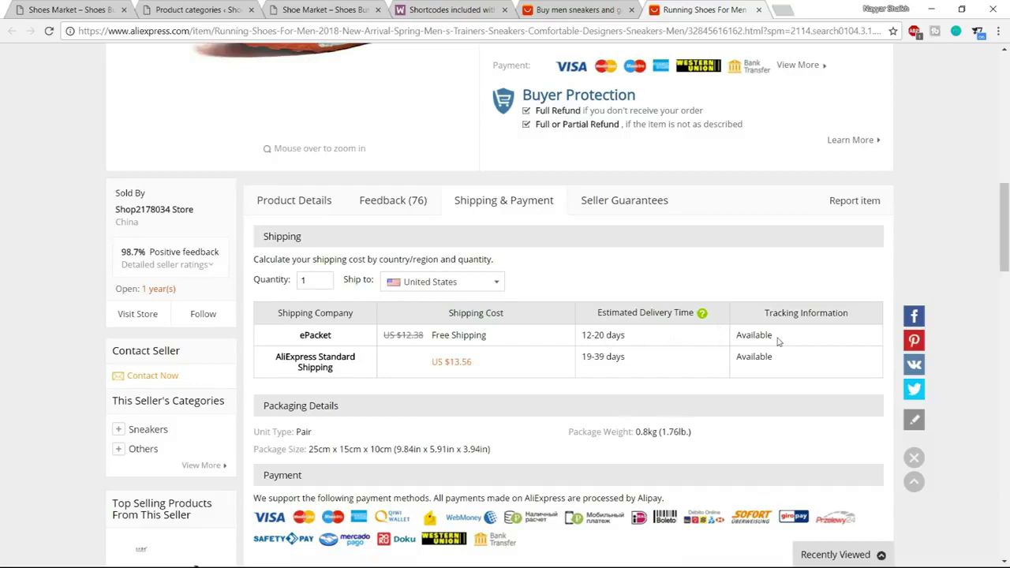
scroll(765, 341, "up", 5)
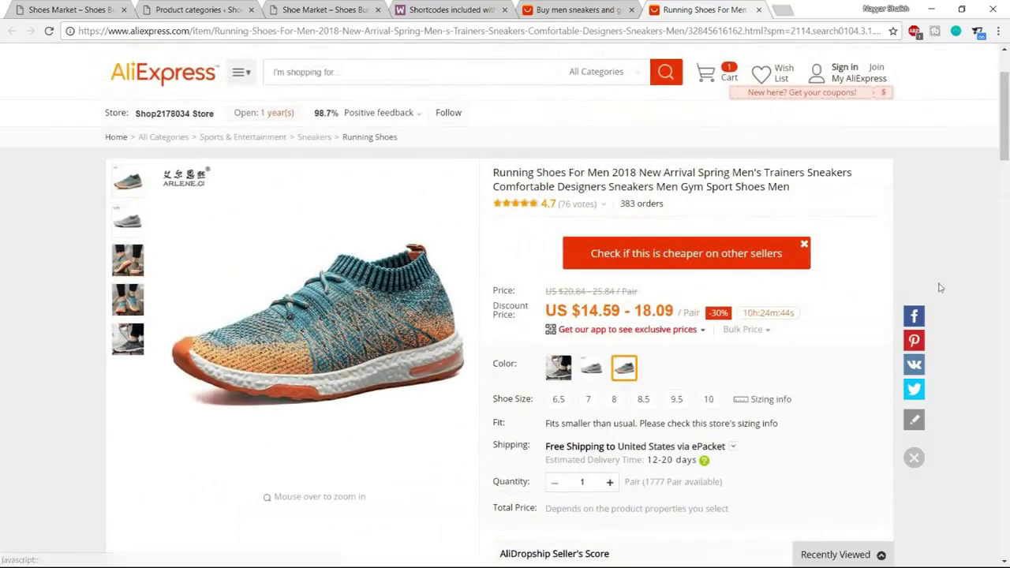
scroll(983, 288, "up", 2)
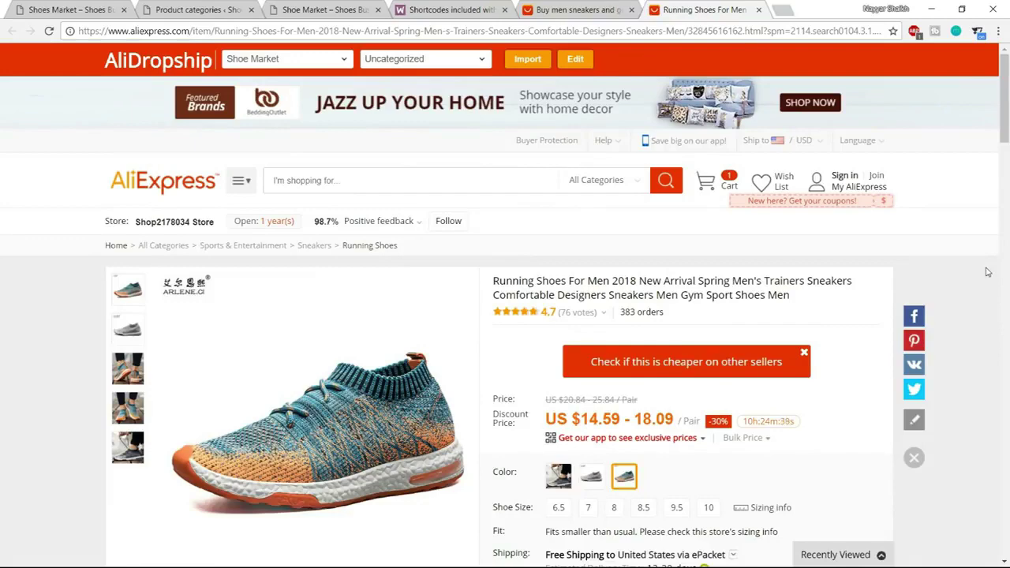
scroll(986, 271, "down", 2)
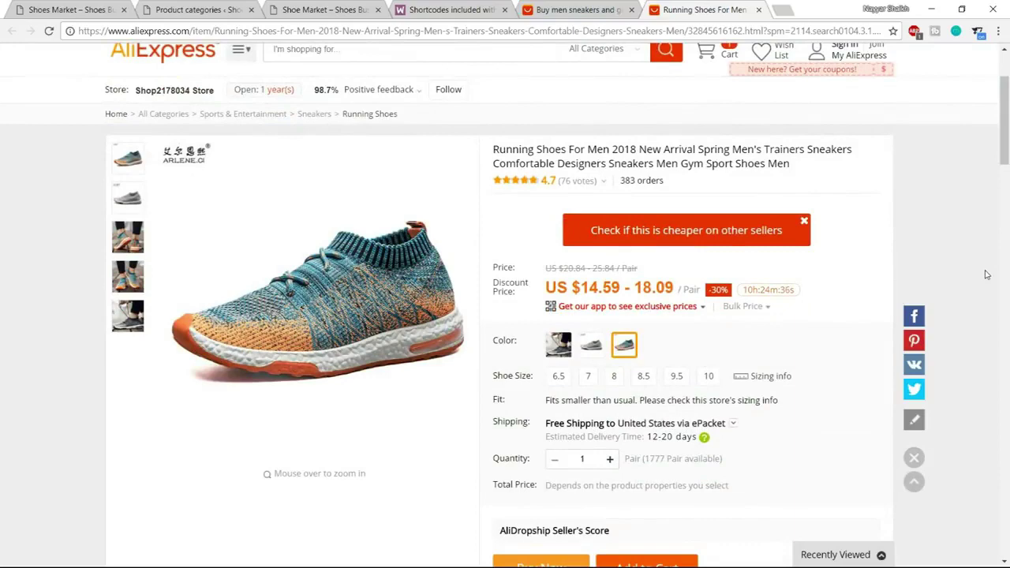
scroll(985, 273, "up", 2)
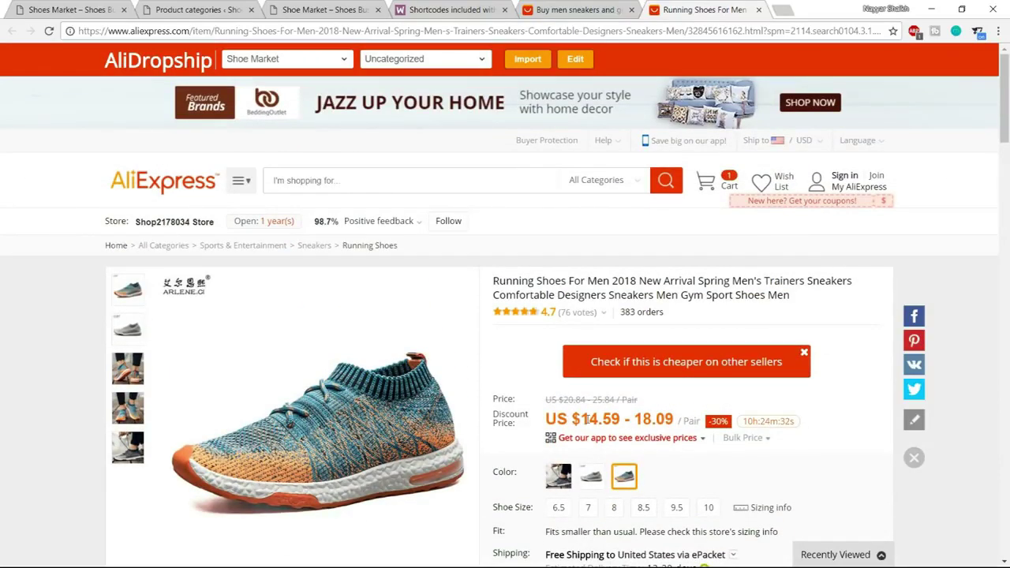
left_click_drag(580, 418, 705, 419)
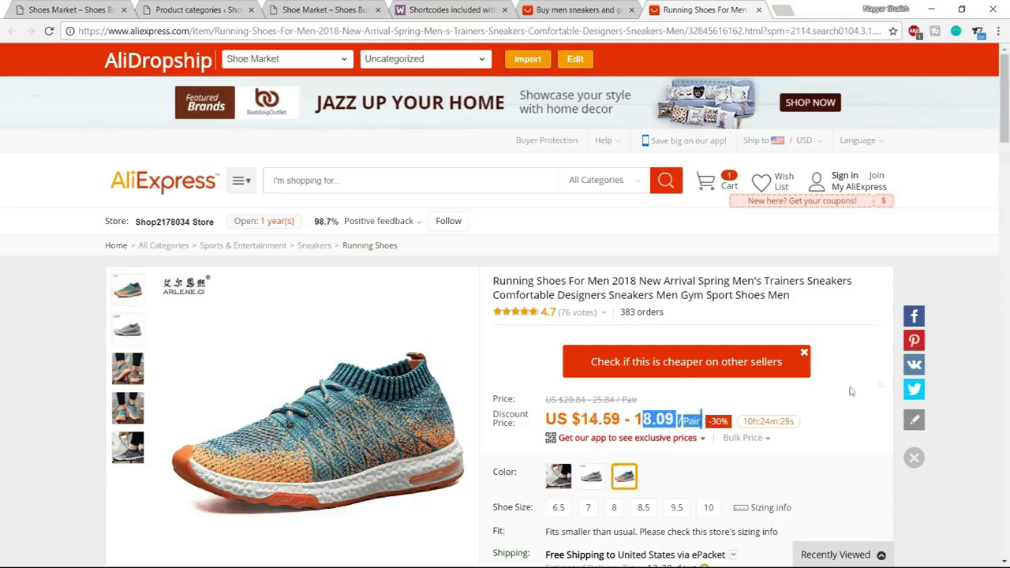
left_click(989, 273)
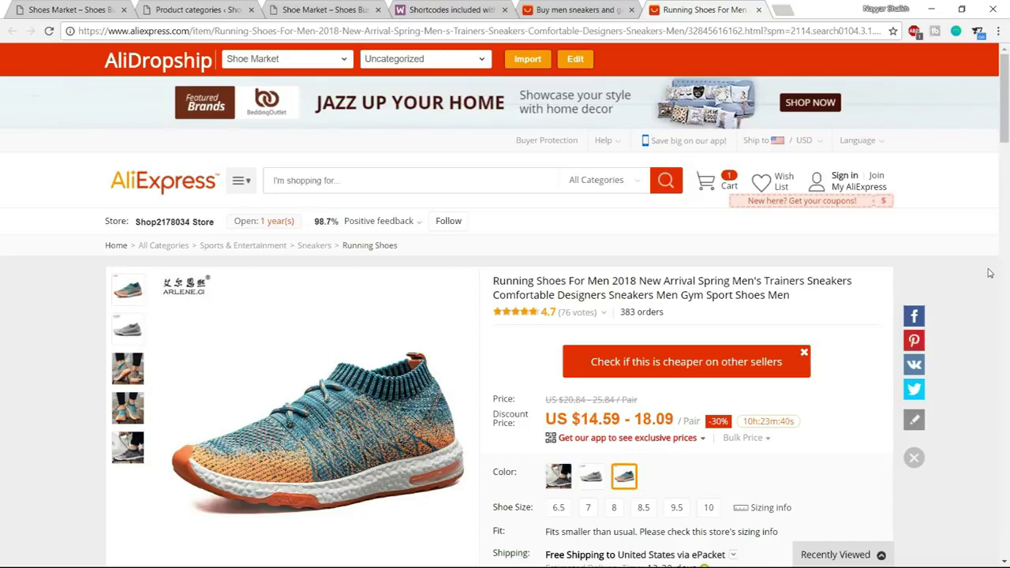
- Choose Upuper as the AliDropship import category for the running shoe
mouse_move(442, 462)
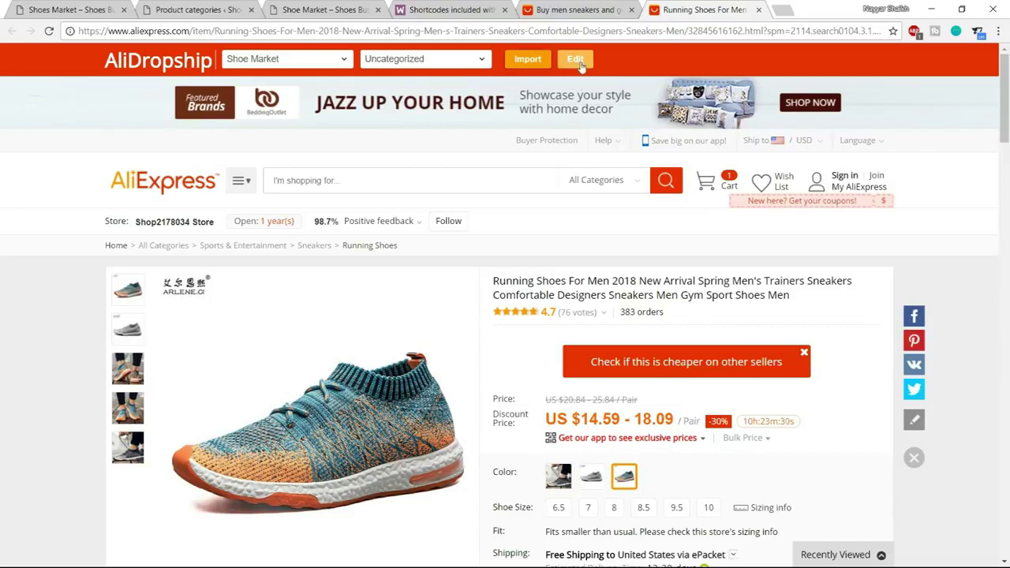
left_click(404, 62)
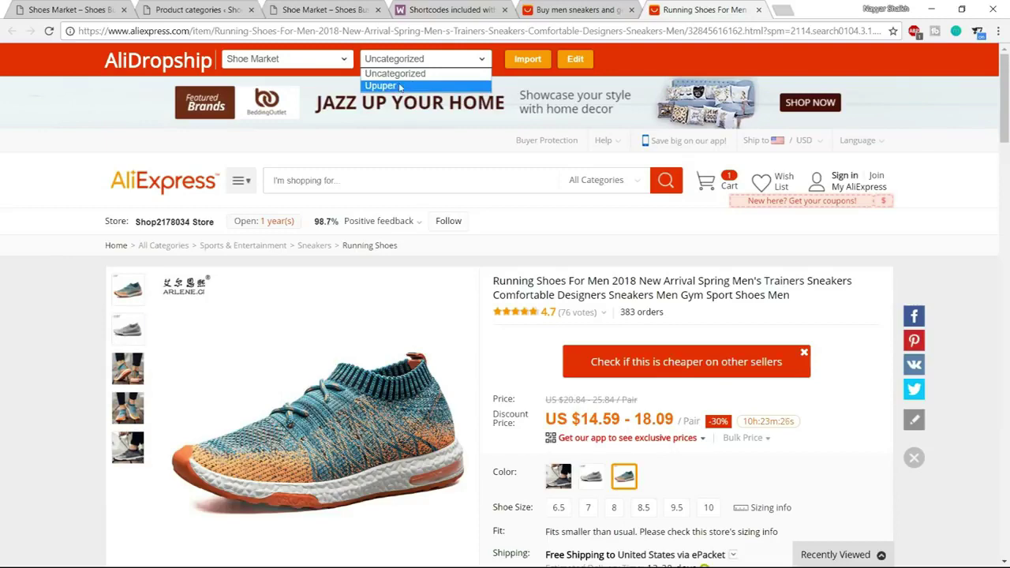
left_click(400, 86)
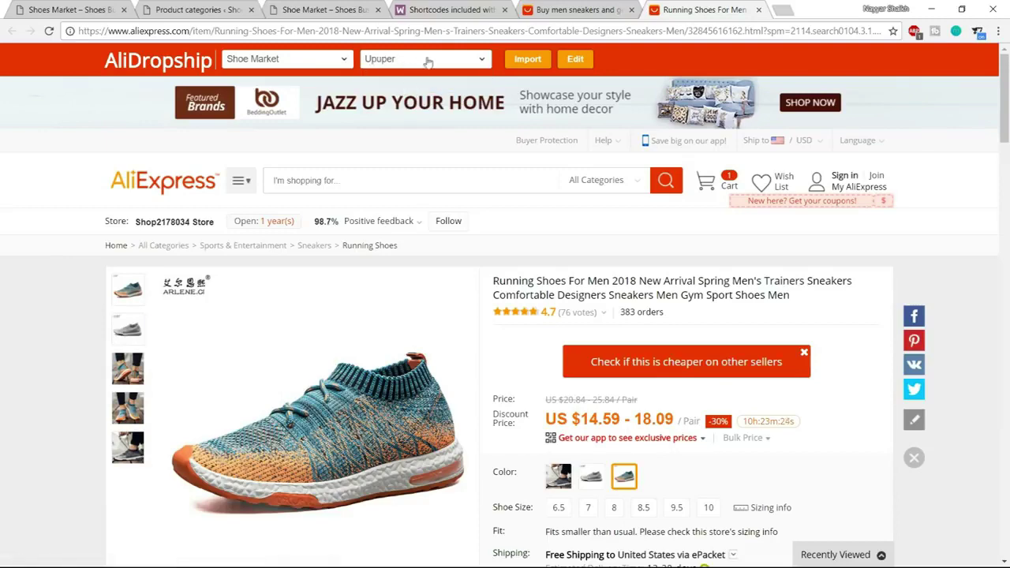
- Open the AliDropship import editor and delete the size-table image from the description
left_click(569, 66)
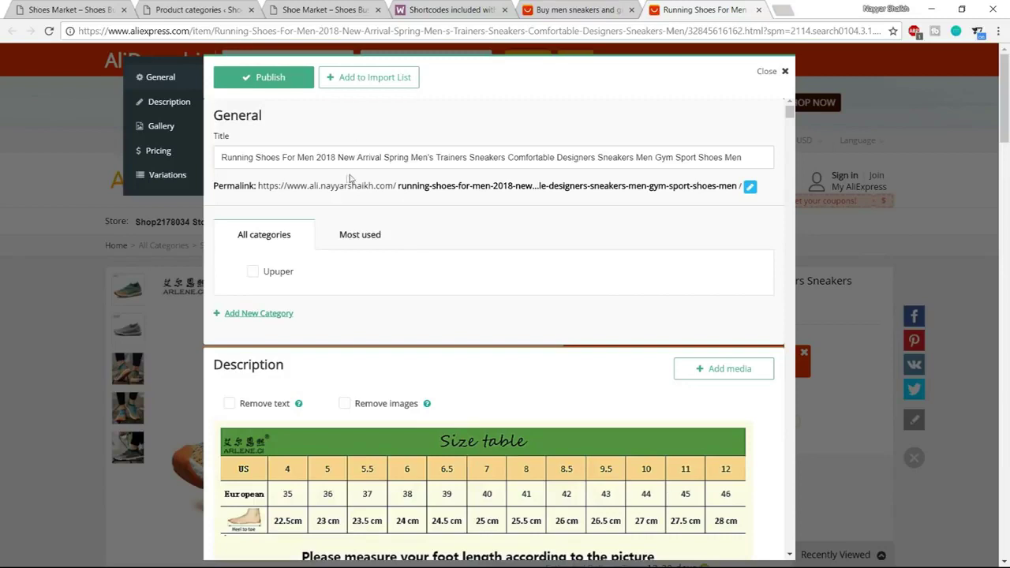
left_click_drag(219, 156, 776, 156)
left_click(550, 175)
scroll(489, 346, "down", 3)
scroll(489, 347, "down", 3)
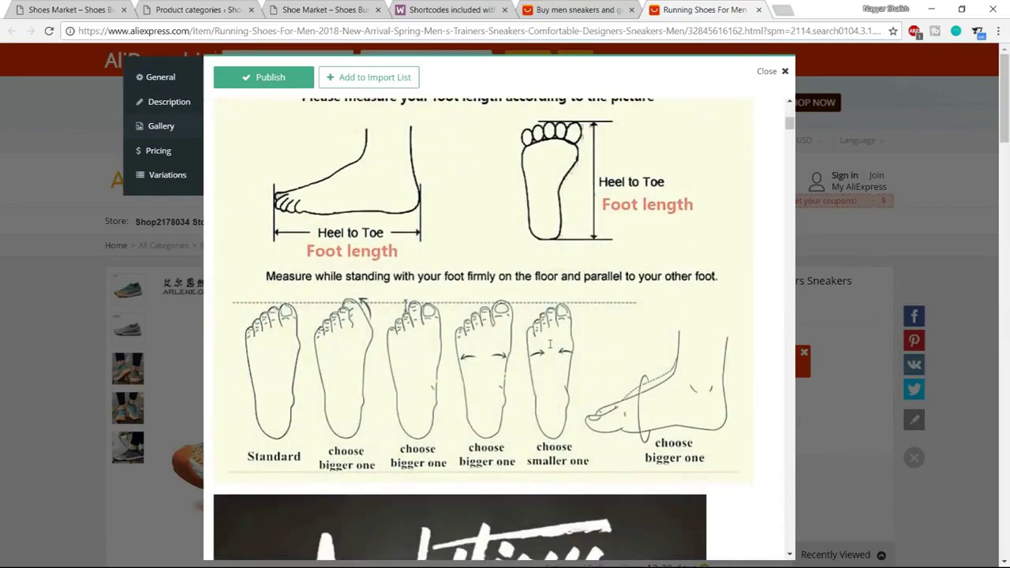
scroll(489, 346, "up", 3)
left_click(489, 347)
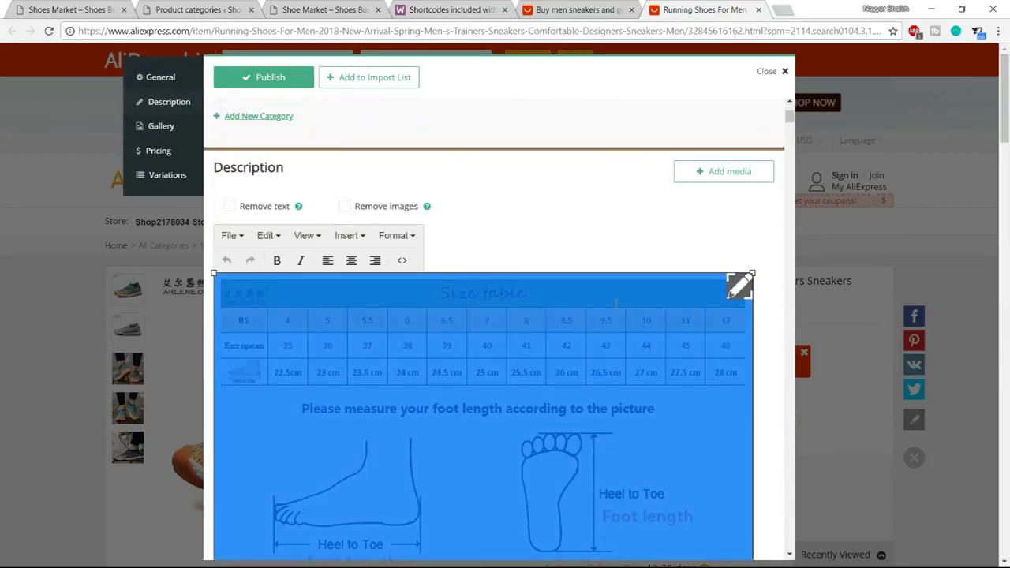
key("Delete")
- Review the editor's remaining sections, then close it without publishing
scroll(615, 302, "down", 10)
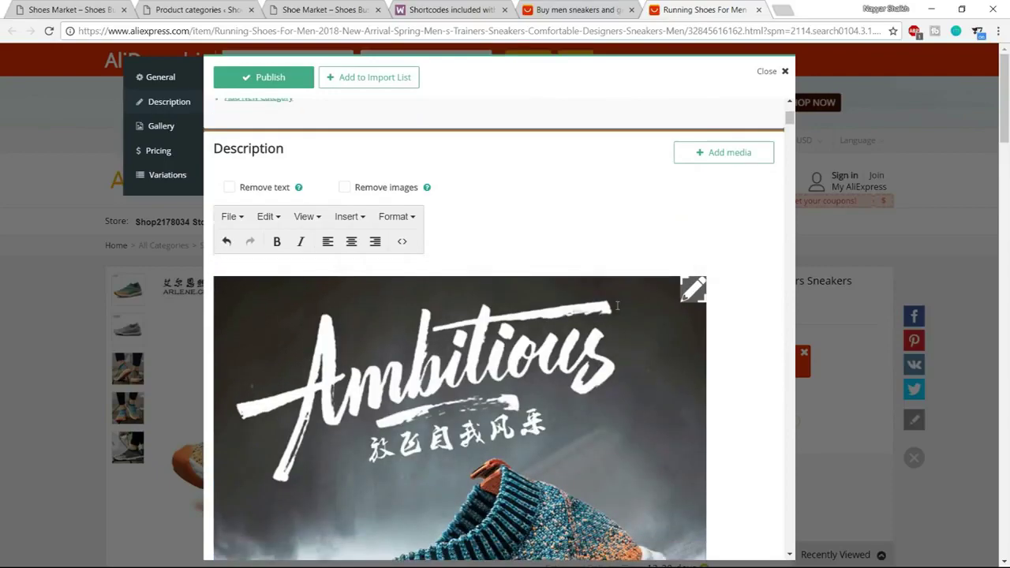
scroll(620, 408, "up", 10)
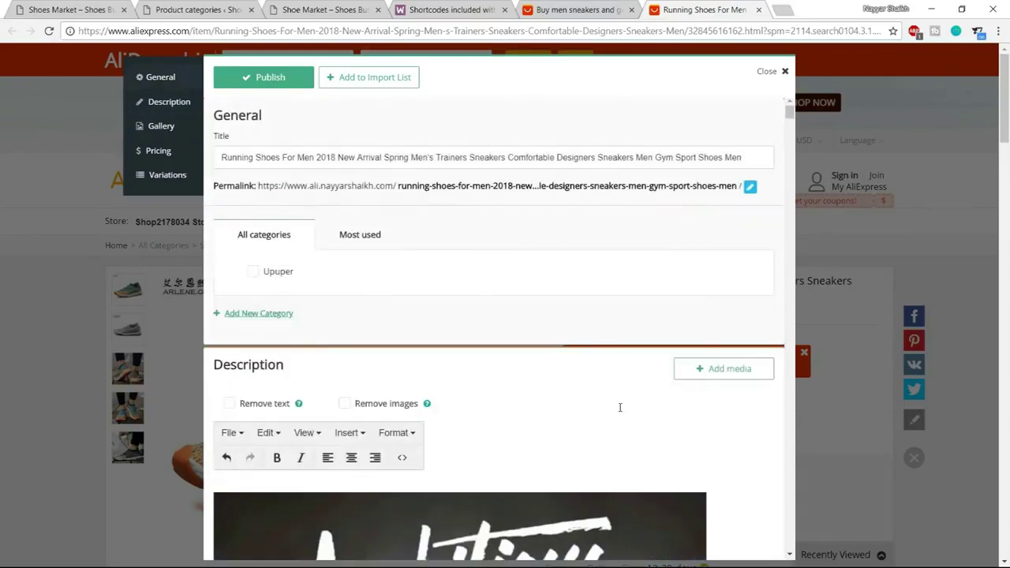
scroll(609, 417, "down", 2)
scroll(610, 414, "up", 2)
scroll(591, 354, "down", 10)
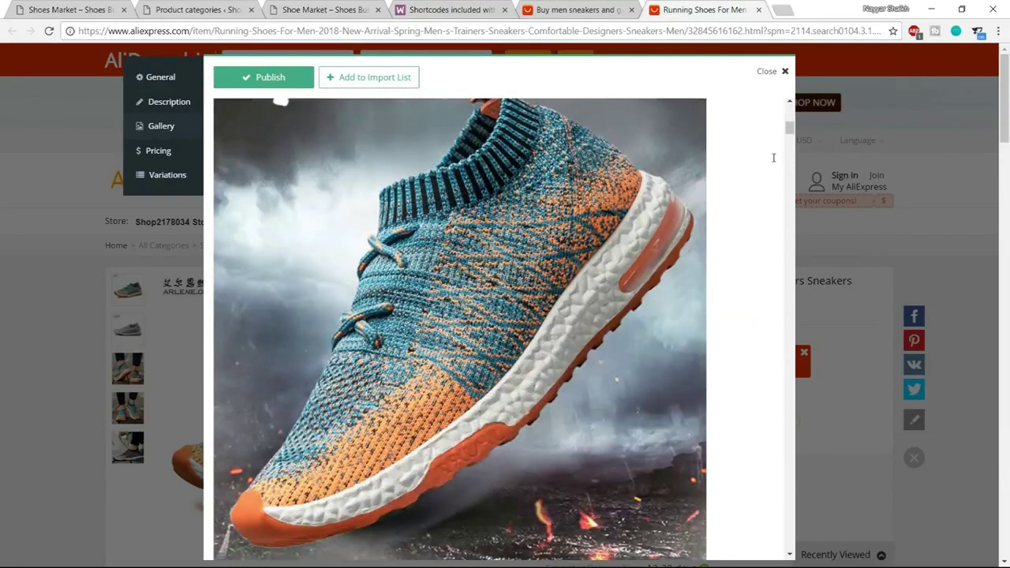
left_click_drag(789, 130, 801, 555)
scroll(613, 458, "up", 8)
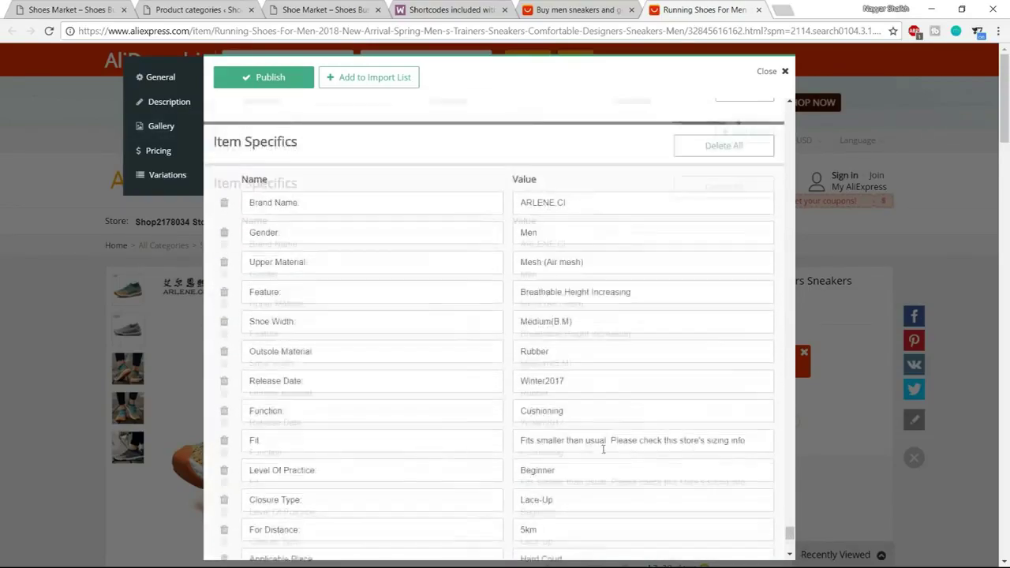
scroll(318, 331, "down", 2)
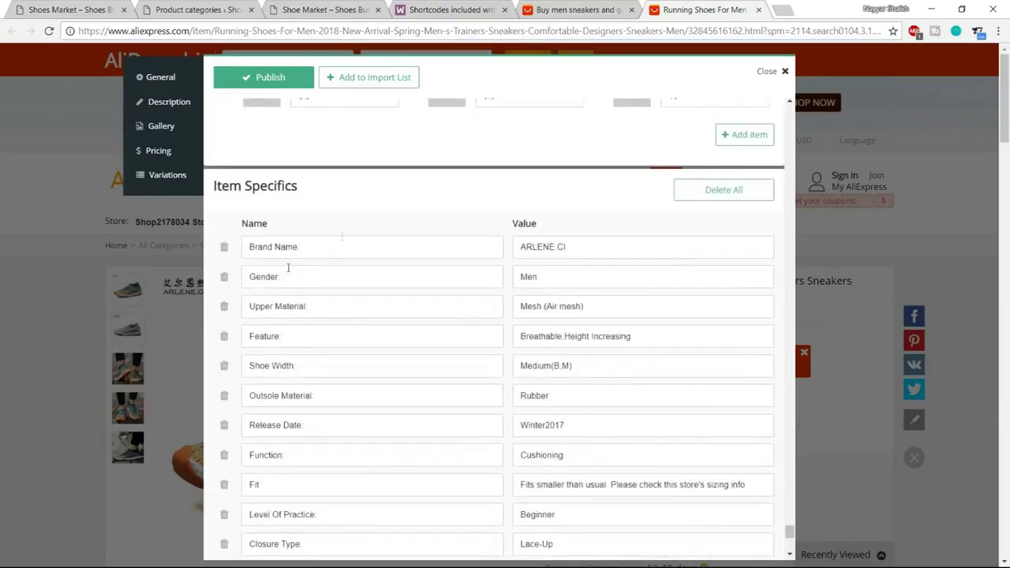
scroll(632, 268, "up", 6)
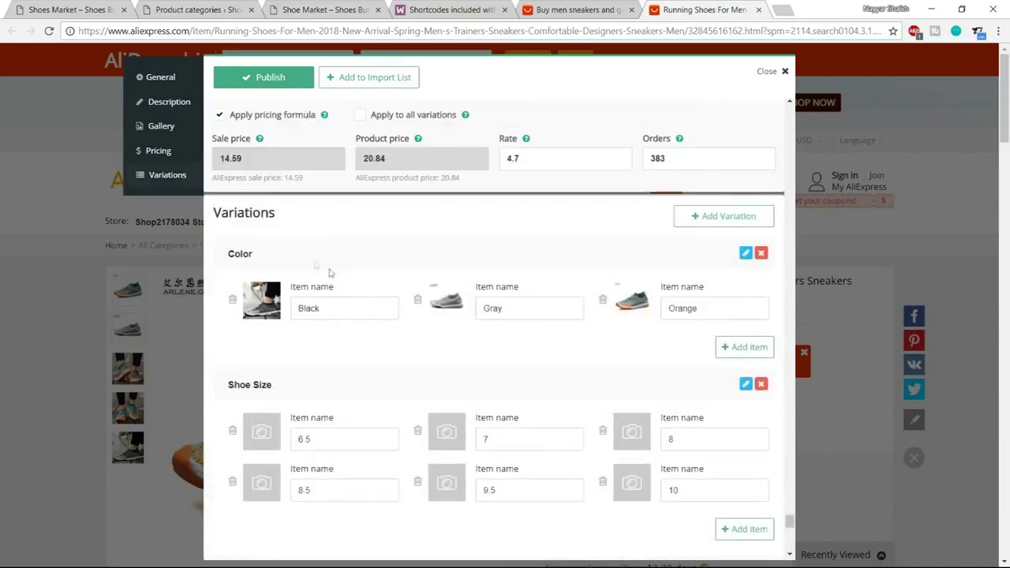
scroll(355, 378, "down", 2)
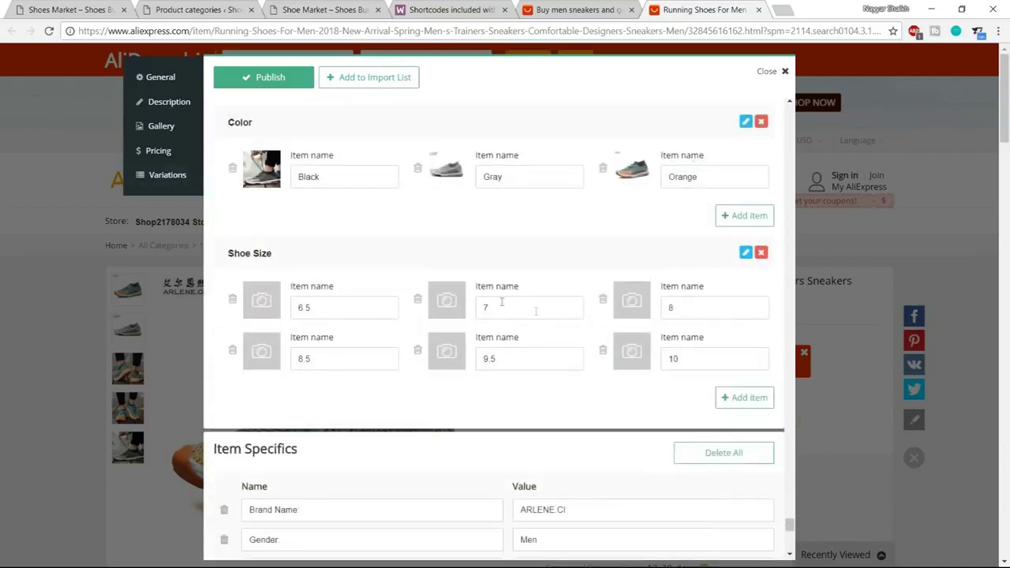
scroll(626, 368, "up", 4)
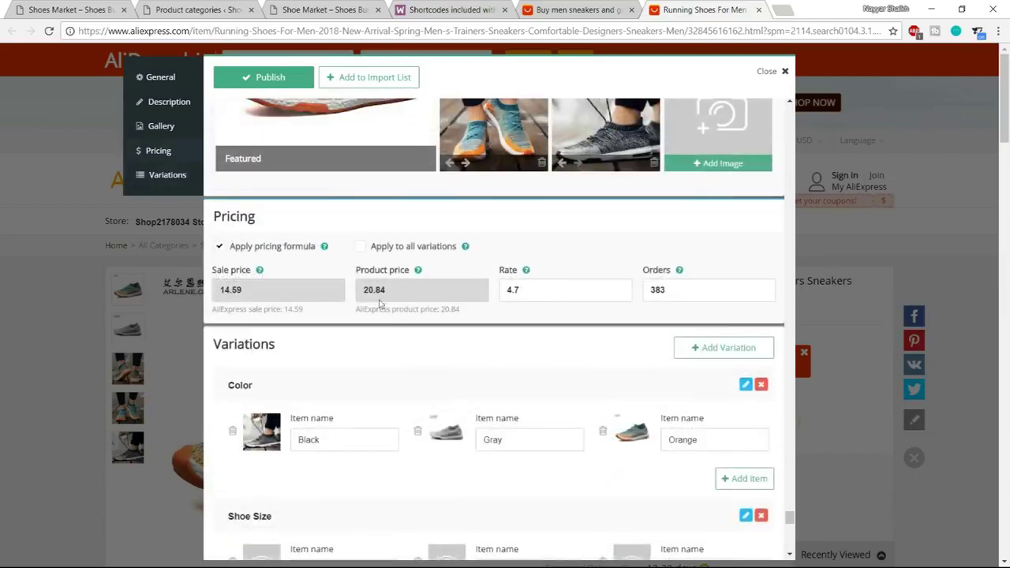
scroll(380, 304, "up", 10)
scroll(720, 355, "up", 10)
left_click_drag(790, 482, 790, 102)
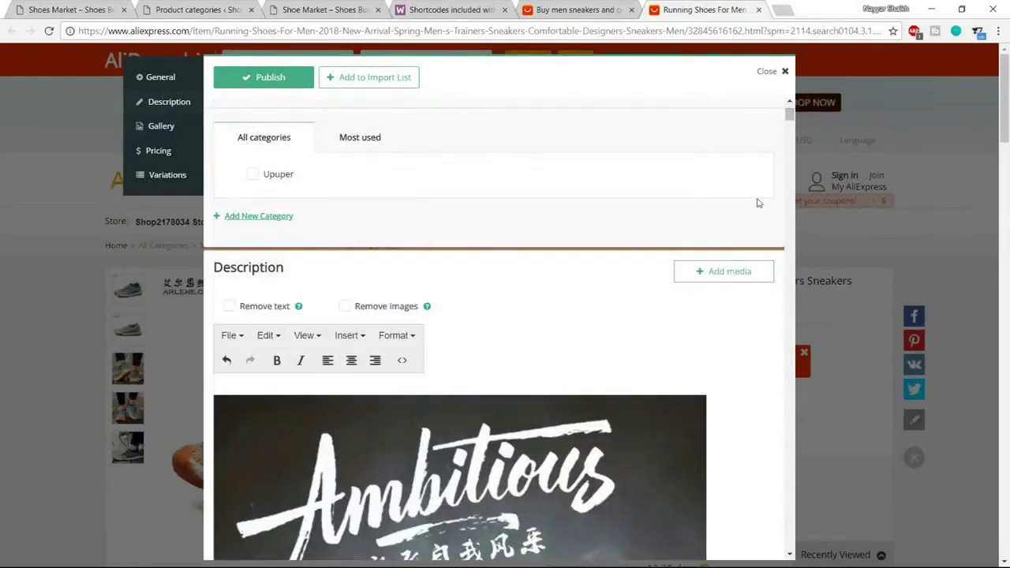
scroll(757, 206, "up", 2)
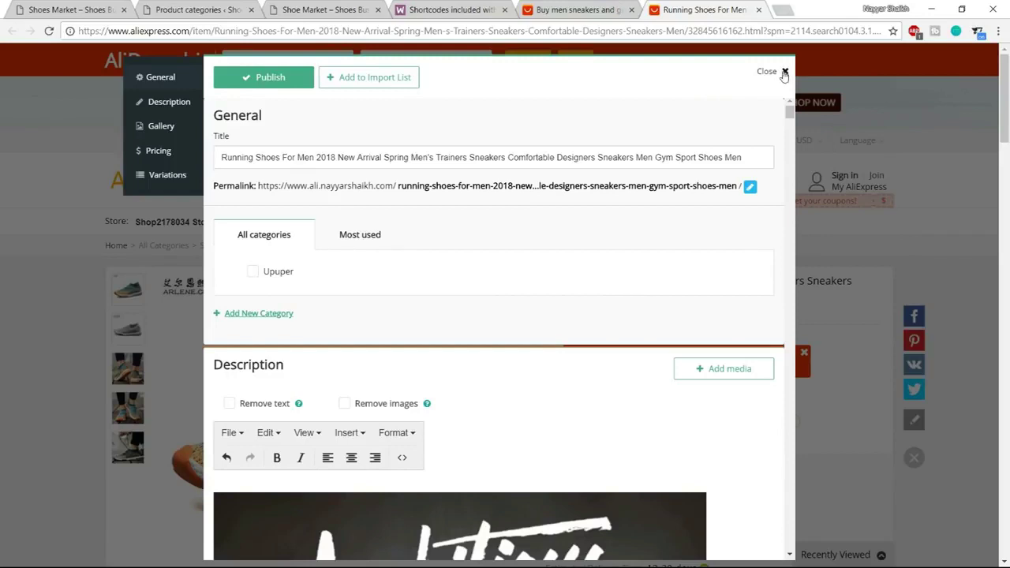
left_click(784, 72)
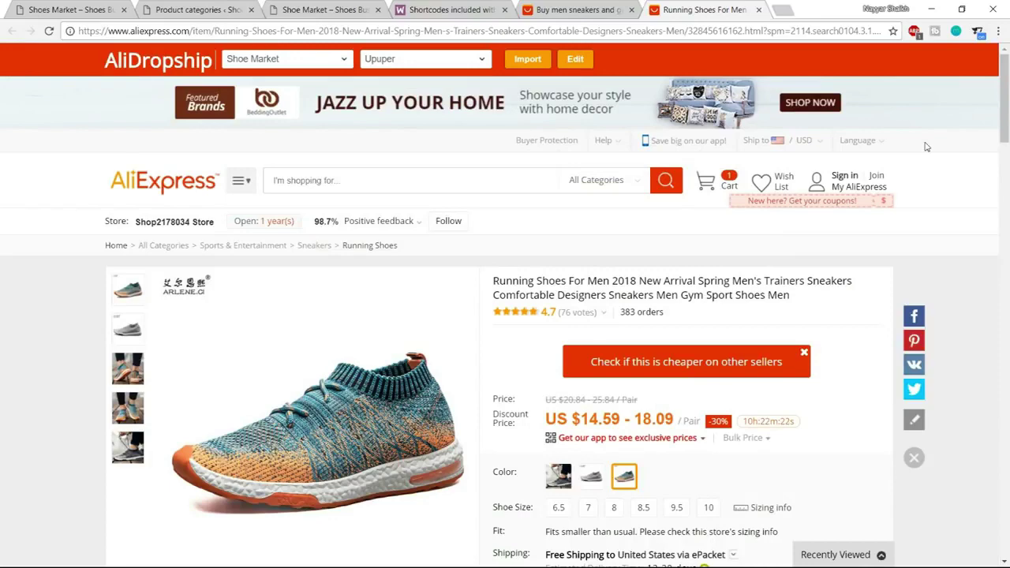
- Load the AliDropship Woo page in the admin tab, then go back to the Running Shoes For Men page
left_click(166, 8)
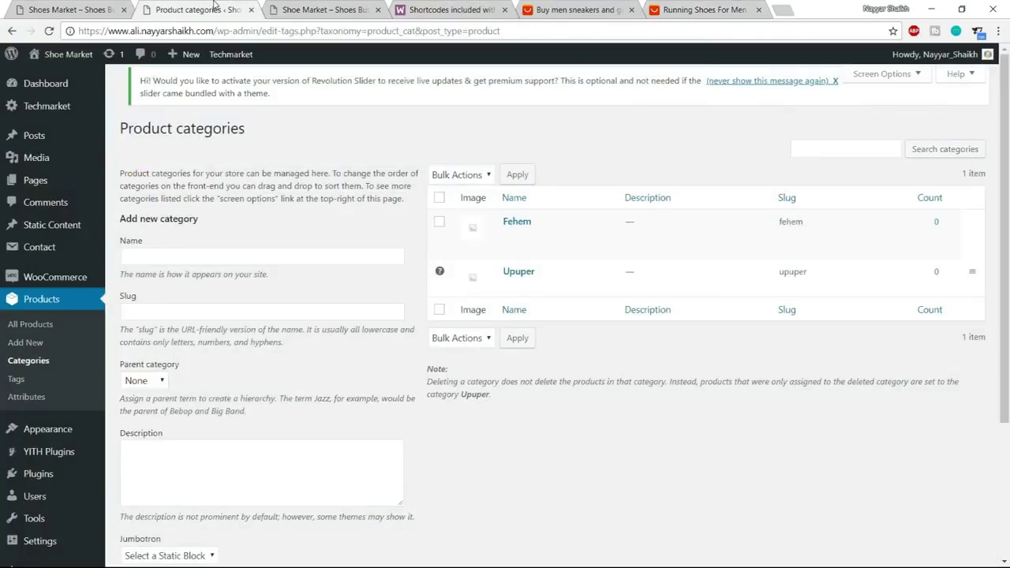
scroll(339, 310, "down", 3)
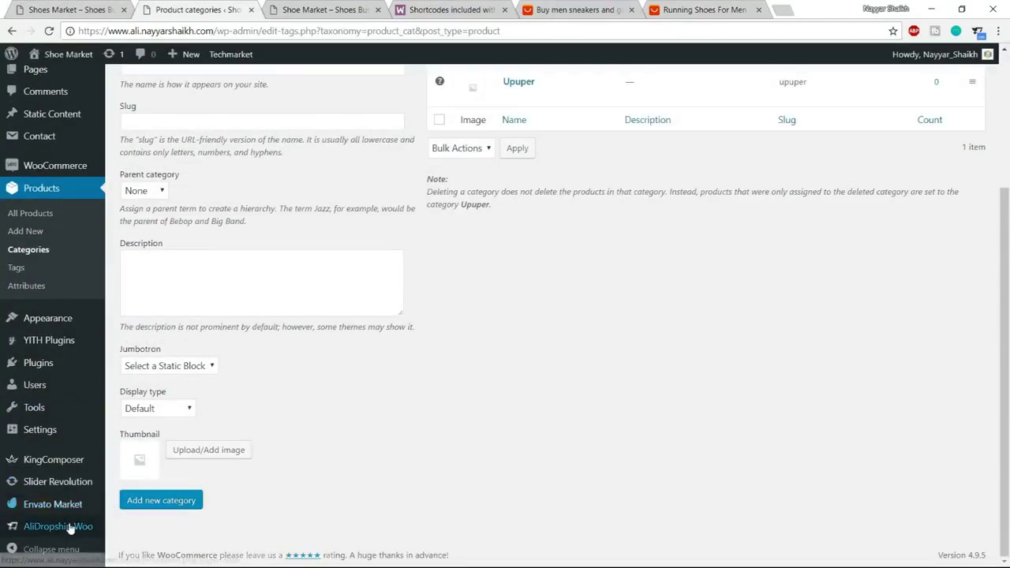
left_click(68, 526)
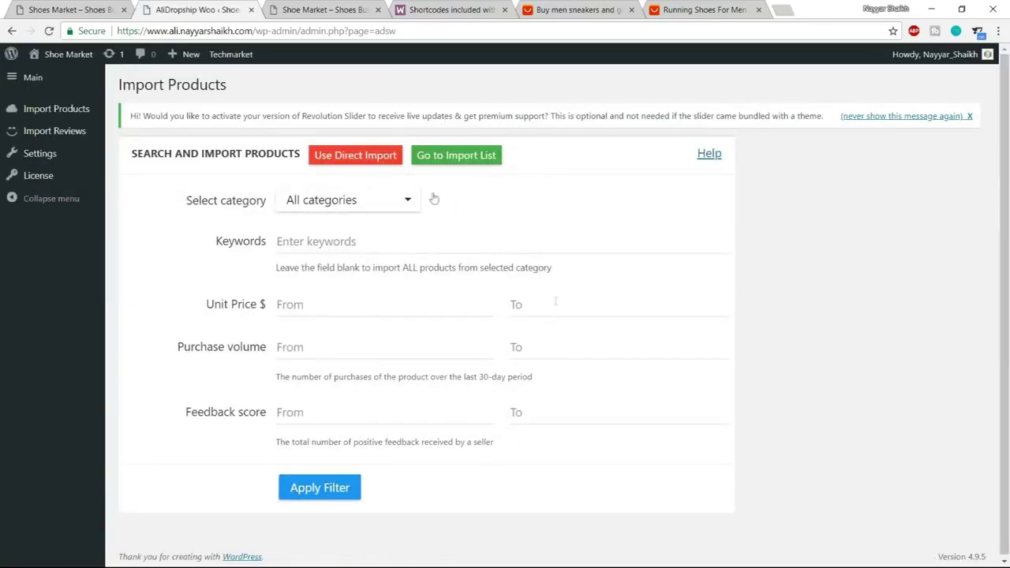
left_click(719, 11)
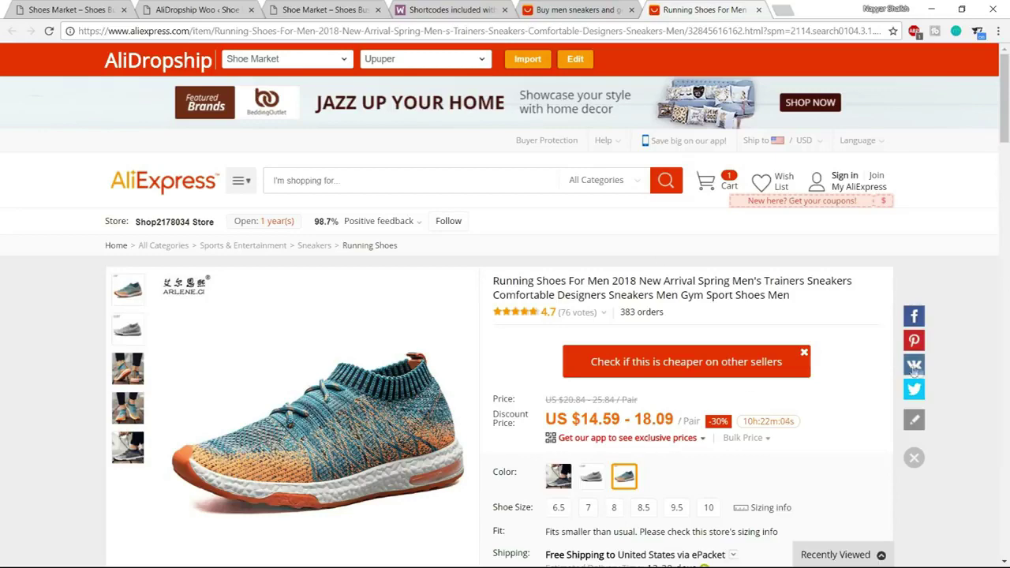
- Change the import category to Fehem and import the running shoe into Shoe Market
scroll(917, 369, "down", 2)
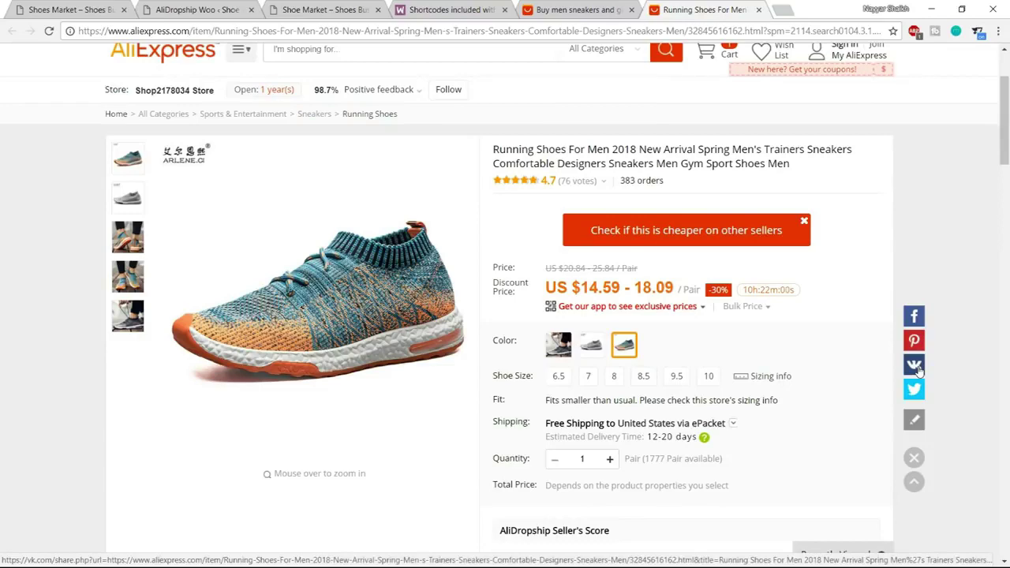
scroll(917, 370, "up", 2)
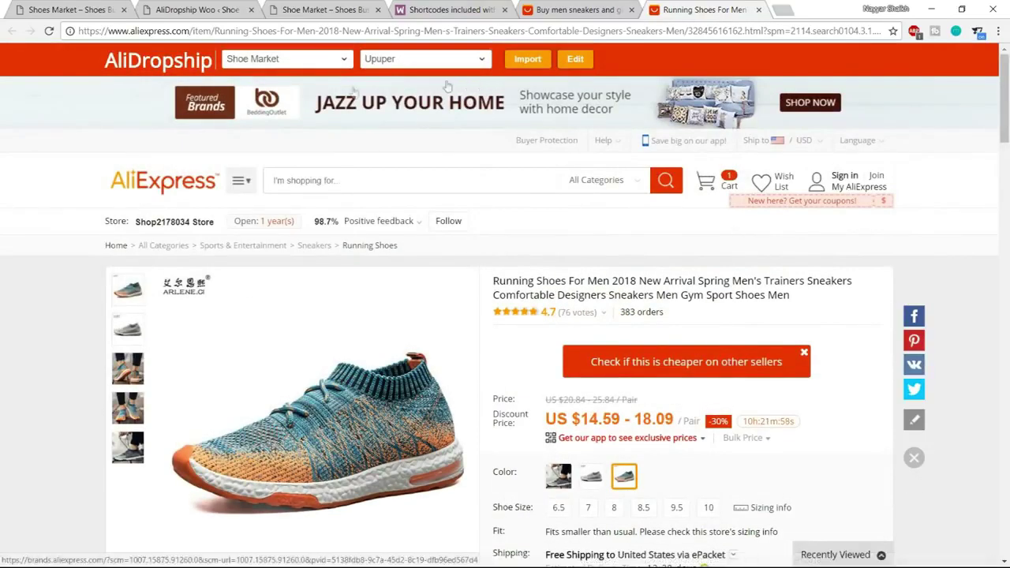
left_click(417, 63)
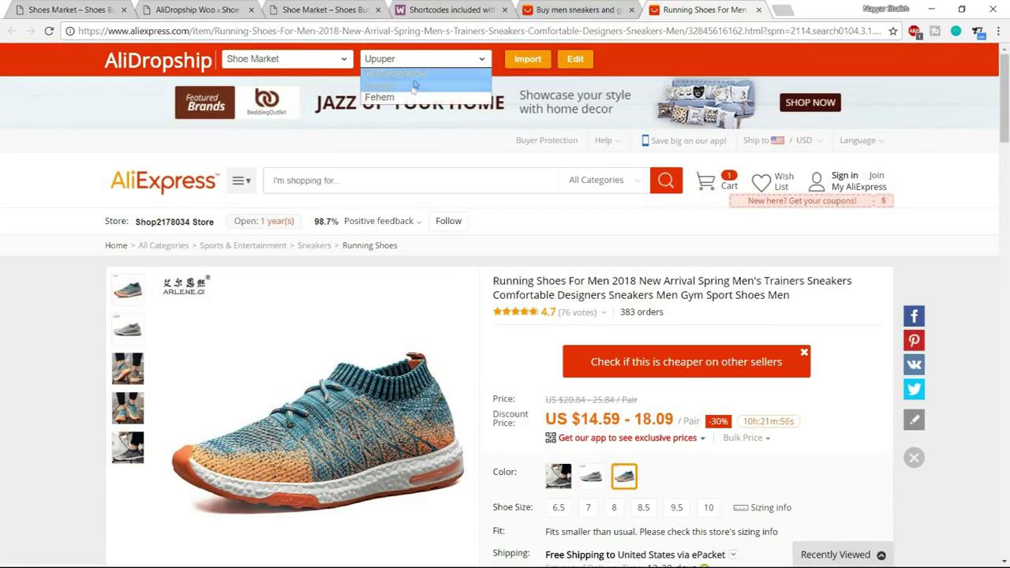
left_click(409, 97)
left_click(416, 62)
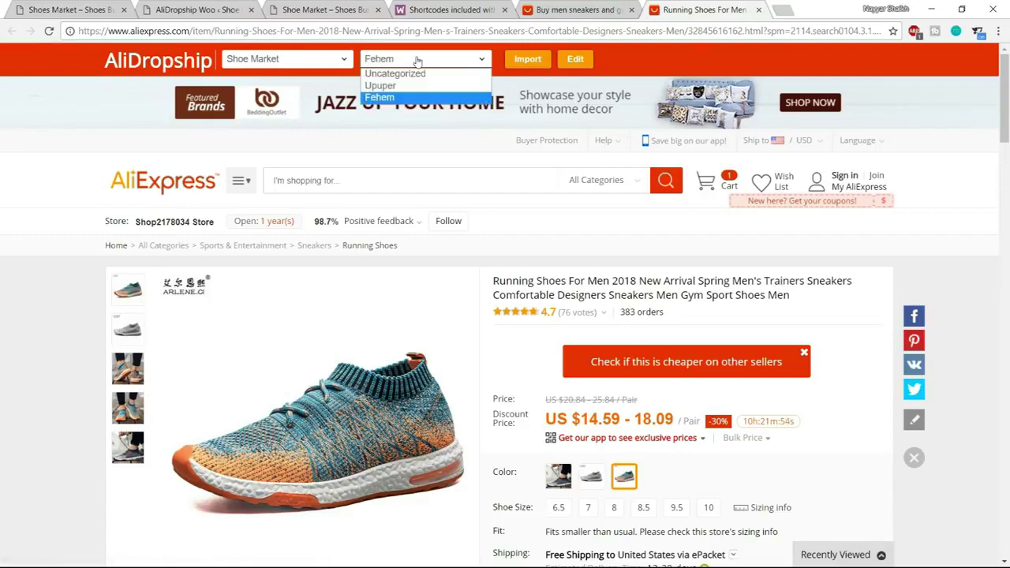
left_click(400, 97)
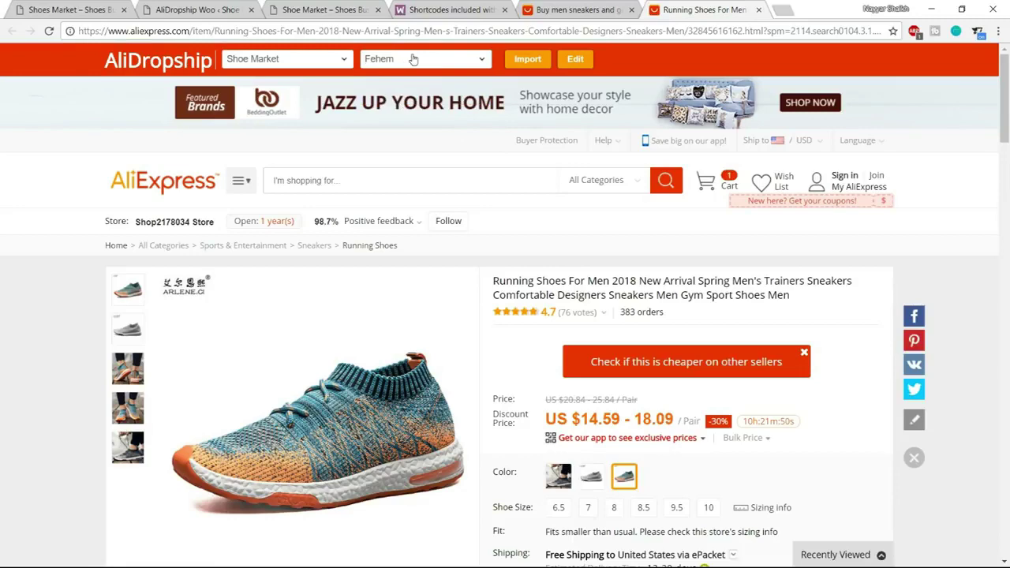
left_click(526, 60)
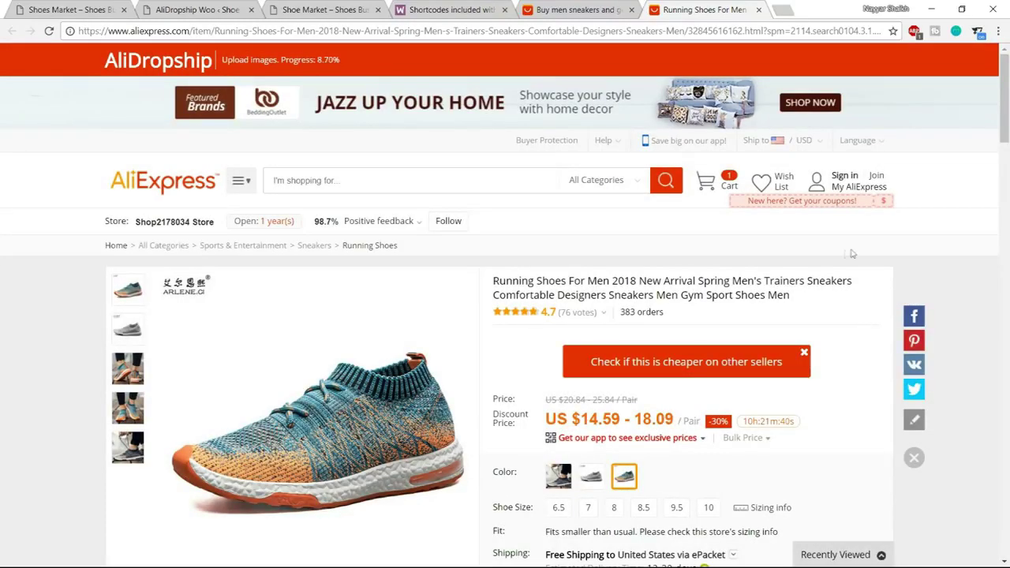
left_click(197, 10)
- Open the WordPress Products list in a new tab
left_click(32, 82)
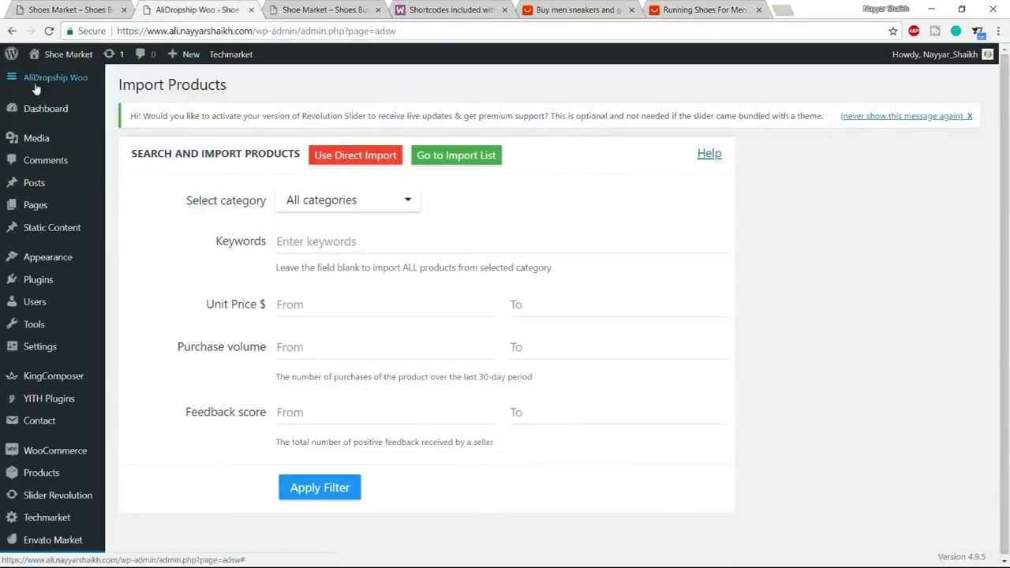
right_click(57, 474)
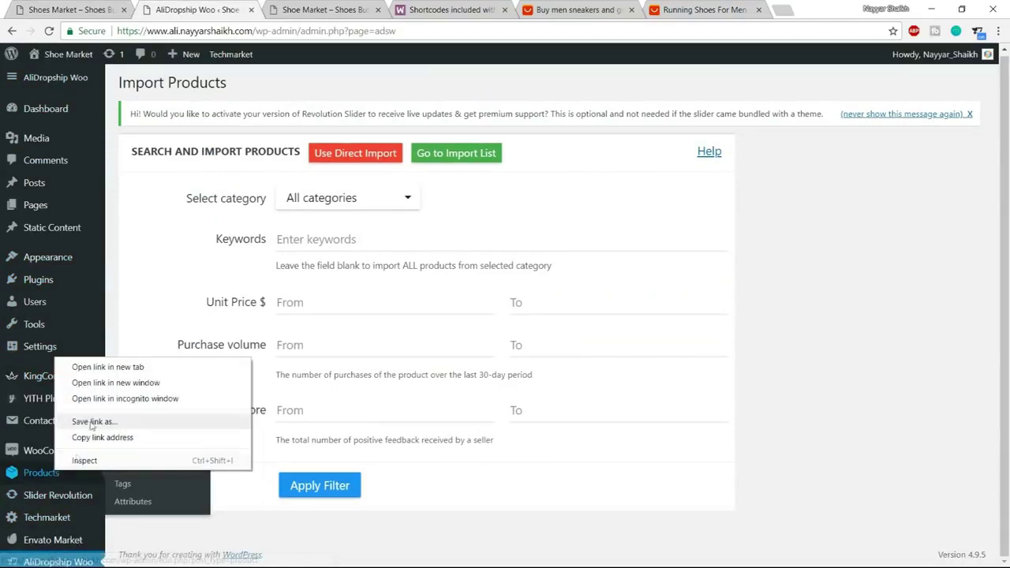
left_click(102, 365)
key("ctrl+Tab")
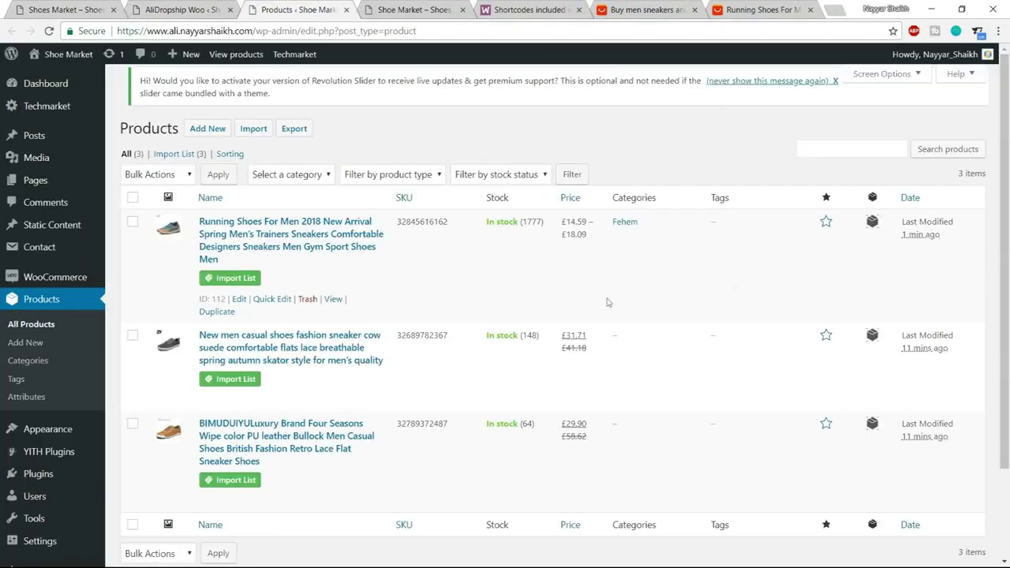
scroll(262, 455, "down", 2)
scroll(262, 456, "up", 2)
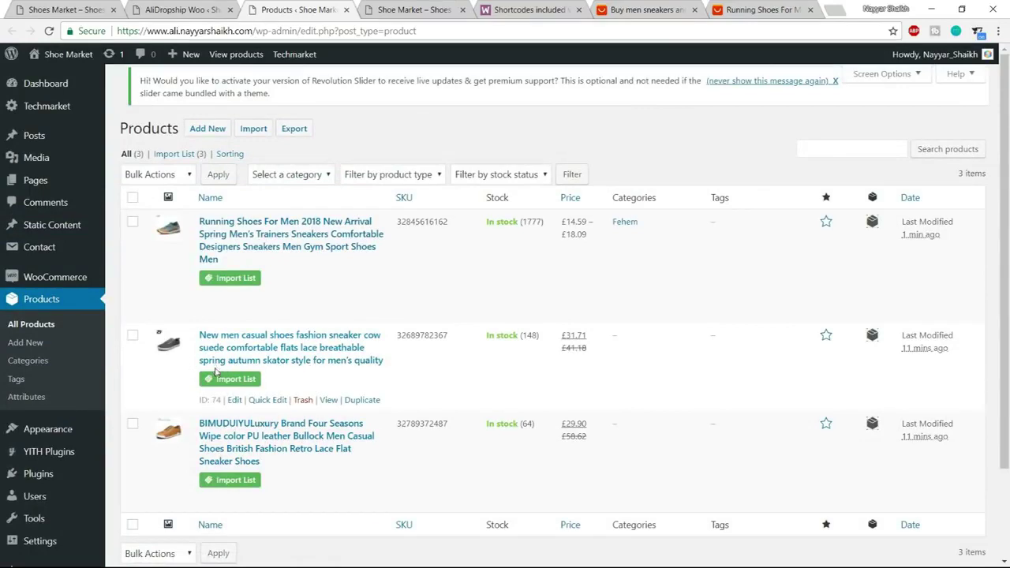
- Move the BIMUDUIYU leather shoe and the other older product to Trash via Bulk Actions
left_click(132, 423)
left_click(167, 173)
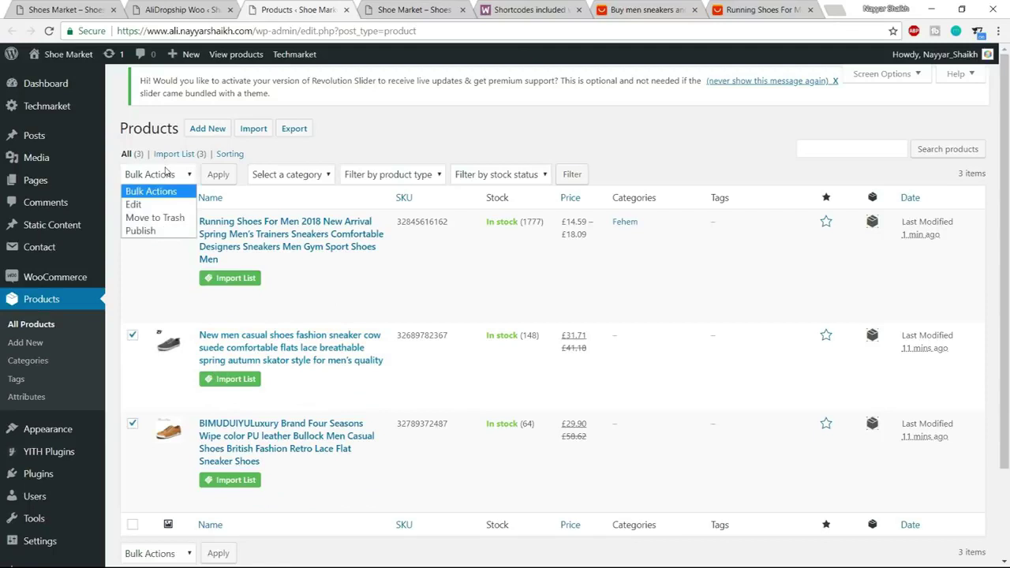
left_click(155, 217)
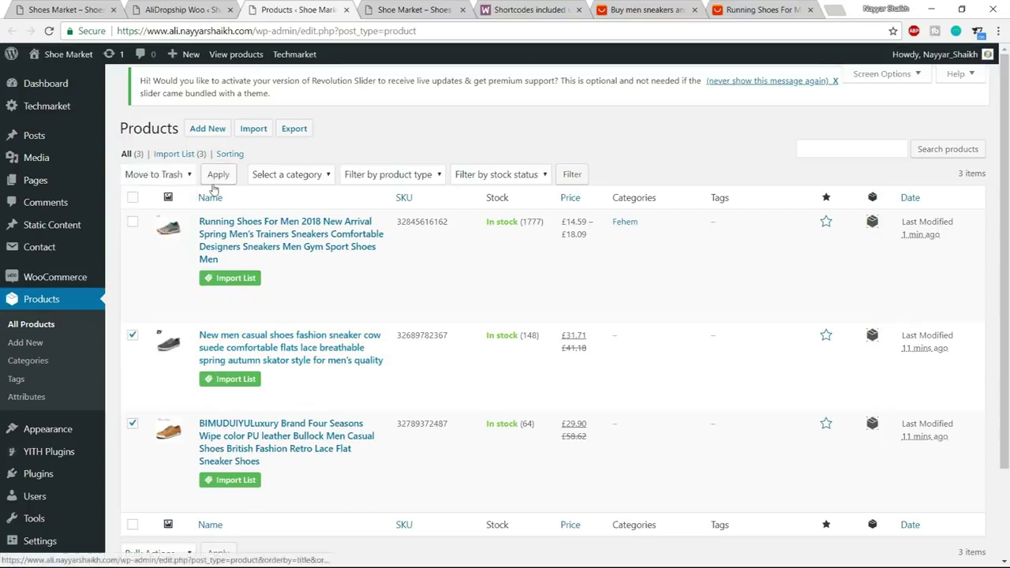
left_click(217, 175)
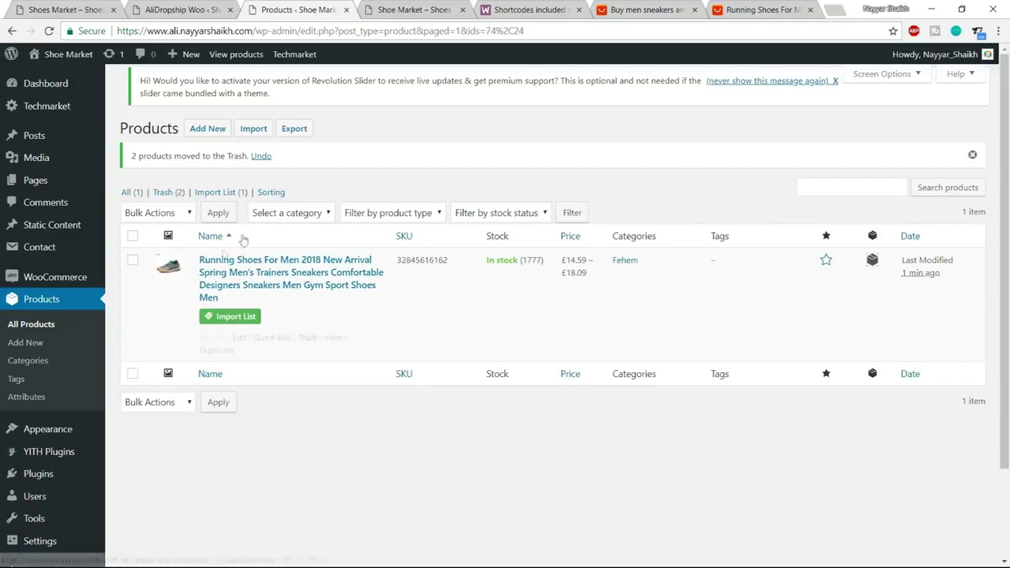
- Edit the imported Running Shoes For Men and scroll its description down to Product data
left_click(745, 8)
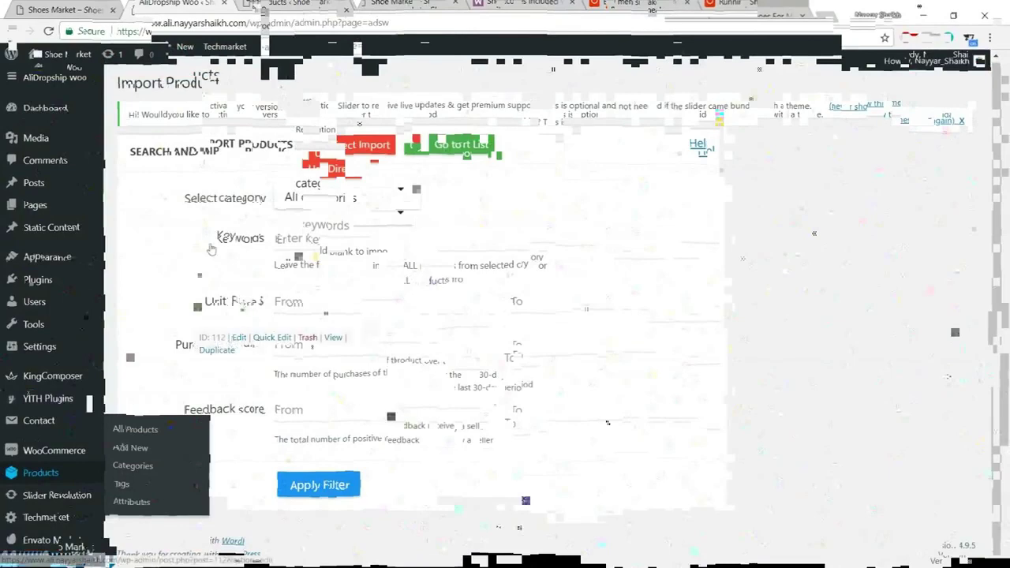
left_click(238, 338)
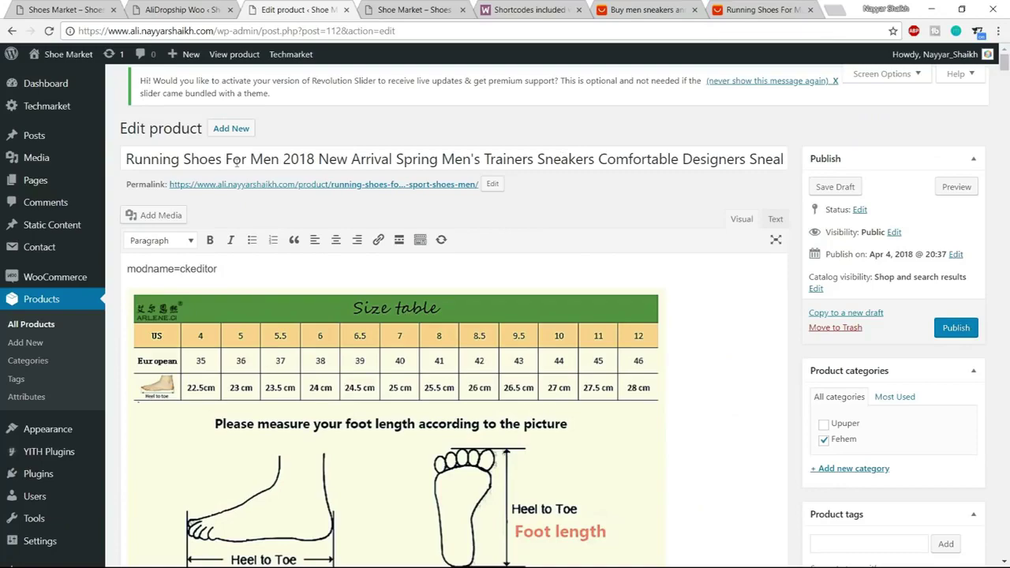
left_click_drag(225, 160, 606, 211)
left_click(605, 212)
scroll(644, 254, "down", 15)
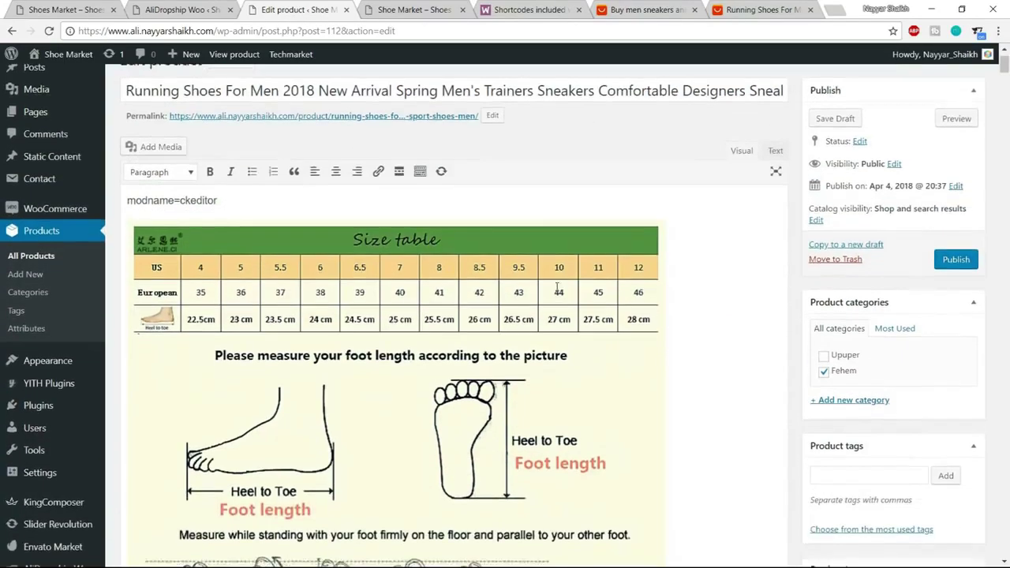
scroll(374, 346, "down", 15)
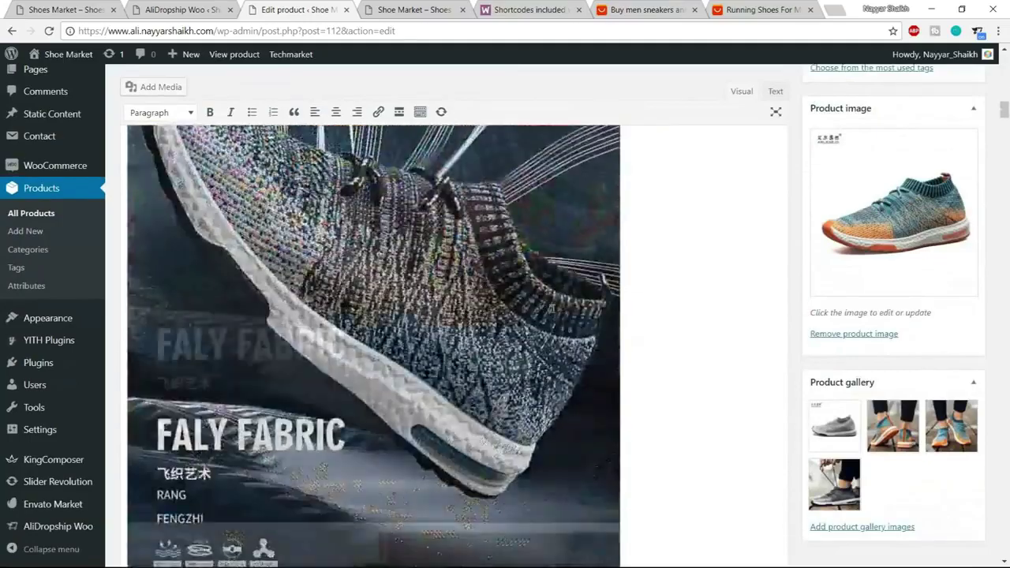
scroll(374, 345, "down", 10)
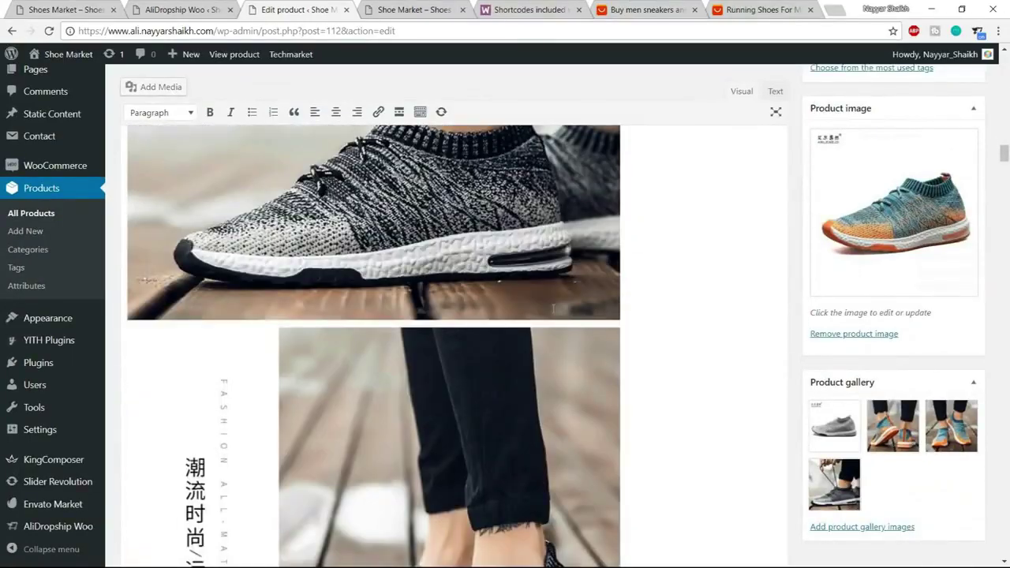
scroll(553, 308, "down", 10)
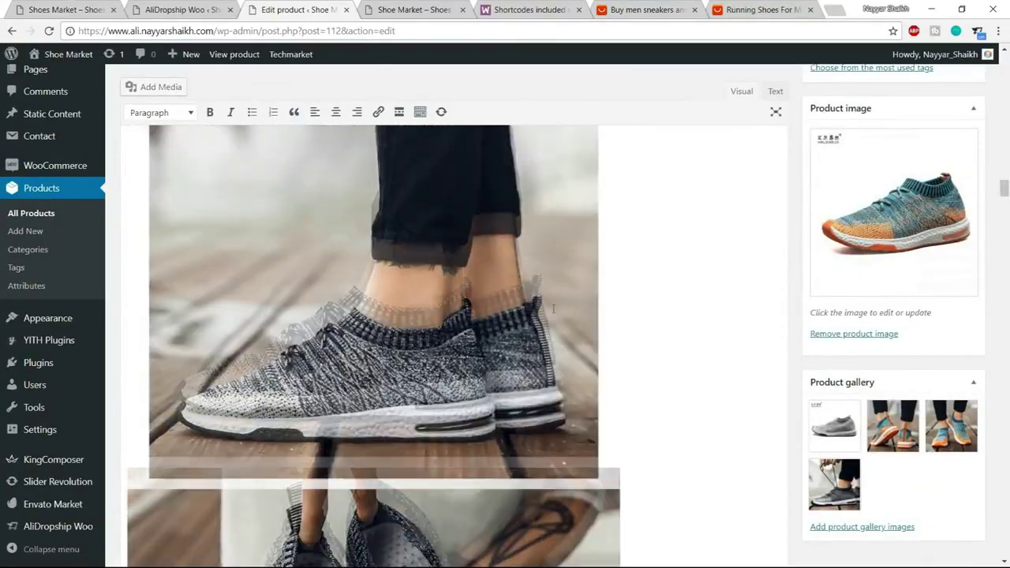
scroll(553, 309, "down", 10)
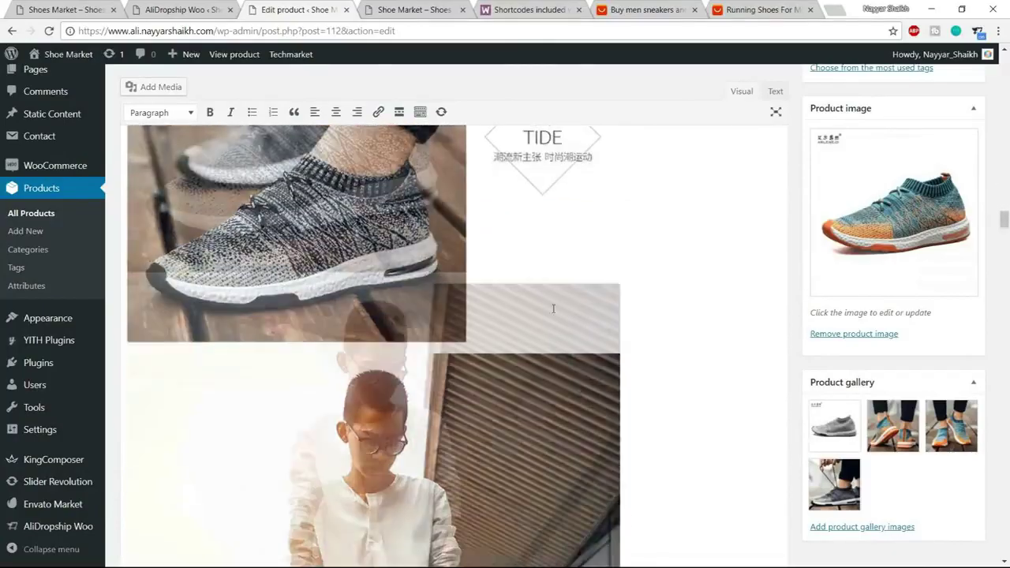
scroll(905, 271, "up", 3)
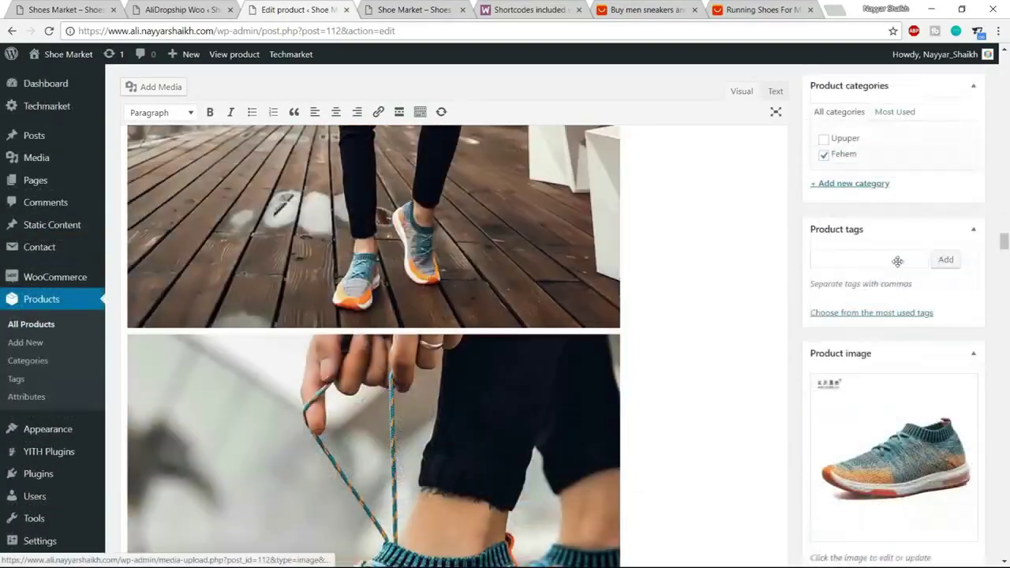
scroll(886, 426, "down", 5)
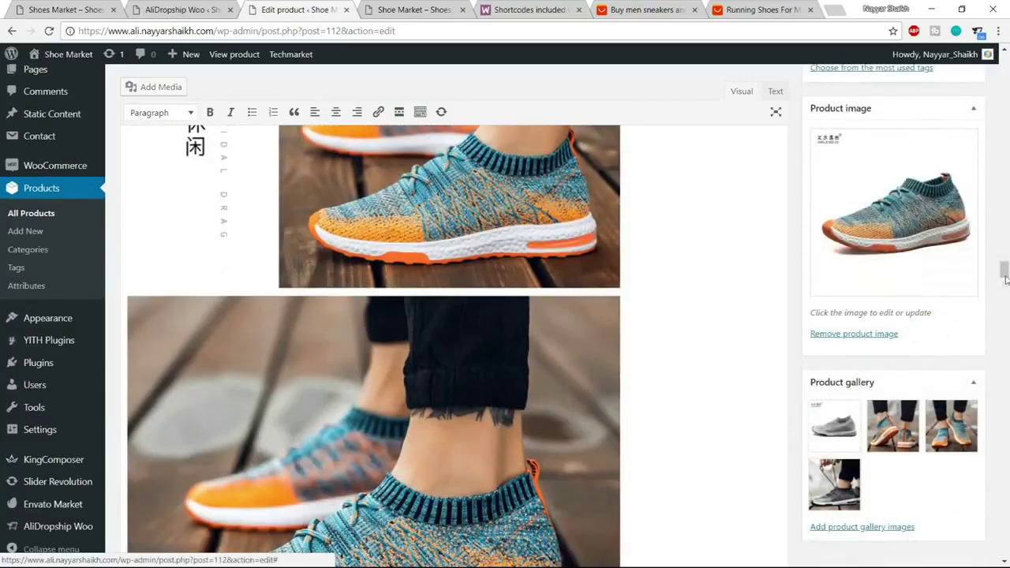
left_click_drag(1005, 278, 1004, 543)
scroll(595, 392, "down", 7)
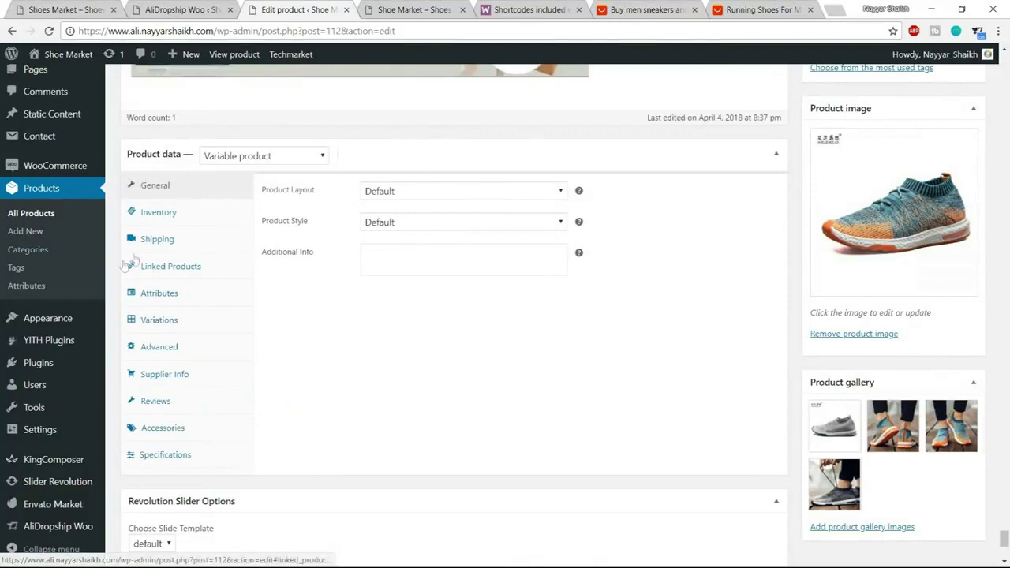
- List the product's 18 variations in the Variations tab, then return to the AliExpress page
left_click(174, 319)
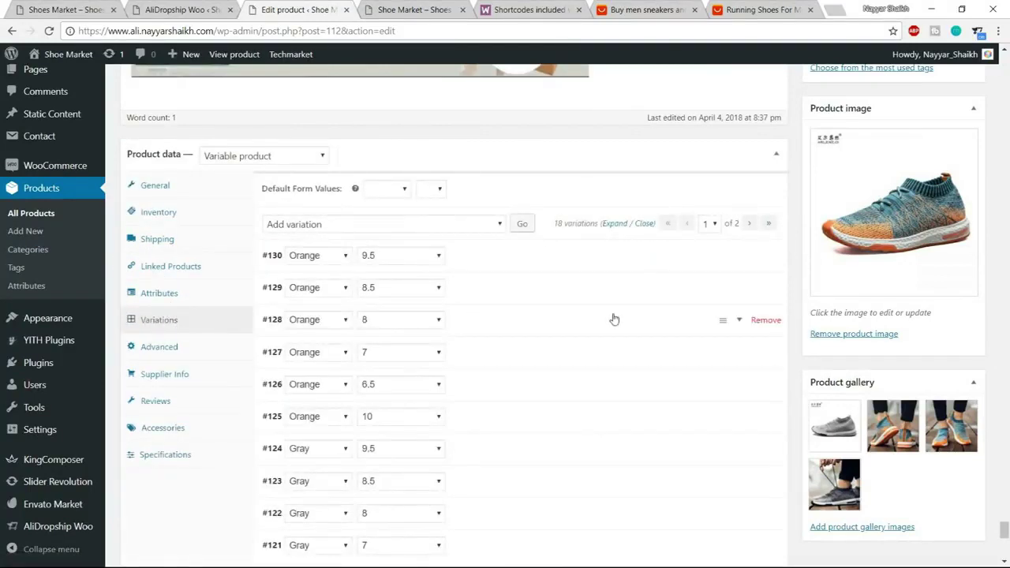
scroll(611, 320, "down", 3)
scroll(606, 322, "down", 3)
scroll(604, 319, "up", 6)
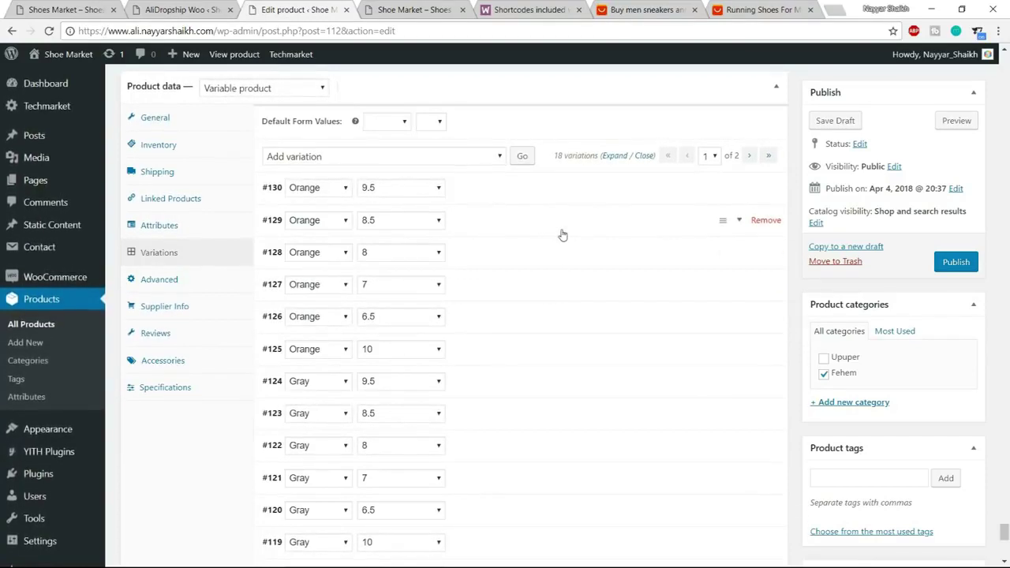
left_click(803, 8)
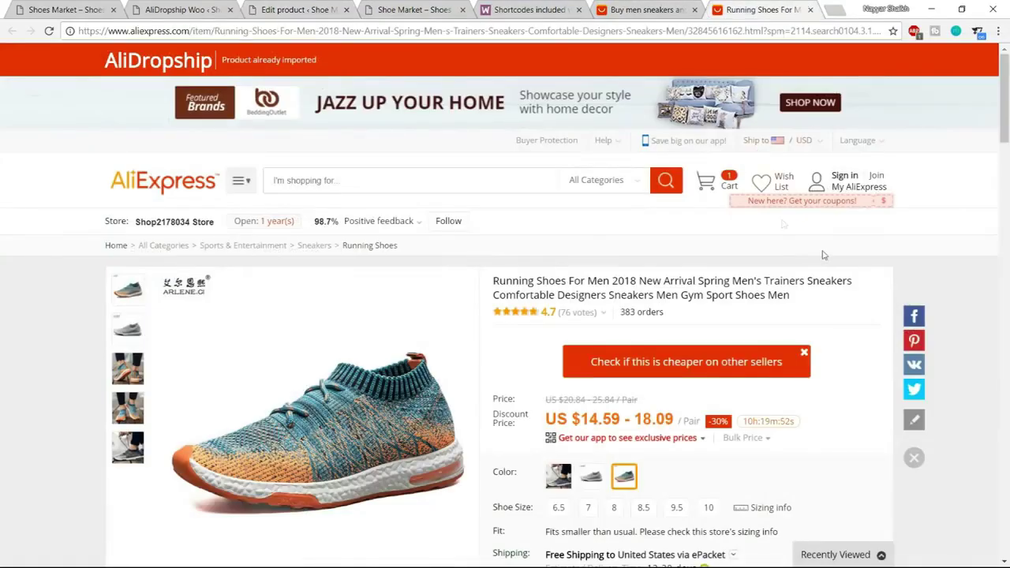
- Compare AliExpress size 6.5 prices: US $14.59 for the first colour, $18.09 for orange
scroll(822, 255, "down", 3)
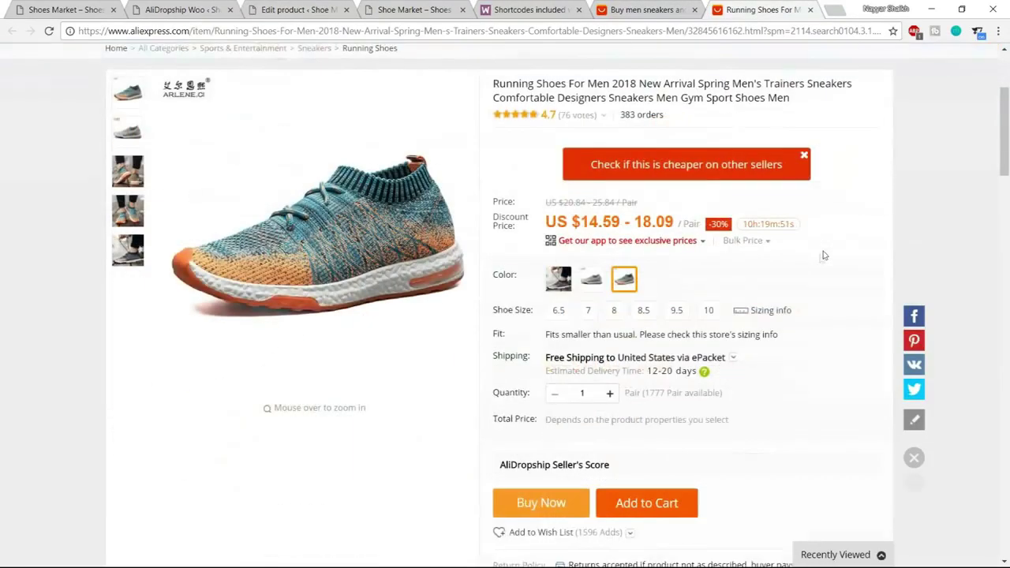
left_click(556, 315)
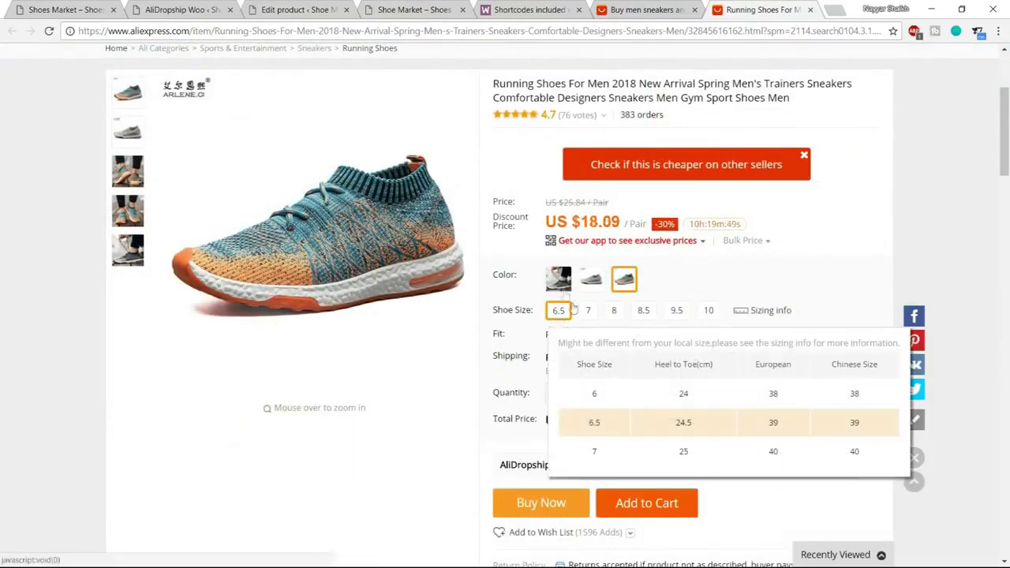
left_click(559, 281)
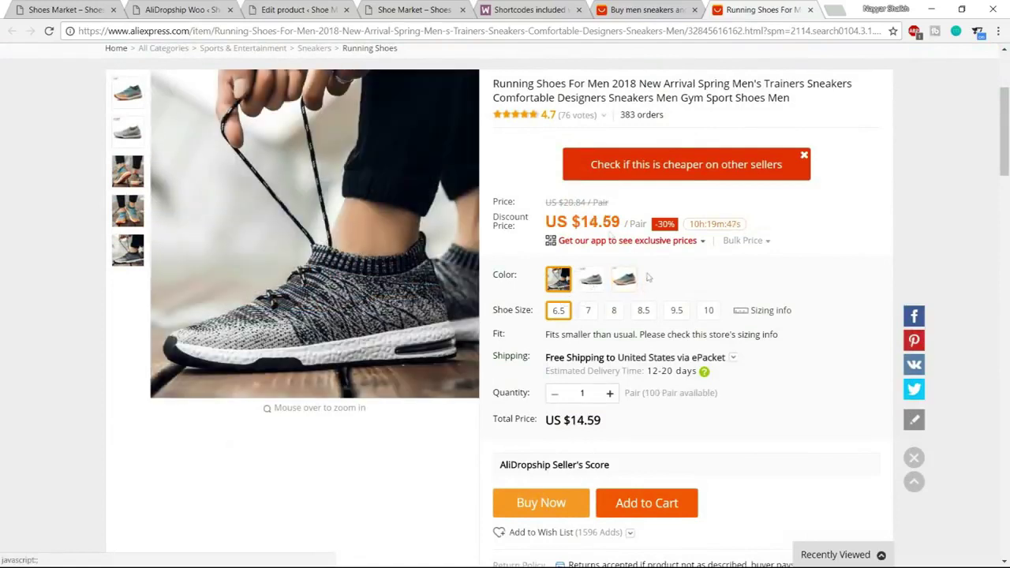
left_click_drag(578, 222, 629, 224)
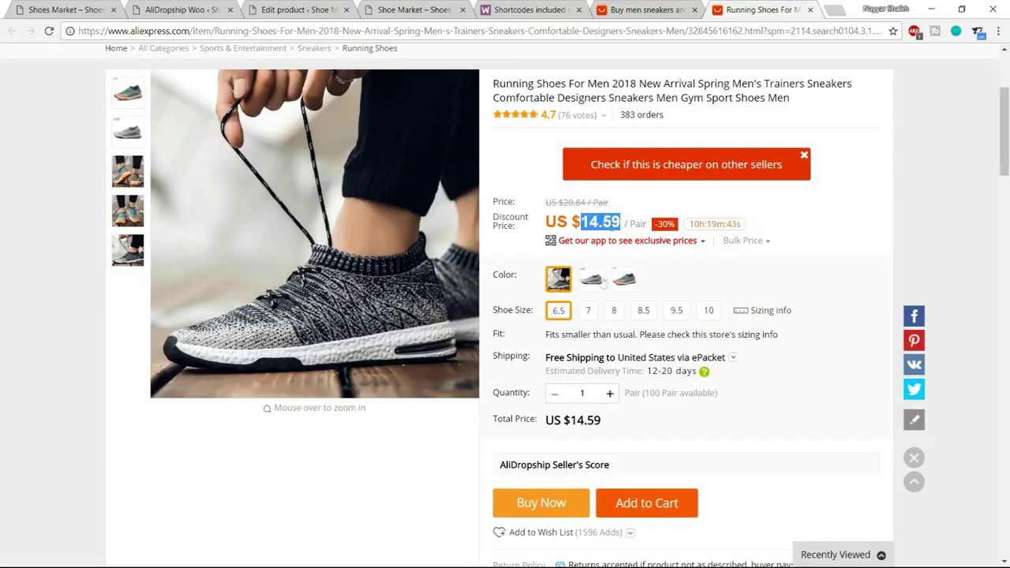
left_click(624, 279)
left_click_drag(578, 222, 620, 223)
left_click(631, 229)
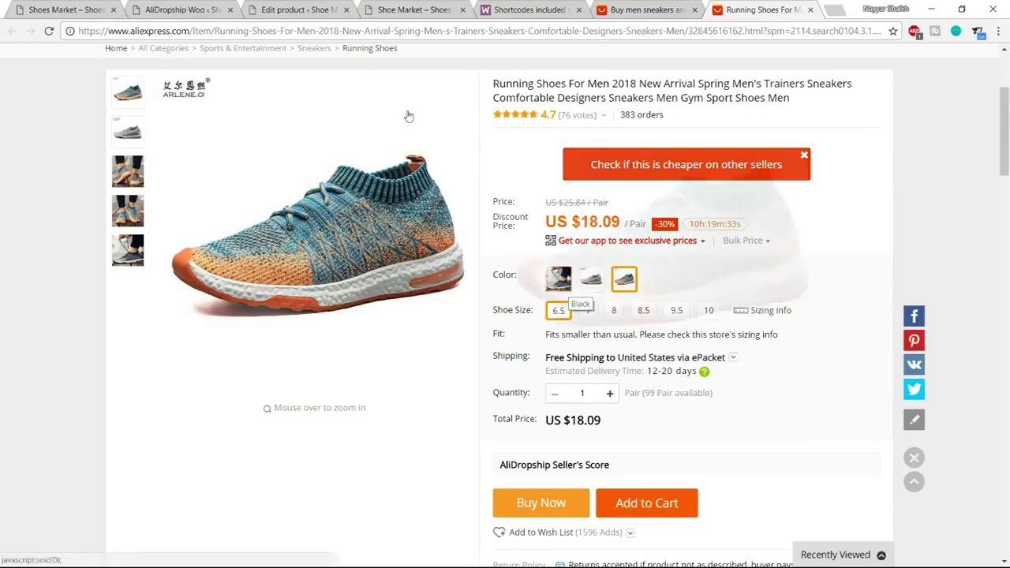
- Confirm on AliExpress that the orange size 9.5 pair costs US $18.09
left_click(277, 6)
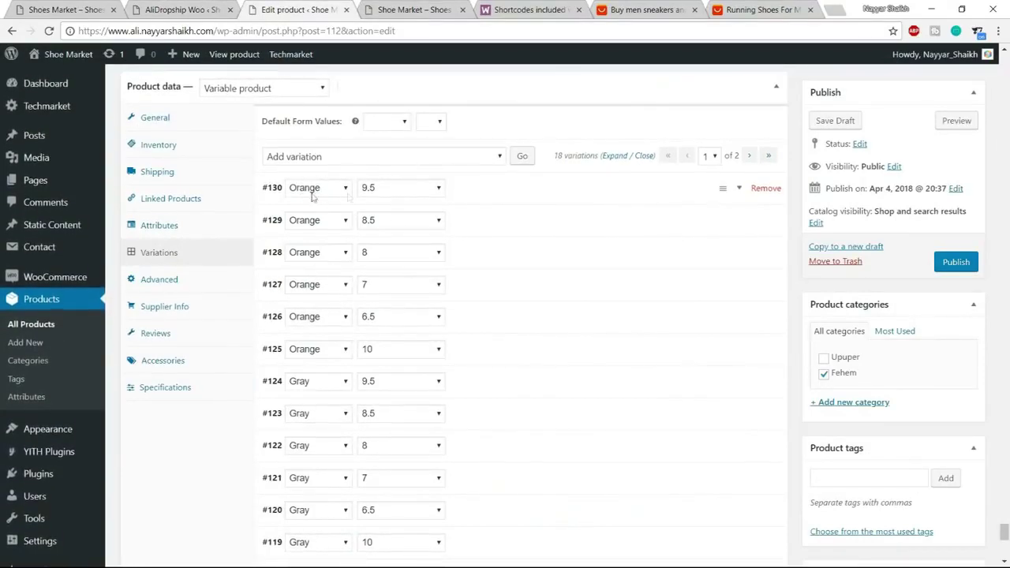
left_click(803, 8)
mouse_move(678, 322)
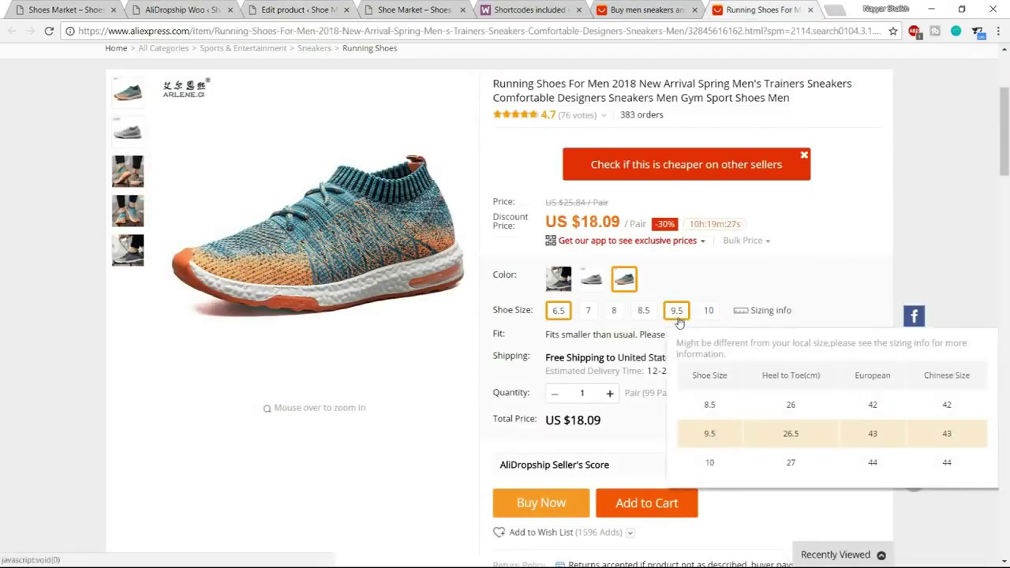
left_click(677, 317)
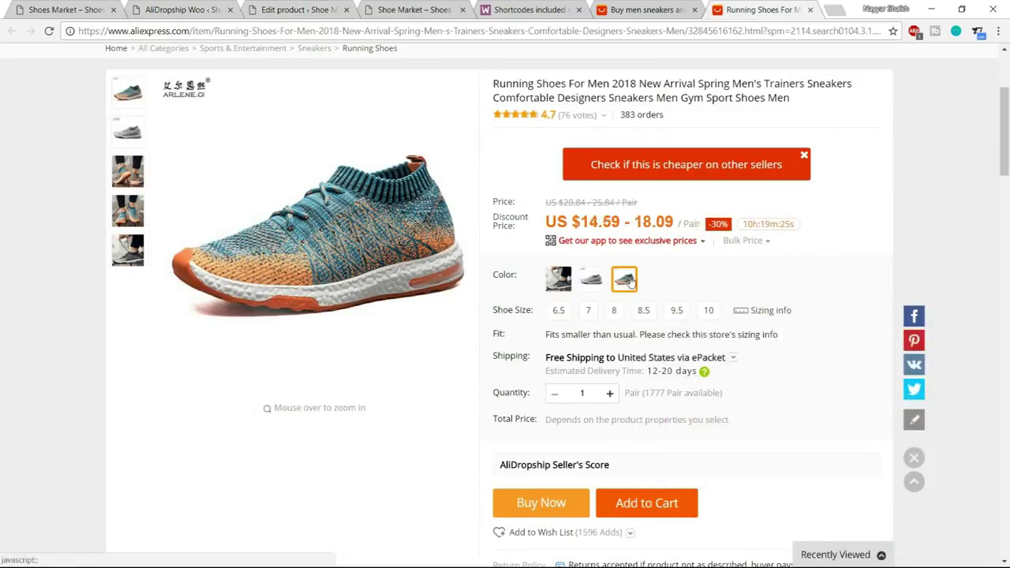
left_click(674, 315)
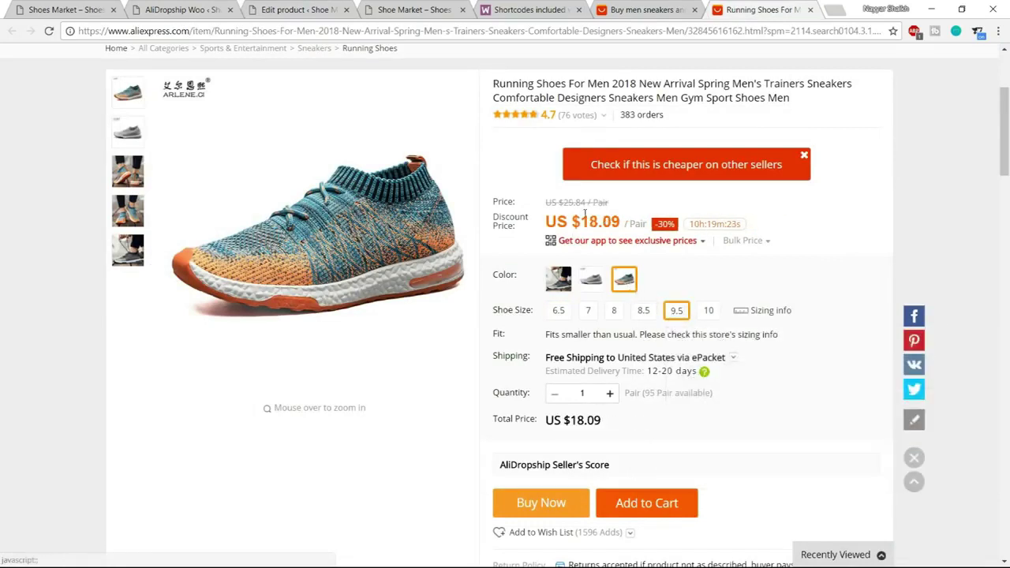
left_click_drag(600, 220, 627, 222)
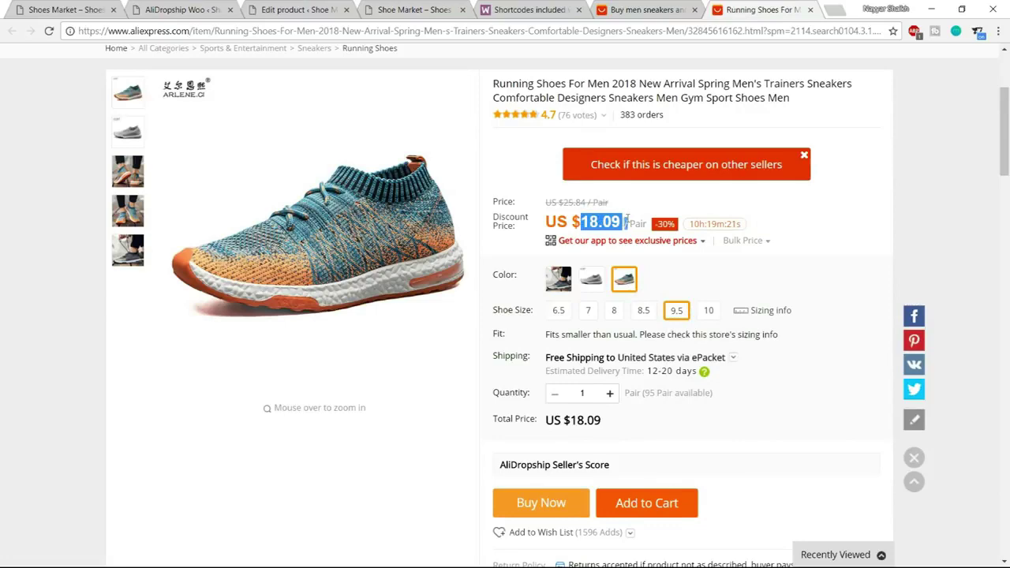
left_click(619, 219)
- Expand variation #130 and compare its 25.84 and 18.09 prices with AliExpress
left_click(319, 6)
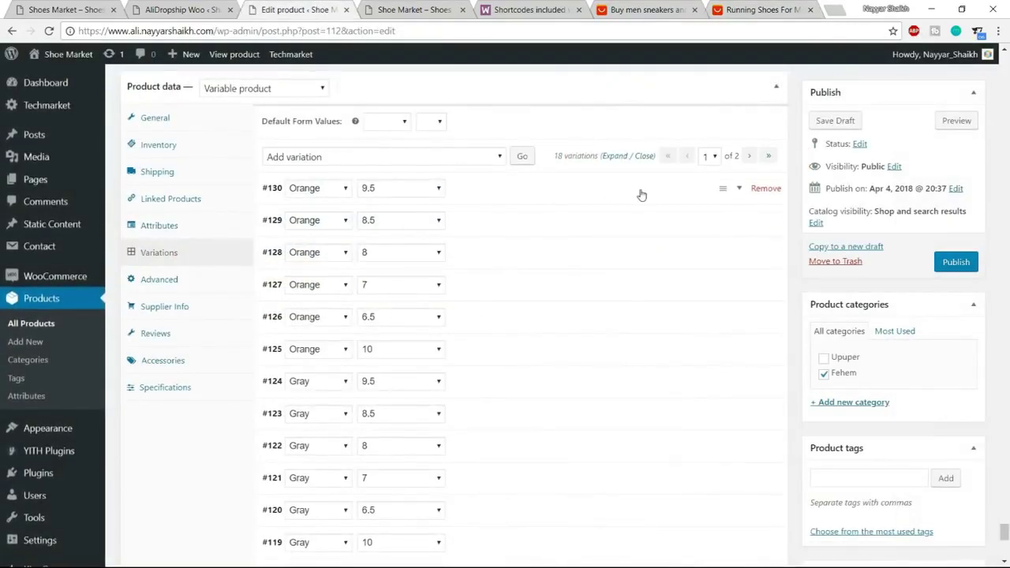
left_click(641, 195)
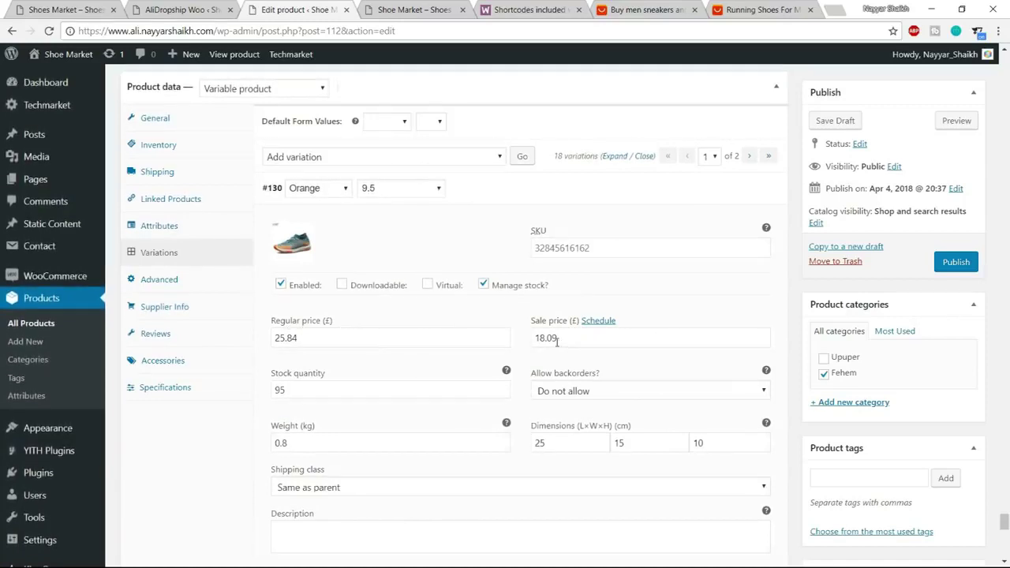
left_click_drag(296, 337, 277, 337)
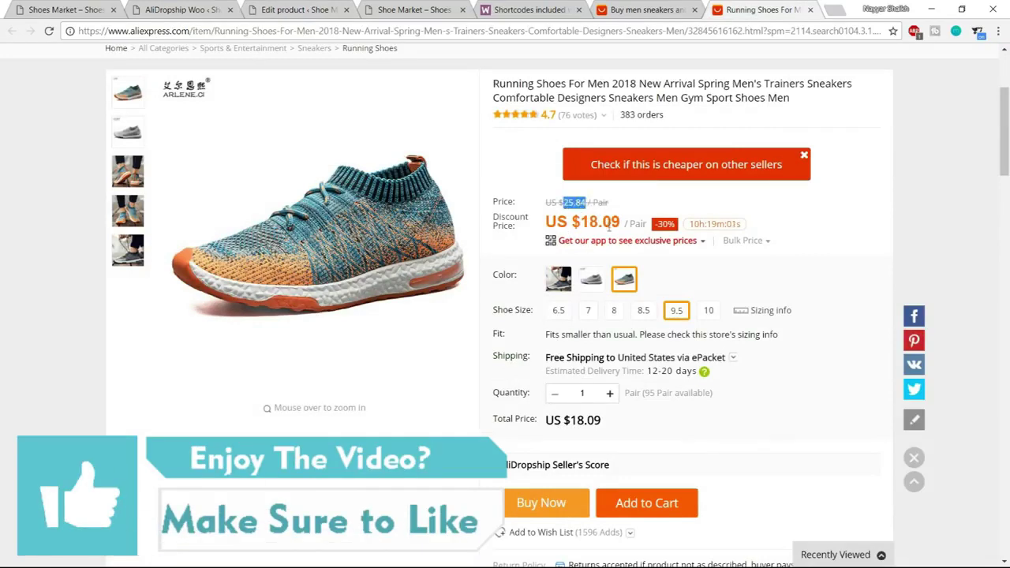
left_click_drag(571, 223, 615, 223)
left_click(330, 9)
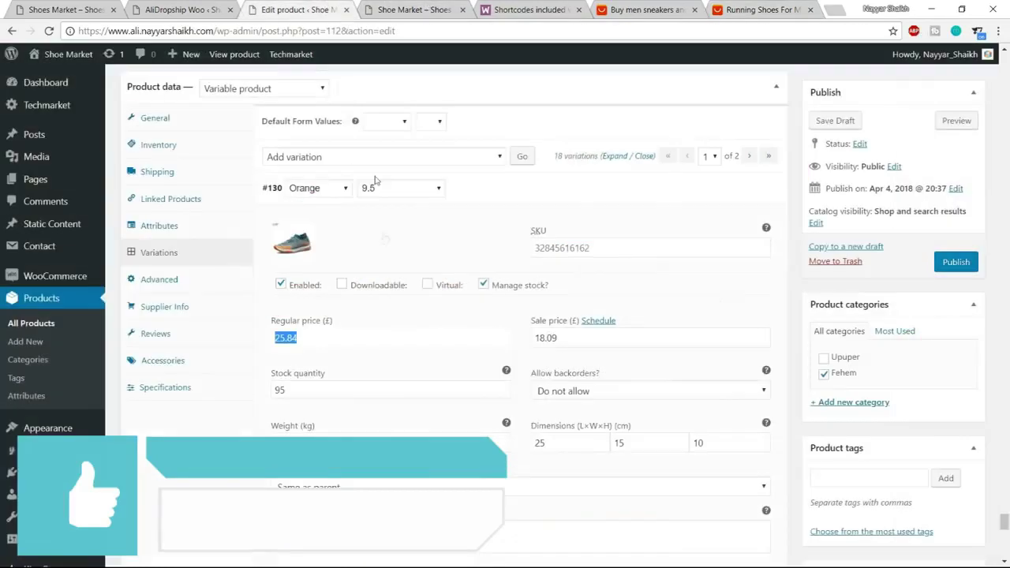
left_click_drag(328, 337, 272, 340)
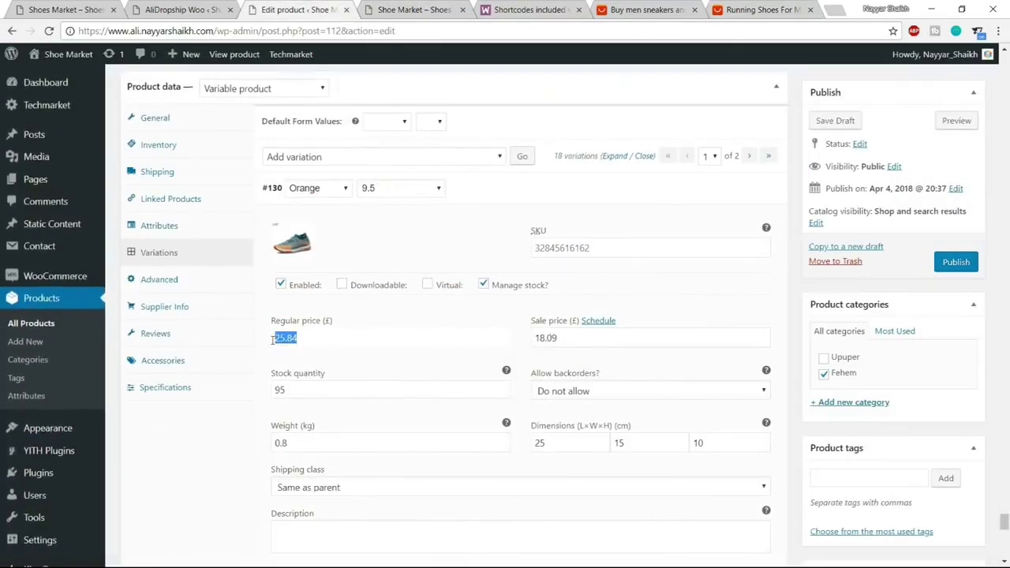
left_click_drag(534, 337, 585, 336)
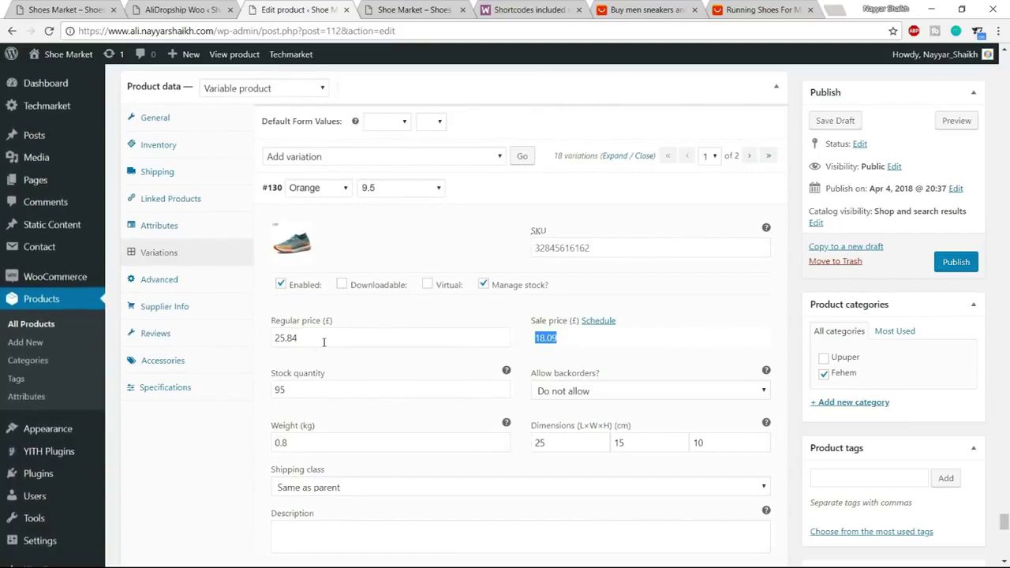
- Set the regular price to 40 and sale price to 25, and publish the product
key("shift+Tab")
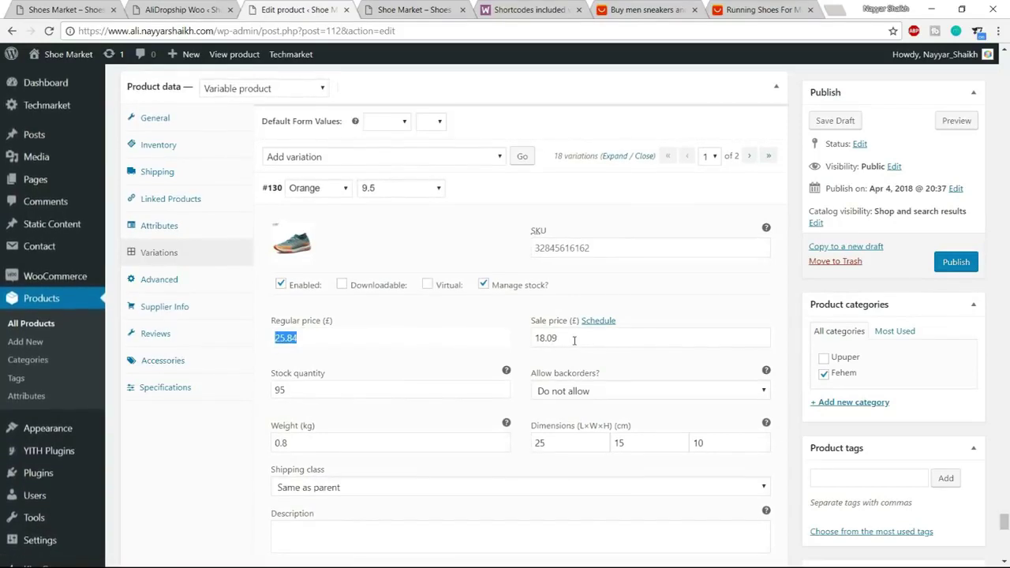
type("40")
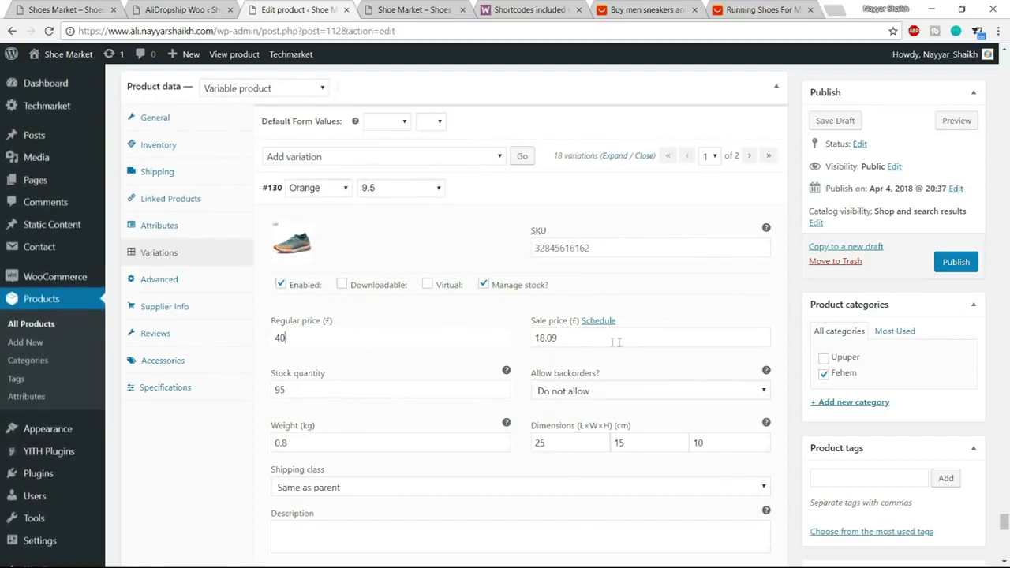
double_click(609, 342)
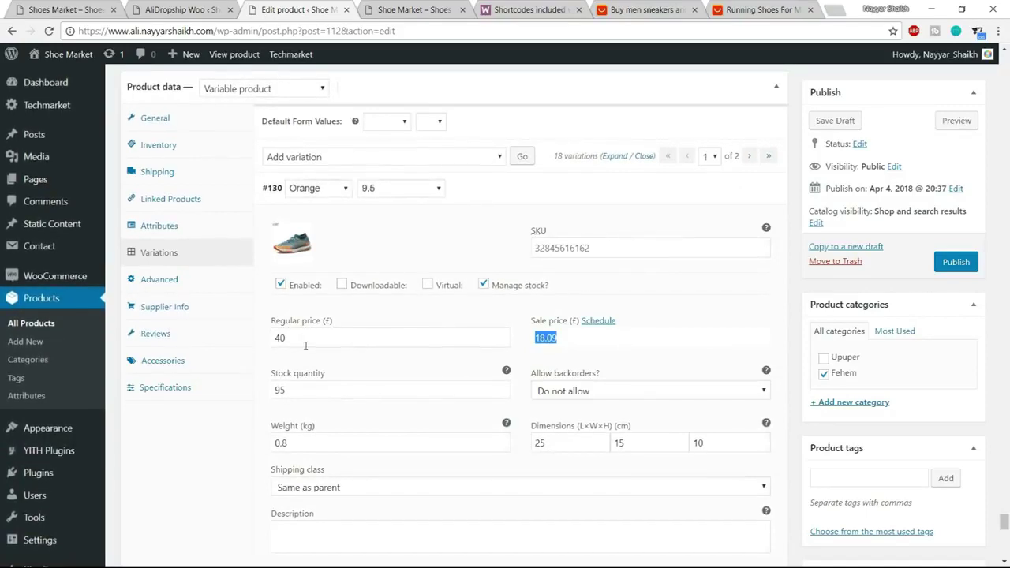
left_click_drag(304, 342, 261, 341)
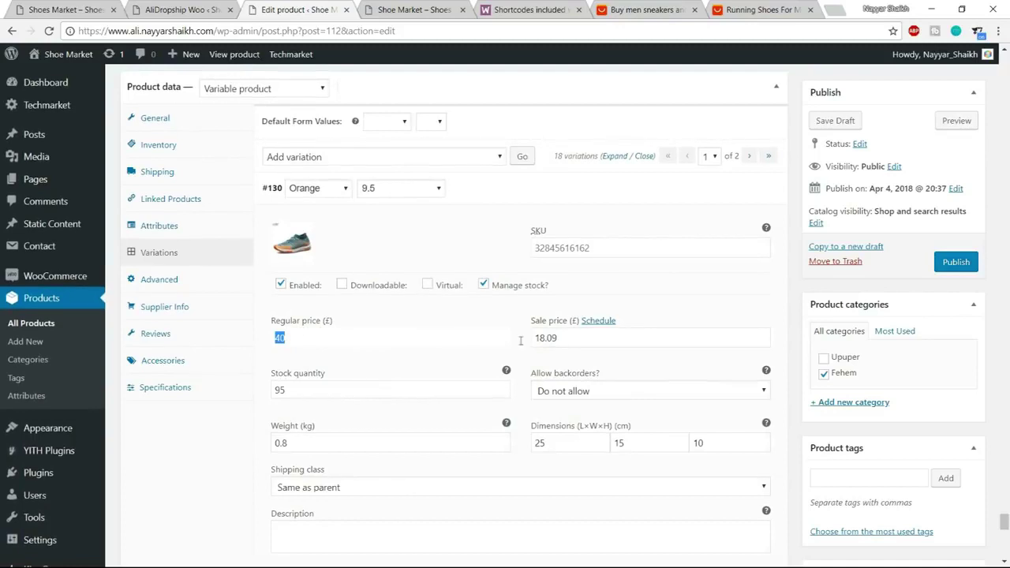
double_click(565, 337)
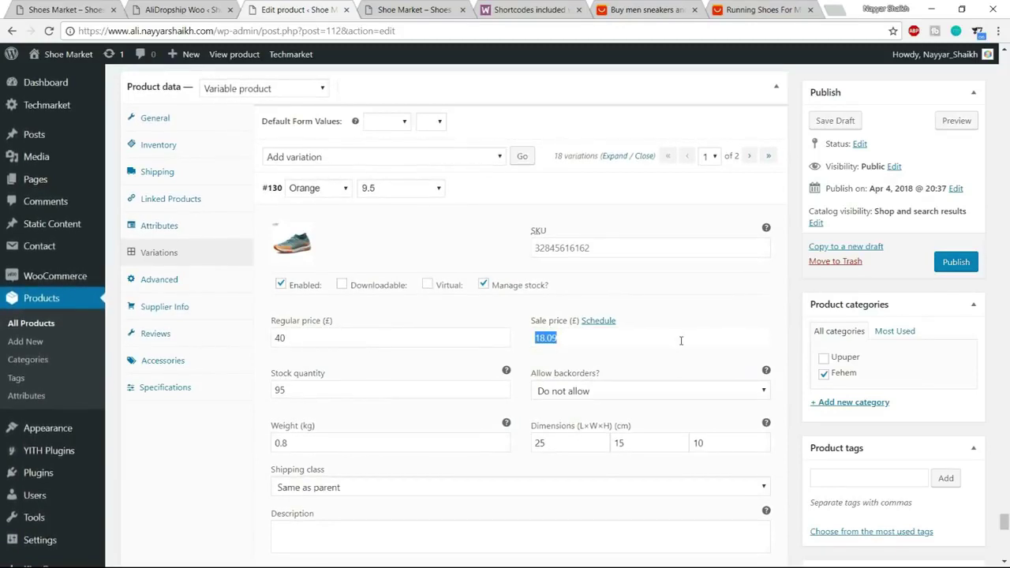
type("25")
left_click(970, 270)
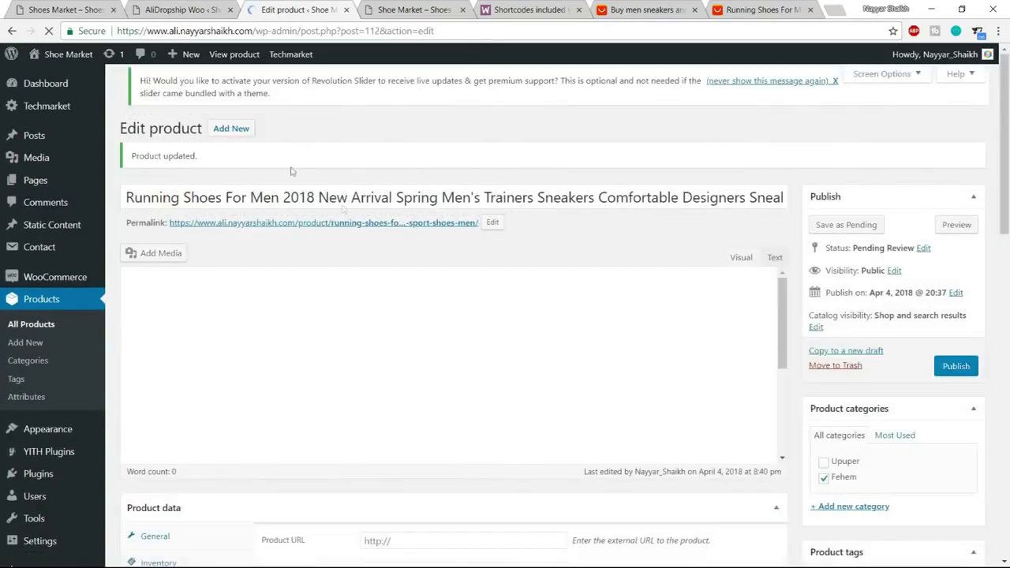
right_click(328, 225)
- Open the live Shoe Market product page in a new tab and scroll through it
left_click(331, 230)
left_click(350, 9)
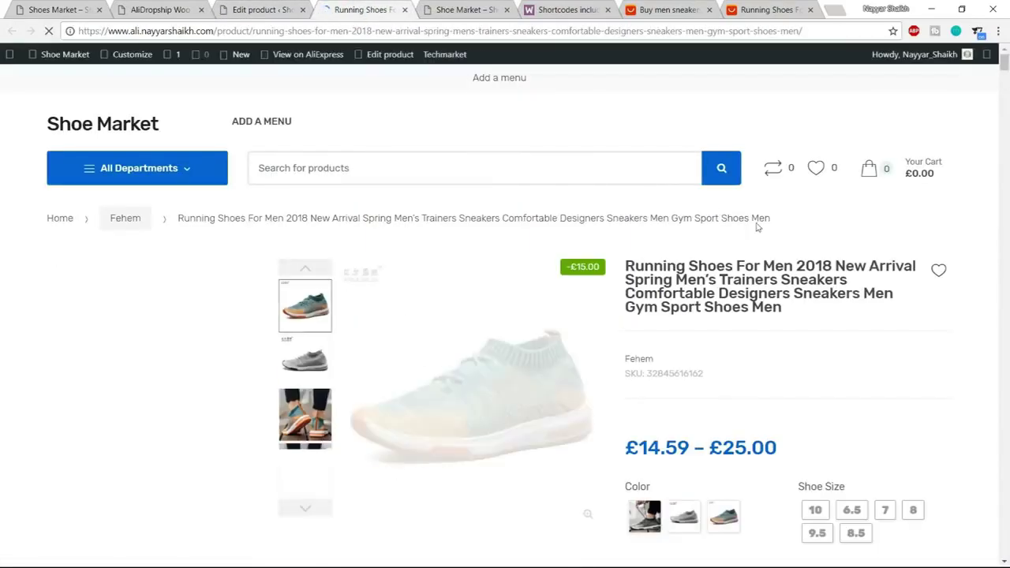
scroll(911, 342, "down", 1)
scroll(907, 341, "down", 1)
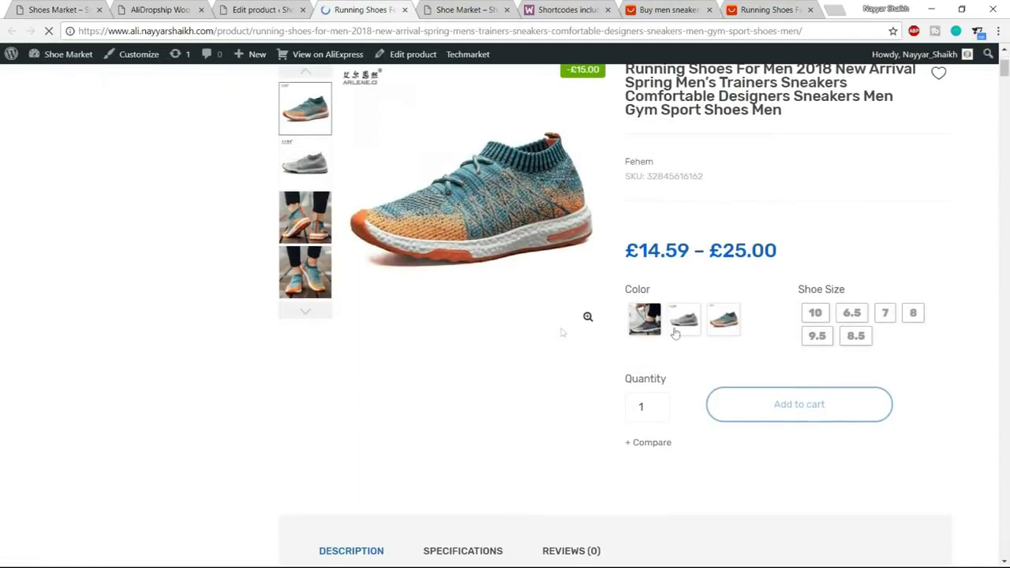
scroll(315, 252, "up", 2)
scroll(832, 315, "down", 3)
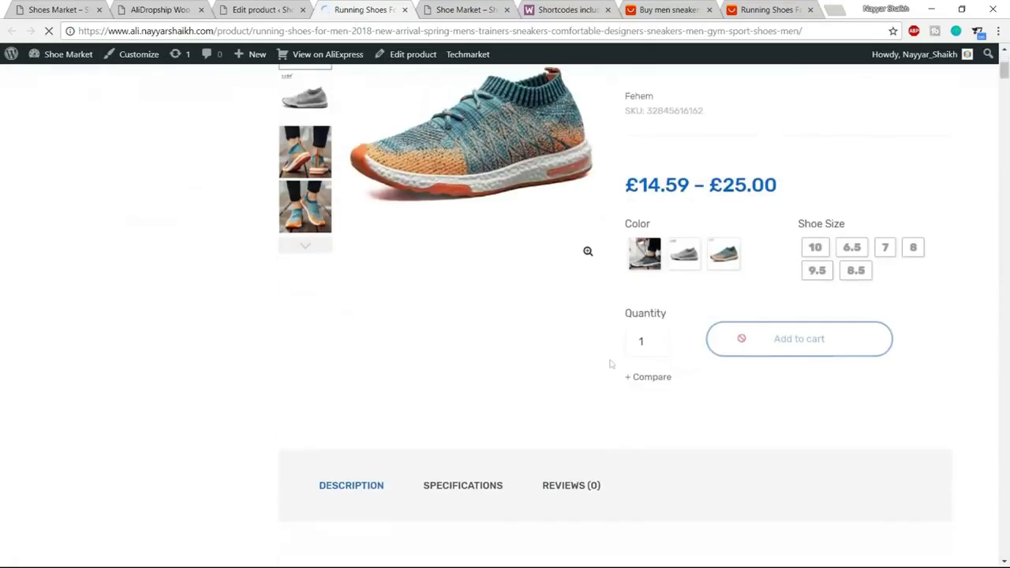
scroll(983, 197, "down", 3)
scroll(958, 253, "down", 4)
scroll(950, 249, "up", 10)
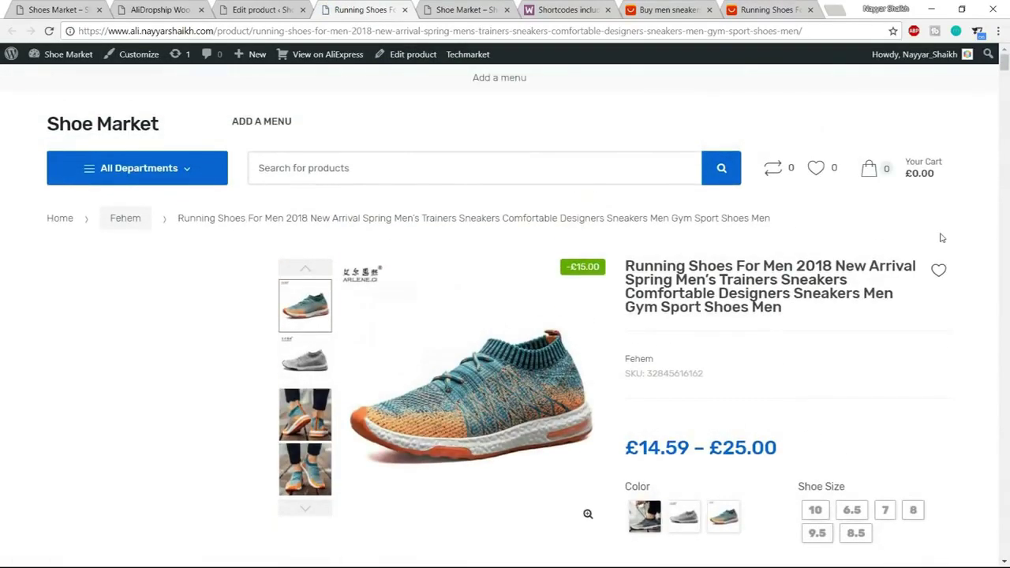
scroll(940, 236, "down", 2)
scroll(744, 253, "down", 1)
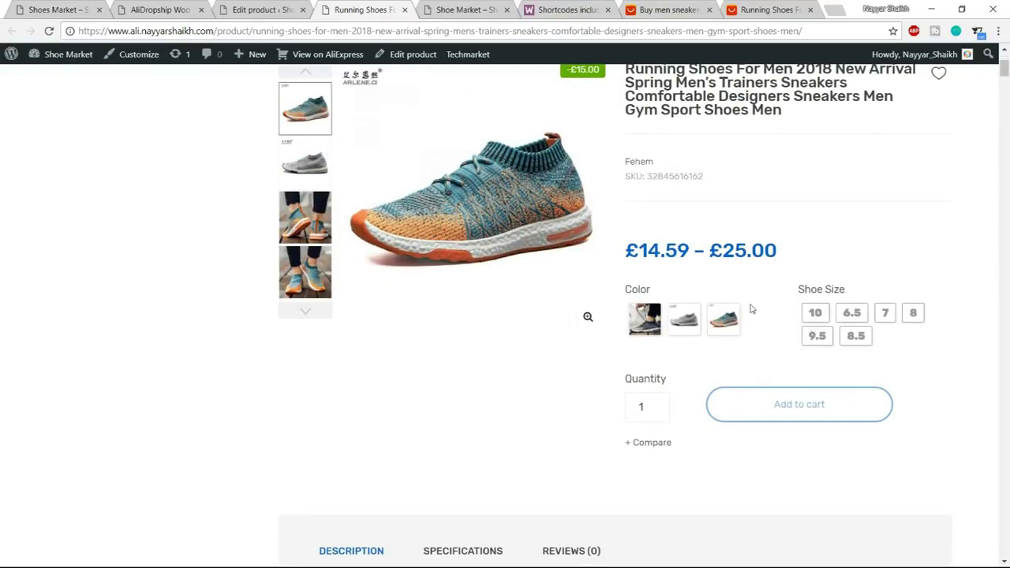
scroll(751, 309, "up", 3)
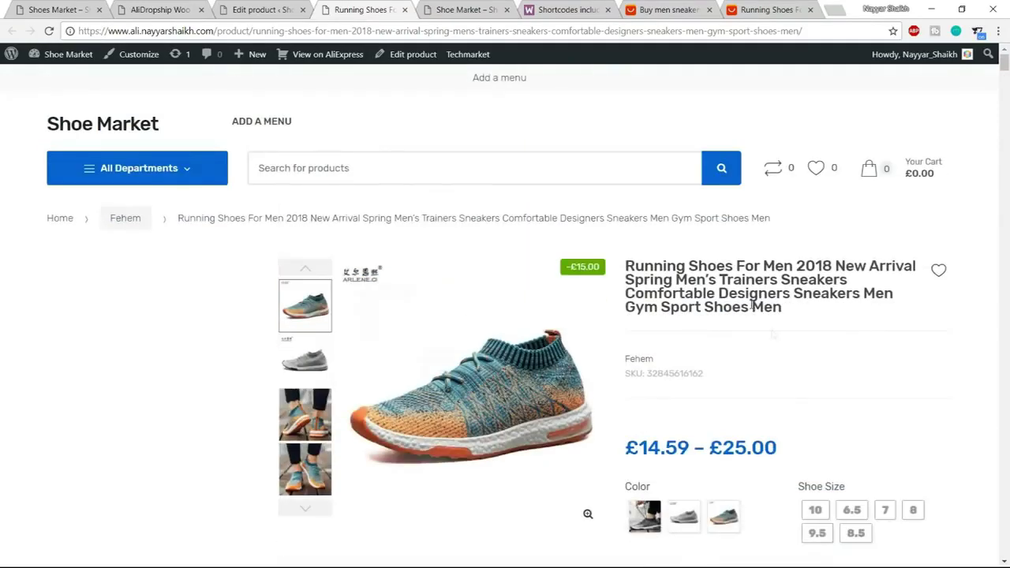
scroll(751, 306, "down", 2)
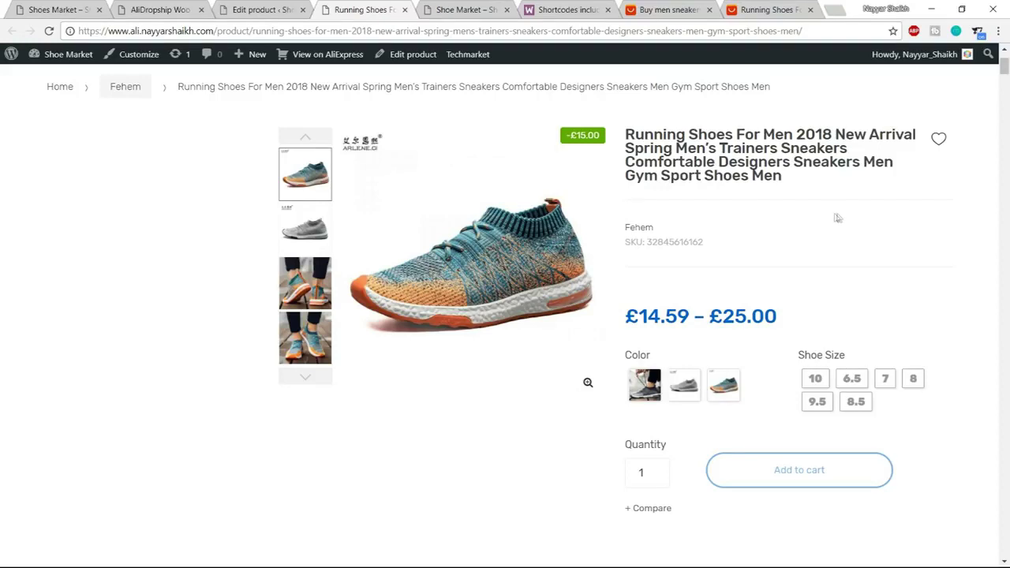
- Select Orange size 9.5 and verify the £25.00 sale price against £40.00
left_click(724, 390)
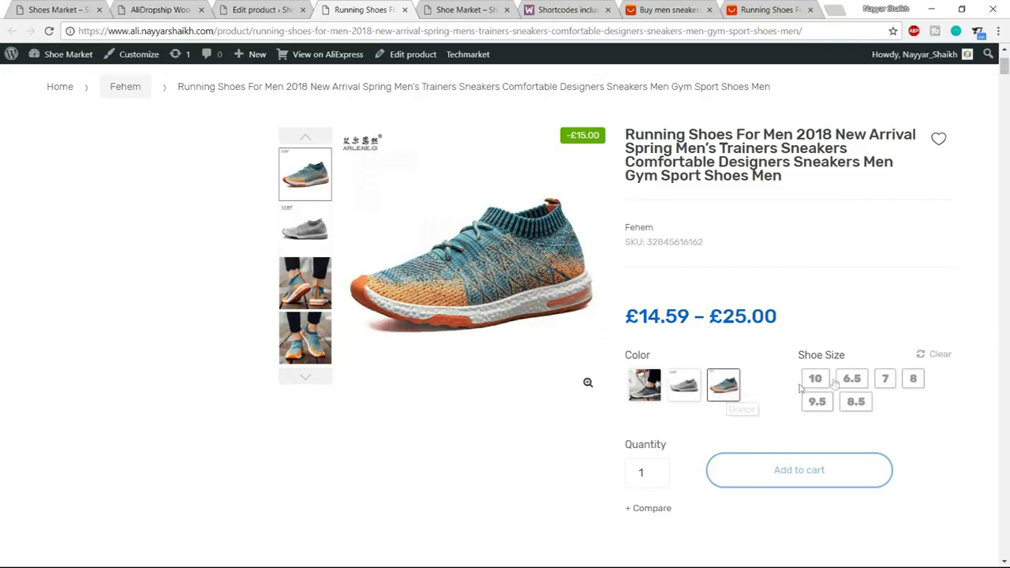
left_click(814, 404)
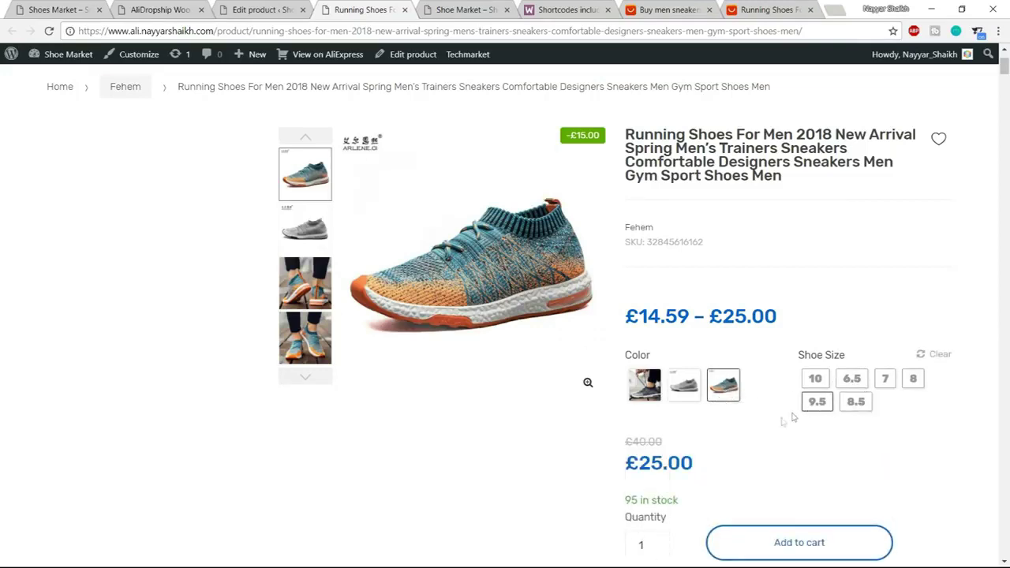
scroll(716, 421, "down", 2)
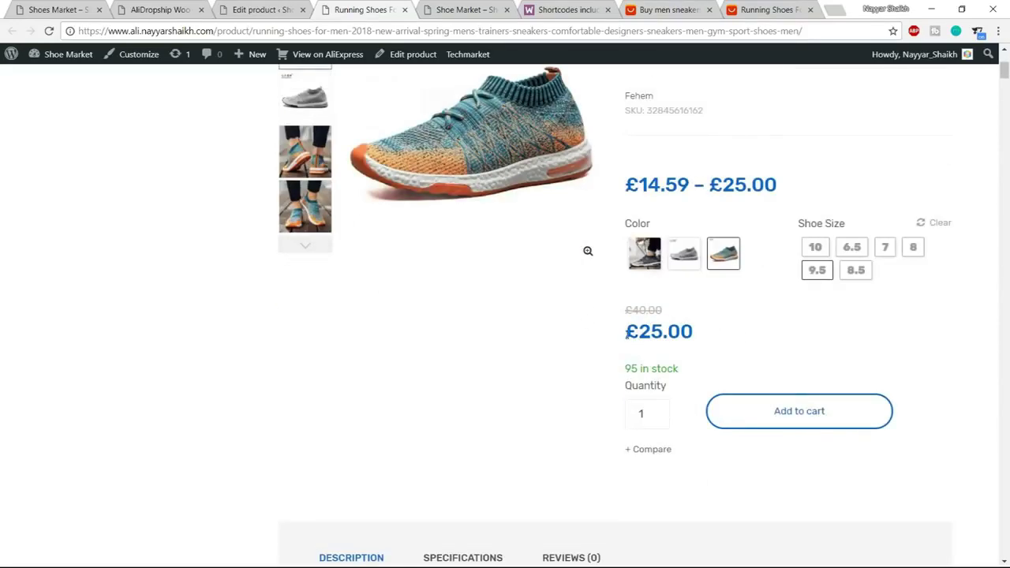
left_click_drag(624, 336, 716, 329)
left_click(629, 316)
left_click_drag(647, 309, 679, 310)
left_click(652, 316)
- Show the Reviews (0) tab, which has no reviews yet
scroll(677, 375, "down", 3)
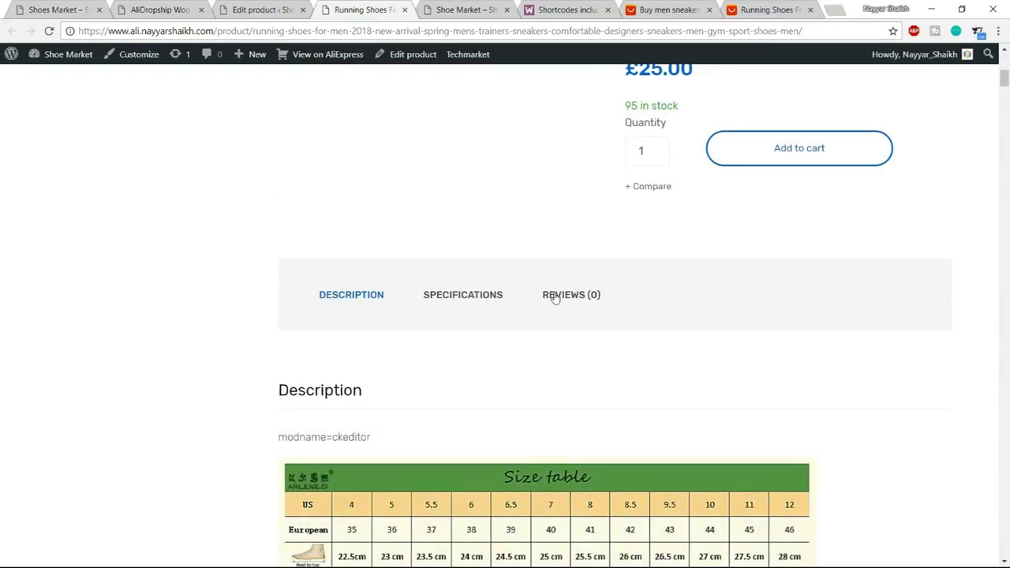
left_click(554, 296)
scroll(598, 361, "down", 1)
scroll(655, 308, "up", 2)
- Switch to the AliExpress Running Shoes For Men listing and scroll up to its 4.7 rating from 76 votes
key("ctrl+9")
scroll(730, 323, "up", 3)
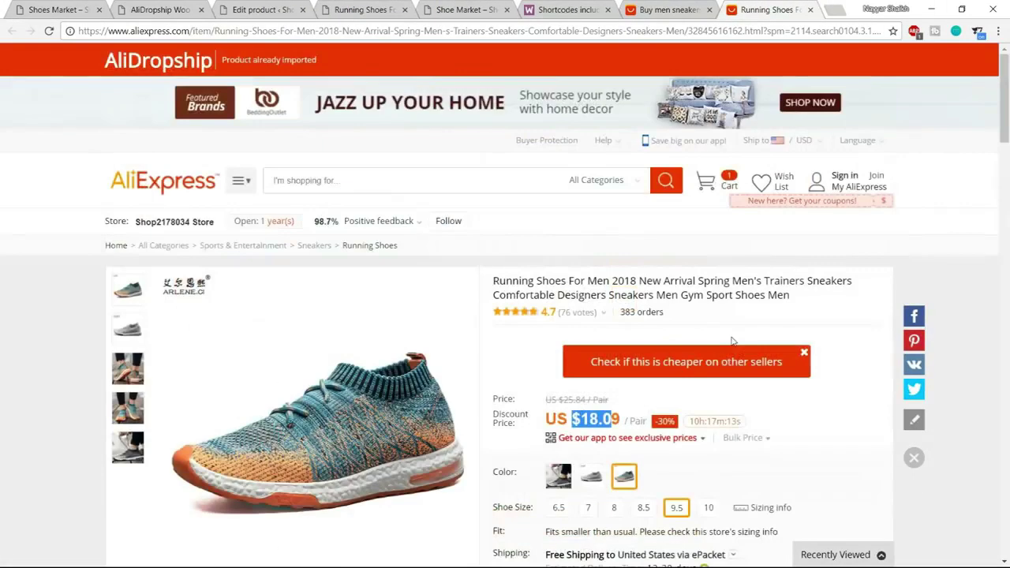
mouse_move(572, 315)
- Back in the Edit product page, delete the two grey shoes image from the description
left_click(252, 9)
scroll(618, 264, "down", 10)
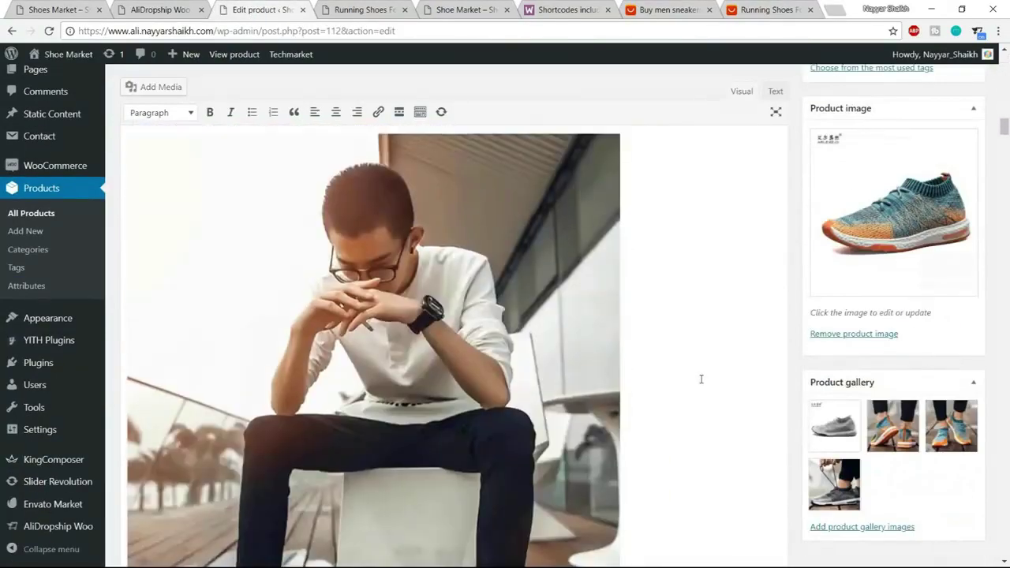
scroll(701, 379, "down", 5)
left_click_drag(1004, 146, 1004, 473)
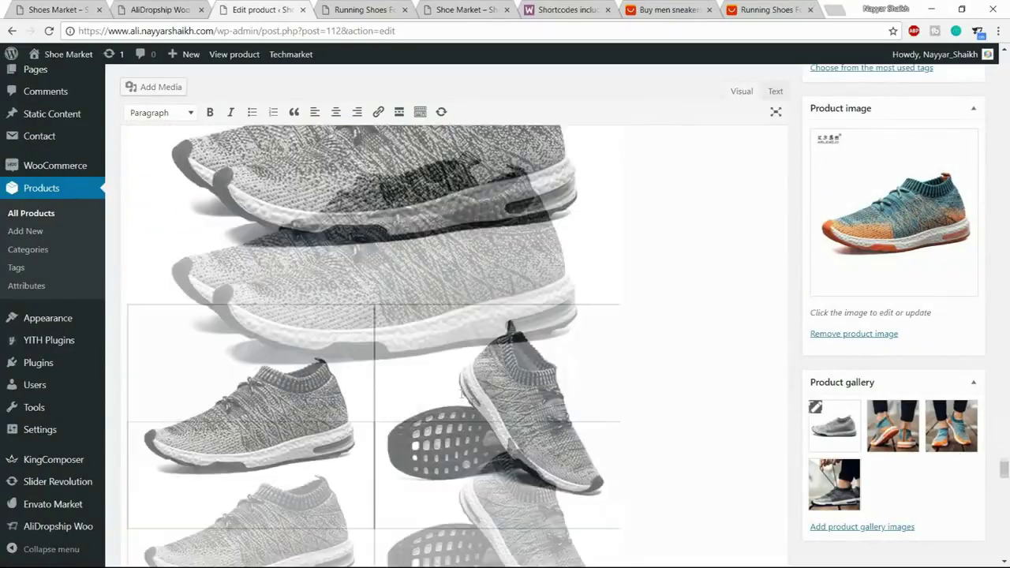
left_click(426, 292)
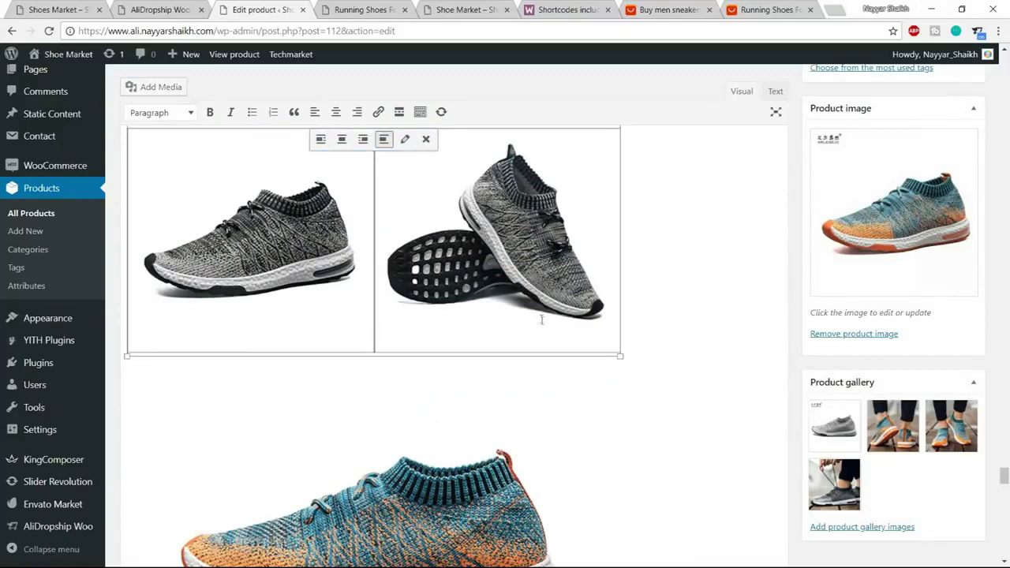
scroll(541, 319, "up", 2)
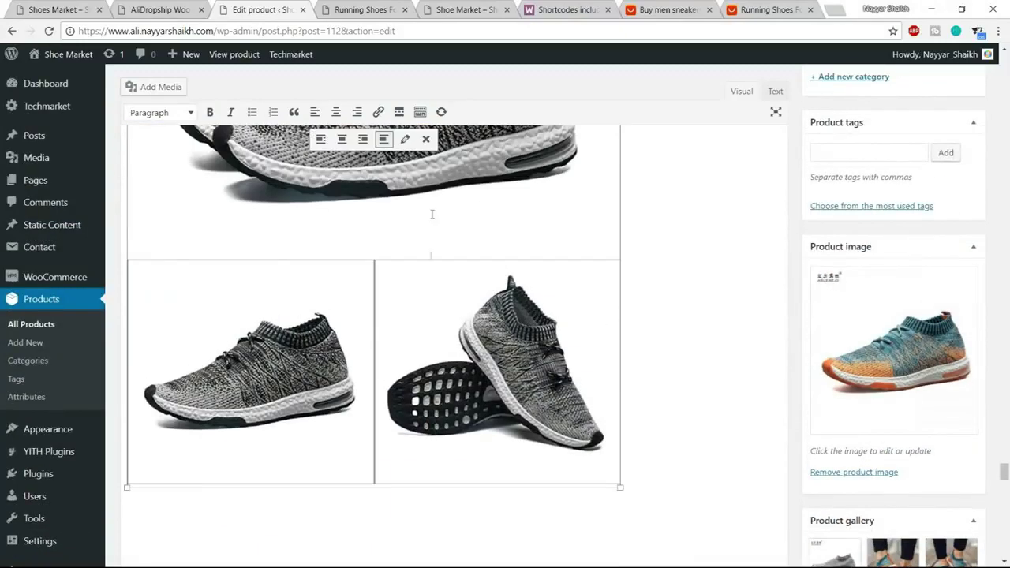
left_click(425, 140)
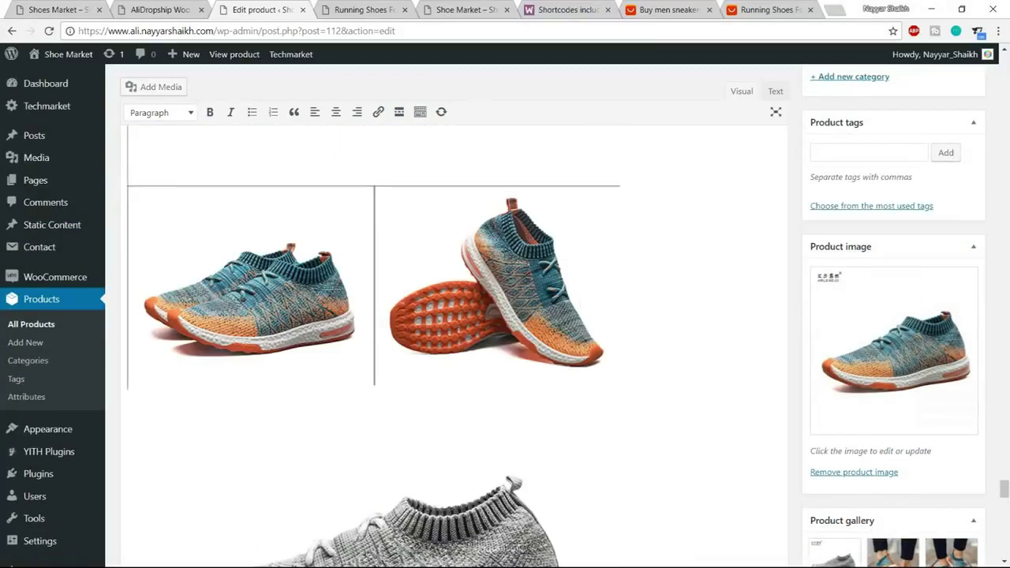
scroll(610, 313, "down", 3)
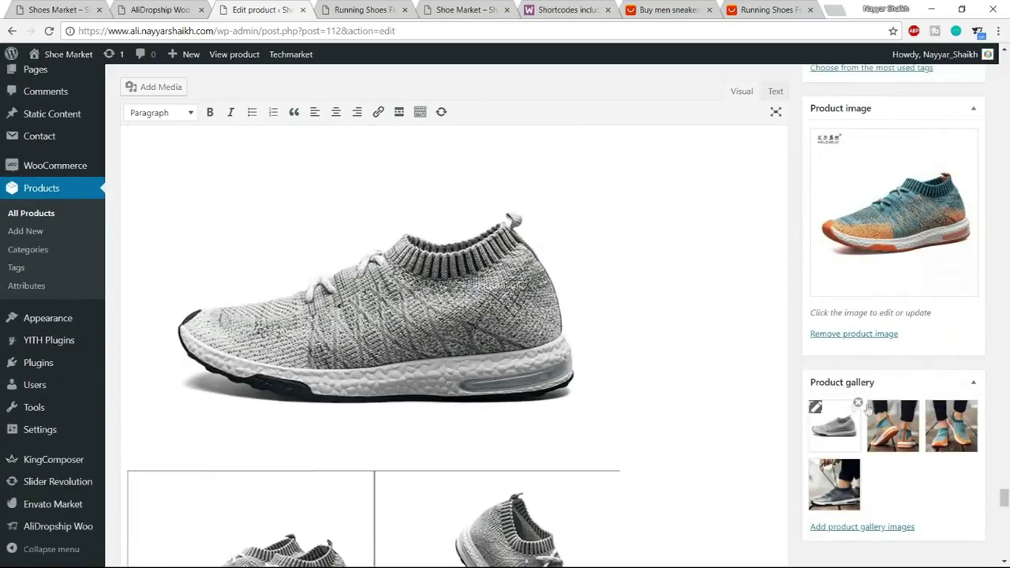
- Review the product's review import settings and supplier information in Product data
mouse_move(866, 410)
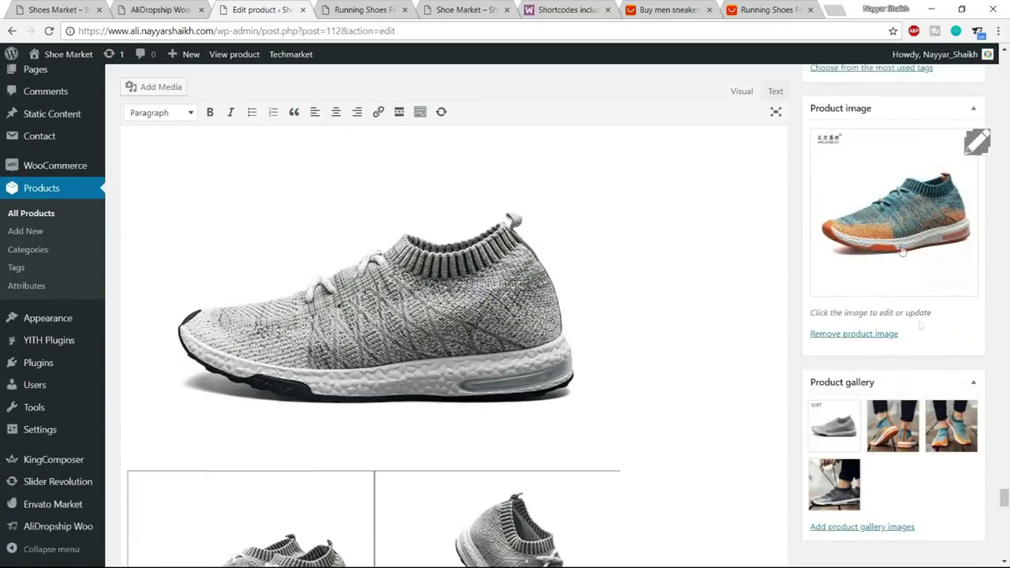
scroll(966, 146, "up", 1)
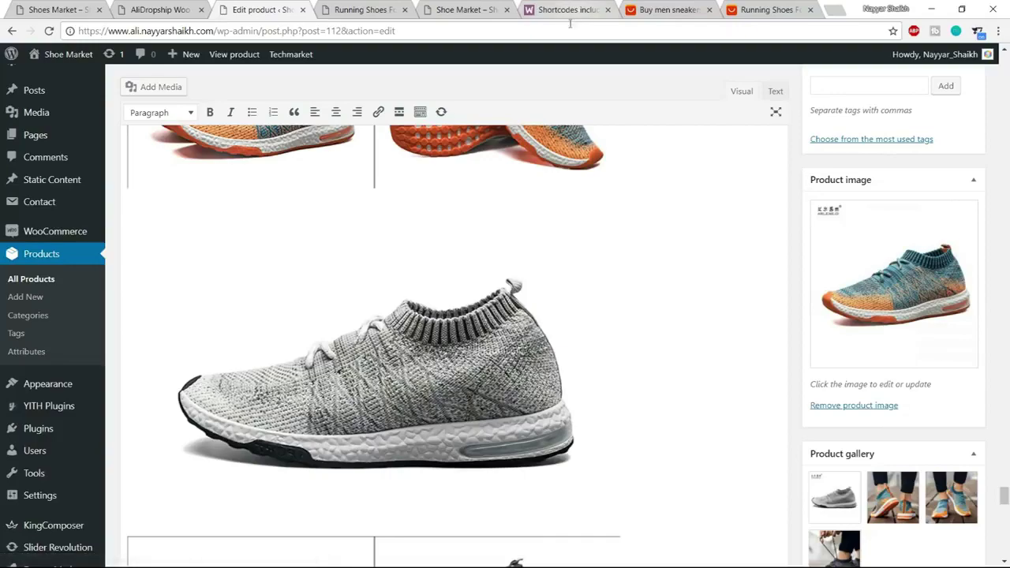
scroll(903, 363, "down", 5)
scroll(903, 371, "down", 7)
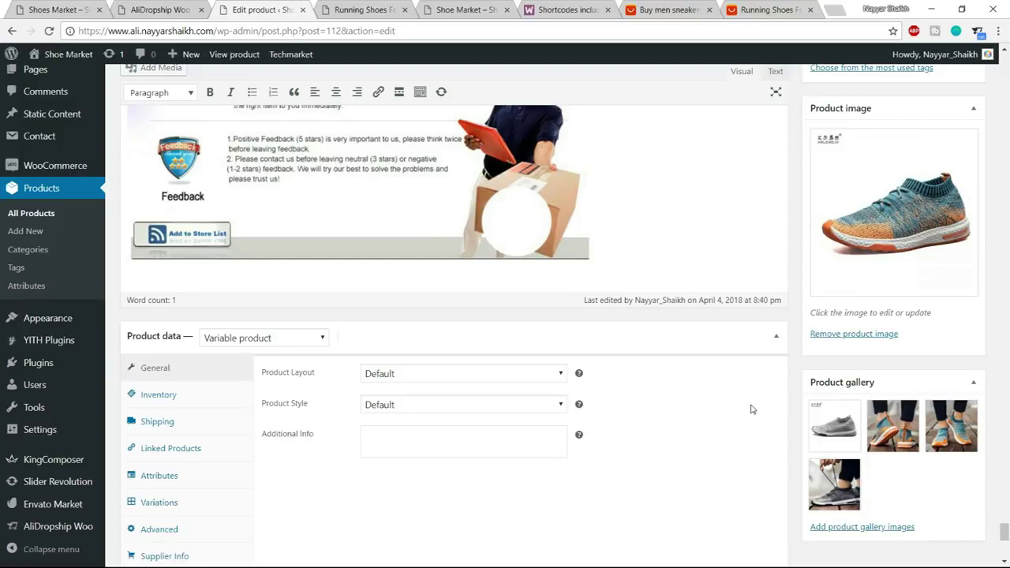
scroll(751, 408, "down", 2)
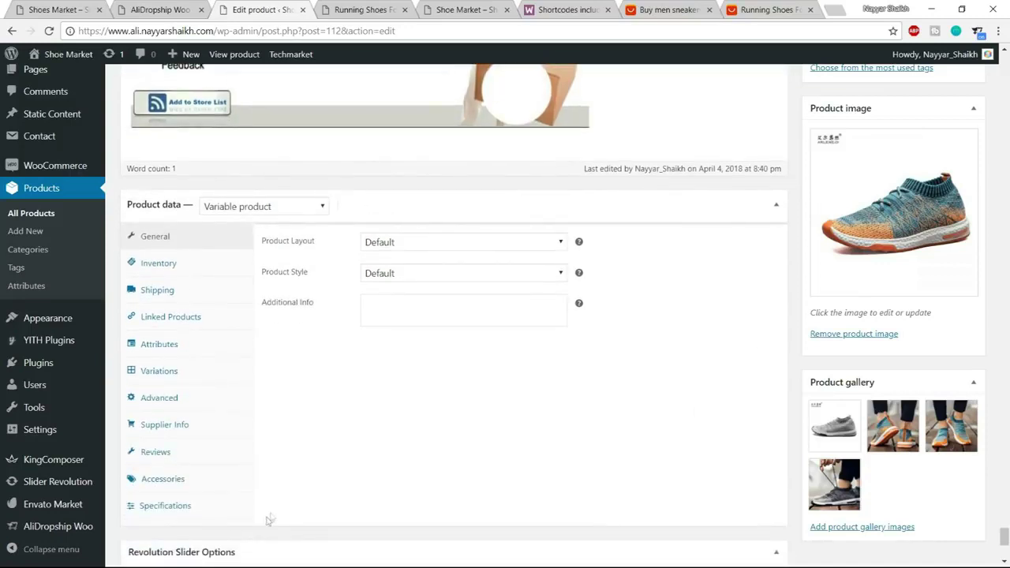
left_click(211, 454)
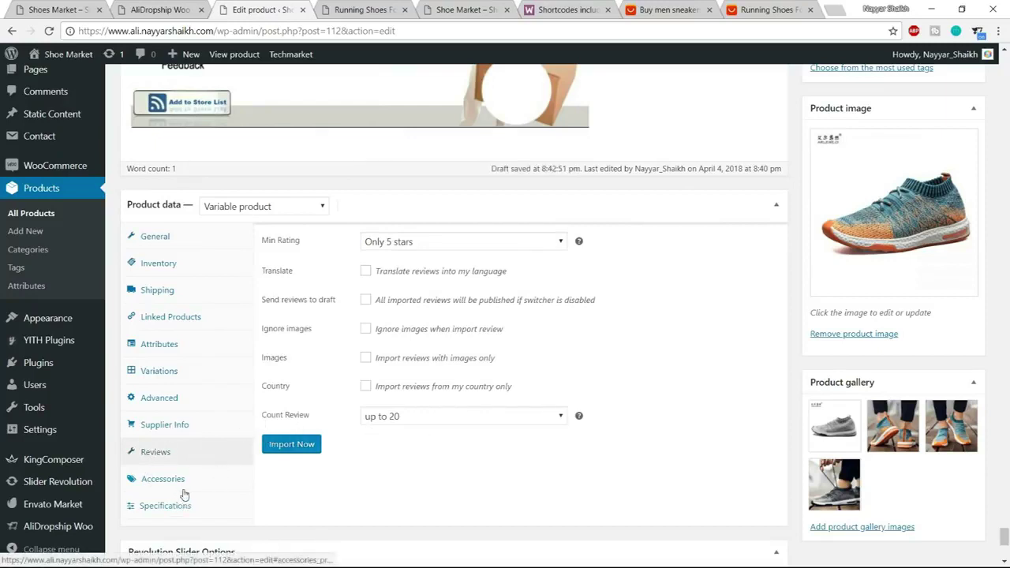
scroll(180, 397, "down", 3)
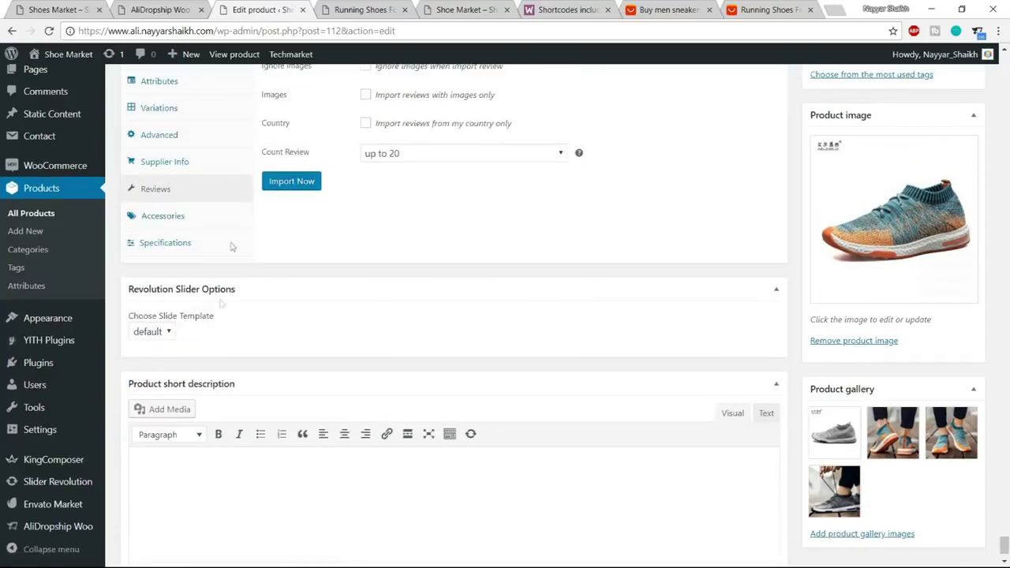
left_click(216, 169)
- Leave the product editor for the AliDropship Woo plugin, confirming Leave
scroll(218, 174, "up", 3)
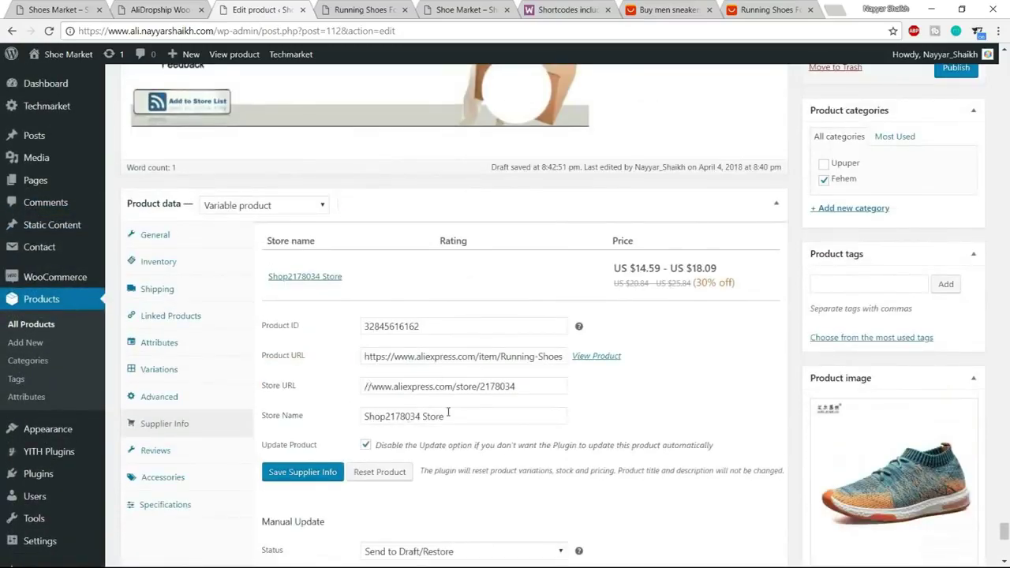
scroll(447, 411, "down", 2)
scroll(471, 418, "down", 3)
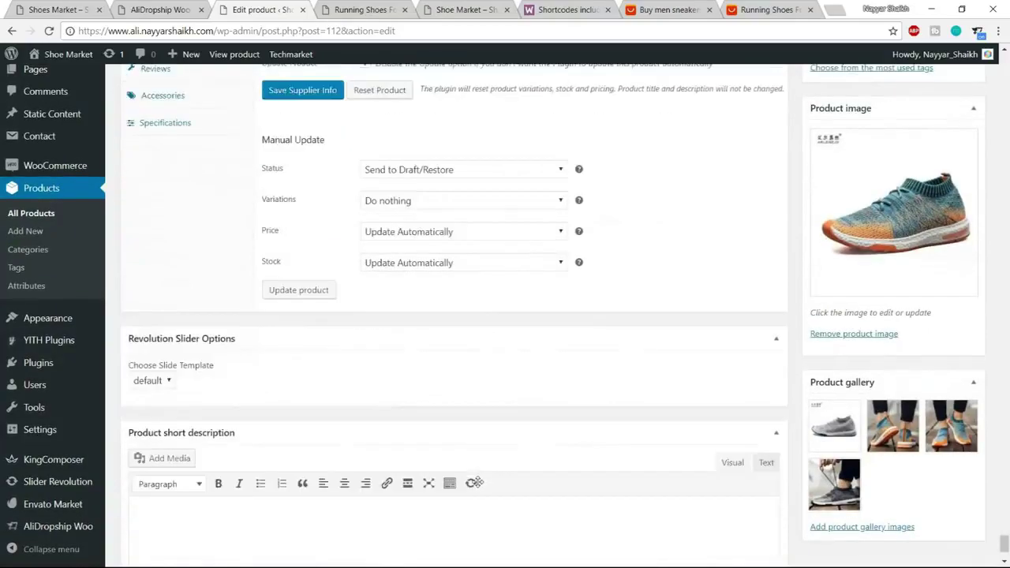
scroll(465, 485, "down", 2)
scroll(461, 489, "up", 15)
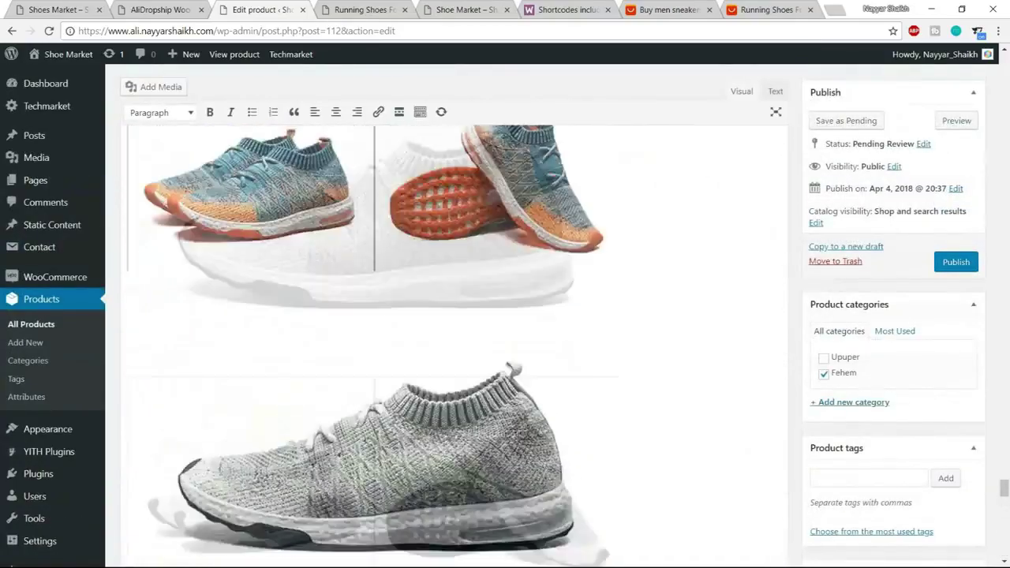
scroll(95, 423, "down", 2)
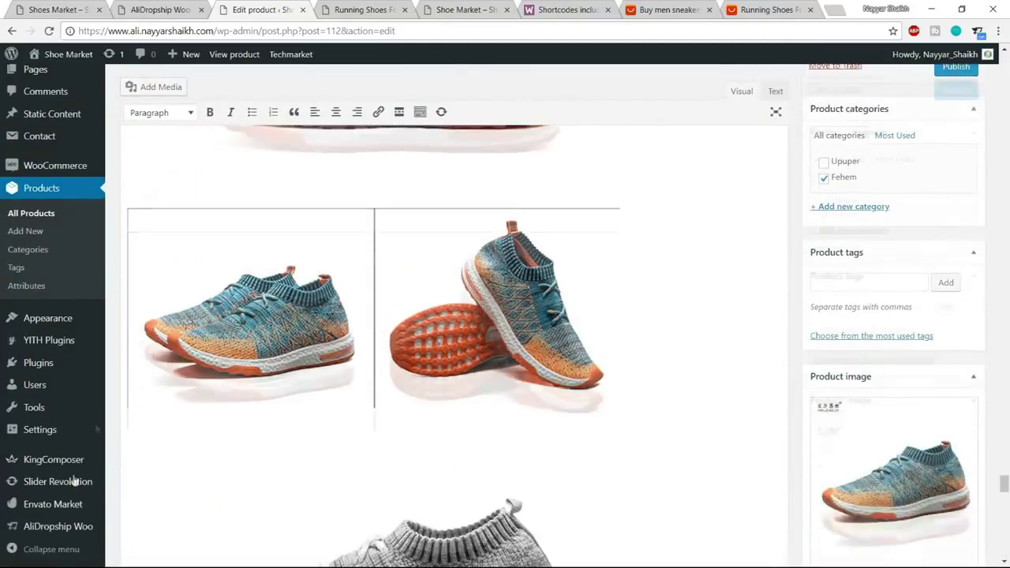
left_click(56, 534)
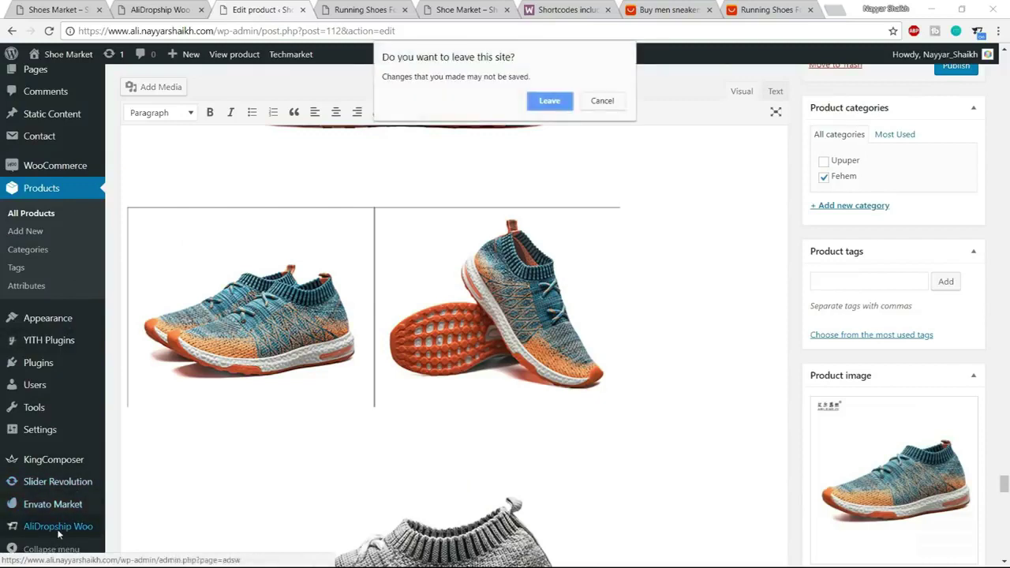
left_click(556, 101)
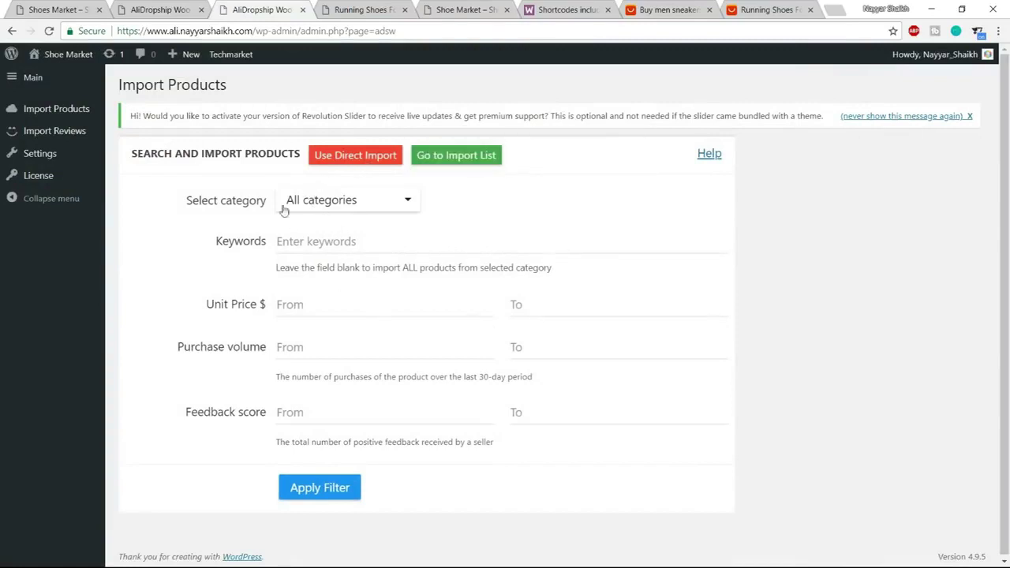
- On the Import Reviews page, set the minimum rating to 4 stars and higher
left_click(45, 137)
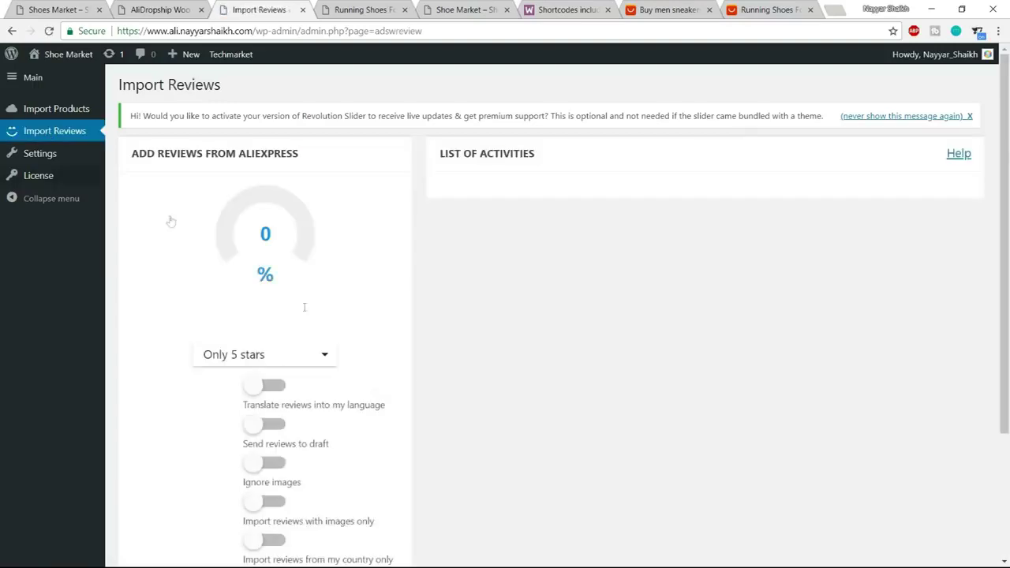
scroll(654, 311, "down", 2)
left_click(319, 225)
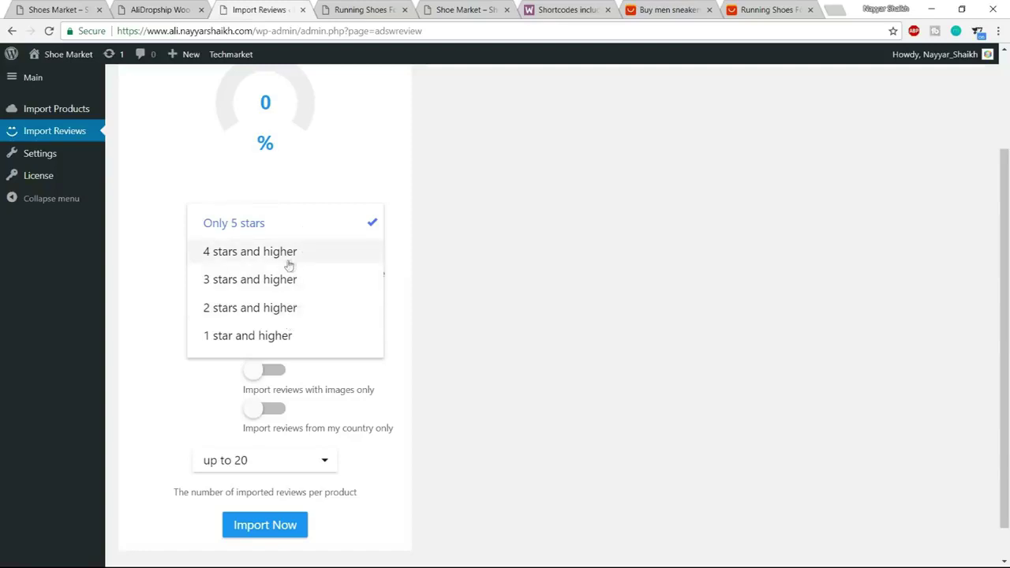
left_click(288, 256)
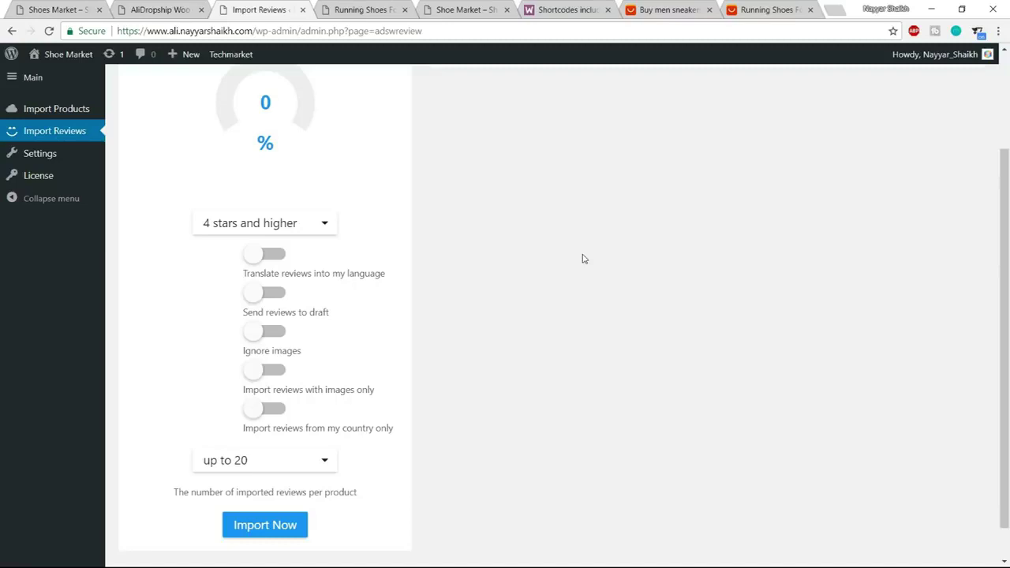
- Turn on translating reviews, leaving ignore images, images-only and my-country-only options off
scroll(583, 259, "up", 3)
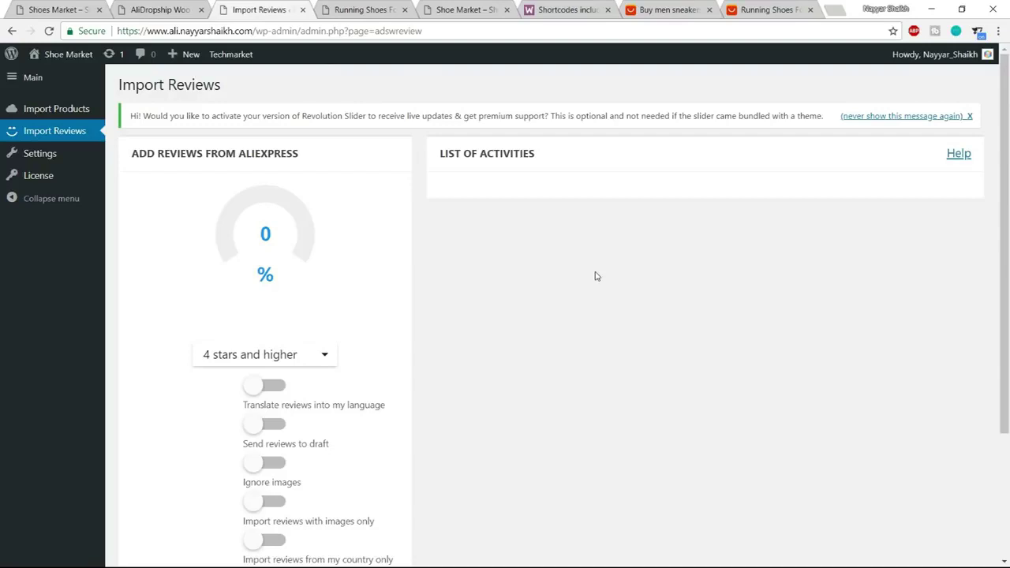
scroll(687, 296, "down", 1)
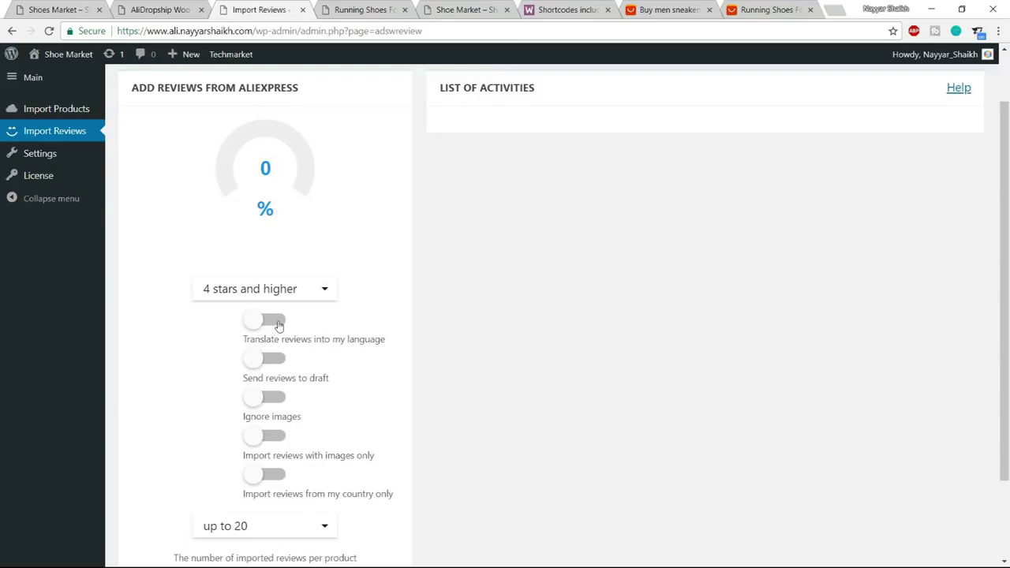
left_click_drag(303, 340, 383, 349)
left_click(383, 350)
left_click(274, 319)
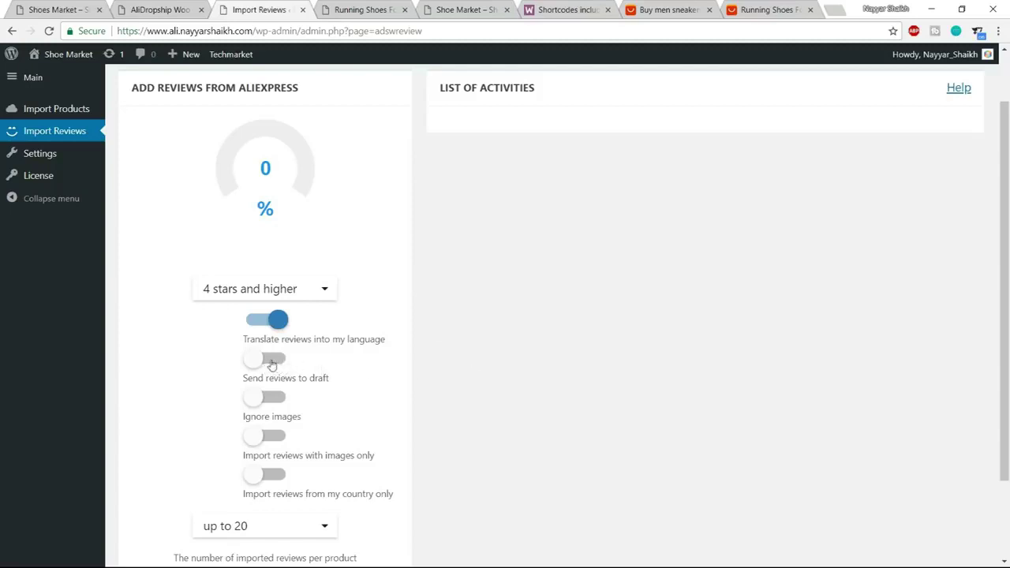
left_click(282, 403)
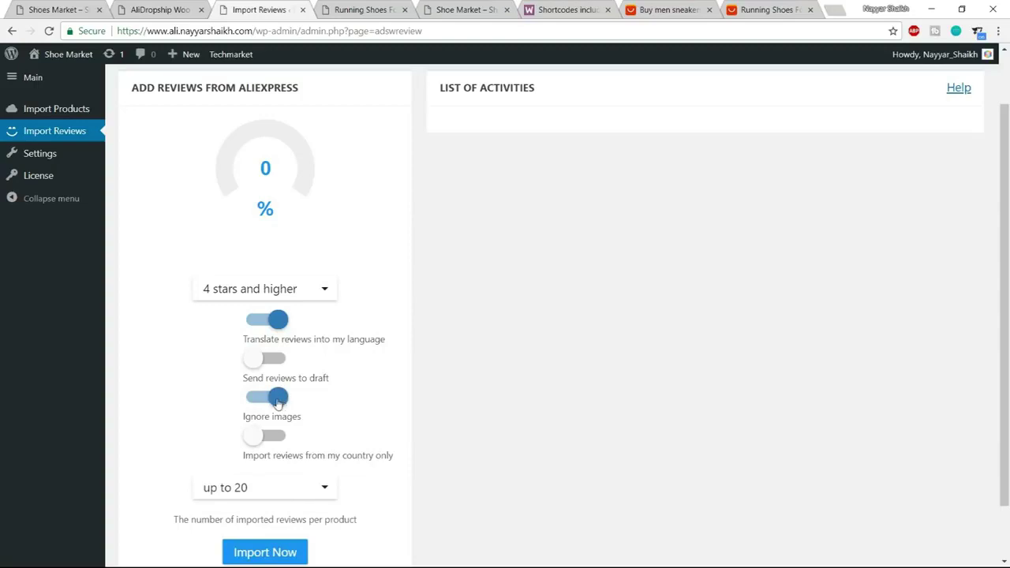
left_click(281, 400)
scroll(476, 406, "down", 2)
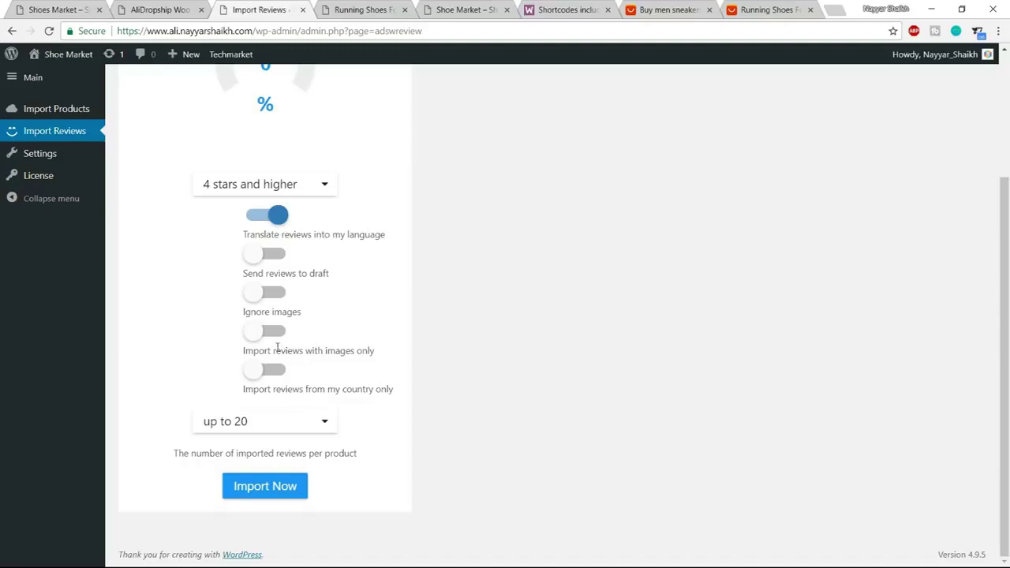
left_click_drag(231, 354, 403, 347)
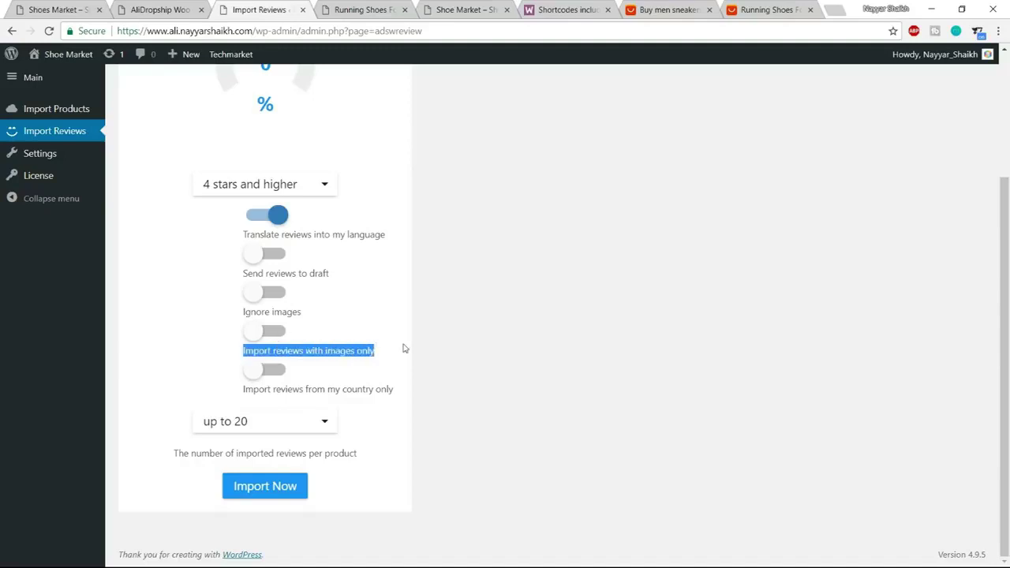
left_click(292, 343)
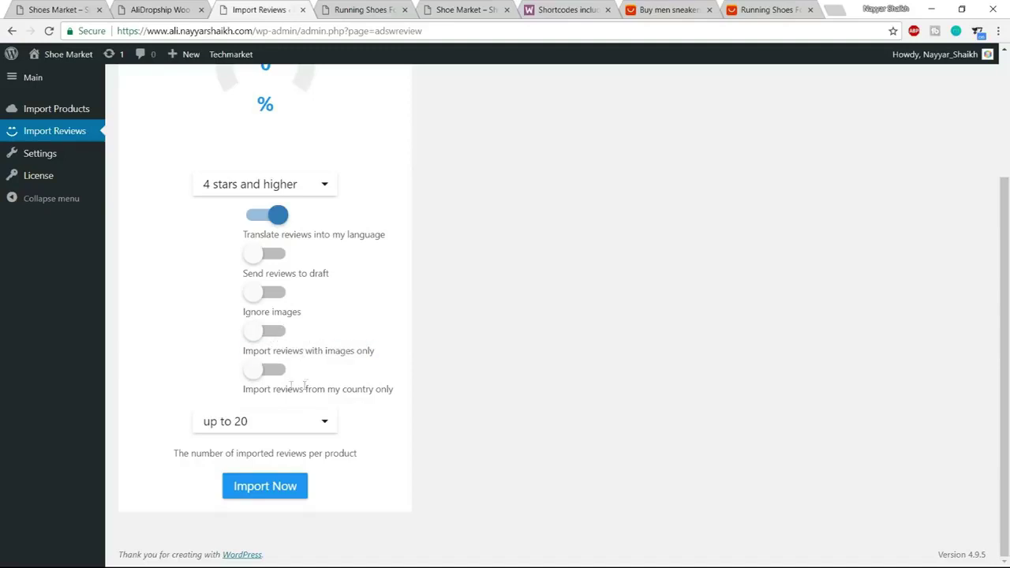
left_click_drag(236, 392, 398, 399)
left_click(413, 400)
- Set reviews per product to 'up to 100' and start the import with Import Now
left_click(261, 418)
scroll(321, 507, "down", 1)
scroll(323, 496, "up", 1)
scroll(323, 489, "down", 1)
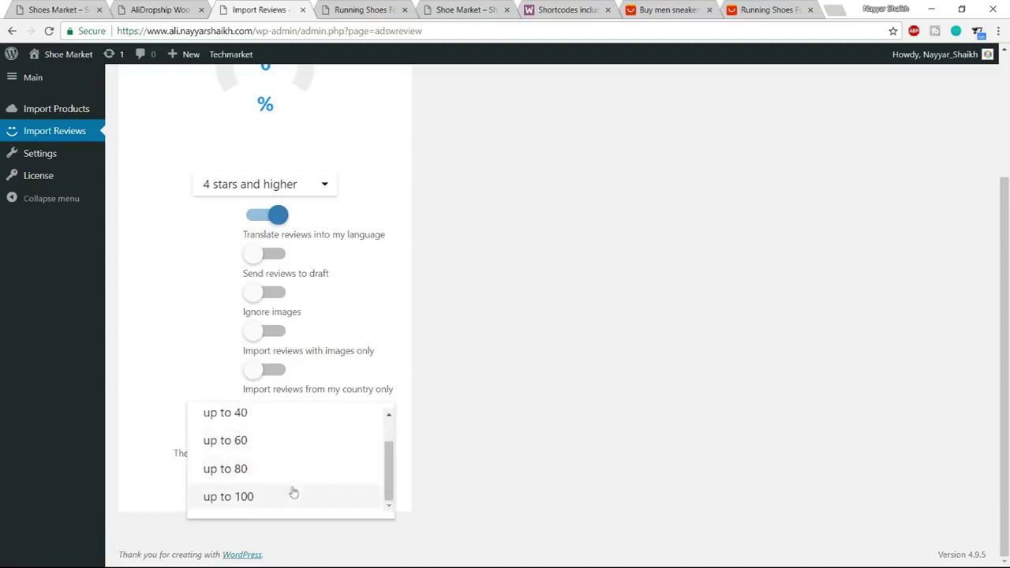
left_click(253, 496)
scroll(465, 422, "up", 2)
scroll(464, 421, "down", 2)
left_click(272, 485)
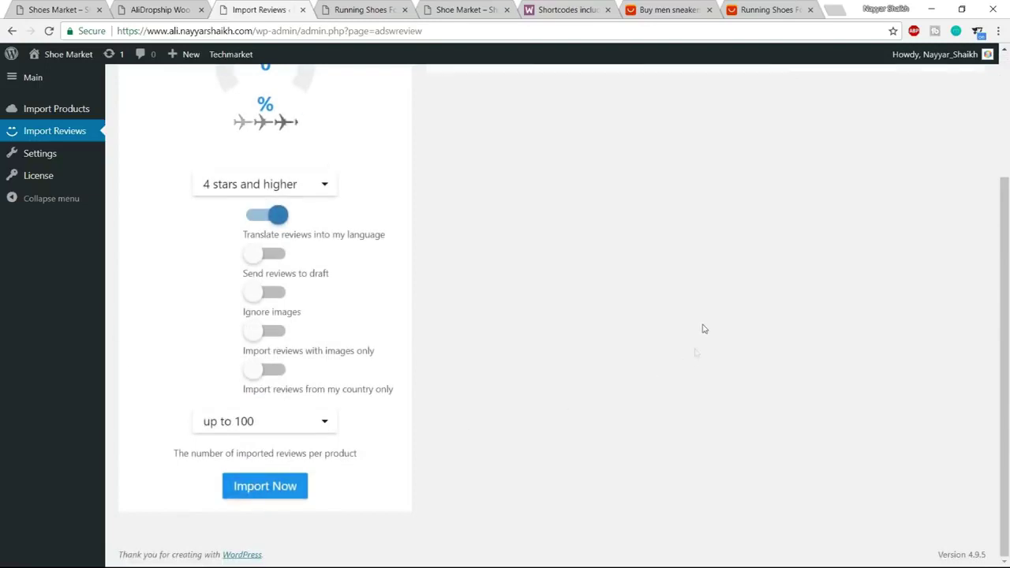
scroll(703, 329, "up", 2)
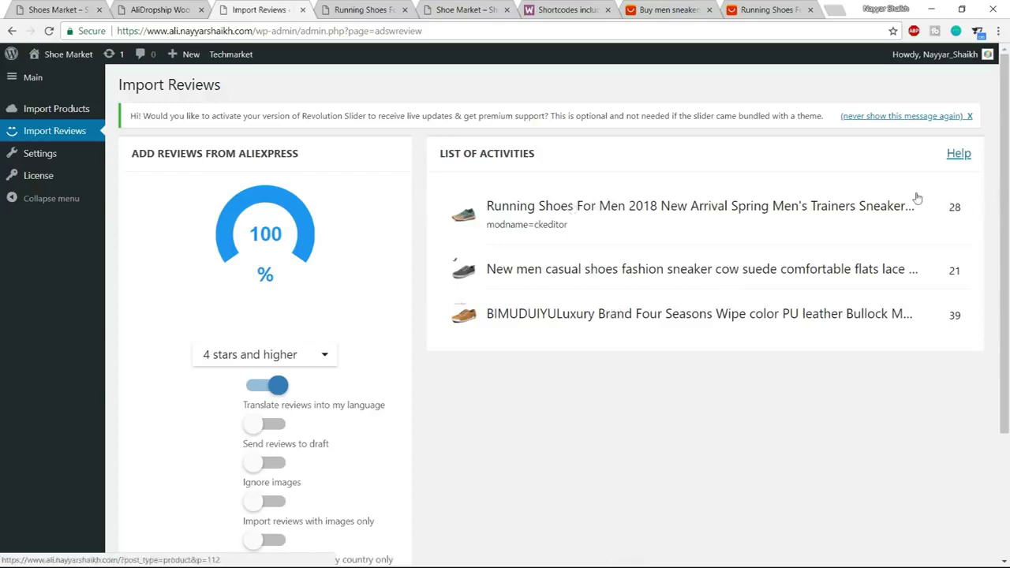
- Reload the running shoes product page and open Reviews (28) showing the 4.9 average rating
left_click(367, 10)
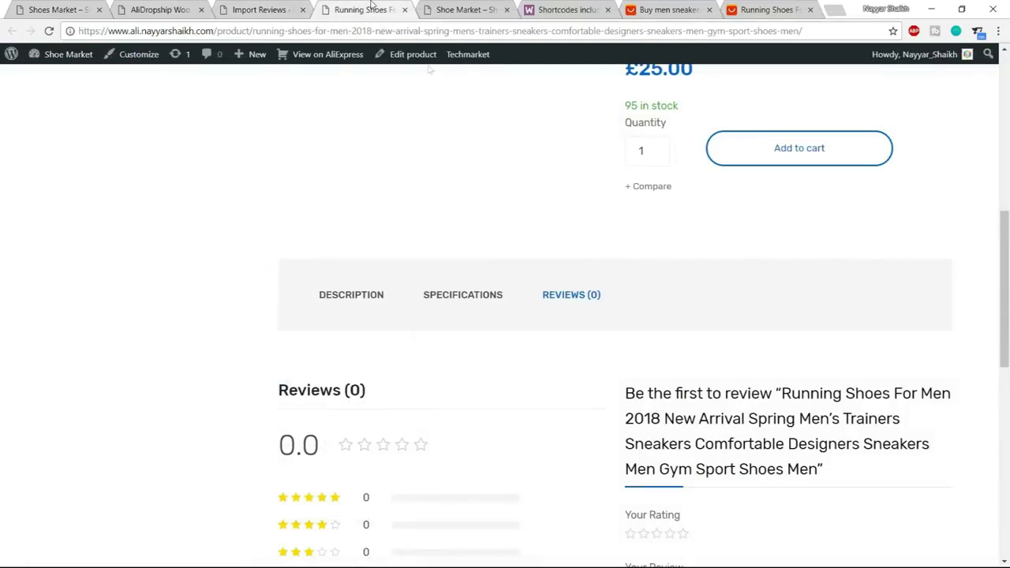
scroll(679, 395, "down", 3)
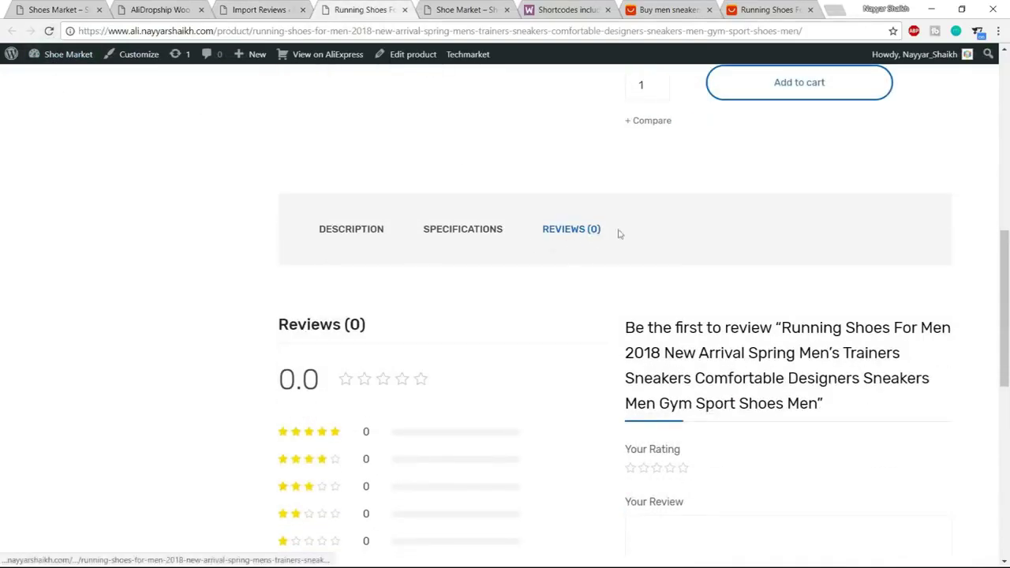
left_click(49, 30)
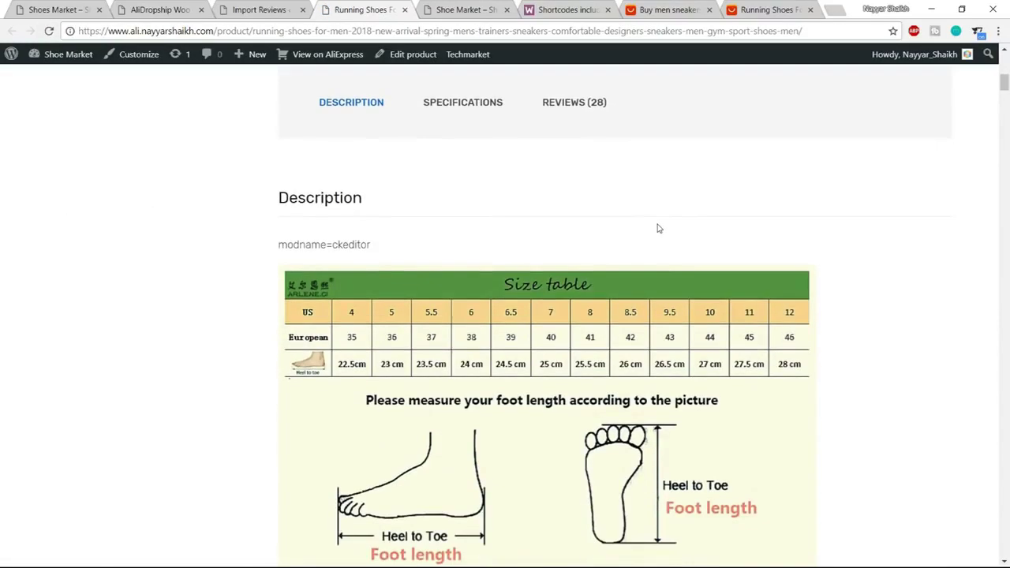
scroll(626, 221, "up", 2)
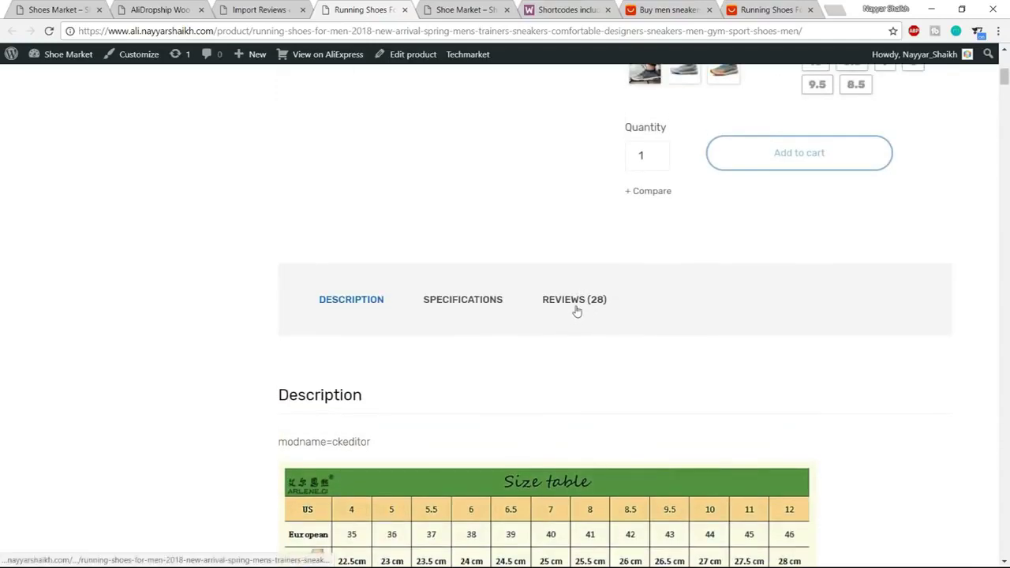
left_click(576, 307)
scroll(907, 284, "down", 4)
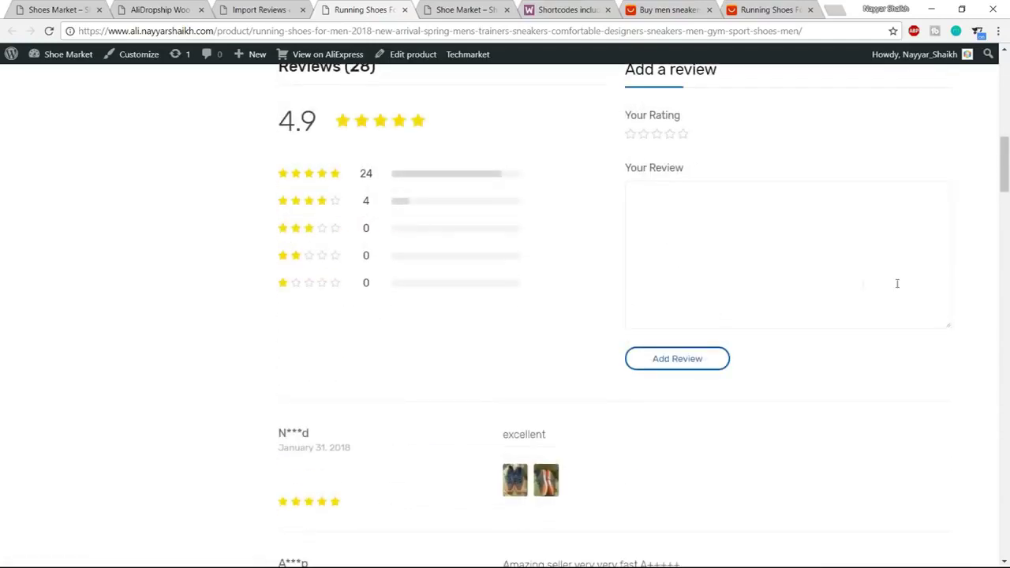
left_click_drag(279, 122, 329, 126)
left_click(383, 150)
- Browse several review photos in the lightbox from two different reviews
scroll(983, 279, "down", 3)
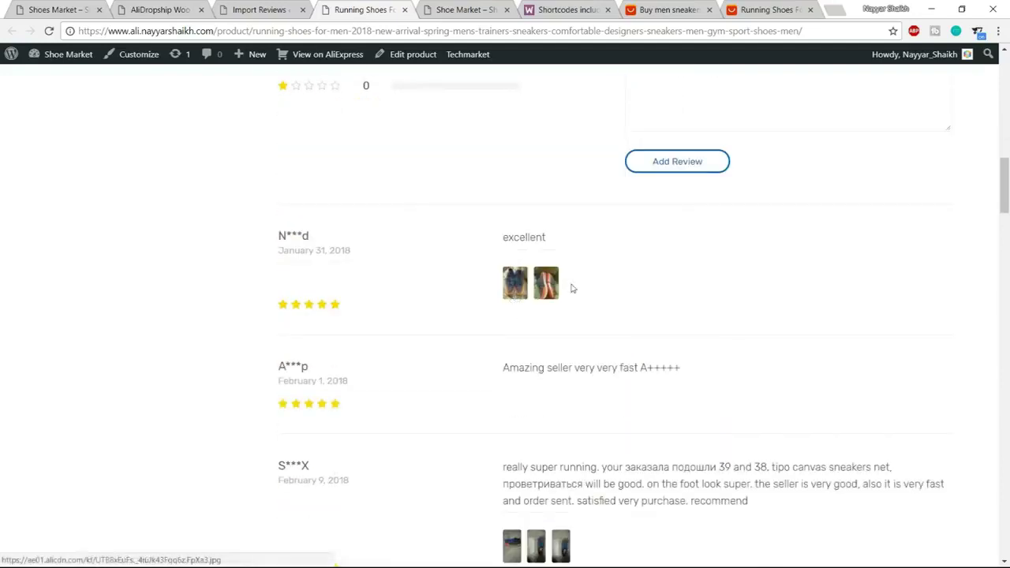
left_click(550, 293)
left_click(961, 313)
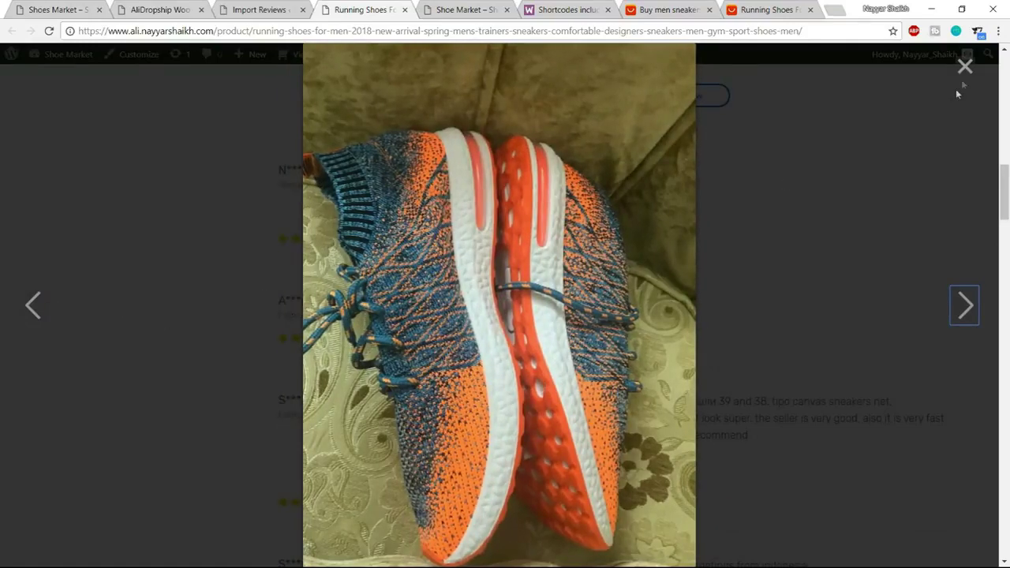
left_click(963, 72)
scroll(712, 333, "down", 2)
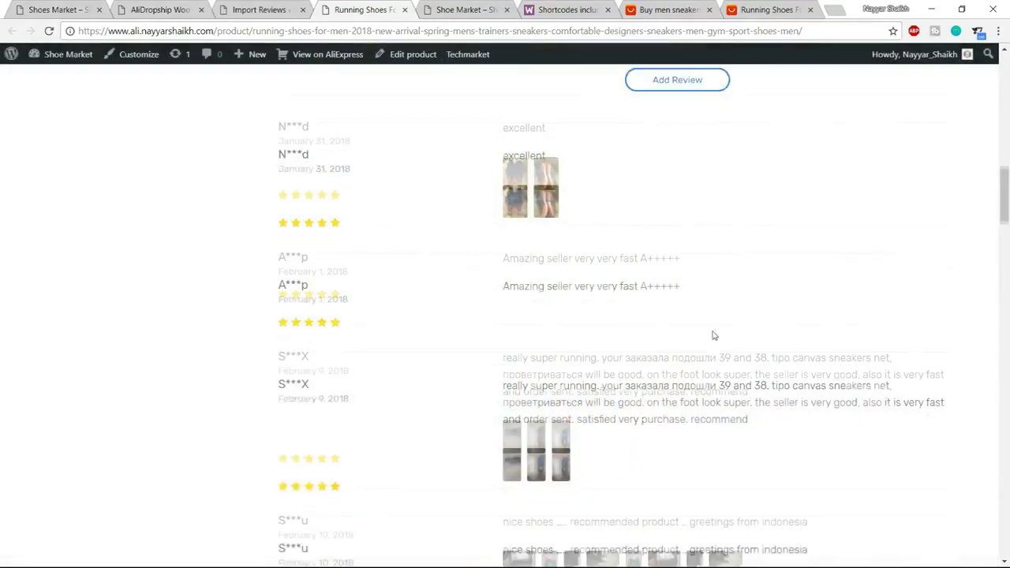
scroll(739, 376, "down", 2)
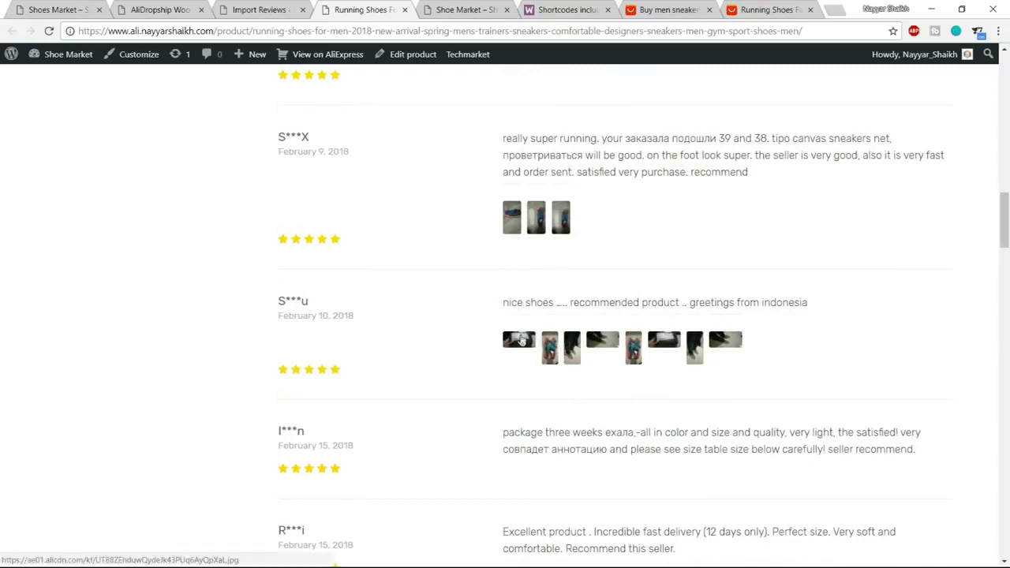
left_click(520, 340)
left_click(965, 303)
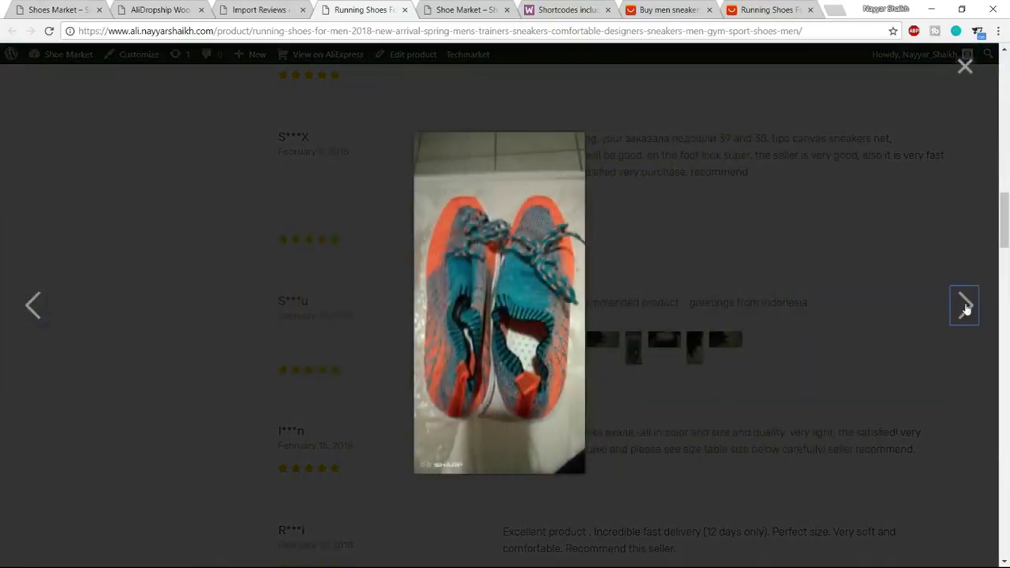
left_click(966, 309)
left_click(965, 307)
left_click(964, 304)
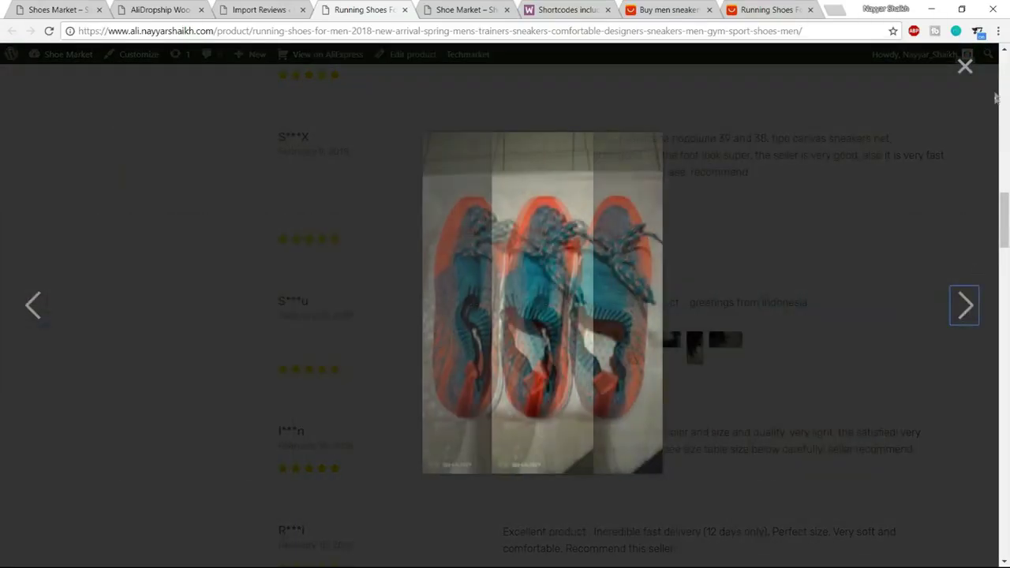
left_click(964, 67)
- Scroll through the remaining reviews, then return to the admin's Import Reviews tab
scroll(899, 320, "down", 10)
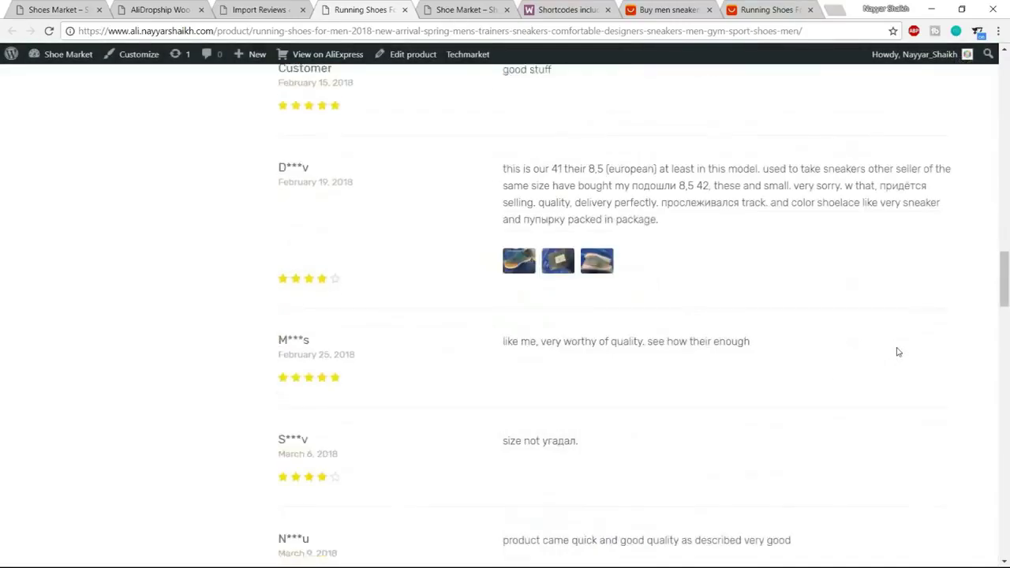
scroll(897, 351, "down", 5)
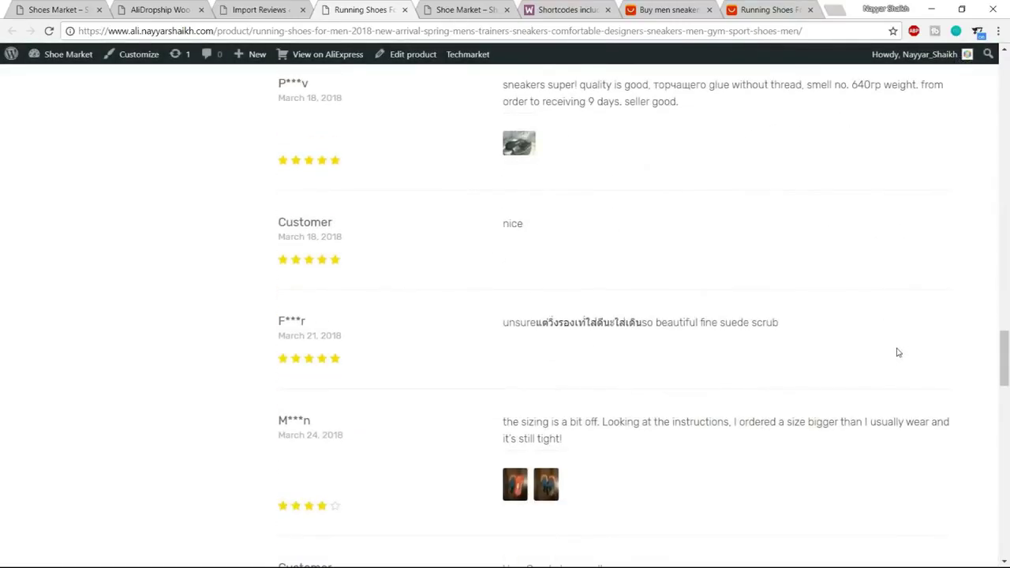
scroll(897, 352, "down", 7)
left_click_drag(1004, 394, 1000, 87)
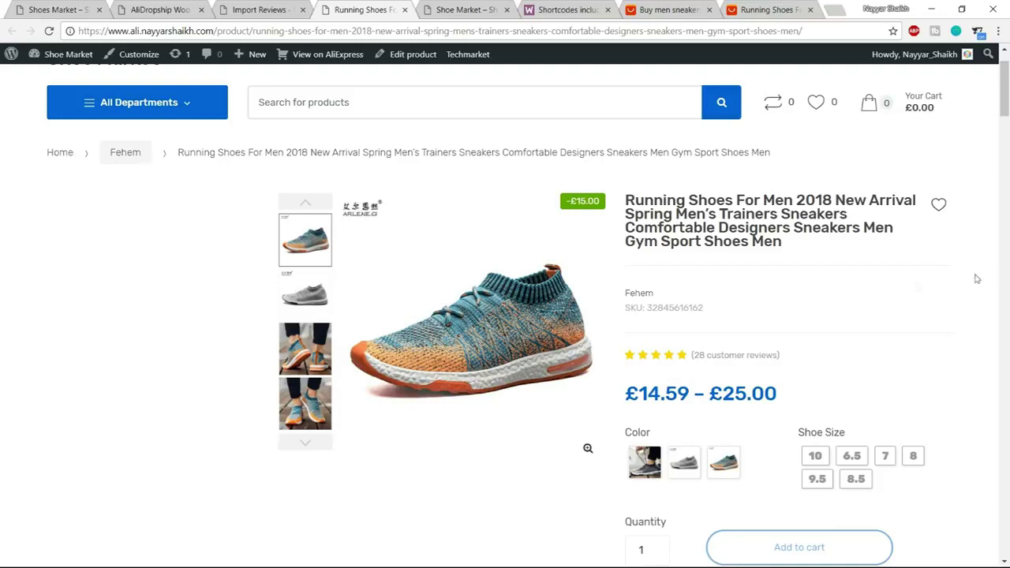
left_click(260, 9)
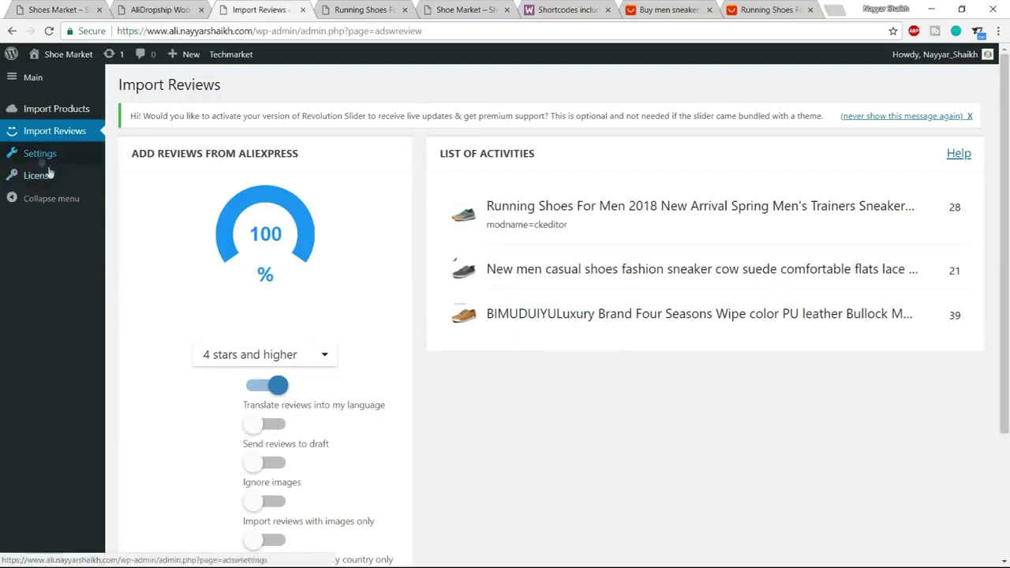
- Open AliDropship Settings > General, showing the empty Cash-back URL and 17Track tracking service
mouse_move(39, 153)
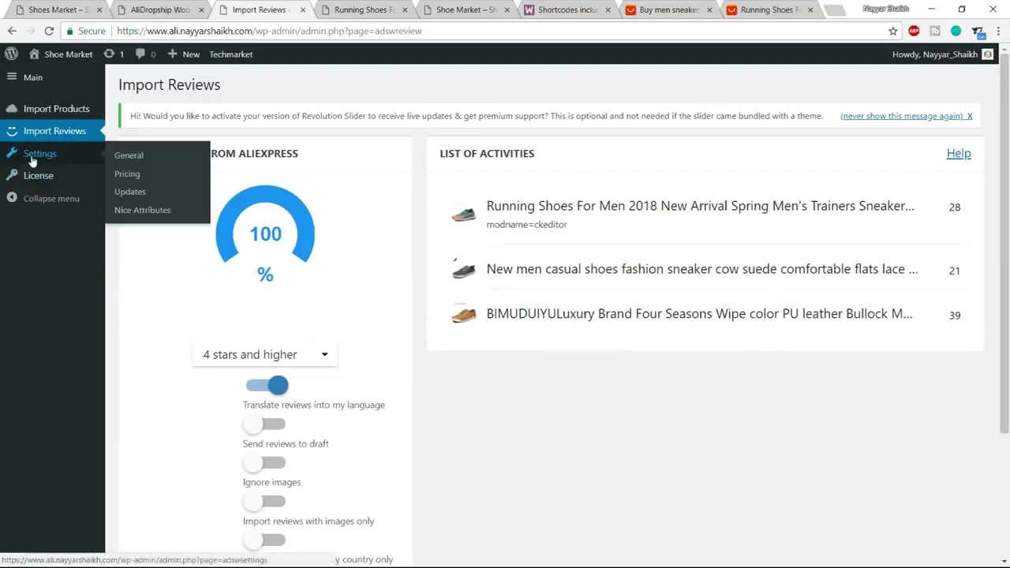
left_click(45, 156)
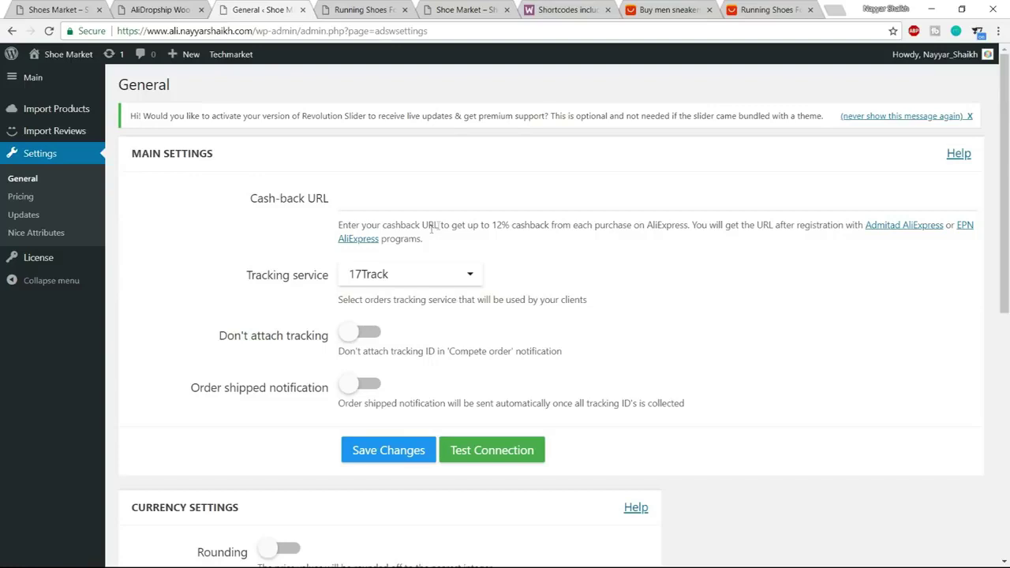
left_click_drag(249, 198, 329, 205)
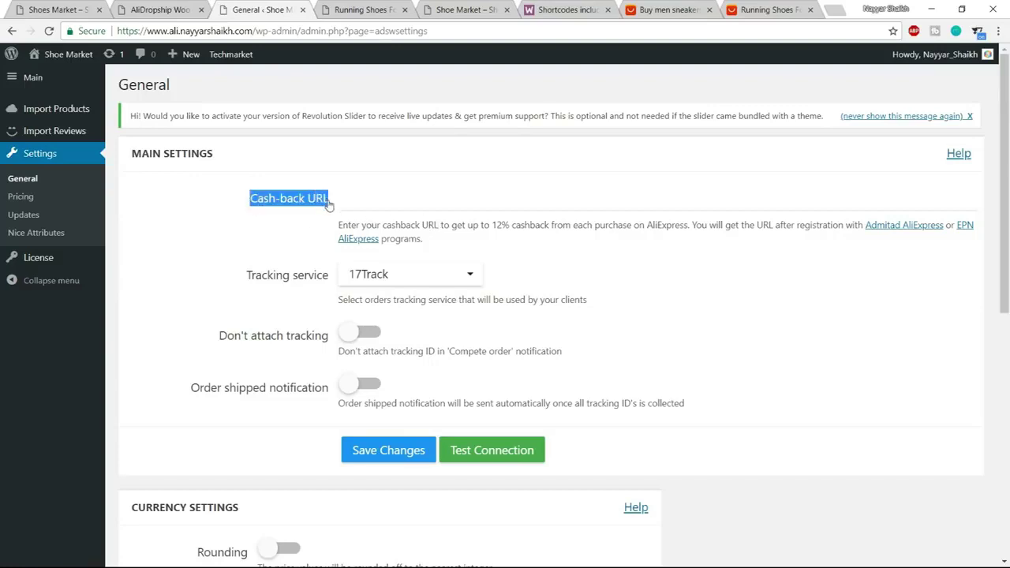
left_click(330, 203)
left_click(387, 235)
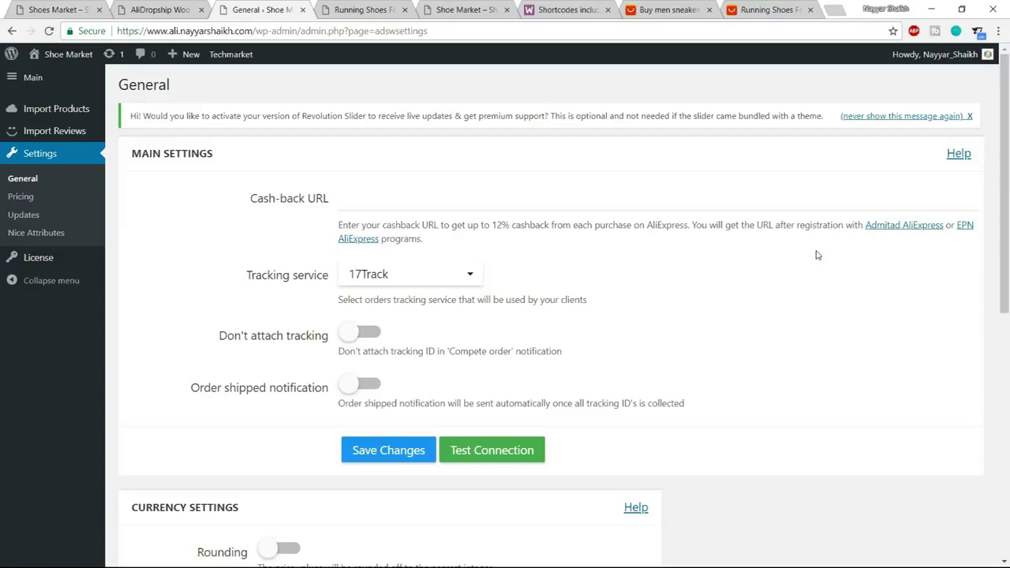
- Open the Admitad AliExpress cash-back link in a new tab and switch to it
right_click(897, 235)
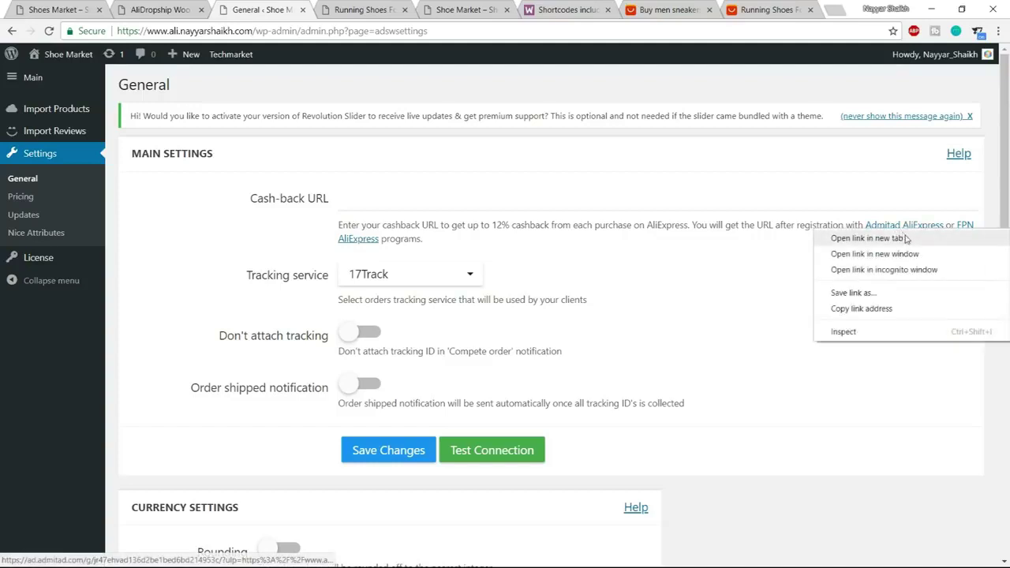
left_click(906, 238)
left_click(316, 10)
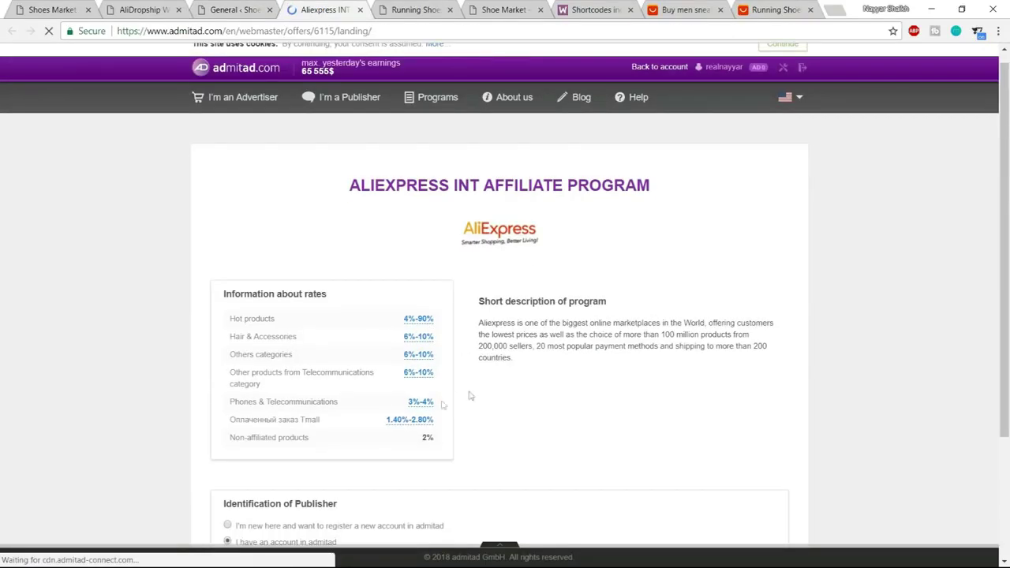
- Choose 'I'm new here' and continue as a publisher
scroll(434, 391, "down", 2)
scroll(403, 383, "up", 2)
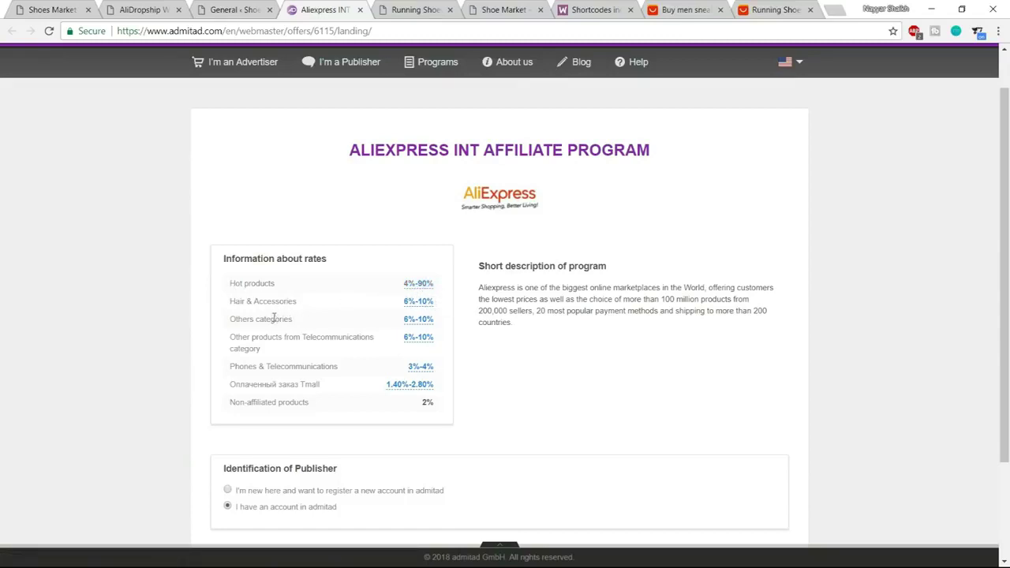
scroll(418, 379, "down", 2)
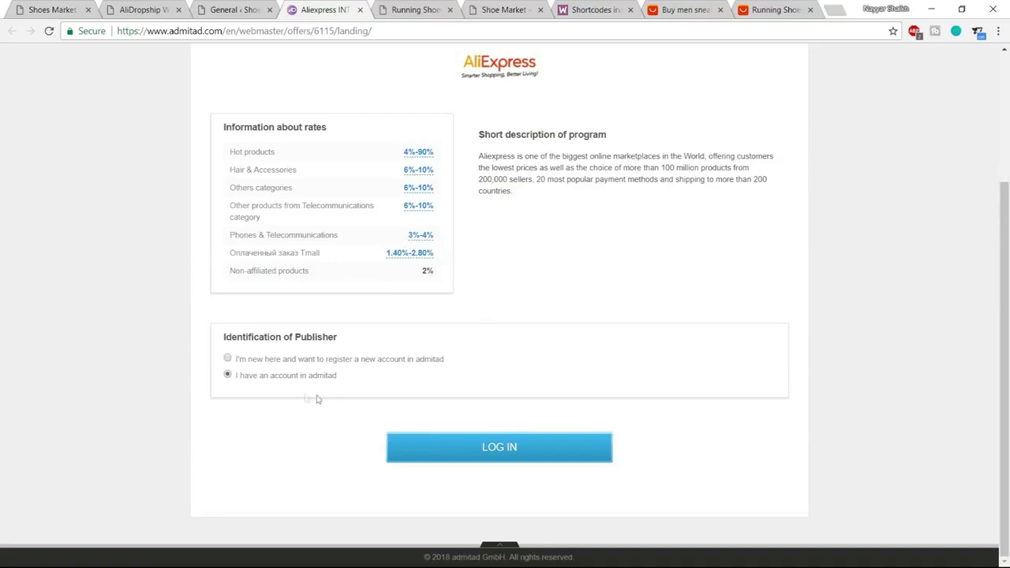
left_click(227, 359)
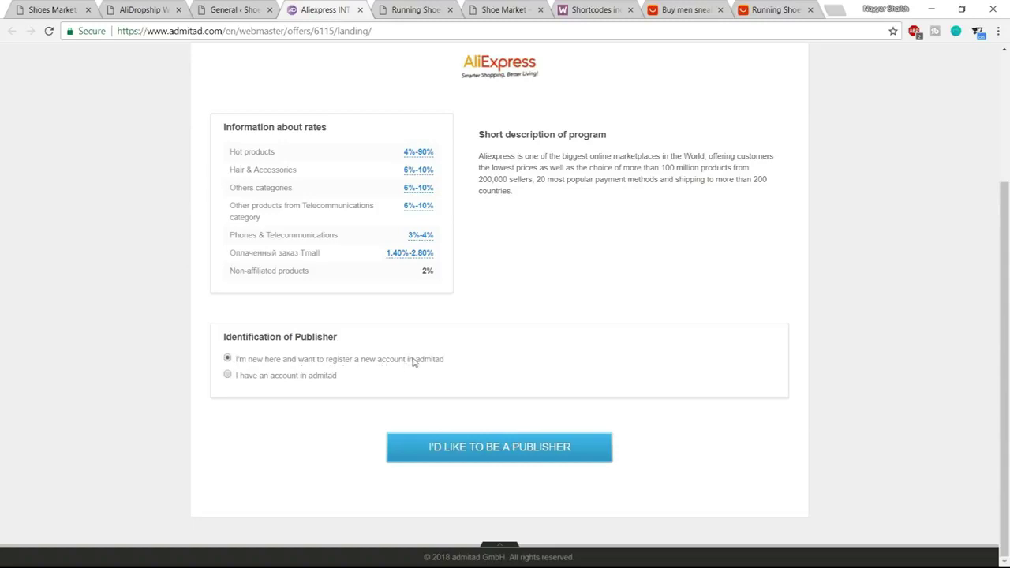
left_click_drag(378, 361, 458, 360)
left_click(323, 369)
left_click(519, 460)
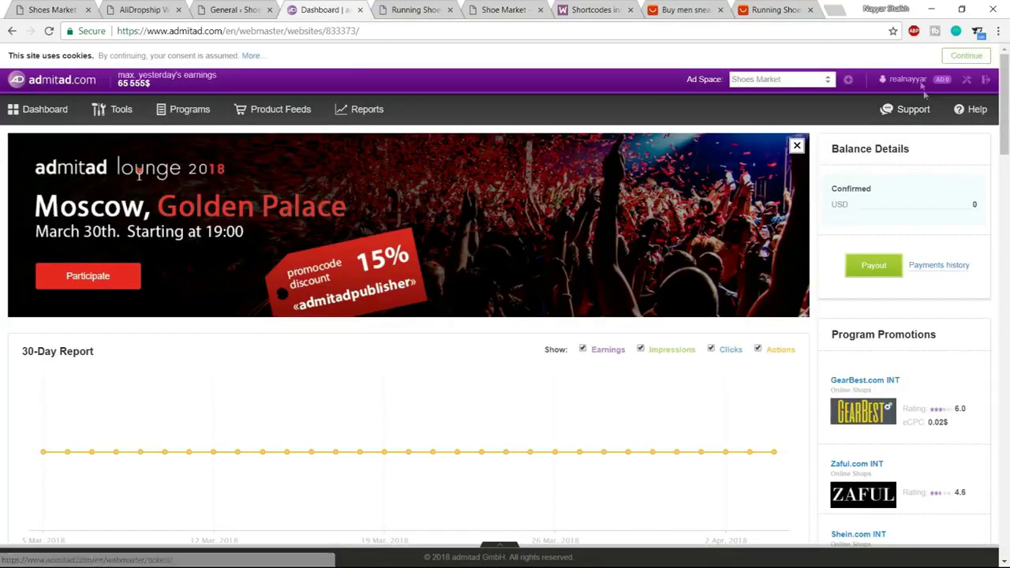
- Log out of the current Admitad account and go to I'm a Publisher > Sign Up
left_click(986, 80)
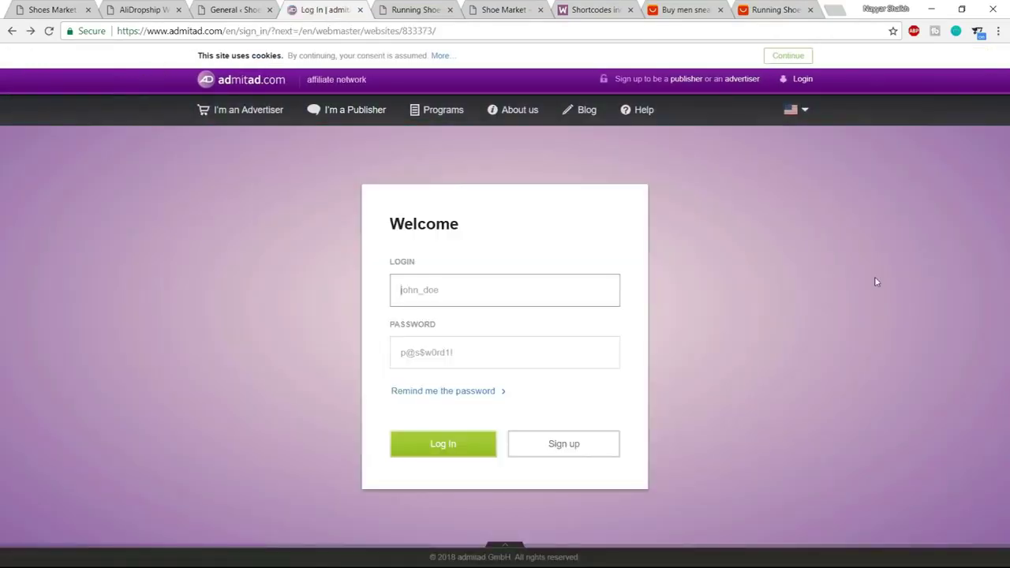
mouse_move(347, 116)
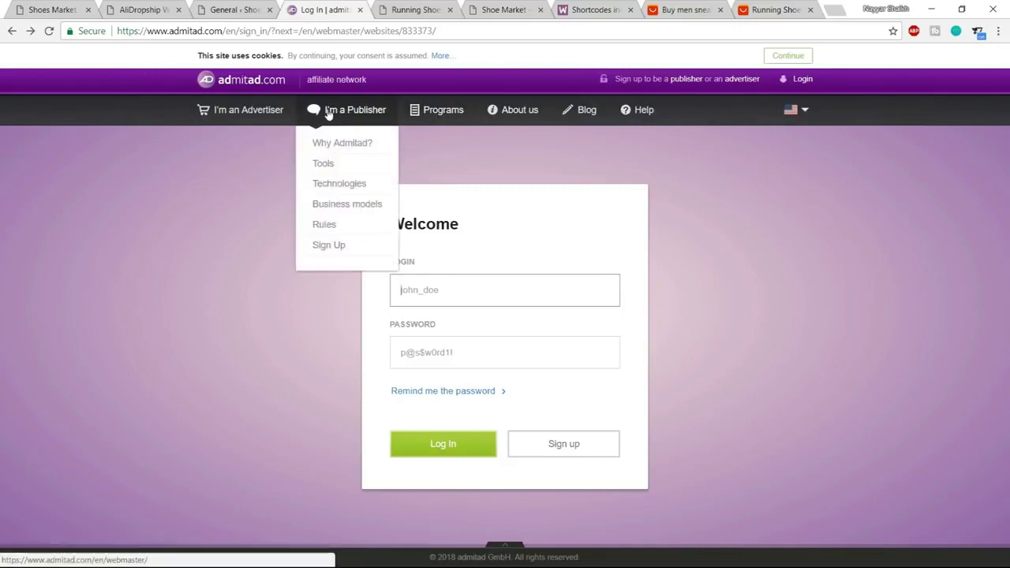
left_click(335, 246)
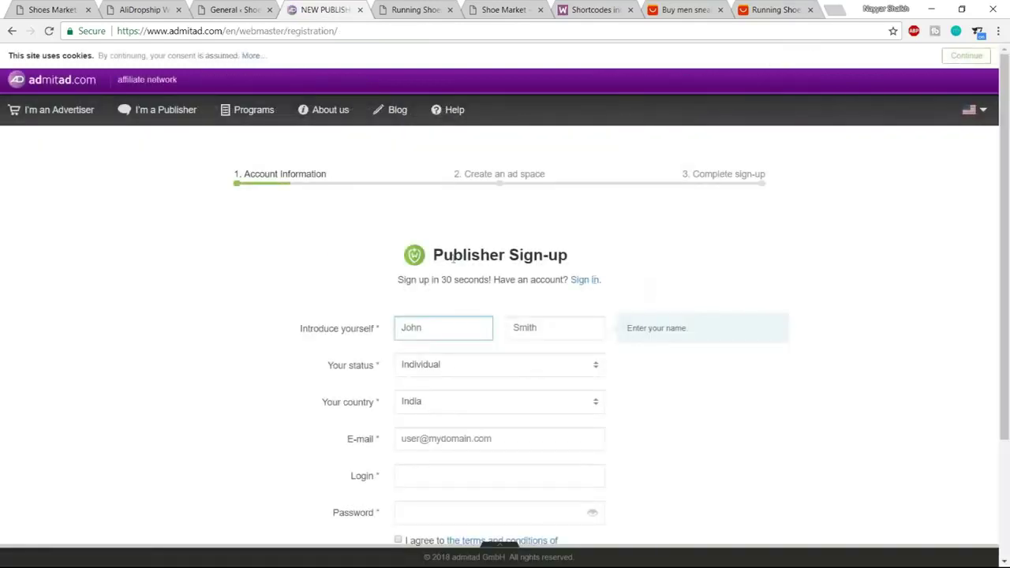
- Enter the publisher's first name and surname
scroll(796, 333, "down", 3)
scroll(820, 365, "up", 2)
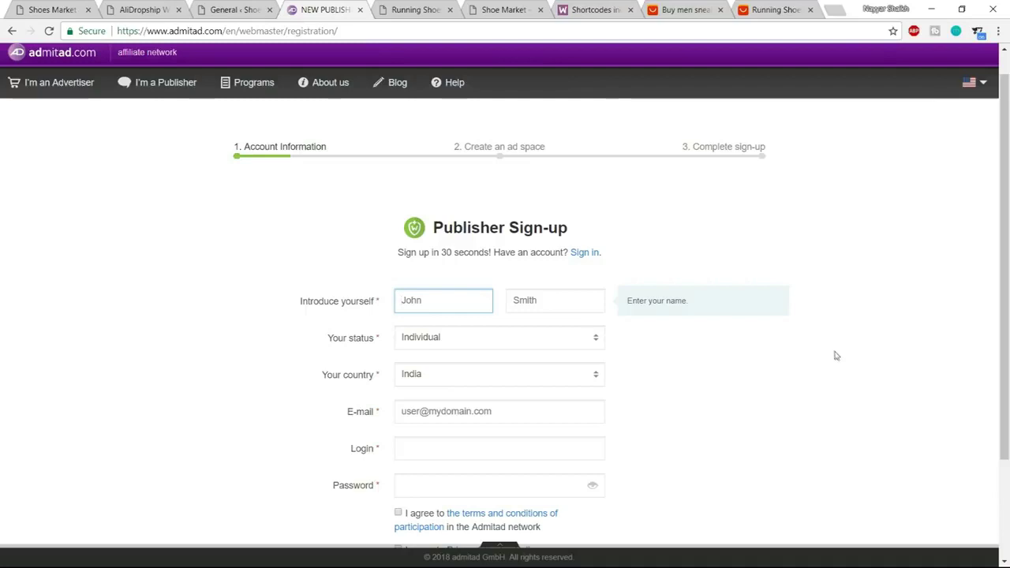
scroll(838, 357, "down", 1)
type("Nayya")
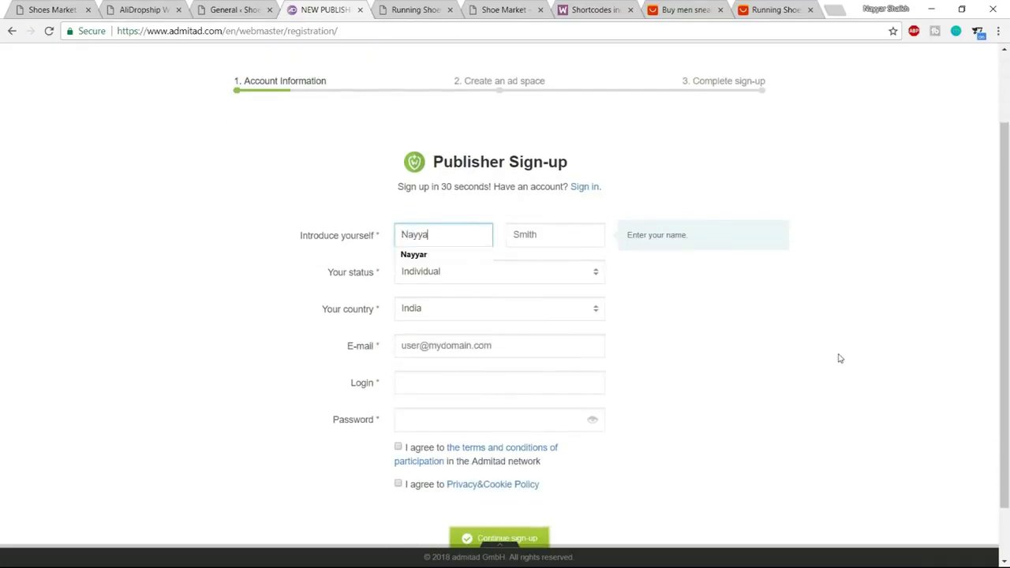
type("r")
key("Tab")
type("Sh")
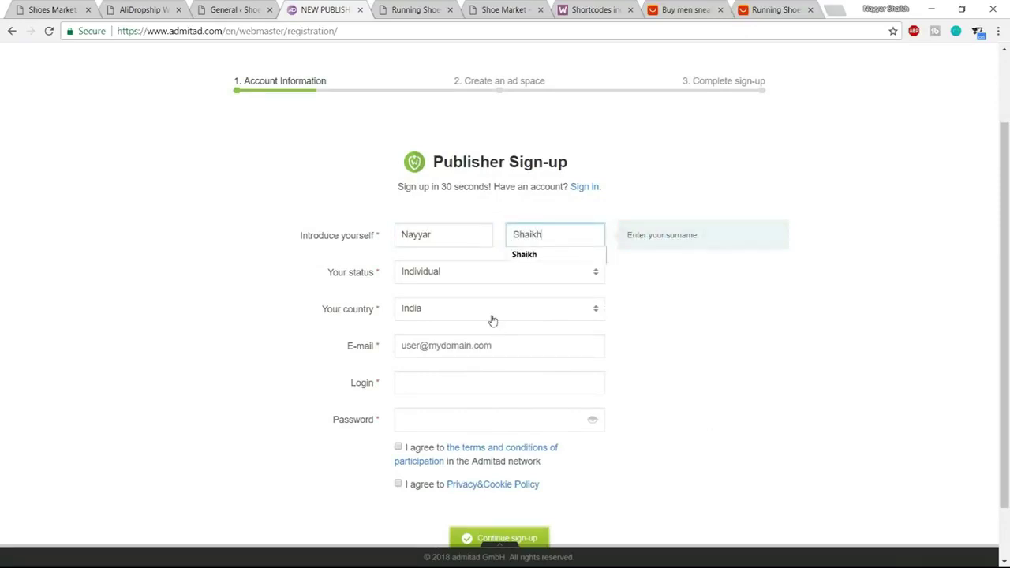
- Fill in the e-mail from autofill and replace the invalid login with a new one
left_click(510, 344)
type("re")
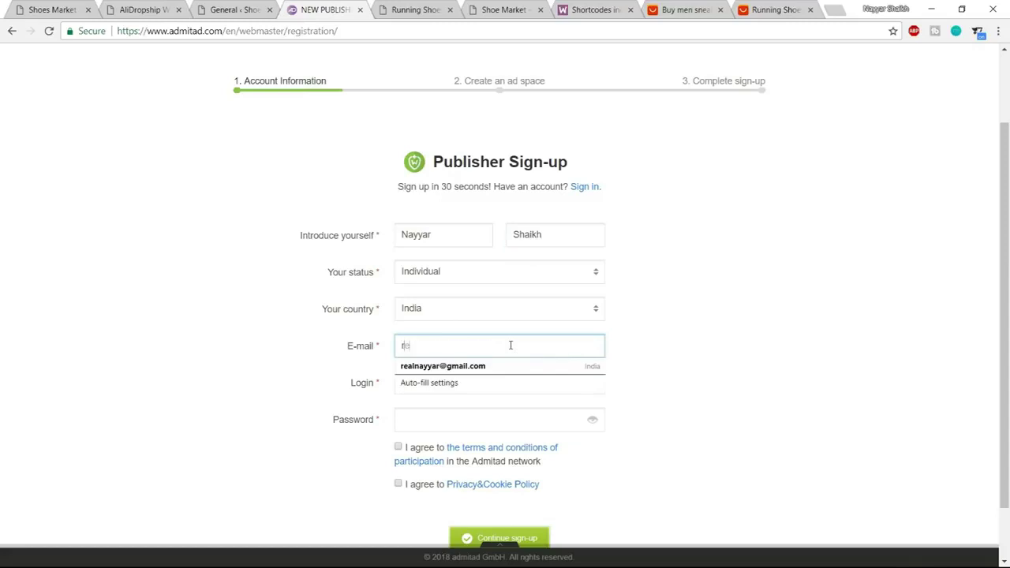
left_click(474, 366)
left_click(465, 386)
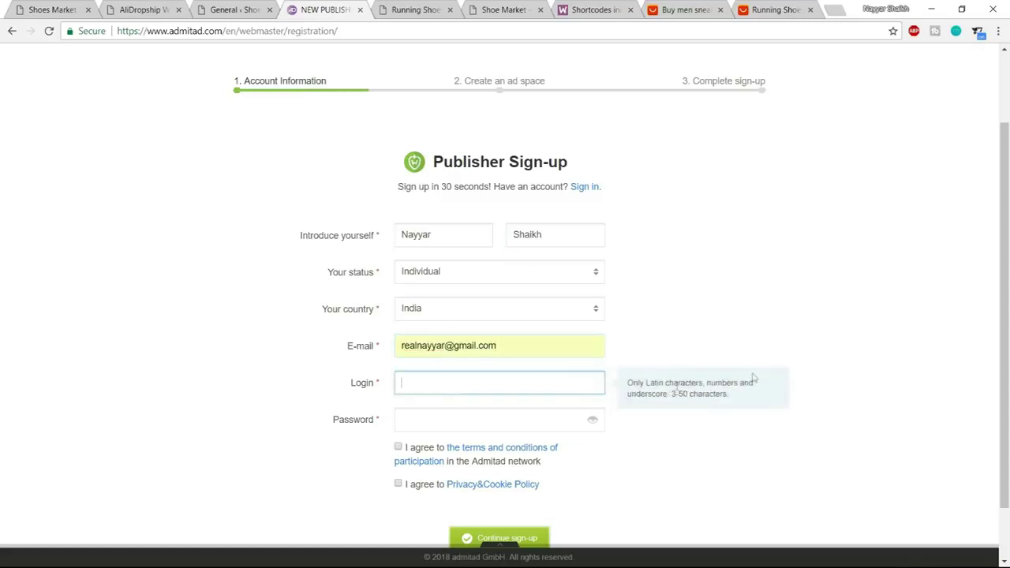
scroll(866, 368, "down", 1)
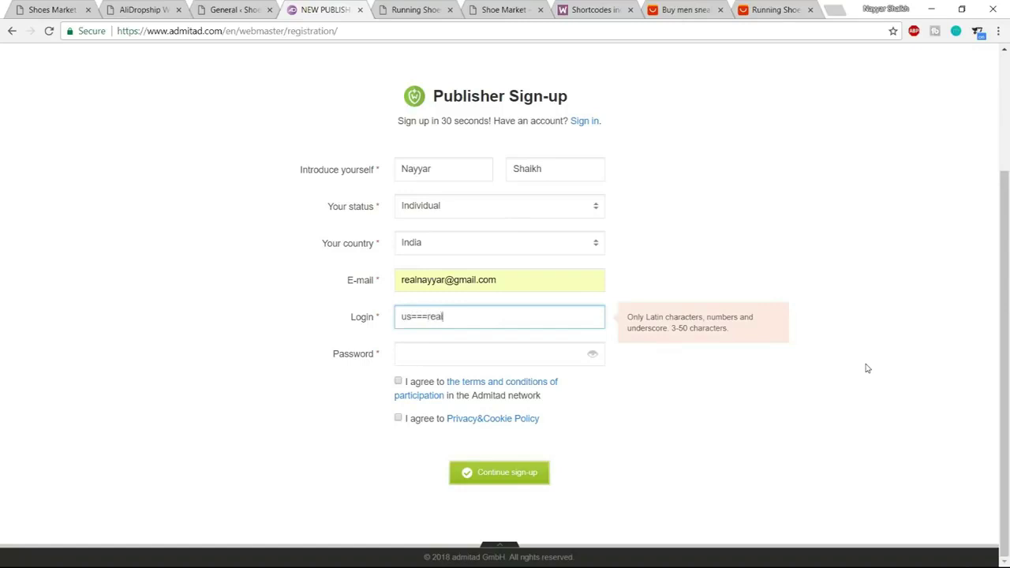
left_click(866, 368)
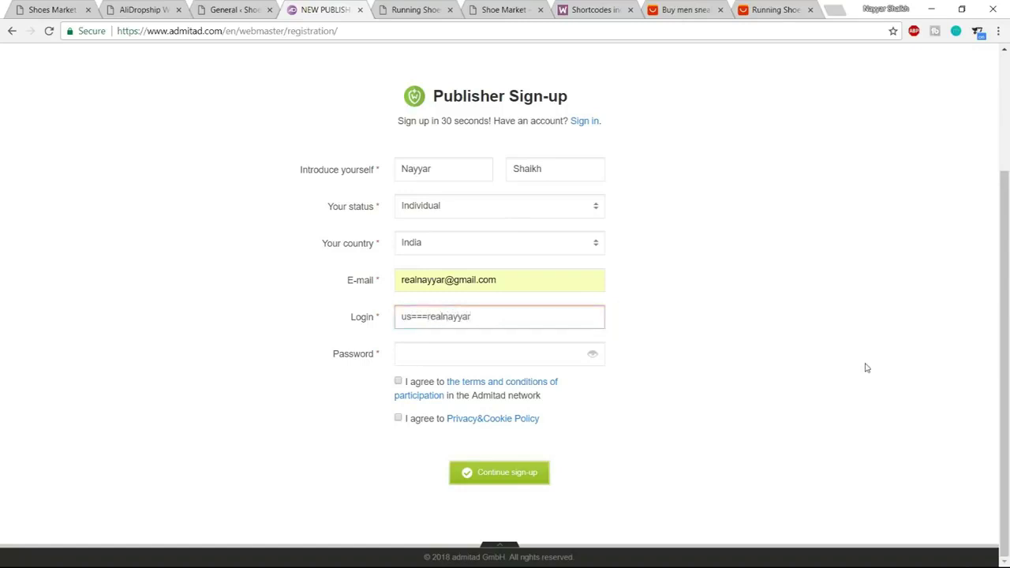
left_click(494, 319)
key("ctrl+a")
type("r")
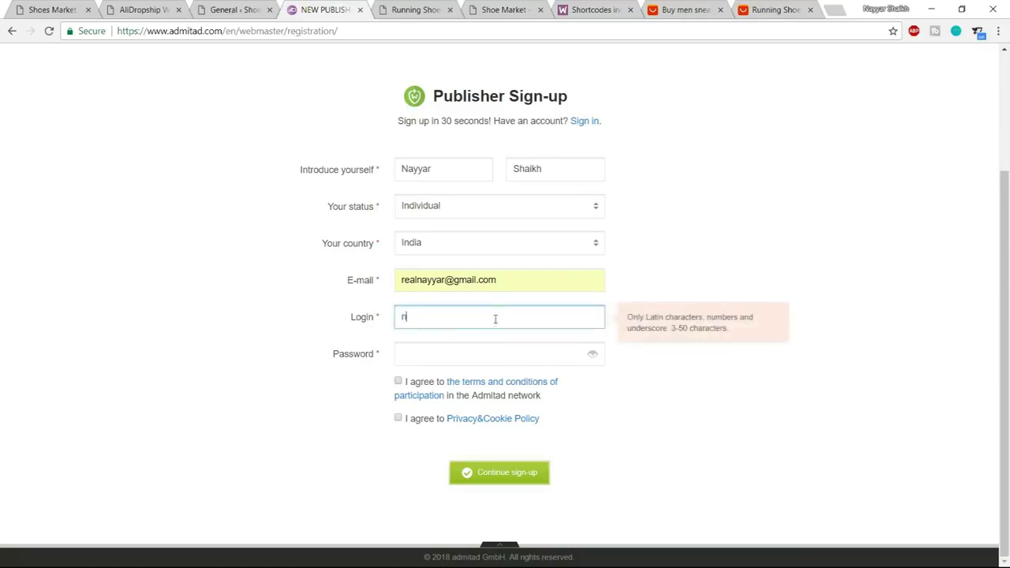
type("ayyars777")
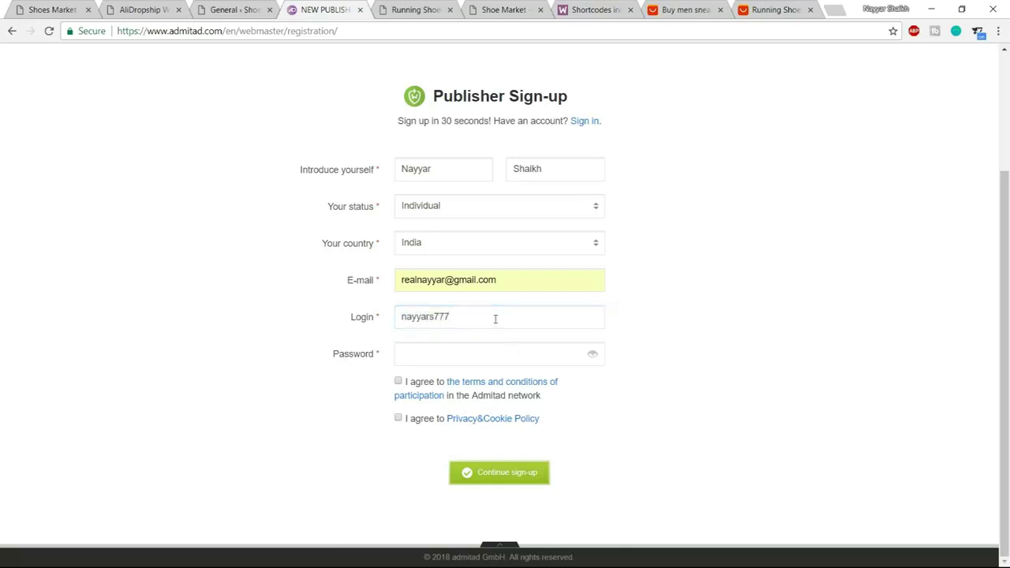
- Enter the account password, accept the terms and Privacy&Cookie Policy, and submit
left_click(481, 350)
type("•••••••")
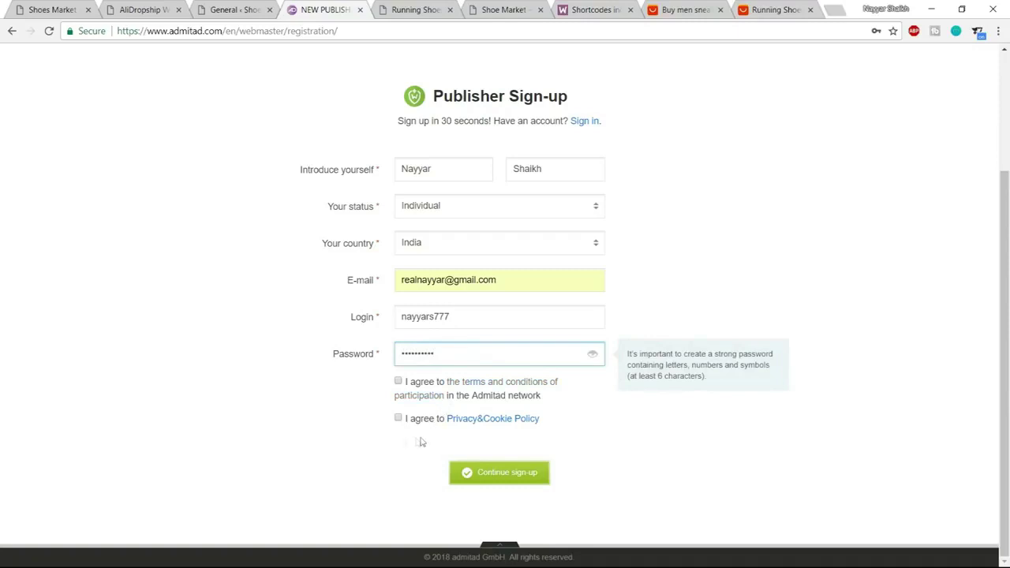
left_click(397, 381)
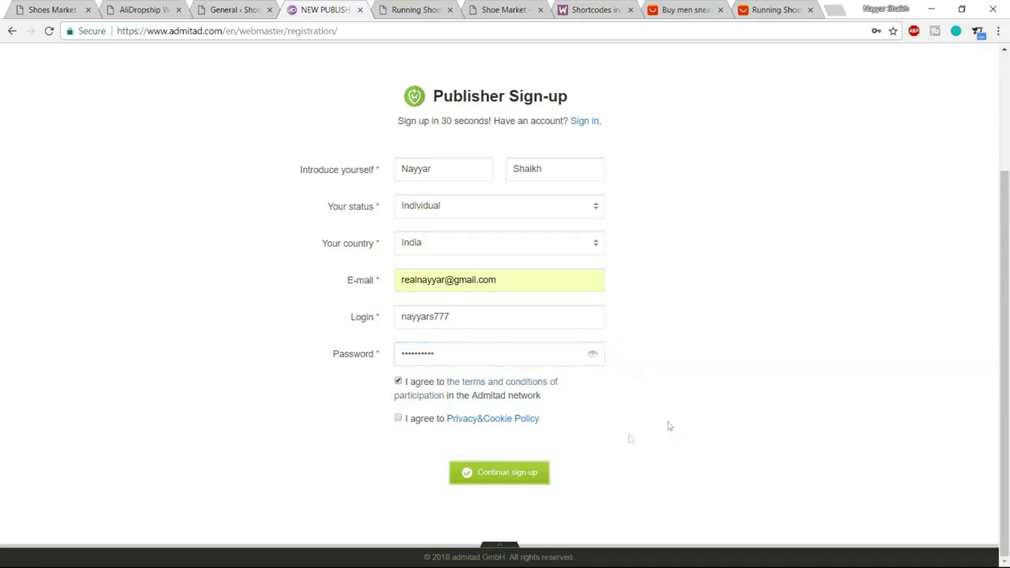
left_click(397, 418)
left_click(502, 474)
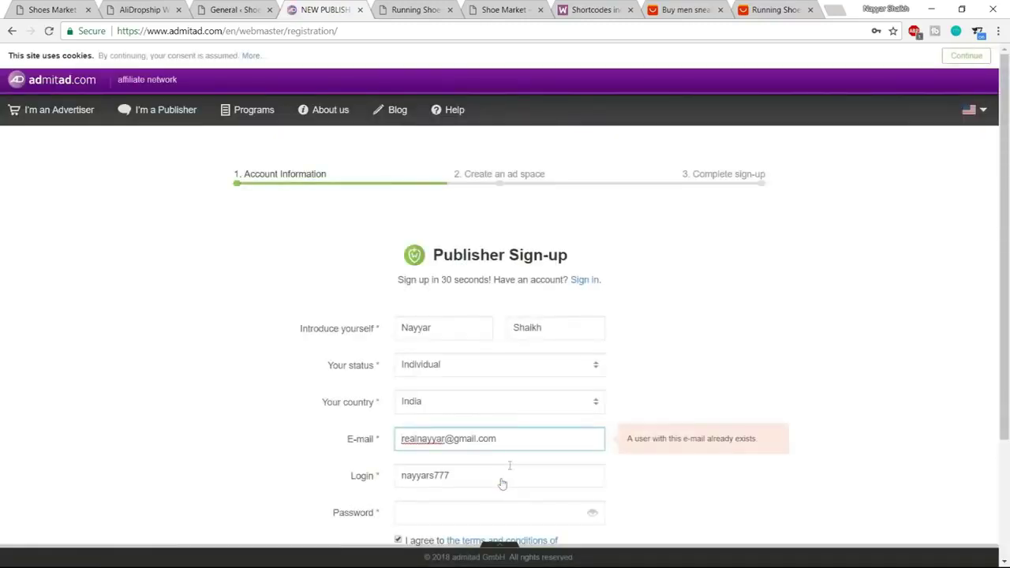
- Change the duplicate e-mail address, re-enter the password, and resubmit the account information
scroll(510, 465, "down", 2)
left_click_drag(446, 307, 295, 300)
left_click(478, 379)
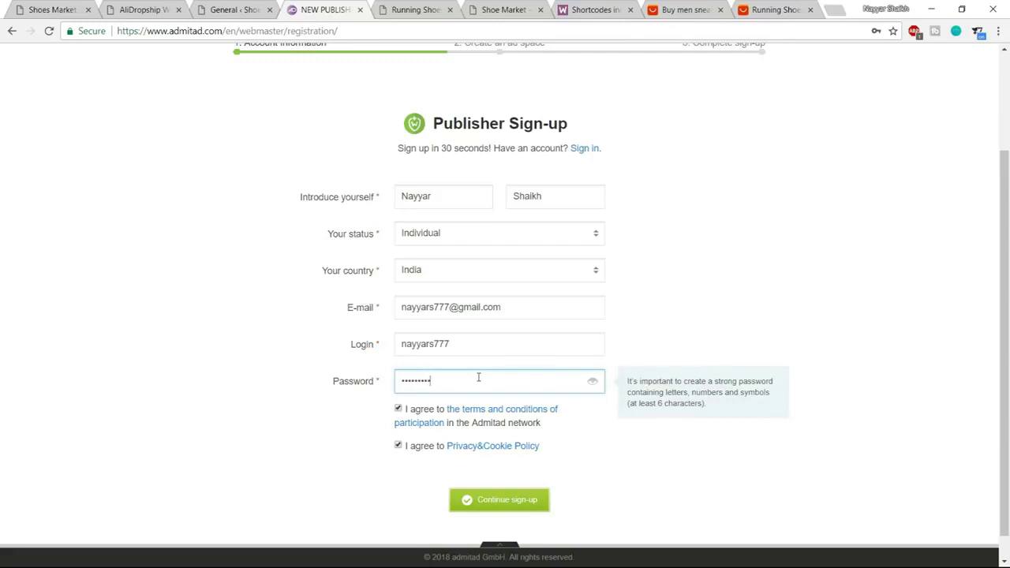
left_click(522, 505)
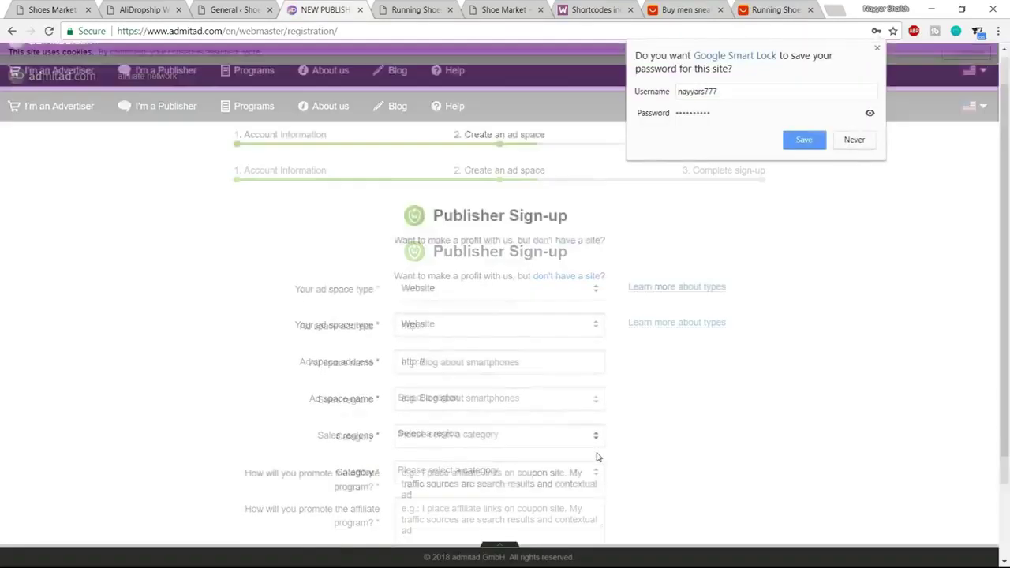
- Save the new login in the browser and keep Website as the ad space type
left_click(796, 144)
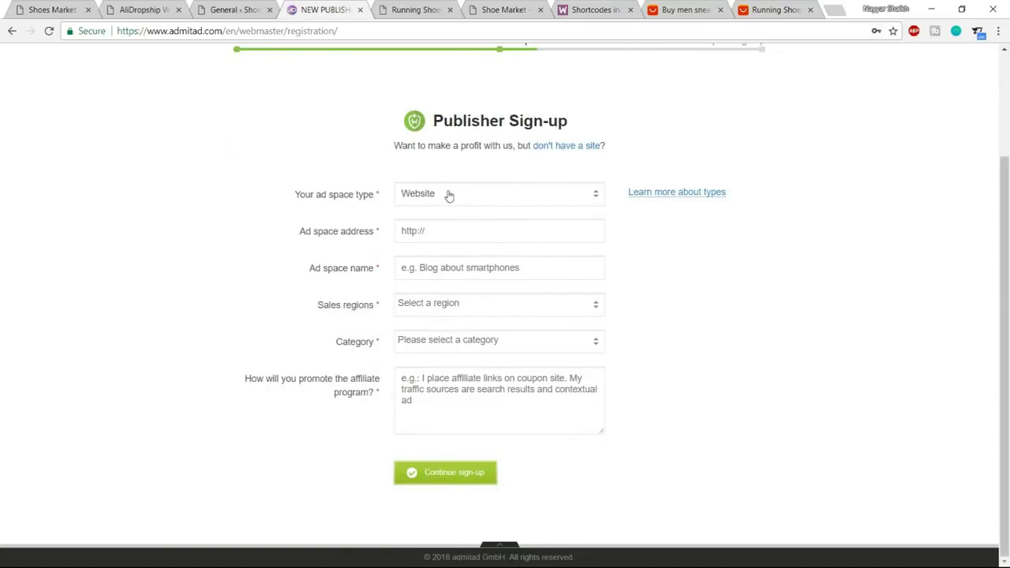
left_click(459, 197)
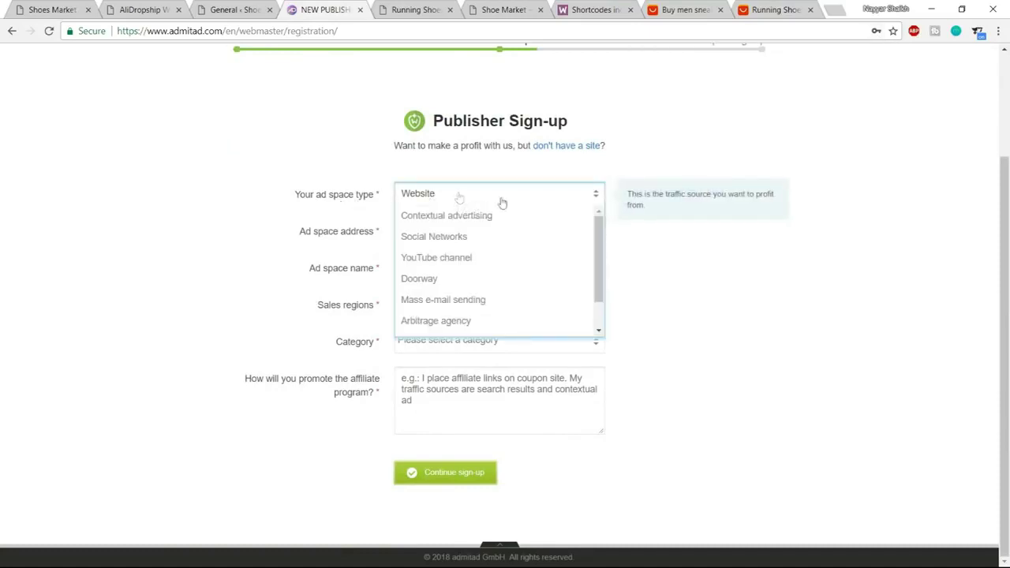
left_click(740, 274)
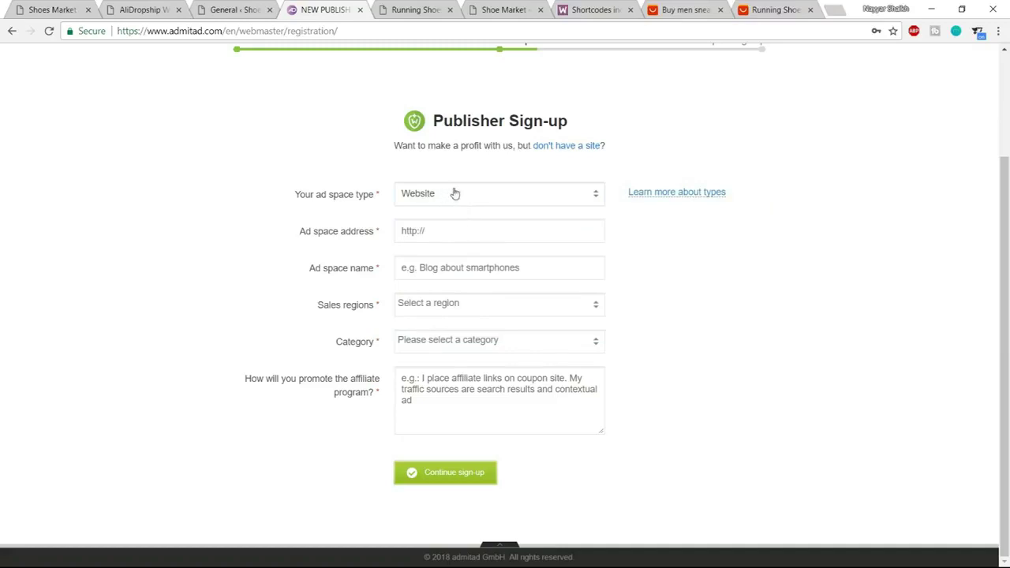
- Paste the store's home page address as the ad space address and start its name
left_click(448, 231)
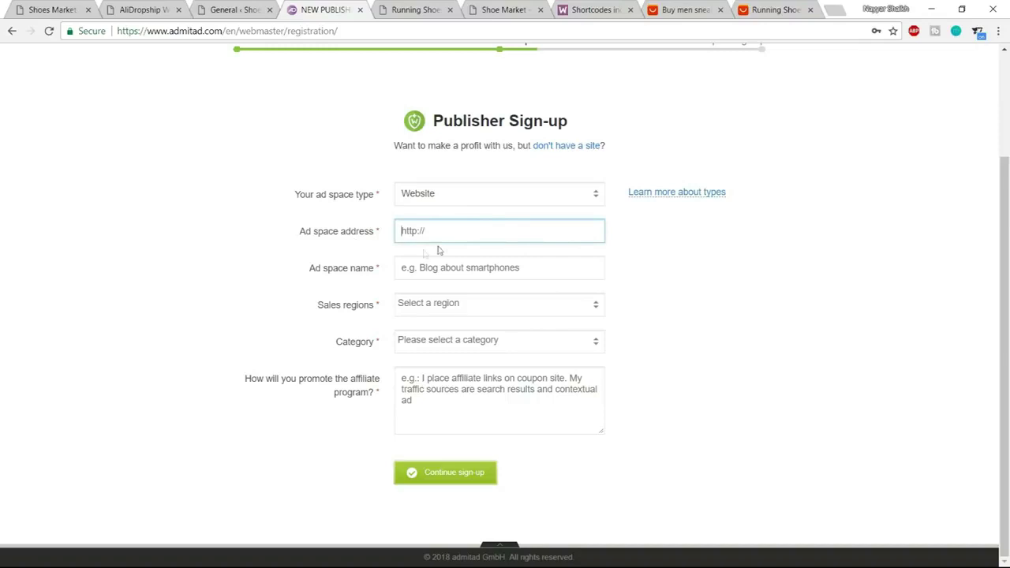
left_click(52, 9)
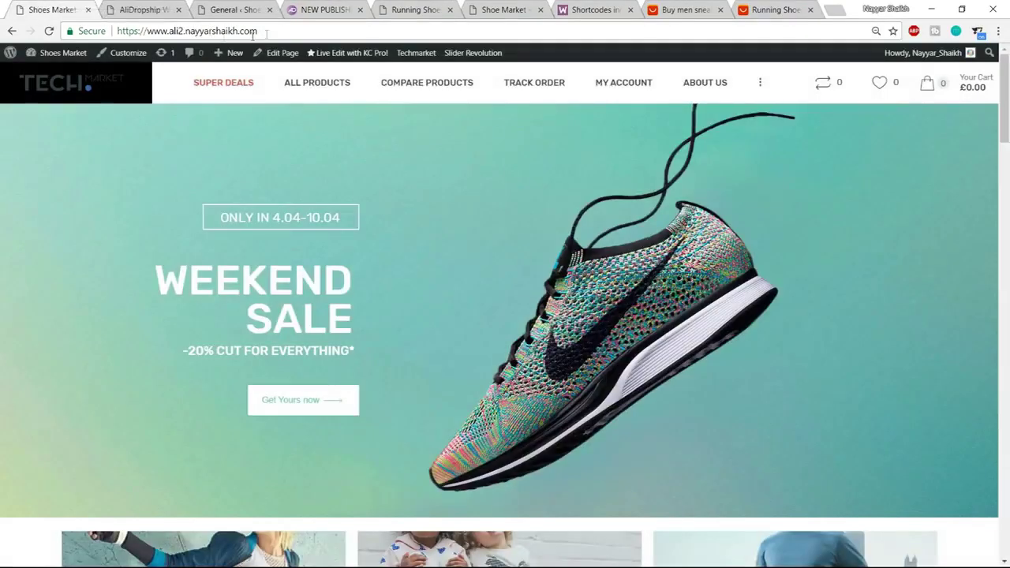
left_click(267, 34)
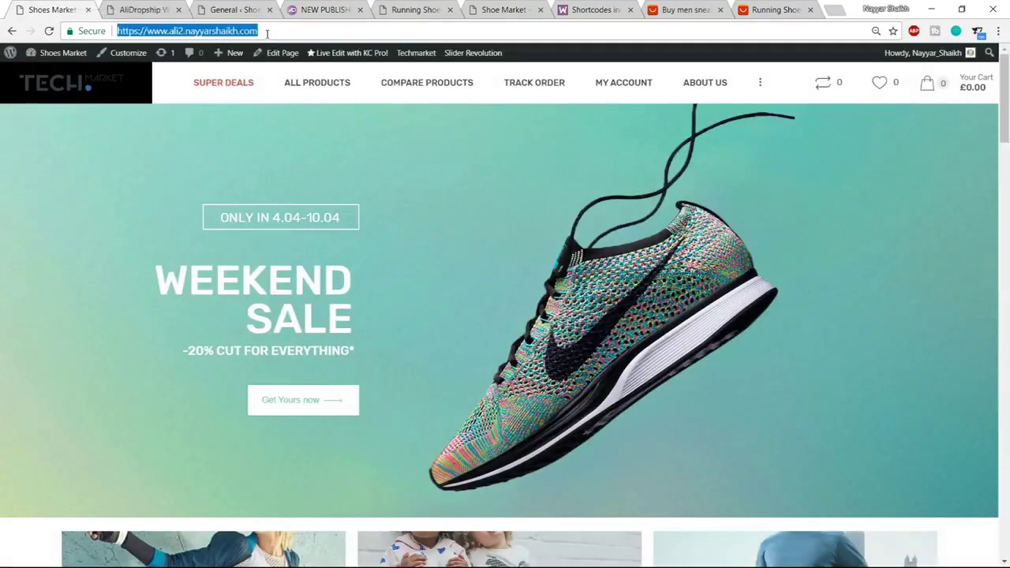
key("ctrl+c")
left_click(325, 9)
key("ctrl+v")
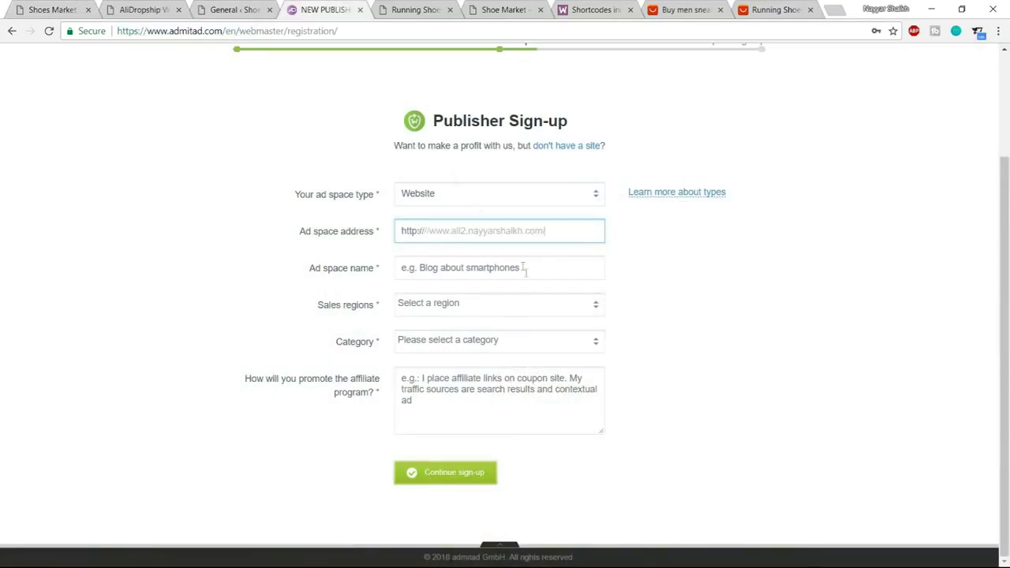
left_click(529, 267)
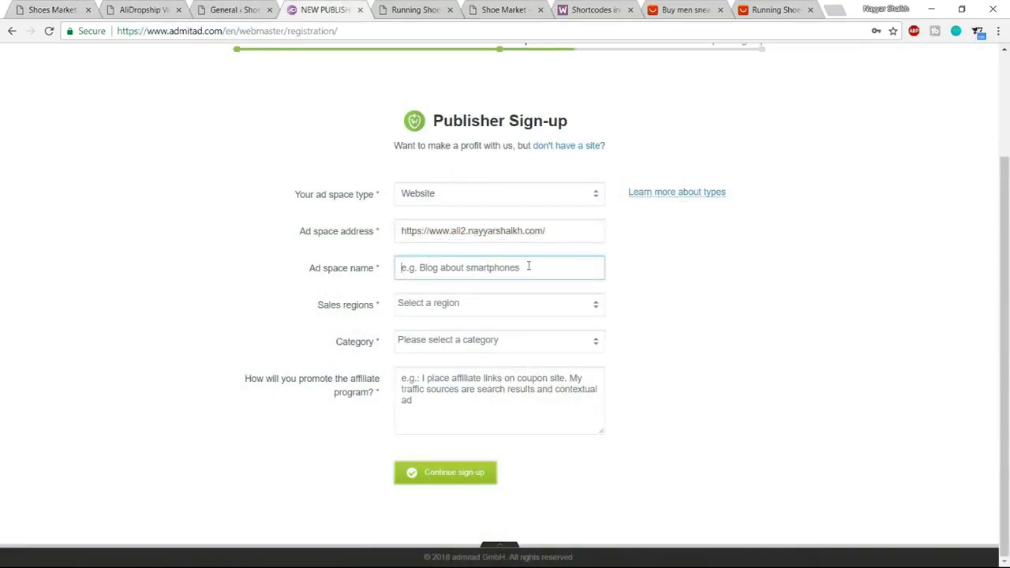
type("Shoes Market")
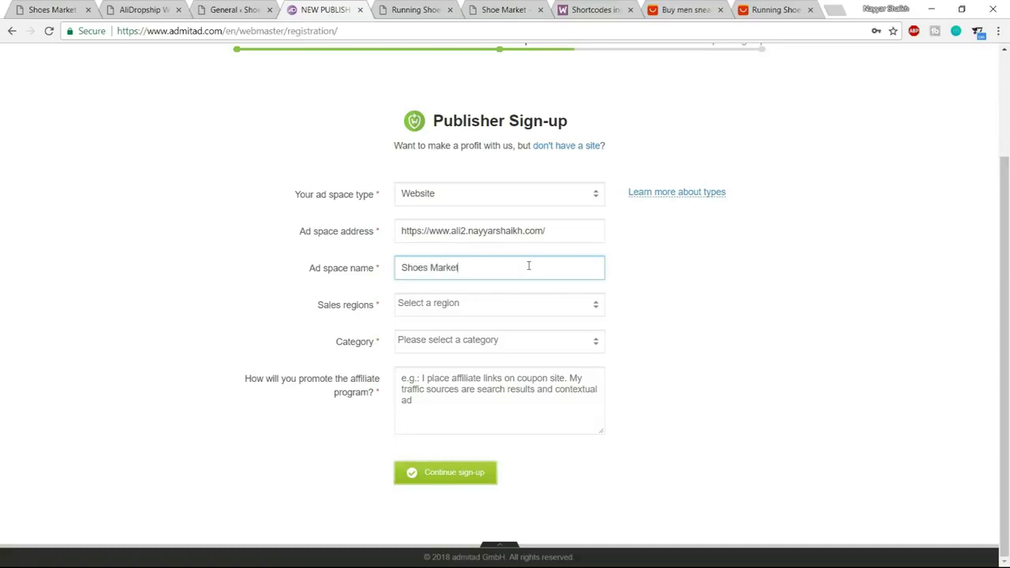
- Add India and United States as sales regions
left_click(507, 302)
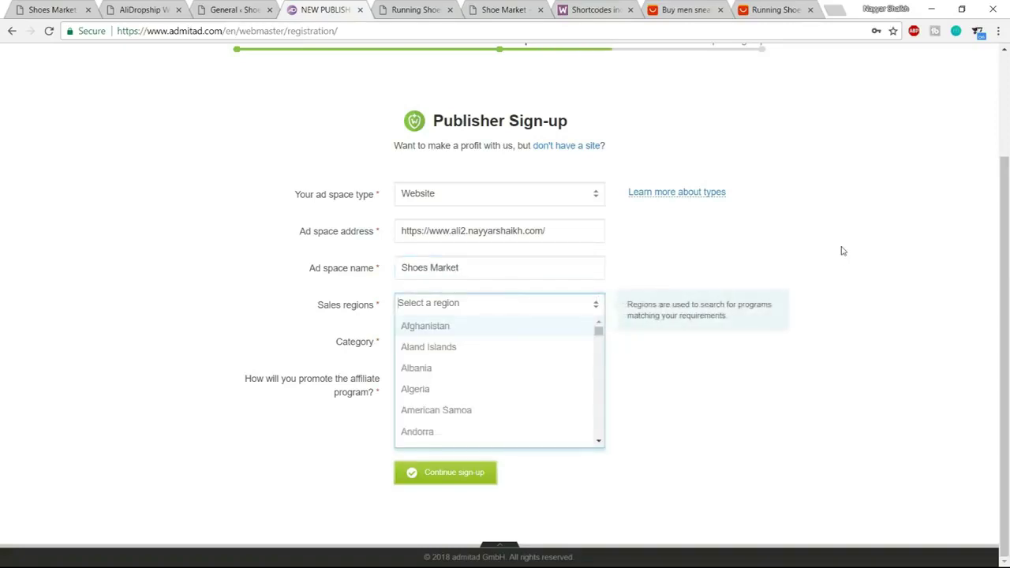
type("ind")
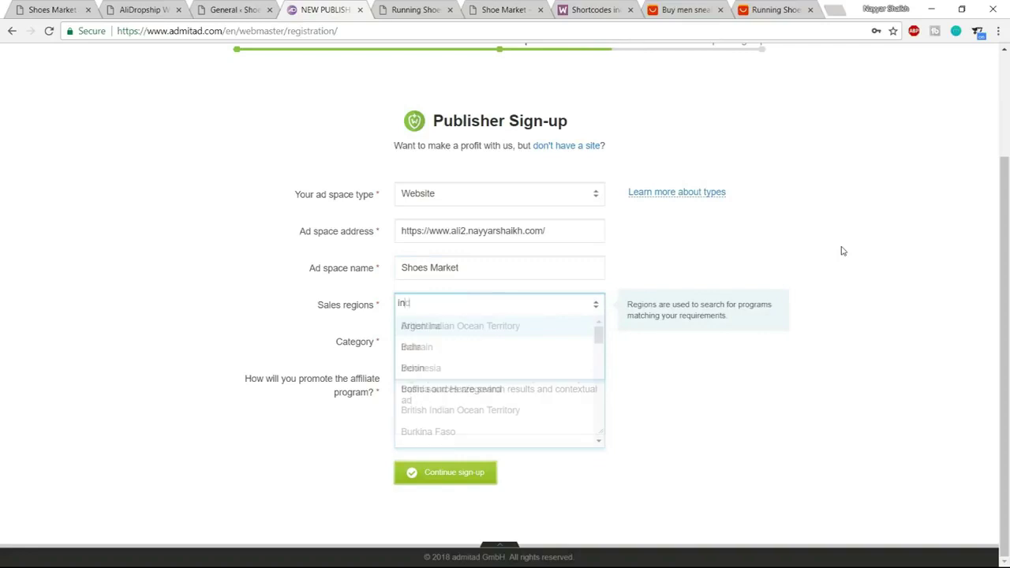
left_click(481, 355)
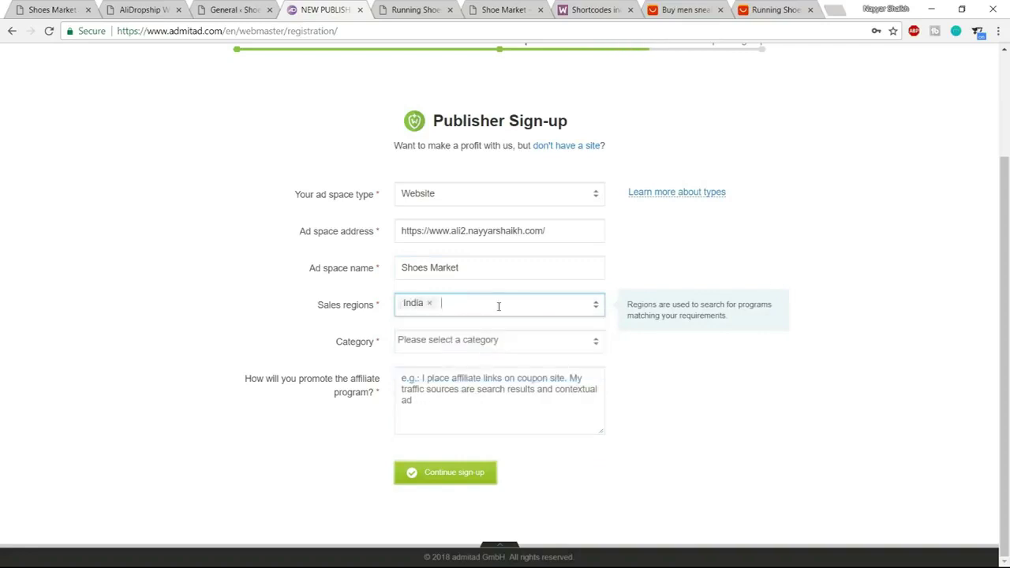
left_click(498, 304)
type("unites")
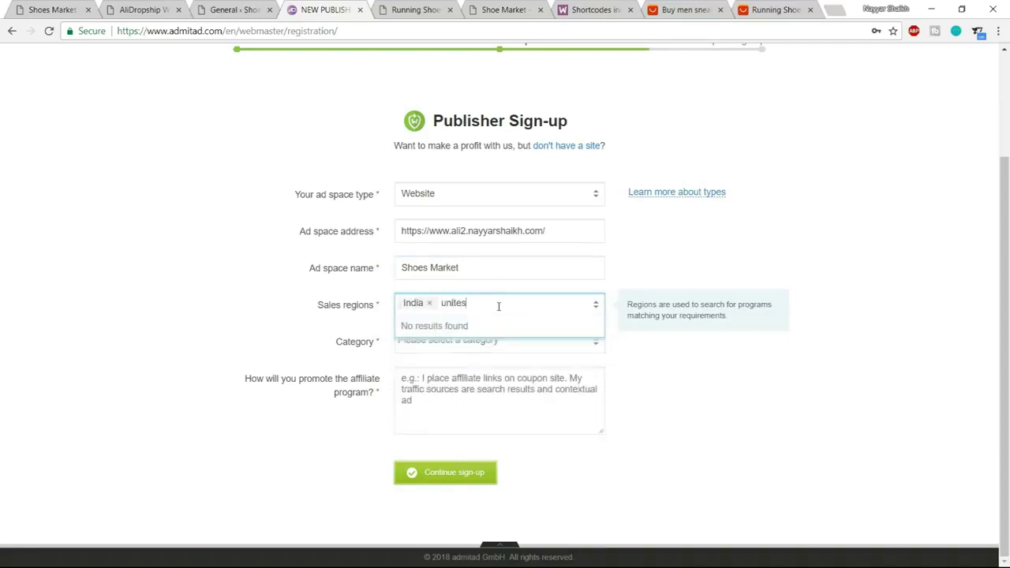
key("BackSpace")
type("d")
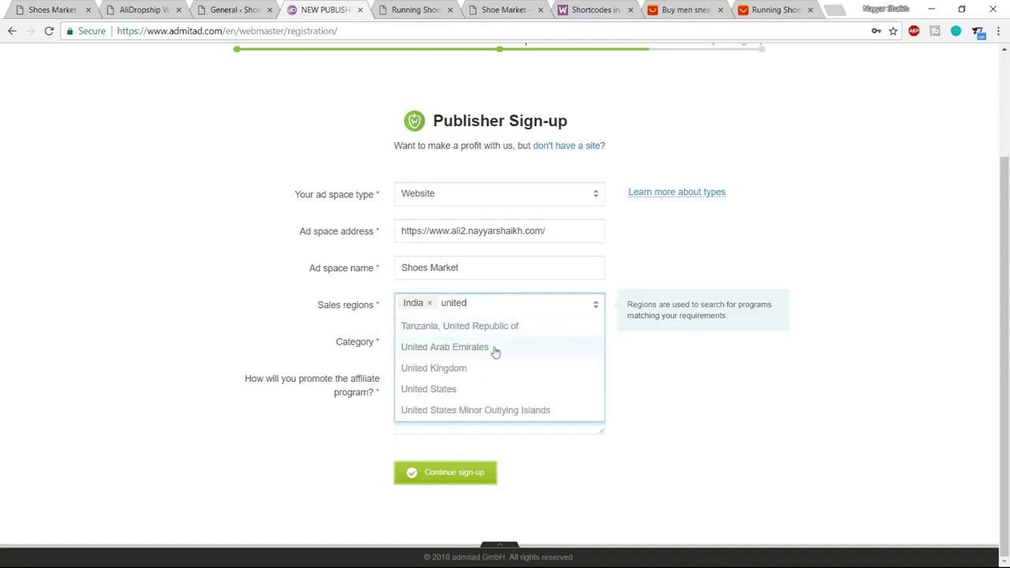
left_click(460, 387)
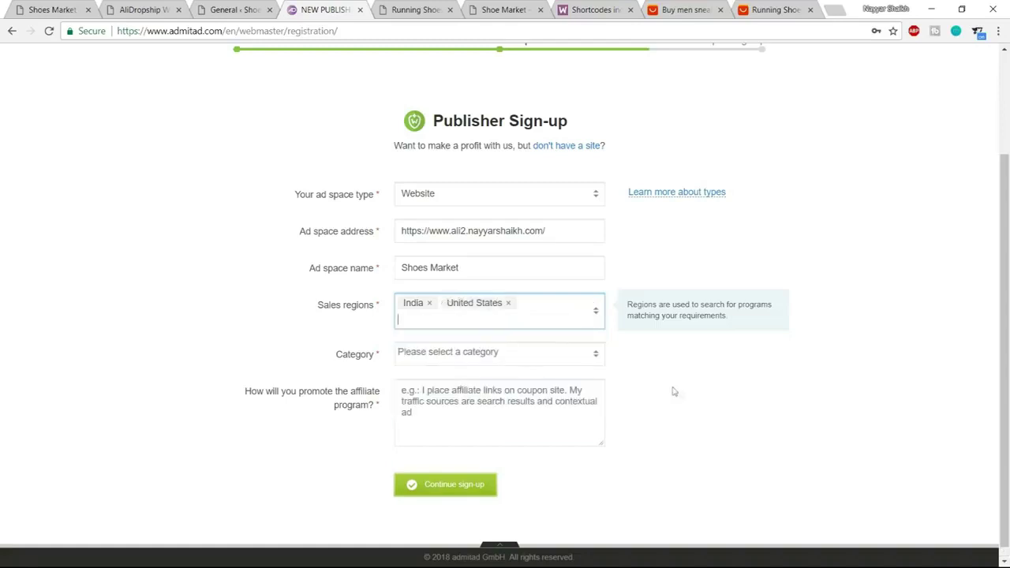
- Choose Clothing & Shoes as the category and describe how the program will be promoted
left_click(496, 350)
scroll(496, 400, "down", 8)
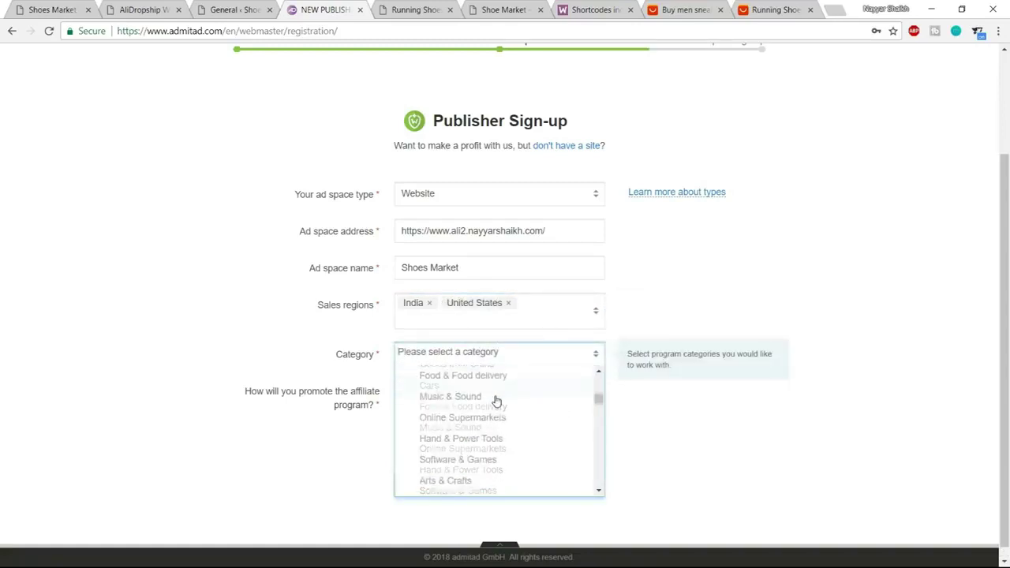
scroll(495, 402, "up", 3)
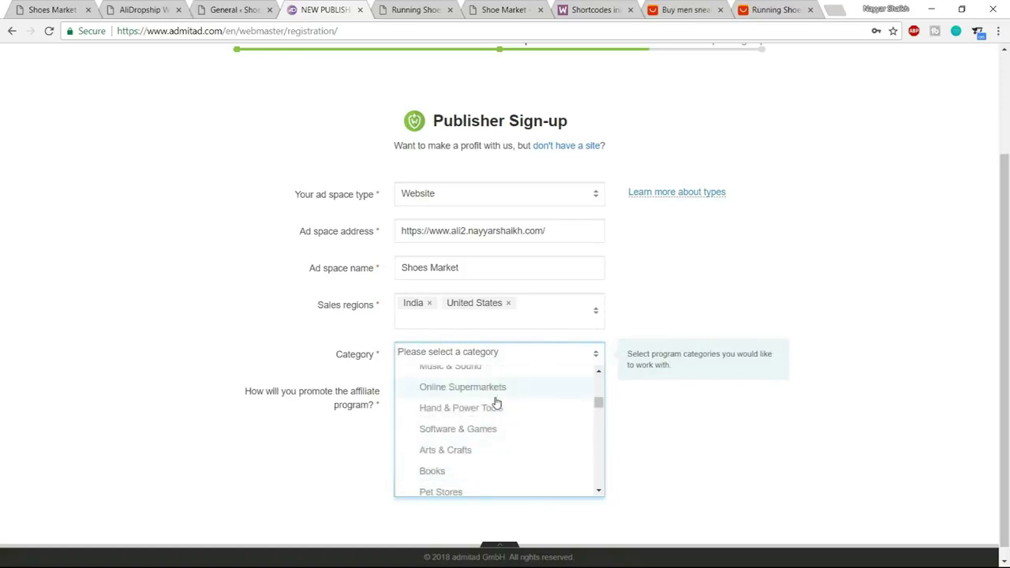
type("shoe")
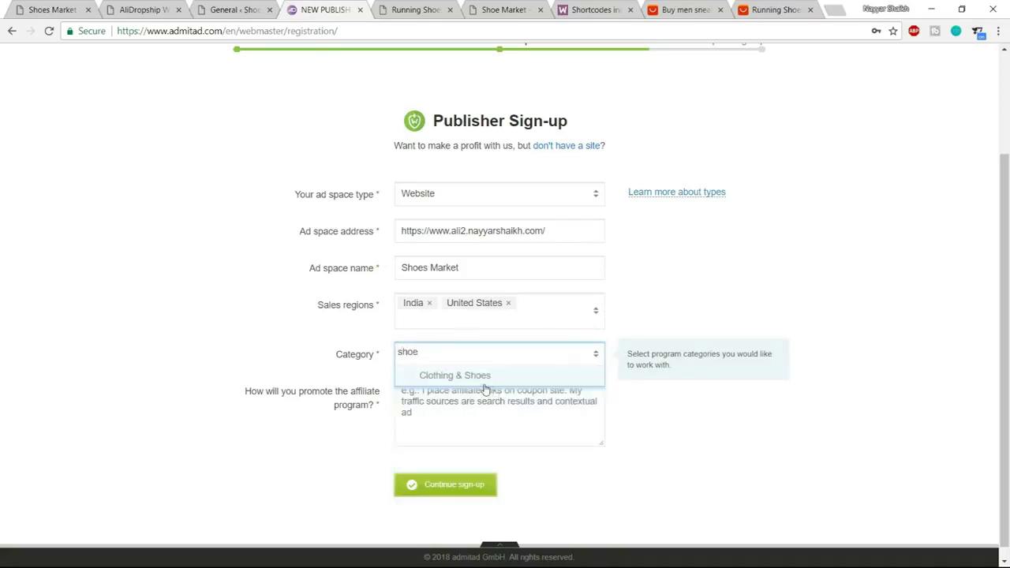
left_click(483, 377)
left_click(510, 403)
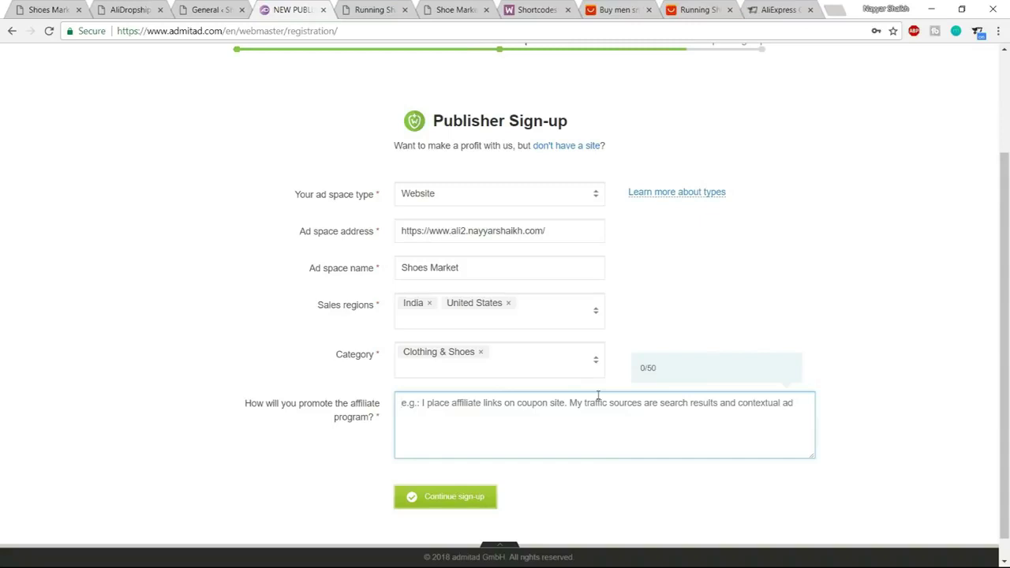
type("I will be usng Alidrop")
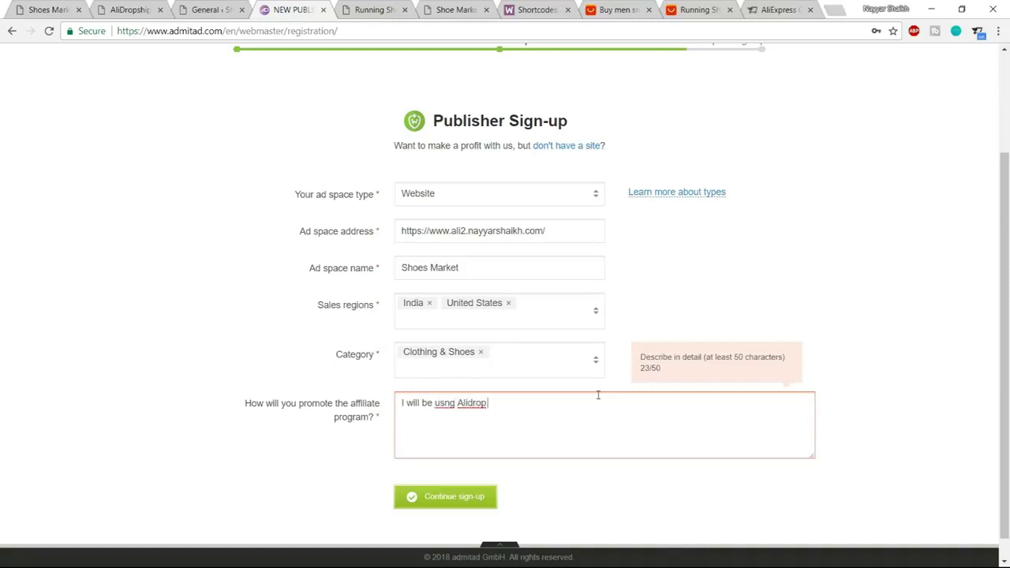
type("Plugin on my Webstore")
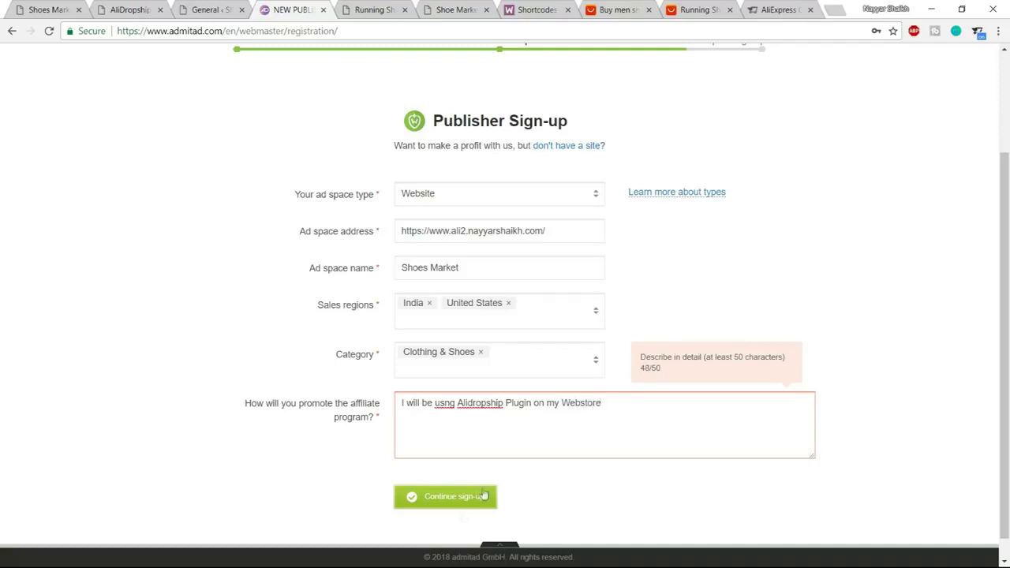
- Rename the taken ad space to 'Shoes Bazaar' and resubmit the sign-up
left_click(464, 505)
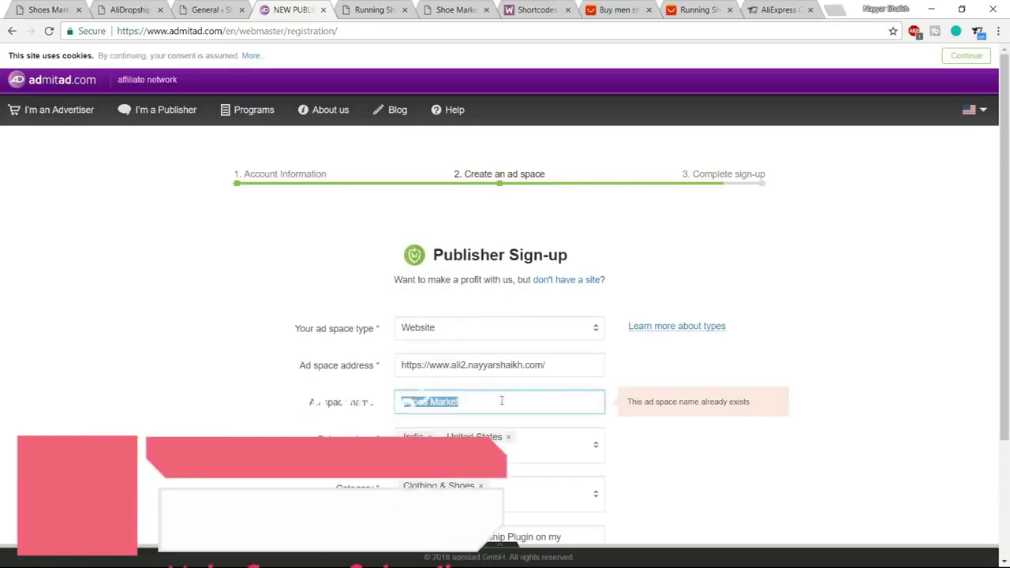
left_click(465, 405)
left_click_drag(490, 402, 372, 407)
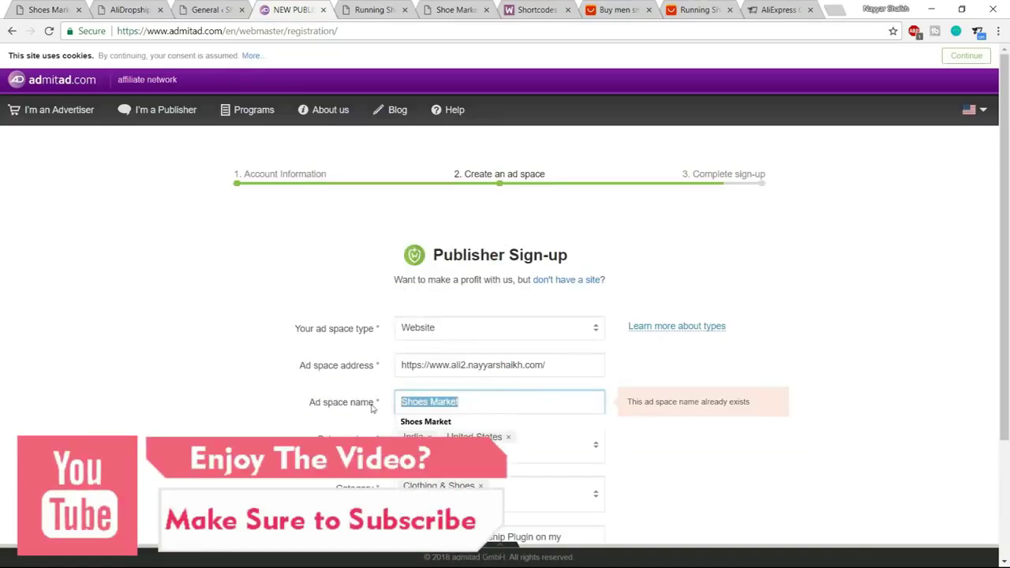
left_click(494, 399)
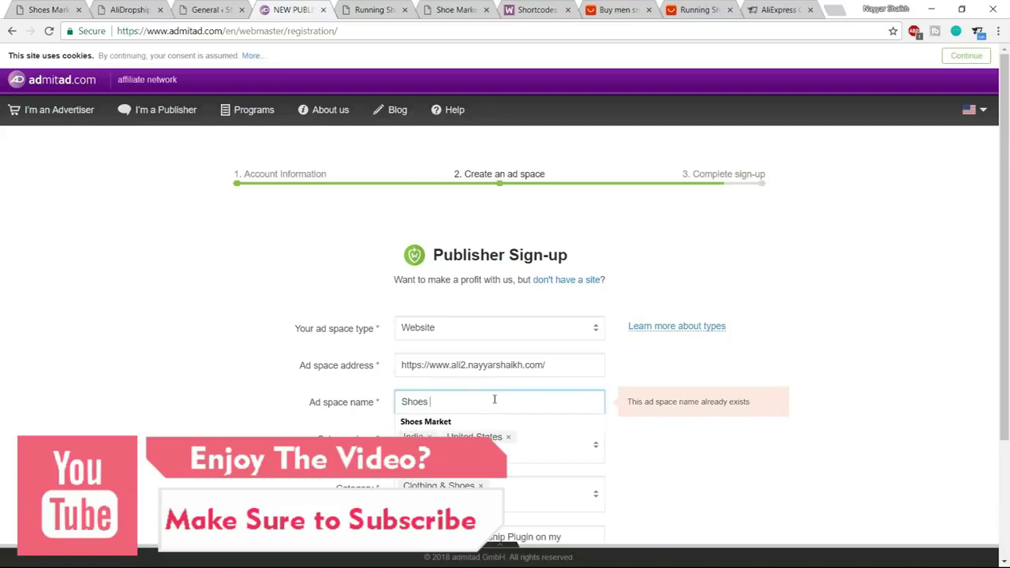
type("B")
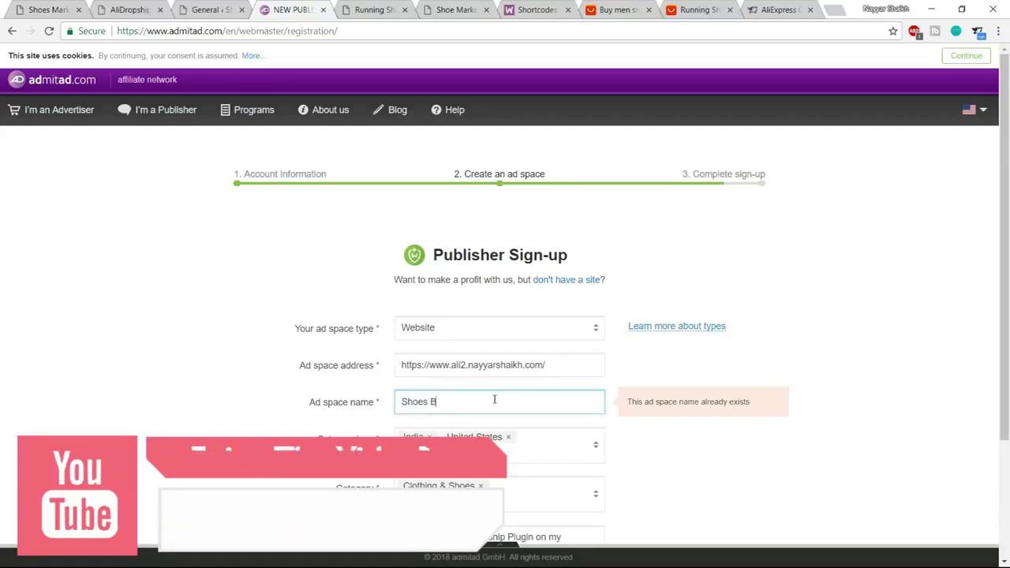
type("azaar")
scroll(493, 399, "down", 2)
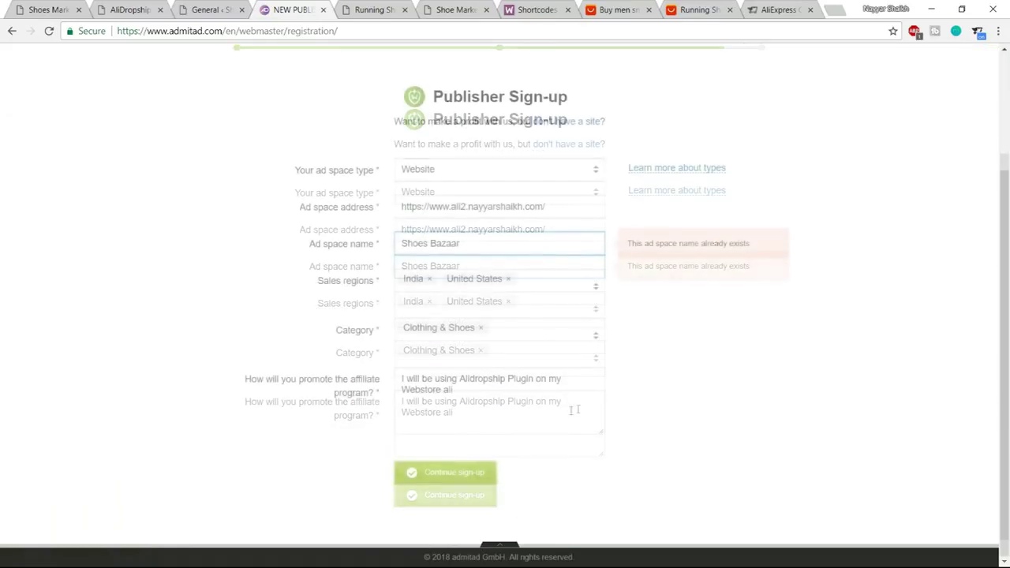
left_click(623, 440)
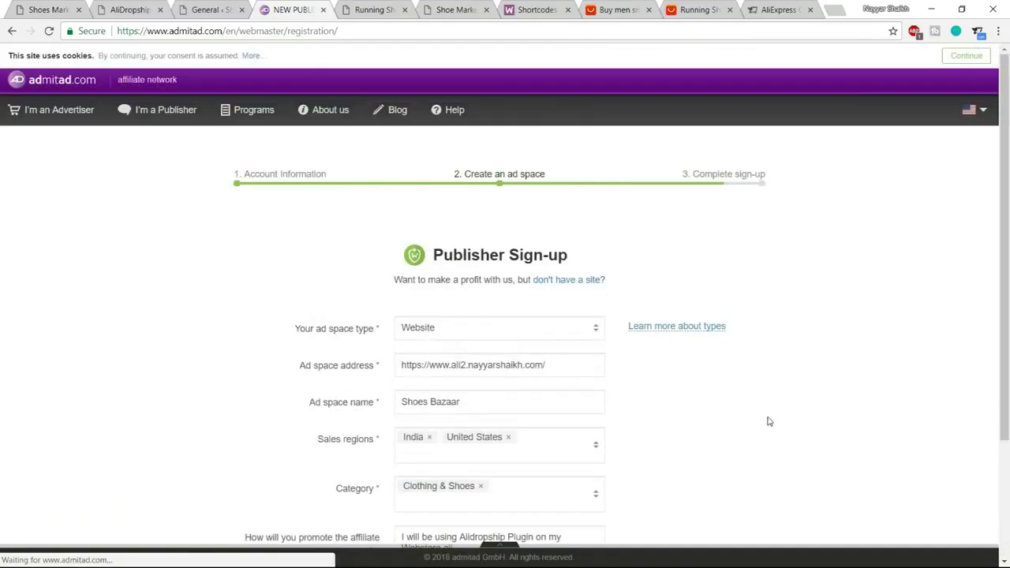
scroll(773, 410, "down", 1)
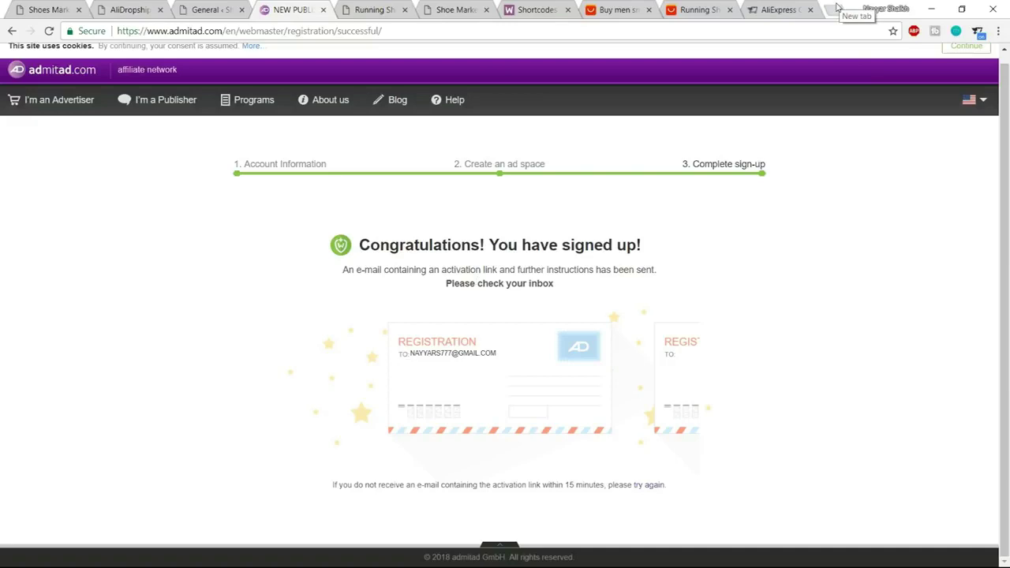
left_click(837, 8)
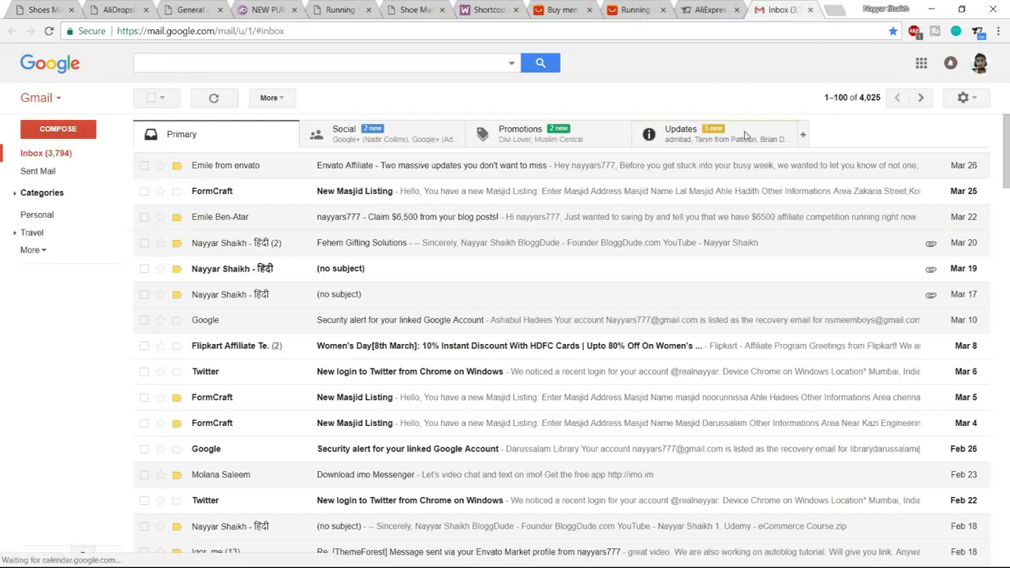
- Open the 'Registration in Admitad' email under Updates and follow its activation link
left_click(745, 137)
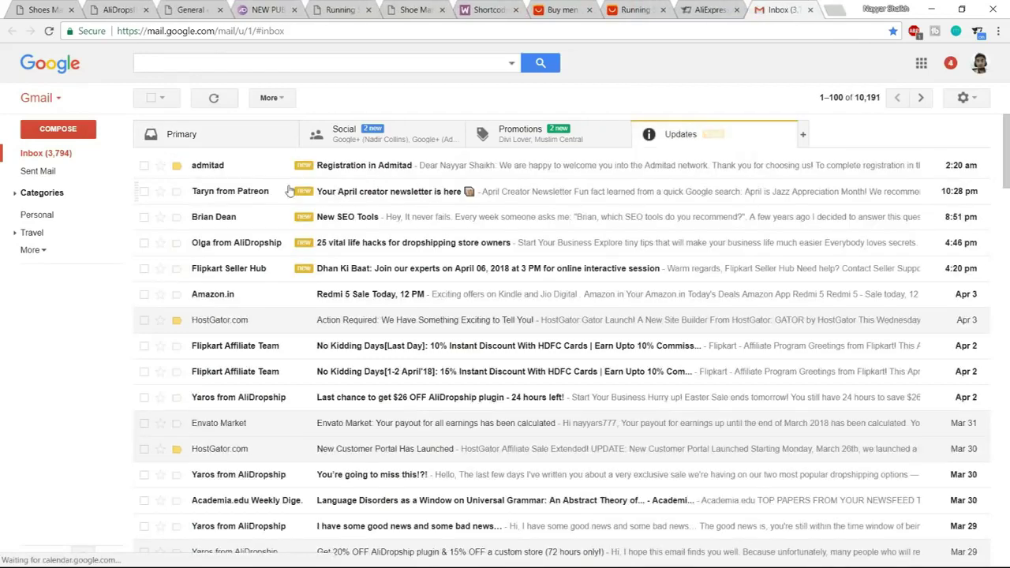
left_click(352, 169)
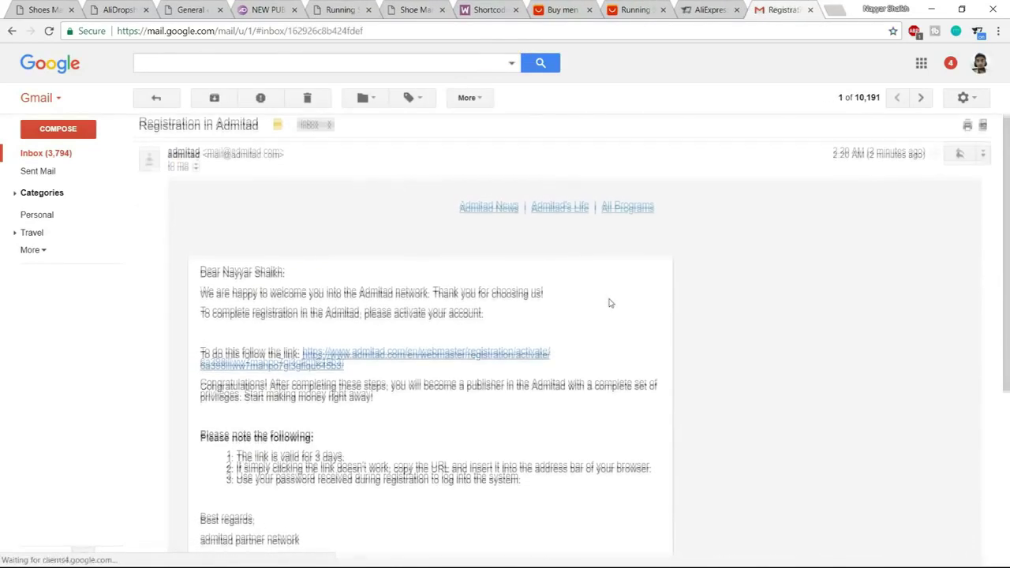
scroll(373, 347, "down", 2)
left_click(375, 293)
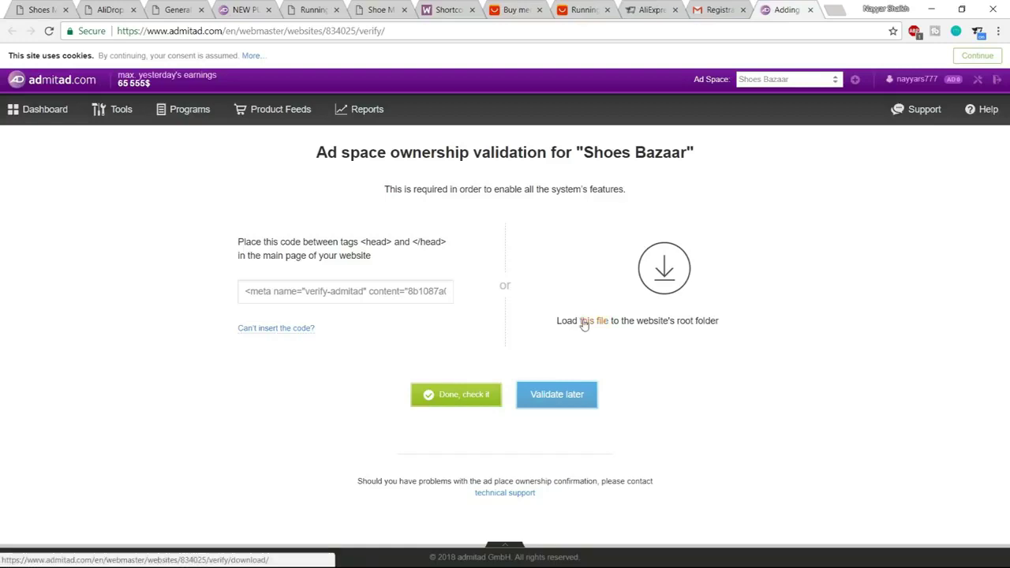
- Download the verify-admitad.txt file from the validation page's link
left_click_drag(557, 325, 632, 325)
left_click(799, 325)
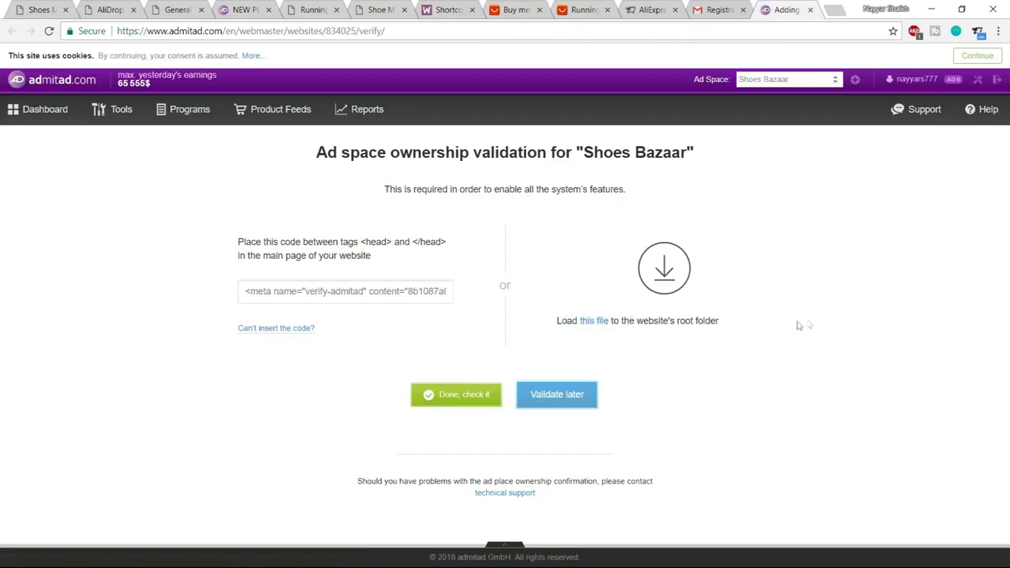
right_click(601, 321)
right_click(583, 335)
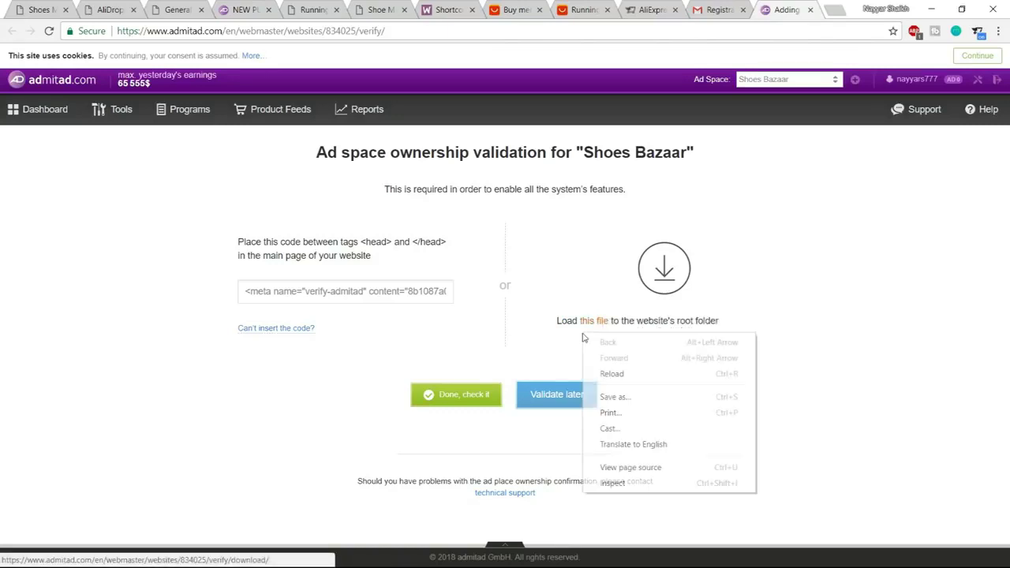
left_click(575, 335)
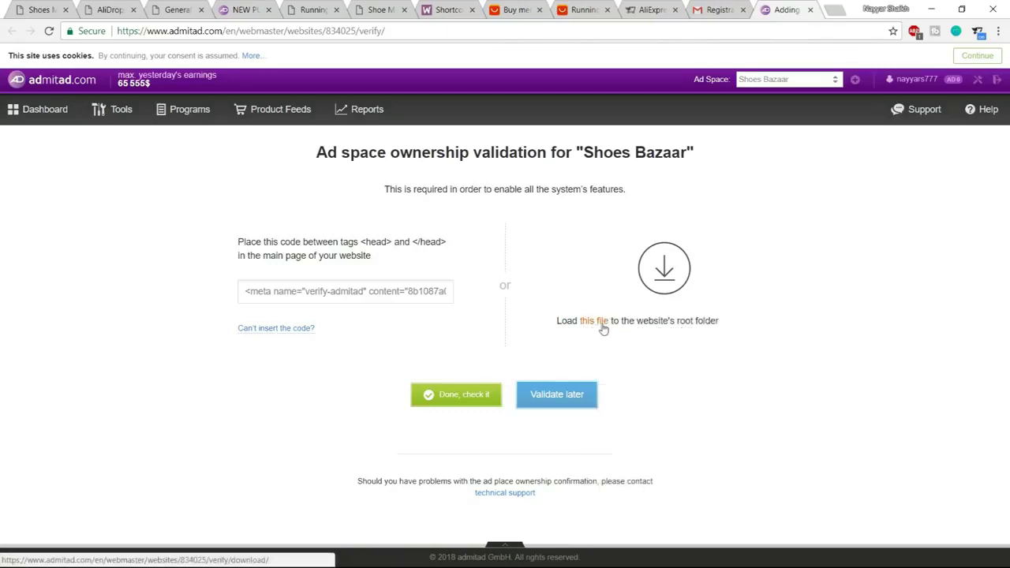
right_click(593, 323)
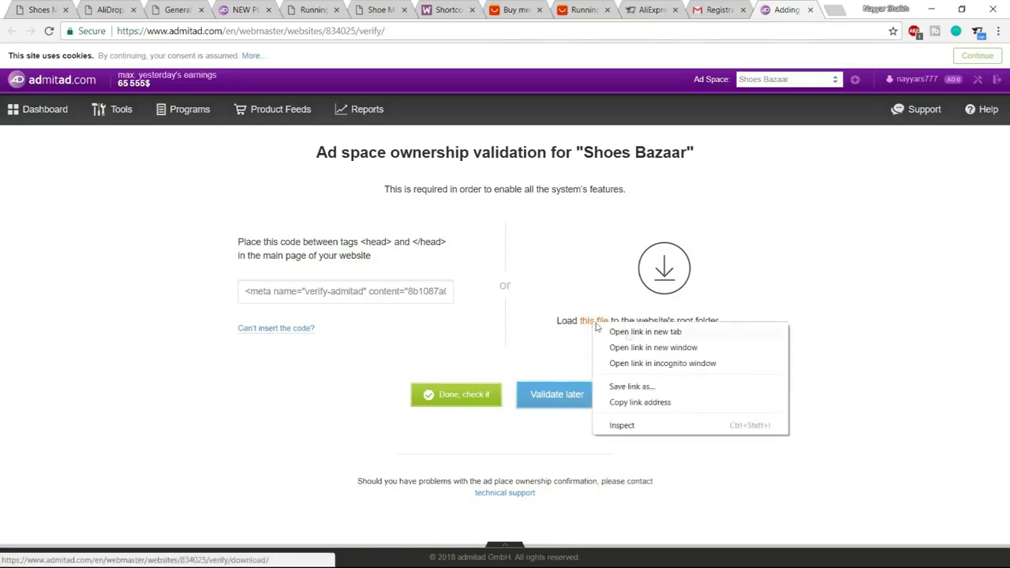
left_click(666, 390)
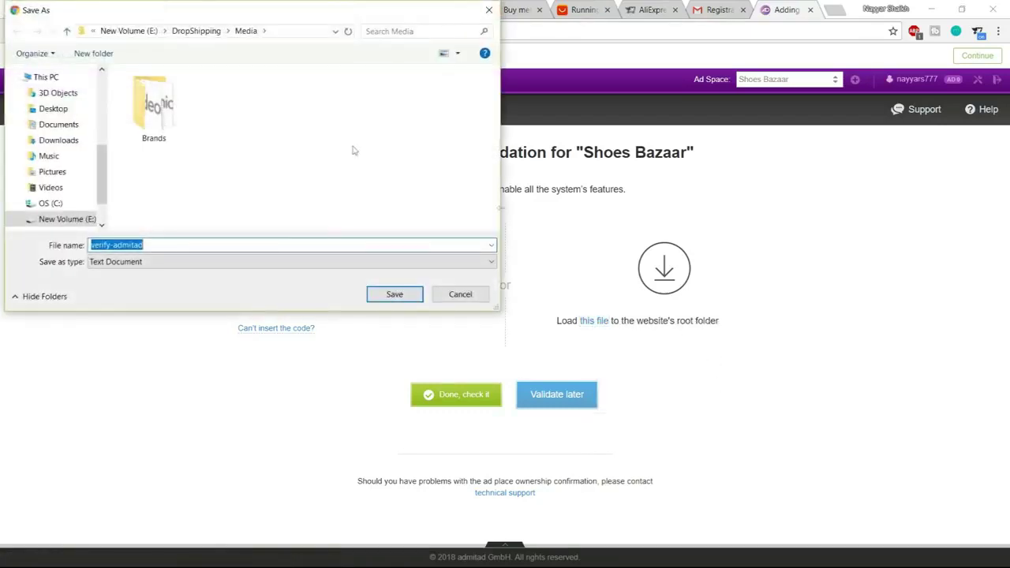
- Save verify-admitad.txt to the Desktop, replacing the old copy, then launch FileZilla
scroll(72, 187, "up", 2)
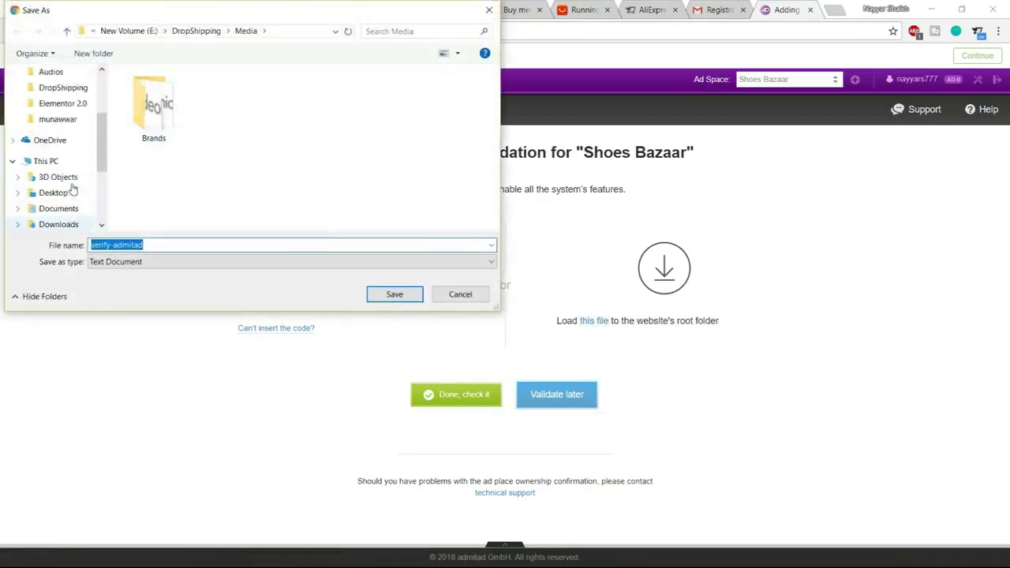
scroll(70, 185, "up", 1)
scroll(79, 211, "down", 1)
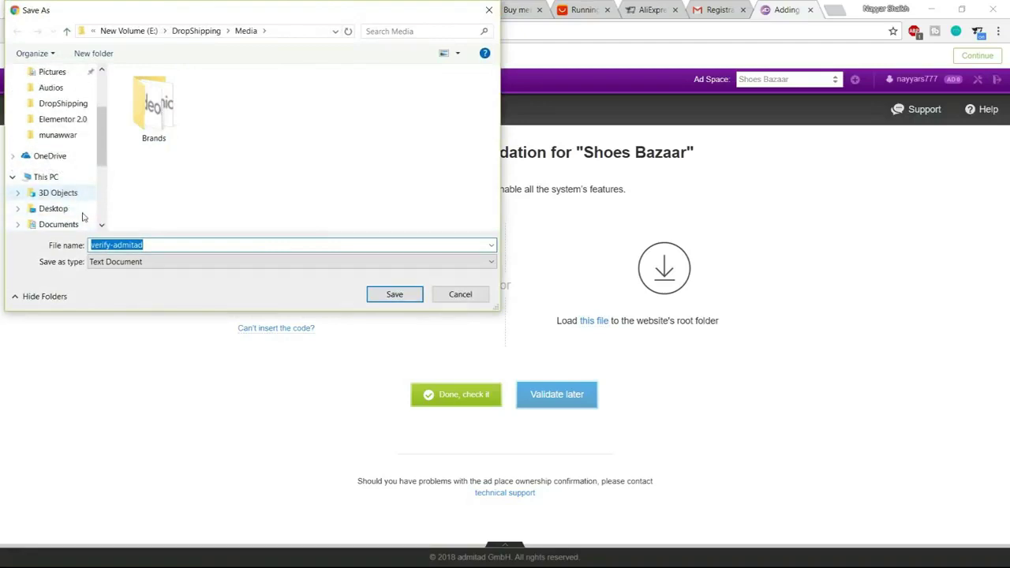
scroll(79, 205, "up", 3)
left_click(68, 98)
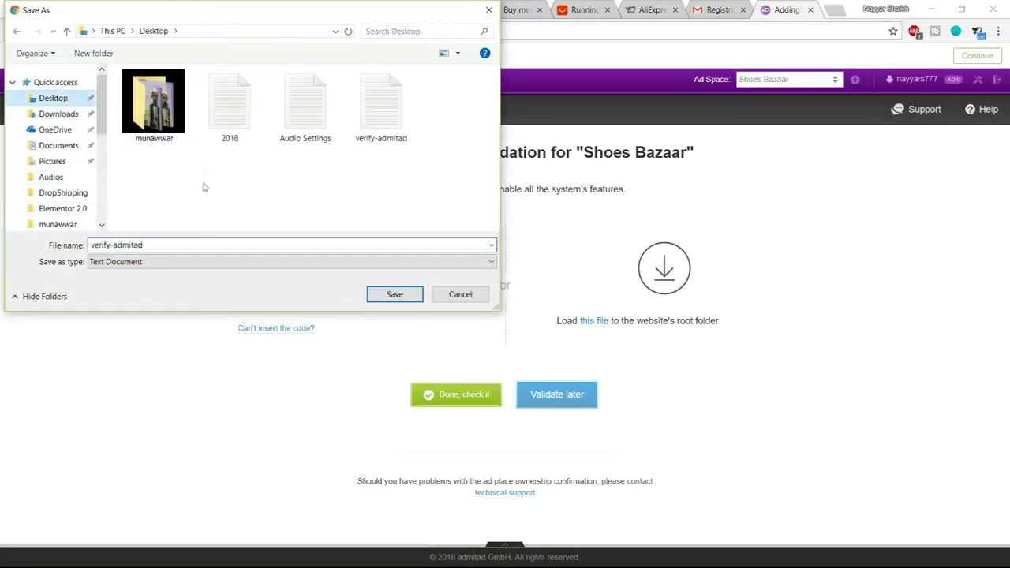
left_click_drag(190, 244, 90, 245)
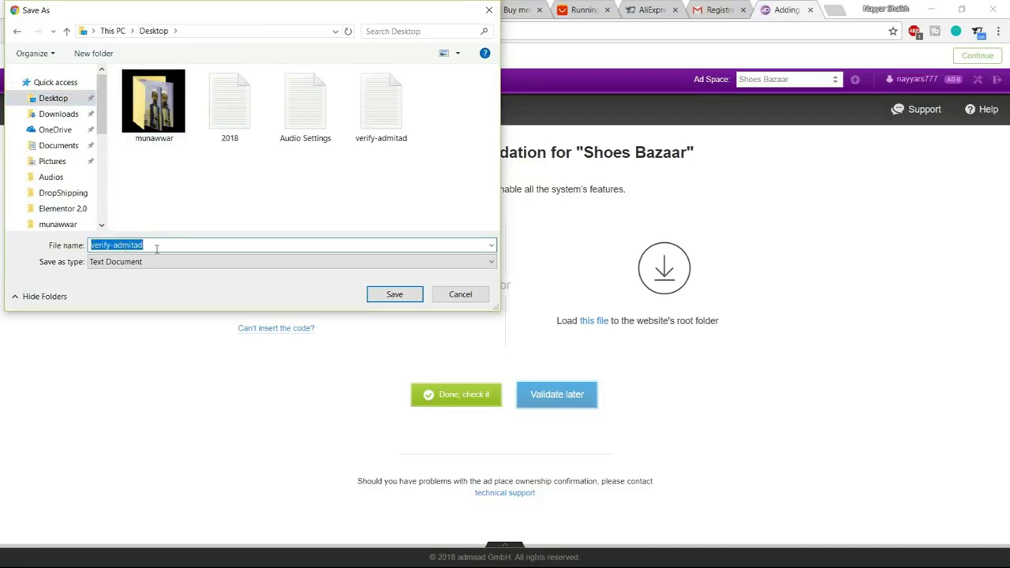
left_click(387, 295)
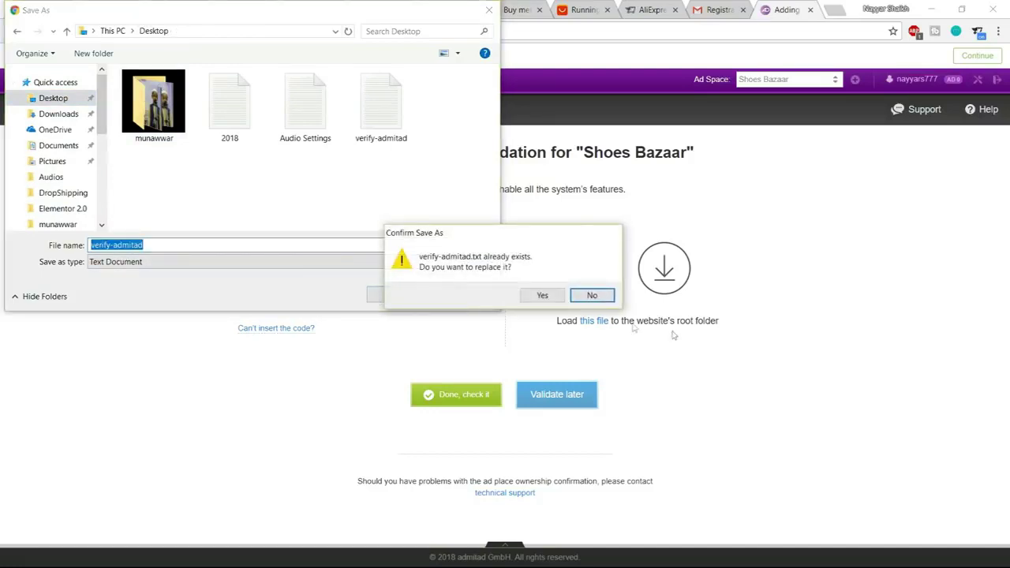
left_click(542, 296)
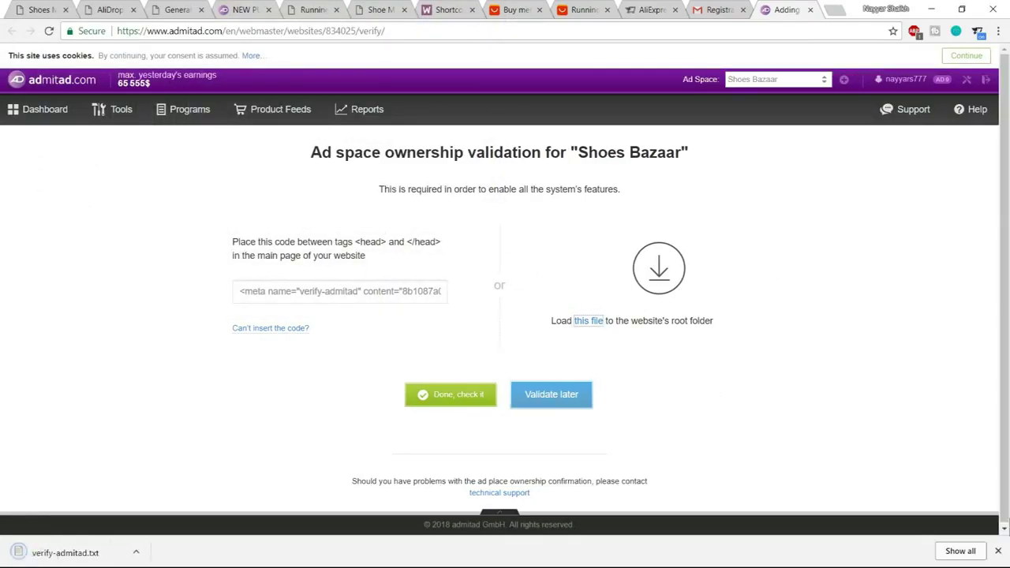
left_click(997, 551)
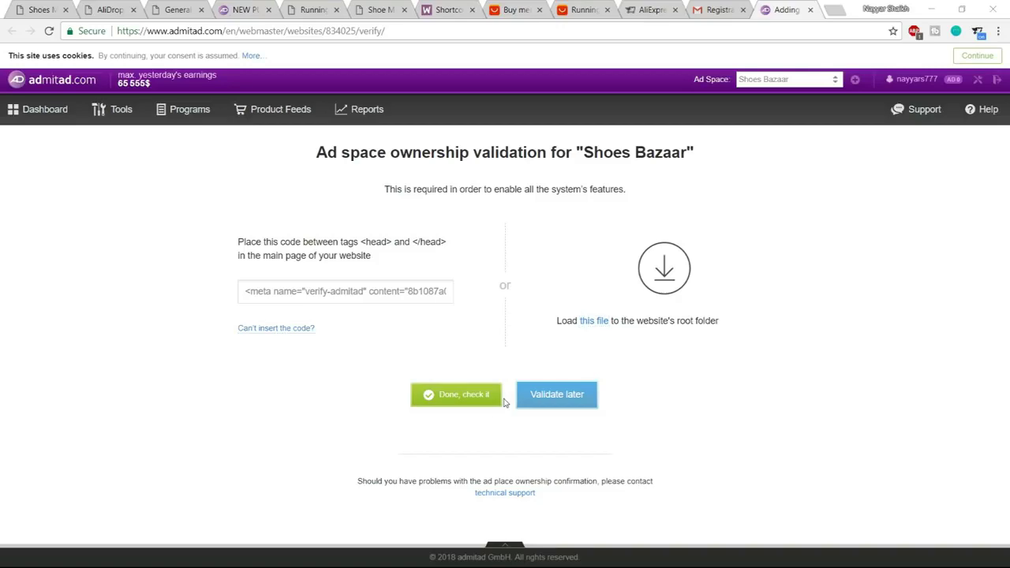
key("super")
left_click(586, 511)
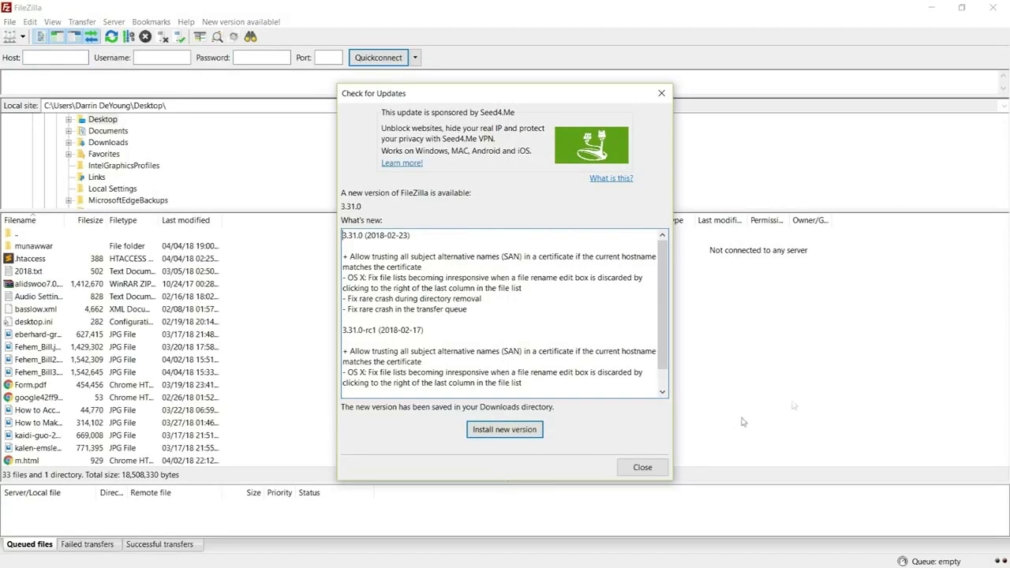
- Dismiss the 3.31.0 update notice, connect to the store's server, and open its site folder
left_click(642, 468)
left_click(961, 7)
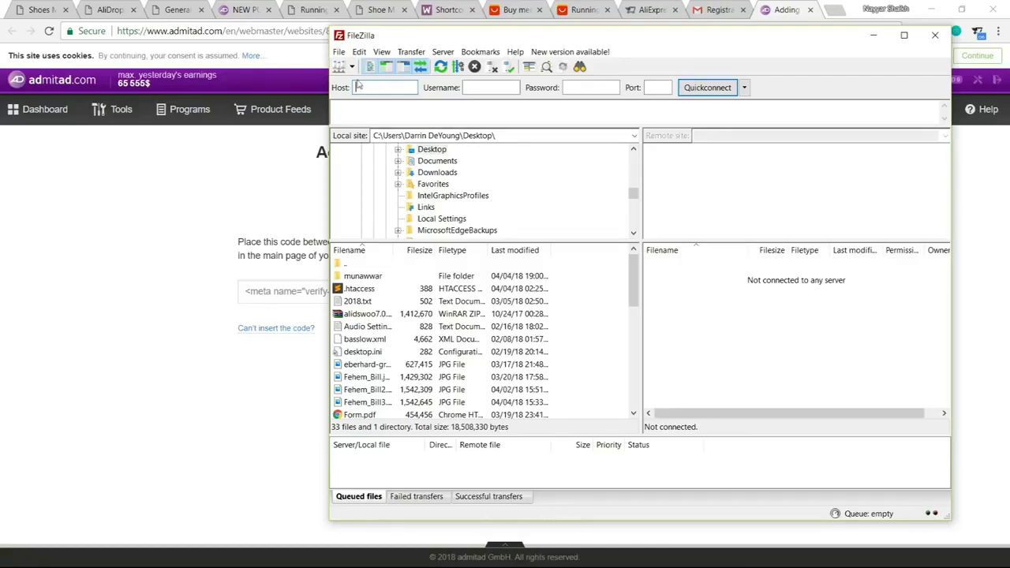
left_click(339, 66)
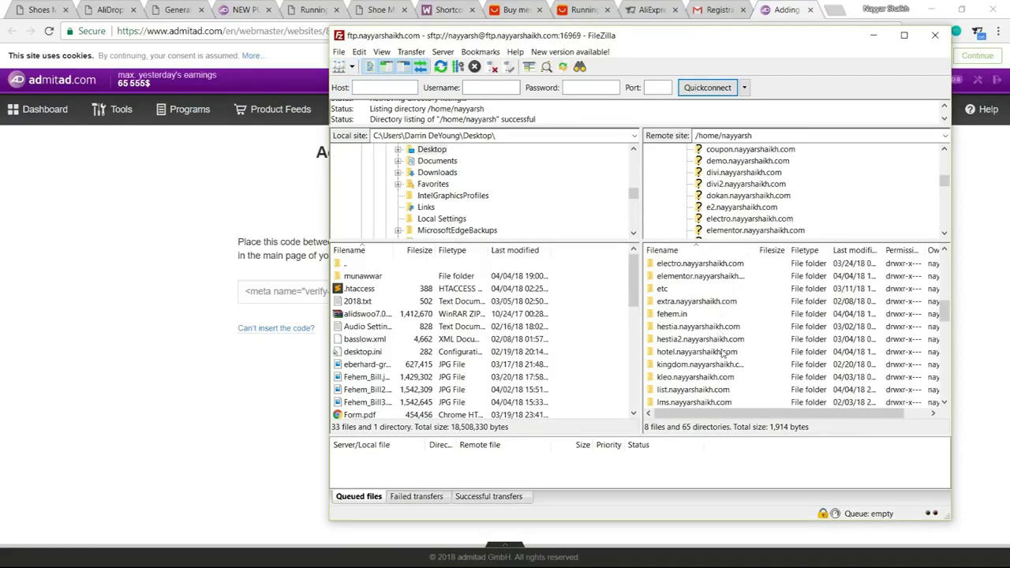
scroll(720, 351, "up", 1)
scroll(725, 343, "up", 1)
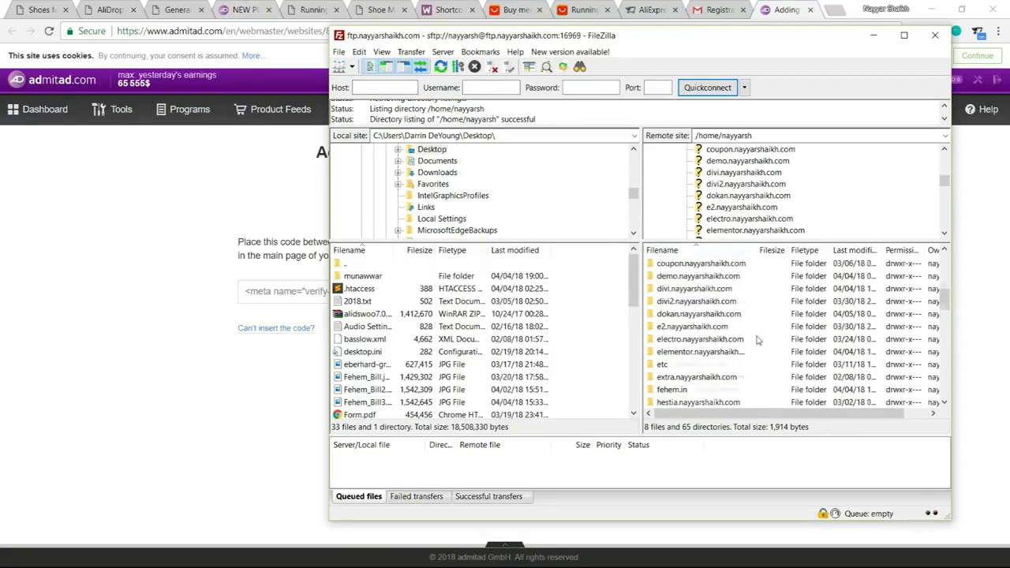
scroll(756, 339, "up", 1)
scroll(745, 327, "up", 1)
scroll(695, 302, "up", 1)
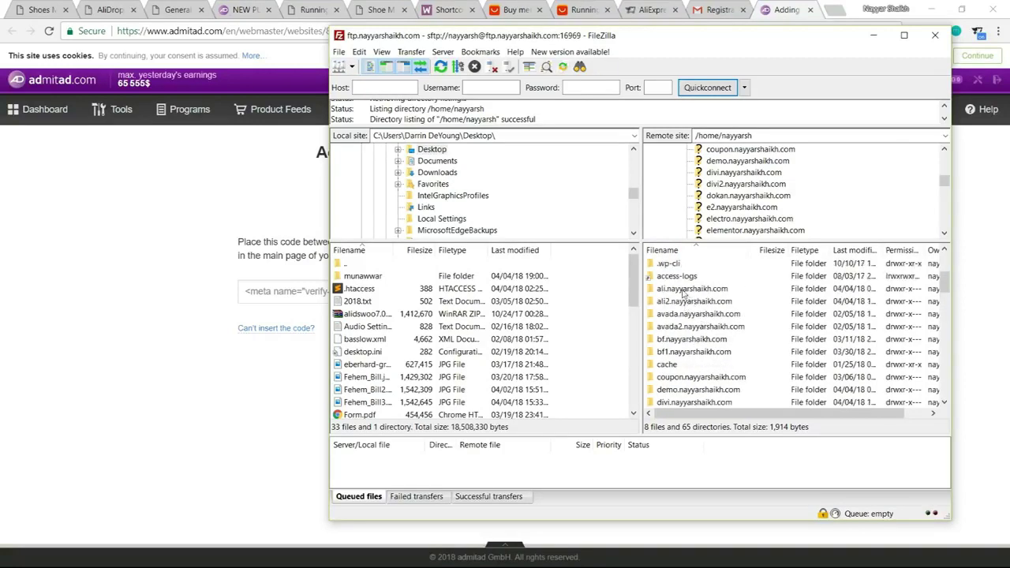
double_click(683, 289)
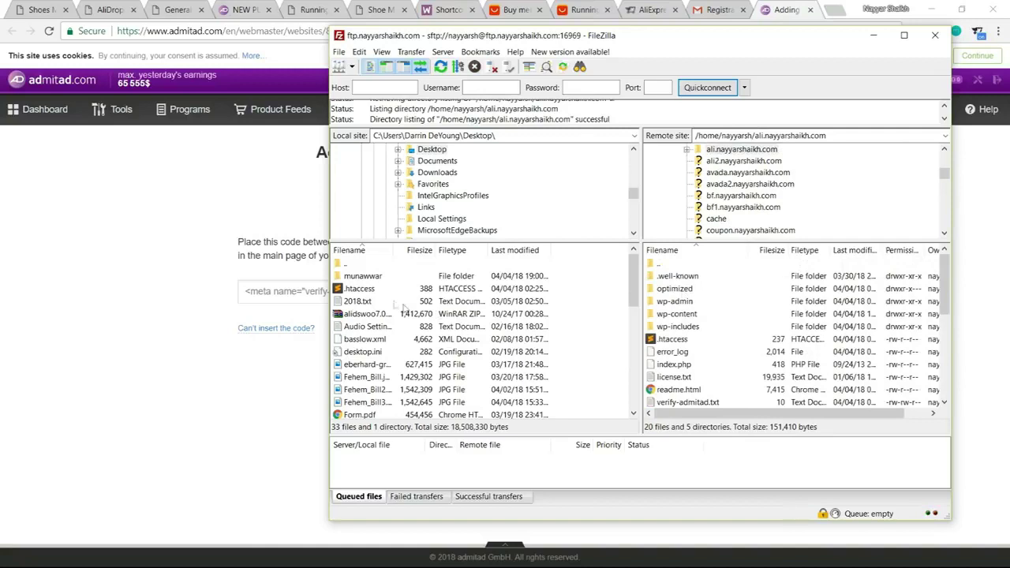
- Upload verify-admitad.txt from the Desktop, overwriting the server copy
left_click(385, 289)
scroll(394, 335, "down", 5)
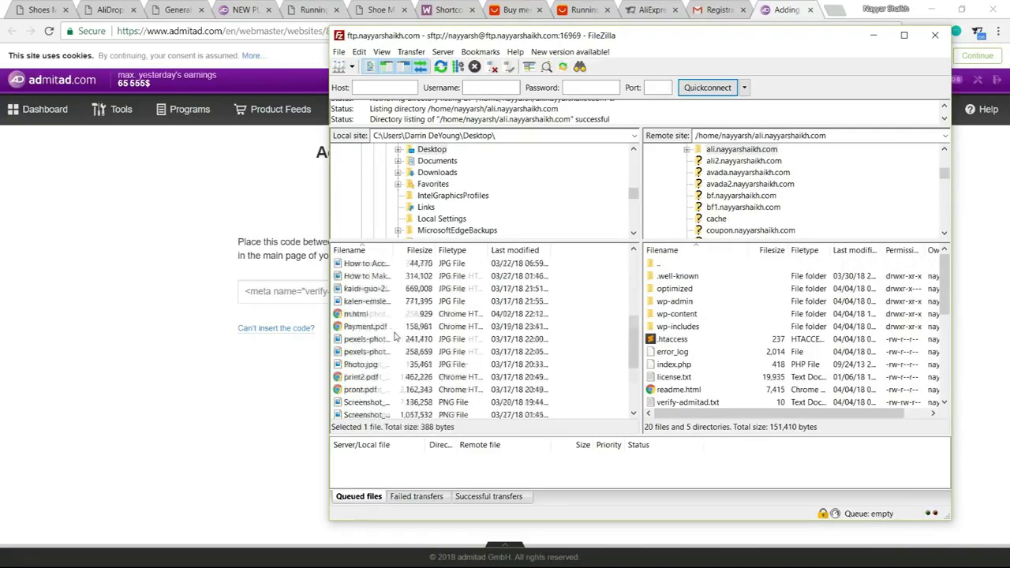
scroll(394, 335, "down", 3)
left_click(367, 390)
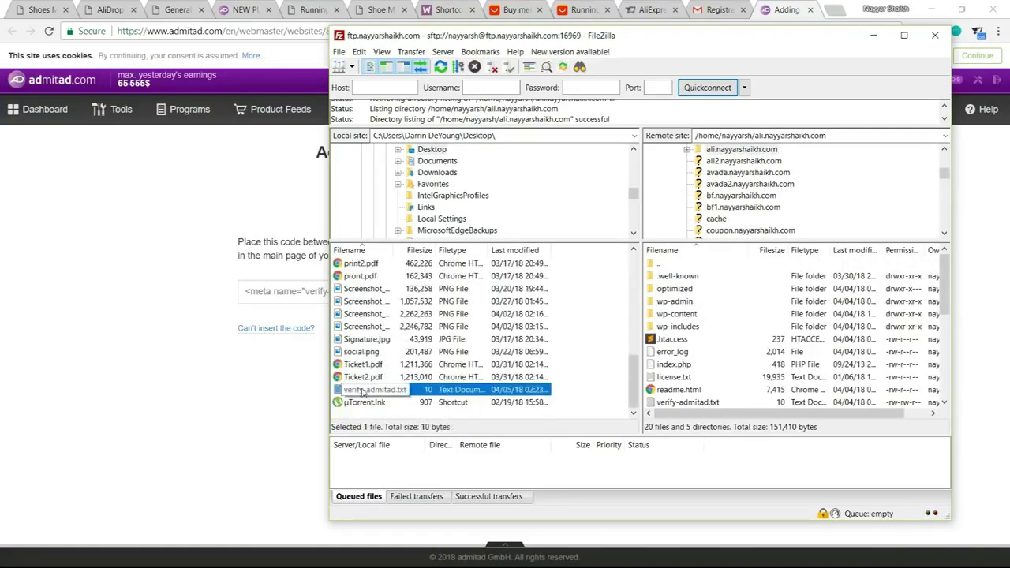
left_click_drag(363, 392, 738, 375)
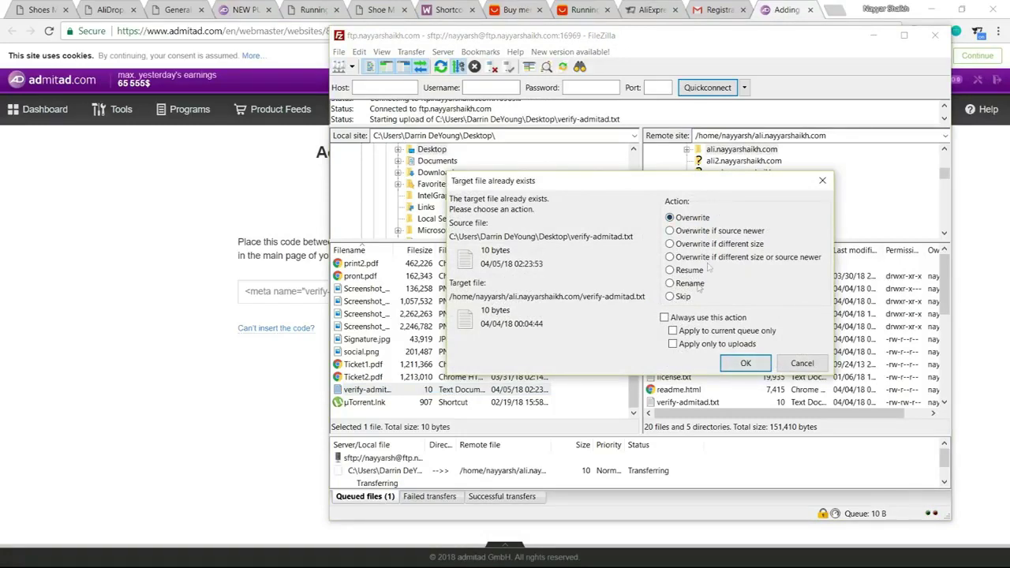
left_click(745, 363)
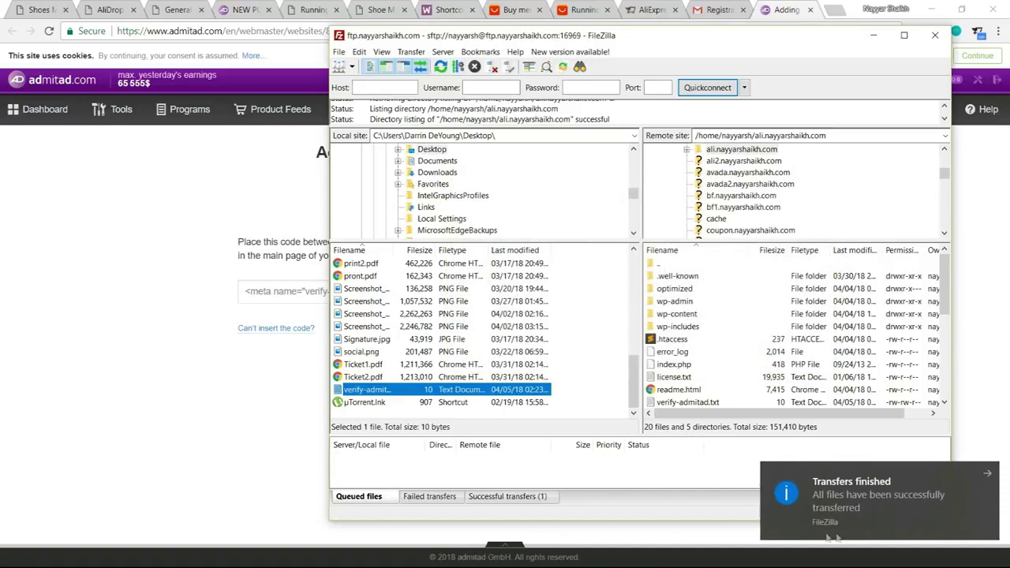
left_click(197, 313)
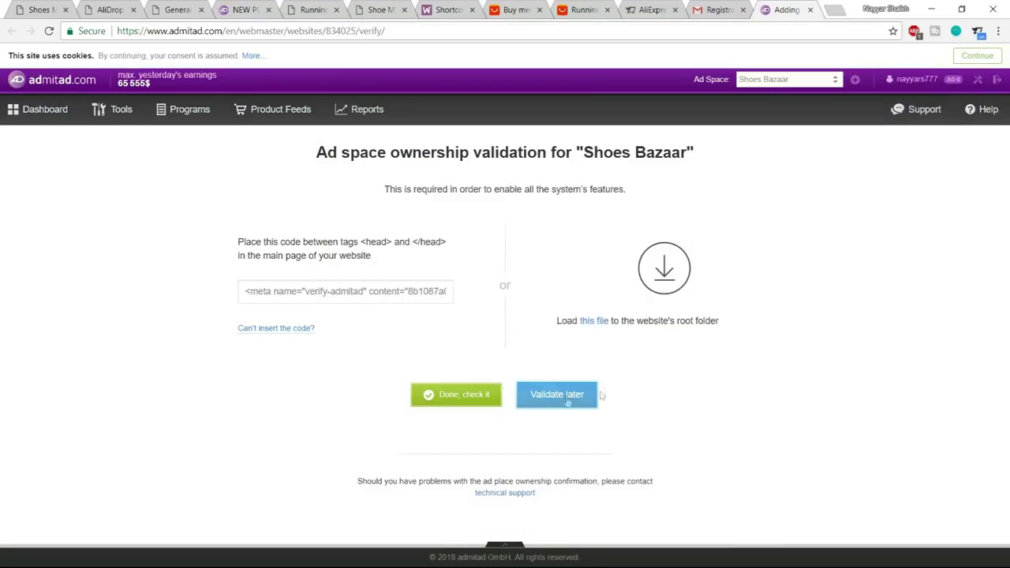
- Submit 'Done, check it', close the welcome tour, and review the Aliexpress INT approval rate
left_click(464, 403)
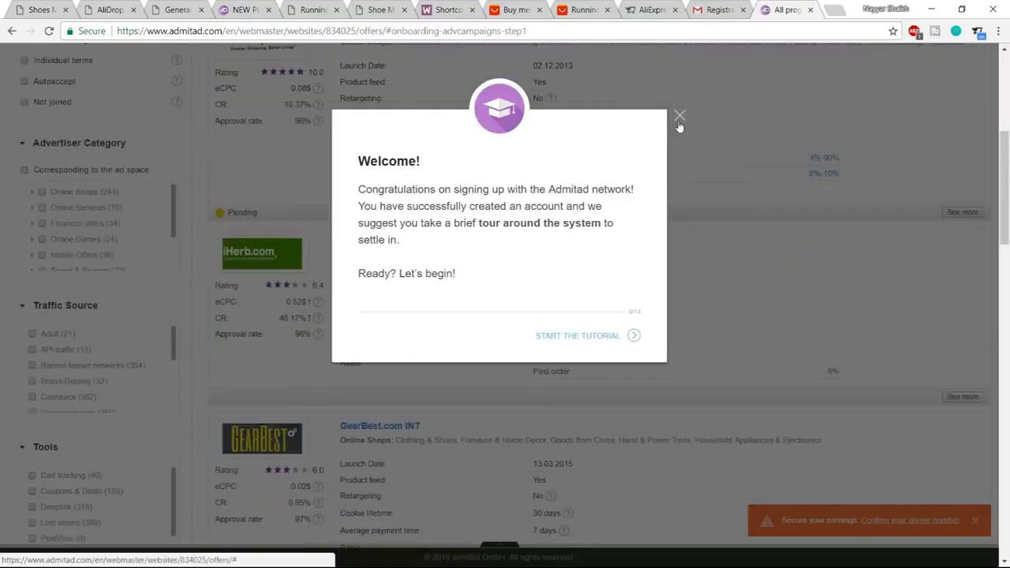
left_click(679, 124)
scroll(709, 389, "down", 3)
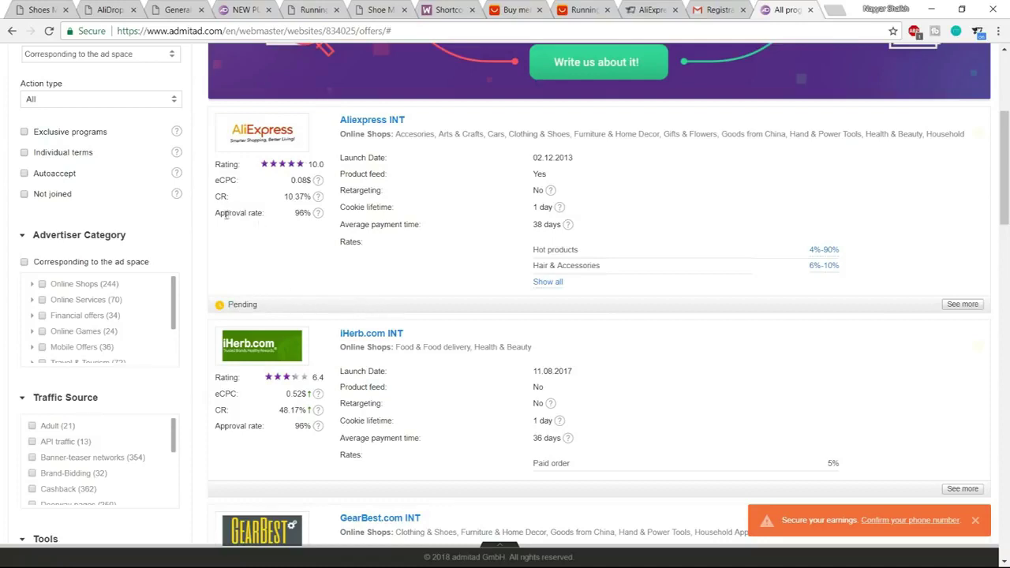
left_click_drag(214, 218, 292, 219)
left_click(300, 224)
left_click(651, 9)
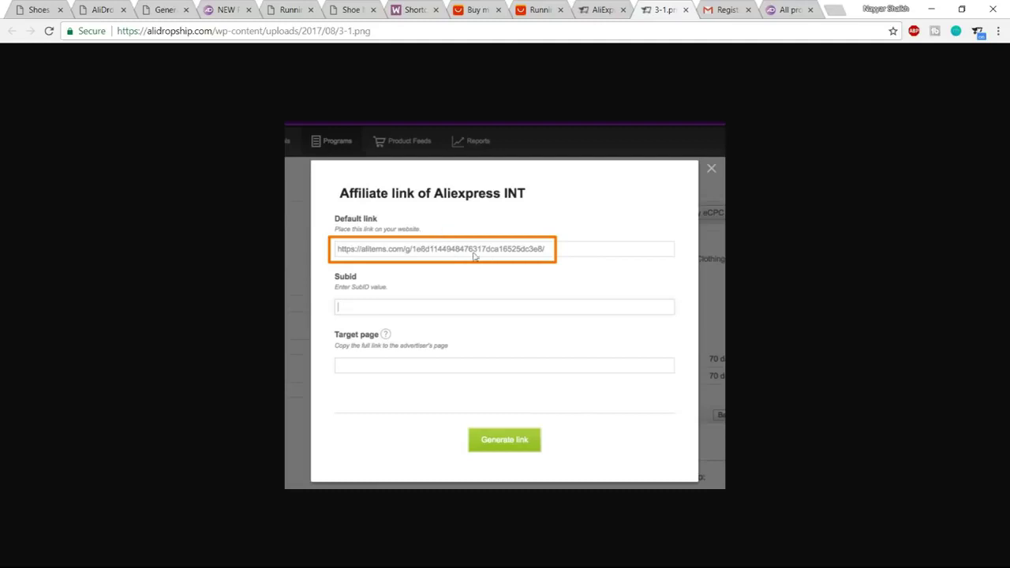
- Return to AliDropship General settings and review the 12% cashback note and Currency Settings
left_click(602, 10)
left_click(208, 10)
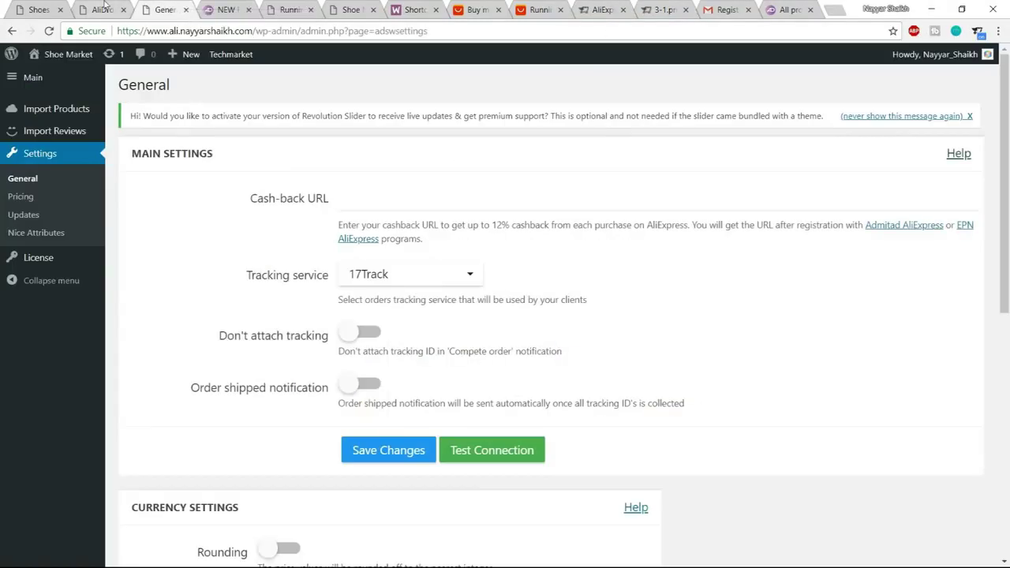
left_click(381, 198)
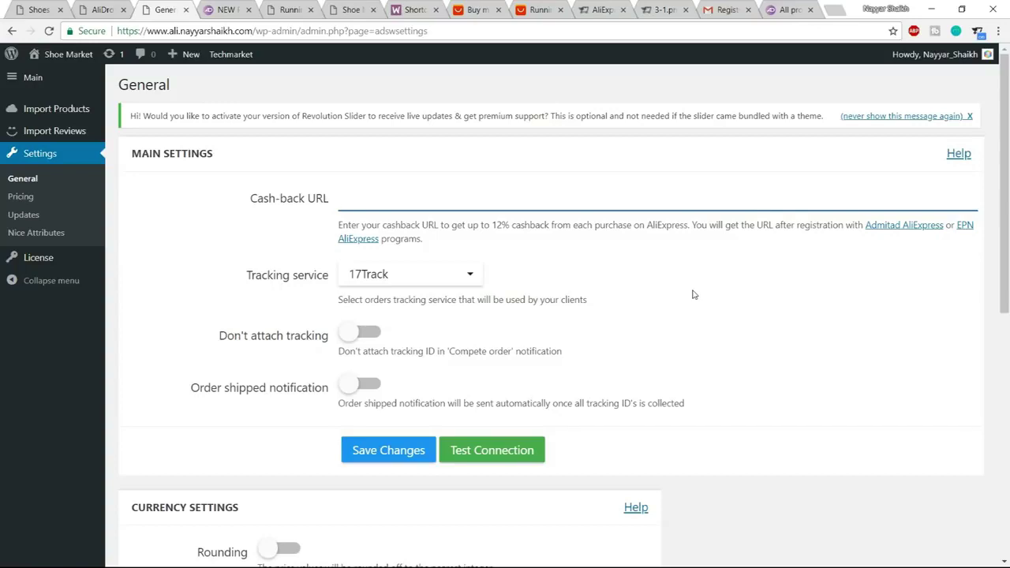
left_click_drag(491, 225, 510, 225)
left_click(552, 256)
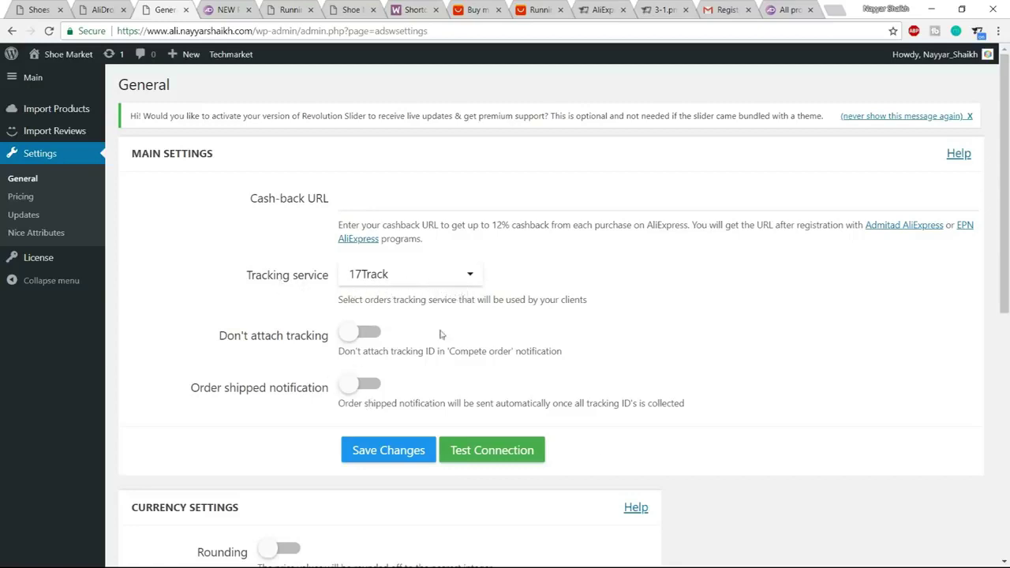
scroll(441, 336, "down", 3)
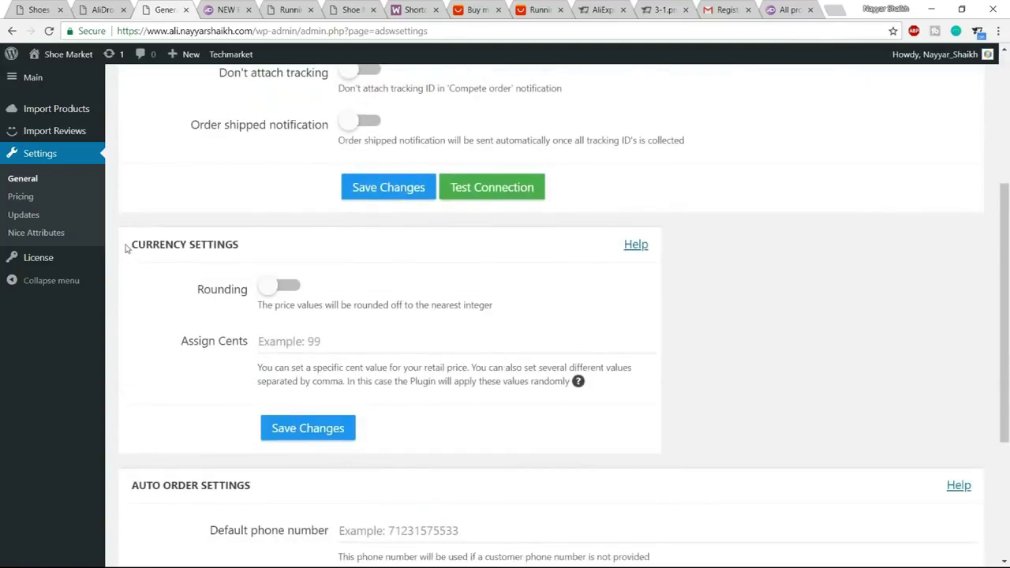
left_click_drag(126, 244, 253, 247)
left_click(260, 250)
- Close the Shortcodes, AliExpress guide, guide image, Gmail and Admitad tabs
left_click(412, 10)
left_click(435, 9)
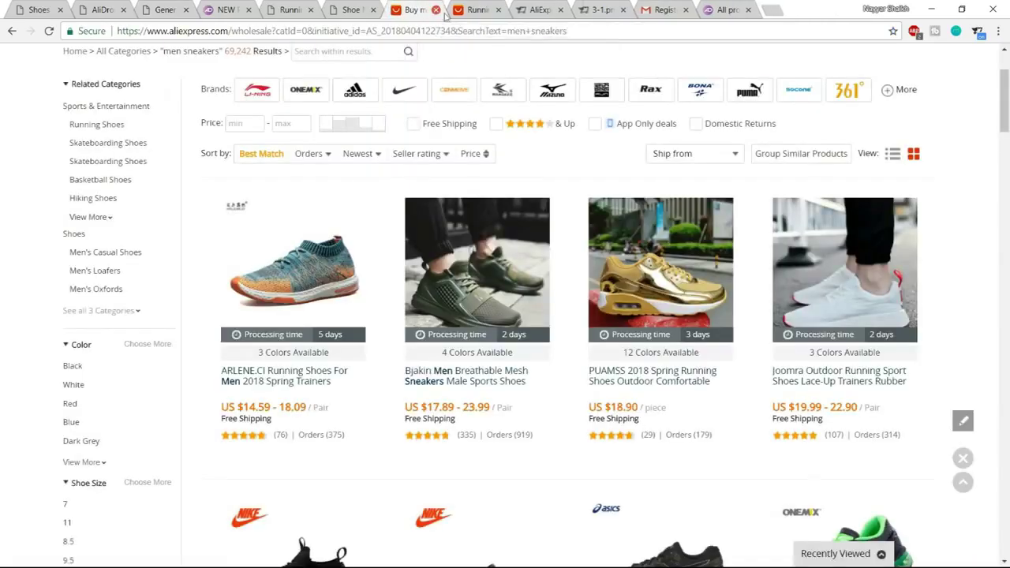
left_click(549, 10)
key("alt+Left")
left_click(560, 9)
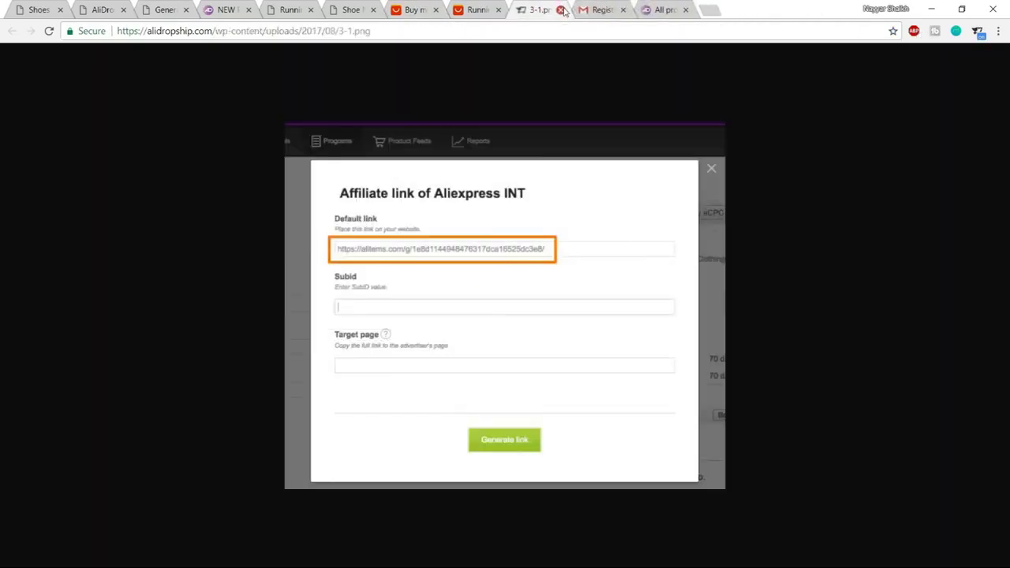
left_click(560, 10)
left_click(560, 10)
left_click(560, 9)
left_click(266, 8)
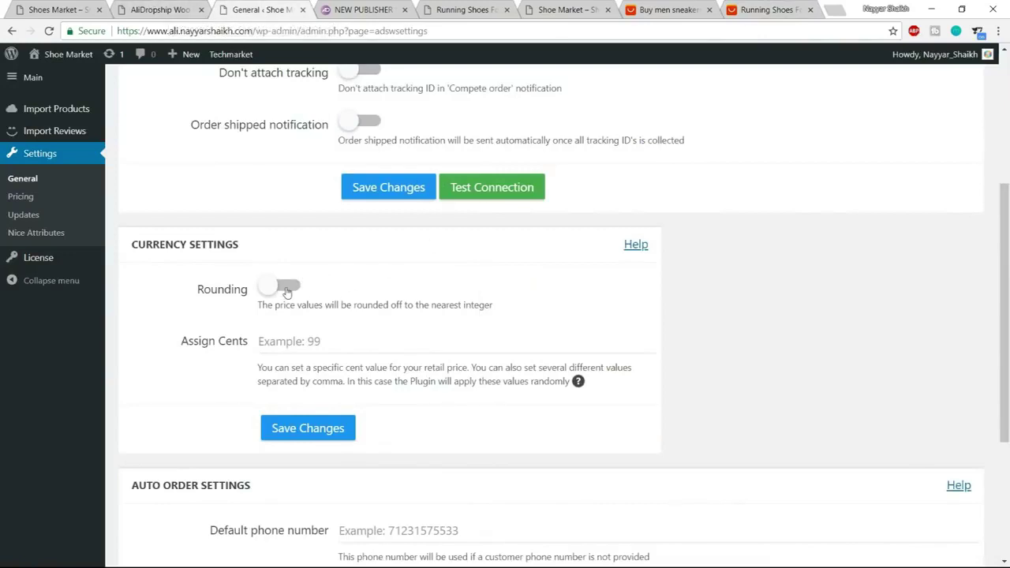
left_click(678, 9)
- Switch price rounding on after checking the $18.09 supplier price
left_click(753, 9)
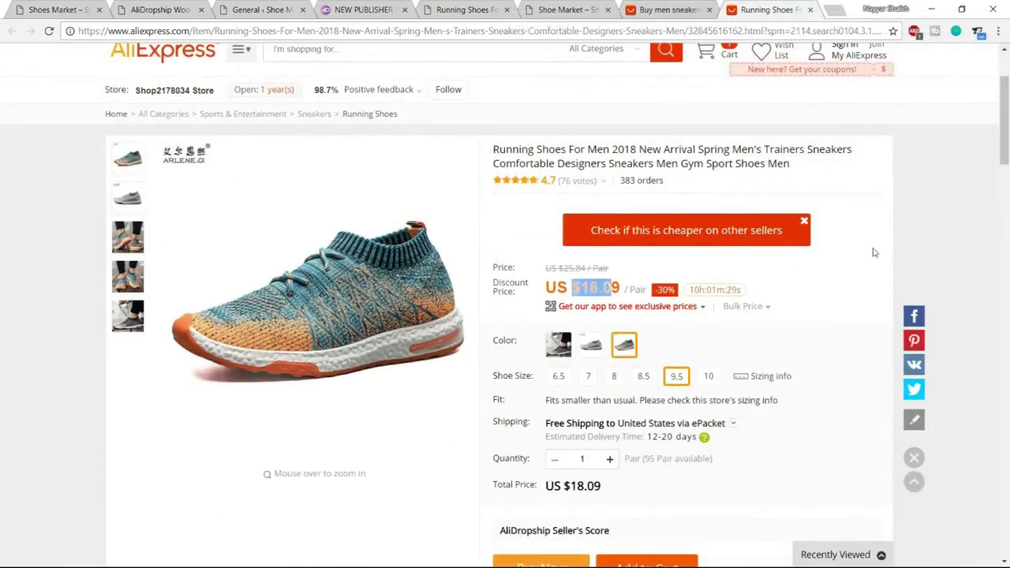
left_click_drag(582, 287, 622, 287)
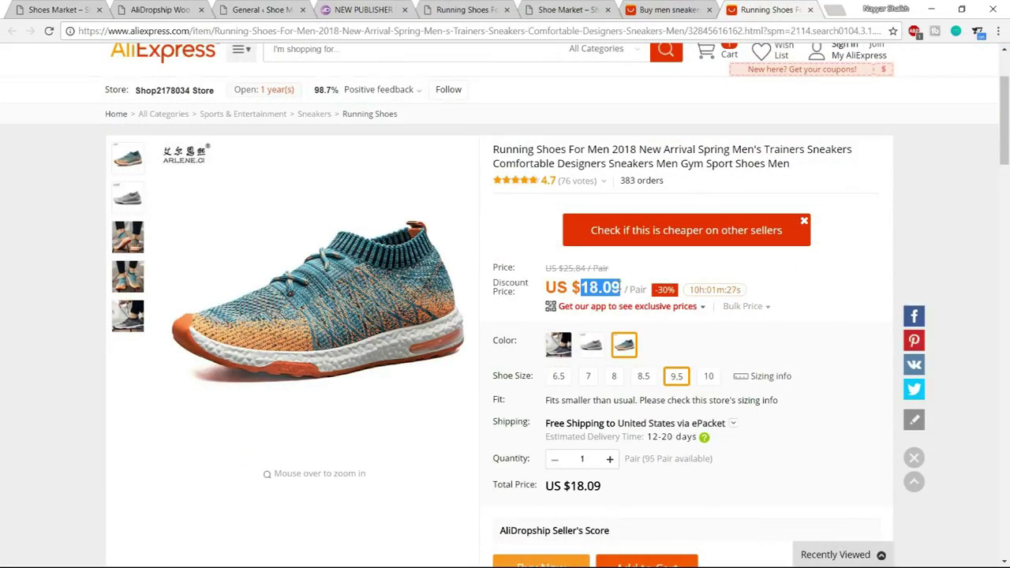
left_click(265, 10)
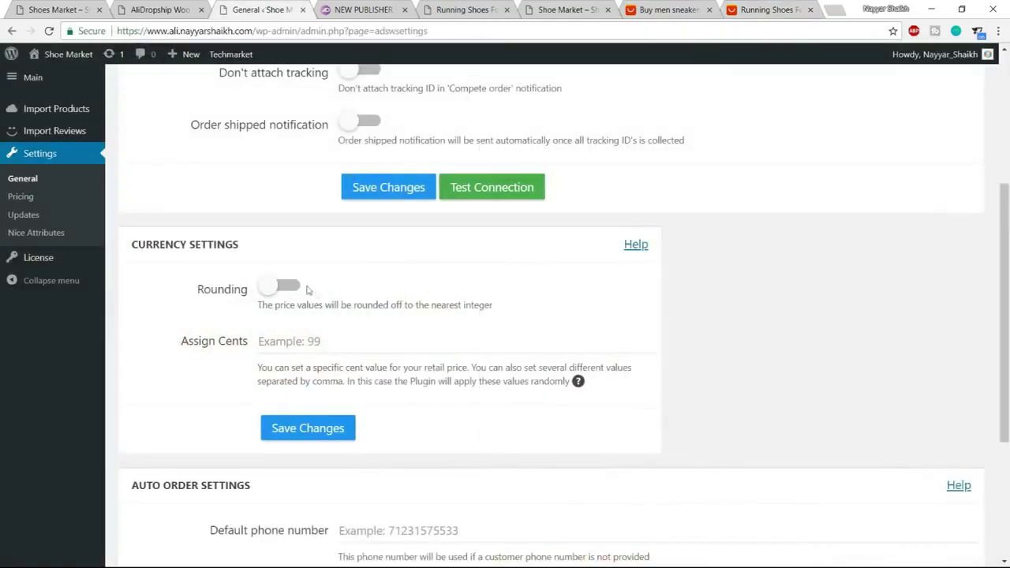
left_click(281, 286)
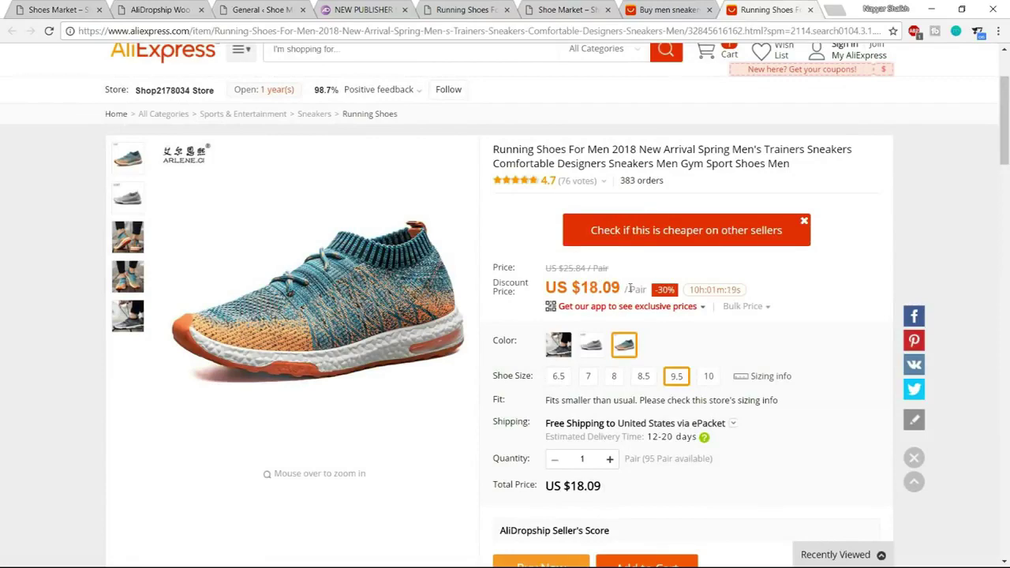
left_click(243, 9)
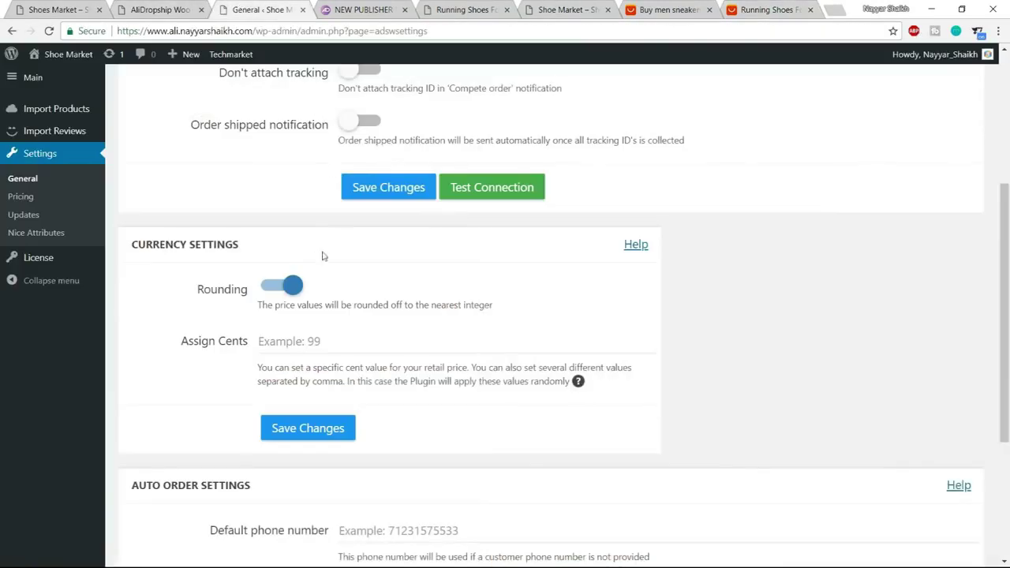
left_click(286, 353)
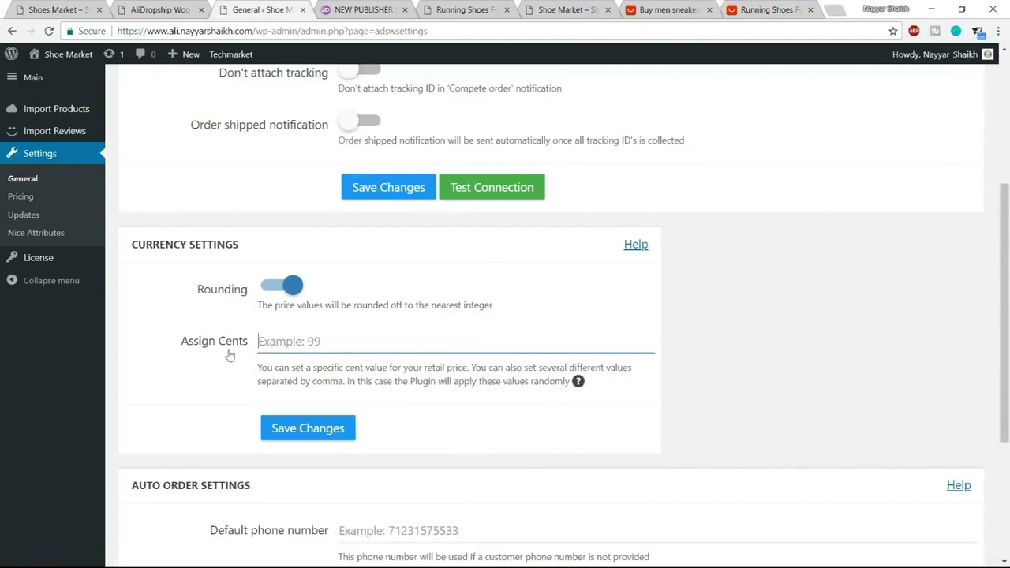
left_click(293, 289)
left_click(336, 343)
left_click(285, 287)
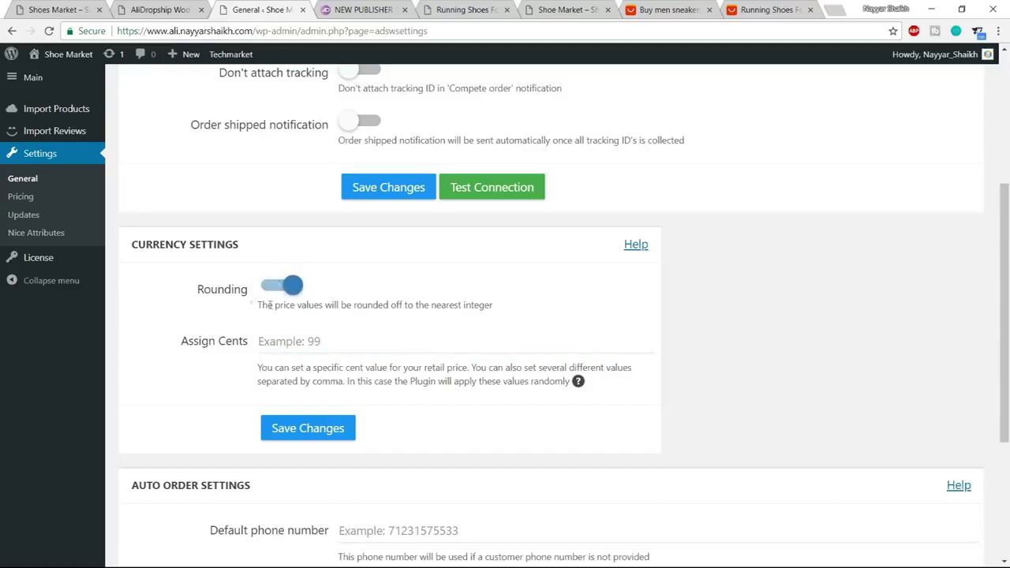
left_click(320, 341)
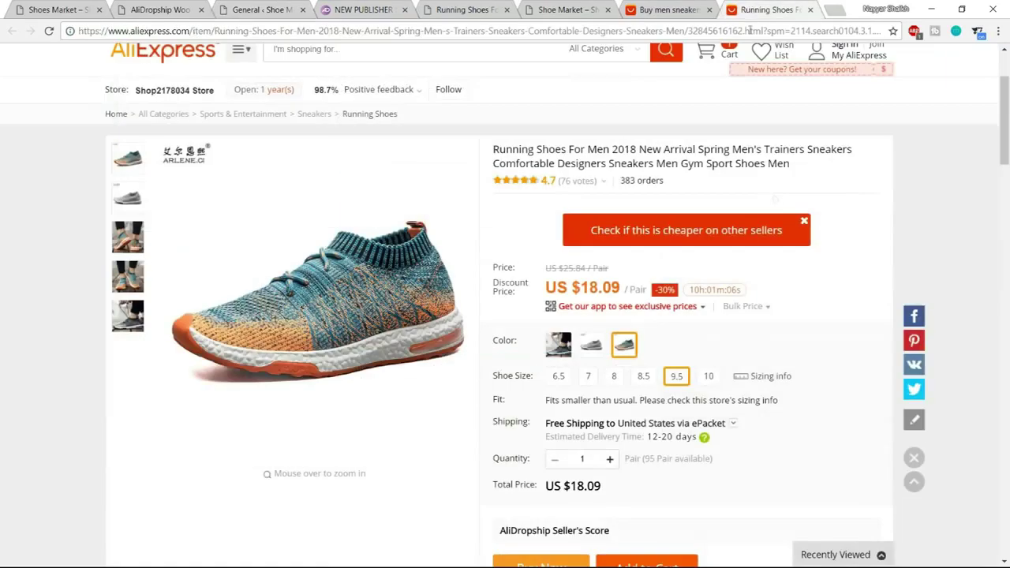
- Enter 50 as the Assign Cents value, comparing against the AliExpress price
left_click(753, 10)
left_click_drag(580, 288, 624, 304)
left_click(340, 57)
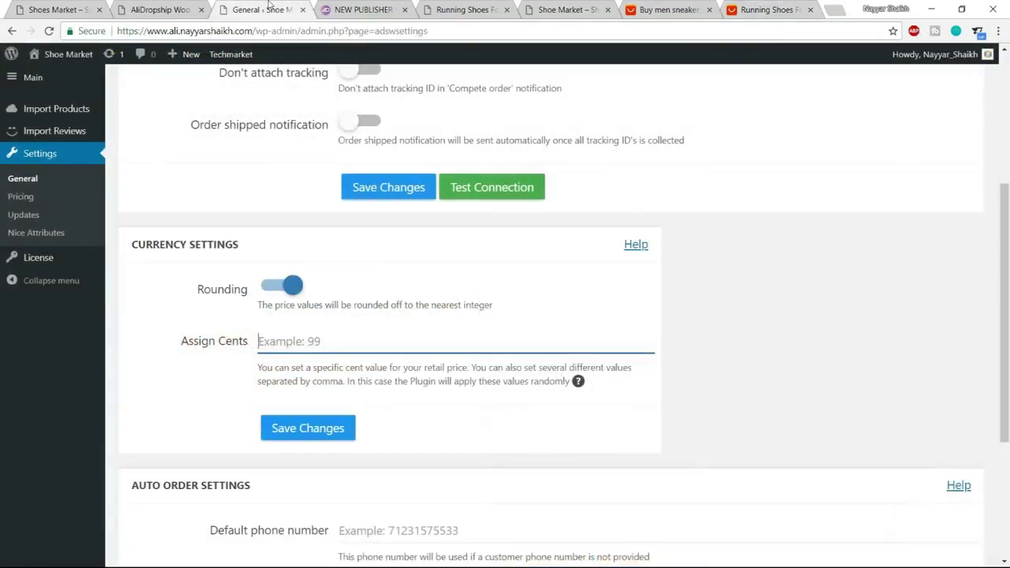
left_click(270, 11)
type("50")
left_click(784, 9)
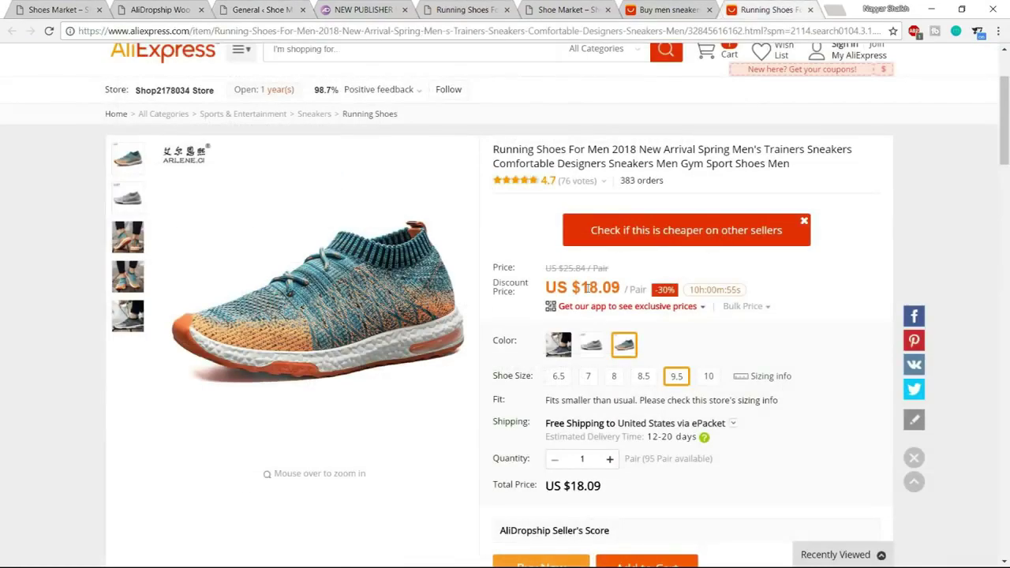
left_click_drag(580, 287, 607, 289)
left_click(262, 10)
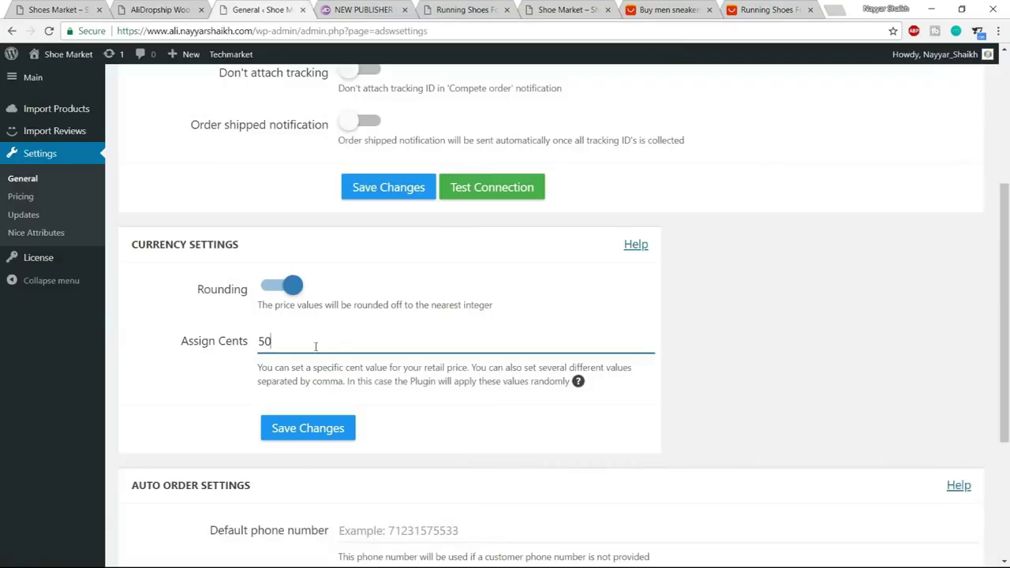
left_click_drag(293, 341, 235, 350)
left_click(791, 222)
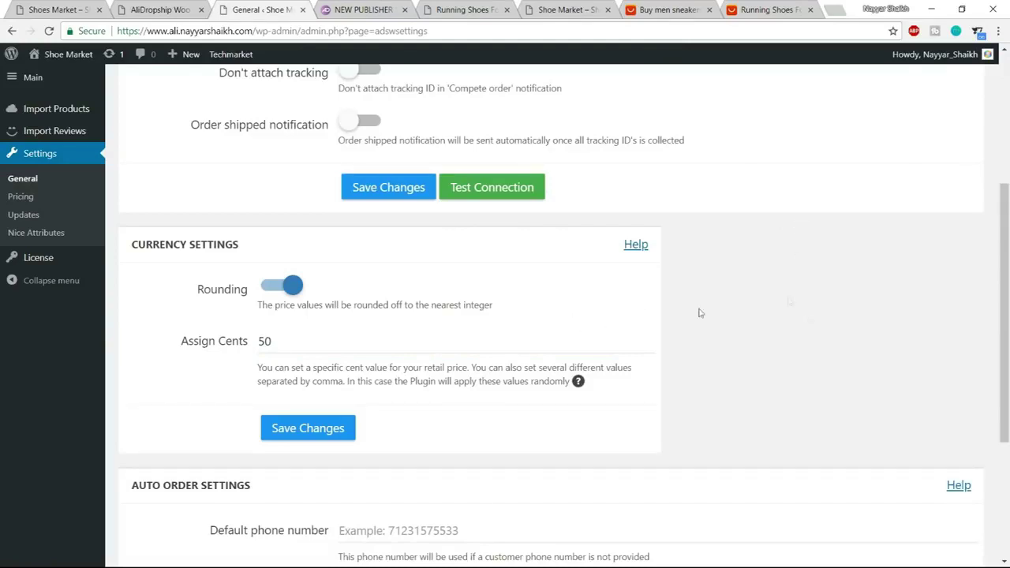
scroll(845, 356, "down", 3)
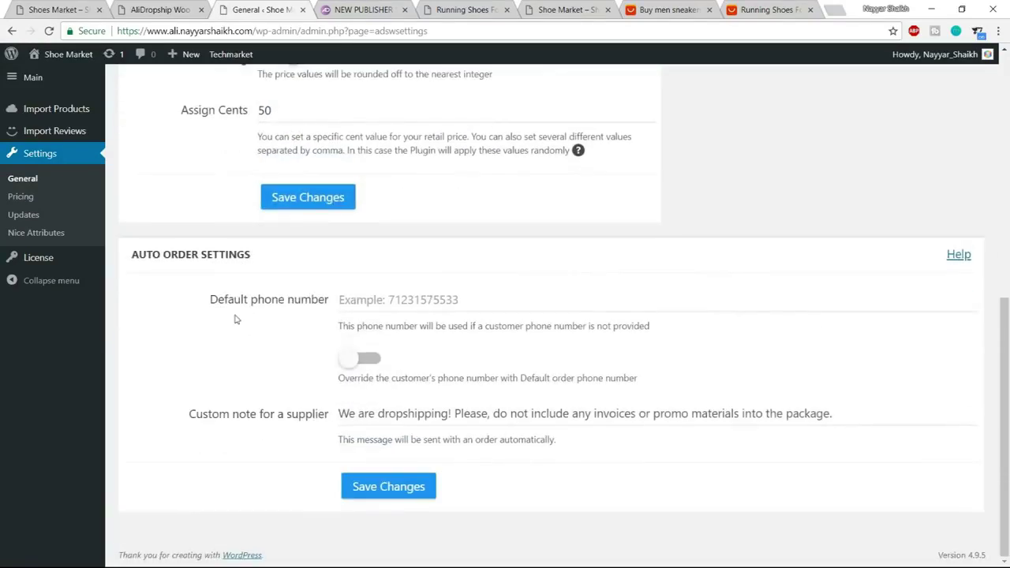
left_click_drag(129, 262, 254, 258)
left_click(254, 259)
left_click(495, 297)
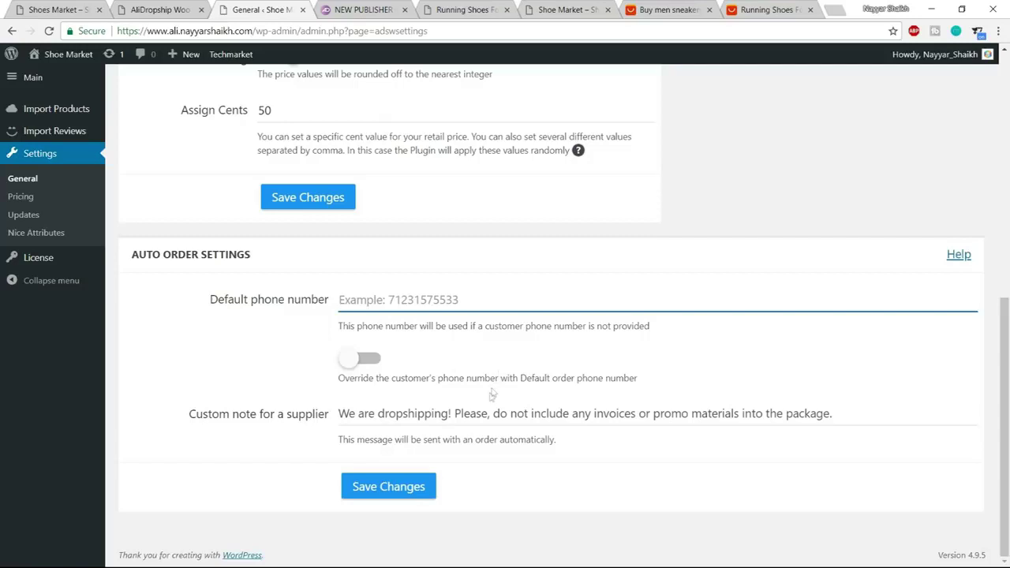
scroll(467, 487, "up", 10)
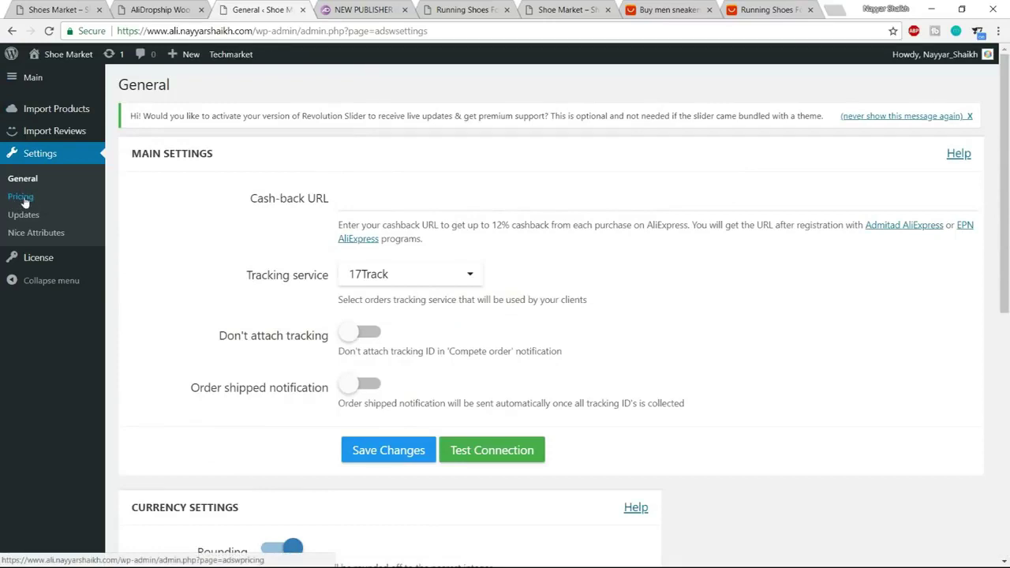
- Open the Pricing settings and check the shop's £14.59 – £25.00 price range
left_click(22, 197)
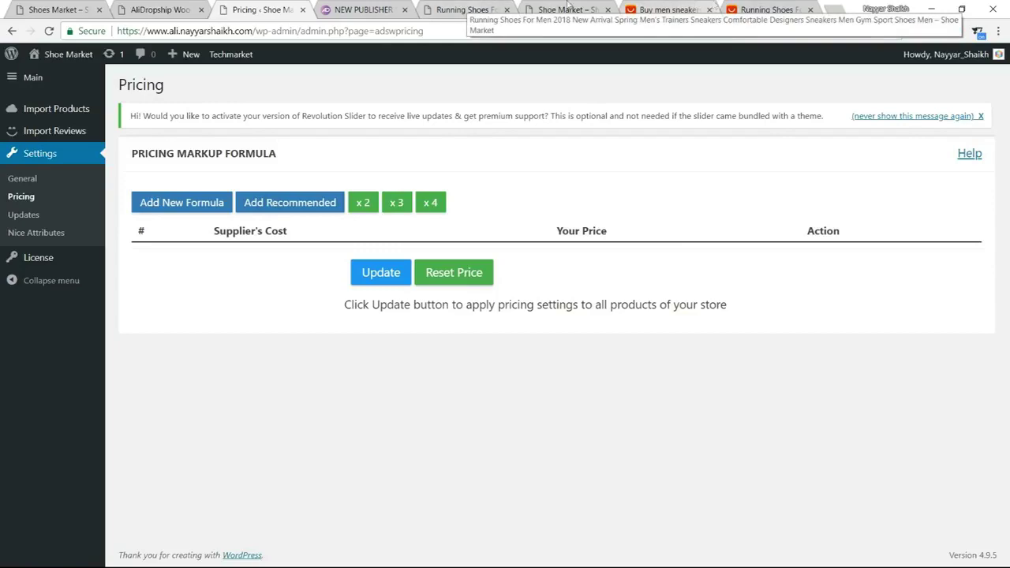
left_click(362, 10)
left_click(405, 9)
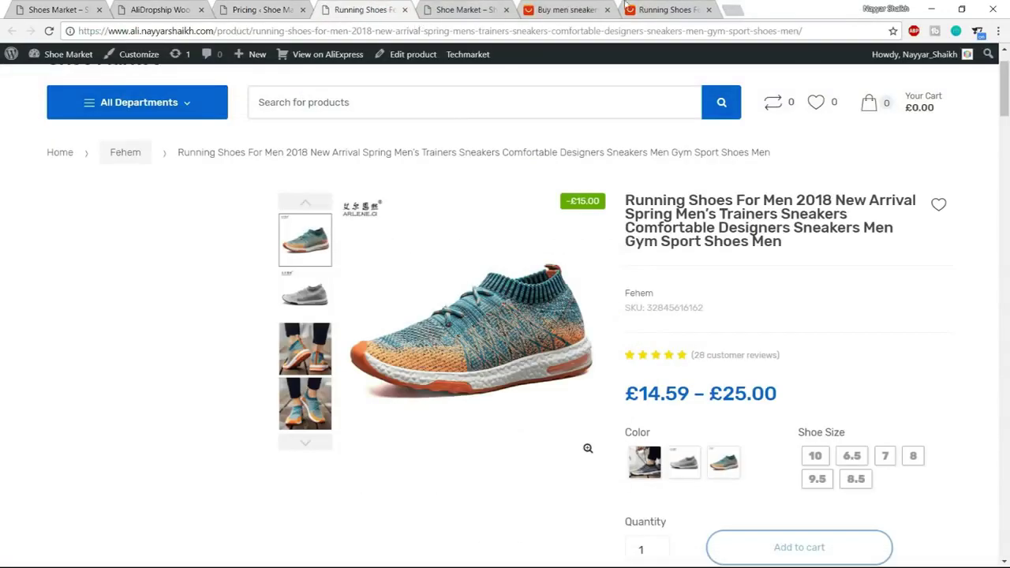
scroll(663, 306, "down", 2)
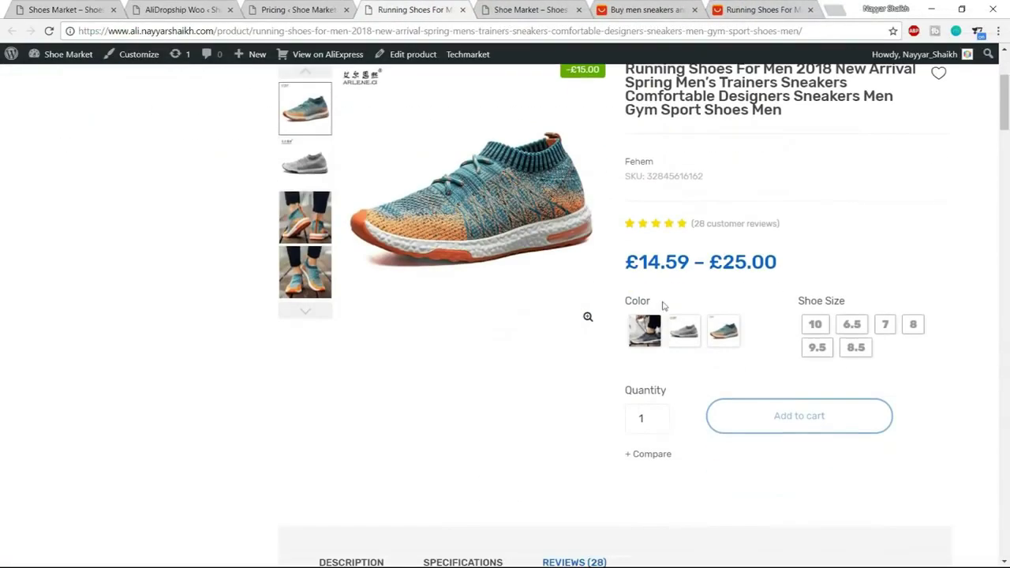
left_click_drag(640, 264, 789, 268)
left_click(748, 288)
left_click_drag(638, 261, 788, 260)
left_click(777, 261)
- Check the third colour's size 9.5 price against the AliExpress supplier price
left_click(733, 335)
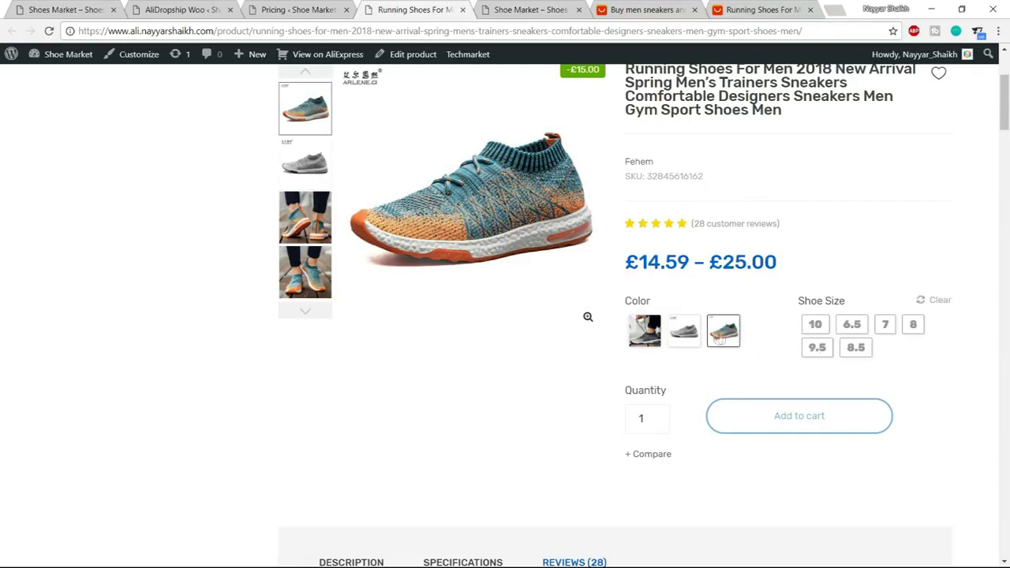
left_click(825, 350)
left_click_drag(714, 411, 609, 411)
left_click(609, 411)
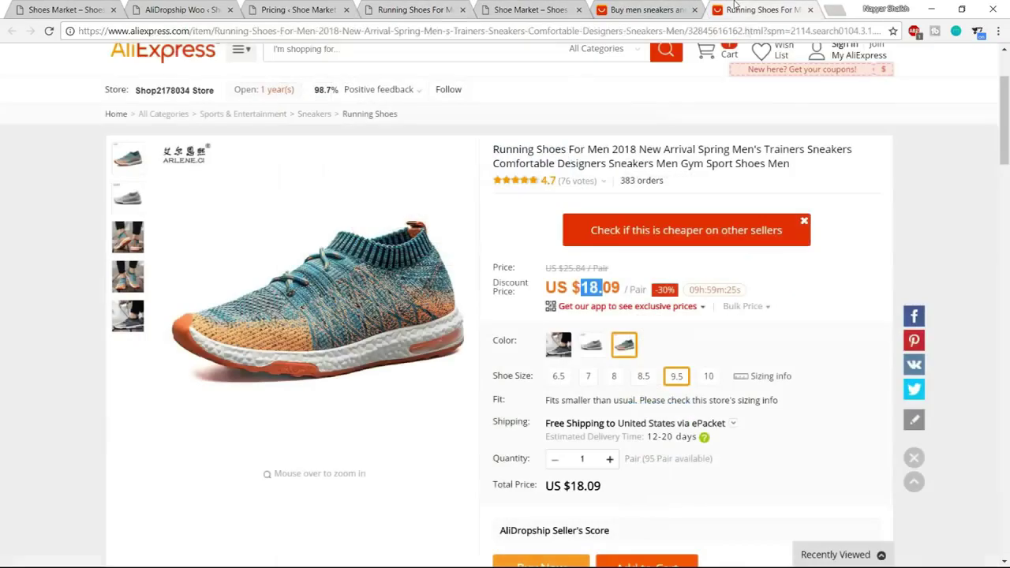
left_click(753, 9)
left_click(584, 288)
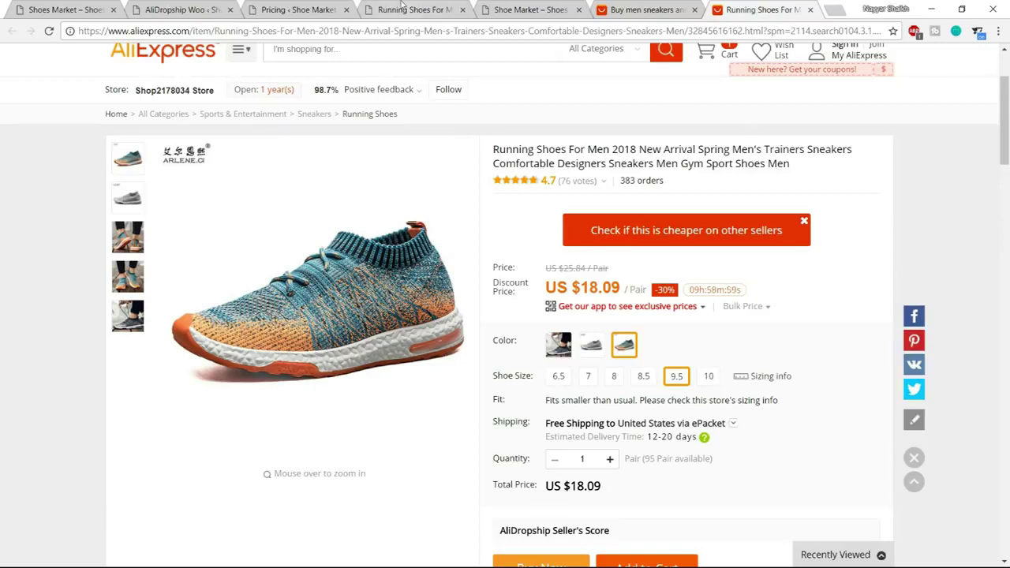
left_click(284, 6)
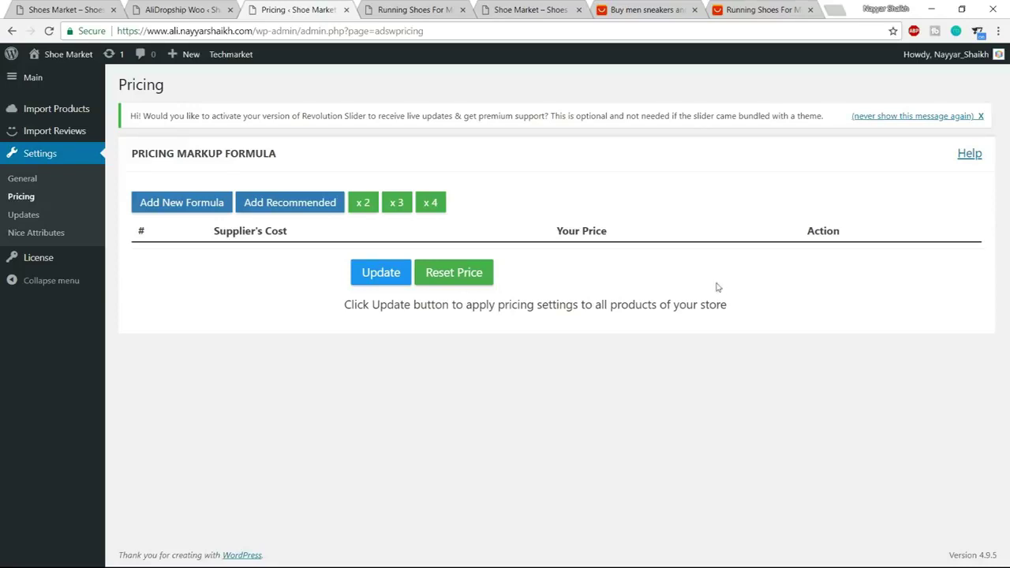
- Start a new markup formula with Min. Cost 10, Max. Cost 50 and sign +
left_click(188, 208)
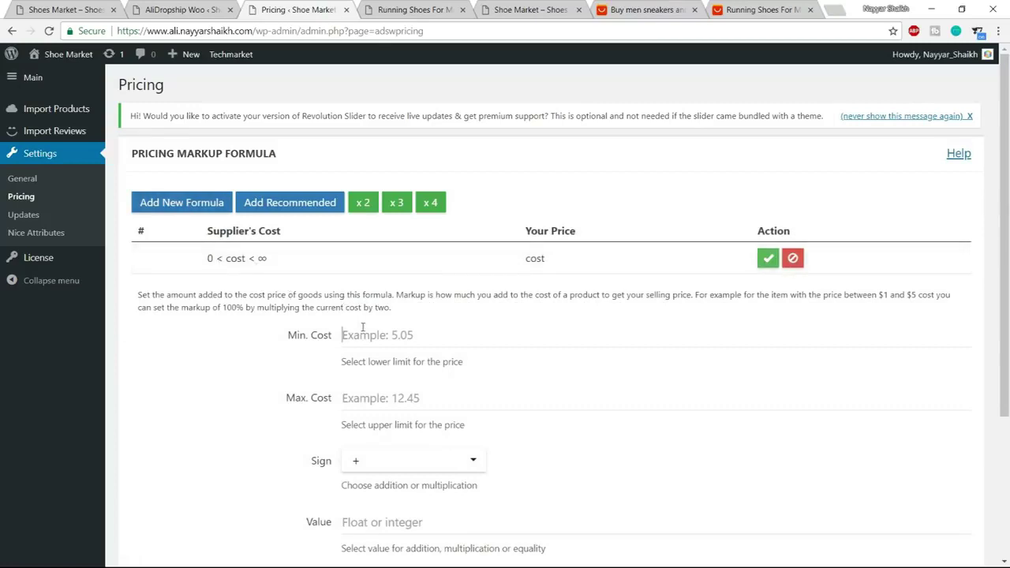
scroll(529, 365, "down", 1)
left_click(407, 332)
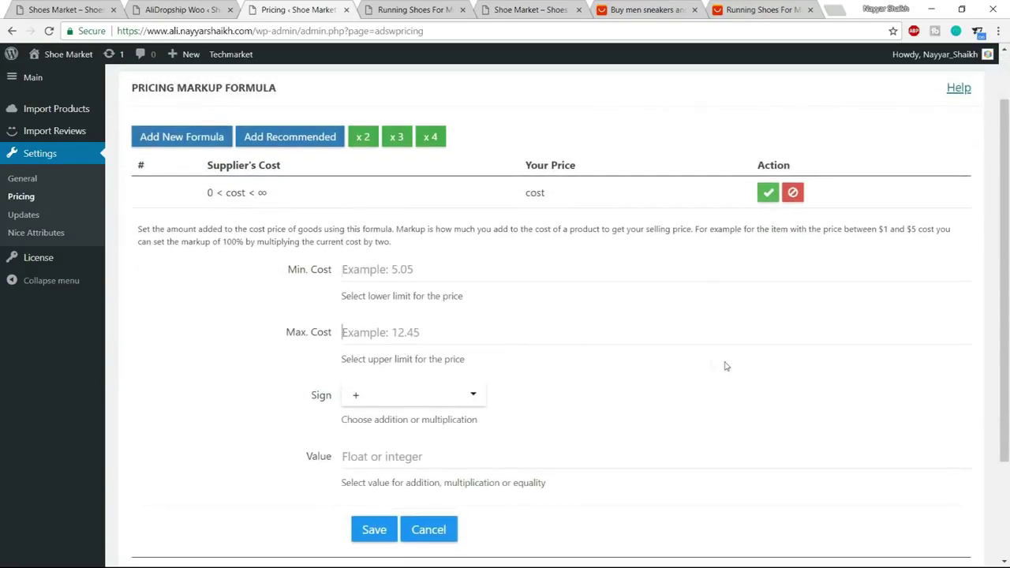
left_click(392, 269)
type("10")
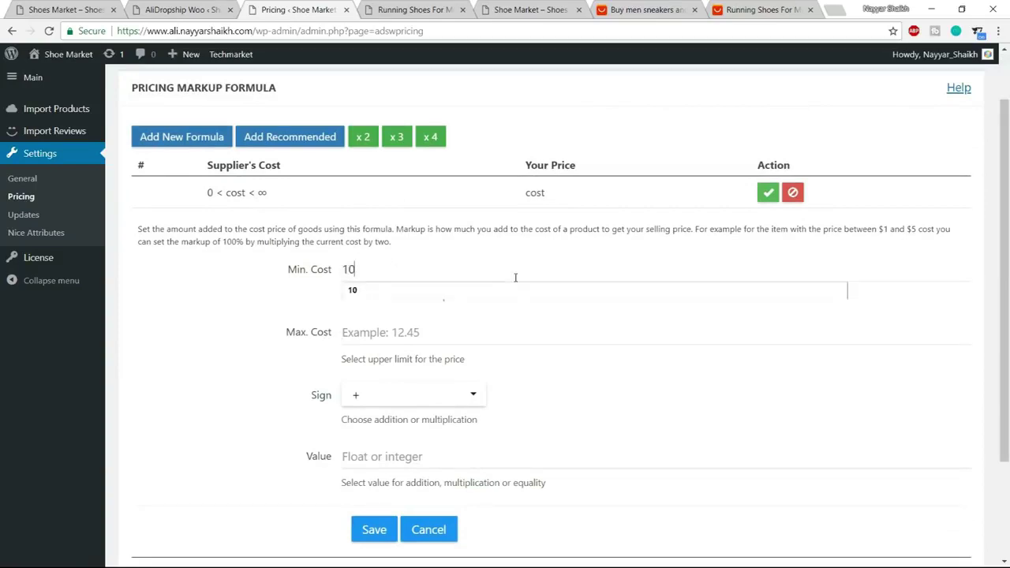
left_click(456, 335)
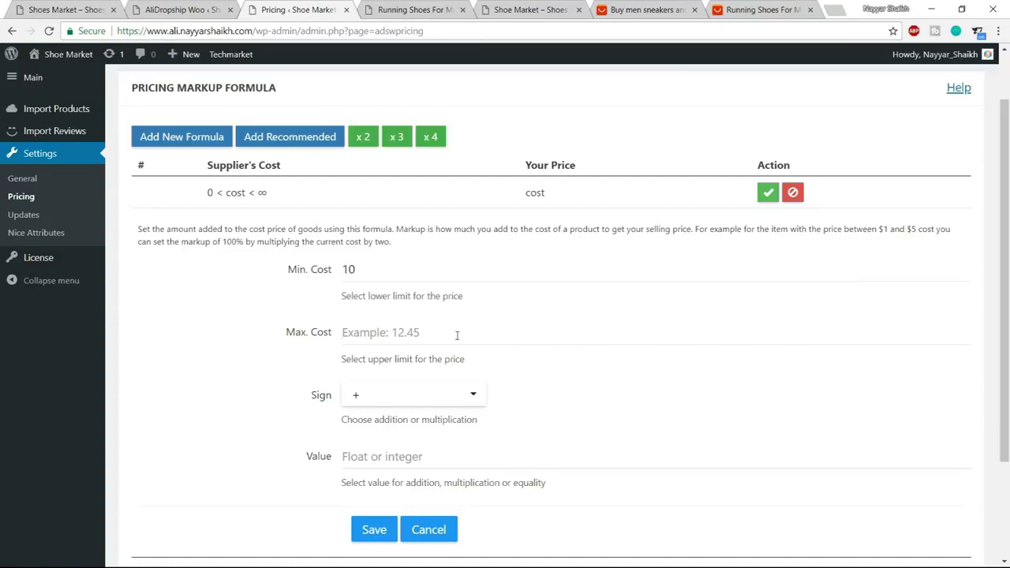
type("50")
scroll(686, 399, "down", 1)
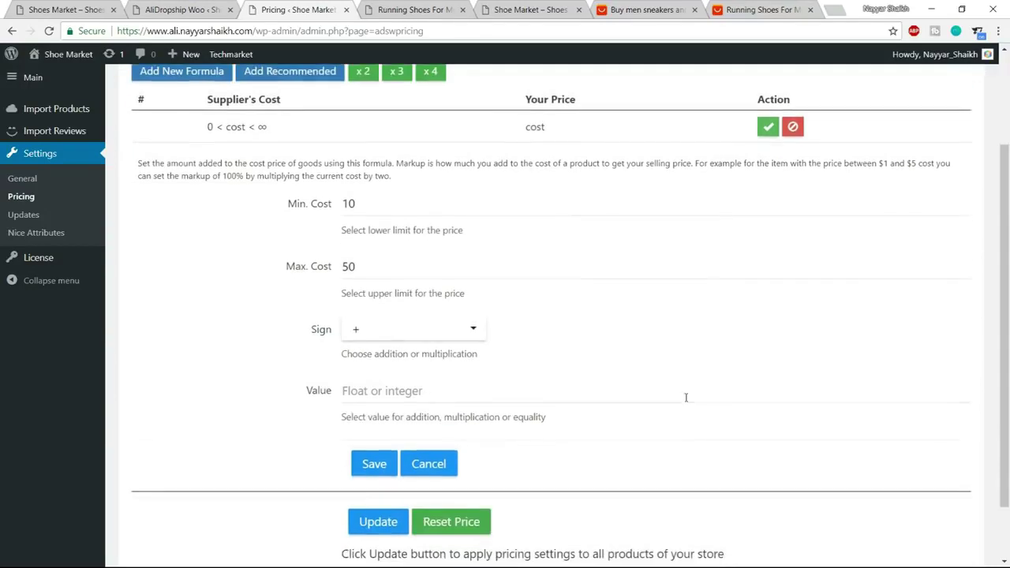
left_click(424, 336)
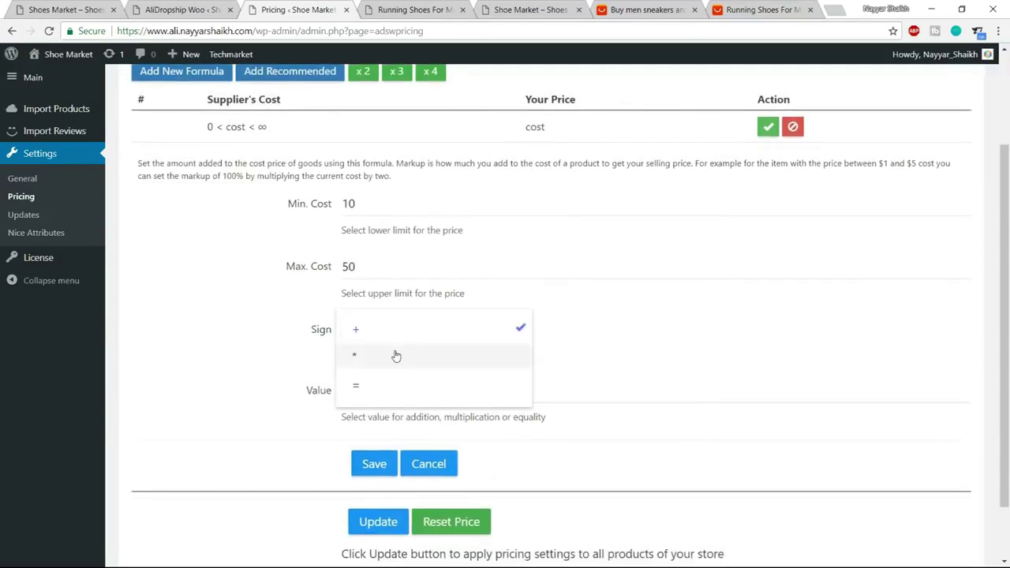
left_click(685, 350)
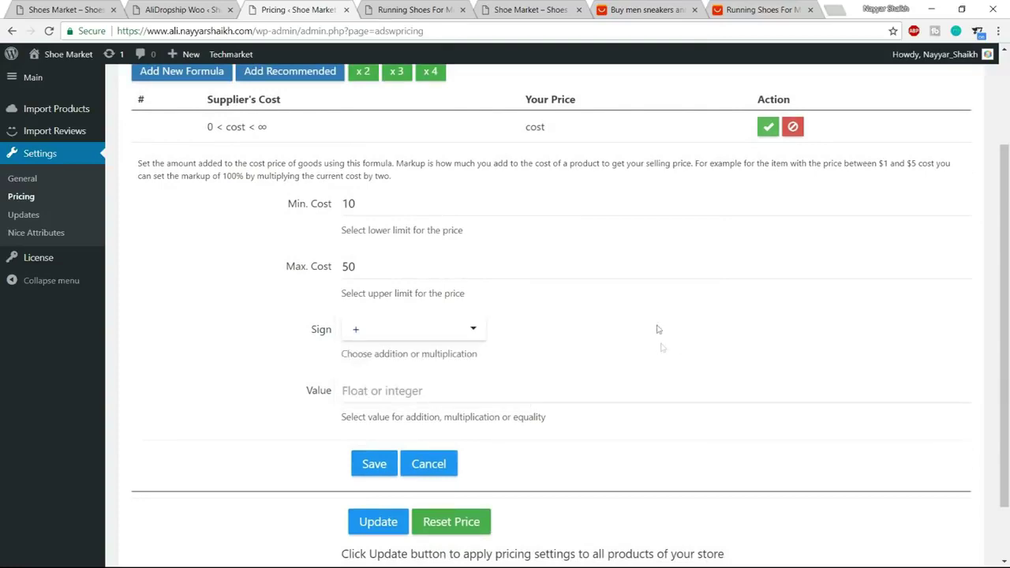
- Set the formula's markup value to 10 and save it
left_click_drag(373, 203, 320, 203)
left_click_drag(381, 273, 333, 270)
left_click(394, 334)
scroll(577, 334, "down", 1)
left_click(447, 323)
type("5")
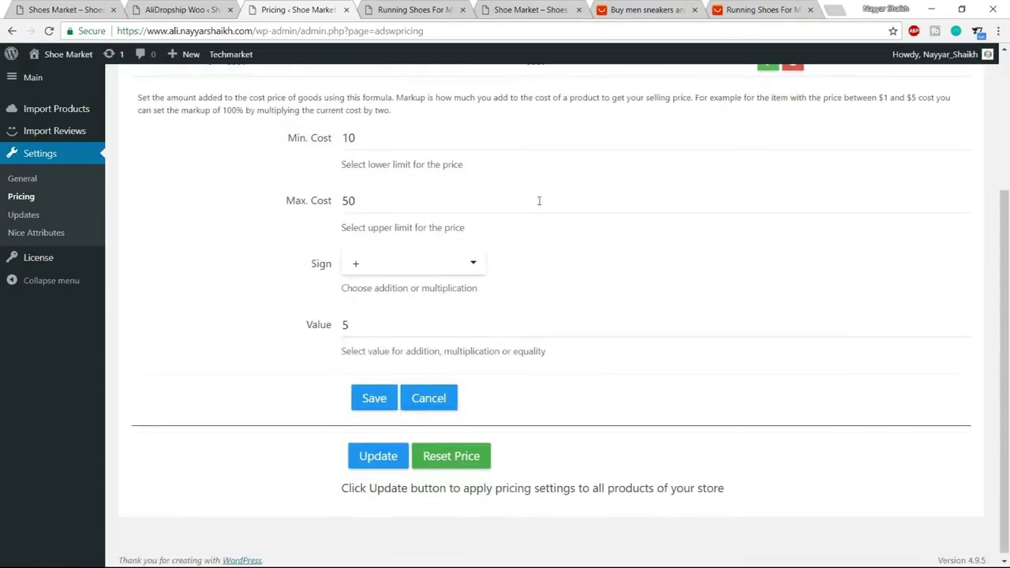
left_click_drag(439, 327, 328, 333)
type("10")
left_click_drag(381, 329, 336, 334)
left_click_drag(342, 164, 436, 164)
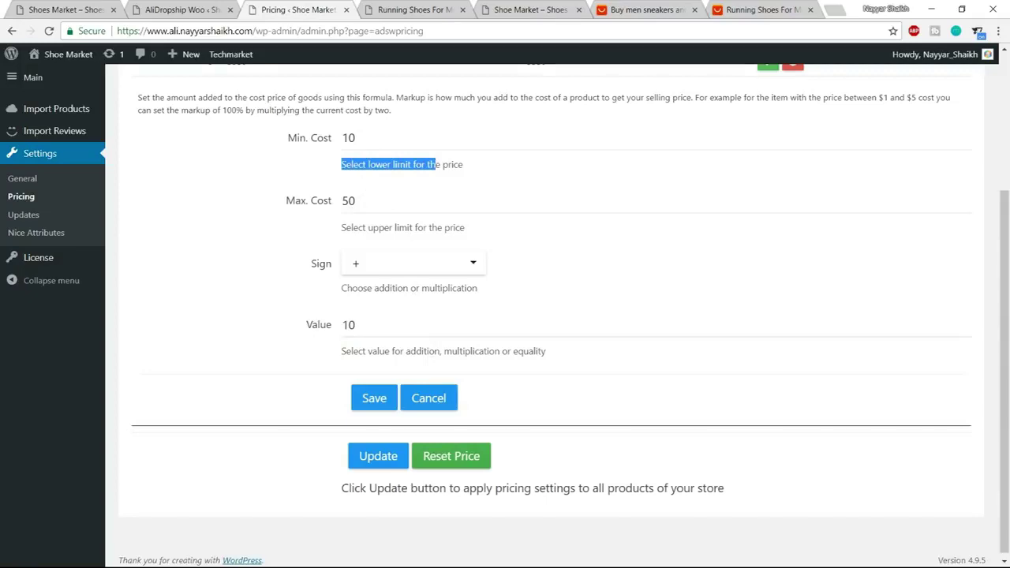
left_click_drag(392, 325, 341, 324)
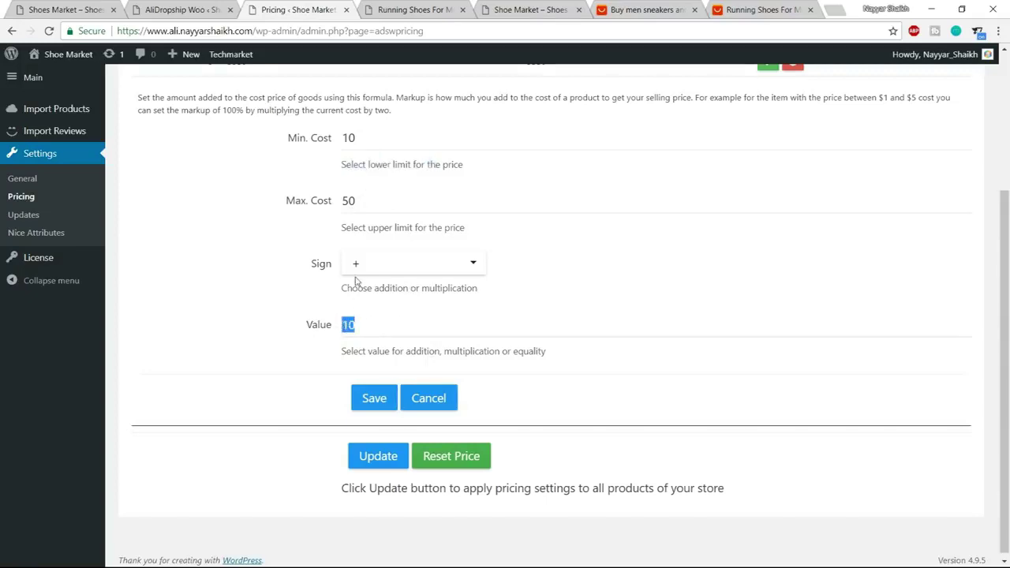
left_click(373, 399)
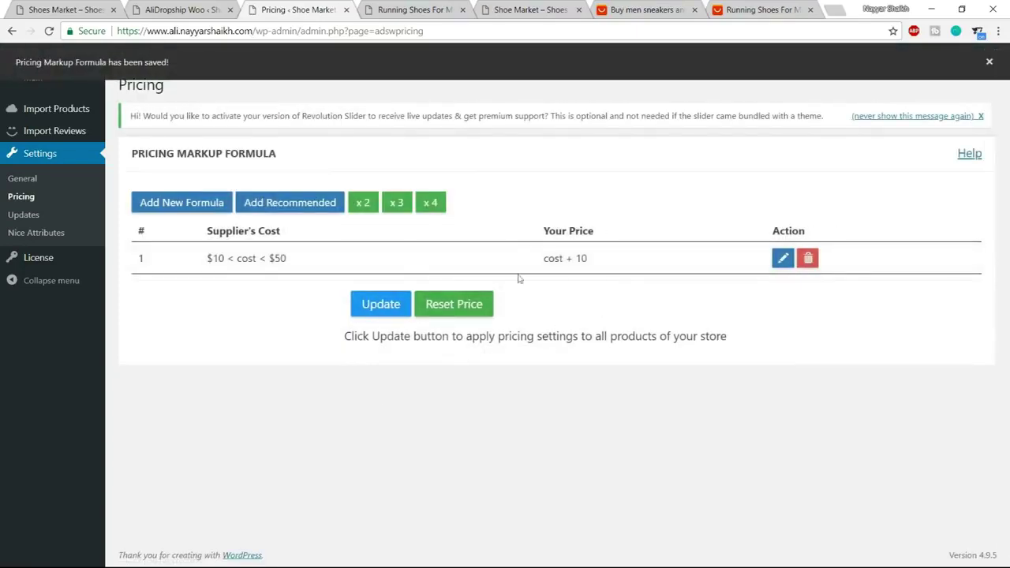
left_click_drag(203, 261, 289, 261)
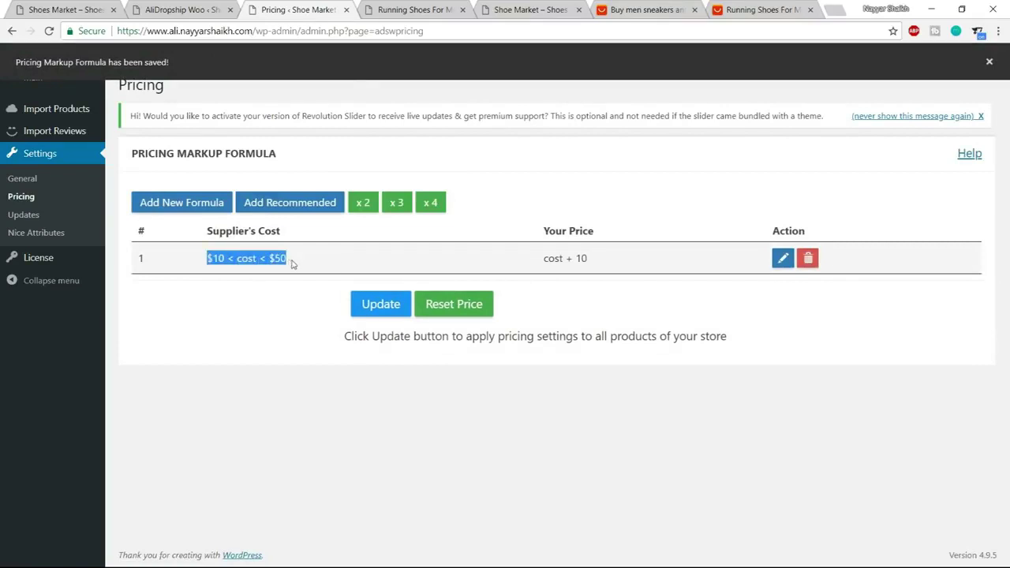
left_click_drag(598, 260, 579, 257)
triple_click(579, 257)
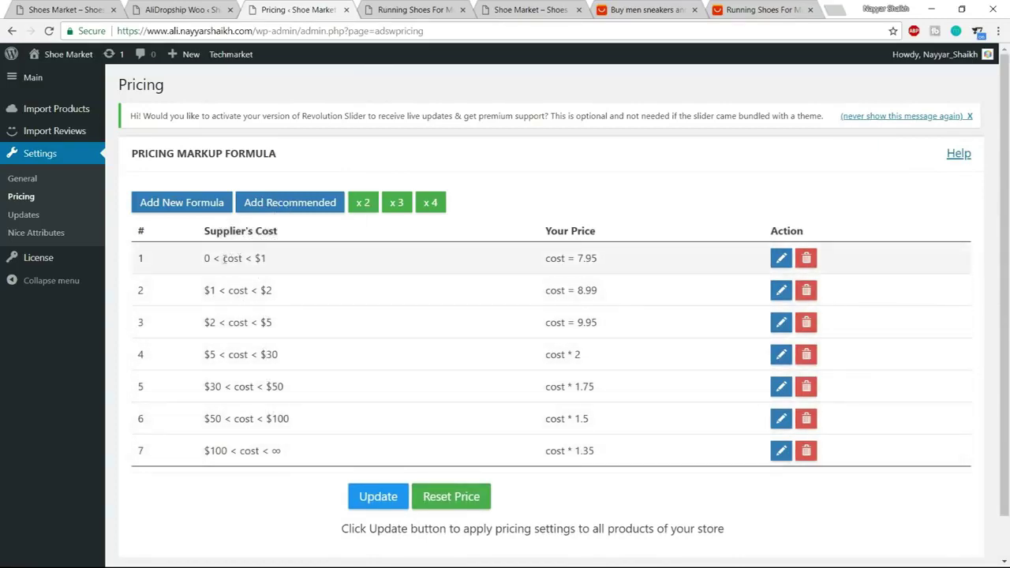
scroll(394, 413, "down", 1)
scroll(403, 417, "up", 1)
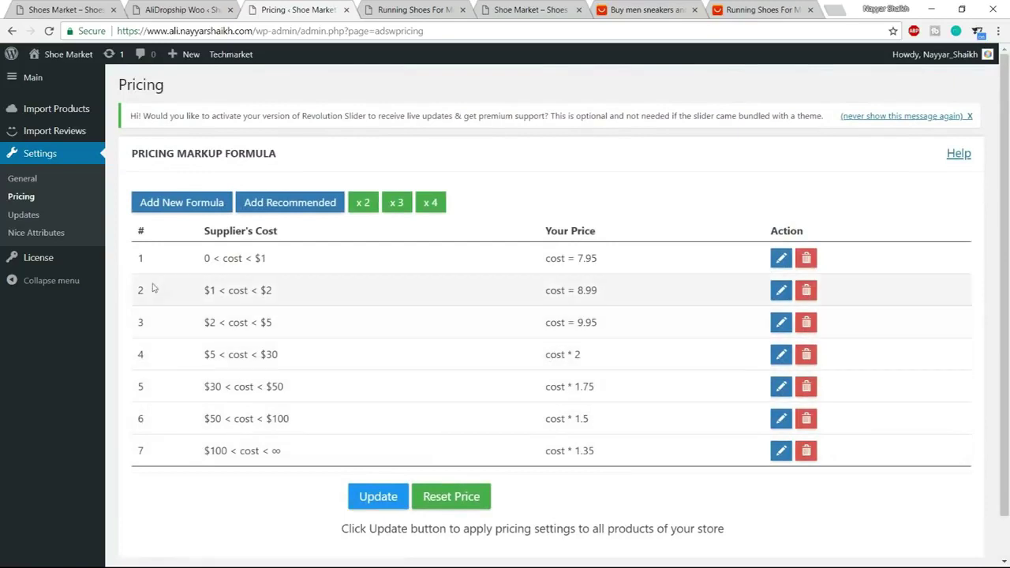
left_click_drag(204, 259, 265, 258)
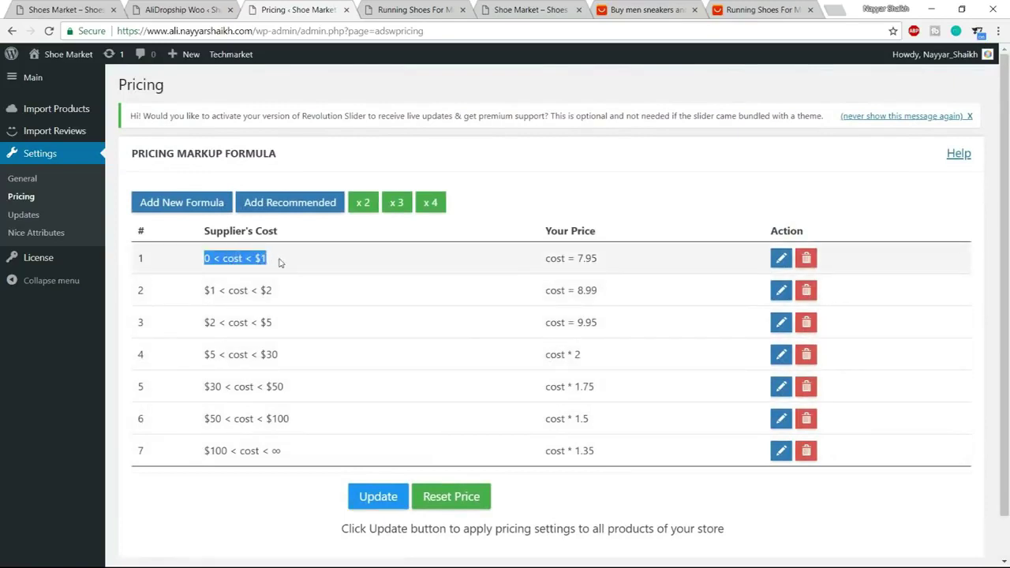
left_click(232, 274)
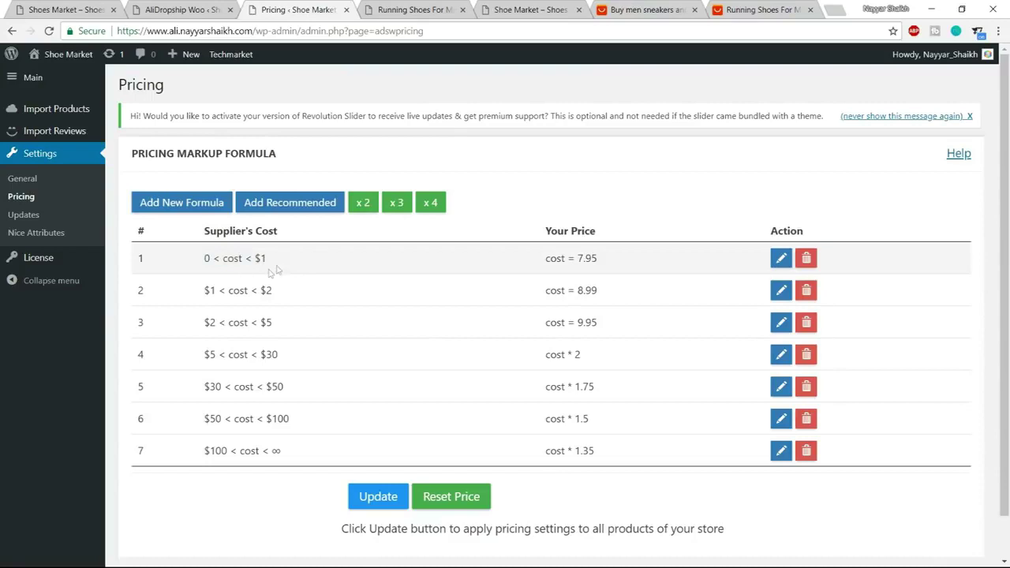
left_click_drag(203, 261, 282, 261)
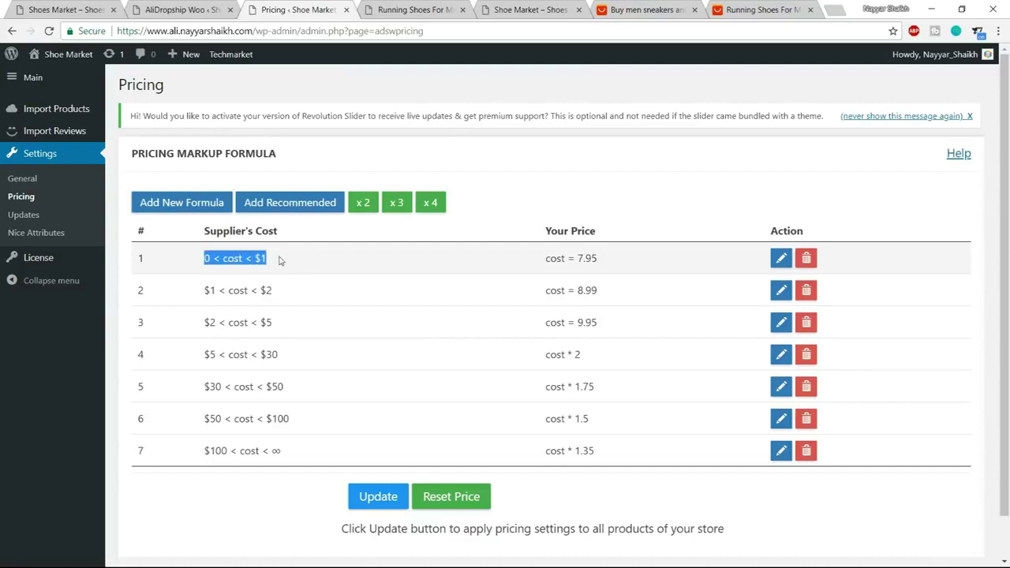
left_click(281, 261)
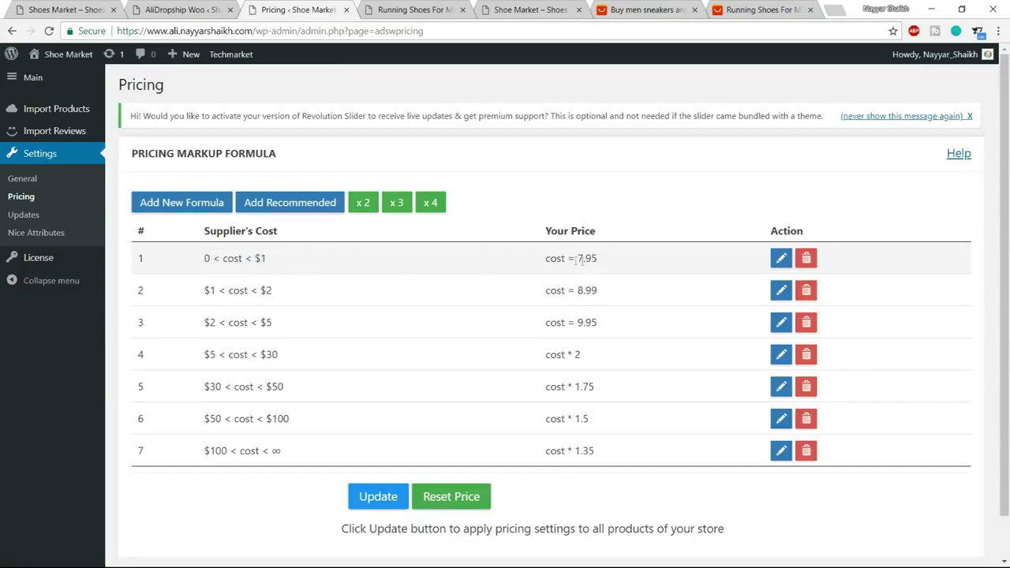
left_click_drag(544, 259, 606, 263)
left_click(616, 264)
left_click(607, 264)
left_click_drag(607, 263, 575, 260)
left_click(576, 258)
left_click_drag(192, 297, 287, 298)
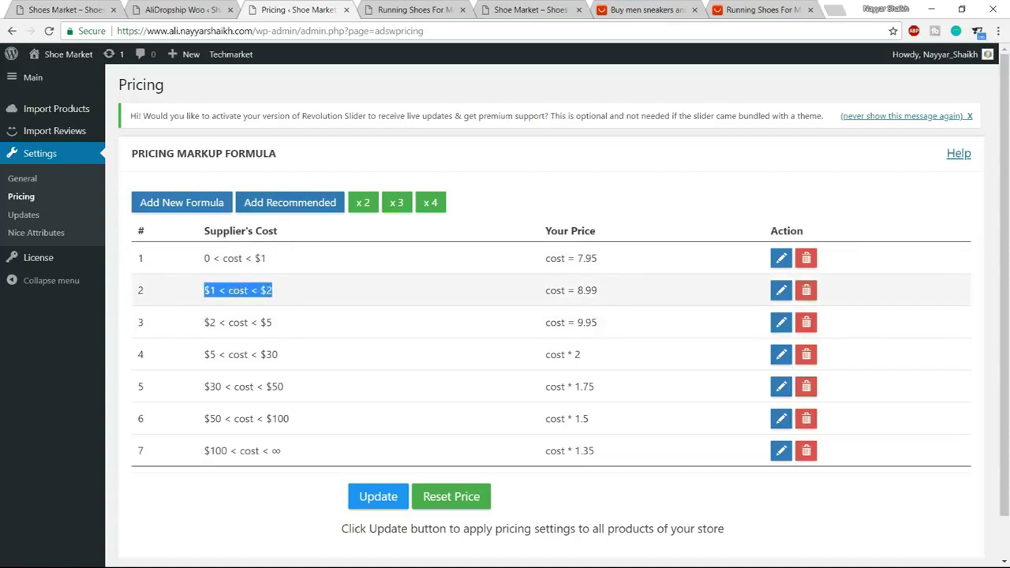
left_click_drag(601, 293, 545, 290)
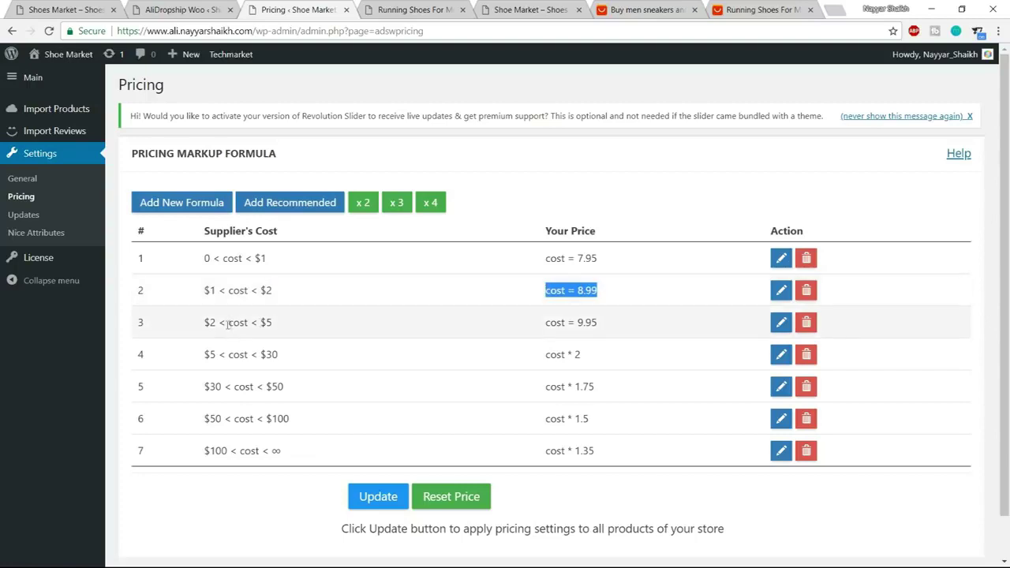
left_click_drag(194, 329, 289, 329)
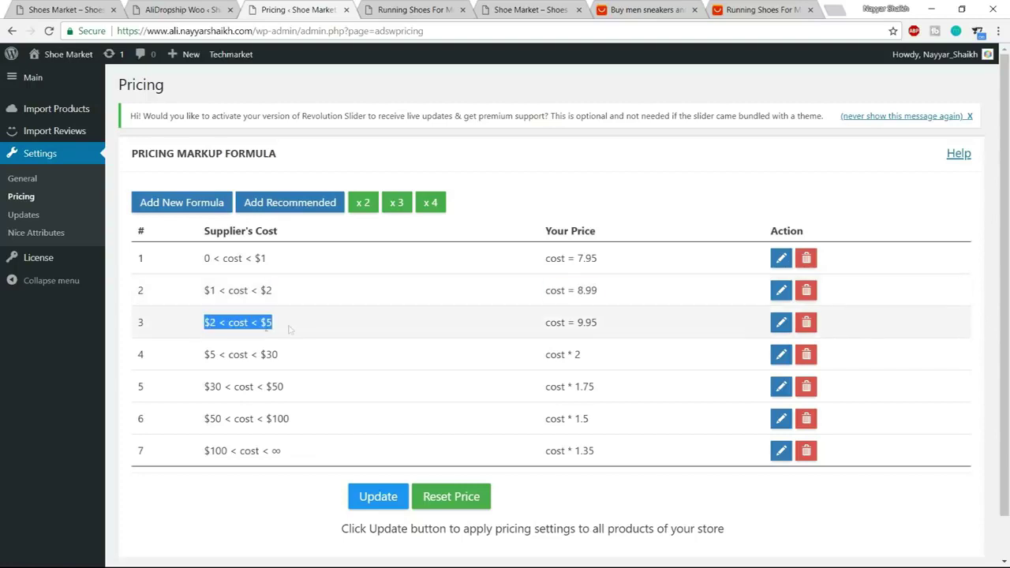
left_click_drag(614, 324, 549, 327)
left_click_drag(197, 362, 316, 356)
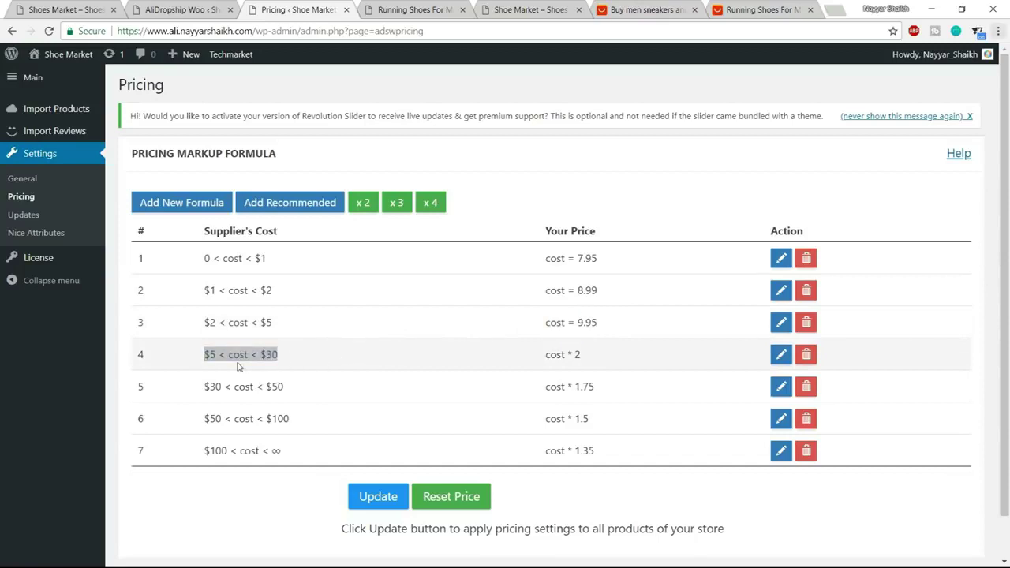
left_click(471, 356)
left_click_drag(597, 362, 550, 355)
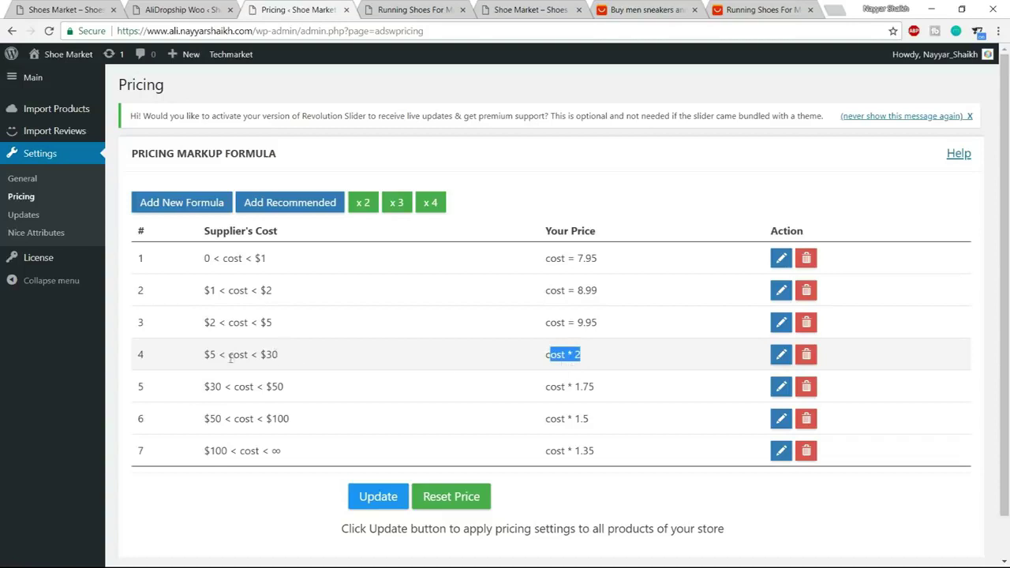
left_click_drag(227, 355, 253, 355)
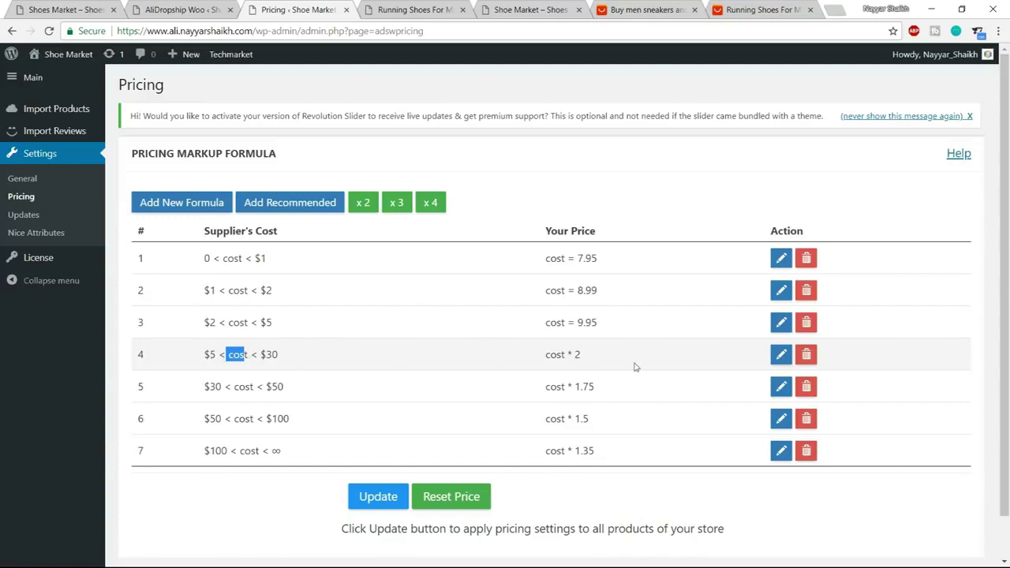
left_click_drag(584, 355, 567, 355)
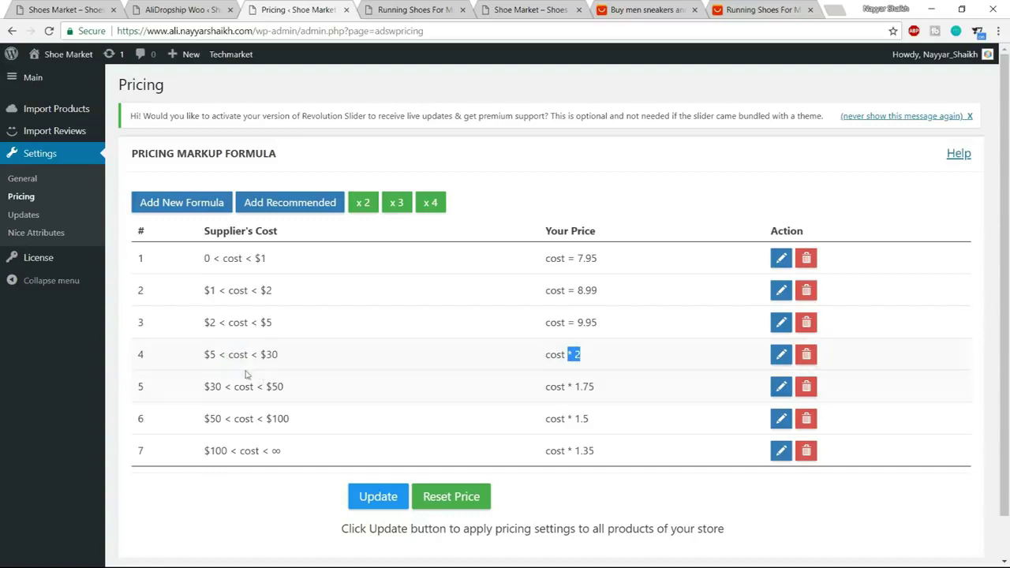
mouse_move(228, 355)
left_mouse_down()
mouse_move(246, 355)
mouse_move(215, 355)
left_mouse_up()
left_click_drag(277, 355, 267, 355)
left_click_drag(587, 356, 563, 356)
left_click(375, 371)
- Change the $5–$30 formula's multiplier from 2 to 1.5 and save it
left_click(780, 355)
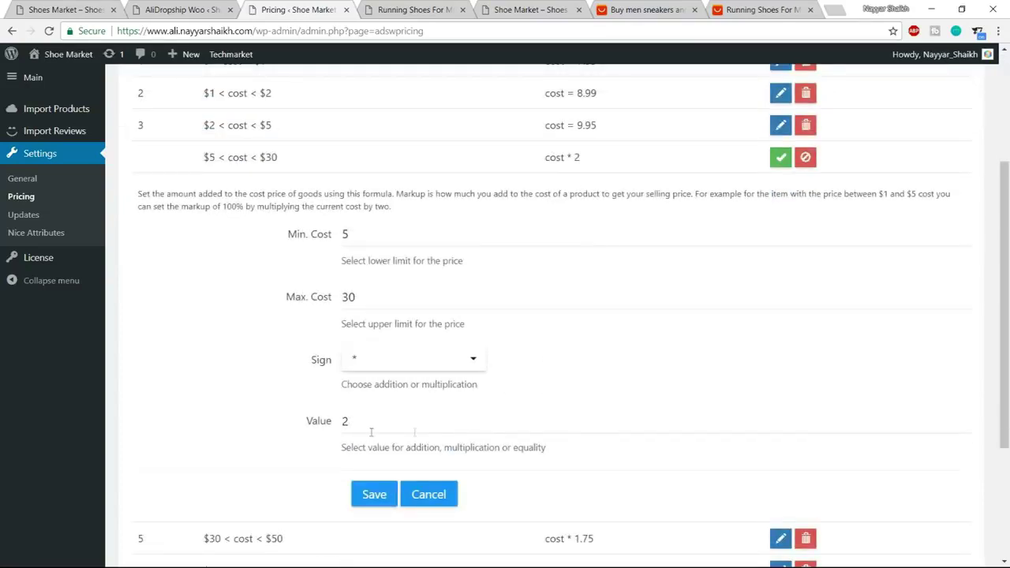
double_click(377, 427)
type("1.5")
left_click(374, 494)
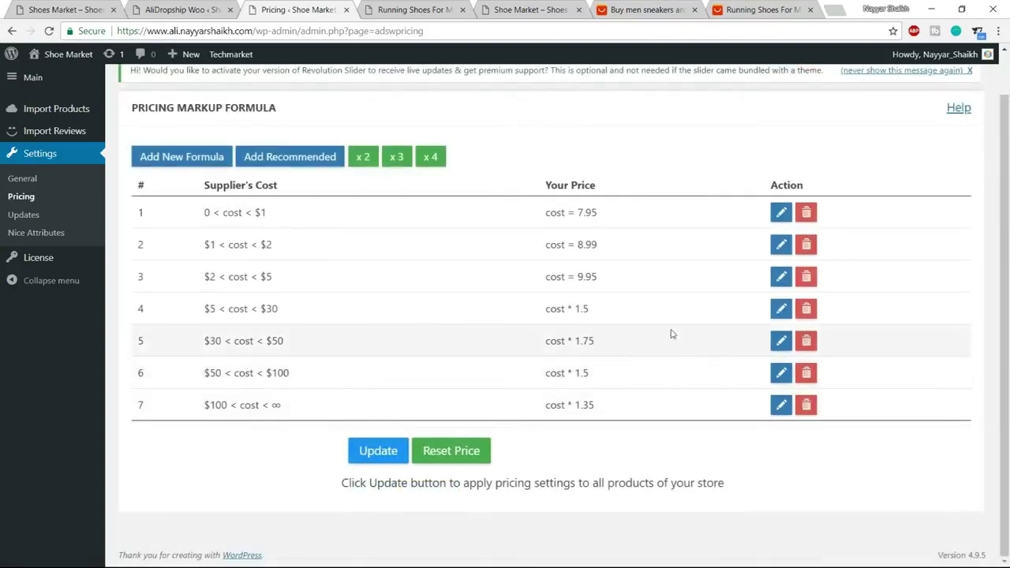
left_click_drag(635, 412, 256, 261)
left_click(257, 262)
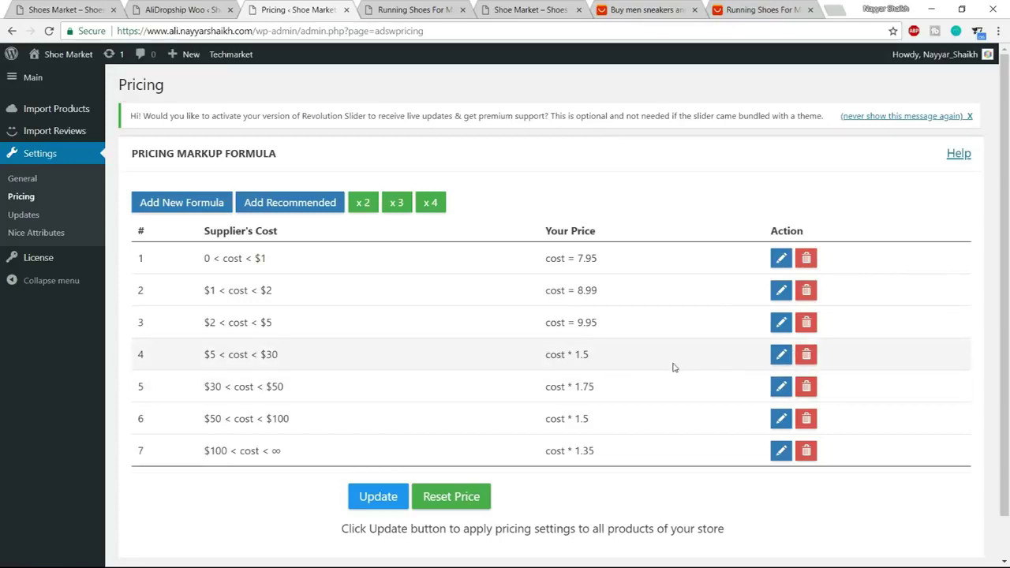
scroll(678, 411, "down", 1)
scroll(685, 465, "up", 1)
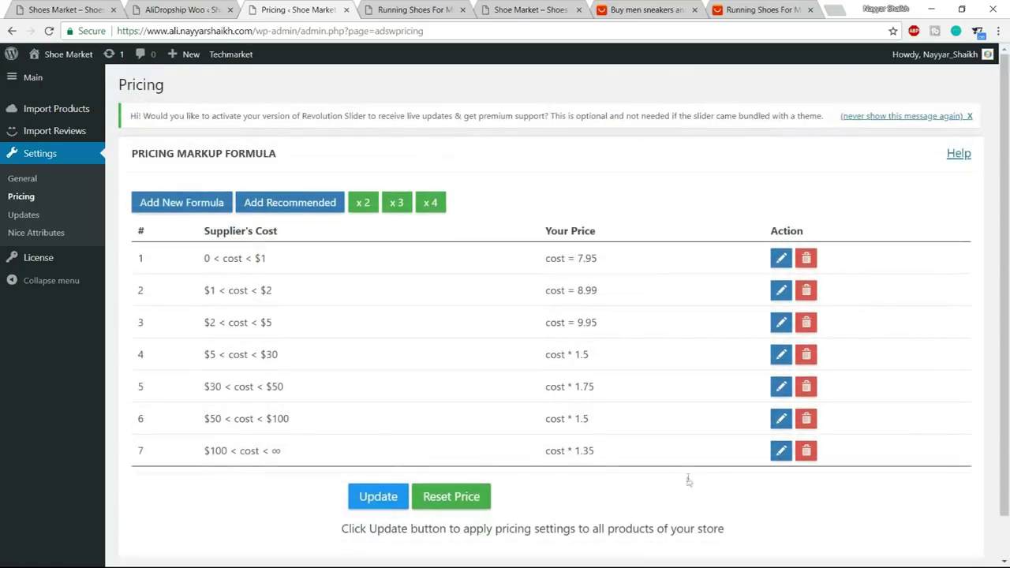
- Open the Updates settings page, then switch to the AliExpress running shoes tab
left_click(32, 216)
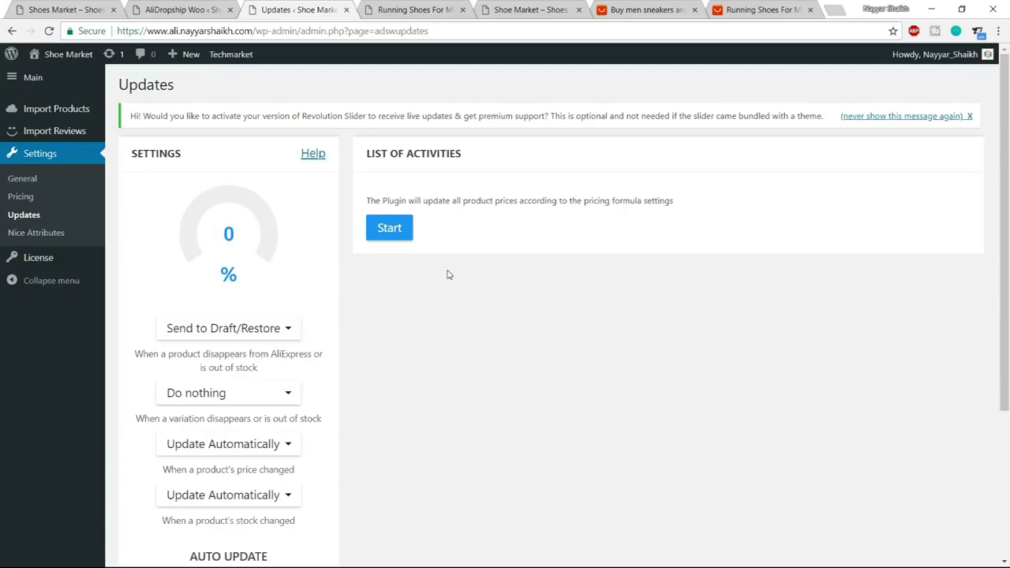
left_click(777, 11)
mouse_move(710, 376)
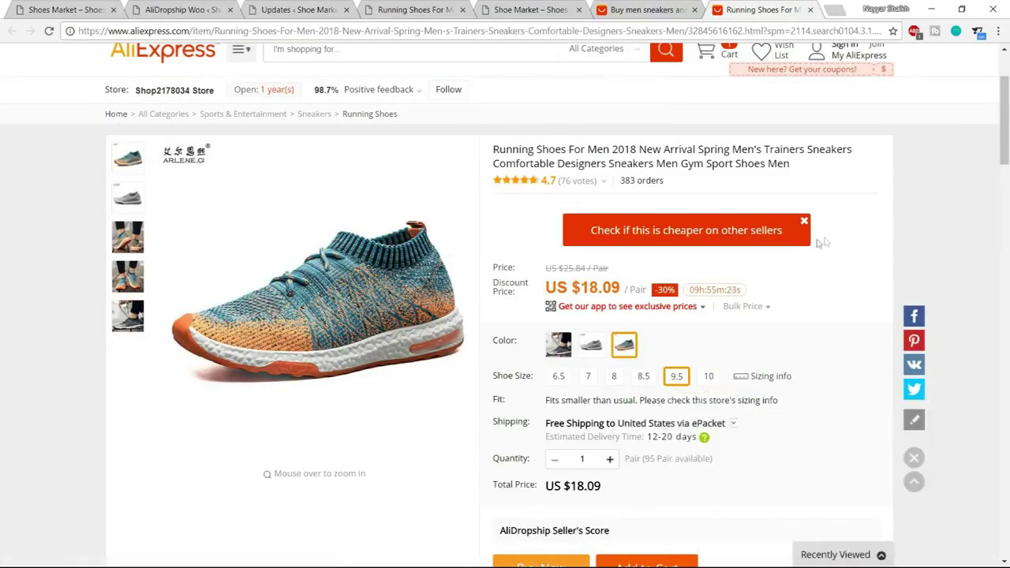
- Look over the AliExpress listing's Shipping & Payment details, then return to the Updates page
mouse_move(326, 308)
scroll(914, 335, "down", 12)
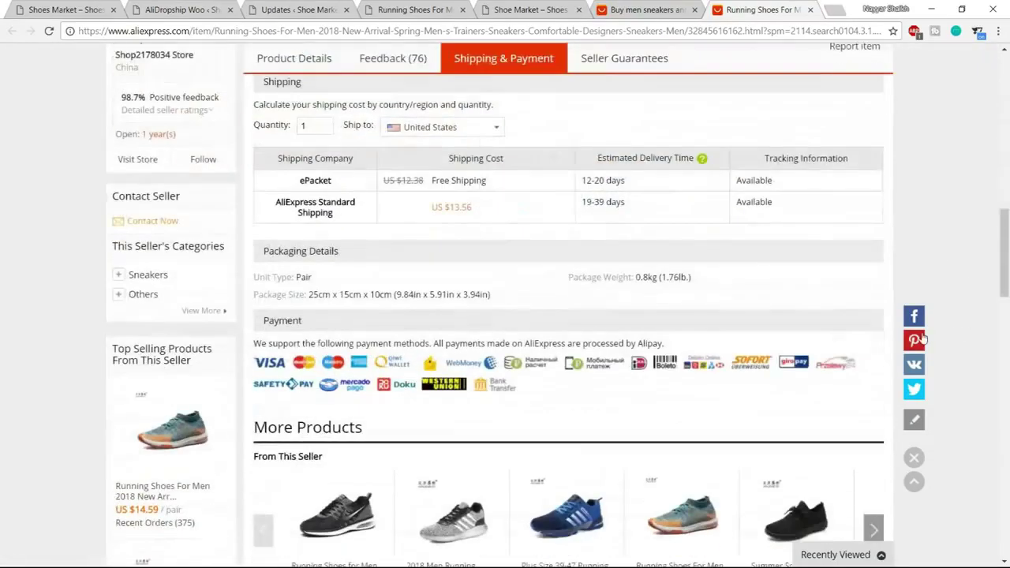
scroll(863, 315, "up", 6)
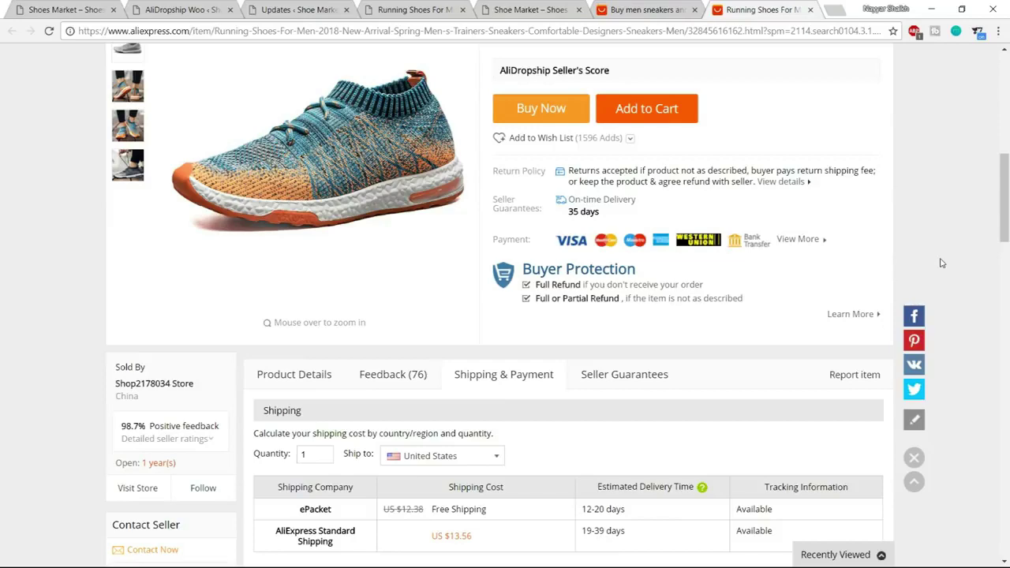
left_click(293, 10)
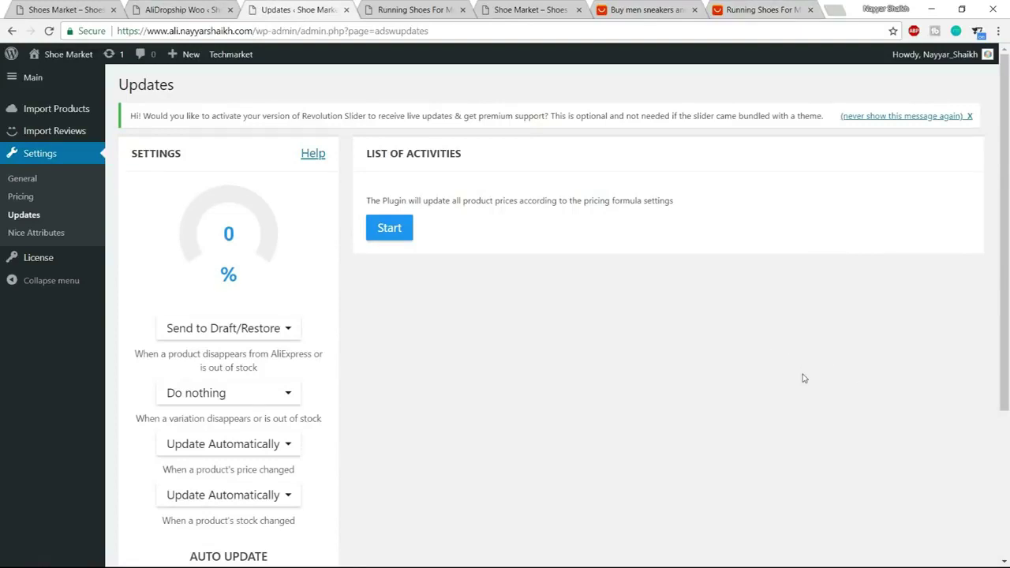
scroll(805, 377, "down", 1)
left_click_drag(137, 288, 310, 293)
left_click(525, 293)
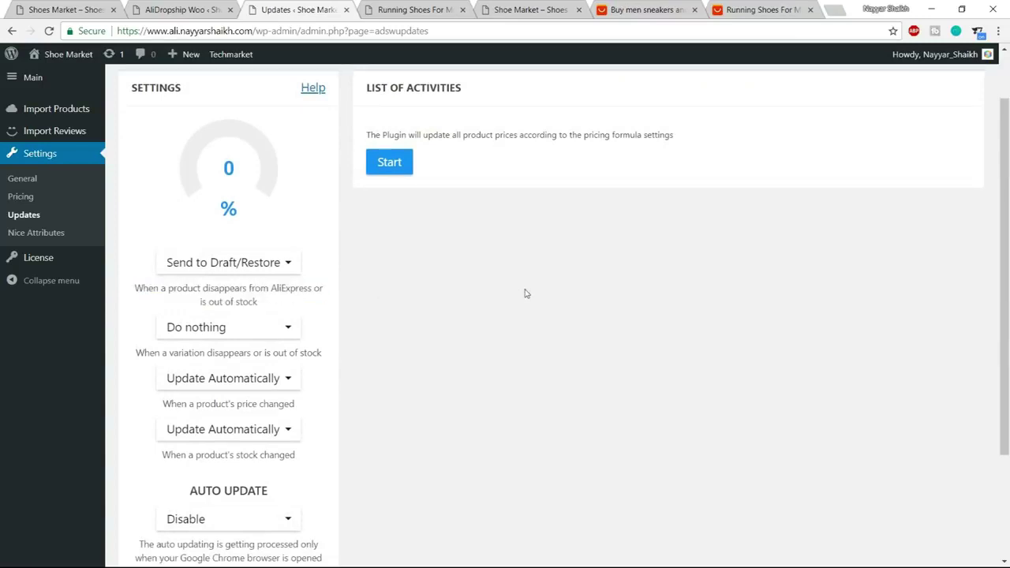
left_click(746, 9)
scroll(707, 446, "up", 5)
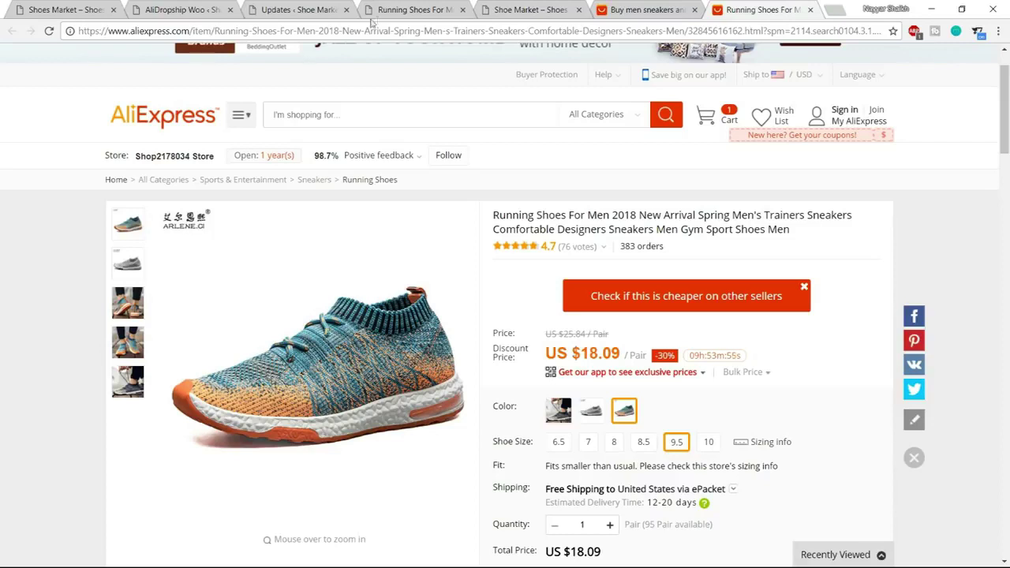
left_click(210, 9)
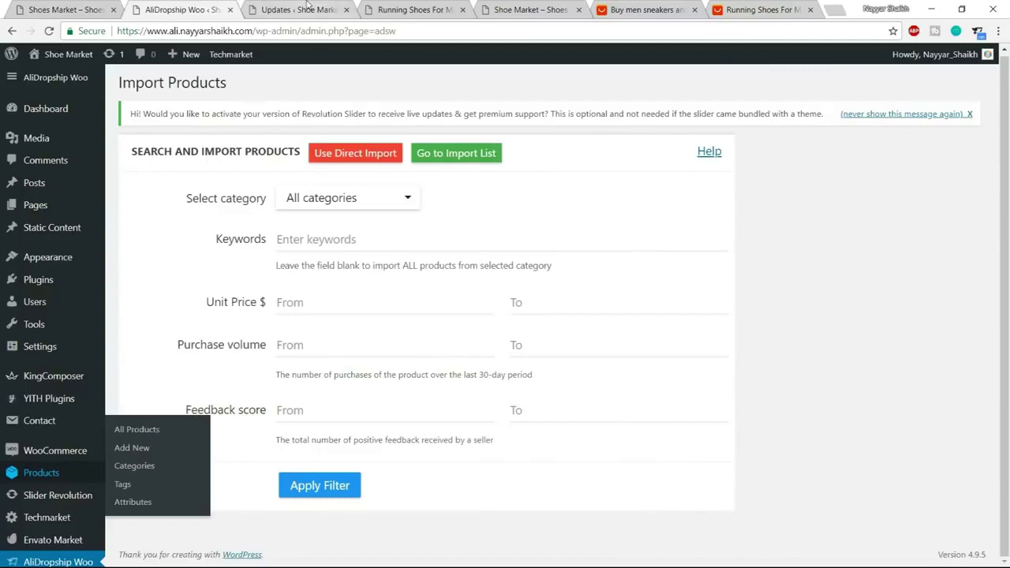
left_click(307, 7)
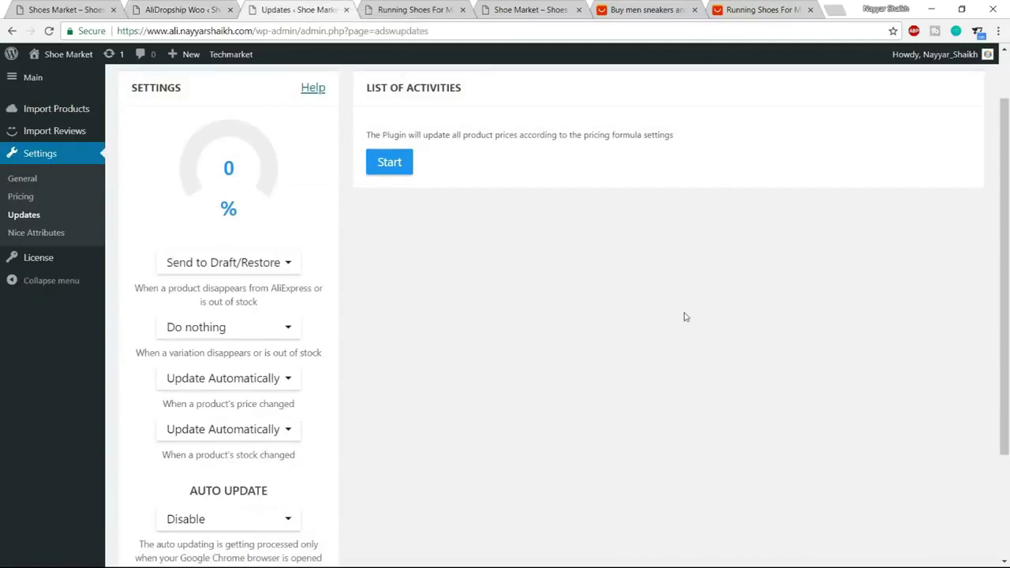
- Keep disappeared products on Send to Draft/Restore and review the variation setting's description
left_click(260, 261)
left_click(263, 293)
left_click(285, 263)
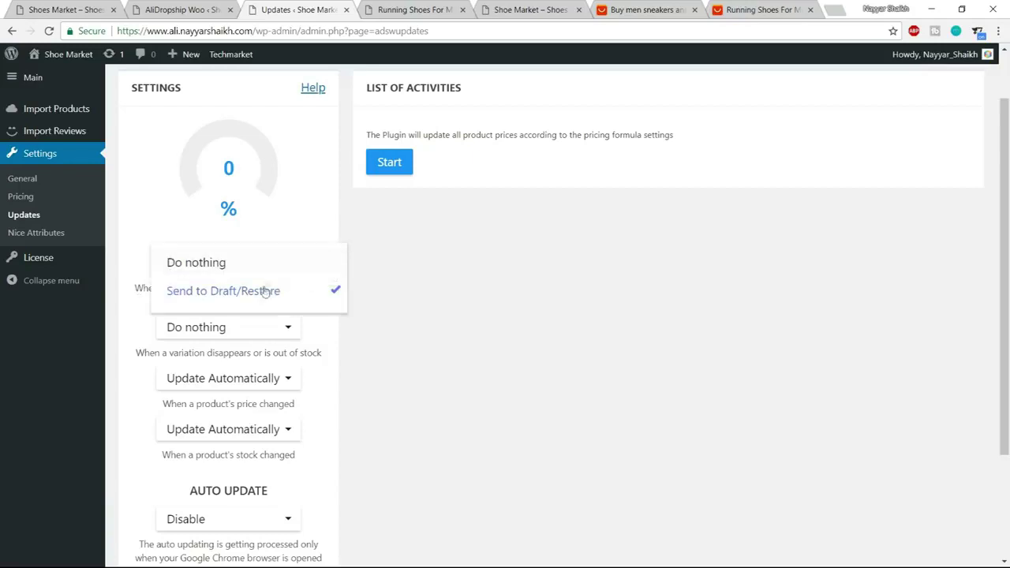
left_click(207, 293)
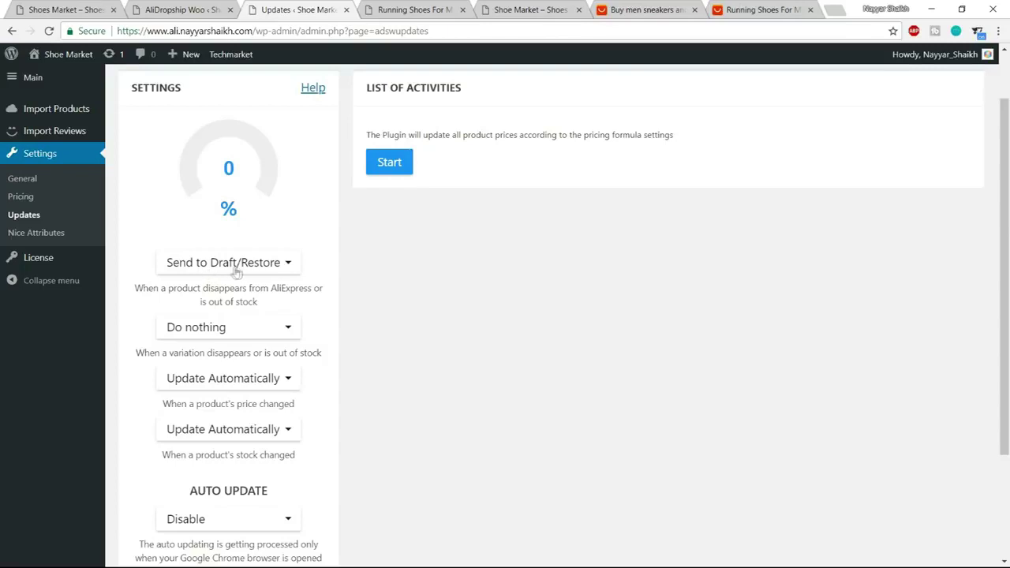
left_click(205, 271)
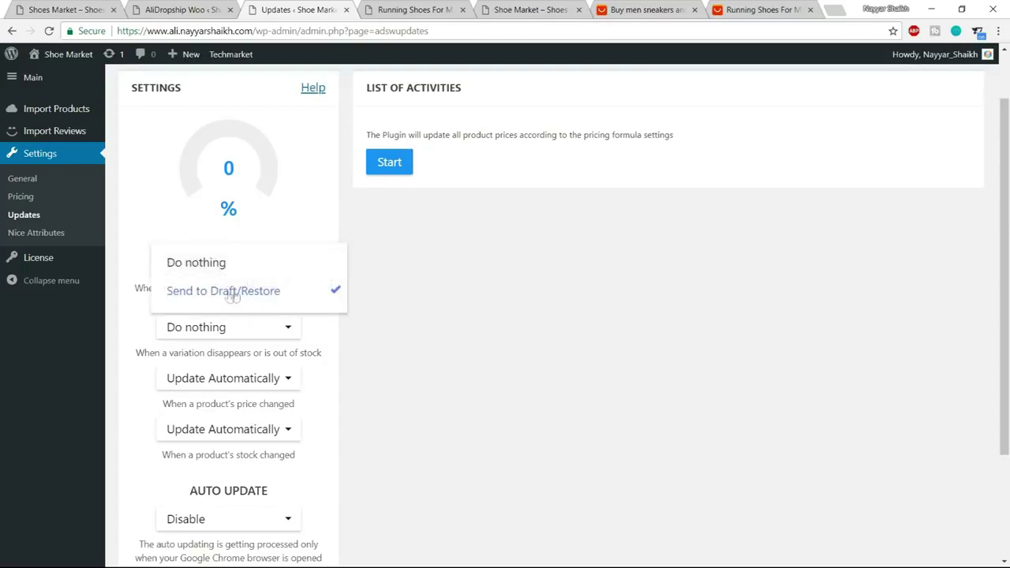
left_click(231, 291)
scroll(569, 314, "down", 1)
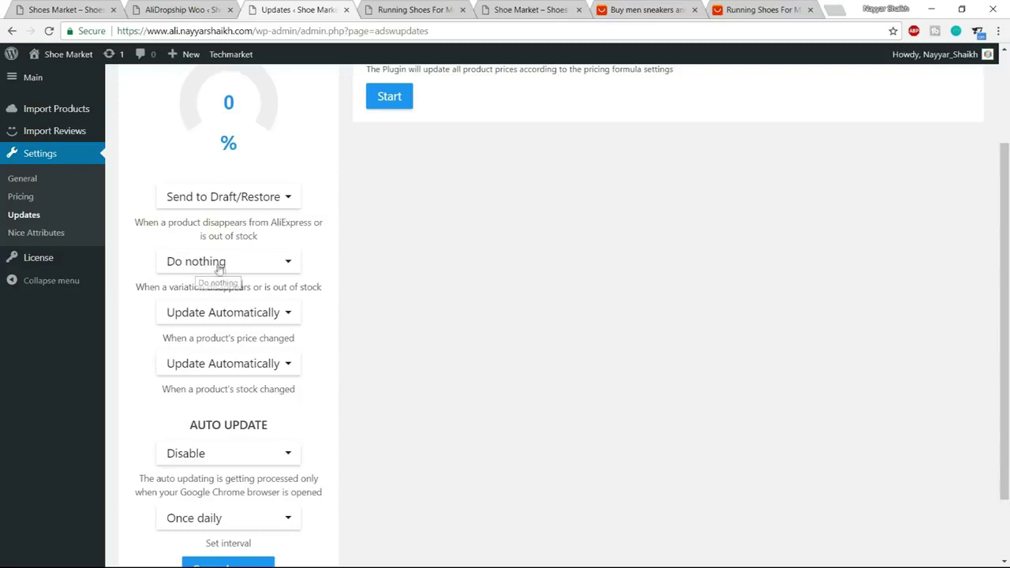
left_click_drag(141, 286, 352, 290)
left_click(351, 290)
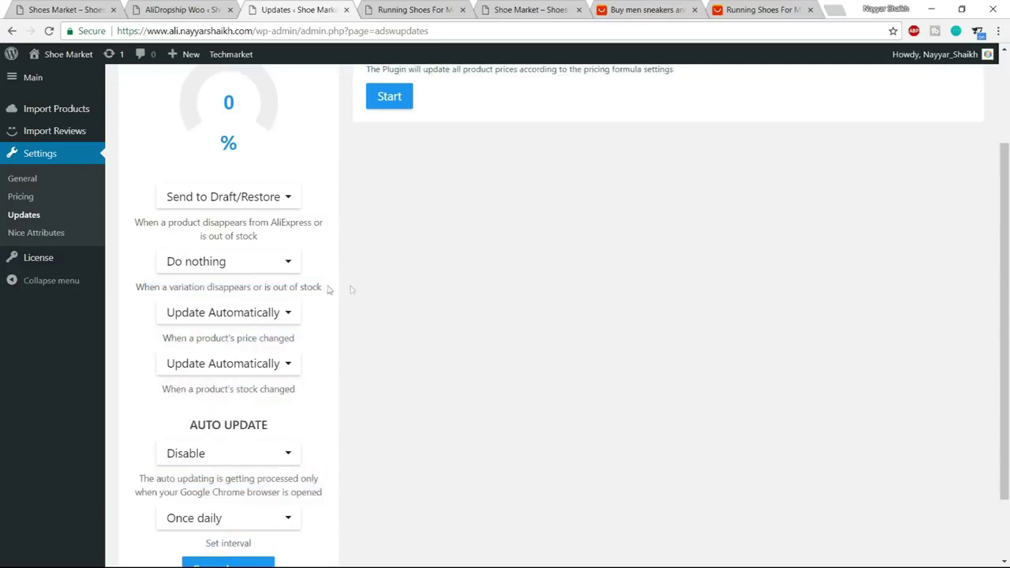
- Try Disable/Enable for vanished variations, then settle on Set quantity to zero
left_click(255, 267)
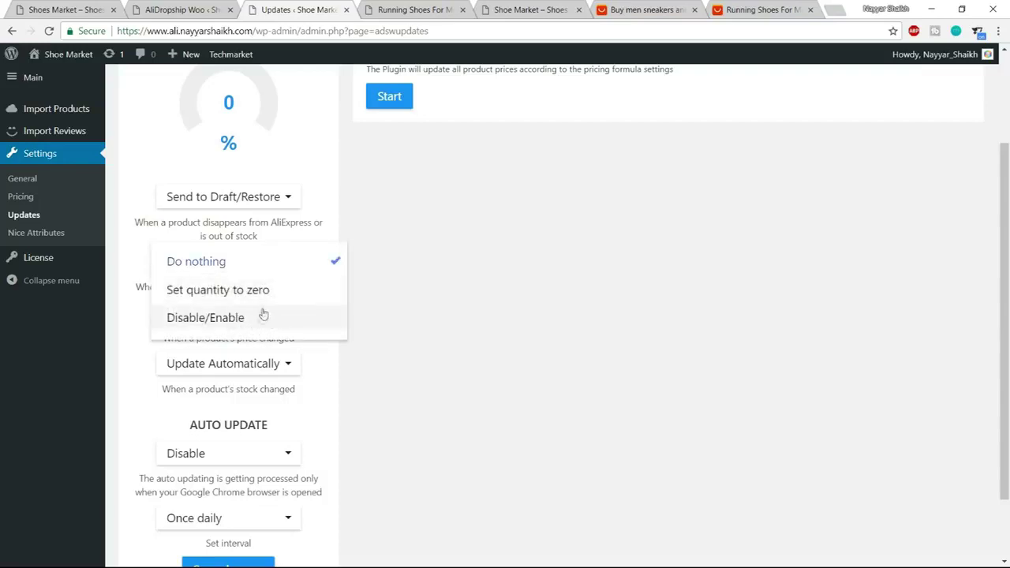
left_click(242, 296)
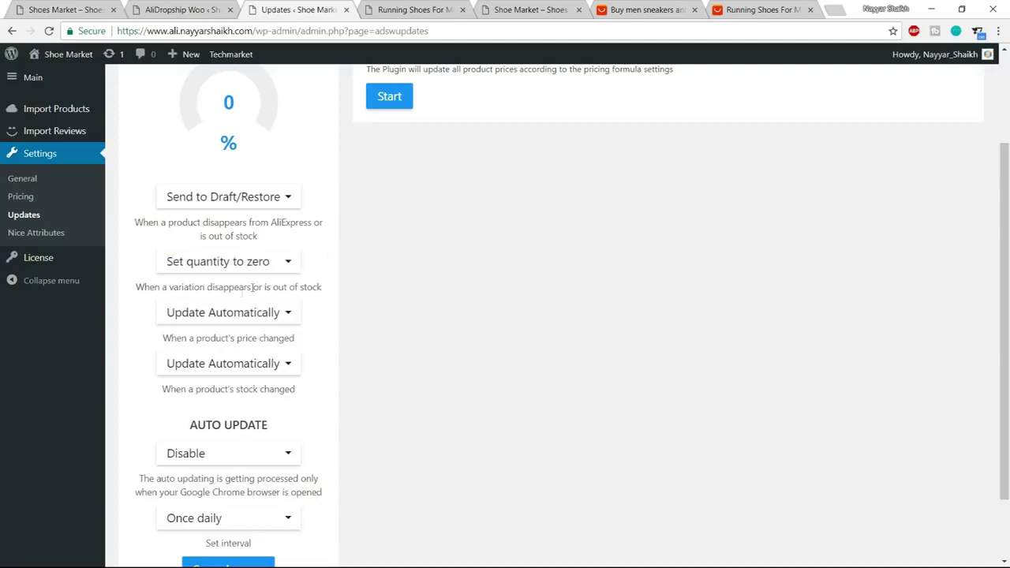
left_click(276, 272)
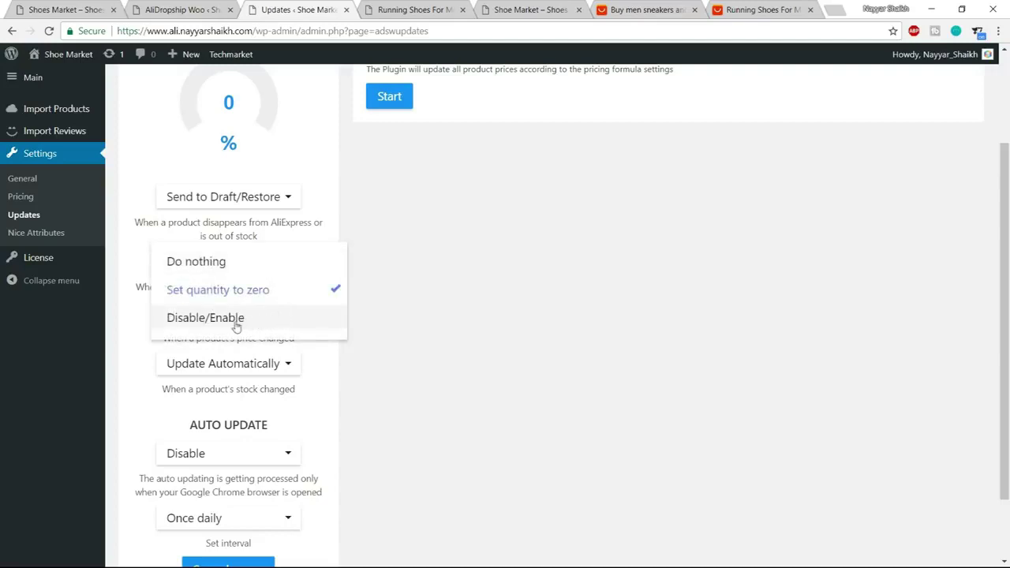
left_click(240, 324)
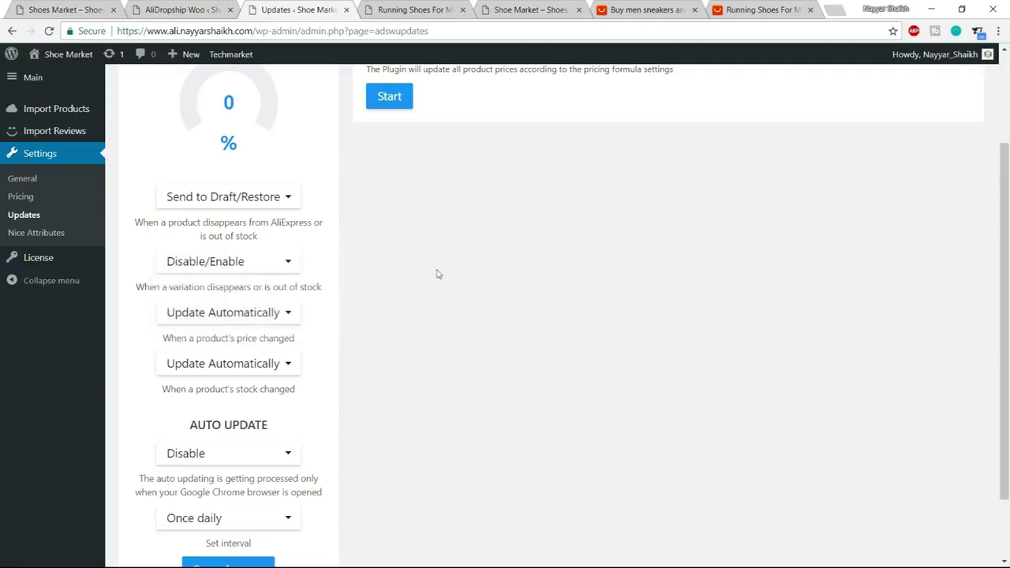
left_click(269, 267)
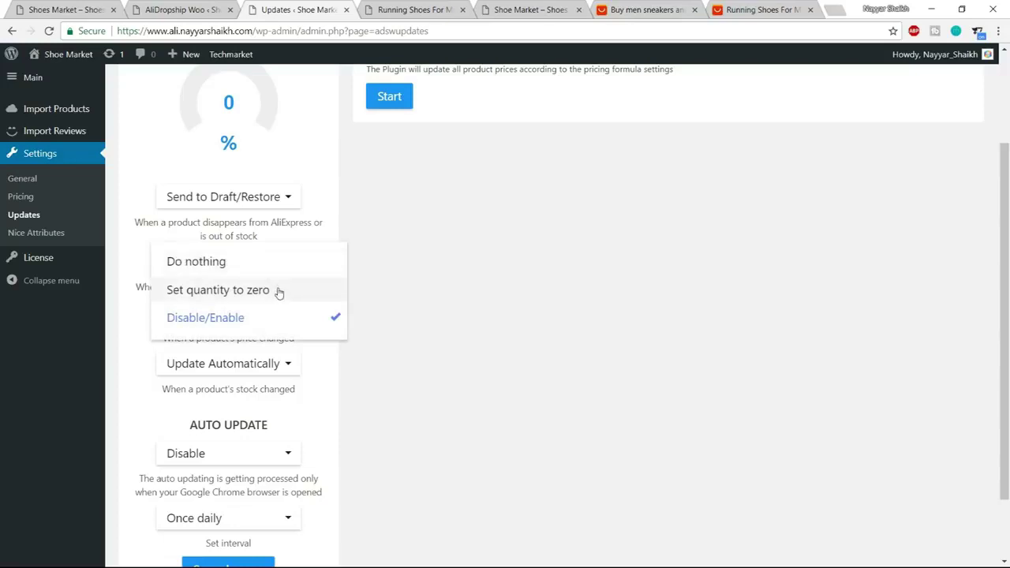
left_click(277, 290)
left_click(241, 268)
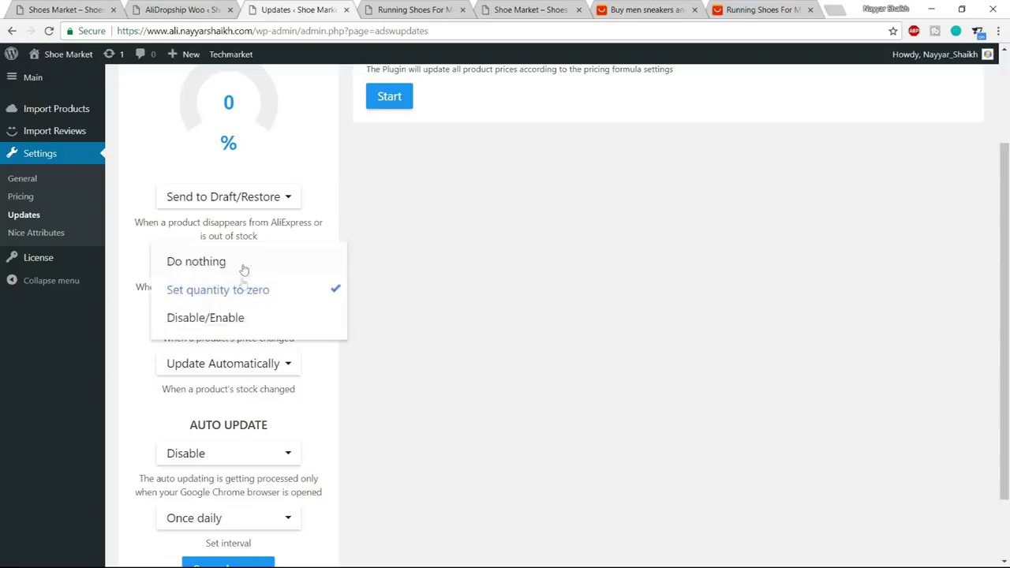
left_click(267, 291)
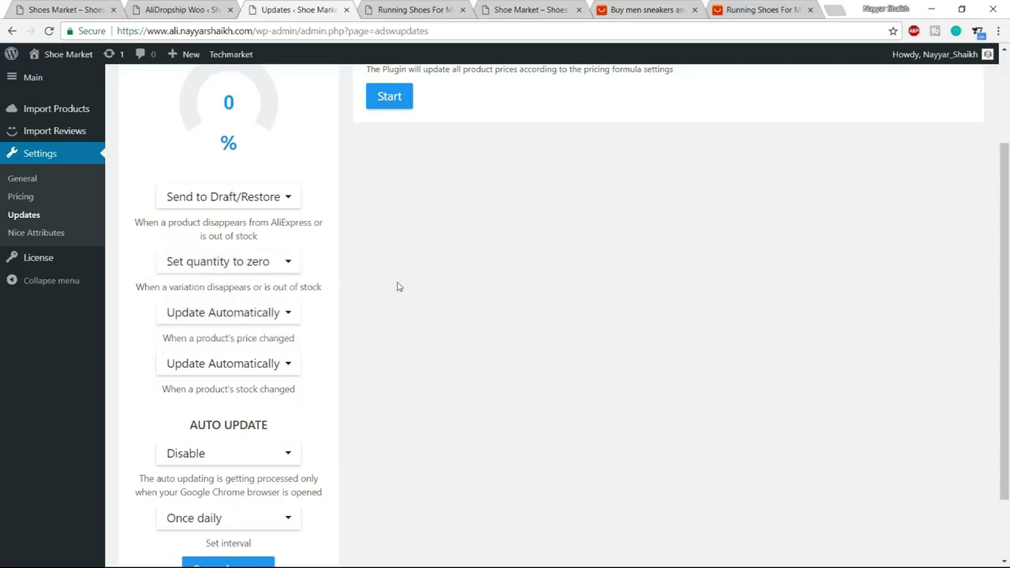
- Choose size 8 on the AliExpress running shoes listing, then return to the Updates settings
left_click(757, 10)
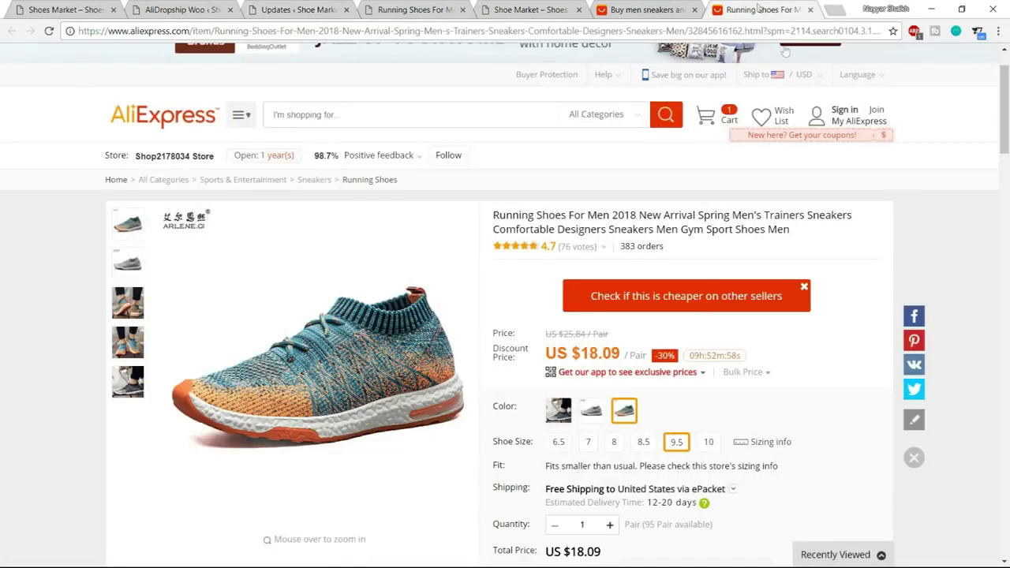
scroll(626, 284, "down", 2)
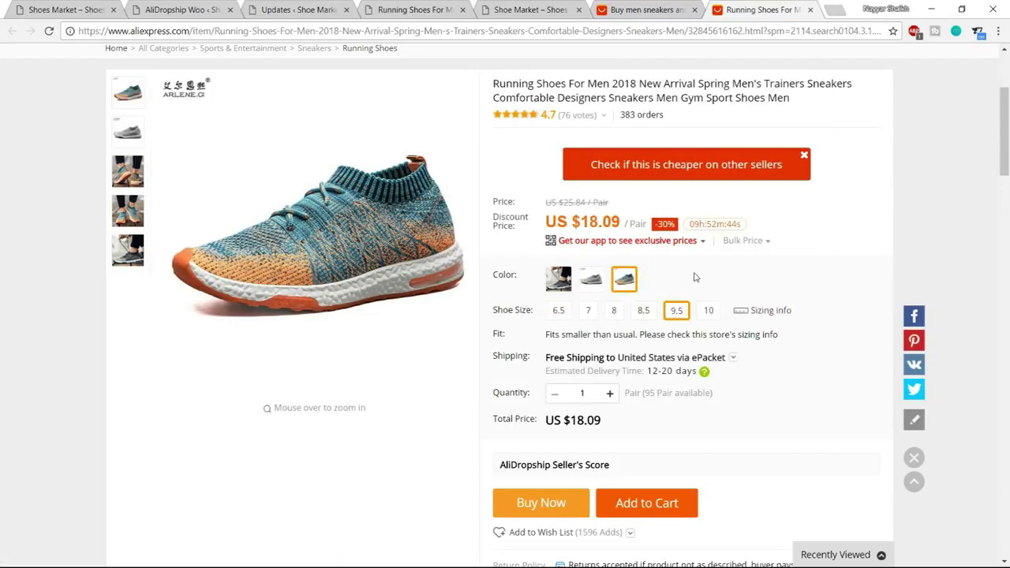
mouse_move(677, 314)
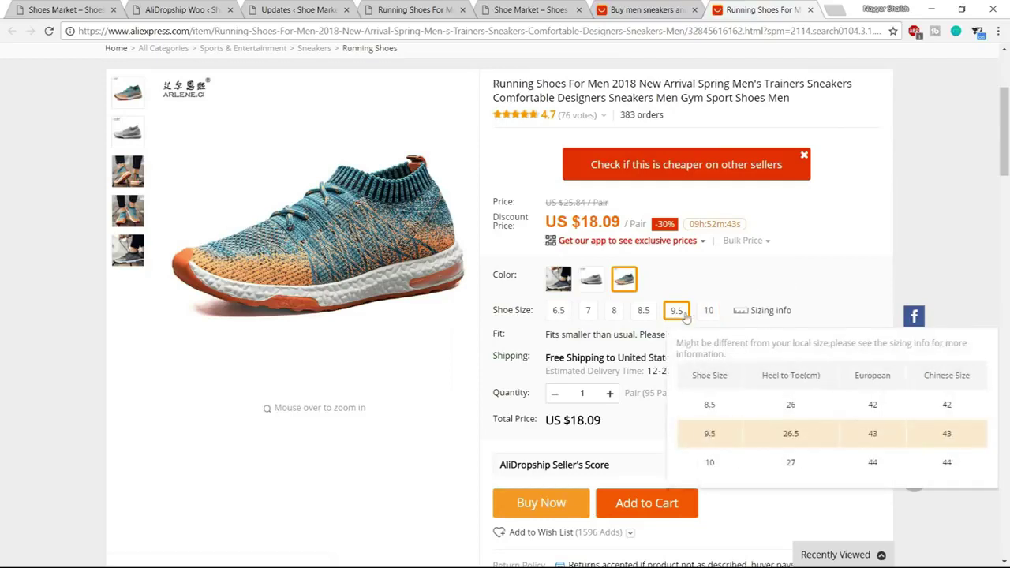
left_click(614, 315)
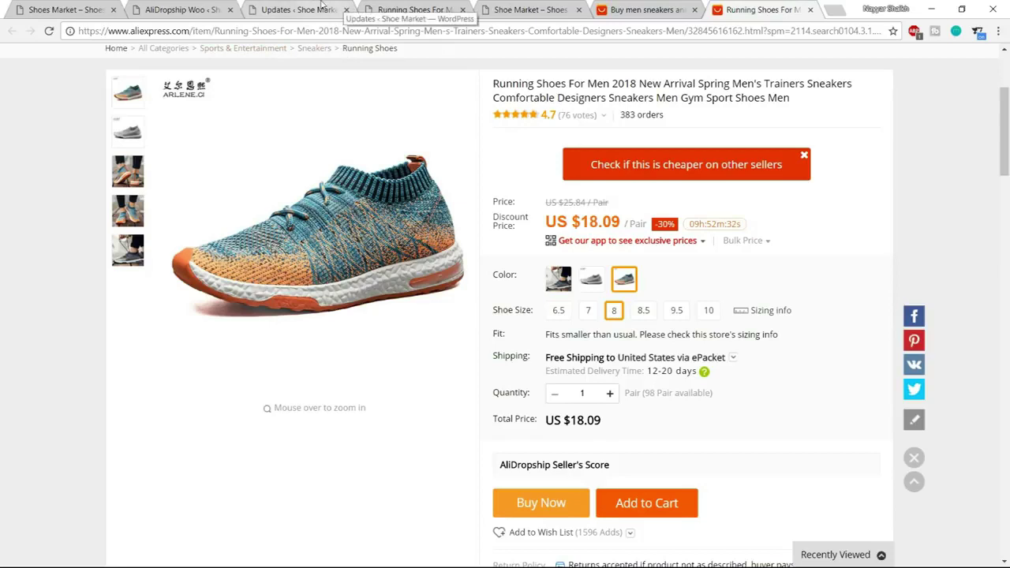
left_click(181, 9)
left_click(297, 8)
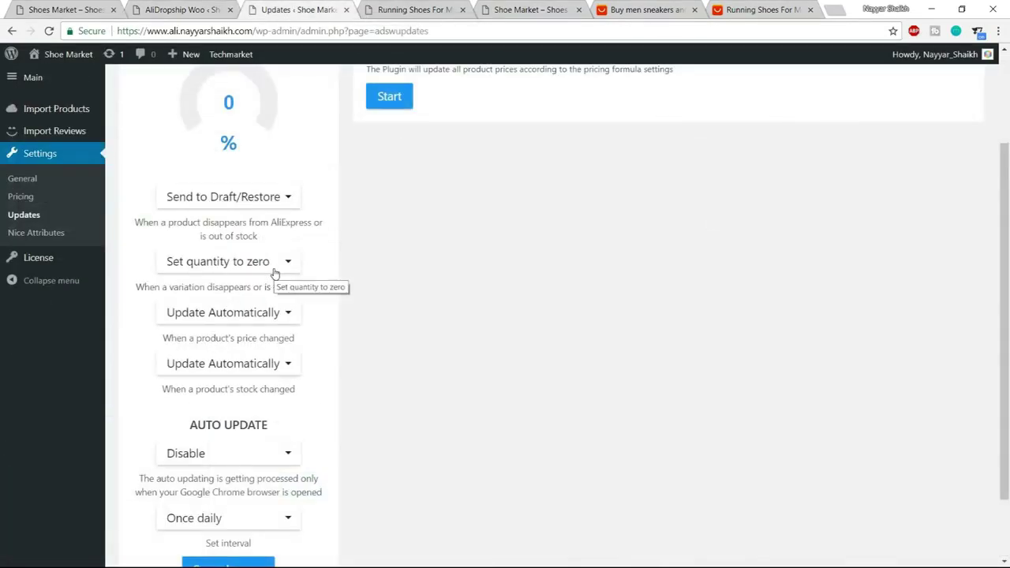
- Keep vanished variations on Set quantity to zero and return to the AliExpress product
left_click(238, 269)
left_click(221, 289)
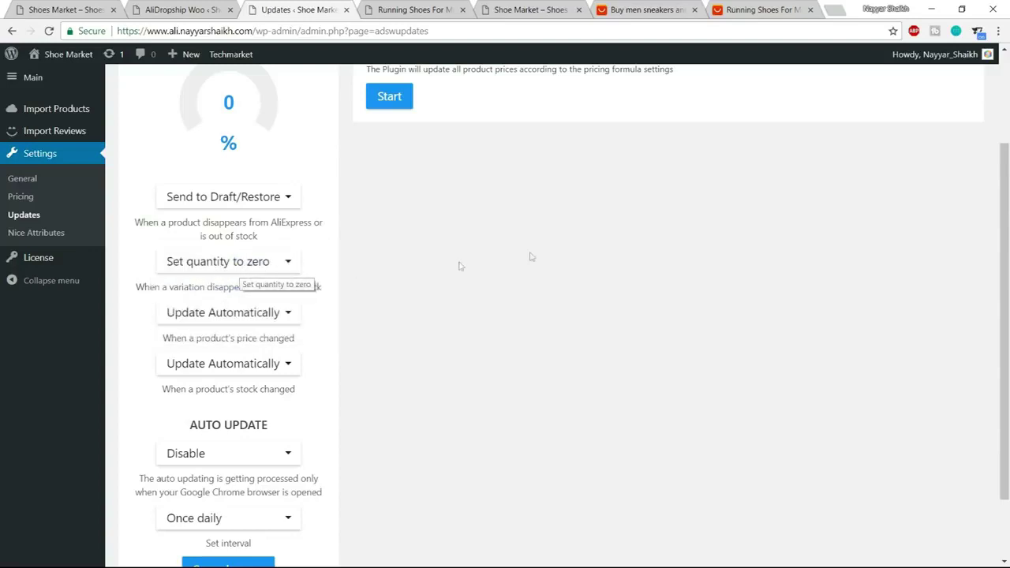
left_click(773, 9)
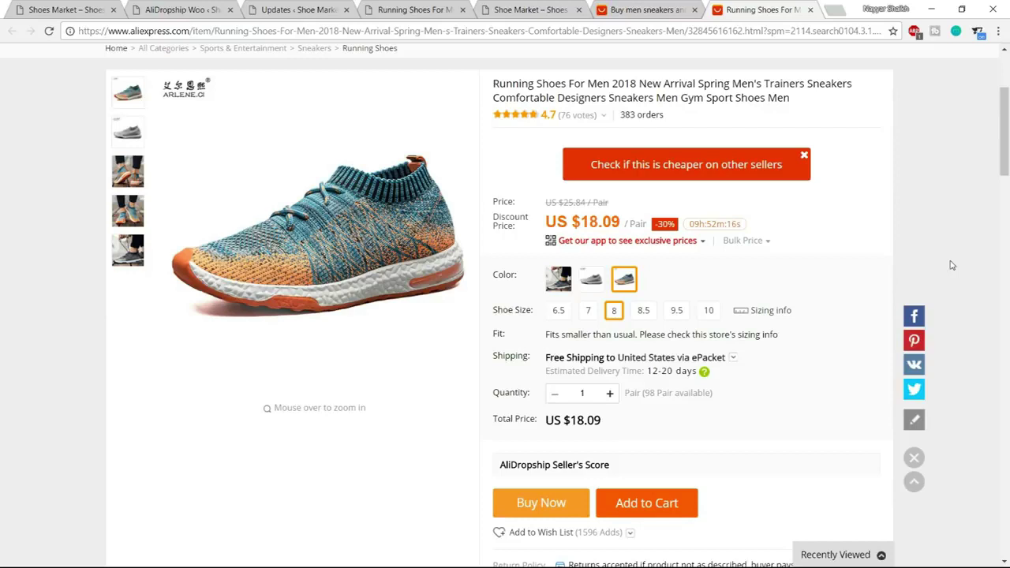
- On the Updates page, leave both price and stock changes on Update Automatically
left_click(315, 9)
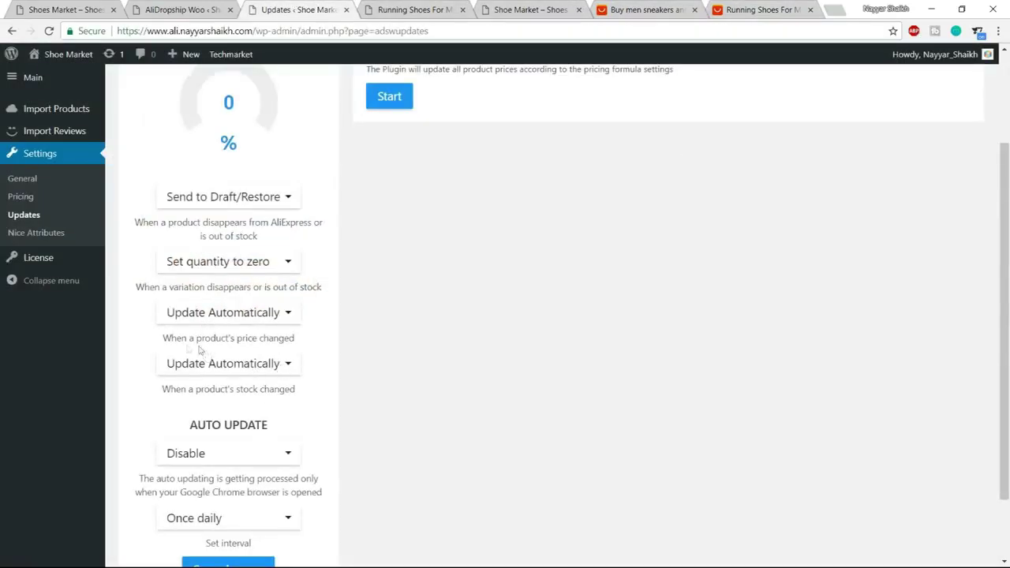
left_click_drag(173, 338, 292, 338)
left_click(302, 340)
left_click(279, 323)
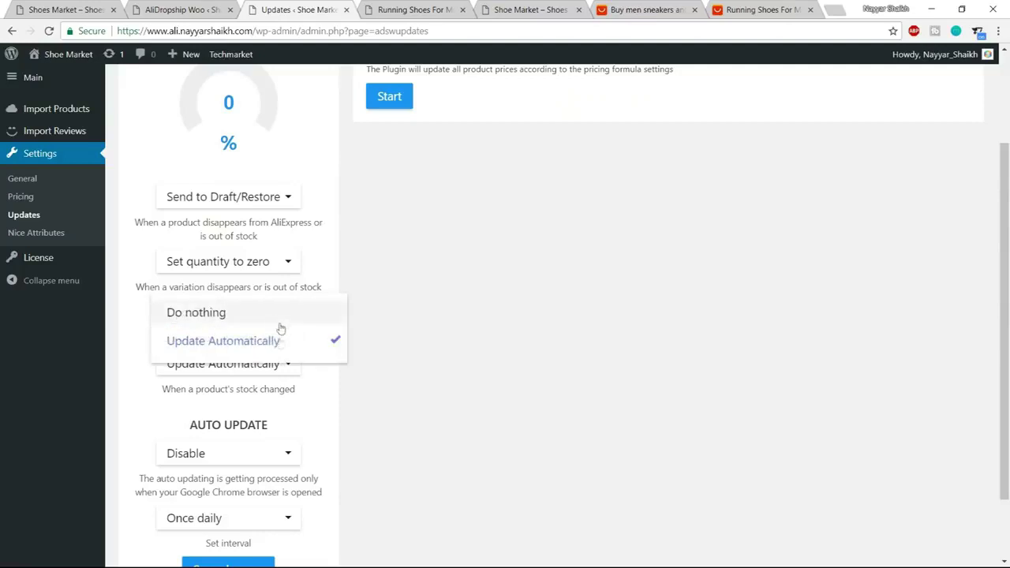
left_click(227, 340)
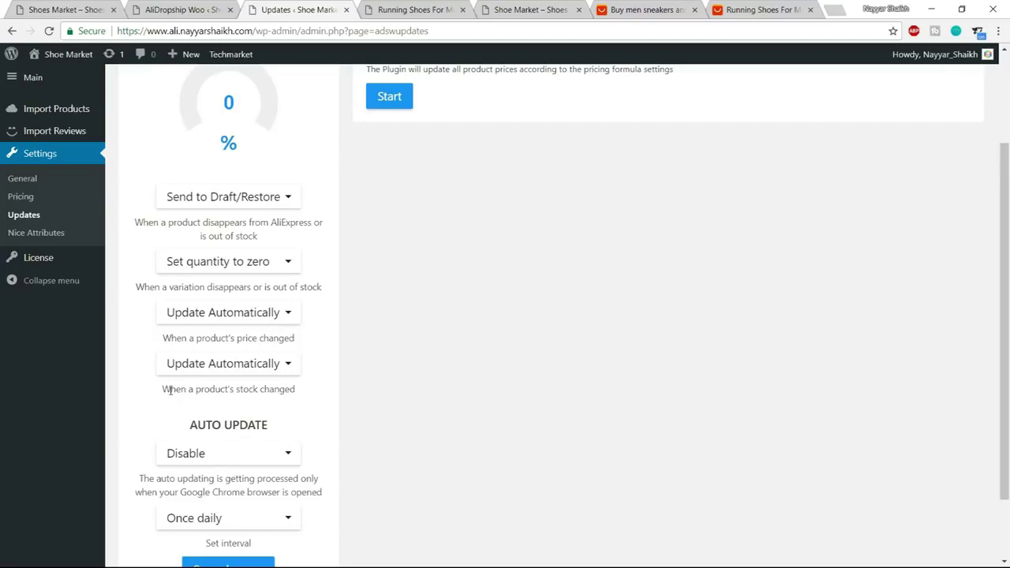
left_click_drag(170, 390, 338, 400)
left_click(241, 371)
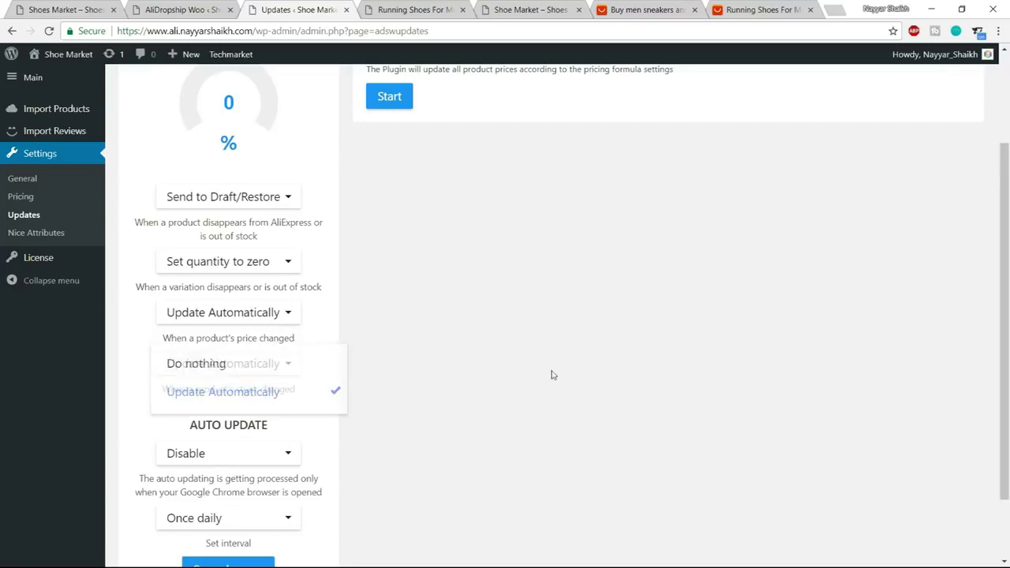
left_click(555, 373)
scroll(555, 373, "down", 2)
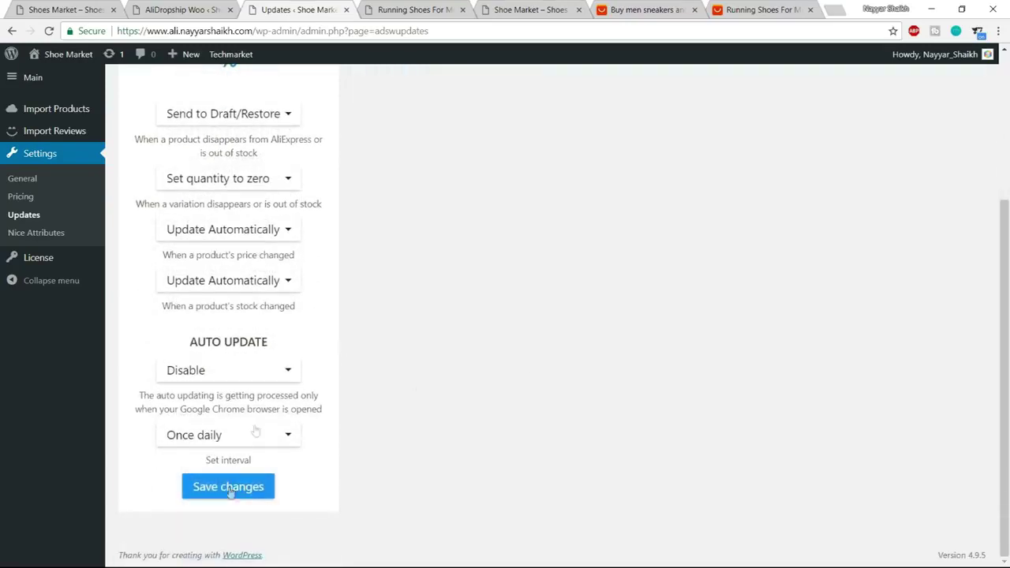
- Enable AliDropship Auto Update with a Once daily interval and save the update settings
left_click(249, 377)
left_click(238, 400)
left_click(258, 432)
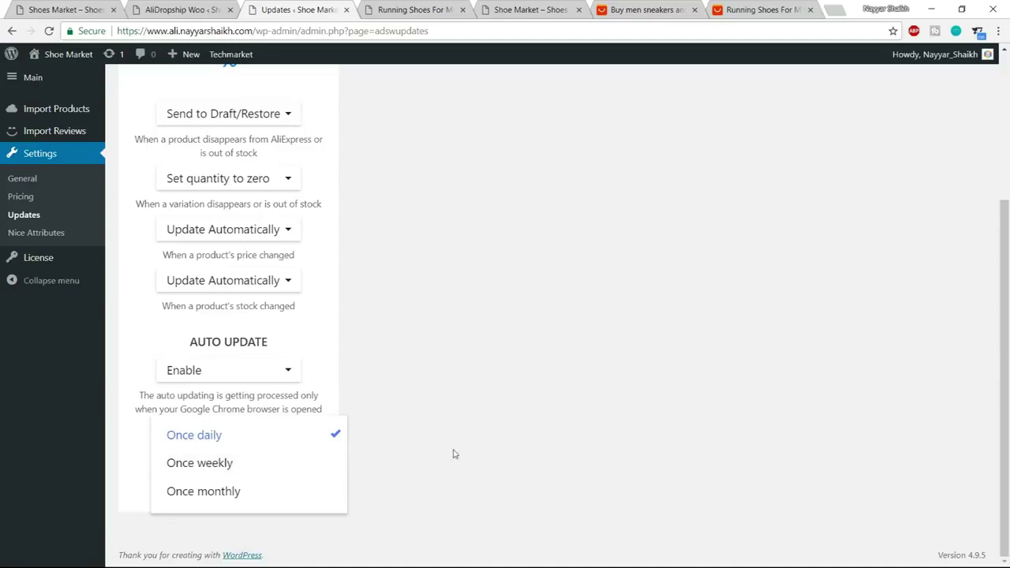
left_click(400, 469)
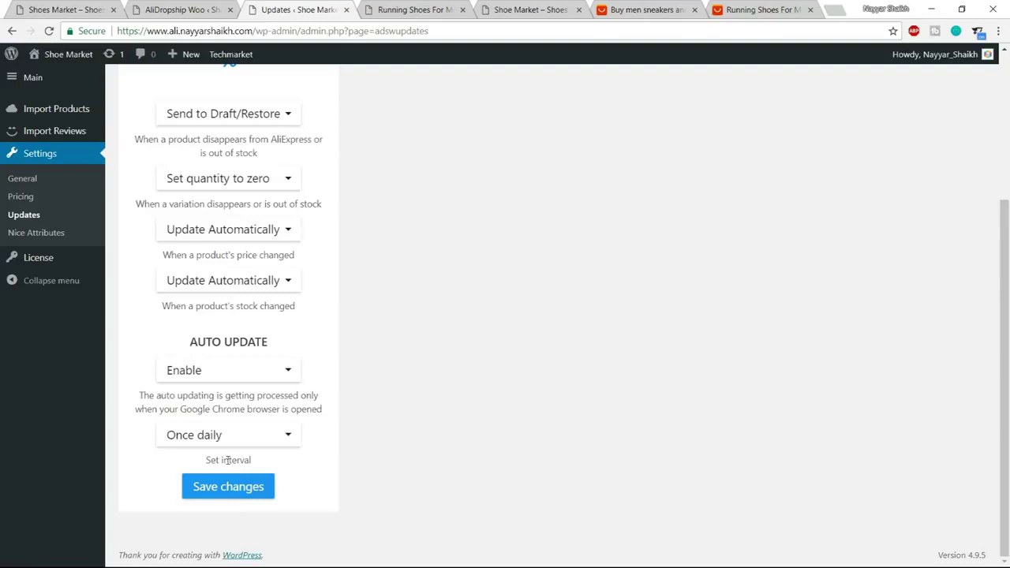
left_click(243, 489)
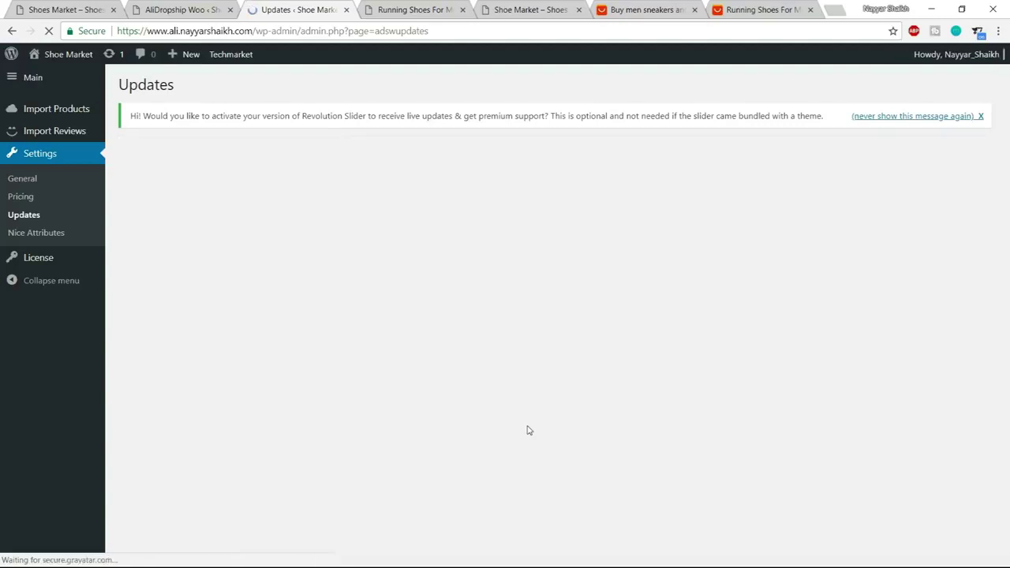
scroll(528, 424, "down", 3)
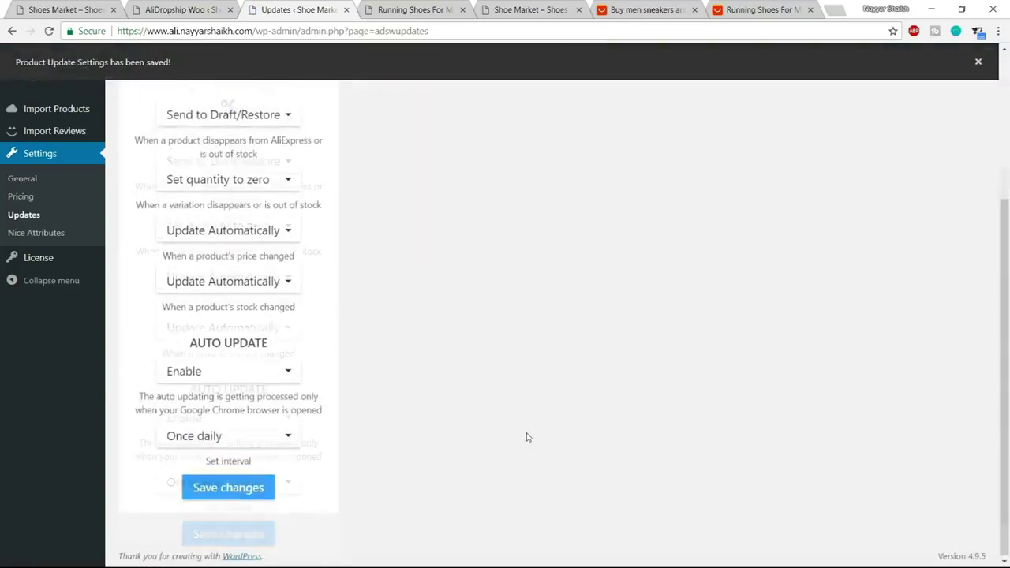
scroll(525, 435, "up", 3)
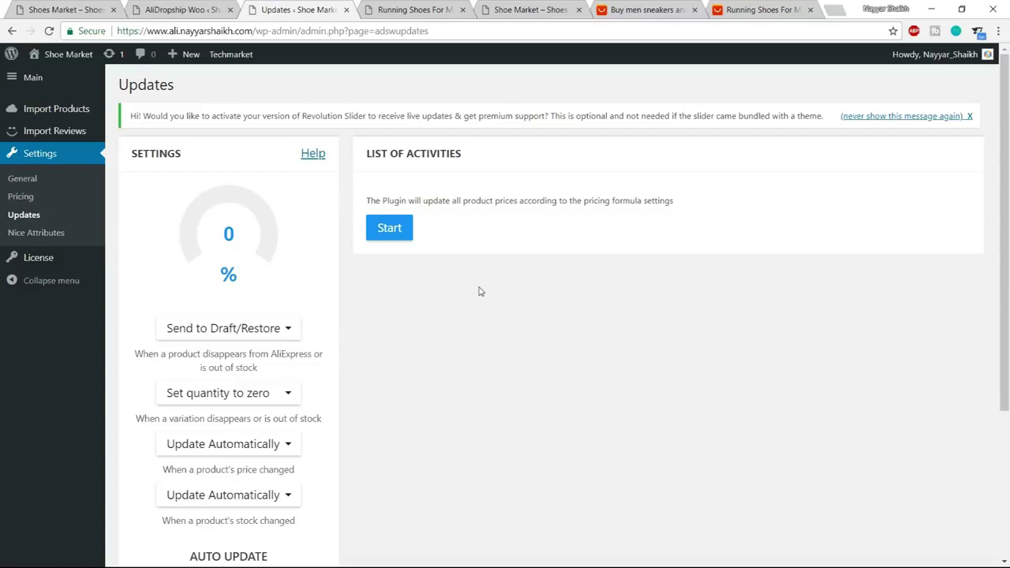
- Open Nice Attributes settings, preview the grey running-shoe variant on the storefront, and restore the full admin menu
left_click(38, 233)
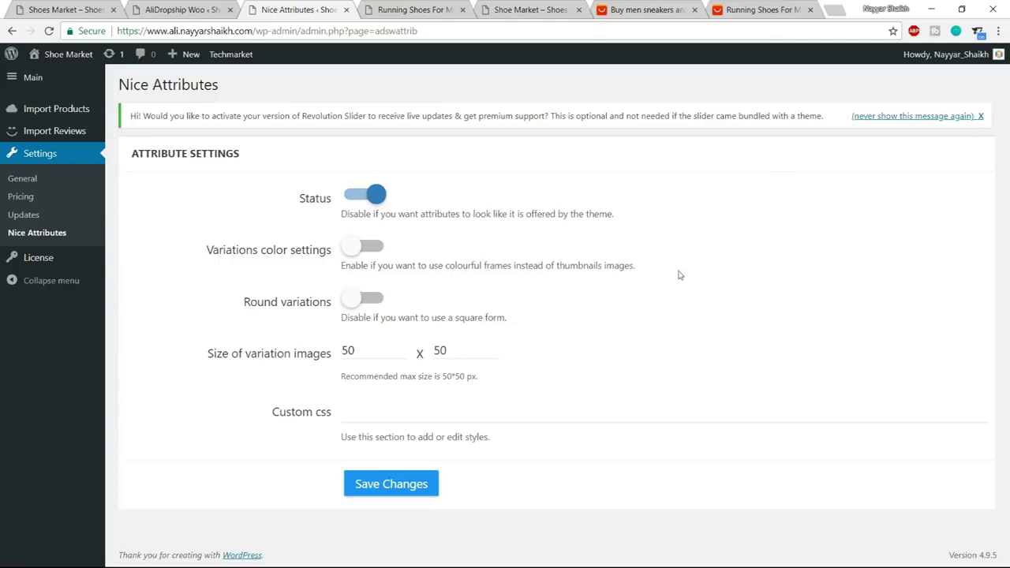
left_click(527, 9)
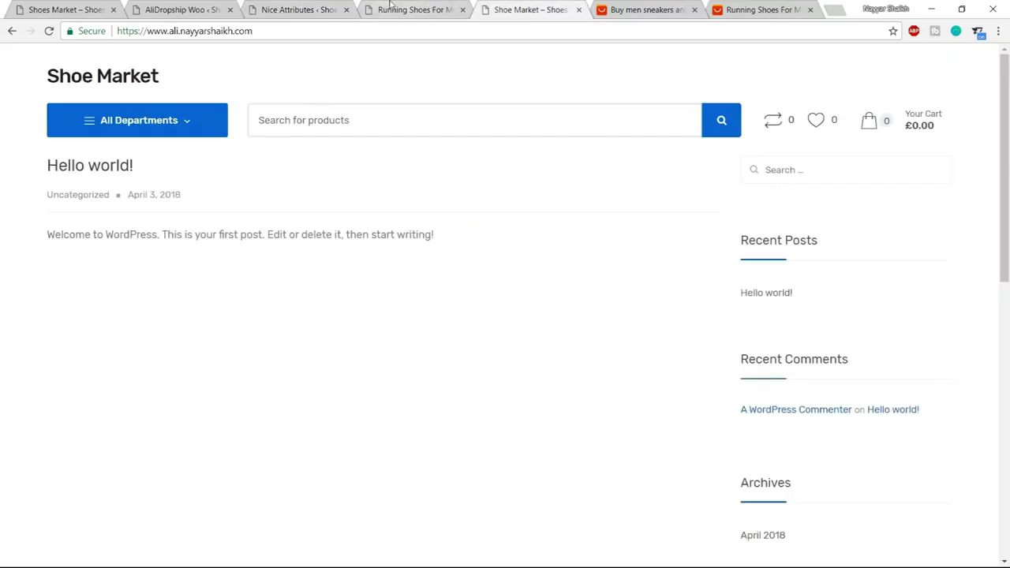
left_click(414, 10)
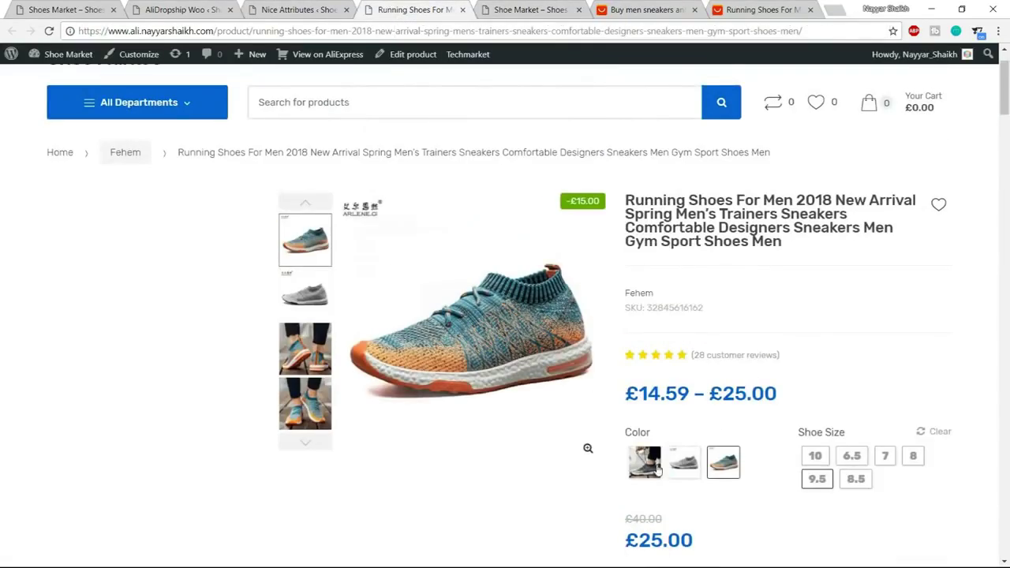
scroll(738, 447, "down", 2)
left_click(683, 335)
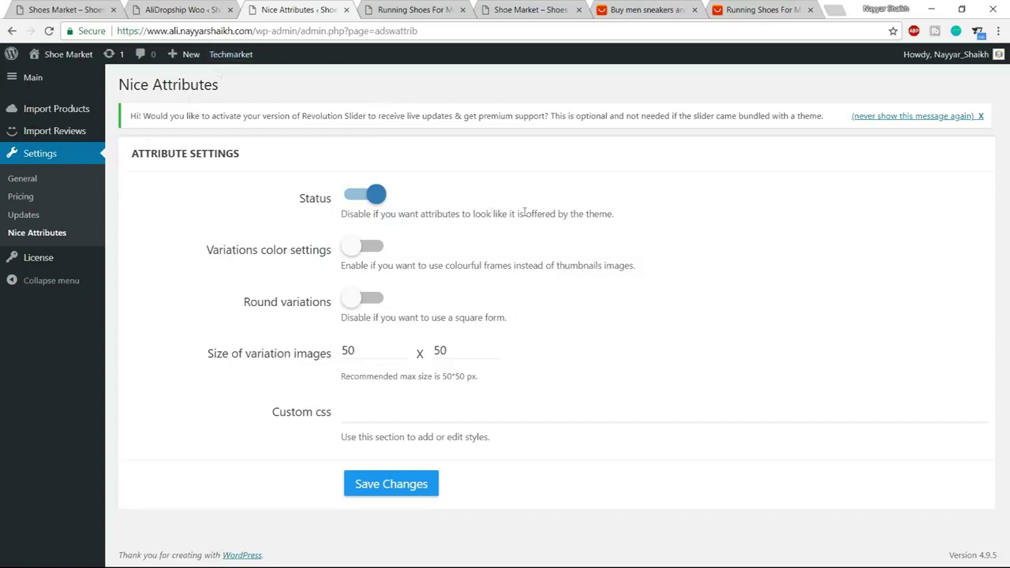
left_click(47, 82)
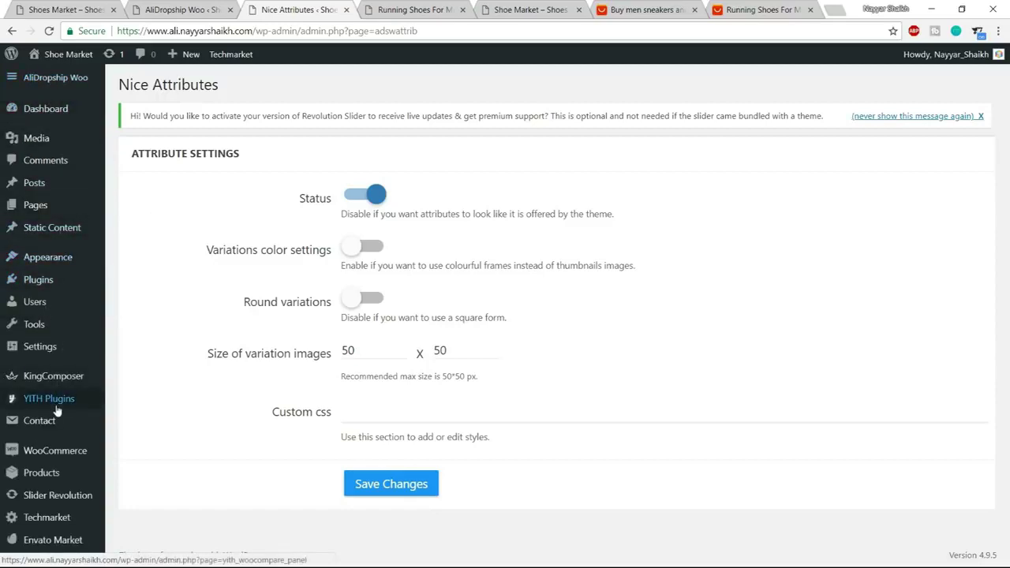
mouse_move(55, 399)
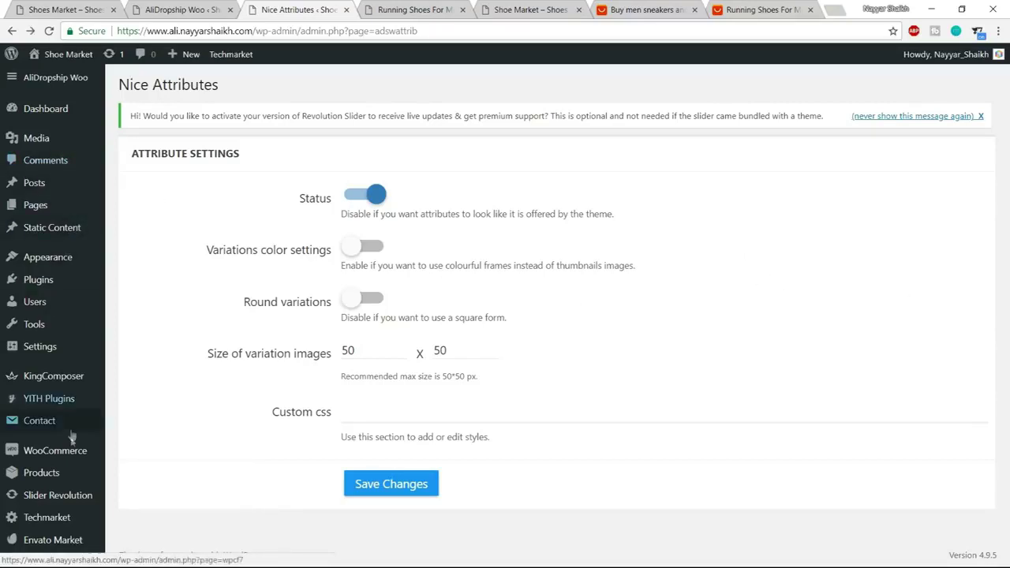
- In WooCommerce General settings, autofill the saved Mumbai store address with postcode 400017
mouse_move(49, 455)
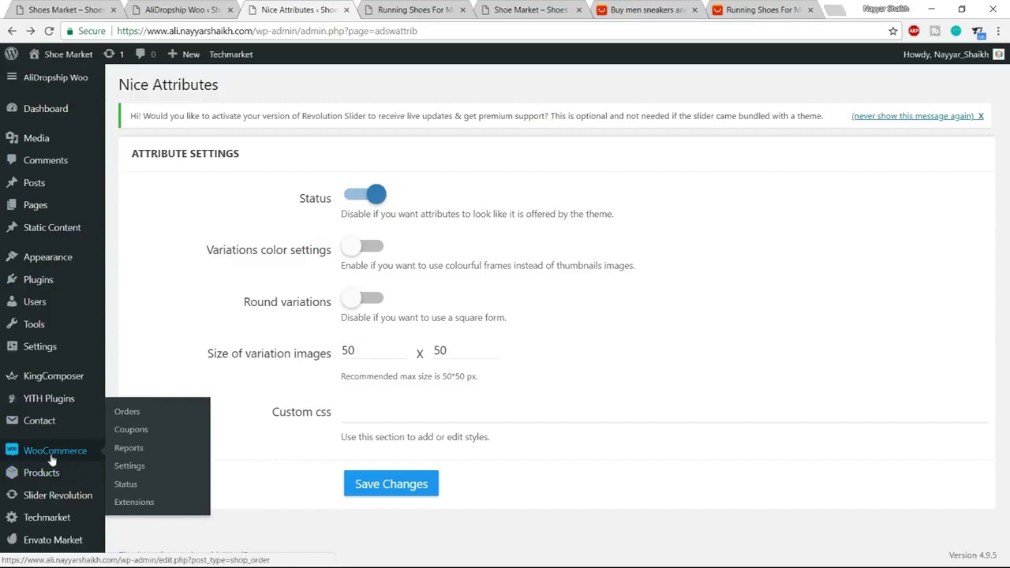
left_click(136, 465)
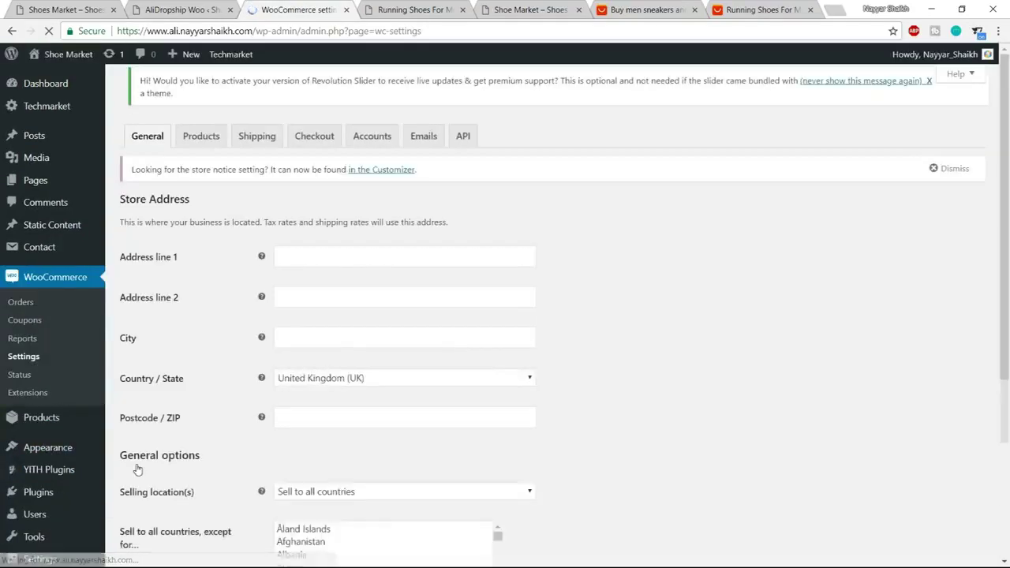
left_click(147, 140)
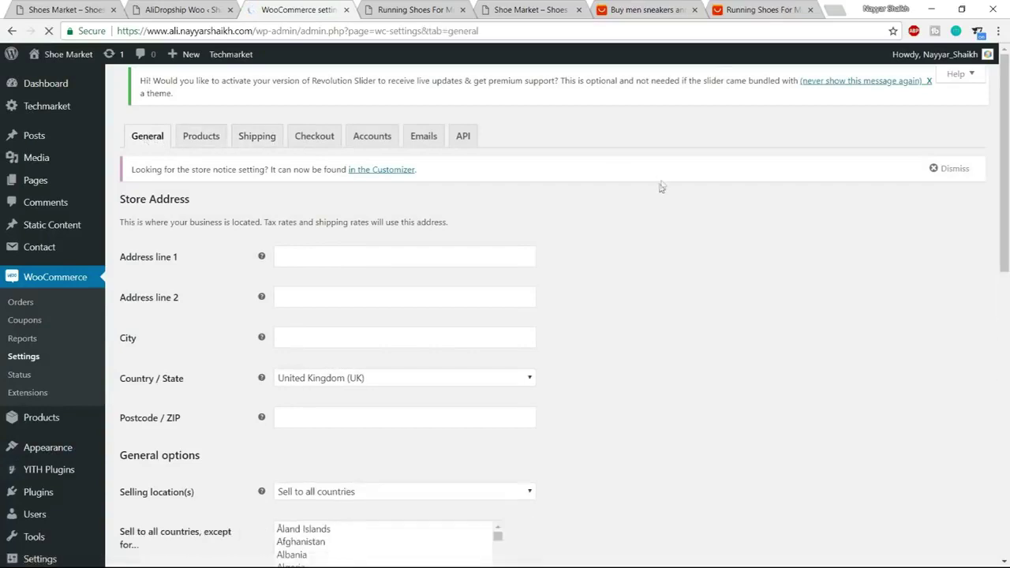
scroll(628, 318, "down", 2)
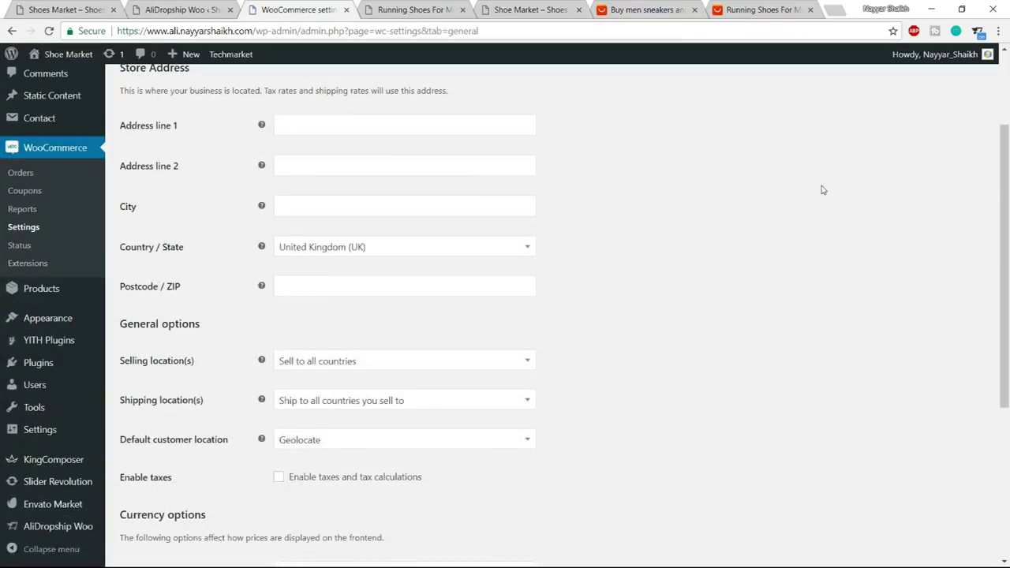
left_click(363, 124)
left_click(349, 142)
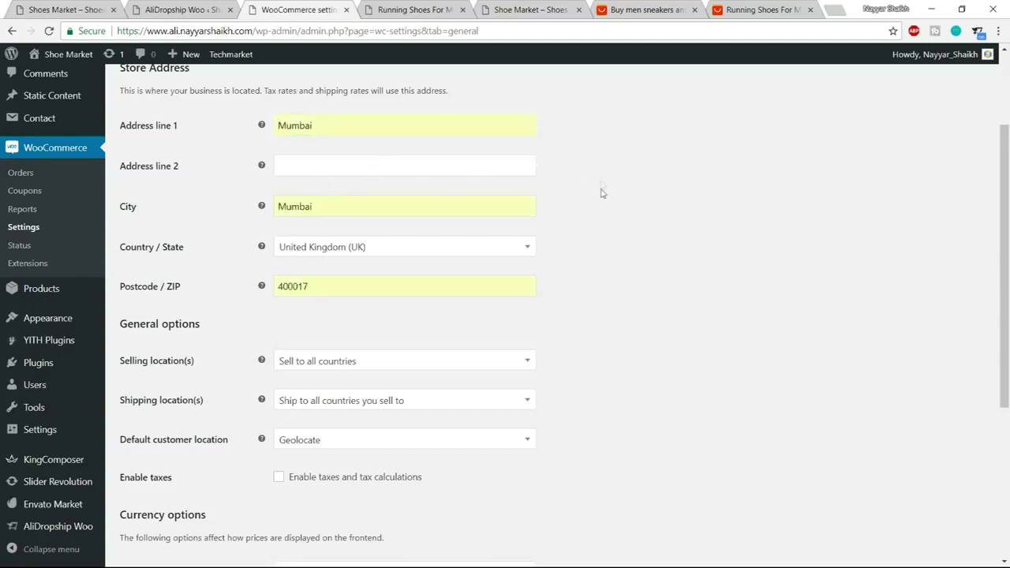
scroll(685, 279, "down", 2)
scroll(451, 200, "up", 1)
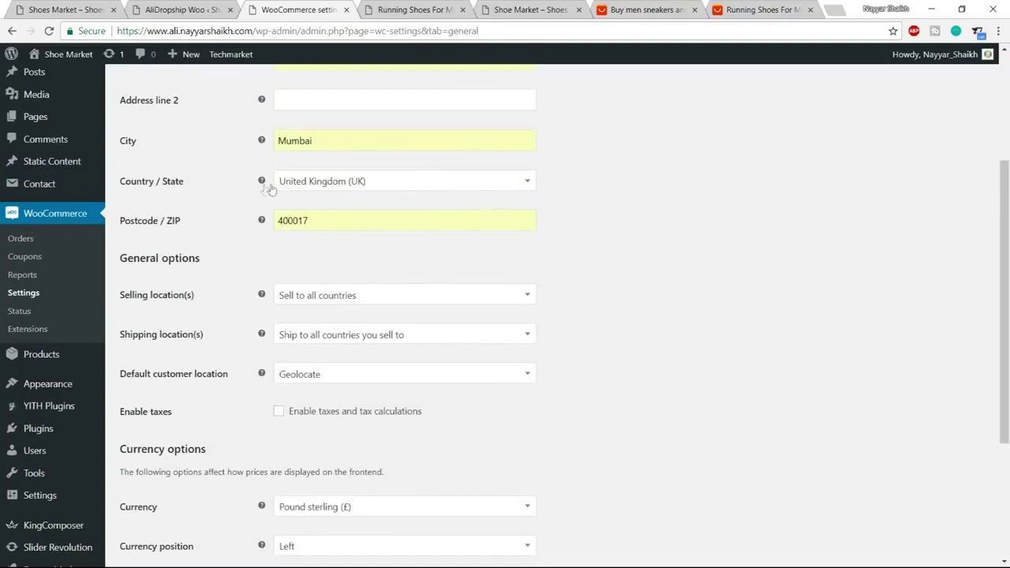
- Set the store Country / State to India — Maharashtra
left_click(347, 182)
type("maha")
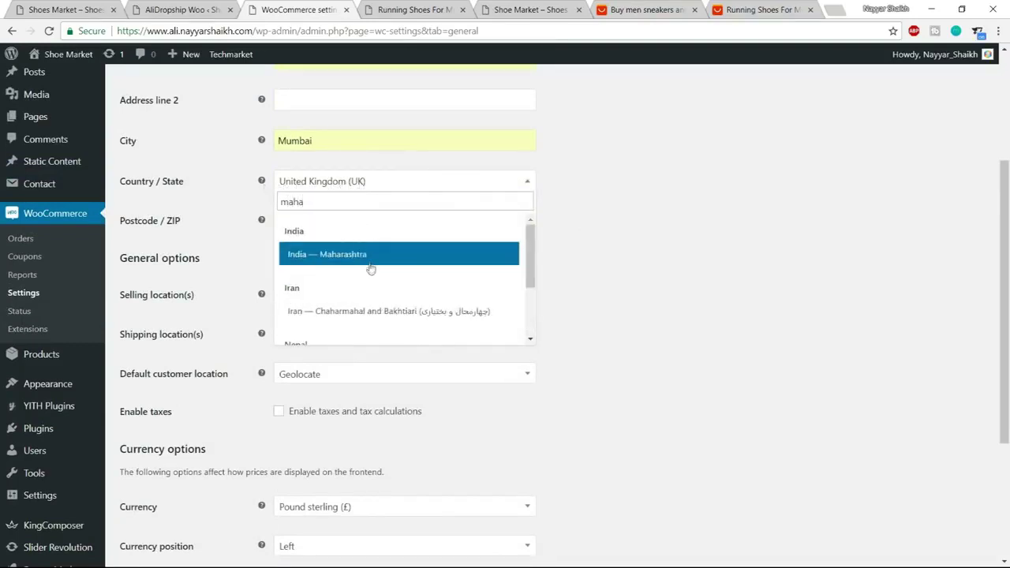
left_click(371, 269)
scroll(793, 265, "down", 1)
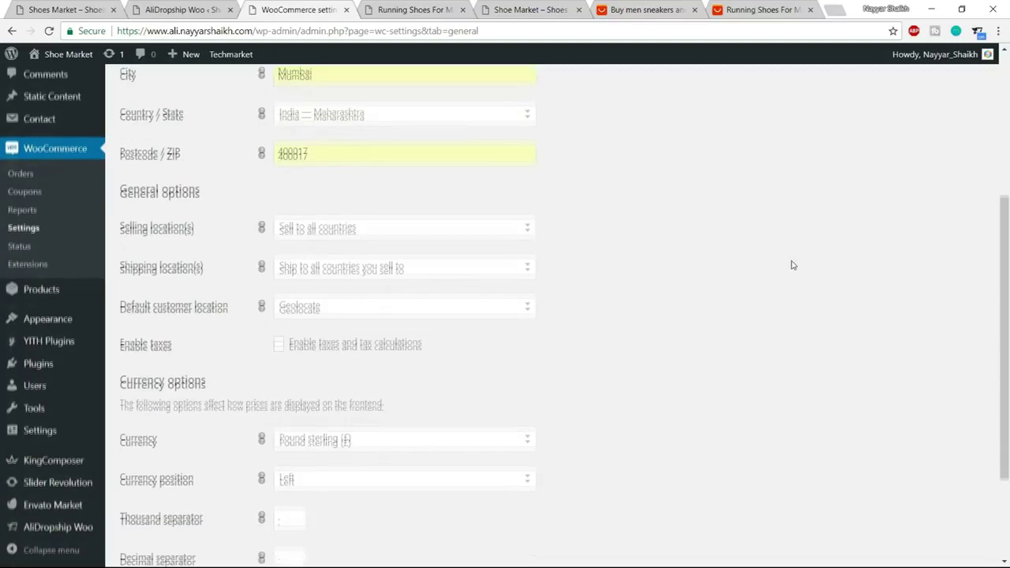
scroll(792, 265, "down", 2)
scroll(791, 263, "up", 1)
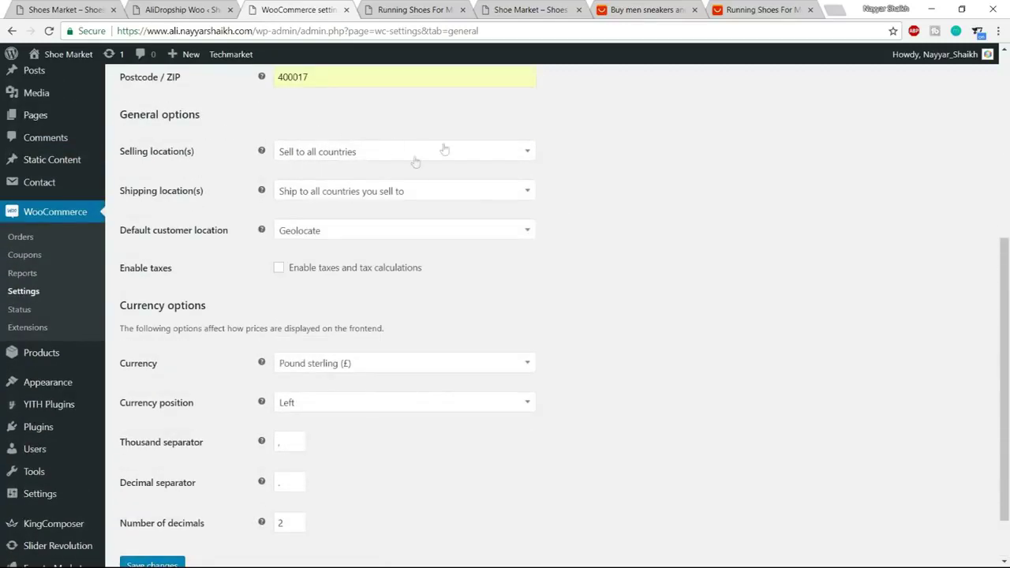
- Set selling location to 'Sell to specific countries' and add India
left_click(332, 154)
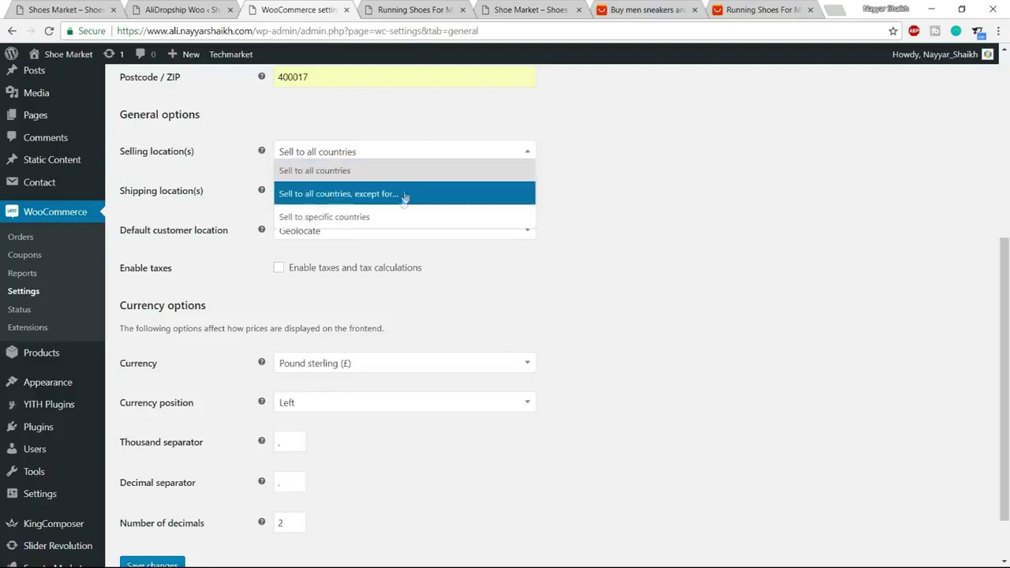
left_click(322, 221)
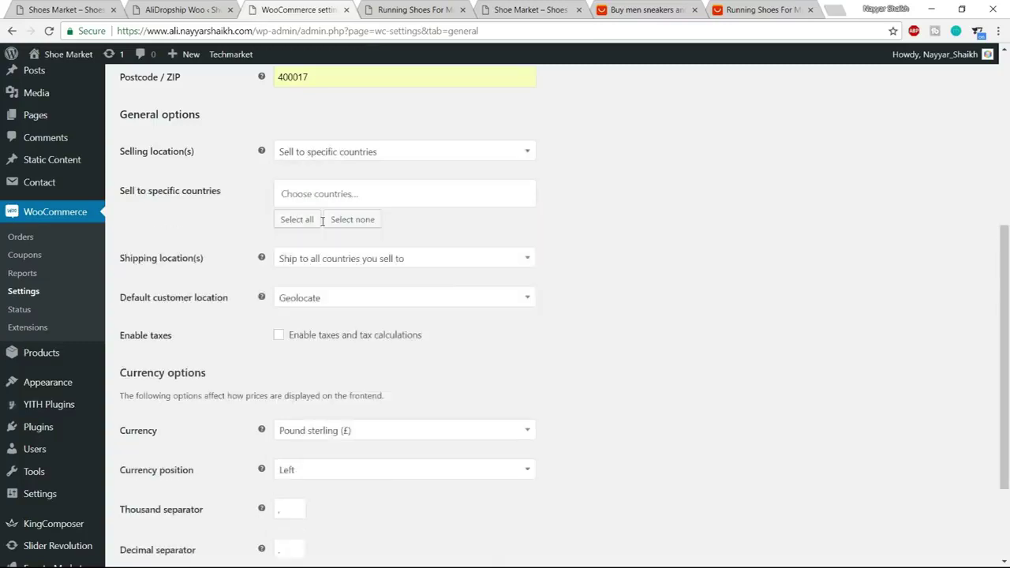
left_click(374, 188)
type("india")
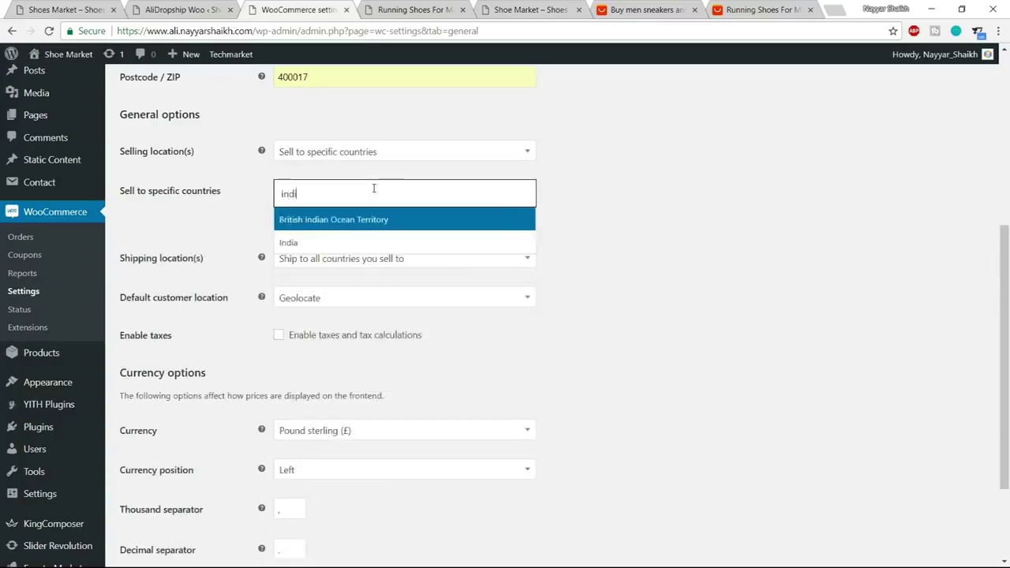
left_click(340, 251)
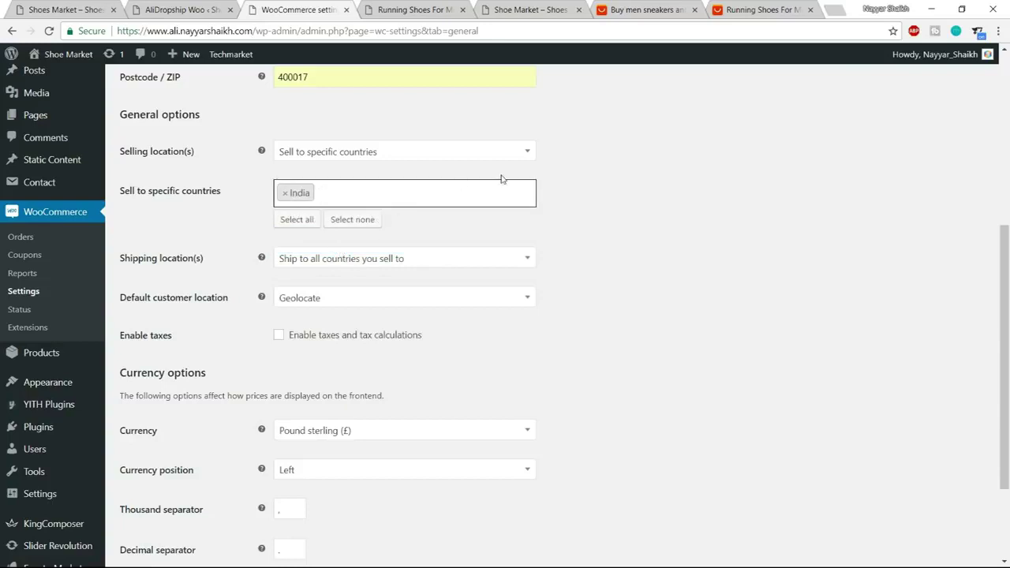
- Add United States (US) to the selling countries
type("asia")
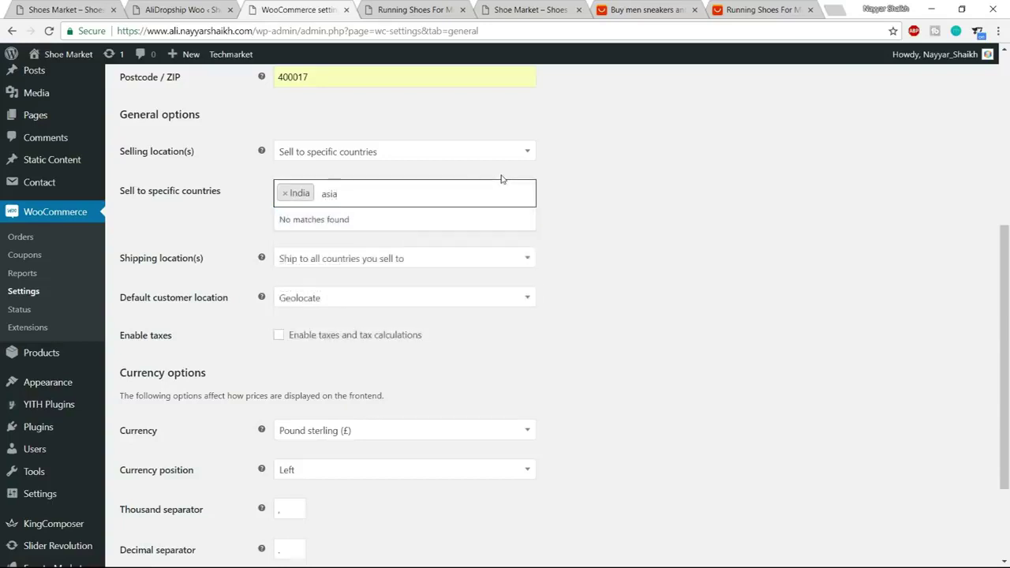
key("ctrl+a")
key("BackSpace")
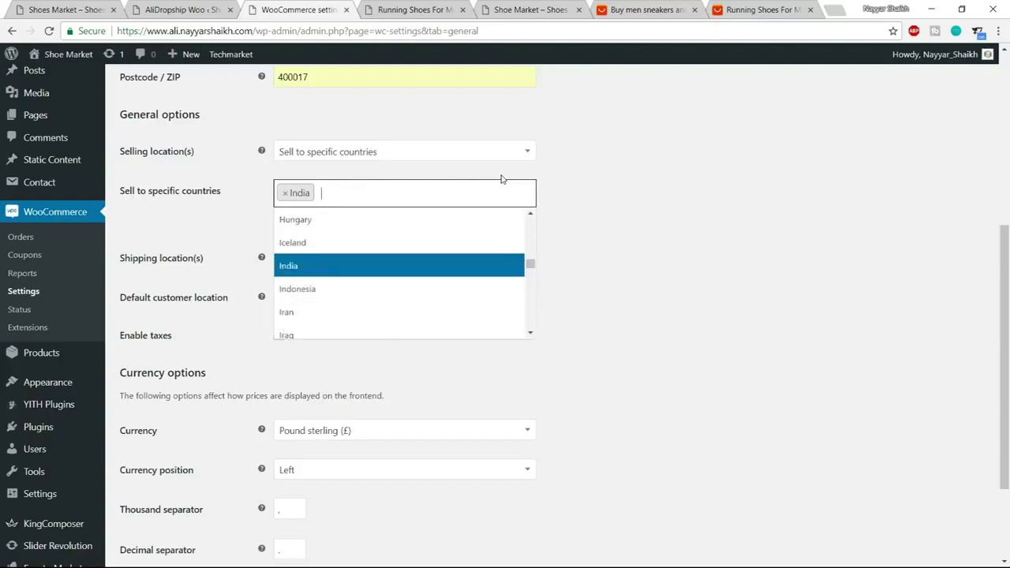
type("u")
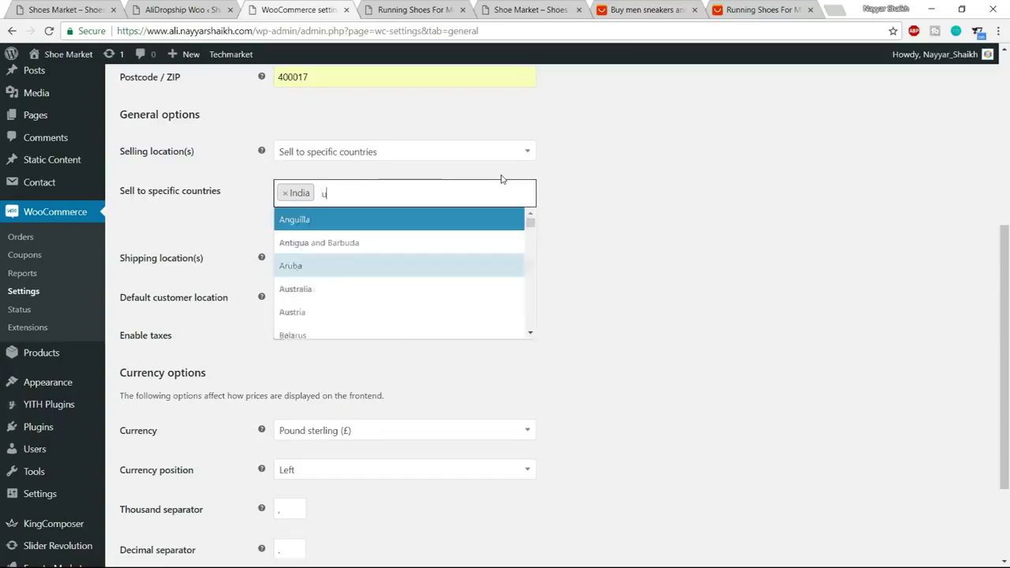
type("nir")
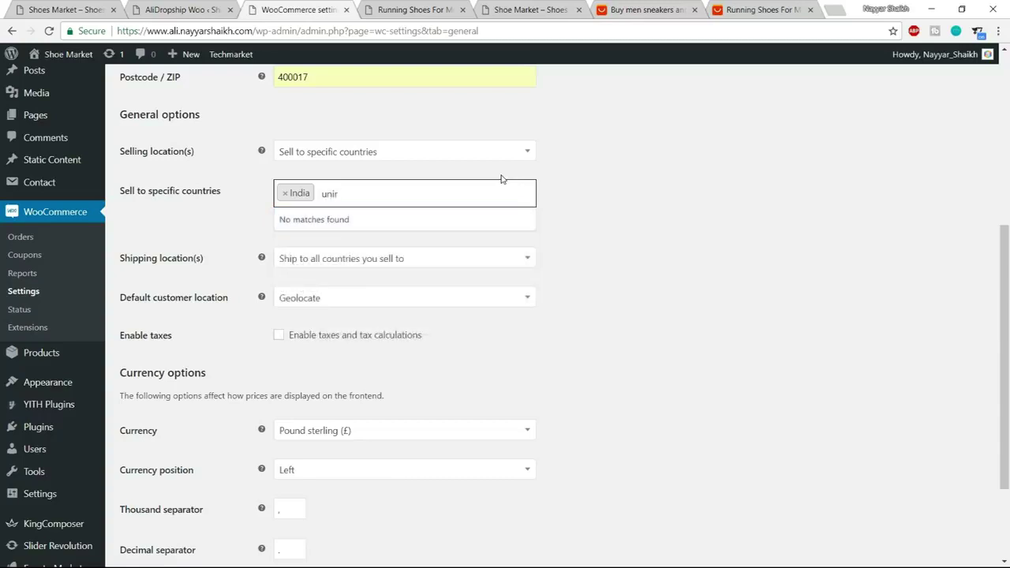
key("BackSpace")
type("tes")
key("BackSpace")
type("d")
left_click(356, 262)
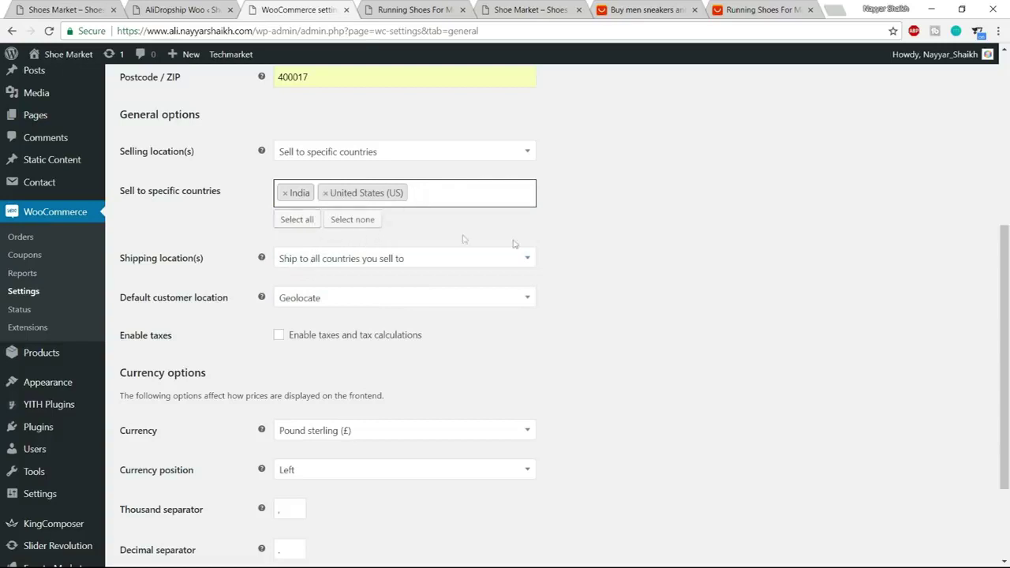
scroll(670, 255, "down", 1)
left_click(175, 198)
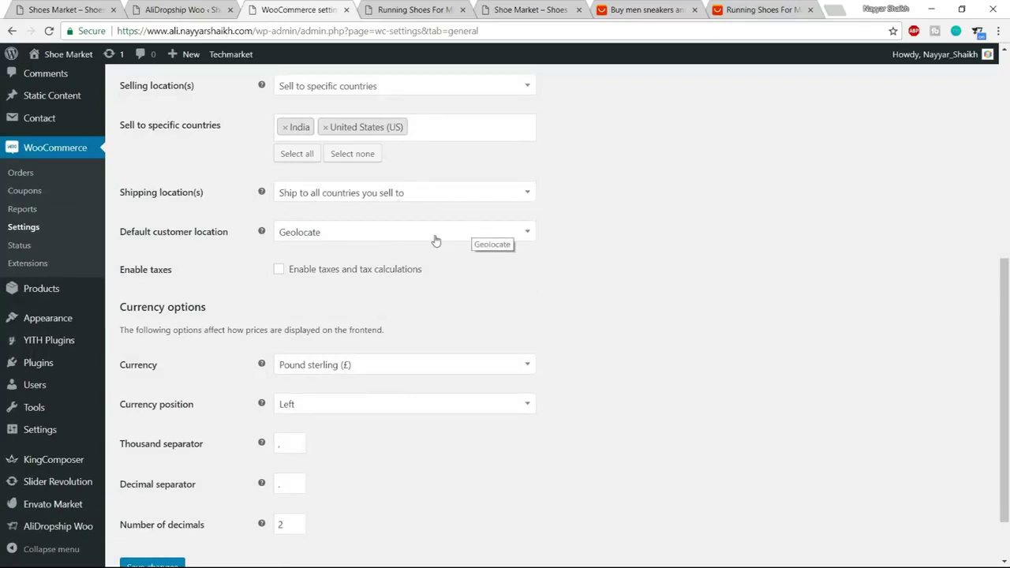
scroll(764, 270, "down", 1)
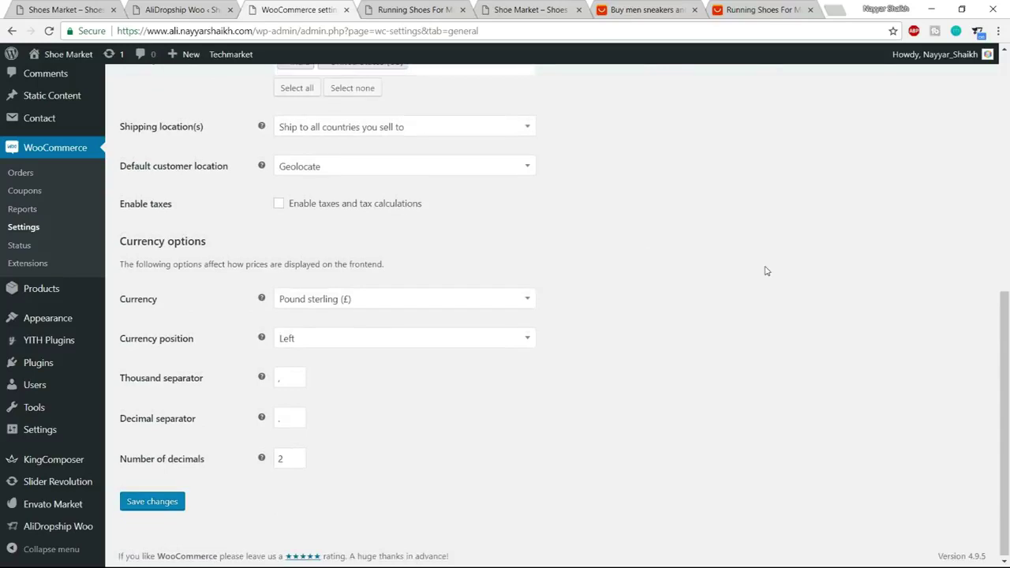
- Set the store currency to United States dollar ($)
left_click(313, 300)
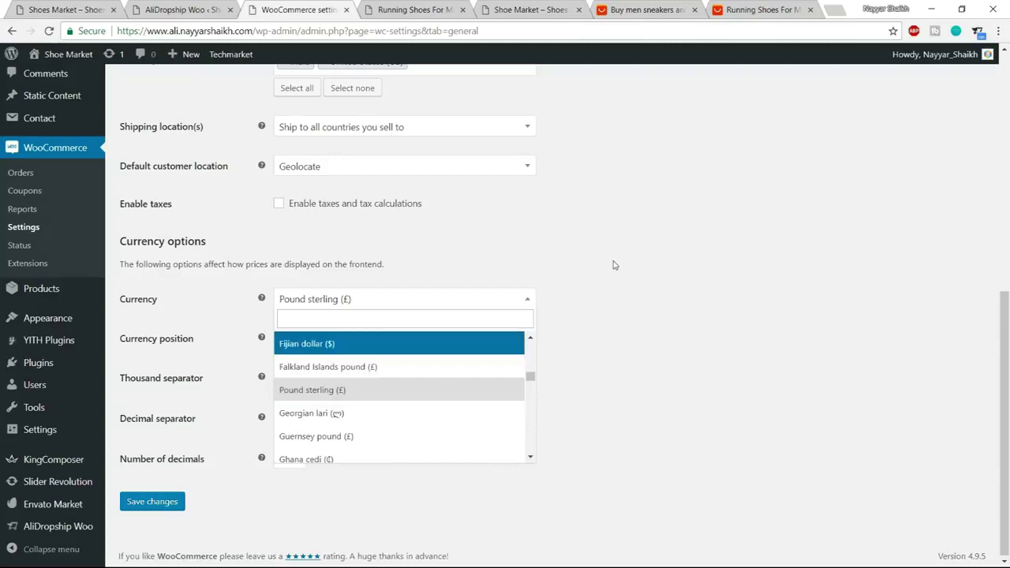
type("unit")
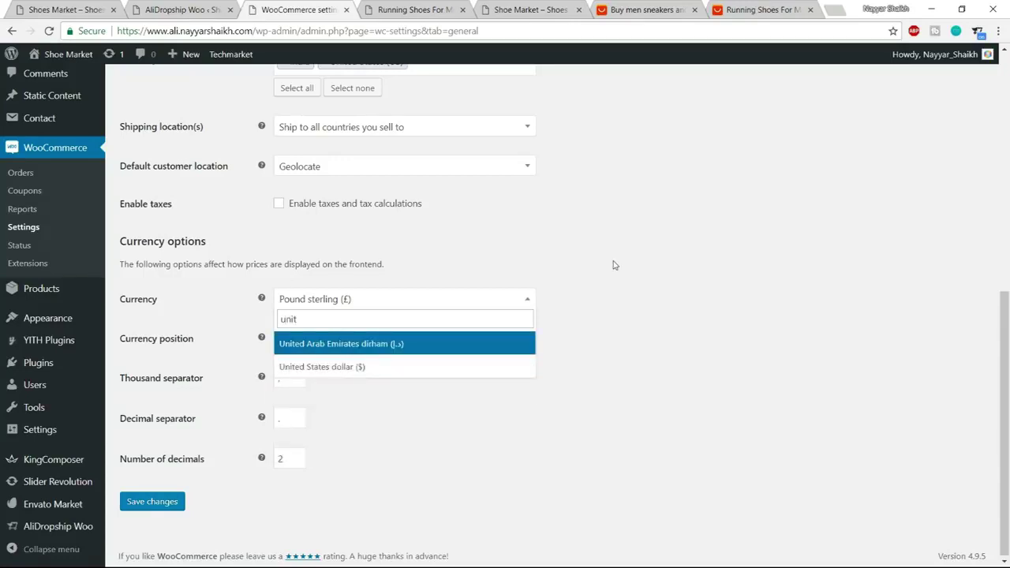
left_click(426, 367)
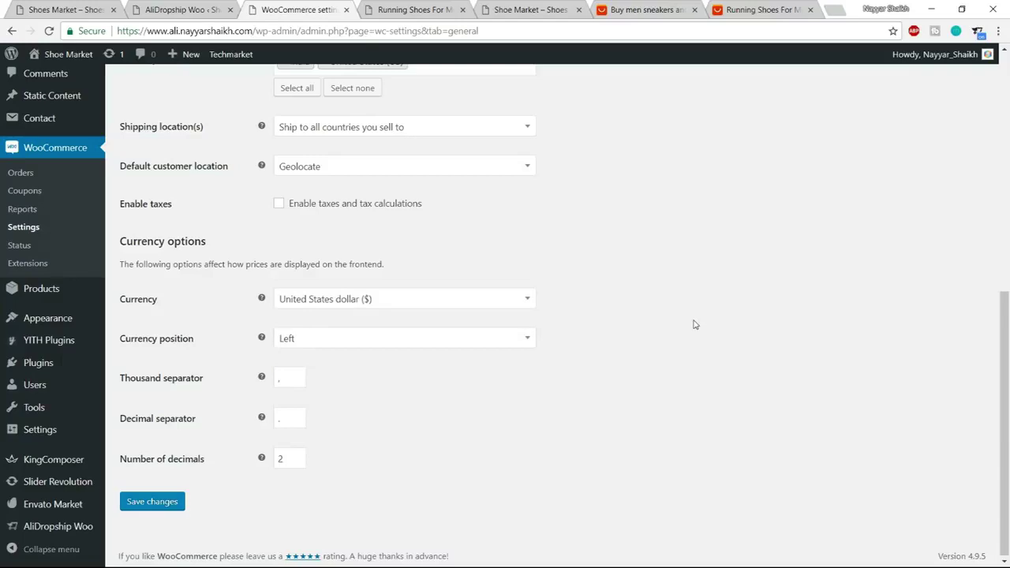
scroll(700, 330, "up", 3)
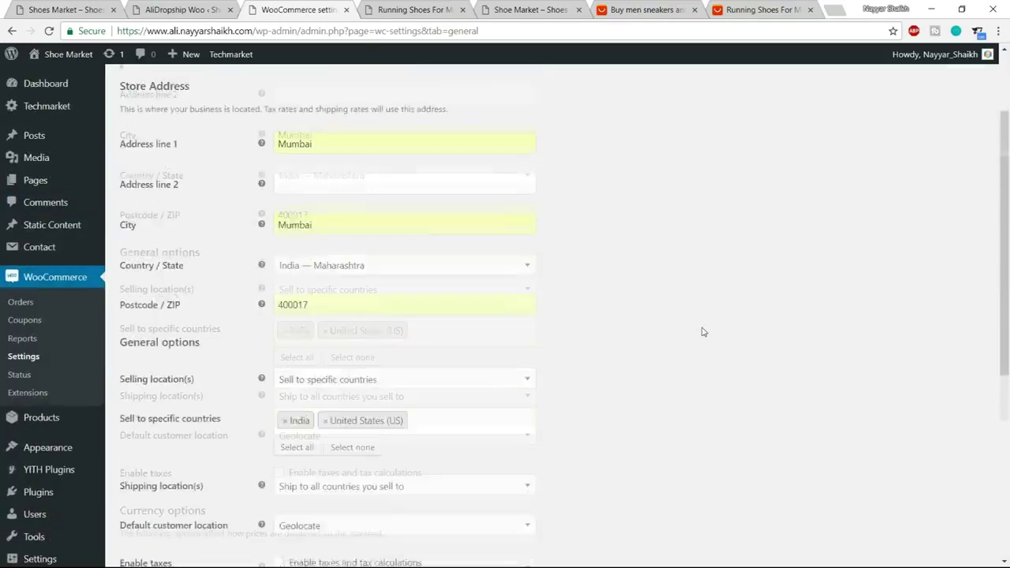
scroll(700, 329, "down", 3)
- Save the general settings and bring up the Products settings
left_click(152, 499)
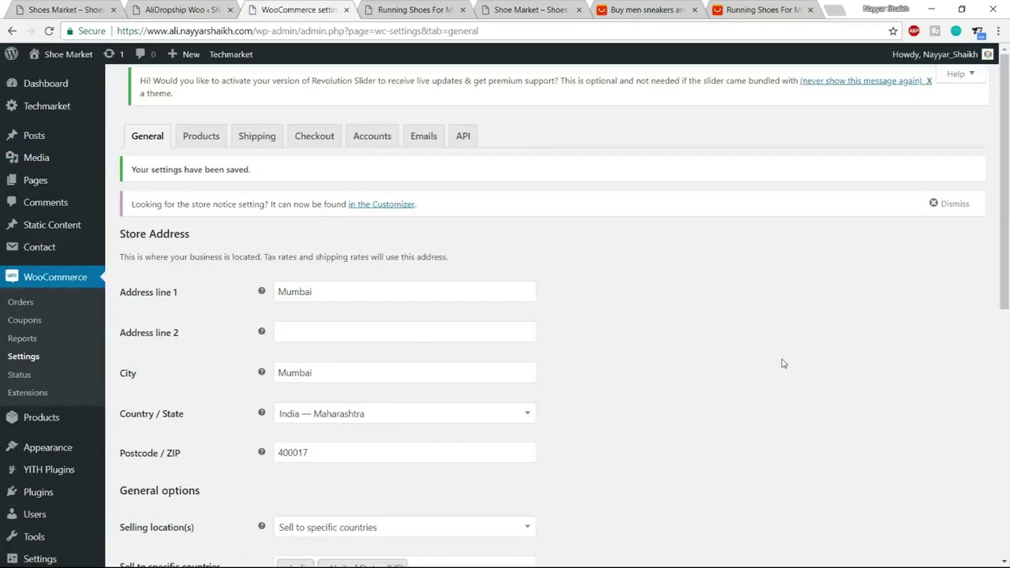
left_click(214, 147)
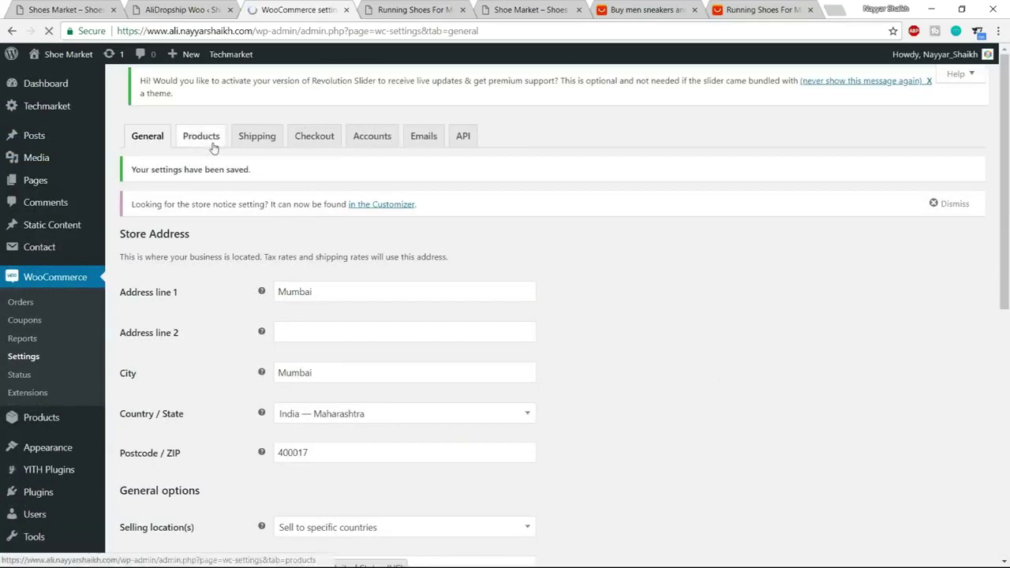
scroll(775, 352, "down", 3)
scroll(769, 367, "up", 3)
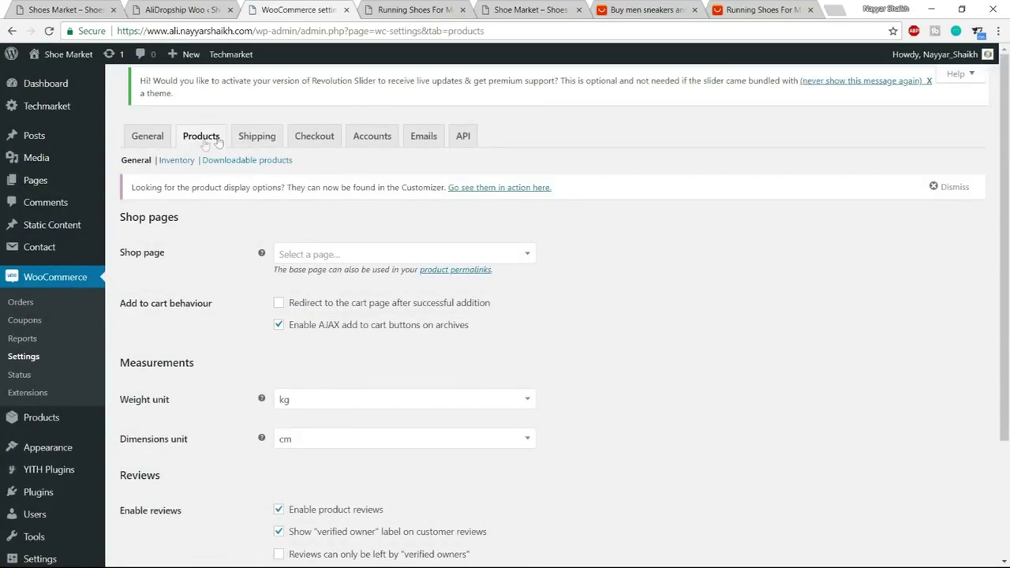
- Go to WooCommerce Shipping settings and start adding a new shipping zone
scroll(333, 426, "down", 2)
scroll(334, 427, "up", 3)
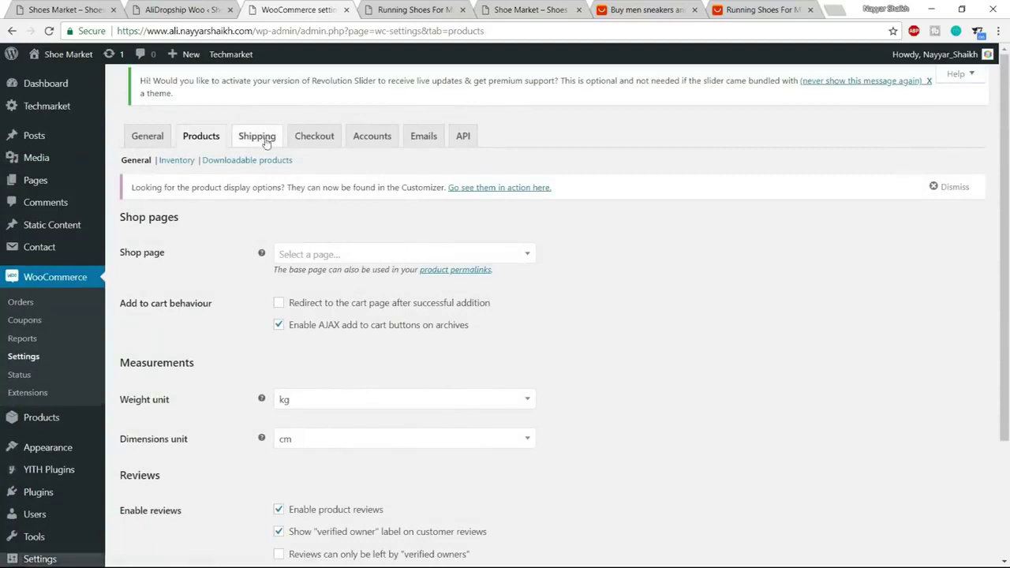
left_click(266, 140)
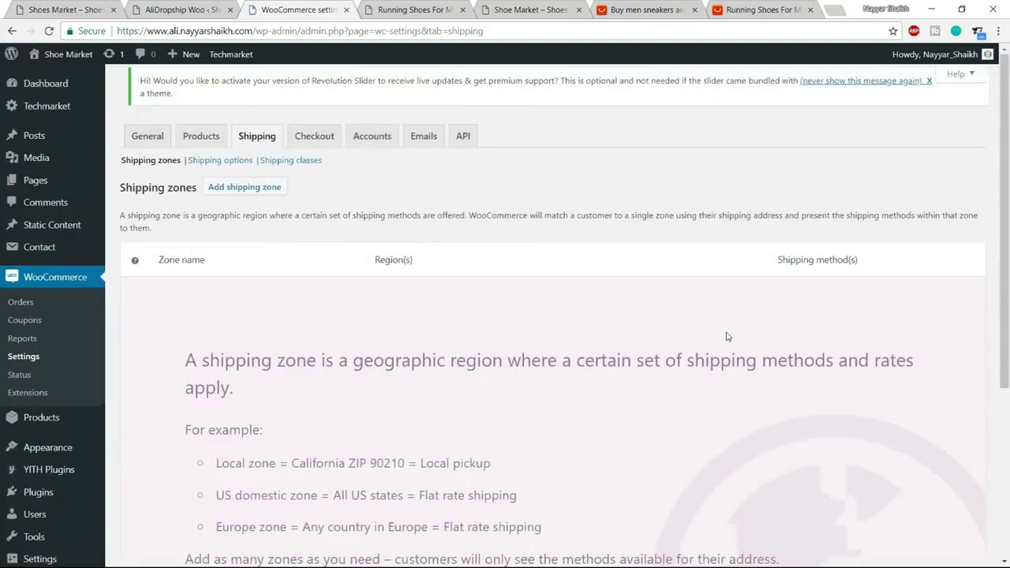
left_click(254, 191)
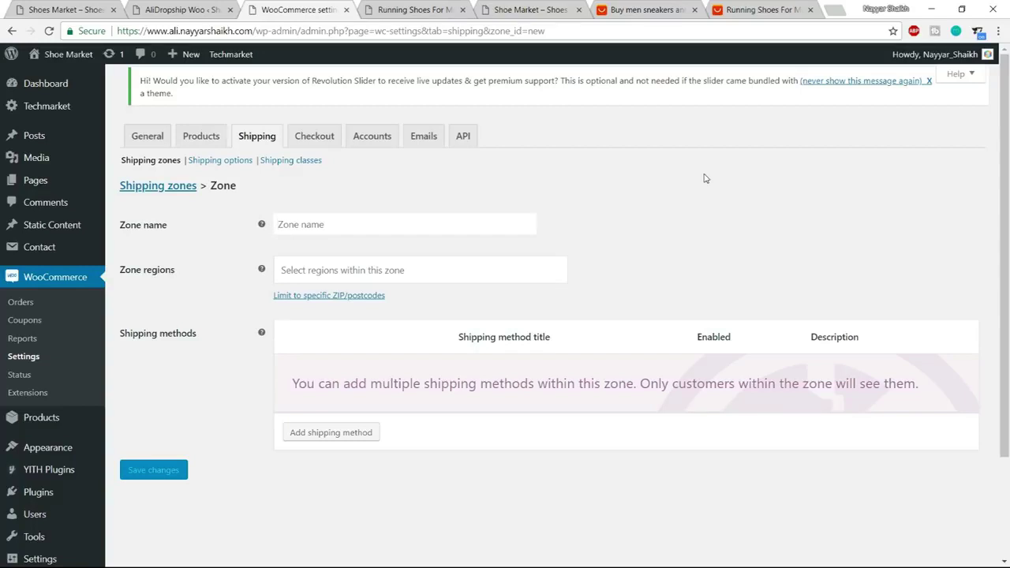
- Name the new zone India, give it the region India, and save it
type("India")
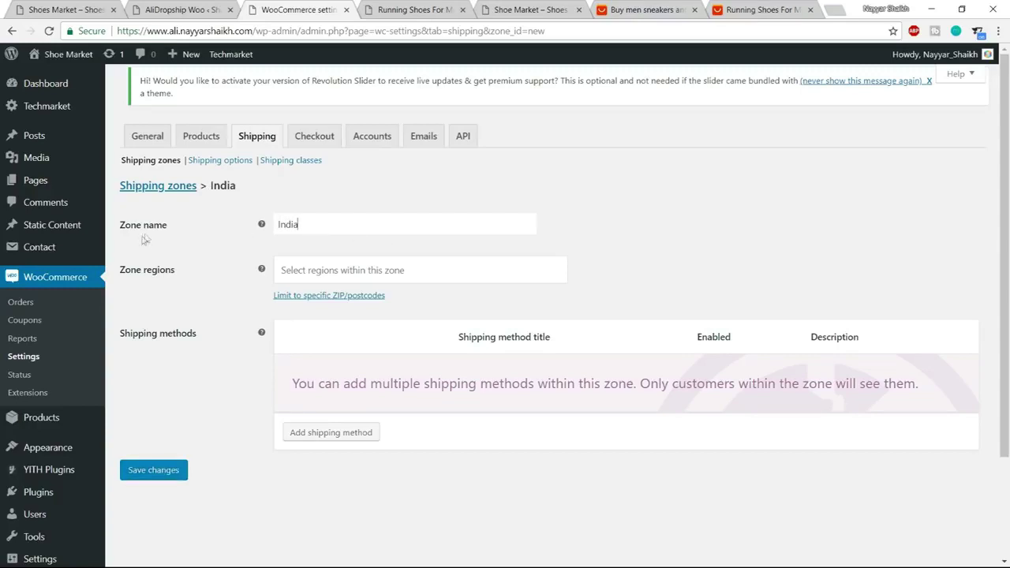
left_click_drag(343, 225, 255, 228)
left_click(315, 270)
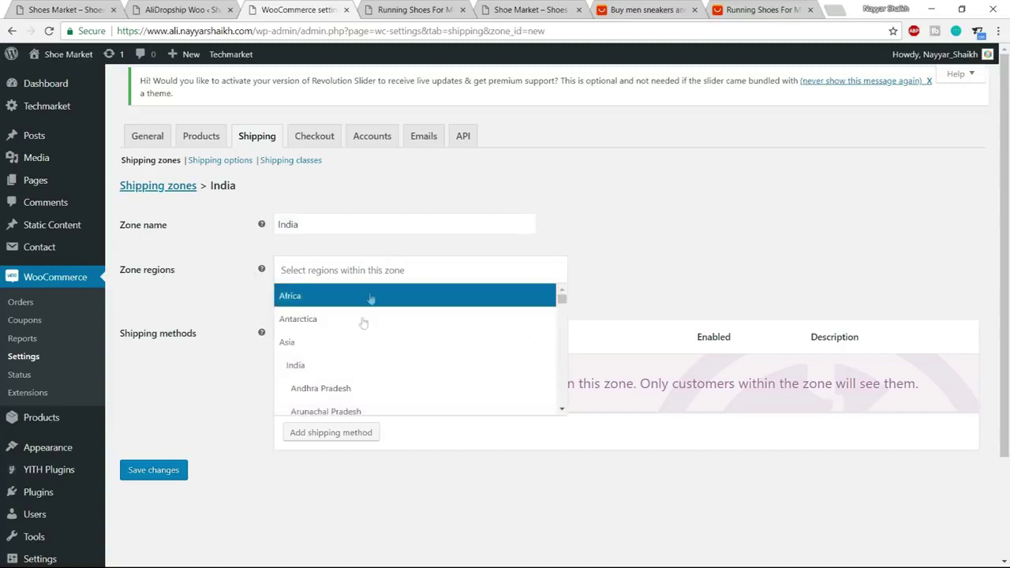
left_click(332, 367)
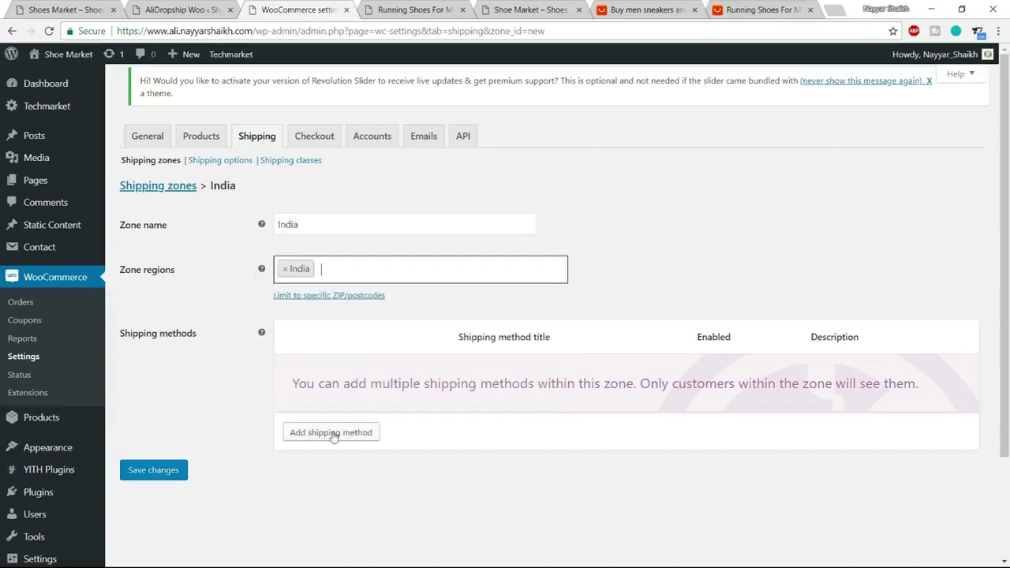
left_click(154, 470)
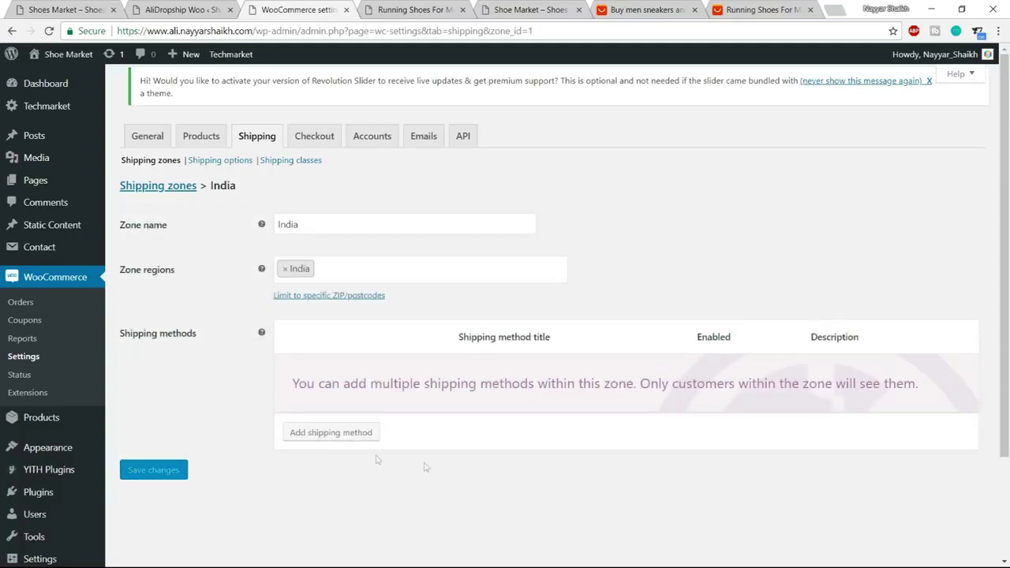
- Add a Flat rate method to the India zone with tax status None
left_click(350, 433)
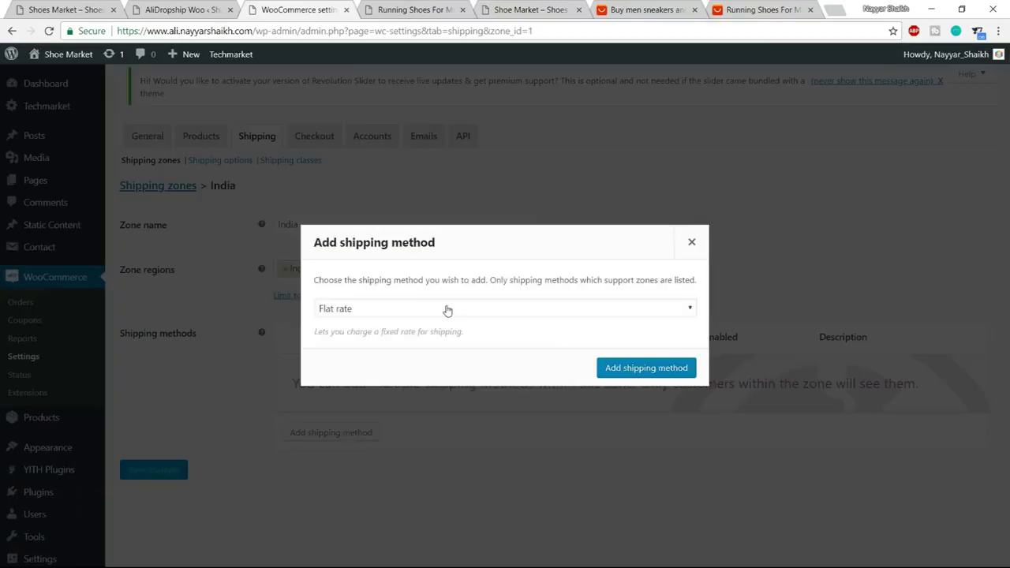
left_click(633, 369)
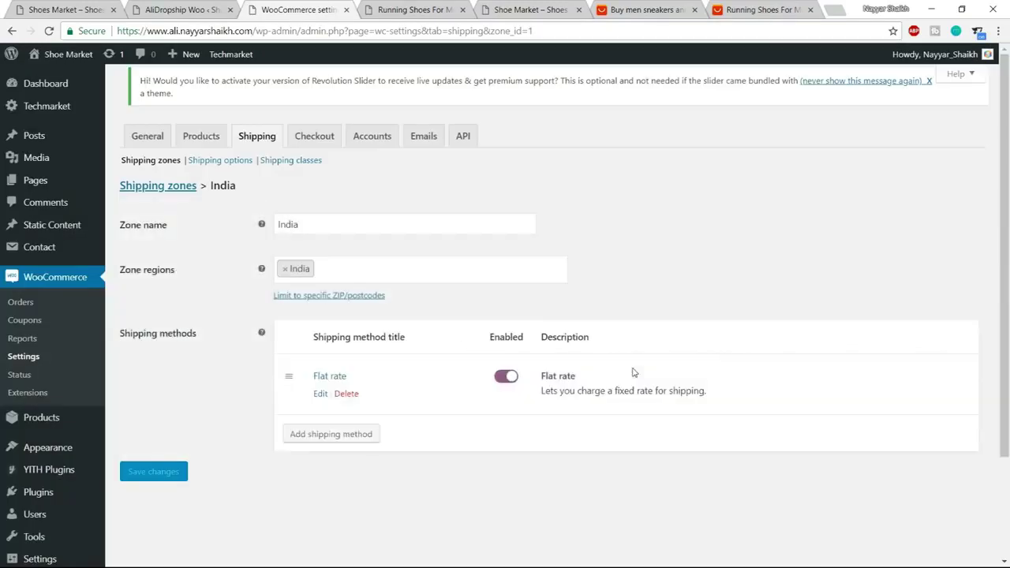
left_click(320, 394)
left_click(425, 306)
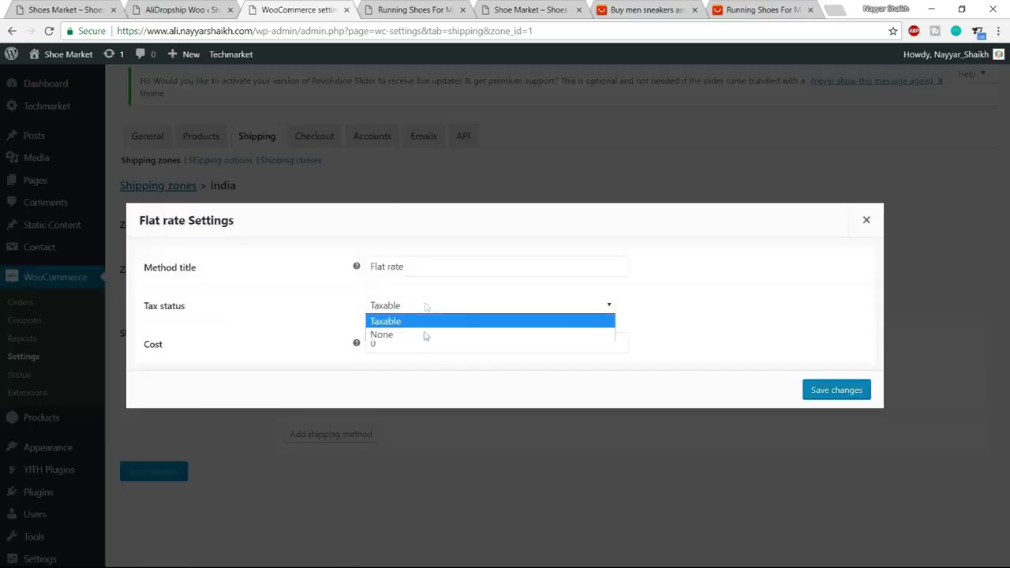
left_click(423, 333)
- Set the India flat rate cost to 2.00 * [qty] and save it
left_click_drag(410, 344, 346, 354)
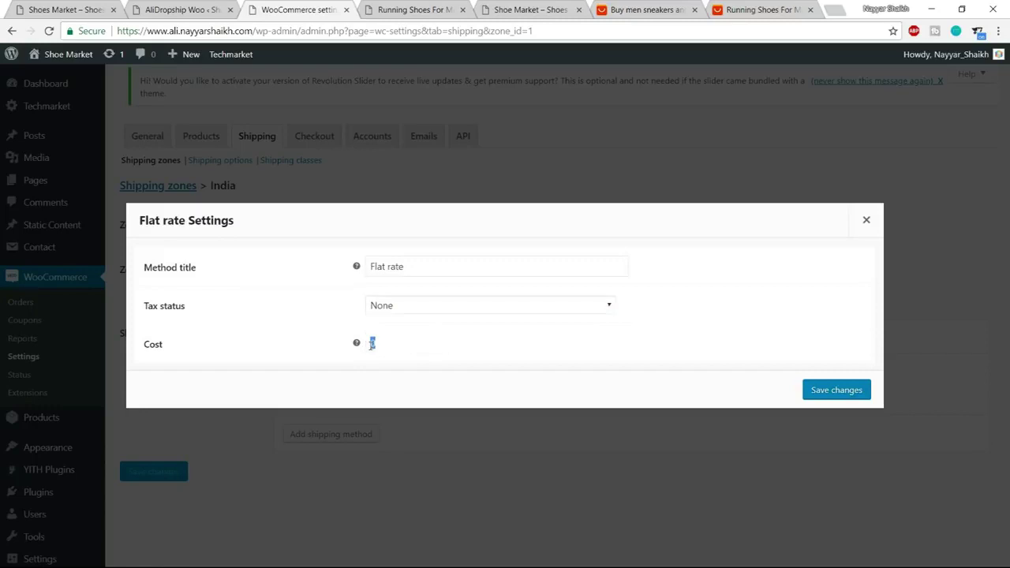
mouse_move(357, 345)
type("2")
left_click(835, 390)
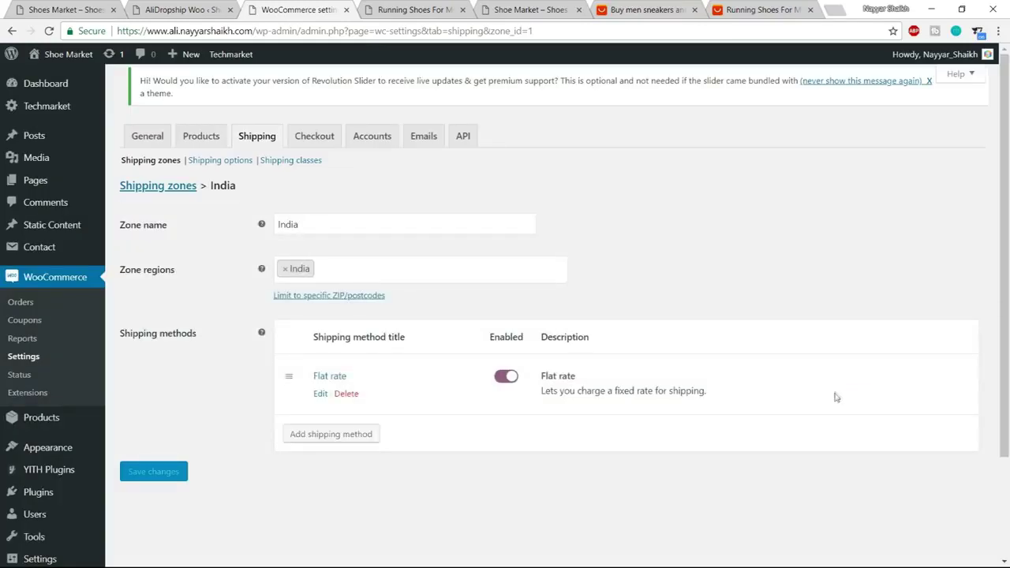
left_click(320, 393)
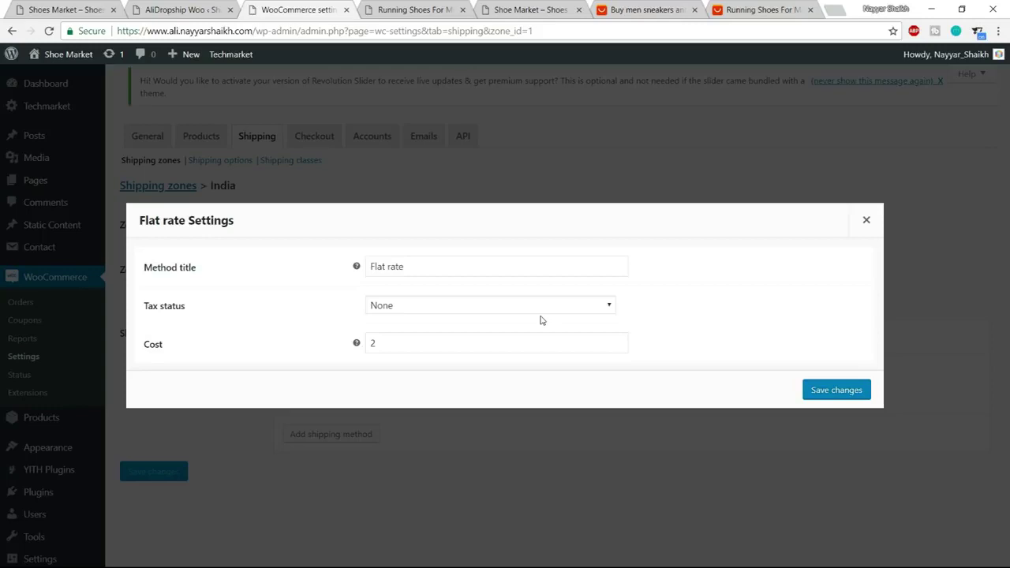
left_click(505, 347)
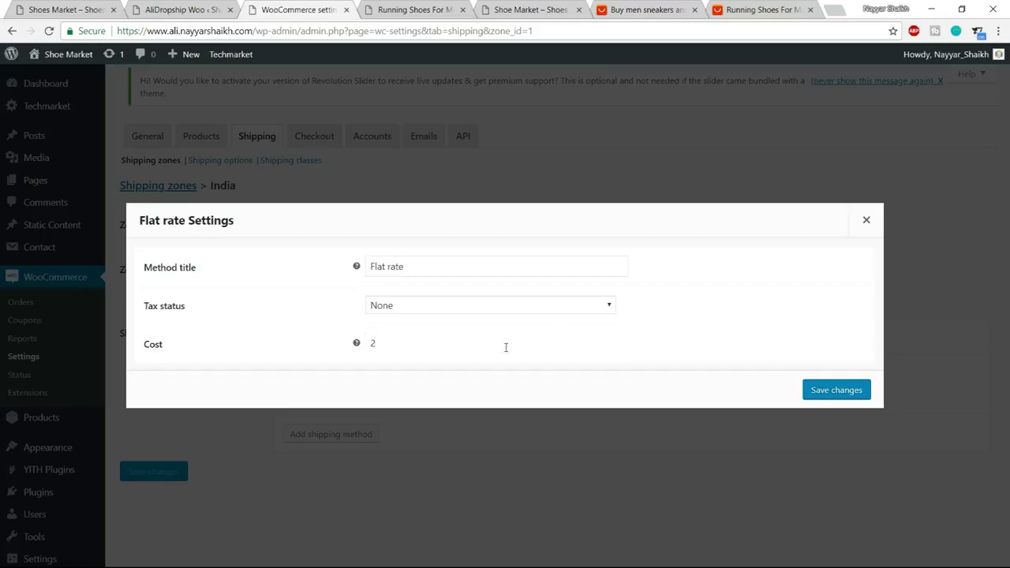
type(".00 * [qty")
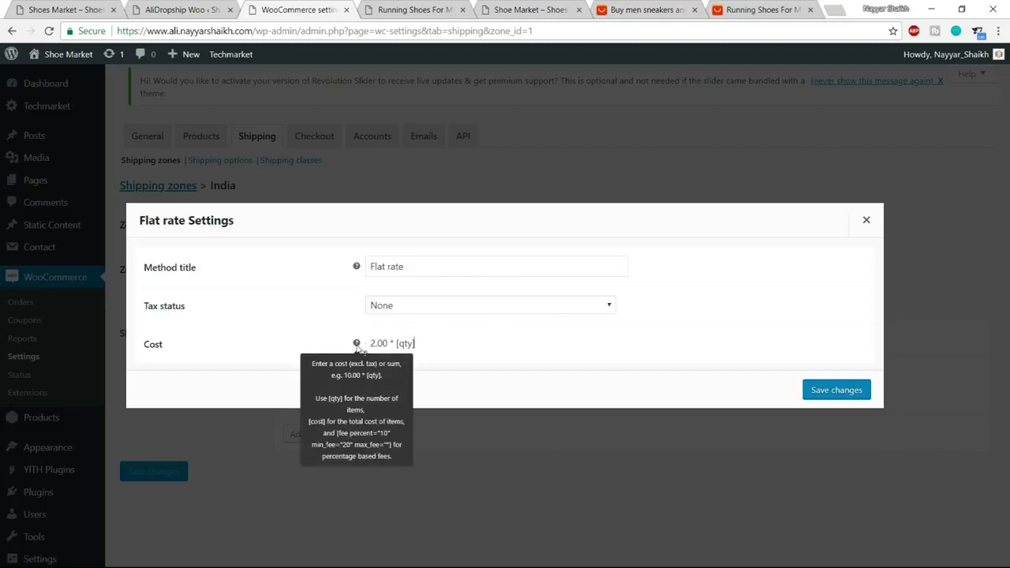
mouse_move(357, 343)
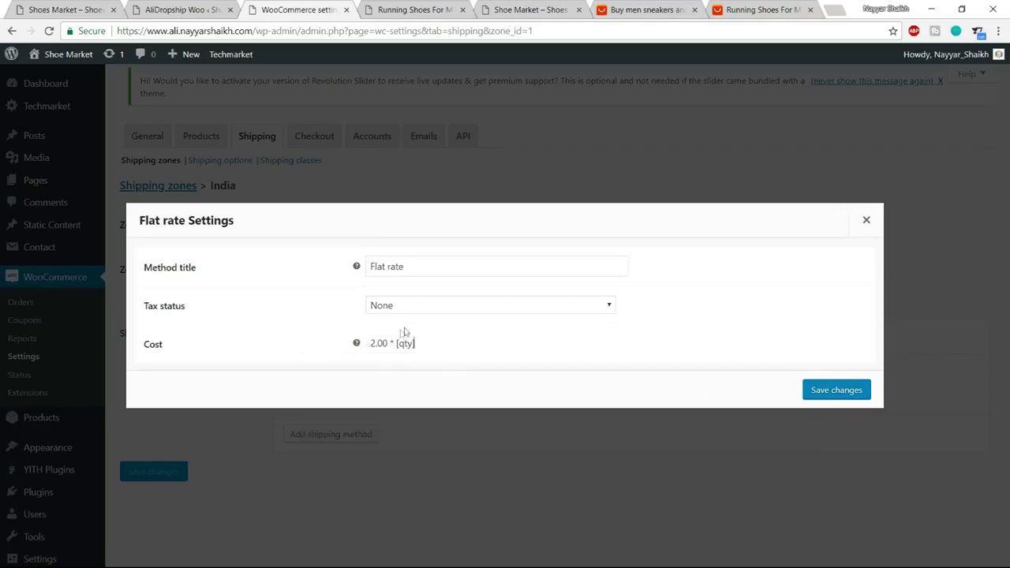
left_click(836, 394)
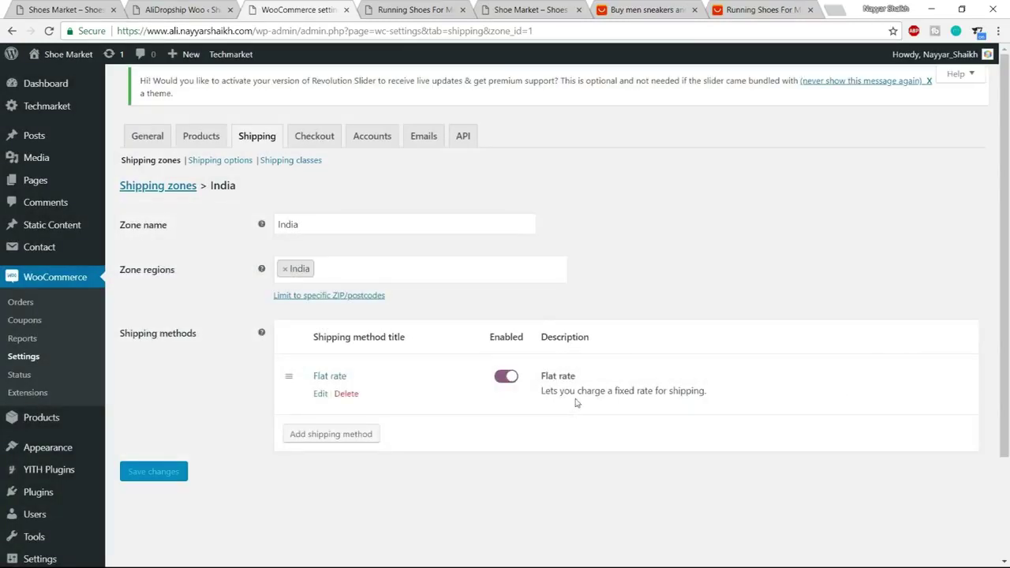
- Create and save a USA shipping zone covering United States (US)
left_click(160, 193)
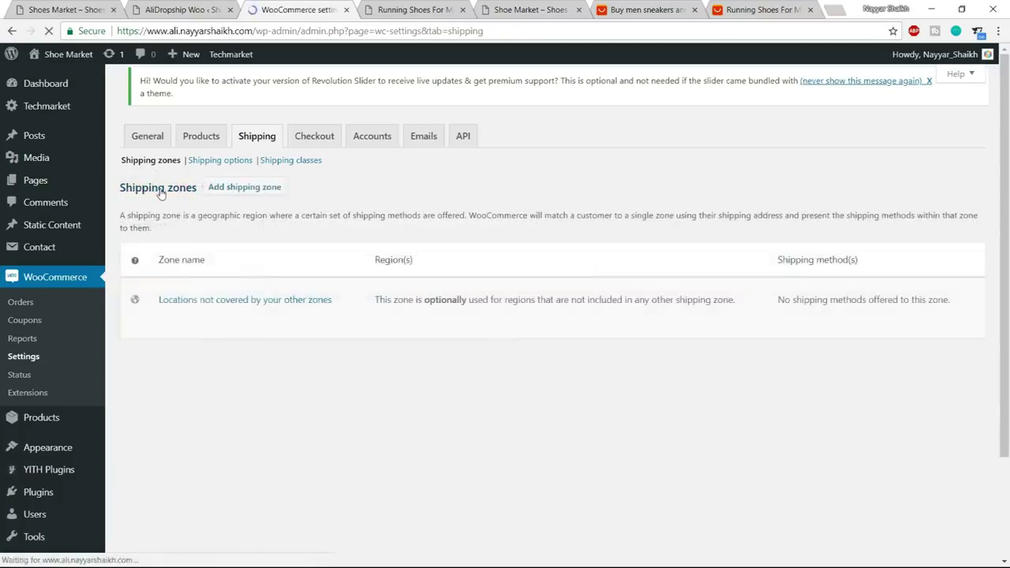
left_click(247, 194)
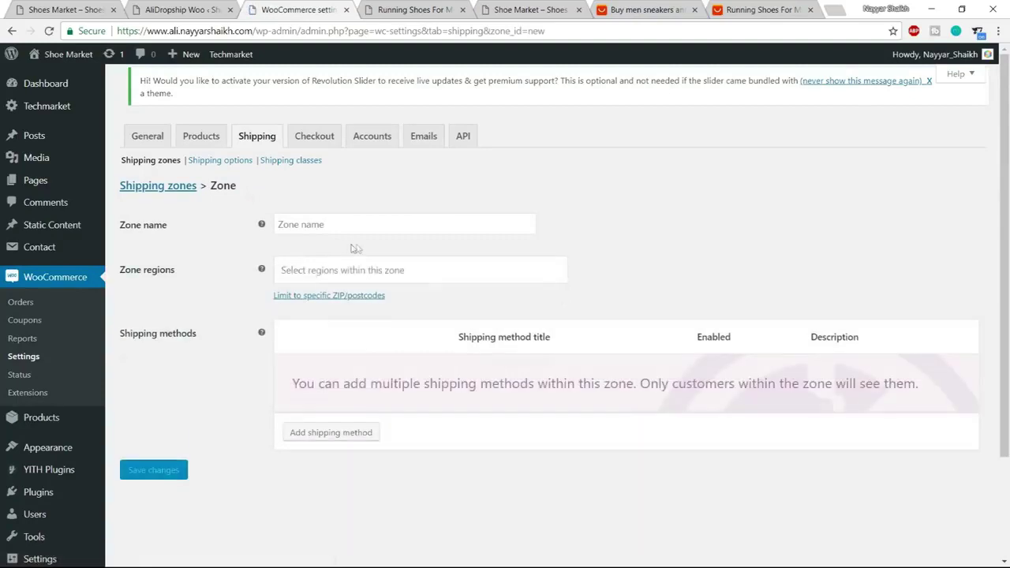
left_click(364, 232)
type("U")
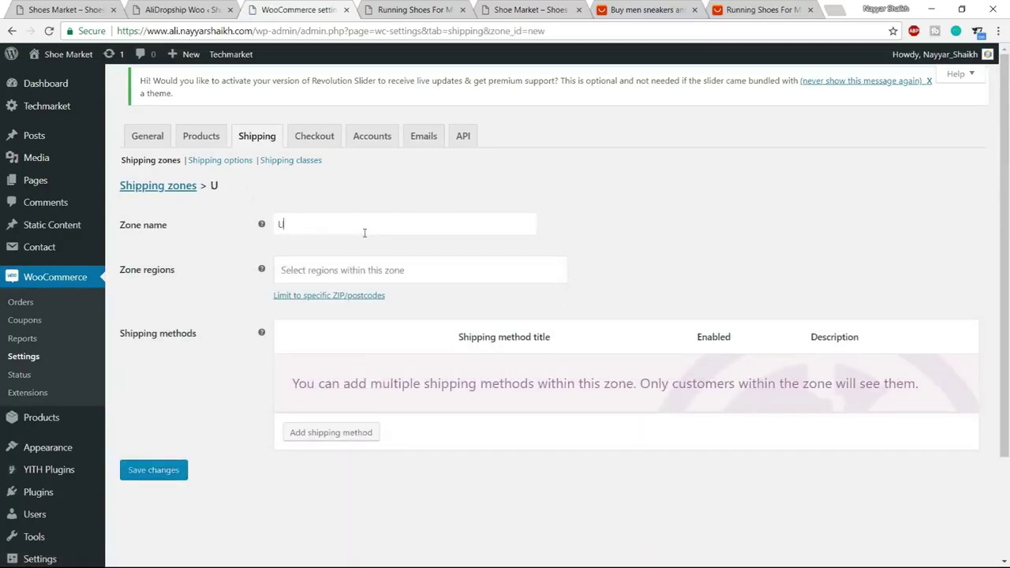
type("SA")
left_click(375, 261)
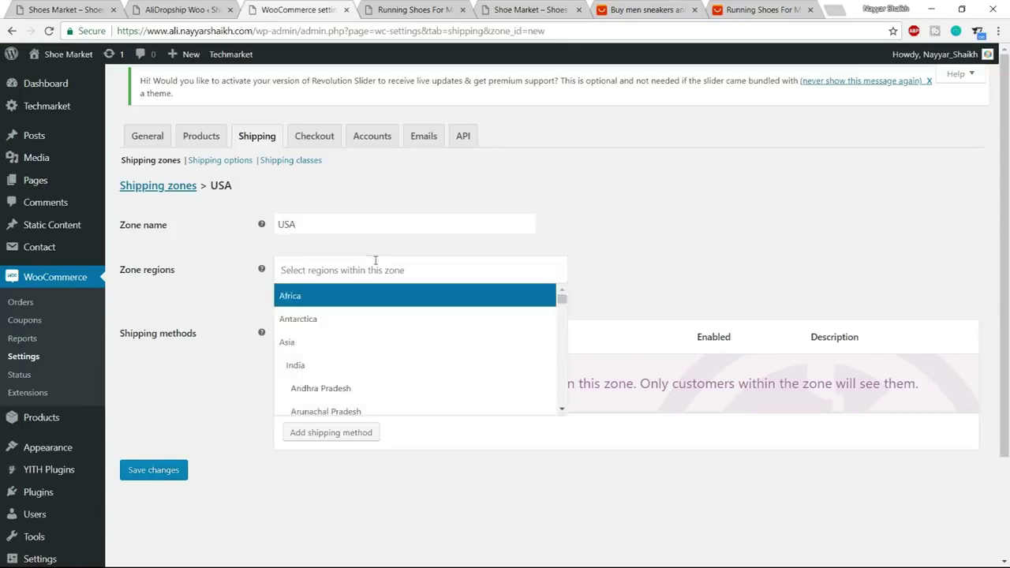
type("uni")
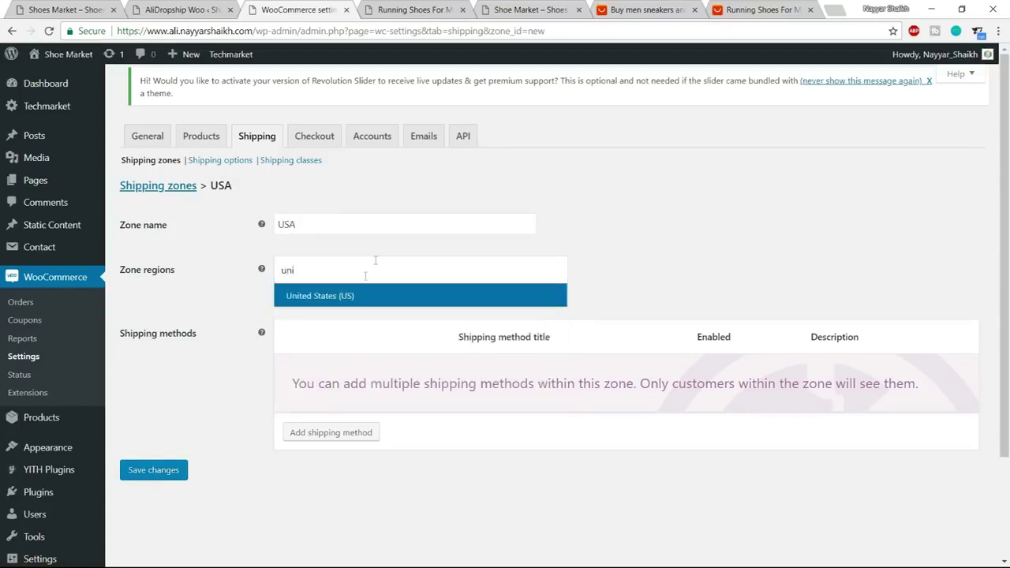
left_click(354, 298)
left_click(164, 470)
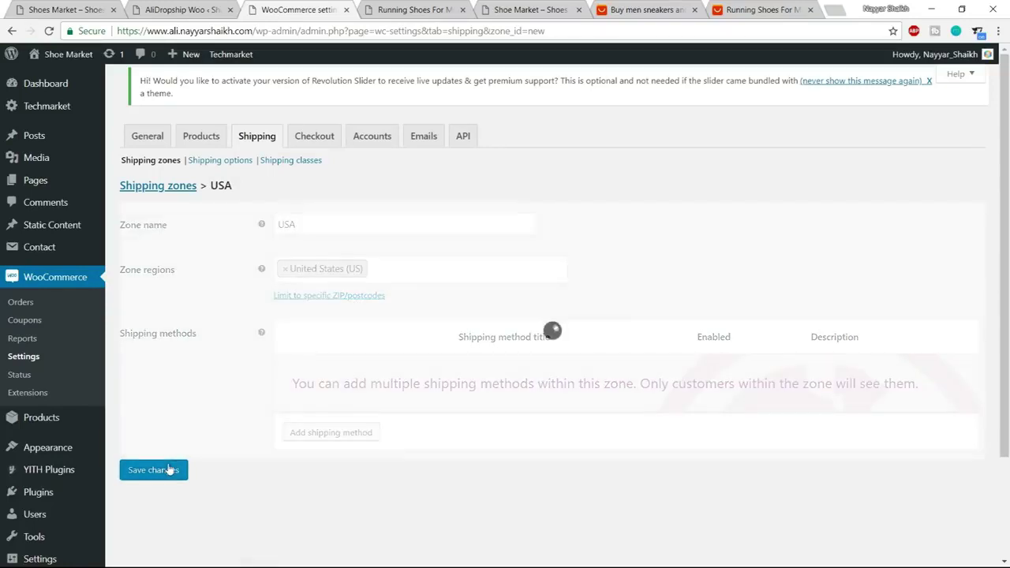
- Add a non-taxable USA Flat rate costing 5.00 per item, then go to Checkout settings
left_click(341, 434)
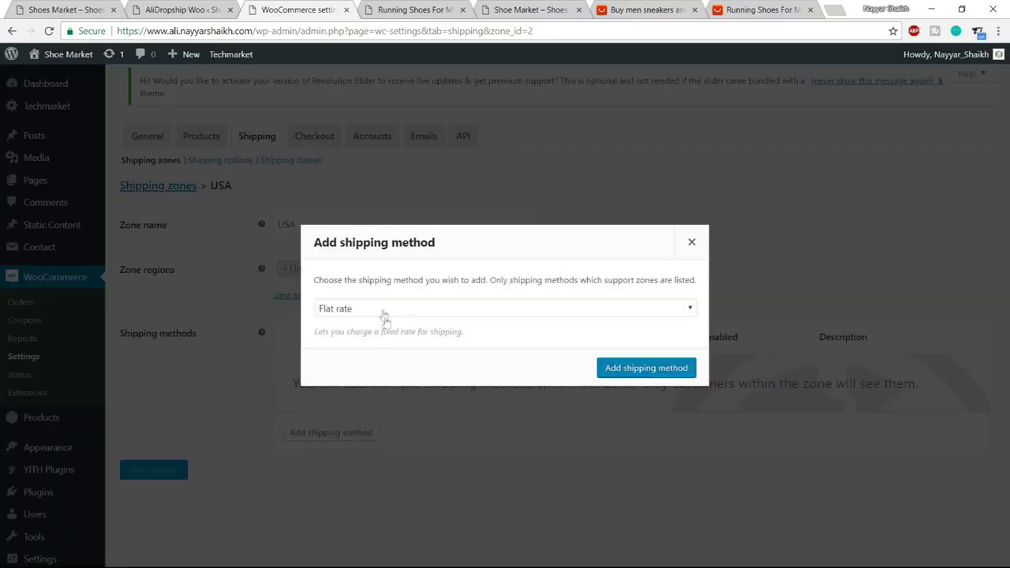
left_click(646, 369)
left_click(318, 394)
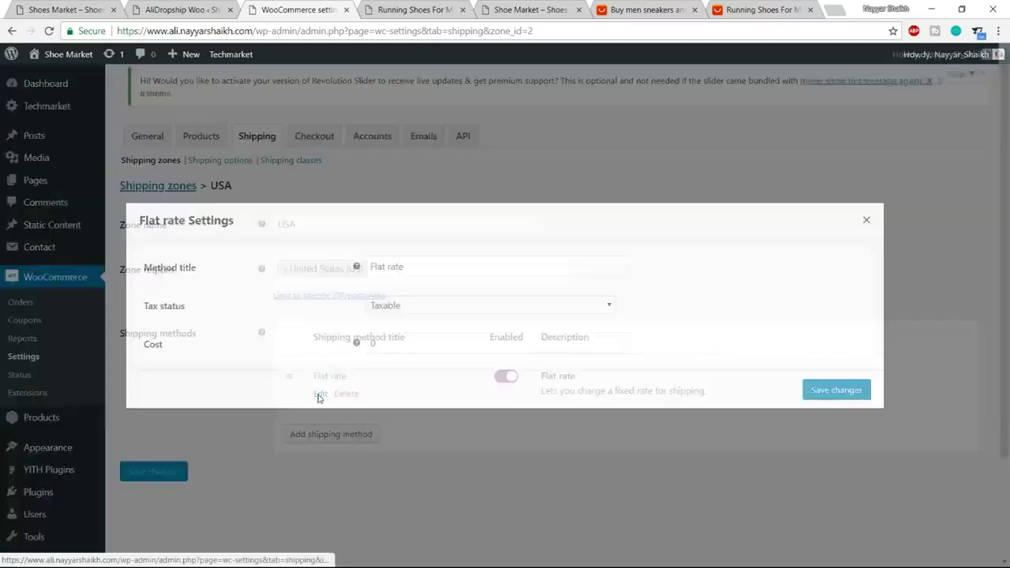
left_click(417, 312)
left_click(417, 336)
left_click_drag(405, 345, 371, 345)
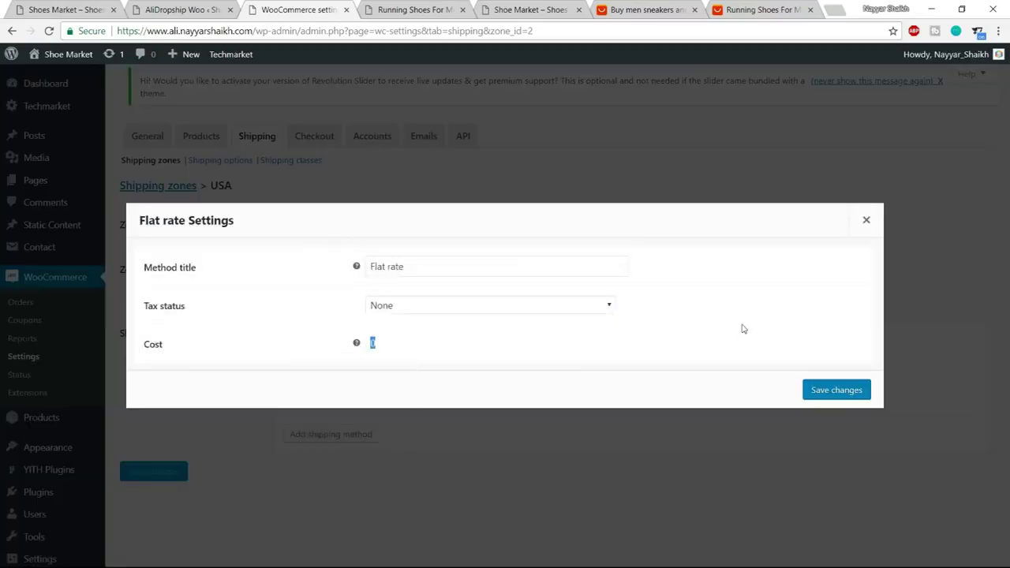
type("5.00 * [qty")
left_click(859, 392)
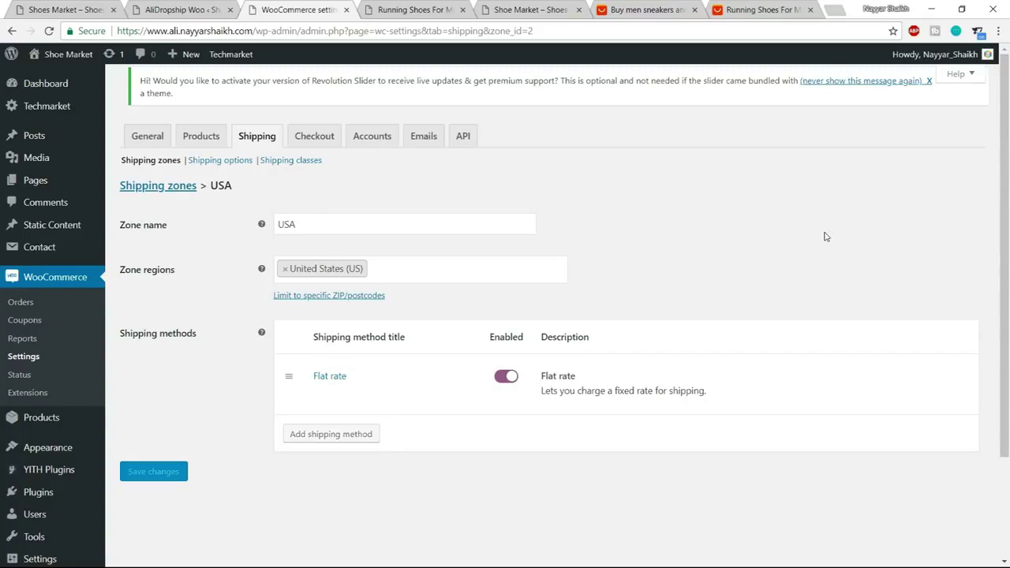
left_click(315, 137)
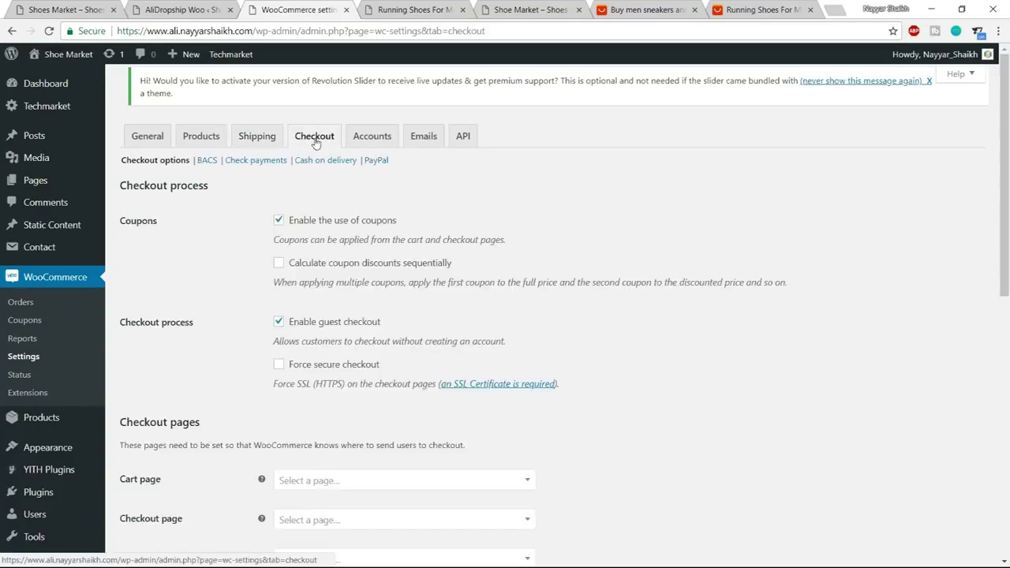
- Turn on Force secure checkout
scroll(836, 251, "down", 2)
scroll(837, 254, "up", 2)
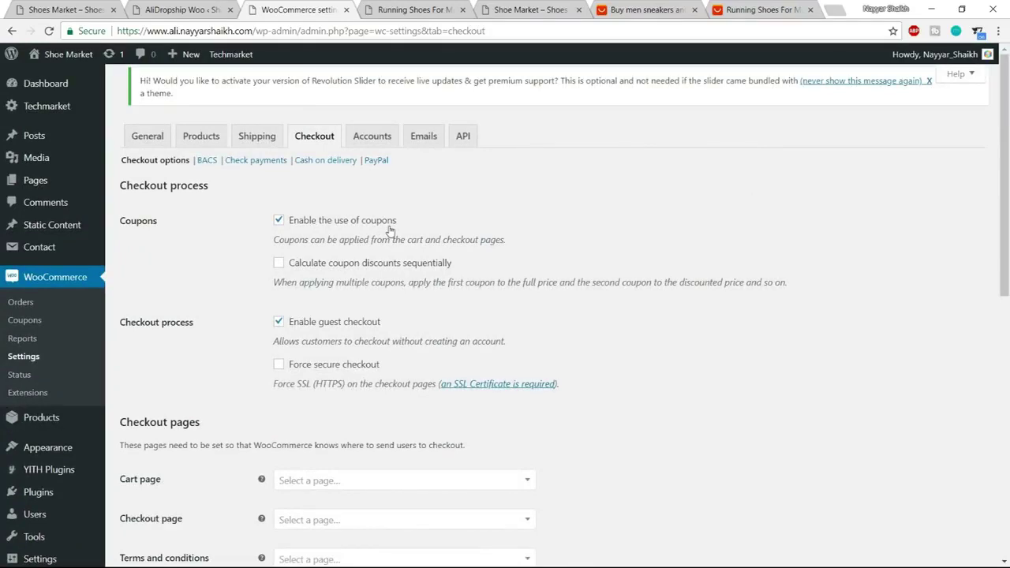
scroll(489, 244, "down", 2)
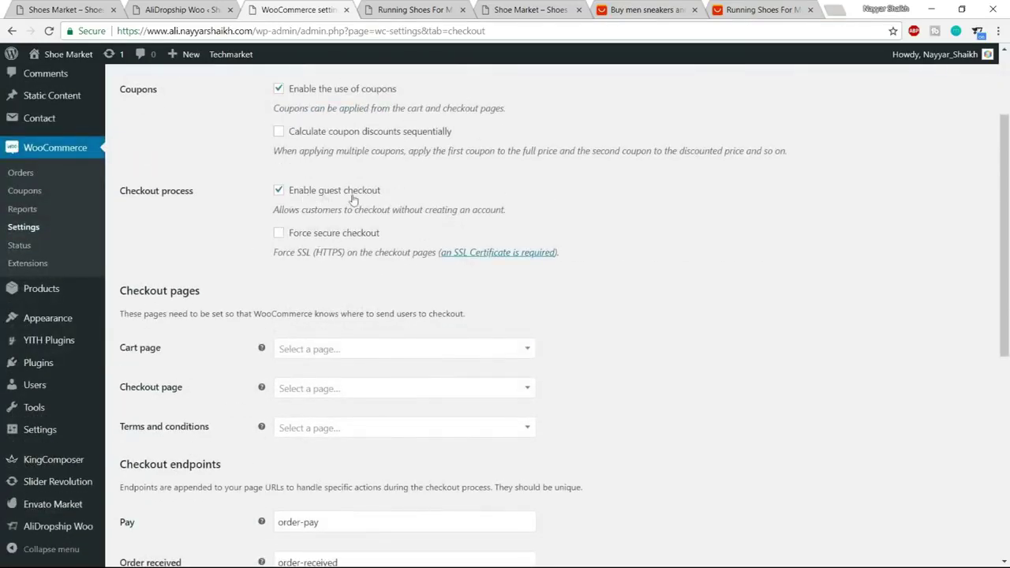
left_click(282, 236)
left_click(280, 235)
left_click(278, 234)
- Assign Cart as the cart page and Checkout as the checkout page
scroll(706, 282, "down", 2)
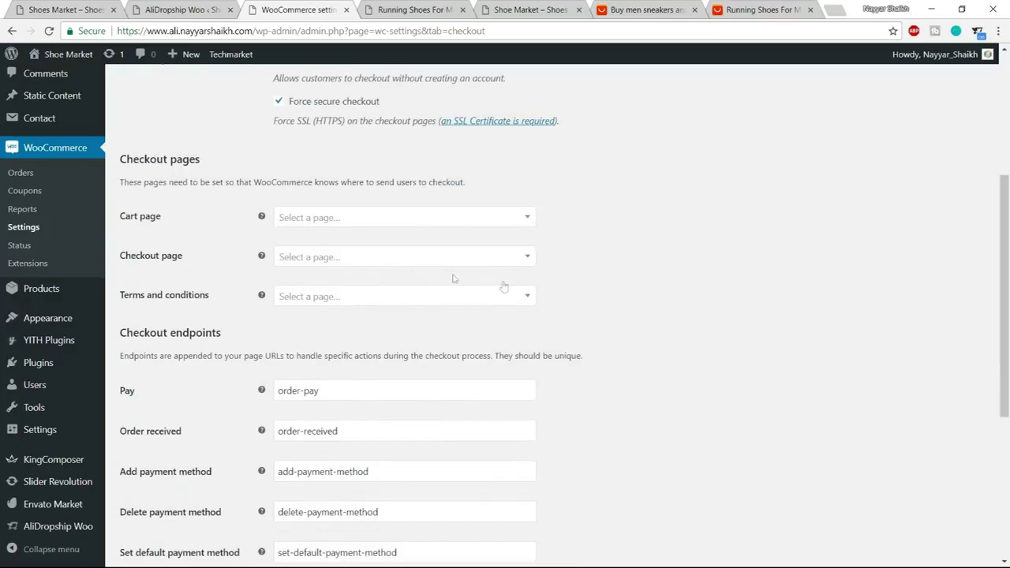
left_click(333, 219)
left_click(331, 260)
left_click(327, 256)
left_click(365, 323)
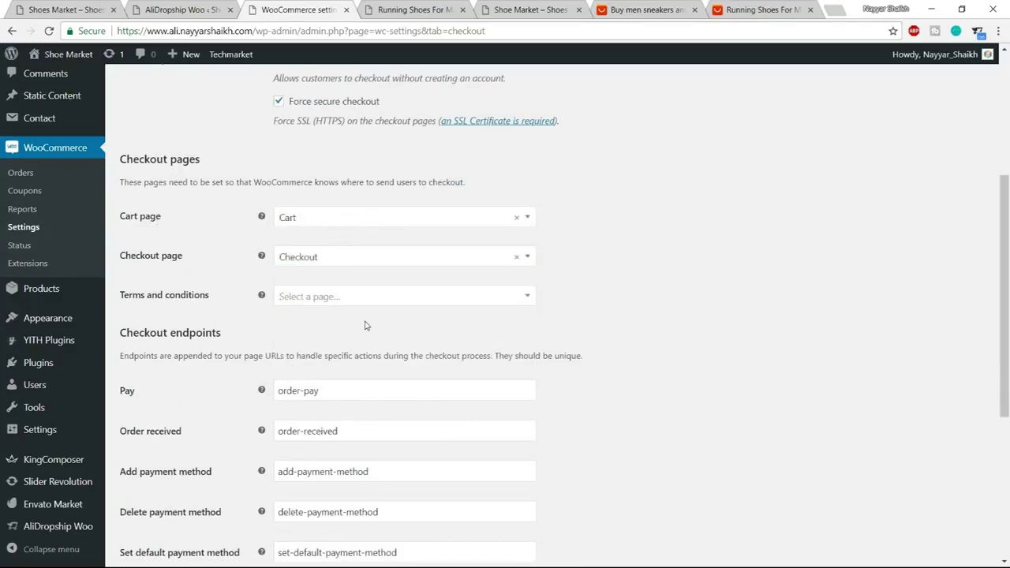
- Leave the terms and conditions page unset and save the checkout settings
left_click(349, 300)
left_click(349, 300)
scroll(677, 399, "up", 4)
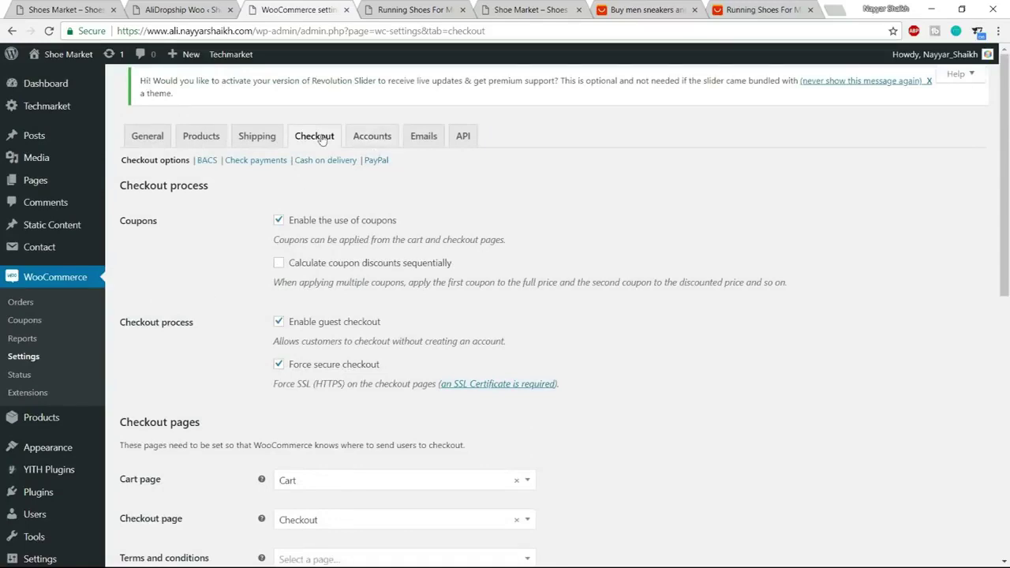
scroll(391, 139, "down", 5)
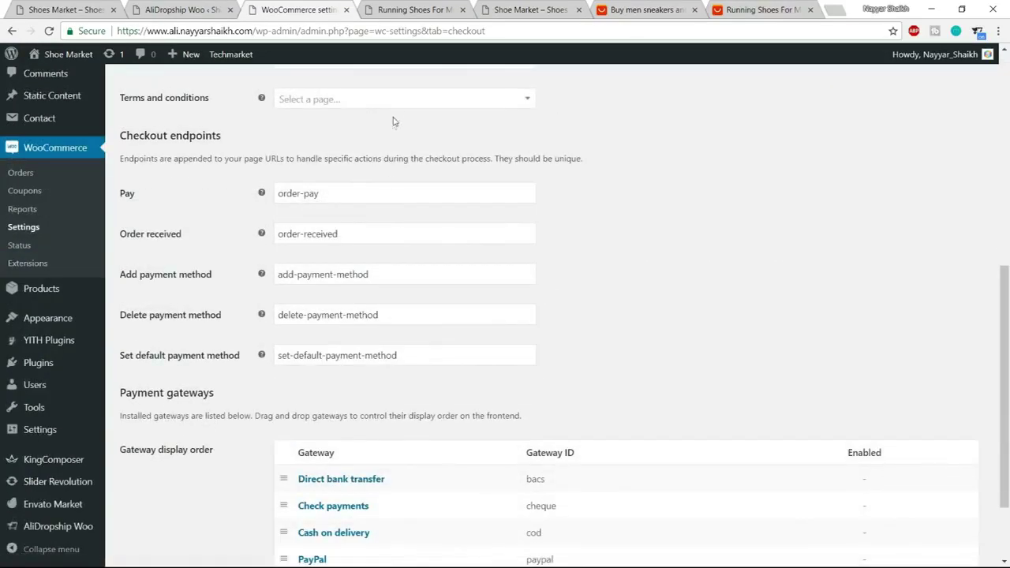
left_click(400, 99)
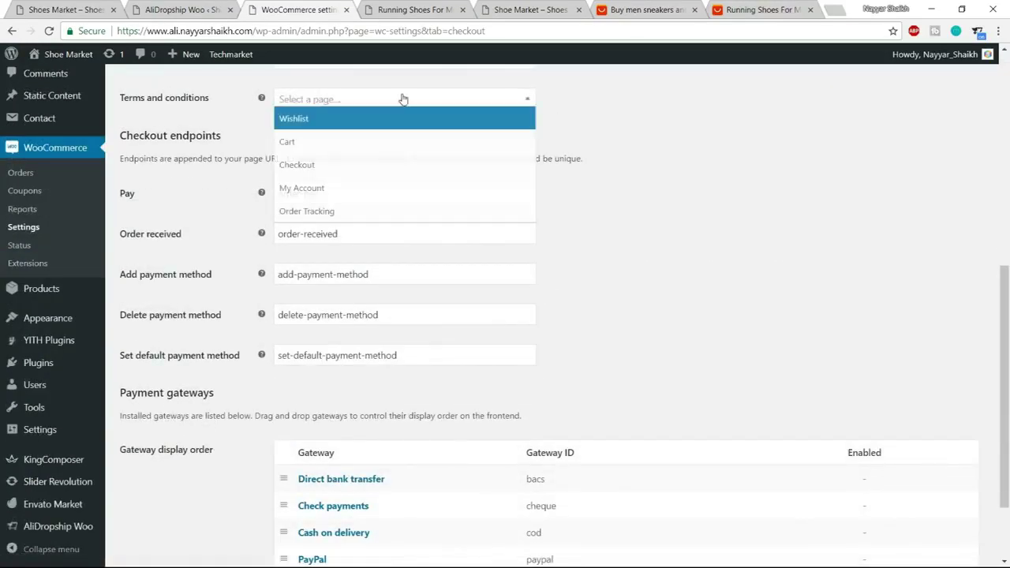
left_click(815, 166)
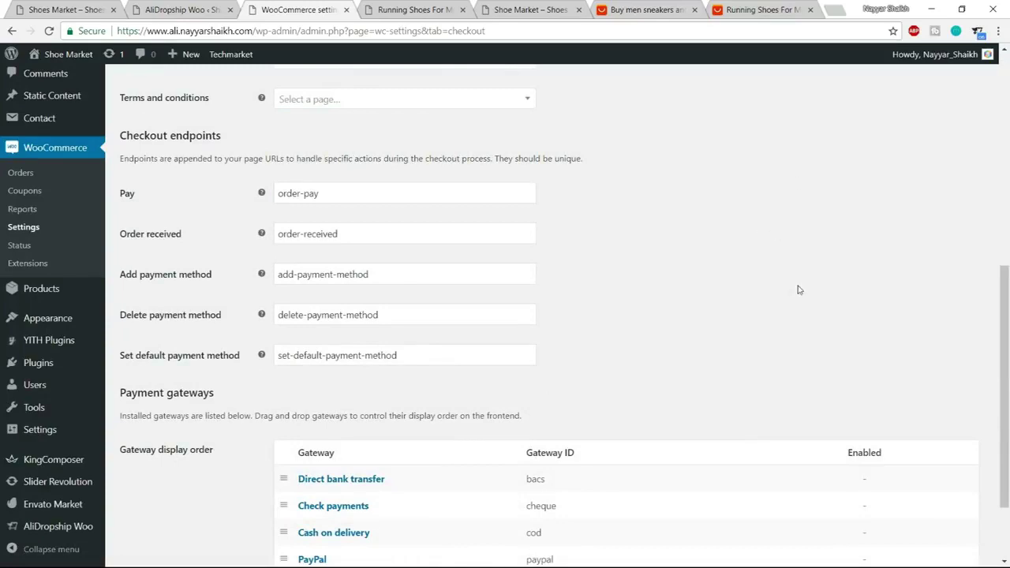
scroll(796, 289, "down", 2)
left_click(171, 502)
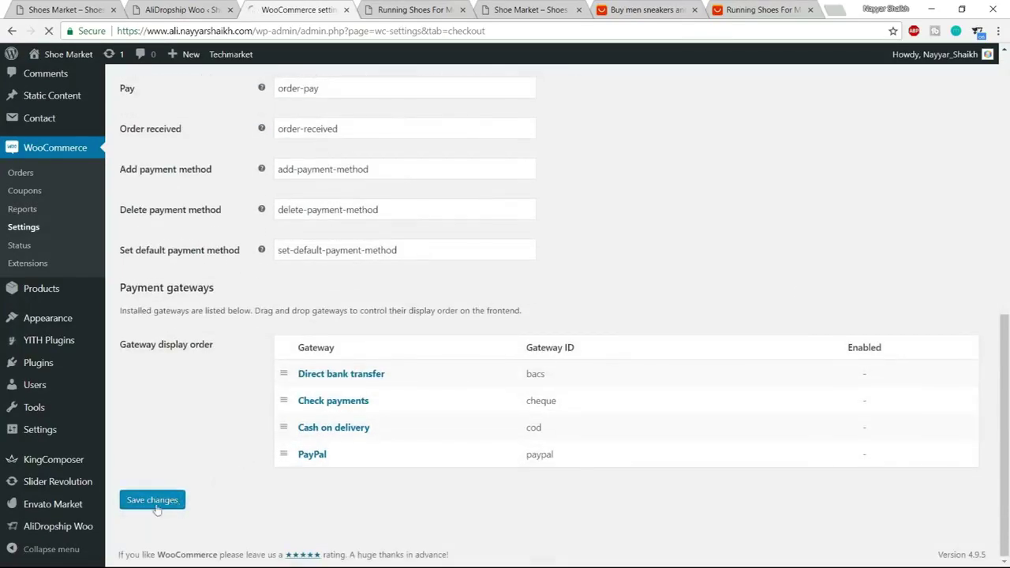
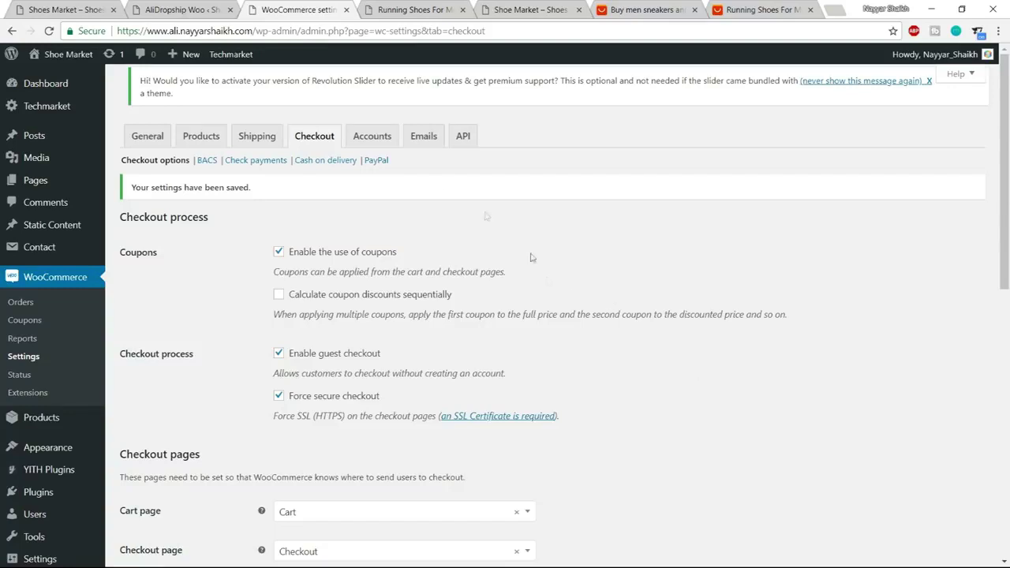
- Enable PayPal Standard in the PayPal checkout settings and go down to the Live API username field
left_click(383, 164)
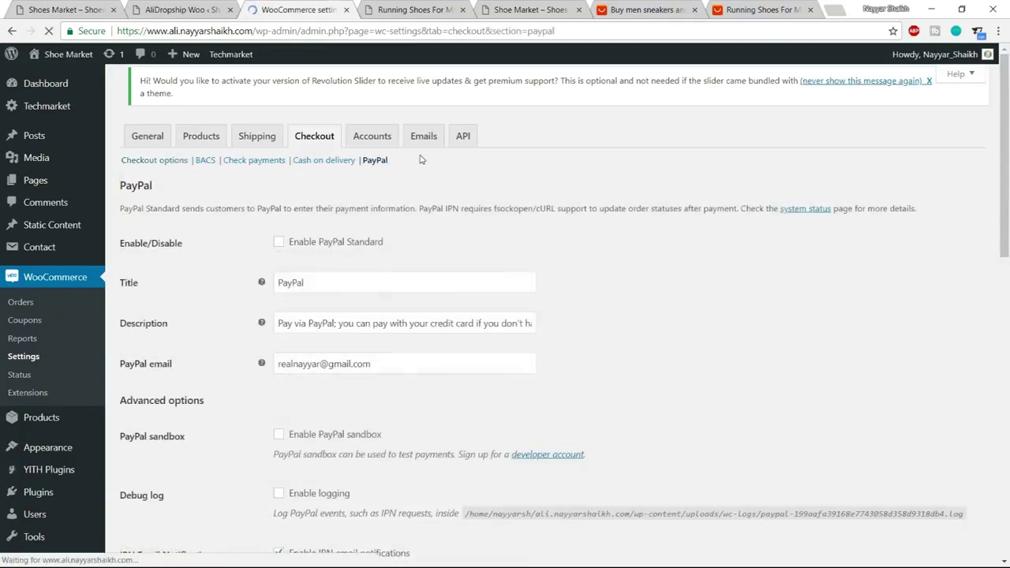
left_click(279, 244)
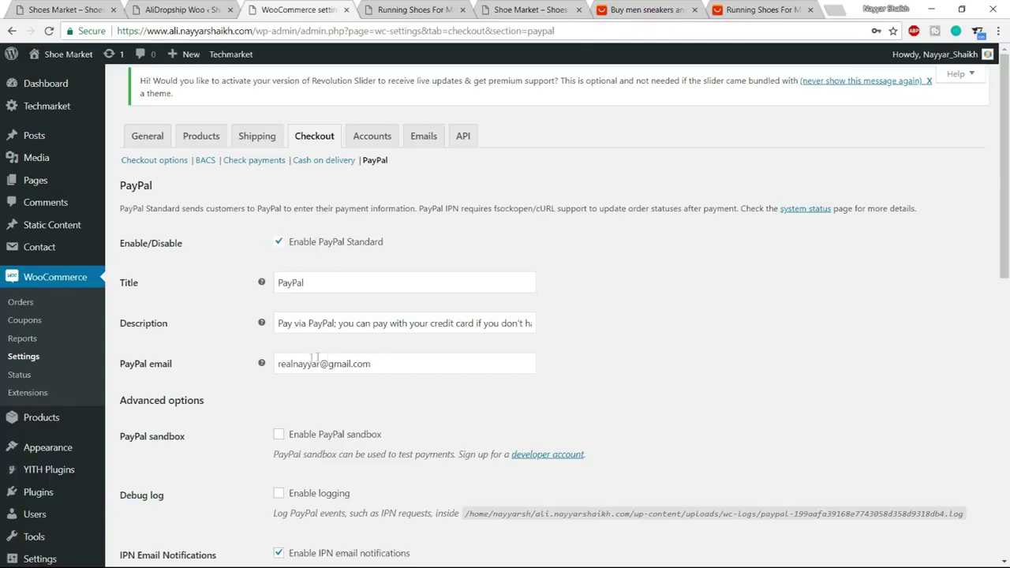
left_click_drag(402, 364, 277, 364)
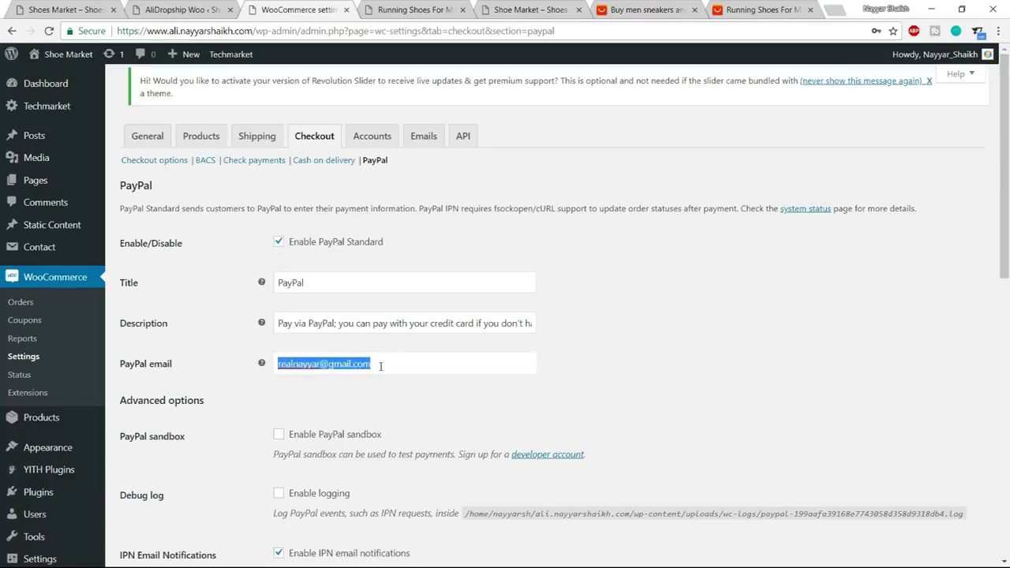
scroll(742, 319, "down", 5)
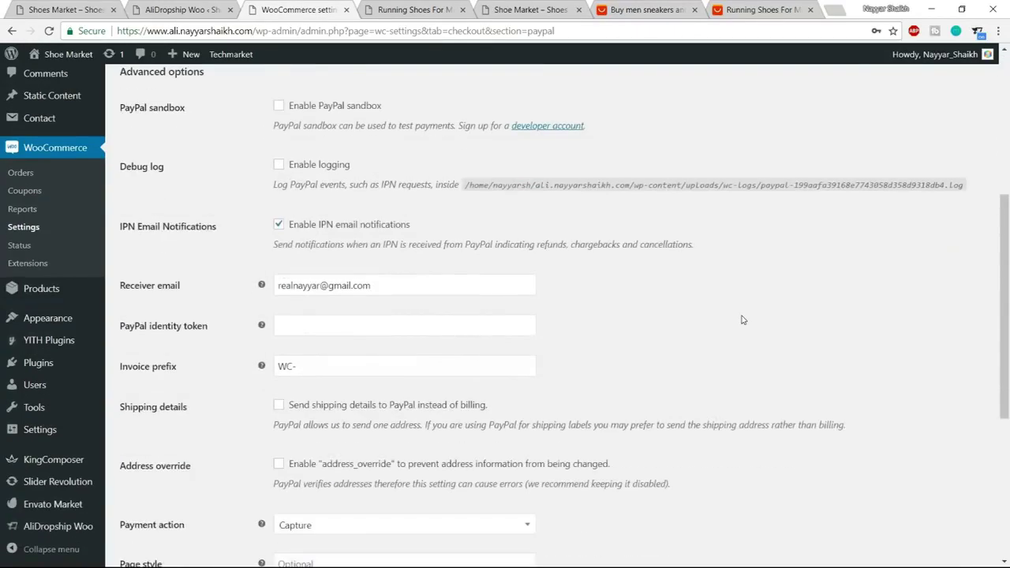
scroll(741, 319, "down", 5)
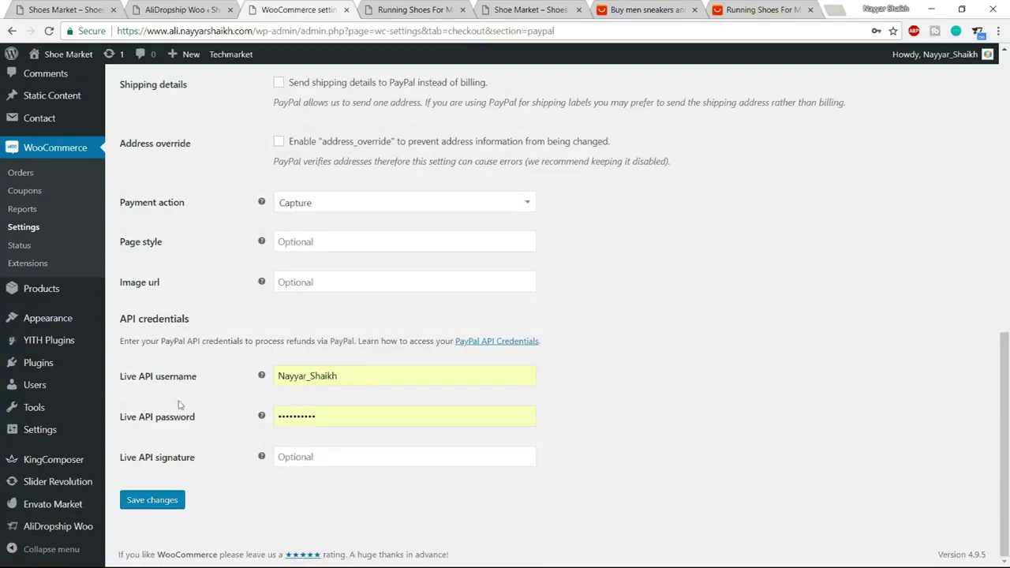
left_click(374, 375)
left_click(224, 404)
- Open PayPal in a new tab and go to the seller preferences
left_click(832, 11)
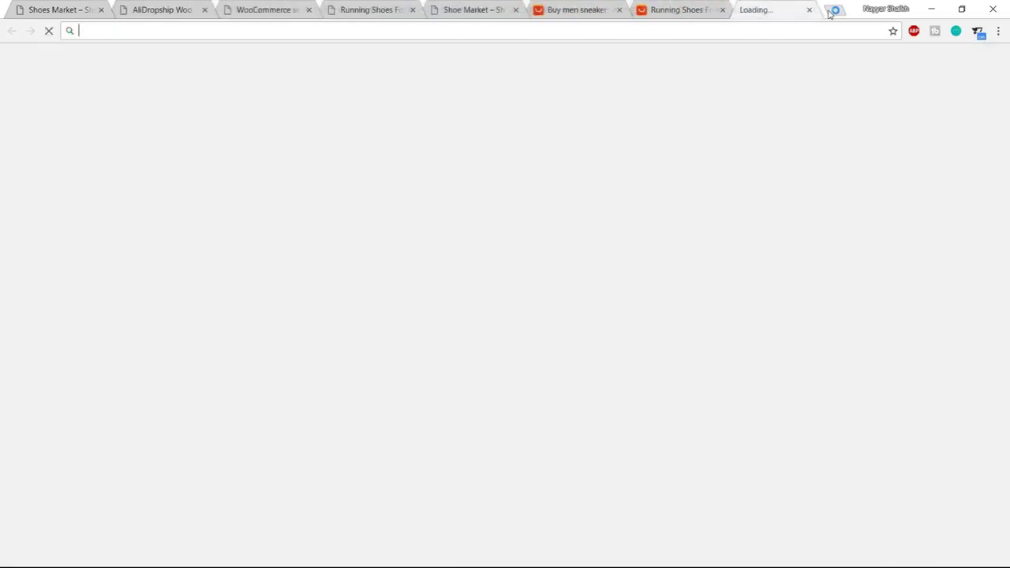
type("paypal.com")
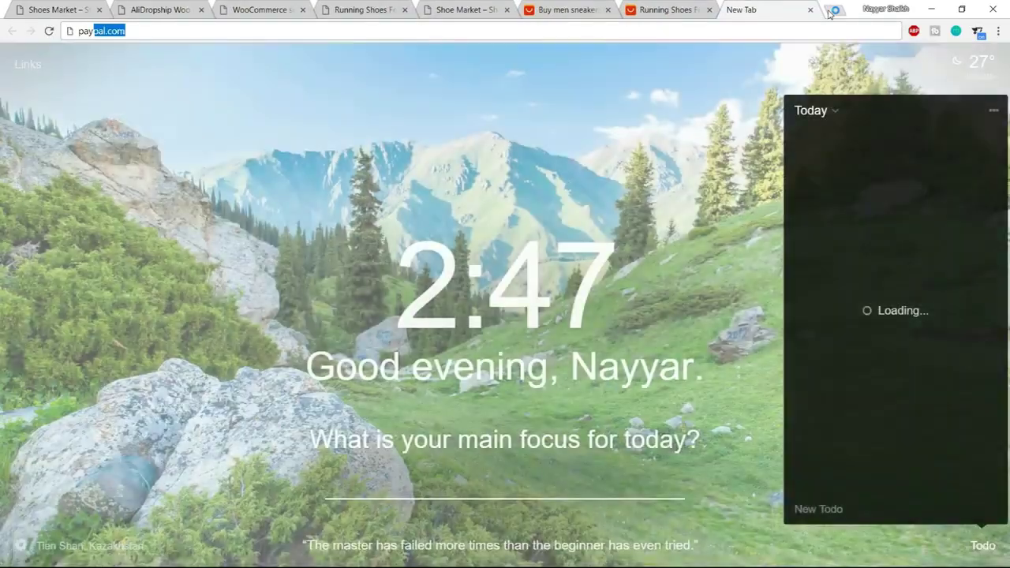
key("Return")
scroll(985, 370, "down", 2)
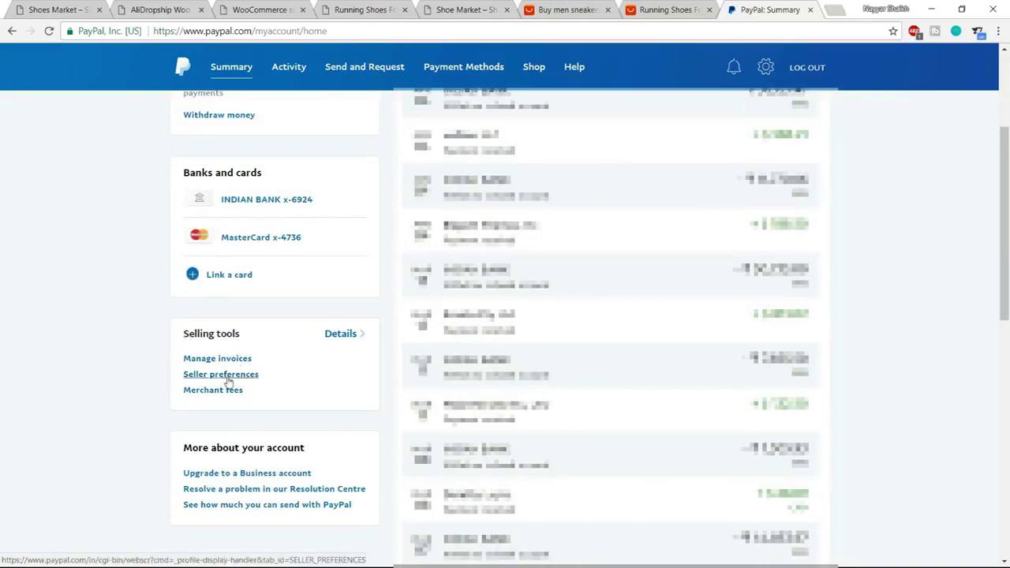
left_click(227, 376)
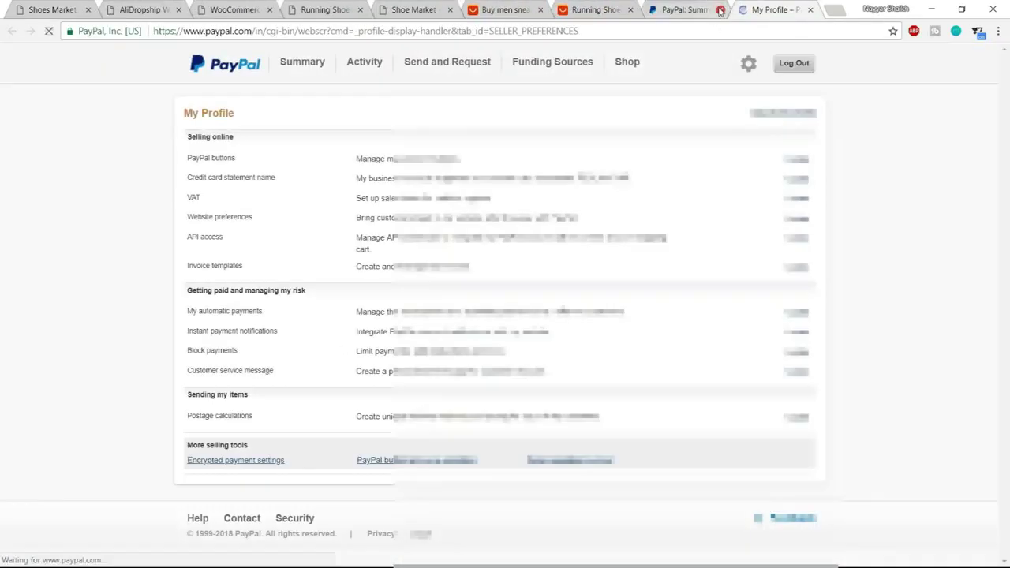
left_click(720, 11)
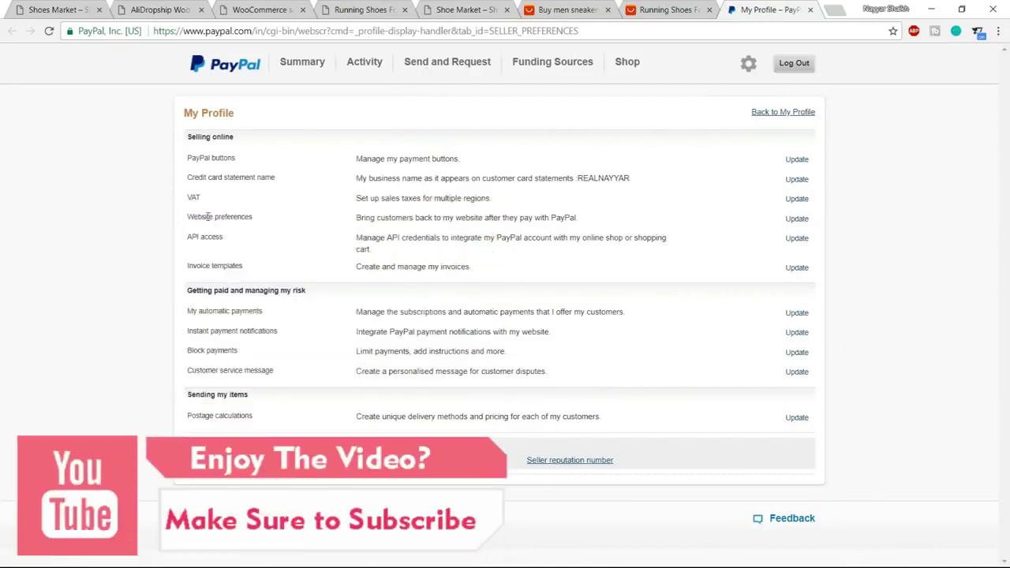
- Open the API access settings in PayPal's seller preferences
left_click_drag(186, 236, 635, 238)
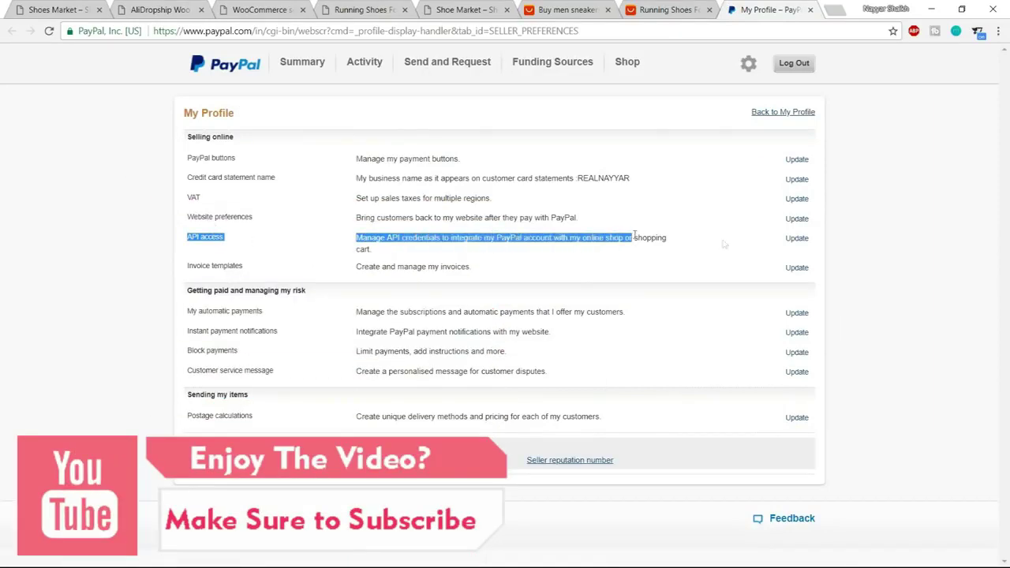
left_click(797, 239)
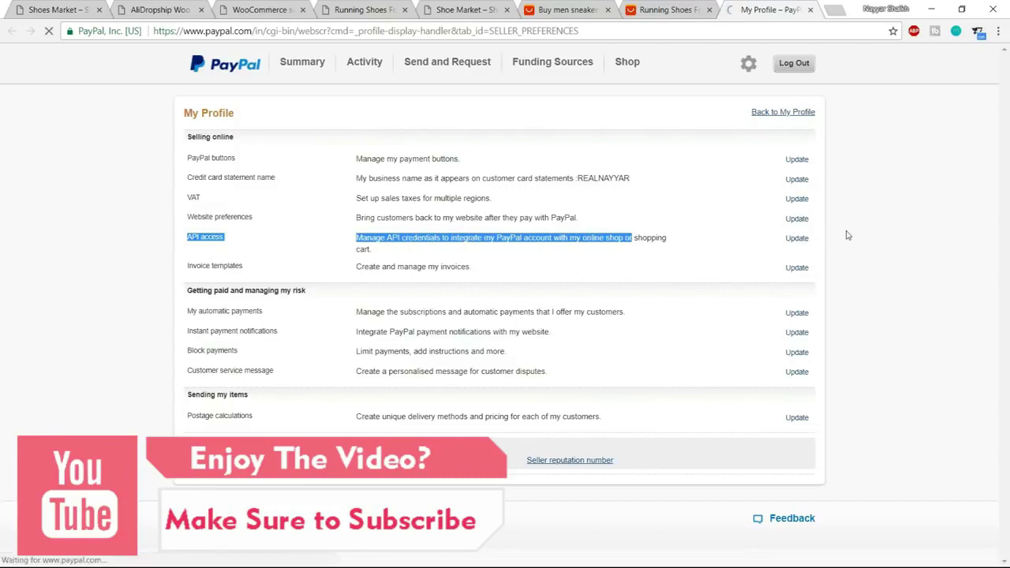
scroll(896, 272, "down", 2)
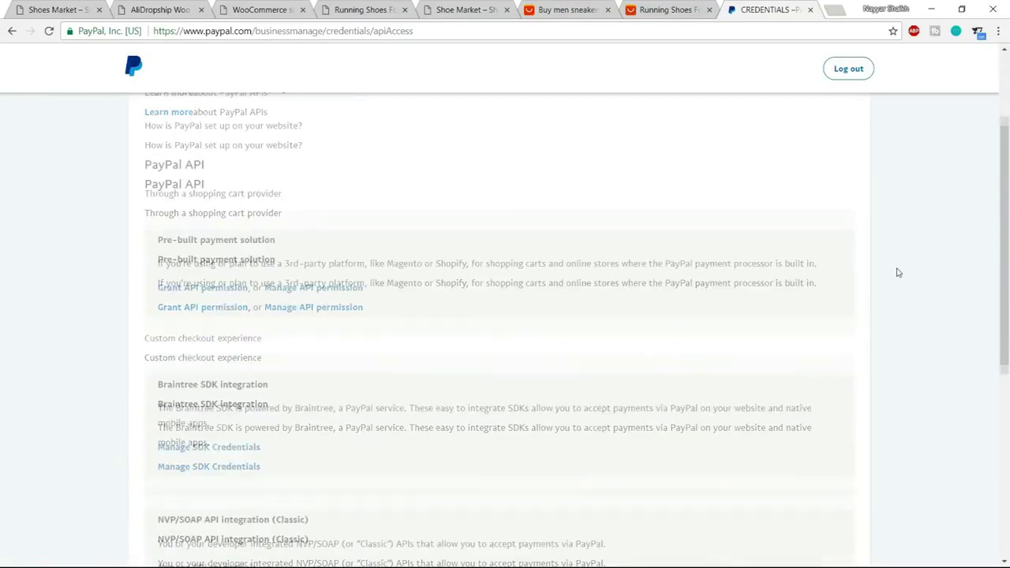
scroll(896, 272, "down", 5)
scroll(896, 272, "up", 3)
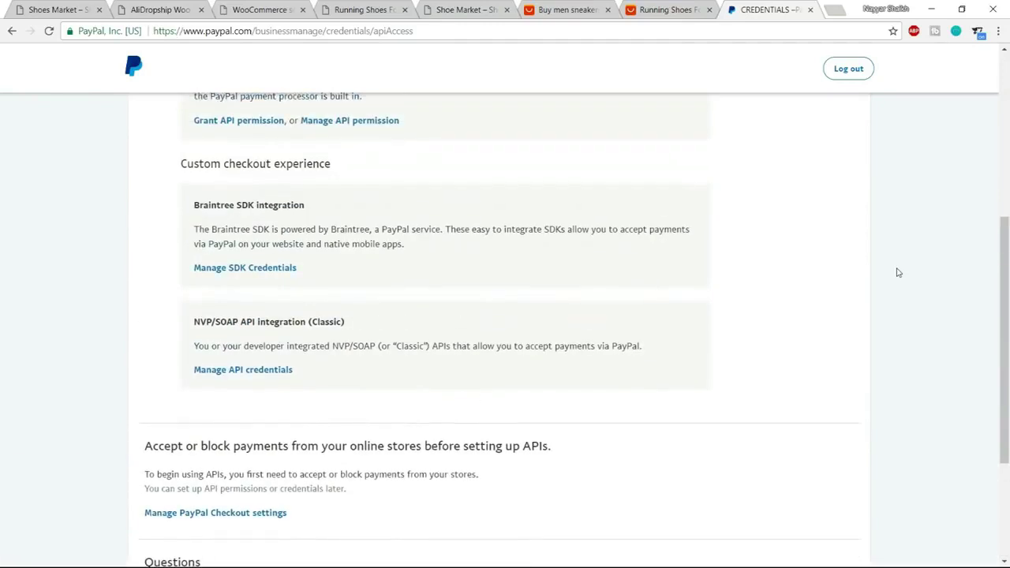
- Open the classic NVP/SOAP API credentials and reveal the API username
left_click_drag(193, 321, 392, 318)
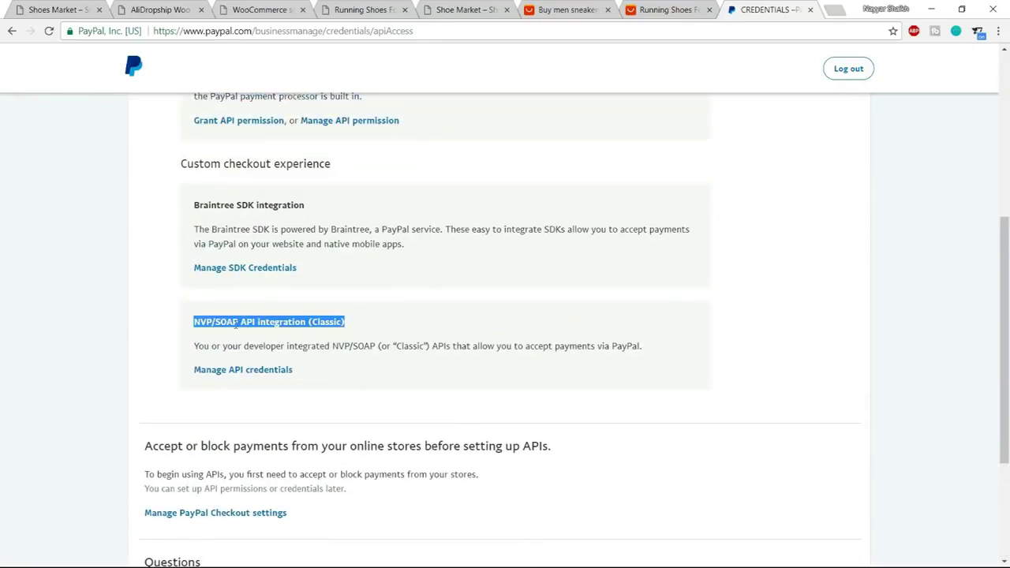
left_click(344, 322)
left_click_drag(364, 321, 311, 322)
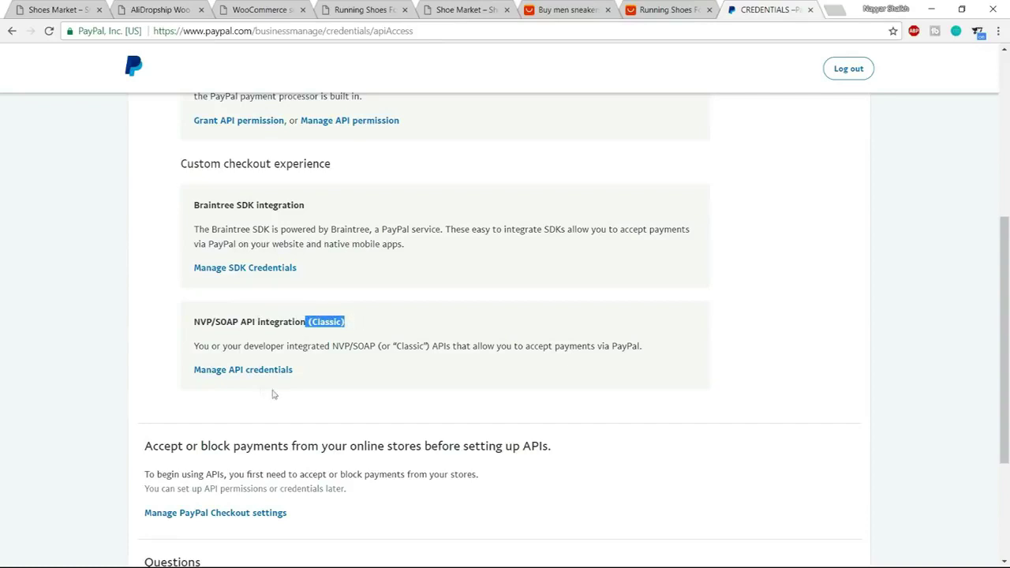
left_click(246, 371)
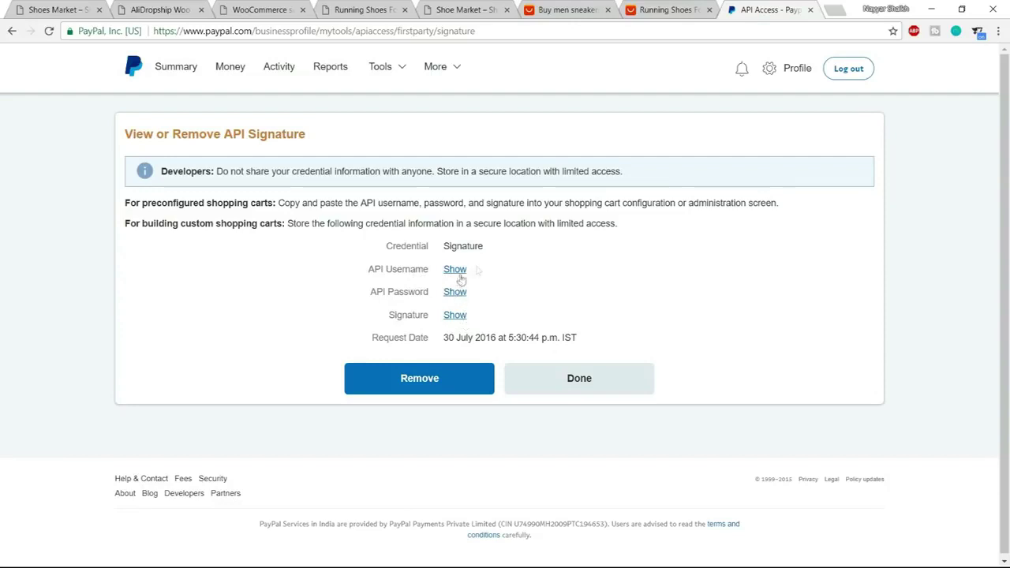
left_click(462, 273)
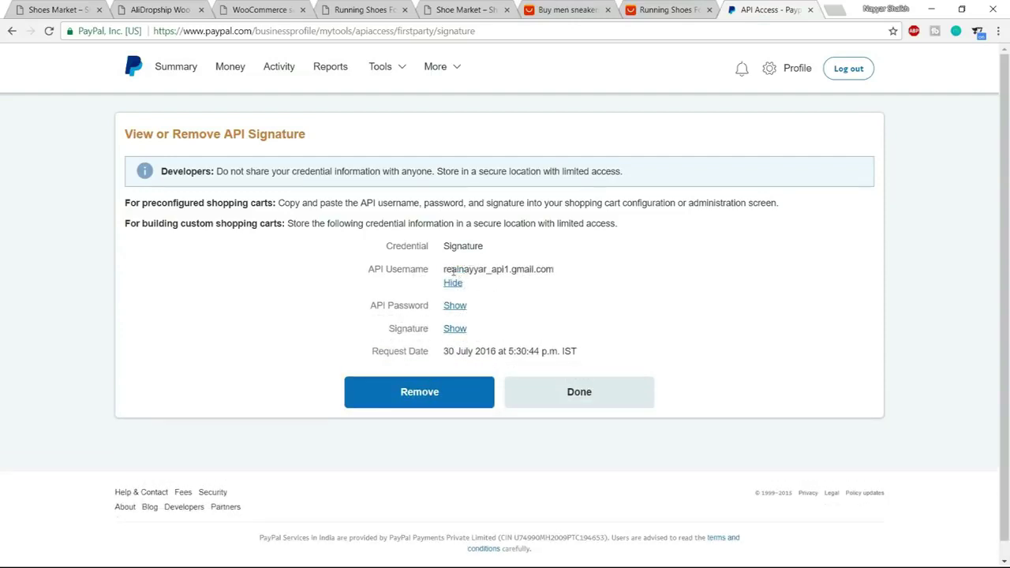
left_click_drag(444, 269, 563, 268)
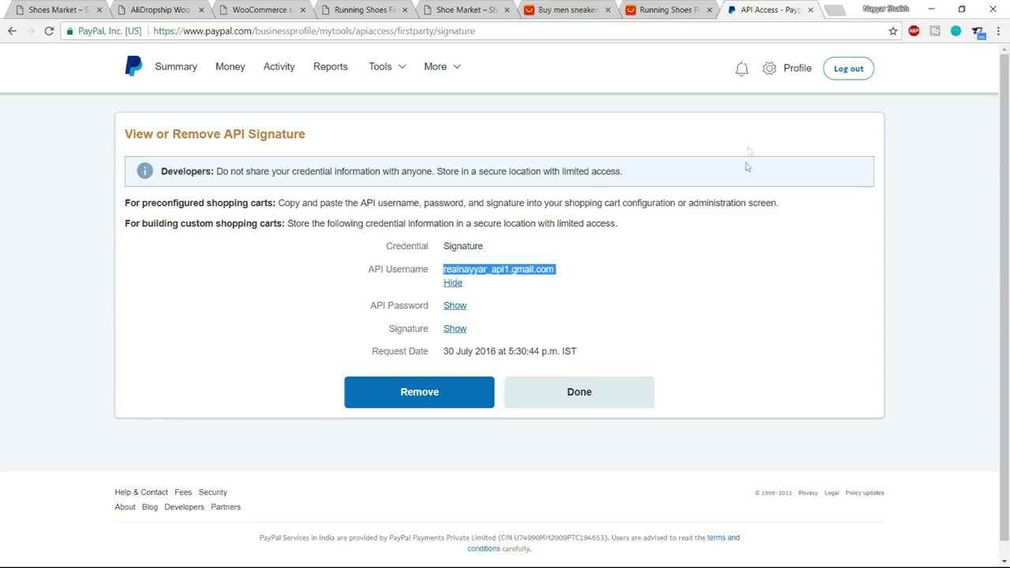
- Copy the API username from PayPal's API credentials page
left_click(260, 9)
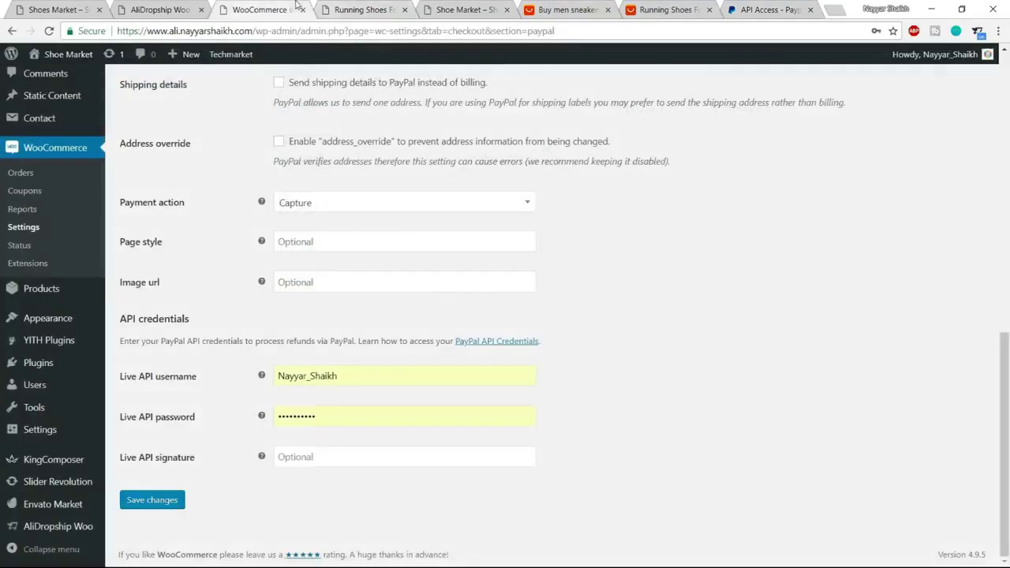
double_click(297, 376)
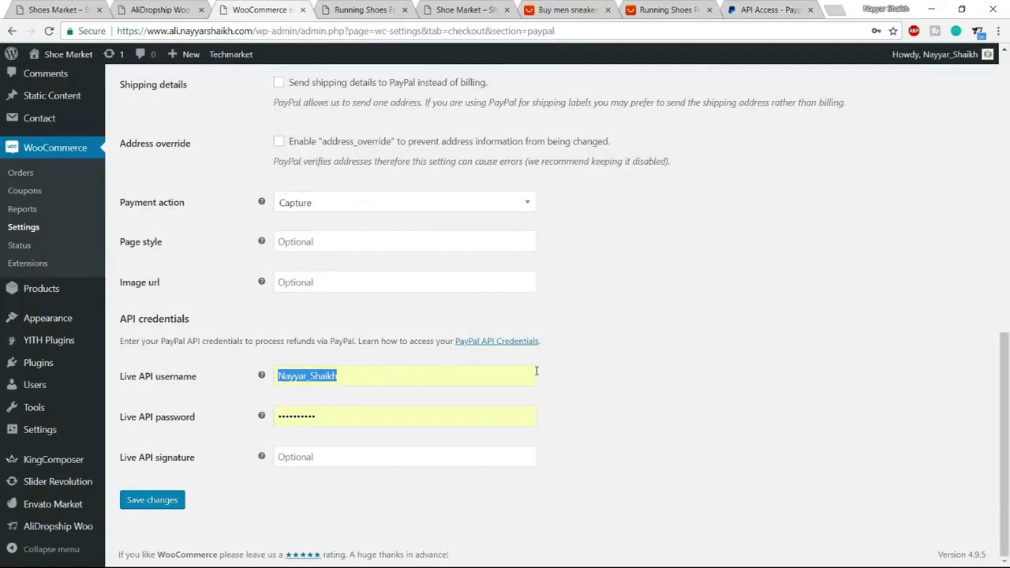
left_click(731, 8)
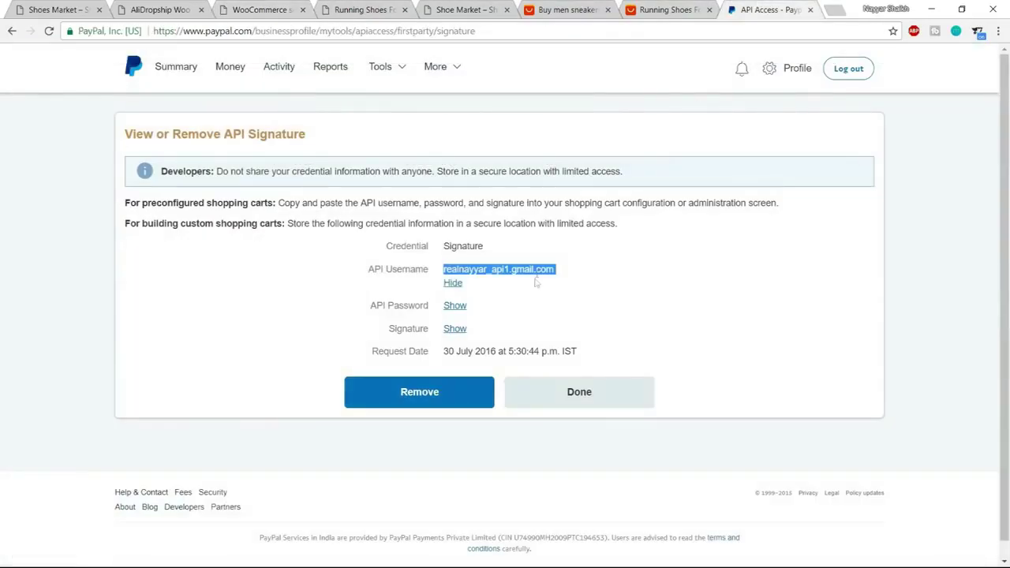
right_click(524, 269)
left_click(517, 269, "shift")
left_click_drag(553, 269, 444, 268)
right_click(458, 272)
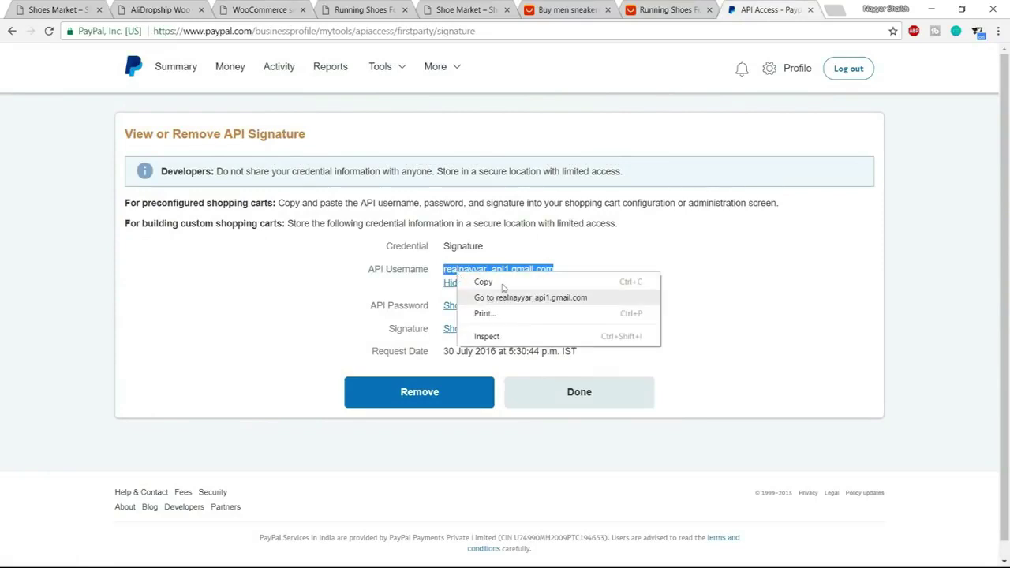
left_click(474, 281)
- Replace the WooCommerce Live API username with the copied PayPal username
left_click(243, 6)
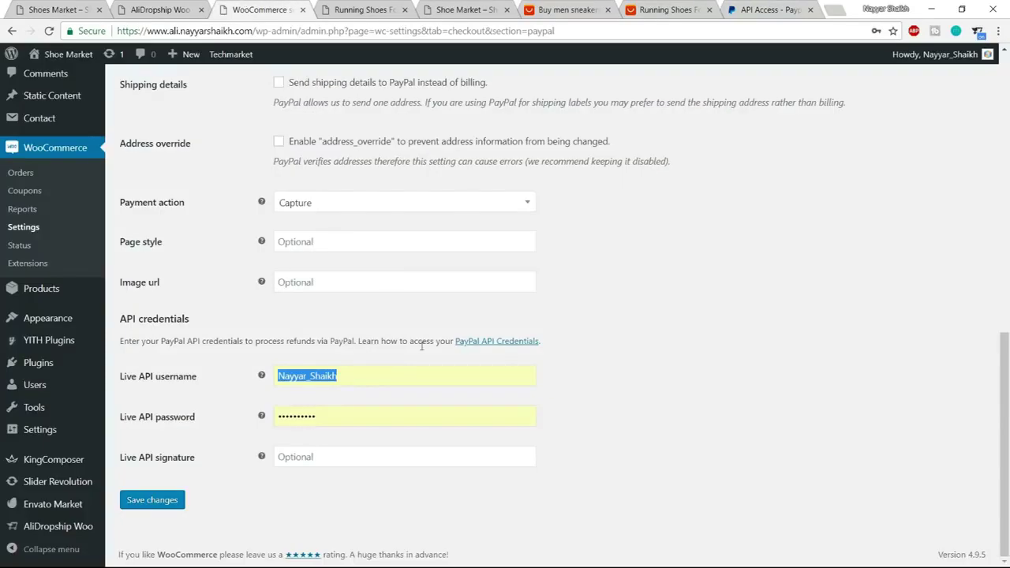
left_click(399, 377)
key("ctrl+a")
key("BackSpace")
key("ctrl+v")
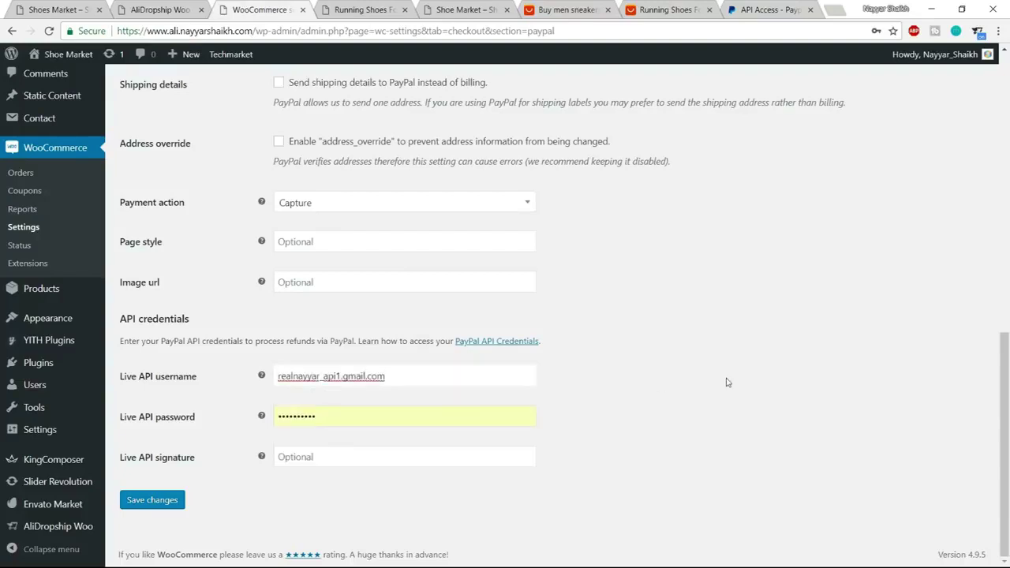
- Fill in the live API password and signature, save, and close the PayPal tab
left_click(762, 9)
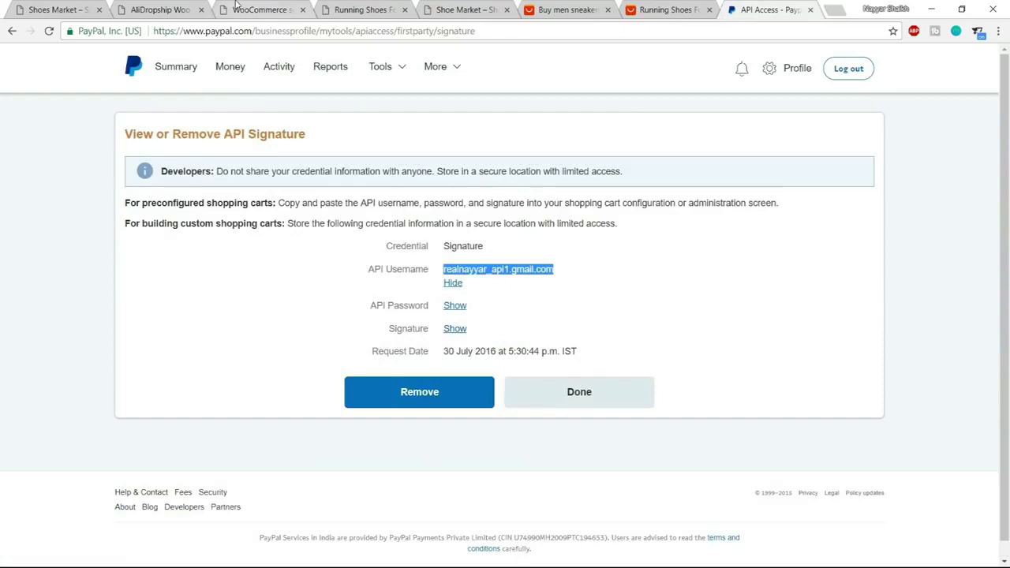
left_click(260, 9)
left_click(777, 9)
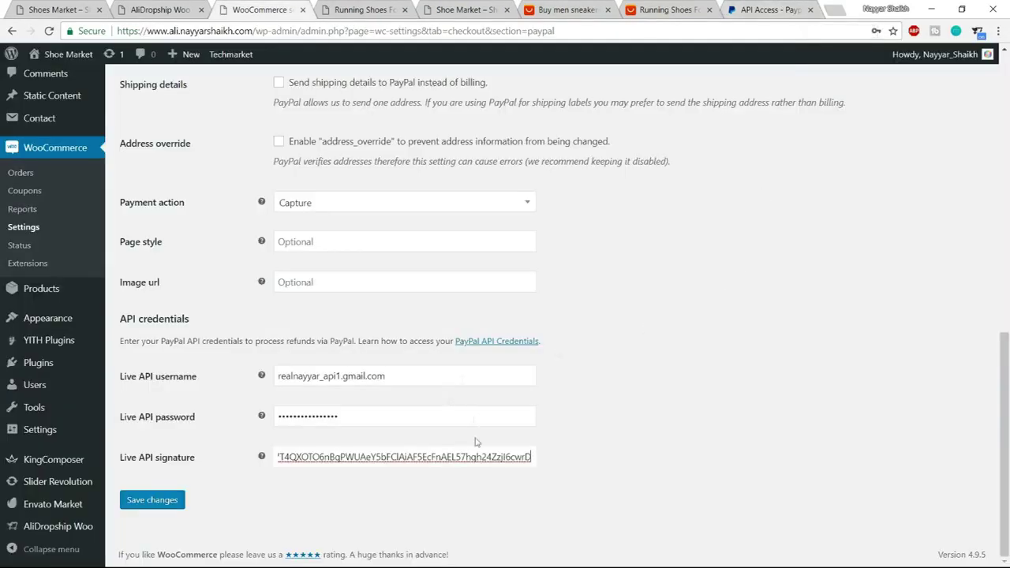
left_click(475, 442)
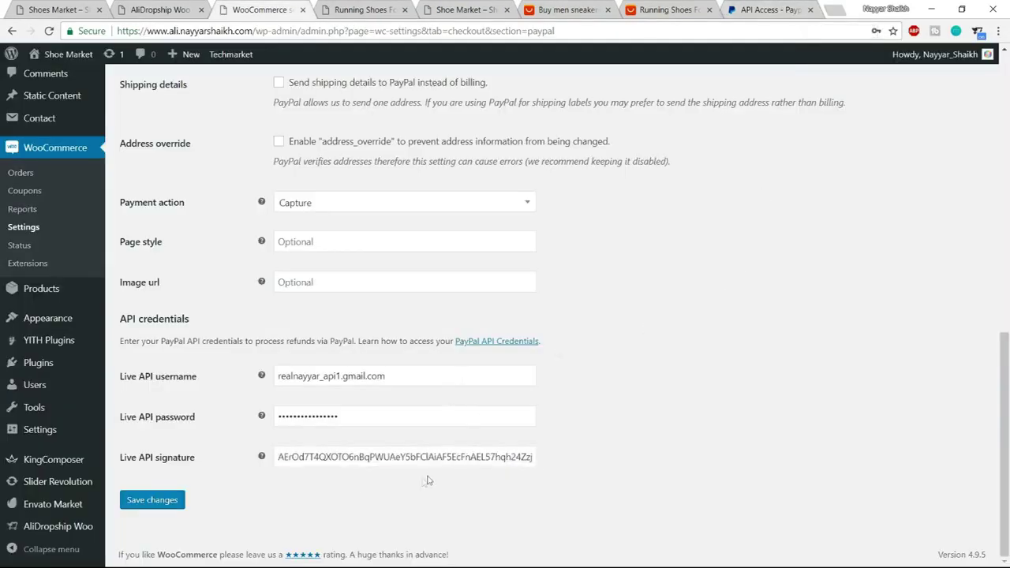
left_click(169, 502)
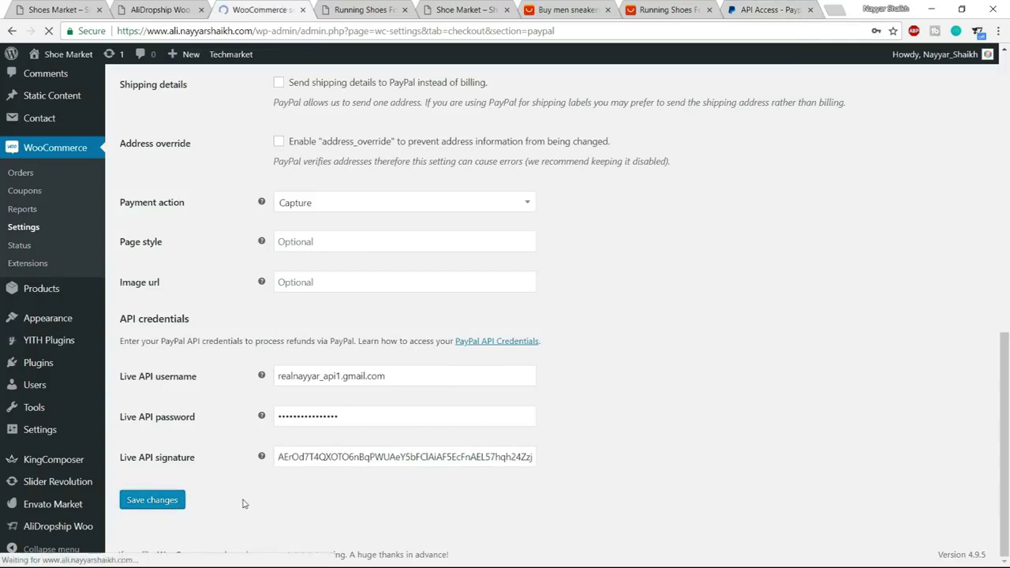
left_click(810, 10)
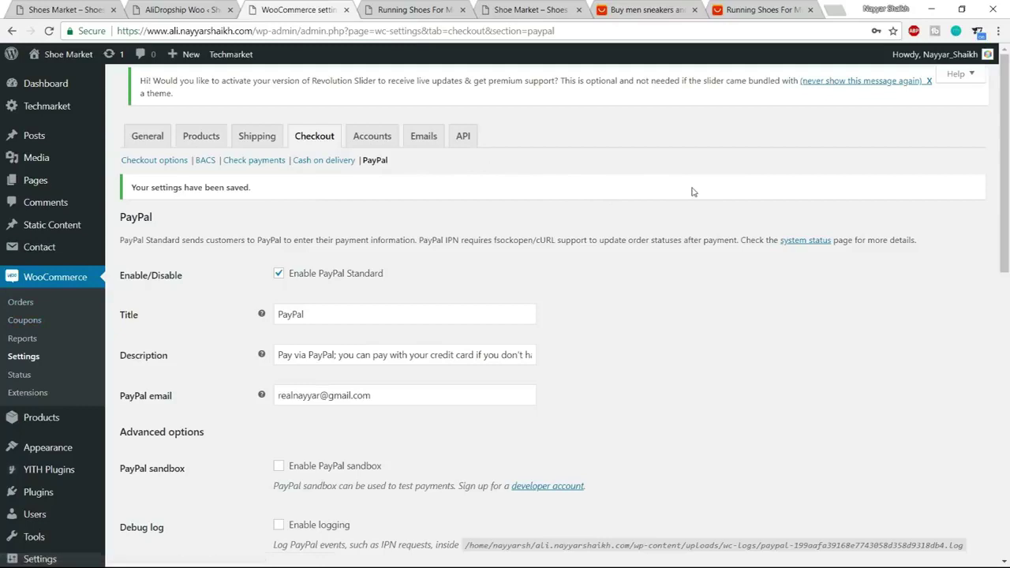
- Search plugins for 'stripe', then install and activate WooCommerce Stripe Payment Gateway
scroll(693, 192, "down", 2)
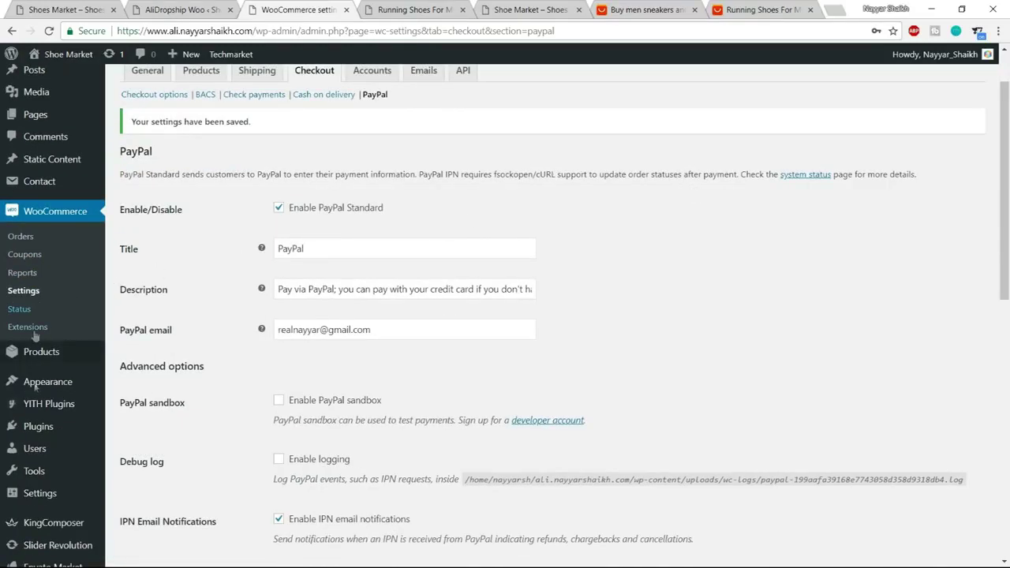
mouse_move(38, 432)
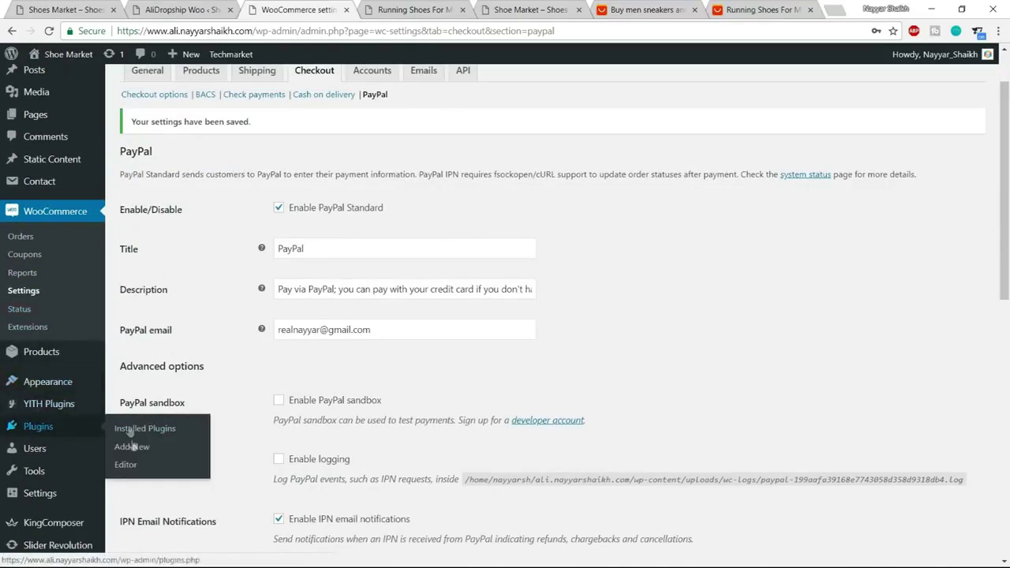
left_click(173, 446)
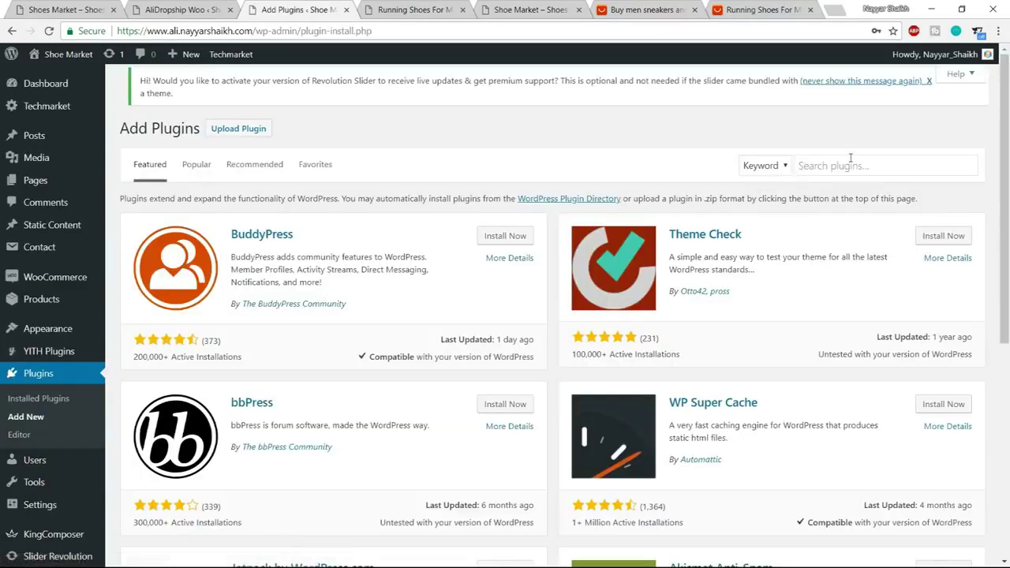
left_click(852, 158)
type("stripe")
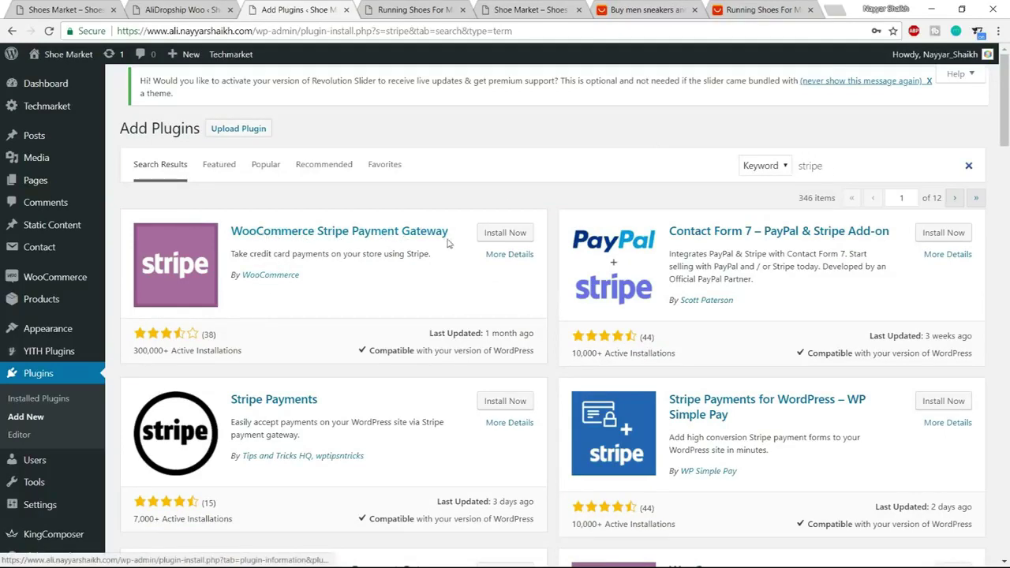
left_click(501, 233)
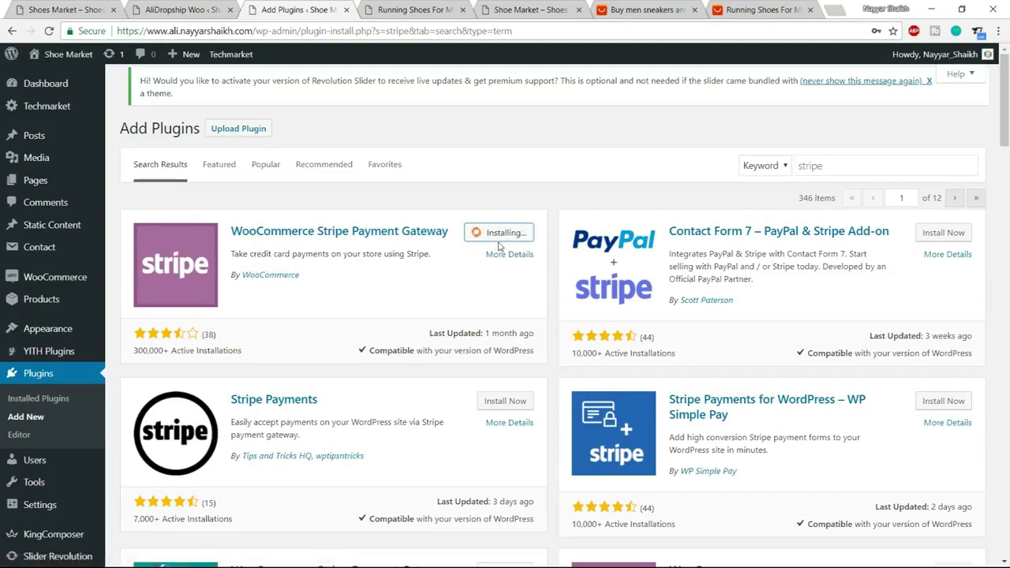
left_click(507, 251)
- Open the WooCommerce settings page
scroll(586, 321, "down", 5)
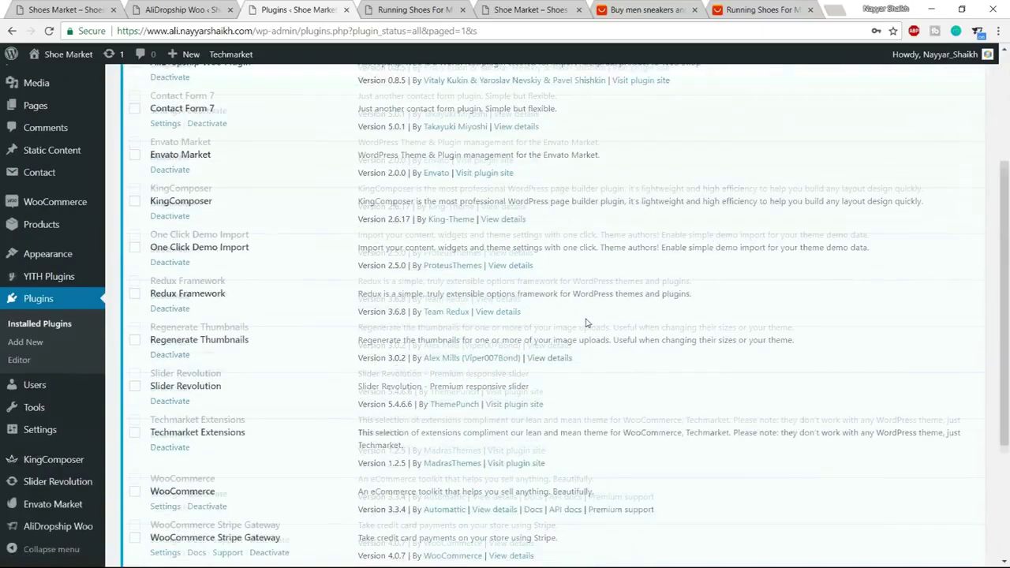
scroll(617, 369, "up", 5)
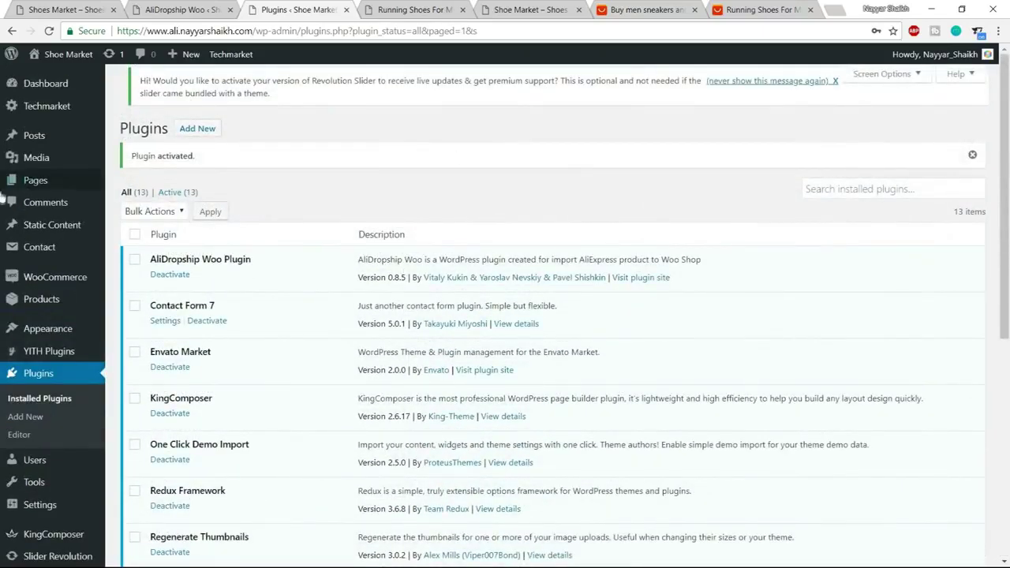
mouse_move(39, 282)
left_click(130, 334)
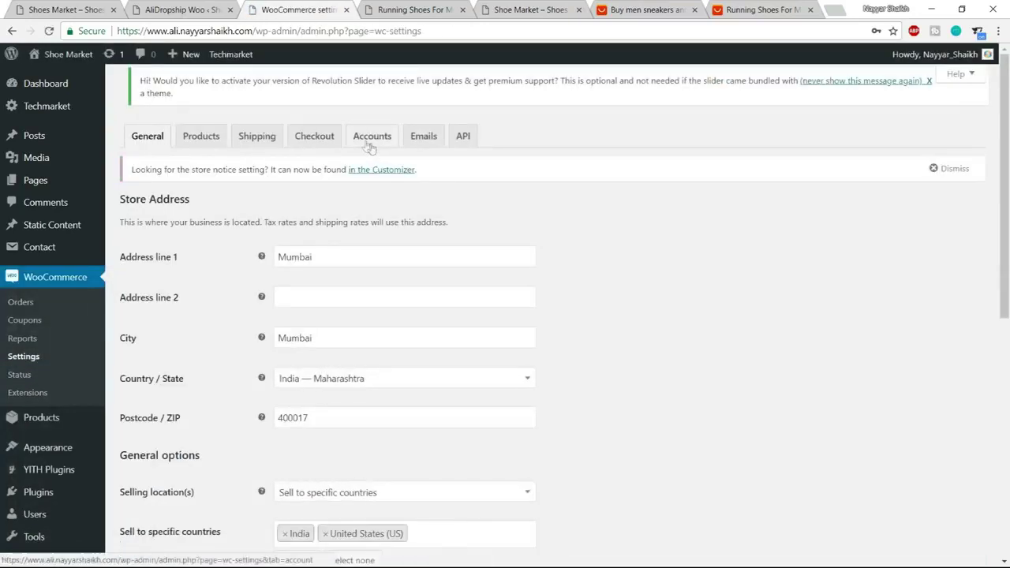
- Open the Stripe checkout settings and enable Stripe payments
left_click(314, 141)
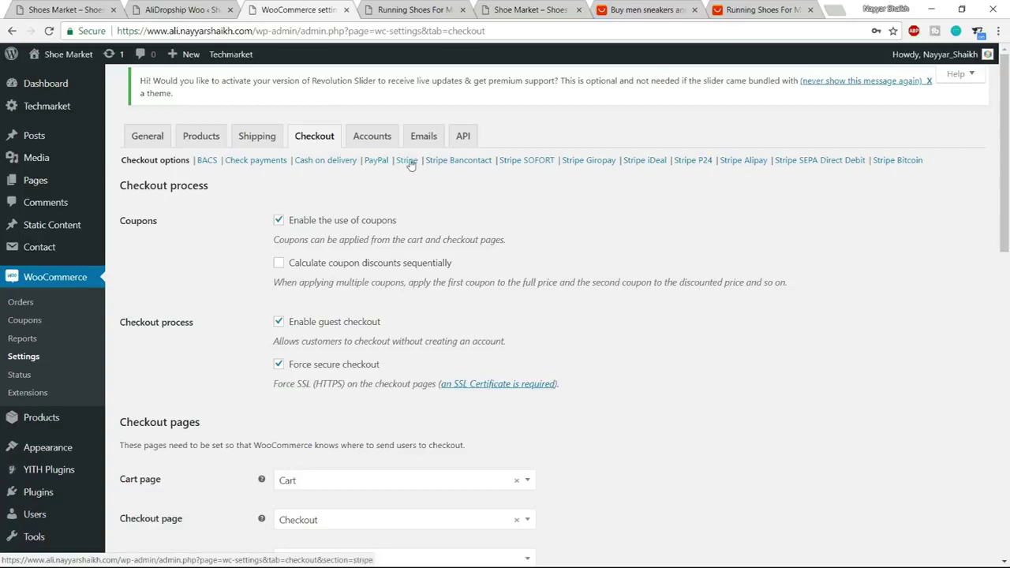
left_click(412, 161)
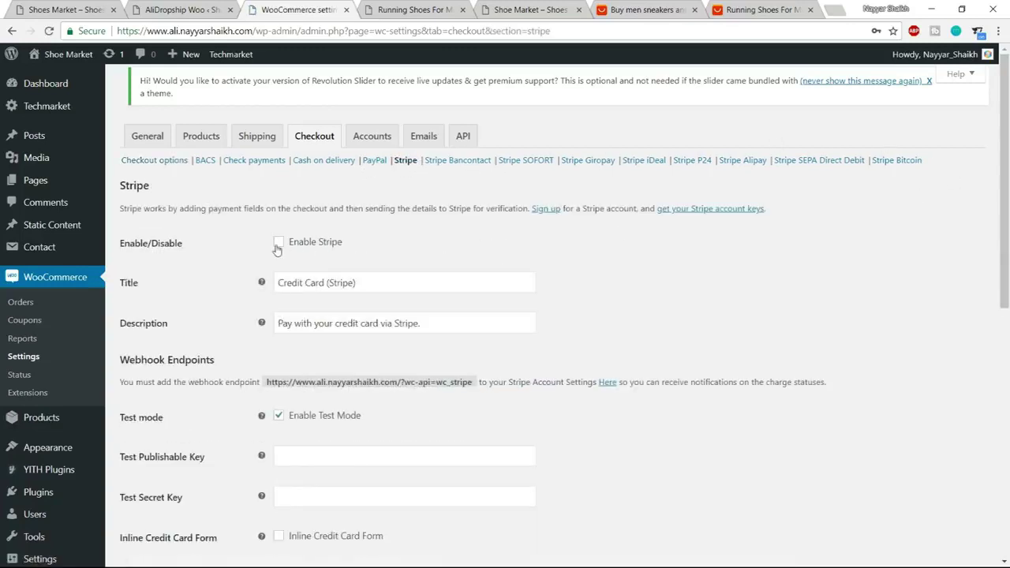
left_click(278, 245)
- Change the Stripe title to 'Credit Card' and the description to 'Pay with your credit card'
left_click_drag(373, 282, 324, 279)
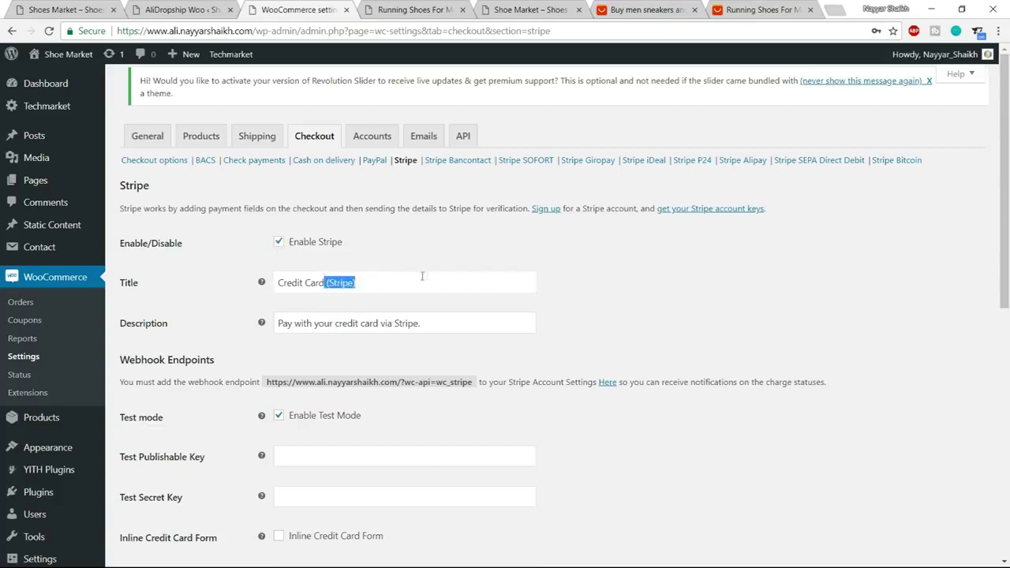
key("BackSpace")
left_click_drag(277, 330, 380, 316)
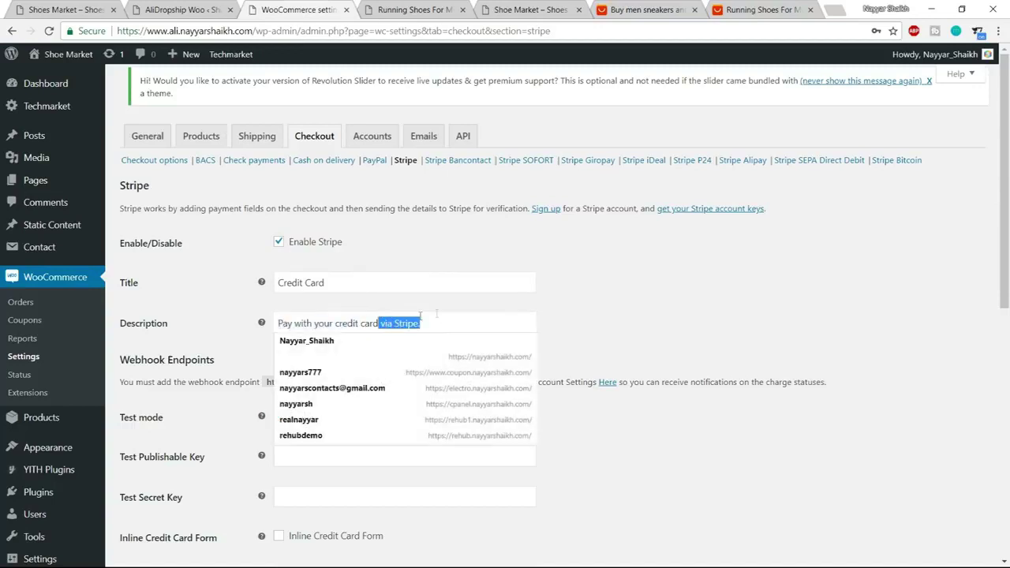
key("BackSpace")
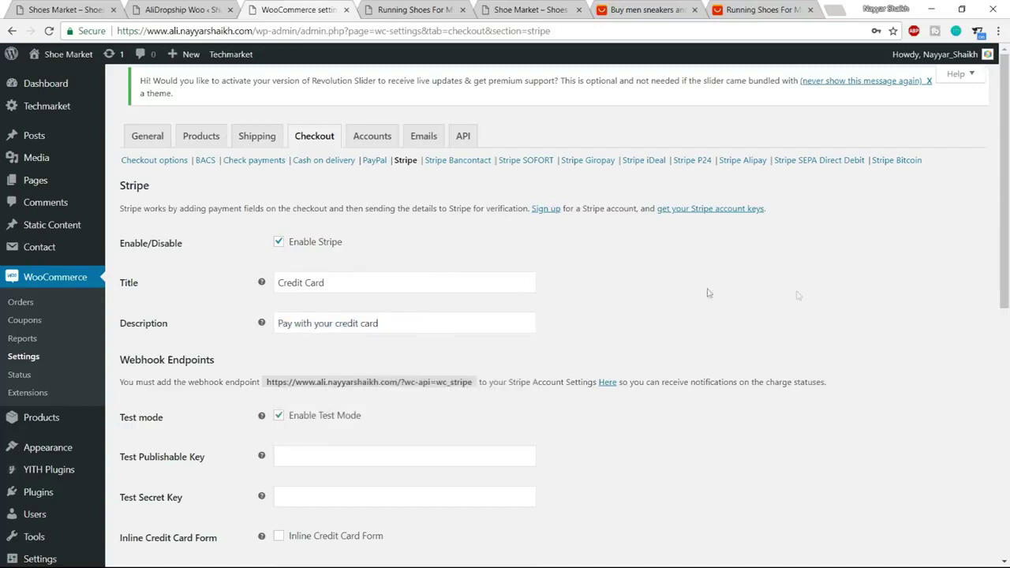
scroll(798, 299, "down", 2)
scroll(799, 298, "down", 2)
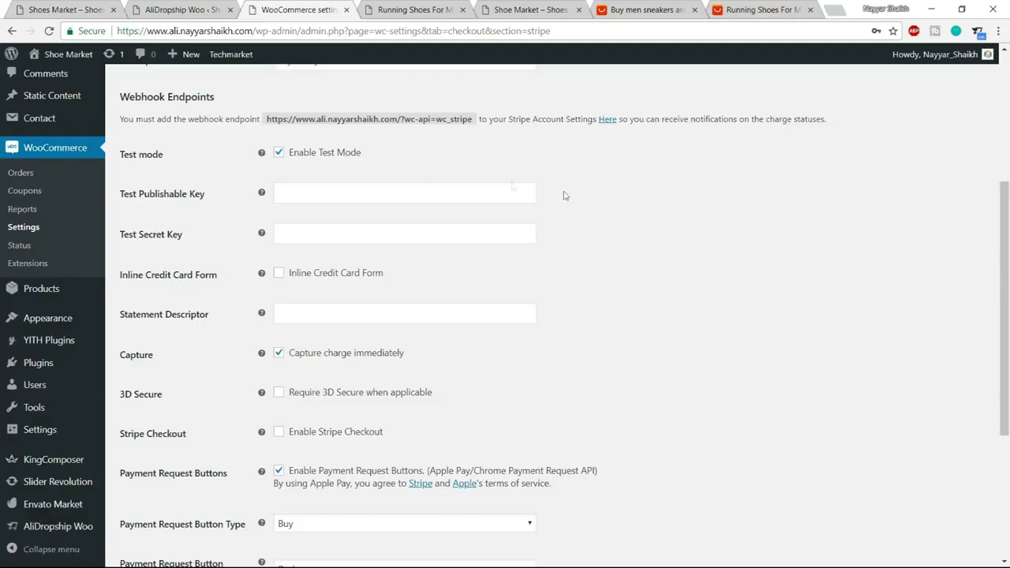
left_click(833, 7)
- Open the Stripe Dashboard's API keys page in the new tab
type("s")
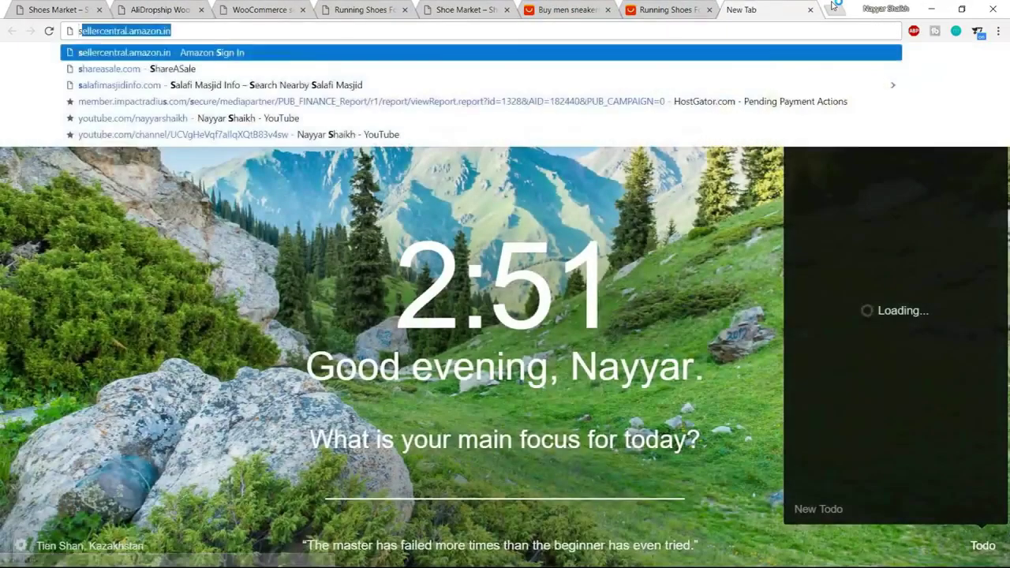
type("tri")
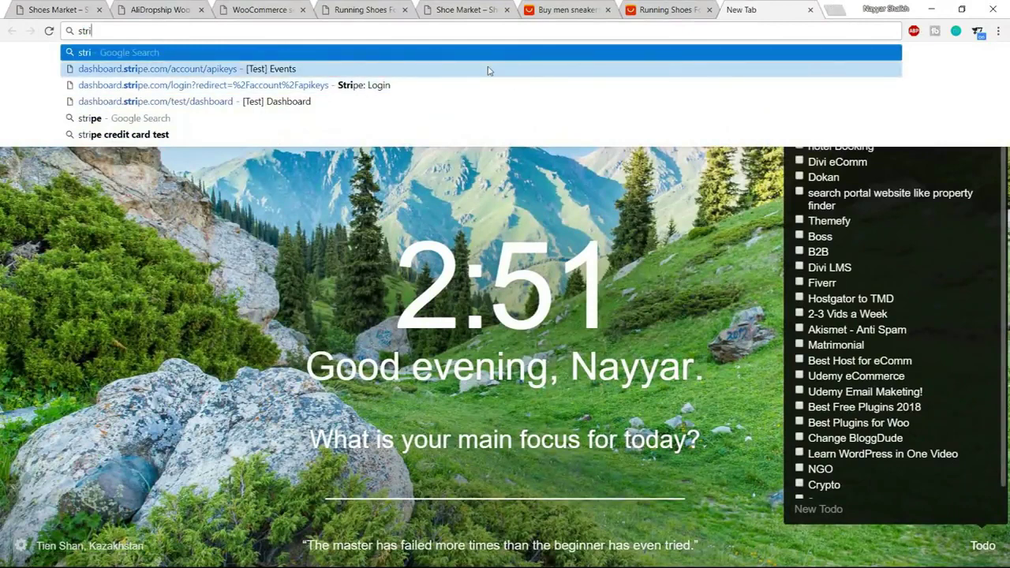
left_click(447, 68)
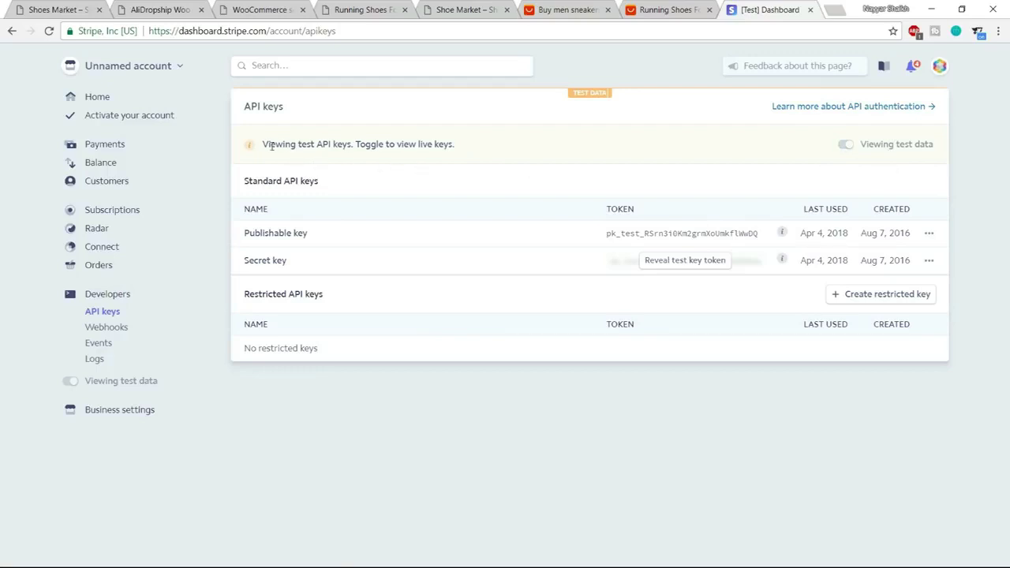
left_click_drag(268, 145, 351, 145)
left_click(322, 148)
left_click(402, 169)
left_click_drag(240, 296, 329, 300)
left_click(329, 300)
- Copy the test publishable key into WooCommerce's test publishable key field
left_click_drag(609, 235, 758, 233)
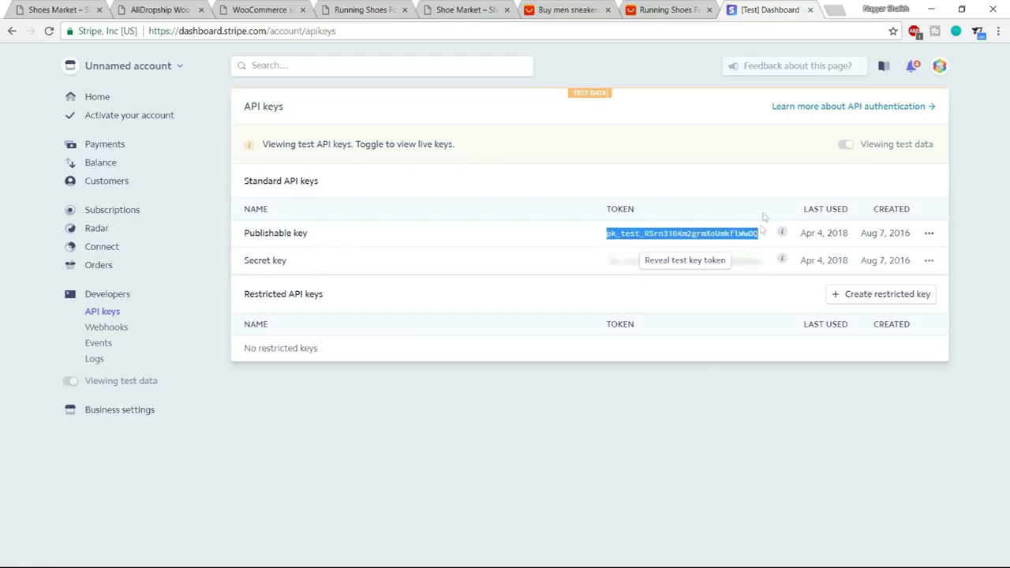
left_click(265, 12)
left_click(330, 185)
key("ctrl+v")
- Reveal the secret test key, paste it into WooCommerce's test secret key field, and save
left_click(772, 9)
left_click(684, 261)
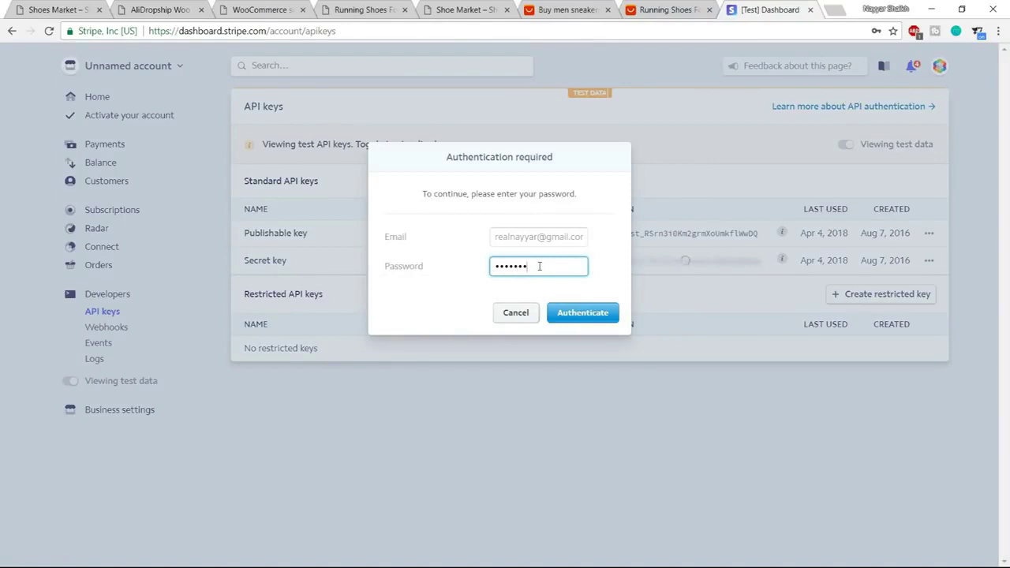
key("Return")
left_click_drag(613, 260, 765, 260)
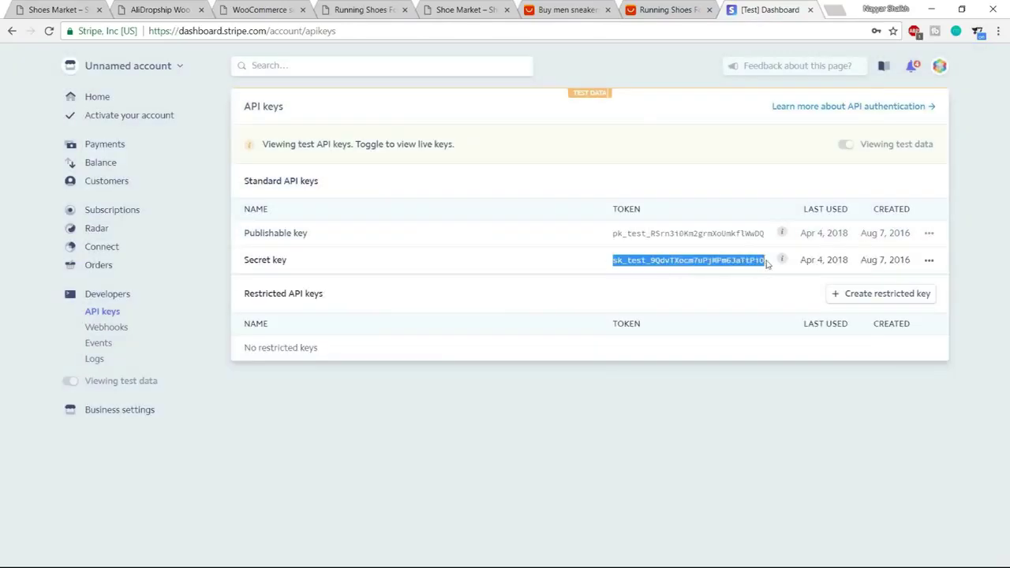
left_click(276, 9)
left_click(424, 230)
key("ctrl+v")
scroll(863, 324, "down", 3)
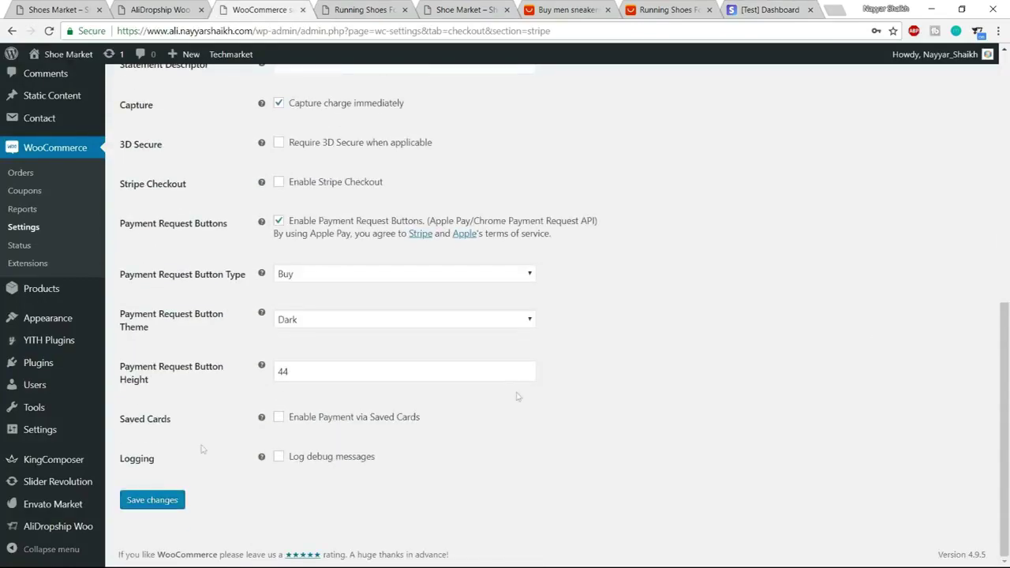
left_click(152, 500)
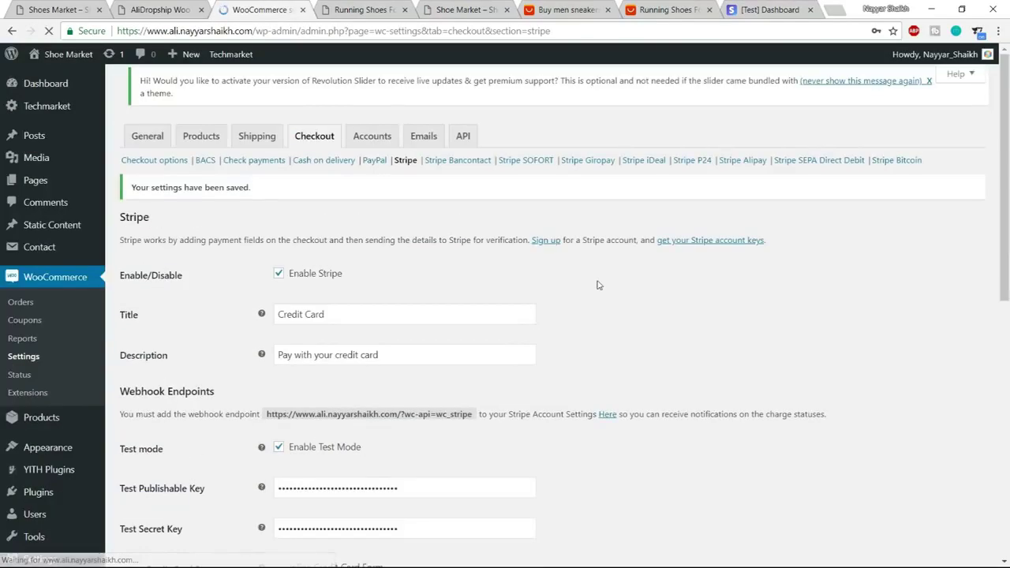
- Return to the Stripe test API keys page
scroll(601, 300, "down", 3)
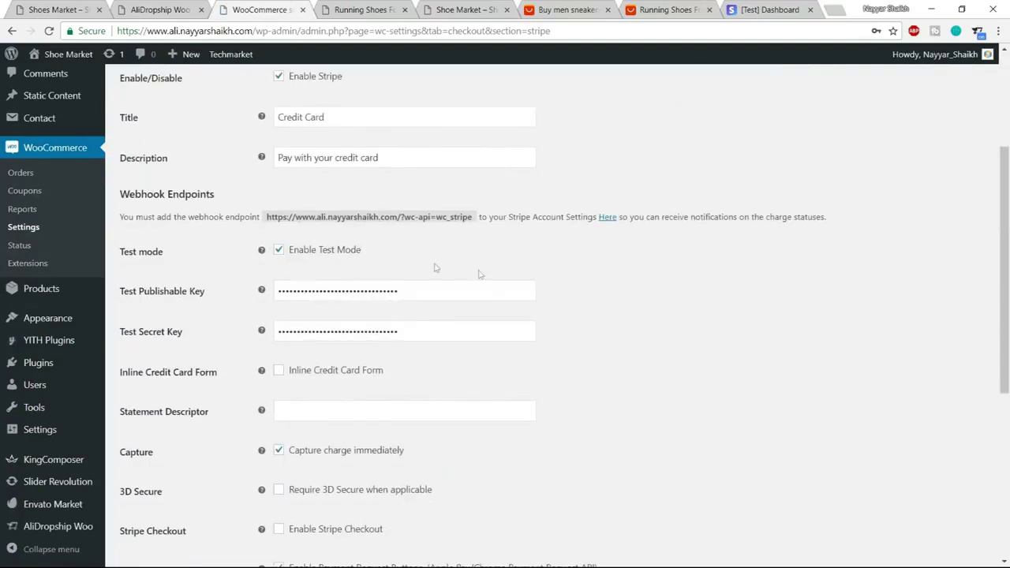
scroll(531, 282, "down", 2)
left_click(742, 7)
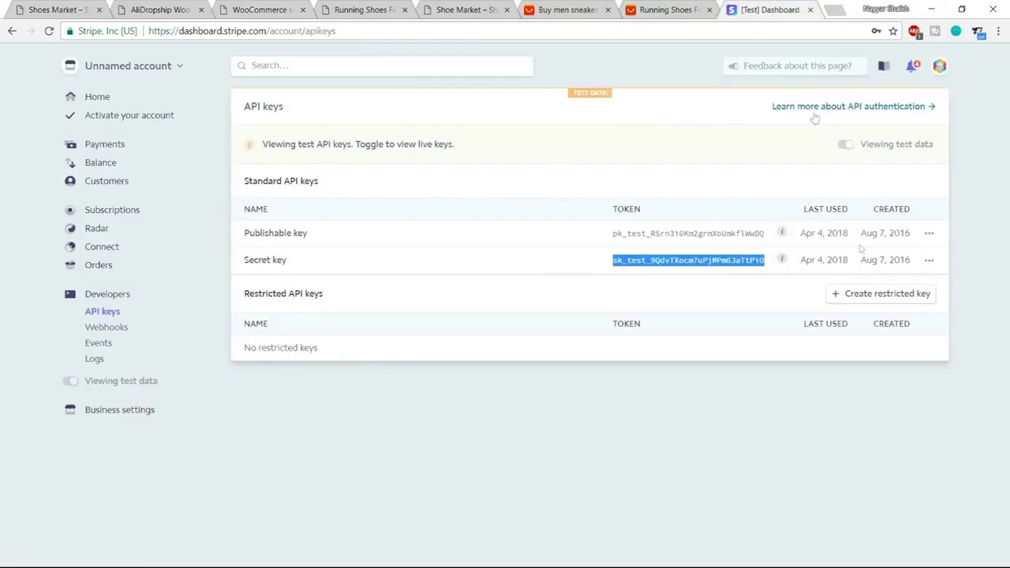
left_click(784, 229)
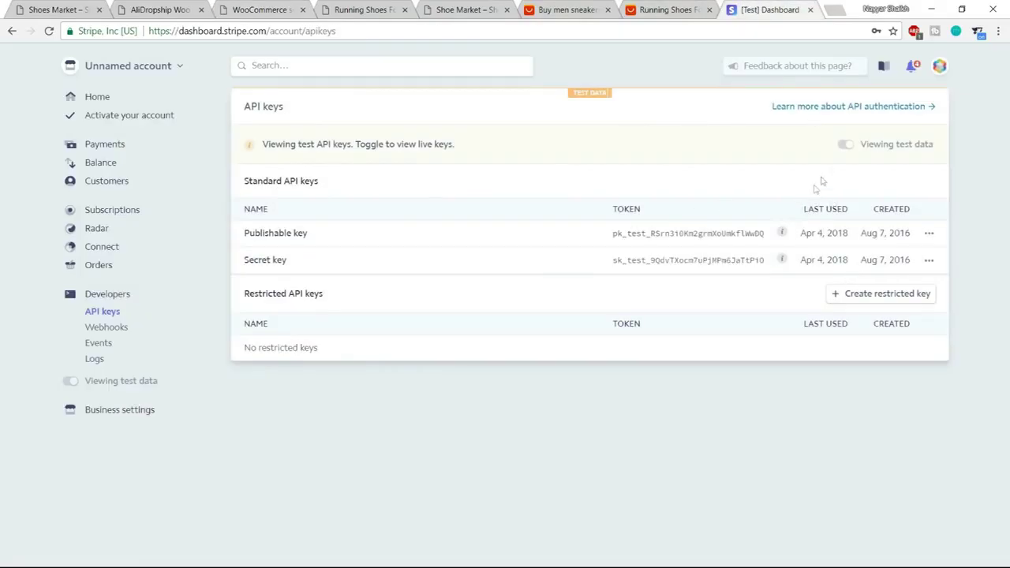
- Back in the WooCommerce tab, save the Stripe settings with test mode and both test keys
mouse_move(842, 149)
left_click_drag(246, 233, 313, 234)
left_click_drag(259, 260, 376, 260)
left_click(260, 10)
scroll(640, 347, "down", 3)
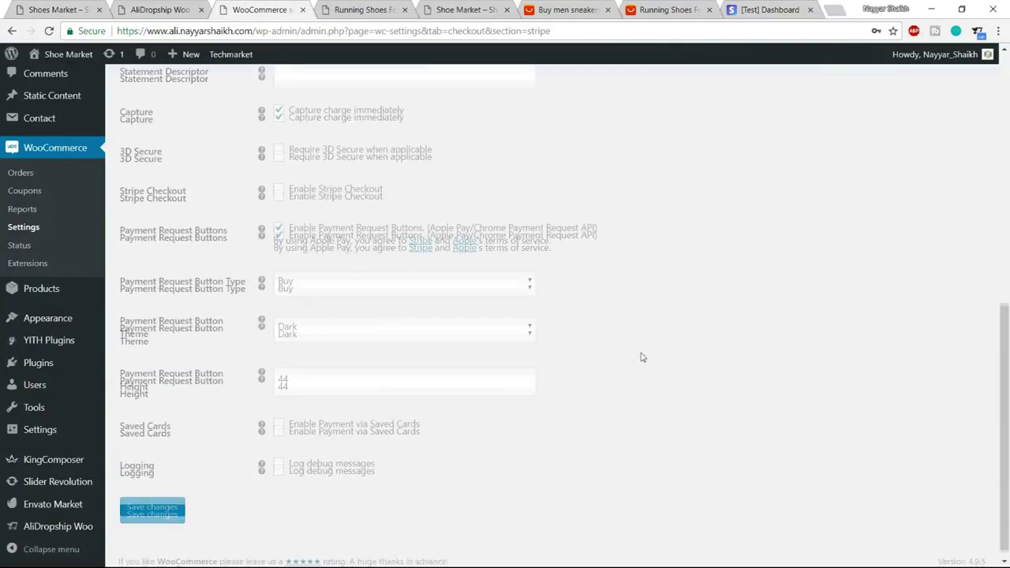
scroll(640, 371, "up", 5)
scroll(441, 386, "down", 1)
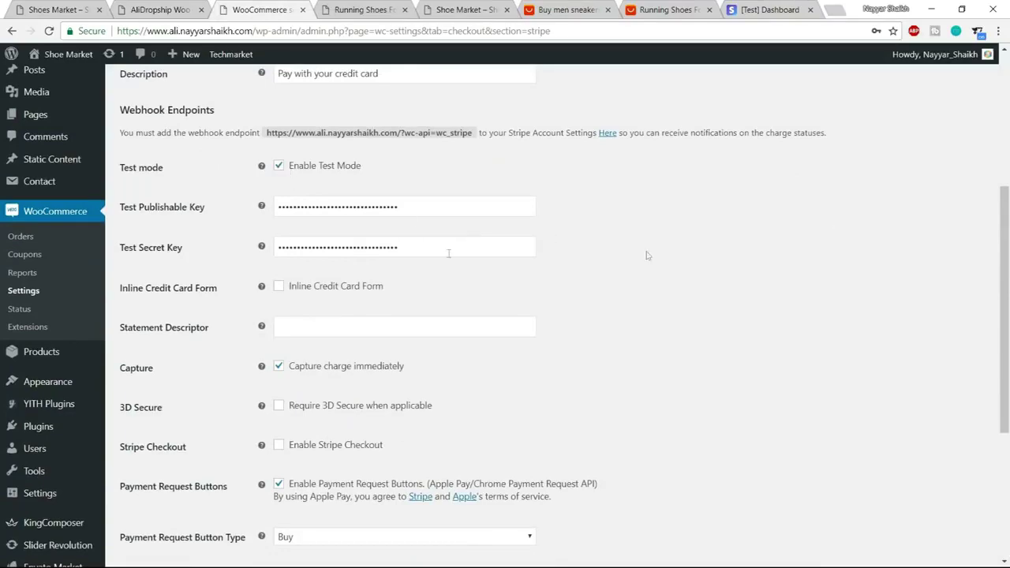
scroll(781, 331, "down", 4)
left_click(146, 501)
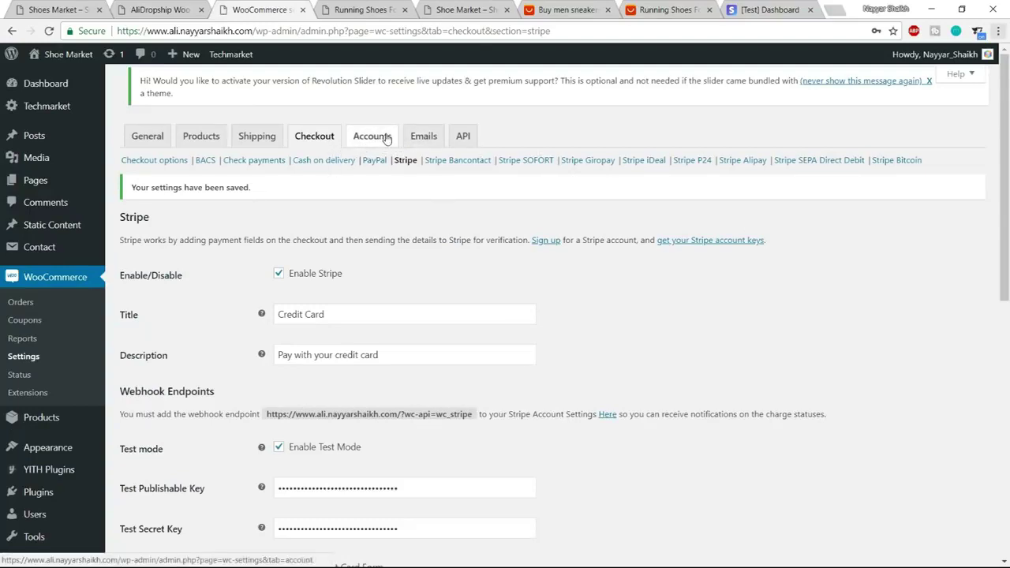
- Set My Account as the account page, allow registration there, and save
left_click(369, 141)
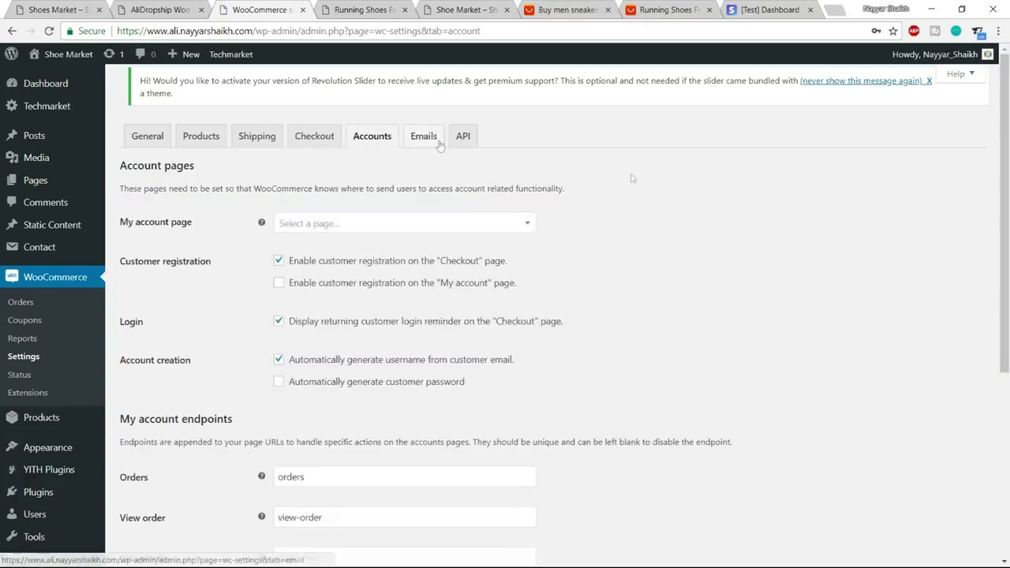
scroll(154, 186, "down", 1)
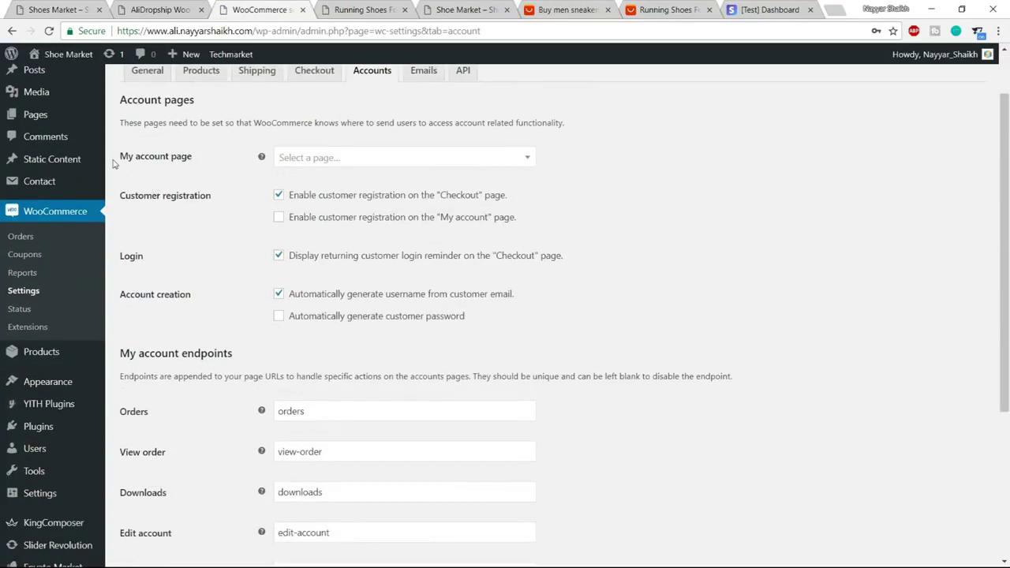
left_click_drag(121, 157, 197, 159)
left_click(300, 158)
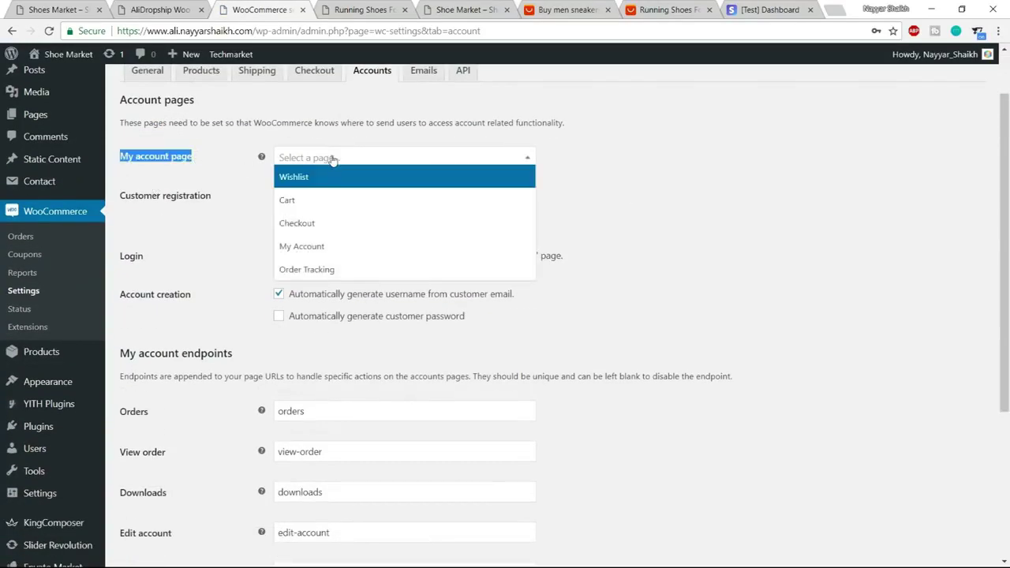
left_click(361, 245)
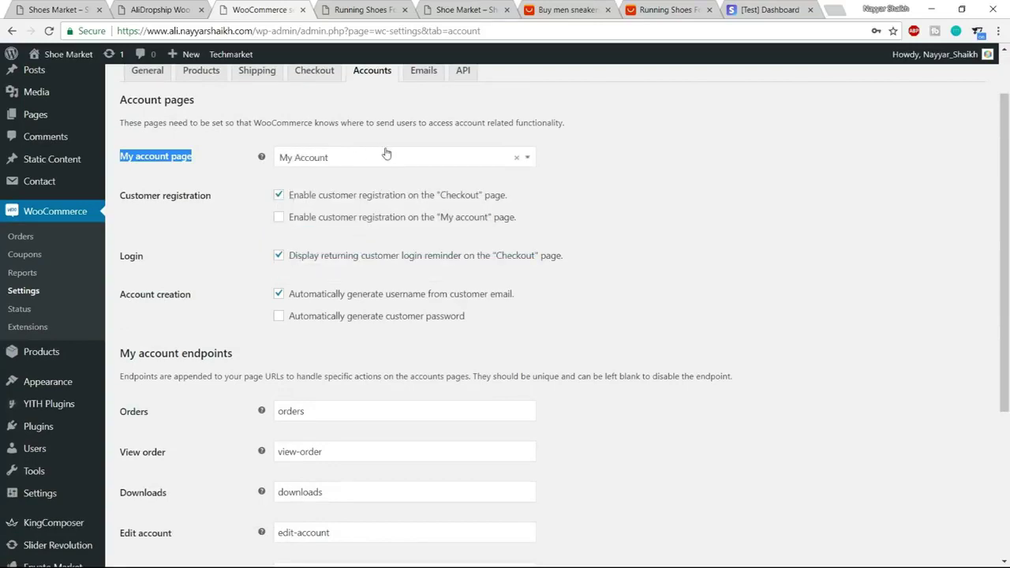
left_click(278, 217)
scroll(560, 302, "down", 3)
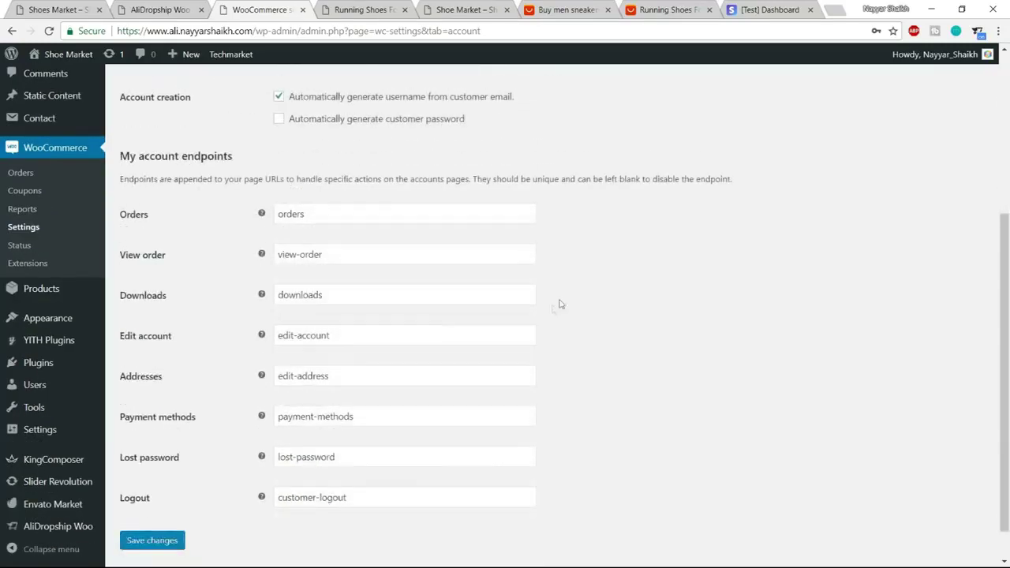
left_click(151, 499)
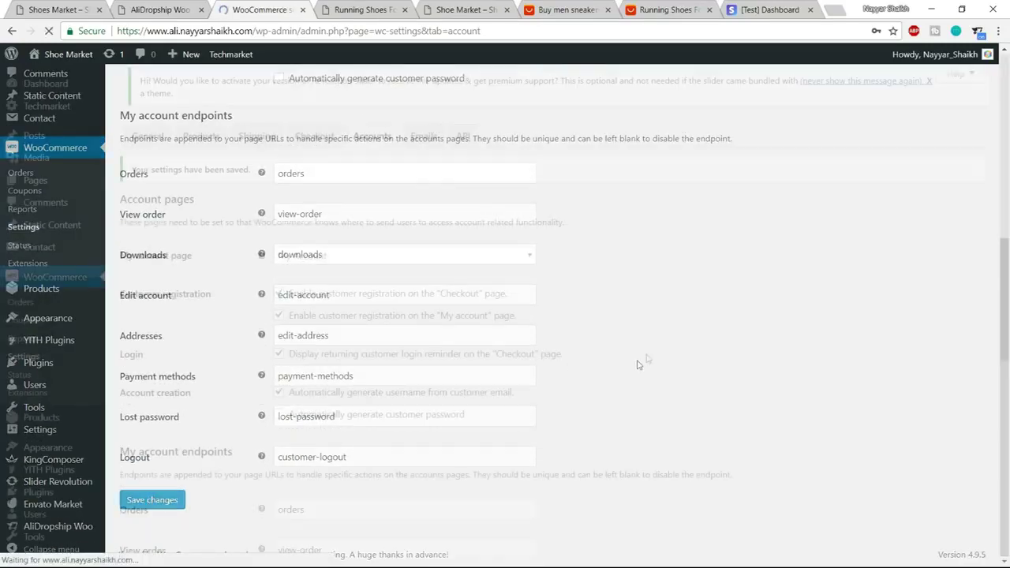
- Review the email notification recipients, then go to the Coupons list
left_click(430, 146)
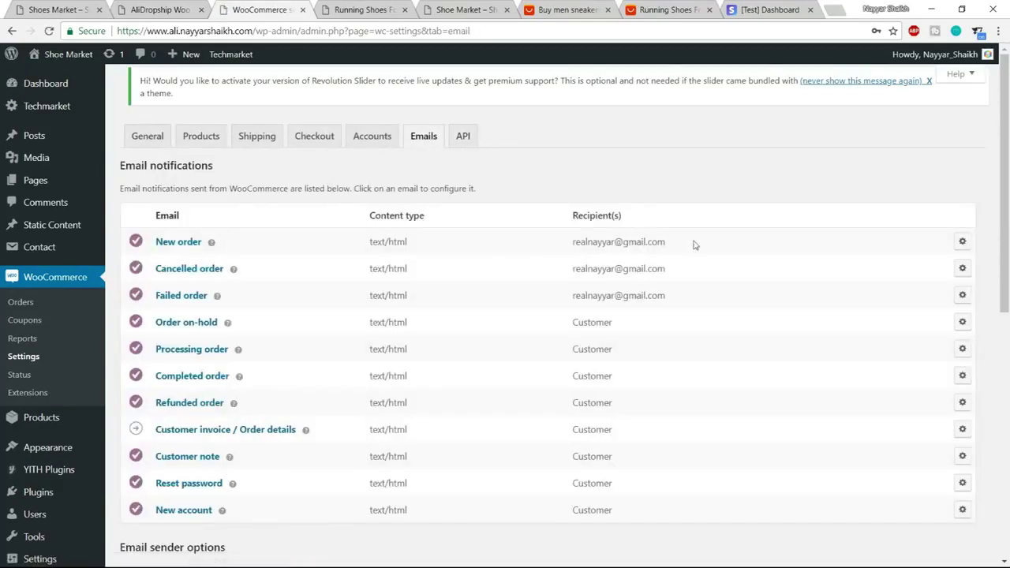
left_click_drag(694, 245, 573, 241)
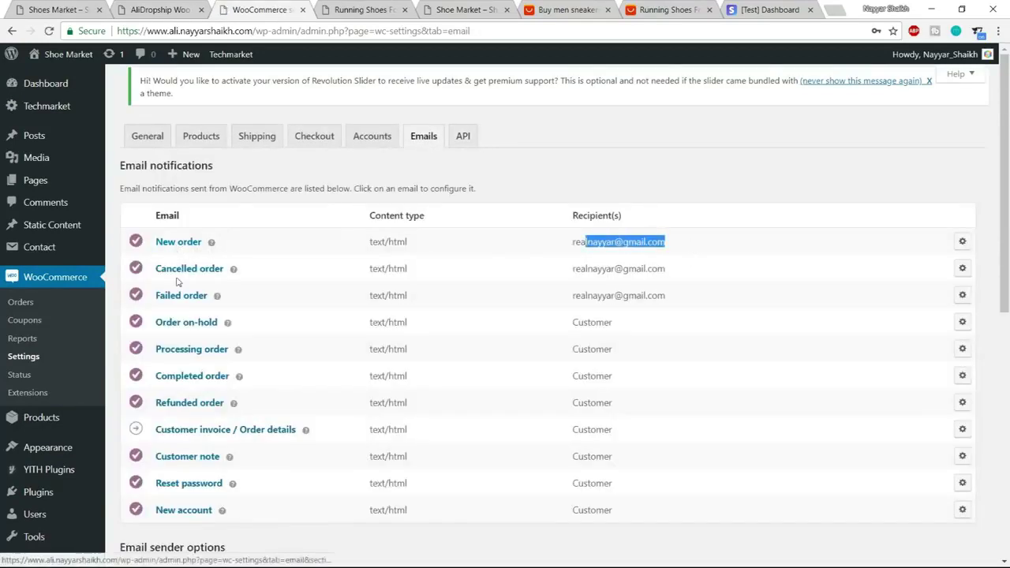
left_click_drag(573, 269, 667, 279)
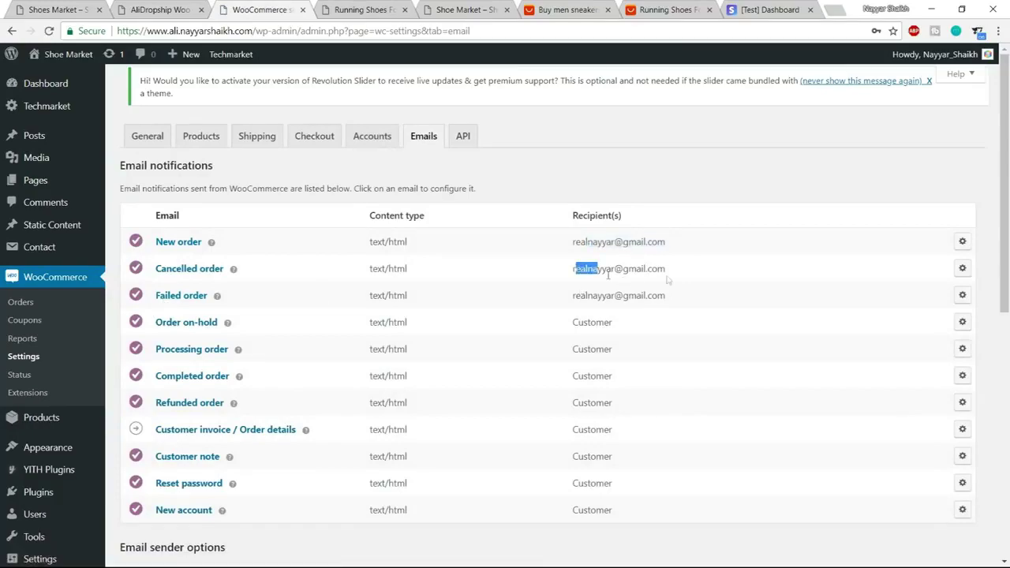
scroll(675, 315, "down", 6)
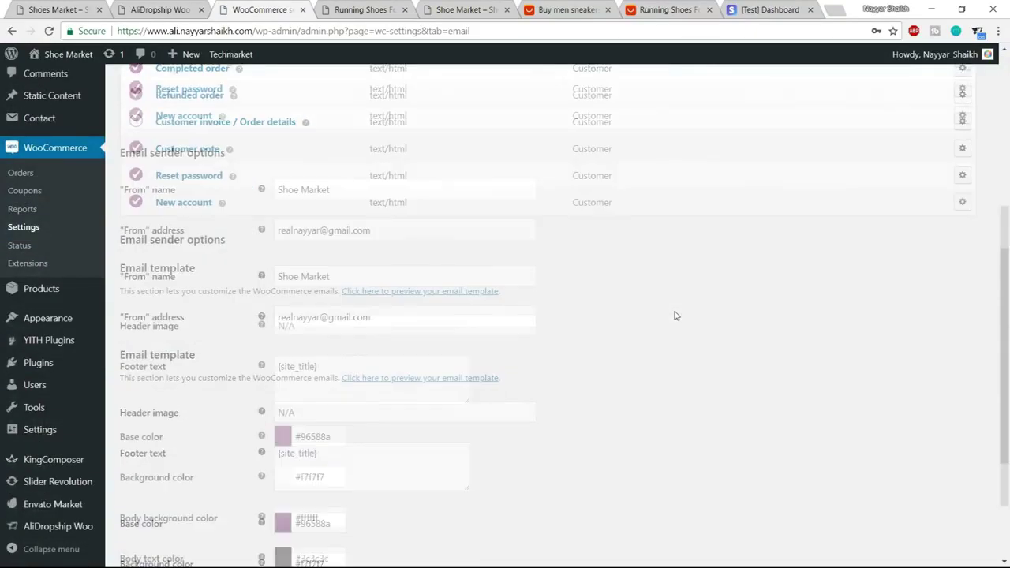
scroll(675, 343, "up", 6)
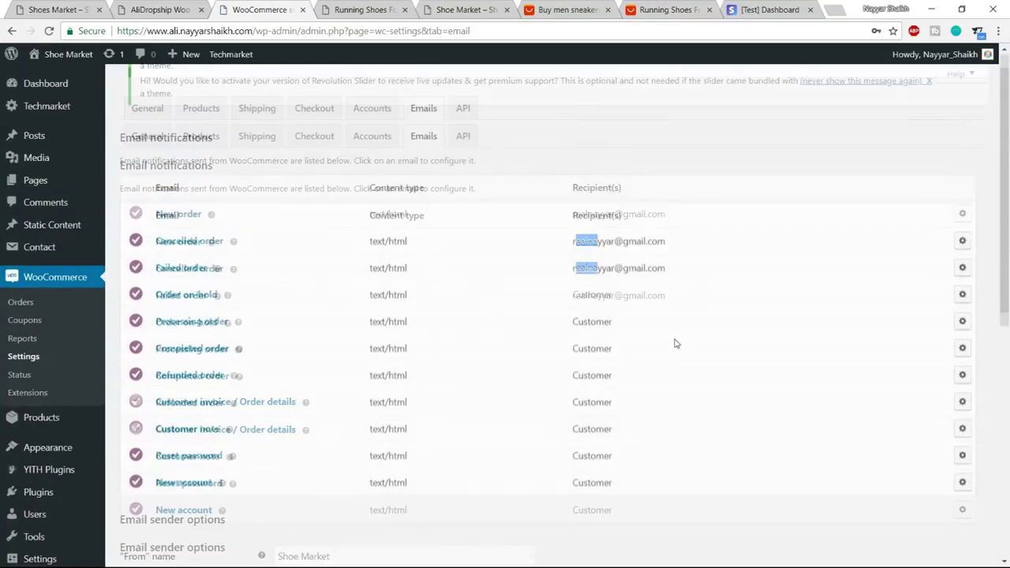
left_click(31, 323)
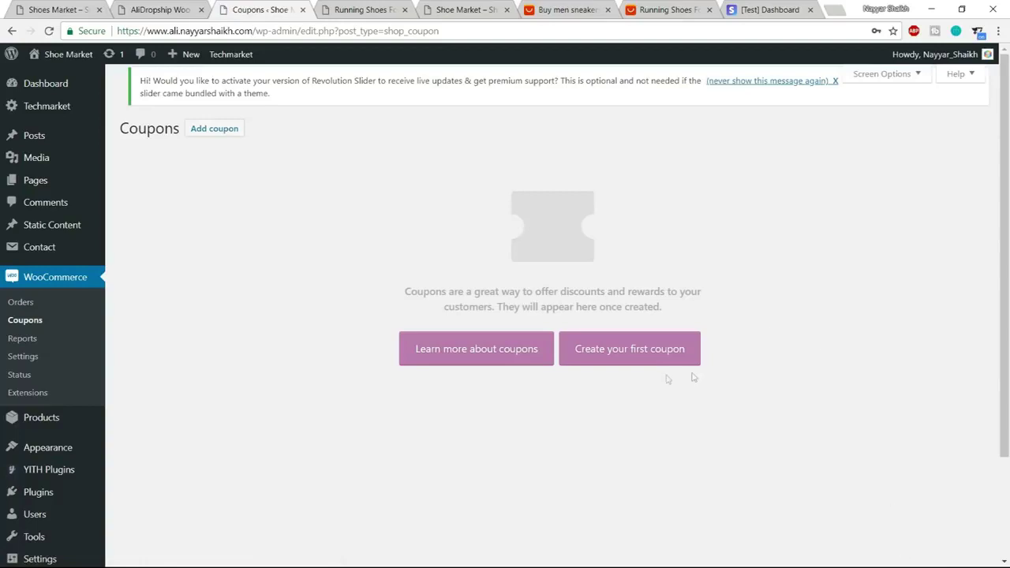
- Create a 10% percentage-discount coupon with free shipping, expiring 2018-04-30
left_click(621, 351)
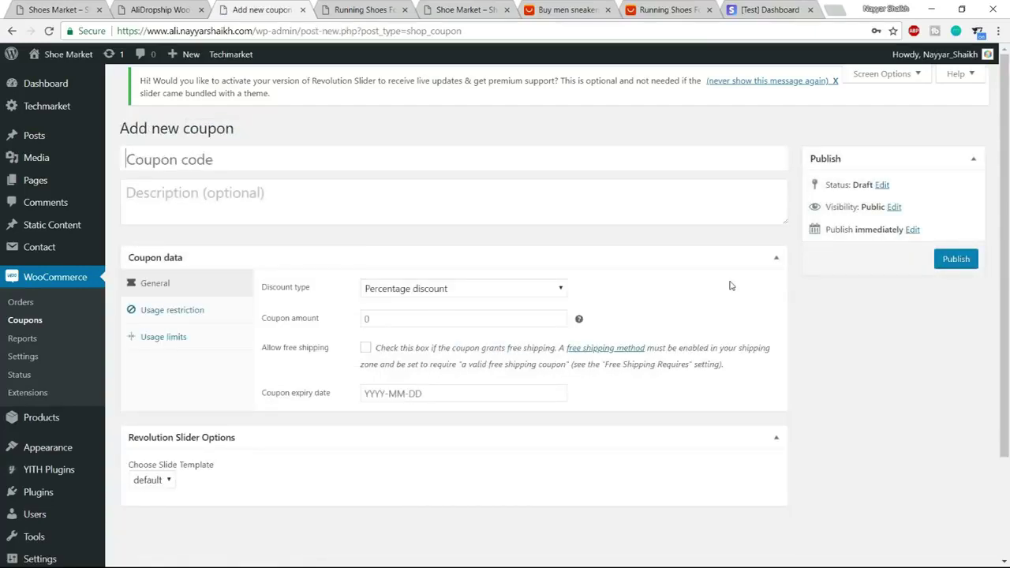
left_click(469, 288)
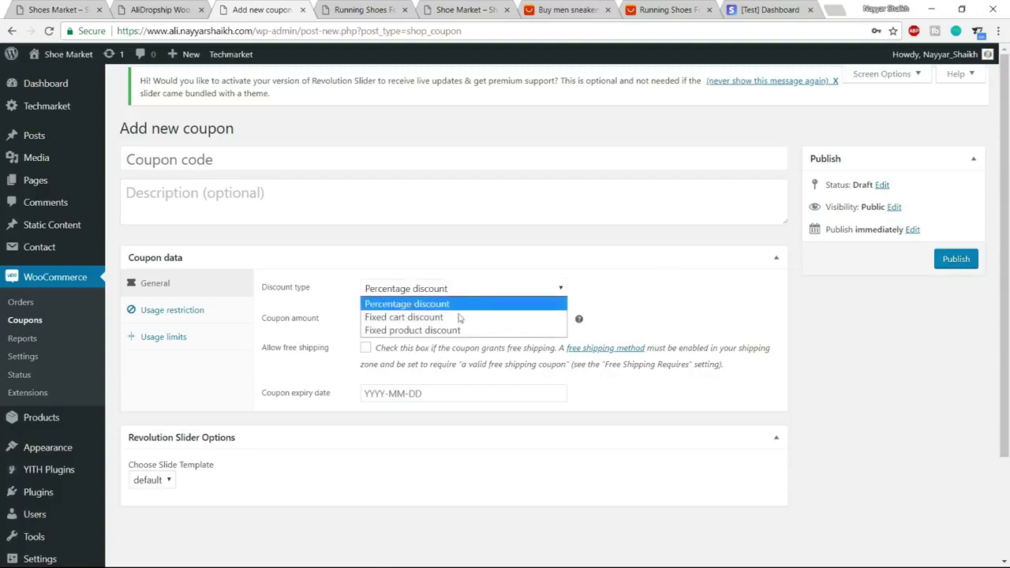
left_click(445, 304)
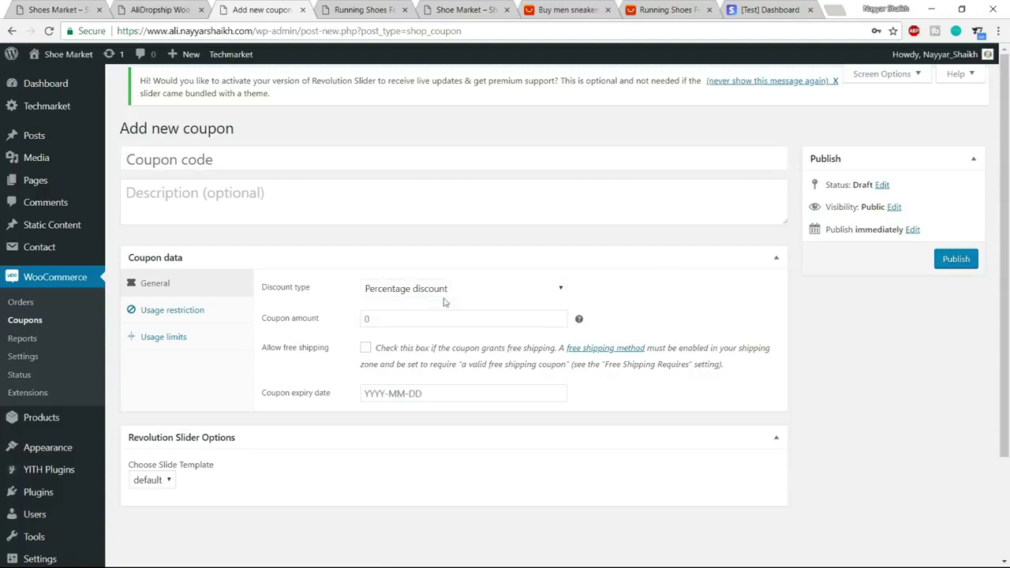
left_click(441, 316)
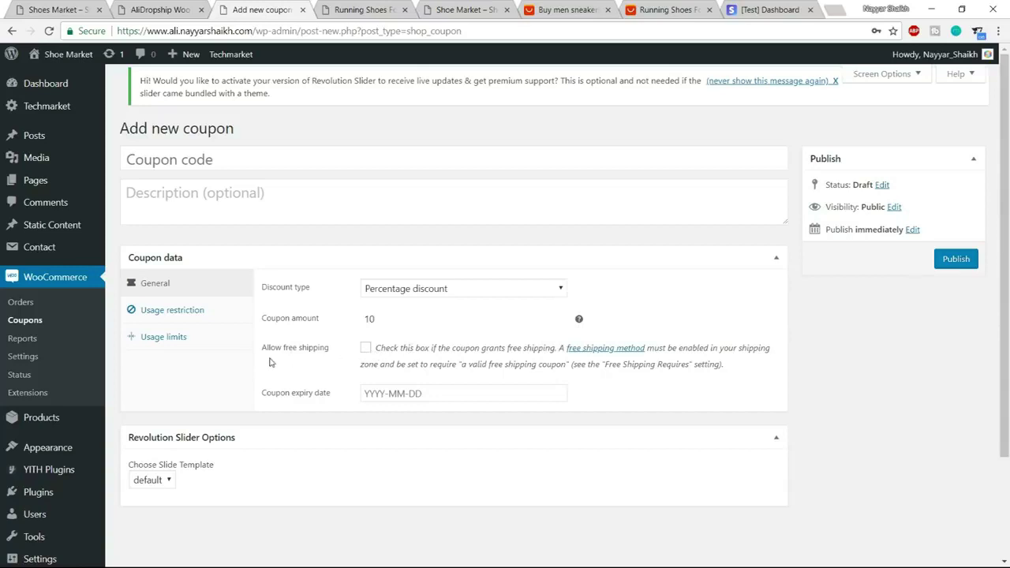
left_click_drag(269, 359, 311, 349)
left_click(322, 353)
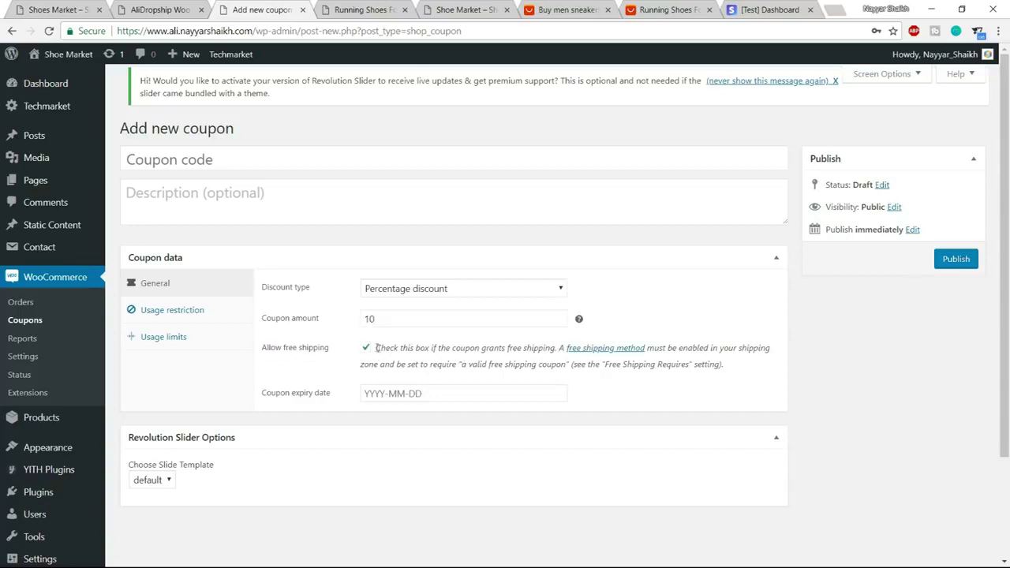
left_click(367, 349)
left_click(421, 318)
left_click_drag(420, 318, 348, 323)
left_click(332, 349)
left_click_drag(400, 315, 347, 323)
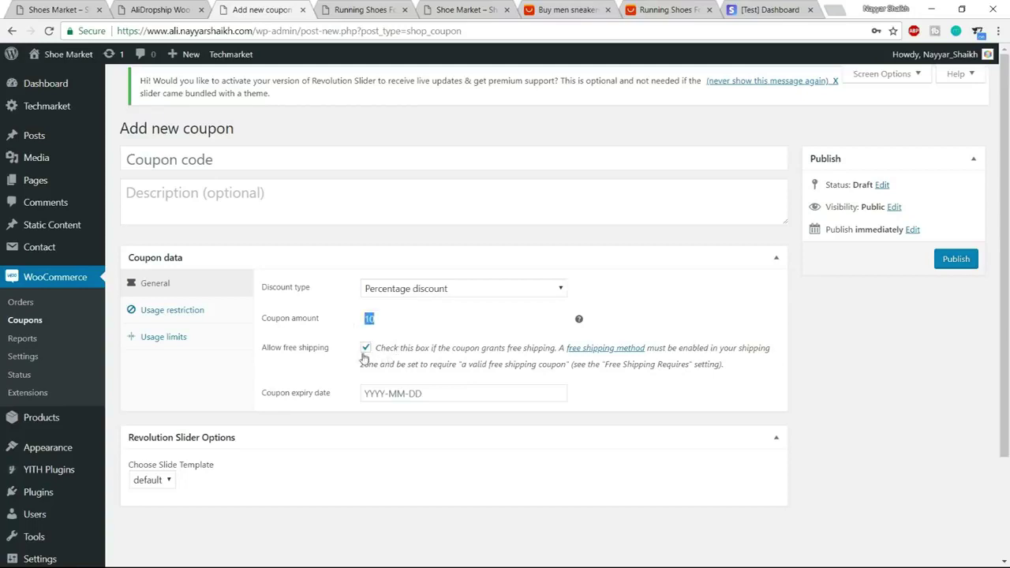
left_click(395, 394)
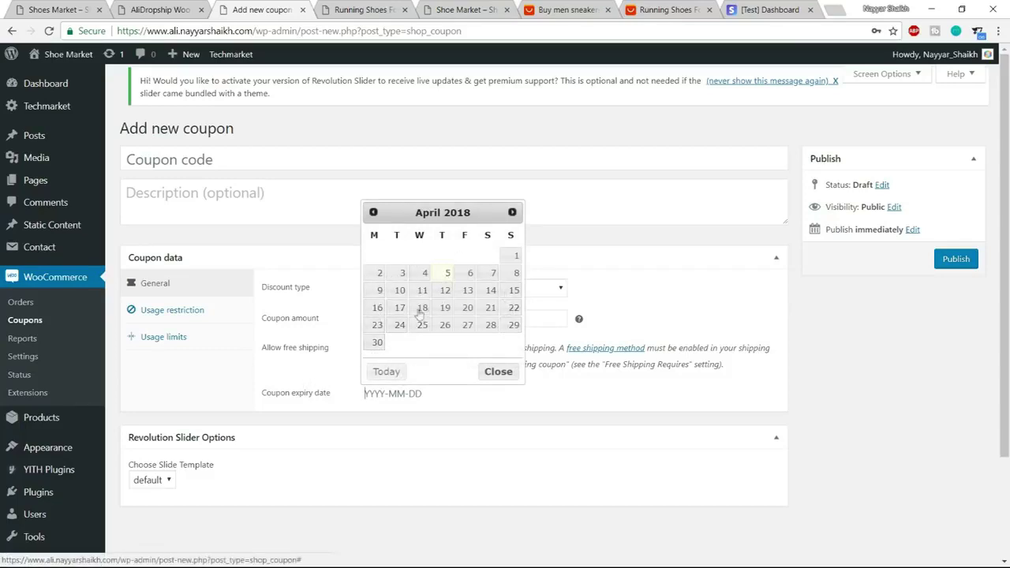
left_click(379, 347)
- Enter the coupon code and description 'This Coupon Code gives you 10% Dsicount', then publish
left_click(259, 163)
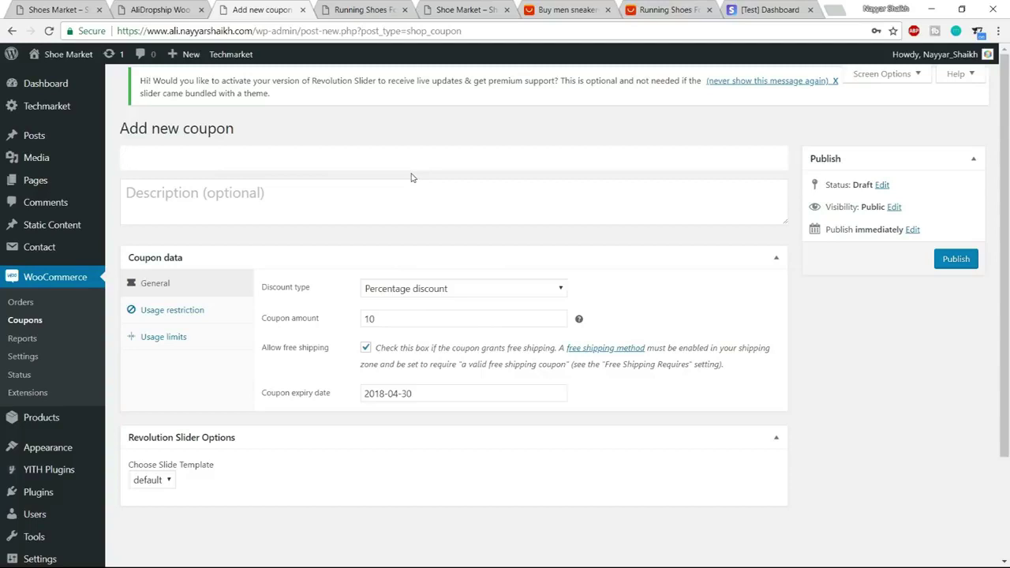
type("NAYYAR10")
left_click(334, 214)
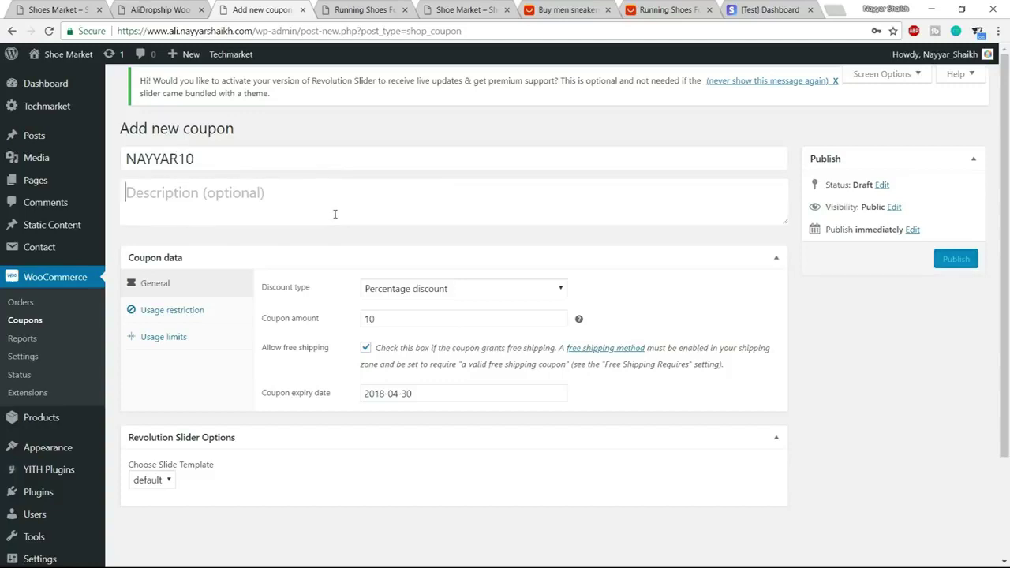
type("This ")
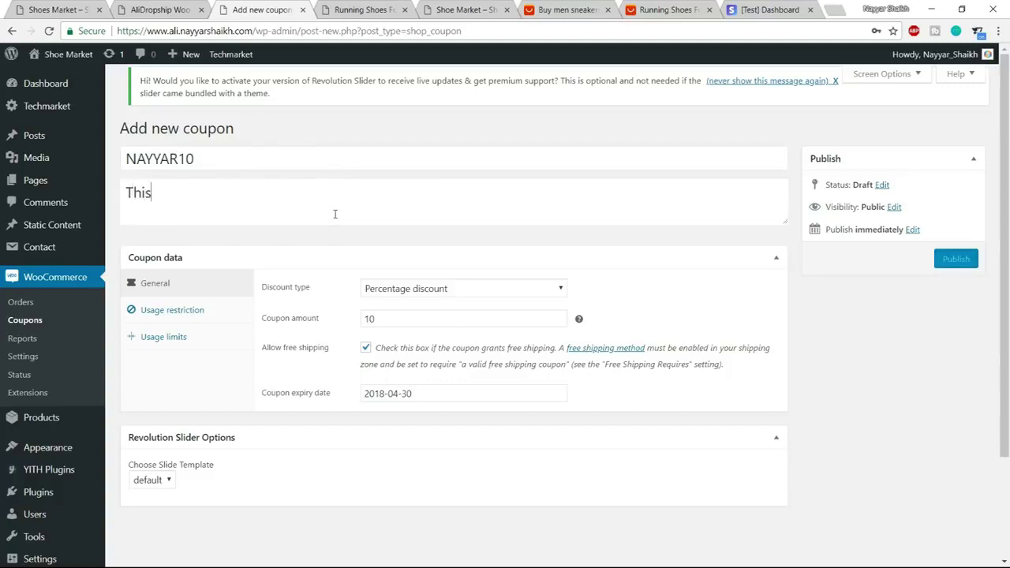
type("Coupon Code")
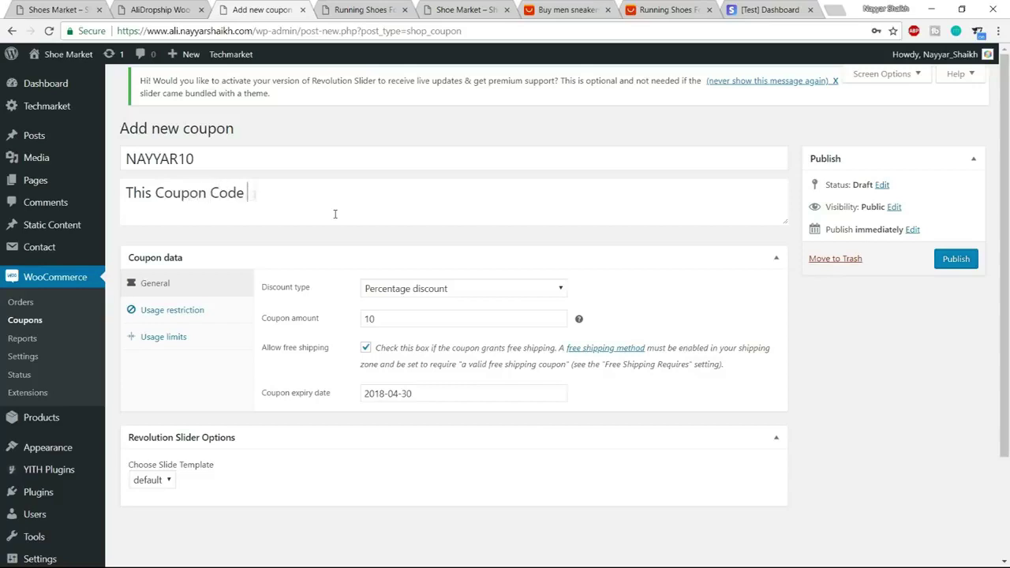
type(" gives you 105 Di")
key("BackSpace")
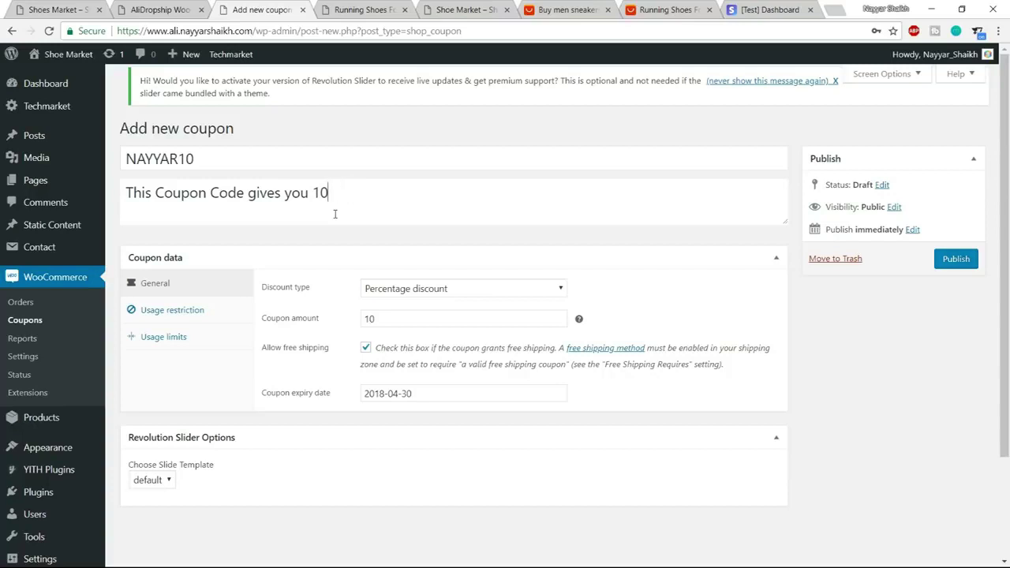
type("% Dsicount")
left_click(964, 265)
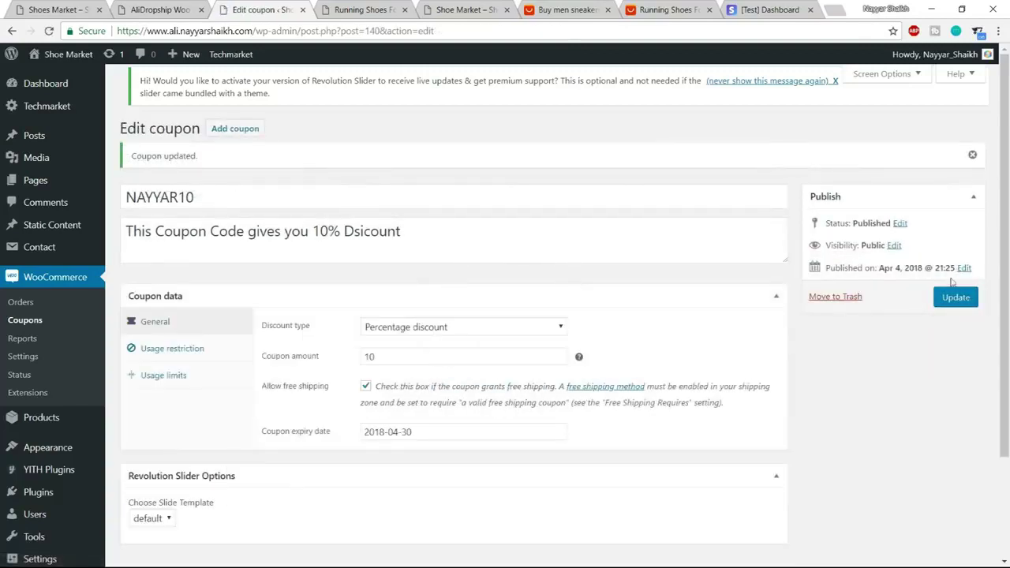
- Set the coupon's minimum spend to 1 and maximum to 100, with individual use only and sale items excluded
left_click(194, 348)
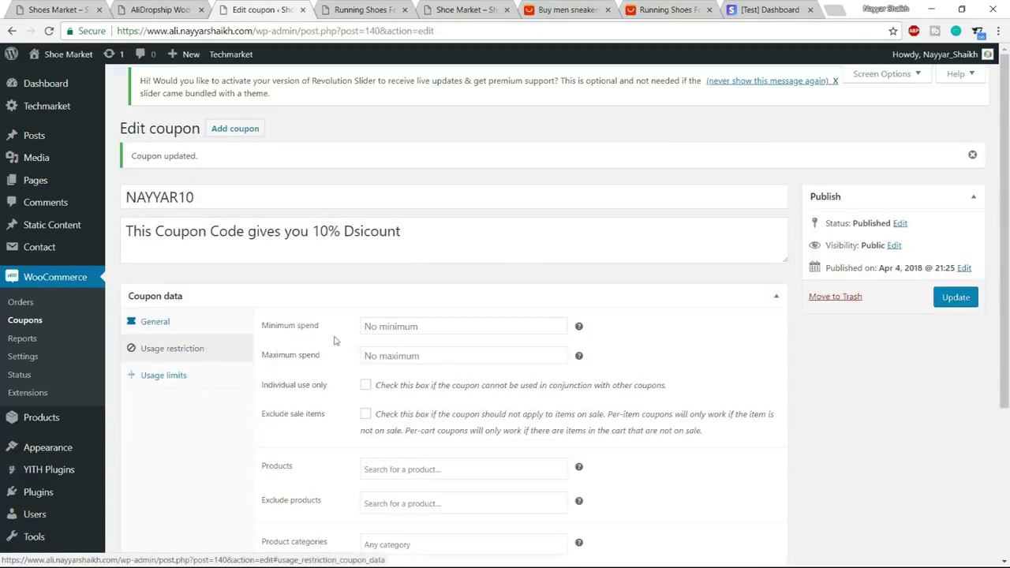
left_click(460, 325)
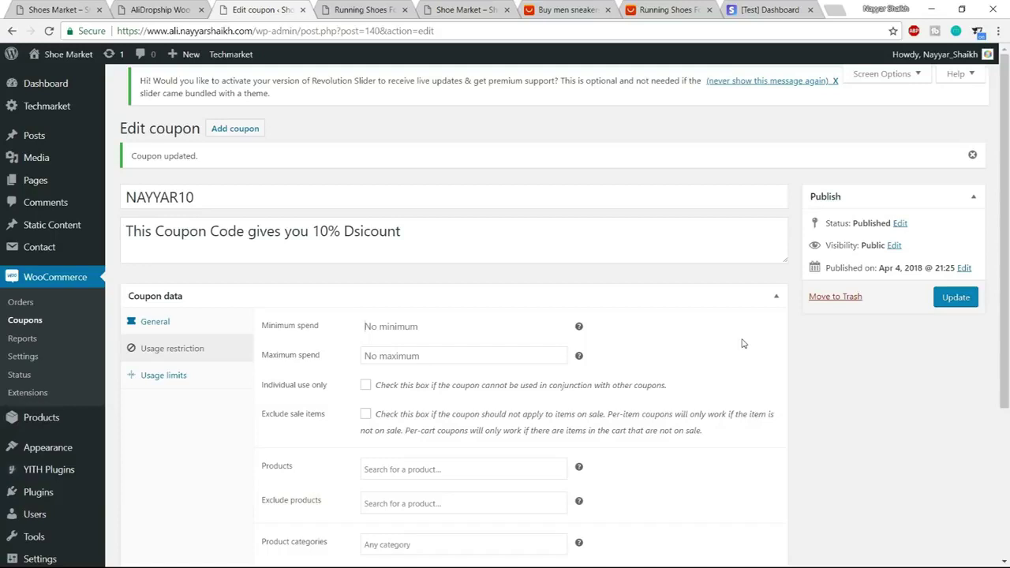
type("1")
left_click(411, 355)
type("10")
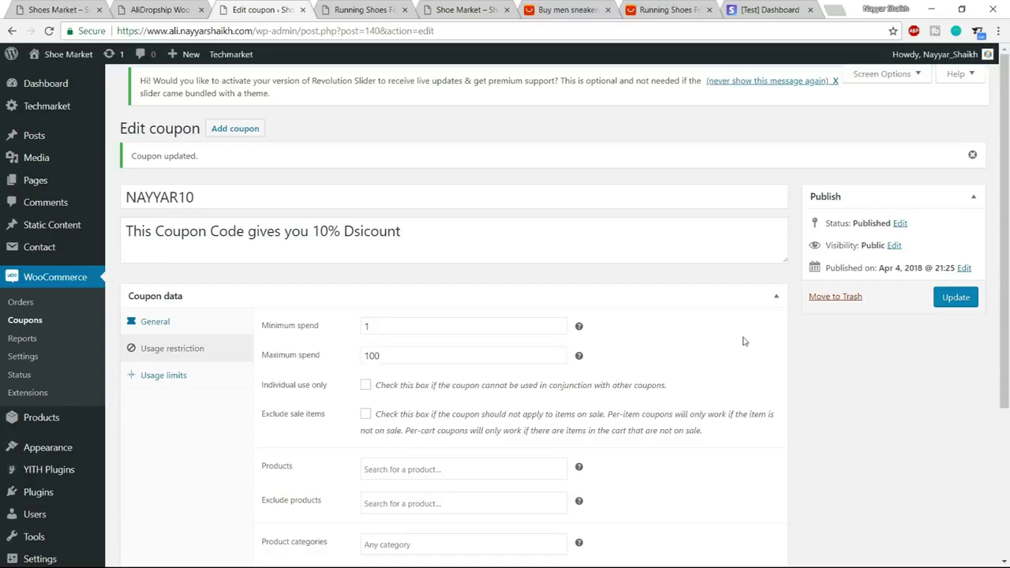
scroll(779, 371, "down", 1)
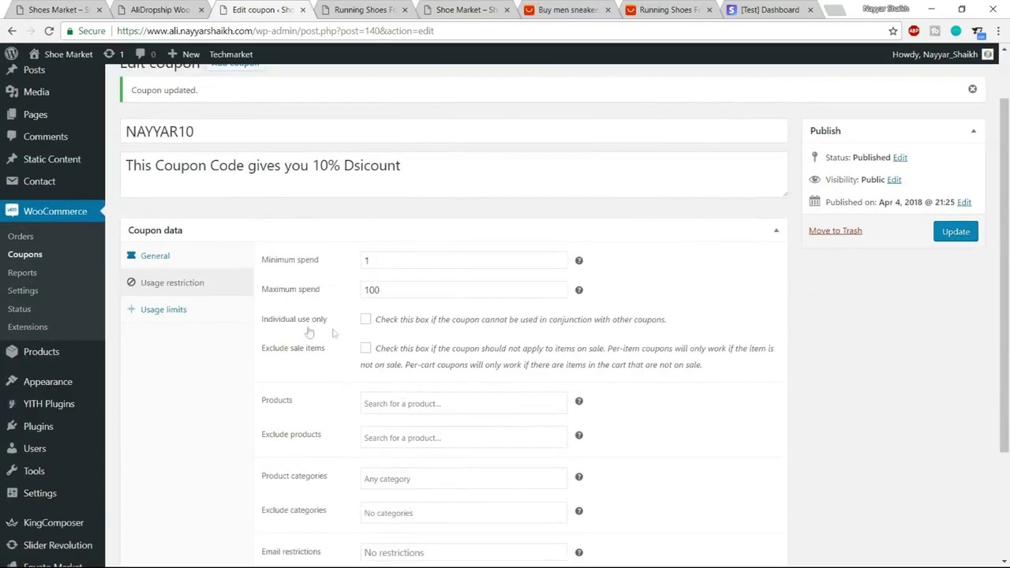
left_click(365, 322)
left_click(367, 352)
- Leave the product, excluded-product and category limits empty, then update the coupon
key("Tab")
scroll(747, 261, "down", 2)
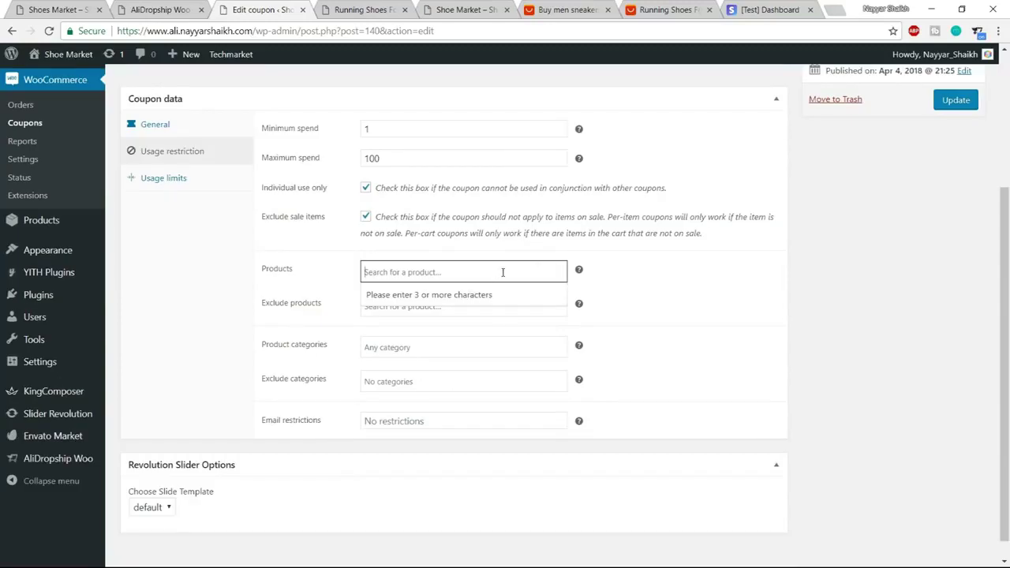
type("shoes")
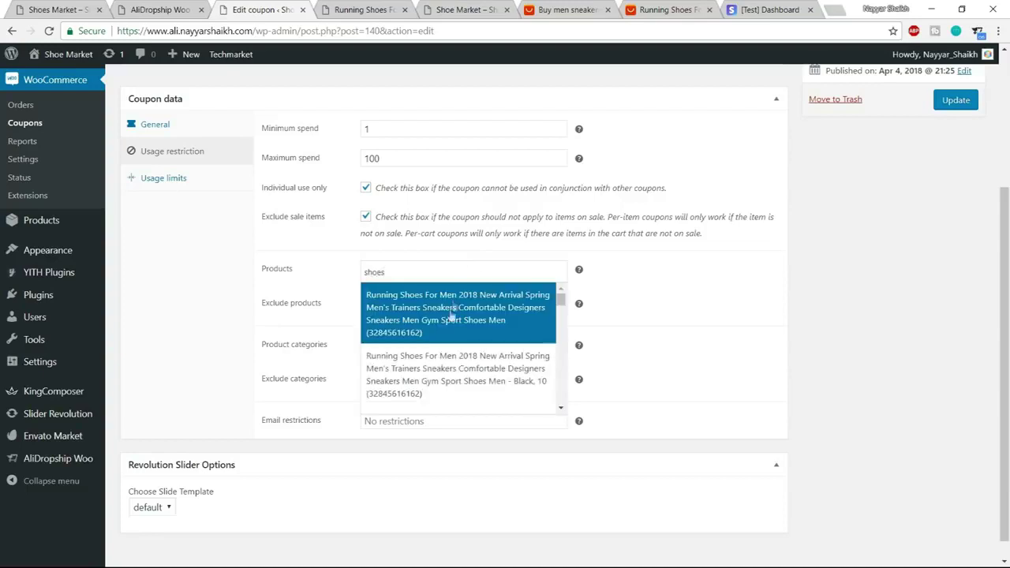
scroll(442, 378, "down", 2)
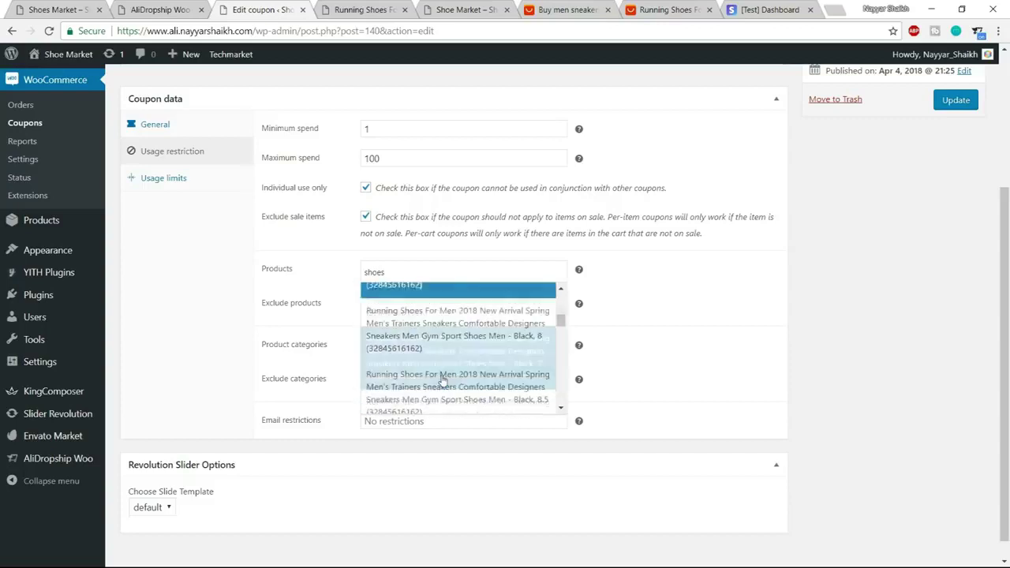
left_click(859, 338)
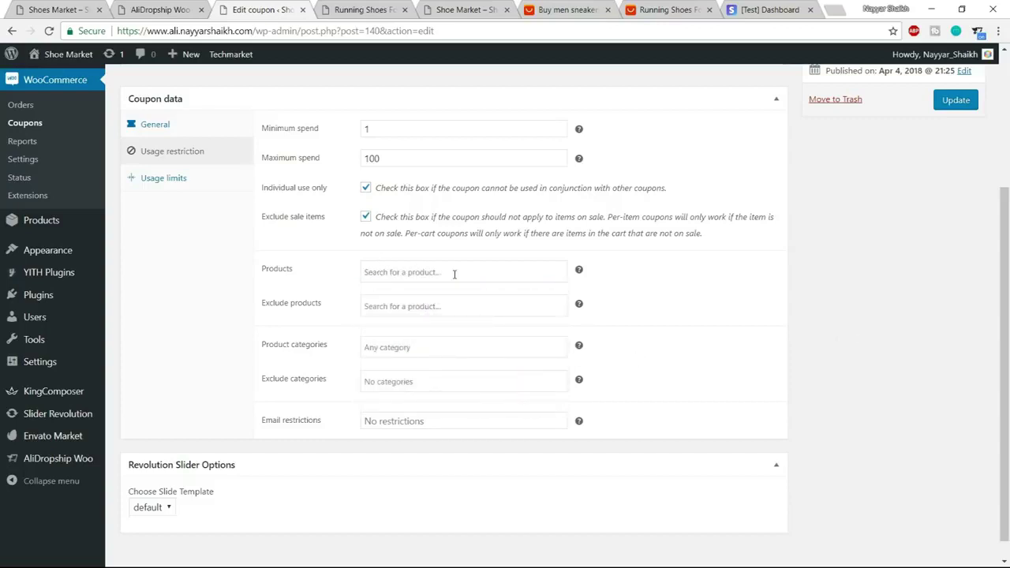
left_click(421, 308)
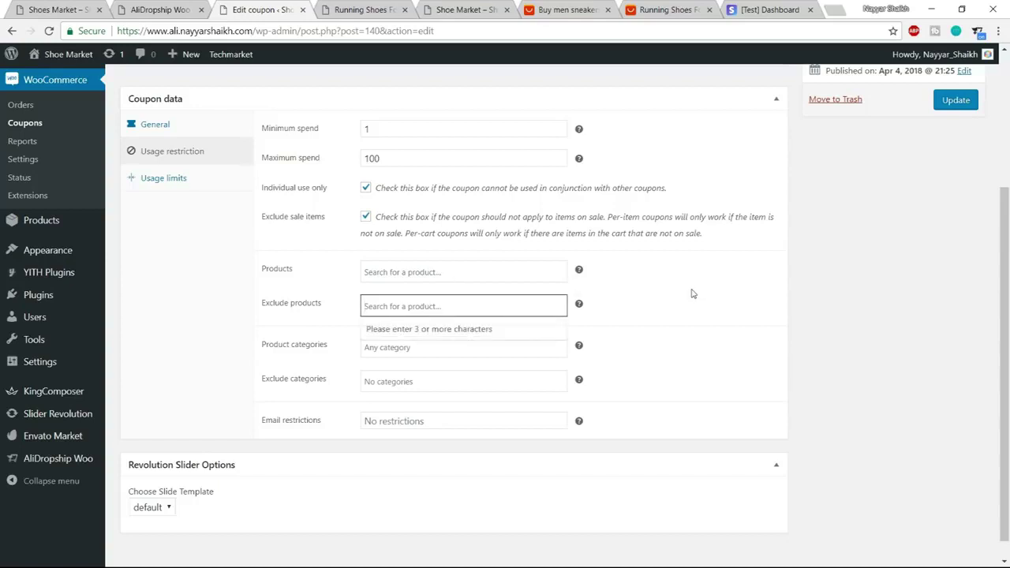
left_click(749, 286)
left_click(368, 352)
left_click(682, 365)
left_click(440, 352)
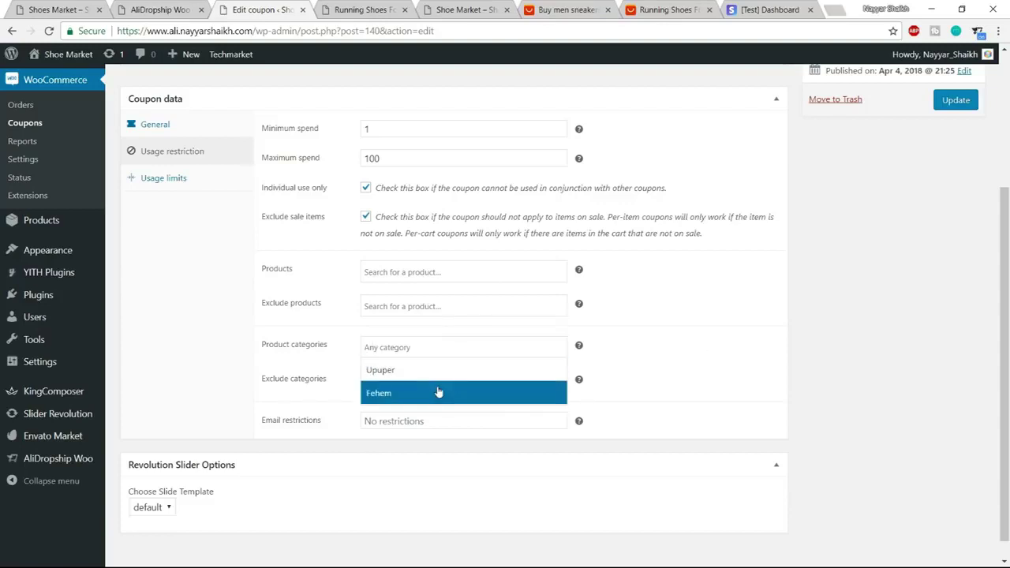
left_click(746, 388)
left_click(470, 423)
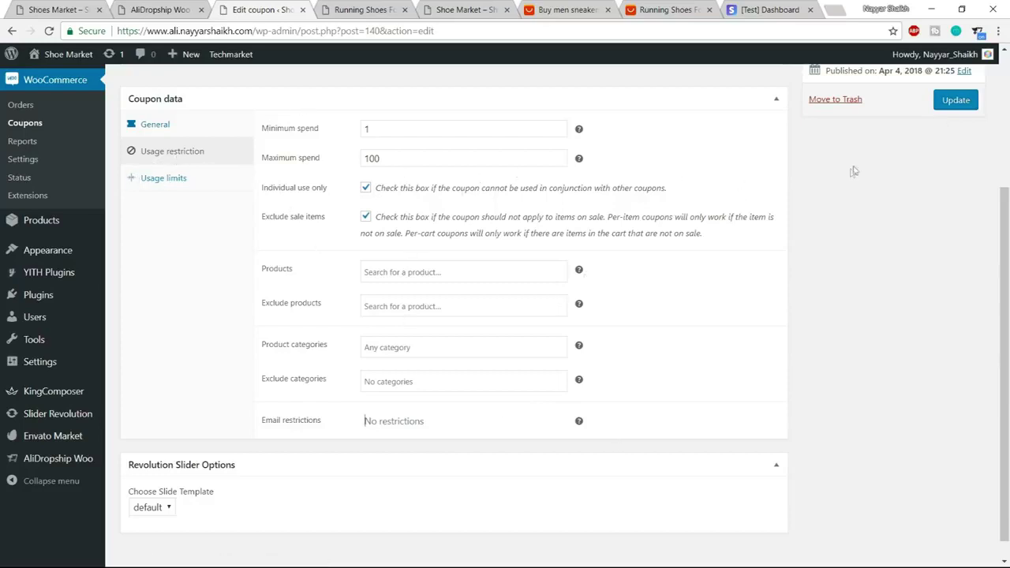
left_click(958, 108)
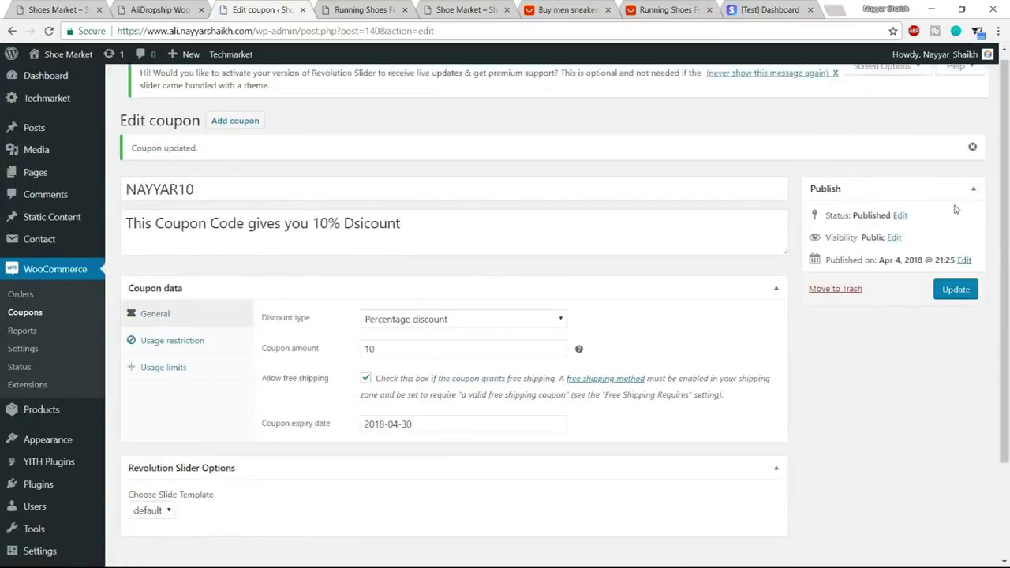
- Give the coupon usage limits of 10 per coupon, 1 item per cart and 1 per user, then update
scroll(955, 209, "down", 3)
left_click(177, 246)
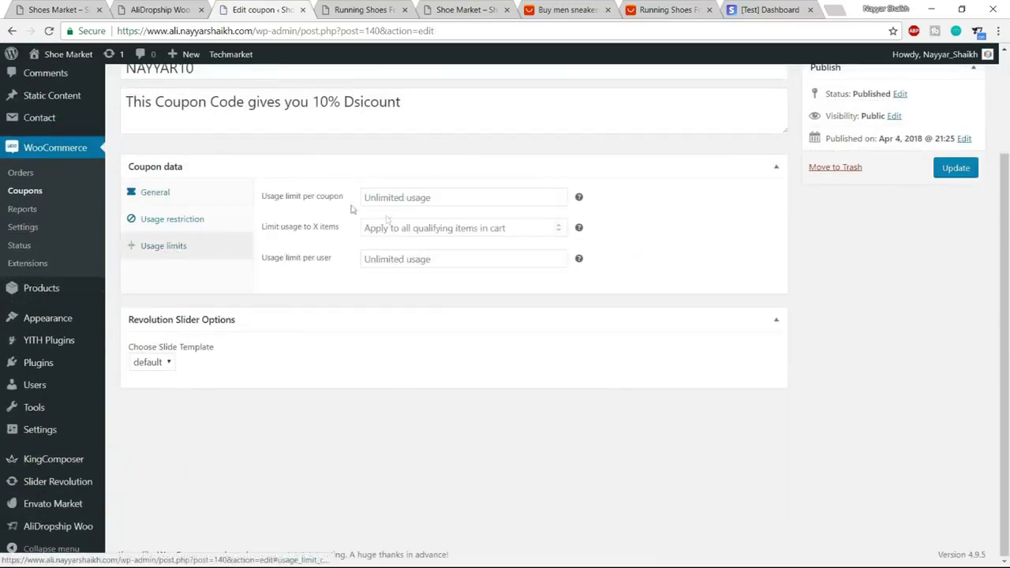
left_click(509, 203)
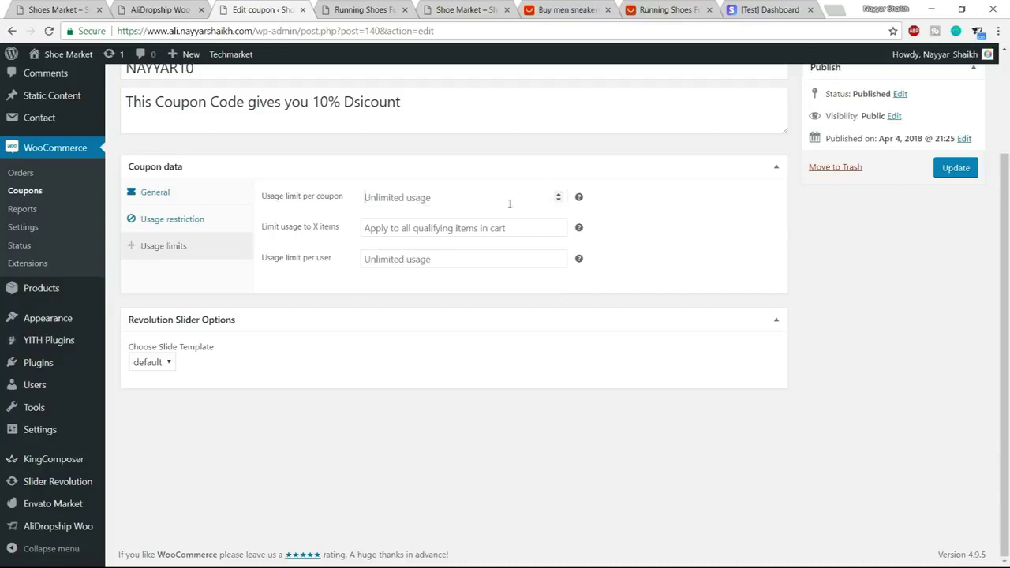
type("10")
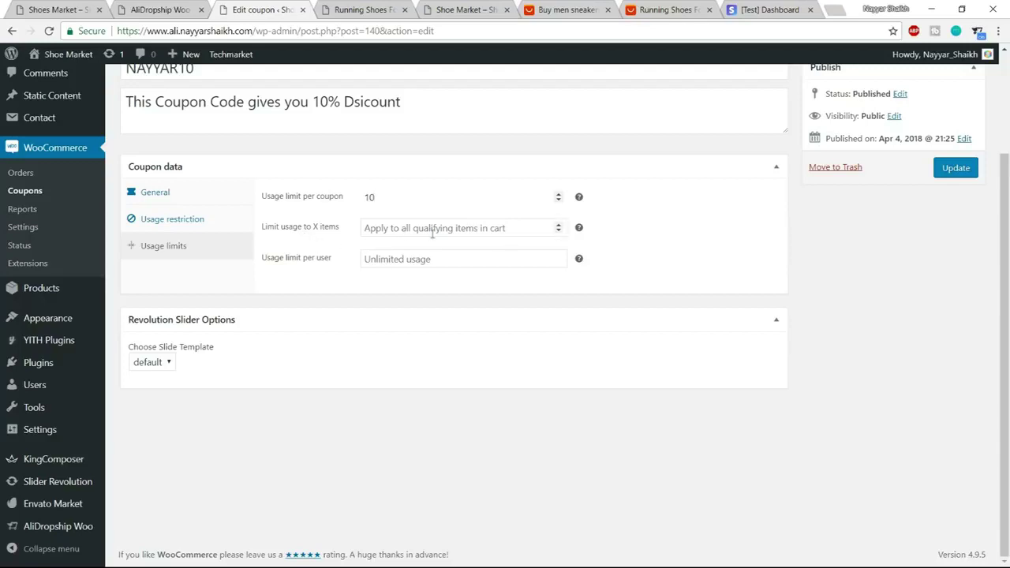
left_click(483, 229)
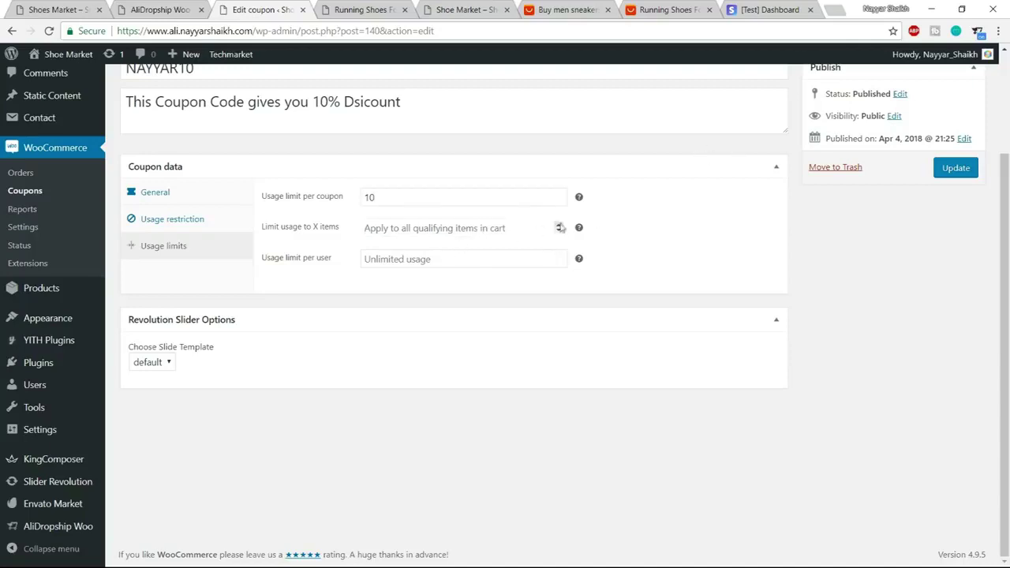
type("1")
left_click_drag(382, 228, 330, 230)
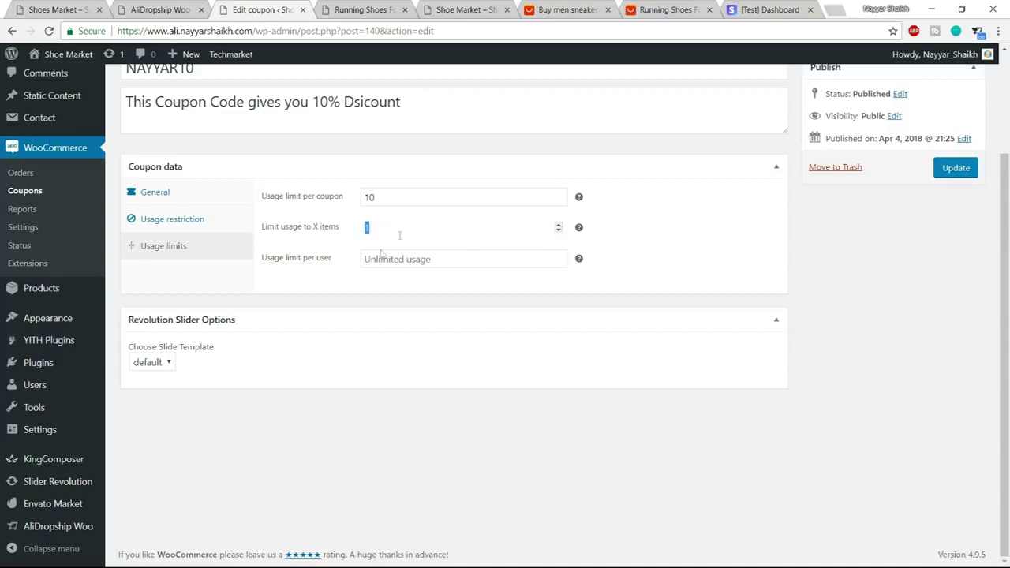
left_click(400, 258)
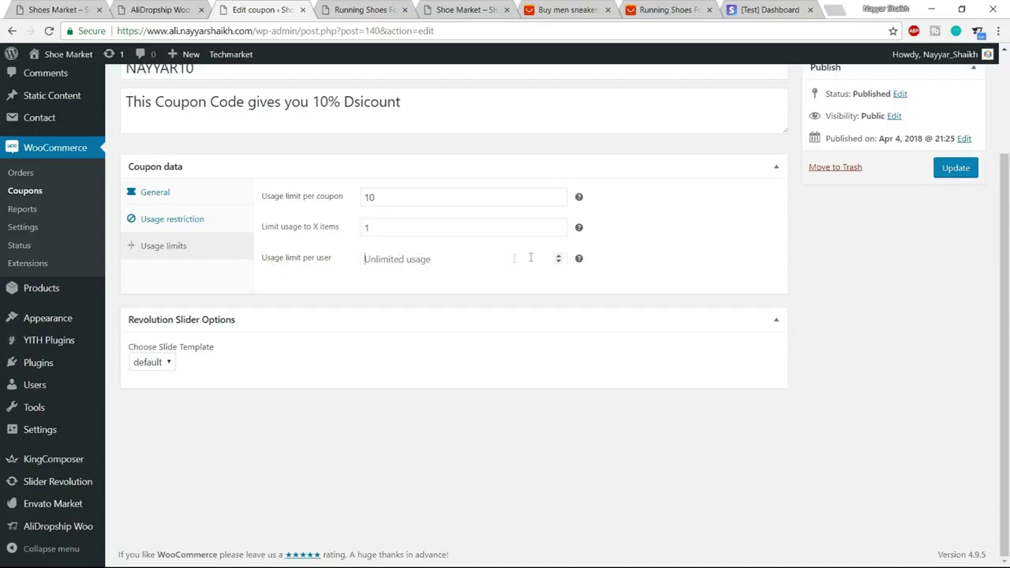
type("1")
left_click(682, 294)
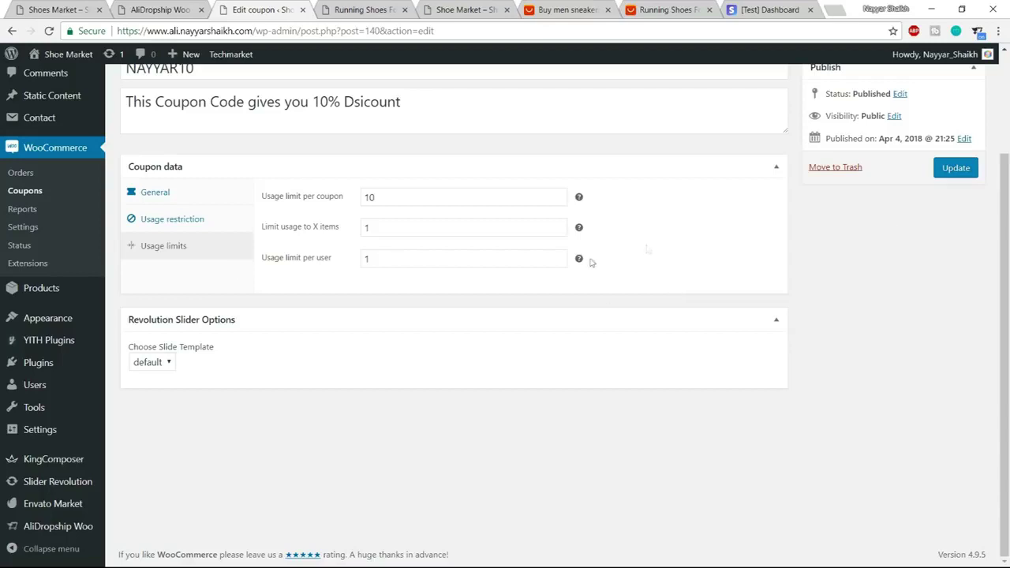
left_click(956, 173)
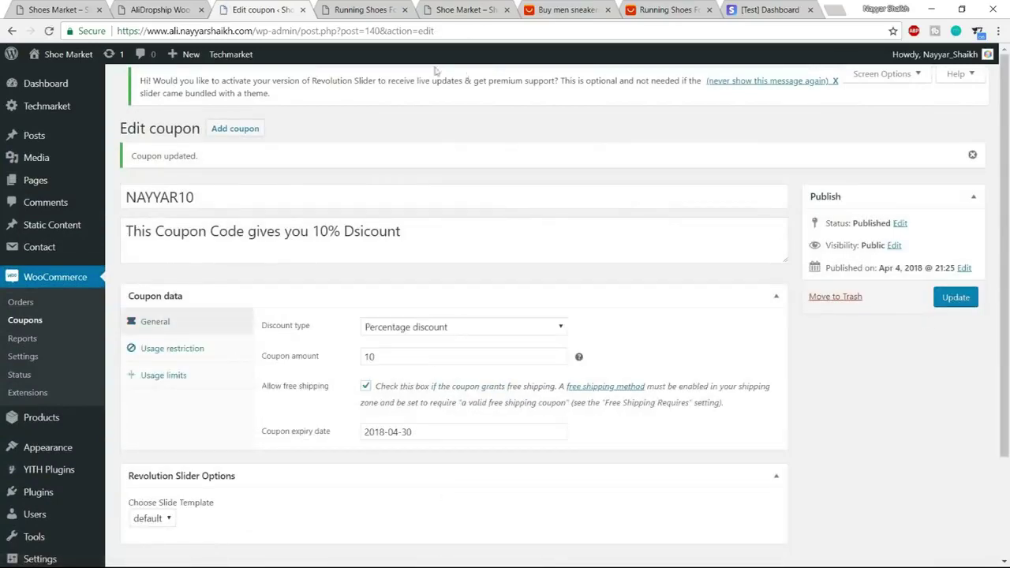
- Add Running Shoes For Men in Orange, size 9.5, to the cart at $25.00
left_click(361, 10)
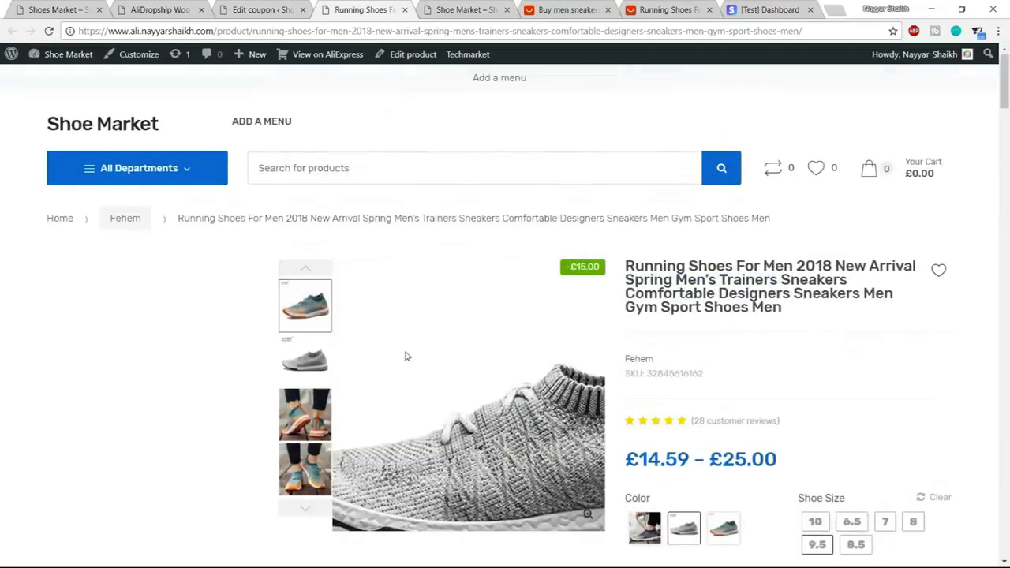
left_click(49, 30)
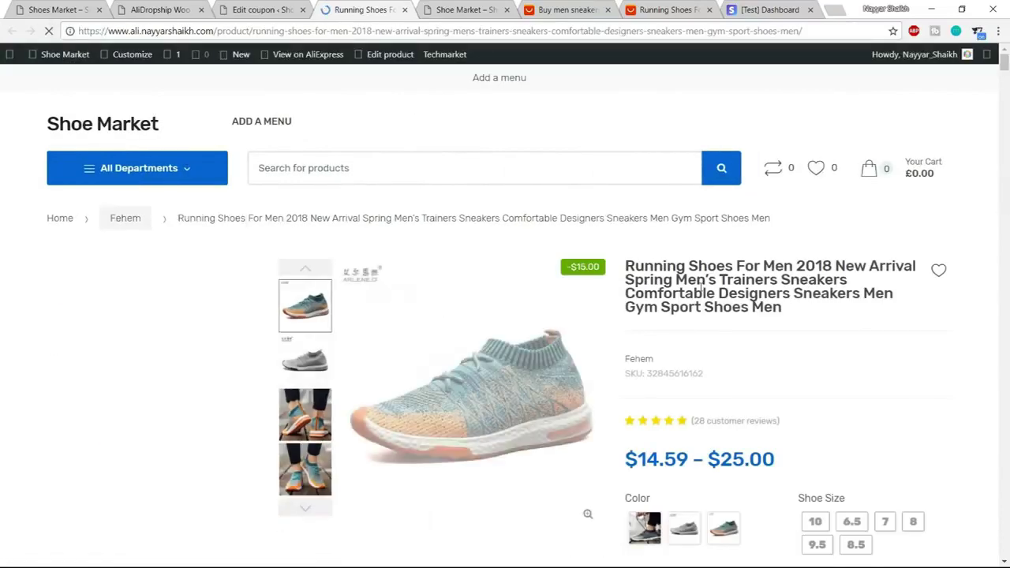
scroll(698, 288, "down", 3)
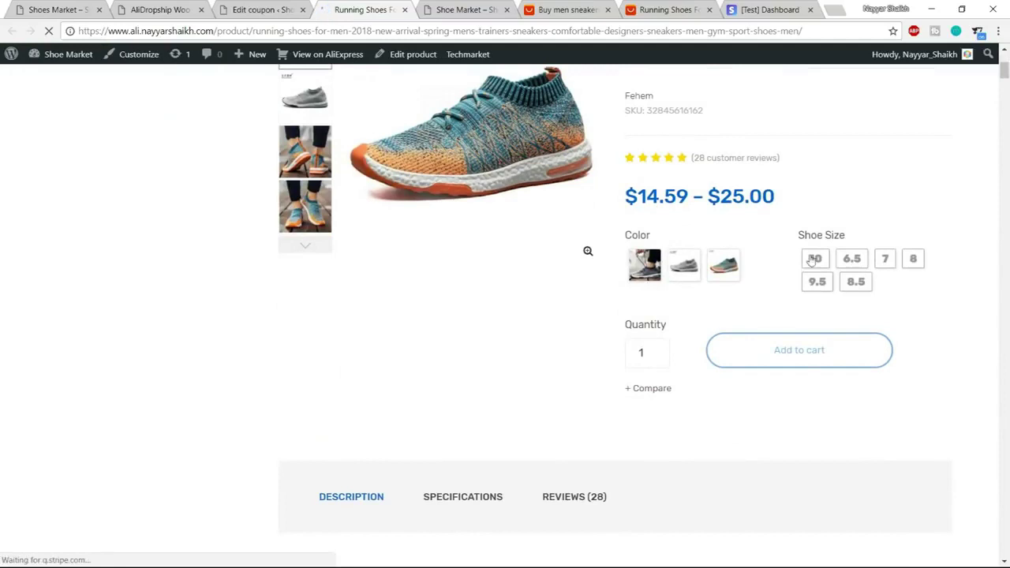
left_click(817, 282)
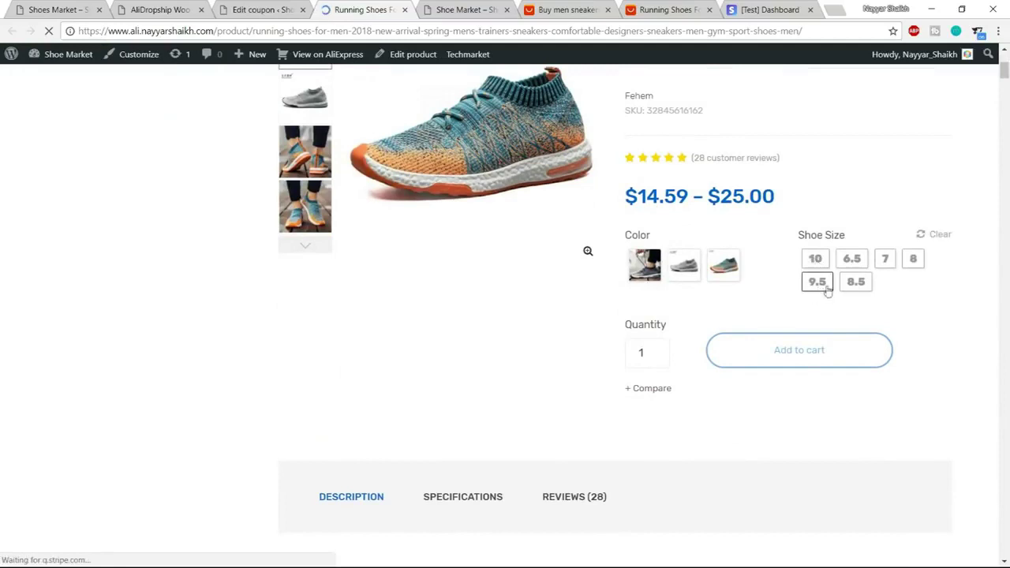
left_click(724, 265)
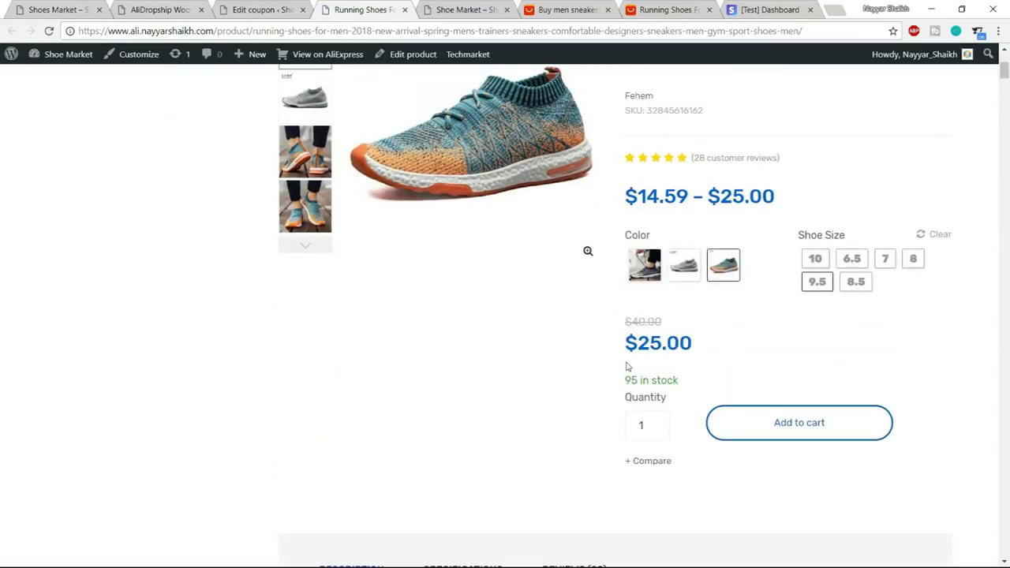
left_click_drag(625, 380, 683, 379)
left_click(698, 360)
left_click_drag(709, 347, 608, 345)
left_click(697, 348)
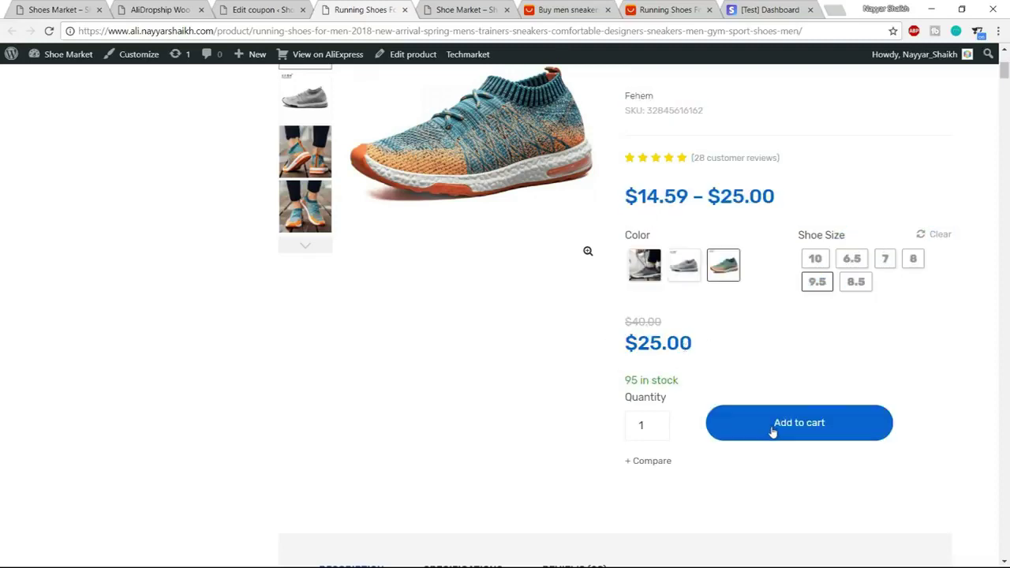
left_click(777, 432)
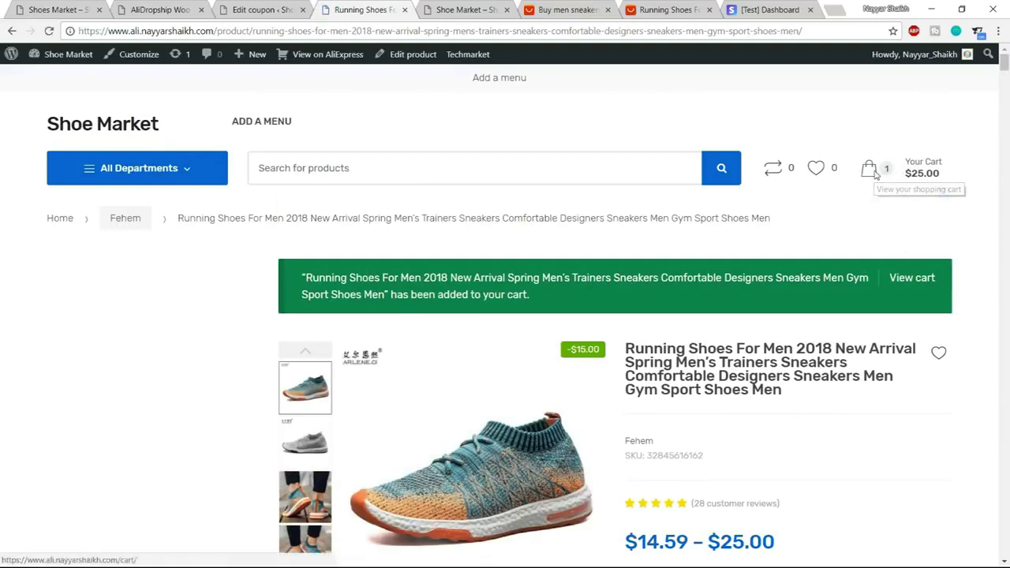
mouse_move(874, 174)
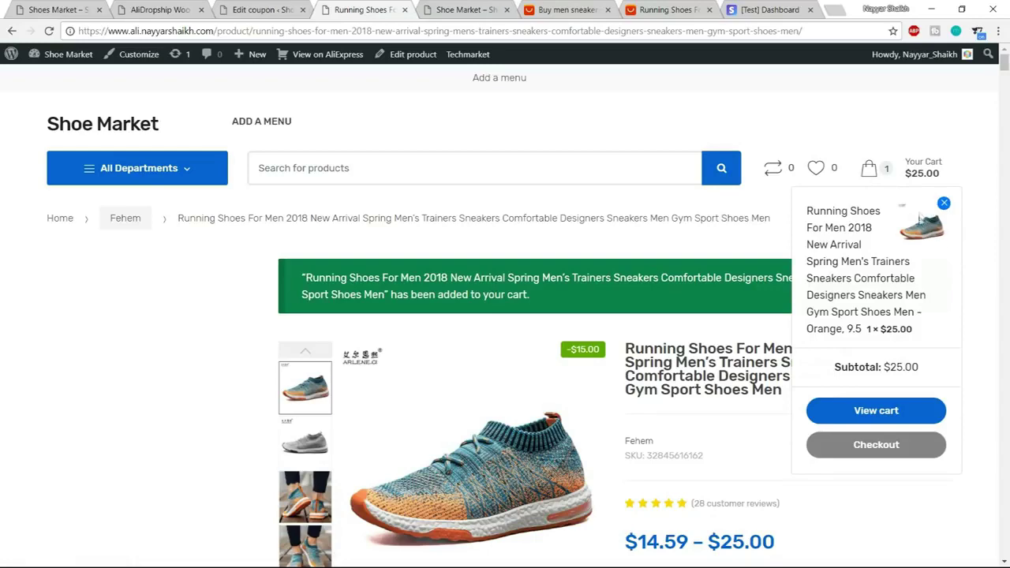
- In the cart, enter the 10% discount coupon code and apply it, getting the sale-items rejection
left_click(886, 413)
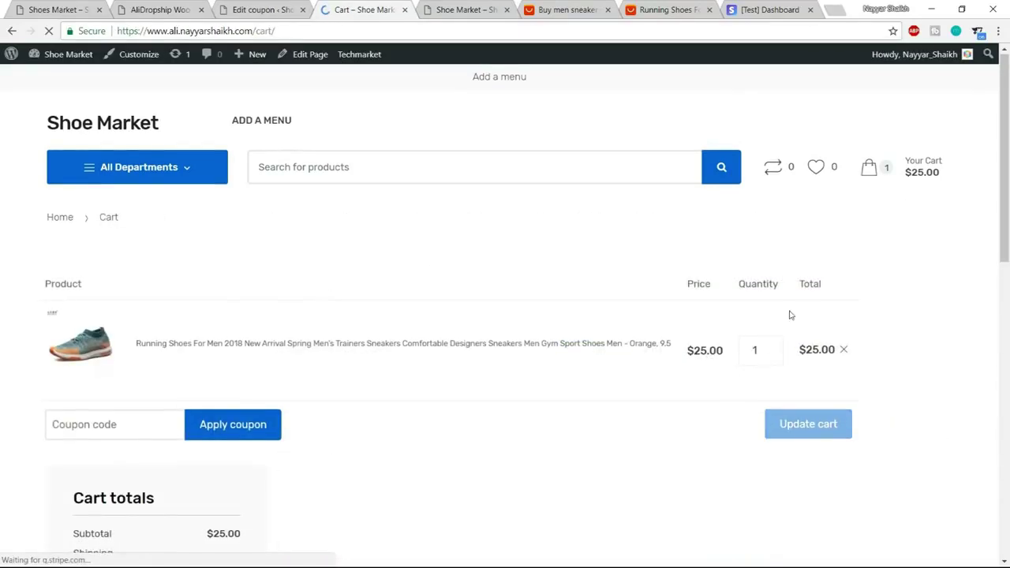
scroll(545, 349, "down", 3)
scroll(91, 345, "up", 3)
left_click(142, 359)
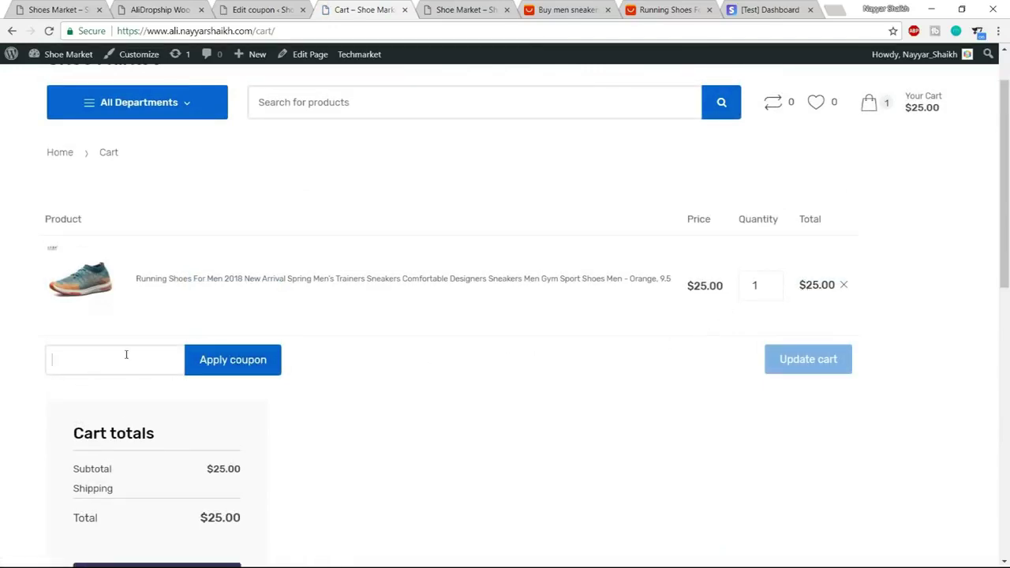
type("NAYYAR10")
left_click(217, 369)
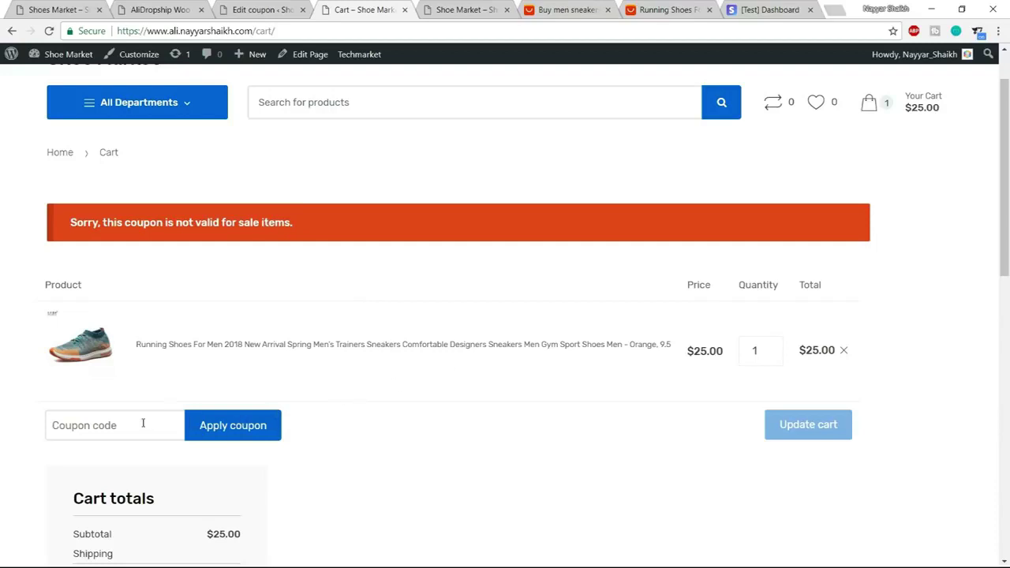
scroll(412, 378, "down", 3)
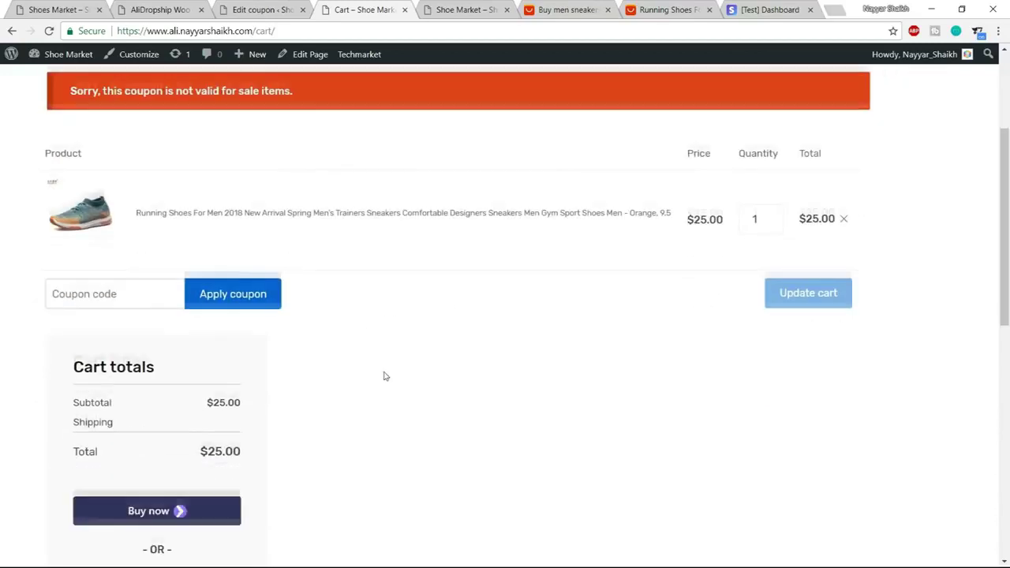
scroll(383, 376, "down", 3)
scroll(236, 377, "down", 1)
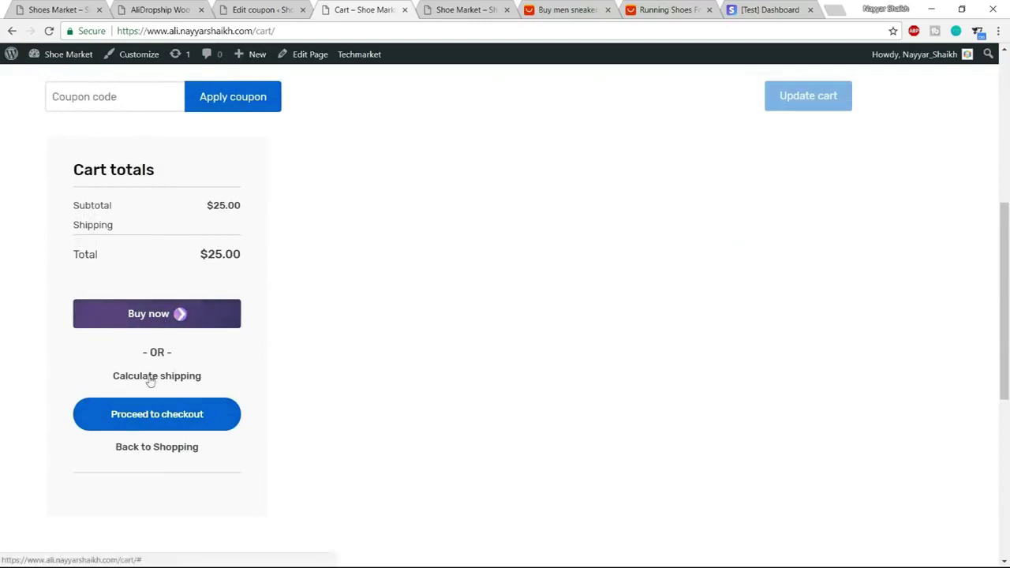
- Re-apply the coupon and fill the shipping calculator with India and the saved Mumbai address
left_click(181, 419)
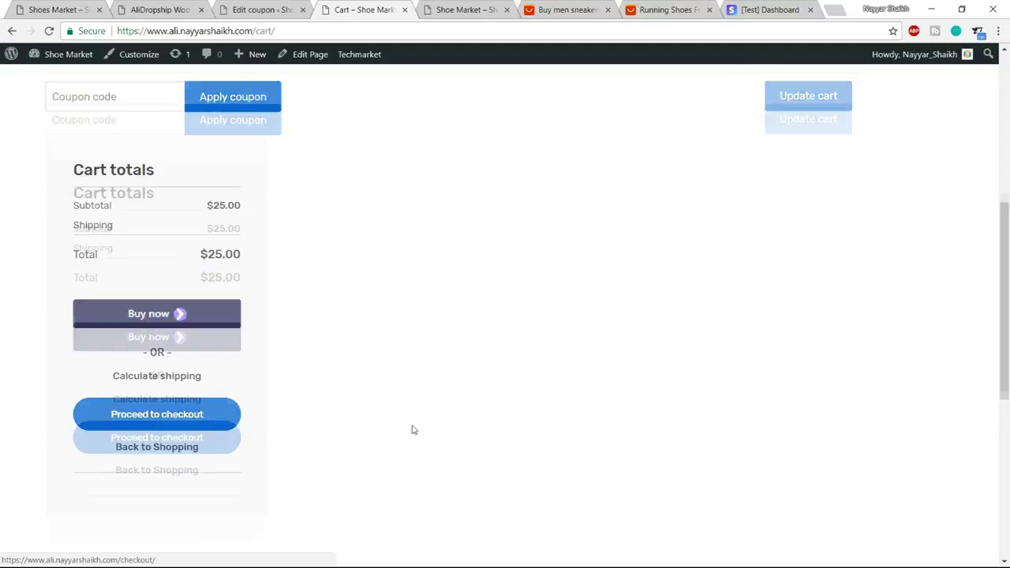
scroll(411, 429, "down", 3)
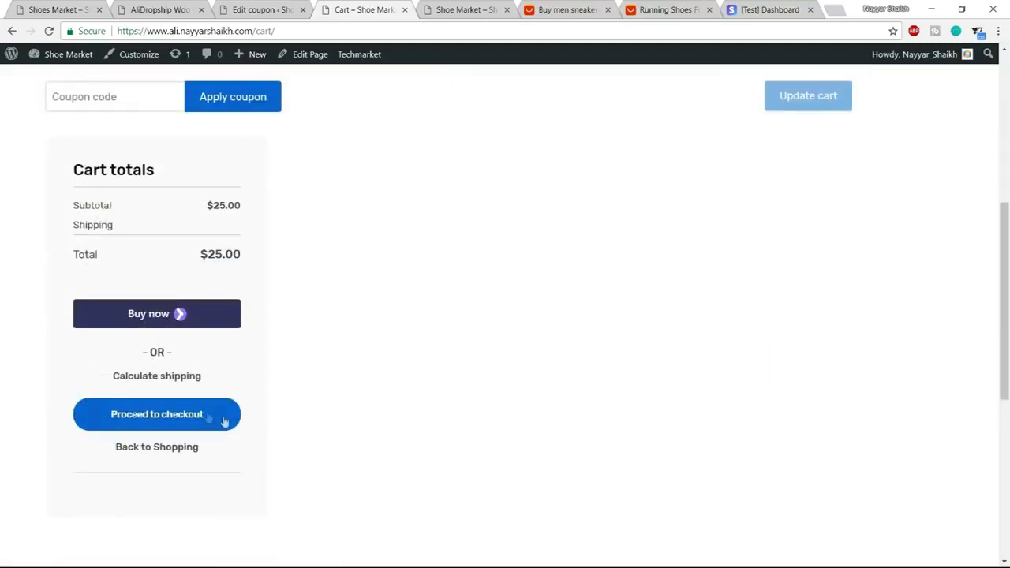
left_click(174, 378)
scroll(493, 362, "down", 2)
left_click(182, 274)
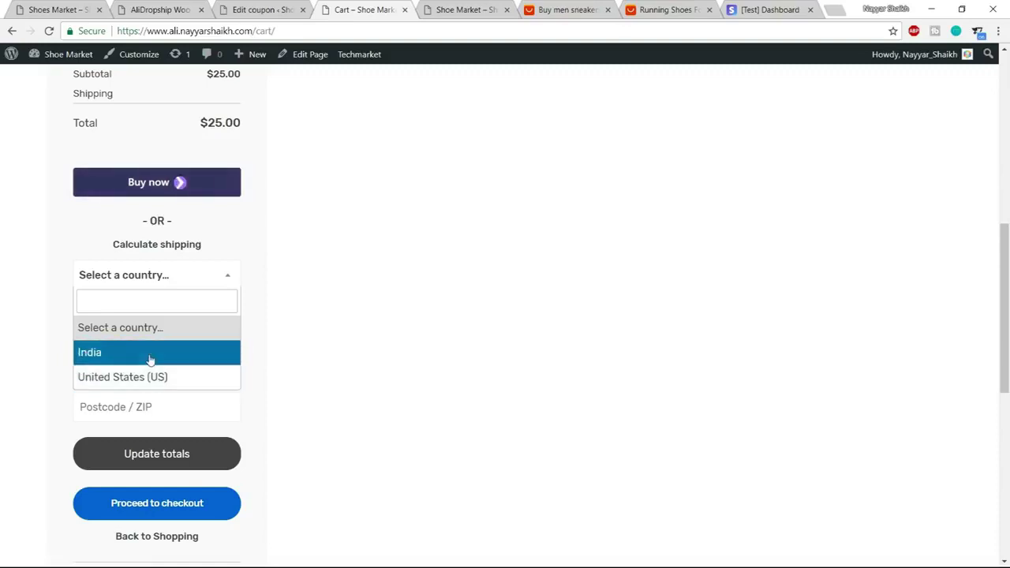
left_click(150, 355)
left_click(150, 354)
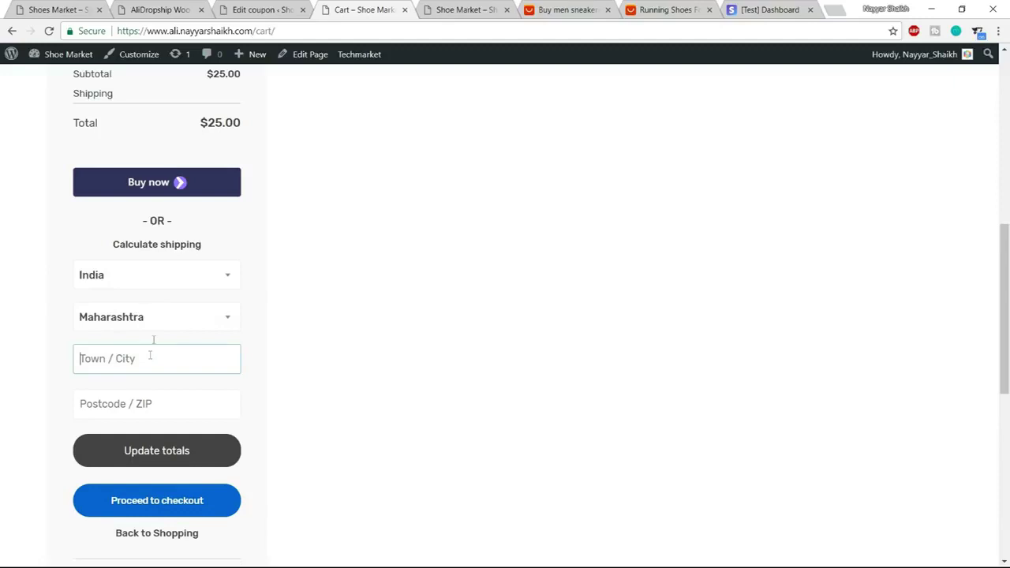
type("Mumbai")
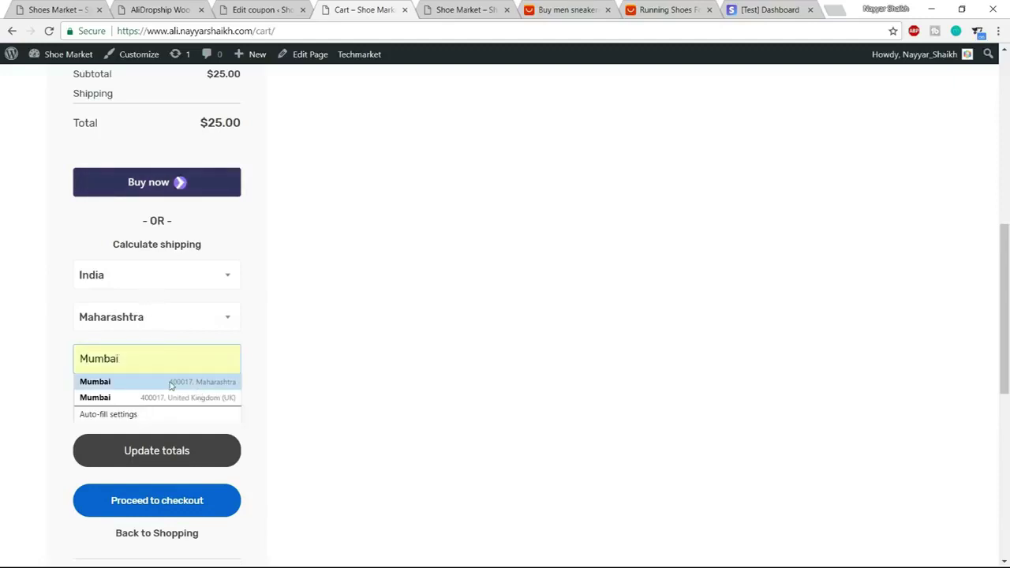
left_click(168, 383)
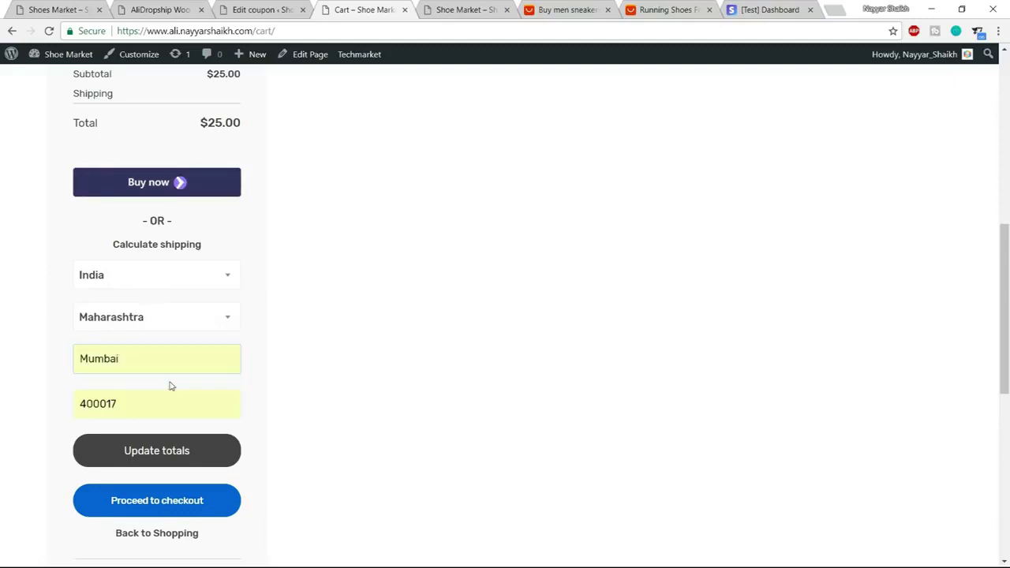
- Update totals so the $2.00 flat rate brings the cart to $27.00
left_click(174, 457)
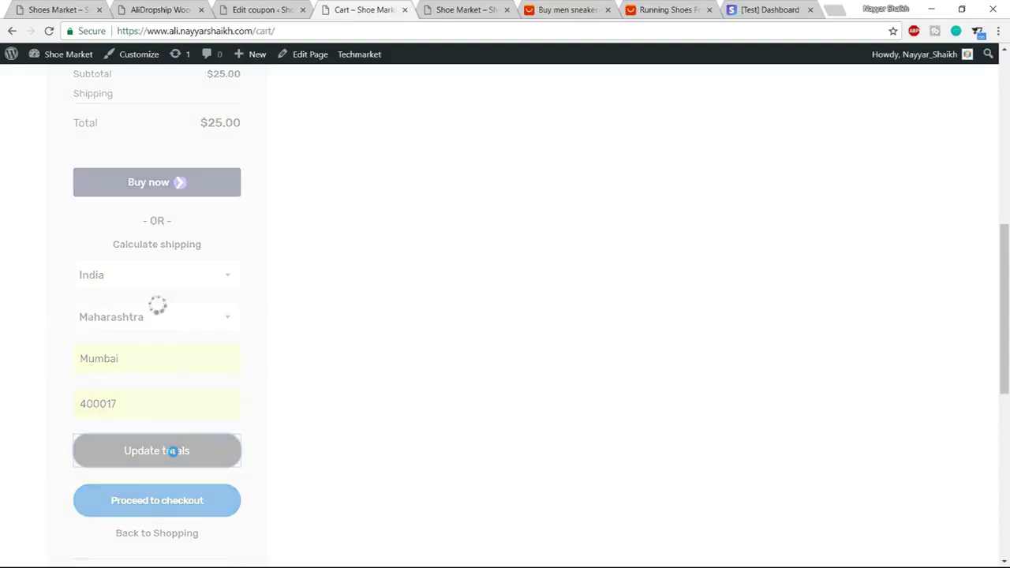
scroll(417, 412, "up", 3)
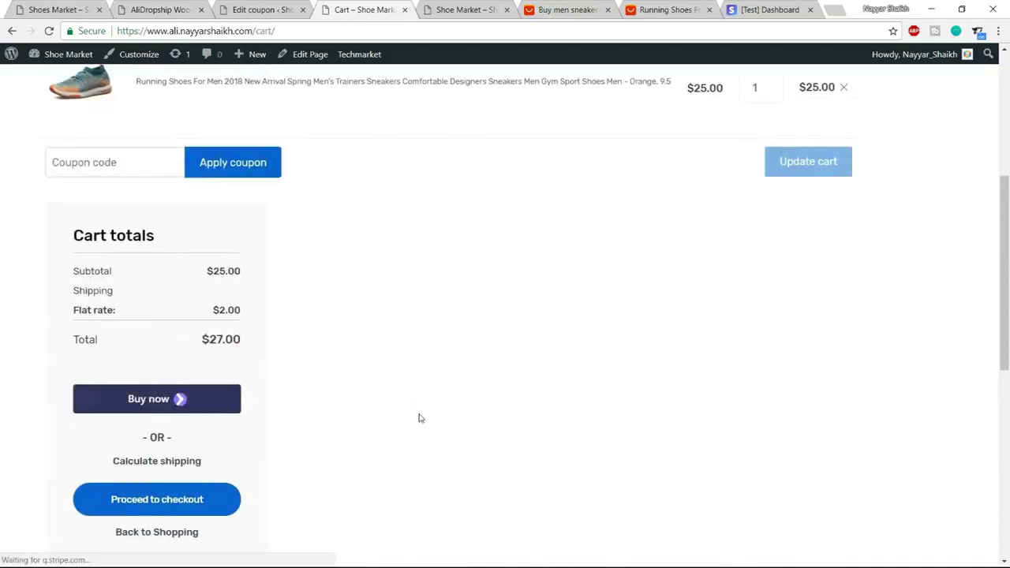
left_click_drag(205, 314, 246, 313)
left_click(246, 312)
scroll(320, 398, "down", 2)
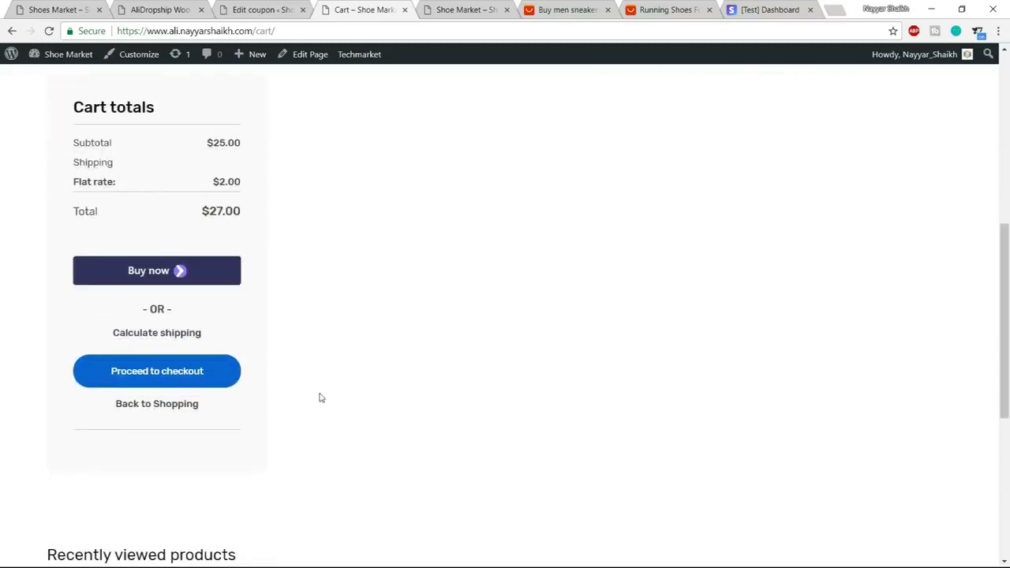
scroll(320, 398, "up", 2)
scroll(319, 397, "down", 1)
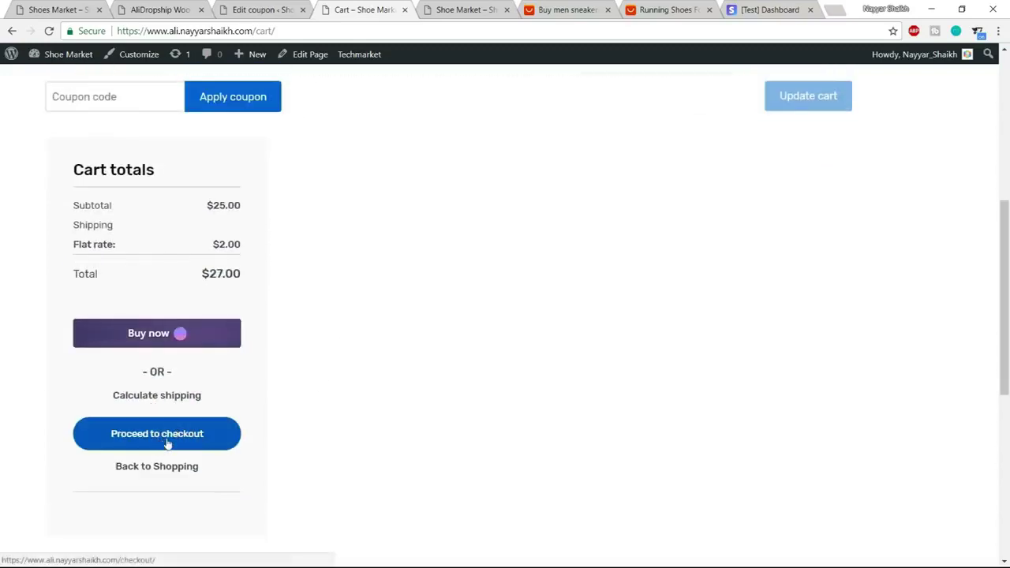
- On checkout, fill in the billing first name, last name and street address
left_click(167, 444)
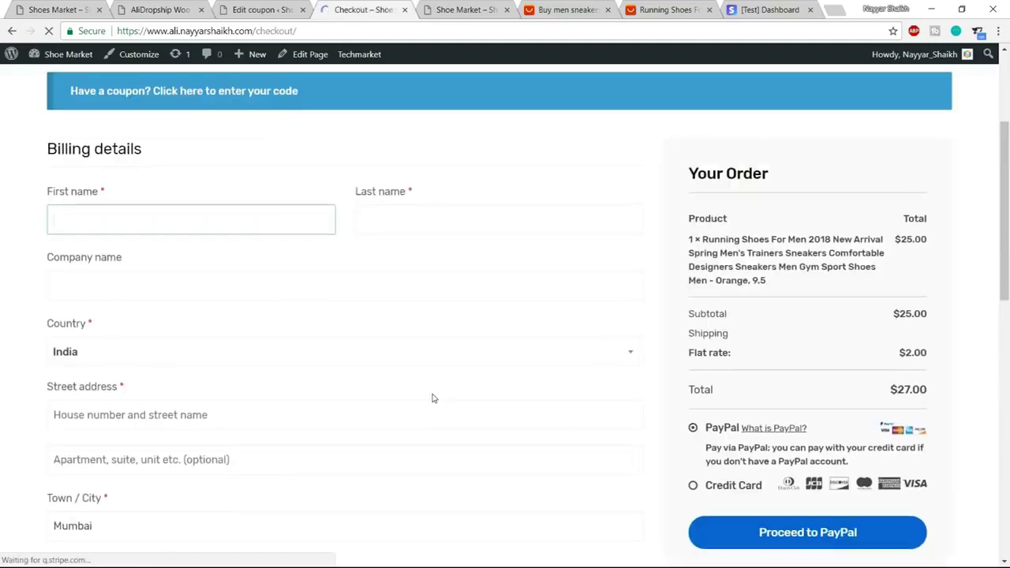
scroll(432, 396, "down", 2)
scroll(432, 397, "up", 3)
scroll(432, 396, "down", 1)
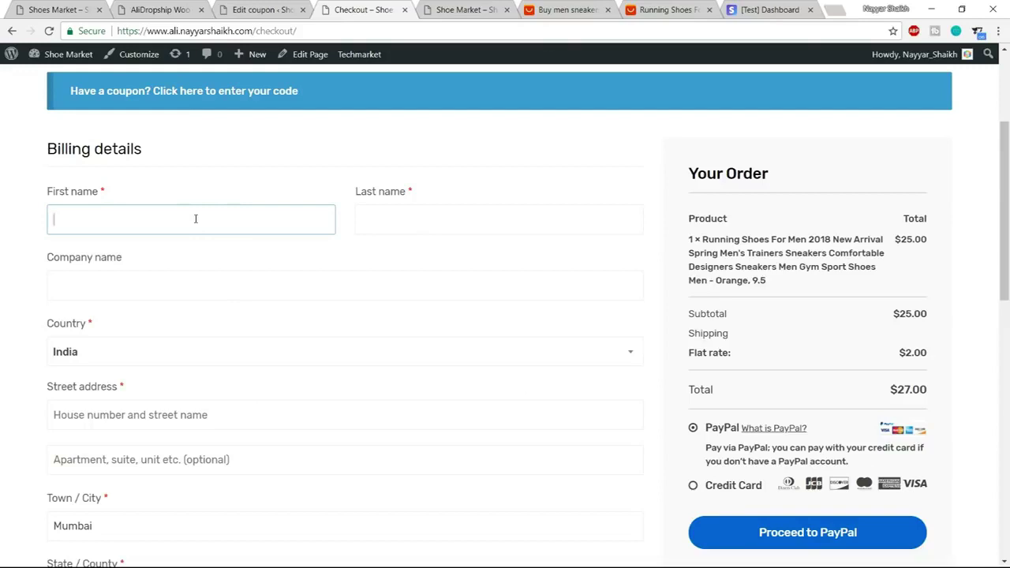
key("Tab")
key("Tab")
left_click(198, 265)
scroll(198, 271, "down", 3)
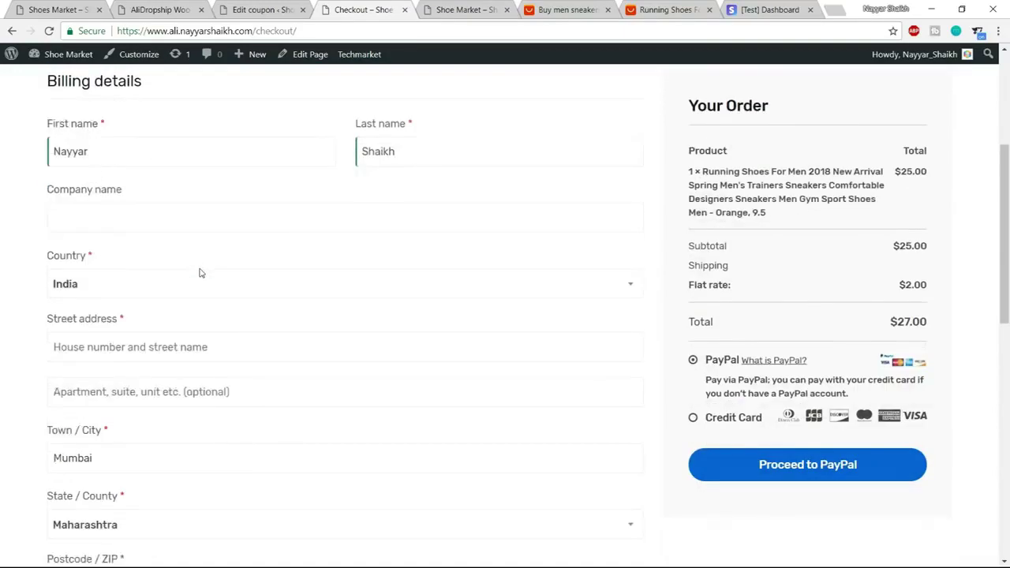
left_click(183, 219)
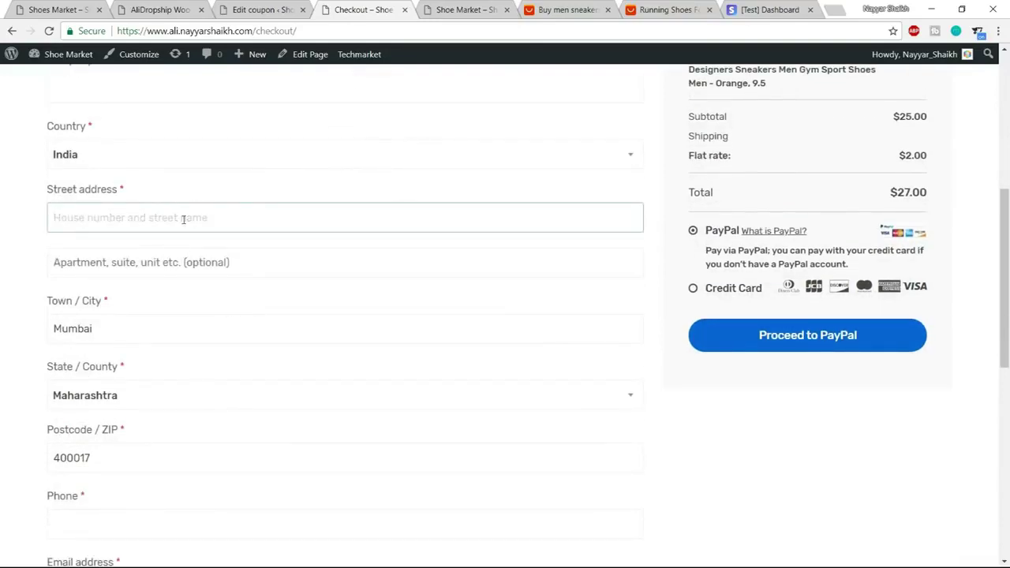
type("123")
key("Tab")
key("Tab")
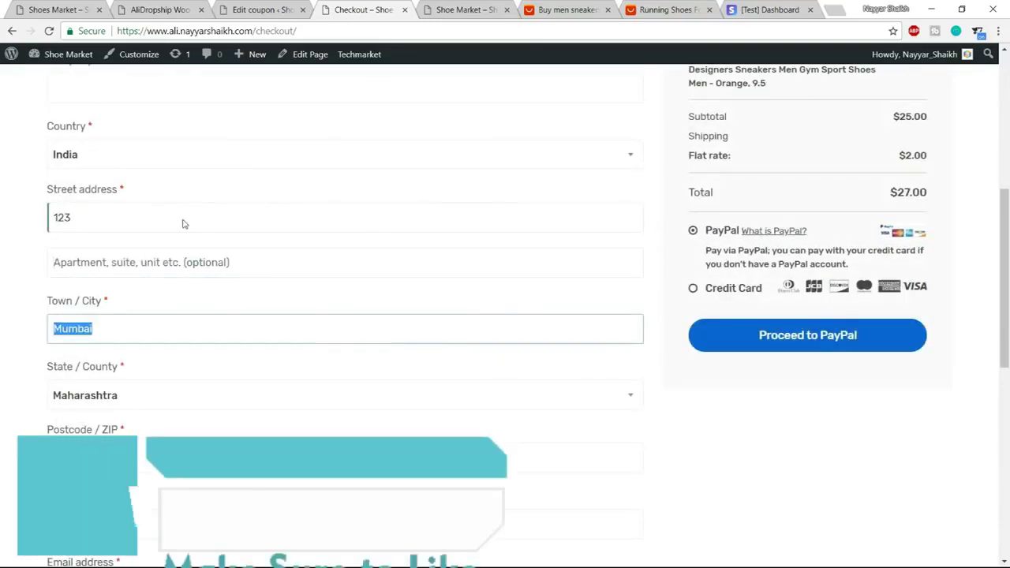
- Enter the billing phone number, keep PayPal as payment, and submit the order to PayPal
scroll(206, 235, "down", 3)
left_click(145, 262)
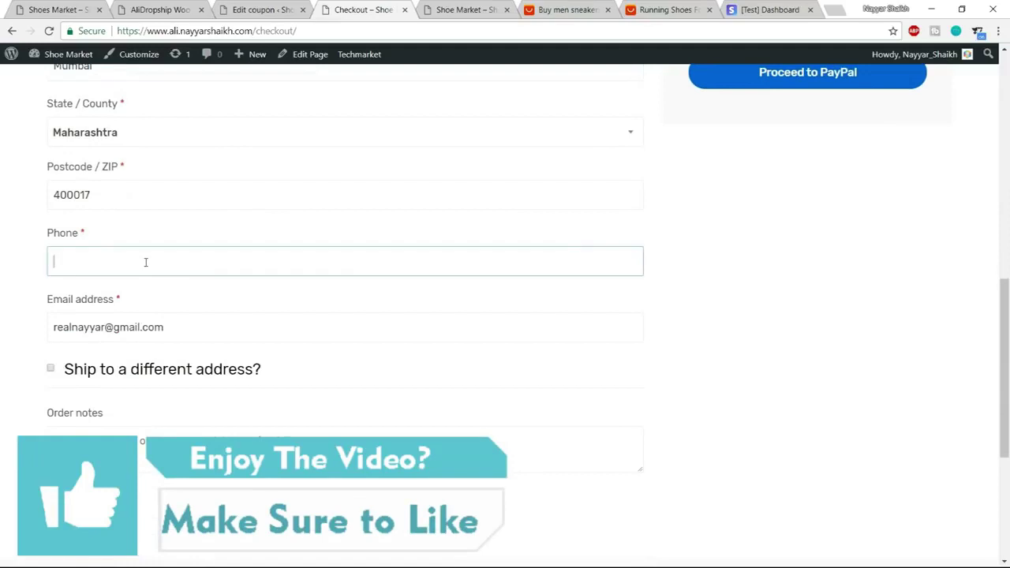
type("12365487780")
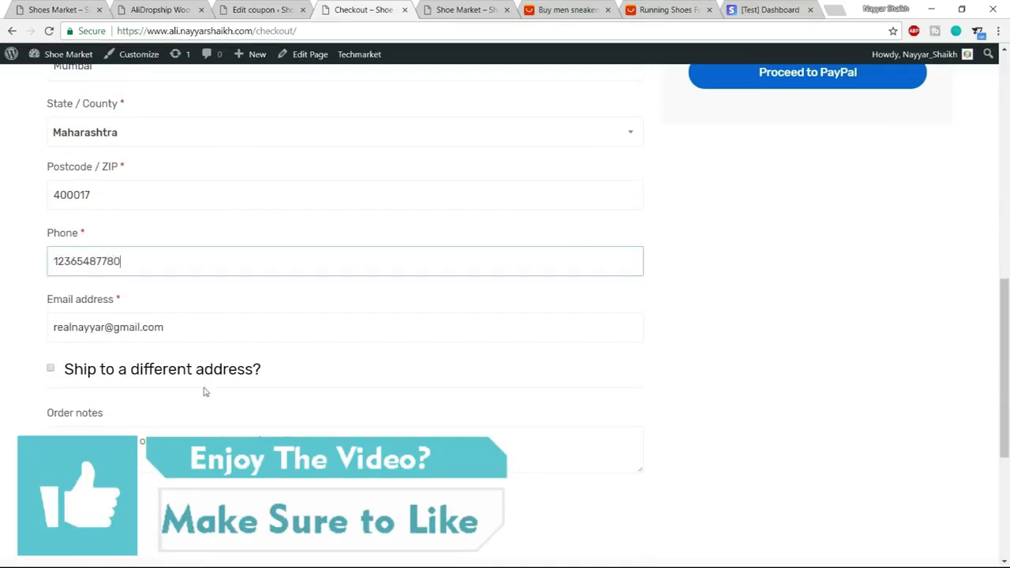
scroll(181, 379, "down", 3)
scroll(453, 365, "up", 10)
scroll(455, 368, "down", 3)
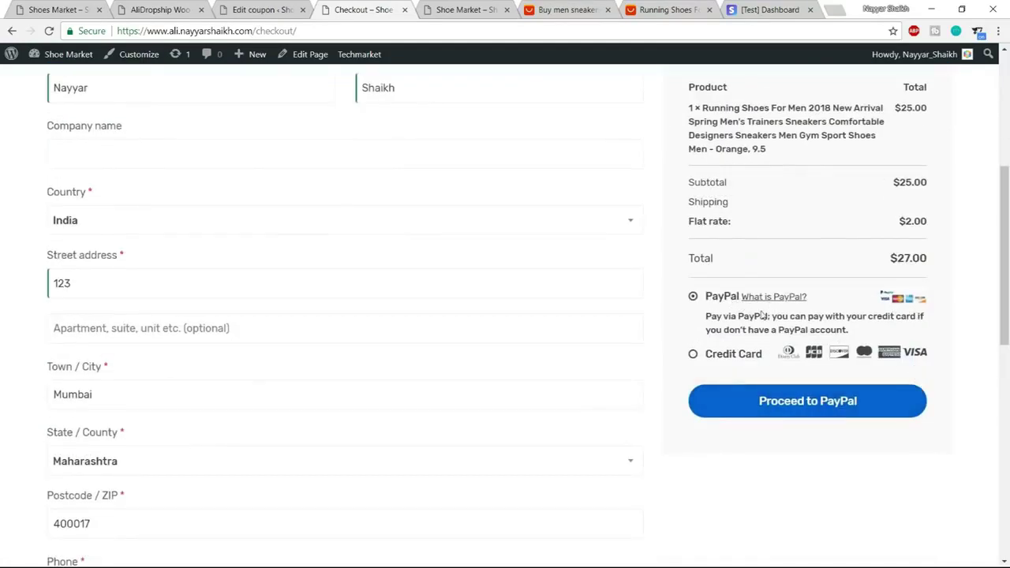
left_click(693, 354)
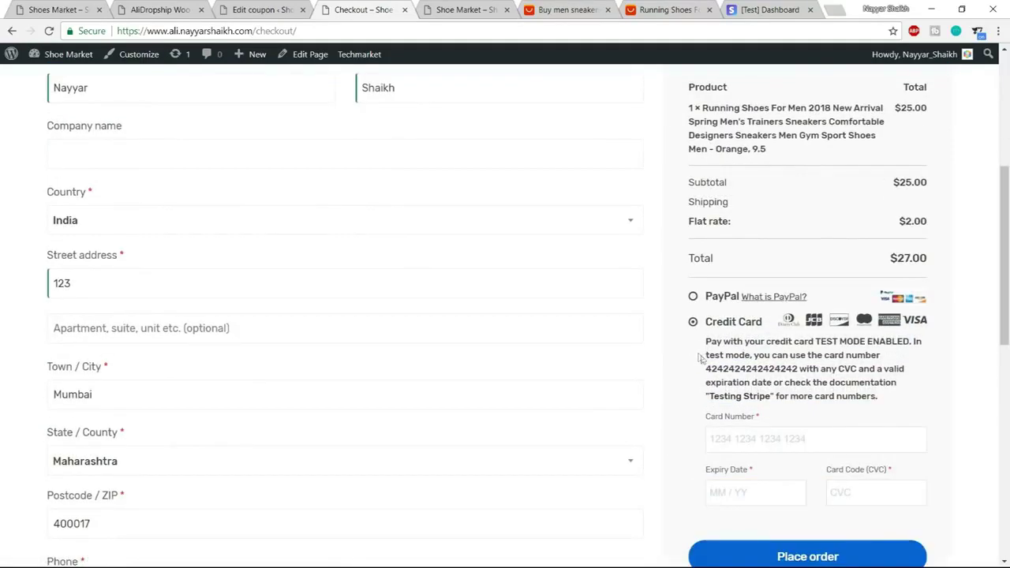
scroll(948, 373, "down", 1)
scroll(949, 374, "up", 1)
left_click(693, 295)
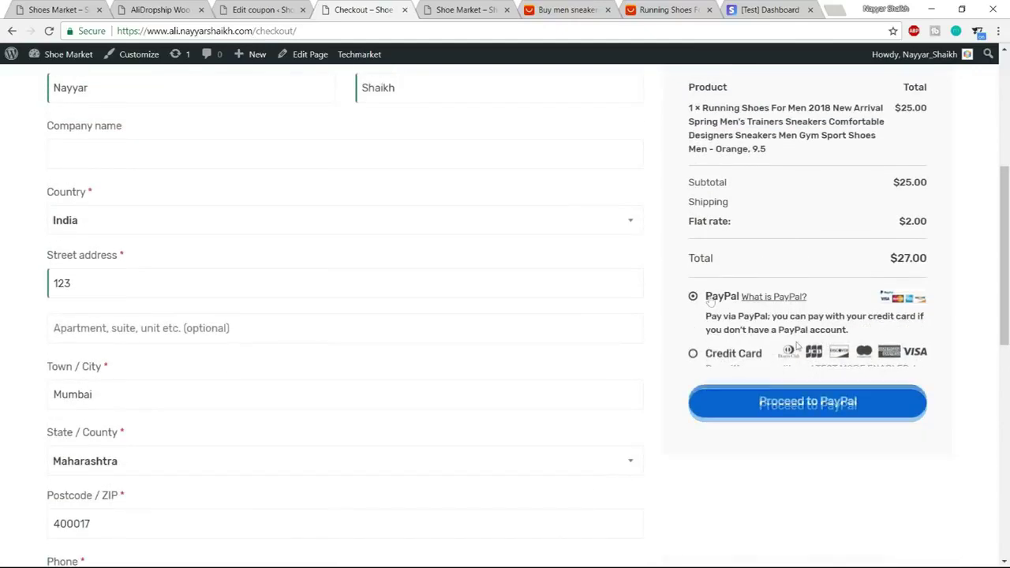
left_click(846, 403)
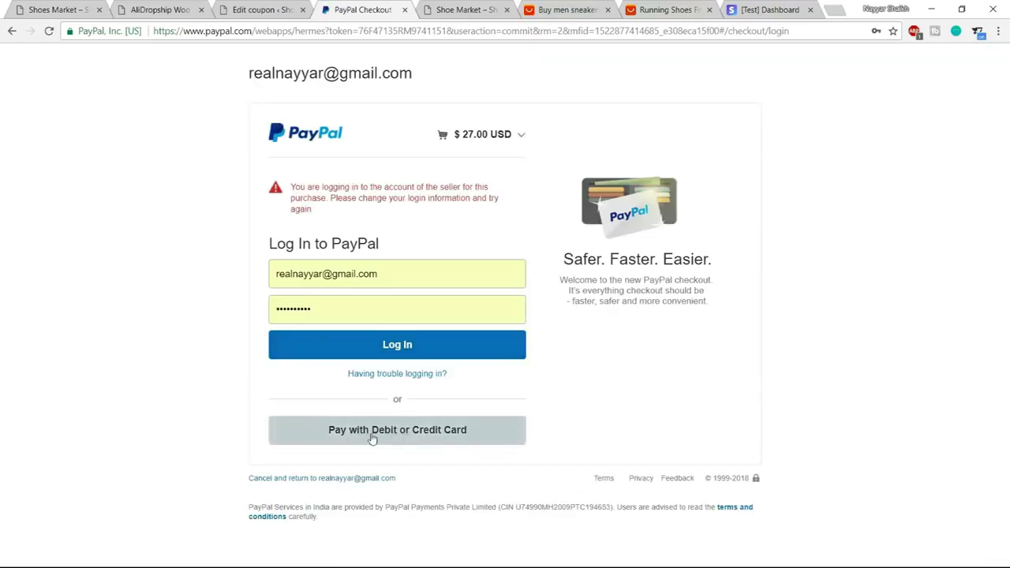
- Review PayPal's $27.00 order summary, then go back twice to the shop's checkout
left_click(163, 29)
left_click(57, 310)
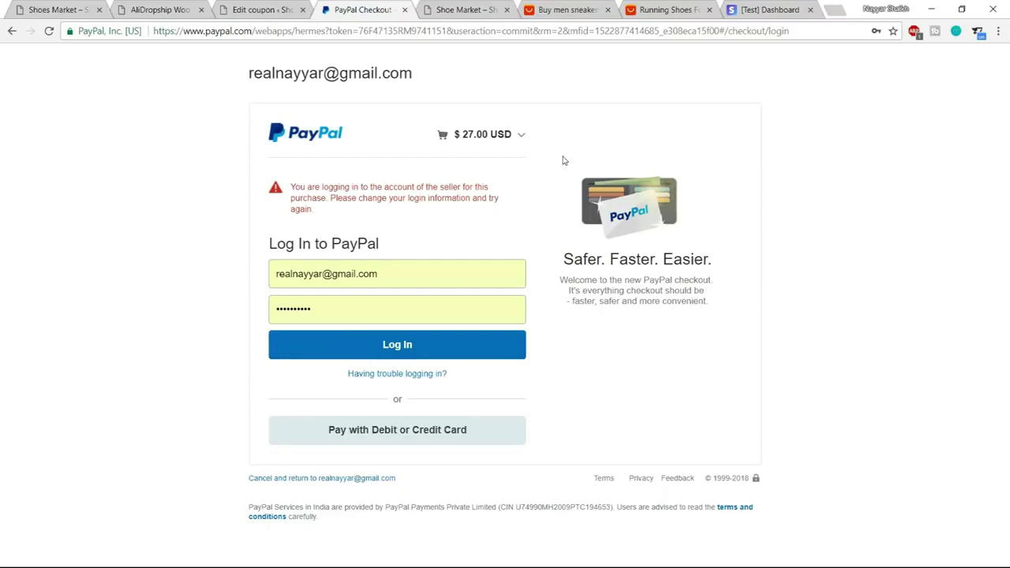
left_click(521, 136)
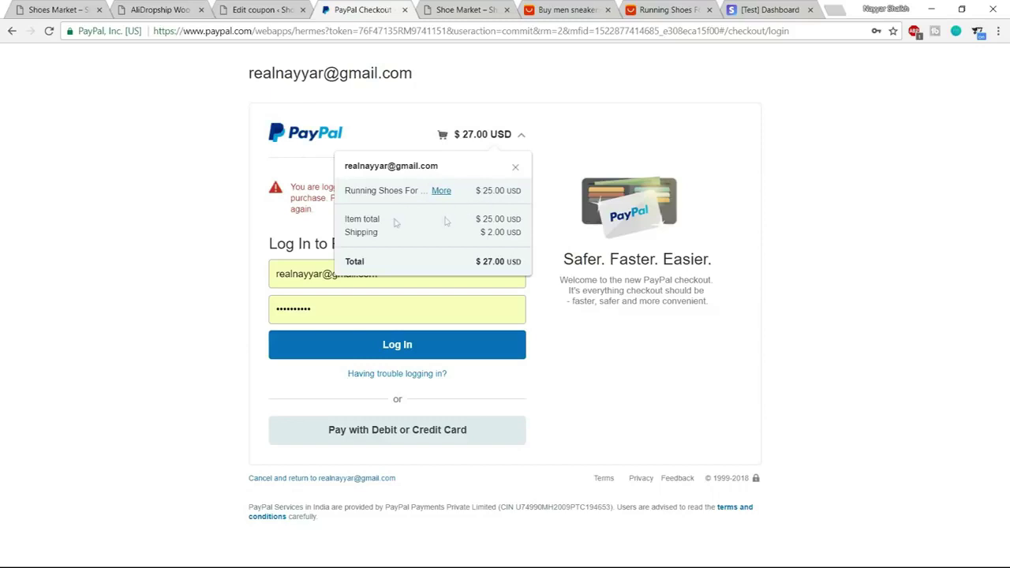
left_click_drag(359, 218, 505, 231)
left_click(479, 229)
left_click(814, 392)
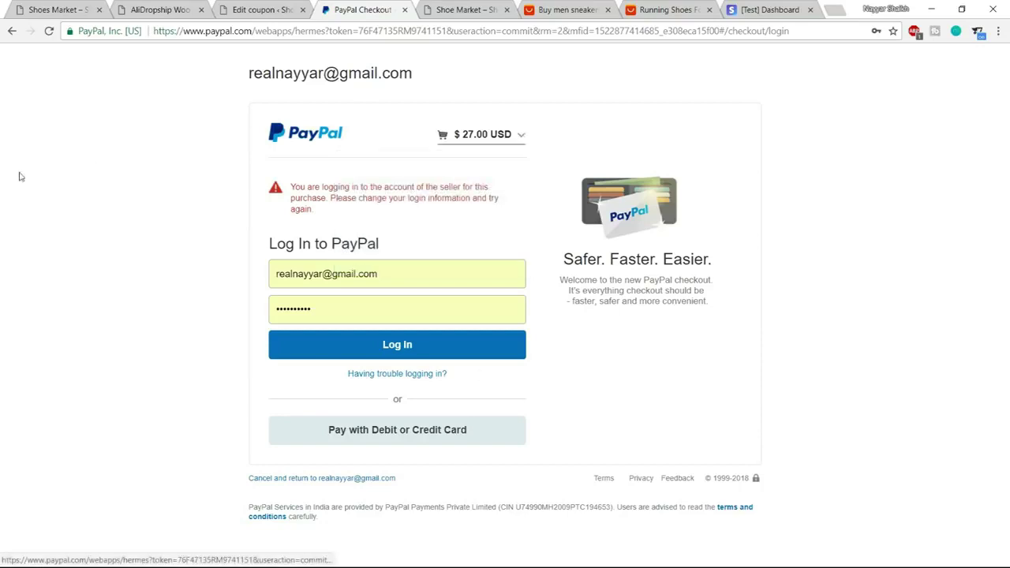
left_click(11, 31)
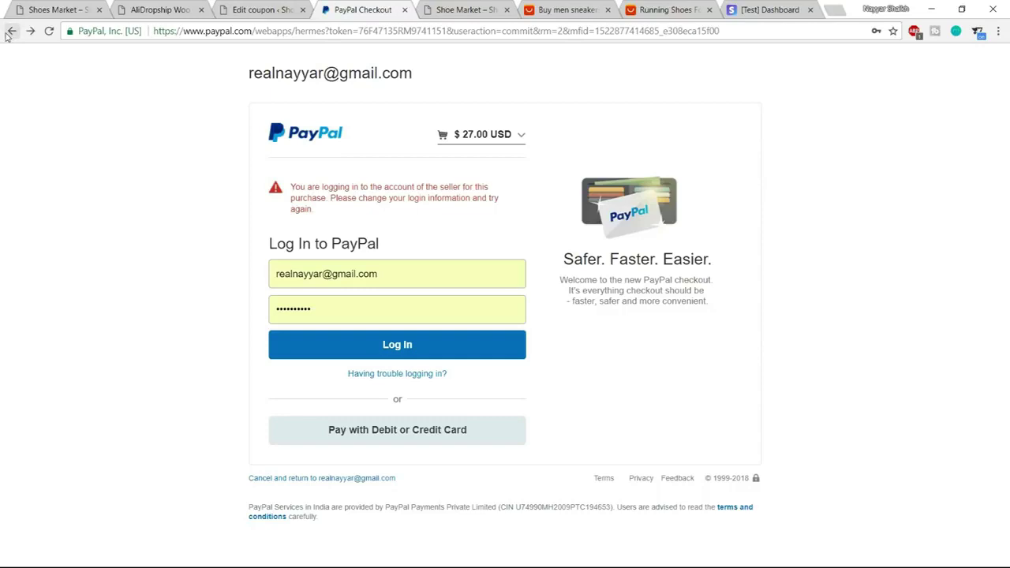
left_click(10, 32)
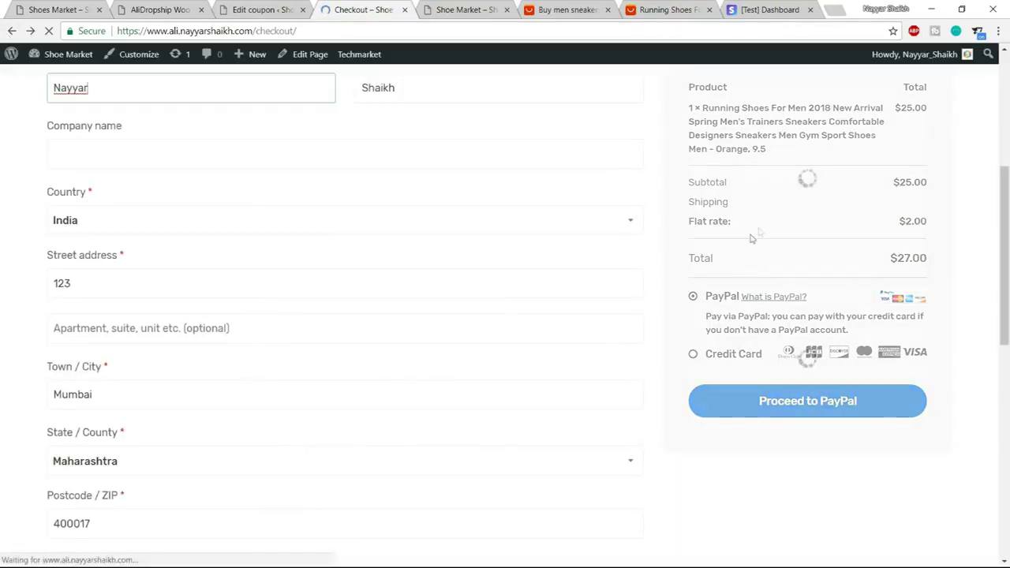
- Switch to credit card payment, enter the test card details and place the $27.00 order
scroll(815, 336, "down", 1)
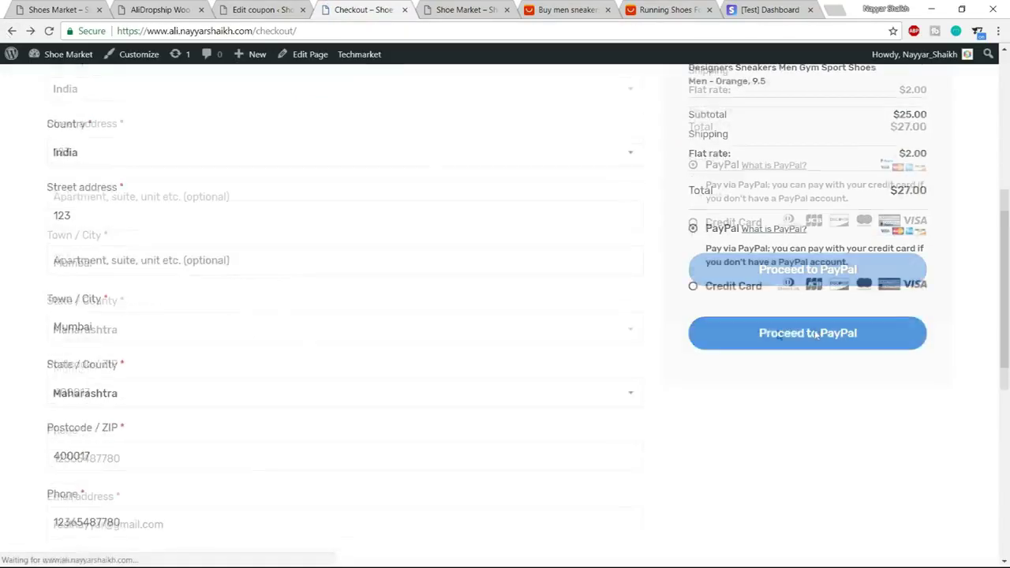
scroll(749, 281, "up", 1)
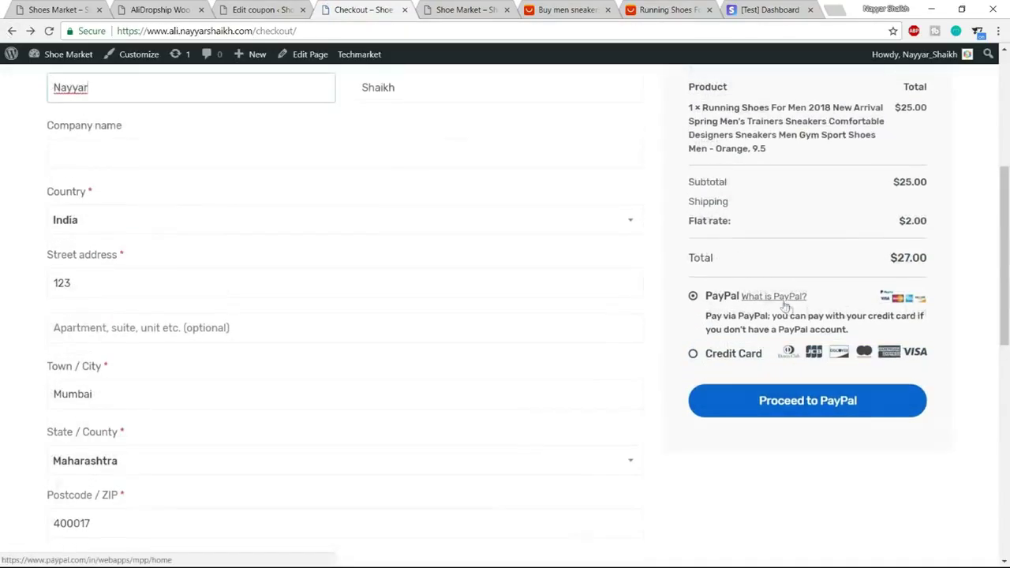
left_click(694, 354)
scroll(767, 310, "down", 2)
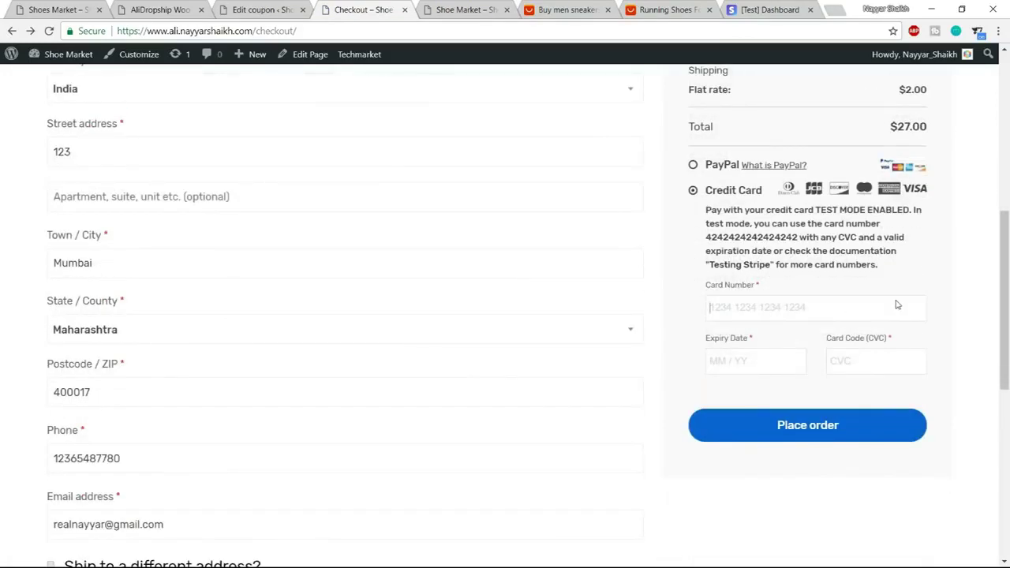
type("4242 4242 4242 4242")
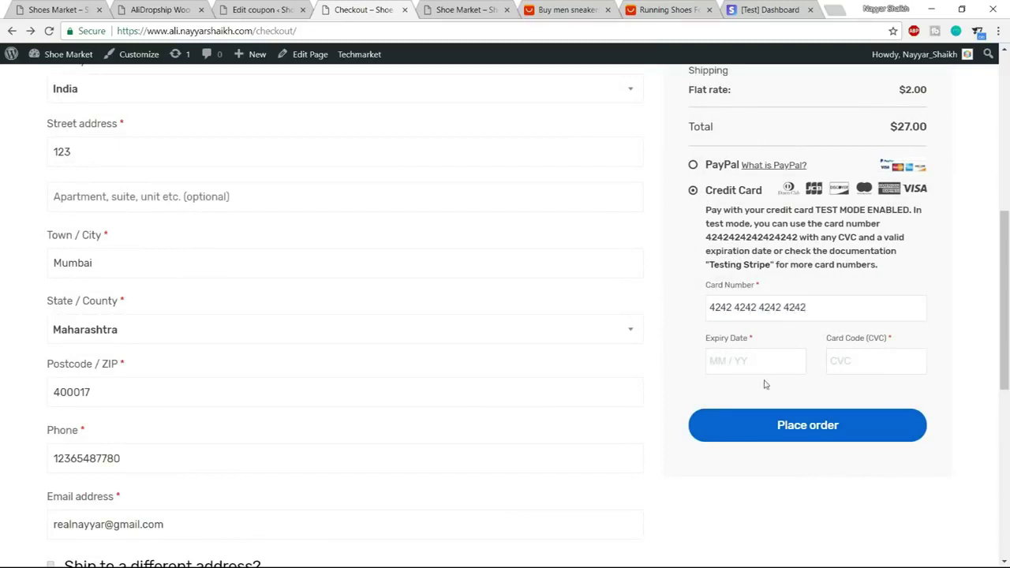
type("02 / 19")
left_click(830, 425)
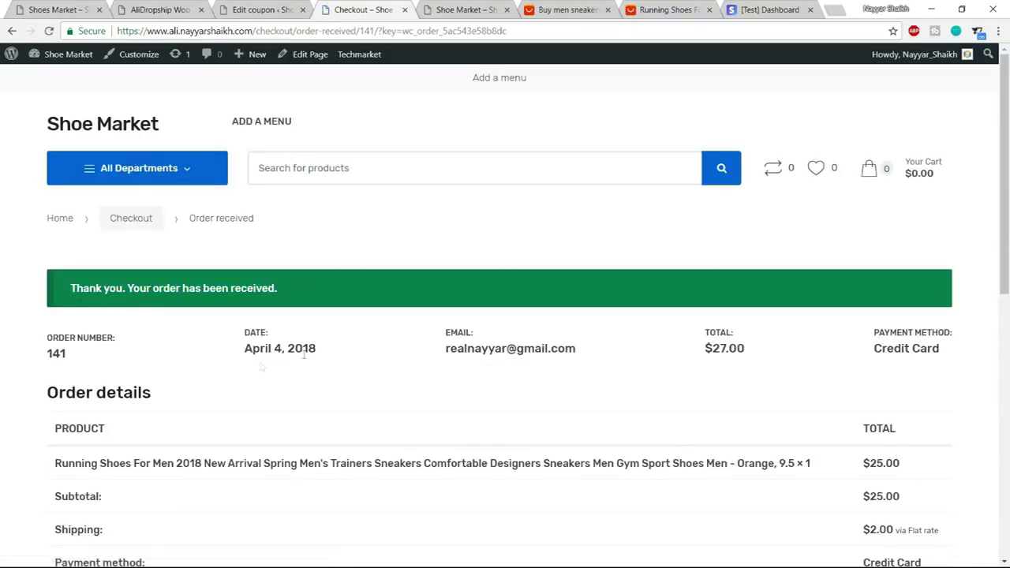
- Review order 141's confirmation: date, email, $27.00 total, payment method and billing address
left_click_drag(42, 354, 68, 357)
left_click(60, 353)
scroll(838, 266, "down", 5)
scroll(931, 310, "up", 2)
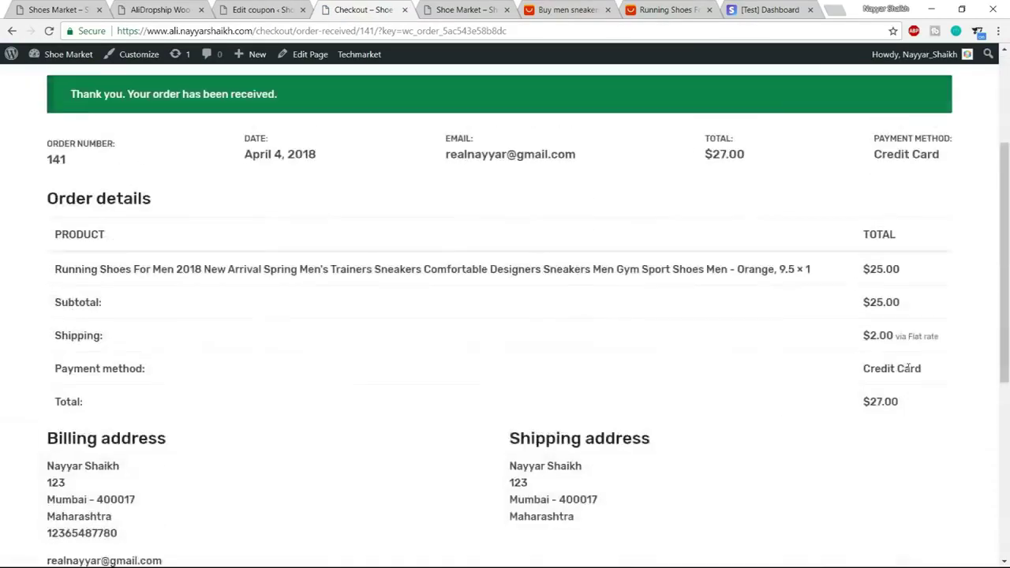
scroll(911, 368, "up", 3)
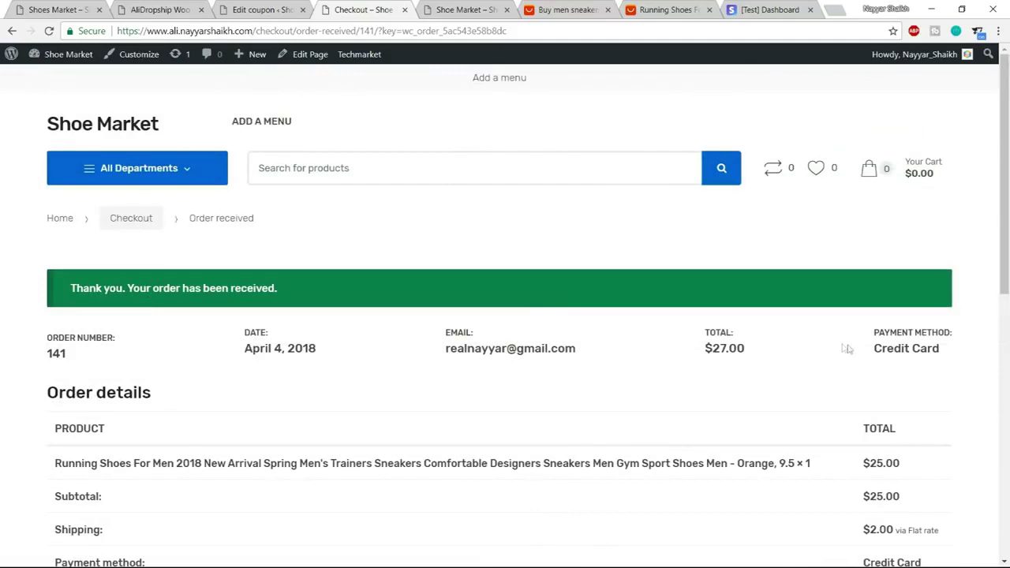
- In Stripe's test dashboard Events, confirm the $27.00 USD payment, then close the tab
left_click(753, 11)
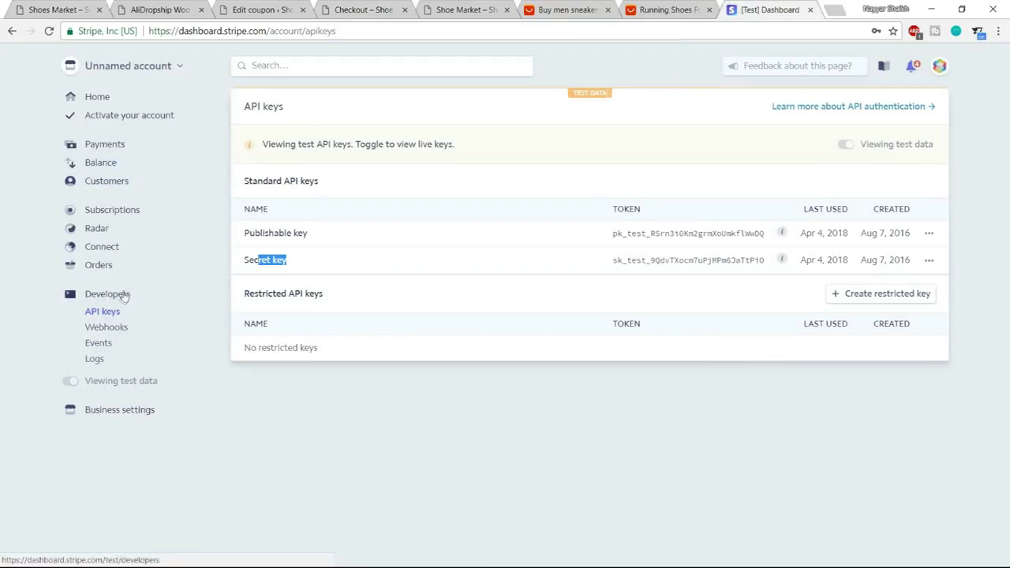
left_click(103, 348)
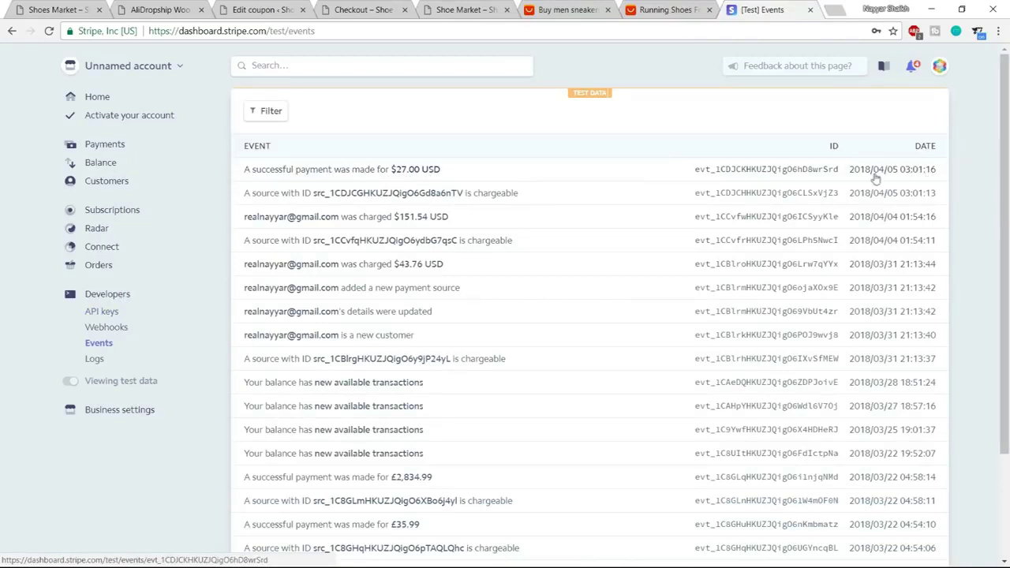
left_click_drag(888, 171, 860, 170)
left_click(810, 10)
left_click(300, 8)
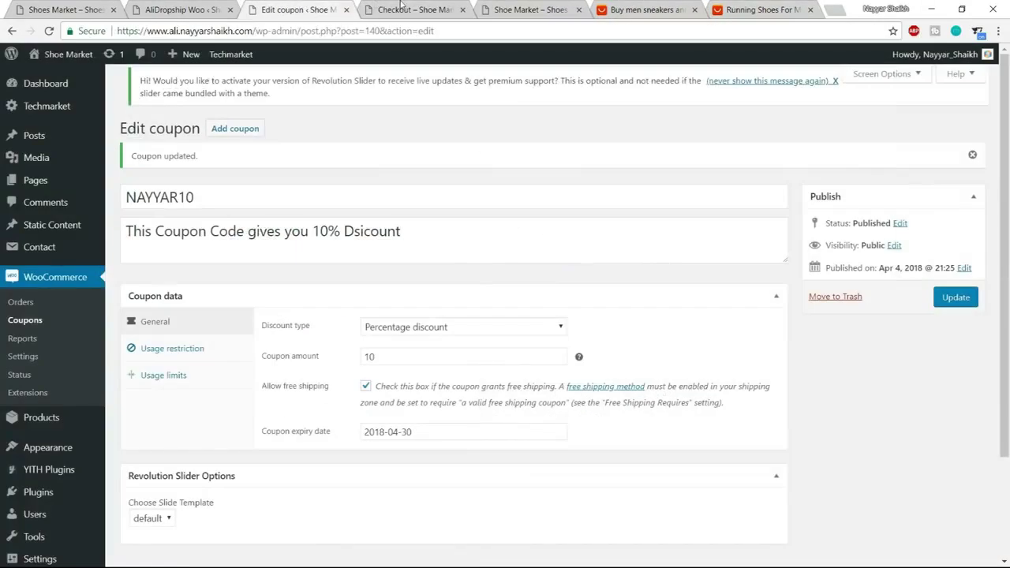
- In WooCommerce Orders, check the new order's Processing status and date, then open order #141 for editing
left_click(401, 6)
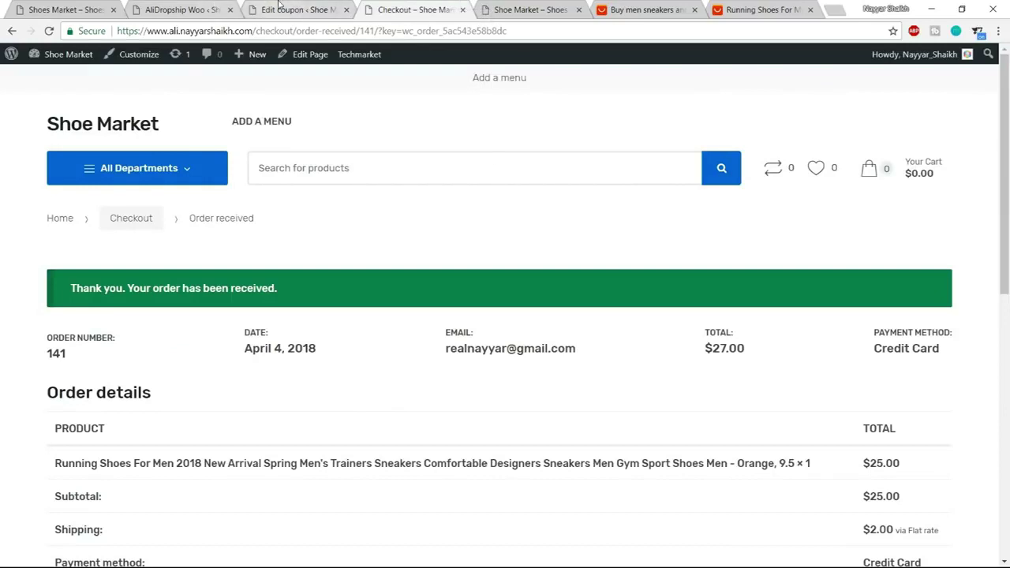
left_click(279, 6)
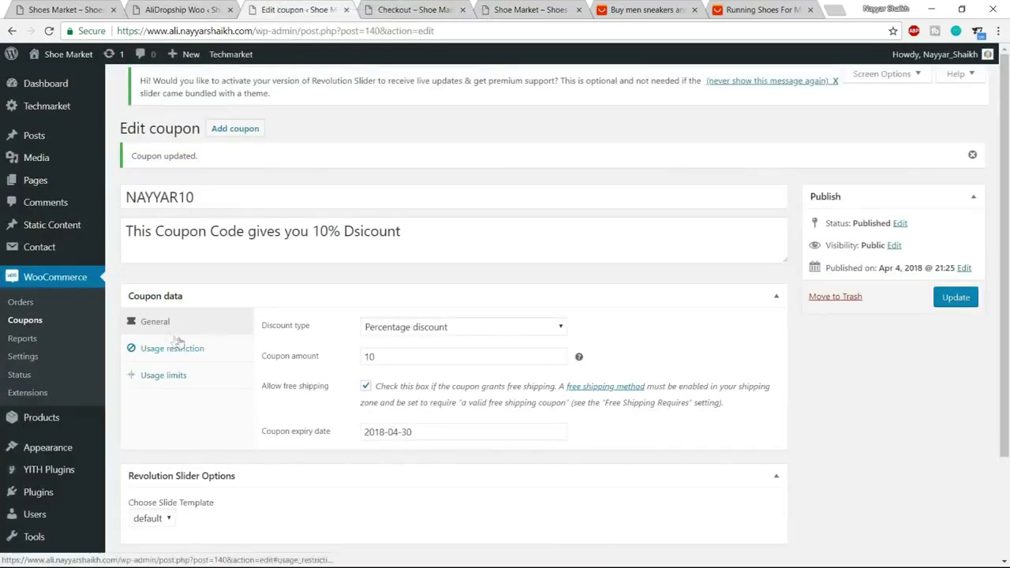
left_click(30, 306)
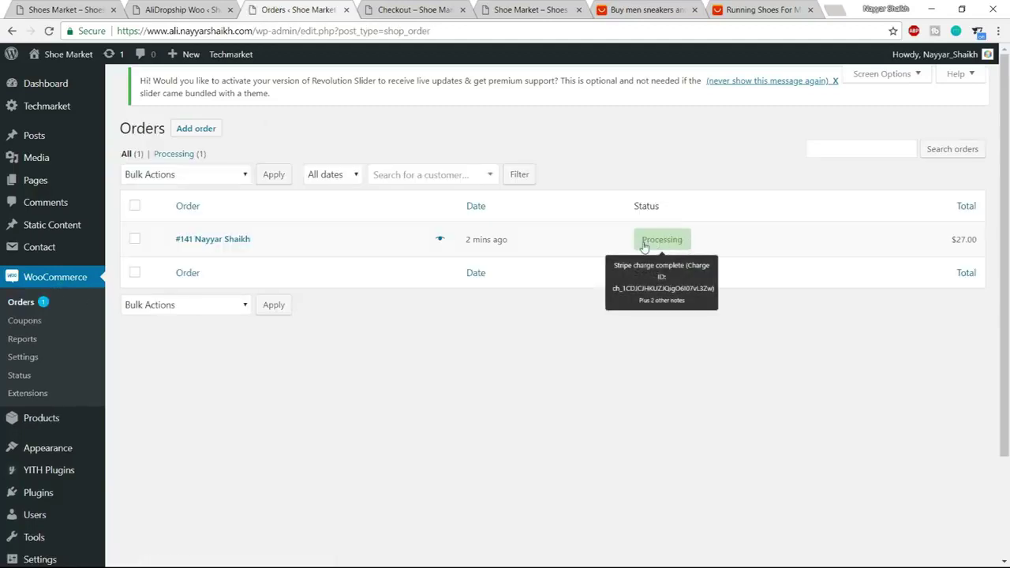
double_click(644, 246)
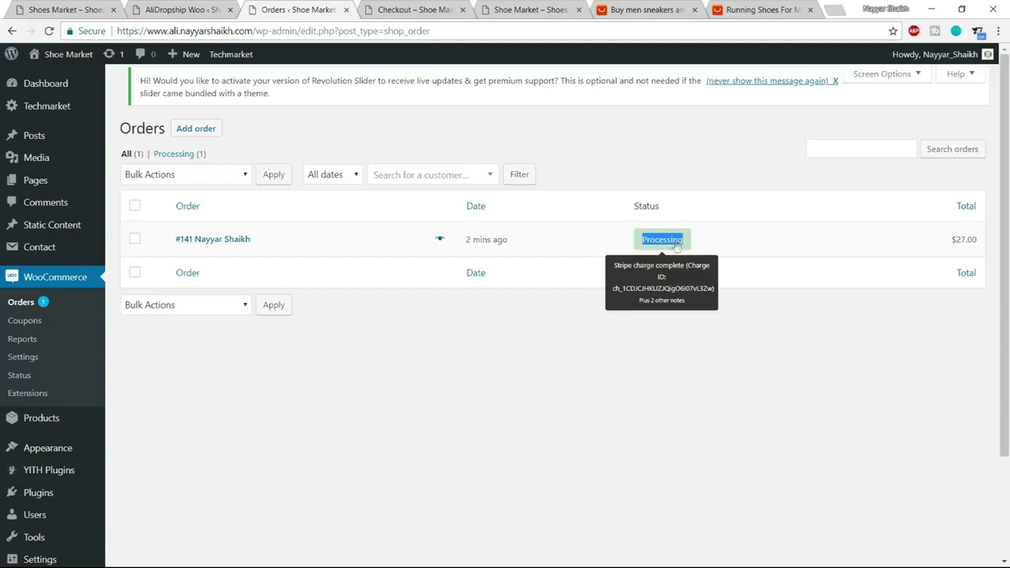
left_click(784, 316)
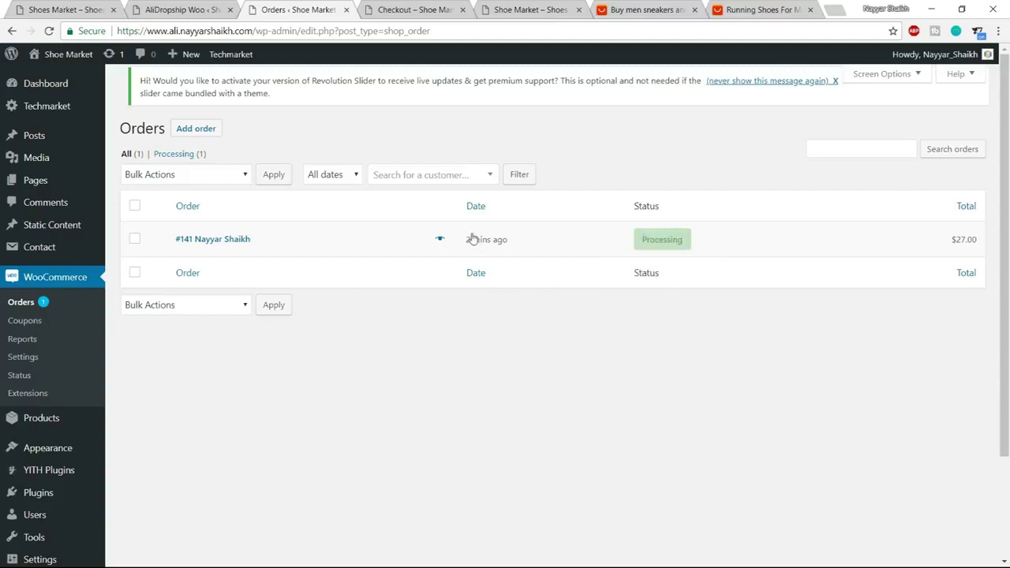
left_click_drag(467, 243, 509, 248)
left_click(509, 250)
left_click(220, 244)
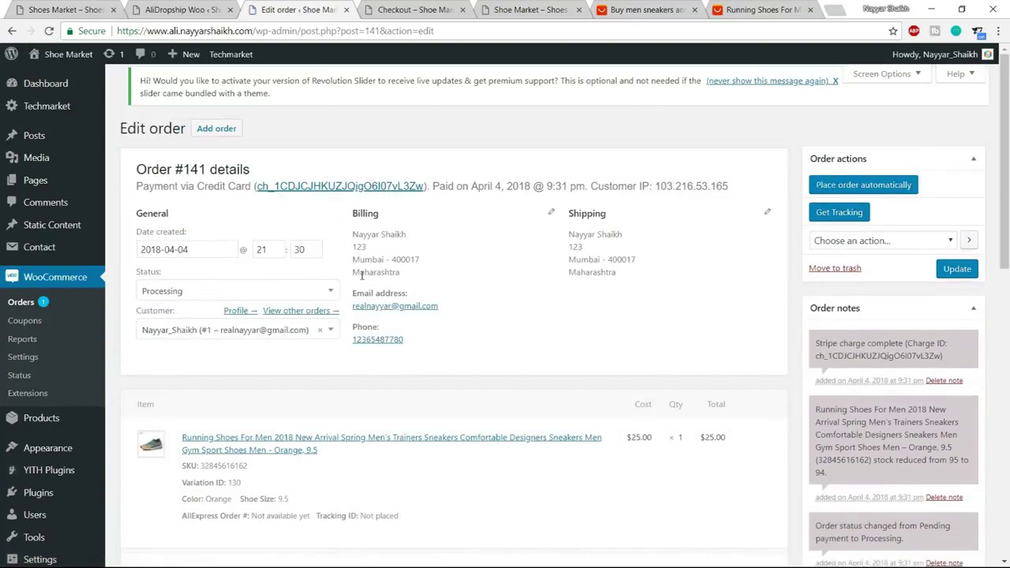
scroll(604, 405, "down", 10)
scroll(592, 484, "up", 10)
- Sign in to the AliExpress buyer account with its password from the account menu
left_click(601, 8)
mouse_move(893, 108)
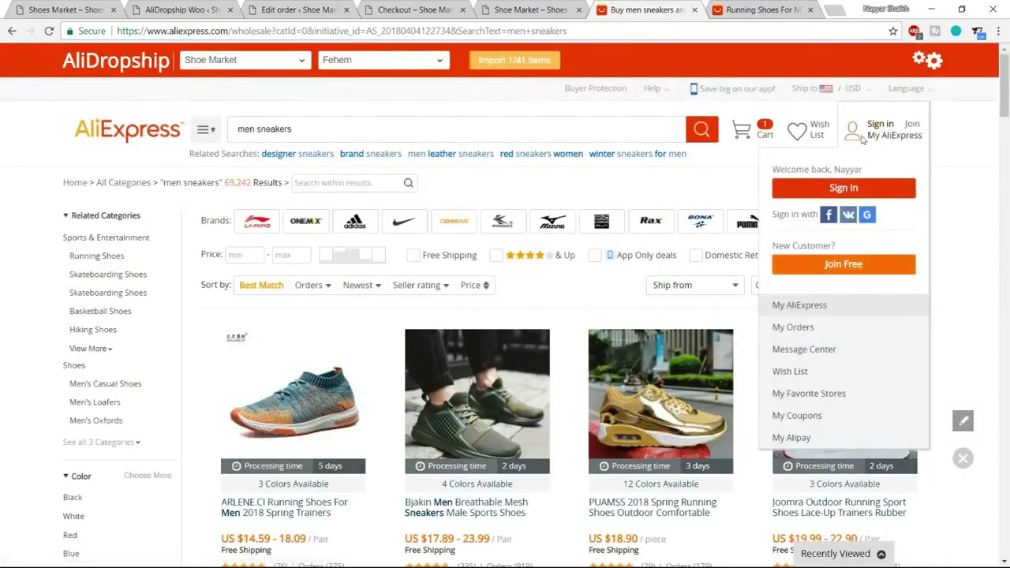
left_click(865, 195)
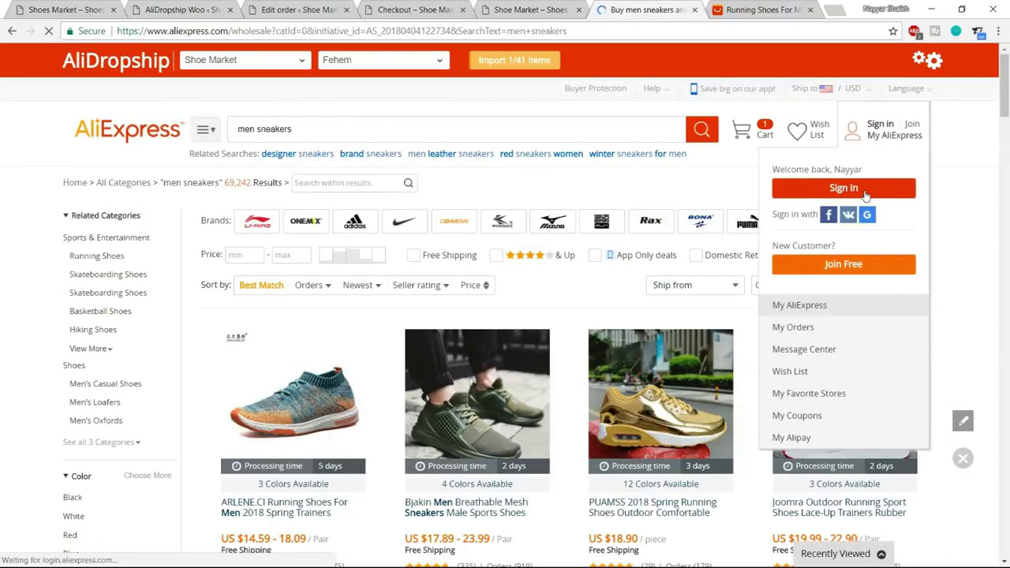
type("a")
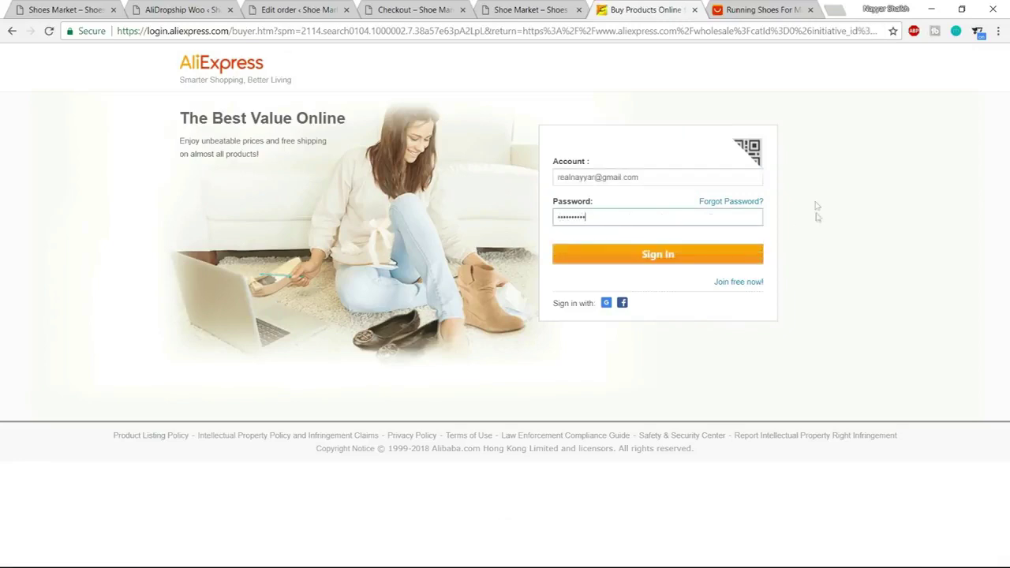
left_click(716, 259)
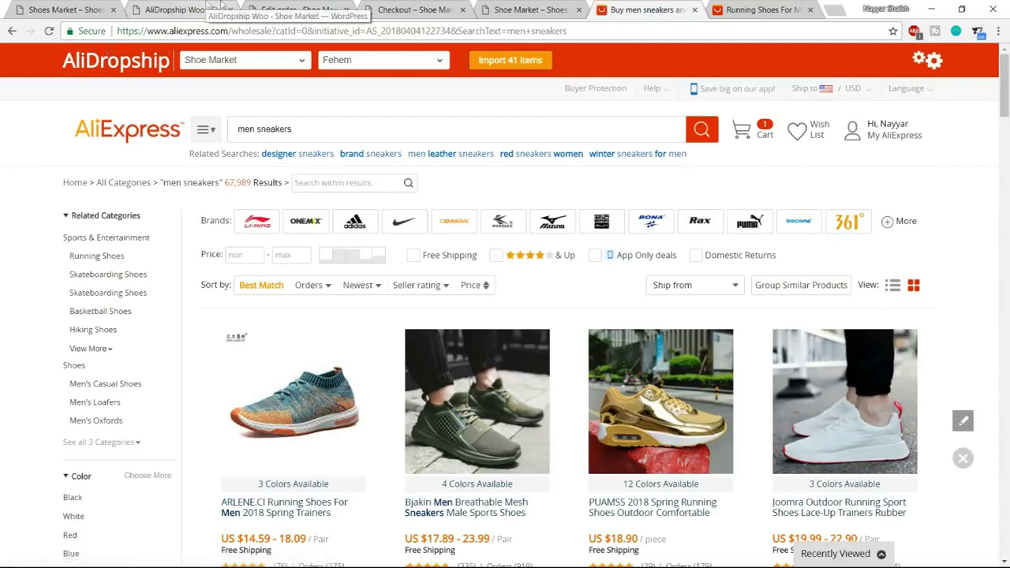
left_click(304, 9)
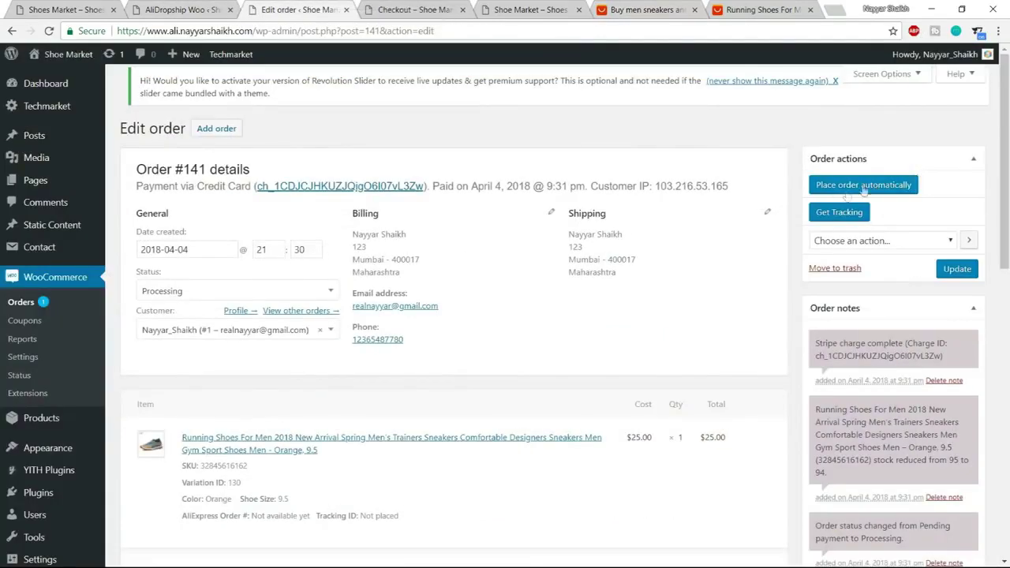
- Run Place order automatically for the running shoes order, opening AliExpress's confirm-order page
left_click(871, 188)
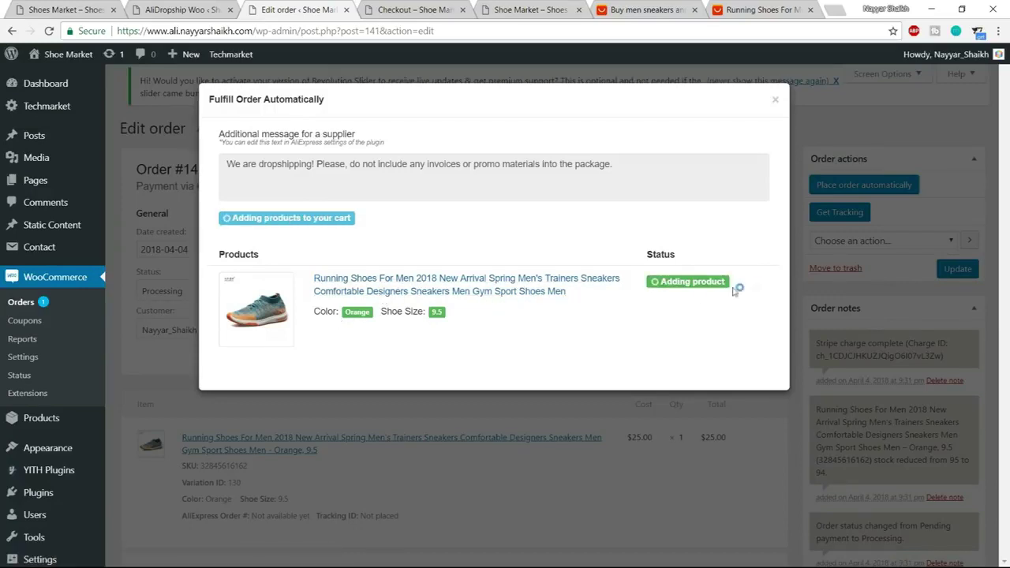
left_click_drag(652, 255, 676, 254)
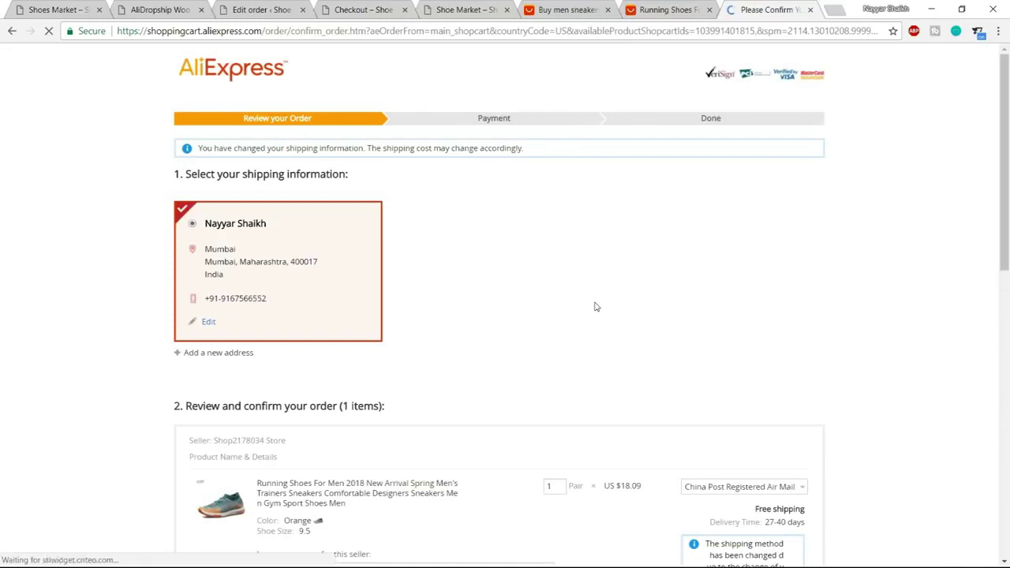
- Review the customer's shipping address and scroll down to the Payment method section
triple_click(243, 297)
left_click(314, 299)
scroll(327, 312, "down", 4)
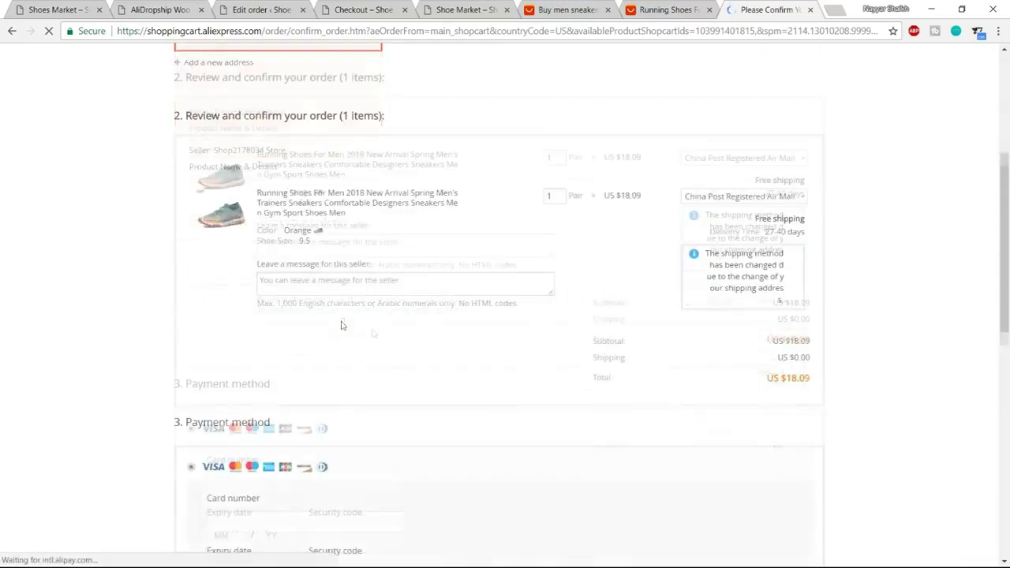
scroll(744, 308, "down", 3)
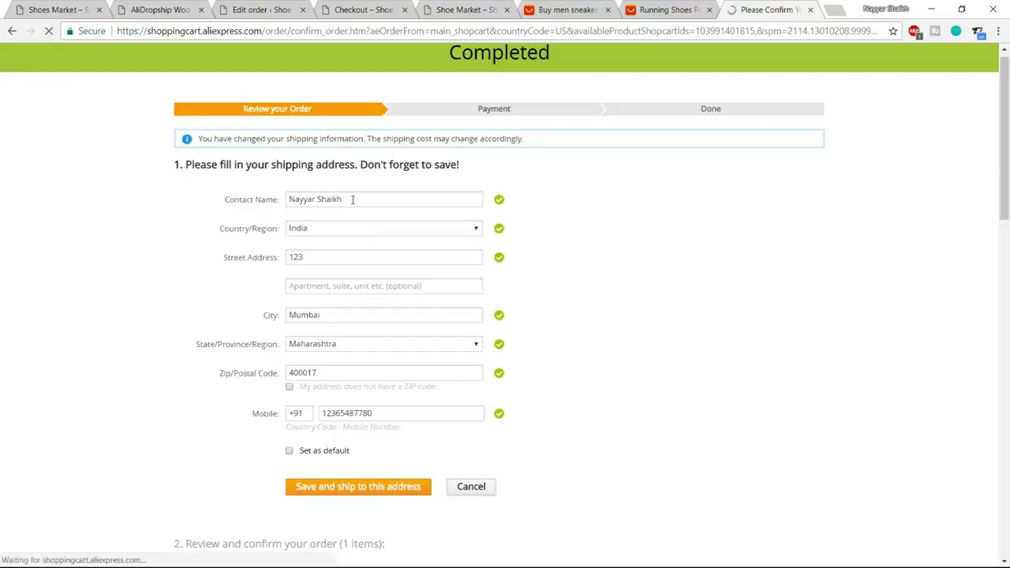
scroll(552, 292, "down", 1)
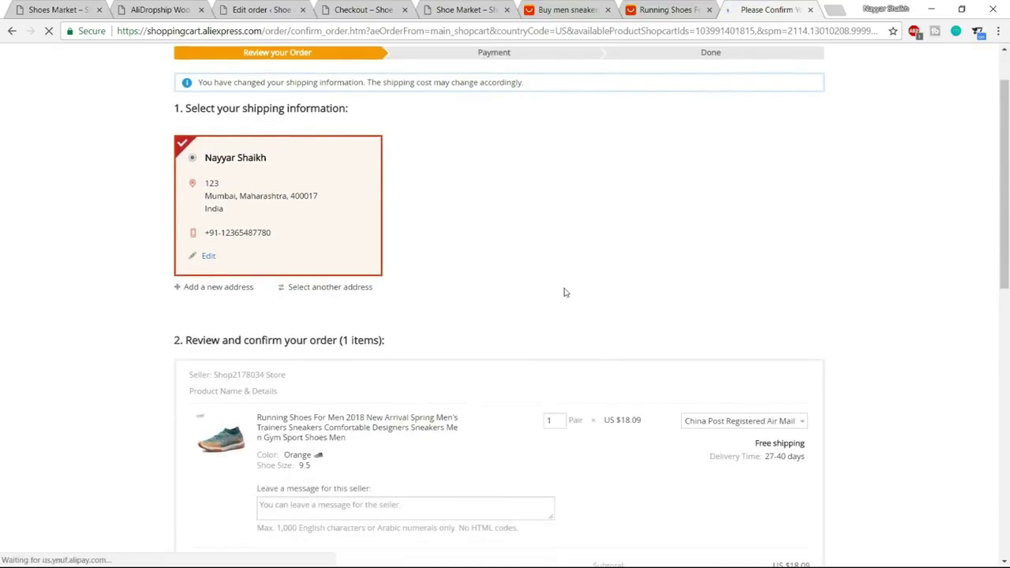
scroll(563, 332, "down", 8)
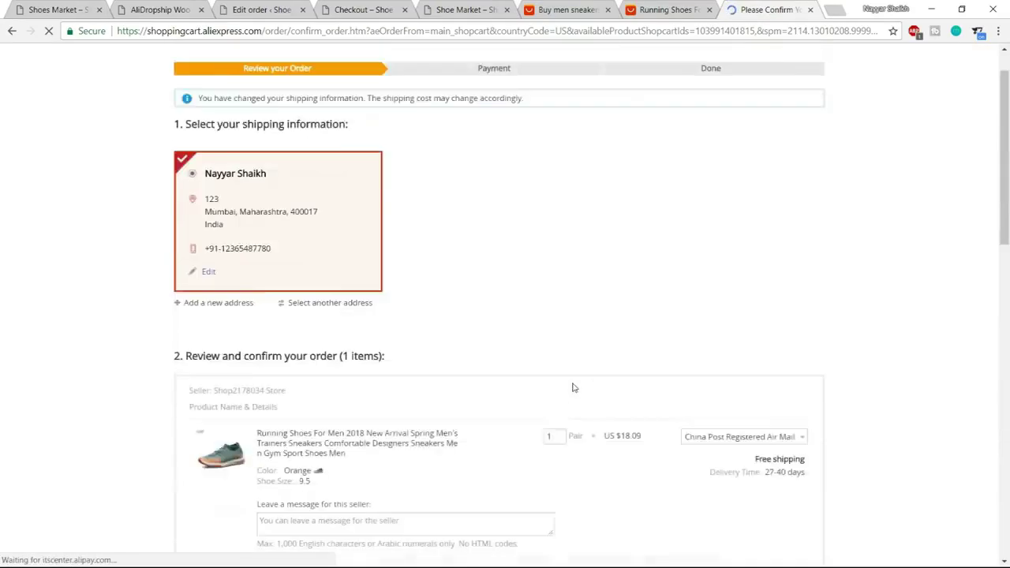
scroll(560, 370, "up", 1)
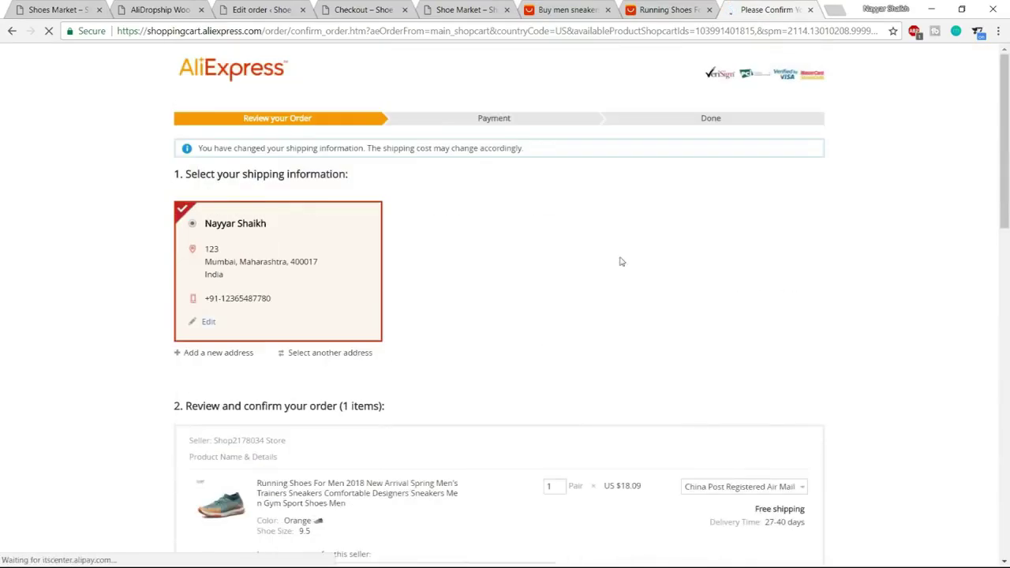
scroll(620, 260, "down", 15)
scroll(623, 349, "up", 9)
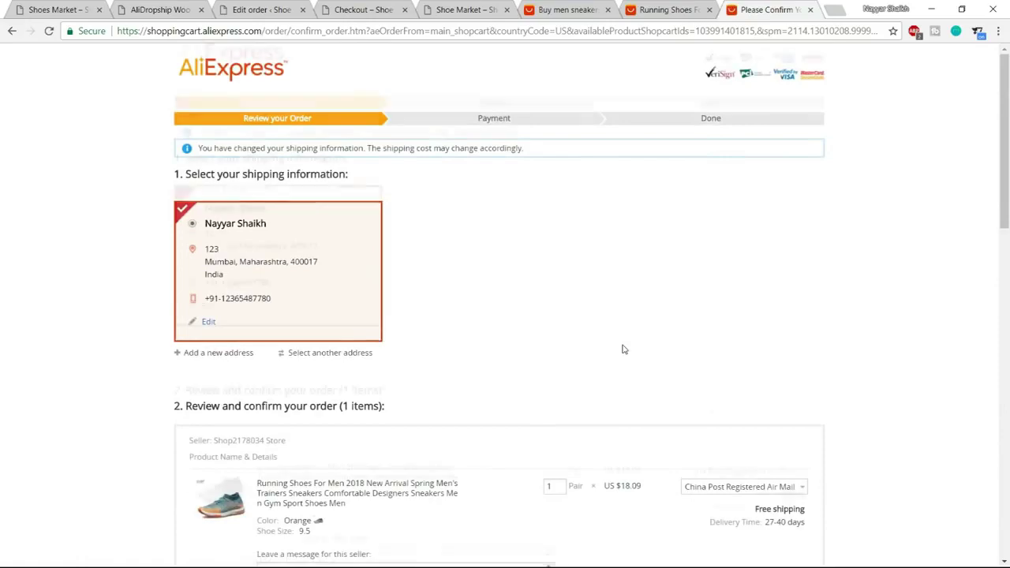
scroll(622, 348, "down", 3)
scroll(586, 349, "up", 8)
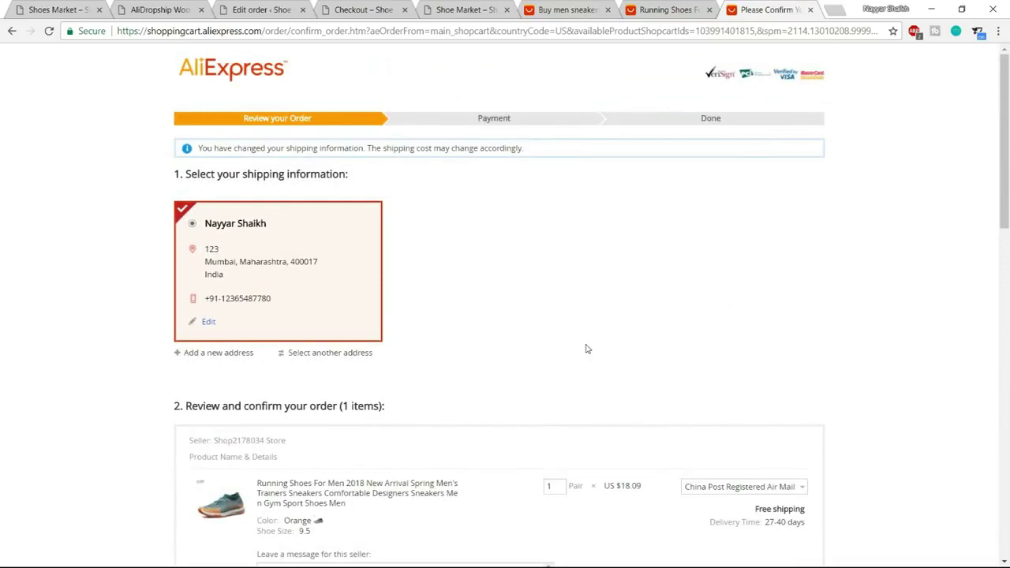
- Check fulfilment progress in the admin tab, then recheck the customer's phone and address lines
left_click(260, 9)
left_click(753, 10)
scroll(757, 236, "down", 3)
scroll(824, 336, "down", 5)
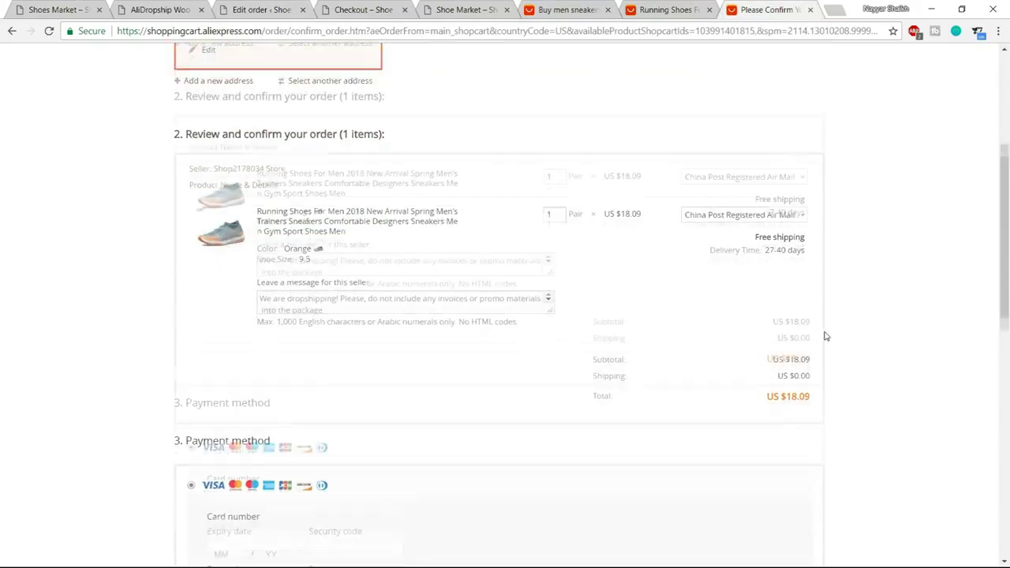
scroll(343, 300, "up", 1)
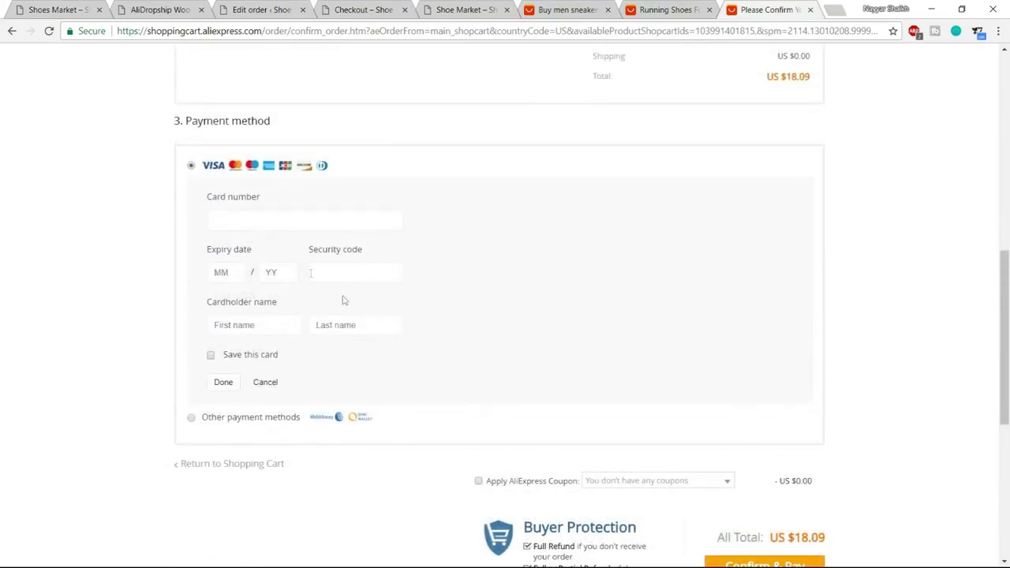
scroll(385, 424, "up", 5)
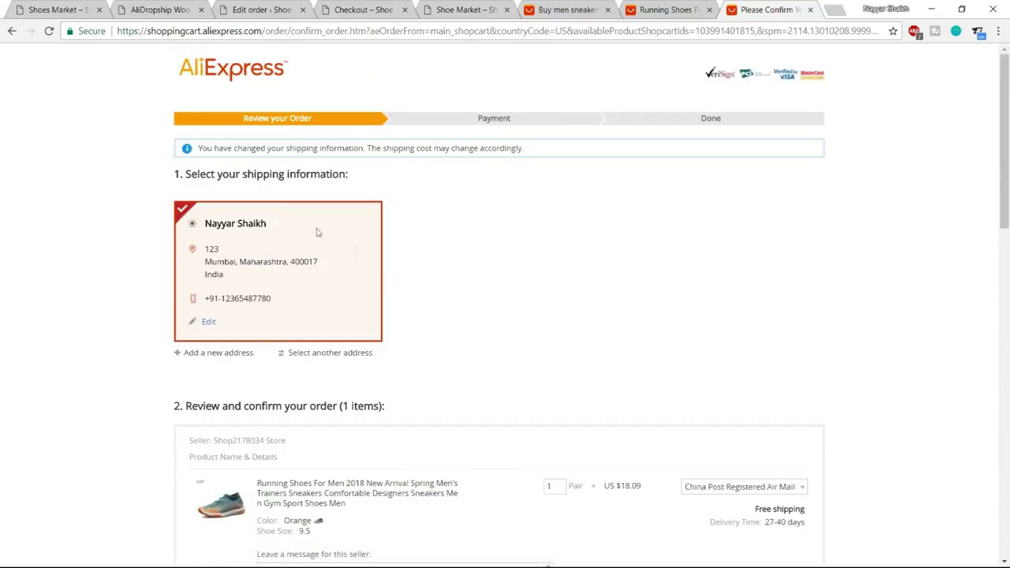
left_click_drag(221, 298, 278, 300)
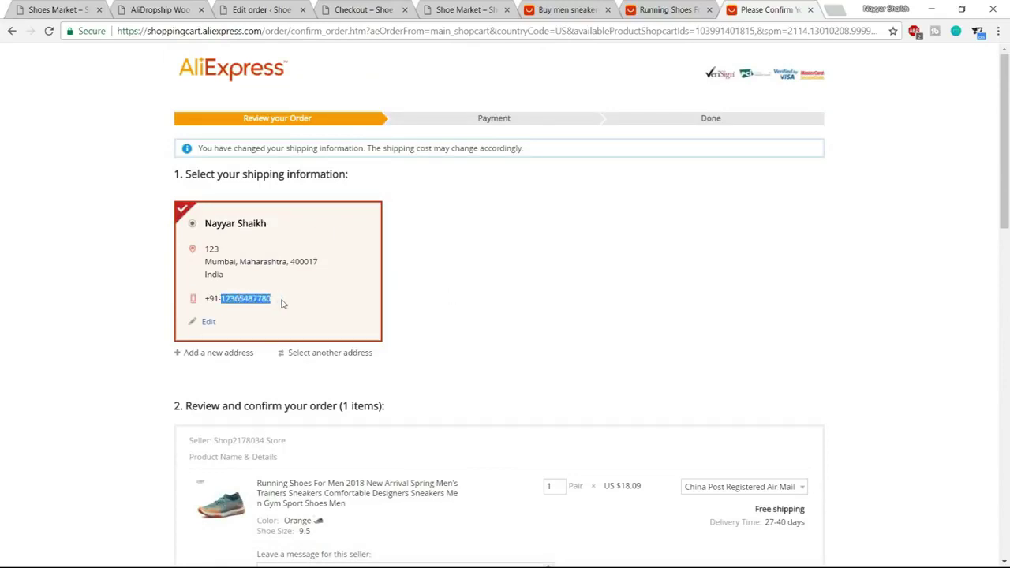
left_click(271, 284)
left_click_drag(211, 248, 236, 281)
left_click(240, 293)
left_click_drag(202, 249, 236, 278)
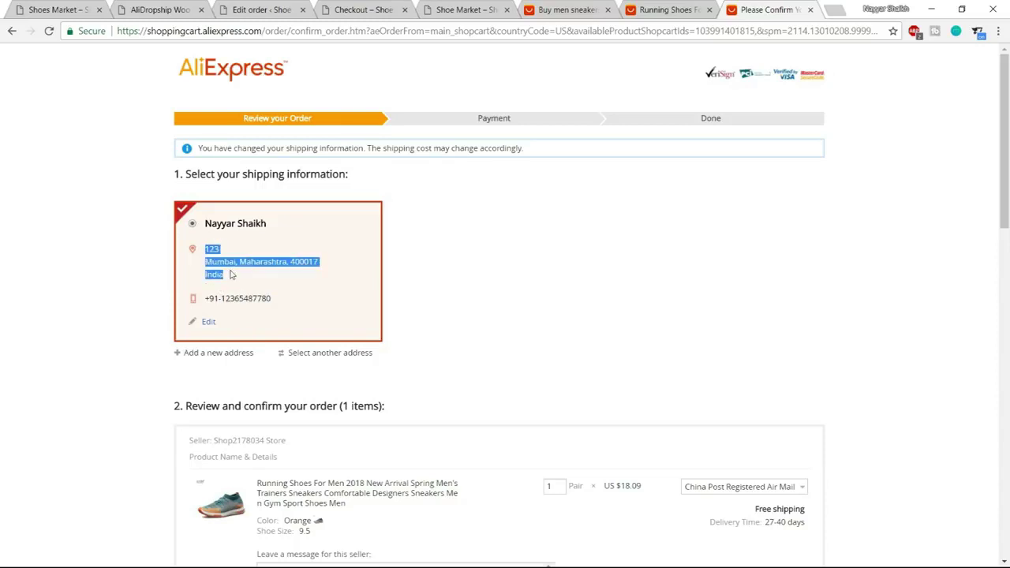
left_click(244, 241)
scroll(400, 315, "down", 2)
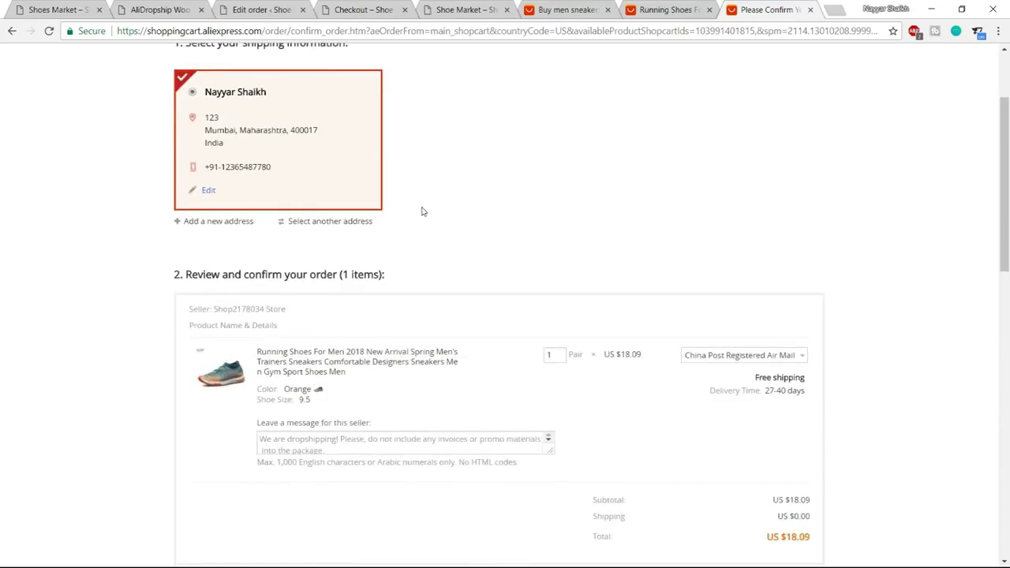
scroll(505, 296, "down", 5)
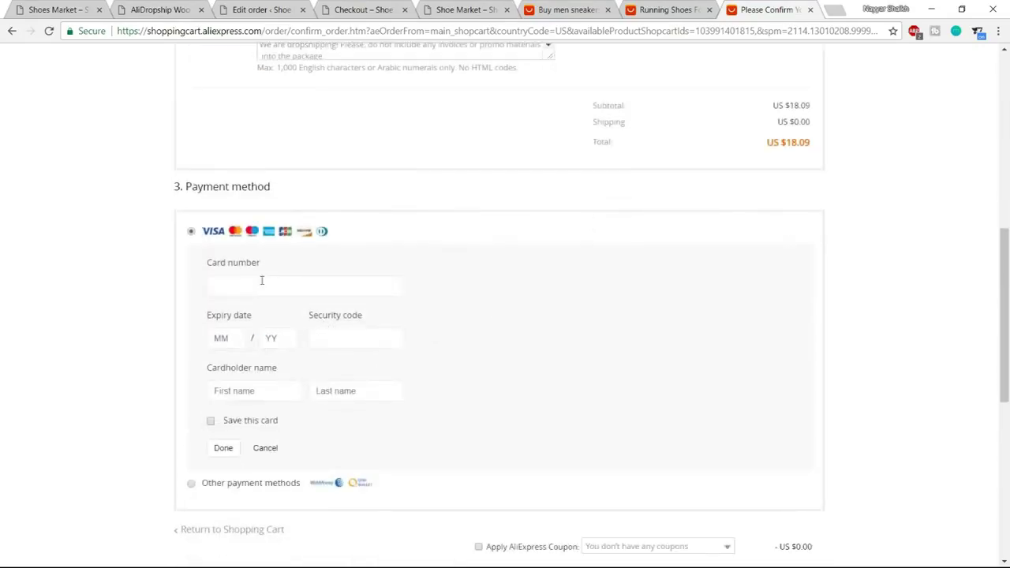
scroll(329, 368, "up", 7)
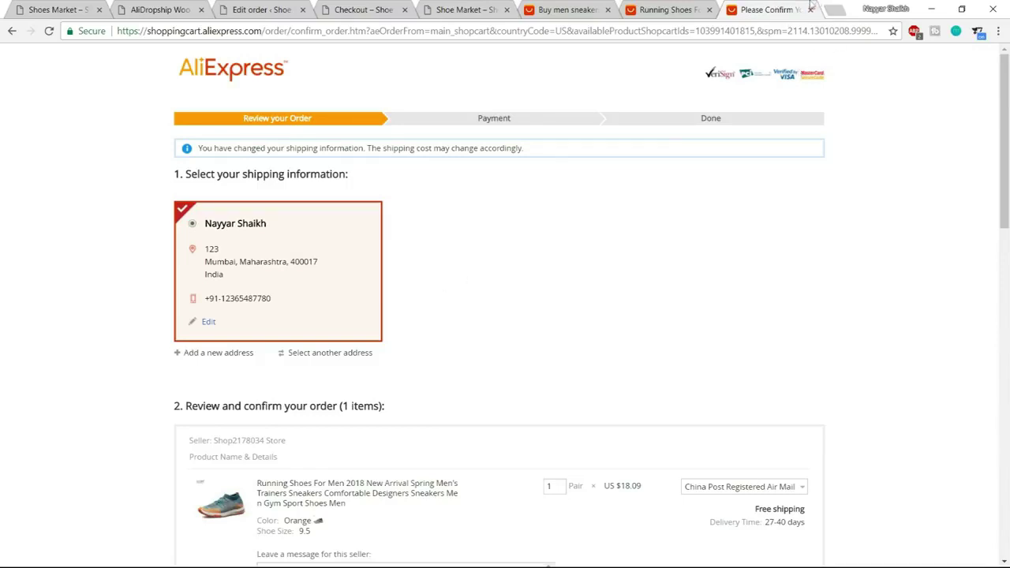
- Open Gmail in a new tab and read the '[Shoe Market] New customer order (141)' email
left_click(842, 8)
type("m")
key("Return")
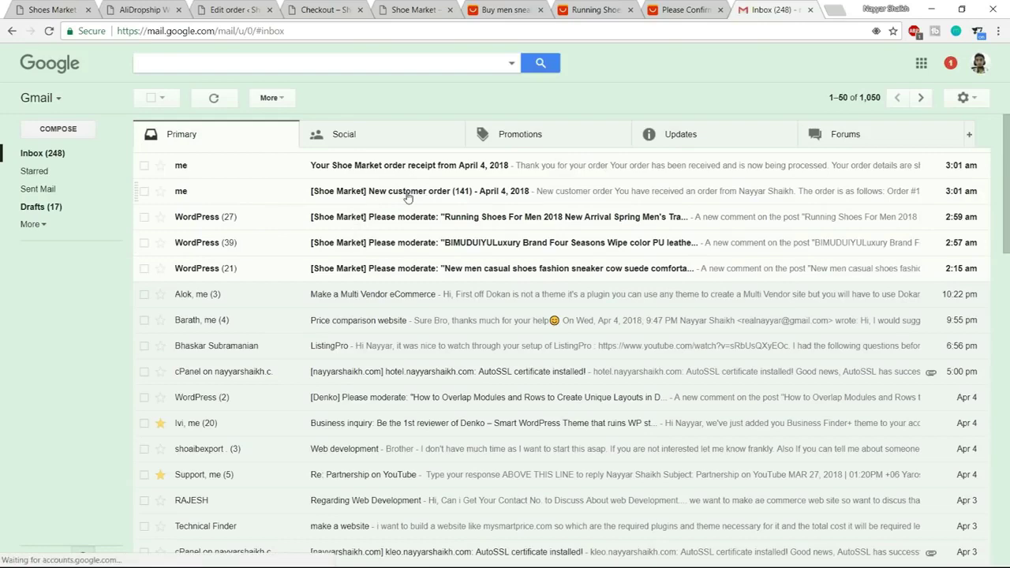
left_click(404, 194)
scroll(769, 334, "down", 3)
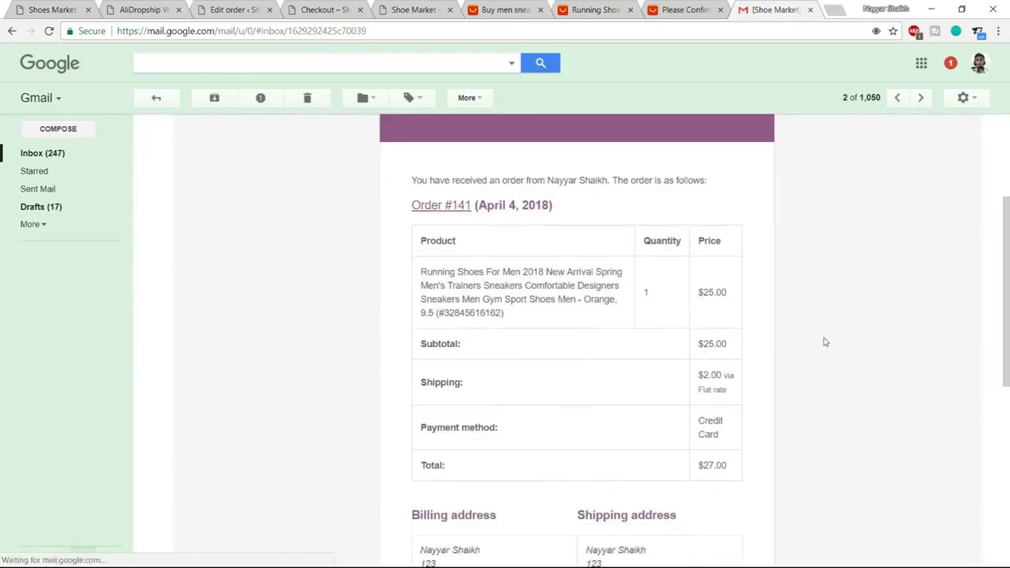
scroll(825, 343, "down", 2)
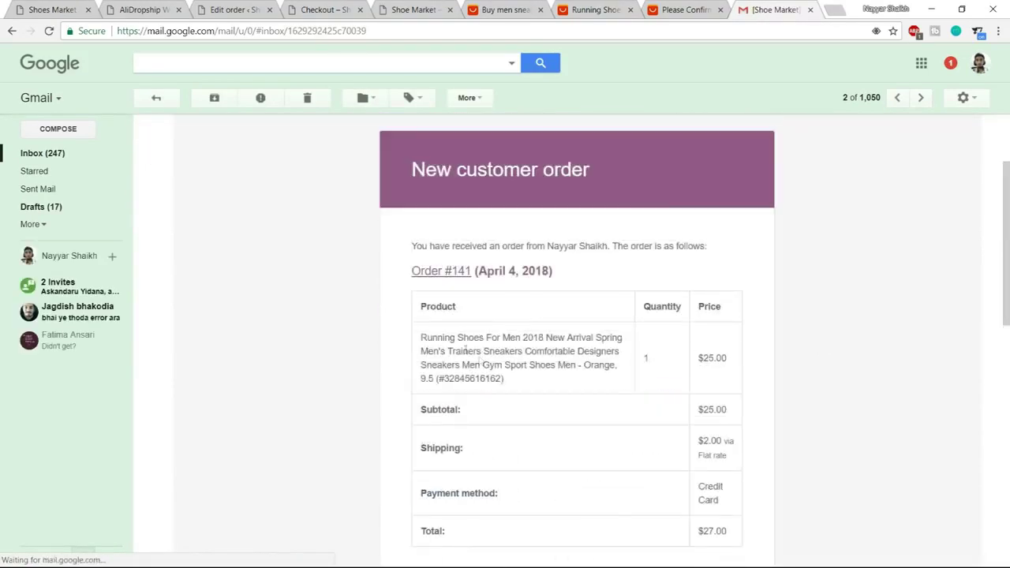
left_click_drag(419, 339, 516, 381)
left_click(552, 382)
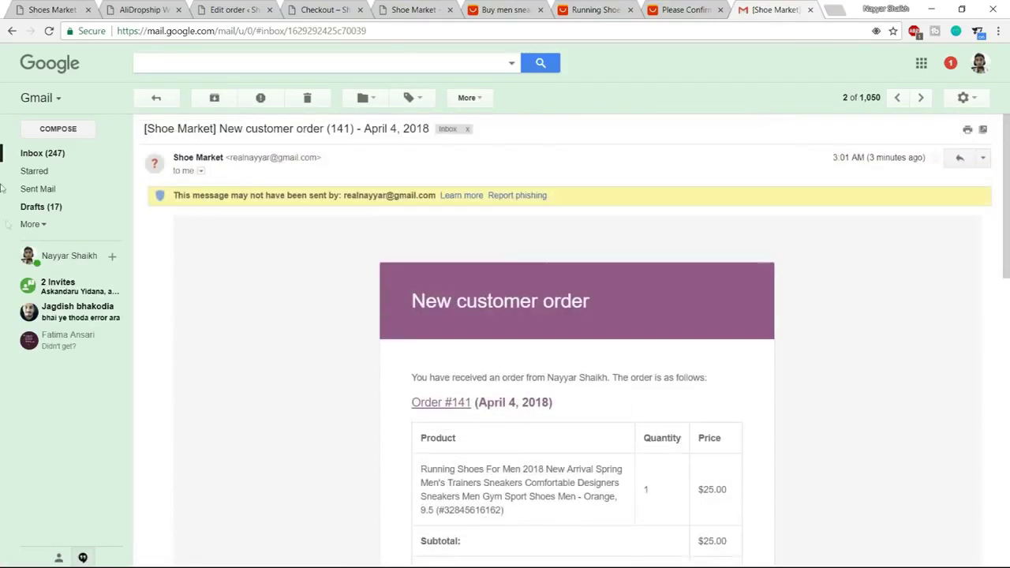
left_click(32, 153)
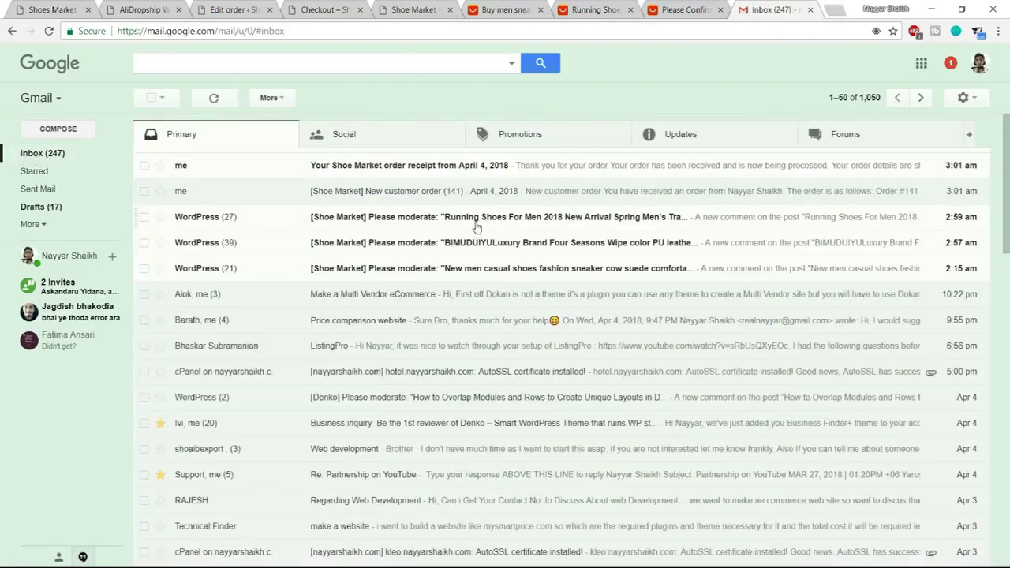
left_click(239, 10)
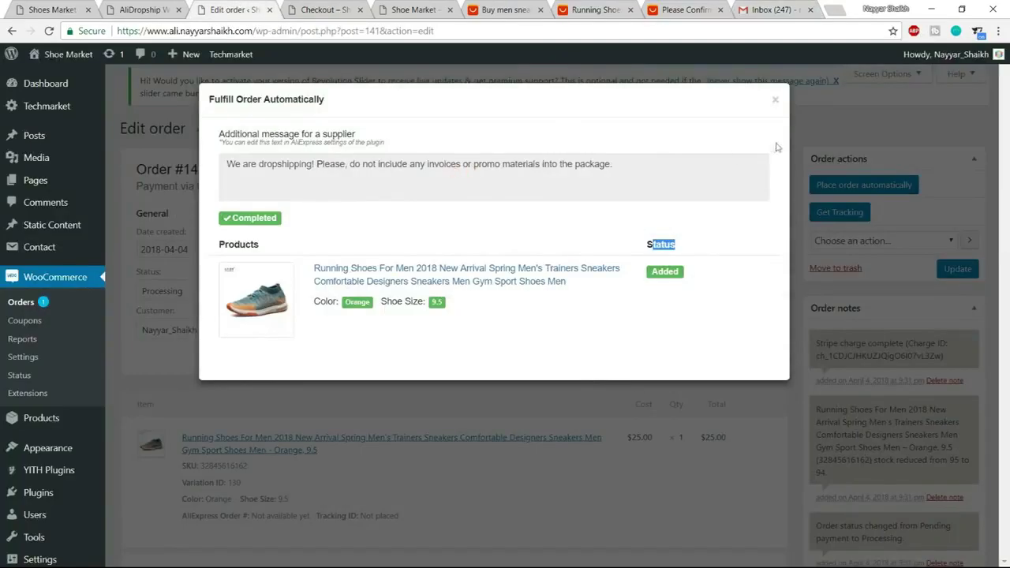
- Close the fulfilment dialog and type the shipped-by-Monday order note, correcting its typos
left_click(775, 99)
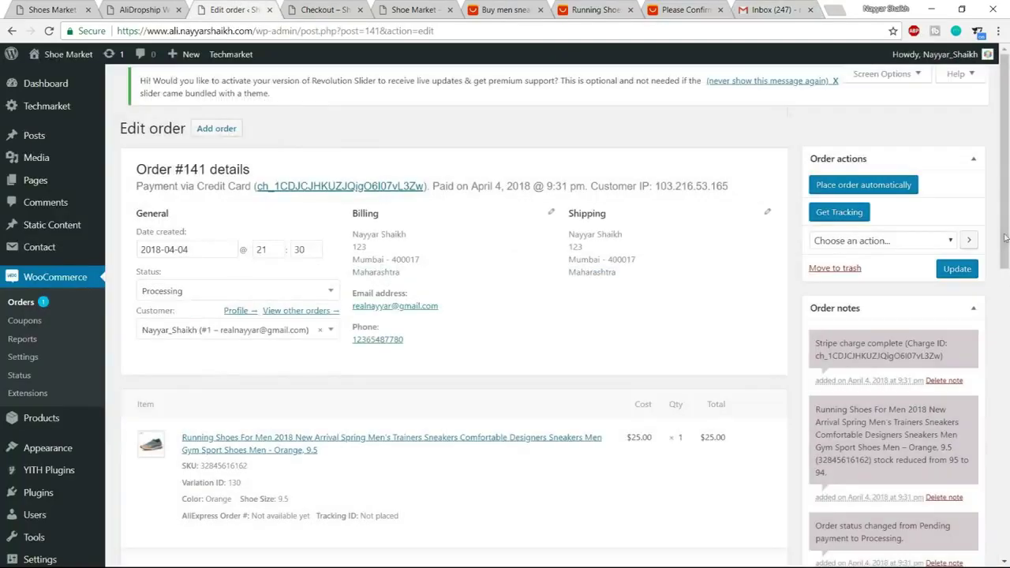
scroll(877, 196, "down", 6)
left_click(859, 179)
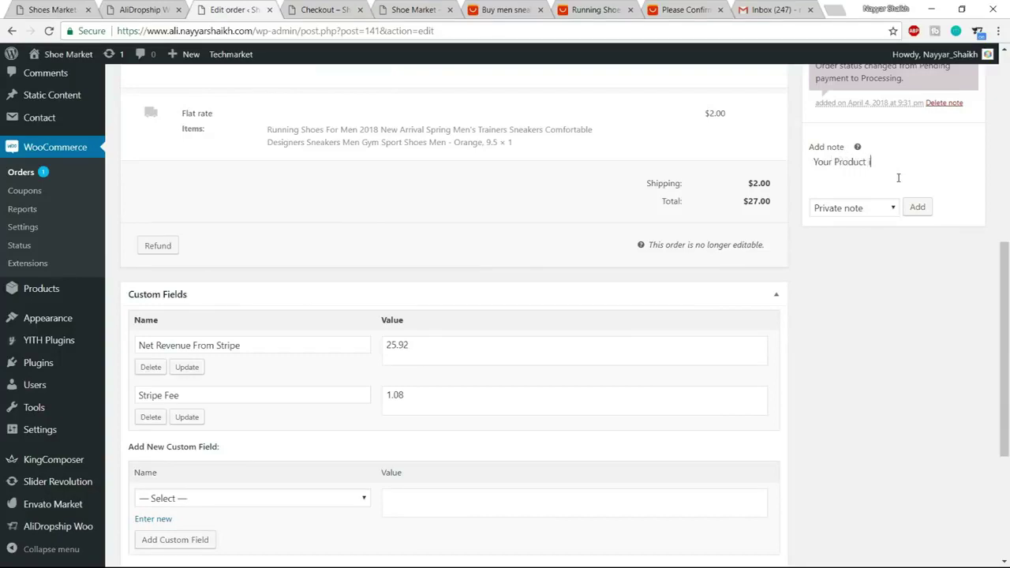
type("ipped, You can excepy")
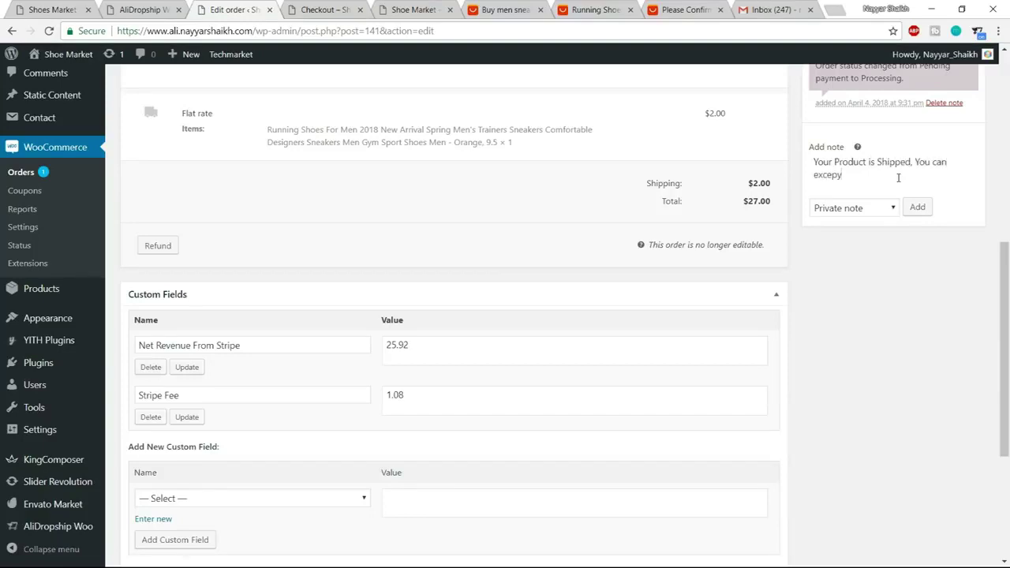
key("BackSpace")
type("t your Order buu Monday")
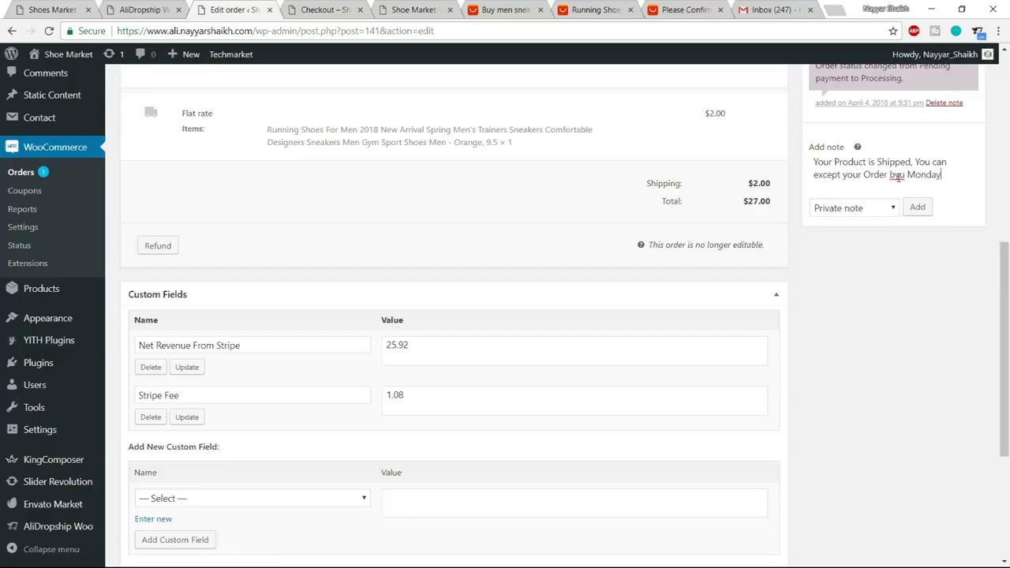
left_click(903, 176)
key("BackSpace")
- Set the note type to Note to customer and add it to order #141
left_click(837, 213)
left_click(847, 235)
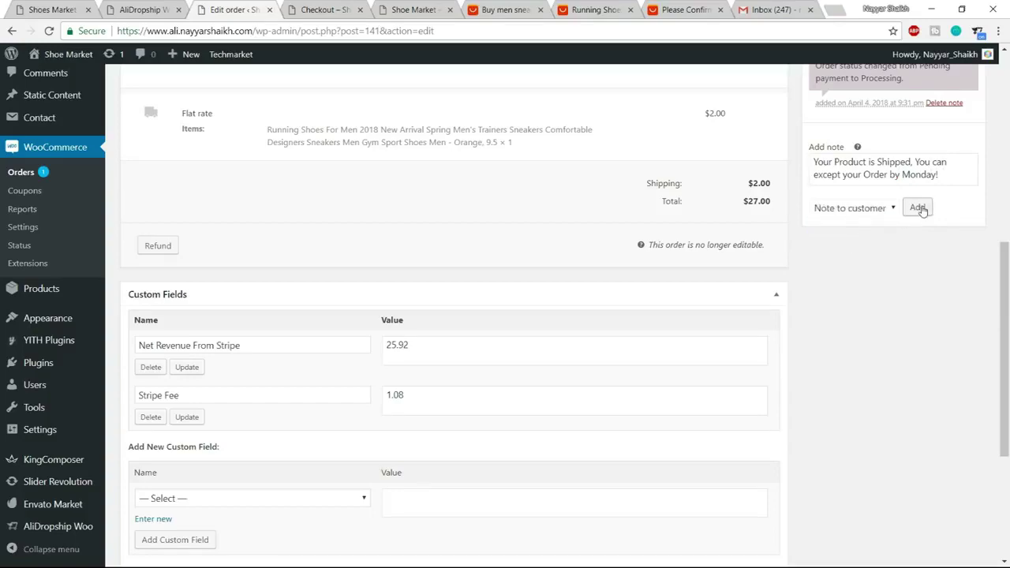
left_click(918, 208)
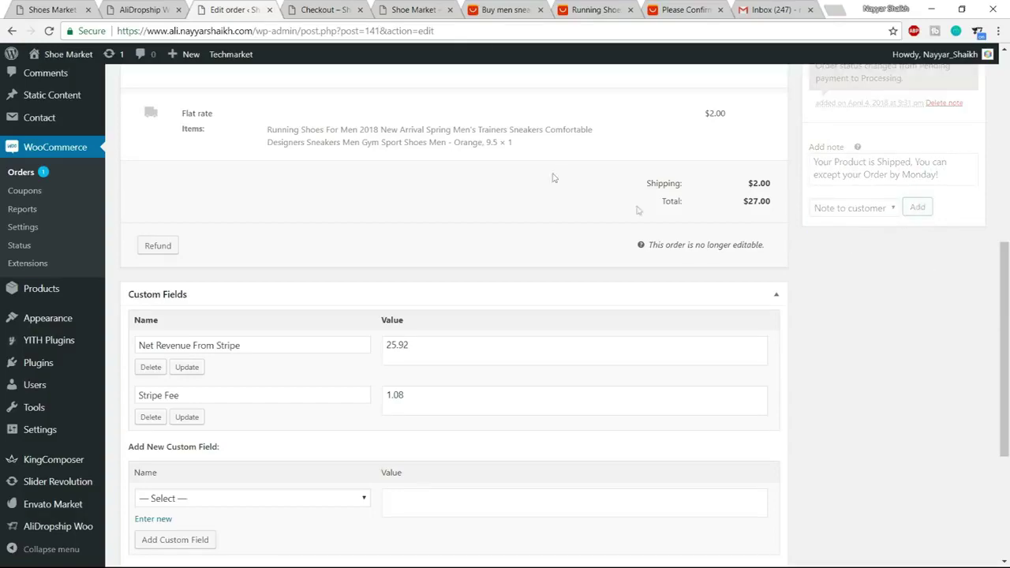
scroll(791, 299, "up", 10)
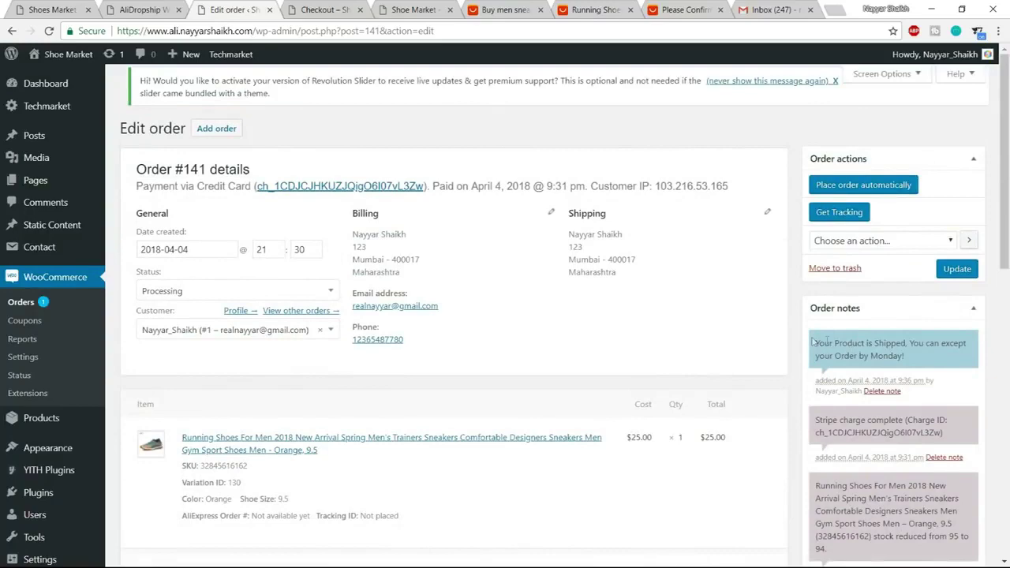
left_click(767, 9)
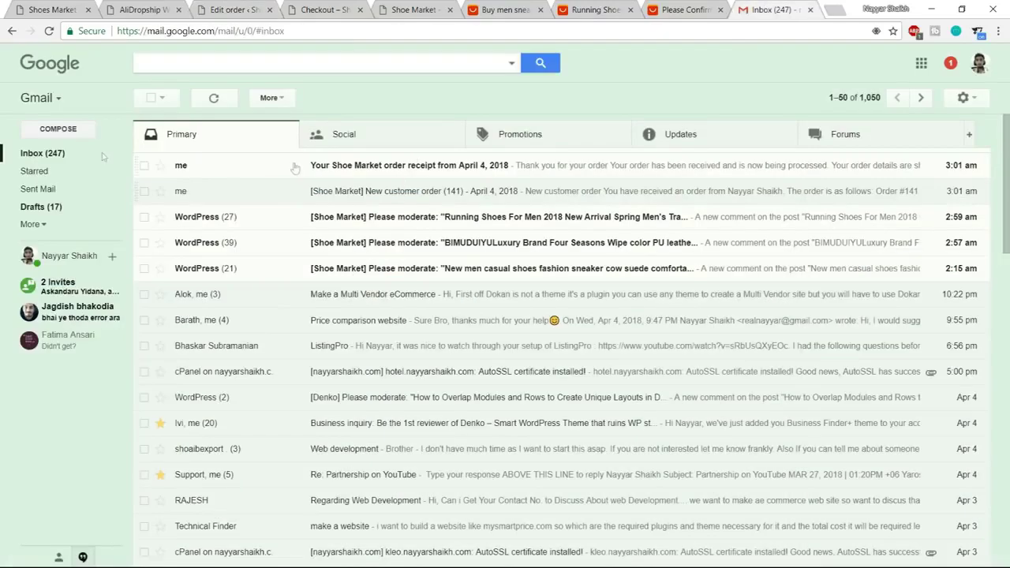
- Refresh the inbox, open 'Note added to your Shoe Market order' and highlight the shipped message
left_click(56, 155)
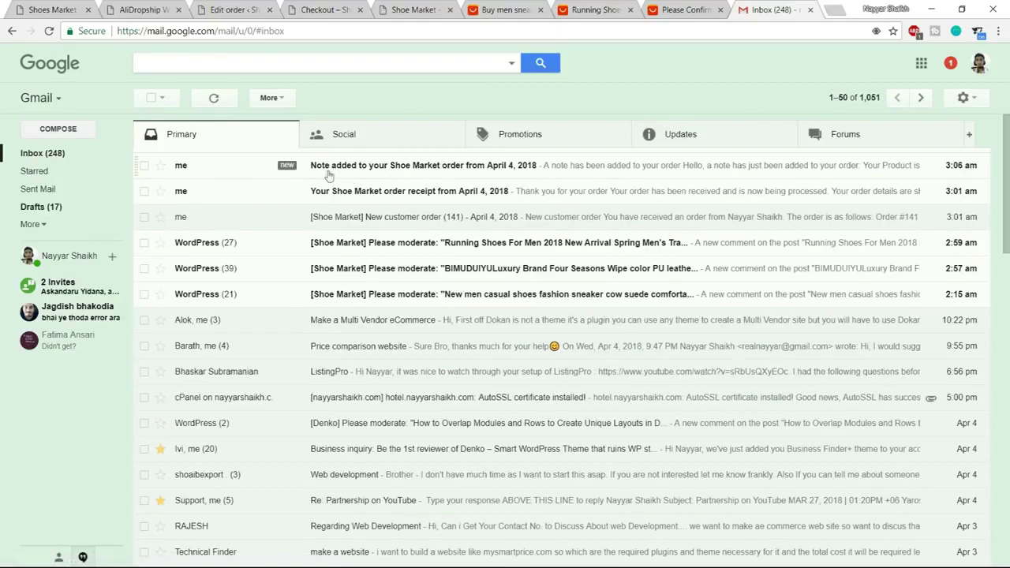
left_click(422, 165)
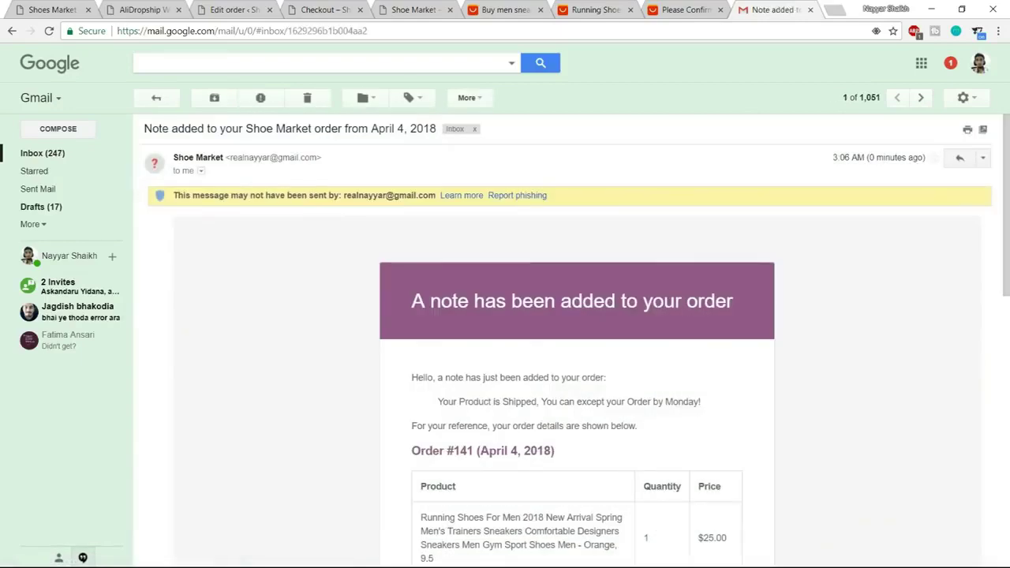
scroll(612, 277, "down", 2)
left_click_drag(410, 246, 546, 247)
left_click(618, 250)
left_click_drag(436, 275, 715, 280)
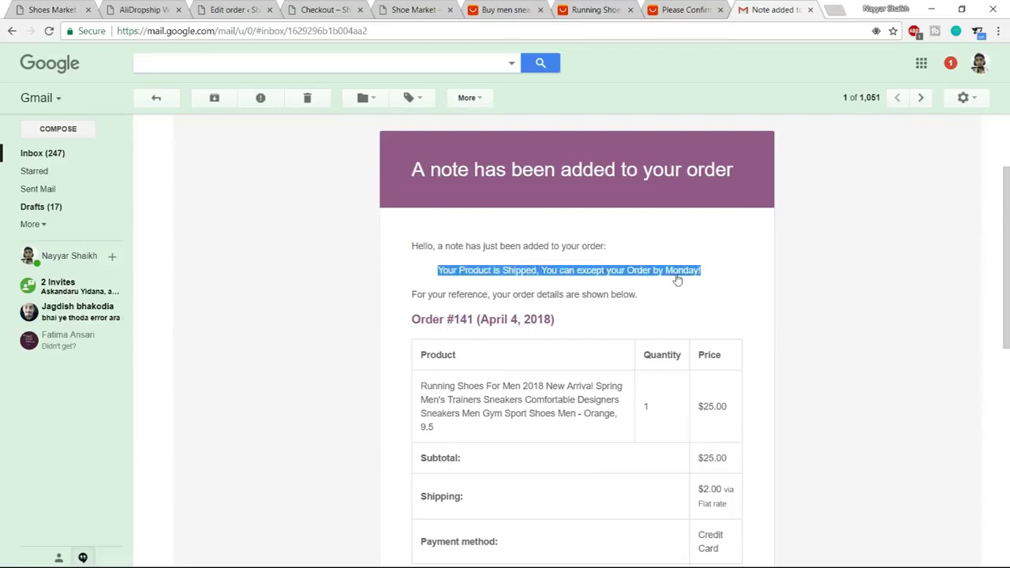
left_click(810, 10)
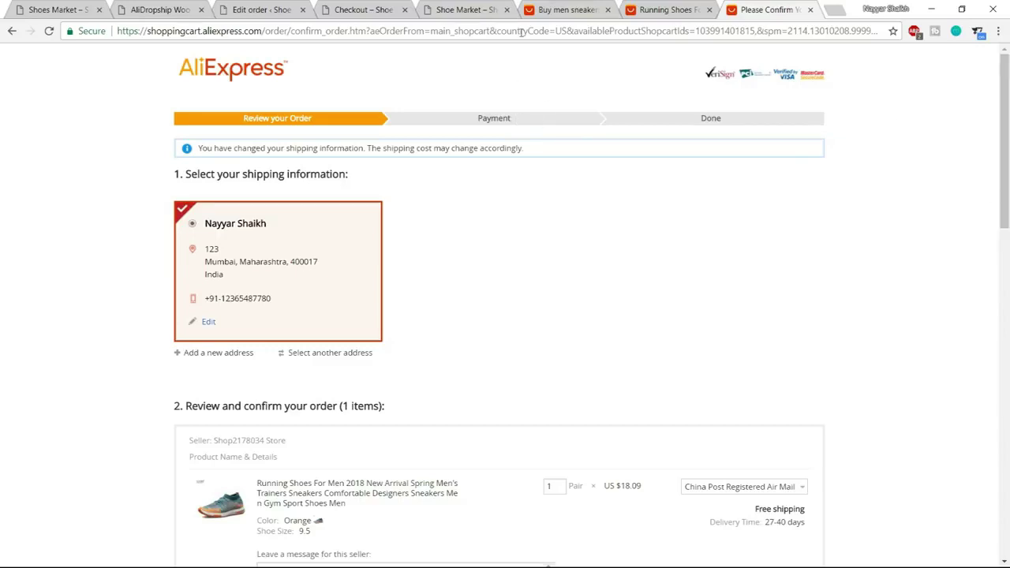
- Close the three AliExpress tabs, reload the Shoes Market home page, then go to AliDropship admin
left_click(554, 10)
left_click(607, 10)
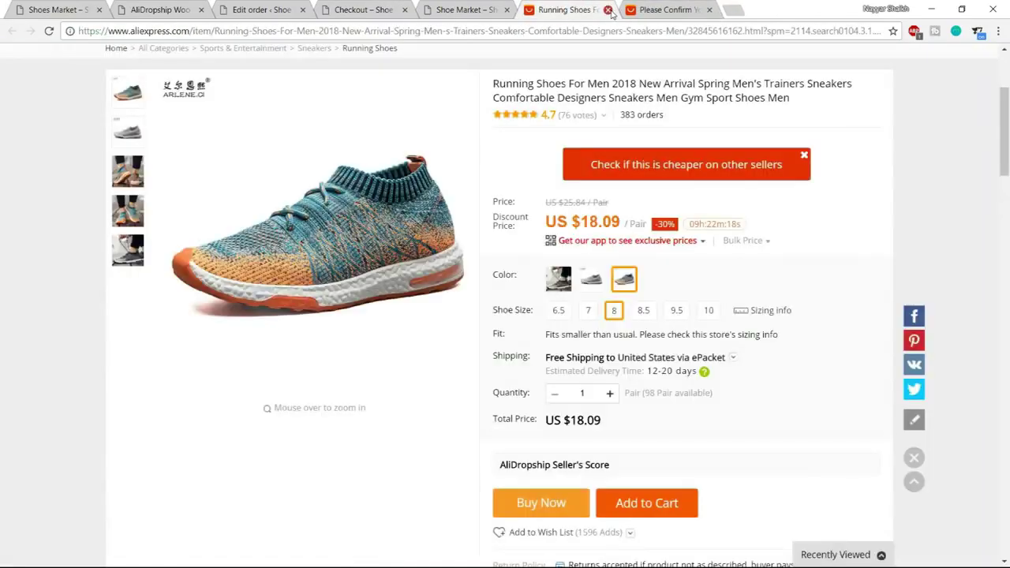
left_click(607, 10)
left_click(607, 10)
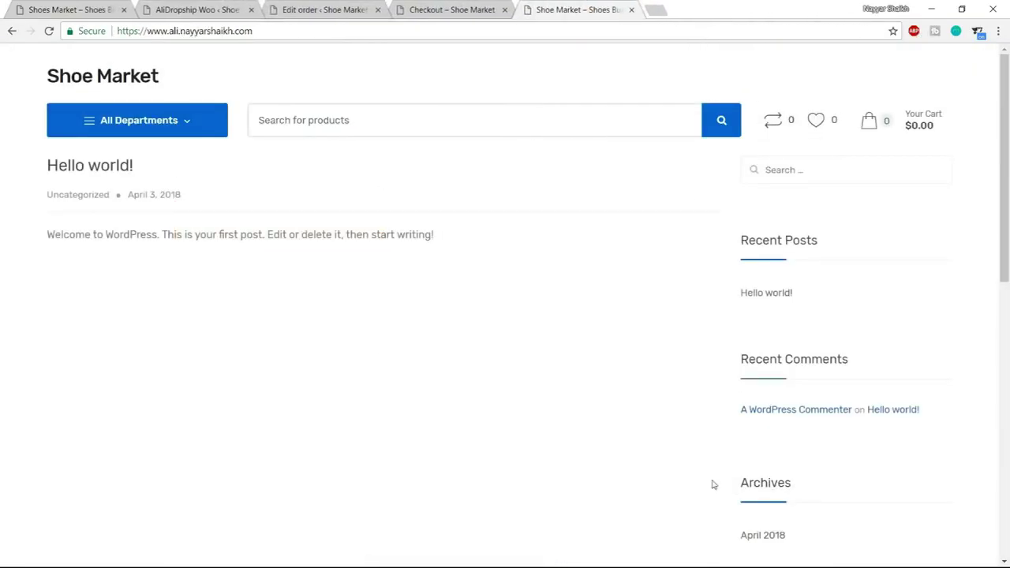
scroll(712, 491, "down", 6)
scroll(485, 294, "up", 6)
key("ctrl+Tab")
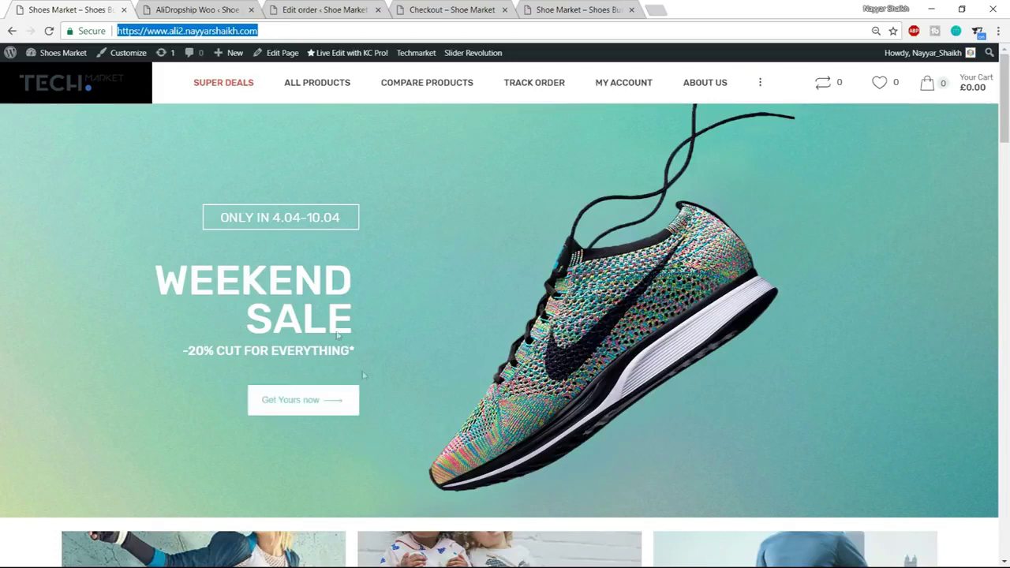
left_click(49, 31)
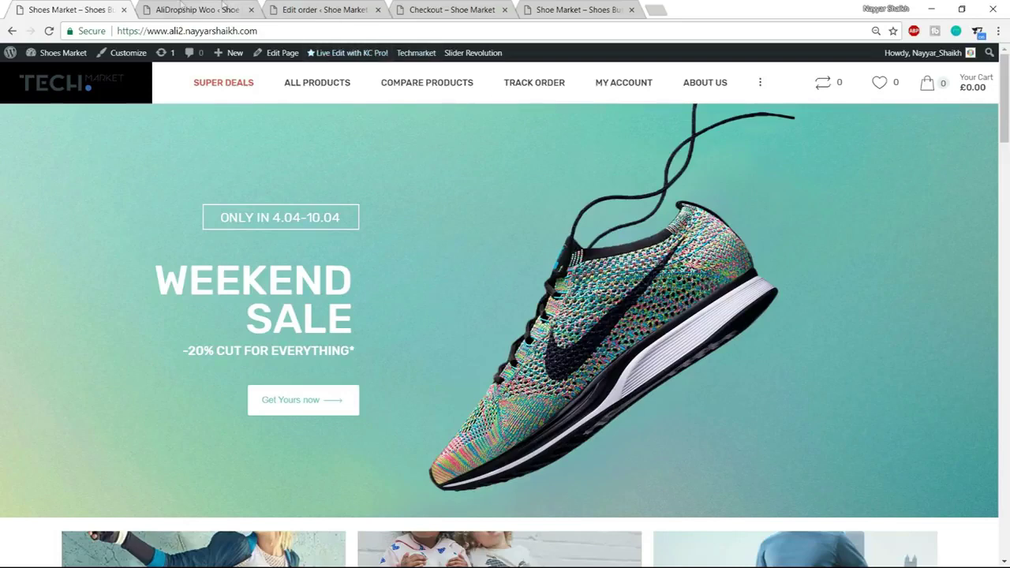
left_click(170, 6)
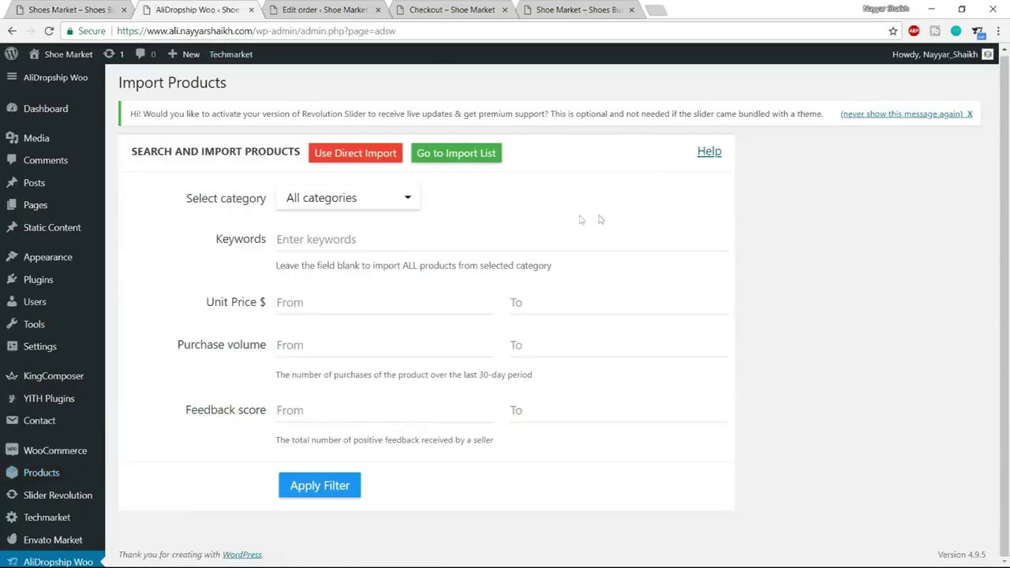
- Create a new slider named Home Slider, alias home-slide, with a Full-Width layout
left_click(52, 497)
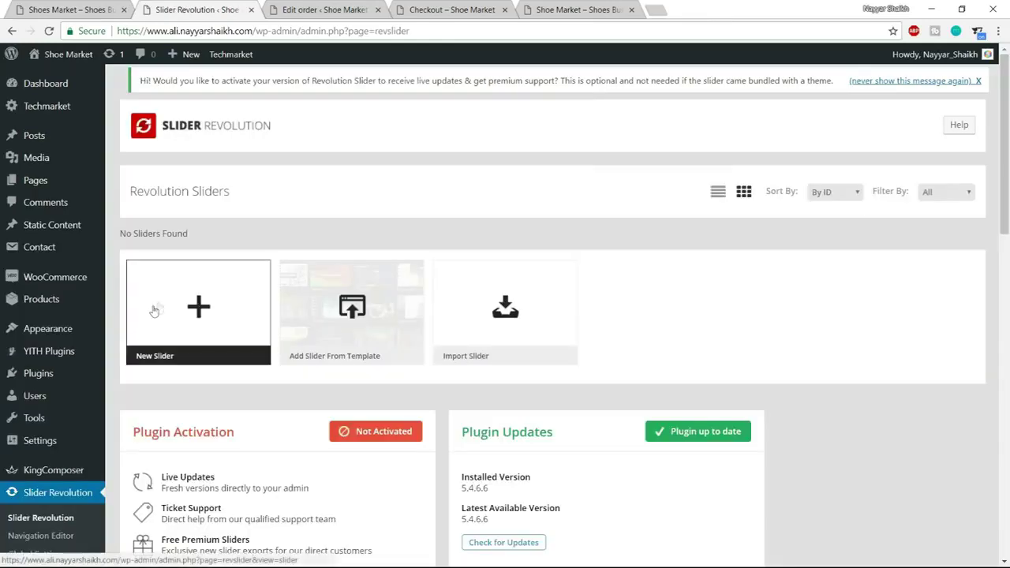
left_click(187, 309)
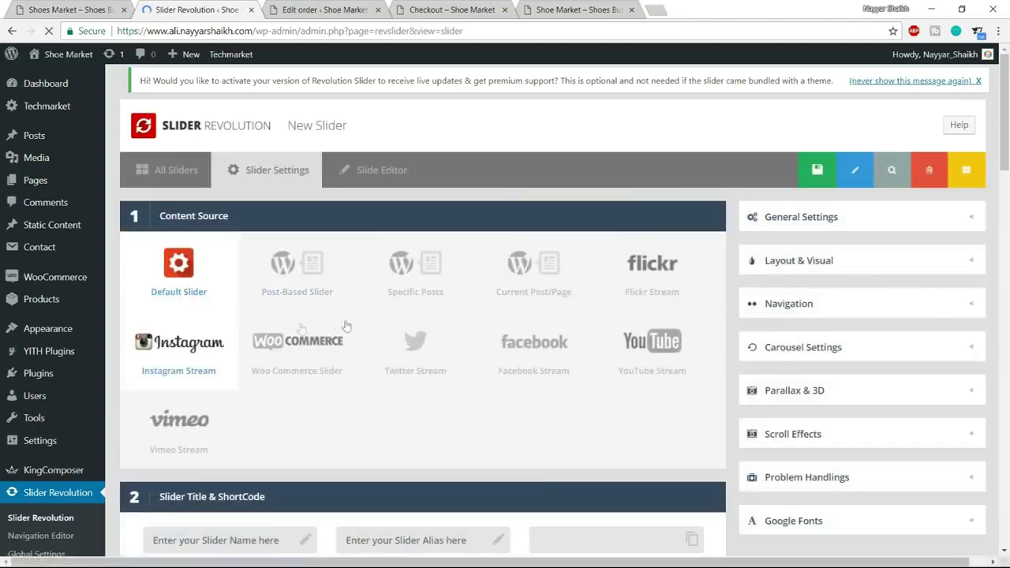
scroll(532, 378, "down", 3)
left_click(304, 278)
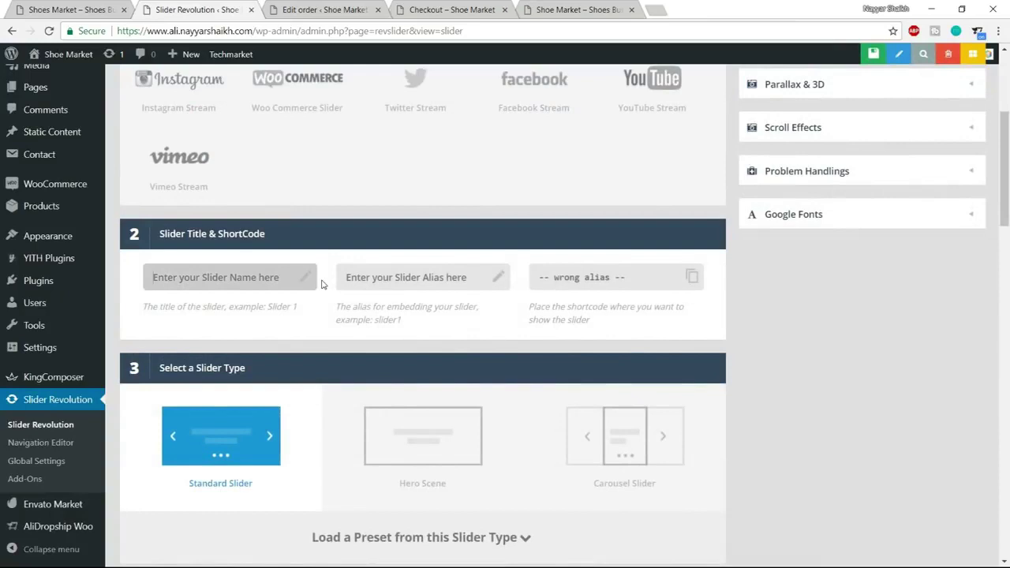
type("Home Slider")
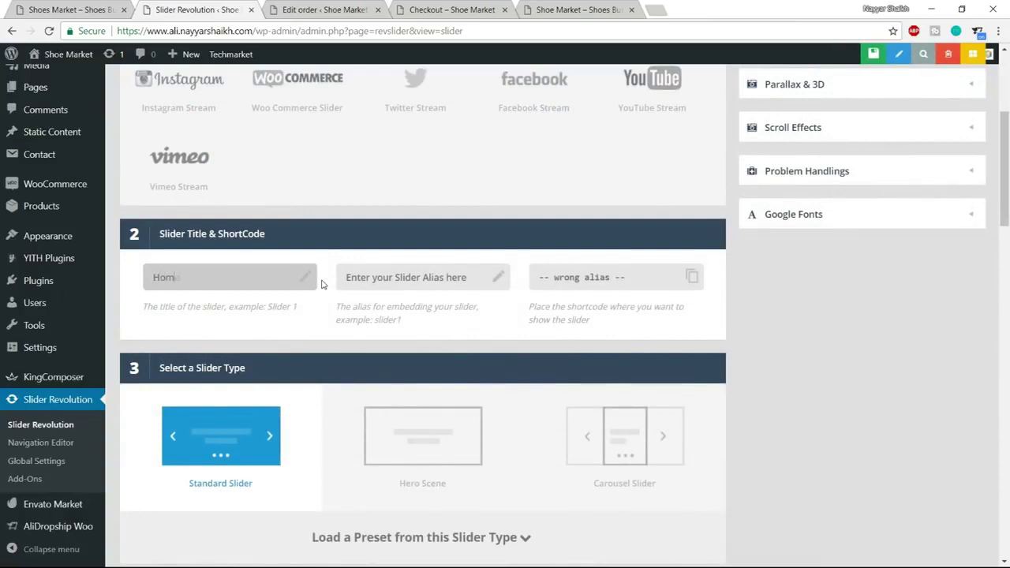
left_click(364, 266)
type("home-slide")
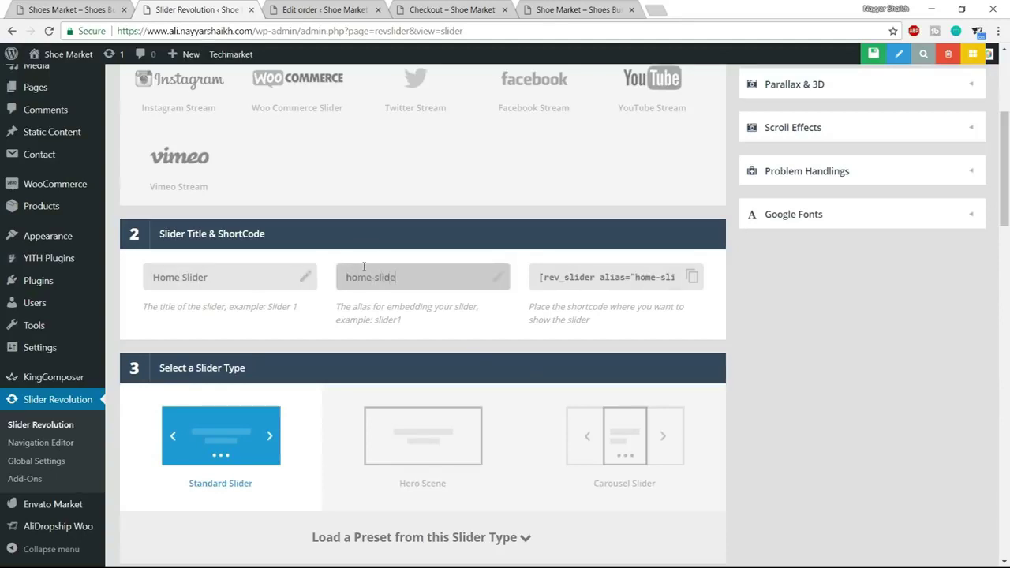
scroll(364, 266, "down", 2)
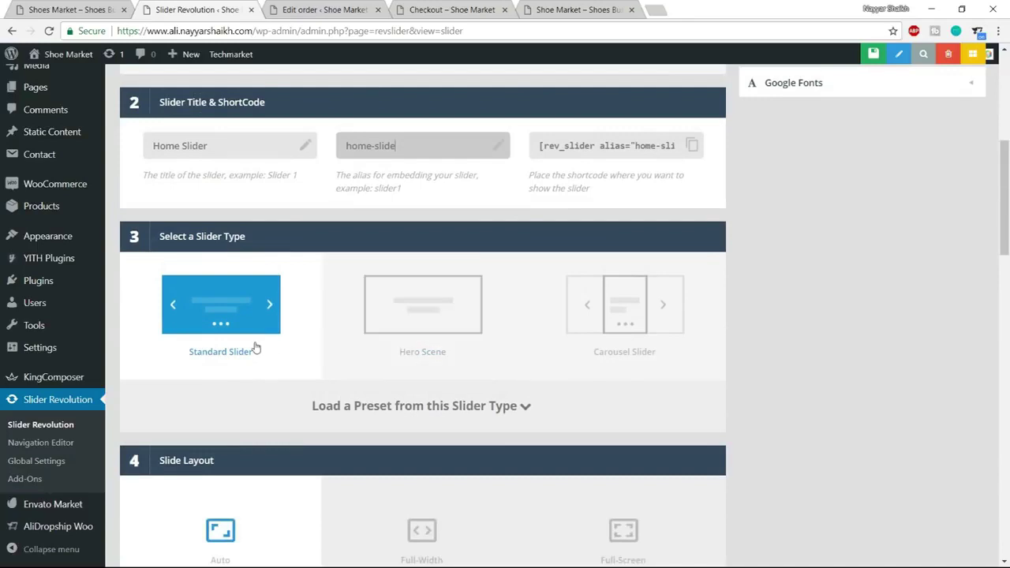
scroll(253, 358, "down", 3)
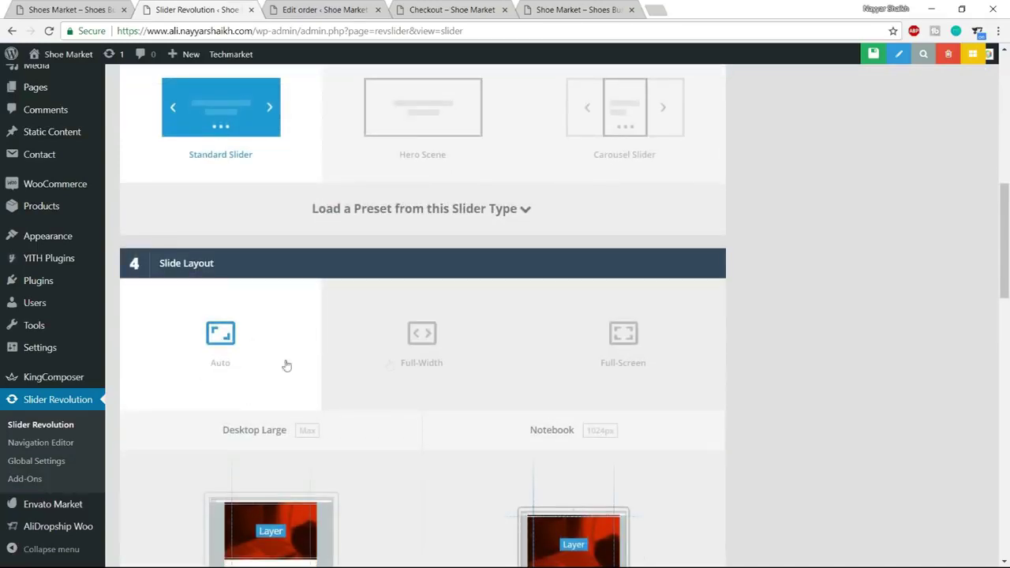
left_click(410, 339)
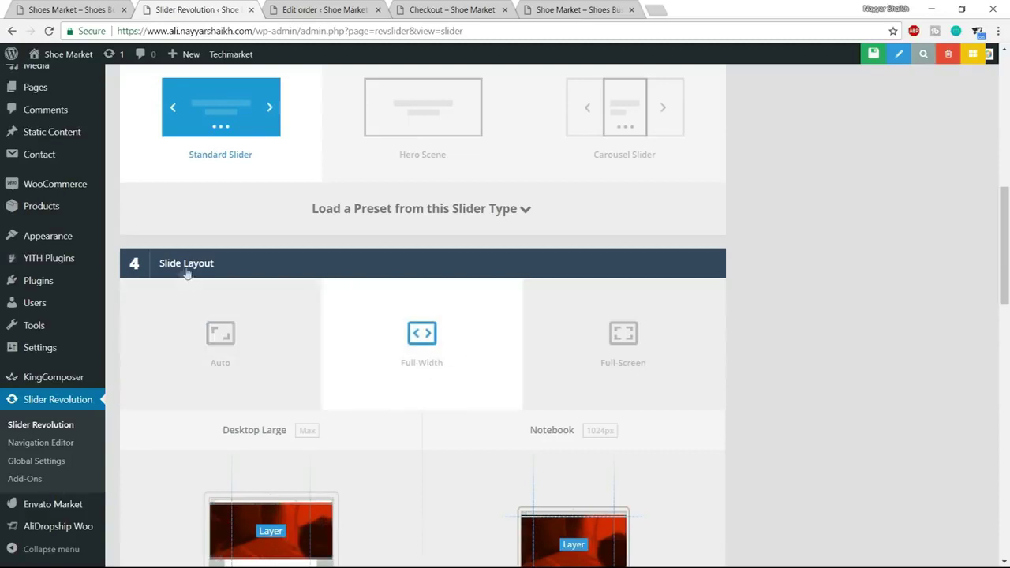
- Set desktop grid height 660, notebook 566, and enable custom tablet and mobile grid heights
scroll(658, 348, "down", 1)
scroll(812, 347, "down", 4)
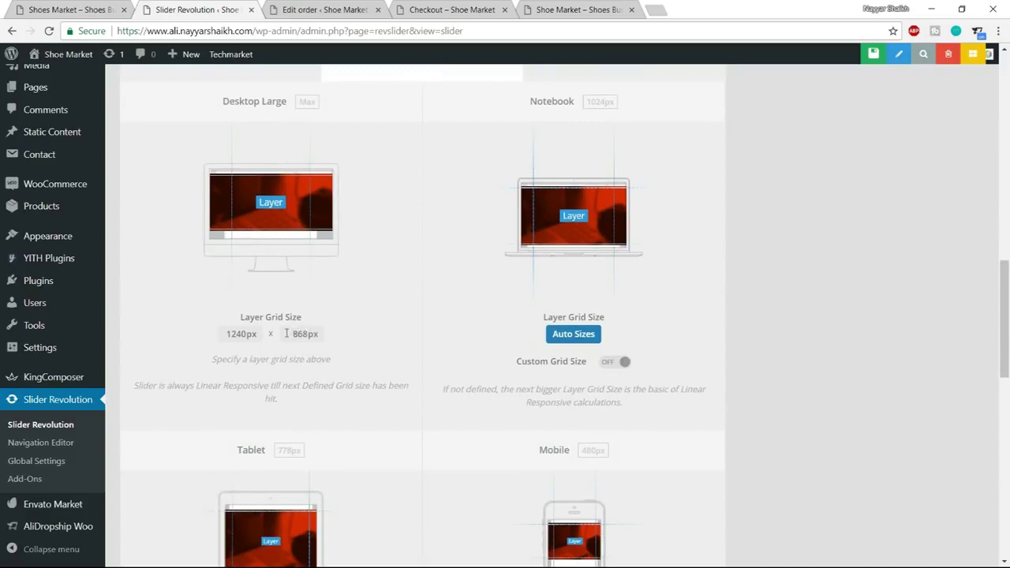
left_click_drag(289, 336, 310, 336)
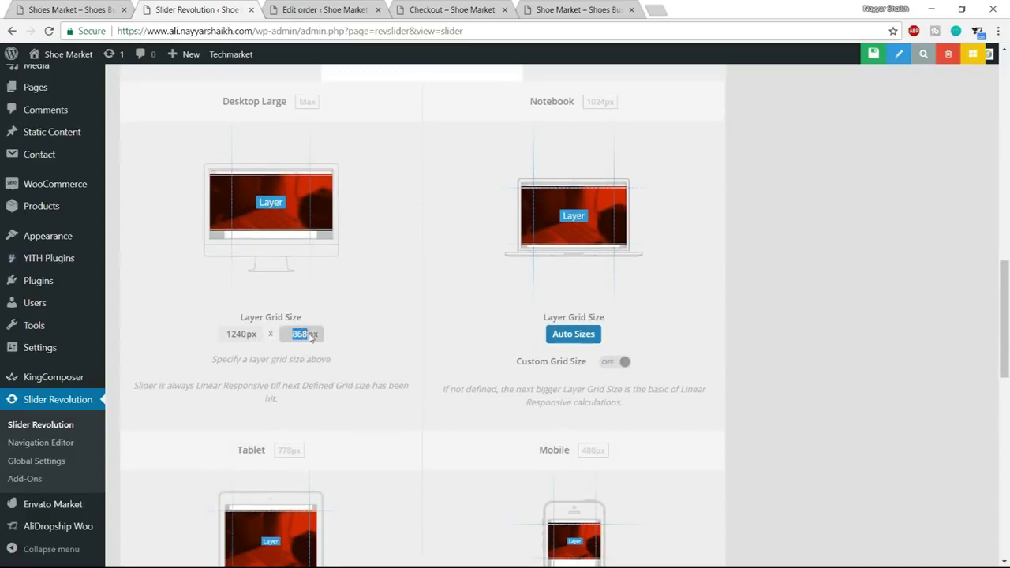
type("660")
left_click(618, 363)
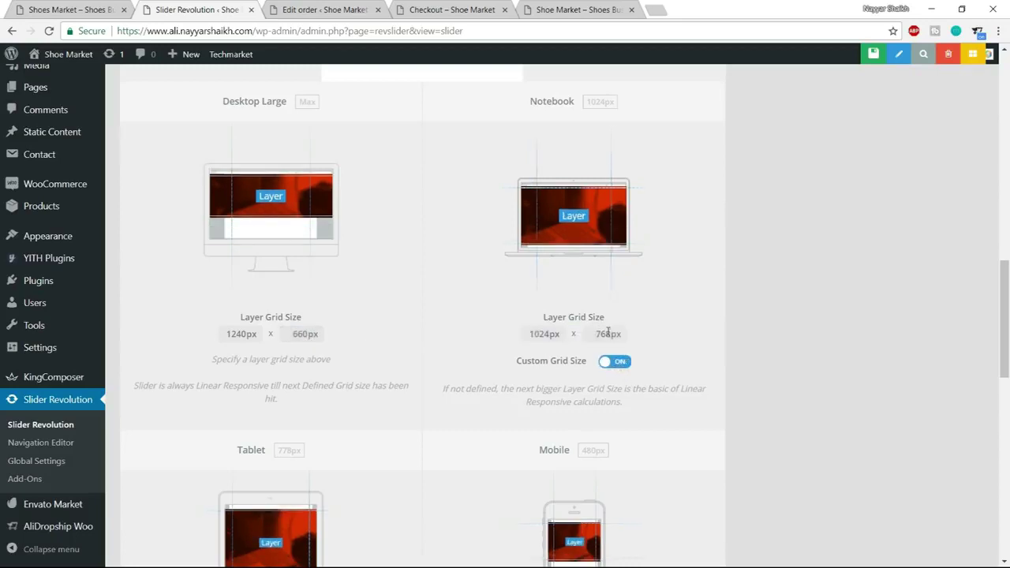
left_click_drag(609, 334, 597, 334)
type("566")
scroll(597, 333, "down", 4)
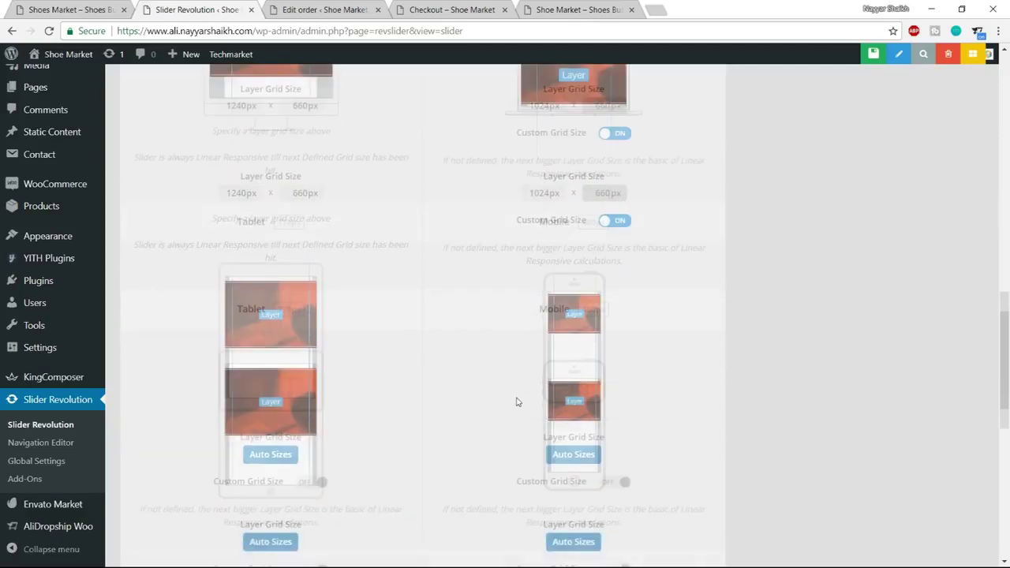
left_click(306, 383)
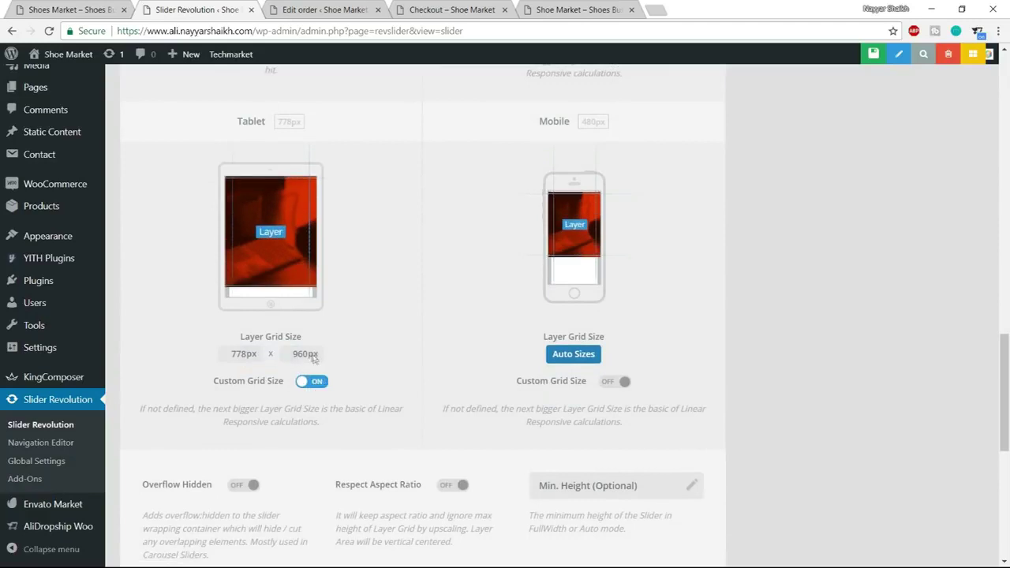
double_click(306, 352)
type("33")
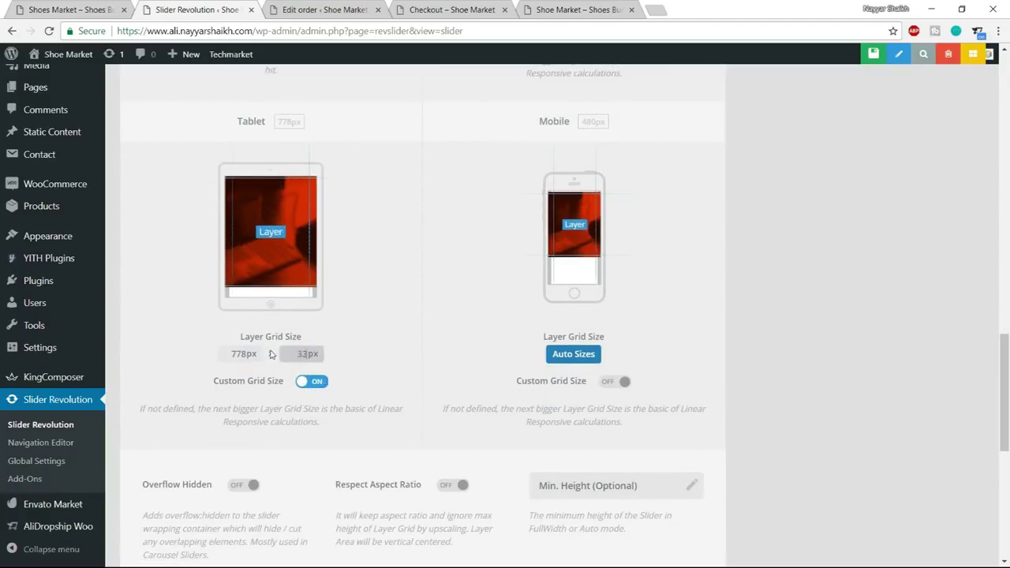
left_click(615, 381)
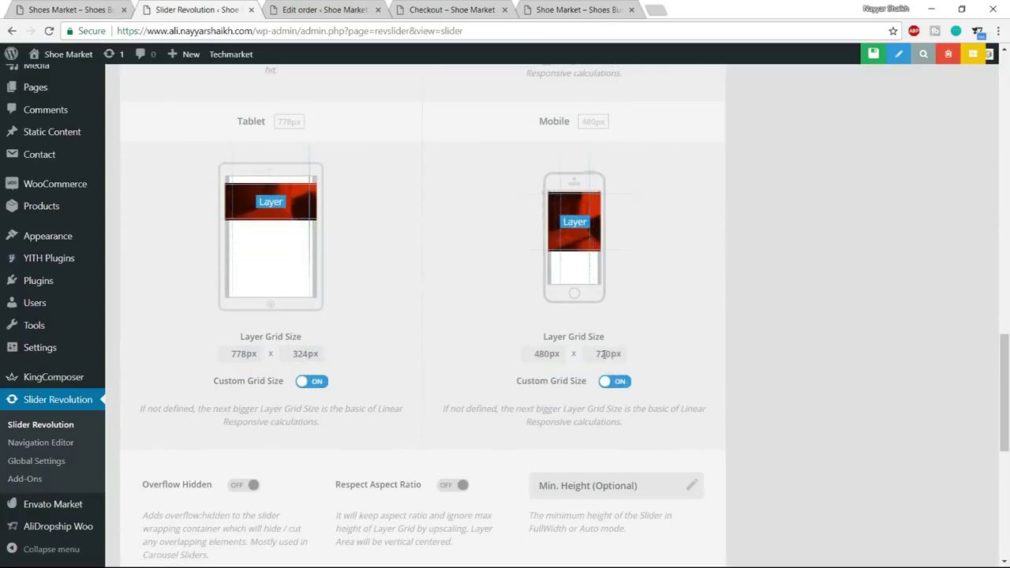
double_click(609, 354)
type("3")
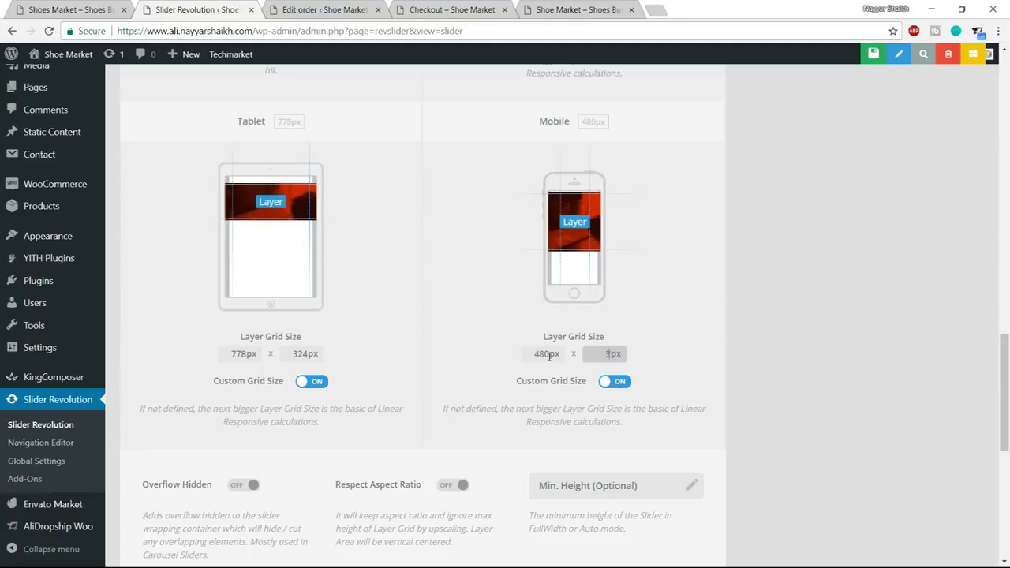
scroll(794, 372, "up", 15)
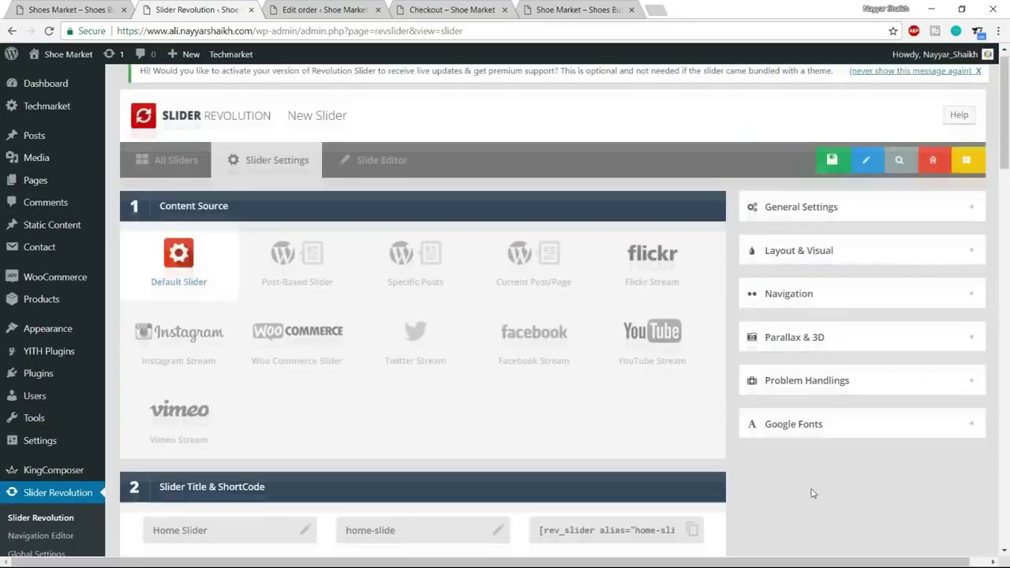
- Save the slider settings, then give the first slide a Main / Background Image source
left_click(768, 170)
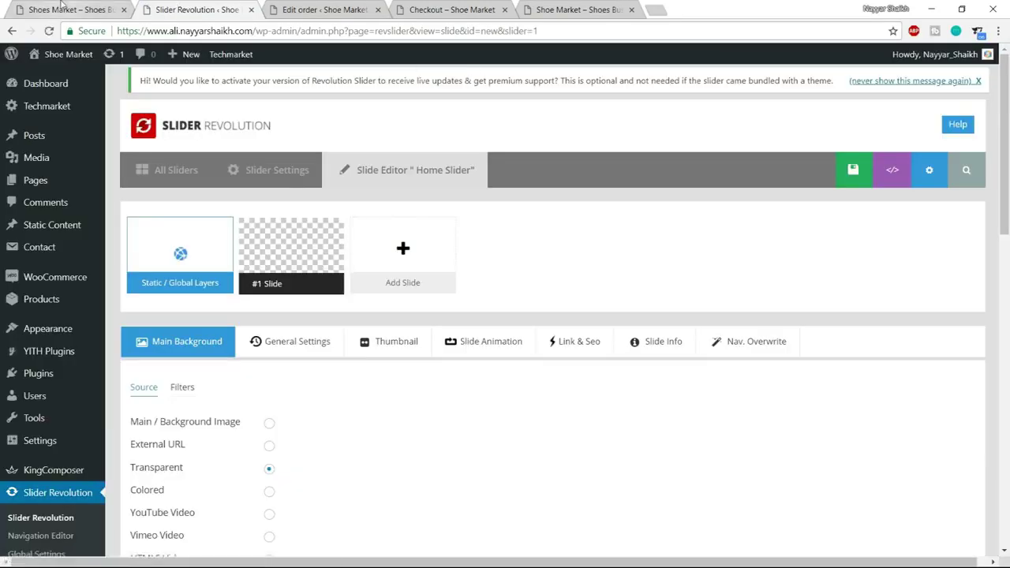
key("ctrl+shift+Tab")
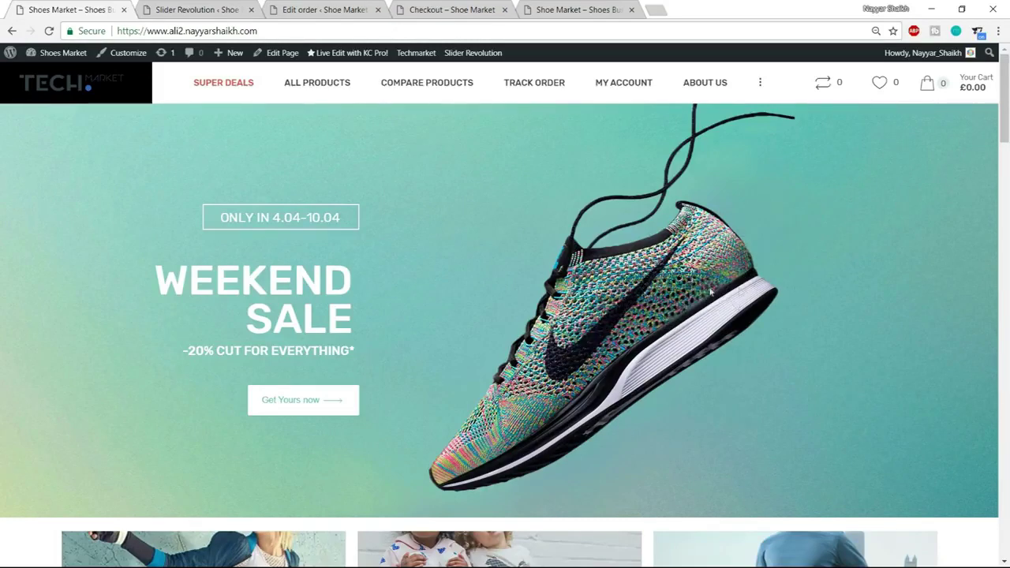
key("ctrl+Tab")
scroll(840, 387, "down", 3)
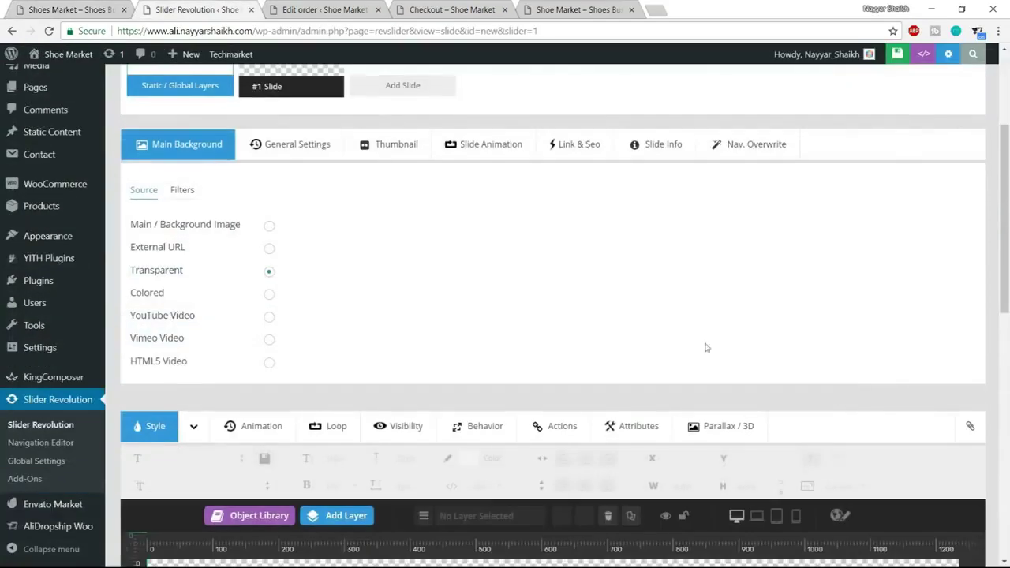
left_click(269, 229)
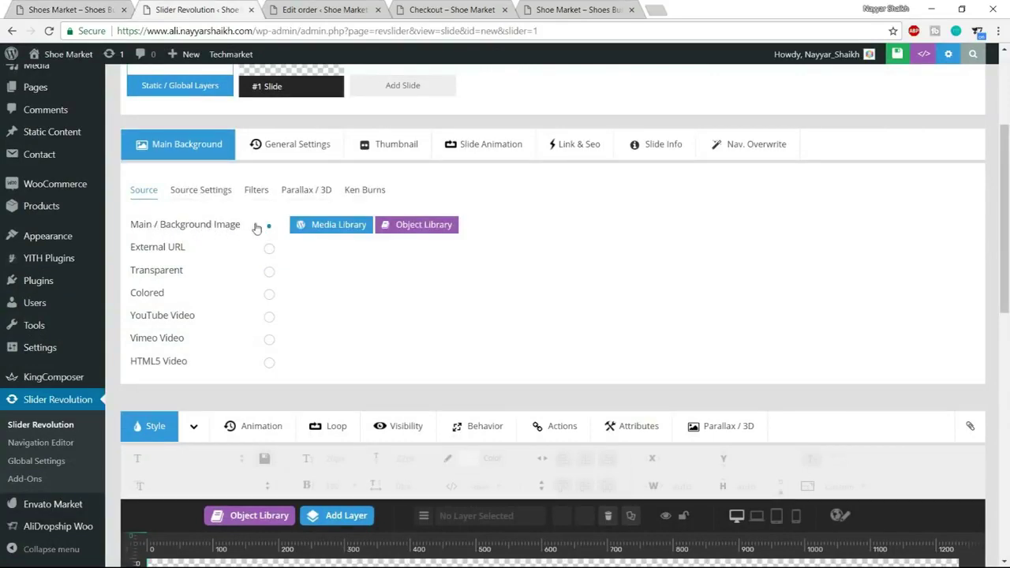
left_click(330, 230)
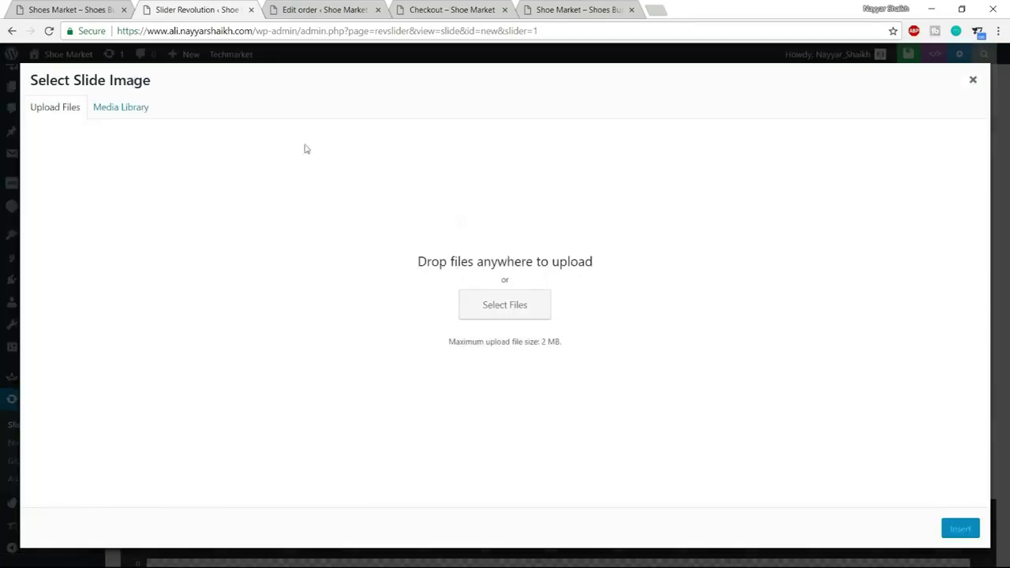
- Upload 10-background from DropShipping > Media and insert it as the slide background
left_click(521, 311)
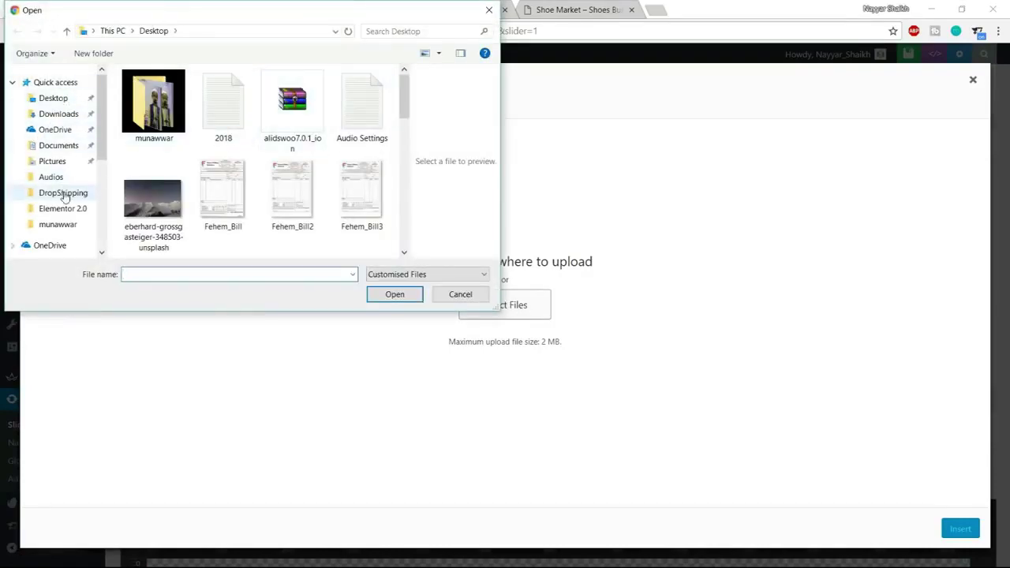
scroll(63, 196, "down", 1)
left_click(83, 154)
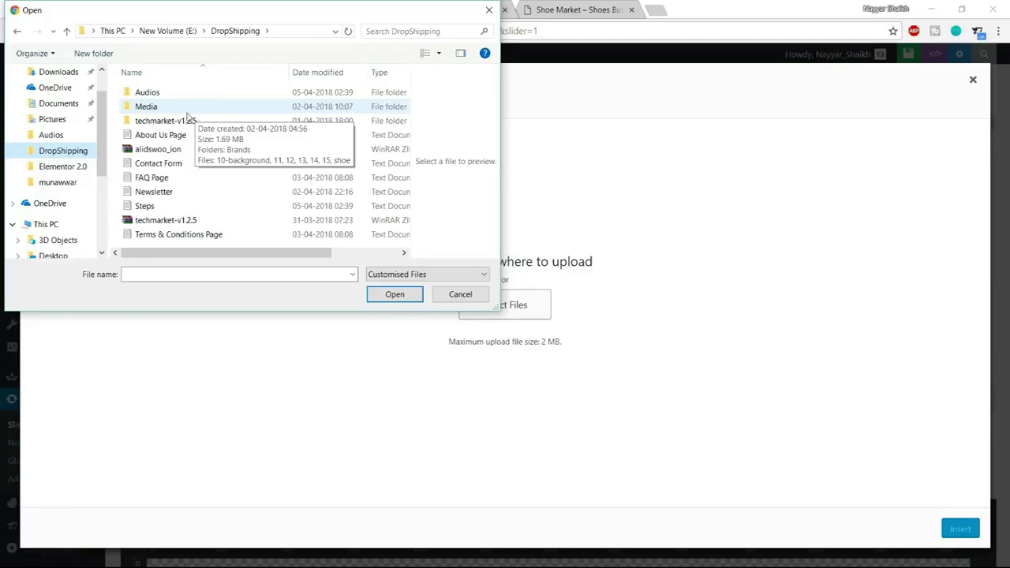
double_click(182, 108)
left_click(236, 114)
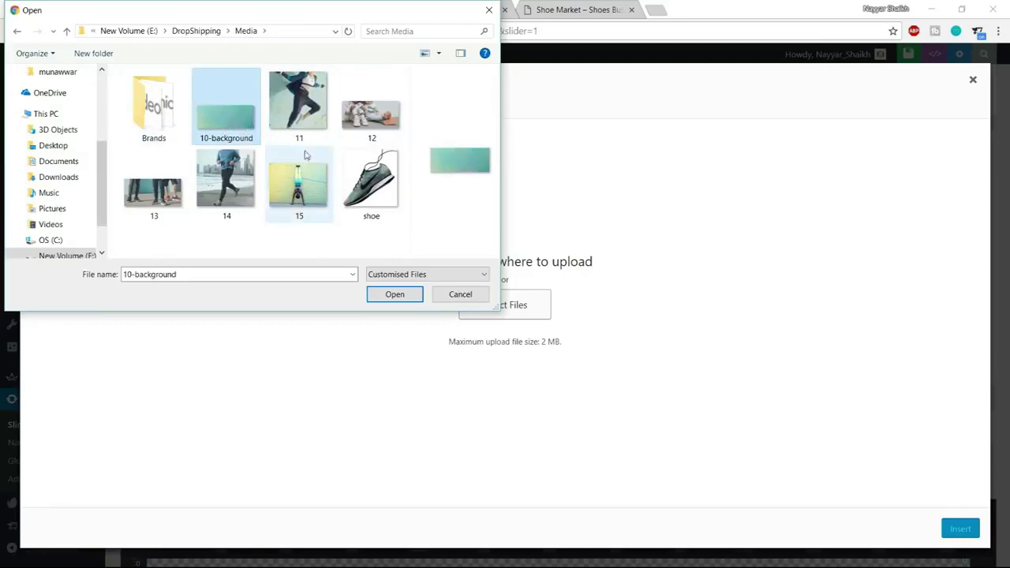
left_click(404, 295)
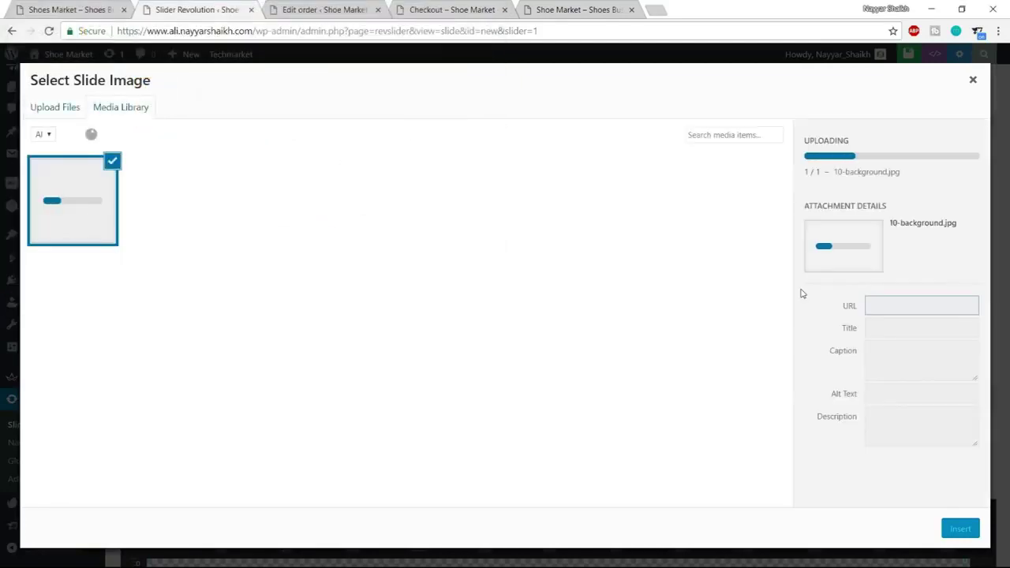
left_click(958, 529)
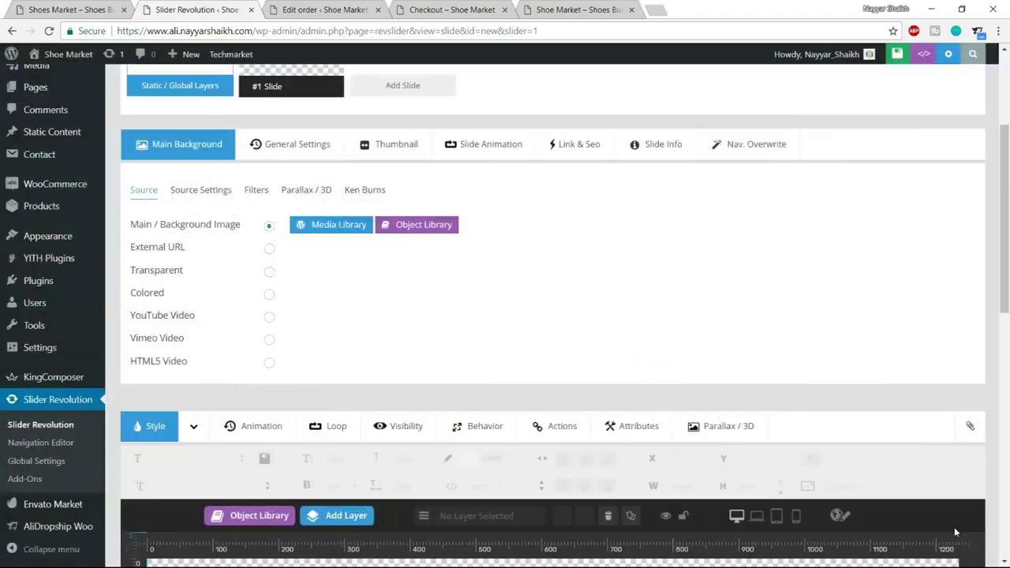
scroll(915, 429, "down", 5)
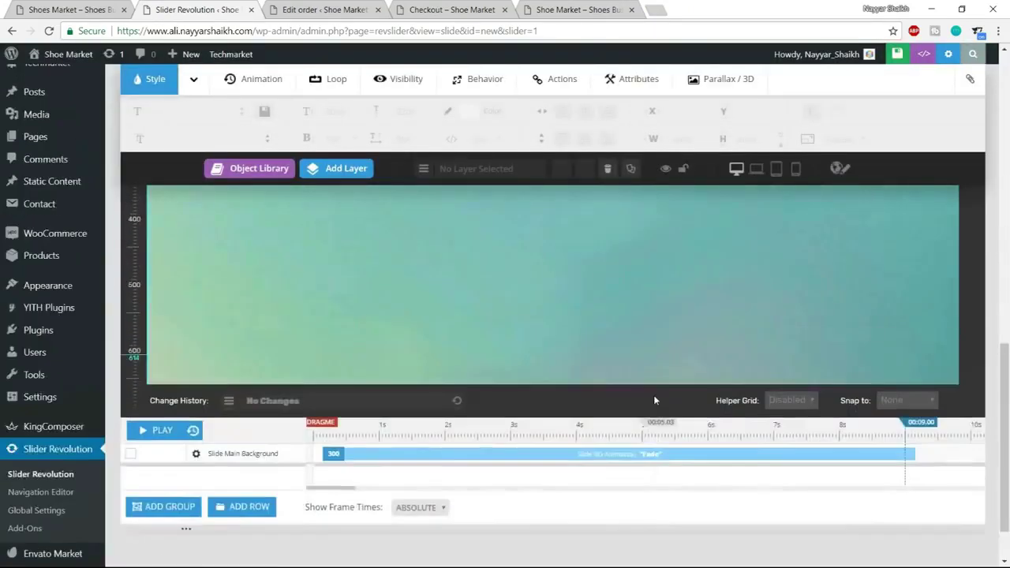
scroll(653, 400, "up", 3)
mouse_move(1004, 347)
left_mouse_down()
mouse_move(1008, 314)
mouse_move(1007, 363)
mouse_move(1007, 342)
left_mouse_up()
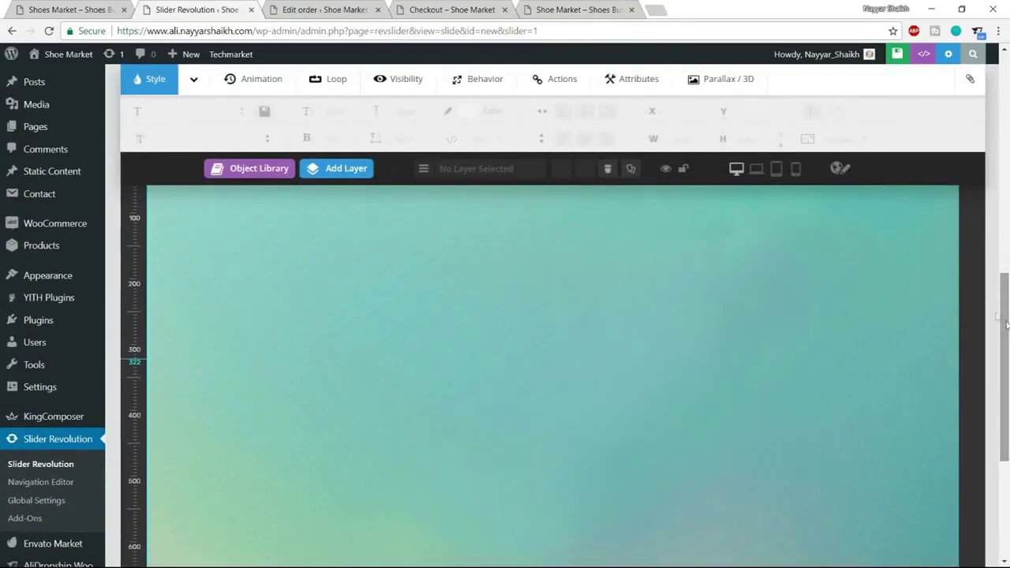
left_click(69, 10)
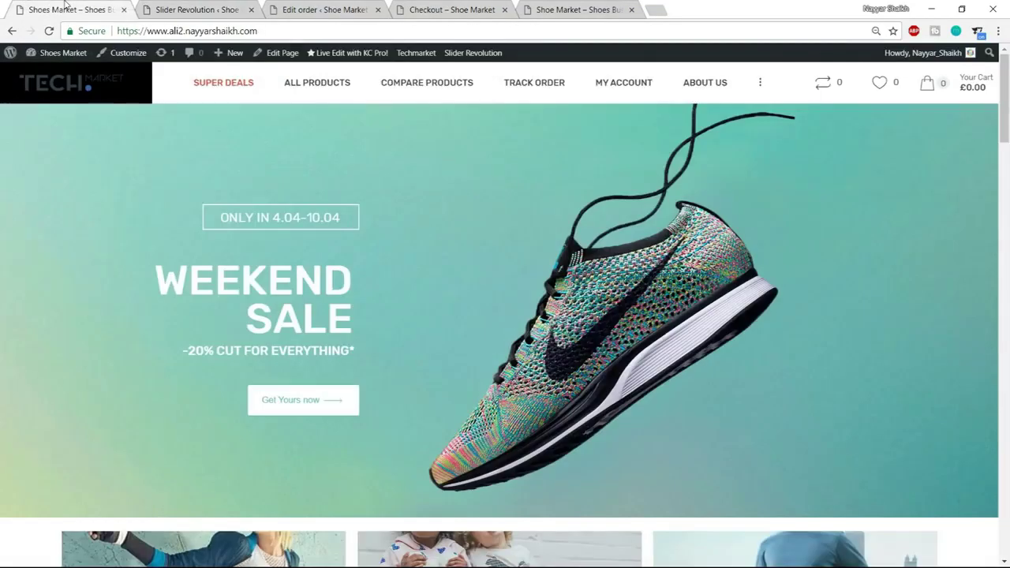
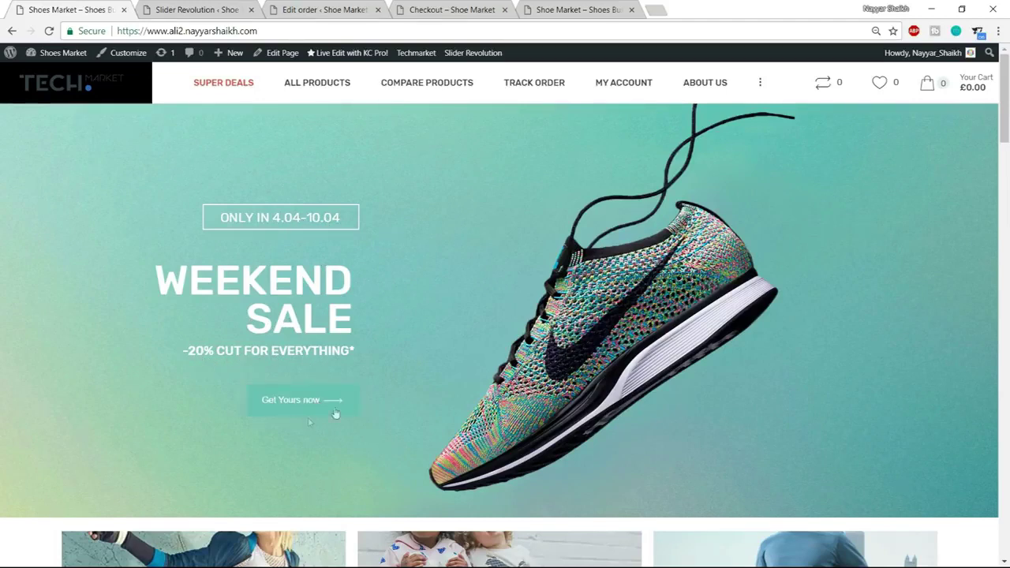
- Add a new Text/Html layer to the slide after checking the live storefront slider
left_click(197, 9)
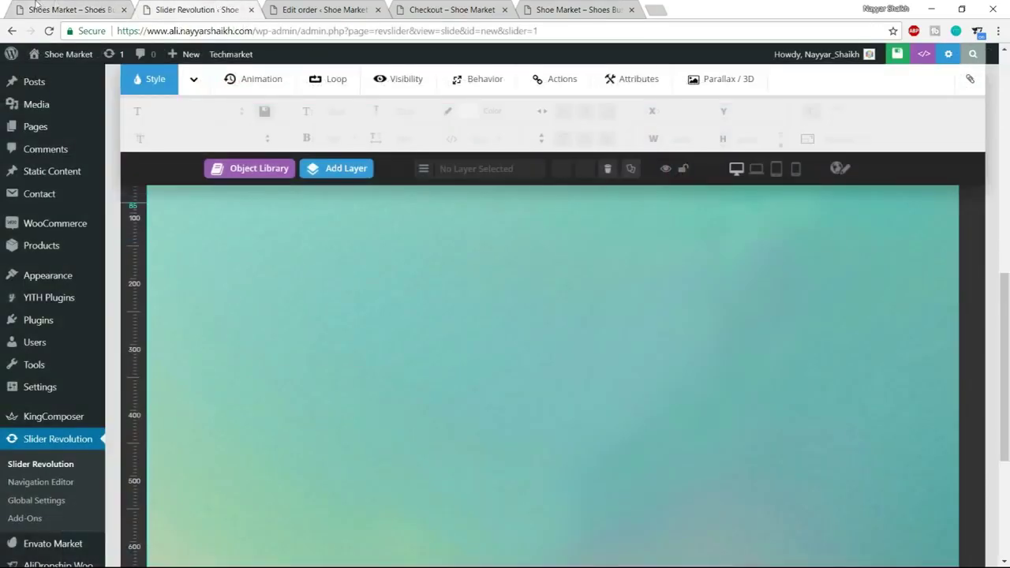
key("ctrl+1")
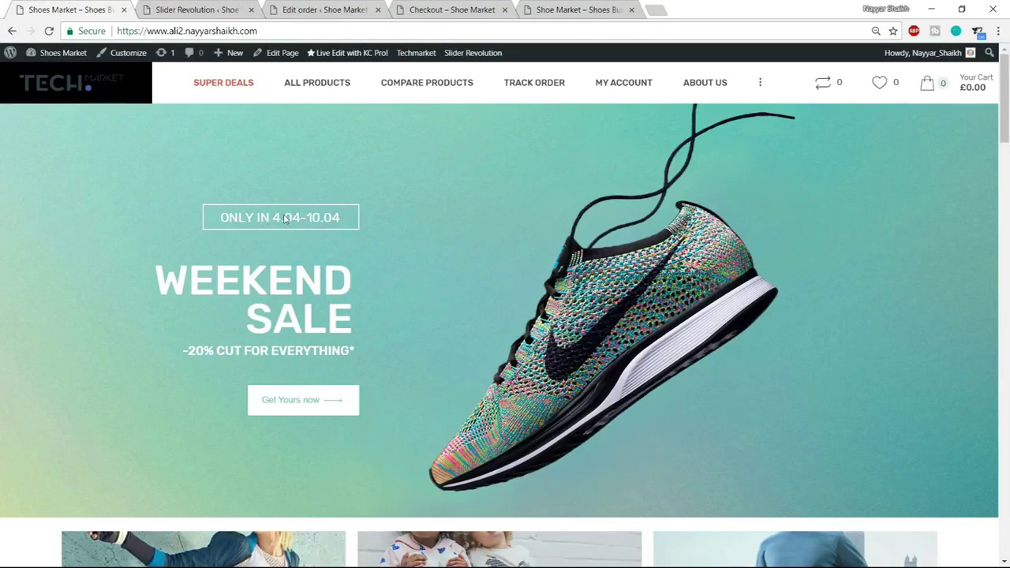
left_click(209, 6)
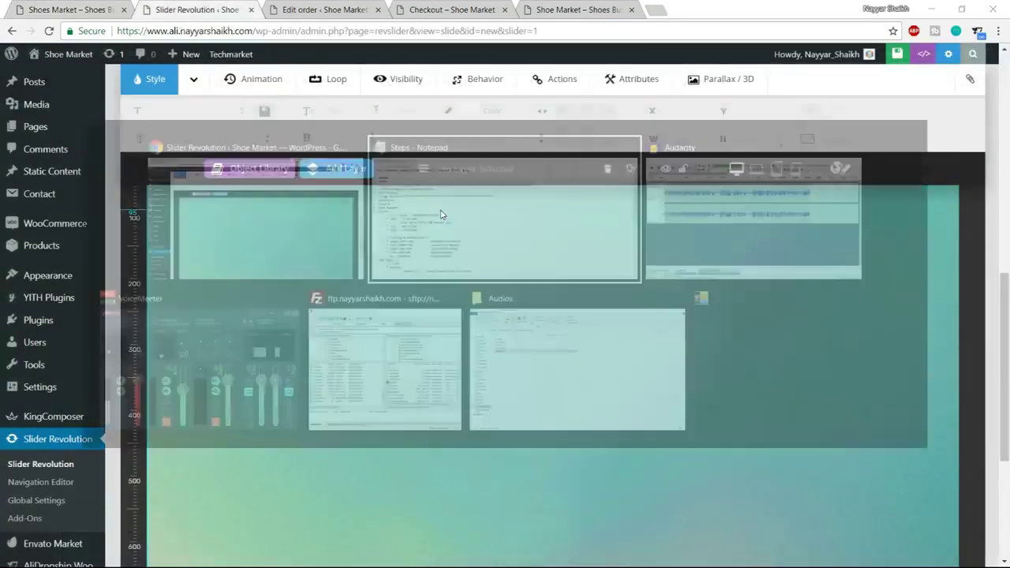
left_click(347, 168)
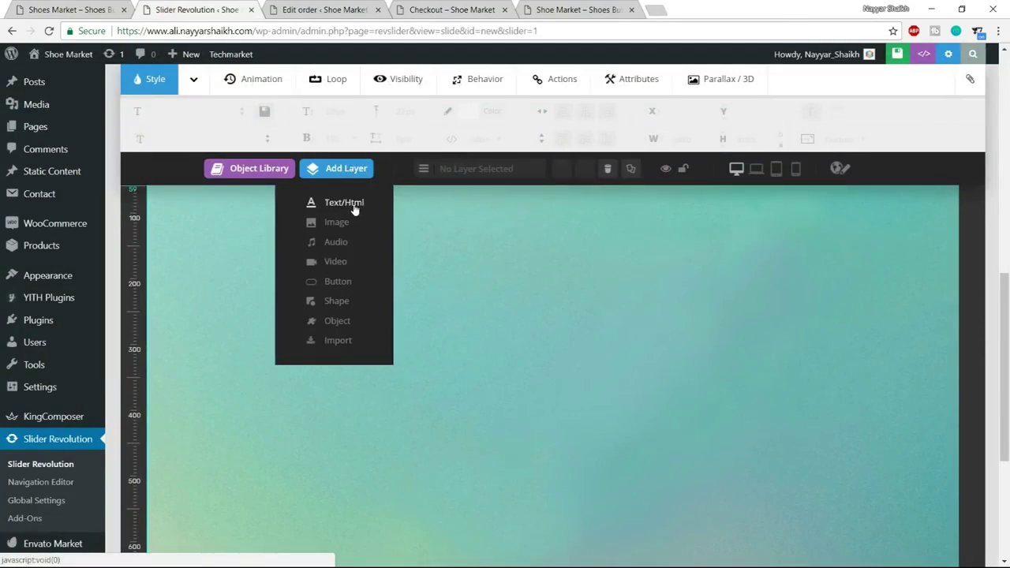
left_click(344, 202)
- Change the caption to ONLY IN 4.04-10.04 and move it down-right to about 232px by 240px
left_click_drag(516, 205, 407, 205)
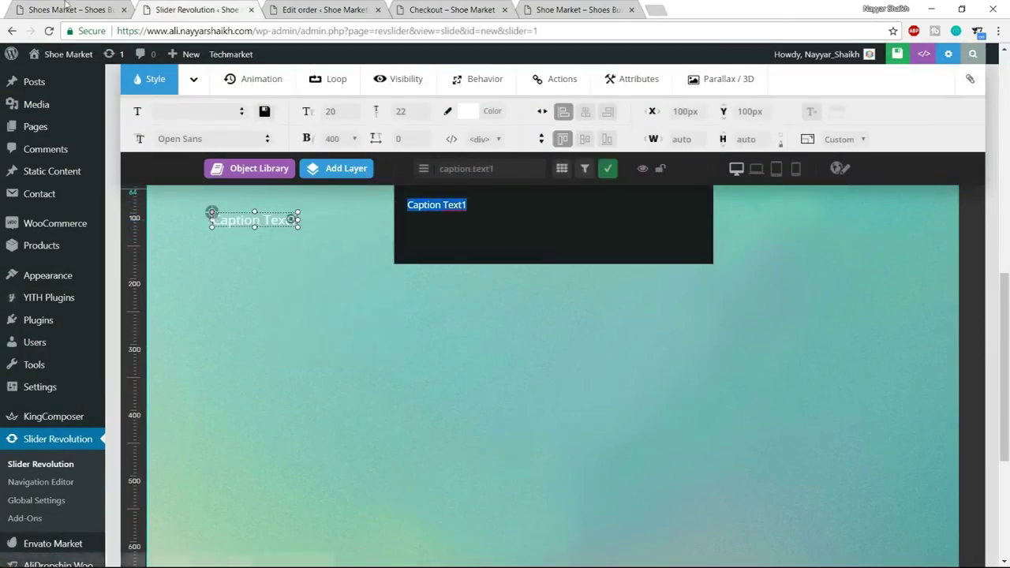
left_click(67, 5)
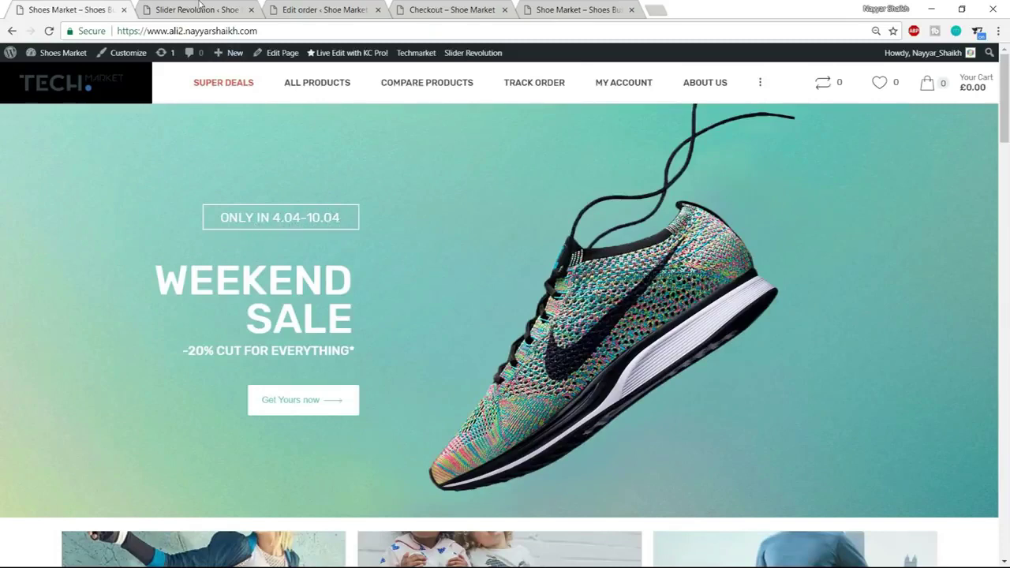
left_click(203, 9)
type("O")
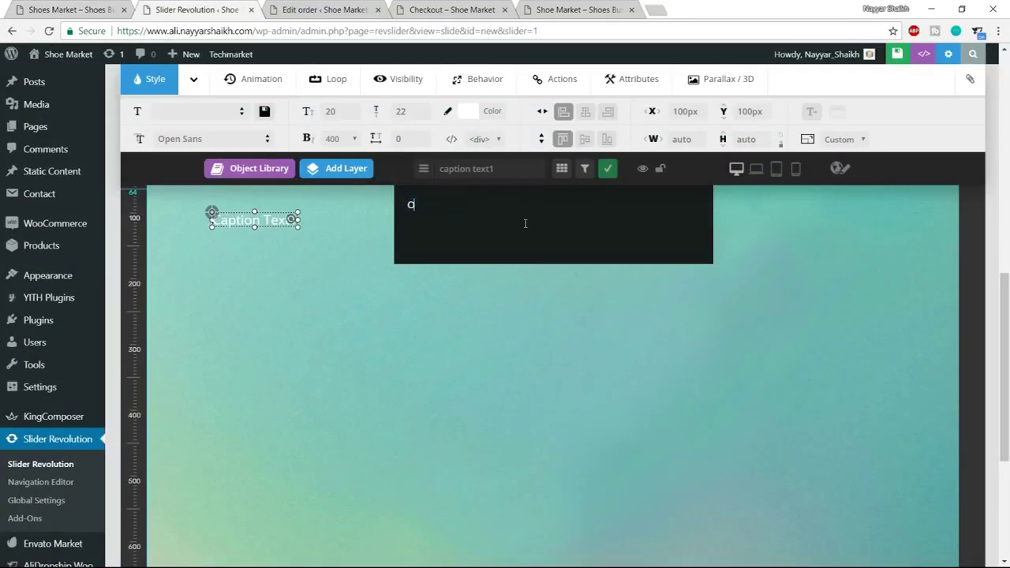
type("NLY IN 4")
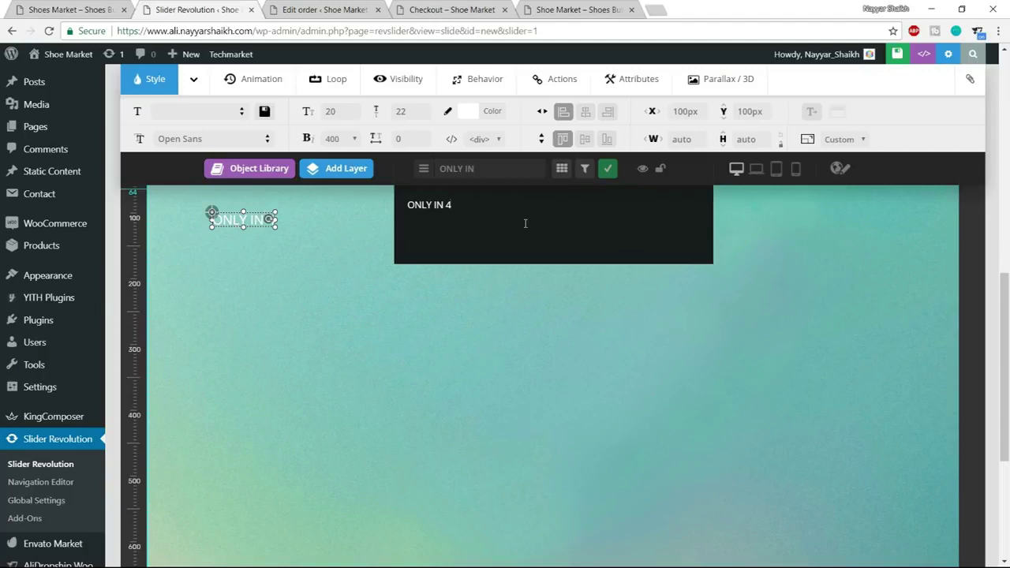
type(".04-10")
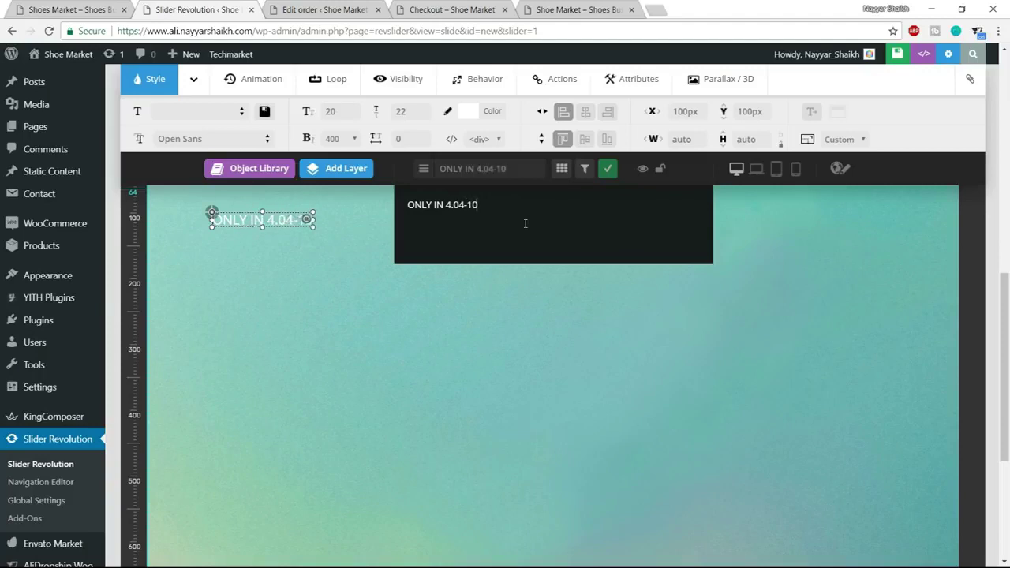
type(".04")
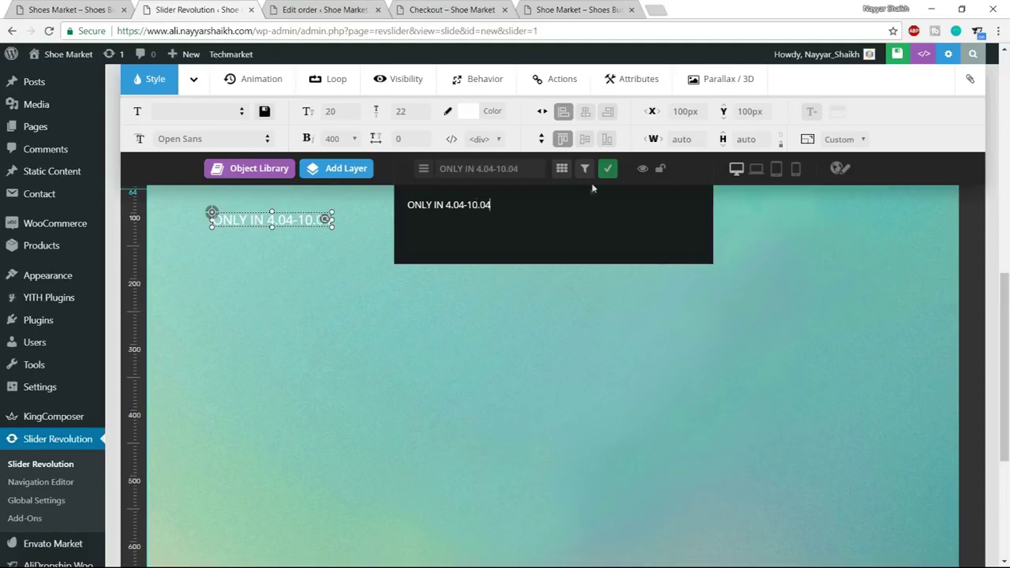
left_click(609, 168)
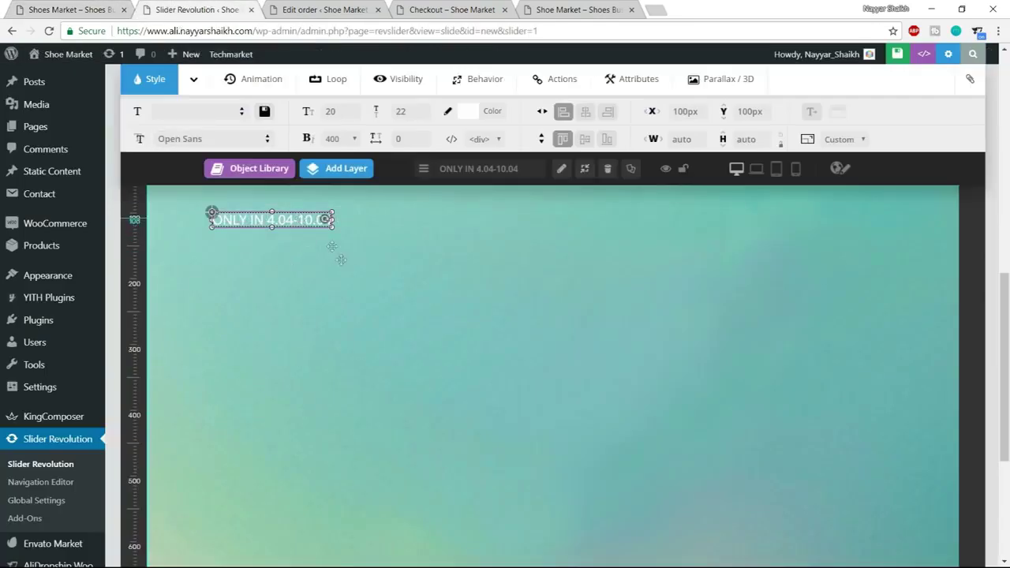
left_click_drag(300, 221, 387, 310)
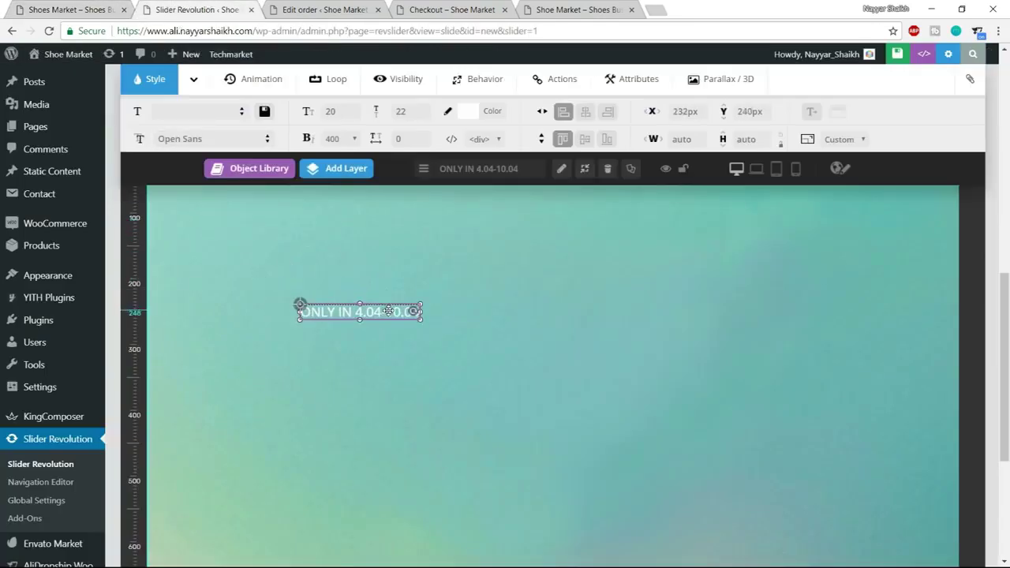
- Size the date text at 25px with an 18px line height, keeping font weight 400
left_click(329, 111)
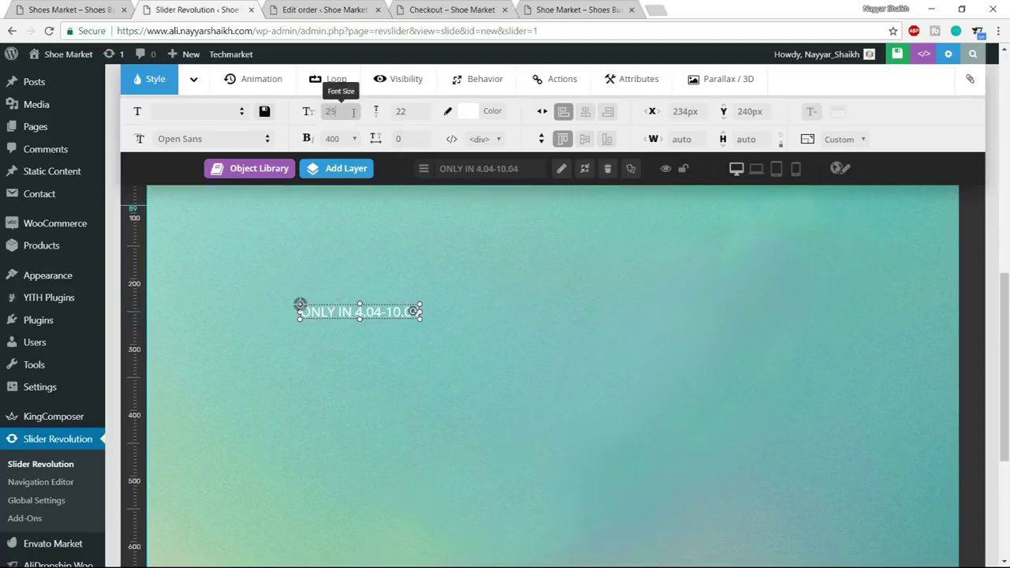
left_click(511, 335)
left_click(430, 309)
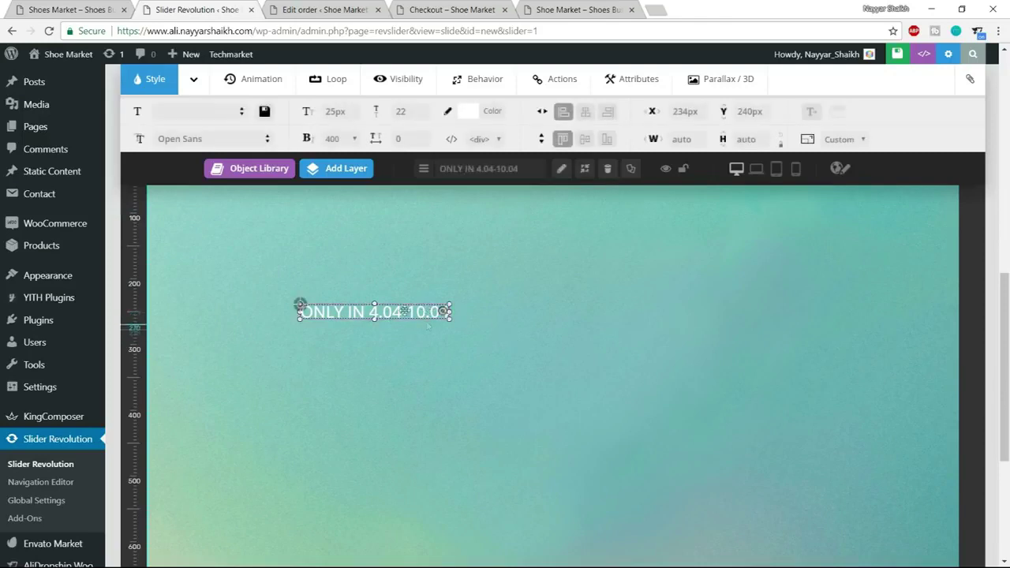
left_click(407, 113)
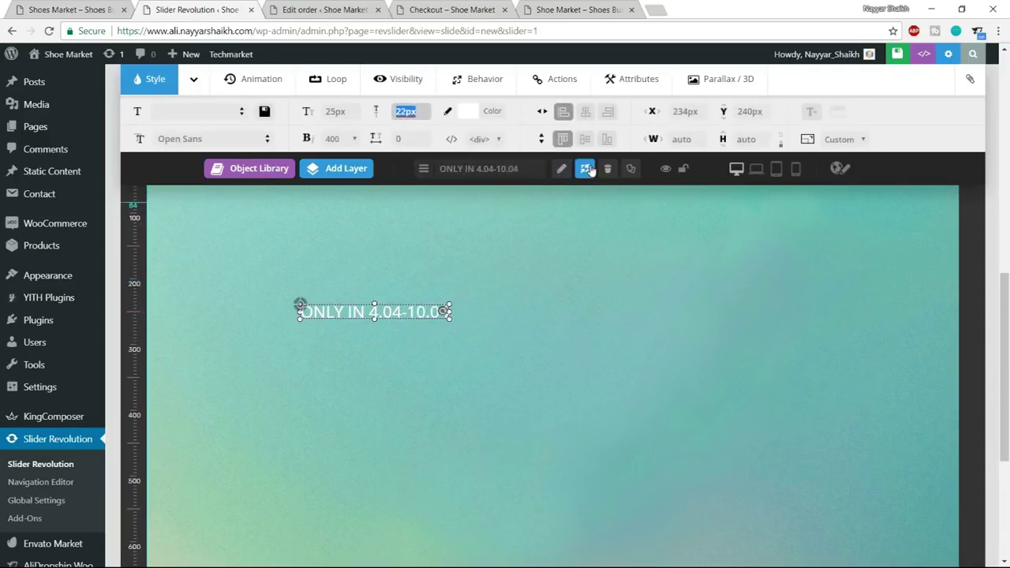
type("18")
key("Return")
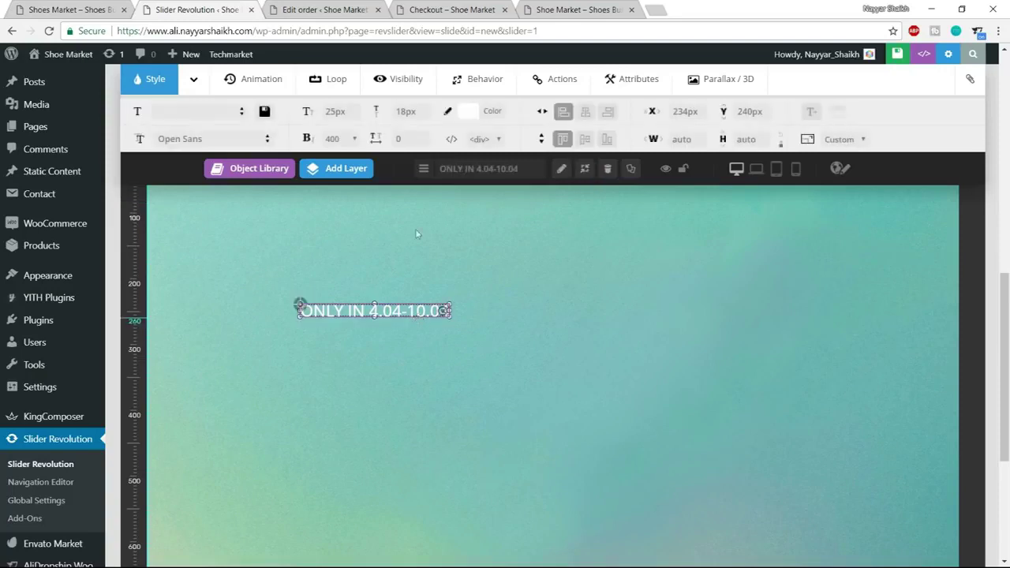
left_click(342, 141)
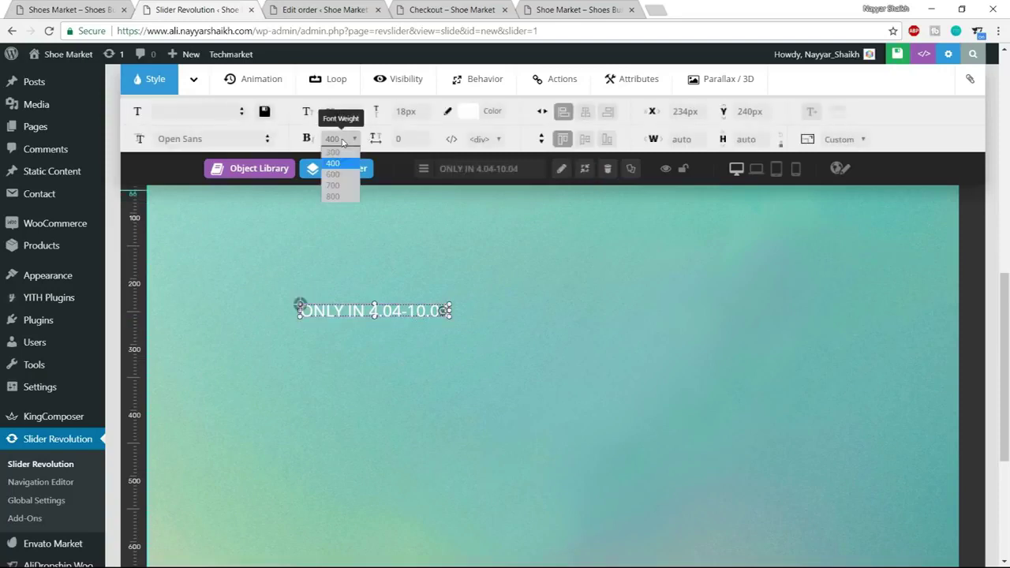
left_click(340, 163)
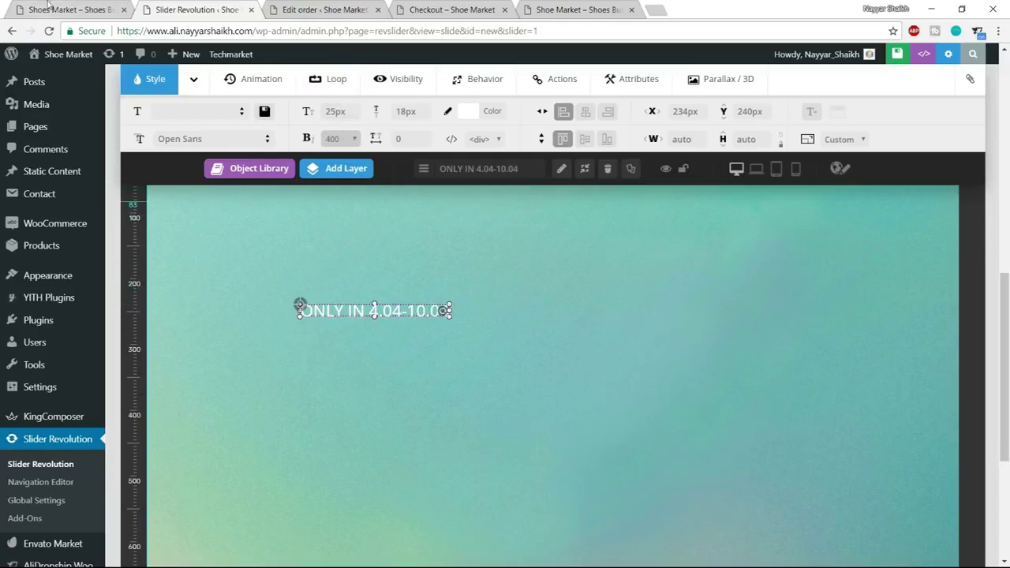
key("ctrl+Page_Up")
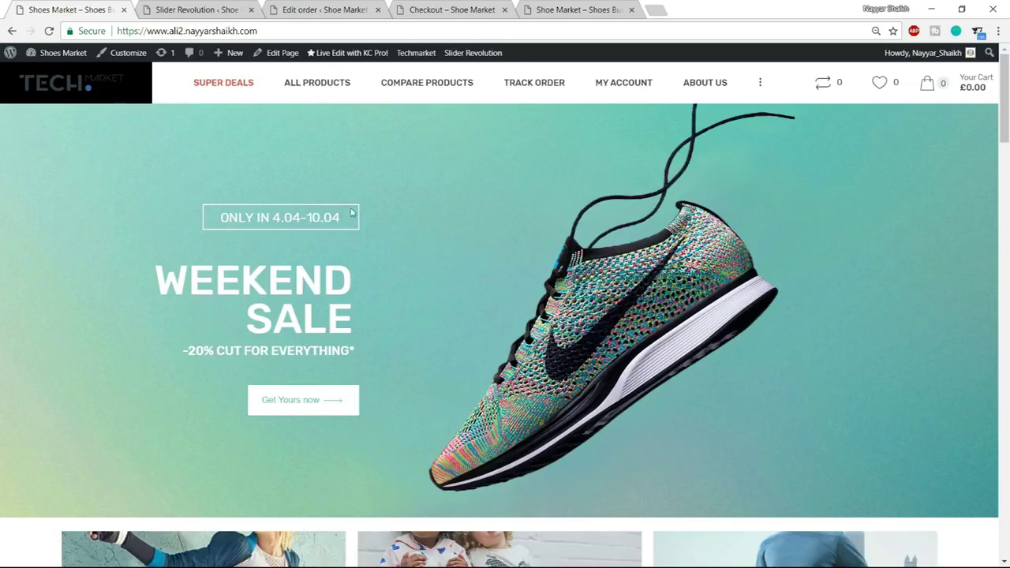
left_click(237, 10)
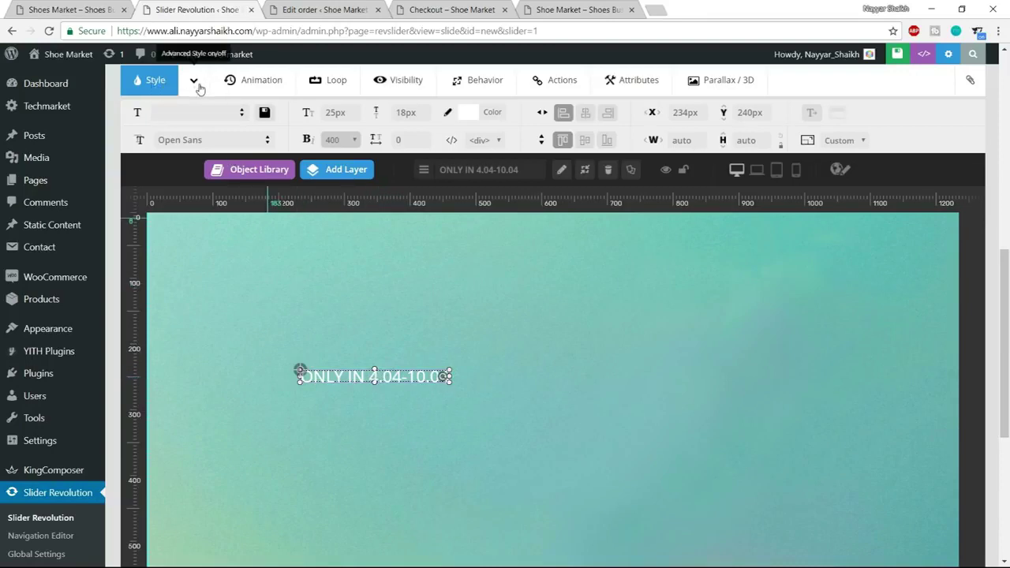
- In Advanced Style > Spaces, set the date layer's padding to 16px, 36px, 16px, 36px
left_click(194, 81)
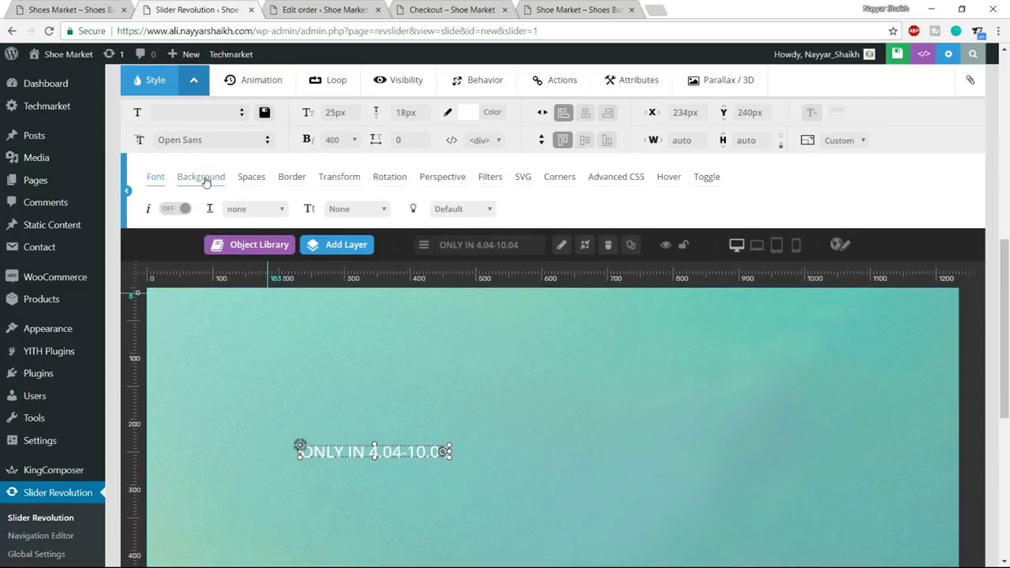
left_click(204, 179)
left_click(252, 177)
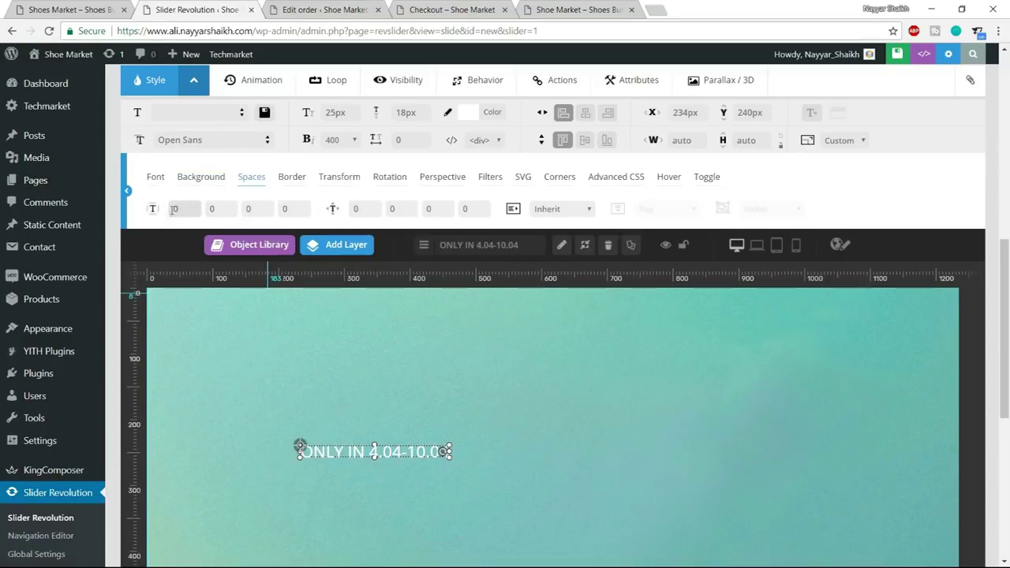
left_click(177, 208)
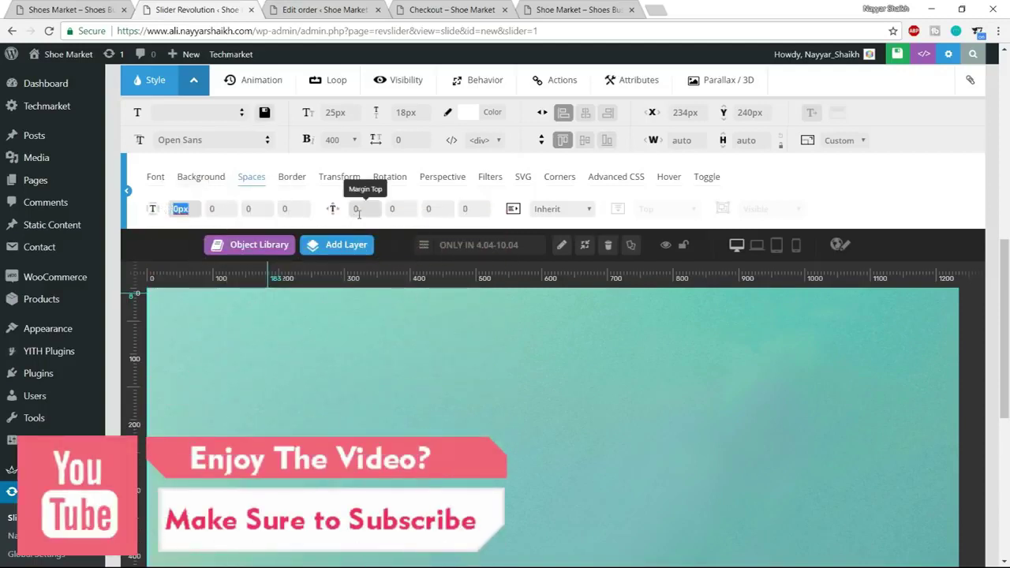
type("16")
key("Tab")
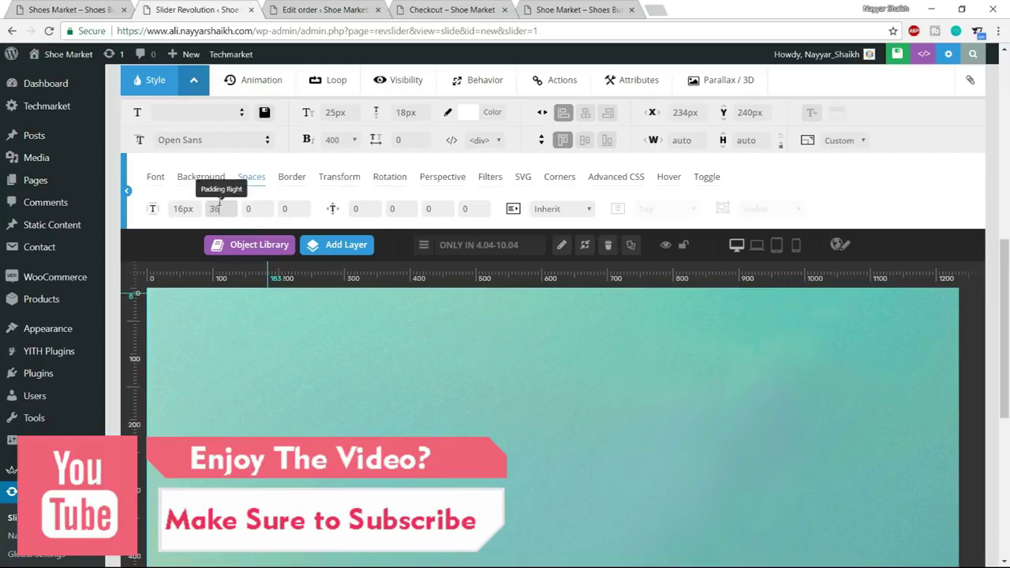
type("36")
key("Tab")
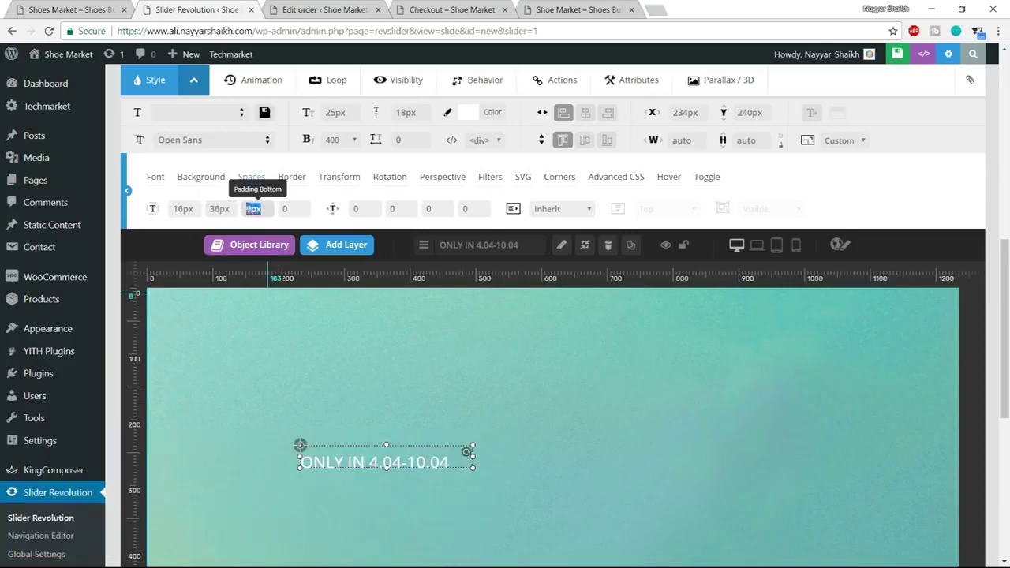
key("Tab")
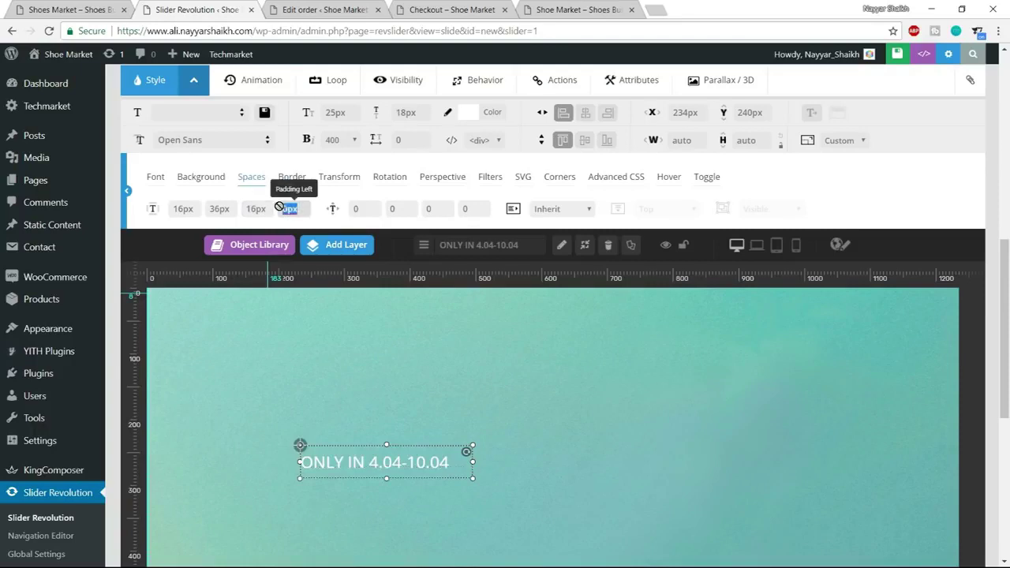
type("36")
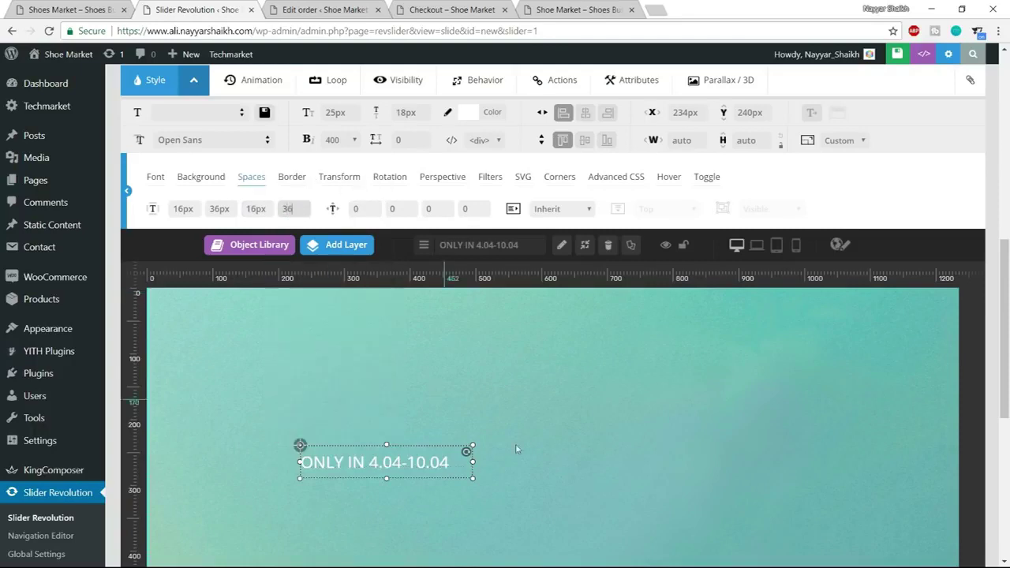
left_click(541, 456)
- Reselect the date text layer and compare it against the live storefront slider
left_click(392, 467)
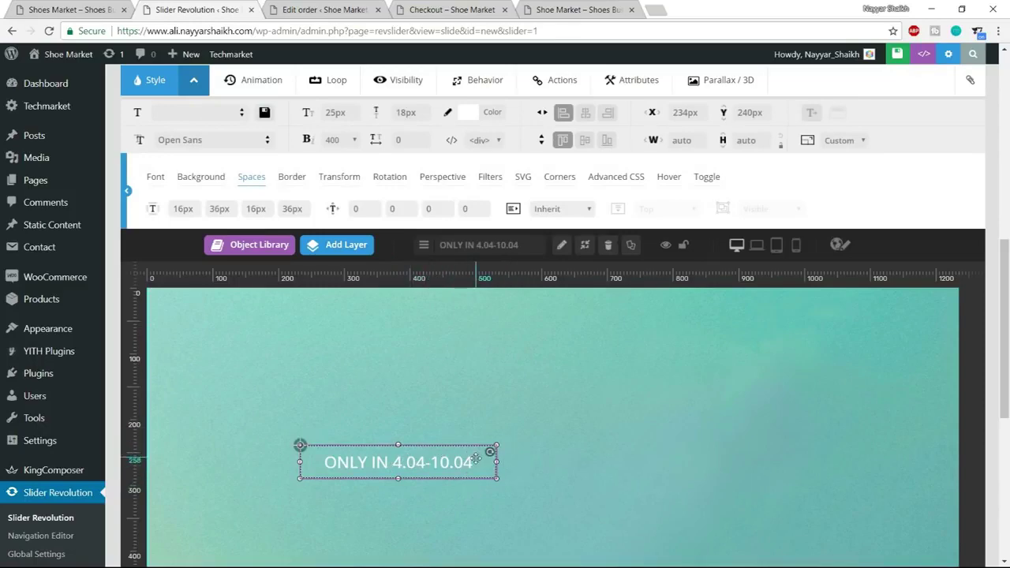
right_click(386, 439)
key("Escape")
key("ctrl+shift+Tab")
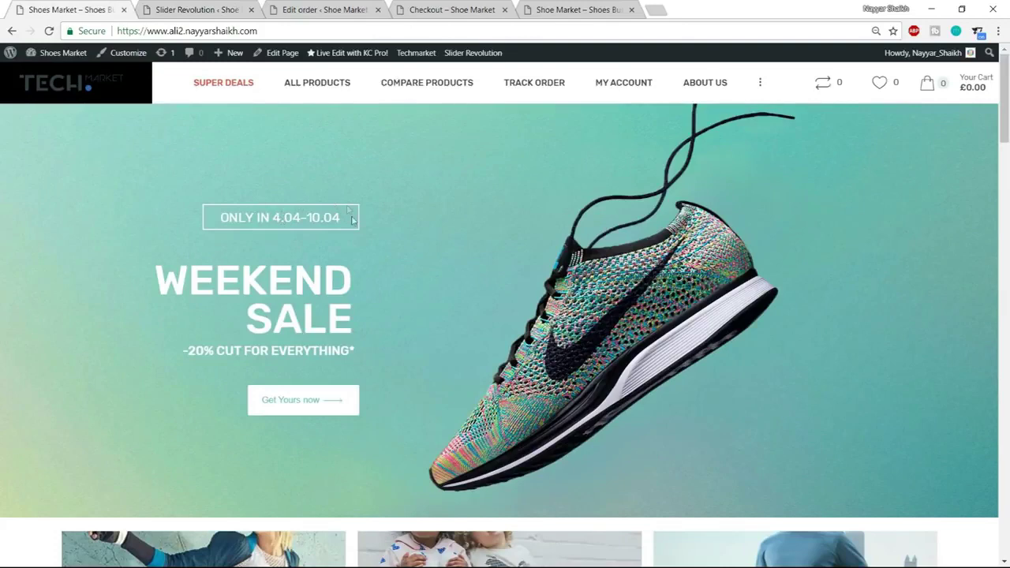
left_click(155, 6)
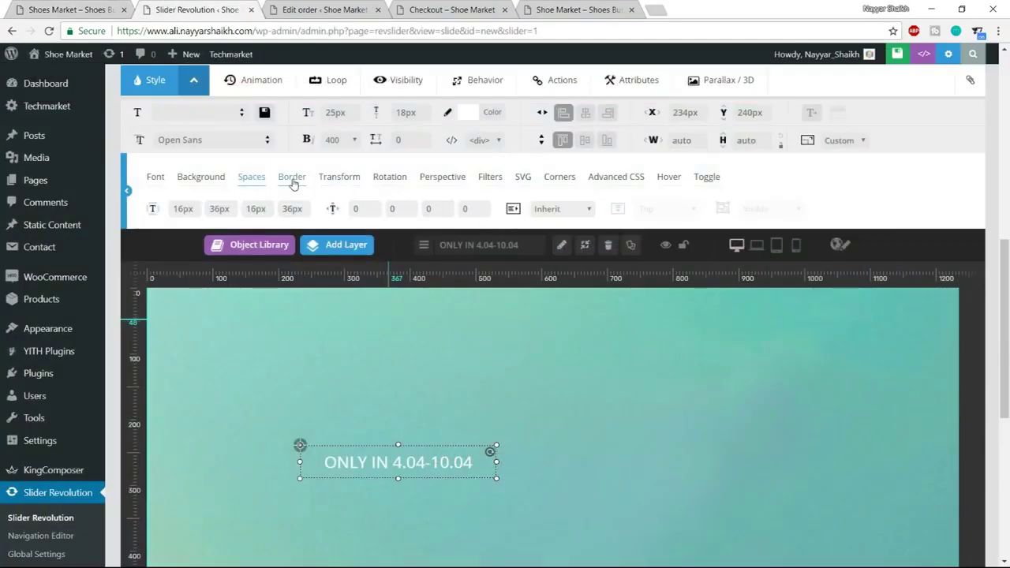
- Set the date layer's border colour to white at 100% opacity
left_click(297, 182)
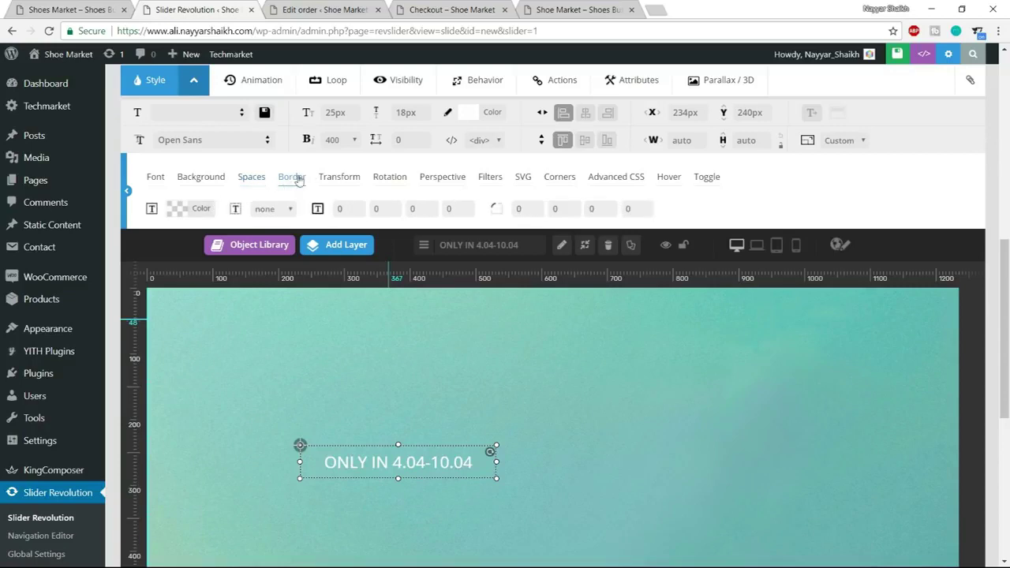
left_click(202, 209)
left_click(332, 267)
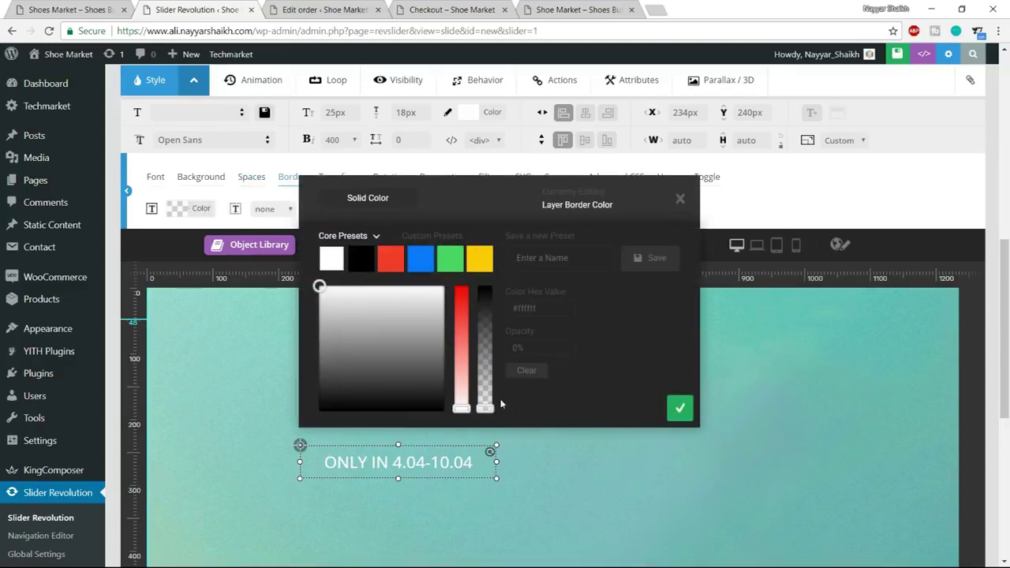
left_click_drag(483, 408, 484, 286)
left_click_drag(518, 341, 500, 340)
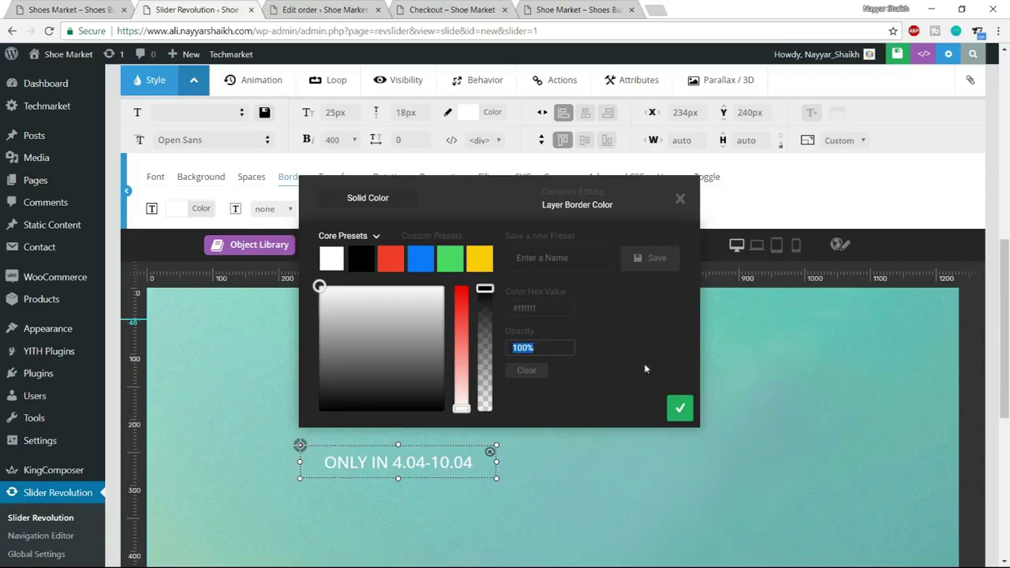
left_click(680, 408)
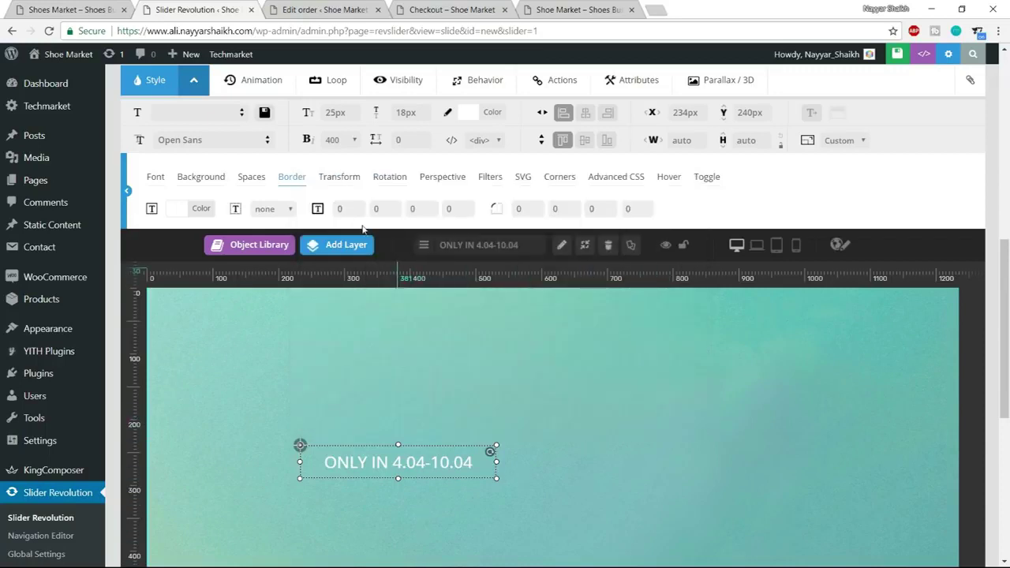
- Make the border style solid with a 2px width on all four sides
left_click(269, 211)
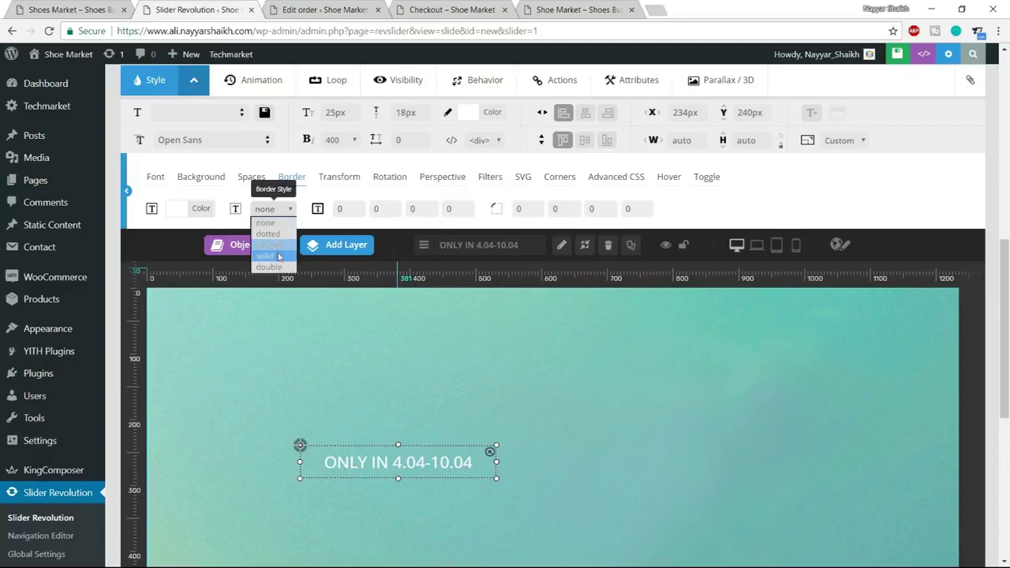
left_click(276, 256)
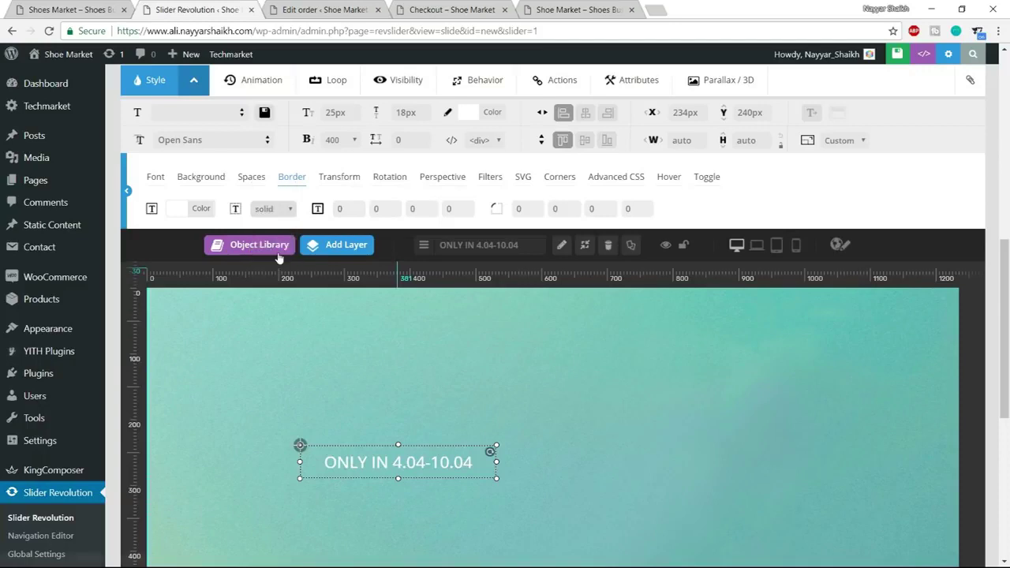
left_click(318, 209)
type("2")
key("Tab")
type("2")
key("Tab")
type("2")
key("Tab")
type("2")
key("Tab")
- Drag the bordered date text higher, to about 254px by 186px, checking the live banner
scroll(559, 452, "down", 2)
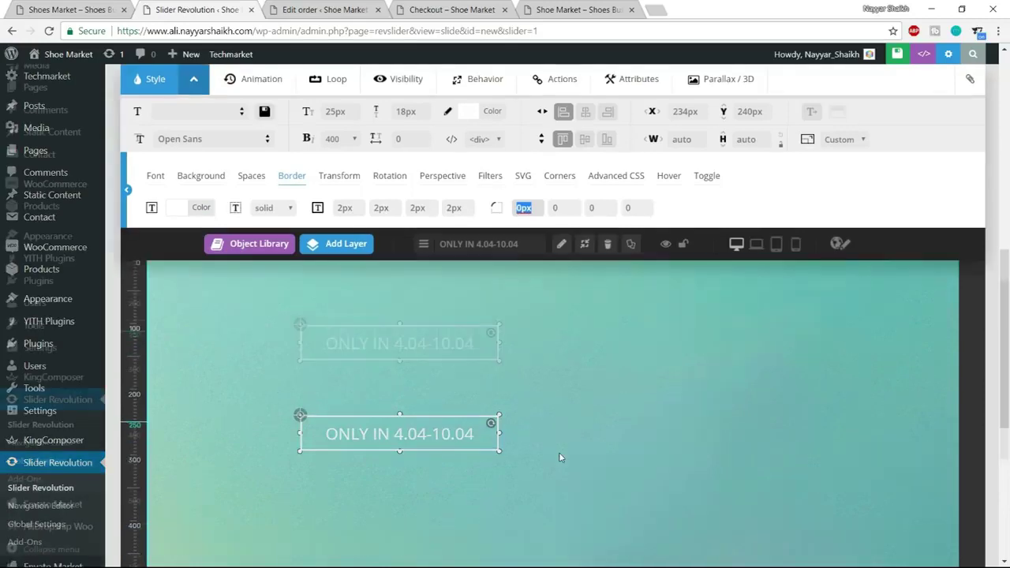
scroll(562, 402, "down", 2)
scroll(562, 402, "up", 3)
left_click_drag(447, 398, 458, 364)
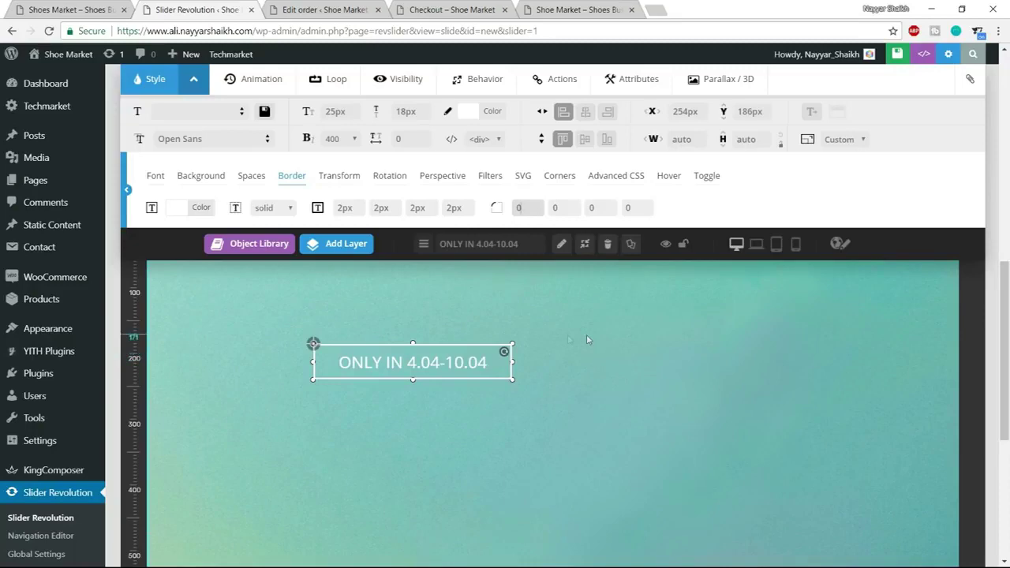
left_click(87, 9)
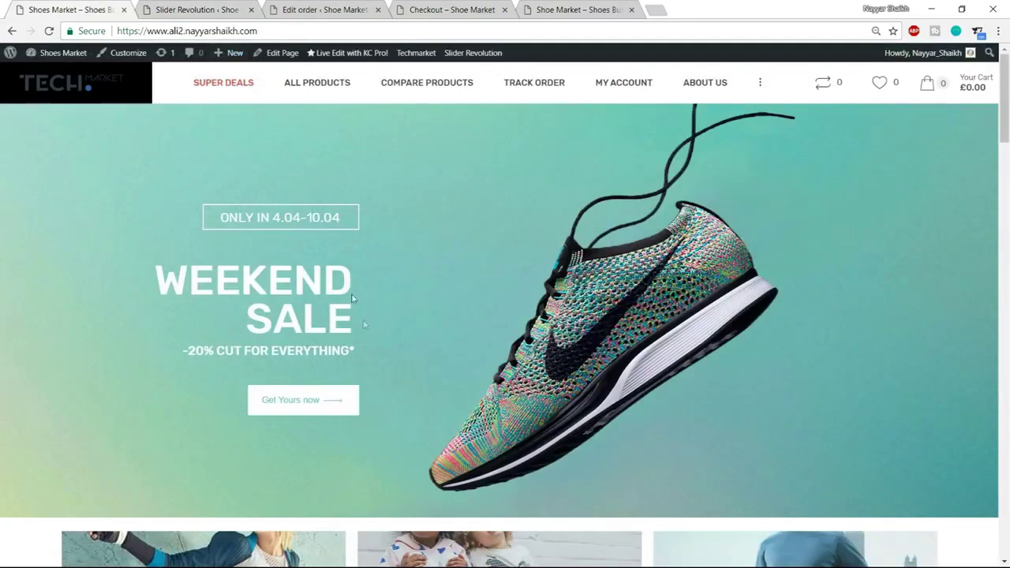
left_click(212, 9)
- Collapse the Advanced Style options and the admin sidebar to free up canvas space
scroll(849, 354, "down", 2)
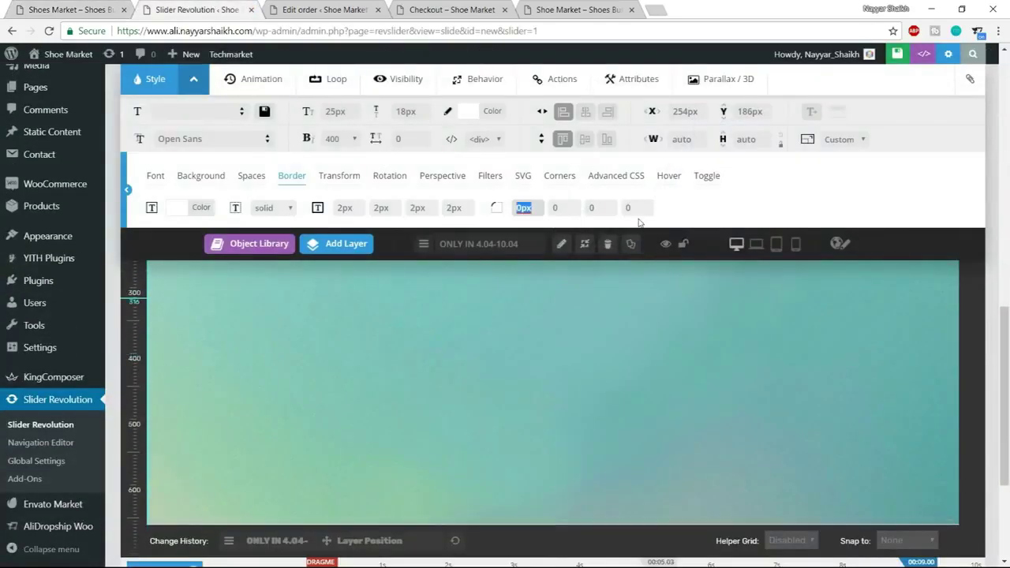
scroll(308, 187, "up", 3)
left_click(193, 79)
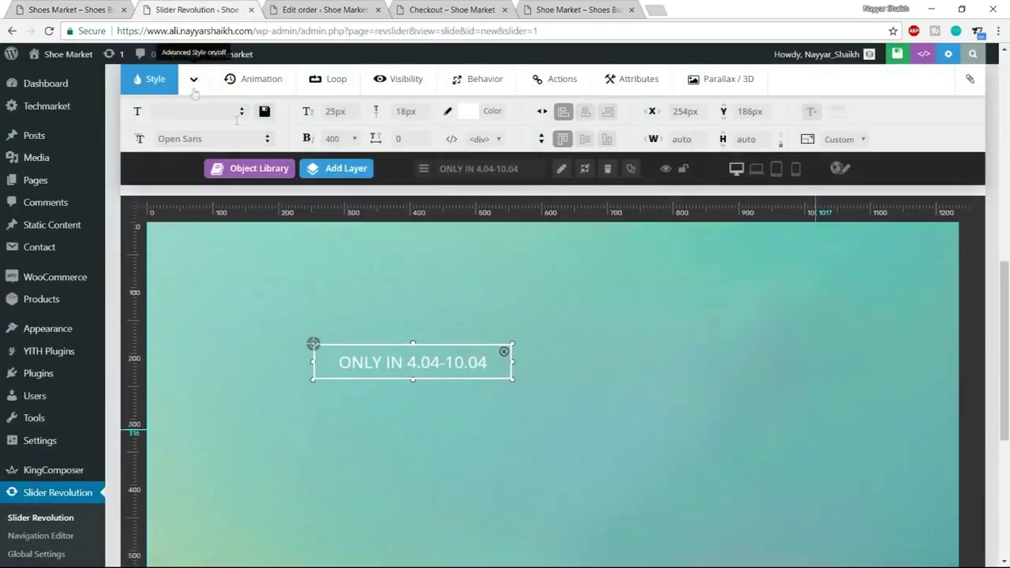
scroll(295, 294, "down", 1)
scroll(119, 474, "down", 3)
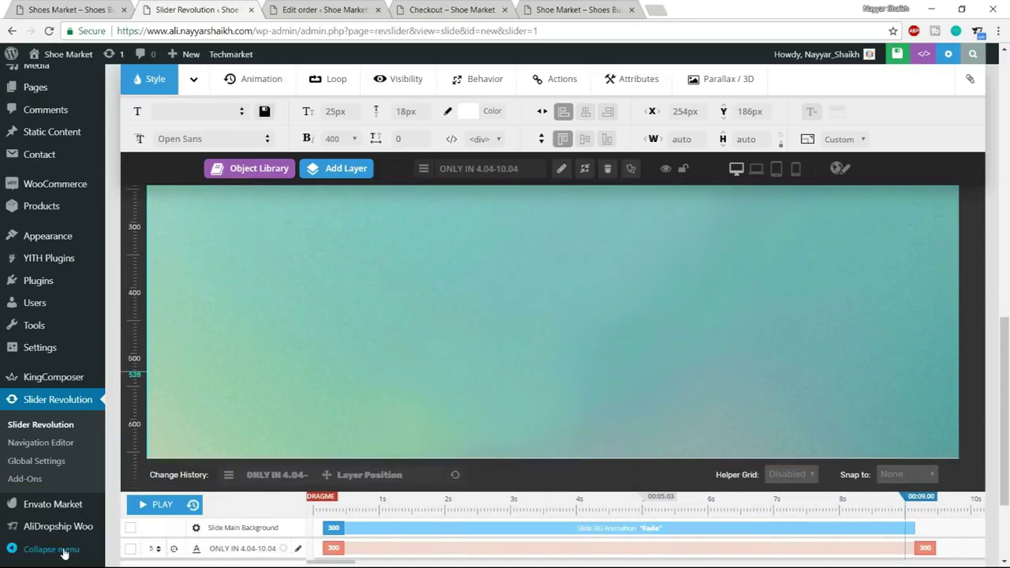
left_click(32, 548)
scroll(604, 398, "up", 2)
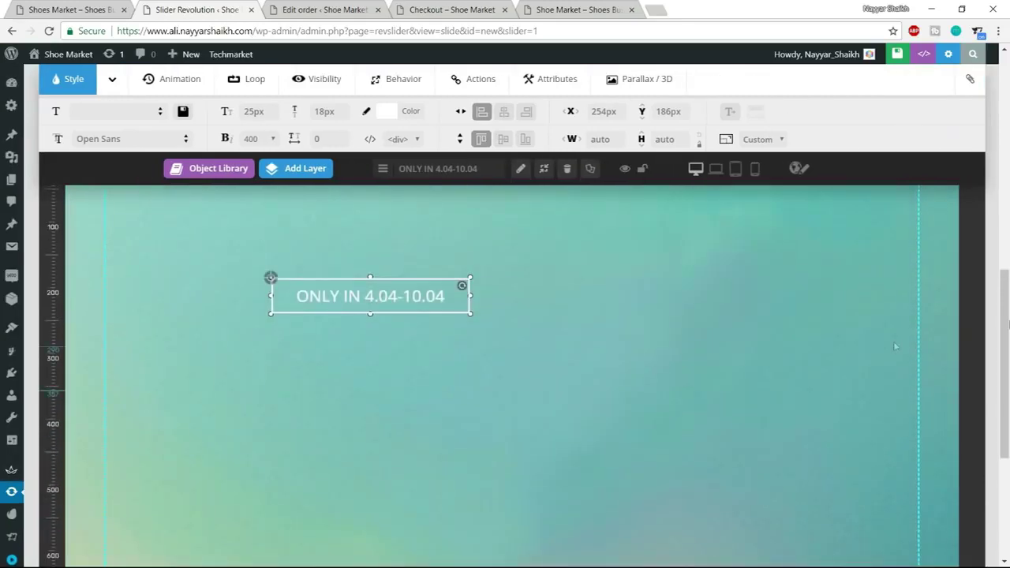
- Zoom the browser out and drag the date text up-left to about 173px by 171px
key("ctrl+minus")
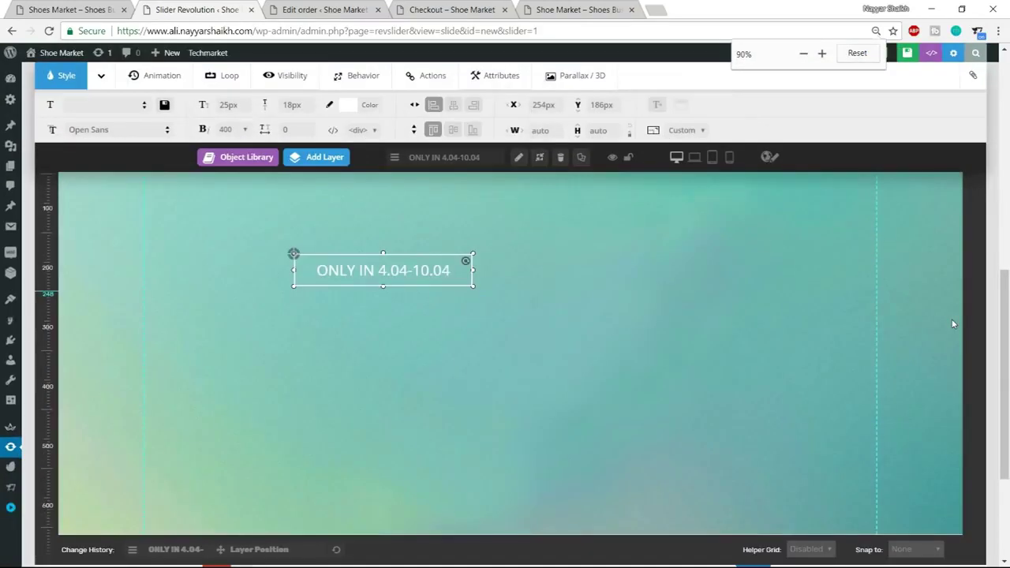
scroll(1006, 331, "up", 1)
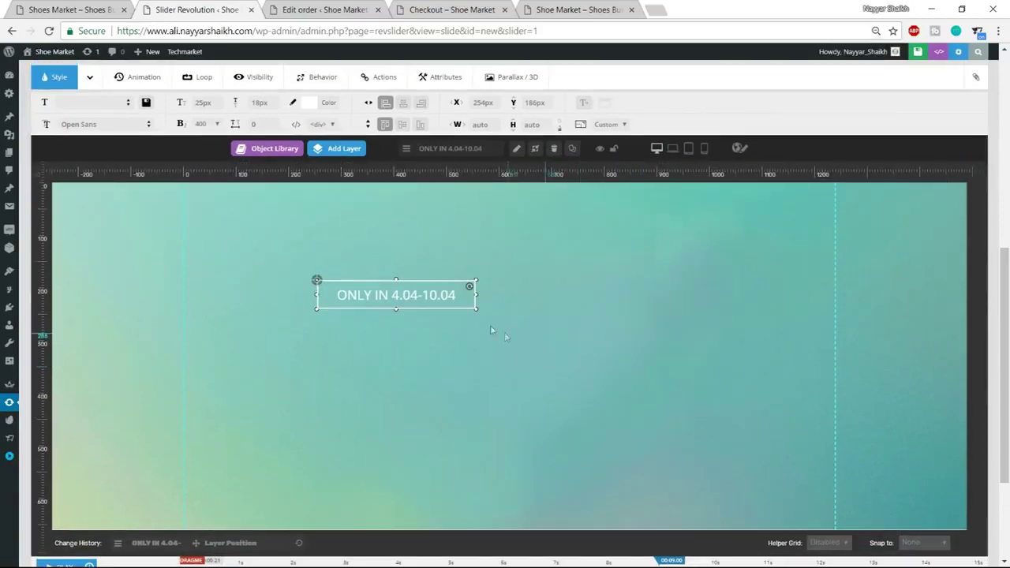
left_click_drag(440, 302, 364, 293)
left_click(118, 16)
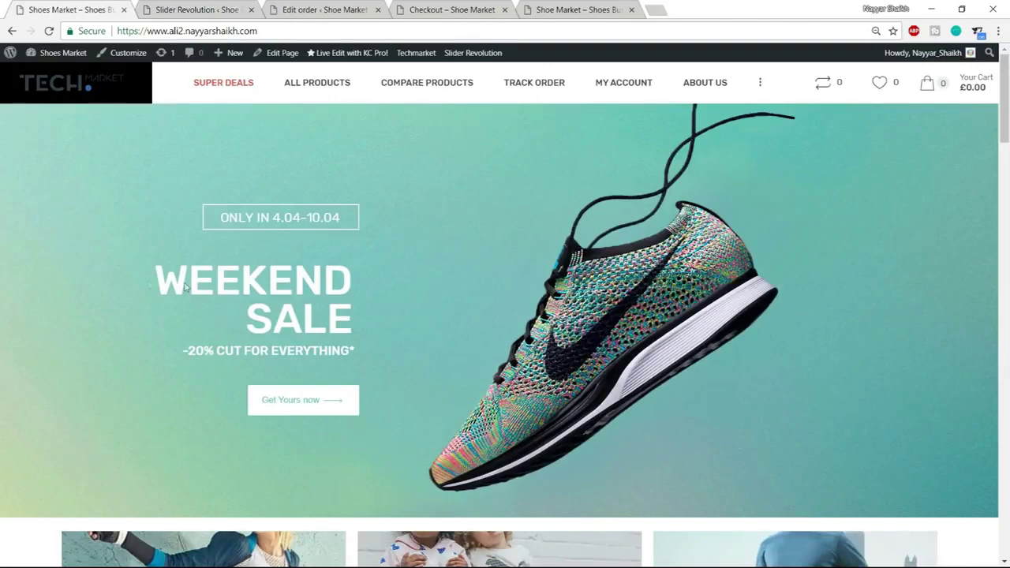
left_click(221, 8)
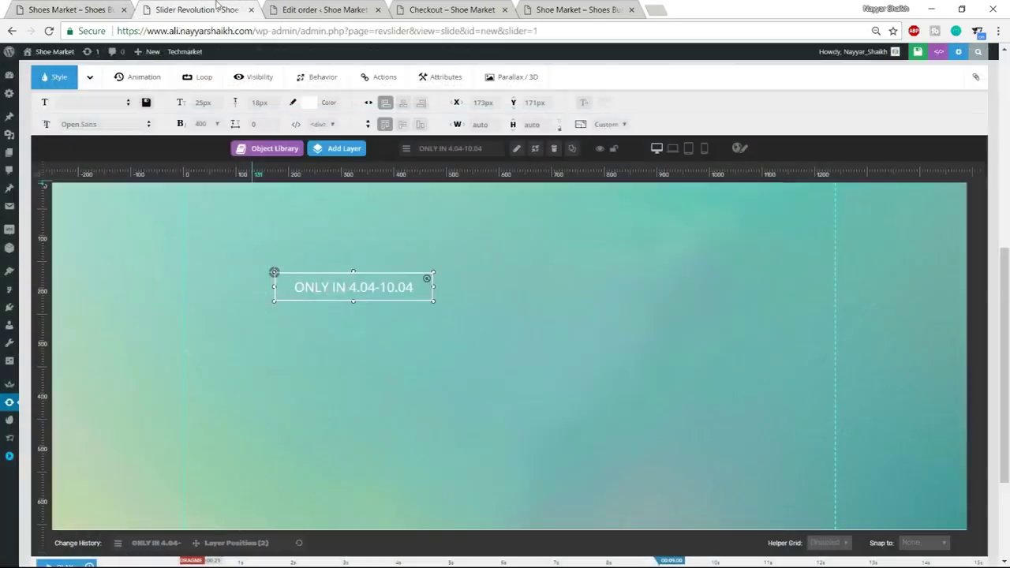
mouse_move(353, 155)
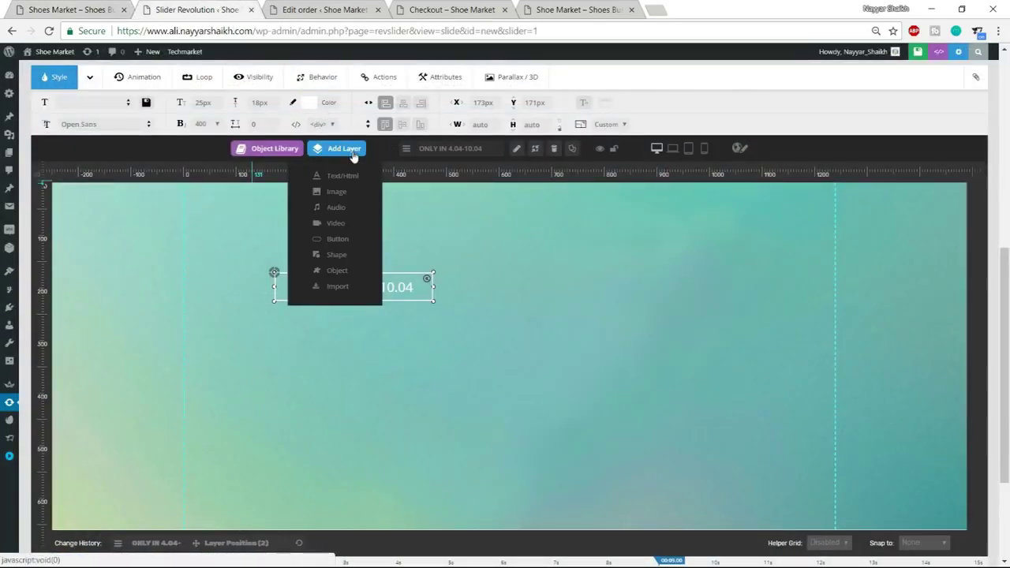
- Add a WEEKEND text layer with 82px font size and 76px line height
left_click(347, 176)
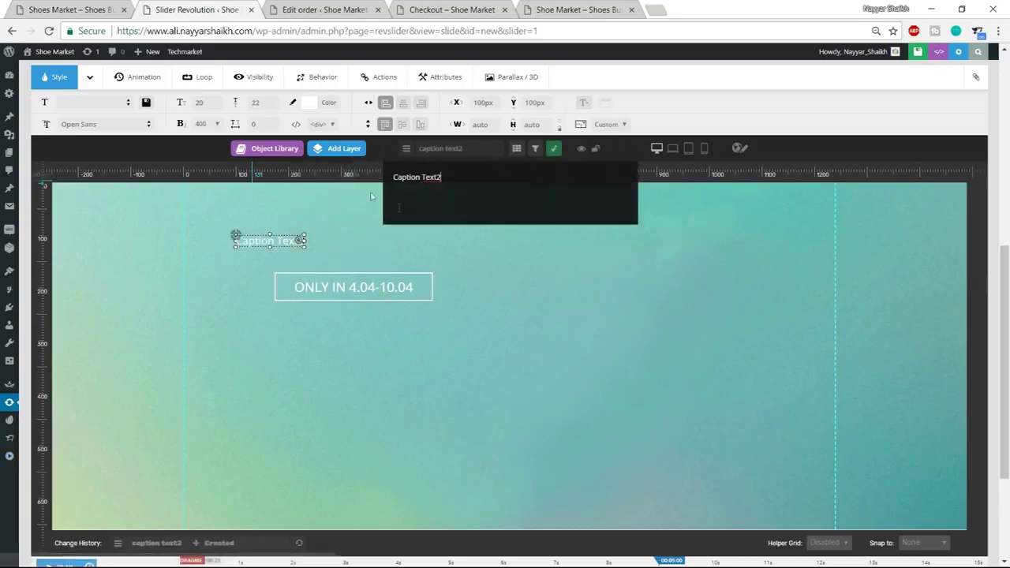
left_click(85, 6)
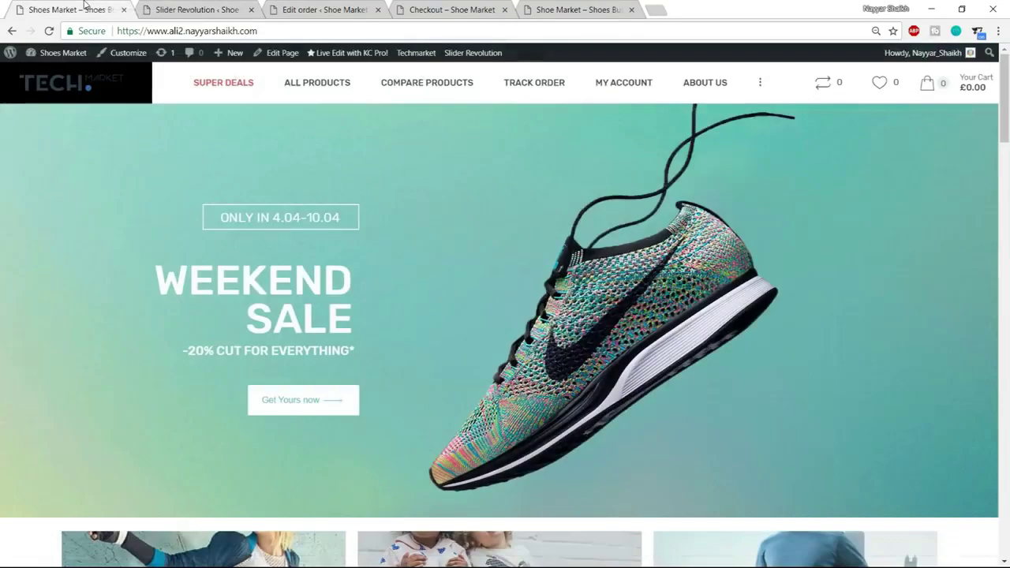
left_click(223, 14)
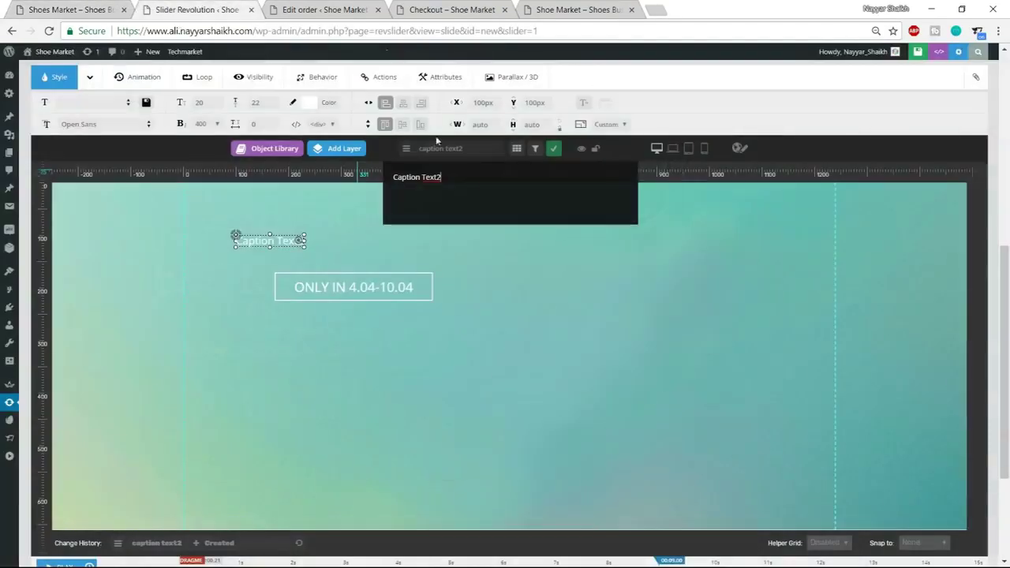
triple_click(476, 174)
type("WEEKEND")
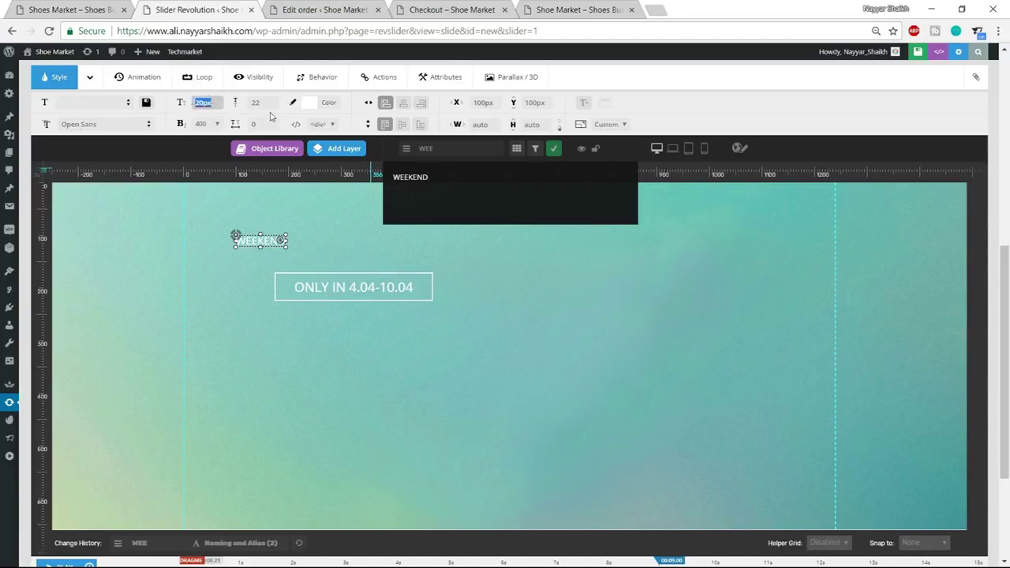
type("82")
key("Tab")
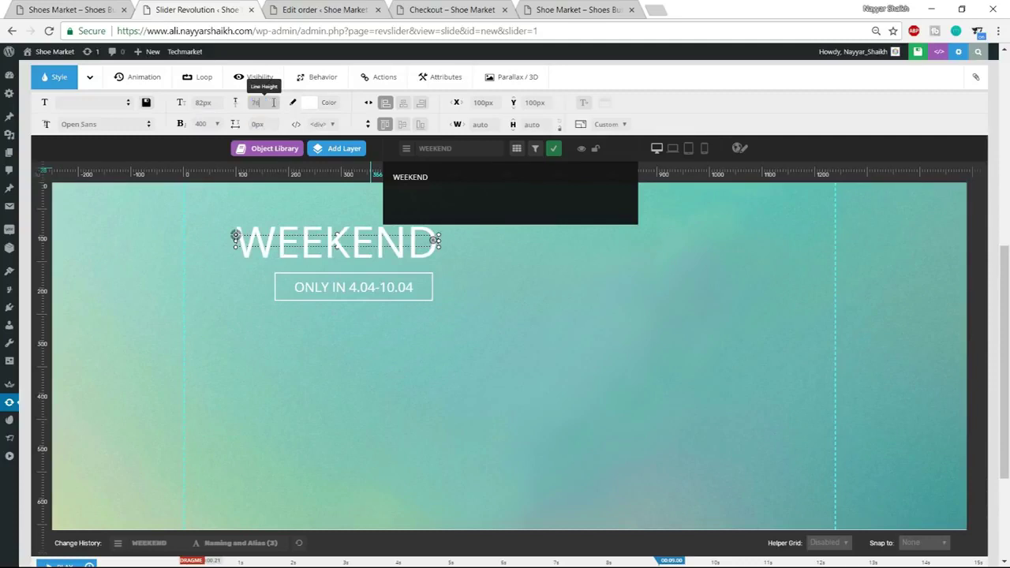
type("76")
- Set WEEKEND to font weight 600 and place it below the date box
left_click(207, 124)
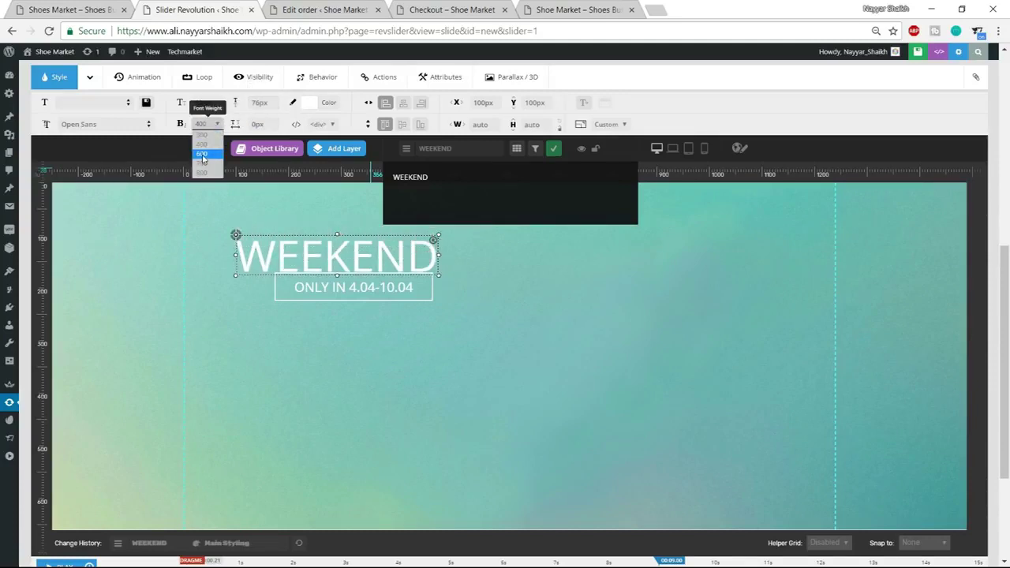
left_click(203, 154)
left_click_drag(402, 260, 400, 334)
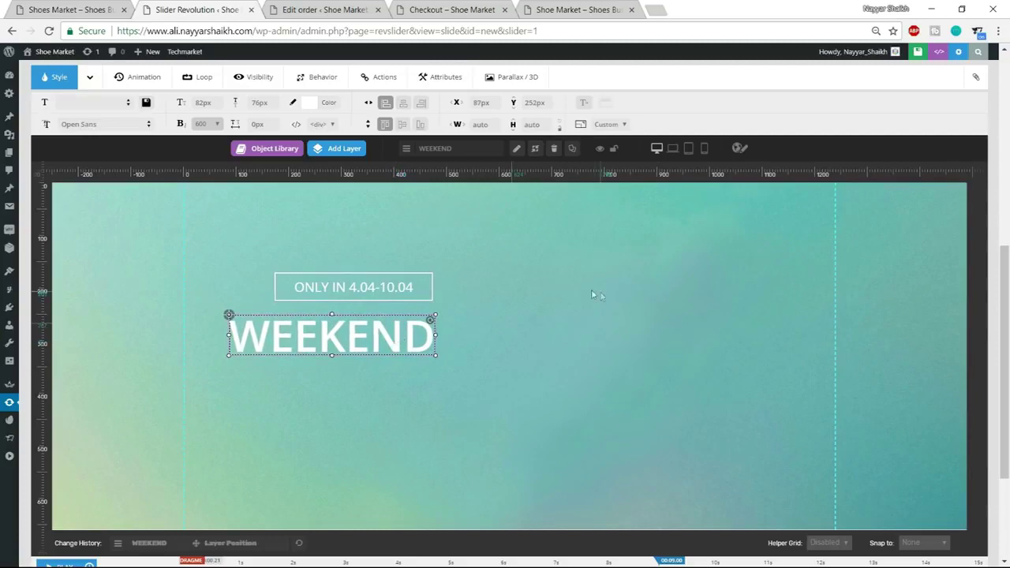
left_click(66, 8)
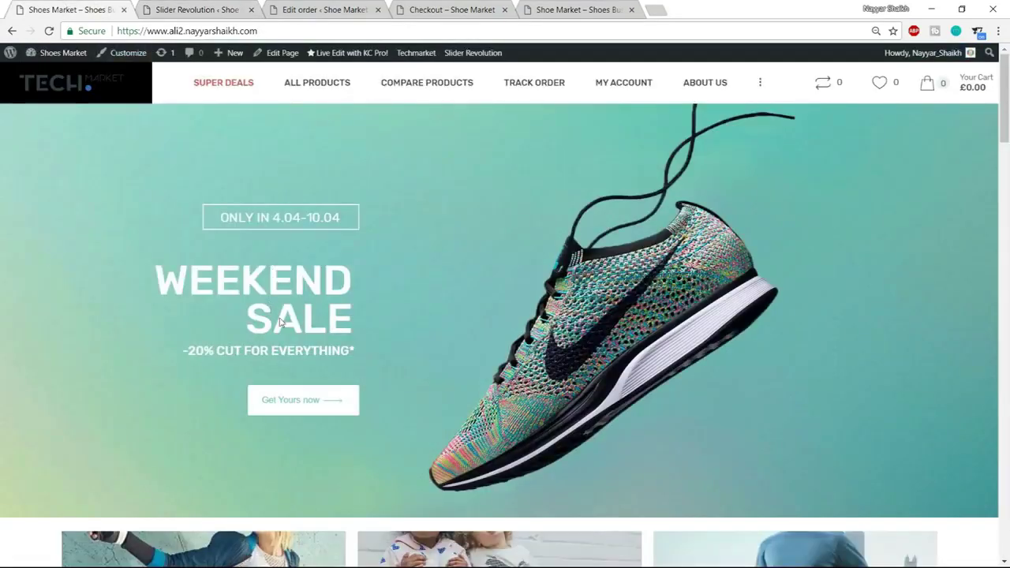
left_click(239, 7)
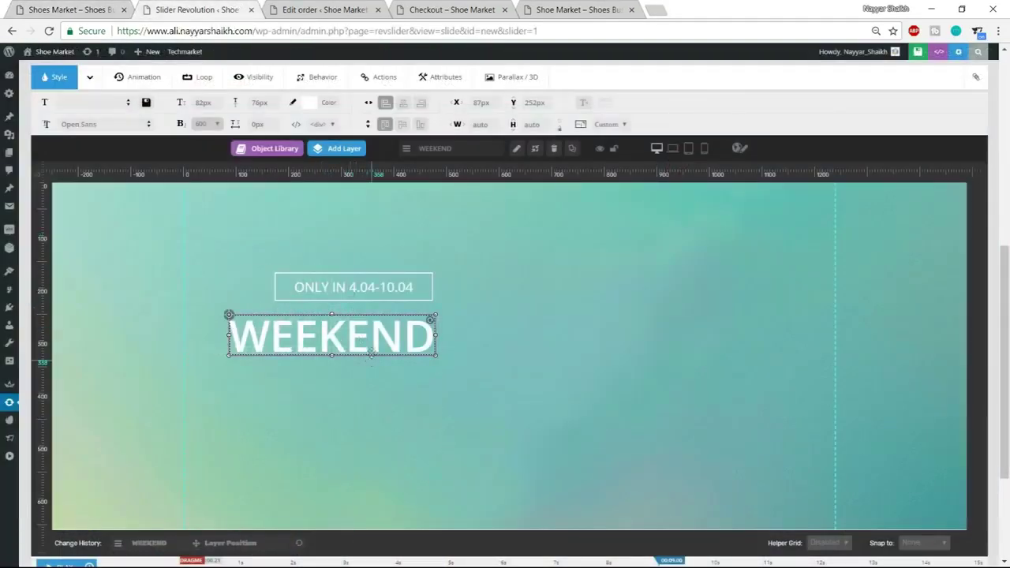
left_click(66, 8)
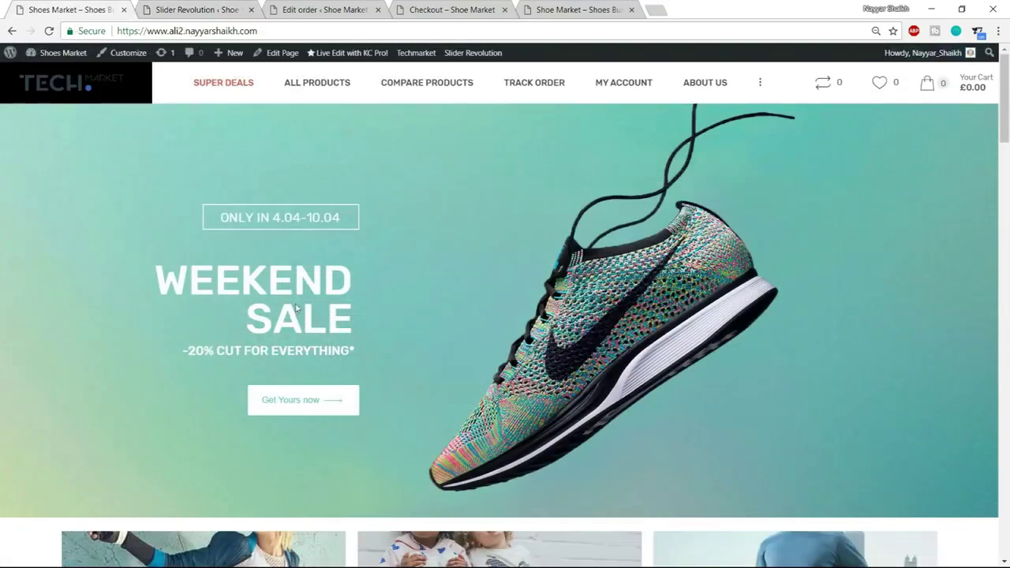
left_click(162, 8)
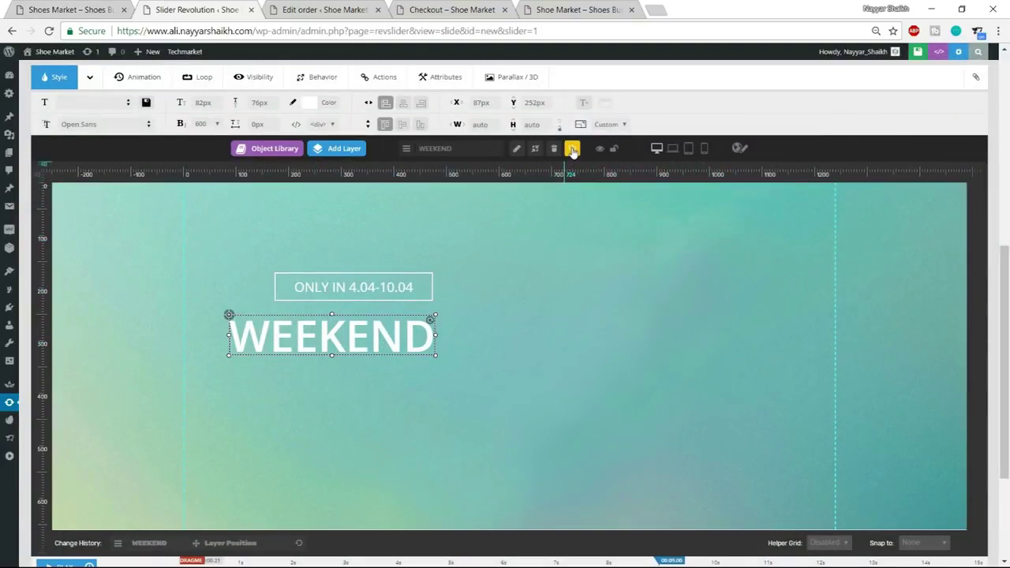
- Place a copy of WEEKEND below the original and open the copy's text for editing
left_click_drag(395, 331, 387, 375)
right_click(371, 317)
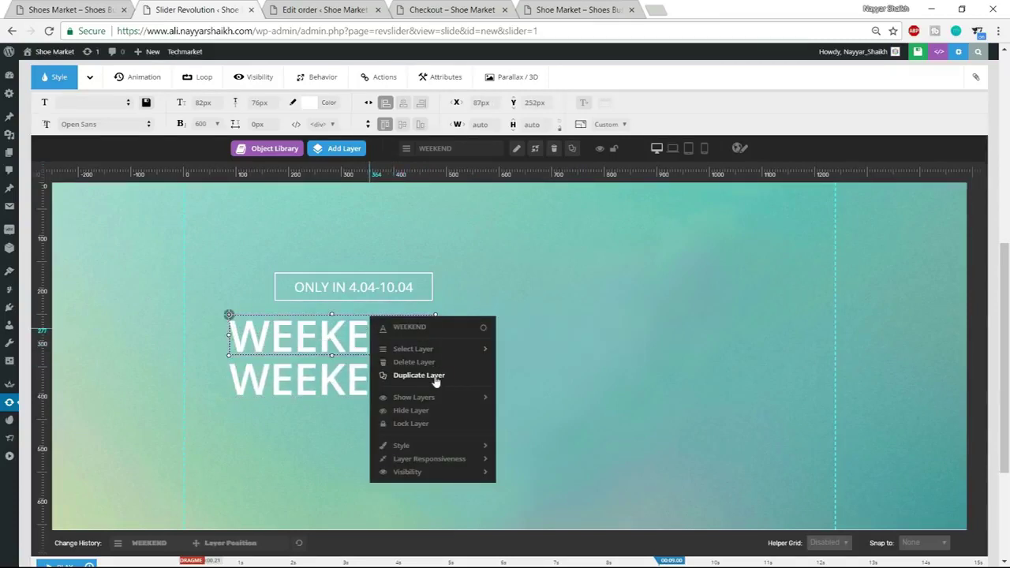
left_click(584, 340)
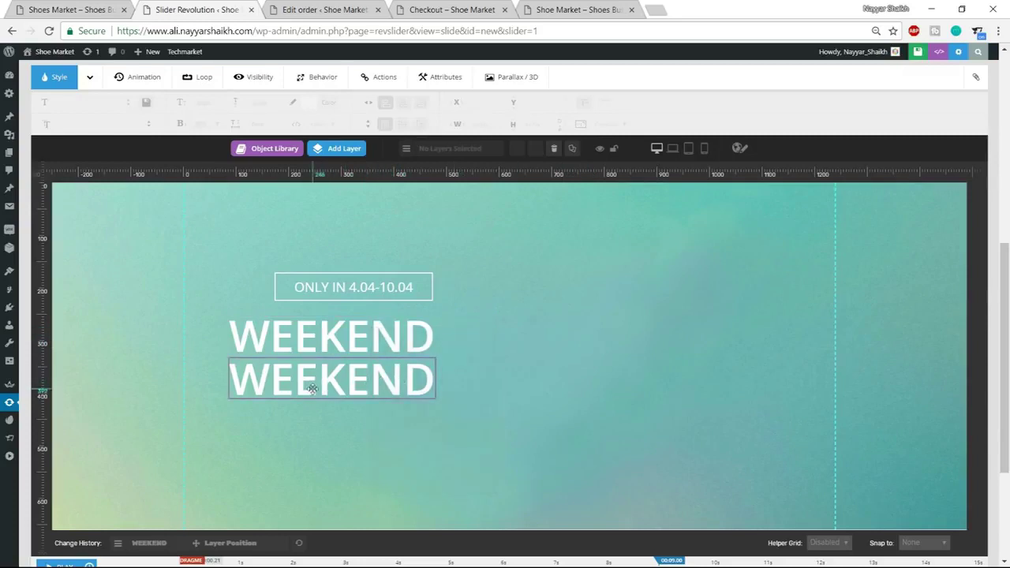
left_click(353, 385)
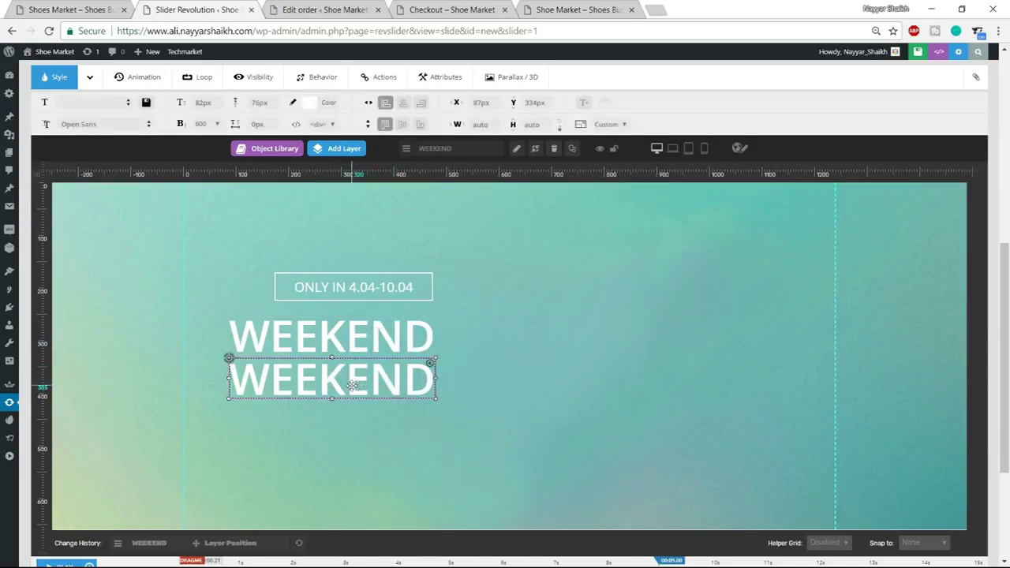
double_click(353, 385)
- Retype the copy as SALE and shift it right under WEEKEND, to about 286px by 341px
left_click_drag(440, 176, 378, 175)
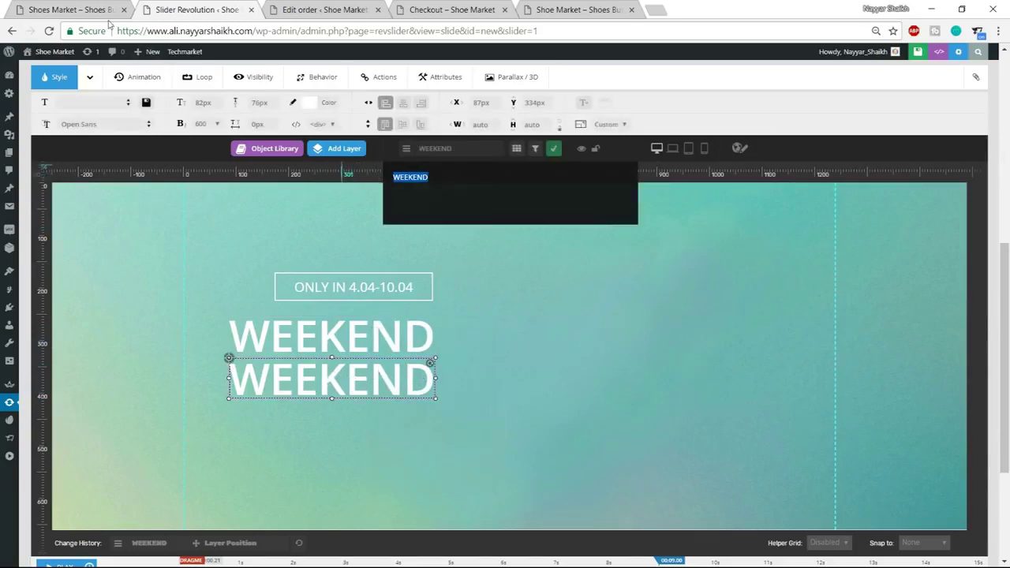
type("SLAE")
key("ctrl+a")
type("SA")
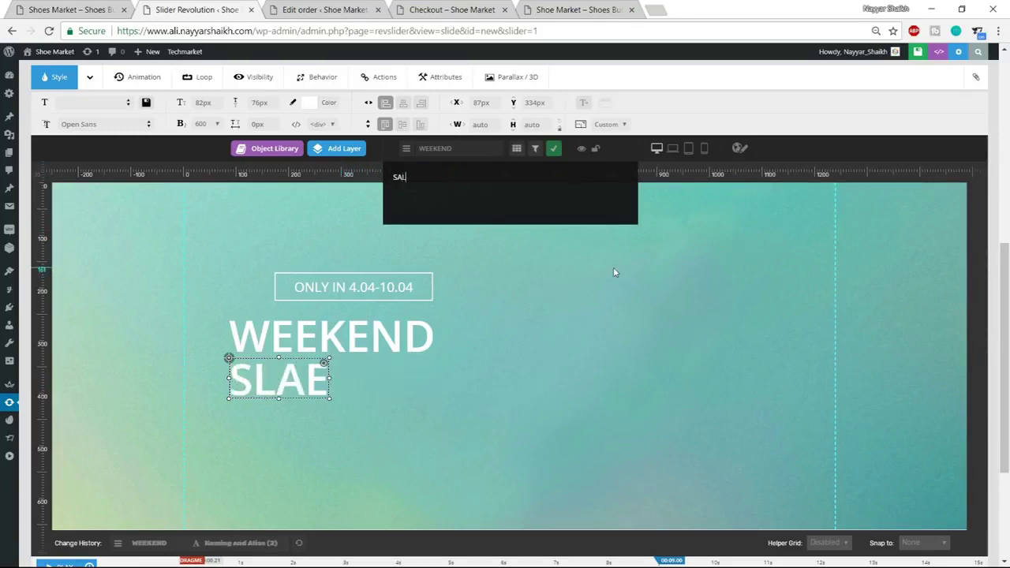
type("LE")
left_click_drag(282, 387, 385, 392)
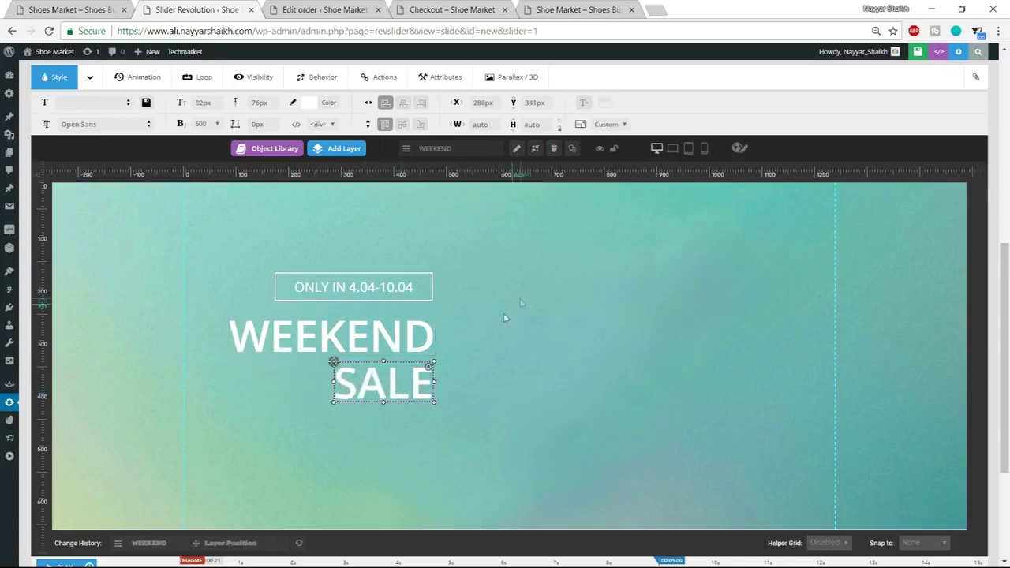
left_click(105, 8)
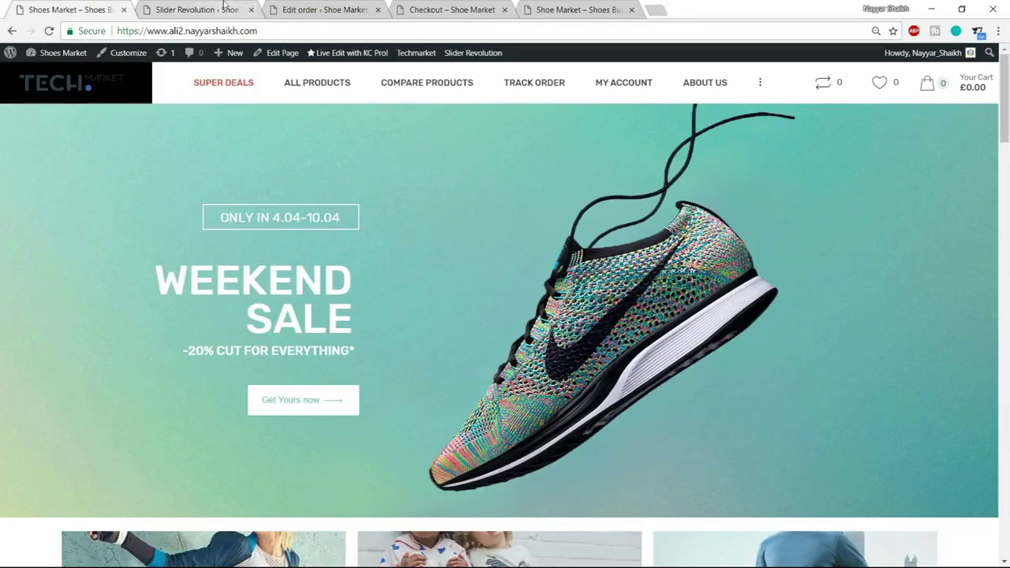
left_click(197, 9)
mouse_move(358, 162)
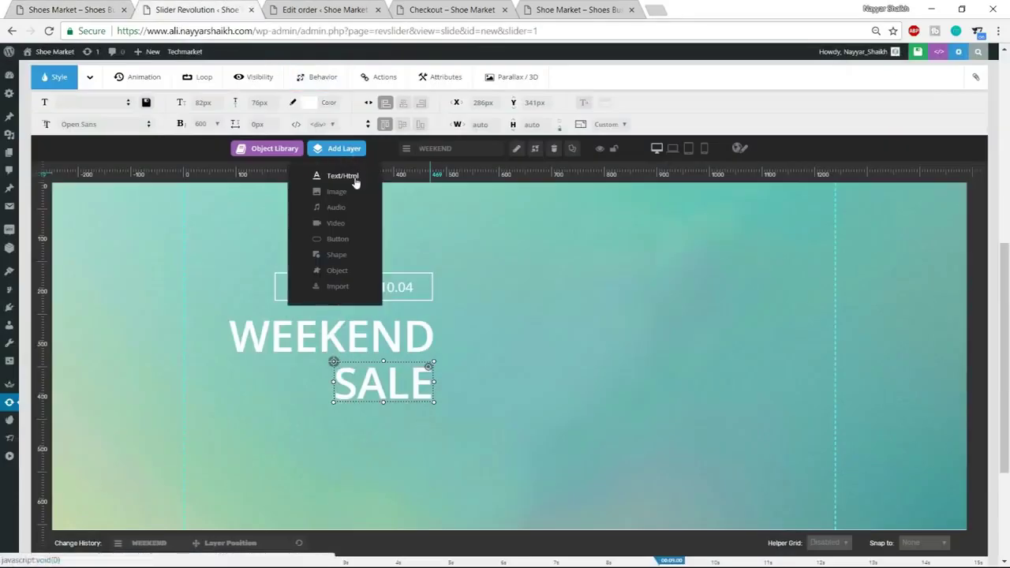
- Add a text layer reading -20% CUT FOR EVERYTHING at 24px font size
left_click(344, 176)
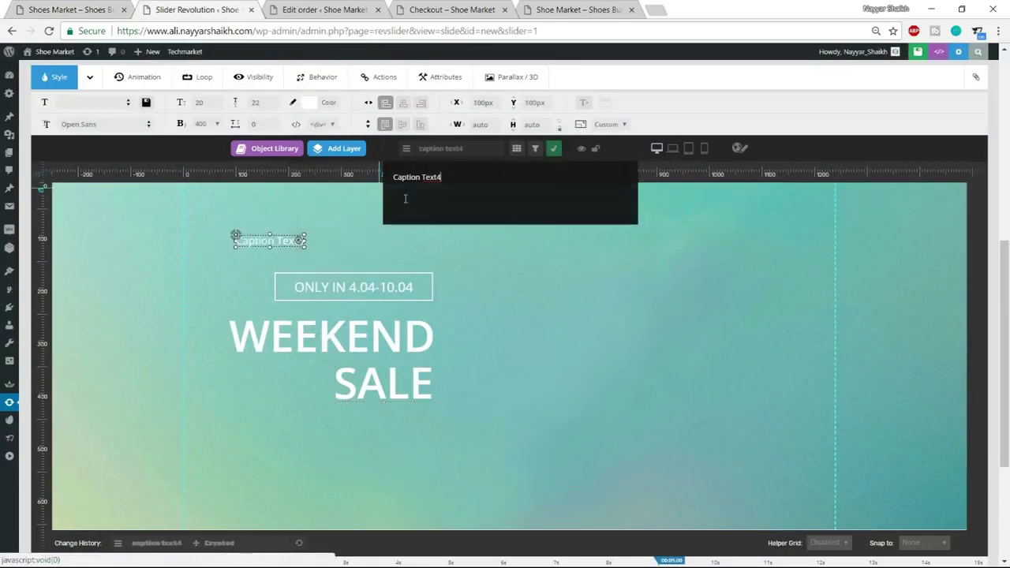
key("ctrl+a")
type("-20")
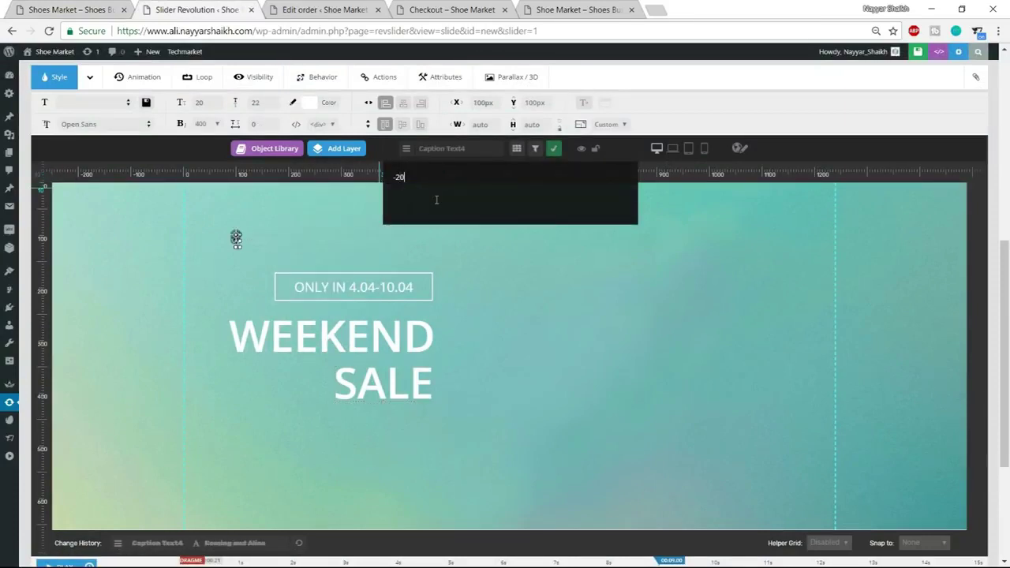
type("% CUT FOR EVERYTHING")
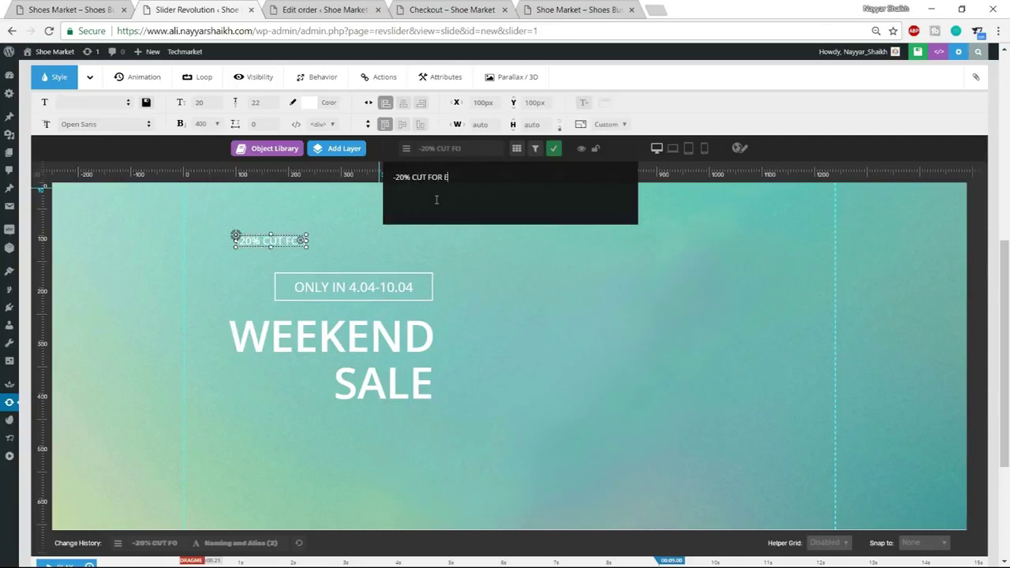
left_click(207, 102)
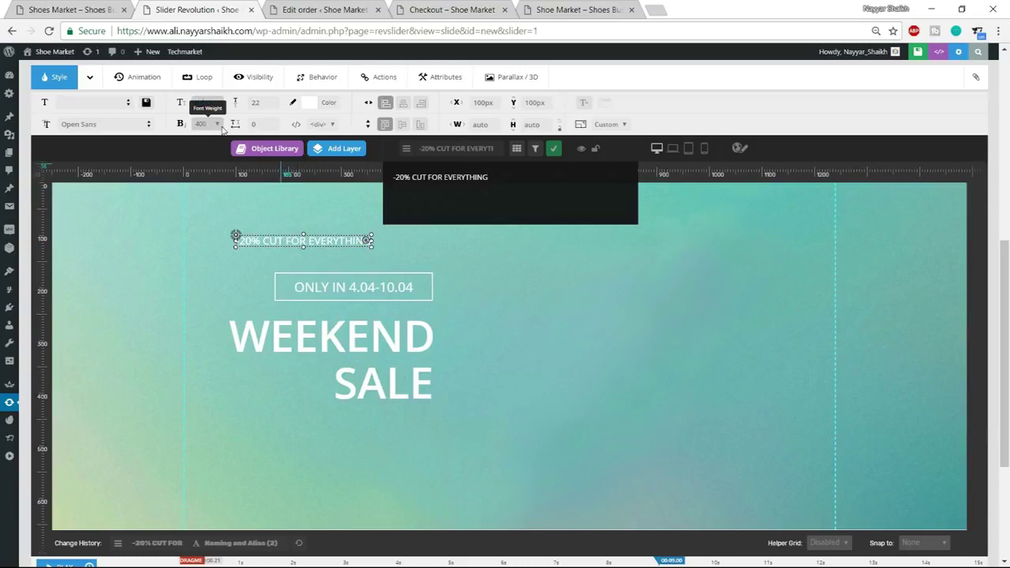
type("24")
left_click(260, 103)
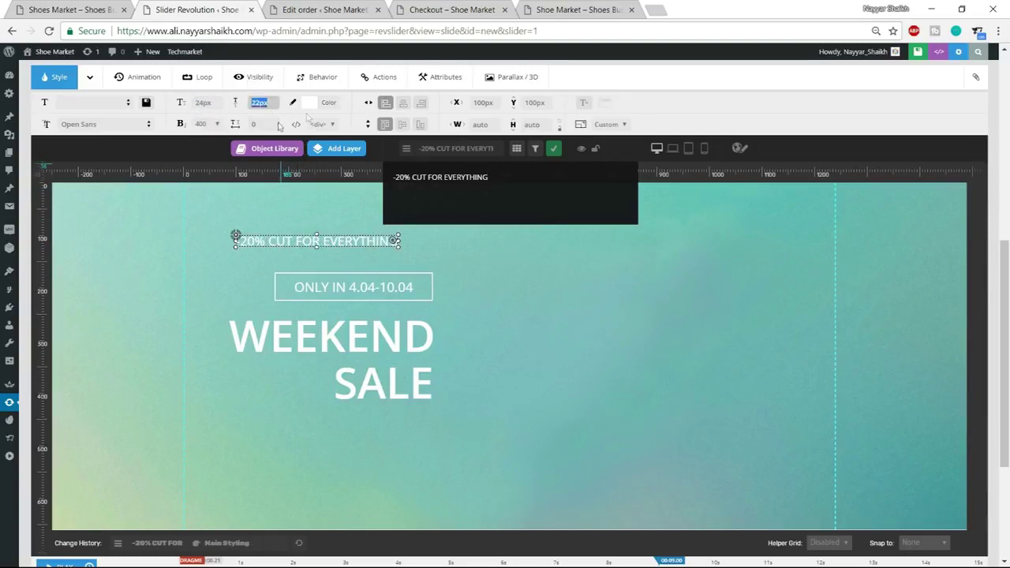
- Set the discount line to weight 600 and place it just beneath SALE
left_click(202, 124)
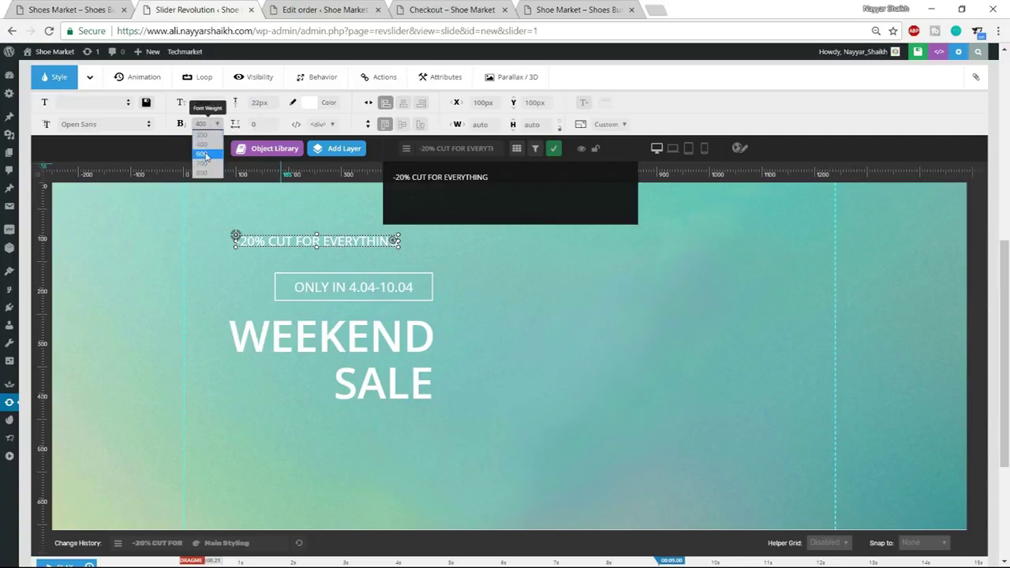
left_click(205, 156)
left_click_drag(300, 242, 326, 421)
left_click(496, 450)
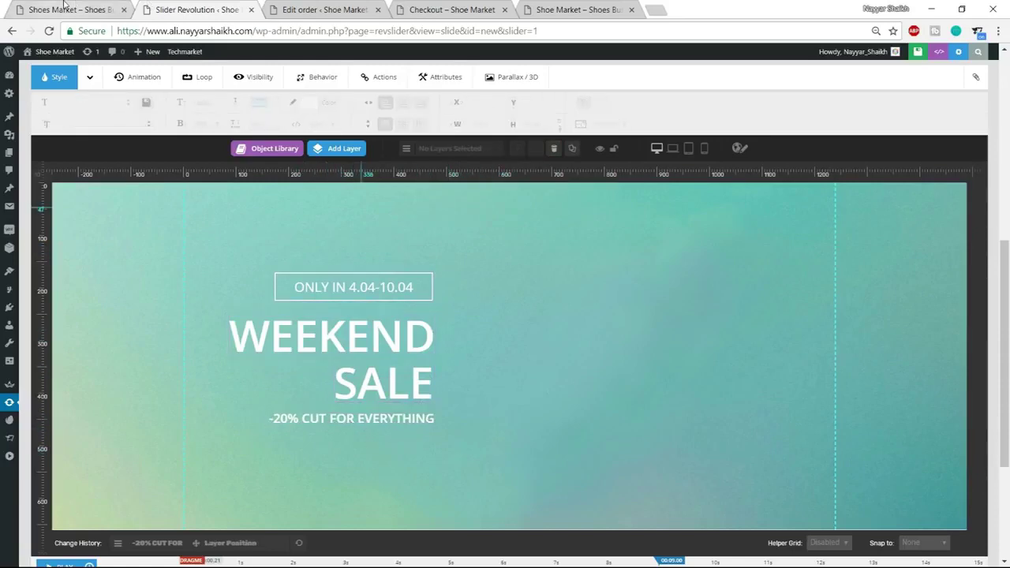
left_click(65, 7)
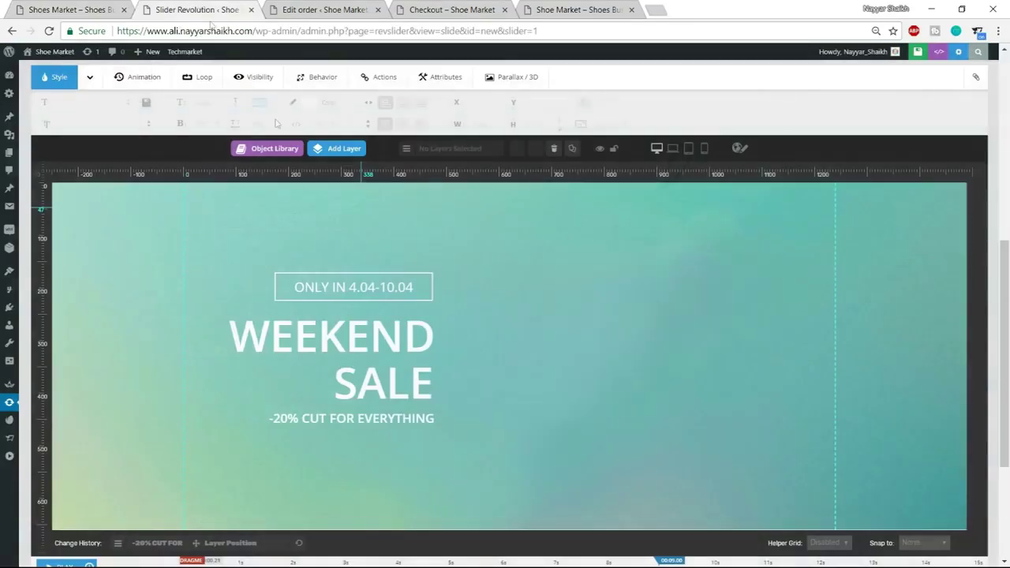
key("ctrl+Tab")
mouse_move(344, 158)
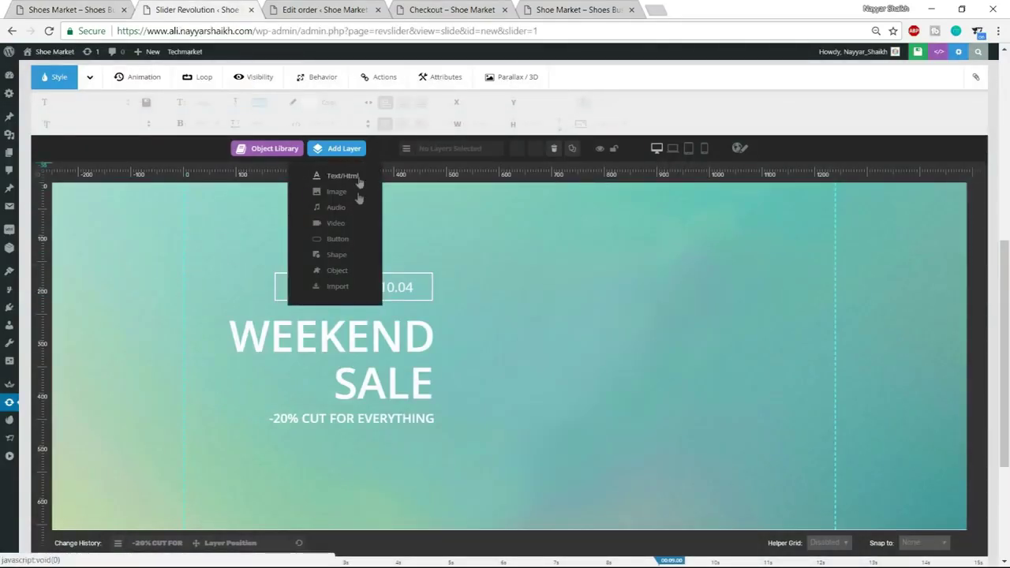
- Add a button layer and give its idle state a white background
left_click(345, 238)
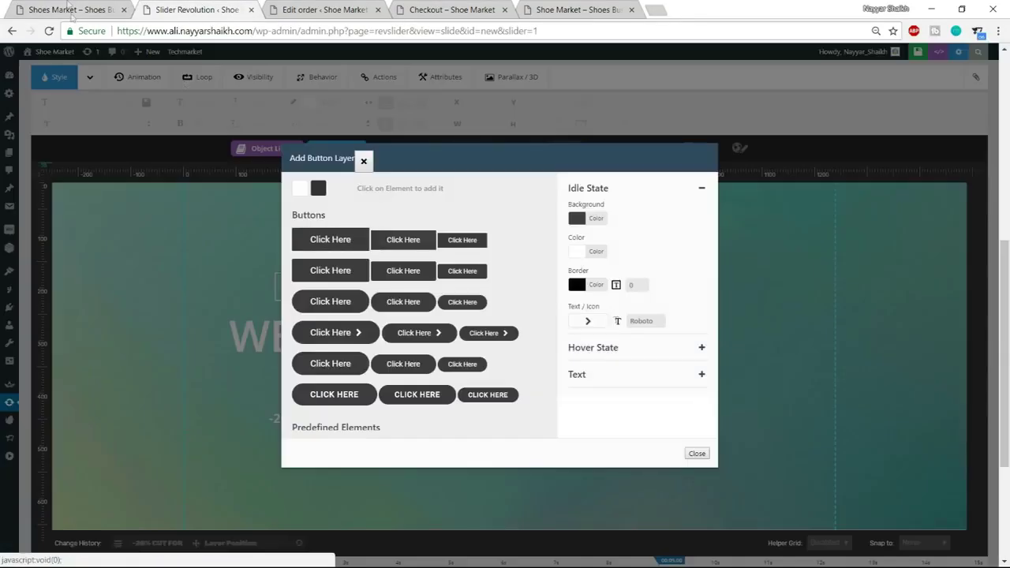
key("ctrl+shift+Tab")
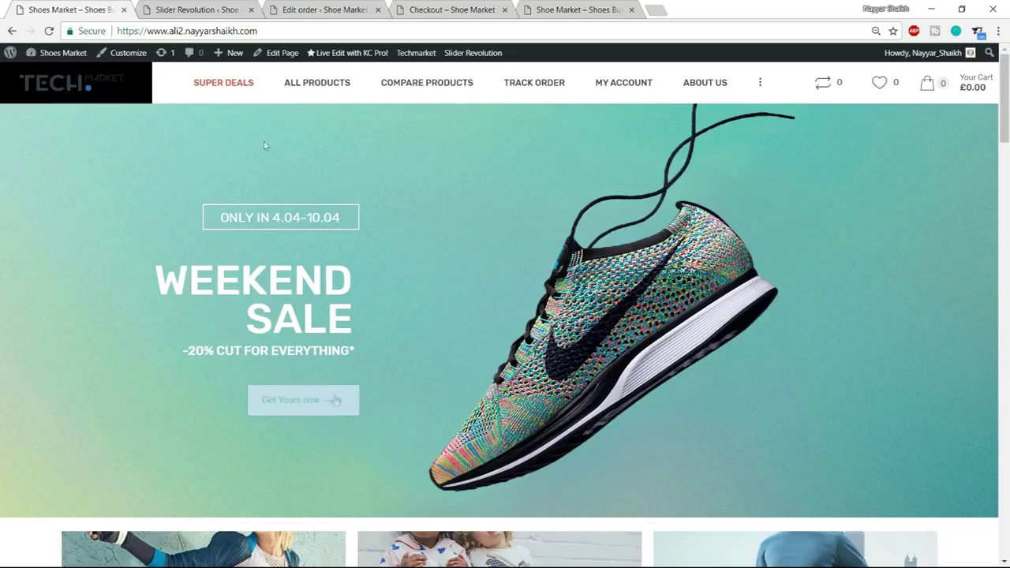
left_click(195, 10)
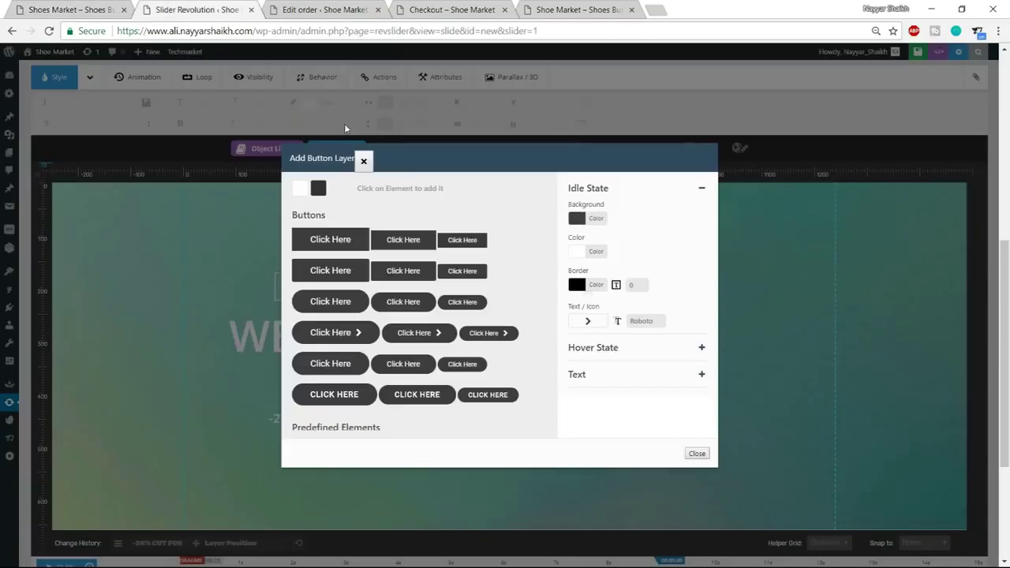
left_click(593, 221)
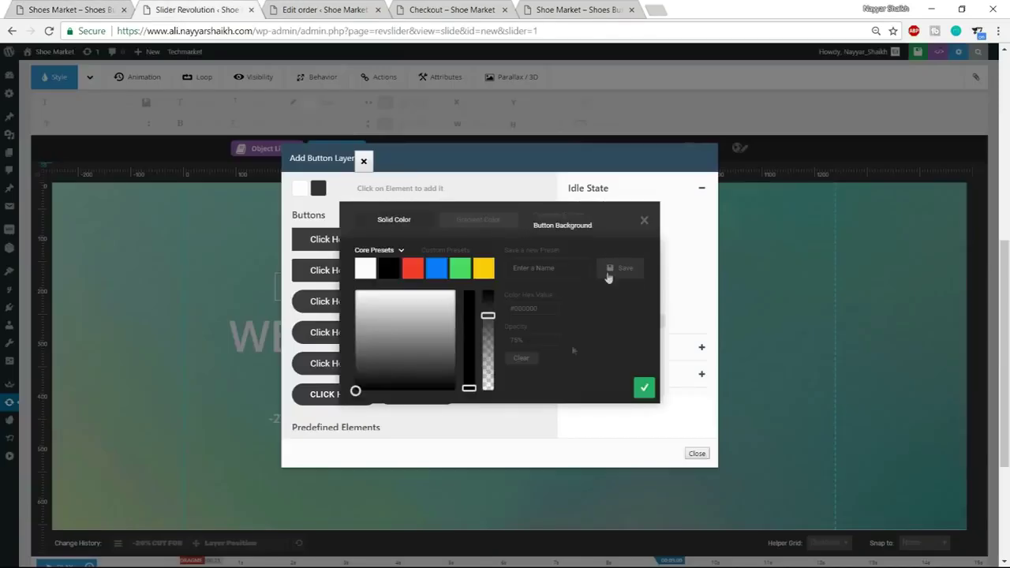
left_click(364, 270)
left_click(643, 389)
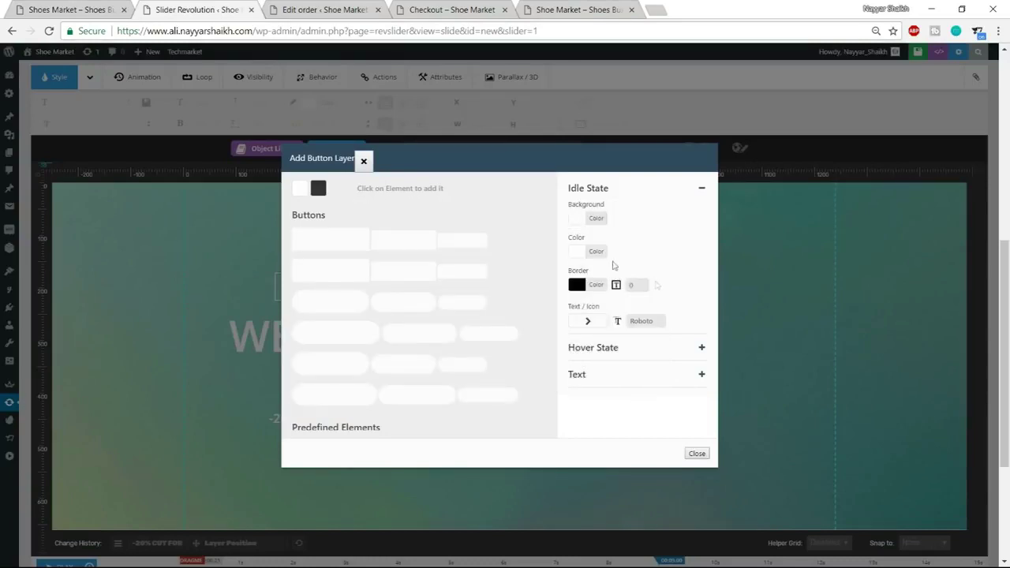
- Make the button's text colour and border colour green
left_click(599, 259)
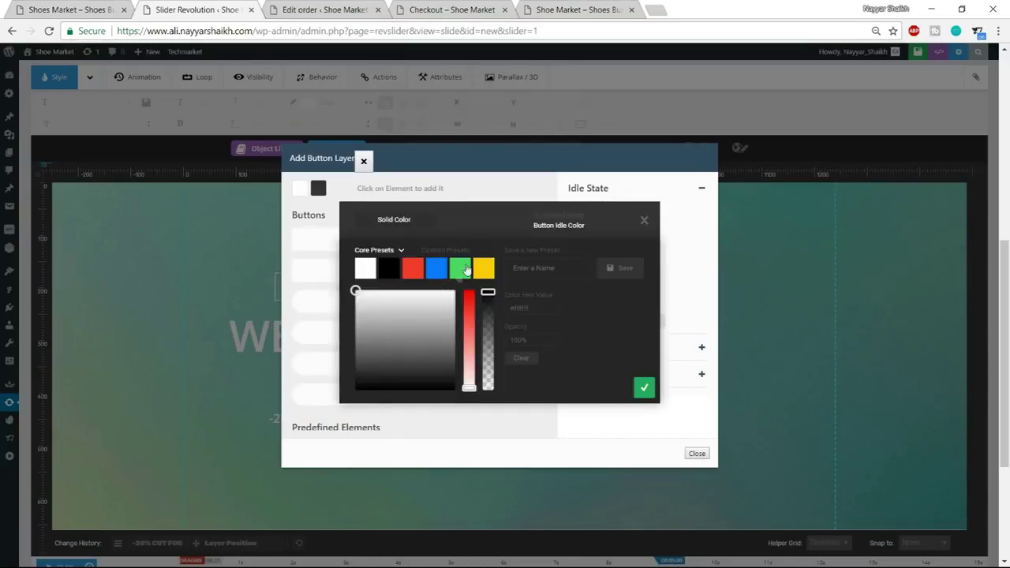
left_click(459, 268)
left_click_drag(470, 326, 469, 296)
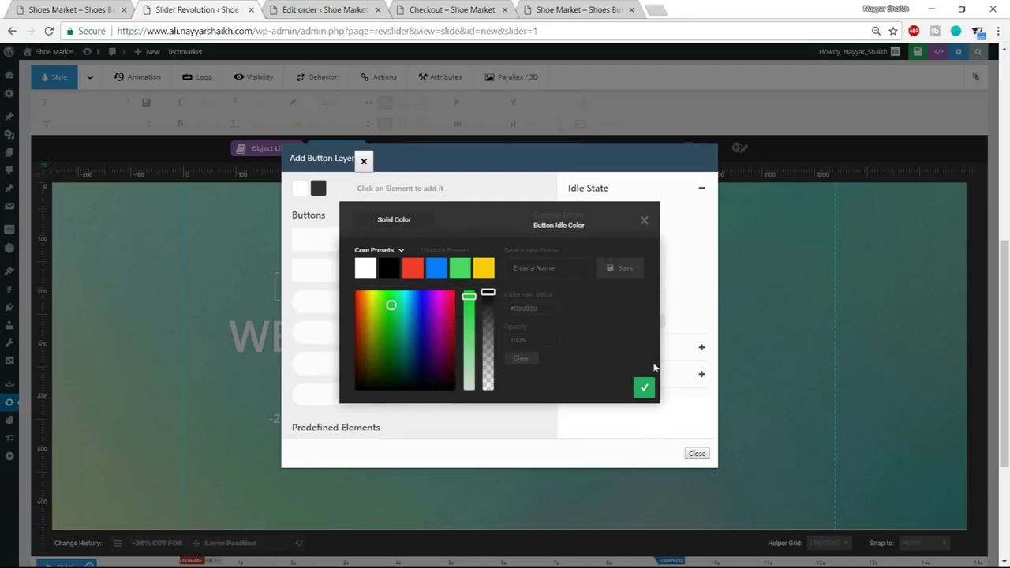
left_click(642, 389)
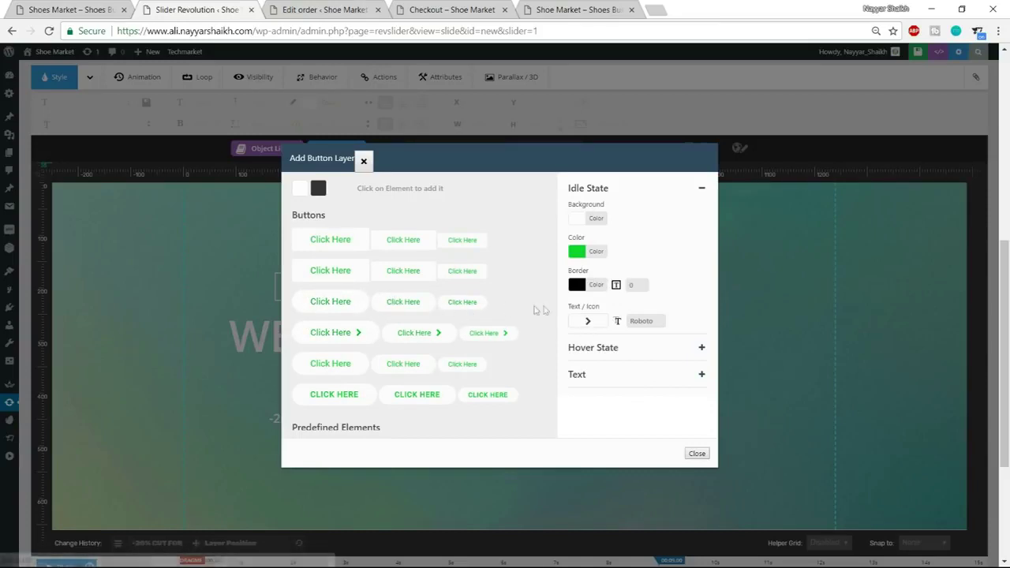
left_click(597, 285)
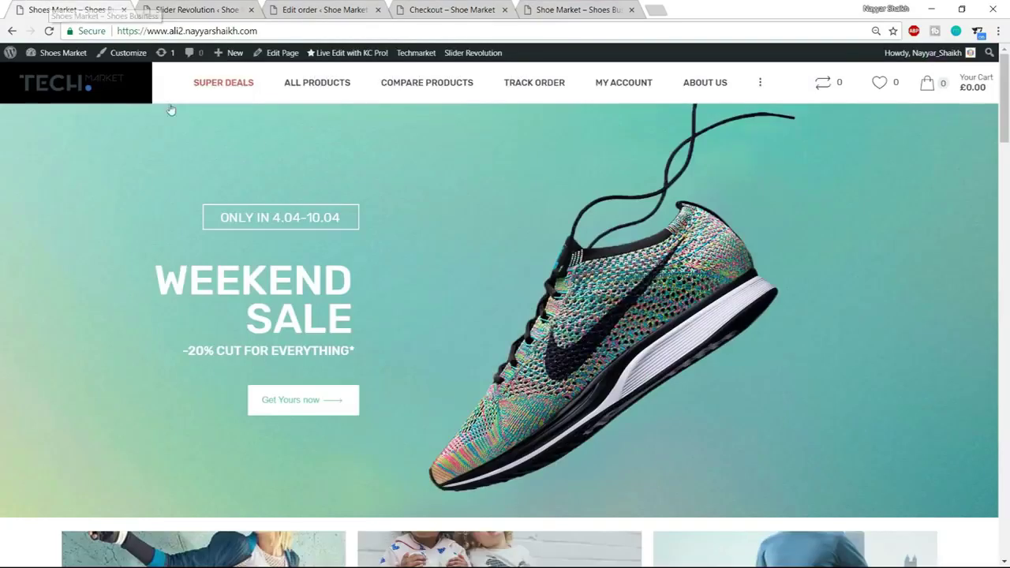
left_click(63, 10)
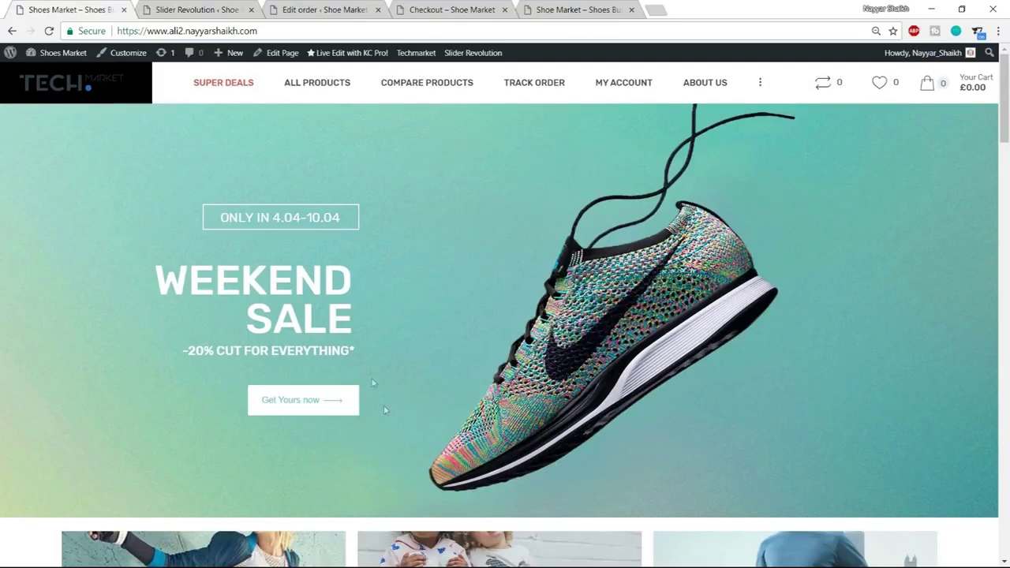
left_click(174, 9)
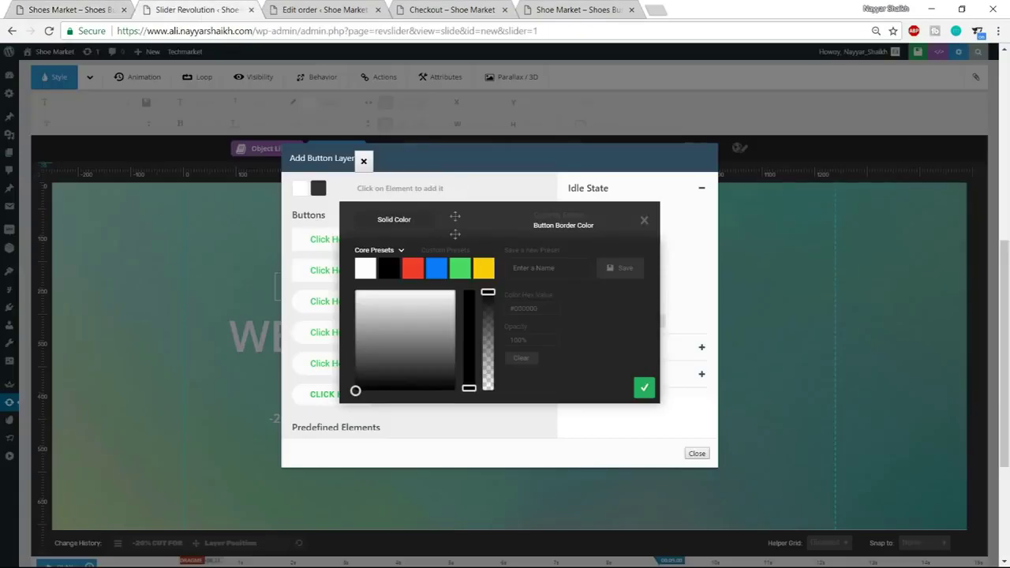
left_click(458, 272)
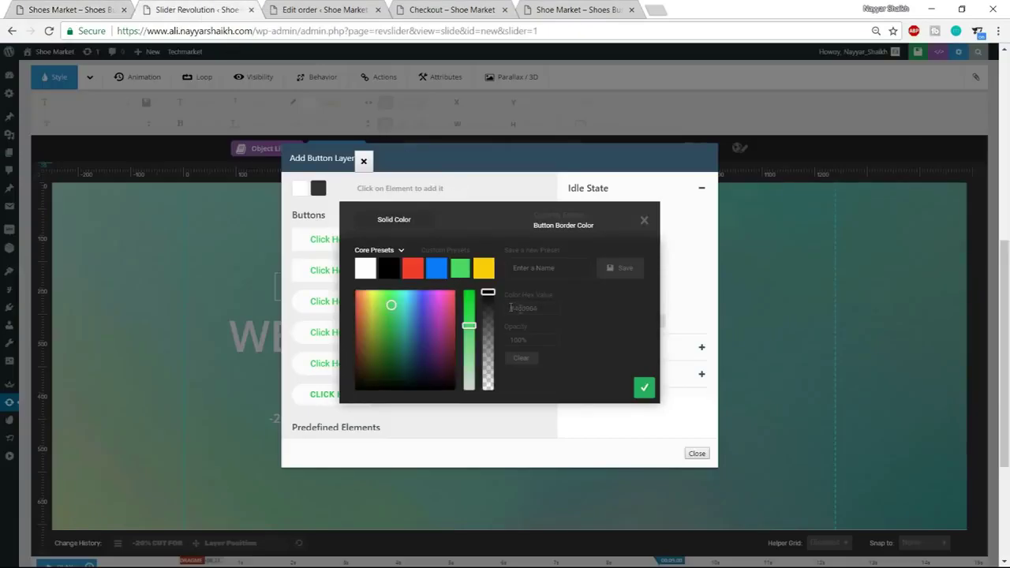
left_click(645, 387)
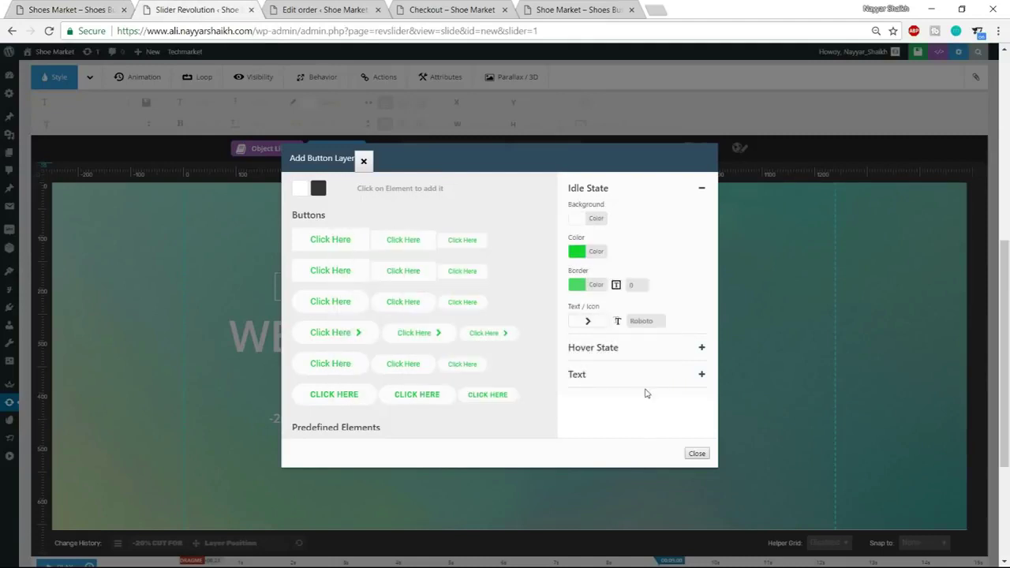
- Give the button a 2px border and a right-arrow icon
left_click(619, 285)
type("2")
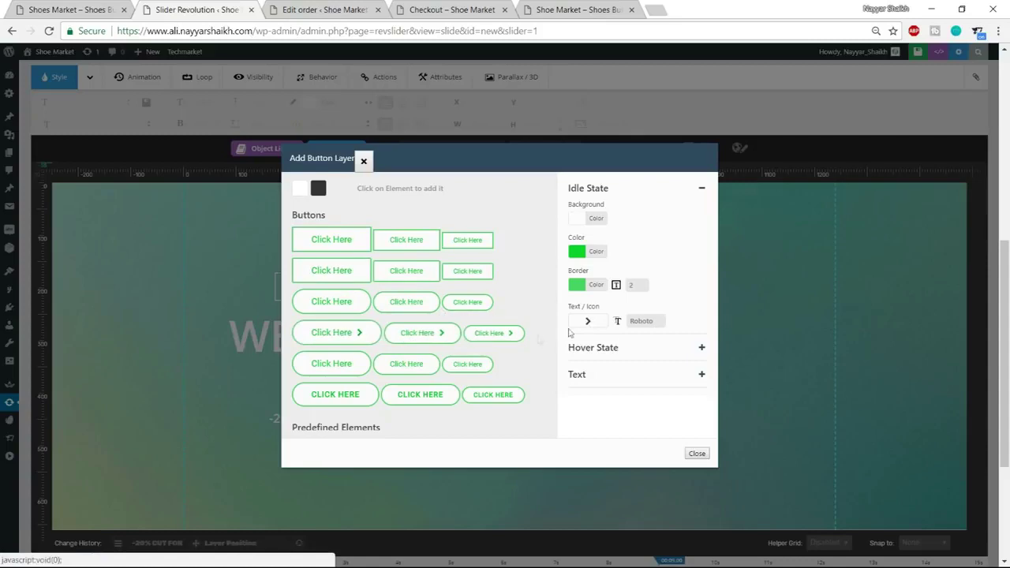
left_click(606, 325)
scroll(541, 347, "down", 10)
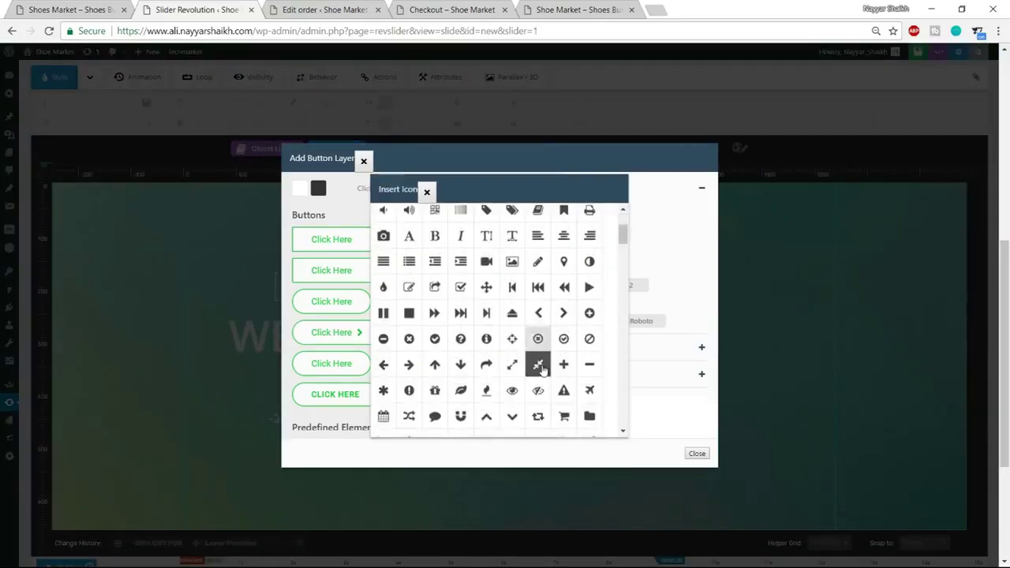
scroll(543, 370, "down", 10)
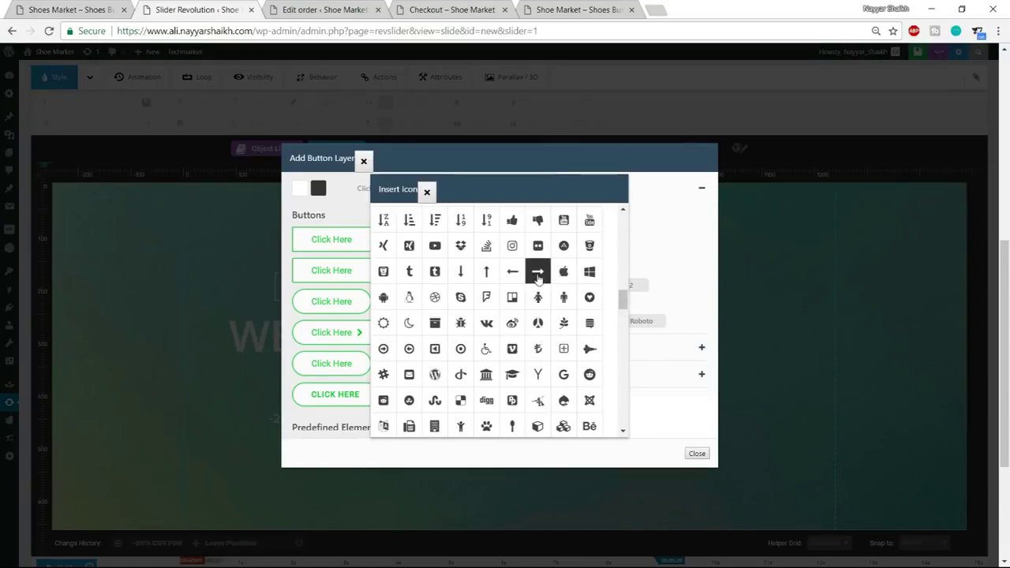
left_click(537, 273)
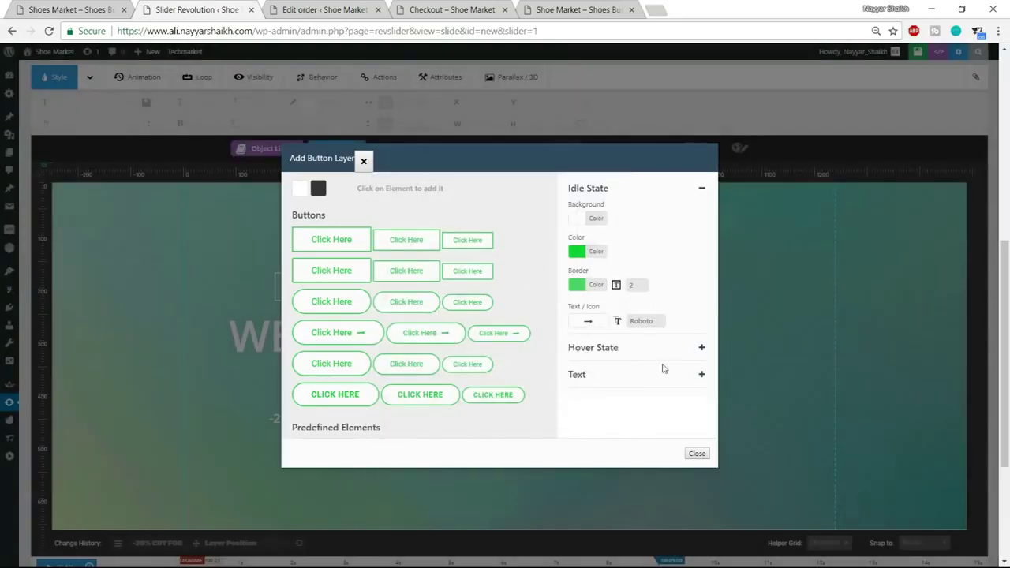
left_click(636, 349)
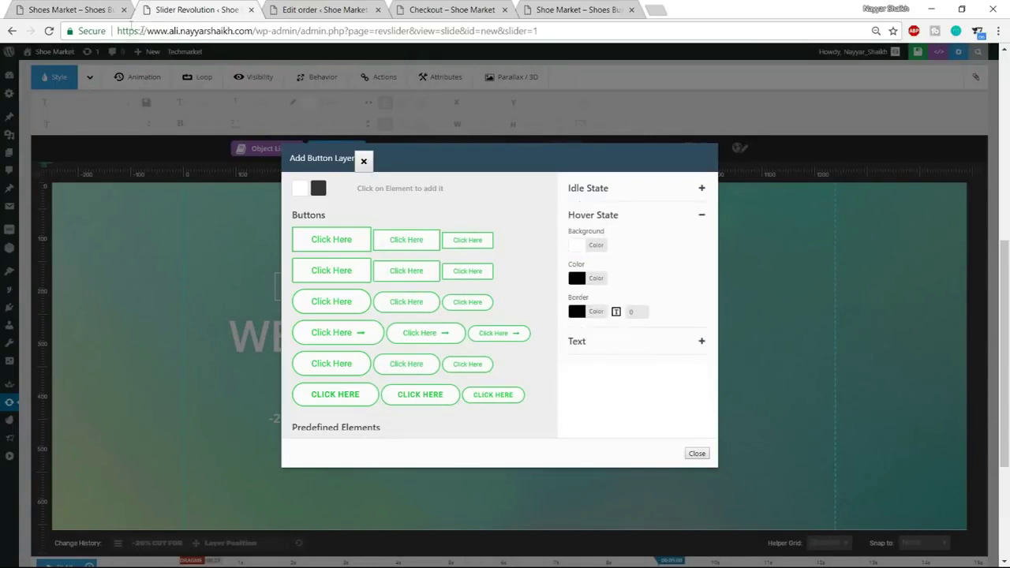
- Bring up the live storefront banner and scroll to its Get Yours now button
left_click(52, 11)
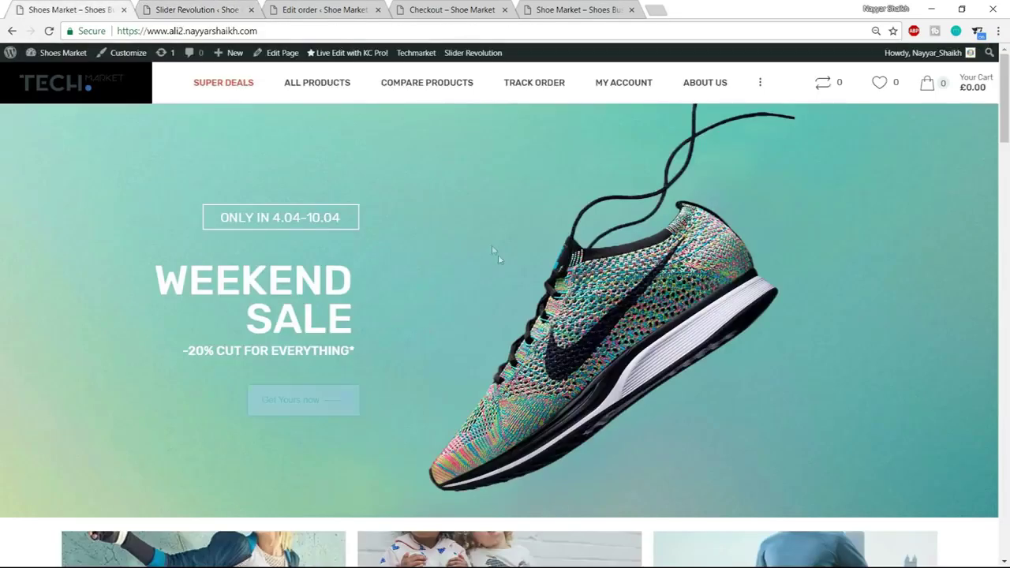
right_click(332, 406)
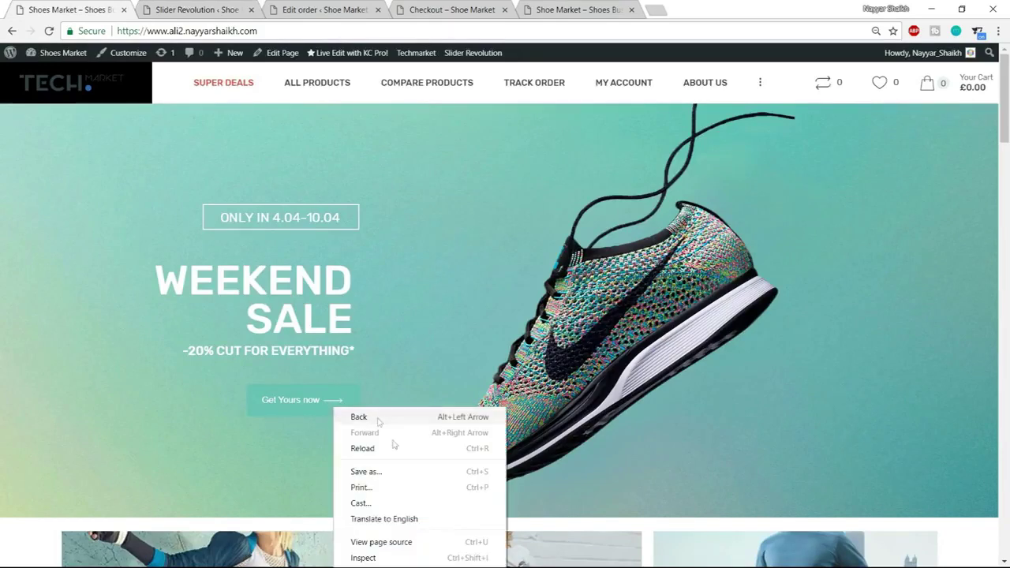
left_click(459, 315)
scroll(459, 323, "down", 2)
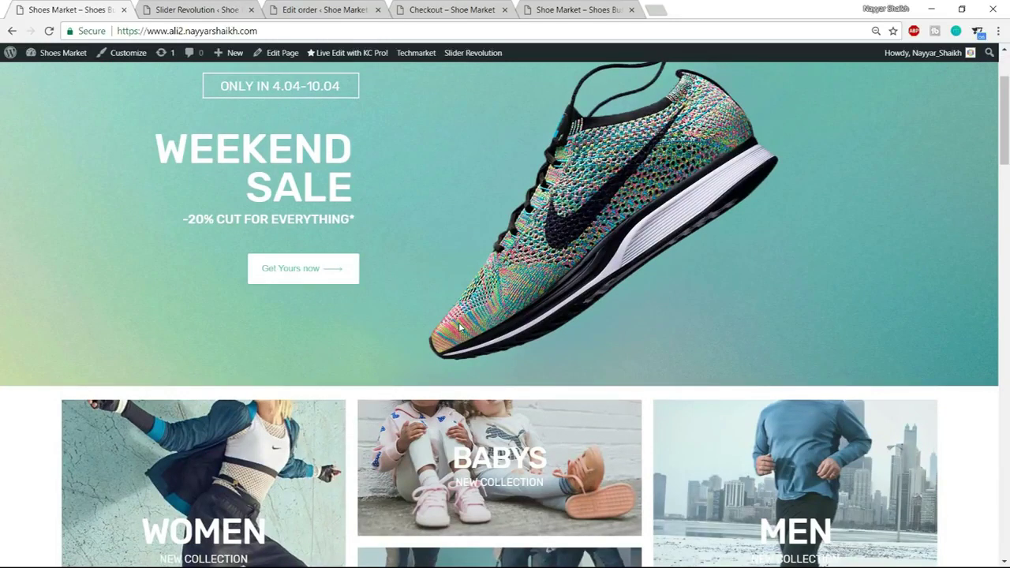
- Inspect the Get Yours now button in DevTools and select its #6dc4b4 colour code
right_click(334, 284)
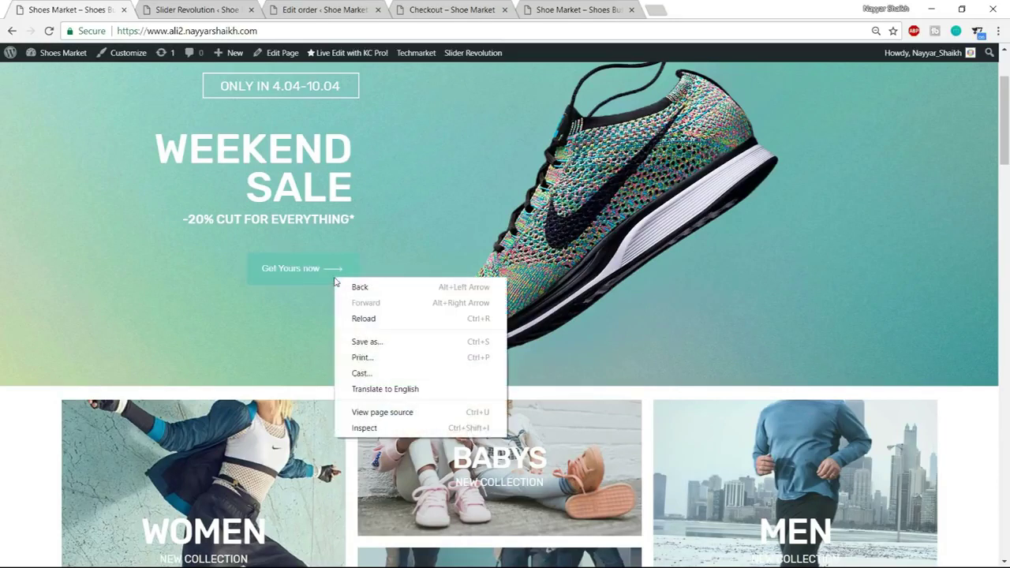
left_click(388, 428)
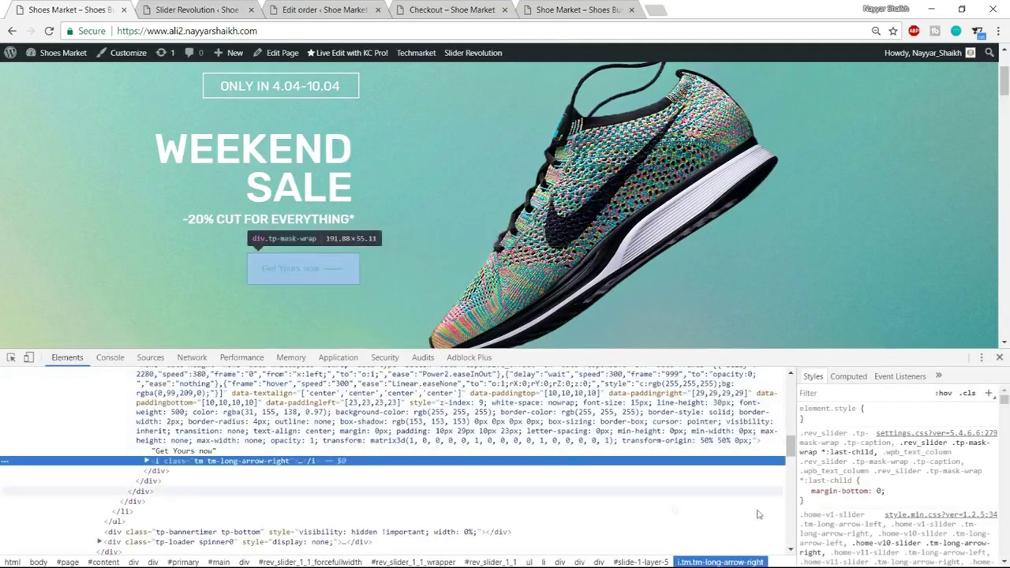
scroll(846, 491, "down", 5)
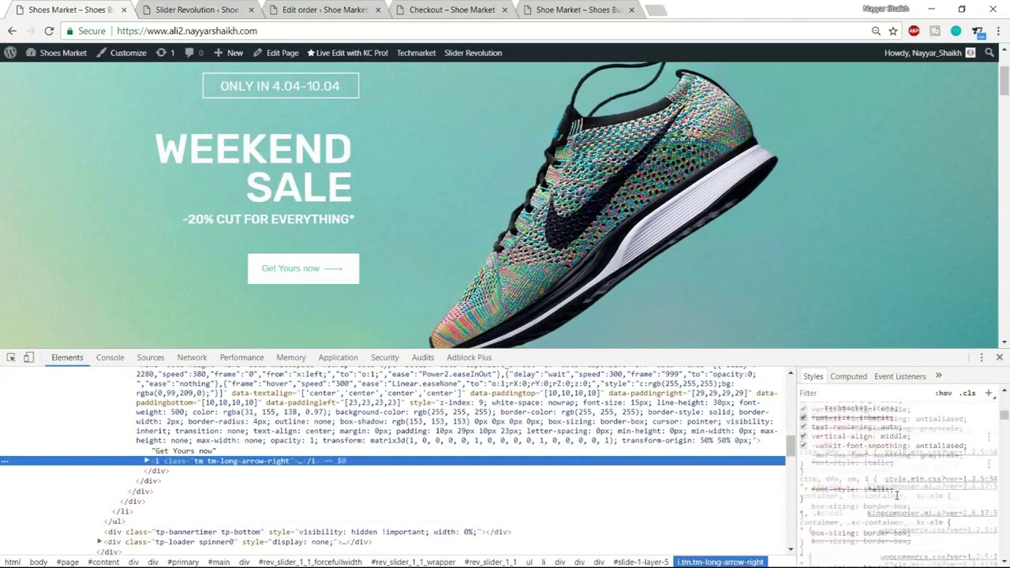
scroll(895, 497, "down", 4)
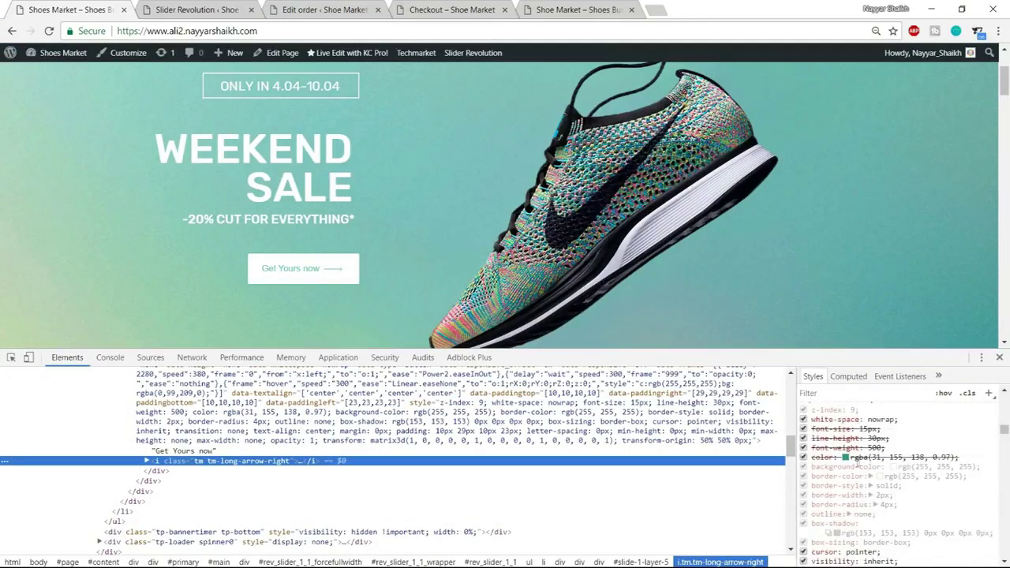
scroll(862, 458, "down", 5)
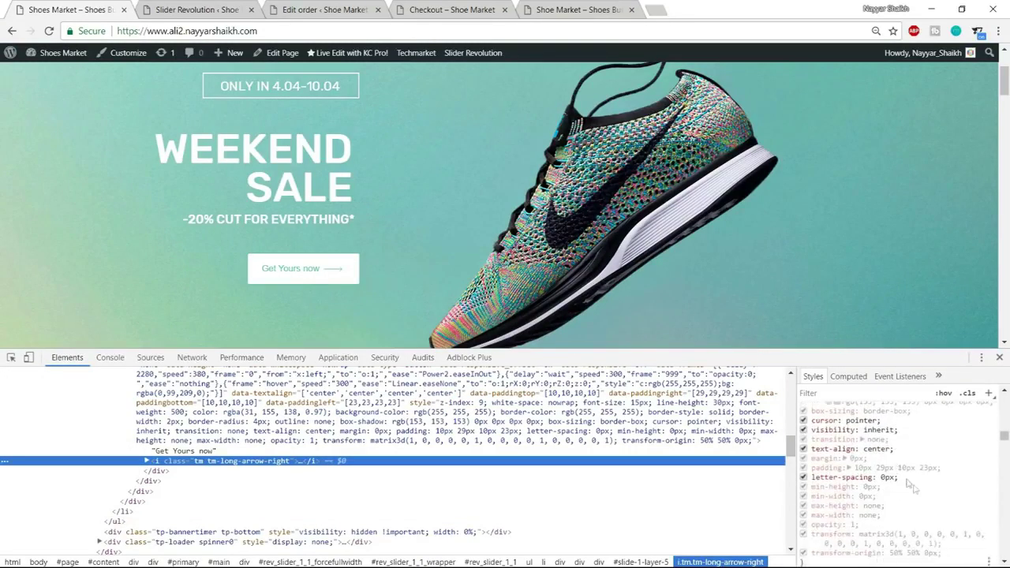
scroll(914, 489, "down", 3)
scroll(883, 505, "up", 3)
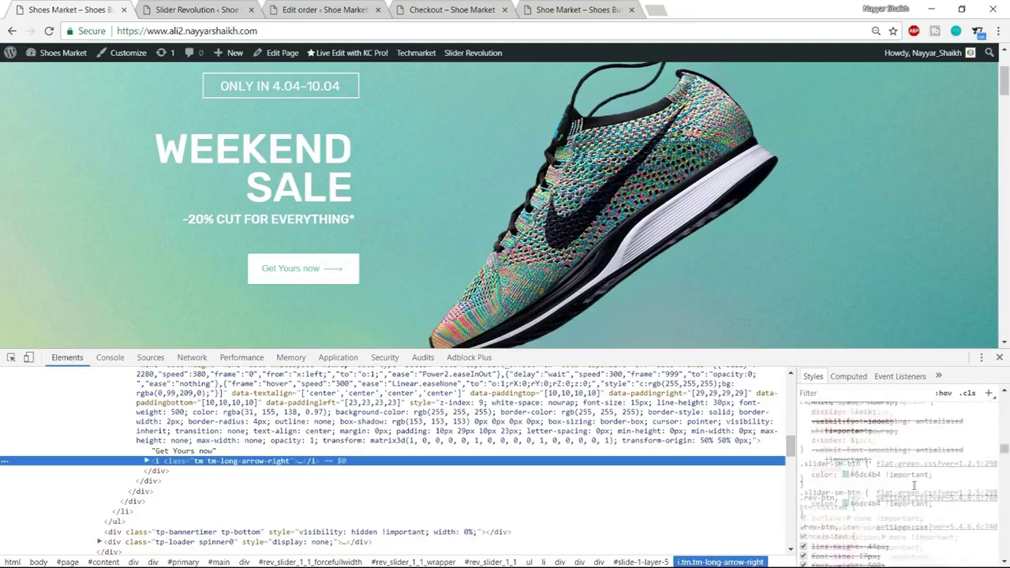
left_click(864, 508)
left_click_drag(874, 507, 816, 506)
scroll(1005, 511, "down", 5)
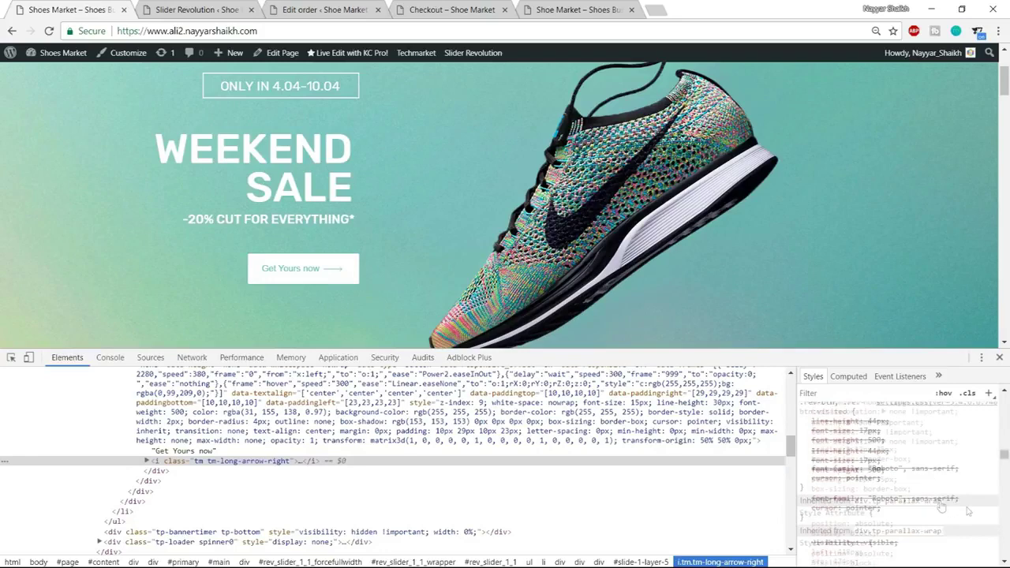
left_click(293, 6)
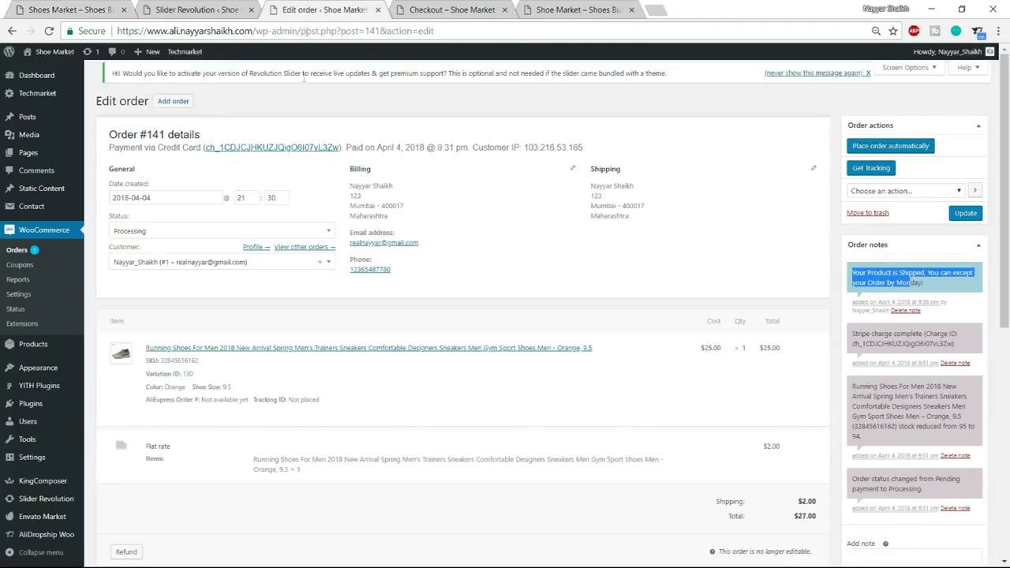
- Paste the teal #6dc4b4 over #ffffff as the button's hover background colour
left_click(209, 8)
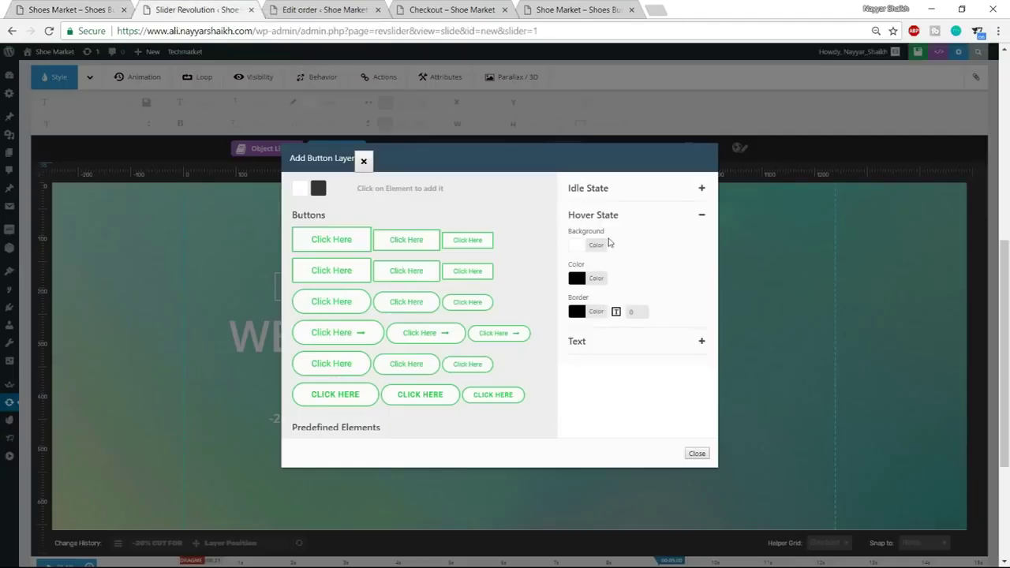
left_click(597, 246)
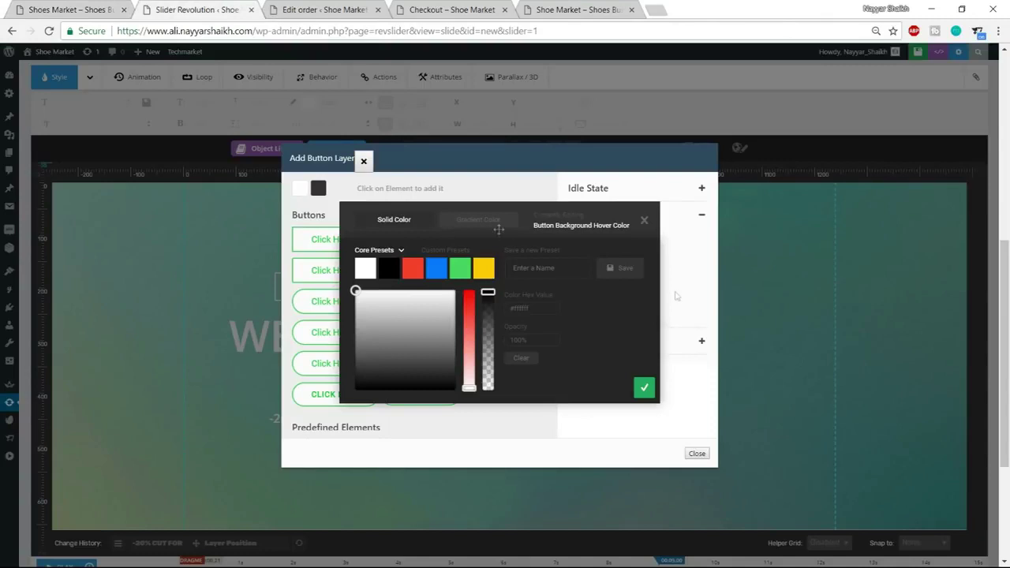
left_click_drag(552, 310, 508, 308)
type("#50c4b4")
left_click(643, 387)
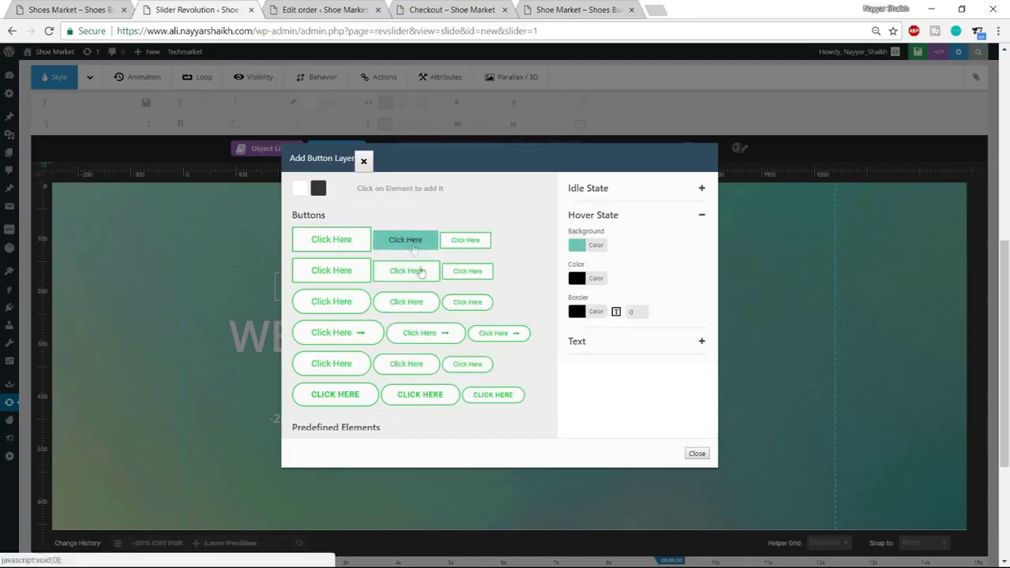
- Set the hover text colour to white and the hover border to the same teal
left_click(600, 282)
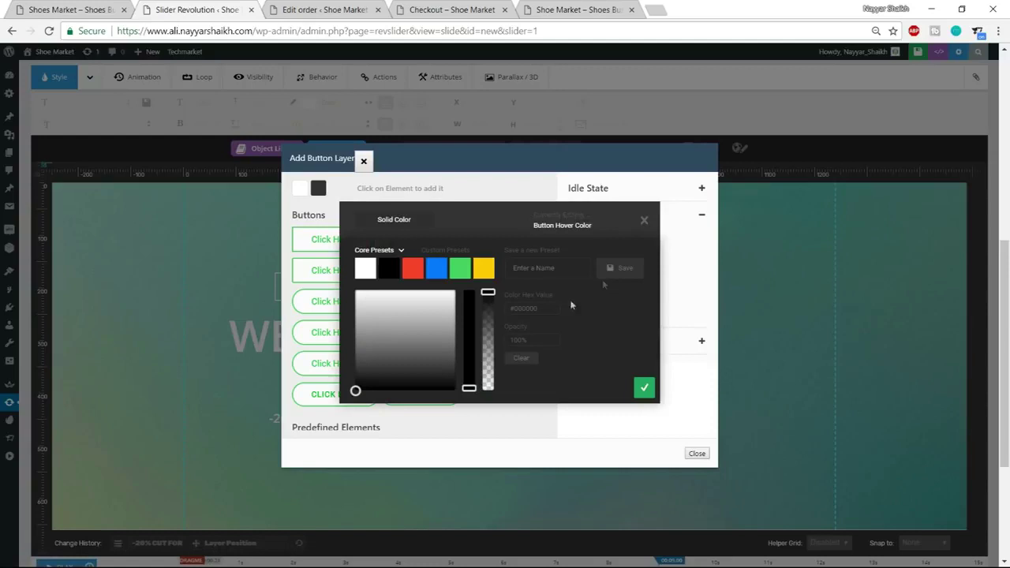
left_click(366, 270)
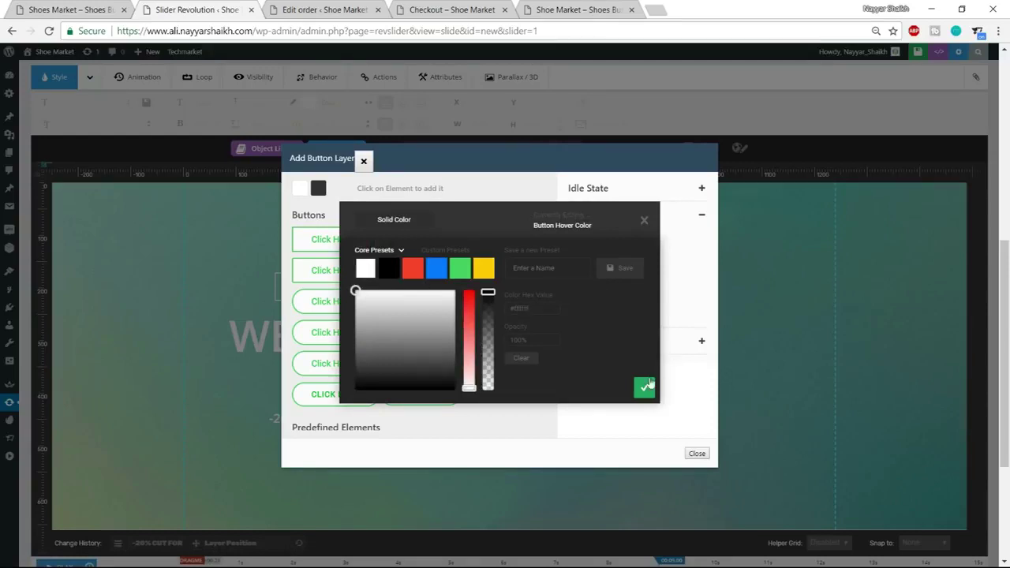
left_click(643, 388)
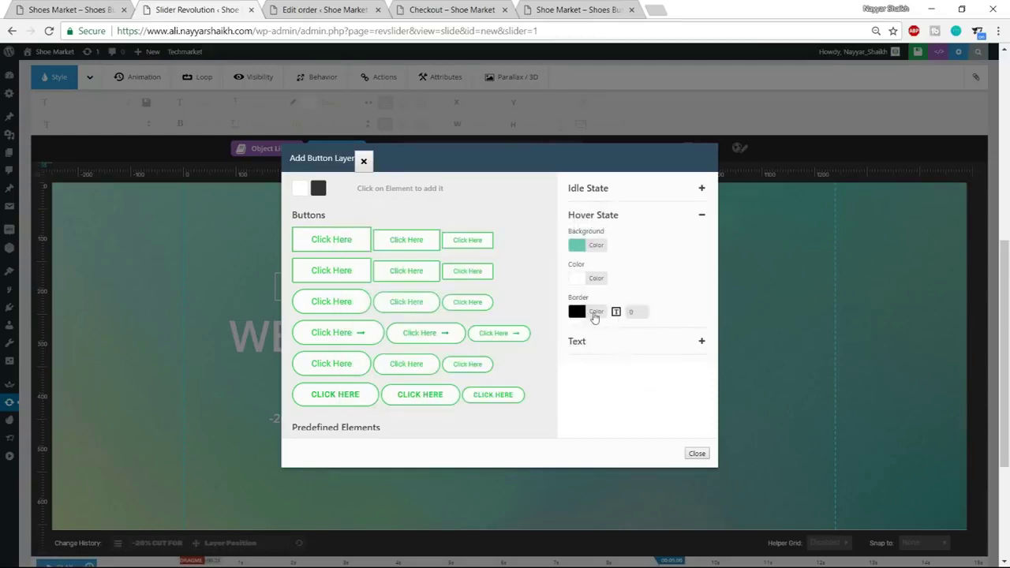
left_click(595, 313)
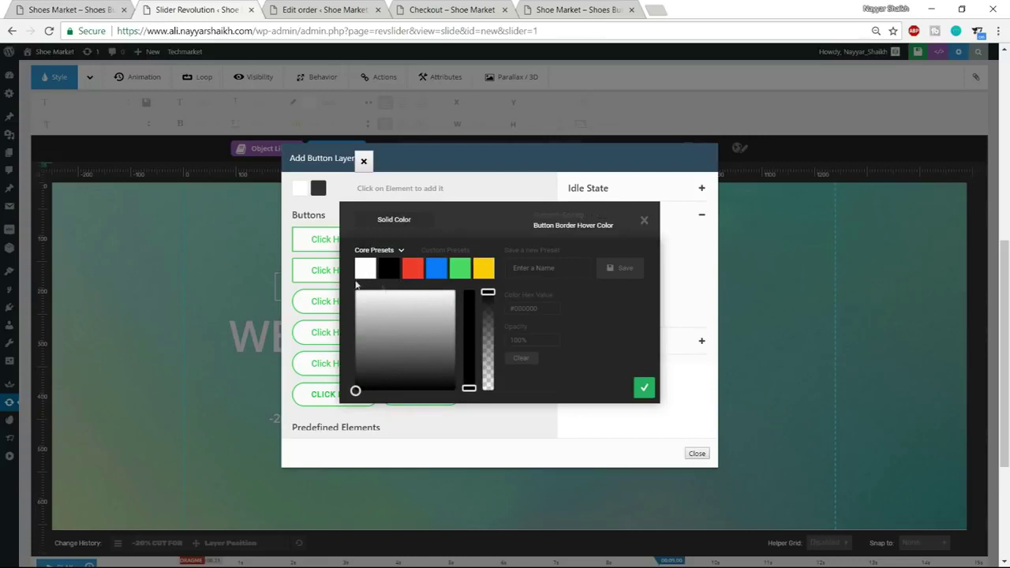
key("ctrl+a")
key("ctrl+v")
left_click(644, 388)
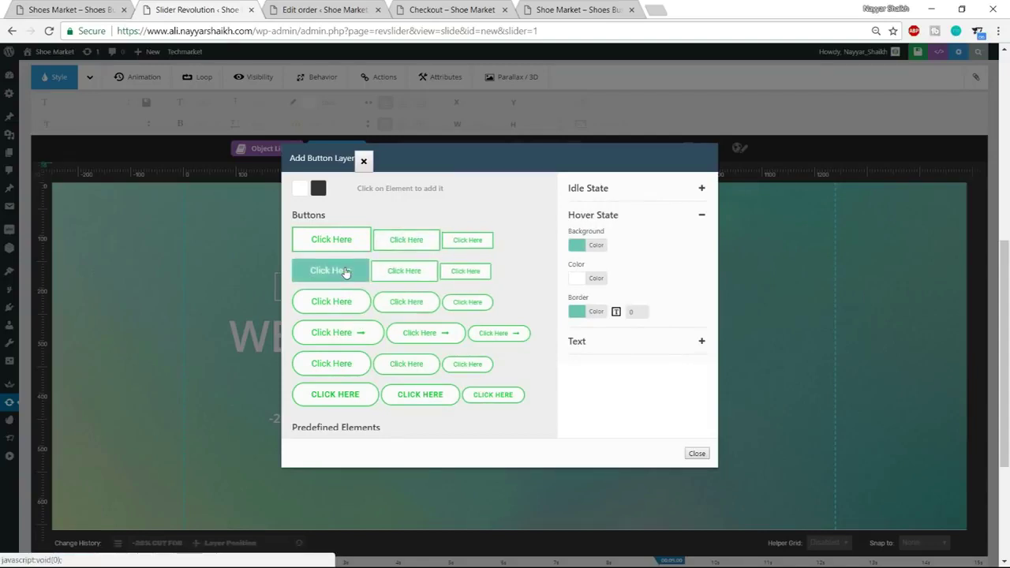
left_click(638, 342)
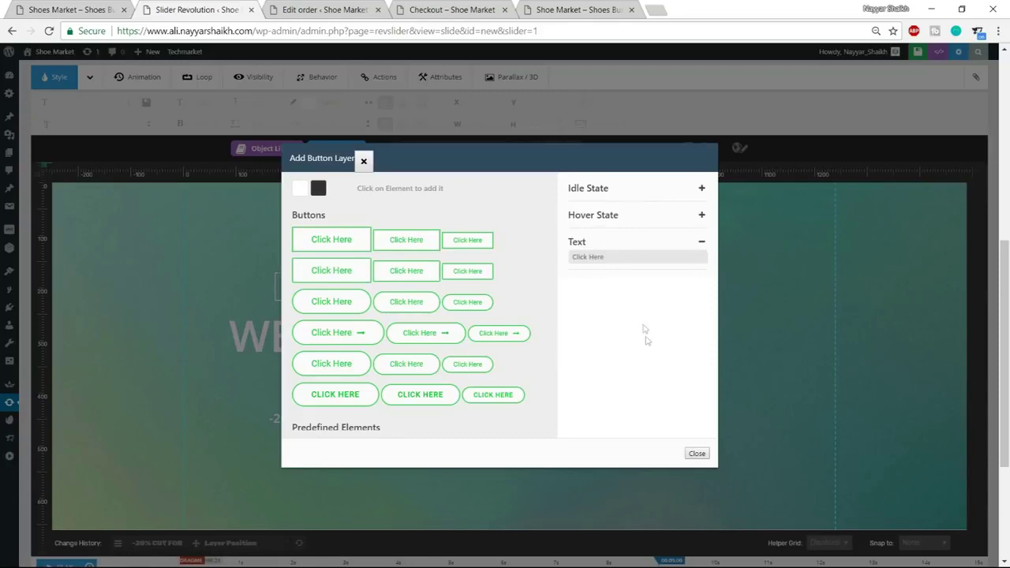
- Close DevTools on the shop tab and change the button text from Click Here to 'Get Your Now'
left_click(81, 9)
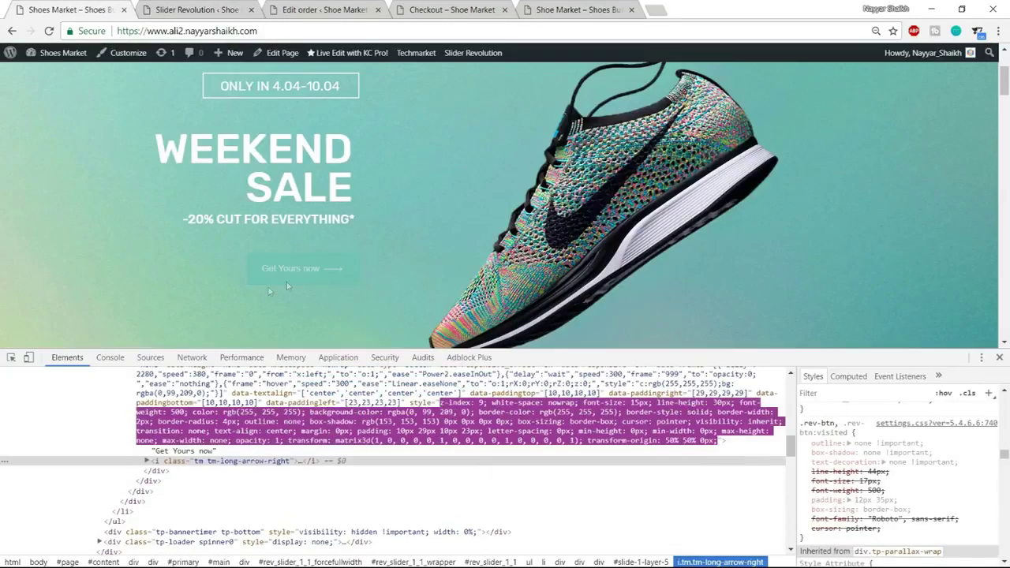
left_click(998, 357)
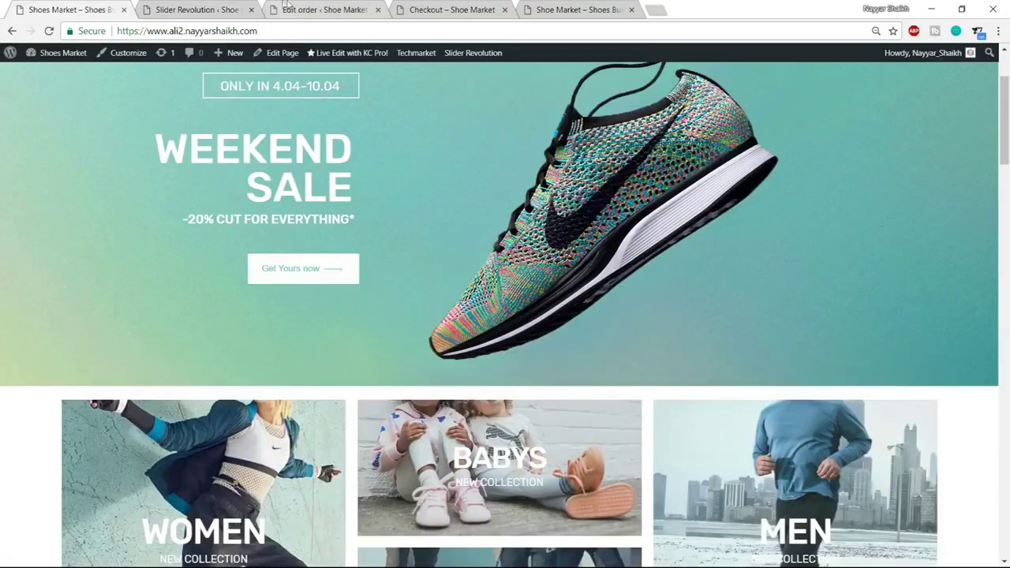
left_click(206, 8)
left_click_drag(617, 259, 543, 263)
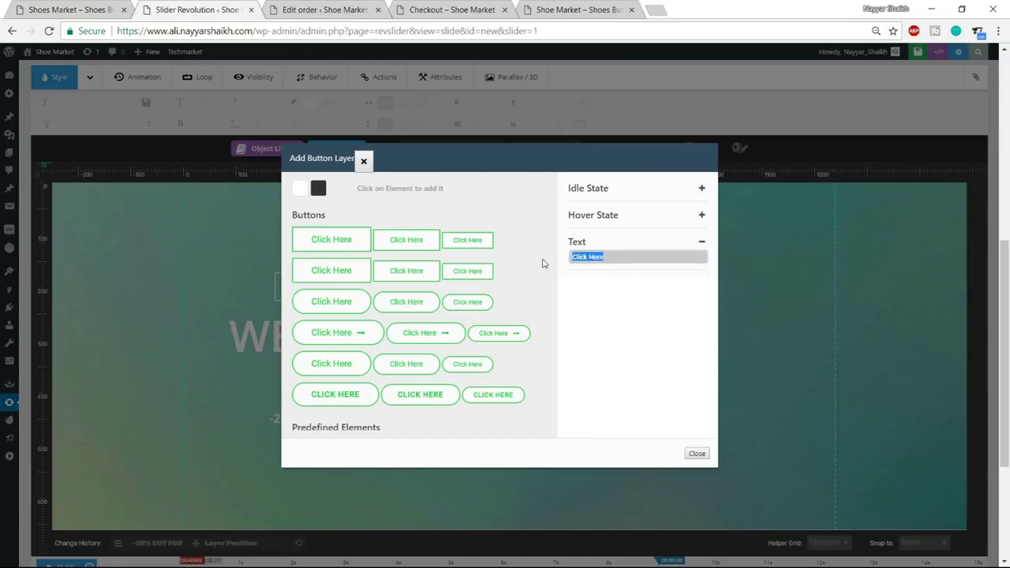
type("S")
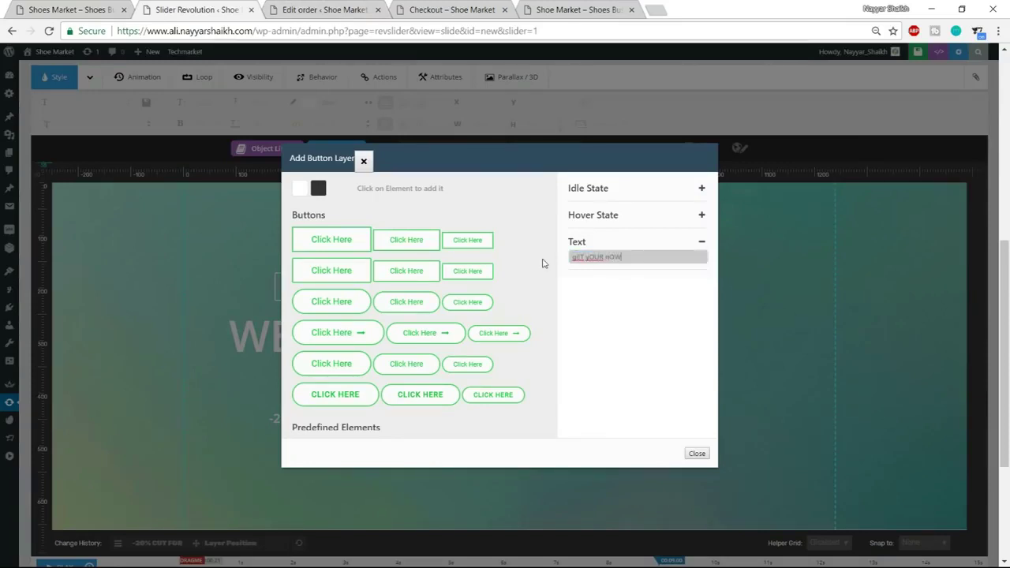
left_click(604, 361)
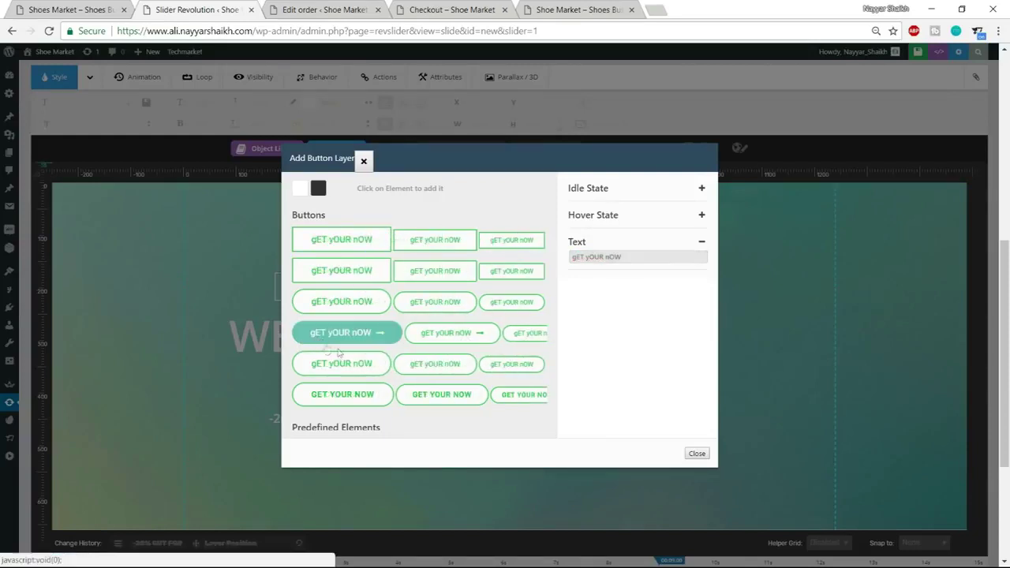
left_click_drag(624, 257, 508, 262)
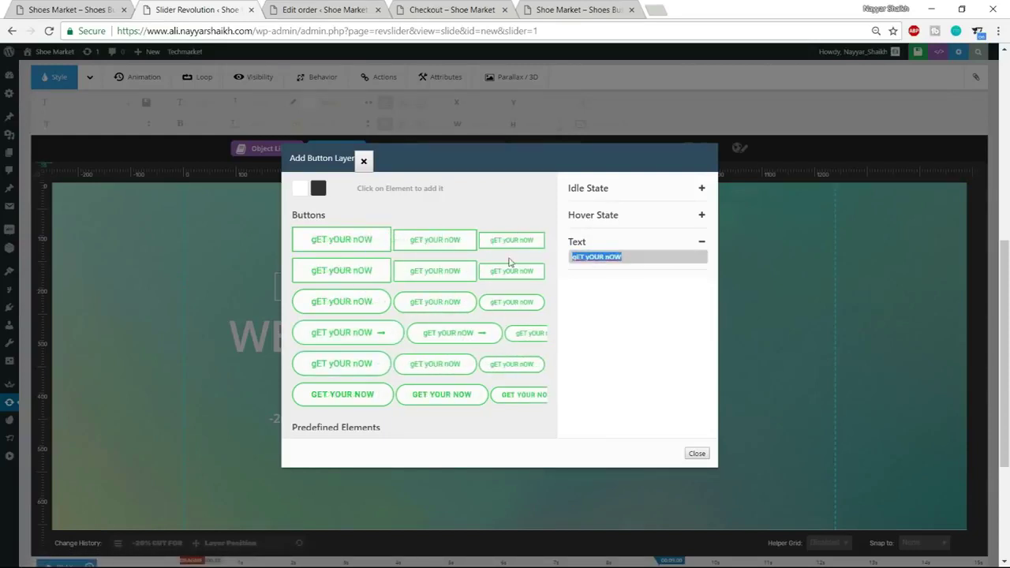
type("Get Your Now")
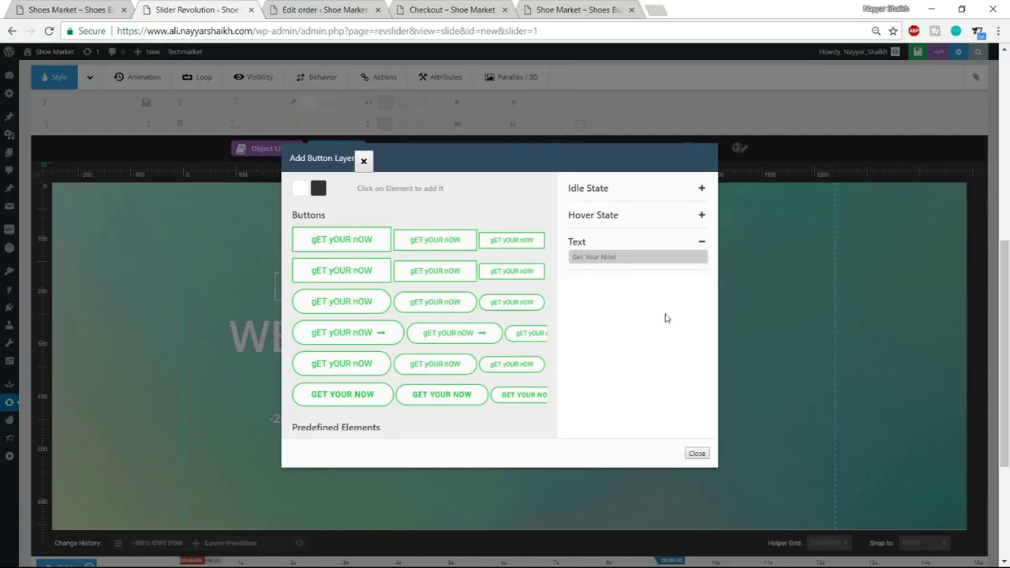
left_click(578, 329)
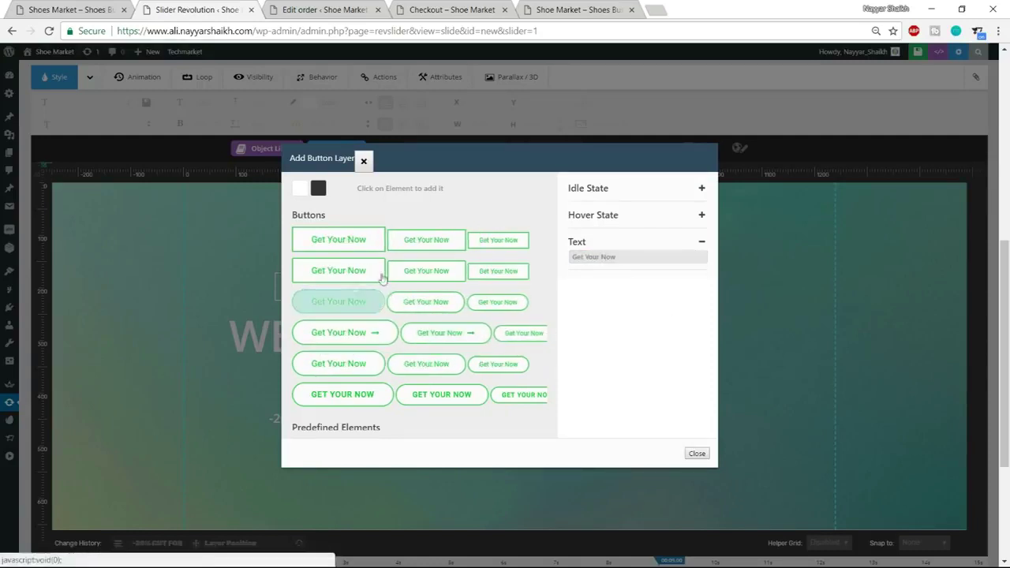
- Add the arrow-style Get Your Now button and place it below the -20% CUT line
left_click(345, 338)
left_click_drag(307, 250, 387, 339)
left_click_drag(393, 380, 393, 466)
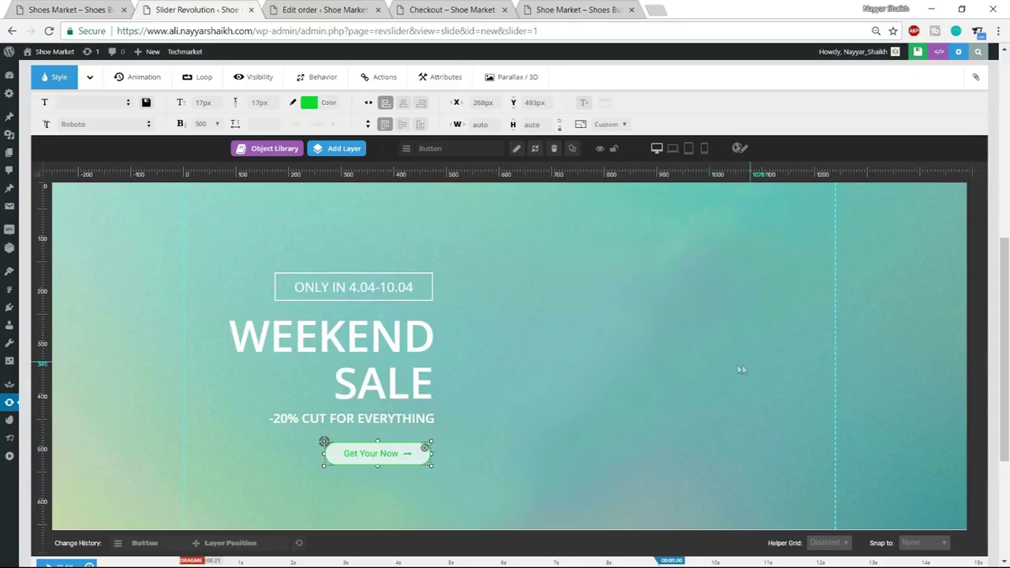
left_click(80, 5)
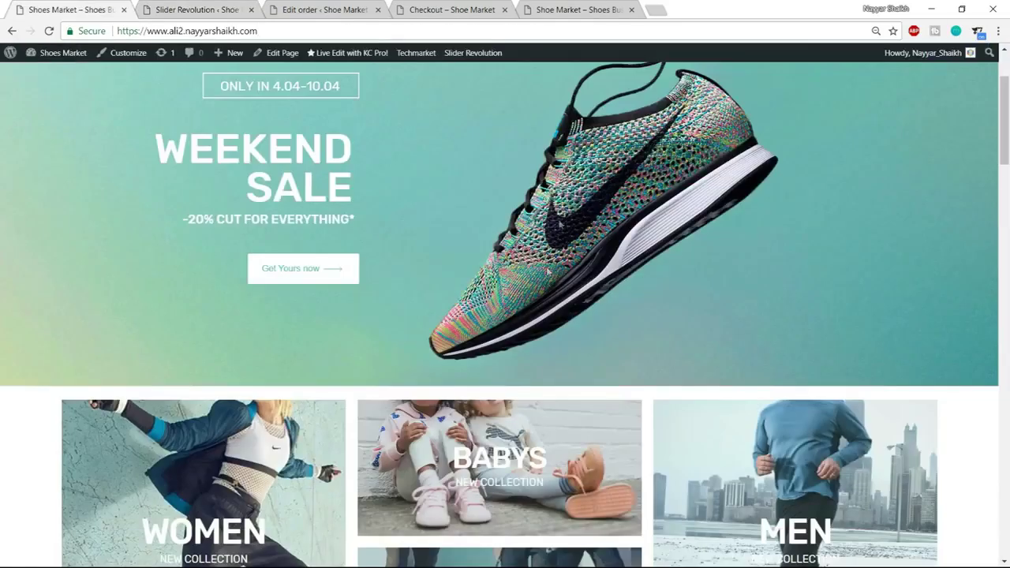
- Move the ONLY IN, WEEKEND, SALE, -20% CUT and button layers up, then add an Image layer
scroll(619, 309, "up", 3)
left_click(213, 8)
scroll(667, 362, "up", 2)
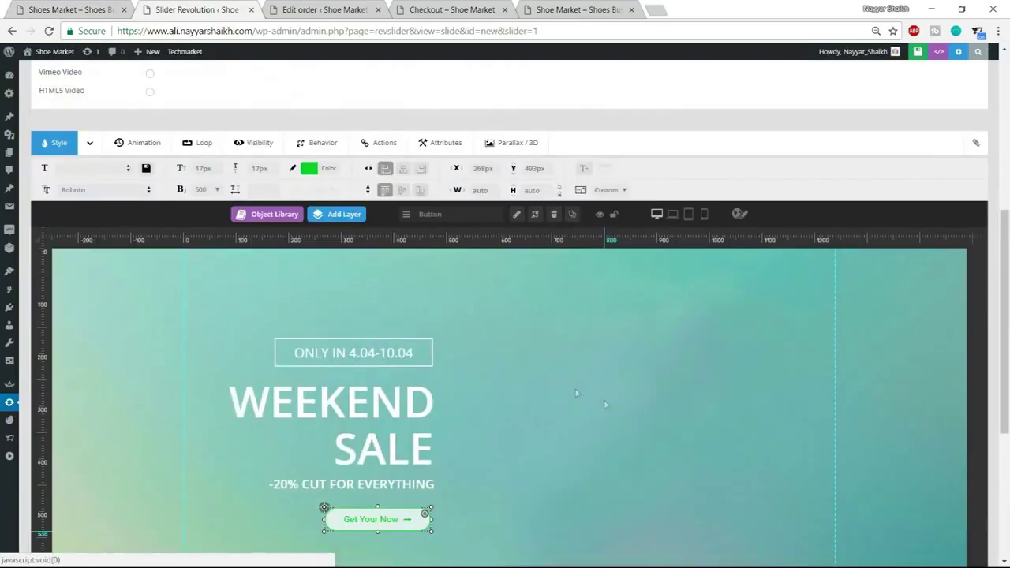
scroll(604, 404, "down", 2)
left_click_drag(394, 273, 395, 247)
left_click_drag(380, 323, 381, 291)
left_click_drag(381, 370, 381, 341)
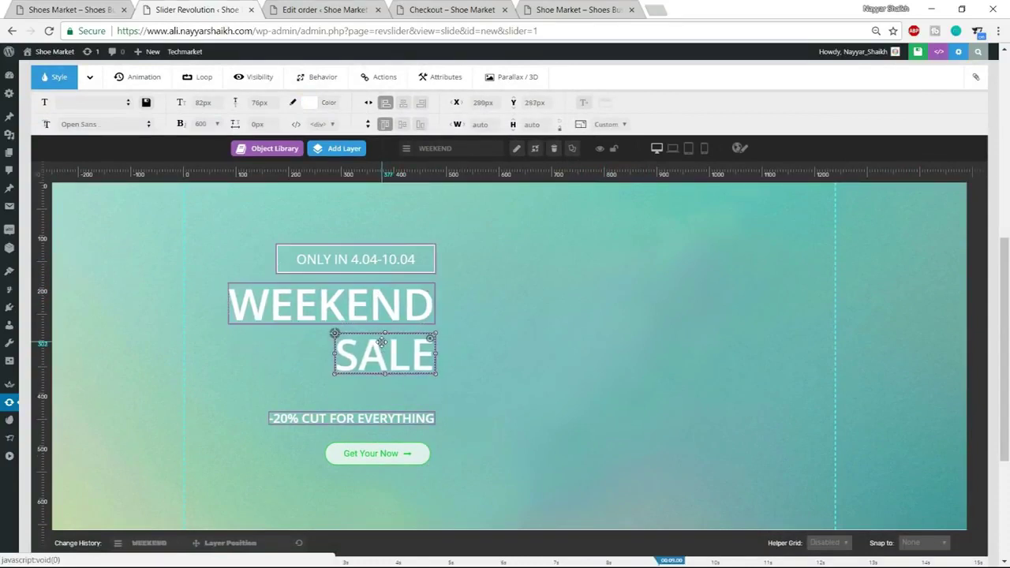
left_click_drag(381, 422, 381, 398)
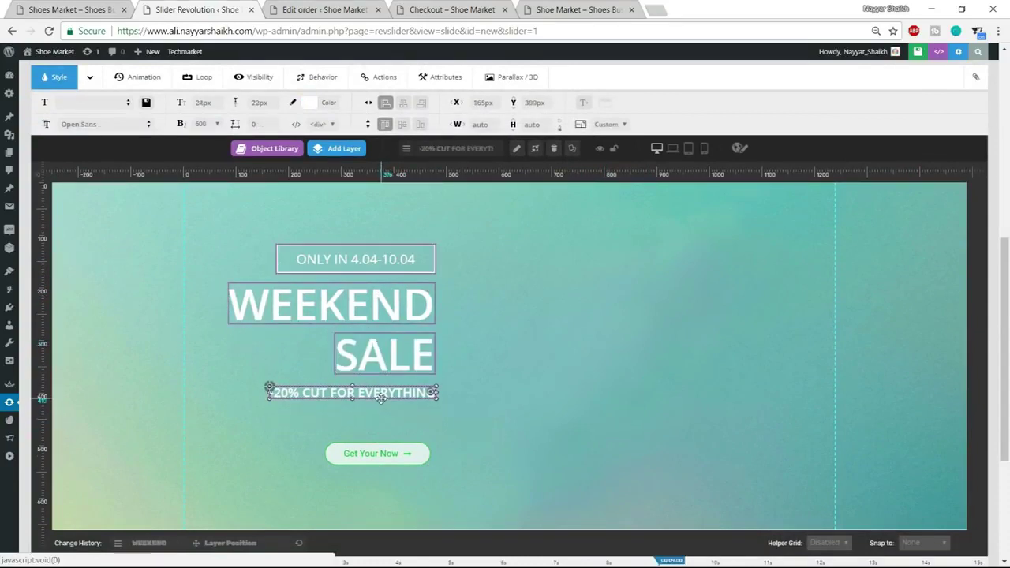
left_click_drag(375, 458, 381, 432)
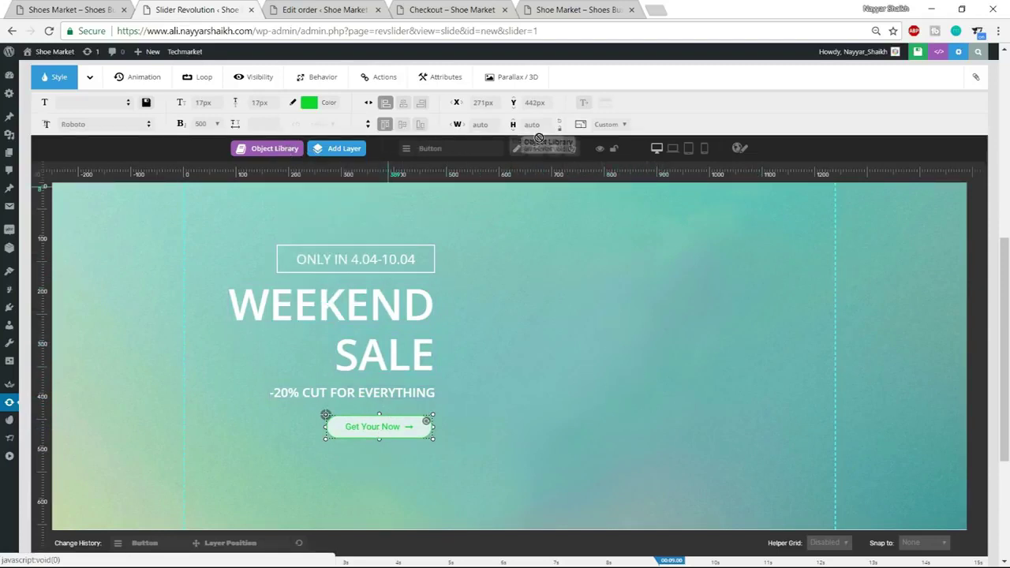
mouse_move(339, 150)
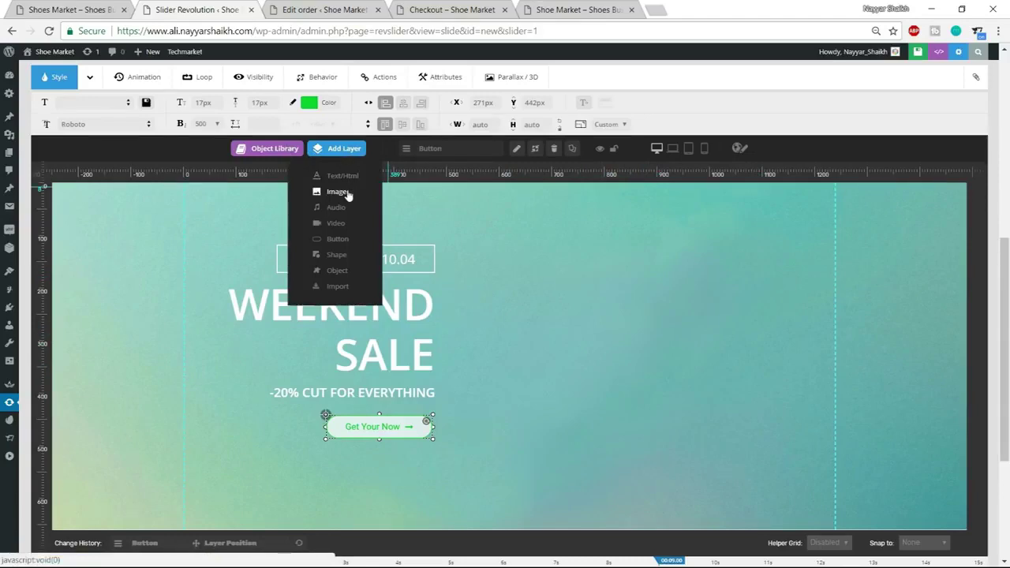
left_click(338, 192)
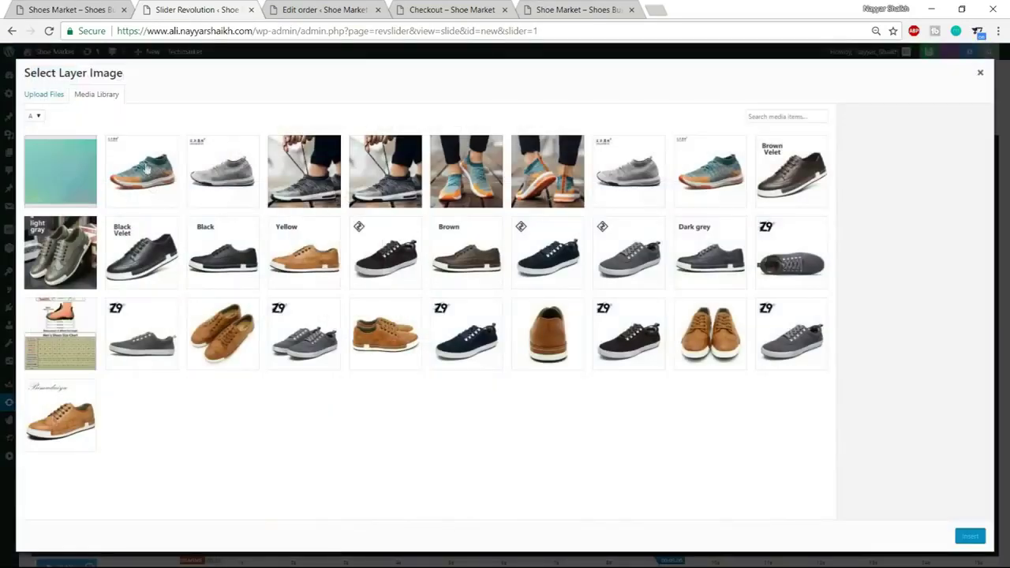
- Upload shoe.png, insert it as an image layer and drag it to the slide's right side
left_click(38, 98)
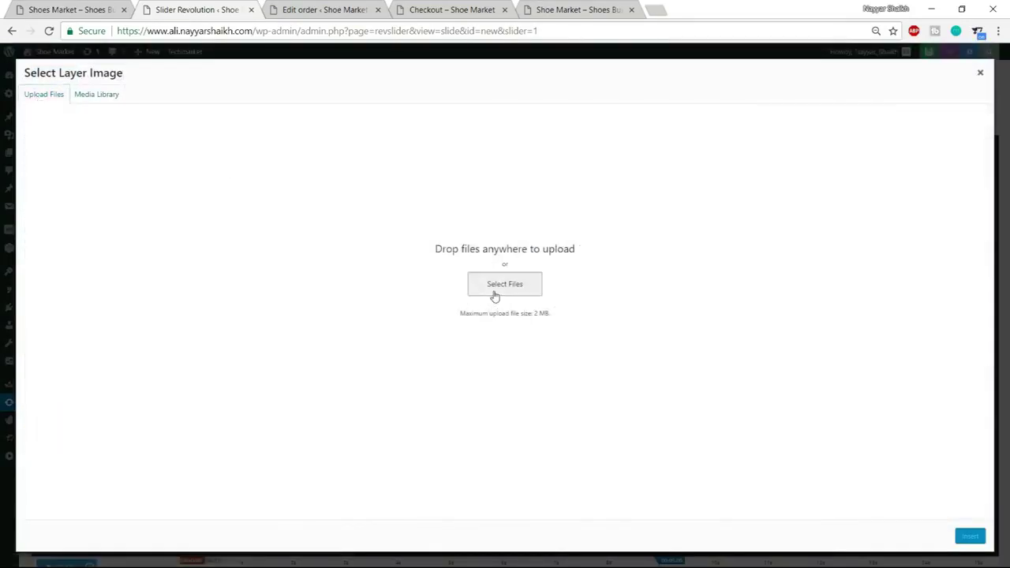
left_click(493, 291)
left_click(390, 177)
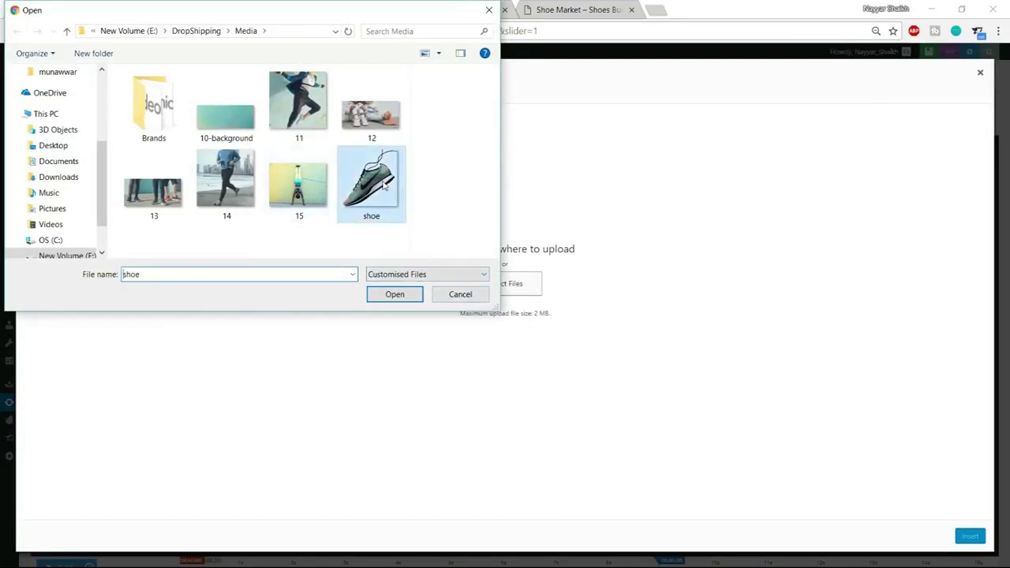
left_click(394, 293)
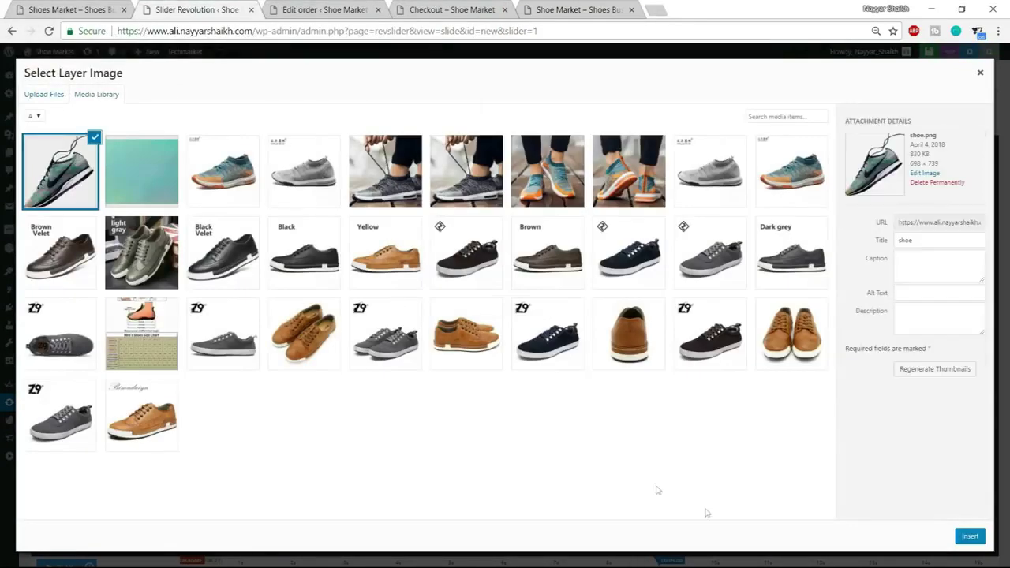
left_click(969, 537)
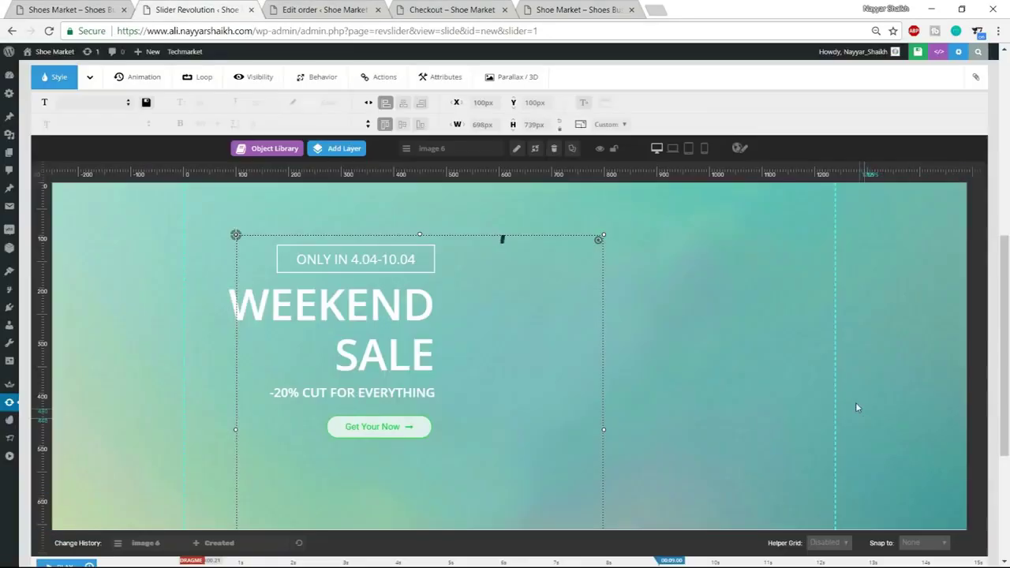
left_click_drag(479, 411, 685, 333)
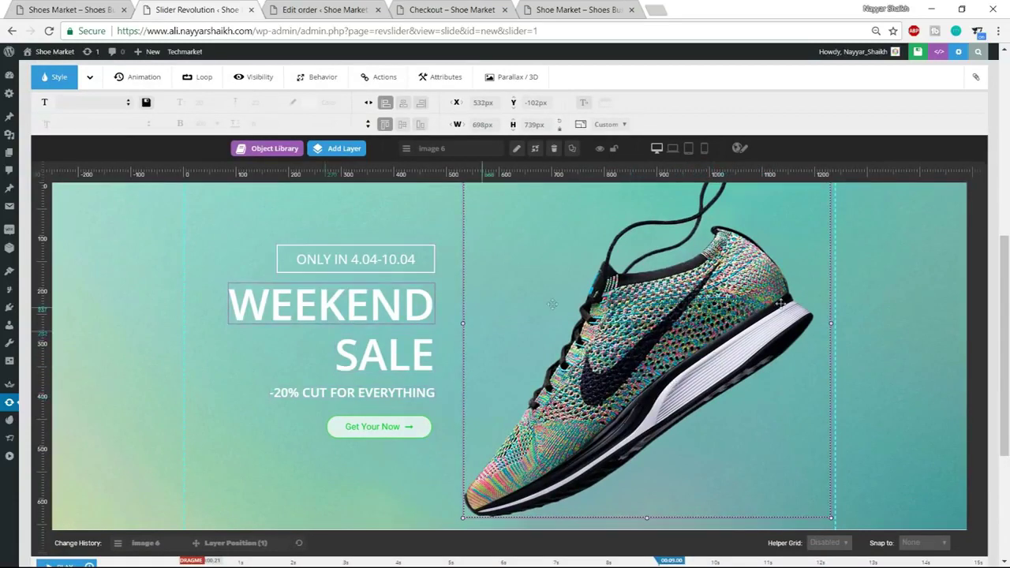
left_click(855, 304)
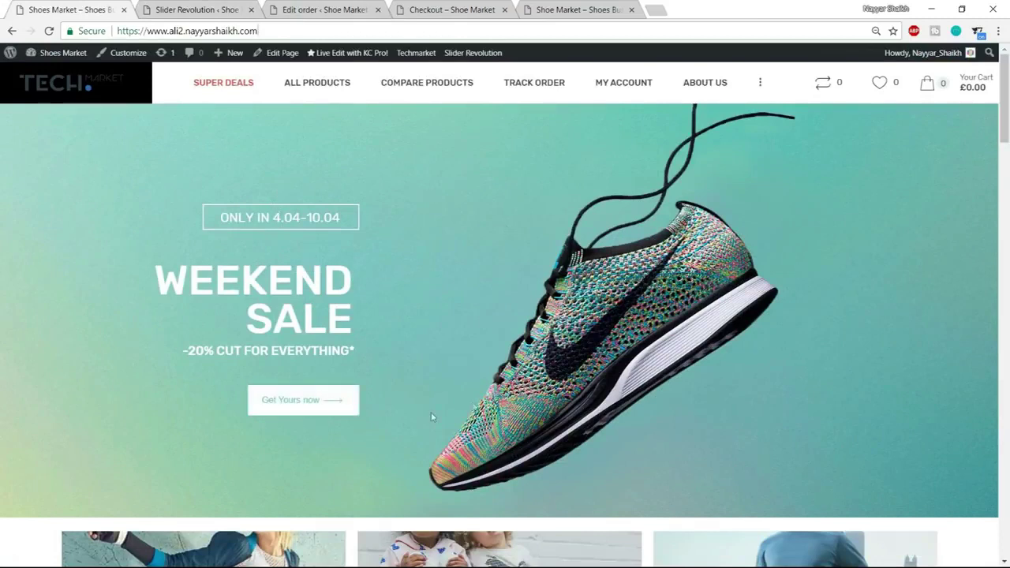
- Reload the Shoes Market storefront to check the banner, then go back to the slide editor
left_click(49, 31)
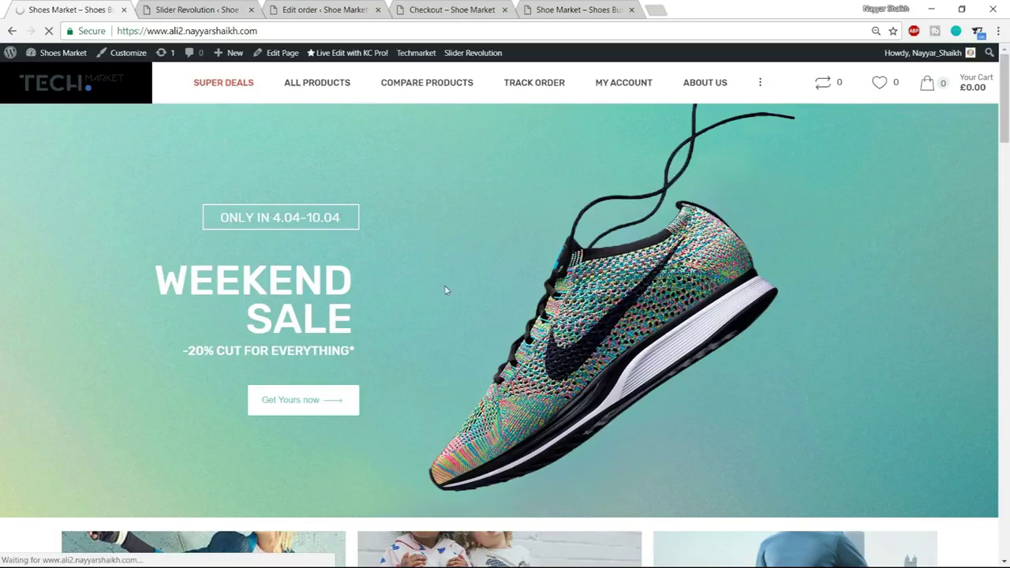
scroll(444, 289, "down", 5)
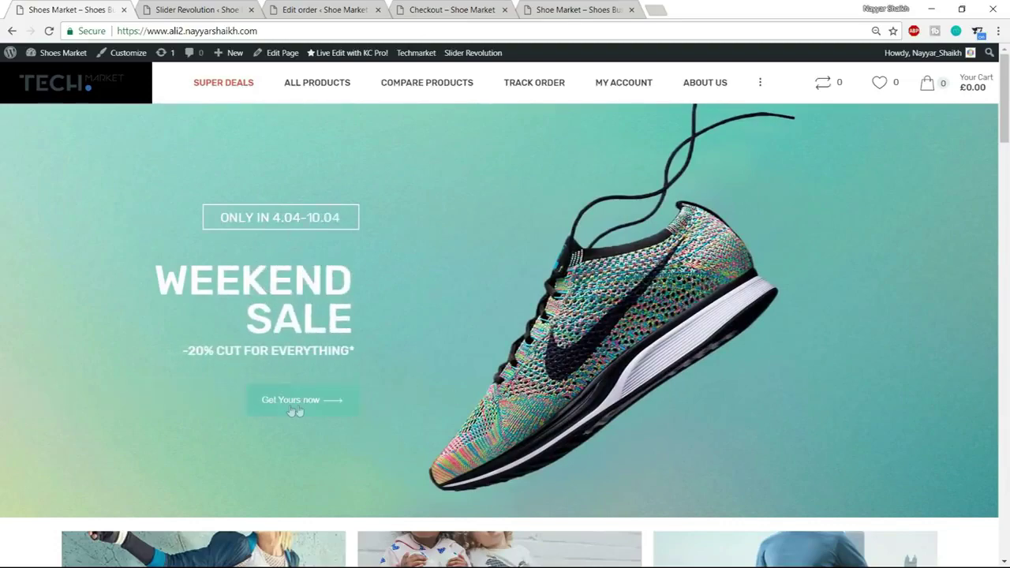
left_click(166, 10)
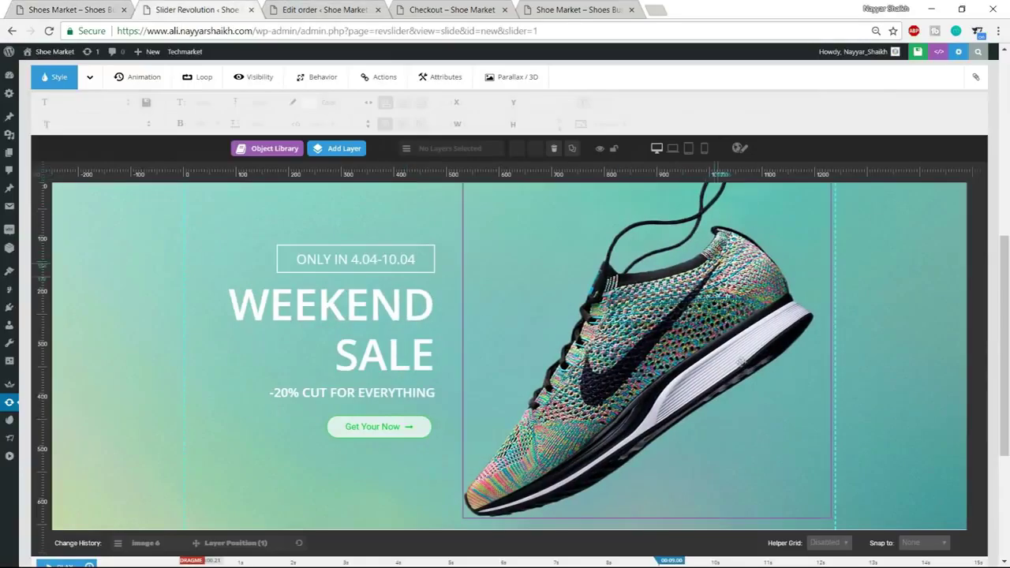
- Select the ONLY IN 4.04-10.04 layer and bring up its entrance timing in the timeline
scroll(757, 408, "down", 3)
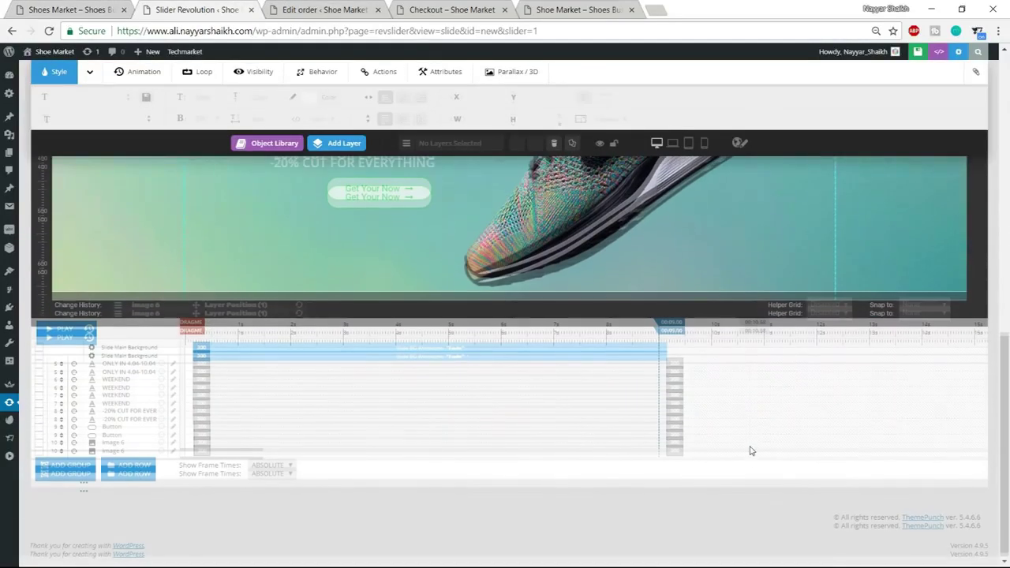
scroll(751, 450, "up", 2)
scroll(751, 449, "up", 2)
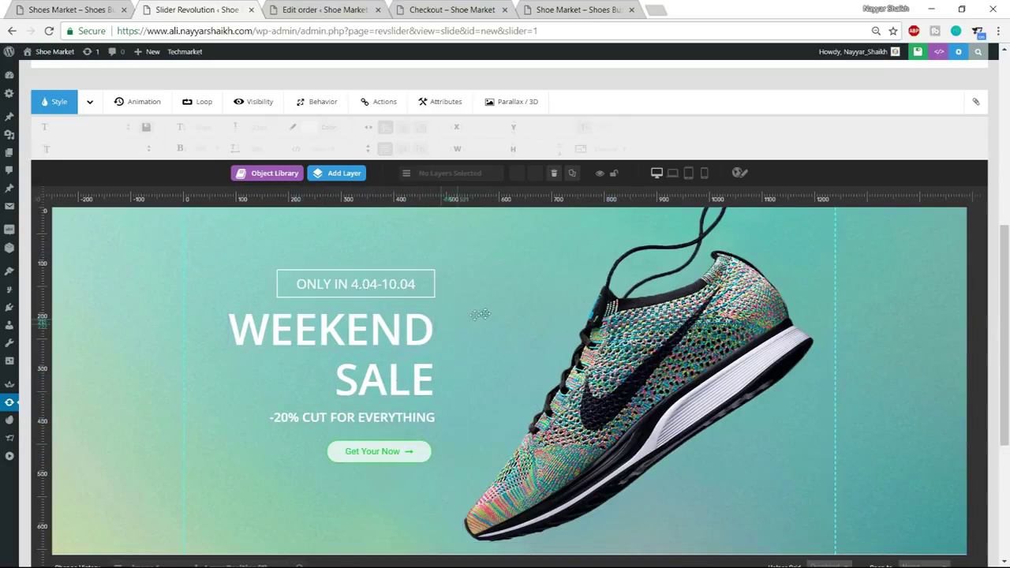
left_click(325, 287)
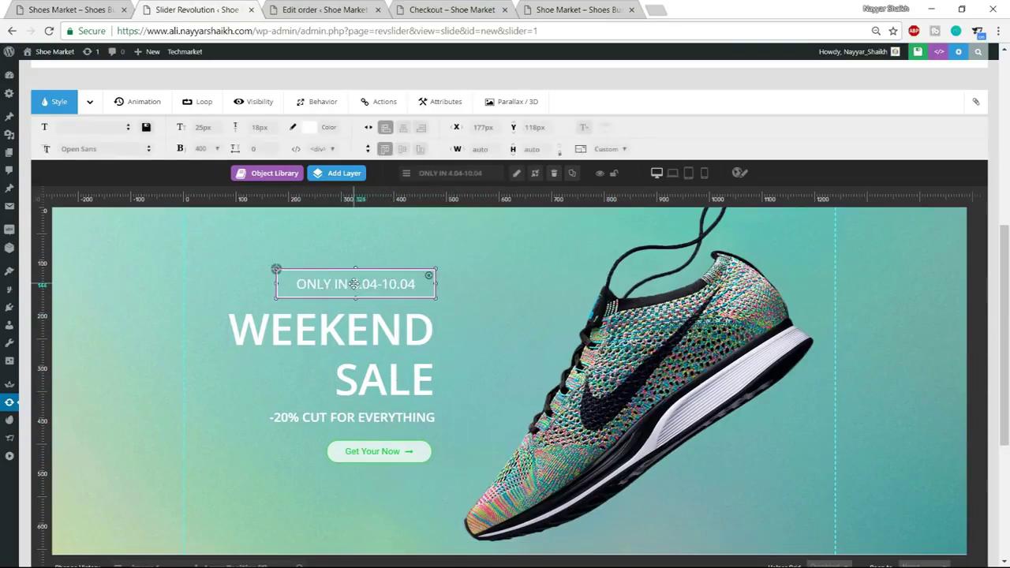
scroll(357, 284, "down", 5)
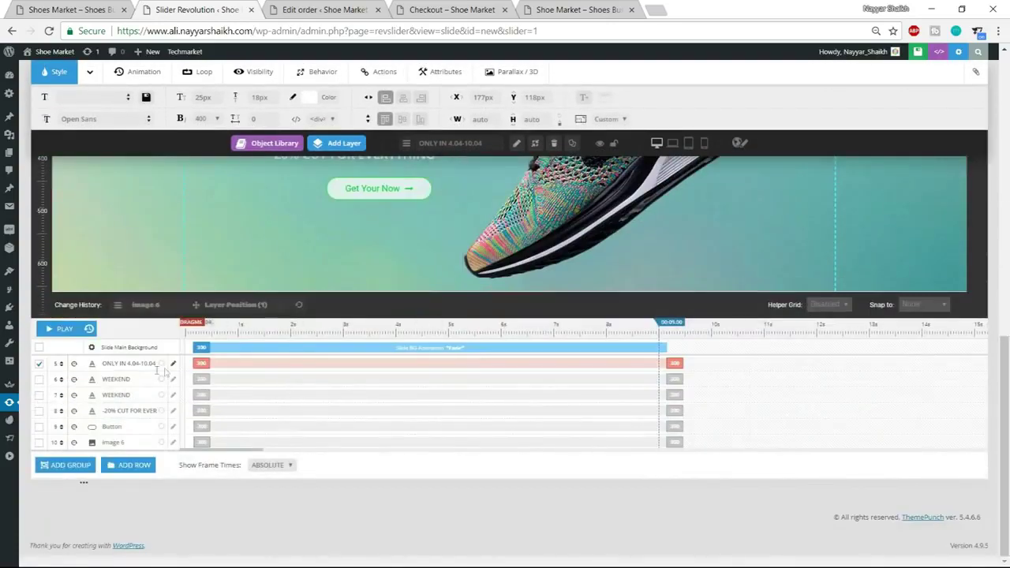
left_click(202, 375)
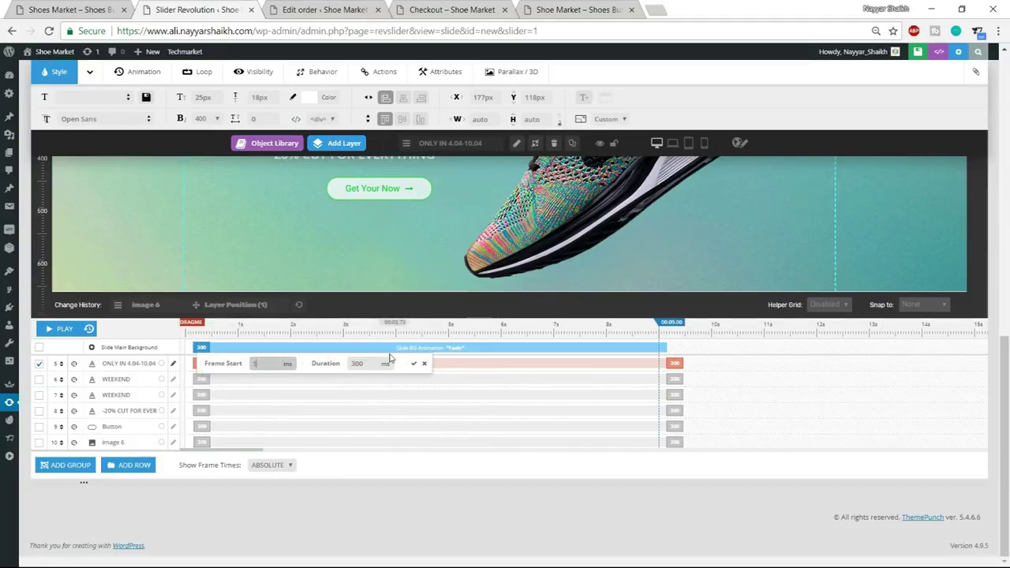
- Set its entrance Frame Start to 500 ms and Duration to 1000 ms
double_click(266, 364)
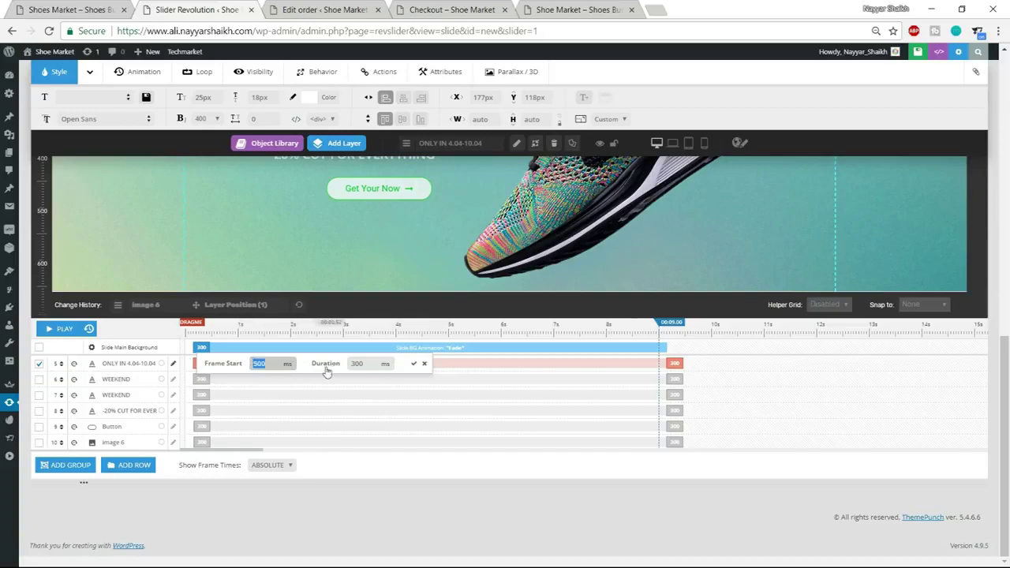
scroll(327, 370, "up", 3)
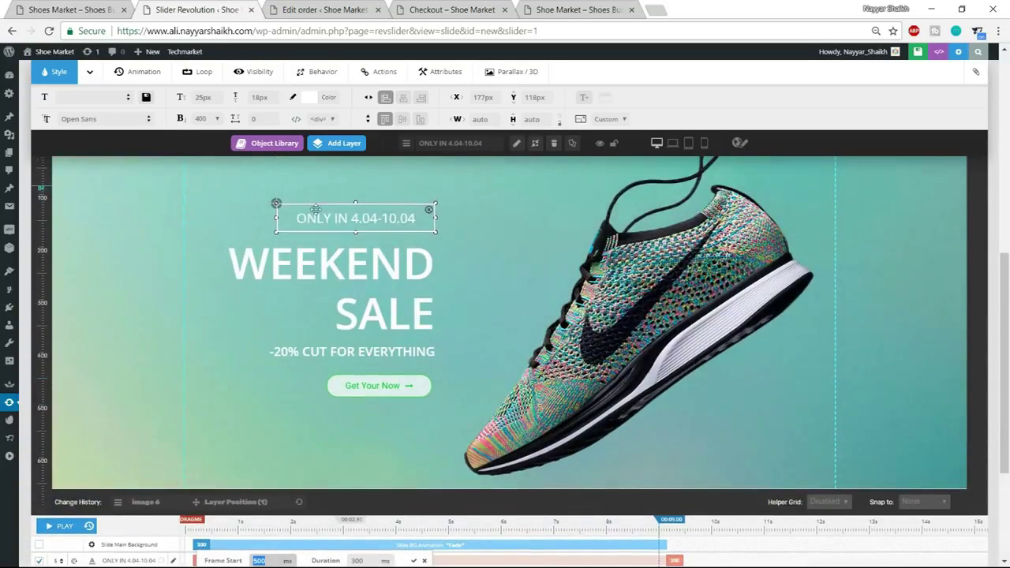
scroll(399, 450, "down", 2)
double_click(357, 428)
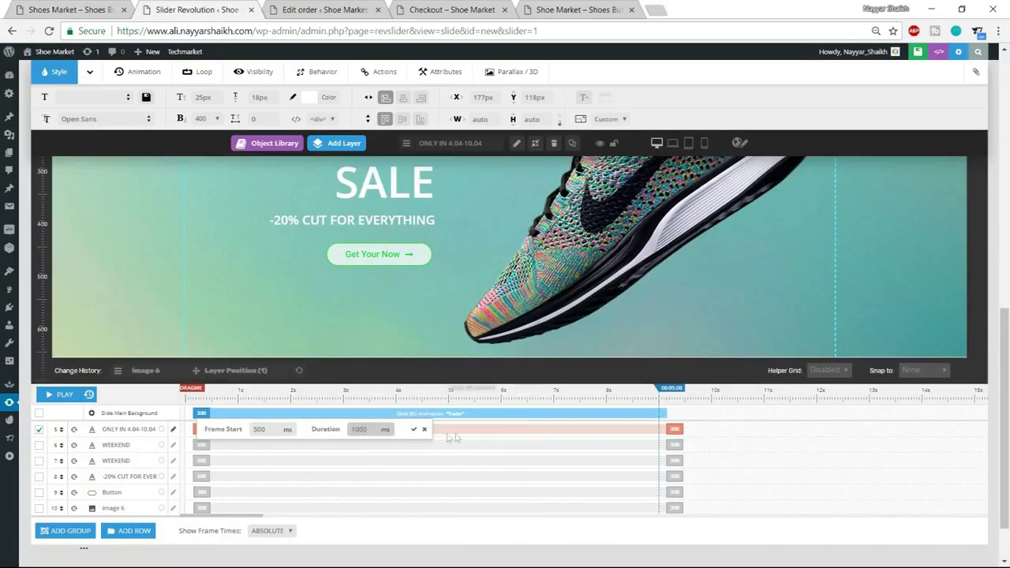
left_click(415, 429)
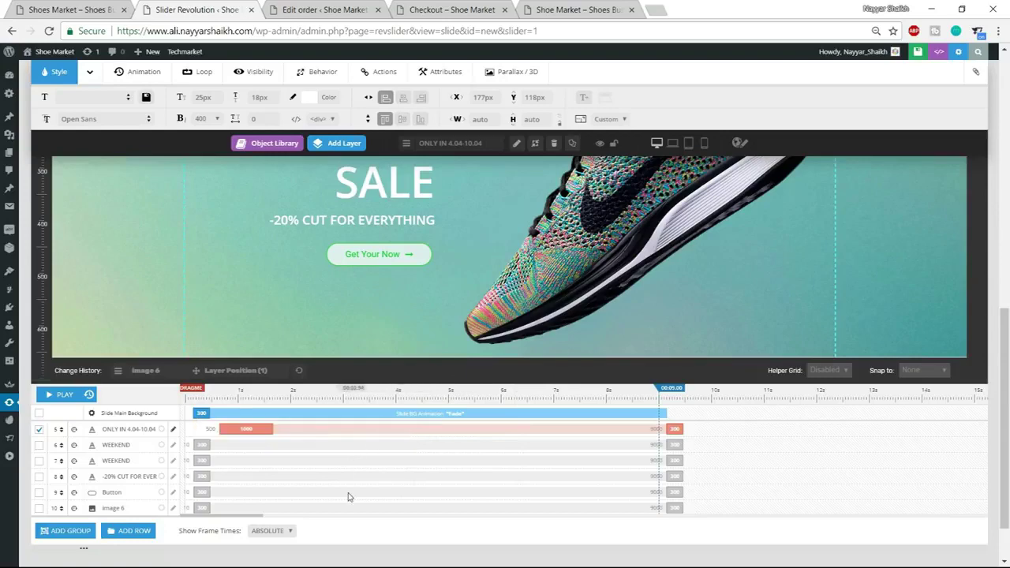
scroll(349, 489, "up", 5)
left_click(370, 330)
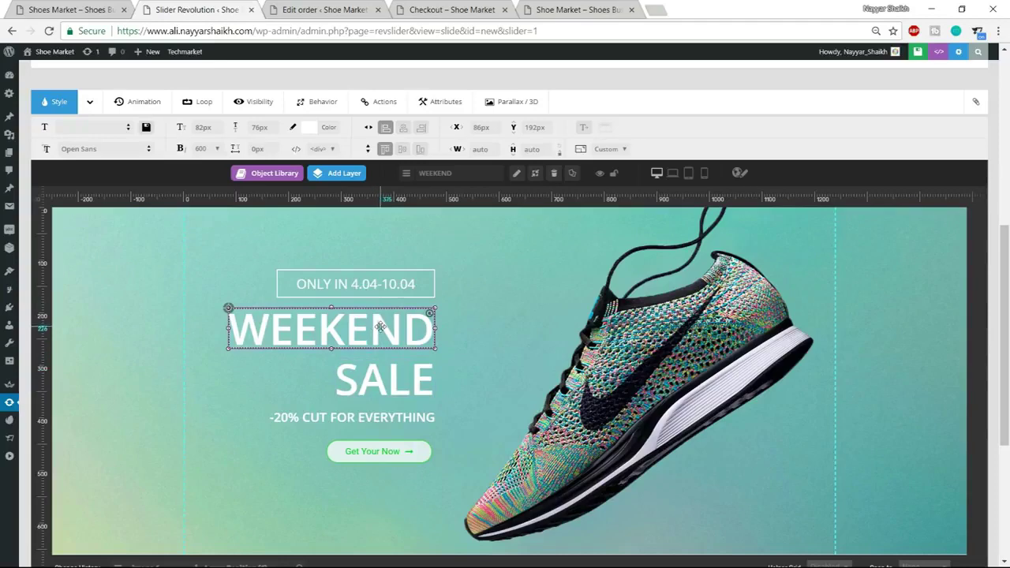
- Give the WEEKEND layer an entrance starting at 1000 ms with a 1000 ms duration
scroll(377, 328, "down", 5)
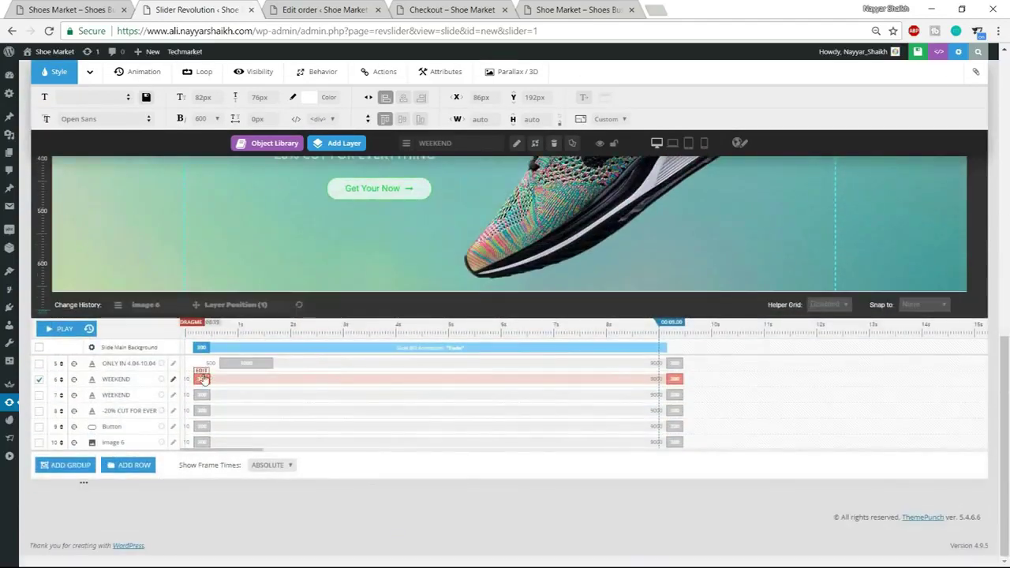
left_click(202, 377)
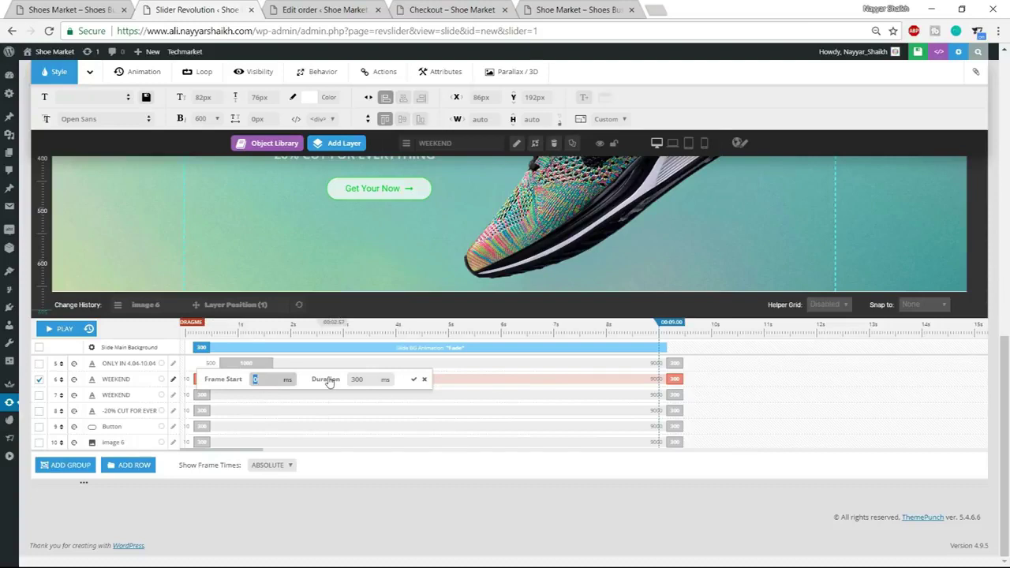
key("Tab")
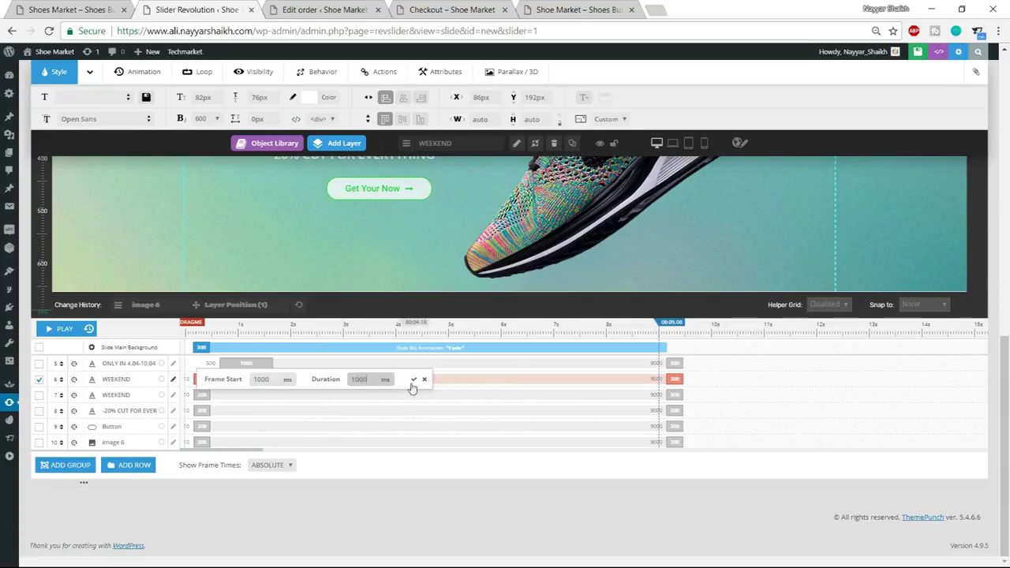
left_click(412, 379)
scroll(394, 355, "up", 2)
- Set the SALE layer's entrance start to 1000 ms and duration to 1000 ms
left_click(384, 260)
scroll(382, 263, "up", 2)
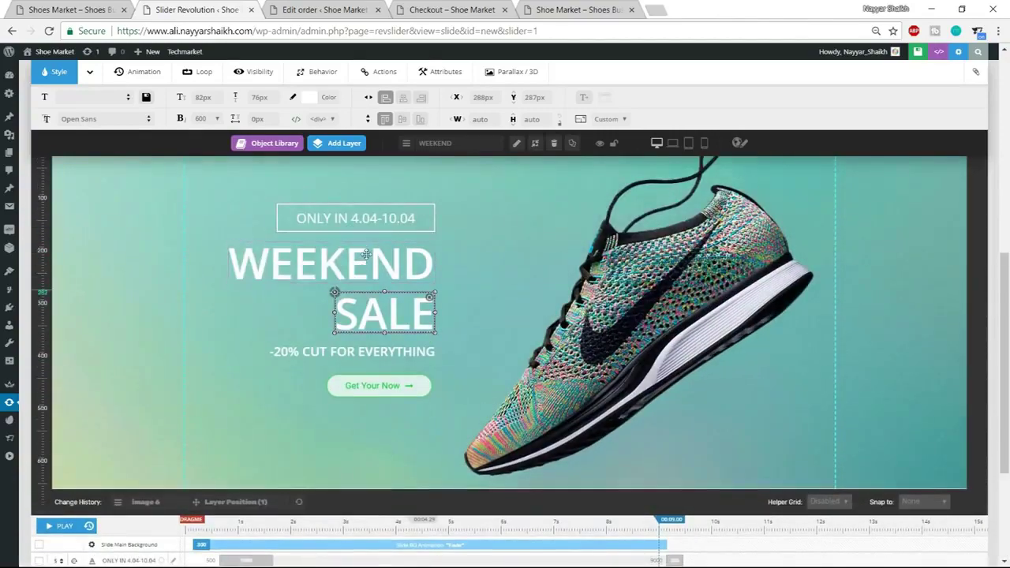
scroll(334, 291, "down", 3)
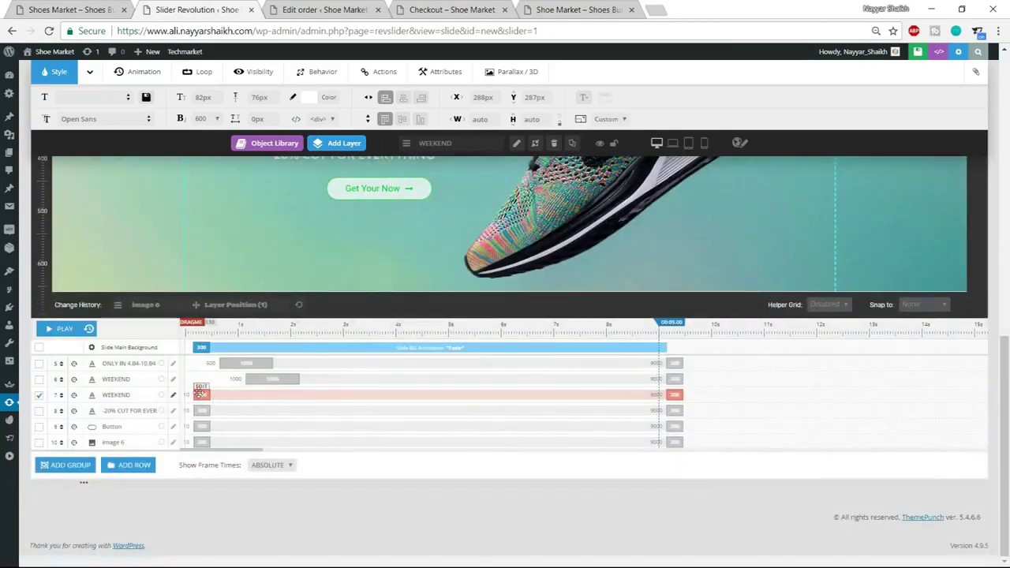
left_click(208, 383)
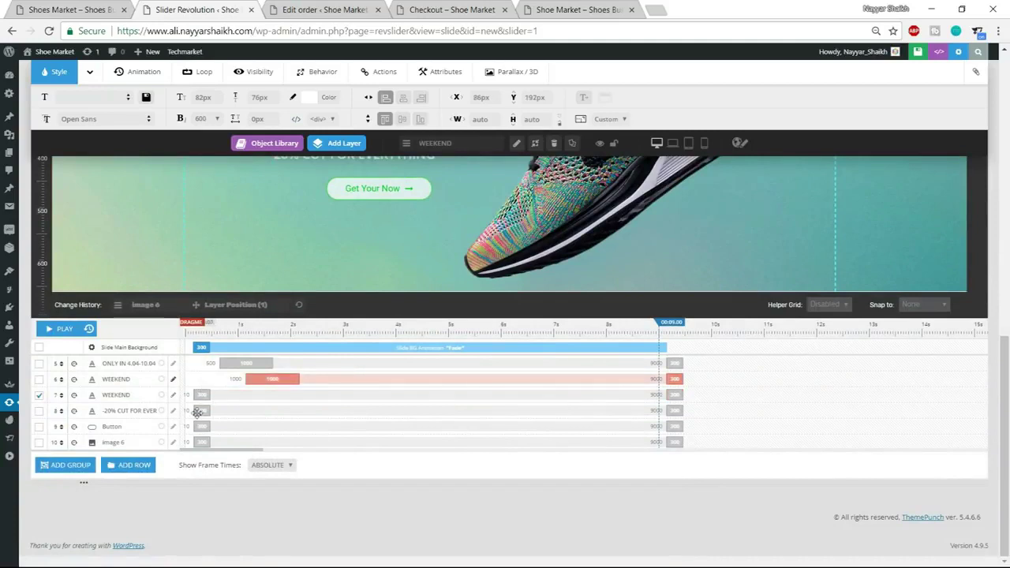
double_click(205, 394)
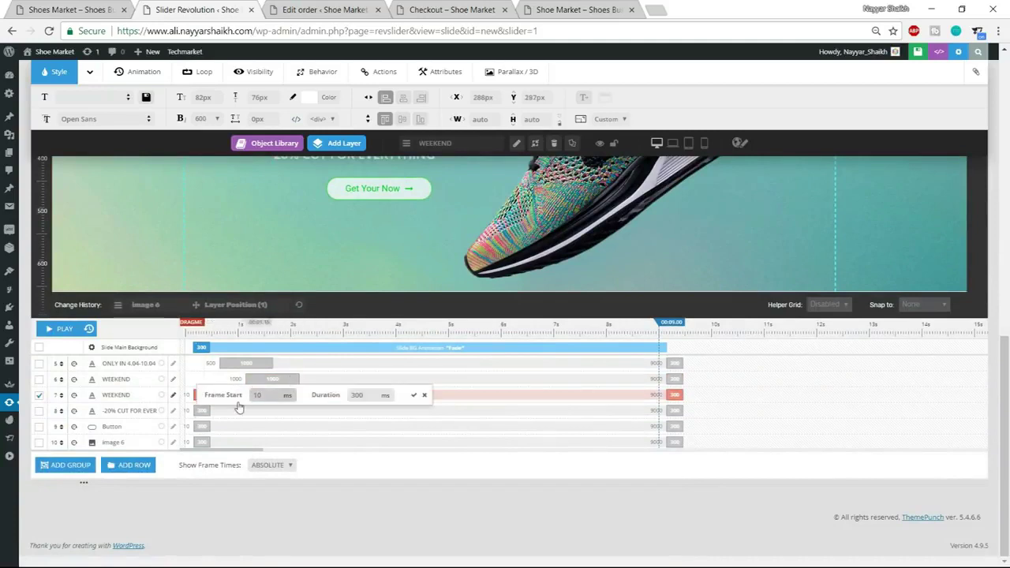
left_click_drag(263, 396, 243, 394)
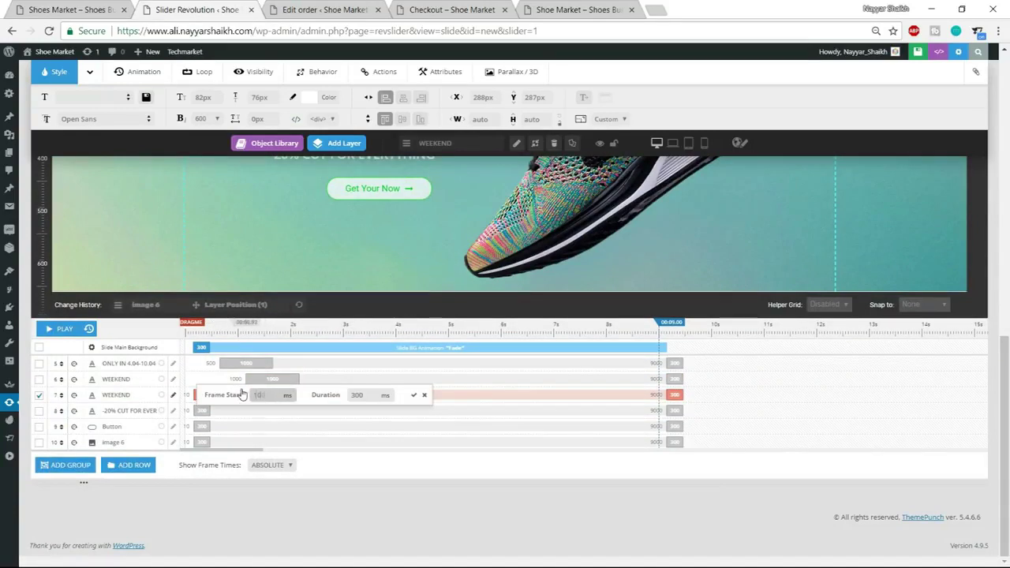
key("Tab")
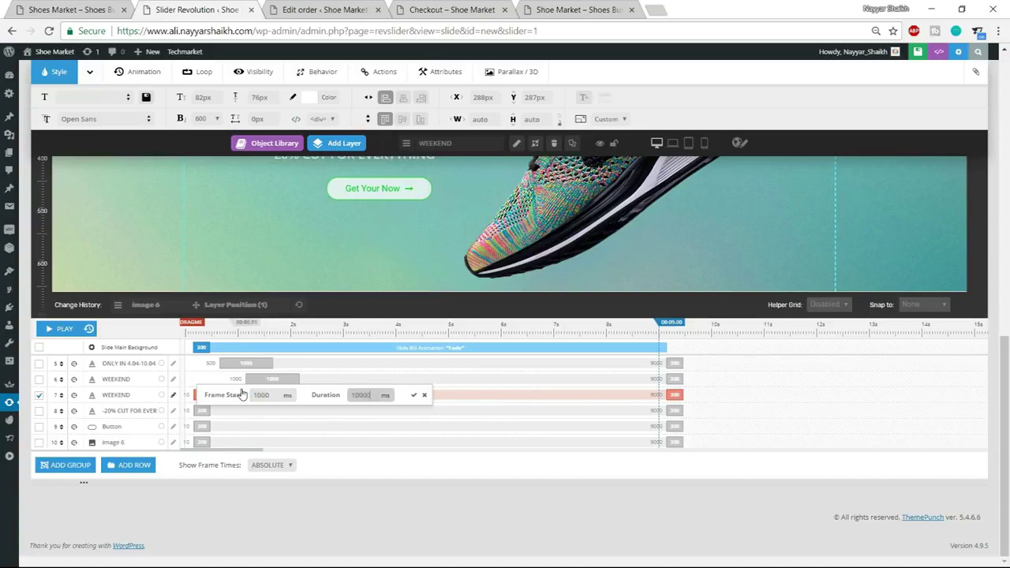
left_click(270, 399)
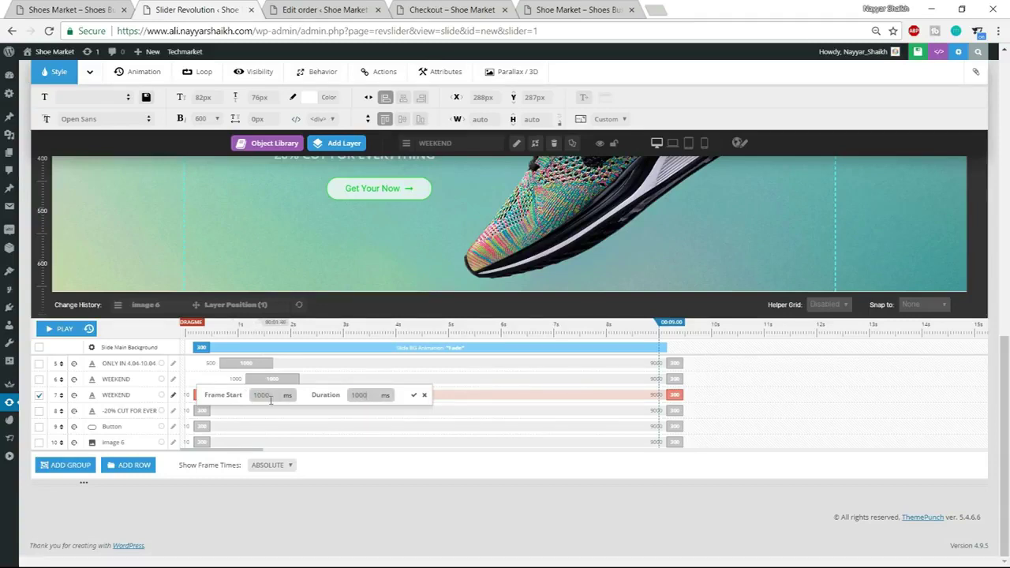
left_click(413, 395)
scroll(415, 403, "up", 3)
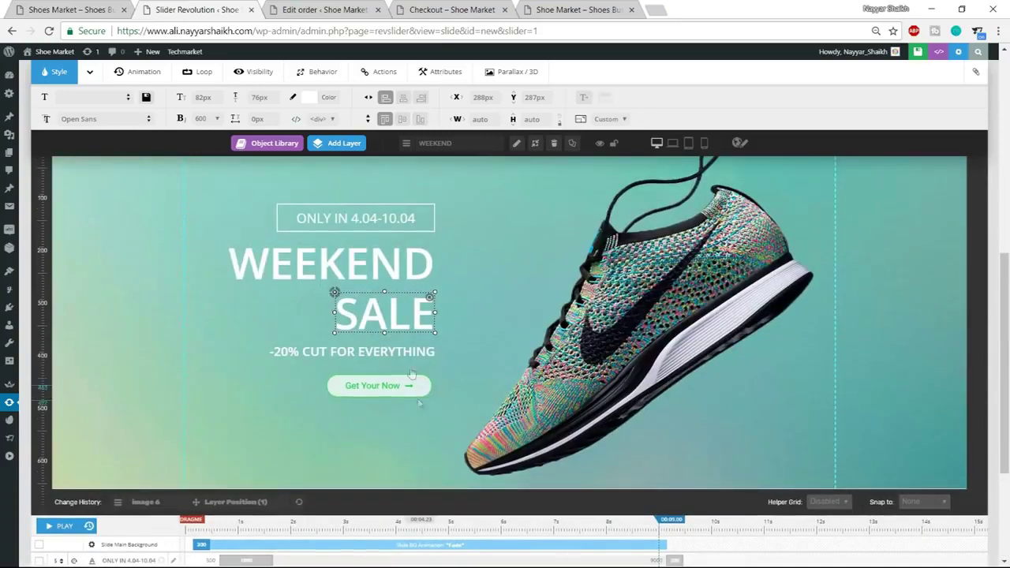
left_click(354, 352)
- Set the -20% CUT FOR EVERYTHING layer's entrance duration to 1000 ms
scroll(336, 436, "down", 3)
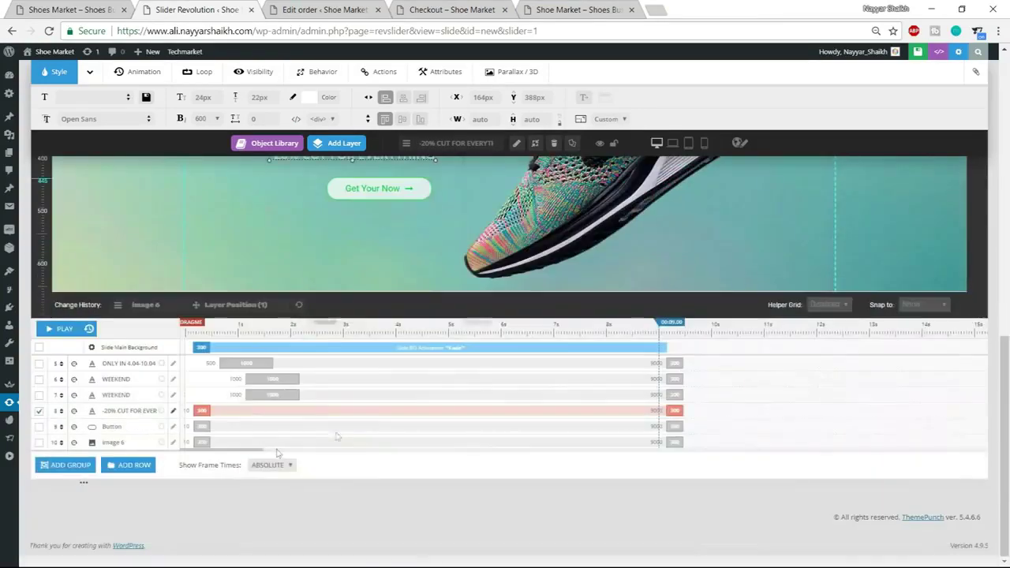
left_click(201, 407)
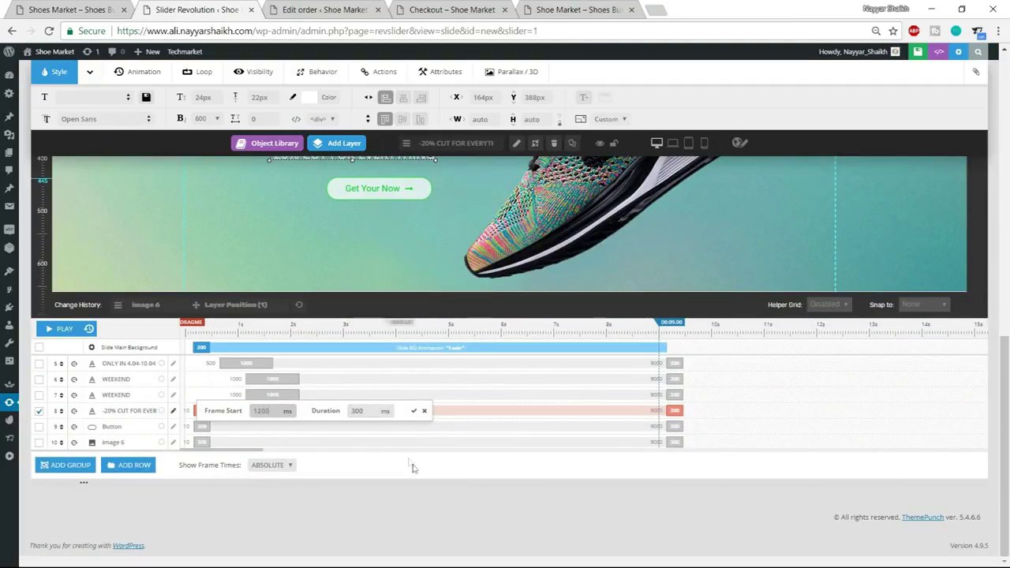
scroll(411, 465, "up", 3)
scroll(413, 468, "down", 3)
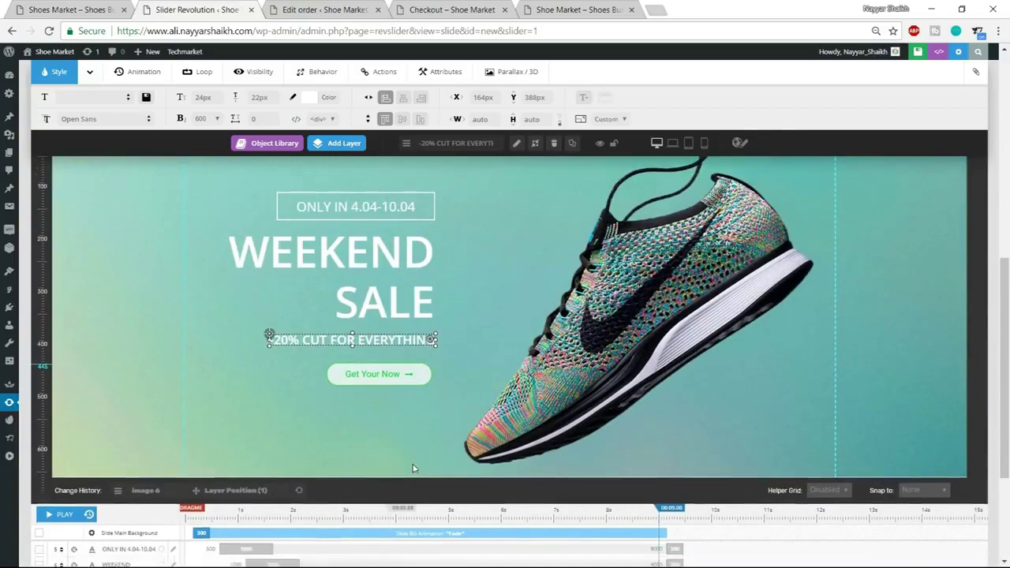
left_click(347, 411)
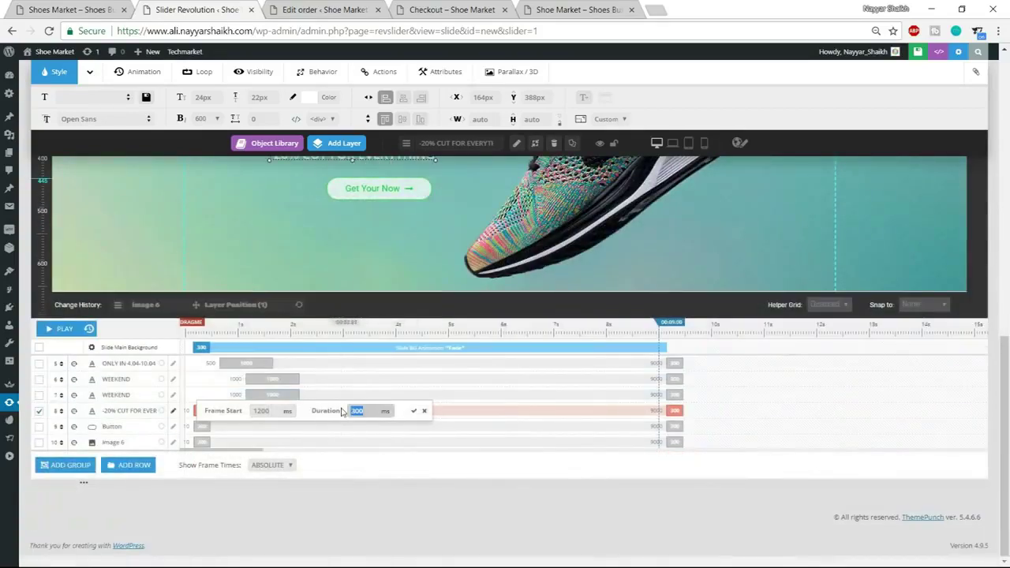
type("1000")
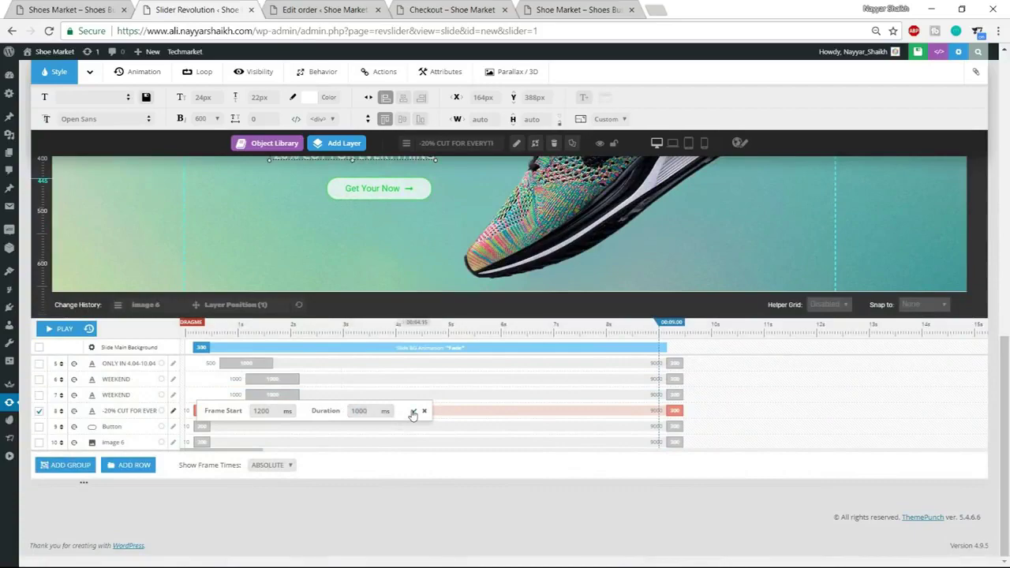
left_click(413, 410)
scroll(403, 390, "up", 3)
- Make the Get Your Now button enter at 1500 ms over 1000 ms
left_click(403, 389)
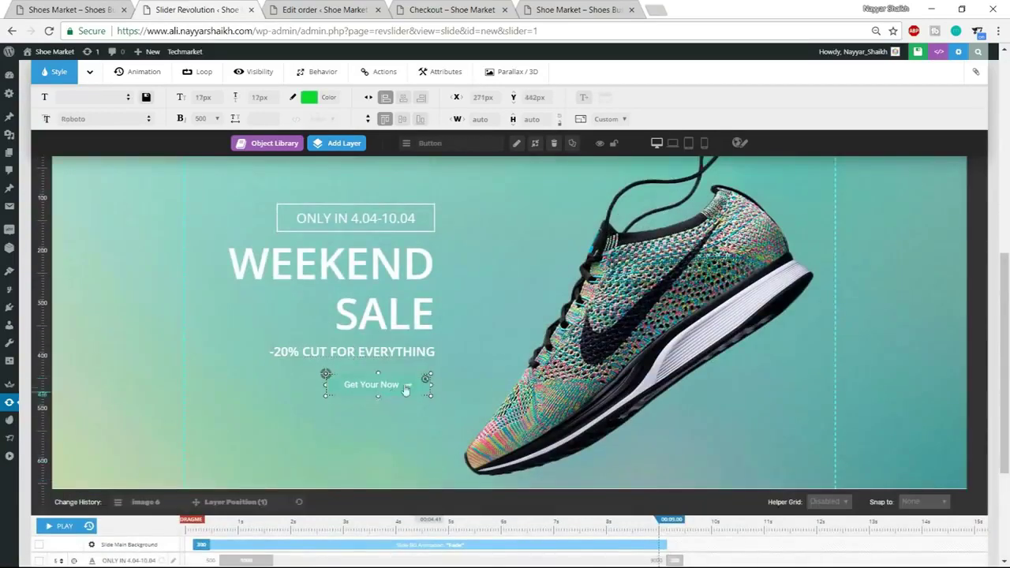
scroll(462, 394, "down", 1)
scroll(463, 403, "down", 2)
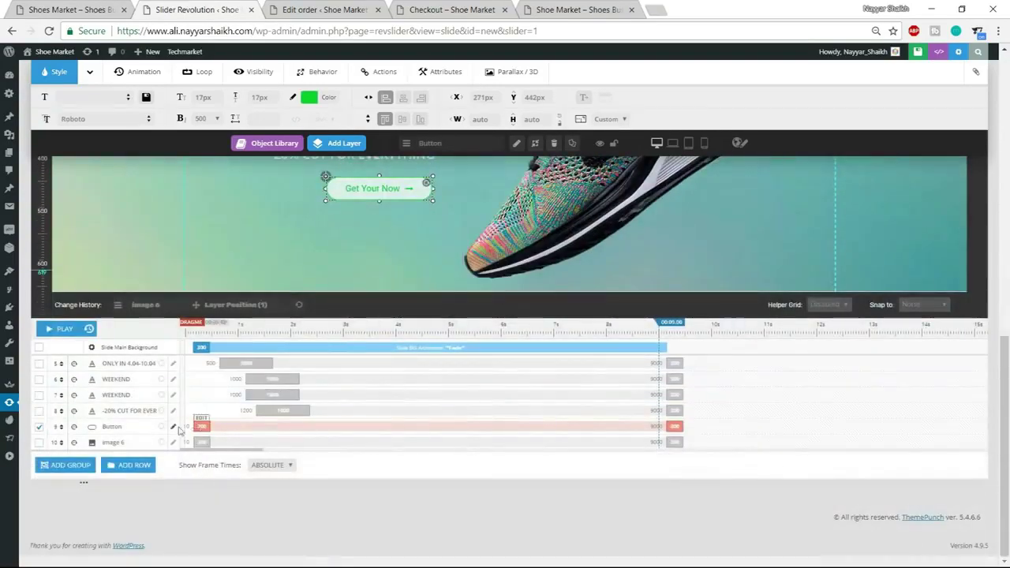
left_click(203, 426)
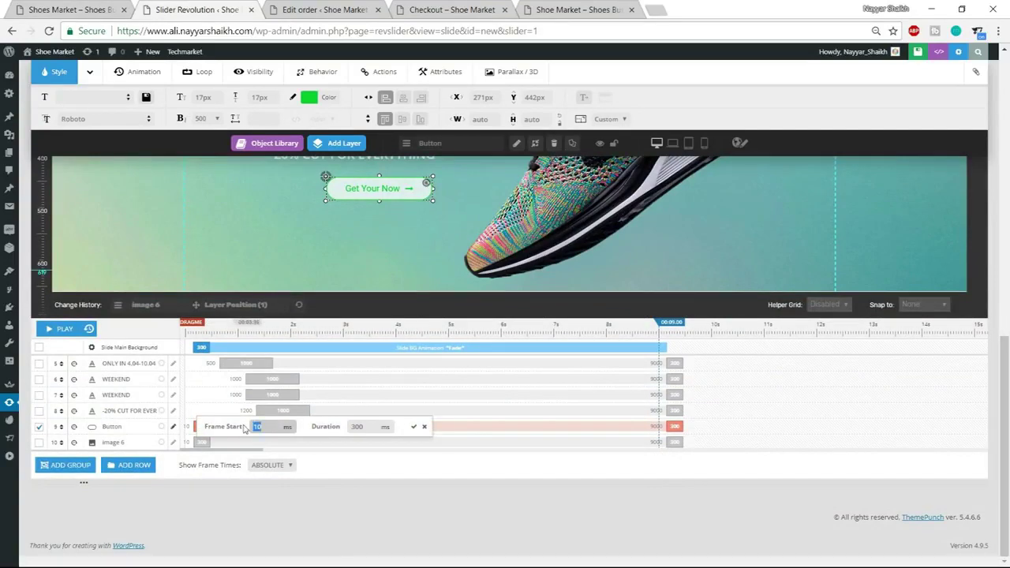
scroll(245, 428, "up", 1)
scroll(378, 428, "down", 1)
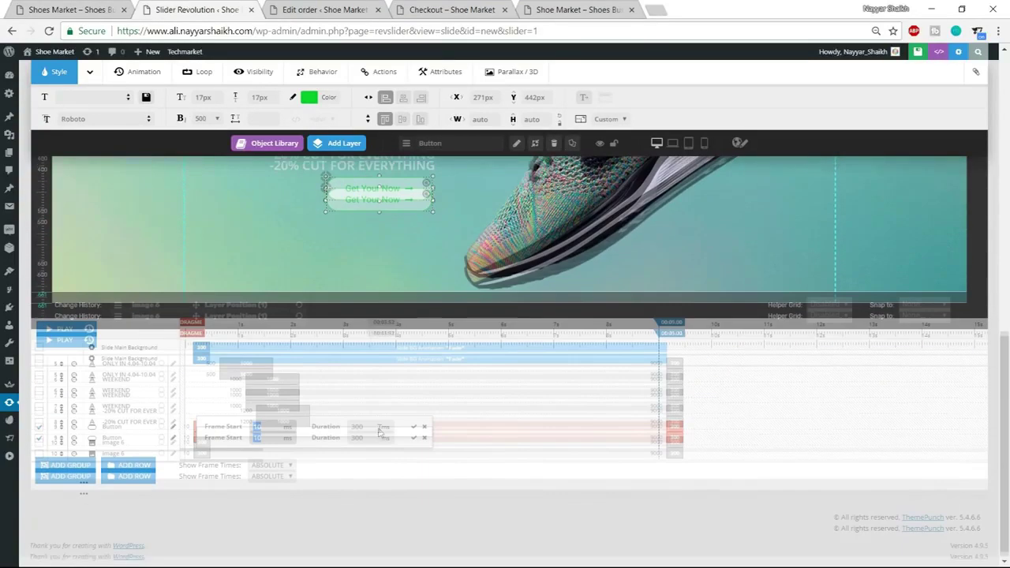
left_click(347, 425)
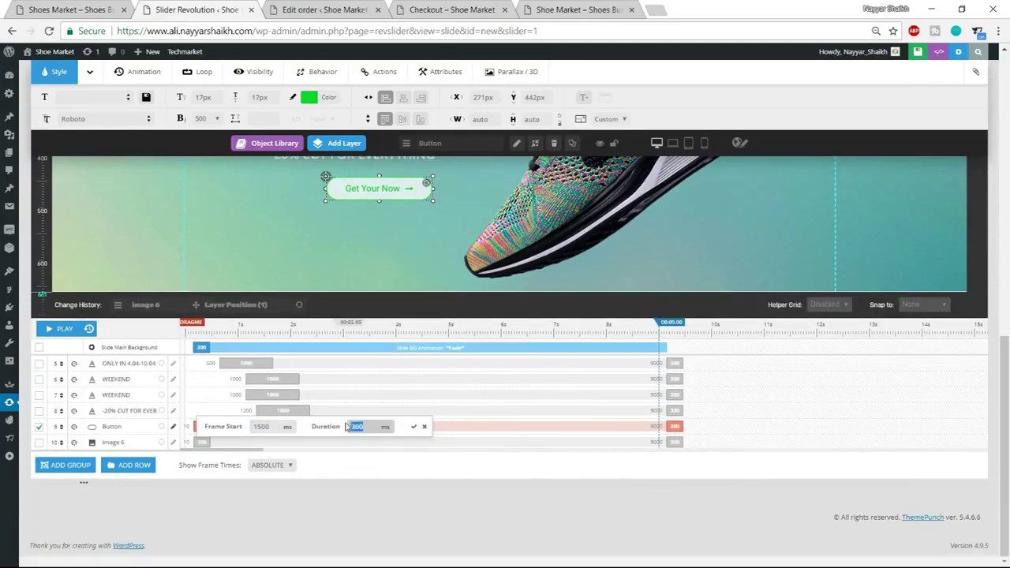
left_click(413, 426)
scroll(435, 450, "up", 4)
- Adjust the shoe image layer's frame start and set its duration to 1000 ms
left_click(577, 402)
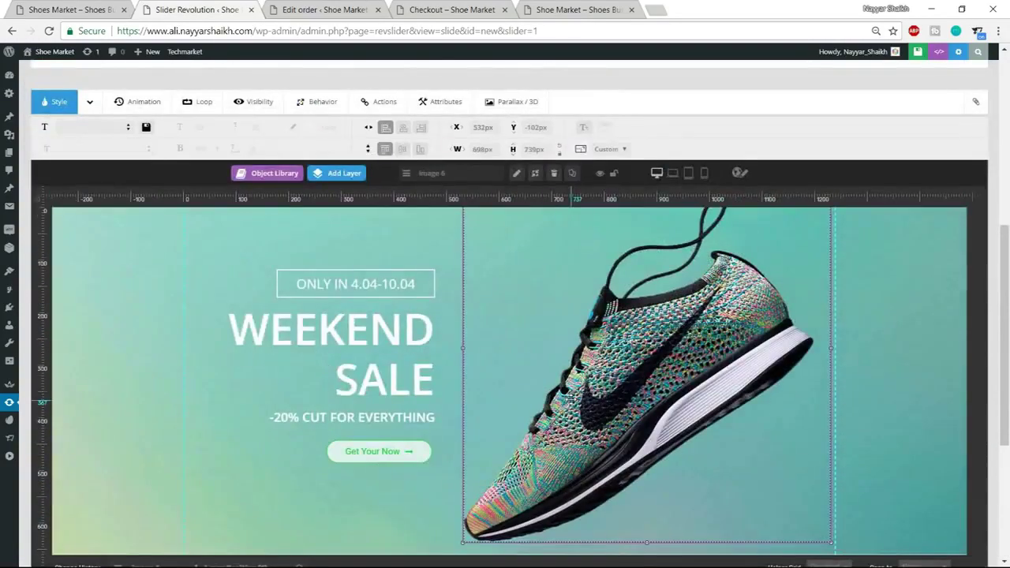
scroll(577, 402, "down", 4)
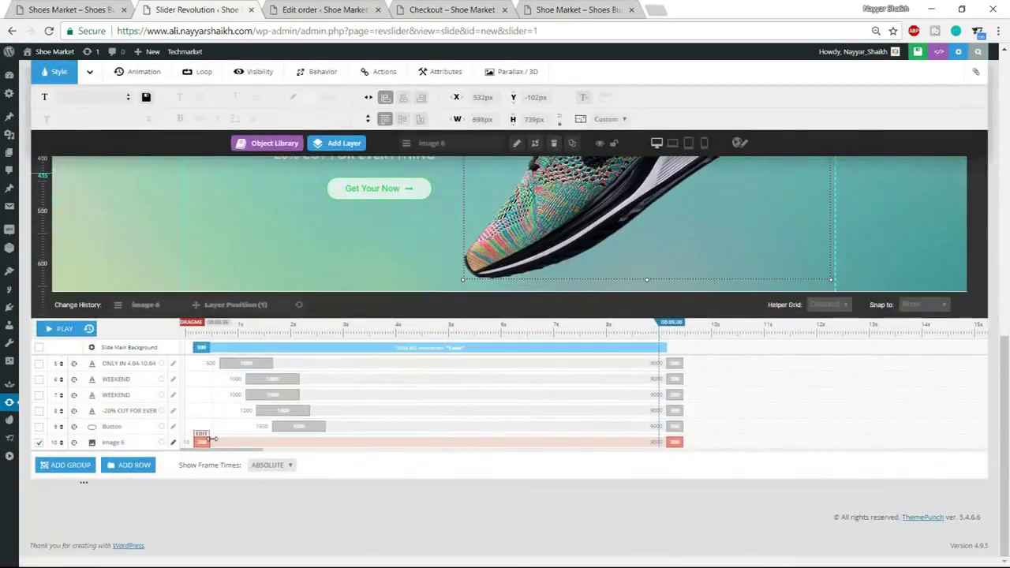
left_click(202, 434)
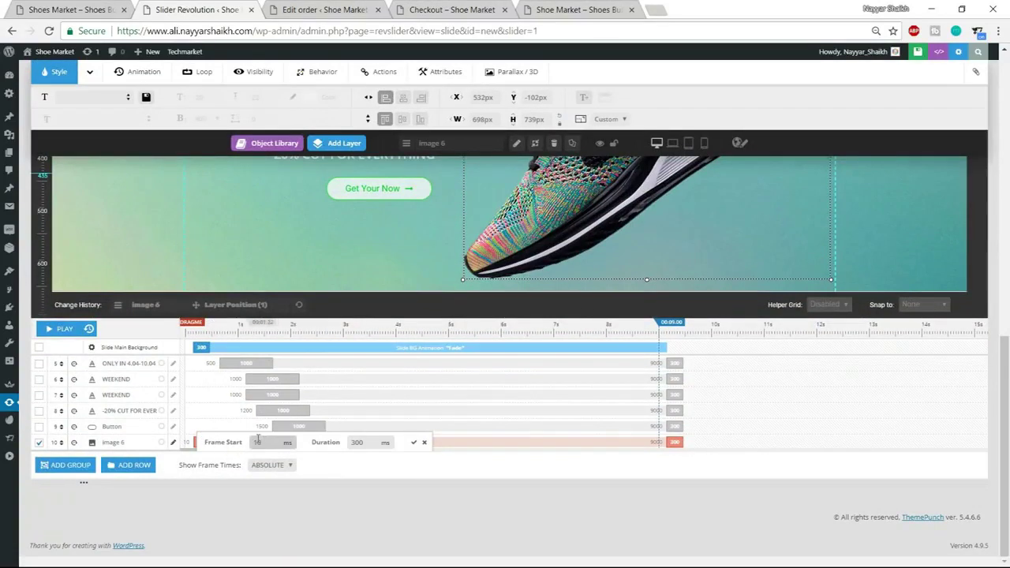
left_click_drag(270, 442, 243, 446)
left_click_drag(370, 442, 327, 446)
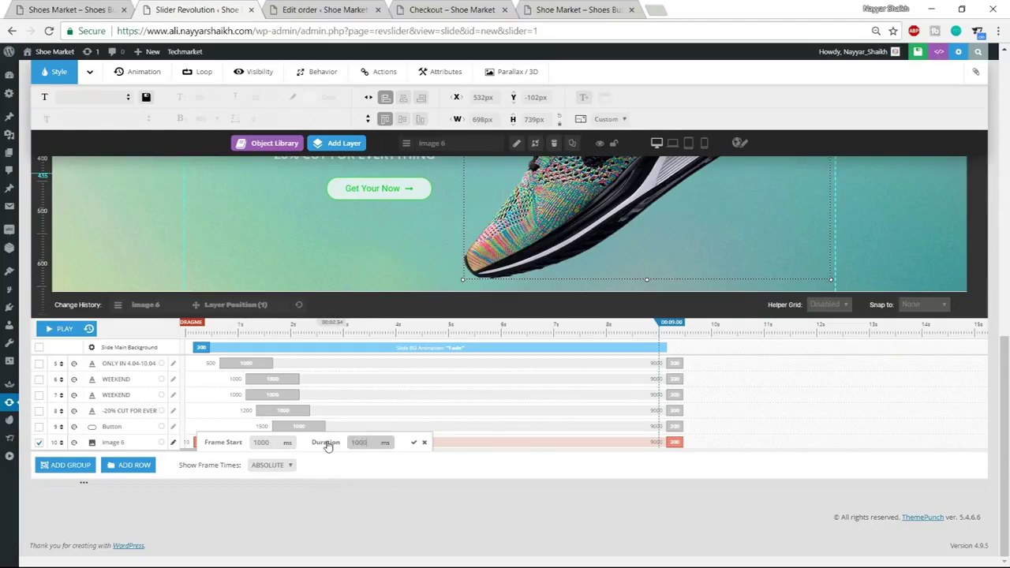
left_click(414, 442)
scroll(487, 520, "up", 3)
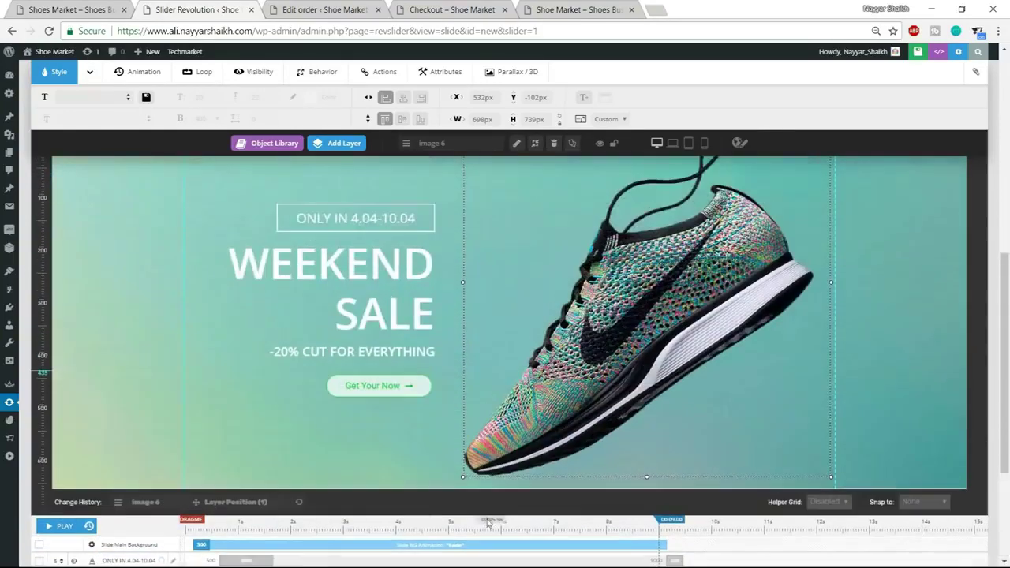
scroll(174, 476, "up", 1)
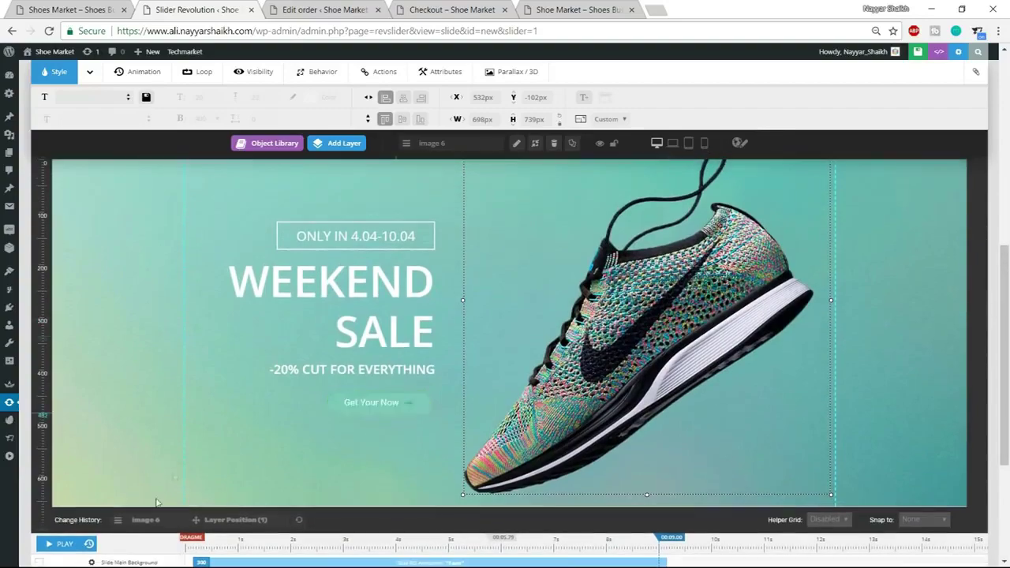
left_click(58, 544)
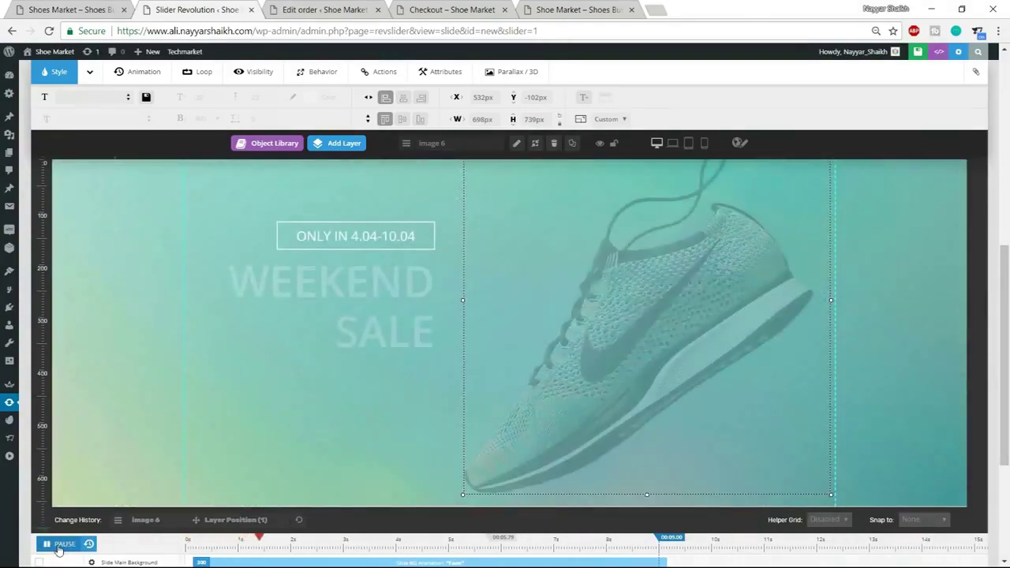
left_click(59, 546)
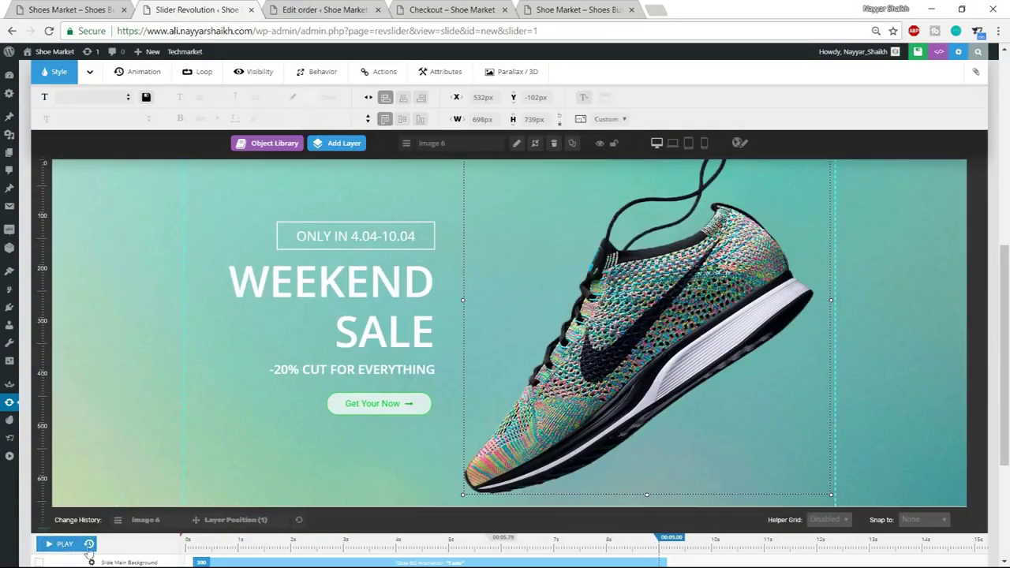
left_click(49, 549)
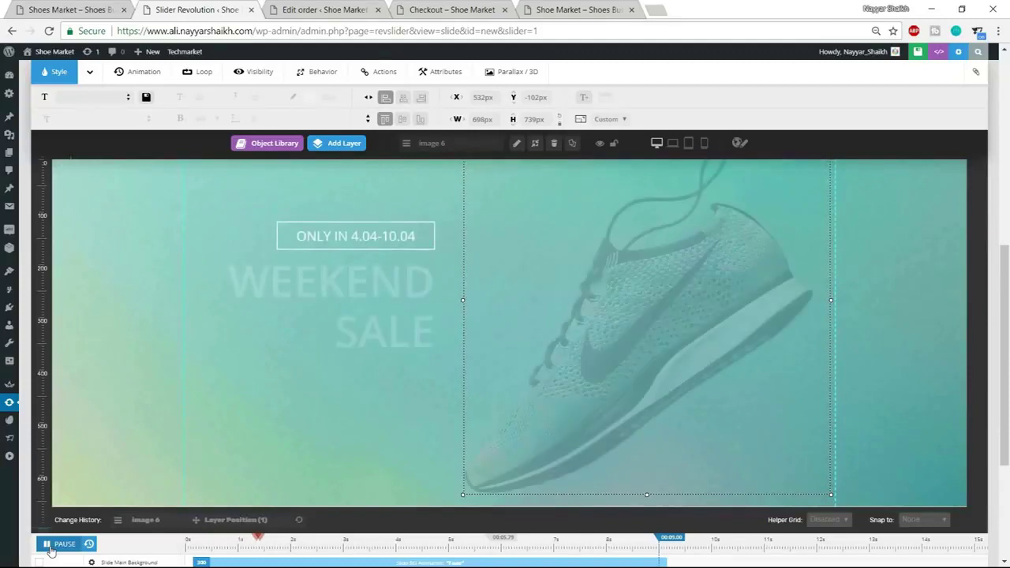
left_click(50, 549)
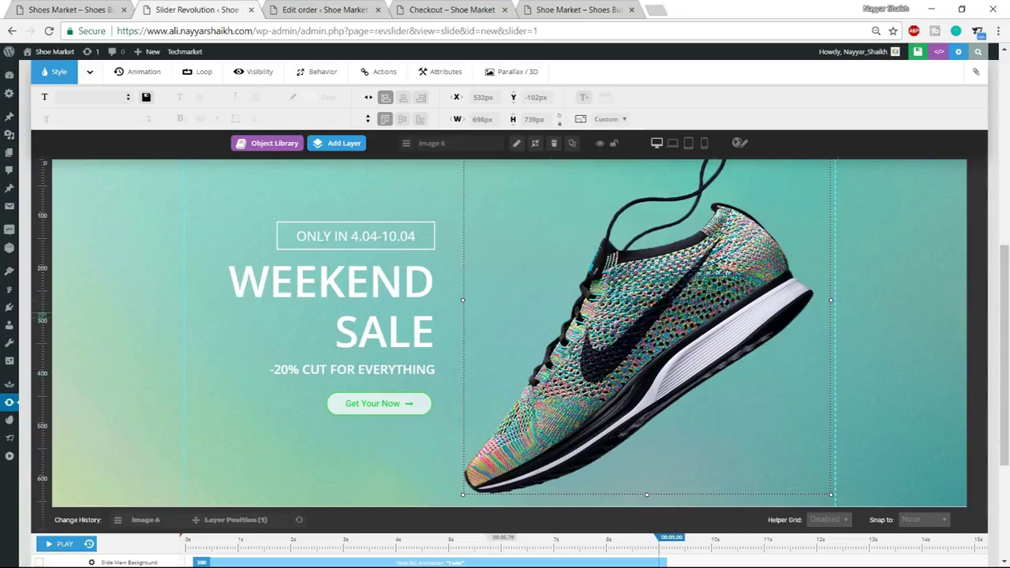
left_click(372, 238)
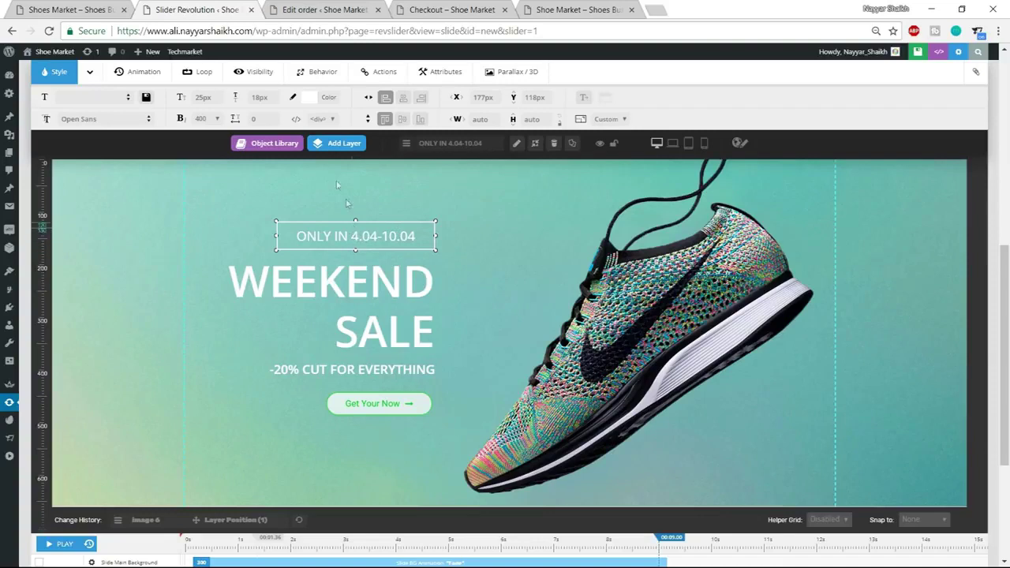
- Apply the LettersFlyInFromLeft template to the ONLY IN 4.04-10.04 label's 2000 ms entrance
left_click(146, 74)
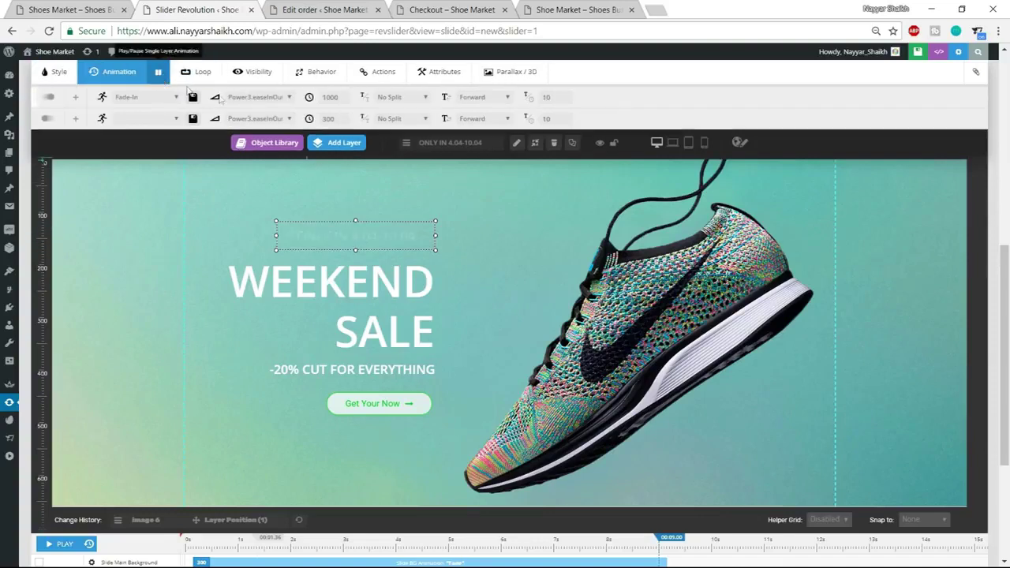
left_click(145, 97)
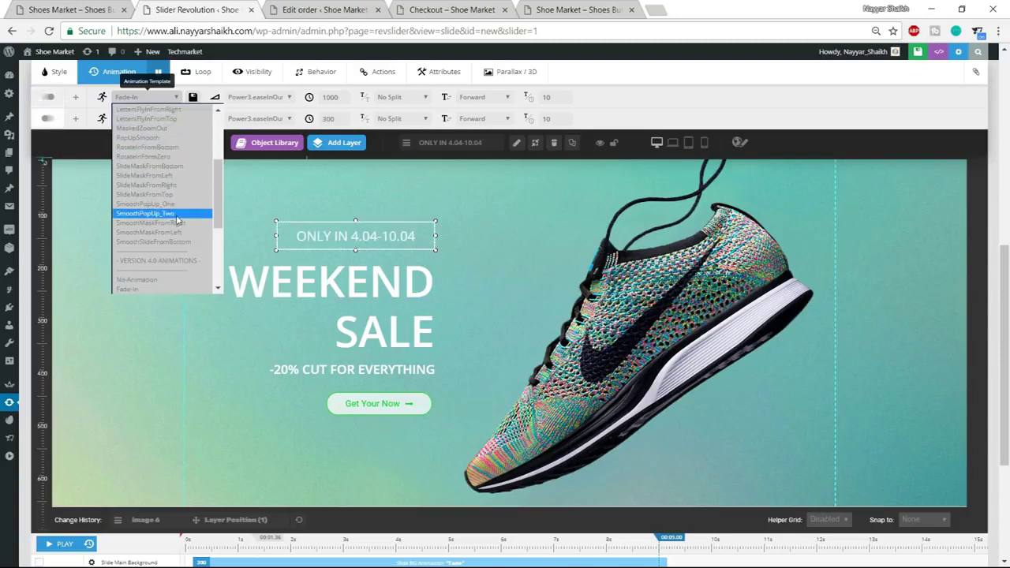
scroll(182, 189, "up", 3)
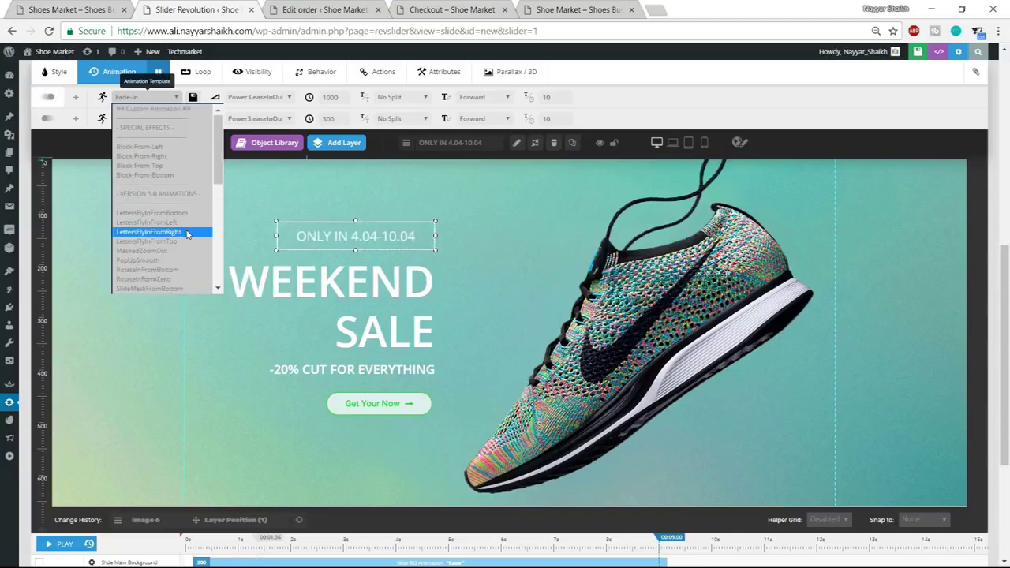
scroll(194, 244, "down", 5)
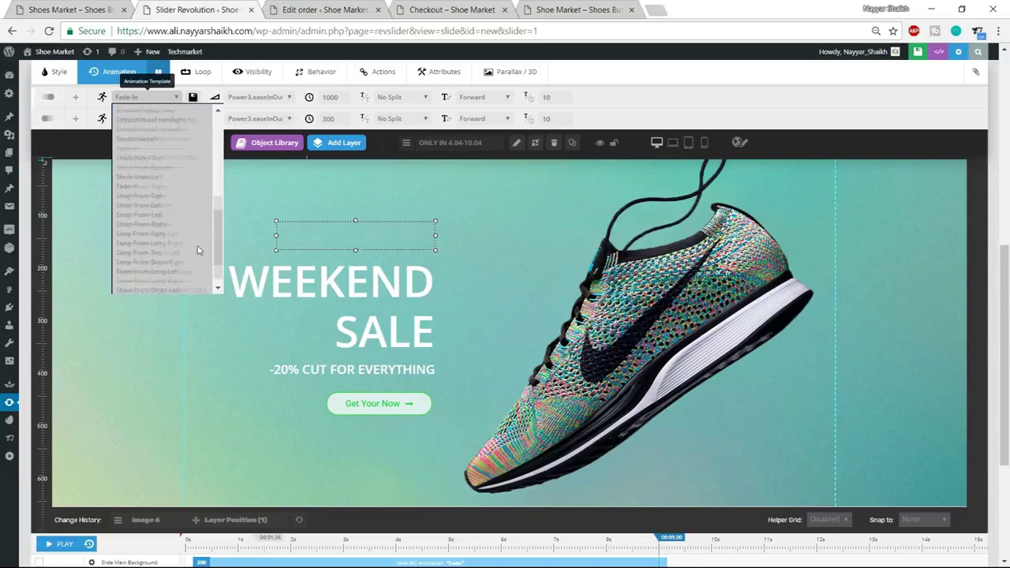
scroll(188, 250, "up", 3)
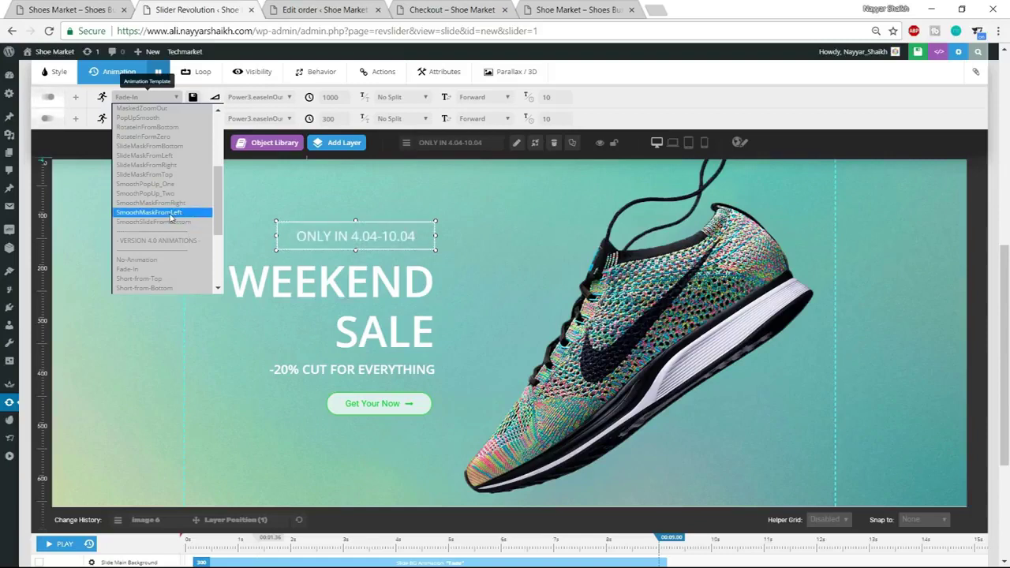
left_click(170, 212)
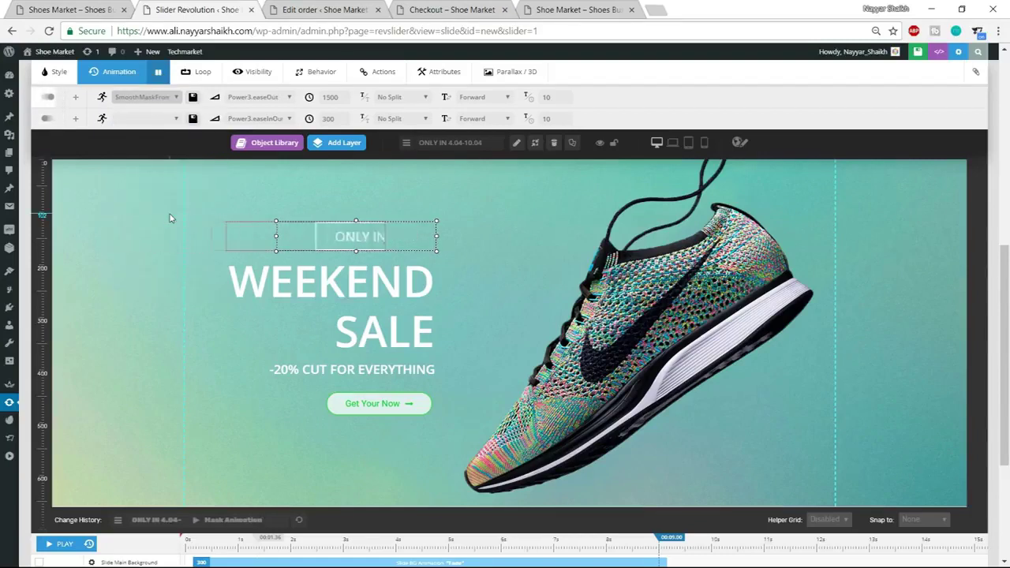
left_click(155, 103)
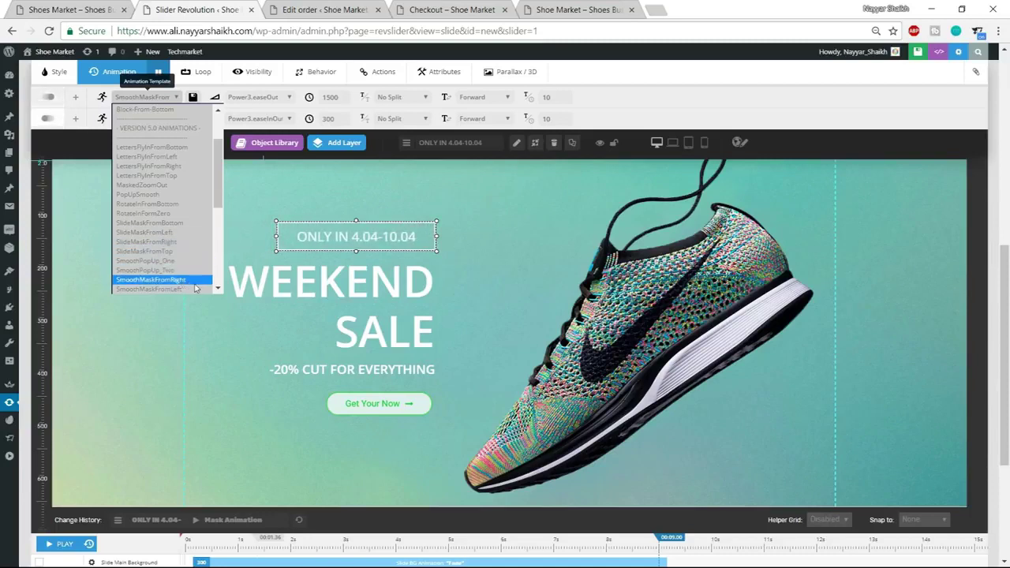
scroll(189, 261, "up", 2)
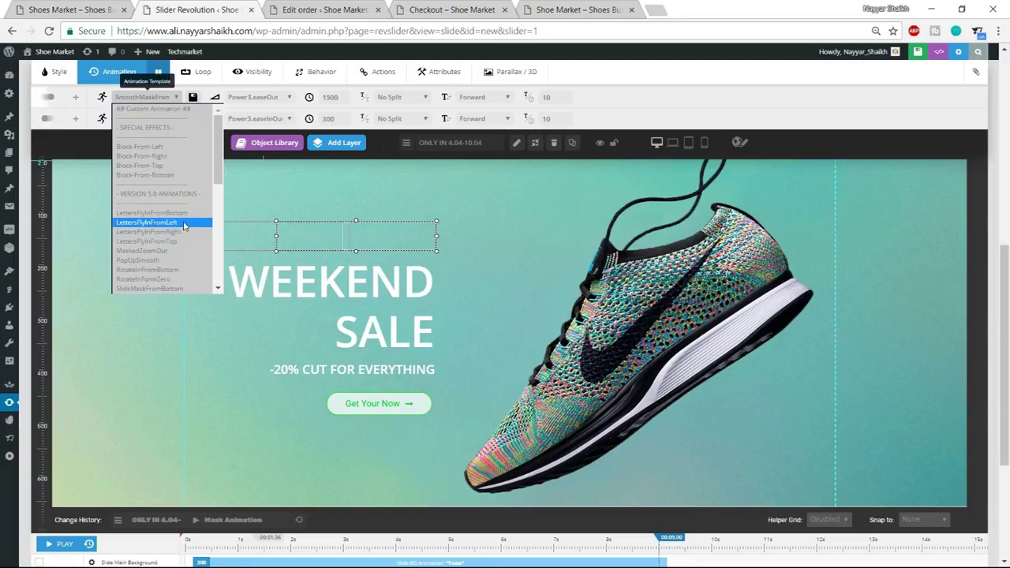
left_click(184, 228)
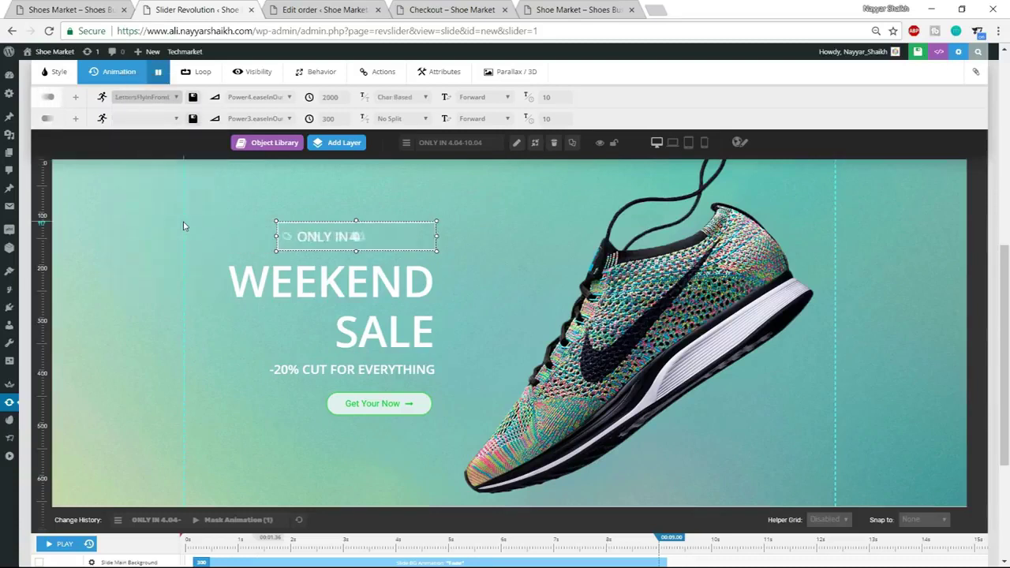
- Apply the LettersFlyInFromTop entrance animation to the WEEKEND text layer
left_click(375, 284)
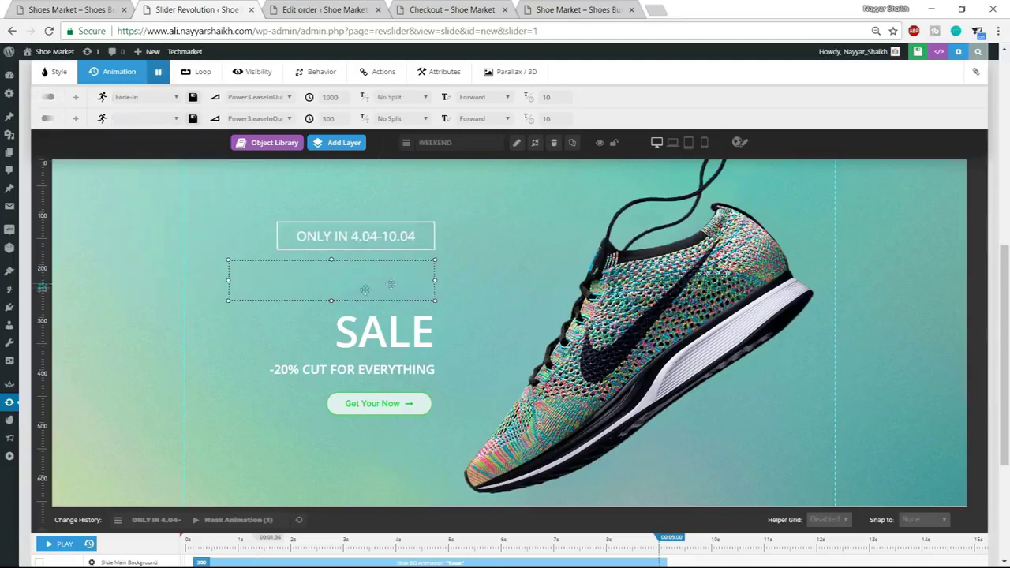
left_click(146, 96)
scroll(173, 212, "up", 3)
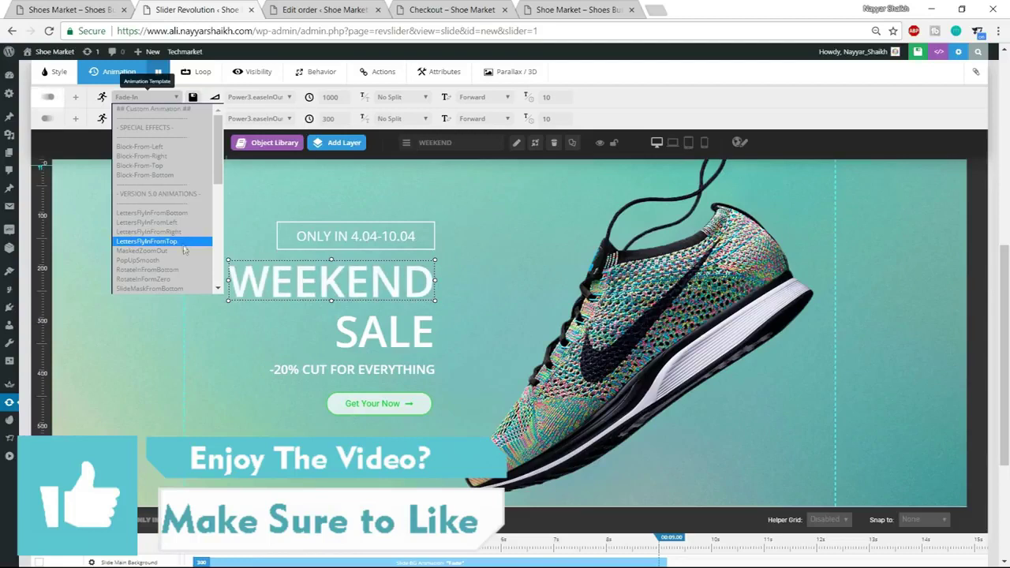
left_click(182, 247)
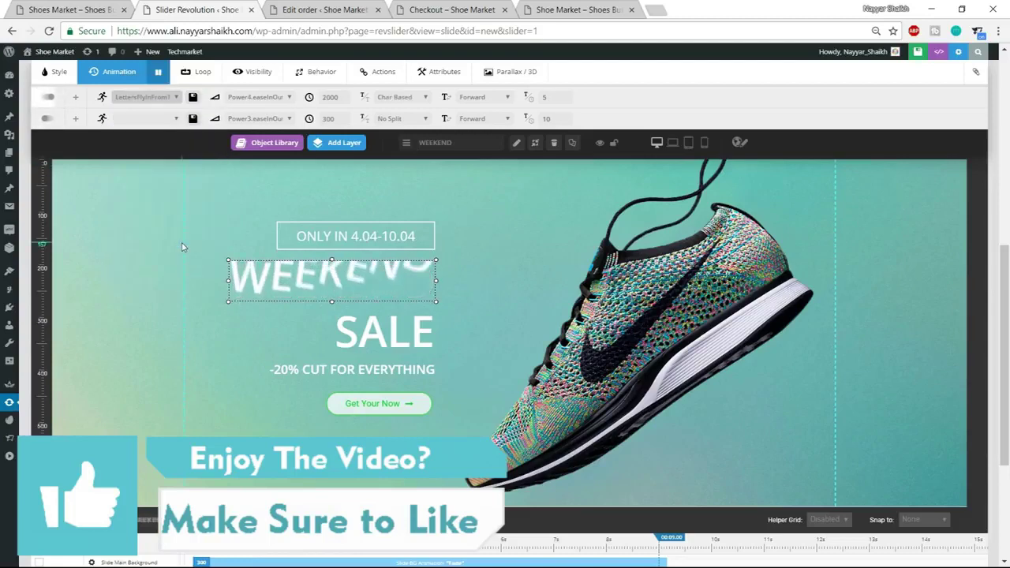
- Give the SALE layer the same letter-by-letter fly-in from the top
left_click(379, 347)
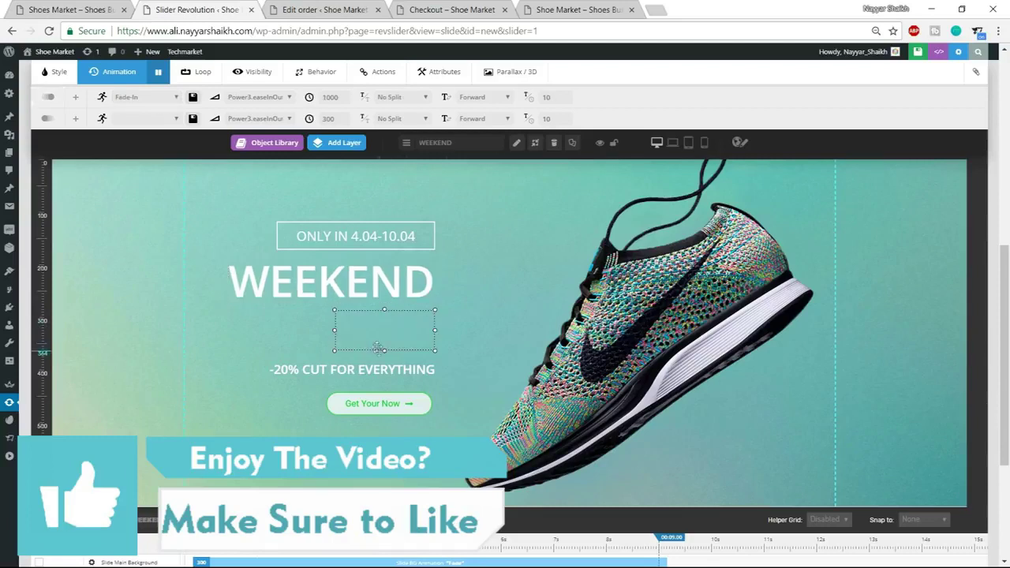
left_click(146, 96)
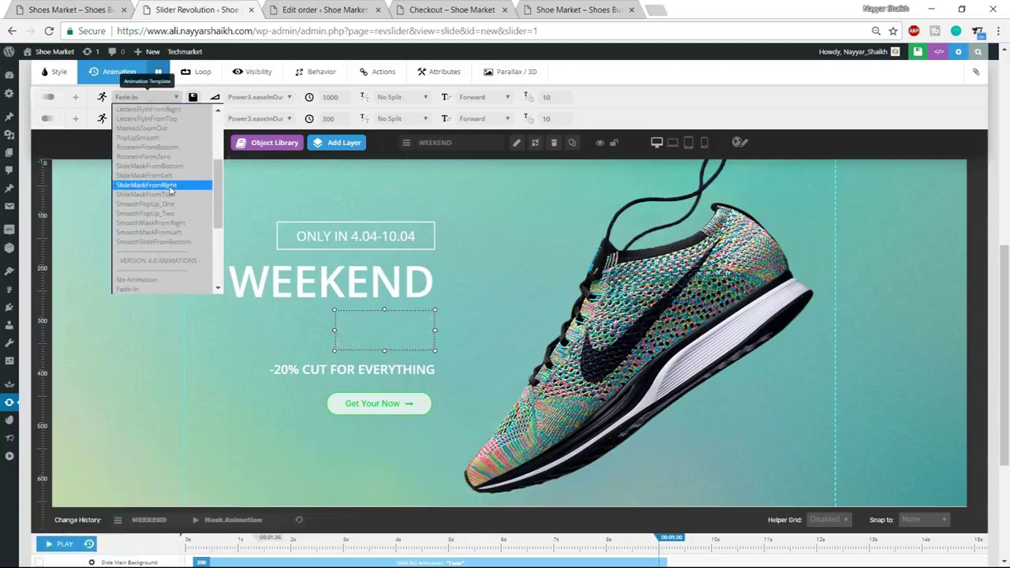
left_click(147, 118)
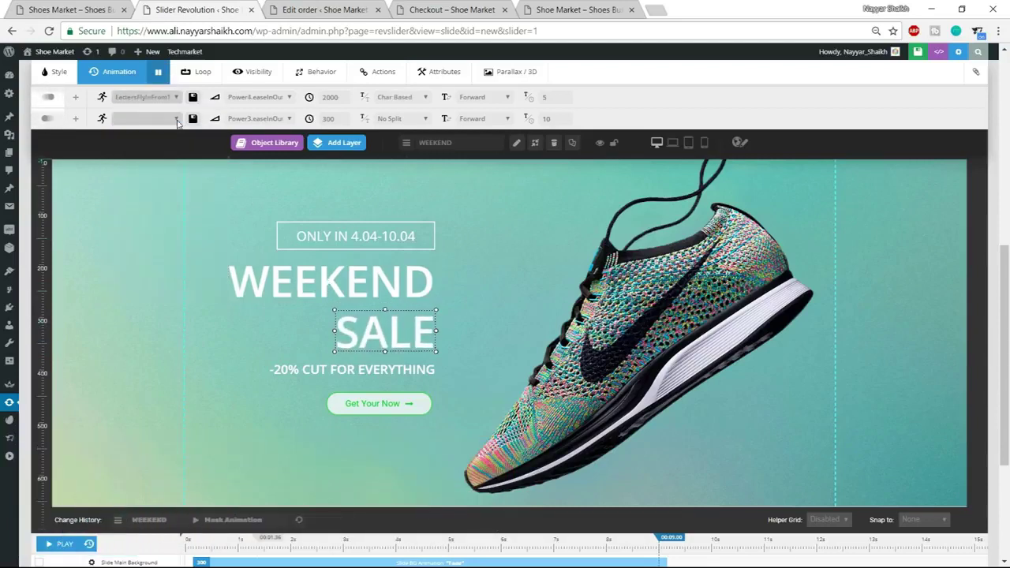
left_click(385, 371)
- Set the -20% CUT FOR EVERYTHING line's entrance to Short-From-Left
left_click(146, 96)
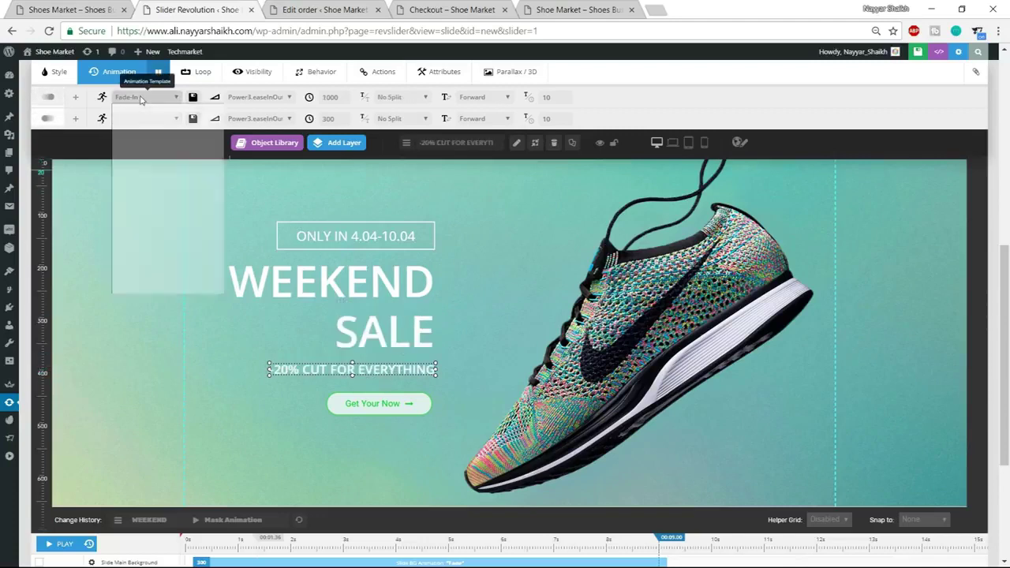
scroll(158, 198, "up", 3)
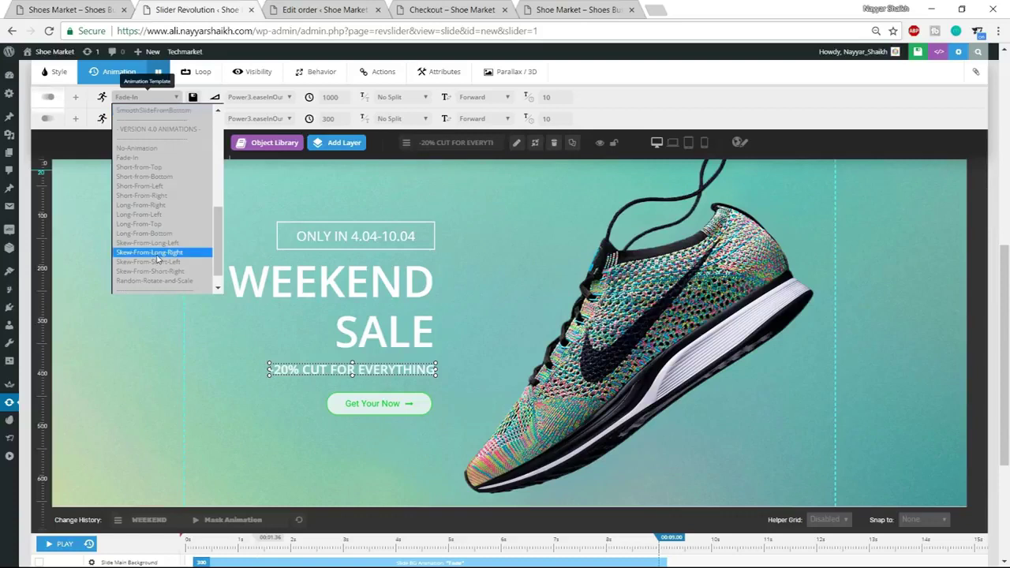
left_click(160, 189)
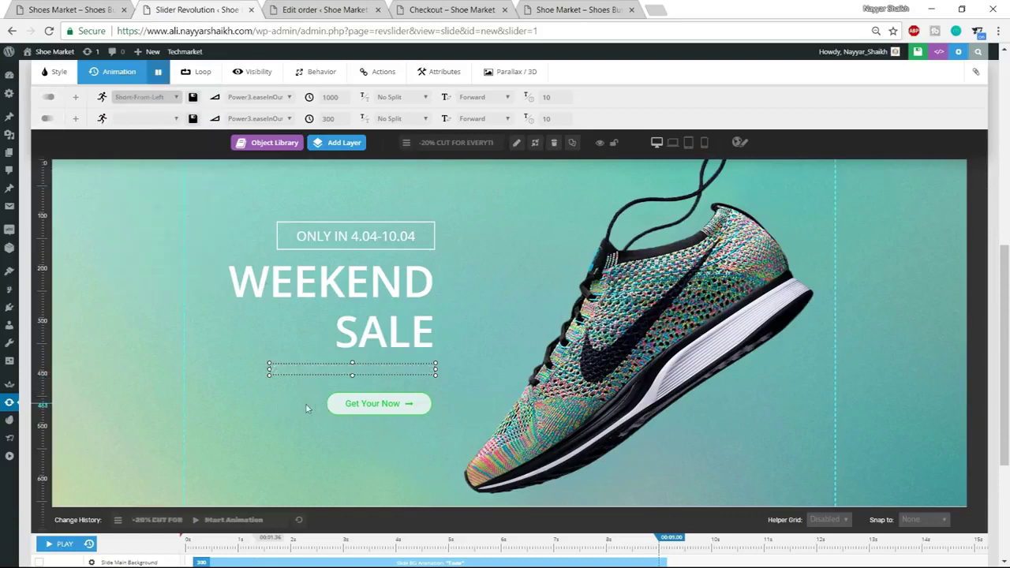
- Give the Get Your Now button a Long-From-Left entrance animation
left_click(362, 405)
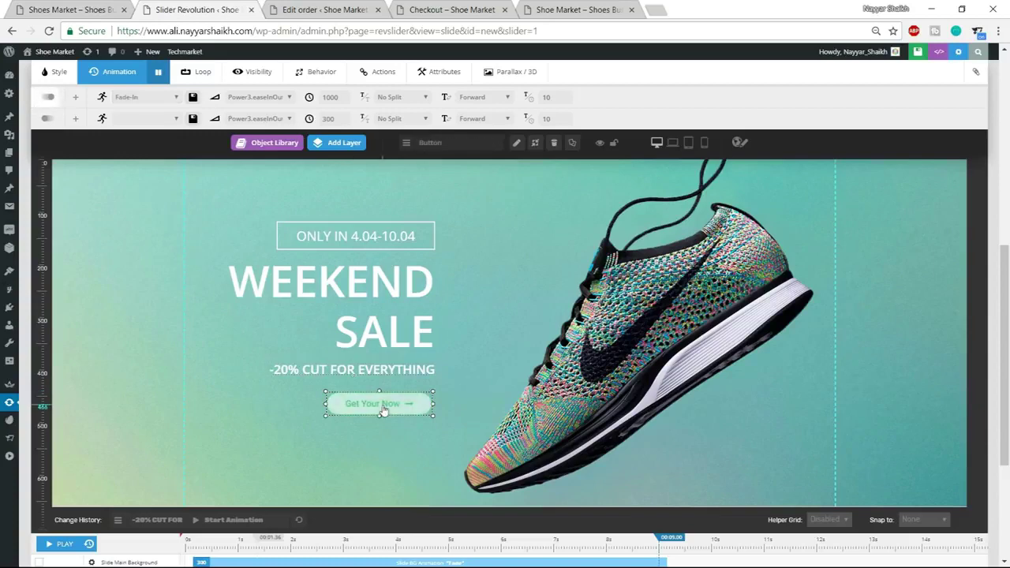
left_click(146, 97)
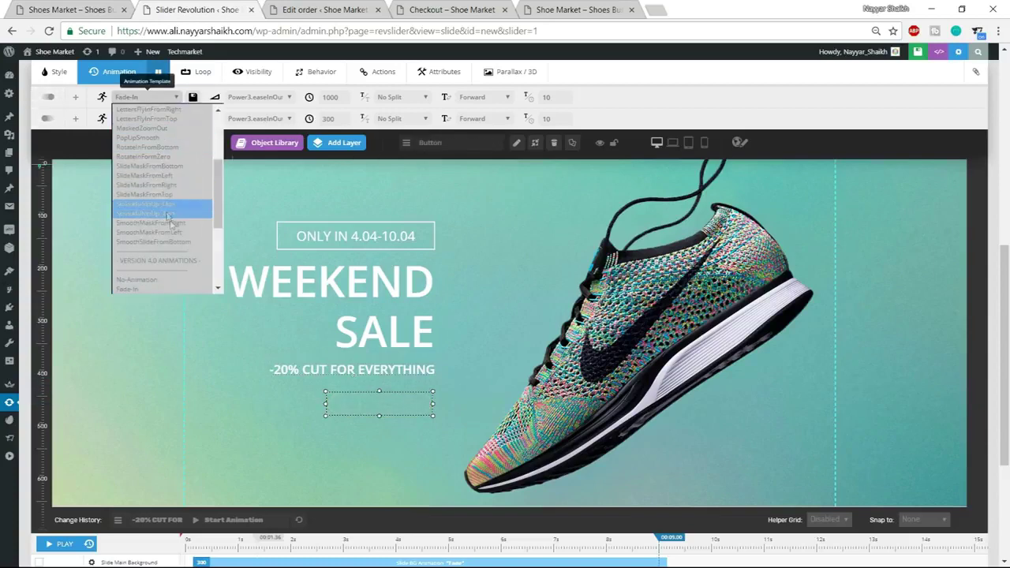
scroll(175, 238, "up", 3)
scroll(172, 232, "down", 8)
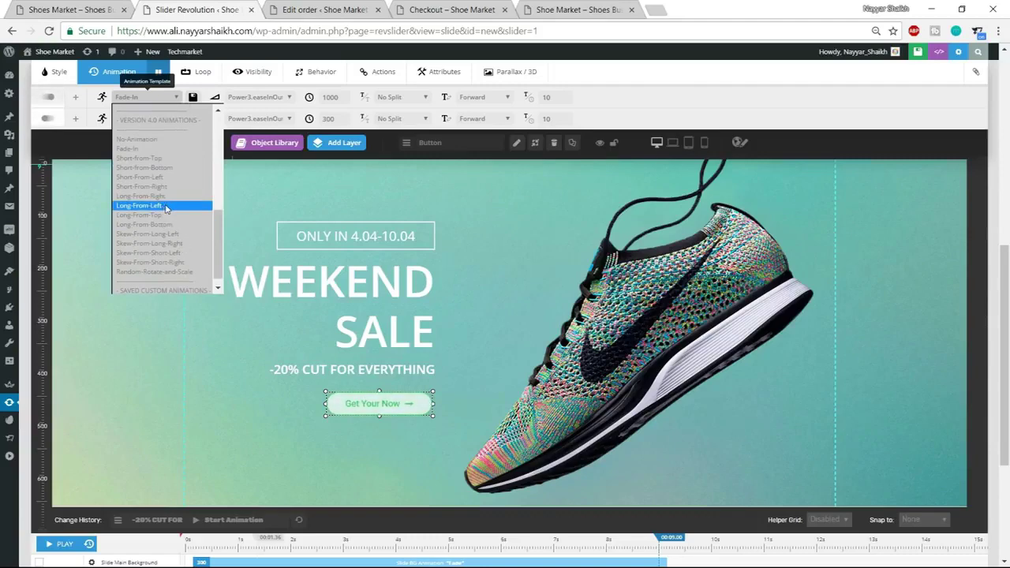
left_click(165, 206)
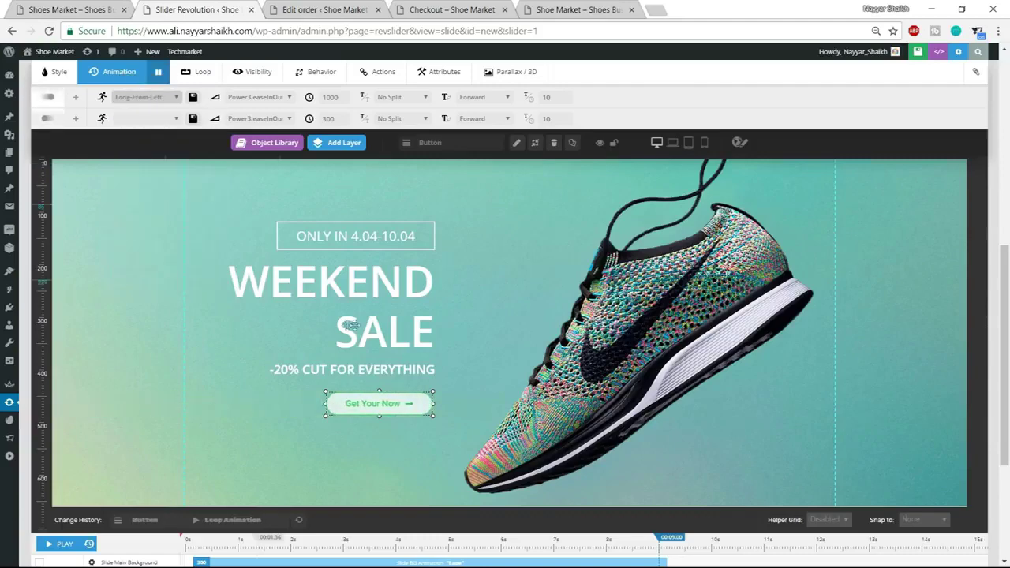
- Apply a SmoothMaskFrom reveal template to the shoe image layer
left_click(614, 310)
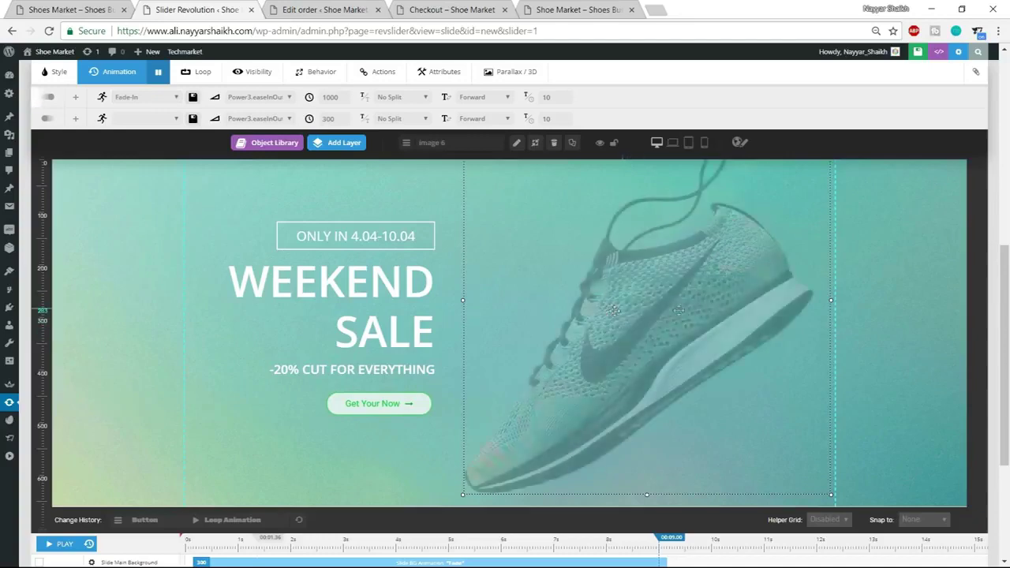
left_click(146, 97)
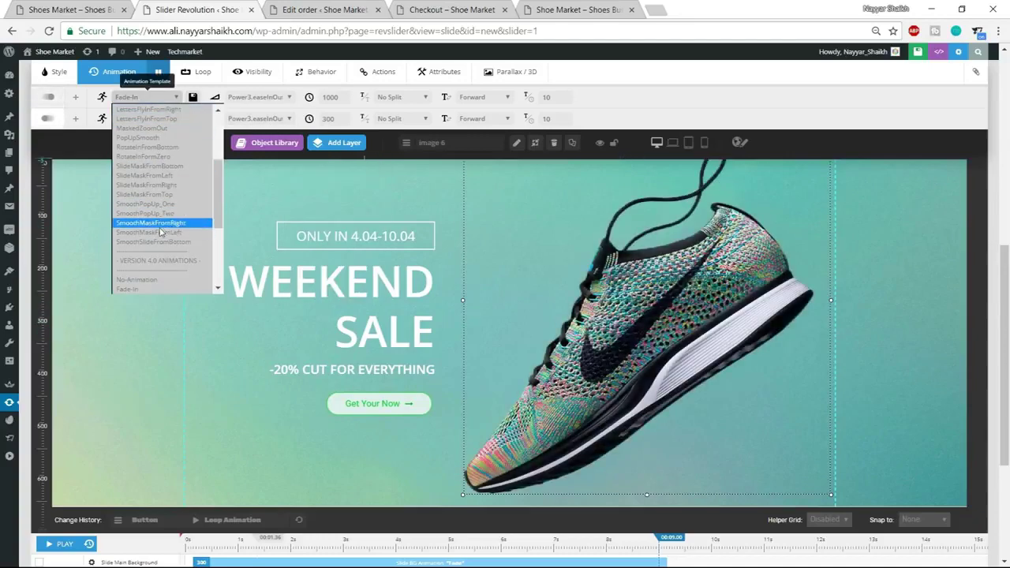
left_click(171, 231)
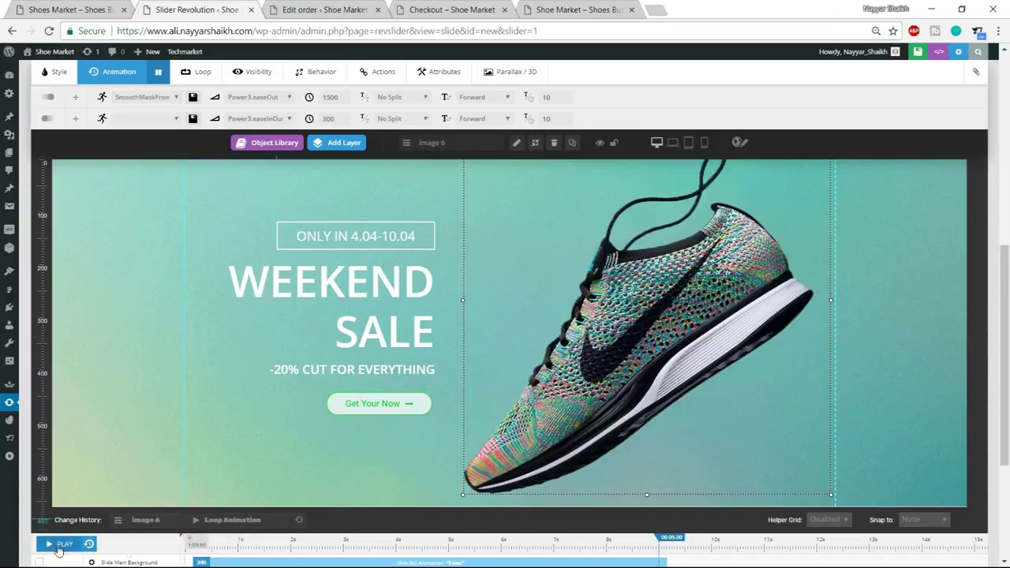
- Play a preview of the whole slide's animation, then stop it
left_click(59, 545)
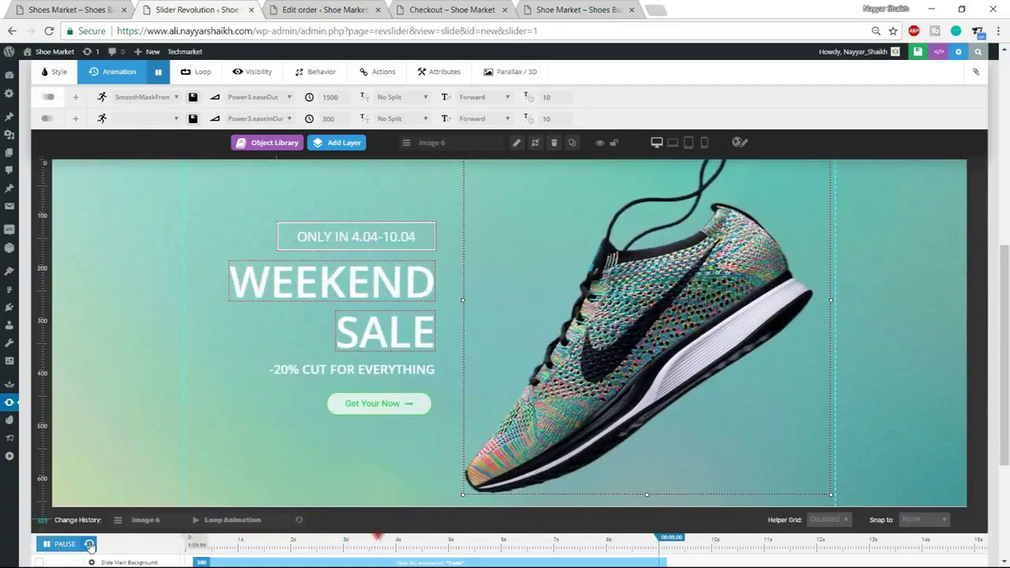
left_click(90, 545)
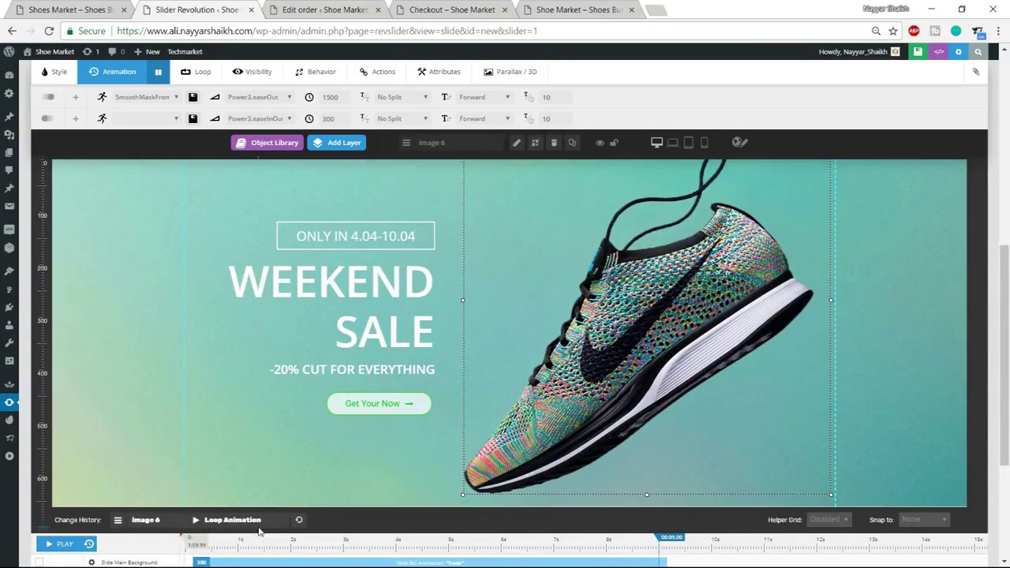
scroll(261, 531, "down", 3)
scroll(260, 531, "up", 5)
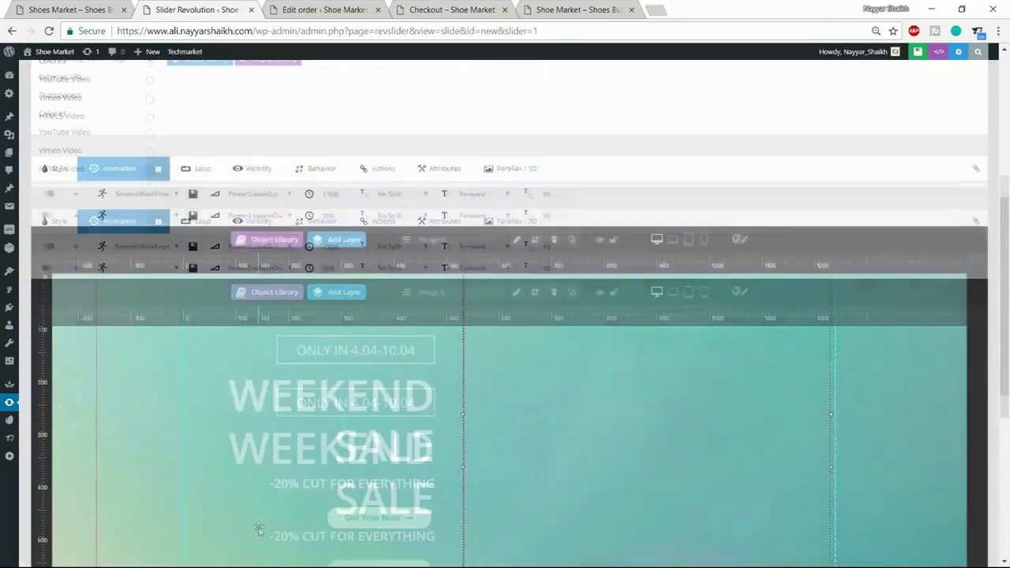
- Save the Home Slider slide with its layer animations and restore page zoom to 100%
scroll(273, 517, "down", 3)
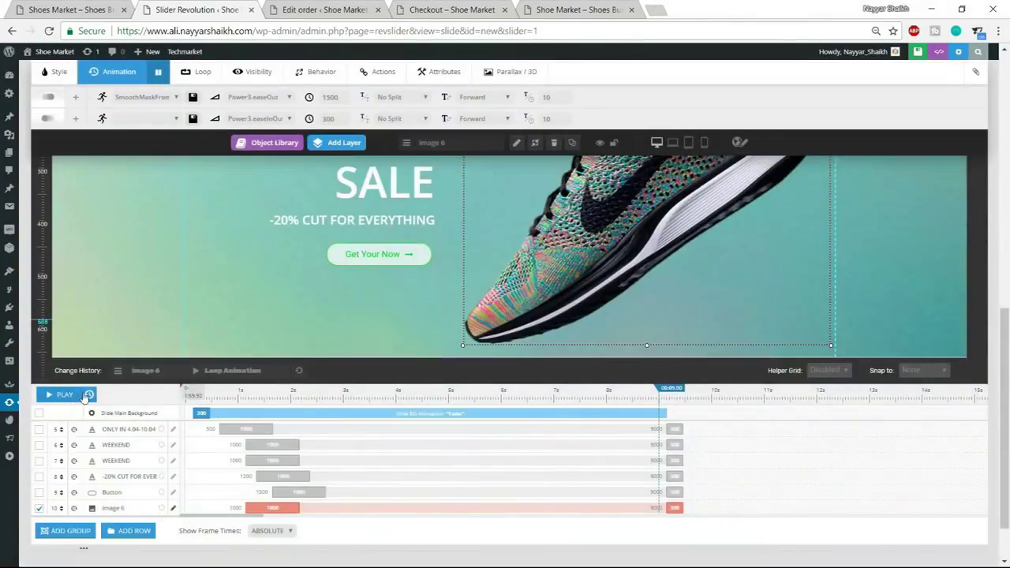
scroll(586, 540, "up", 2)
scroll(845, 544, "up", 6)
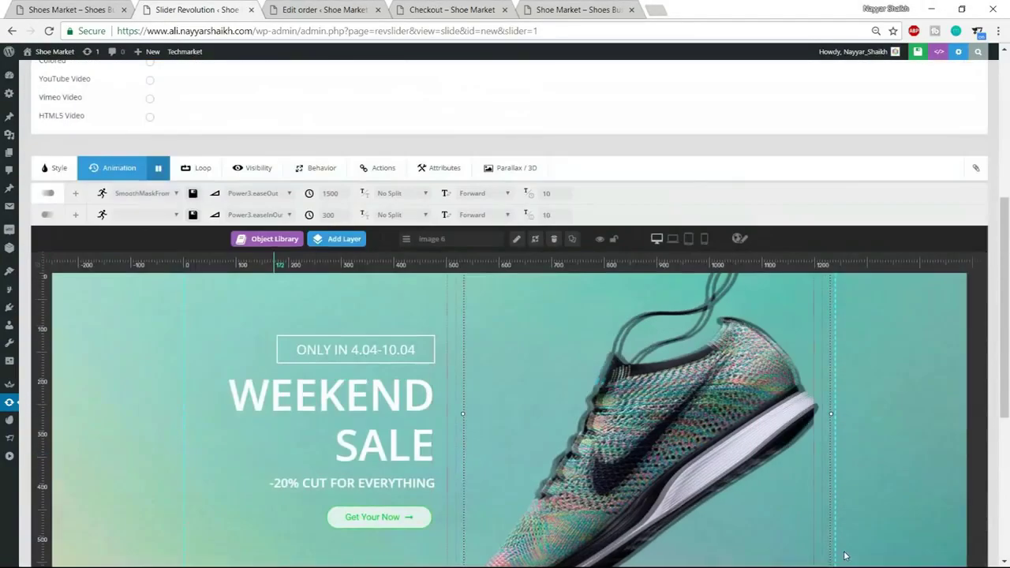
scroll(845, 537, "up", 2)
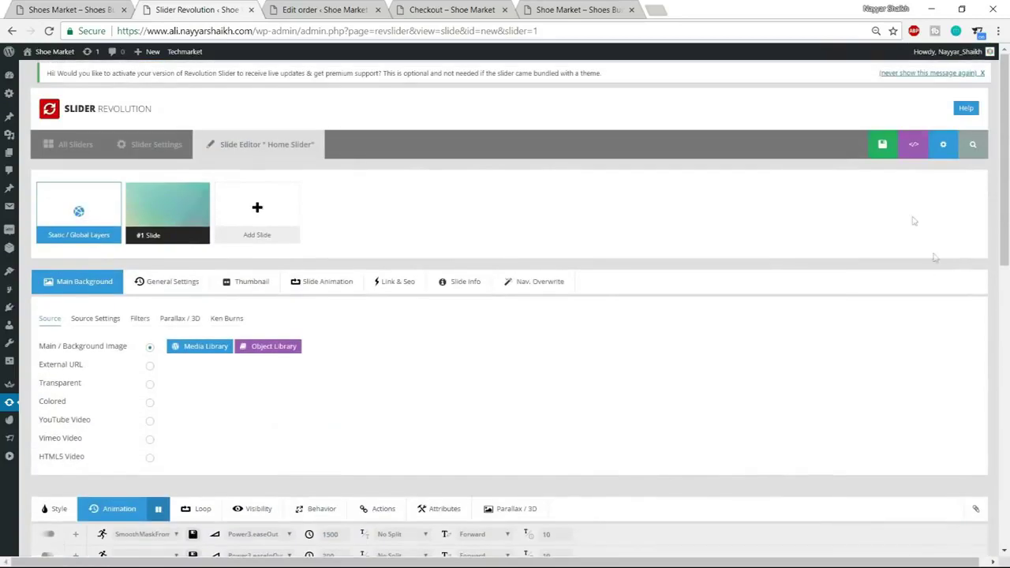
left_click(861, 150)
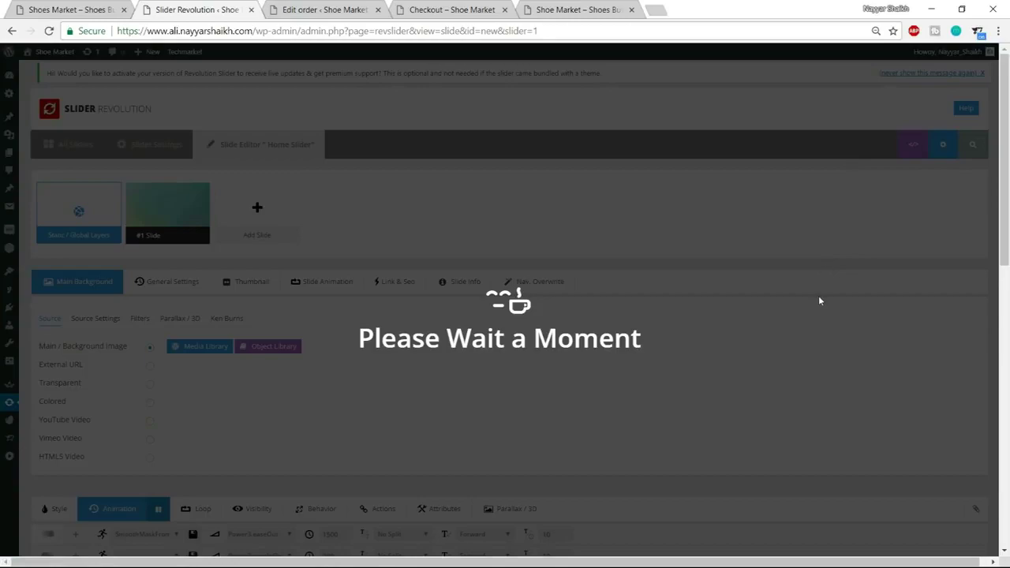
scroll(818, 295, "down", 3)
key("ctrl+plus")
key("ctrl+plus")
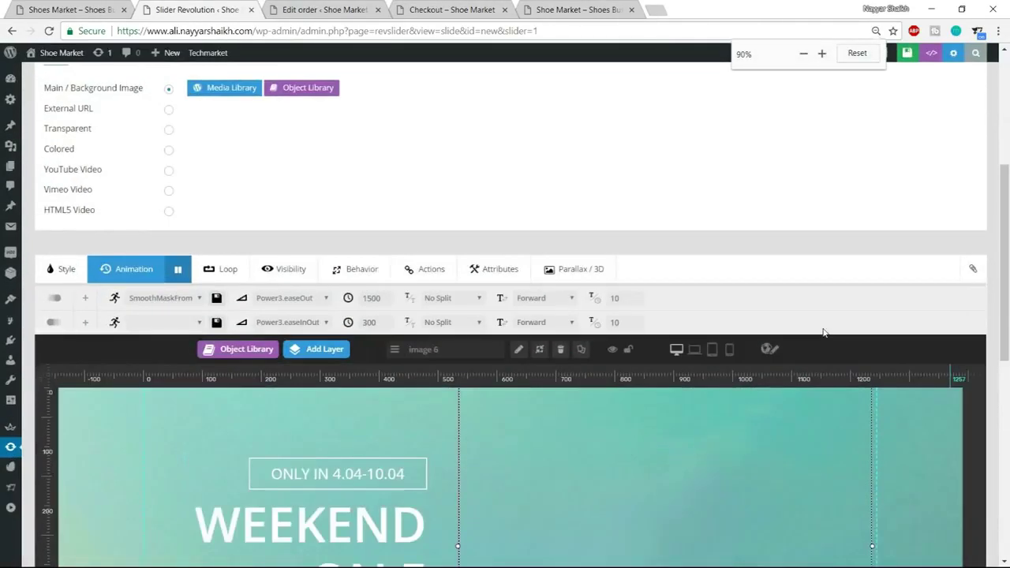
scroll(822, 332, "down", 2)
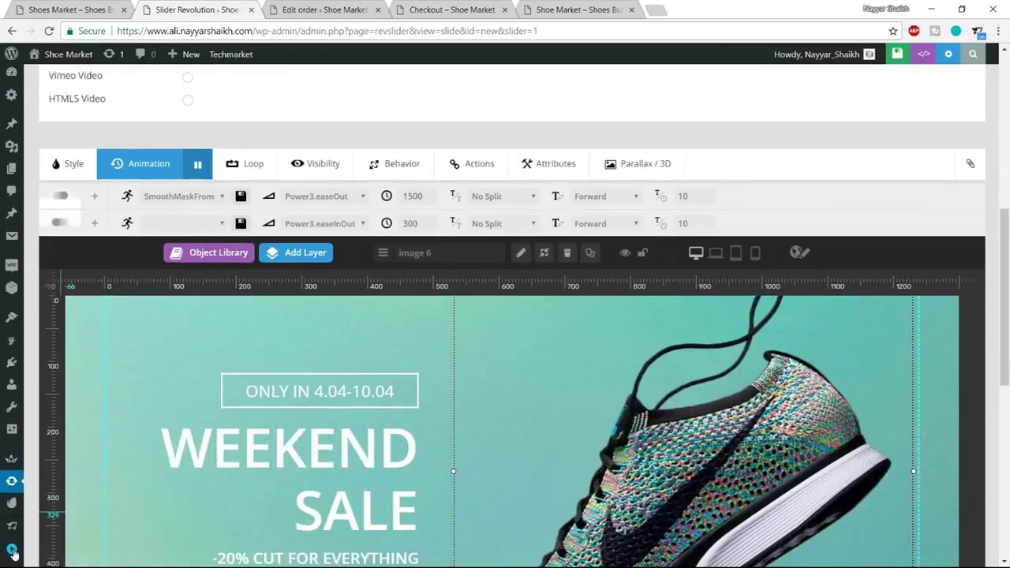
scroll(507, 427, "up", 6)
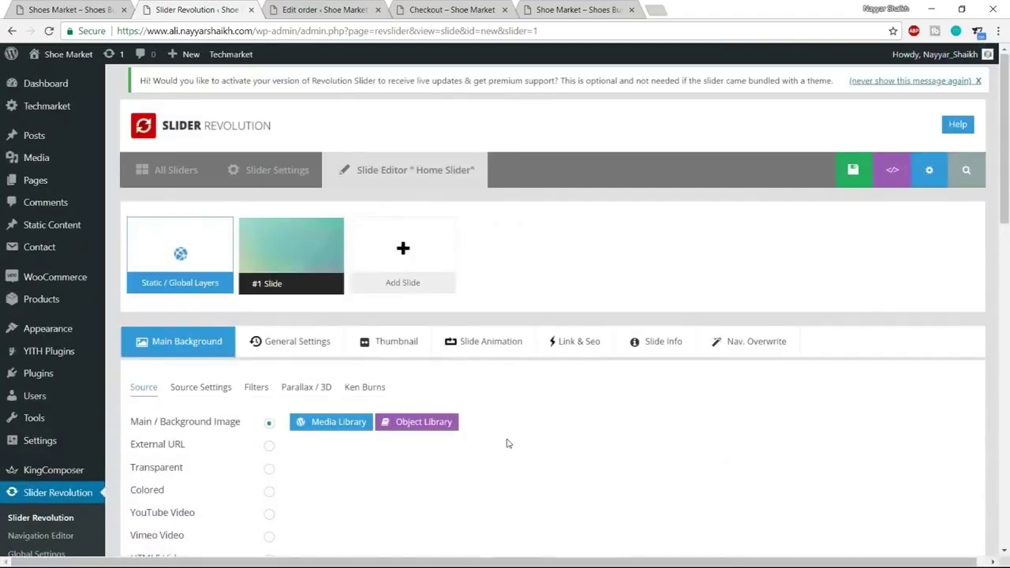
key("ctrl+shift+Tab")
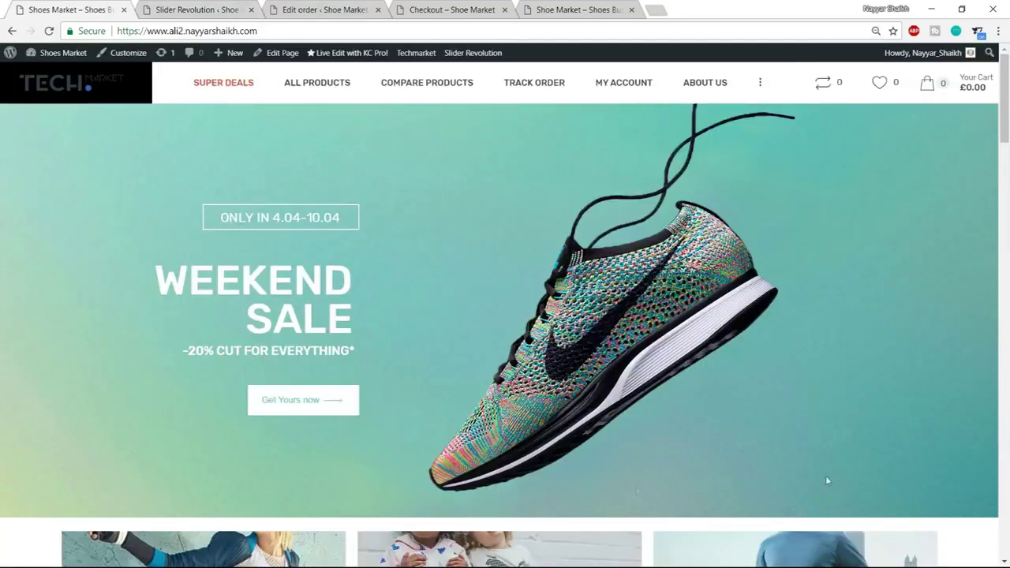
scroll(735, 444, "down", 6)
scroll(481, 416, "down", 15)
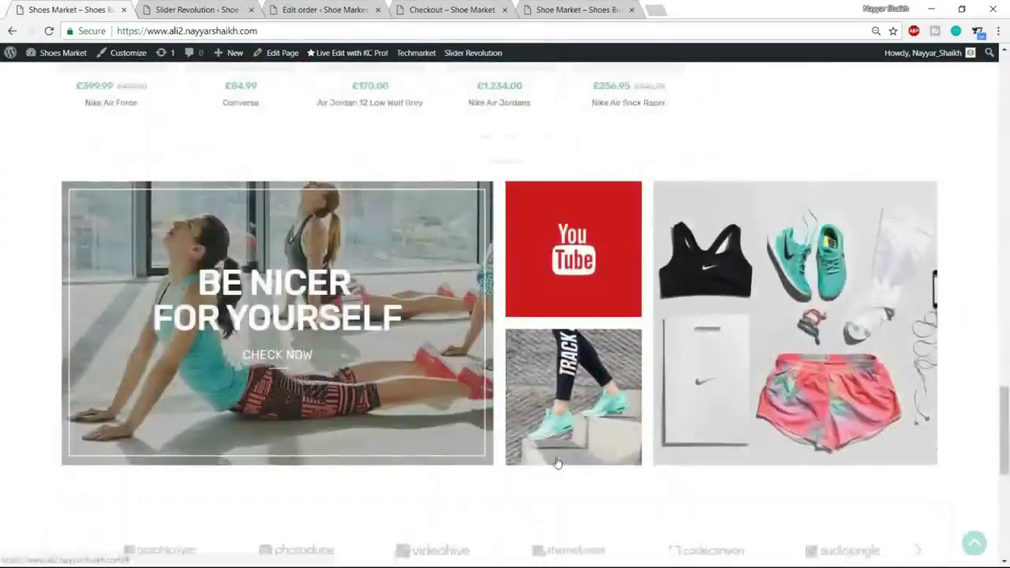
scroll(556, 462, "down", 3)
scroll(545, 494, "up", 12)
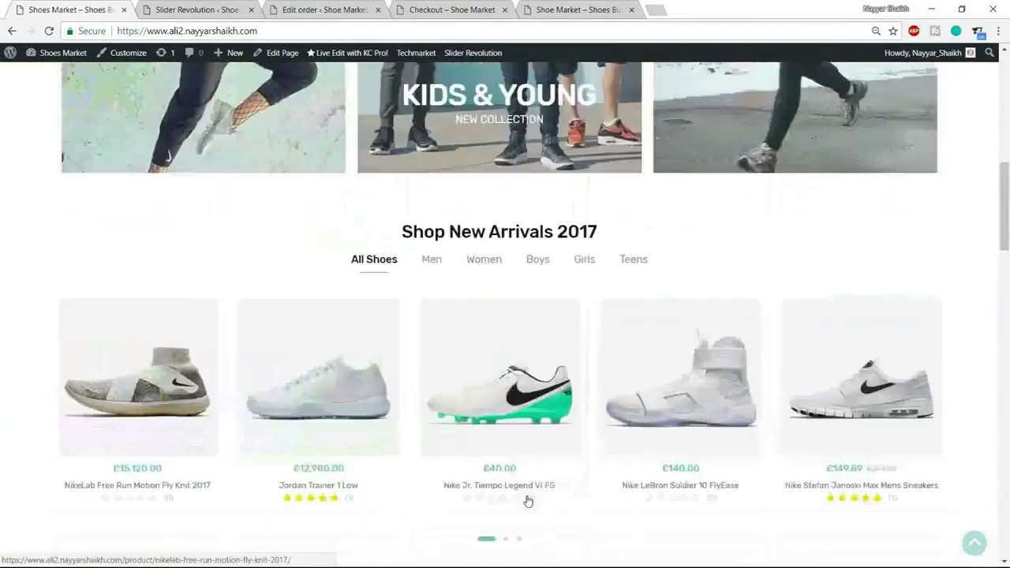
scroll(528, 501, "up", 10)
left_click(237, 8)
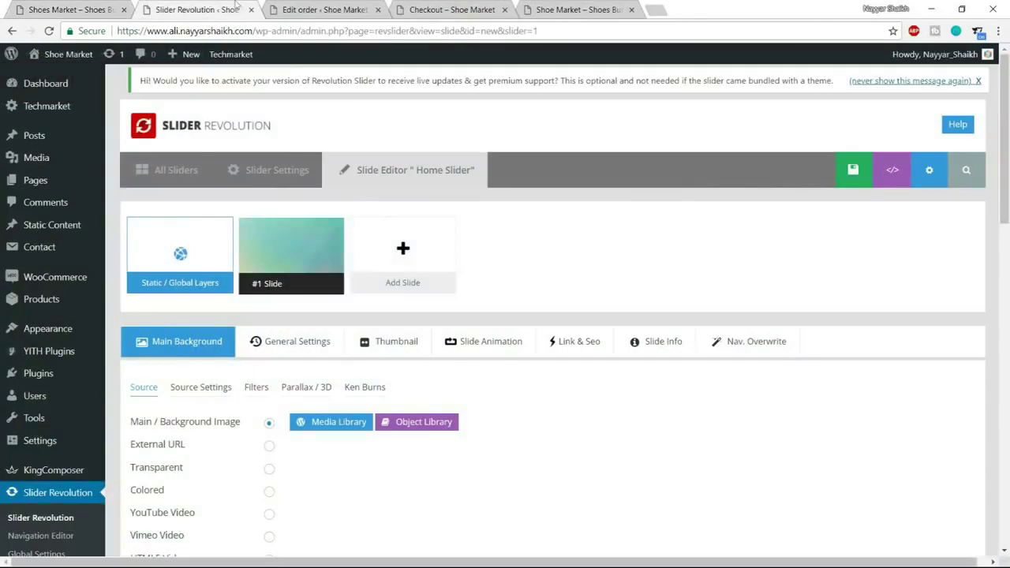
mouse_move(34, 188)
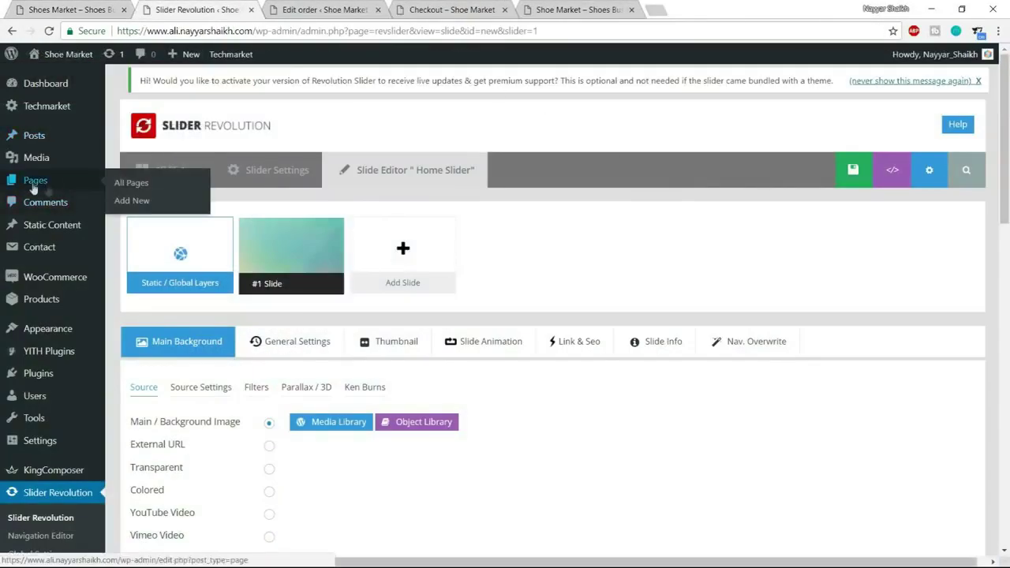
- Create a new WordPress page titled 'Home' and publish it
left_click(131, 200)
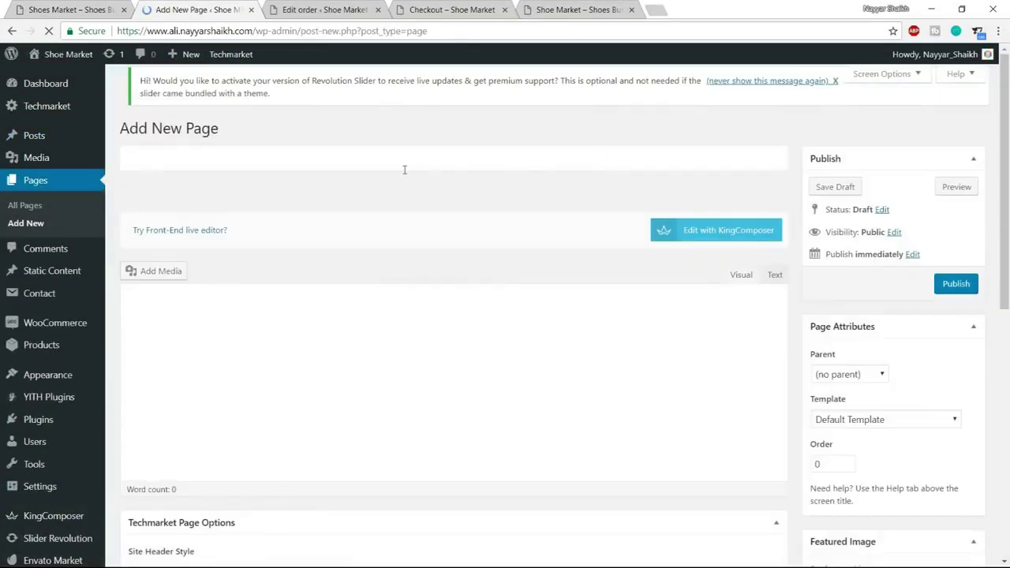
type("Home")
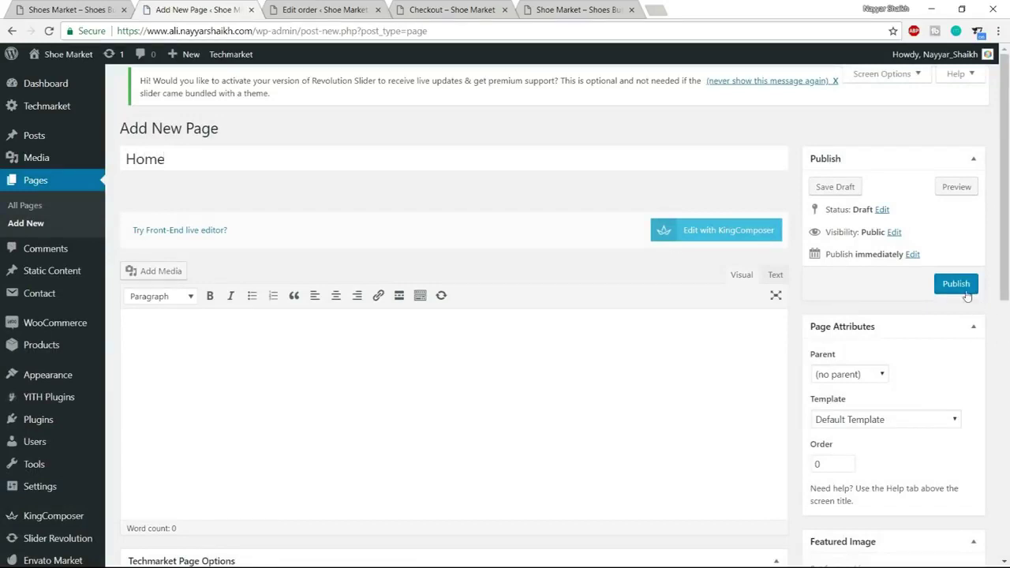
left_click(963, 290)
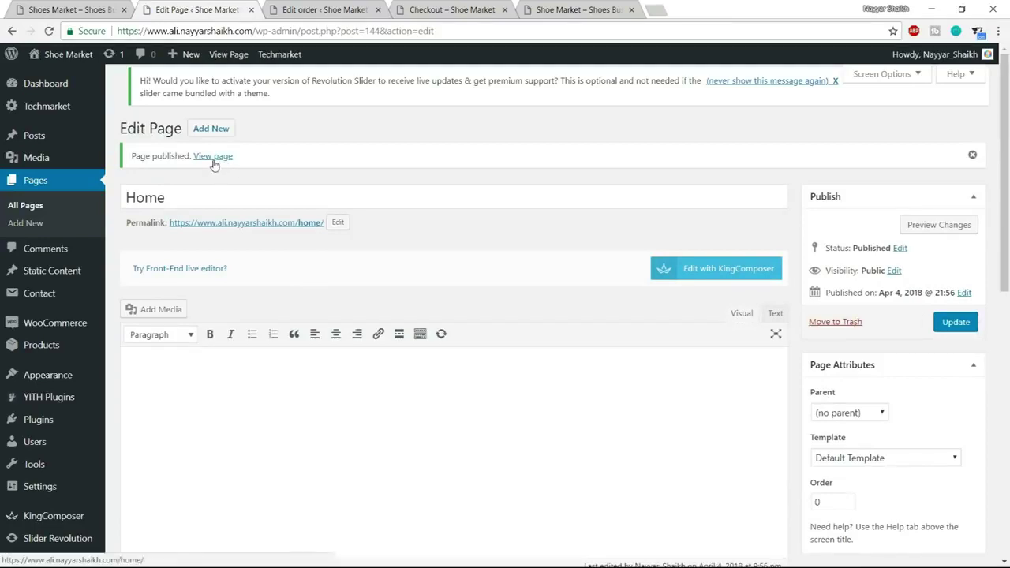
- Open the published Home page on the live site in a new tab
right_click(206, 162)
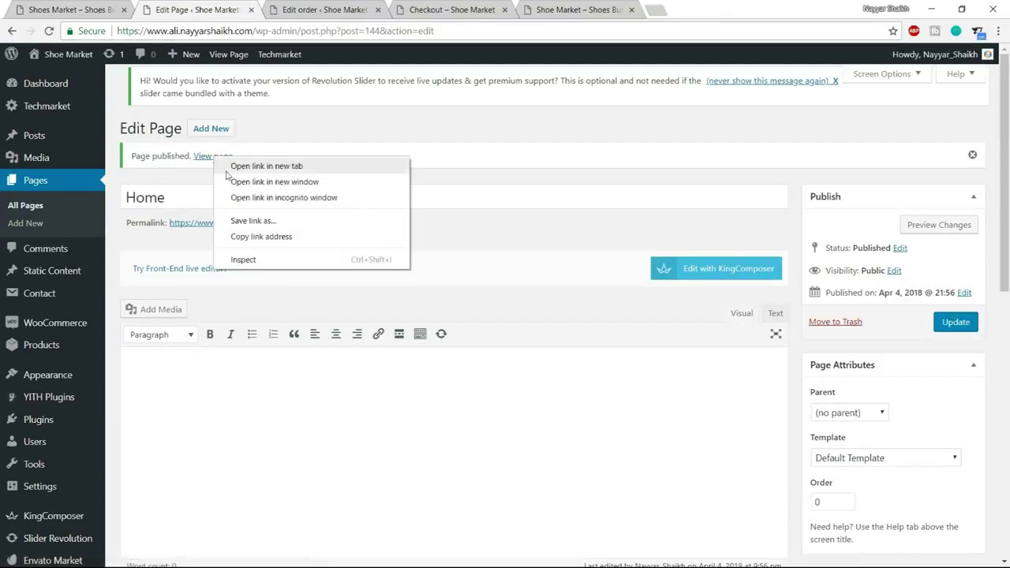
left_click(228, 165)
left_click(321, 9)
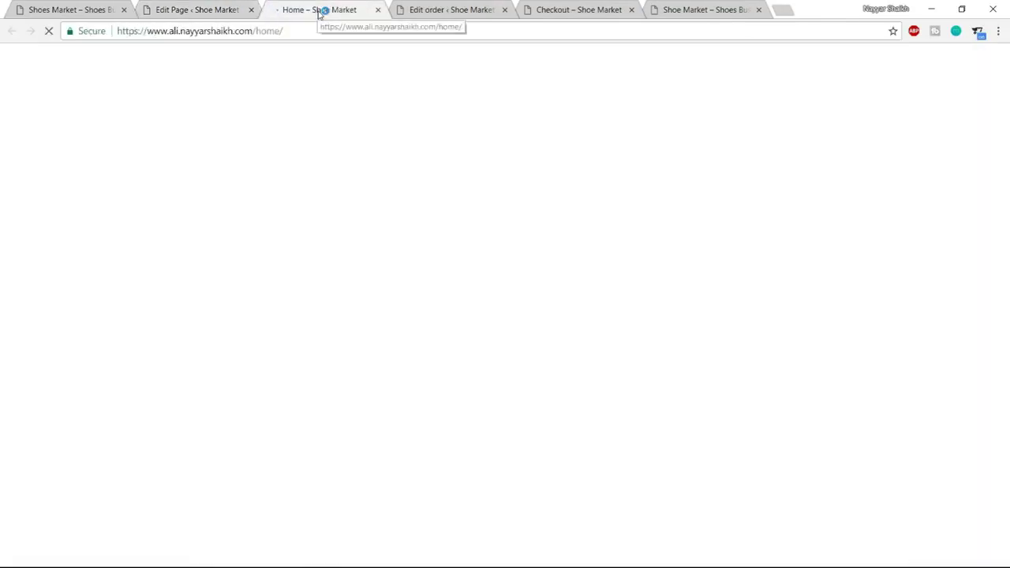
scroll(283, 349, "down", 2)
scroll(292, 412, "up", 2)
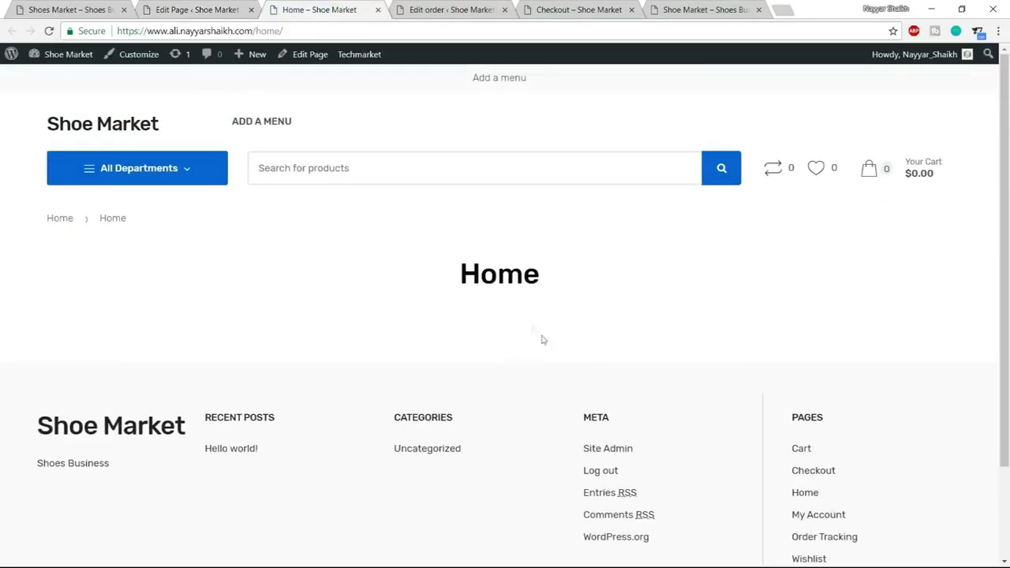
- Inspect the Home heading and breadcrumb at 90% zoom, then compare with the demo front page
left_click_drag(462, 273, 570, 274)
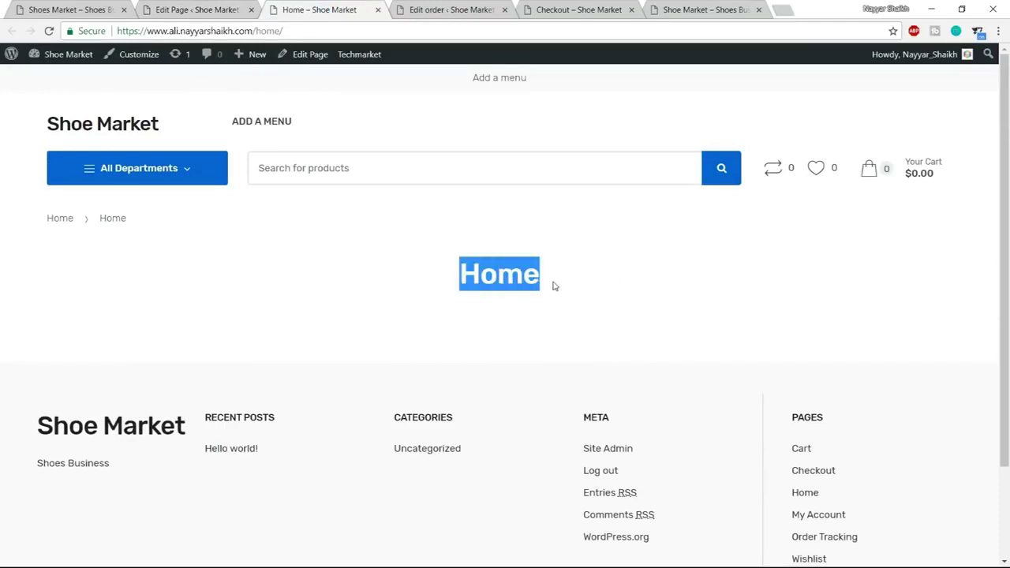
left_click(555, 287)
left_click_drag(34, 222, 138, 220)
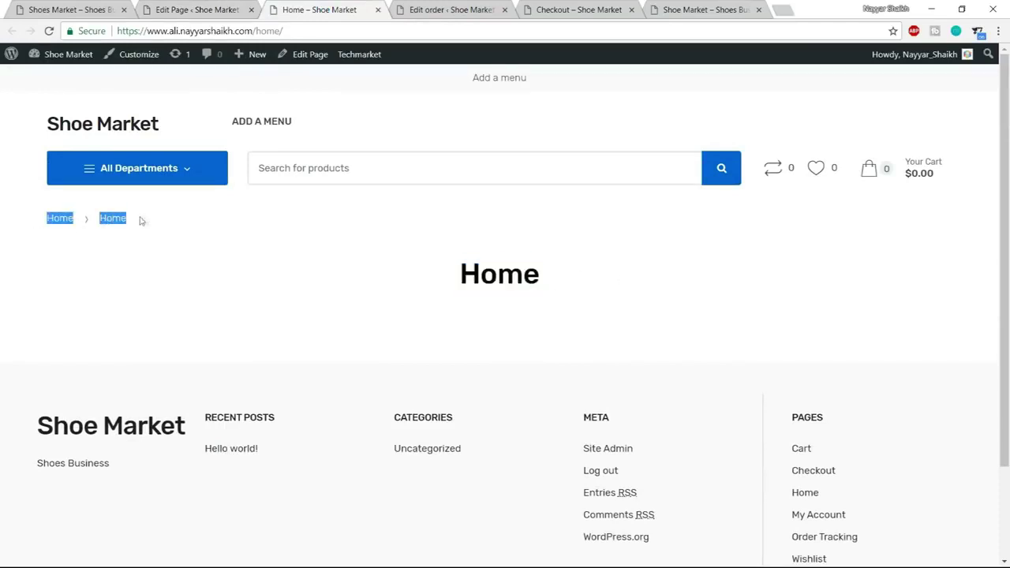
key("ctrl+minus")
left_click(111, 220)
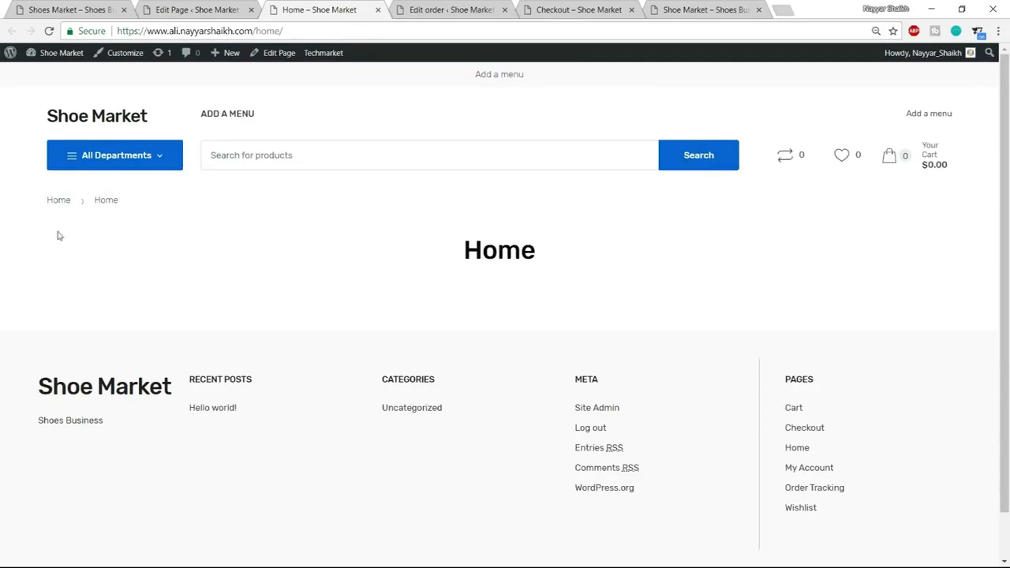
left_click(78, 6)
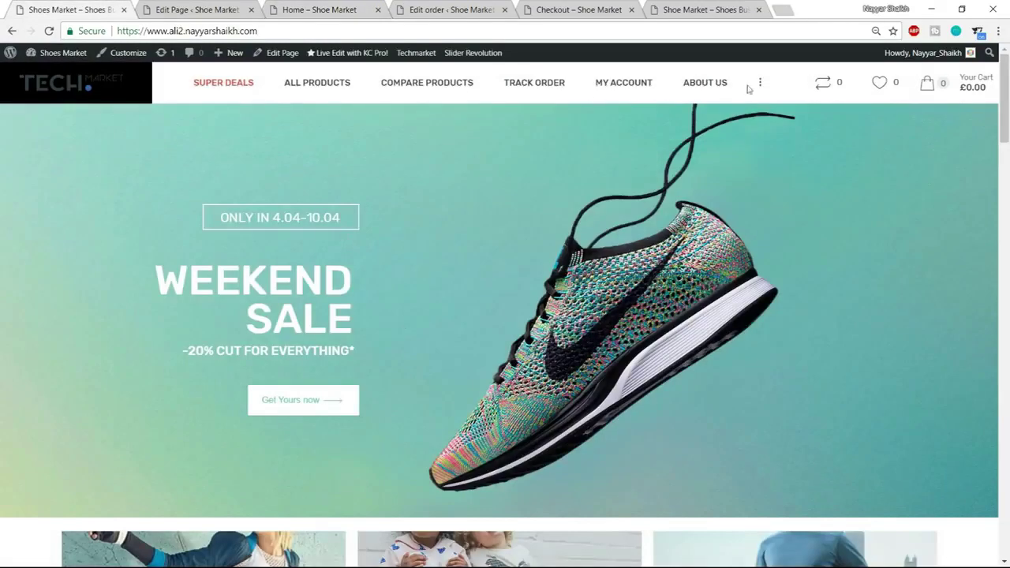
- Hide the Home page's header in the editor and update the page
left_click(209, 8)
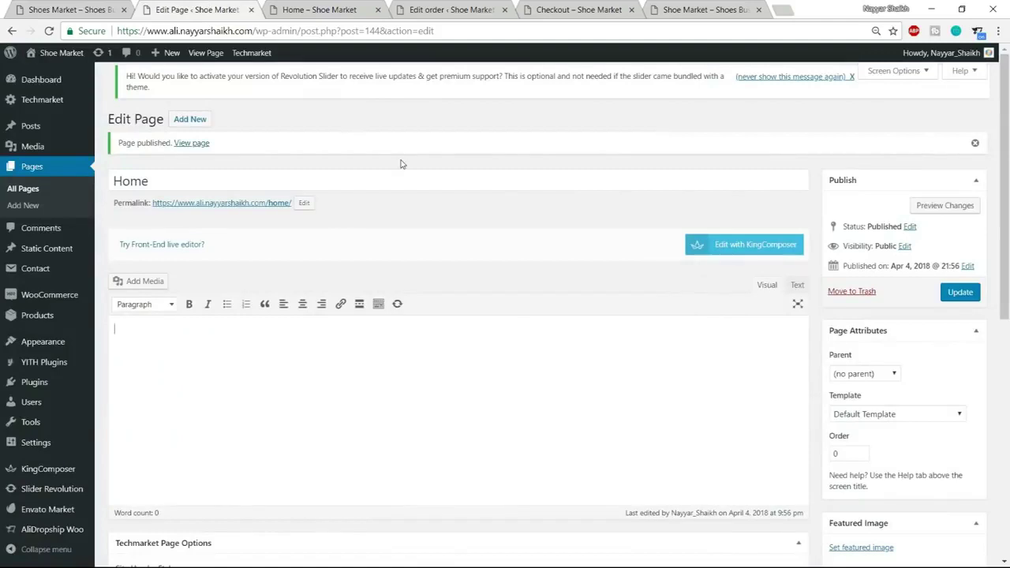
left_click(294, 6)
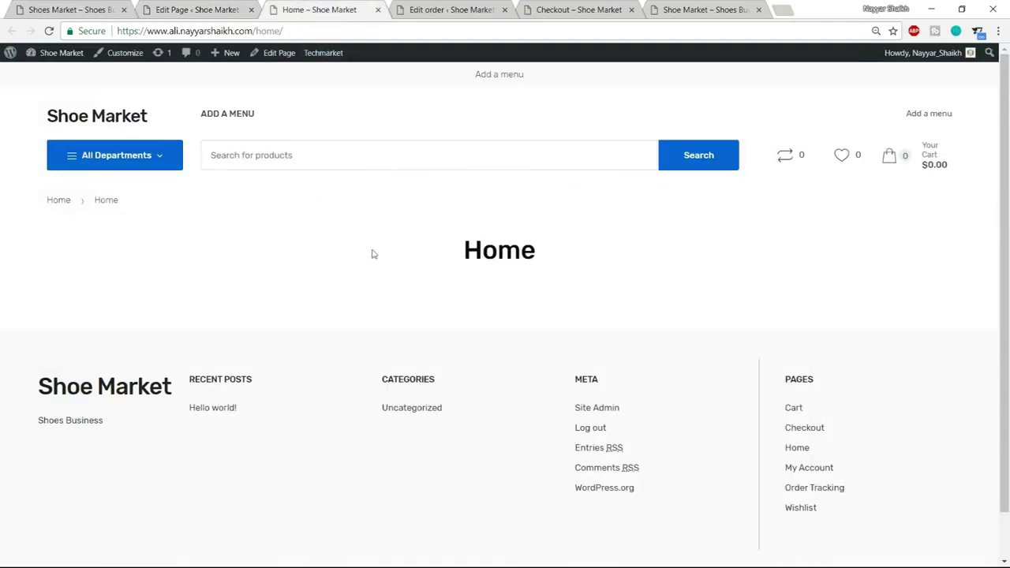
left_click_drag(456, 261, 582, 258)
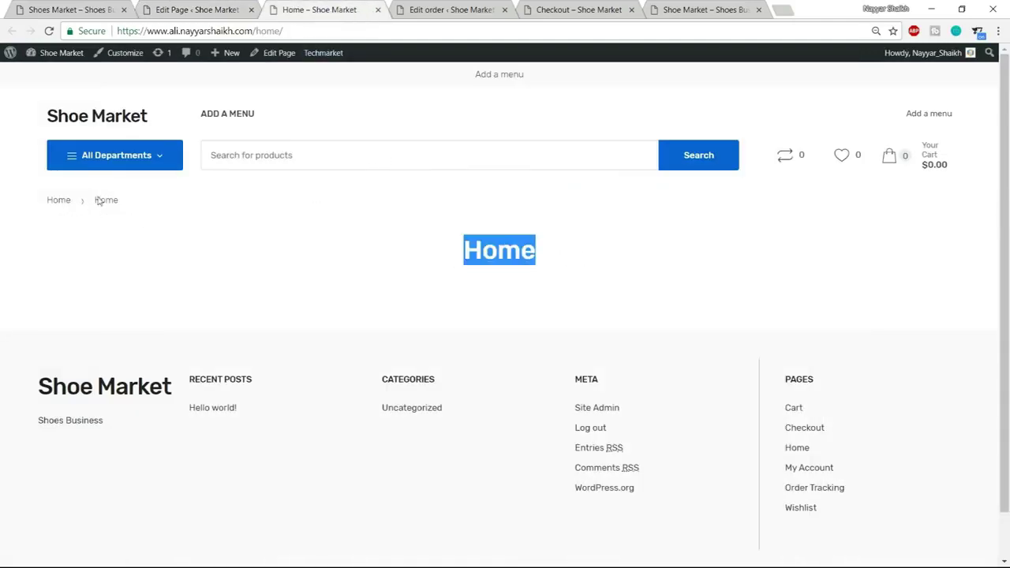
left_click(183, 7)
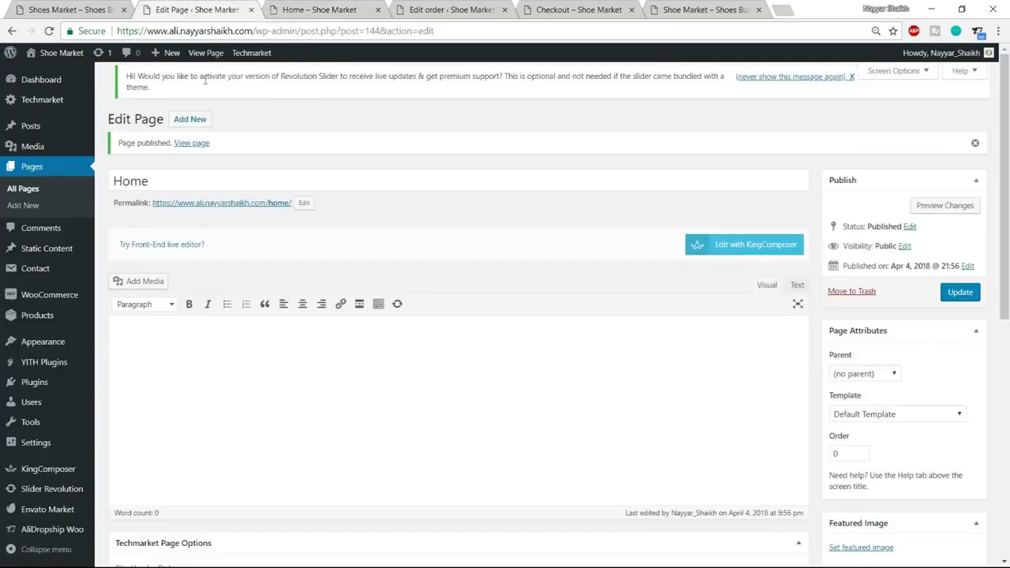
scroll(481, 309, "down", 6)
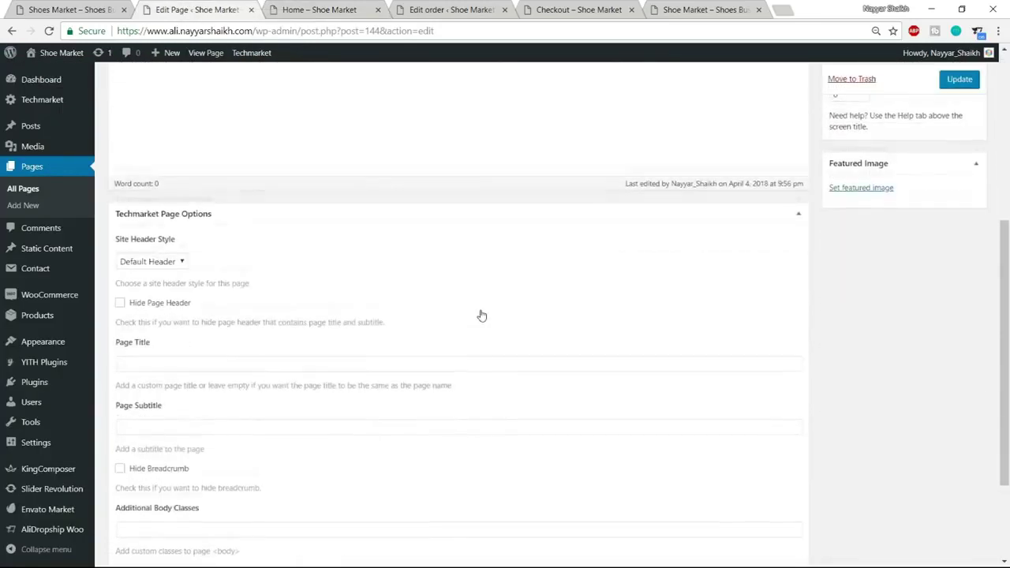
scroll(255, 291, "up", 1)
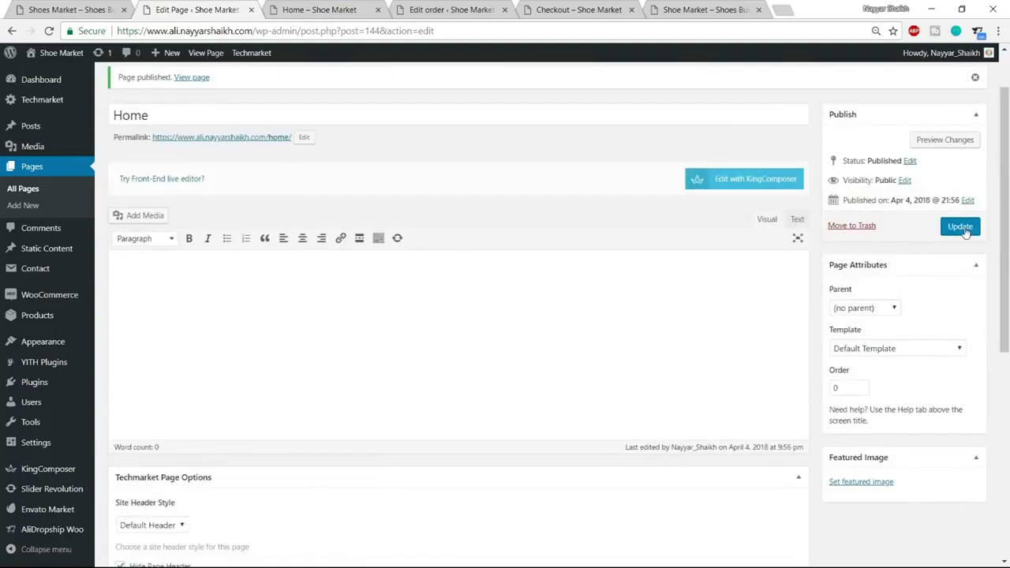
left_click(960, 226)
left_click(318, 9)
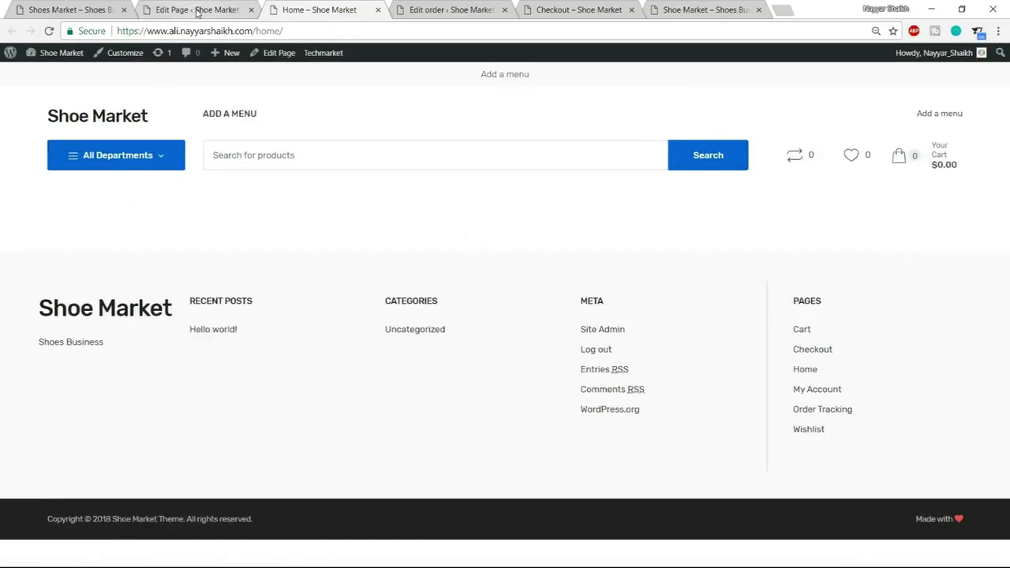
- Scroll through the demo front page's Weekend Sale banner, category tiles and product sections
left_click(49, 7)
scroll(491, 397, "down", 7)
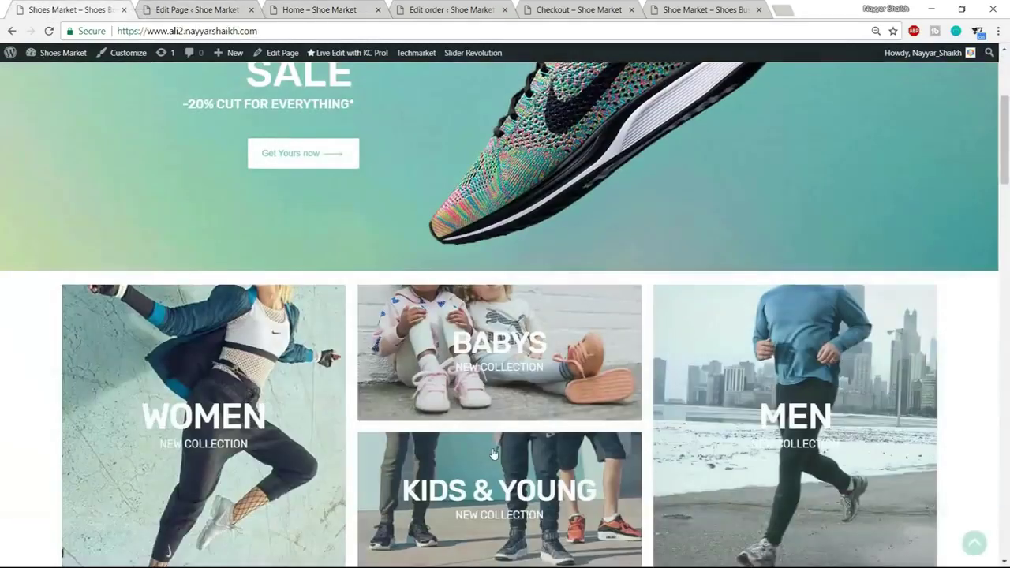
scroll(516, 527, "up", 5)
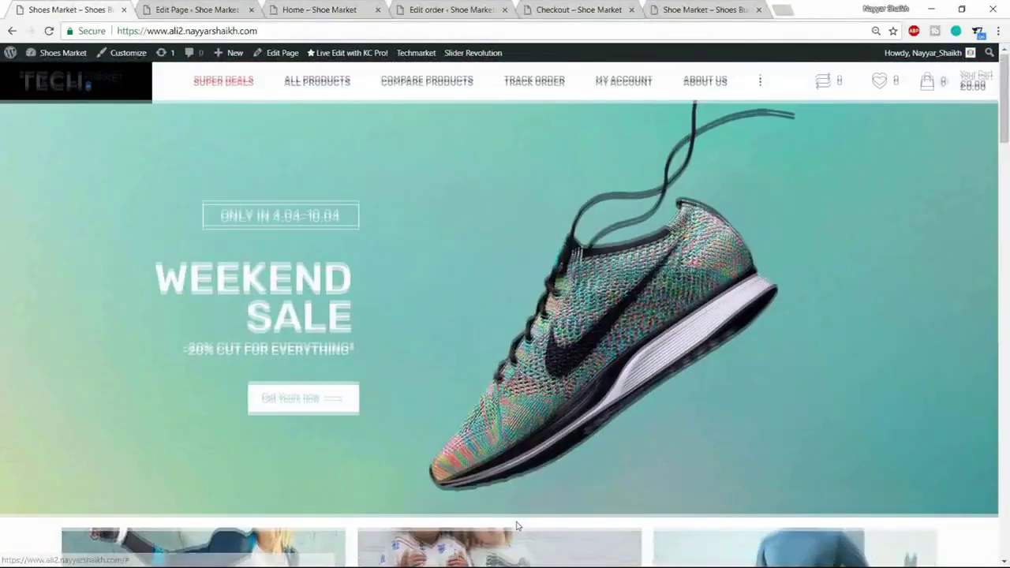
scroll(516, 527, "down", 10)
scroll(529, 489, "up", 2)
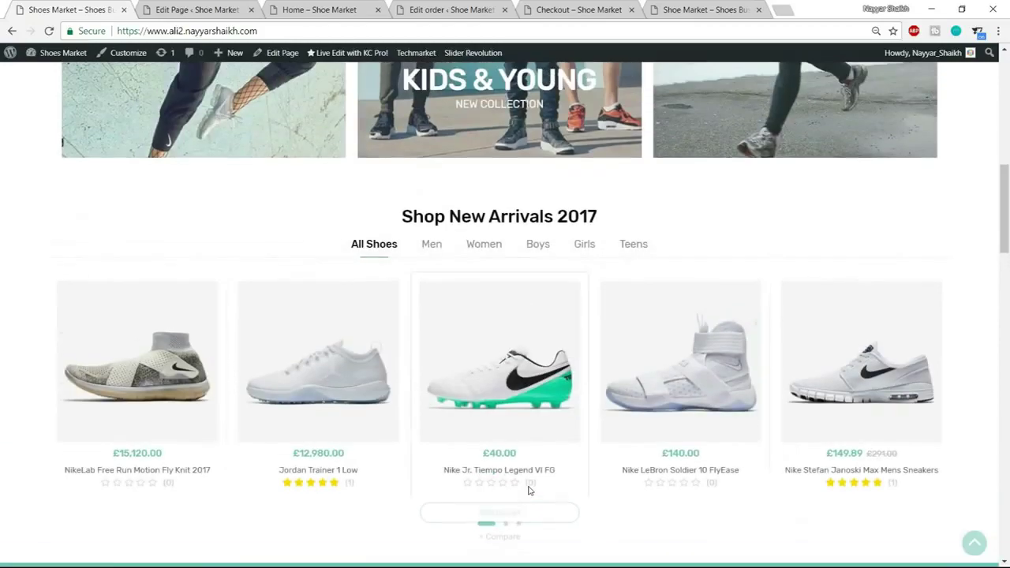
scroll(529, 489, "down", 7)
mouse_move(886, 236)
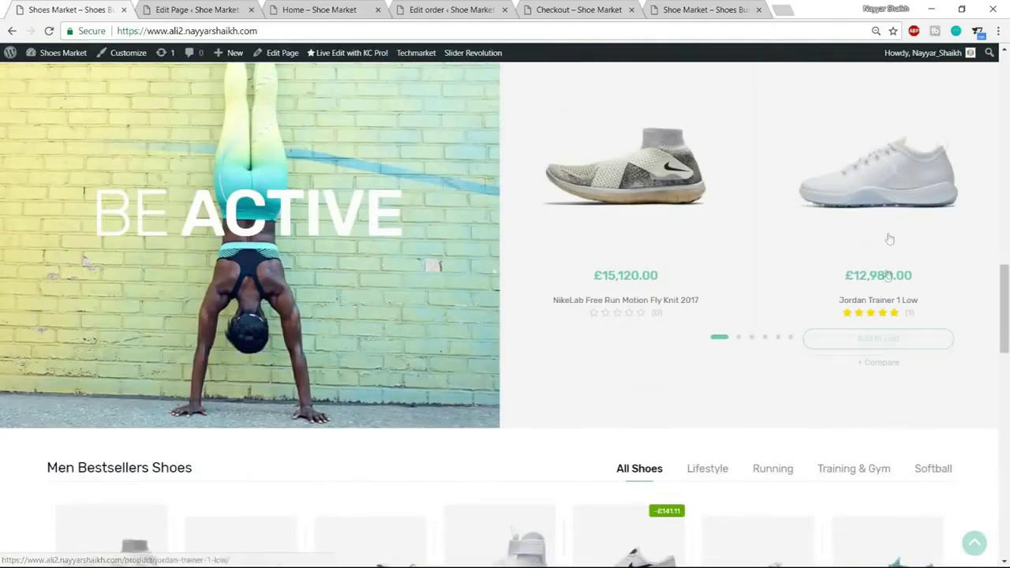
scroll(845, 228, "up", 3)
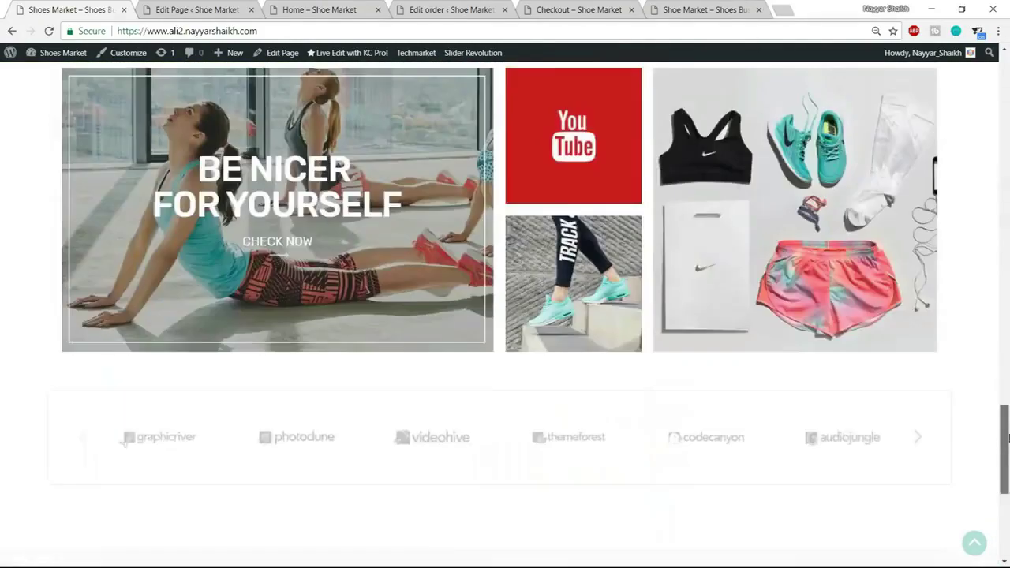
scroll(454, 380, "down", 6)
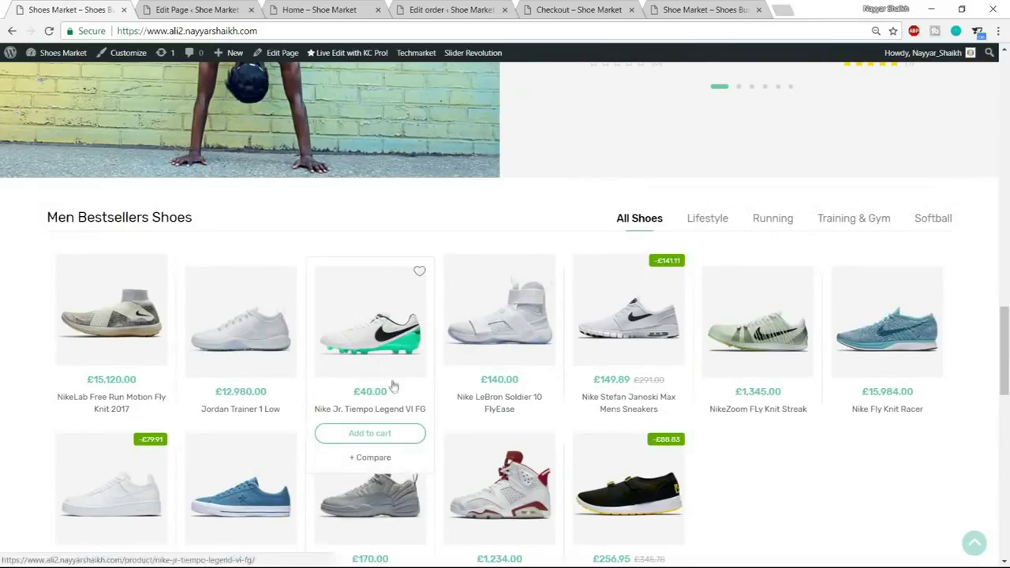
scroll(820, 458, "down", 1)
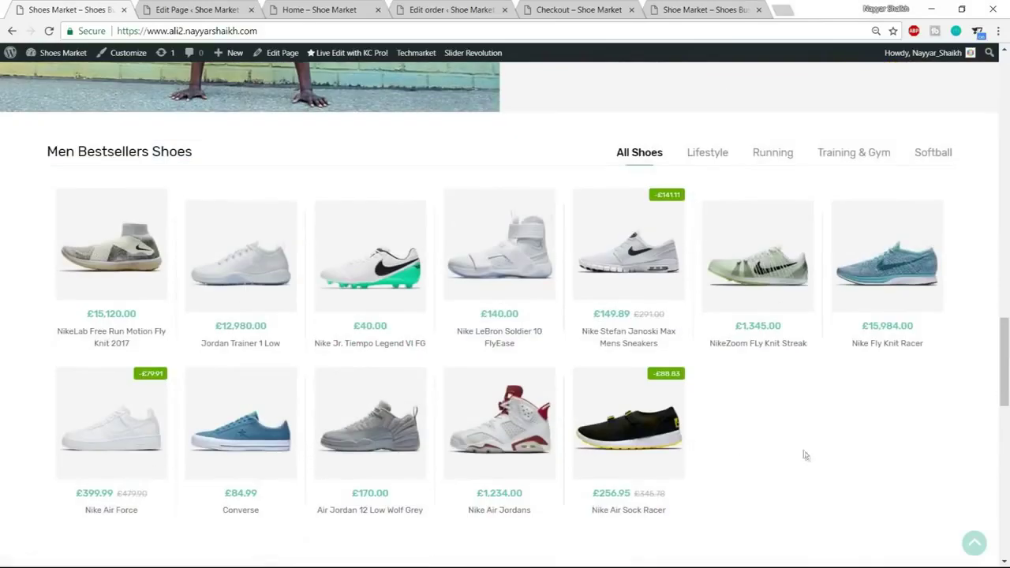
scroll(764, 359, "up", 10)
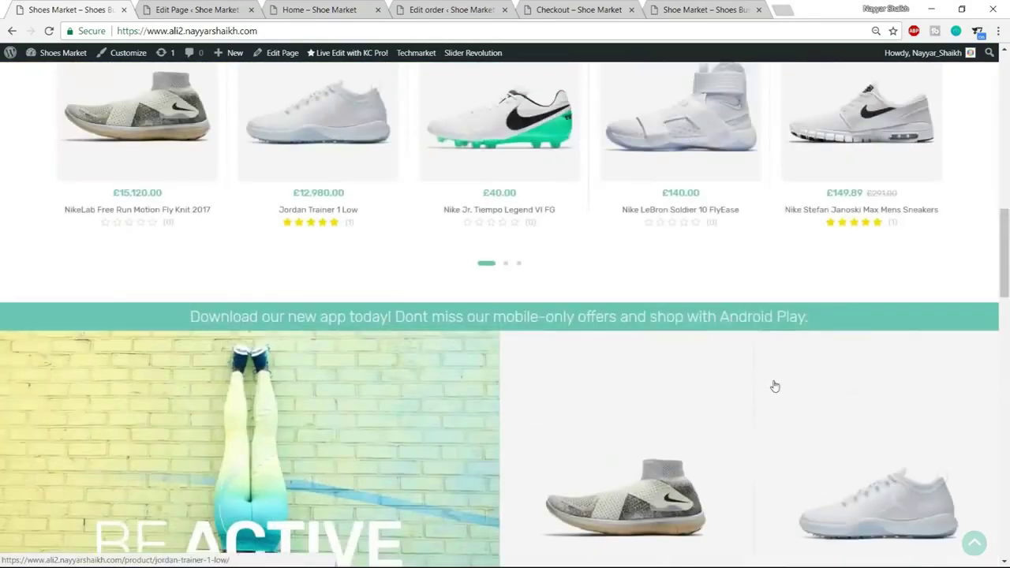
scroll(824, 318, "up", 4)
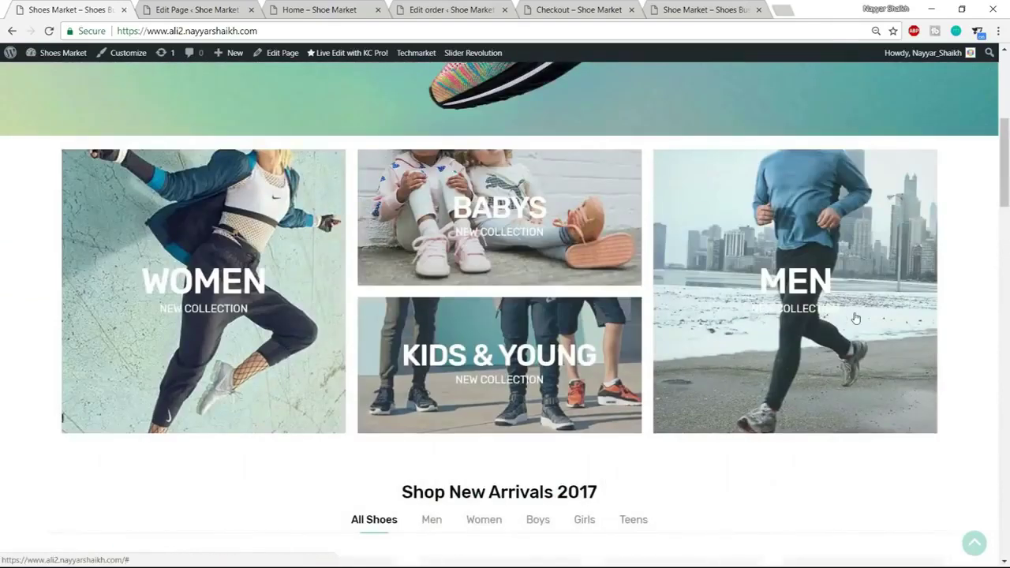
scroll(855, 318, "down", 4)
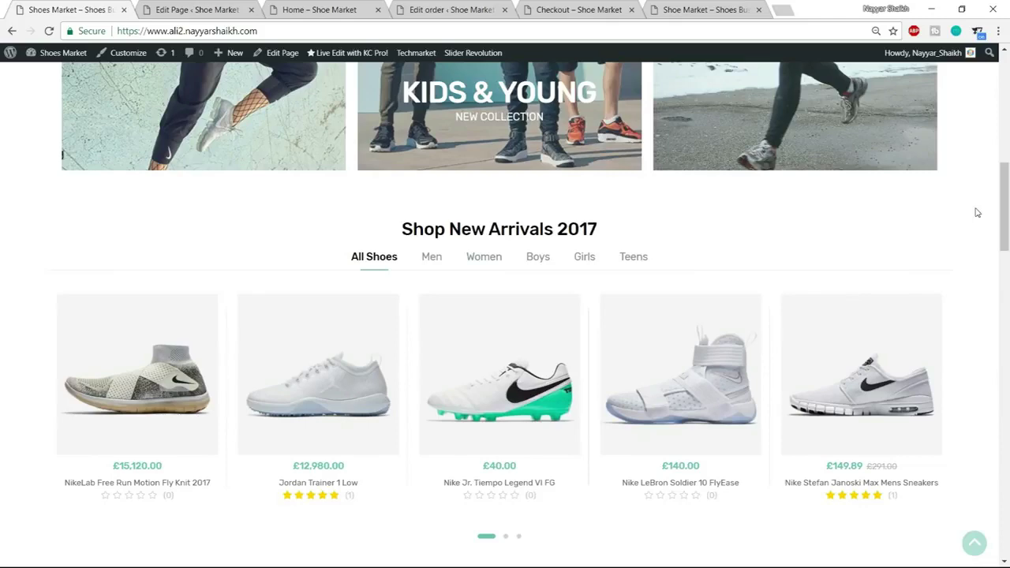
- Go to the WooCommerce Products list and open the product CSV importer
left_click(197, 9)
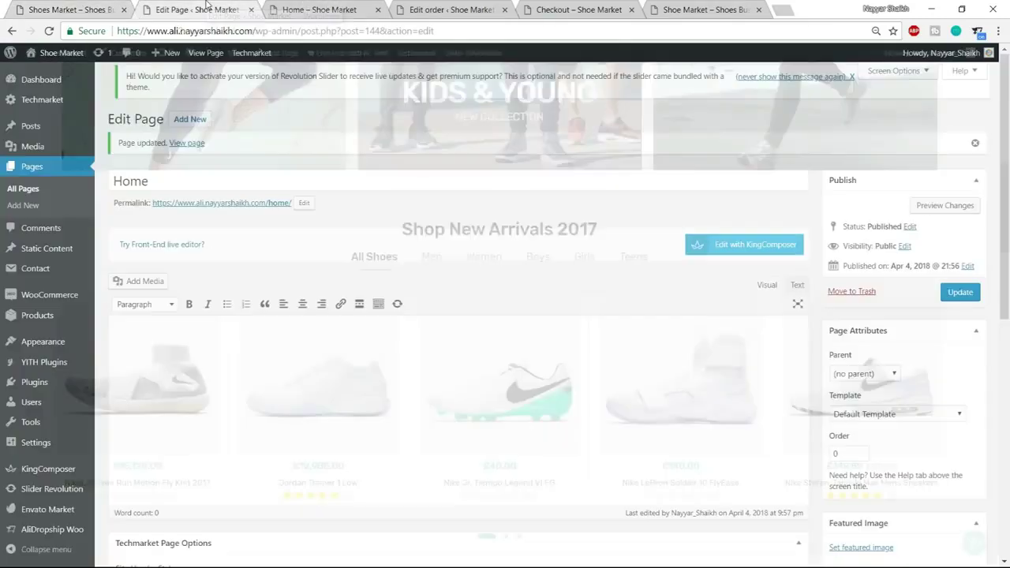
scroll(1008, 193, "down", 2)
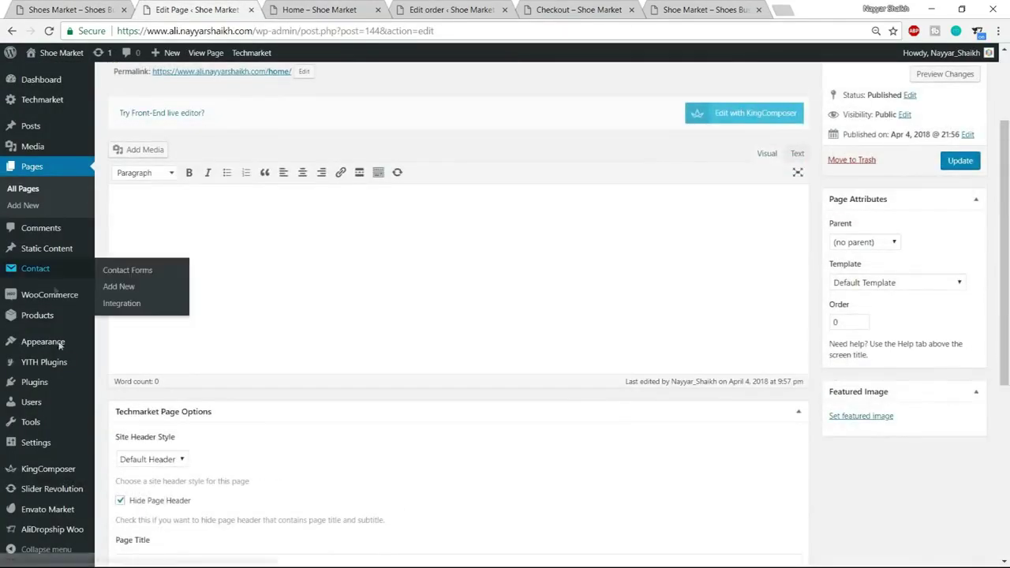
mouse_move(67, 432)
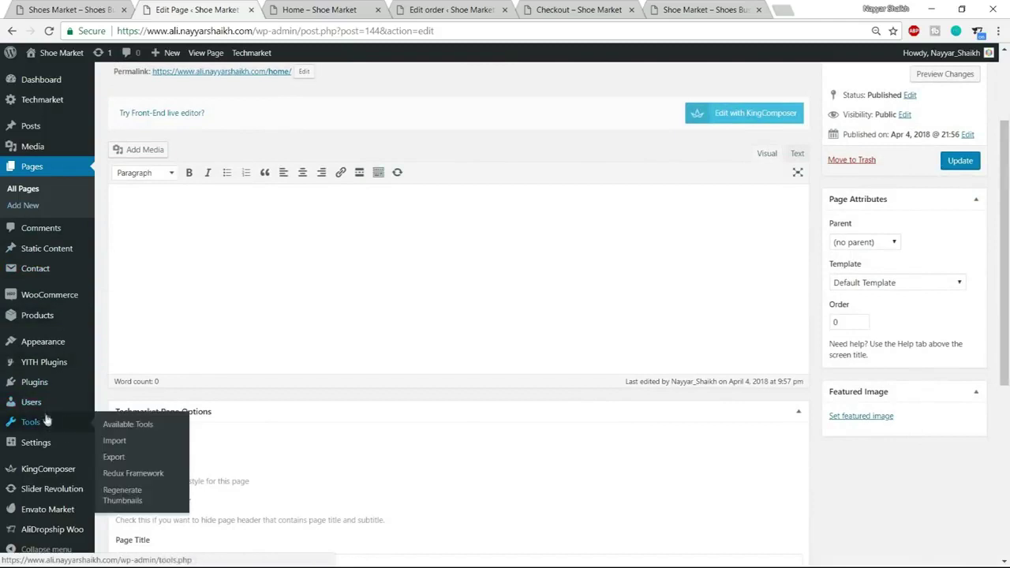
mouse_move(44, 324)
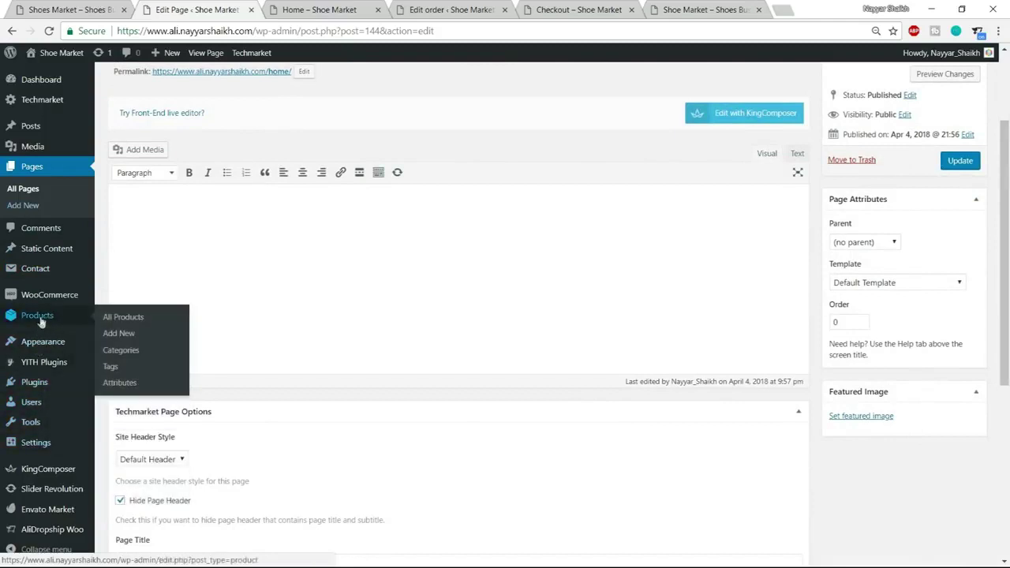
left_click(41, 319)
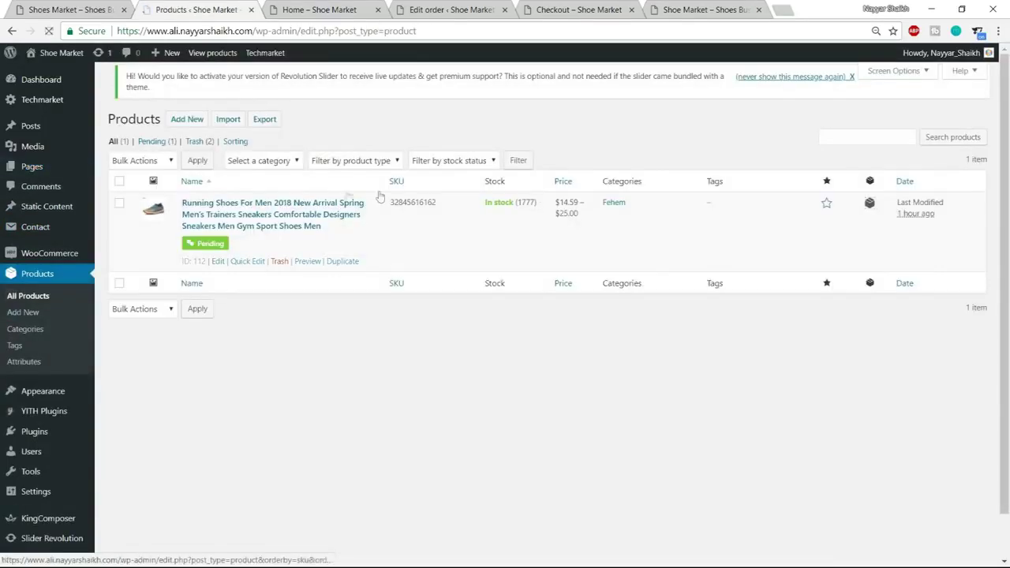
left_click(235, 120)
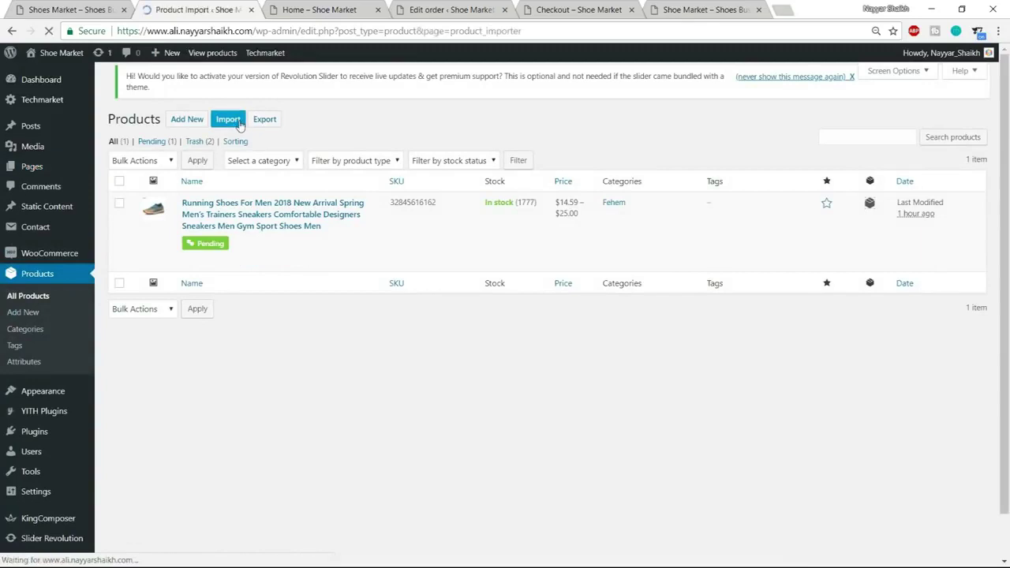
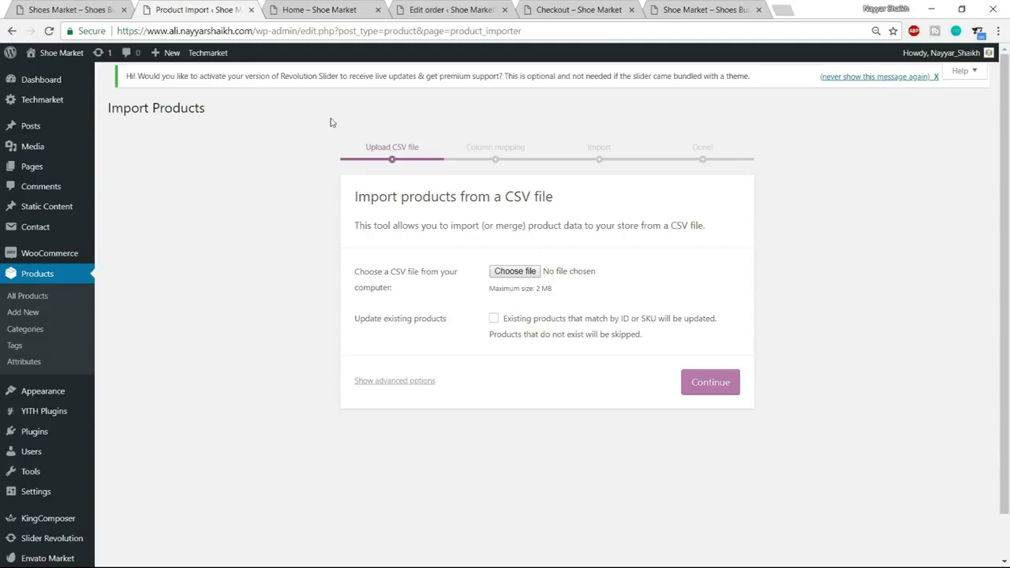
- Upload the wc-product-export CSV from Downloads to the WooCommerce product importer
left_click(498, 276)
left_click(210, 32)
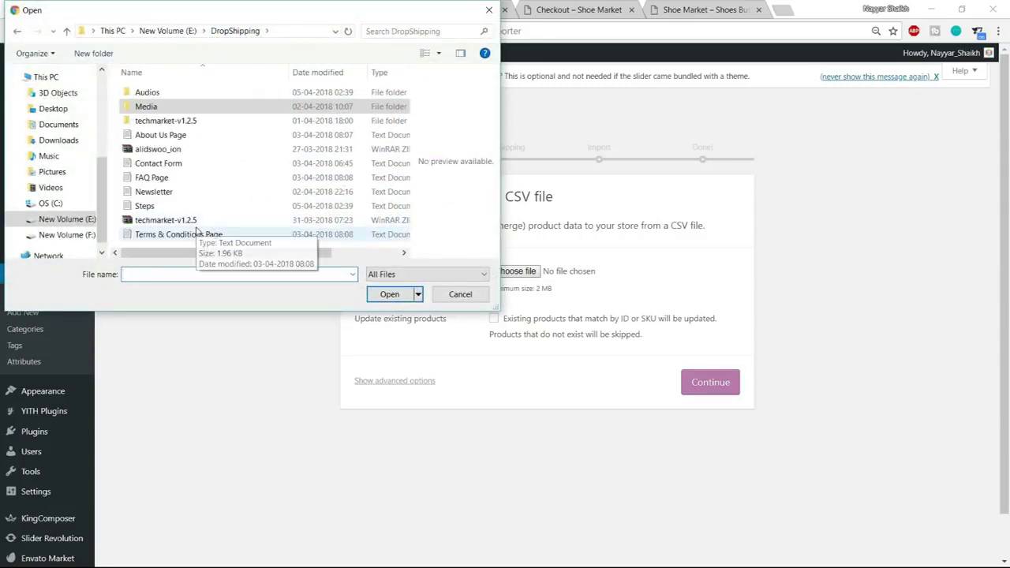
left_click(58, 139)
left_click(209, 221)
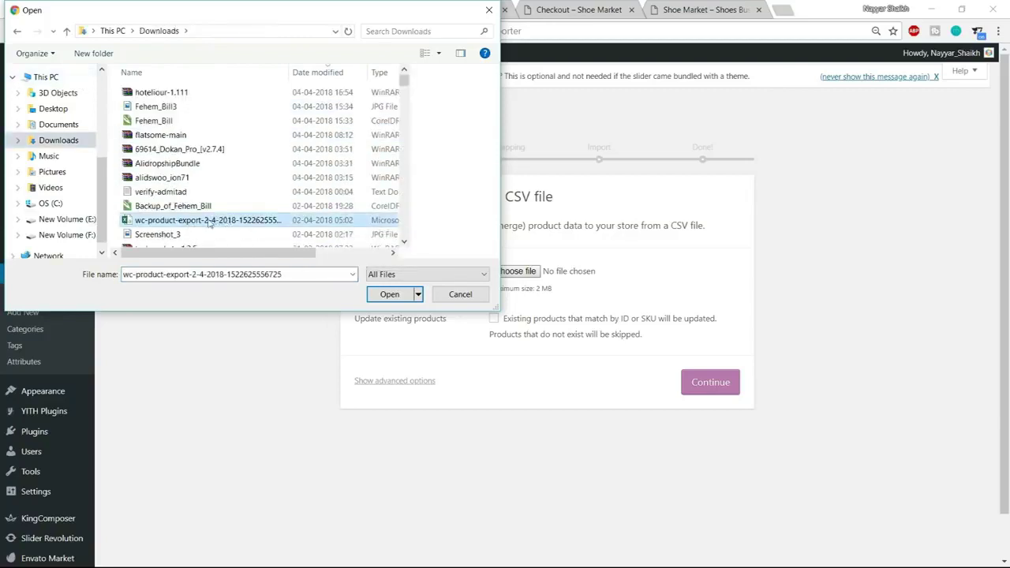
left_click(390, 294)
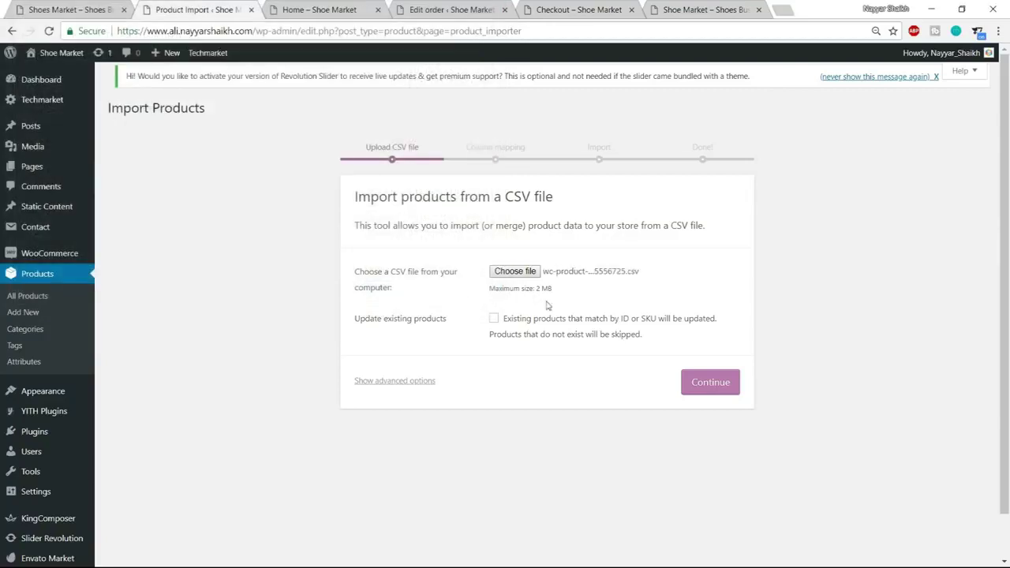
left_click(710, 382)
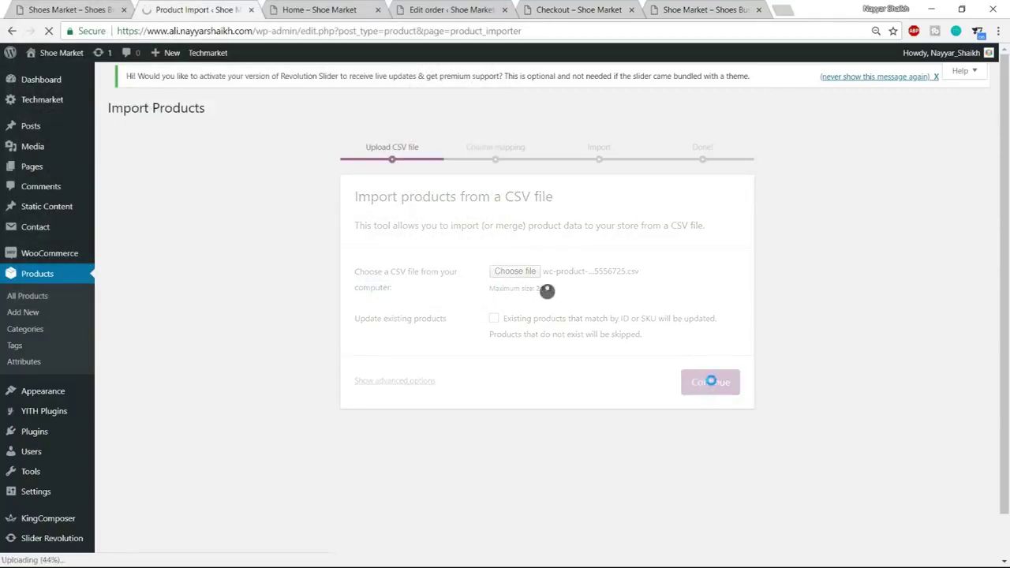
- Run the import, confirm 204 products imported and 136 failed, then go to Pages
scroll(813, 367, "down", 15)
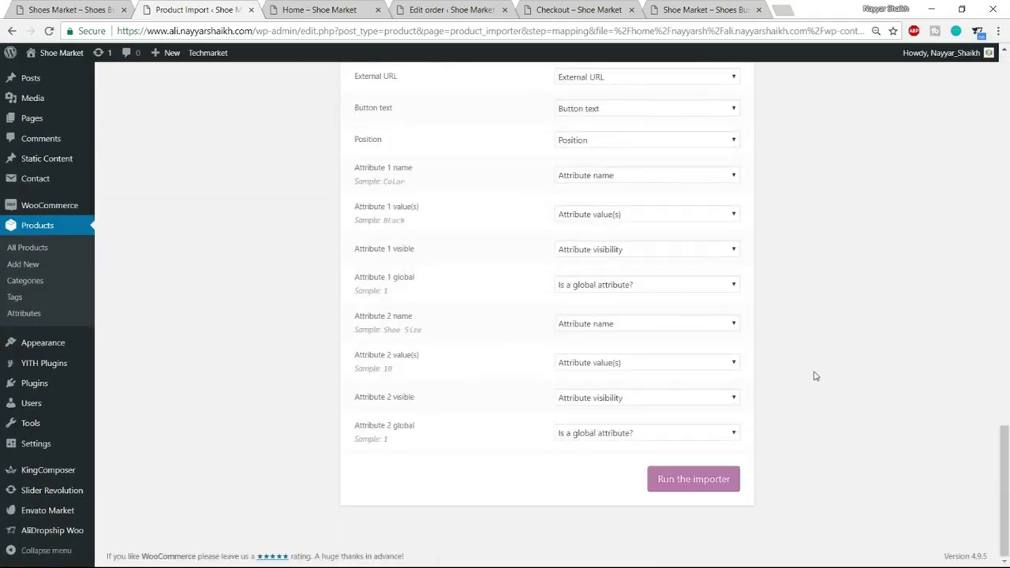
left_click(691, 484)
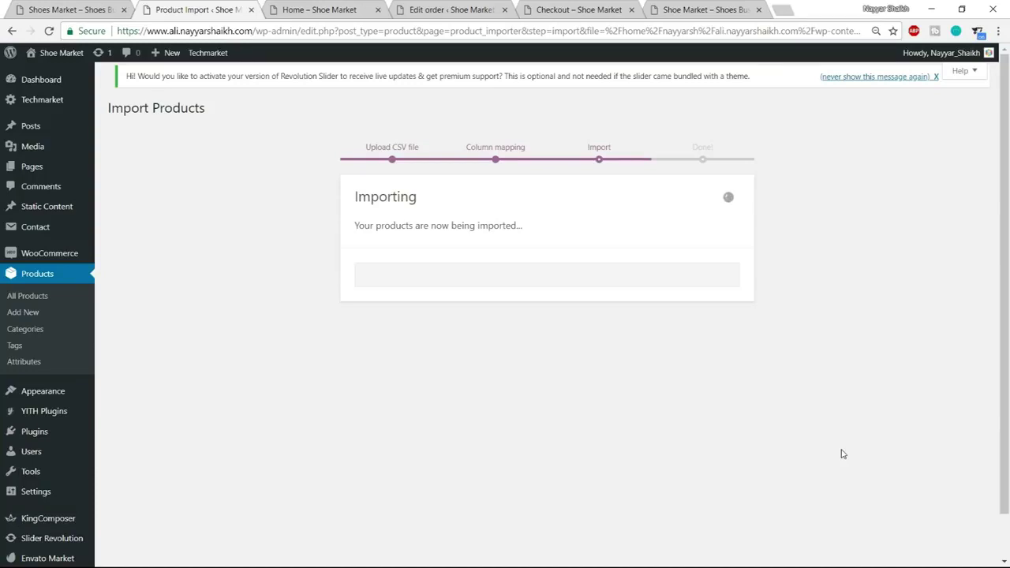
left_click_drag(454, 284, 640, 282)
left_click(732, 306)
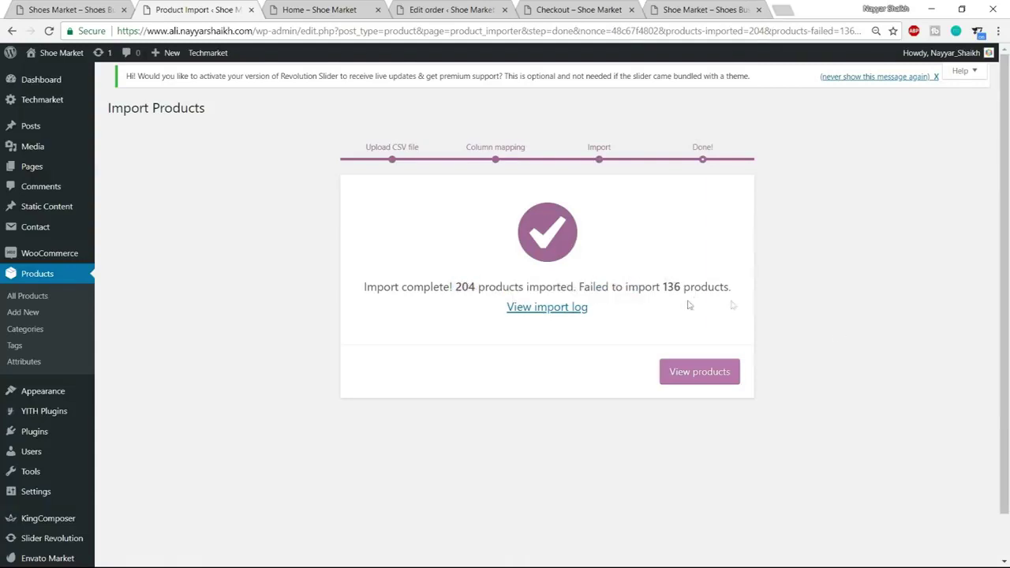
left_click_drag(580, 288, 718, 289)
left_click(720, 291)
scroll(350, 339, "down", 1)
scroll(353, 347, "up", 1)
left_click(31, 171)
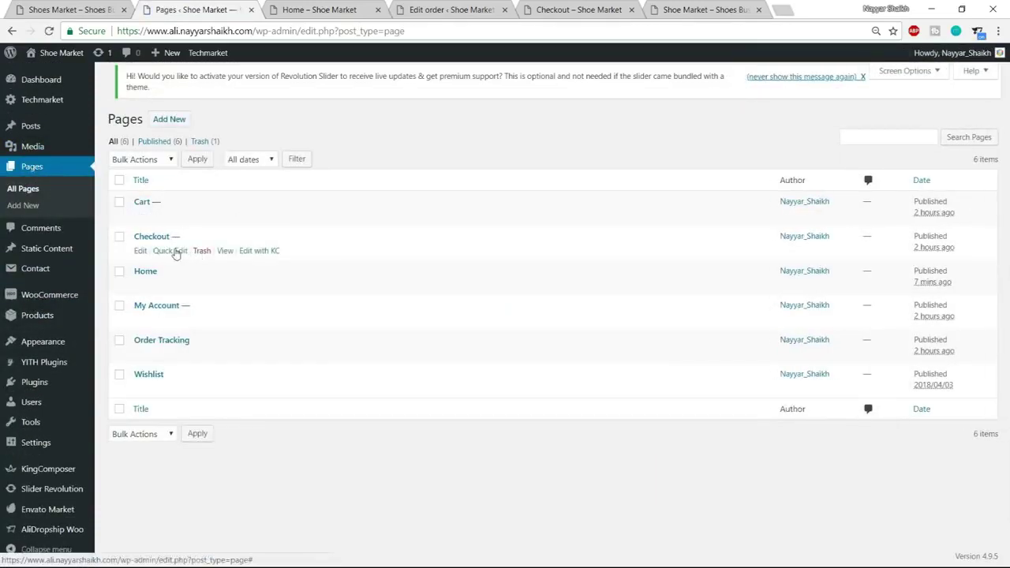
- Open the Home page for editing from the Pages list
left_click(140, 286)
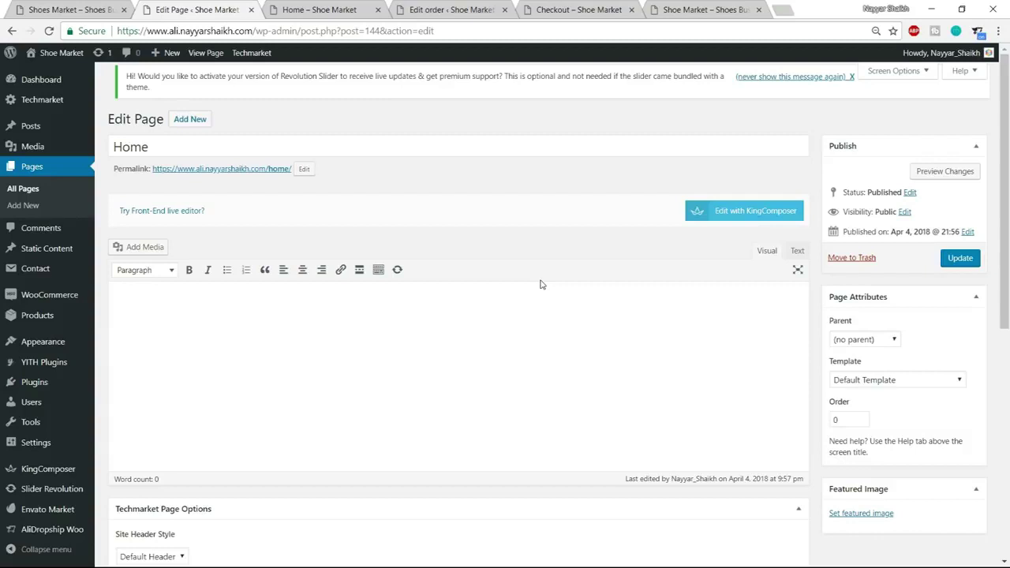
scroll(531, 431, "down", 3)
scroll(532, 429, "up", 3)
- Switch the Home page to KingComposer, checking the demo storefront for reference
left_click(753, 213)
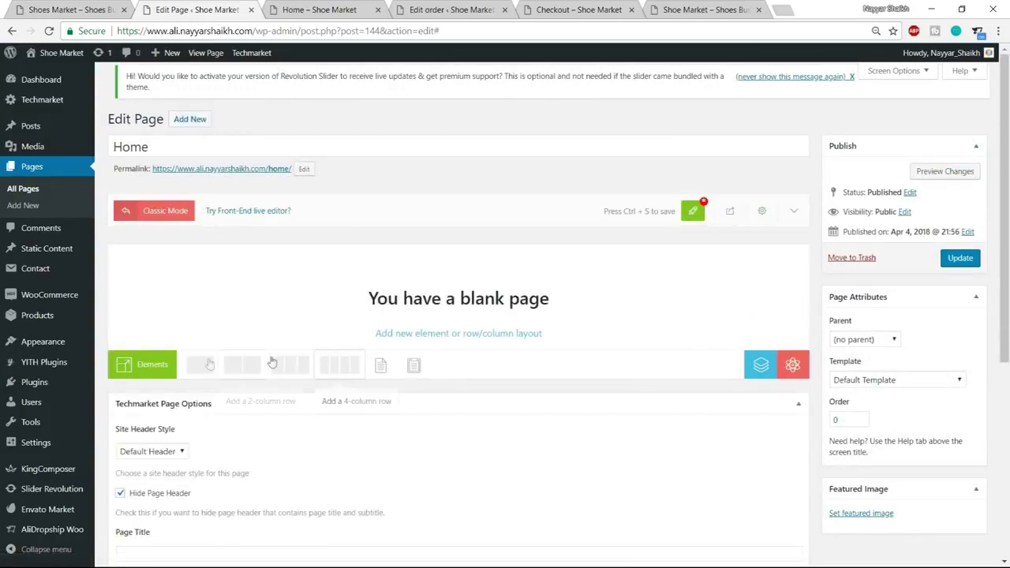
left_click(81, 8)
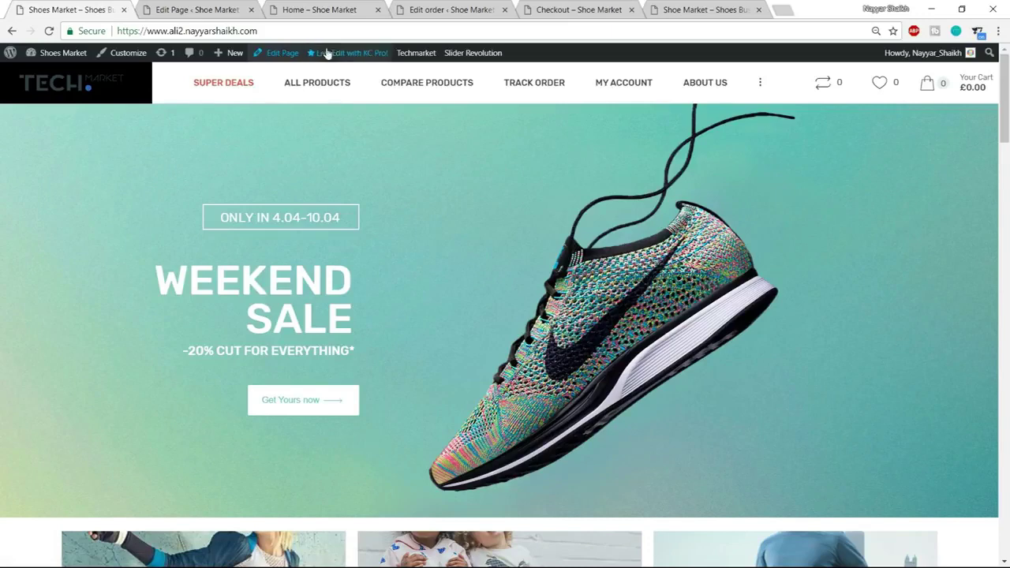
left_click(197, 8)
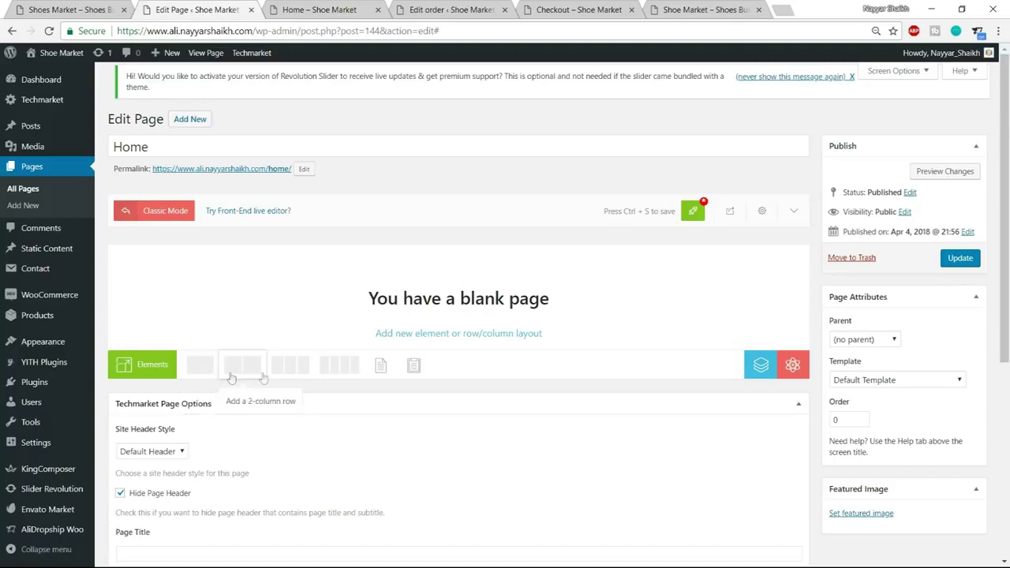
left_click(68, 8)
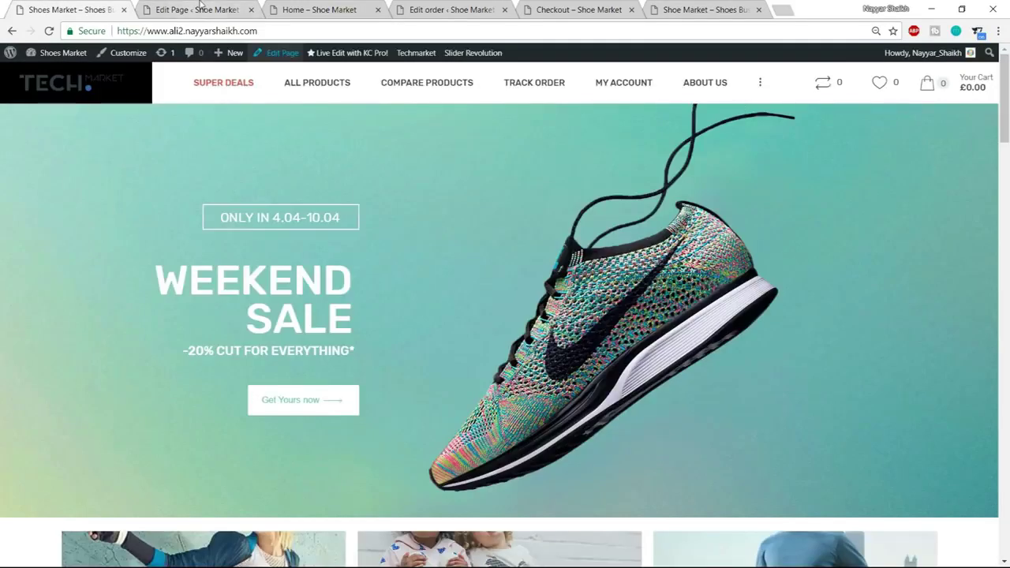
left_click(199, 9)
- Add a one-column row with a Revolution Slider set to Home Slider, then update the page
left_click(201, 366)
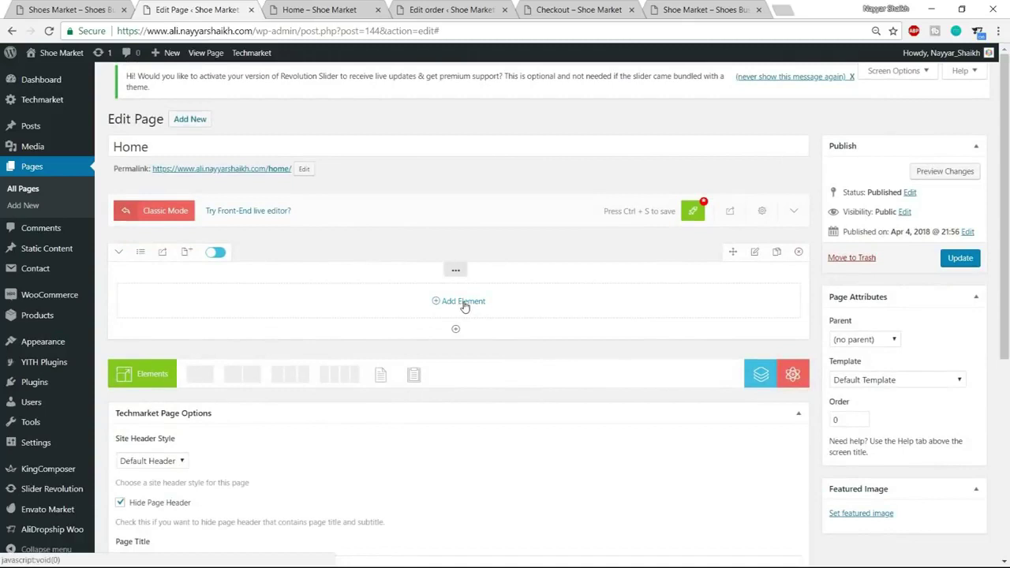
left_click(464, 302)
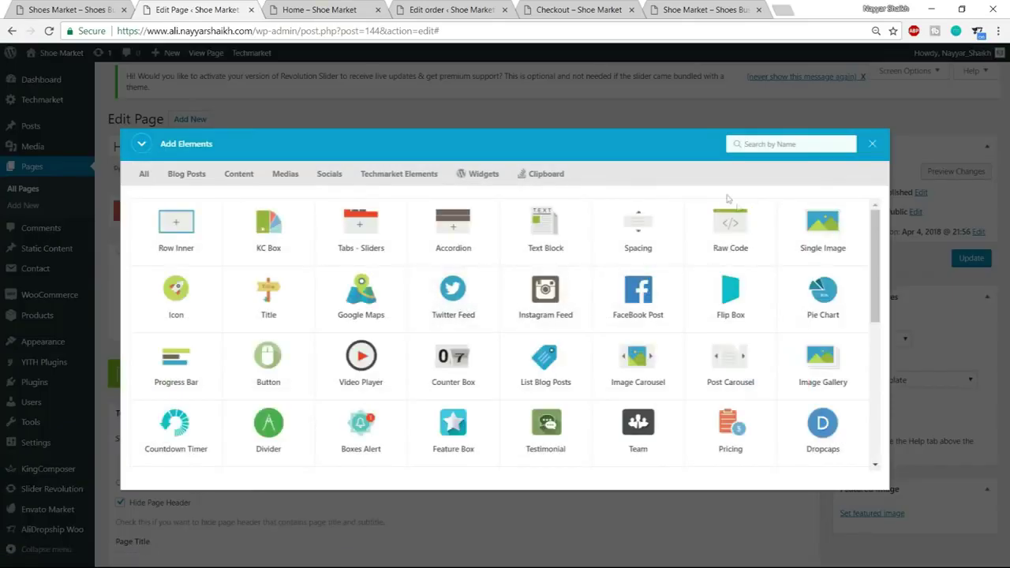
type("slider")
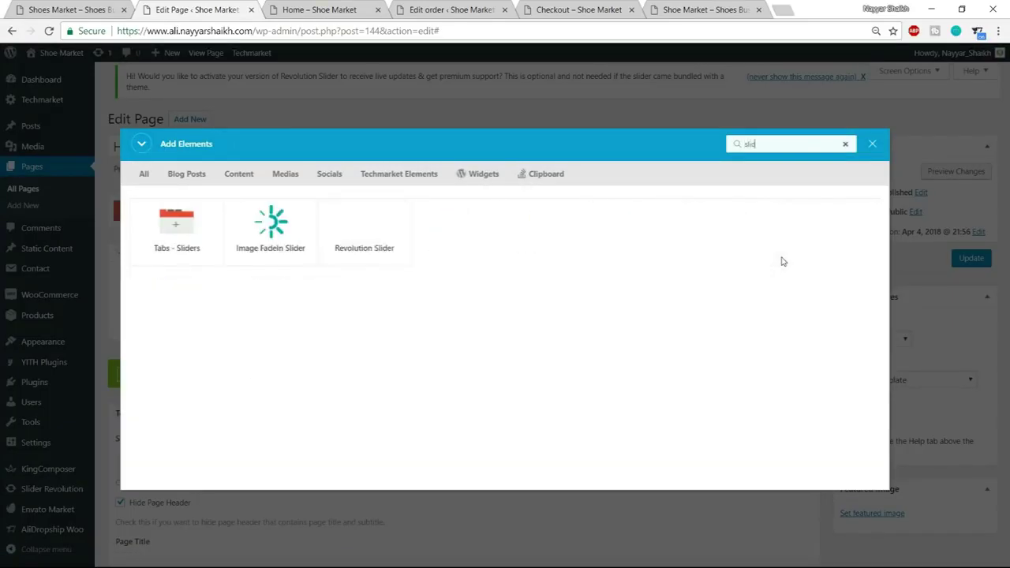
left_click(380, 246)
left_click(520, 187)
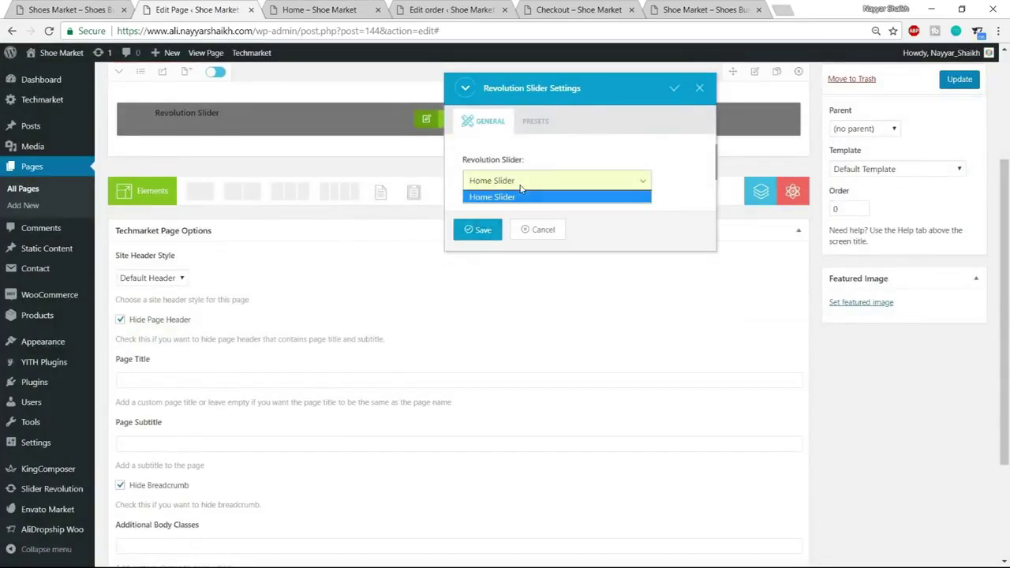
left_click(517, 198)
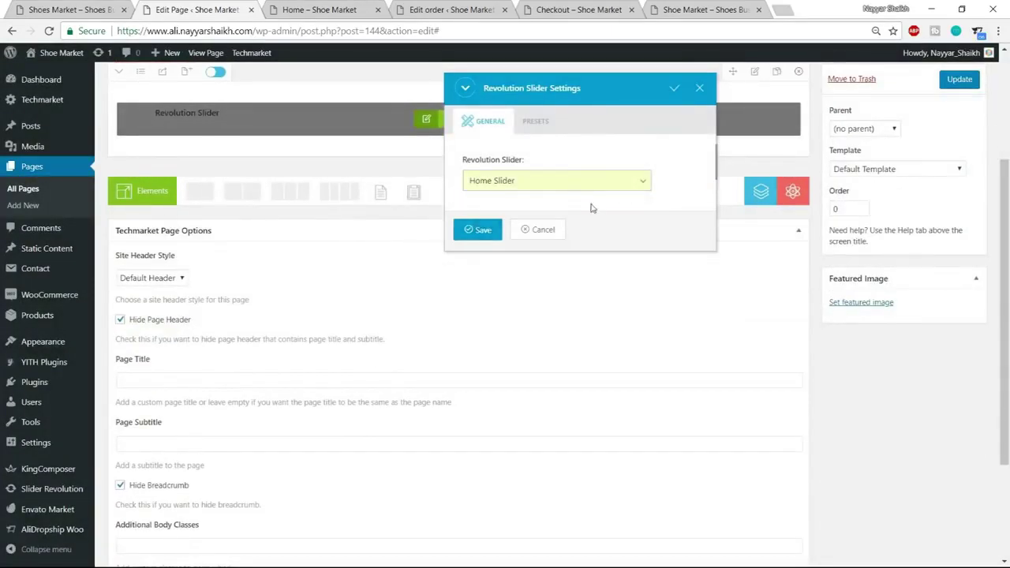
left_click(478, 230)
scroll(497, 284, "up", 3)
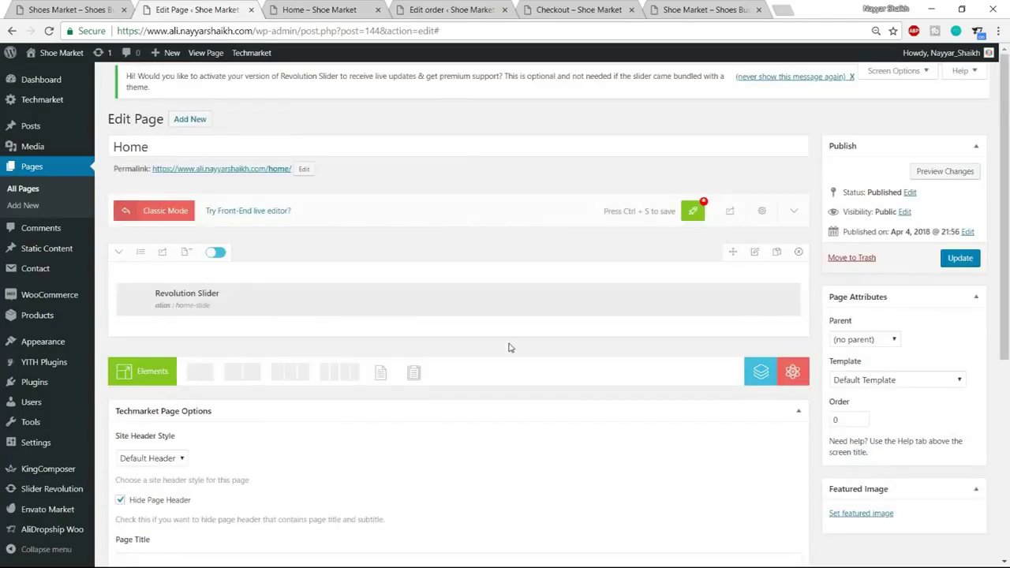
left_click(960, 259)
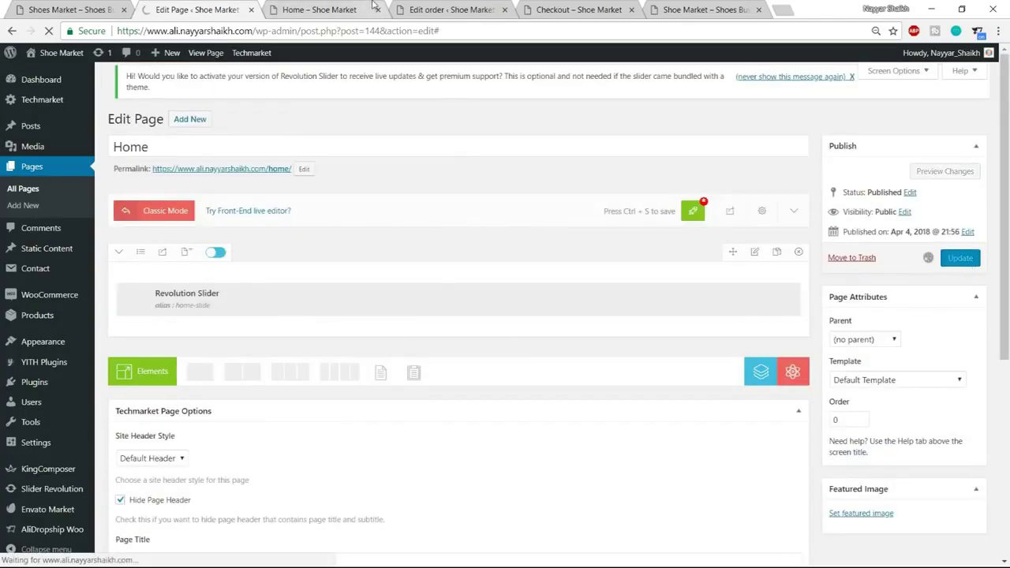
left_click(336, 9)
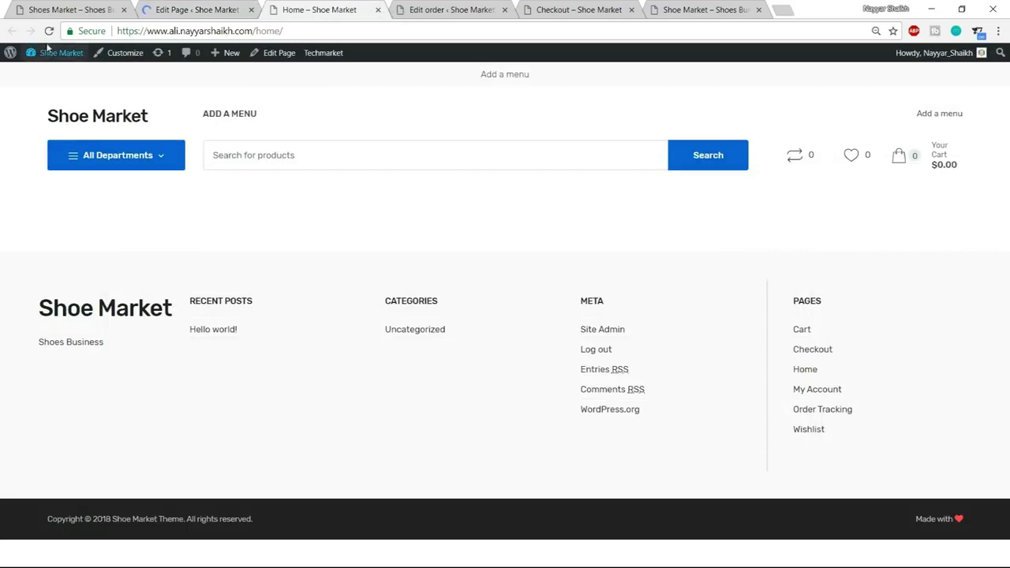
- Reload the live Home page to verify the Weekend Sale slider against the demo, then return to the editor
left_click(50, 31)
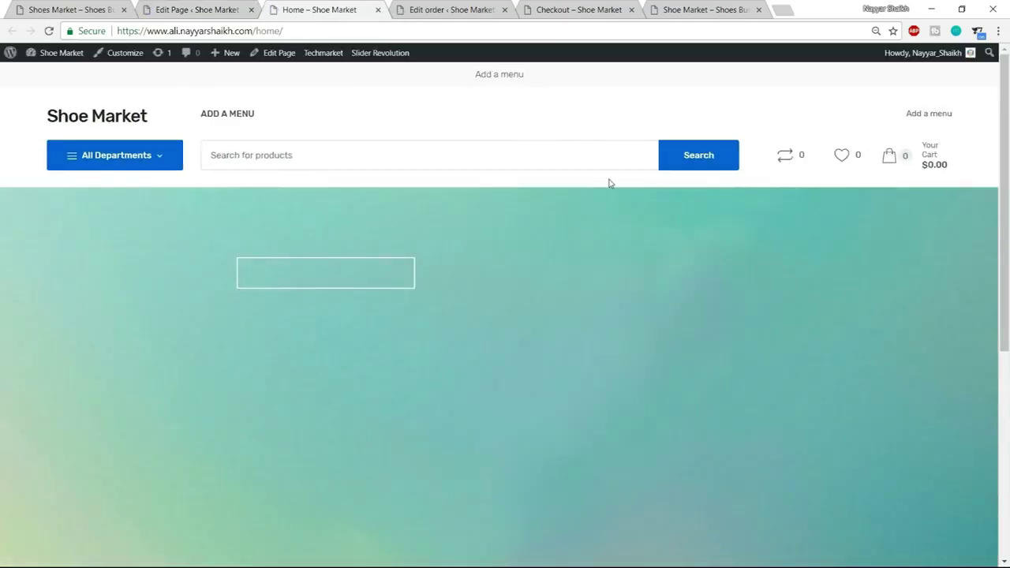
scroll(608, 180, "down", 1)
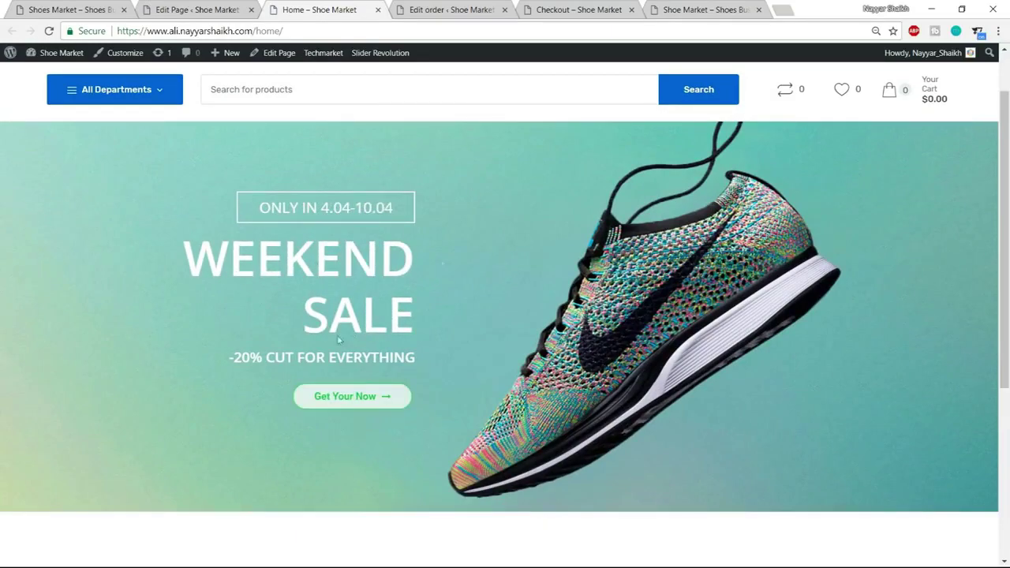
scroll(762, 314, "down", 1)
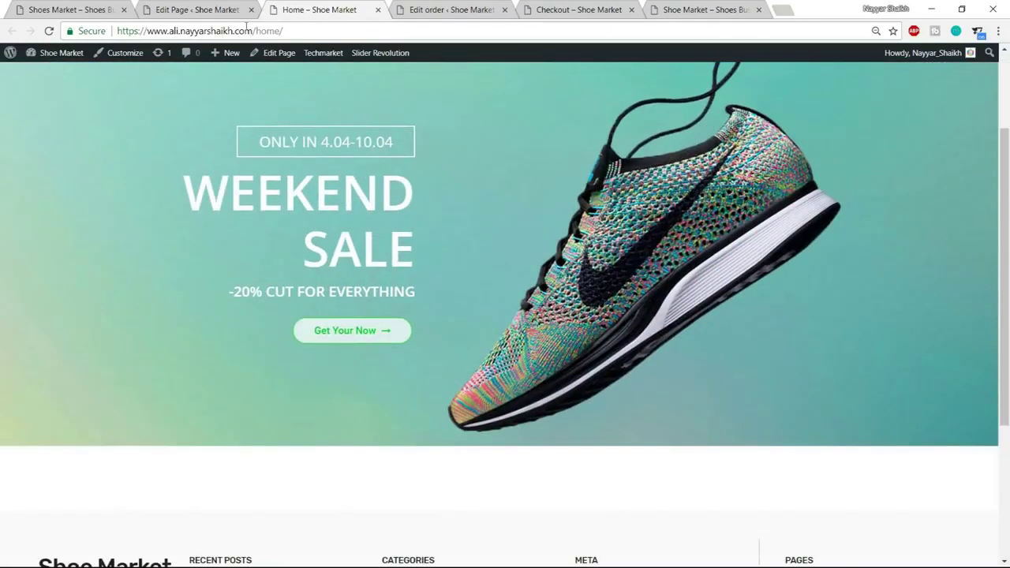
left_click(67, 10)
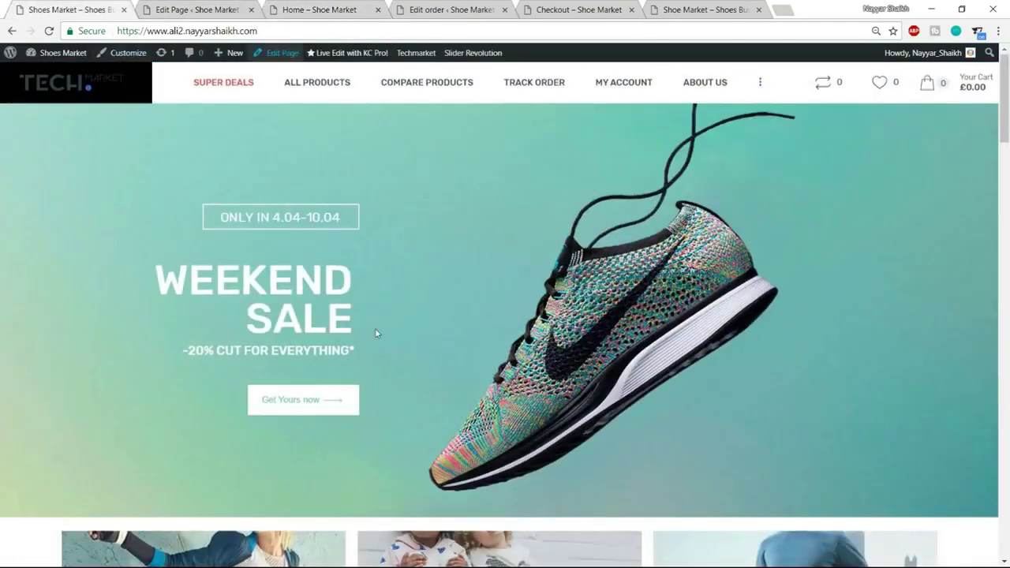
scroll(374, 333, "down", 3)
scroll(337, 351, "down", 2)
scroll(335, 394, "up", 1)
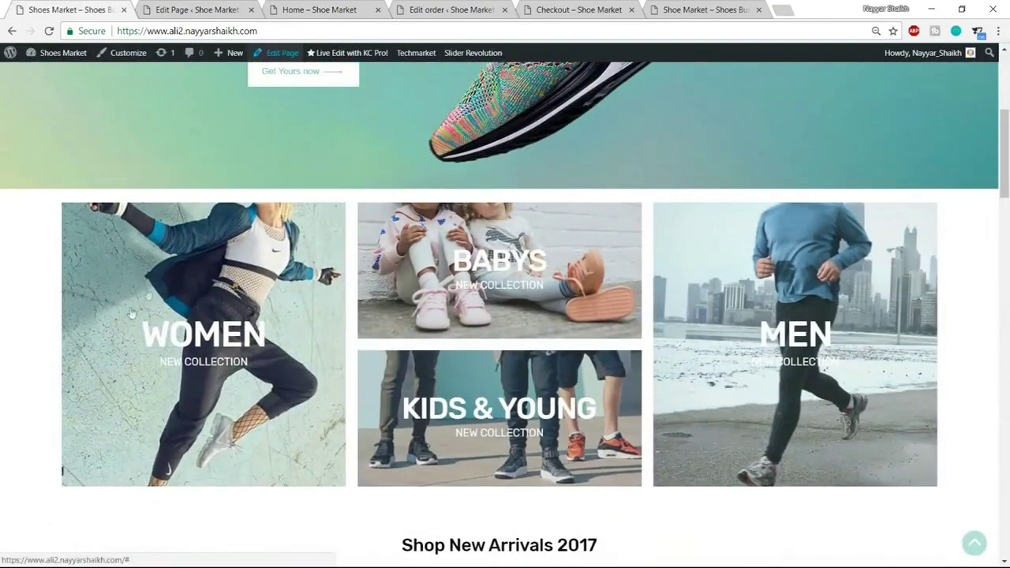
left_click(213, 9)
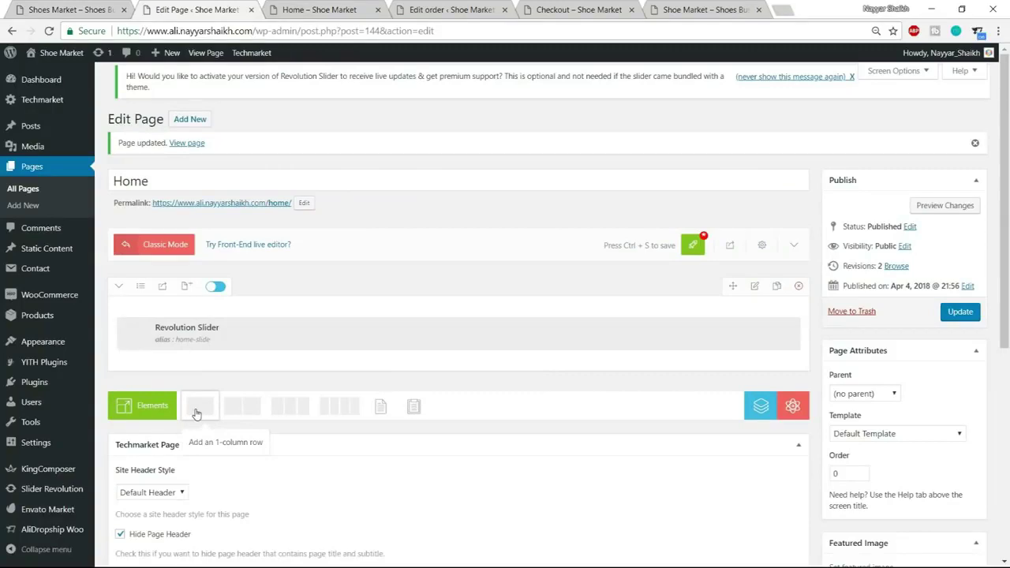
- Add a new one-column row below the slider holding a Banners element
left_click(196, 414)
scroll(197, 413, "down", 3)
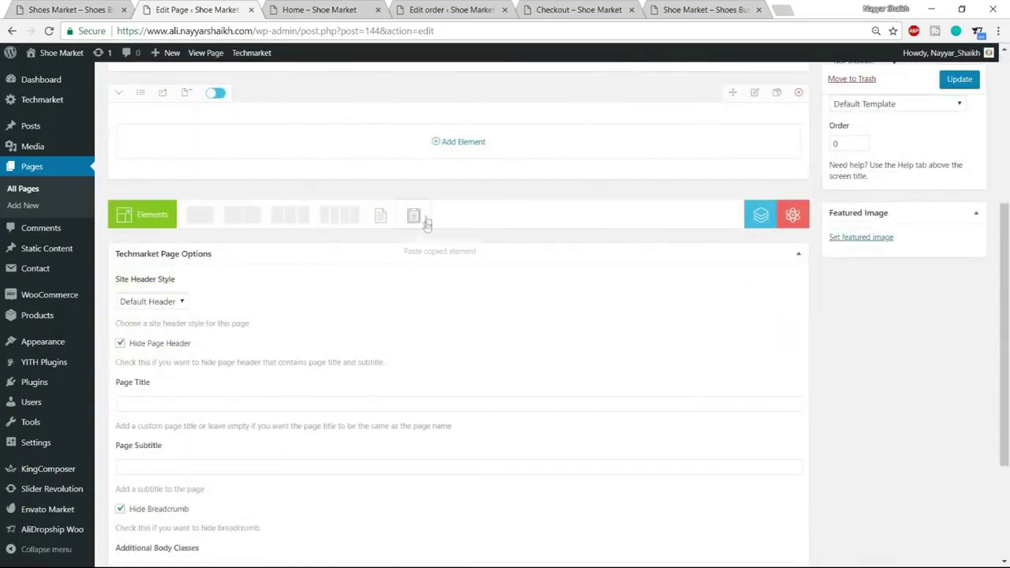
left_click(459, 142)
type("banne")
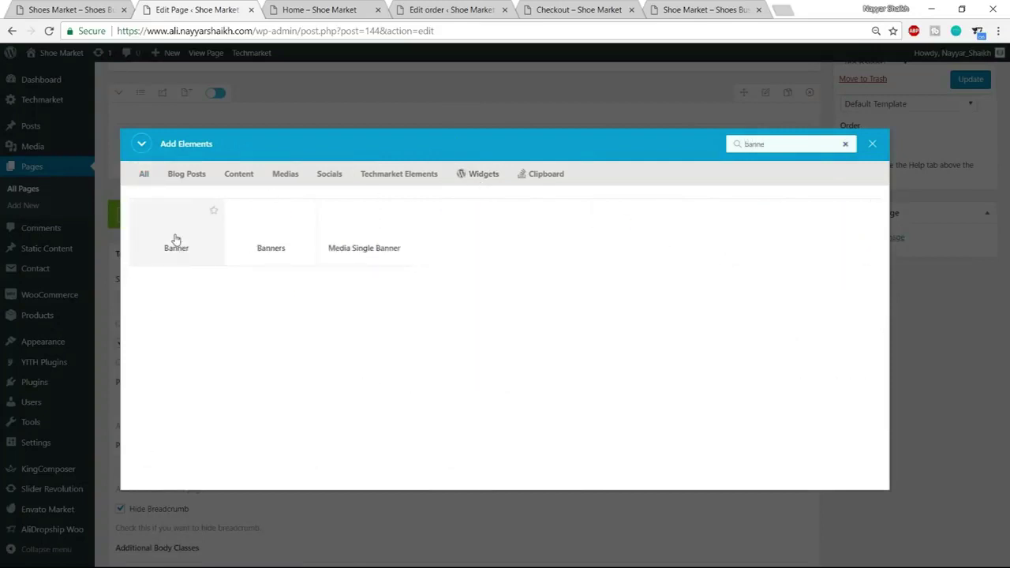
left_click(272, 248)
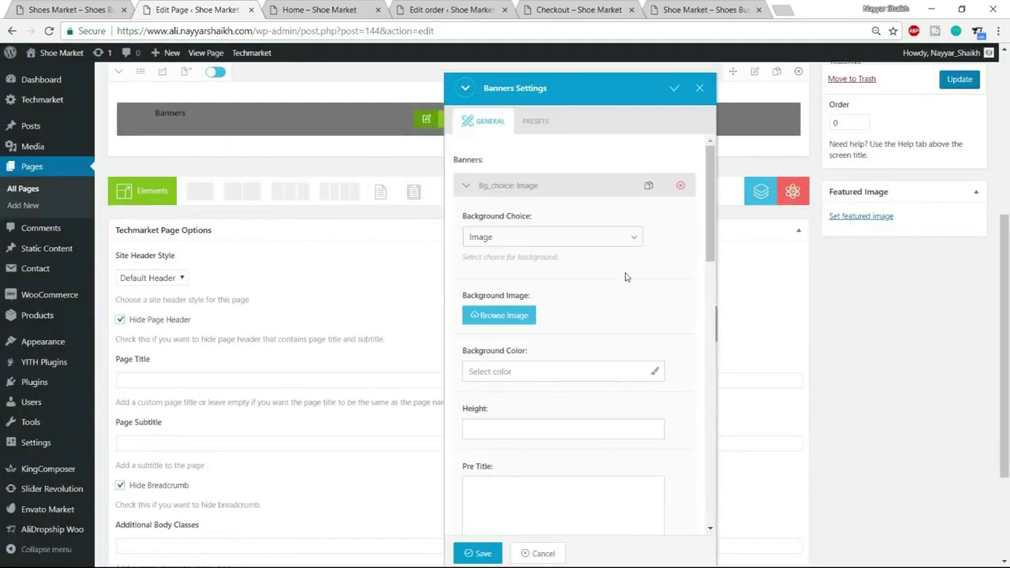
scroll(626, 277, "down", 2)
scroll(599, 253, "up", 2)
- Set the first banner's Background Choice to Image, after checking the demo's banner layout
left_click(38, 9)
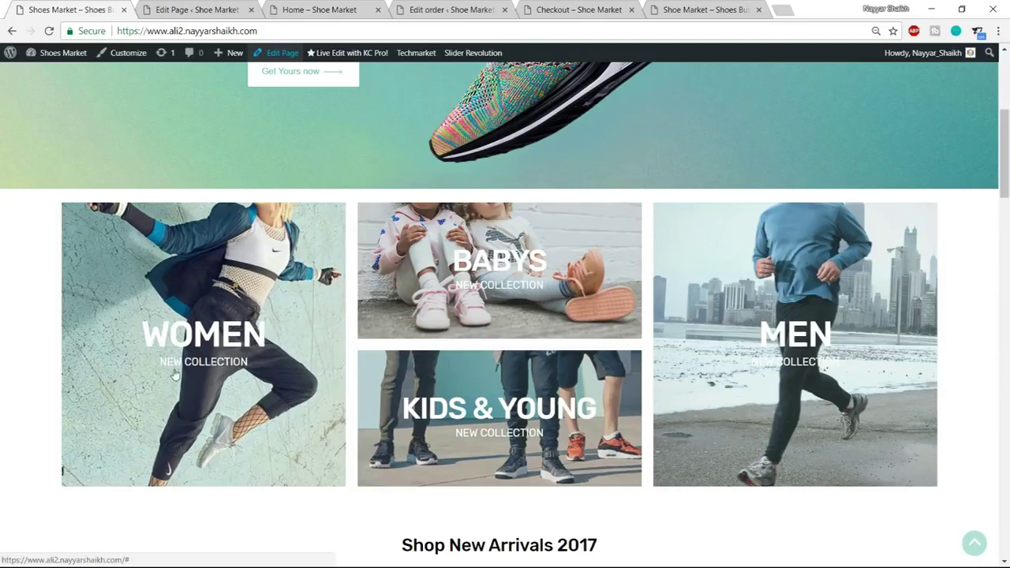
left_click(193, 9)
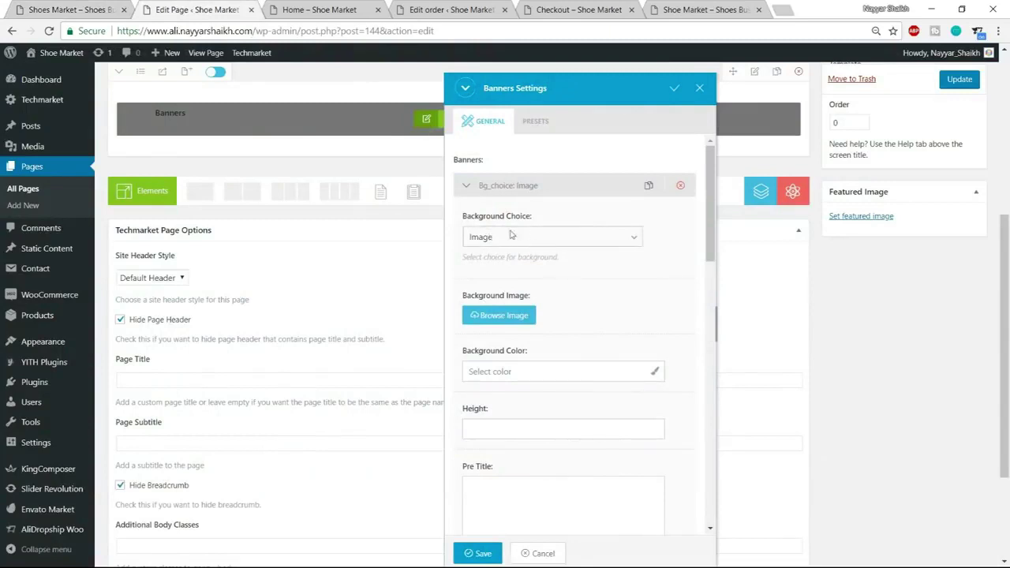
left_click(539, 239)
left_click(525, 253)
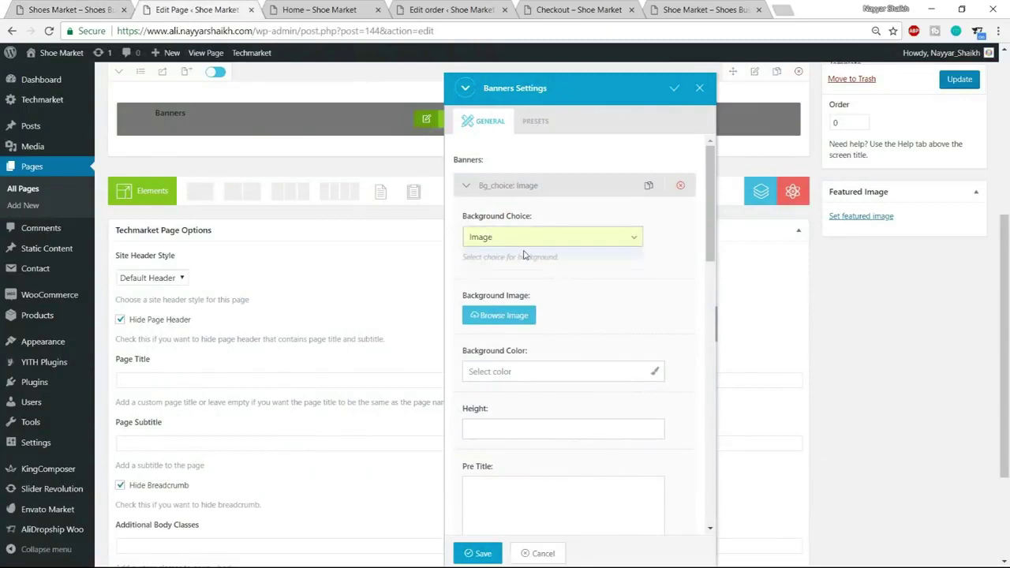
- Upload images 11 through 15 from the Media folder to the media library
left_click(501, 315)
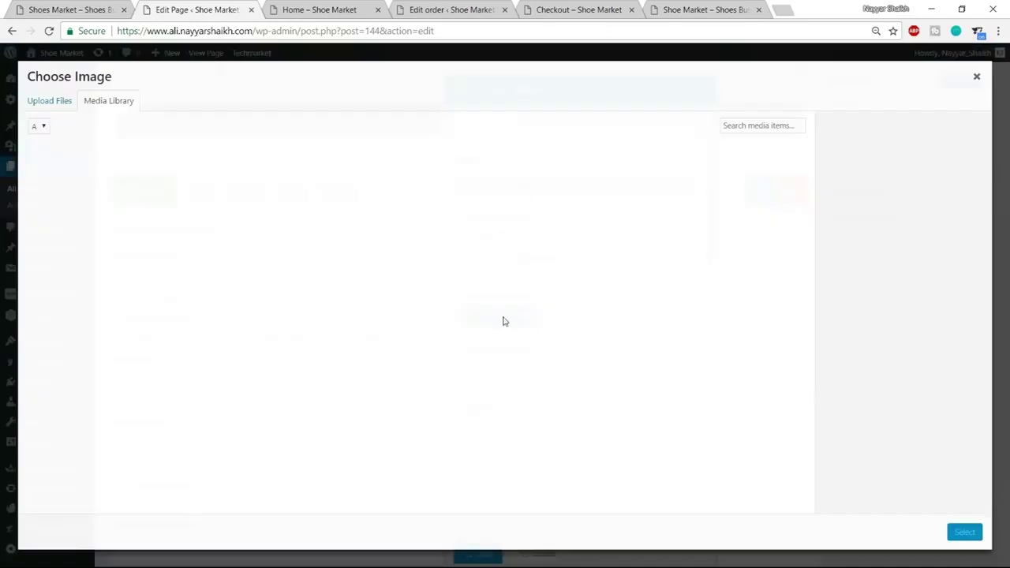
left_click(46, 102)
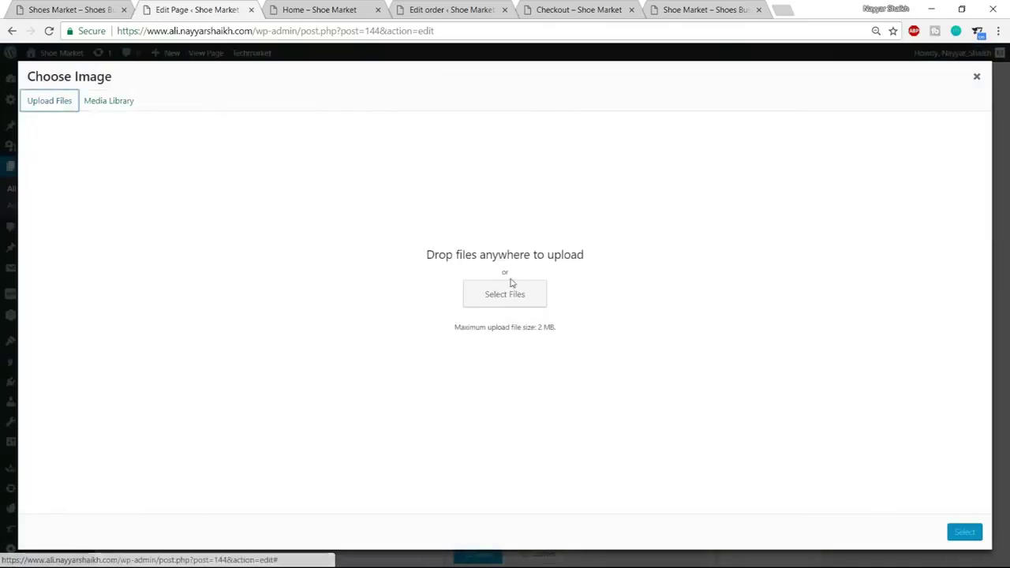
left_click(511, 293)
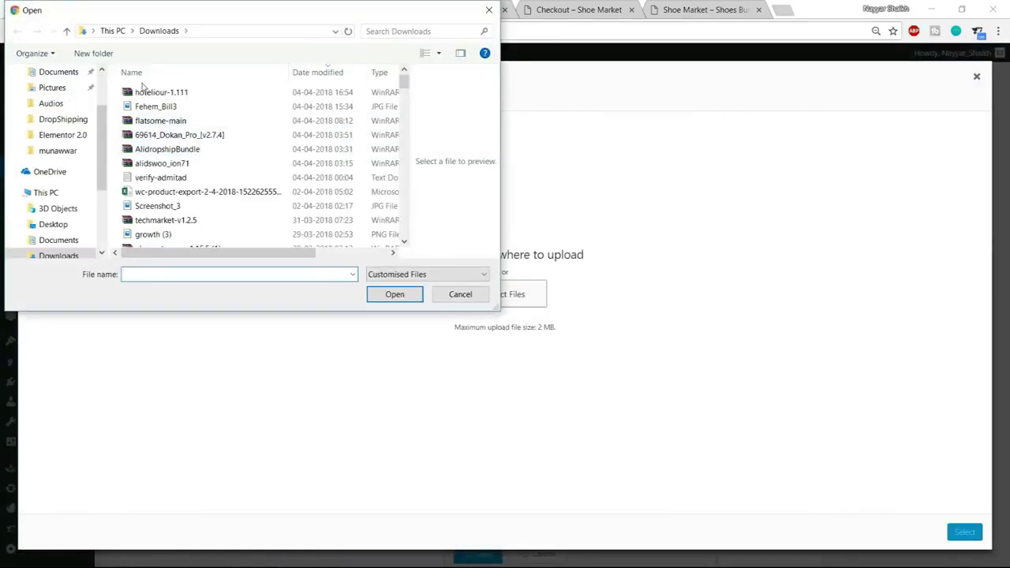
left_click(67, 119)
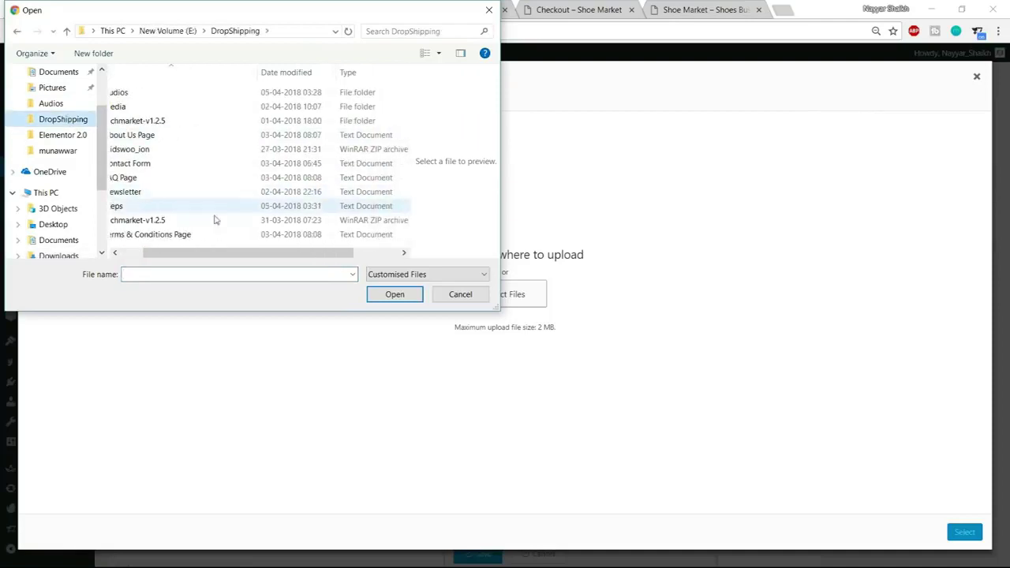
double_click(178, 105)
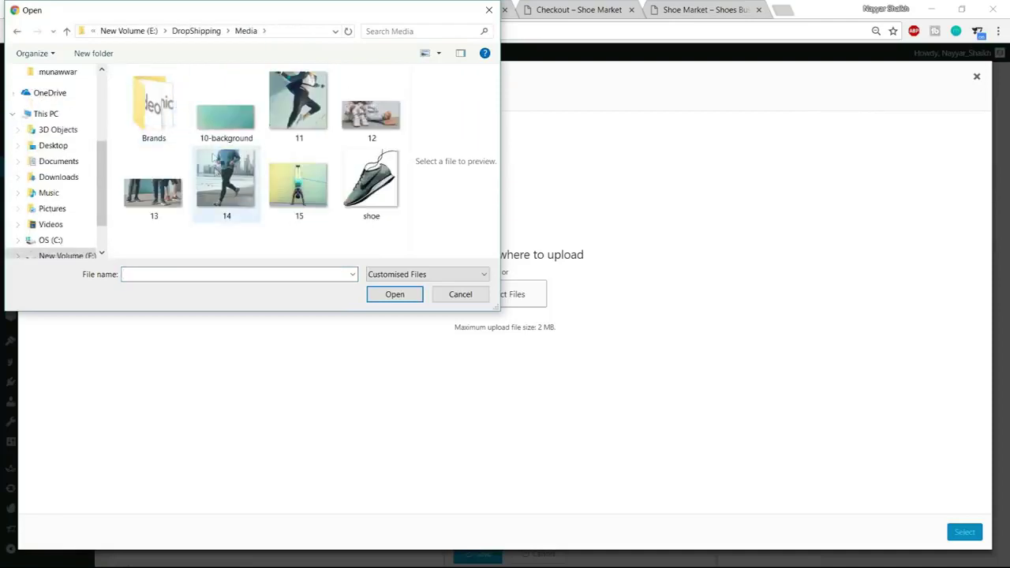
left_click(313, 125)
left_click(371, 114, "ctrl")
left_click(154, 189, "ctrl")
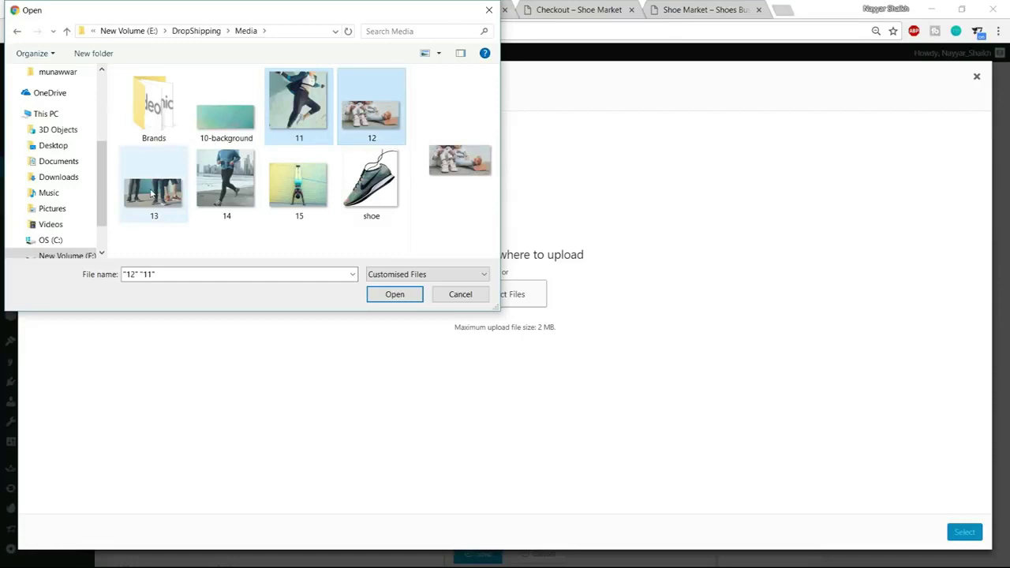
left_click(289, 186, "ctrl")
left_click(227, 181, "ctrl")
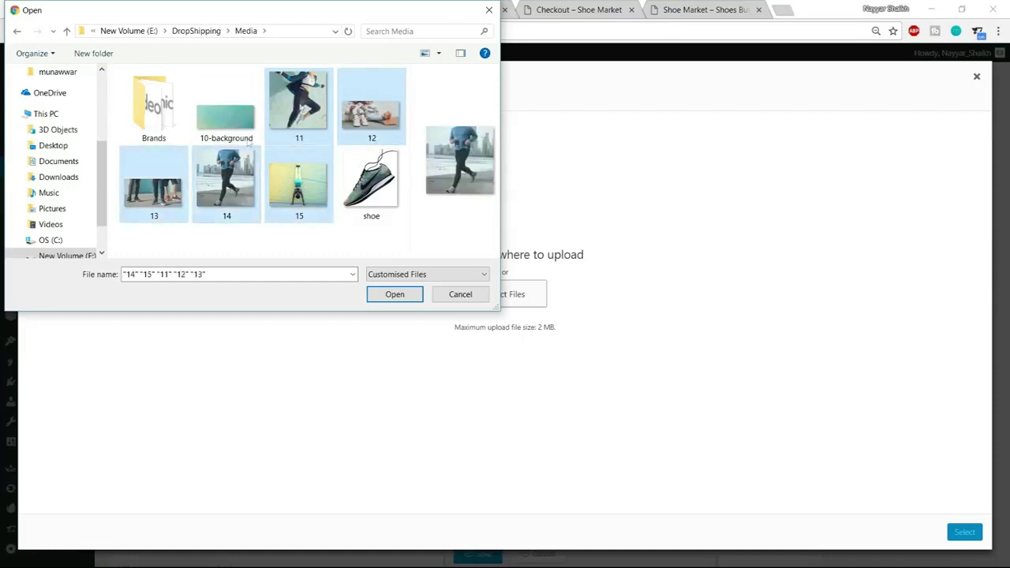
left_click(381, 296)
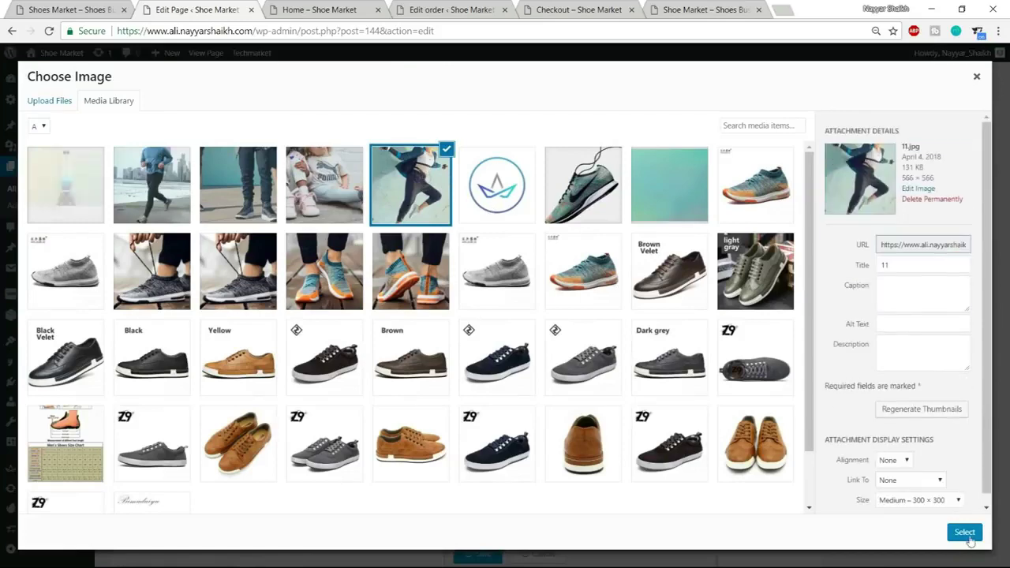
- Use 11.jpg as the first banner's background image
left_click(964, 531)
scroll(643, 364, "down", 5)
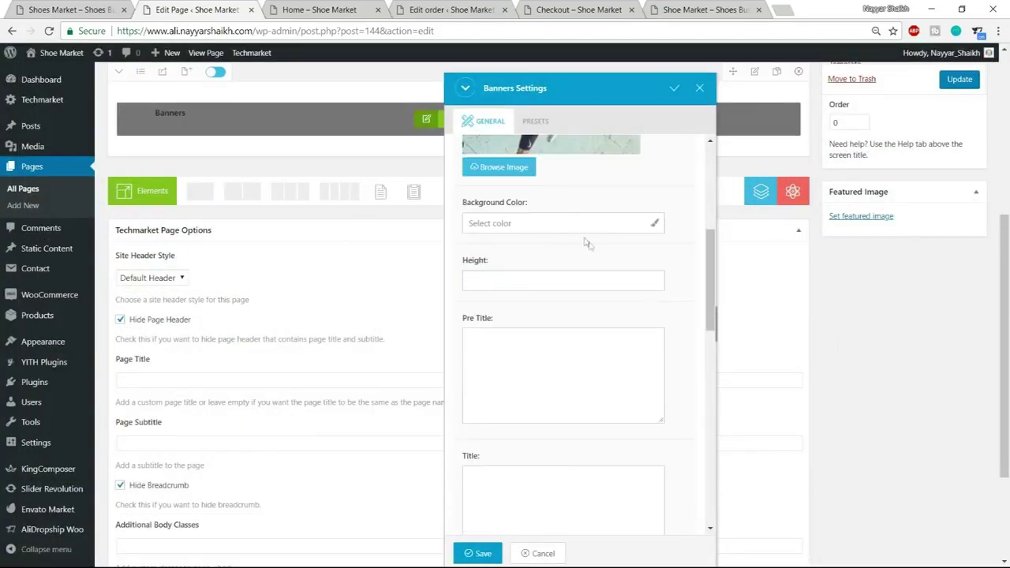
scroll(599, 278, "down", 3)
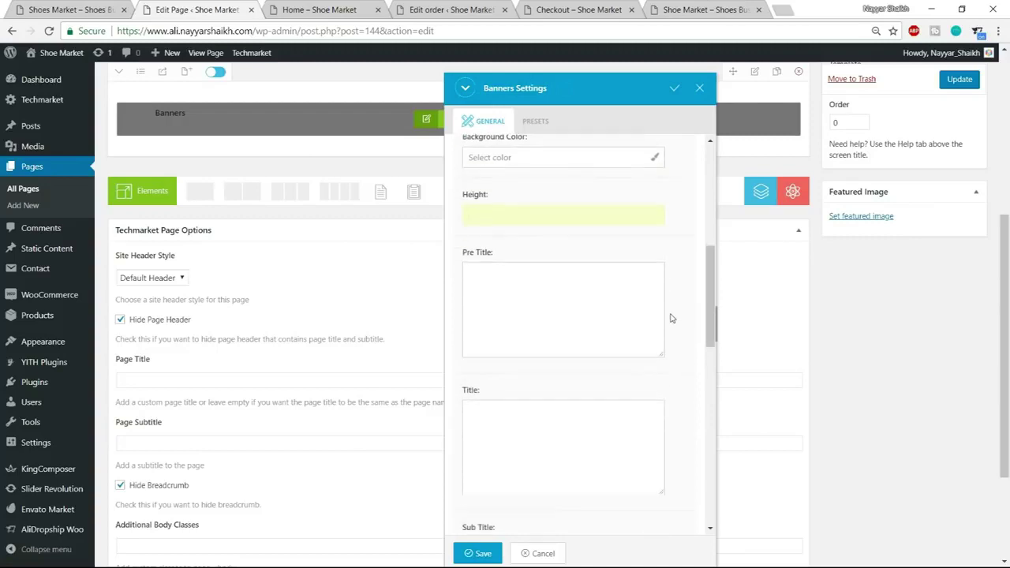
scroll(623, 310, "down", 2)
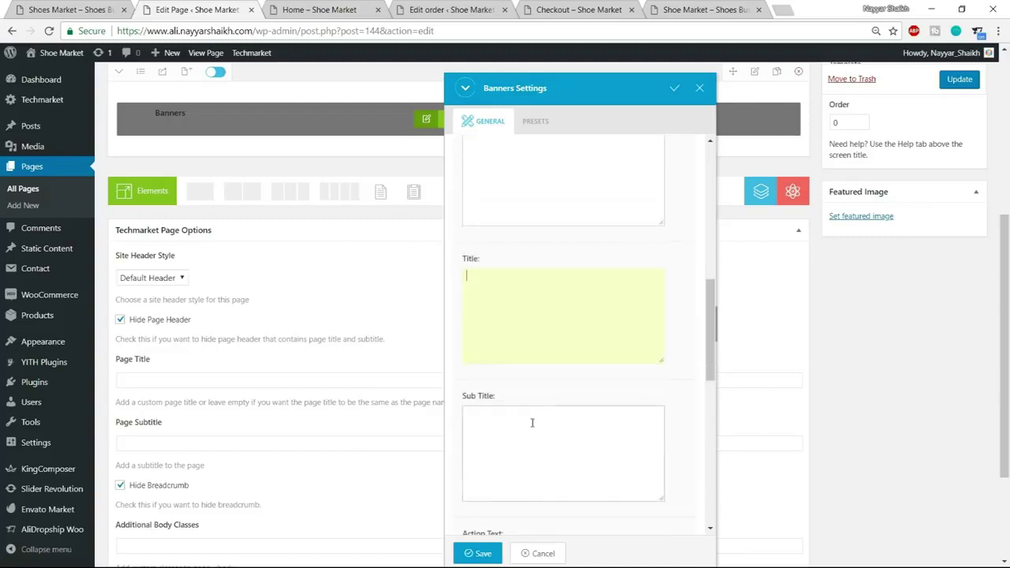
- Enter WOMEN as title and NEW COLLECTION as sub title, matching the storefront banner
left_click(60, 6)
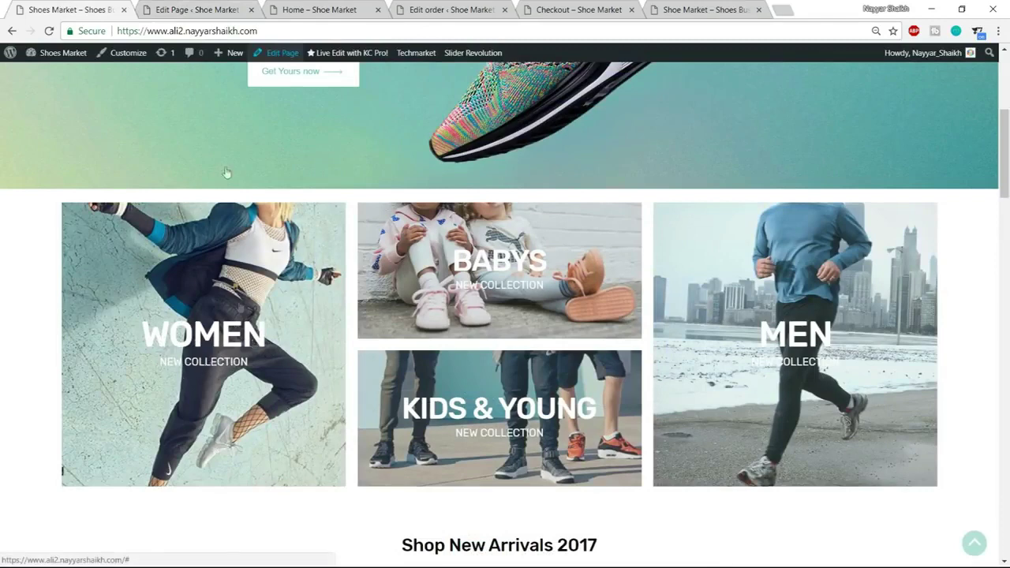
left_click(202, 9)
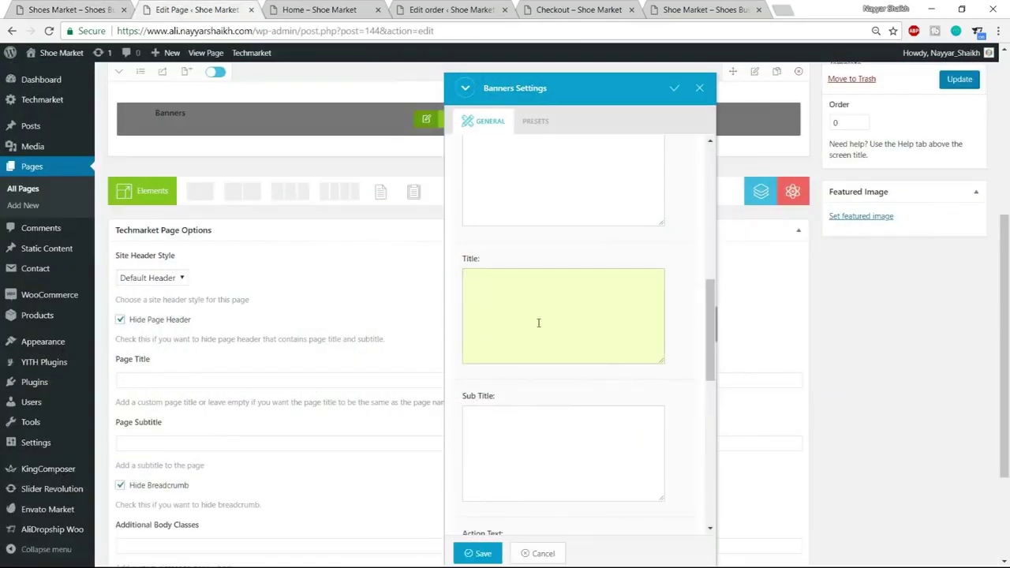
key("Tab")
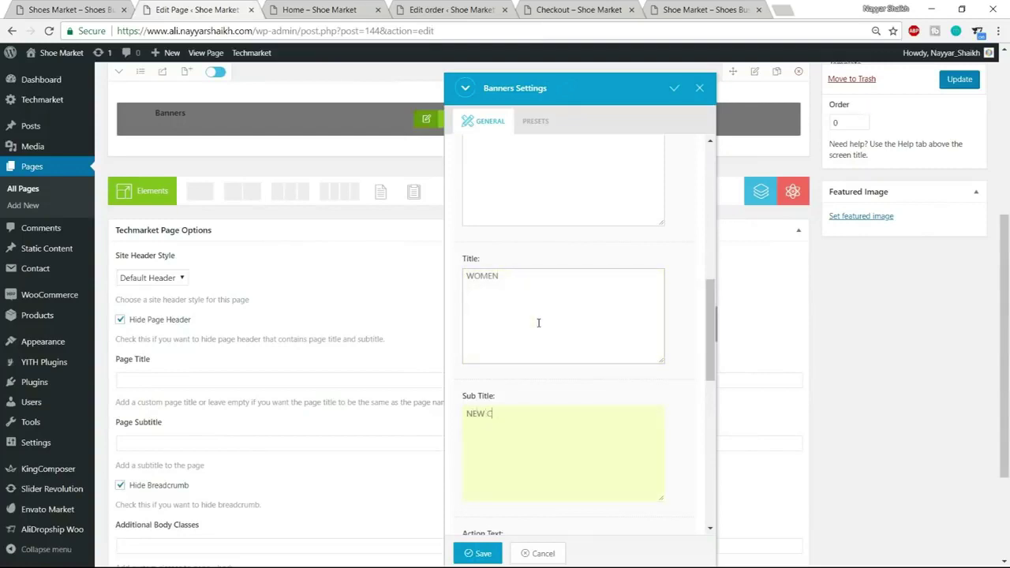
scroll(622, 359, "down", 5)
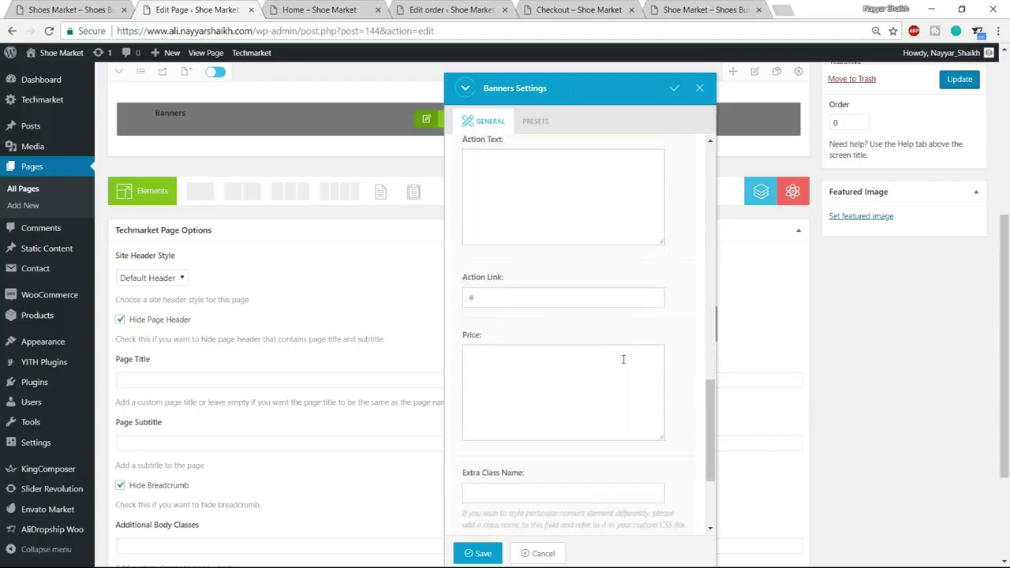
scroll(622, 359, "down", 2)
scroll(623, 361, "up", 3)
- Keep the action link as # after comparing with the storefront, then go to Extra Class Name
double_click(470, 296)
left_click(79, 7)
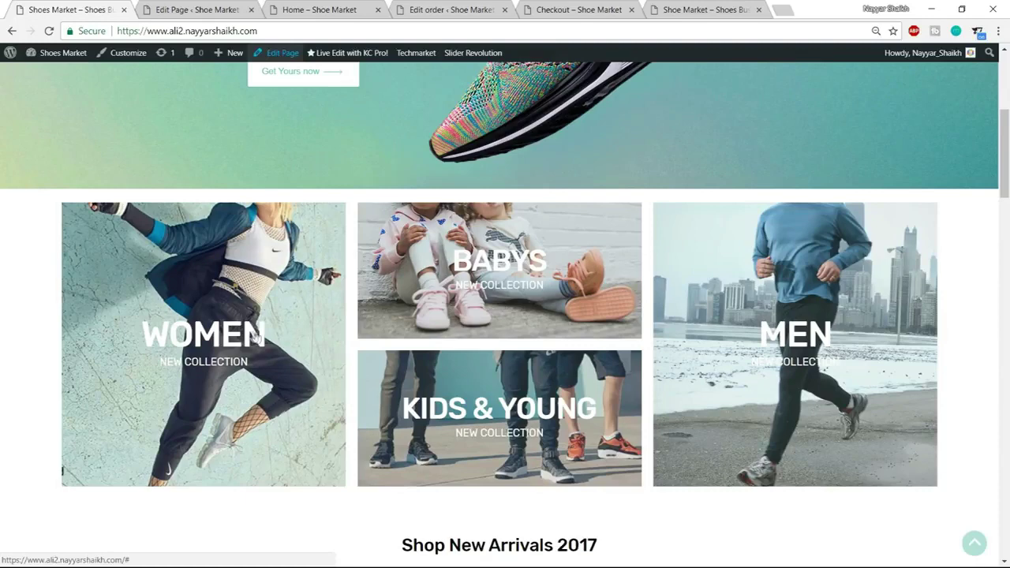
left_click(196, 9)
double_click(507, 298)
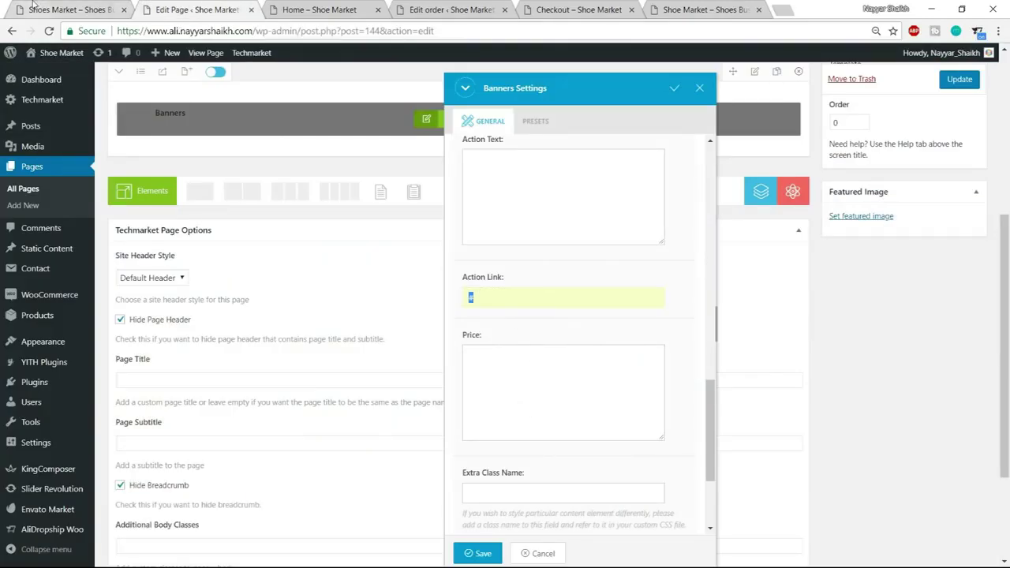
left_click(71, 10)
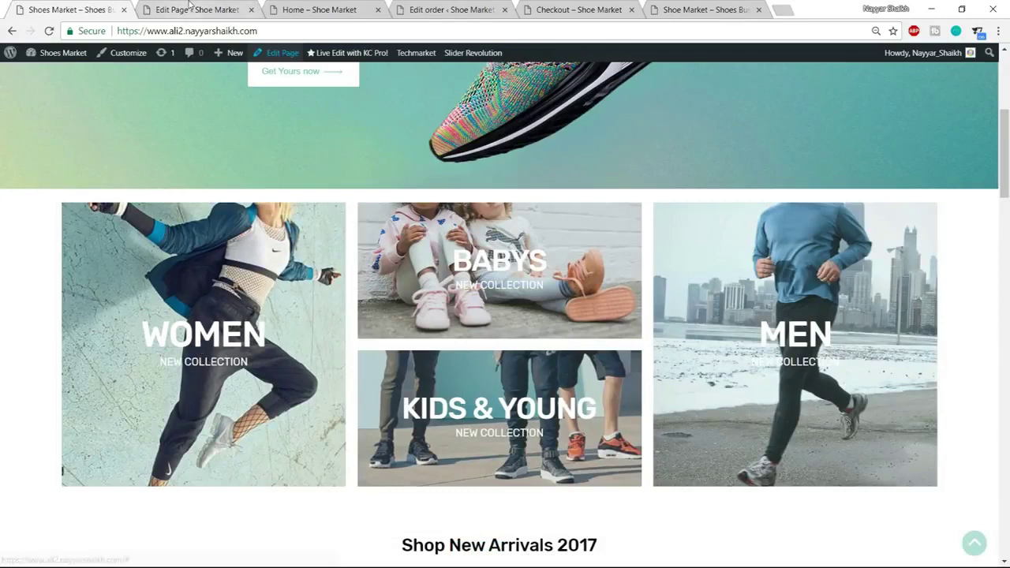
left_click(196, 9)
scroll(563, 355, "down", 3)
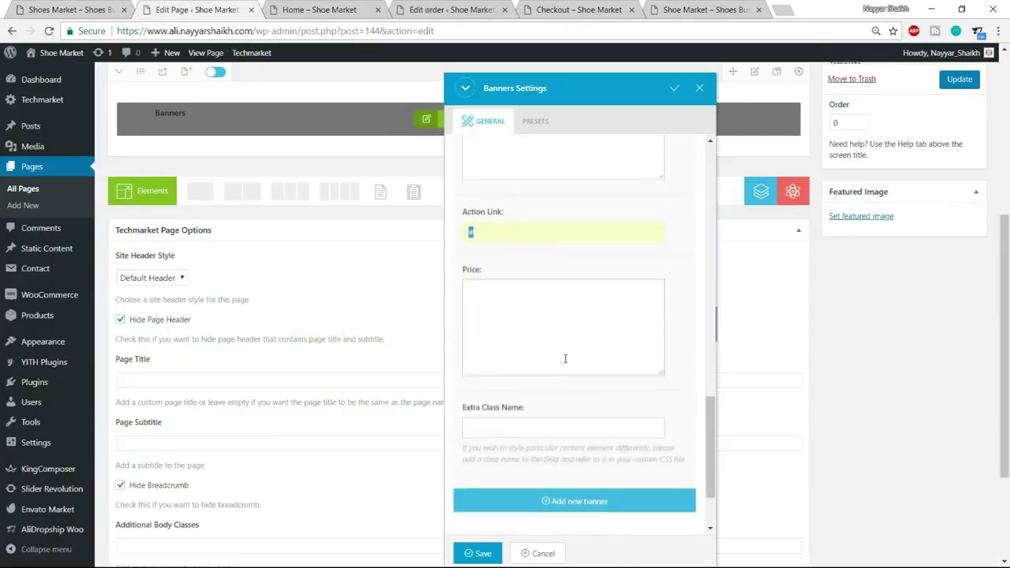
left_click(509, 363)
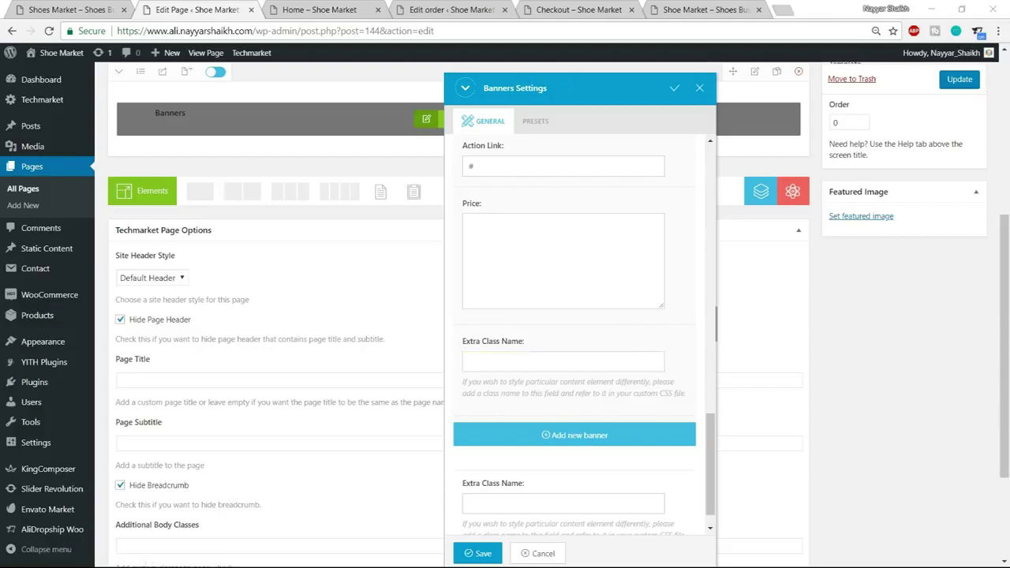
left_click(11, 558)
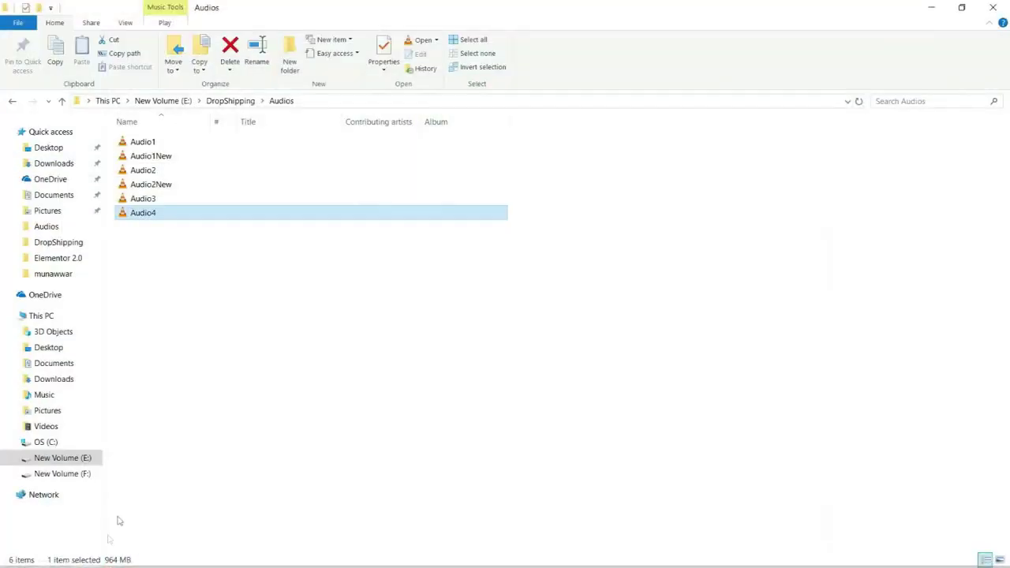
- Open Steps.txt from the DropShipping folder in Notepad
left_click(218, 102)
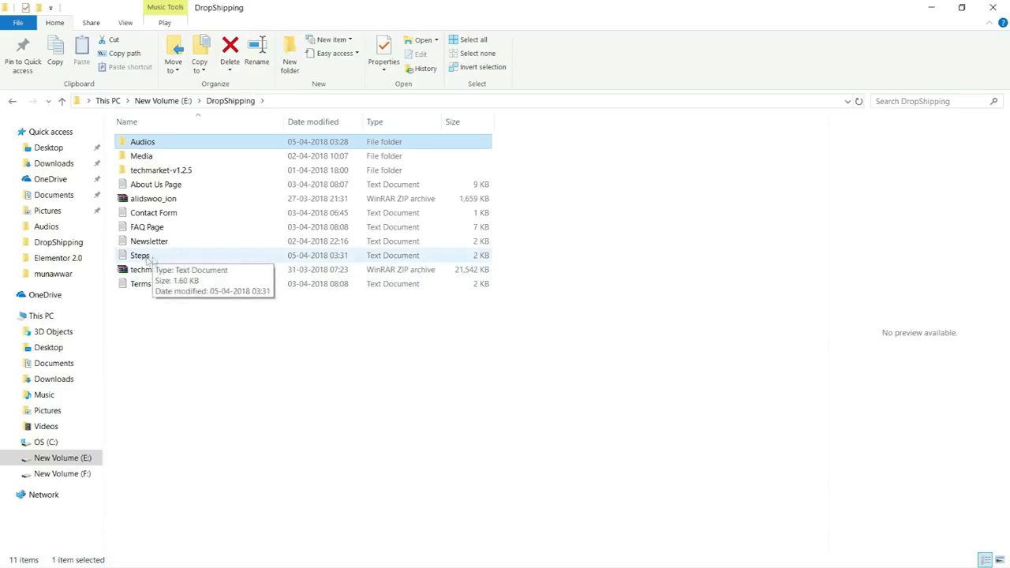
double_click(146, 261)
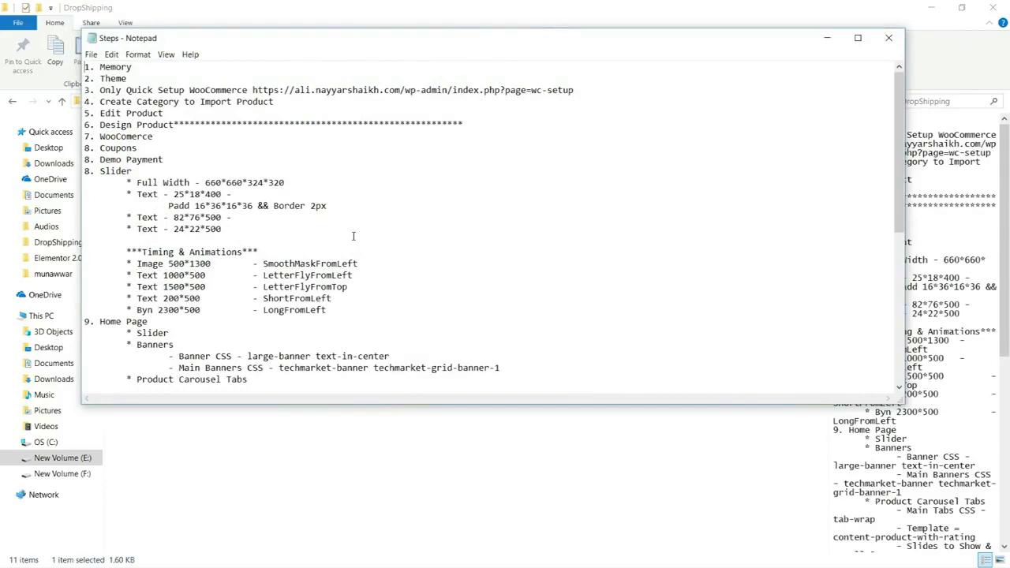
- Locate the Banners step under the 9. Home Page section of the notes
scroll(353, 236, "down", 8)
scroll(349, 268, "up", 8)
scroll(349, 286, "down", 5)
scroll(354, 301, "up", 5)
left_click_drag(100, 126, 155, 194)
left_click(155, 194)
scroll(312, 262, "down", 2)
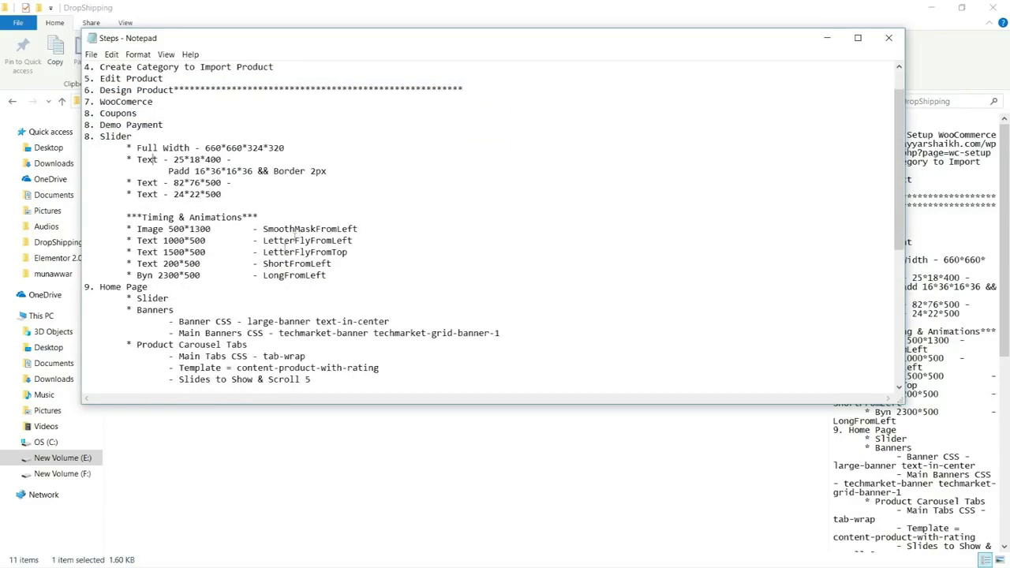
scroll(316, 268, "down", 4)
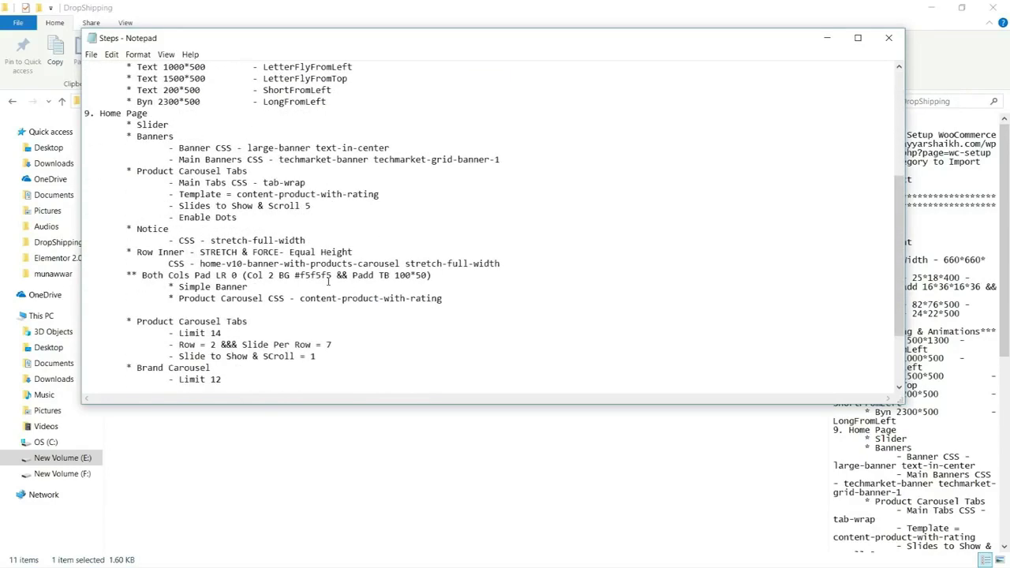
scroll(316, 213, "up", 6)
scroll(98, 194, "down", 4)
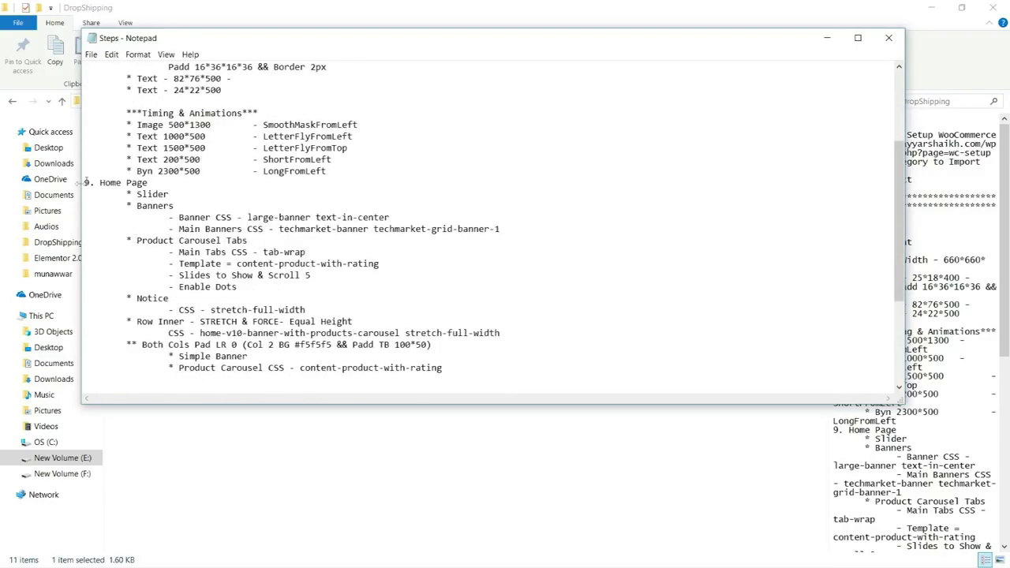
left_click_drag(86, 182, 397, 214)
left_click(341, 217)
- Cut 'large-banner text-in-center' from the notes and paste it into the first banner's Extra Class Name
left_click(277, 217)
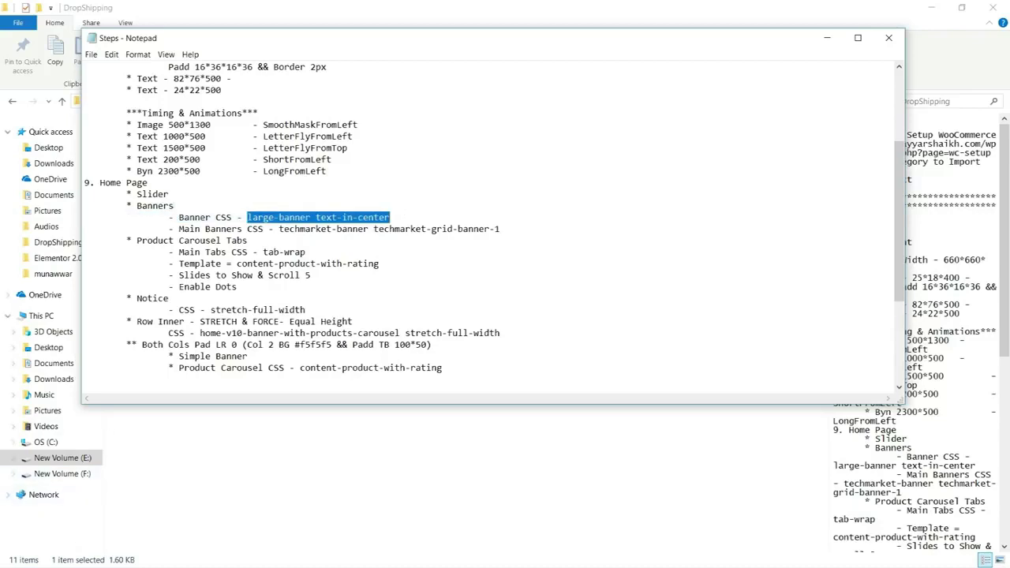
key("ctrl+x")
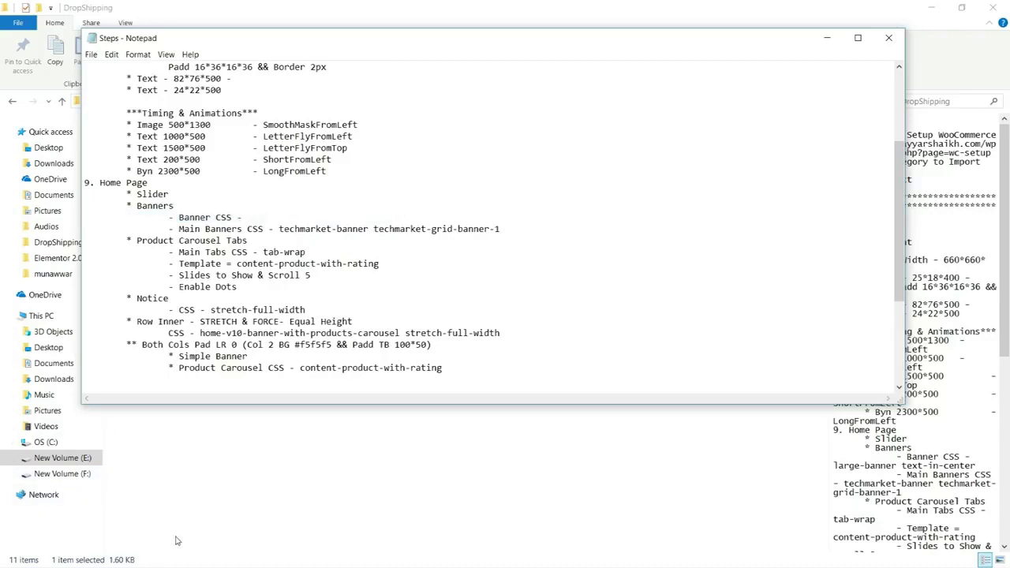
left_click(176, 540)
key("alt+Tab")
key("ctrl+v")
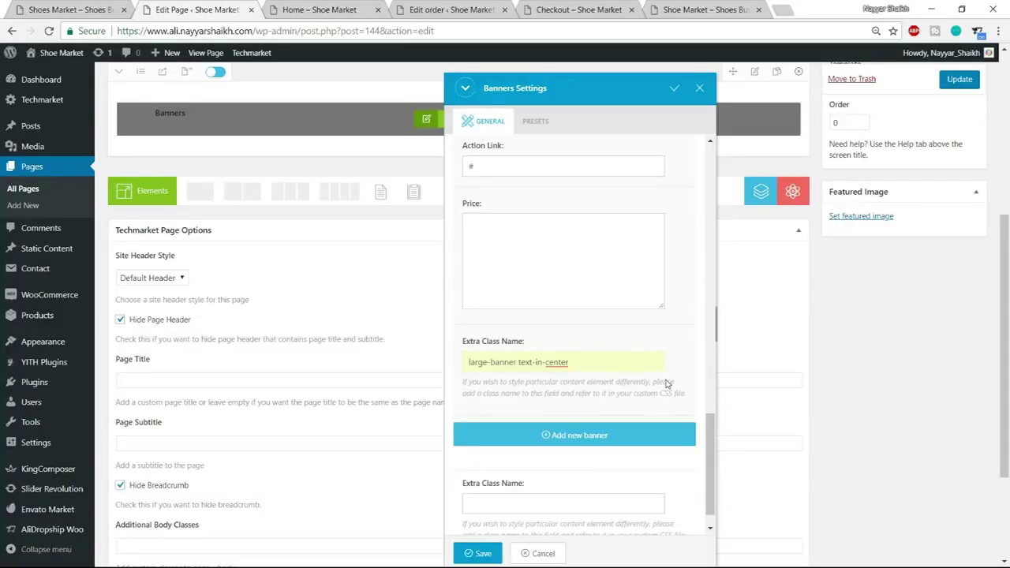
- Add a second banner using the kids-in-sneakers photo 12.jpg as its background
scroll(665, 394, "up", 5)
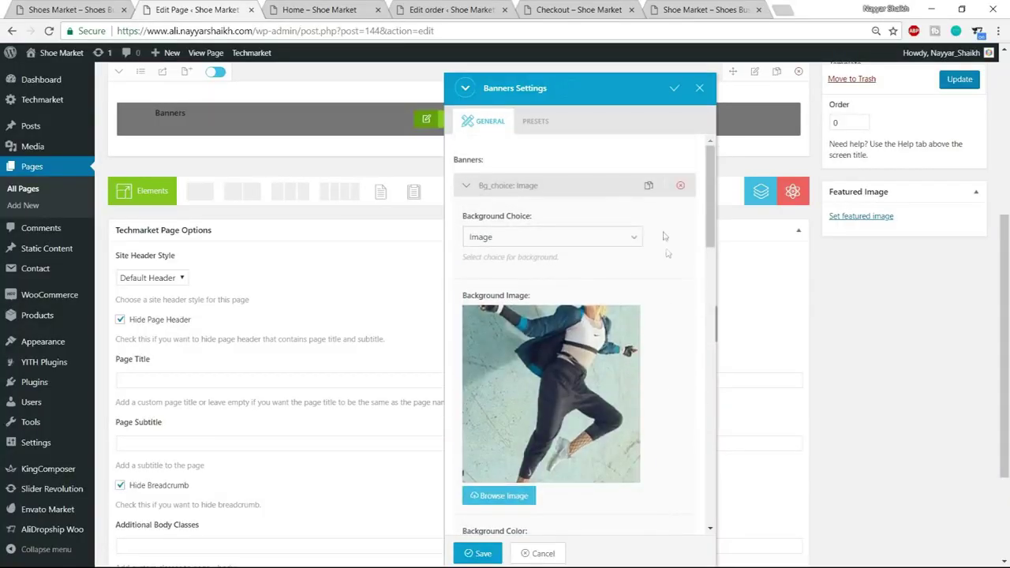
left_click(599, 190)
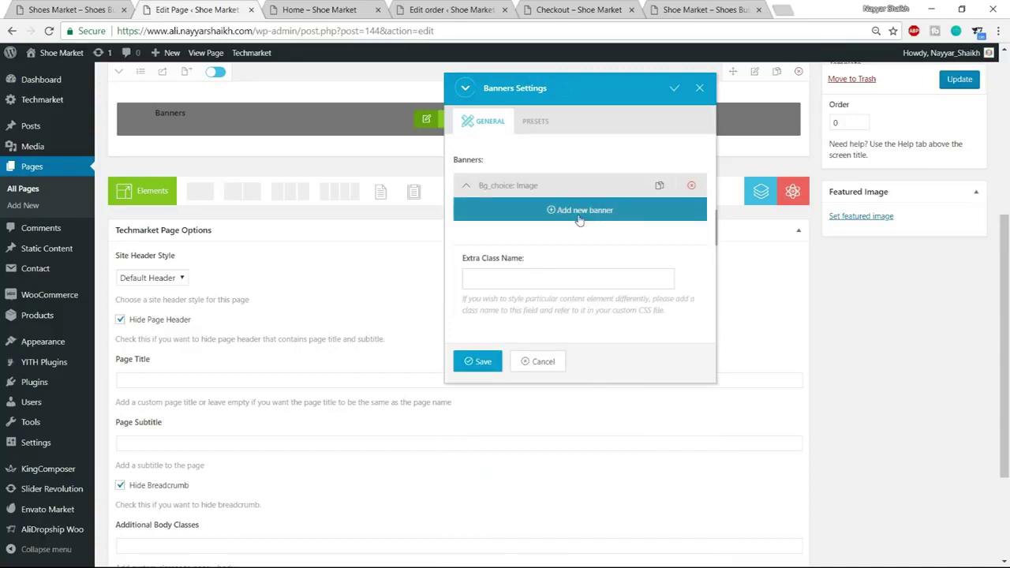
left_click(579, 211)
left_click(75, 9)
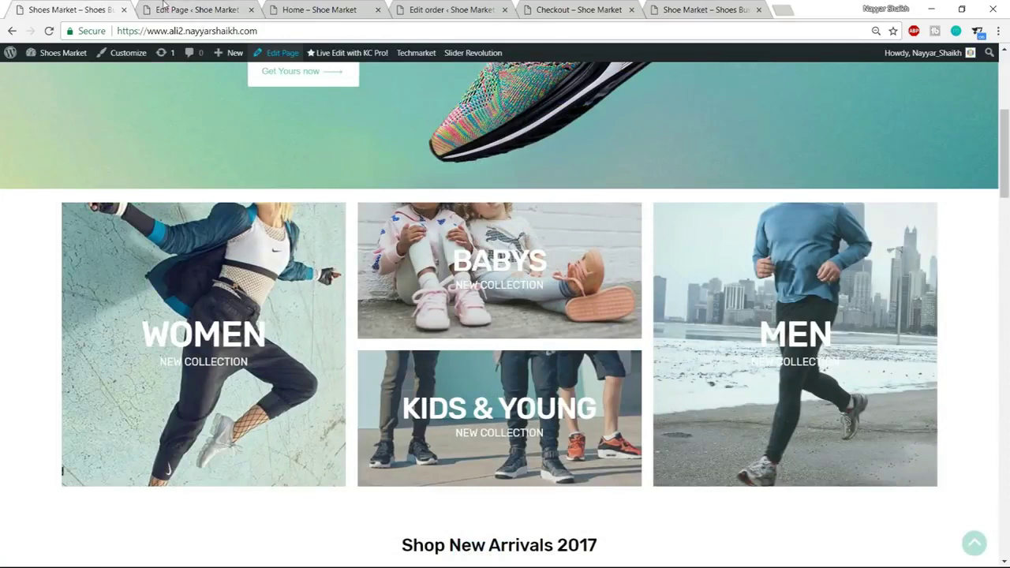
left_click(197, 9)
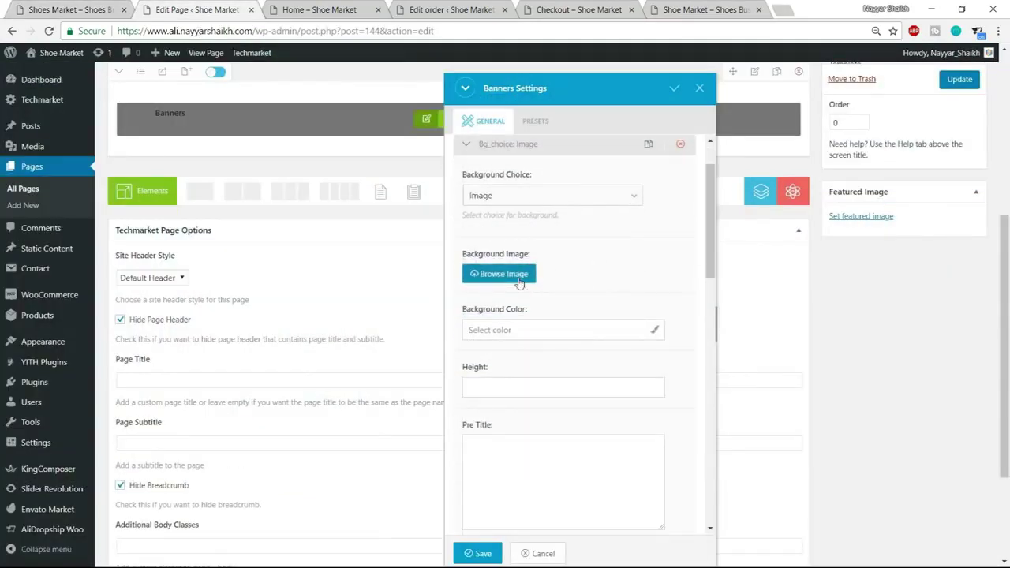
left_click(519, 284)
left_click(331, 185)
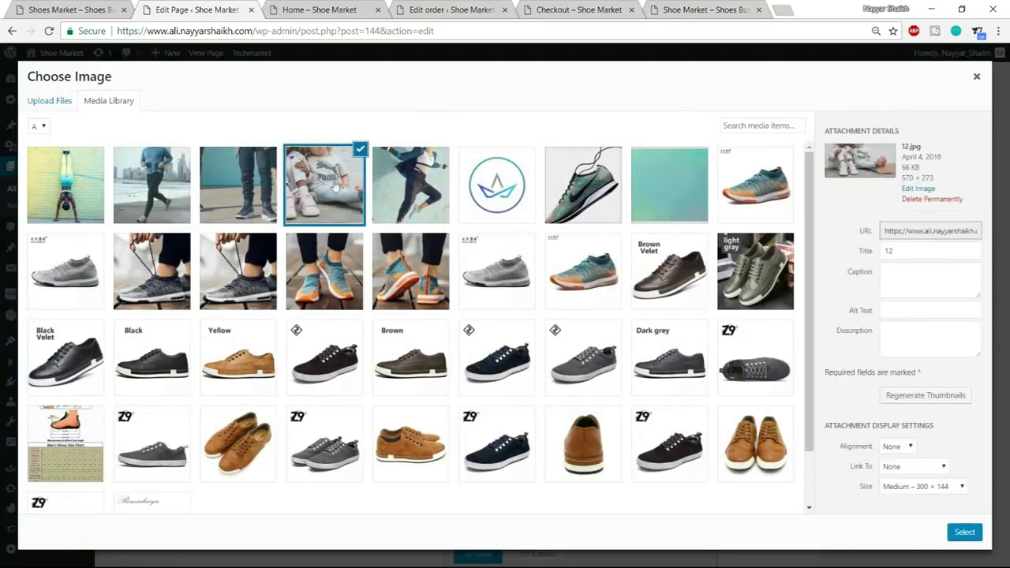
left_click(970, 536)
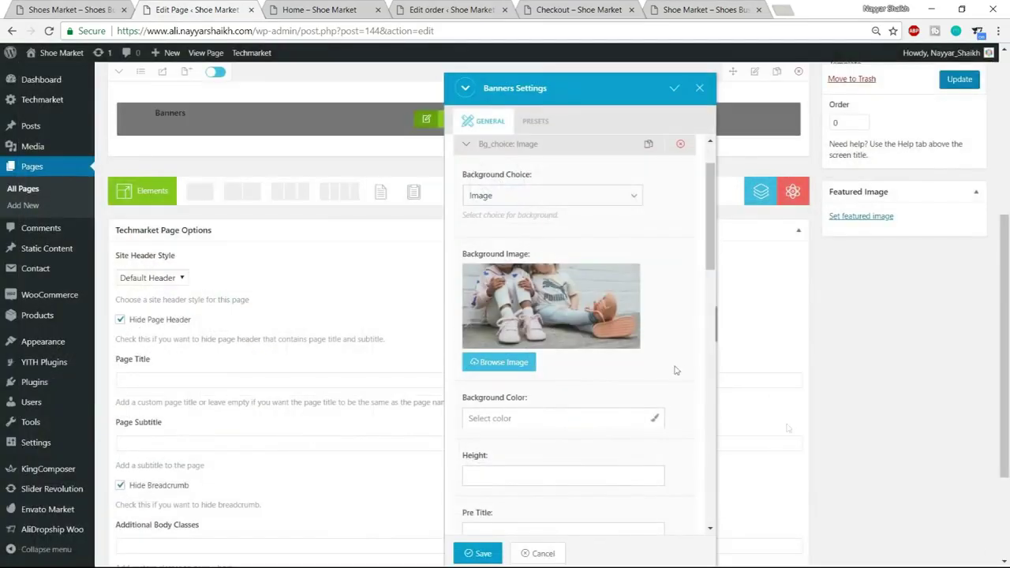
scroll(562, 400, "down", 4)
scroll(615, 402, "down", 4)
- Title it BABYS with sub title NEW COLLECTION, and change 'large' to 'small' in its class name
left_click(531, 247)
type("BAB")
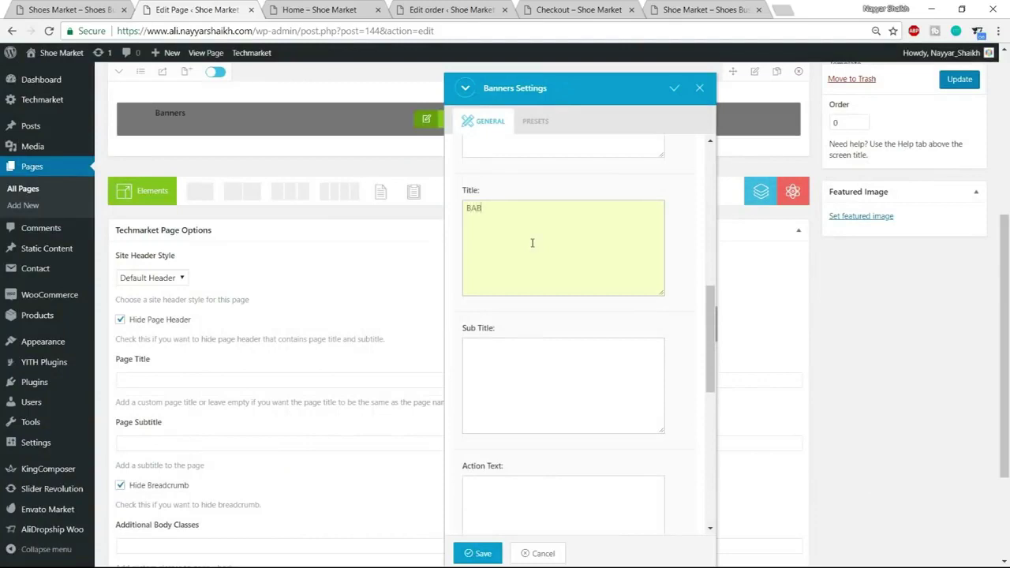
key("Tab")
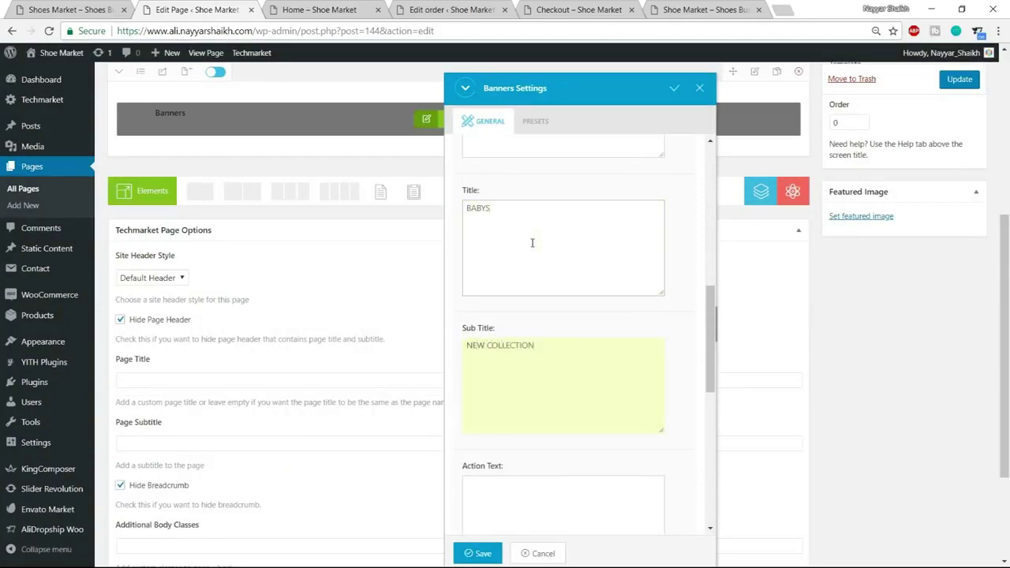
scroll(547, 273, "down", 10)
left_click(620, 321)
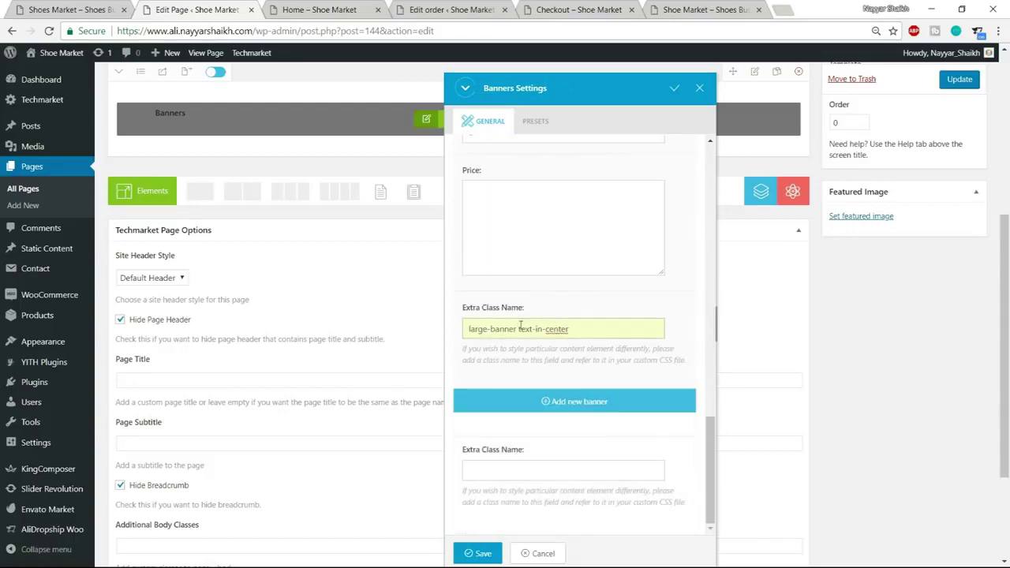
double_click(481, 329)
type("SMALL")
key("BackSpace")
key("BackSpace")
key("BackSpace")
key("BackSpace")
type("small")
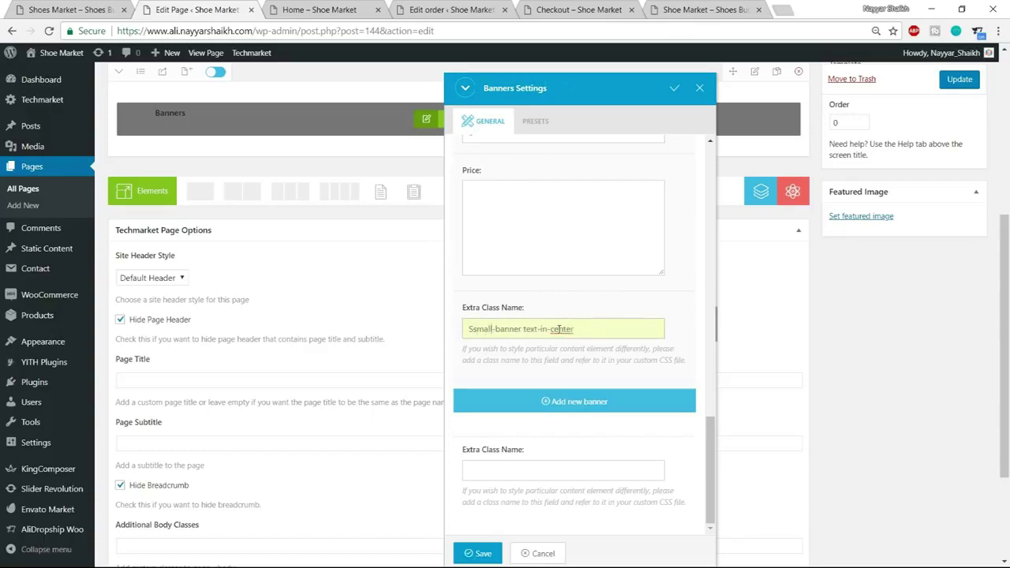
- Collapse the second banner and compare with the live storefront banners
scroll(660, 347, "up", 10)
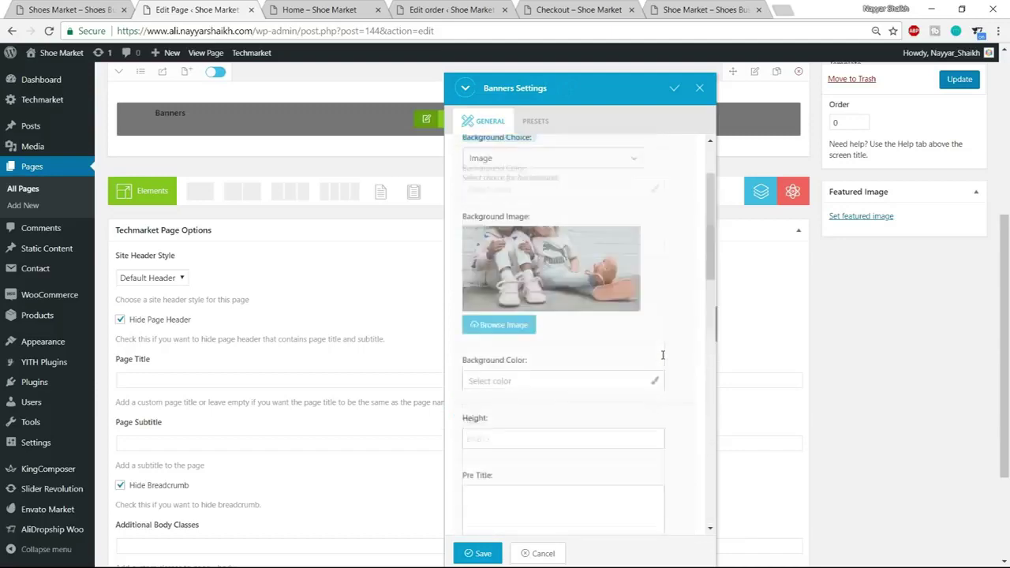
left_click(584, 212)
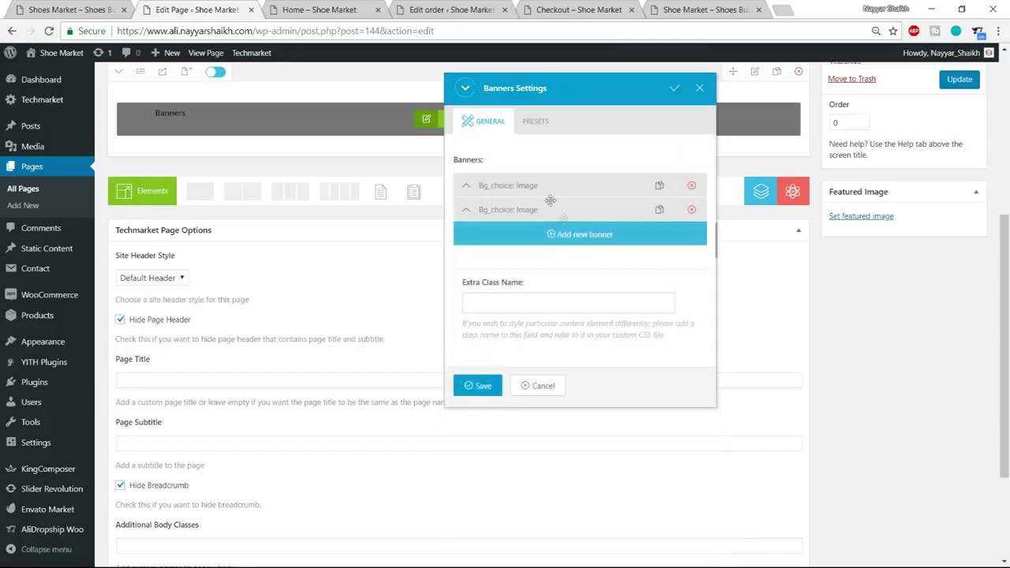
left_click(71, 8)
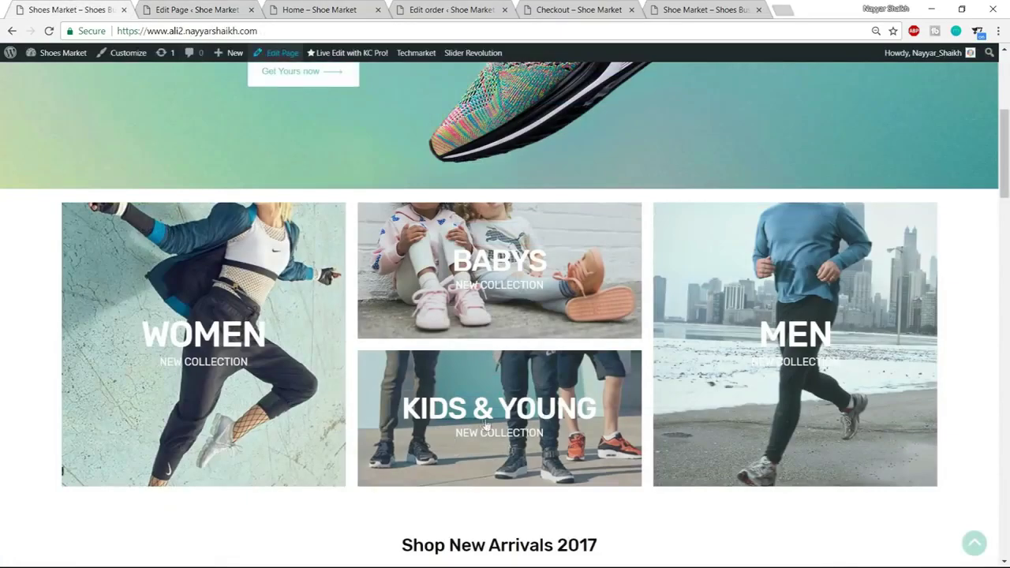
key("ctrl+Tab")
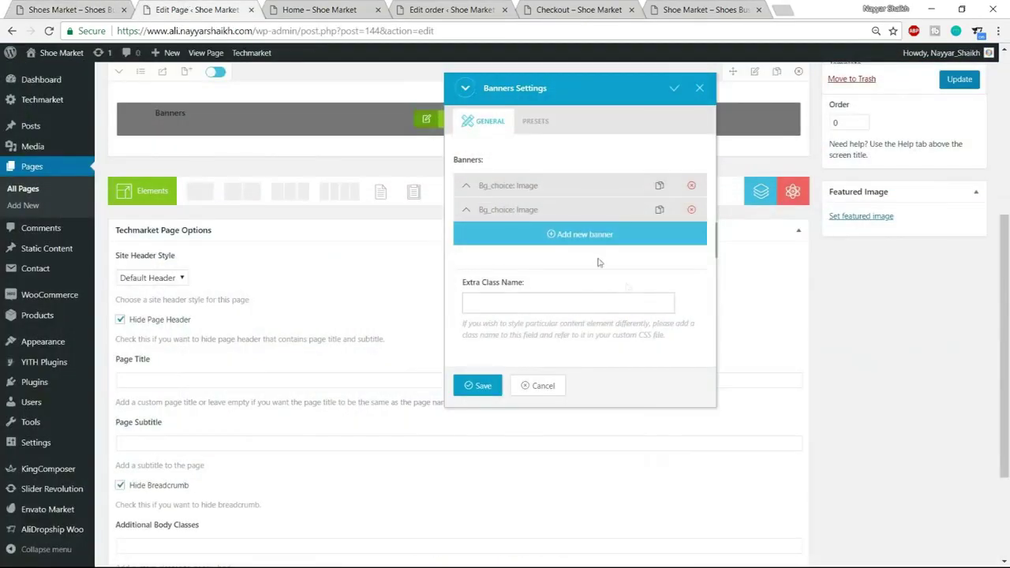
- Add a third banner with the sneakers photo 13.jpg at Full Size as its image
left_click(590, 237)
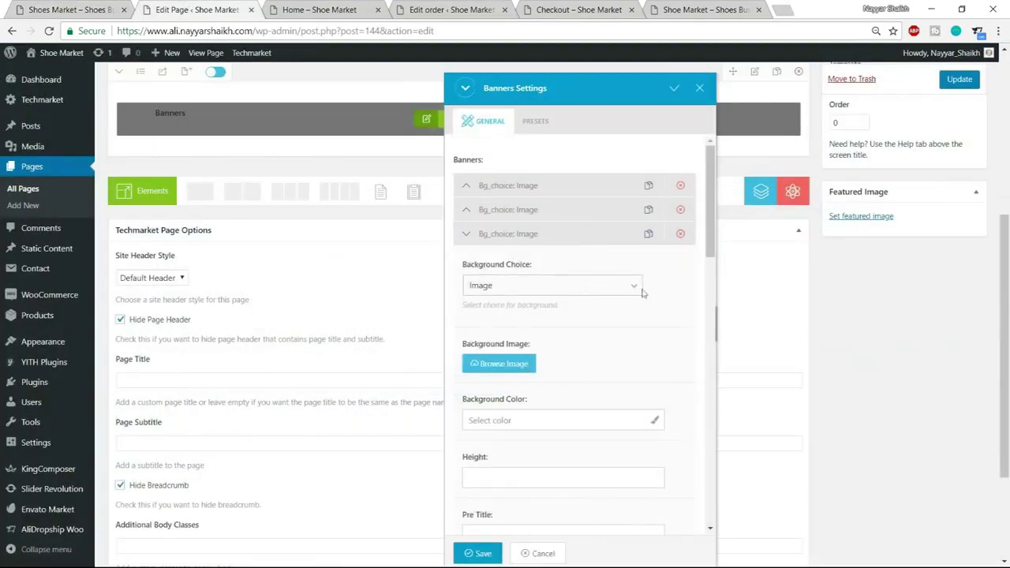
scroll(586, 291, "down", 1)
left_click(505, 294)
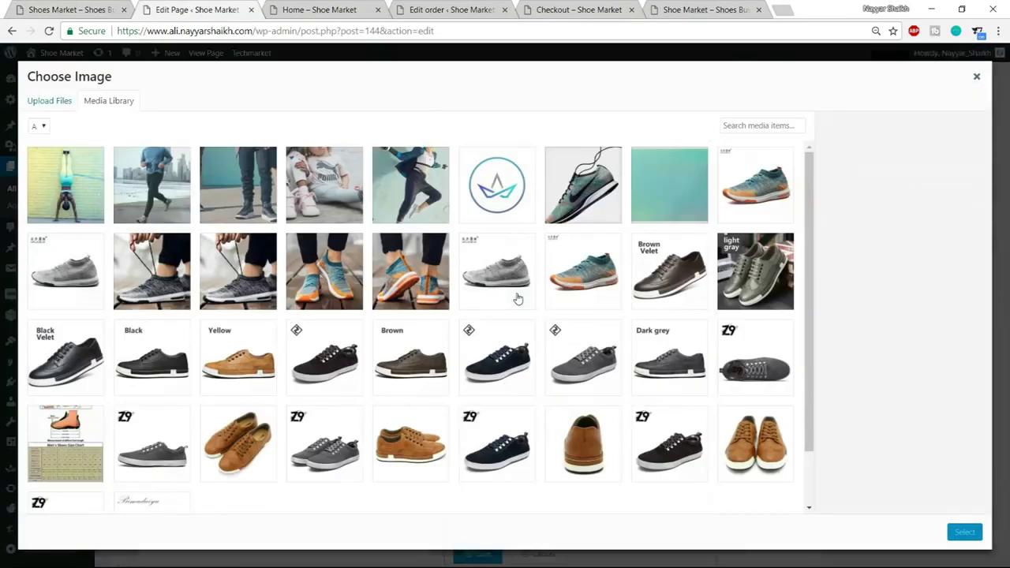
left_click(253, 176)
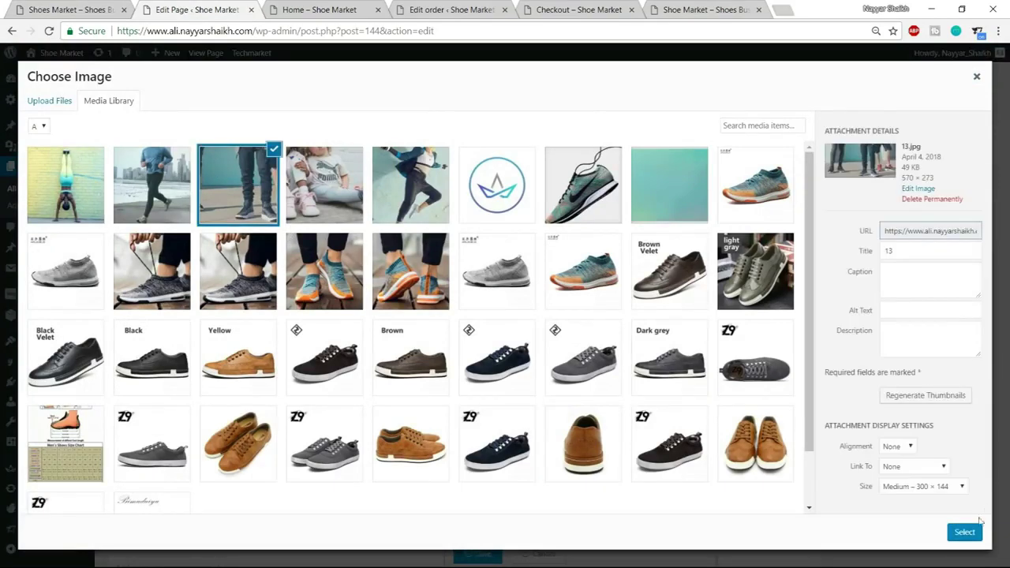
left_click(933, 485)
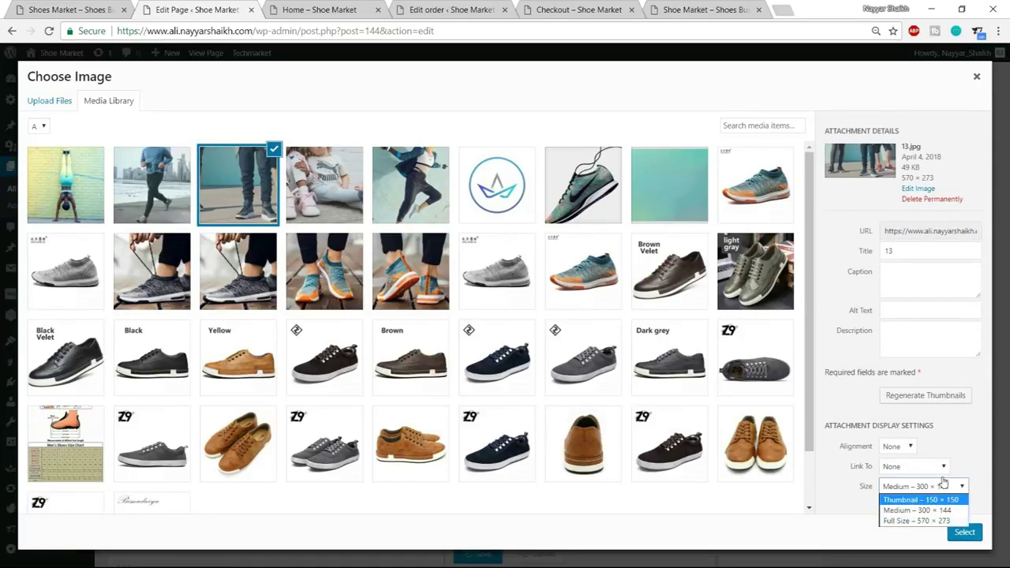
left_click(900, 520)
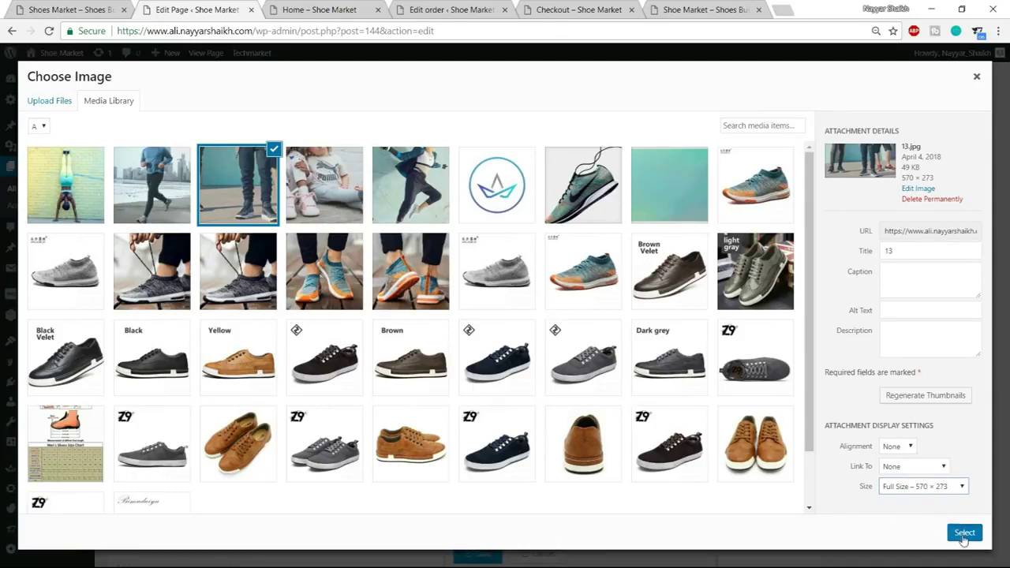
left_click(963, 533)
- Enter the banner title KIDS & YOUNG and subtitle NEW COLLECTIONS
scroll(639, 382, "down", 5)
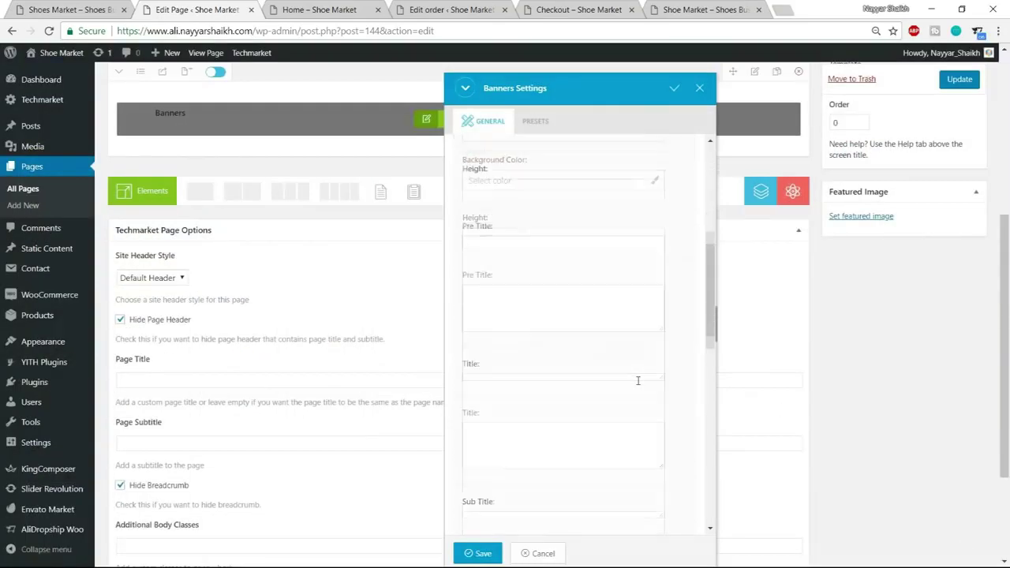
left_click(551, 368)
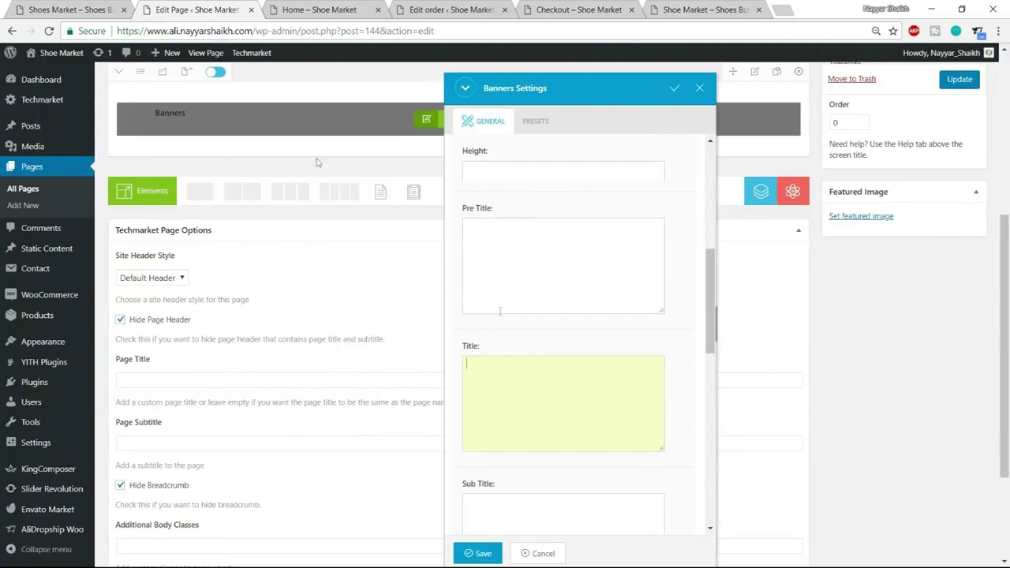
key("ctrl+1")
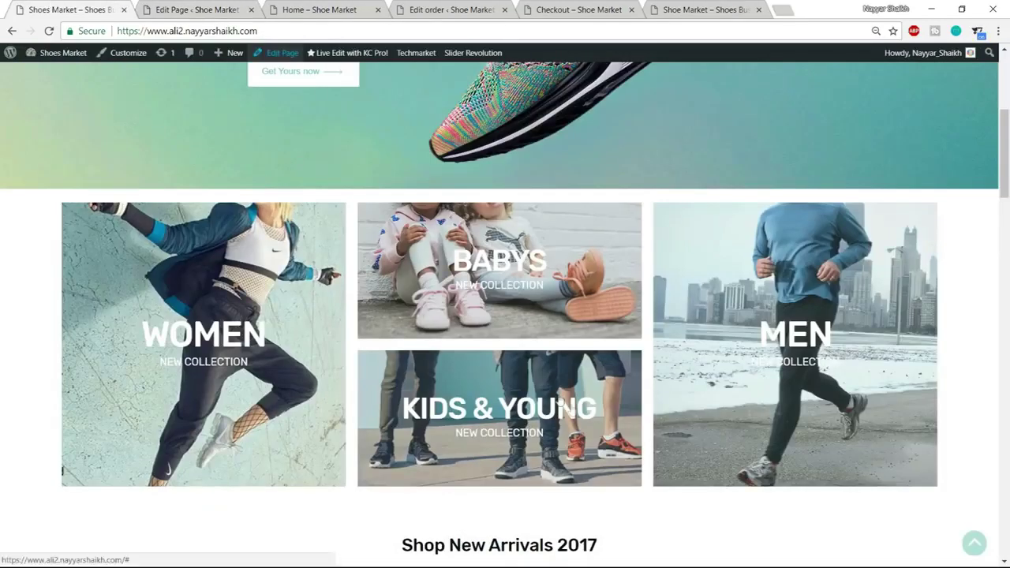
left_click(206, 9)
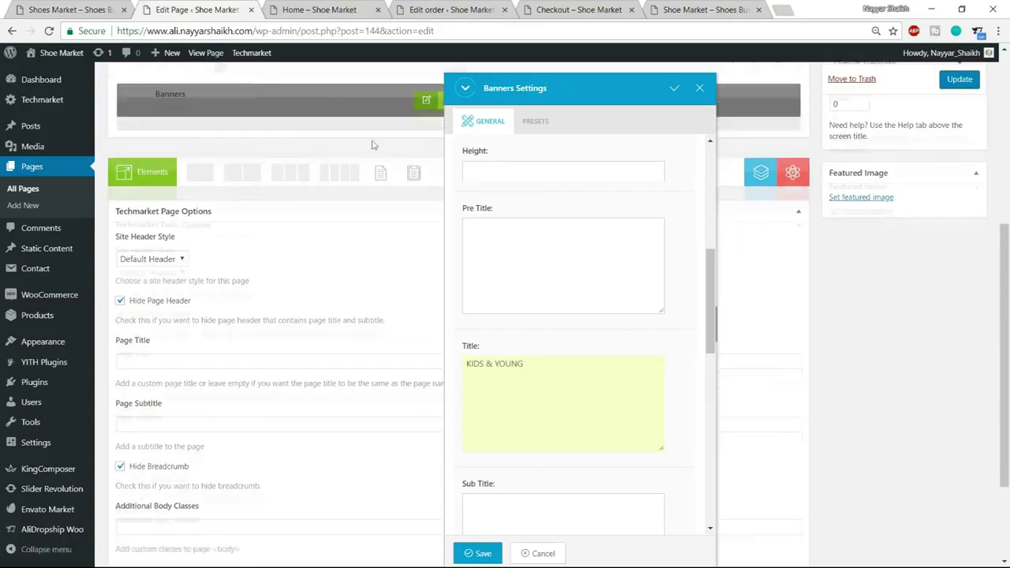
scroll(524, 465, "down", 3)
left_click(524, 469)
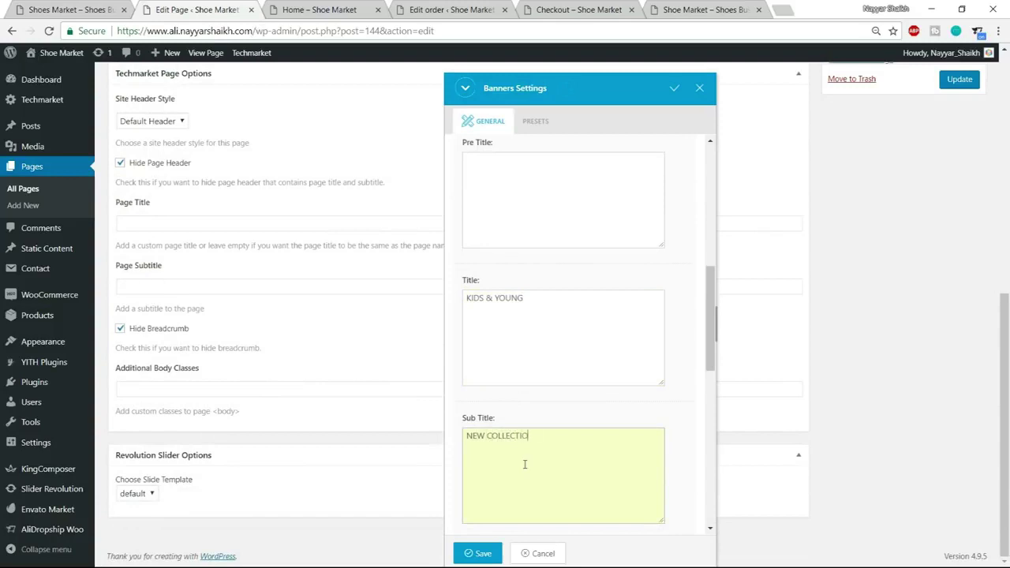
- Set the extra class to small-banner text-in-center and collapse the banner
scroll(525, 463, "down", 6)
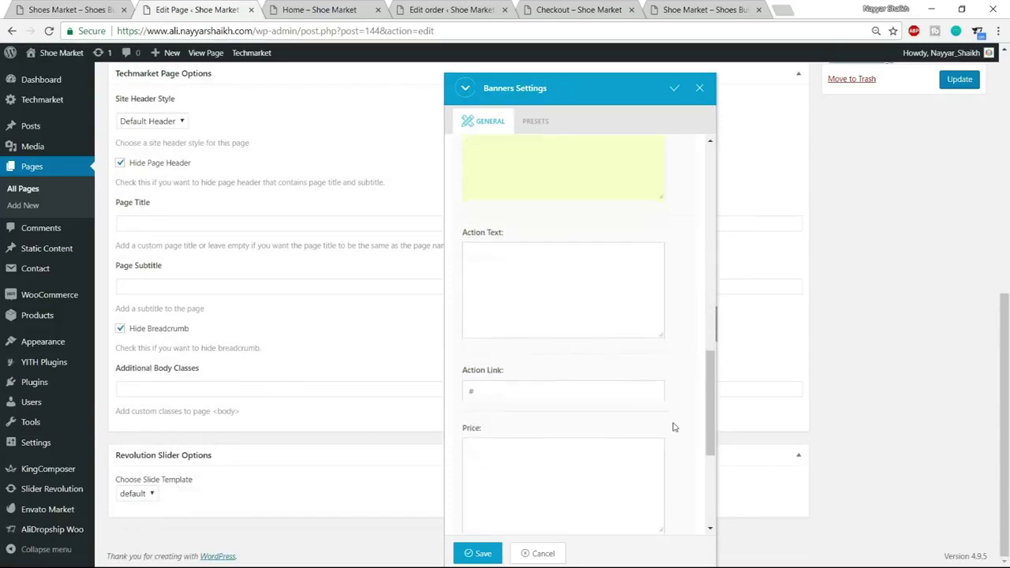
scroll(672, 429, "down", 1)
left_click(562, 386)
type("large-banner text-in-center")
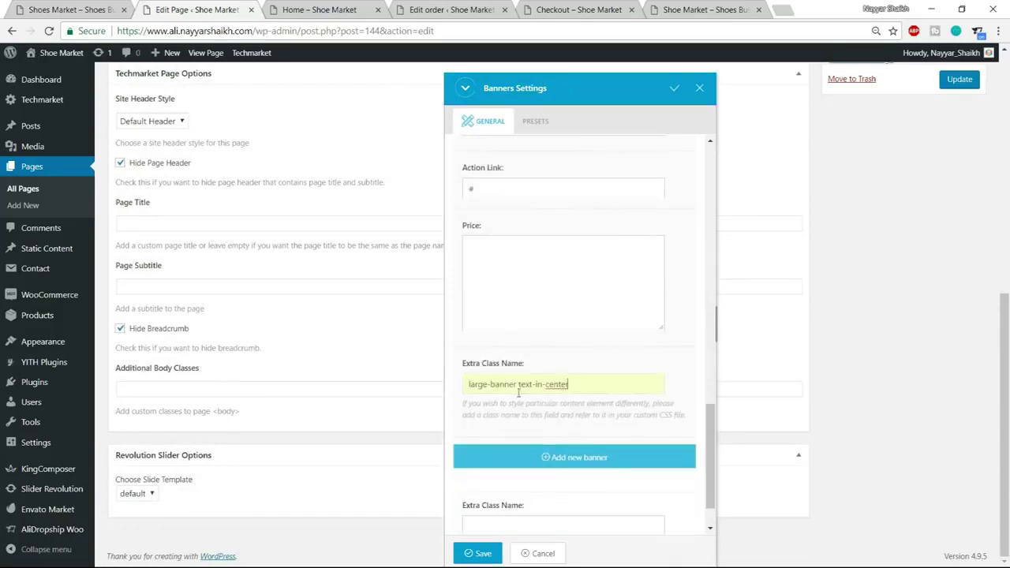
double_click(486, 384)
type("SMALL")
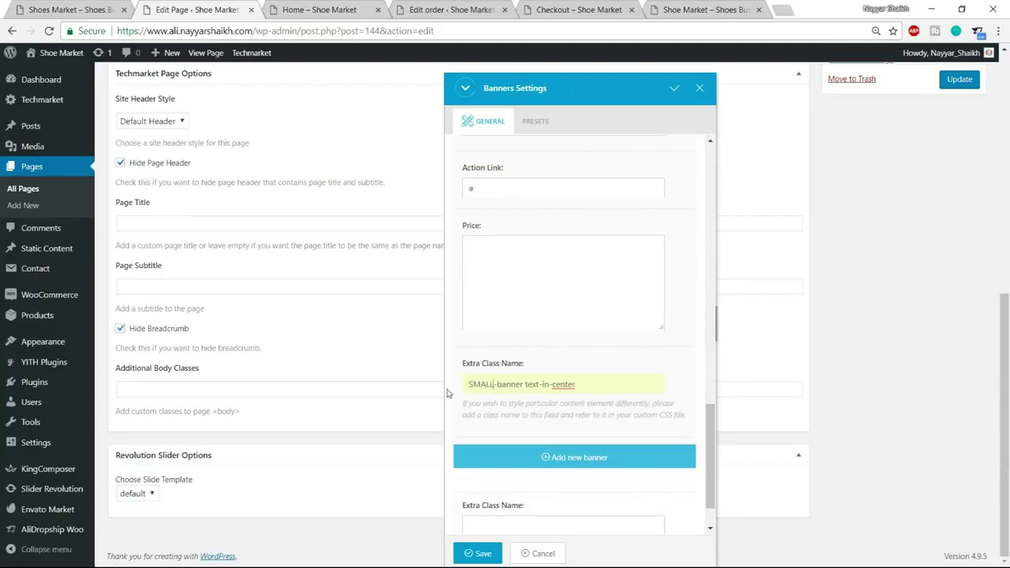
key("BackSpace")
key("BackSpace")
key("BackSpace")
key("BackSpace")
key("BackSpace")
type("small")
scroll(573, 405, "up", 10)
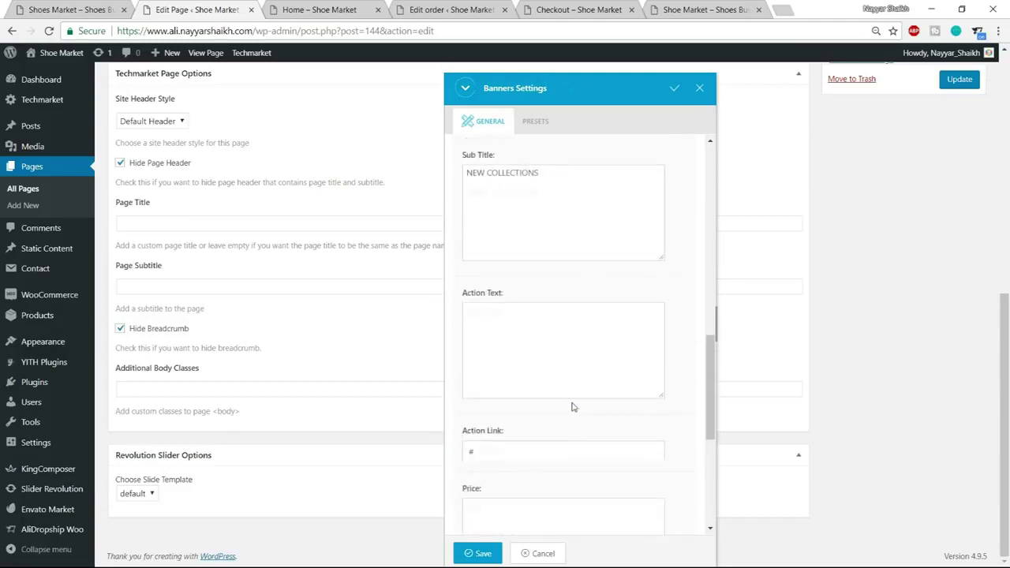
left_click(563, 234)
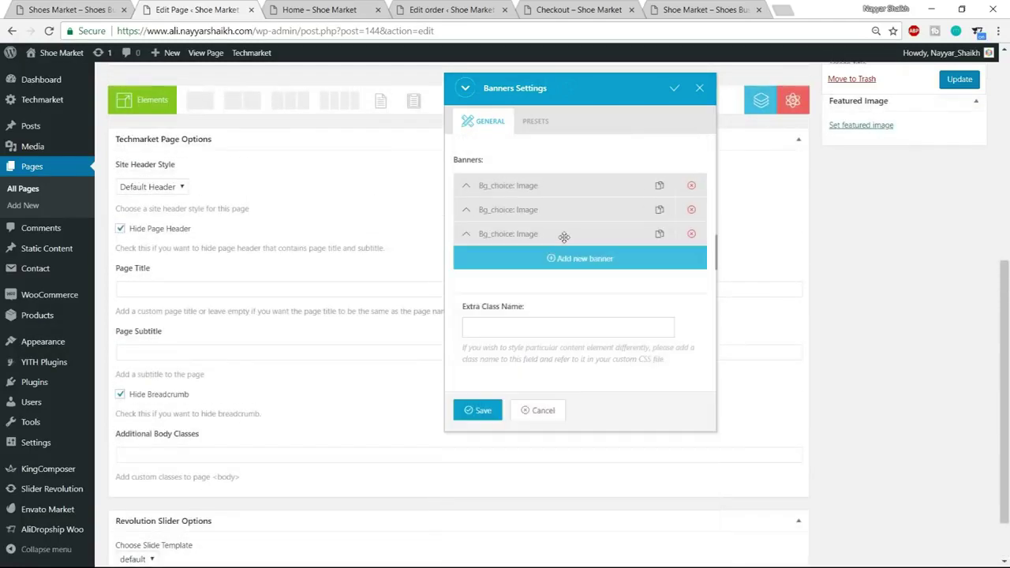
- Add a fourth banner using the runner photo 14.jpg as its image
left_click(567, 259)
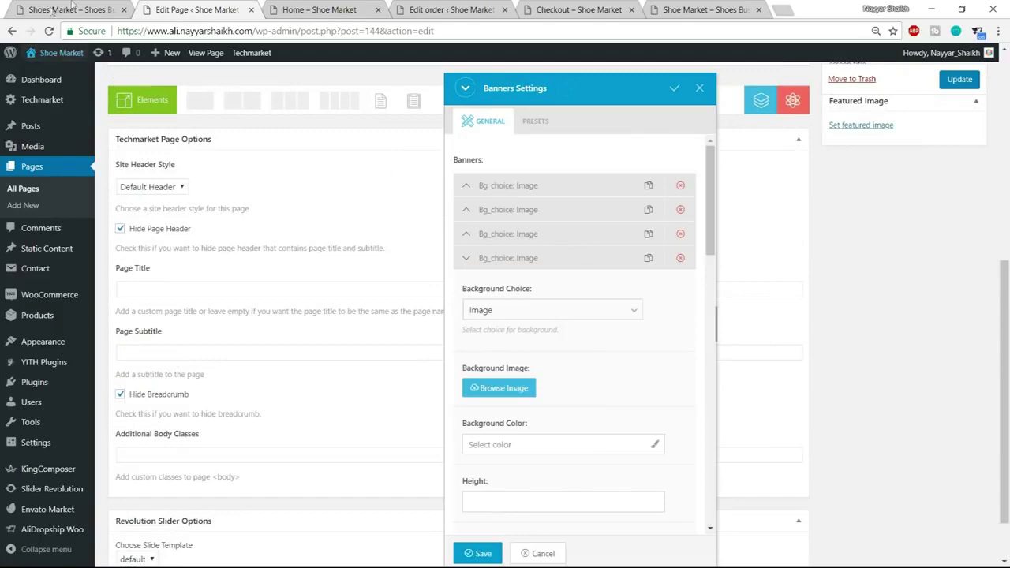
left_click(69, 9)
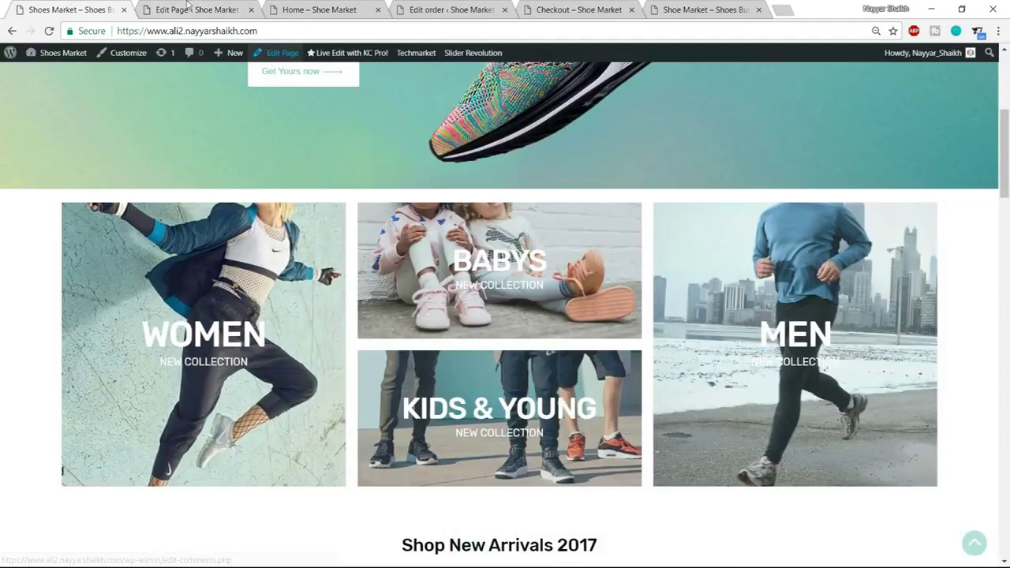
left_click(189, 9)
left_click(514, 388)
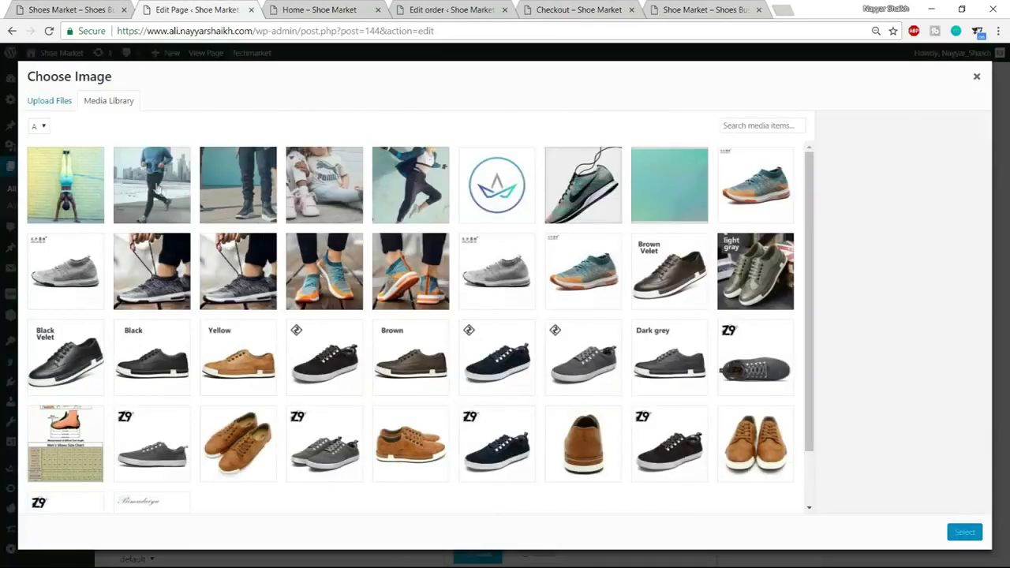
left_click(161, 190)
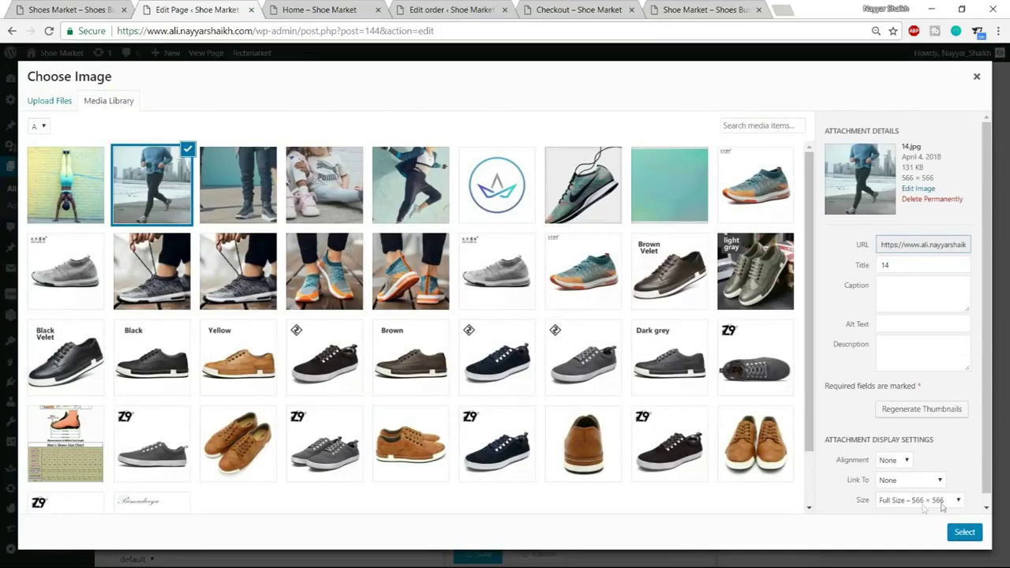
scroll(787, 379, "down", 2)
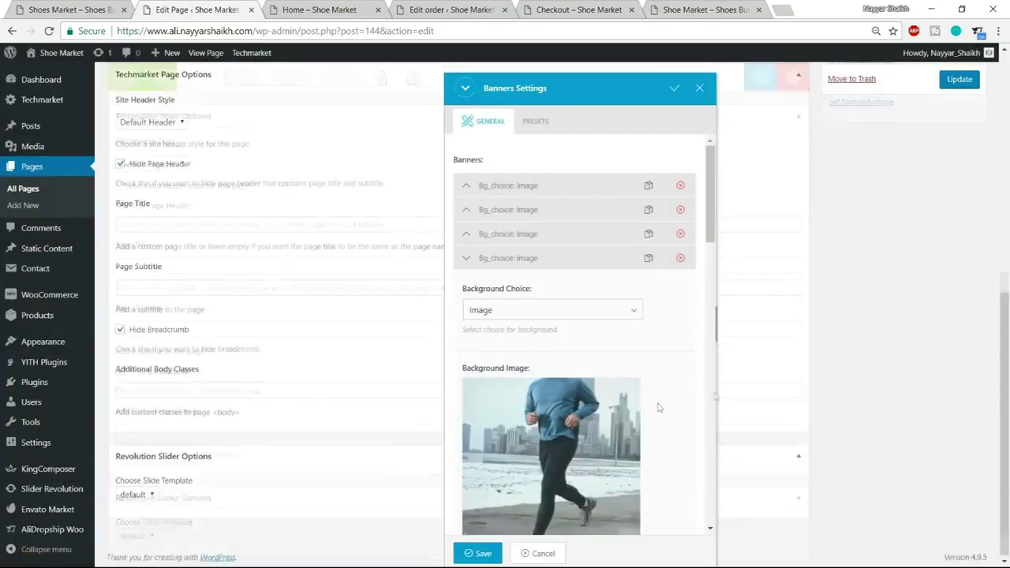
scroll(655, 408, "down", 7)
scroll(657, 408, "down", 1)
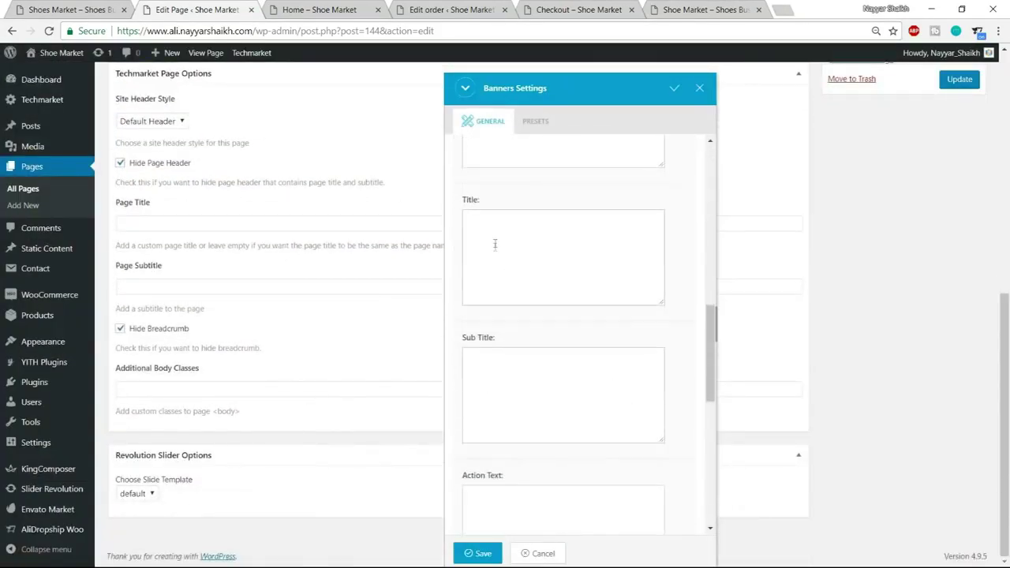
- Give it title MEN, subtitle NEW COLLECTION and class large-banner text-in-center, then collapse it
left_click(508, 279)
type("MEN")
key("Tab")
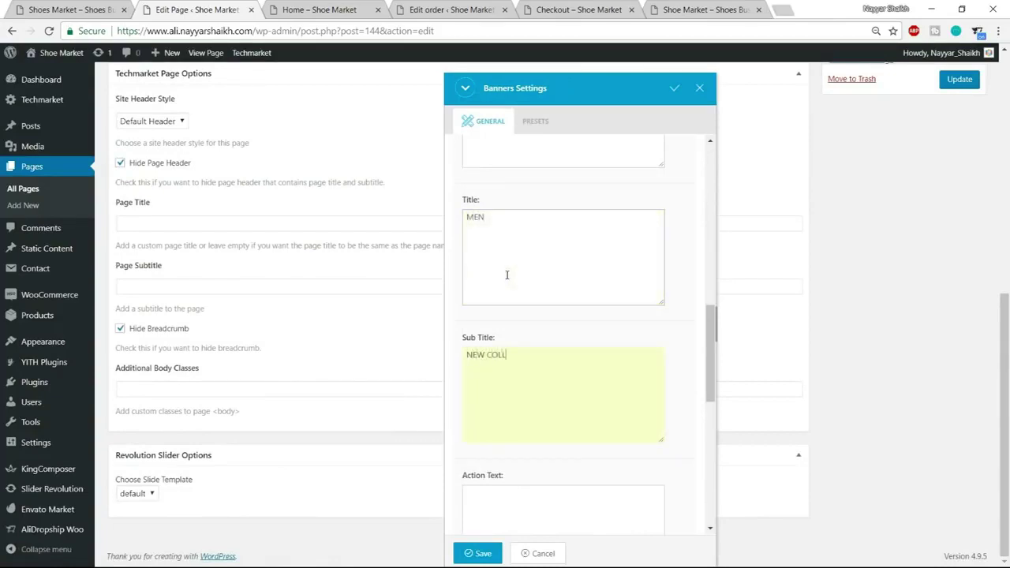
type("NEW COLLECTION")
key("Tab")
scroll(509, 276, "down", 6)
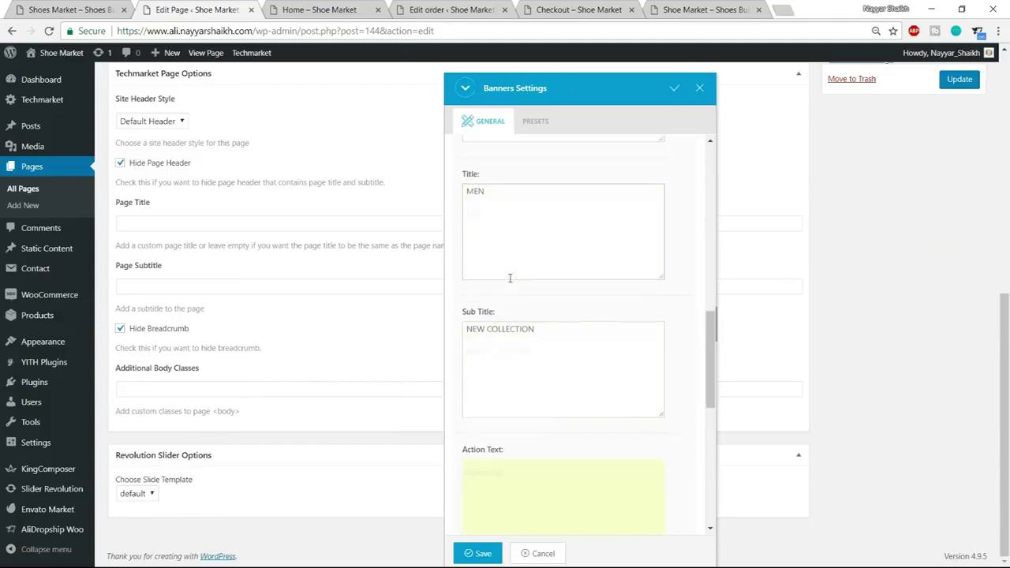
left_click(511, 371)
type("large-banner text-in-center")
scroll(618, 473, "down", 1)
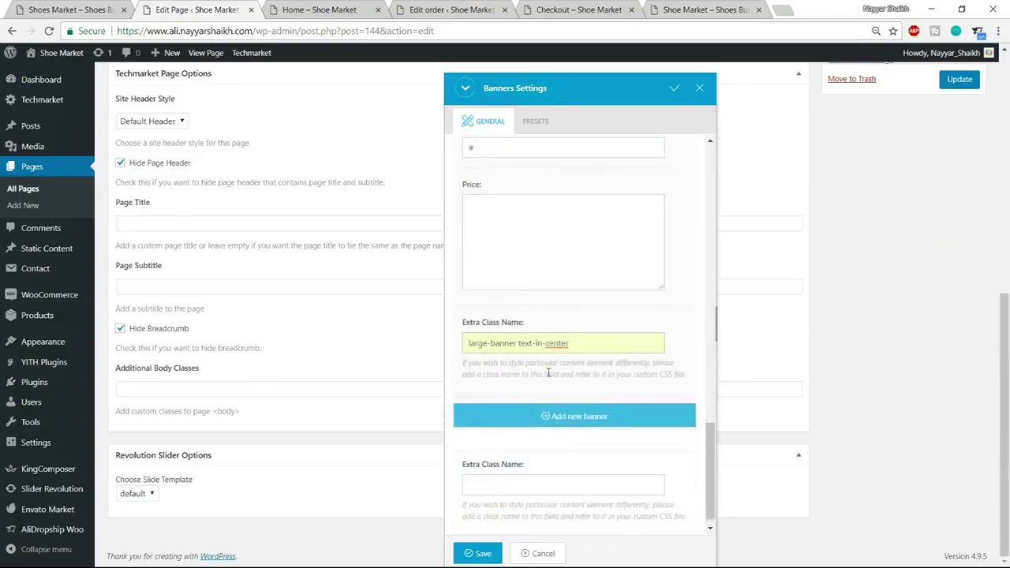
scroll(588, 451, "up", 15)
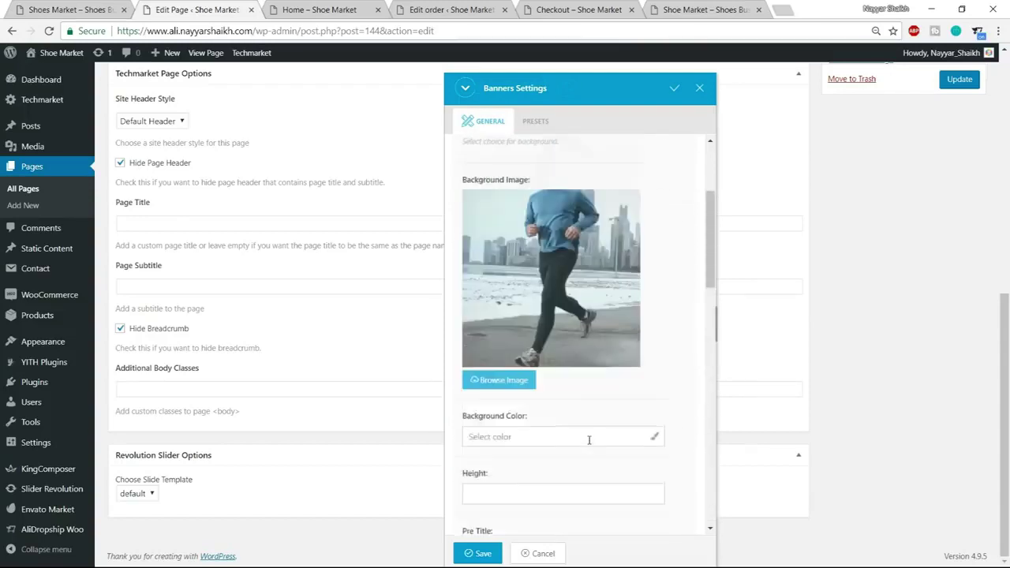
left_click(584, 252)
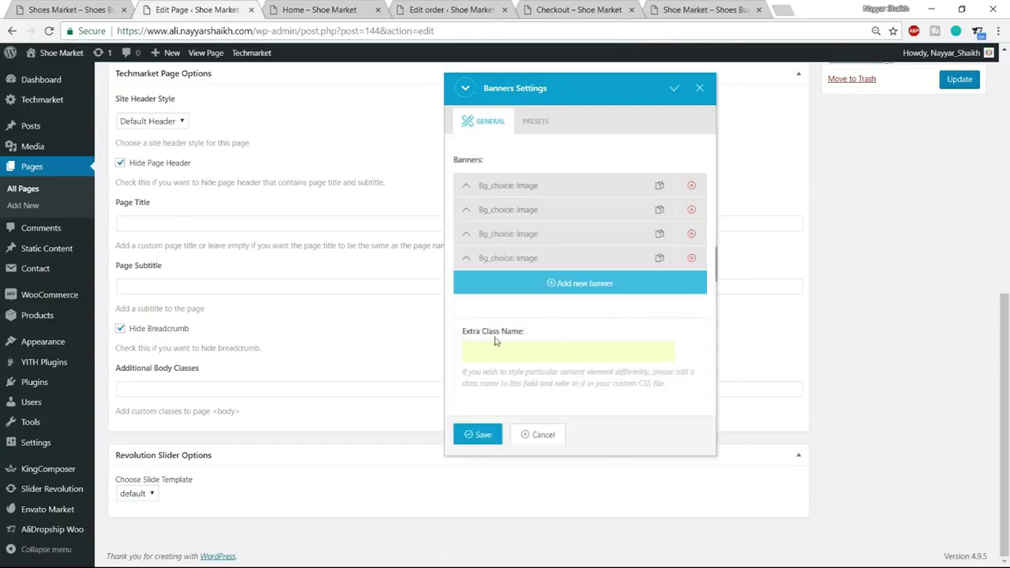
- Paste techmarket-banner techmarket-grid-banner-1 from the notes into the Banners extra class and save
left_click_drag(461, 335, 511, 335)
left_click(546, 349)
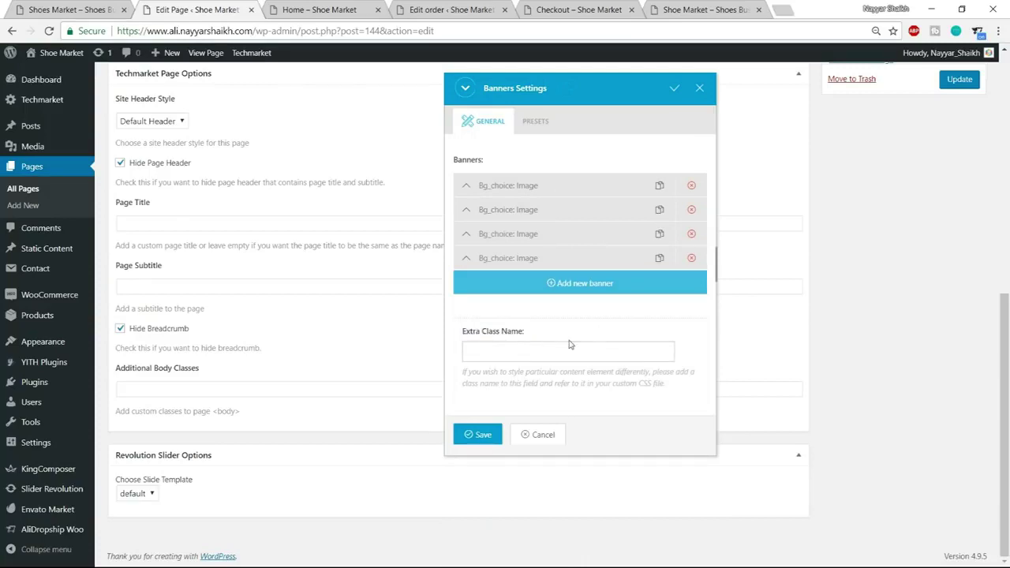
key("alt+Tab")
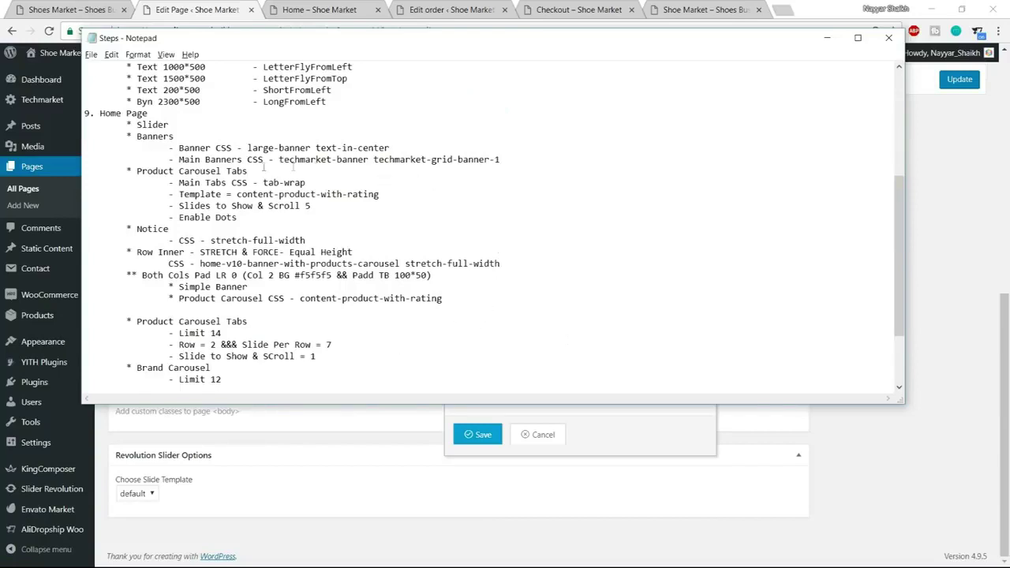
left_click_drag(168, 159, 497, 165)
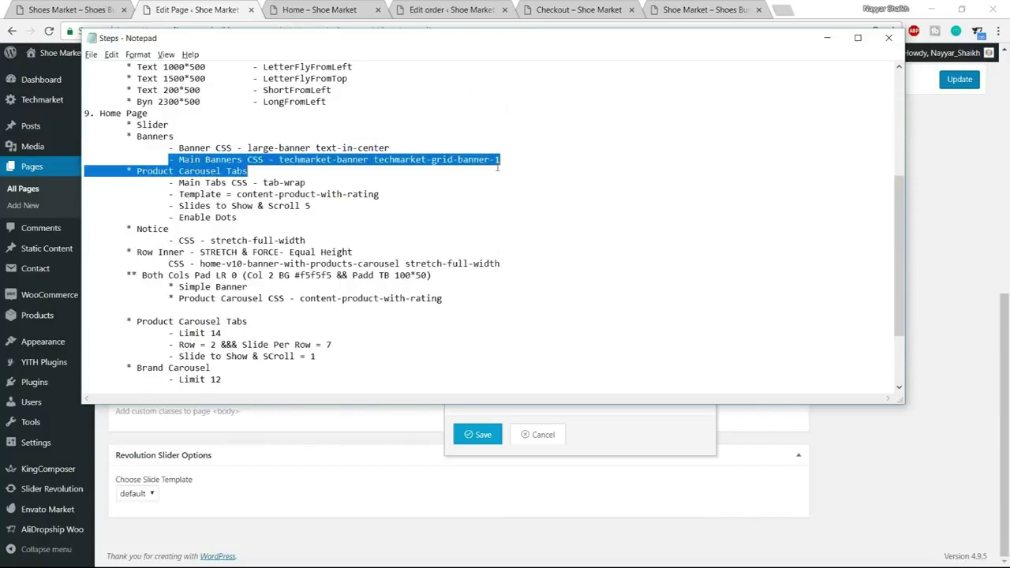
left_click(243, 159)
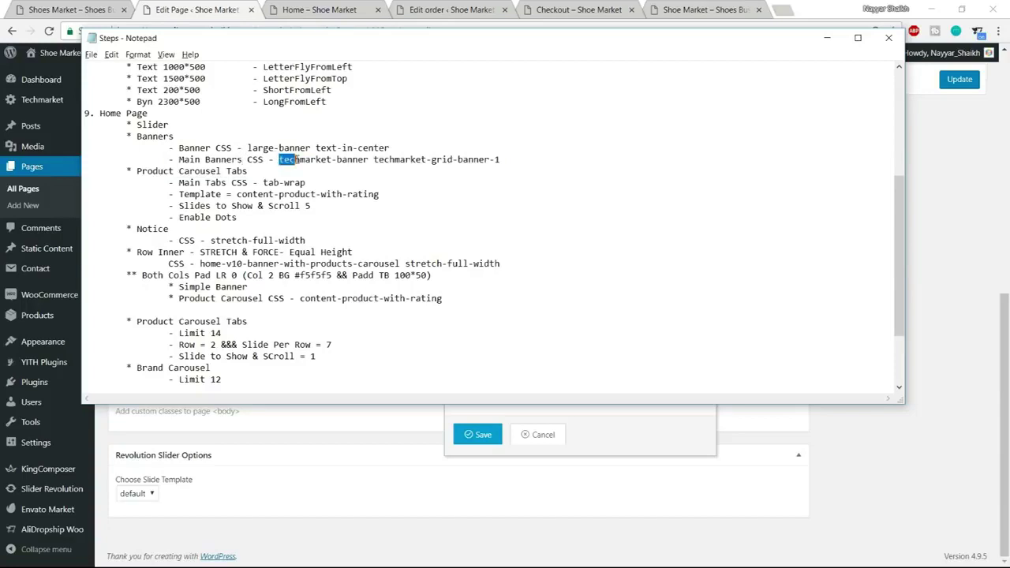
left_click_drag(296, 159, 519, 160)
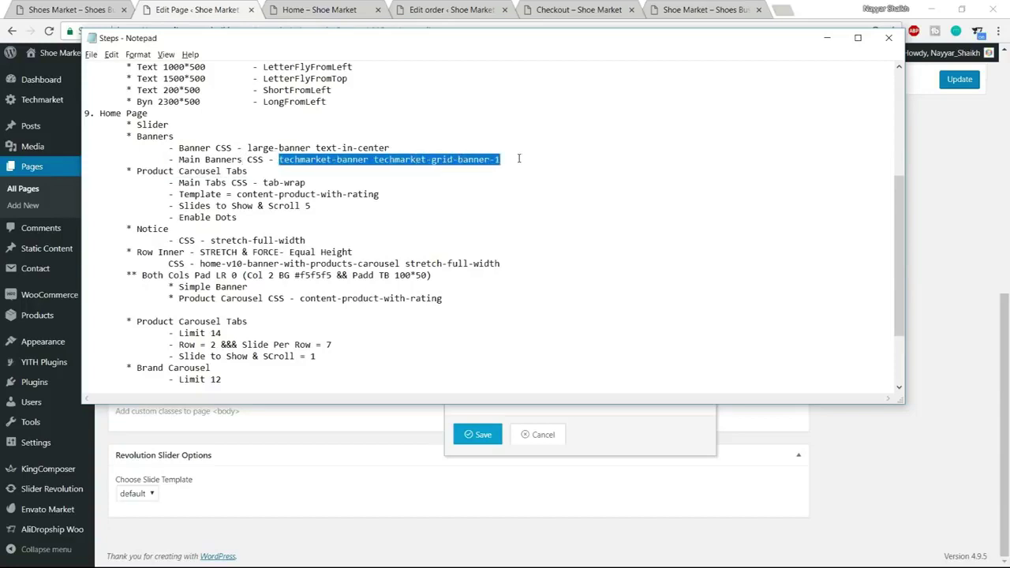
key("alt+Tab")
left_click(556, 352)
type("techmarket-banner techmarket-grid-banner-1")
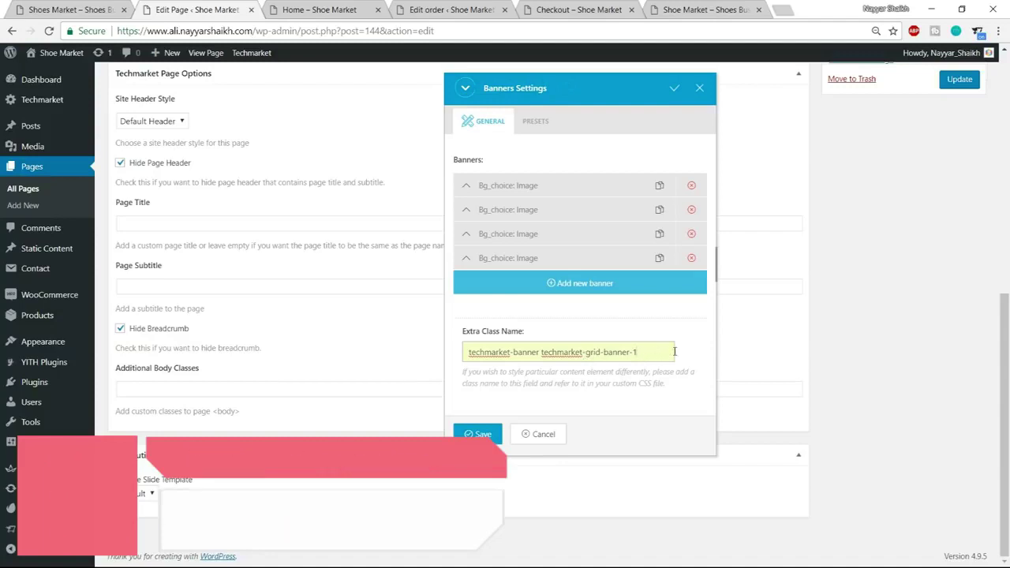
left_click(487, 436)
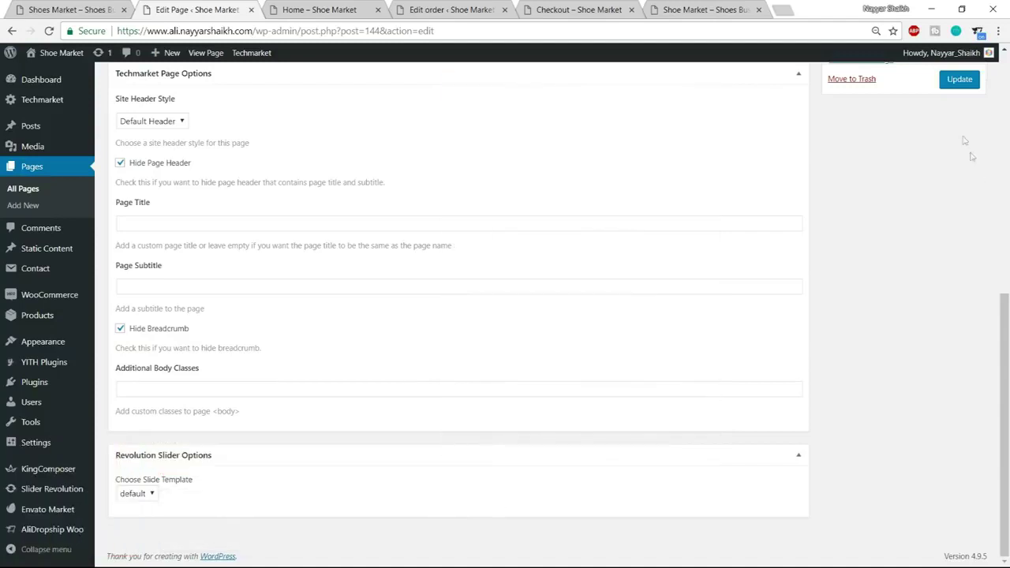
- Update the page and review the WOMEN, BABYS, KIDS & YOUNG and MEN banners on the live site
left_click(960, 84)
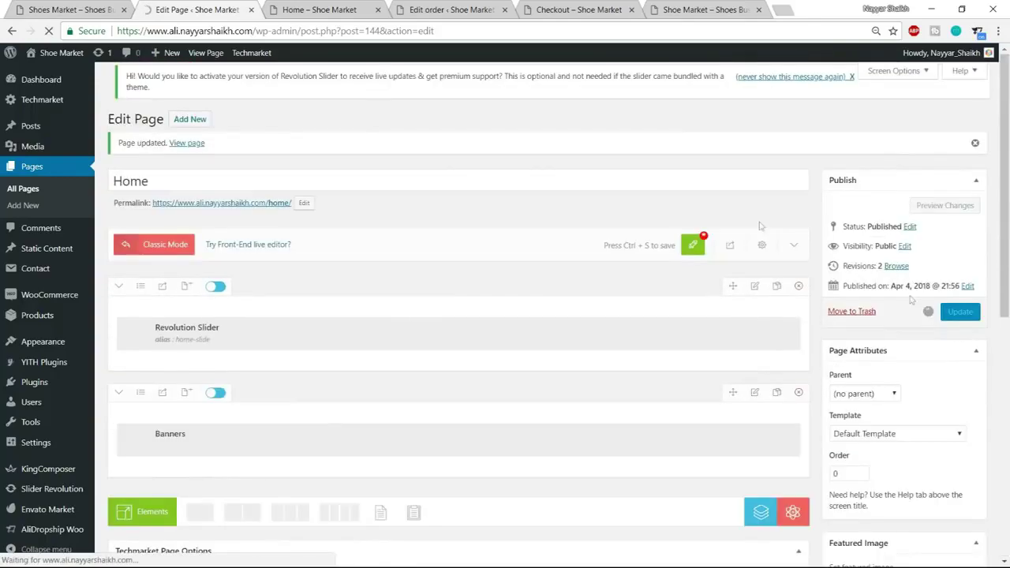
left_click(319, 10)
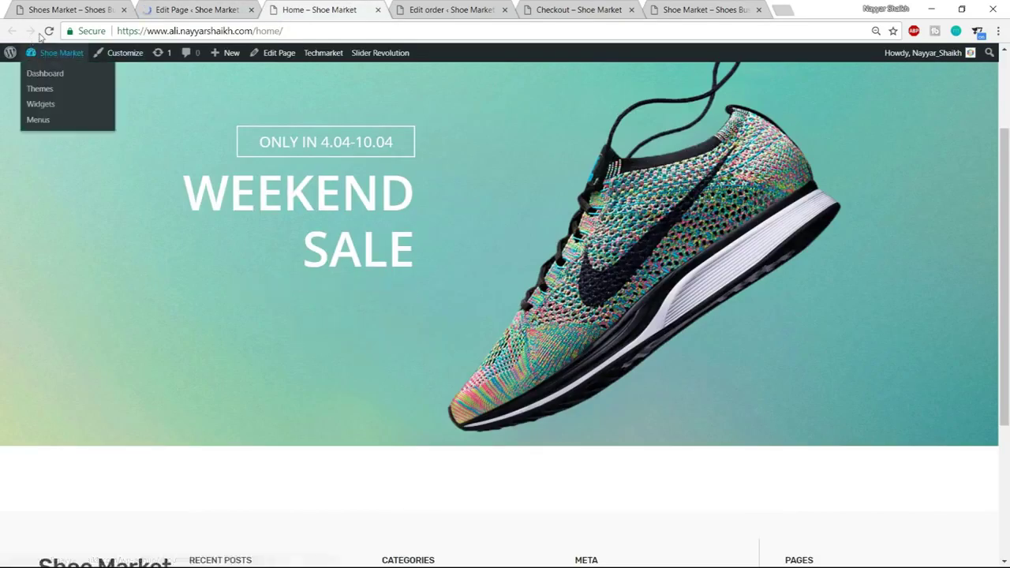
left_click(48, 31)
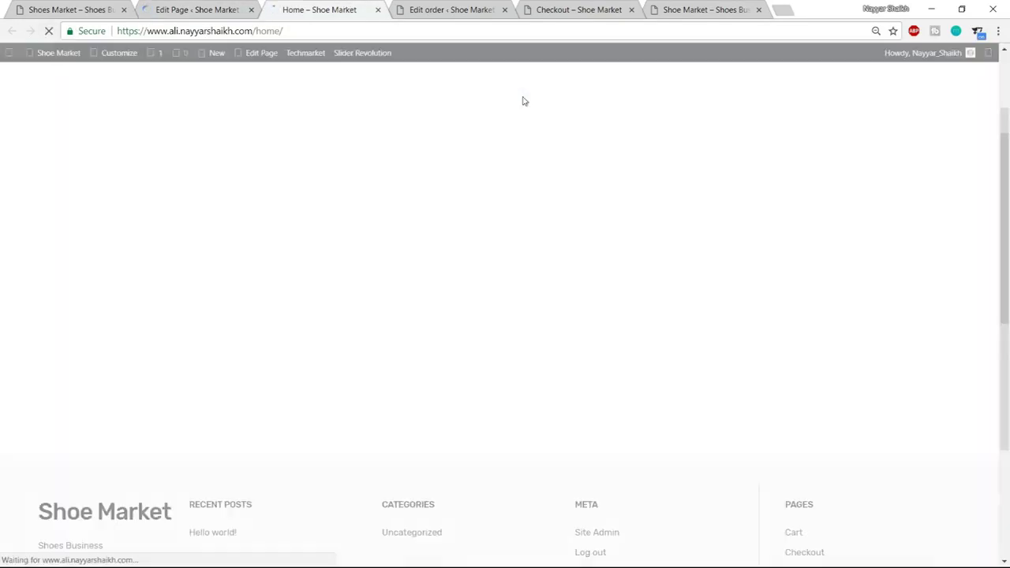
scroll(600, 252, "down", 3)
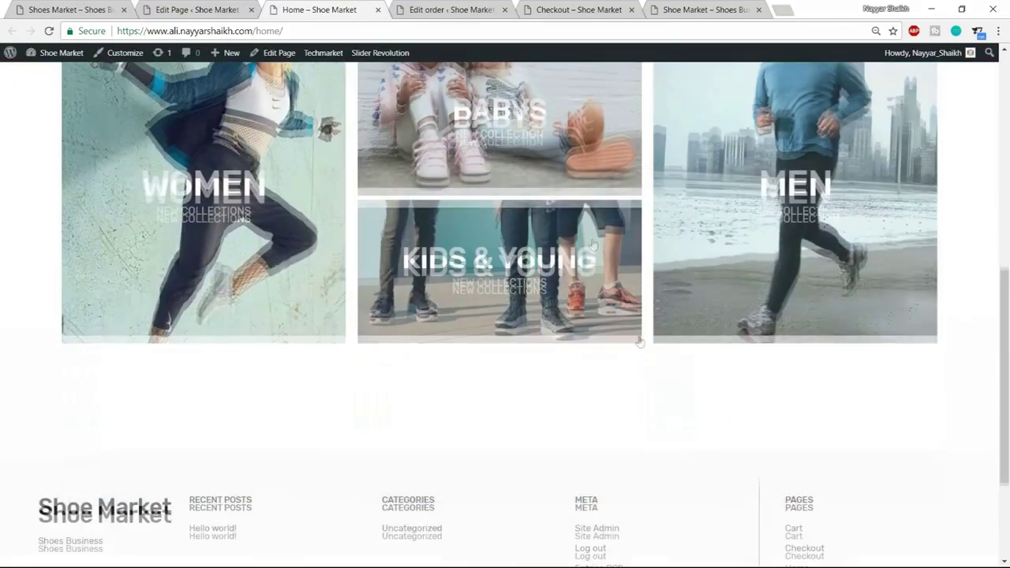
scroll(727, 333, "down", 3)
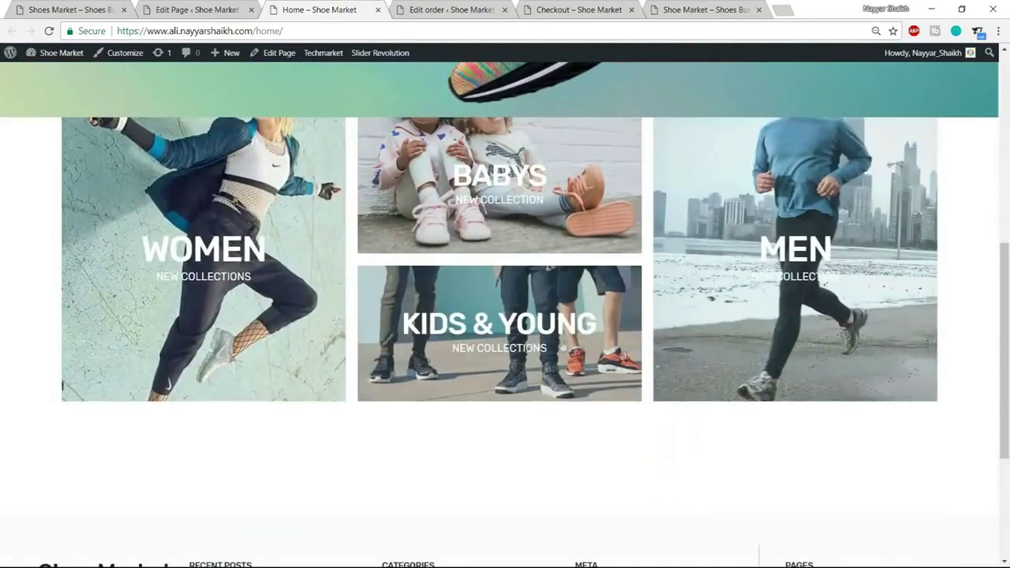
scroll(558, 279, "up", 3)
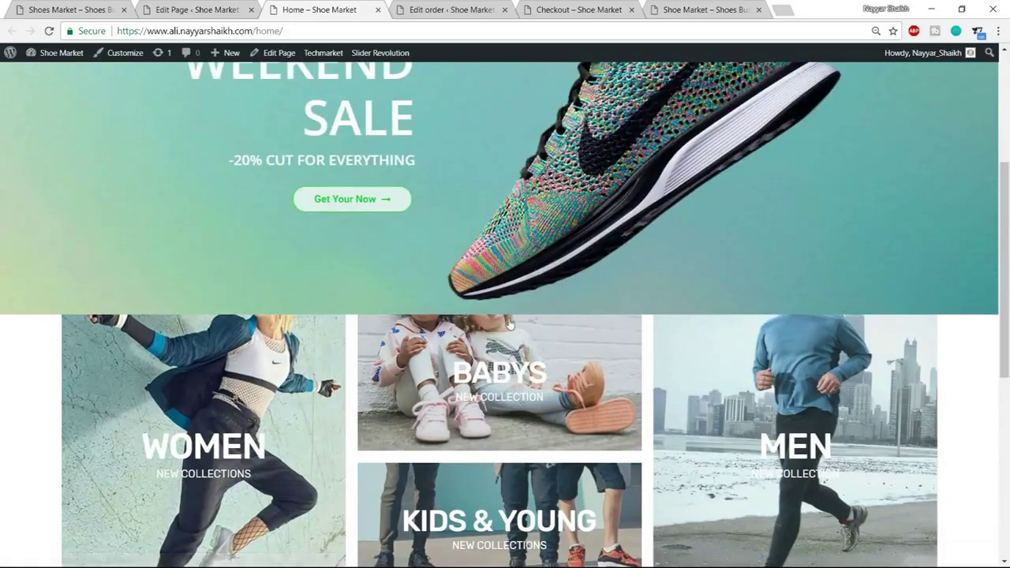
scroll(99, 375, "up", 1)
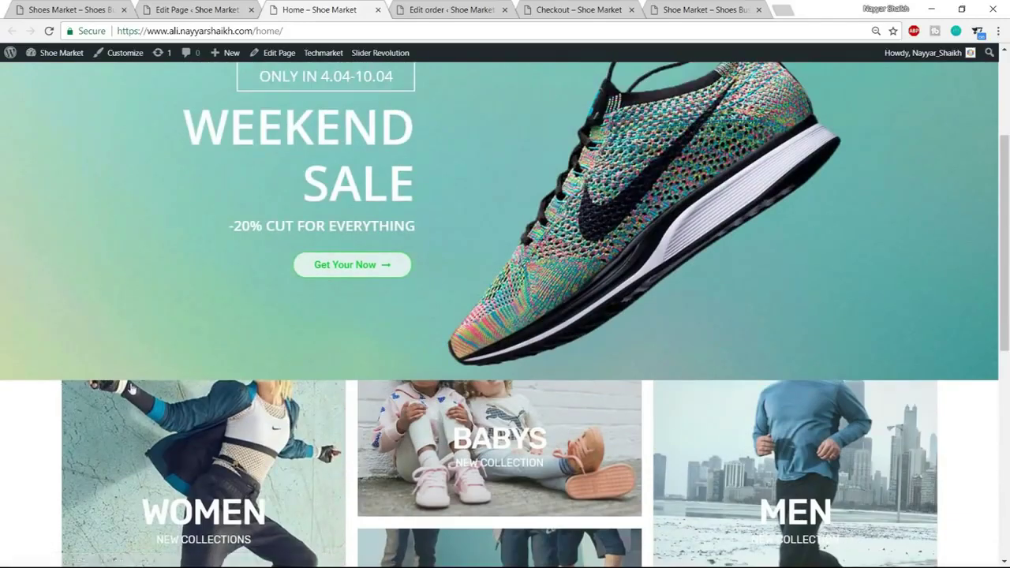
scroll(671, 238, "down", 2)
scroll(834, 266, "up", 3)
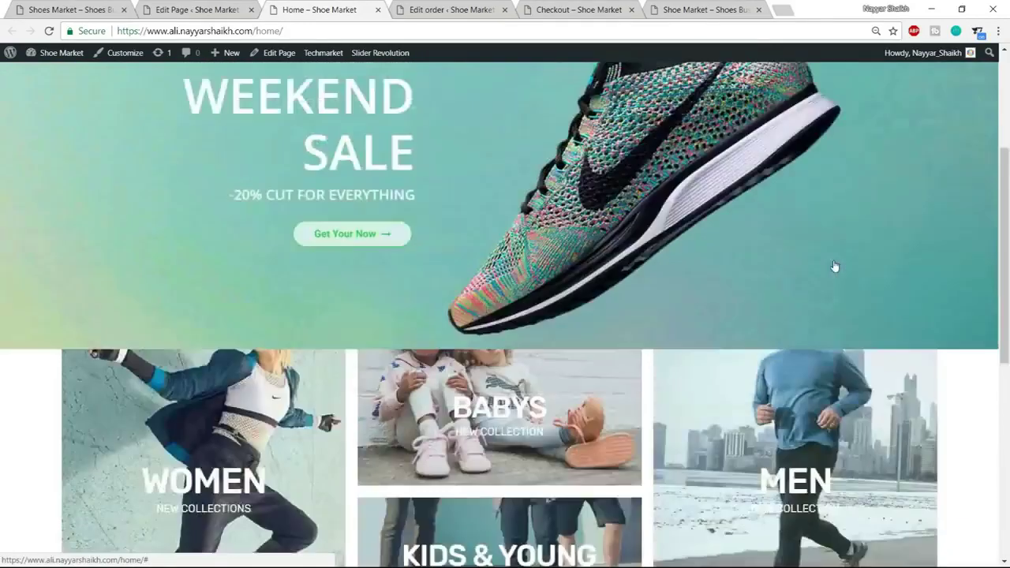
scroll(908, 252, "down", 2)
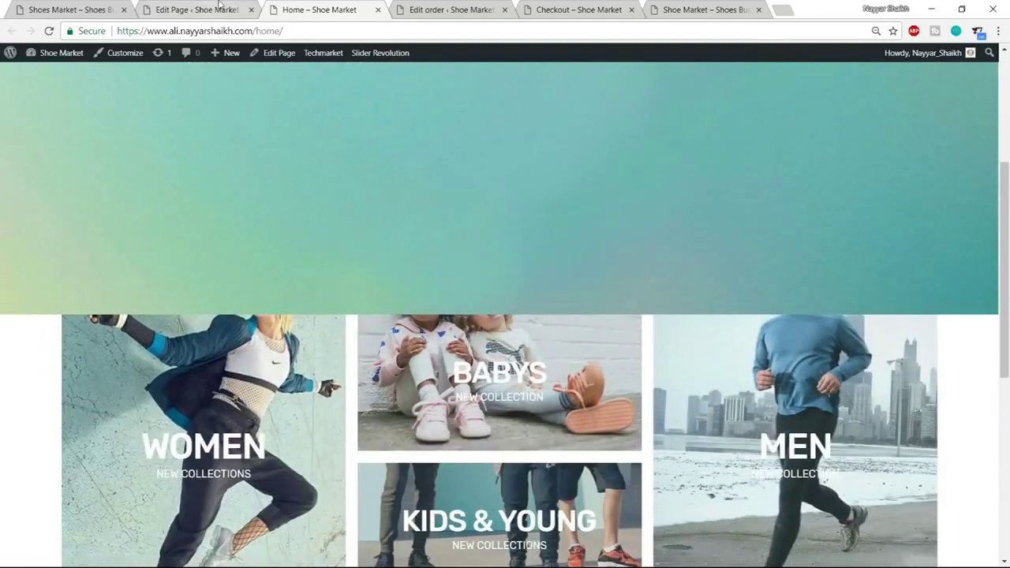
left_click(213, 9)
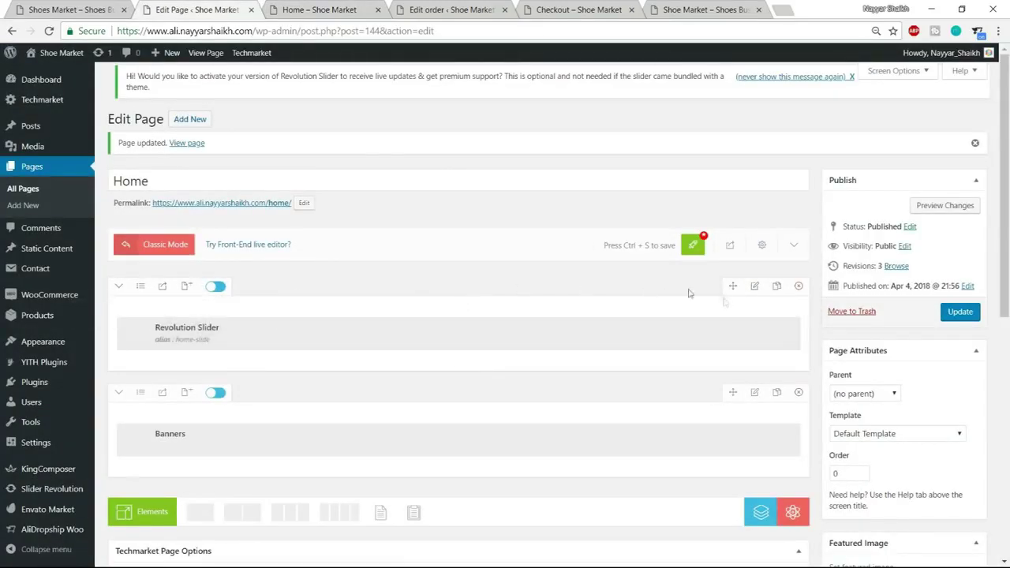
- Set the slider row's Box bottom margin to 50px (top 0px), save, and update the page
left_click(754, 289)
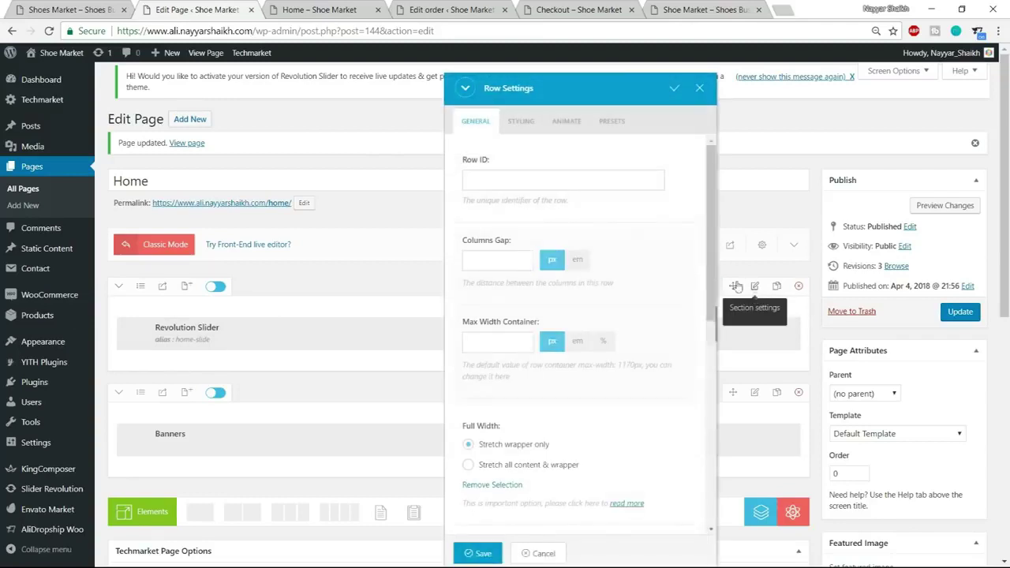
left_click(528, 124)
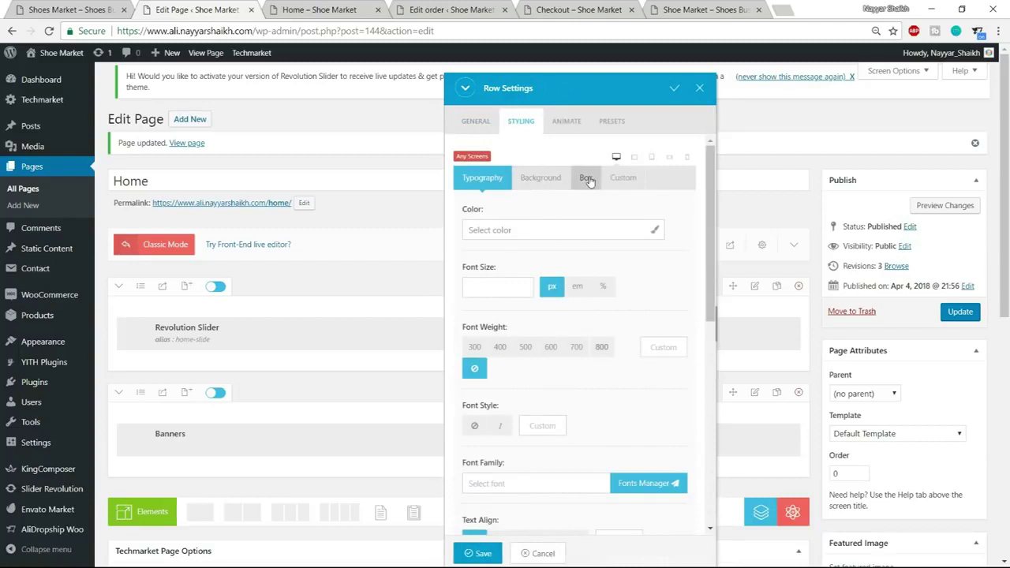
left_click(587, 179)
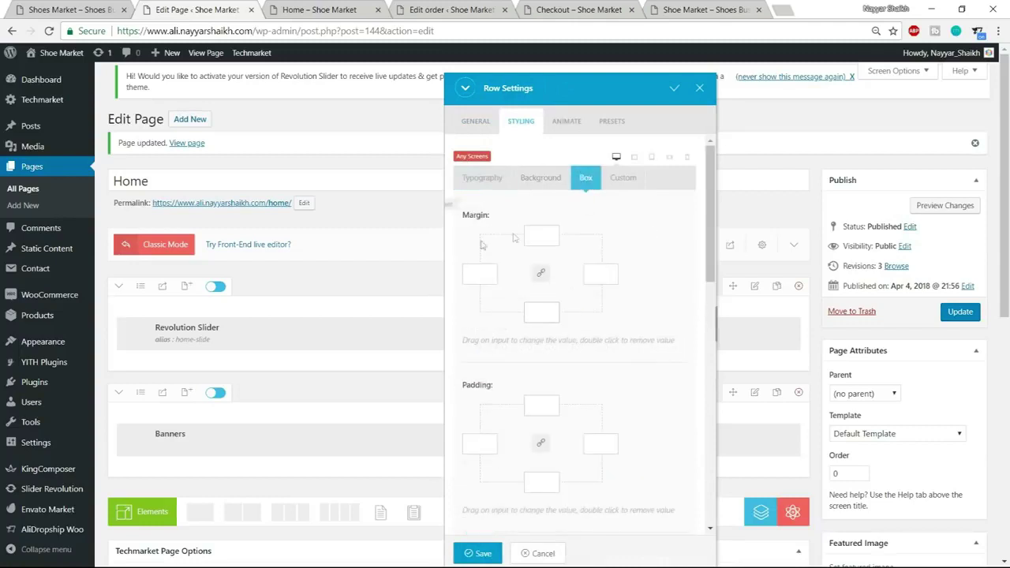
left_click(552, 310)
type("0")
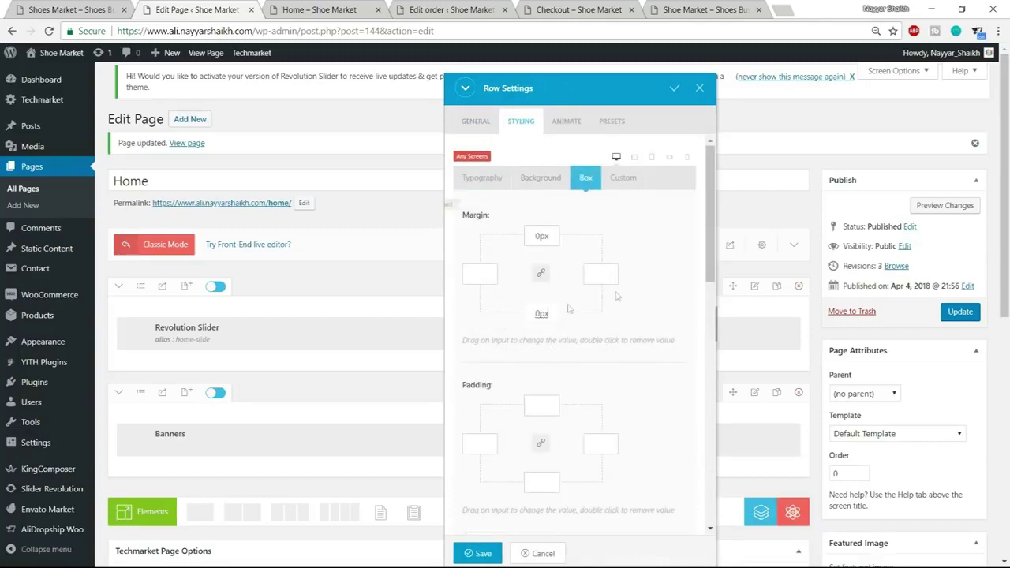
left_click_drag(540, 312, 771, 299)
left_click(475, 554)
left_click(960, 313)
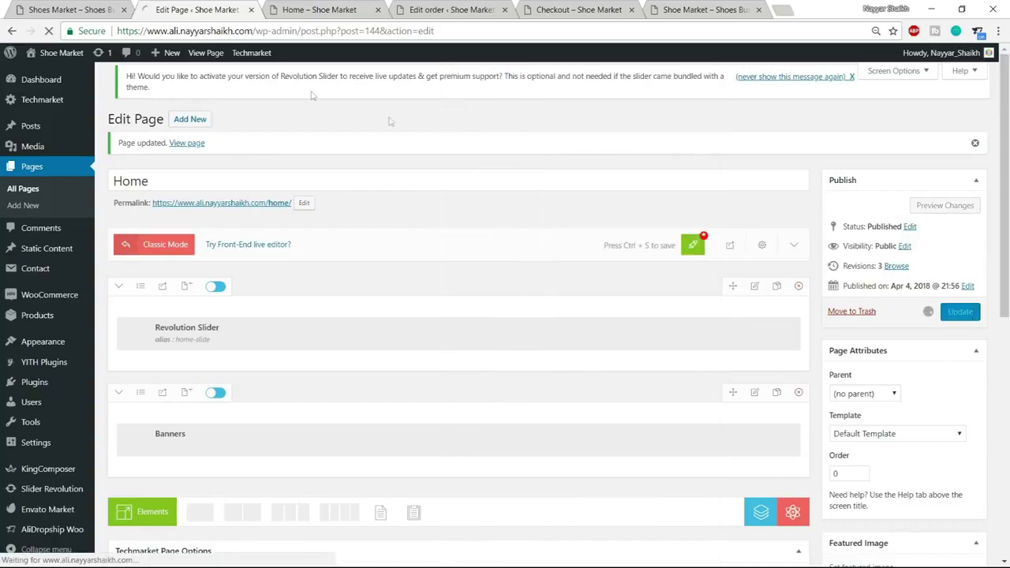
- Reload the live Home page to check spacing, compare with the demo site, then return to the editor
left_click(308, 15)
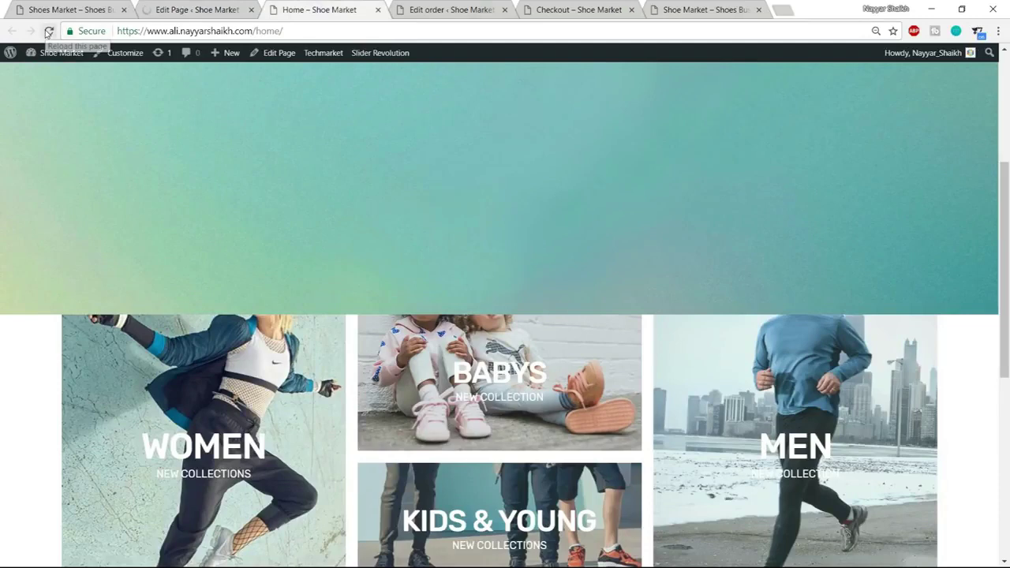
left_click(48, 32)
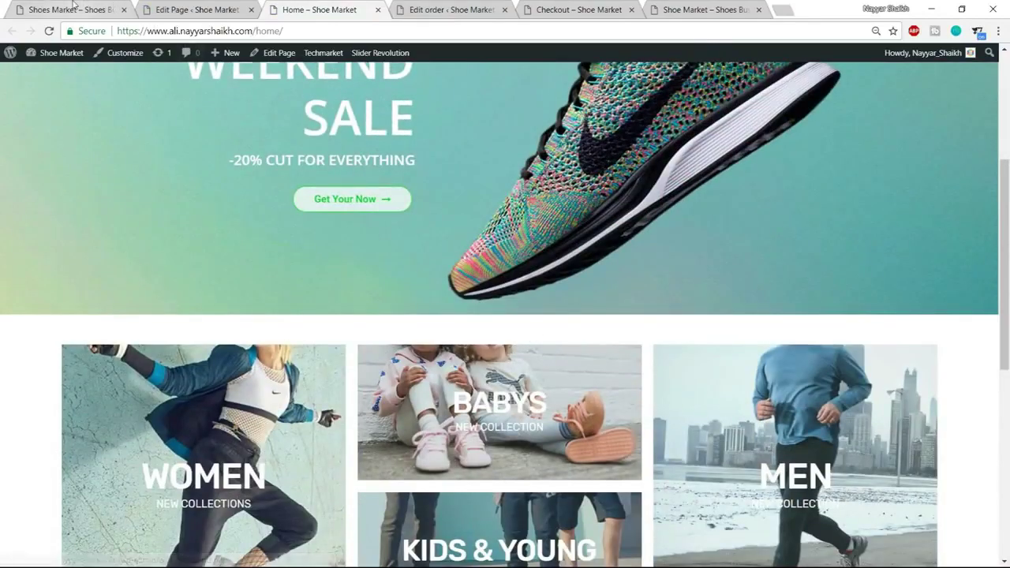
key("ctrl+1")
scroll(819, 221, "down", 4)
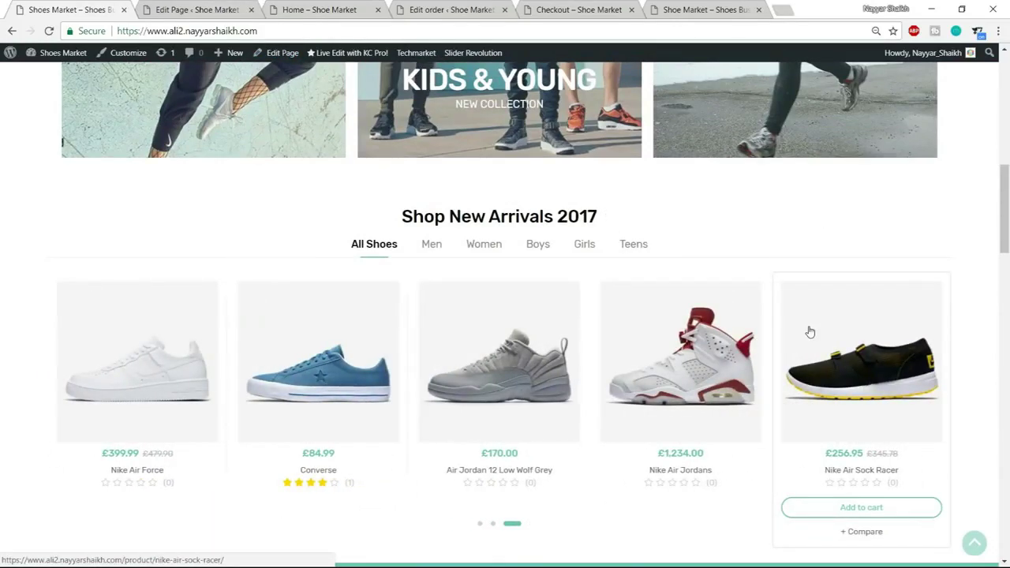
left_click(198, 9)
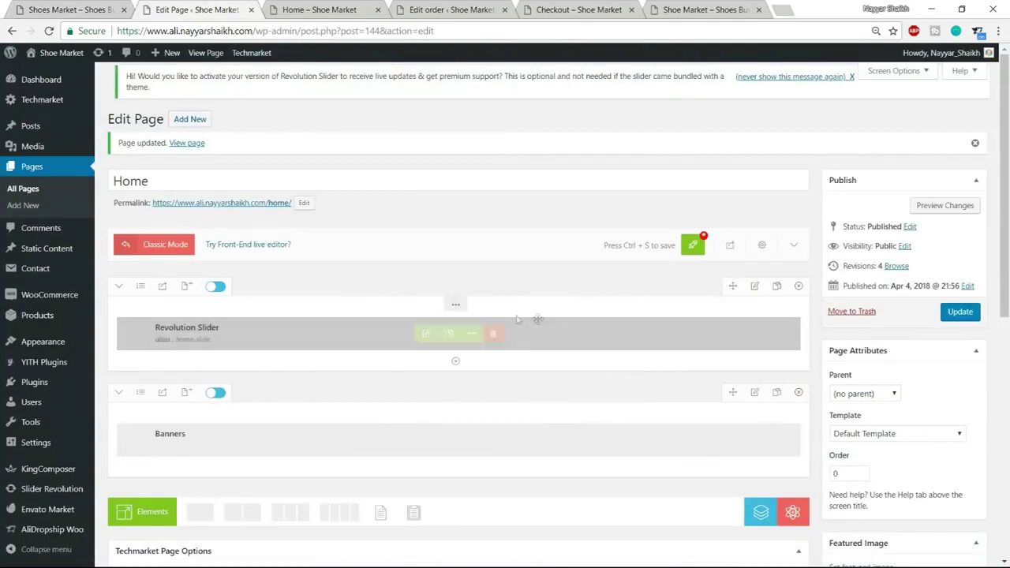
scroll(345, 292, "down", 3)
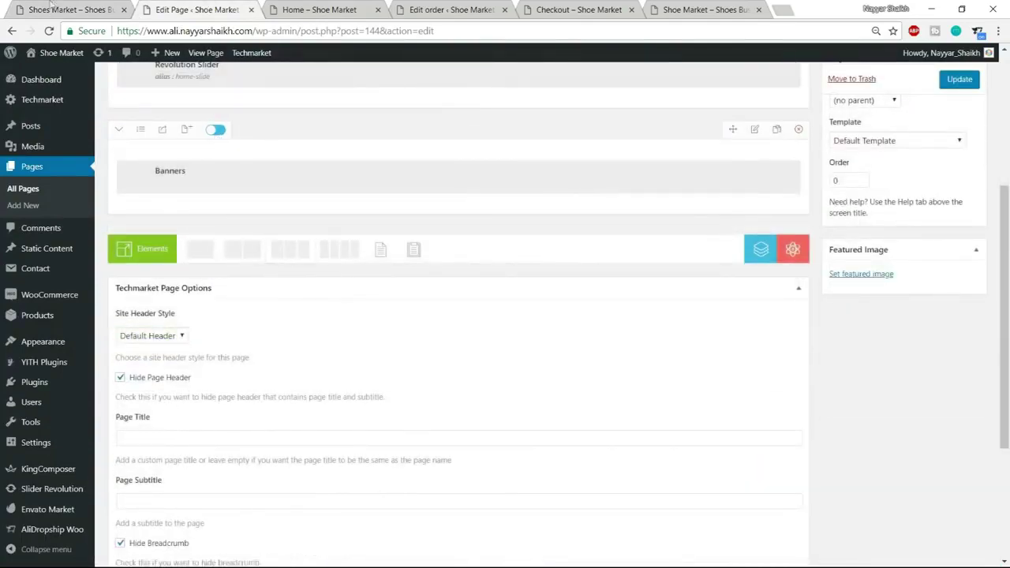
- Add a new row below the Banners and filter the element list by 'PRODU'
key("ctrl+shift+Tab")
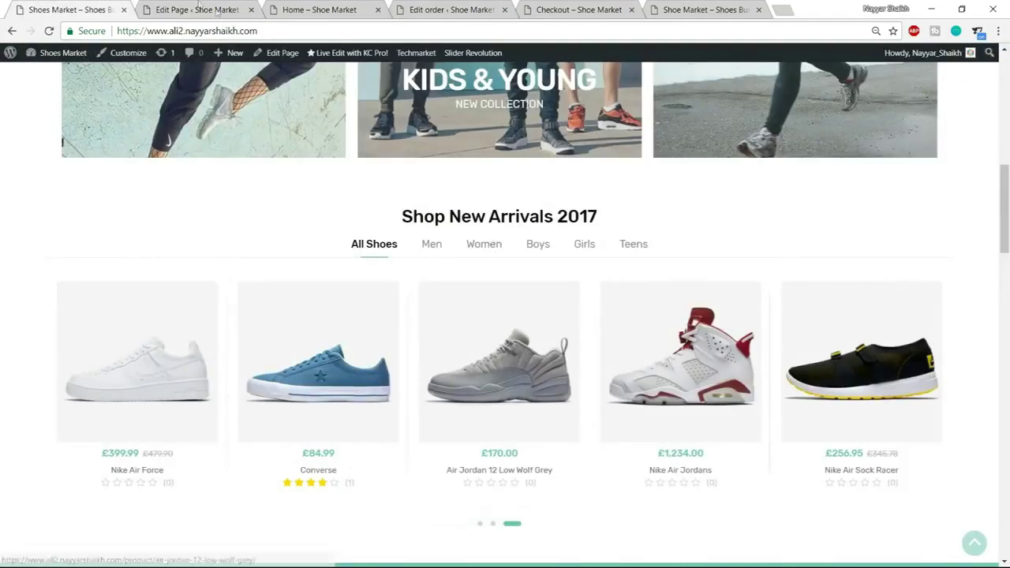
key("ctrl+Tab")
left_click(203, 262)
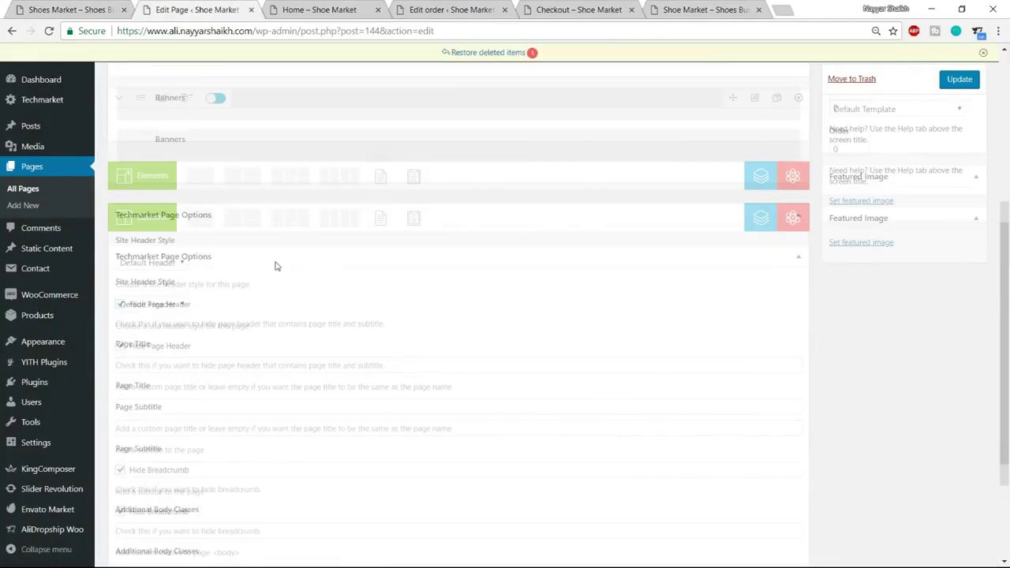
left_click(203, 303)
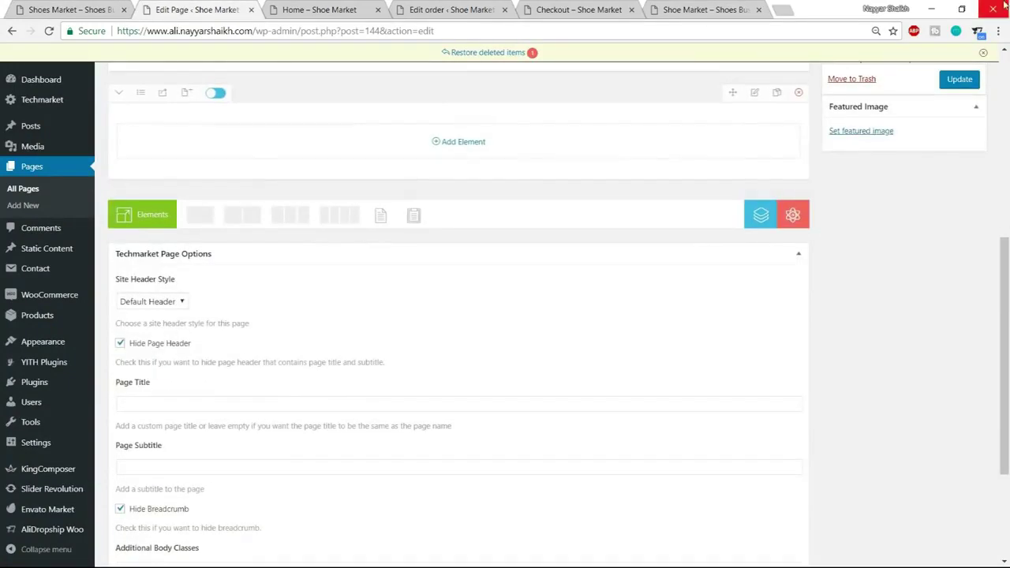
scroll(489, 305, "up", 2)
left_click(462, 273)
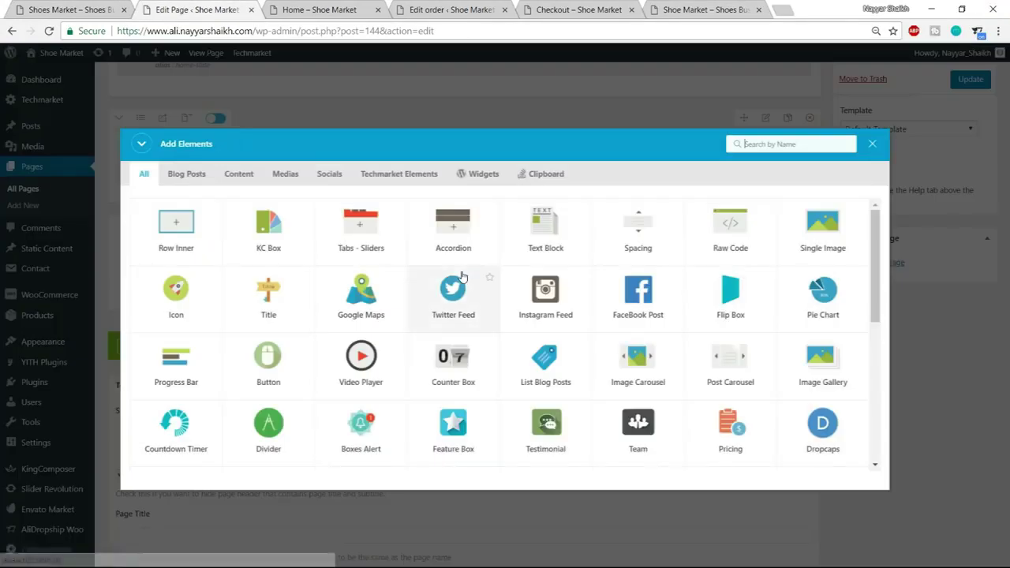
type("PRODUCT")
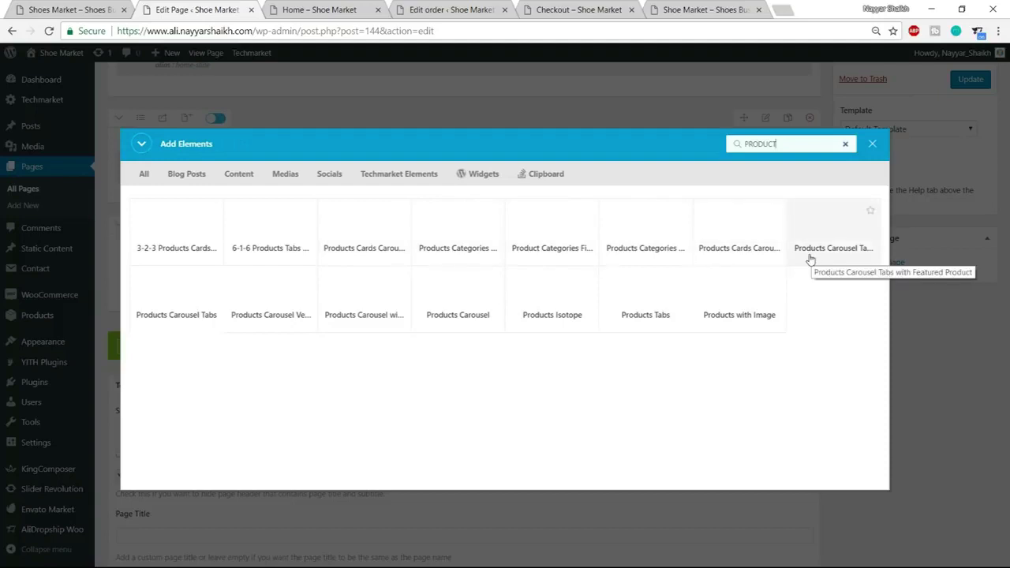
- Insert the Products Carousel Tabs element into the new row
left_click(179, 315)
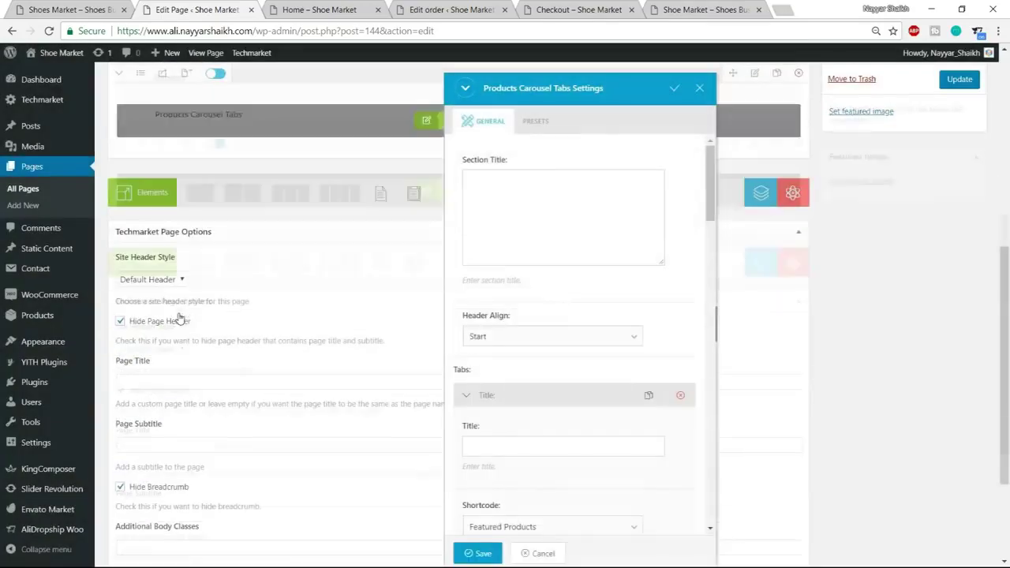
scroll(599, 252, "up", 2)
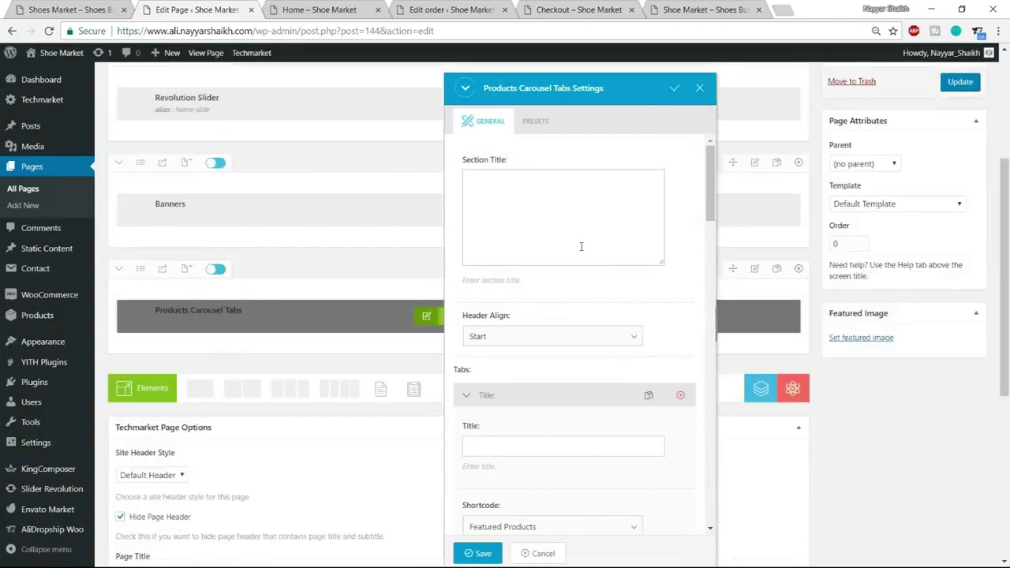
scroll(631, 268, "down", 1)
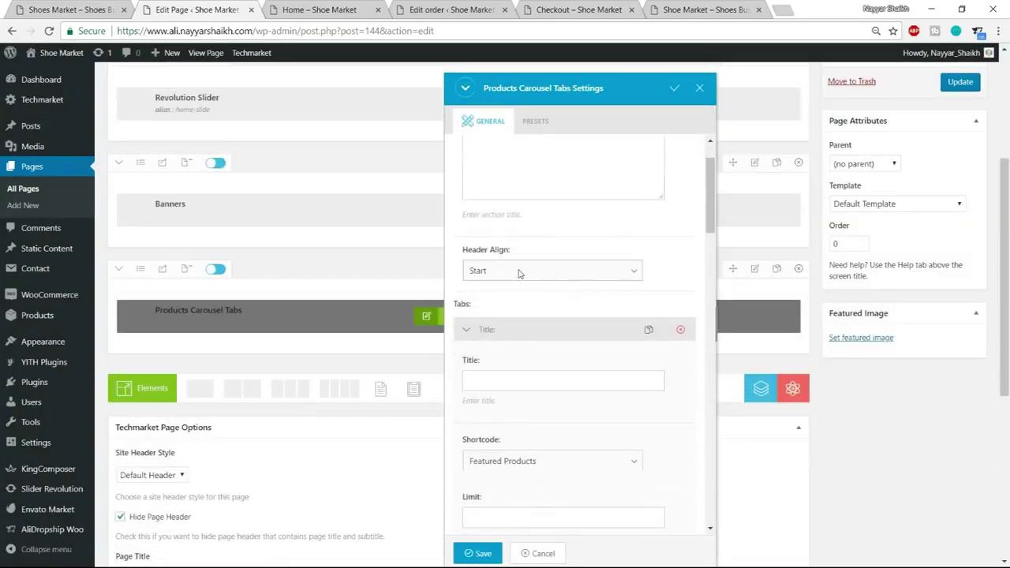
- Copy the storefront's 'Shop New Arrivals 2017' heading and paste it as the Section Title
left_click(71, 10)
left_click_drag(388, 211, 627, 236)
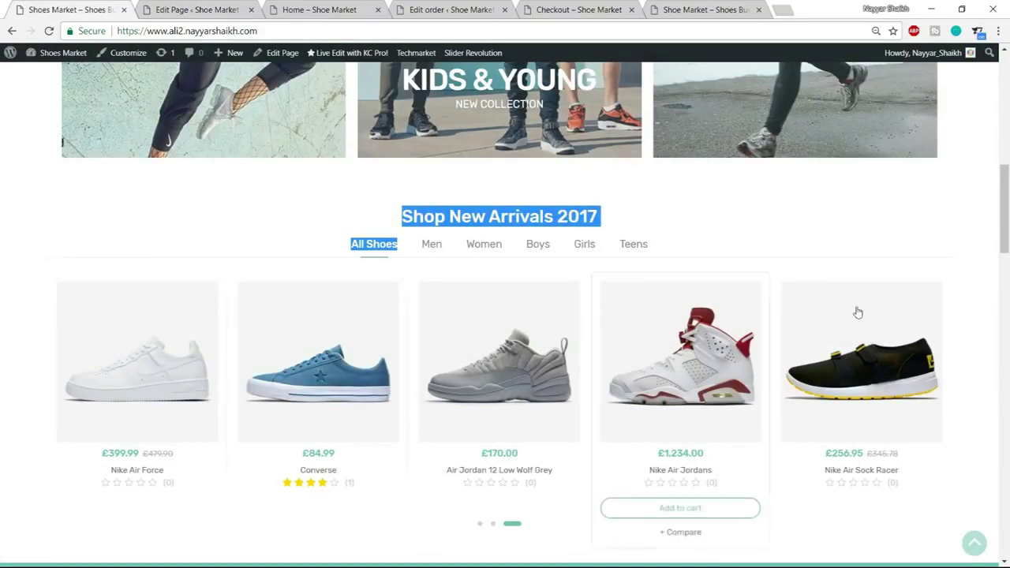
scroll(856, 313, "down", 10)
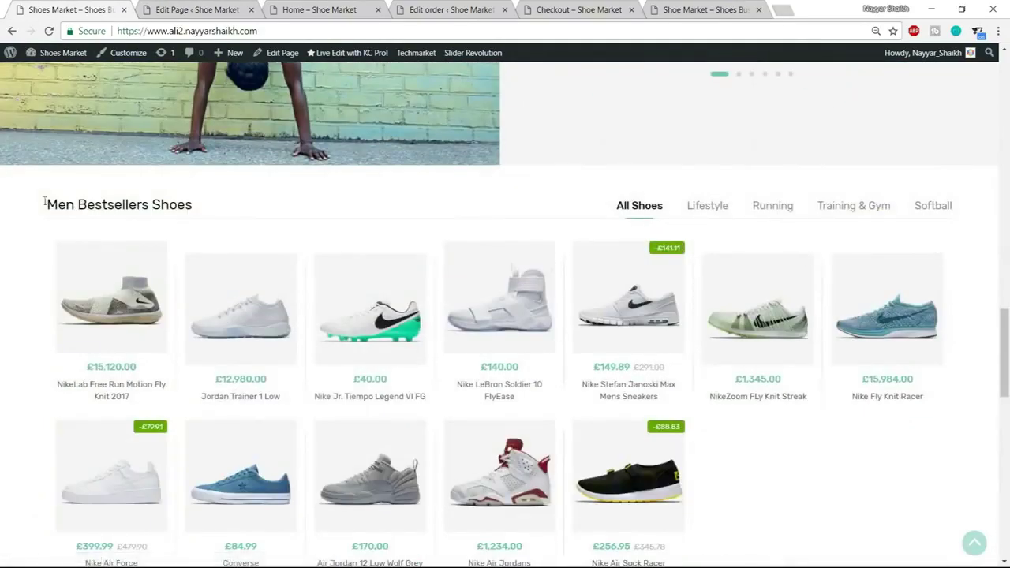
left_click_drag(187, 211, 137, 207)
left_click(49, 202)
mouse_move(44, 206)
left_mouse_down()
mouse_move(93, 207)
mouse_move(46, 207)
left_mouse_up()
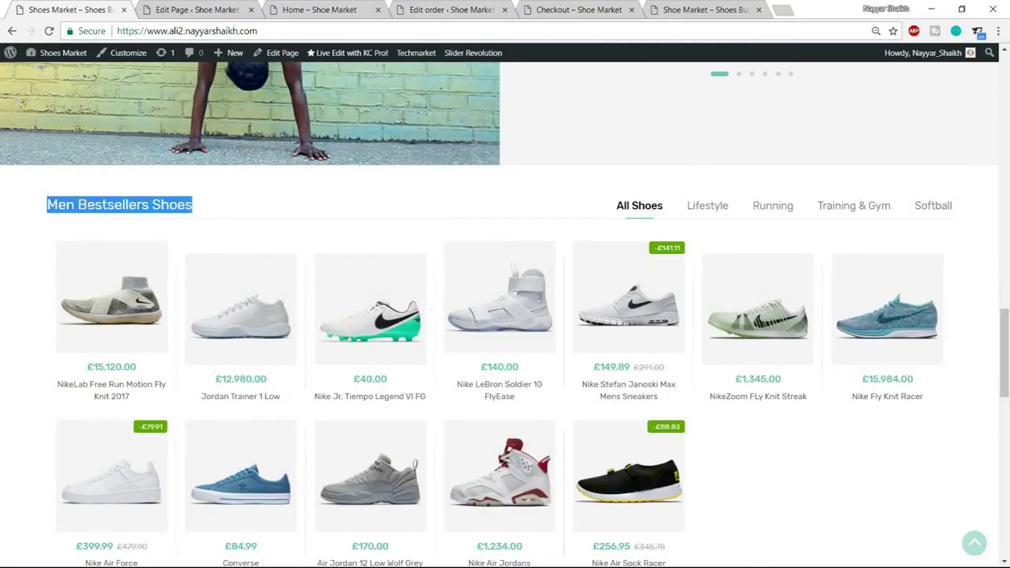
scroll(310, 300, "up", 12)
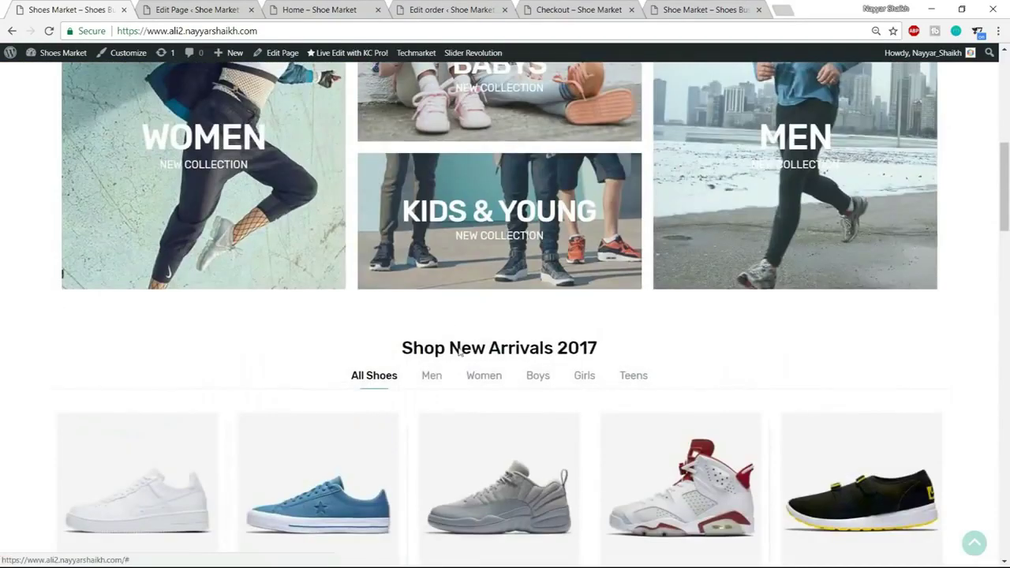
triple_click(463, 343)
key("ctrl+c")
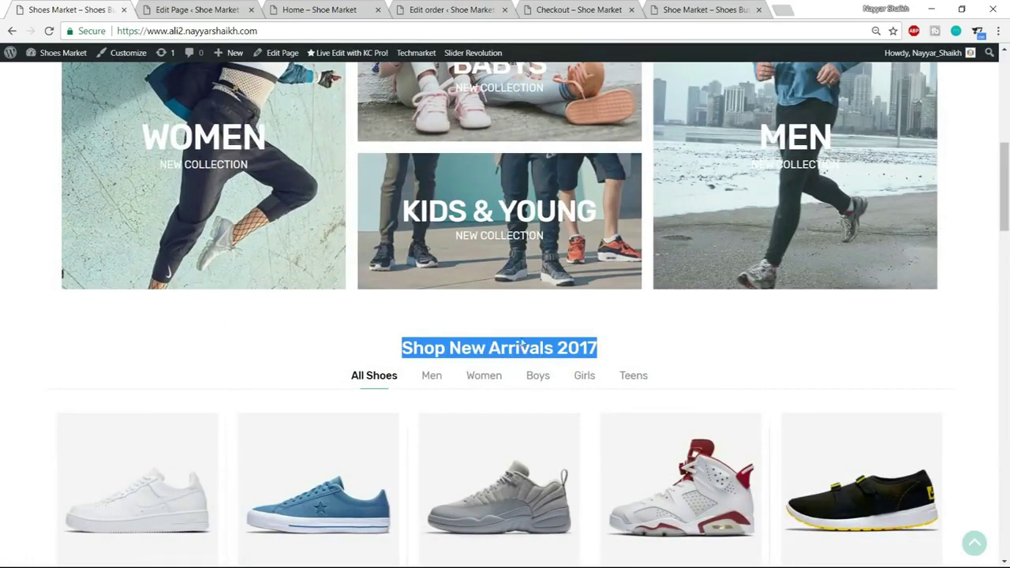
left_click(193, 10)
scroll(531, 288, "up", 1)
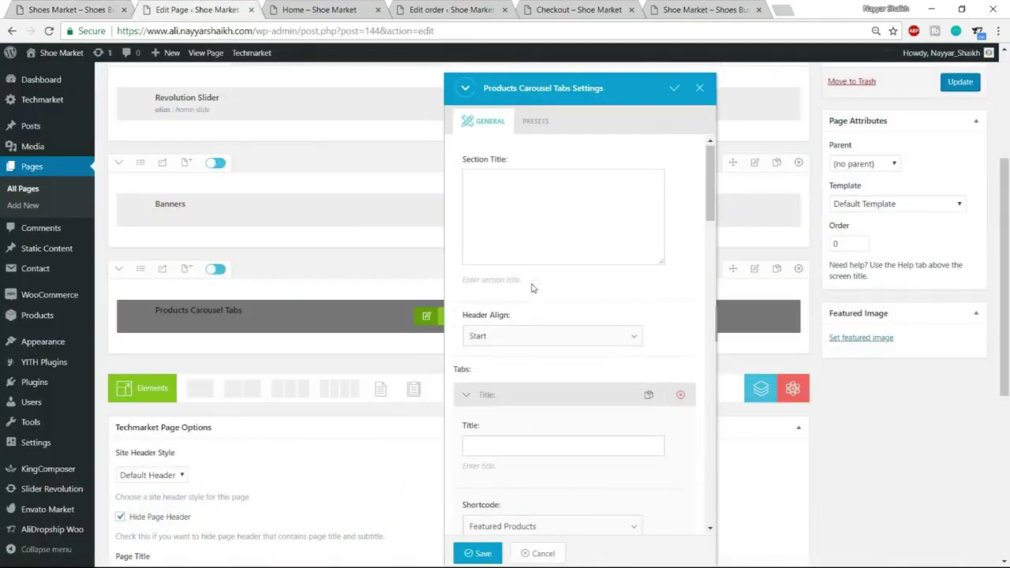
left_click(532, 243)
left_click(36, 8)
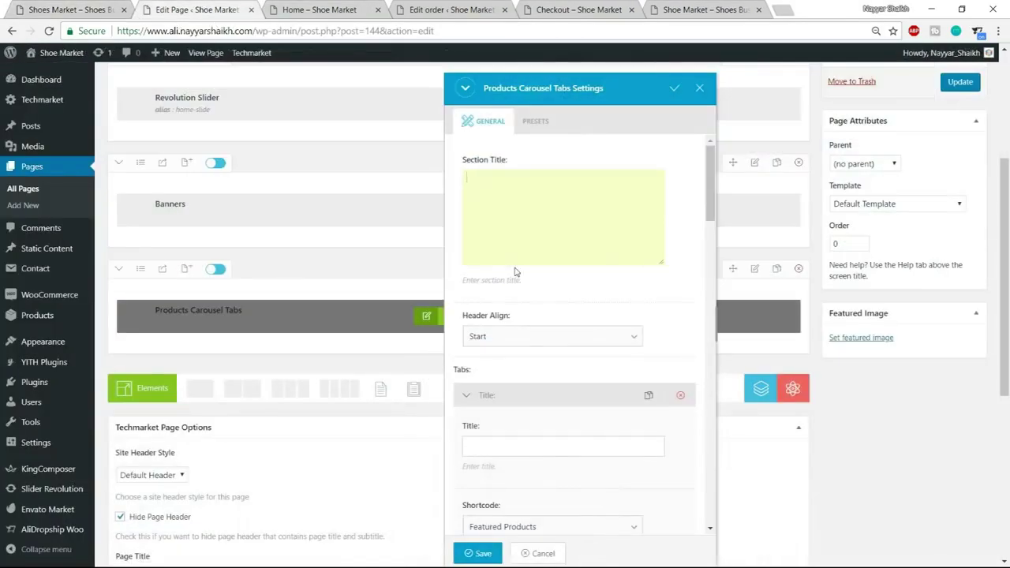
key("ctrl+v")
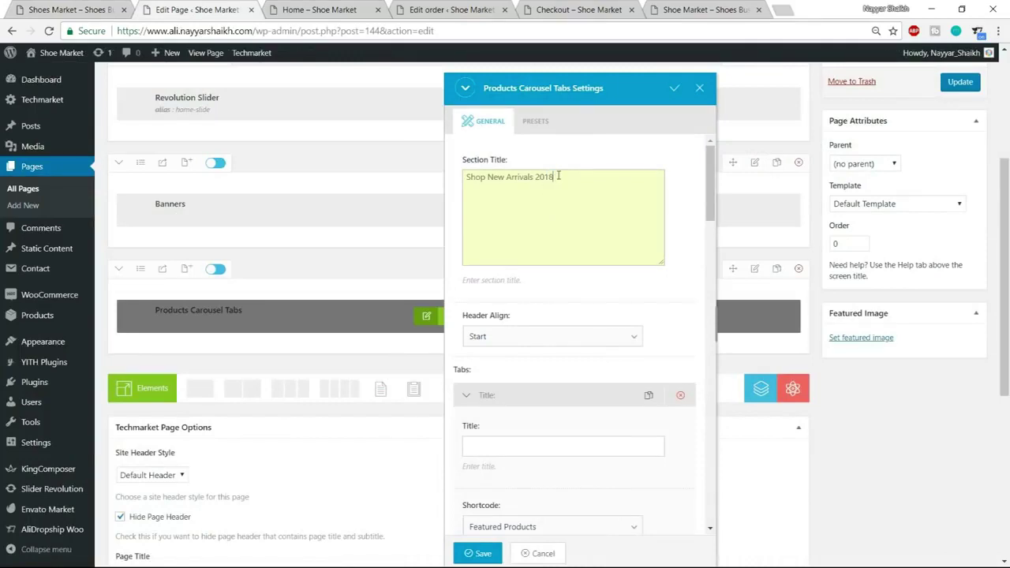
- Set the carousel Header Align to Center
scroll(560, 284, "down", 2)
left_click(544, 271)
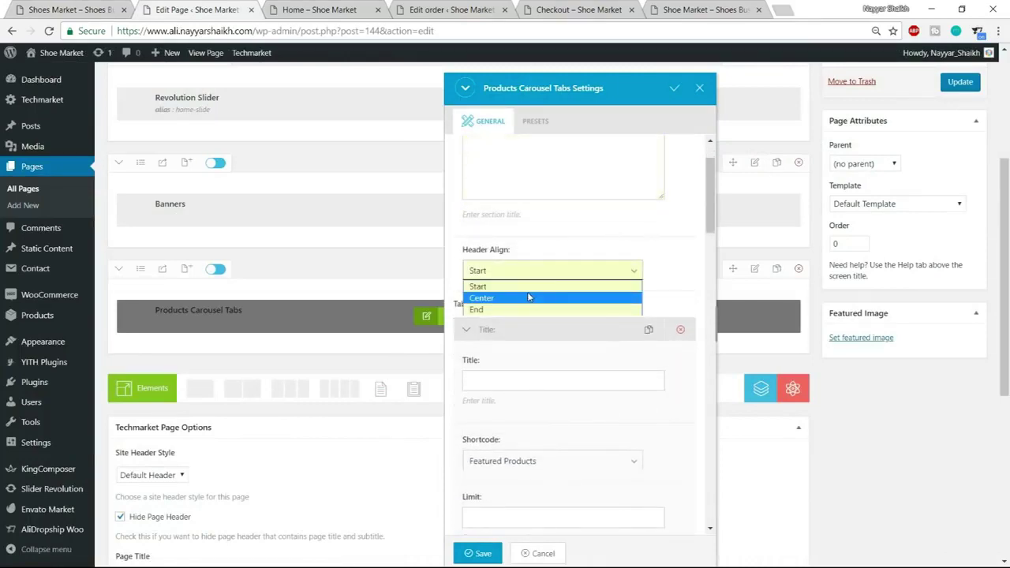
left_click(529, 298)
- Make the first tab All Shoes using the Products shortcode with a limit of 20
scroll(623, 323, "down", 3)
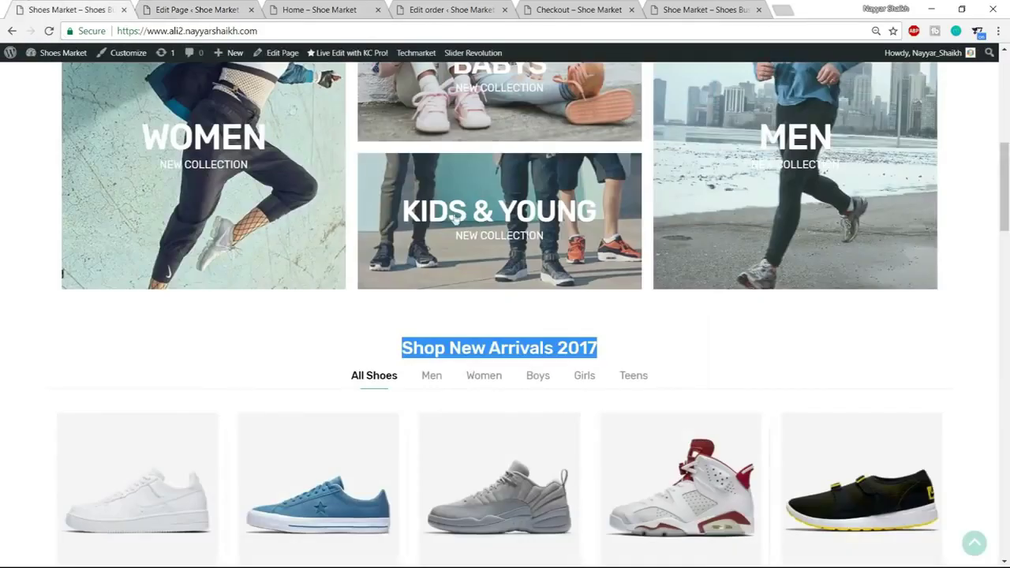
scroll(394, 379, "down", 2)
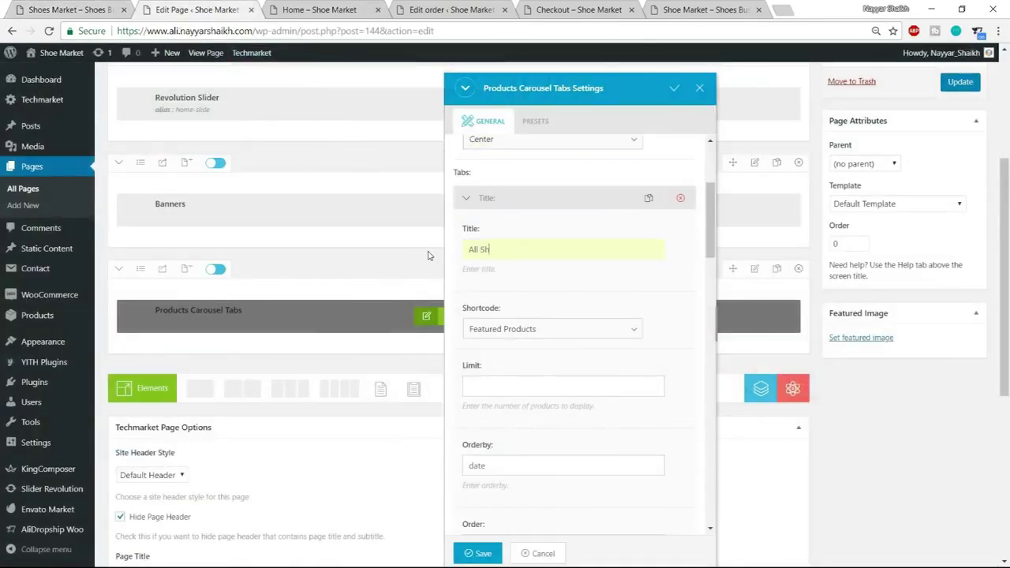
scroll(584, 331, "down", 1)
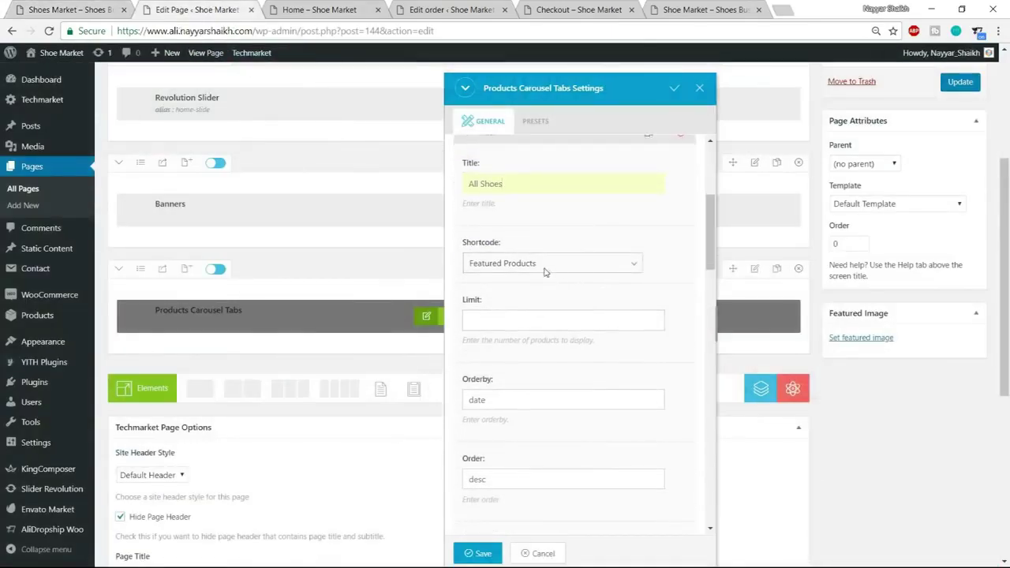
left_click(539, 263)
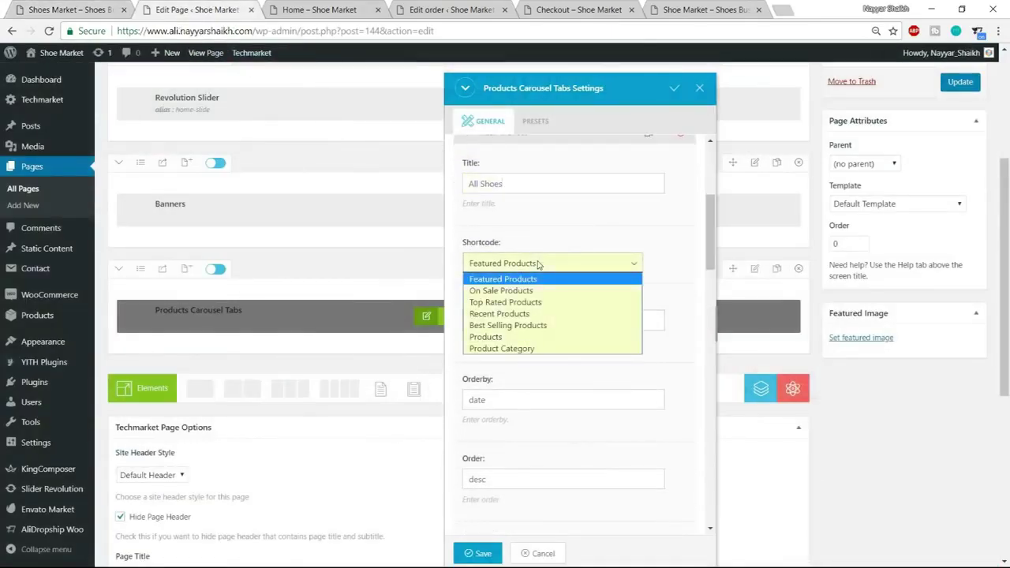
left_click(520, 338)
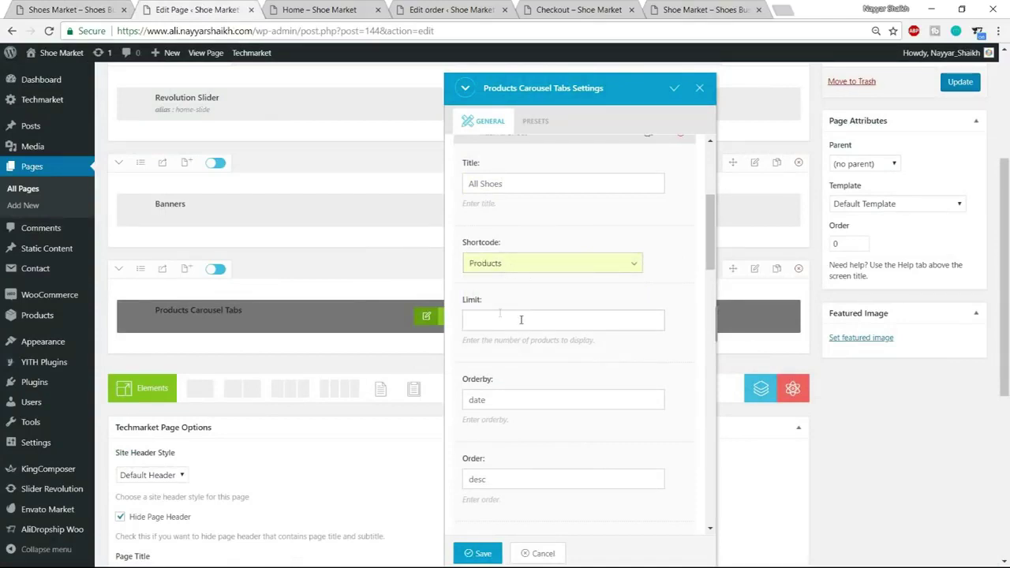
left_click(515, 322)
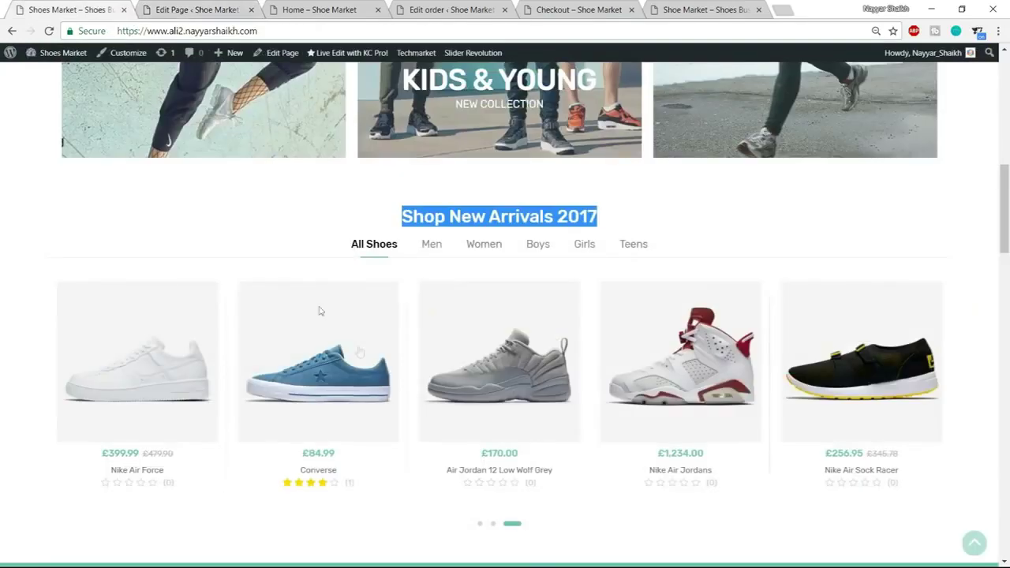
left_click(107, 9)
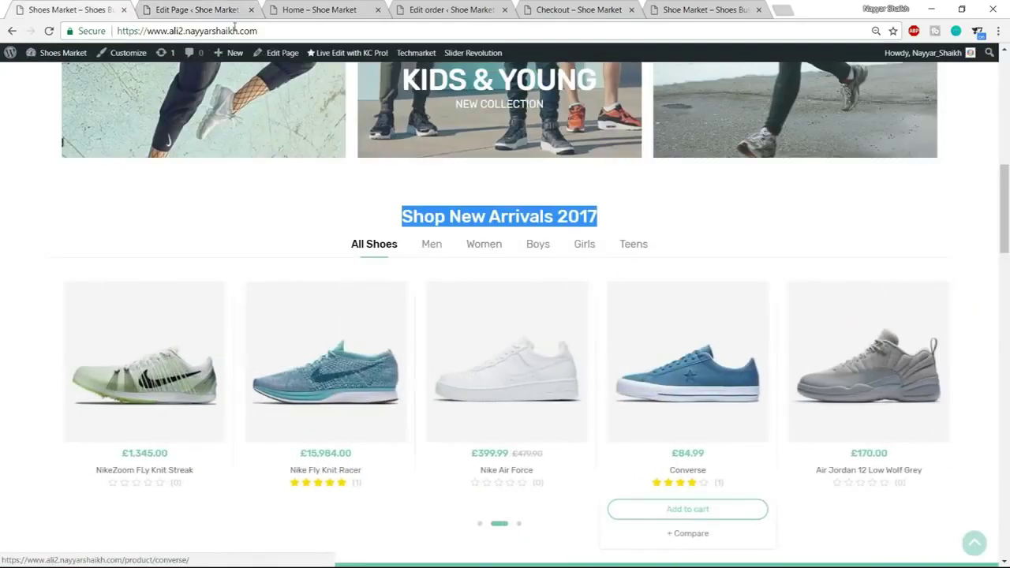
left_click(229, 9)
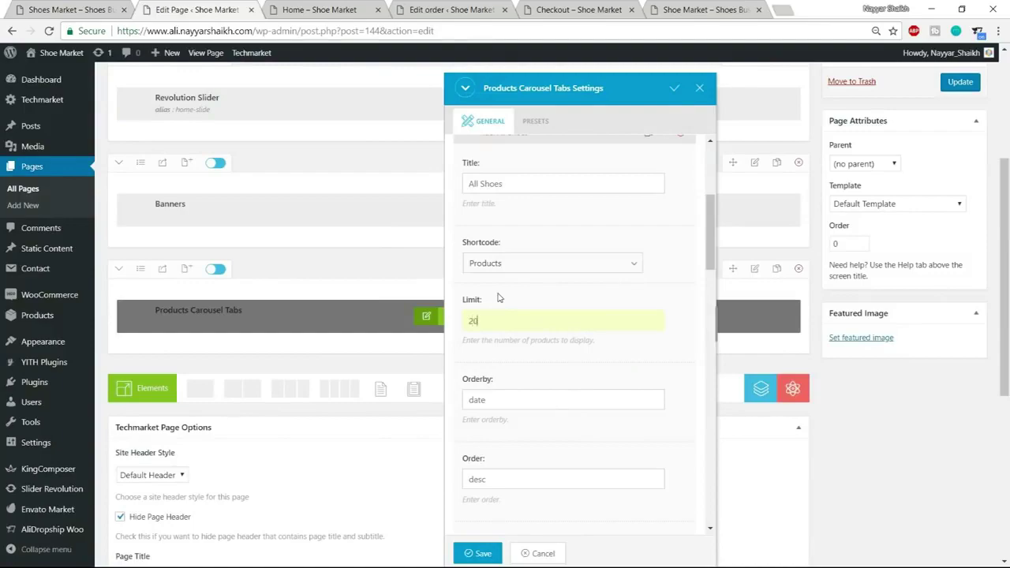
left_click(82, 11)
scroll(365, 309, "down", 1)
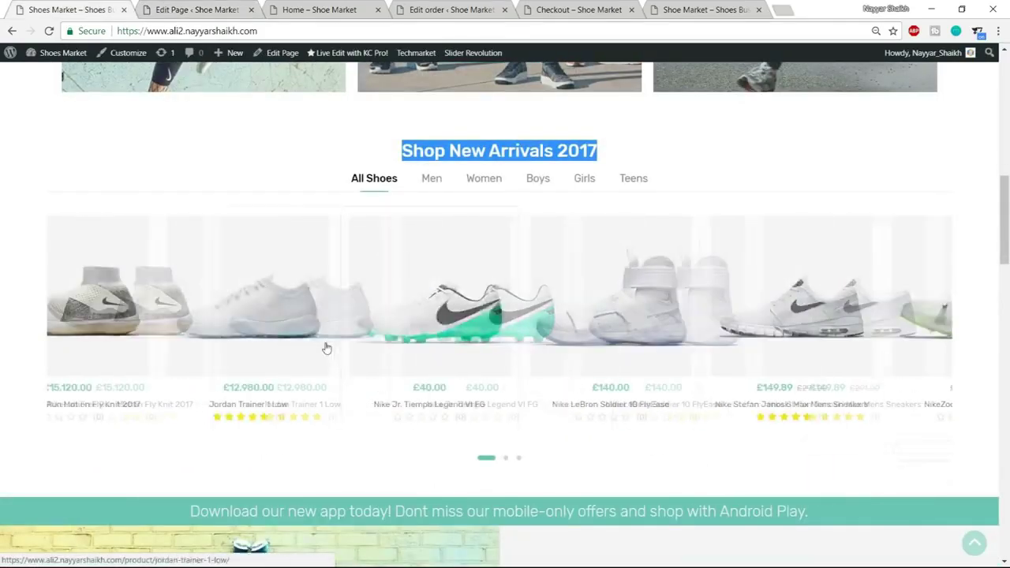
left_click(232, 10)
scroll(652, 347, "down", 5)
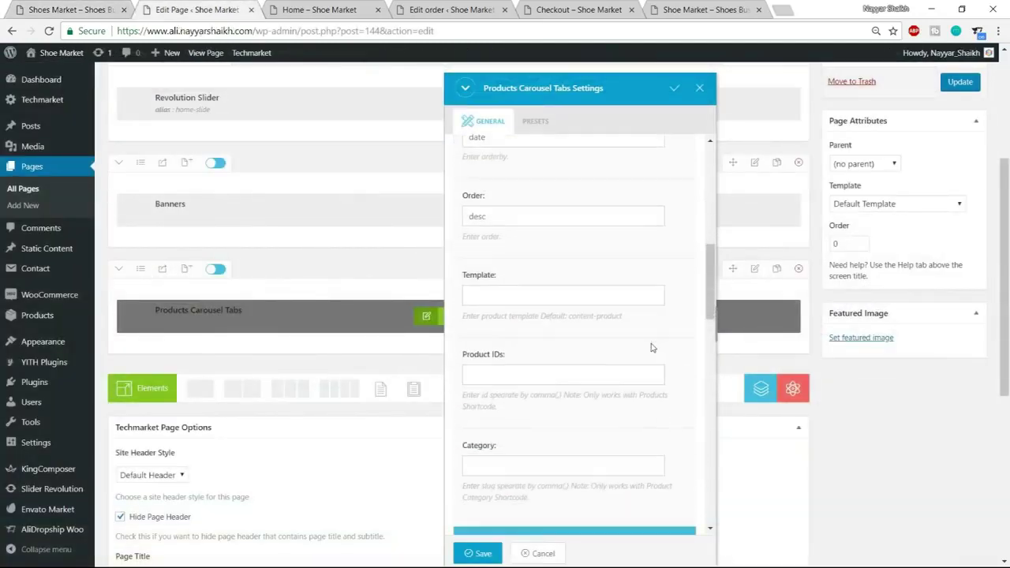
left_click(530, 232)
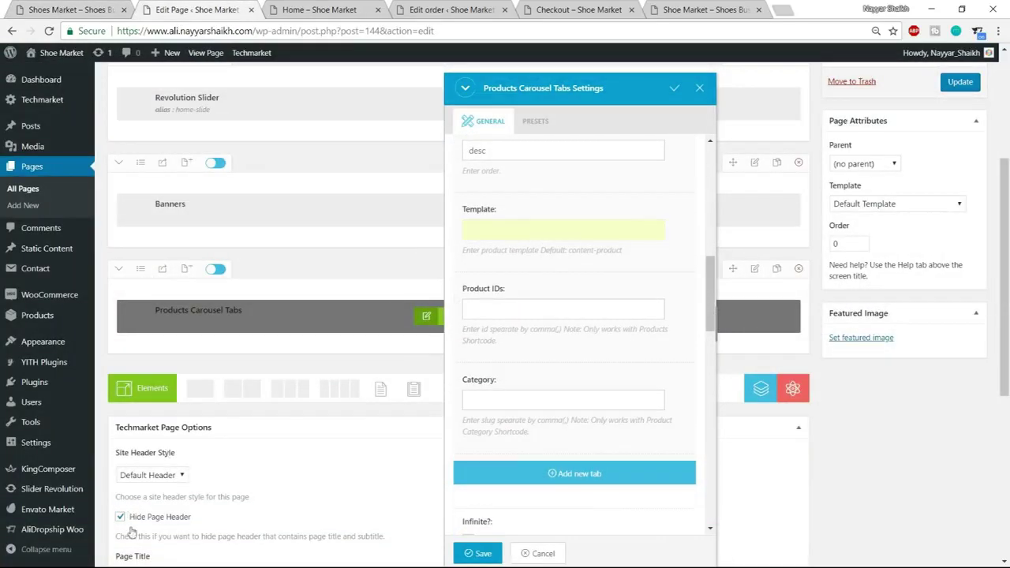
- Paste content-product-with-rating from the notes into the Template field
key("alt+Tab")
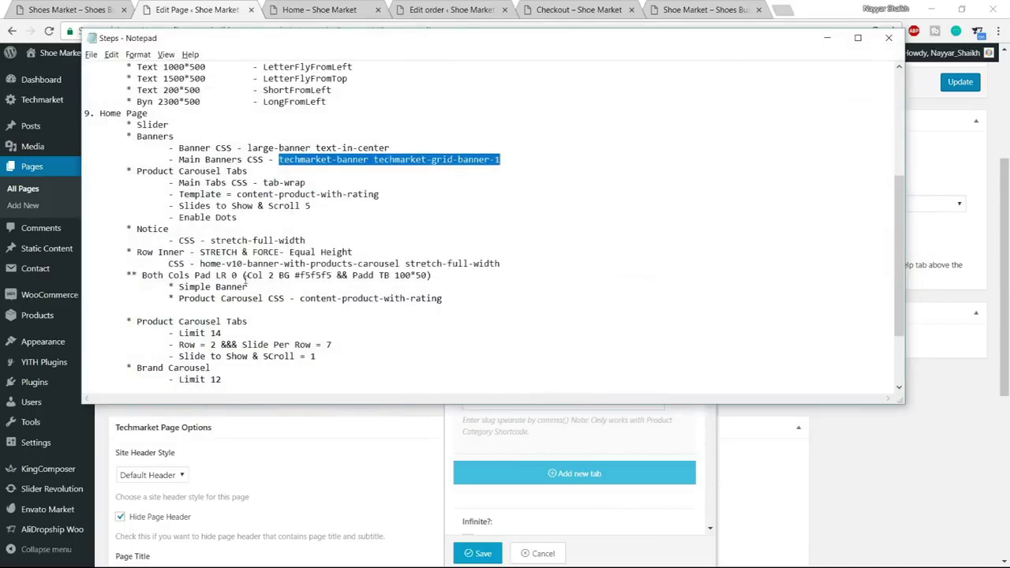
left_click(269, 207)
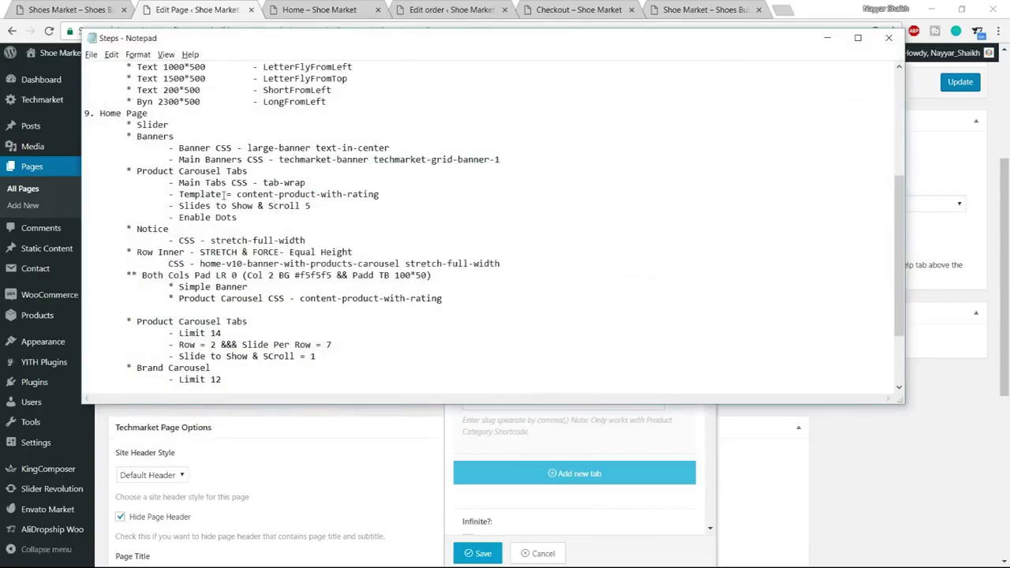
left_click_drag(169, 194, 235, 193)
left_click(400, 194)
left_click_drag(395, 194, 240, 194)
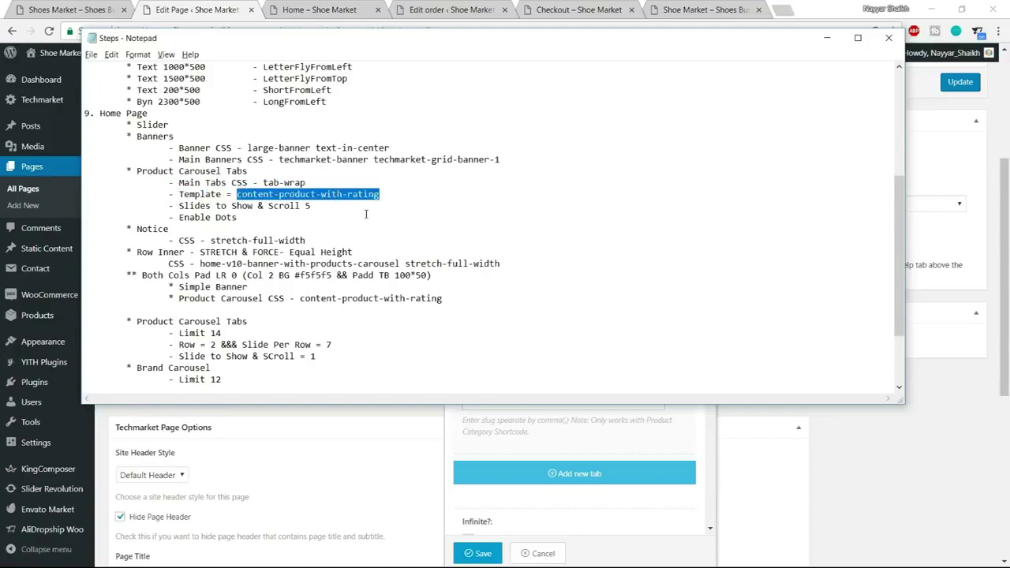
key("alt+Tab")
type("content-product-with-rating")
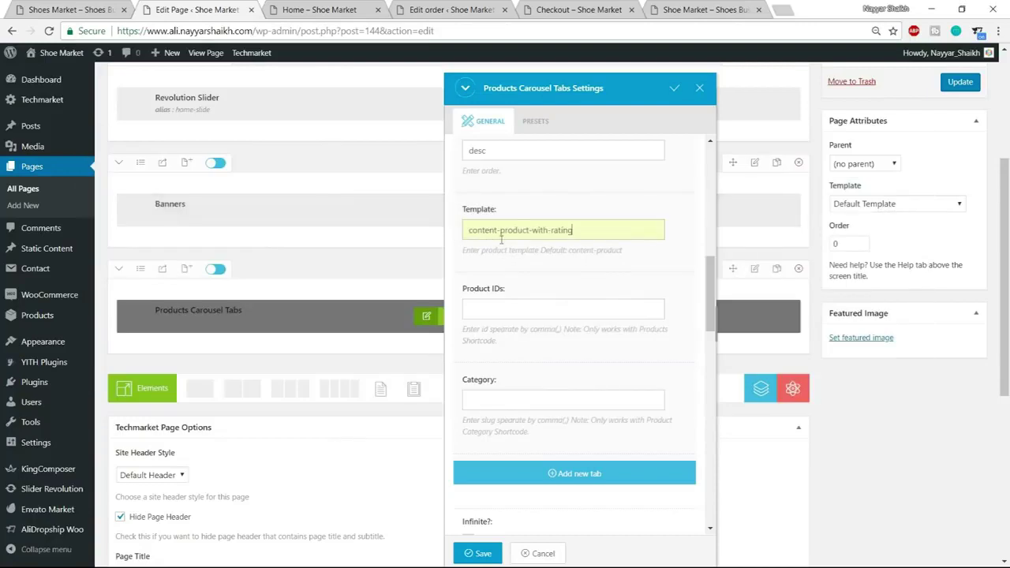
triple_click(584, 234)
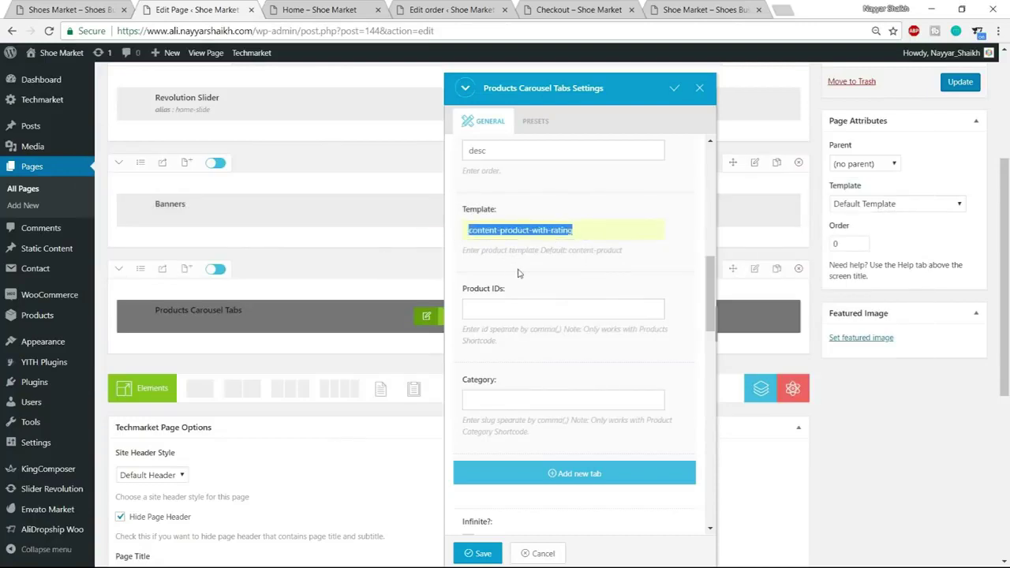
left_click(519, 305)
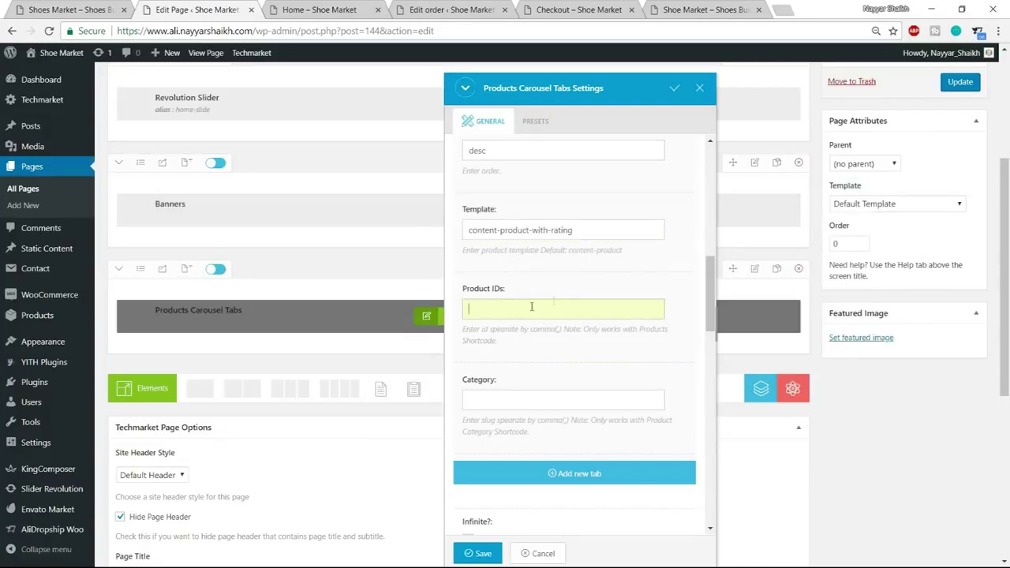
- Set both SlidesToShow and SlidesToScroll to 5
scroll(532, 307, "down", 3)
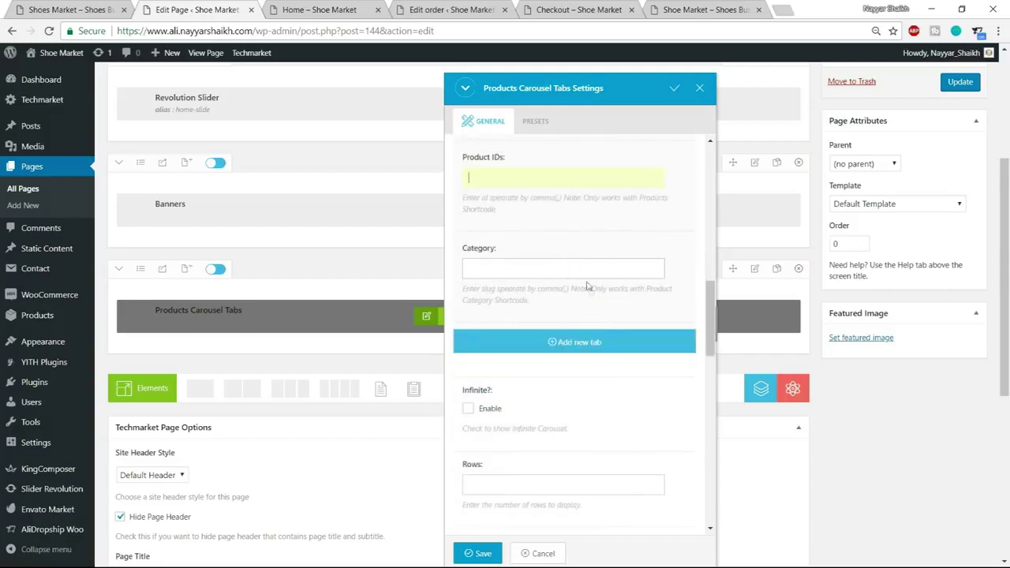
scroll(587, 284, "down", 6)
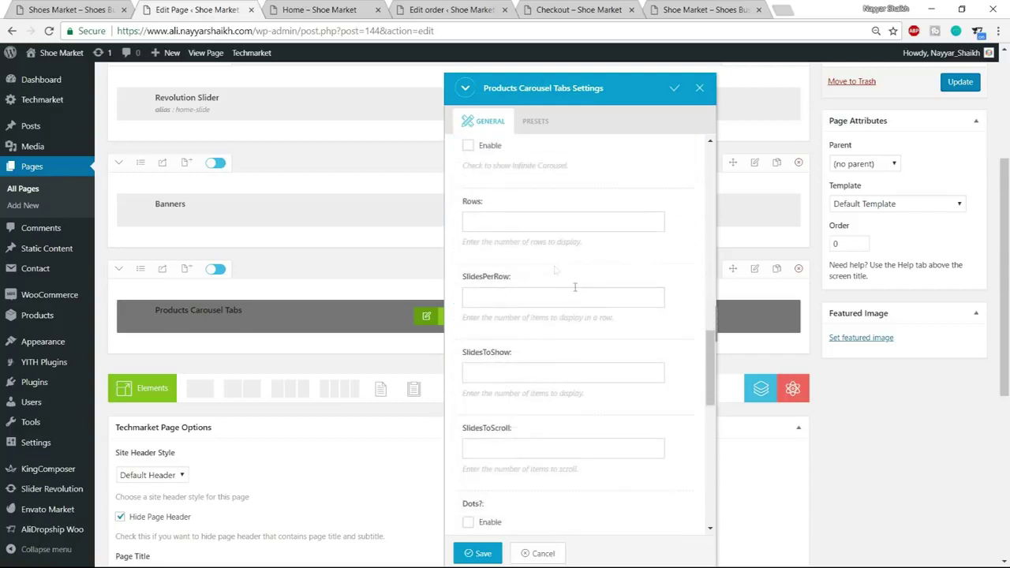
scroll(611, 291, "down", 2)
left_click(511, 235)
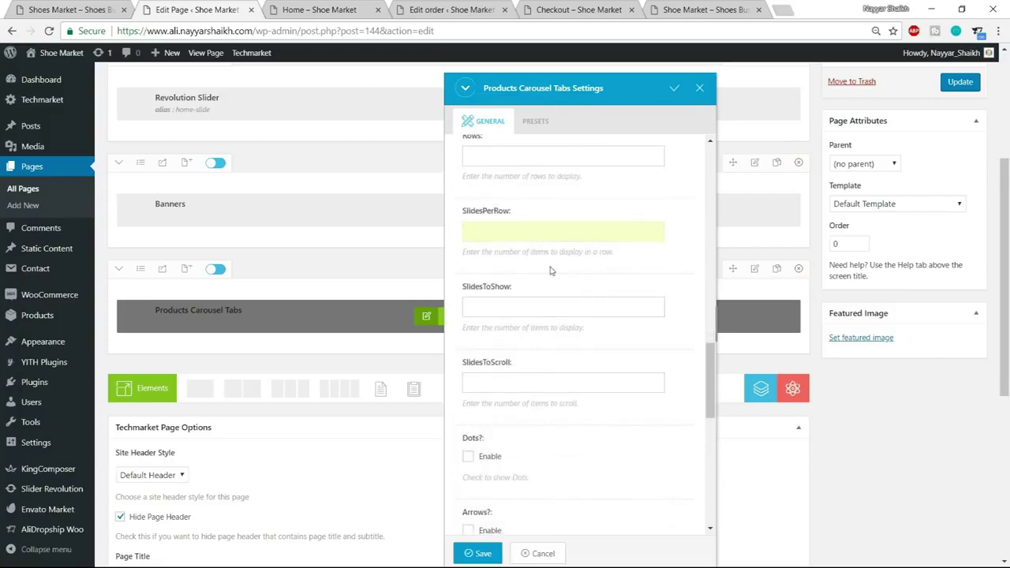
key("alt+Tab")
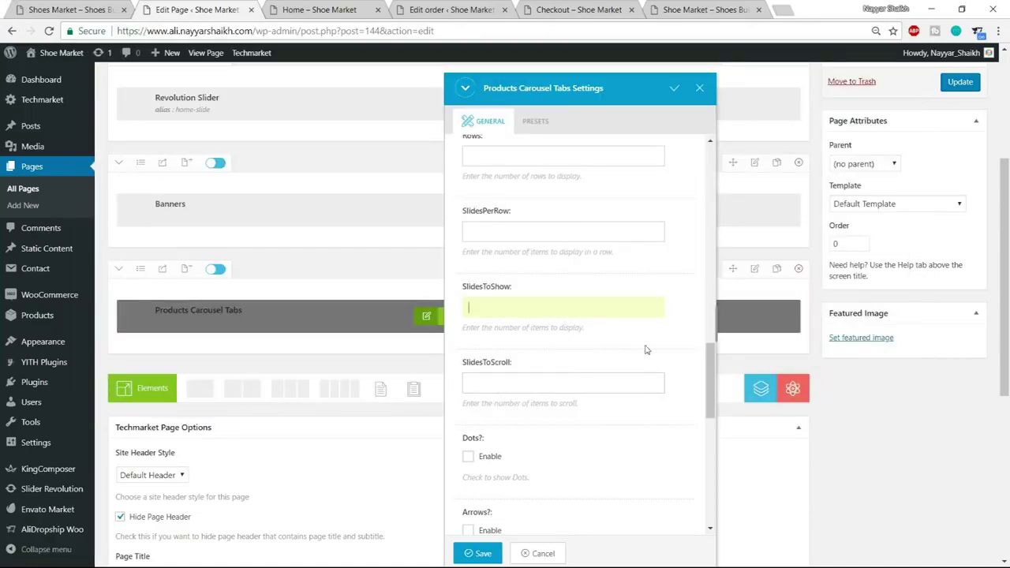
left_click(537, 382)
type("5")
left_click(601, 347)
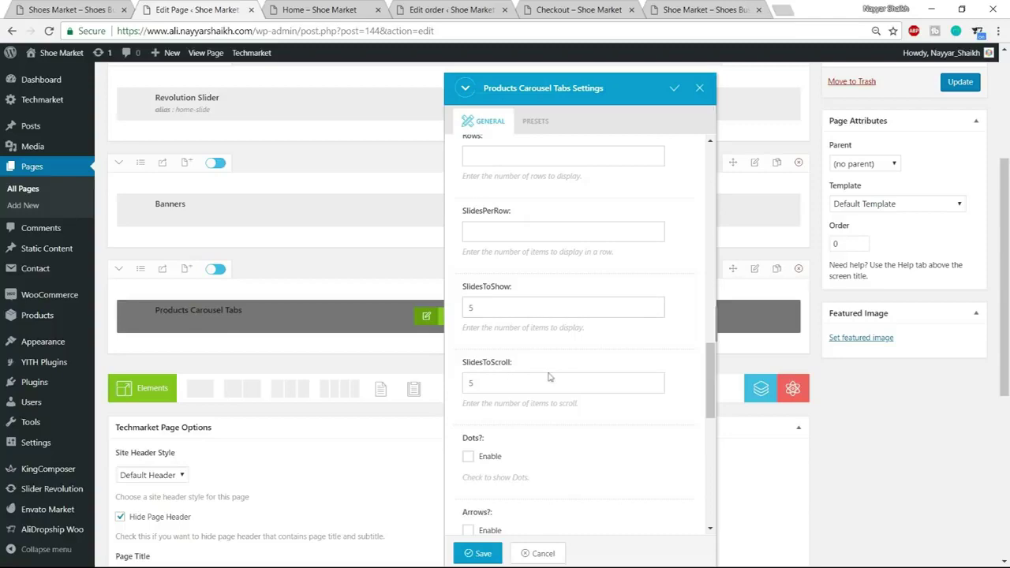
- Compare with the reference storefront's five-per-slide New Arrivals carousel
left_click(105, 8)
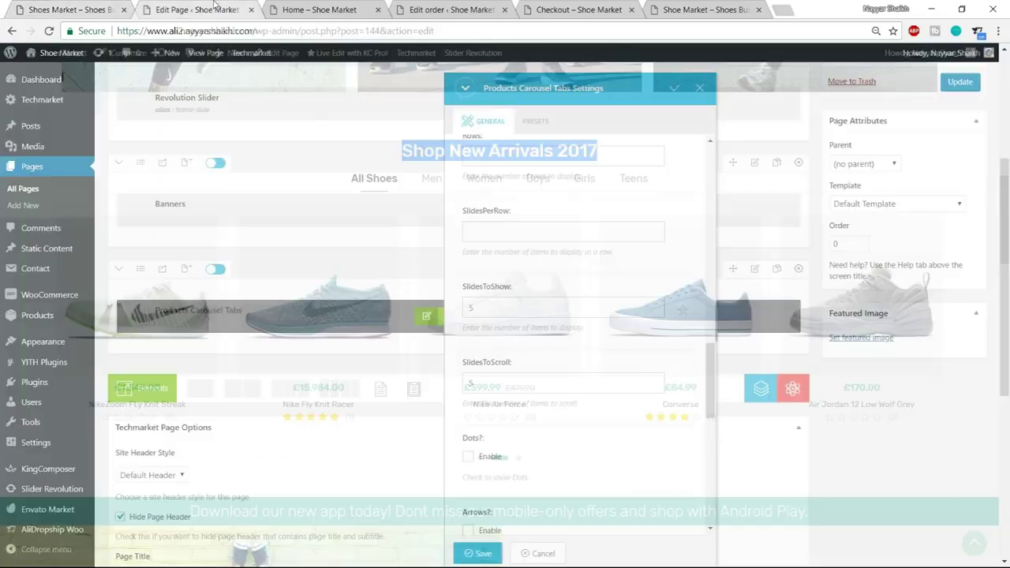
left_click(194, 9)
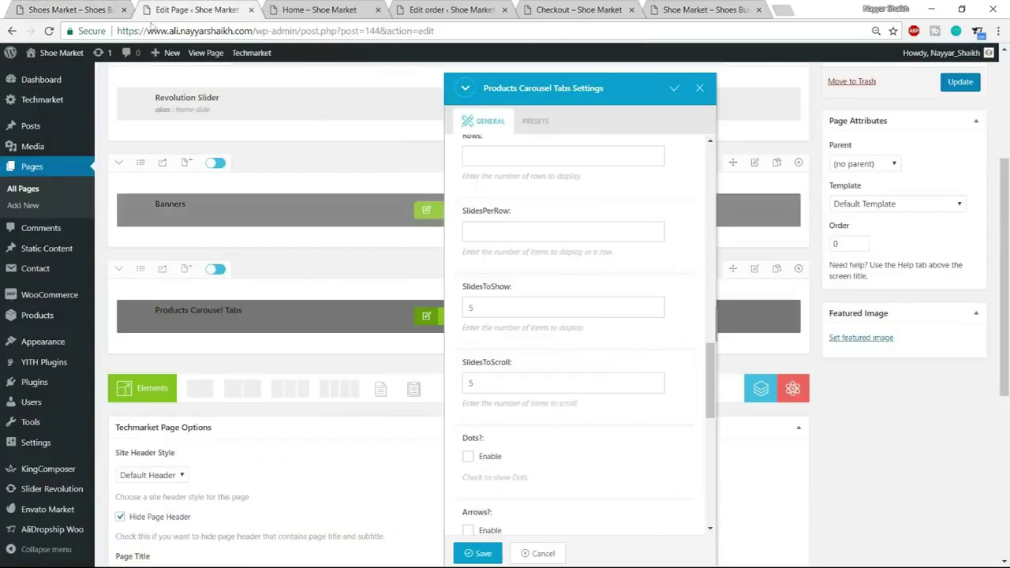
left_click(101, 6)
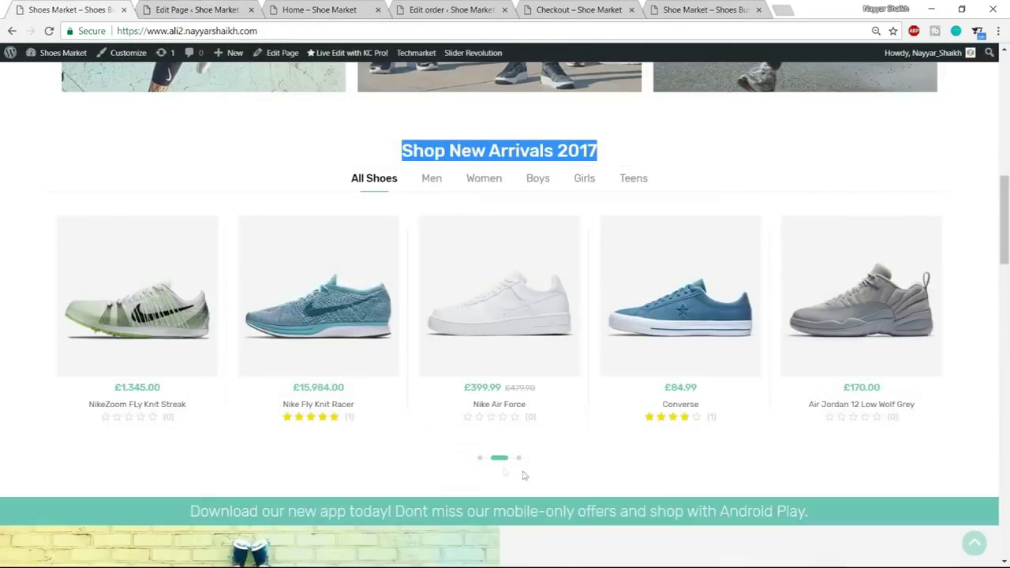
left_click(521, 460)
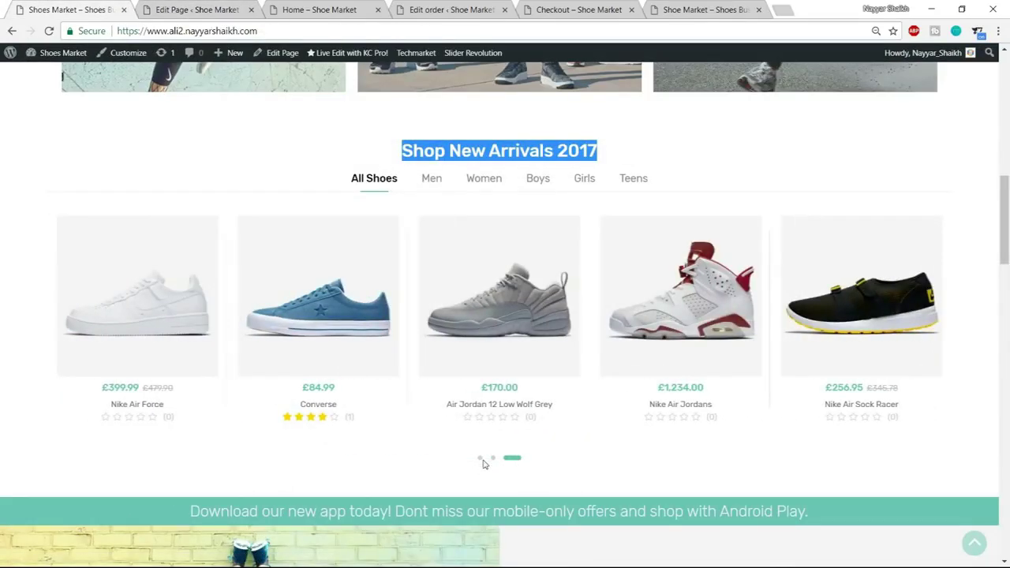
- Save the Products Carousel Tabs settings with dots enabled and update the Home page
left_click(229, 7)
scroll(484, 352, "down", 2)
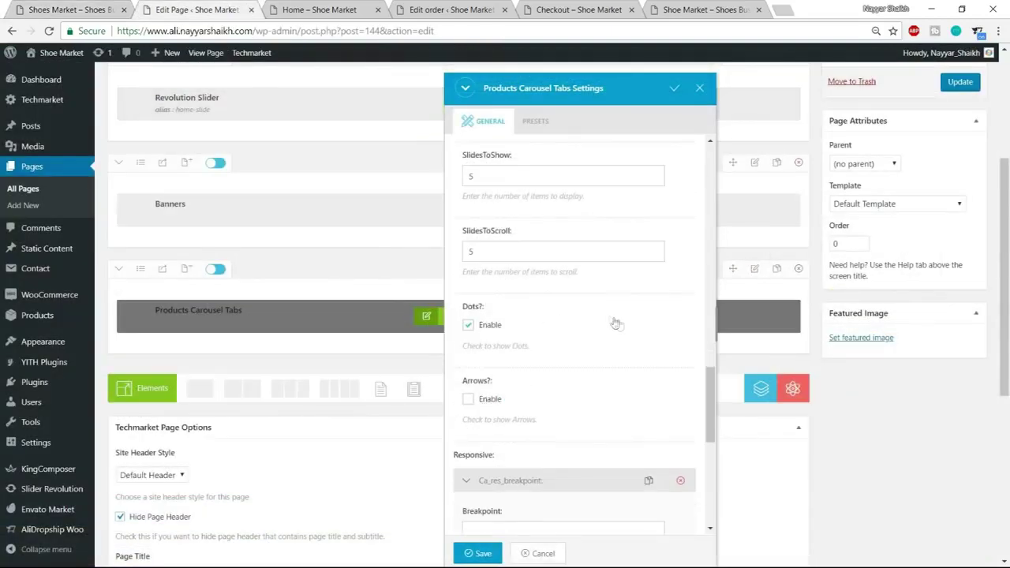
scroll(614, 322, "down", 3)
left_click(481, 552)
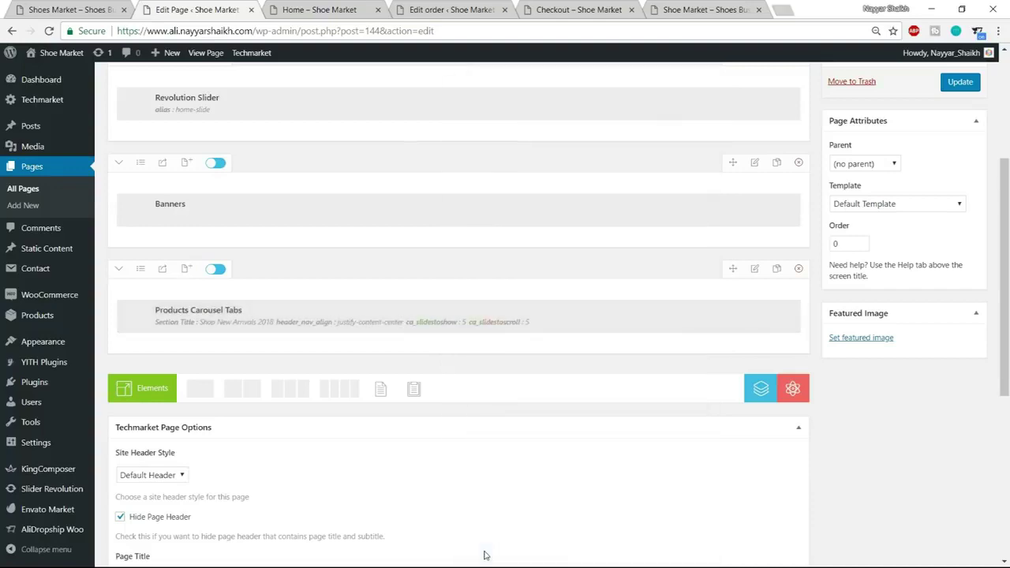
left_click(960, 82)
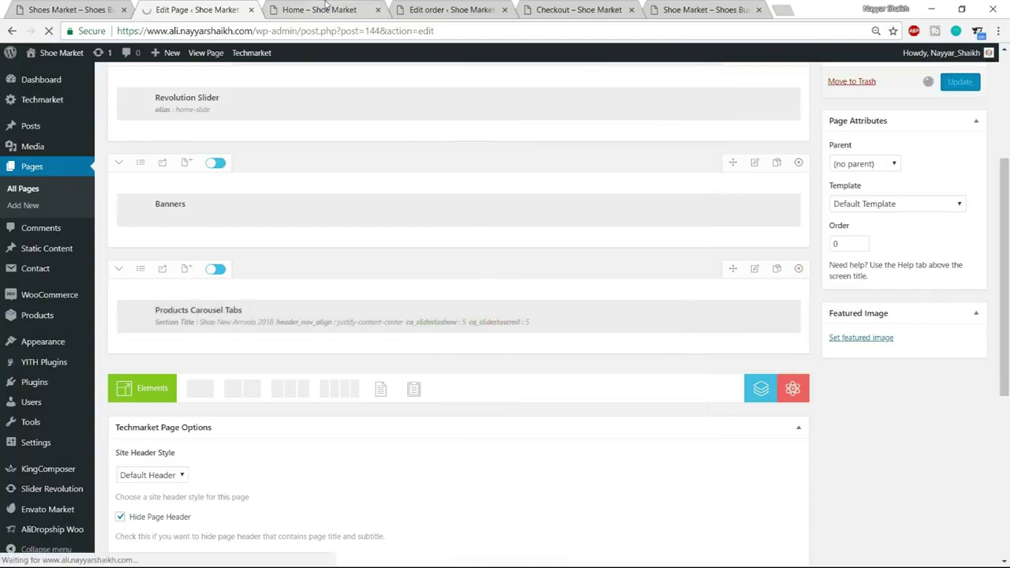
- Preview the live Shop New Arrivals 2018 carousel, sliding through its items, then return to the editor
left_click(325, 7)
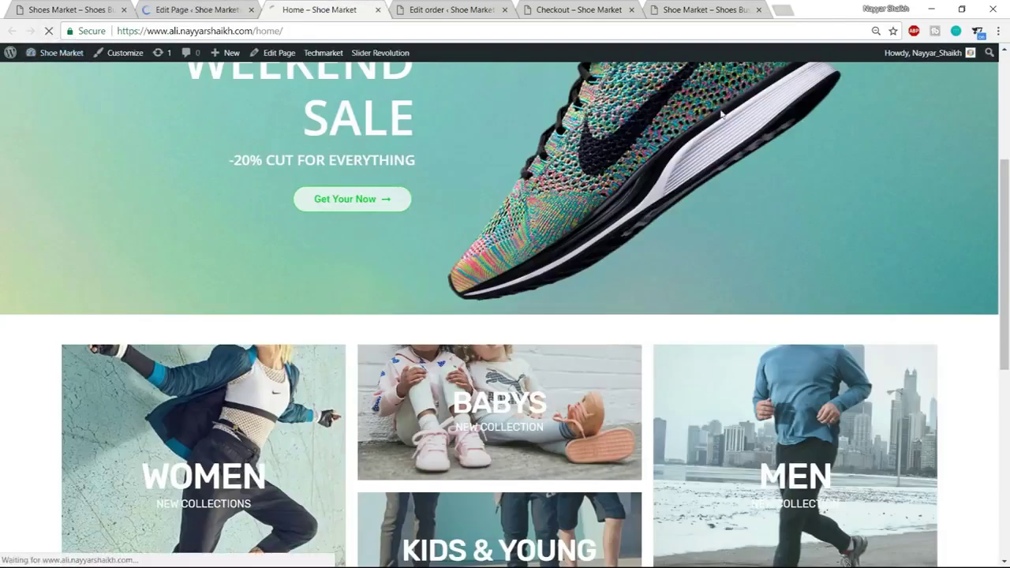
scroll(444, 286, "down", 6)
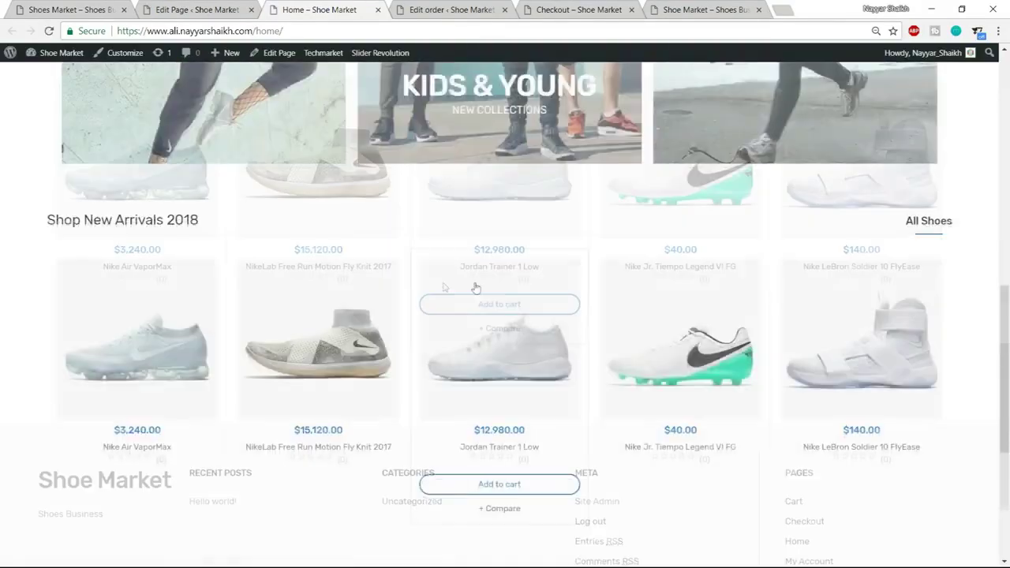
left_click_drag(811, 334, 280, 344)
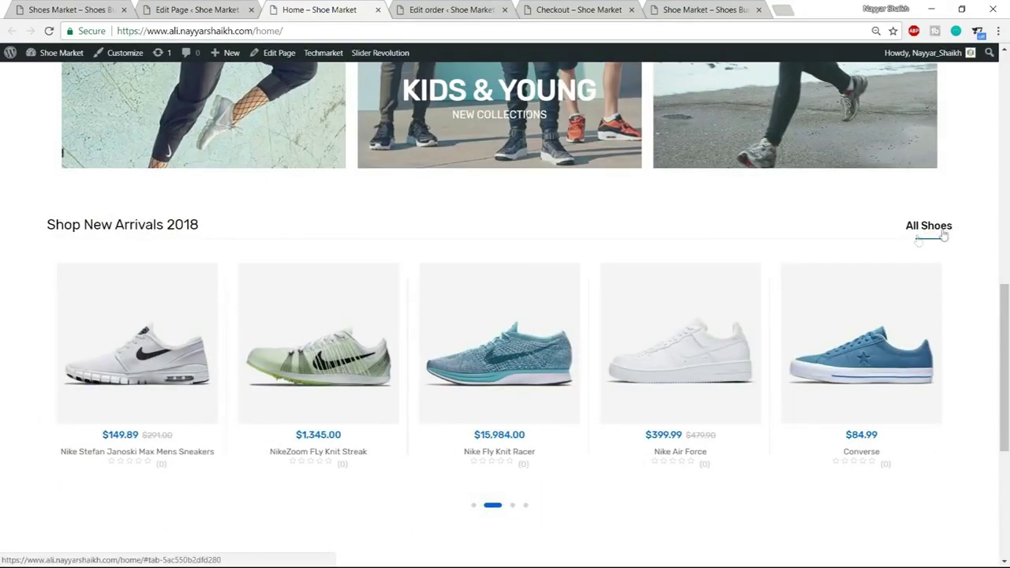
left_click(220, 9)
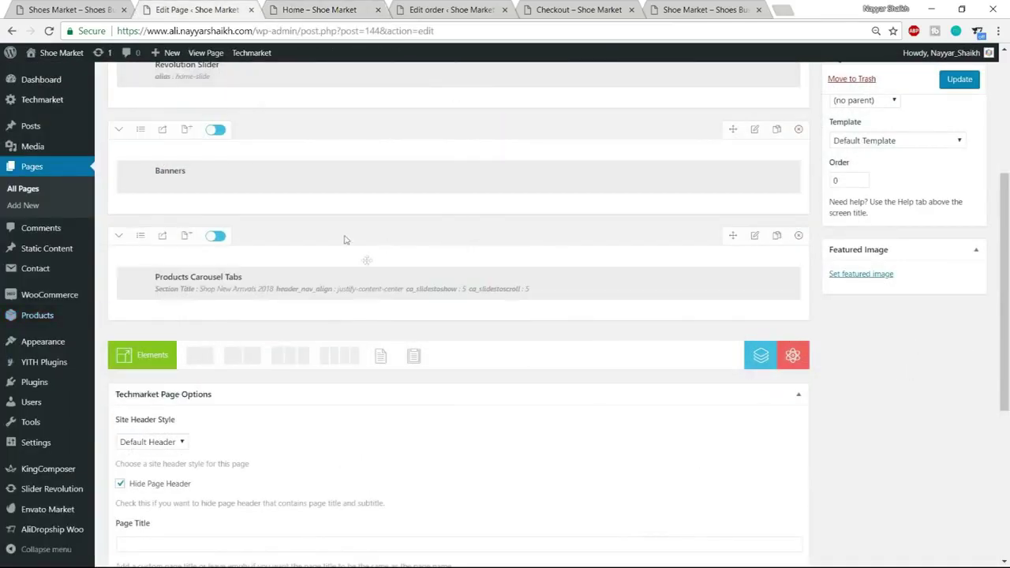
- Reopen the Products Carousel Tabs settings and compare them against the reference storefront carousel
left_click(430, 283)
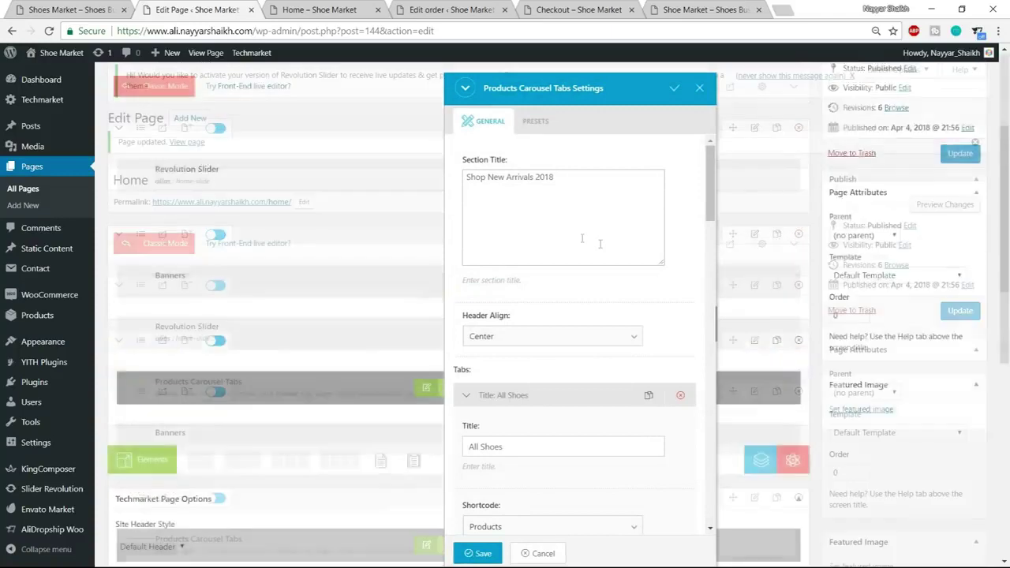
scroll(600, 243, "down", 10)
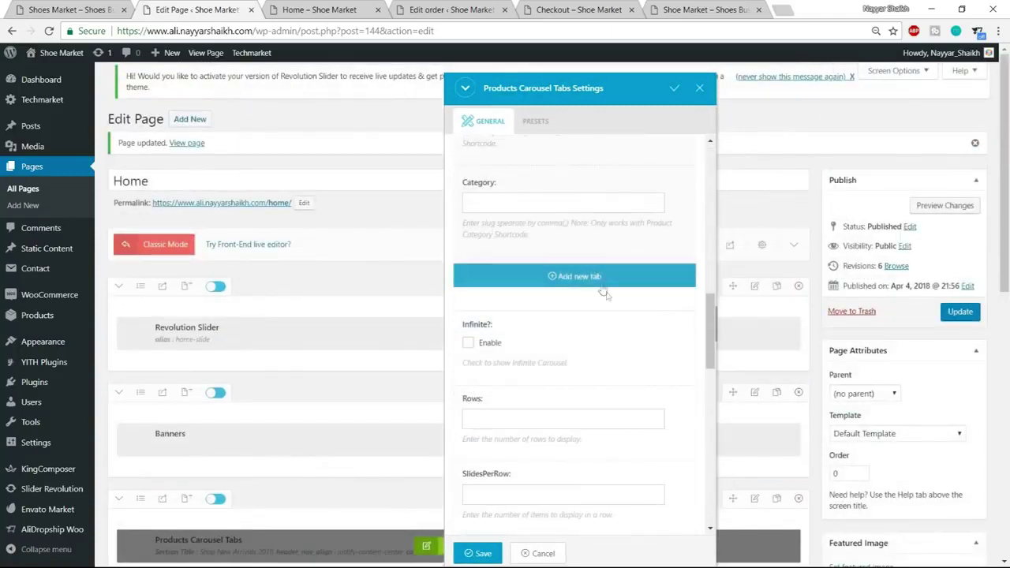
scroll(583, 261, "down", 1)
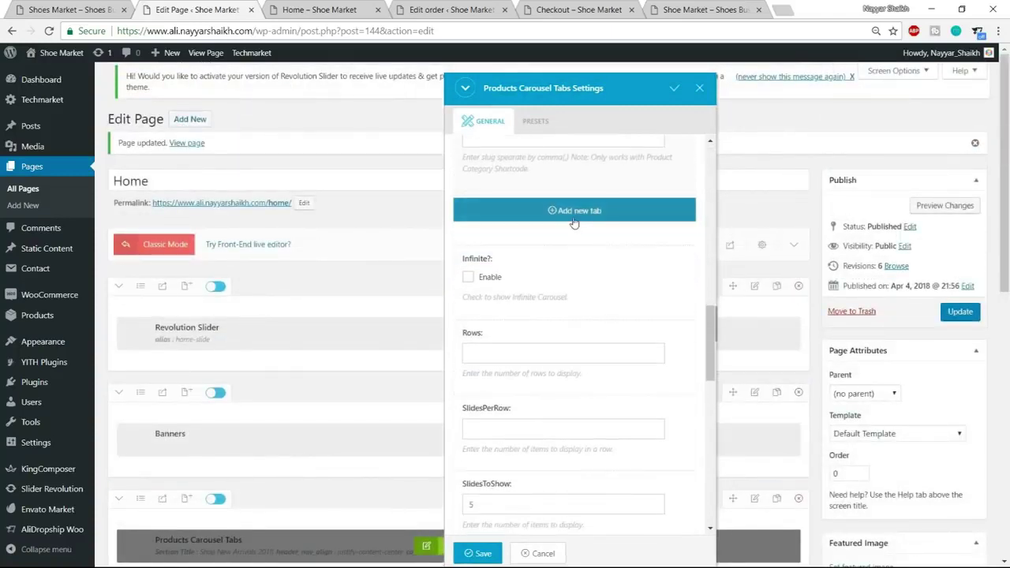
scroll(574, 223, "up", 1)
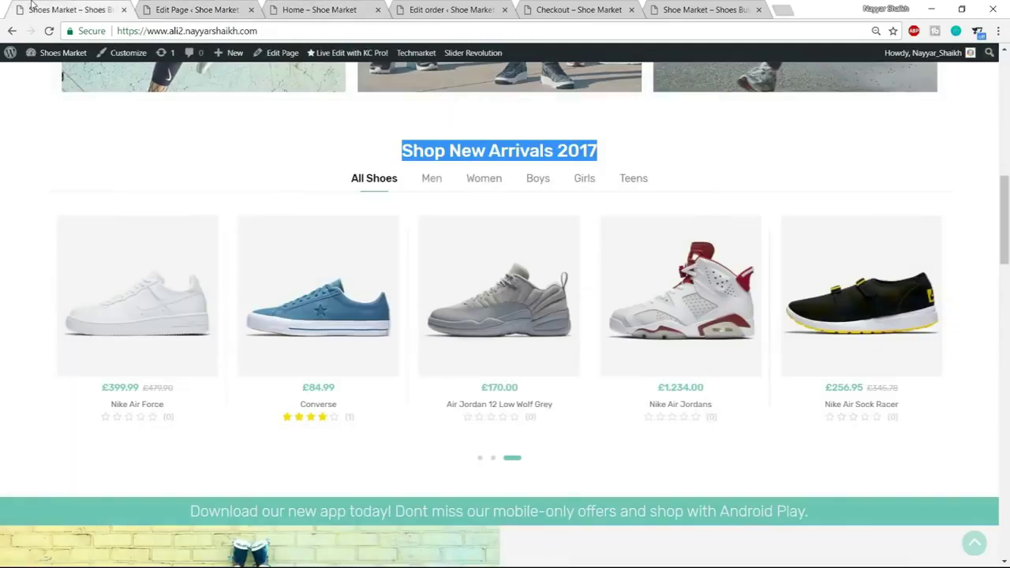
left_click(41, 10)
left_click(764, 160)
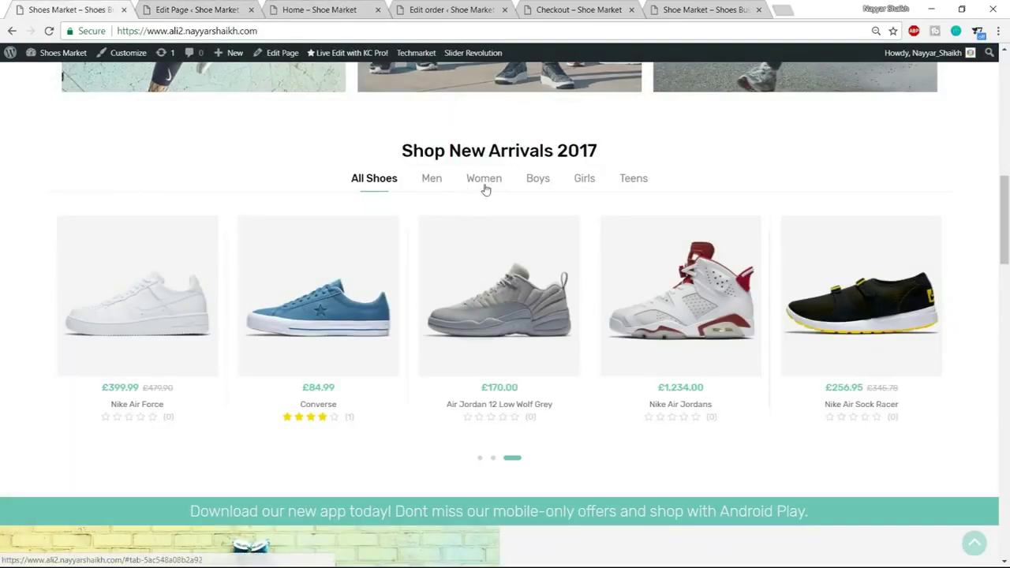
left_click(192, 8)
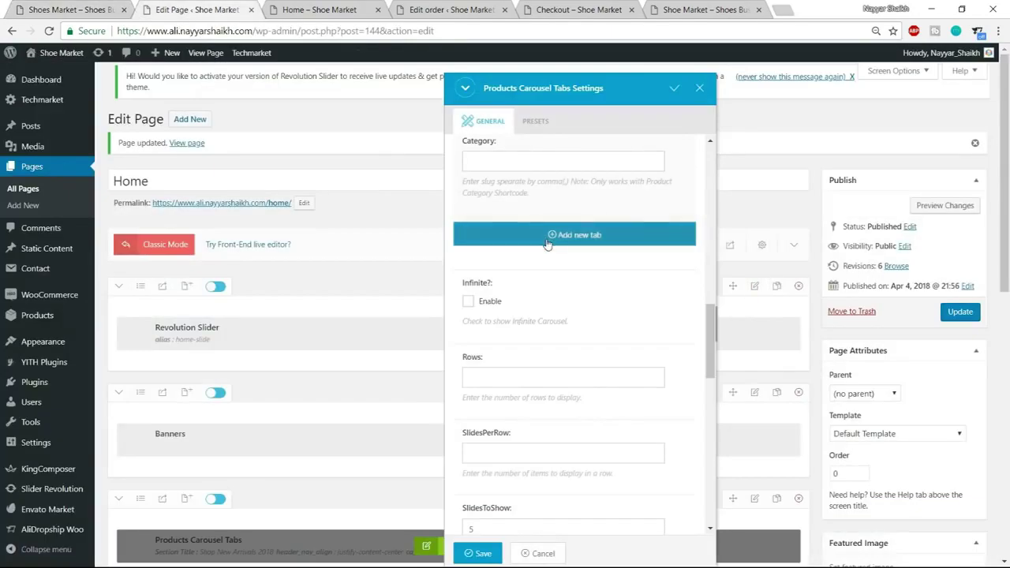
- Name the second tab Featured Products, with limit 20 and template content-product-with-rating
scroll(606, 325, "up", 5)
scroll(606, 325, "up", 3)
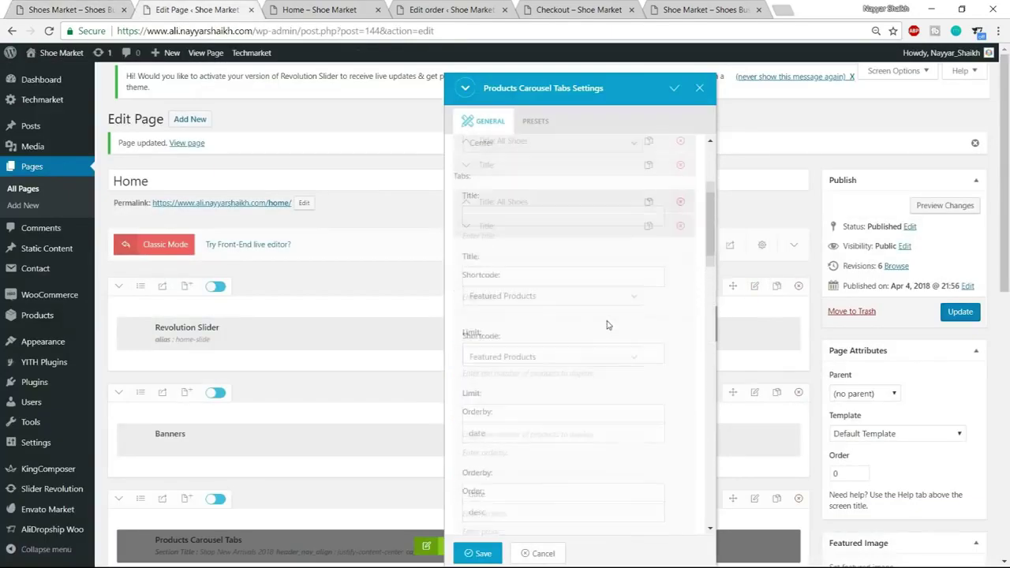
left_click(558, 338)
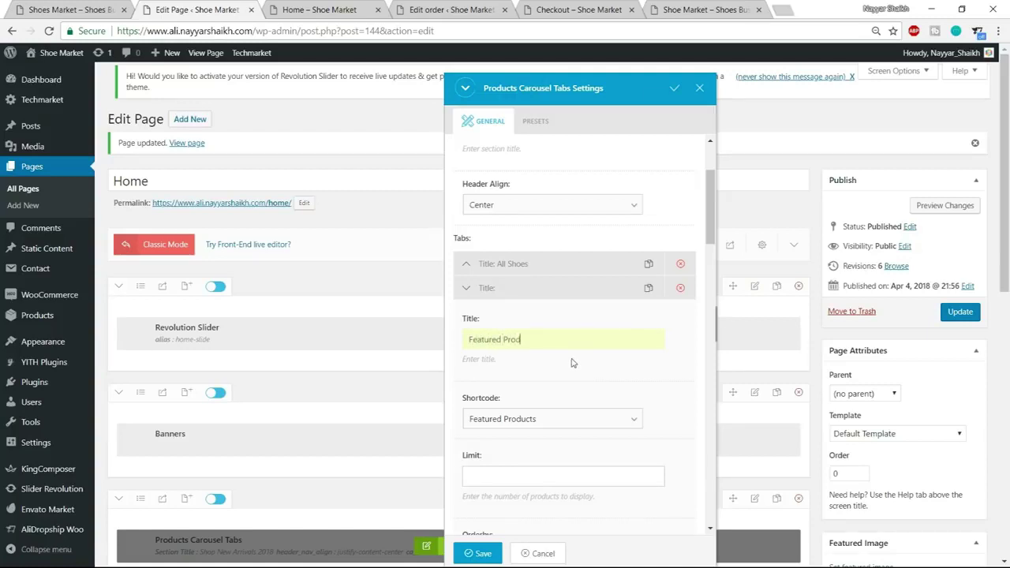
scroll(572, 362, "down", 2)
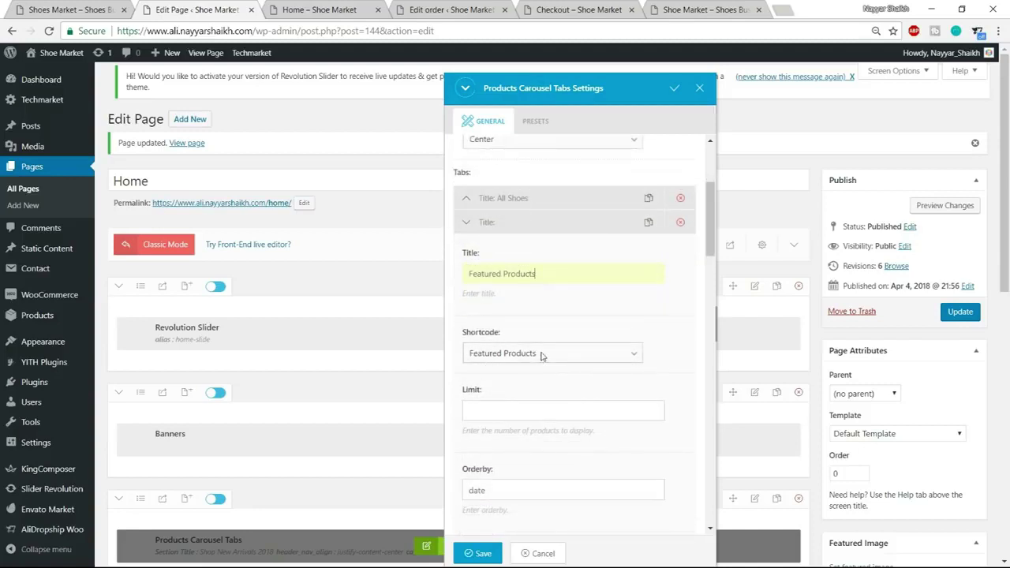
scroll(558, 357, "down", 4)
left_click(540, 279)
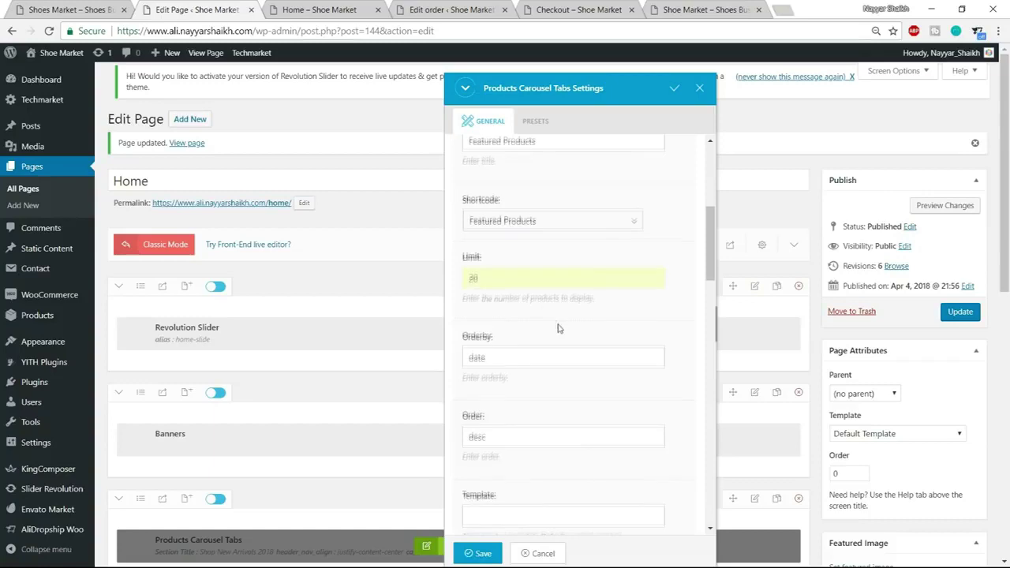
scroll(556, 327, "down", 3)
left_click(529, 319)
type("content-product-with-rating")
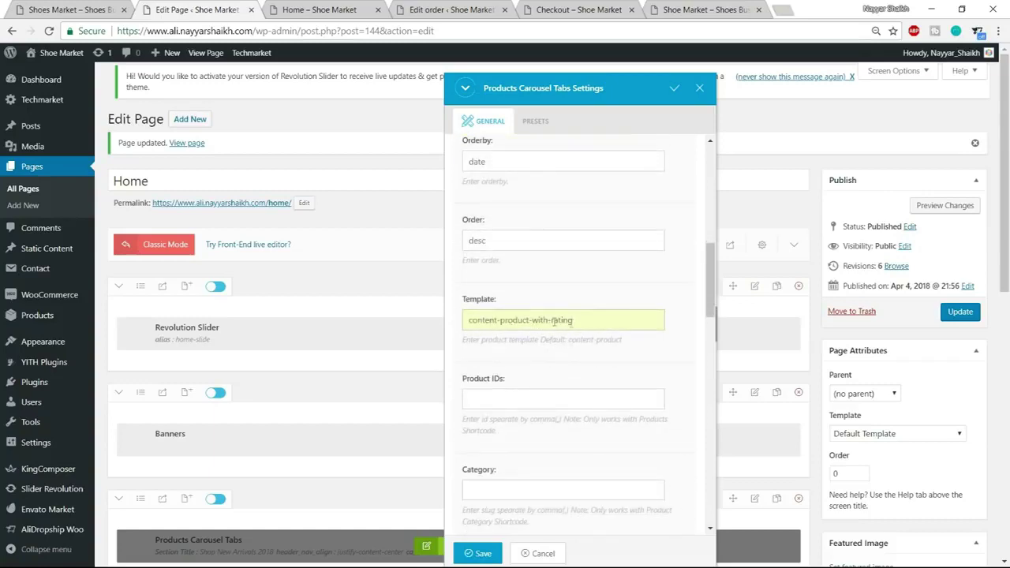
- Save the Products Carousel Tabs settings, keeping 5 slides shown and scrolled, and update the Home page
scroll(640, 343, "down", 3)
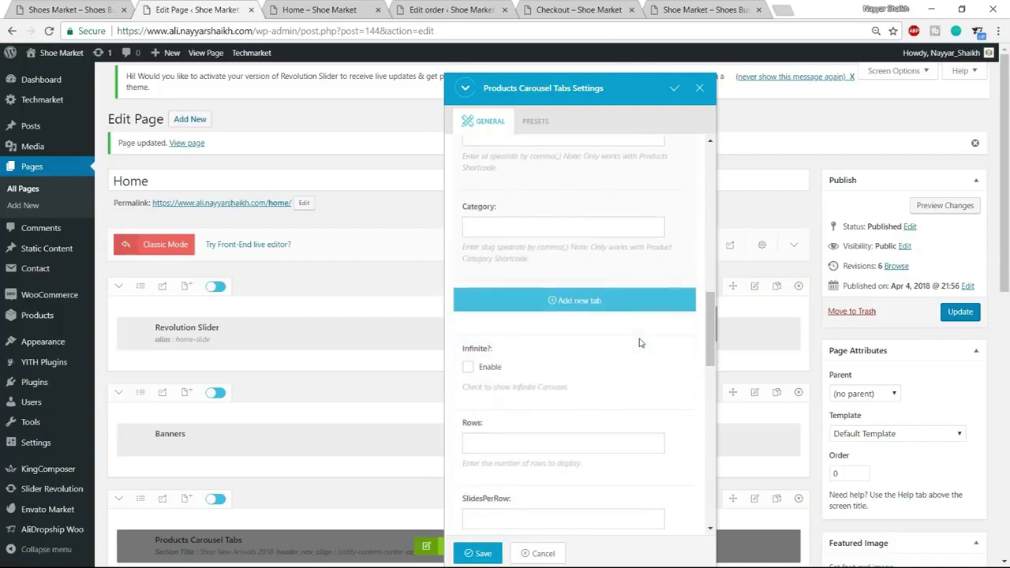
scroll(641, 342, "down", 2)
scroll(623, 348, "down", 2)
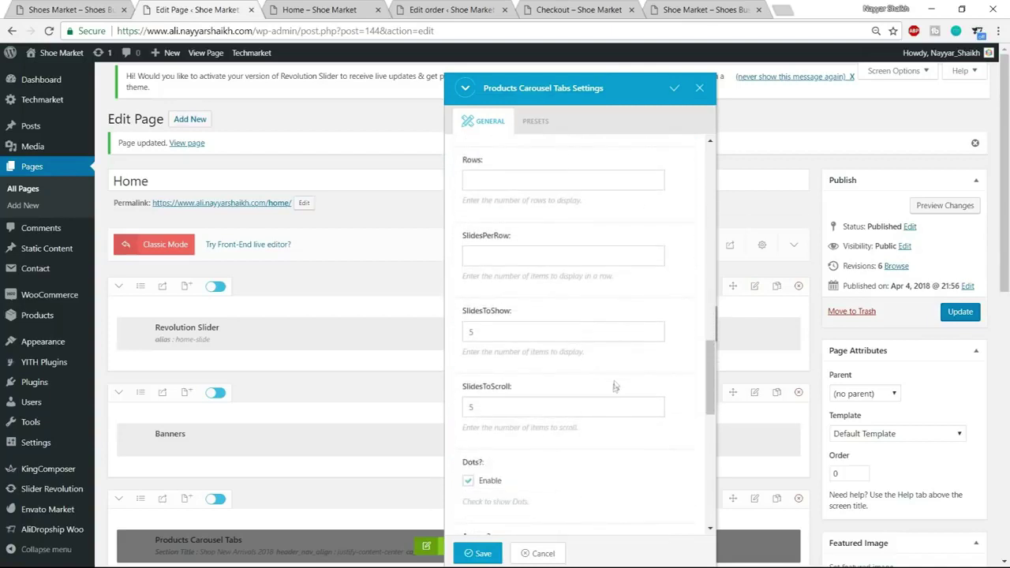
scroll(612, 388, "up", 2)
scroll(599, 410, "down", 2)
left_click(474, 553)
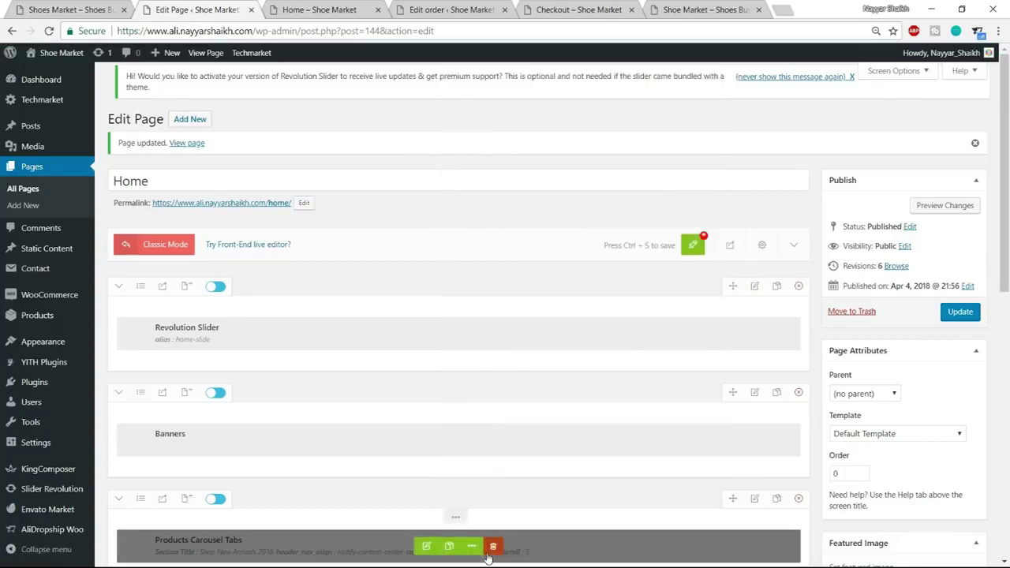
left_click(961, 312)
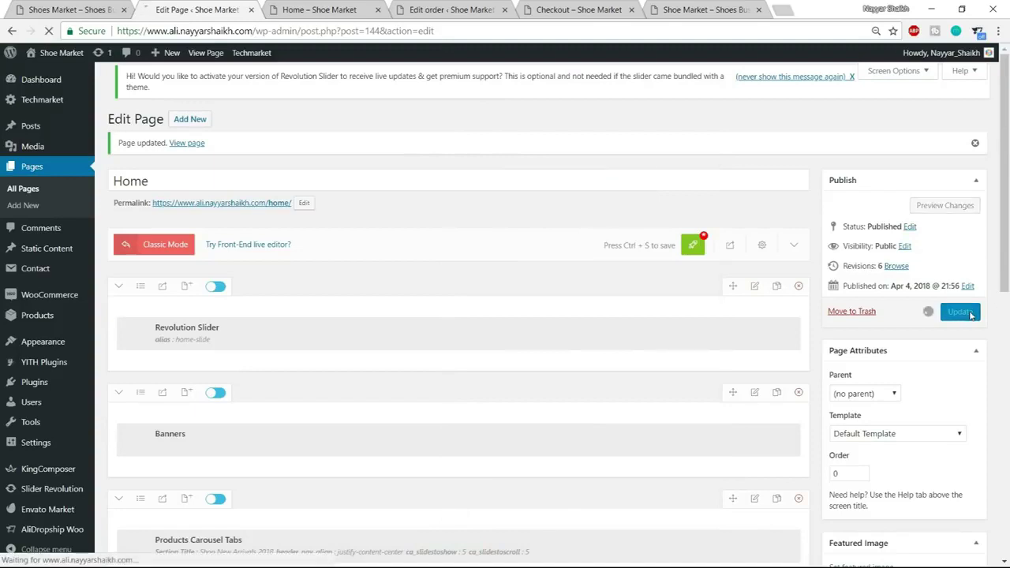
left_click(319, 9)
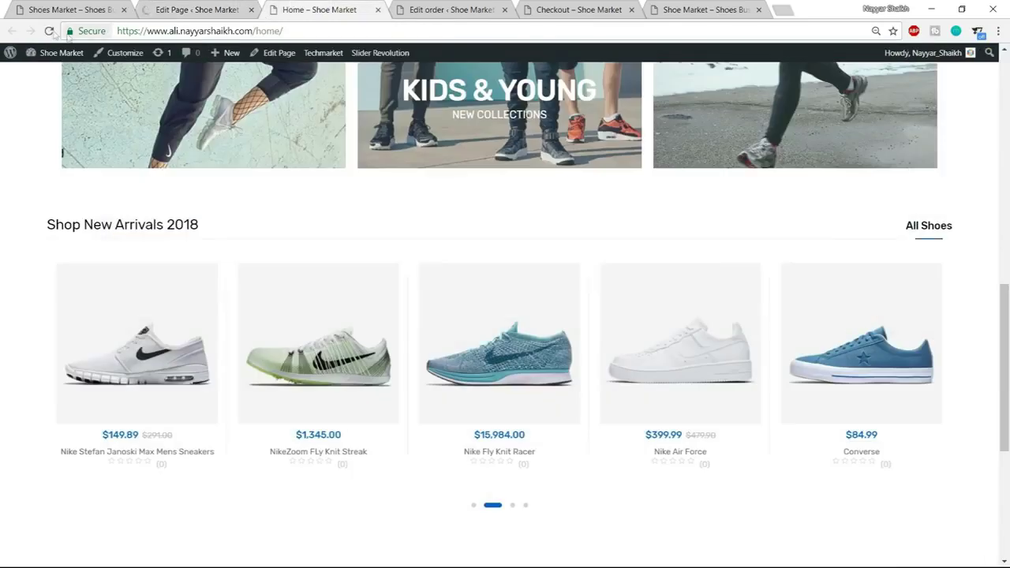
left_click(48, 32)
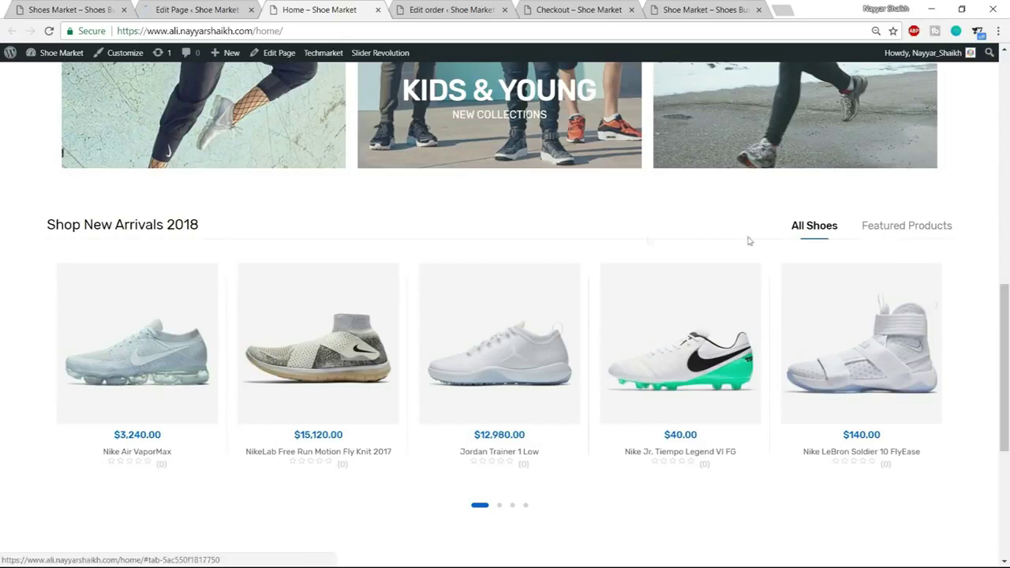
left_click(912, 228)
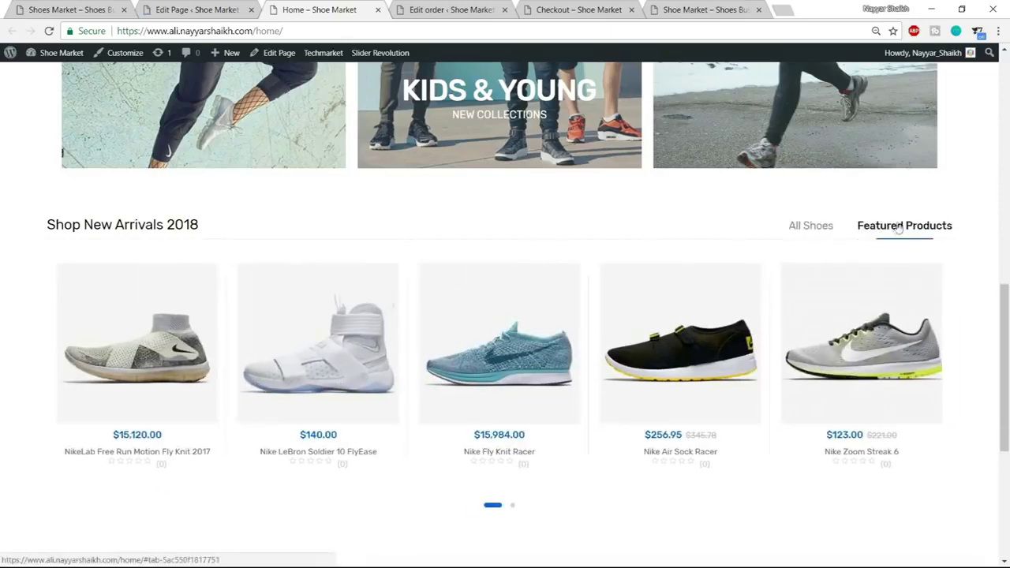
left_click(223, 8)
scroll(615, 261, "down", 5)
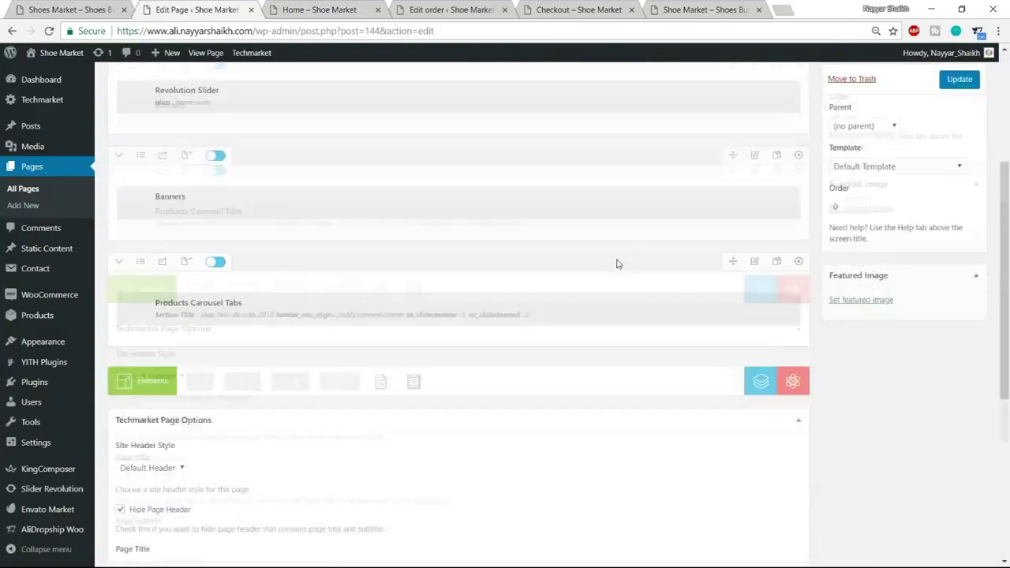
right_click(4, 4)
left_click(71, 9)
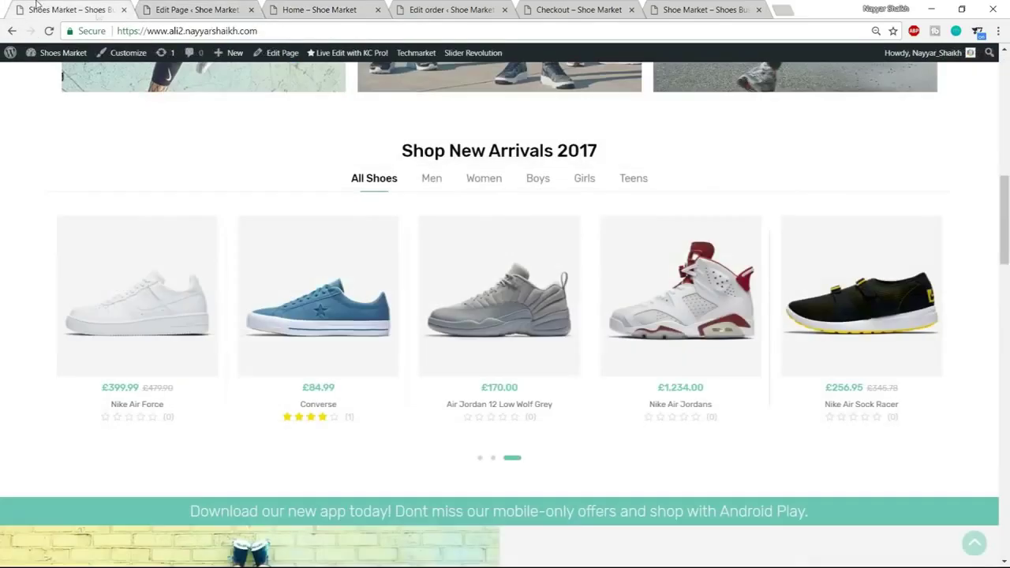
scroll(541, 255, "down", 4)
left_click_drag(187, 248, 500, 248)
left_click(600, 246)
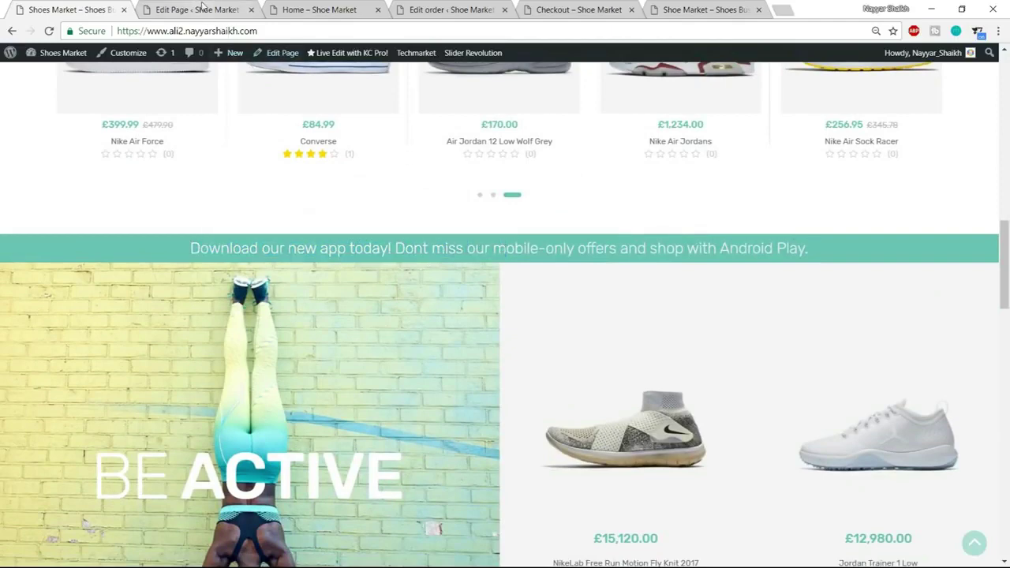
left_click(202, 8)
scroll(401, 250, "up", 2)
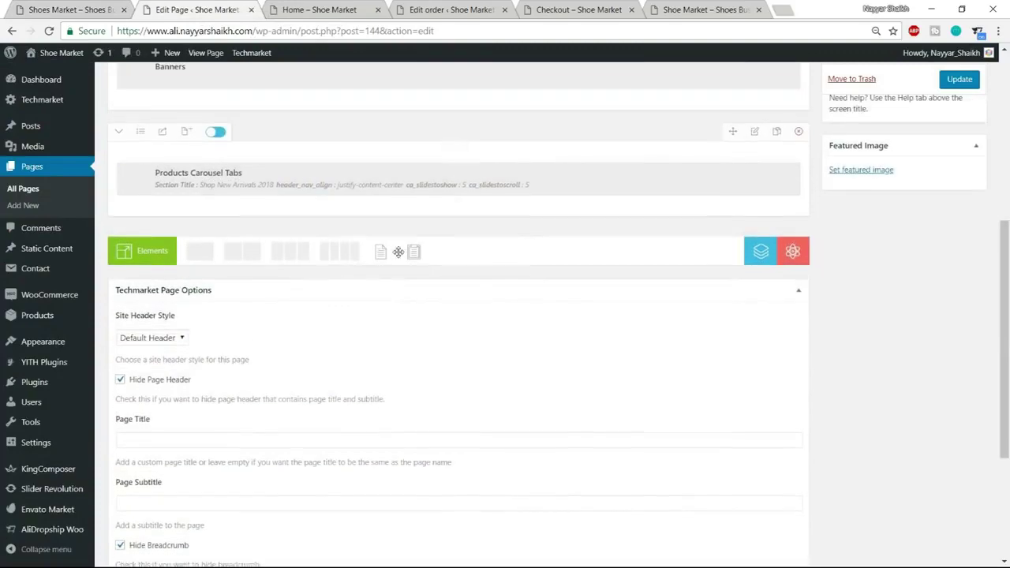
- Add a new one-column row holding a Notice element, found by searching 'noti'
left_click(206, 361)
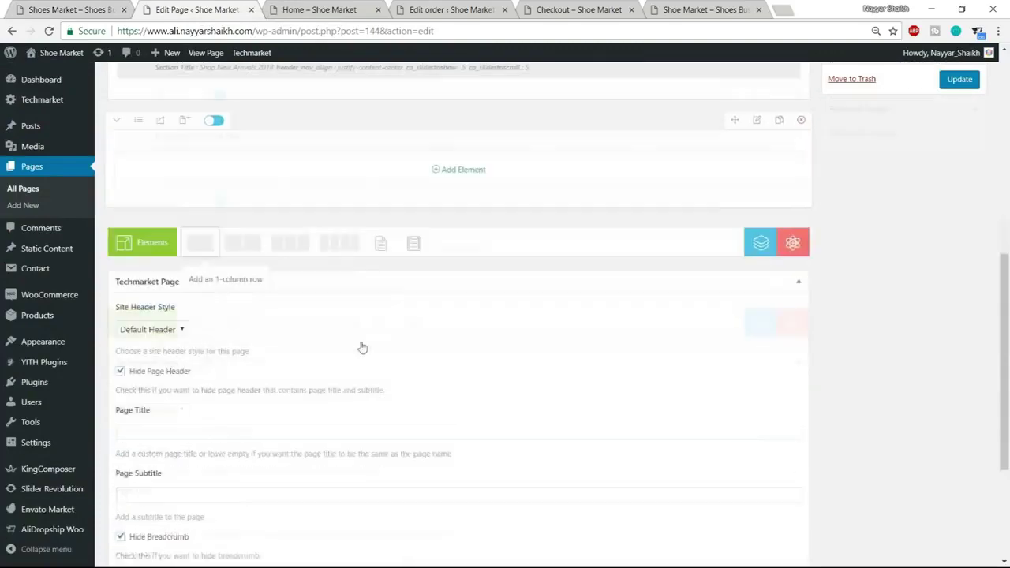
left_click(462, 142)
type("noti")
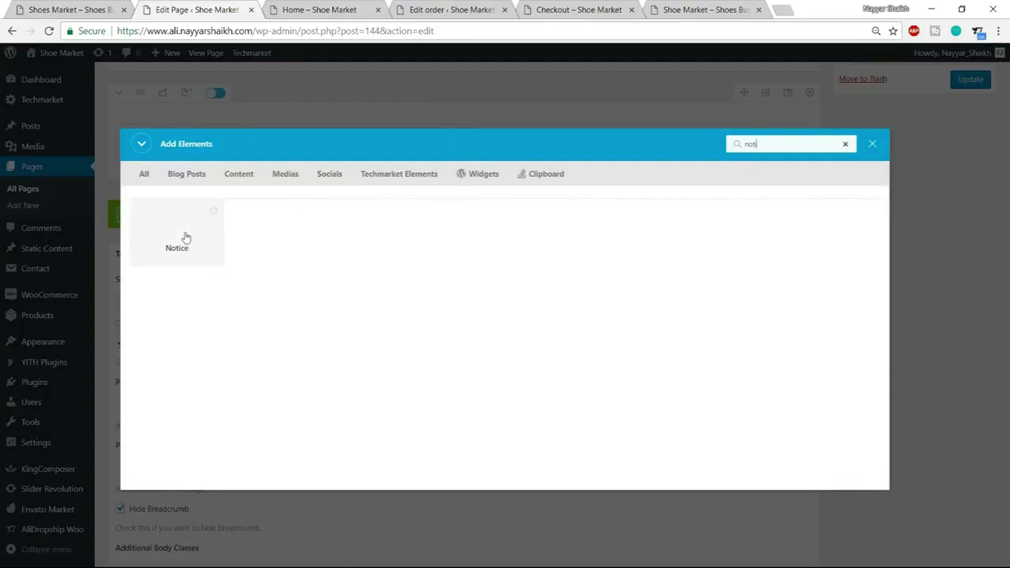
left_click(192, 239)
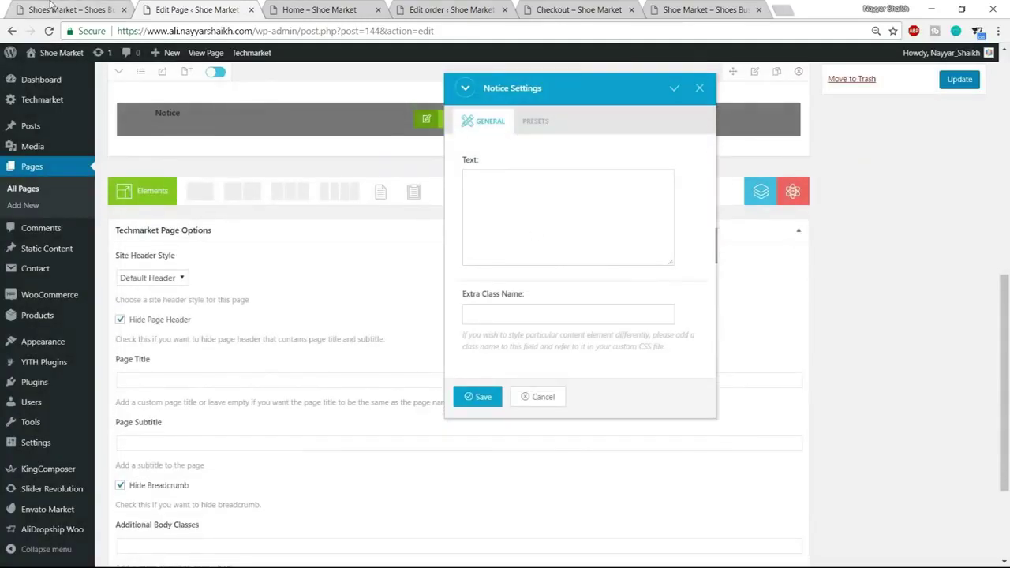
- Paste the demo's 'Download our new app today!' banner text into the Notice and save it
left_click(71, 9)
left_click_drag(190, 247, 829, 246)
key("ctrl+c")
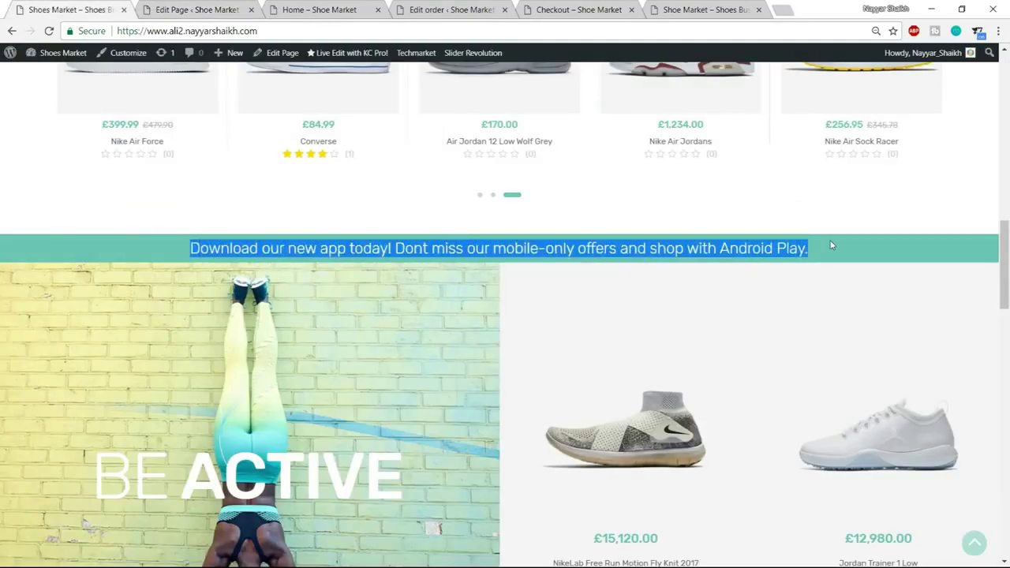
left_click(225, 10)
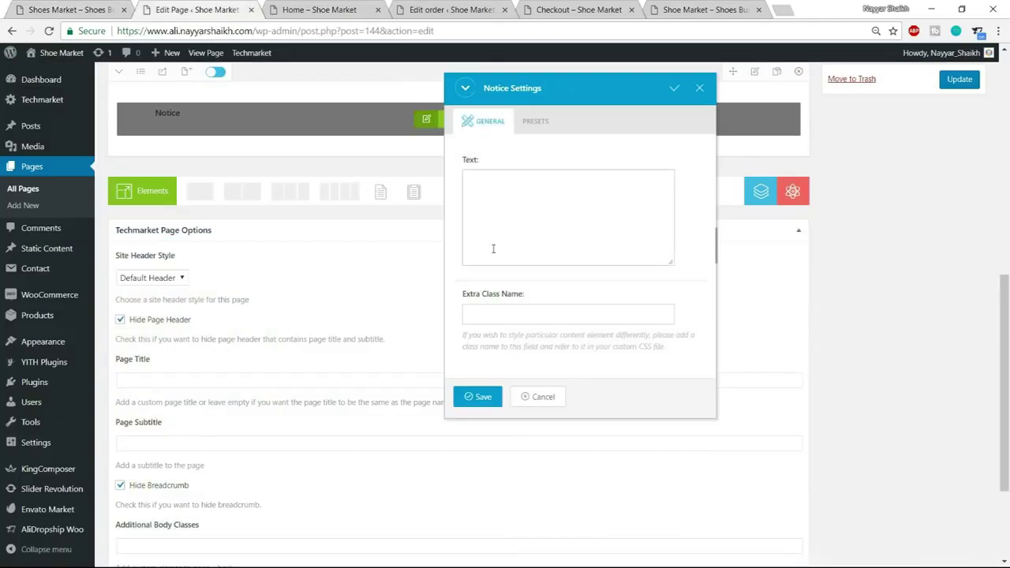
key("ctrl+v")
left_click(477, 396)
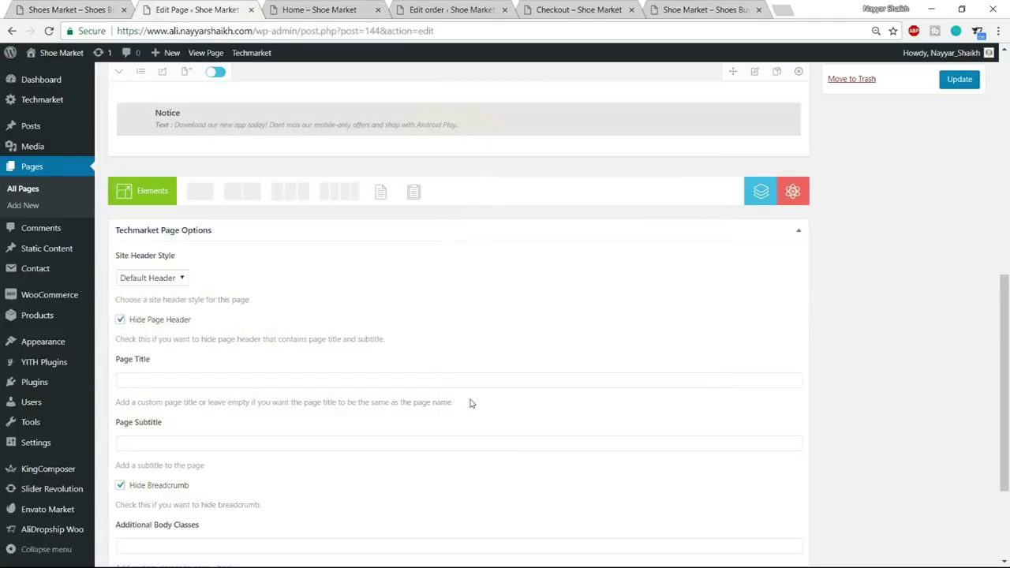
- Update the Home page, reload the live site to check the Notice, then return to the editor
scroll(795, 324, "up", 1)
left_click(958, 82)
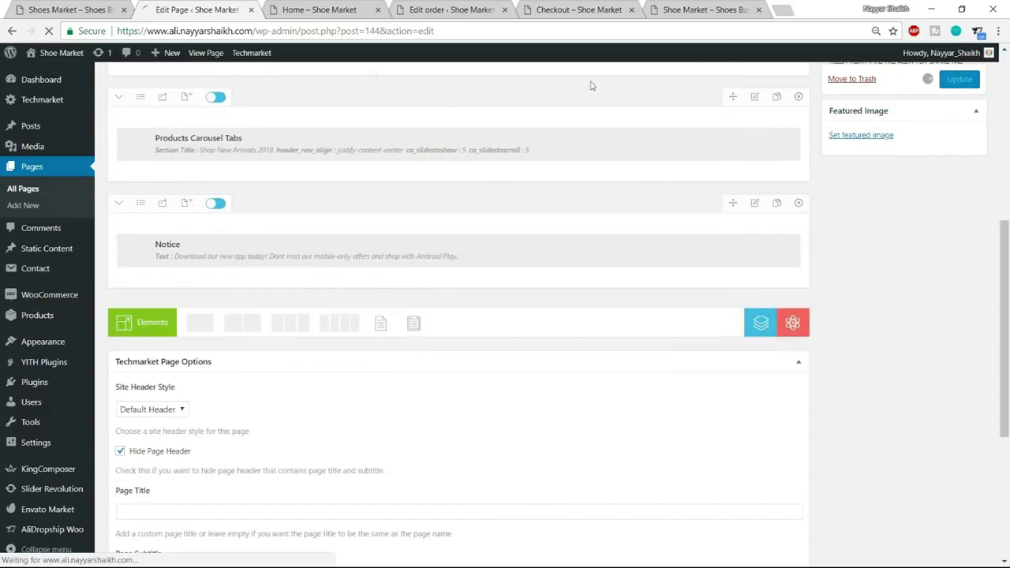
left_click(319, 9)
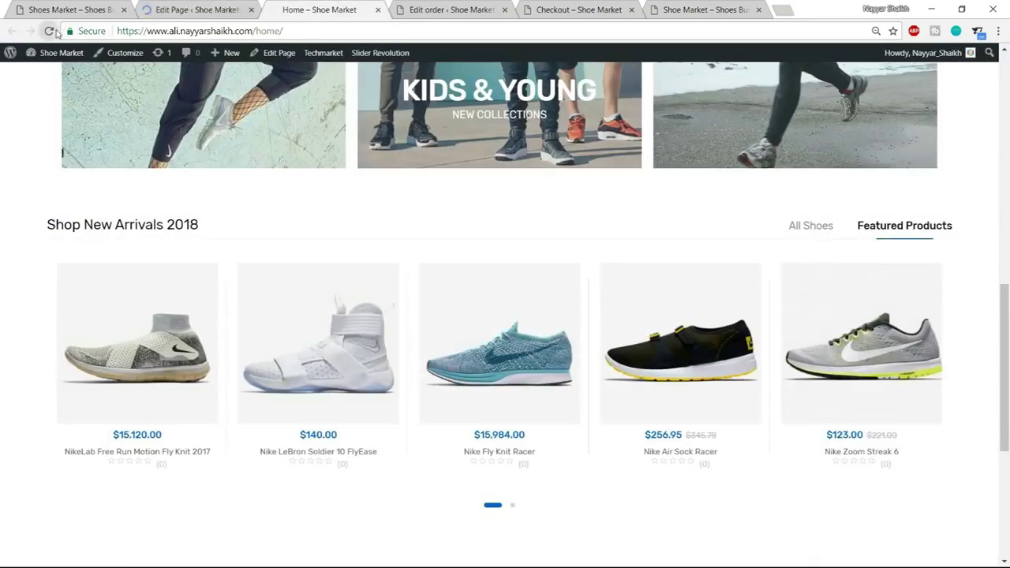
left_click(49, 30)
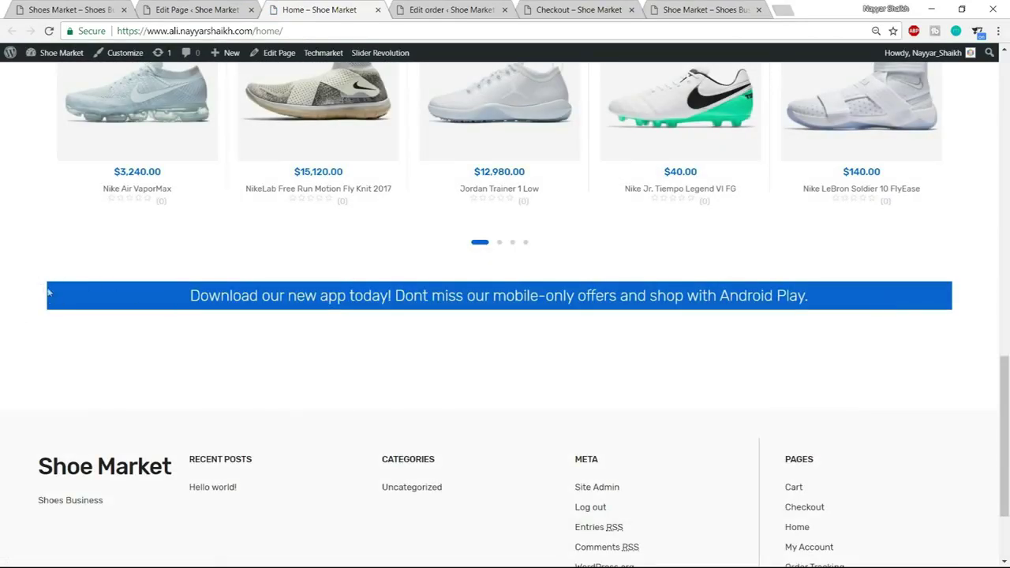
left_click(199, 9)
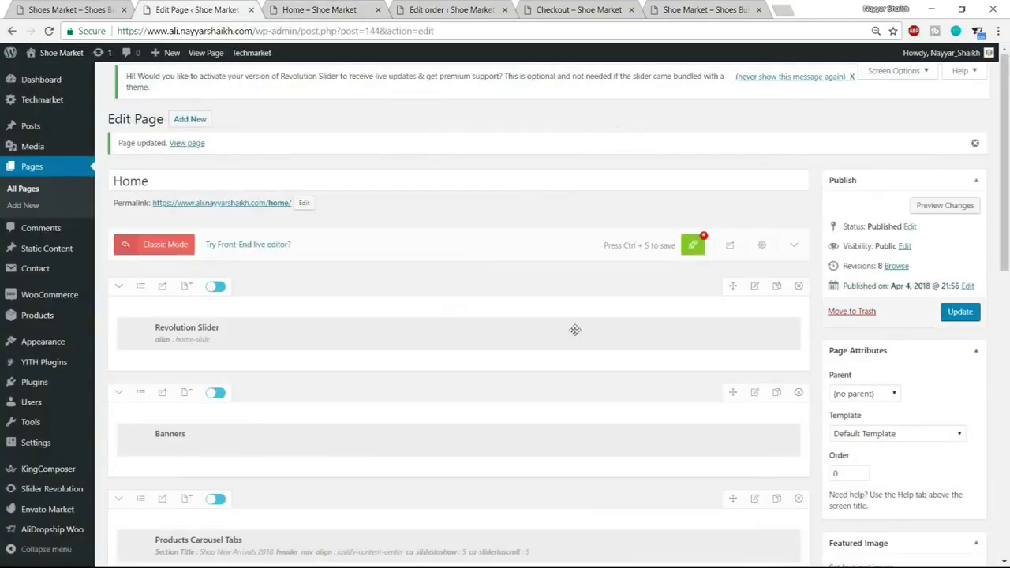
- Set the Notice row to 'Stretch all content & wrapper' with Force Fullwidth YES, and save
scroll(575, 331, "down", 6)
scroll(647, 315, "up", 1)
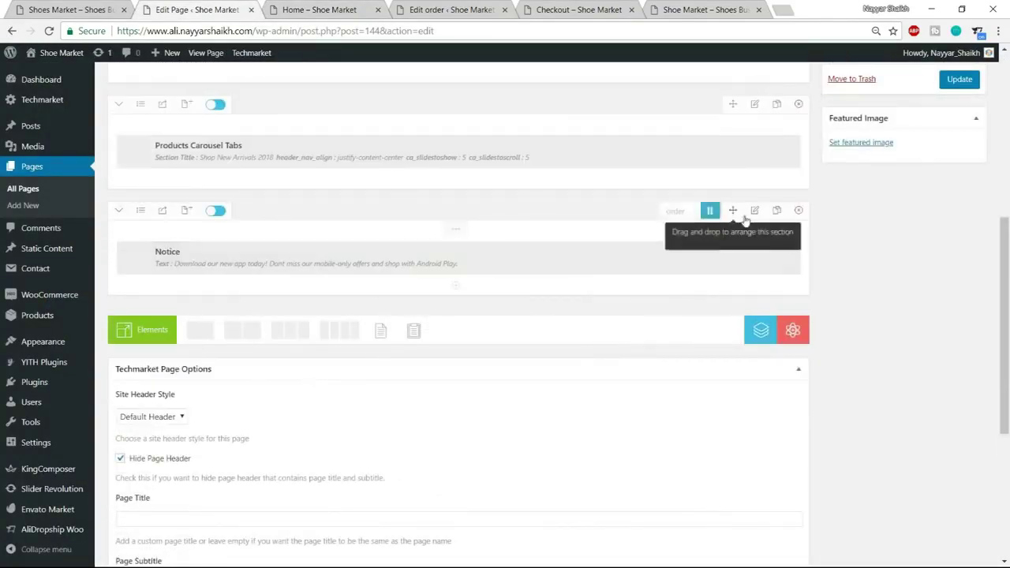
scroll(755, 284, "up", 1)
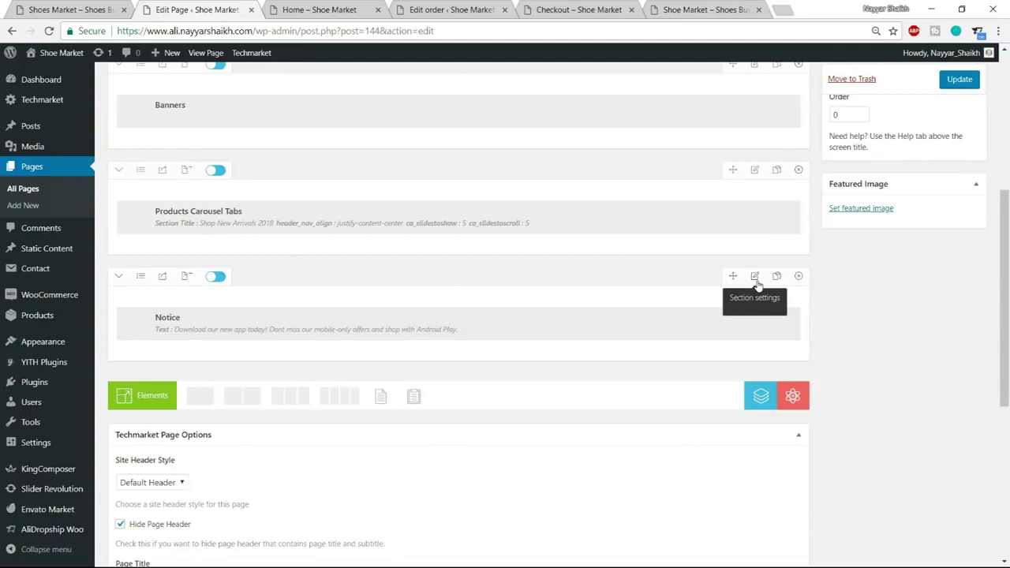
left_click(755, 277)
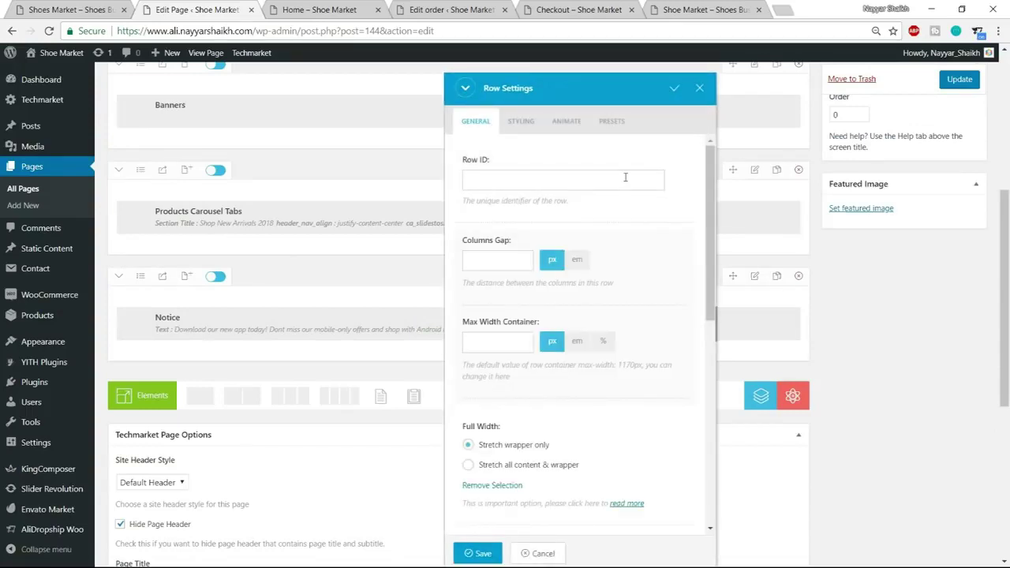
scroll(584, 339, "down", 1)
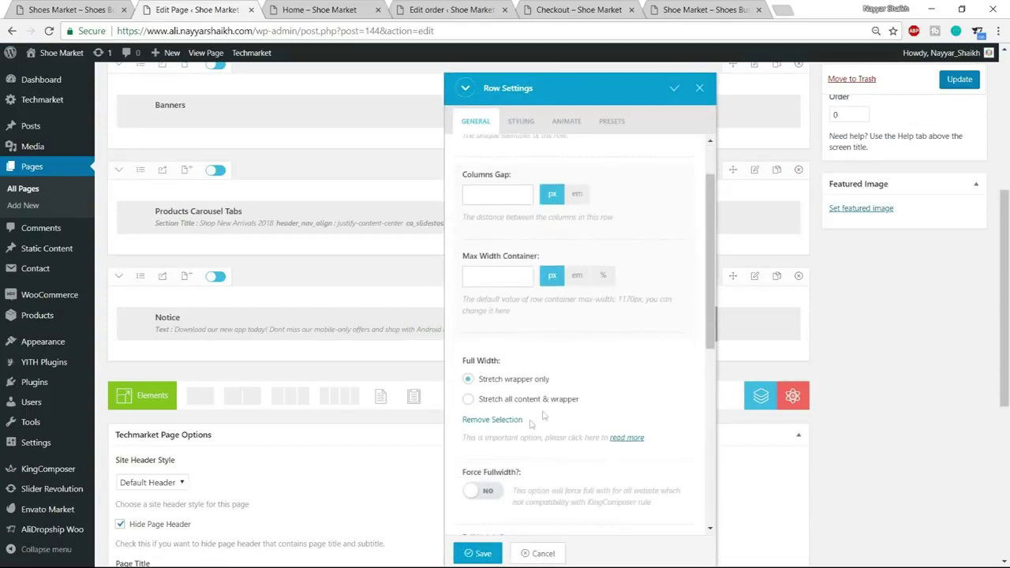
left_click(482, 402)
scroll(631, 406, "down", 1)
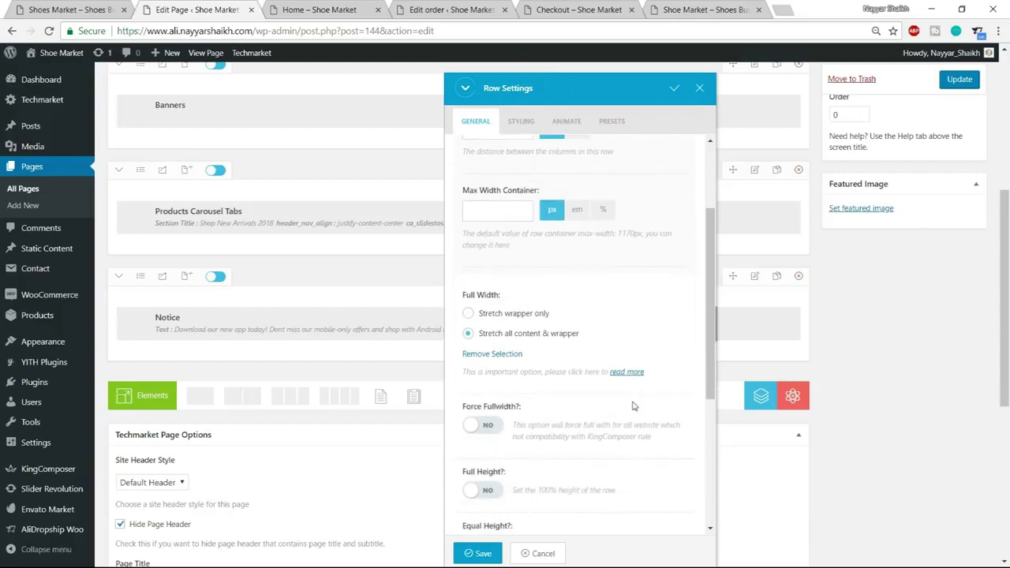
scroll(600, 347, "down", 1)
left_click(495, 360)
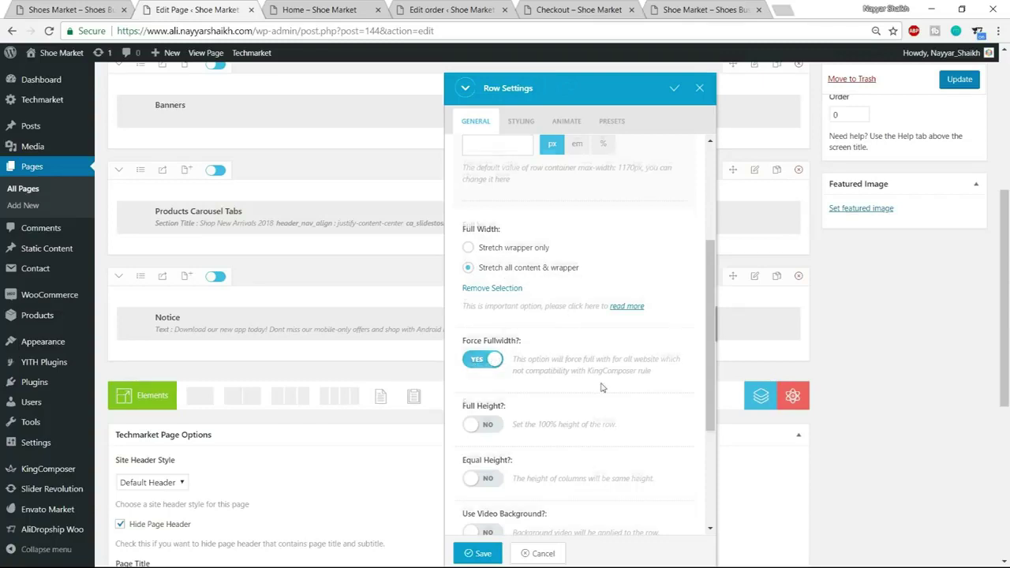
scroll(599, 387, "down", 2)
scroll(600, 387, "down", 1)
scroll(600, 387, "down", 1)
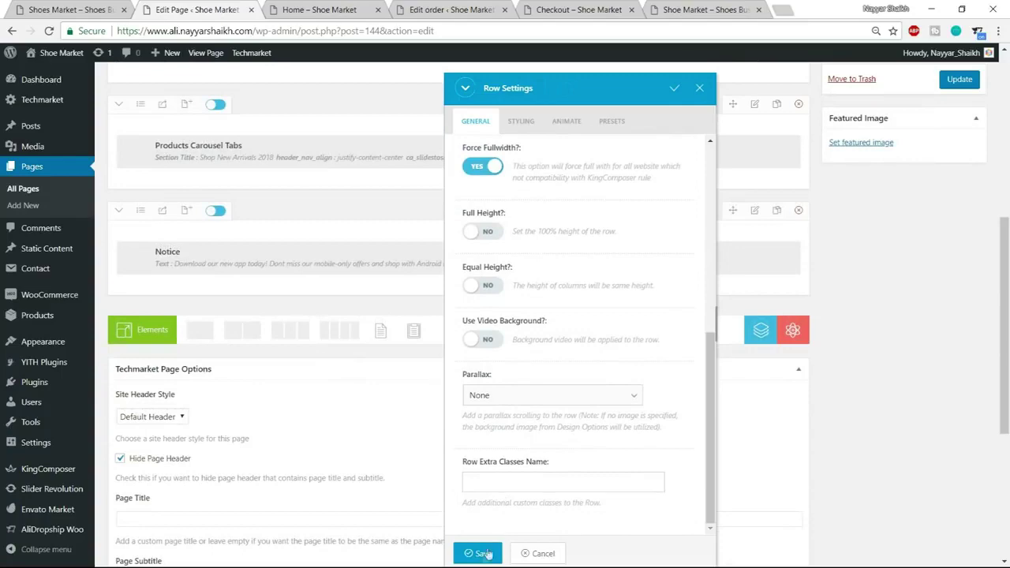
left_click(478, 553)
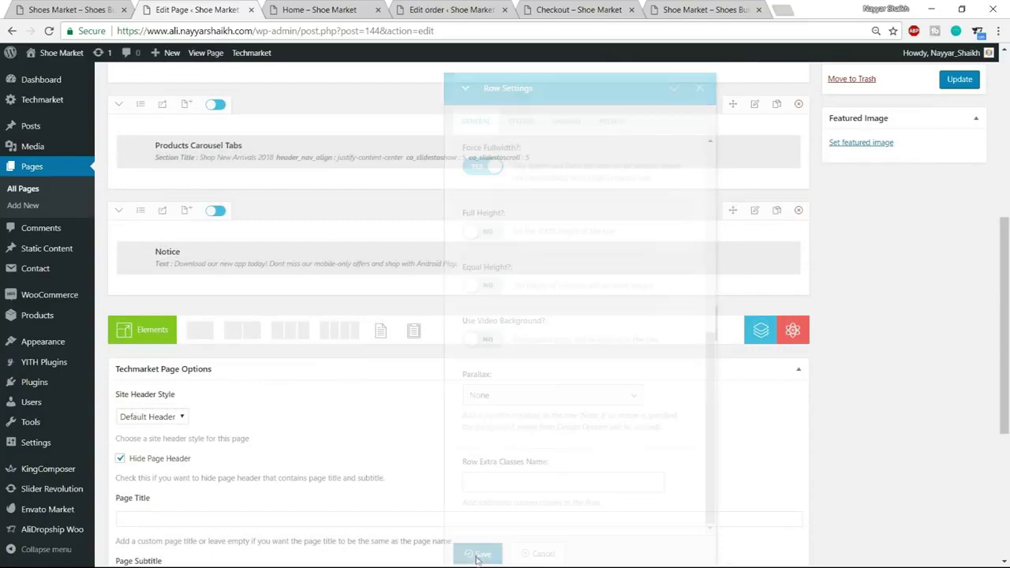
- Update the Home page and reload the live site to check the full-width Notice
left_click(960, 81)
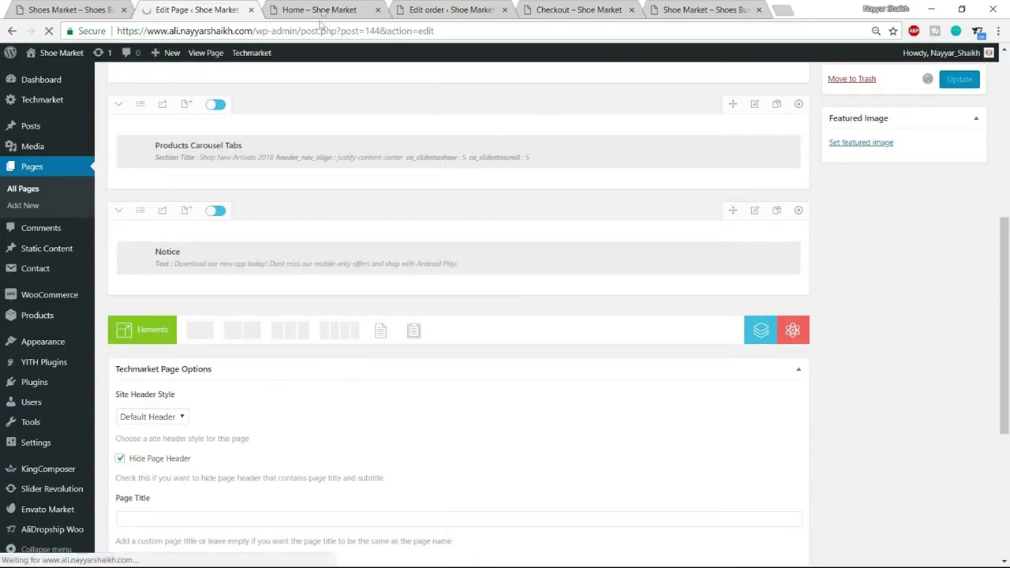
left_click(322, 11)
left_click(49, 32)
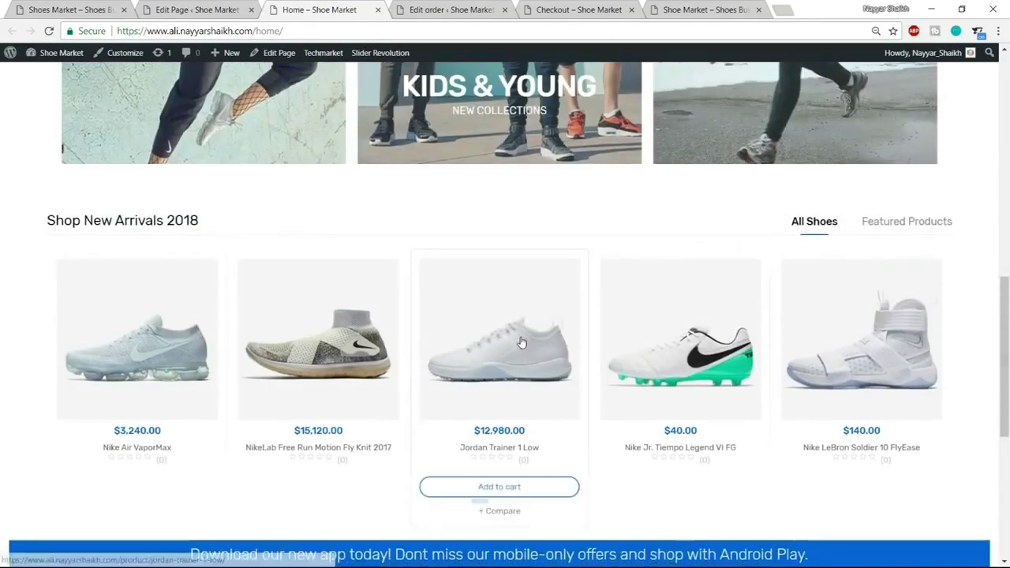
scroll(195, 379, "up", 1)
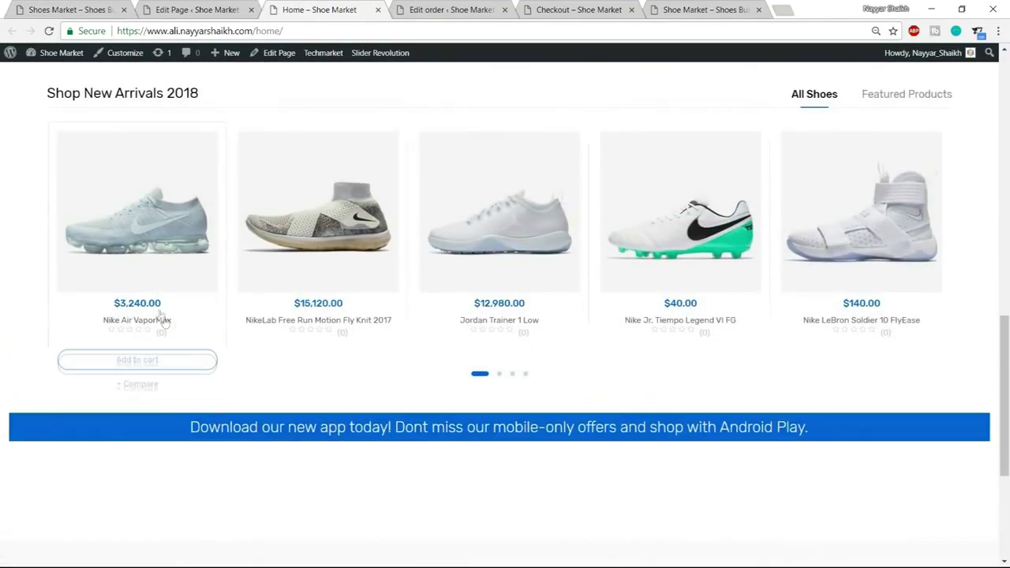
scroll(712, 155, "up", 10)
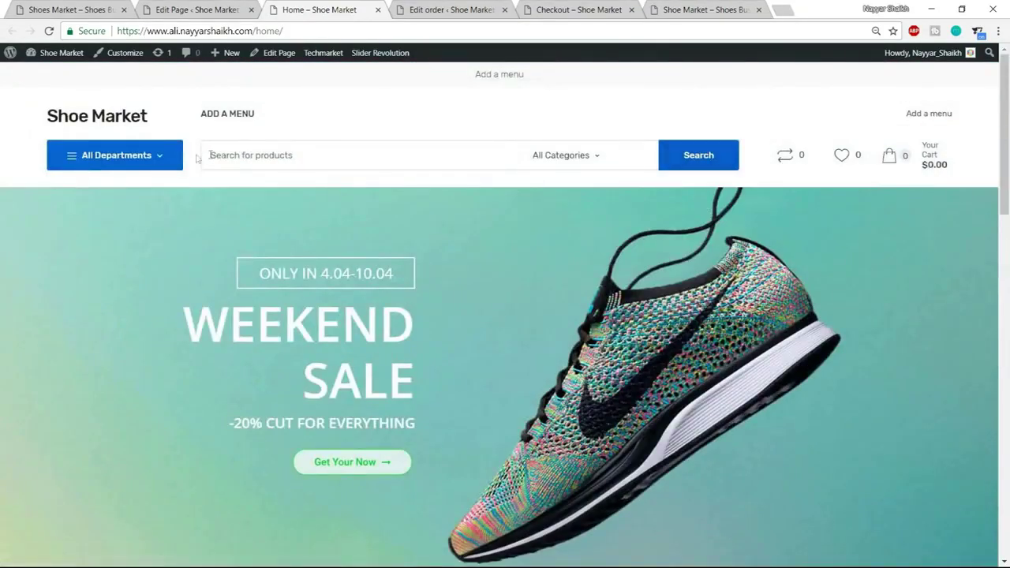
scroll(751, 268, "down", 15)
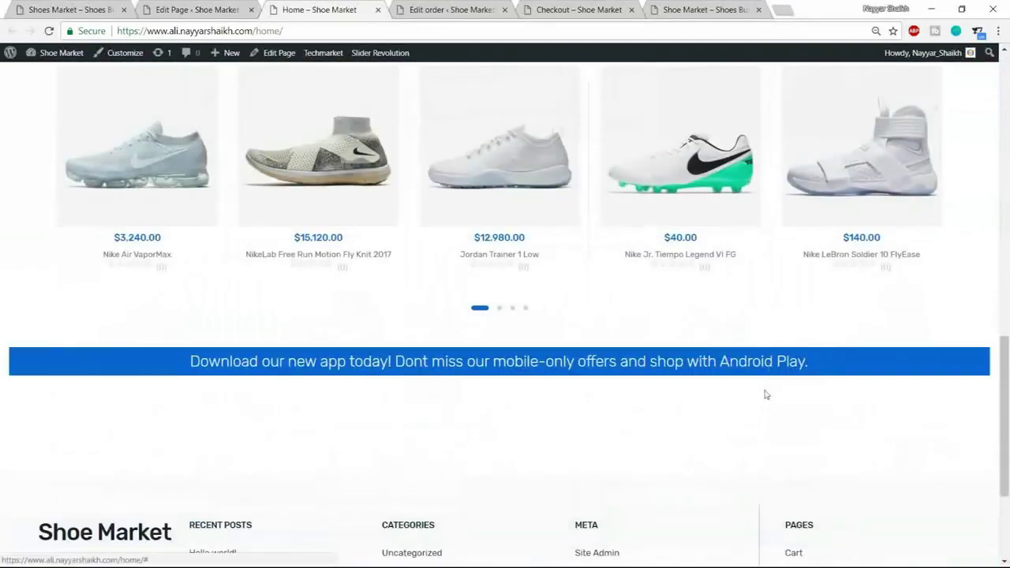
- Browse the demo Shoes Market home page's app banner and BE ACTIVE section
left_click(71, 9)
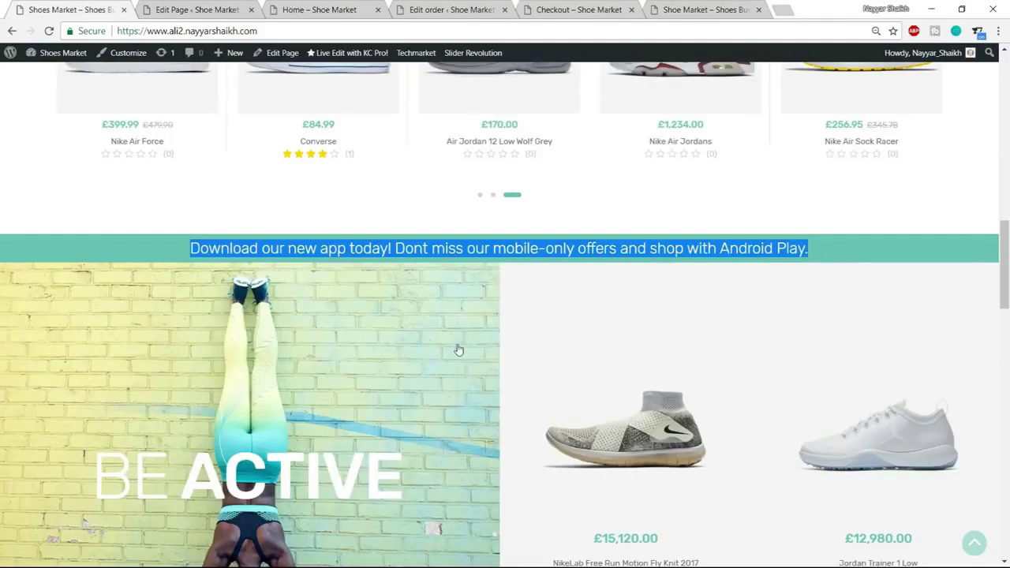
scroll(967, 379, "down", 3)
scroll(967, 380, "up", 5)
left_click(937, 380)
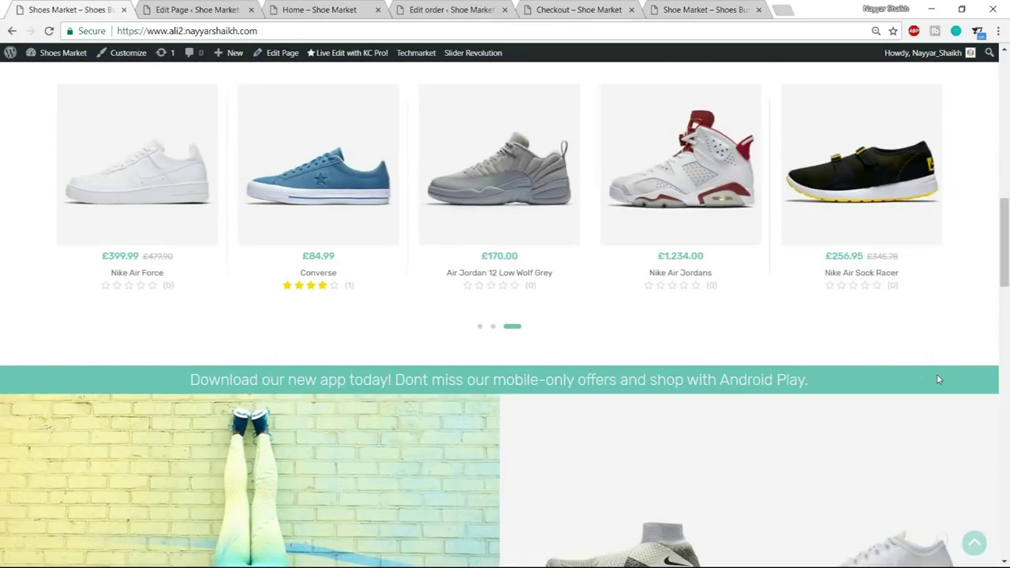
scroll(117, 13, "down", 4)
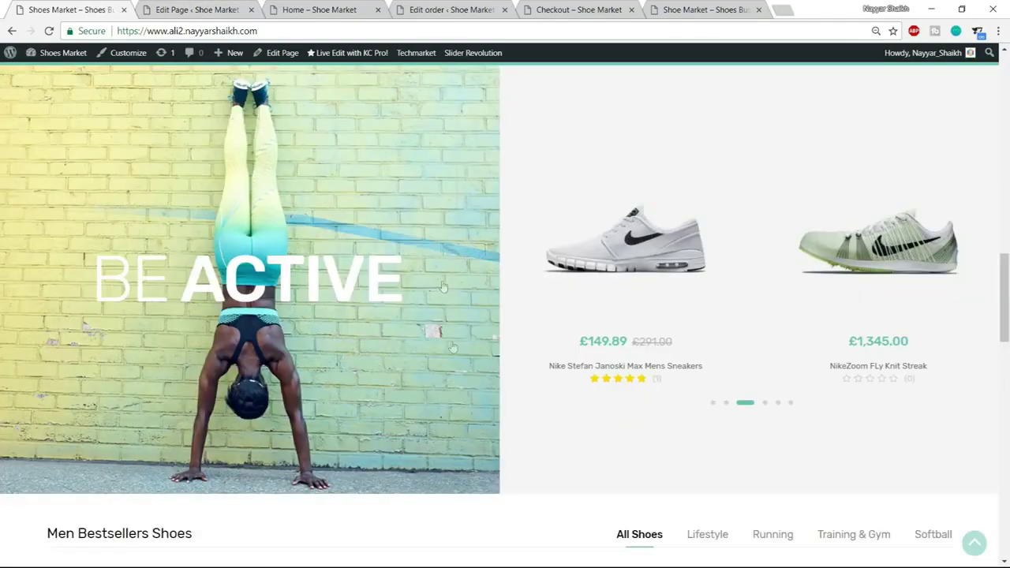
scroll(452, 345, "up", 2)
scroll(426, 332, "down", 2)
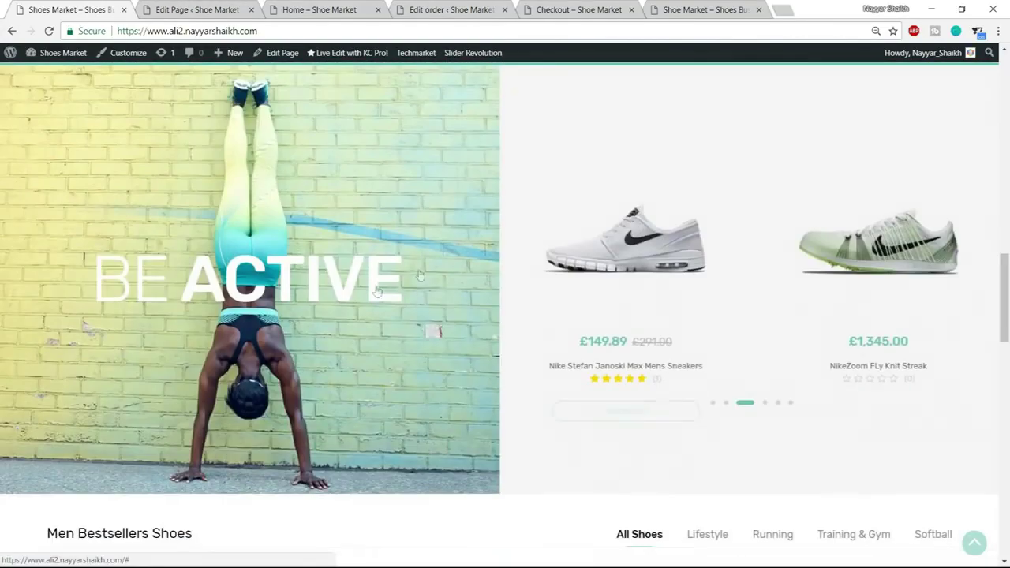
- Add a new one-column row below the Notice and insert a Row Inner element
left_click(201, 8)
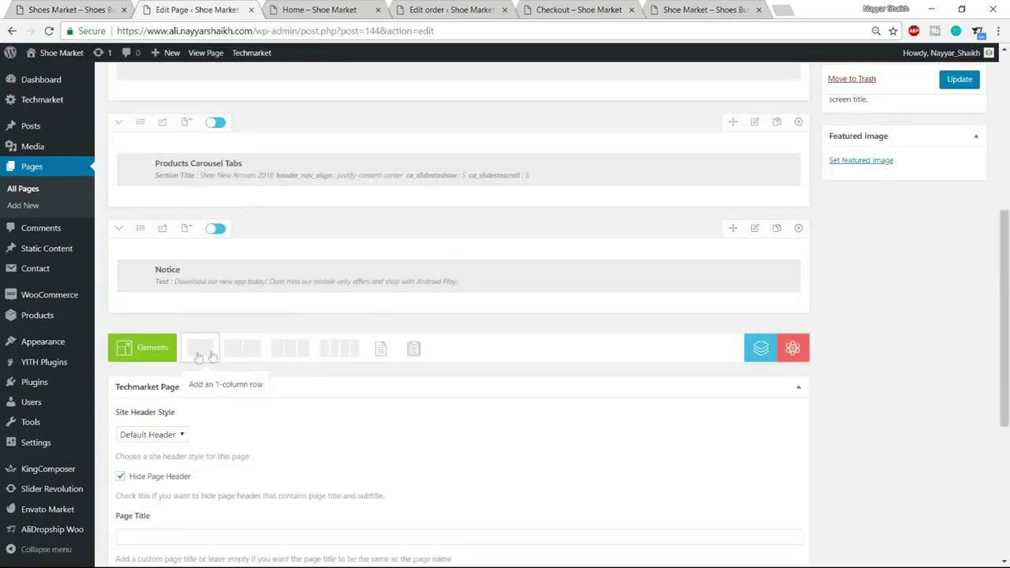
left_click(210, 356)
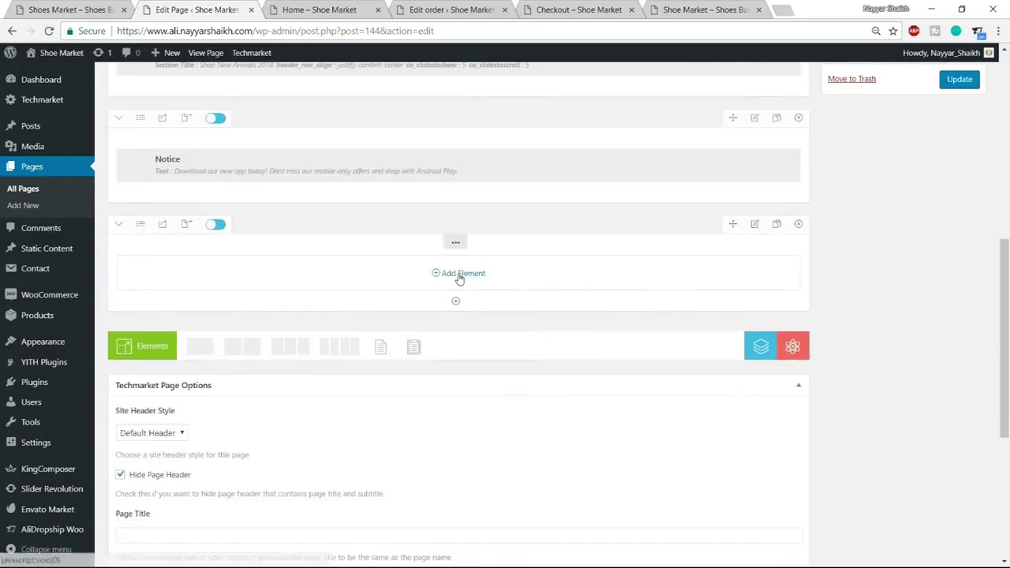
left_click(452, 275)
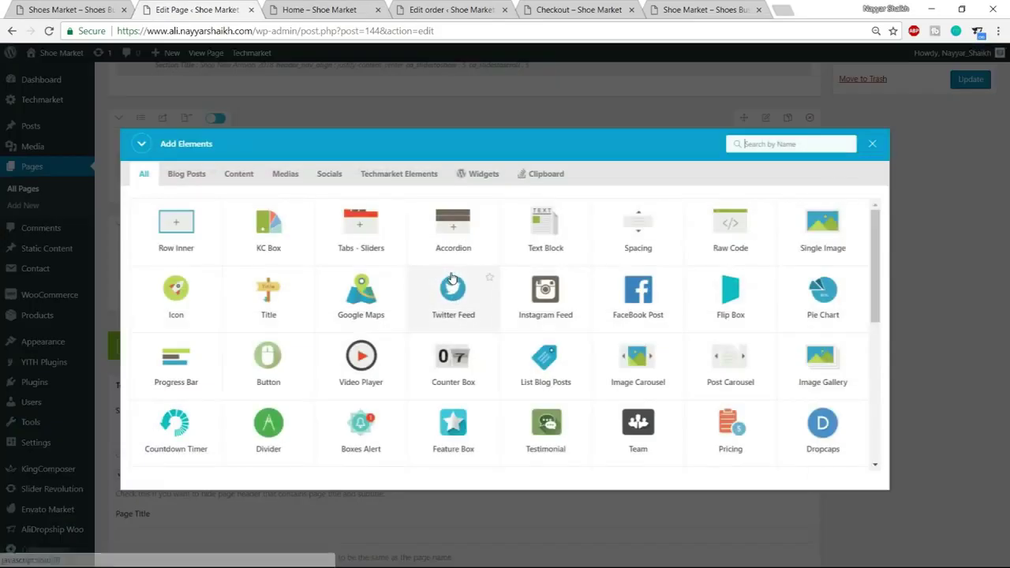
left_click(190, 237)
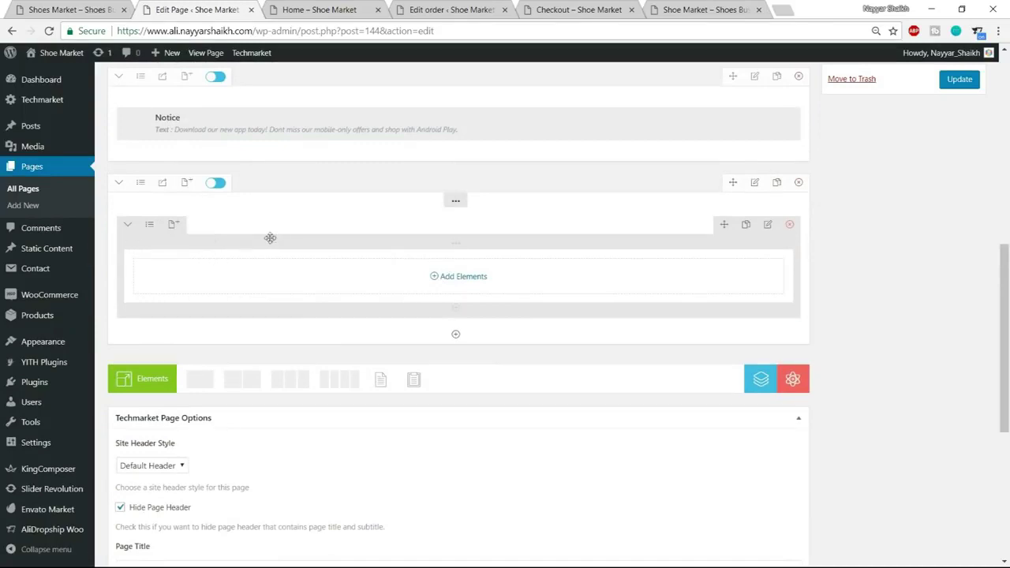
- Split the inner row into 2 Columns
left_click(148, 227)
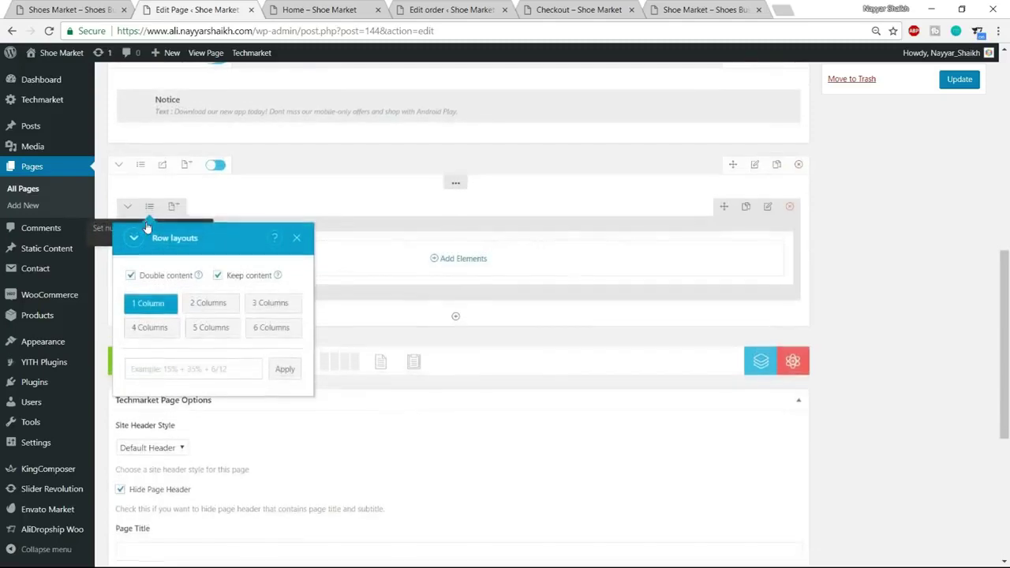
left_click(202, 309)
scroll(581, 286, "up", 1)
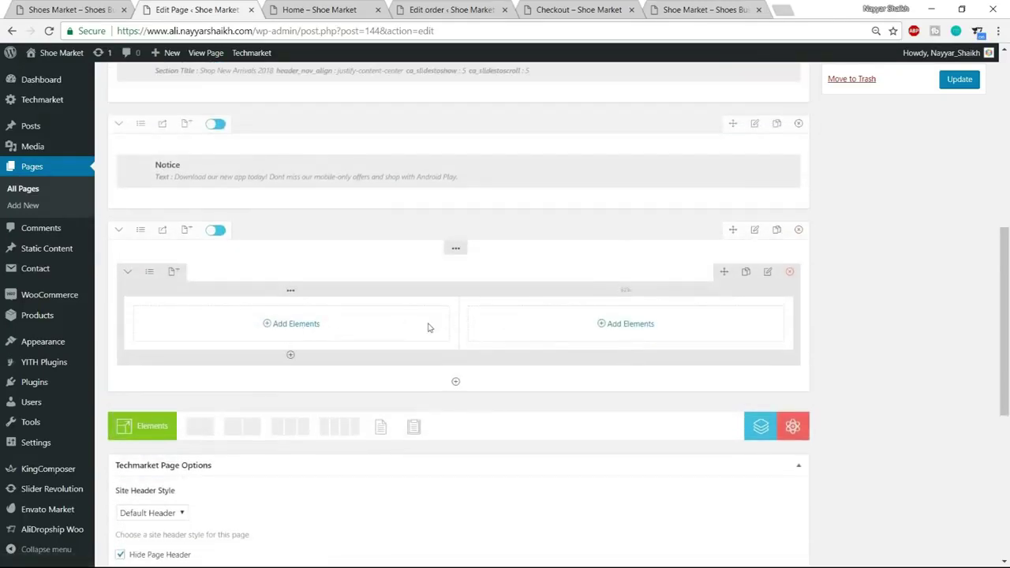
key("ctrl+1")
- Scroll through the demo's app banner, BE ACTIVE photo and sneaker carousel, then return to the editor
scroll(509, 322, "up", 2)
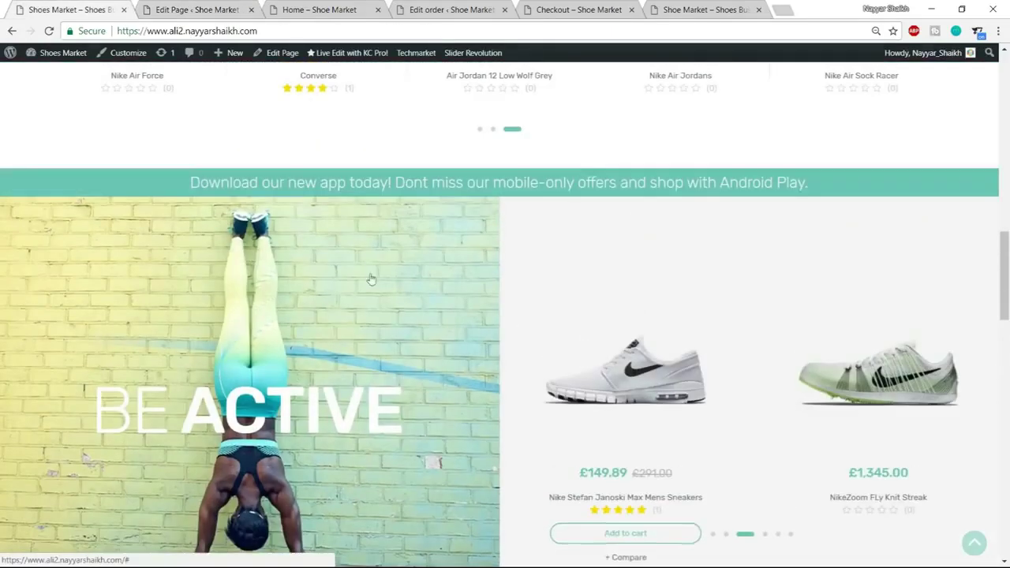
scroll(947, 329, "down", 4)
scroll(670, 345, "up", 7)
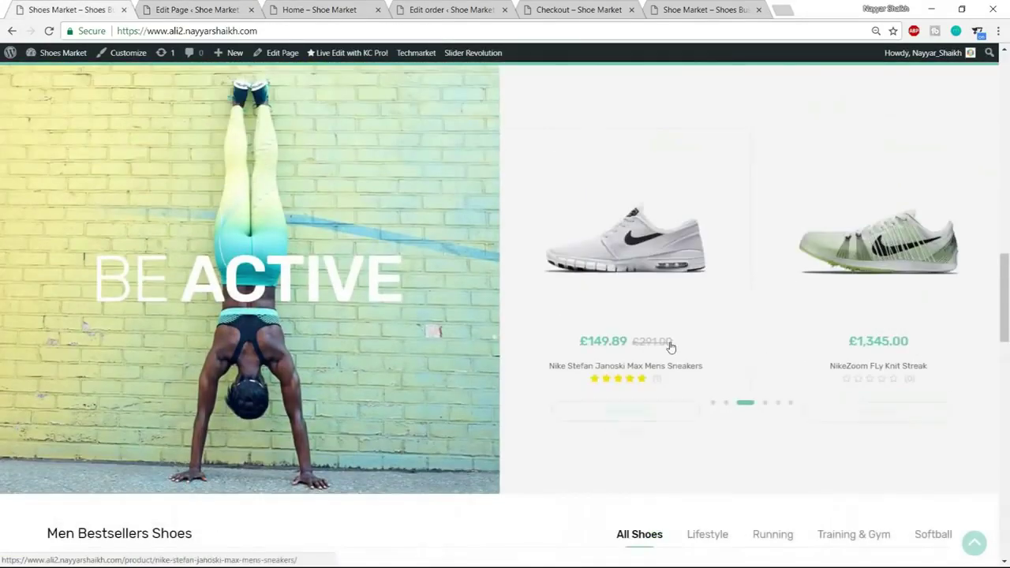
scroll(213, 237, "up", 5)
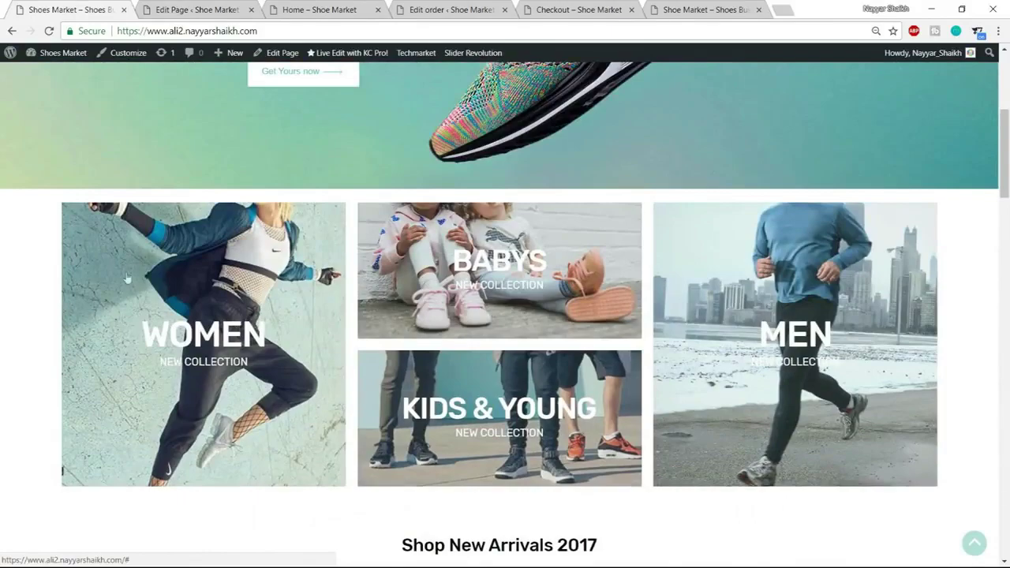
scroll(137, 341, "down", 3)
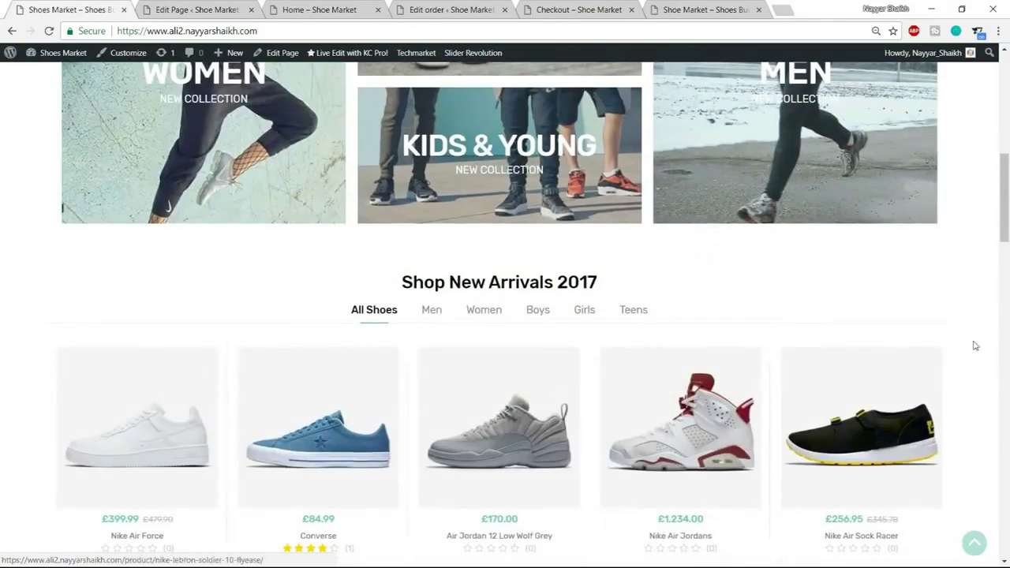
scroll(951, 286, "up", 3)
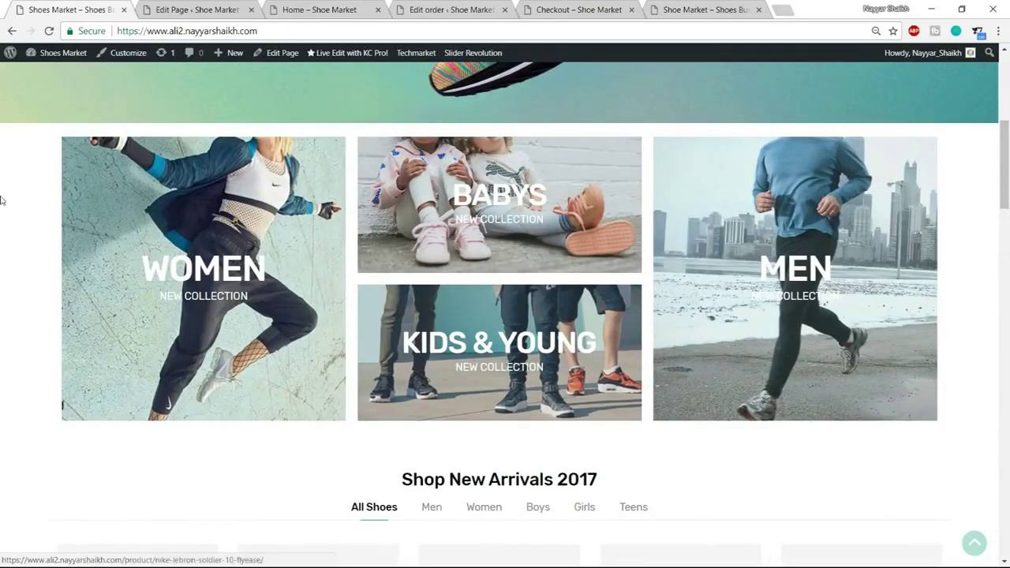
scroll(750, 273, "down", 6)
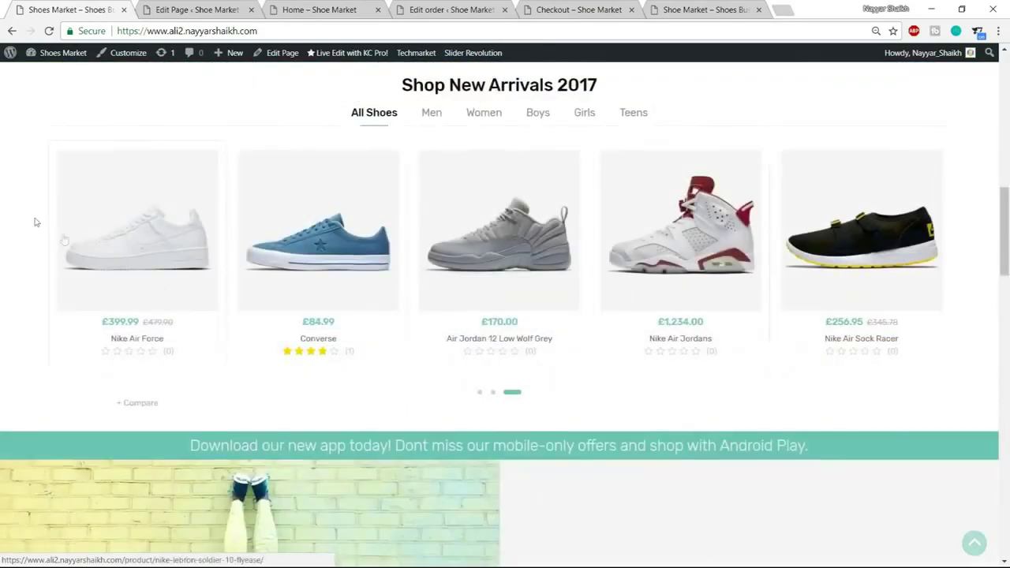
scroll(603, 350, "up", 2)
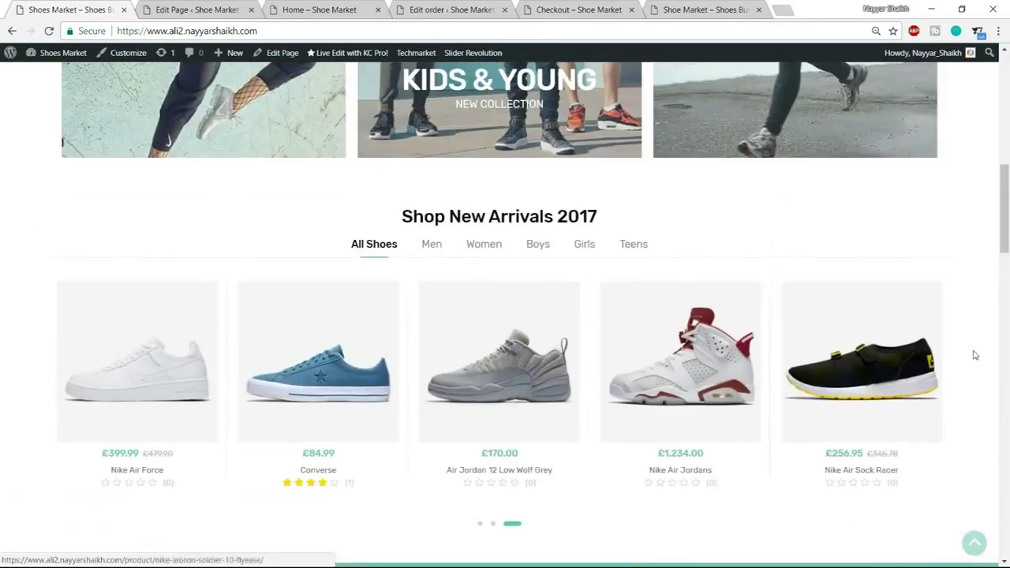
scroll(952, 330, "down", 1)
scroll(804, 315, "down", 4)
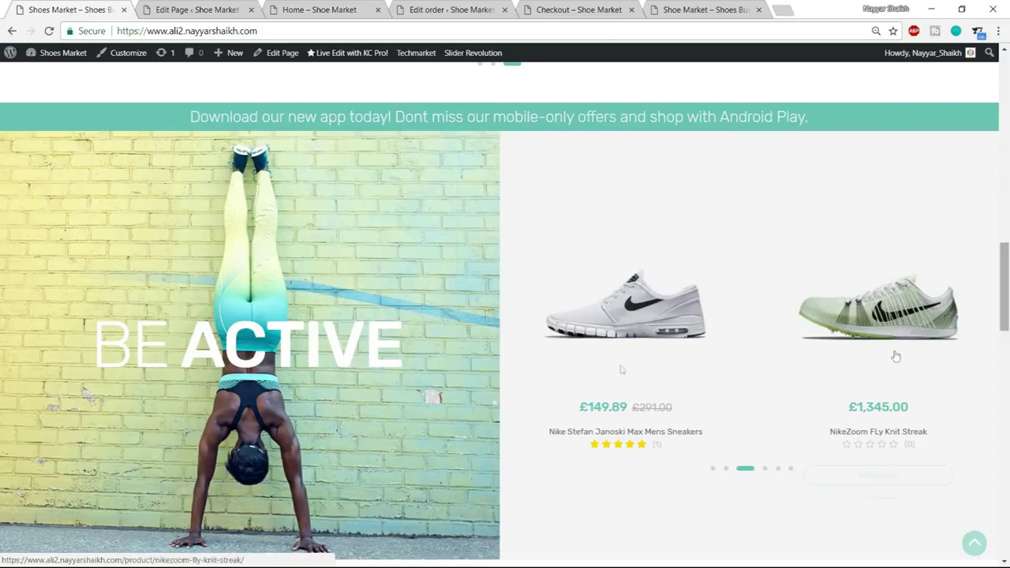
left_click(197, 10)
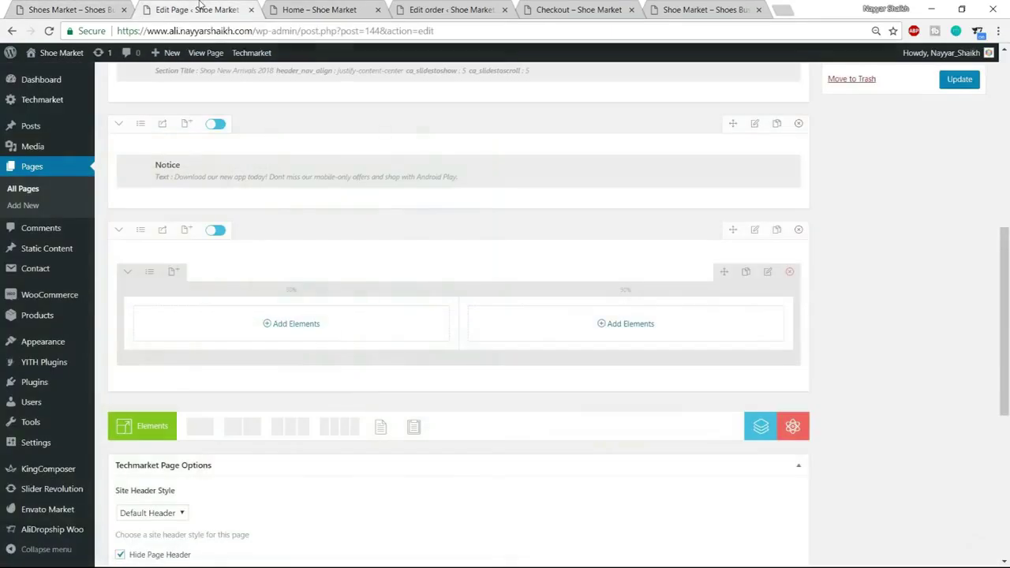
- Set the new row to 'Stretch all content & wrapper' with Force Fullwidth YES
left_click(754, 230)
scroll(649, 254, "down", 3)
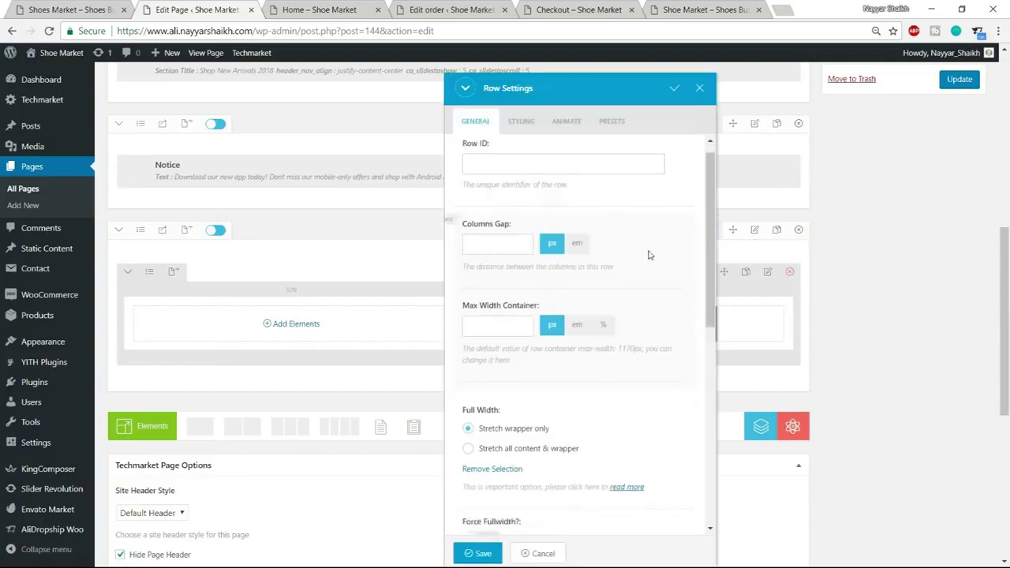
scroll(648, 255, "up", 3)
scroll(683, 311, "down", 2)
left_click(512, 269)
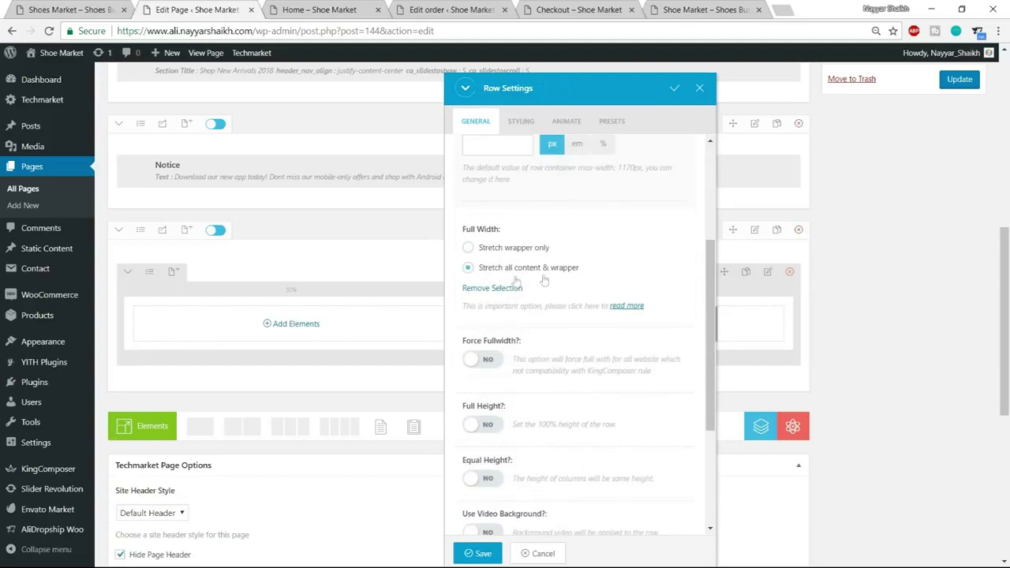
scroll(617, 285, "down", 1)
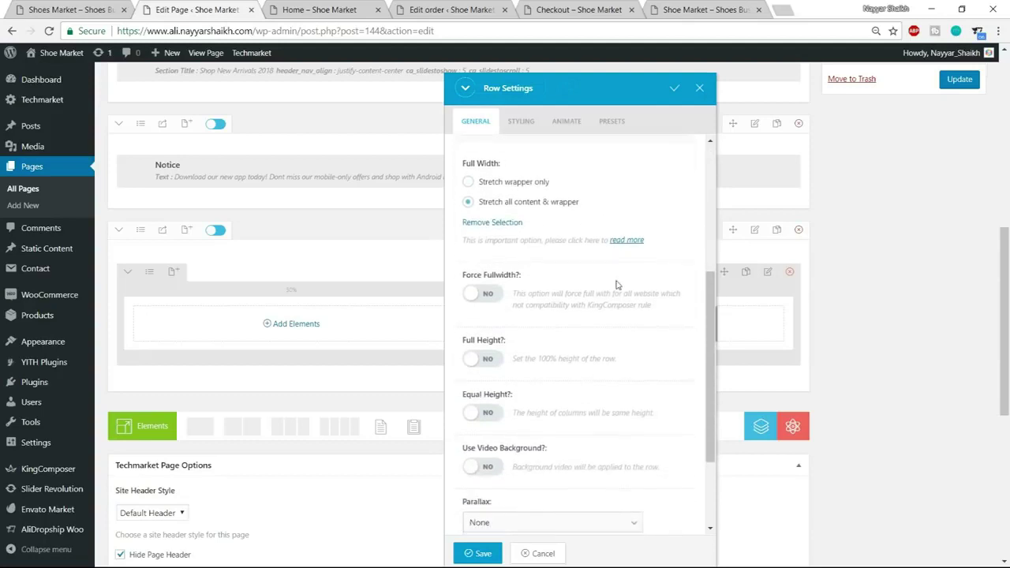
left_click(487, 294)
- Turn on Equal Height for the row's columns and select the Row Extra Classes Name field
scroll(572, 309, "down", 1)
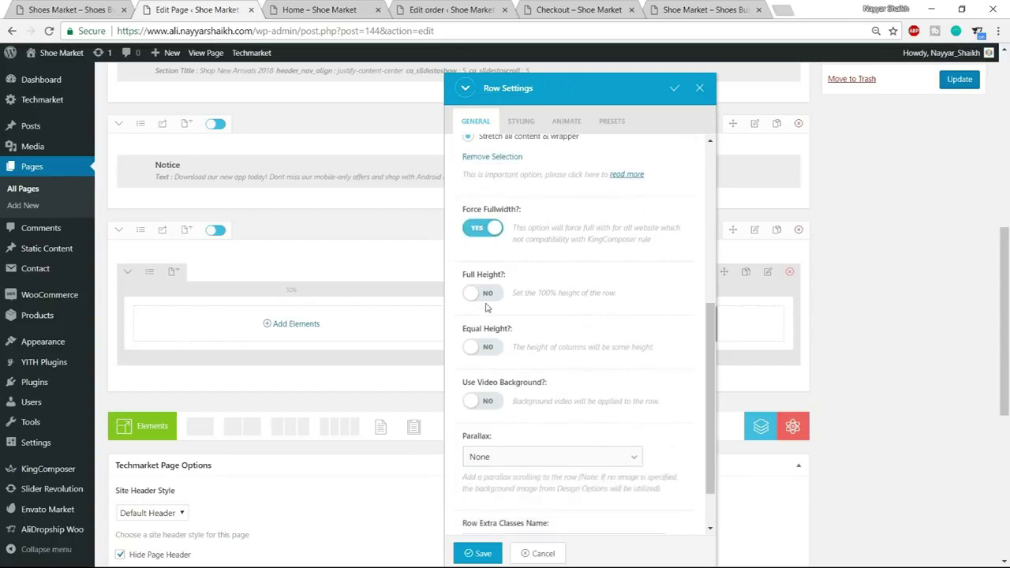
left_click(483, 348)
scroll(587, 335, "down", 1)
scroll(599, 299, "up", 2)
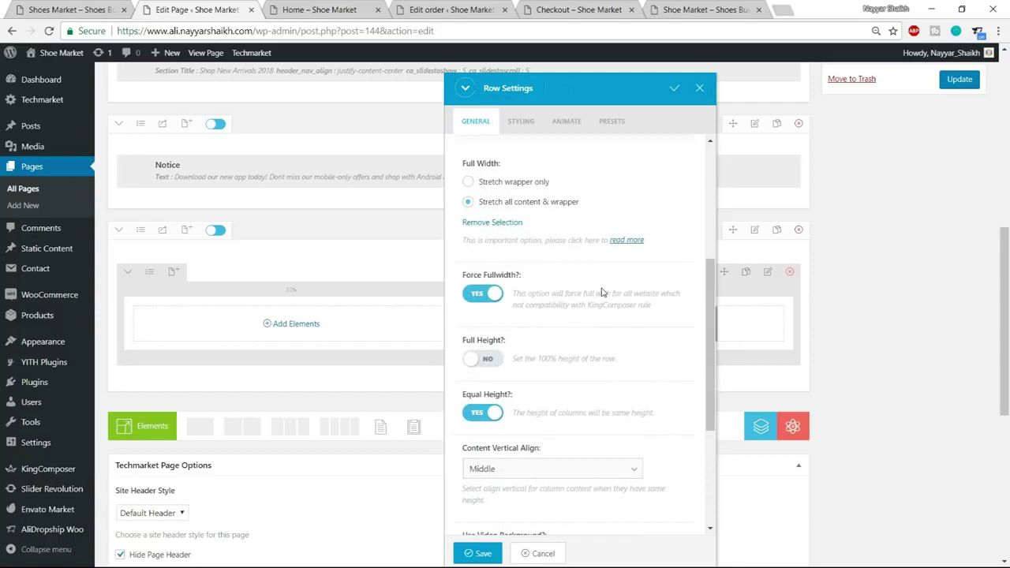
scroll(601, 292, "down", 3)
left_click(564, 482)
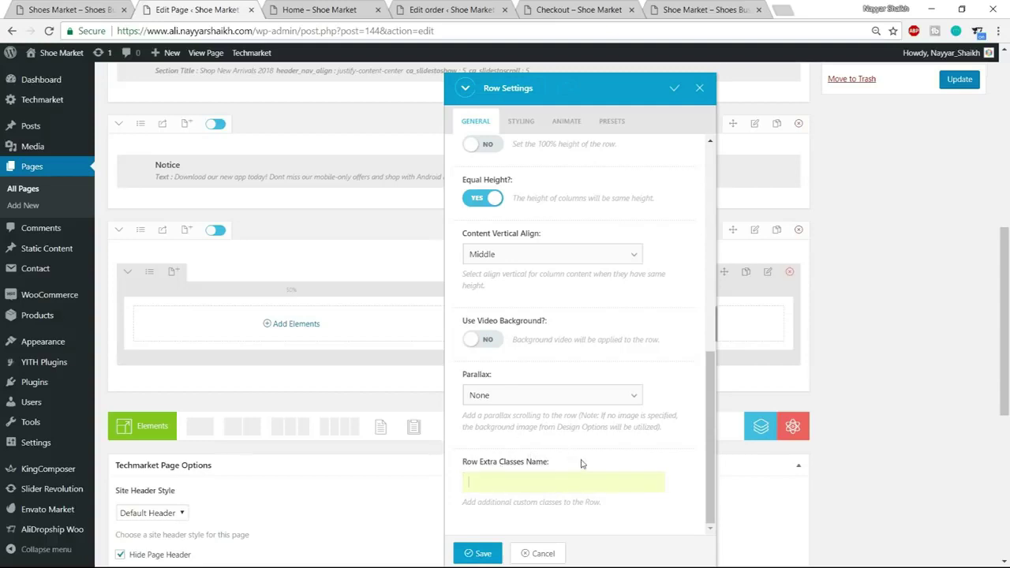
key("alt+Tab")
- Copy 'home-v10-banner-with-products-carousel stretch-full-width' from the notes into Row Extra Classes Name and save
left_click(251, 252)
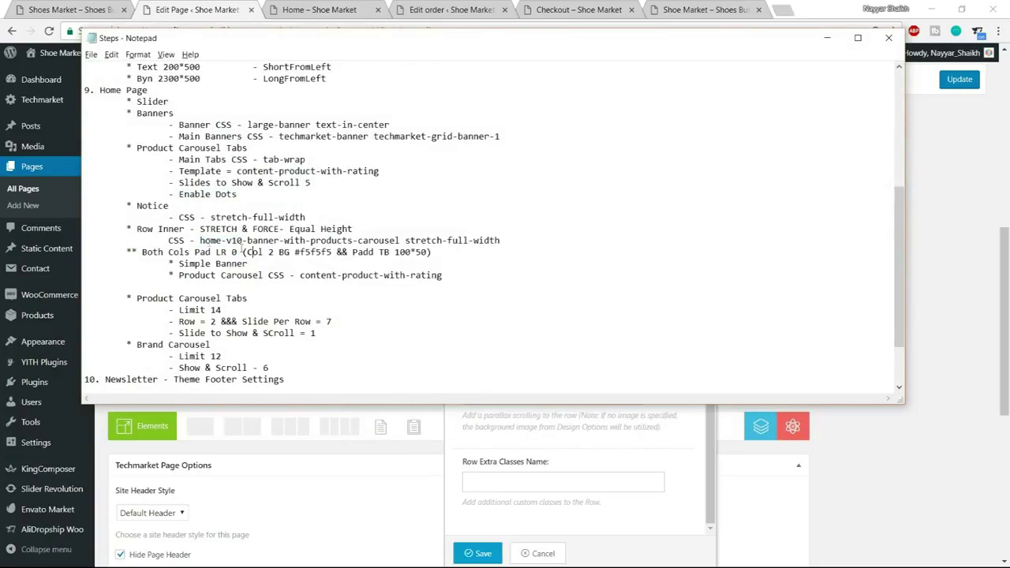
left_click_drag(124, 232, 350, 228)
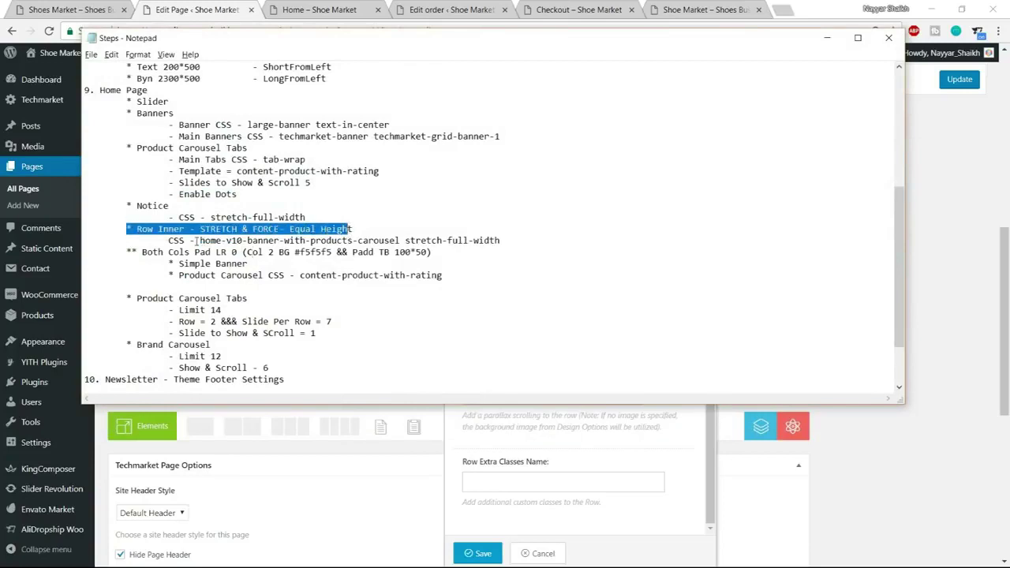
left_click_drag(201, 239, 497, 243)
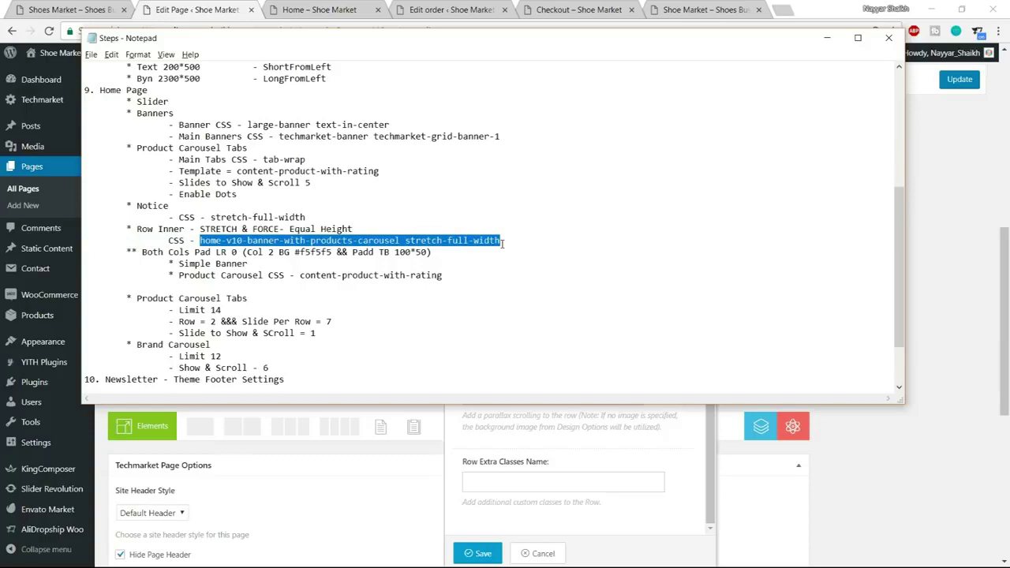
left_click(932, 380)
left_click(534, 481)
type("home-v10-banner-with-products-carousel stretch-full-width")
left_click(478, 553)
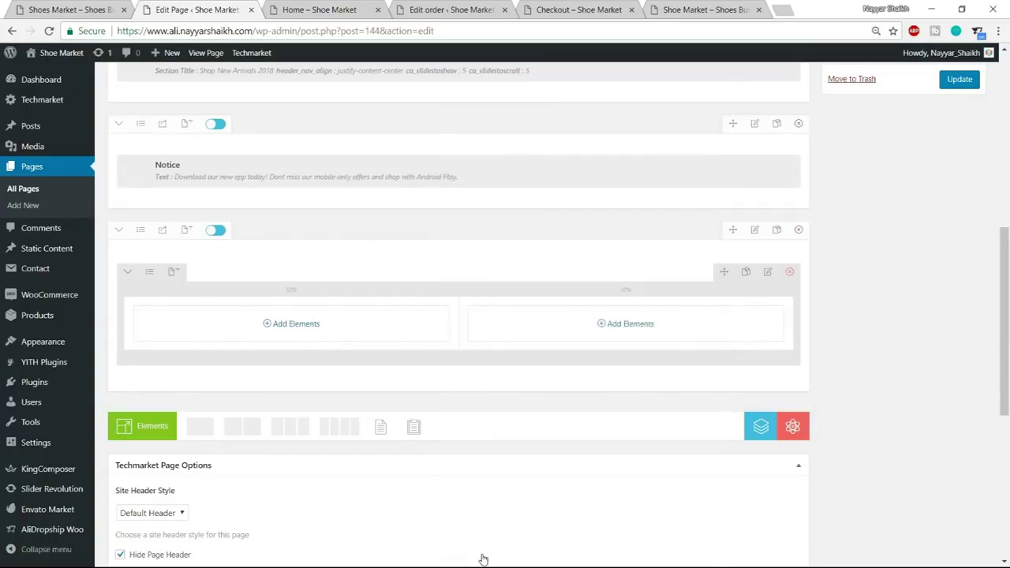
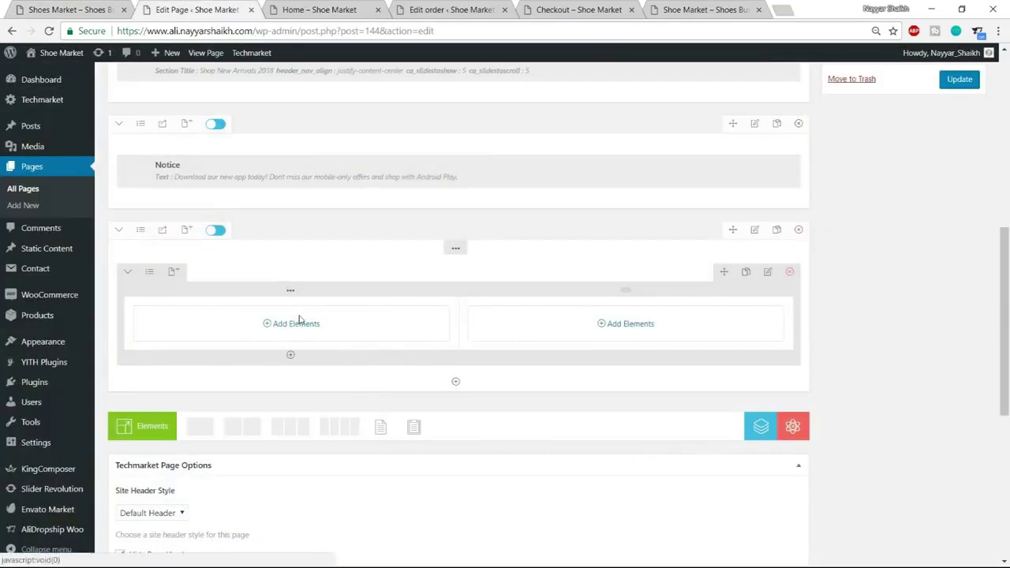
- Add a Banner element to the left column by searching 'bann'
left_click(296, 324)
type("bann")
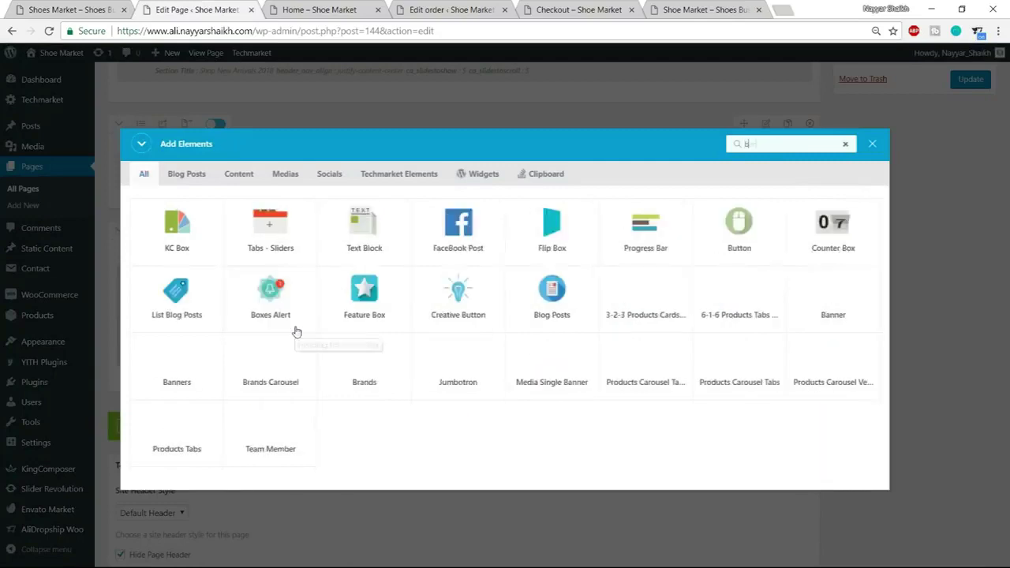
left_click(174, 248)
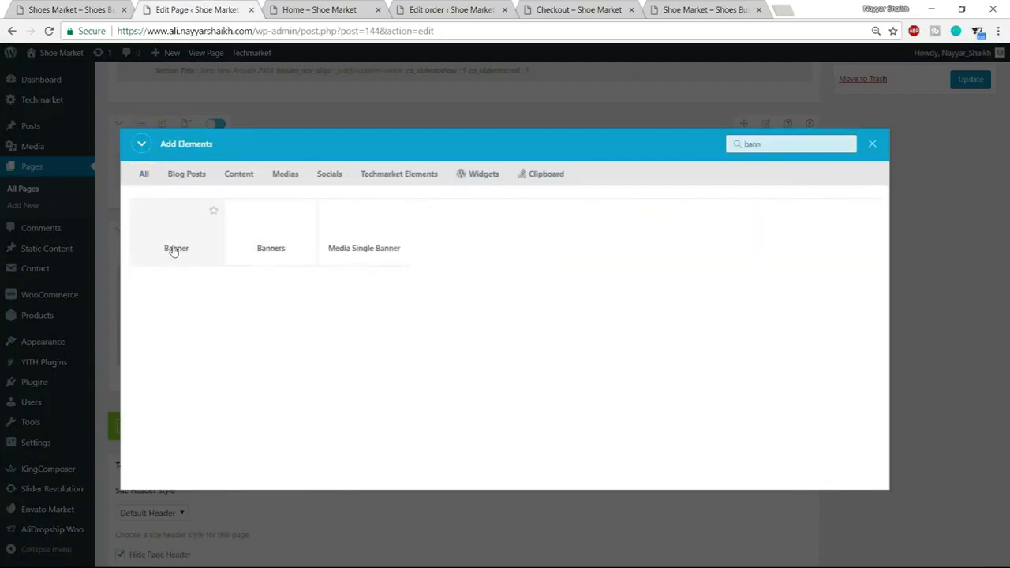
- Upload 15.jpg from DropShipping/Media and set it as the banner's background image
left_click(509, 261)
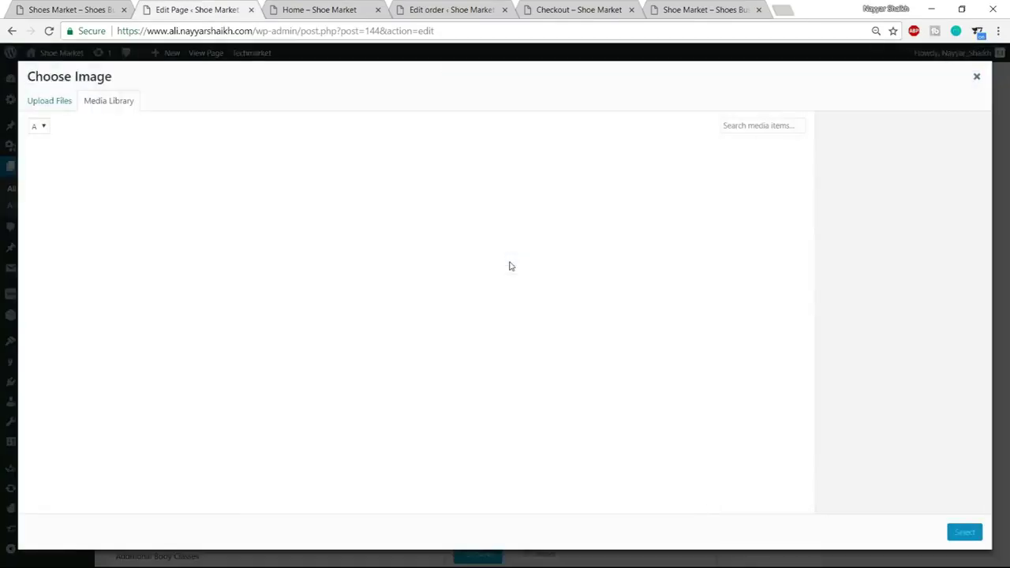
left_click(52, 102)
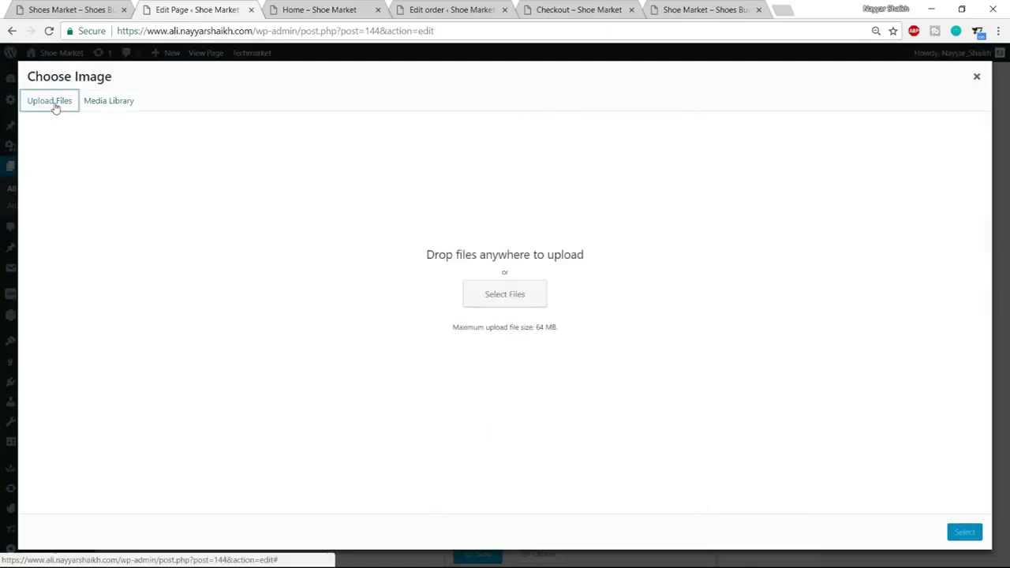
left_click(492, 296)
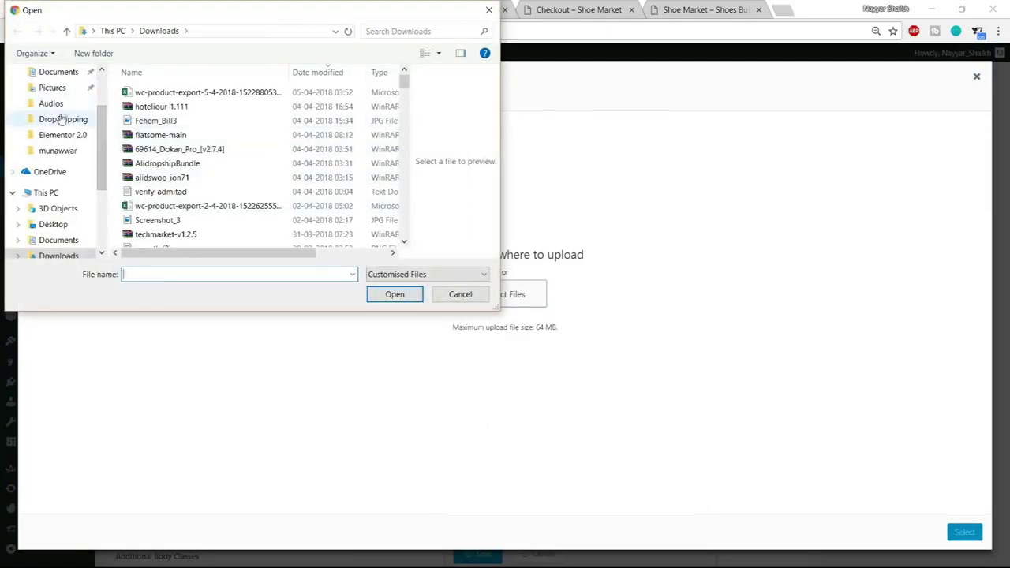
left_click(63, 119)
double_click(150, 106)
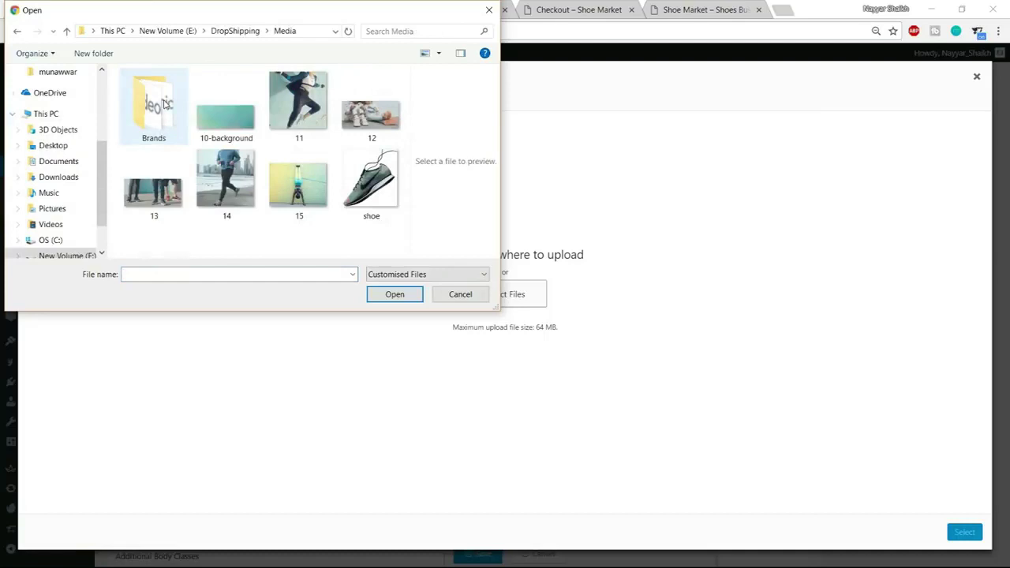
double_click(150, 102)
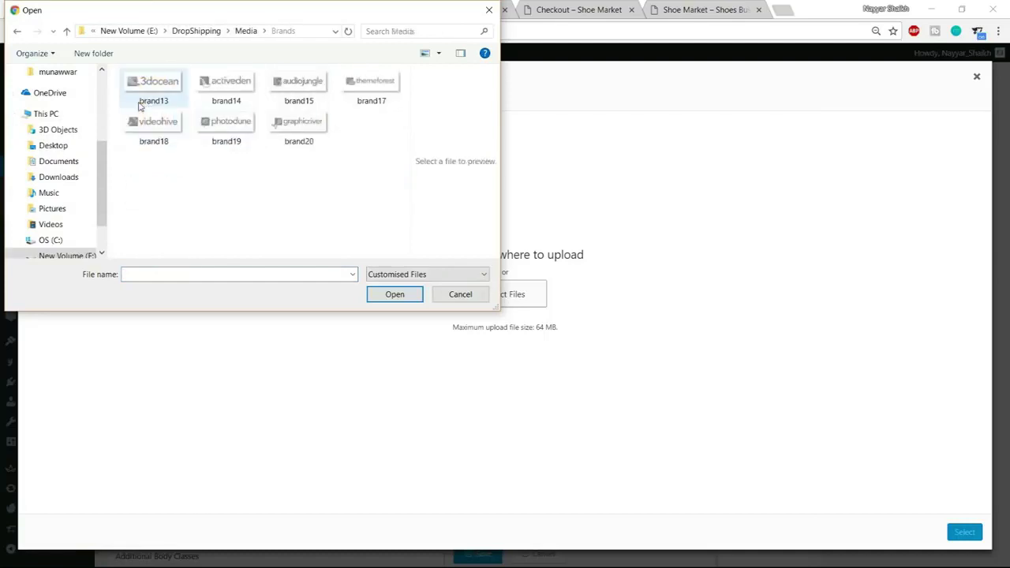
key("alt+Left")
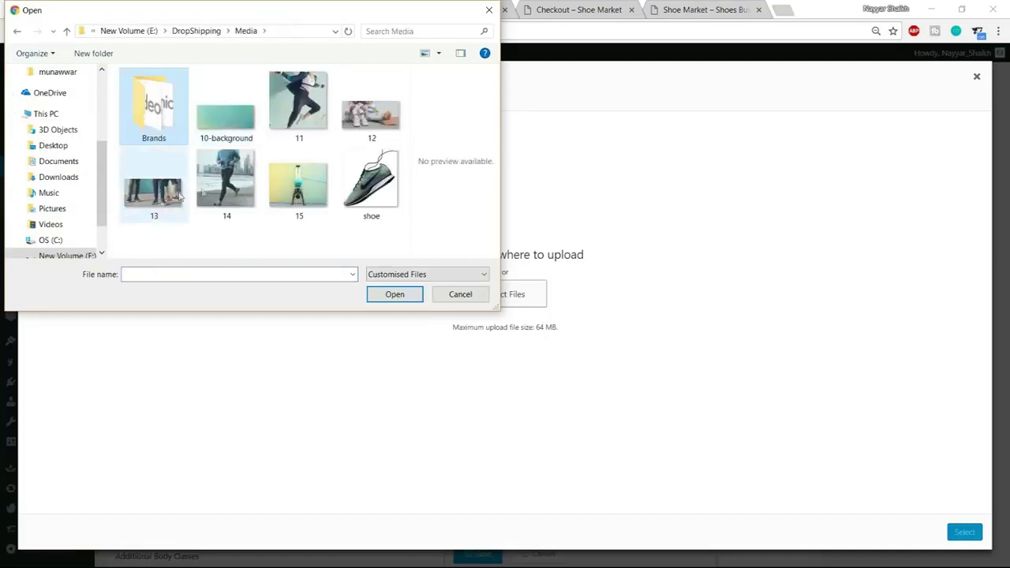
left_click(303, 178)
left_click(386, 295)
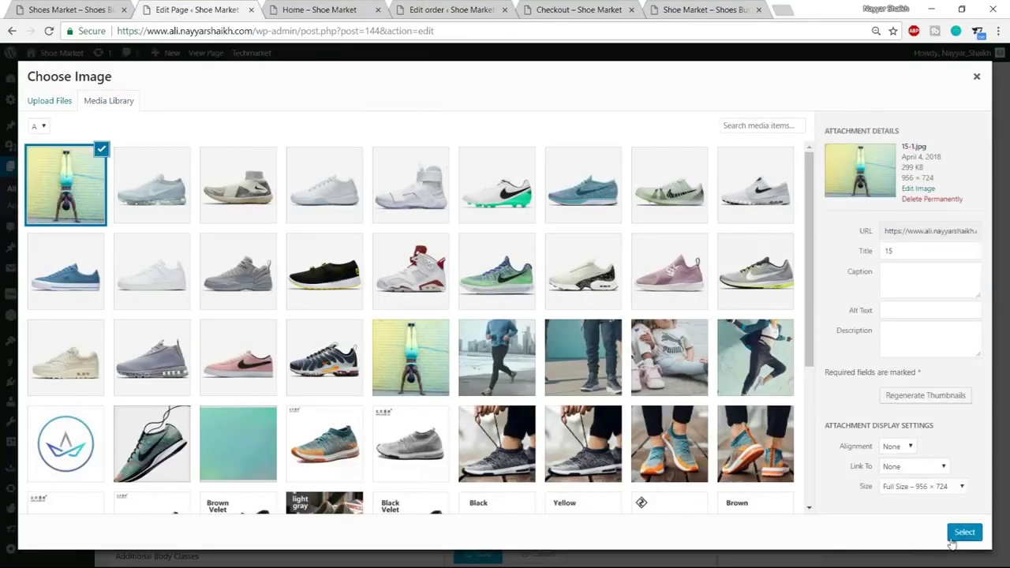
left_click(964, 533)
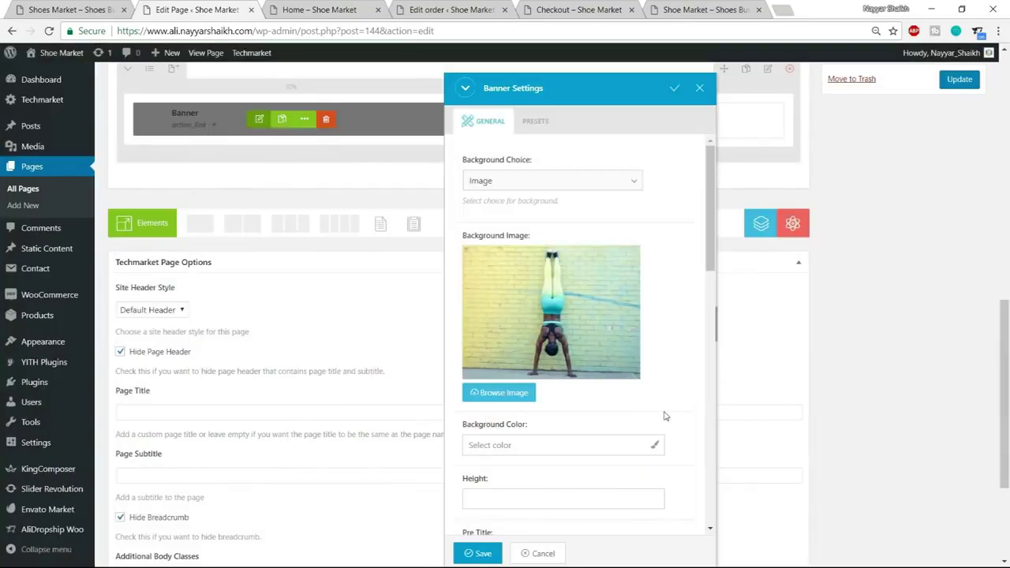
- Title the banner 'BE ACTIVE', add extra classes 'large-banner text-in-center', and save it
scroll(664, 415, "down", 6)
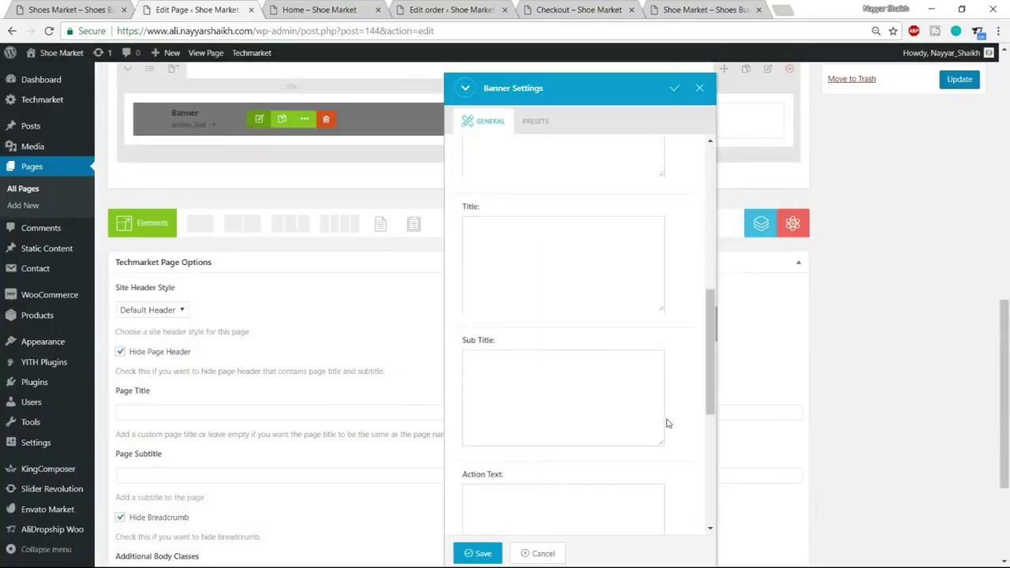
left_click(581, 307)
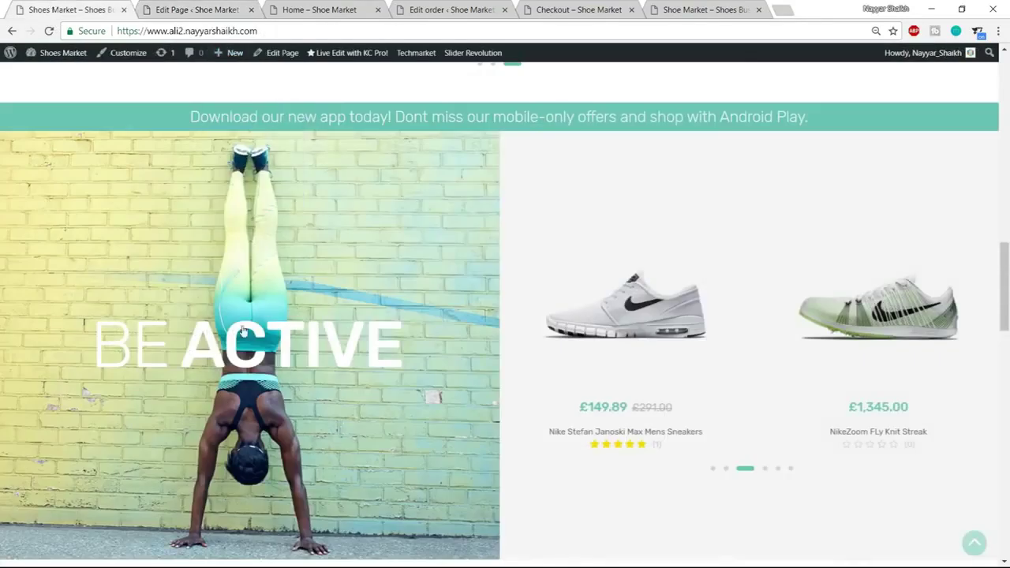
left_click(181, 8)
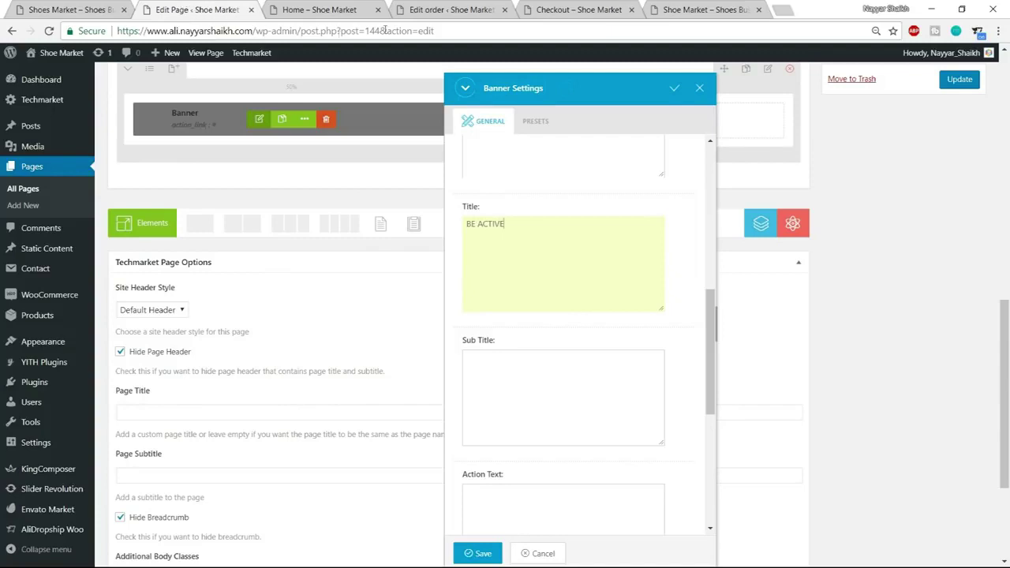
scroll(623, 383, "down", 5)
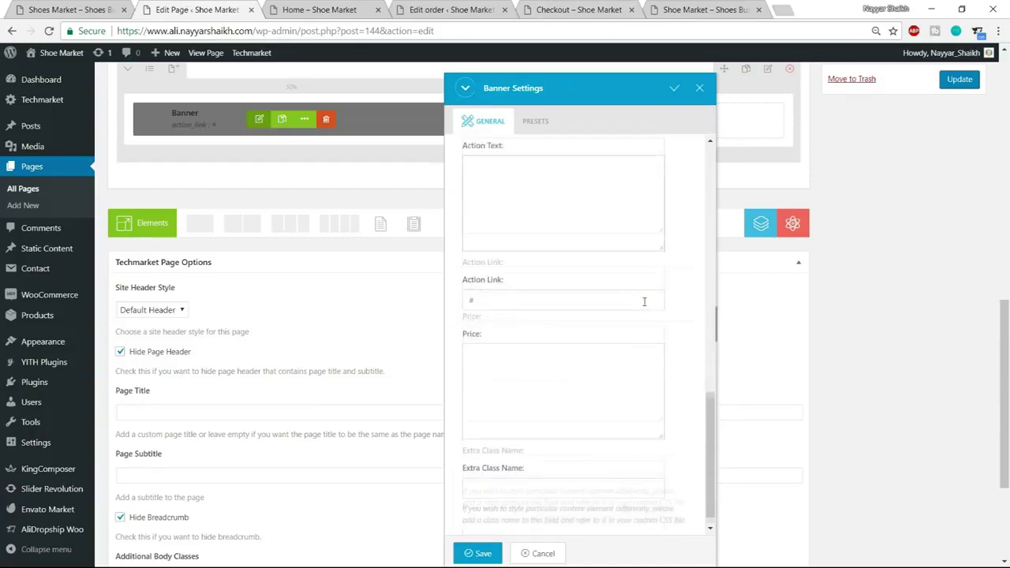
left_click(562, 476)
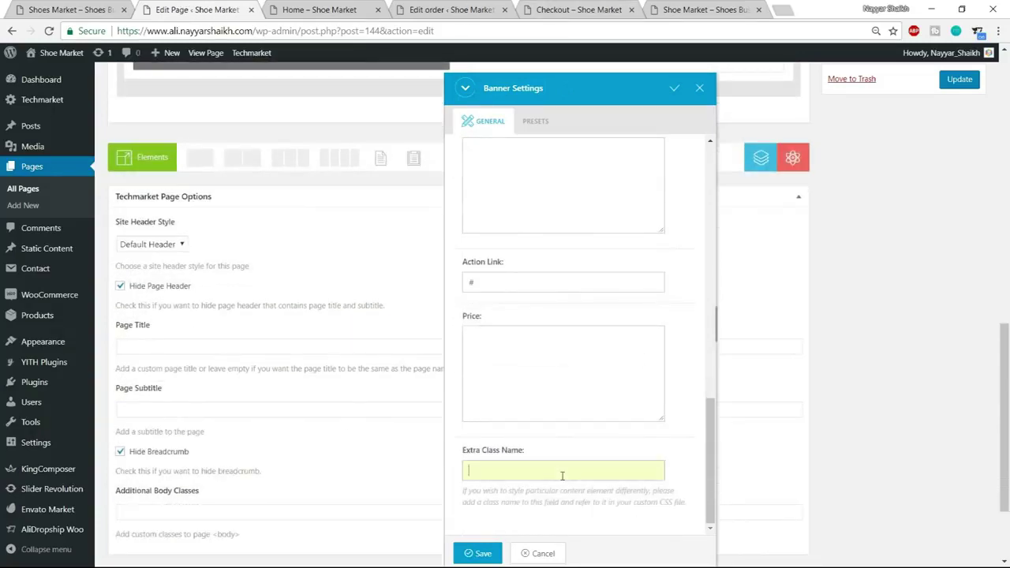
type("large-banner text-in-center")
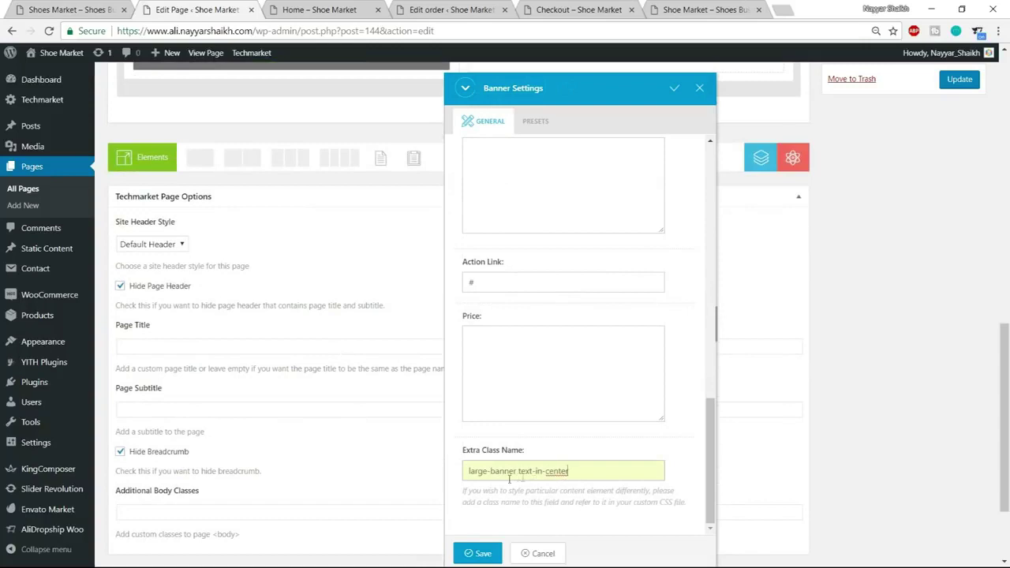
left_click(479, 552)
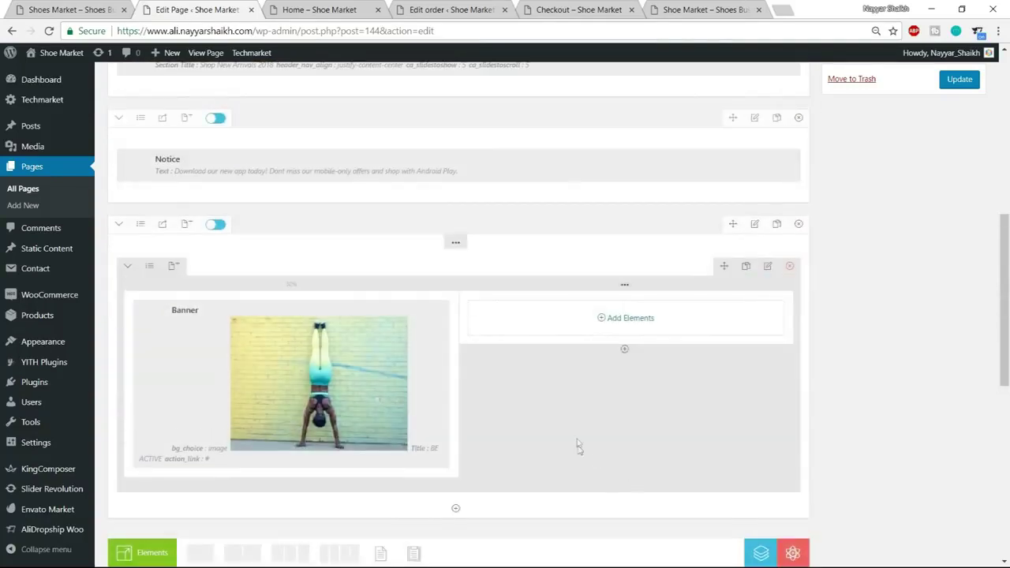
scroll(580, 434, "up", 1)
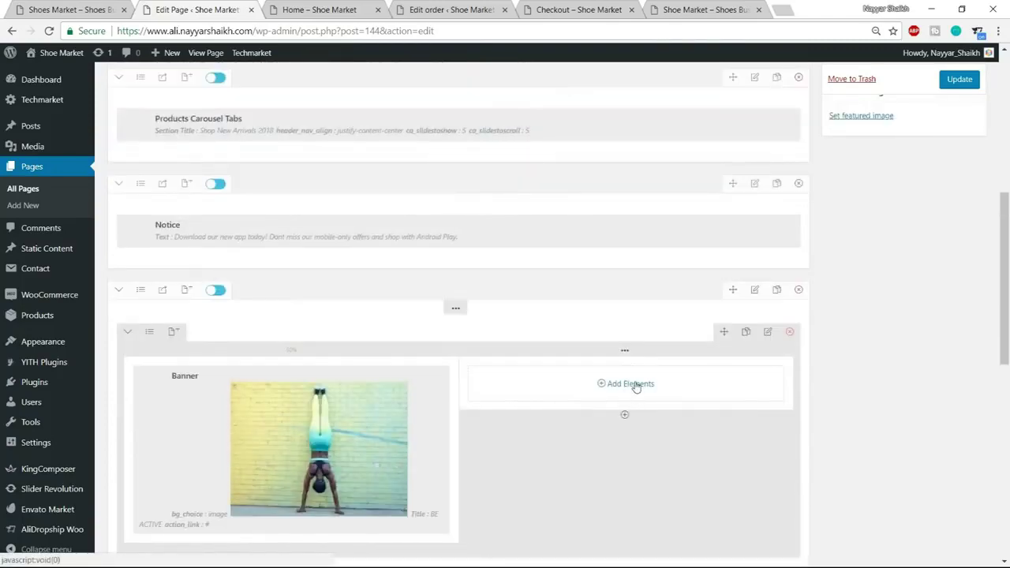
- Add a Products Carousel element to the right column by searching 'produ'
left_click(630, 383)
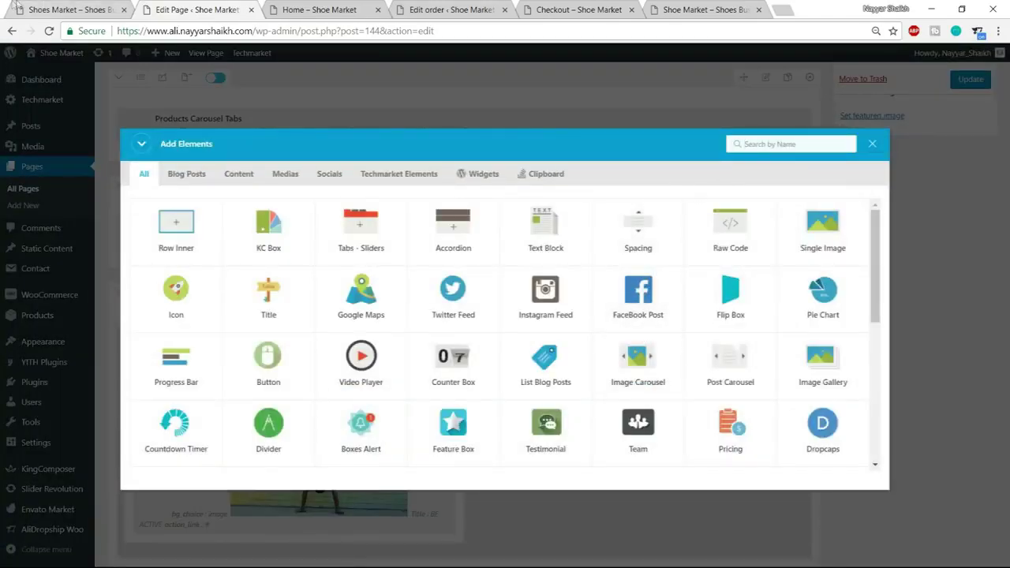
left_click(71, 8)
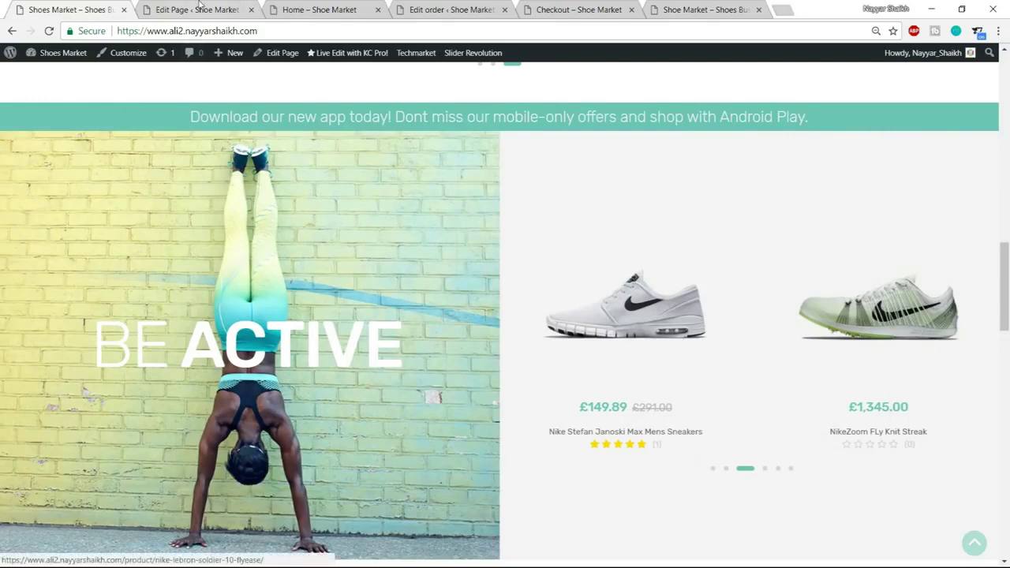
left_click(199, 8)
type("product")
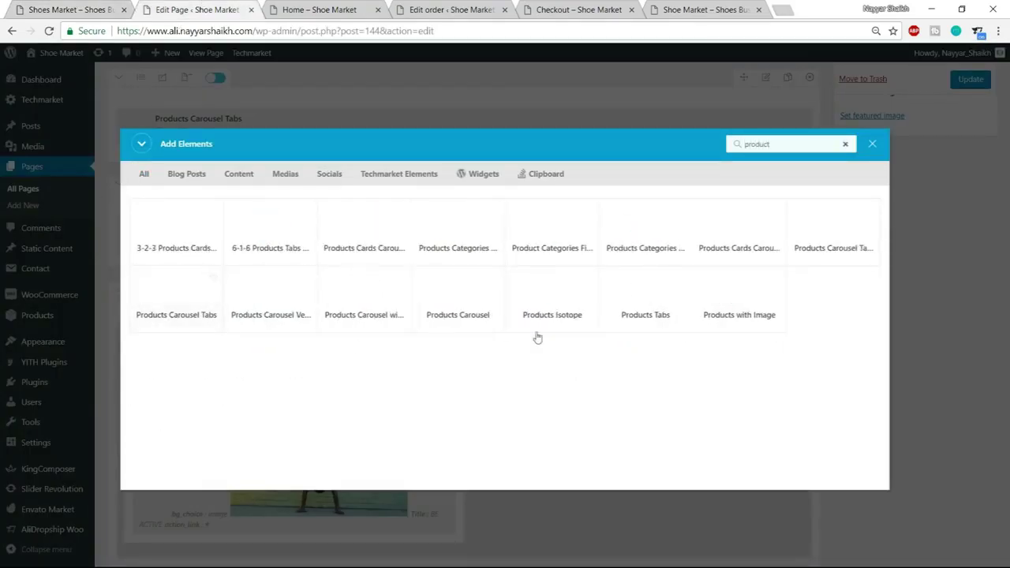
left_click(463, 325)
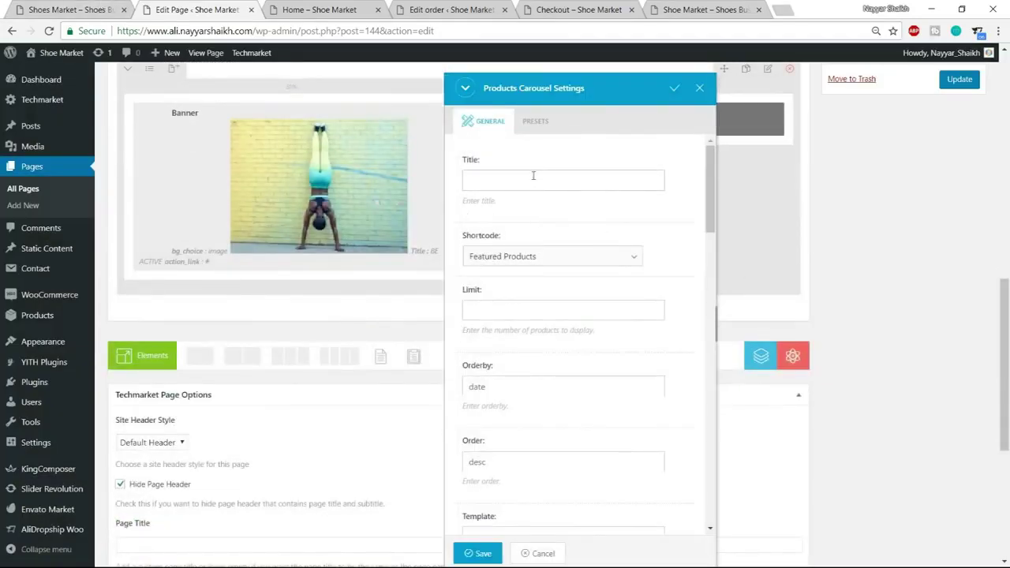
- Set the carousel to Recent Products with the content-product-with-rating template
left_click(604, 256)
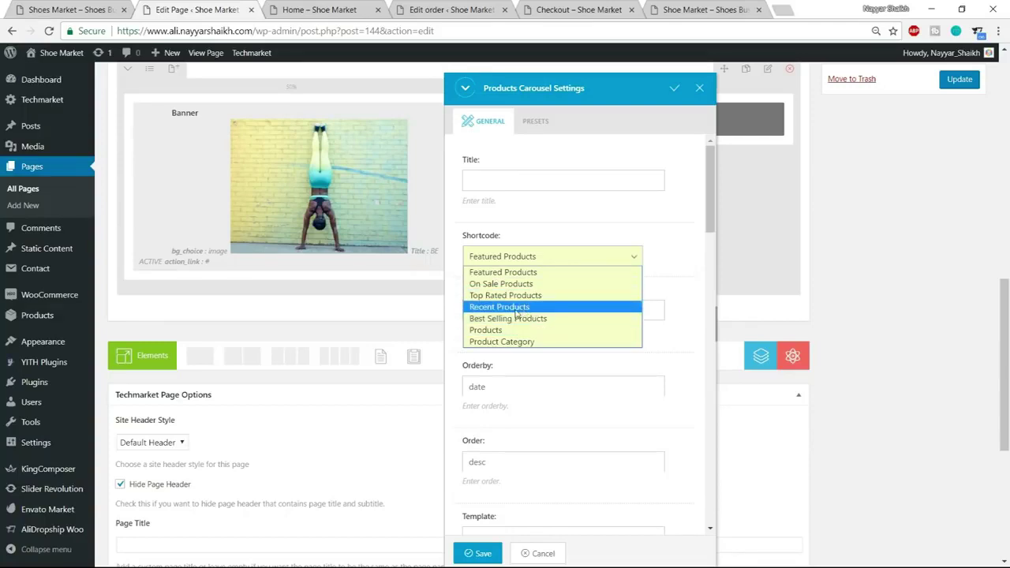
left_click(517, 308)
left_click(571, 311)
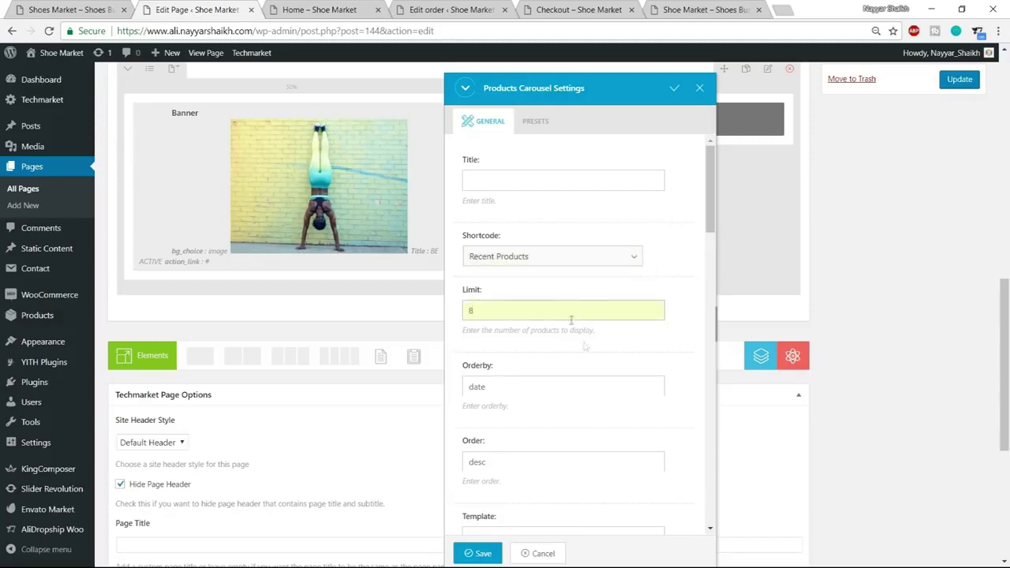
scroll(597, 354, "down", 3)
left_click(557, 347)
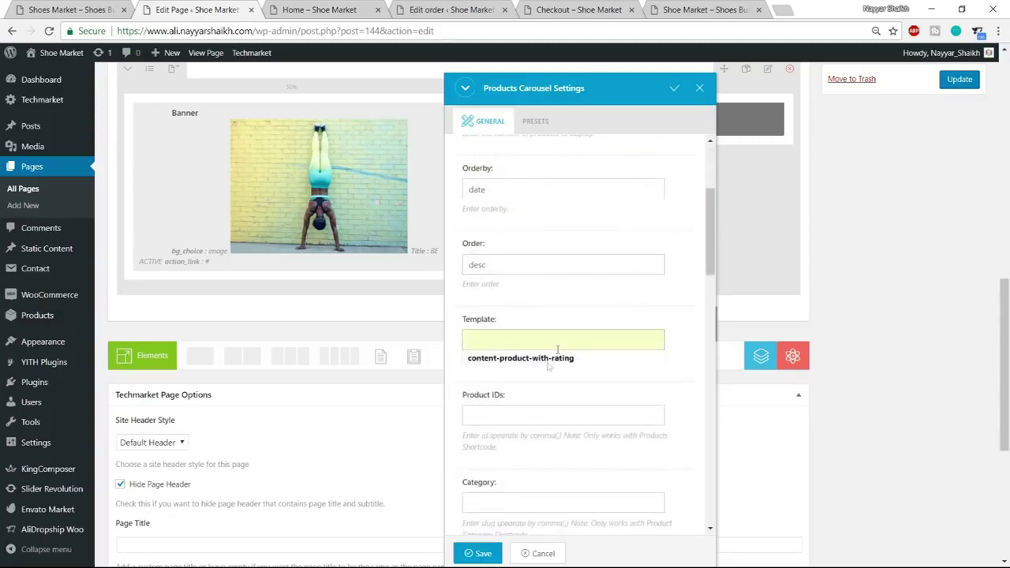
left_click(489, 355)
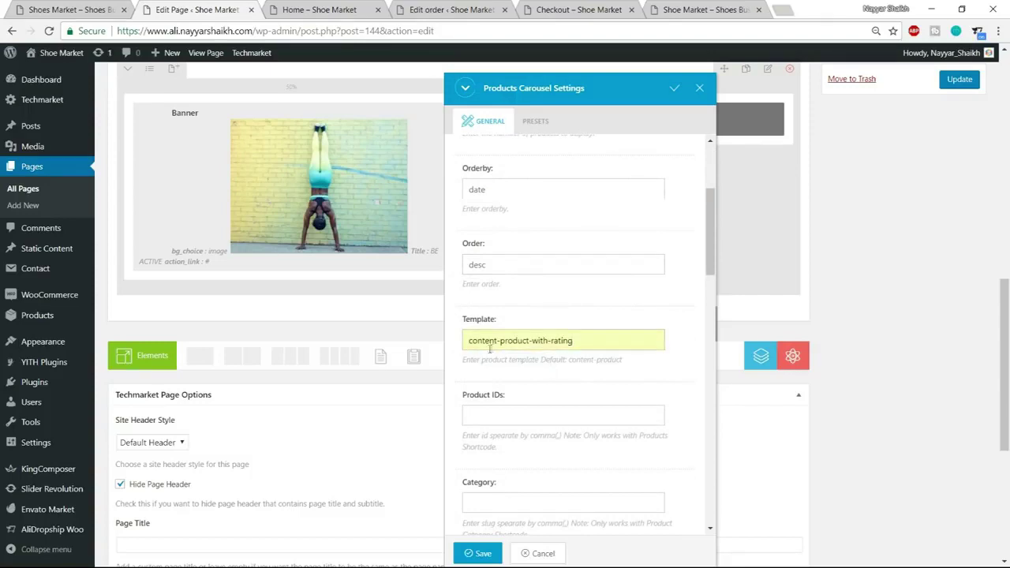
triple_click(589, 340)
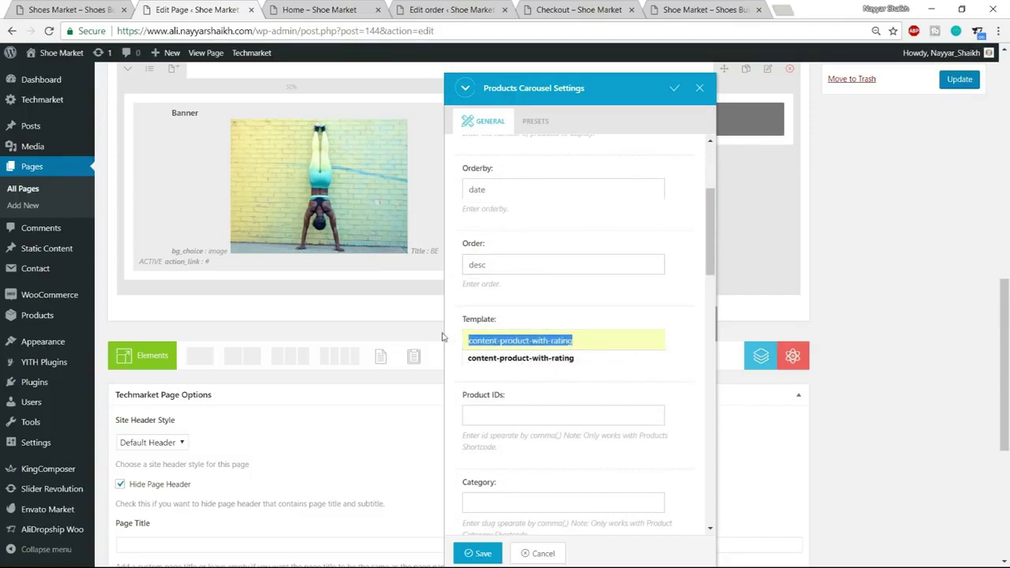
left_click(560, 341)
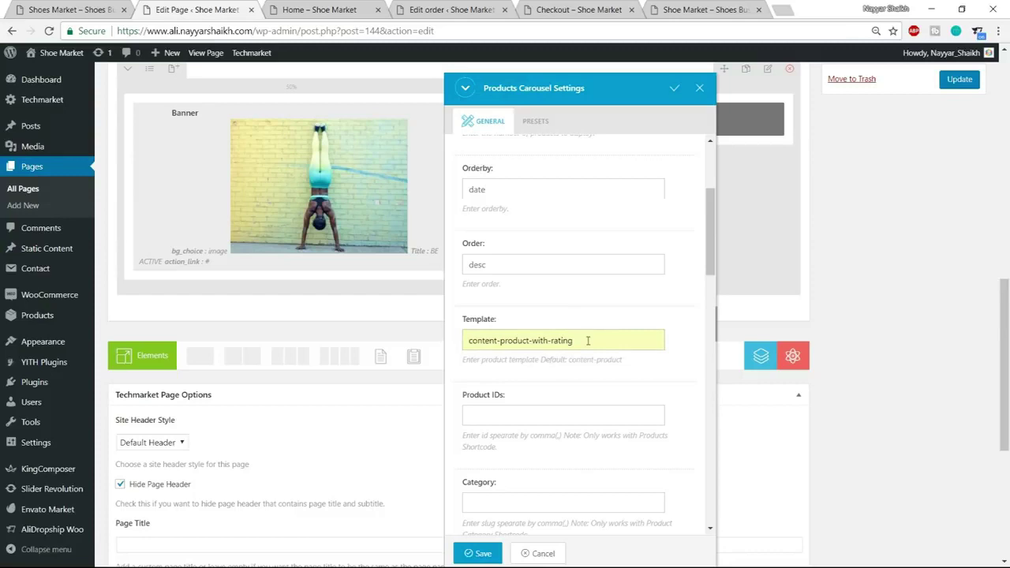
- Set SlidesToShow and SlidesToScroll to 2 with dots enabled, save, and update the page
scroll(597, 407, "down", 4)
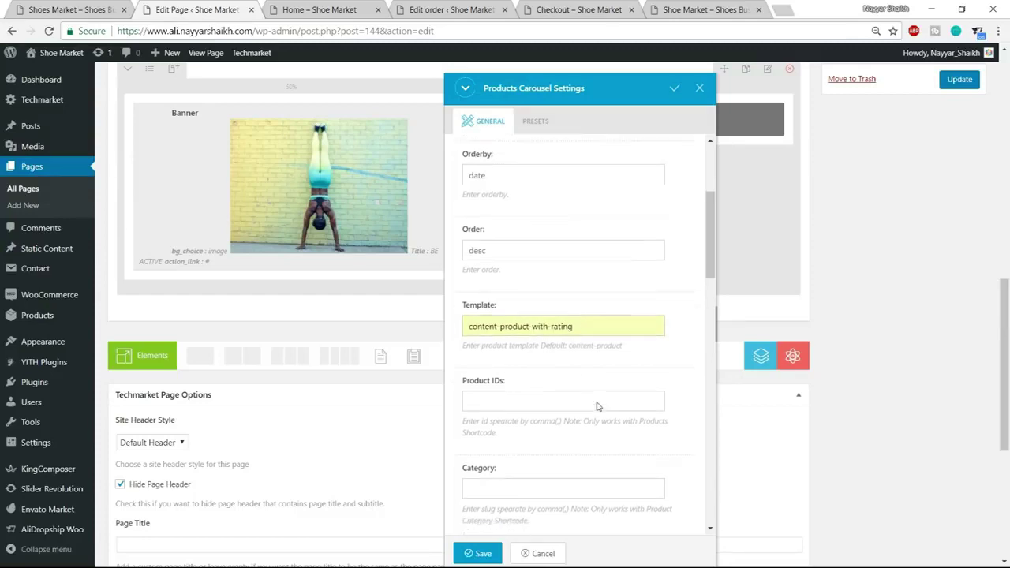
scroll(597, 407, "down", 4)
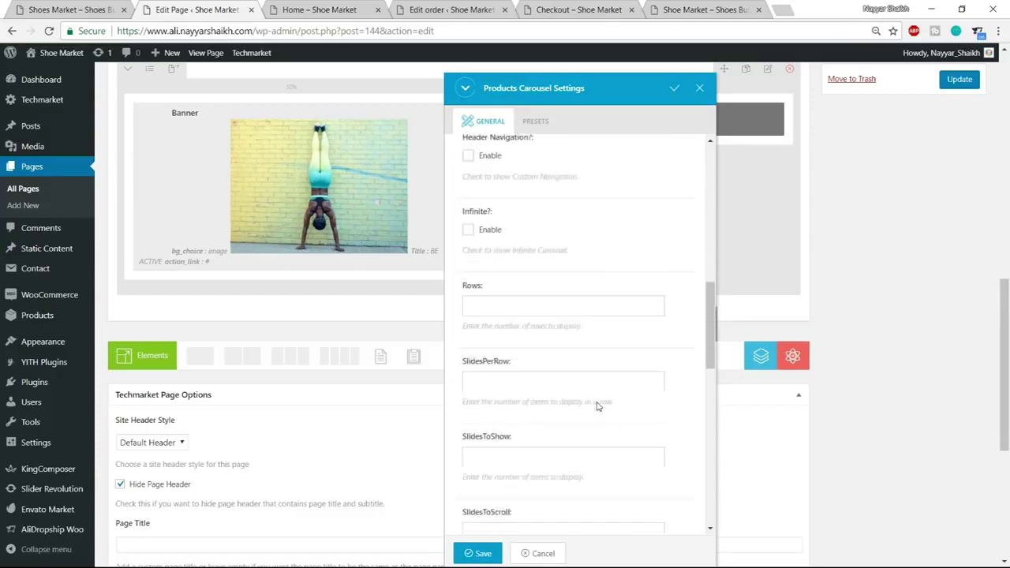
left_click(575, 365)
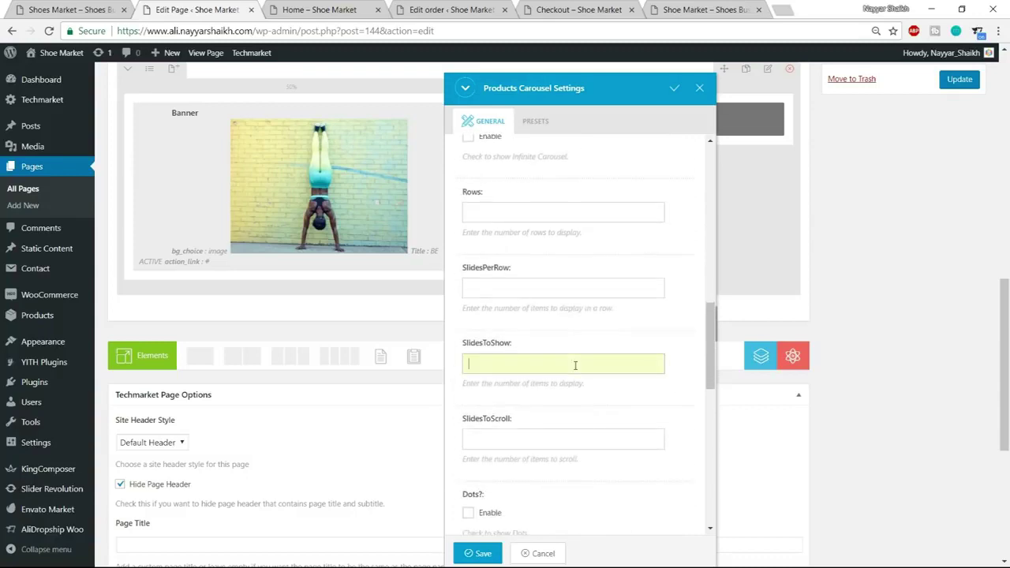
type("2")
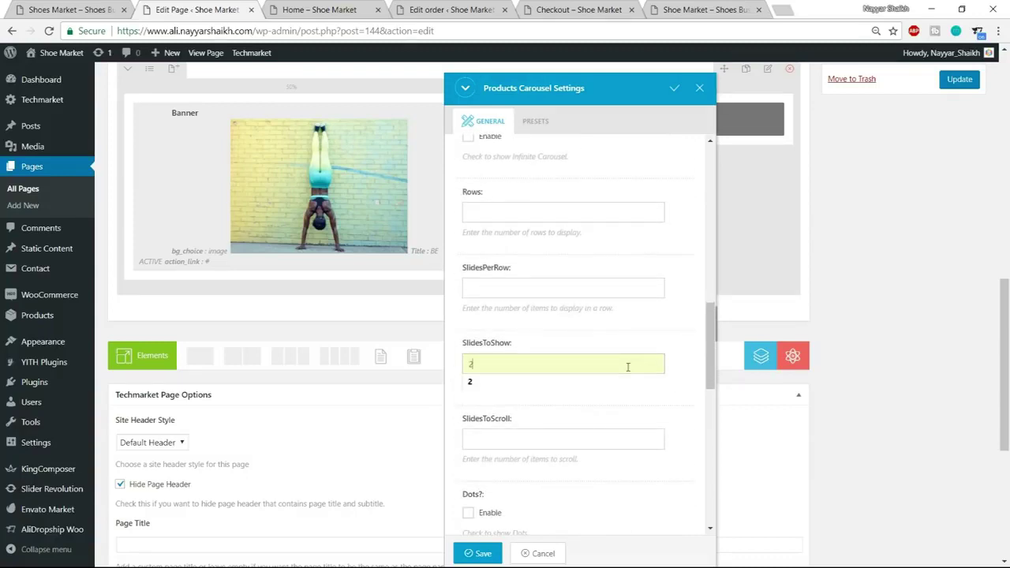
left_click(596, 431)
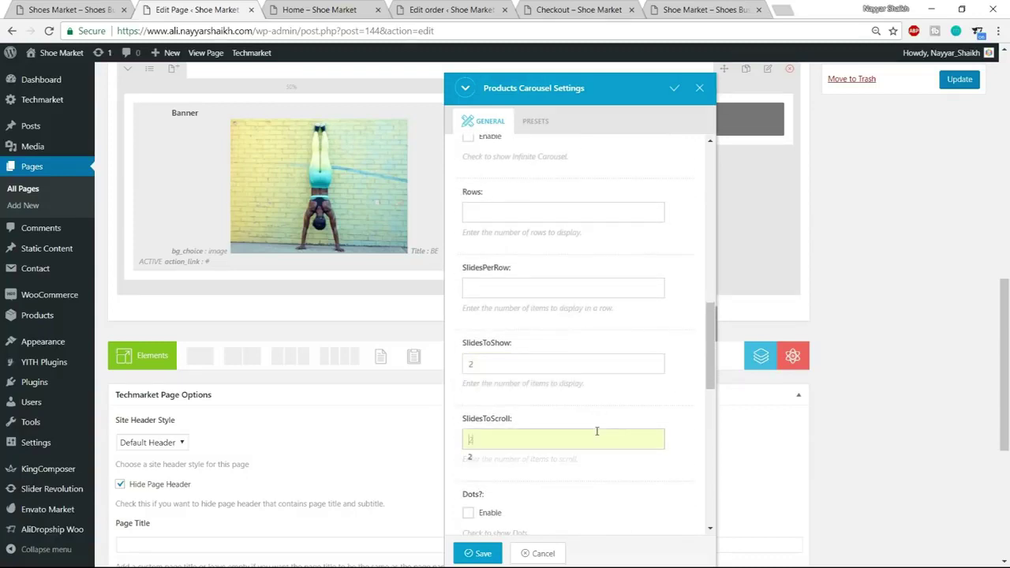
scroll(618, 480, "down", 3)
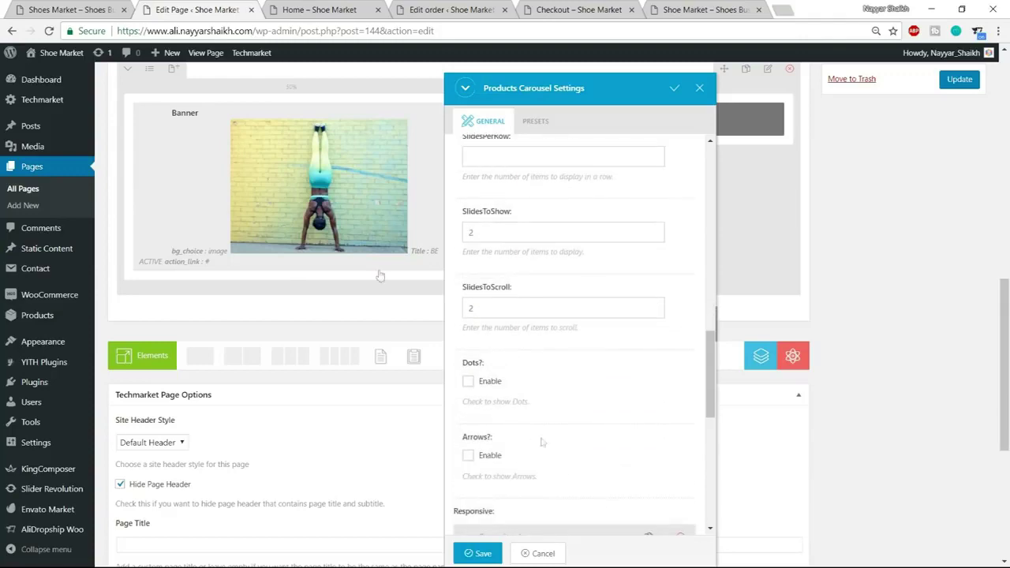
left_click(88, 9)
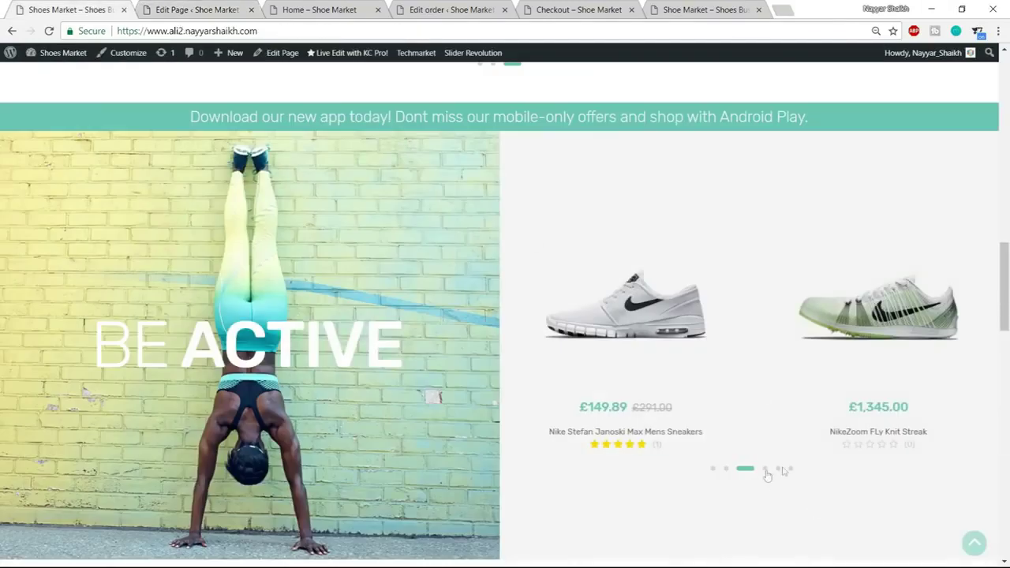
key("ctrl+Tab")
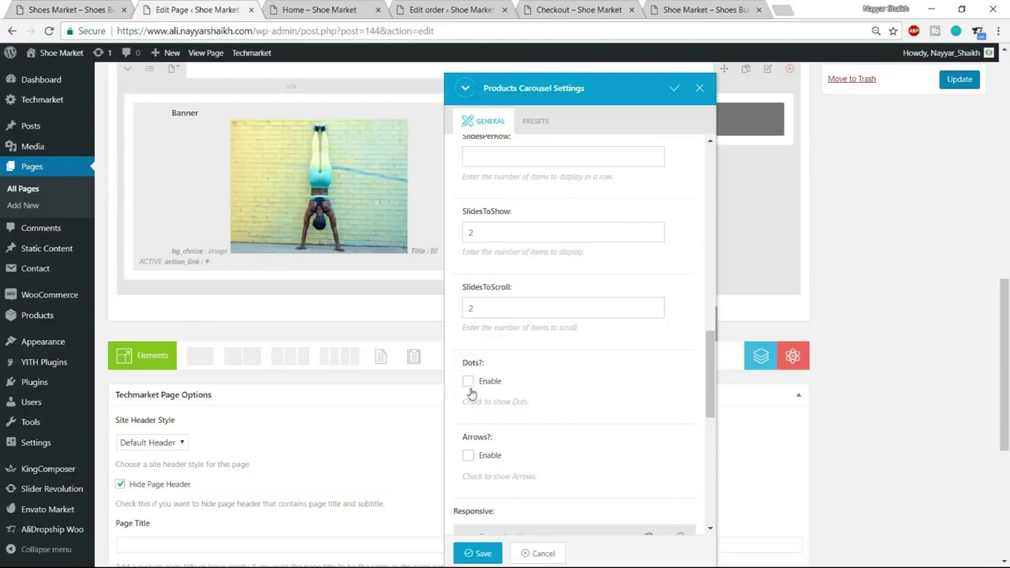
scroll(541, 460, "down", 1)
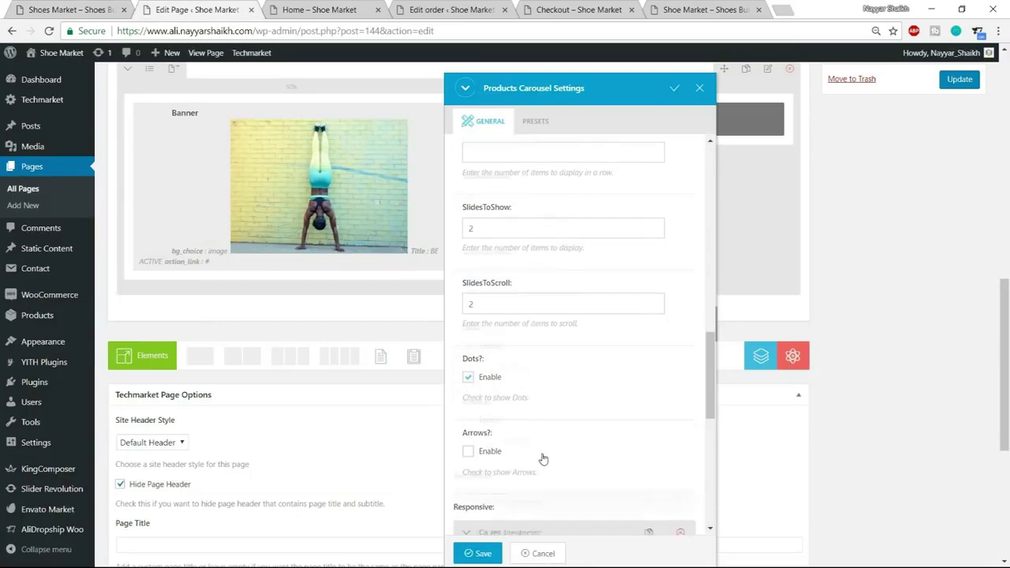
left_click(483, 554)
left_click(952, 82)
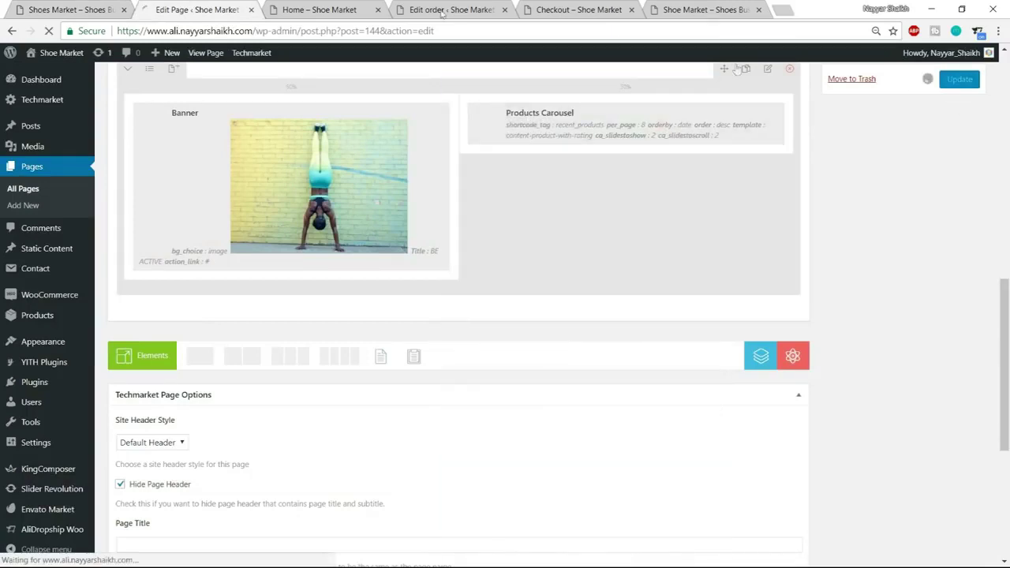
- Reload the live Home – Shoe Market page and scroll down to the BE ACTIVE banner row
left_click(292, 7)
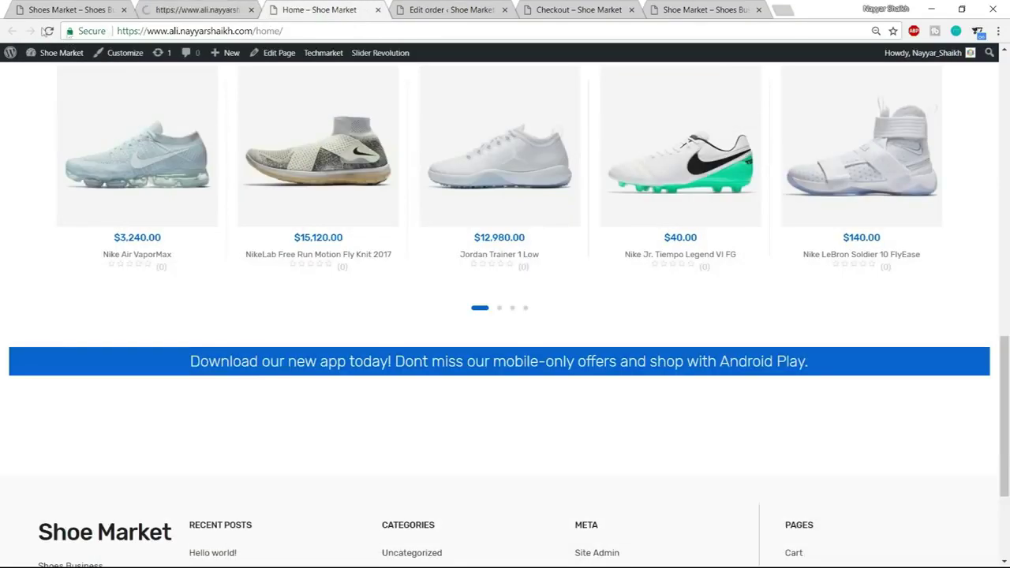
left_click(49, 32)
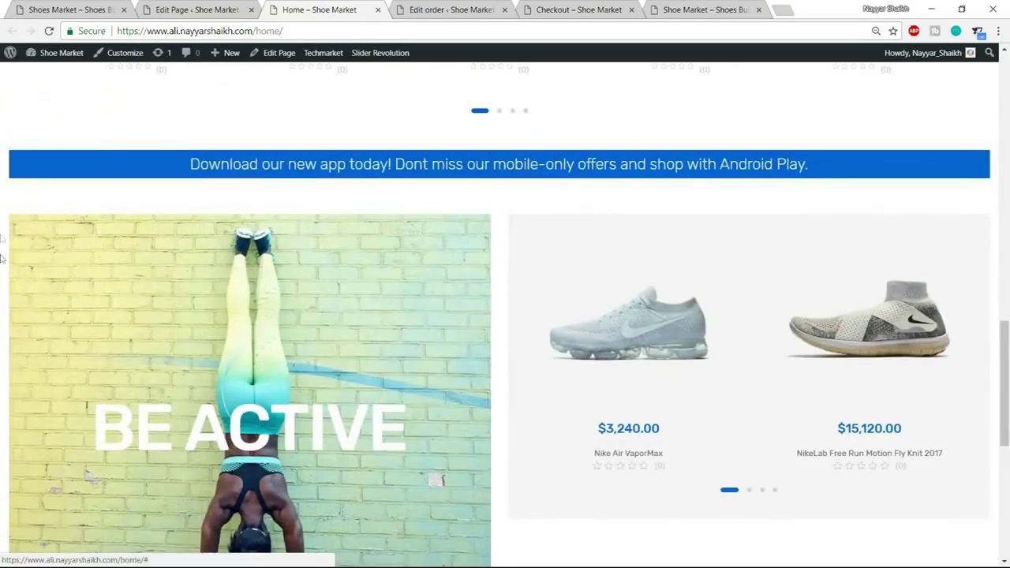
scroll(6, 312, "down", 1)
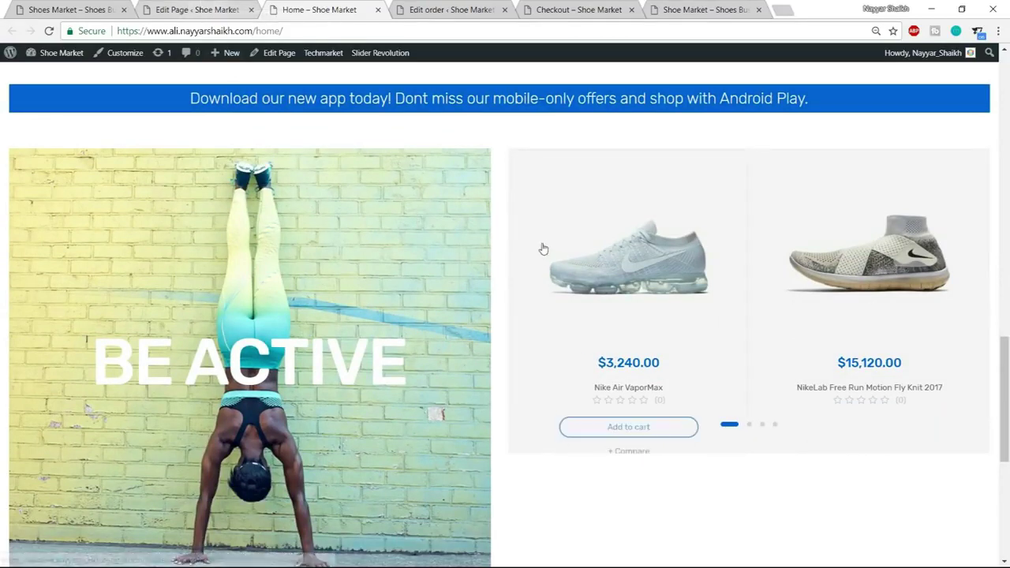
scroll(694, 395, "down", 1)
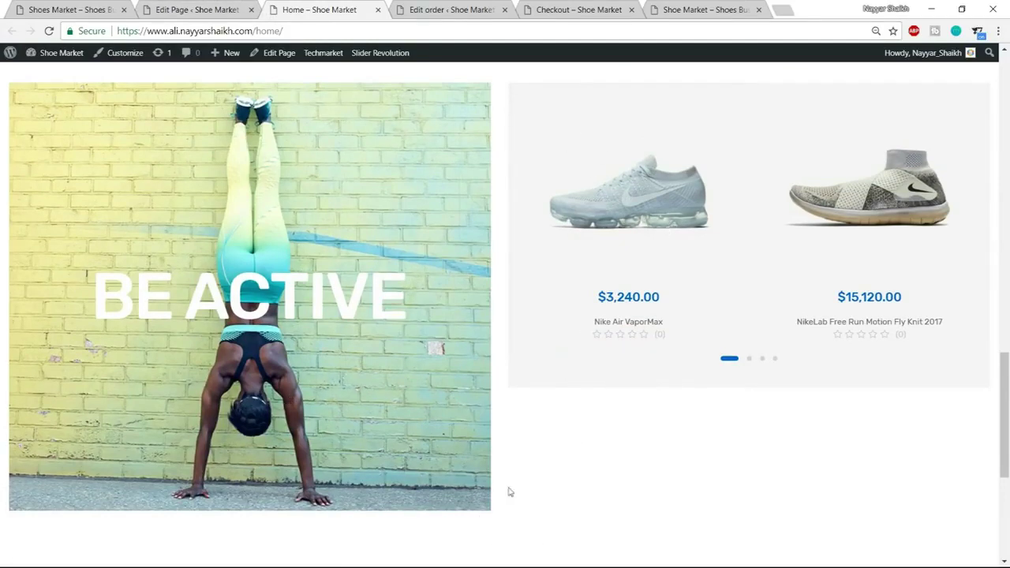
- Set the Banner column's left and right padding to 0px in Styling > Box and save
left_click(221, 6)
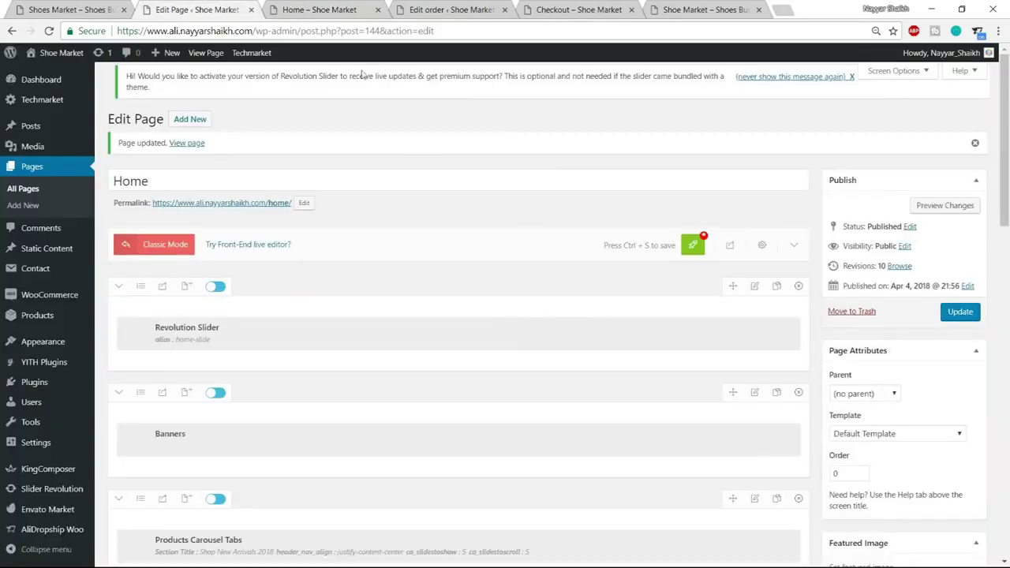
scroll(617, 366, "down", 8)
mouse_move(289, 177)
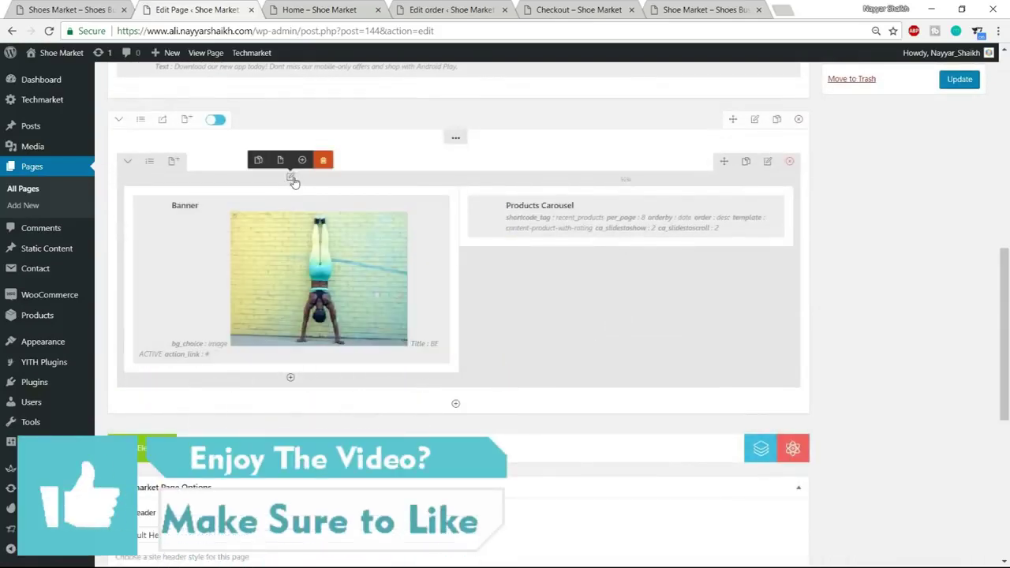
left_click(290, 177)
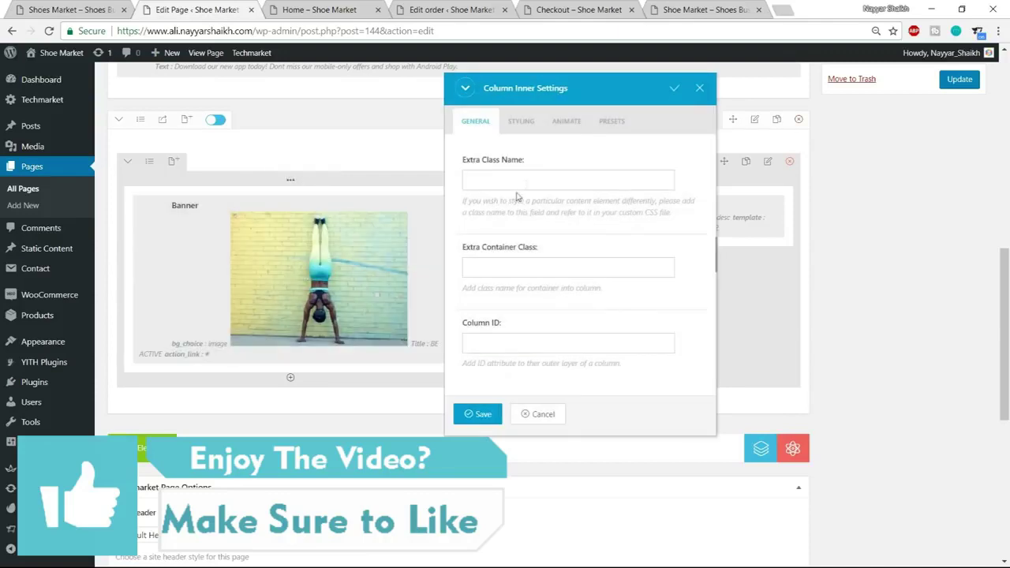
left_click(522, 124)
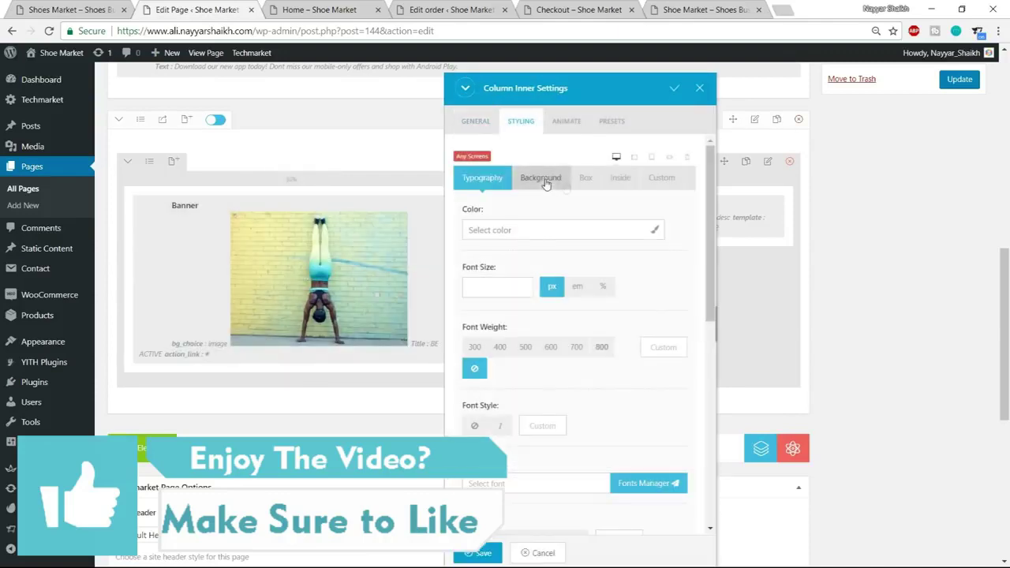
left_click(585, 179)
scroll(632, 332, "down", 1)
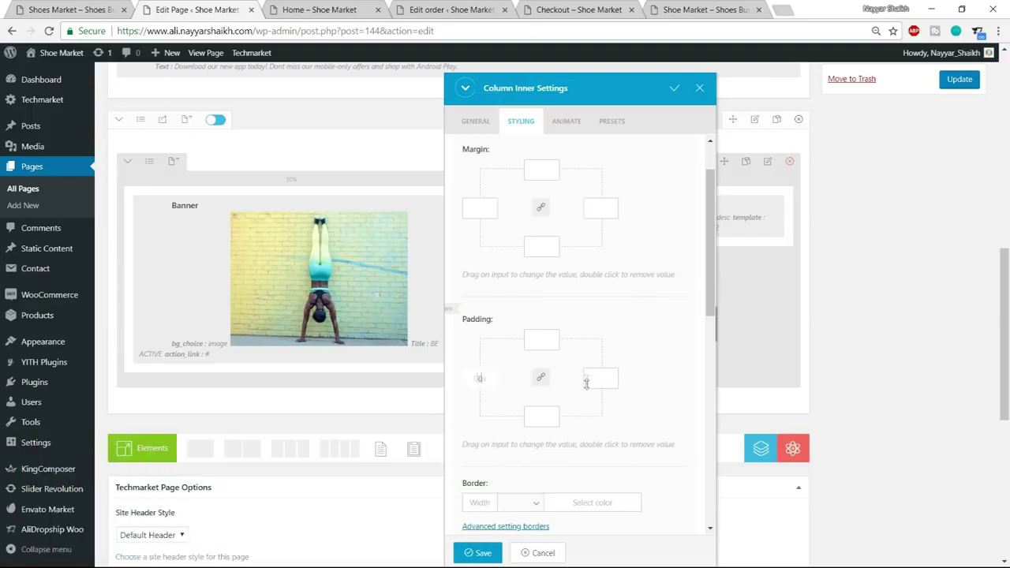
left_click(476, 555)
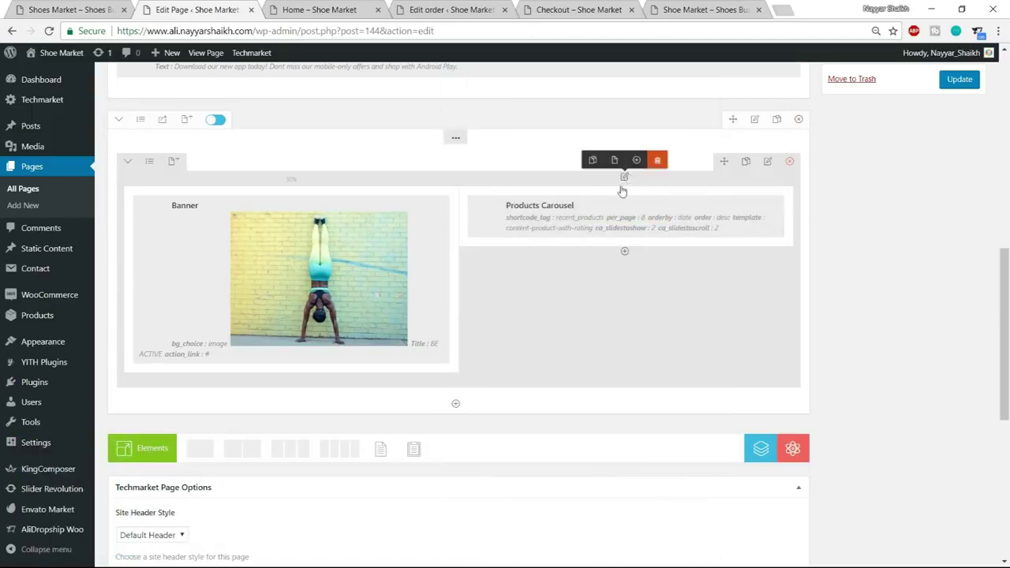
- Give the Products Carousel column 0px left/right padding, save, and update the page
left_click(625, 180)
left_click(522, 124)
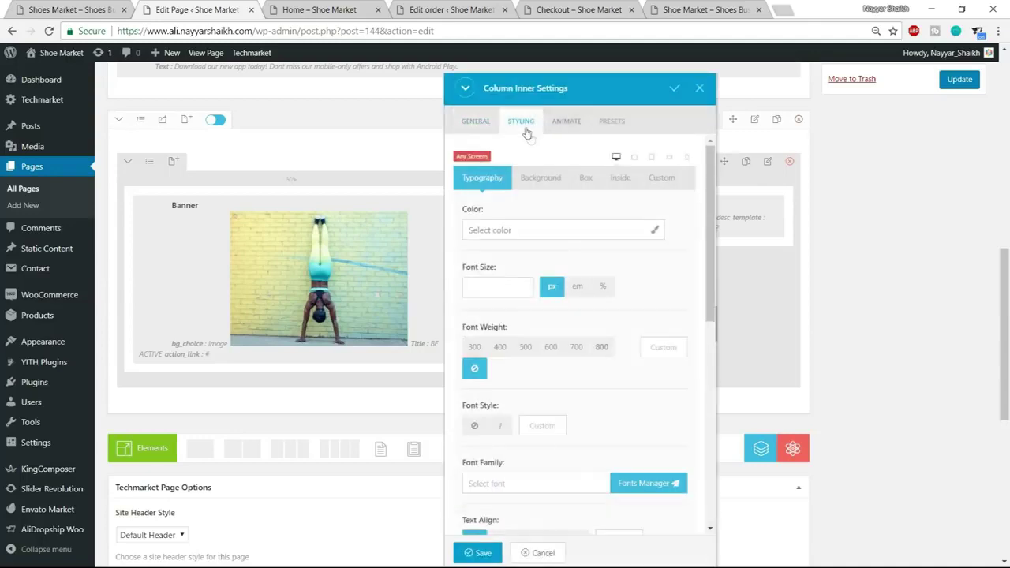
left_click(583, 178)
scroll(475, 344, "down", 3)
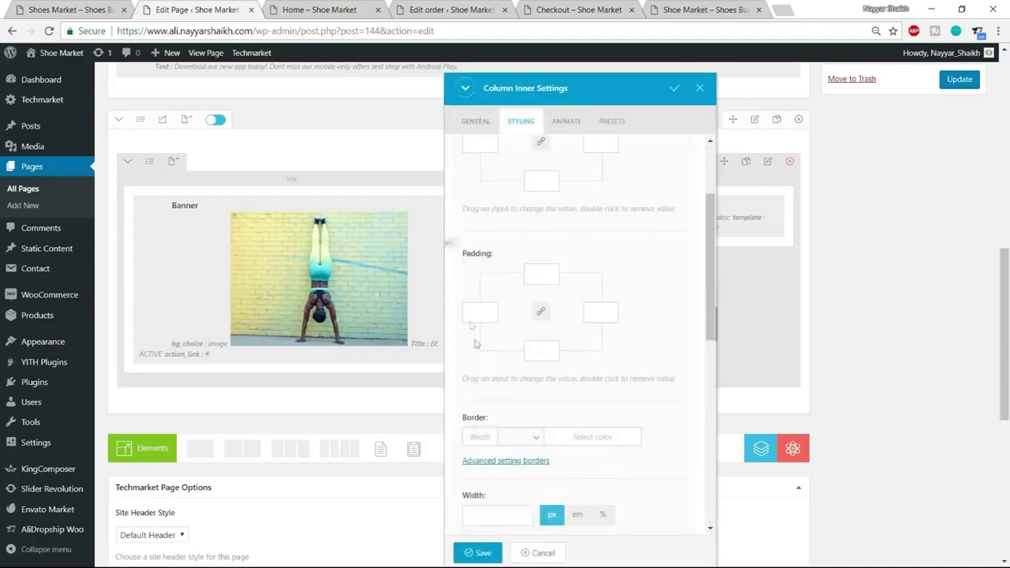
left_click(477, 552)
left_click(959, 79)
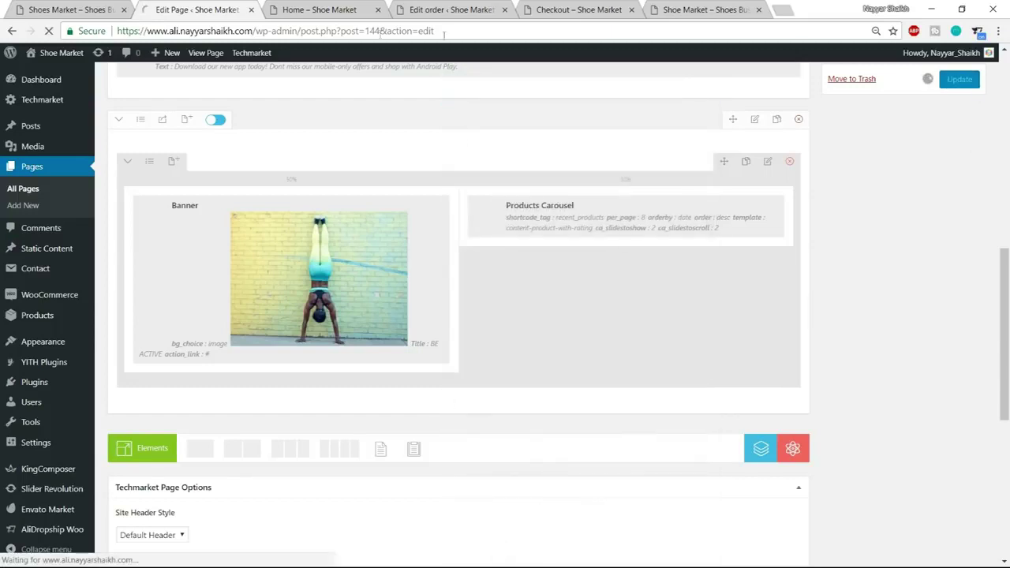
- Reload the live Home page to check the BE ACTIVE row, then return to the editor
left_click(329, 8)
left_click(49, 31)
mouse_move(915, 186)
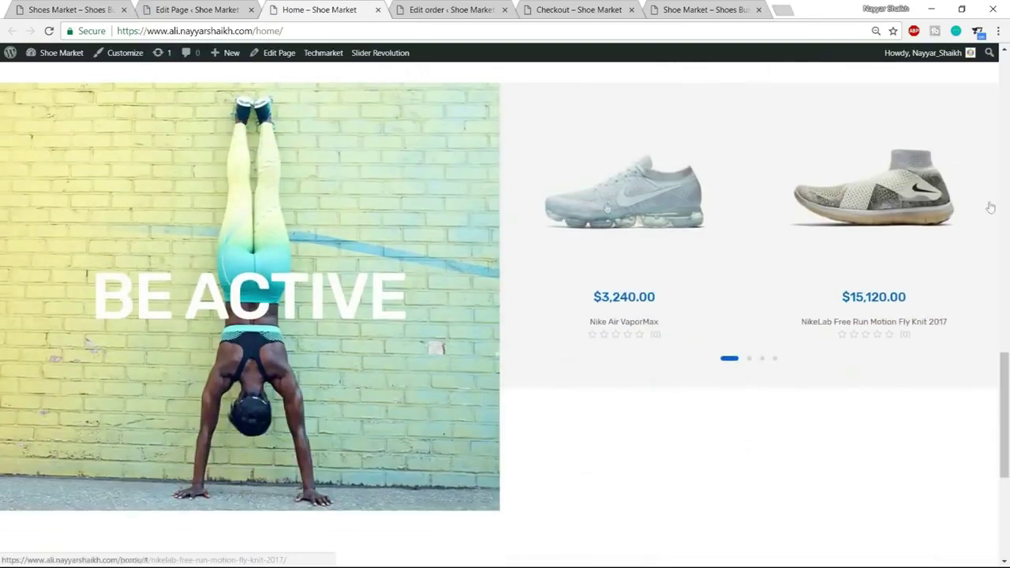
scroll(647, 192, "up", 1)
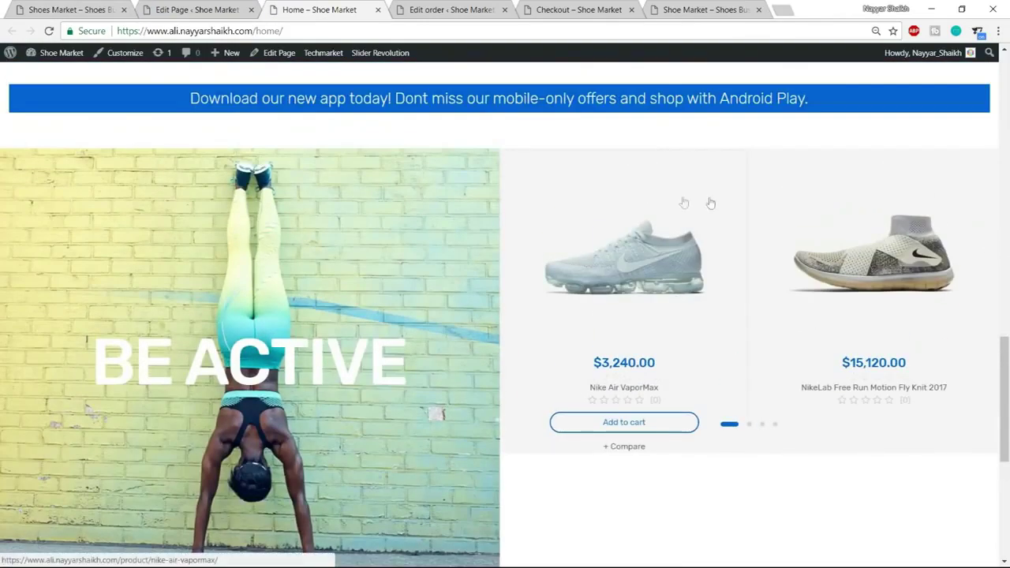
scroll(607, 426, "down", 1)
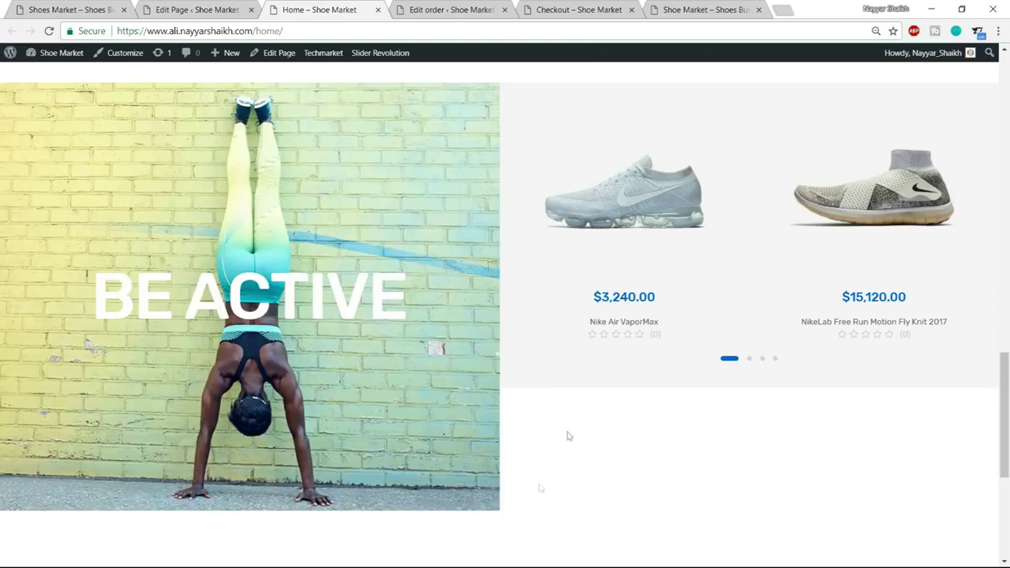
scroll(567, 438, "up", 1)
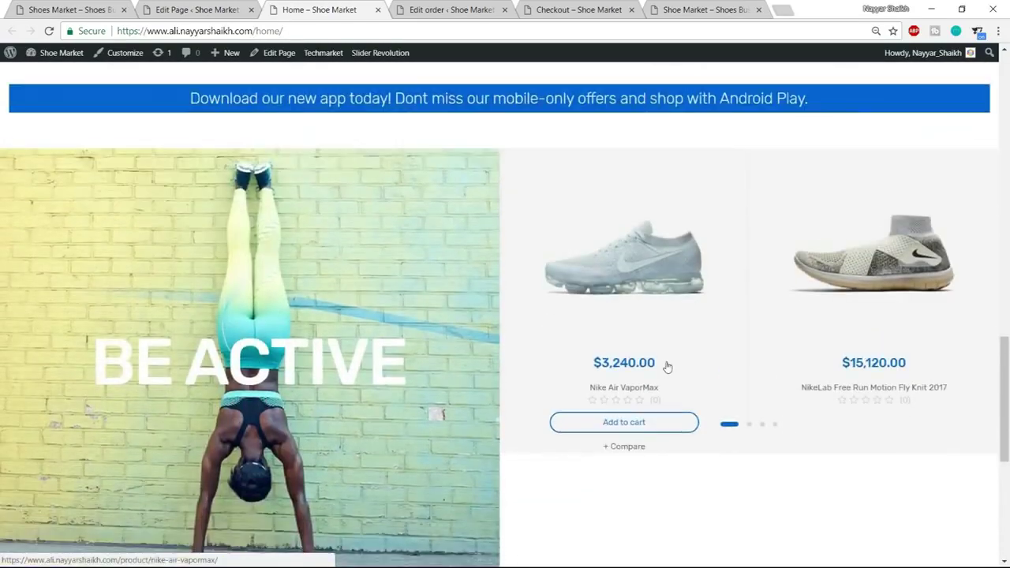
scroll(667, 367, "down", 1)
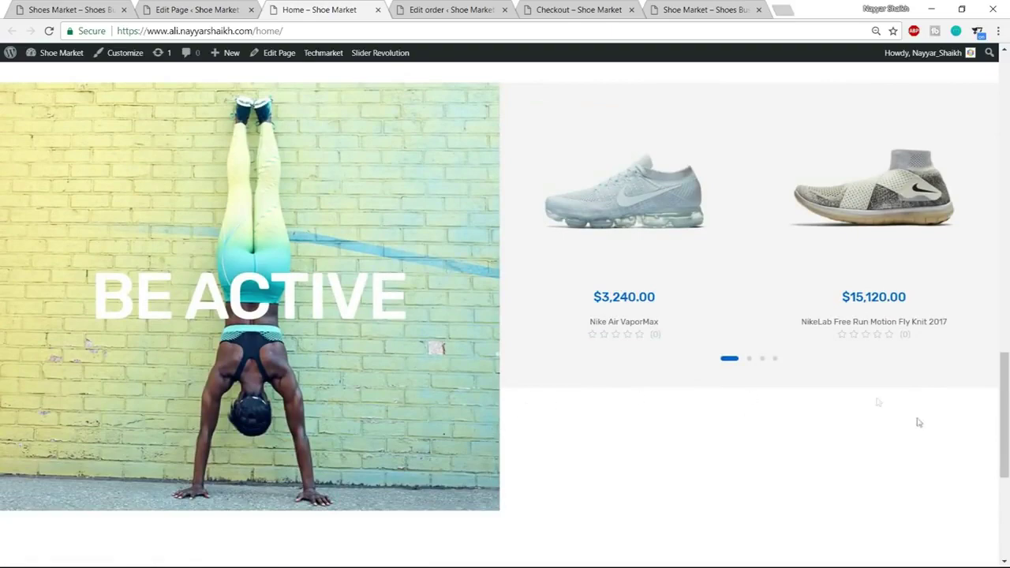
left_click(182, 6)
scroll(547, 286, "down", 8)
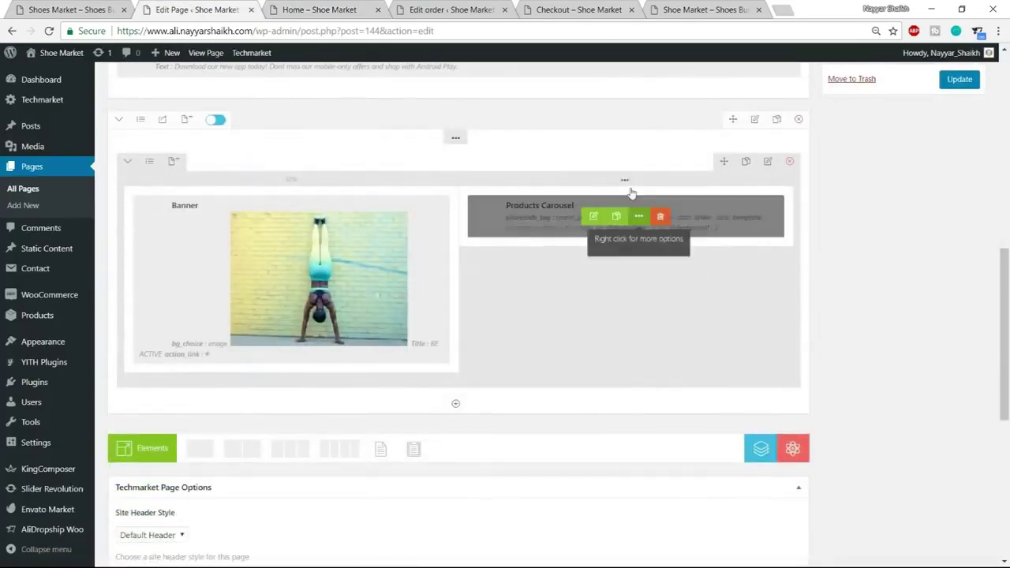
- Give the Products Carousel column a #f5f5f5 background colour
left_click(627, 176)
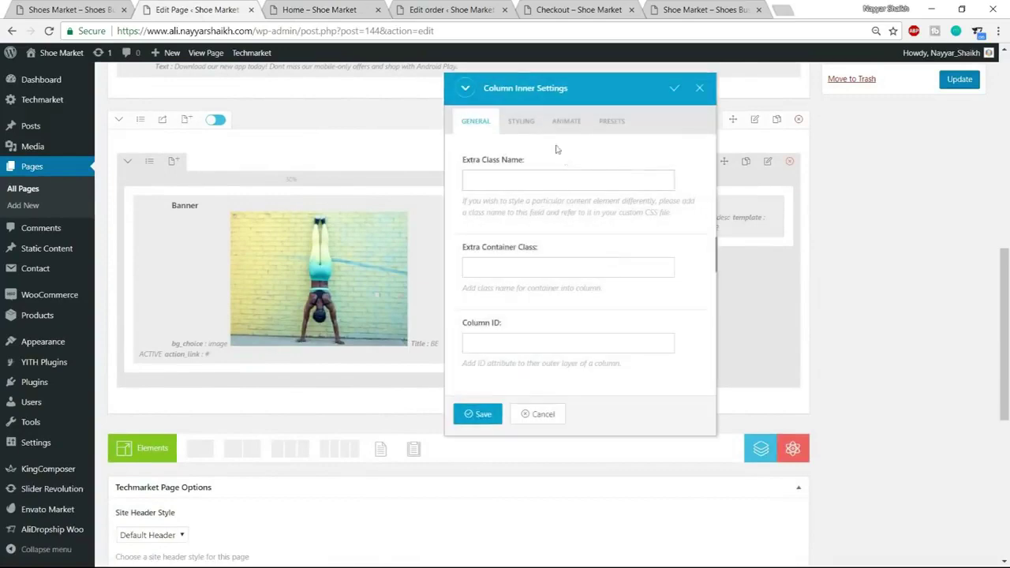
left_click(521, 124)
left_click(555, 188)
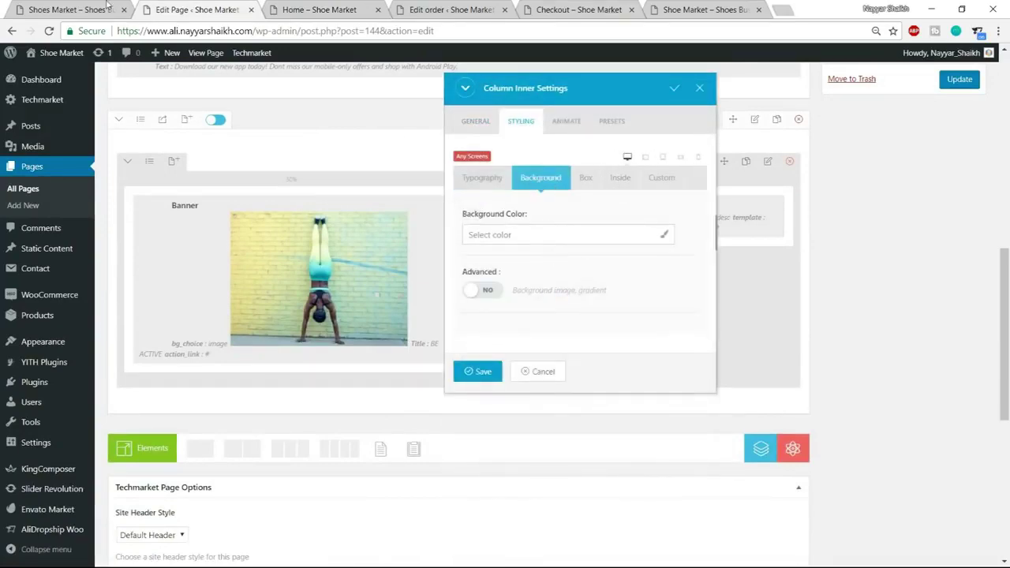
left_click(77, 8)
scroll(631, 468, "down", 1)
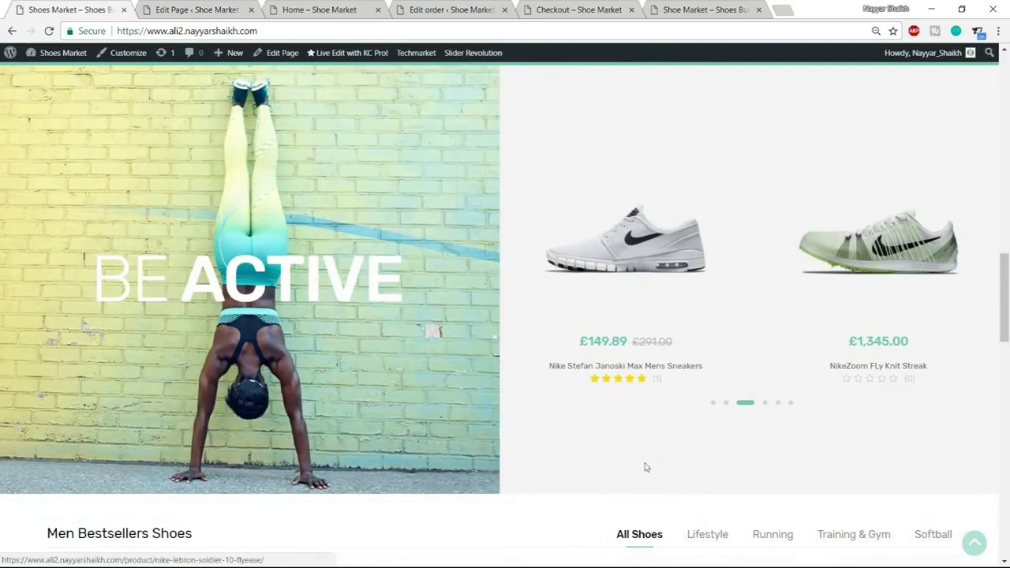
left_click(196, 9)
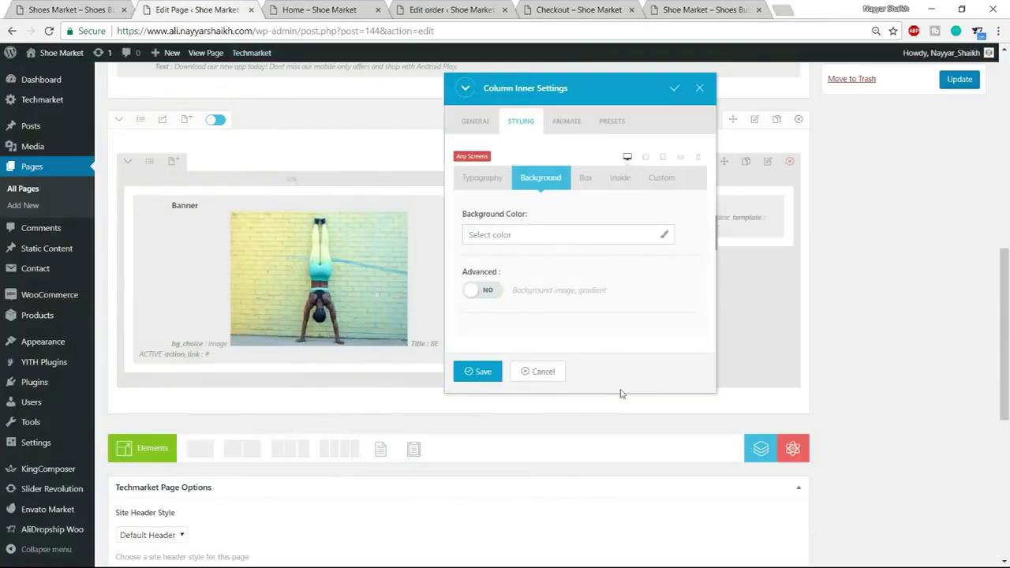
left_click(333, 7)
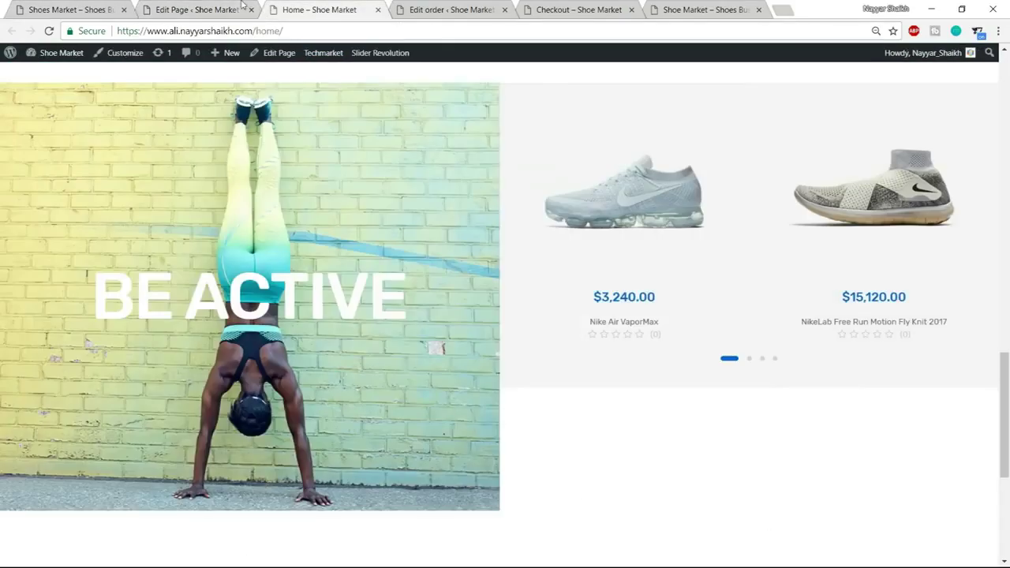
left_click(206, 7)
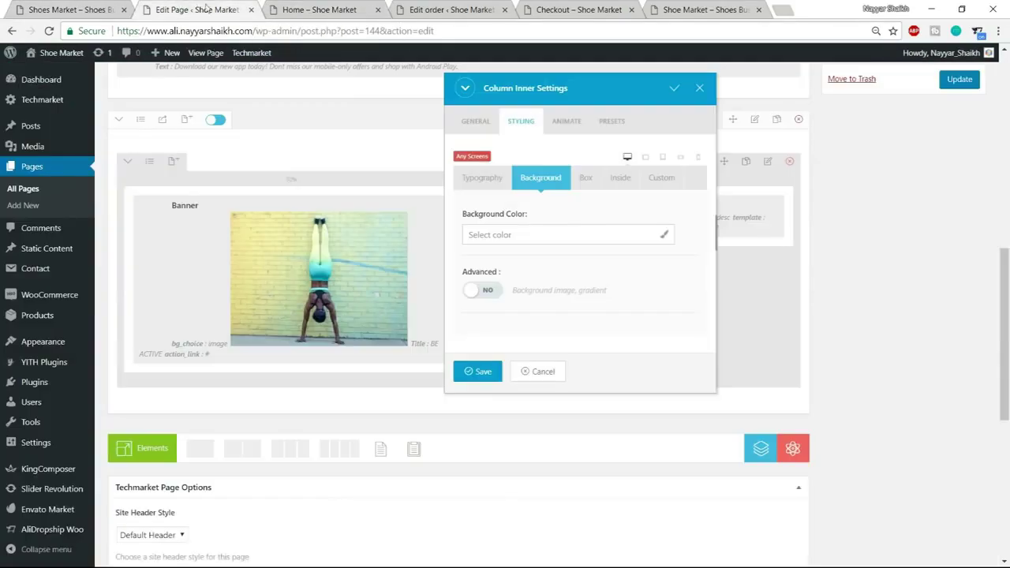
left_click(557, 231)
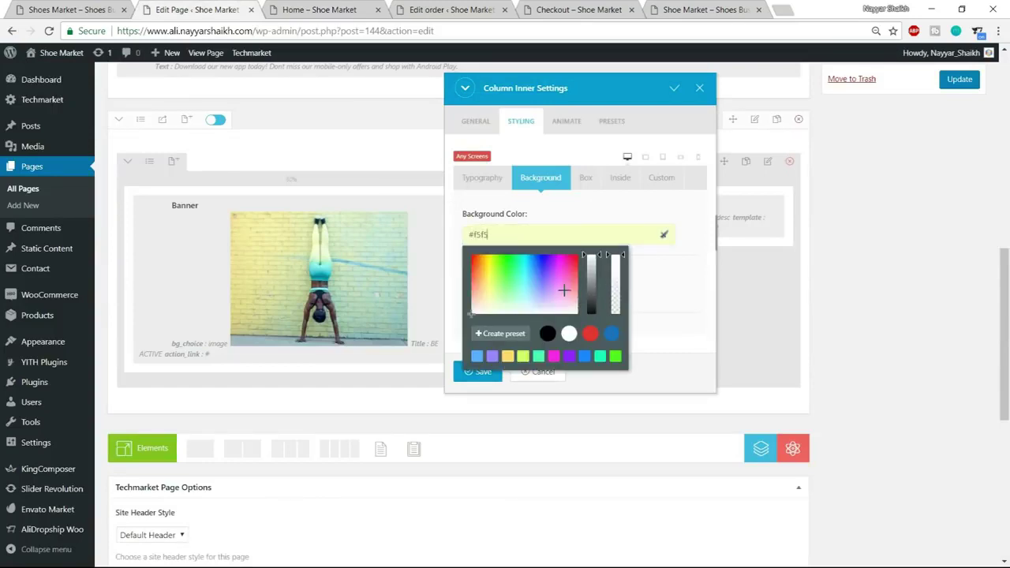
left_click(687, 305)
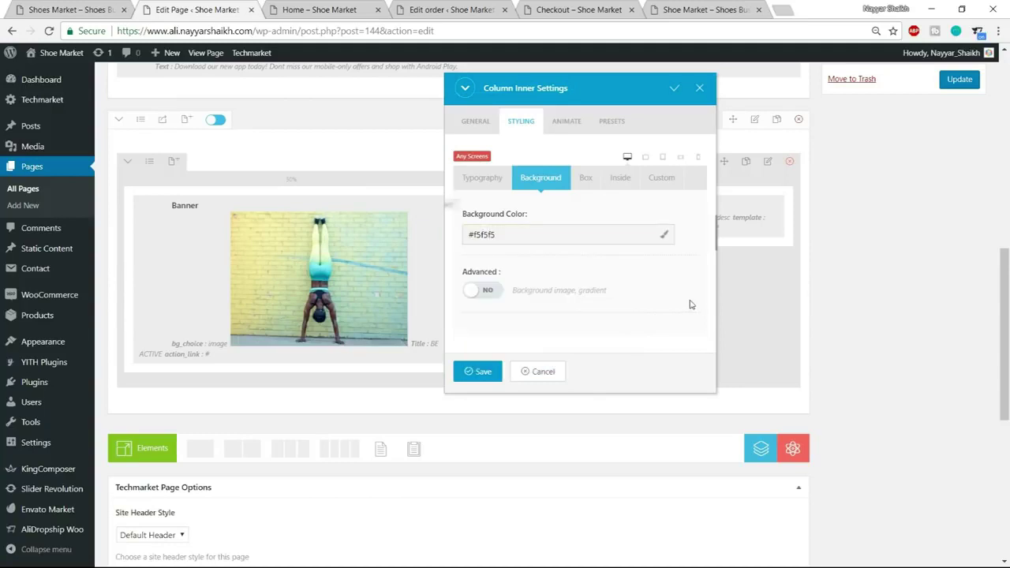
- Set the column's padding to 100px top and 50px bottom, save, and update the page
left_click(587, 180)
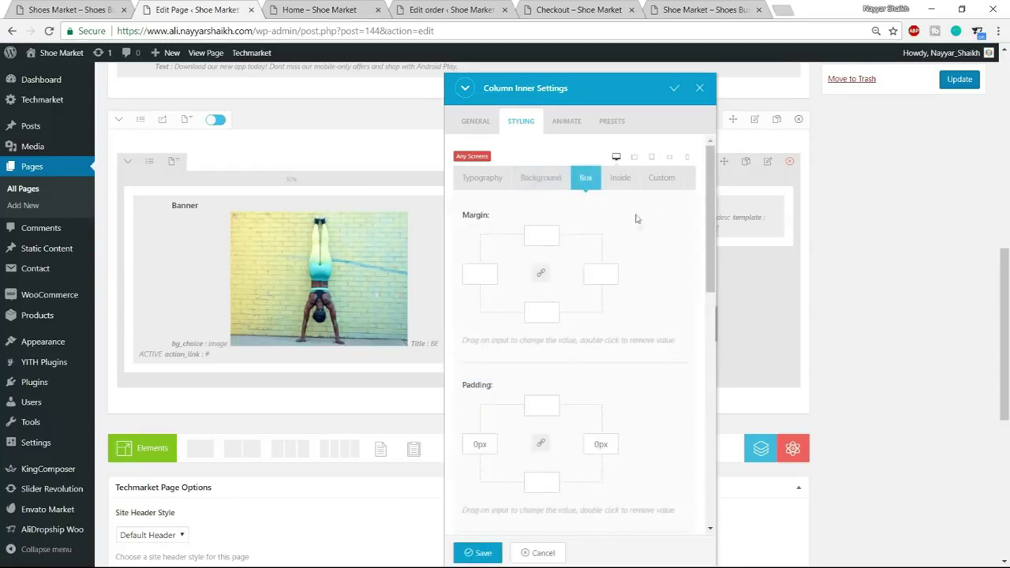
scroll(534, 359, "down", 1)
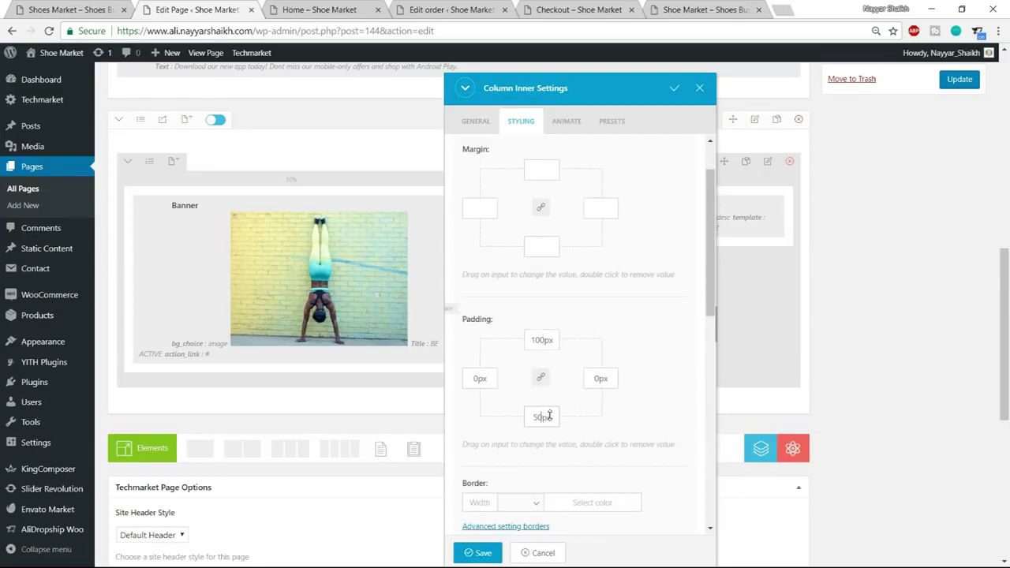
left_click(483, 553)
left_click(952, 86)
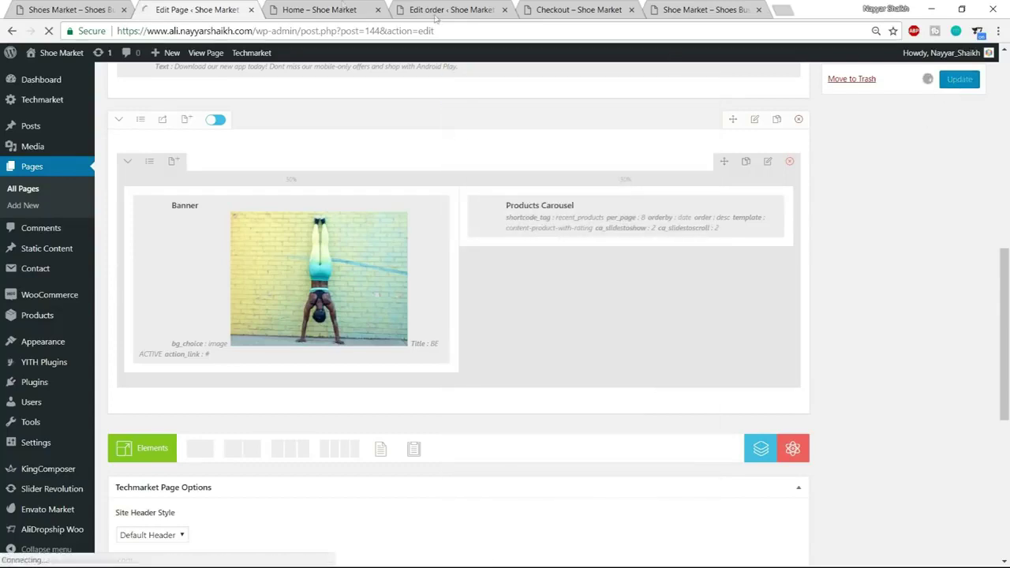
left_click(315, 10)
- Reload the live Home page to check the restyled banner section
left_click(50, 32)
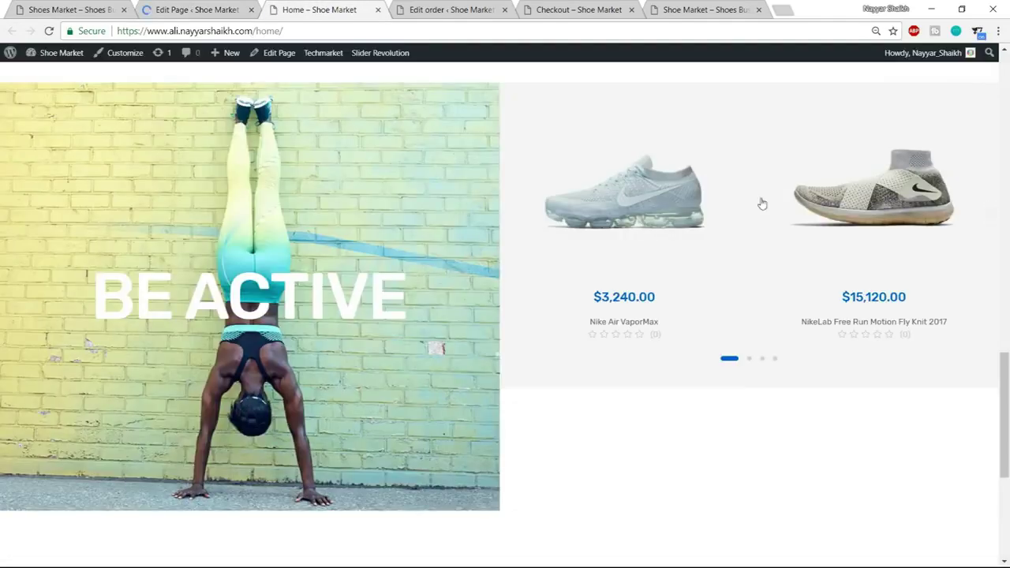
left_click(46, 33)
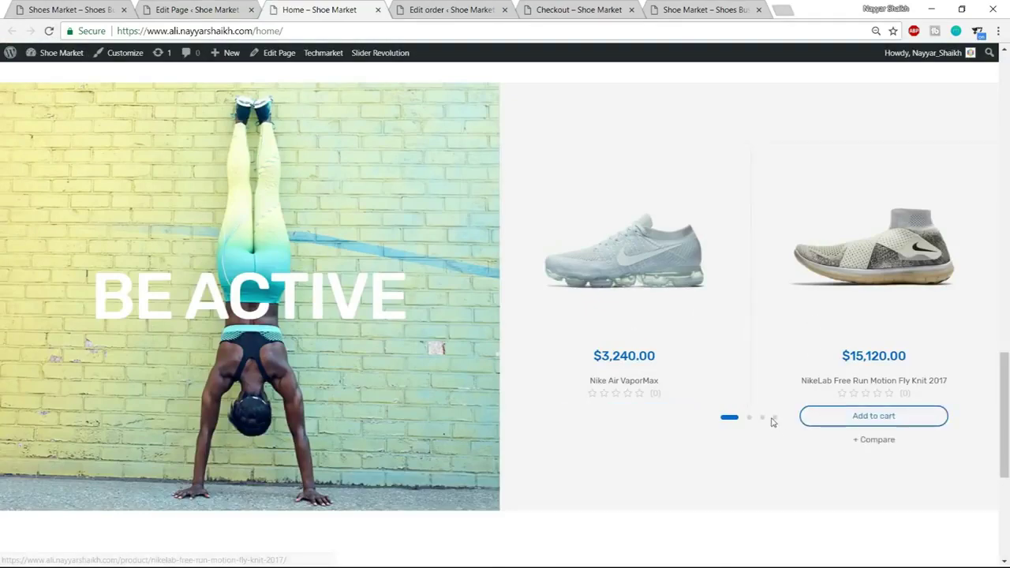
scroll(590, 312, "up", 3)
scroll(590, 311, "down", 3)
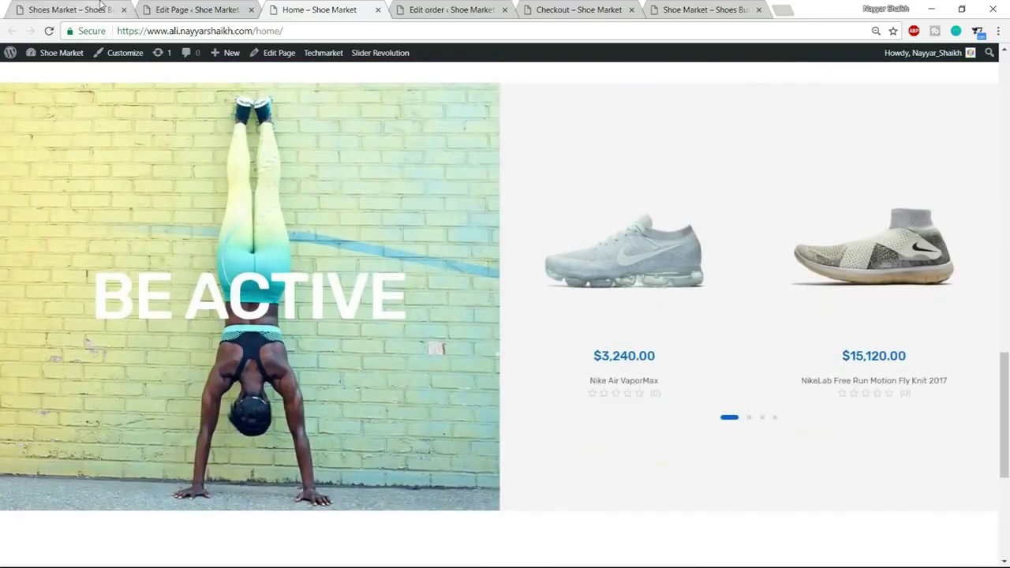
- Compare with the demo Shoes Market store, then return to the editor's banner and carousel row
left_click(101, 7)
scroll(445, 225, "down", 4)
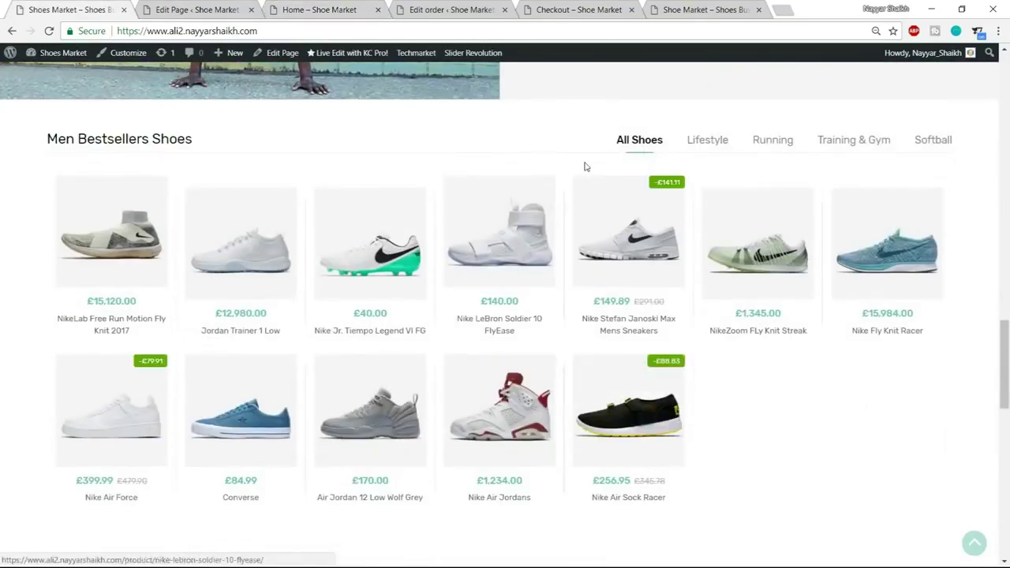
scroll(584, 387, "down", 10)
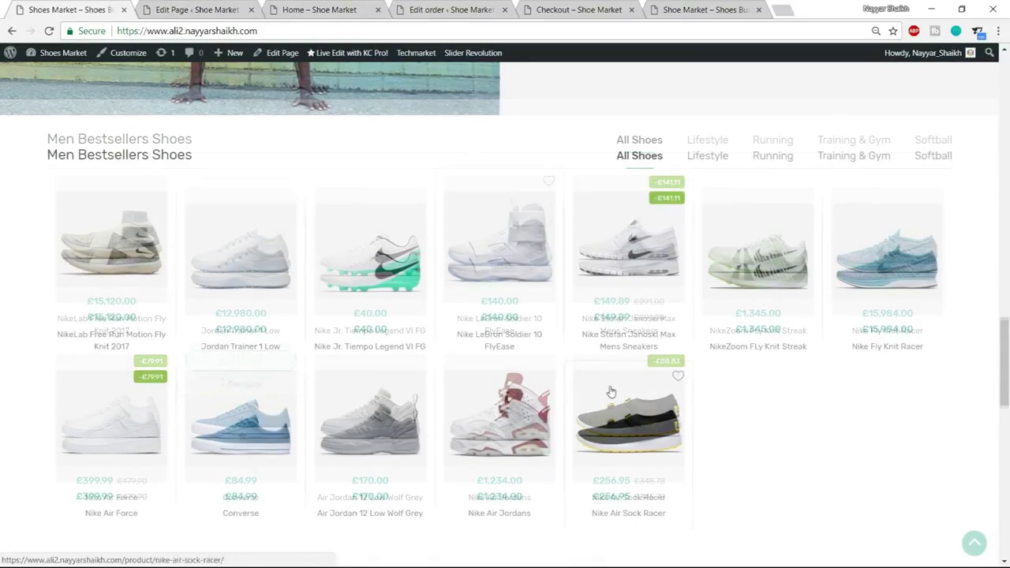
scroll(582, 392, "down", 3)
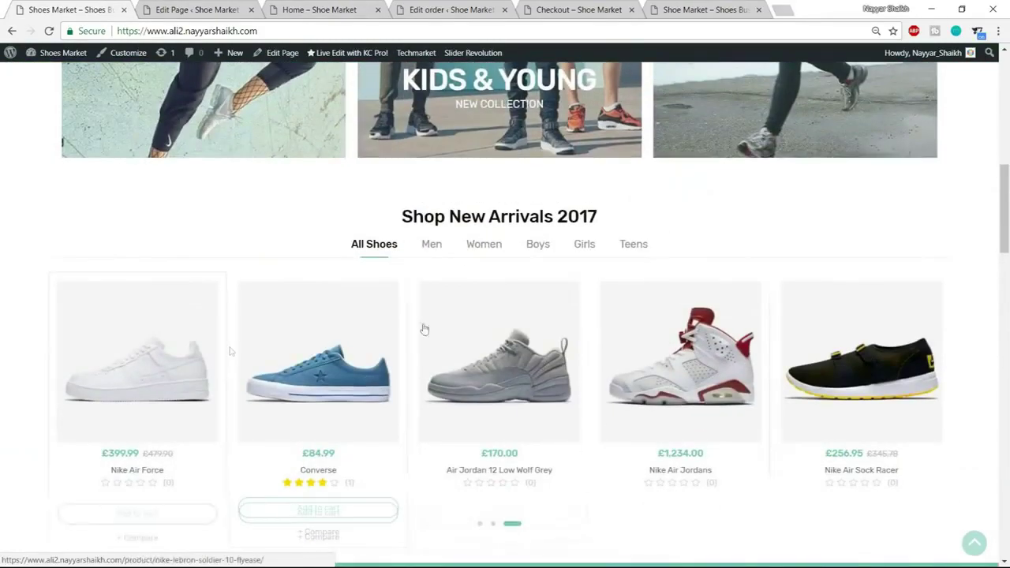
scroll(414, 355, "down", 1)
scroll(582, 356, "down", 10)
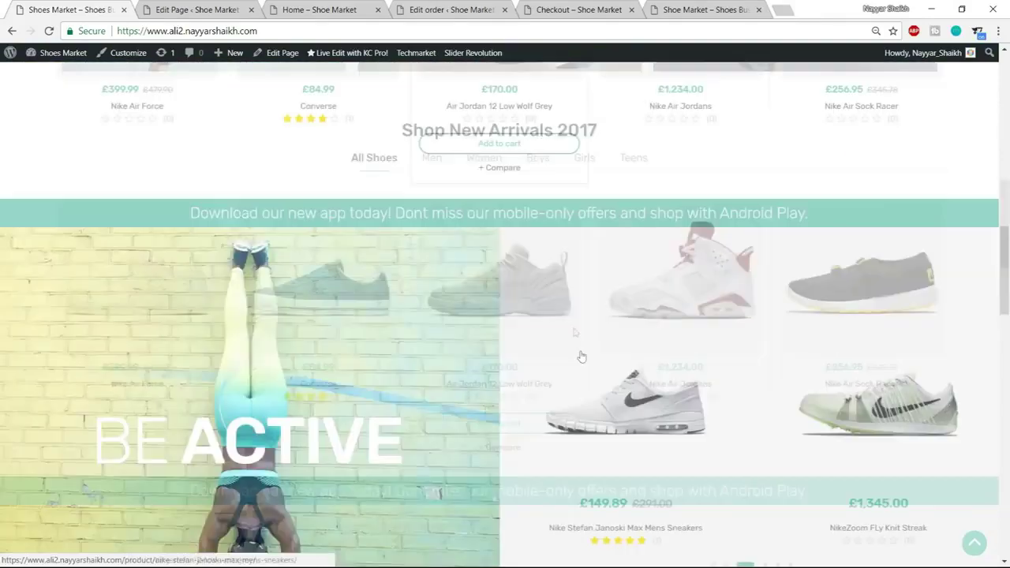
scroll(516, 357, "up", 3)
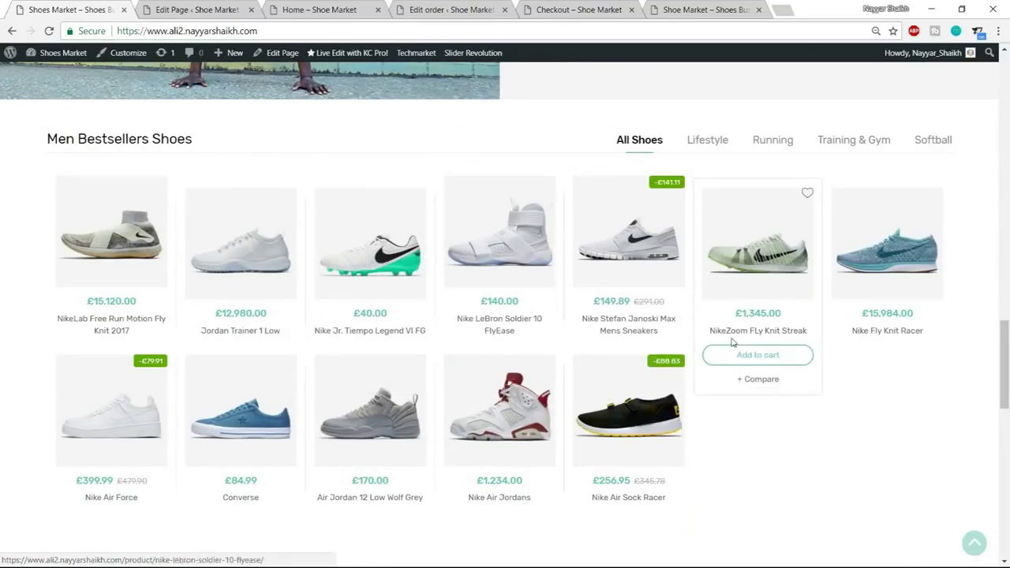
scroll(730, 343, "up", 5)
scroll(403, 328, "down", 6)
scroll(411, 347, "up", 3)
scroll(419, 371, "down", 6)
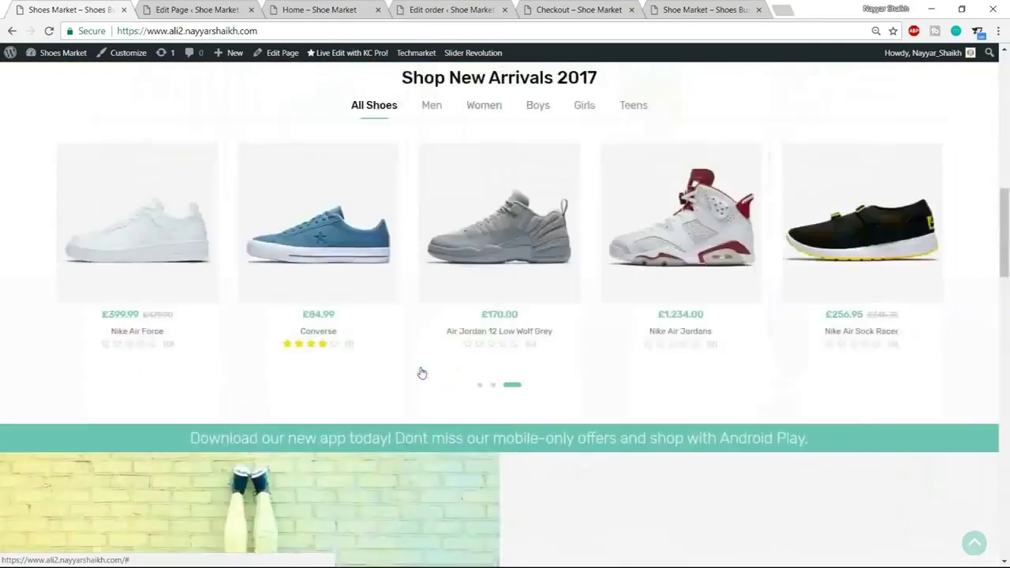
scroll(315, 377, "up", 1)
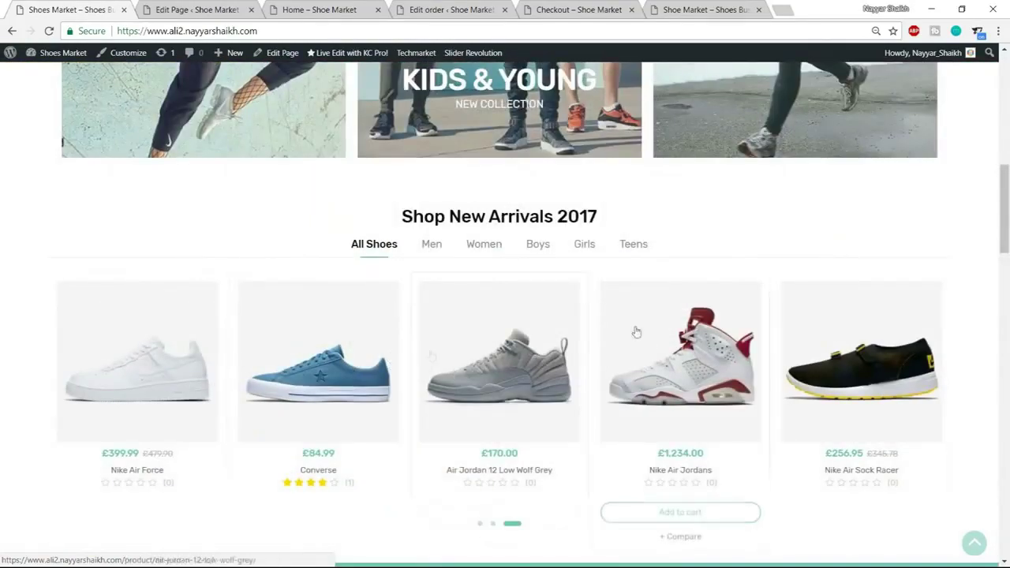
scroll(868, 339, "down", 2)
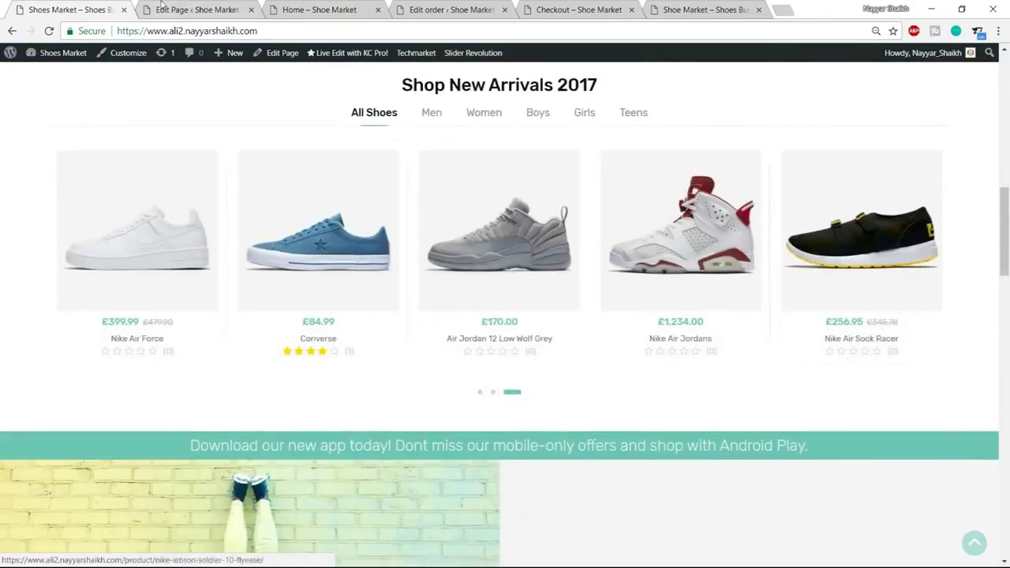
key("ctrl+Tab")
scroll(738, 325, "down", 2)
scroll(739, 330, "down", 8)
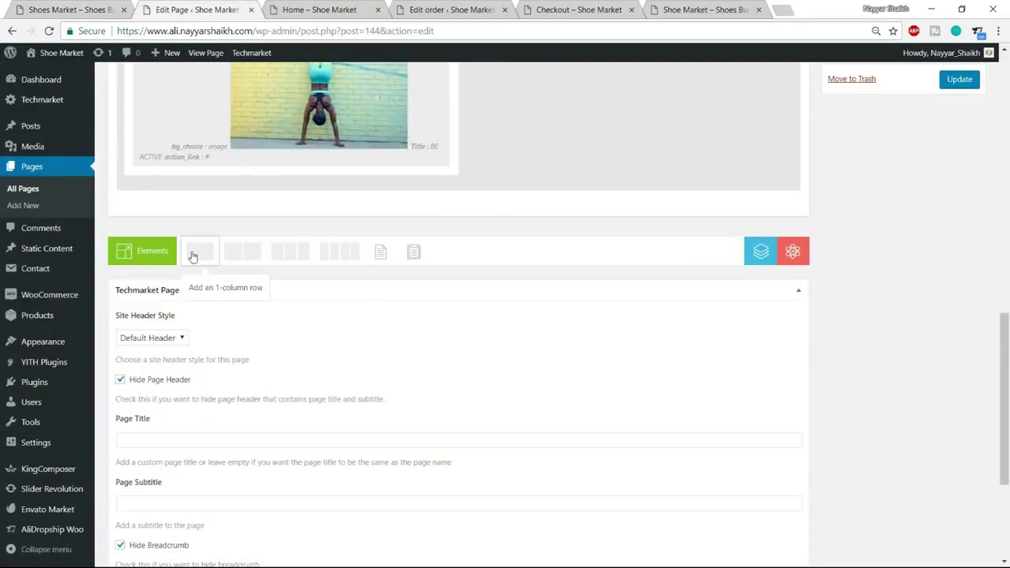
- Add a new 1-column row containing a Products Carousel Tabs element
left_click(192, 257)
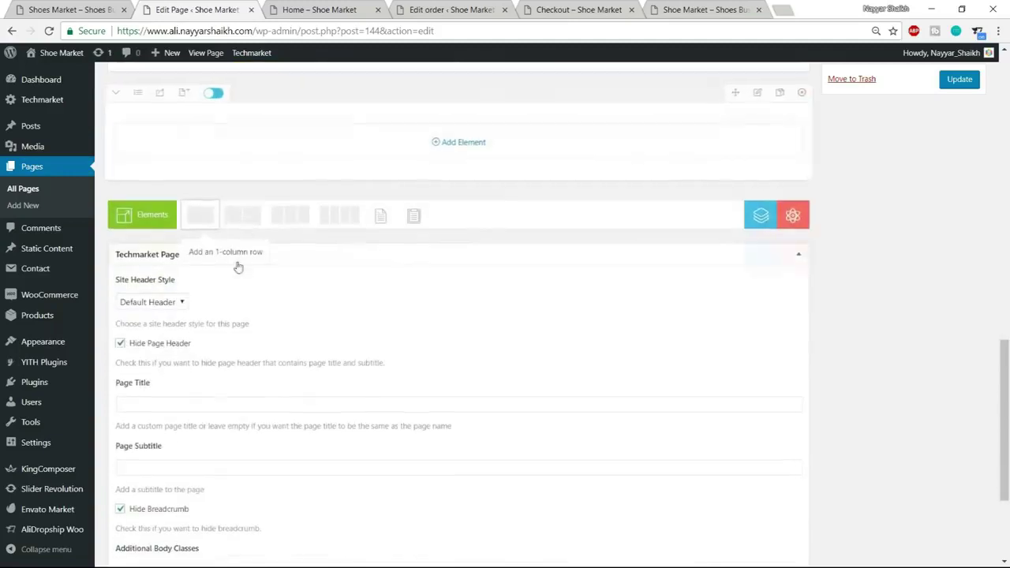
left_click(443, 142)
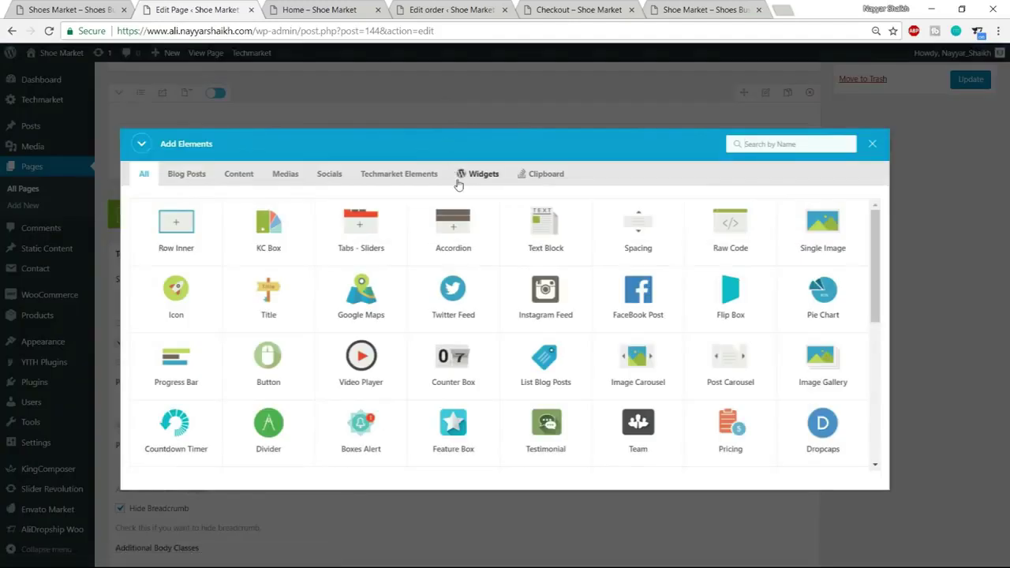
type("produ")
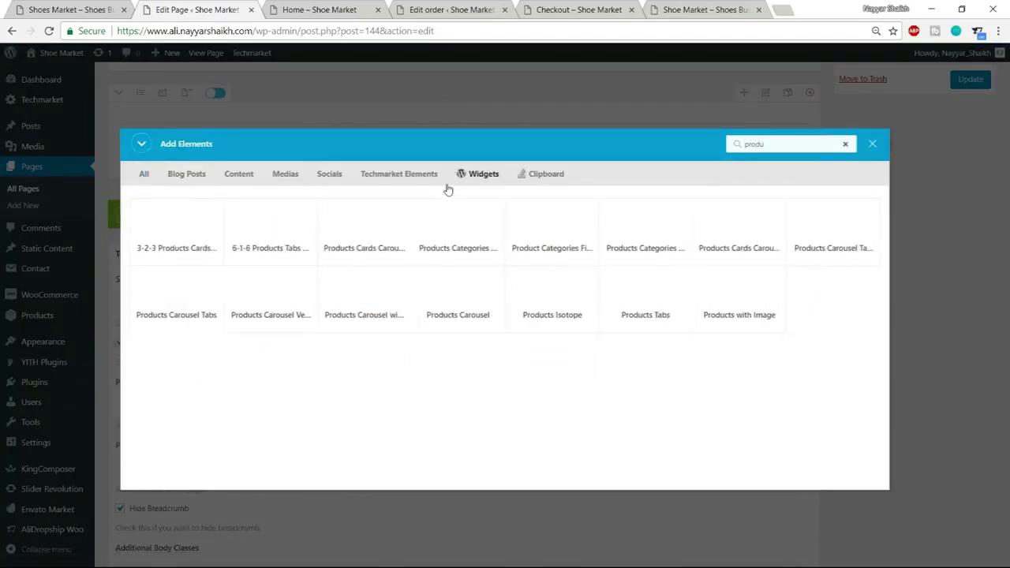
left_click(194, 313)
- Copy the demo's 'Men Bestsellers Shoes' heading into the element's Section Title
left_click(586, 227)
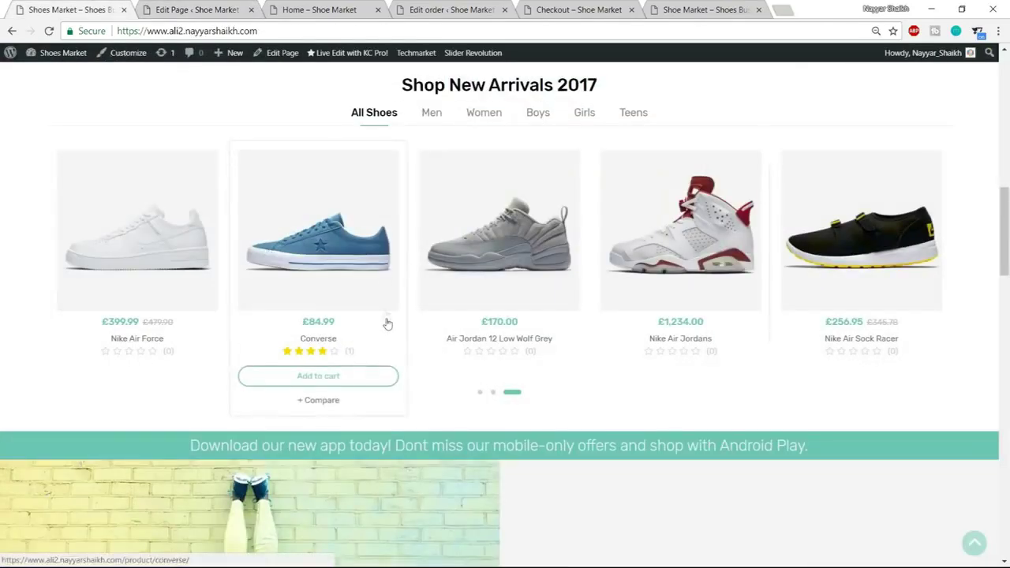
scroll(387, 323, "down", 4)
scroll(388, 339, "down", 5)
scroll(59, 270, "up", 2)
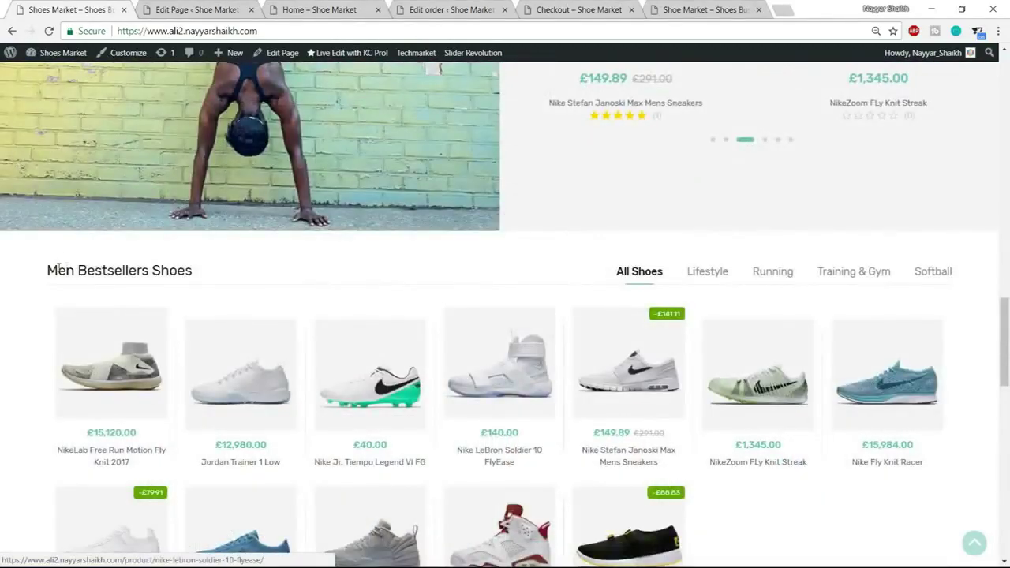
left_click_drag(48, 270, 240, 265)
key("ctrl+c")
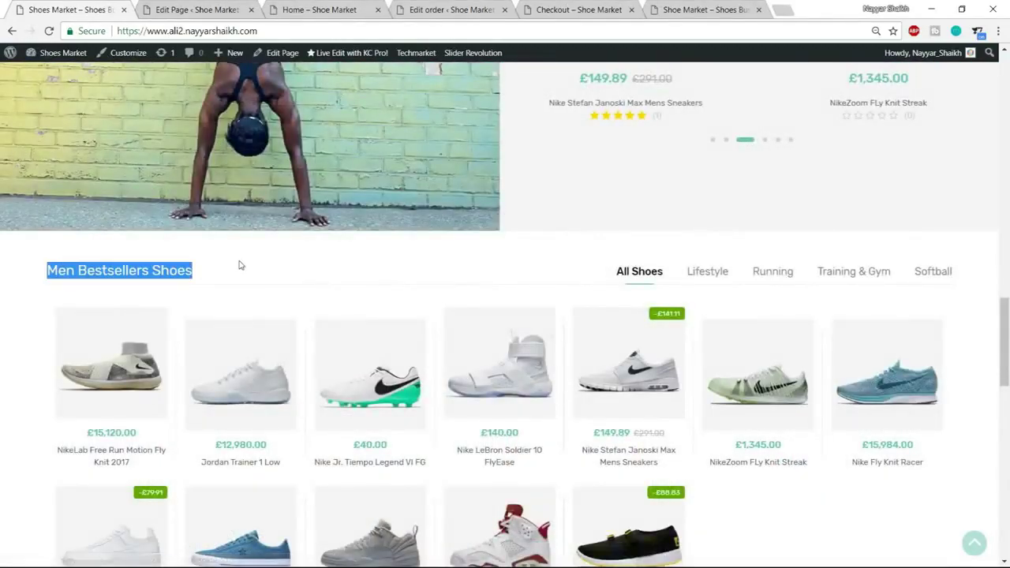
left_click(192, 10)
left_click(557, 209)
- Paste the heading as the carousel section title and keep header alignment at Start
key("ctrl+v")
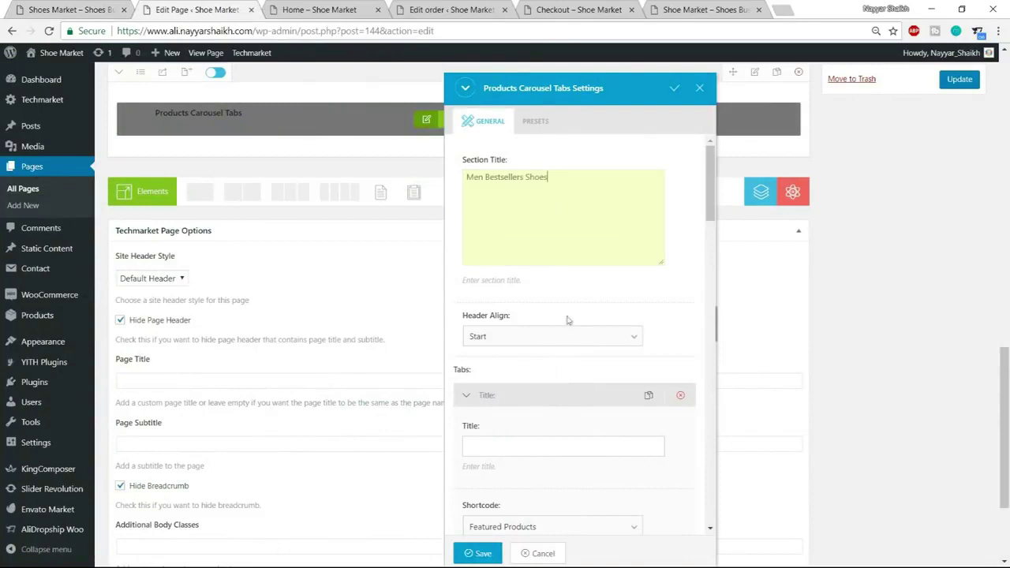
left_click(541, 336)
left_click(505, 350)
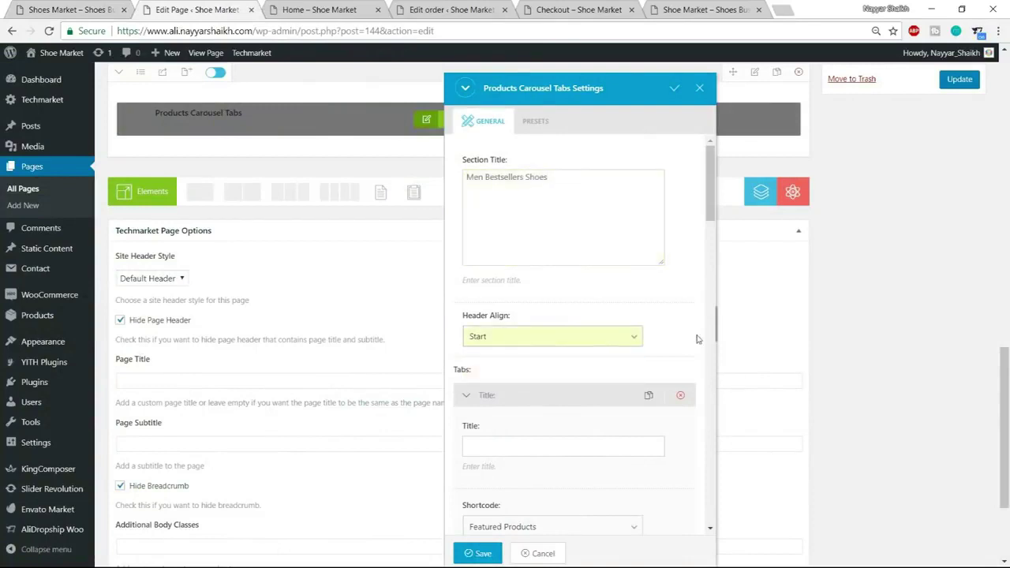
scroll(697, 339, "down", 2)
- Enter the first tab's title and set its shortcode to Products
left_click(551, 321)
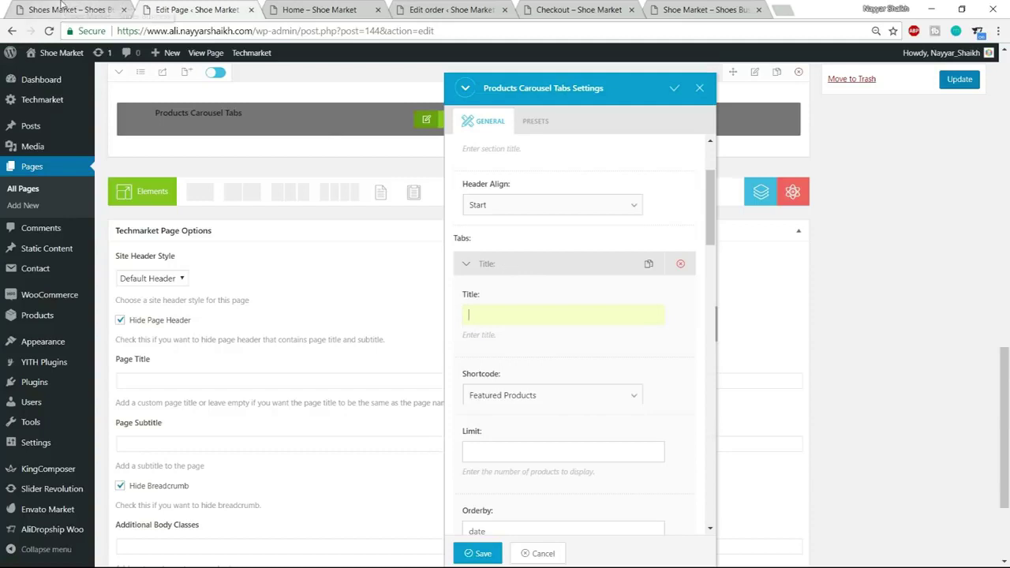
left_click(65, 10)
left_click(193, 6)
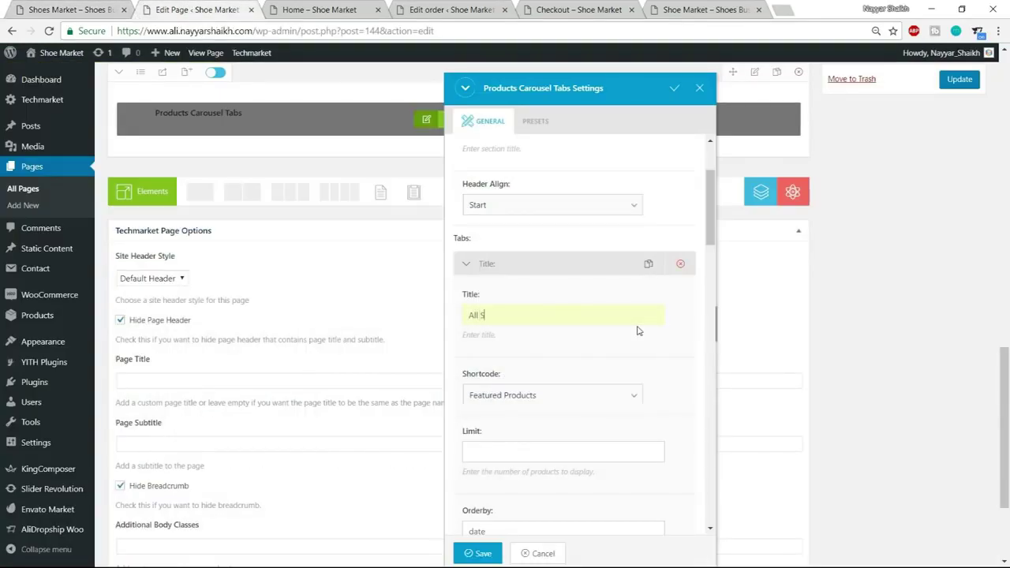
scroll(641, 348, "down", 1)
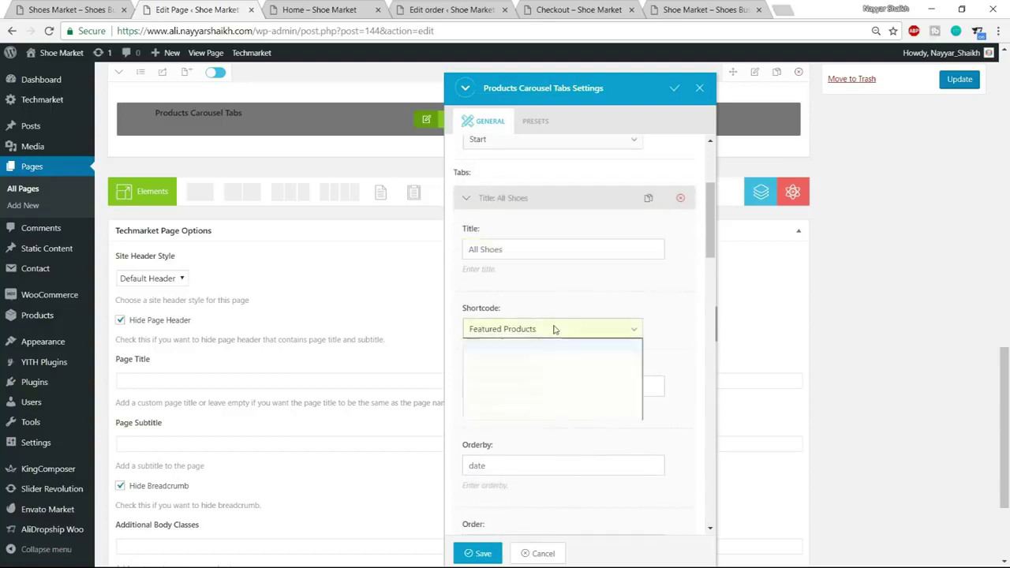
left_click(552, 329)
left_click(523, 403)
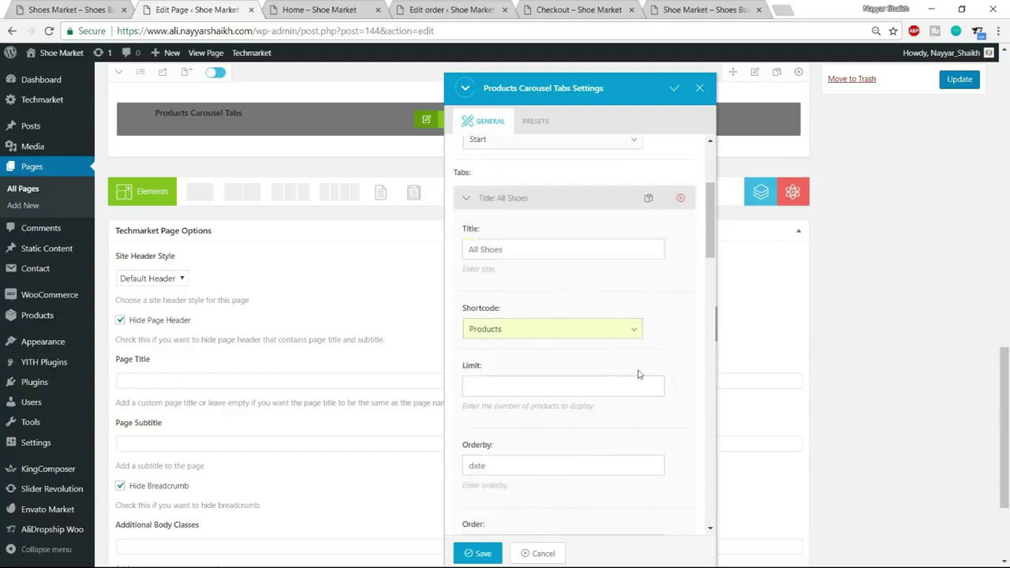
scroll(615, 367, "down", 1)
- Fill in the tab's product limit and template, checking the demo store's product grid
left_click(543, 313)
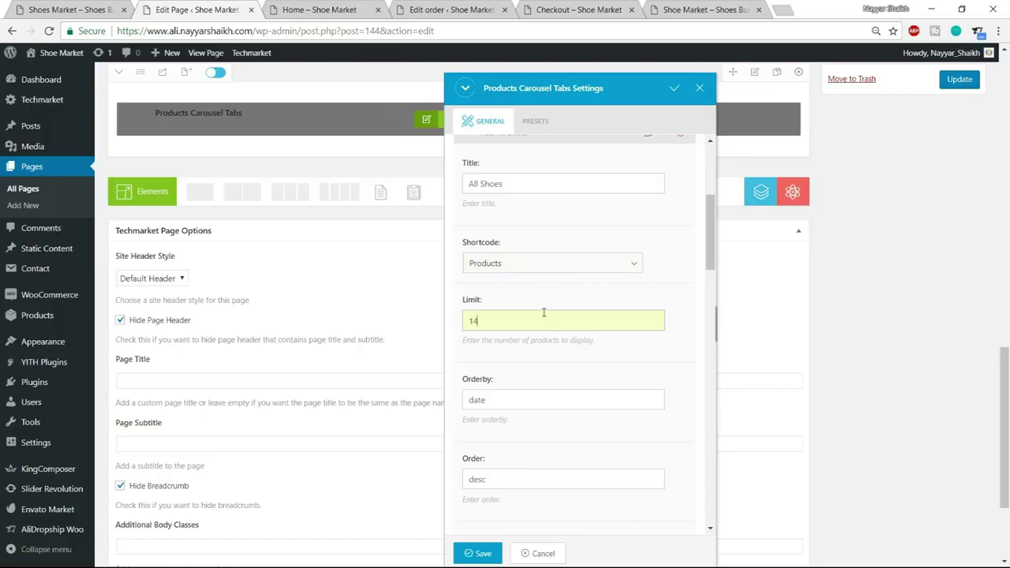
scroll(616, 348, "down", 4)
left_click(573, 304)
left_click(89, 11)
scroll(223, 402, "down", 1)
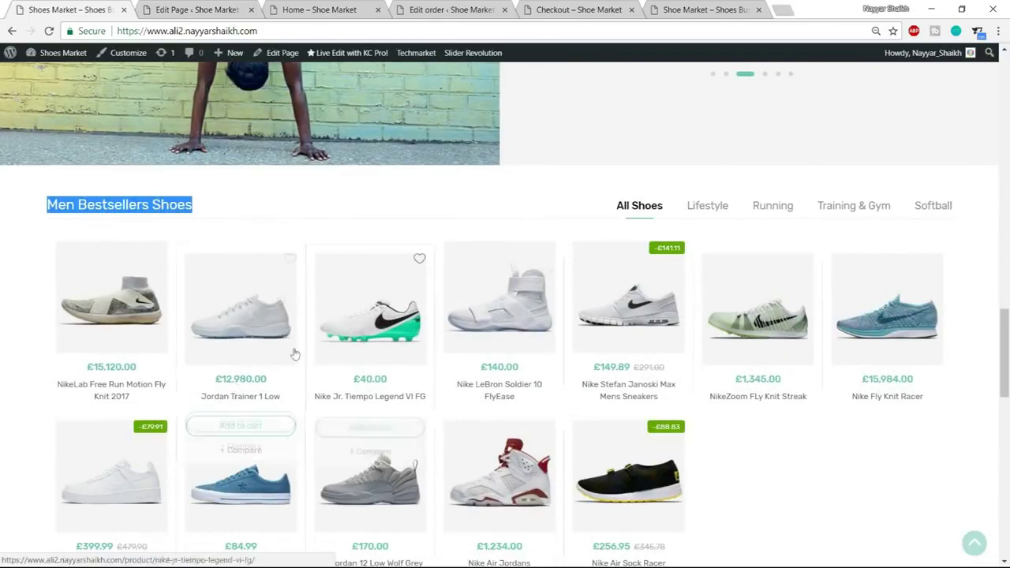
scroll(533, 456, "up", 9)
scroll(534, 456, "up", 1)
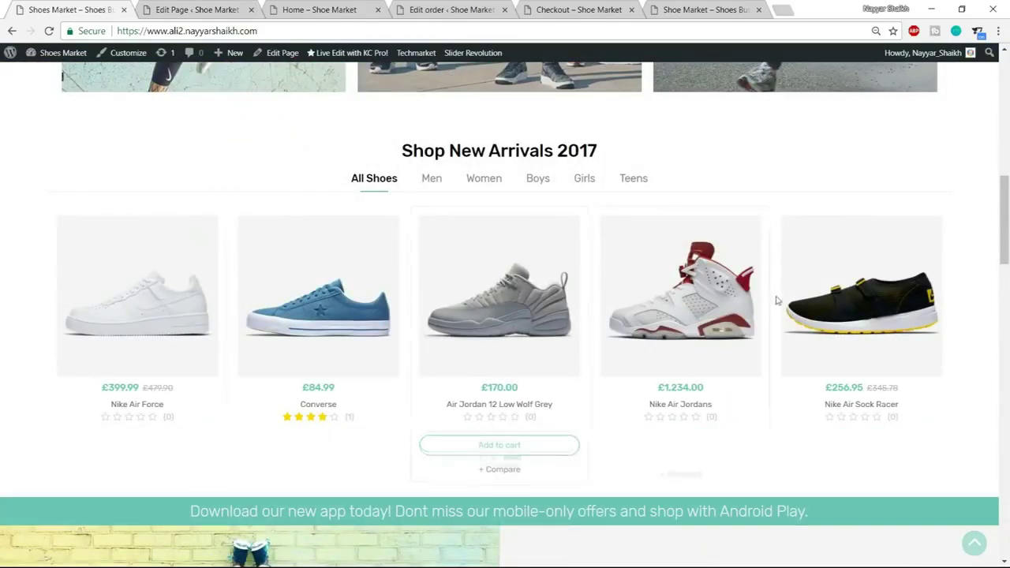
scroll(710, 402, "down", 5)
scroll(710, 400, "down", 6)
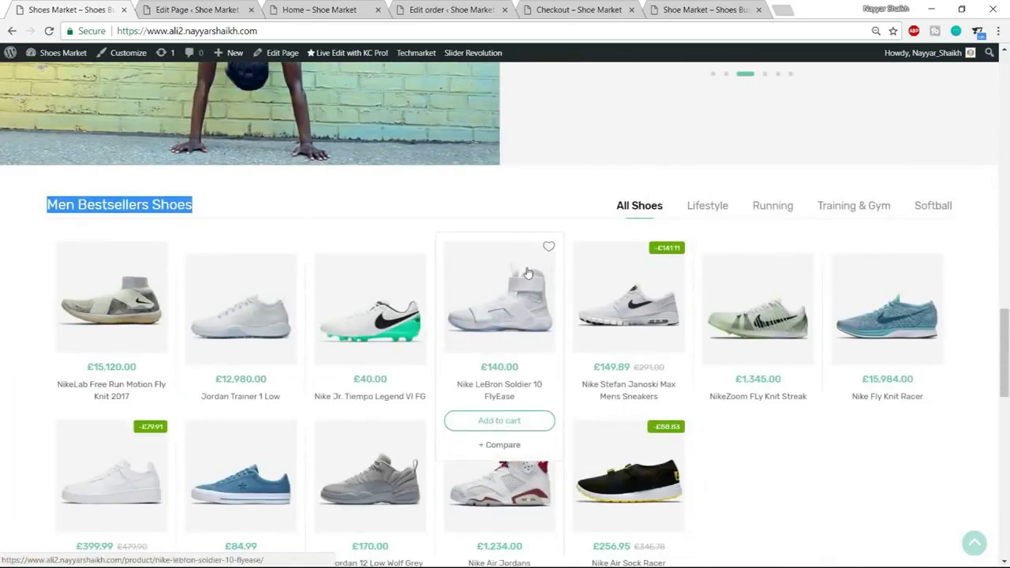
left_click(193, 9)
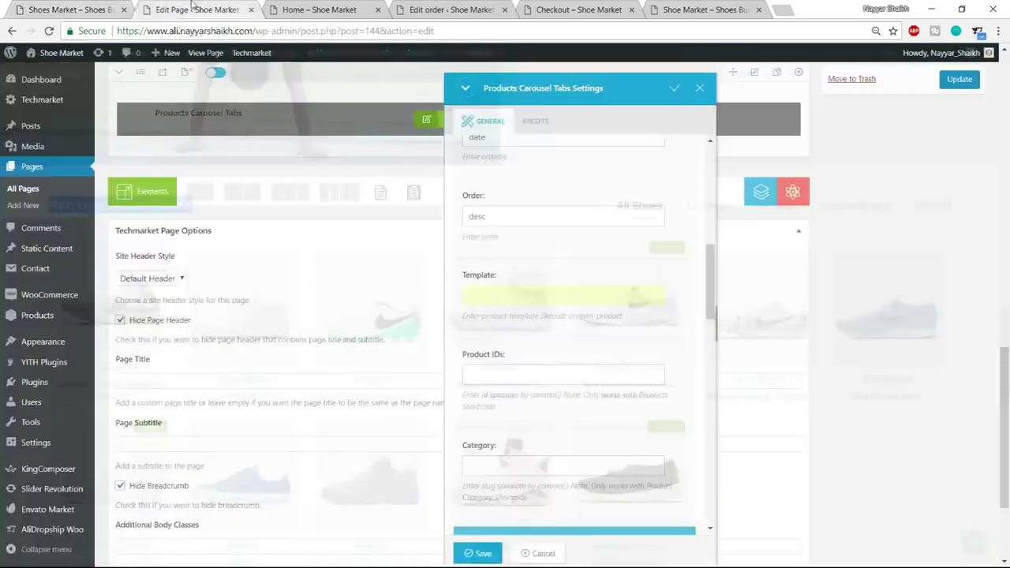
- Set the carousel to 2 rows with 7 slides per row
scroll(616, 370, "down", 1)
scroll(619, 368, "down", 2)
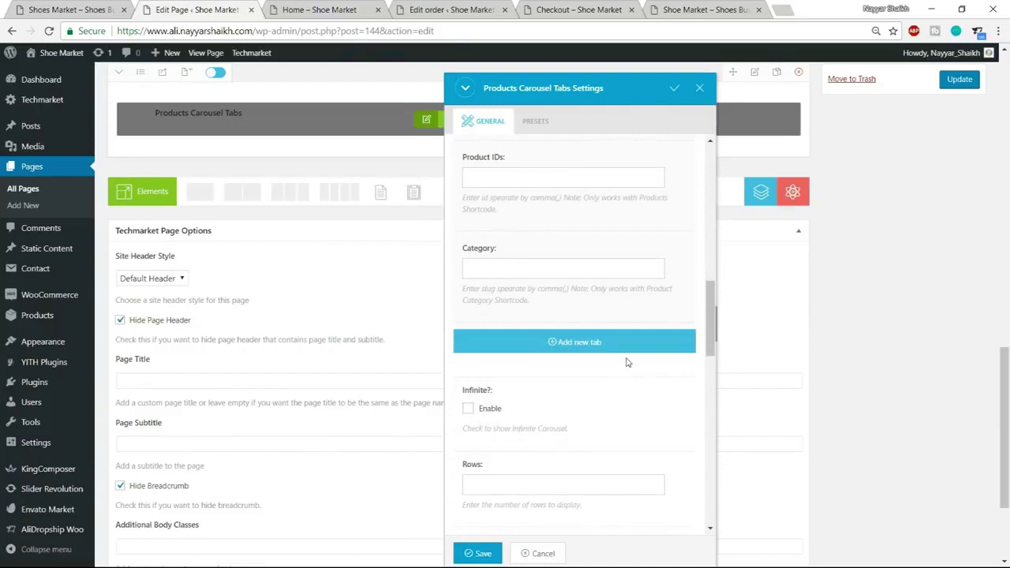
scroll(627, 362, "down", 1)
left_click(607, 282)
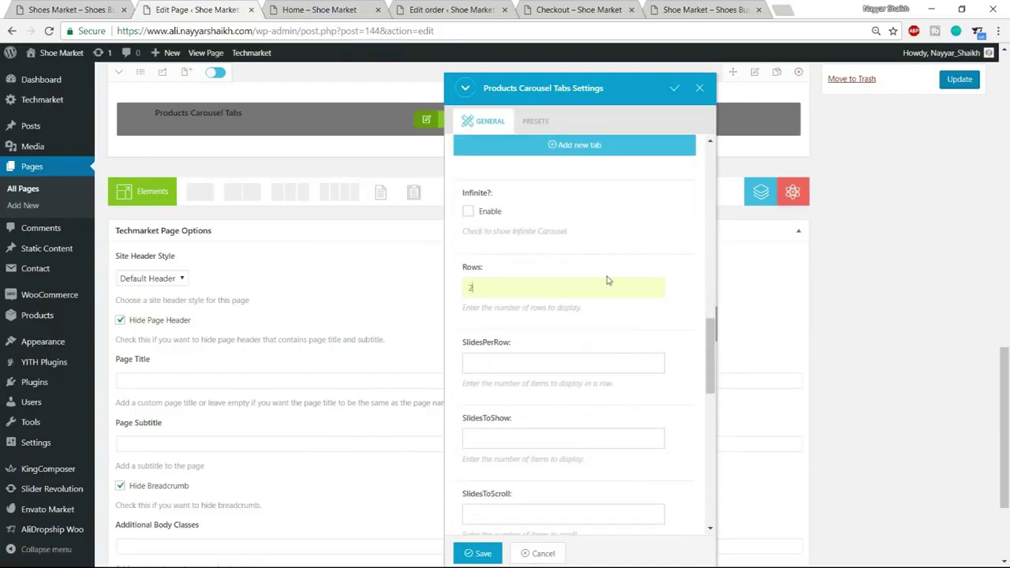
right_click(3, 15)
left_click(71, 9)
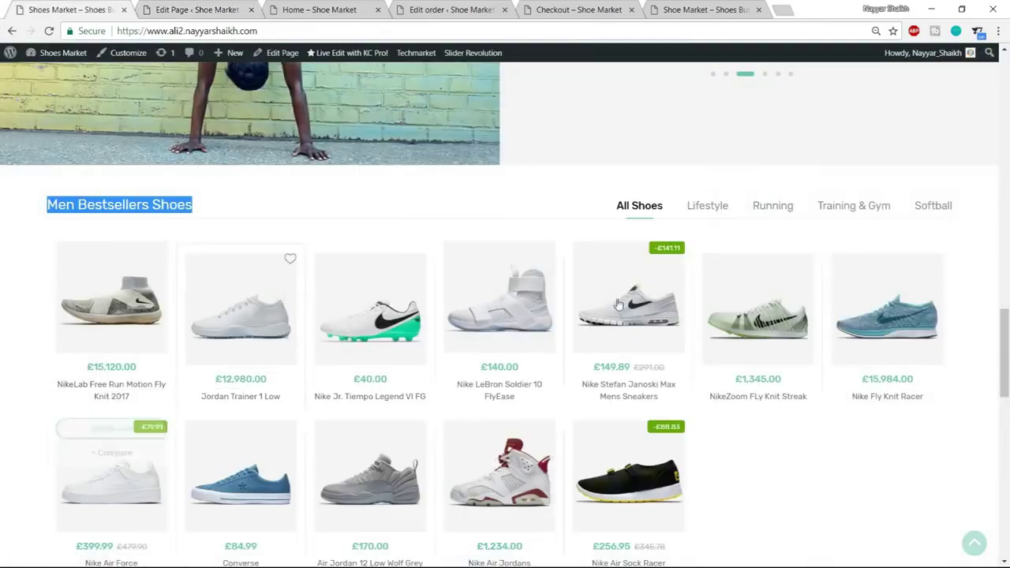
left_click(197, 10)
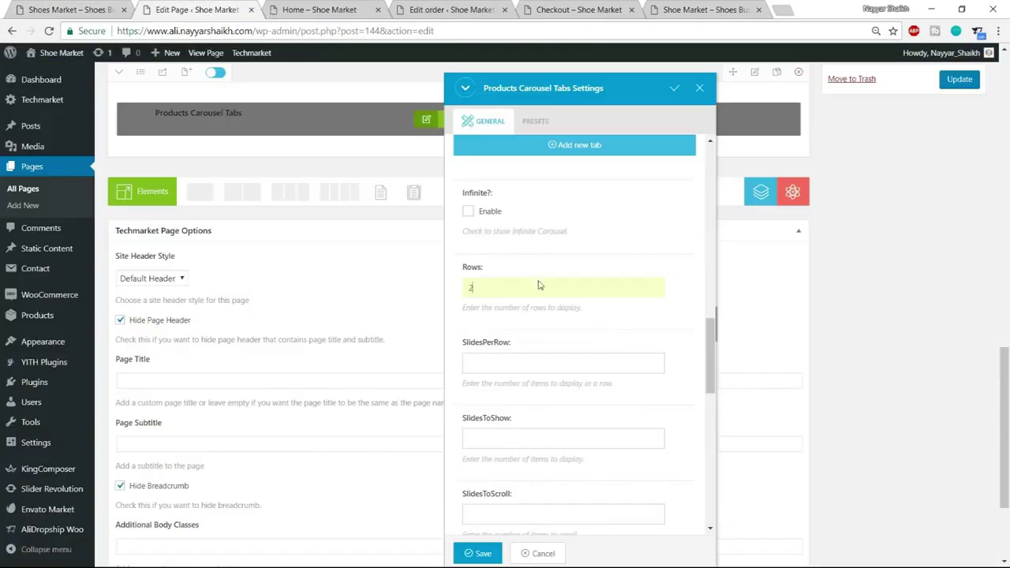
scroll(593, 333, "down", 1)
left_click(528, 296)
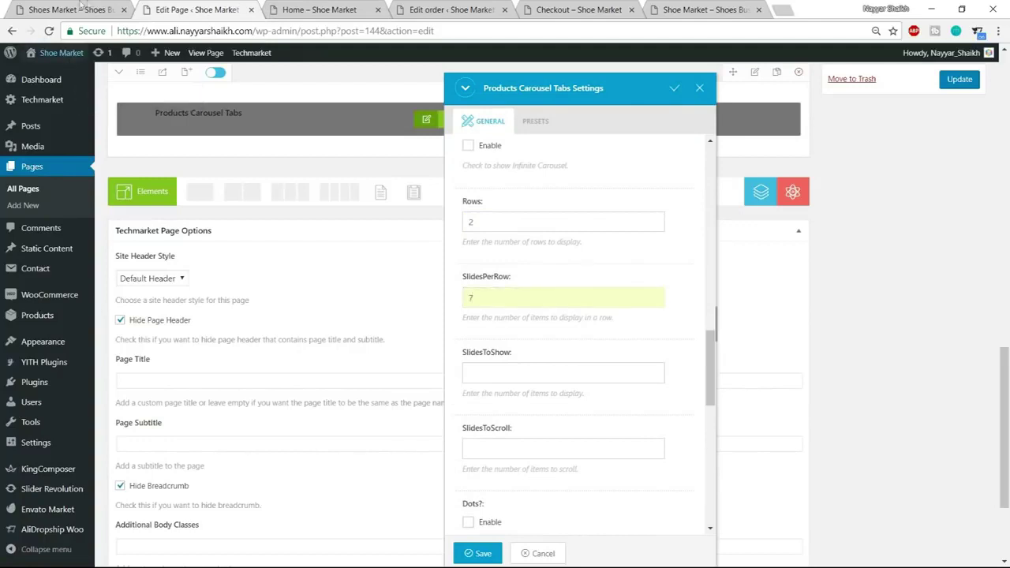
key("ctrl+shift+Tab")
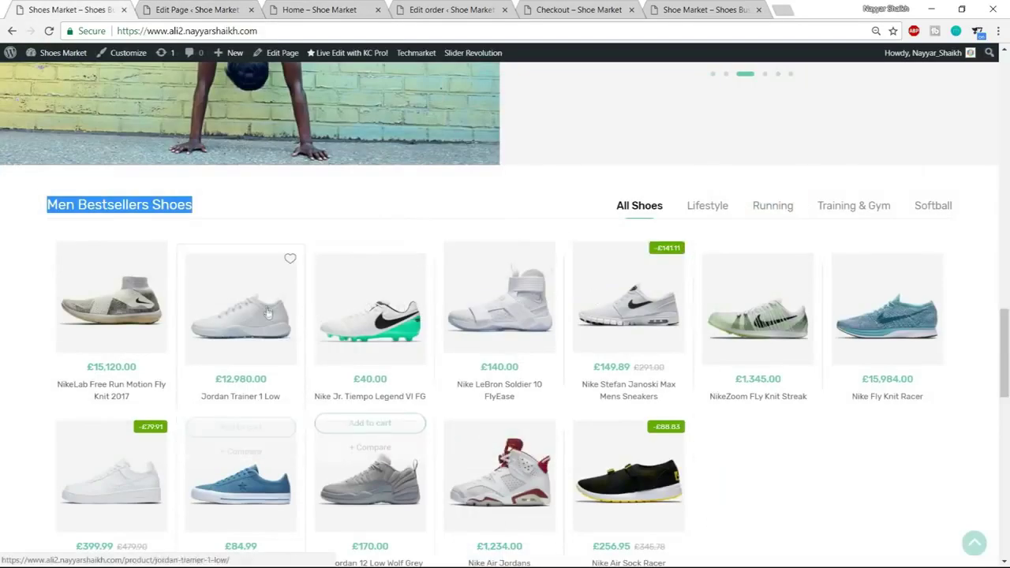
left_click(229, 9)
- Show and scroll 1 slide with dots enabled, save the element, and update the page
left_click(471, 369)
left_click(559, 447)
scroll(558, 446, "down", 3)
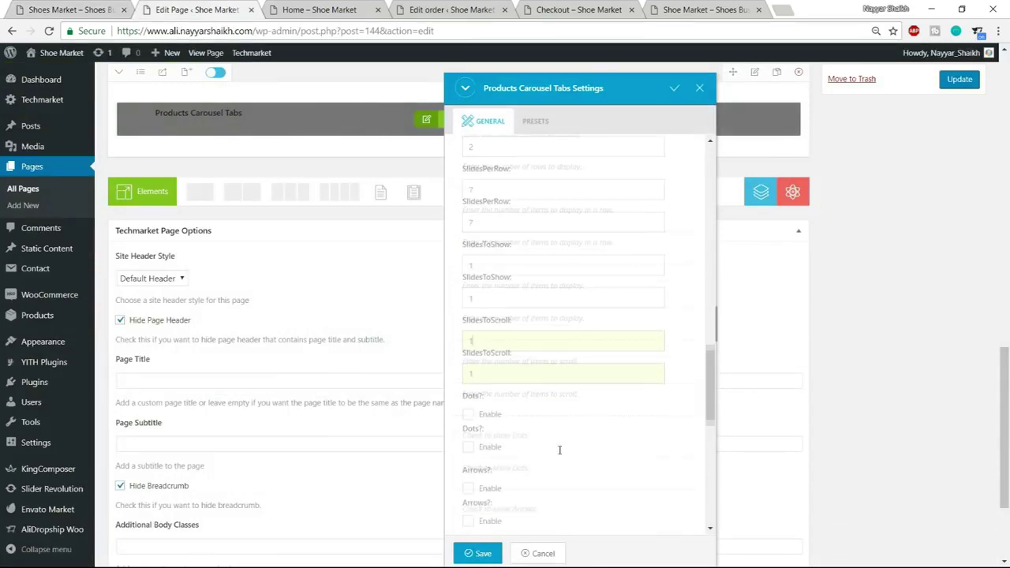
left_click(477, 393)
scroll(553, 449, "down", 2)
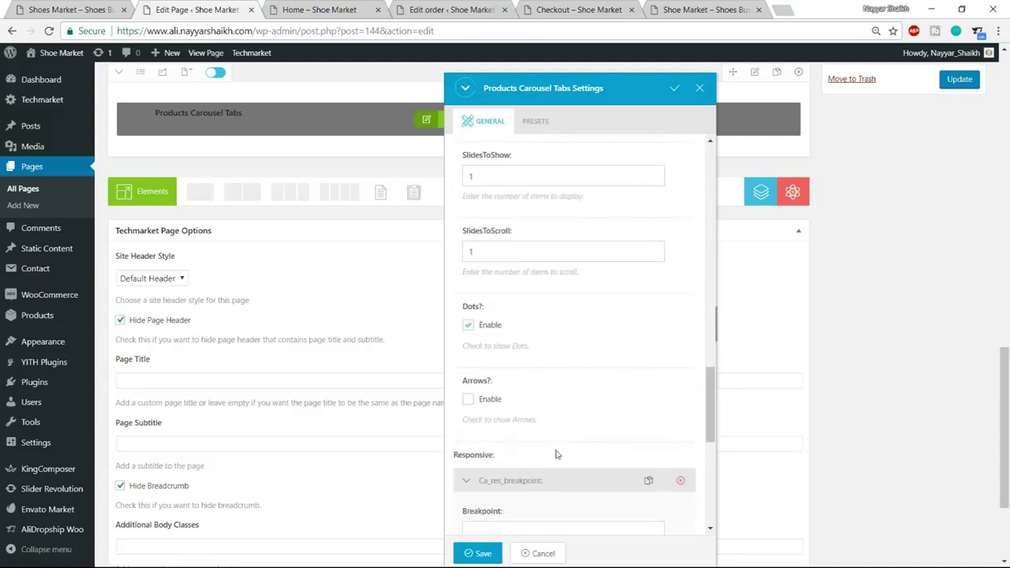
left_click(492, 558)
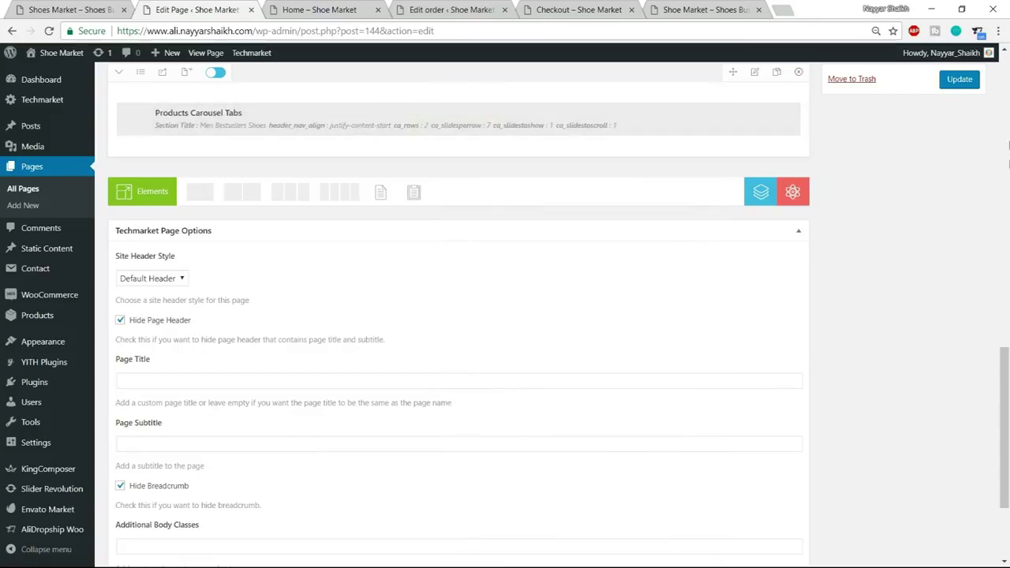
left_click(959, 80)
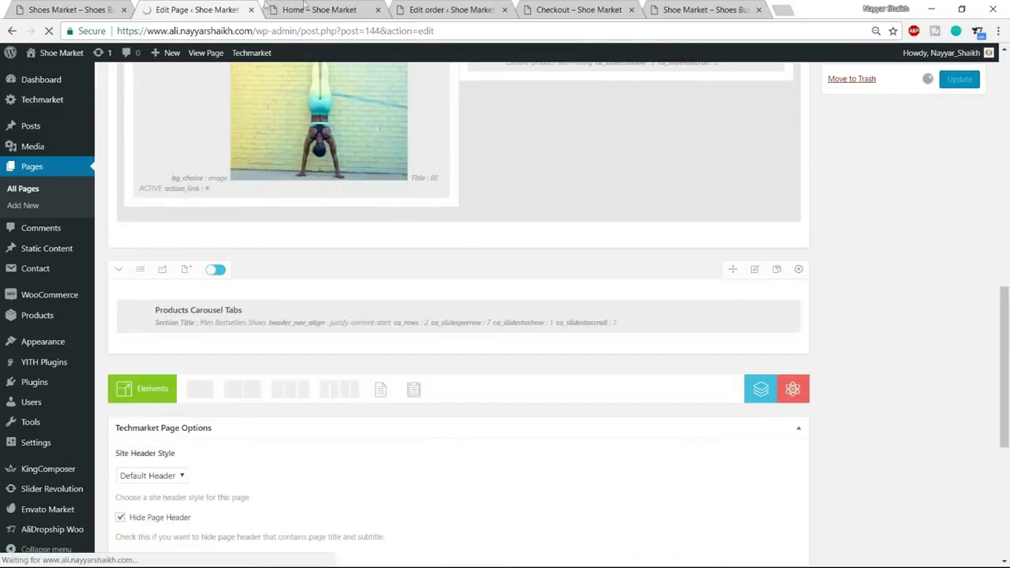
- Reload the live Home page and scroll through the two-row bestsellers grid
left_click(319, 8)
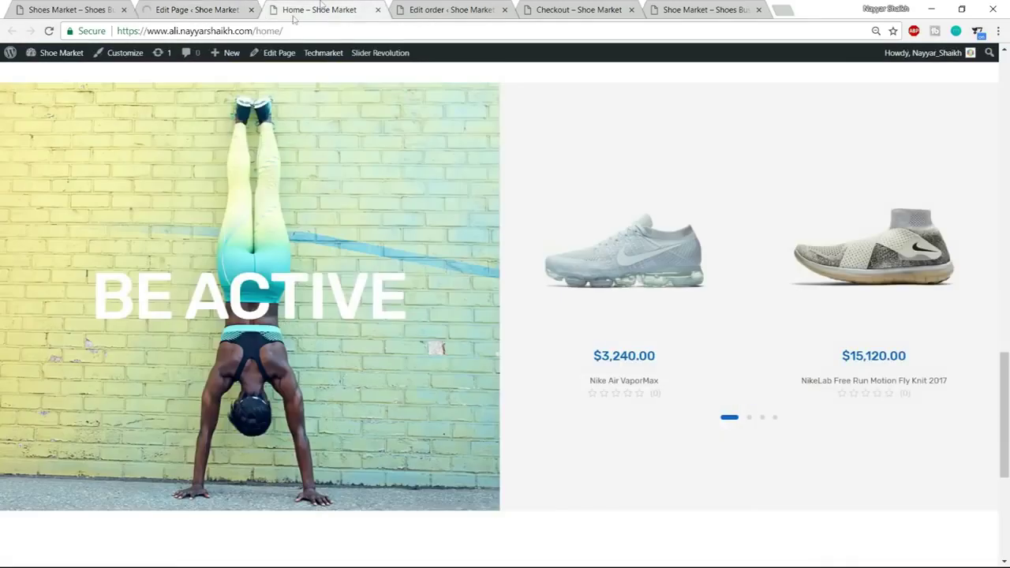
left_click(49, 30)
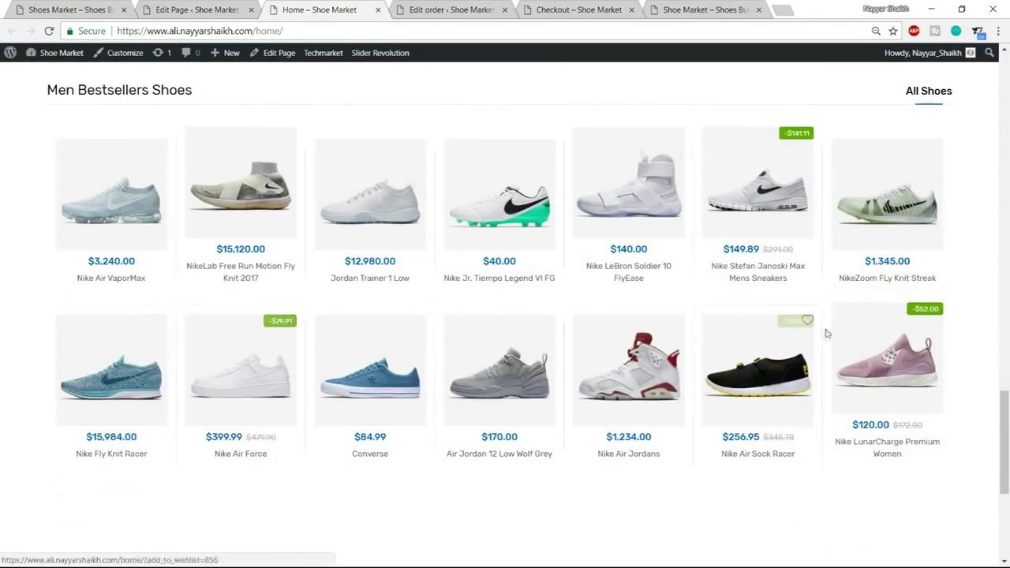
scroll(828, 332, "down", 3)
scroll(826, 332, "up", 5)
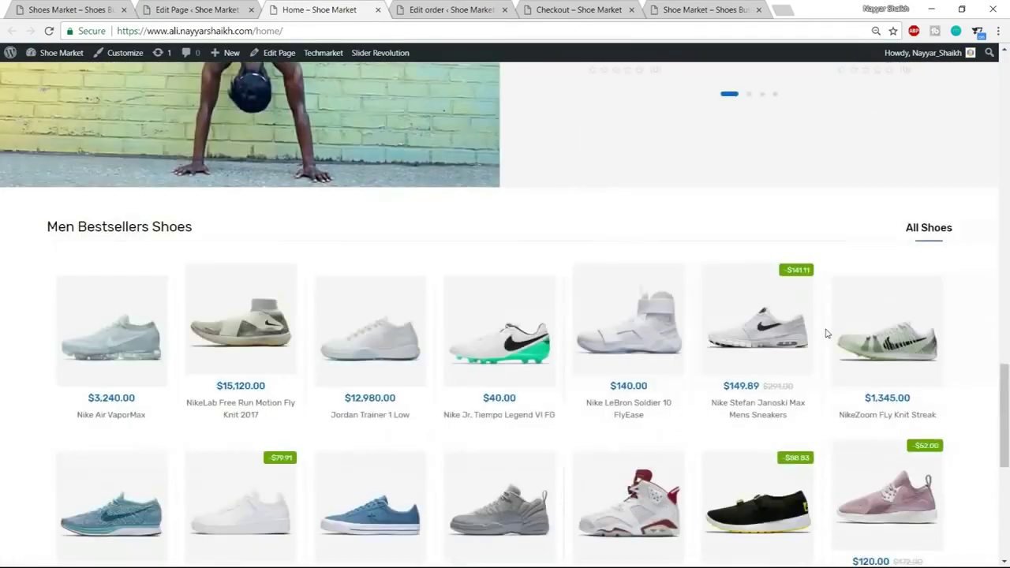
scroll(825, 334, "down", 1)
- Compare with the reference site and page its brand-logo carousel forward and back
left_click(71, 9)
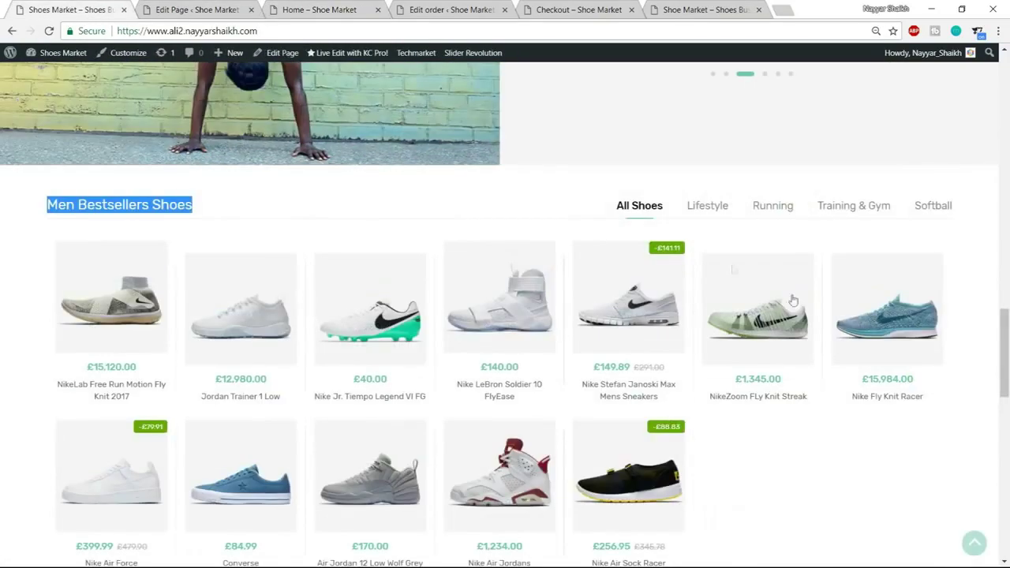
scroll(181, 338, "down", 5)
scroll(267, 272, "down", 3)
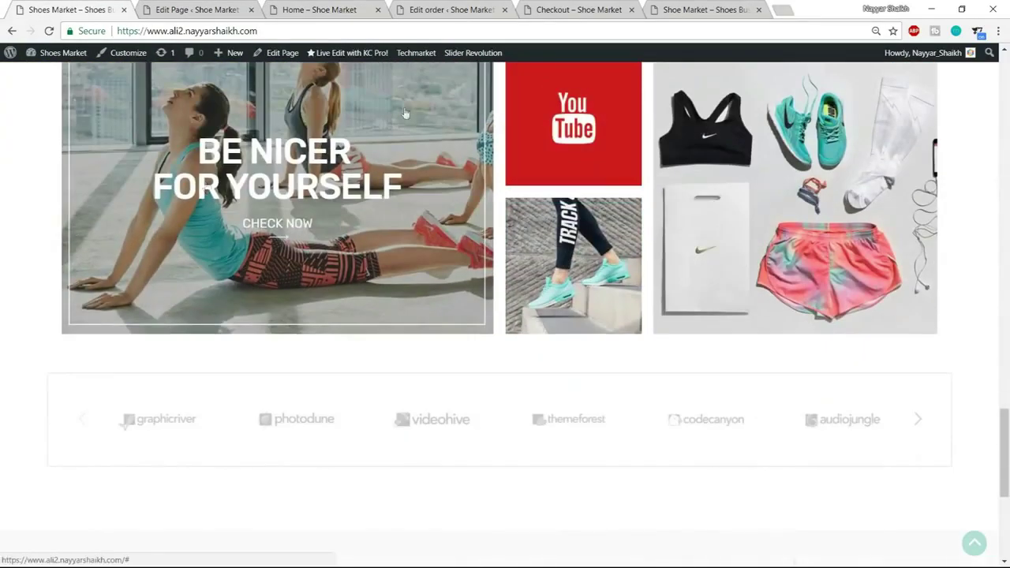
scroll(378, 273, "up", 2)
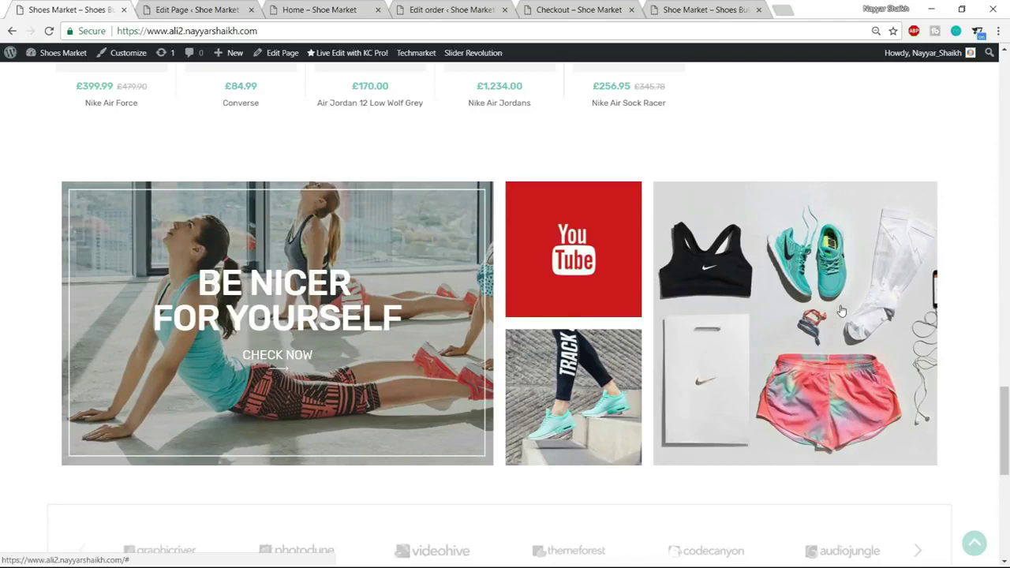
scroll(694, 327, "down", 3)
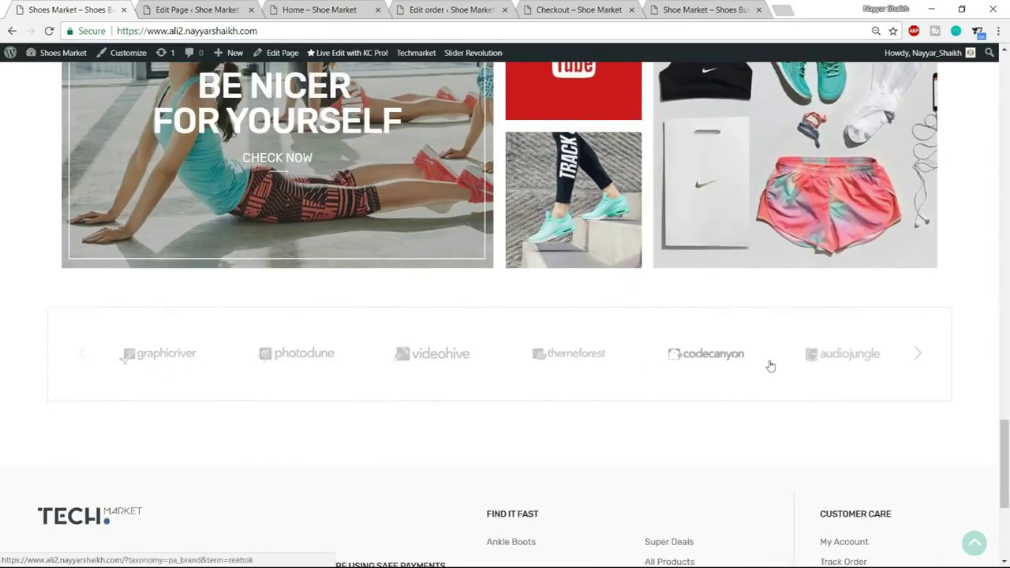
left_click(919, 357)
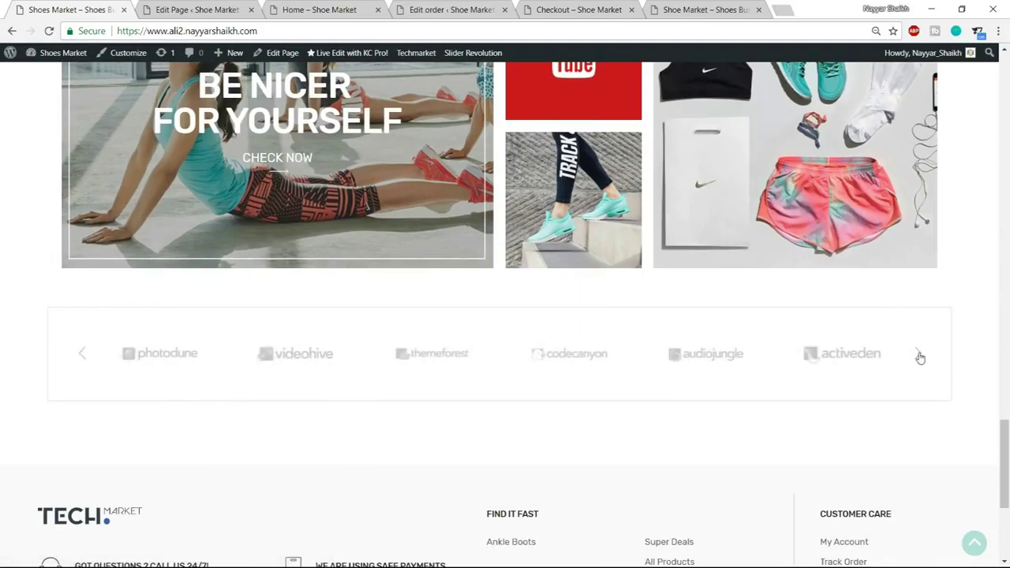
left_click(80, 354)
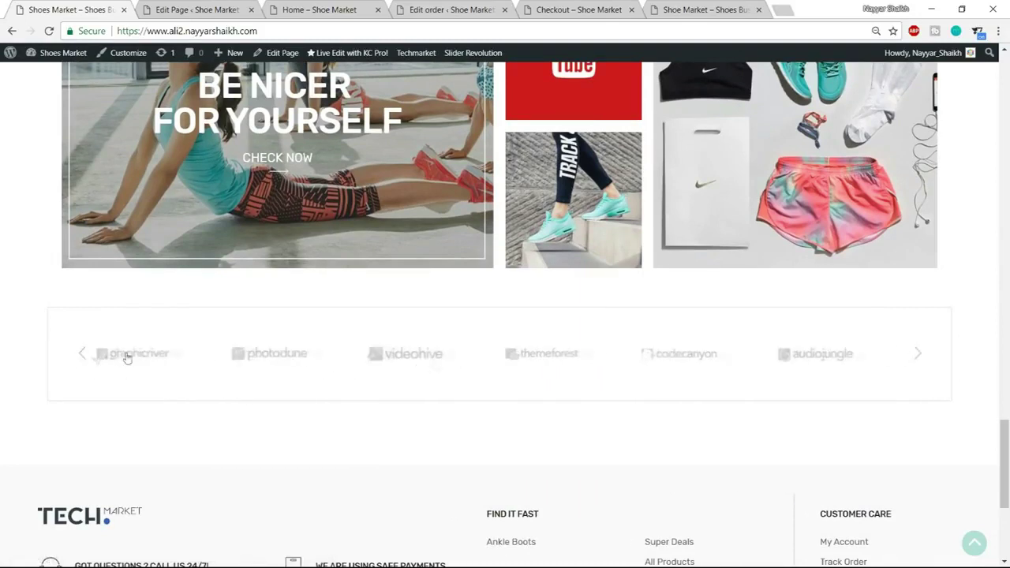
left_click(194, 9)
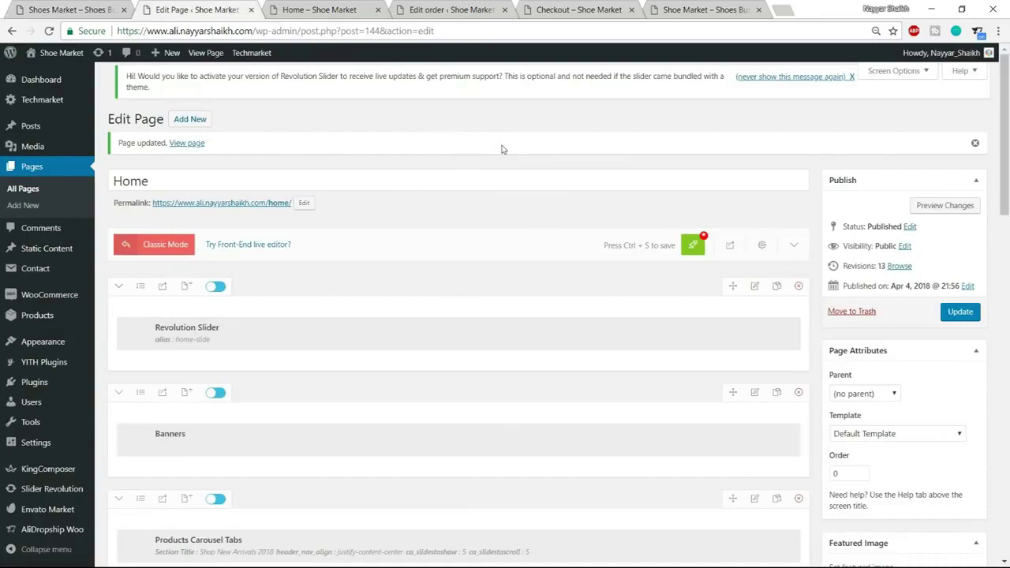
- Open the Techmarket theme options in a new tab
mouse_move(252, 53)
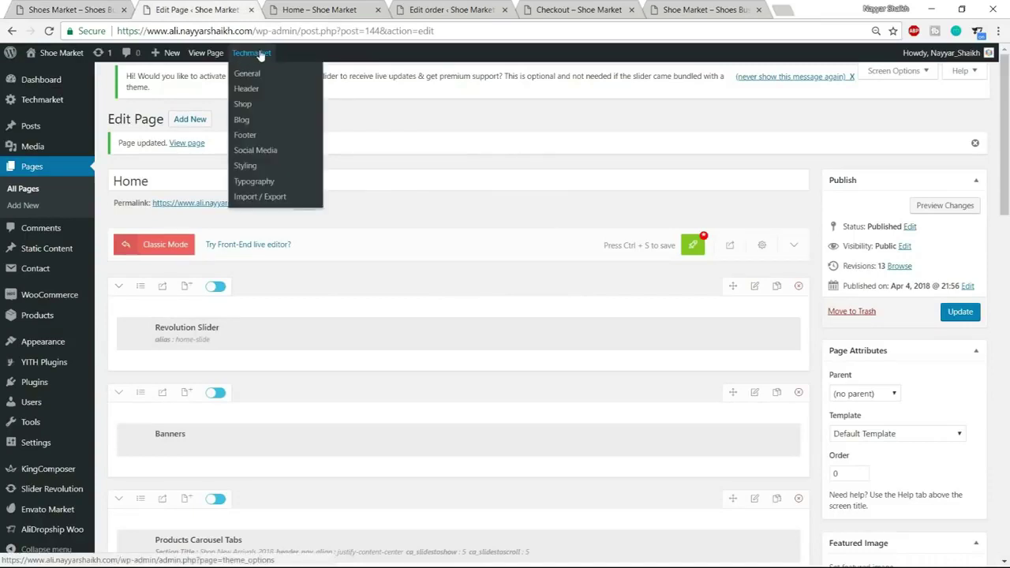
right_click(259, 58)
left_click(284, 67)
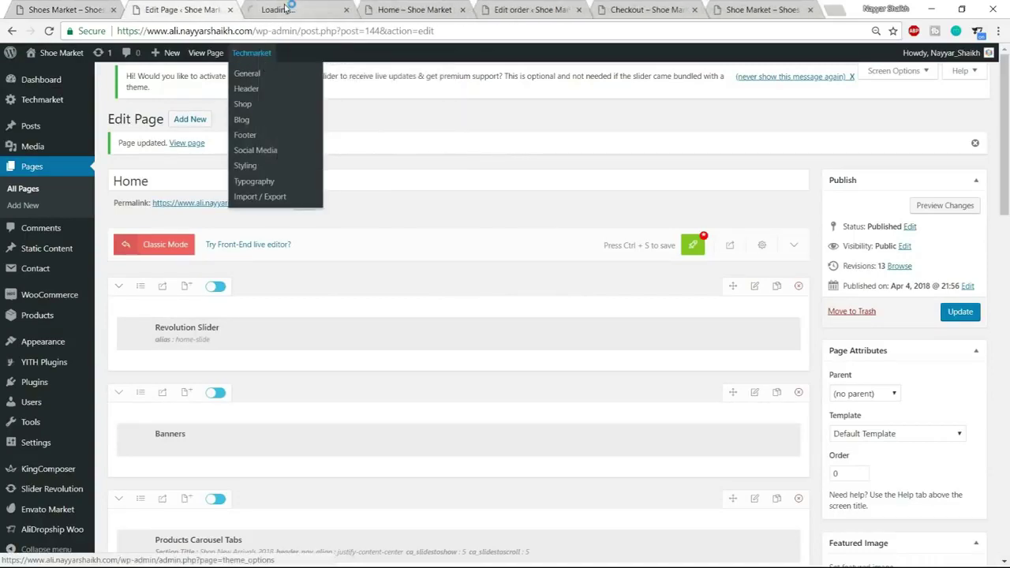
key("ctrl+Tab")
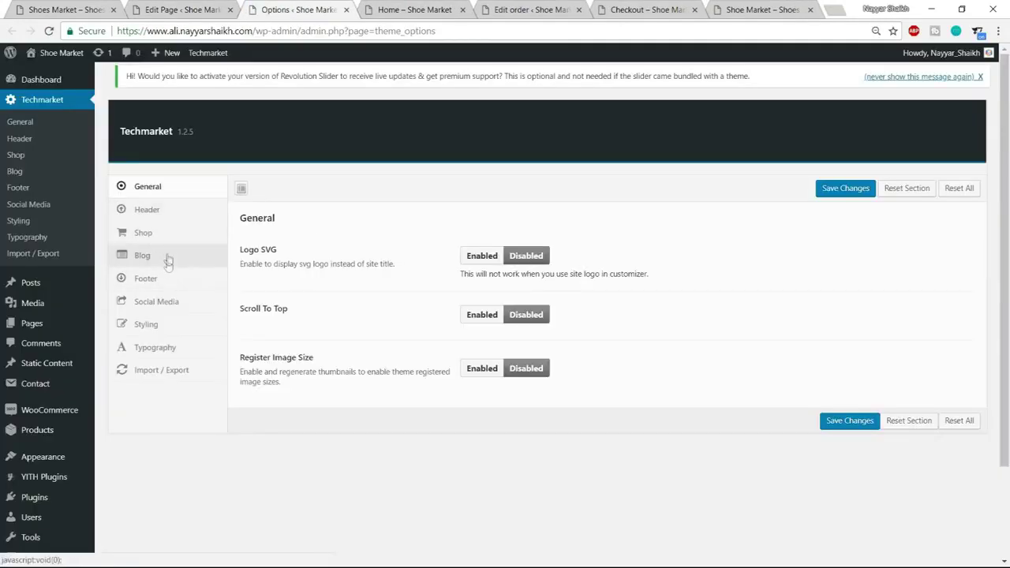
- Set the Shop section's Brand Attribute to brand, save, and close the options tab
left_click(170, 240)
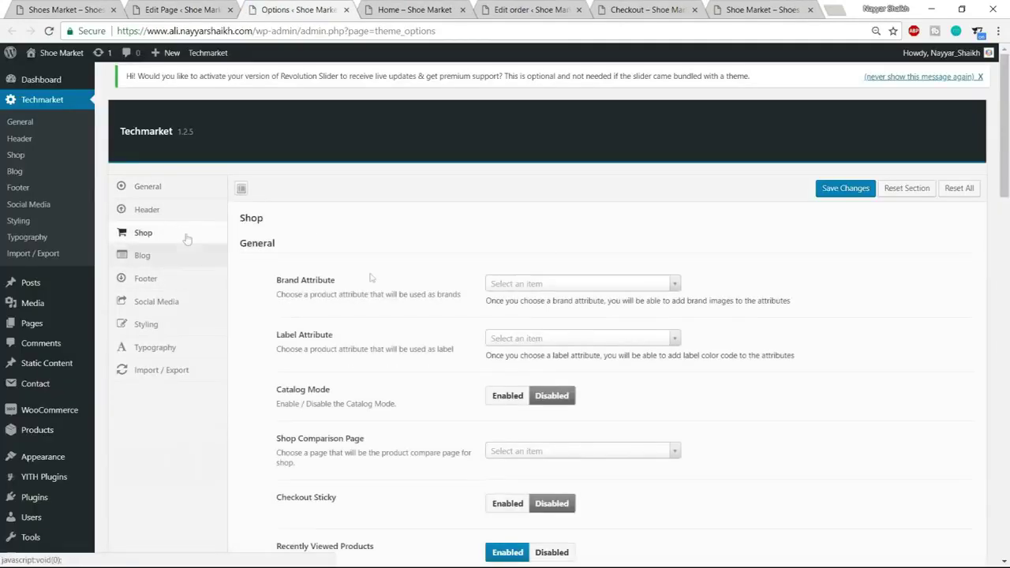
left_click(554, 283)
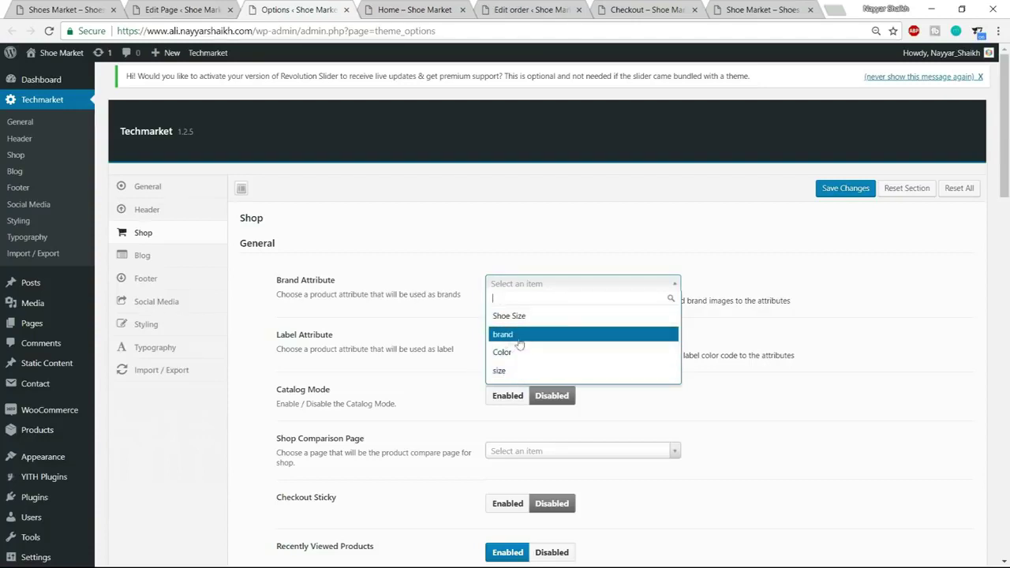
left_click(522, 339)
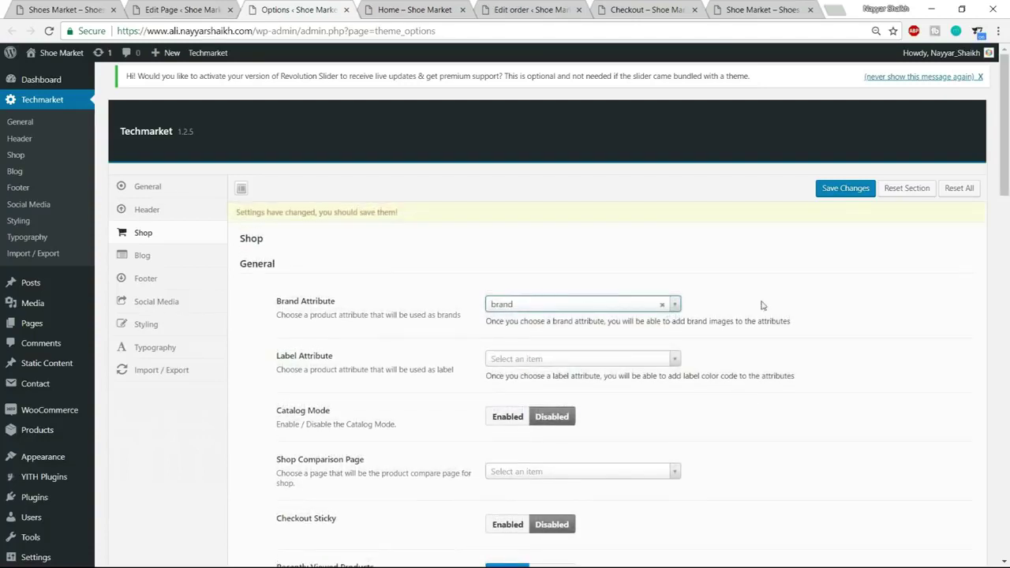
left_click(842, 190)
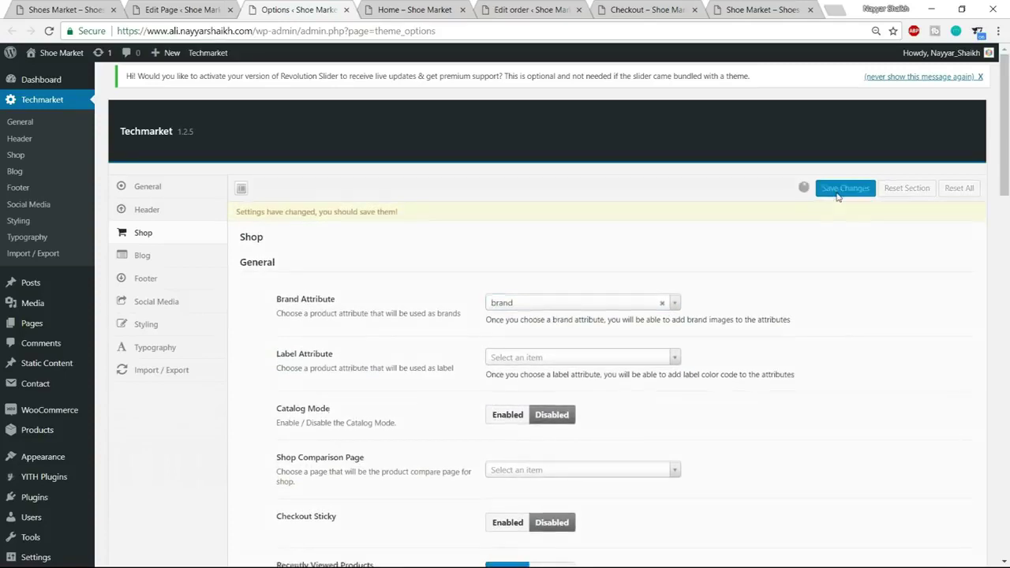
scroll(850, 323, "down", 3)
scroll(705, 409, "down", 3)
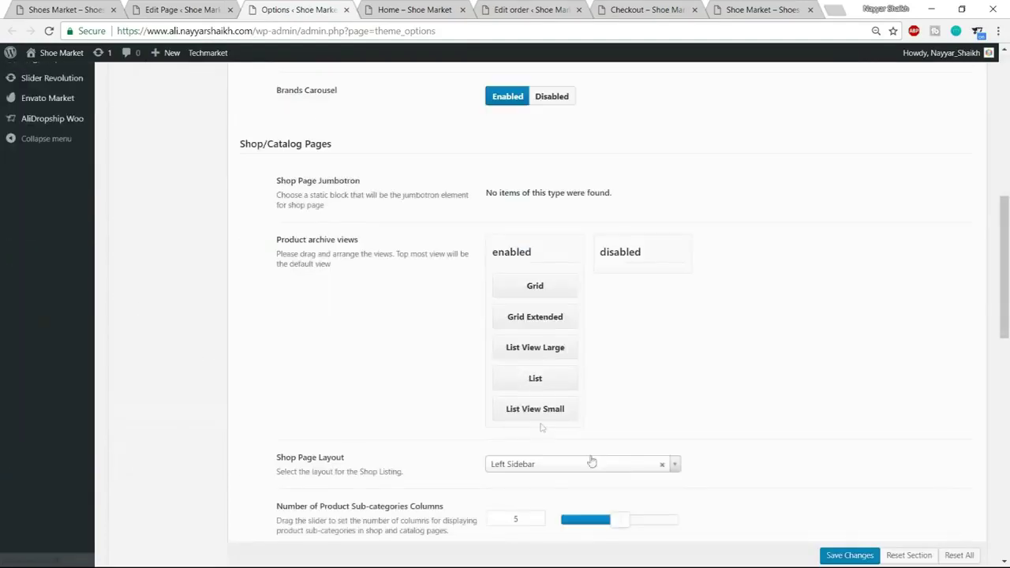
scroll(771, 379, "up", 2)
scroll(694, 366, "down", 6)
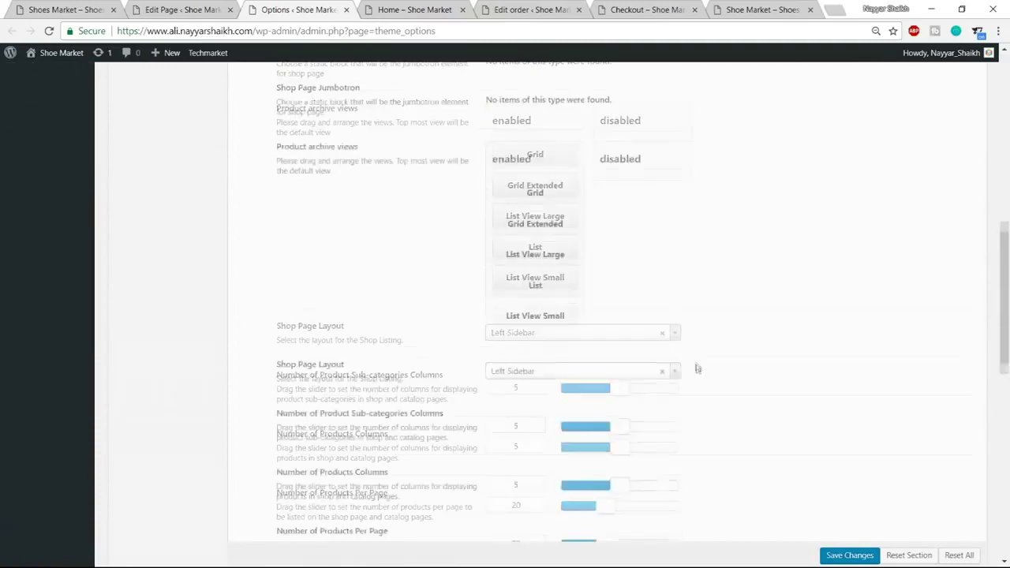
scroll(710, 390, "up", 7)
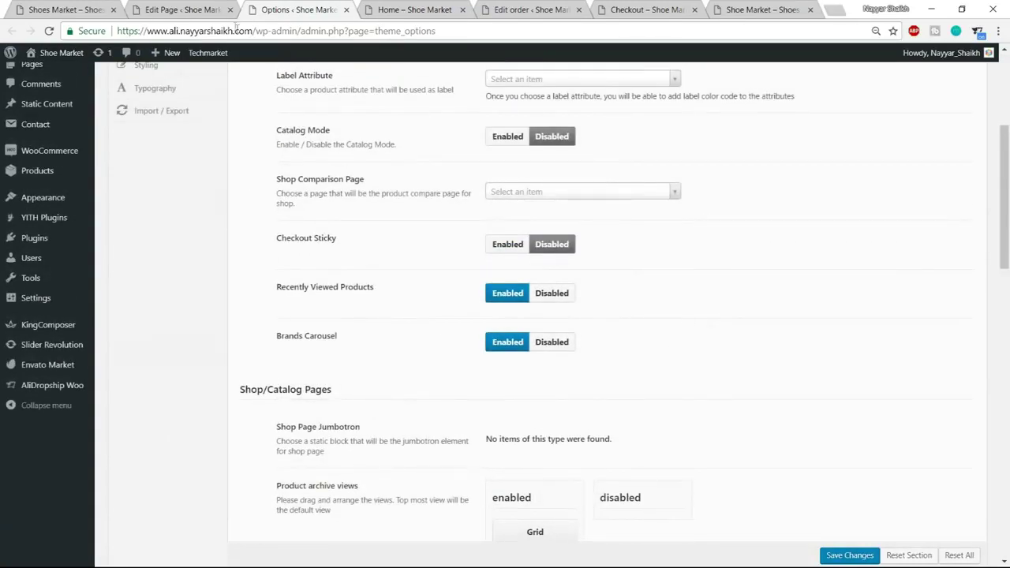
left_click(346, 10)
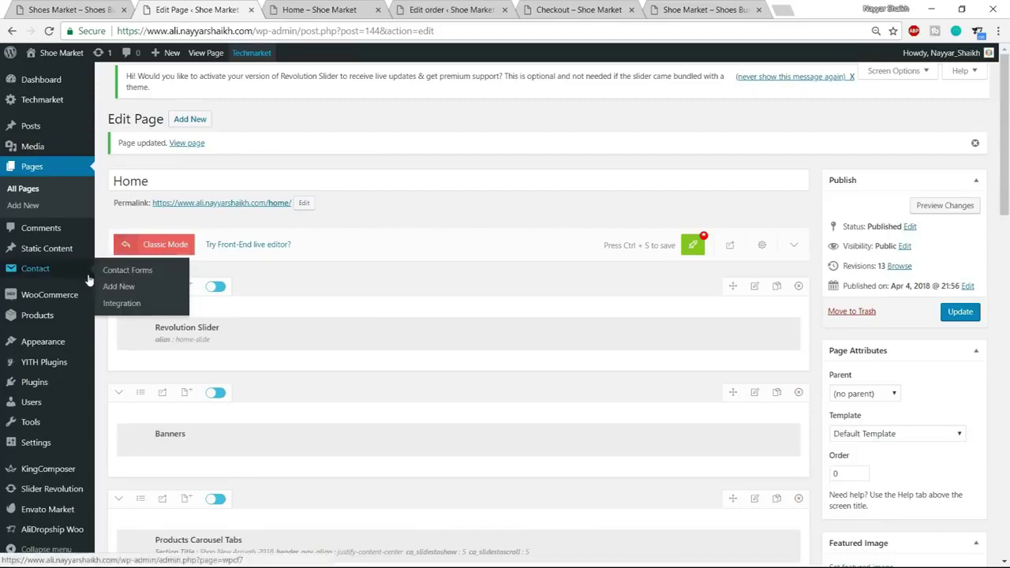
- Open the product Attributes page in a new tab
mouse_move(51, 331)
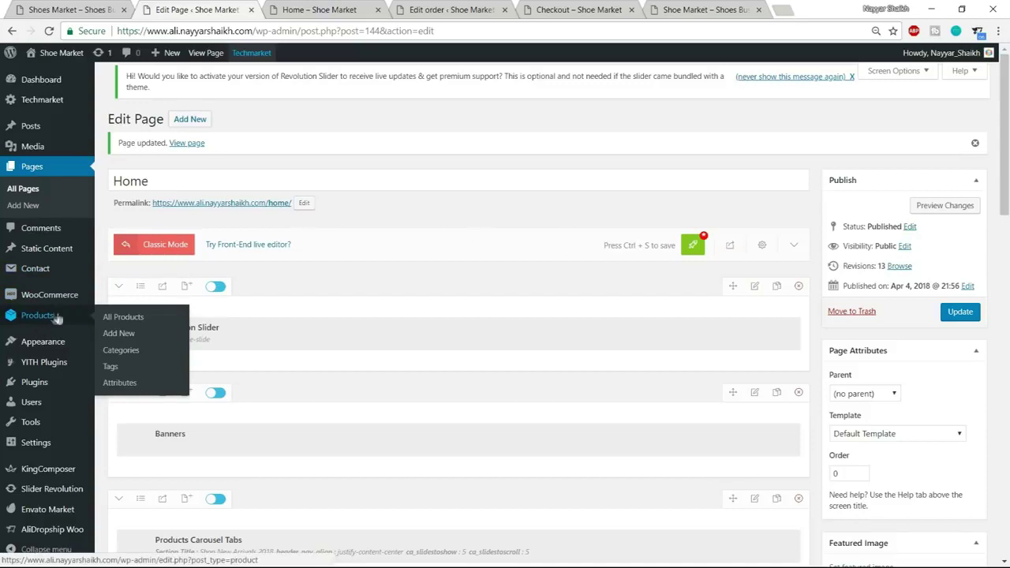
right_click(135, 385)
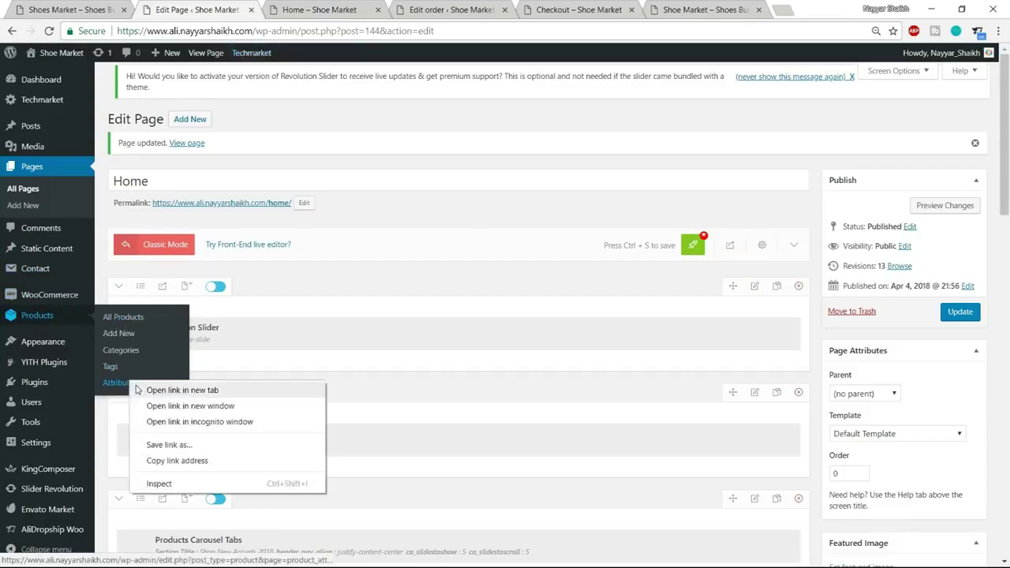
left_click(137, 389)
key("ctrl+Tab")
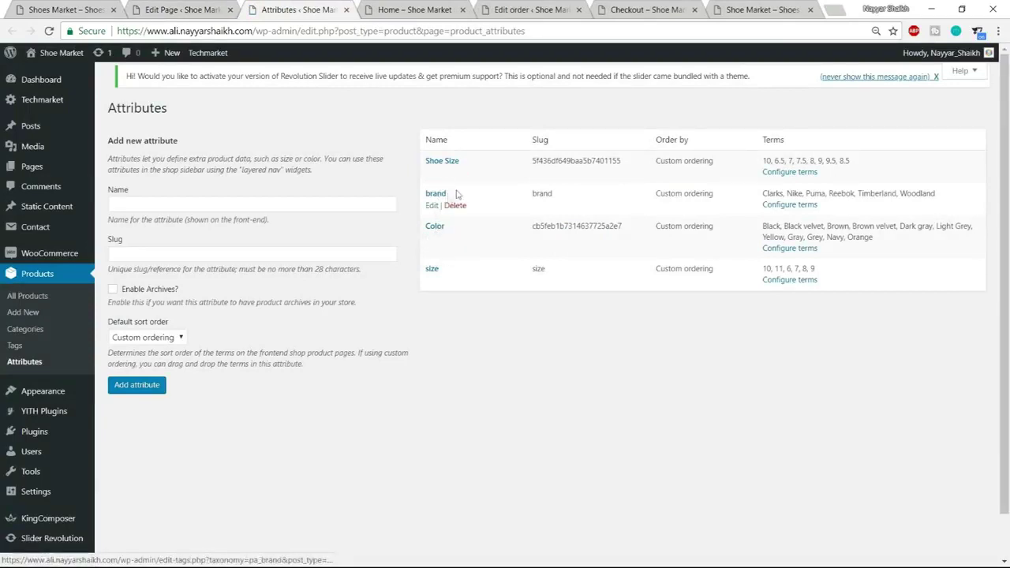
- Add a new product attribute named Brands
left_click(211, 207)
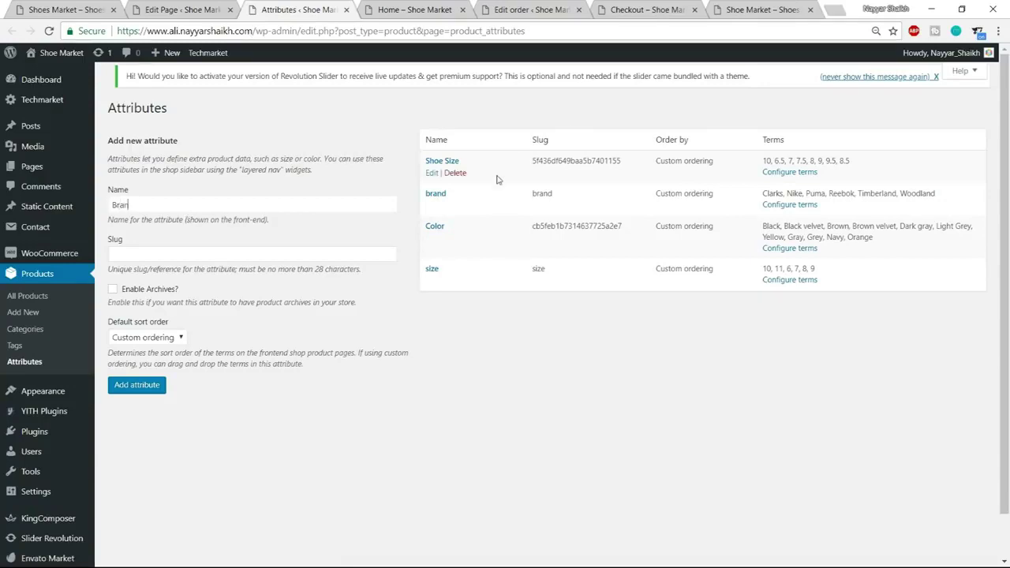
type("Brands")
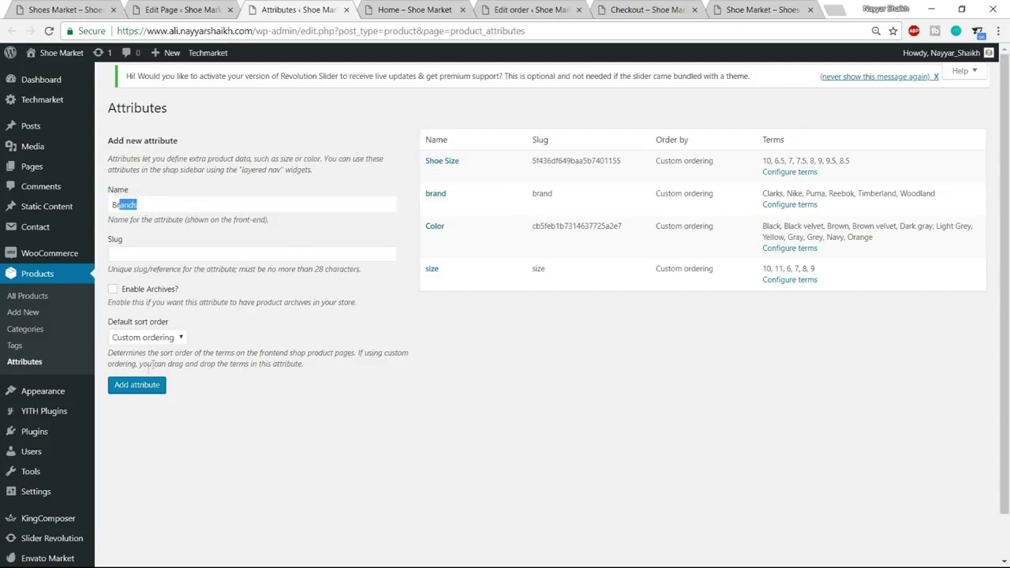
left_click(141, 383)
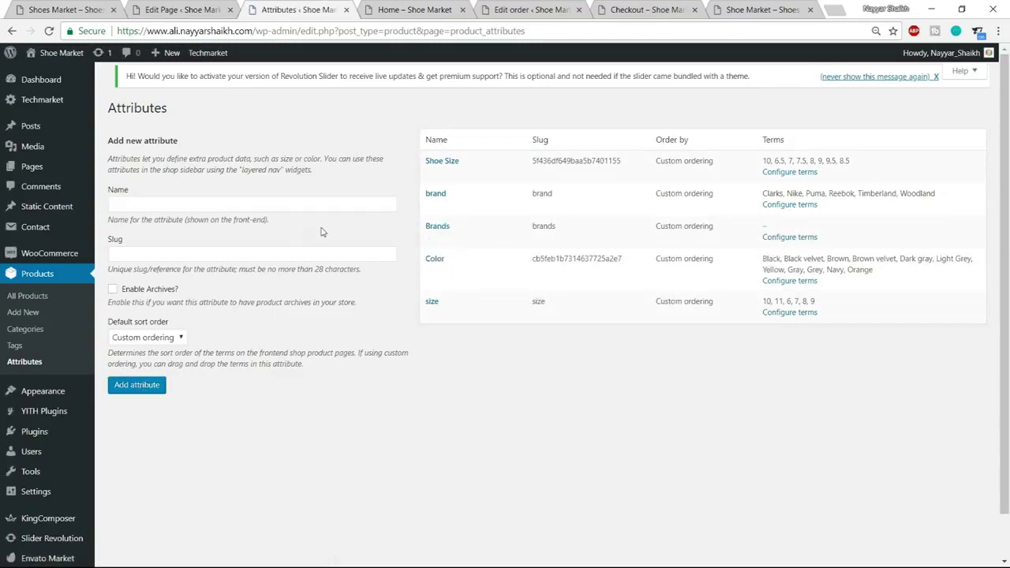
mouse_move(203, 53)
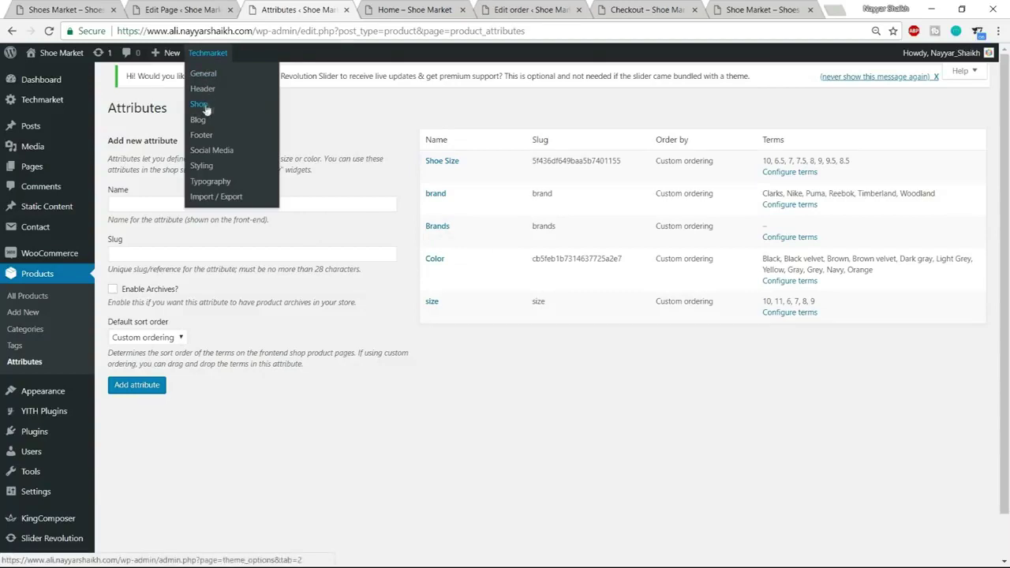
left_click(180, 11)
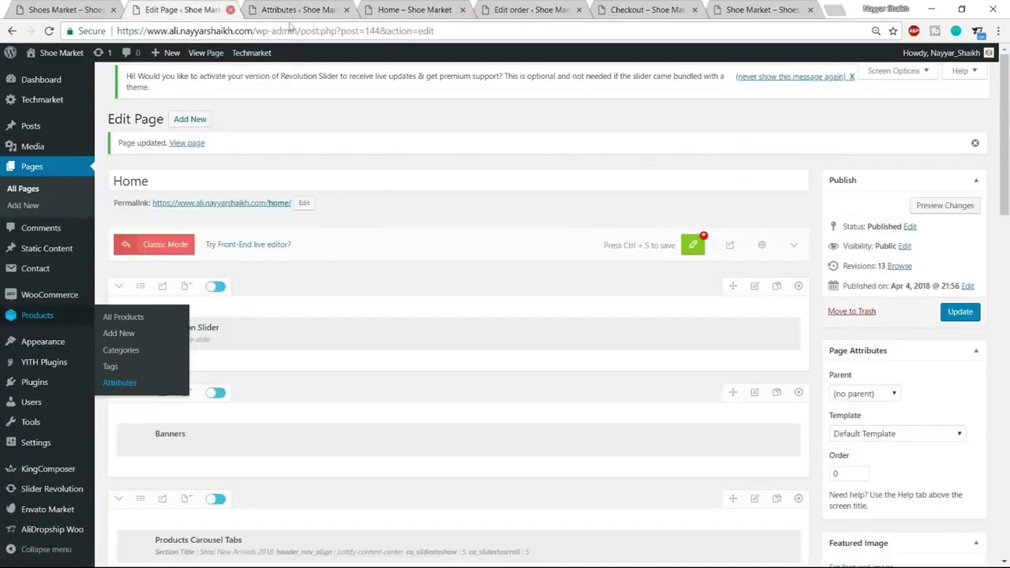
left_click(313, 5)
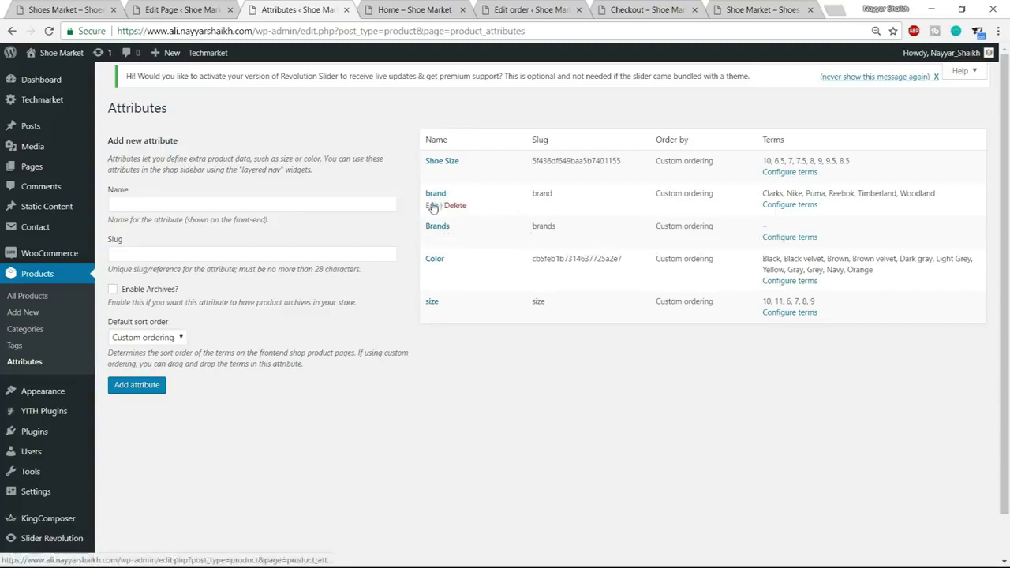
- Open the brand terms and upload all logo files from the Brands folder
left_click(787, 207)
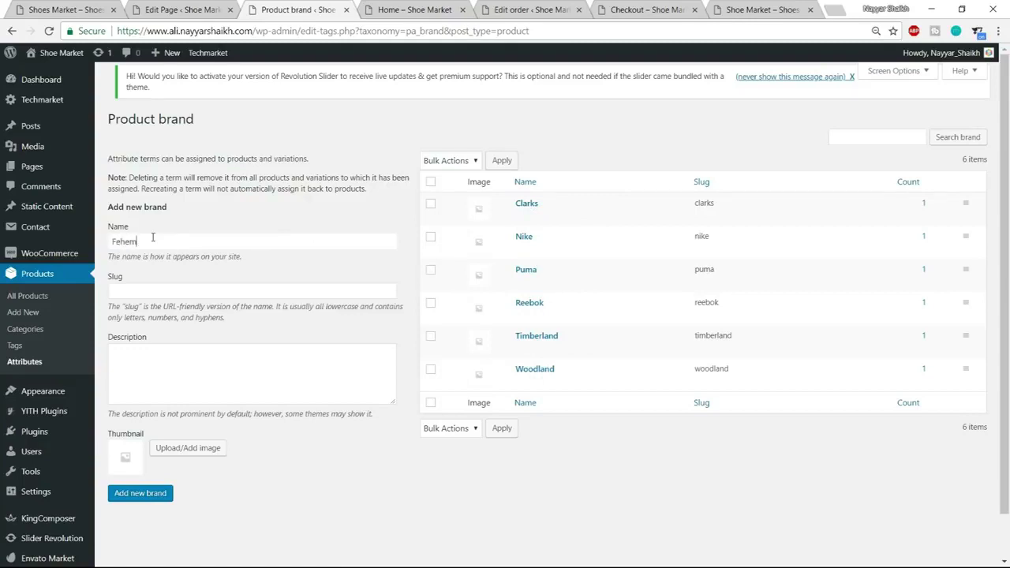
left_click(183, 455)
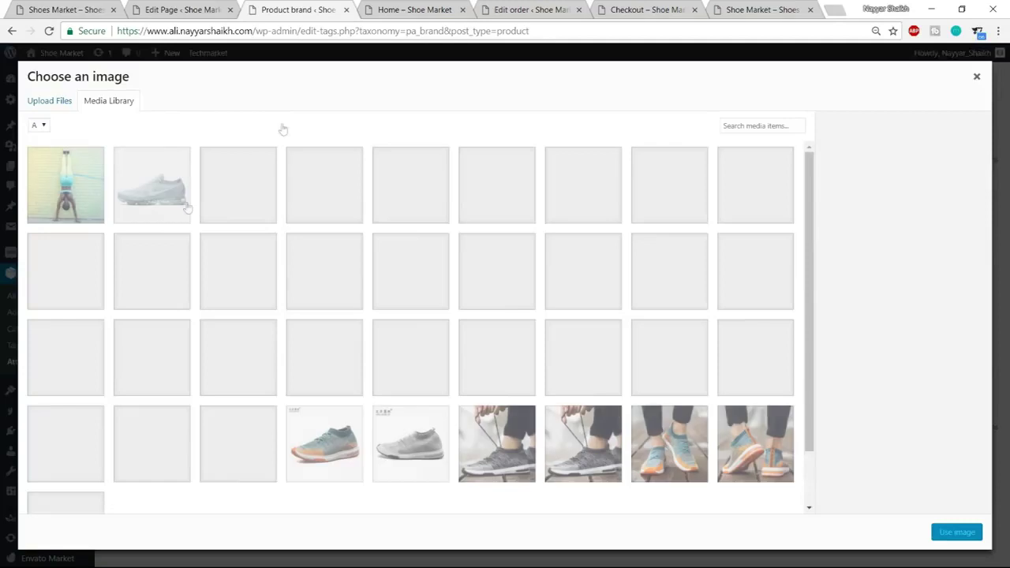
left_click(975, 77)
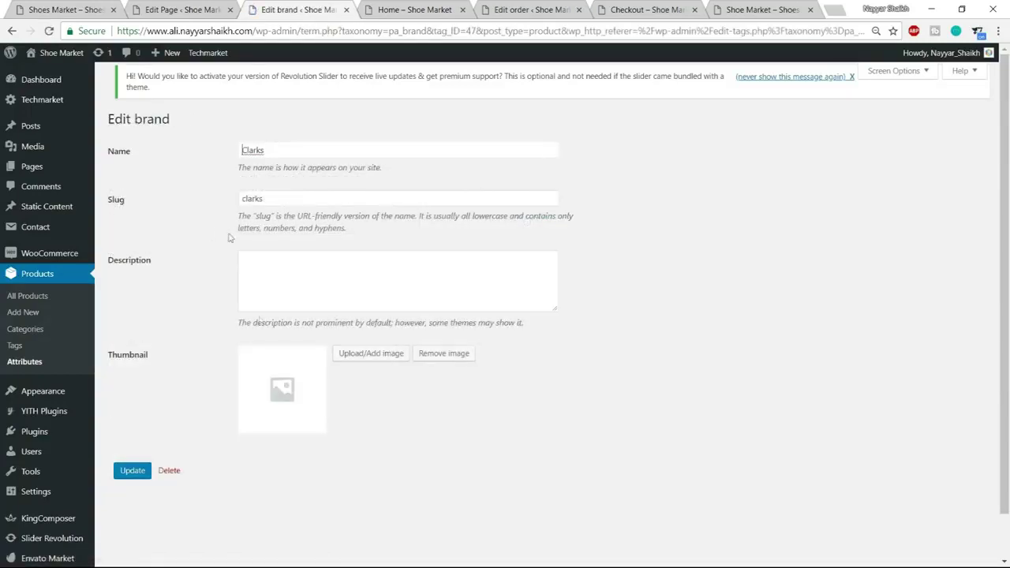
left_click(370, 357)
left_click(45, 100)
left_click(468, 301)
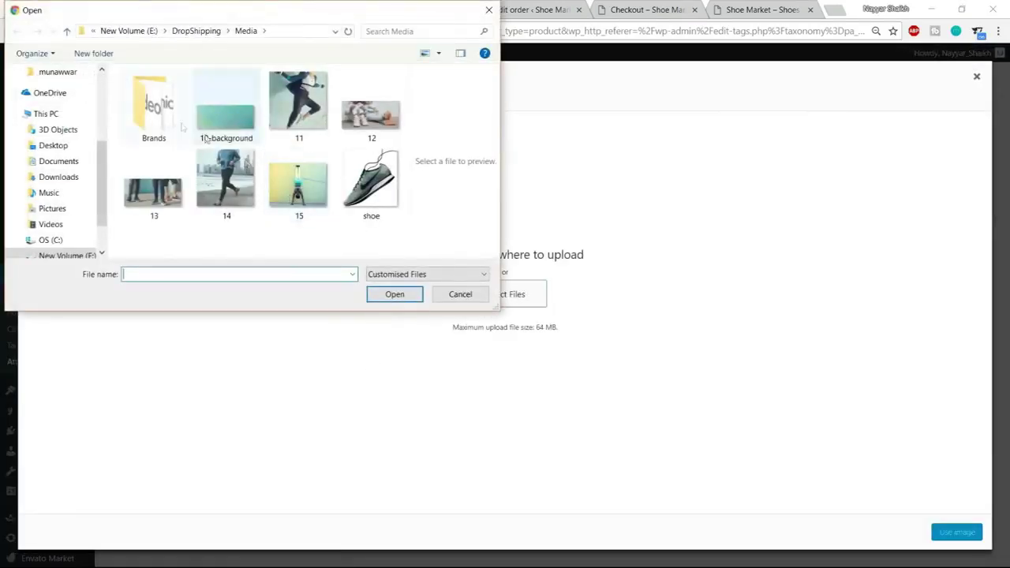
double_click(151, 99)
key("ctrl+a")
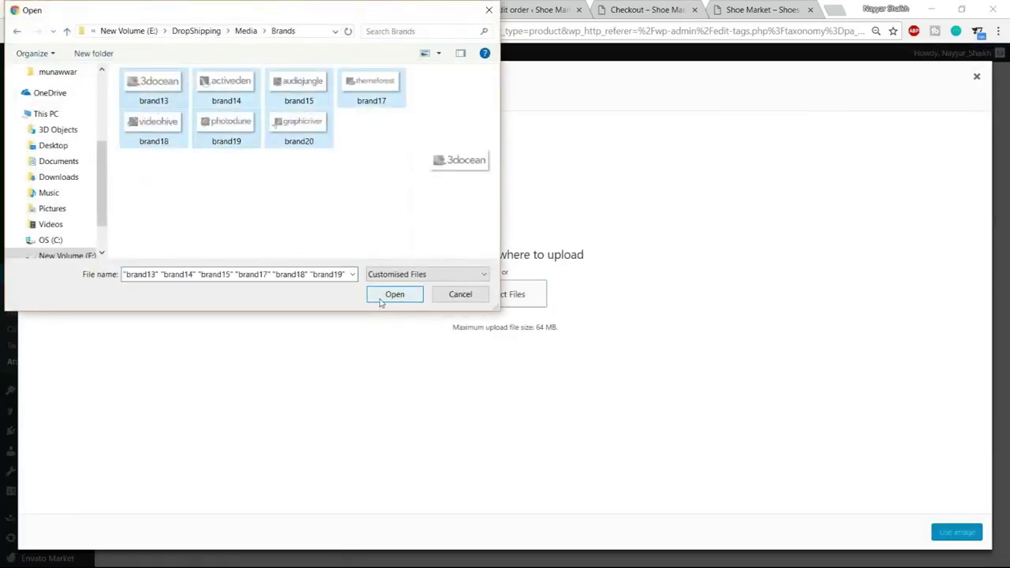
left_click(381, 300)
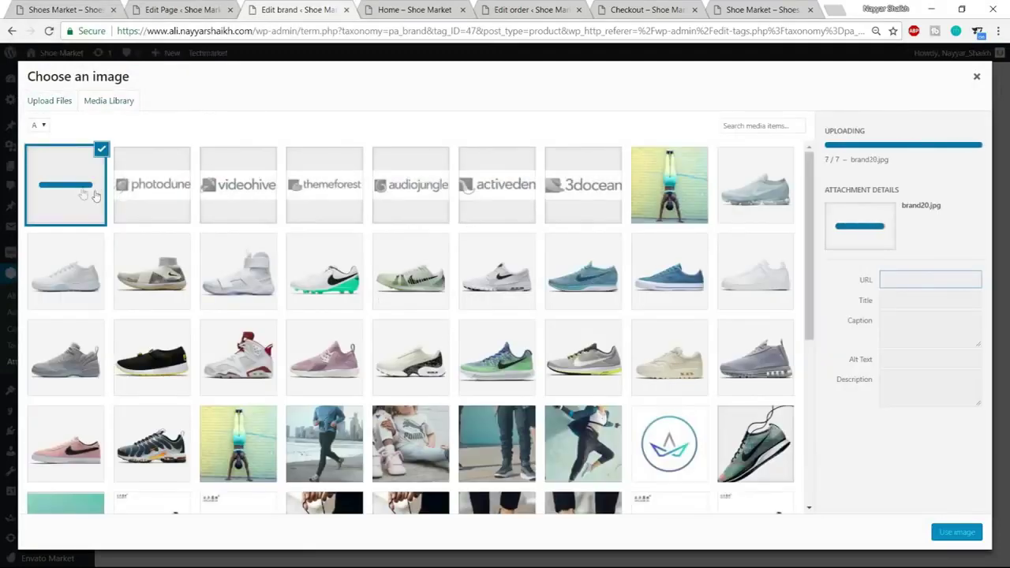
- Save graphicriver as Clarks' thumbnail and photodune as Nike's thumbnail
left_click(946, 535)
left_click(126, 418)
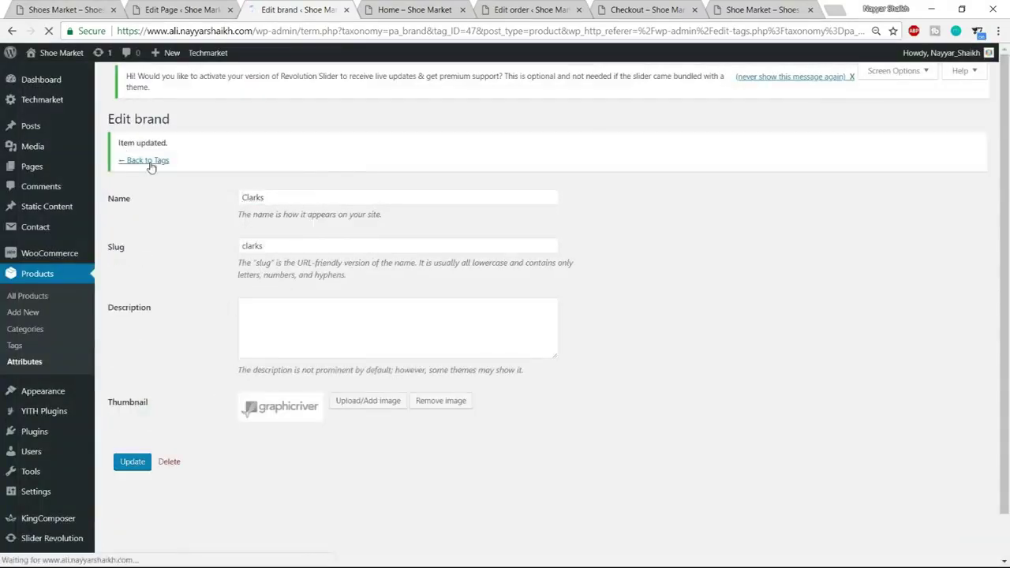
left_click(149, 162)
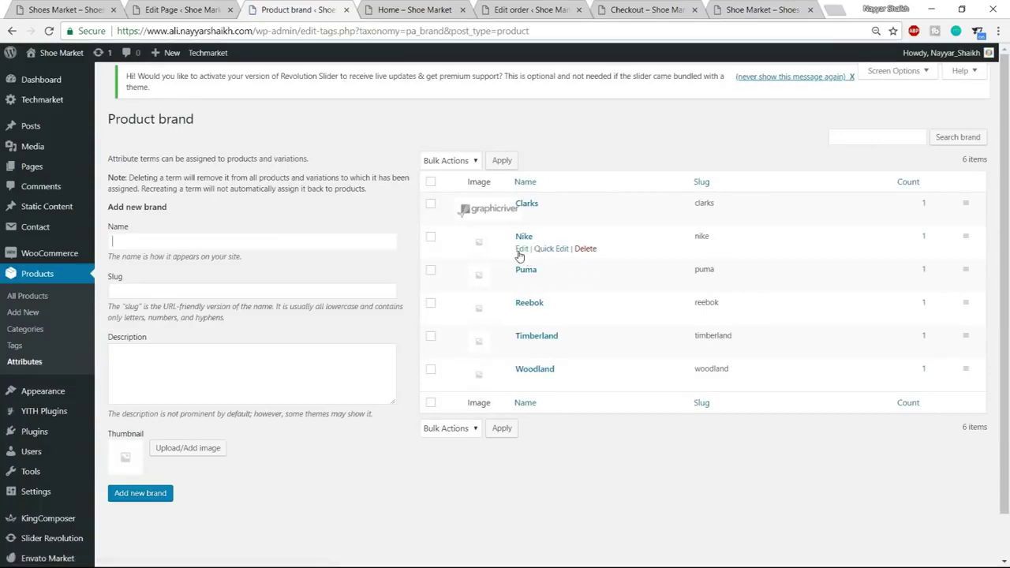
left_click(521, 249)
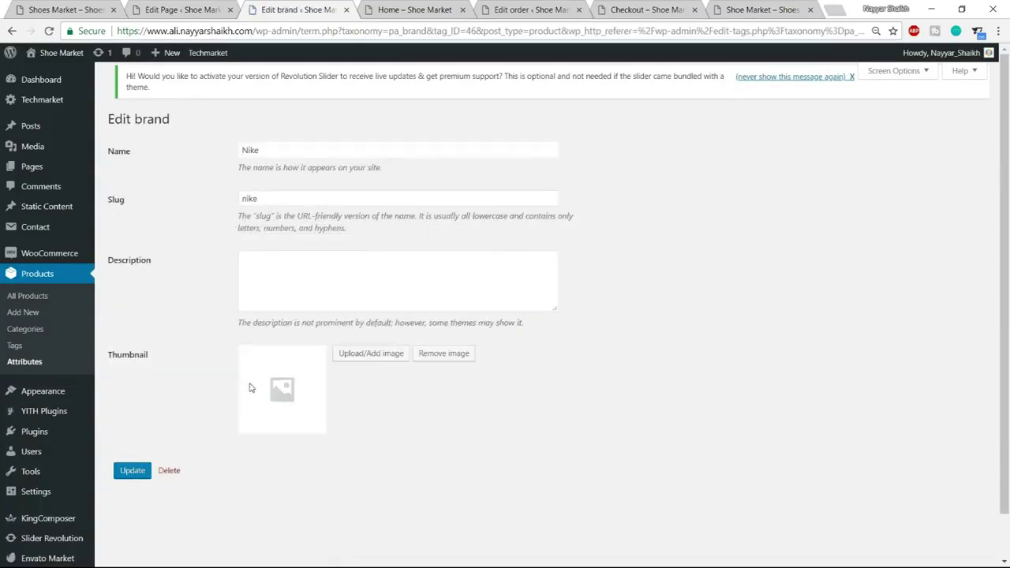
left_click(360, 353)
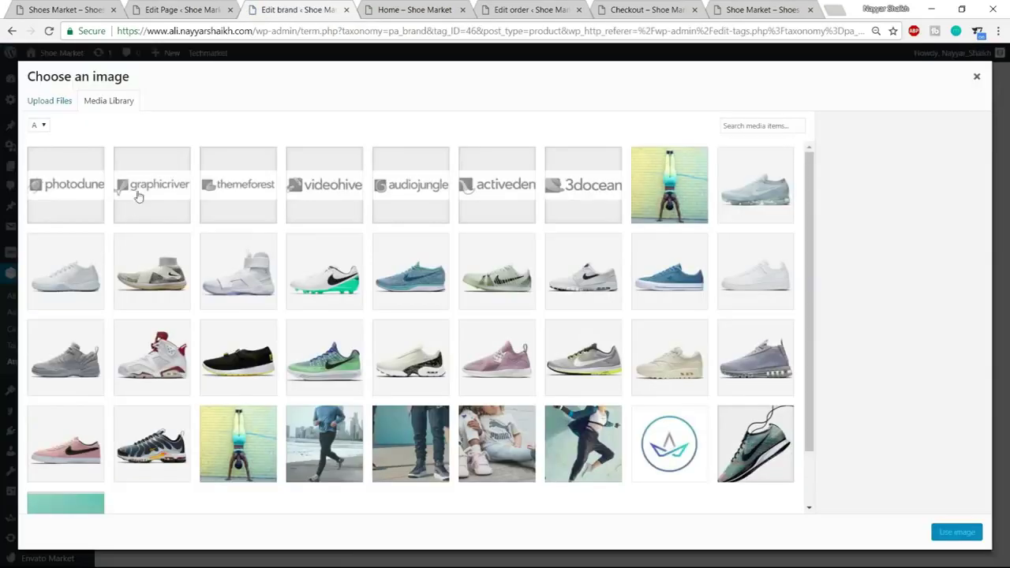
left_click(133, 186)
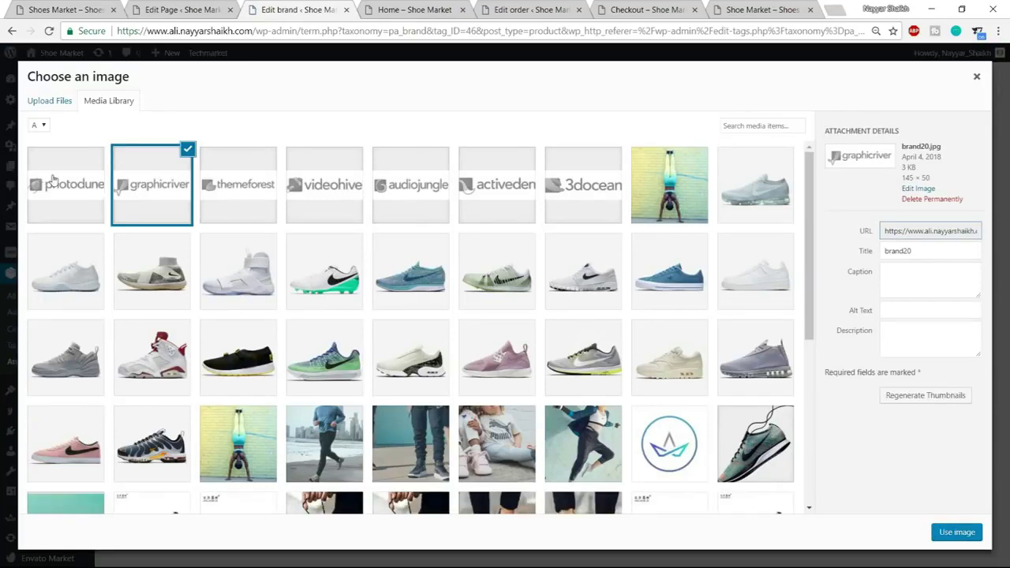
left_click(52, 179)
left_click(956, 533)
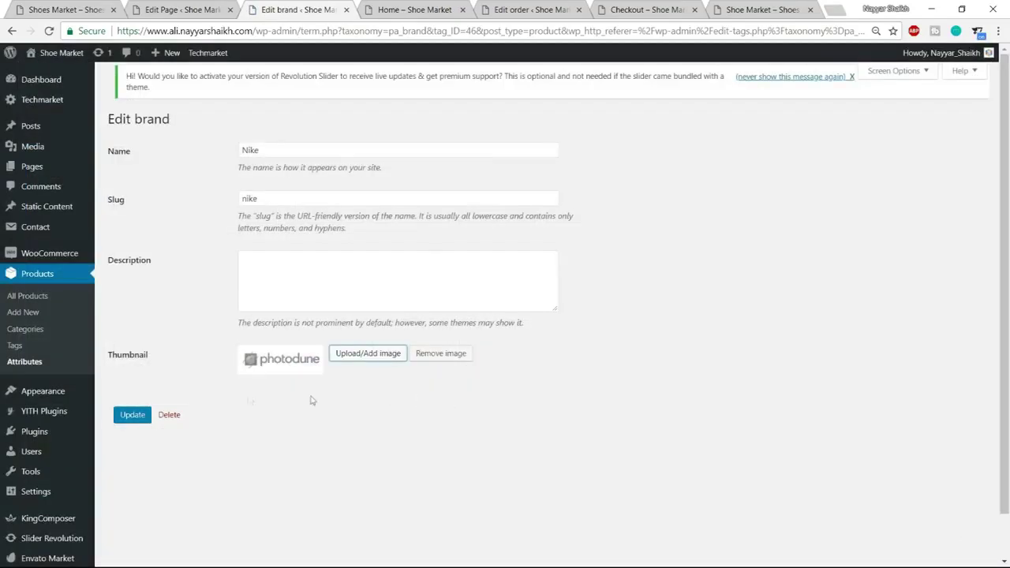
left_click(130, 415)
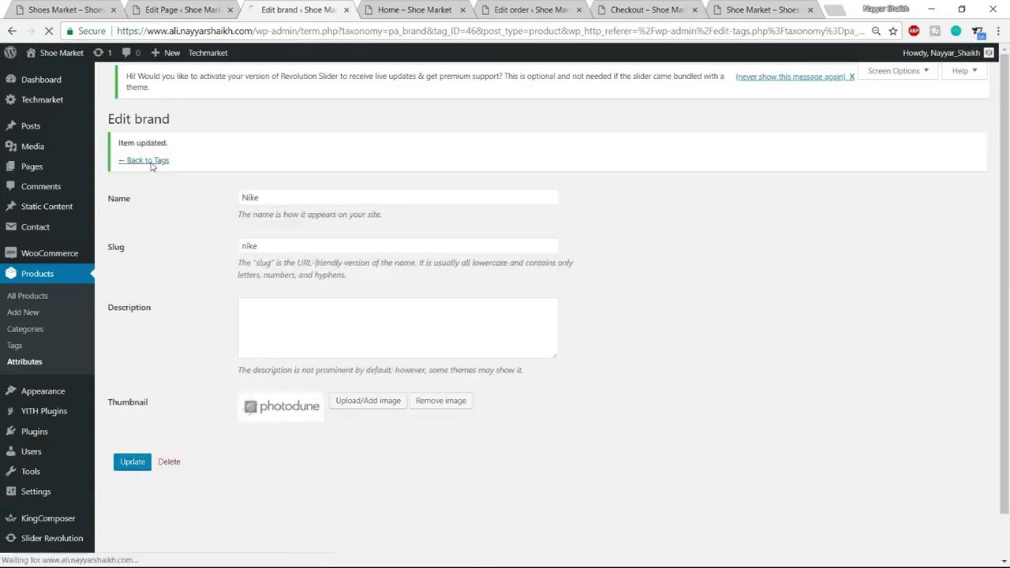
left_click(163, 160)
- Give Puma the themeforest logo and Reebok the videohive logo as thumbnails
left_click(521, 282)
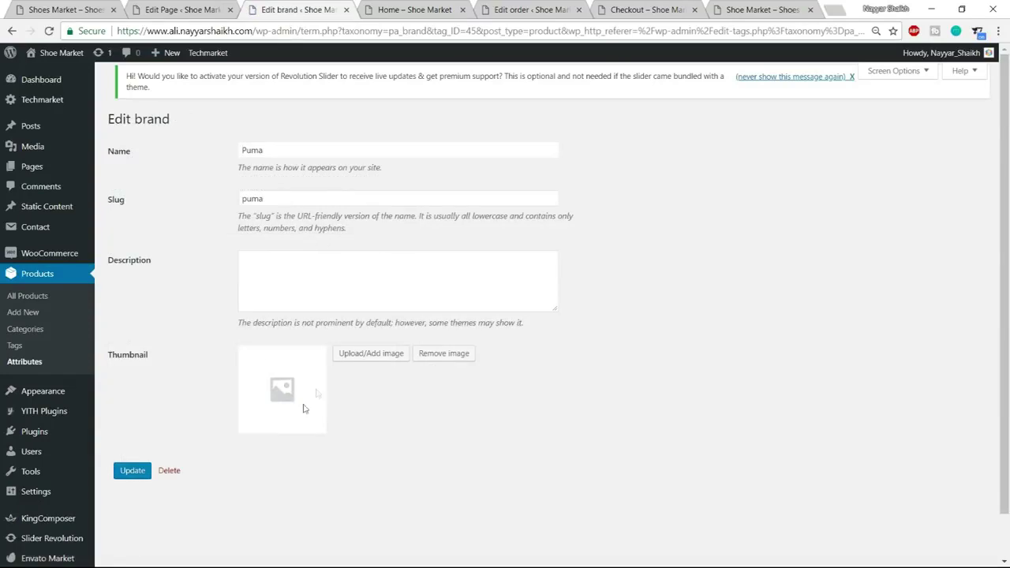
left_click(347, 356)
left_click(221, 184)
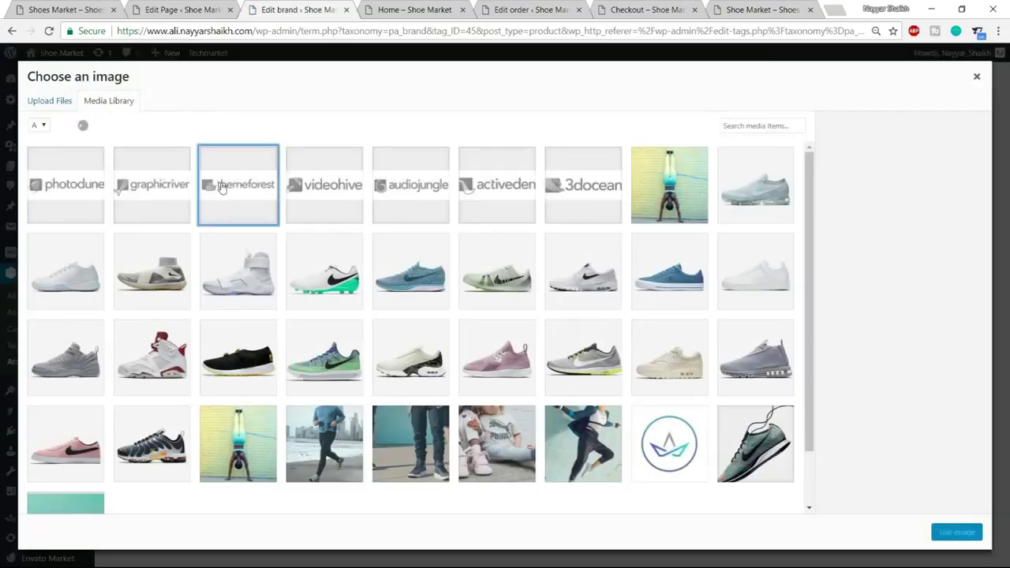
left_click(954, 531)
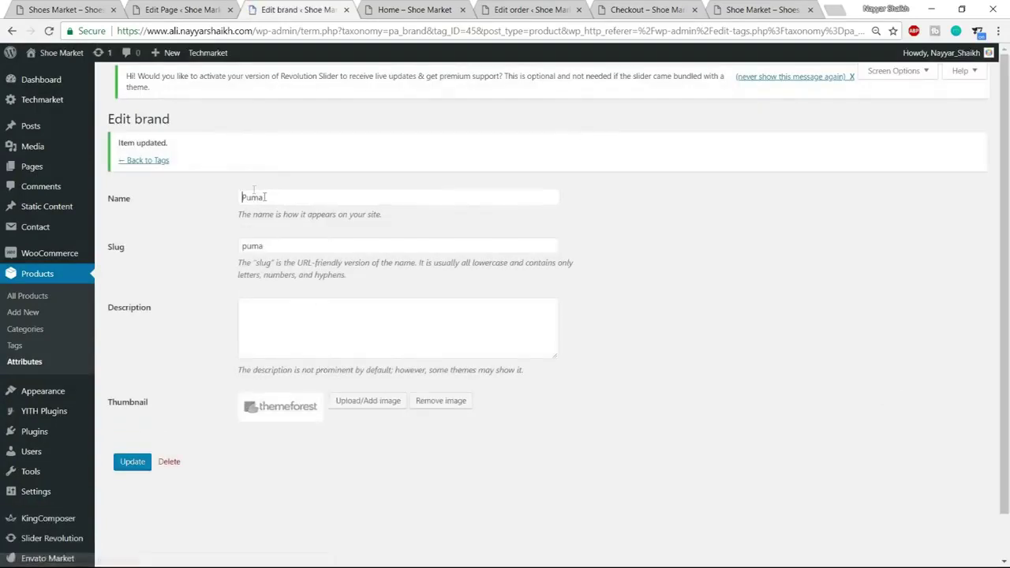
left_click(132, 161)
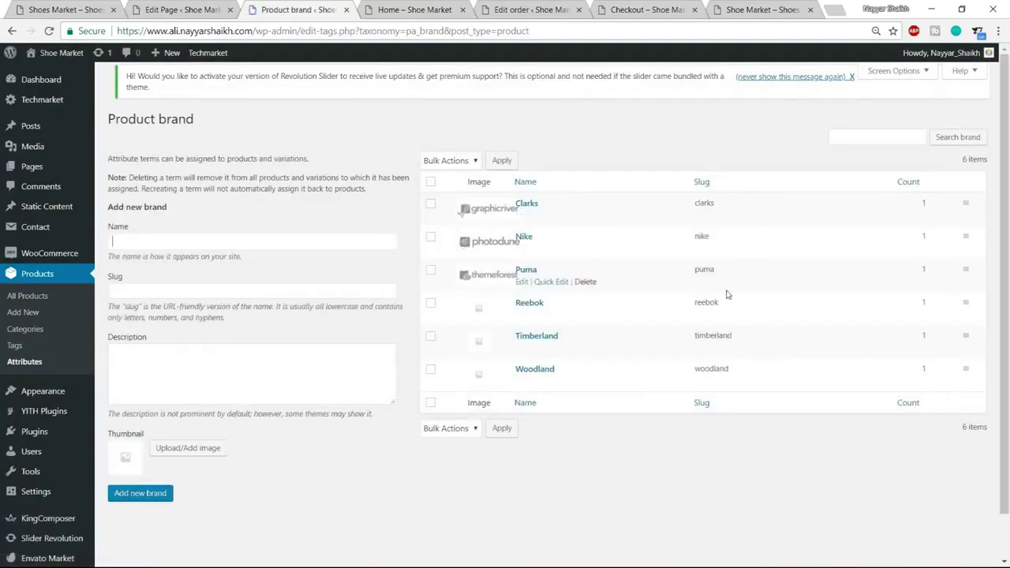
left_click(522, 315)
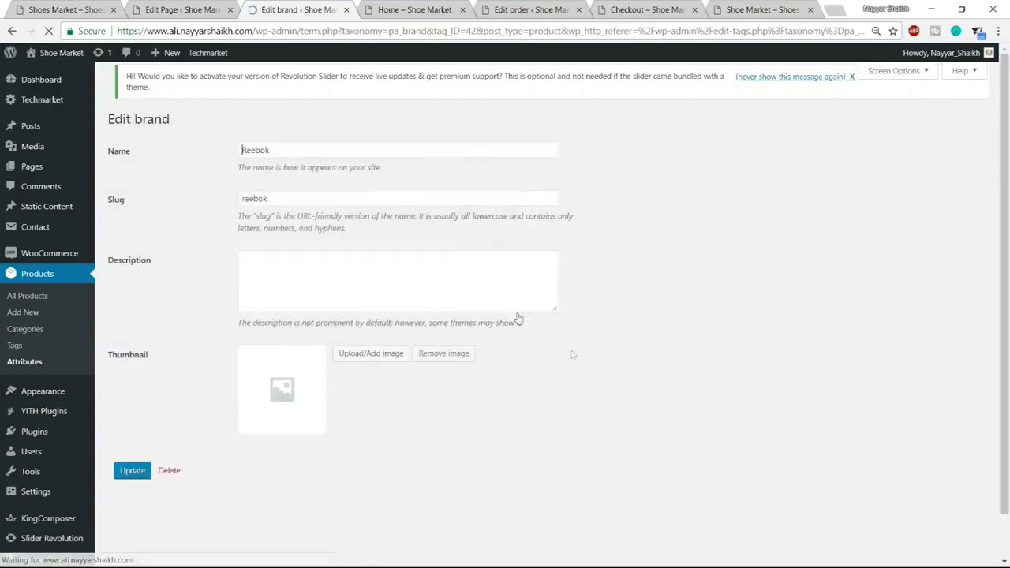
left_click(376, 360)
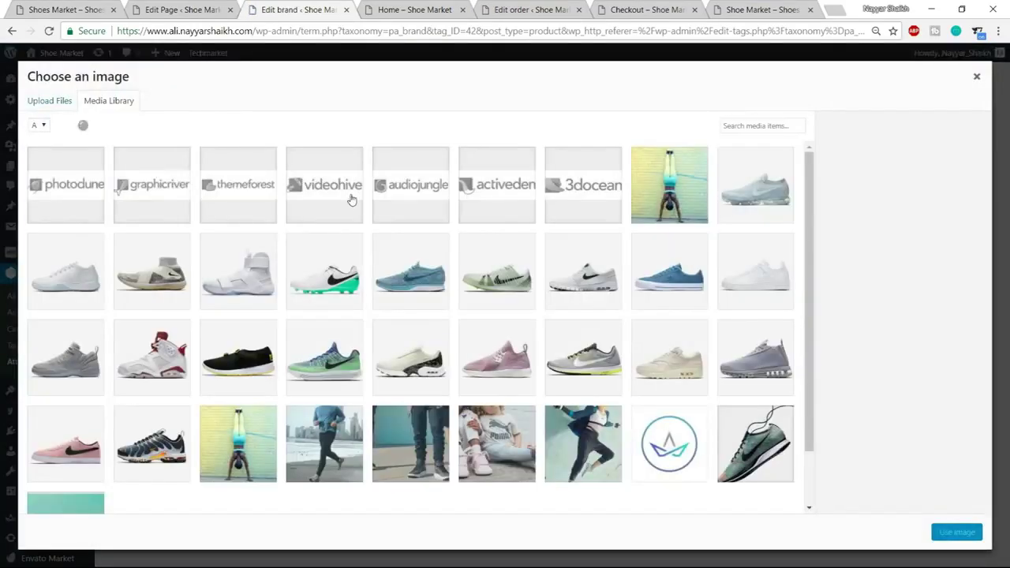
left_click(351, 200)
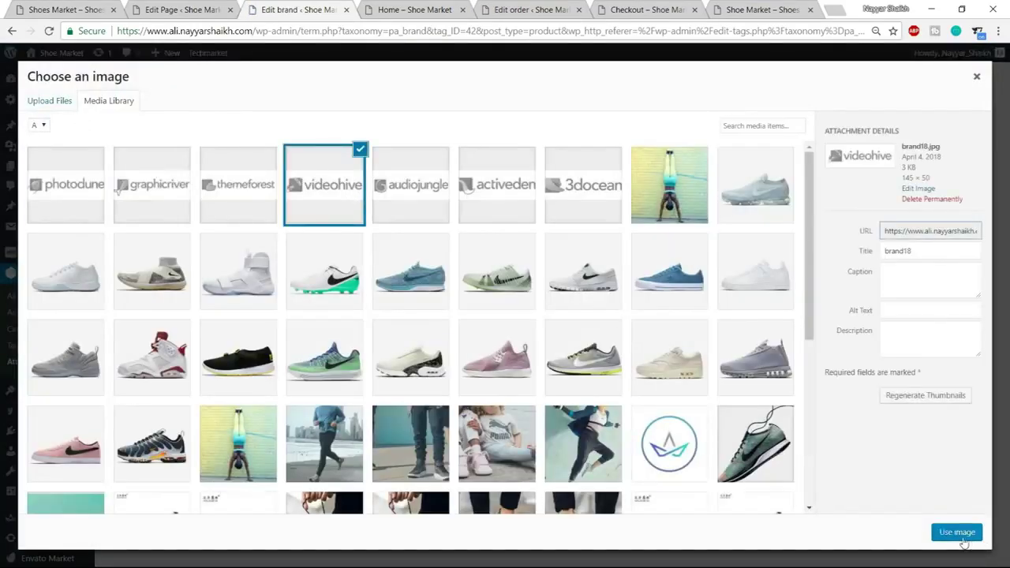
left_click(955, 535)
left_click(131, 415)
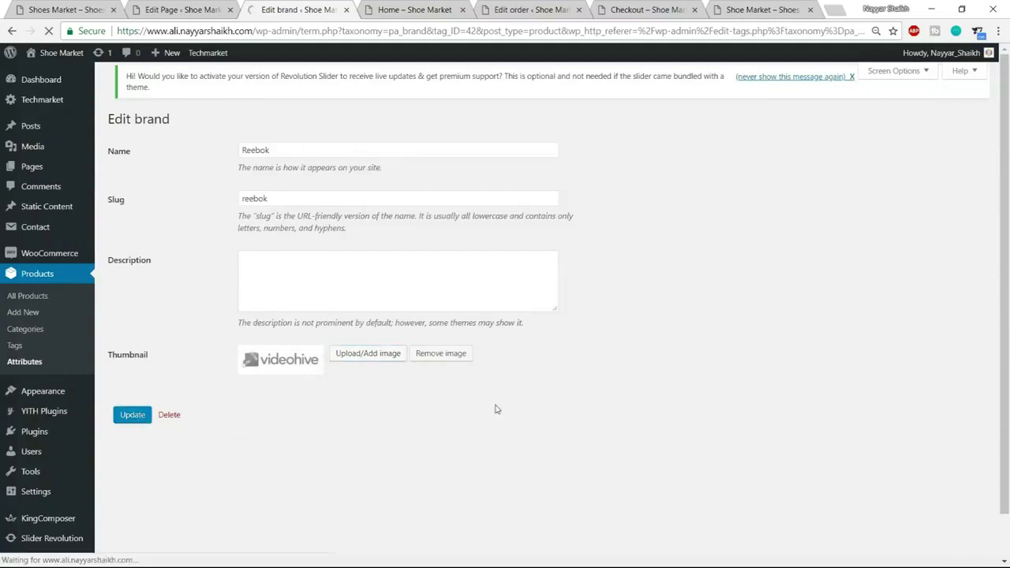
left_click(147, 160)
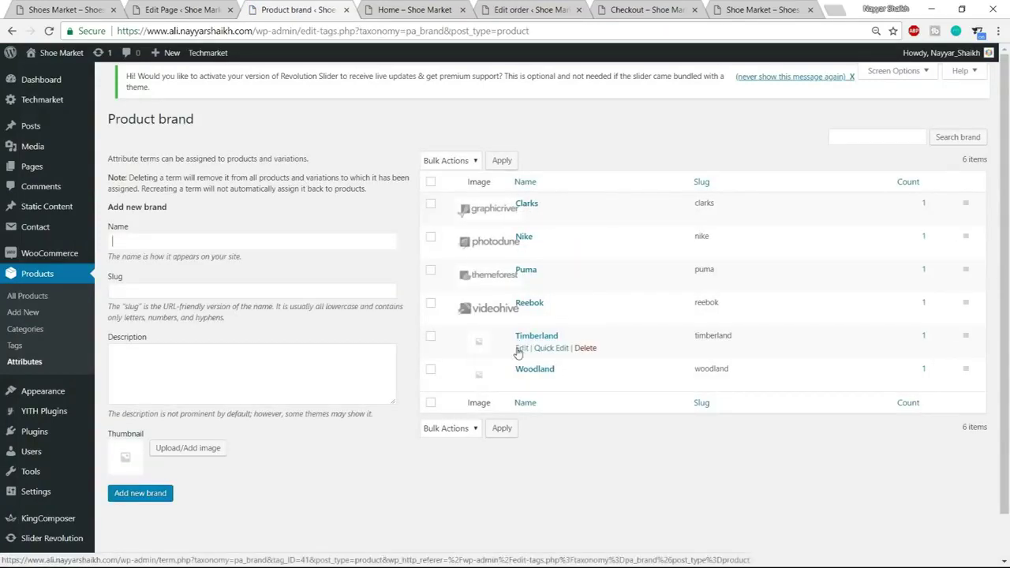
- Save audiojungle as Timberland's thumbnail and 3docean as Woodland's thumbnail
left_click(520, 348)
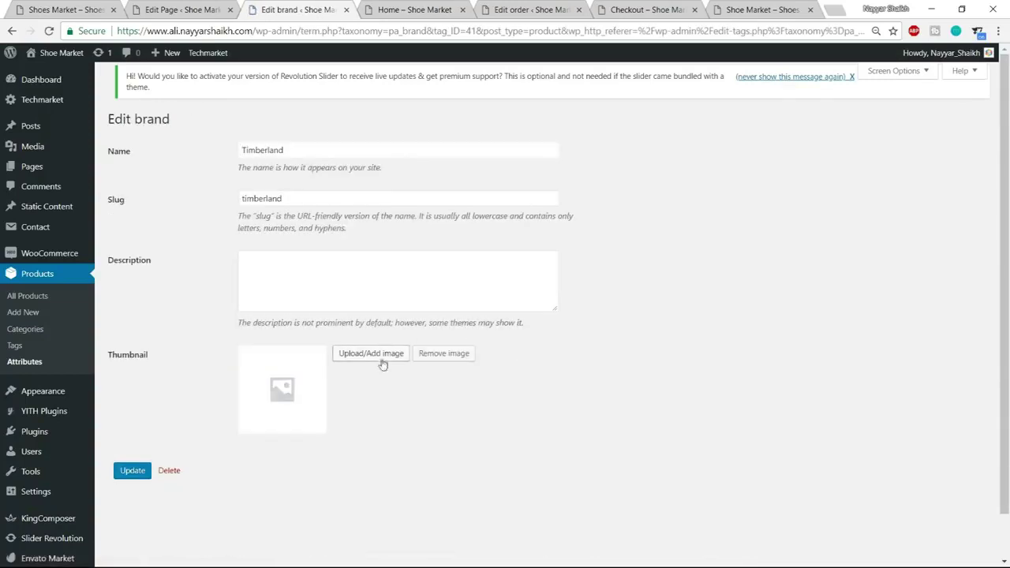
left_click(382, 358)
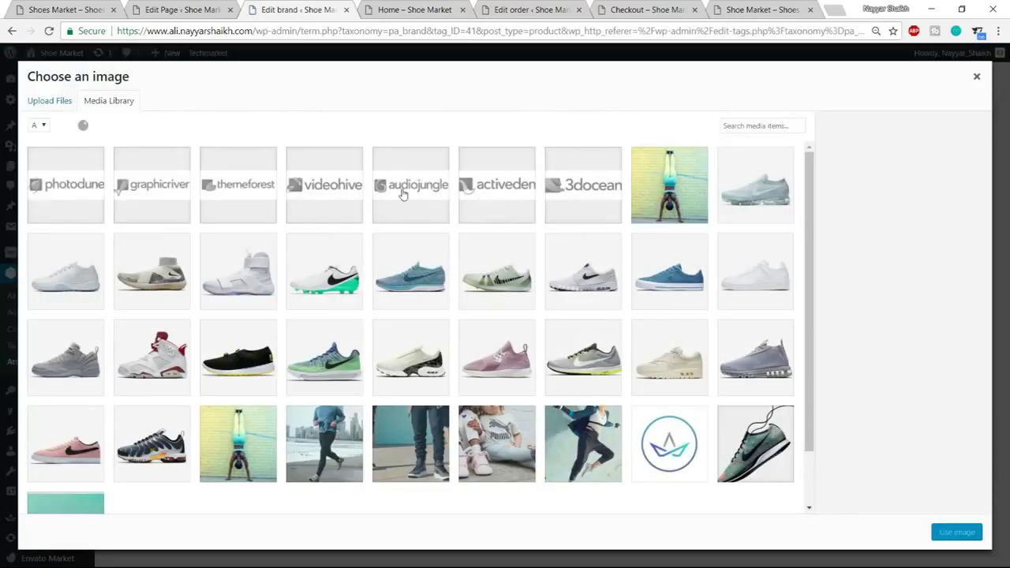
left_click(400, 195)
left_click(949, 530)
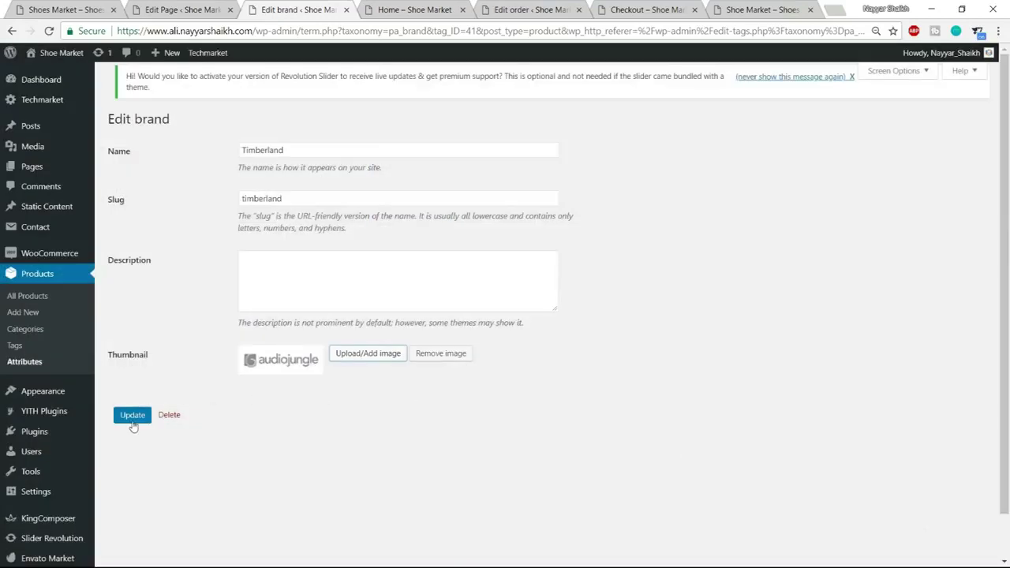
left_click(133, 422)
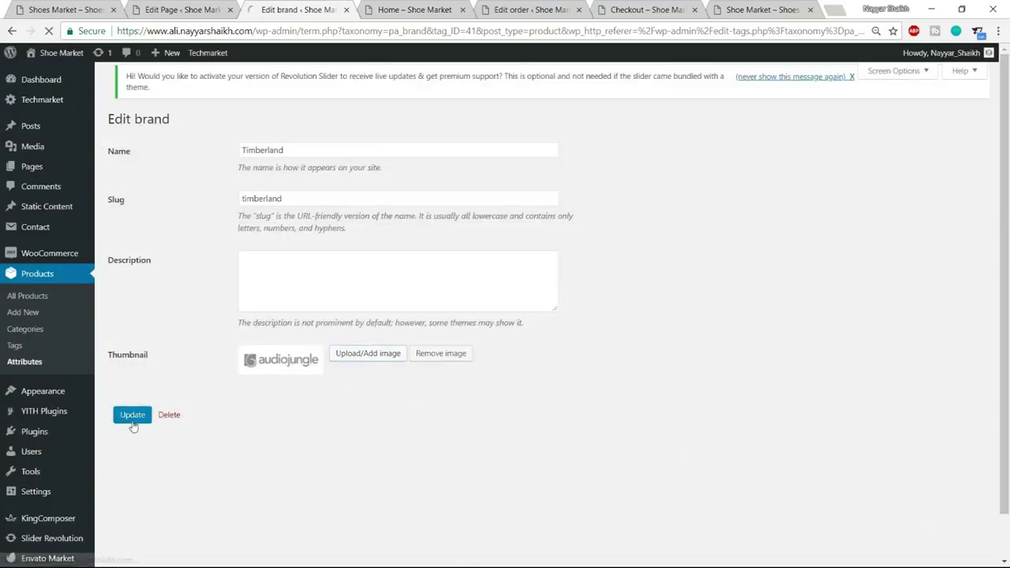
left_click(162, 160)
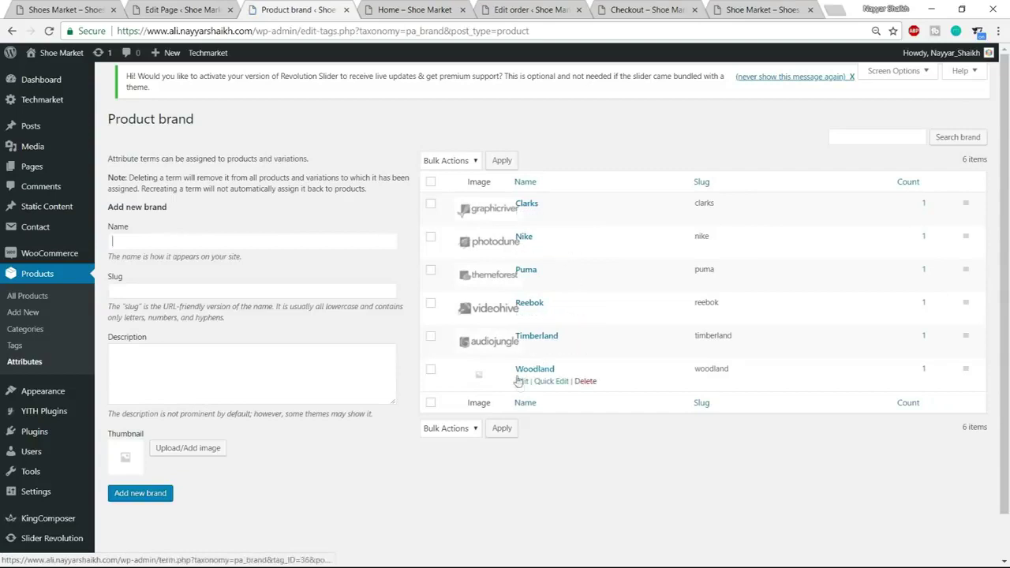
left_click(381, 355)
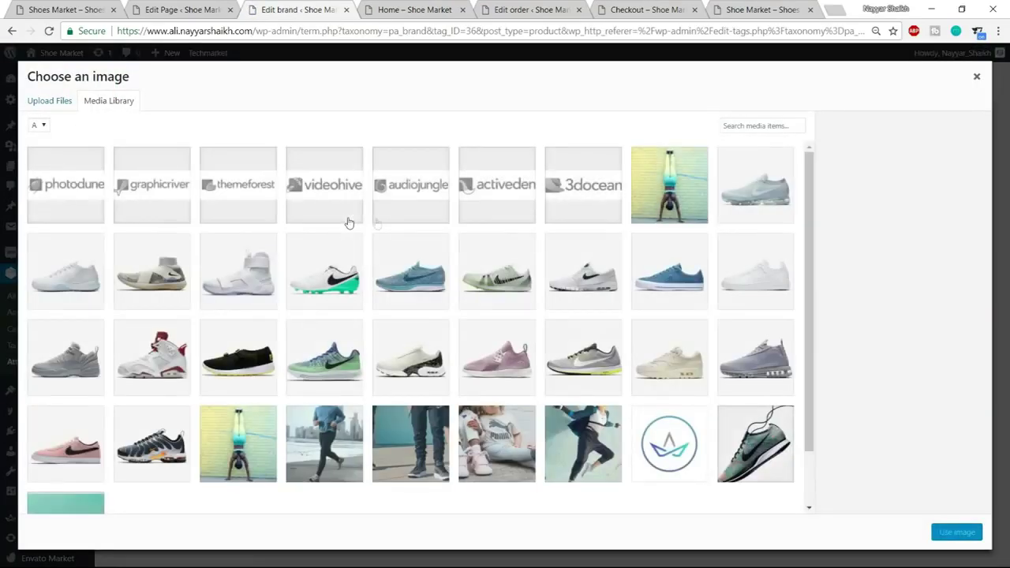
left_click(554, 211)
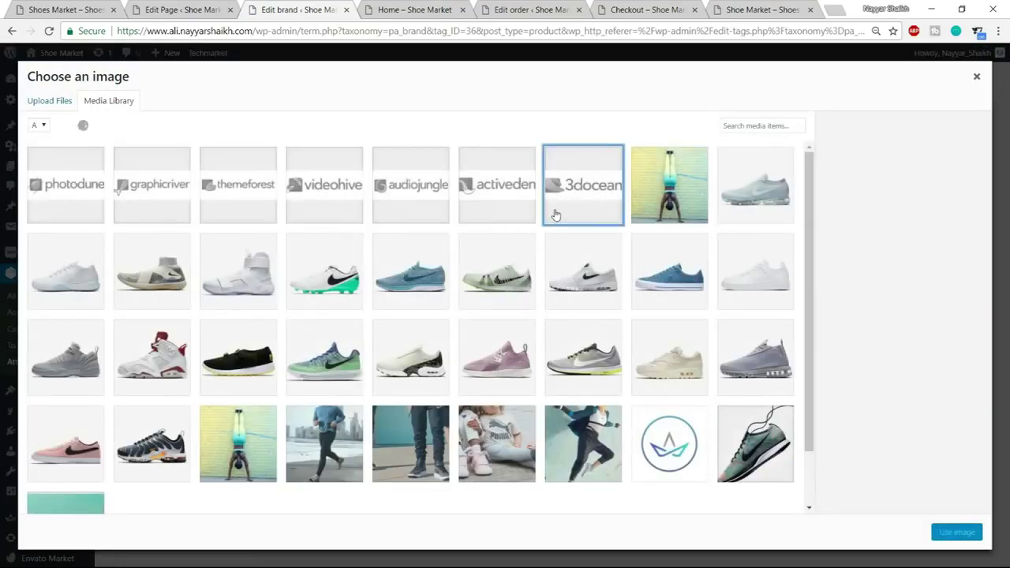
left_click(955, 533)
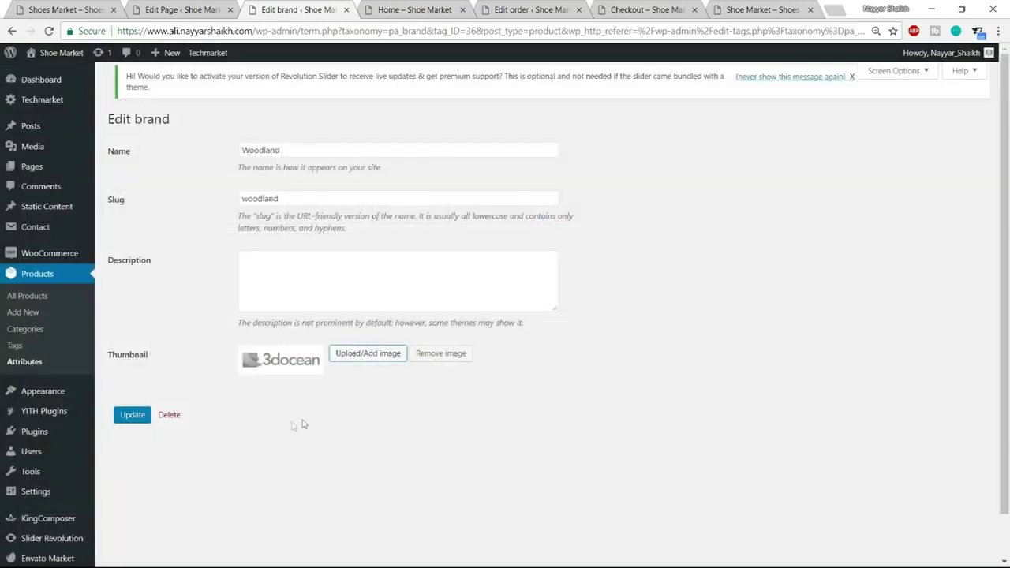
left_click(139, 416)
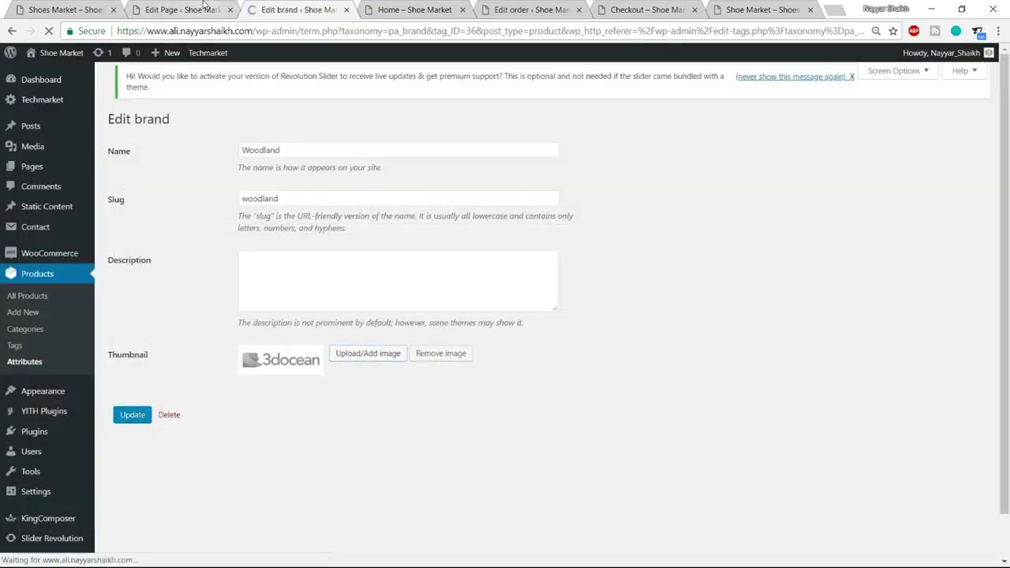
left_click(203, 5)
- Add a one-column row near the bottom and insert a Brands Carousel found by searching 'bran'
scroll(509, 320, "down", 5)
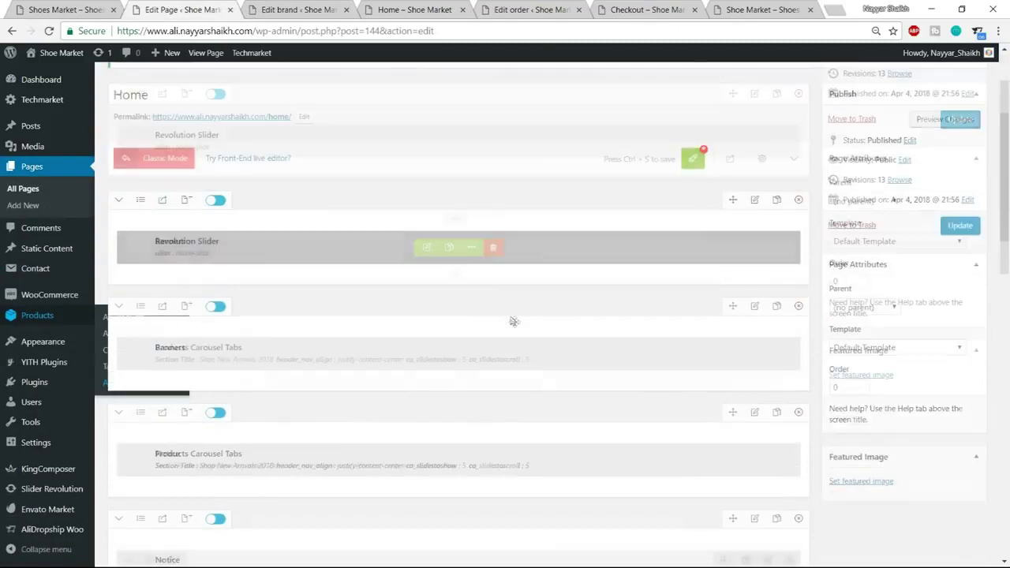
scroll(514, 326, "down", 6)
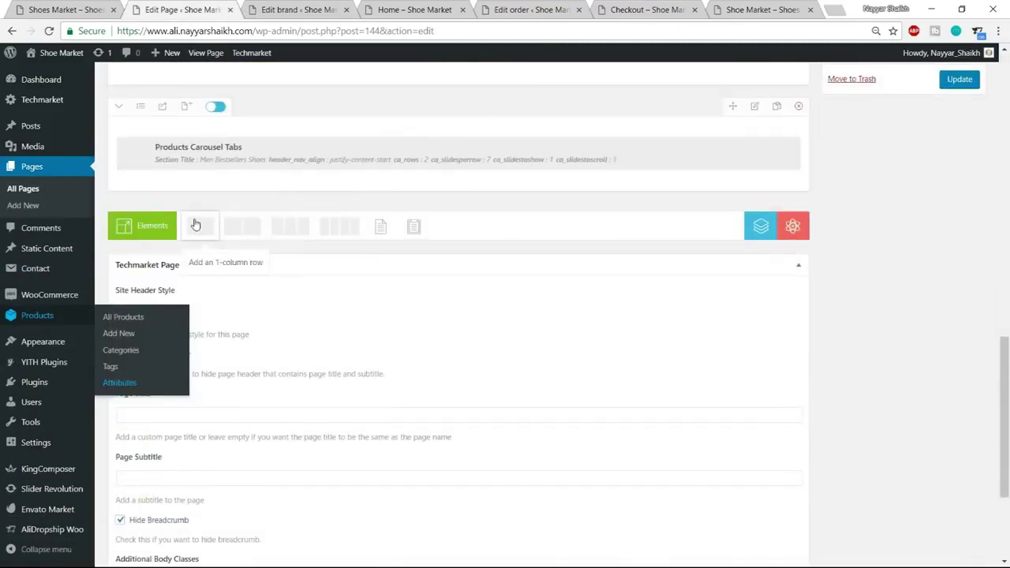
left_click(201, 229)
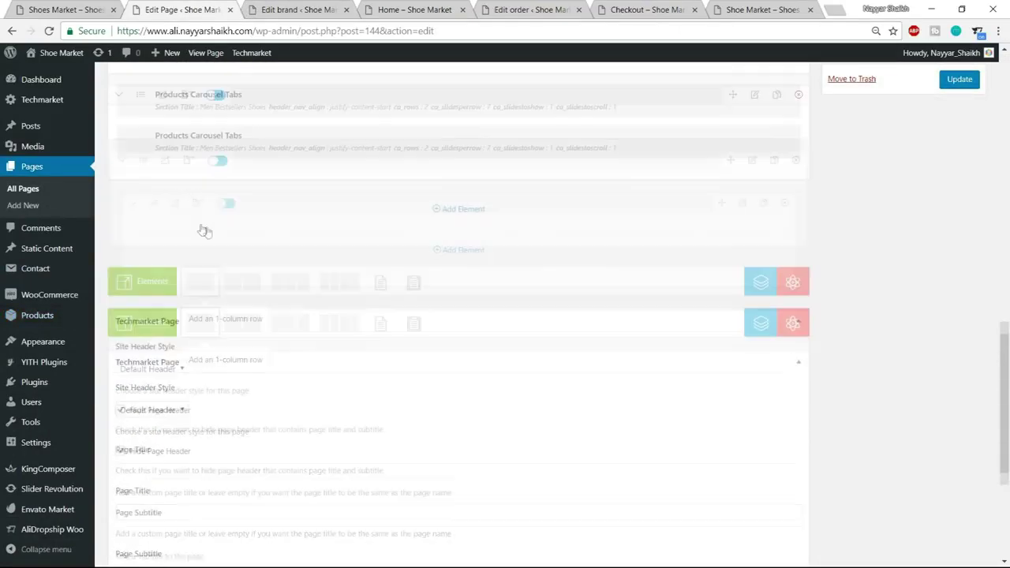
left_click(459, 144)
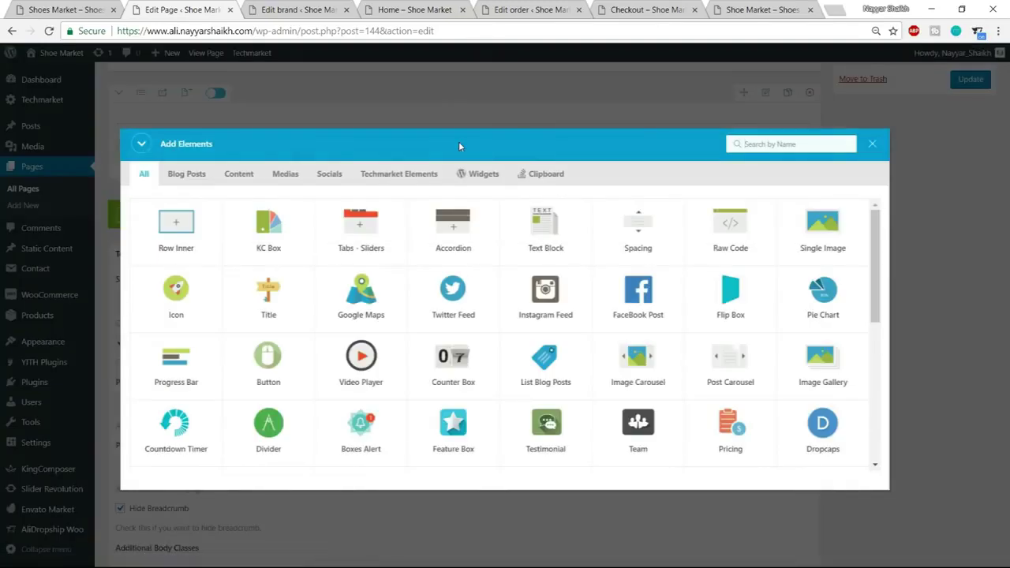
type("bran")
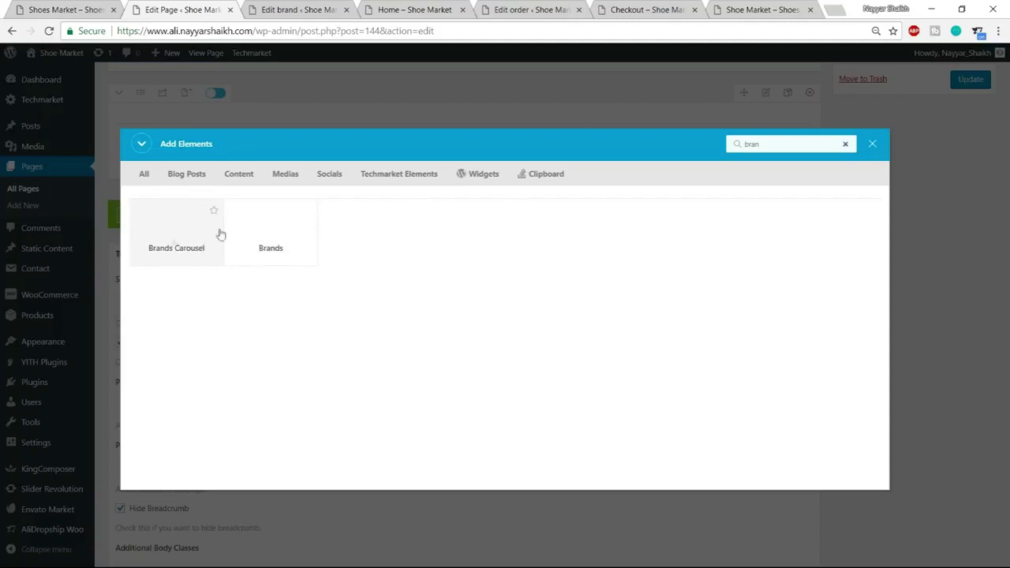
left_click(63, 10)
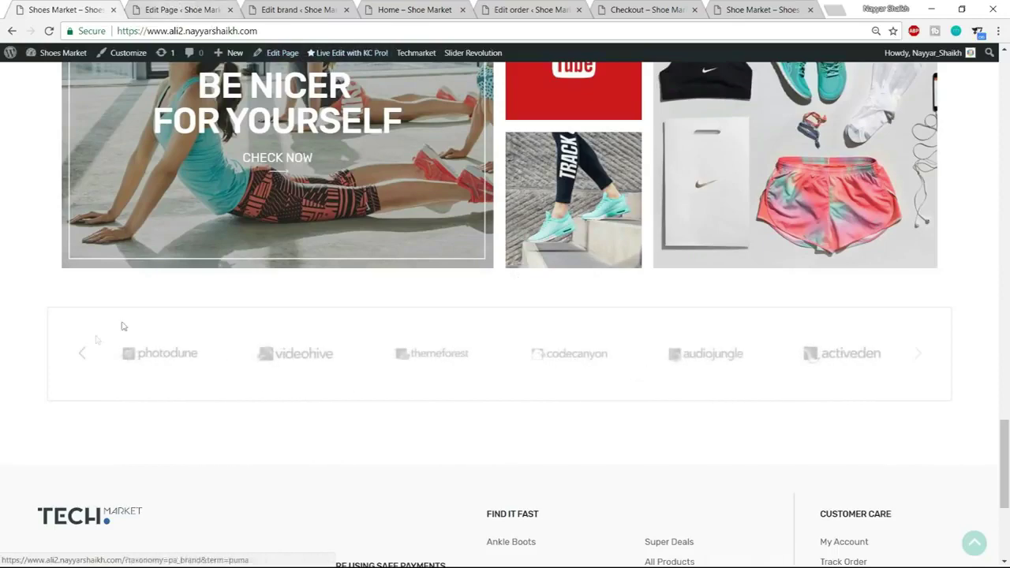
left_click(172, 5)
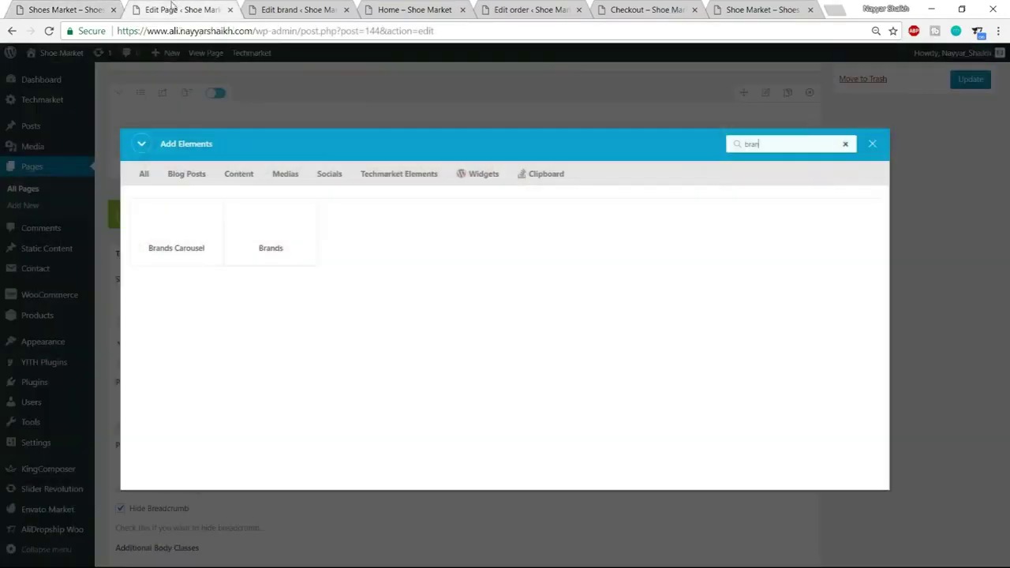
left_click(184, 251)
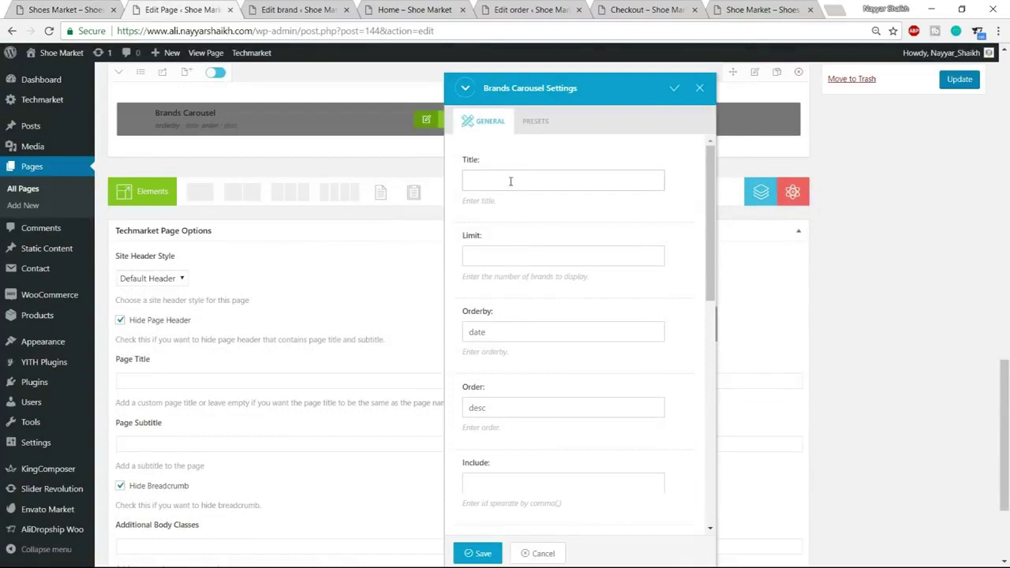
- Set the Brands Carousel limit to 14
left_click(515, 261)
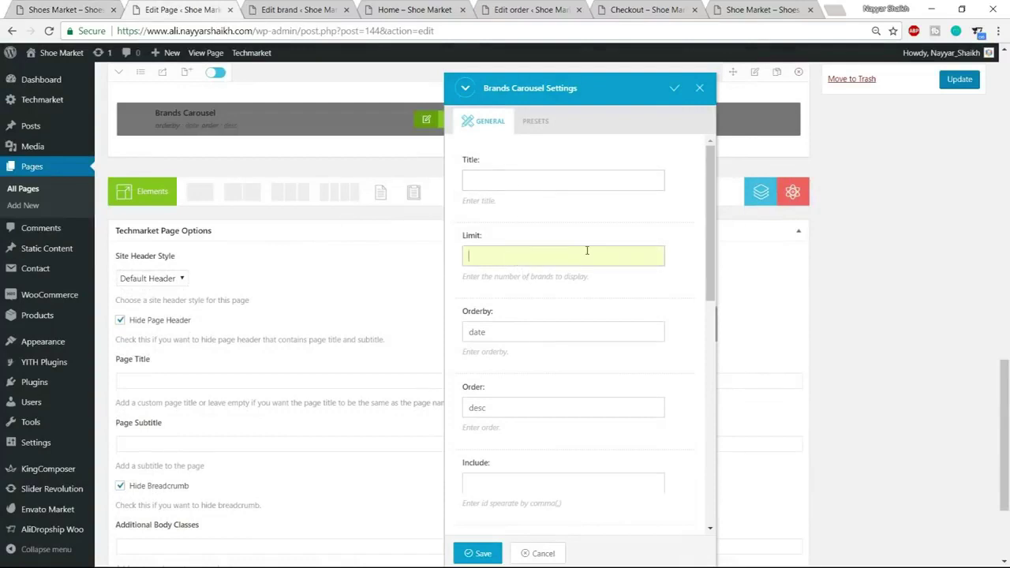
type("14")
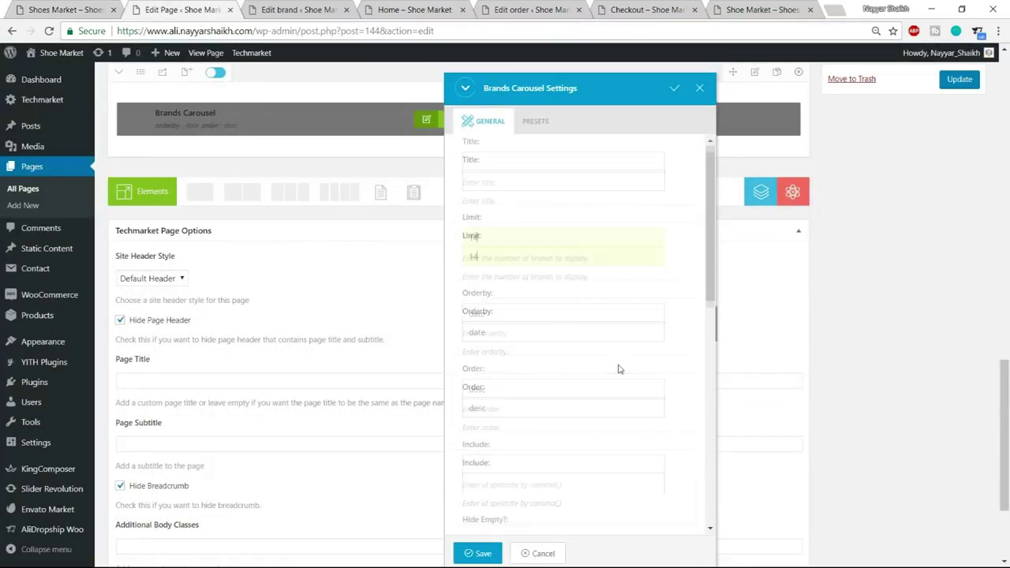
scroll(618, 368, "down", 3)
left_click(73, 8)
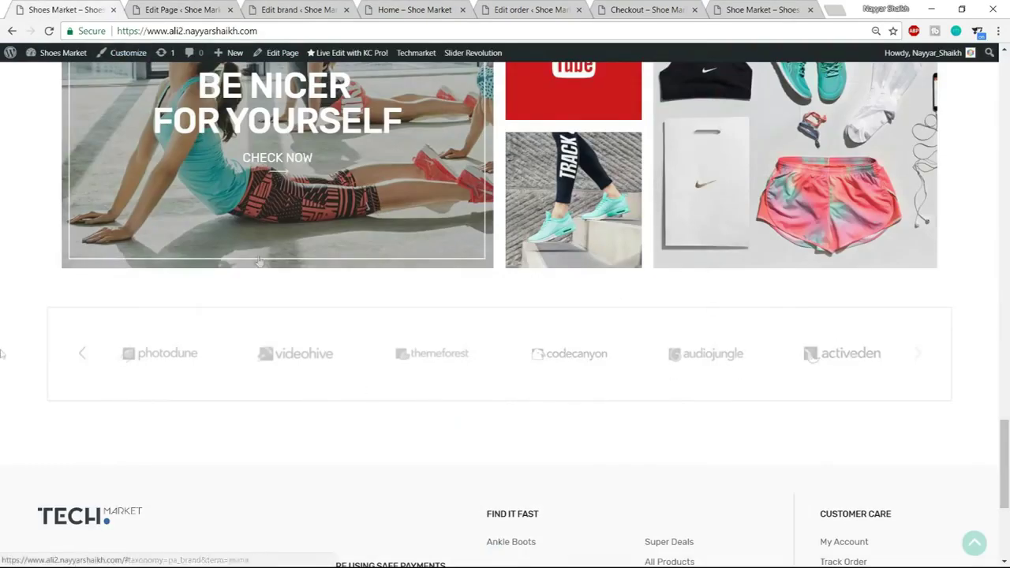
key("ctrl+Tab")
scroll(673, 267, "down", 1)
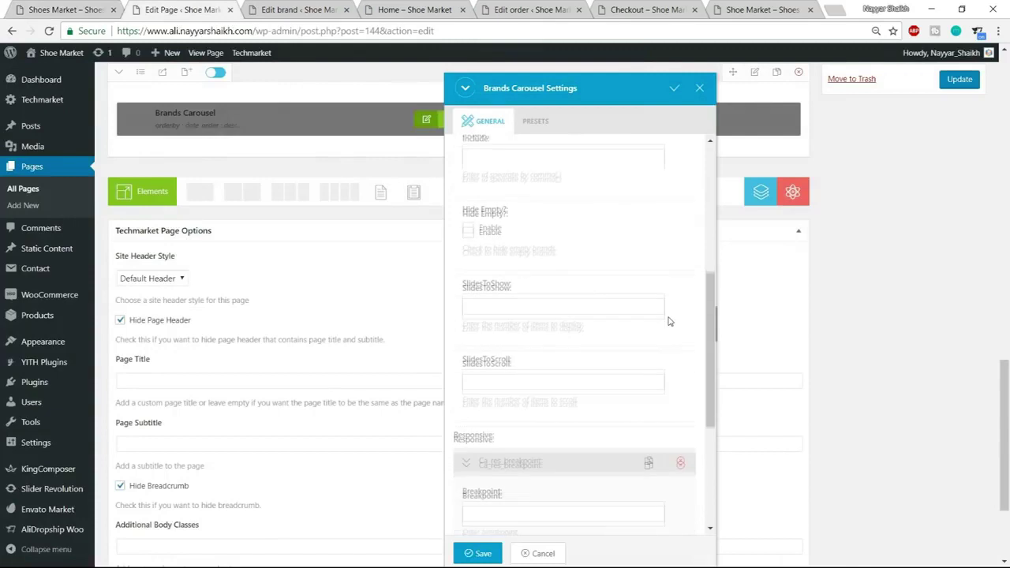
- Set SlidesToShow and SlidesToScroll to 6, save the element, and update the page
left_click(607, 296)
type("6")
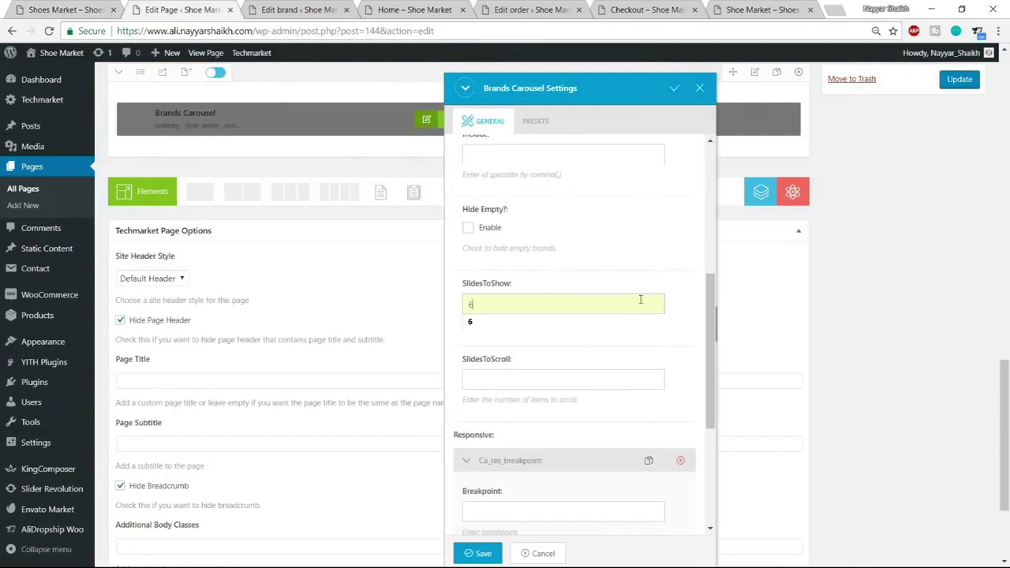
left_click(603, 378)
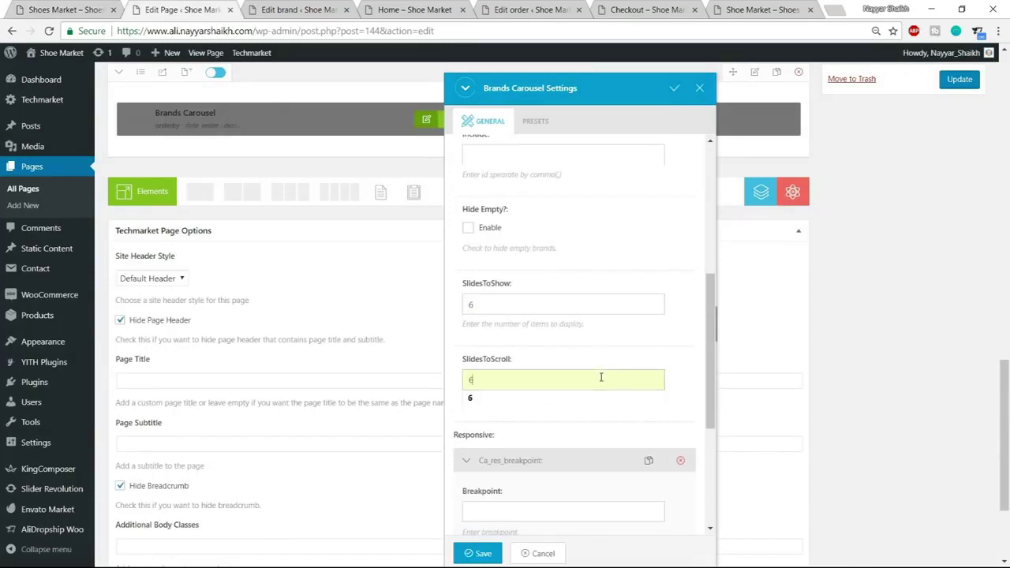
type("6")
scroll(600, 377, "down", 1)
left_click(480, 553)
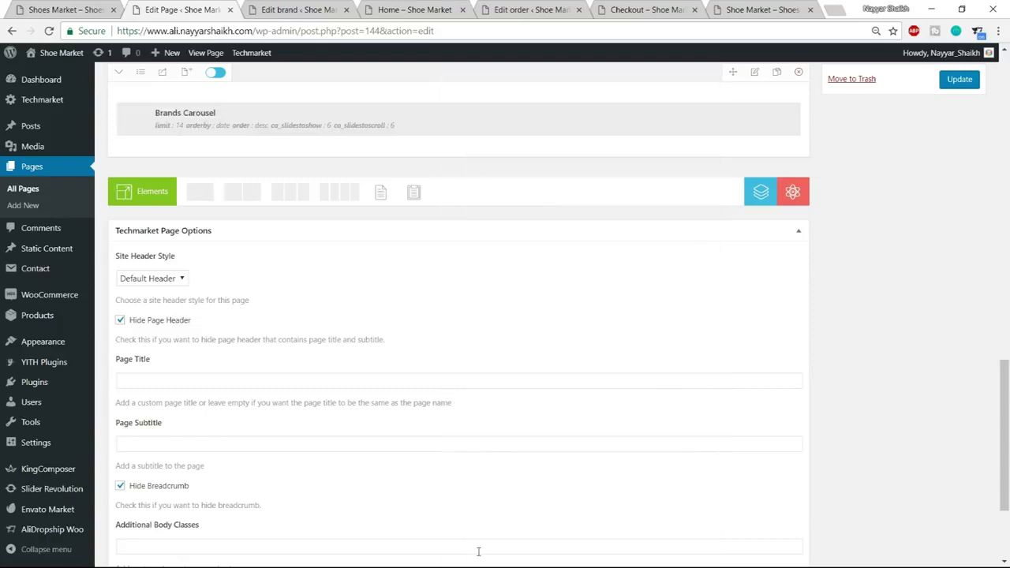
scroll(602, 492, "up", 5)
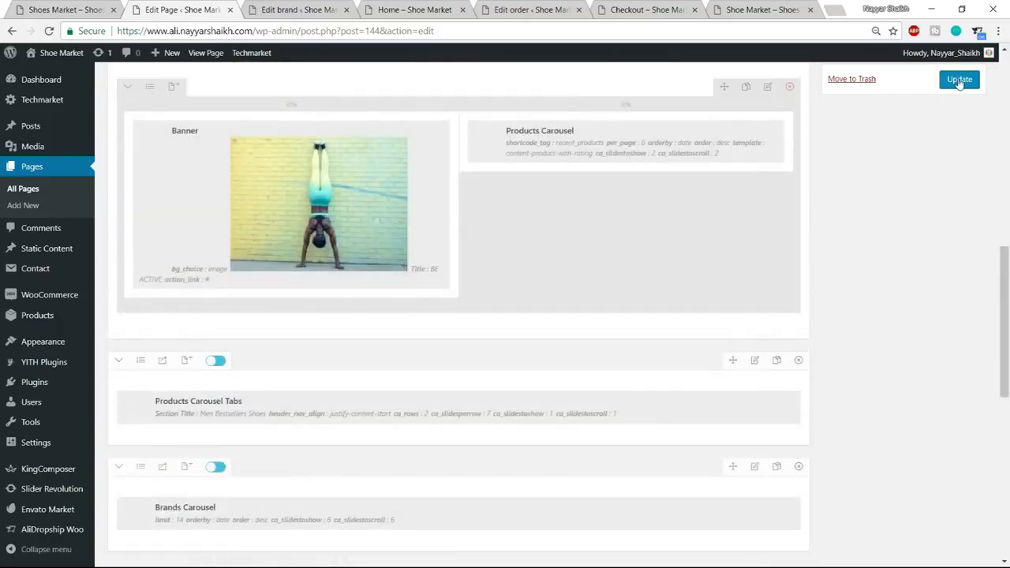
left_click(959, 81)
- Close the Edit brand tab and reload the live Home page
left_click(324, 11)
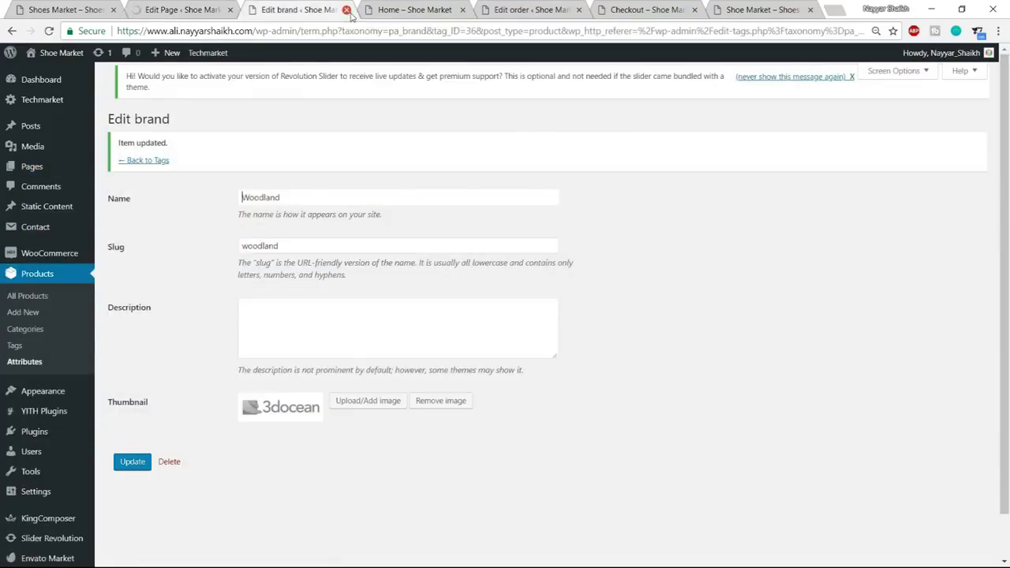
left_click(346, 10)
left_click(315, 10)
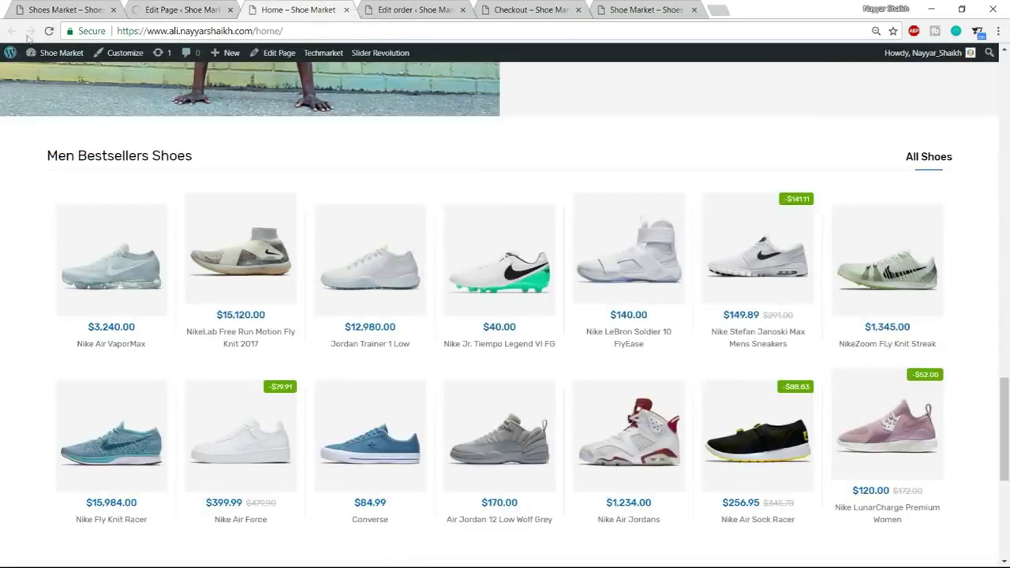
left_click(45, 31)
- Check the new brand logo strip below the bestsellers, then open the Chrome menu
scroll(592, 331, "down", 4)
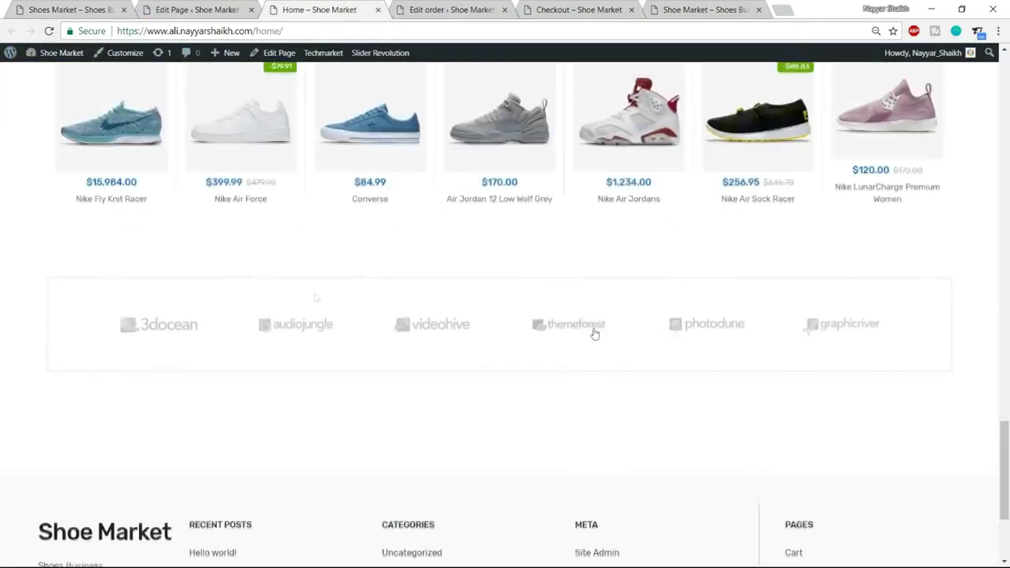
scroll(192, 354, "down", 3)
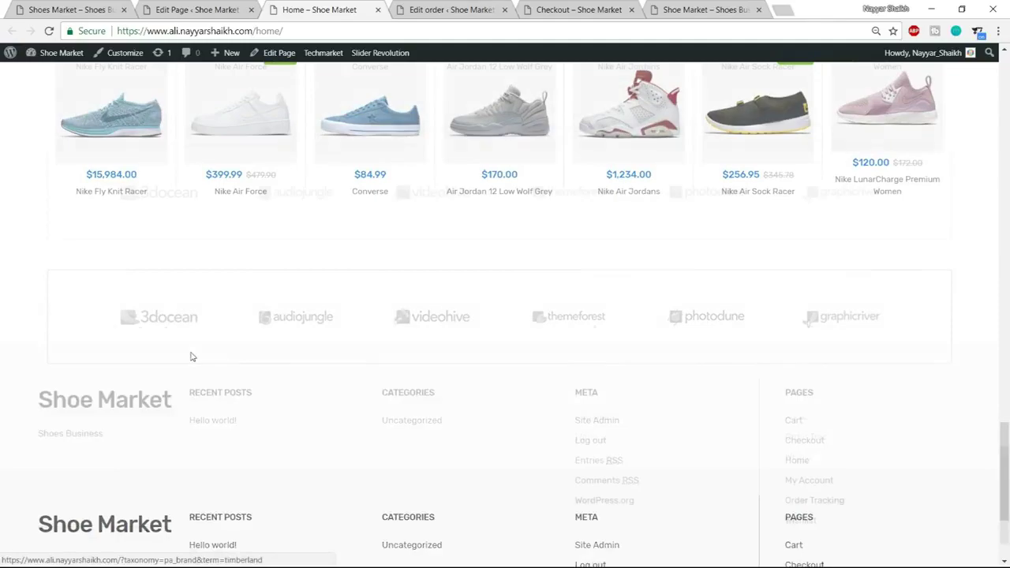
scroll(273, 339, "up", 3)
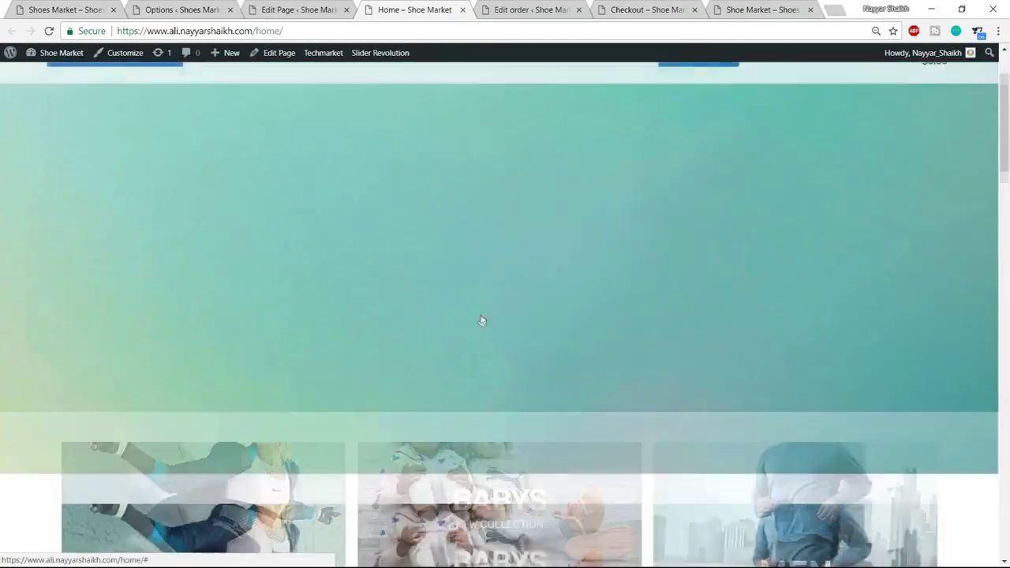
scroll(481, 320, "up", 2)
scroll(496, 339, "down", 12)
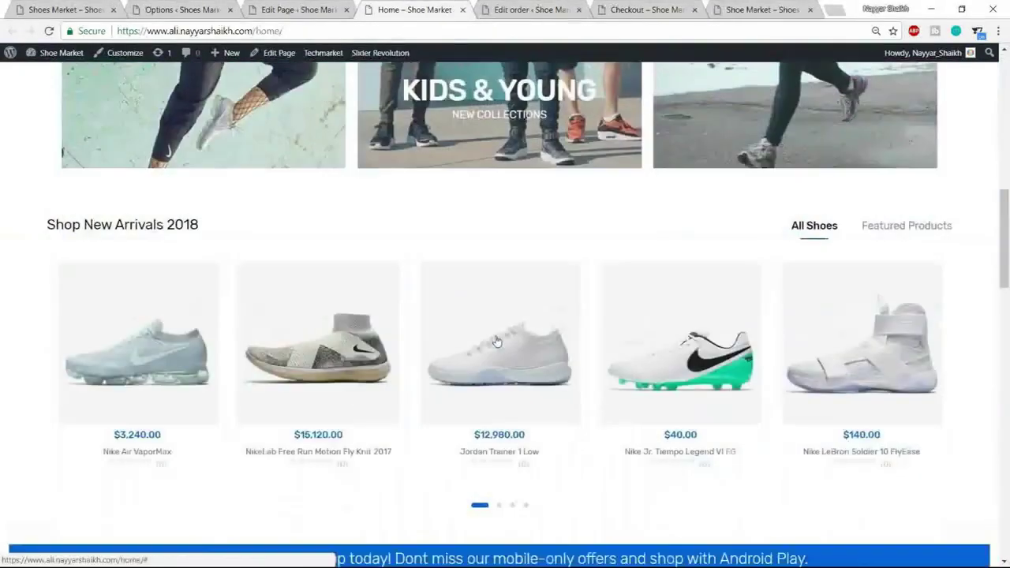
scroll(496, 344, "down", 5)
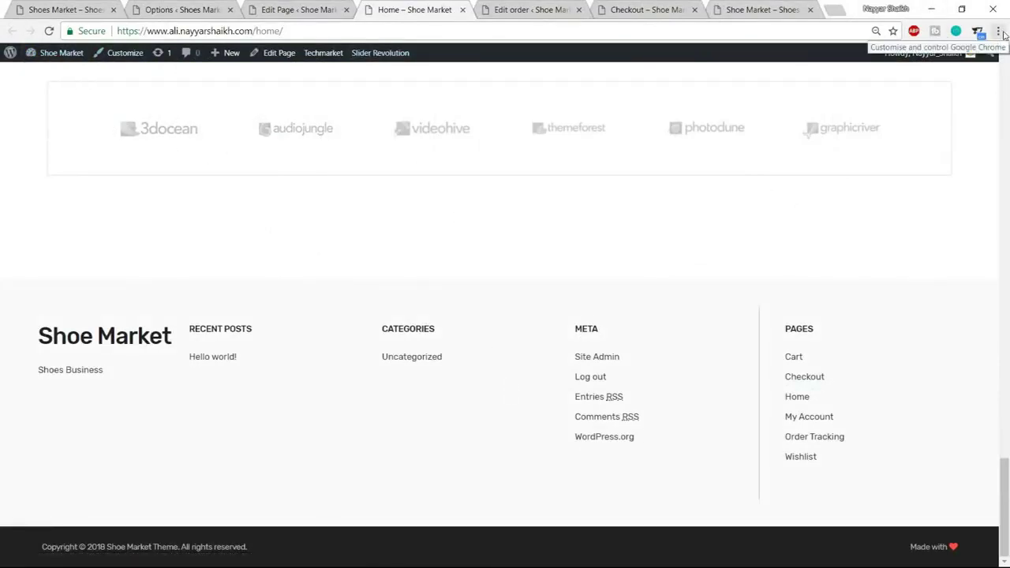
left_click(999, 32)
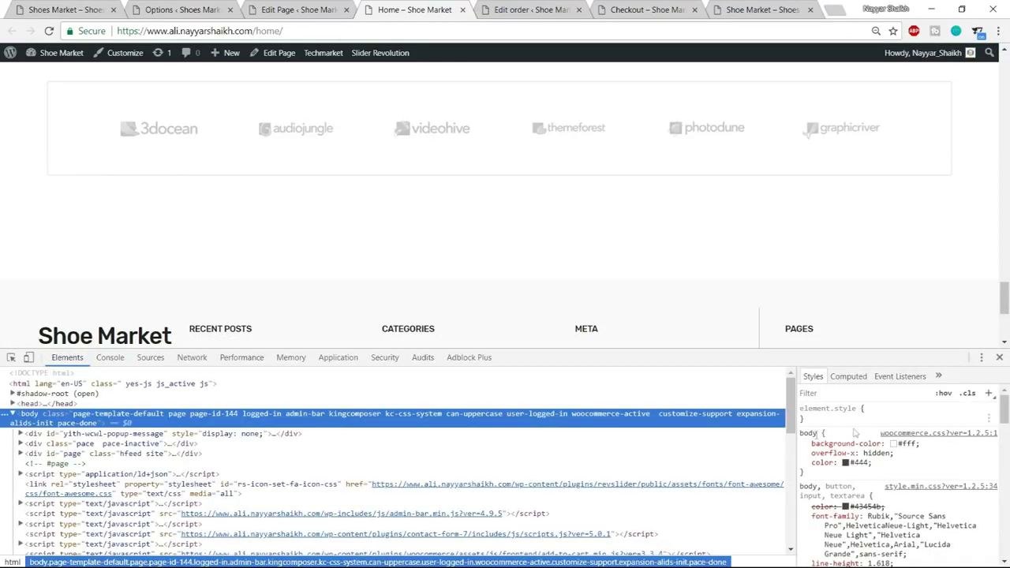
- Preview the Home page at 400×376 mobile size to check the carousel, then close DevTools
left_click(29, 358)
scroll(600, 224, "down", 1)
scroll(600, 223, "down", 10)
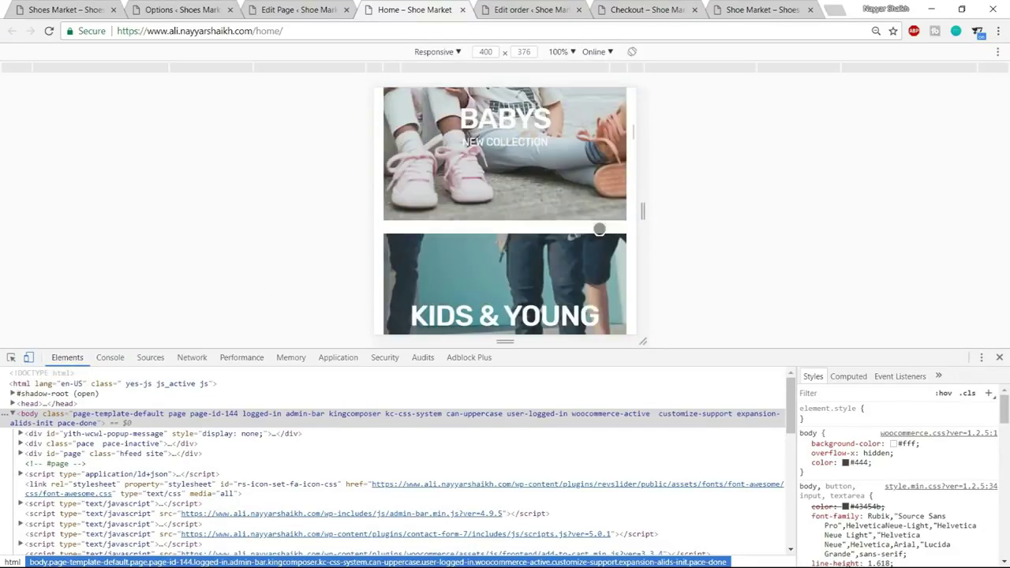
scroll(599, 229, "down", 3)
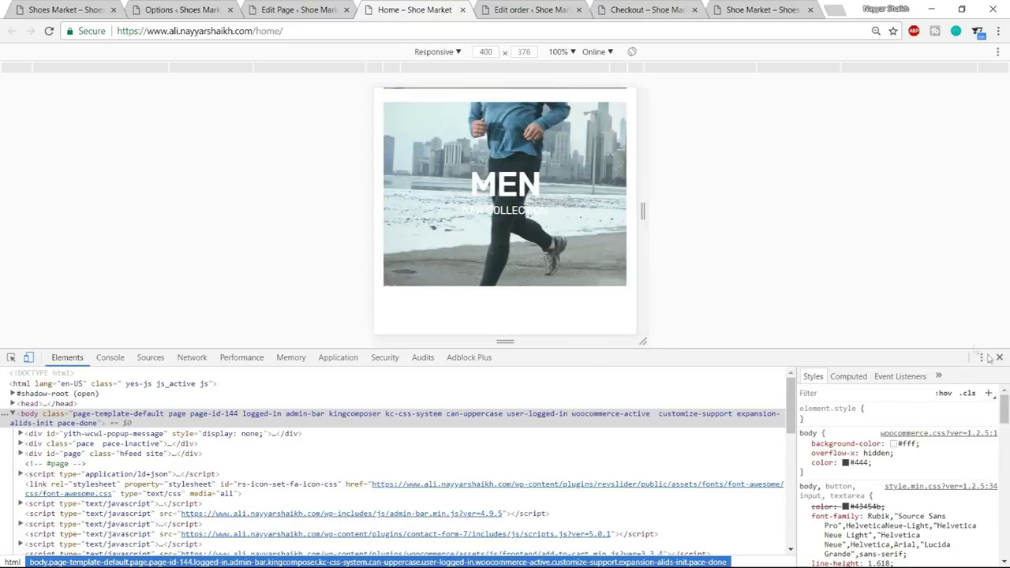
scroll(541, 209, "down", 10)
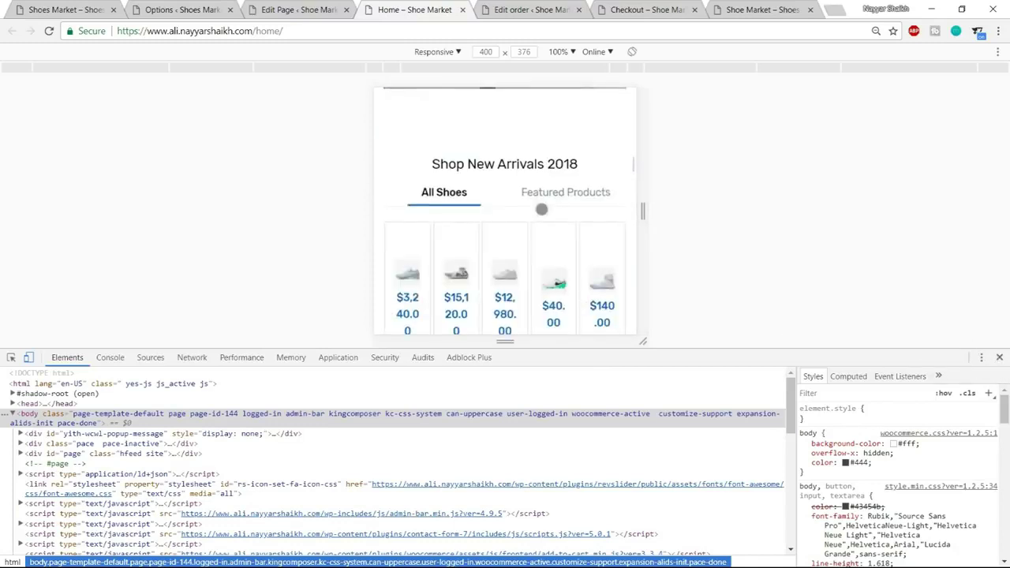
scroll(541, 209, "up", 8)
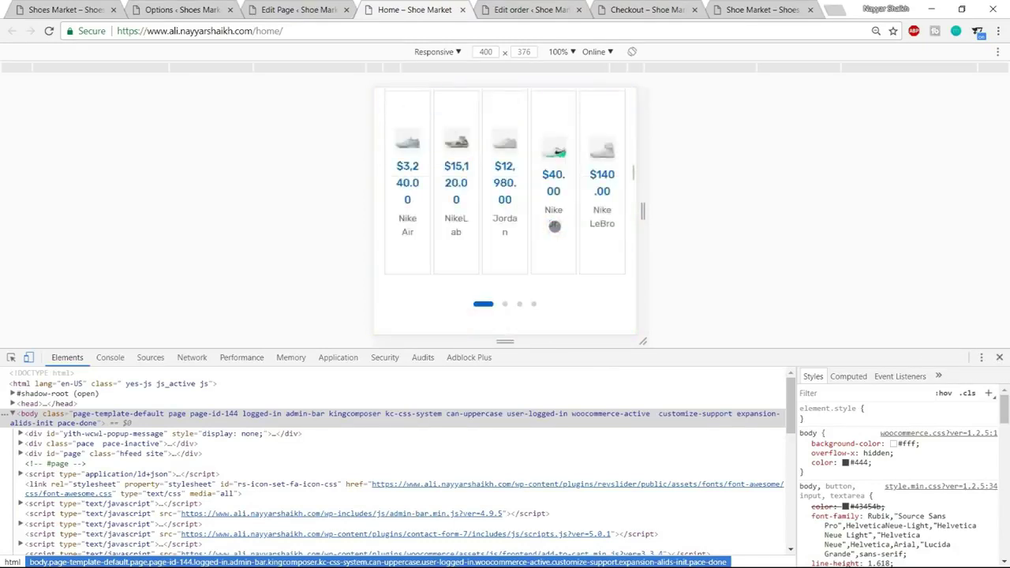
scroll(583, 203, "down", 2)
scroll(506, 238, "up", 2)
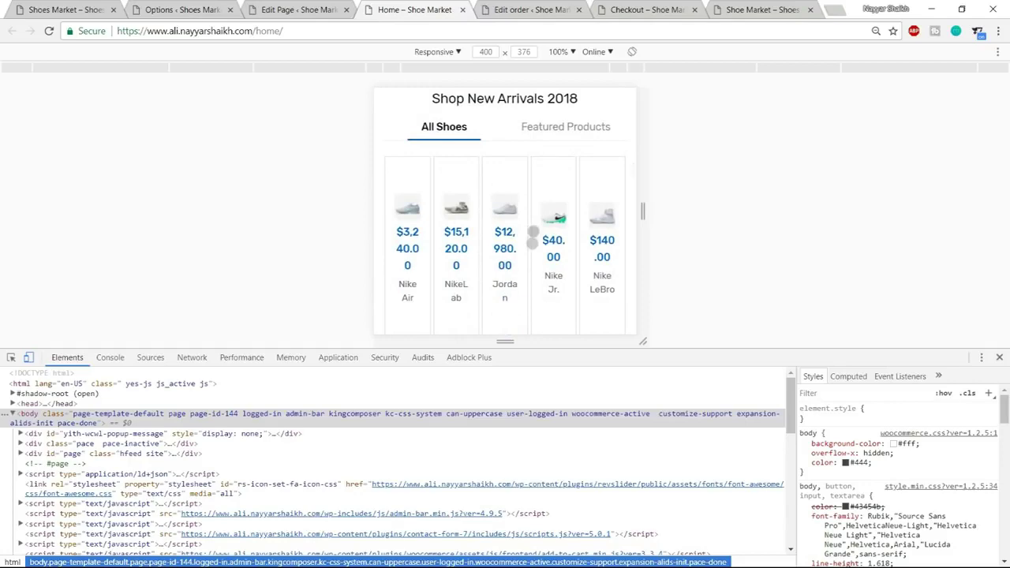
scroll(559, 259, "up", 10)
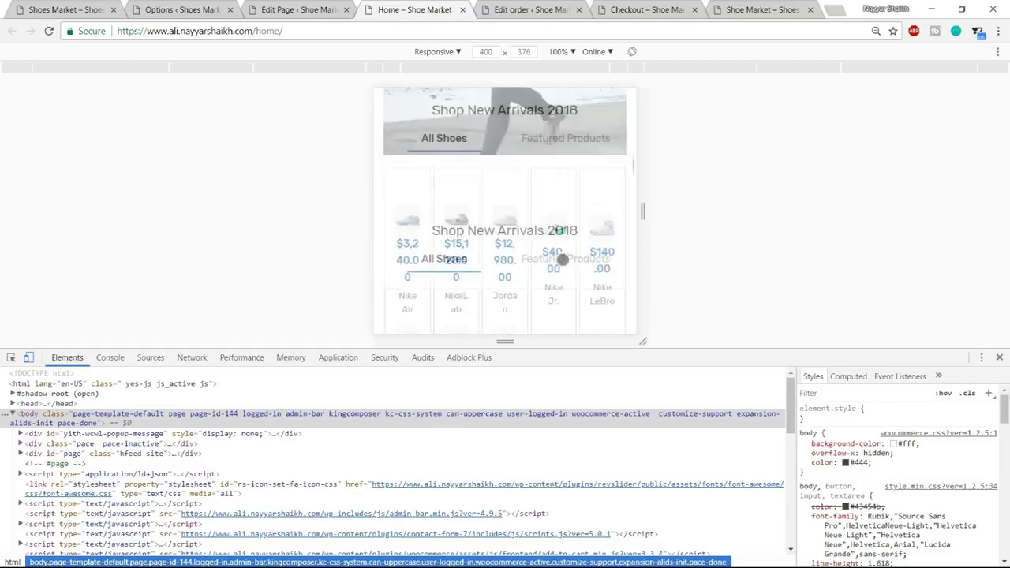
scroll(564, 267, "down", 15)
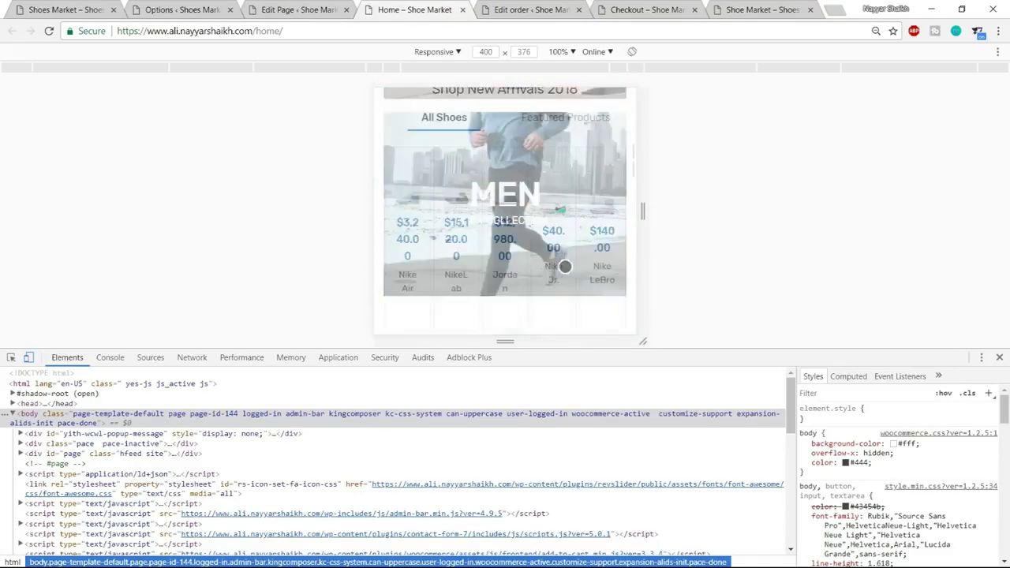
scroll(564, 266, "up", 4)
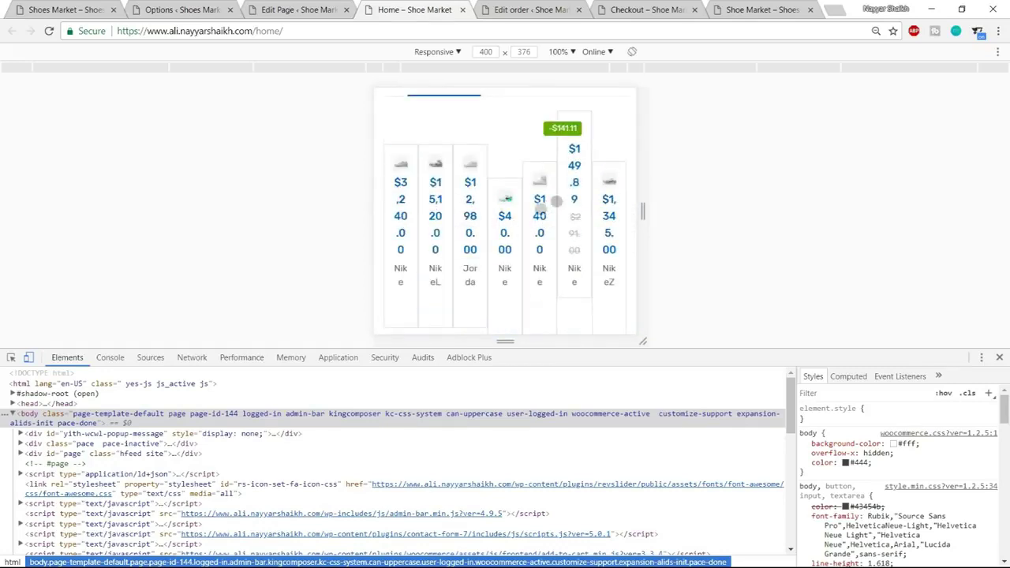
scroll(573, 219, "down", 15)
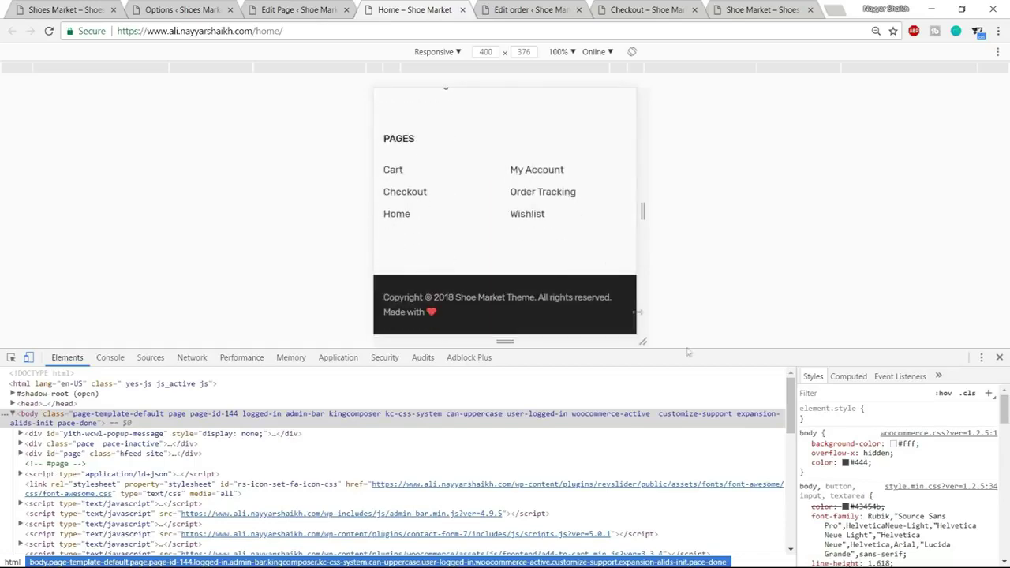
left_click(1000, 358)
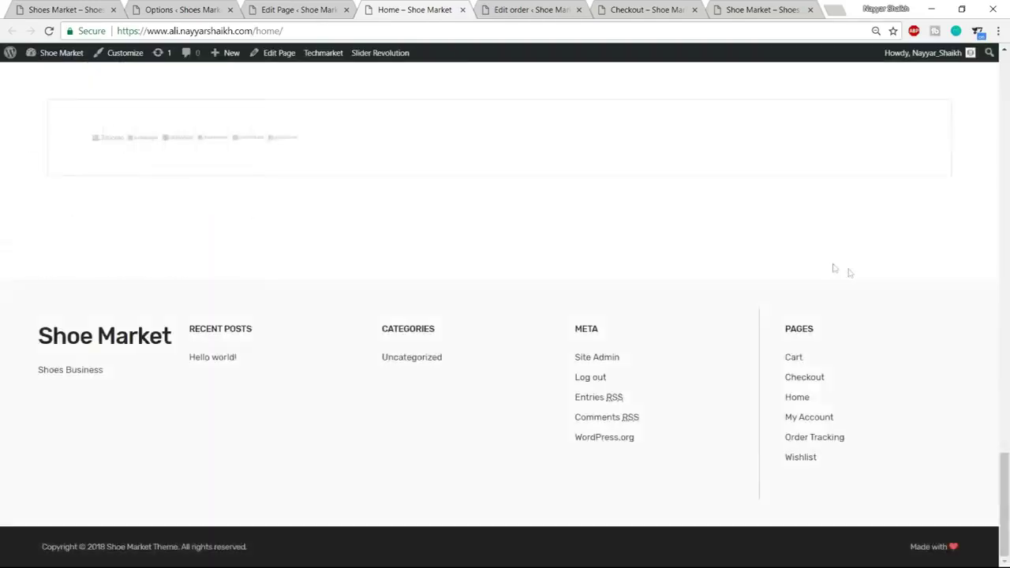
- Open the Products Carousel Tabs settings and collapse the All Shoes tab section
key("ctrl+Page_Up")
scroll(541, 247, "down", 5)
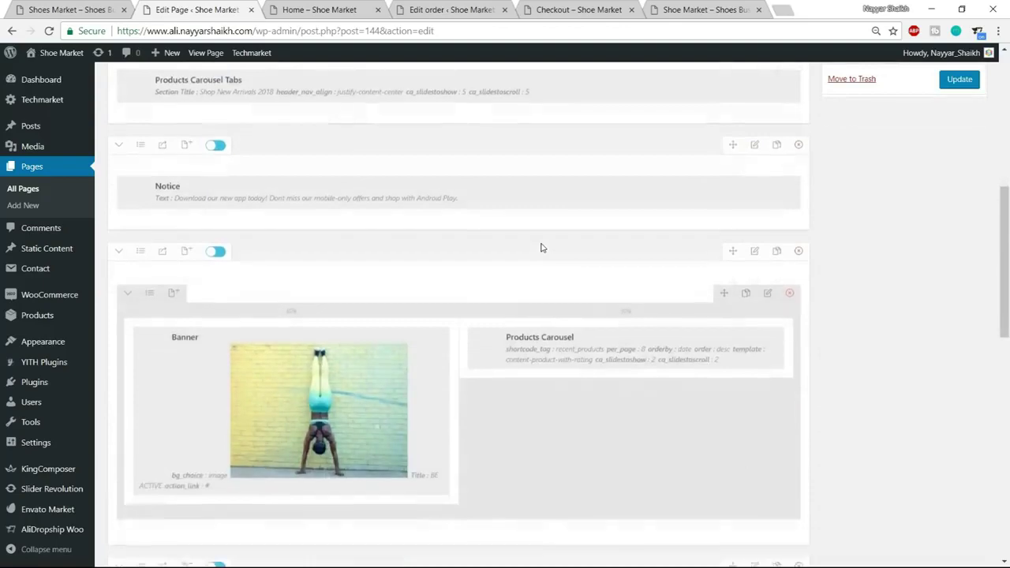
scroll(518, 244, "up", 3)
scroll(306, 260, "down", 1)
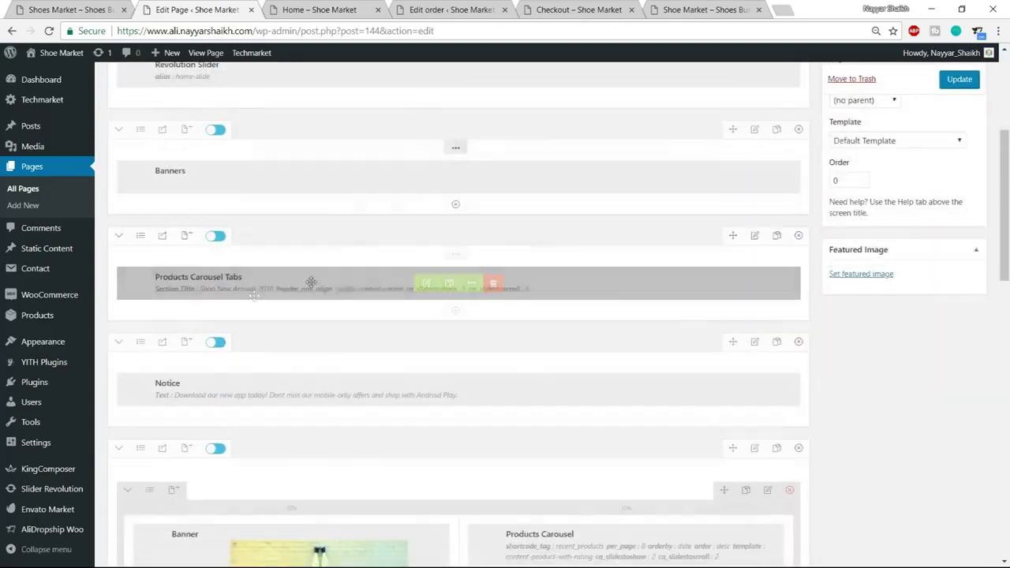
left_click(426, 283)
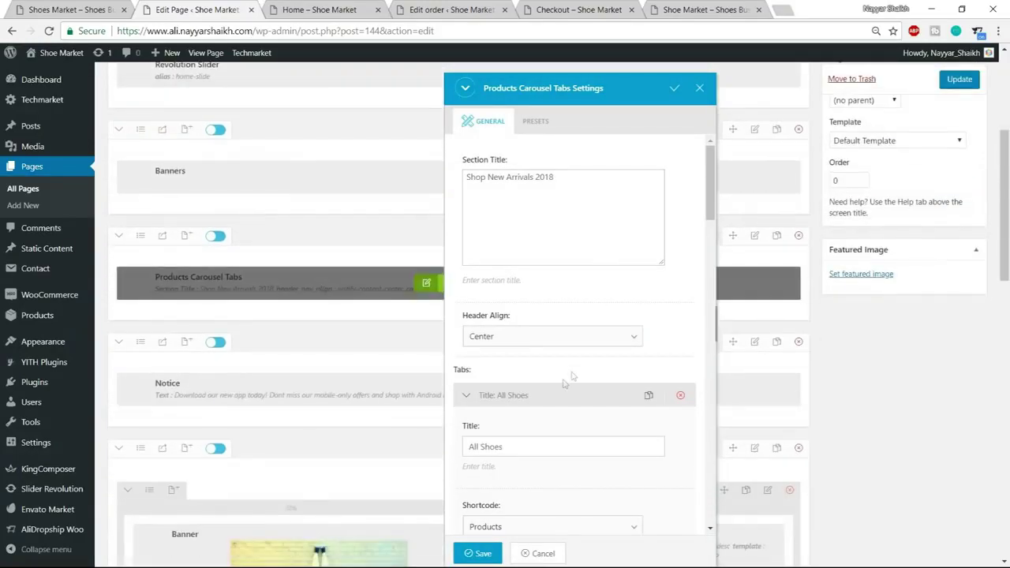
left_click(557, 391)
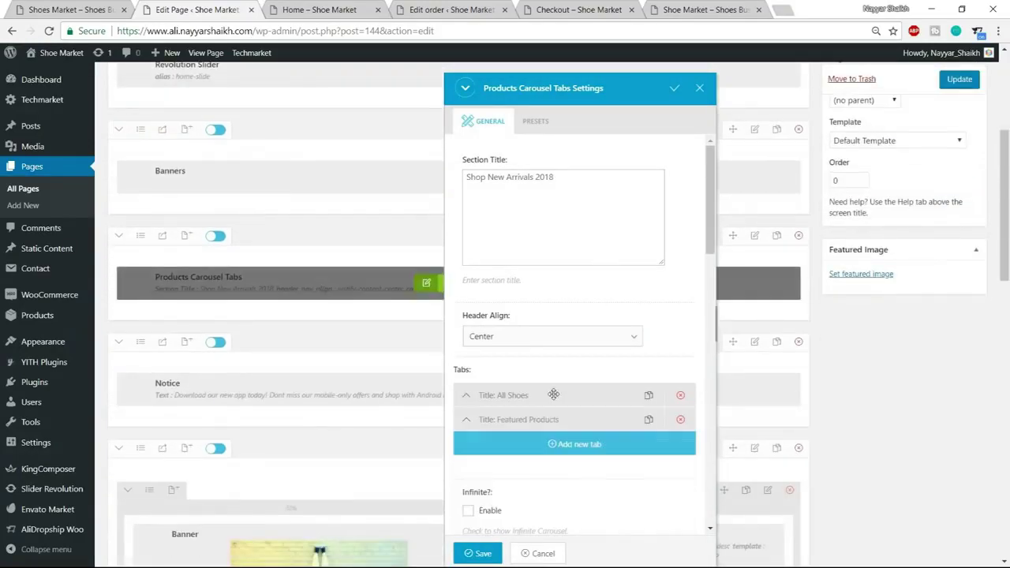
scroll(599, 371, "down", 4)
scroll(617, 328, "down", 2)
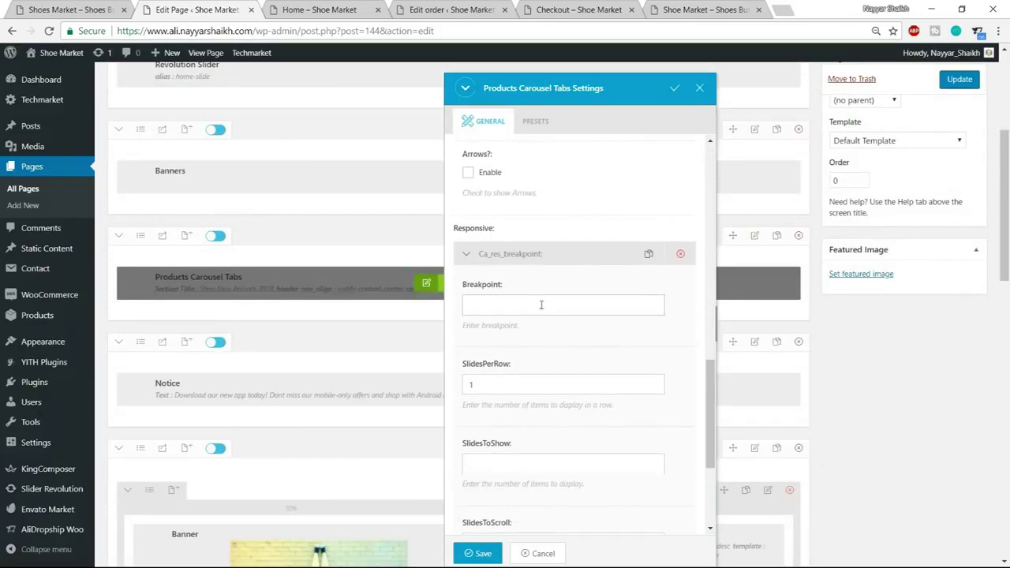
scroll(544, 300, "down", 1)
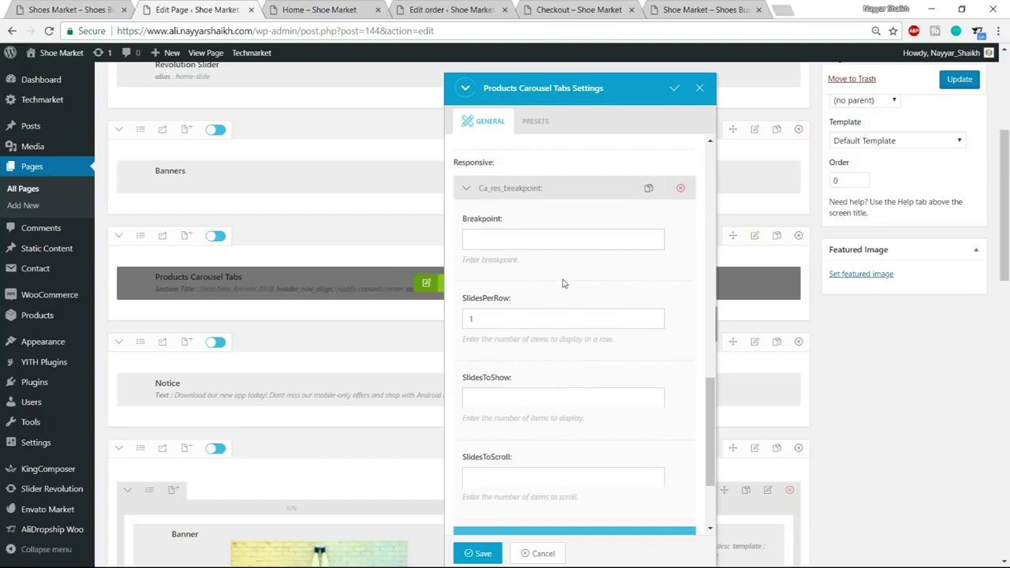
- Add 1400 and 1200 responsive breakpoints with their slides-per-row values
left_click(546, 244)
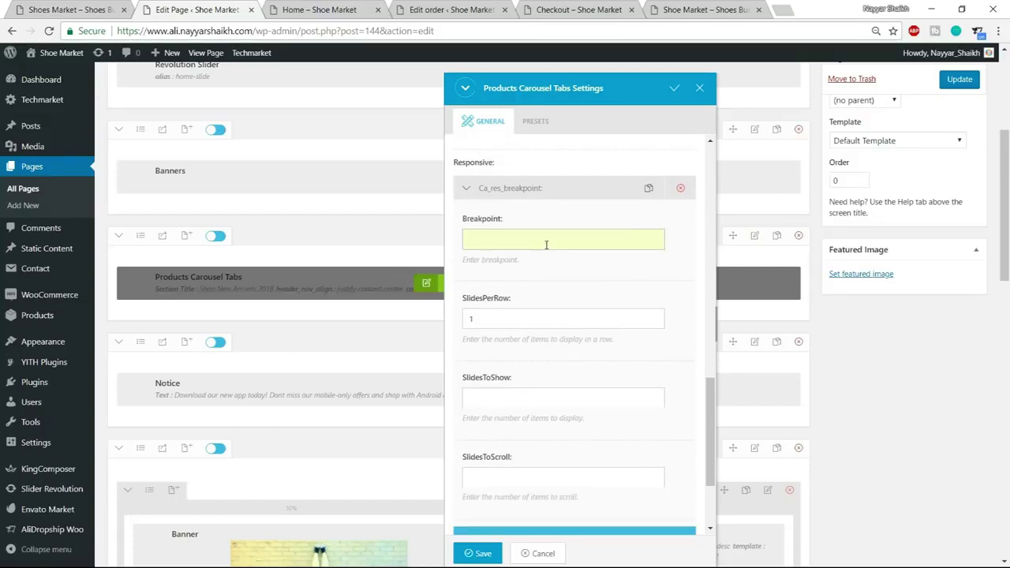
left_click(540, 298)
left_click(490, 322)
double_click(490, 322)
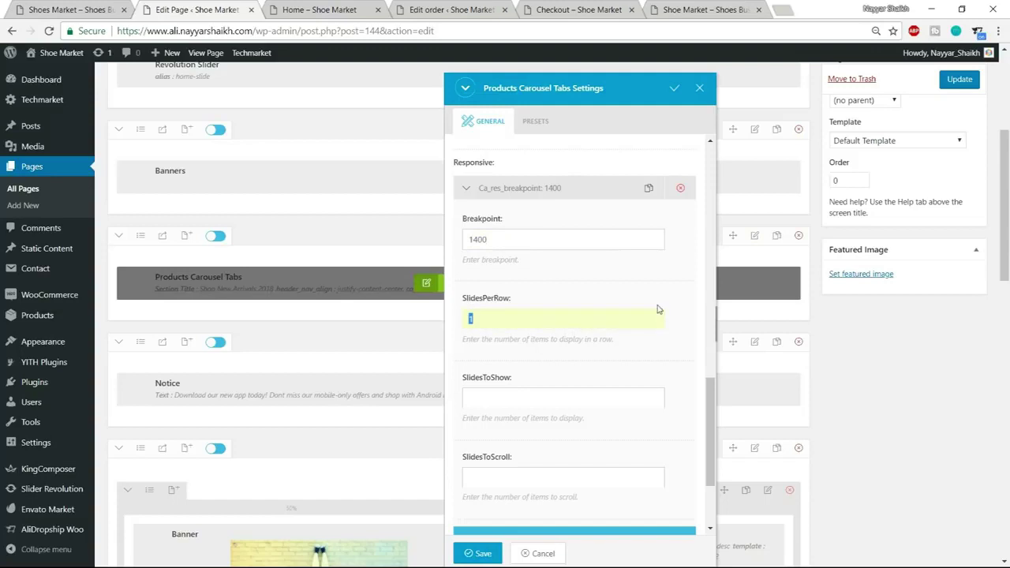
left_click(598, 187)
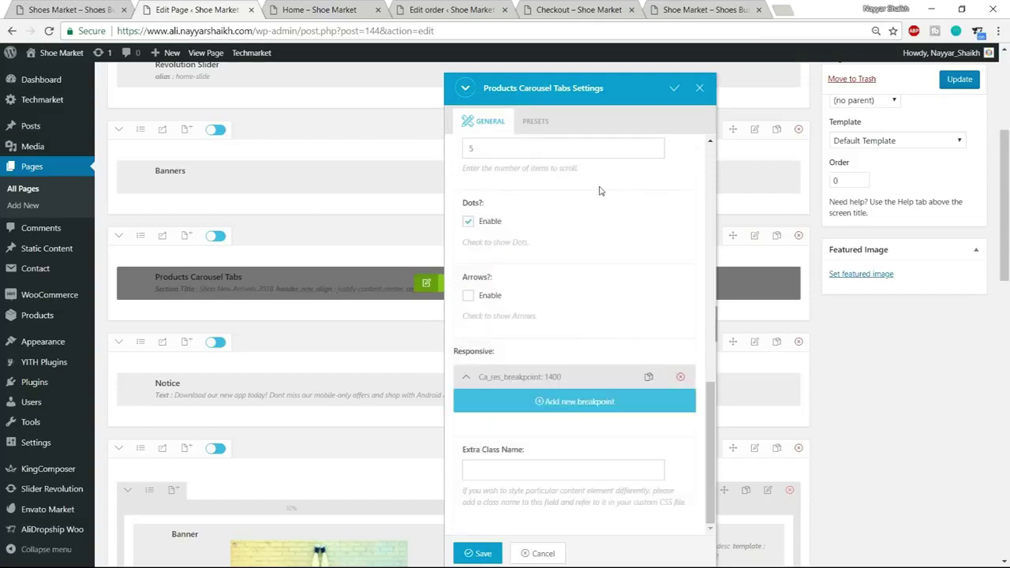
left_click(578, 403)
left_click(531, 261)
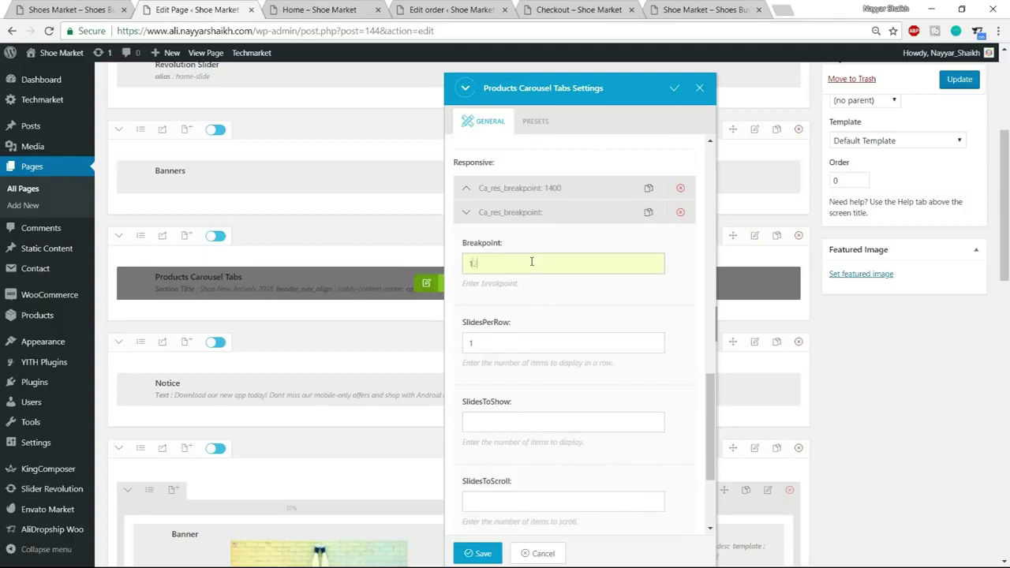
left_click_drag(484, 342, 460, 343)
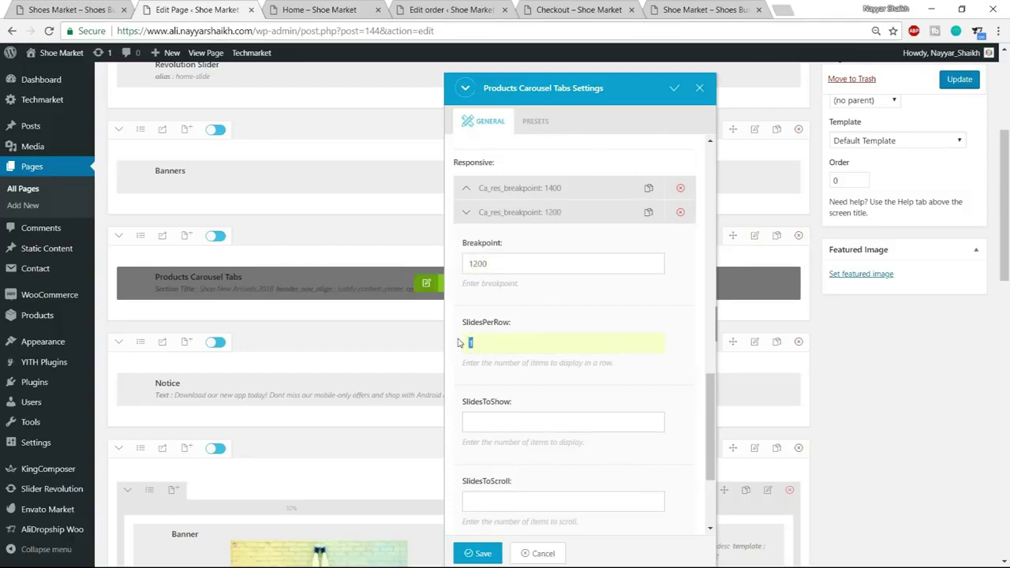
left_click(532, 214)
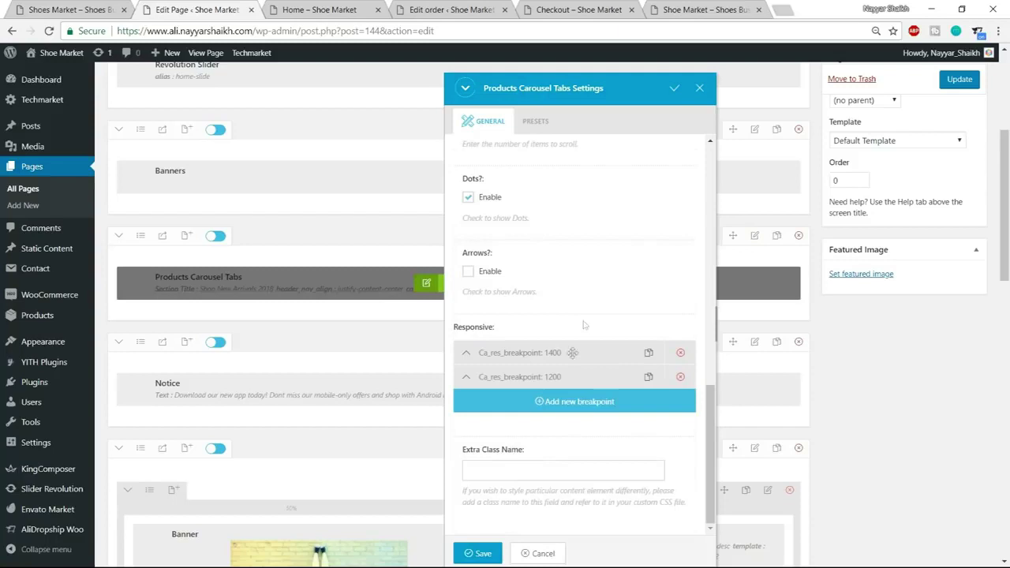
- Add 780 and 450 breakpoints and save the carousel tab settings
left_click(542, 404)
left_click(590, 280)
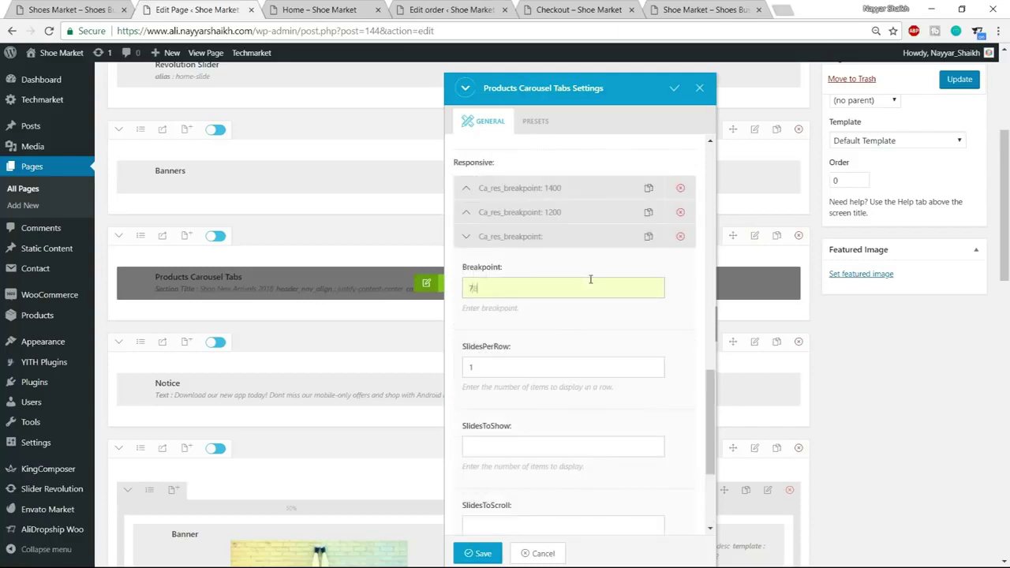
key("Tab")
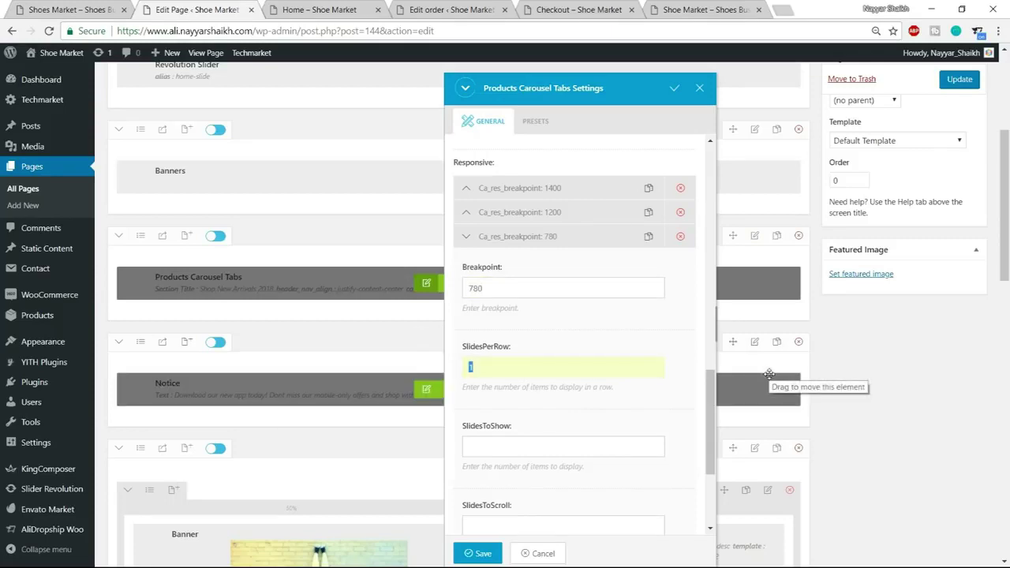
left_click(600, 245)
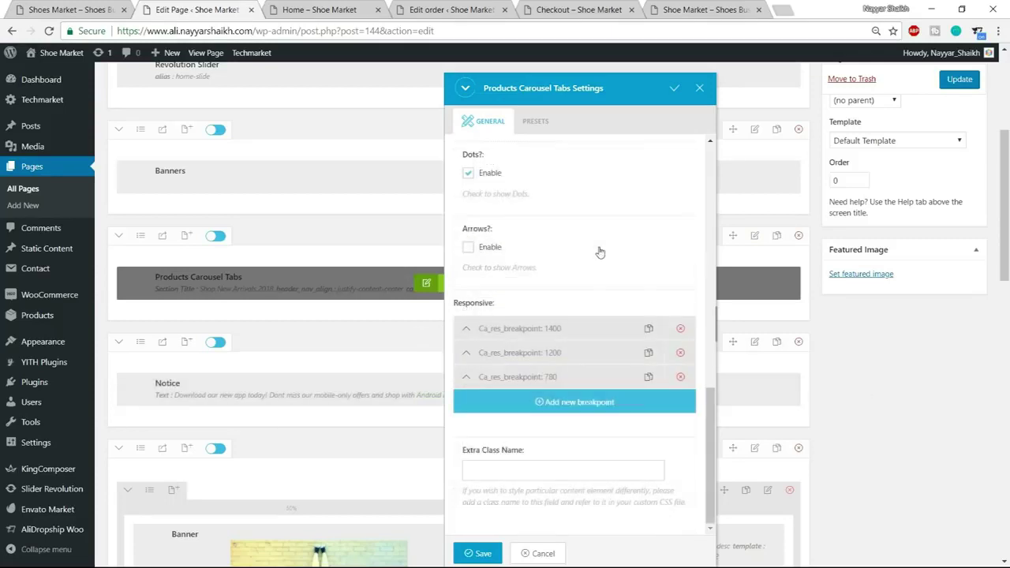
left_click(549, 403)
left_click(550, 312)
type("450")
left_click(531, 395)
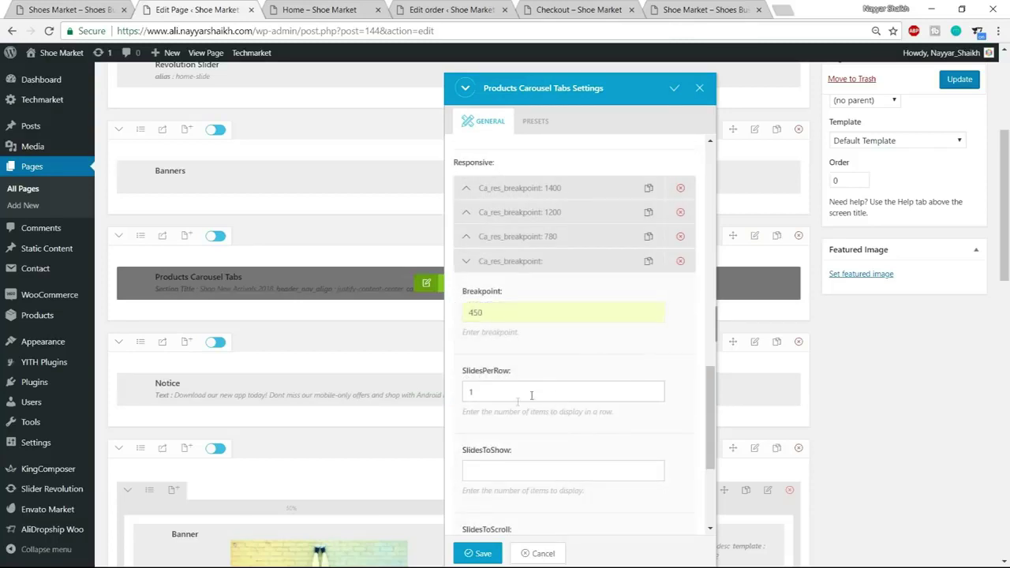
left_click(480, 555)
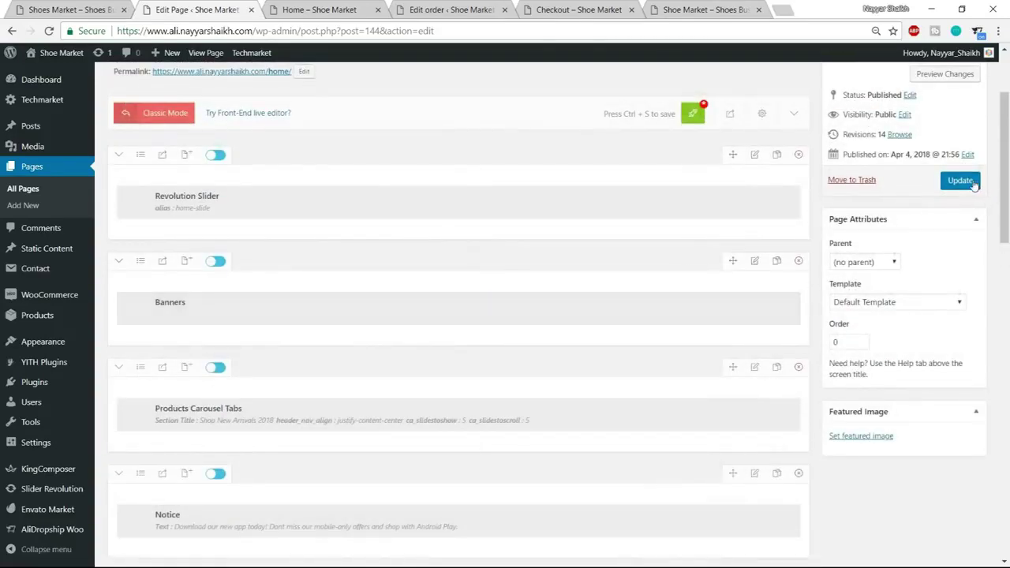
- Update the Home page, reload it live, and narrow the browser to test the mobile layout
left_click(974, 183)
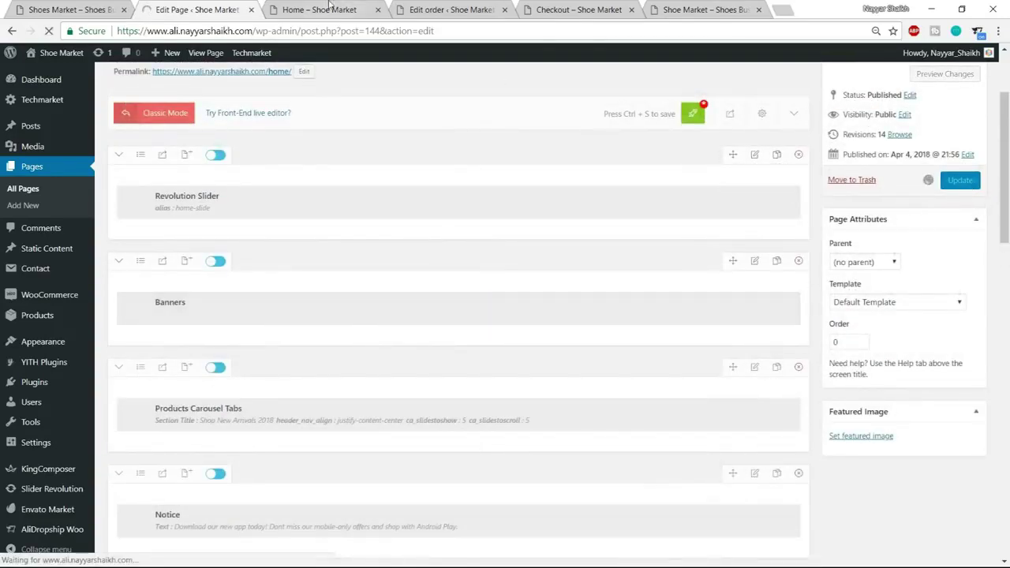
left_click(331, 8)
left_click(77, 52)
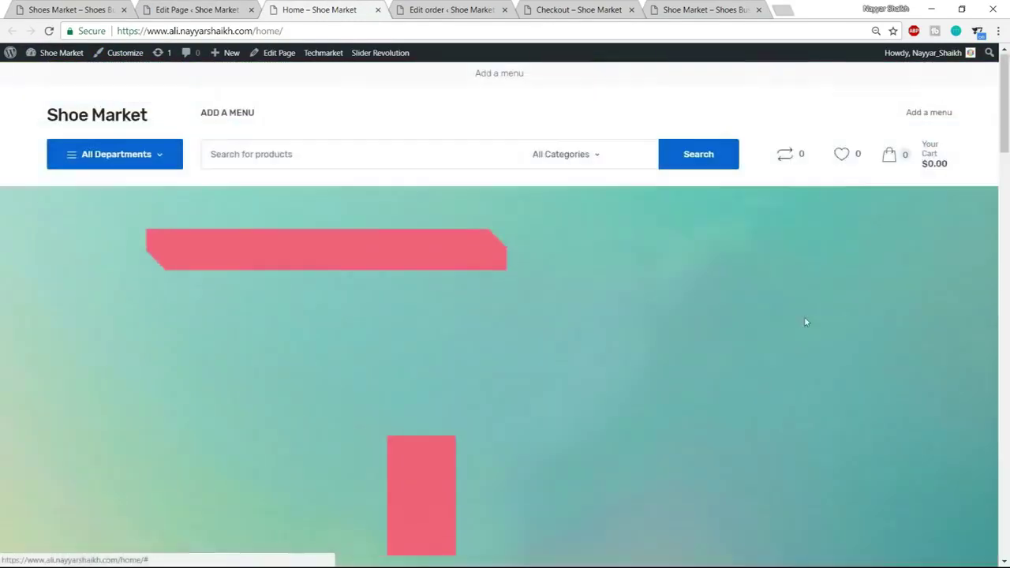
left_click(969, 5)
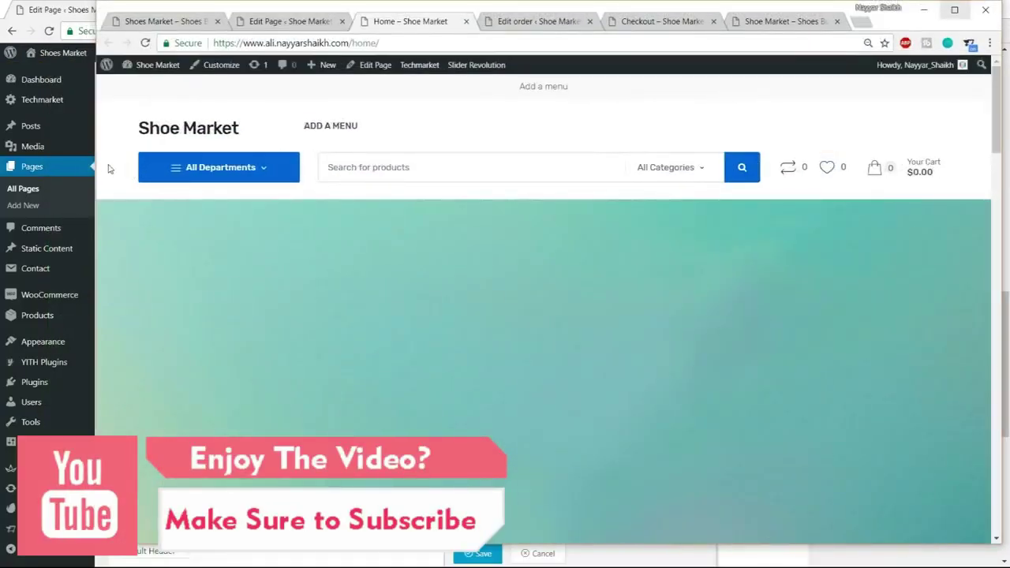
left_click_drag(106, 164, 639, 162)
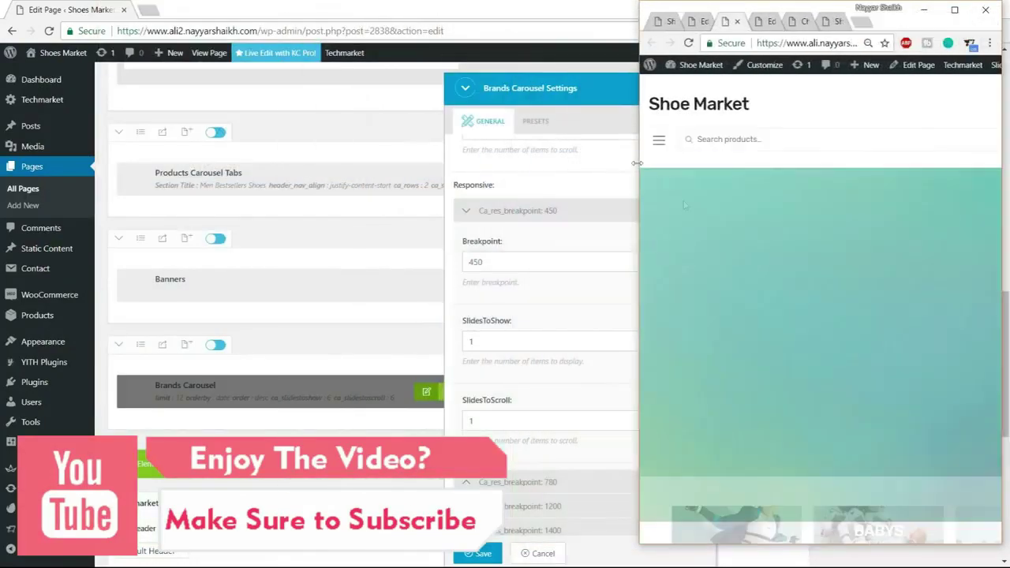
scroll(762, 269, "down", 10)
scroll(761, 269, "down", 6)
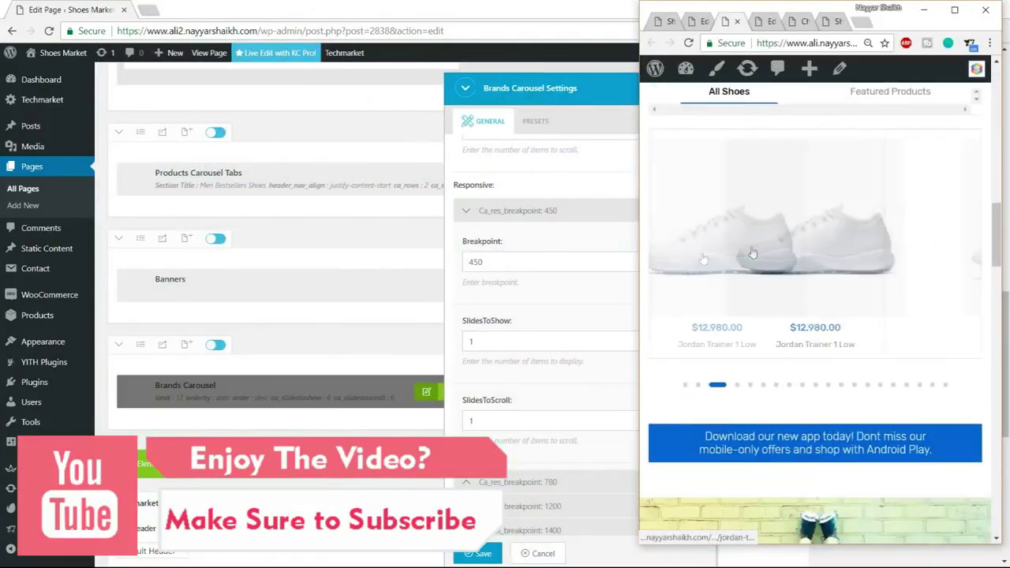
- Maximize the browser, compare with the Techmarket demo store, and return to the Home page editor
left_click(953, 9)
scroll(710, 315, "up", 10)
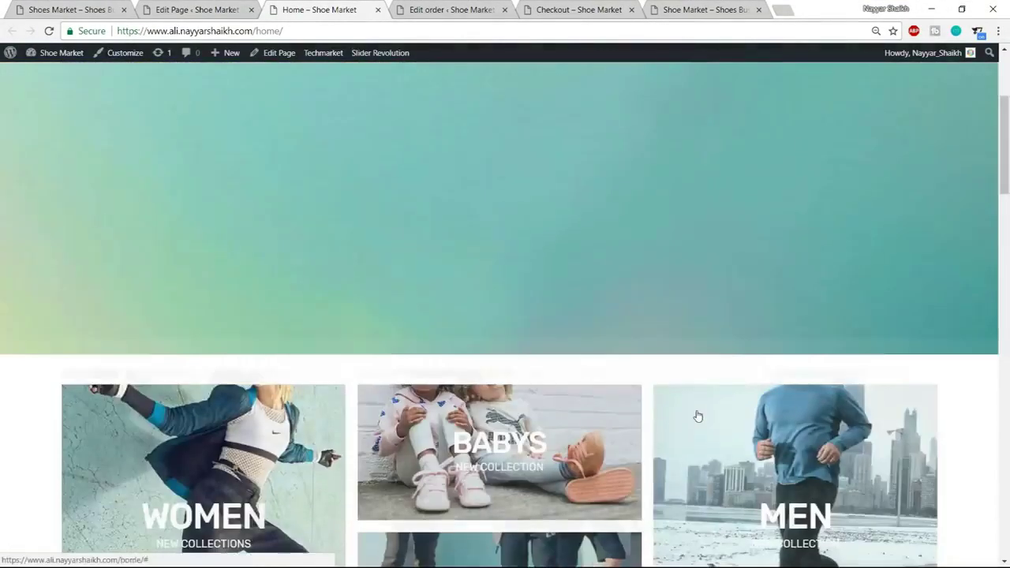
scroll(698, 416, "up", 5)
left_click_drag(1004, 103, 1006, 547)
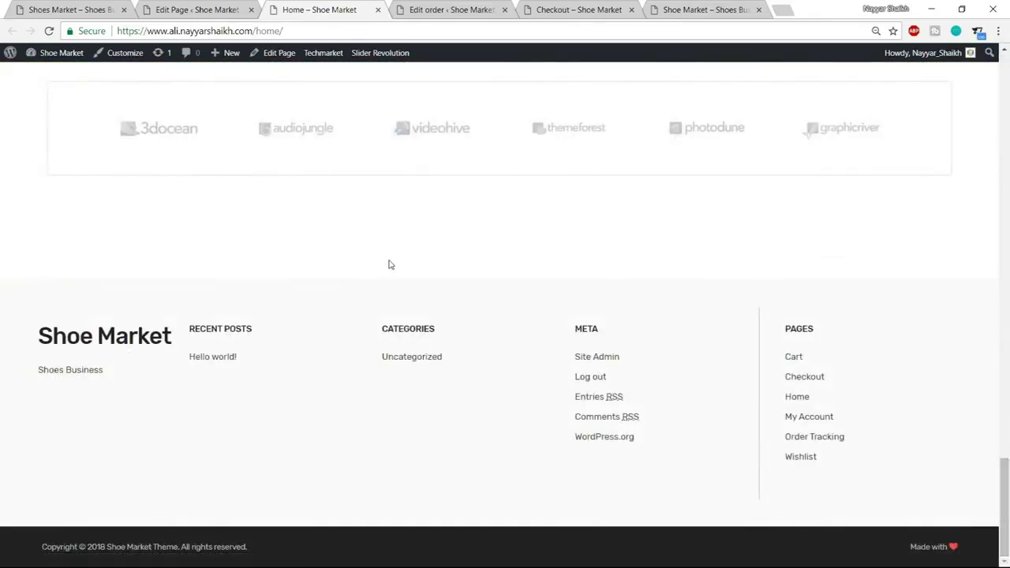
scroll(414, 378, "up", 20)
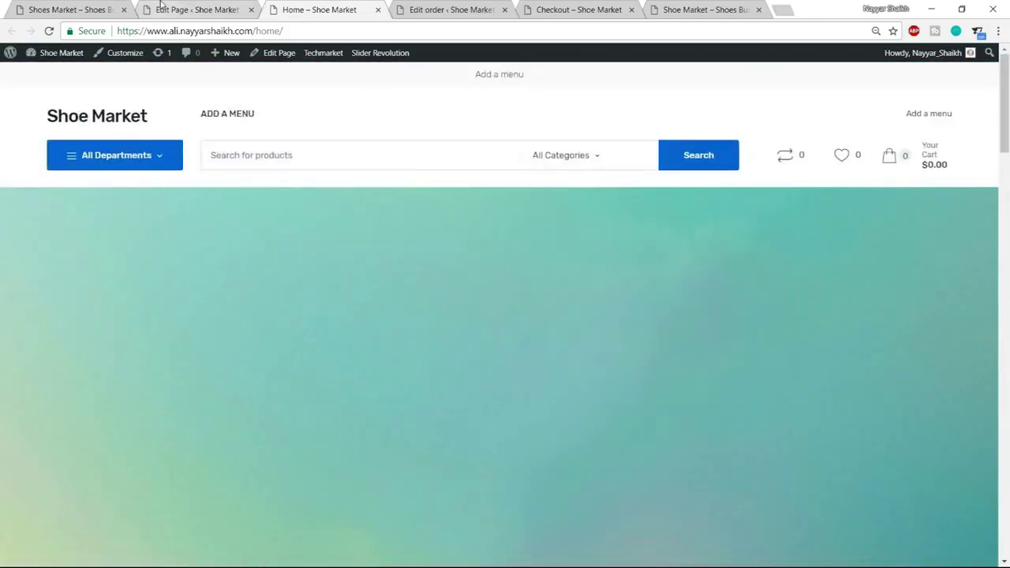
left_click(71, 10)
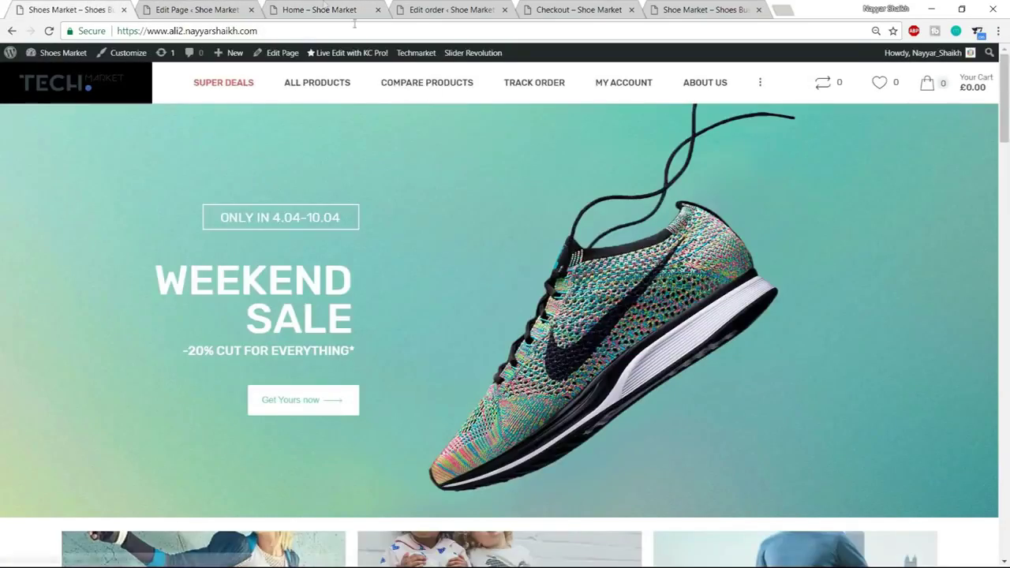
left_click(201, 9)
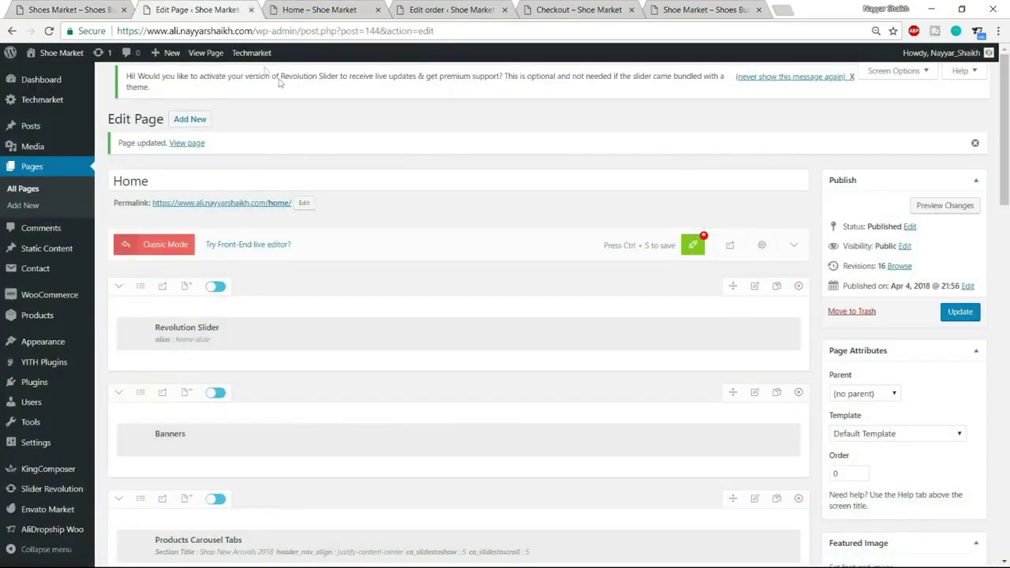
- Choose Header v8 as the Techmarket Header Style and save the theme options
mouse_move(244, 54)
left_click(249, 57)
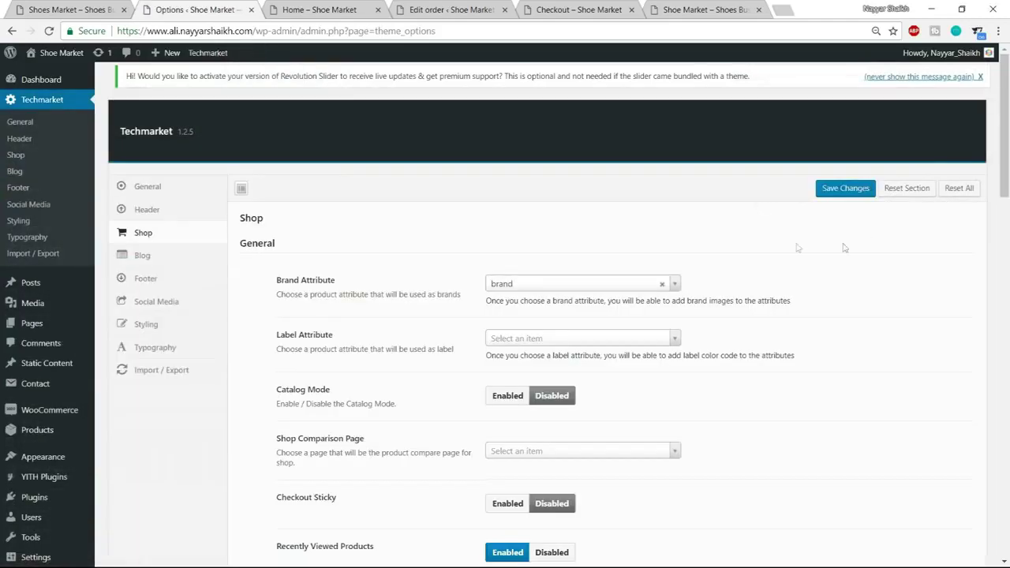
left_click(154, 209)
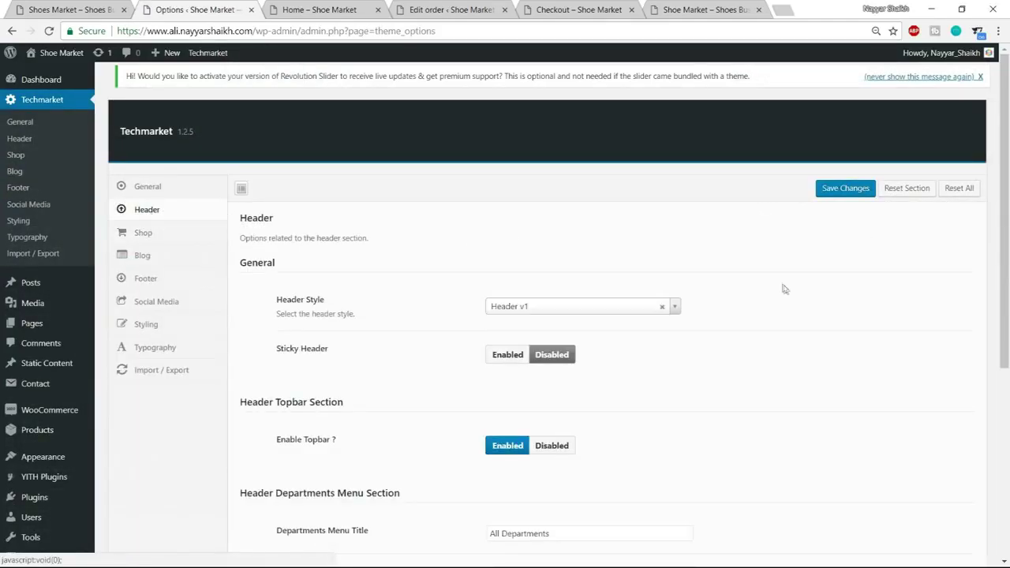
scroll(514, 215, "down", 1)
left_click(545, 240)
scroll(547, 320, "down", 2)
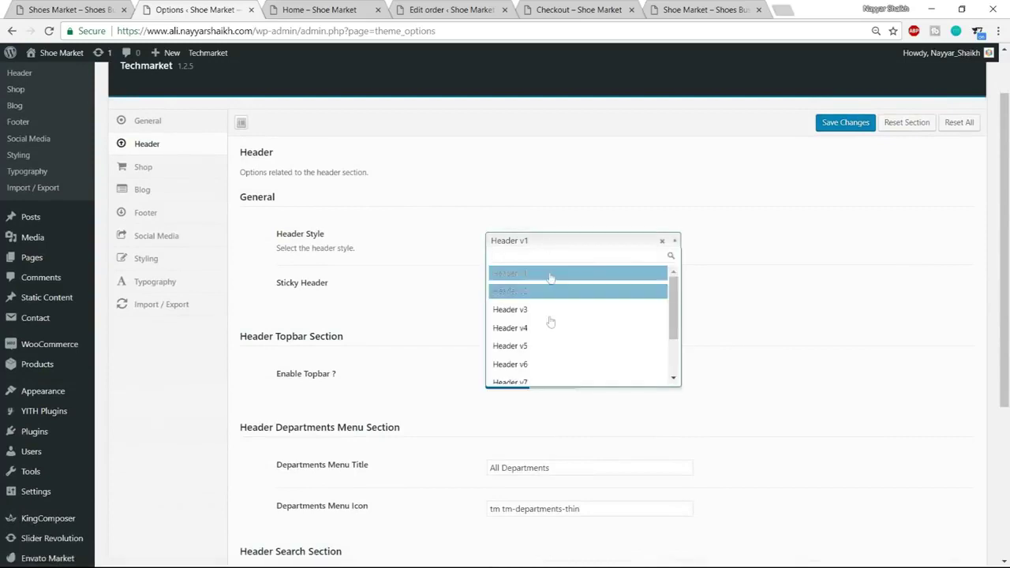
left_click(545, 337)
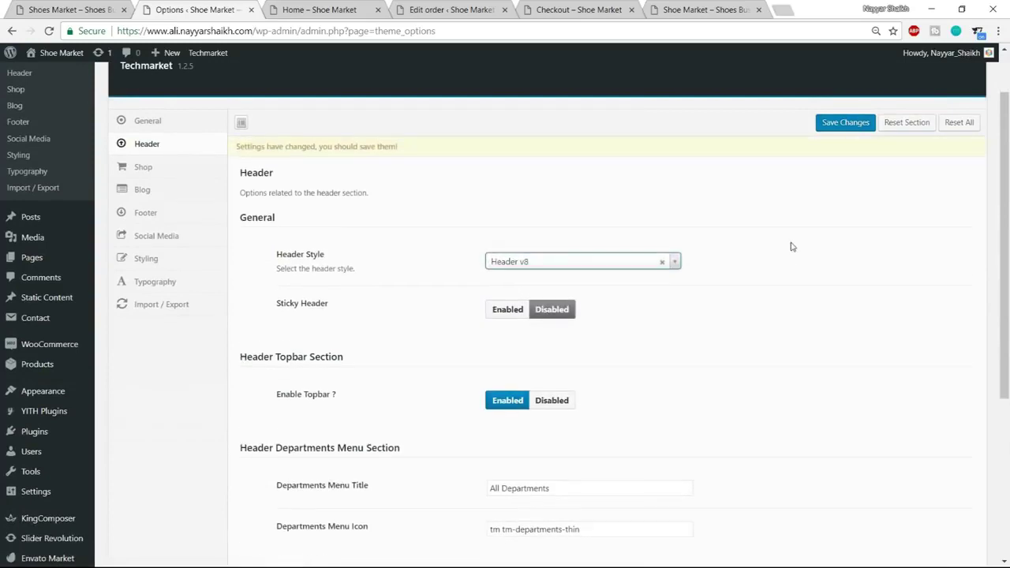
left_click(841, 123)
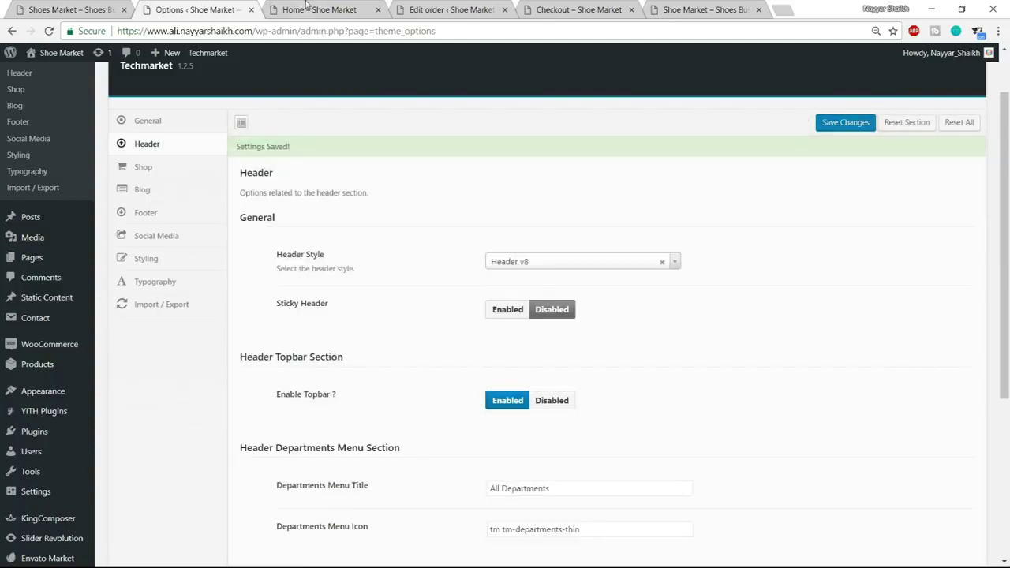
left_click(315, 10)
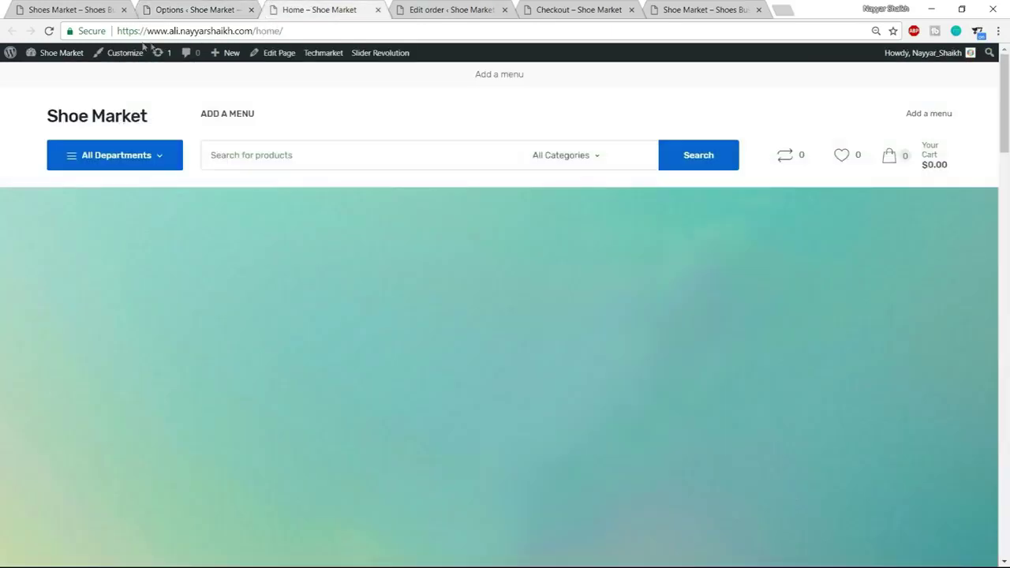
- Reload the Home page to see Header v8, compare with the demo store, then show Footer options
left_click(49, 31)
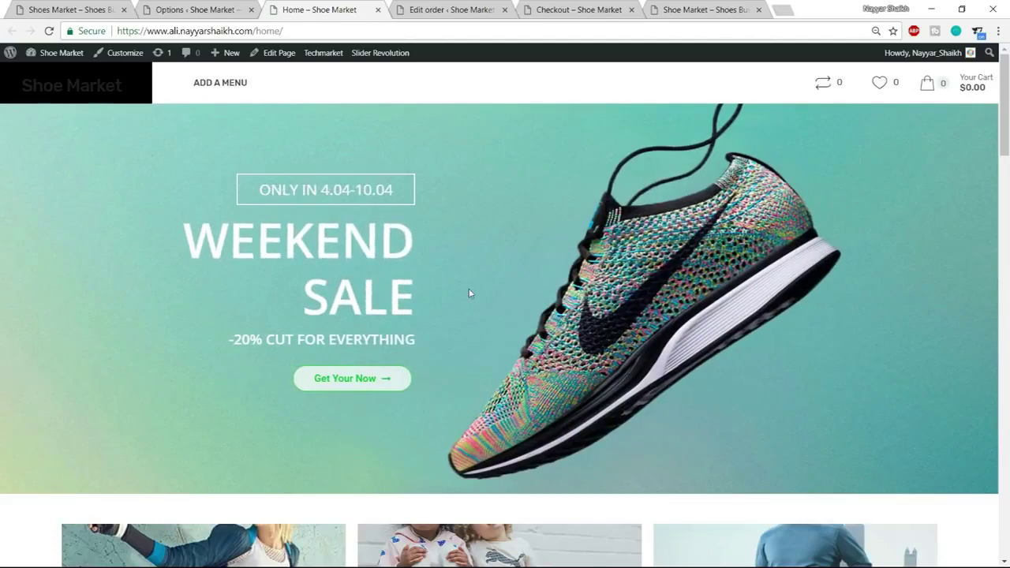
scroll(469, 294, "down", 5)
scroll(314, 139, "up", 5)
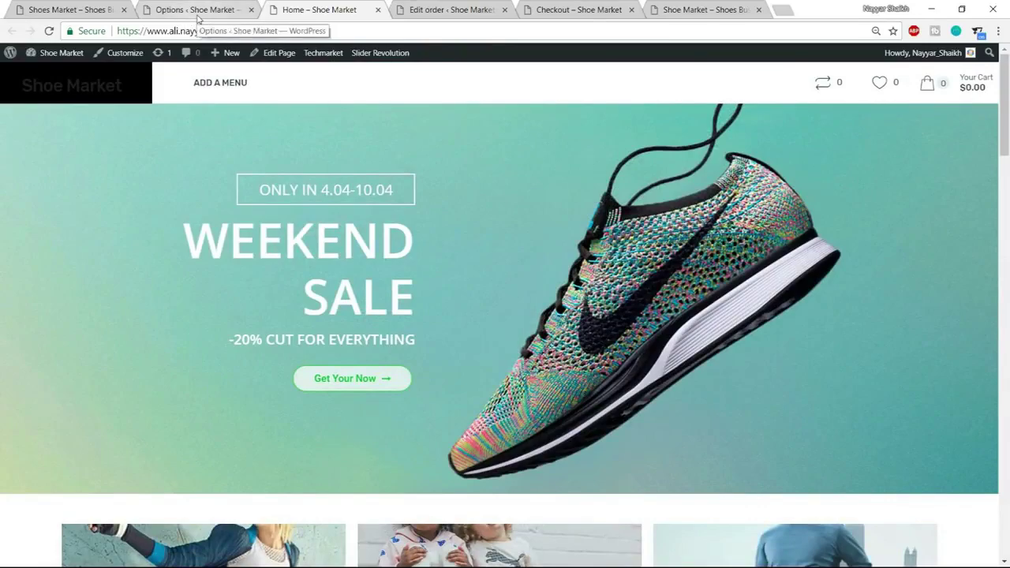
left_click(94, 8)
scroll(307, 326, "down", 15)
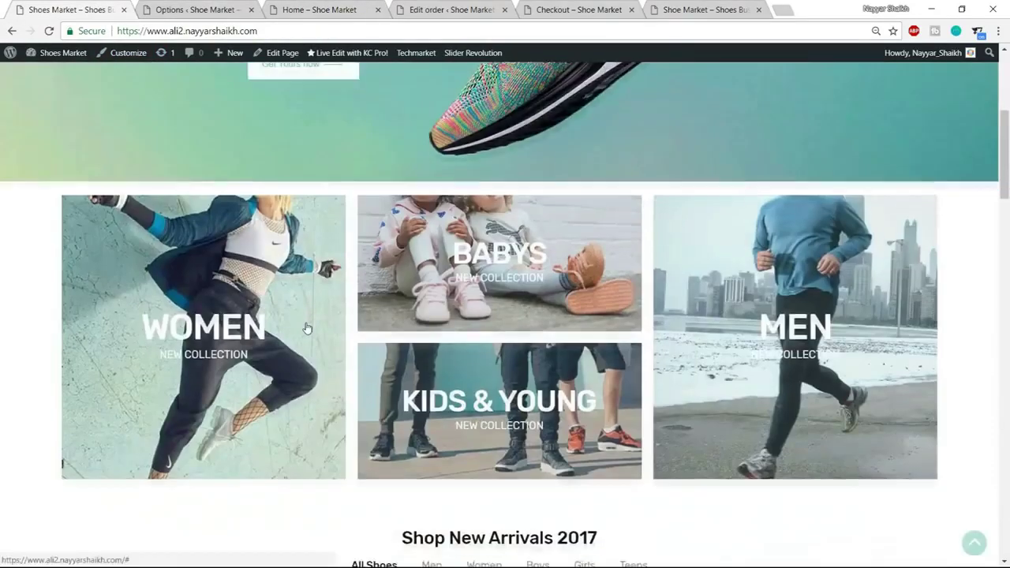
scroll(307, 327, "down", 10)
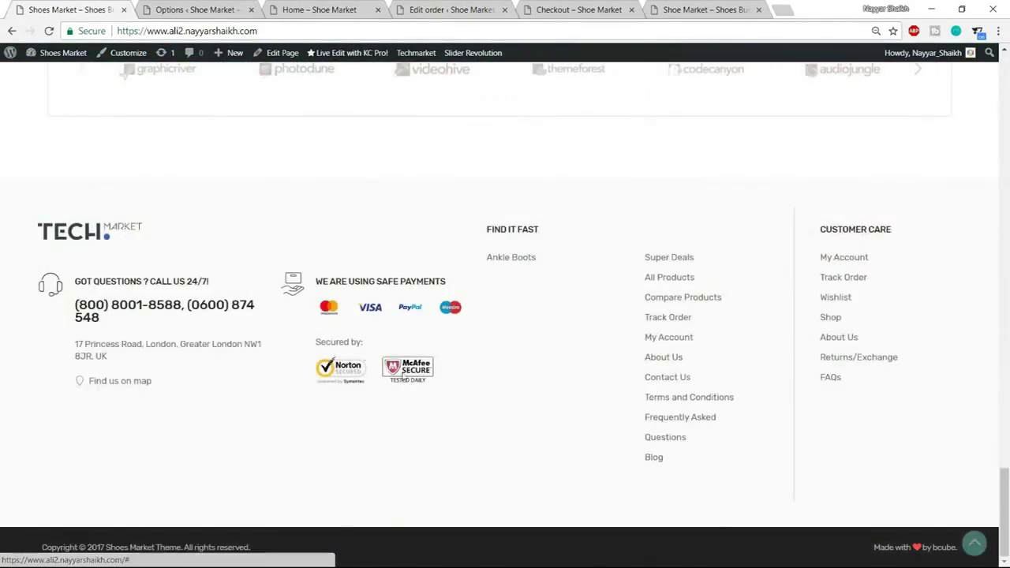
left_click(323, 9)
scroll(521, 427, "down", 20)
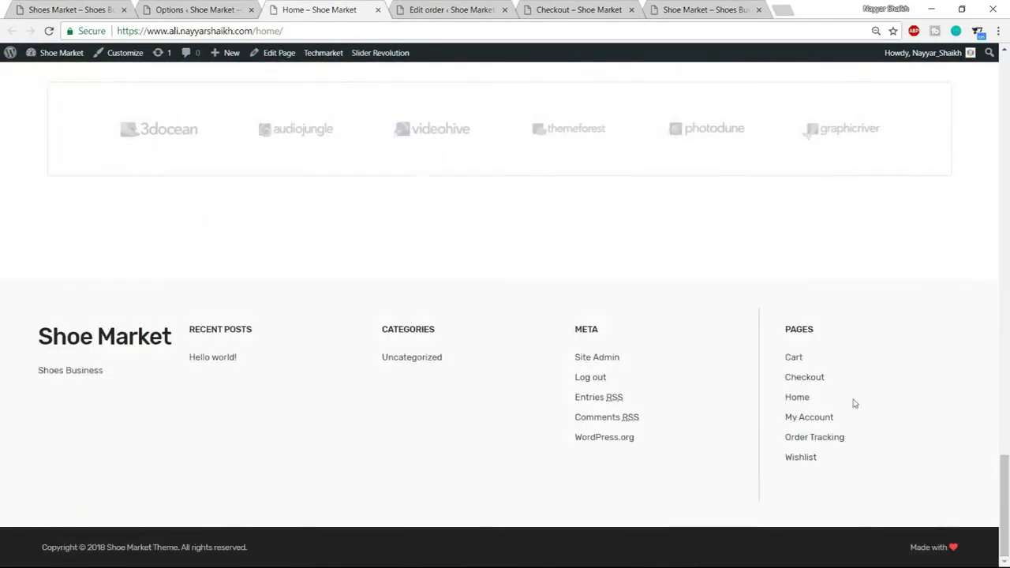
left_click(193, 8)
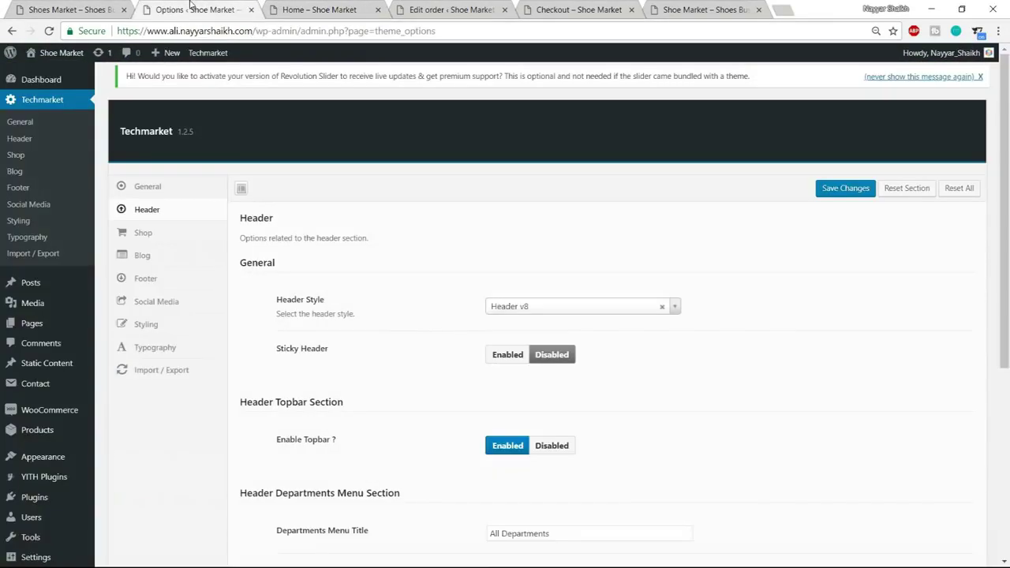
left_click(175, 287)
- Scroll to the Footer Logo Block and start uploading an image for Your Logo
scroll(765, 285, "down", 2)
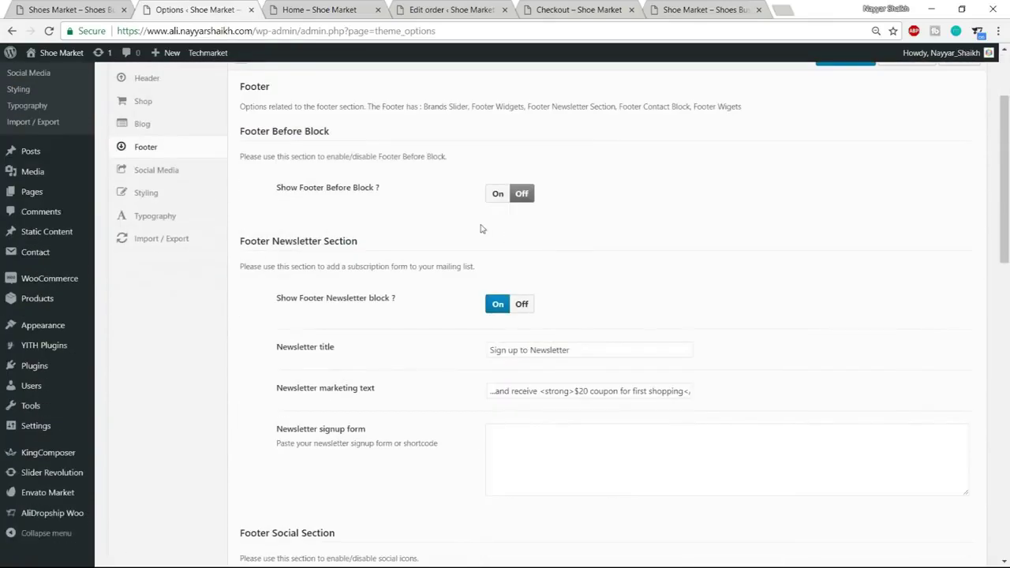
scroll(740, 233, "down", 2)
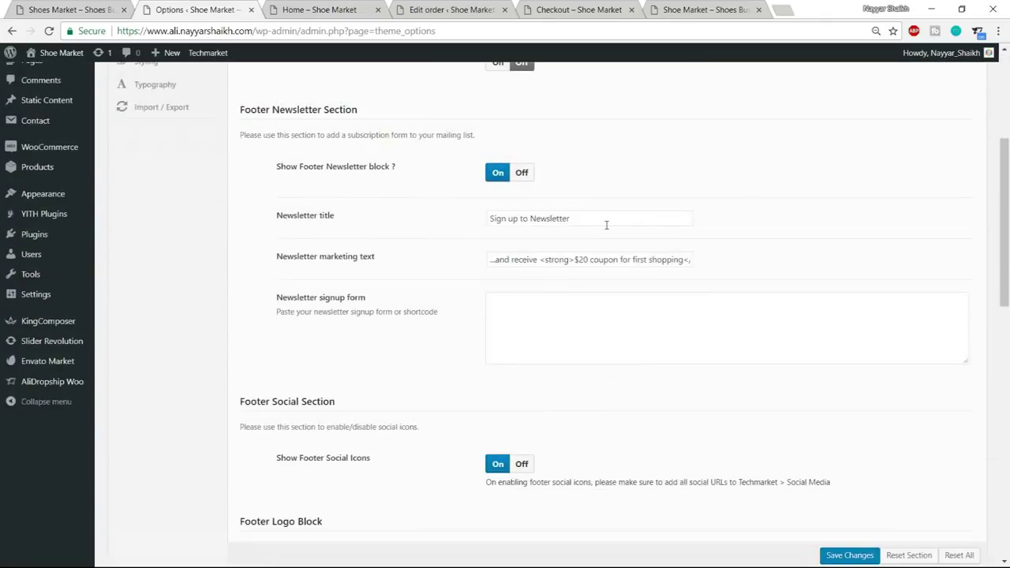
scroll(606, 224, "down", 5)
scroll(606, 227, "down", 3)
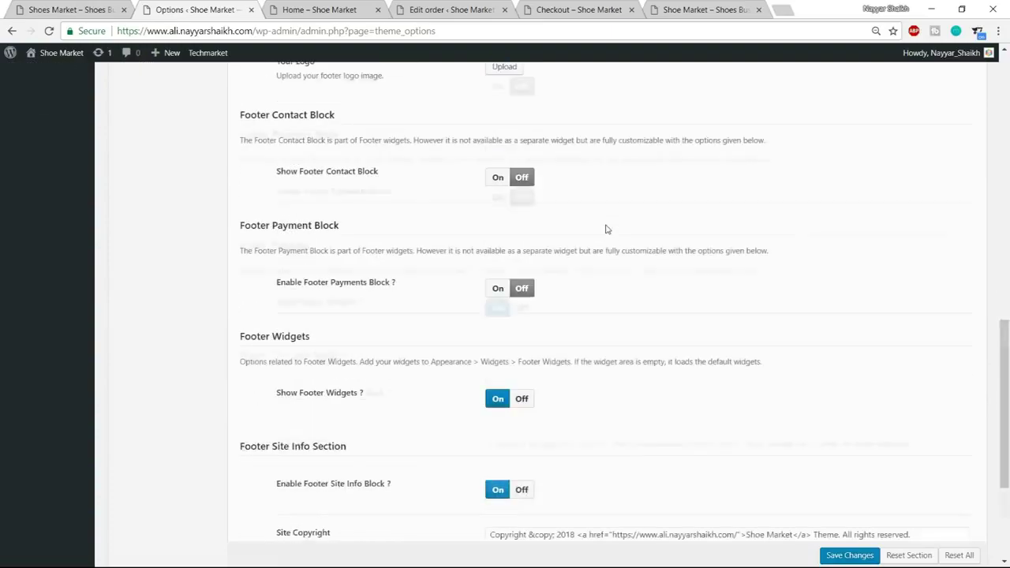
left_click_drag(1005, 446, 1006, 388)
scroll(383, 158, "down", 1)
scroll(330, 134, "up", 1)
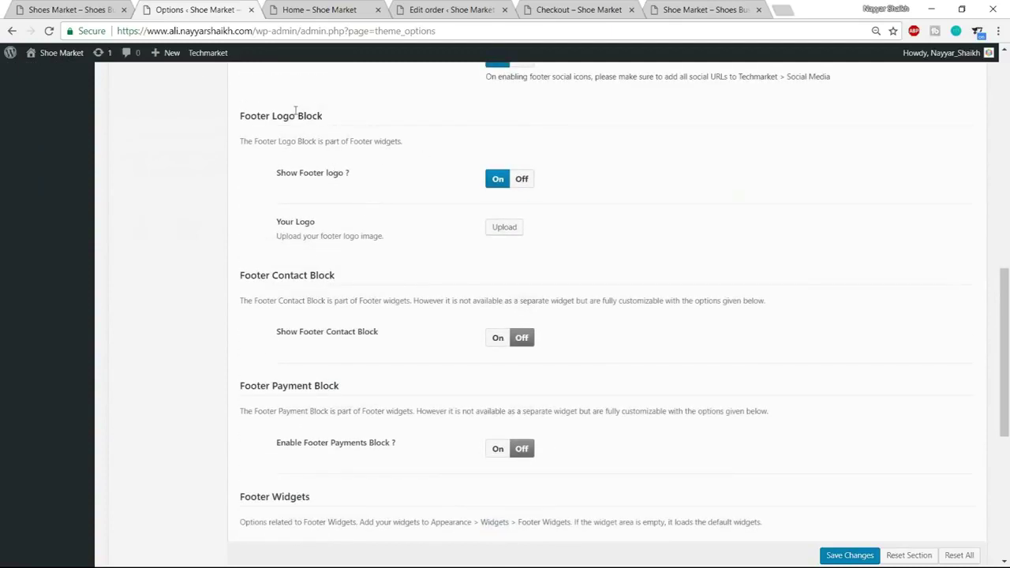
left_click(505, 226)
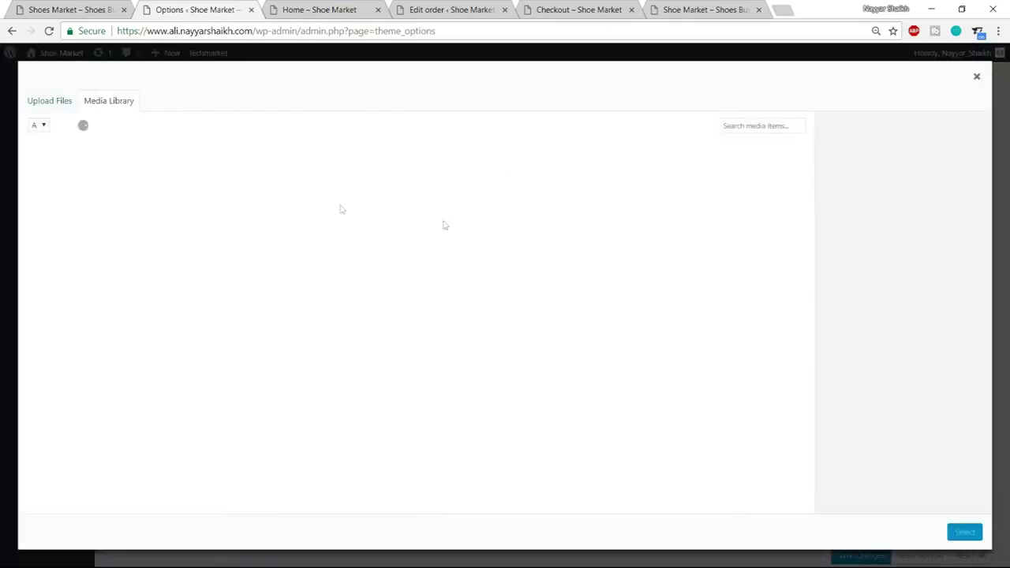
- Pick the photodune image in the Media Library for the footer logo
scroll(442, 310, "down", 5)
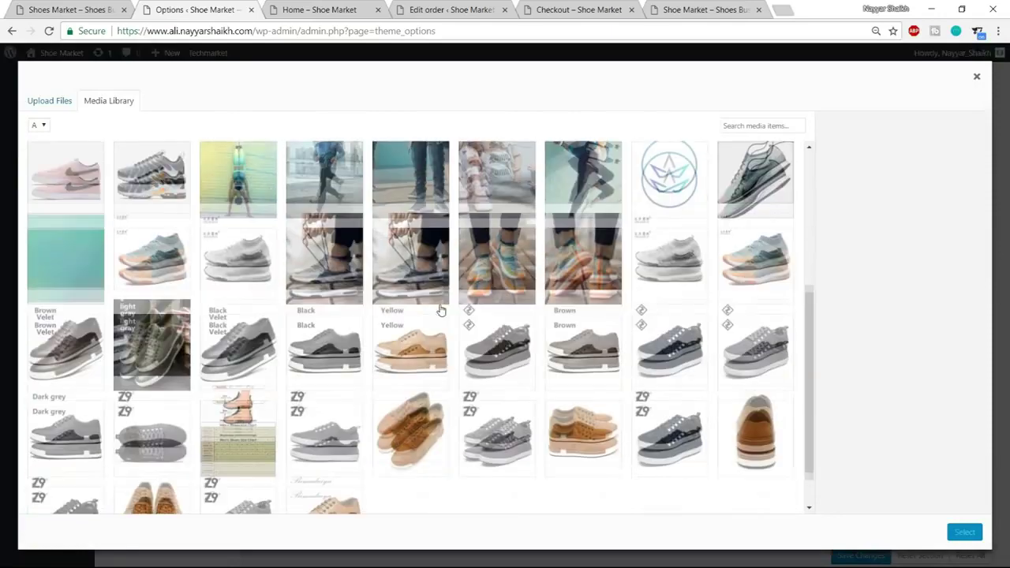
scroll(441, 311, "up", 6)
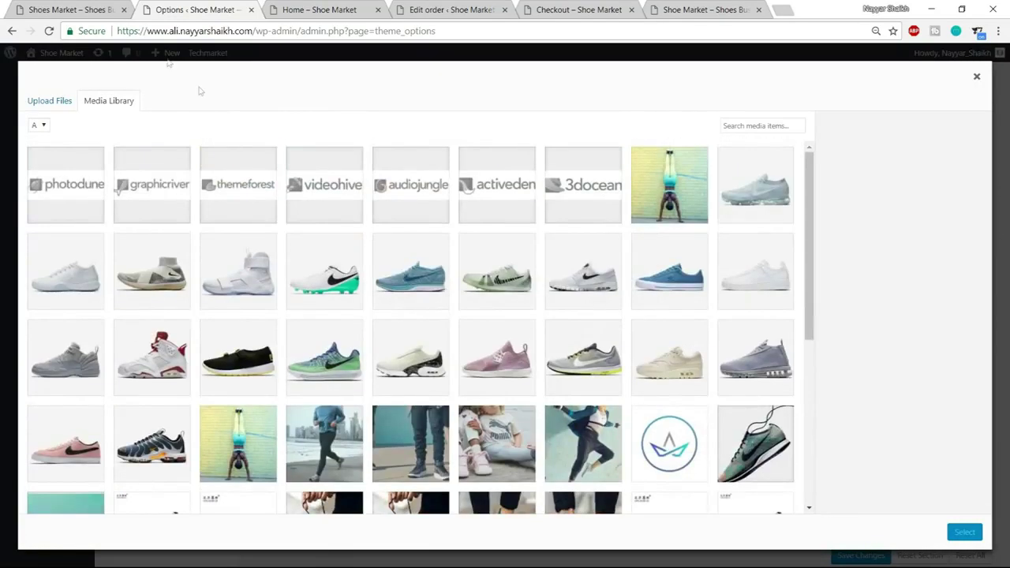
left_click(101, 188)
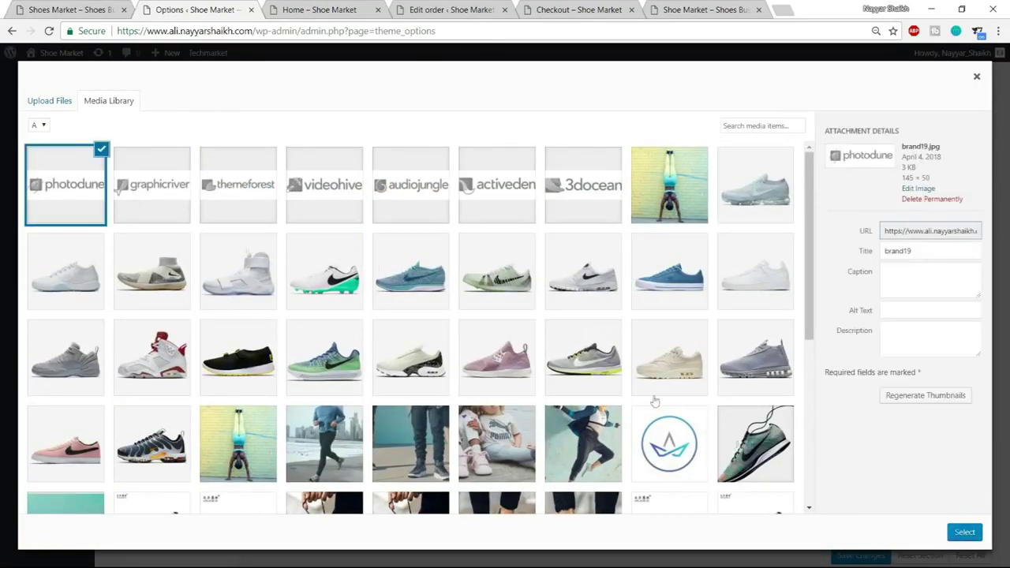
left_click(653, 461)
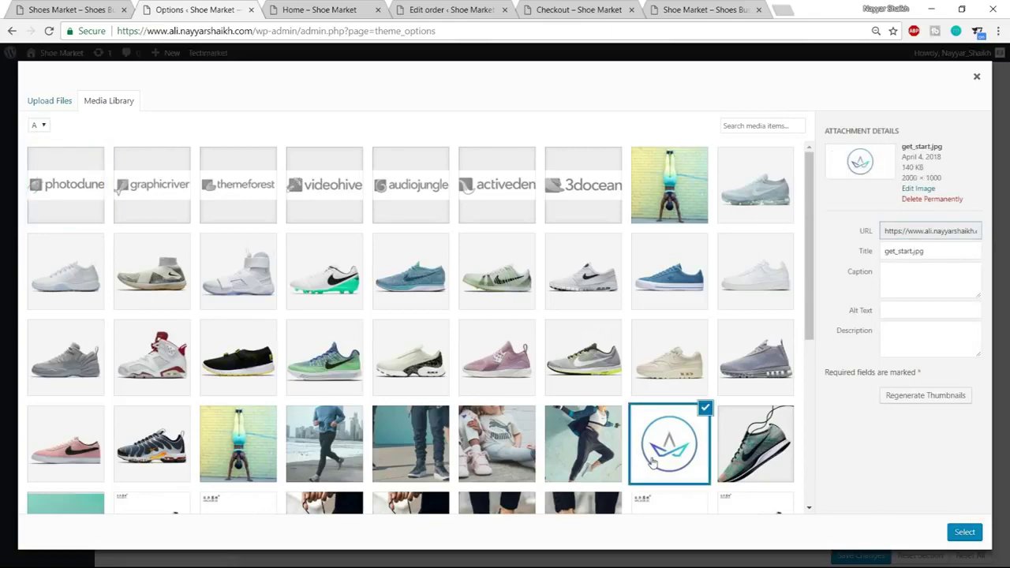
scroll(537, 426, "down", 3)
scroll(536, 426, "up", 4)
left_click(91, 199)
- Confirm the photodune image as footer logo and turn on the footer contact block
left_click(970, 533)
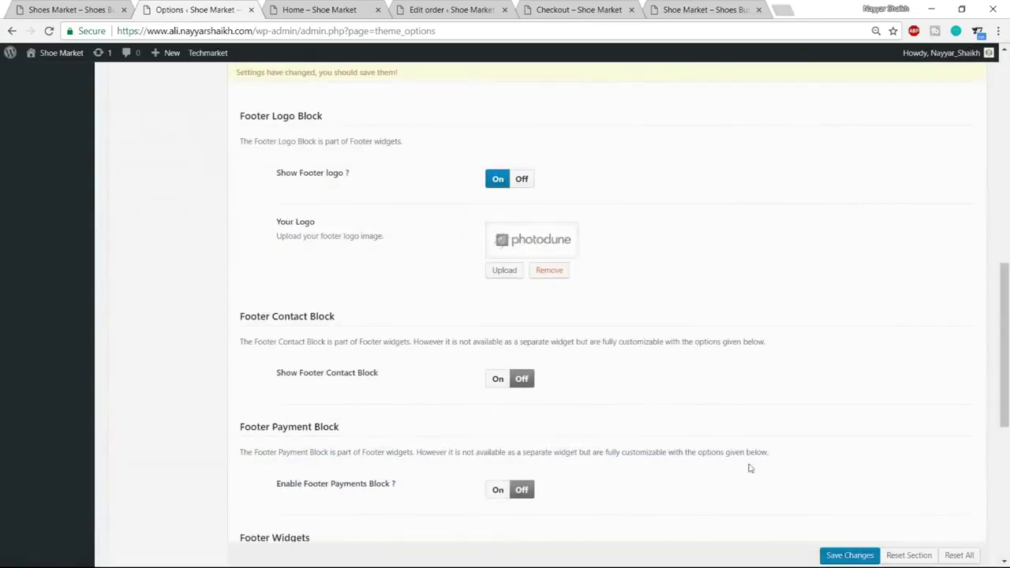
scroll(729, 361, "down", 1)
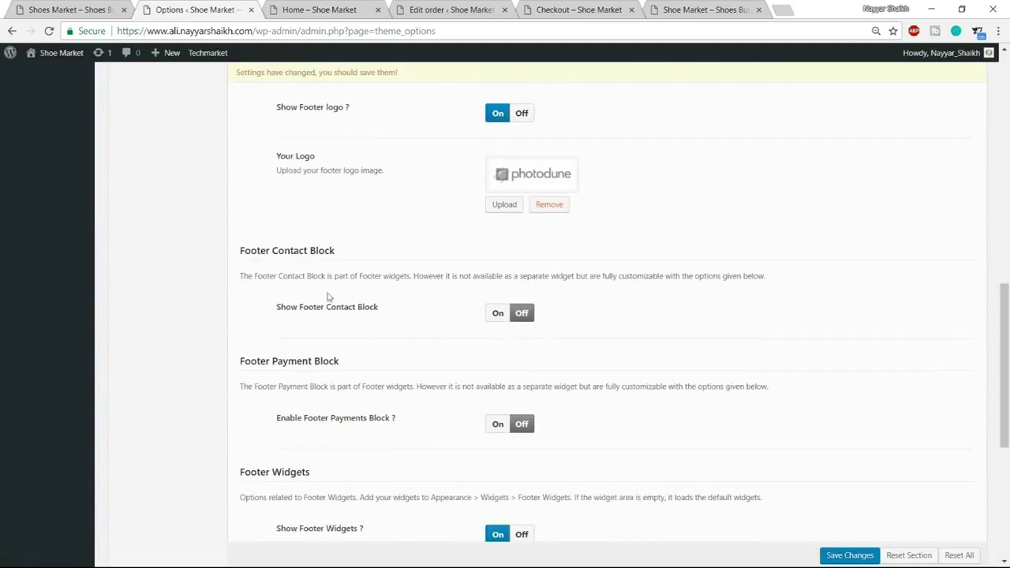
left_click(497, 314)
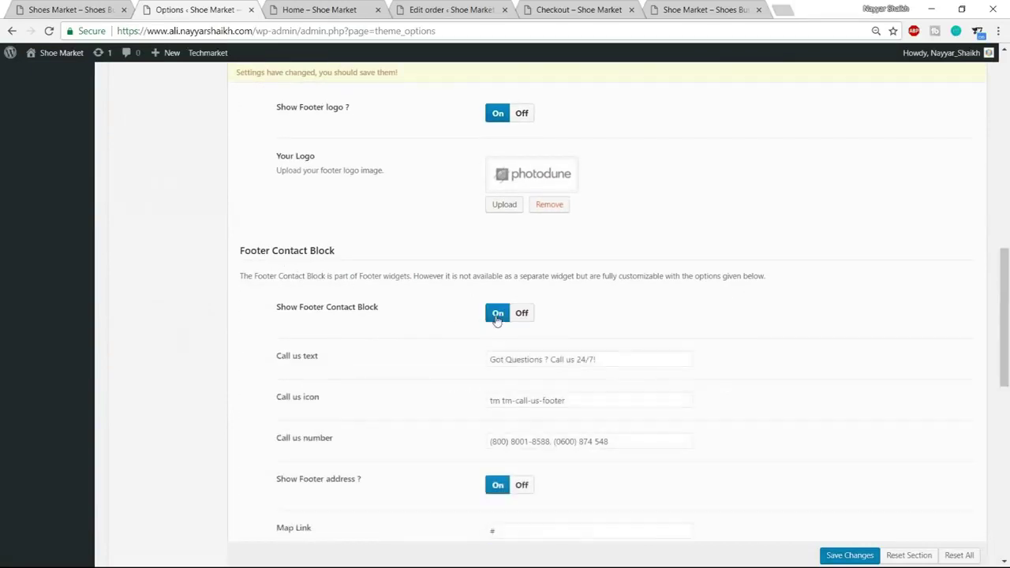
scroll(537, 271, "down", 1)
scroll(669, 339, "down", 6)
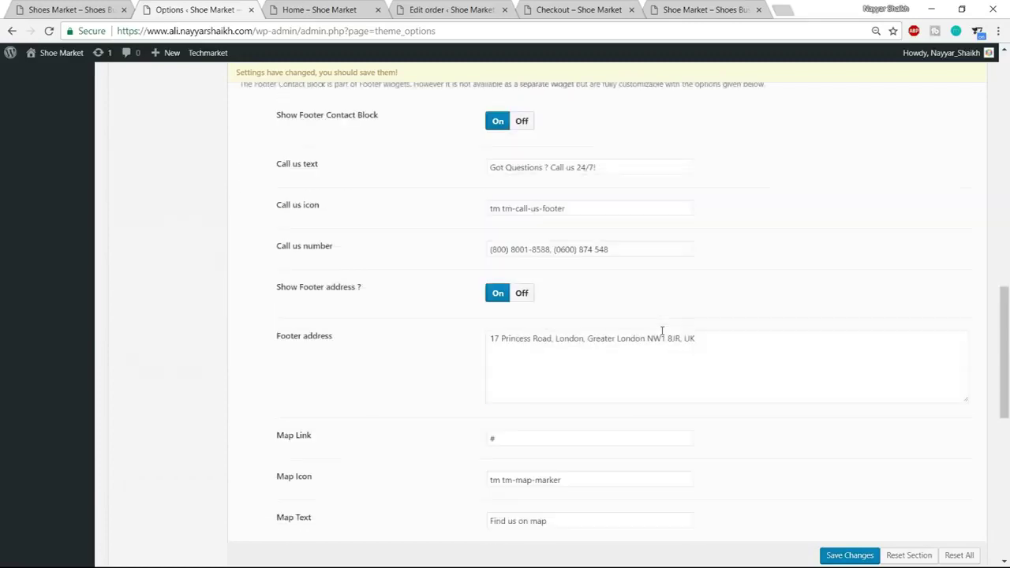
scroll(671, 357, "up", 5)
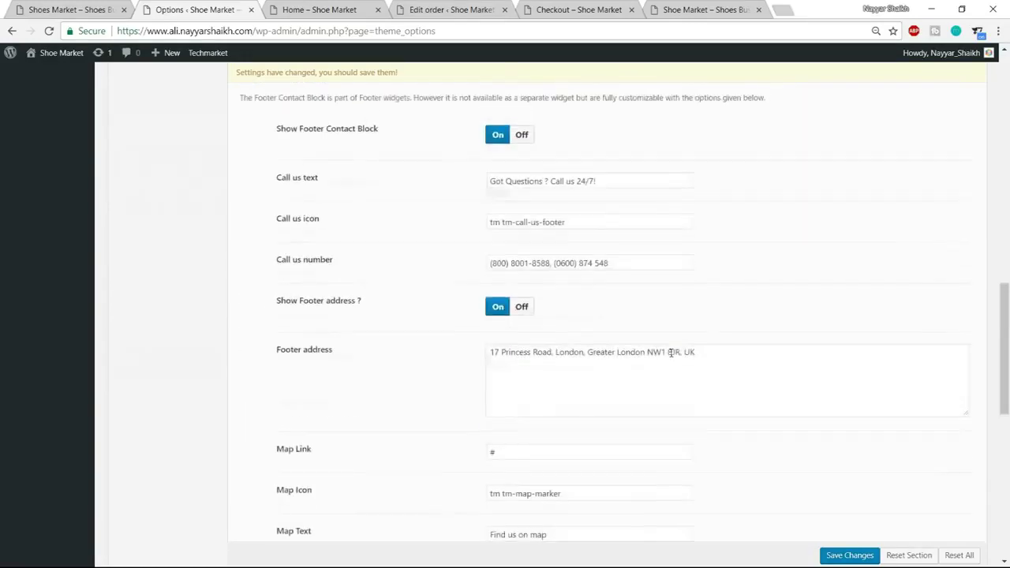
- Compare the Call us heading and phone number fields with the demo store's footer
left_click(67, 10)
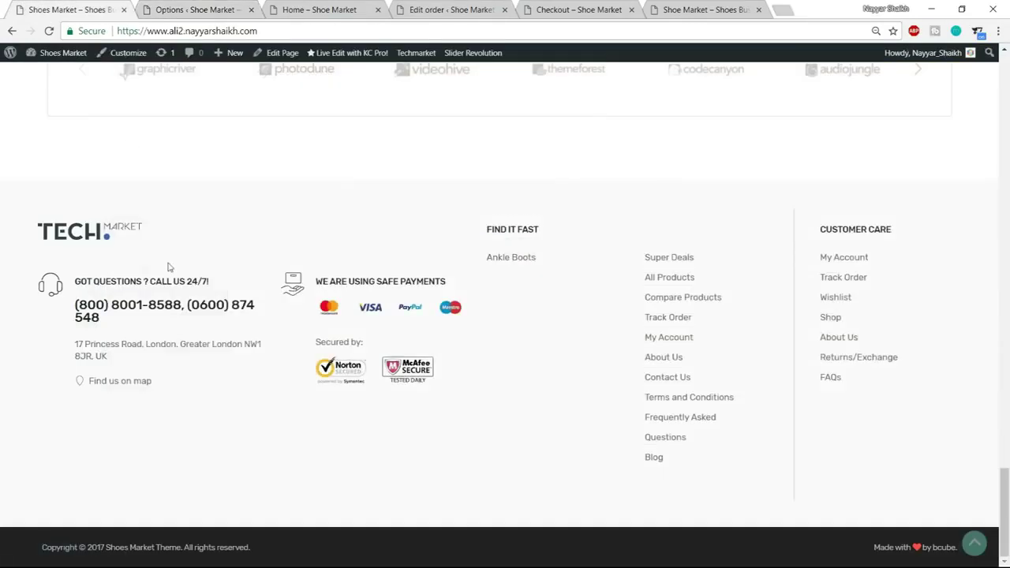
left_click_drag(75, 282, 184, 286)
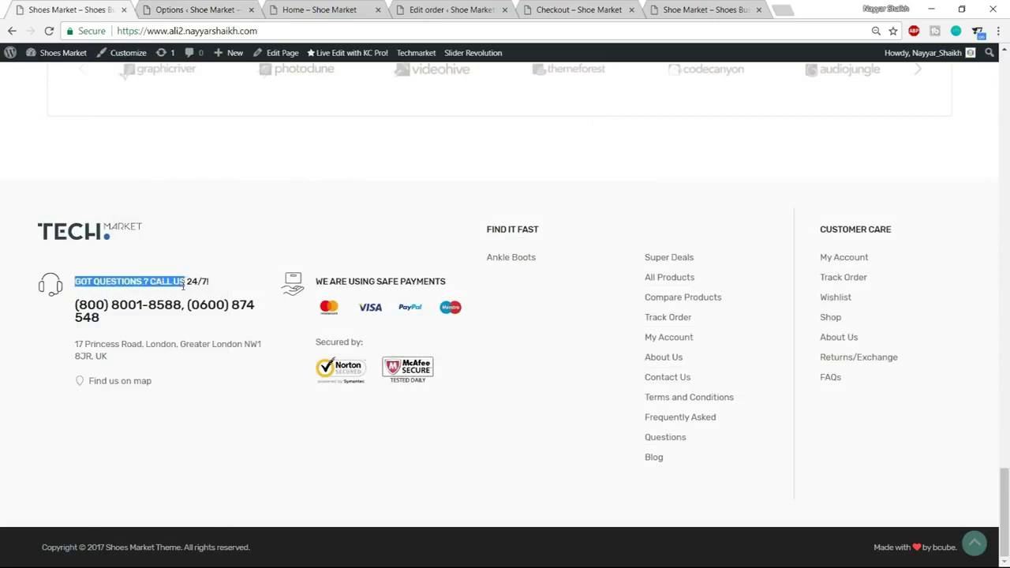
left_click(189, 9)
scroll(633, 354, "up", 1)
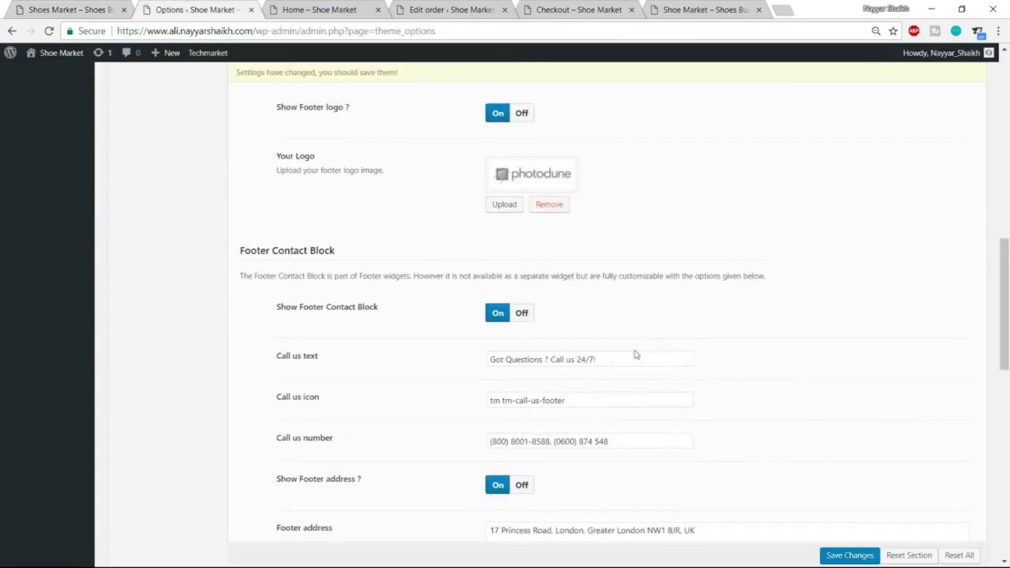
left_click(633, 354)
left_click_drag(597, 358, 489, 359)
scroll(616, 404, "down", 1)
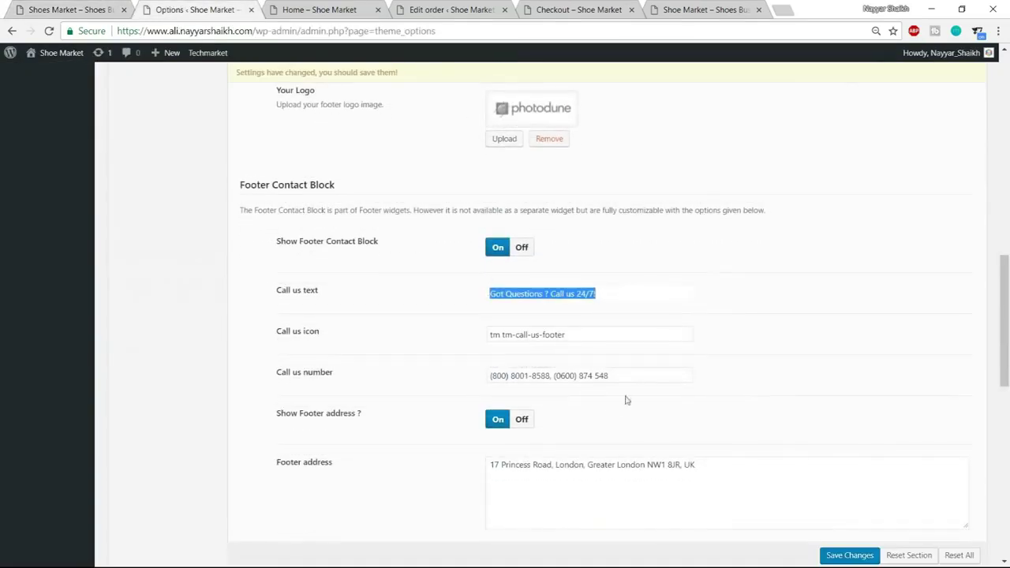
left_click_drag(629, 379, 512, 377)
left_click(95, 9)
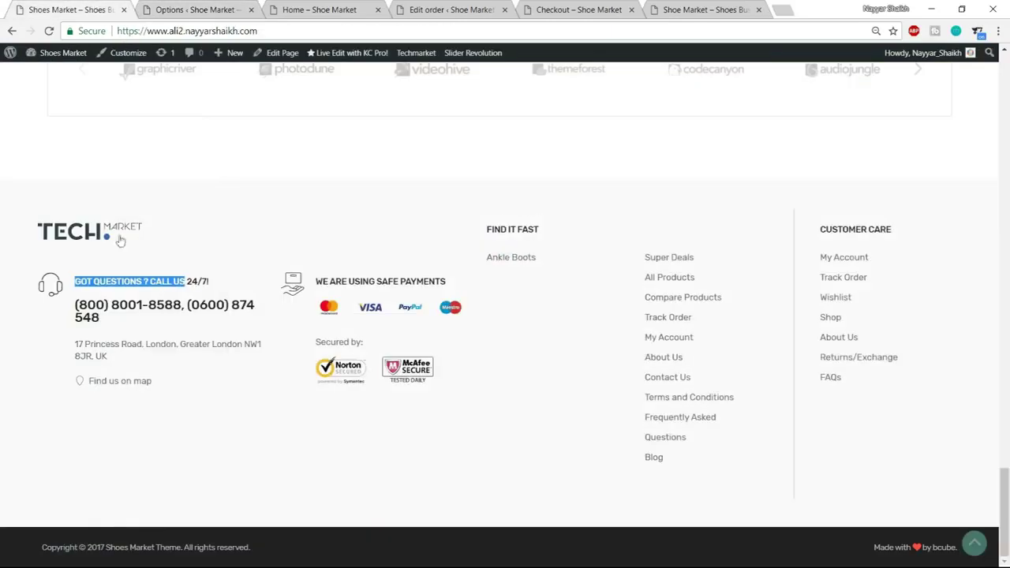
left_click_drag(76, 299, 110, 326)
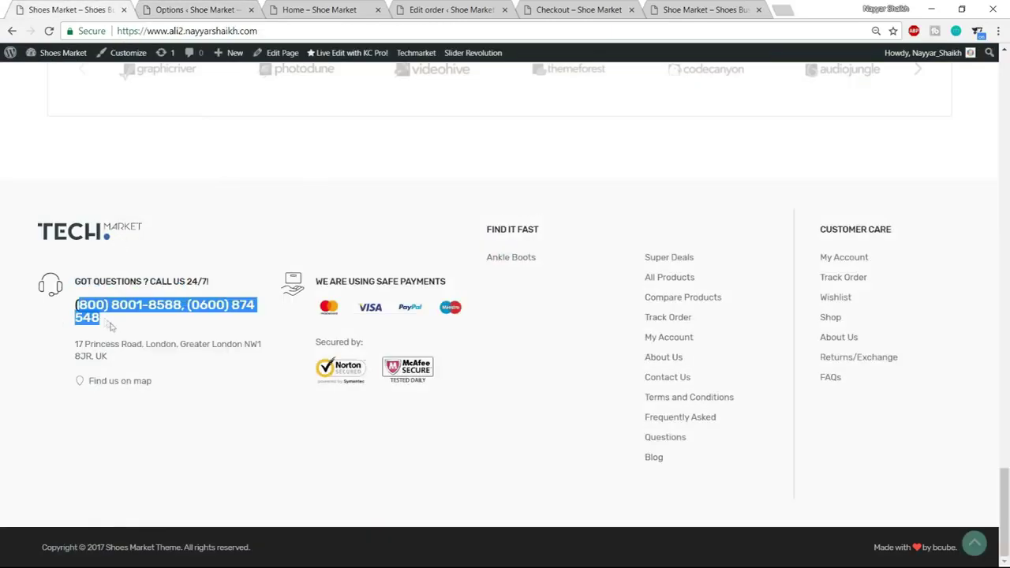
left_click(197, 9)
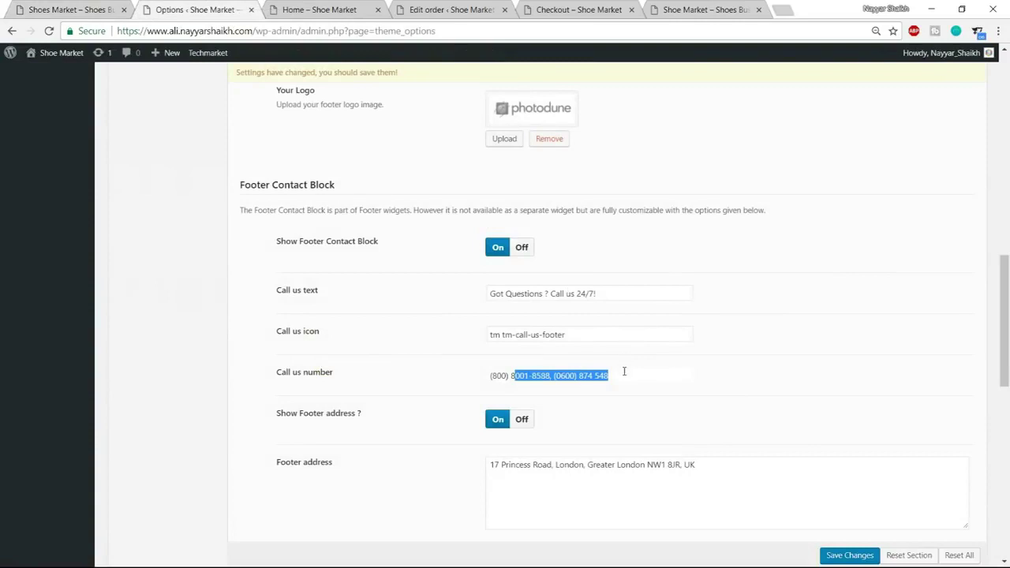
- Check the phone number and address fields against the reference footer
left_click(624, 373)
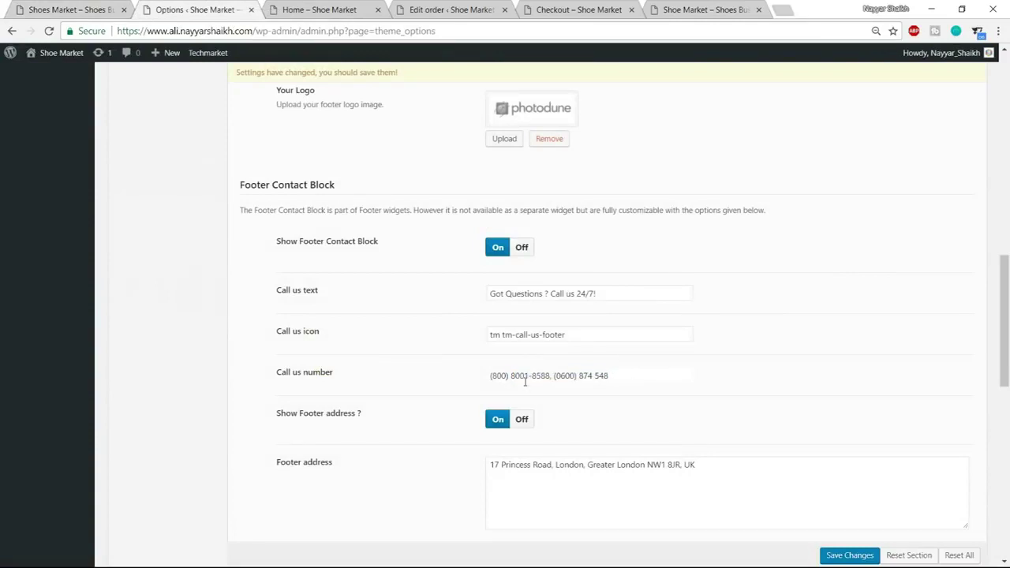
left_click_drag(557, 379, 506, 379)
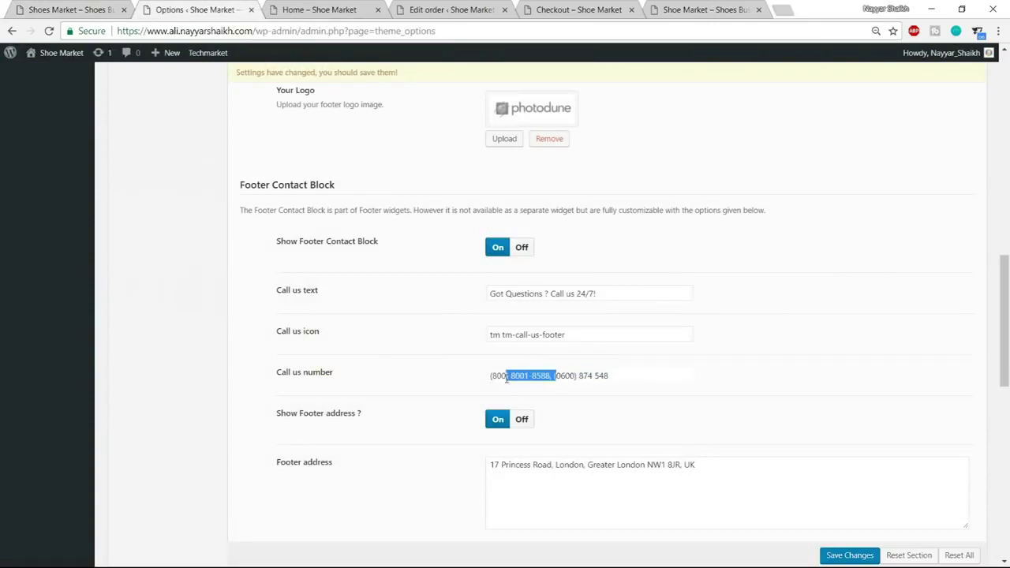
scroll(672, 377, "down", 2)
left_click_drag(724, 342, 453, 347)
left_click(120, 7)
left_click_drag(76, 340, 112, 367)
left_click(126, 351)
left_click(196, 10)
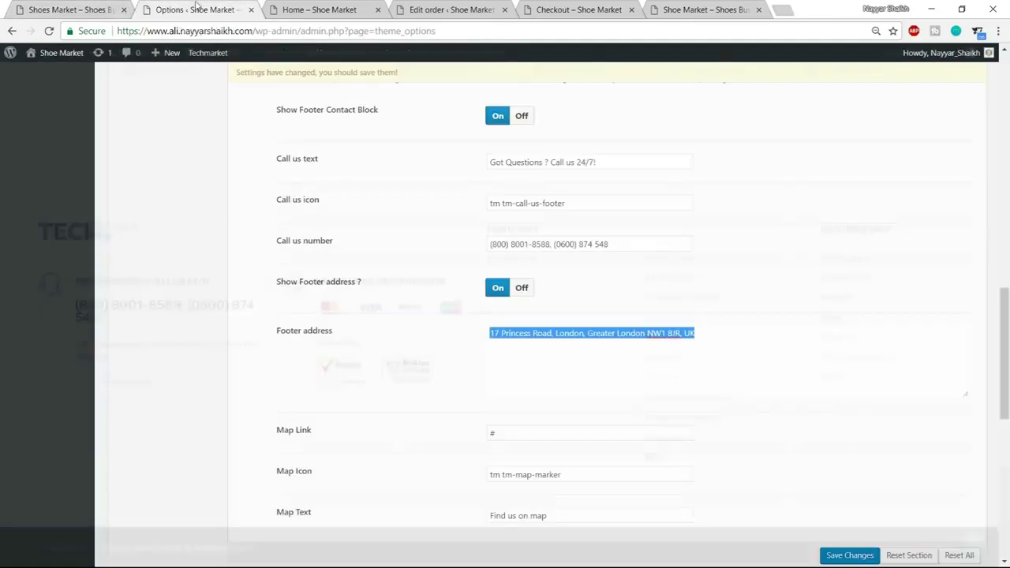
scroll(664, 338, "down", 2)
scroll(664, 339, "down", 3)
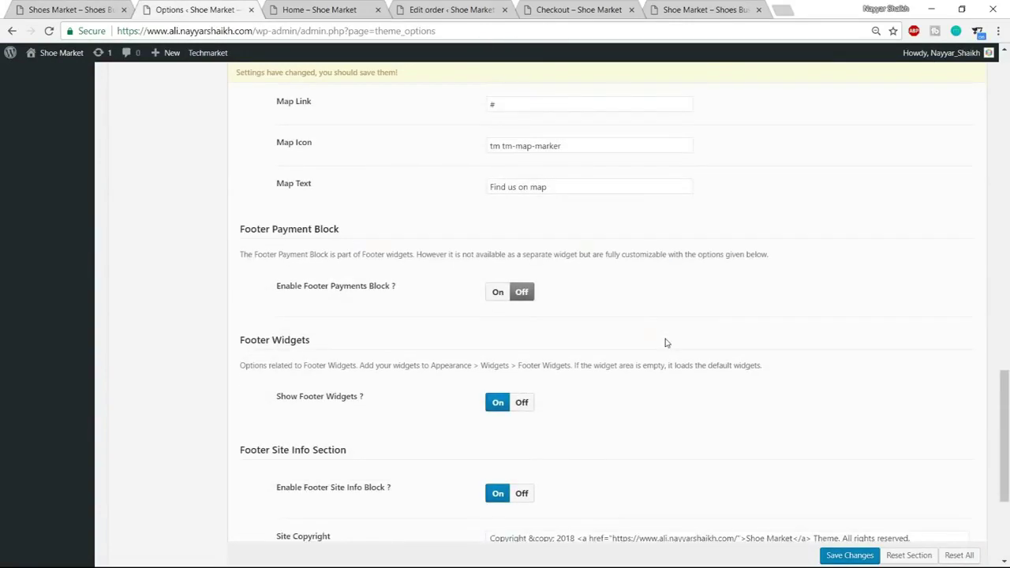
left_click(90, 6)
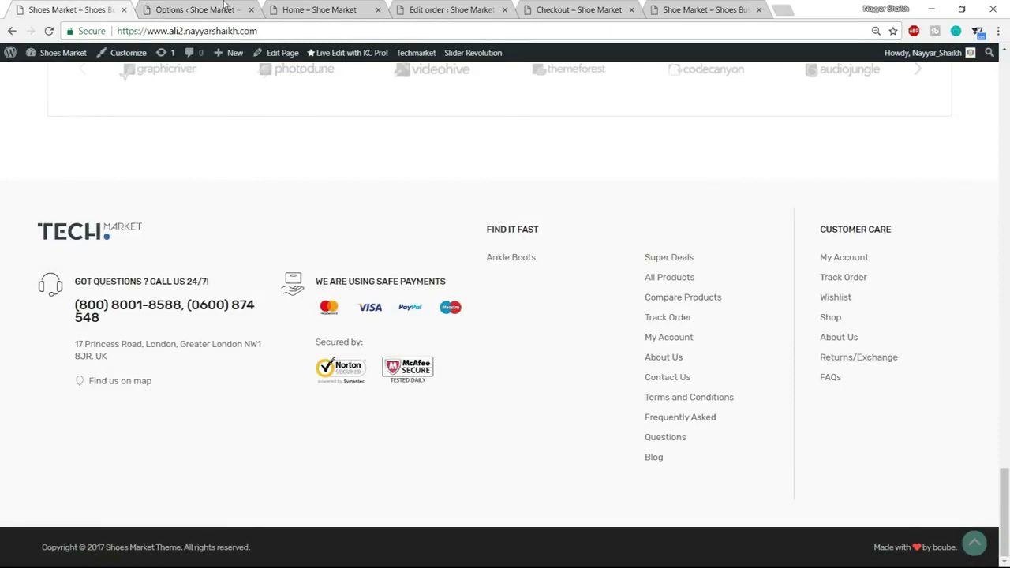
left_click(224, 5)
- Set Enable Footer Payments Block to On and check the reference copyright line
left_click(498, 292)
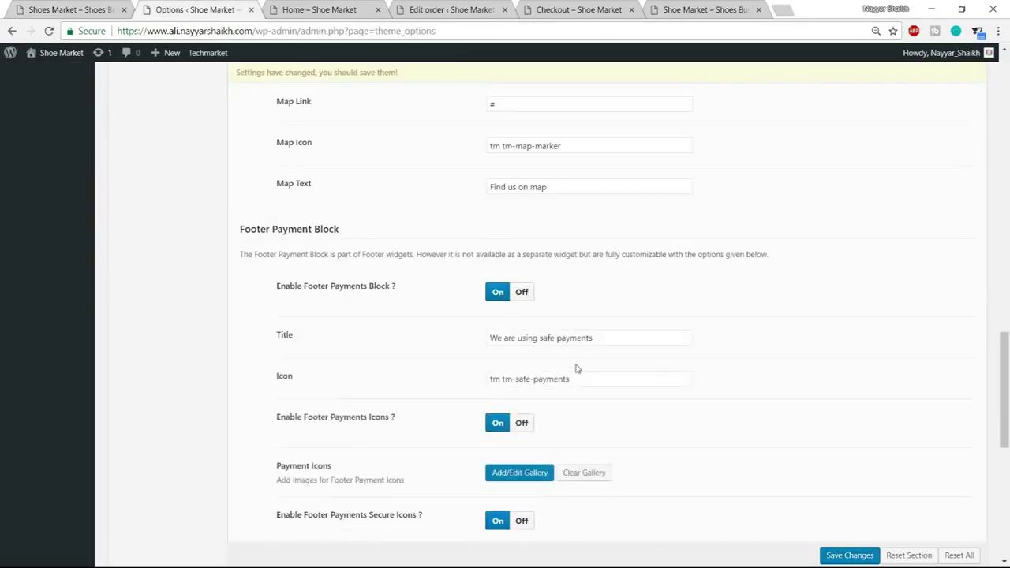
scroll(610, 412, "down", 2)
scroll(556, 366, "down", 4)
scroll(597, 409, "down", 1)
key("ctrl+shift+Tab")
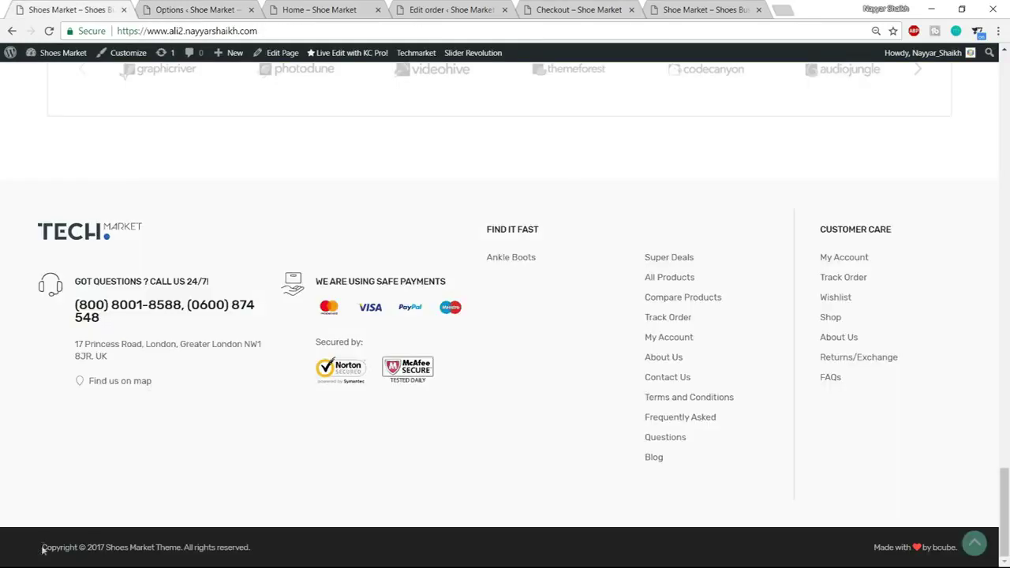
left_click_drag(42, 550, 79, 557)
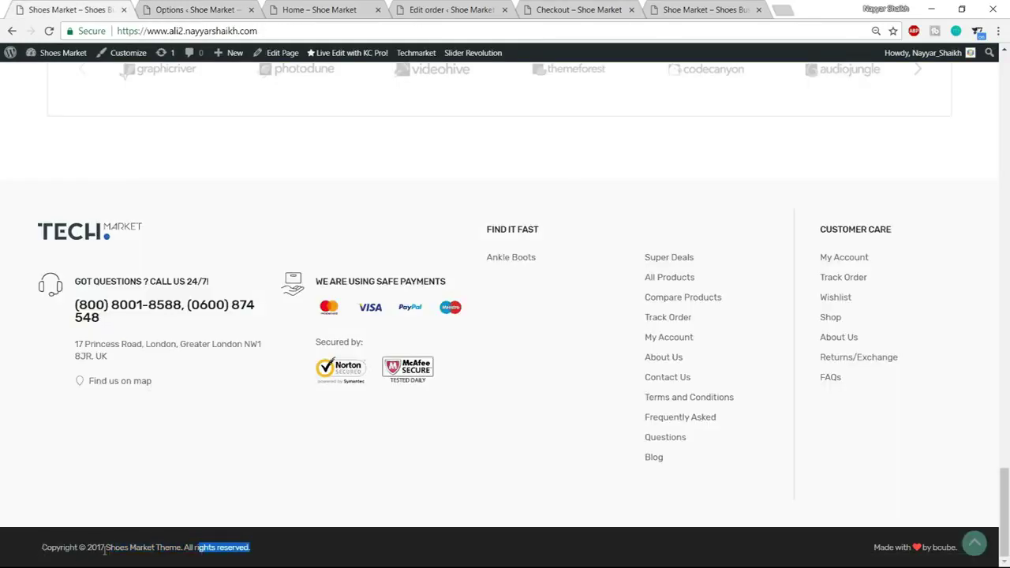
left_click(180, 9)
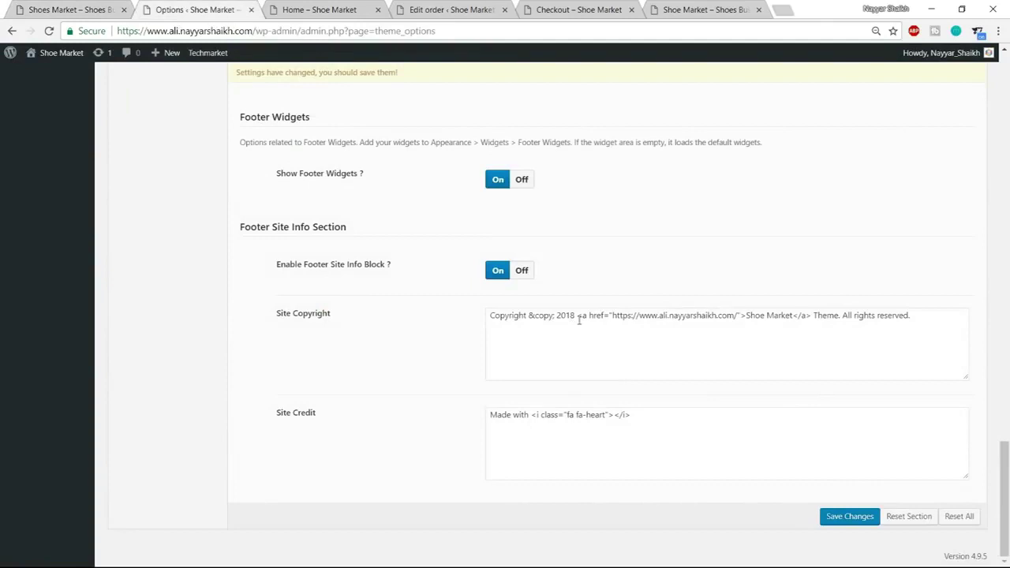
- Compare the copyright year and site name with the reference site's footer credit
left_click_drag(575, 315, 569, 315)
left_click_drag(747, 317, 791, 316)
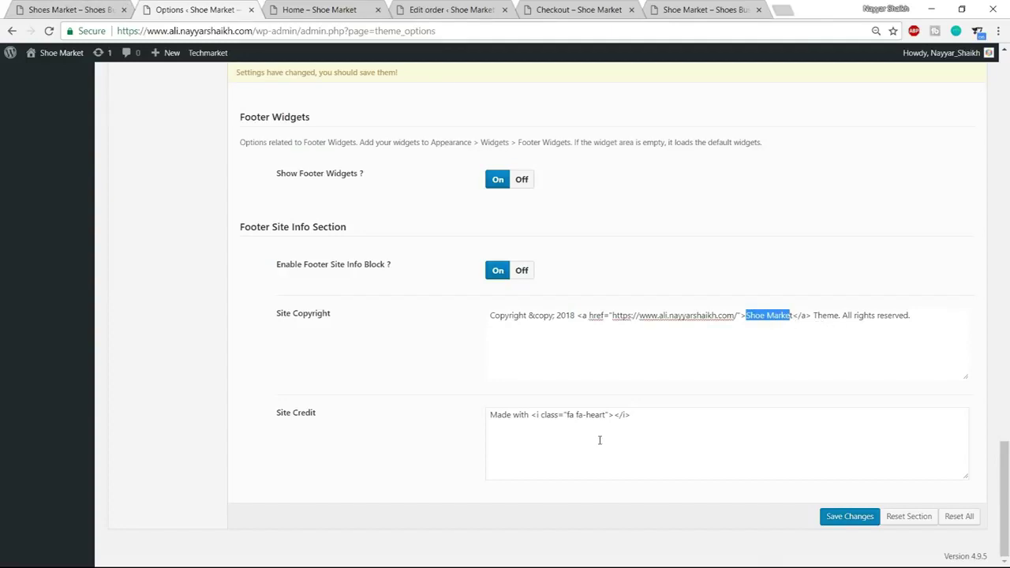
left_click(94, 9)
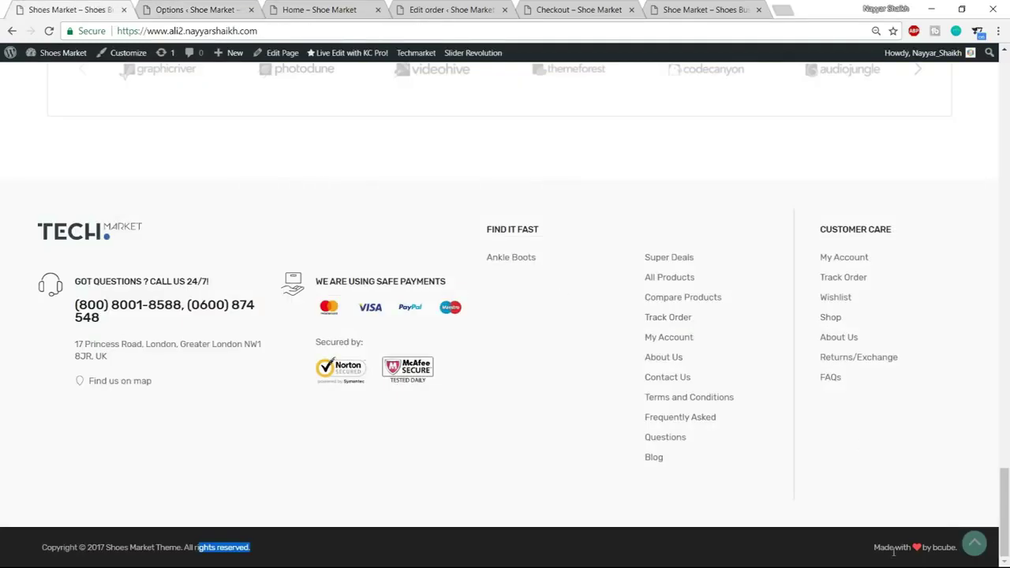
left_click(202, 10)
- Add the site owner's name after the heart in Site Credit and save the theme options
left_click_drag(490, 415, 555, 415)
left_click(593, 414)
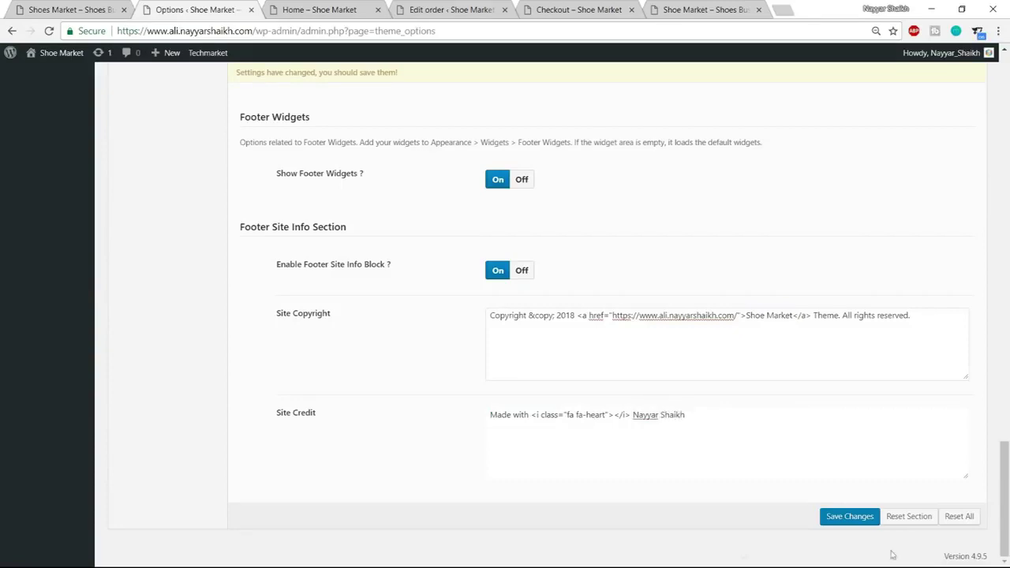
left_click(850, 516)
- Reload the Home page to verify the new footer credit, then return to the Techmarket theme options
left_click(339, 10)
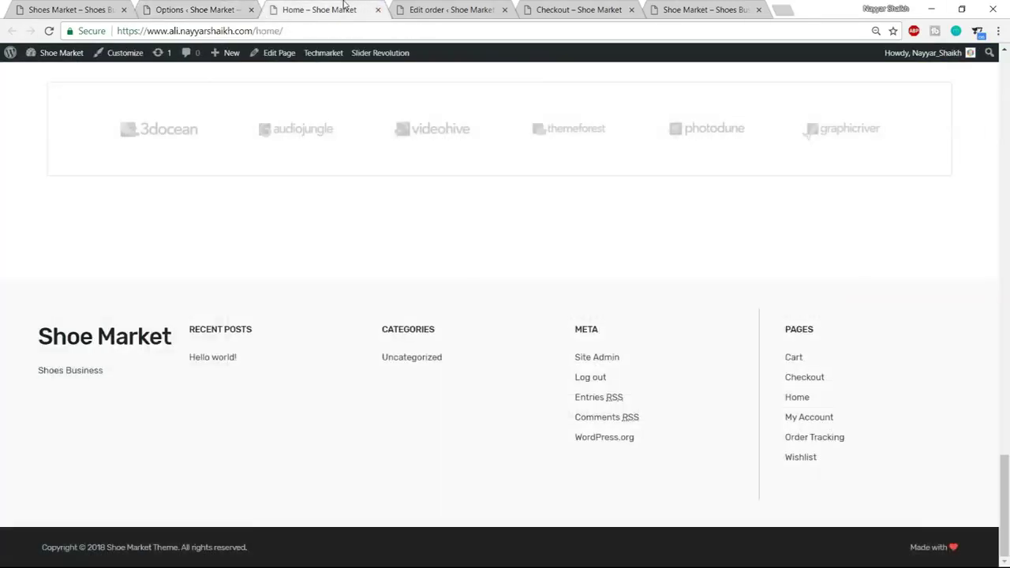
left_click(48, 31)
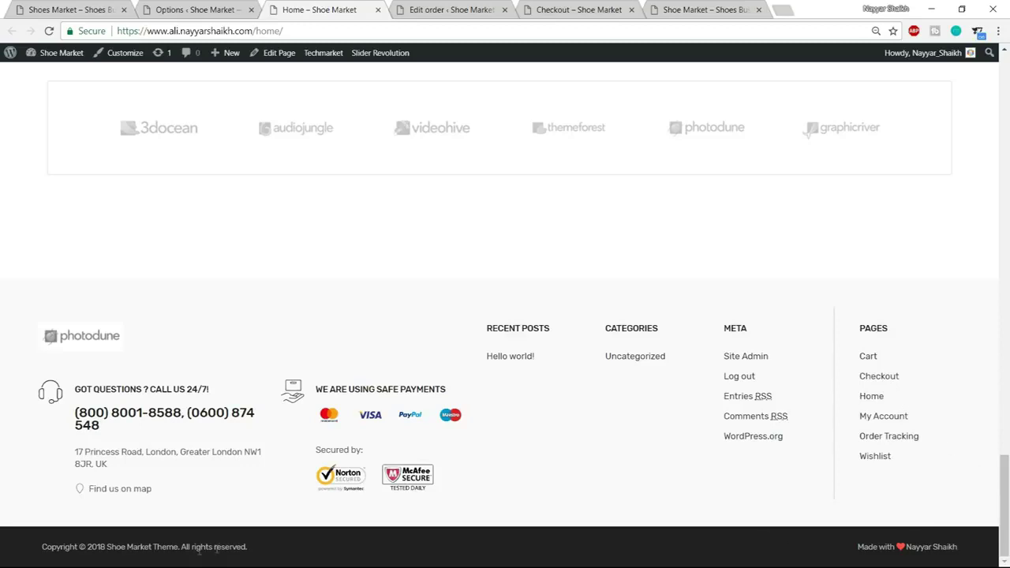
scroll(291, 544, "up", 20)
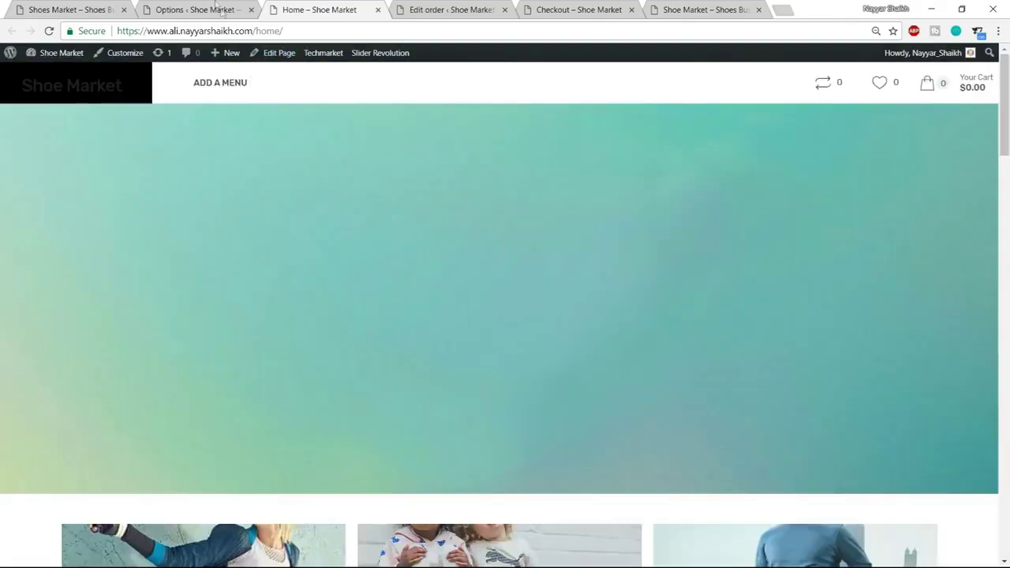
left_click(215, 6)
- Create a new navigation menu named 'Main Menu' under Appearance > Menus
scroll(57, 386, "down", 2)
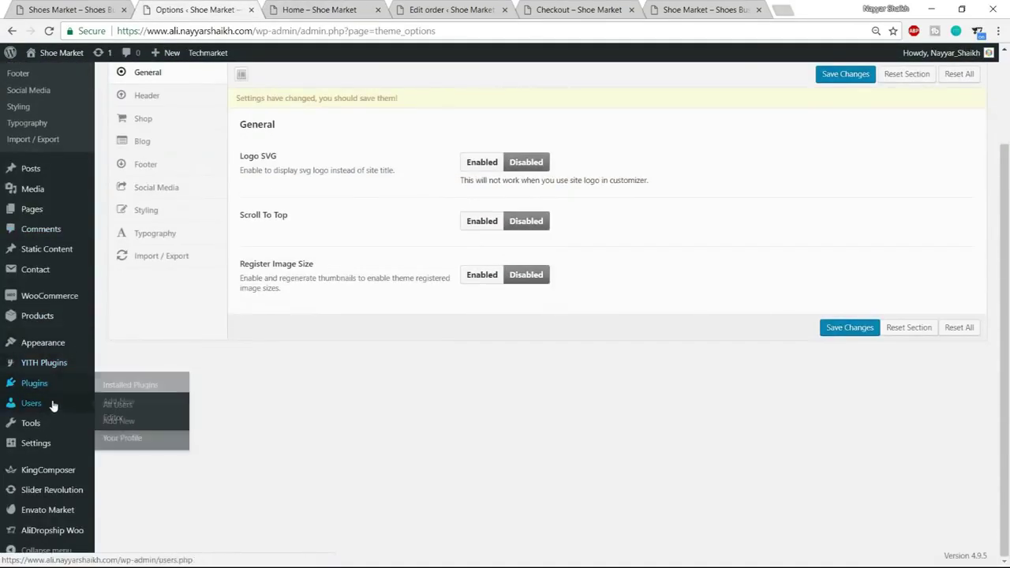
mouse_move(69, 348)
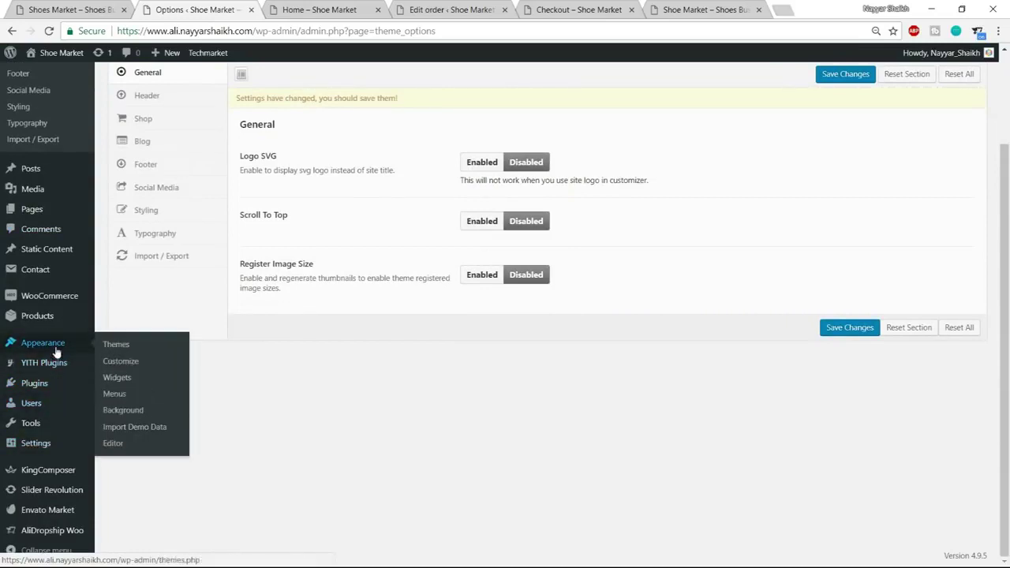
left_click(120, 394)
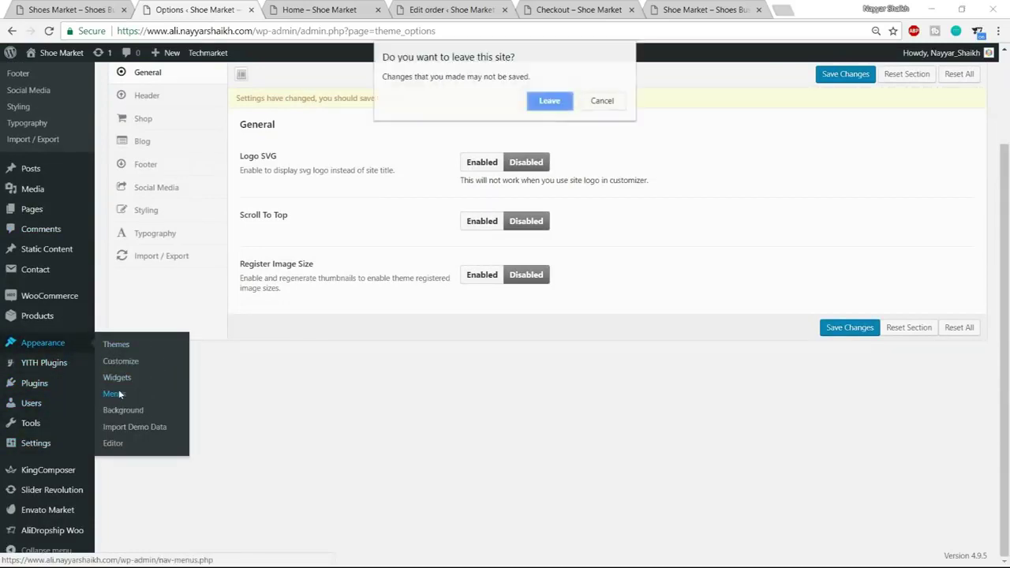
left_click(561, 108)
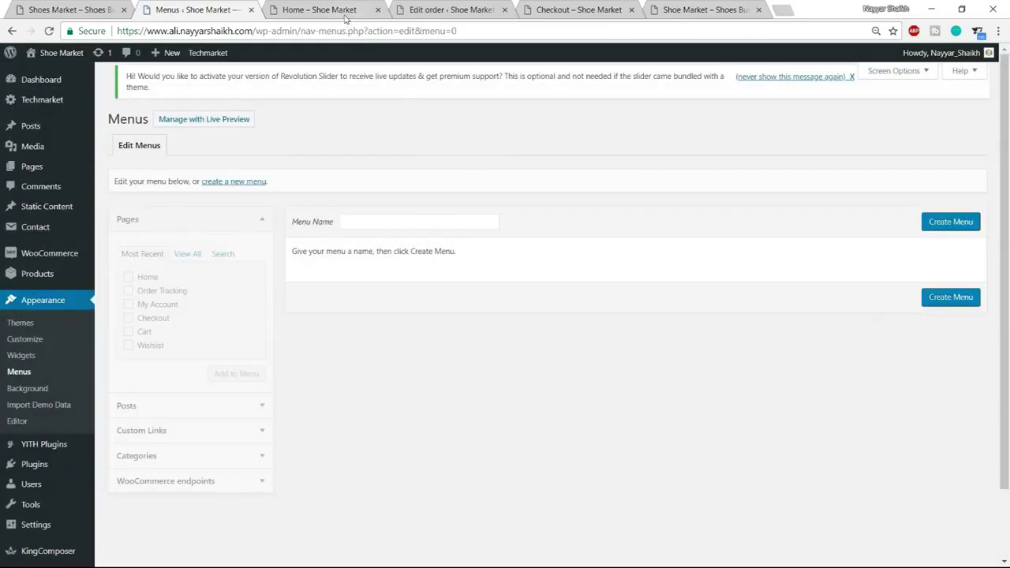
left_click(399, 227)
type("Main")
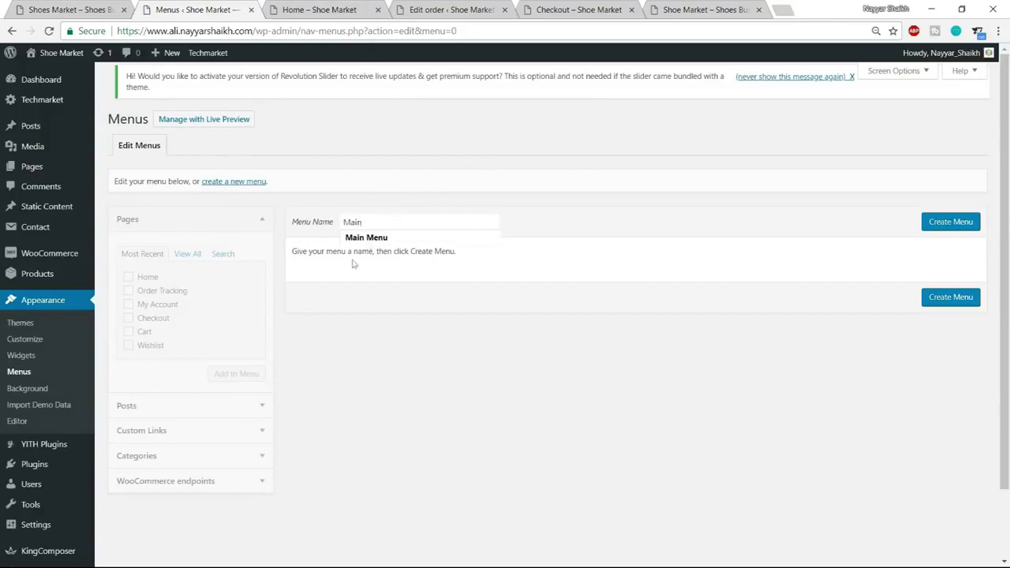
left_click(366, 238)
left_click(955, 223)
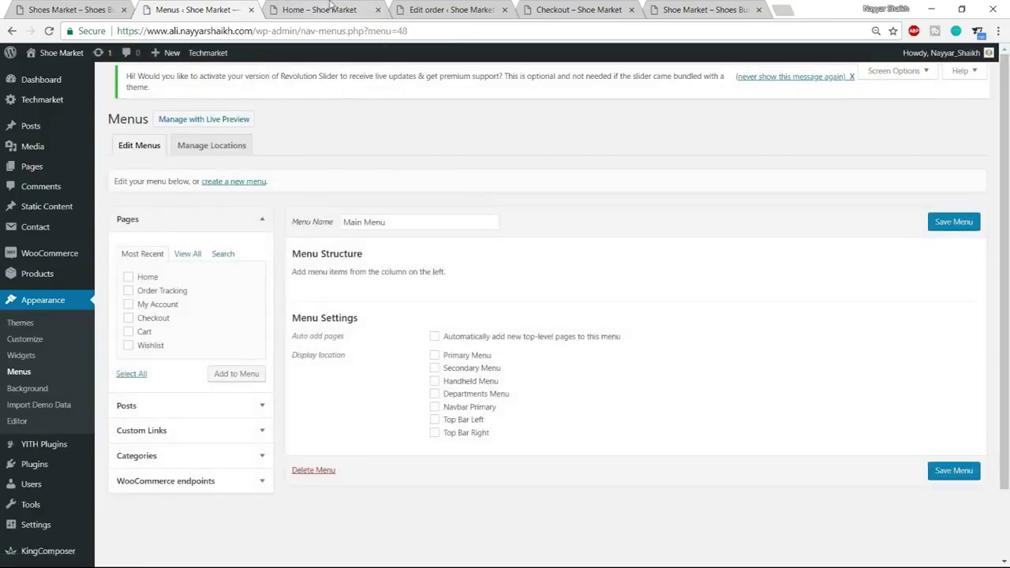
- Review the reference Shoes Market site's header menu
left_click(318, 9)
left_click(71, 10)
left_click_drag(1006, 505, 1005, 88)
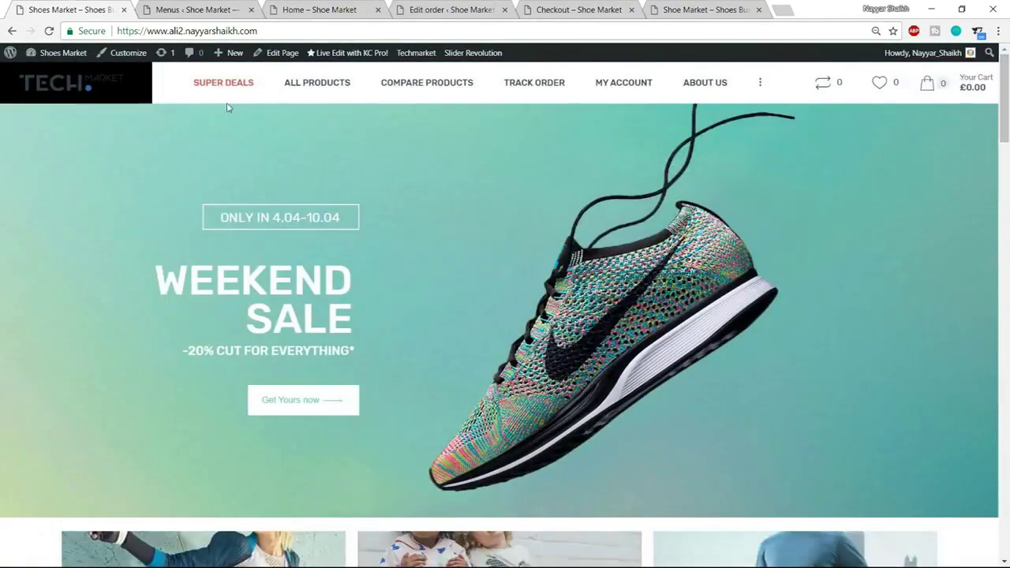
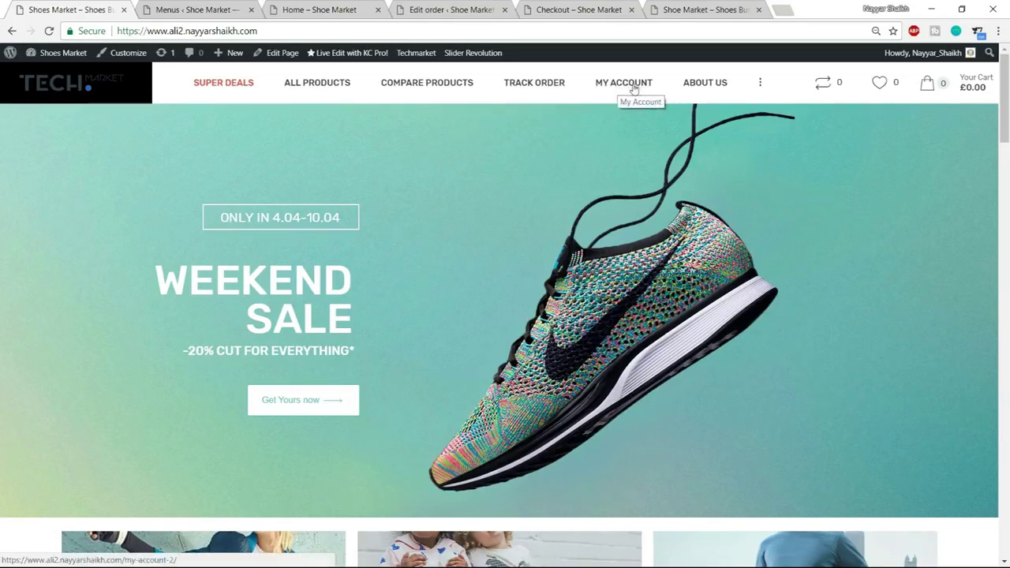
- Close the storefront's extra navigation links and go to the Menus admin page
mouse_move(760, 84)
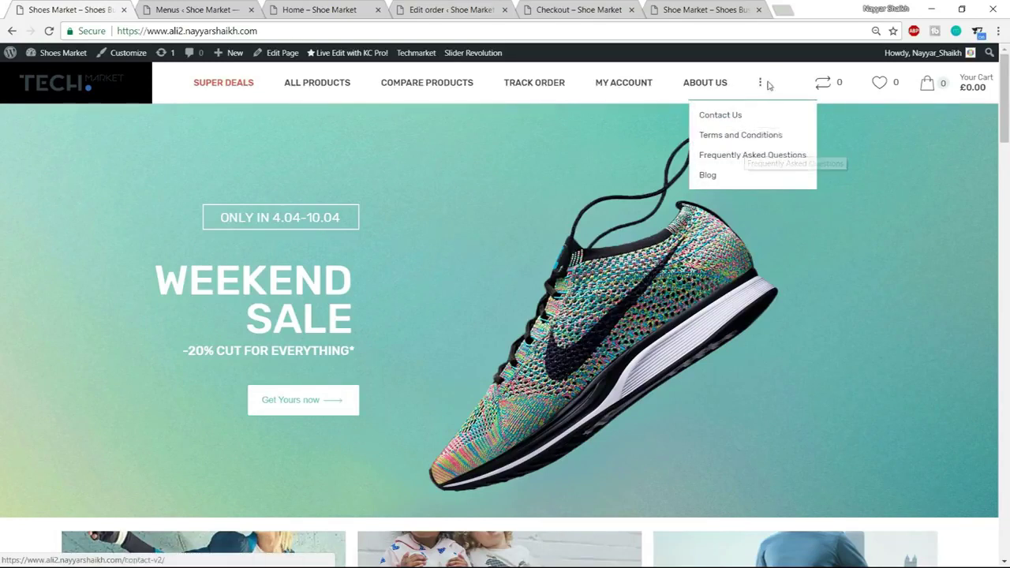
left_click(758, 85)
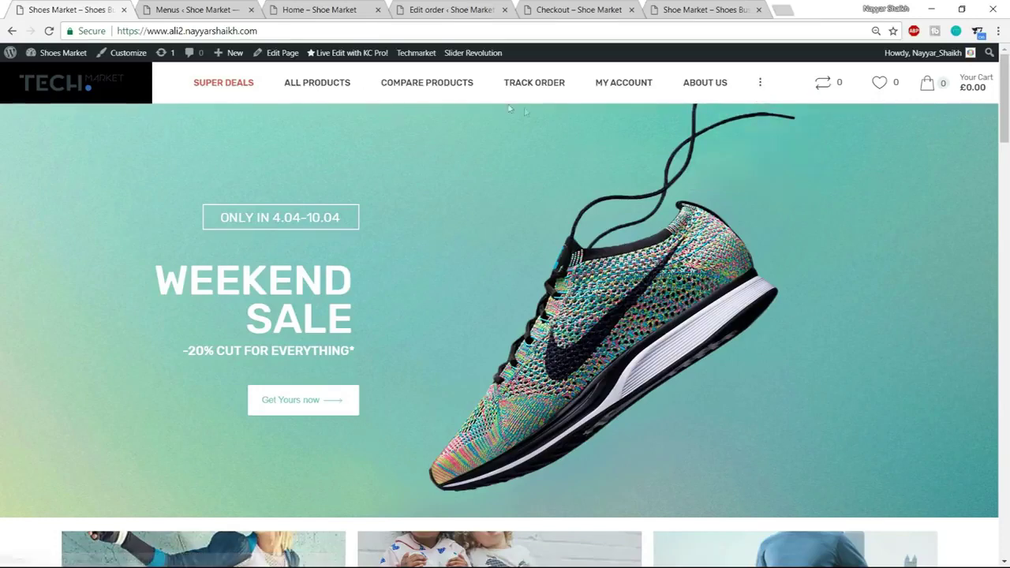
left_click(179, 10)
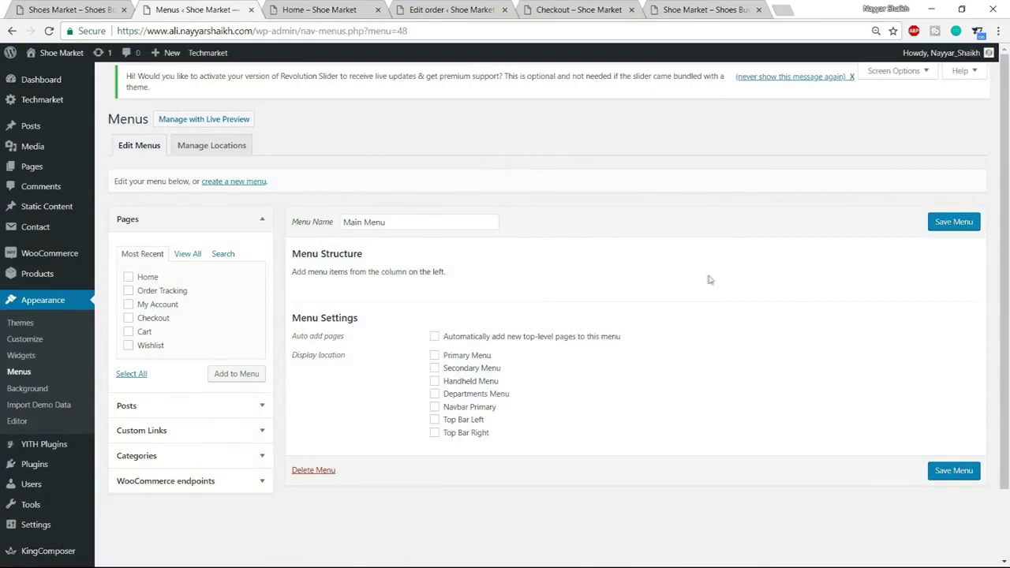
- Start a new page in another tab and give it the title Compare
mouse_move(38, 165)
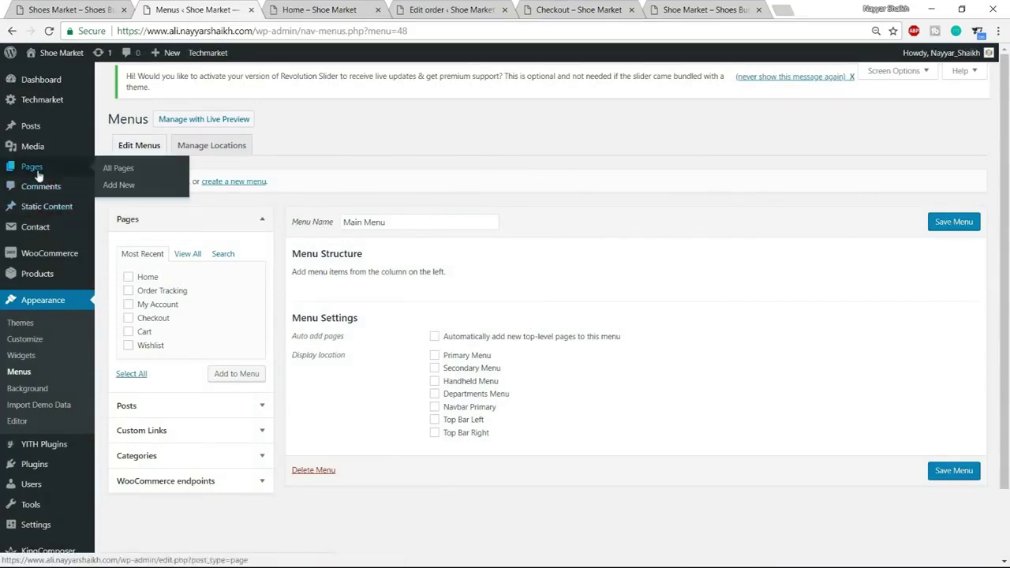
right_click(117, 186)
left_click(134, 191)
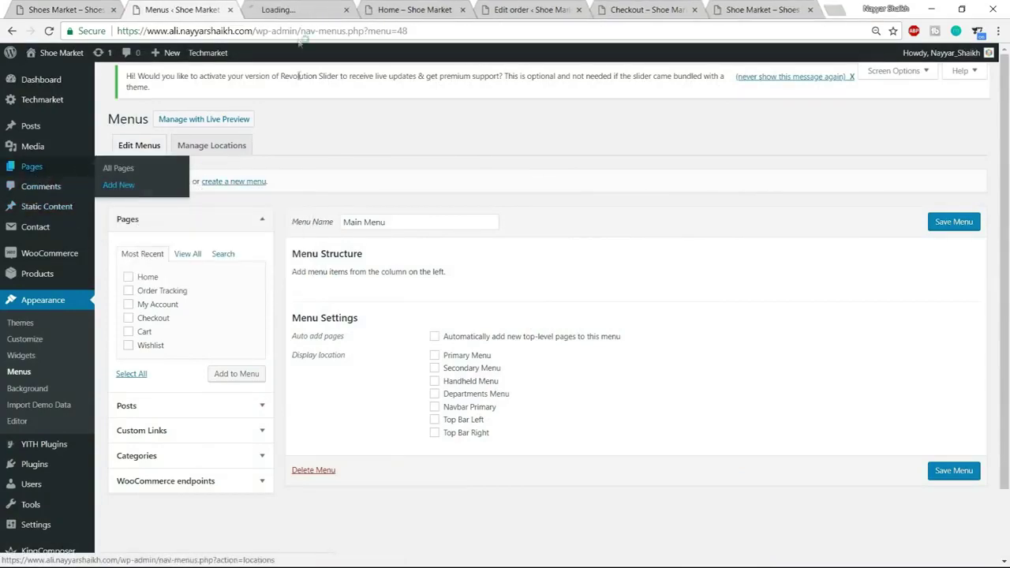
left_click(296, 20)
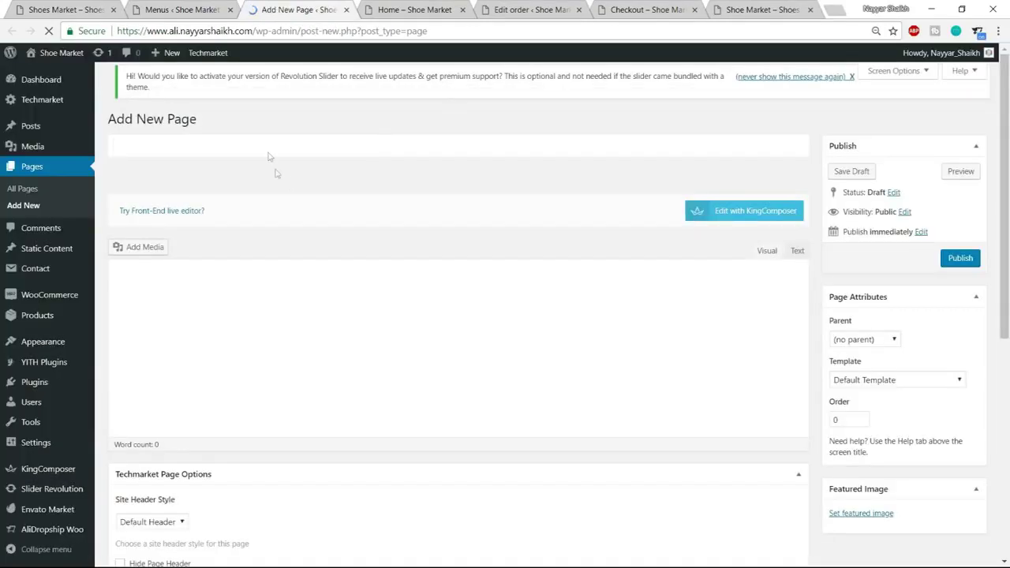
left_click(268, 152)
type("Compare")
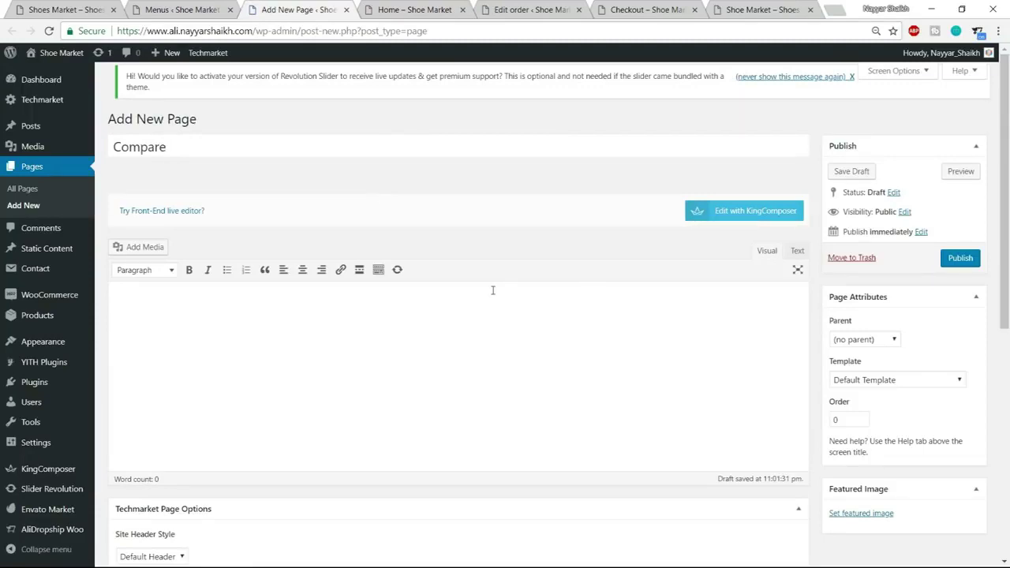
- Paste the [techmarket_compare_page] shortcode from the notes into the body and publish the page
key("alt+Tab")
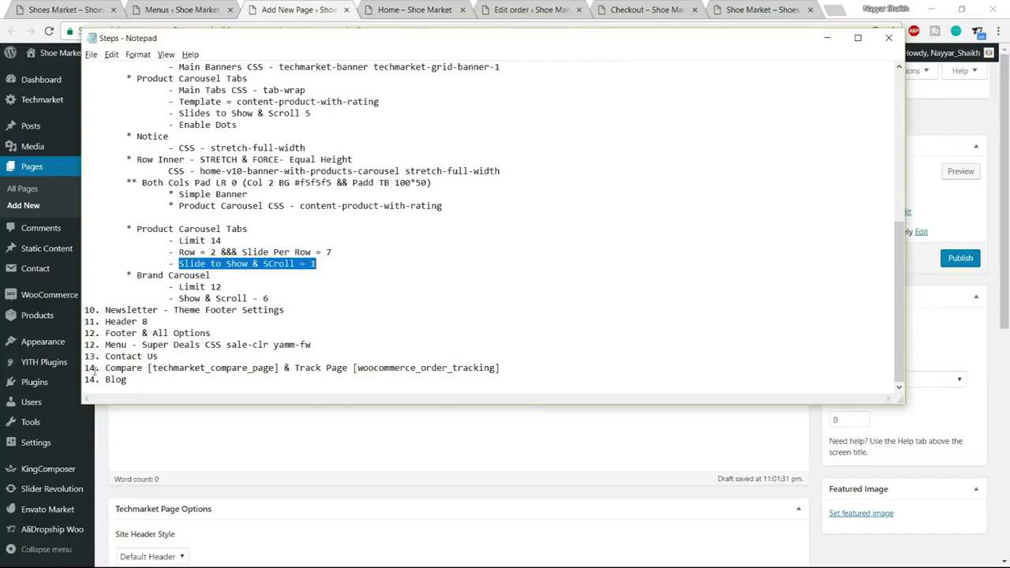
left_click(535, 353)
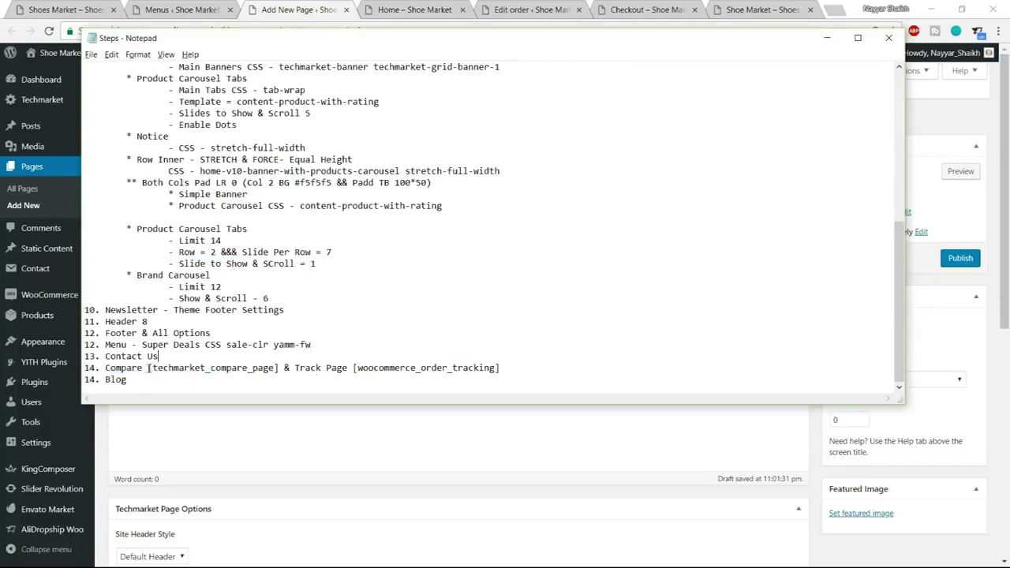
left_click_drag(148, 368, 273, 370)
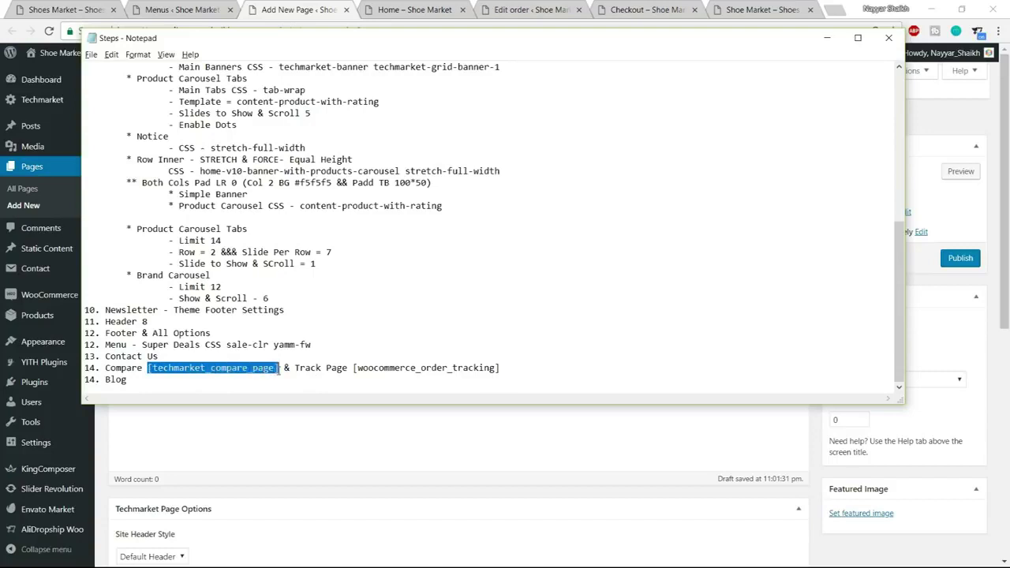
left_click(280, 421)
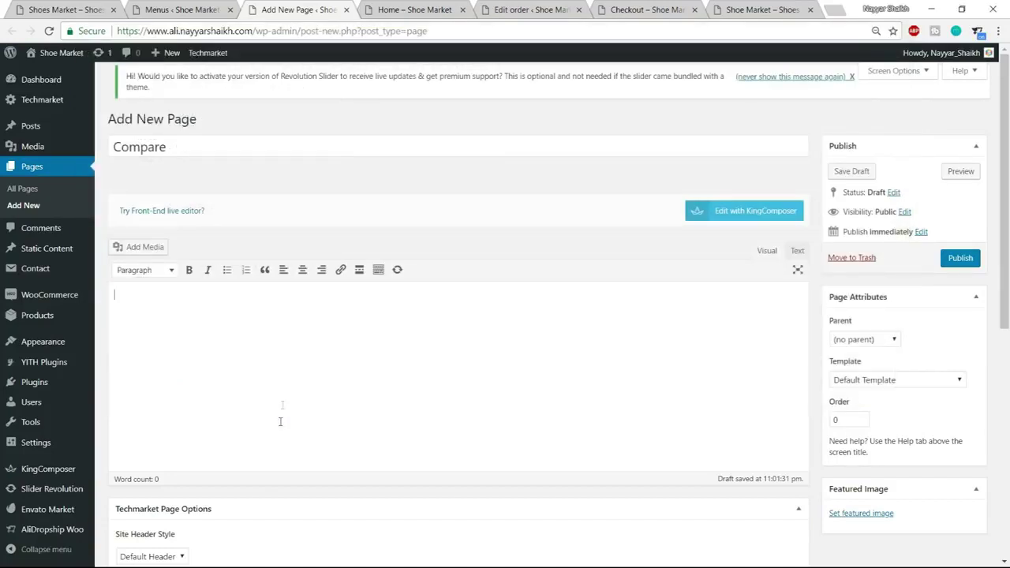
type("[techmarket_compare_page]")
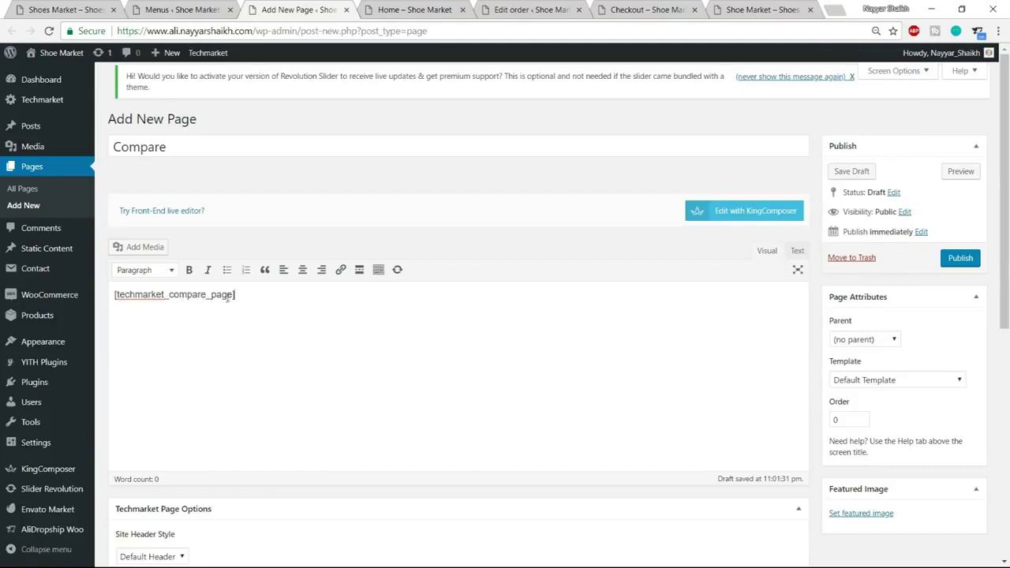
left_click(957, 258)
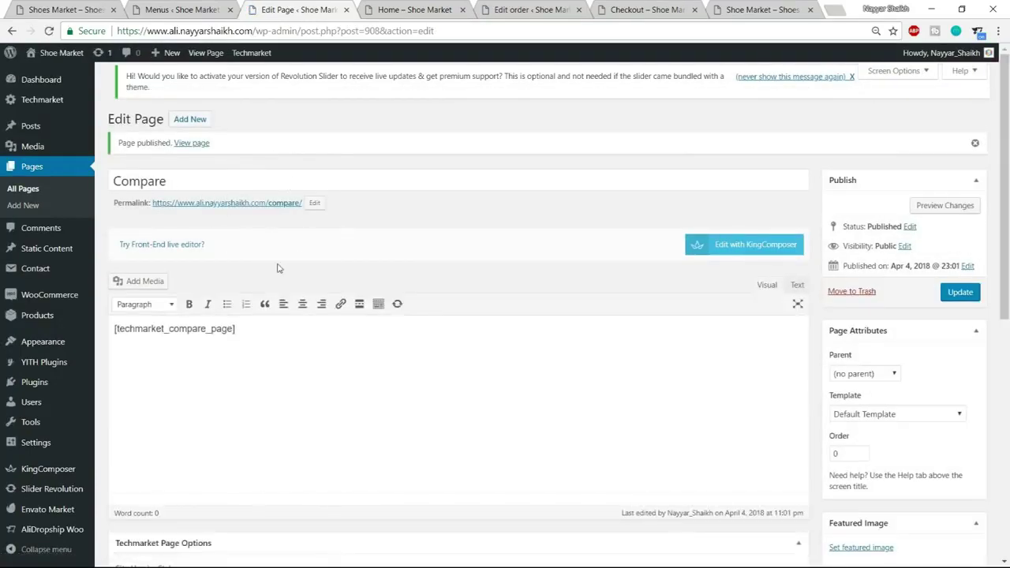
- Open the live storefront's About Us page and scroll through it
key("ctrl+1")
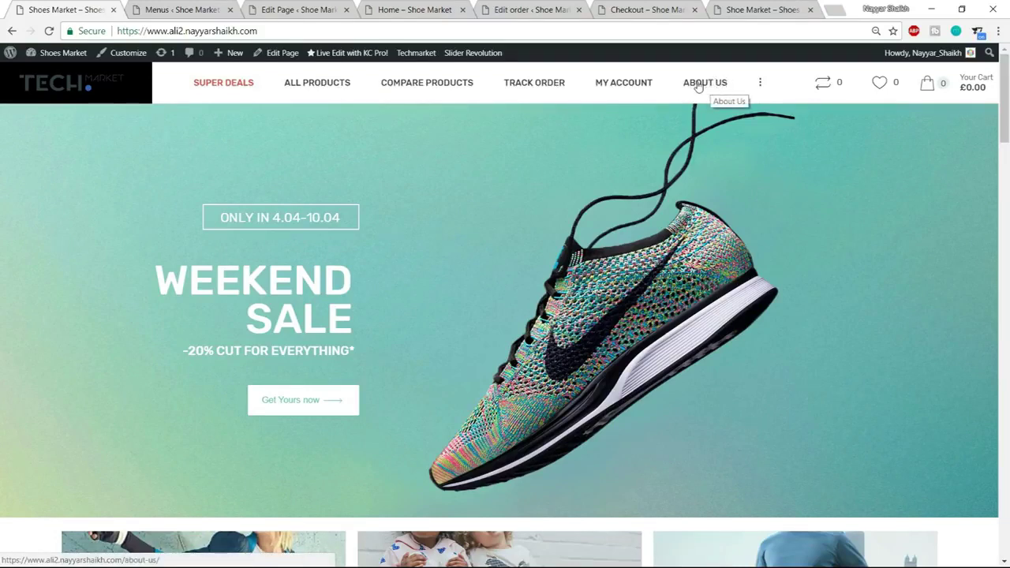
left_click(698, 83)
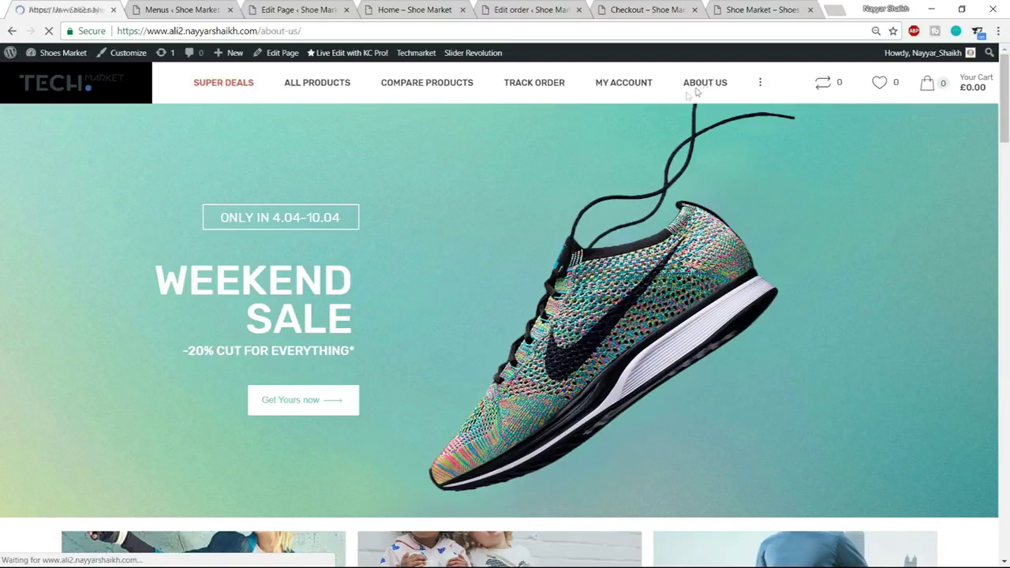
scroll(460, 370, "down", 5)
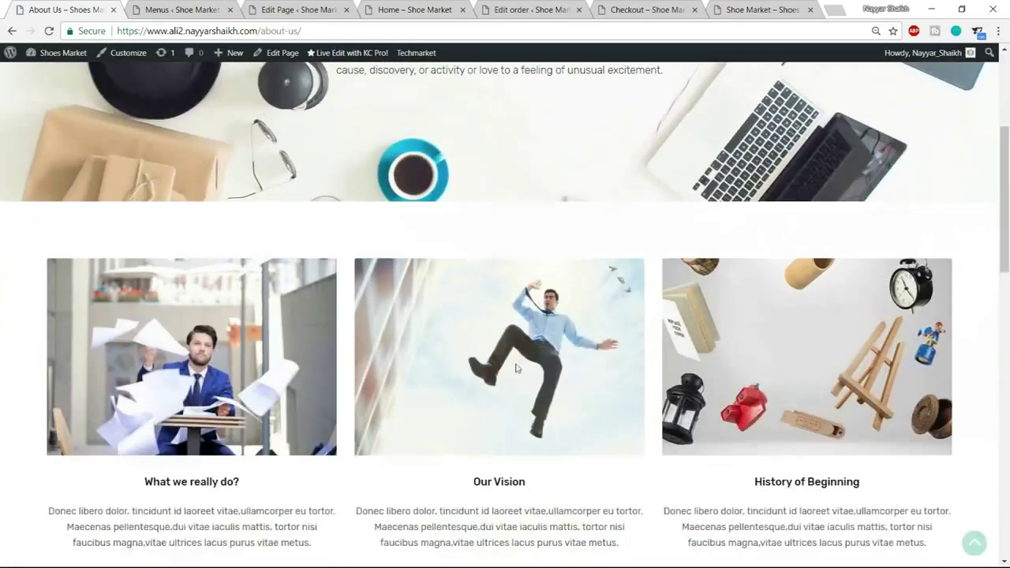
scroll(516, 377, "down", 6)
scroll(515, 377, "up", 9)
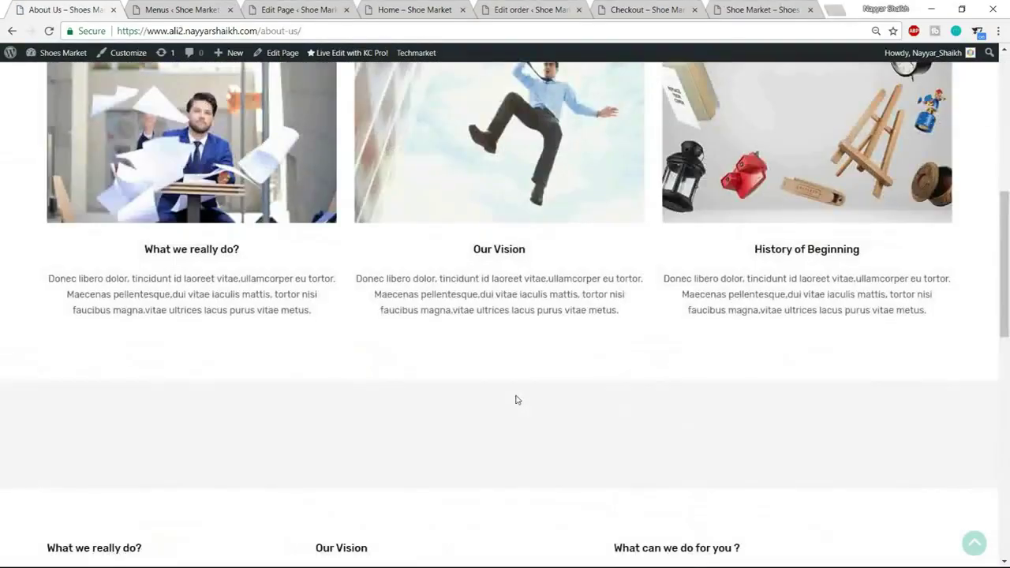
scroll(516, 398, "up", 6)
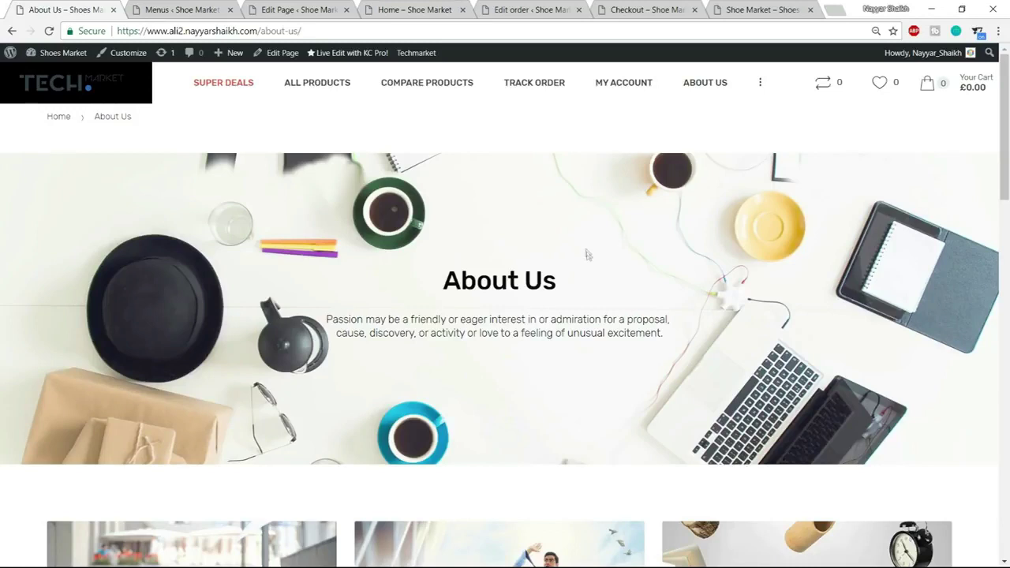
- Start another new page draft titled About Us
left_click(298, 10)
left_click(189, 120)
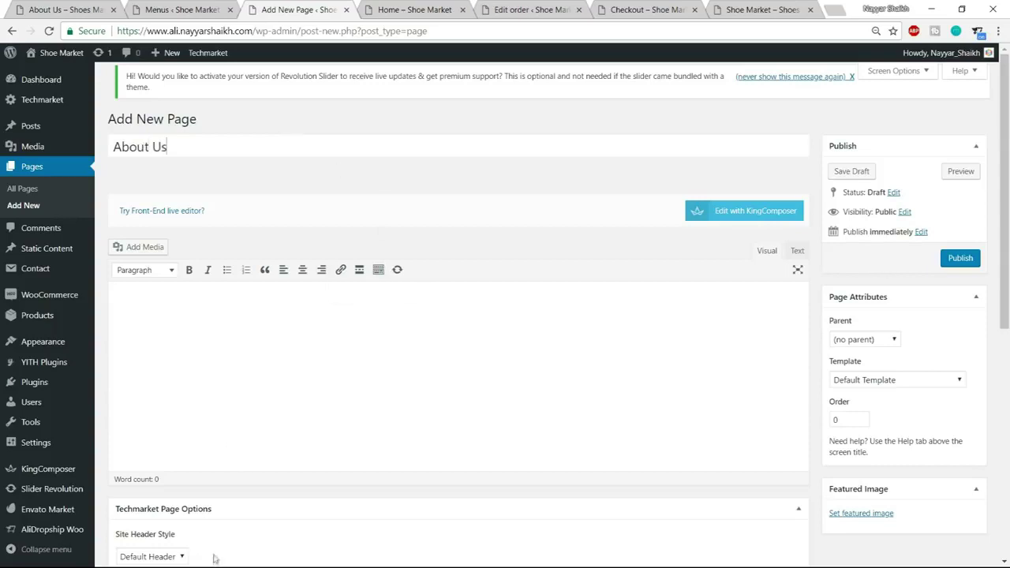
key("alt+Tab")
key("Tab")
key("Tab")
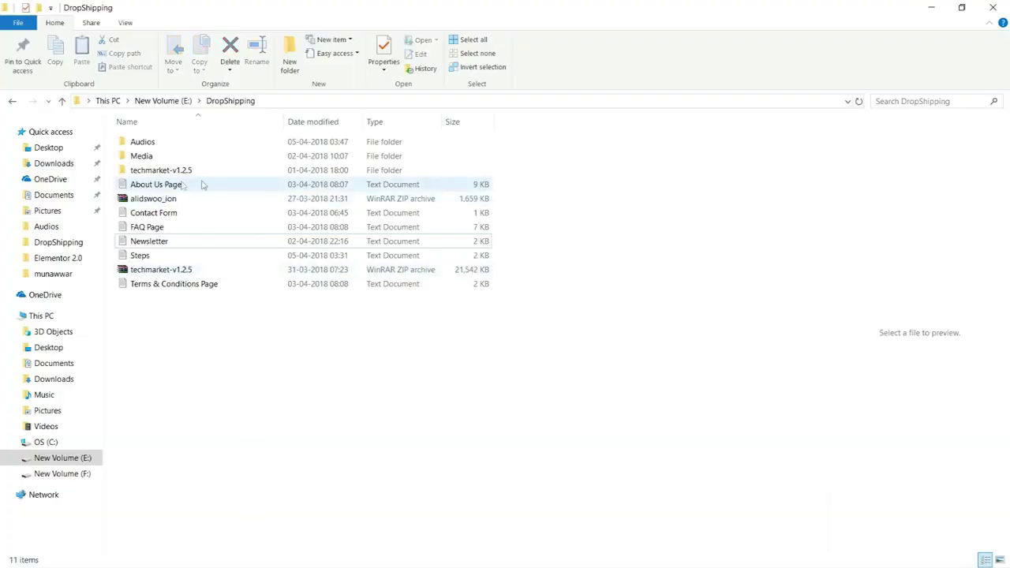
- Copy the full code from the About Us Page text file into the draft's body
double_click(161, 187)
key("ctrl+a")
key("ctrl+c")
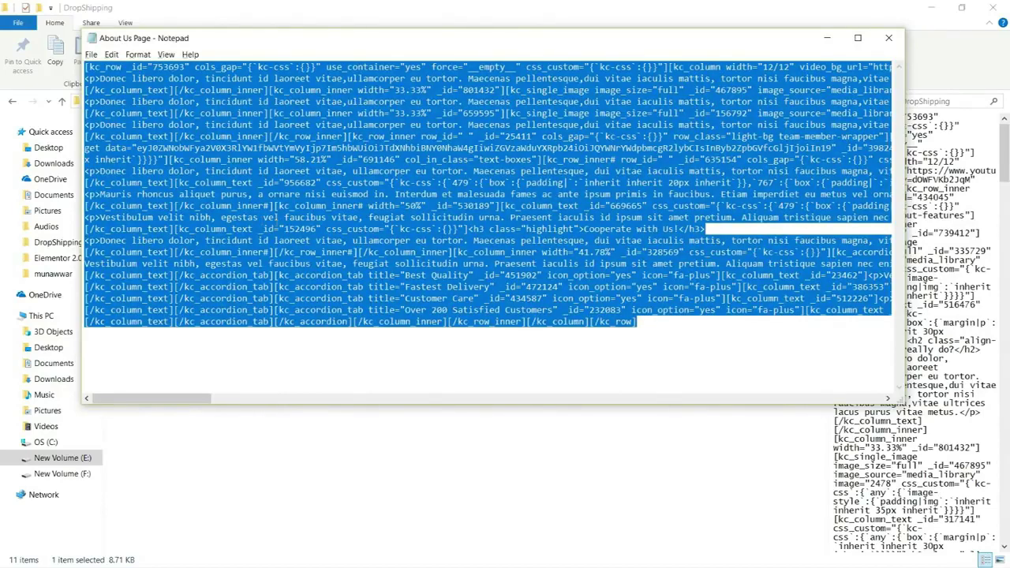
key("alt+Tab")
scroll(457, 339, "up", 5)
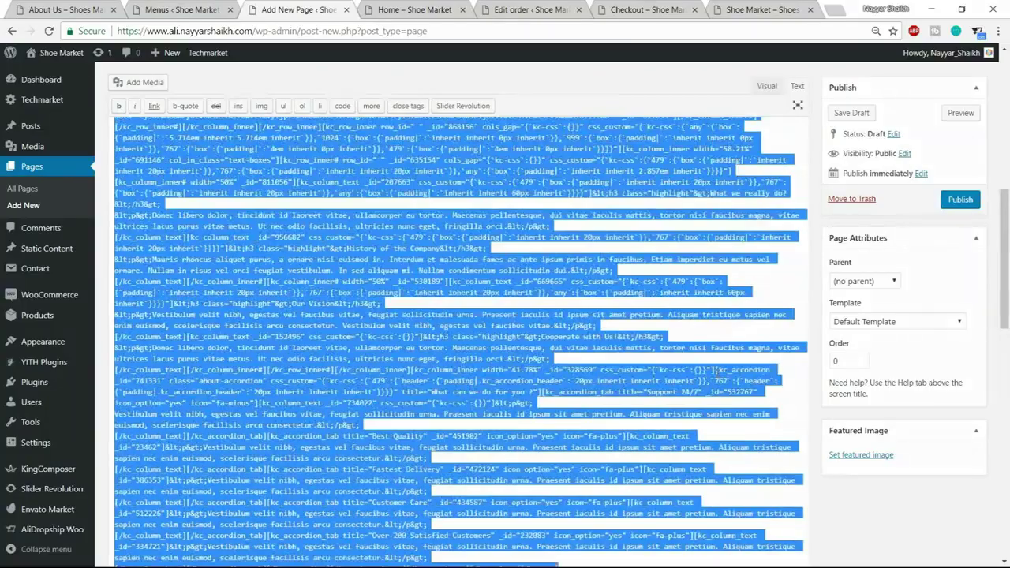
key("ctrl+v")
- Load the pasted code into the KingComposer visual builder and compare it with the live About Us page
scroll(714, 375, "up", 10)
left_click(403, 347)
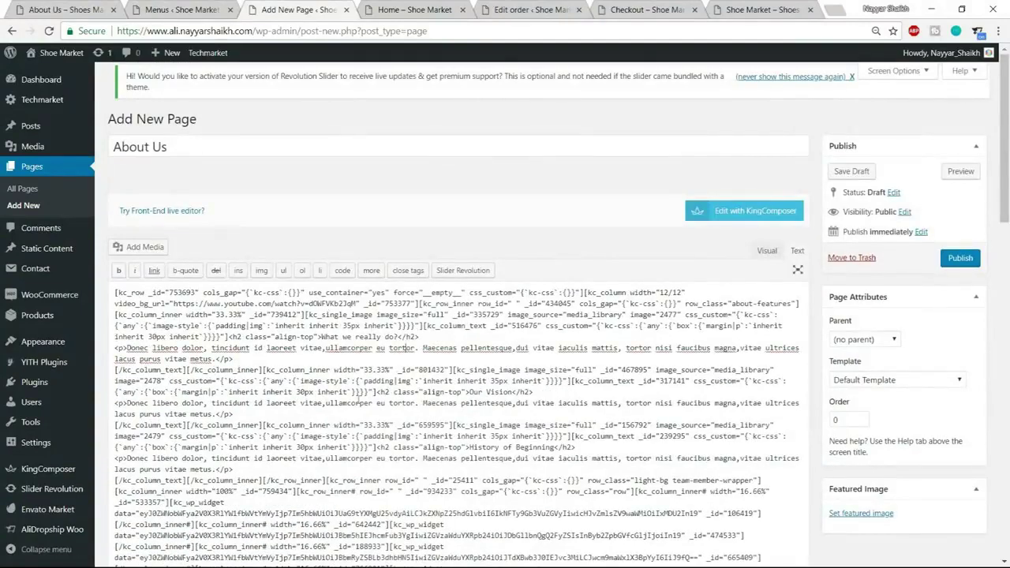
left_click(743, 212)
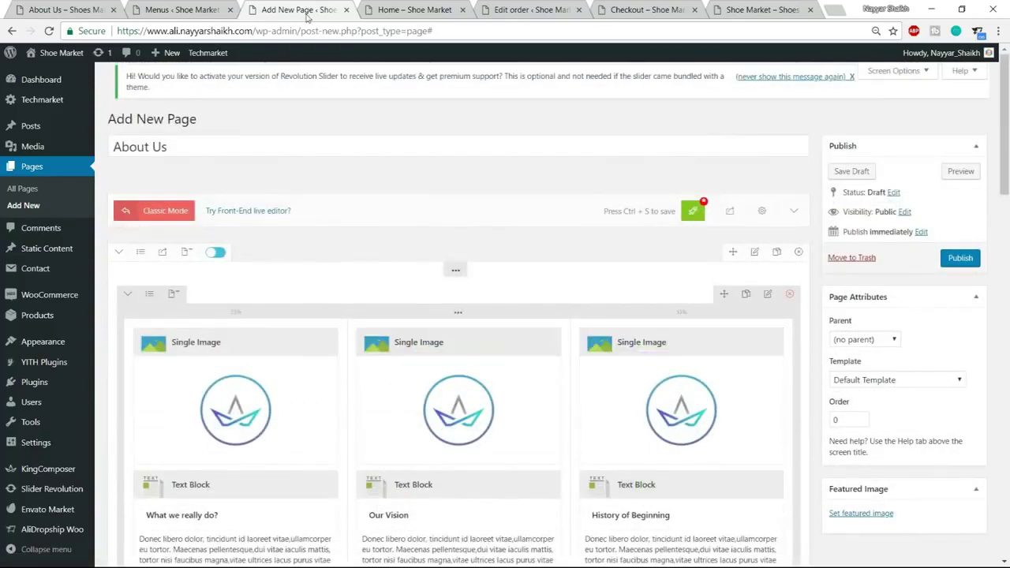
left_click(63, 8)
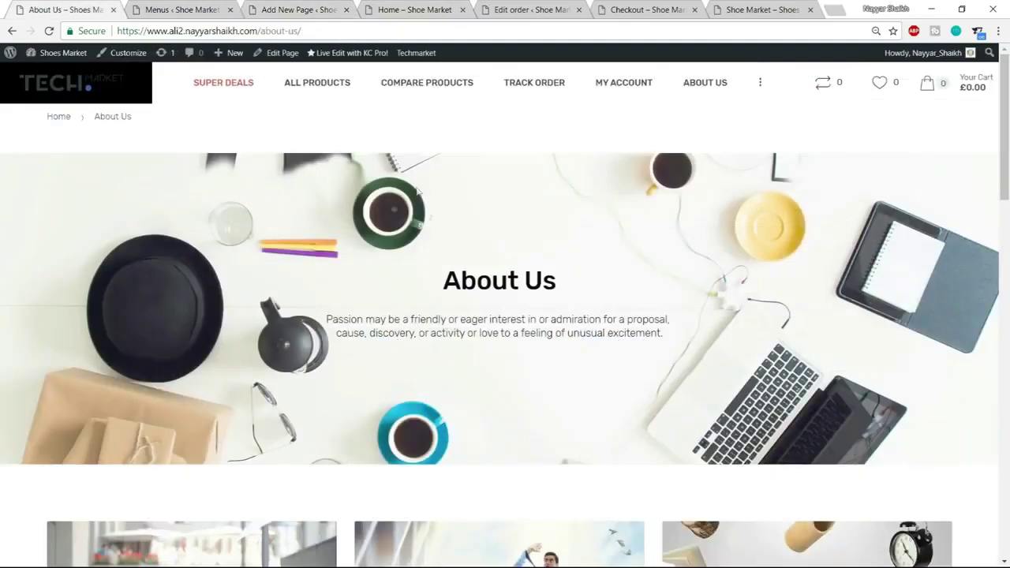
scroll(460, 254, "down", 4)
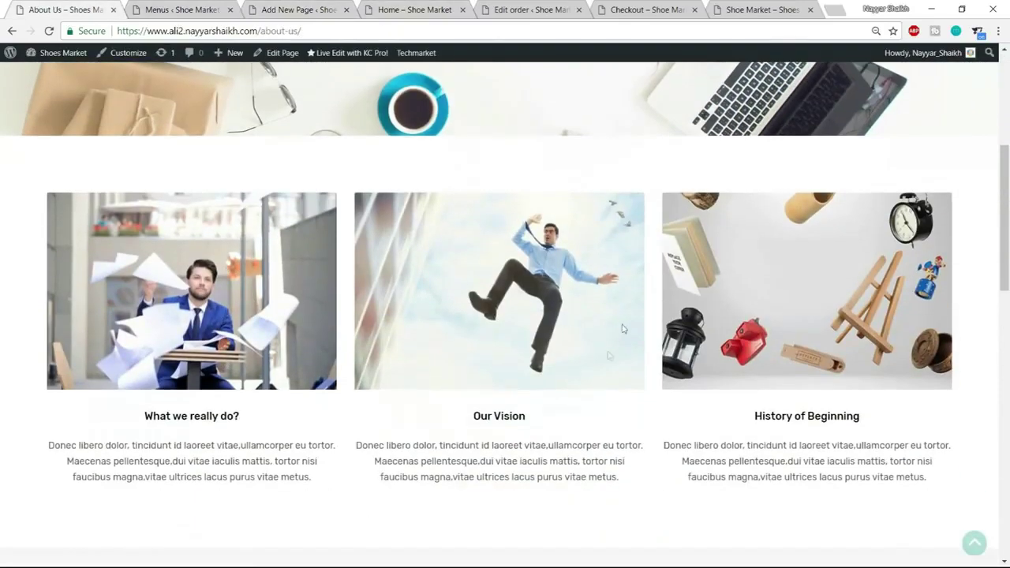
left_click(181, 10)
left_click(296, 9)
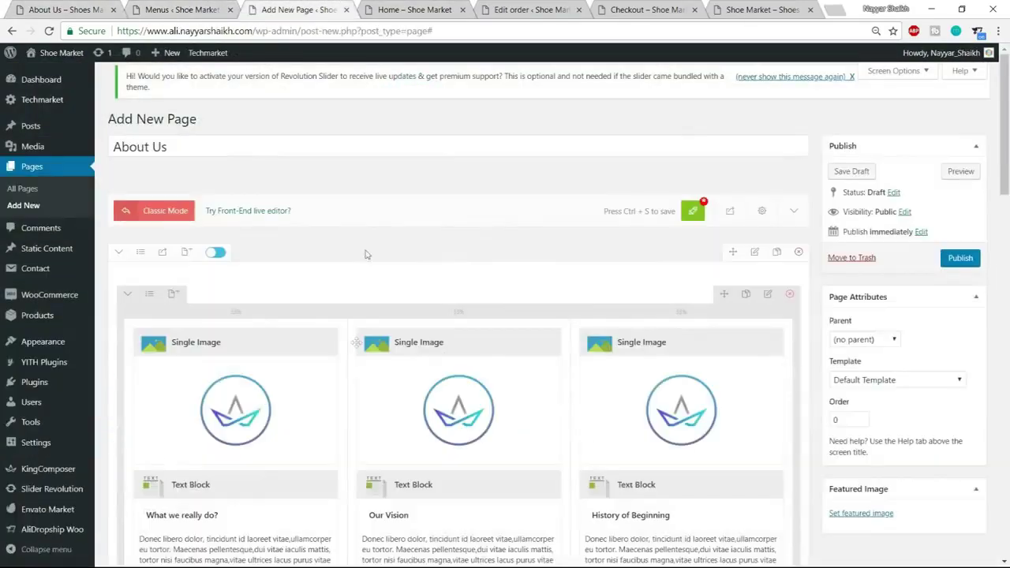
scroll(426, 404, "down", 2)
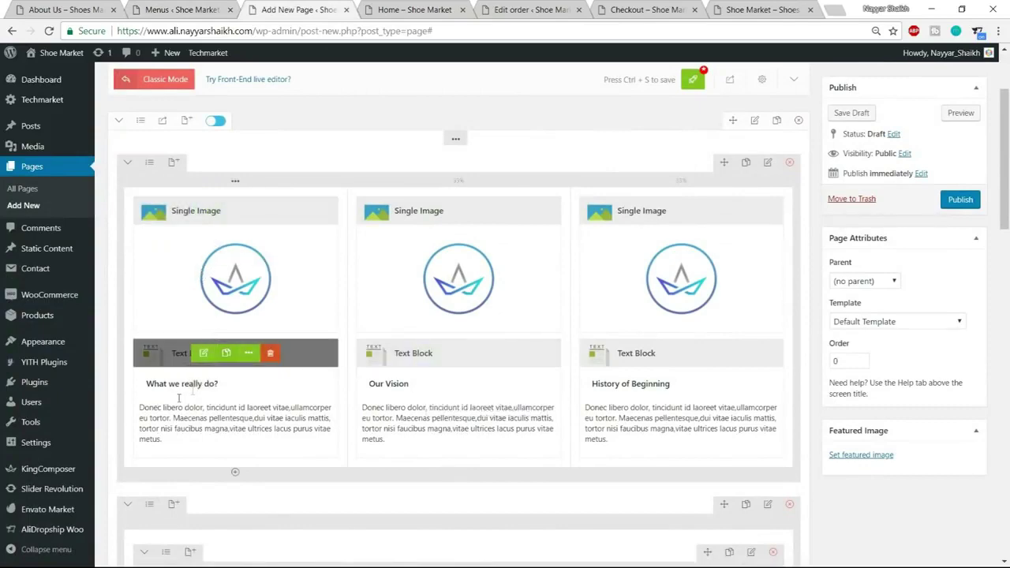
- Recheck the live page, then open and save the first Single Image element's settings
key("ctrl+1")
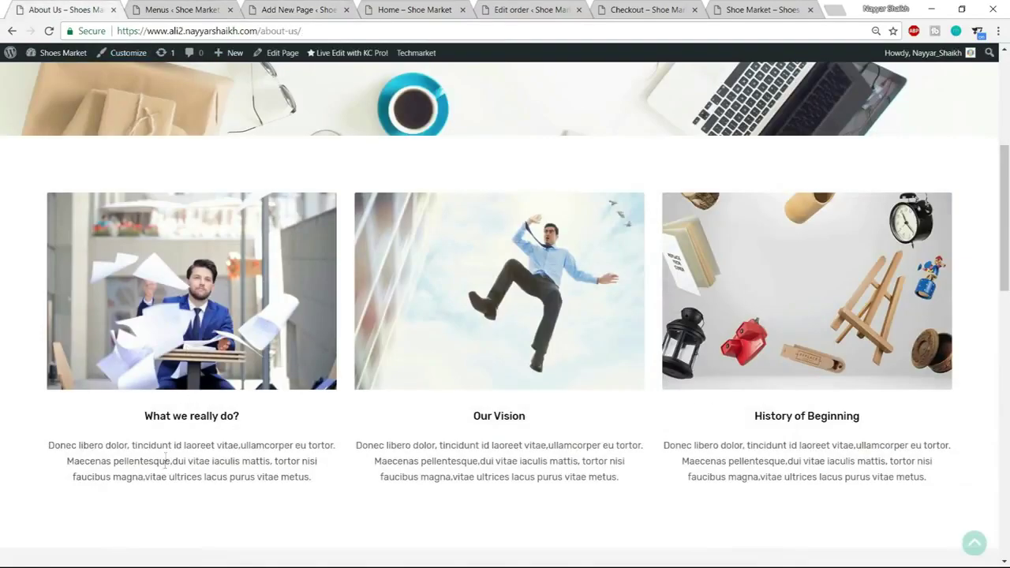
scroll(245, 470, "up", 3)
scroll(339, 234, "down", 2)
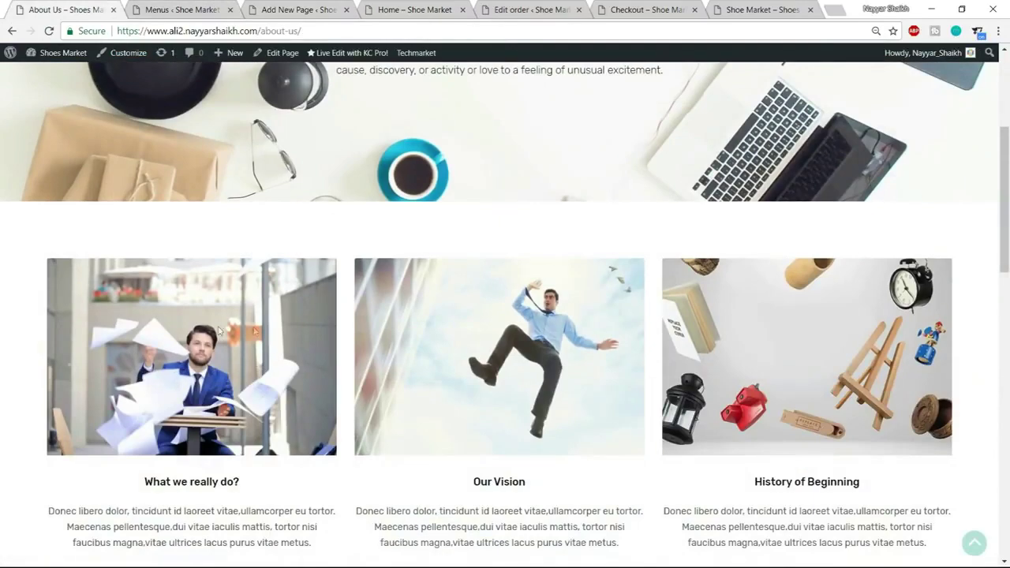
left_click(238, 5)
left_click(273, 5)
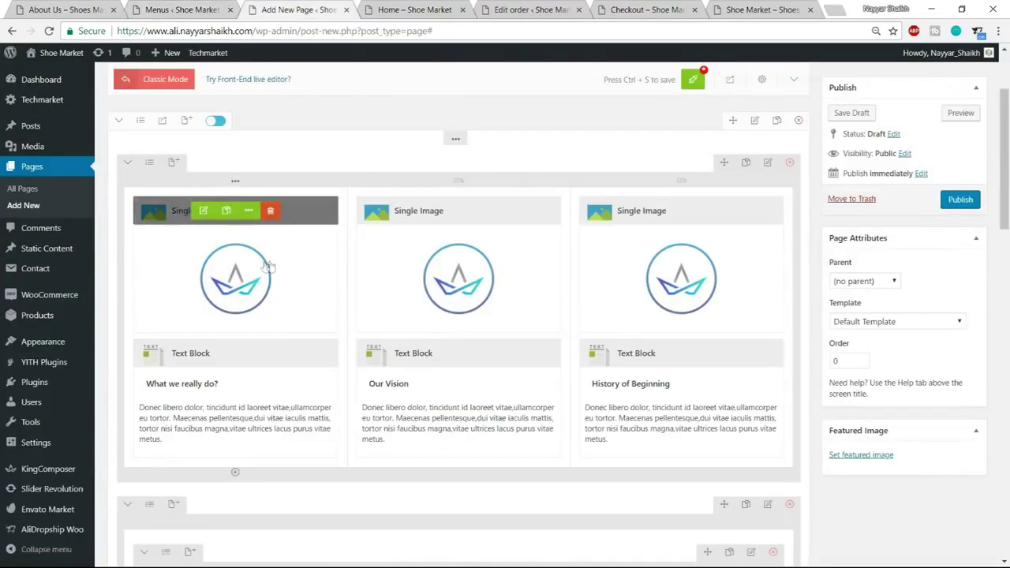
left_click(204, 210)
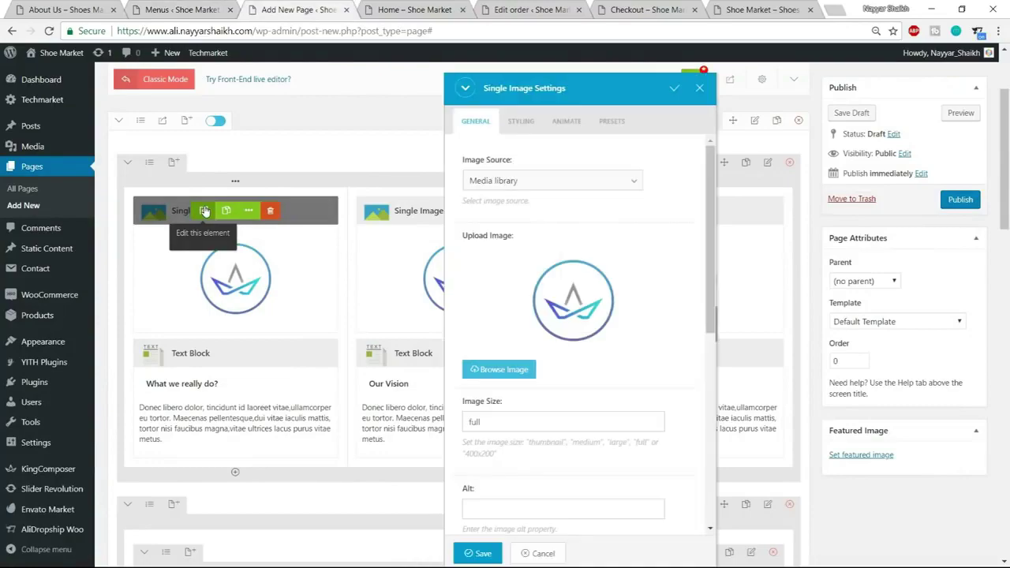
left_click(482, 552)
scroll(426, 411, "down", 2)
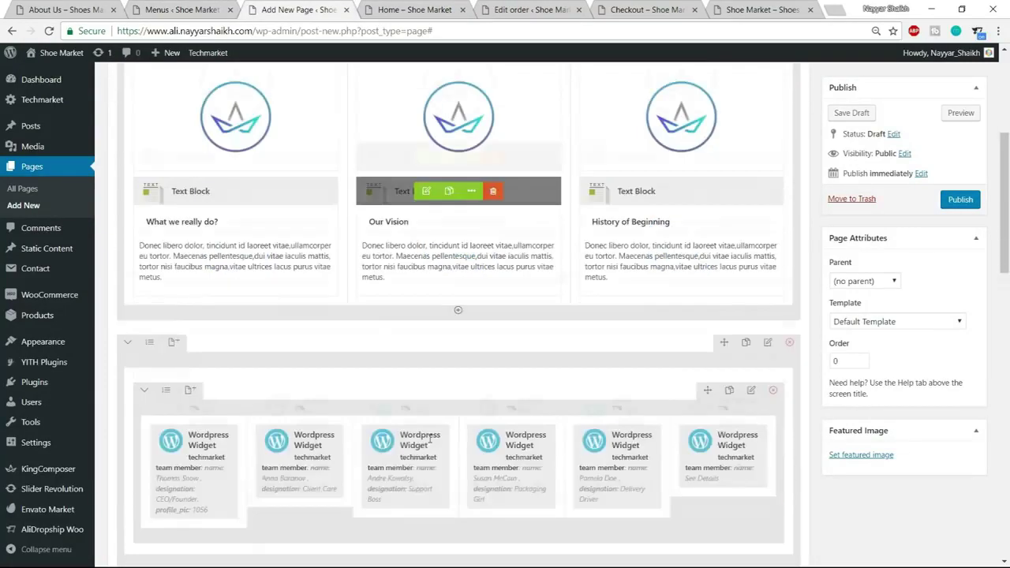
scroll(430, 441, "down", 3)
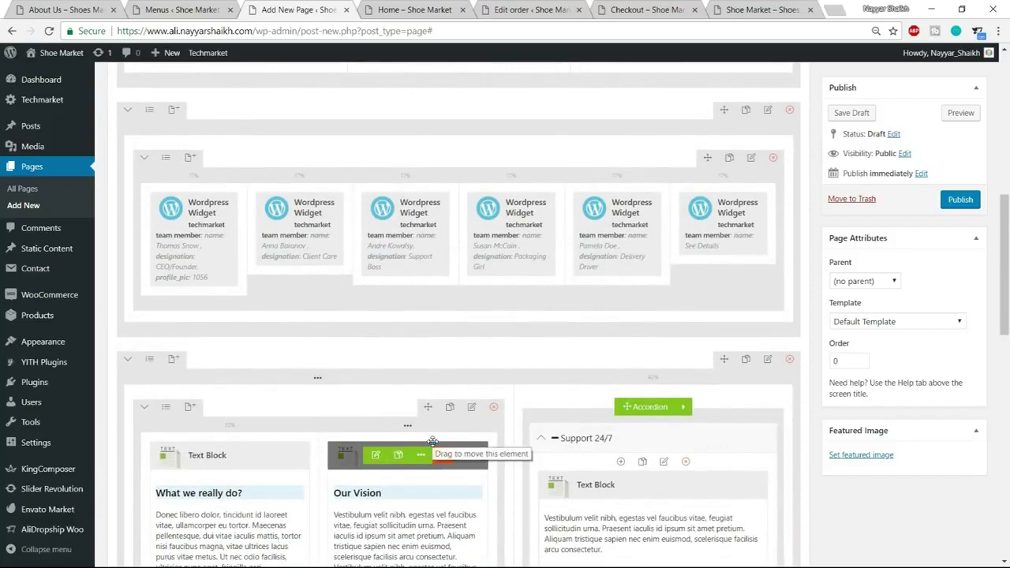
scroll(607, 454, "down", 2)
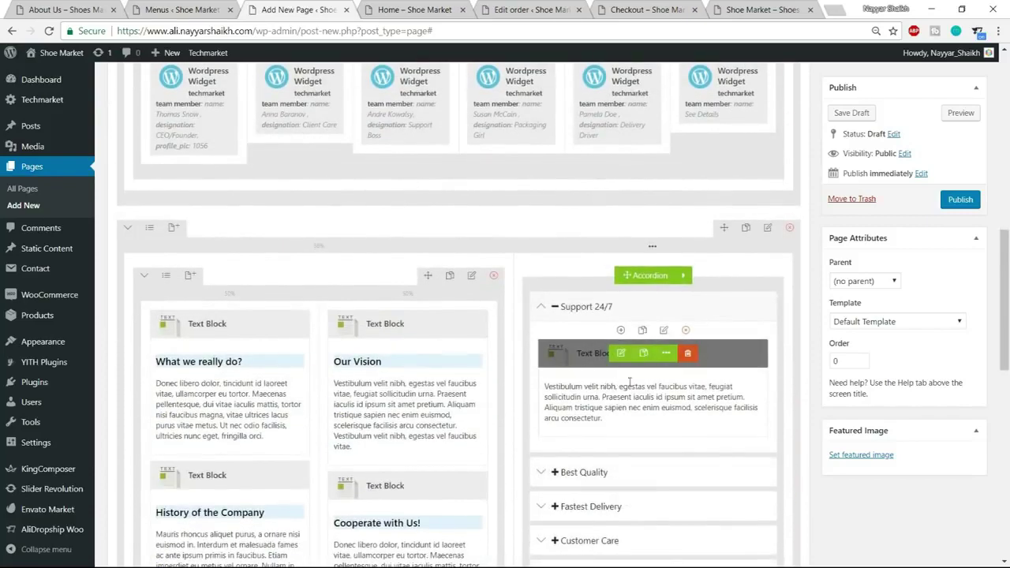
scroll(631, 391, "down", 2)
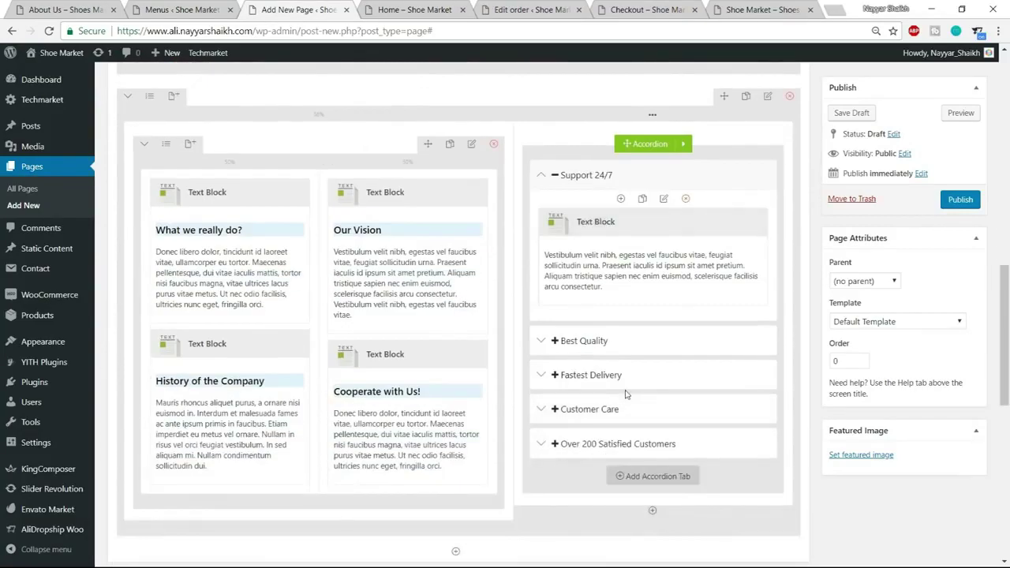
scroll(952, 344, "up", 2)
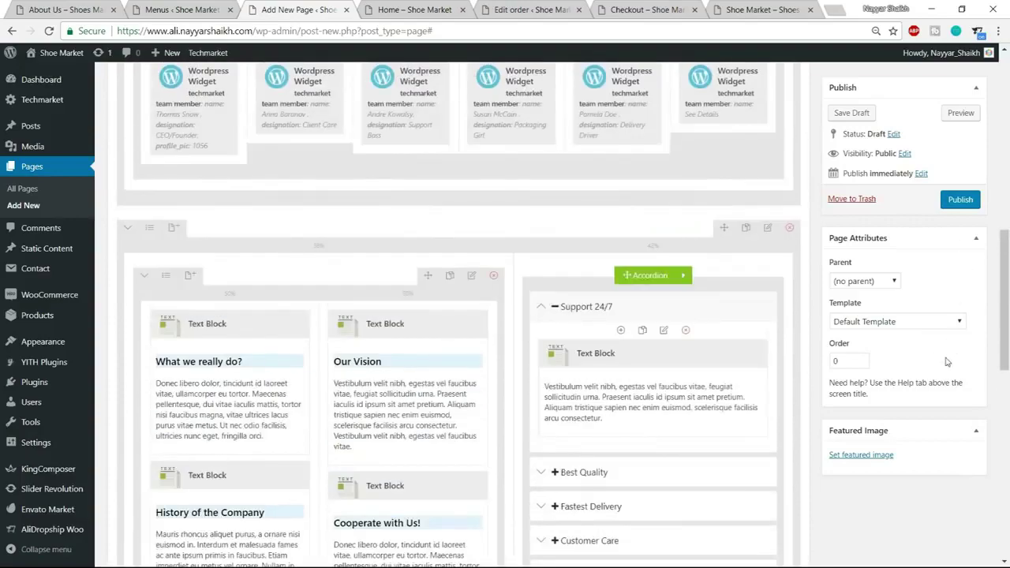
- Check the 'What we really do?' heading on the live page and return to the builder
key("ctrl+1")
scroll(156, 313, "down", 2)
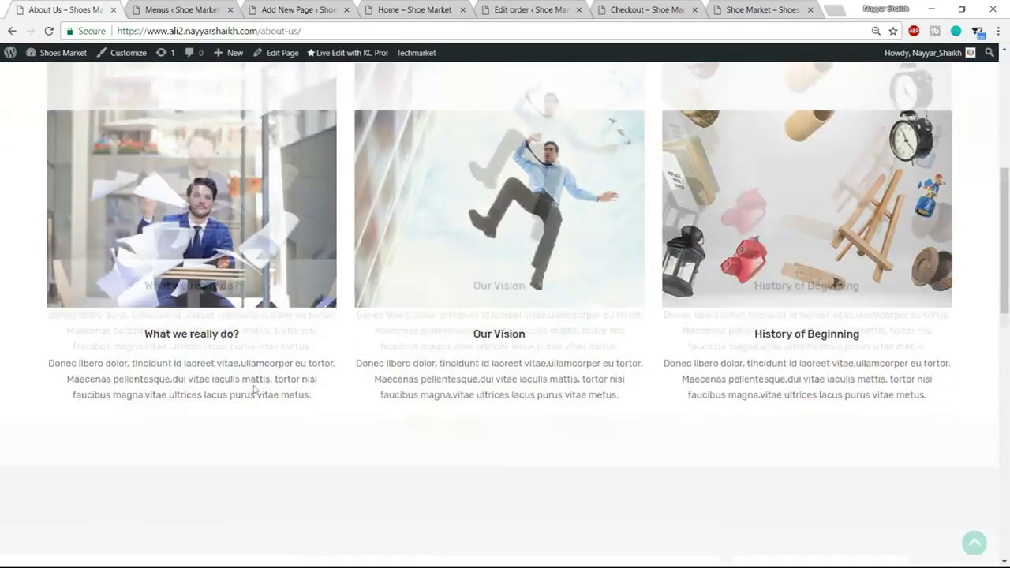
left_click_drag(141, 292, 250, 290)
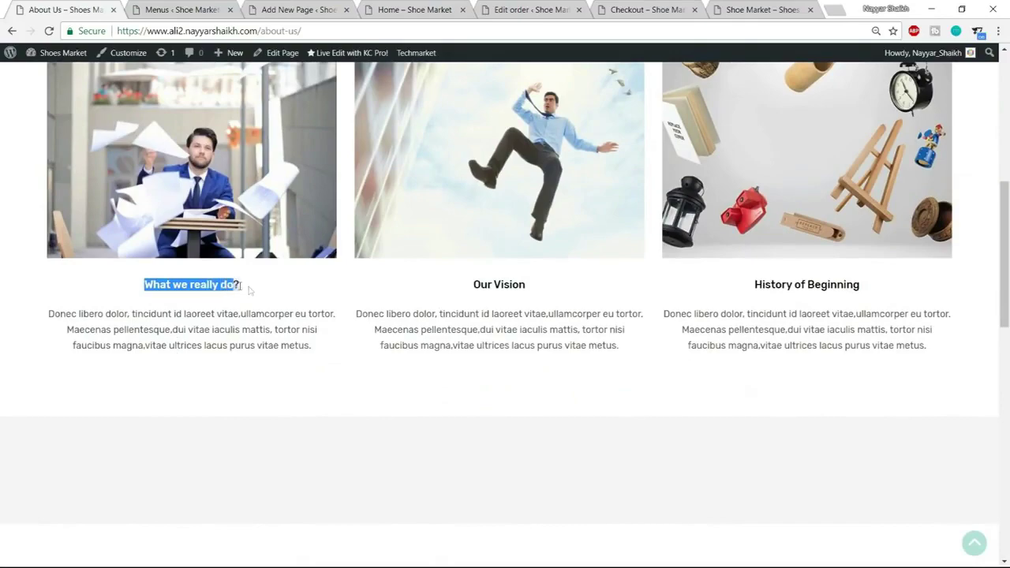
left_click(188, 6)
left_click(255, 8)
scroll(387, 422, "up", 3)
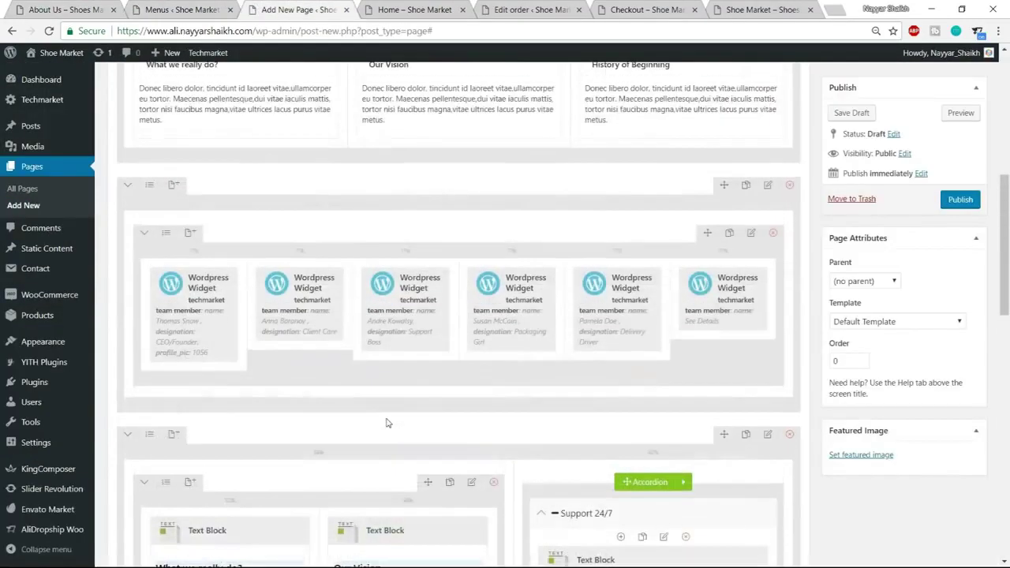
scroll(387, 422, "up", 4)
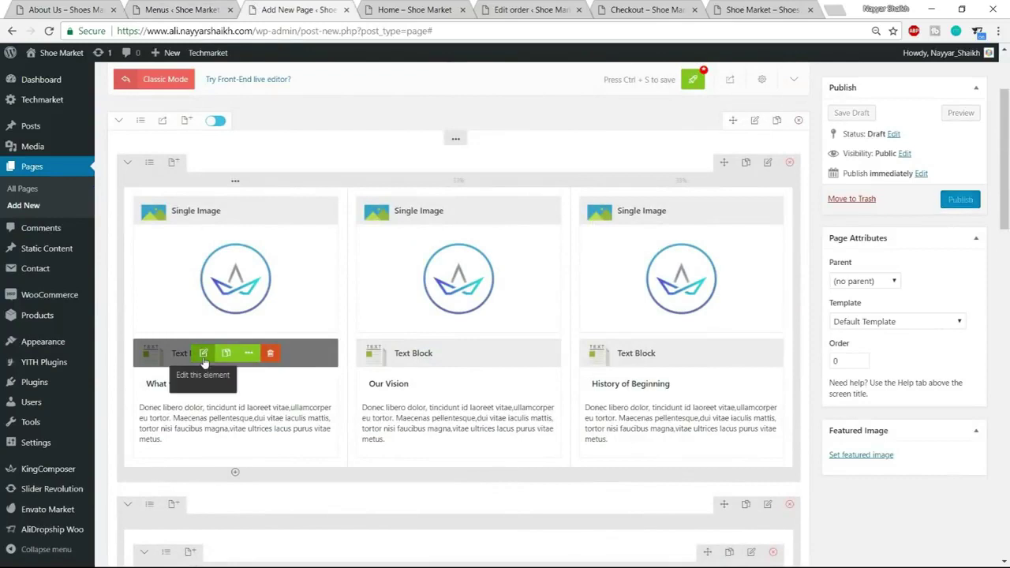
left_click(203, 353)
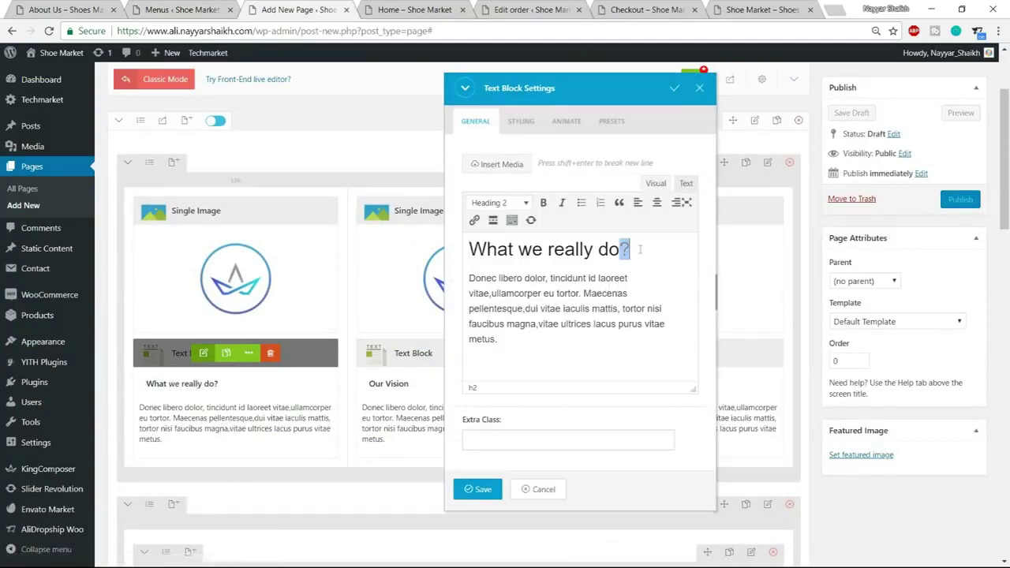
left_click_drag(637, 249, 466, 249)
type("asasdas")
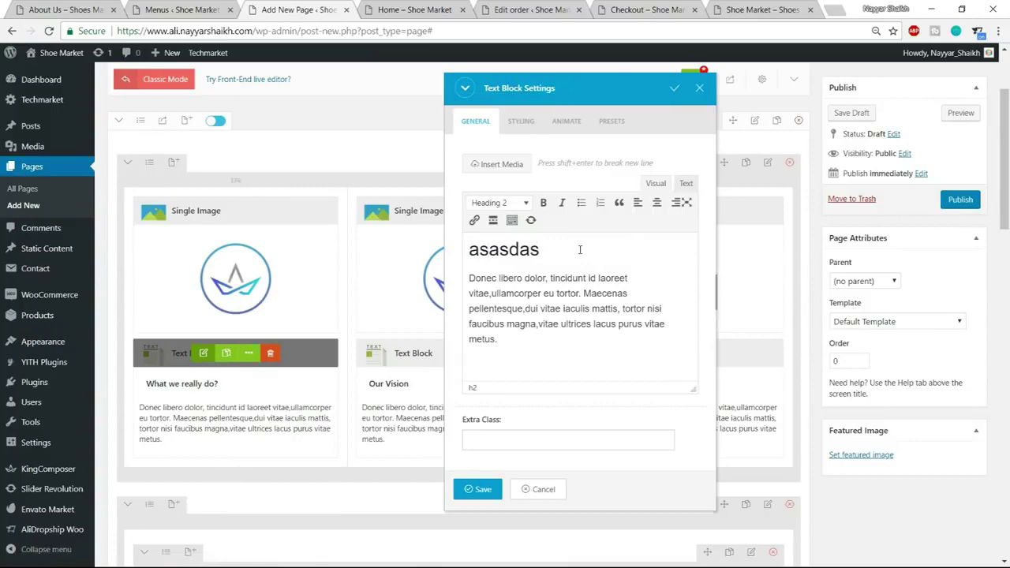
key("ctrl+z")
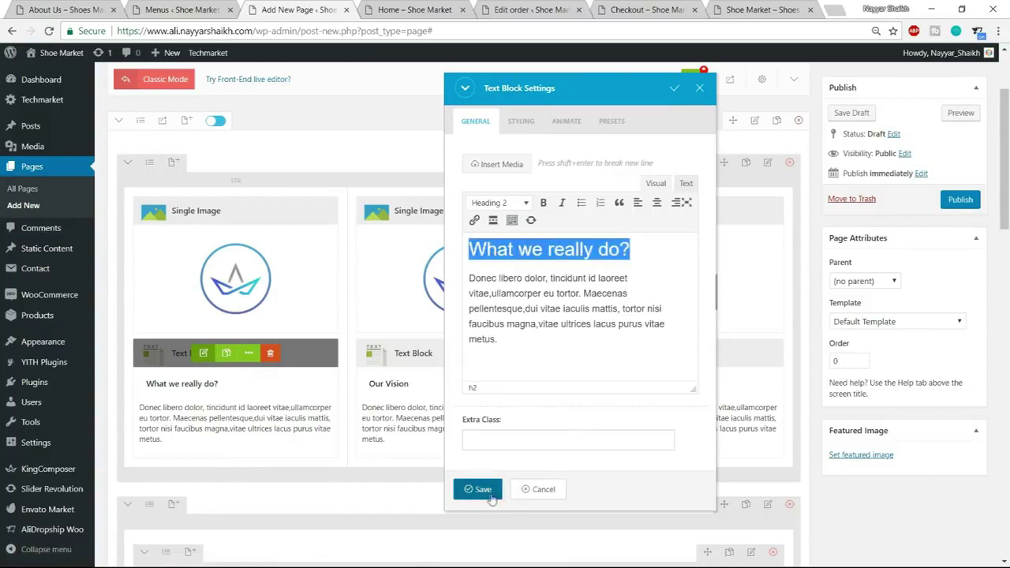
left_click(481, 489)
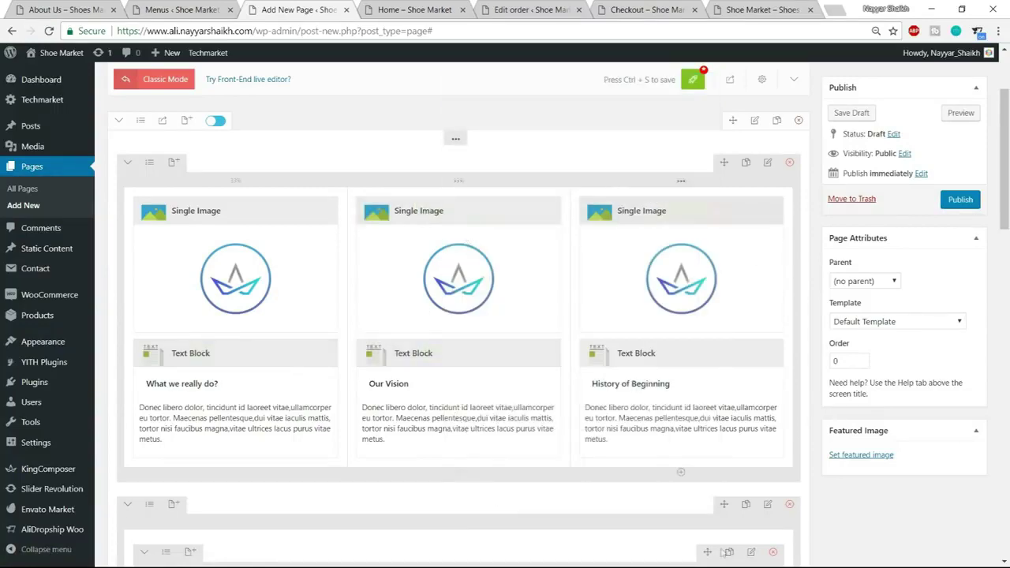
scroll(549, 564, "down", 5)
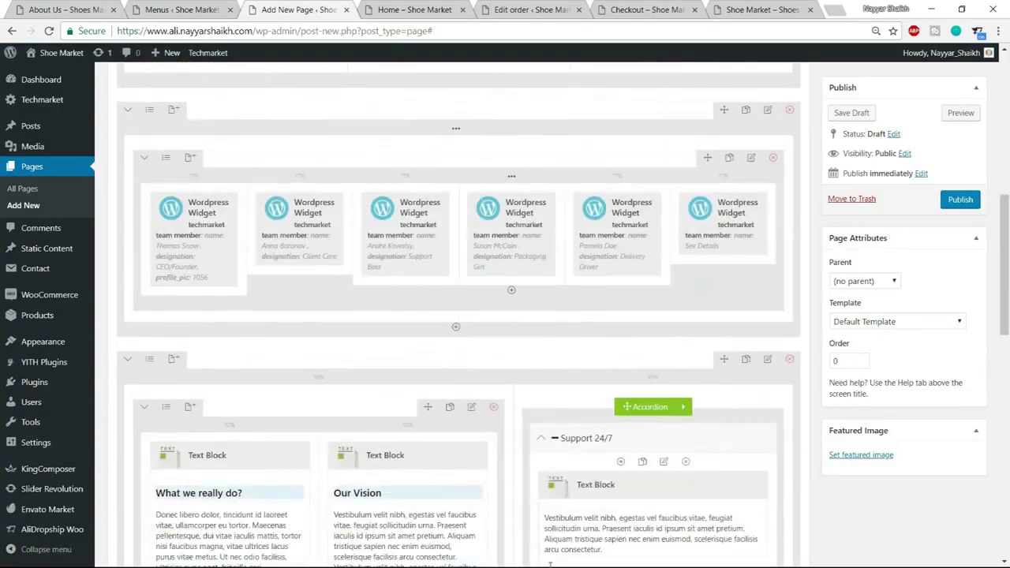
- Publish the new About Us page and return to the top of the live About Us page
left_click(960, 202)
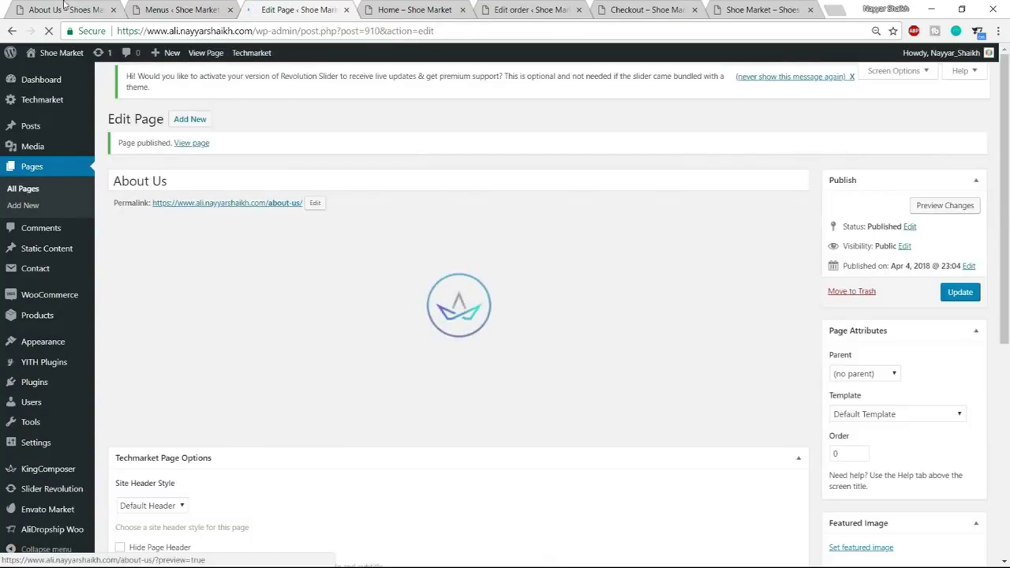
left_click(59, 8)
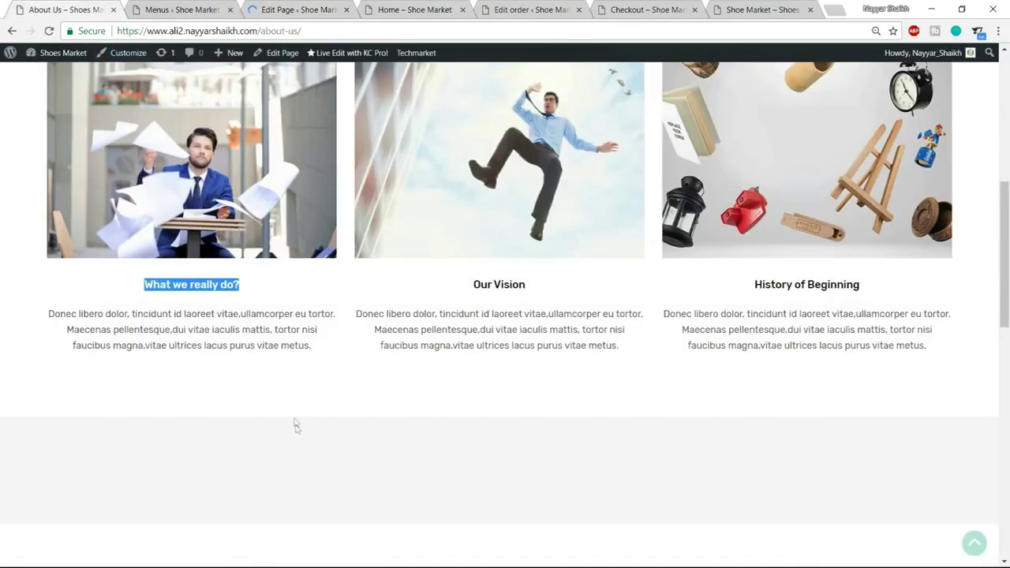
scroll(296, 434, "down", 10)
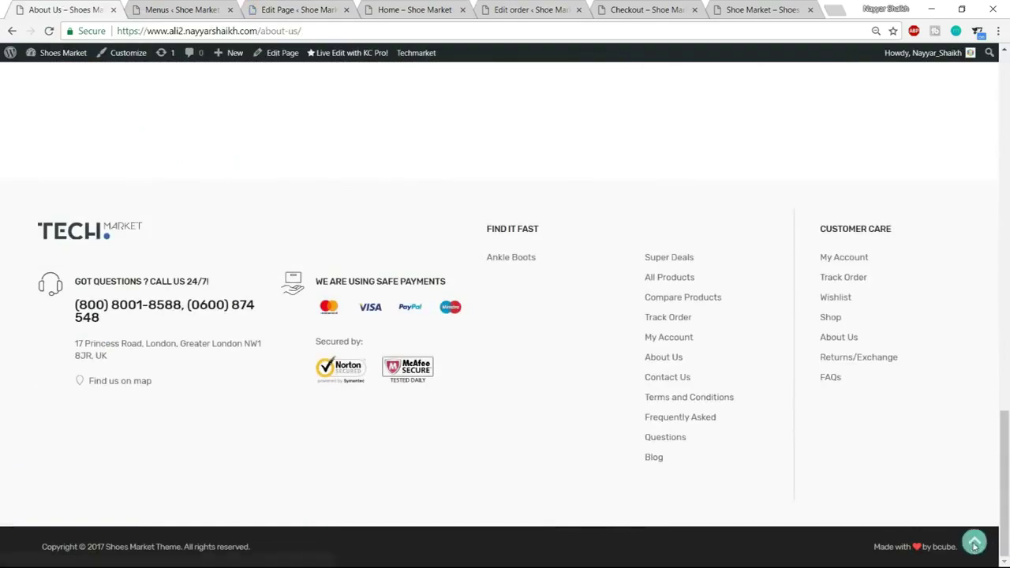
left_click(974, 543)
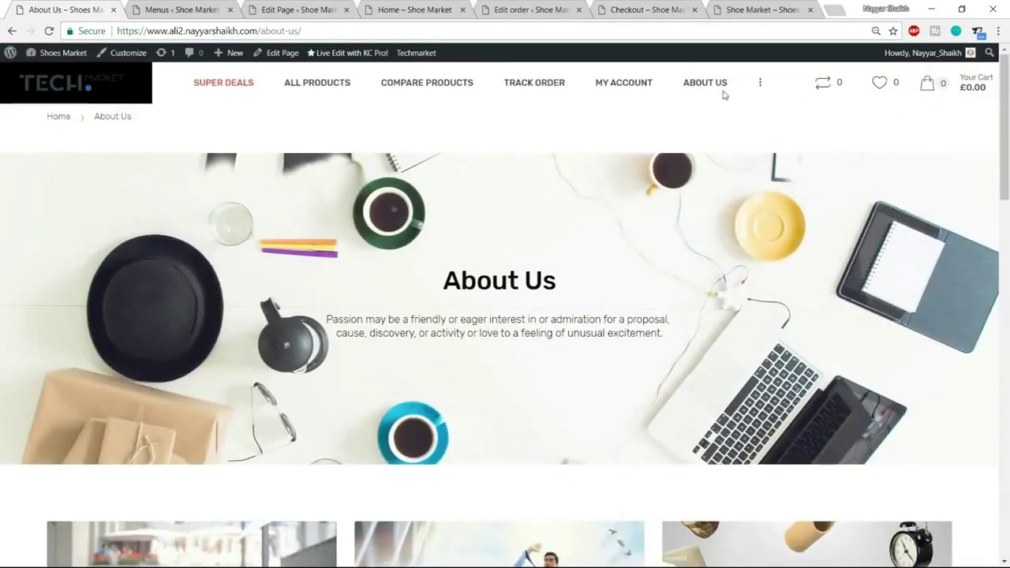
- Open the live Contact Us page from the header menu and look over its form and map
mouse_move(758, 84)
left_click(721, 116)
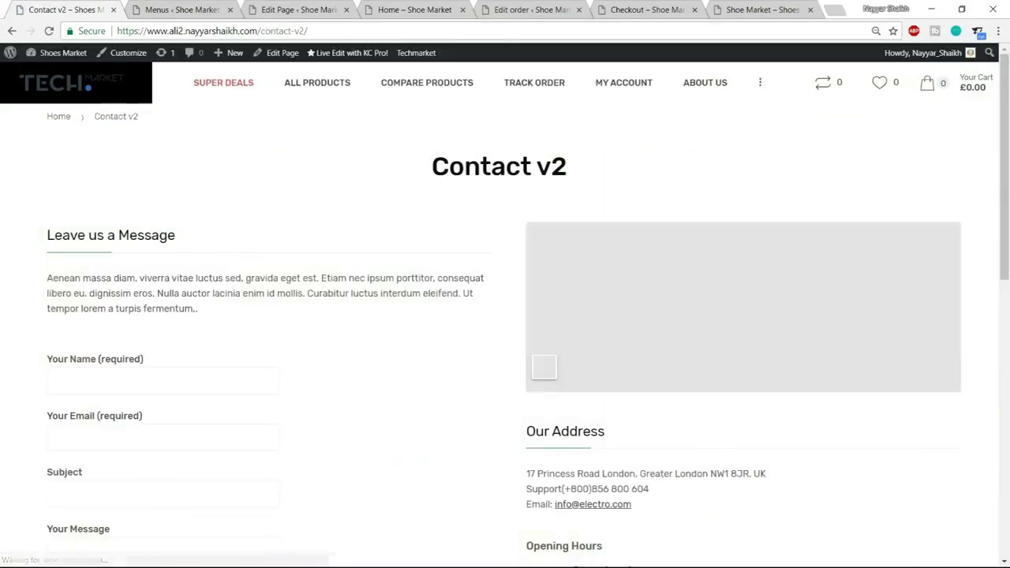
scroll(897, 496, "down", 3)
scroll(519, 475, "up", 3)
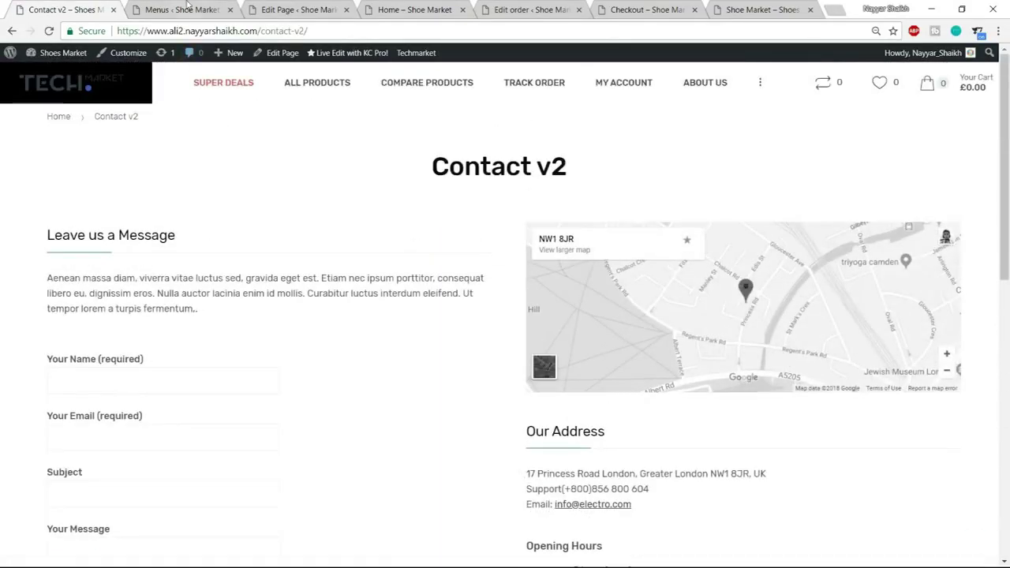
left_click(183, 9)
left_click(287, 8)
- Start a new page draft titled Contact Us
left_click(193, 121)
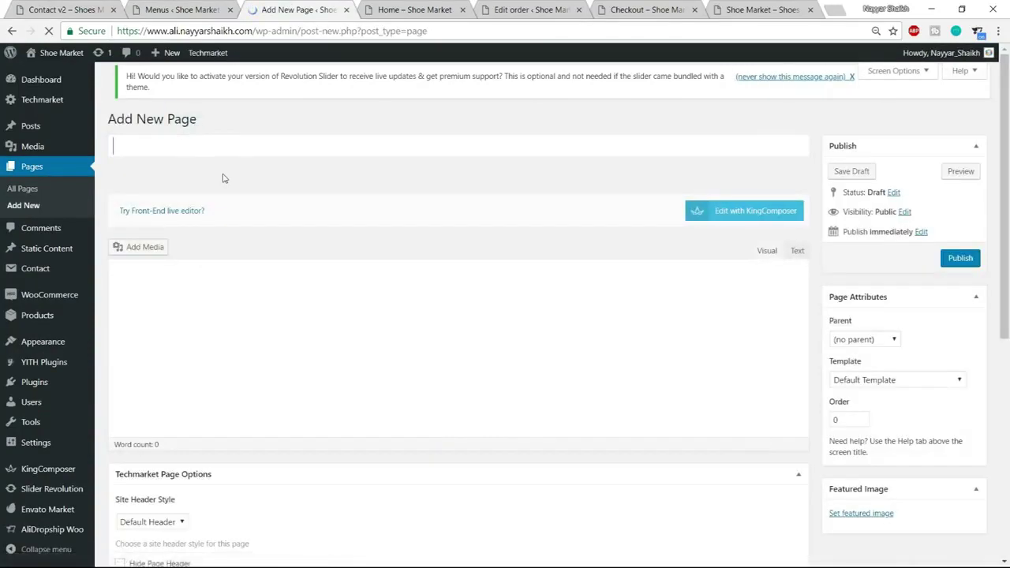
type("Contact Us")
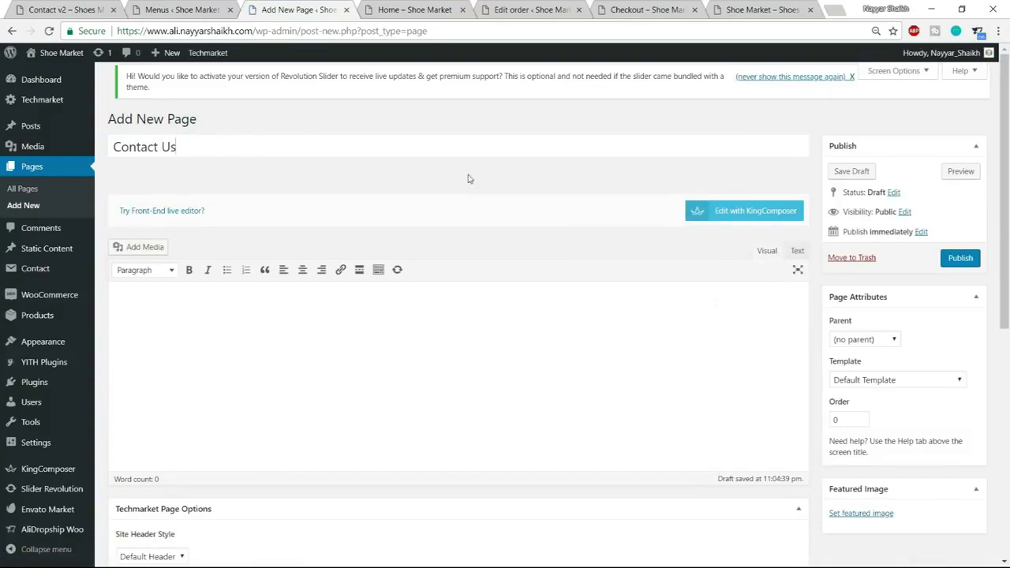
key("alt+Tab")
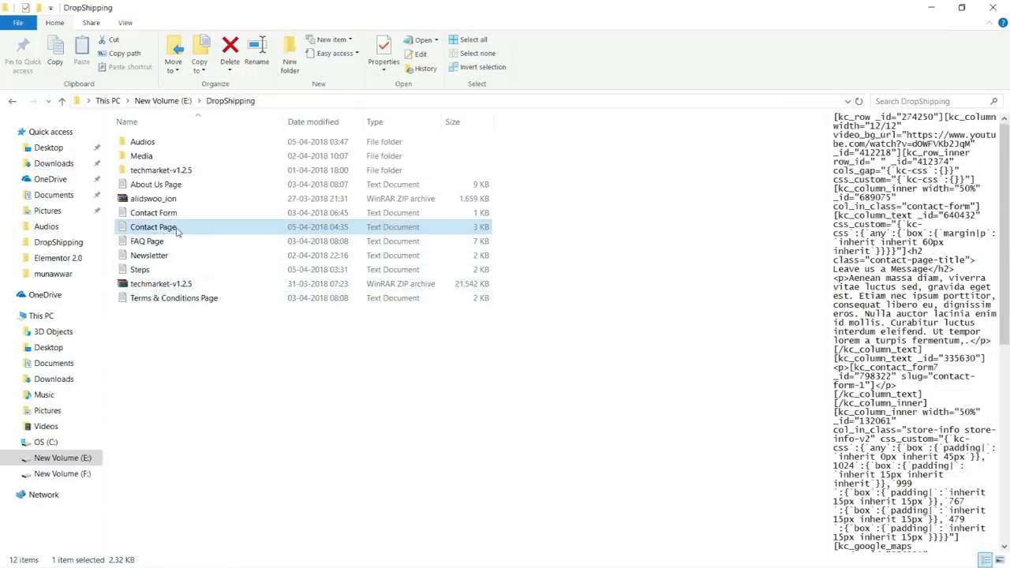
- Copy all of the Contact Page file's shortcode and paste it into the Contact Us draft's body
key("ctrl+a")
key("ctrl+c")
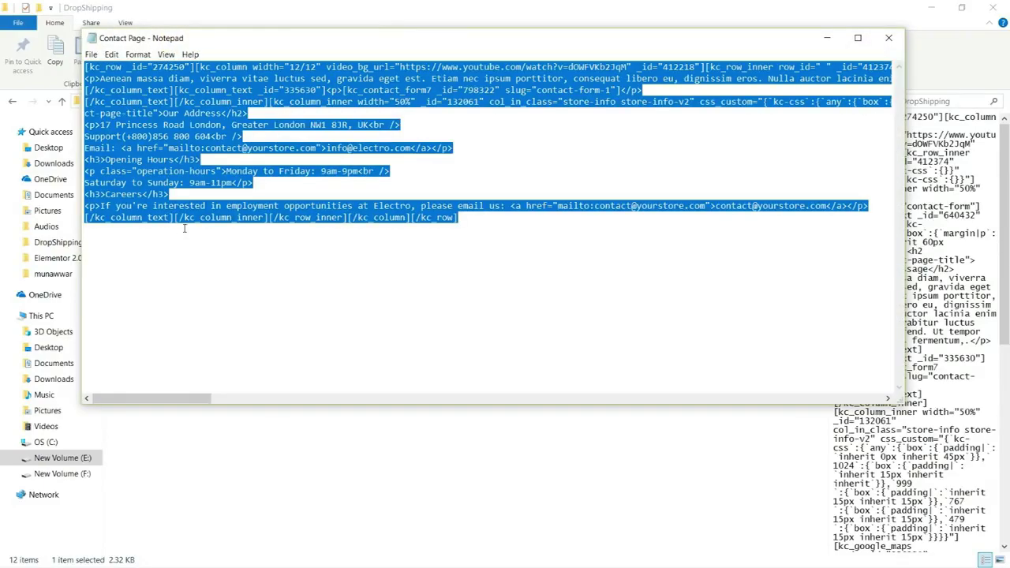
key("alt+Tab")
key("alt+Tab")
key("alt+Tab")
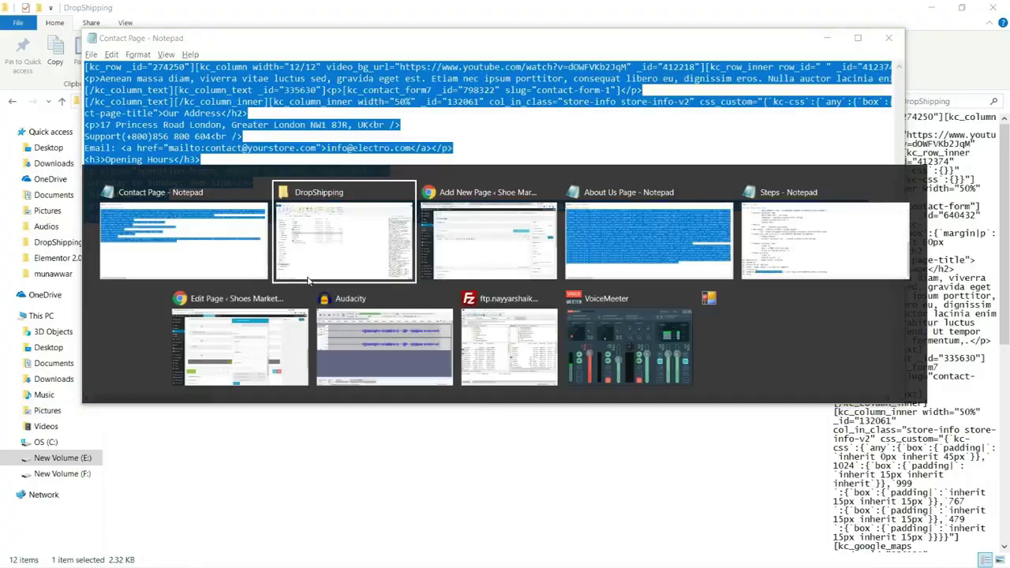
left_click(308, 334)
key("ctrl+v")
scroll(574, 350, "down", 1)
- Switch the Contact Us content to the KingComposer visual builder
left_click(798, 152)
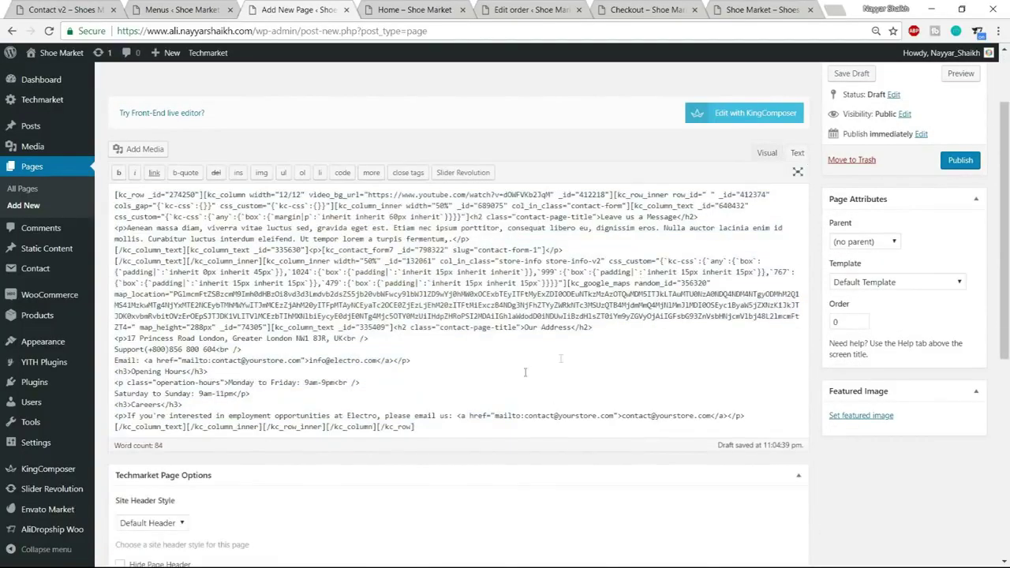
scroll(531, 406, "up", 1)
left_click(753, 211)
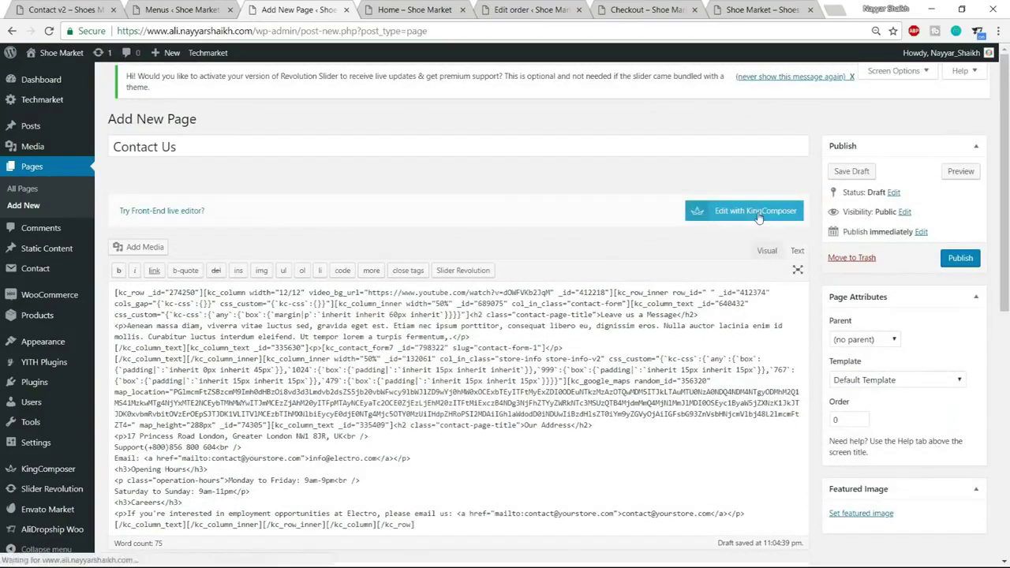
scroll(654, 368, "down", 2)
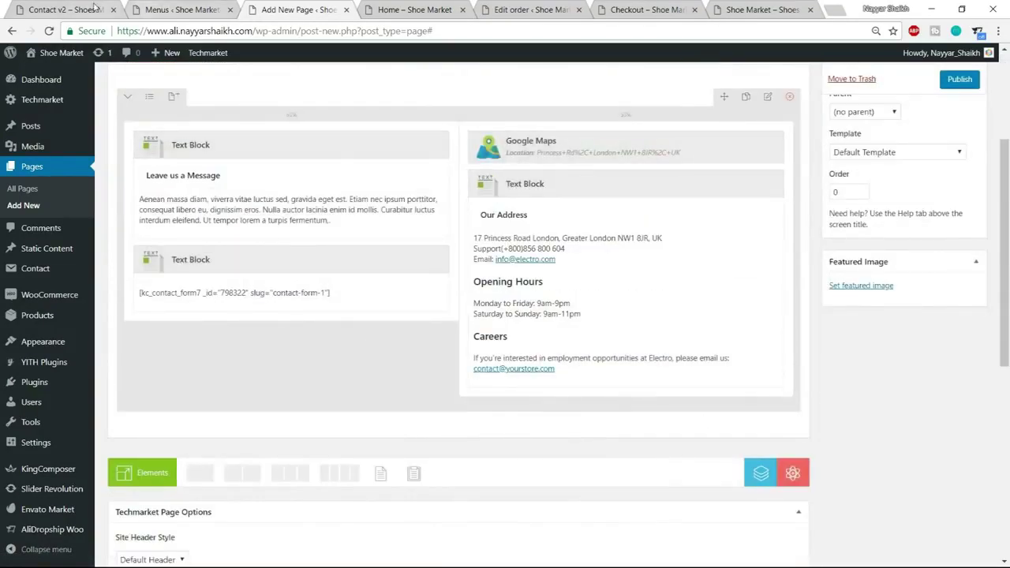
- Compare the builder layout with the live Contact v2 page's map and address section
key("ctrl+1")
scroll(209, 264, "down", 2)
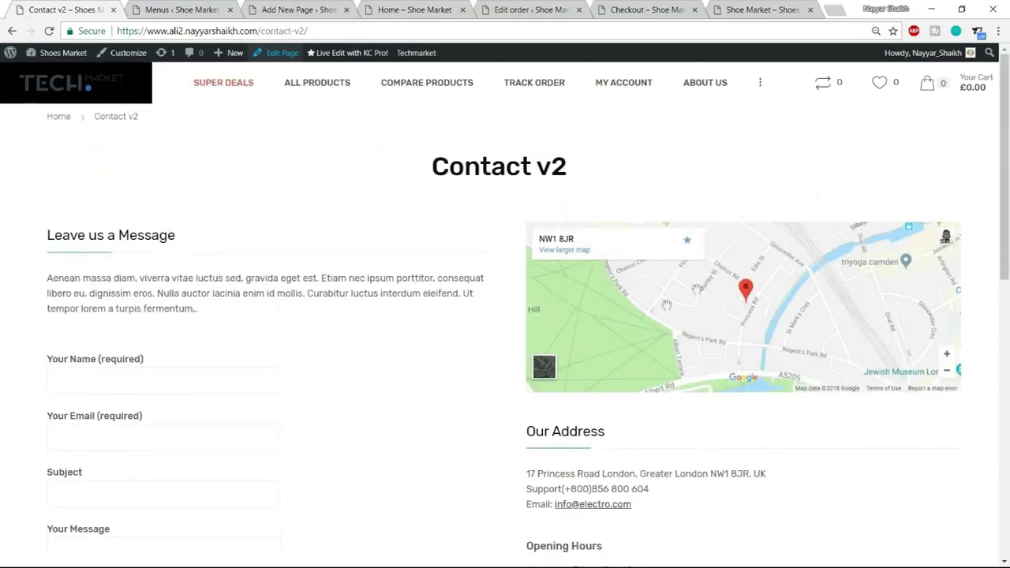
scroll(667, 304, "down", 3)
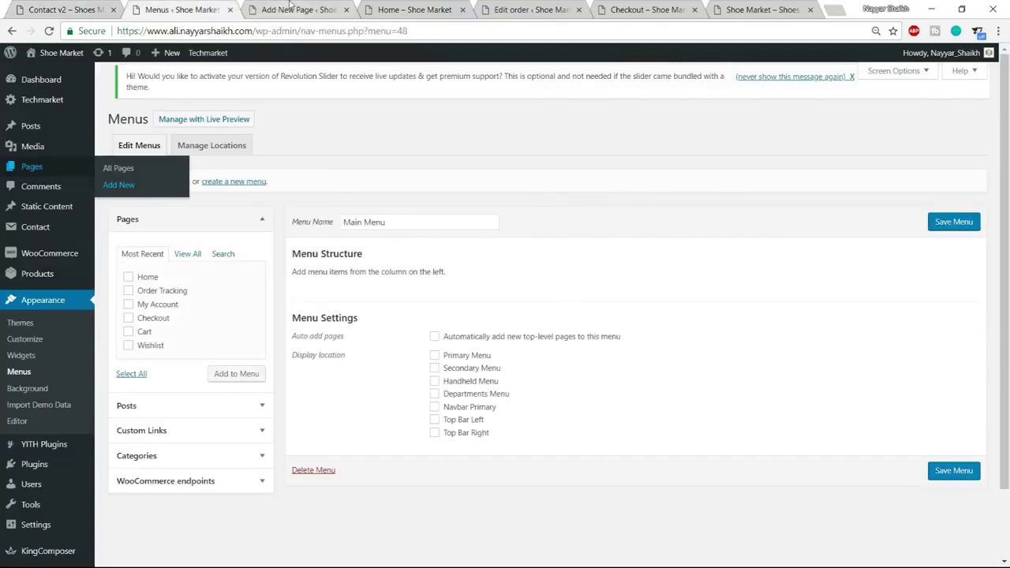
left_click(290, 10)
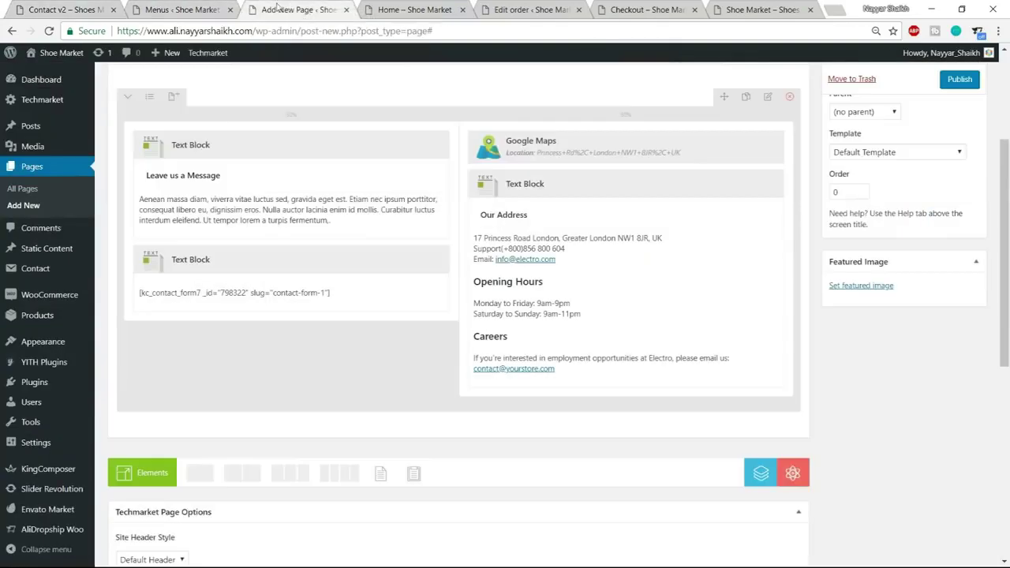
left_click(65, 9)
left_click_drag(517, 211, 660, 250)
left_click(660, 250)
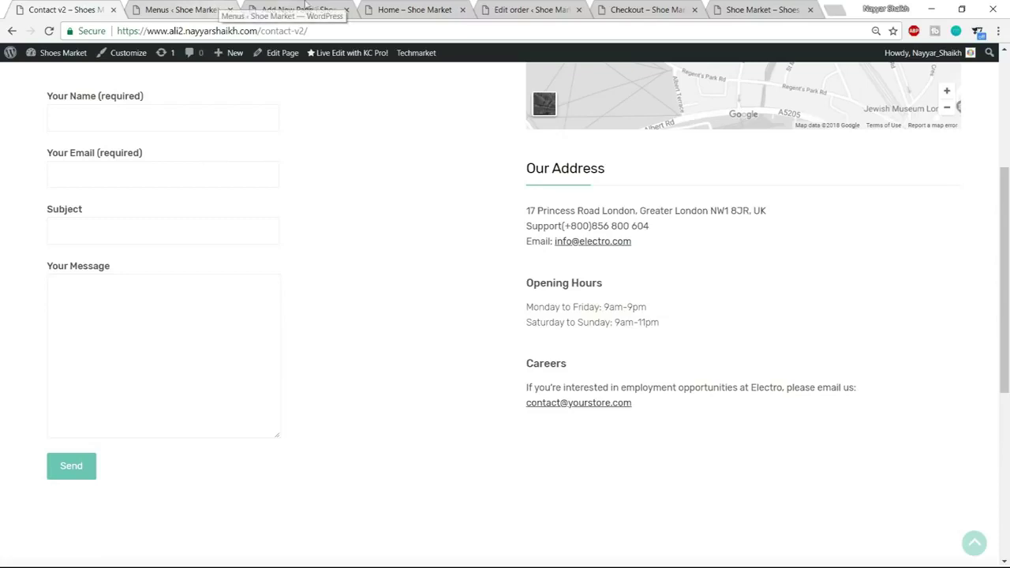
left_click(303, 9)
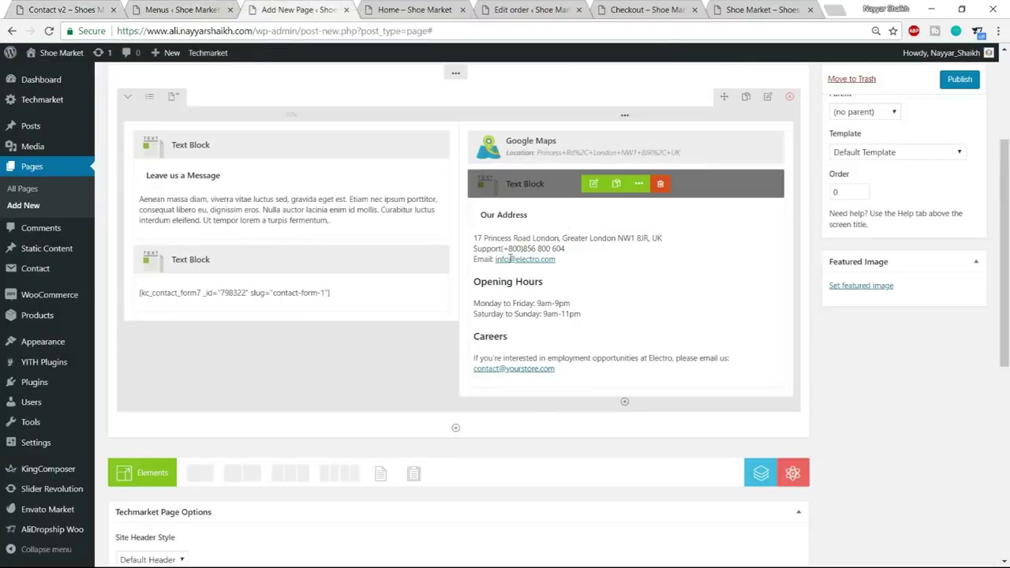
- Replace the London street line in the Our Address text block with Mumbai 400000 and save
left_click(593, 184)
scroll(589, 323, "down", 10)
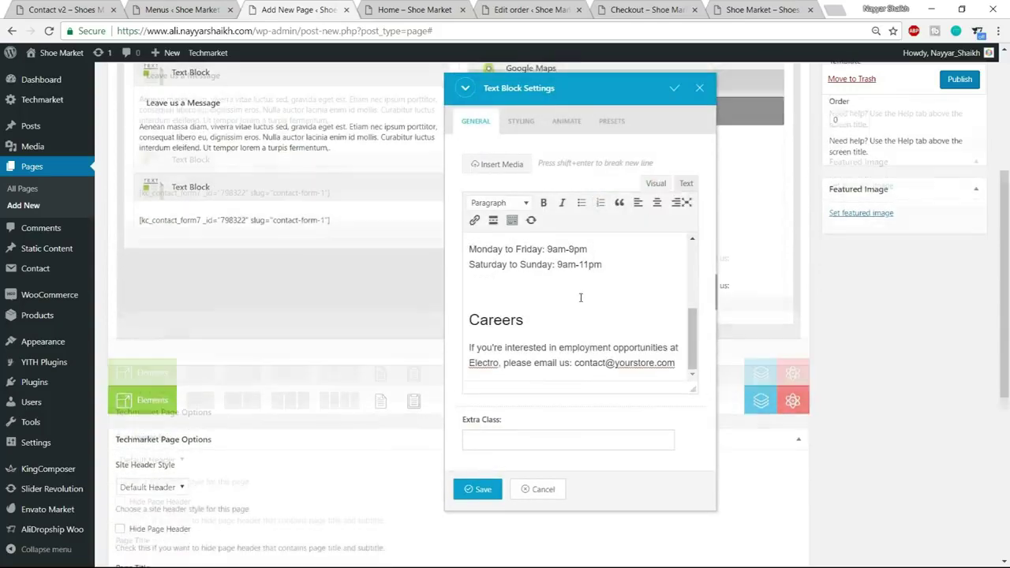
scroll(589, 324, "up", 8)
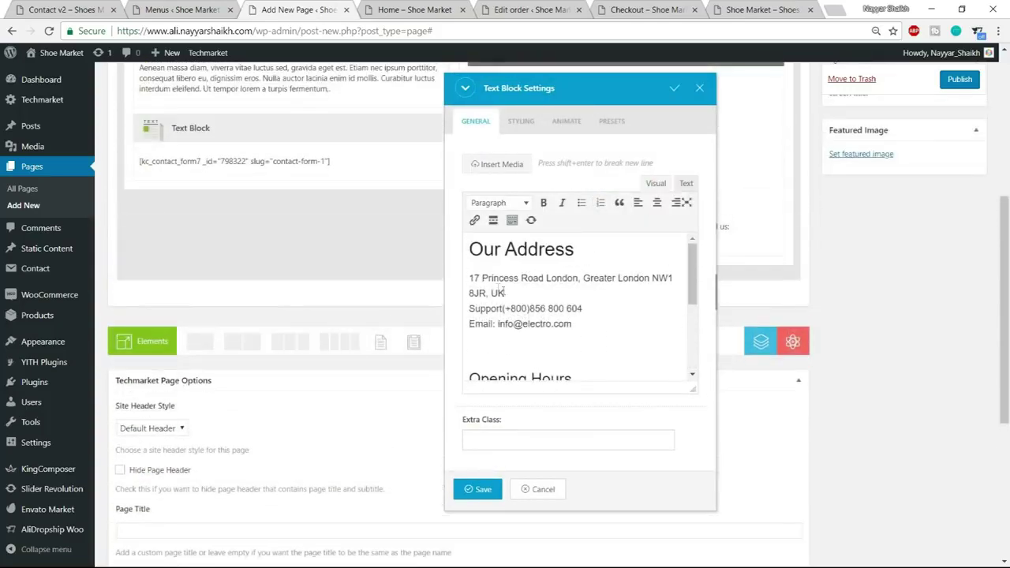
left_click_drag(469, 279, 506, 292)
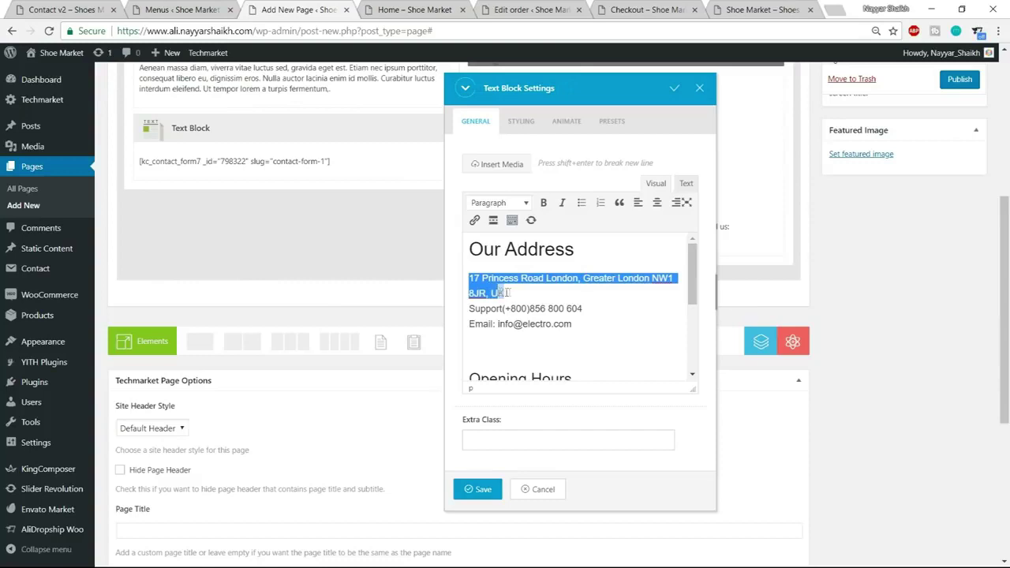
key("BackSpace")
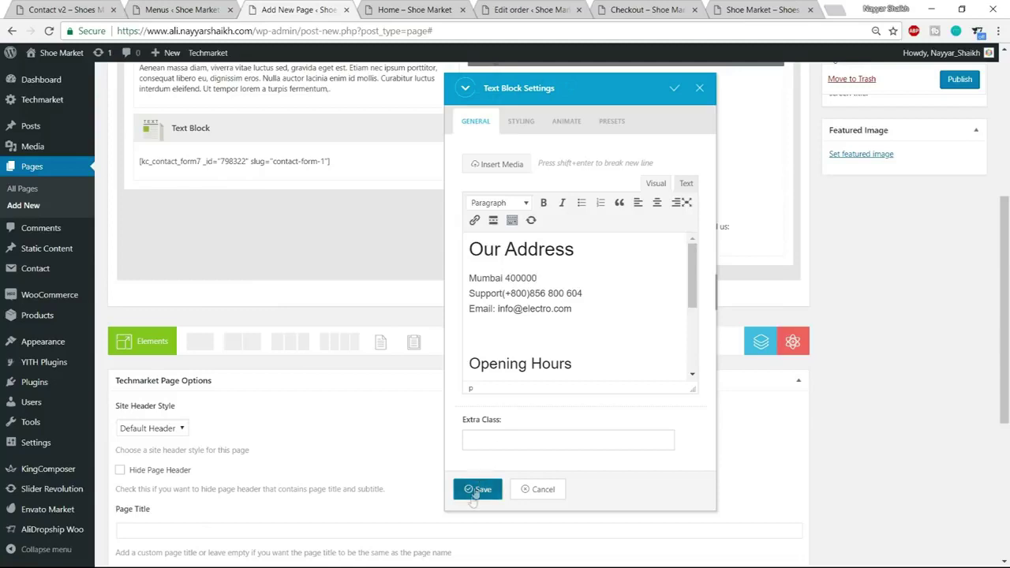
scroll(577, 343, "down", 3)
scroll(568, 307, "up", 2)
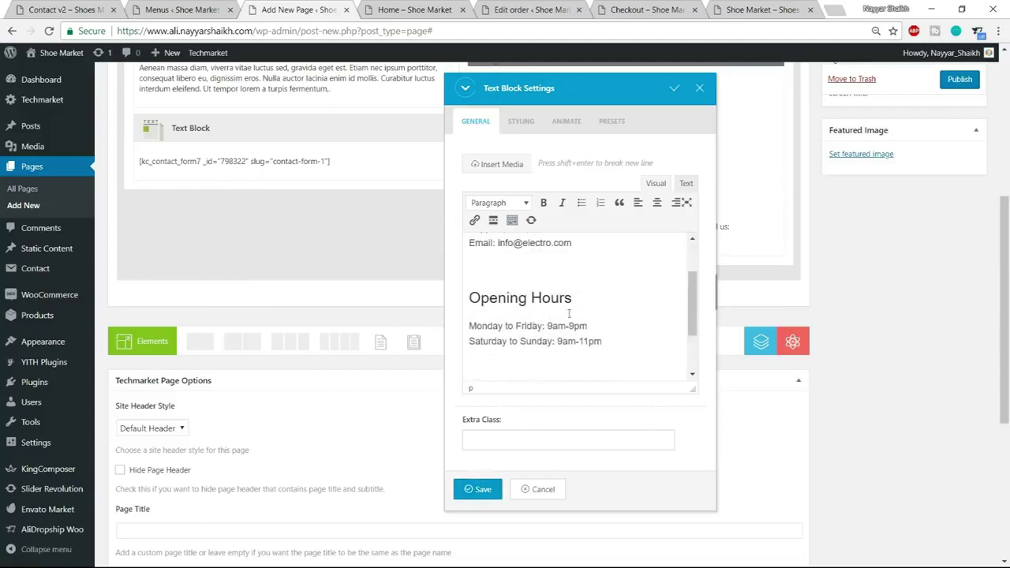
scroll(589, 339, "down", 3)
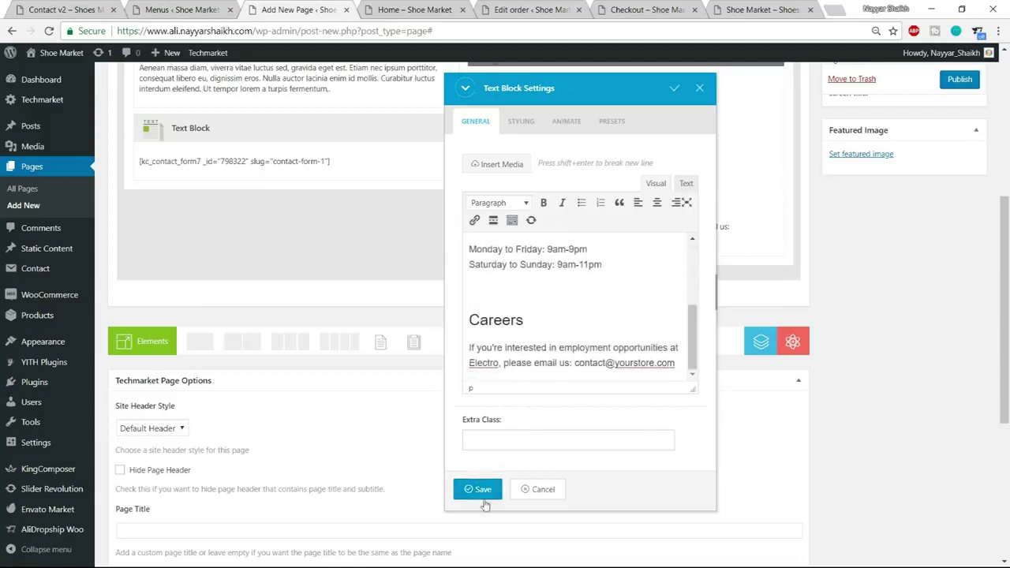
left_click(477, 489)
scroll(457, 138, "up", 3)
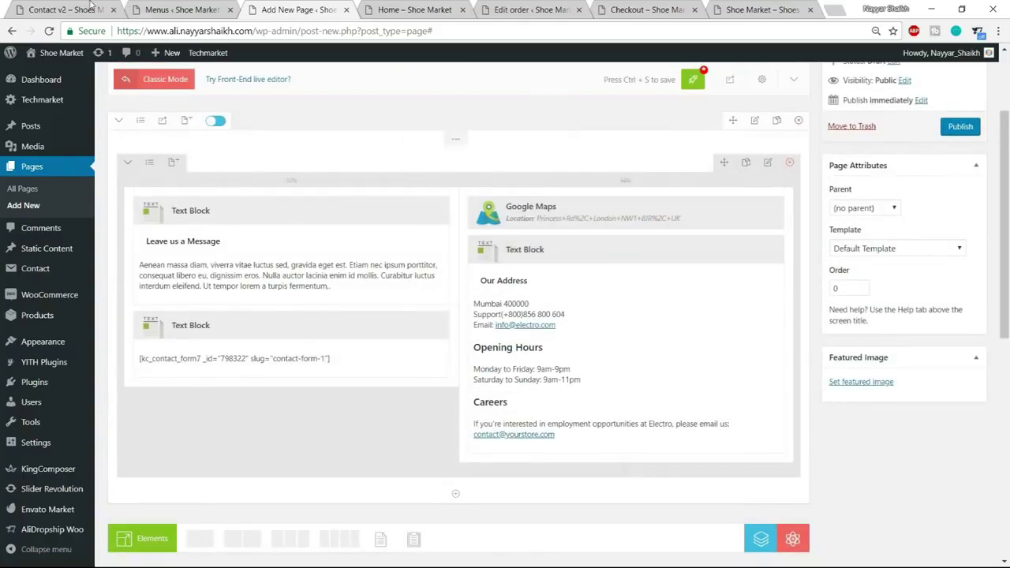
key("ctrl+1")
scroll(581, 224, "up", 3)
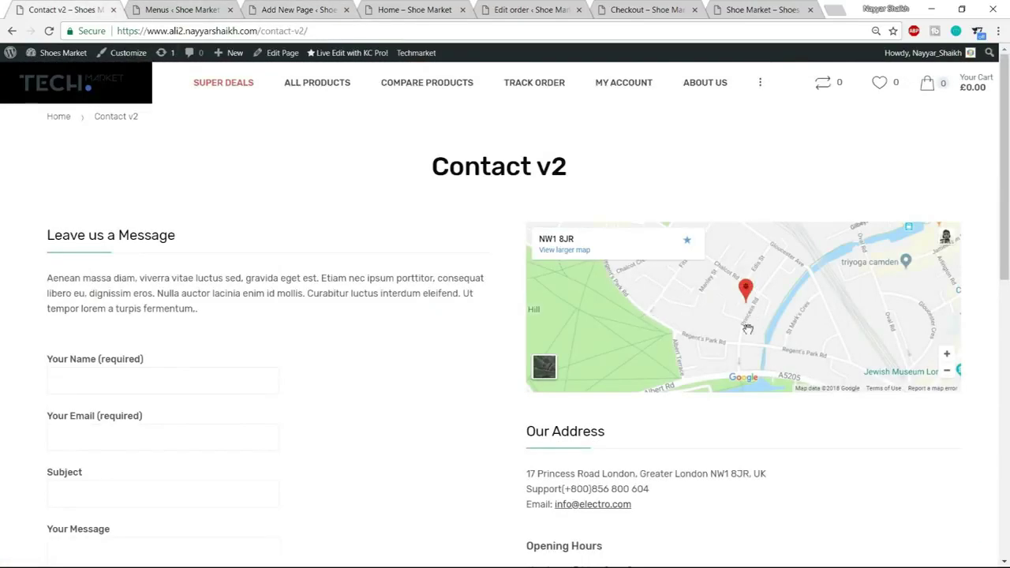
- In a new tab, open Google Maps and copy the medium-size iframe embed code for Mumbai's Dharavi area
left_click(838, 8)
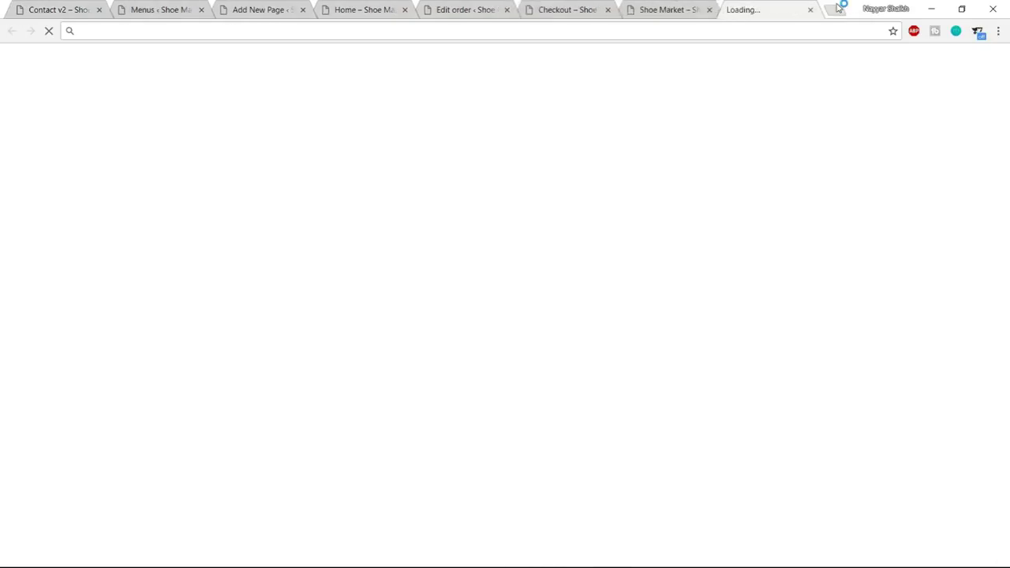
type("map")
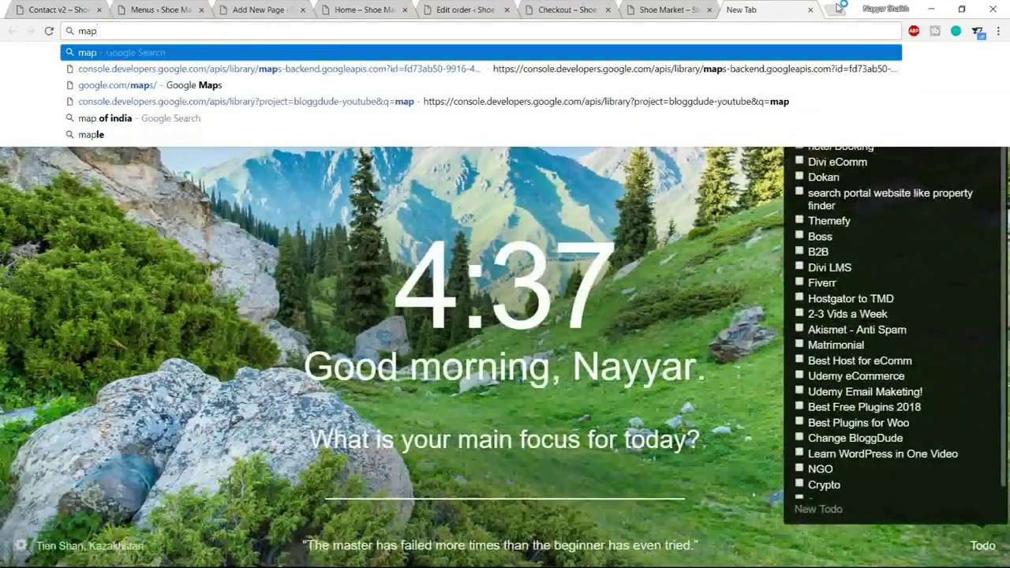
left_click(582, 90)
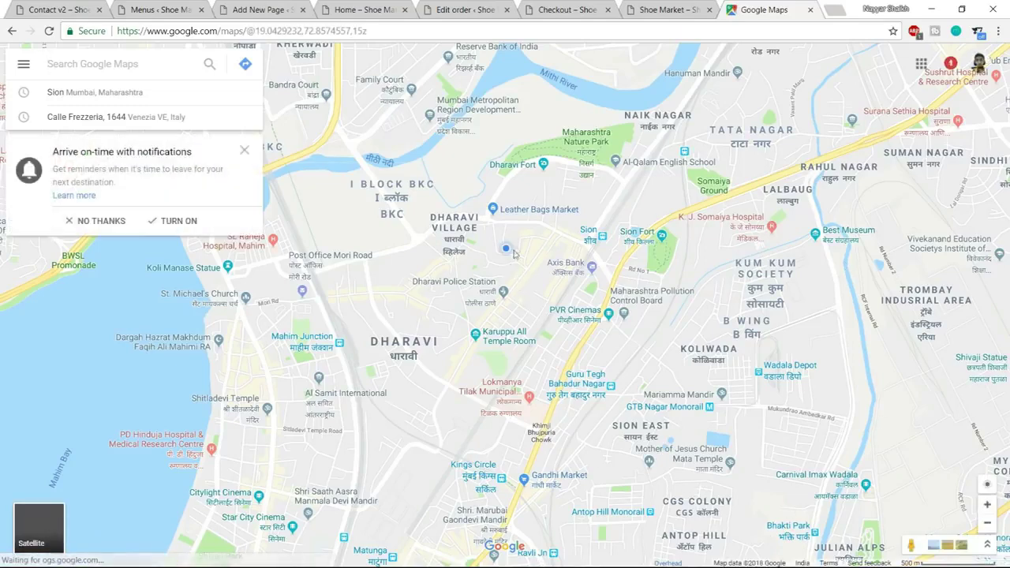
left_click(19, 68)
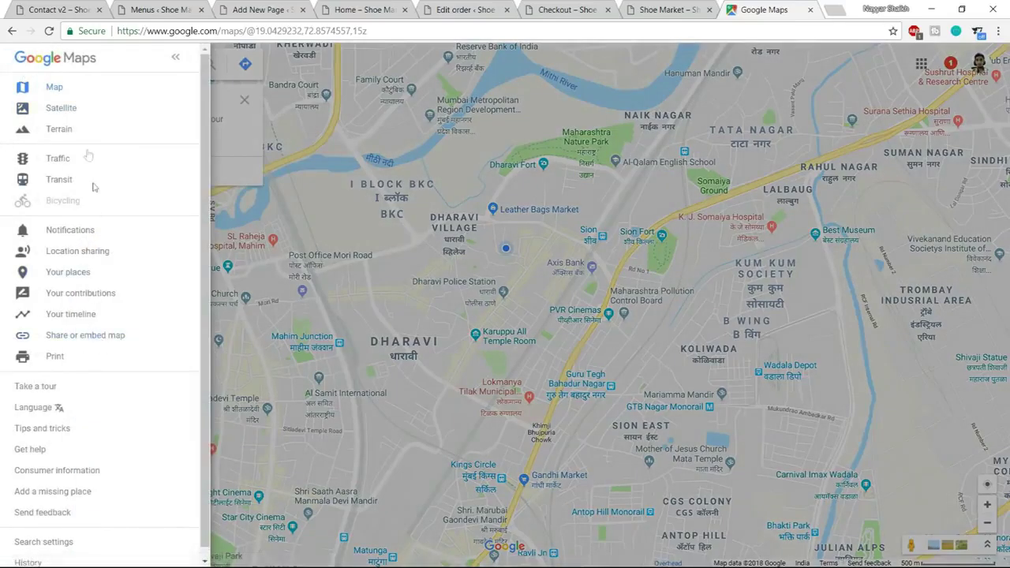
left_click(108, 340)
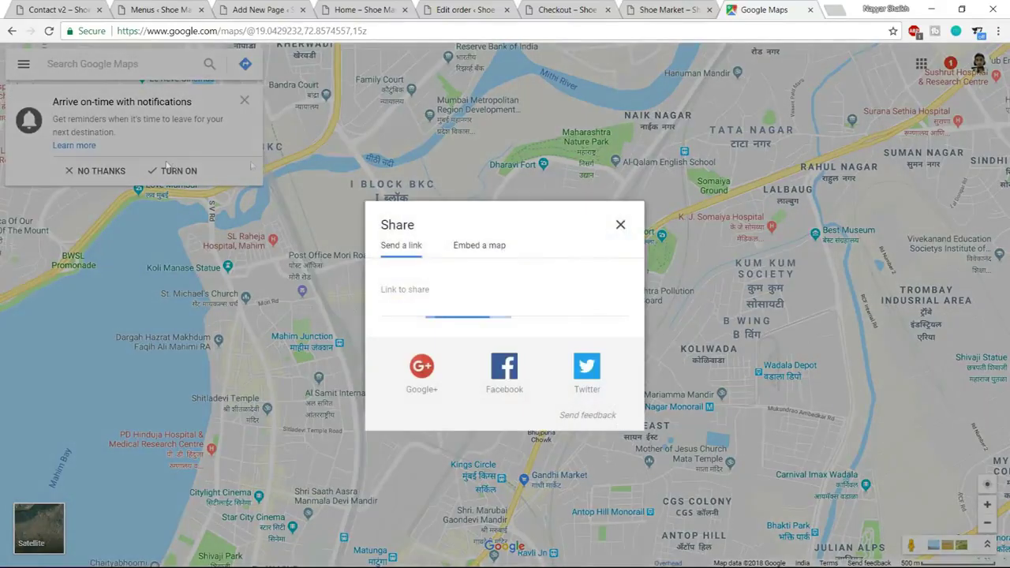
left_click(503, 249)
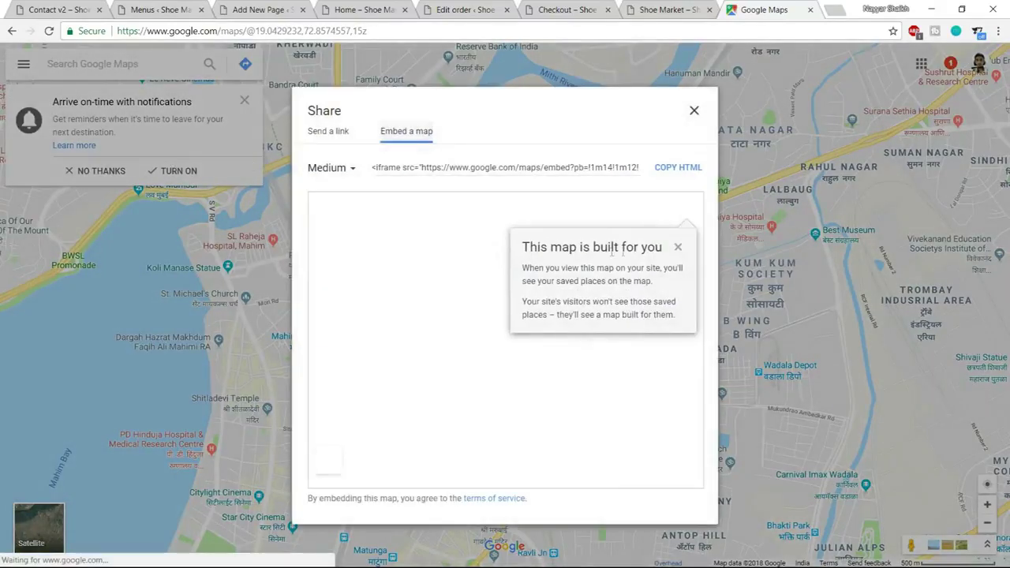
left_click(470, 173)
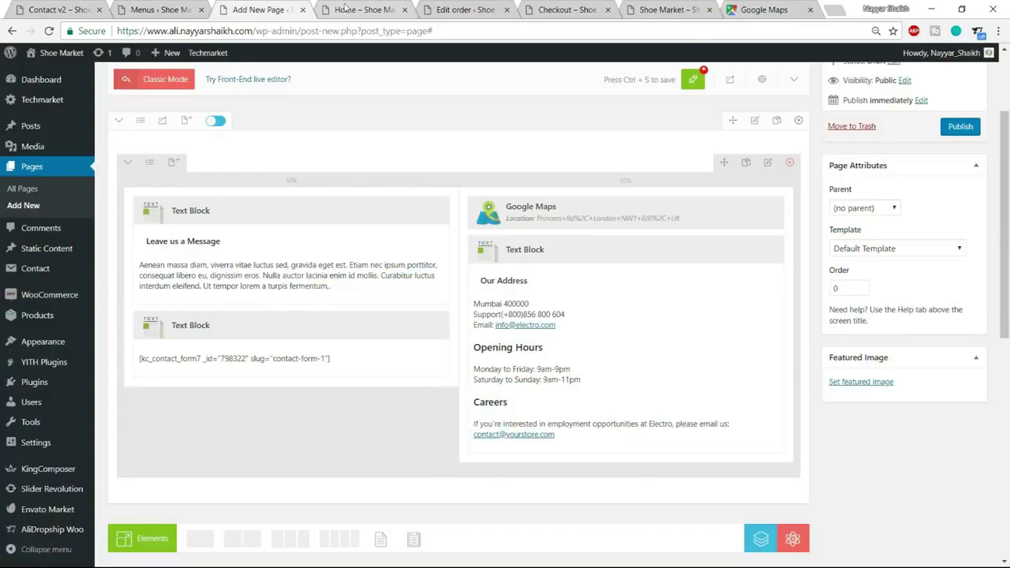
mouse_move(600, 224)
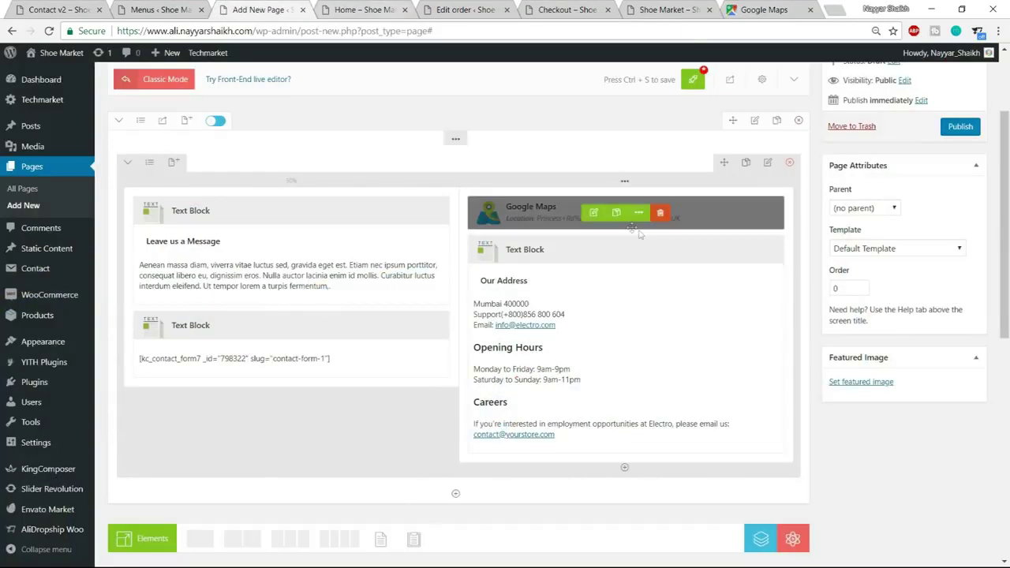
- Replace the Google Maps element's Map Location with the Mumbai iframe, save, and publish Contact Us
left_click(592, 213)
left_click(552, 217)
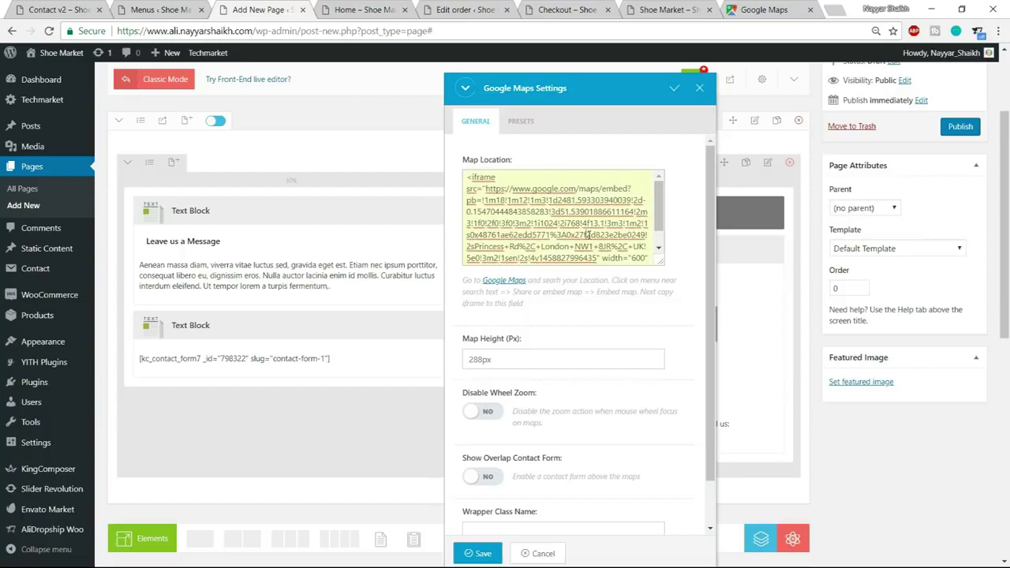
key("ctrl+a")
key("ctrl+v")
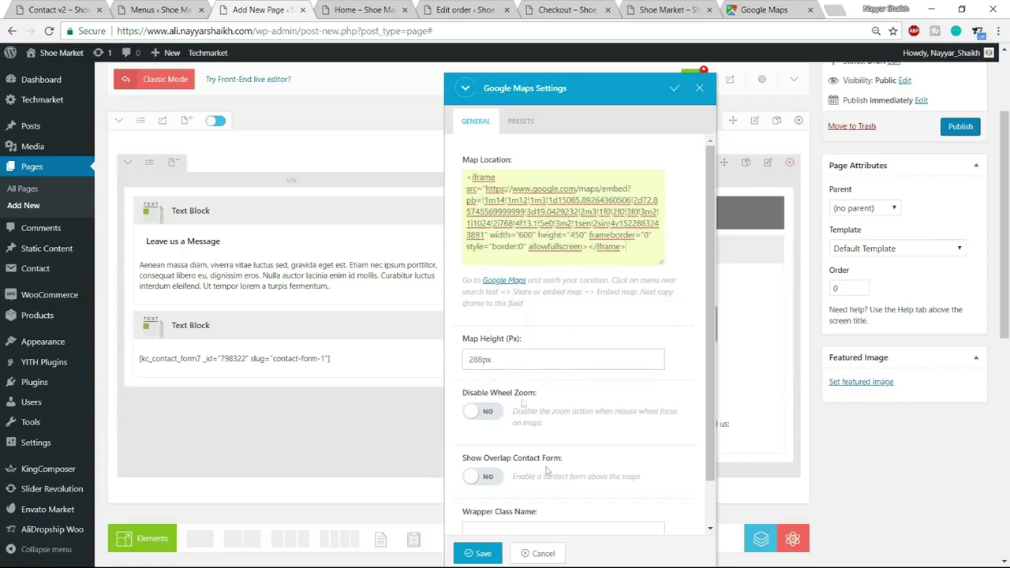
left_click(477, 553)
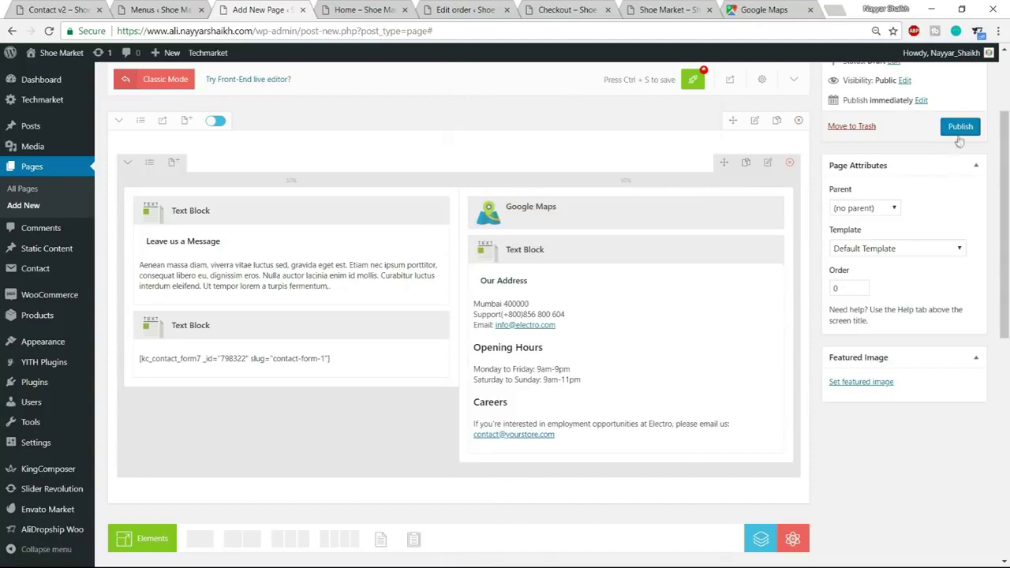
left_click(959, 130)
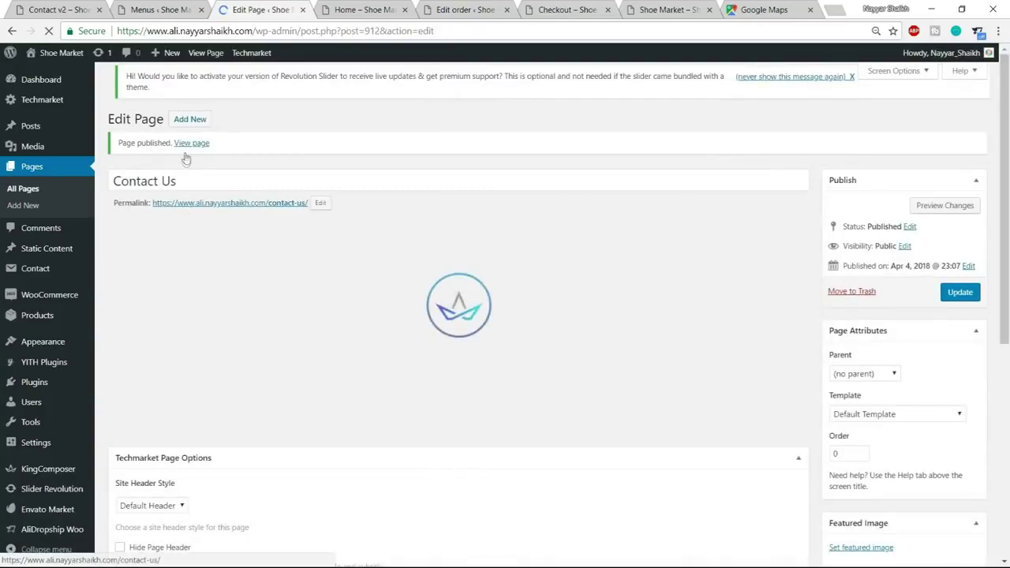
- Open the live Contact Us page and compare it with Contact v2, checking the Mumbai 400000 address
right_click(193, 142)
left_click(253, 150)
key("ctrl+Tab")
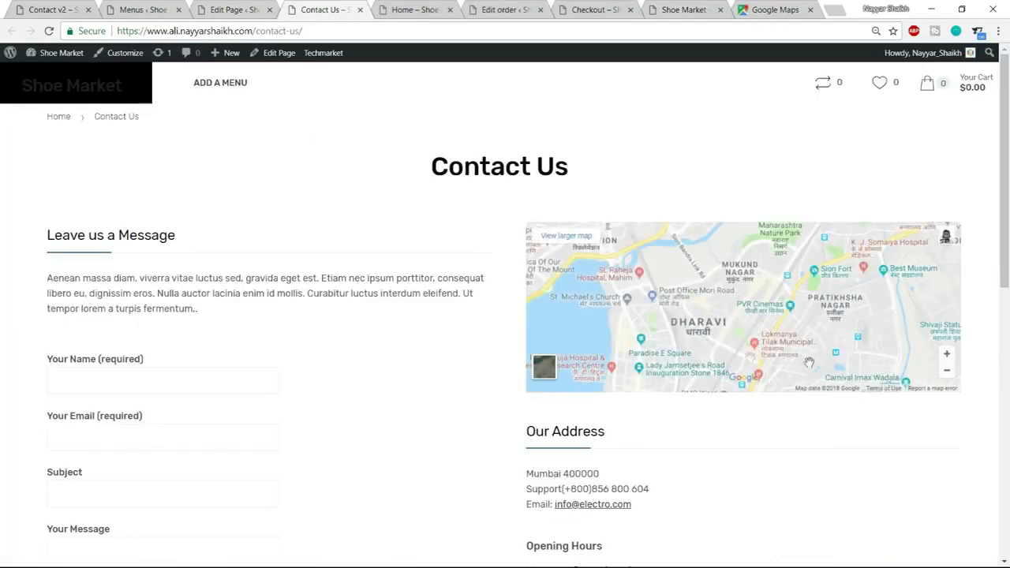
left_click(60, 10)
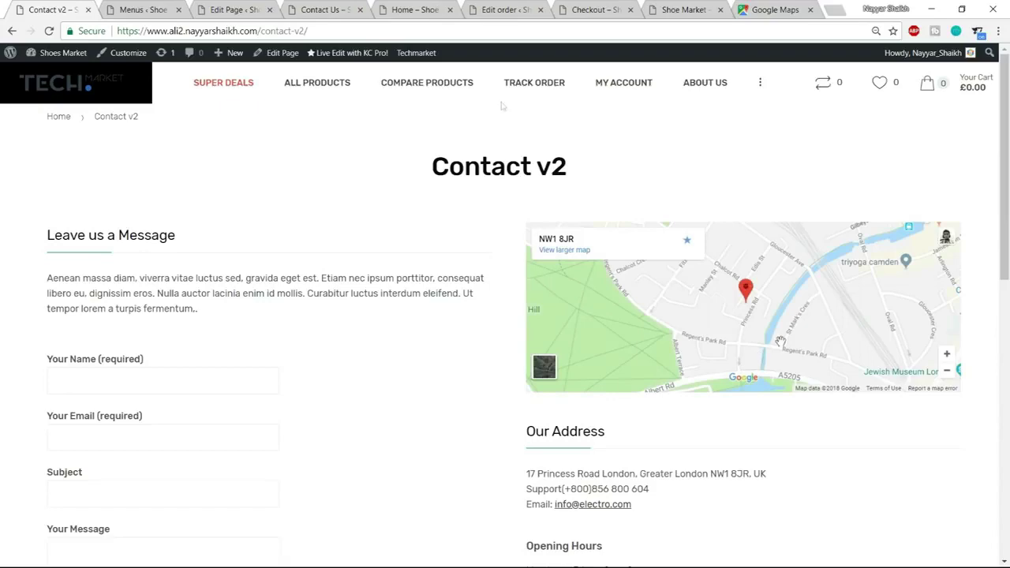
left_click(252, 6)
left_click(320, 10)
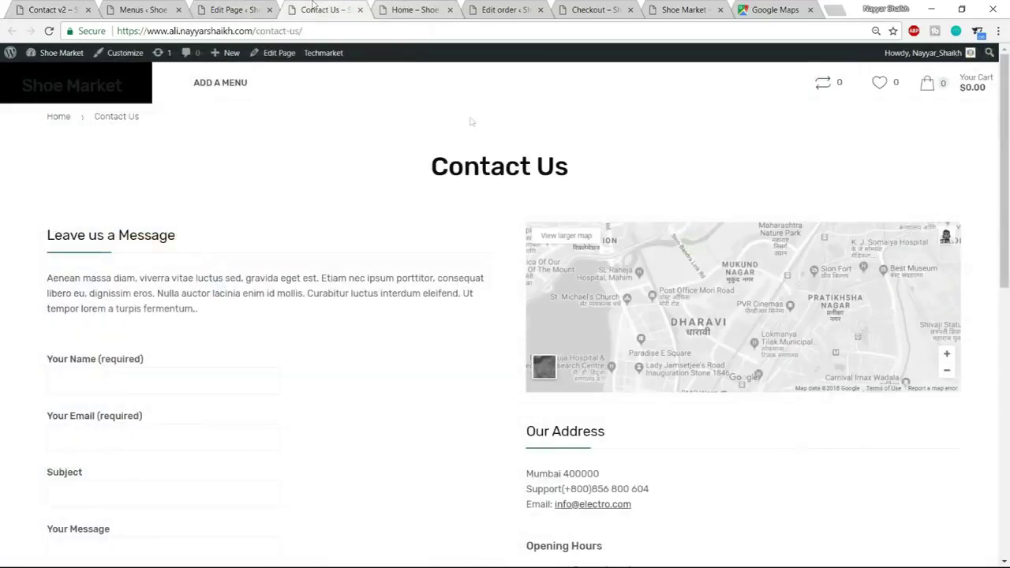
scroll(724, 426, "down", 2)
left_click_drag(528, 341, 617, 340)
left_click(638, 356)
scroll(663, 410, "up", 2)
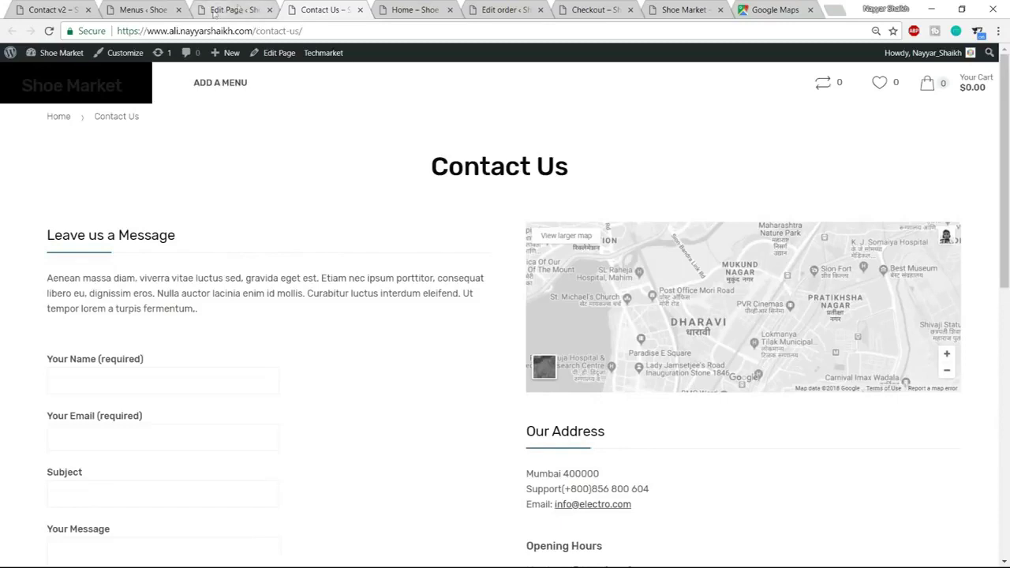
- Close the Contact Us preview and start a new page from the page editor
left_click(360, 10)
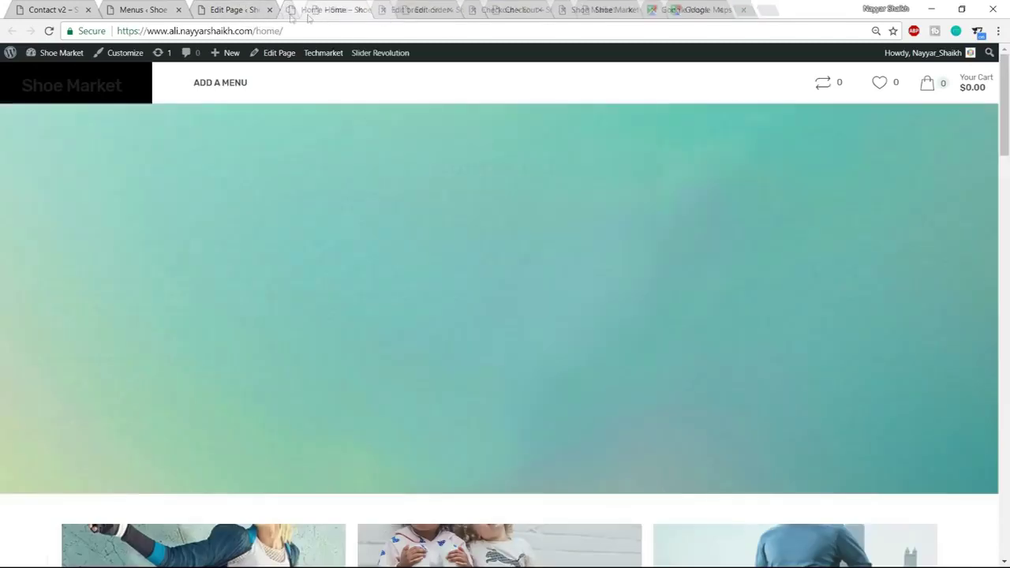
left_click(51, 9)
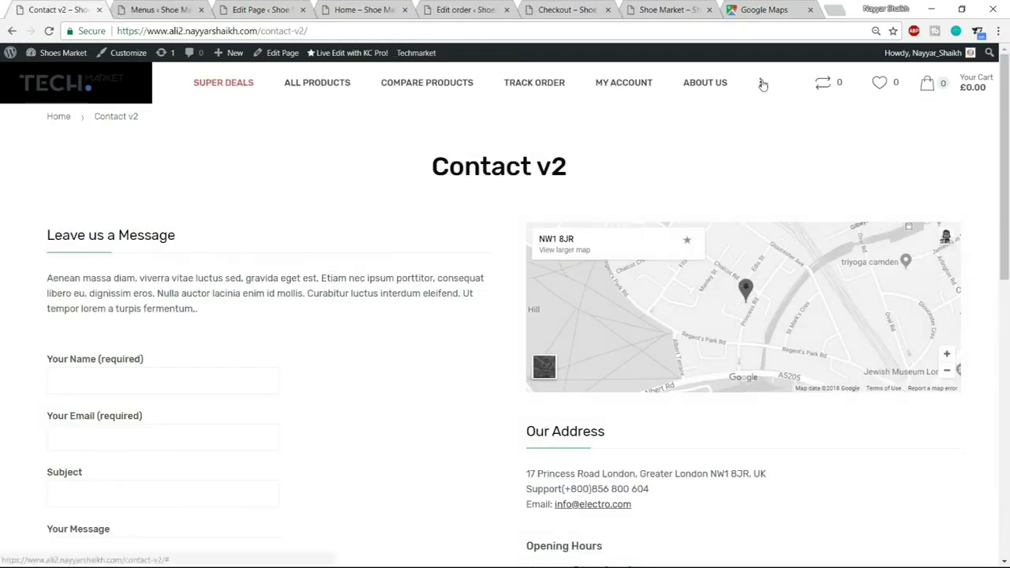
mouse_move(760, 84)
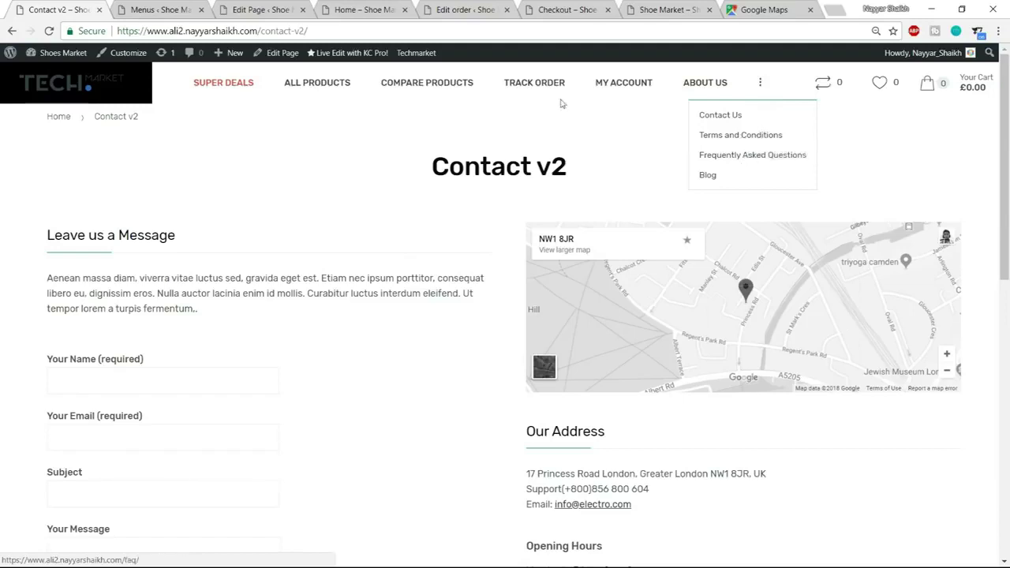
left_click(281, 8)
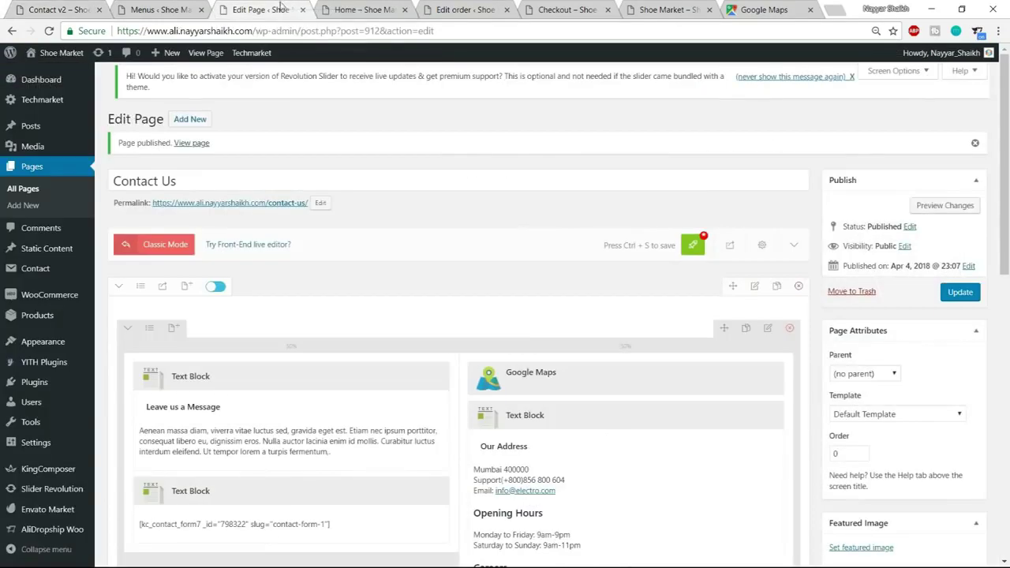
left_click(193, 120)
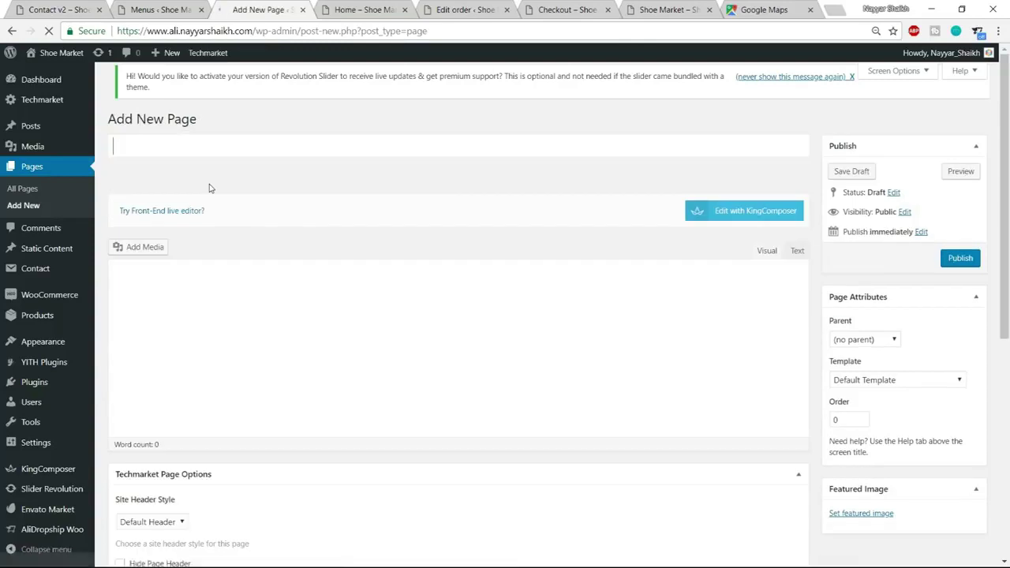
- Title the new page 'FAQ Page' and copy all text from the FAQ Page text file
type("FAQ Page")
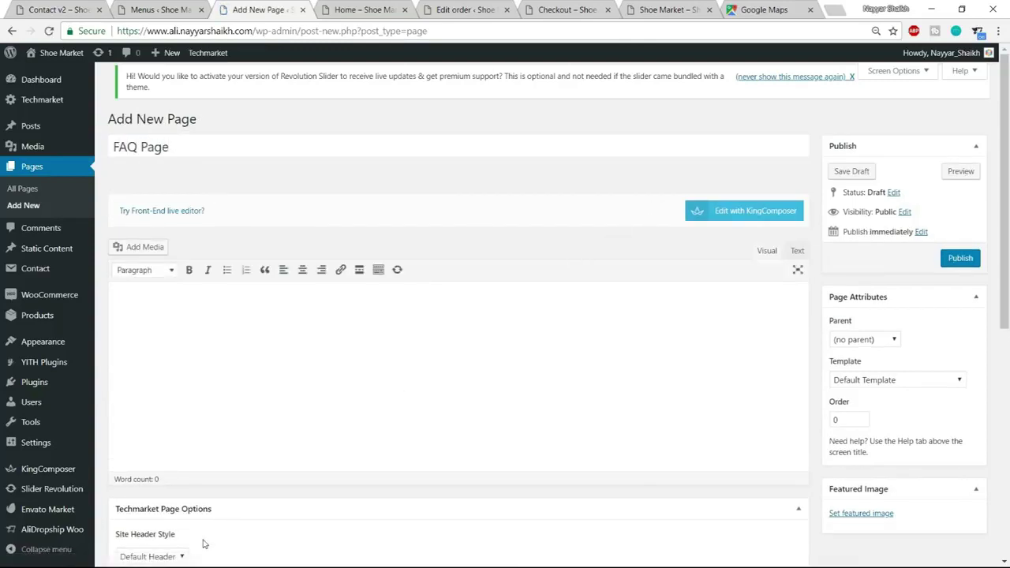
key("alt+Tab")
key("alt+Tab")
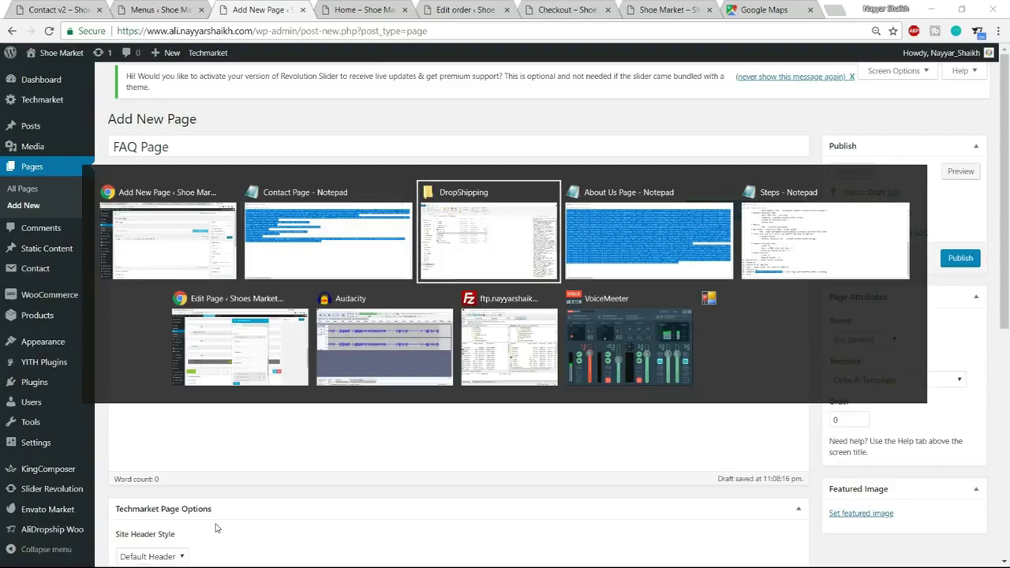
double_click(164, 242)
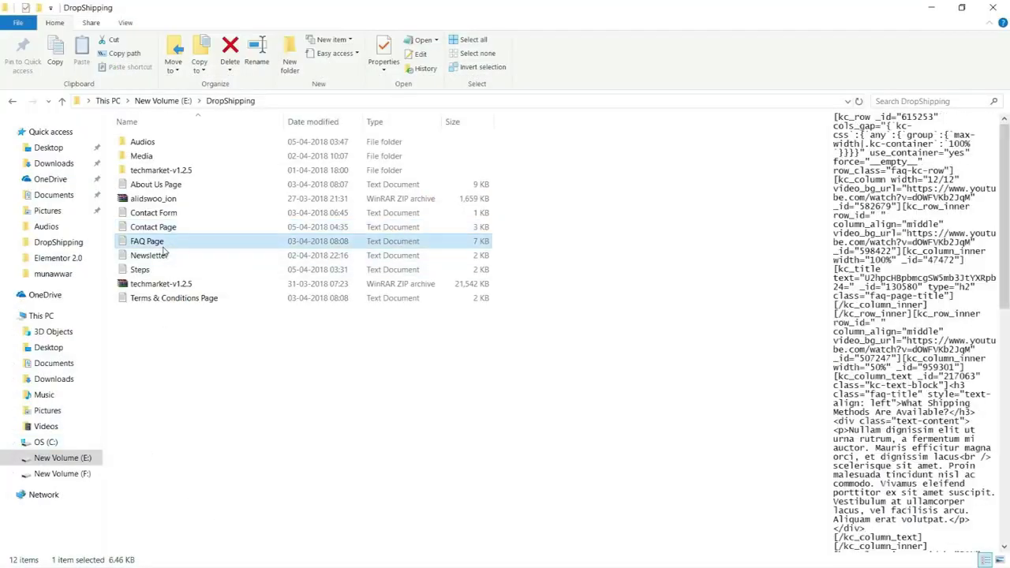
key("ctrl+a")
key("ctrl+c")
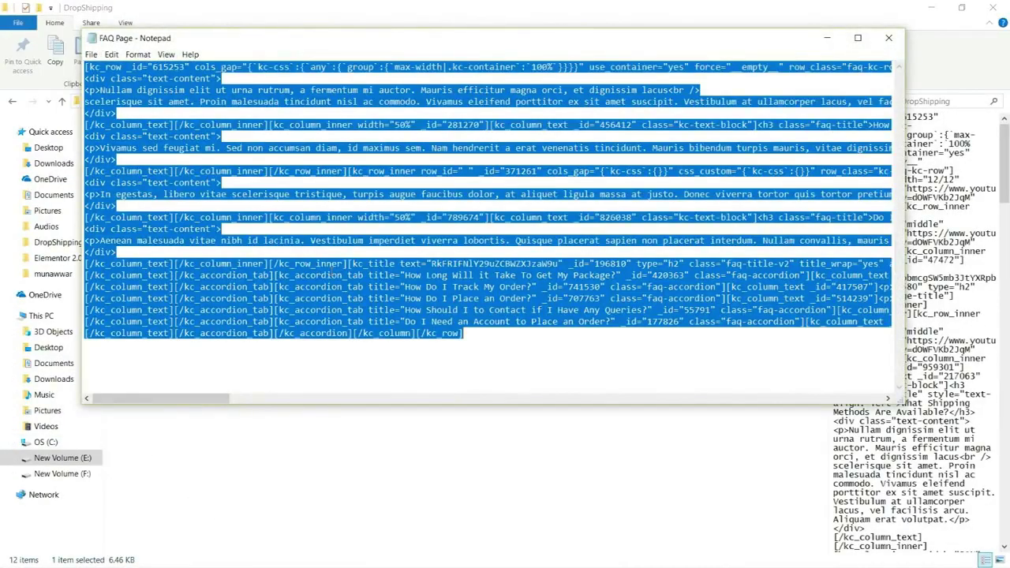
key("alt+Tab")
key("alt+Tab")
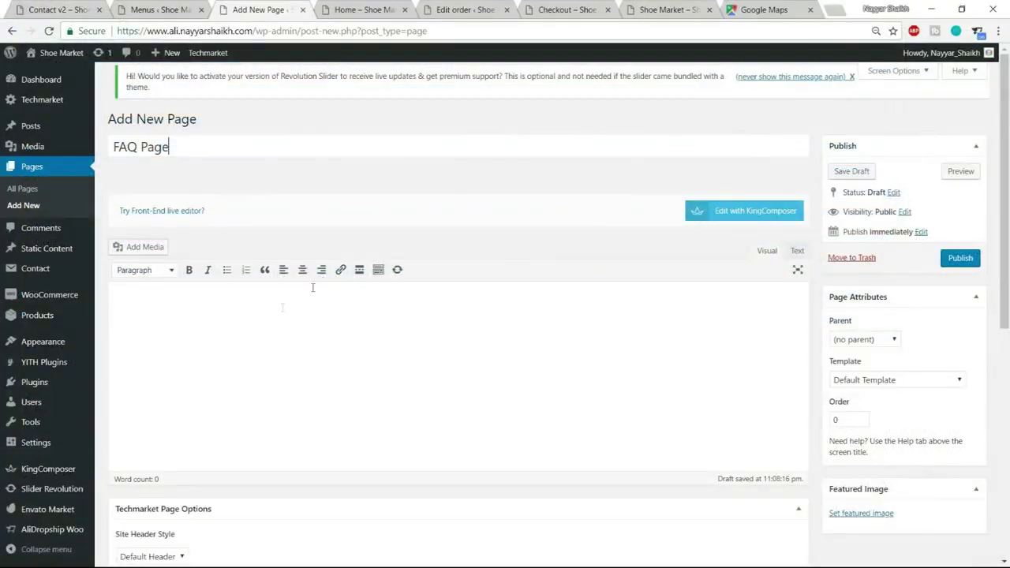
- Paste the FAQ layout shortcode into the Text editor and open it with KingComposer
left_click(244, 339)
left_click(795, 250)
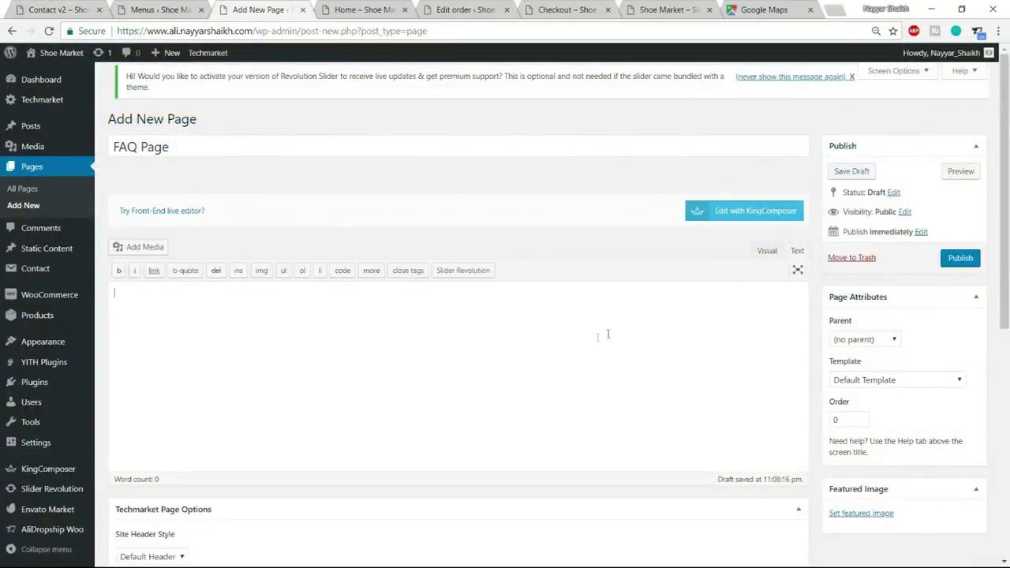
key("ctrl+v")
scroll(599, 355, "up", 10)
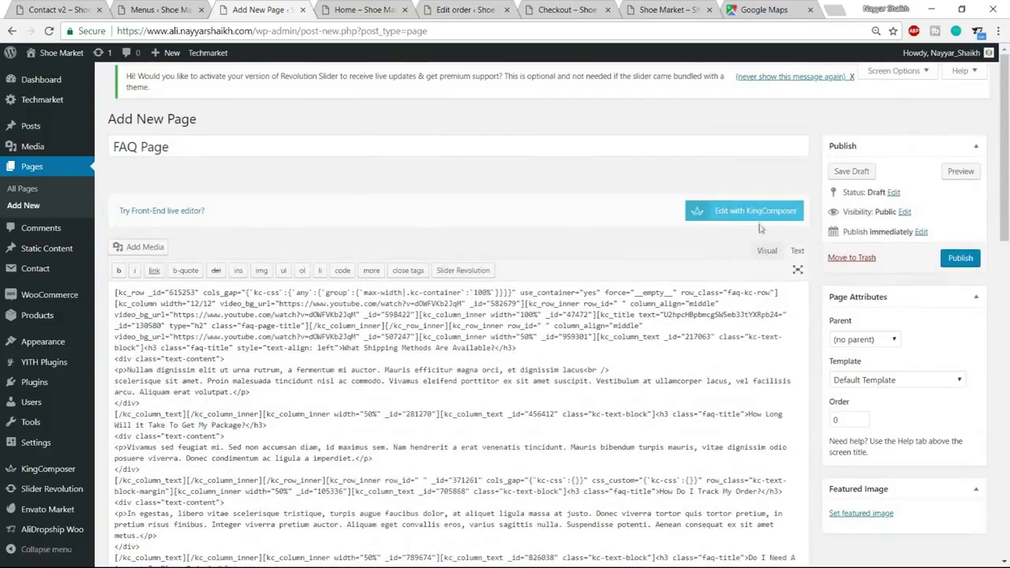
left_click(756, 216)
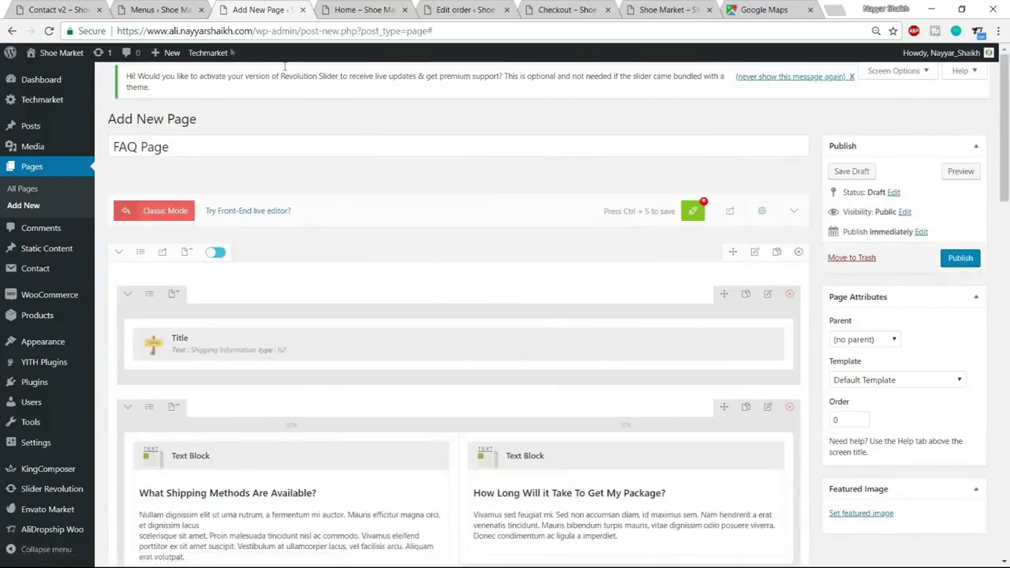
left_click(17, 8)
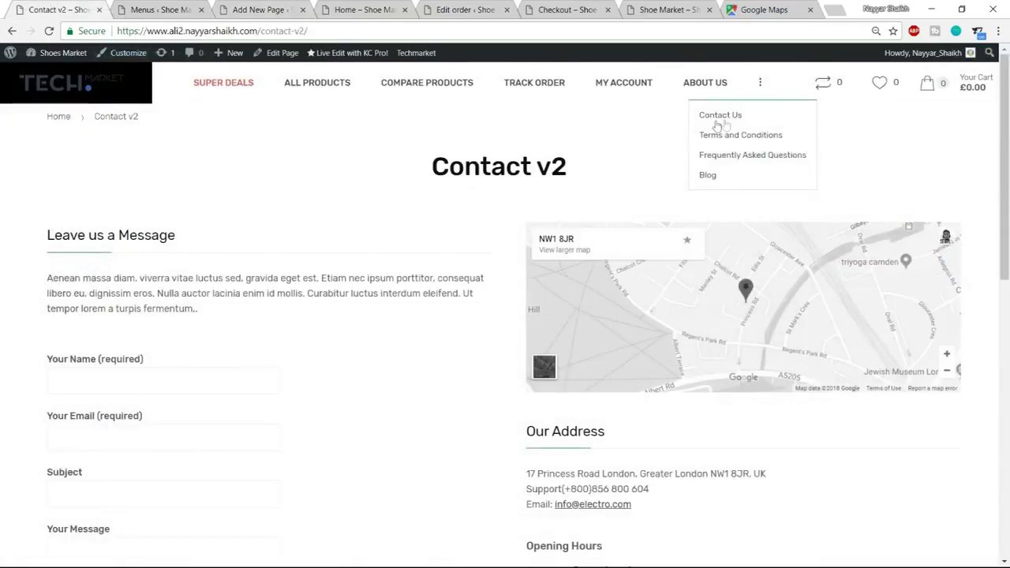
- Open the reference Frequently Asked Questions page and look over its shipping questions and answers
left_click(732, 155)
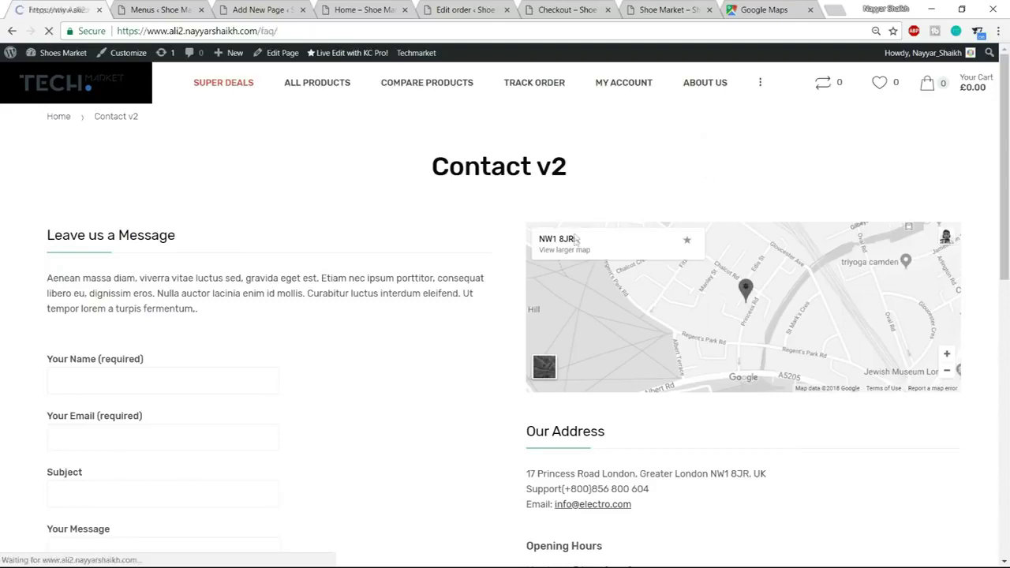
scroll(666, 380, "down", 3)
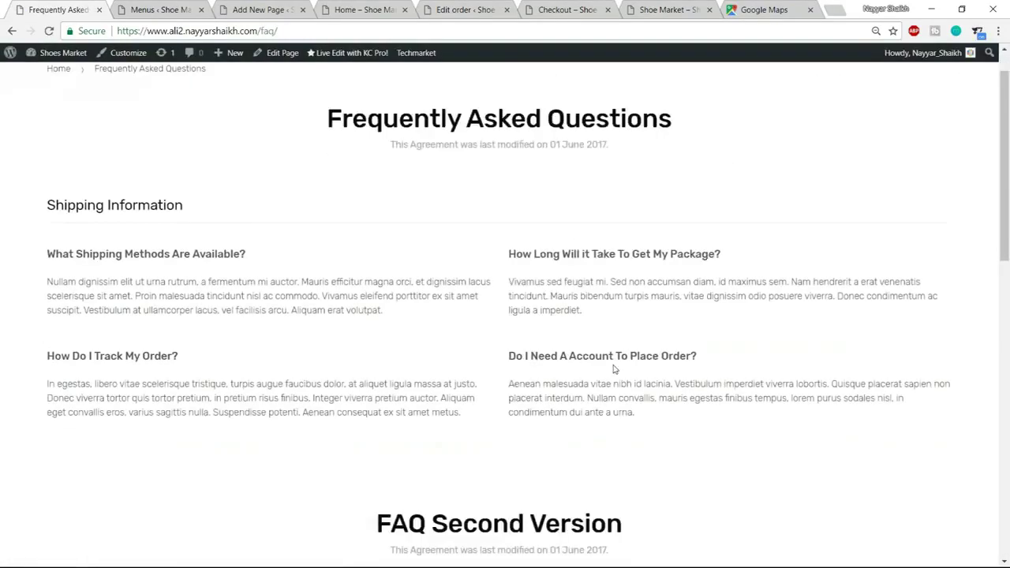
scroll(452, 353, "up", 3)
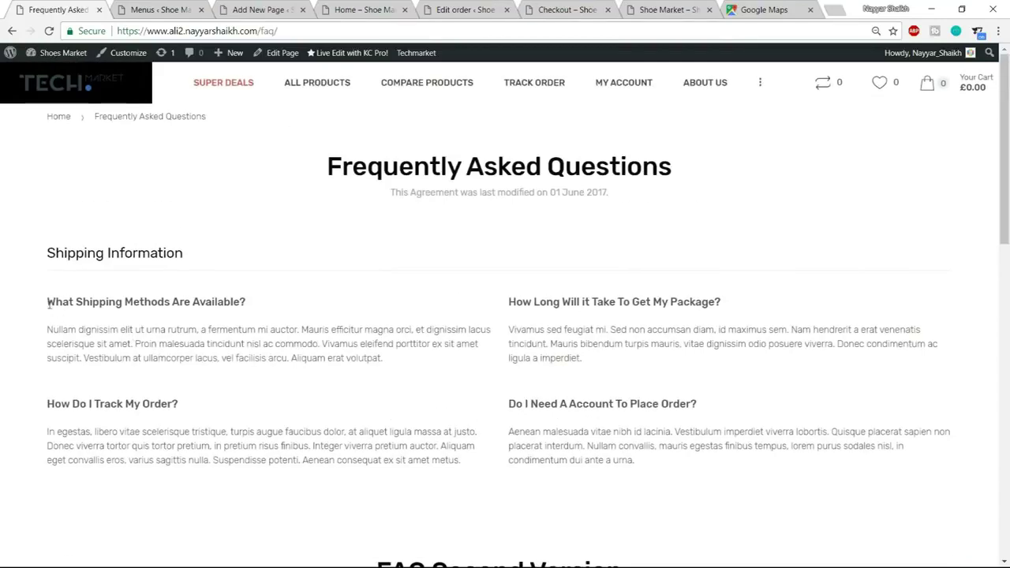
left_click_drag(49, 300, 269, 307)
left_click(241, 318)
left_click_drag(44, 335, 292, 347)
- Check the first text block's 'What Shipping Methods Are Available?' text, save it, and publish the FAQ Page
left_click(267, 10)
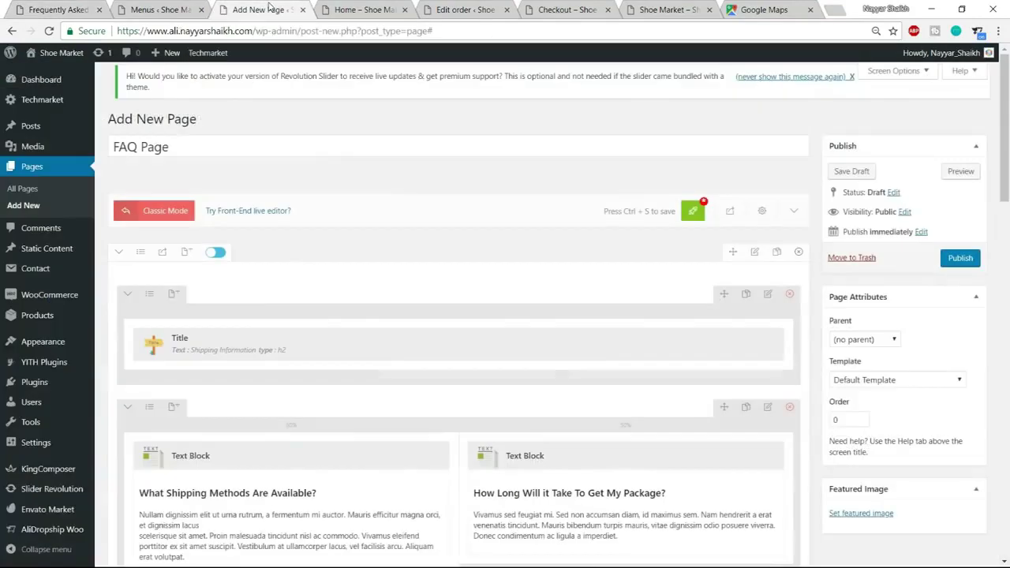
scroll(473, 344, "down", 3)
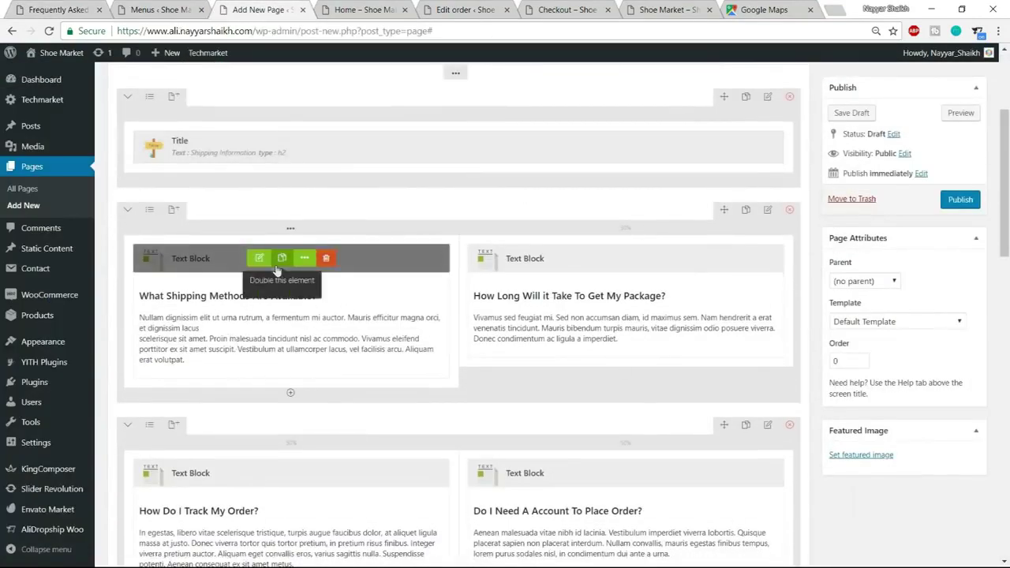
left_click(259, 258)
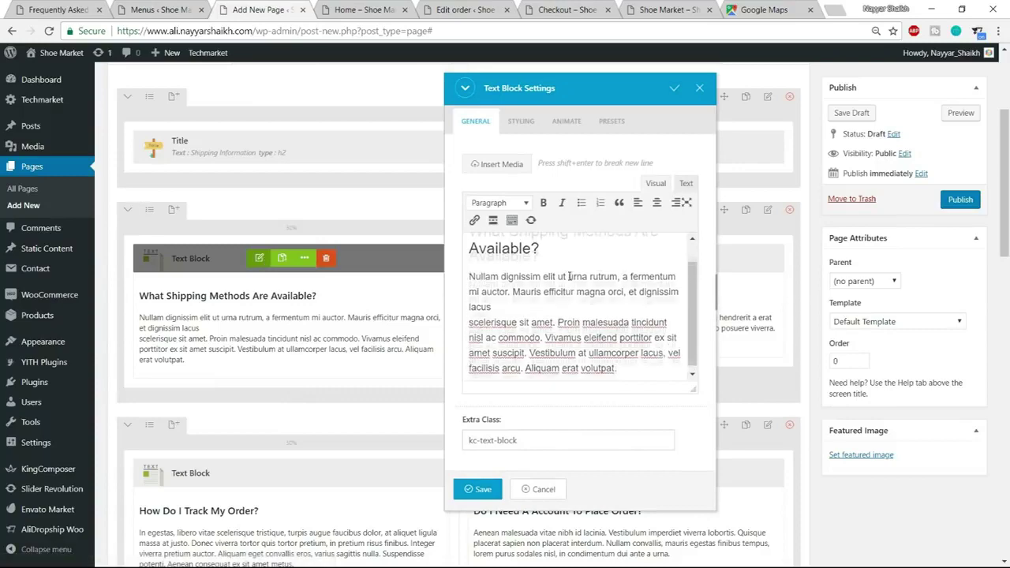
scroll(550, 278, "up", 1)
left_click(549, 277)
left_click_drag(549, 278, 431, 247)
scroll(543, 289, "down", 1)
left_click(498, 310)
left_click(477, 489)
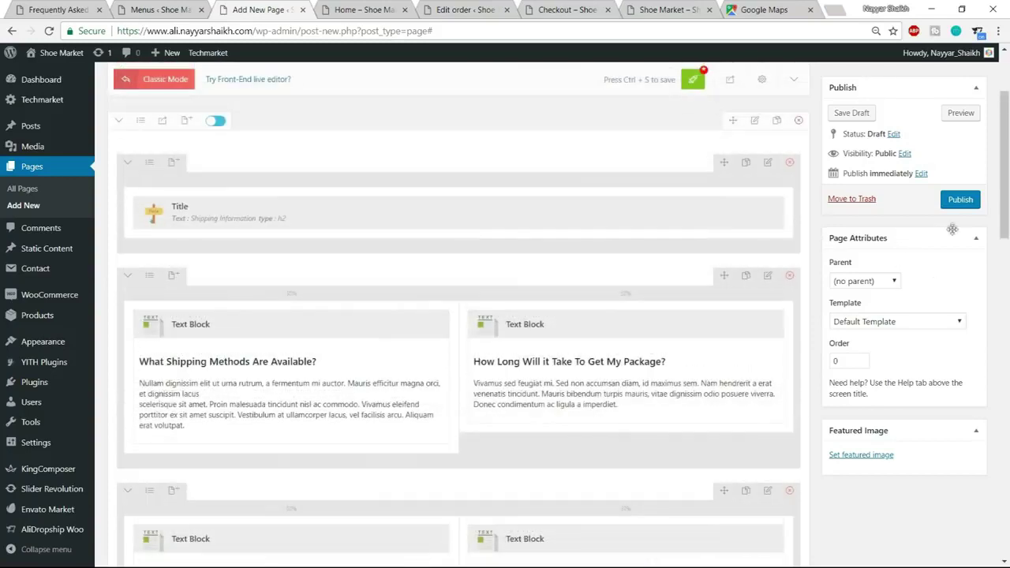
left_click(958, 199)
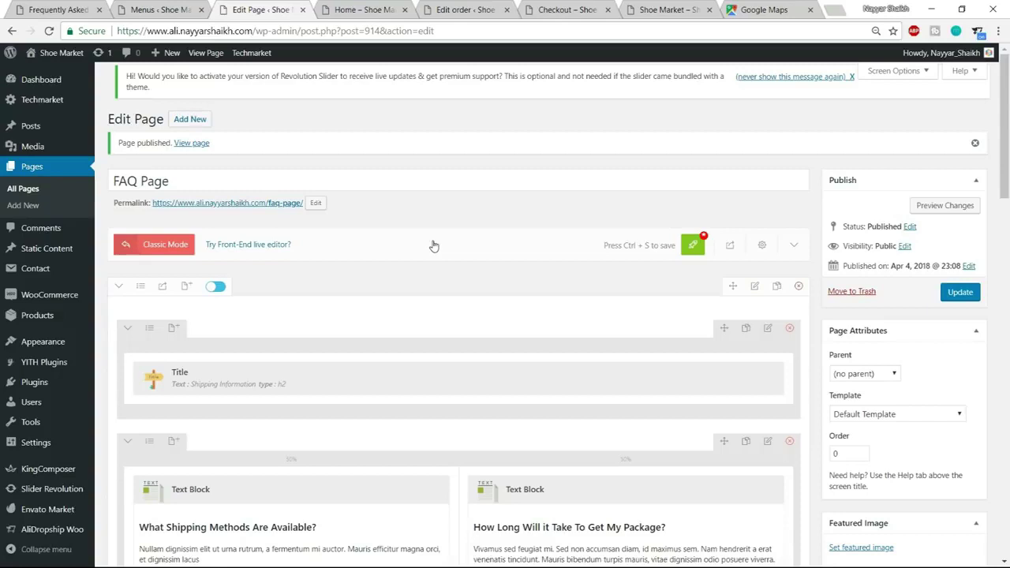
- Return to the reference FAQ page and open Terms and Conditions from the header's more menu
left_click(52, 10)
left_click(741, 359)
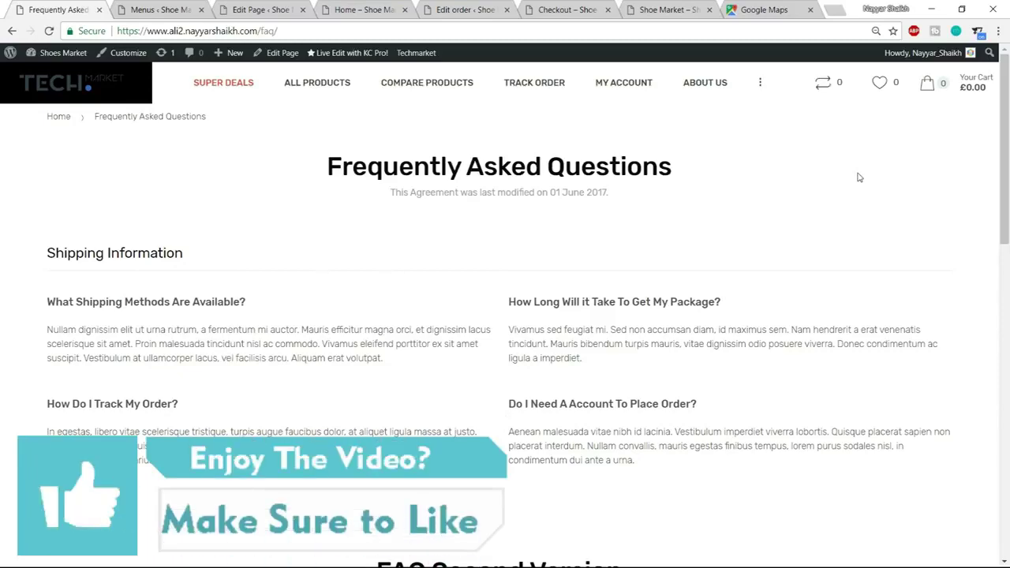
scroll(753, 227, "down", 7)
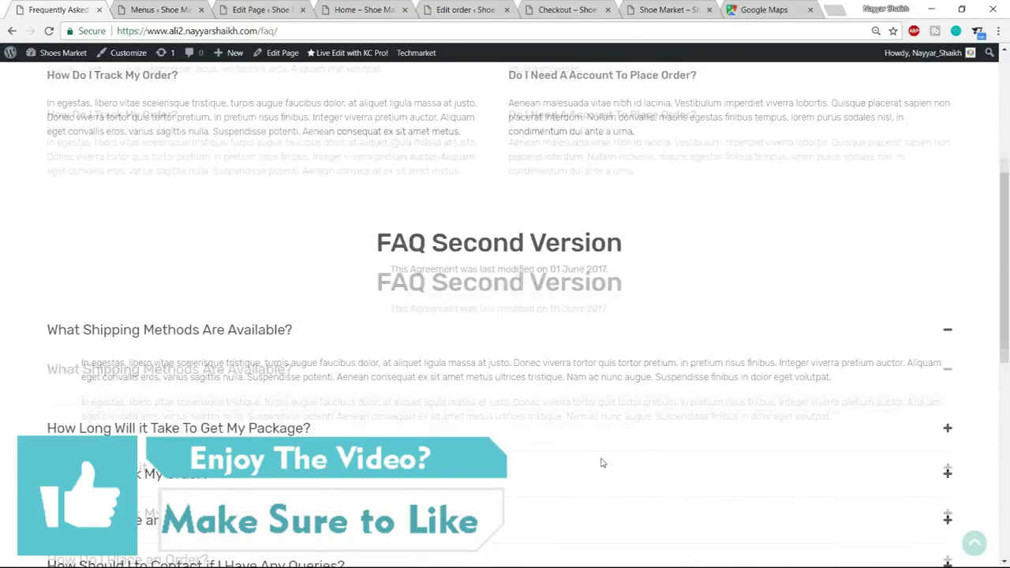
scroll(599, 462, "up", 7)
left_click(761, 88)
left_click(744, 155)
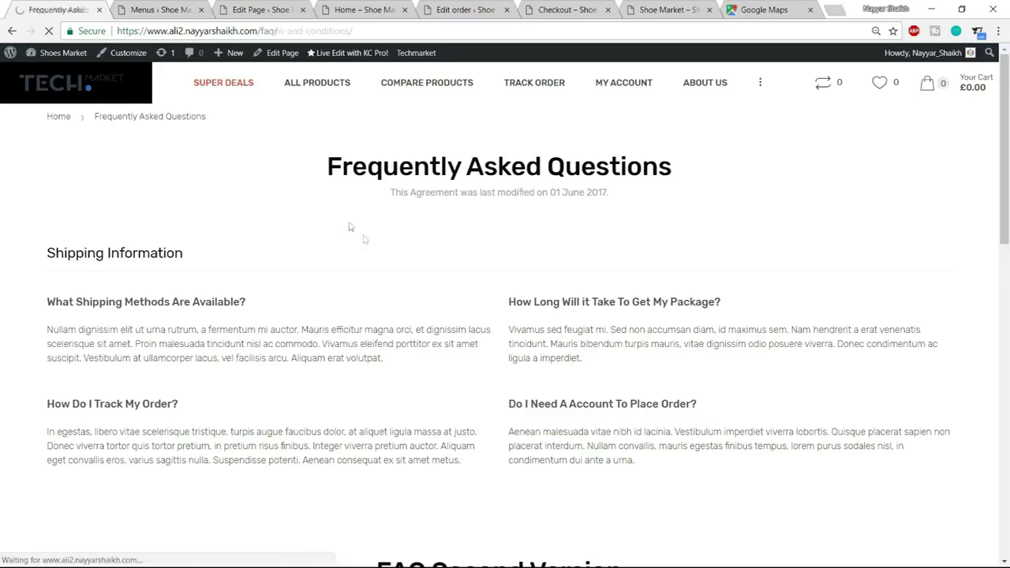
scroll(496, 363, "down", 8)
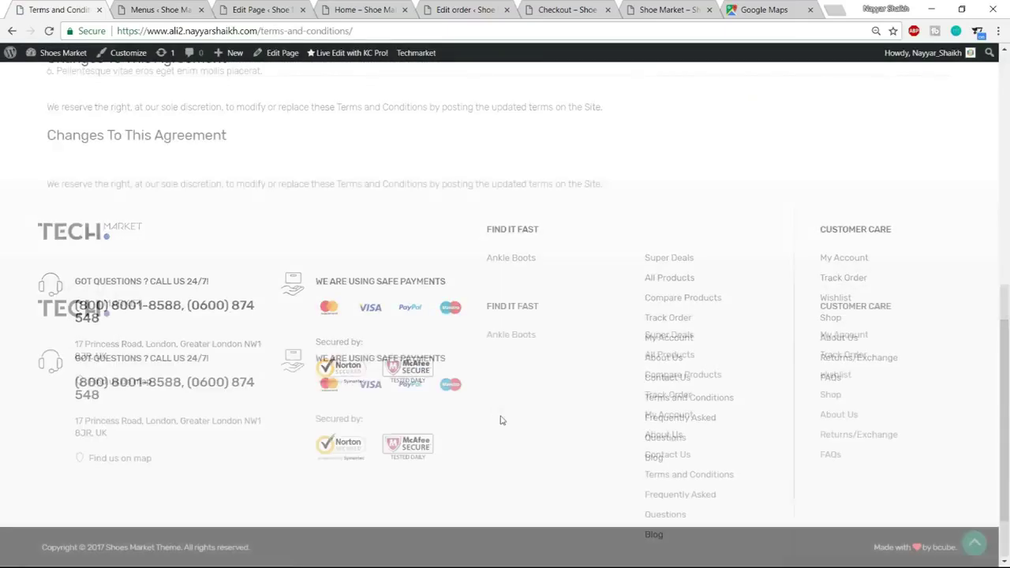
scroll(500, 420, "up", 10)
- Start a new page titled 'Terms & Conditions' and copy the Terms & Conditions Page text file
left_click(166, 10)
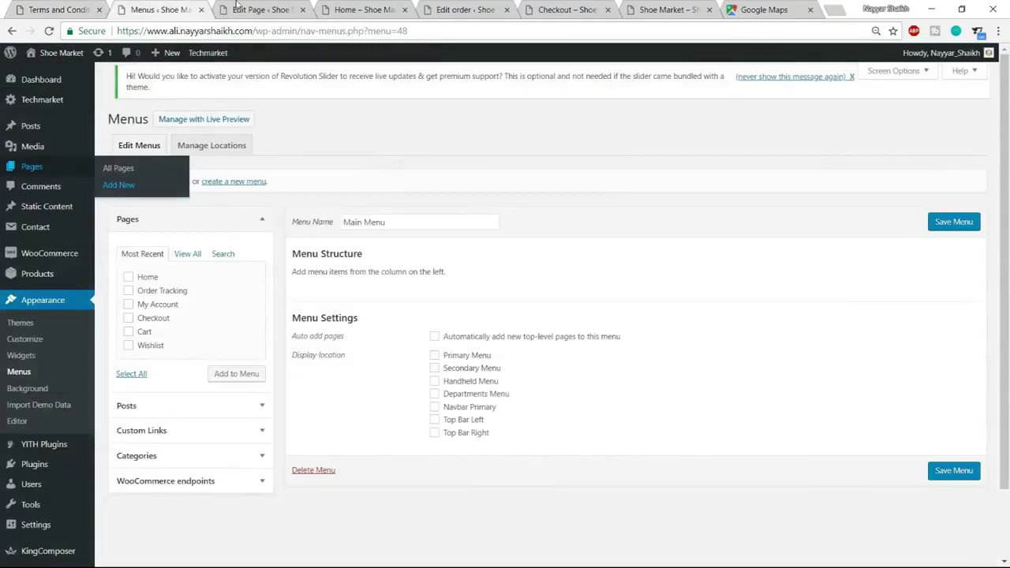
left_click(260, 10)
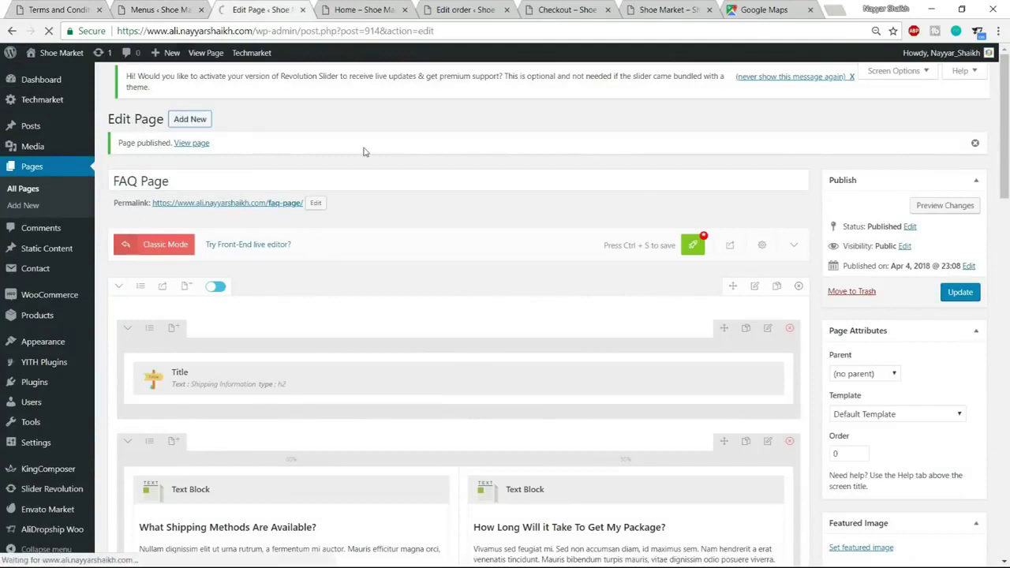
type("Terms")
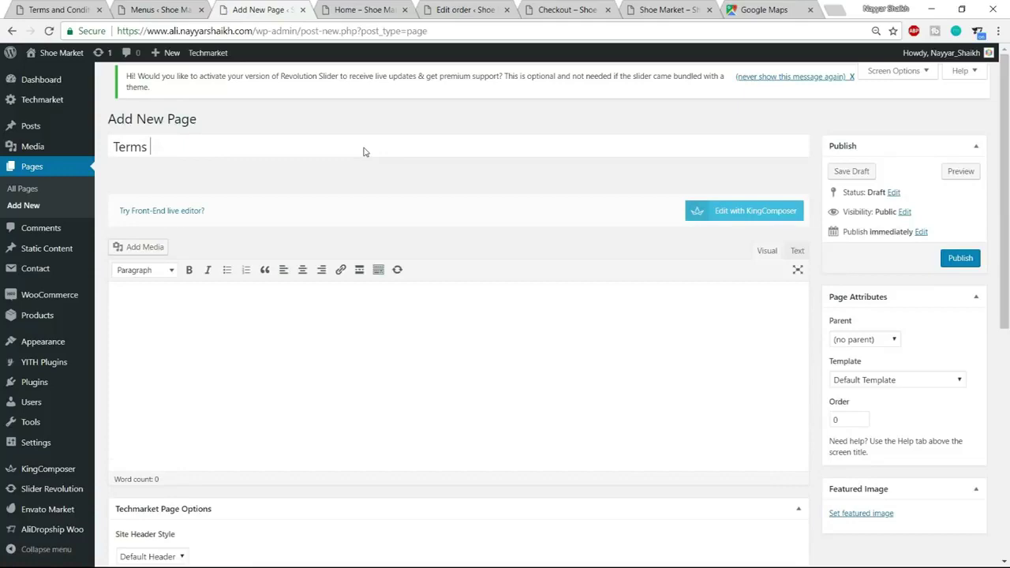
type(" & Conditions")
key("alt+Tab")
key("alt+Tab")
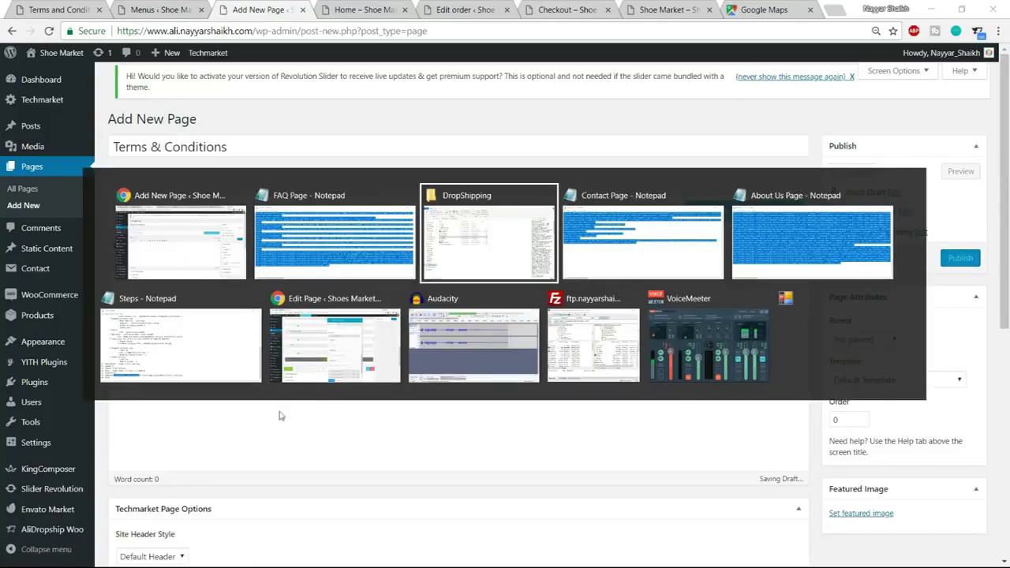
key("alt+Tab")
key("alt+Tab")
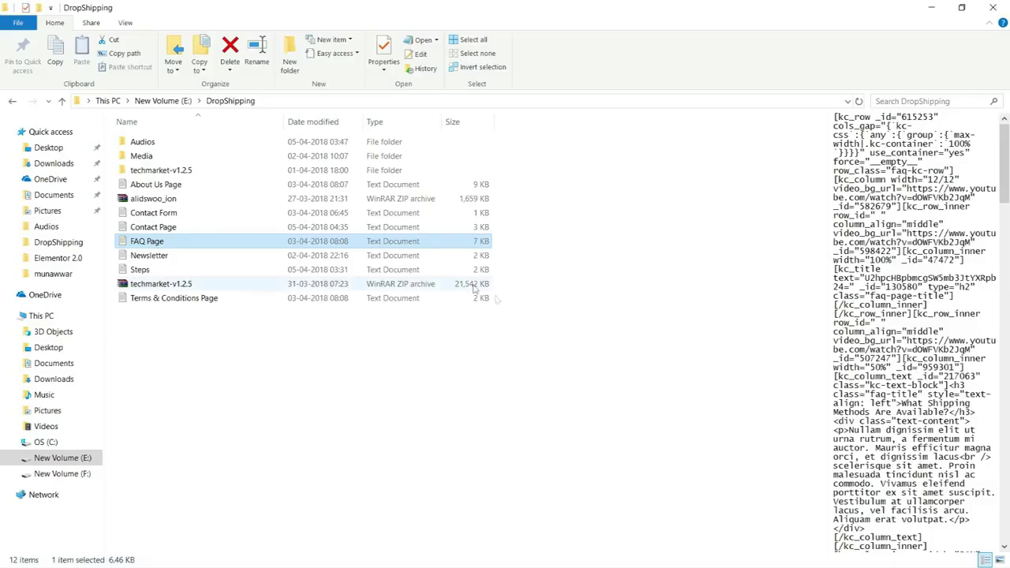
double_click(173, 298)
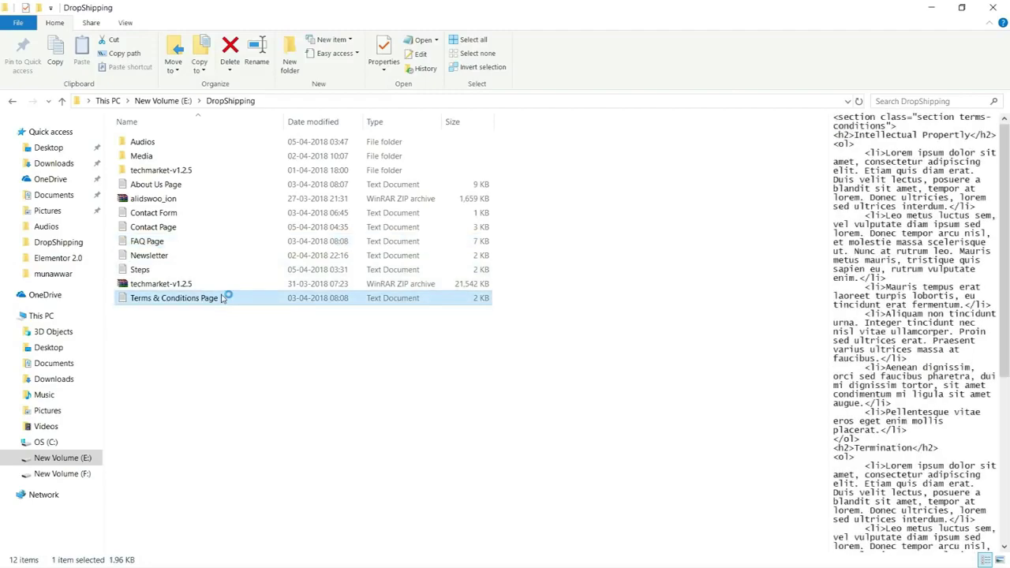
key("ctrl+a")
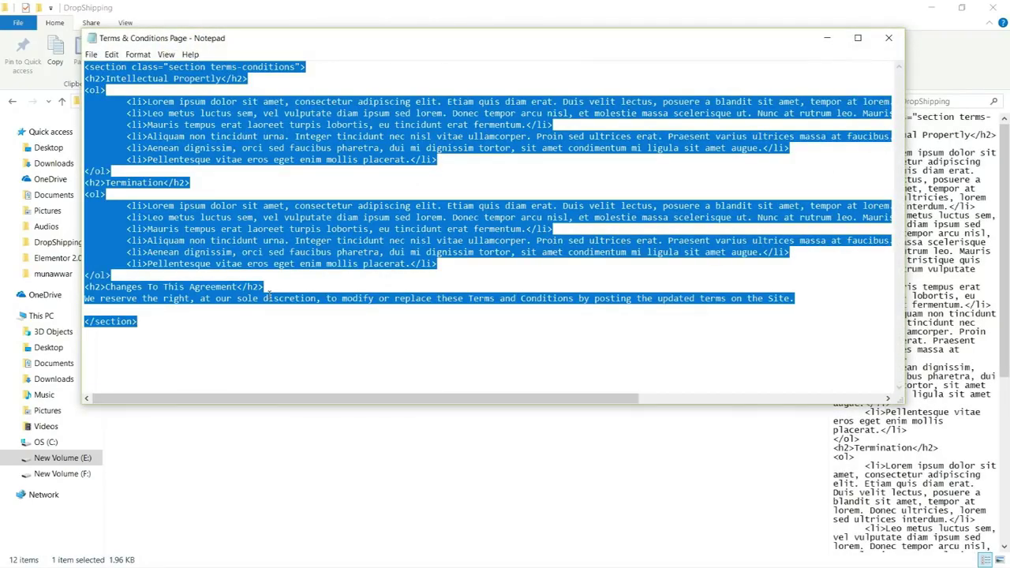
key("alt+Tab")
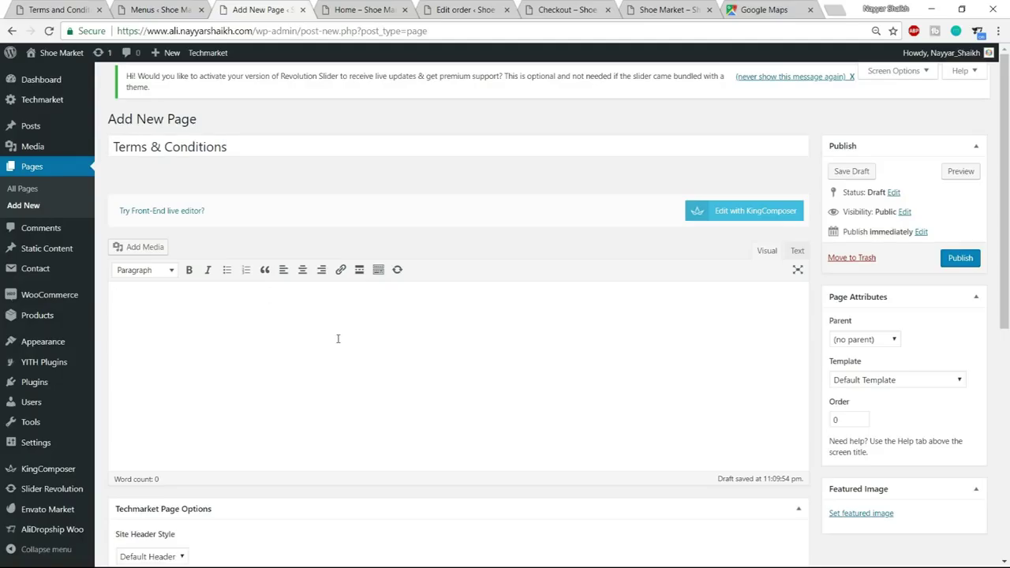
- Paste the terms HTML, review its text block in KingComposer, and publish the page
key("ctrl+v")
scroll(458, 331, "up", 3)
left_click(744, 211)
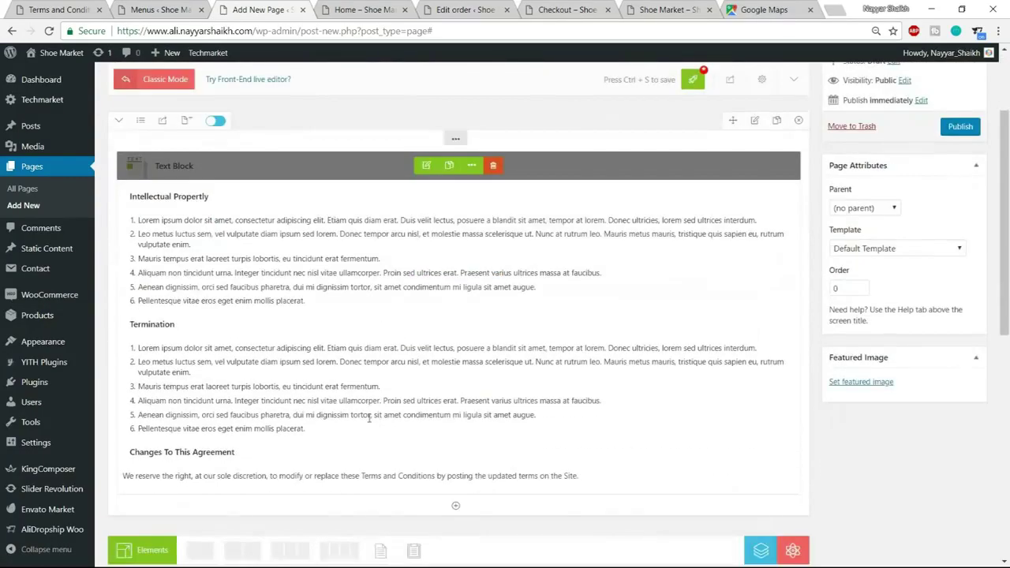
scroll(458, 316, "down", 3)
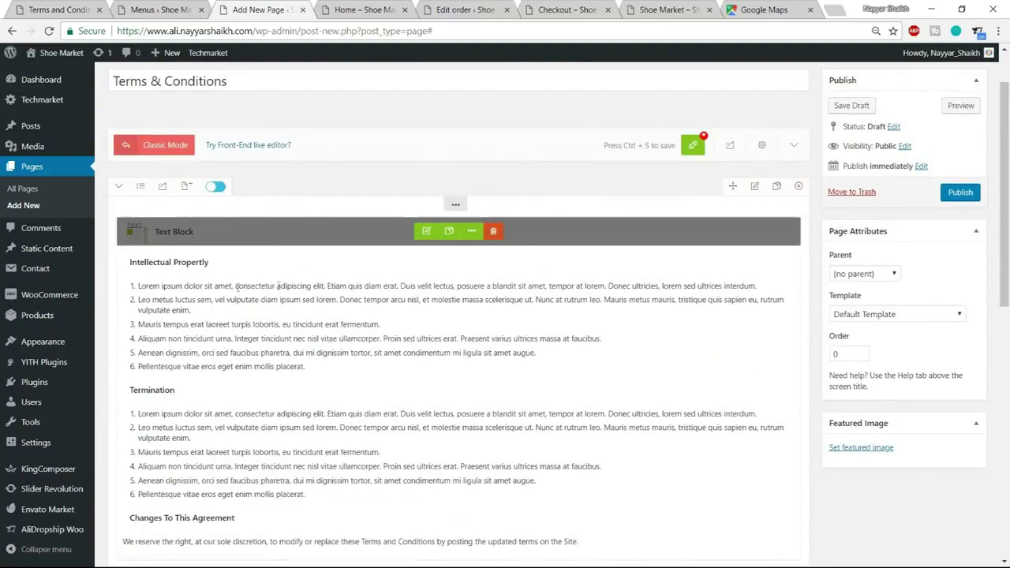
left_click(426, 230)
scroll(588, 347, "down", 10)
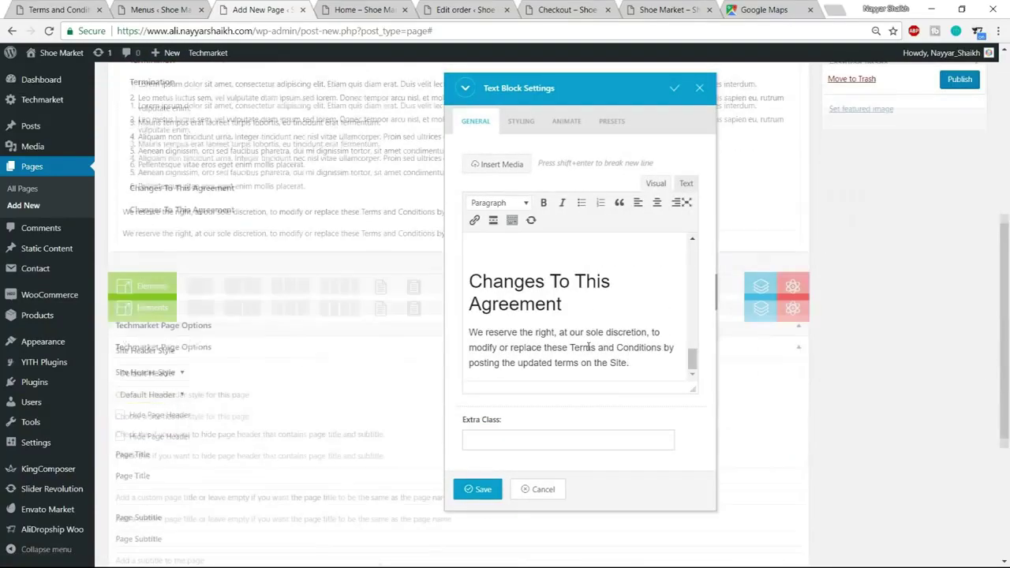
left_click(477, 489)
scroll(938, 410, "up", 5)
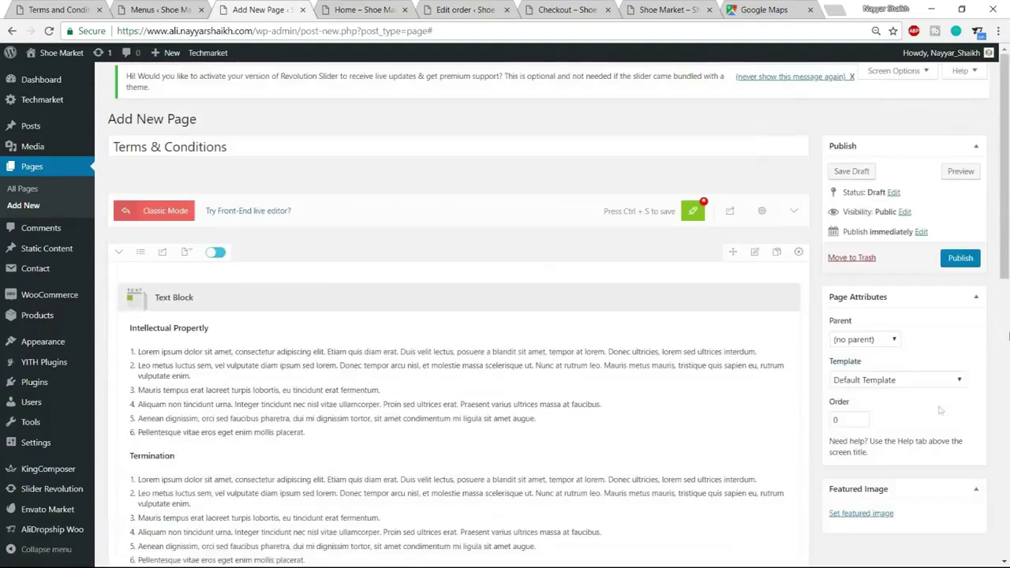
left_click(960, 258)
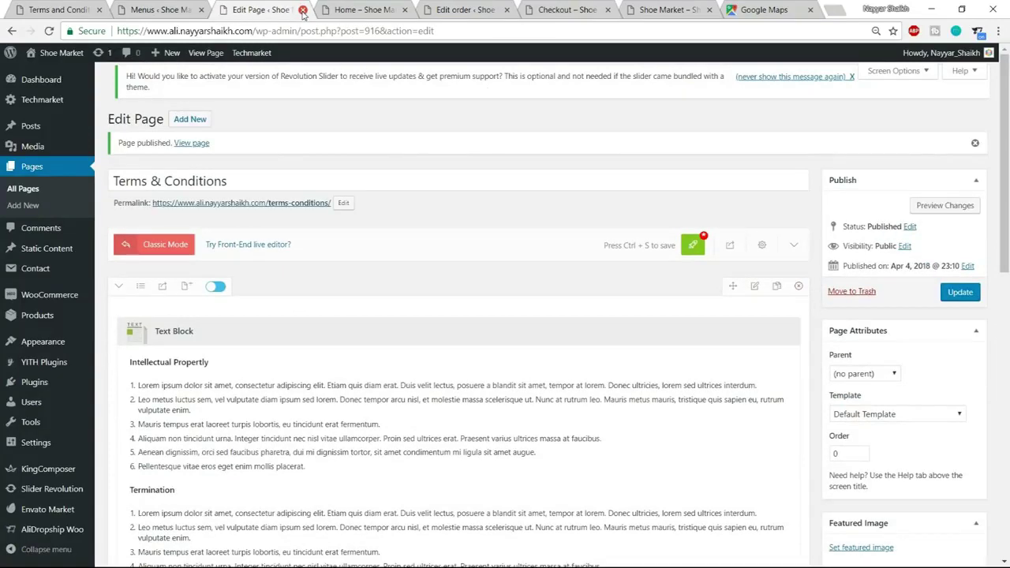
- Return to the menu editor and reload it so the newly published pages are listed
left_click(303, 10)
left_click(162, 10)
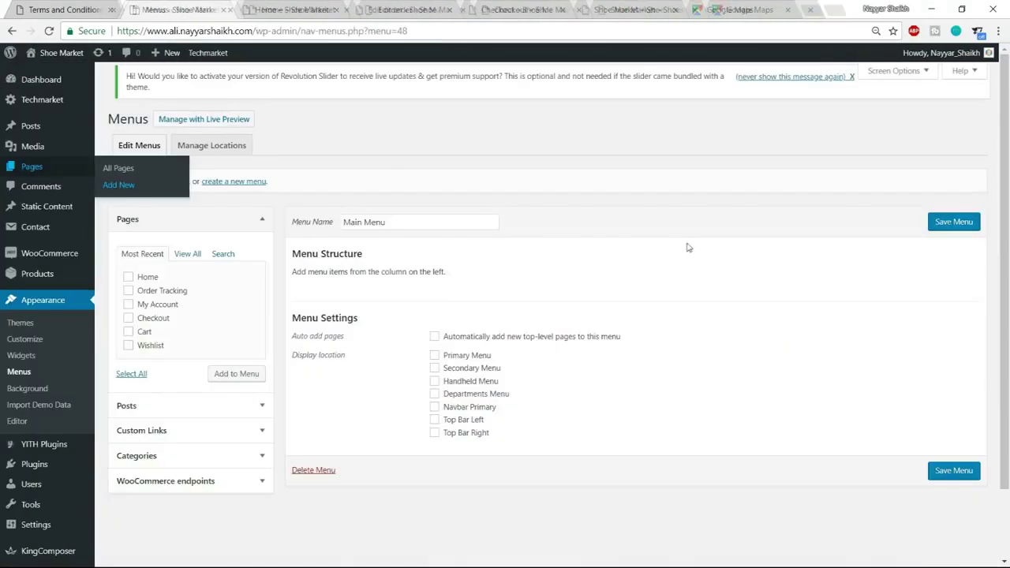
left_click(939, 224)
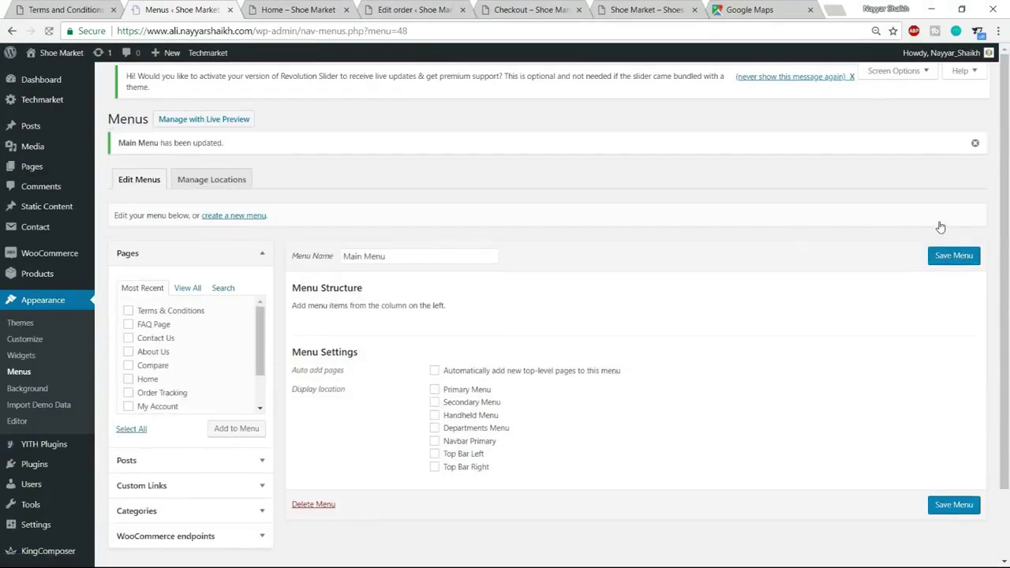
scroll(168, 387, "down", 2)
scroll(168, 347, "up", 2)
- Add Home, About Us, Contact Us, FAQ Page, My Account, Order Tracking and Terms & Conditions to the Main Menu
left_click(187, 289)
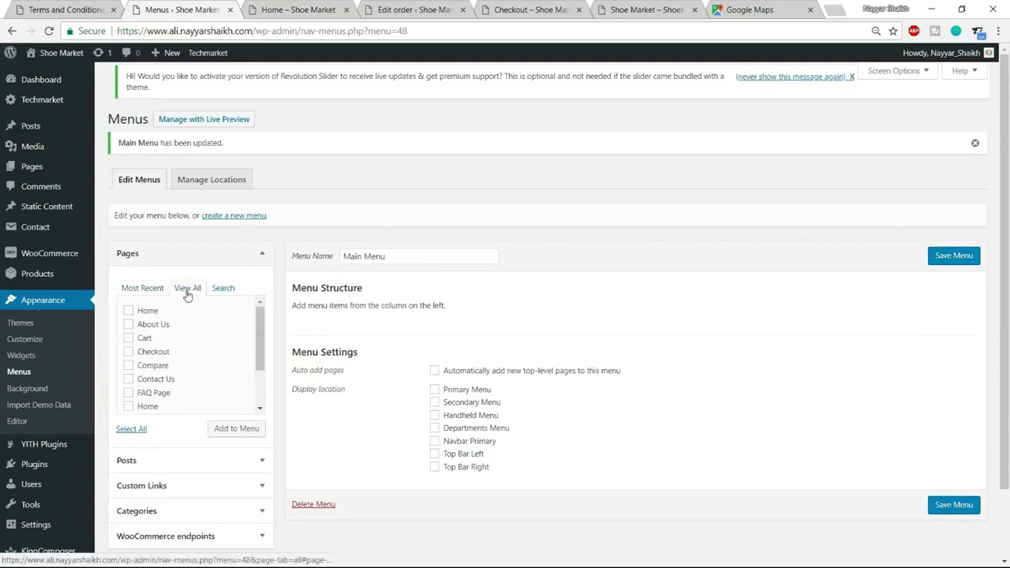
left_click(144, 310)
scroll(162, 347, "down", 2)
scroll(166, 343, "up", 2)
left_click(155, 326)
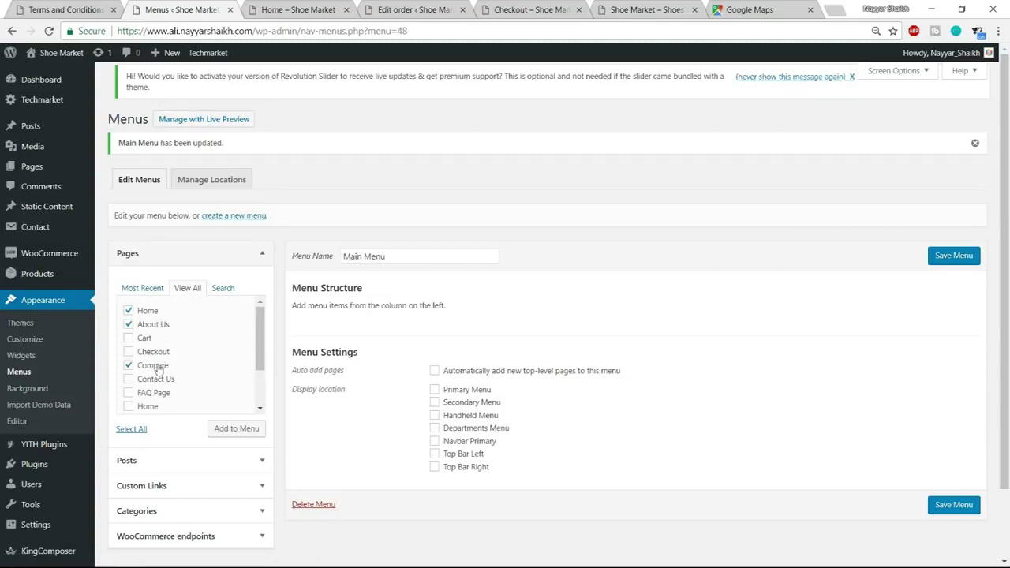
left_click(167, 380)
left_click(157, 392)
scroll(161, 392, "down", 2)
scroll(166, 364, "up", 2)
scroll(165, 365, "down", 2)
left_click(164, 364)
left_click(175, 376)
left_click(178, 387)
scroll(213, 385, "down", 1)
left_click(235, 366)
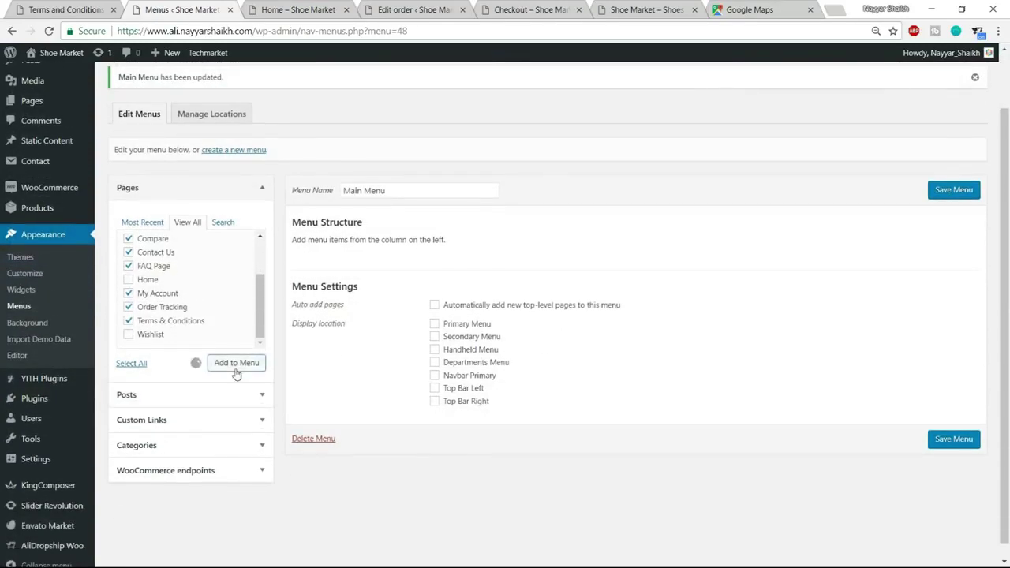
- Assign the Main Menu to the Primary Menu location and save it
scroll(517, 406, "down", 3)
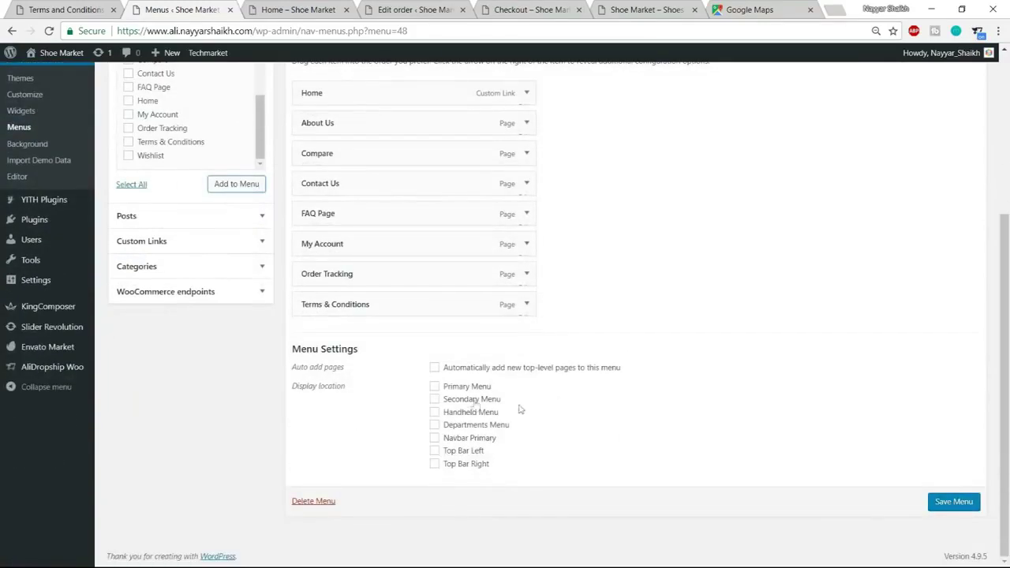
left_click(434, 385)
left_click(954, 501)
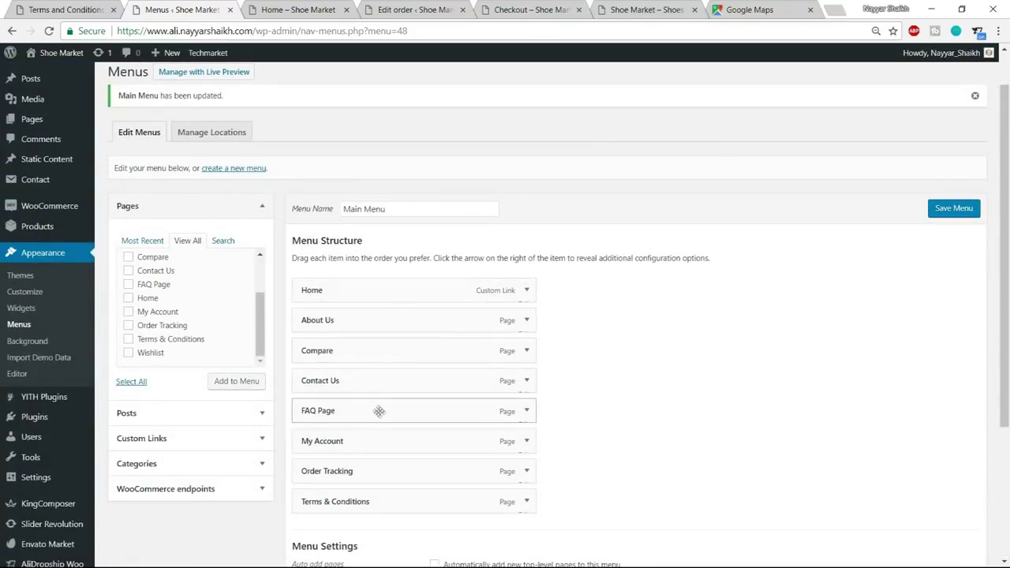
- Move Compare and Order Tracking directly under Home and save the menu
scroll(369, 407, "down", 1)
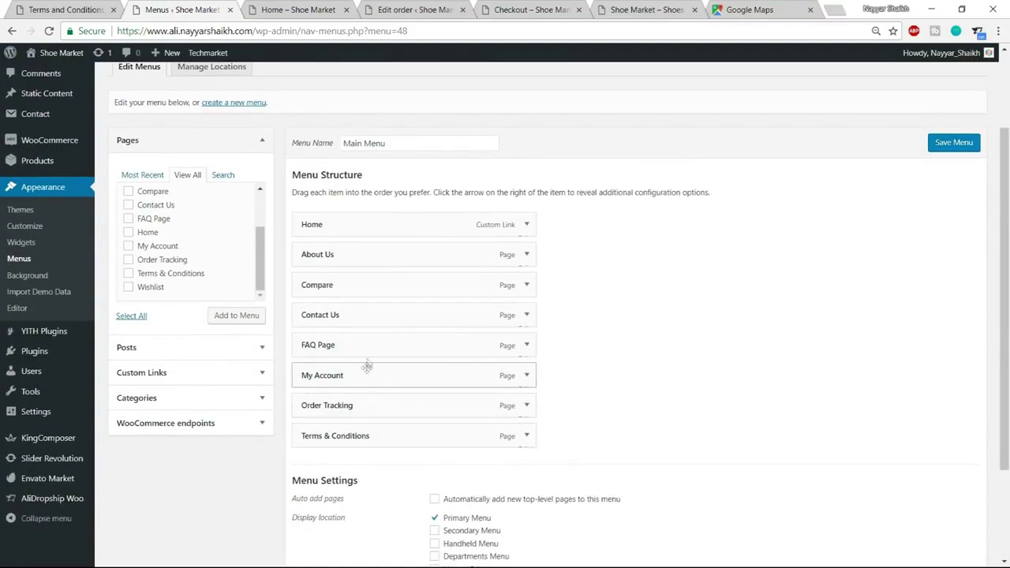
left_click_drag(424, 284, 428, 254)
left_click_drag(356, 407, 361, 285)
scroll(804, 387, "down", 3)
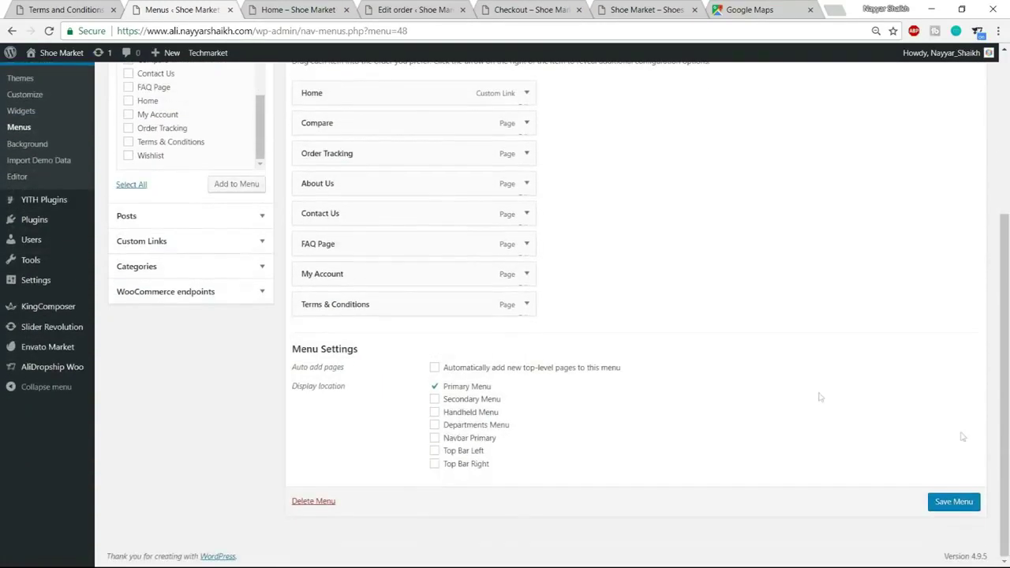
left_click(962, 499)
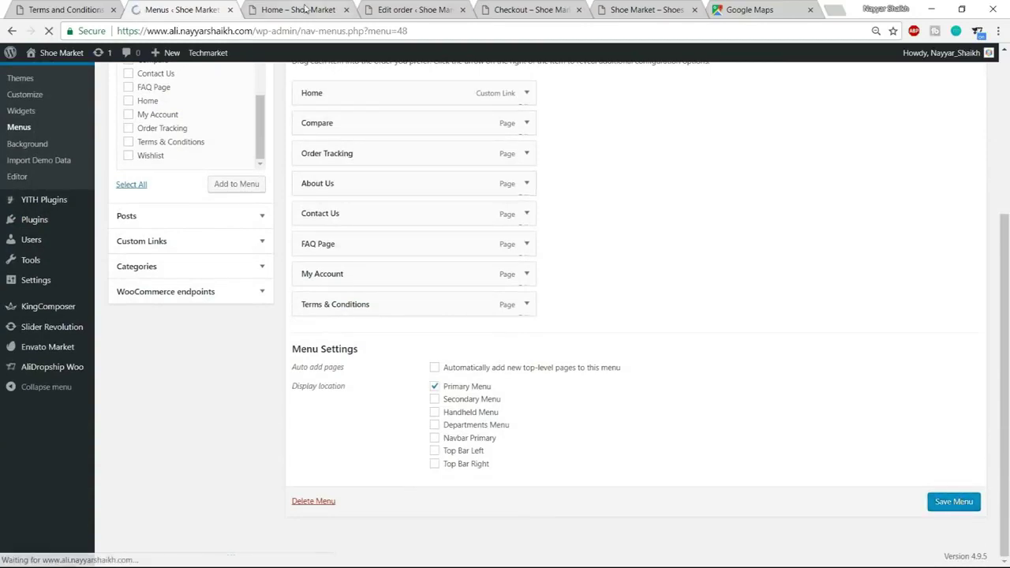
left_click(304, 10)
left_click(49, 31)
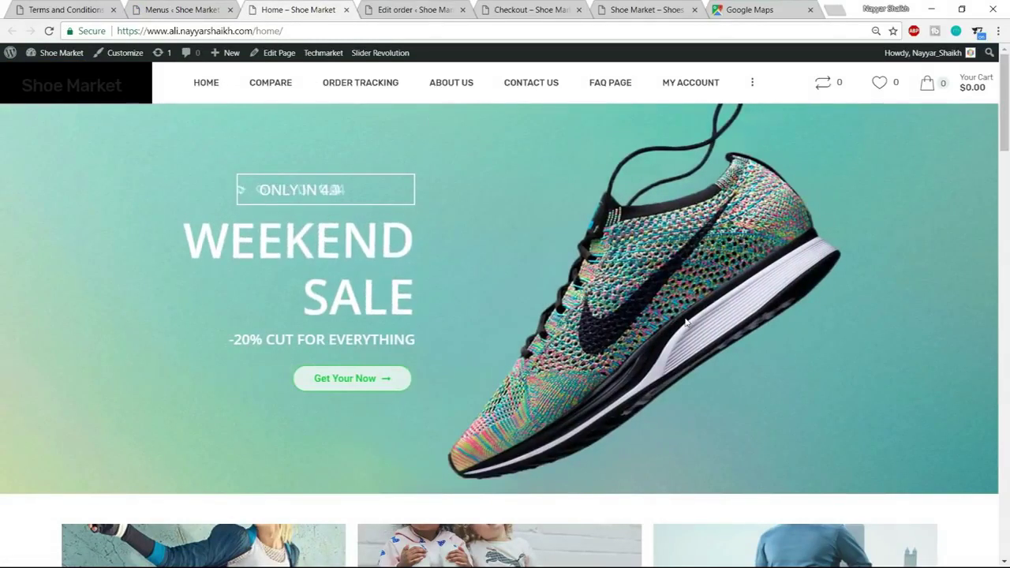
left_click_drag(253, 31, 295, 30)
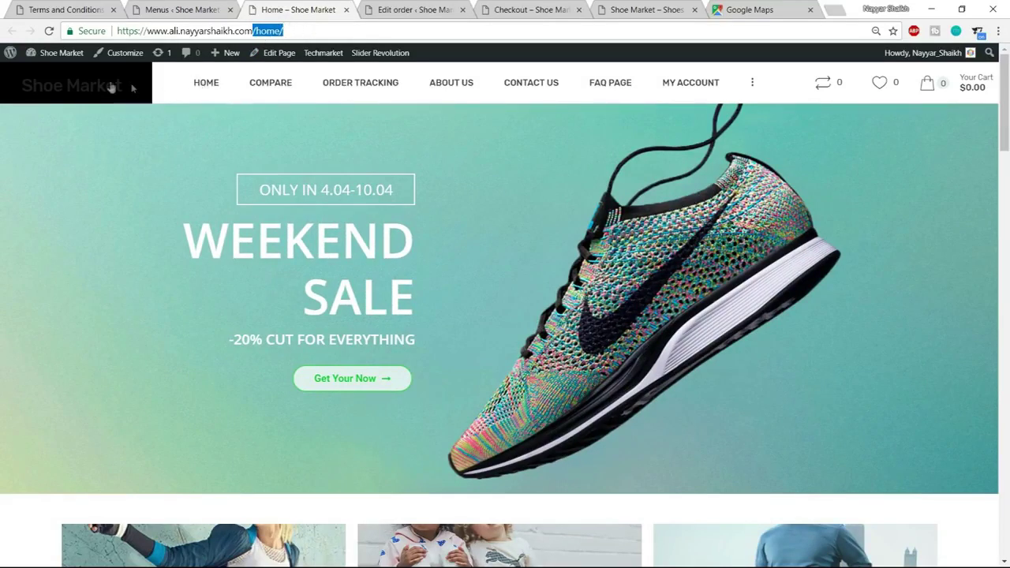
left_click(202, 82)
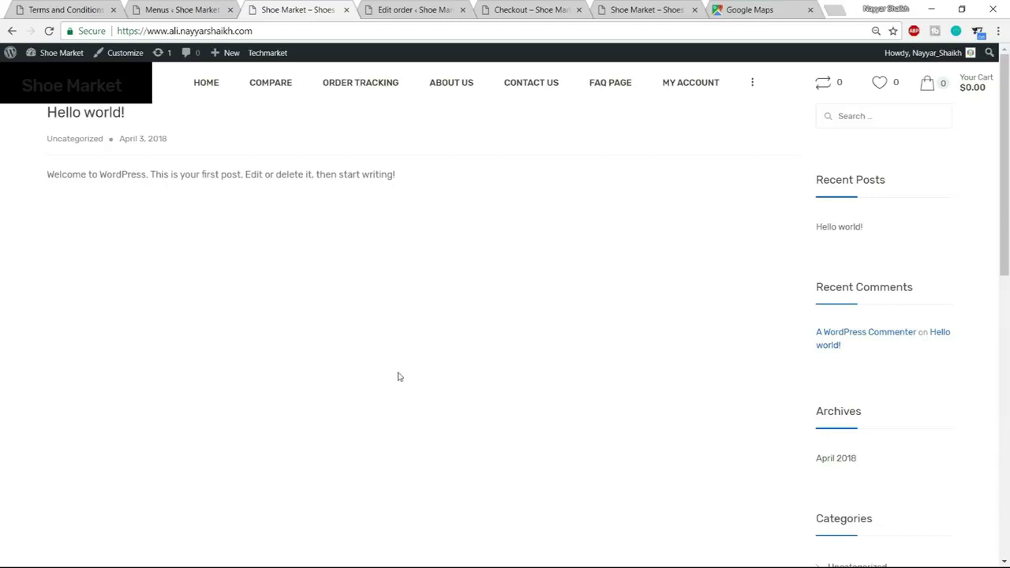
left_click(199, 17)
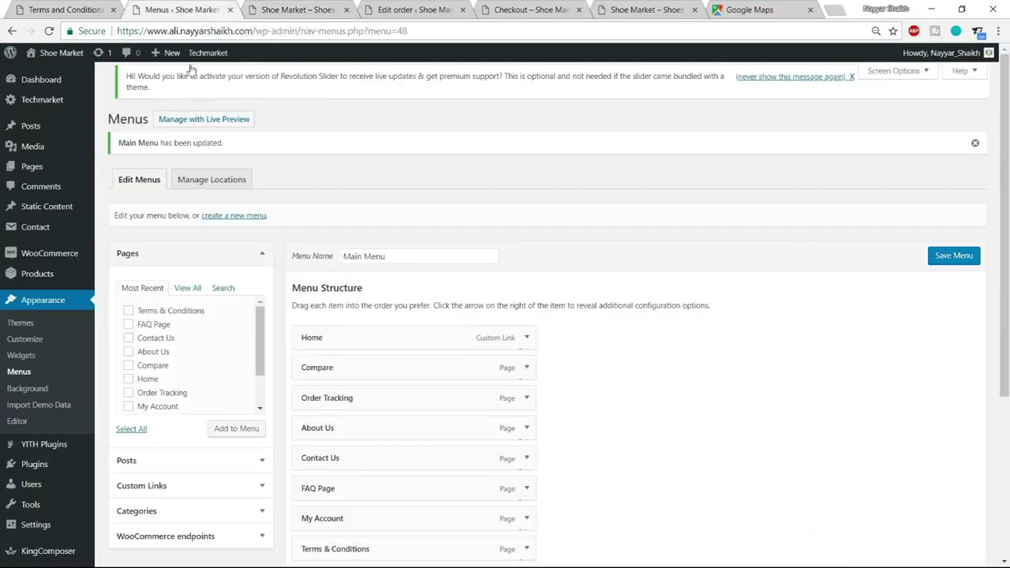
scroll(84, 414, "down", 2)
mouse_move(44, 443)
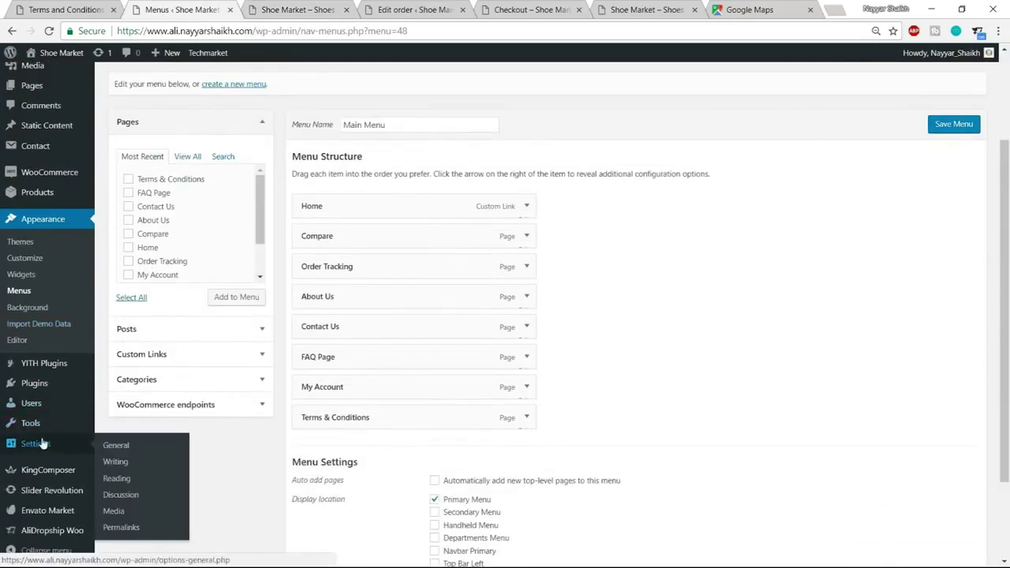
- In Reading settings, choose 'A static page' with Home as the homepage and save
left_click(116, 478)
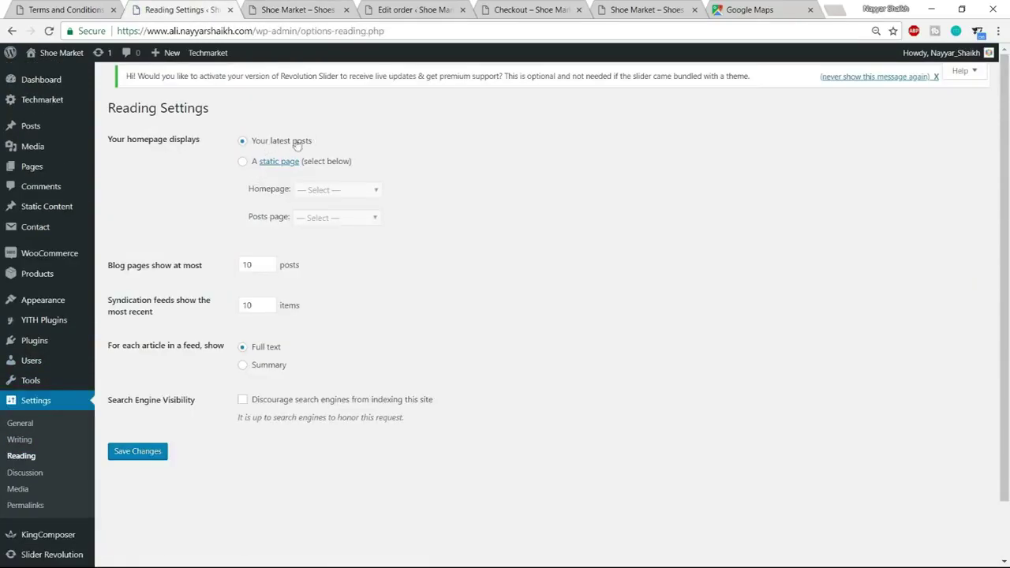
left_click(243, 163)
left_click(342, 194)
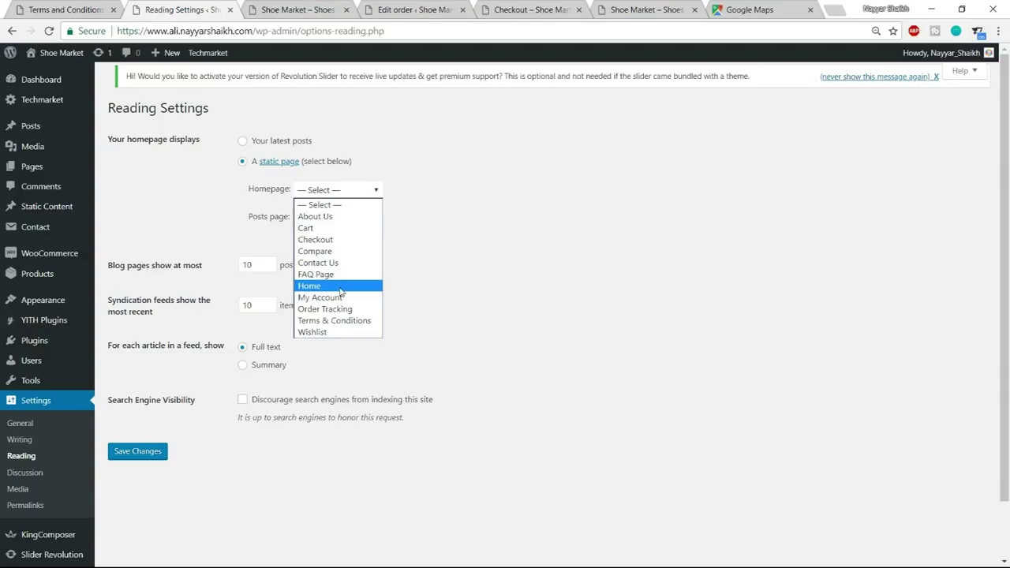
left_click(340, 288)
left_click(147, 457)
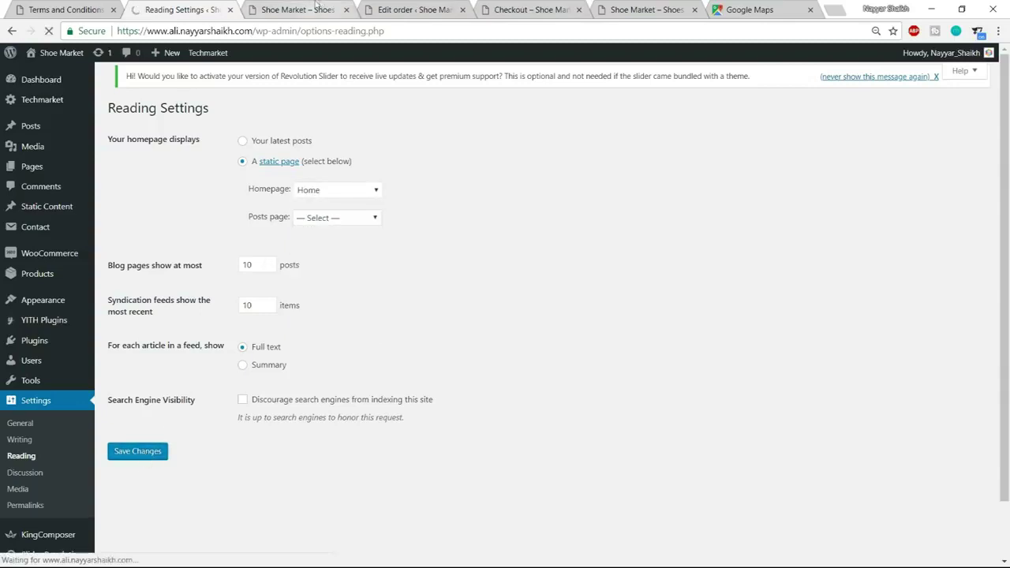
- Reload the storefront to see the Home page's Weekend Sale slider, then open the Techmarket theme options
left_click(316, 6)
left_click(48, 32)
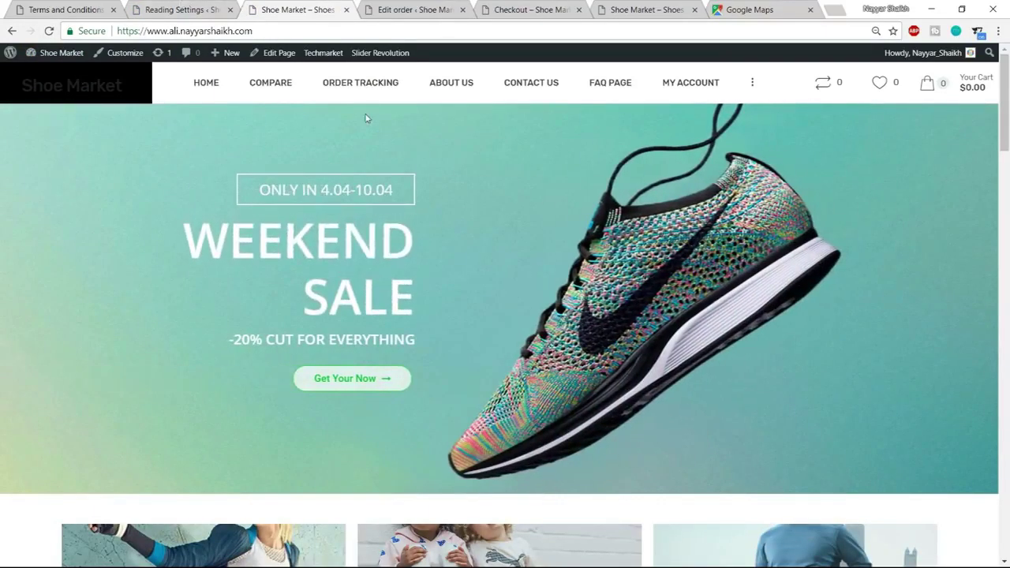
left_click(160, 6)
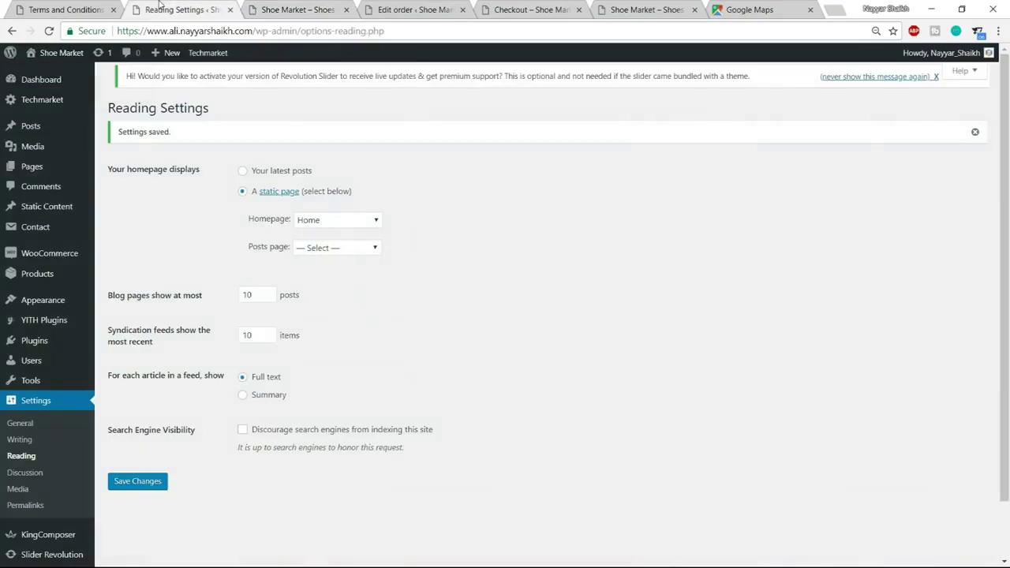
left_click(228, 53)
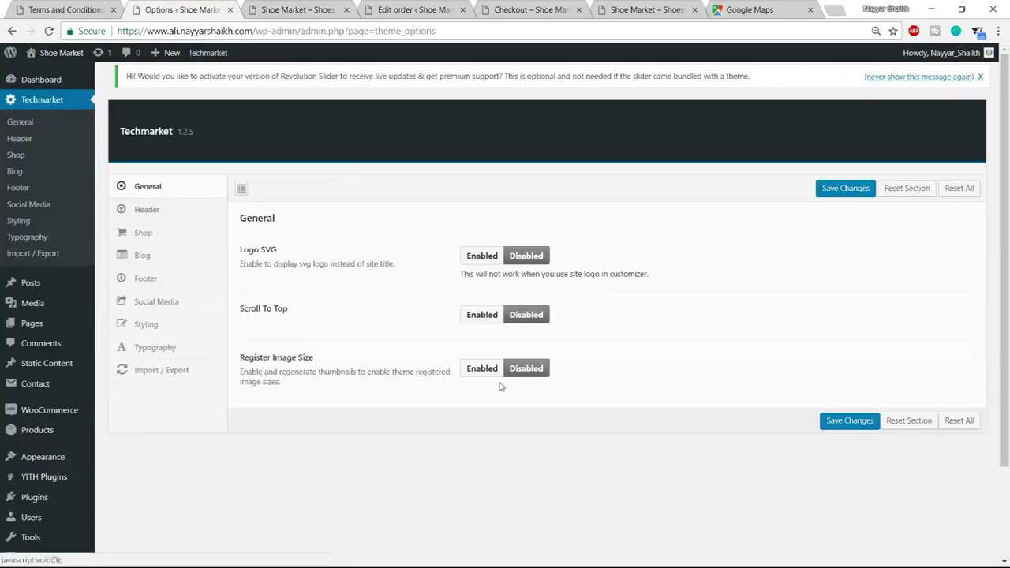
- Set the Techmarket Scroll To Top option to Enabled and save the theme options
left_click(486, 318)
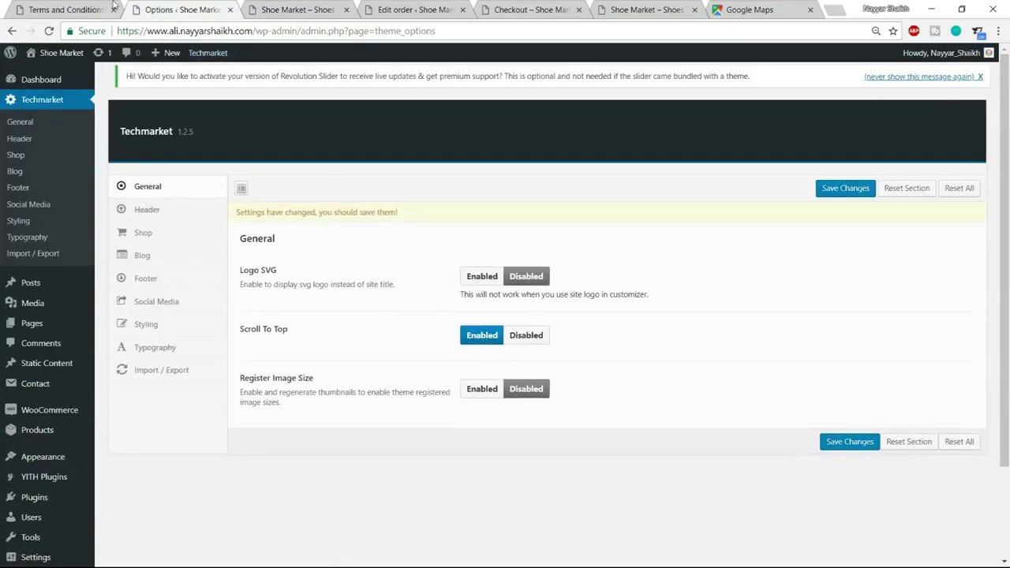
left_click(57, 6)
scroll(505, 315, "down", 15)
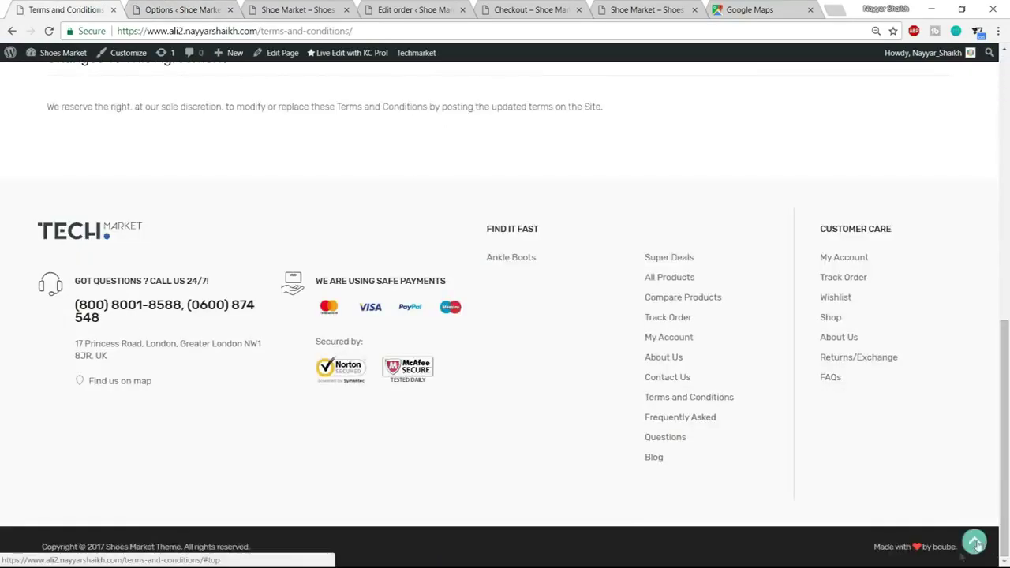
left_click(975, 543)
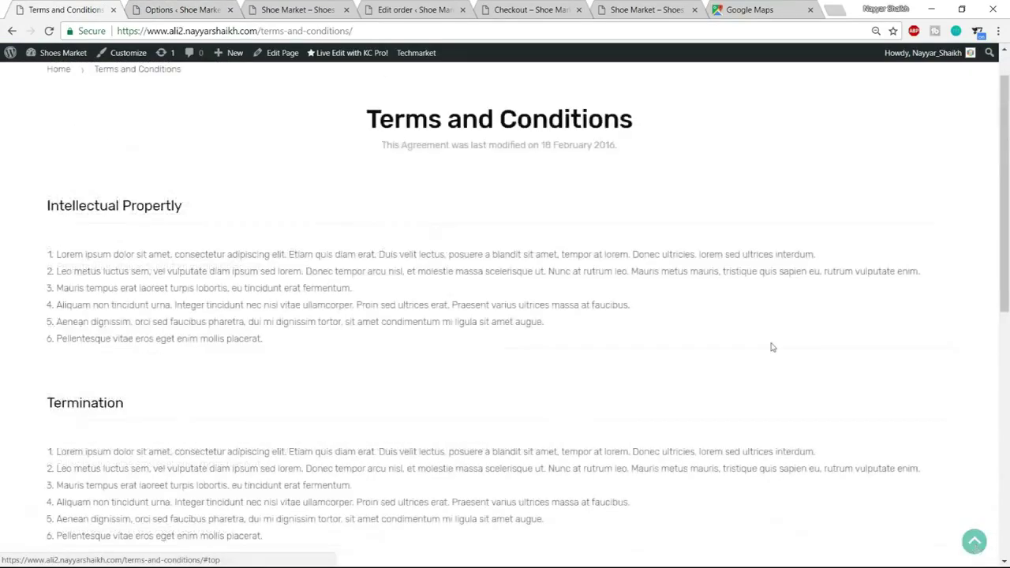
key("ctrl+Tab")
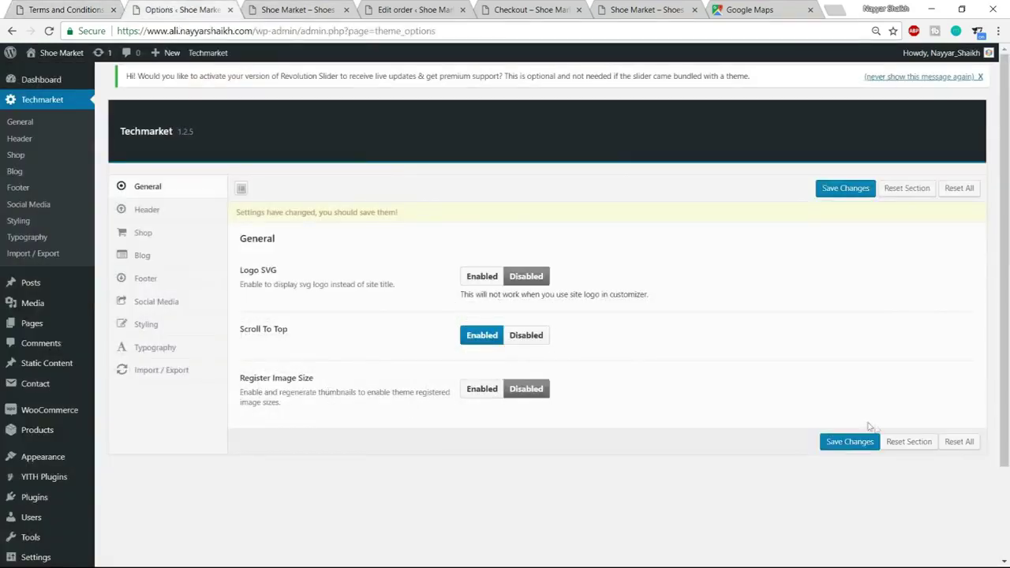
left_click(849, 444)
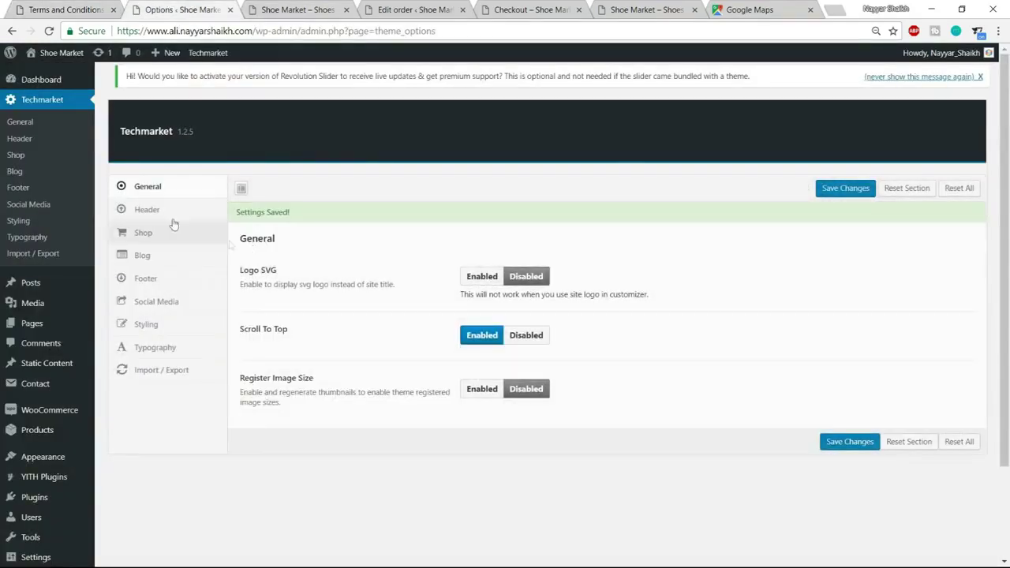
- Look through the Header and Shop sections of the theme options
left_click(172, 213)
scroll(737, 344, "down", 5)
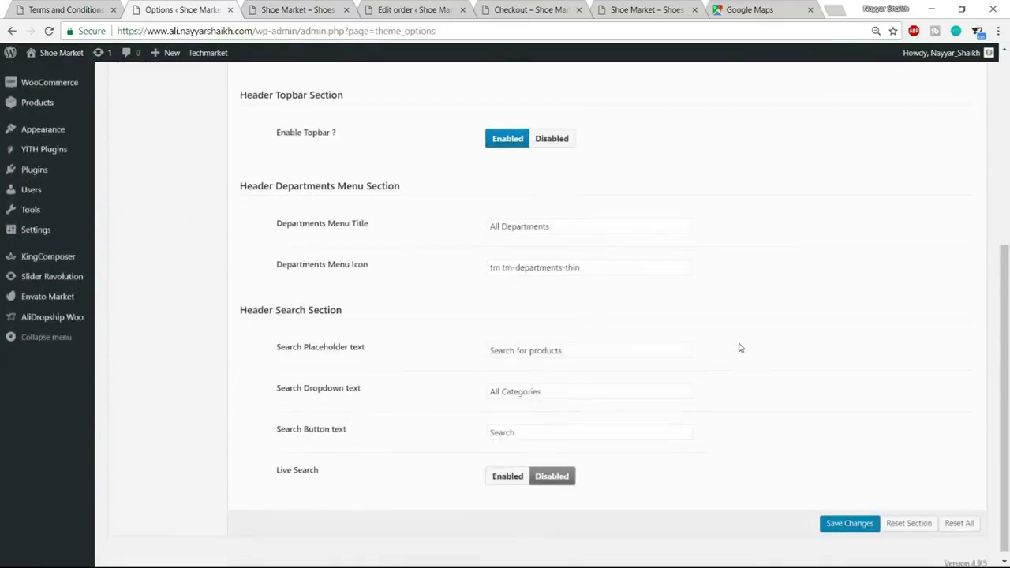
scroll(736, 344, "up", 6)
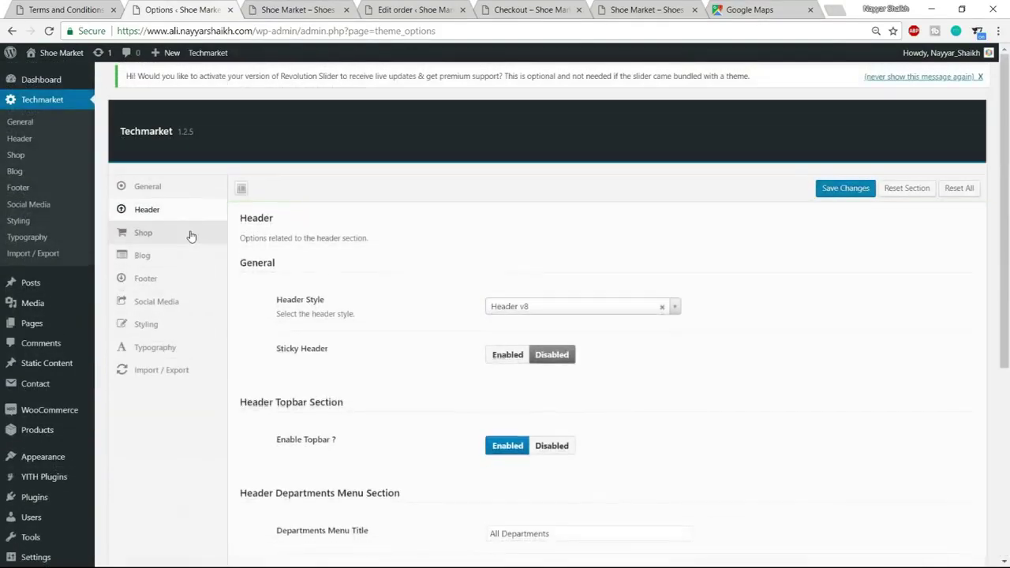
left_click(190, 233)
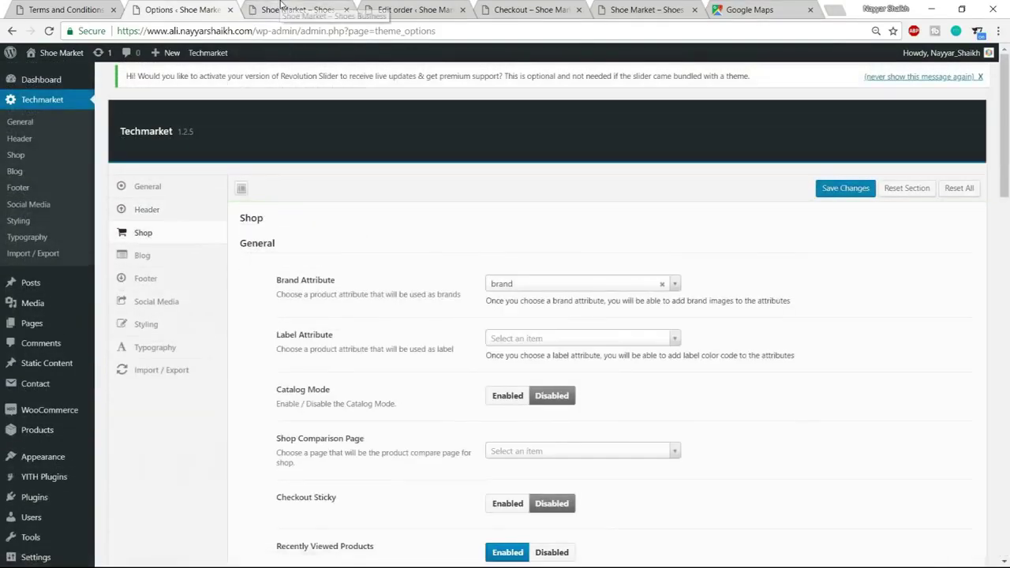
- Open the Appearance > Menus page in a new tab from the storefront
left_click(282, 9)
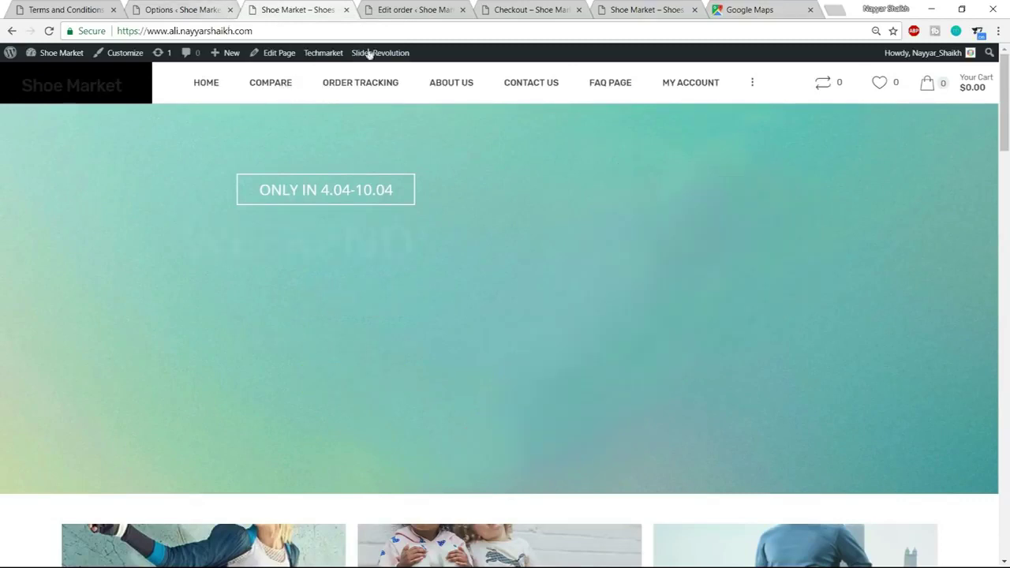
mouse_move(75, 55)
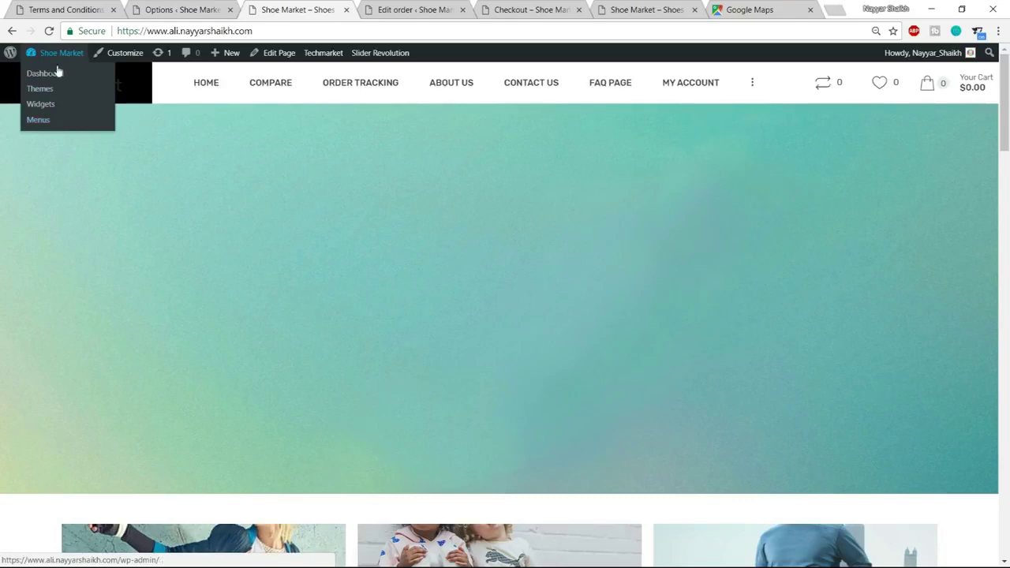
right_click(45, 119)
left_click(79, 130)
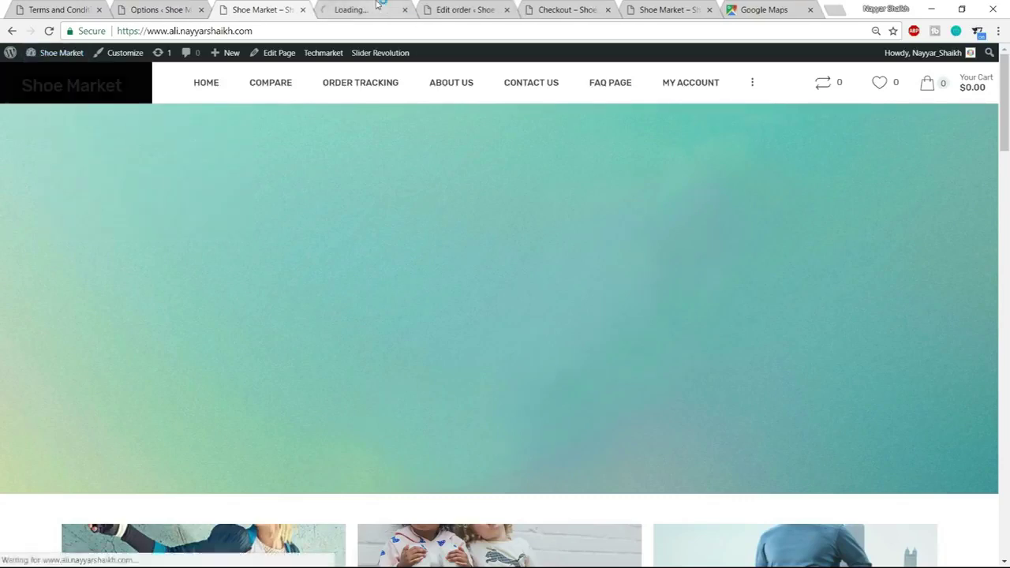
left_click(379, 8)
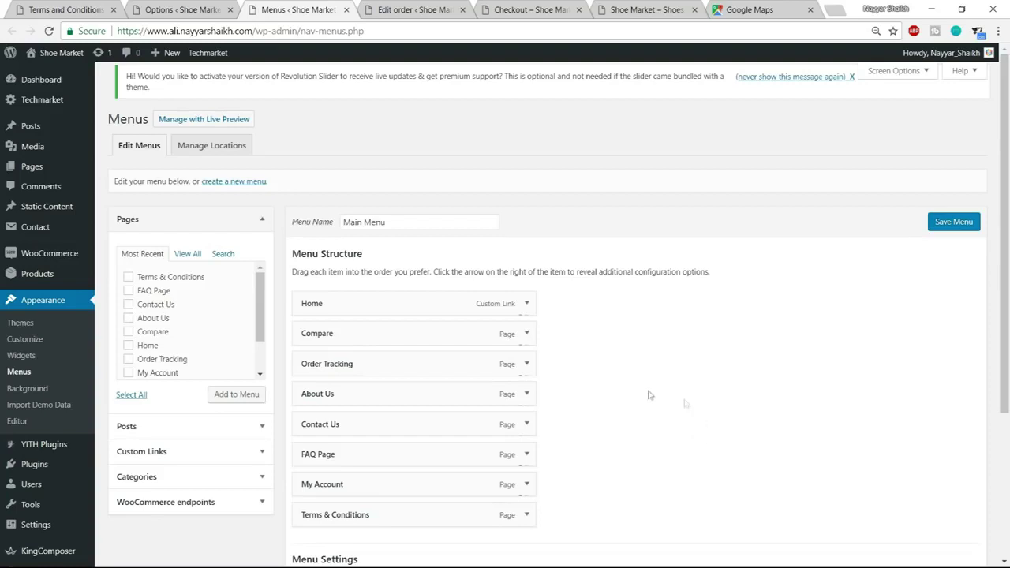
- Start a Custom Link whose URL is the site address followed by /shop
left_click(218, 457)
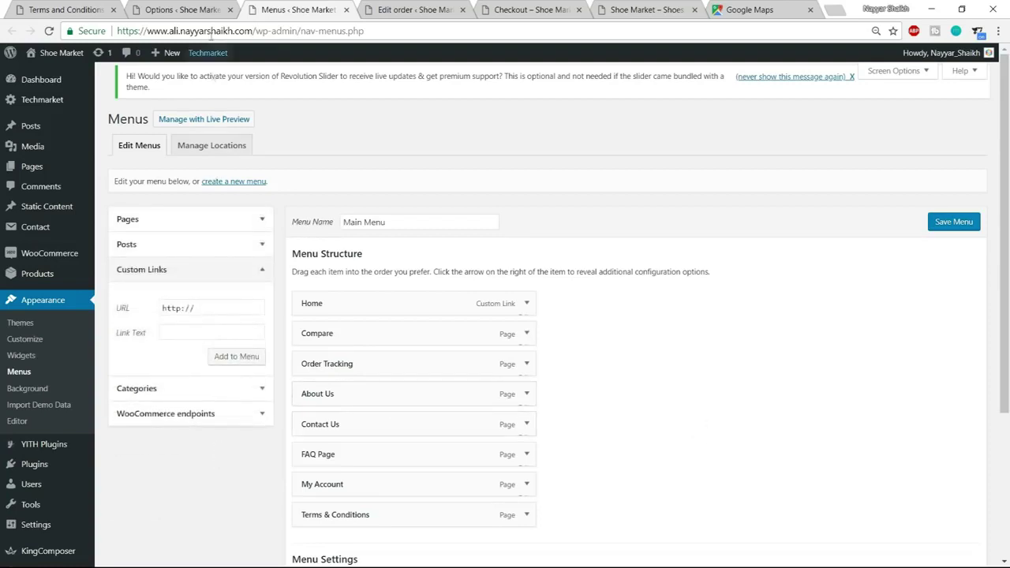
left_click(203, 12)
left_click_drag(255, 30, 52, 32)
key("ctrl+c")
left_click(272, 8)
triple_click(183, 312)
key("ctrl+v")
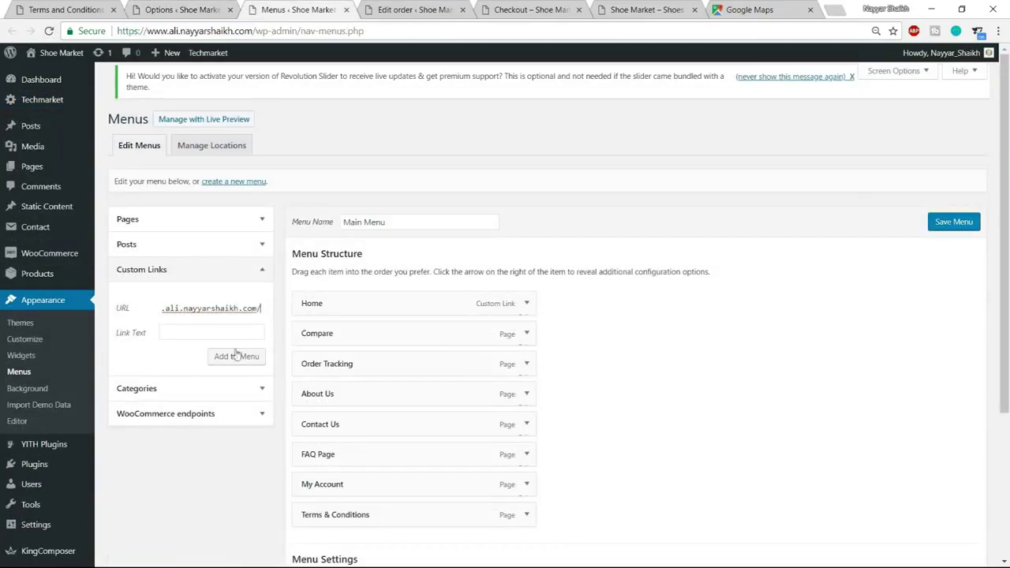
type("shop")
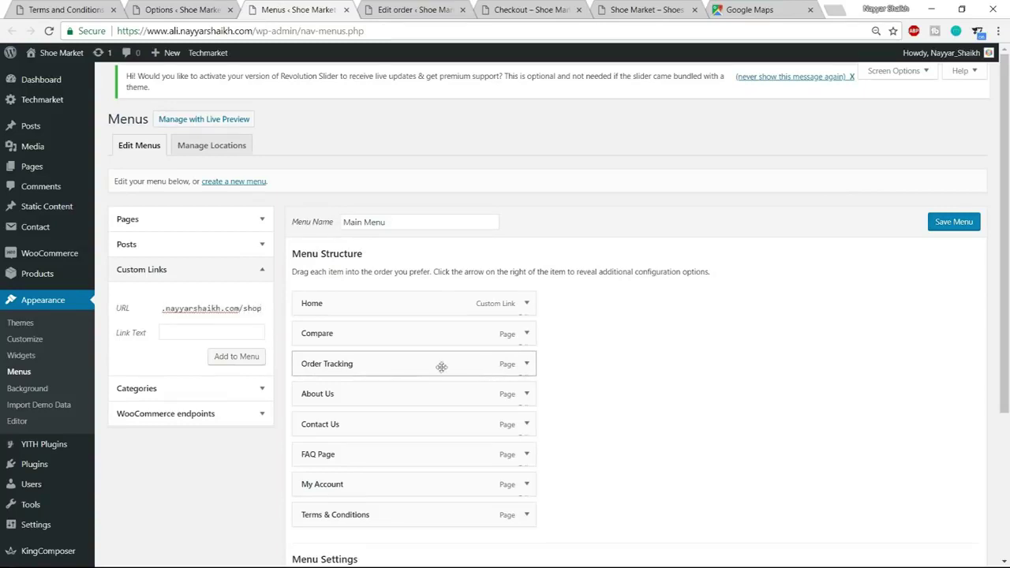
left_click(186, 331)
- Drag the ALL Prdoducts link under Home, save the Main Menu and reload the storefront
left_click(105, 8)
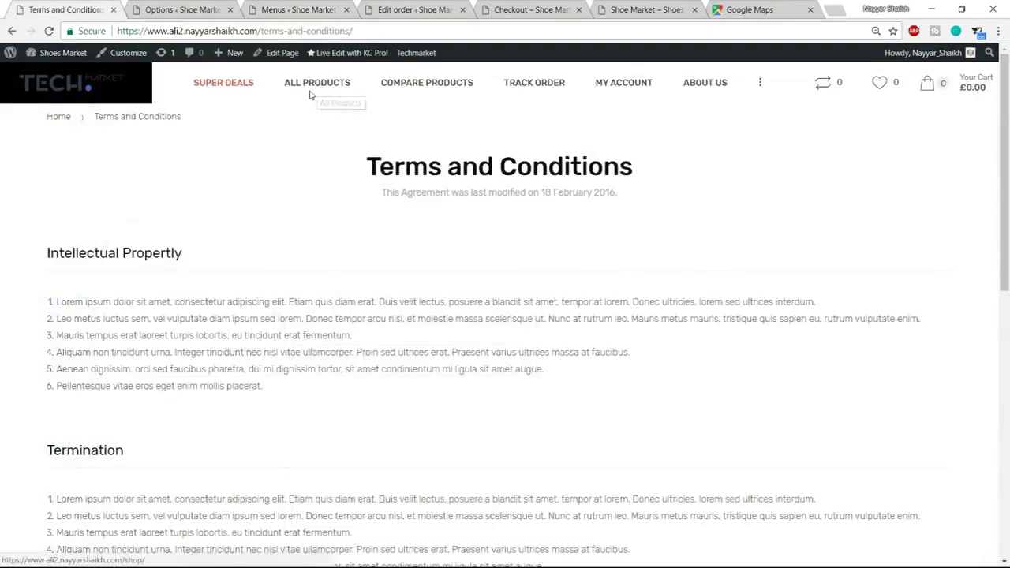
left_click(296, 9)
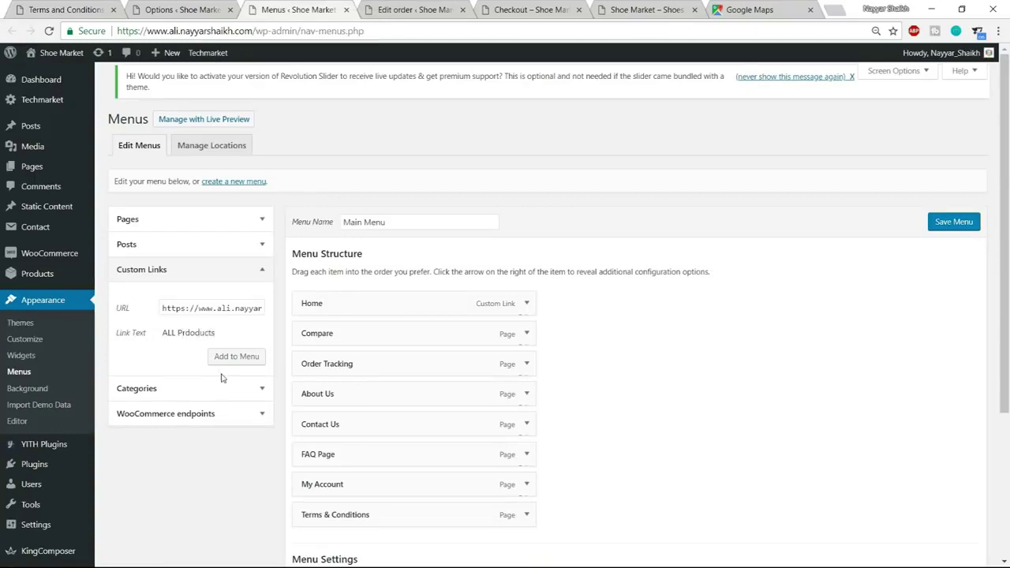
scroll(367, 446, "down", 2)
left_click_drag(361, 487, 365, 274)
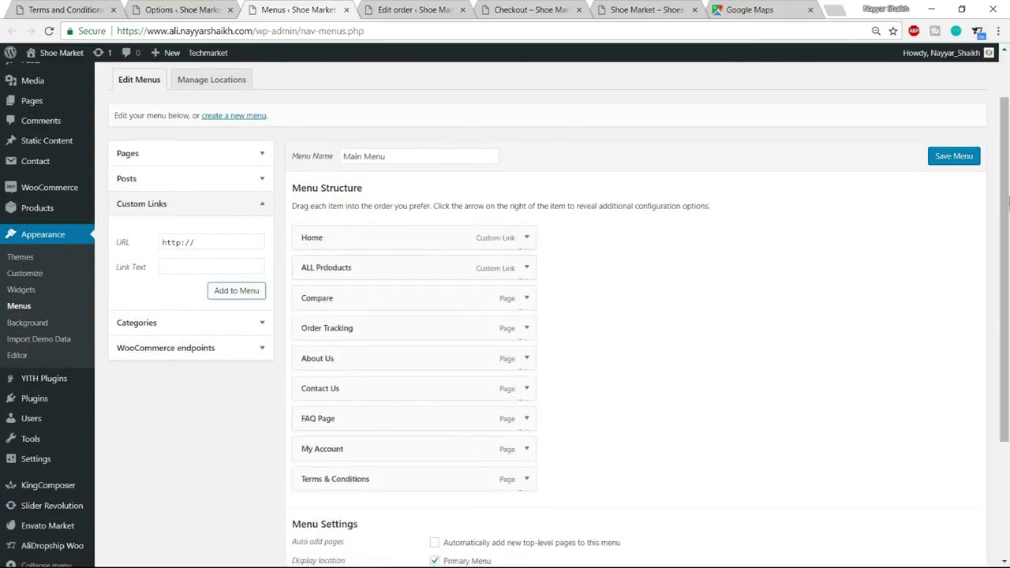
left_click(949, 158)
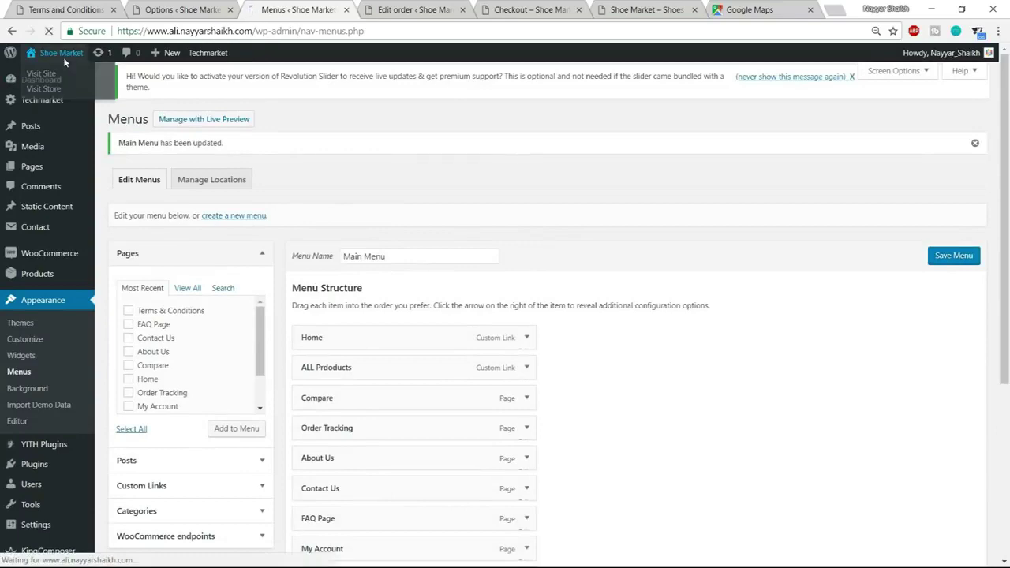
left_click(63, 57)
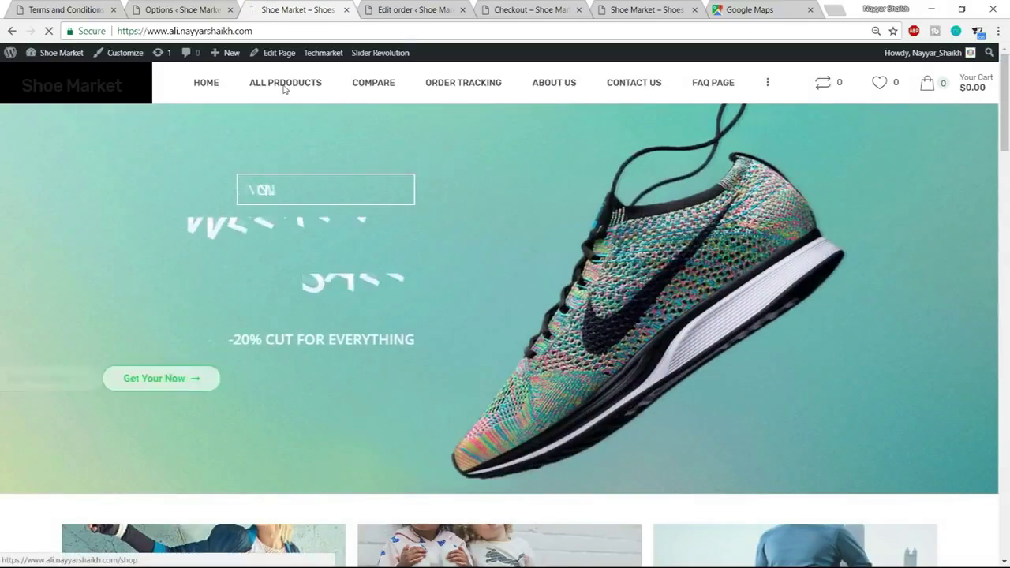
- Open the shop through the new ALL PRODUCTS link and check the theme's shop settings
left_click(284, 89)
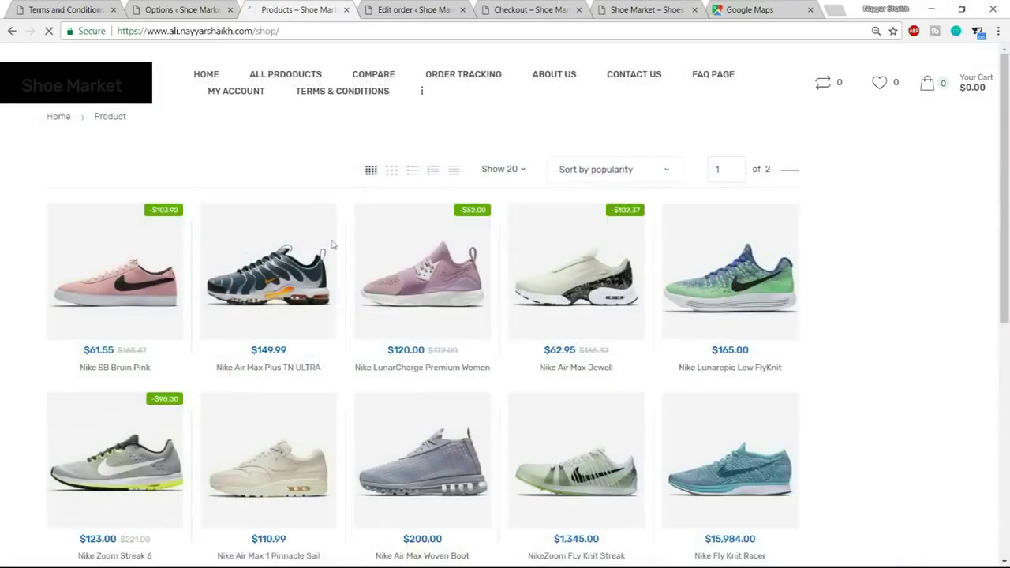
scroll(943, 405, "down", 3)
scroll(673, 295, "up", 3)
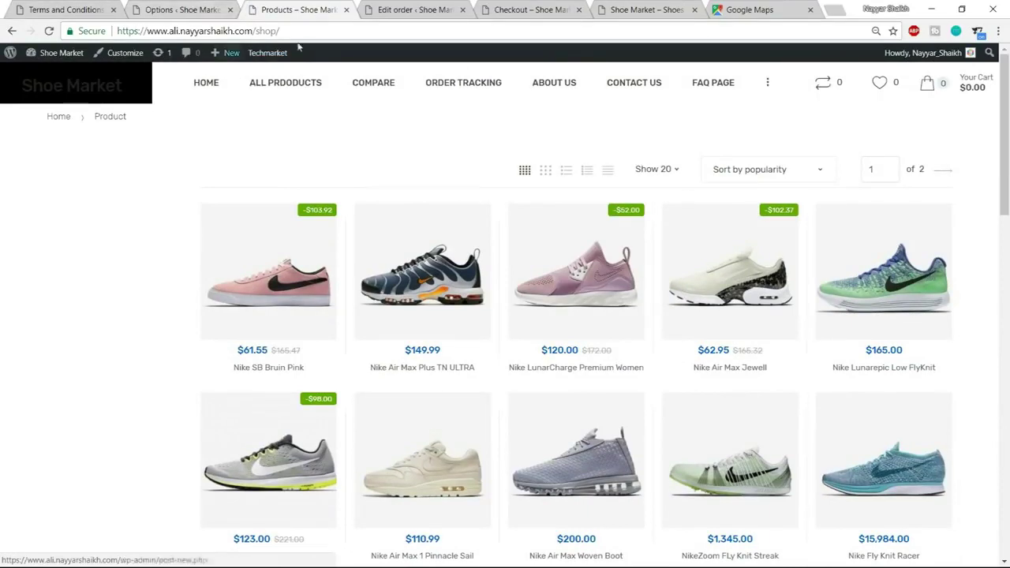
left_click(178, 6)
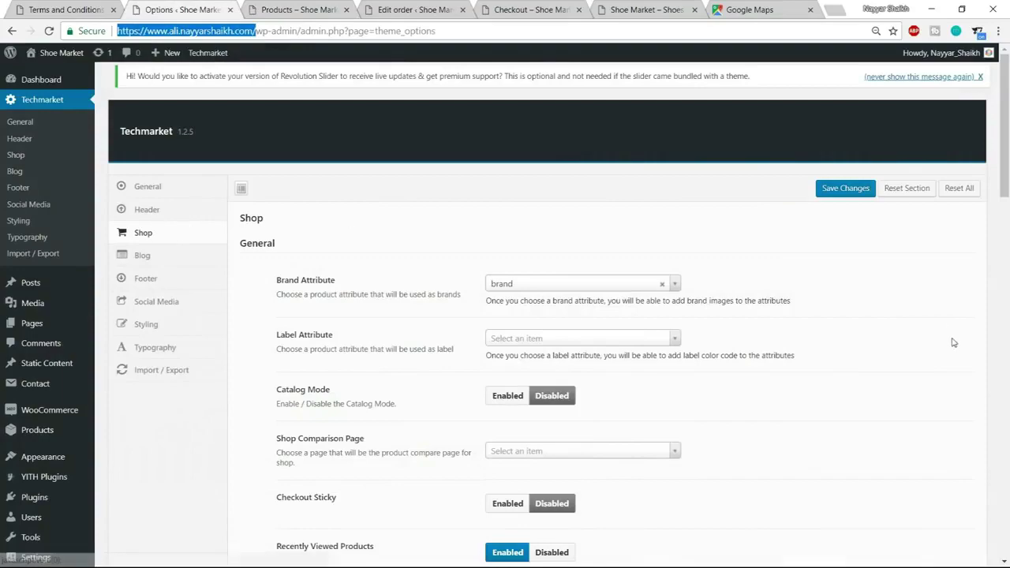
scroll(951, 344, "down", 5)
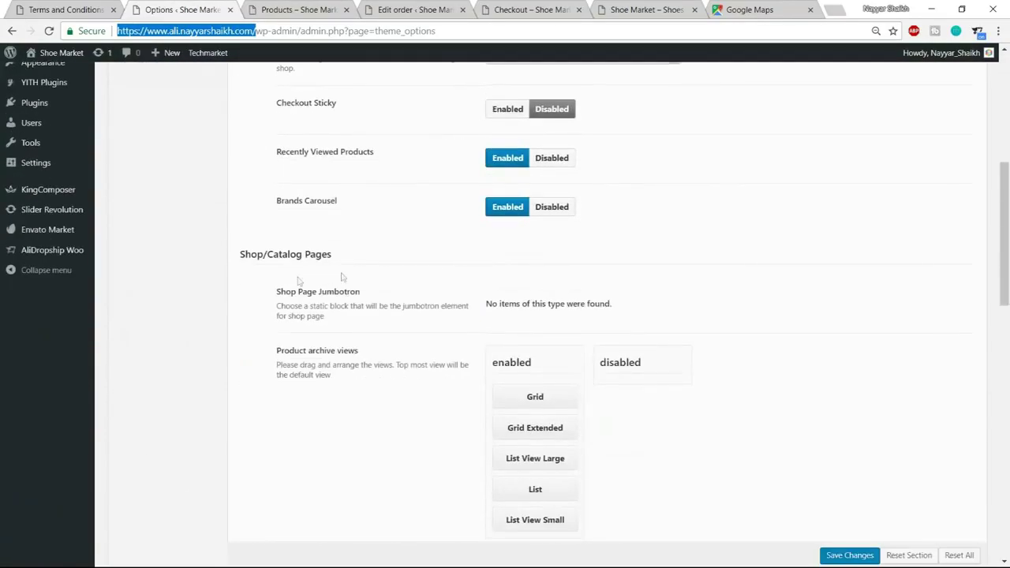
scroll(702, 332, "down", 2)
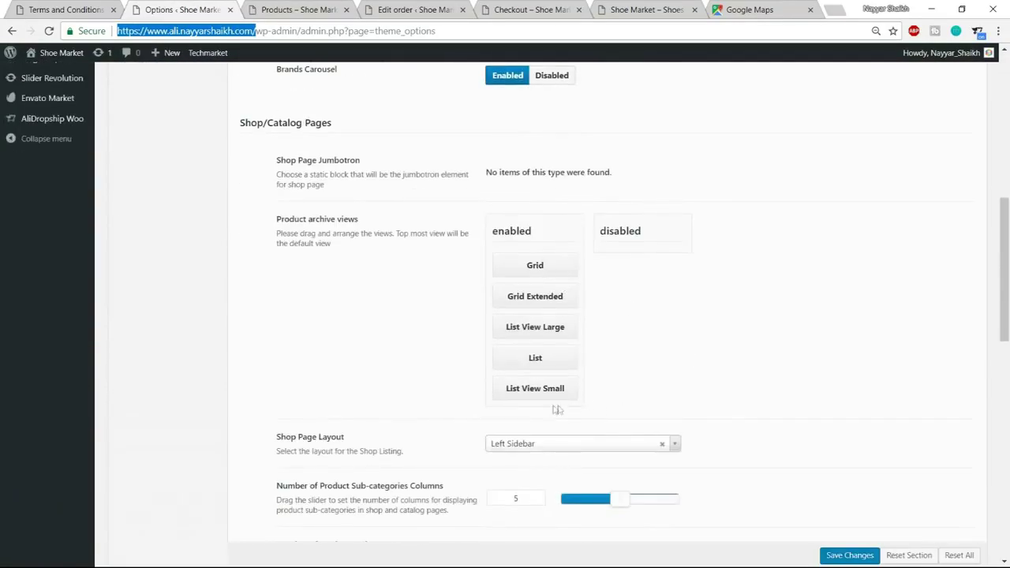
scroll(793, 345, "down", 2)
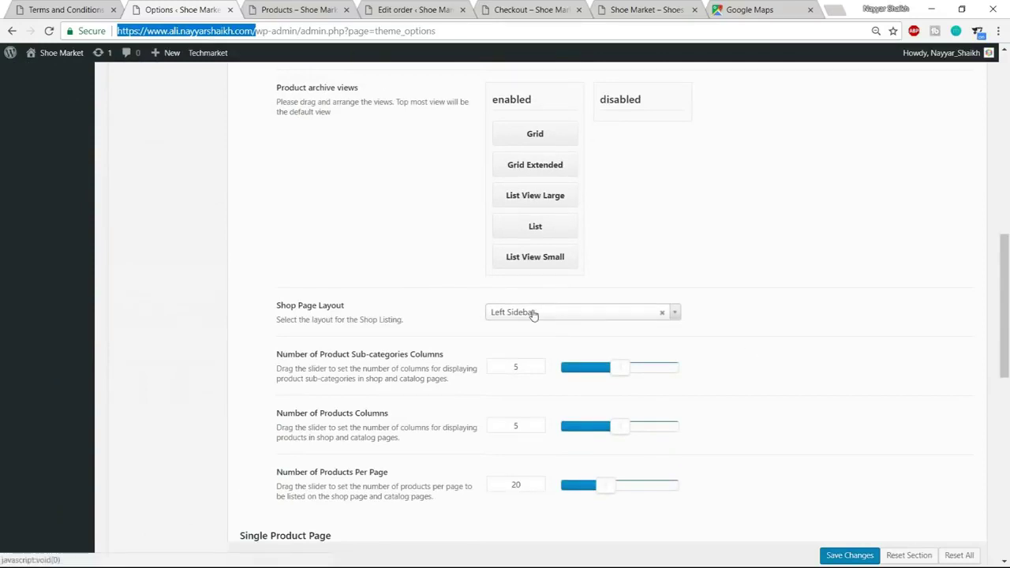
left_click(286, 9)
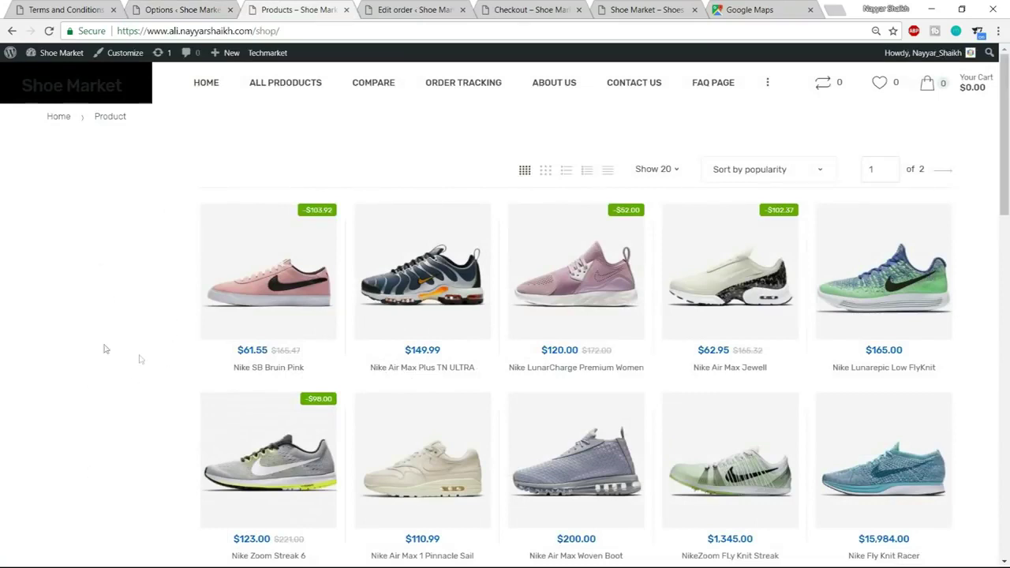
left_click(182, 9)
- Set Shop Page Layout to Full Width and save the theme options
left_click(523, 313)
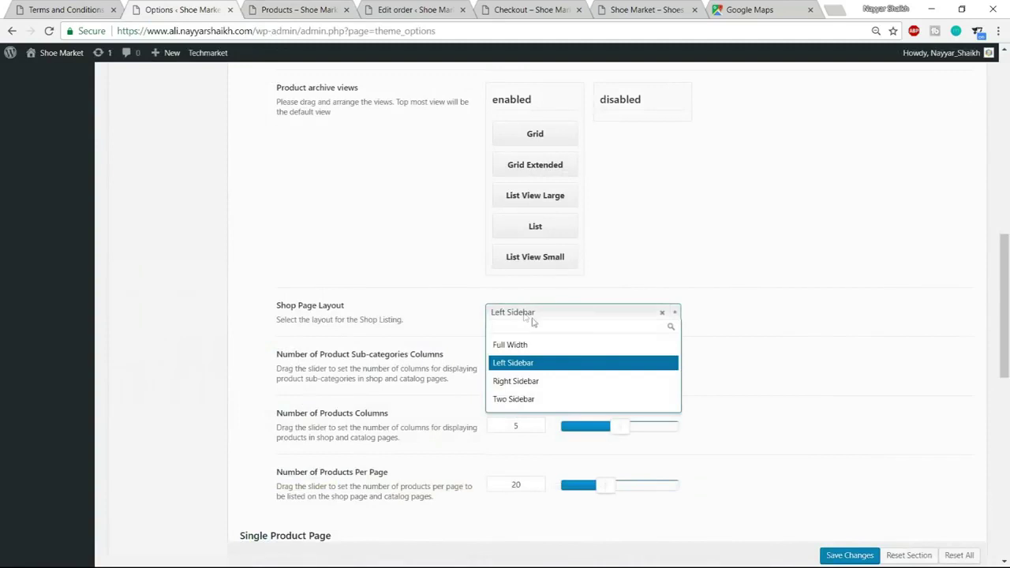
left_click(542, 347)
scroll(654, 390, "up", 5)
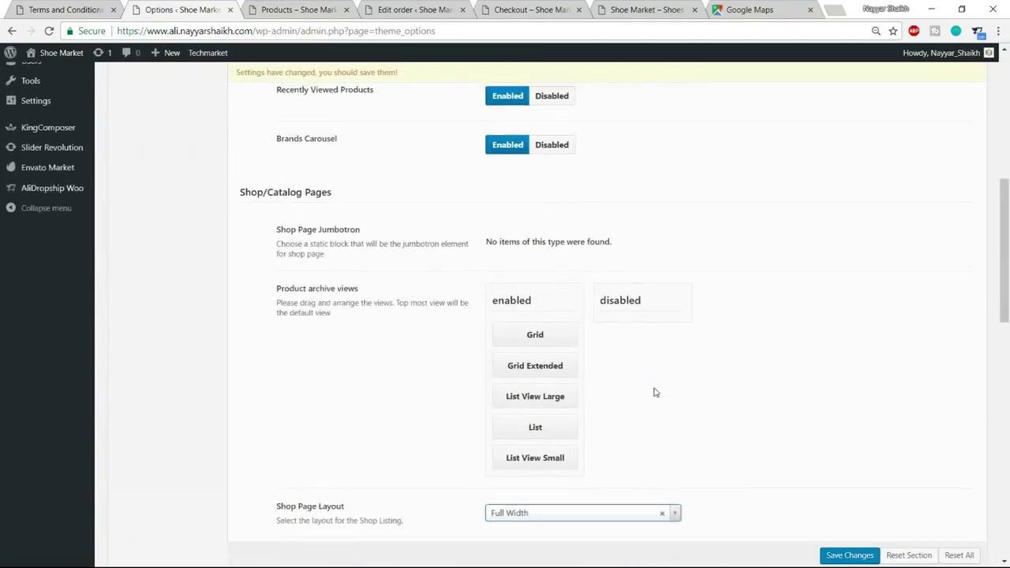
left_click_drag(240, 321, 331, 323)
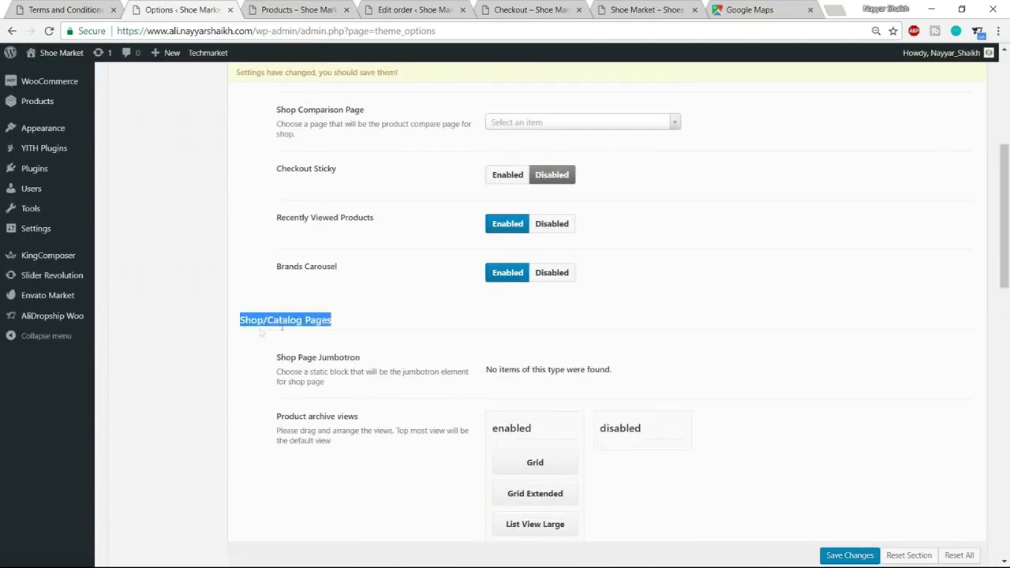
scroll(357, 325, "down", 5)
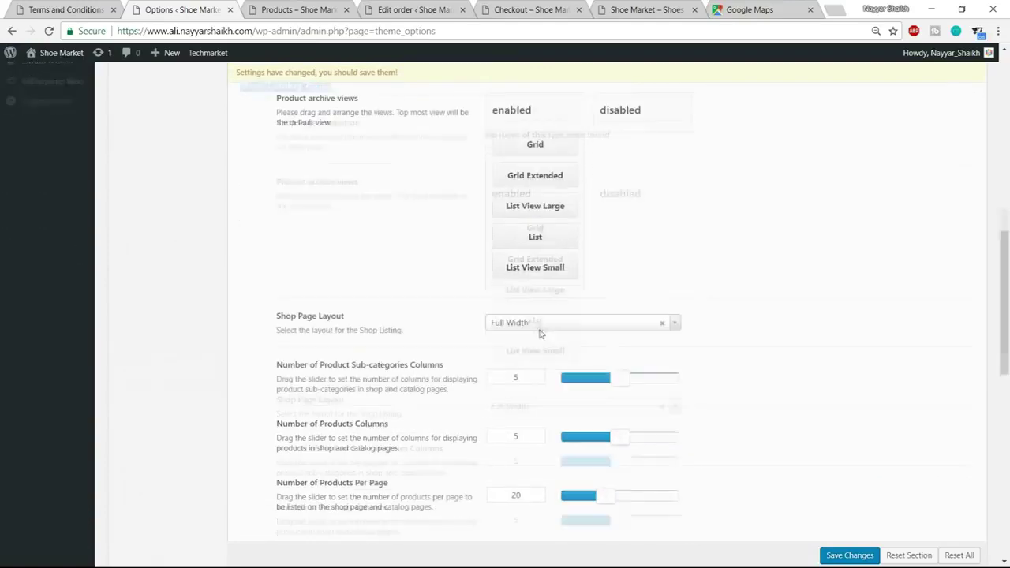
scroll(588, 316, "down", 1)
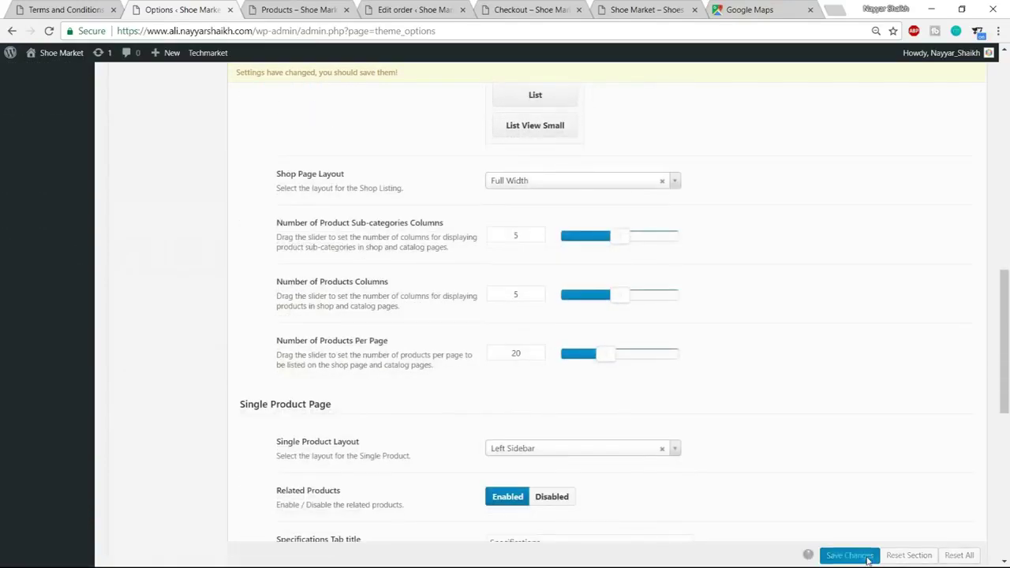
left_click(850, 555)
- Reload the full-width shop page and open the Nike SB Bruin Pink product
left_click(296, 10)
left_click(48, 31)
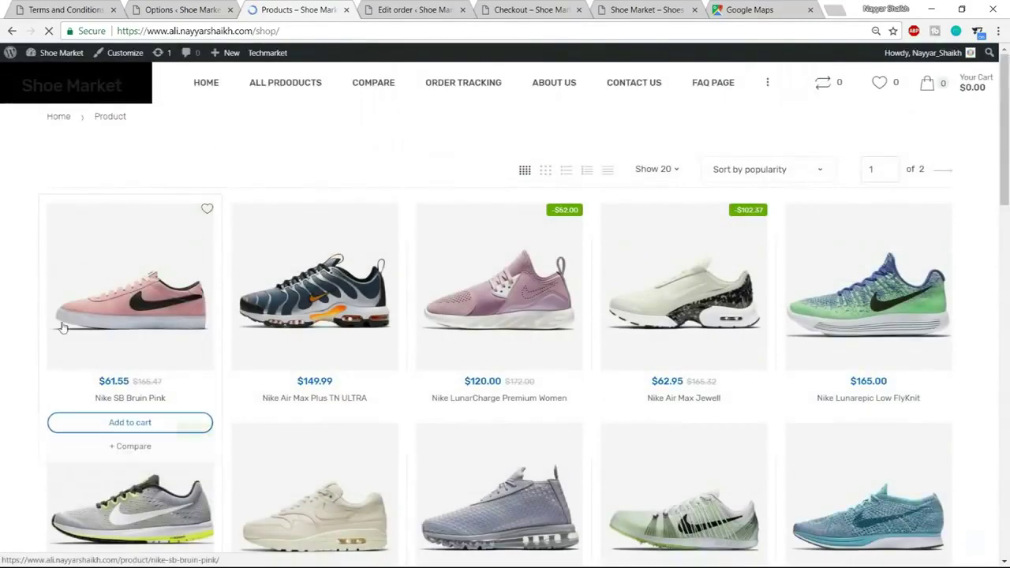
scroll(925, 347, "down", 2)
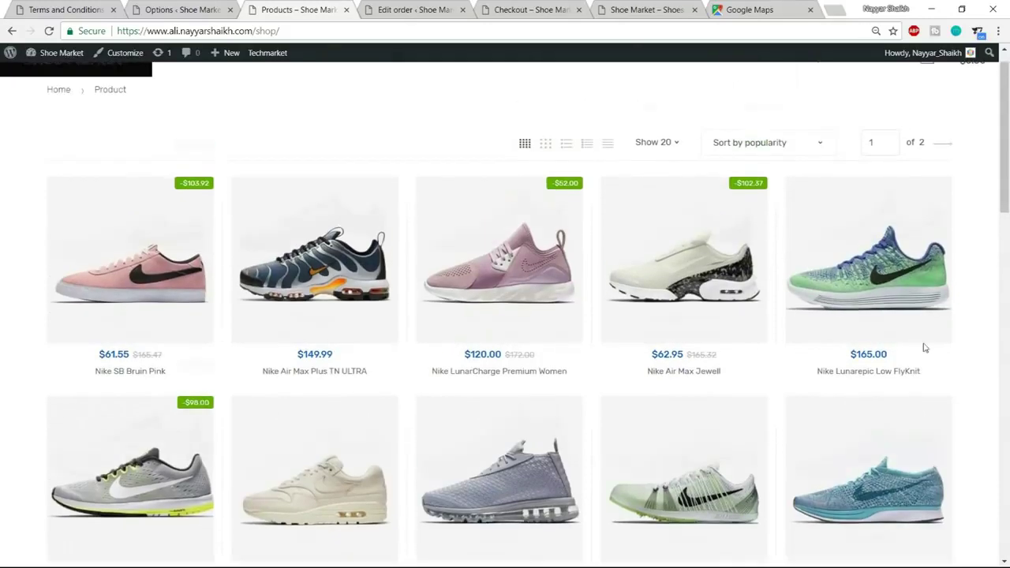
scroll(924, 347, "up", 2)
left_click(153, 281)
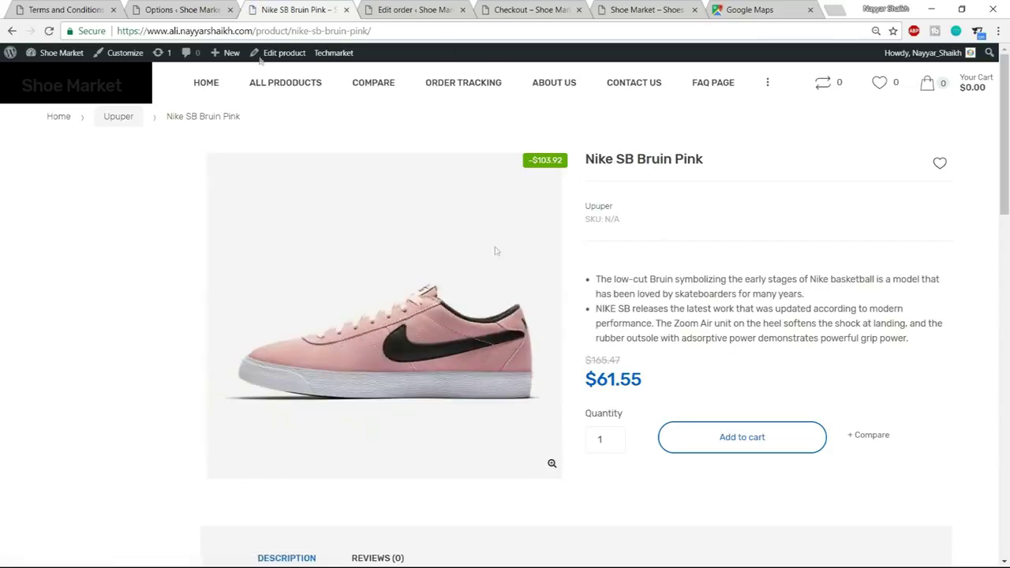
- Set Single Product Layout to Full Width, save, and reload the product page
key("ctrl+shift+Tab")
scroll(846, 350, "down", 3)
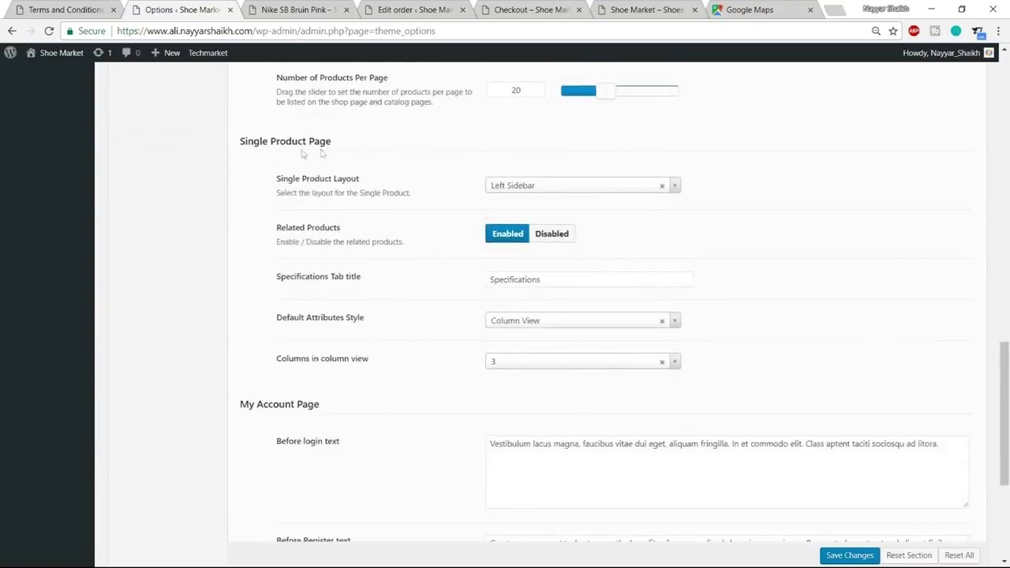
left_click(540, 185)
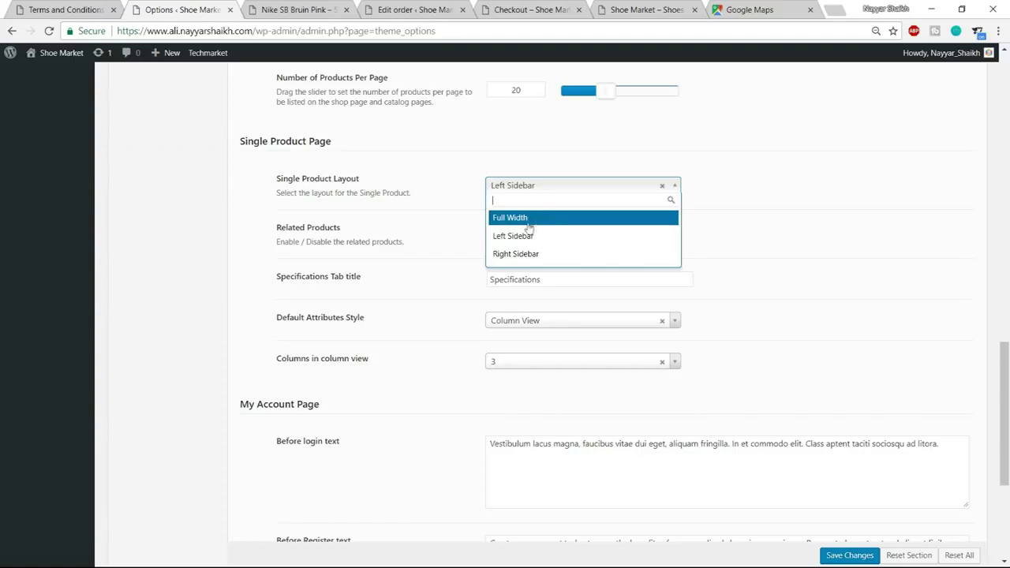
left_click(533, 224)
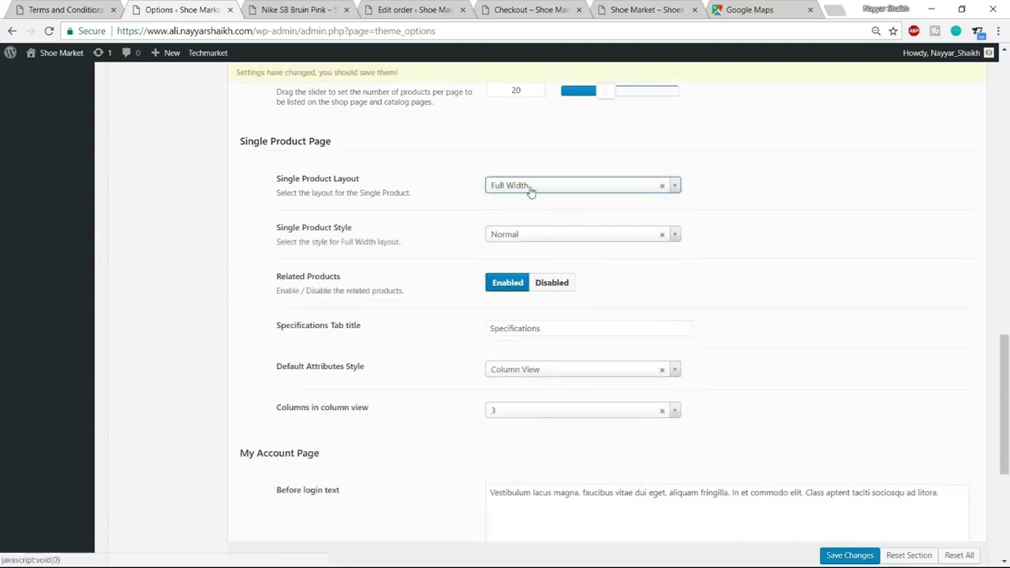
left_click(850, 554)
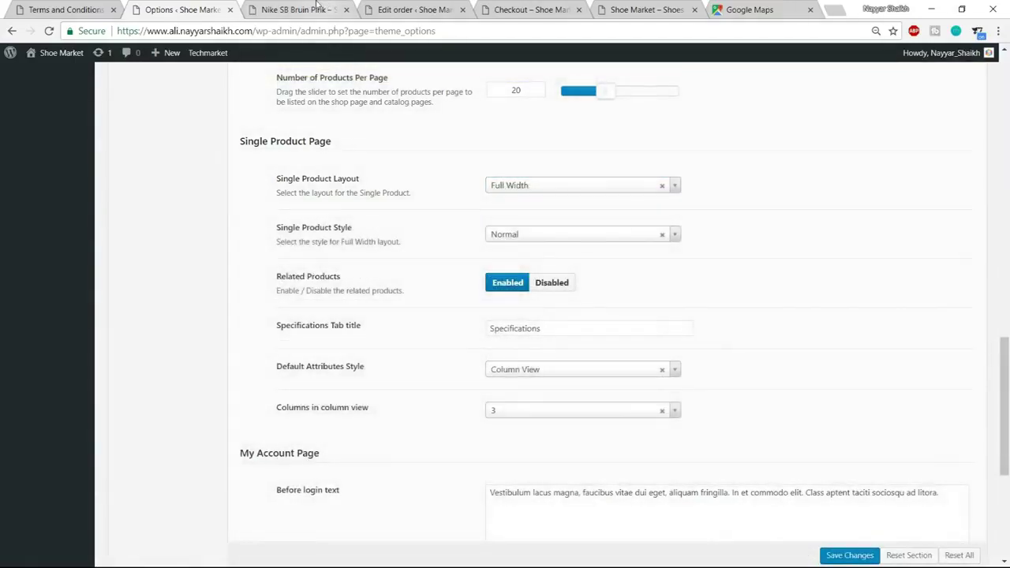
left_click(299, 9)
left_click(49, 31)
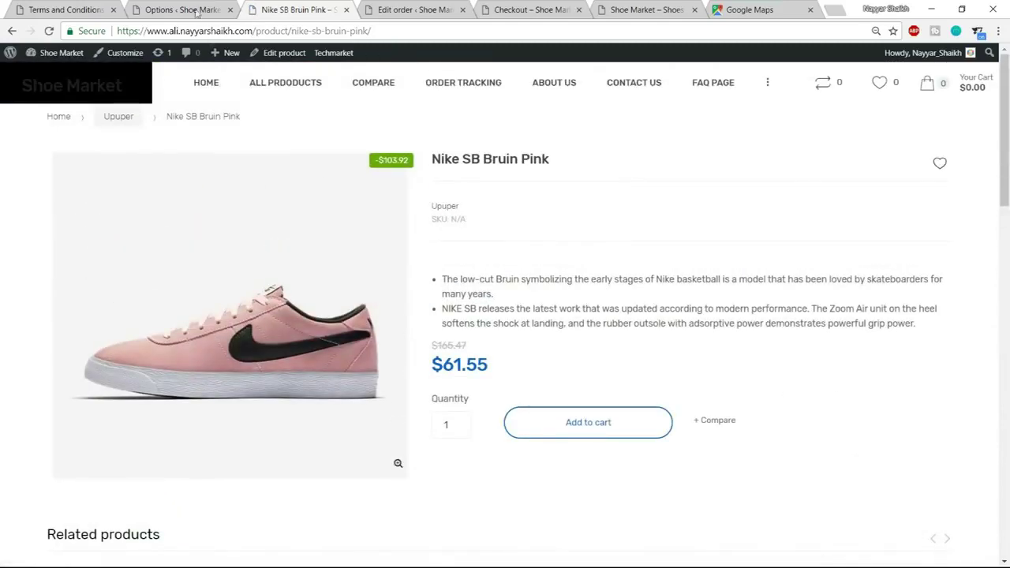
- Set Single Product Style to Extended, save, and preview the Nike SB Bruin Pink page
left_click(196, 11)
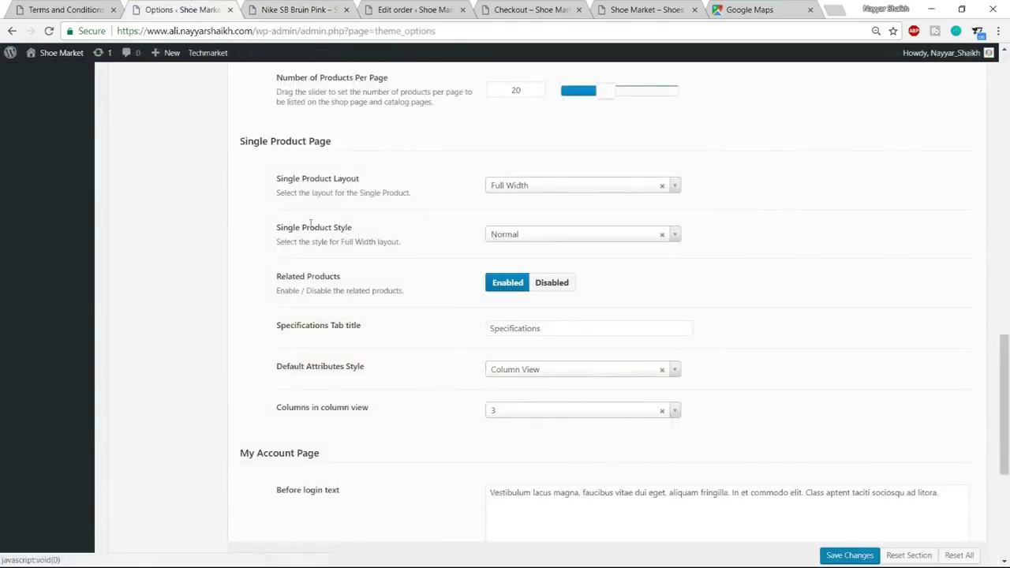
left_click_drag(276, 228, 354, 235)
left_click(339, 237)
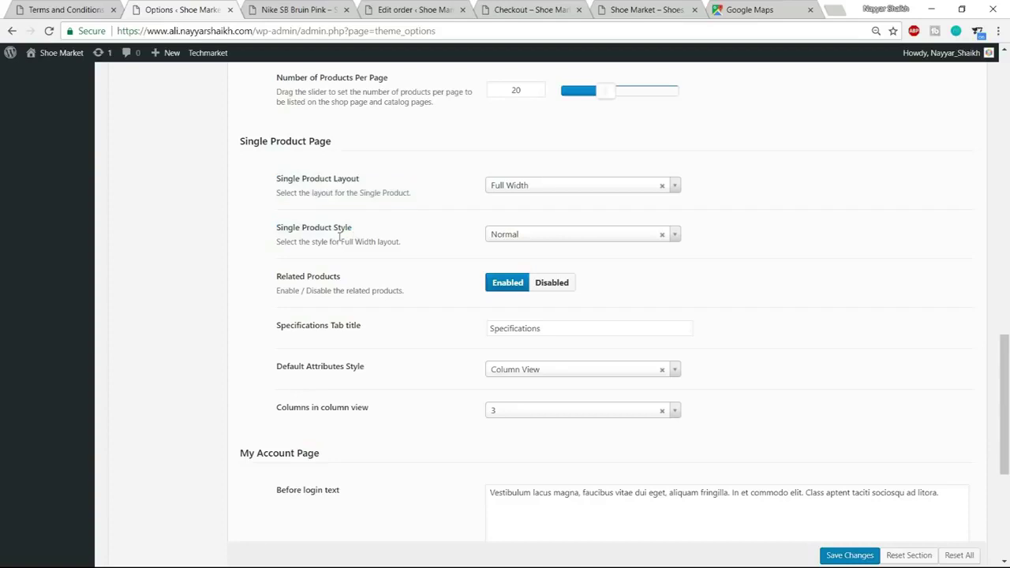
left_click(588, 241)
scroll(570, 279, "down", 1)
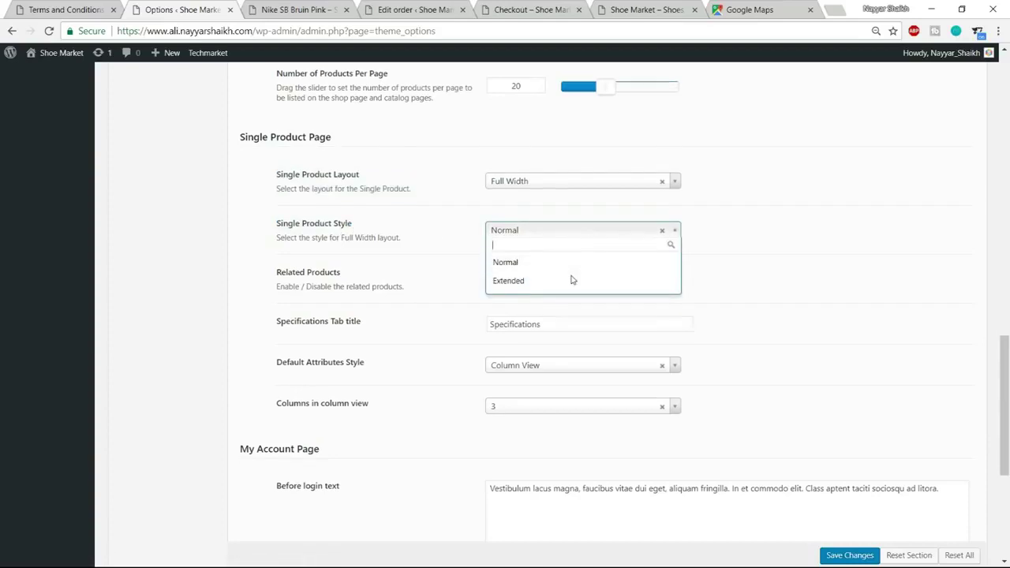
scroll(544, 258, "up", 1)
left_click(543, 285)
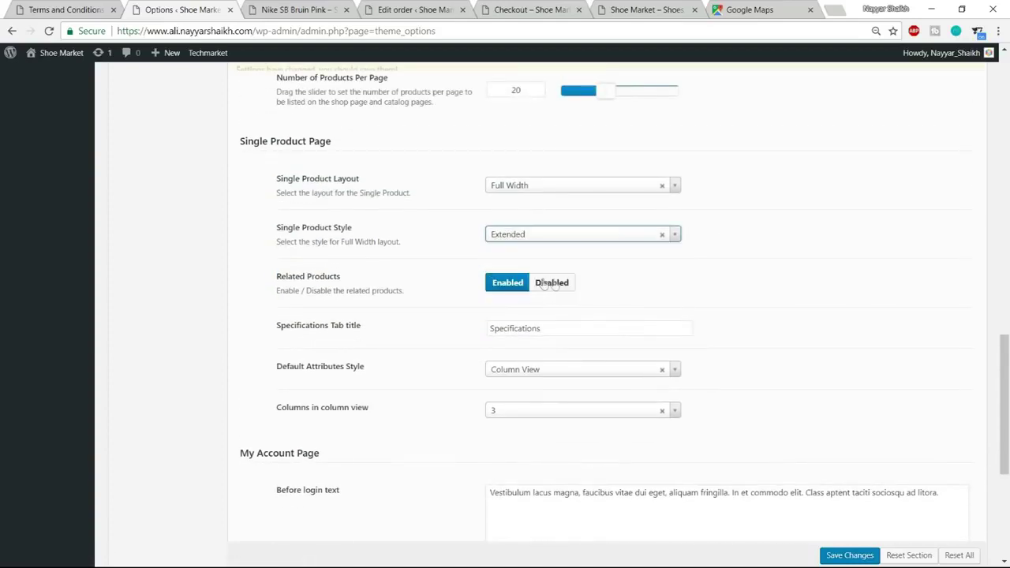
left_click(849, 556)
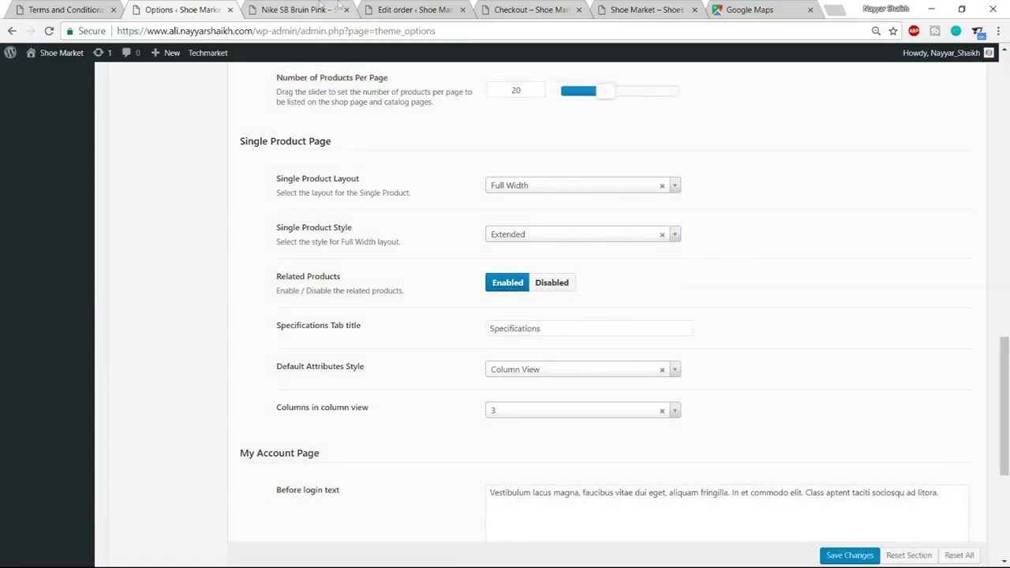
left_click(309, 9)
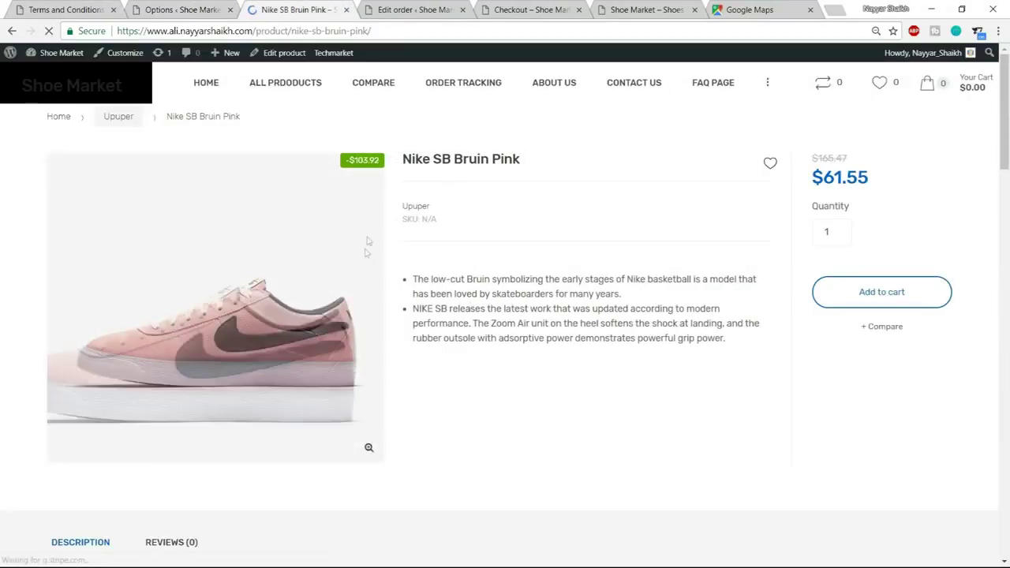
scroll(360, 338, "down", 2)
left_click(187, 12)
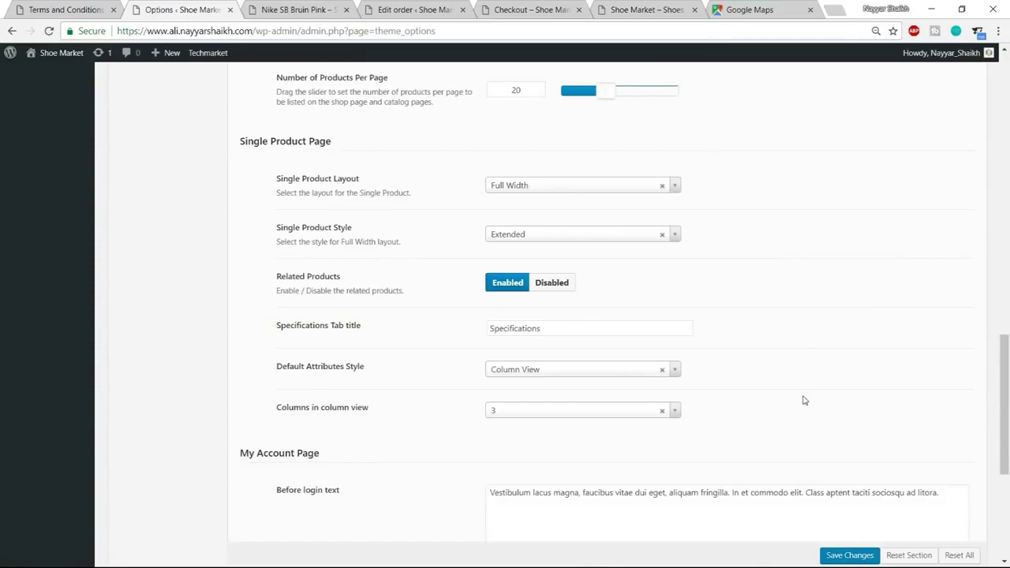
scroll(803, 401, "down", 3)
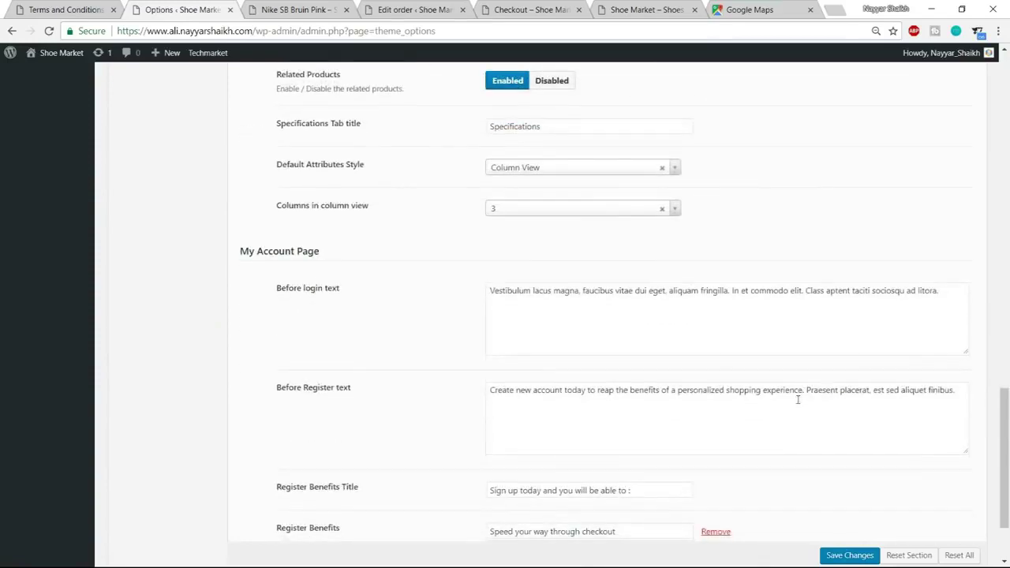
- Show the Footer section, then the Social Media section with its empty Facebook and Twitter URL fields
scroll(796, 400, "down", 2)
scroll(794, 418, "up", 8)
scroll(792, 436, "up", 5)
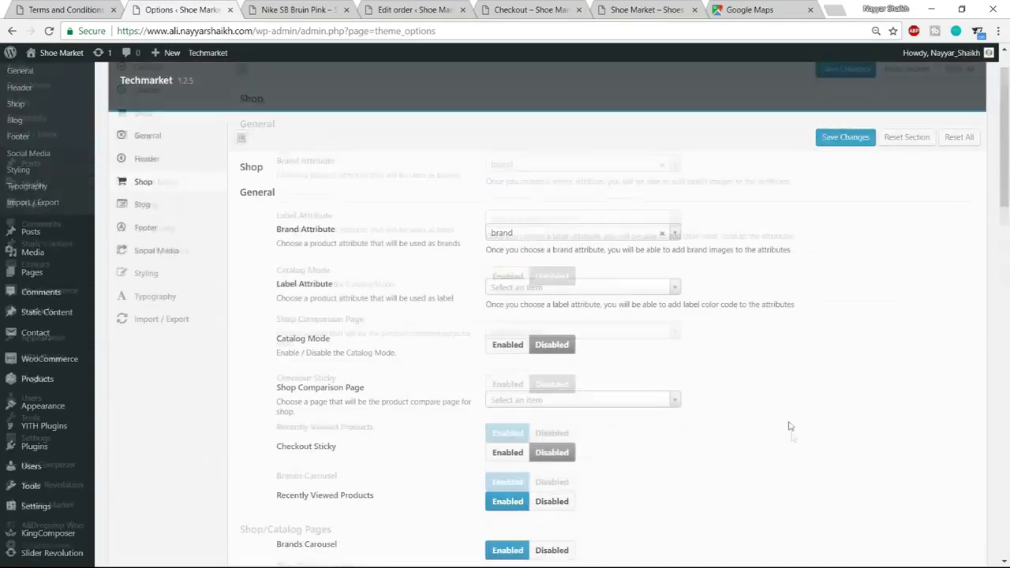
left_click(170, 230)
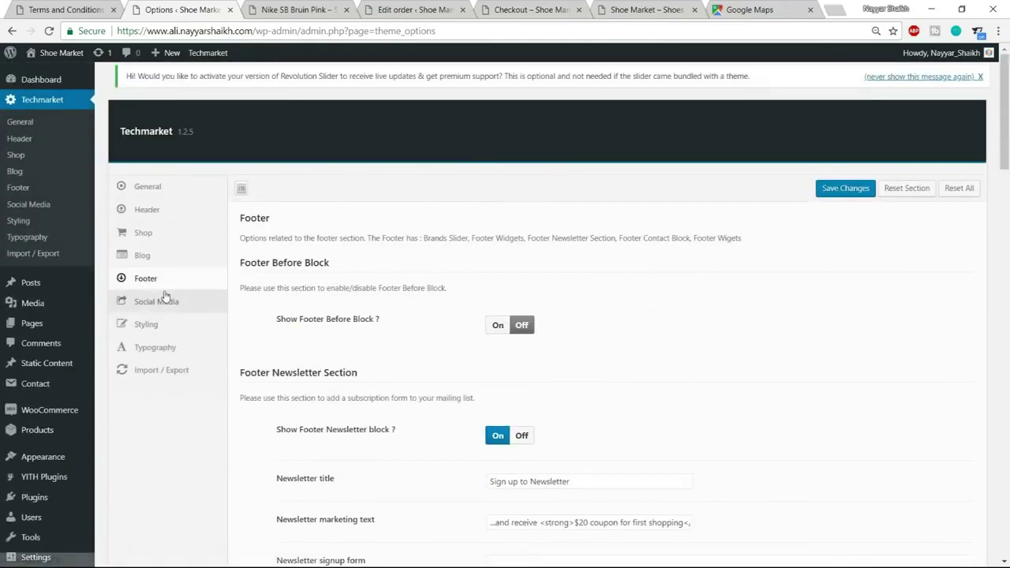
left_click(164, 296)
scroll(525, 340, "down", 2)
scroll(524, 339, "up", 2)
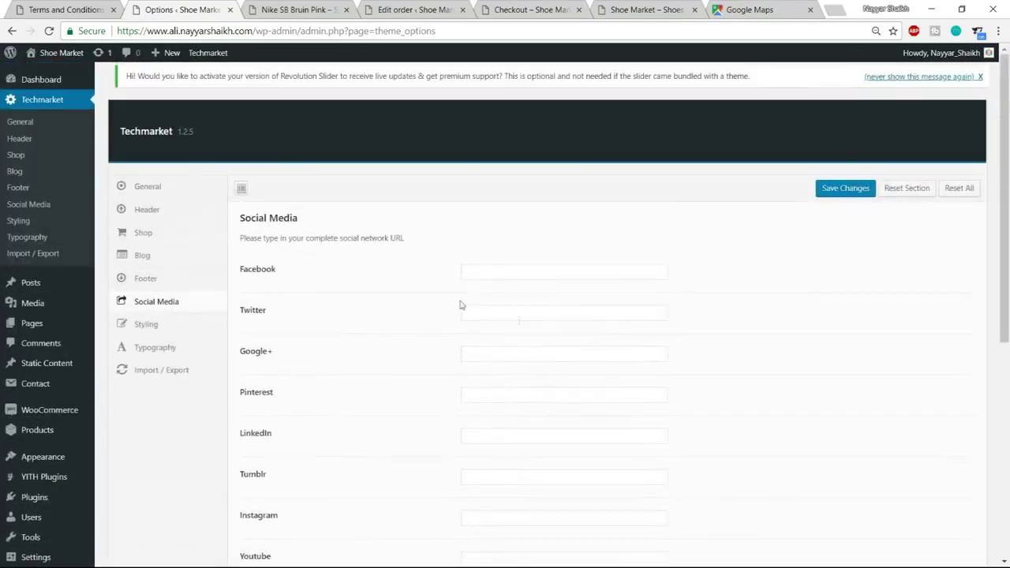
scroll(487, 350, "down", 1)
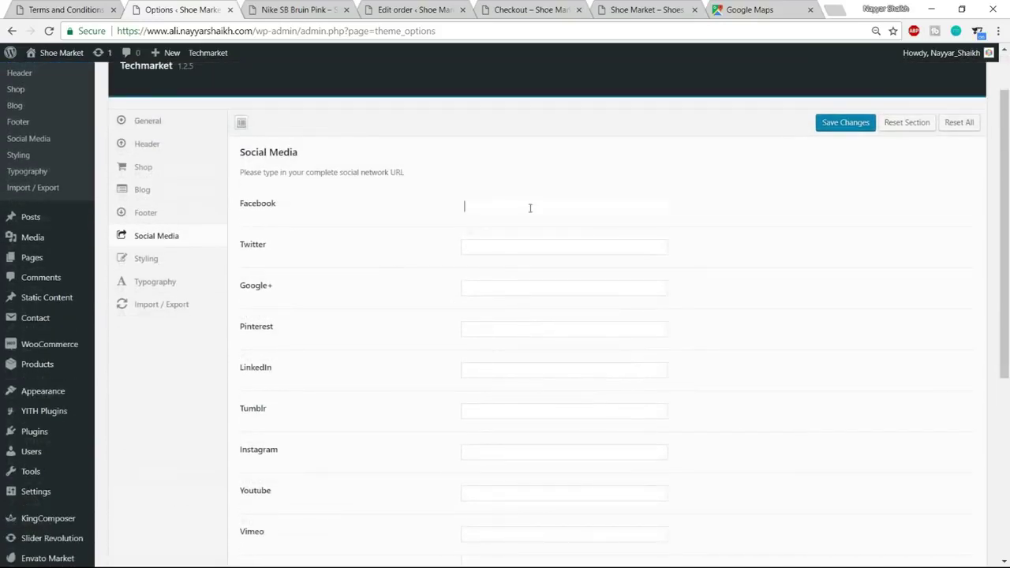
- In Styling, set Main Theme Color to Flat Green and save the changes
left_click(169, 263)
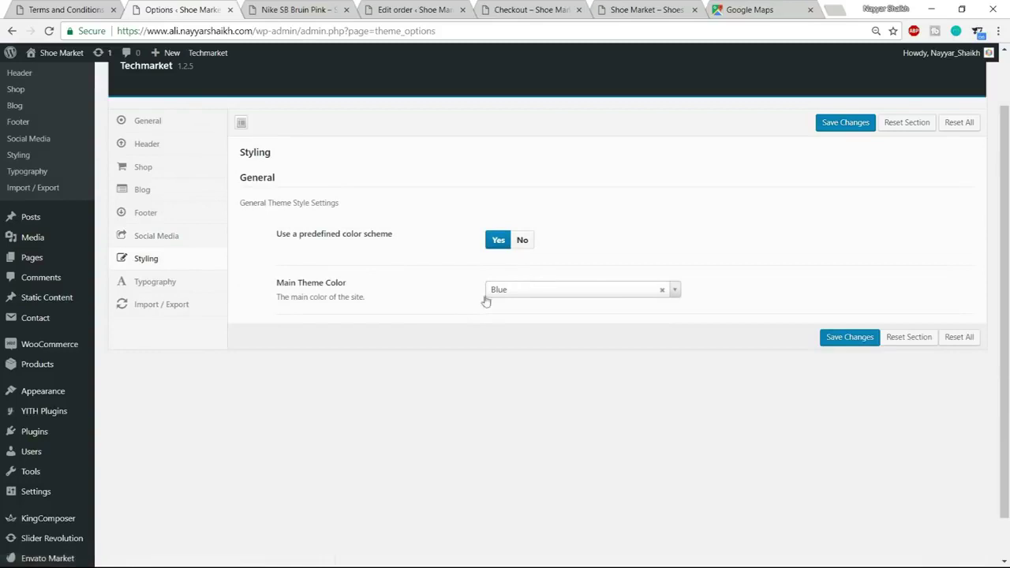
left_click(549, 295)
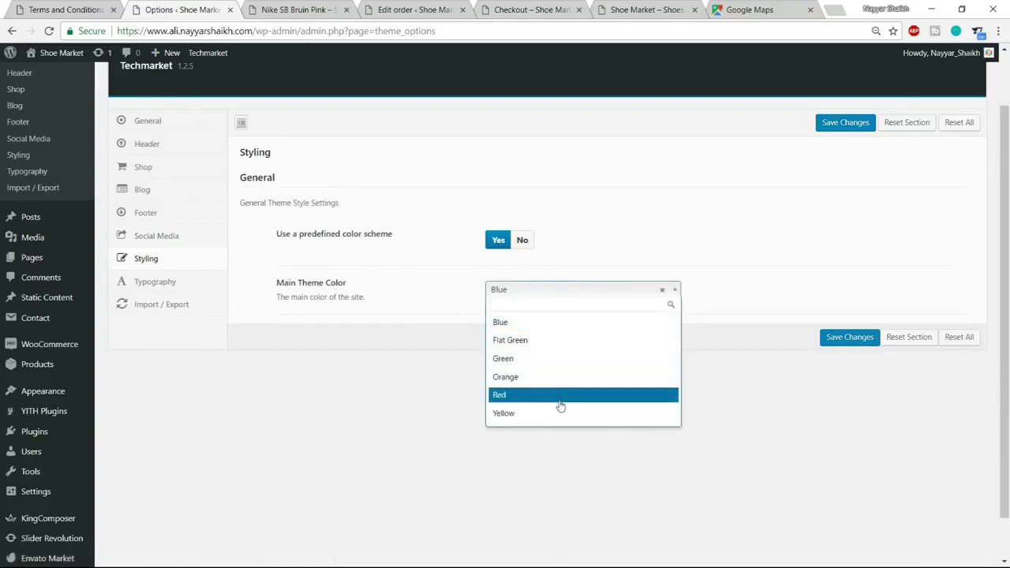
scroll(559, 403, "down", 1)
scroll(544, 386, "up", 1)
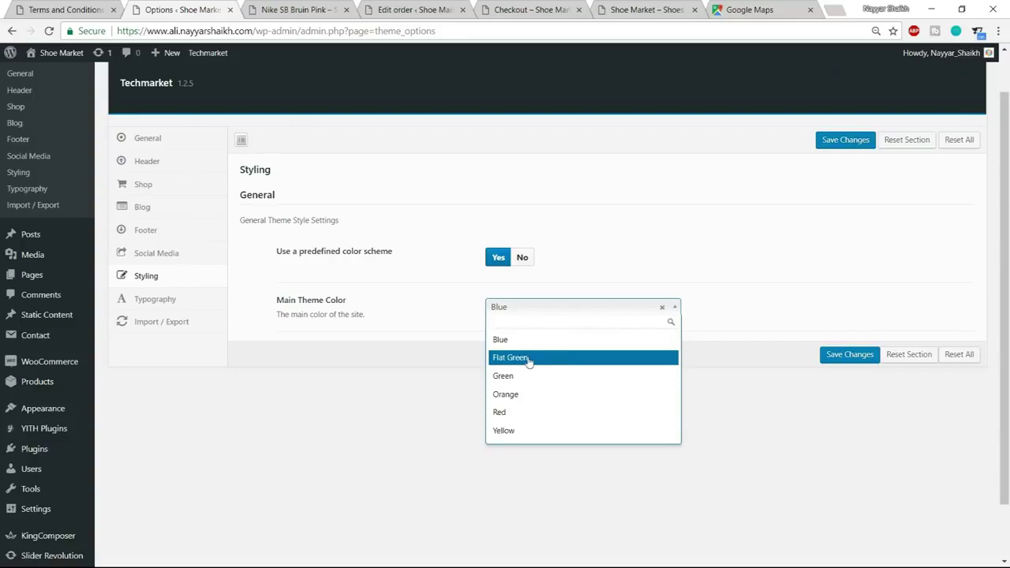
left_click(529, 359)
left_click(842, 369)
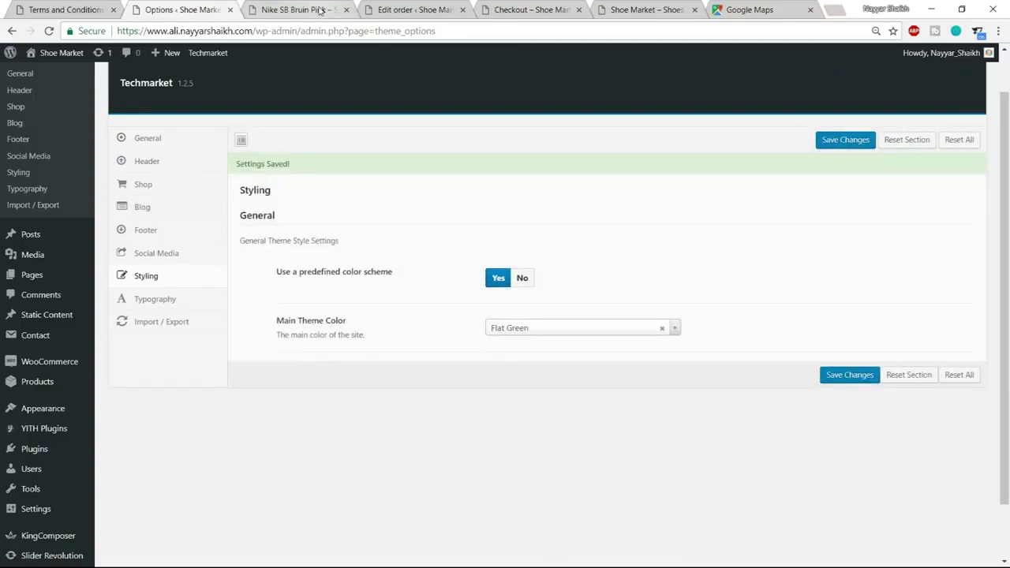
- Reload the Nike SB Bruin Pink product page to see the green prices and accents
left_click(314, 10)
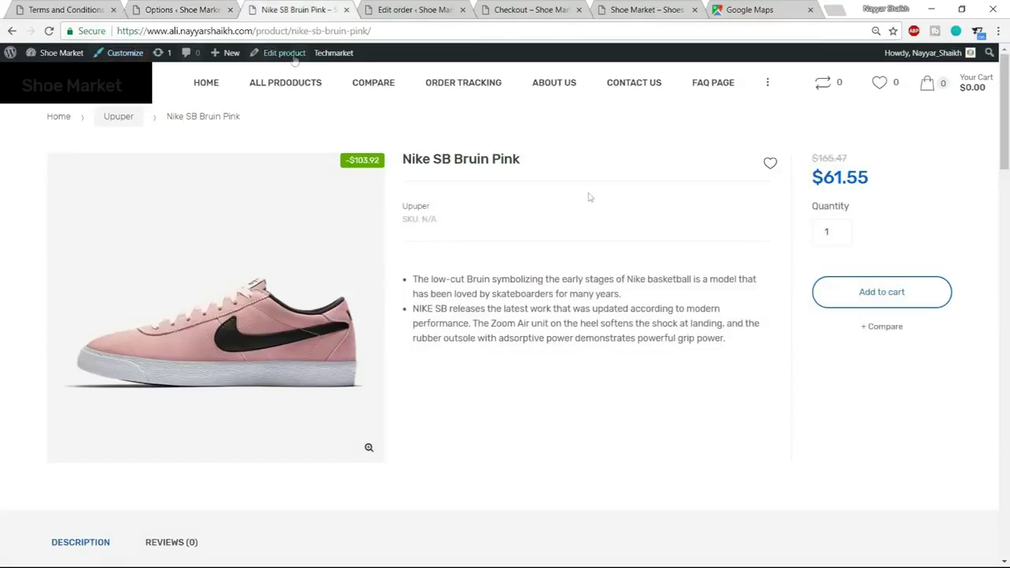
left_click(49, 31)
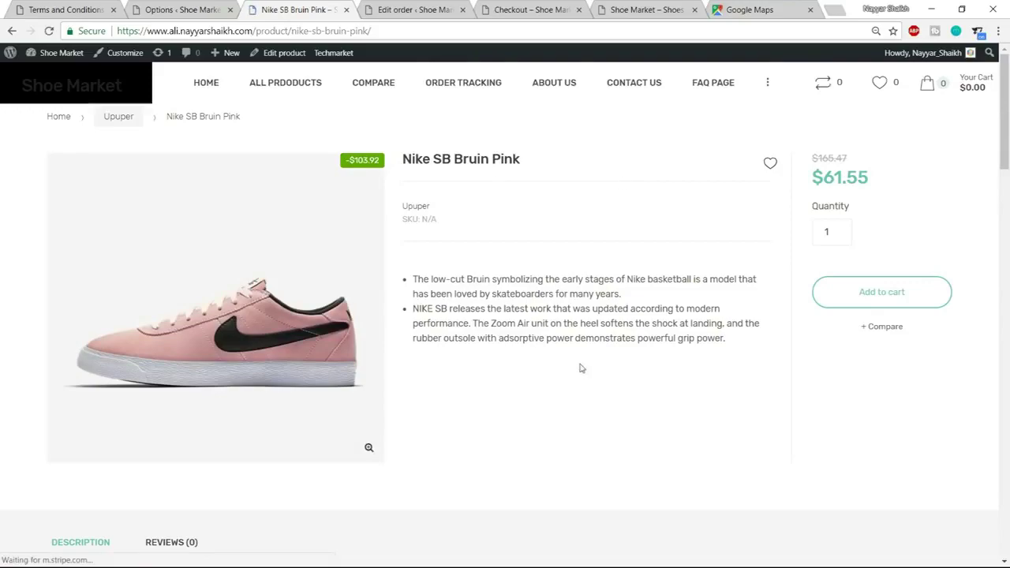
scroll(580, 368, "down", 12)
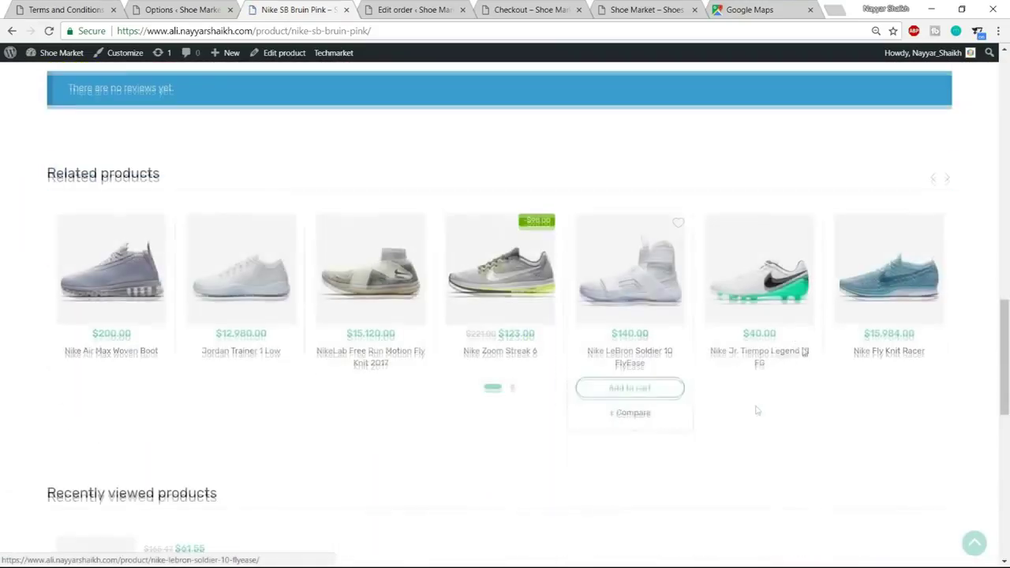
left_click(187, 7)
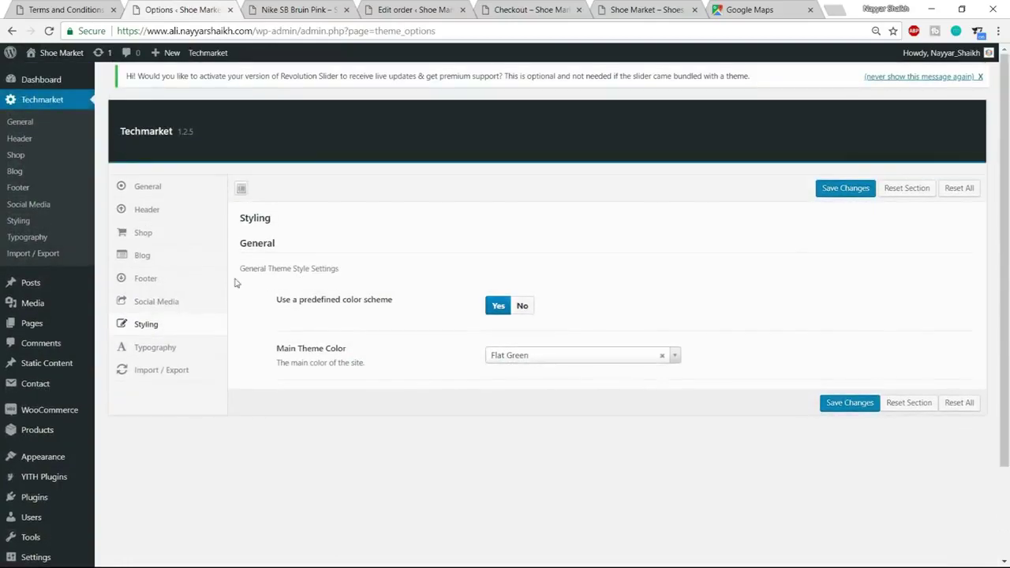
left_click(292, 7)
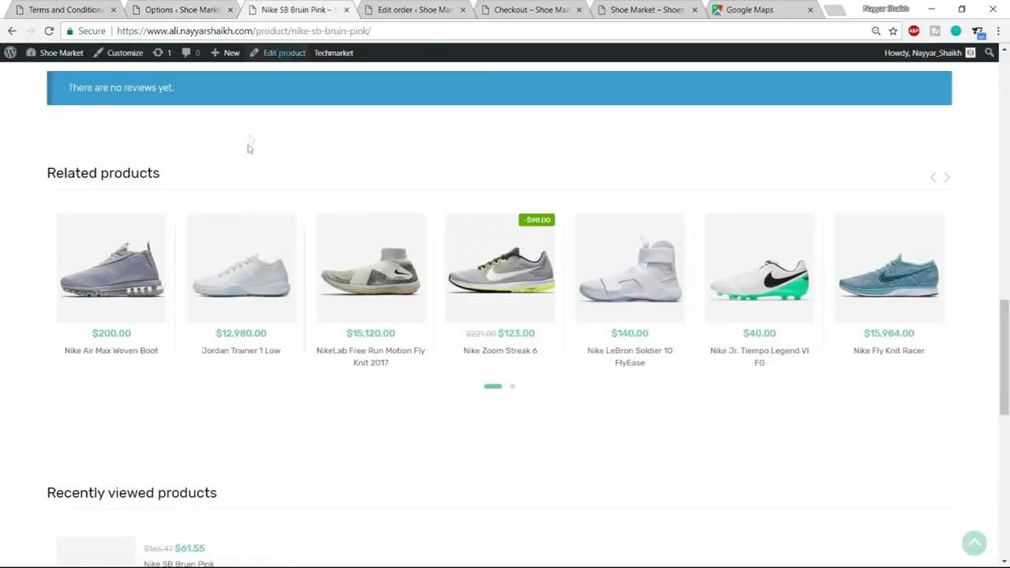
scroll(260, 244, "up", 12)
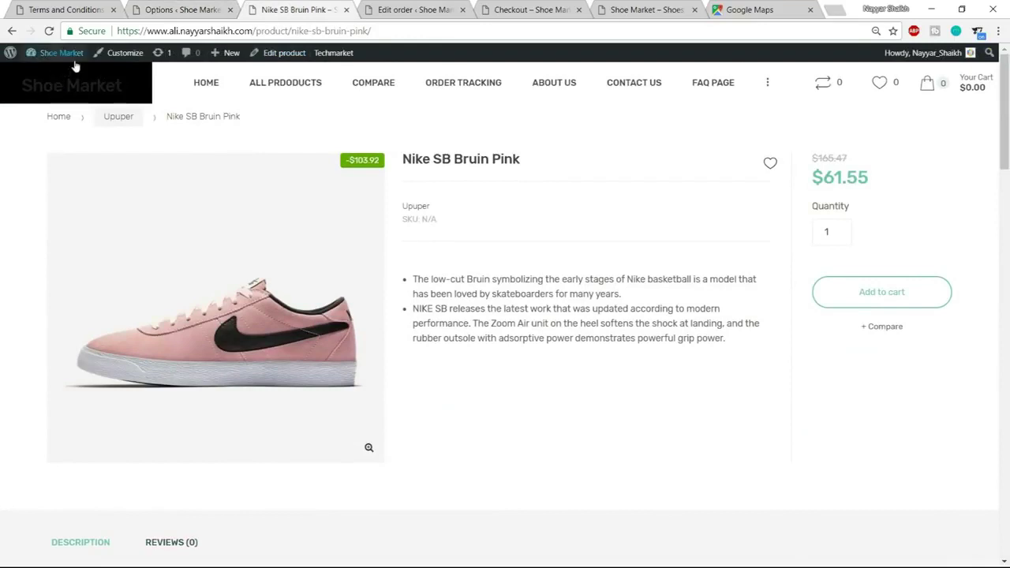
- In the Customizer's Site Identity, set the photodune image as the site logo
left_click(131, 55)
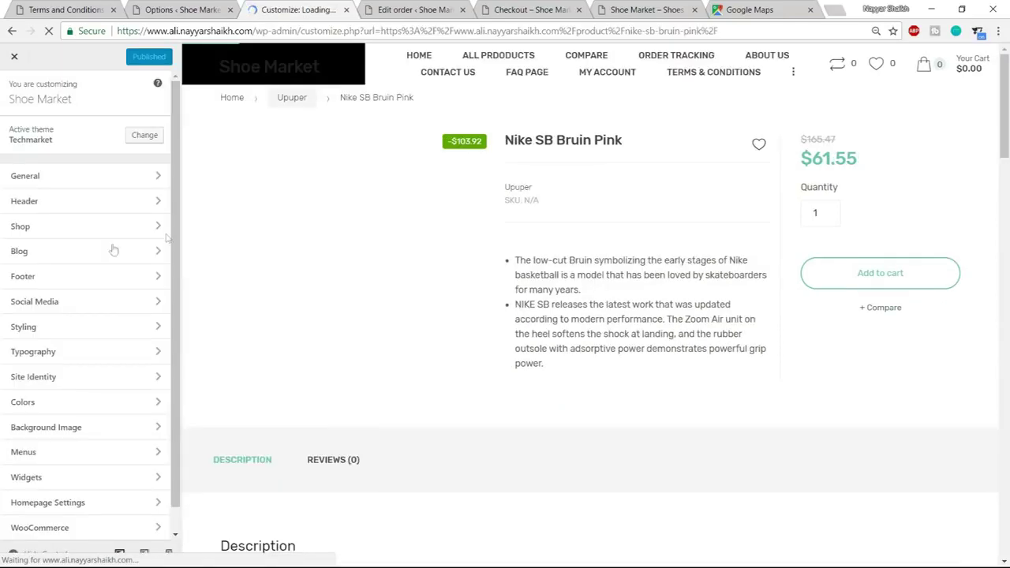
scroll(131, 286, "down", 1)
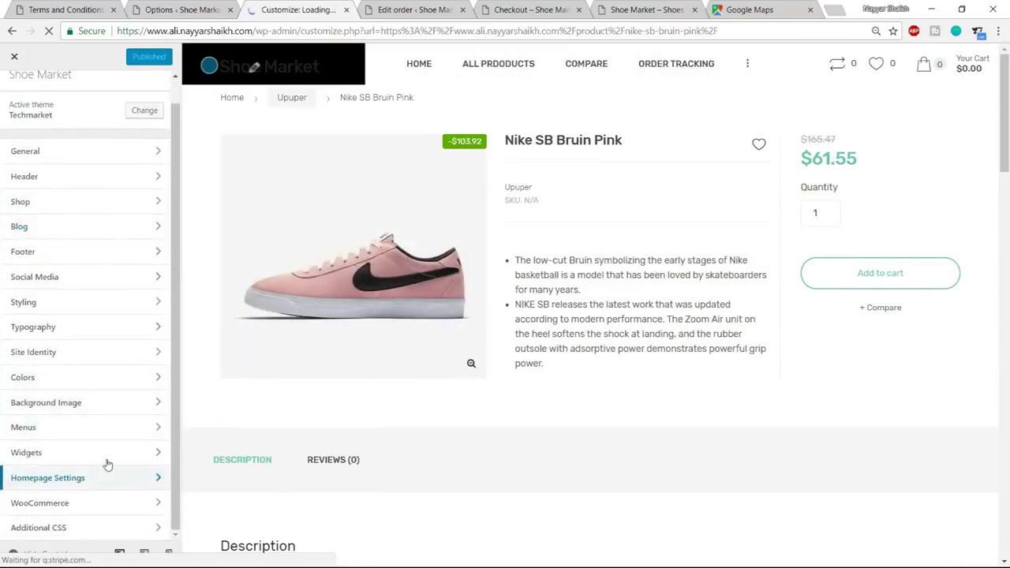
scroll(97, 219, "up", 1)
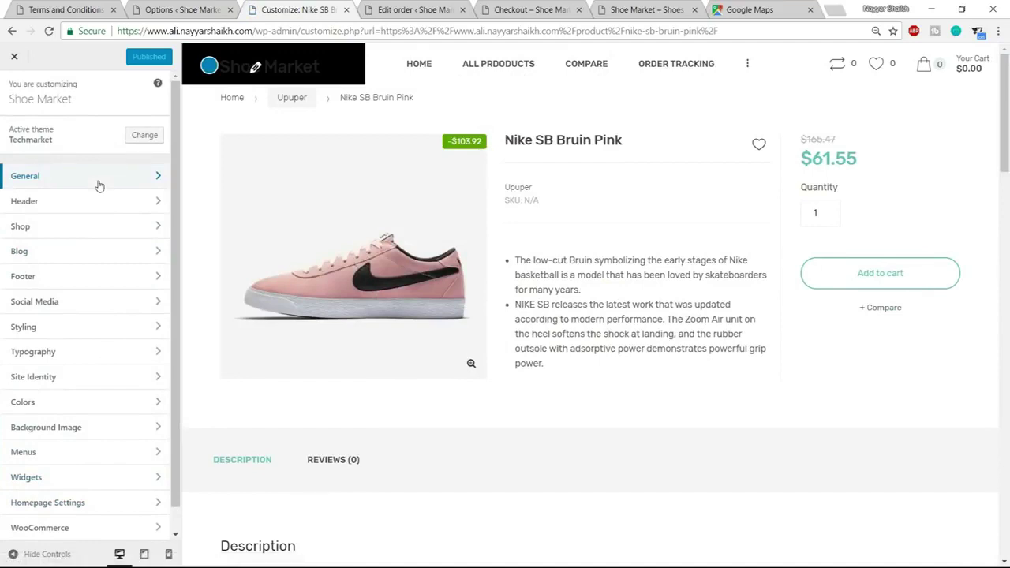
left_click(98, 184)
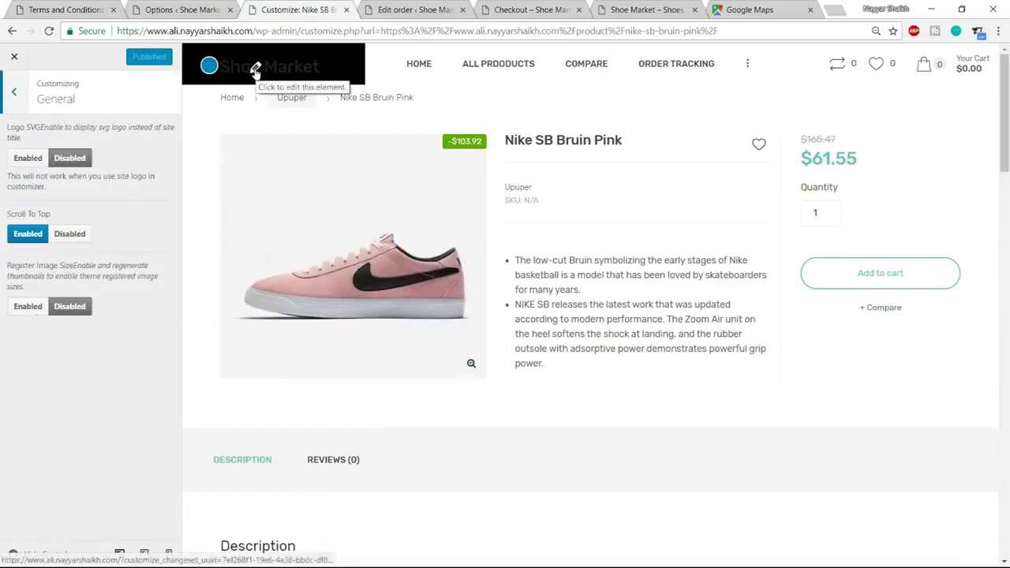
left_click(254, 70)
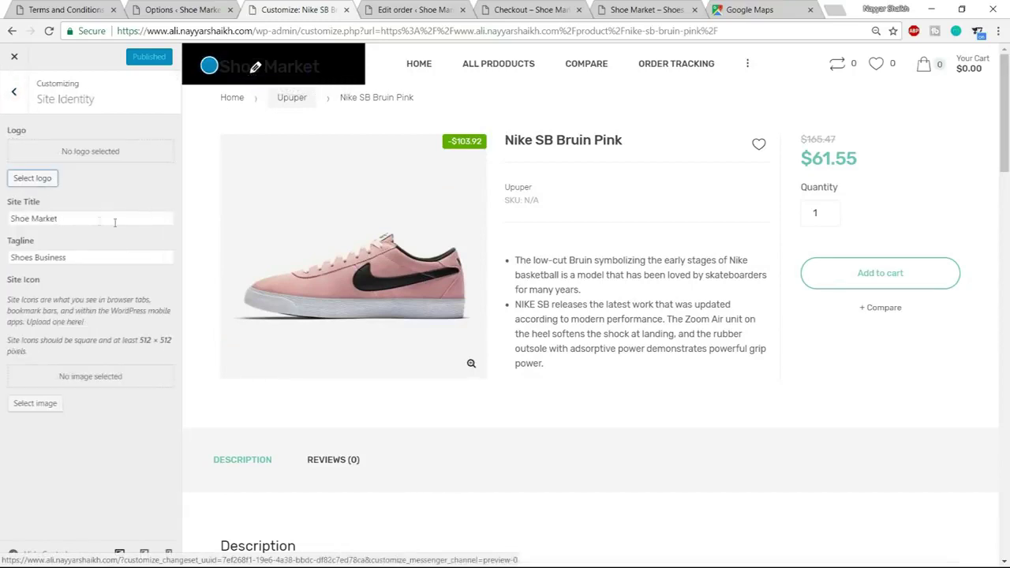
left_click(32, 179)
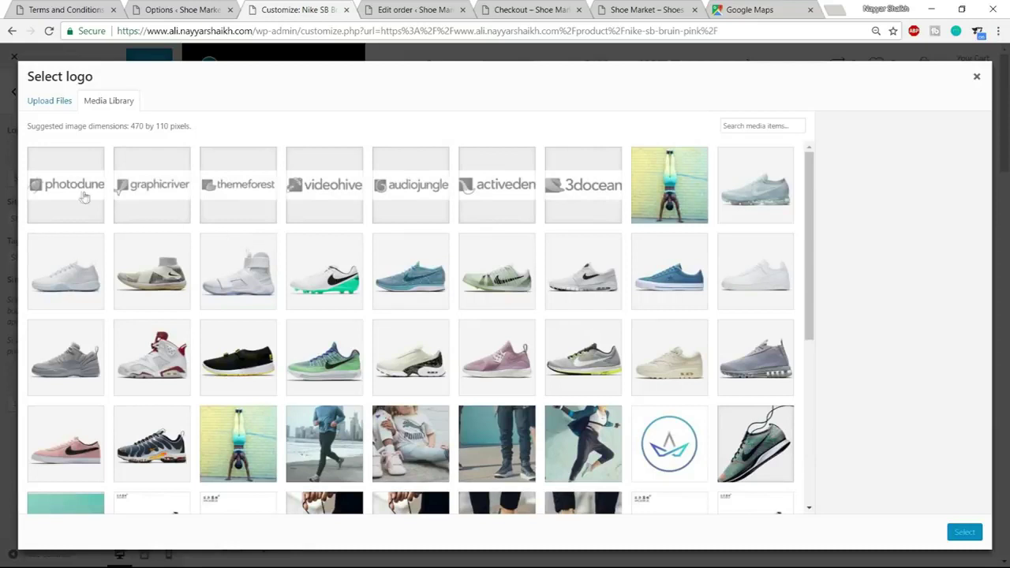
left_click(82, 196)
left_click(964, 532)
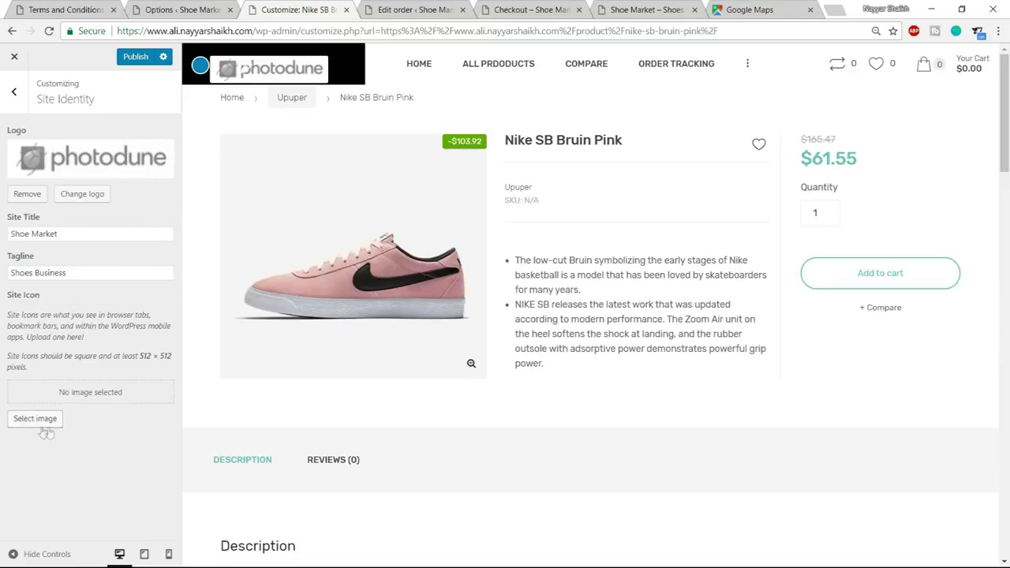
- Set the crown image as the site icon
left_click(45, 426)
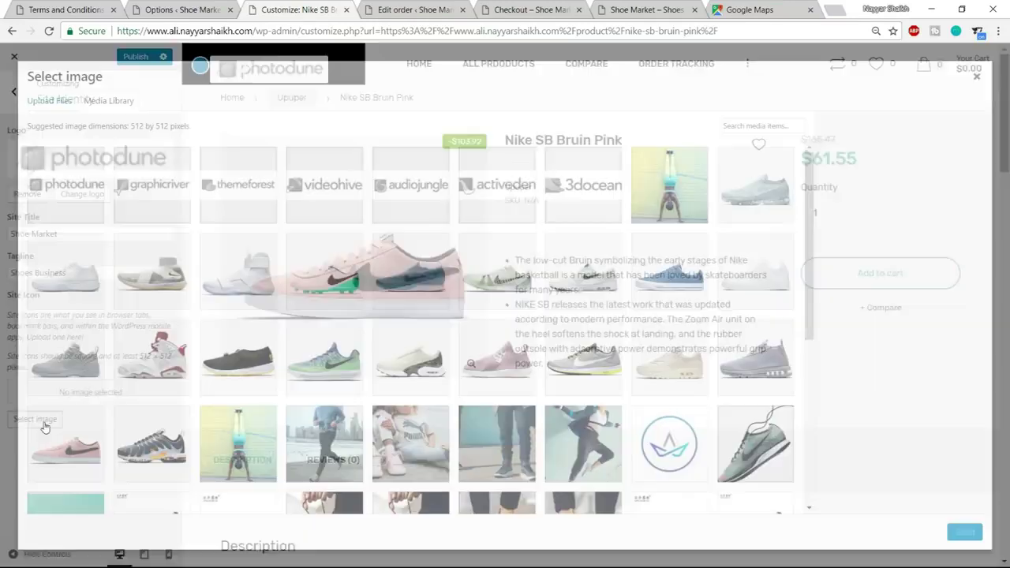
scroll(552, 316, "down", 5)
left_click(683, 175)
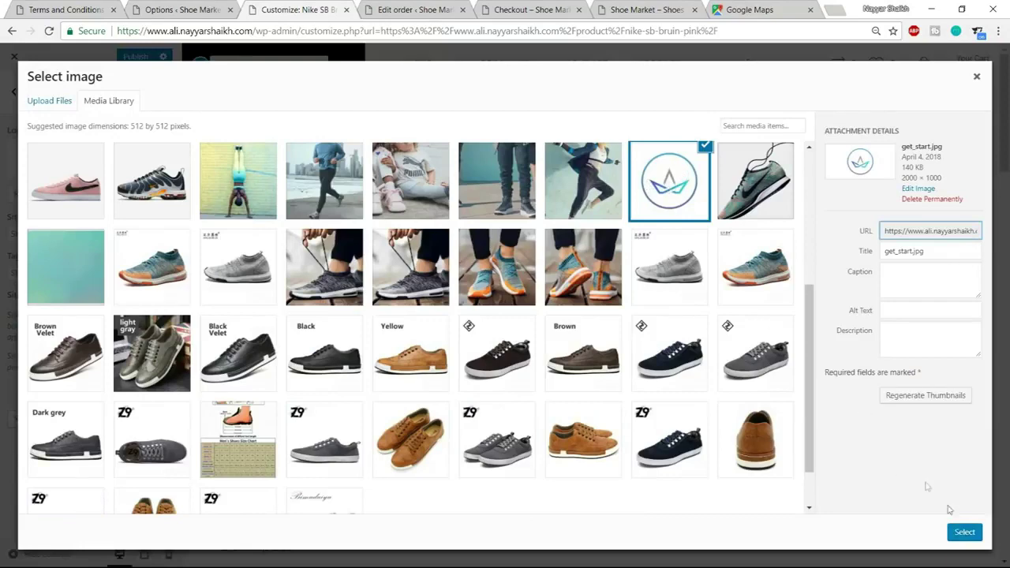
left_click(964, 532)
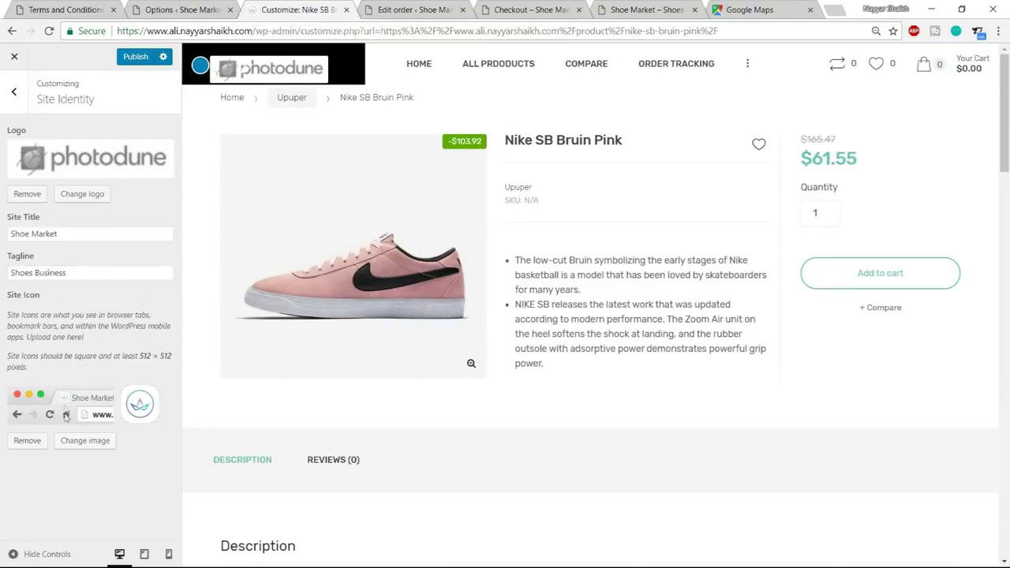
- Publish the Site Identity changes and close the Customizer back to the product page
left_click(146, 62)
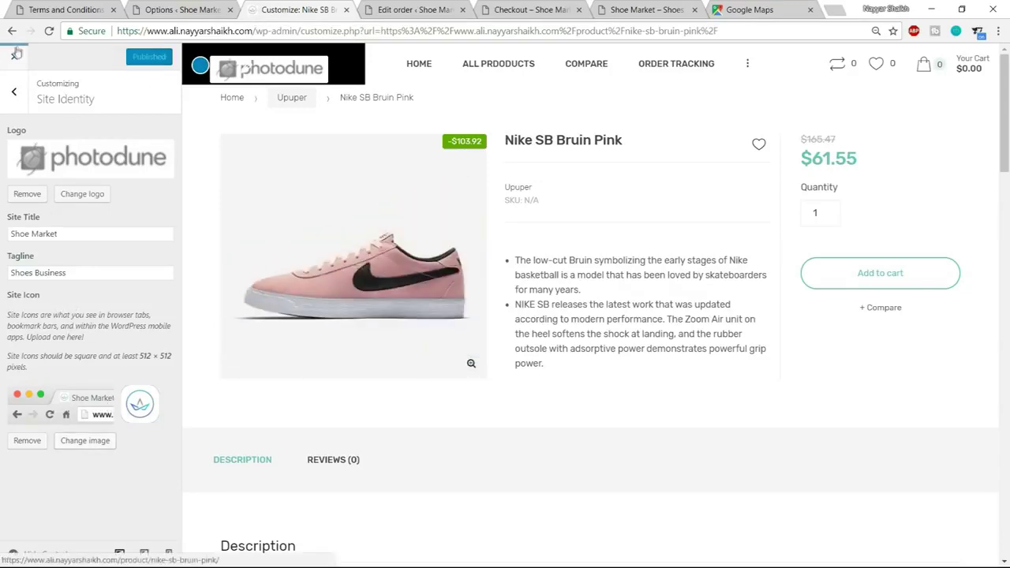
left_click(13, 94)
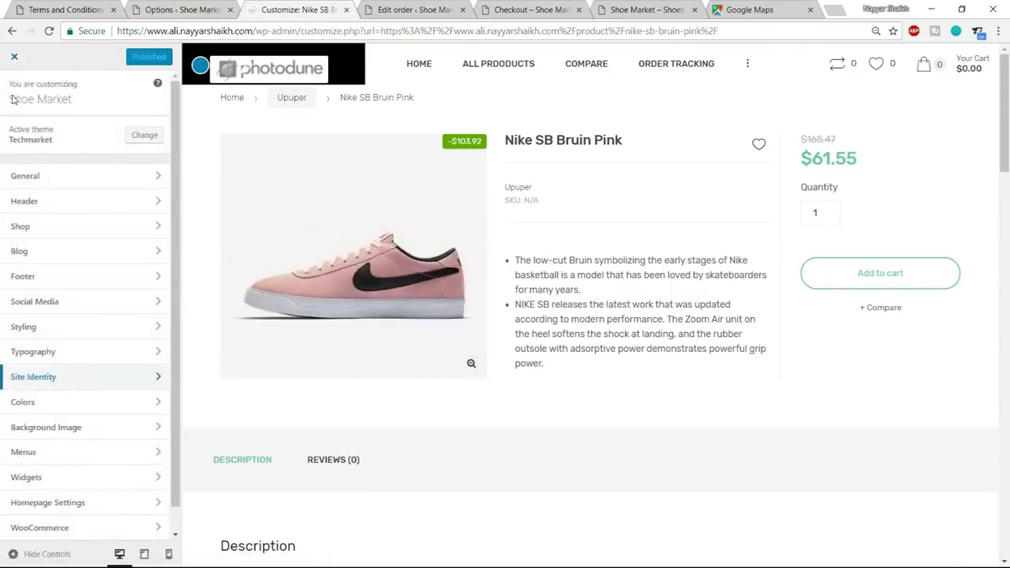
scroll(98, 293, "down", 1)
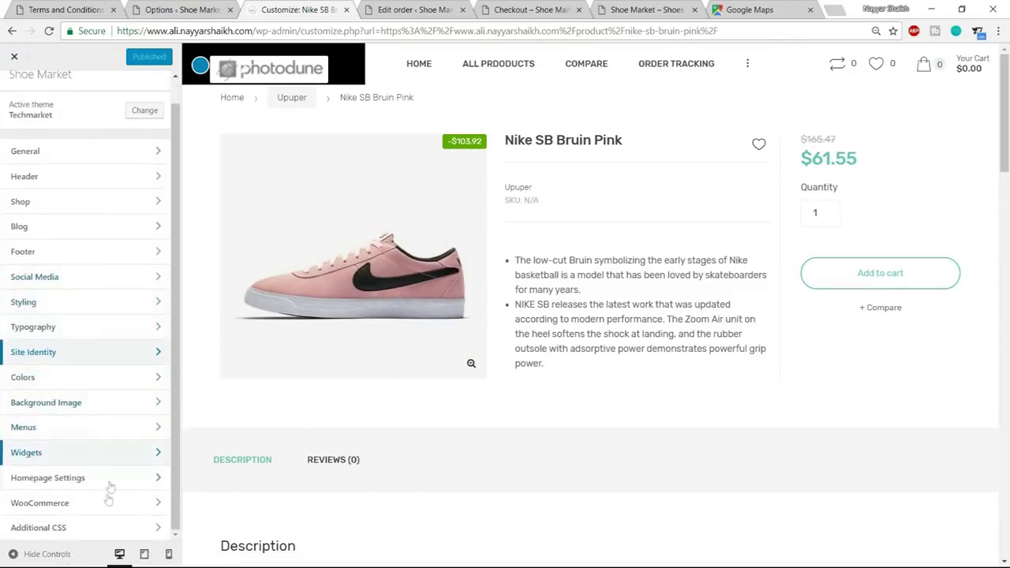
scroll(109, 500, "up", 1)
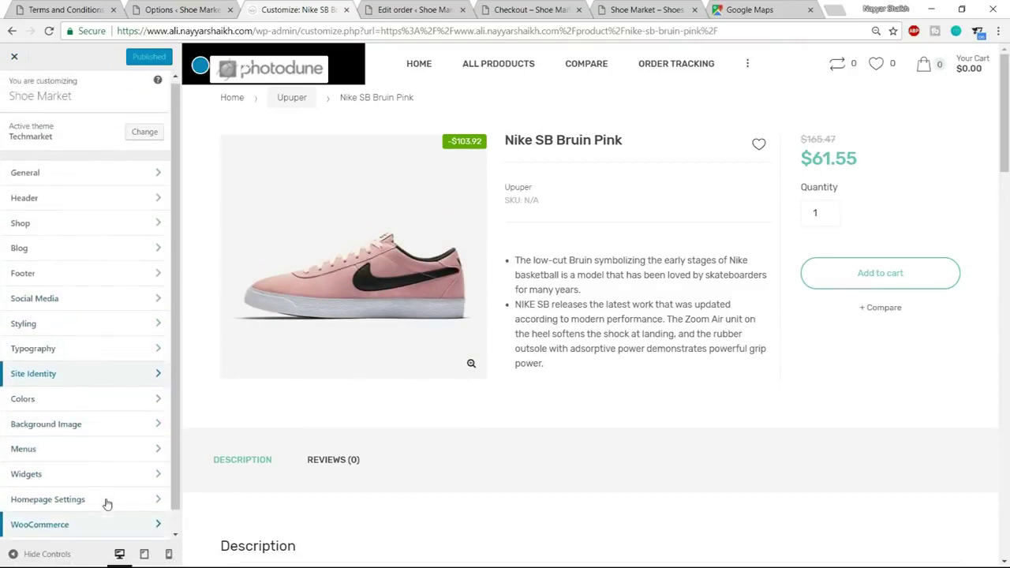
left_click(14, 56)
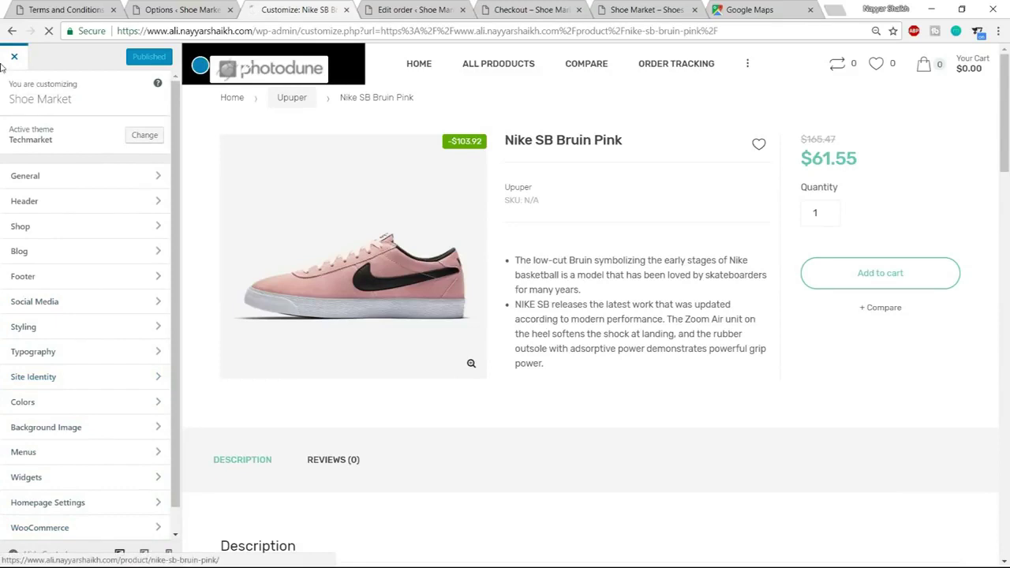